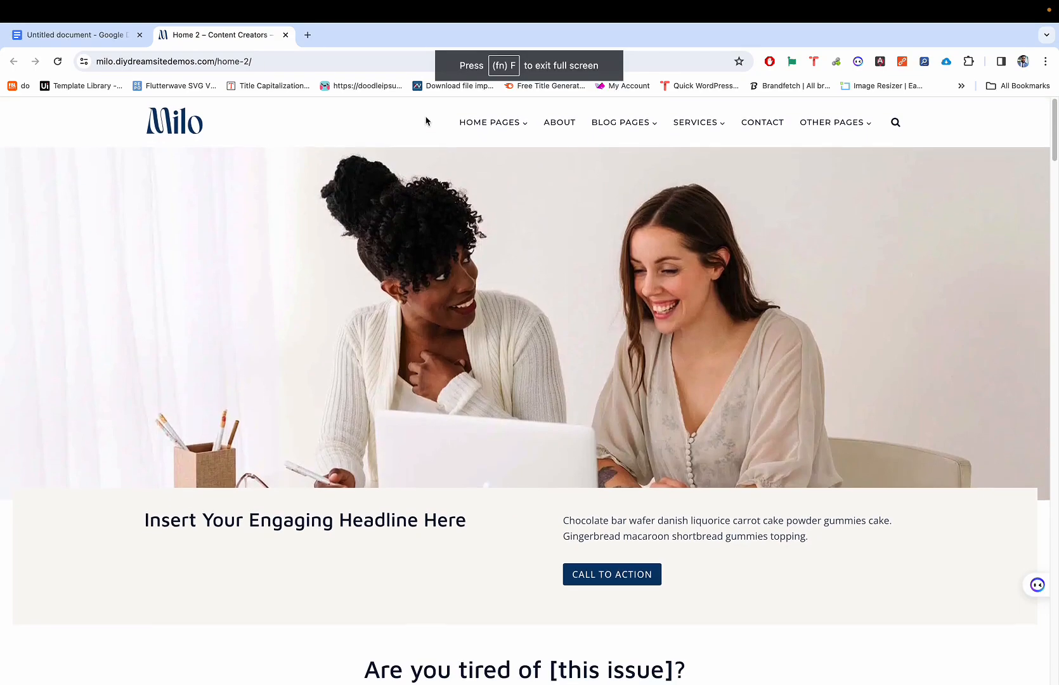
Step: Scroll up and down through the Milo demo's Home 2 page
scroll(402, 269, "down", 10)
scroll(382, 495, "down", 20)
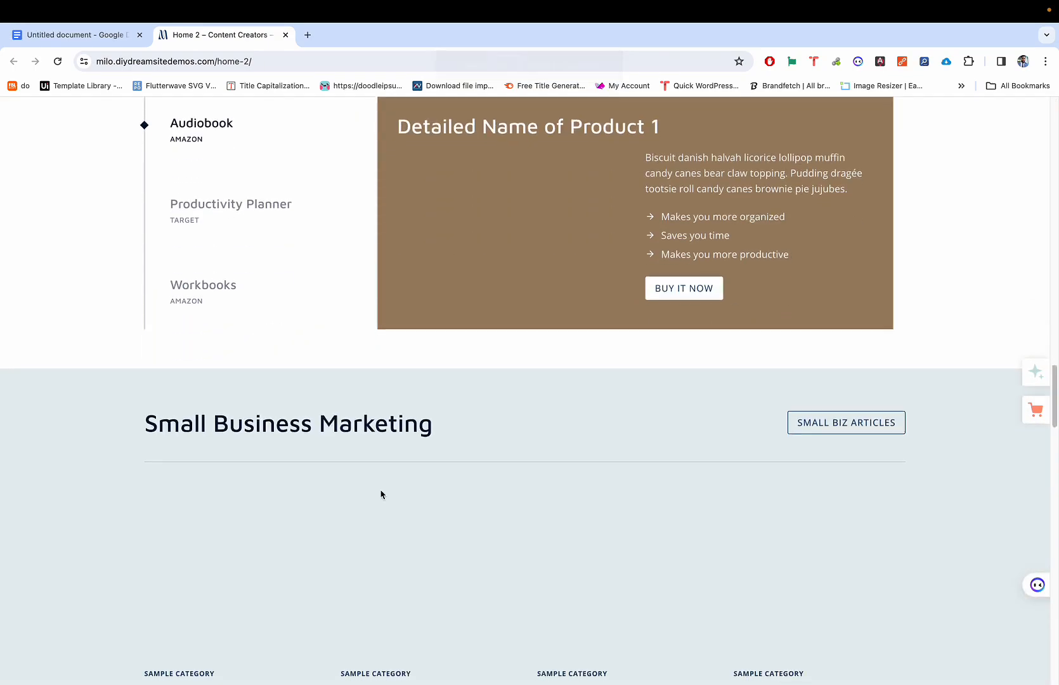
scroll(382, 494, "up", 8)
scroll(382, 495, "up", 20)
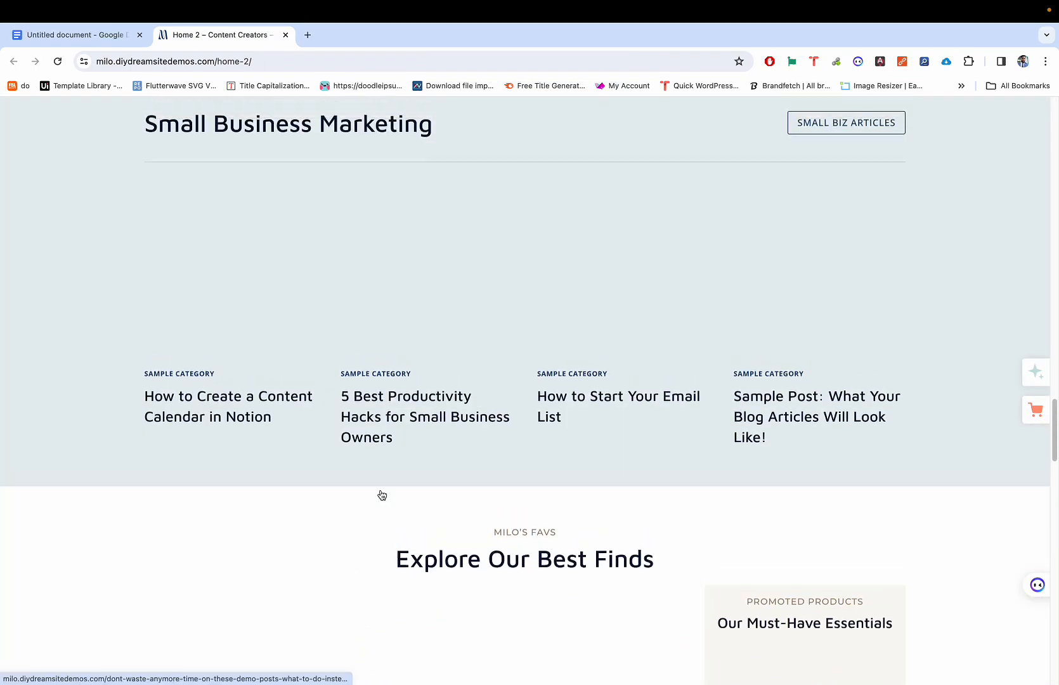
scroll(382, 495, "down", 20)
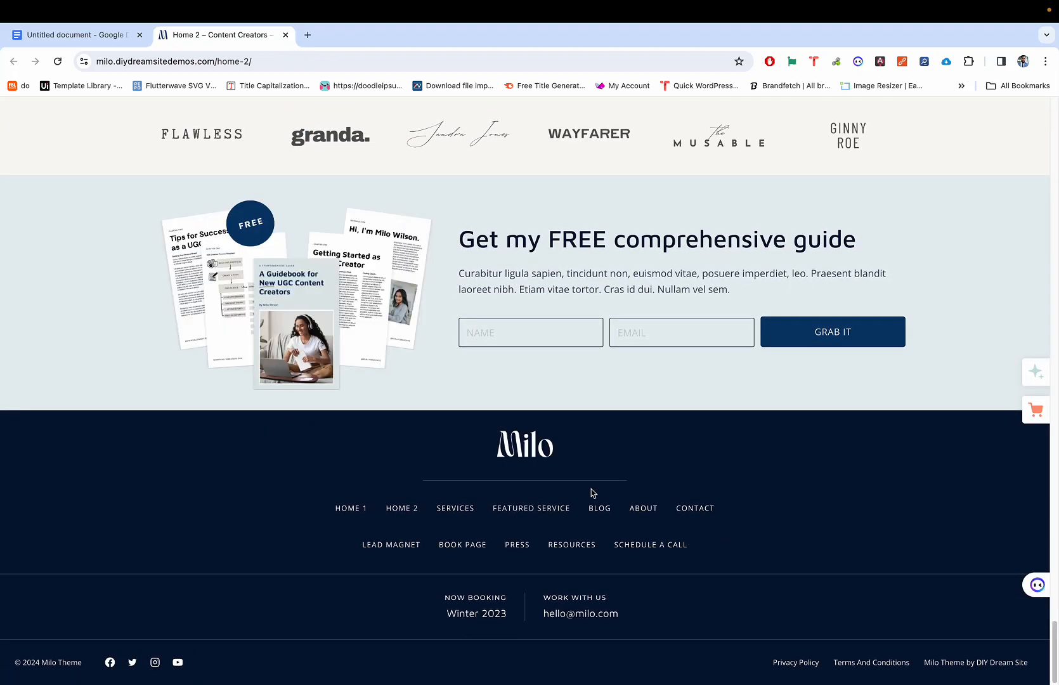
scroll(602, 451, "up", 20)
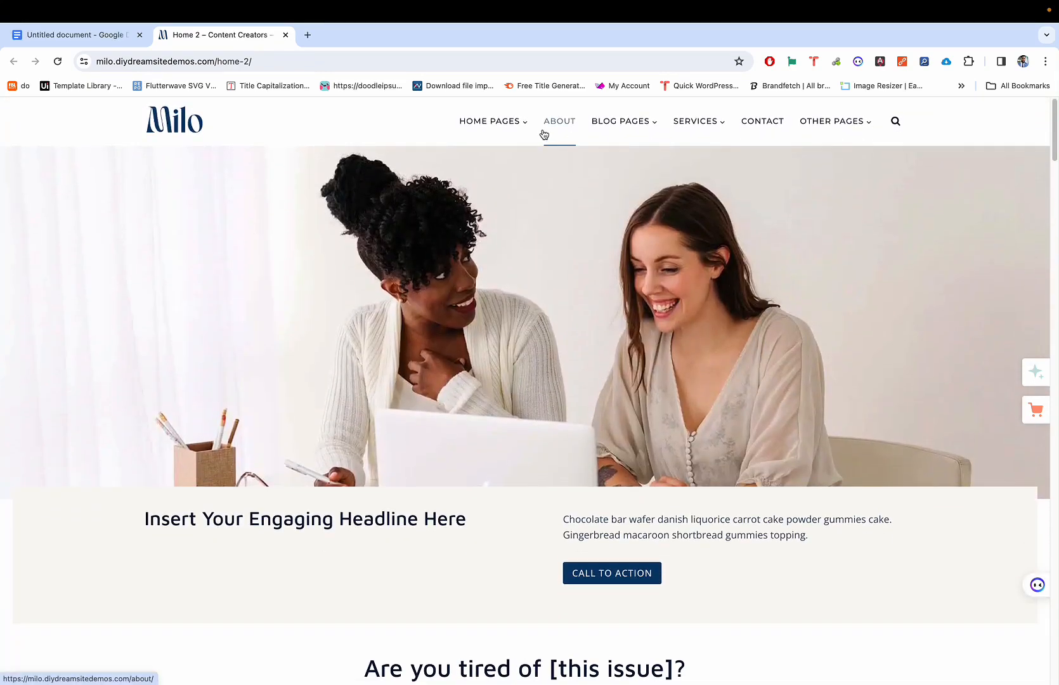
scroll(442, 373, "down", 3)
scroll(442, 373, "up", 3)
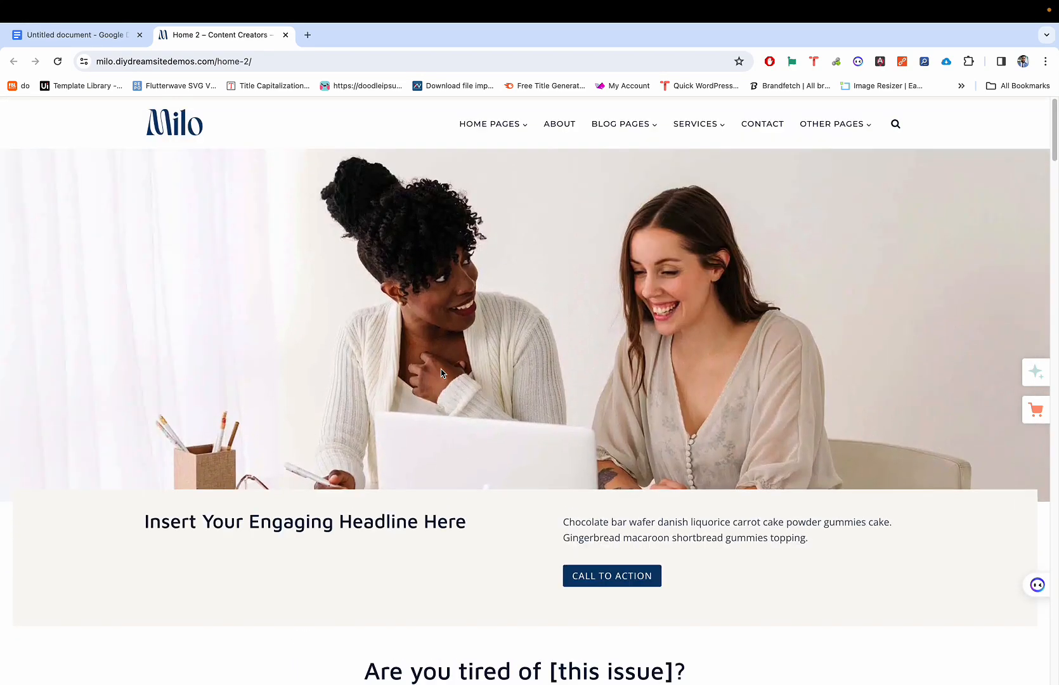
scroll(442, 373, "down", 2)
scroll(442, 373, "down", 10)
scroll(441, 369, "up", 12)
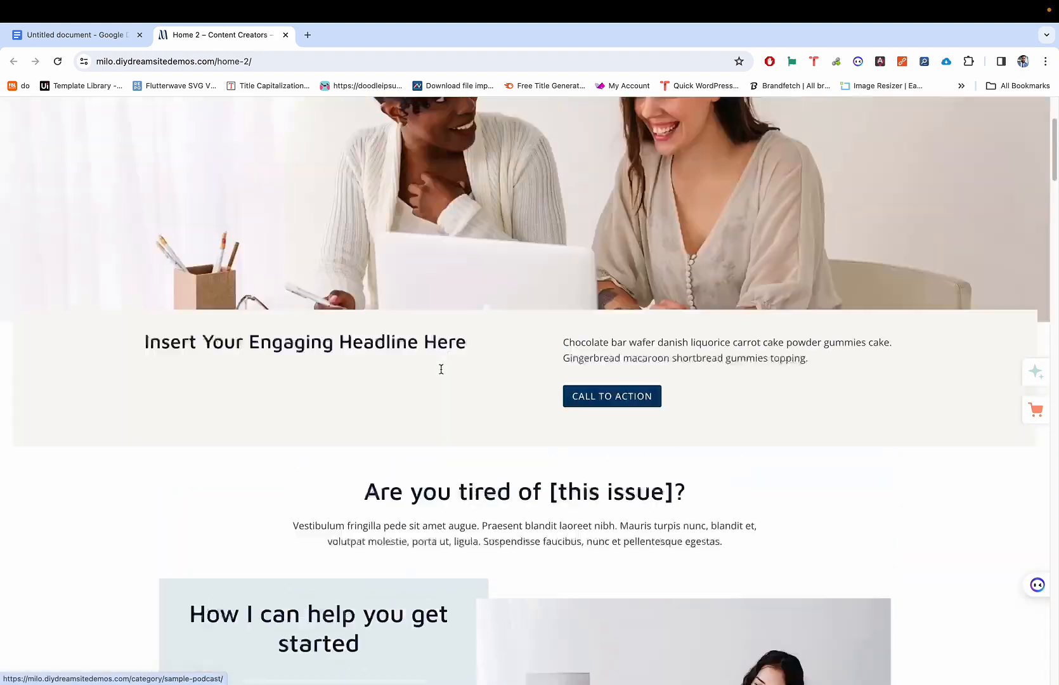
Step: Open the site's About page from the navigation bar and skim it
left_click(558, 123)
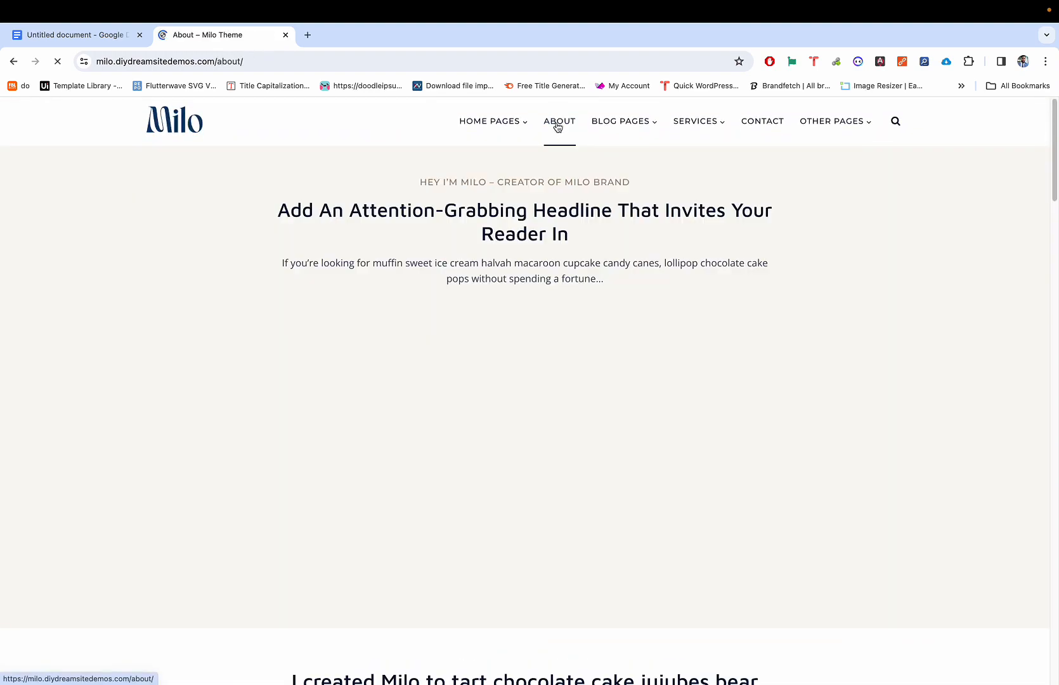
scroll(504, 207, "down", 15)
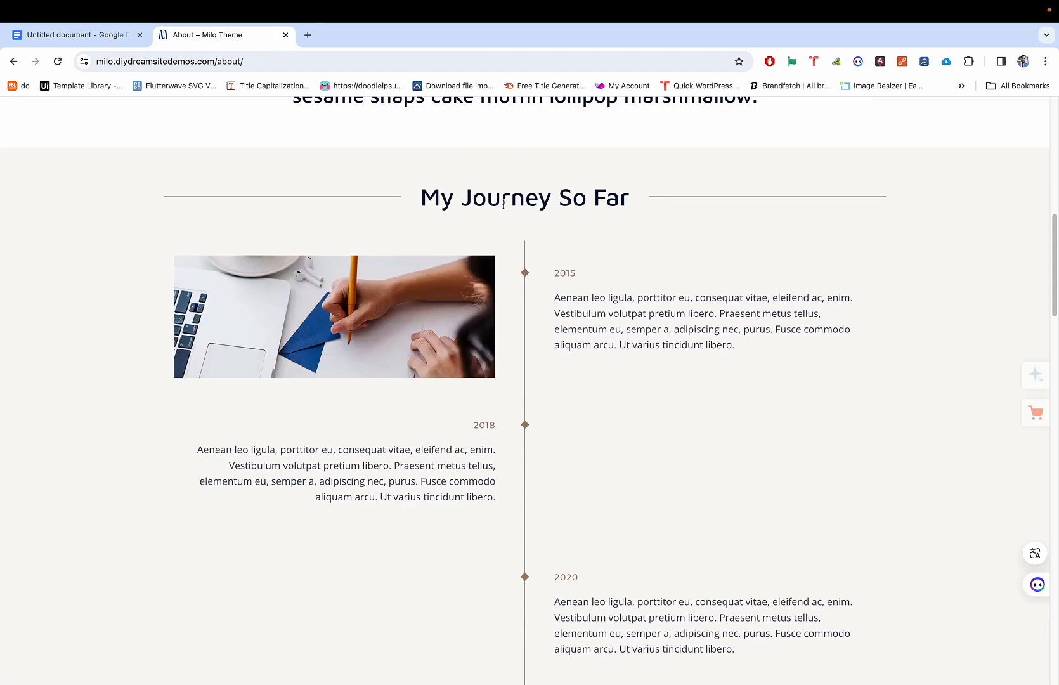
scroll(505, 208, "up", 15)
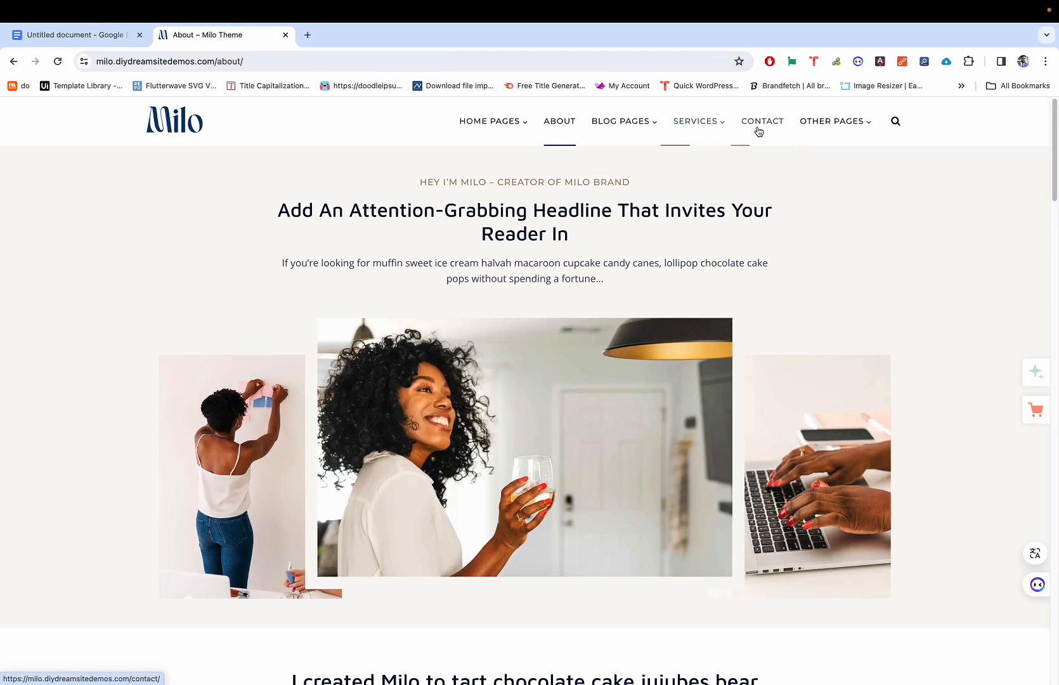
Step: Open the Contact page and scroll to its 'Ready to Reach Out?' contact form
left_click(758, 131)
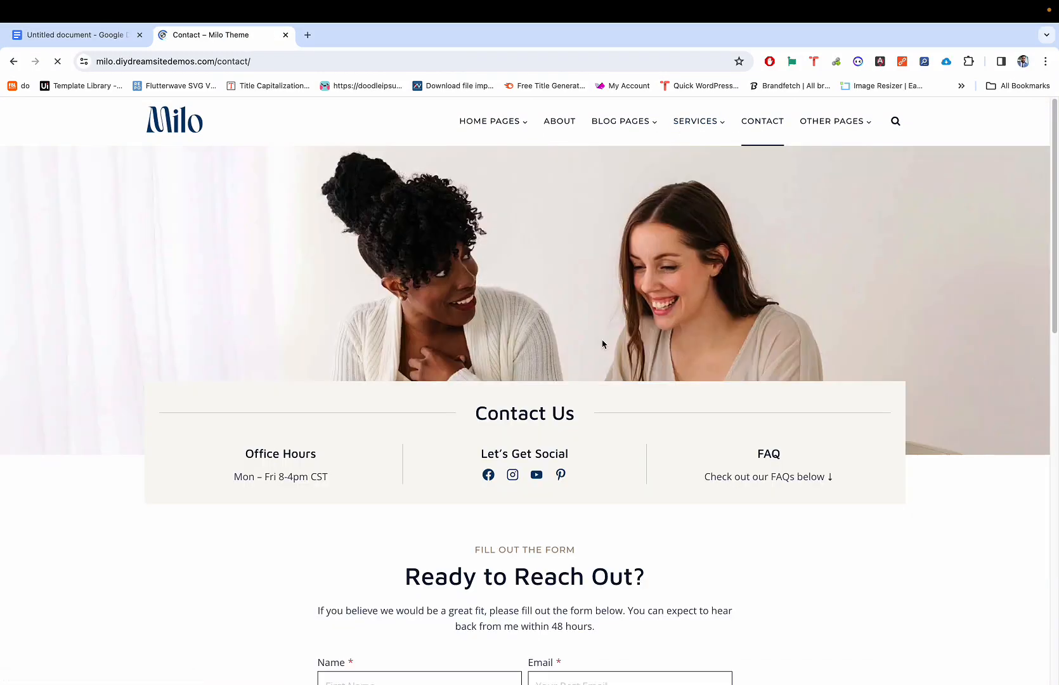
scroll(604, 352, "down", 3)
scroll(606, 359, "down", 5)
scroll(608, 360, "up", 1)
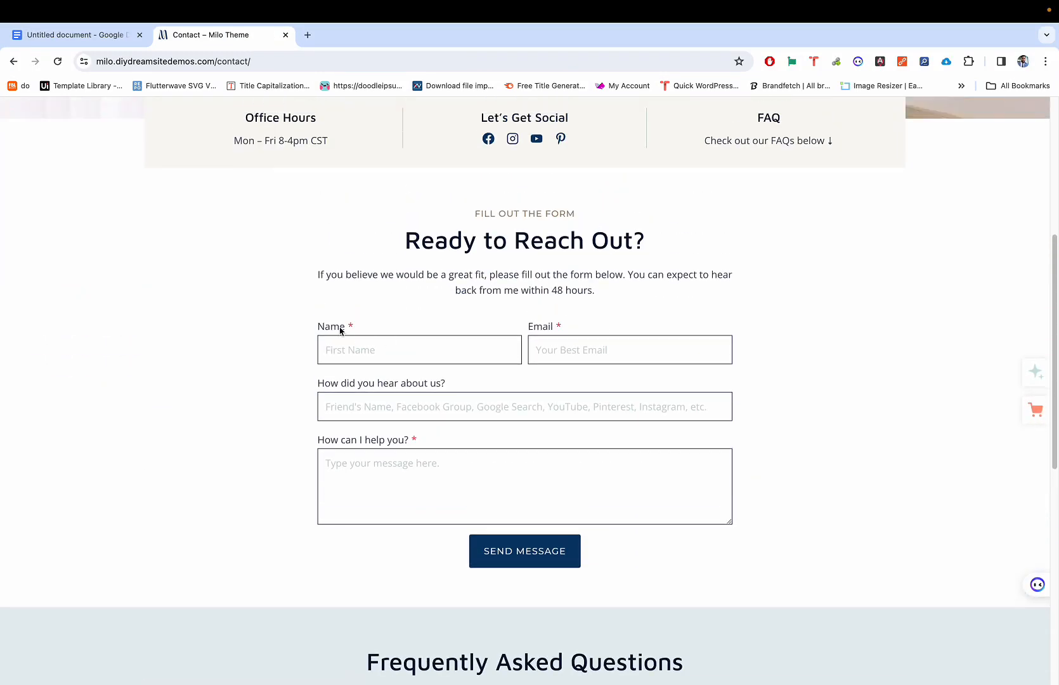
scroll(658, 449, "down", 1)
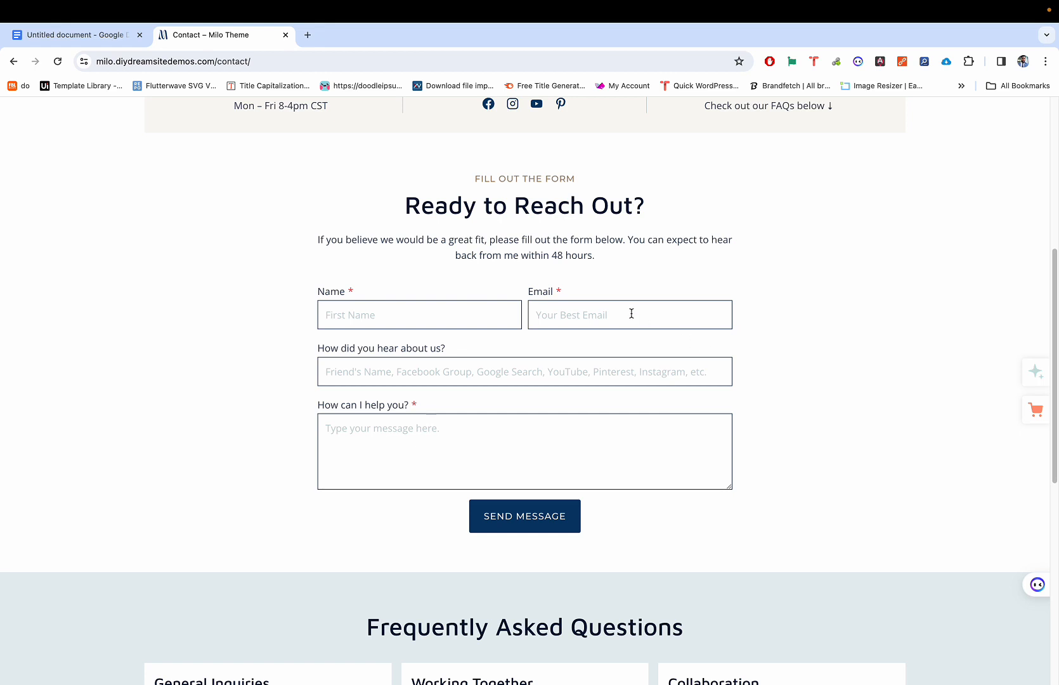
scroll(457, 383, "down", 1)
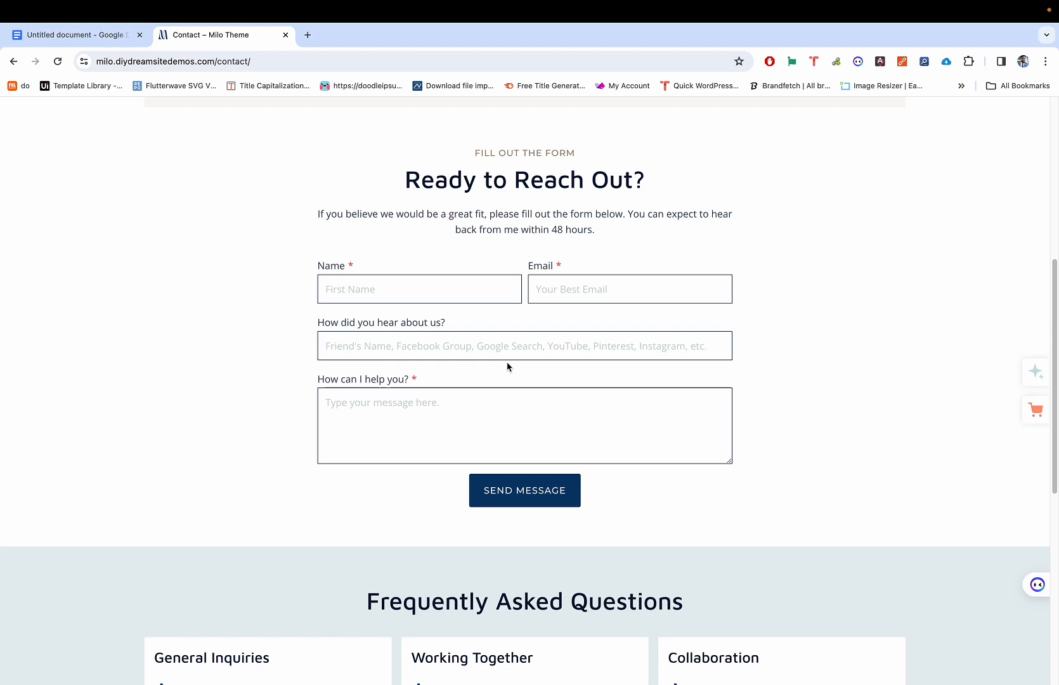
scroll(507, 366, "down", 1)
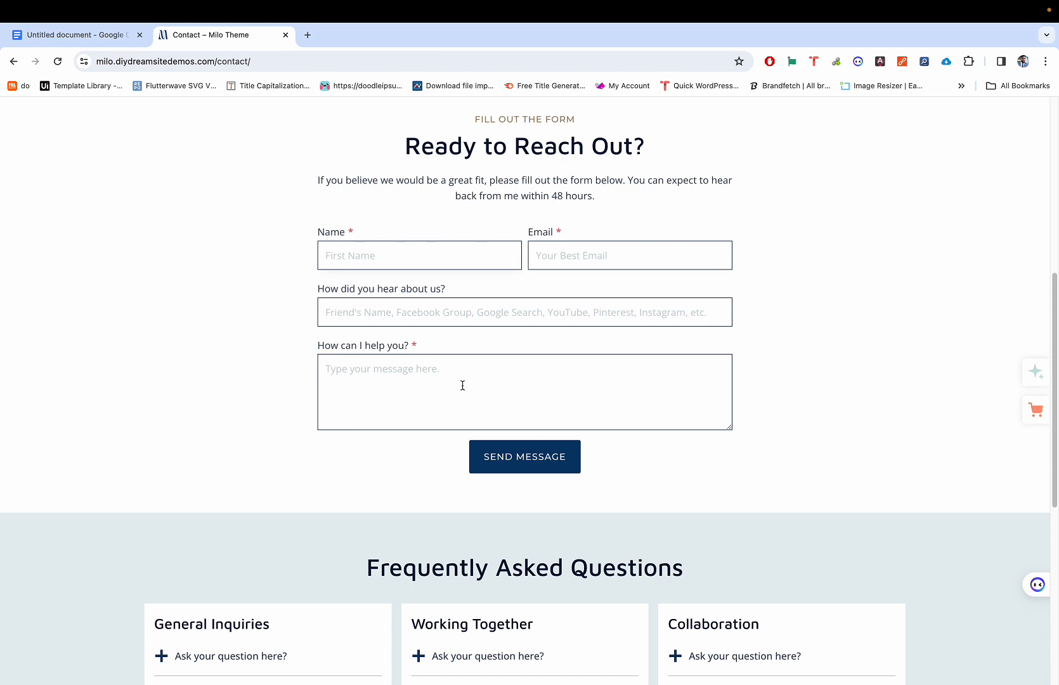
scroll(526, 314, "down", 1)
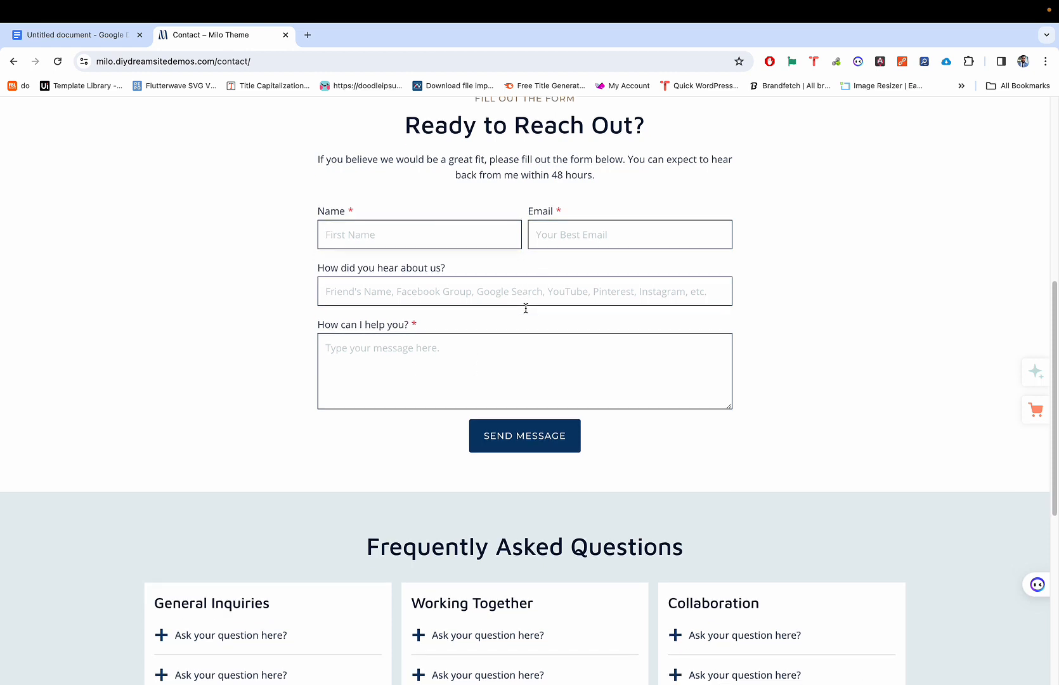
scroll(526, 313, "up", 3)
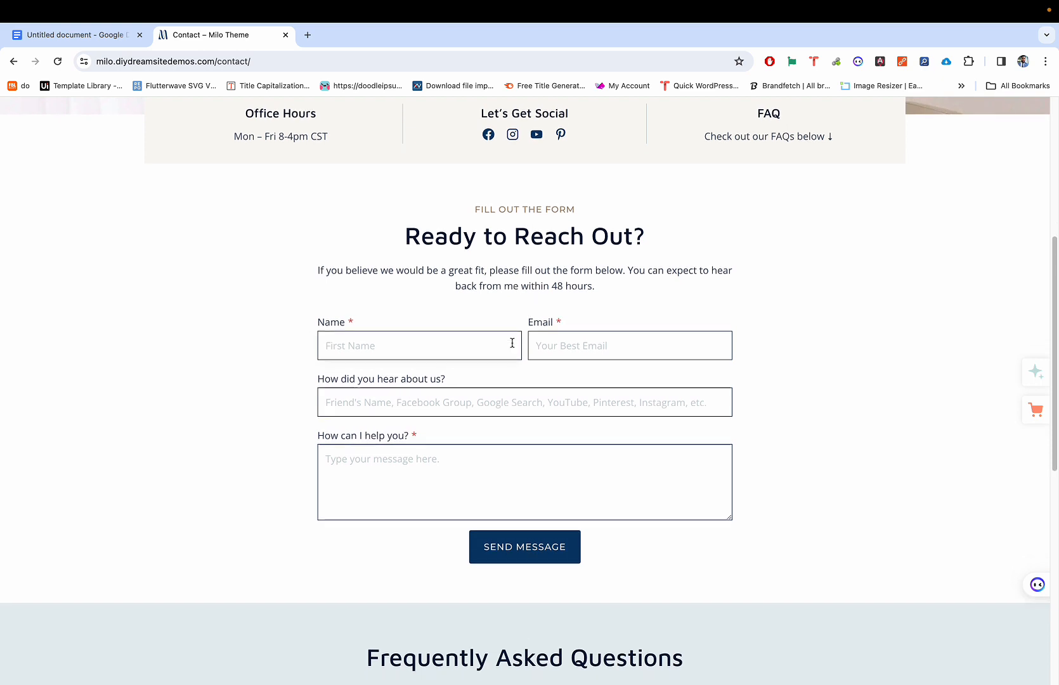
scroll(513, 346, "down", 1)
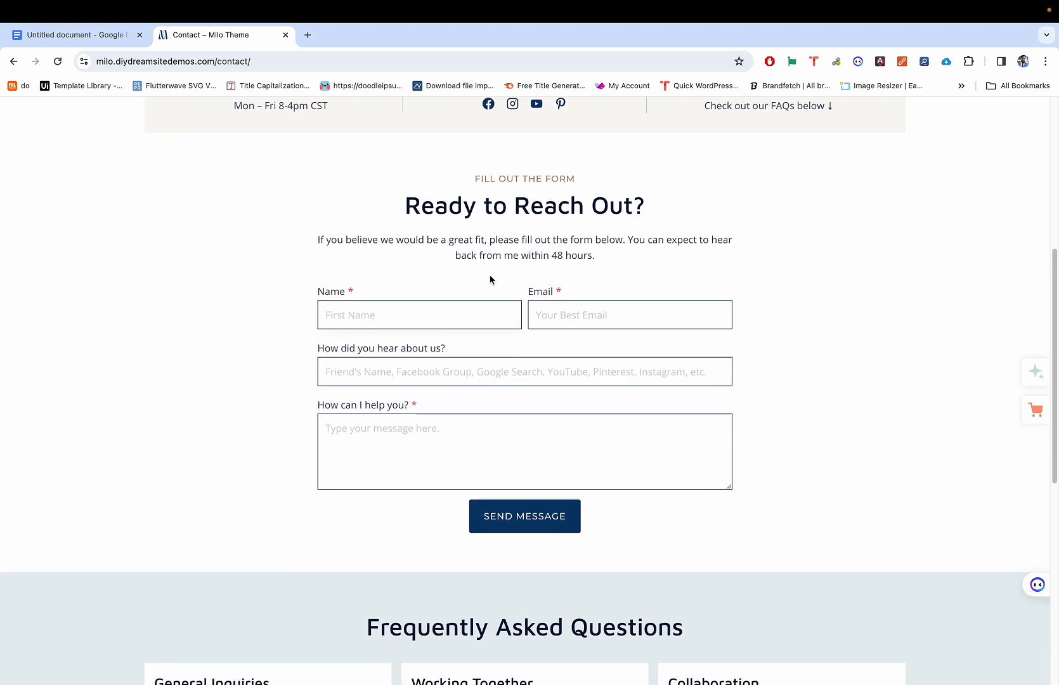
scroll(498, 304, "up", 5)
scroll(498, 304, "down", 2)
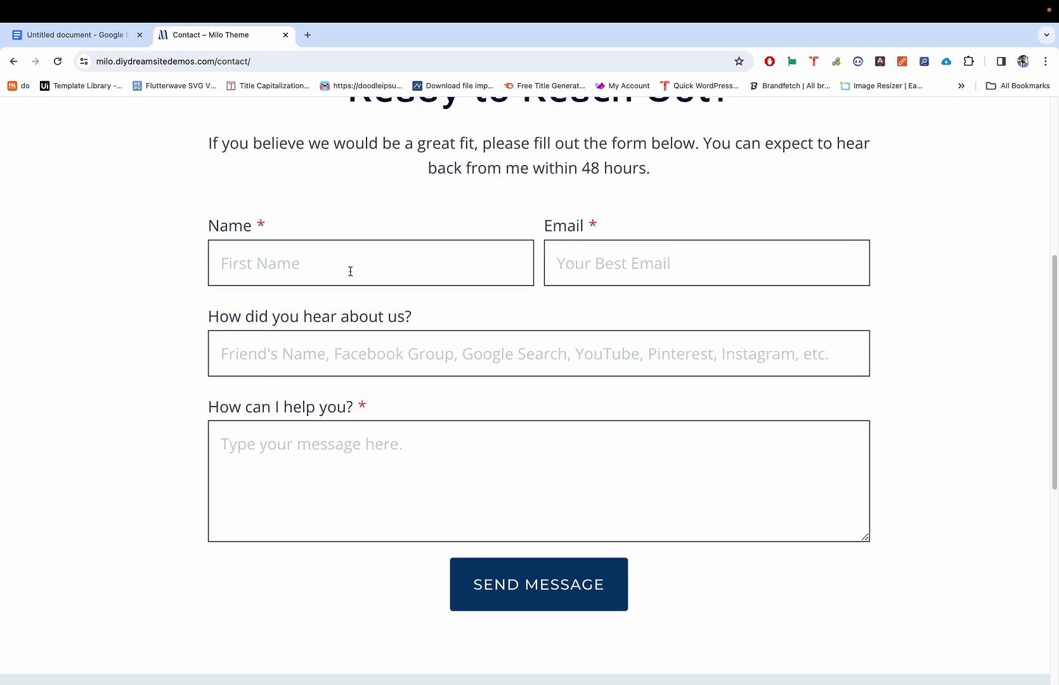
Step: Scroll further through the Contact page around the Send Message button and FAQ section
scroll(334, 262, "down", 5)
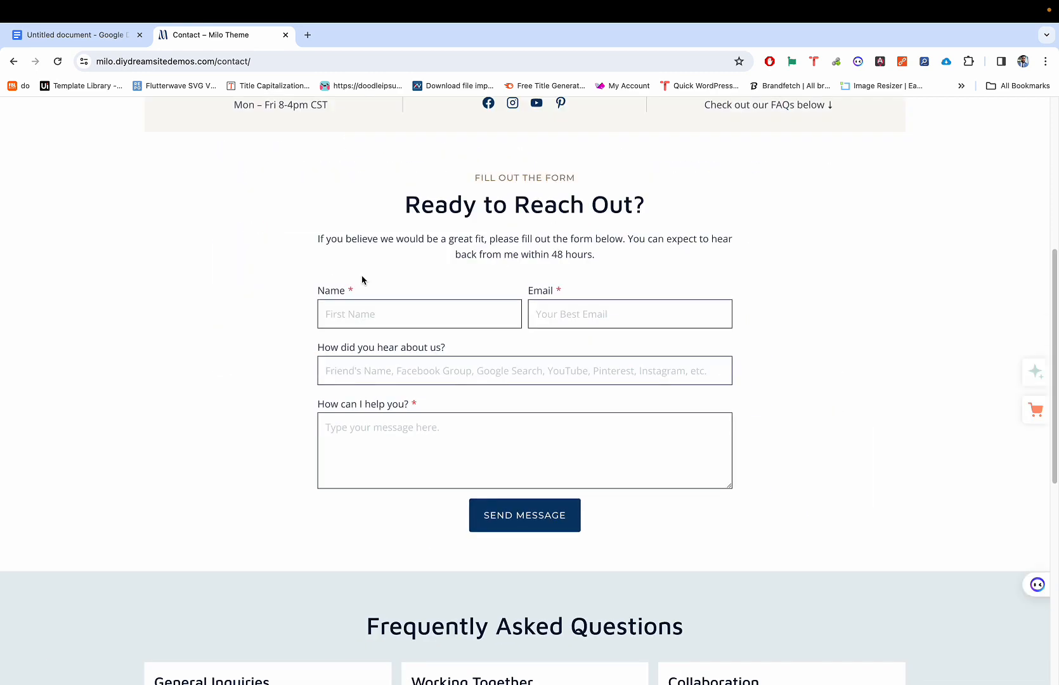
scroll(429, 333, "up", 5)
scroll(428, 331, "right", 2)
scroll(427, 331, "down", 3)
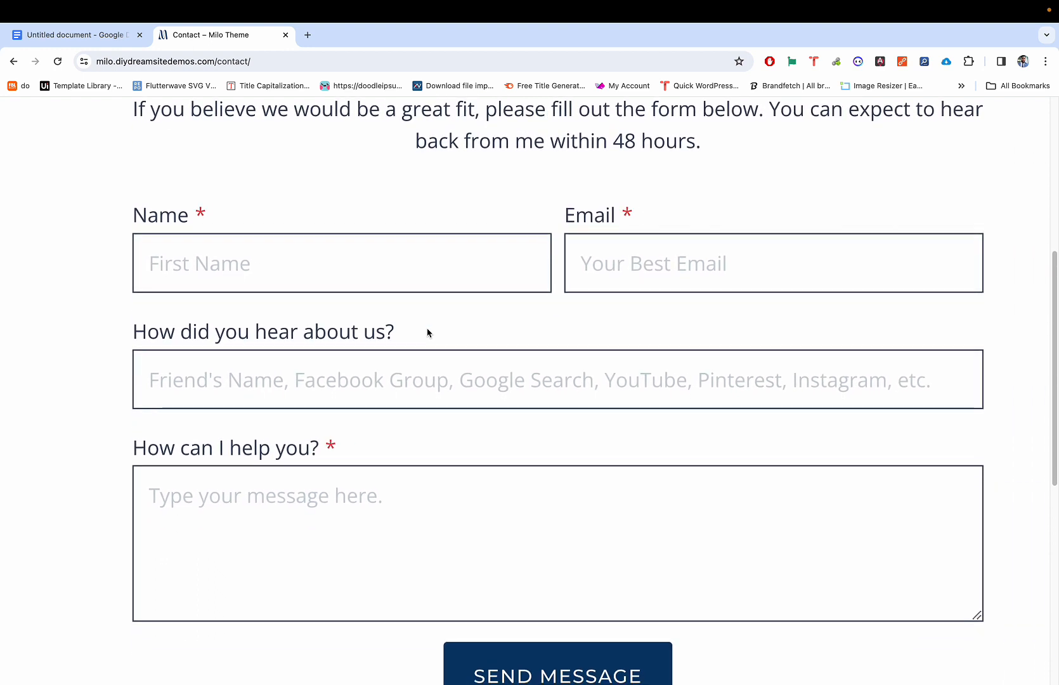
scroll(428, 332, "down", 1)
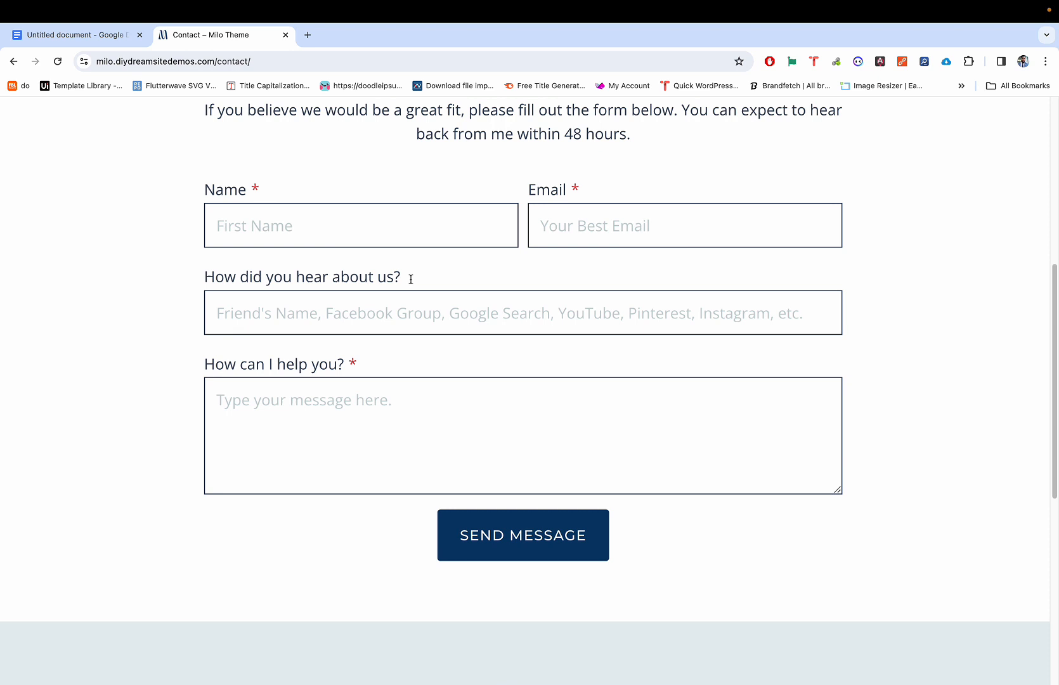
scroll(411, 279, "down", 1)
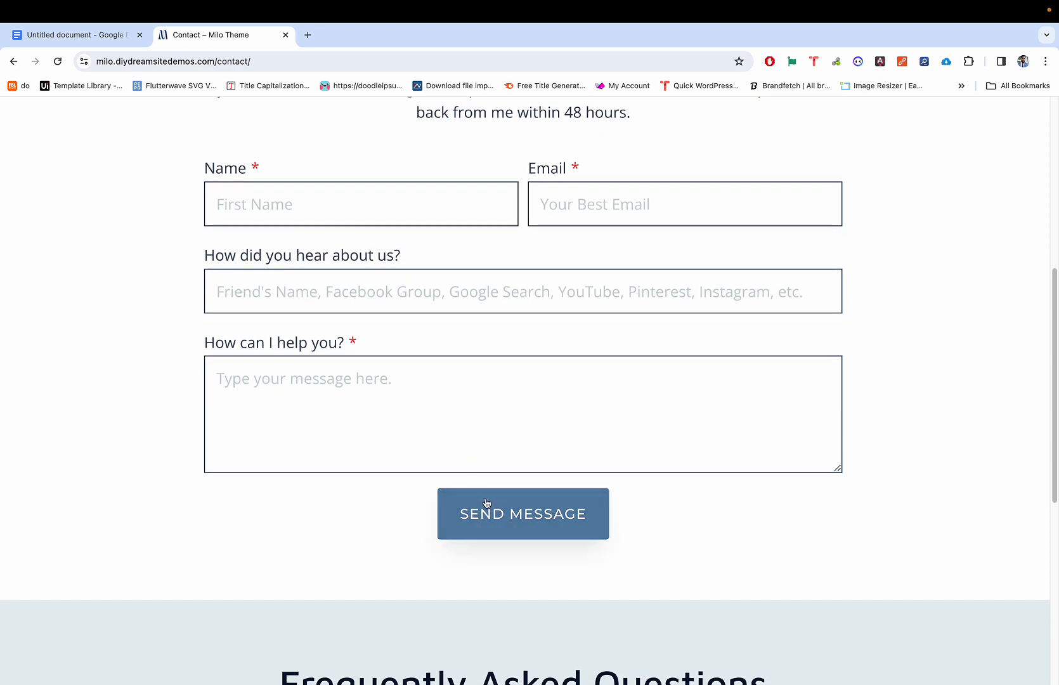
scroll(483, 478, "up", 5, "ctrl")
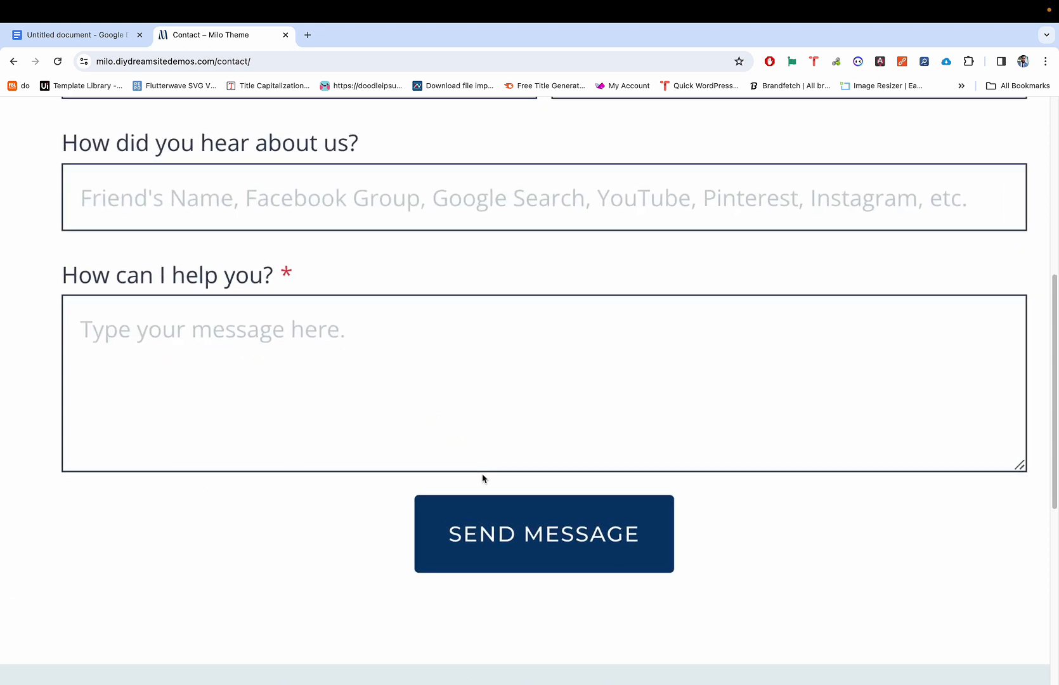
scroll(502, 493, "down", 5, "ctrl")
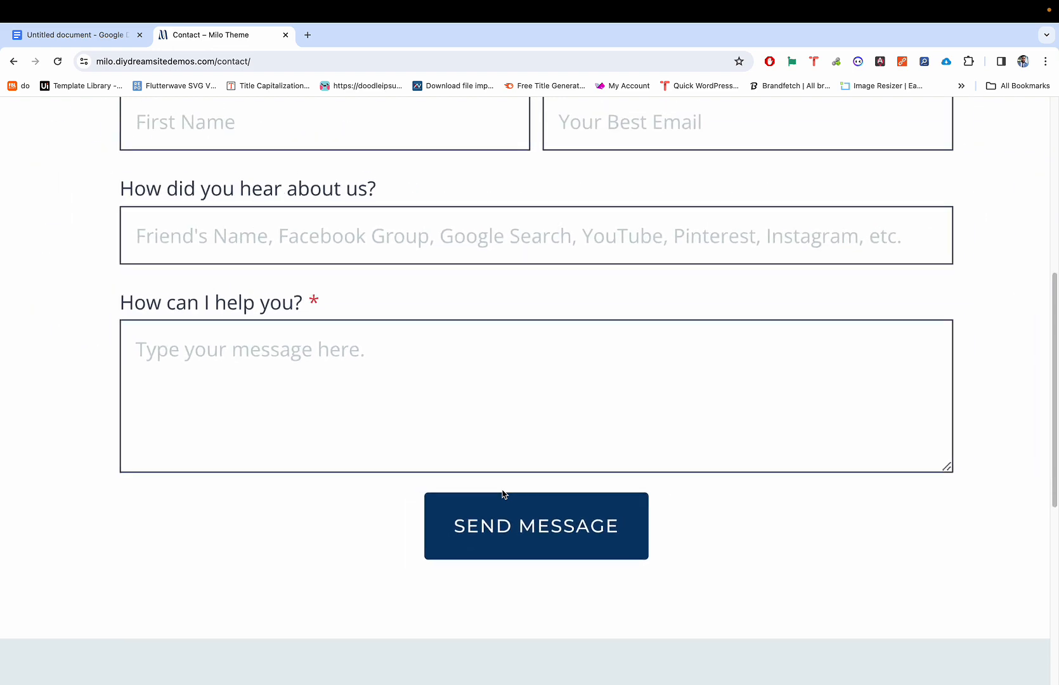
scroll(502, 482, "down", 5, "ctrl")
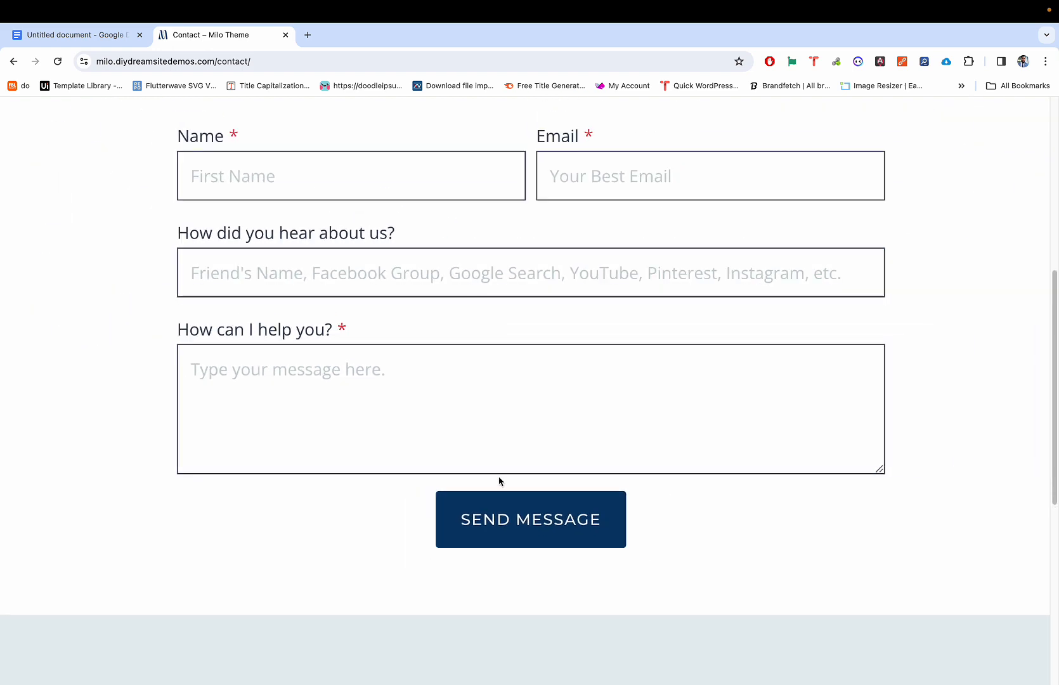
scroll(499, 476, "up", 2)
scroll(499, 470, "down", 5, "ctrl")
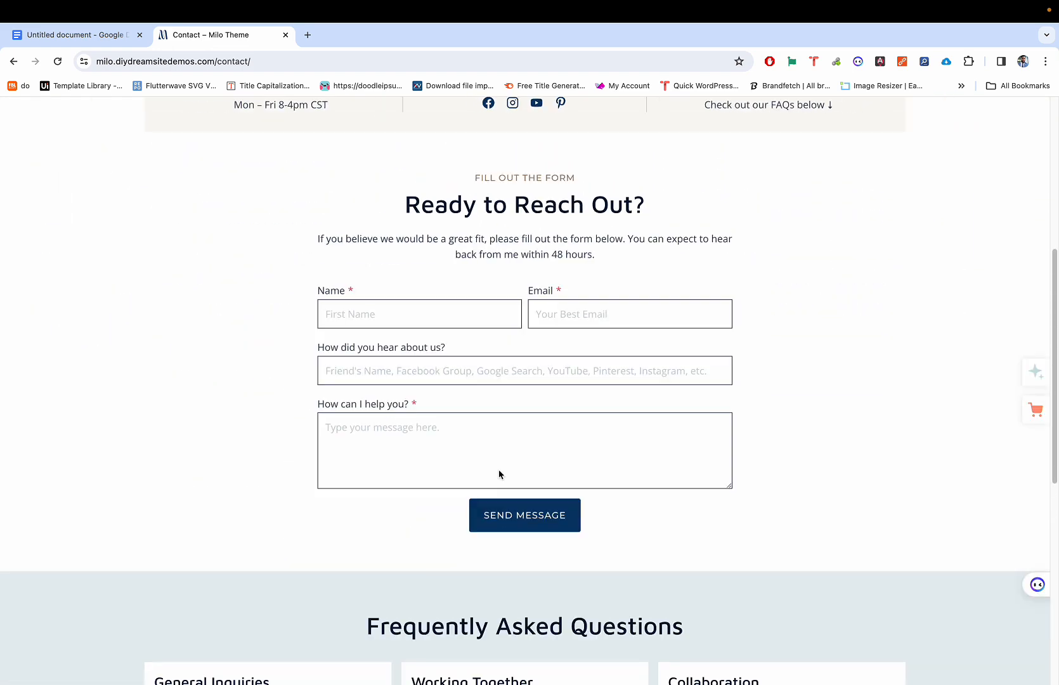
scroll(490, 397, "up", 5)
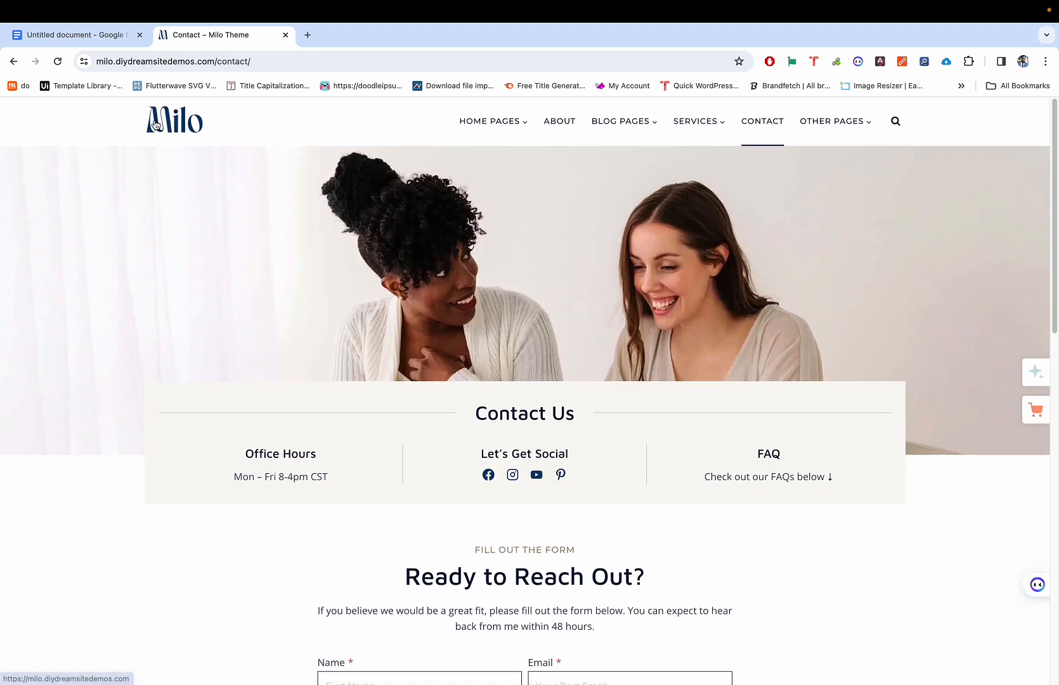
Step: Return the Milo tab to its home page, then load tastewp.com in a new tab
left_click(155, 125)
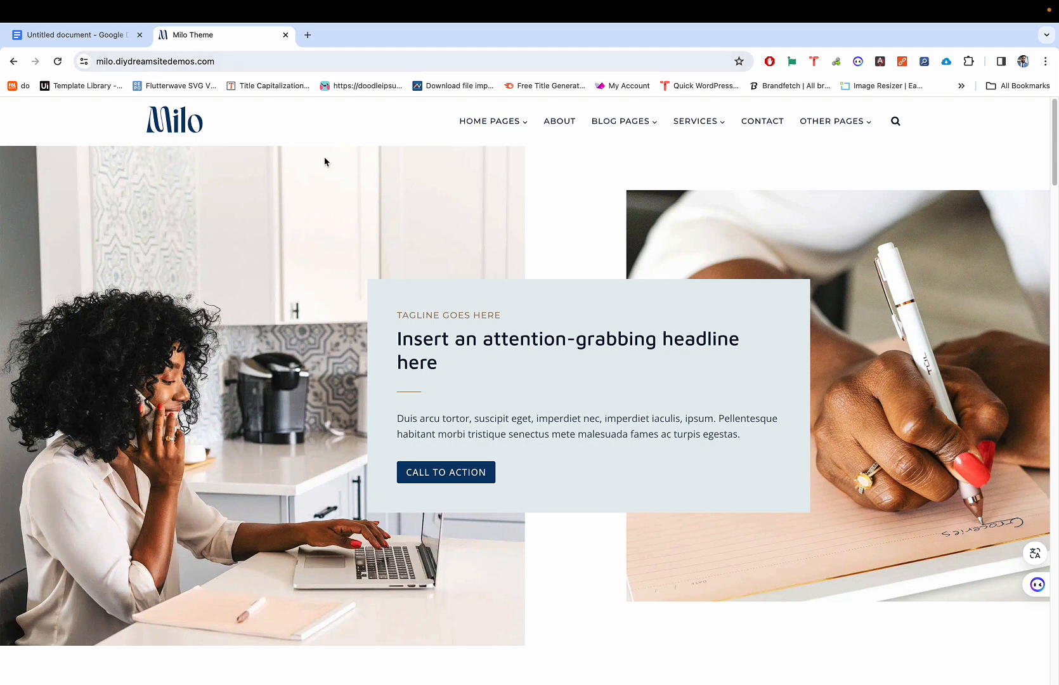
mouse_move(385, 662)
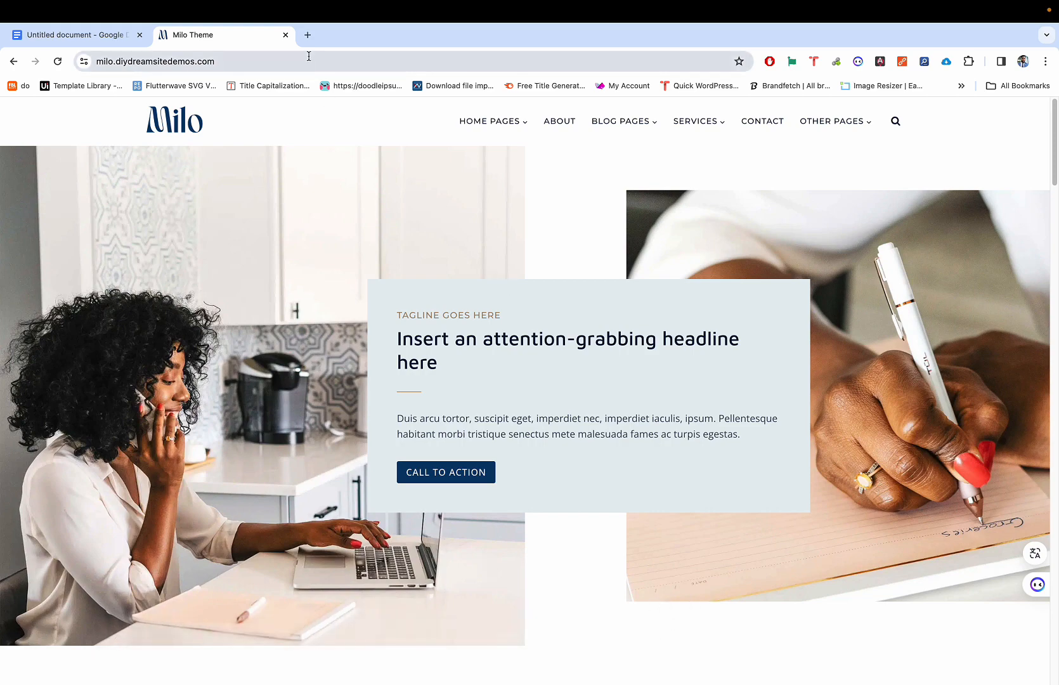
left_click(307, 35)
type("tastewp.com/#")
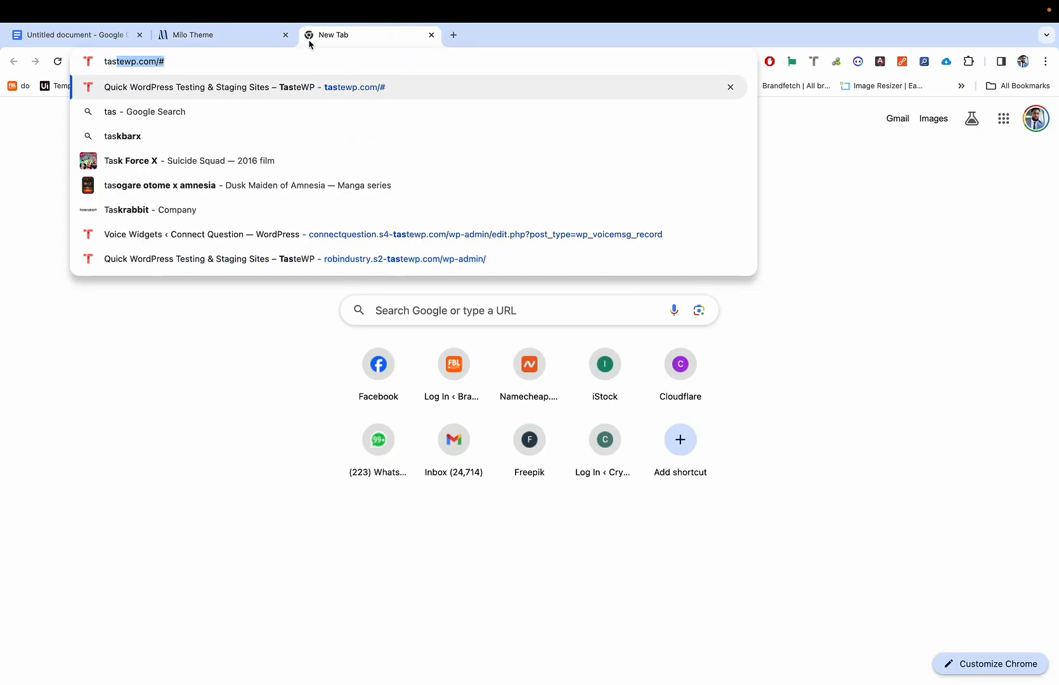
key("Return")
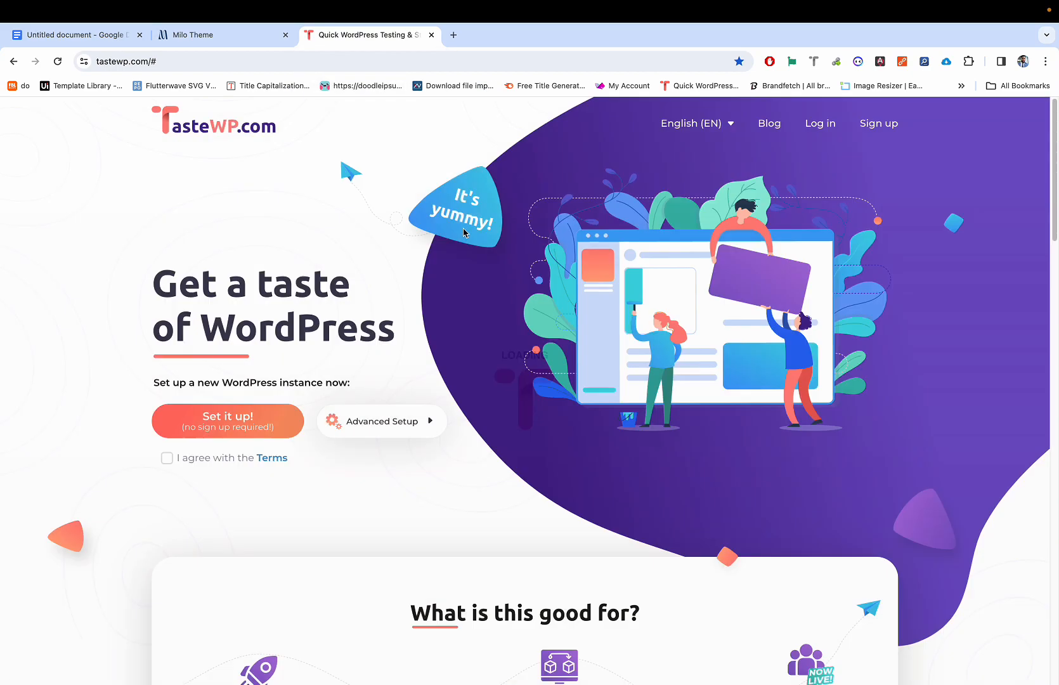
Step: Launch Local and move its window up, then go back to TasteWP in Chrome
mouse_move(512, 674)
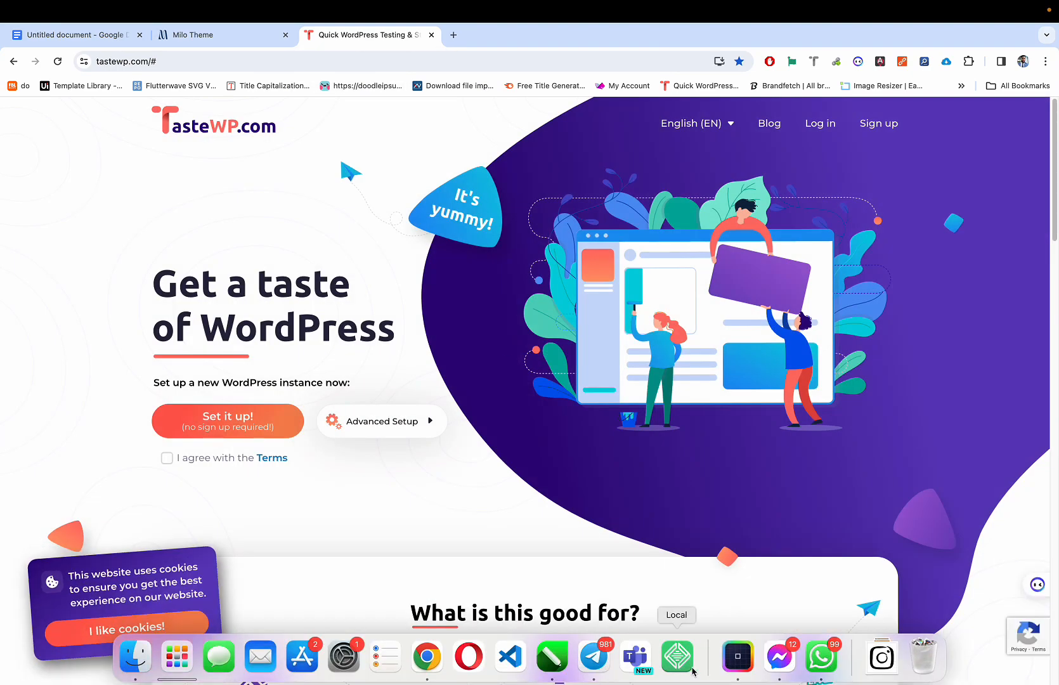
left_click(677, 657)
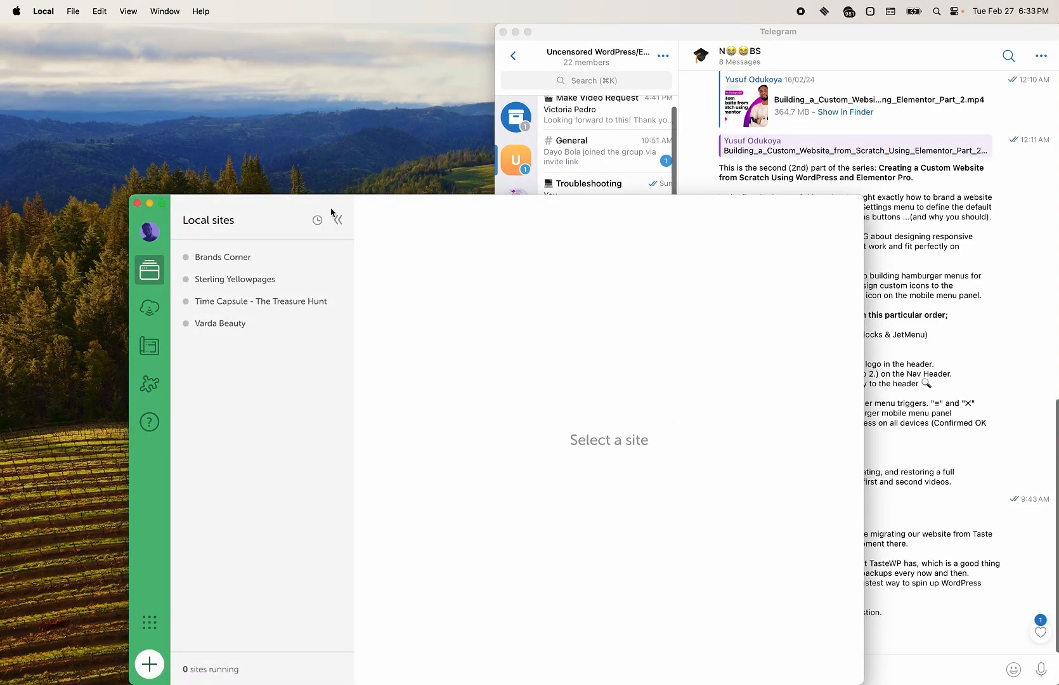
left_click_drag(375, 210, 366, 109)
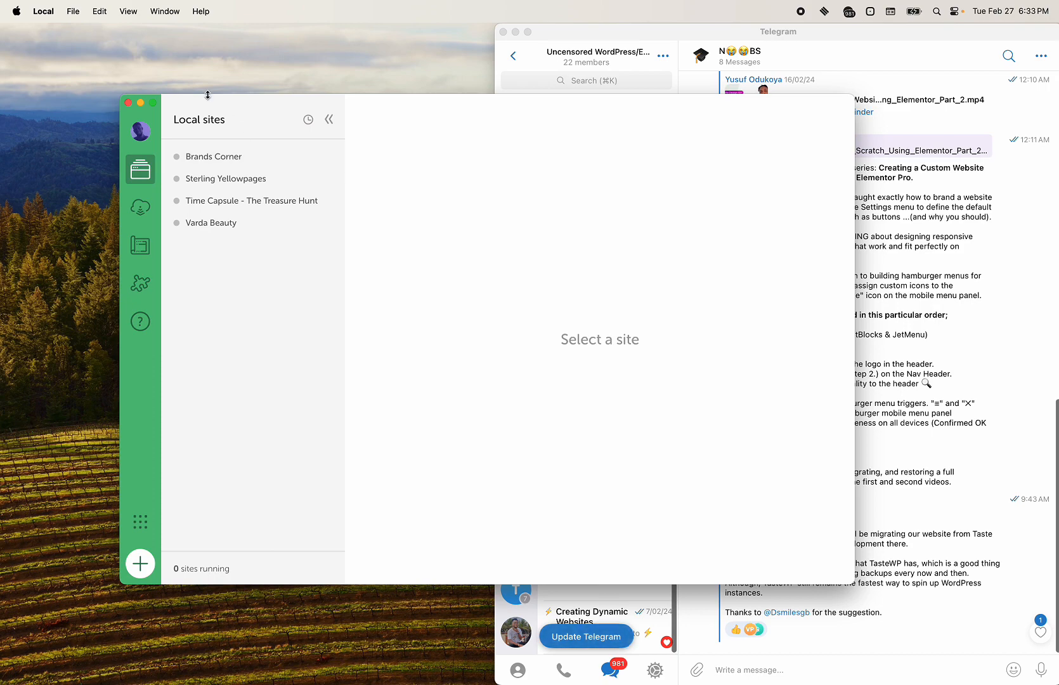
key("ctrl+Right")
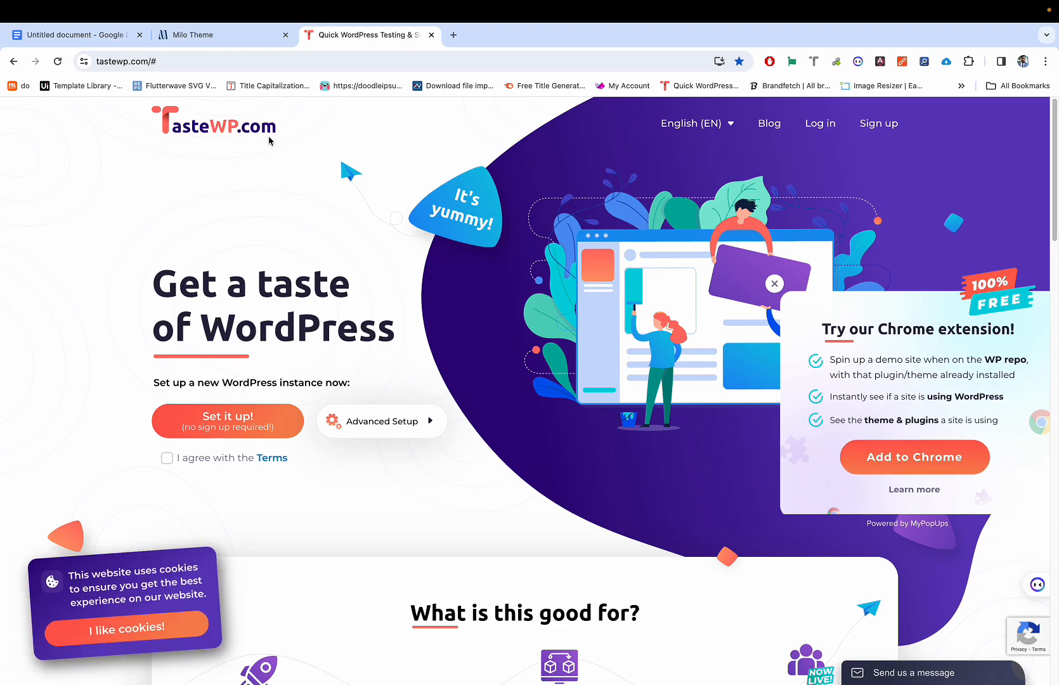
Step: Set up a new TasteWP WordPress test site, which gets named Phone Stem
scroll(260, 155, "up", 5)
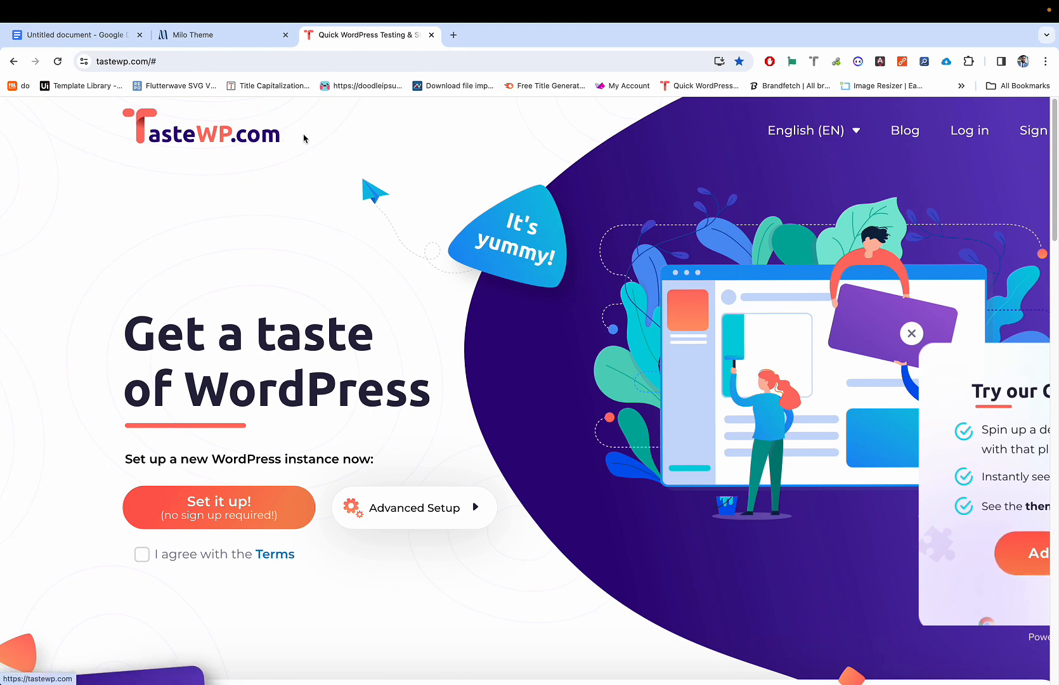
key("ctrl+Left")
key("ctrl+Right")
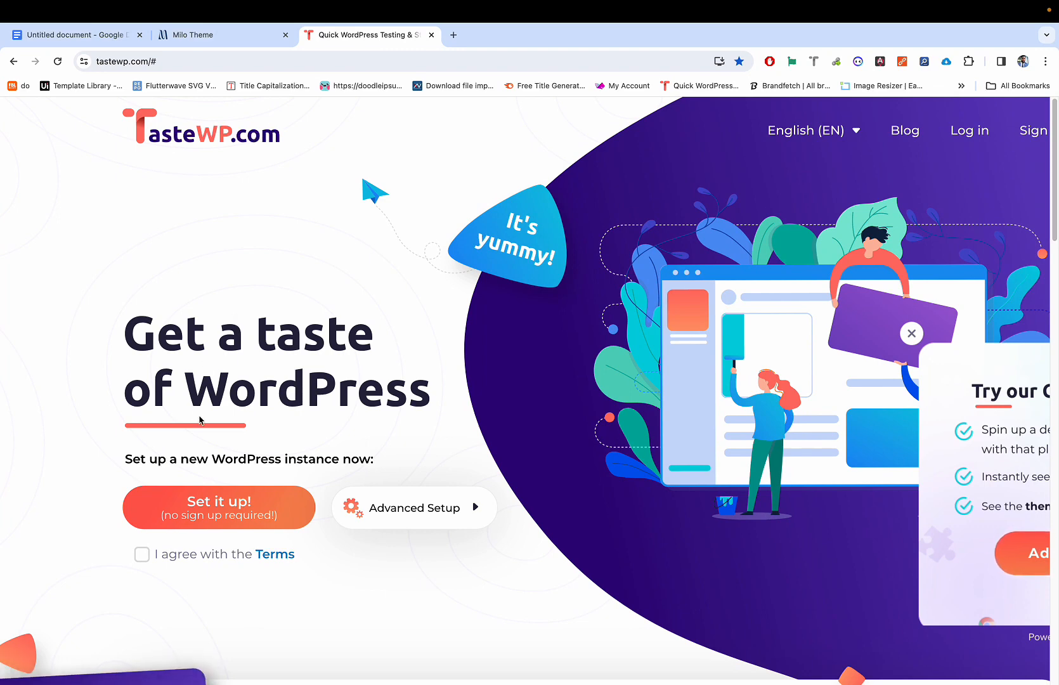
left_click(187, 511)
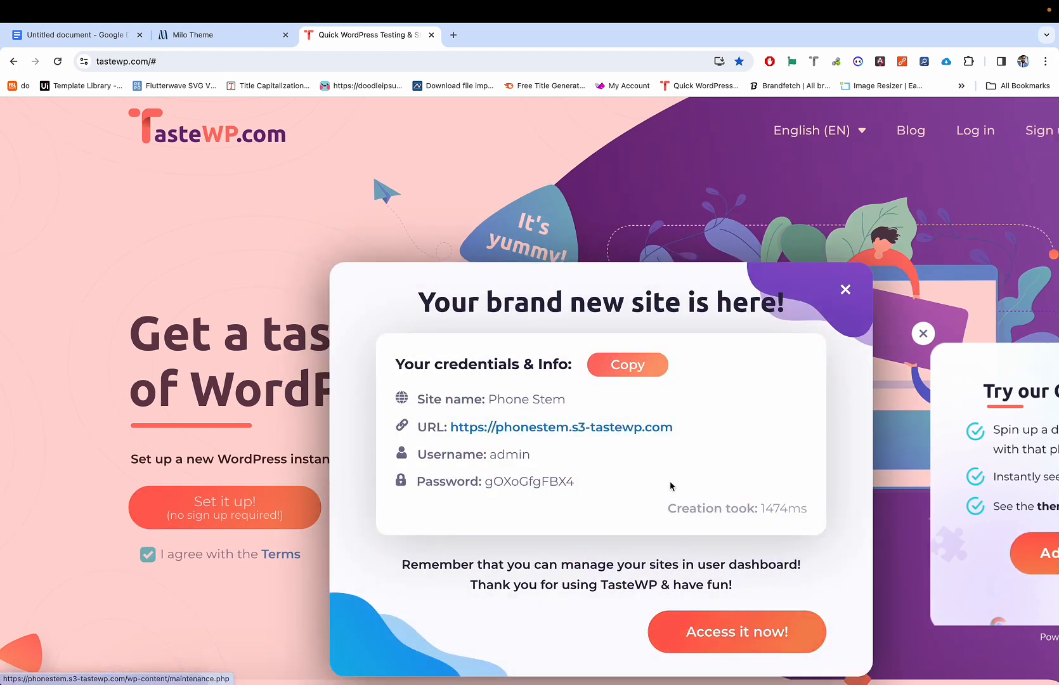
Step: Open the Phone Stem admin area and review its credentials, expiry countdown and domain
left_click(699, 627)
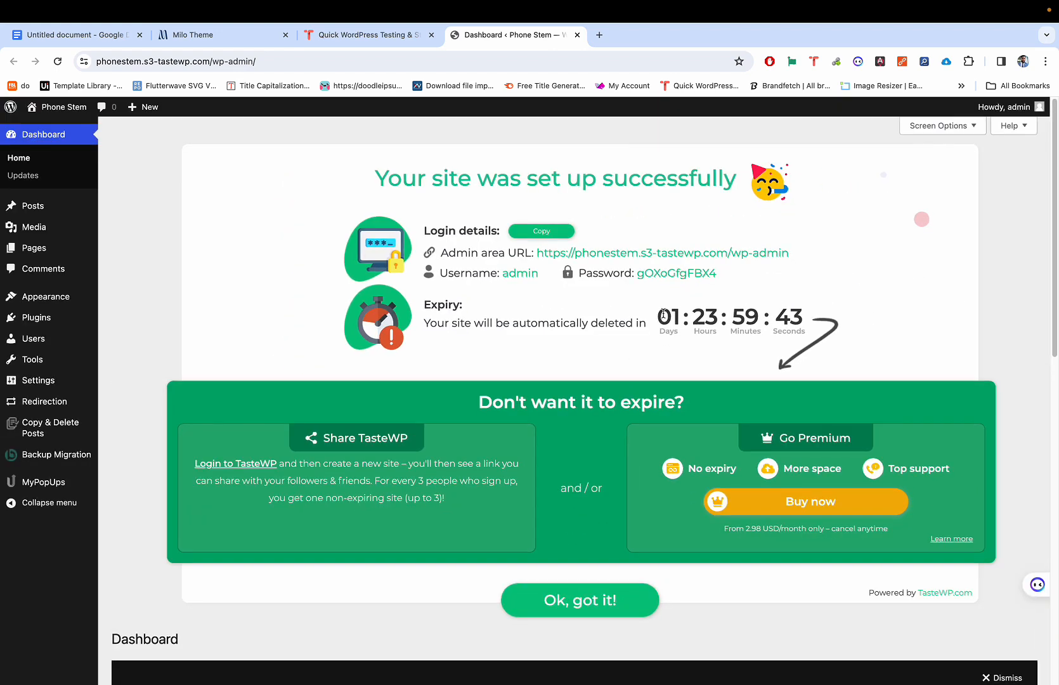
left_click_drag(660, 309, 794, 308)
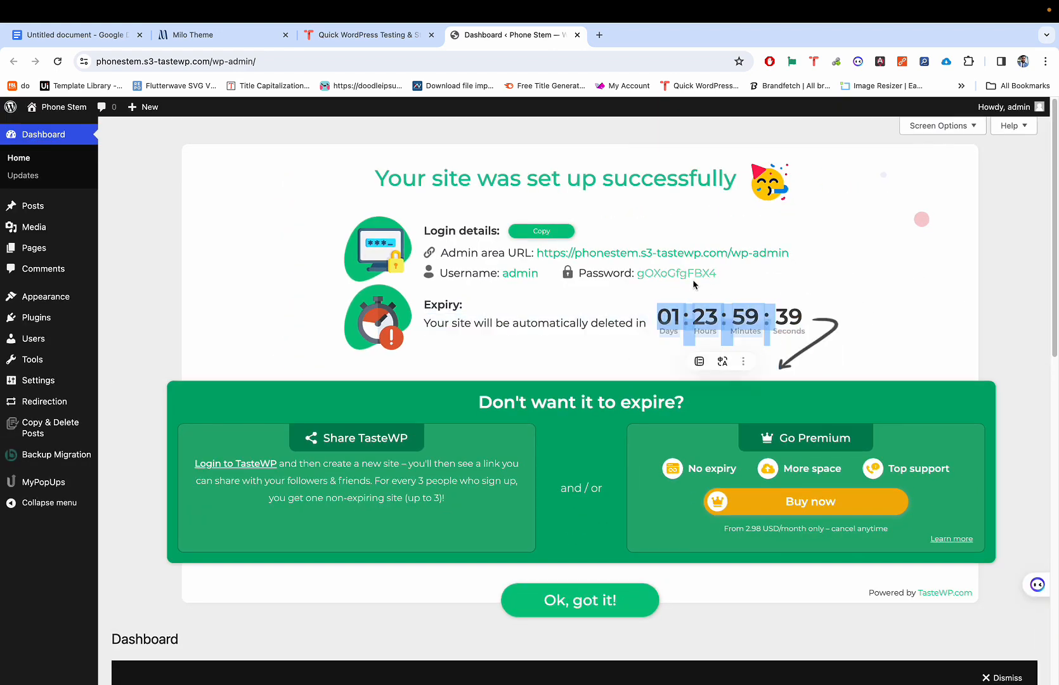
scroll(693, 279, "up", 5)
scroll(696, 285, "right", 5)
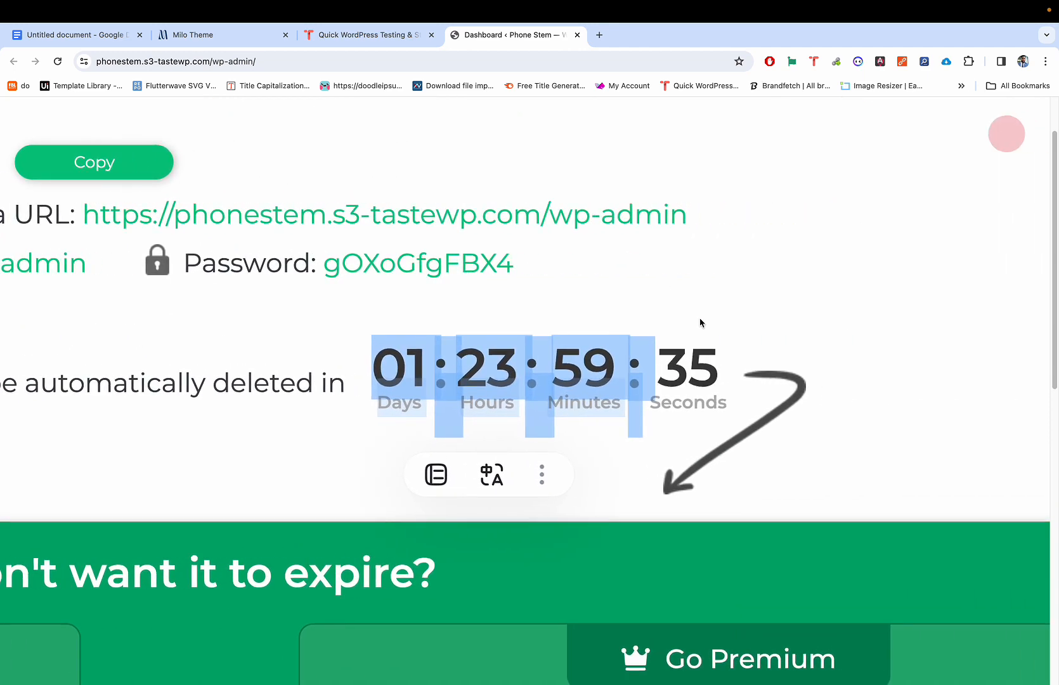
scroll(700, 321, "down", 2)
scroll(700, 323, "down", 4)
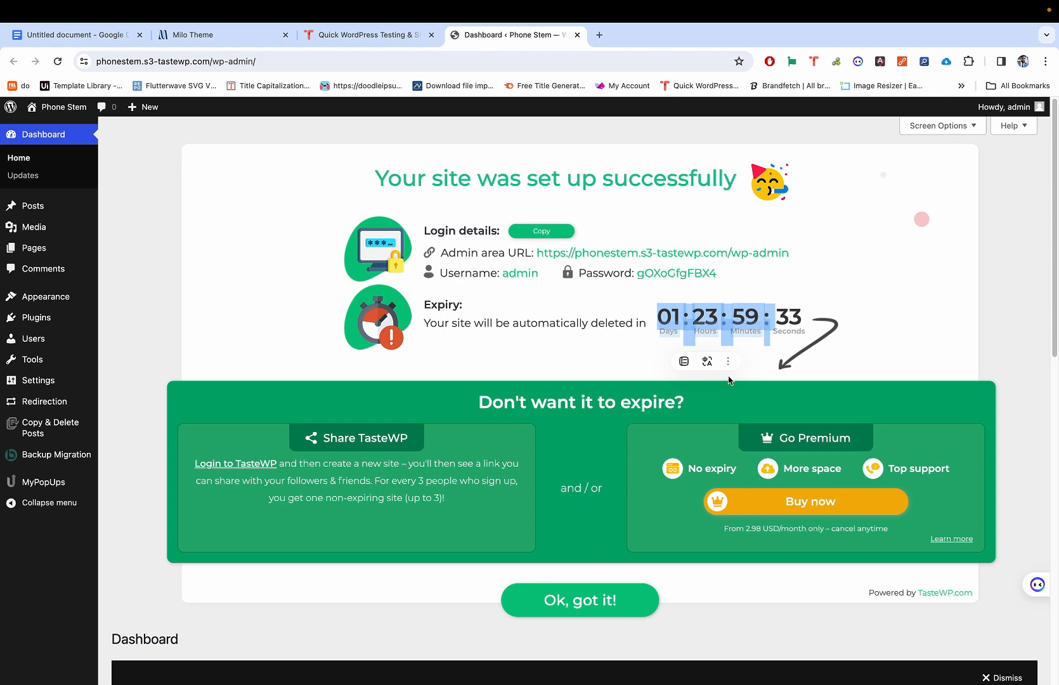
scroll(728, 380, "up", 2)
scroll(728, 380, "left", 4)
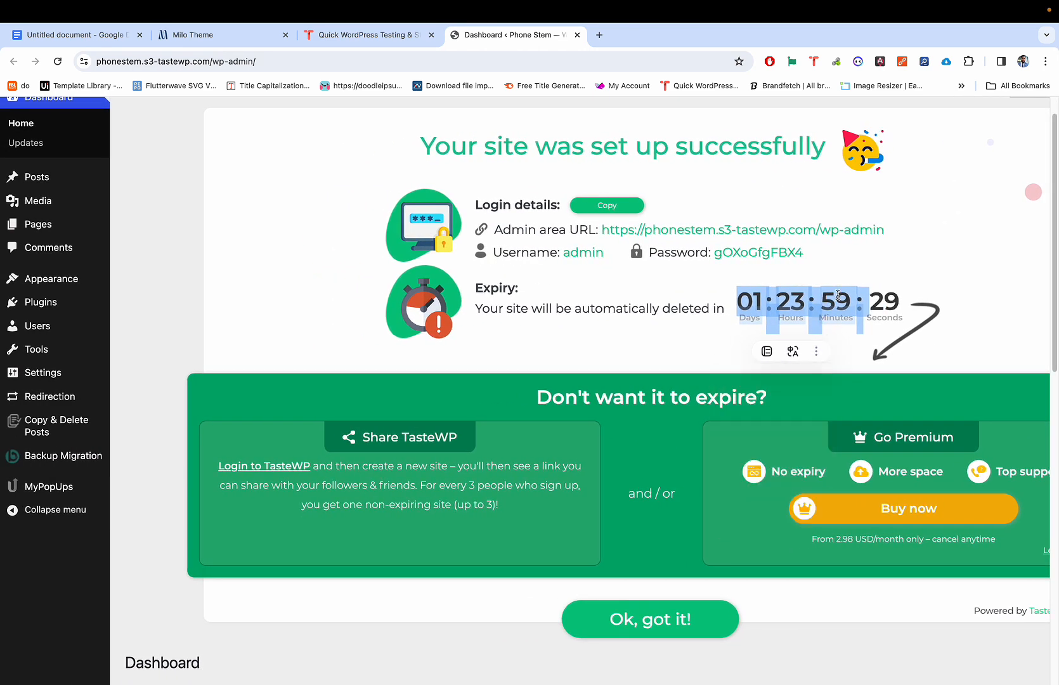
scroll(838, 295, "up", 2)
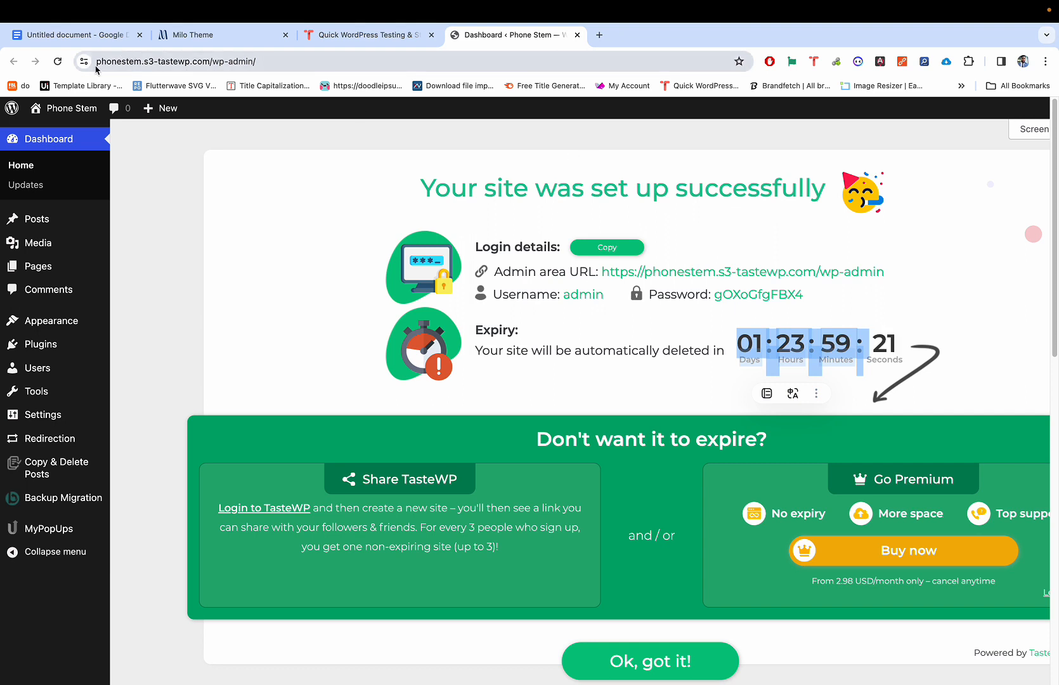
left_click_drag(98, 62, 245, 59)
left_click(261, 158)
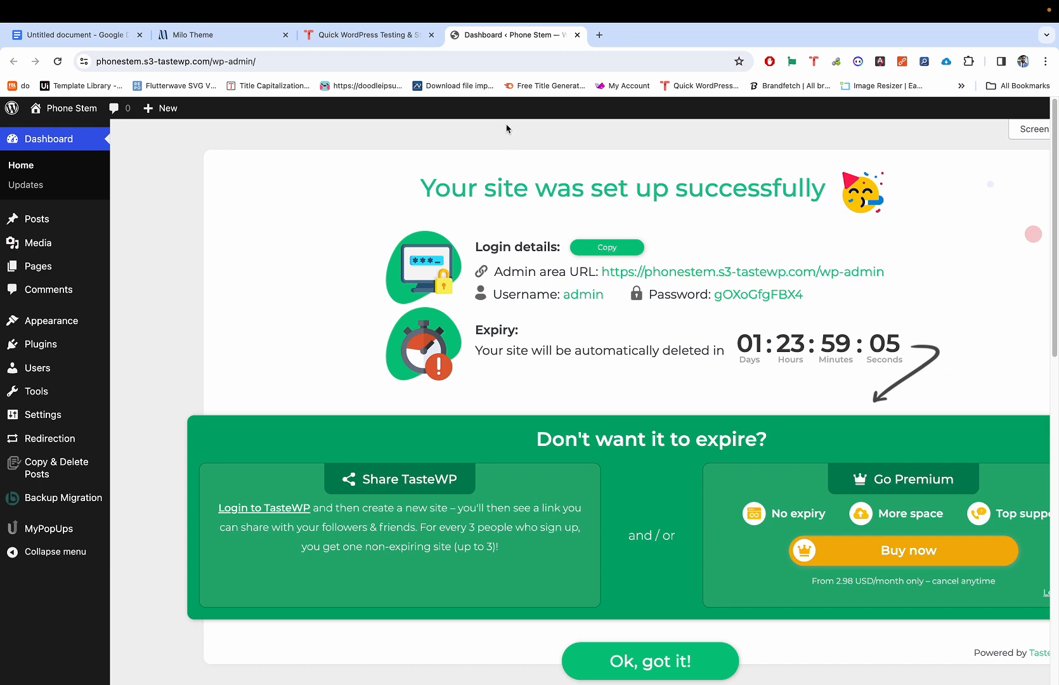
Step: Glance at the Milo Theme demo tab, then return to the Phone Stem dashboard
scroll(506, 129, "down", 1)
scroll(498, 228, "up", 2)
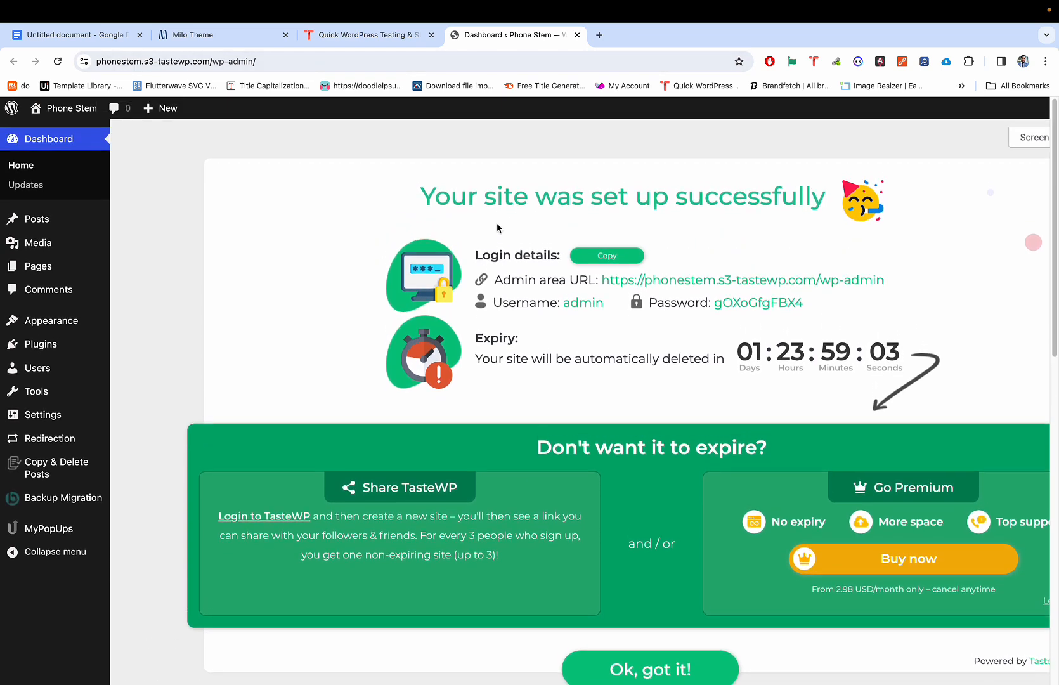
scroll(497, 228, "down", 1)
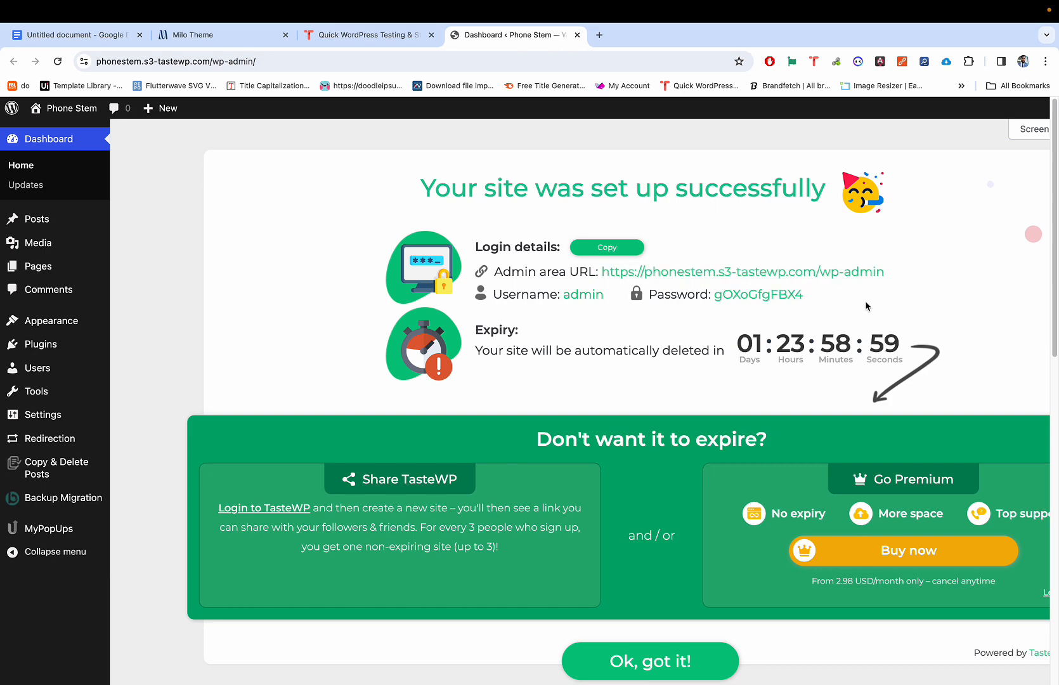
scroll(867, 306, "right", 3)
scroll(867, 307, "left", 3)
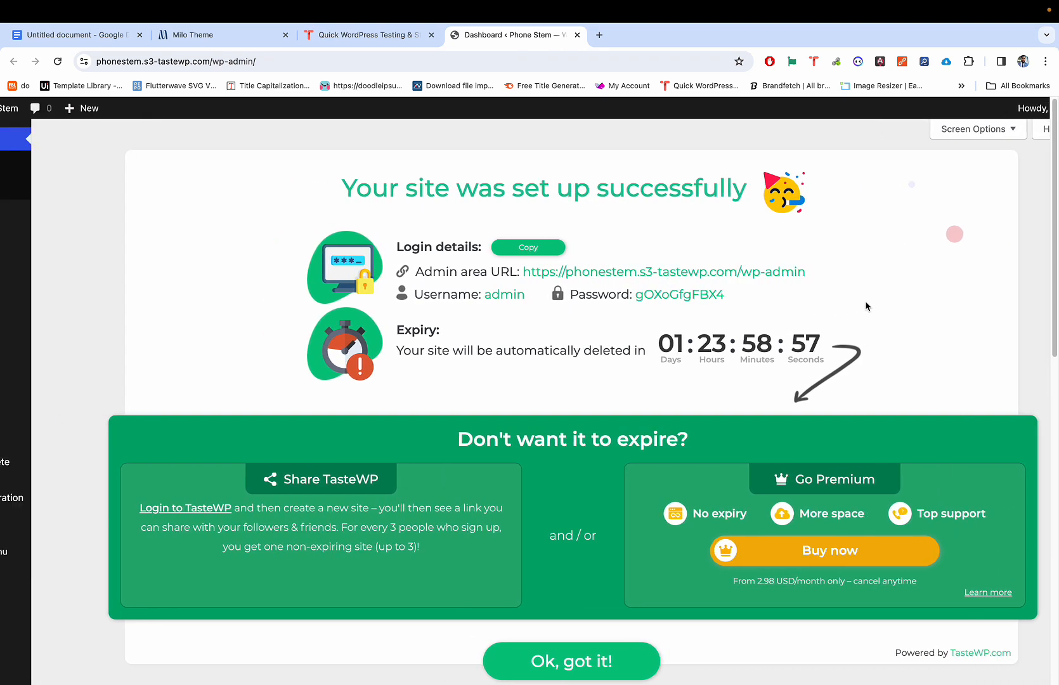
left_click(260, 34)
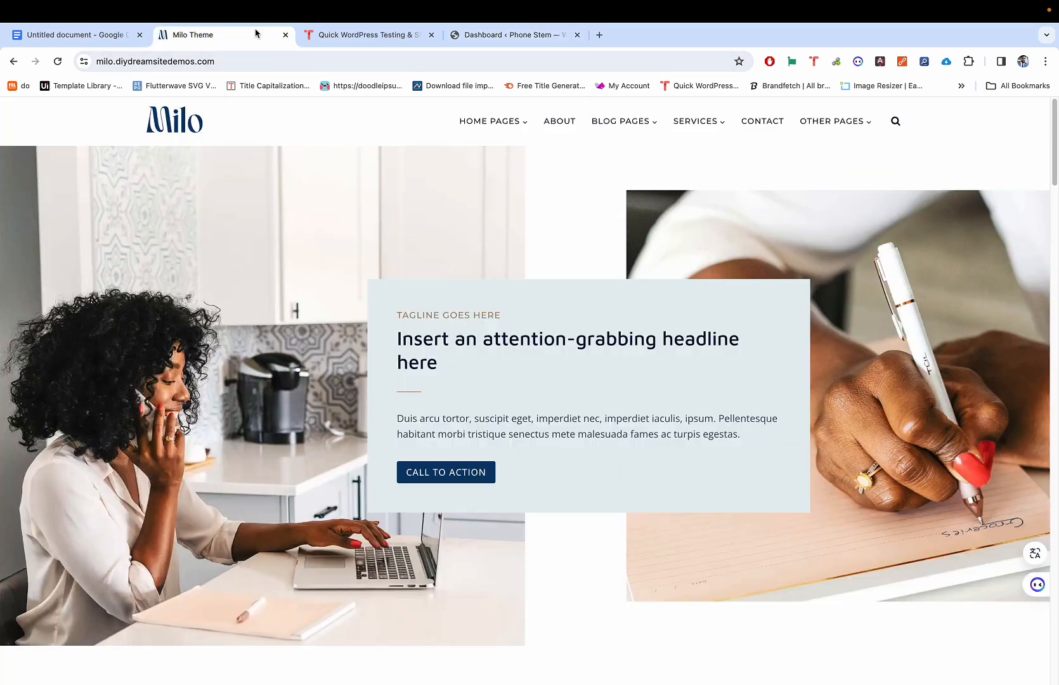
left_click(492, 40)
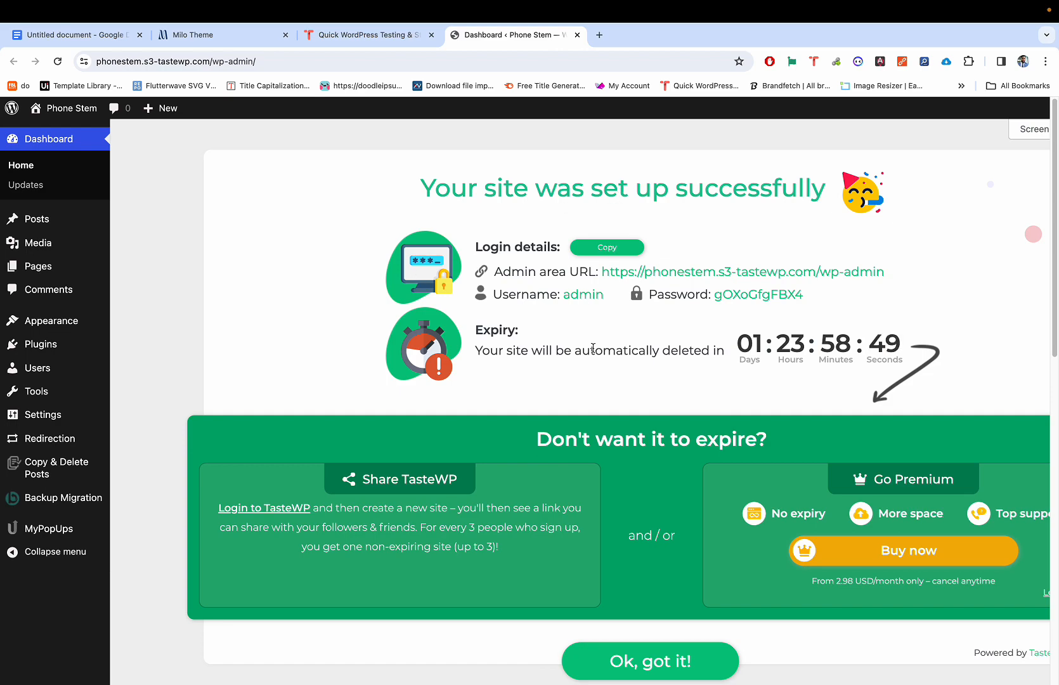
Step: Dismiss the TasteWP setup notice and look over the Phone Stem dashboard
scroll(582, 493, "down", 1)
scroll(582, 493, "down", 5)
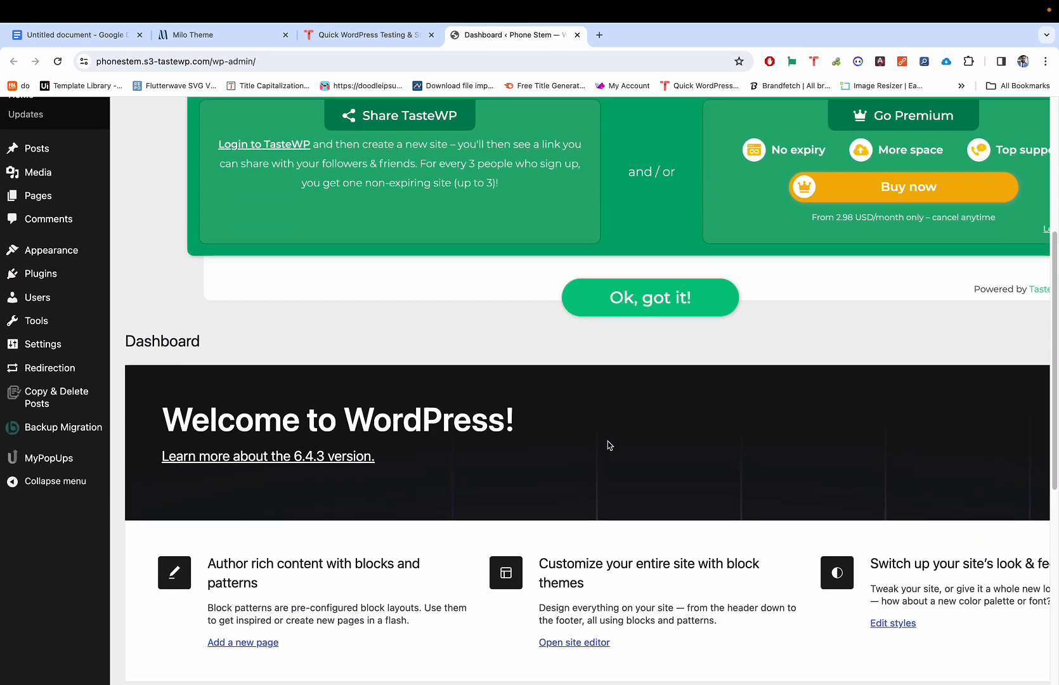
left_click(663, 293)
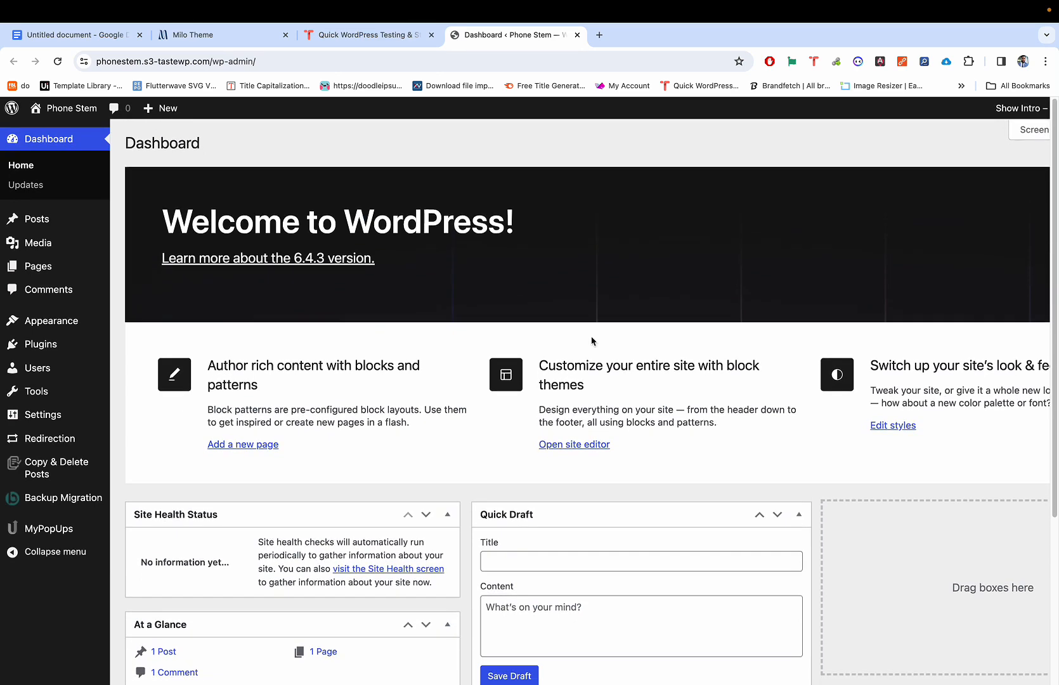
scroll(590, 355, "down", 3)
scroll(576, 393, "up", 3)
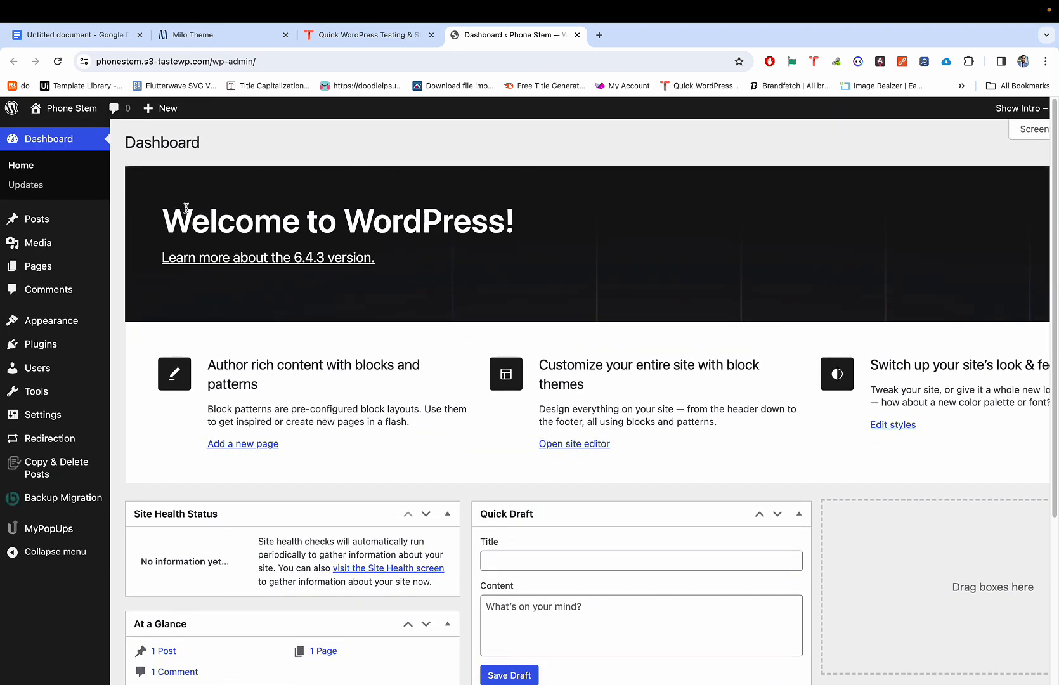
scroll(423, 303, "down", 10)
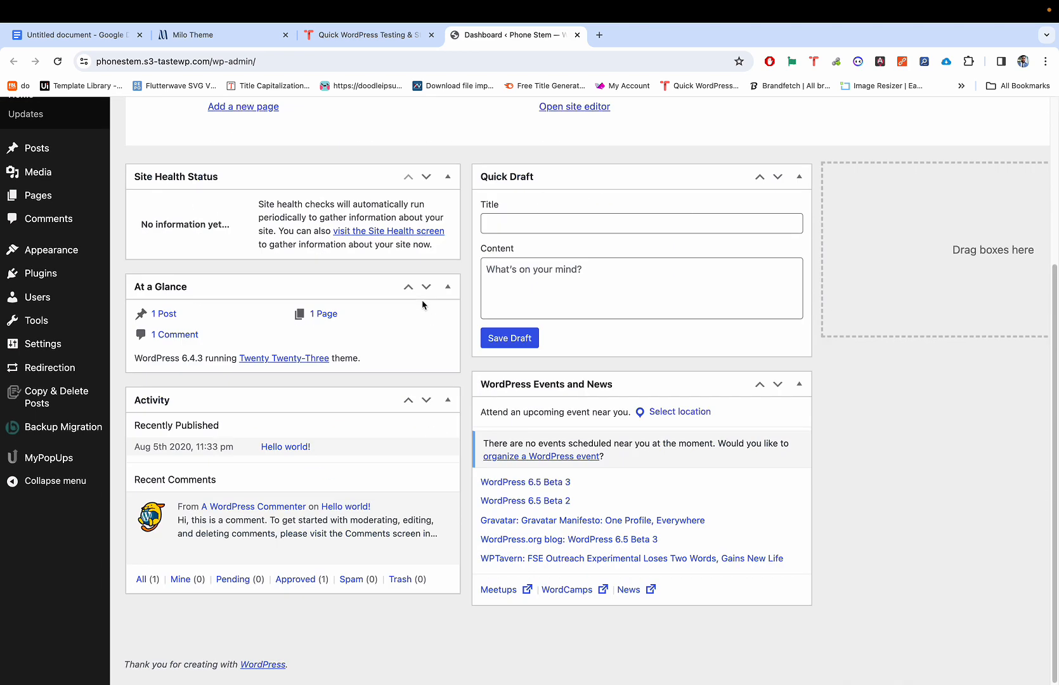
scroll(424, 303, "up", 3)
scroll(423, 305, "up", 7)
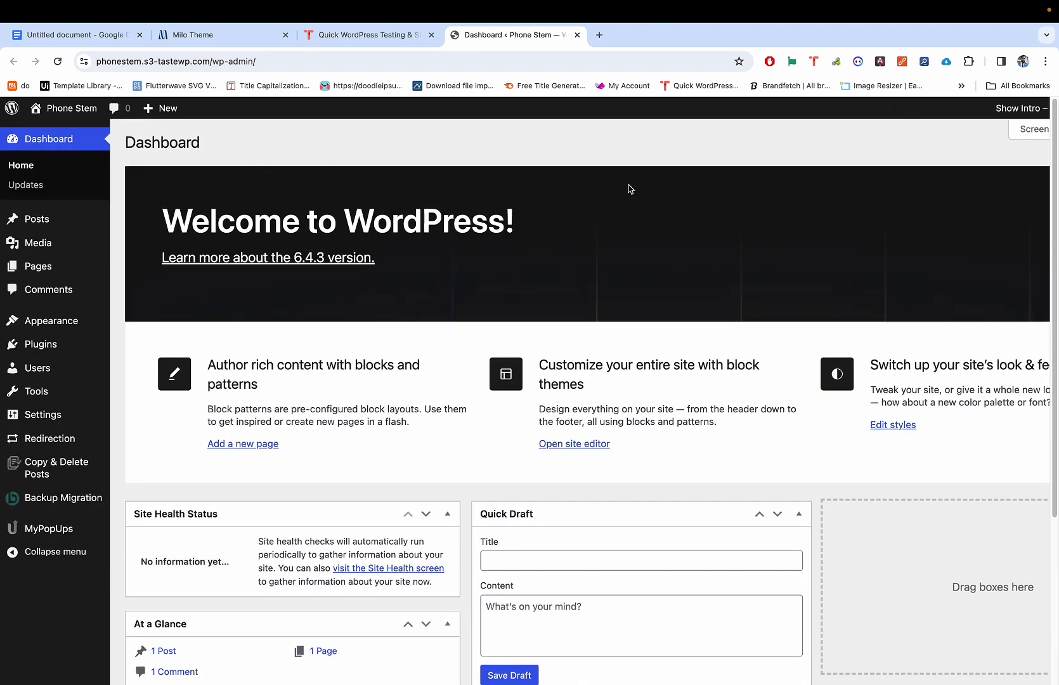
scroll(552, 242, "down", 2)
scroll(551, 241, "up", 2)
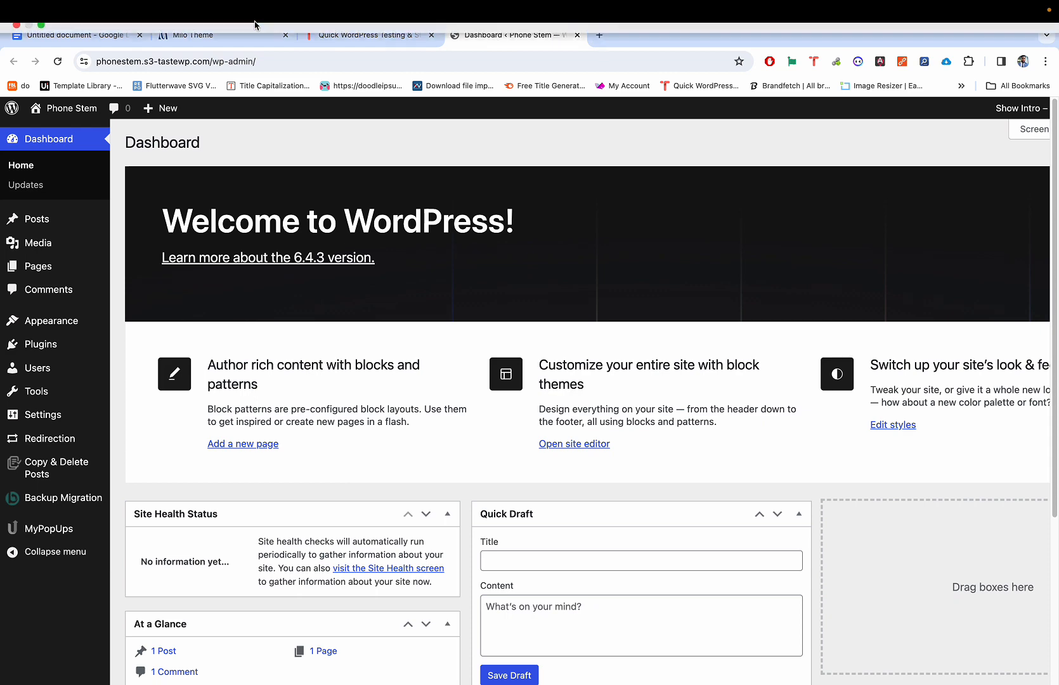
left_click(84, 38)
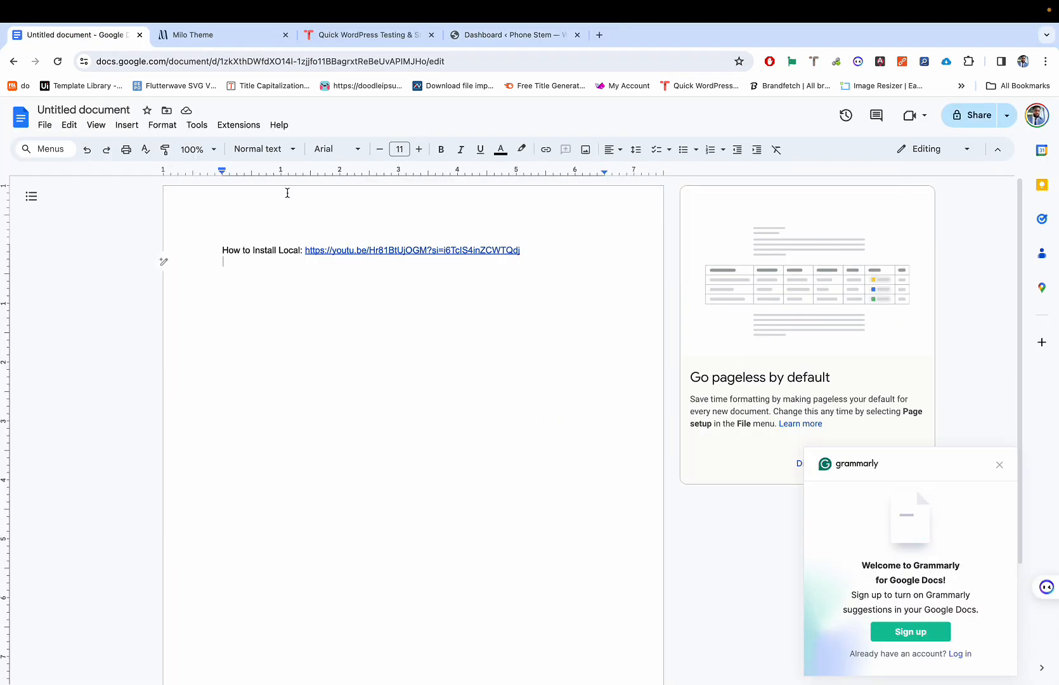
Step: Preview the How to Install Local link, then run a 'Local WP' web search
scroll(301, 263, "up", 5)
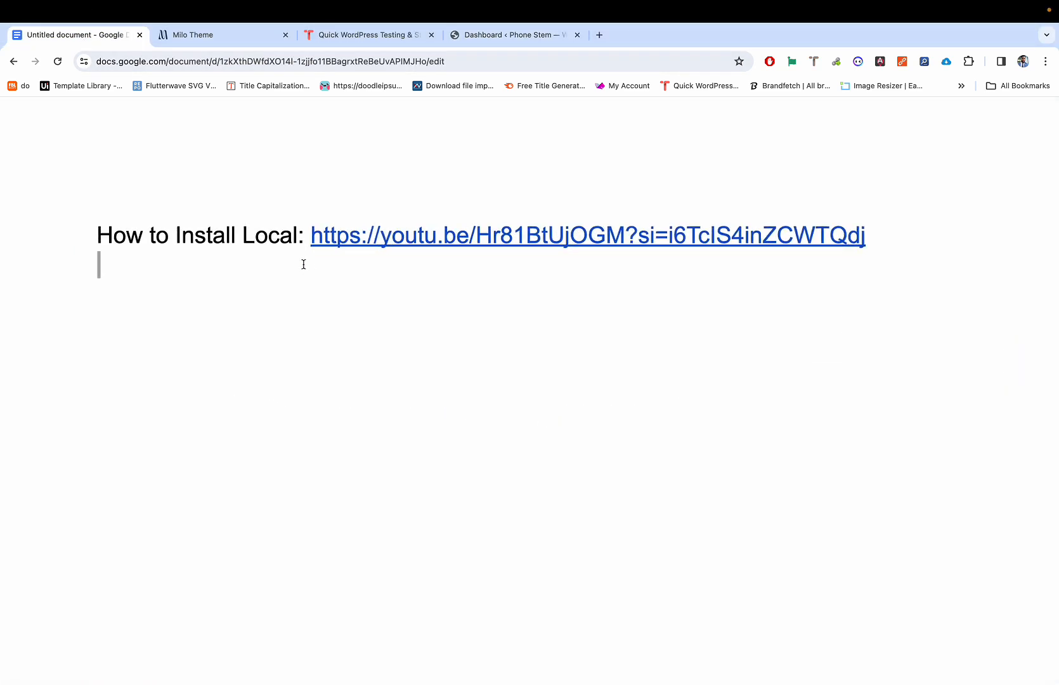
scroll(316, 268, "up", 3)
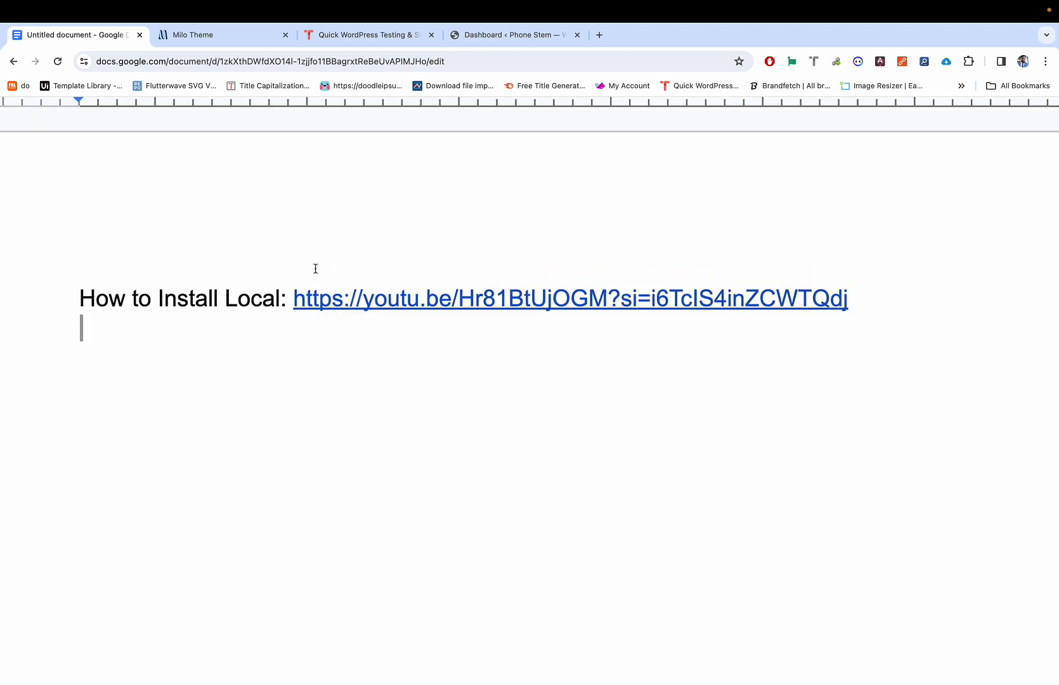
left_click(373, 295)
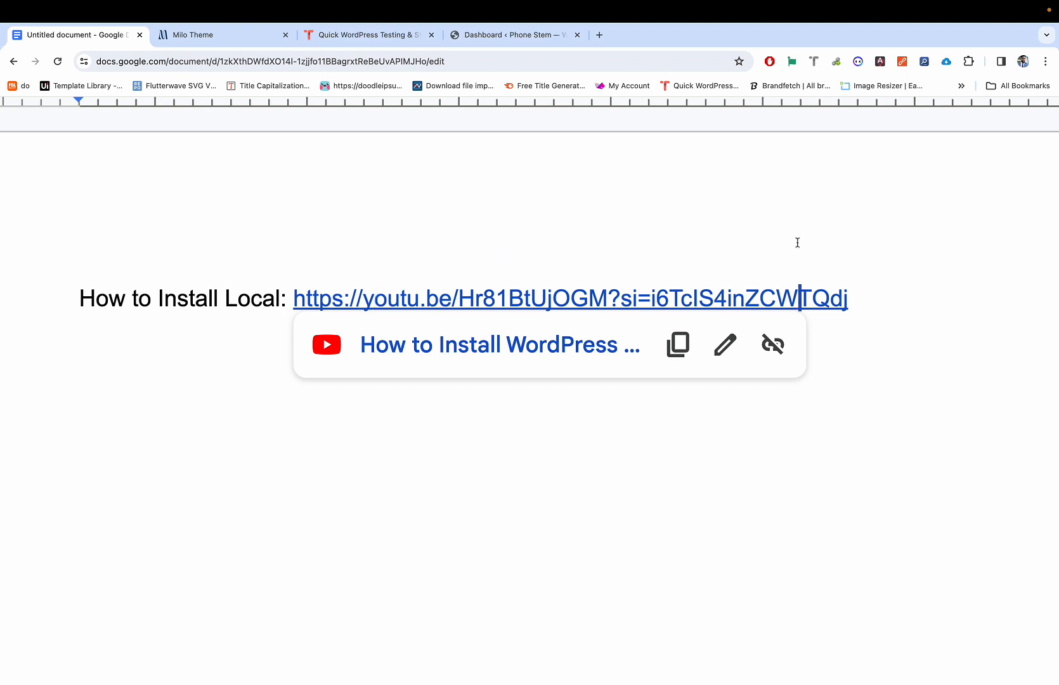
left_click(602, 40)
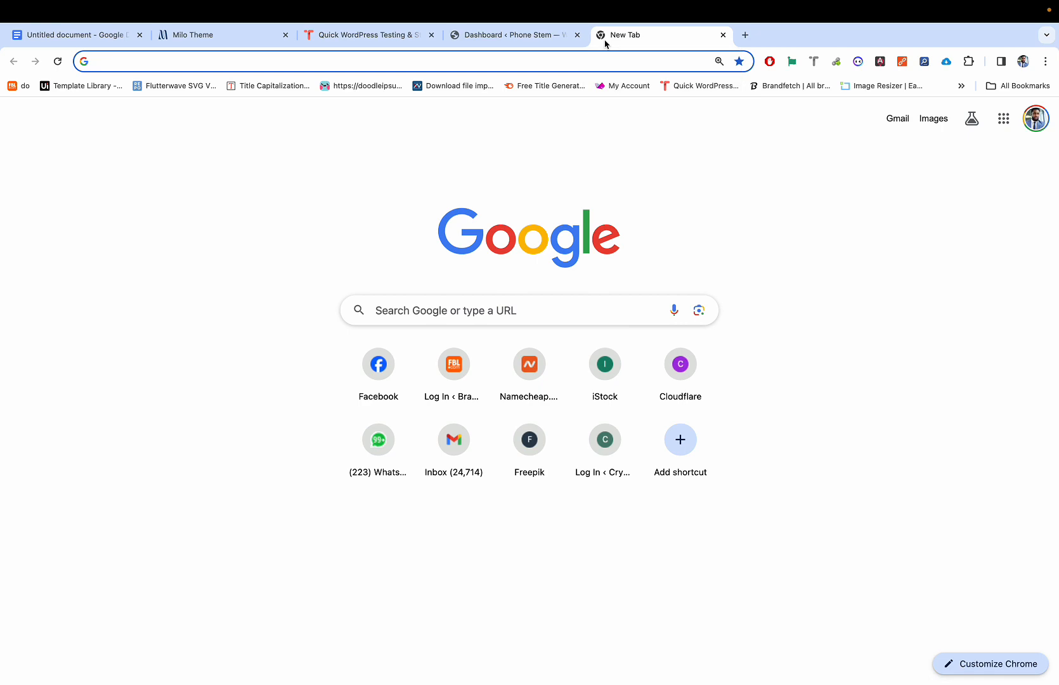
type("W")
key("BackSpace")
key("BackSpace")
type("Loc")
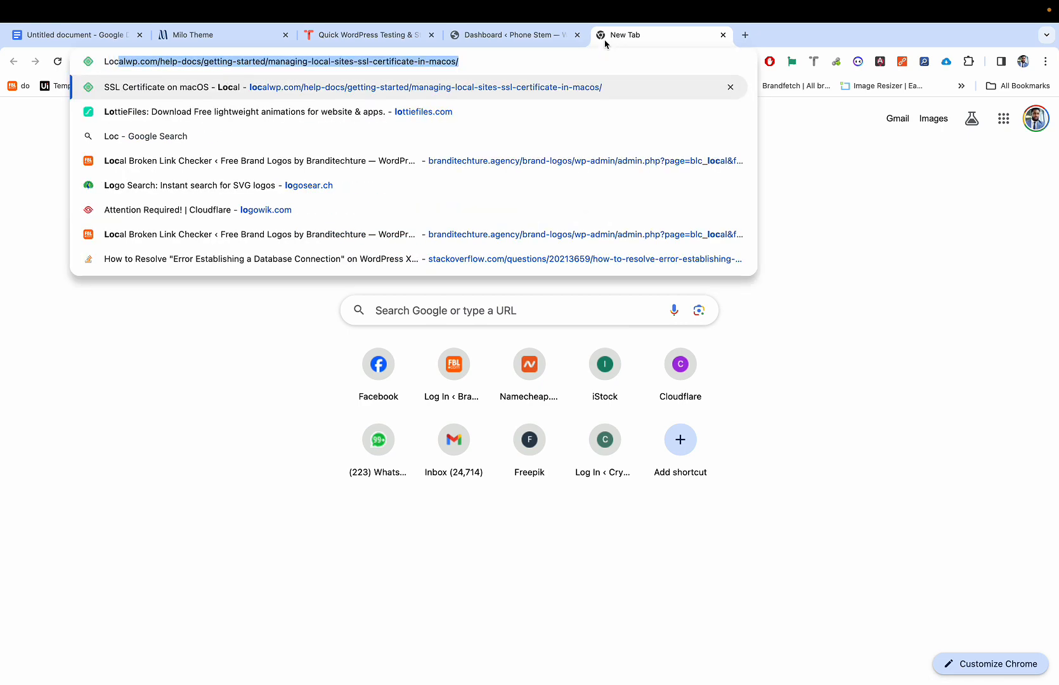
type("al WP")
key("Return")
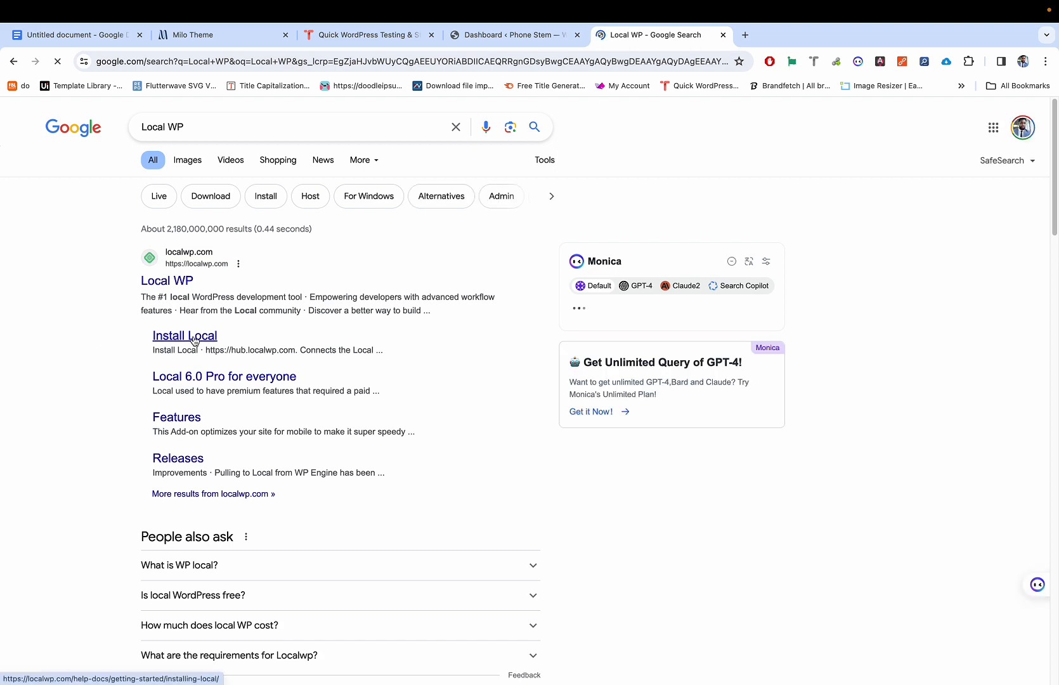
scroll(188, 335, "up", 5)
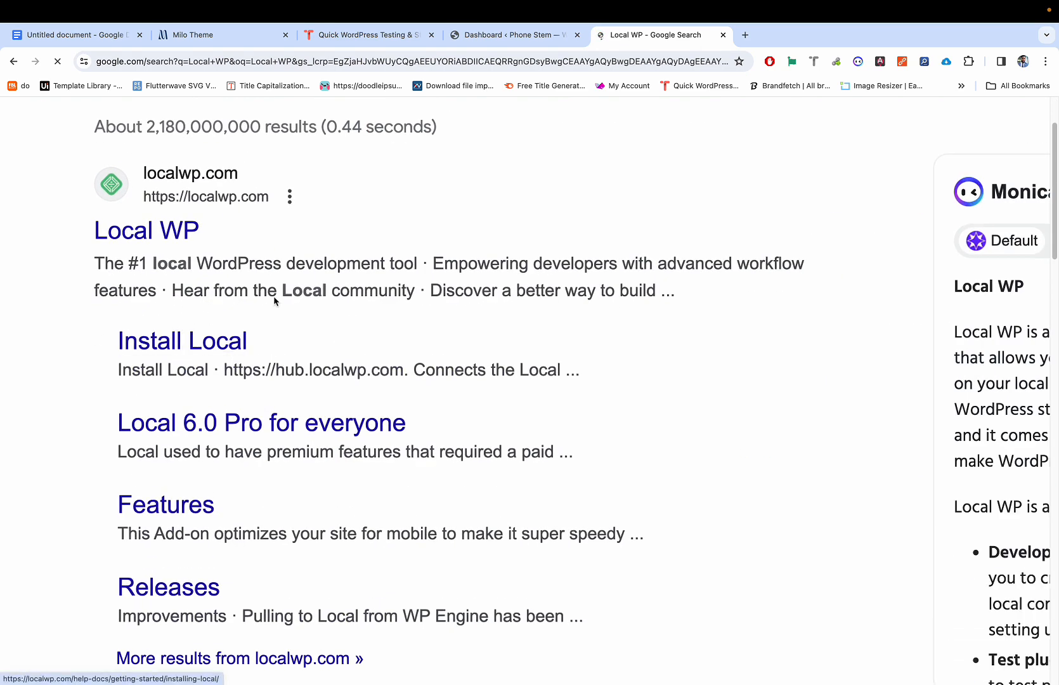
Step: Select the whole How to Install Local line in the document, then show all open windows
left_click(78, 36)
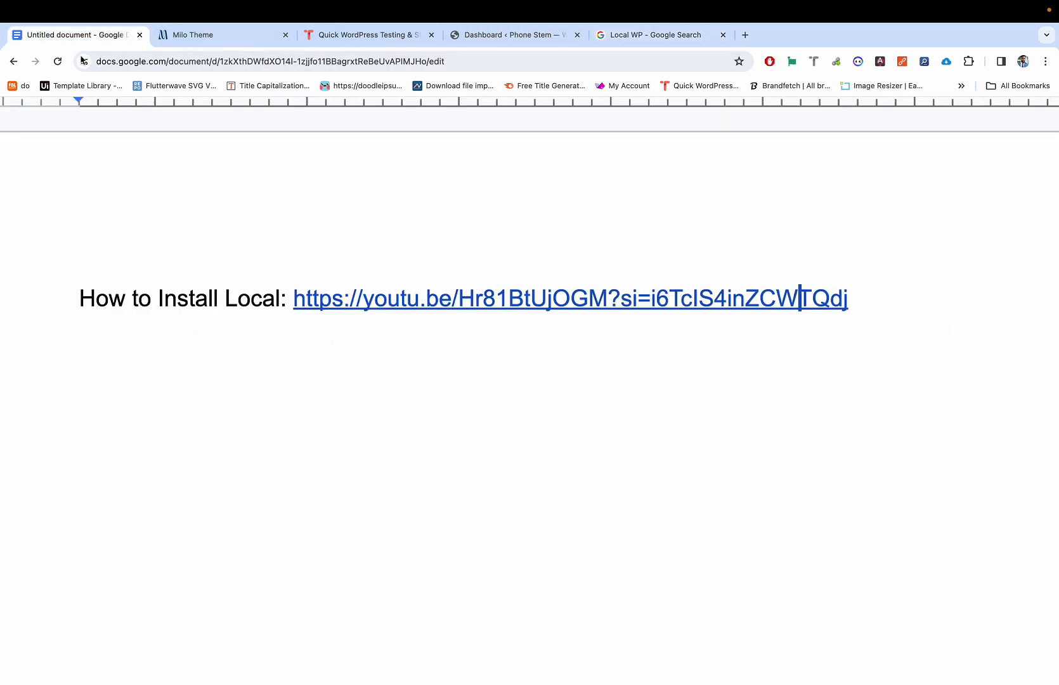
scroll(327, 265, "up", 2)
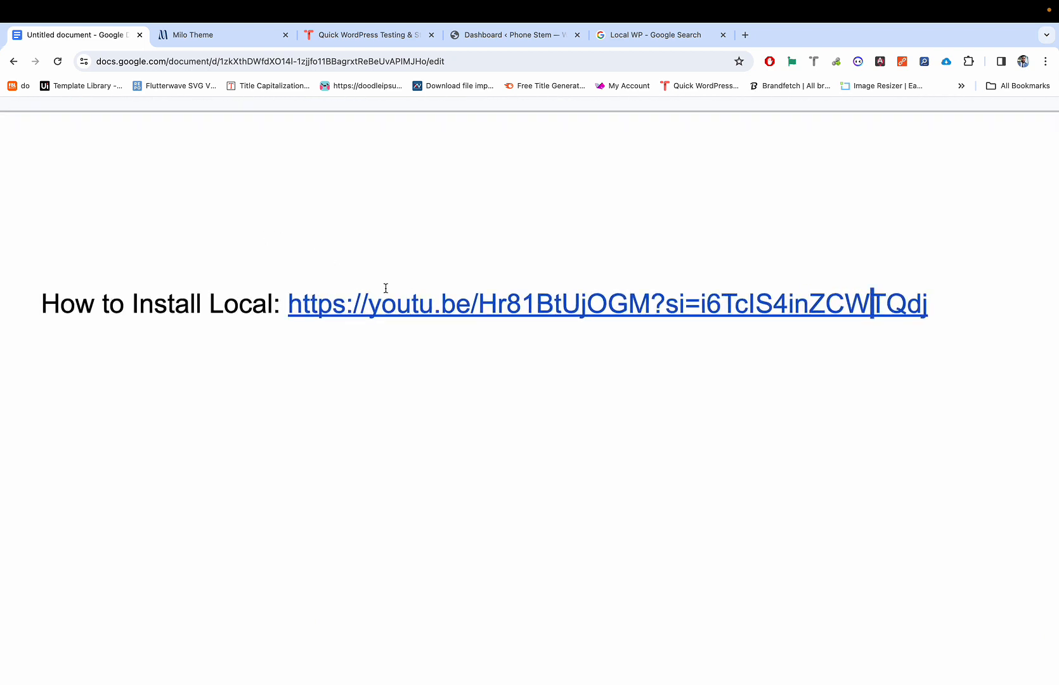
scroll(467, 276, "right", 1)
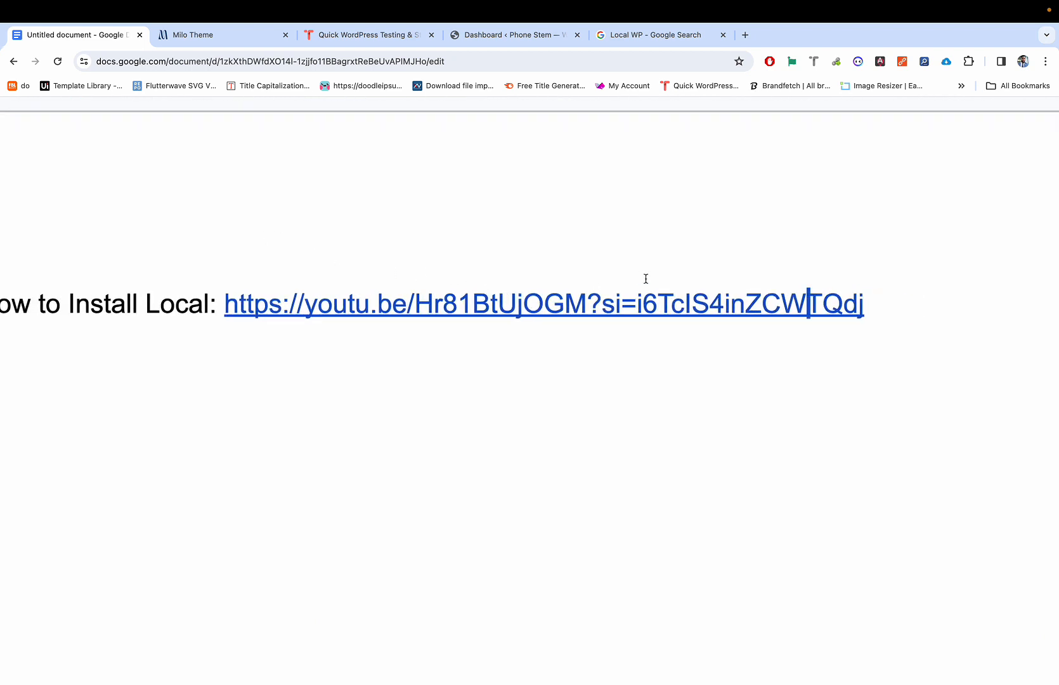
left_click_drag(897, 303, 2, 227)
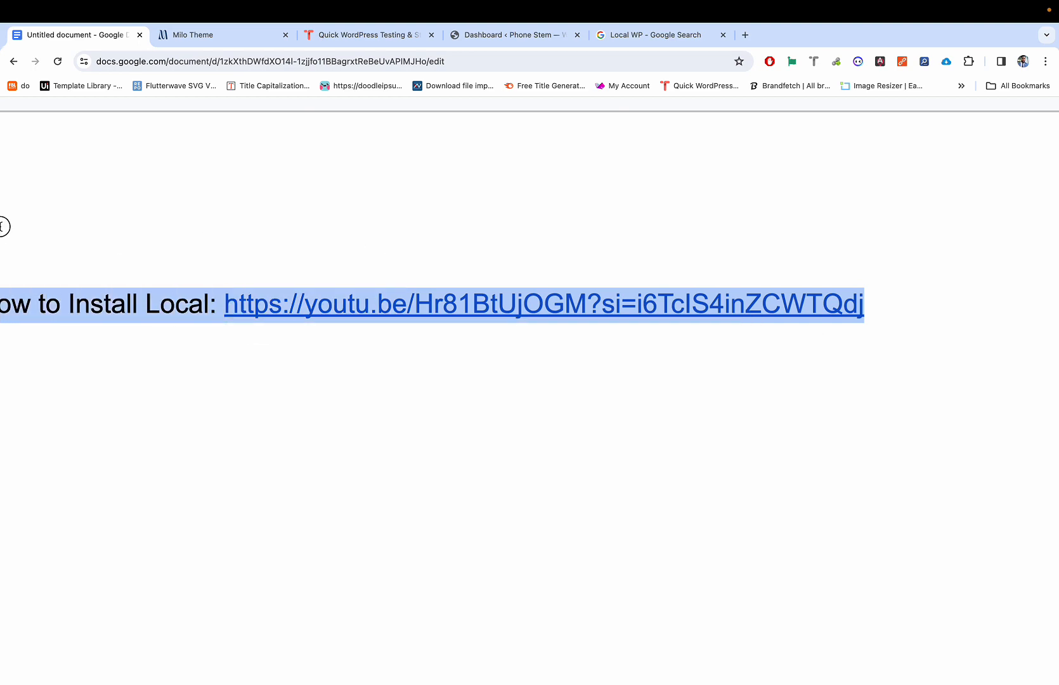
scroll(2, 243, "left", 5)
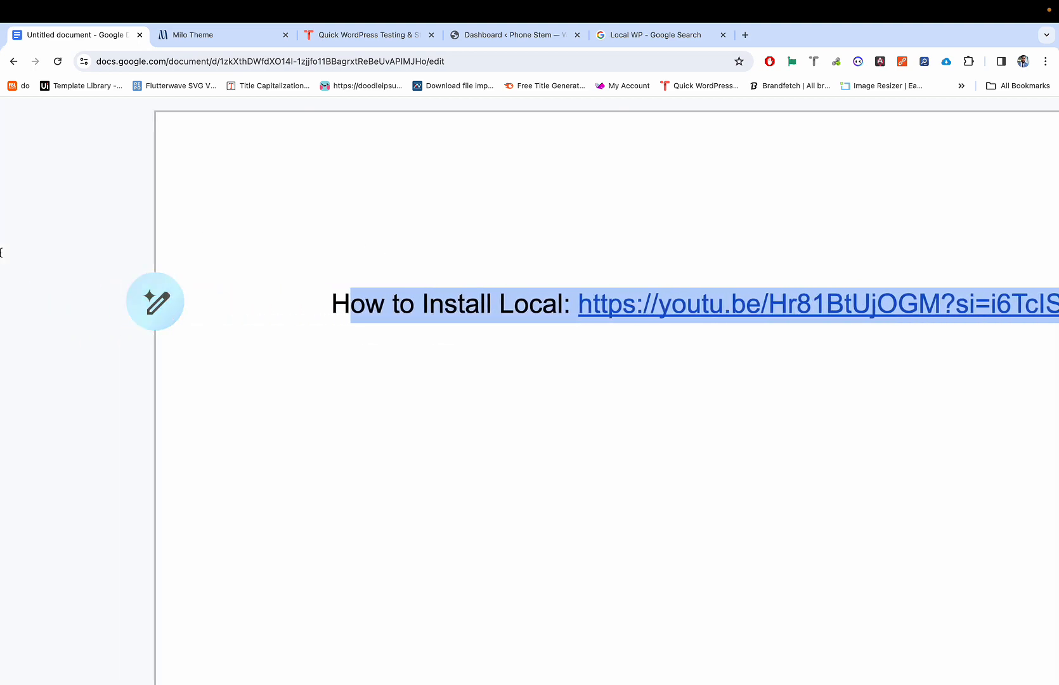
key("ctrl+Up")
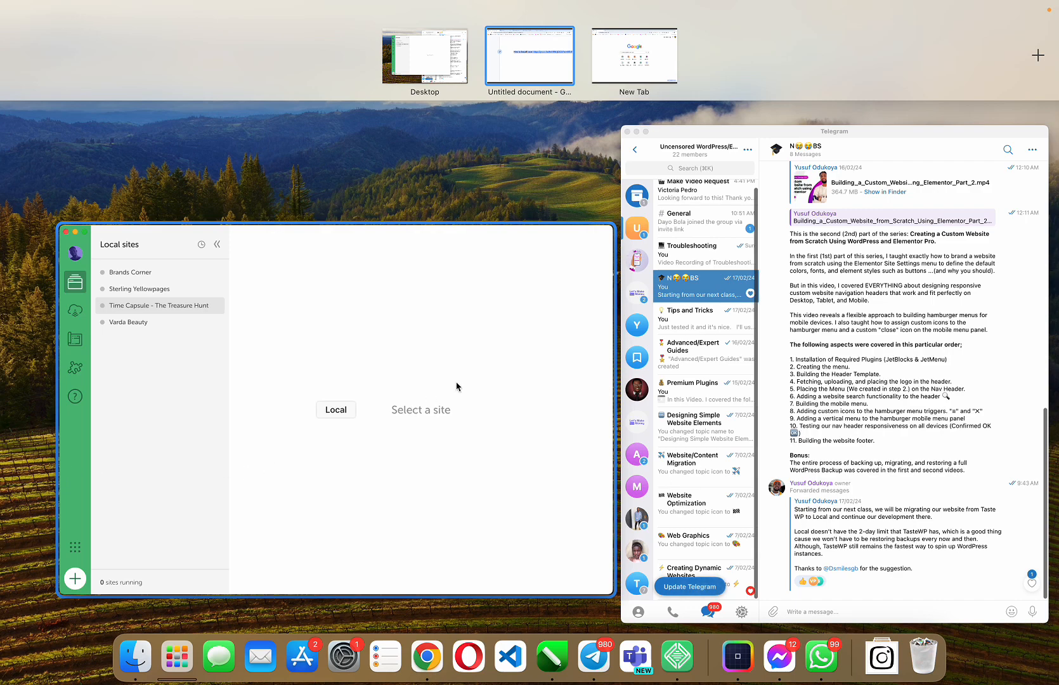
Step: Send 'How to Install Local WP on your PC:' with the YouTube link to the Telegram group
left_click(796, 293)
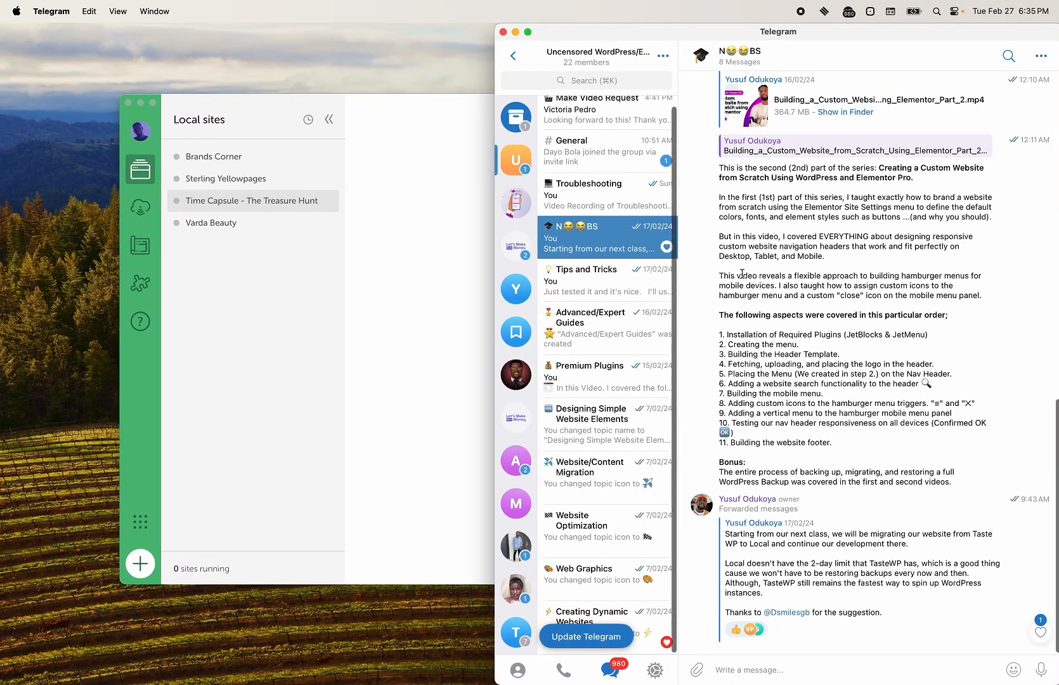
type("How to Install Local: https://youtu.be/Hr81BtUjOGM?si=i6TclS4inZCWTQdj")
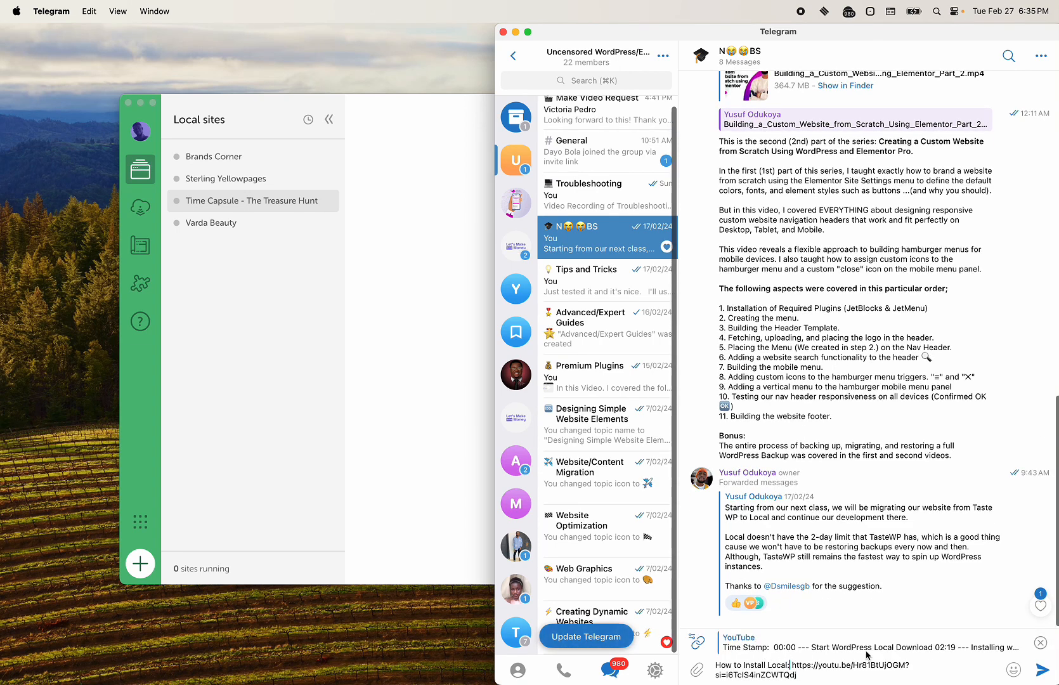
type("WP on")
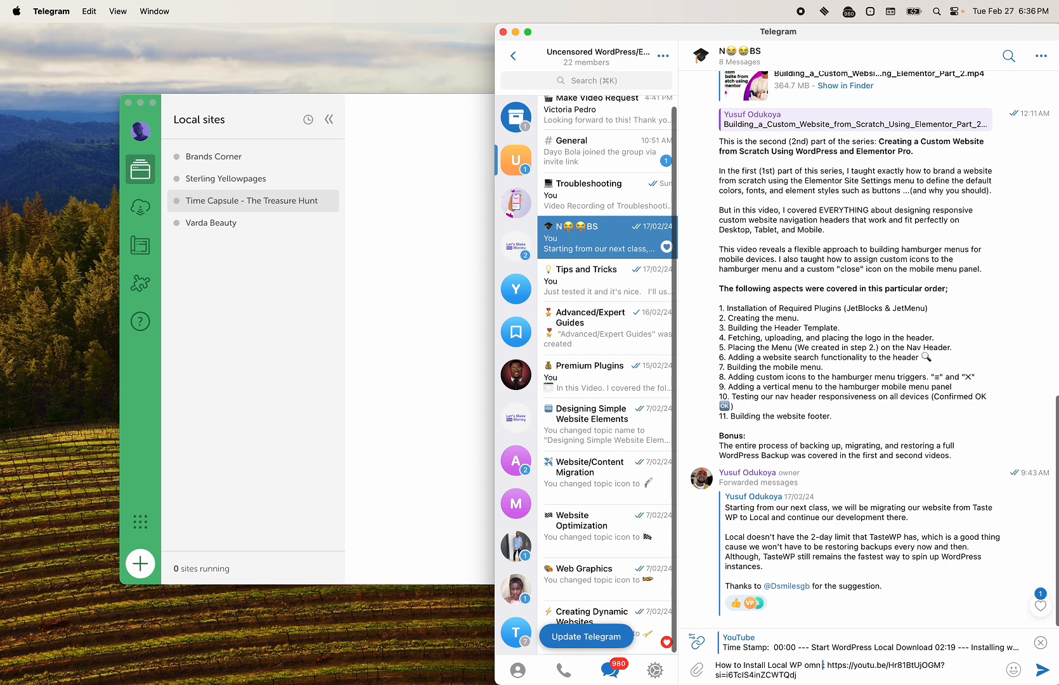
type(" your P")
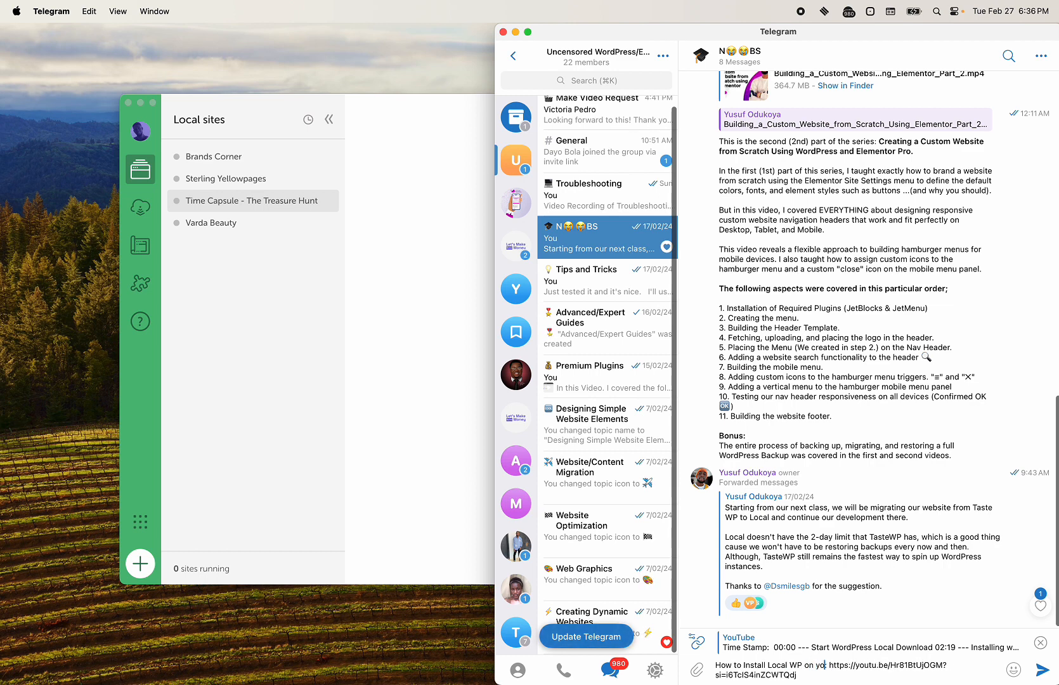
type("C:")
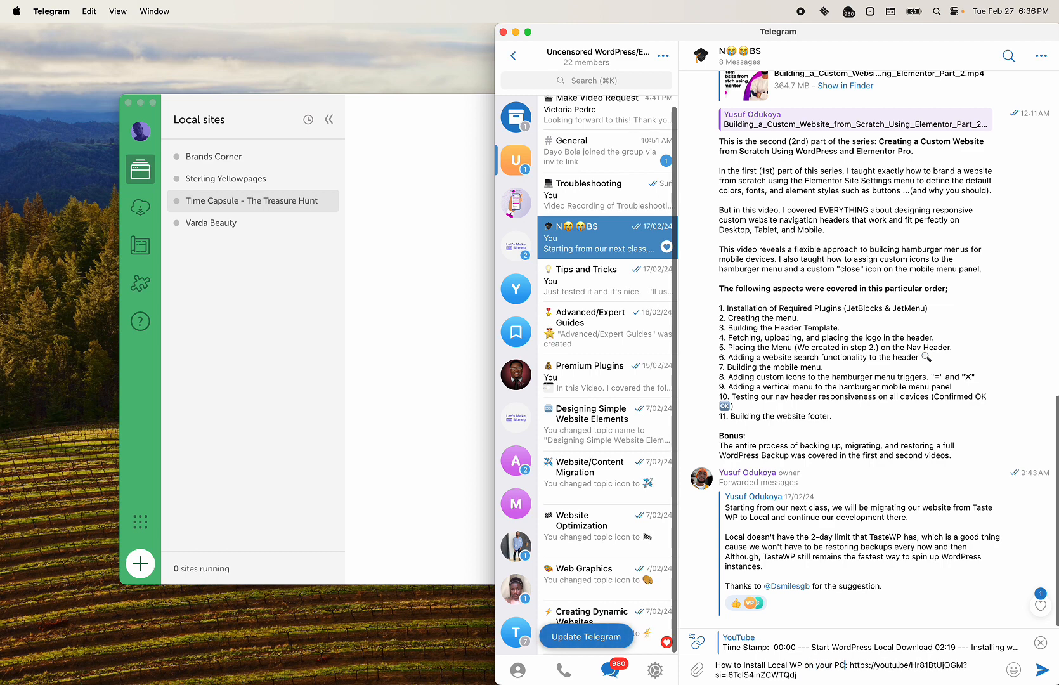
key("shift+Return")
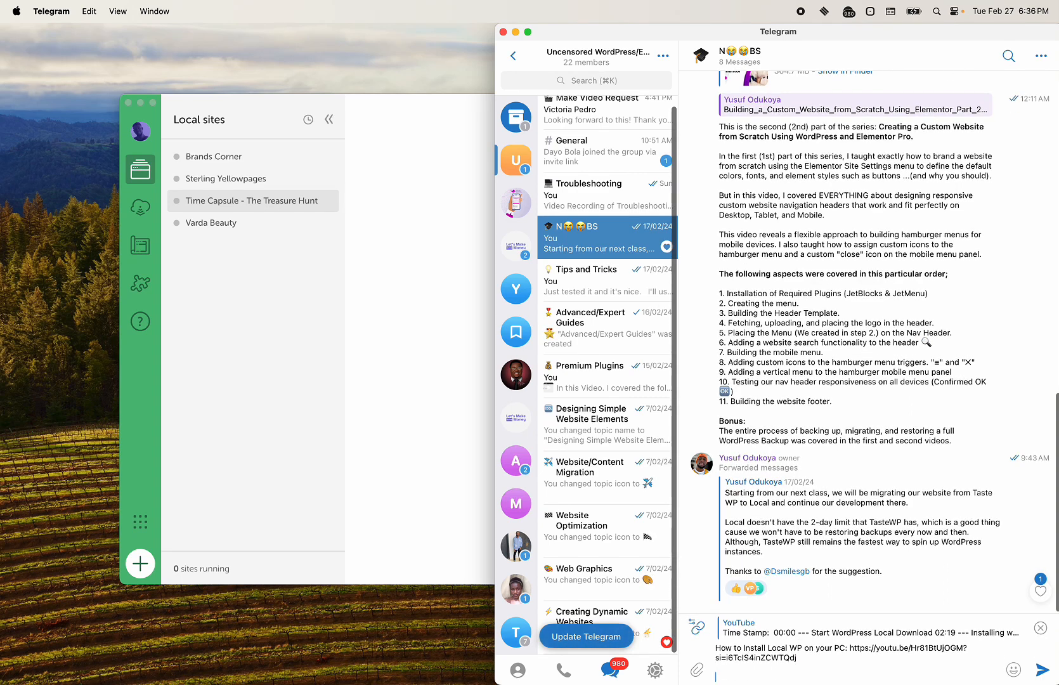
key("Return")
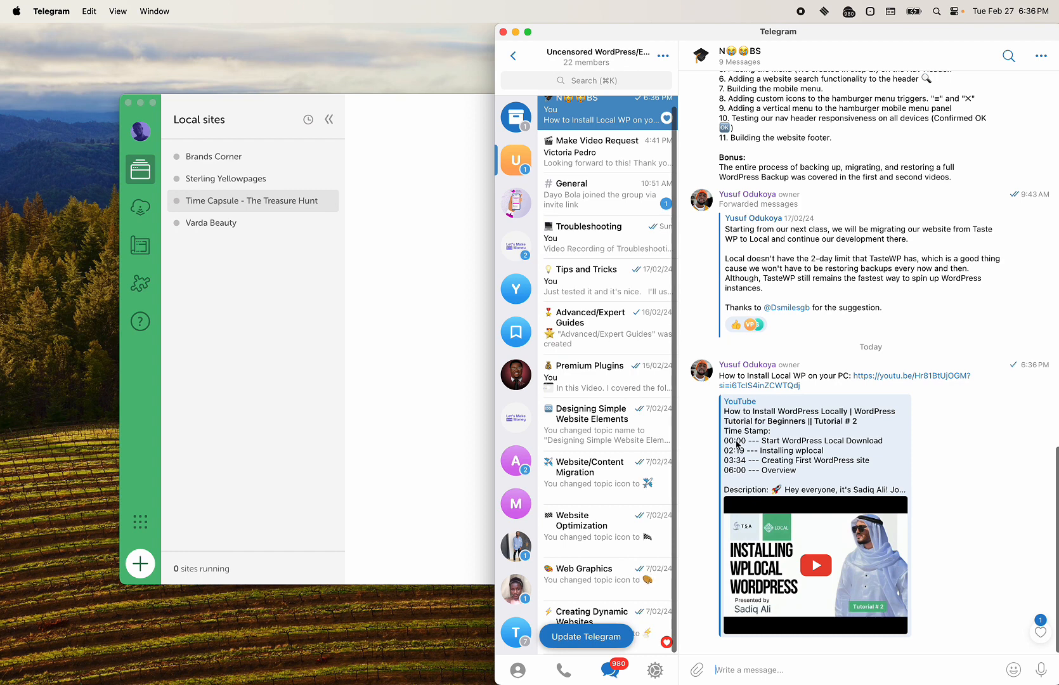
left_click(276, 254)
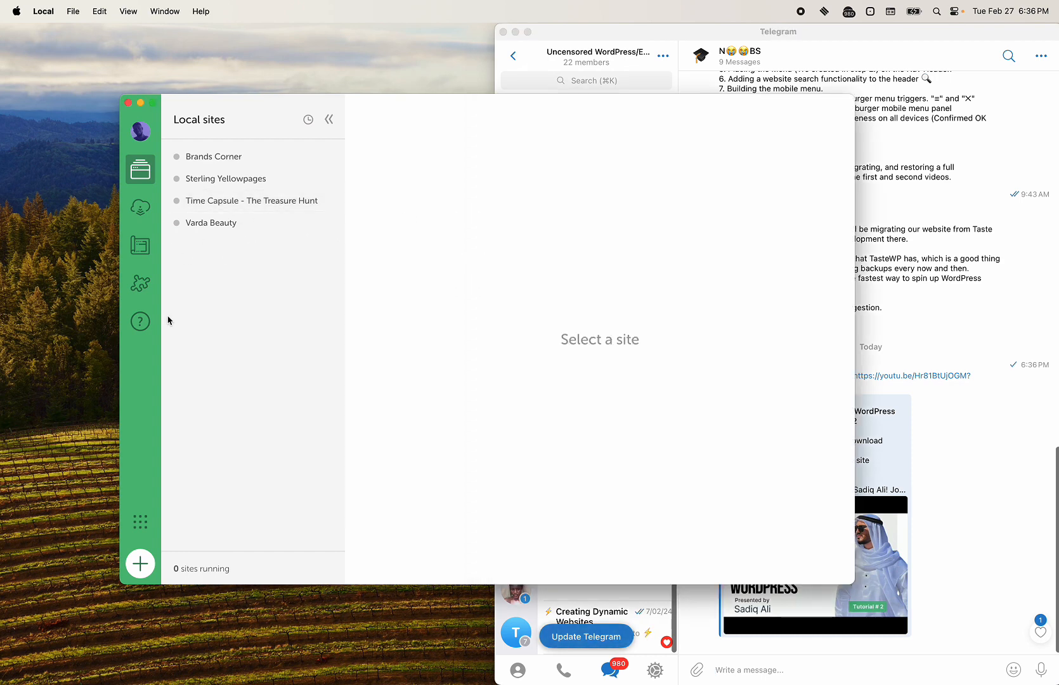
left_click(925, 415)
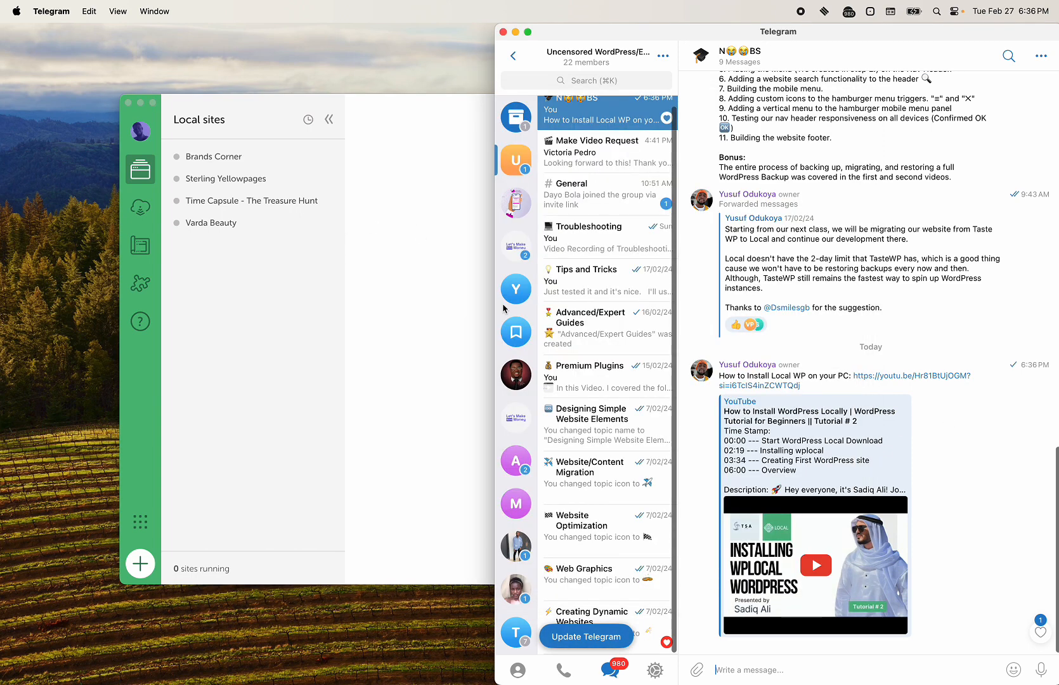
left_click(400, 277)
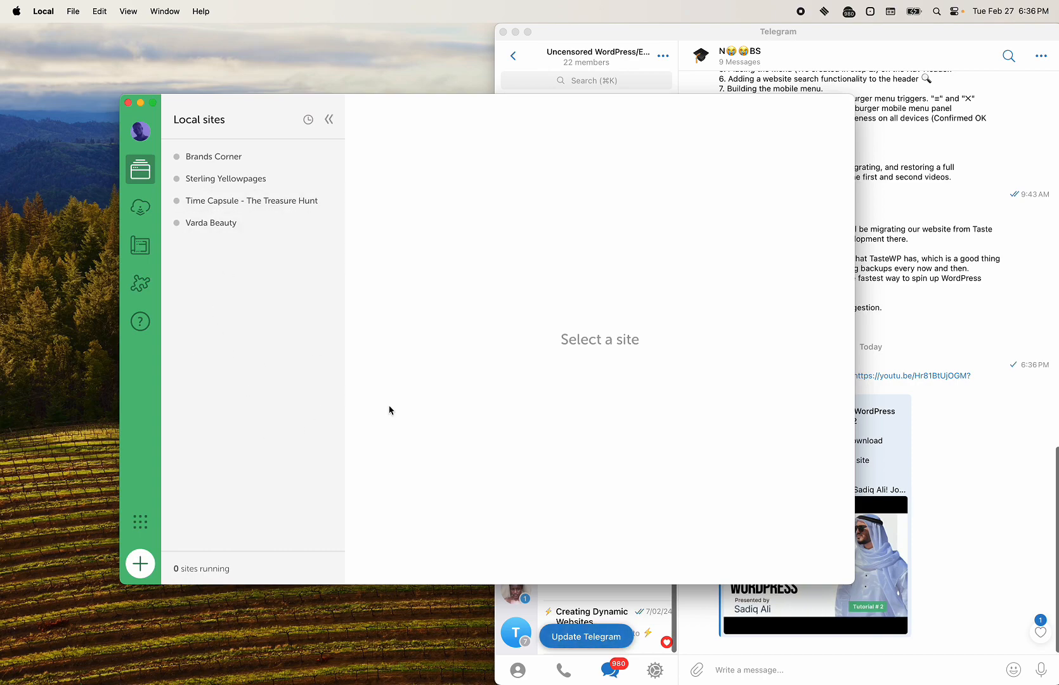
key("ctrl+Right")
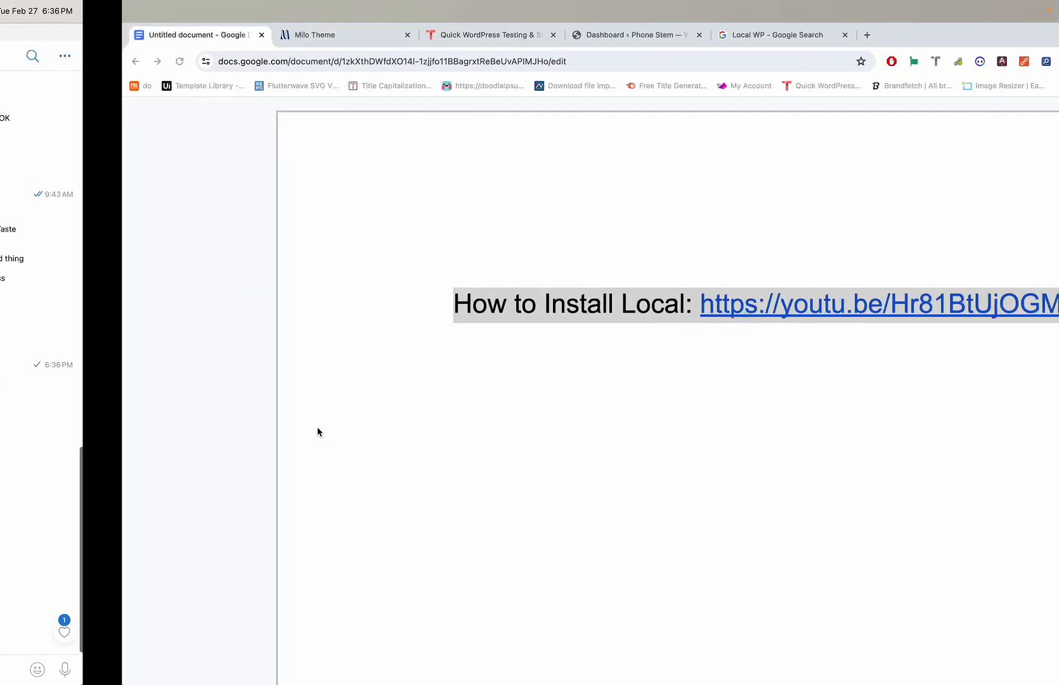
key("ctrl+Left")
key("ctrl+Right")
key("ctrl+Left")
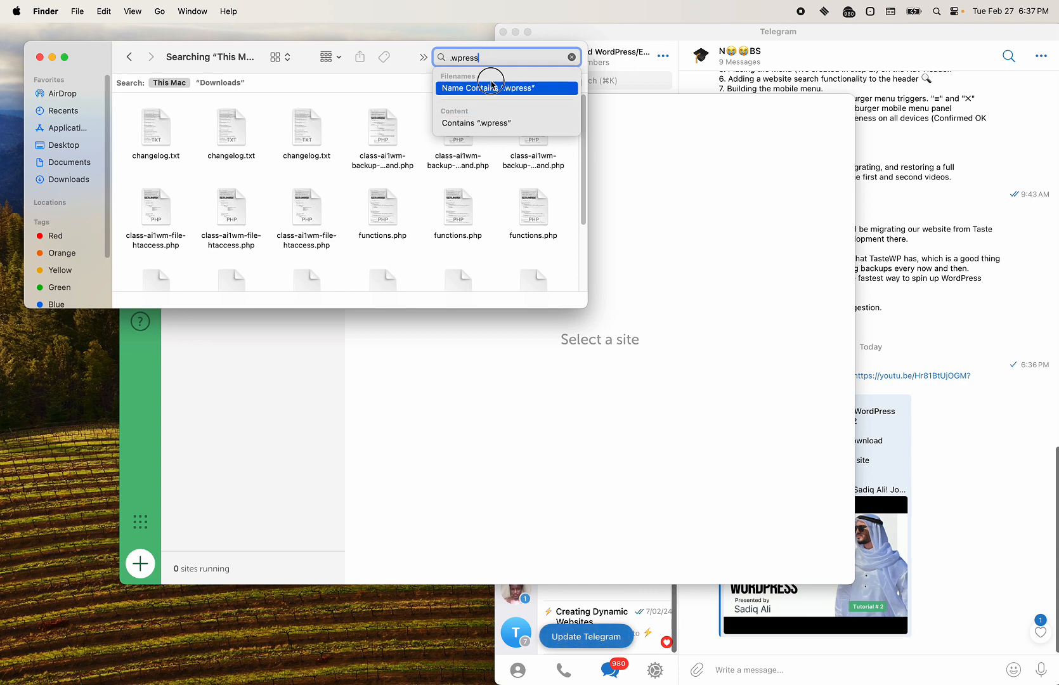
Step: Browse the Finder .wpress search results and select the wackycry backup file
scroll(374, 165, "down", 5)
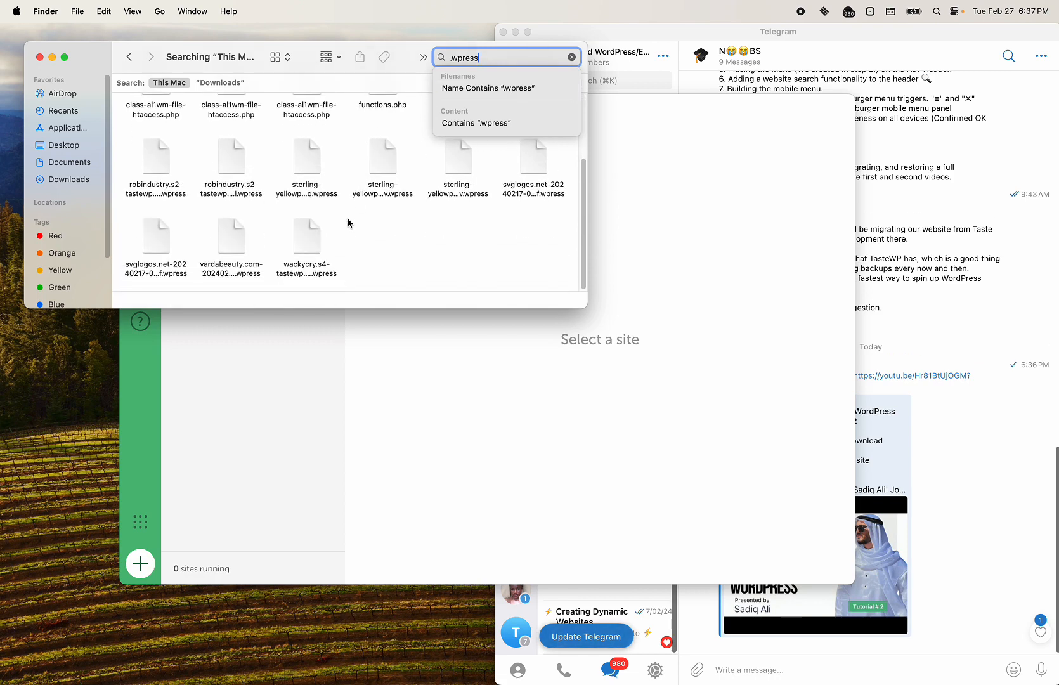
left_click(353, 212)
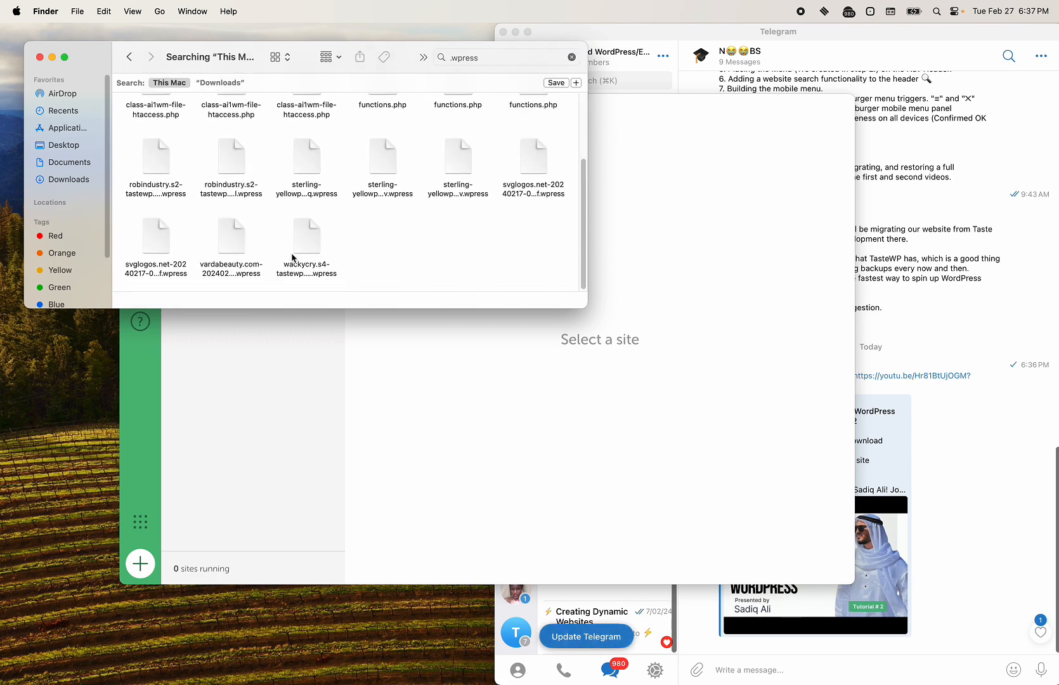
scroll(295, 172, "up", 3)
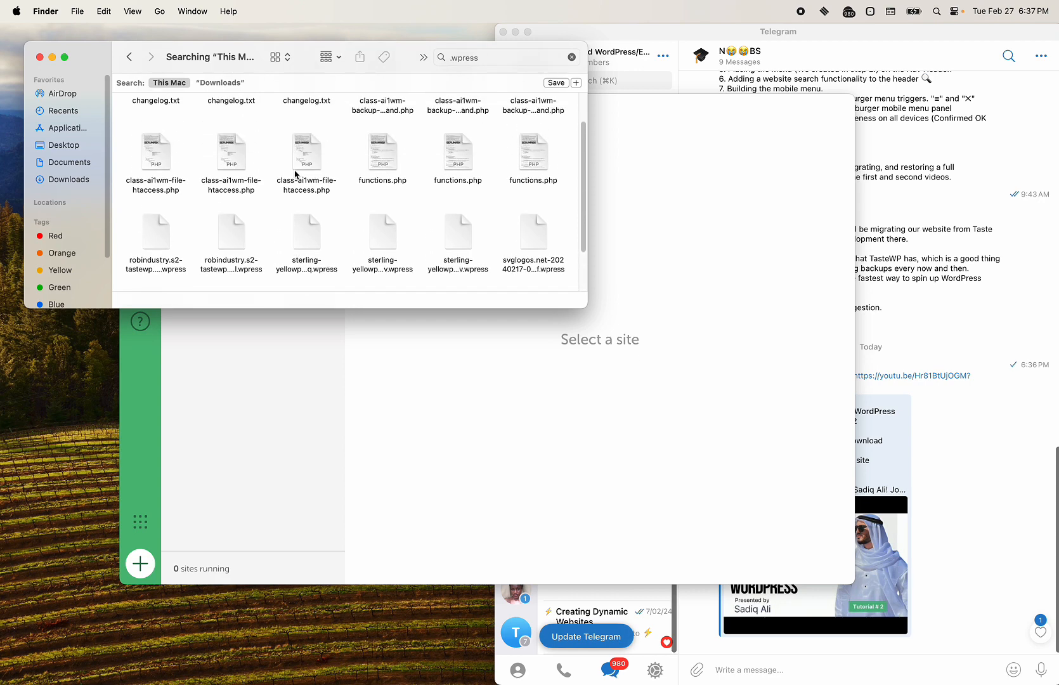
scroll(296, 174, "down", 3)
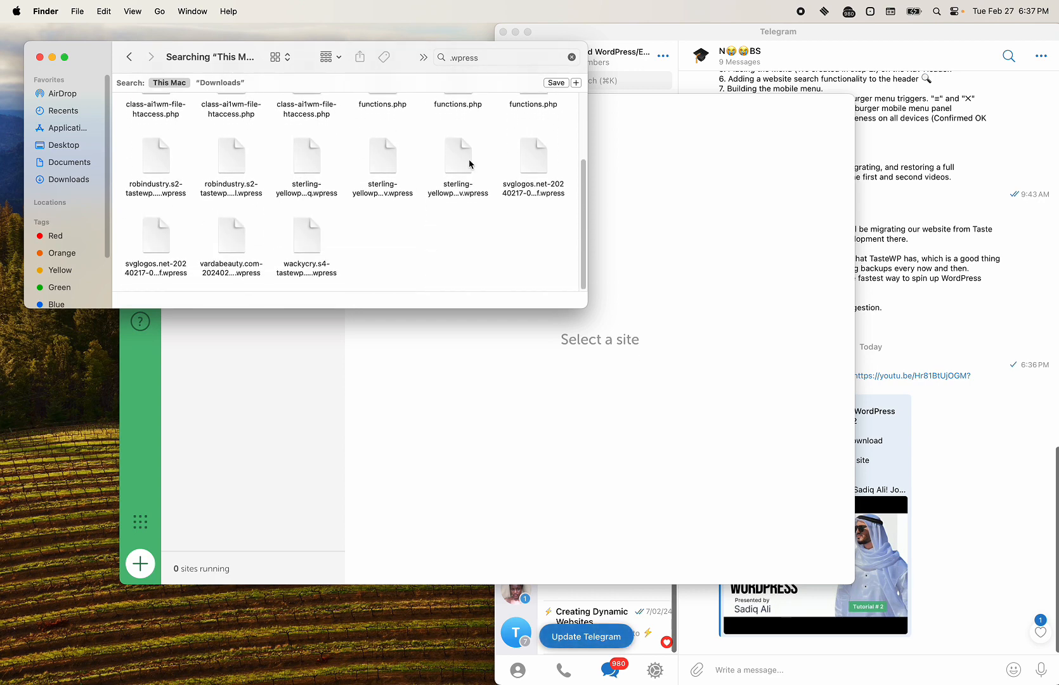
left_click(226, 168)
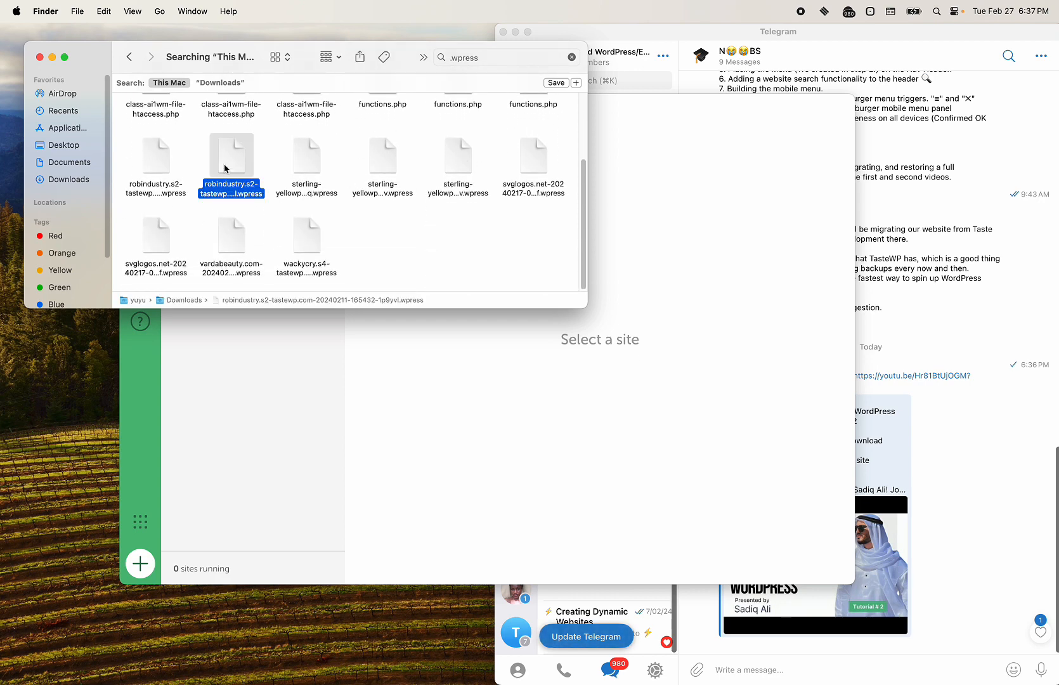
left_click(319, 234)
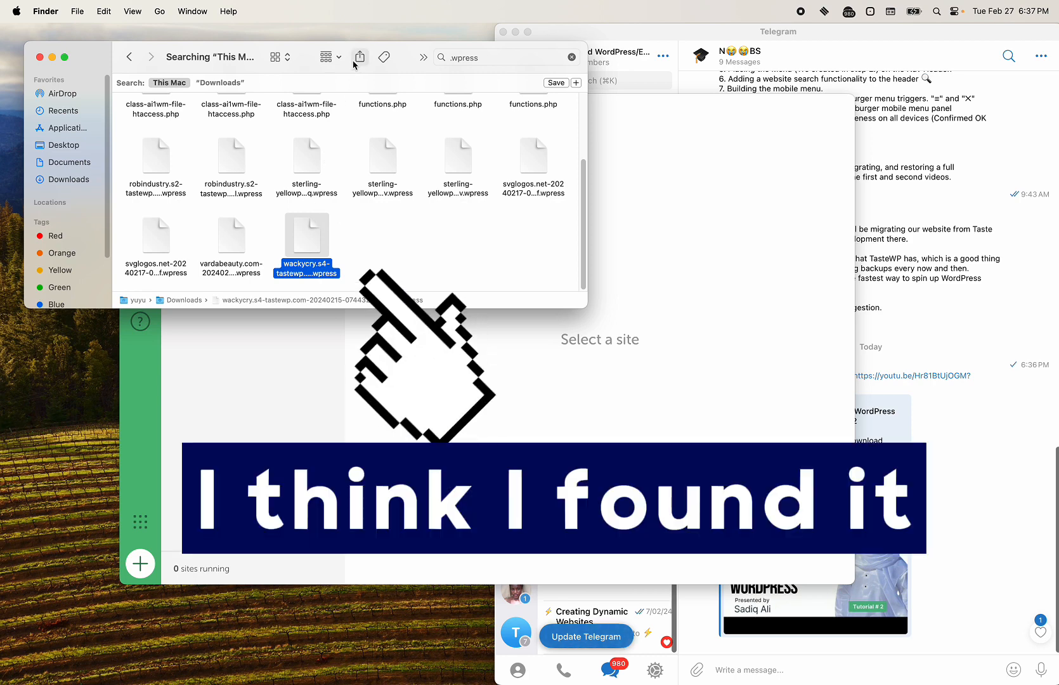
left_click(146, 569)
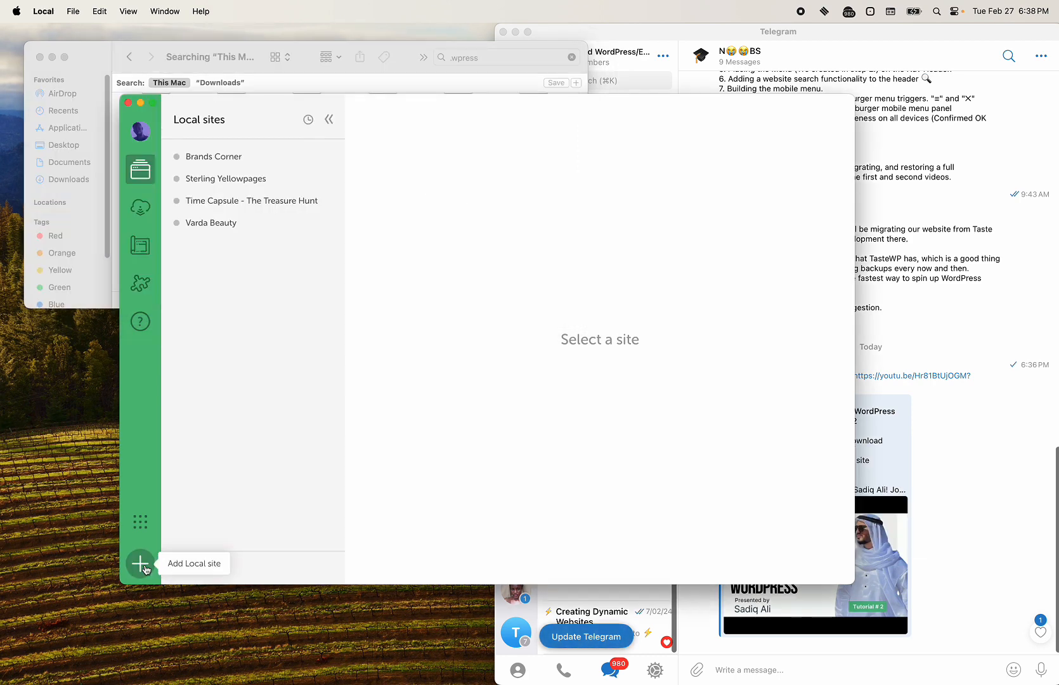
Step: Start a new Local site and enter 'Milo Theme' as its name
left_click(145, 569)
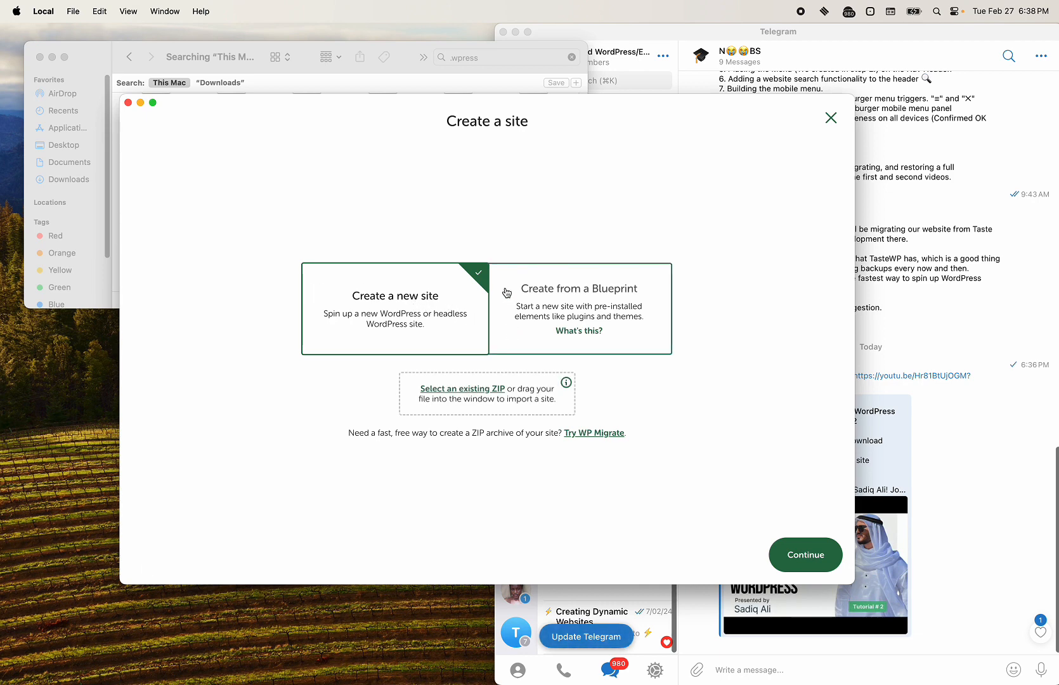
left_click(798, 570)
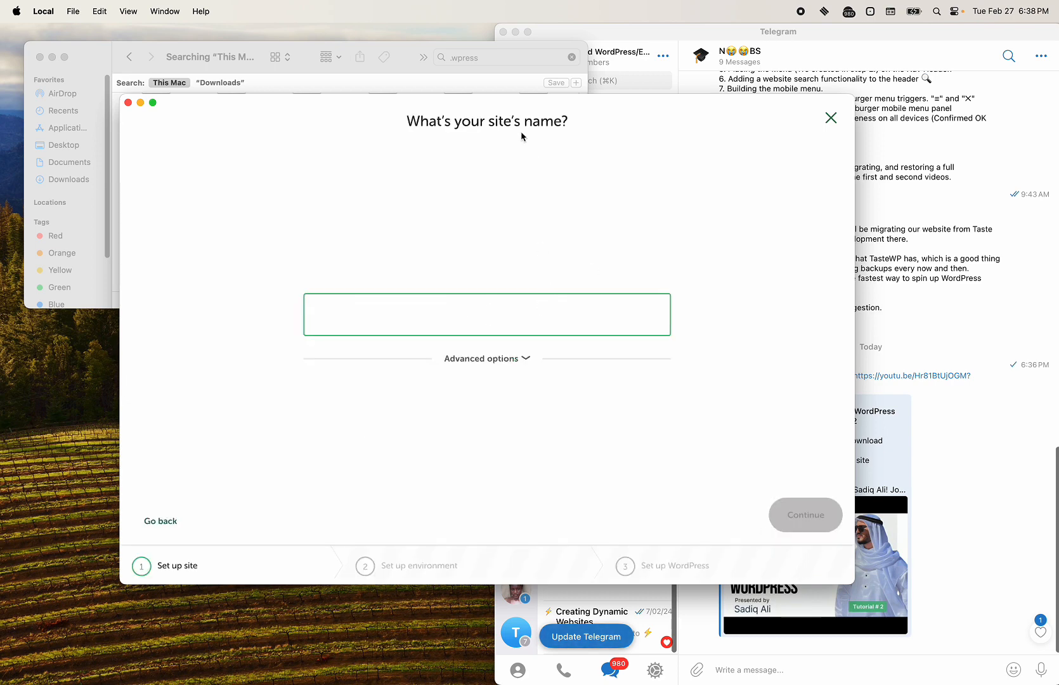
type("Milo")
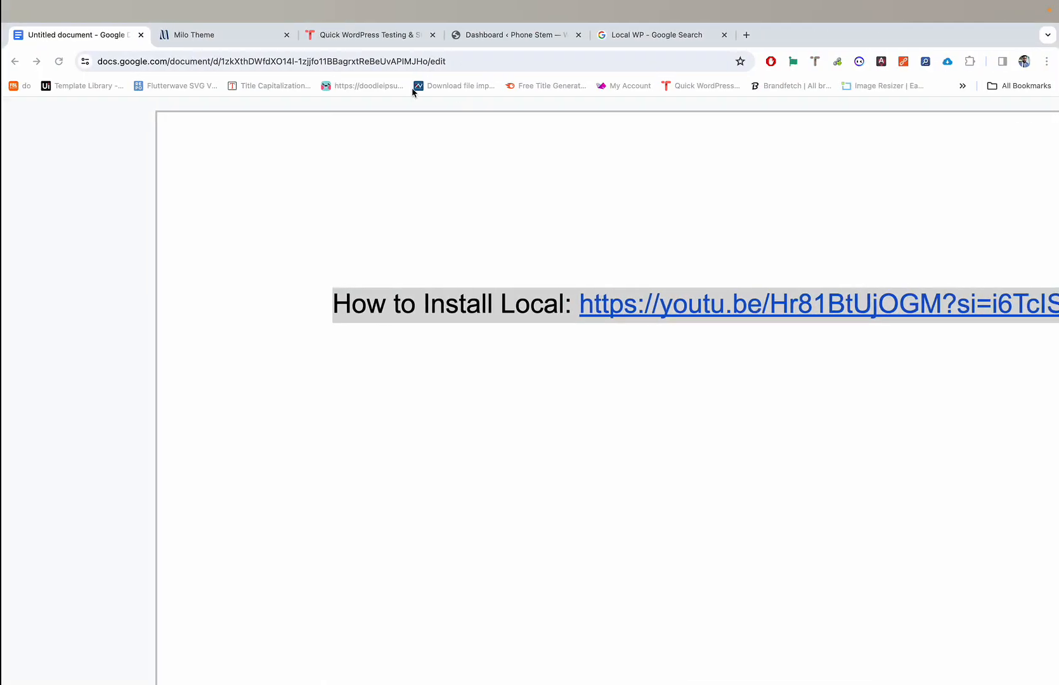
left_click(225, 36)
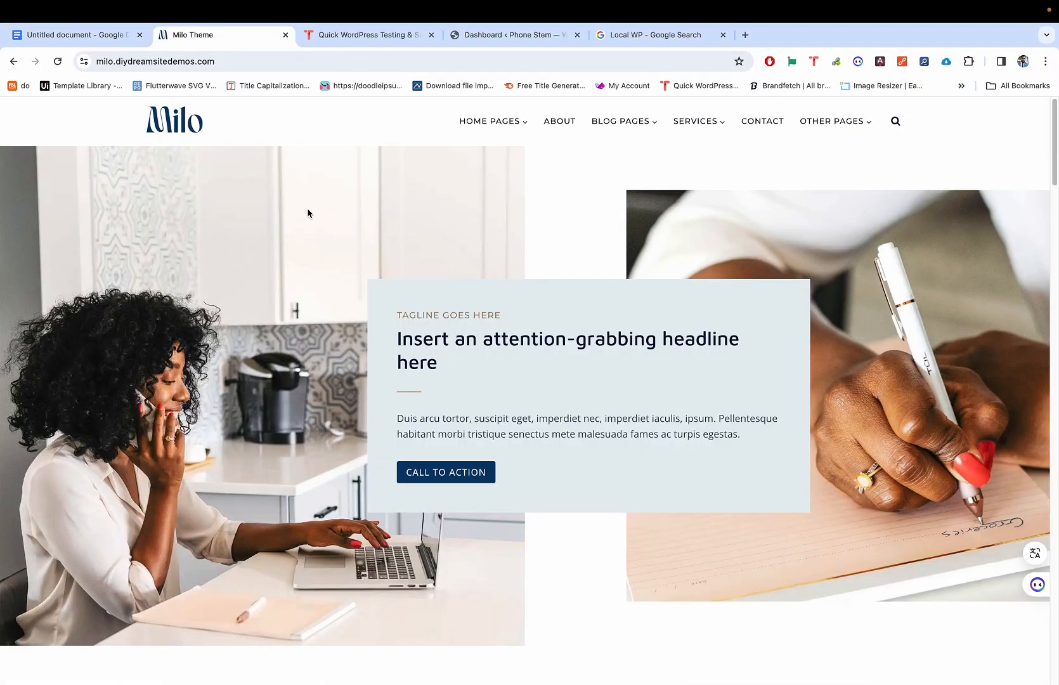
left_click(165, 124)
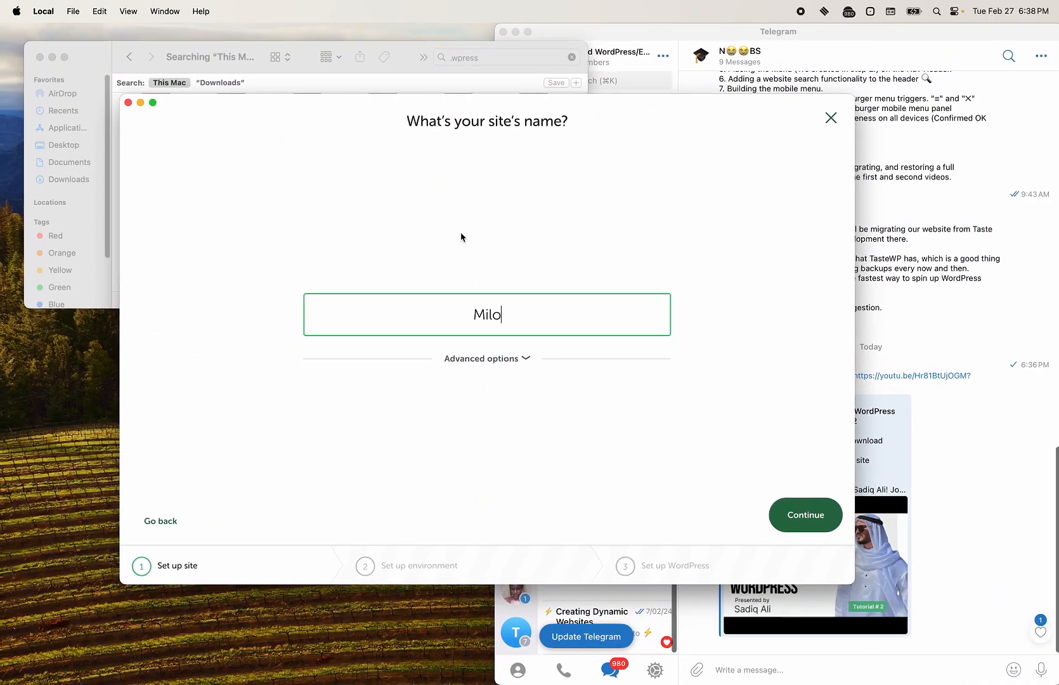
type("Theme")
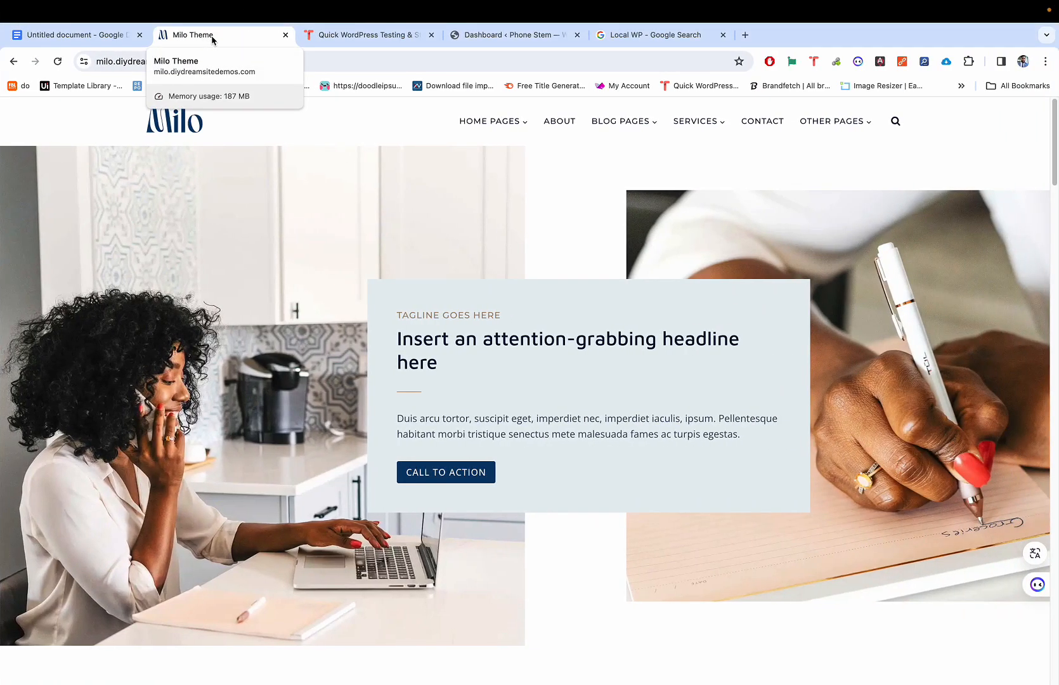
Step: Check the domain and path under Advanced options, then continue to the environment step
key("ctrl+Left")
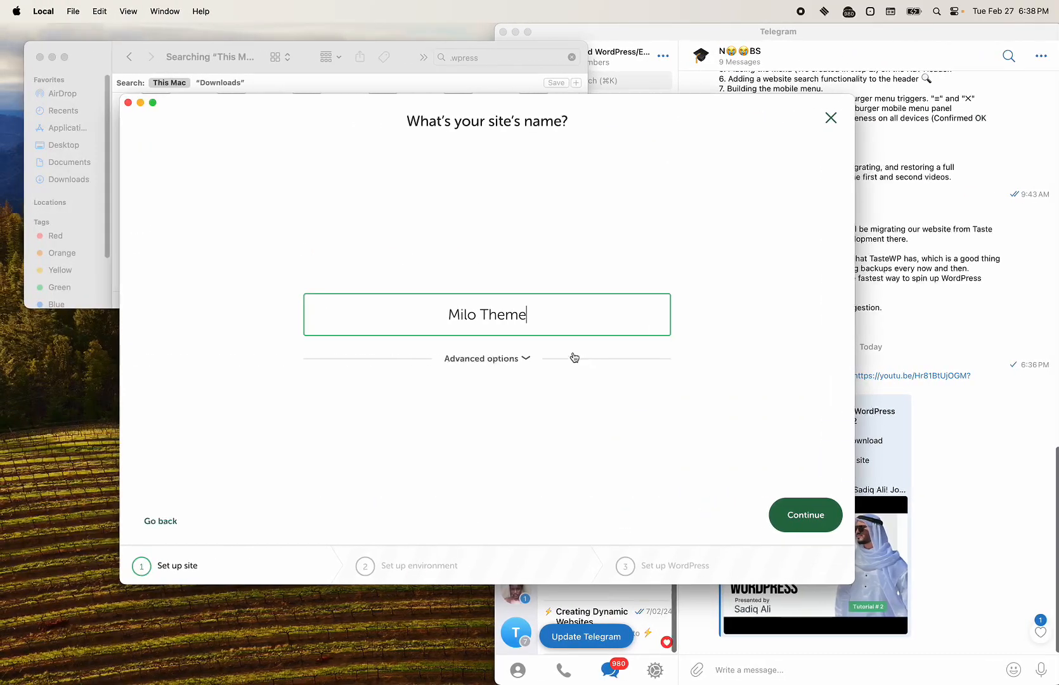
left_click(519, 371)
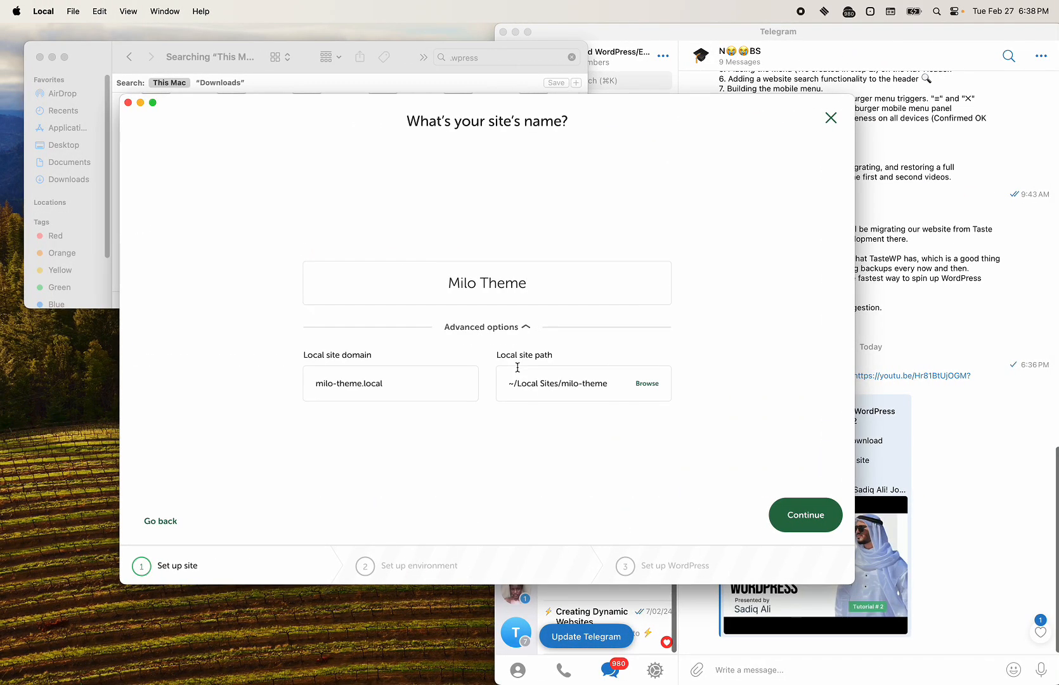
left_click(509, 331)
left_click(817, 529)
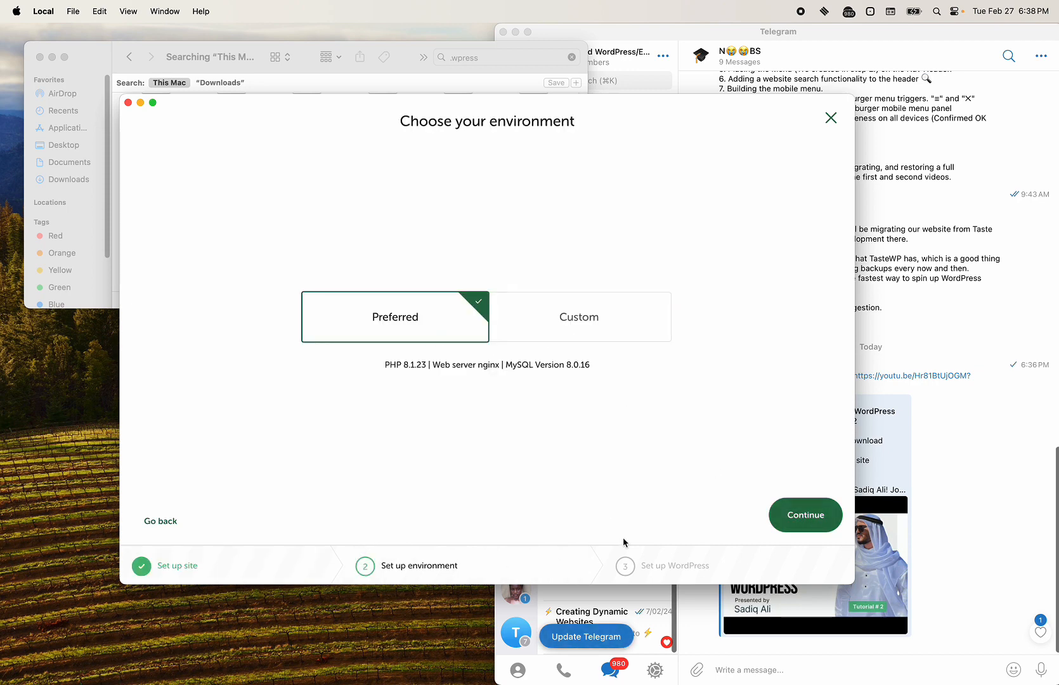
Step: Keep the Preferred environment and continue to the WordPress credentials step
left_click(800, 517)
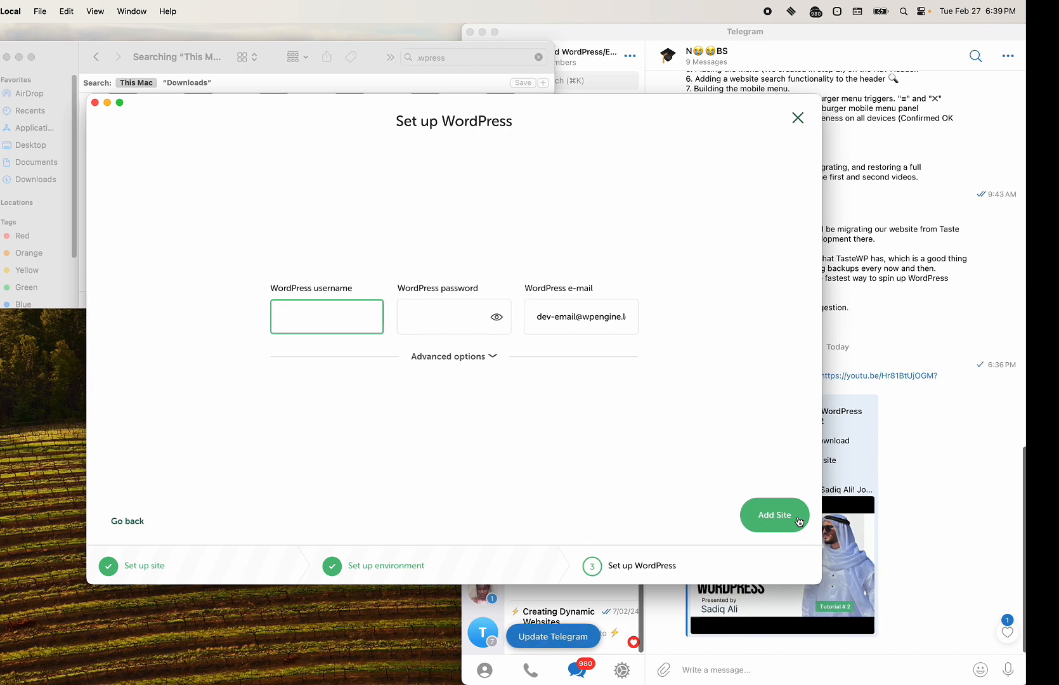
Step: Enter the WordPress admin username and password on the Set up WordPress step
key("ctrl+Right")
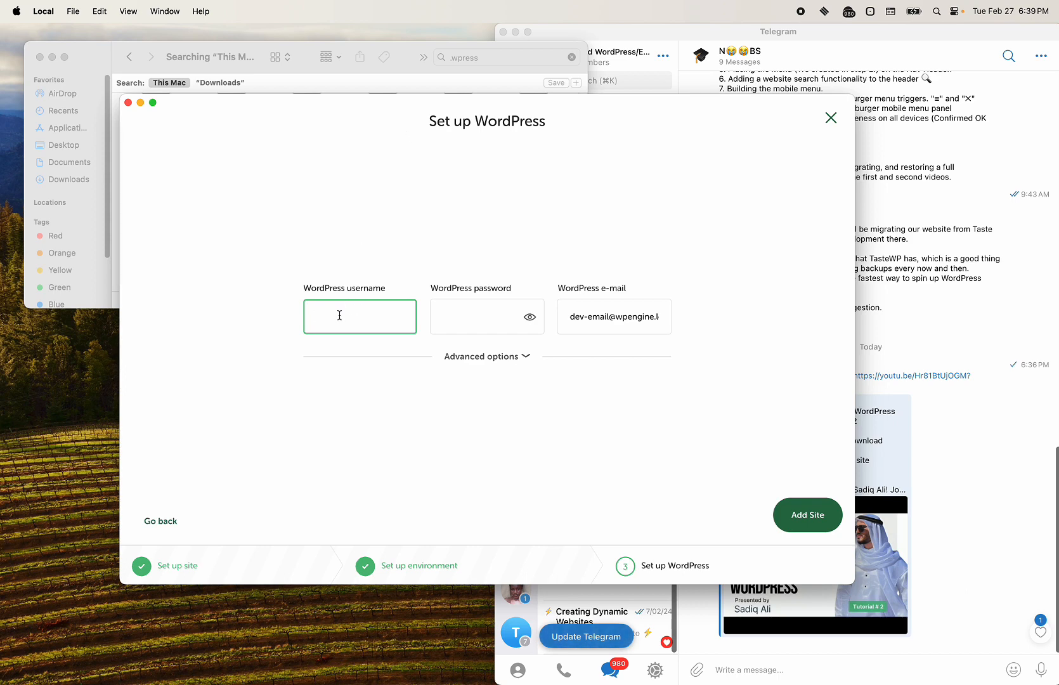
key("ctrl+Right")
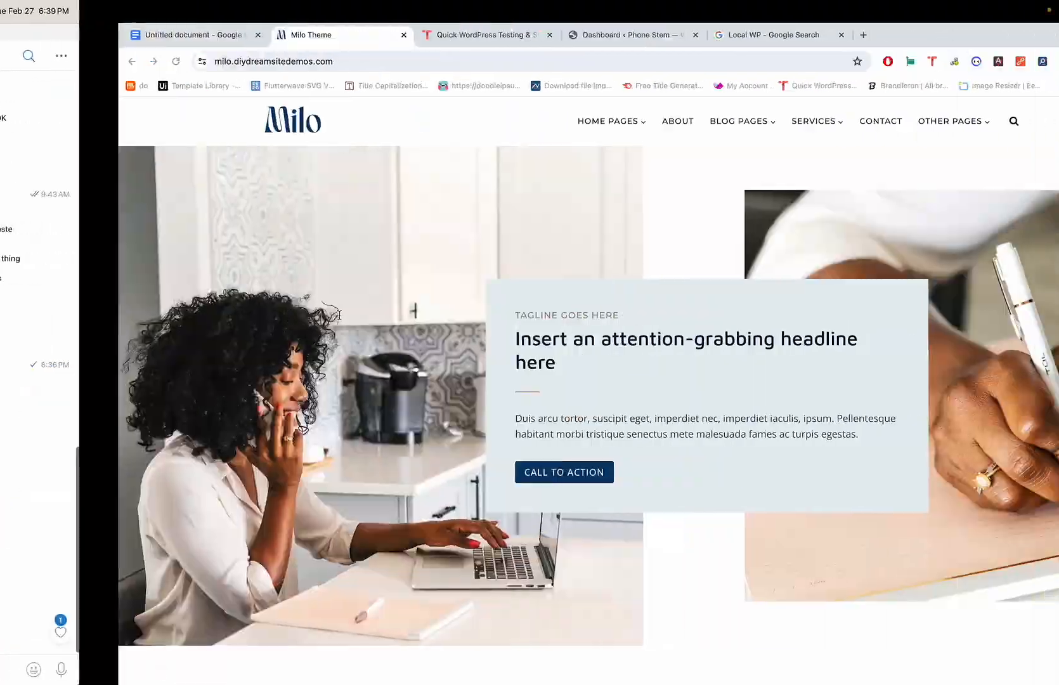
key("ctrl+Left")
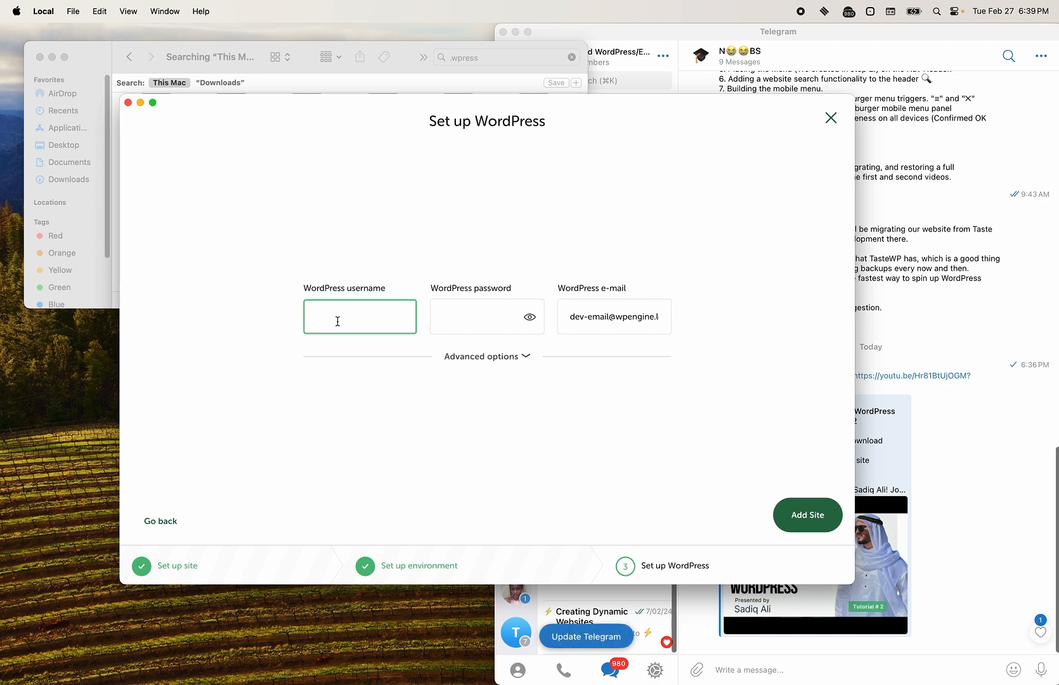
type("milo")
key("BackSpace")
key("BackSpace")
key("BackSpace")
key("BackSpace")
key("BackSpace")
type("yepps")
left_click(463, 315)
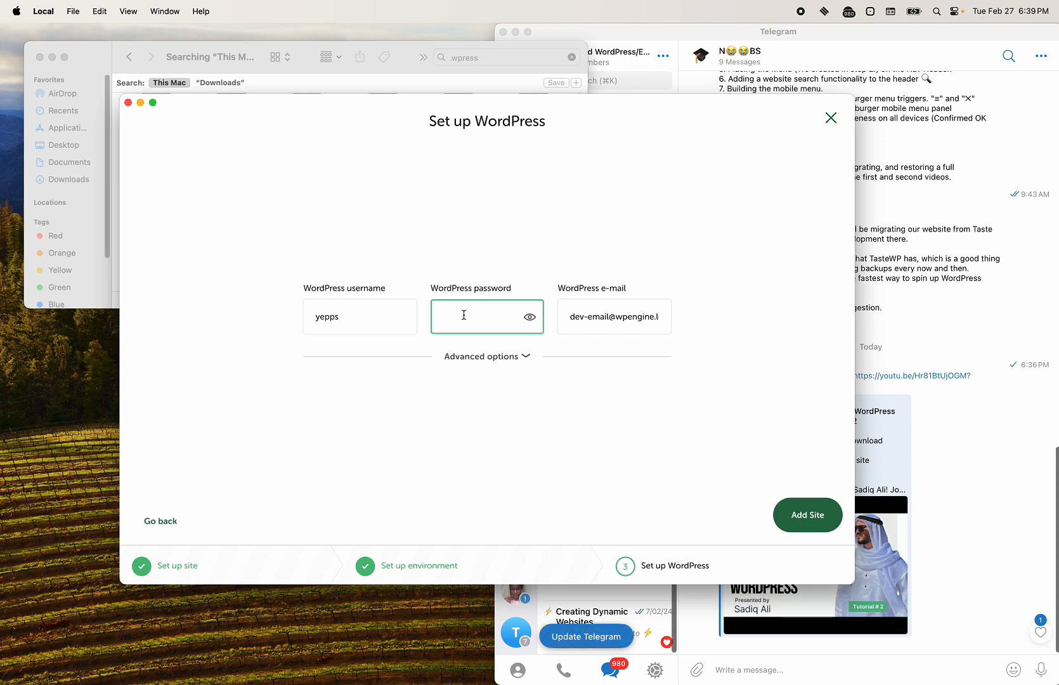
left_click(383, 317)
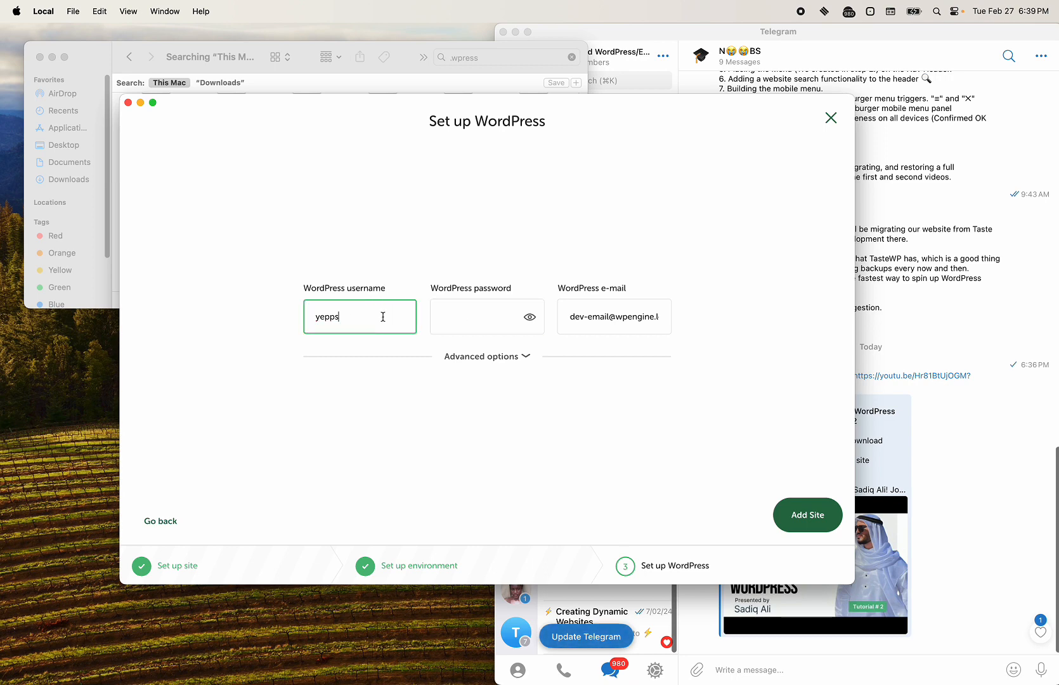
left_click(457, 312)
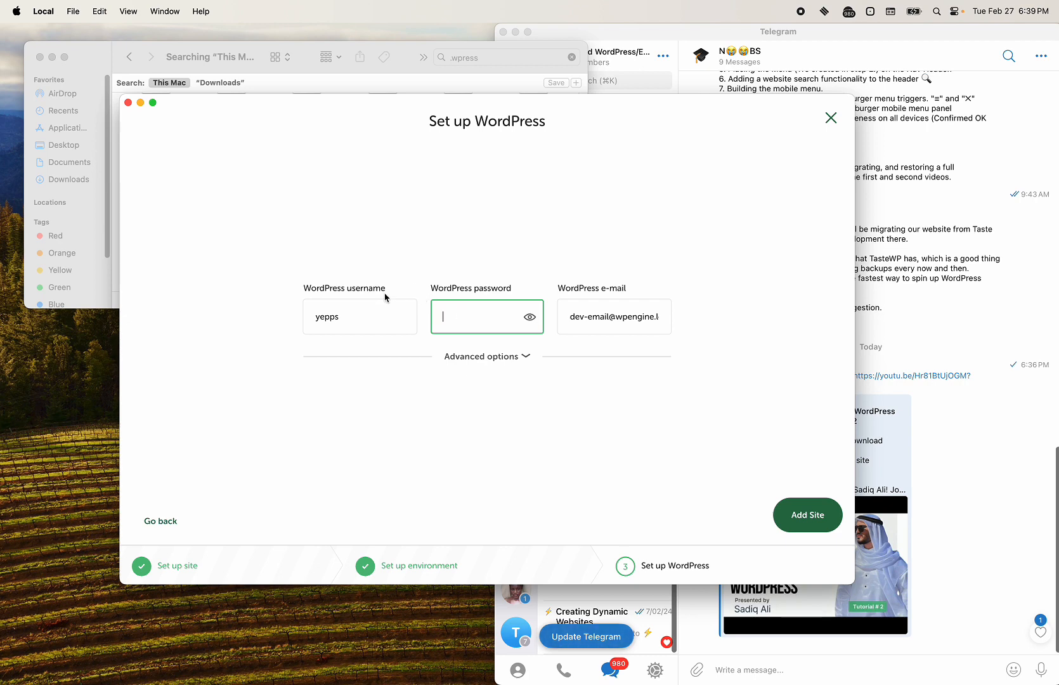
double_click(358, 315)
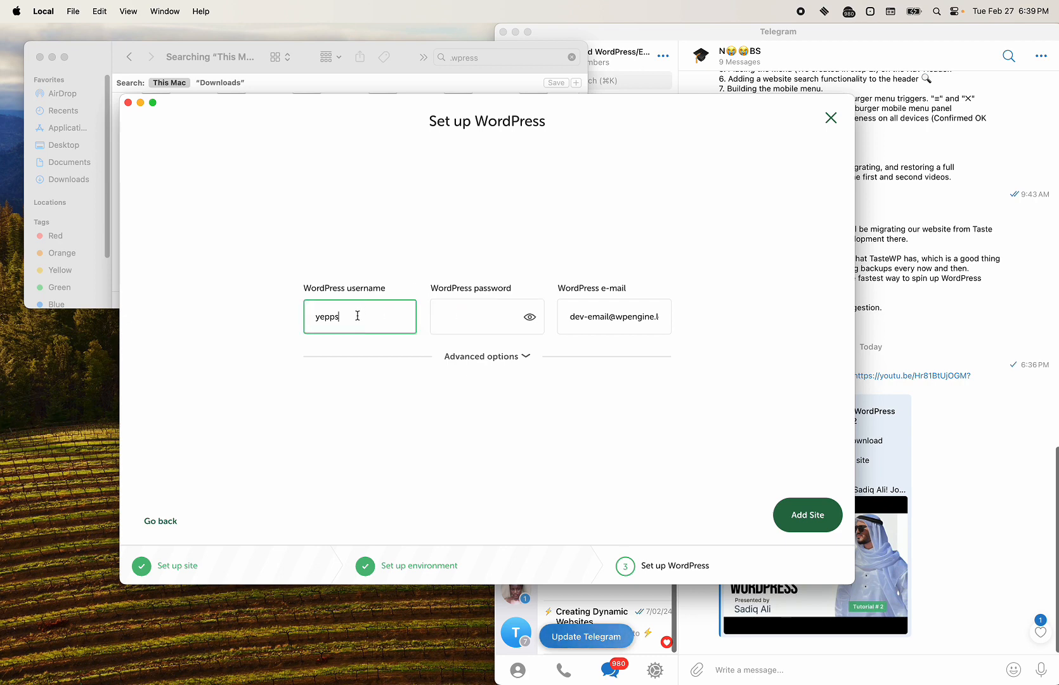
left_click(460, 316)
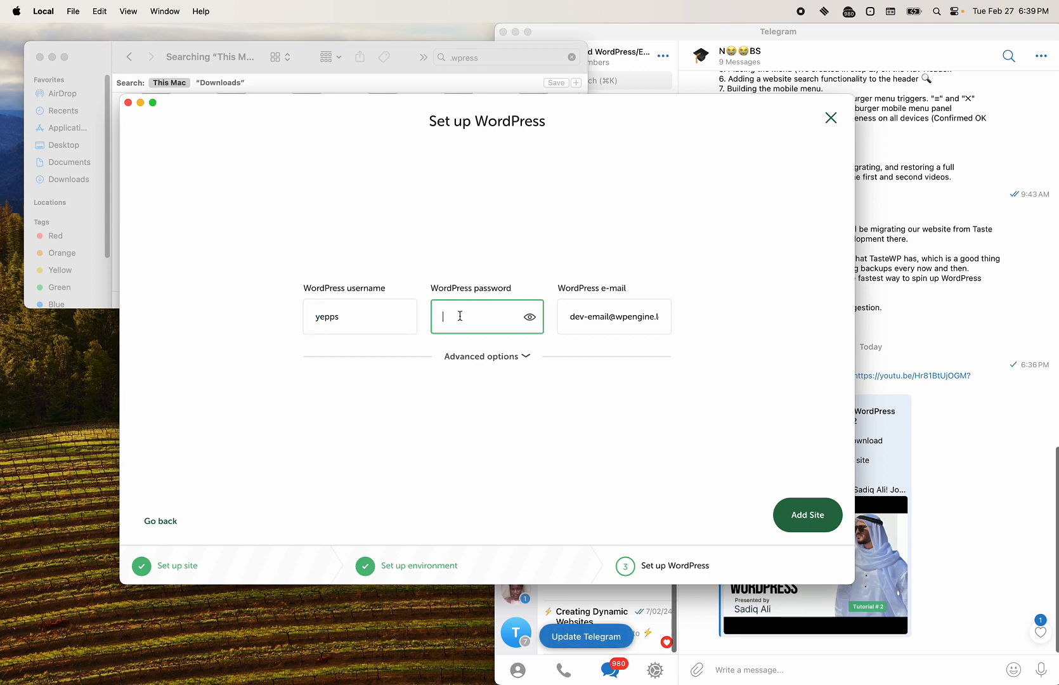
type("••••••")
double_click(359, 314)
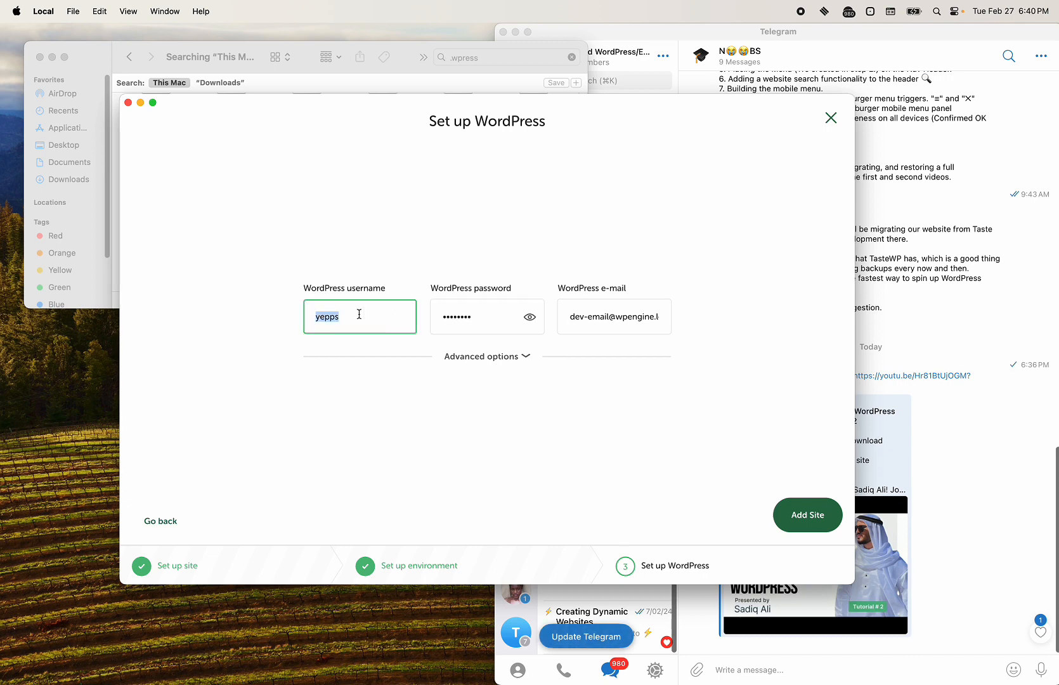
type("yuyu")
Step: Replace the default admin e-mail with the user's Gmail address and add the site
double_click(616, 311)
key("super+a")
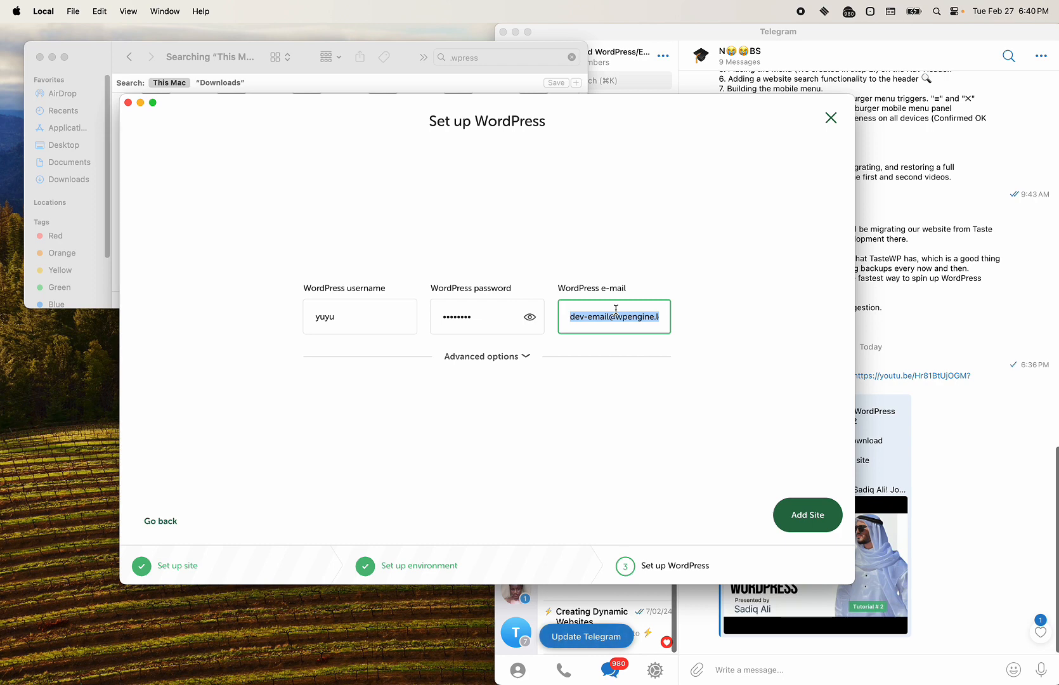
triple_click(607, 313)
double_click(597, 317)
double_click(621, 316)
left_click_drag(660, 316, 616, 316)
double_click(591, 315)
left_click(619, 316)
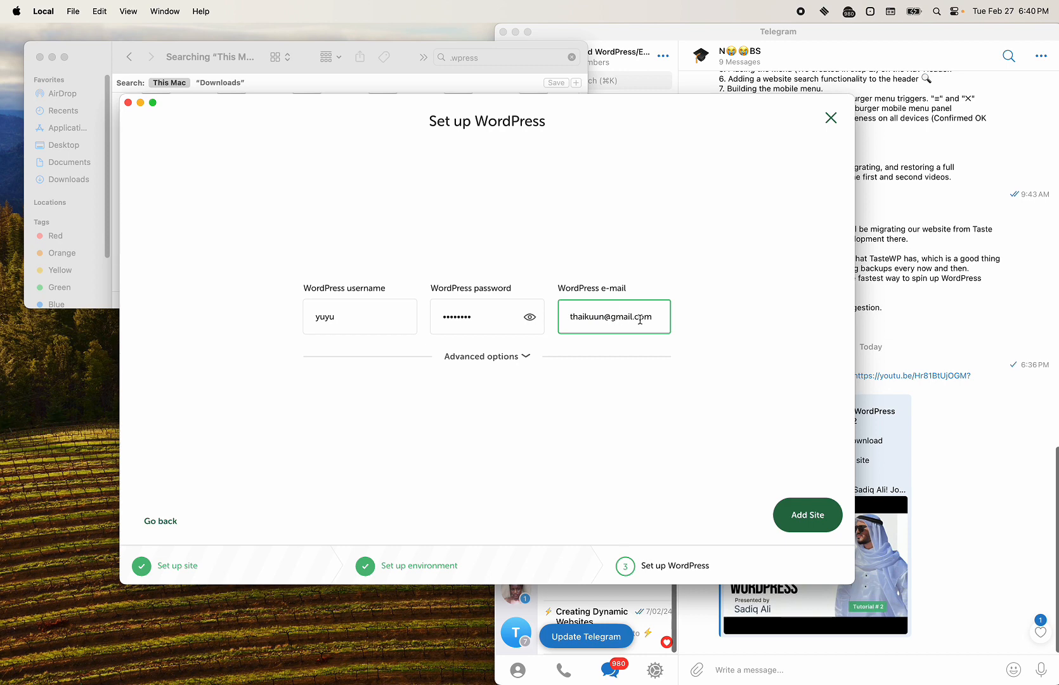
left_click(810, 516)
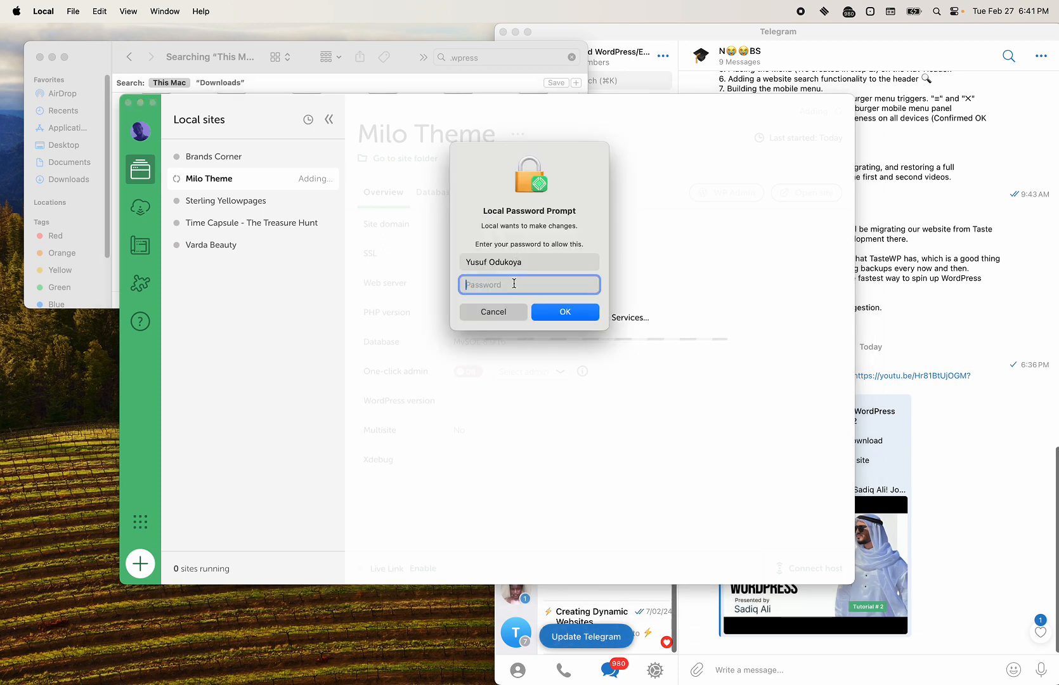
Step: Authorize Local with the macOS password, turn One-click admin On, and open WP Admin
type("••••••••")
left_click(554, 311)
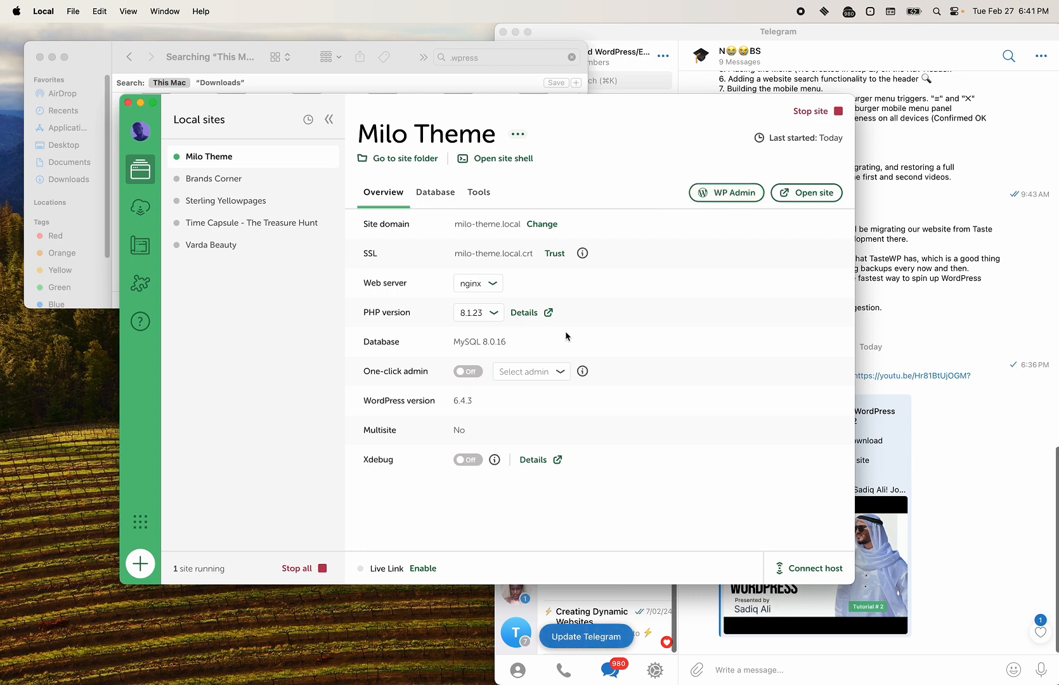
left_click(472, 374)
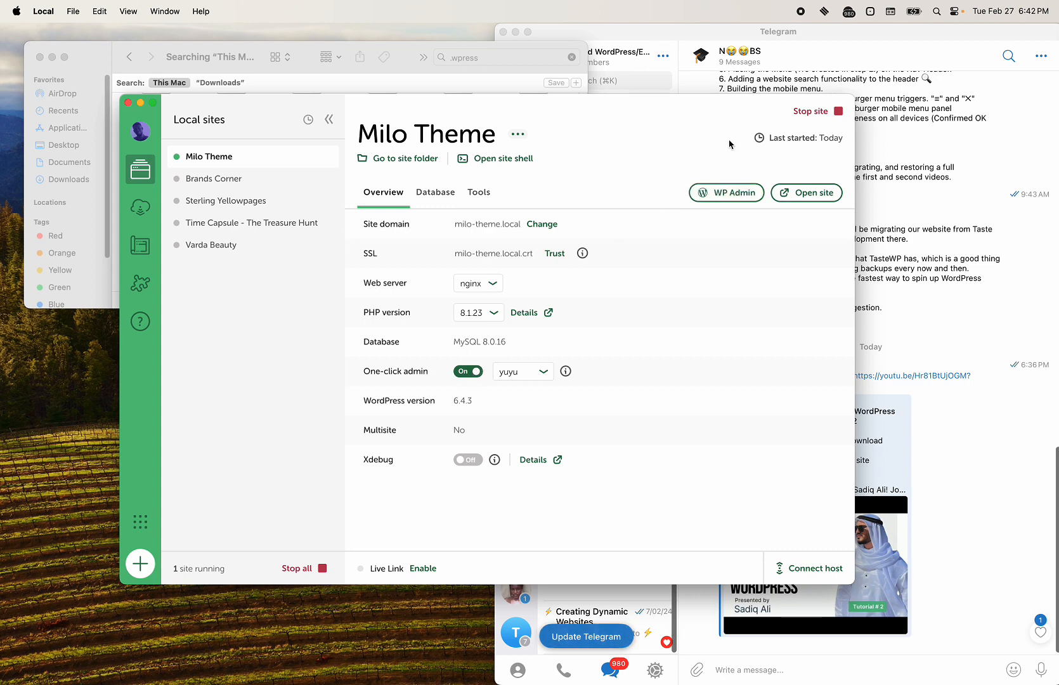
left_click(709, 197)
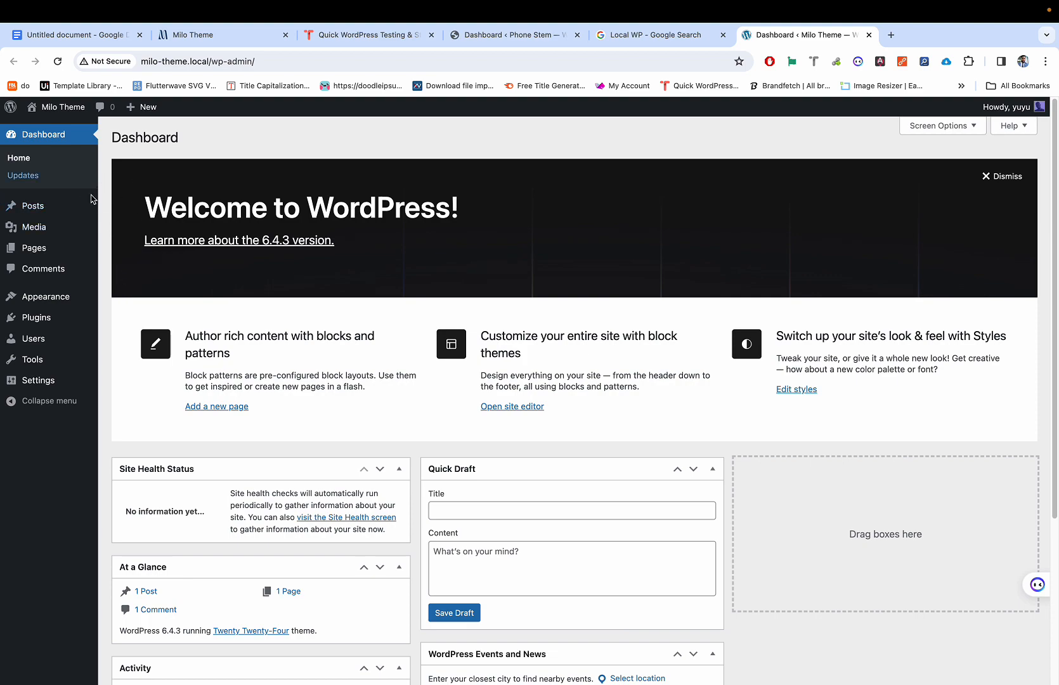
Step: Inspect the connection security details of the Milo Theme dashboard and the Untitled document tab
key("ctrl+Left")
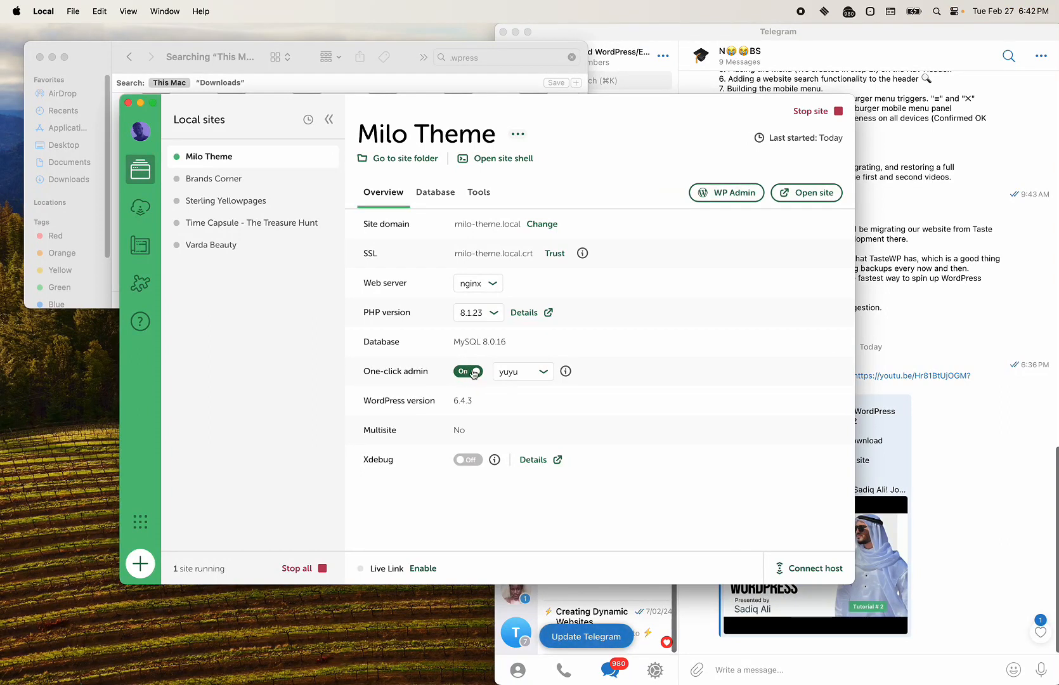
key("ctrl+Right")
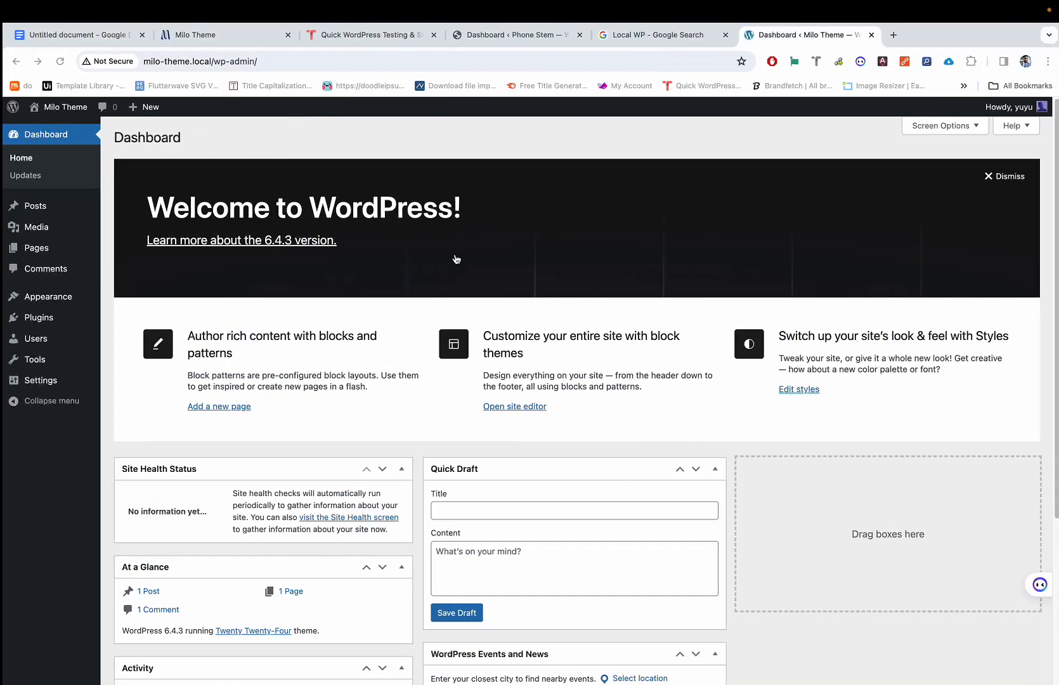
left_click(119, 63)
left_click(108, 62)
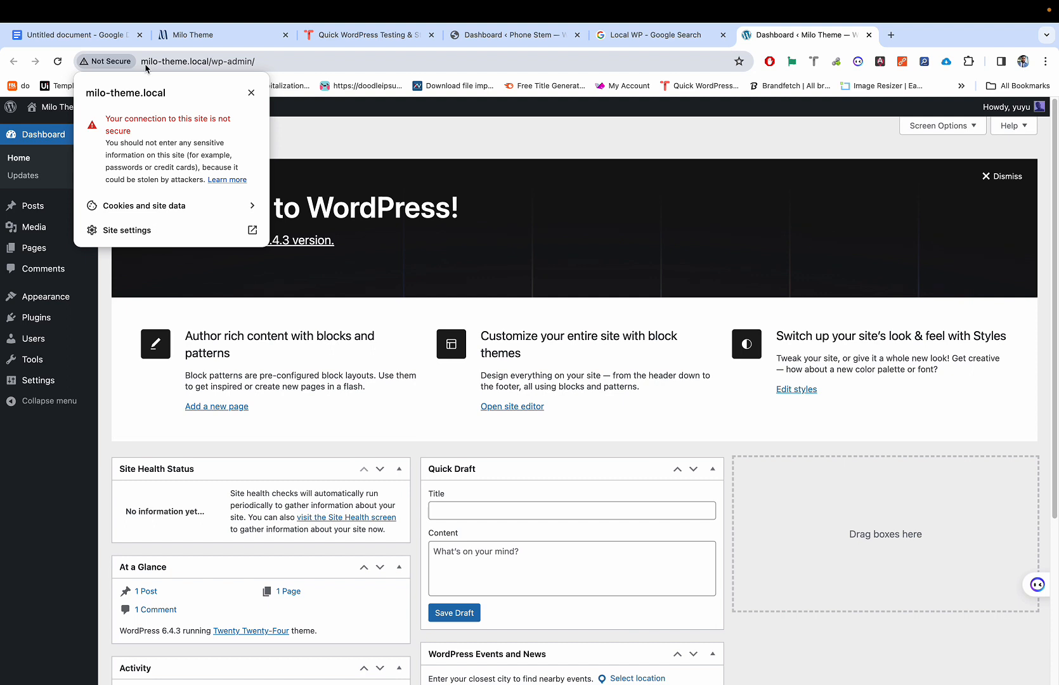
left_click(137, 61)
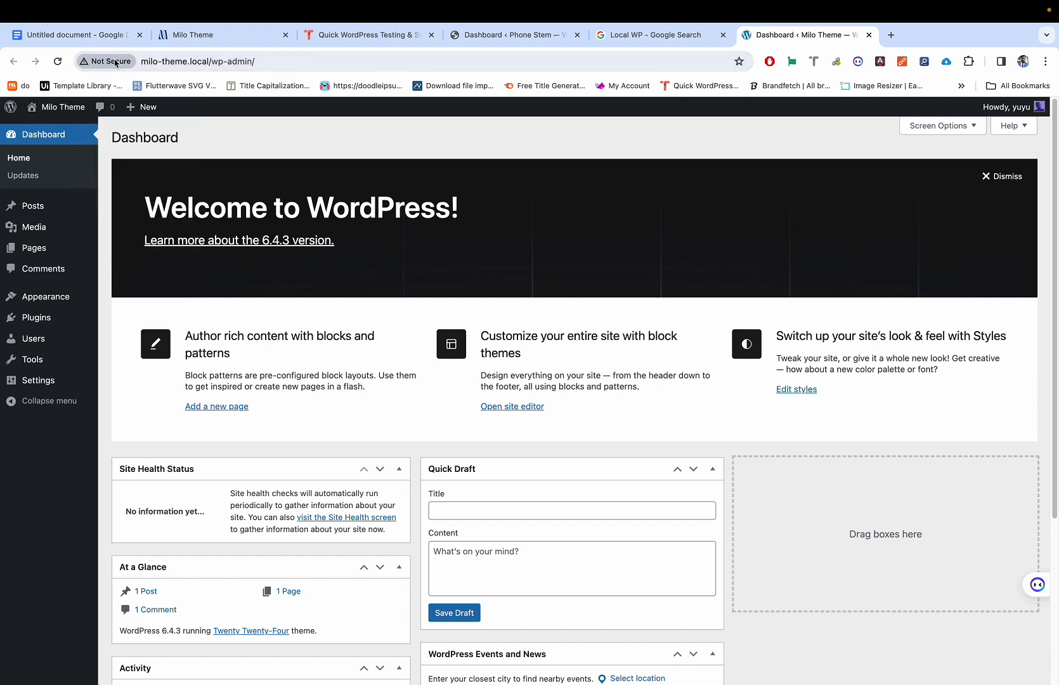
left_click(109, 62)
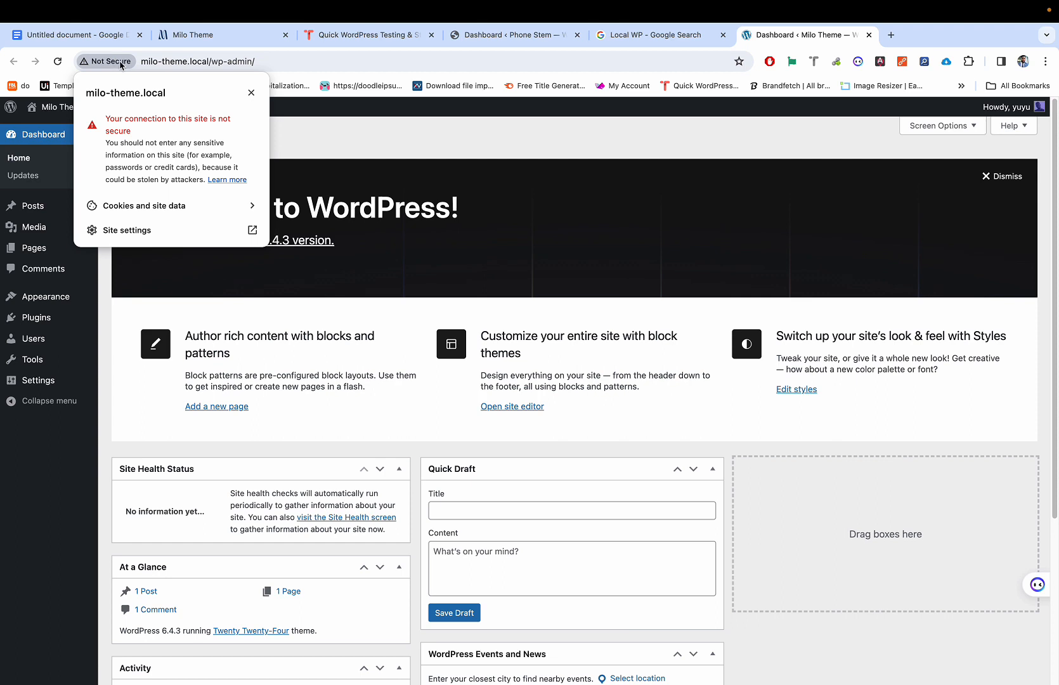
left_click(120, 64)
left_click(97, 35)
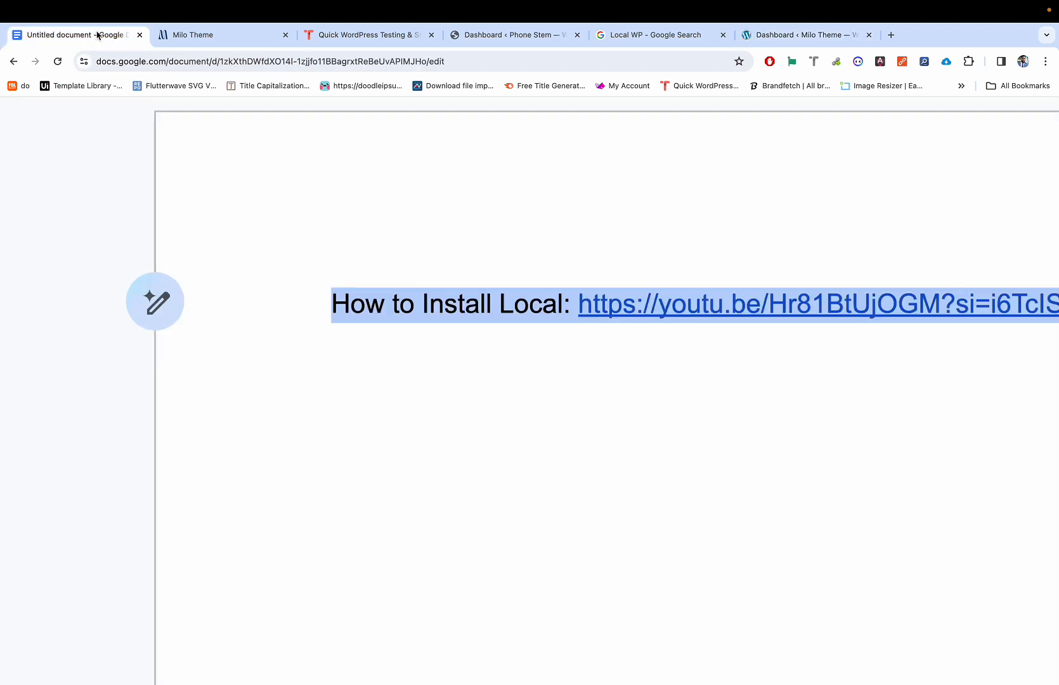
left_click(85, 61)
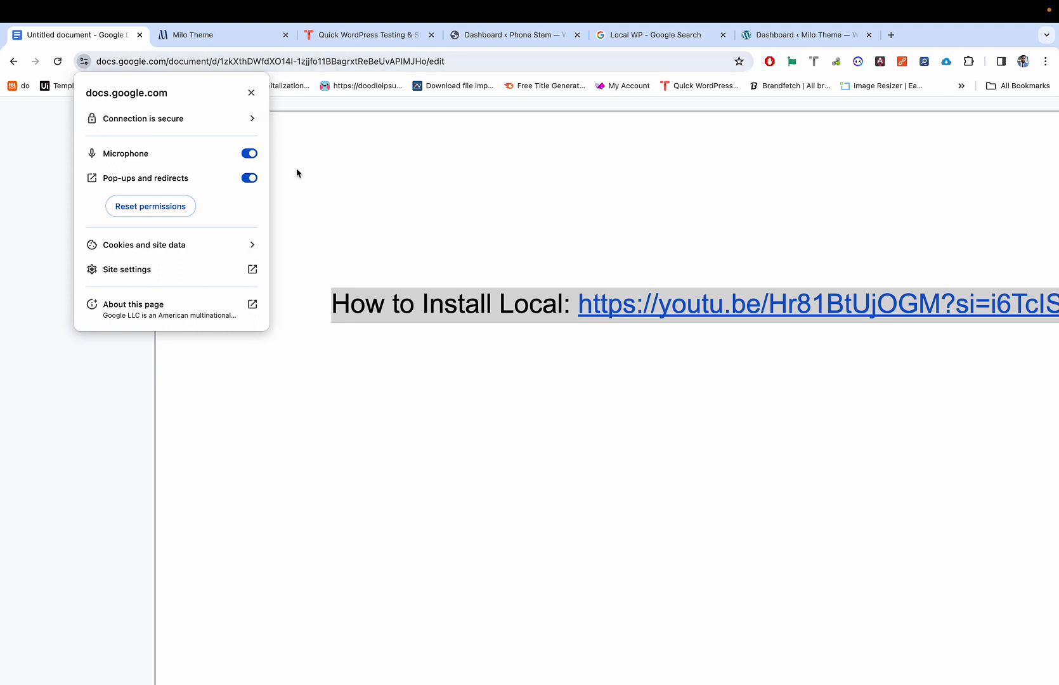
left_click(390, 197)
Step: Return to the Milo Theme dashboard, recheck its security details, then switch to Local
type("œ")
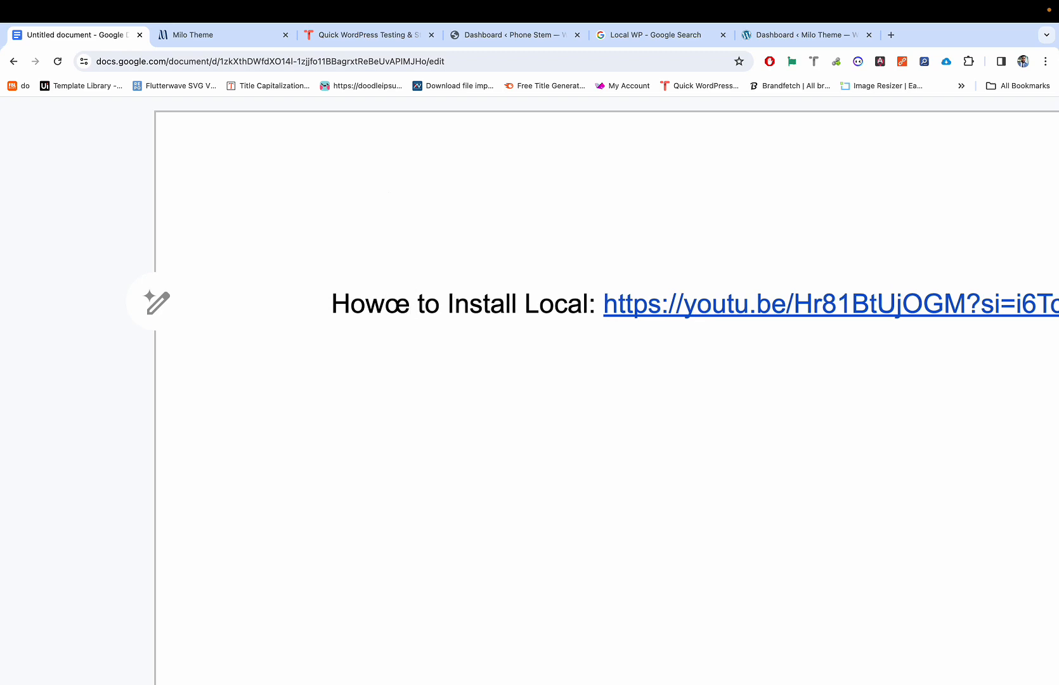
key("BackSpace")
key("super+9")
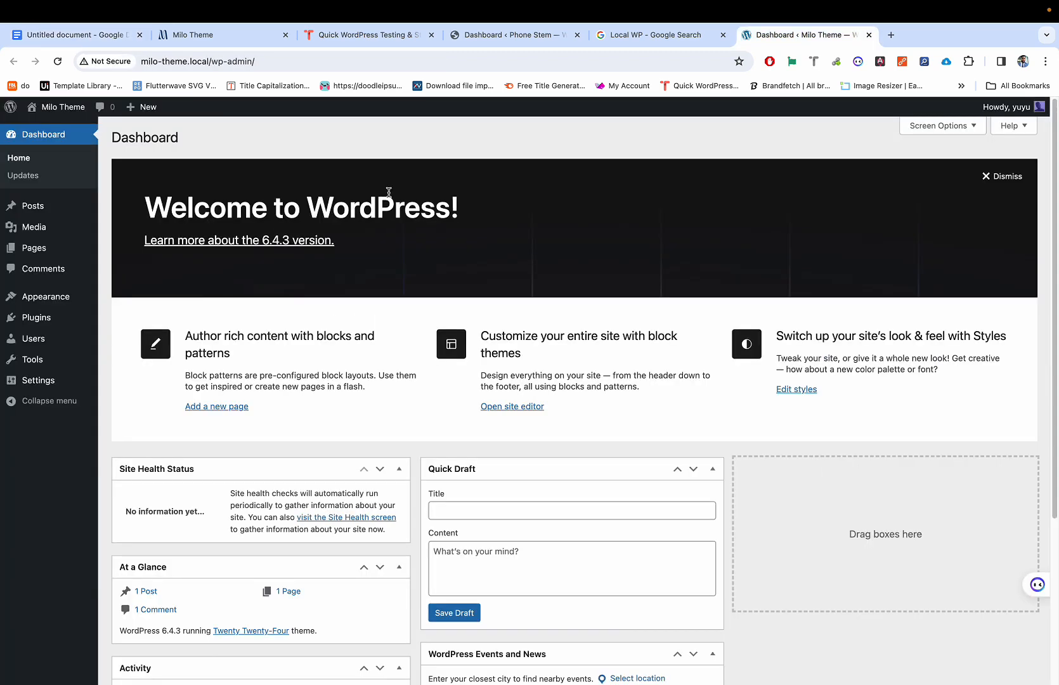
left_click(104, 63)
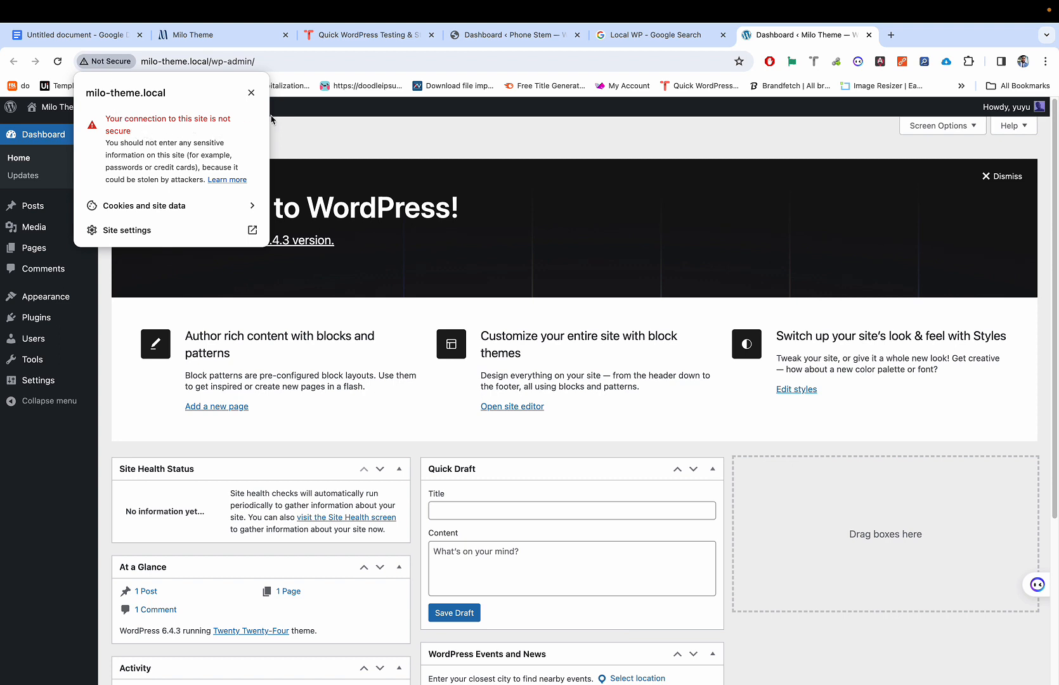
left_click(297, 129)
scroll(280, 364, "down", 1)
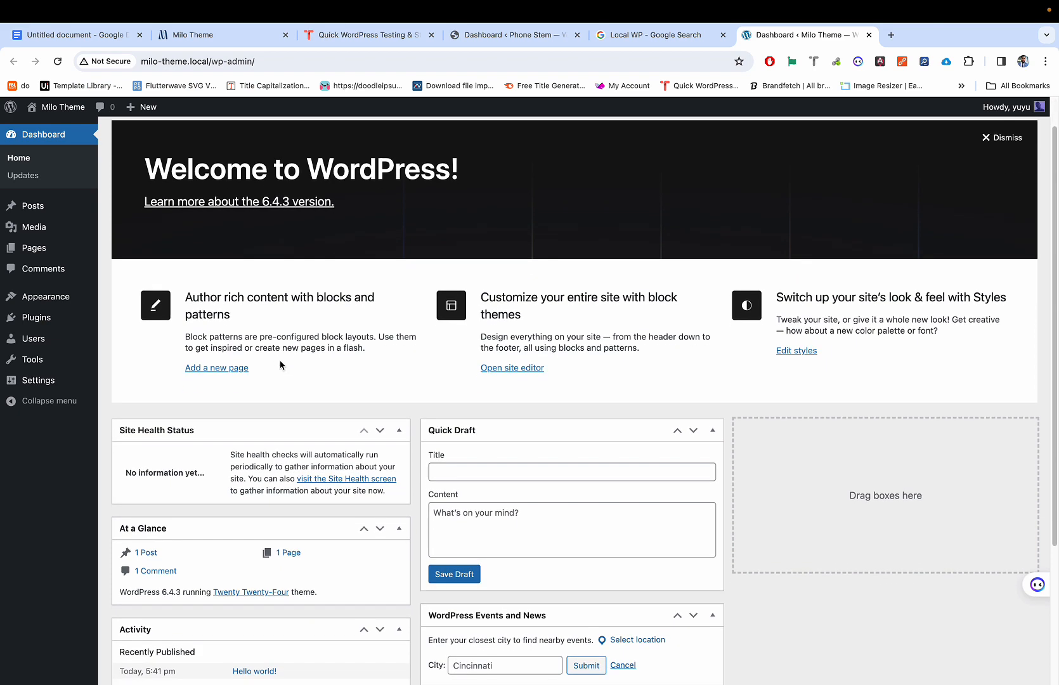
left_click(118, 60)
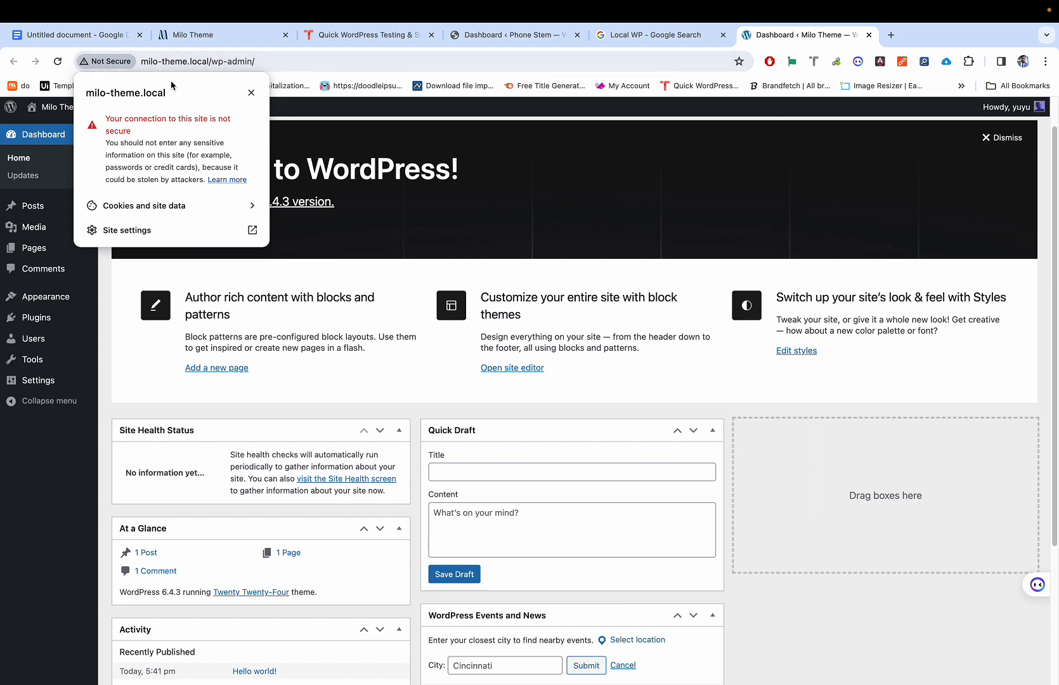
left_click(107, 63)
left_click(107, 64)
left_click(760, 354)
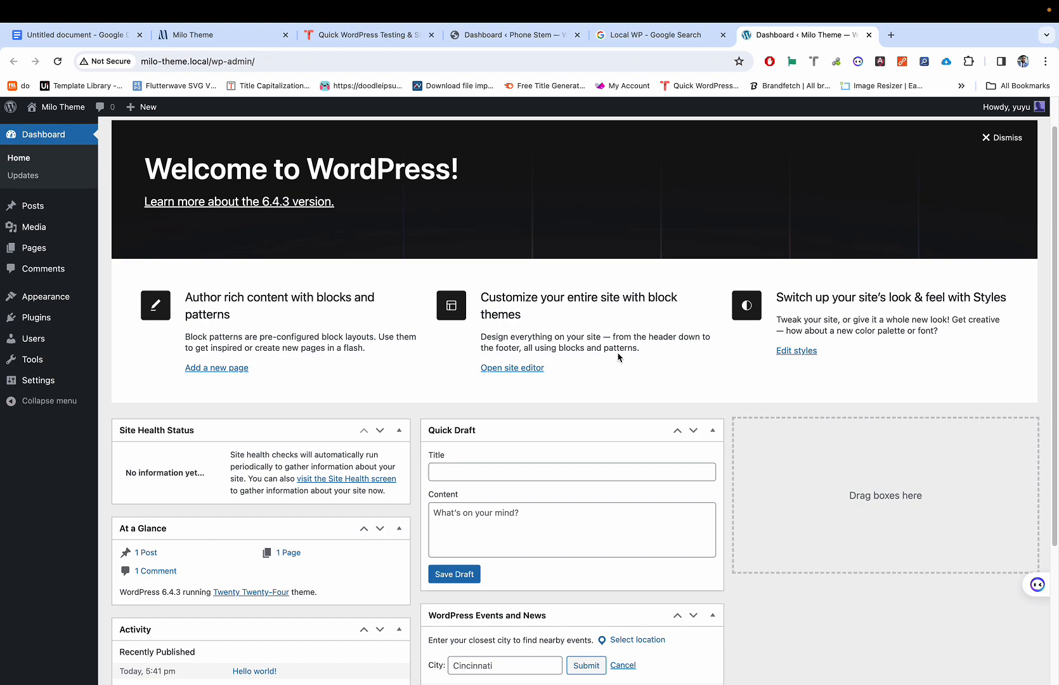
mouse_move(596, 679)
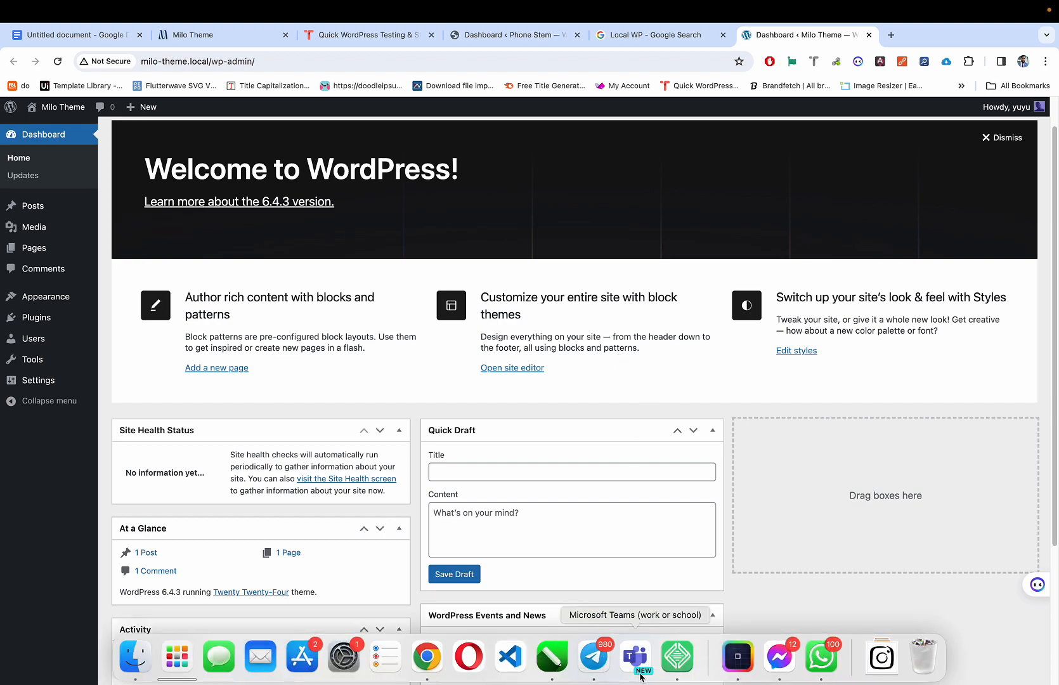
left_click(679, 663)
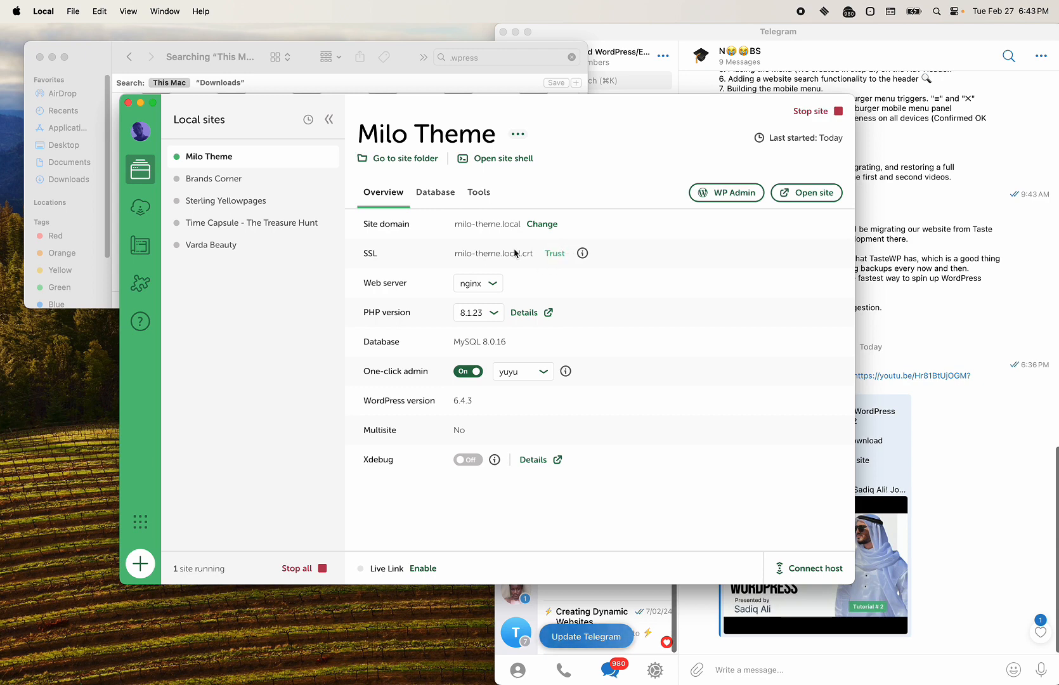
left_click(229, 177)
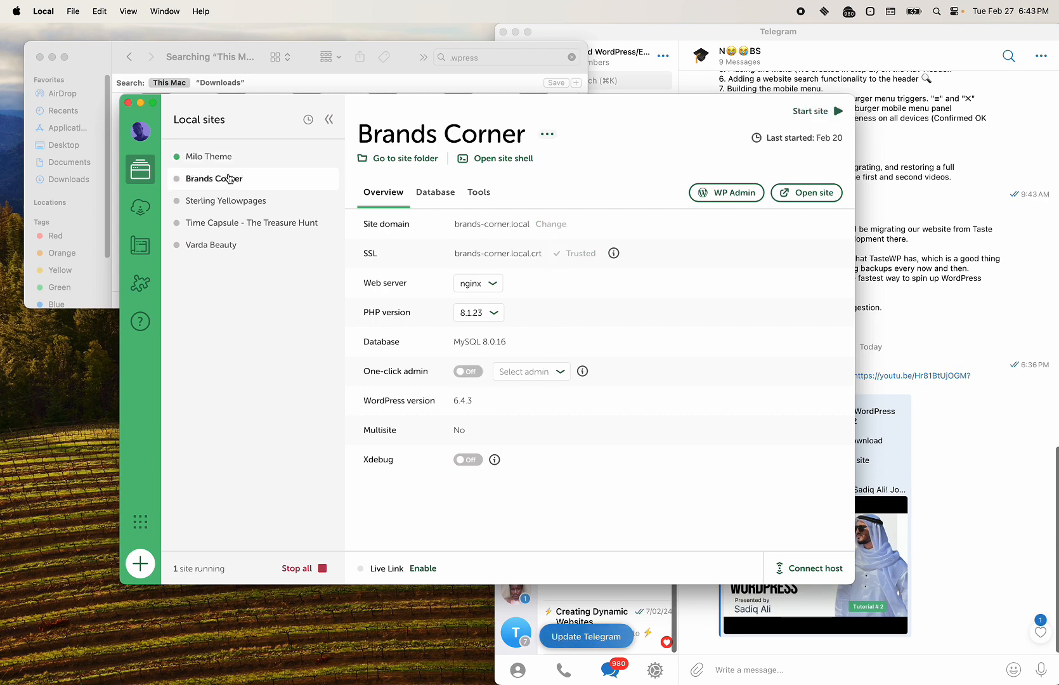
left_click(228, 202)
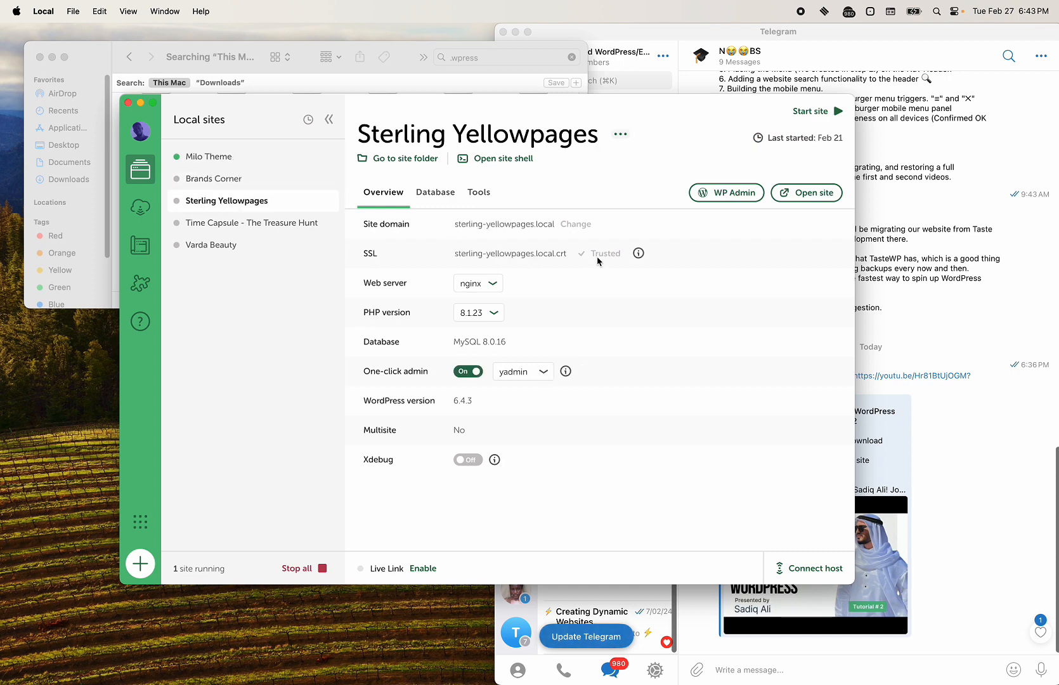
left_click(255, 177)
left_click(258, 158)
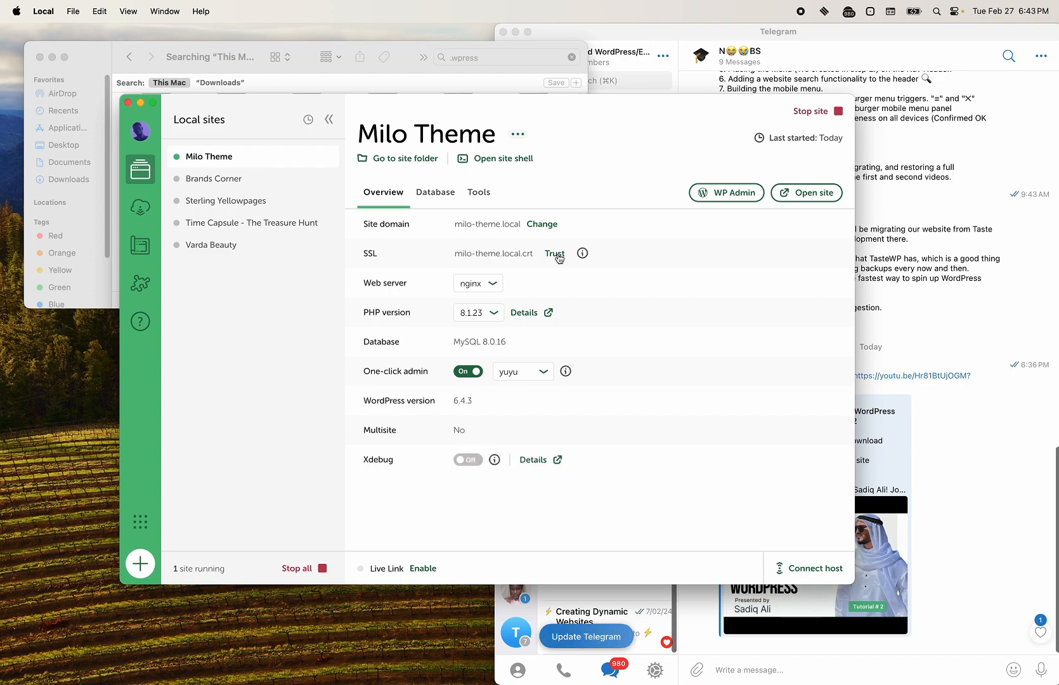
key("ctrl+Right")
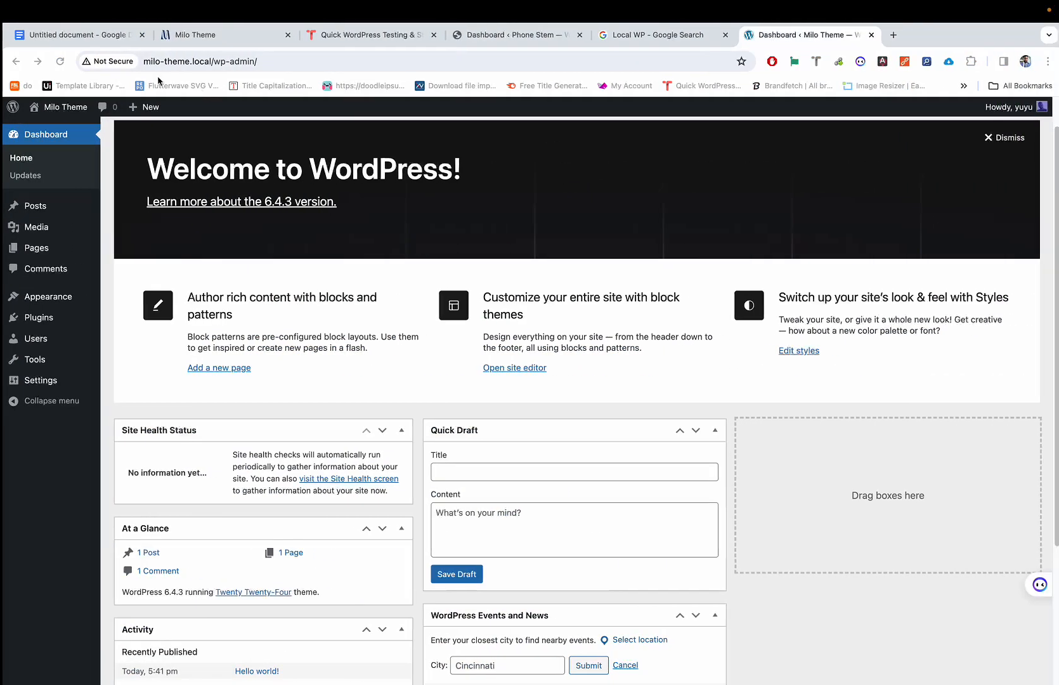
key("ctrl+Left")
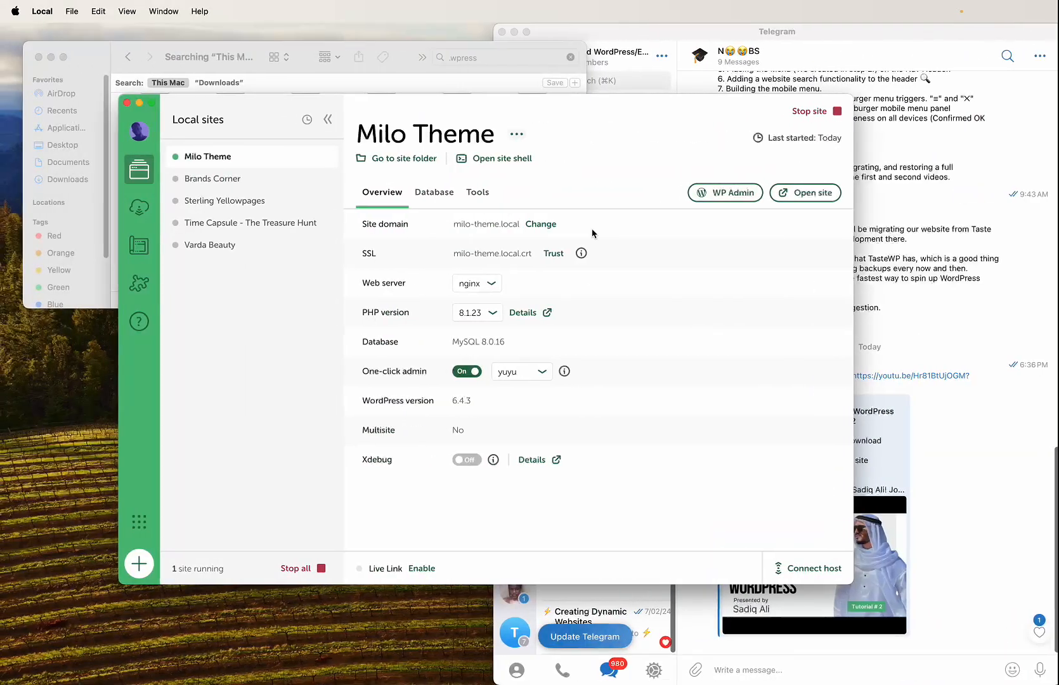
Step: Trust the milo-theme.local SSL certificate, submitting the macOS password twice in the prompt
left_click(555, 254)
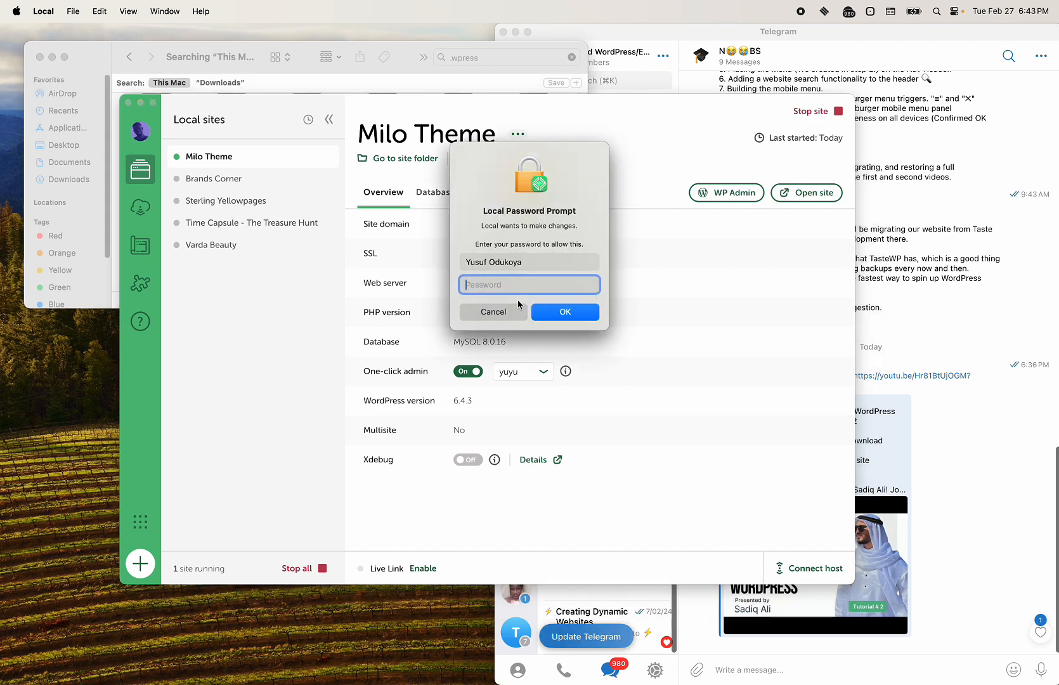
type("••••••••")
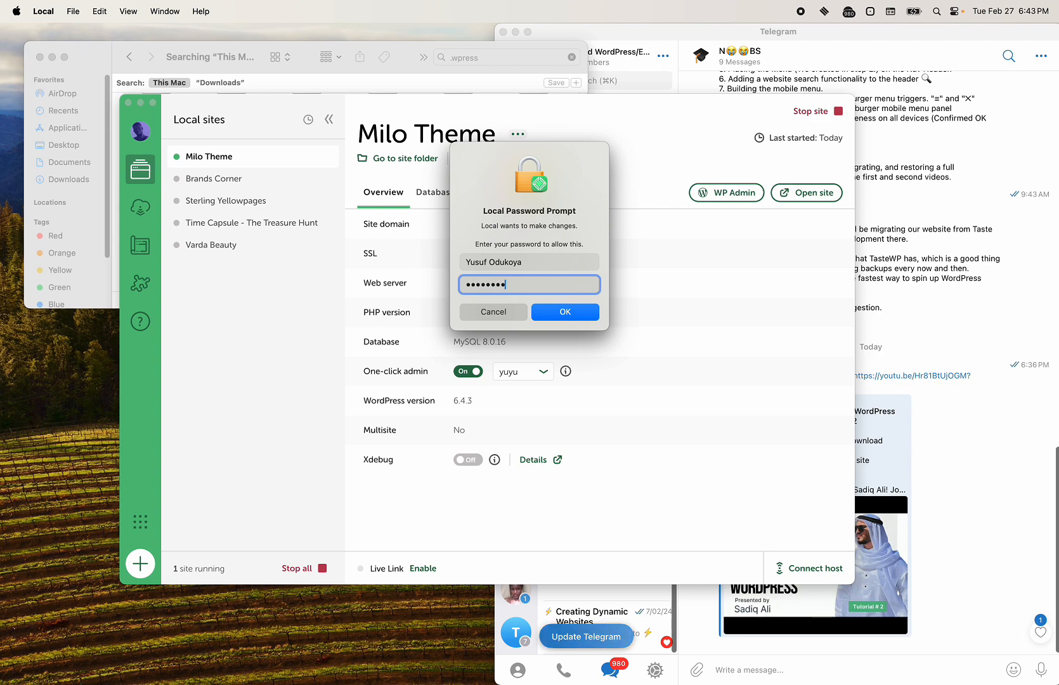
left_click(566, 316)
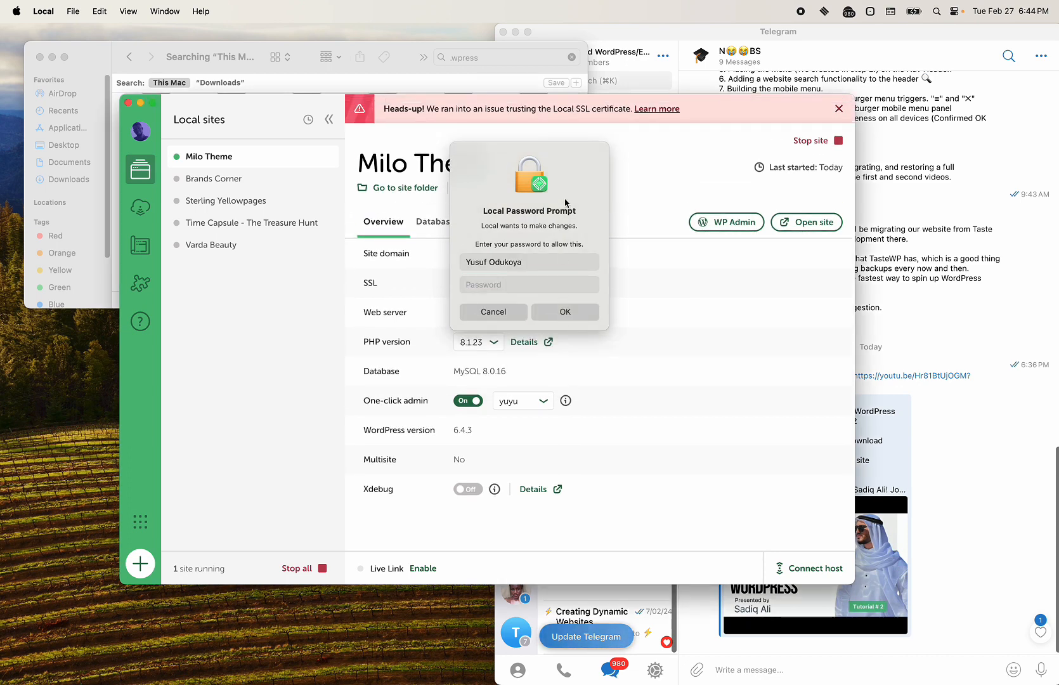
left_click(534, 287)
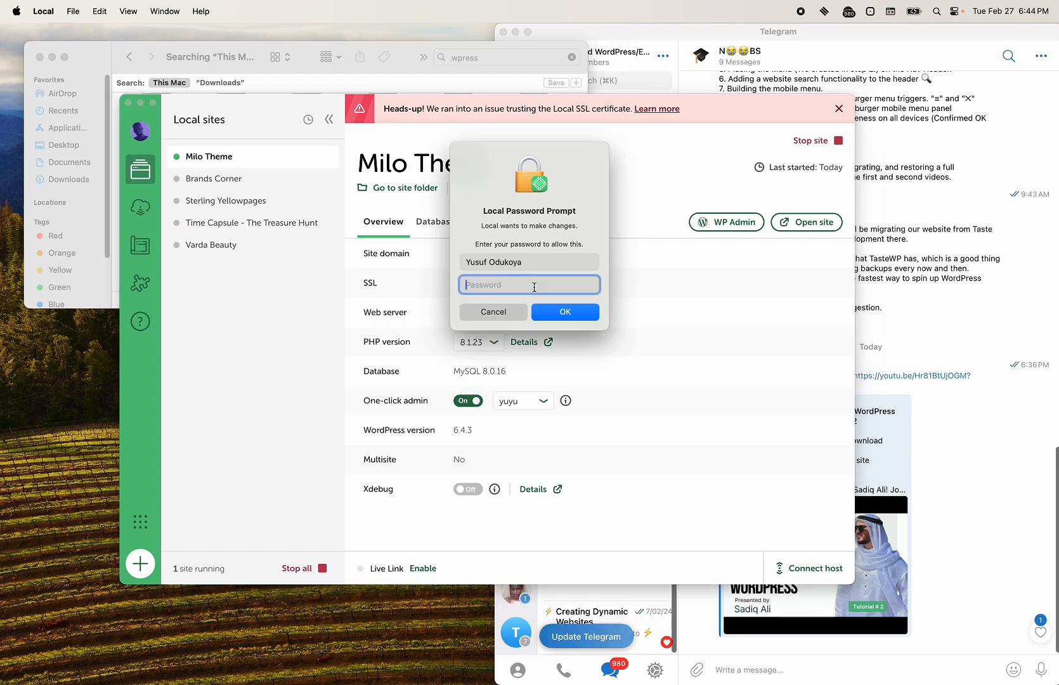
left_click(575, 307)
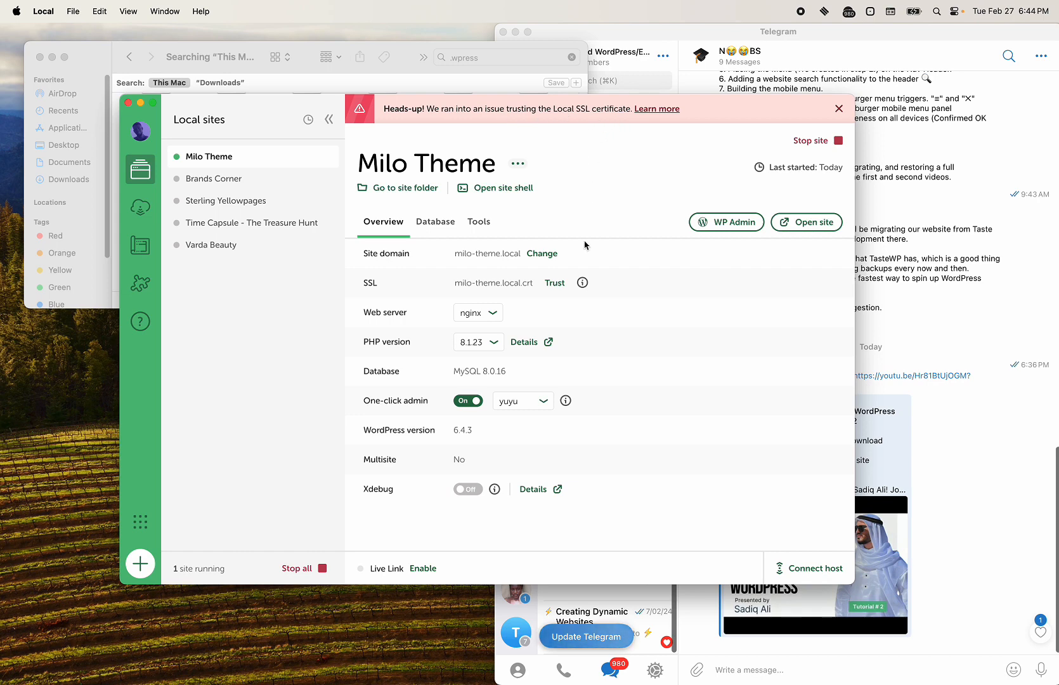
Step: Open Keychain Access via Spotlight and find the milo-theme.local certificate
key("super+space")
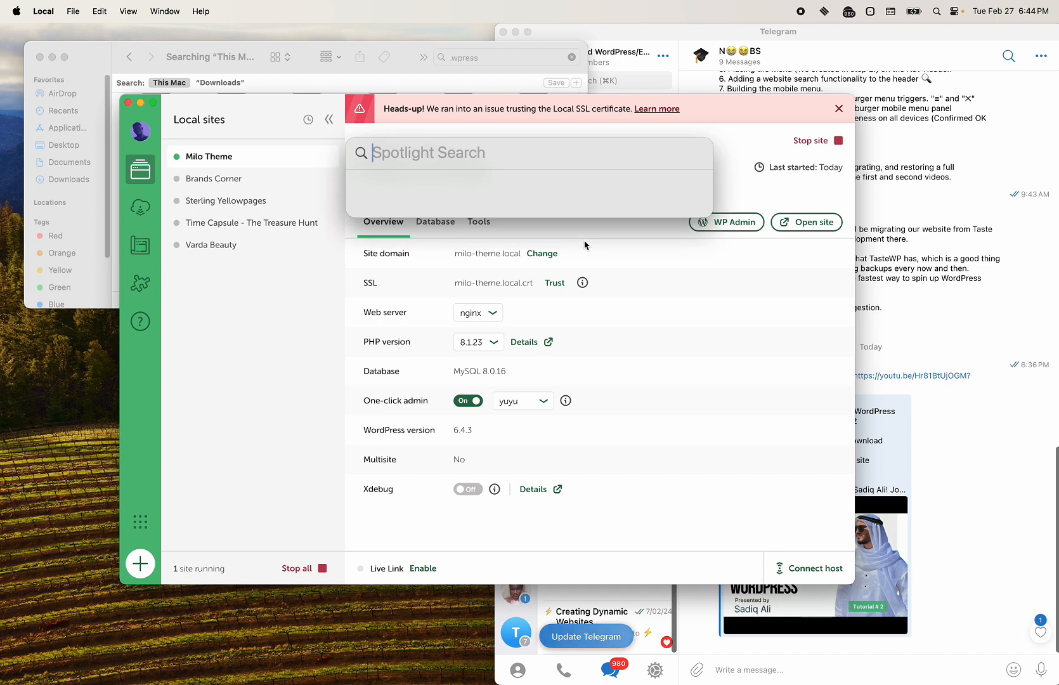
type("key")
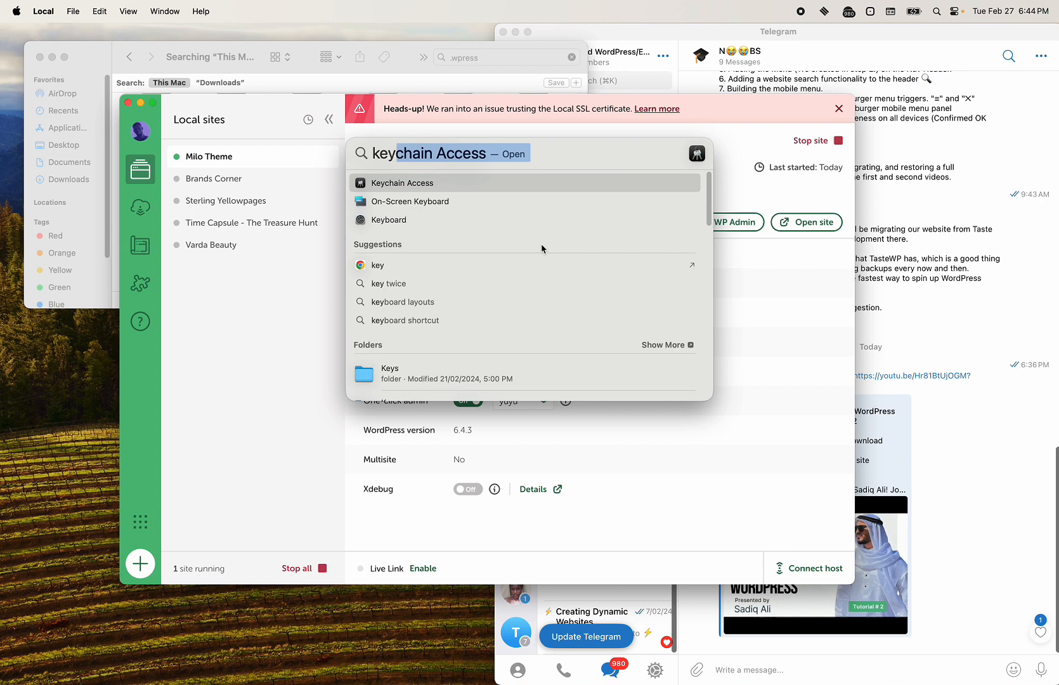
left_click(487, 183)
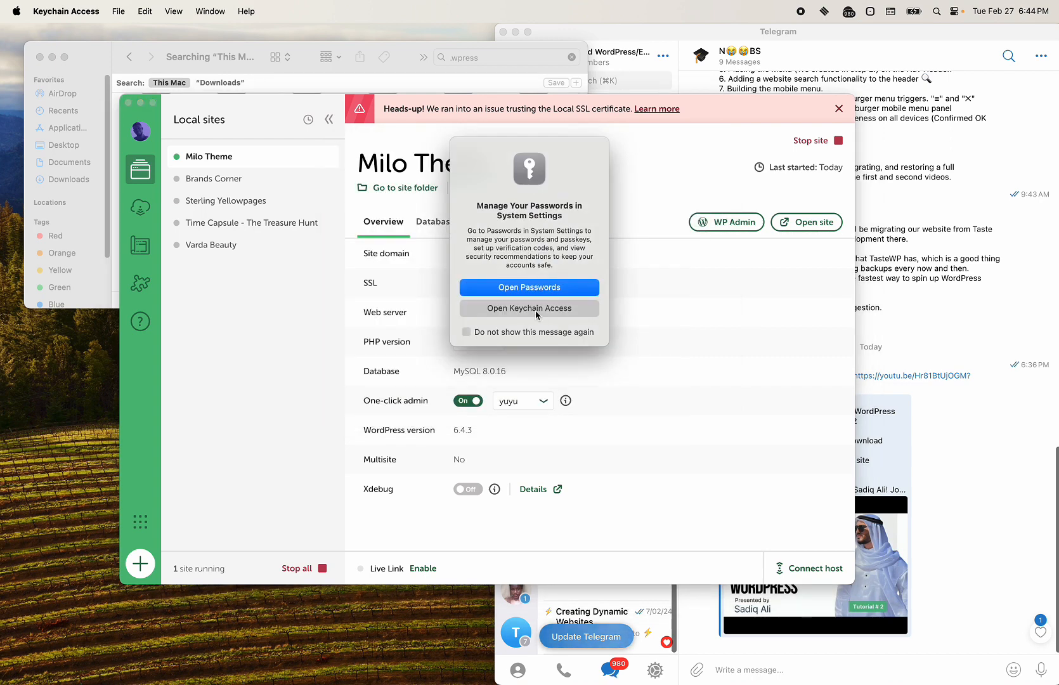
left_click(529, 308)
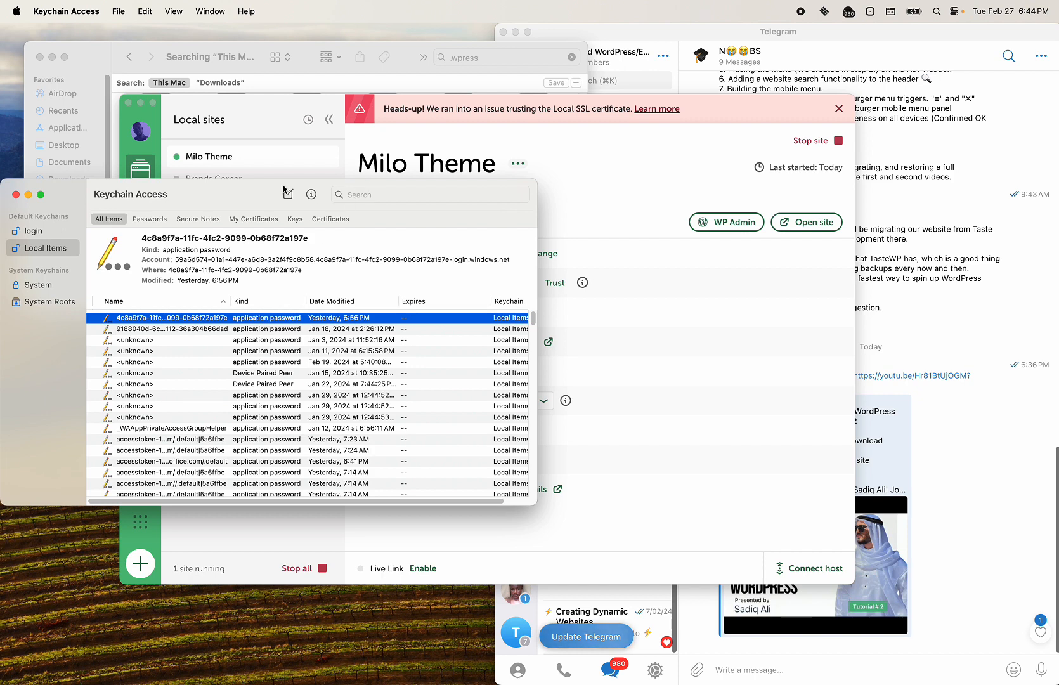
left_click_drag(257, 194, 262, 272)
left_click(378, 271)
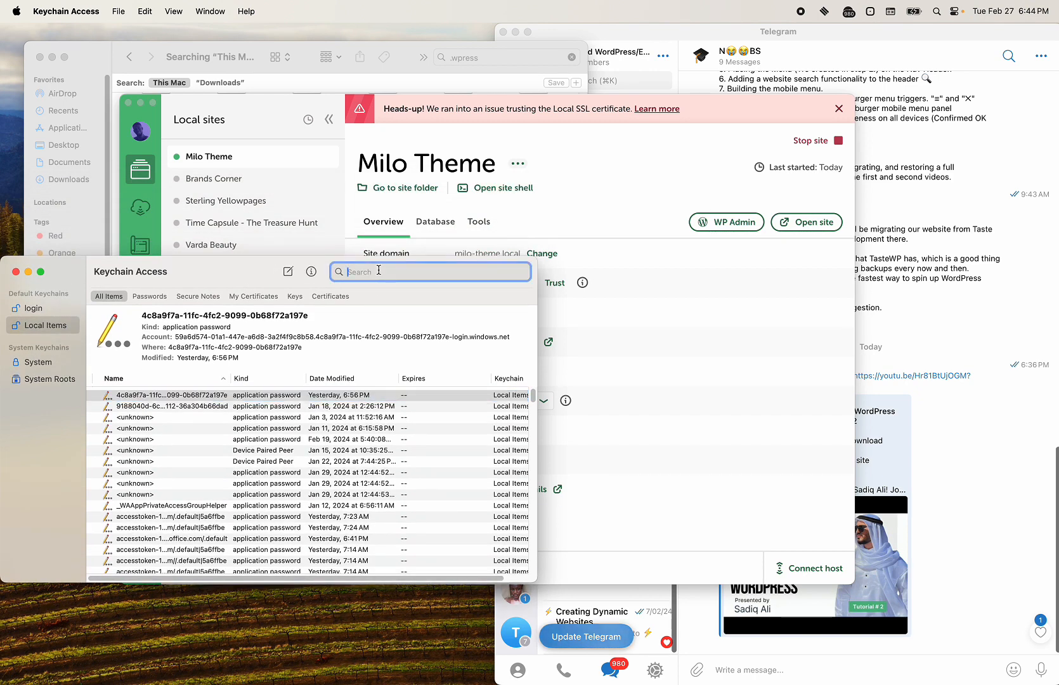
type("milo")
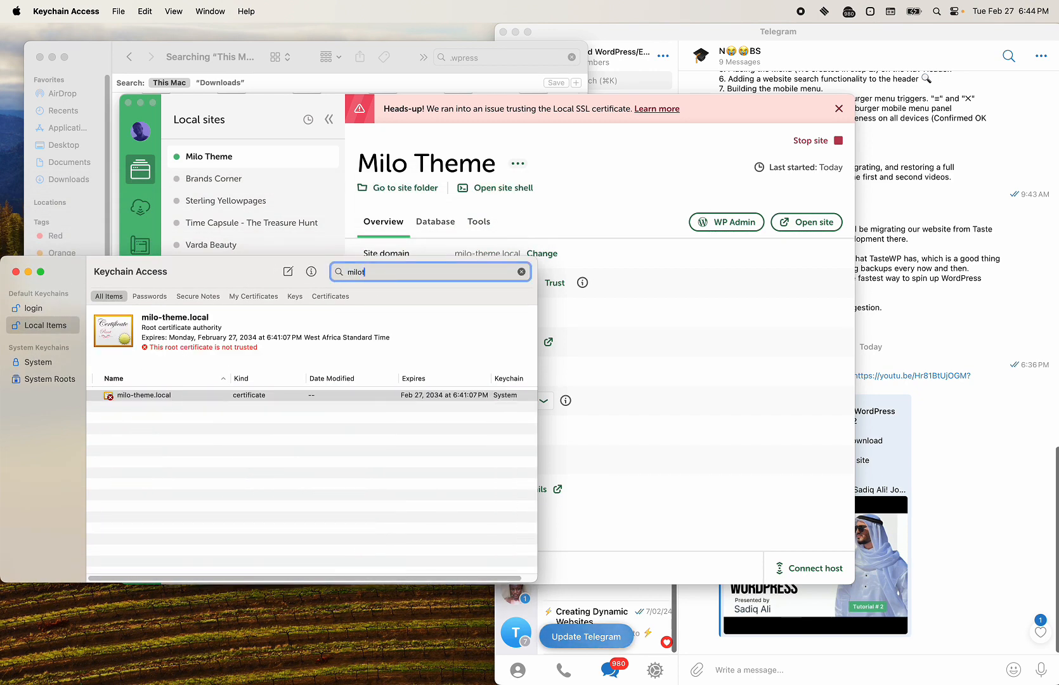
left_click(151, 395)
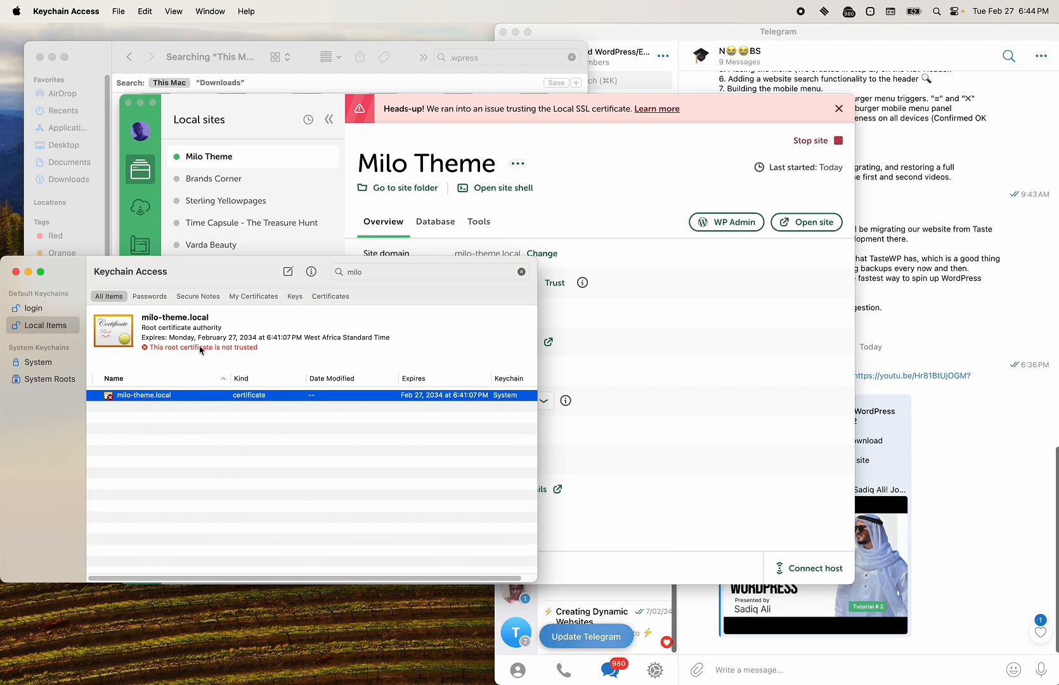
Step: Set the certificate's Trust to Always Trust and confirm with the Mac password
right_click(163, 398)
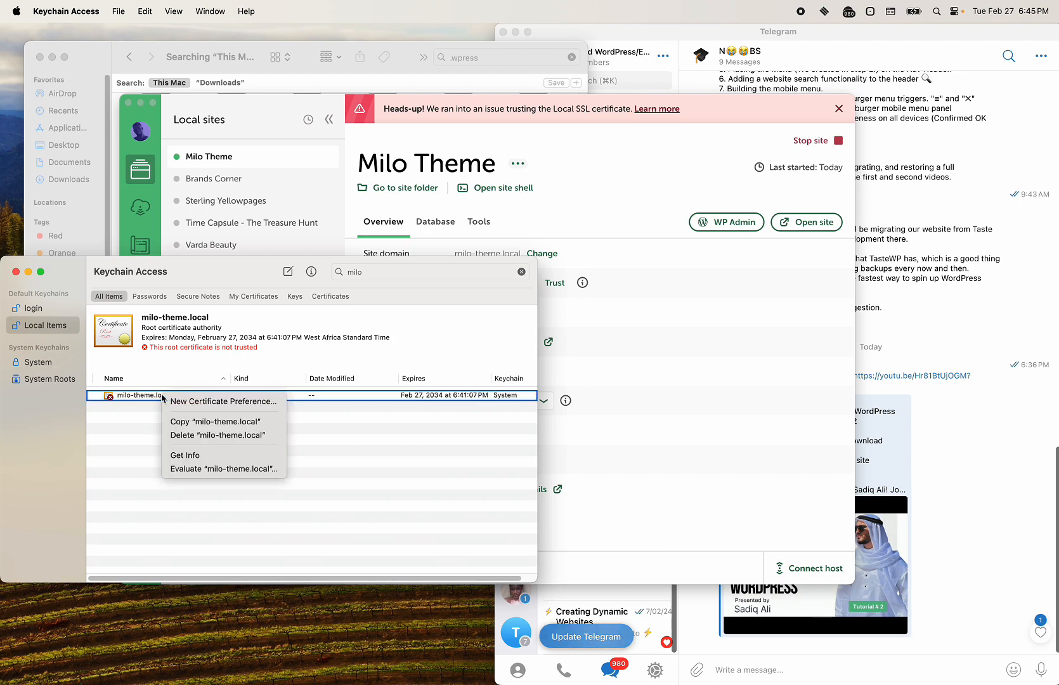
left_click(190, 455)
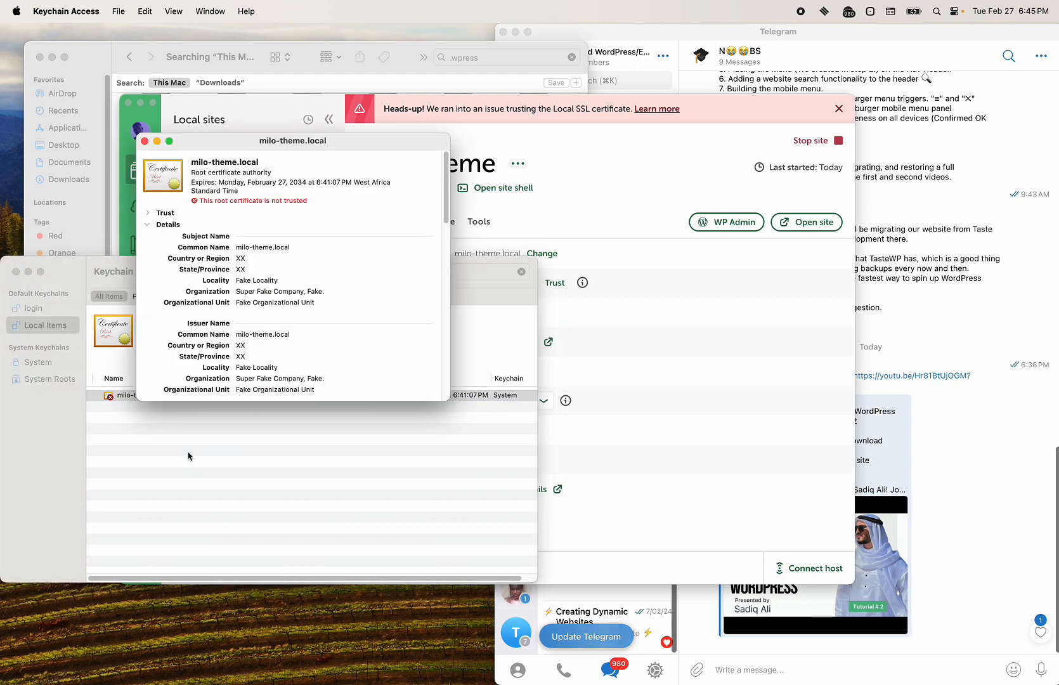
left_click(146, 214)
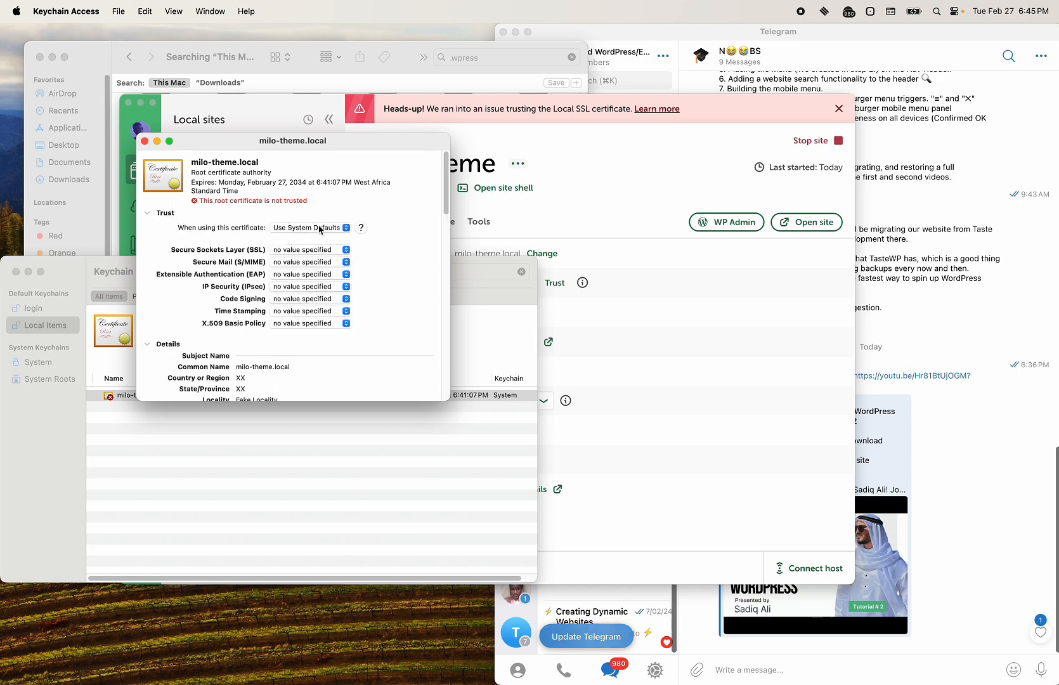
left_click(319, 227)
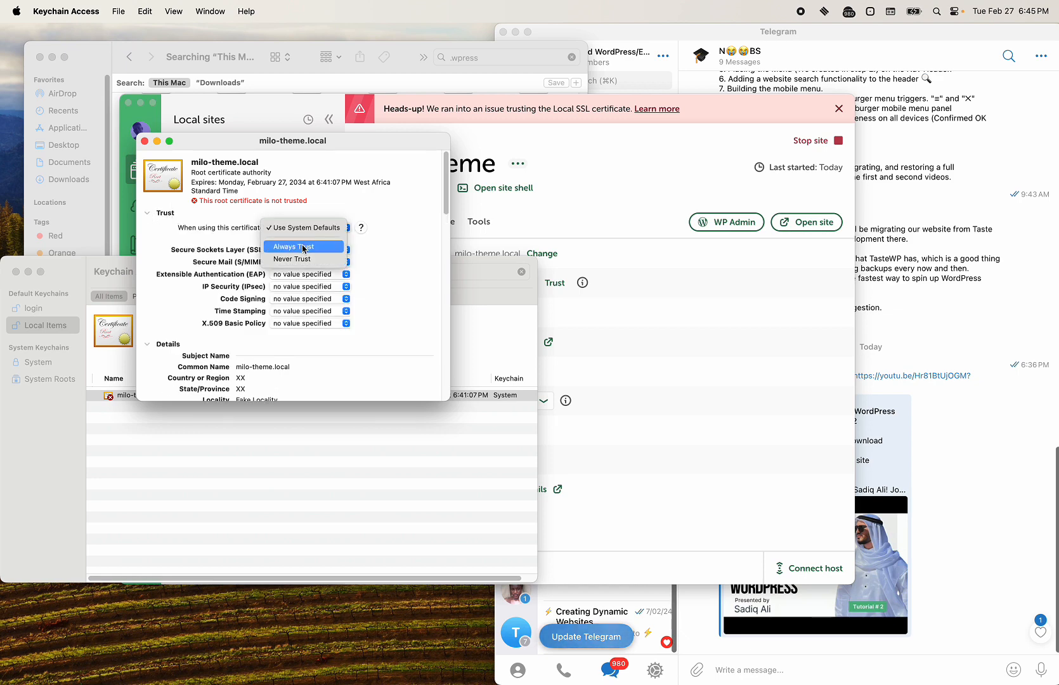
left_click(303, 248)
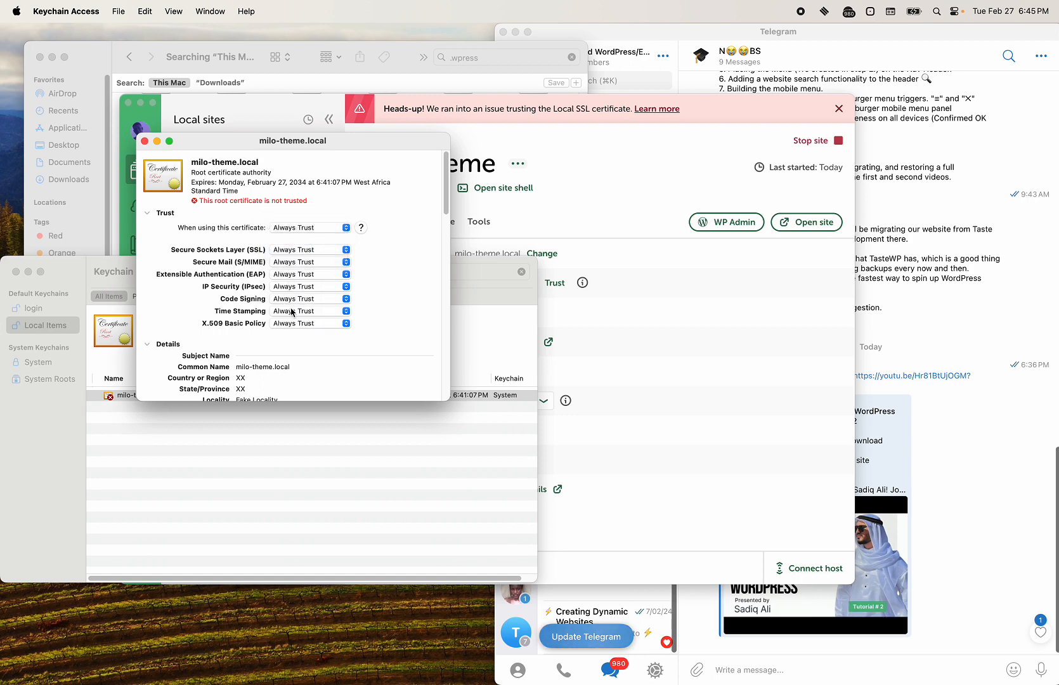
scroll(280, 331, "down", 3)
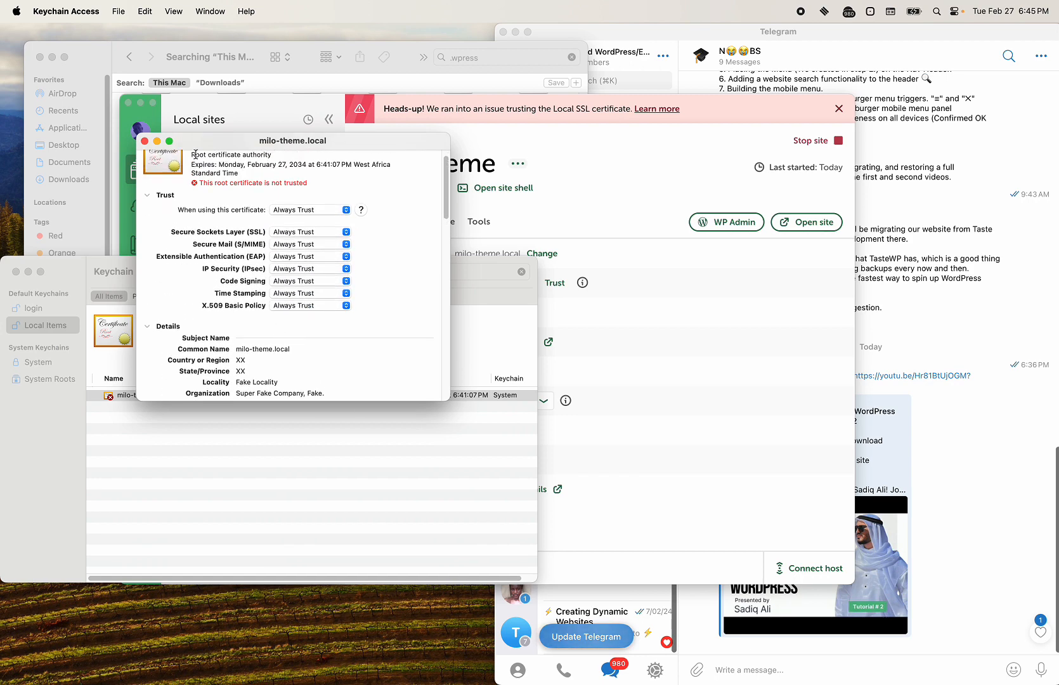
left_click(146, 142)
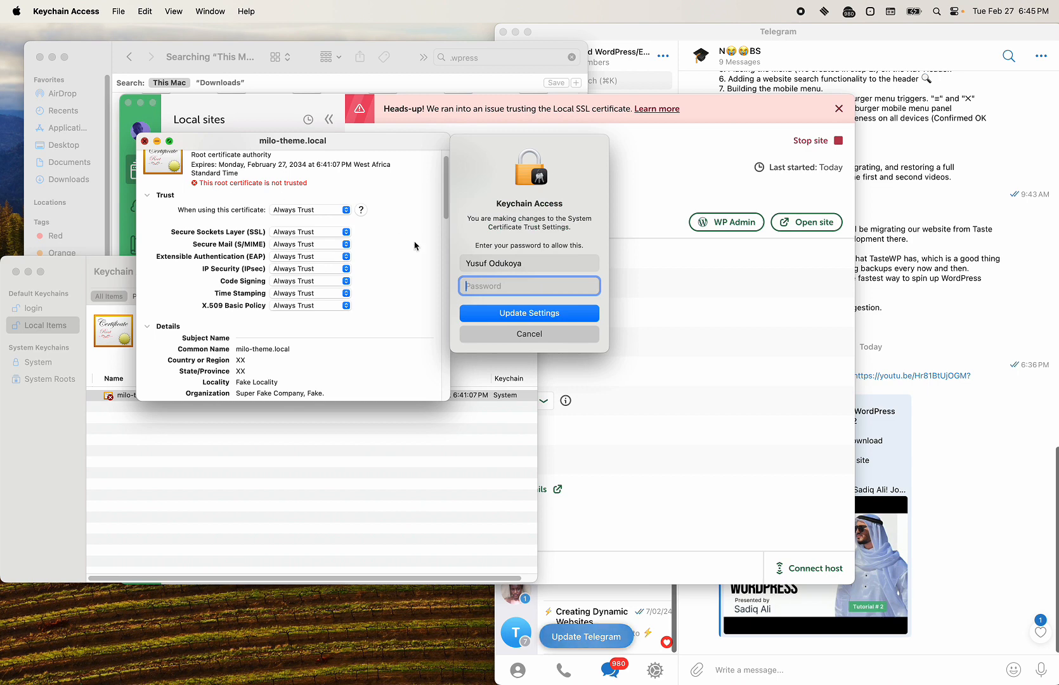
type("••••••")
key("Return")
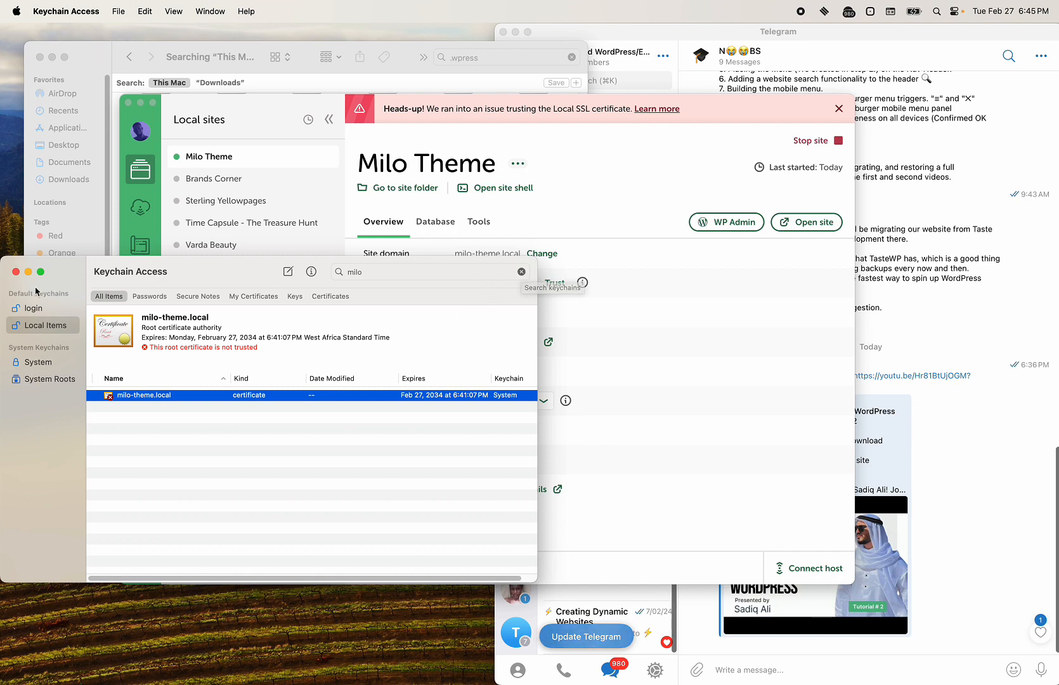
left_click(16, 272)
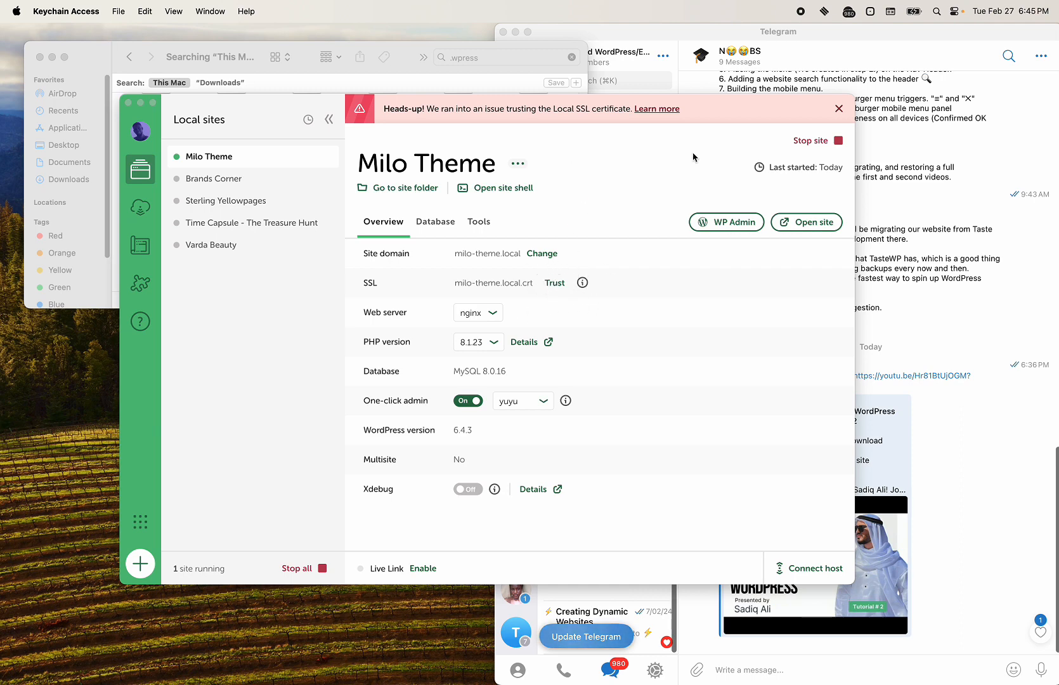
Step: Restart the Milo Theme site and retry trusting its SSL certificate with the Mac password
left_click(832, 142)
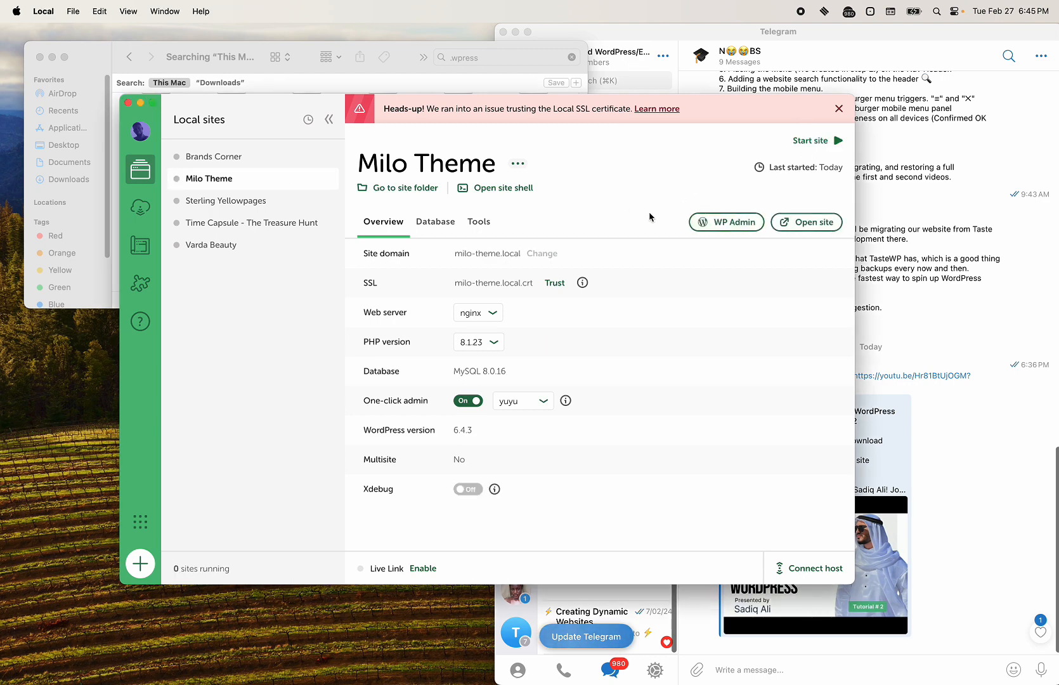
left_click(820, 142)
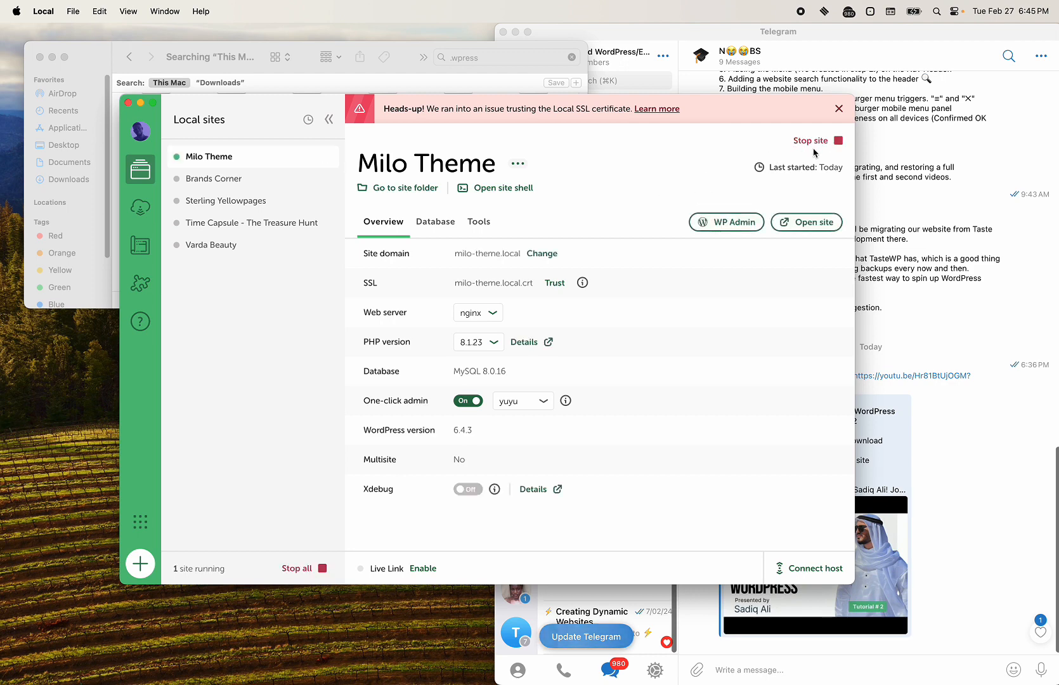
left_click(555, 283)
type("•••")
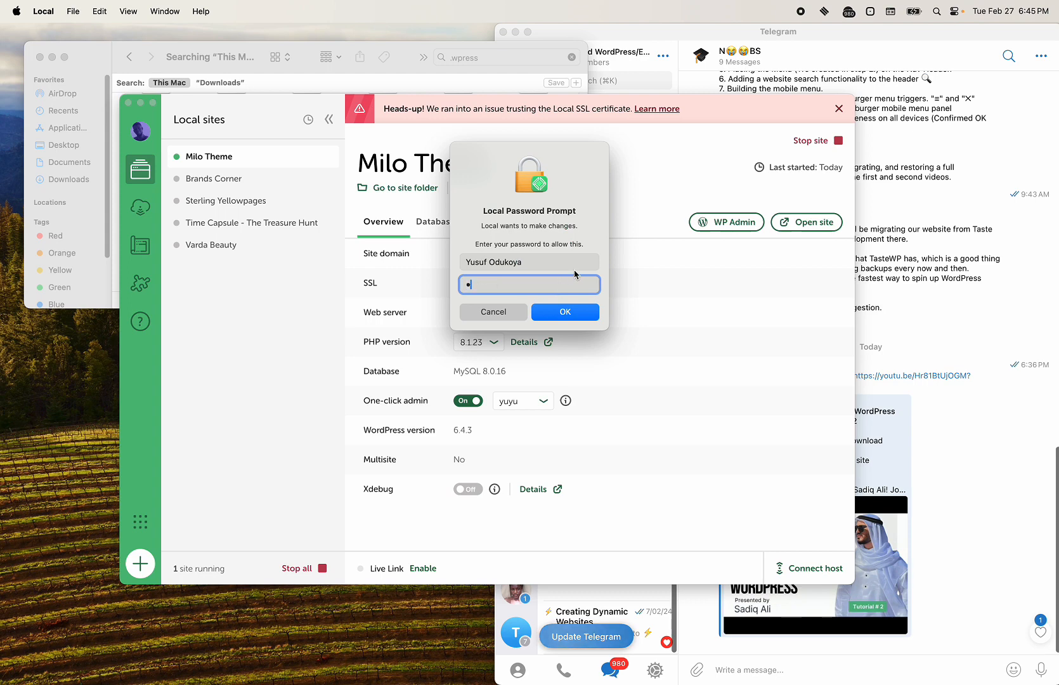
type("••••••")
key("super+BackSpace")
type("•••••••••")
key("Return")
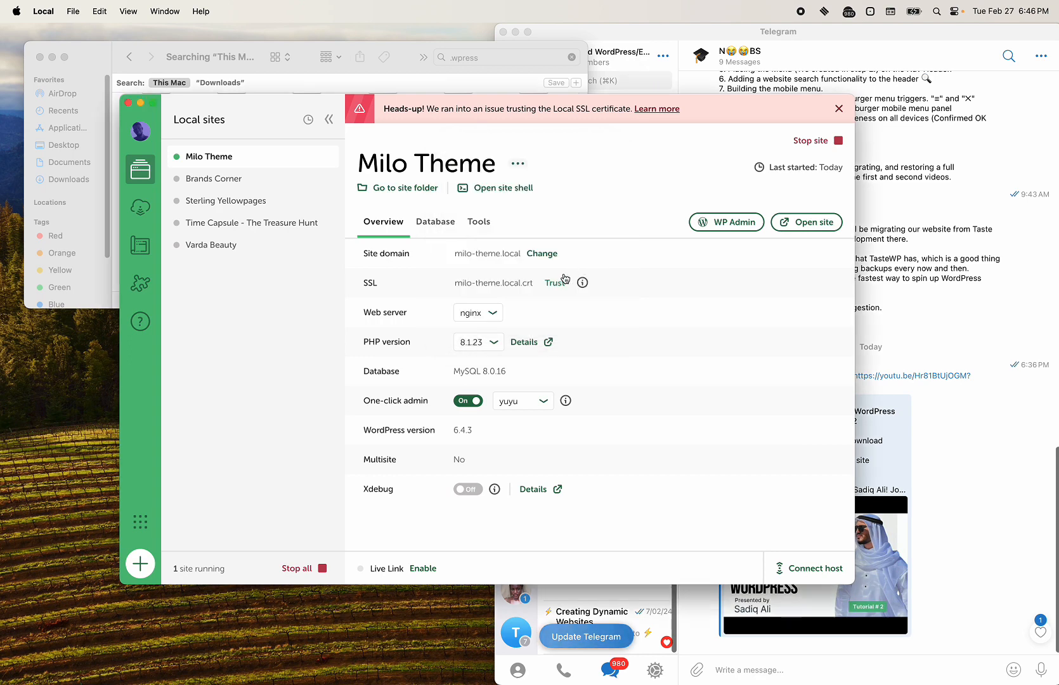
Step: Retry the SSL Trust once more, submitting the Mac account password
left_click(556, 284)
type("•••••••")
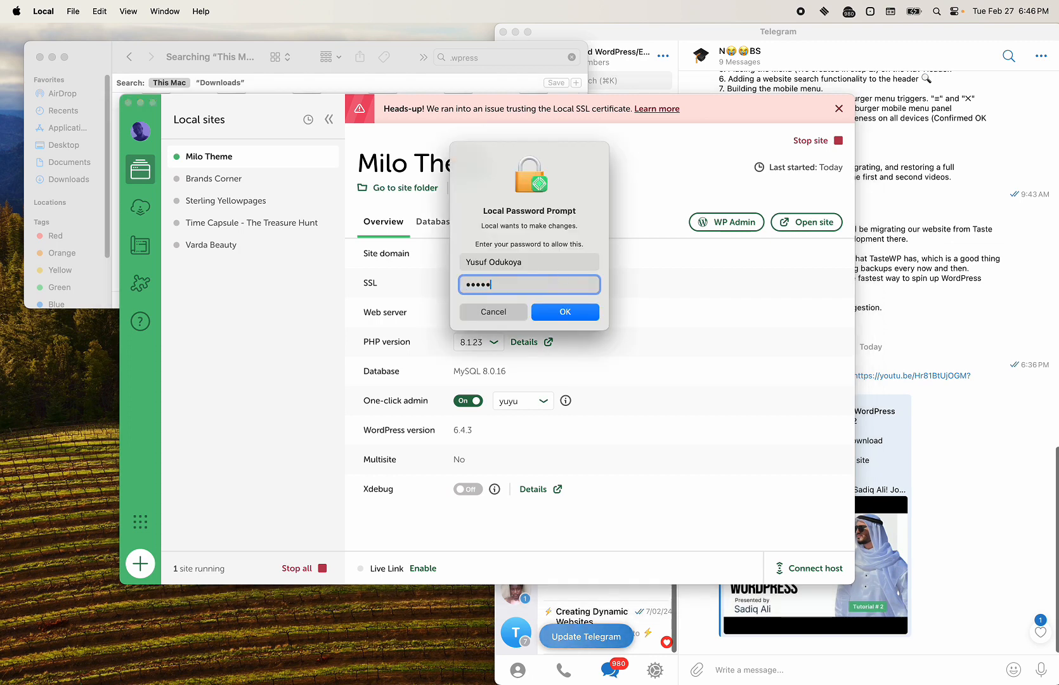
key("Return")
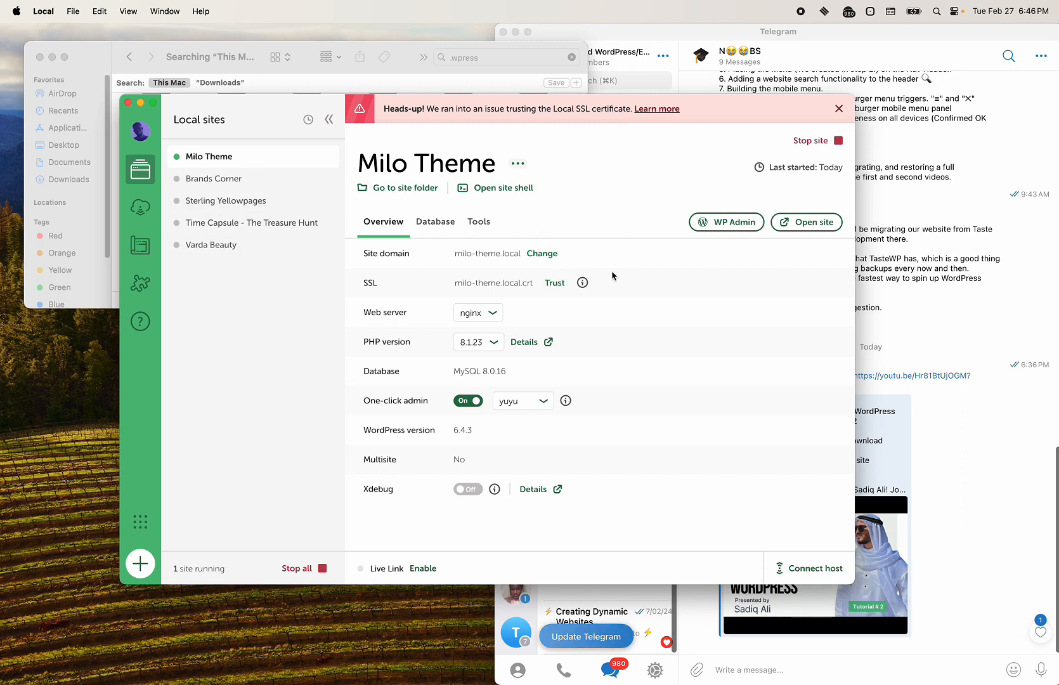
Step: Open Keychain Access and check the milo-theme.local certificate's trust settings via Get Info
key("super+space")
type("key")
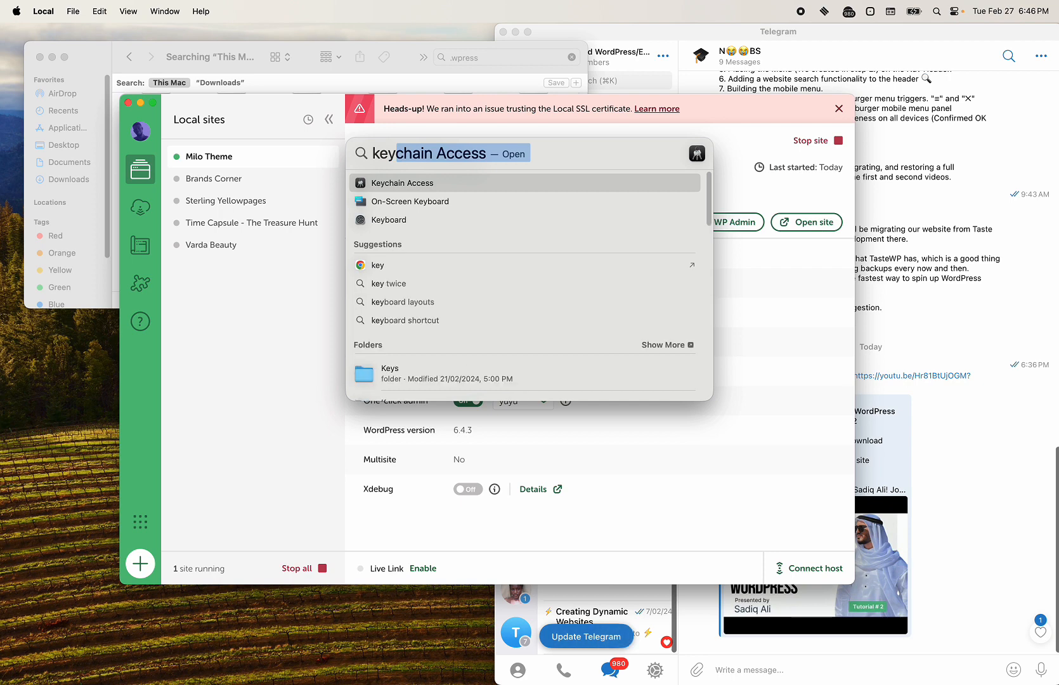
key("Return")
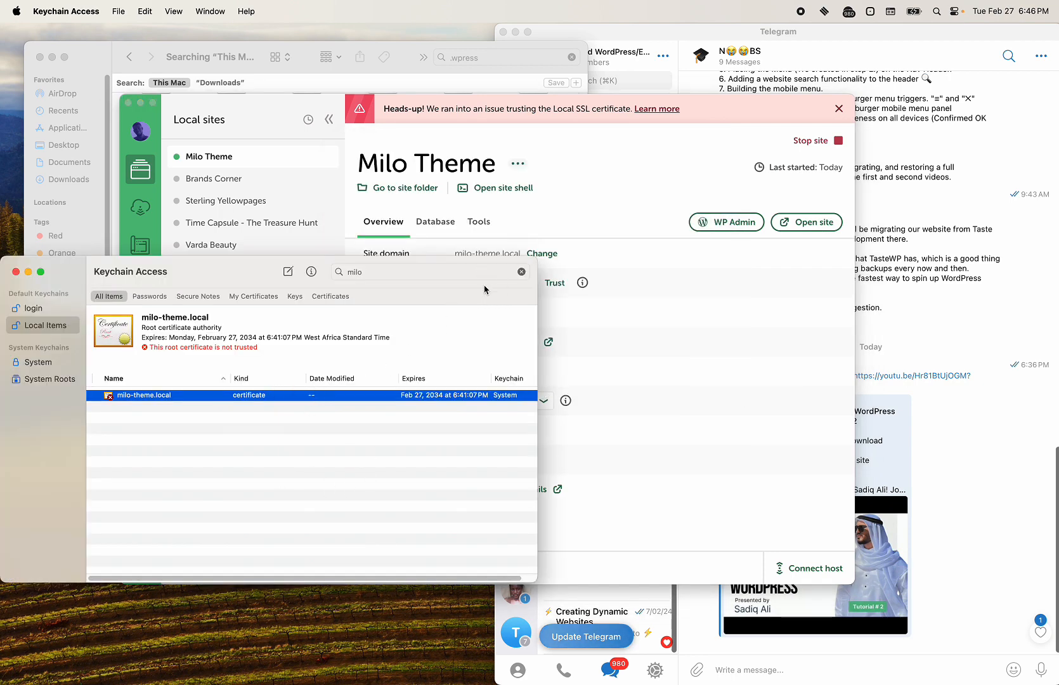
right_click(181, 399)
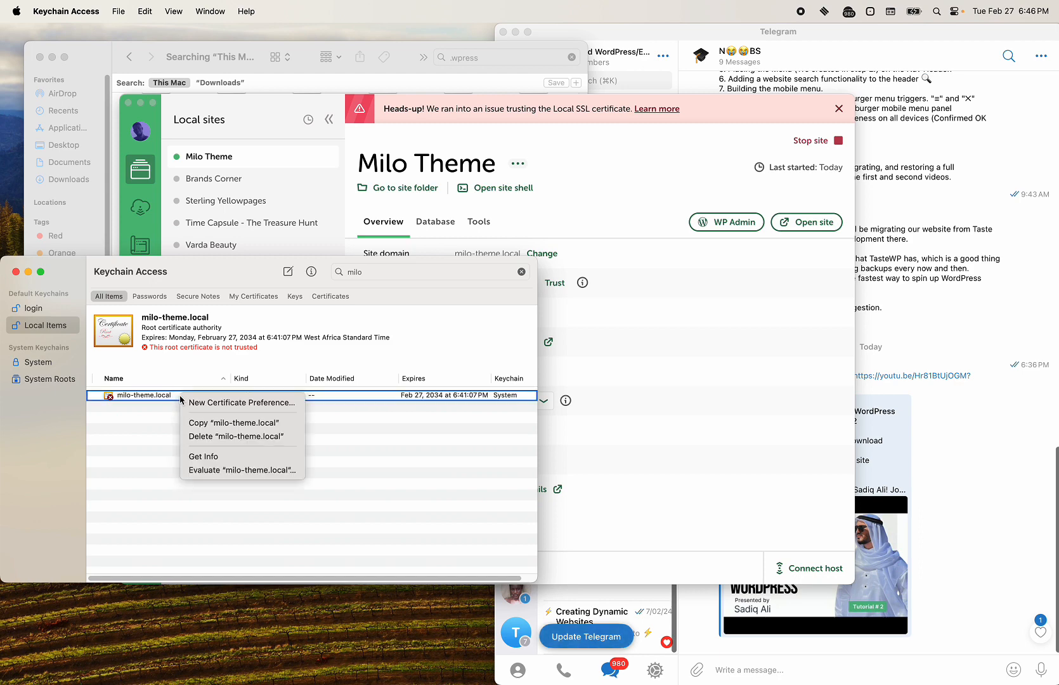
left_click(203, 456)
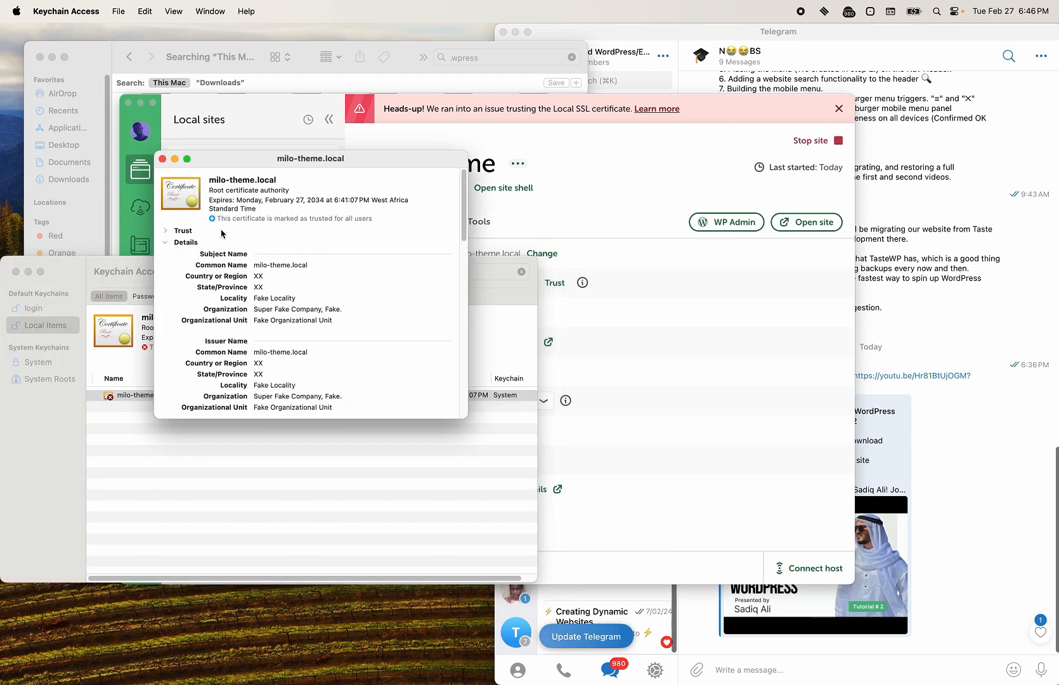
left_click(167, 231)
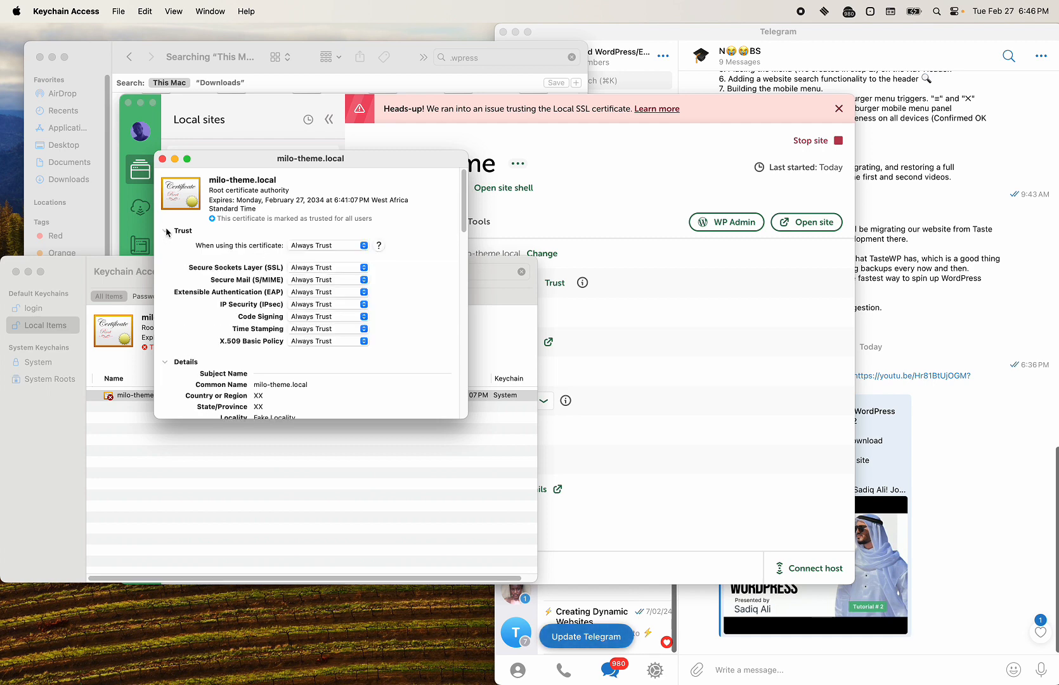
left_click(163, 159)
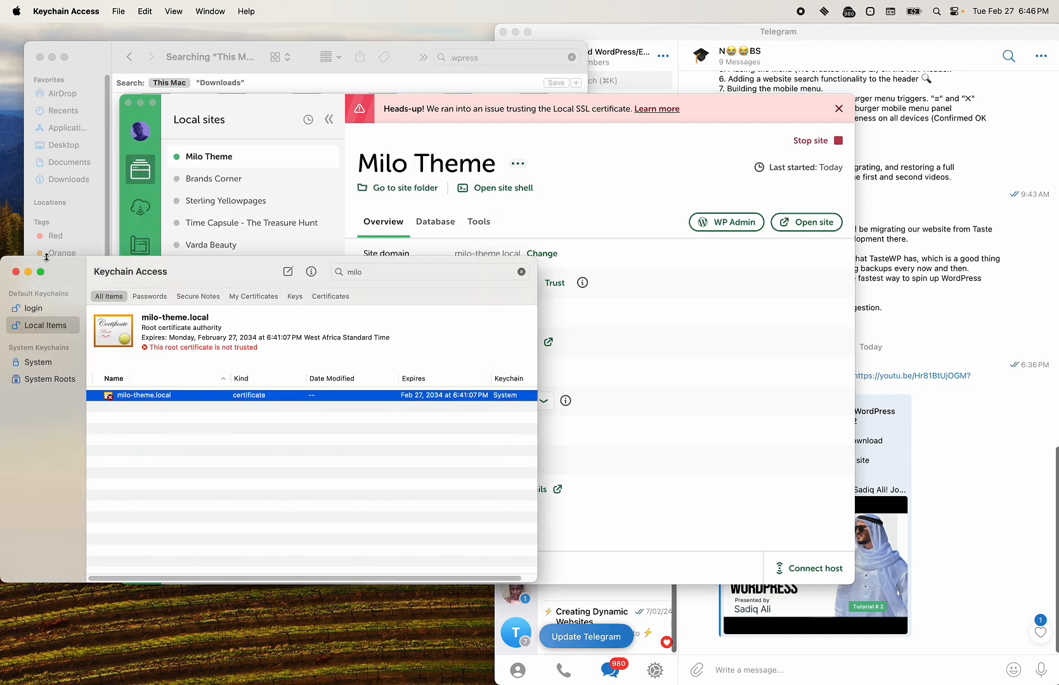
Step: Quit Keychain Access and relaunch it through Spotlight
left_click(15, 272)
key("super+space")
type("key")
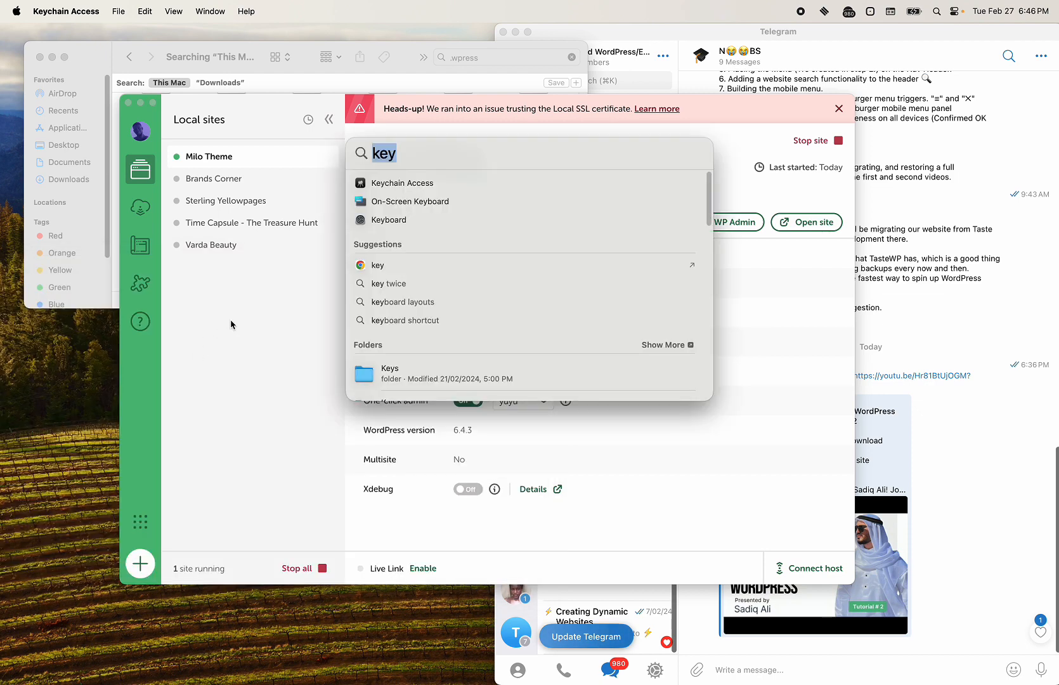
key("Return")
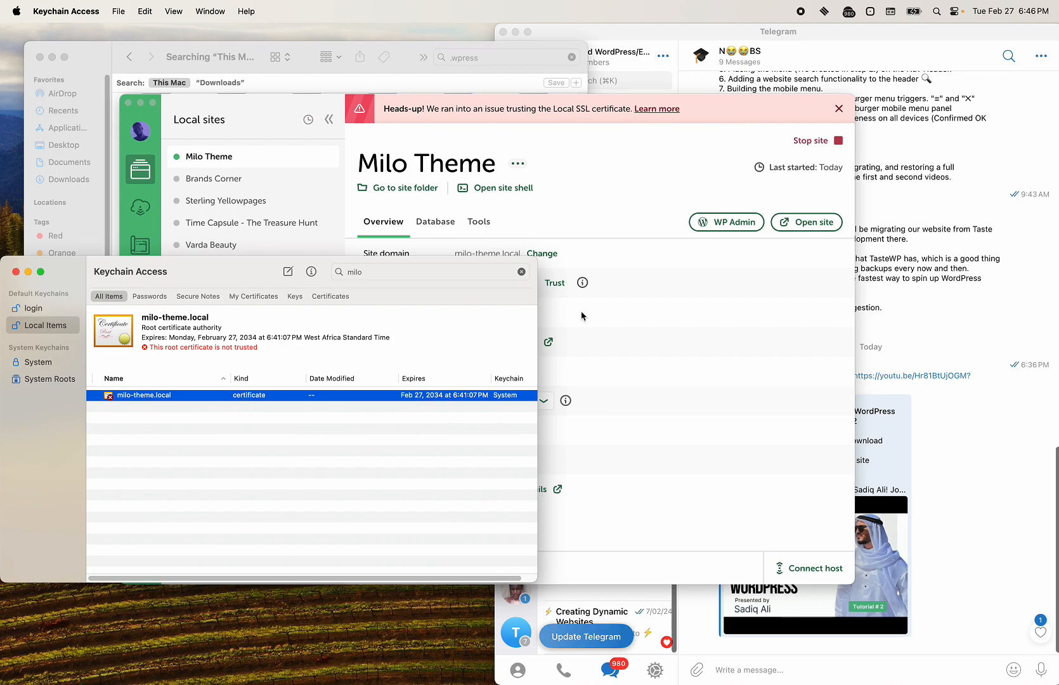
Step: Open the Milo Theme WP Admin from Local, close that tab, then open WP Admin again
left_click(654, 304)
left_click(727, 222)
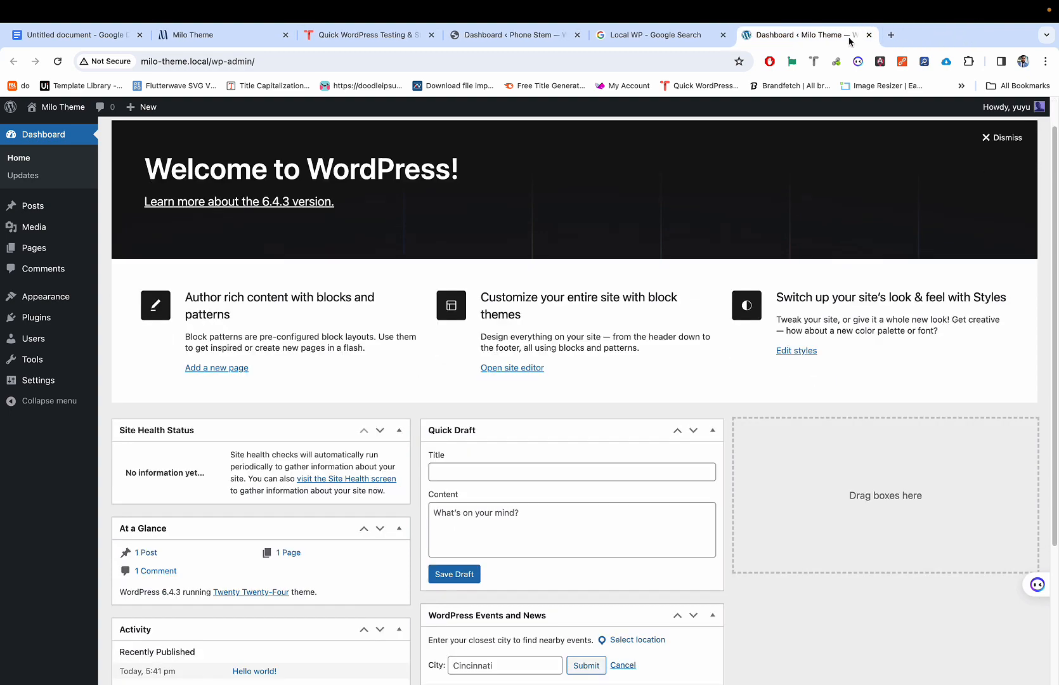
left_click(870, 36)
key("ctrl+Left")
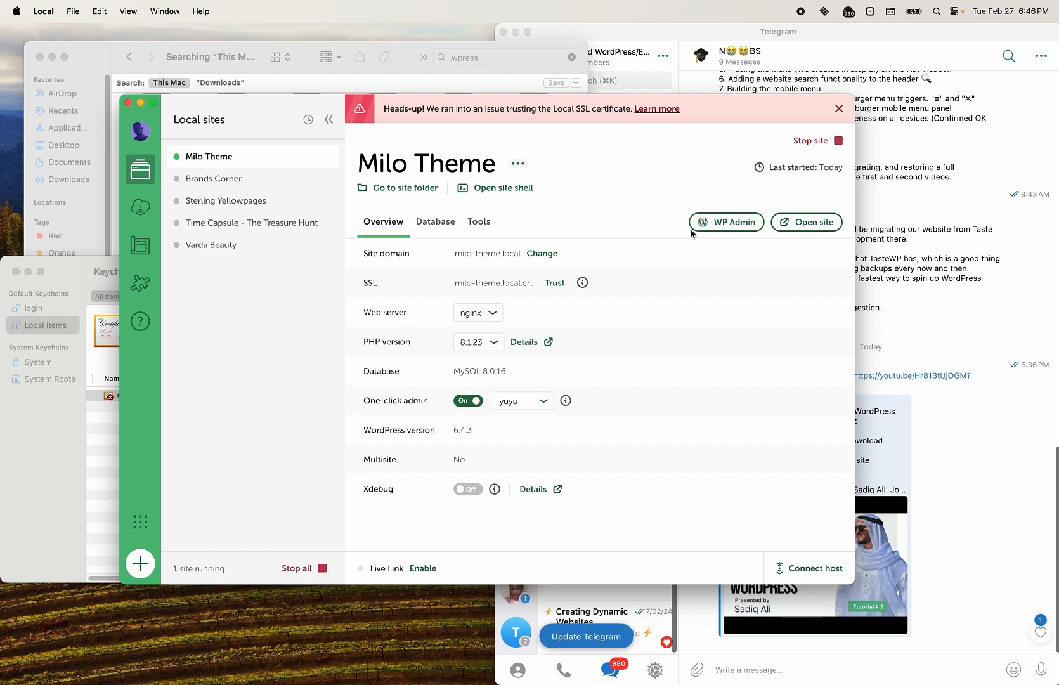
key("ctrl+Right")
key("ctrl+Left")
left_click(722, 223)
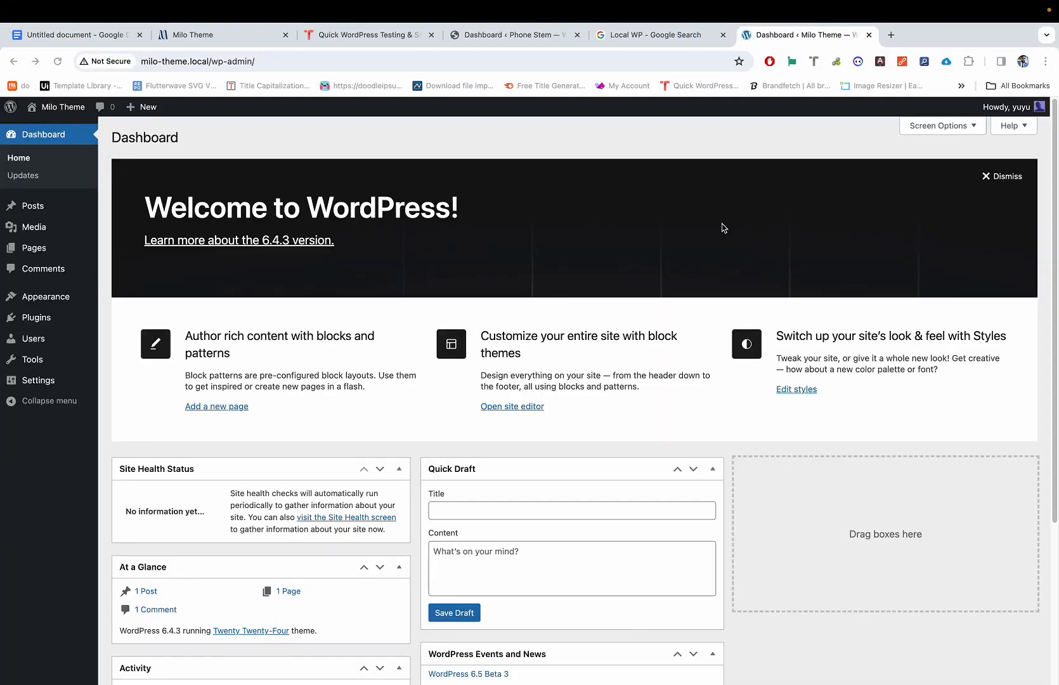
Step: Go to Settings > General in the Milo Theme dashboard
left_click(111, 63)
left_click(67, 494)
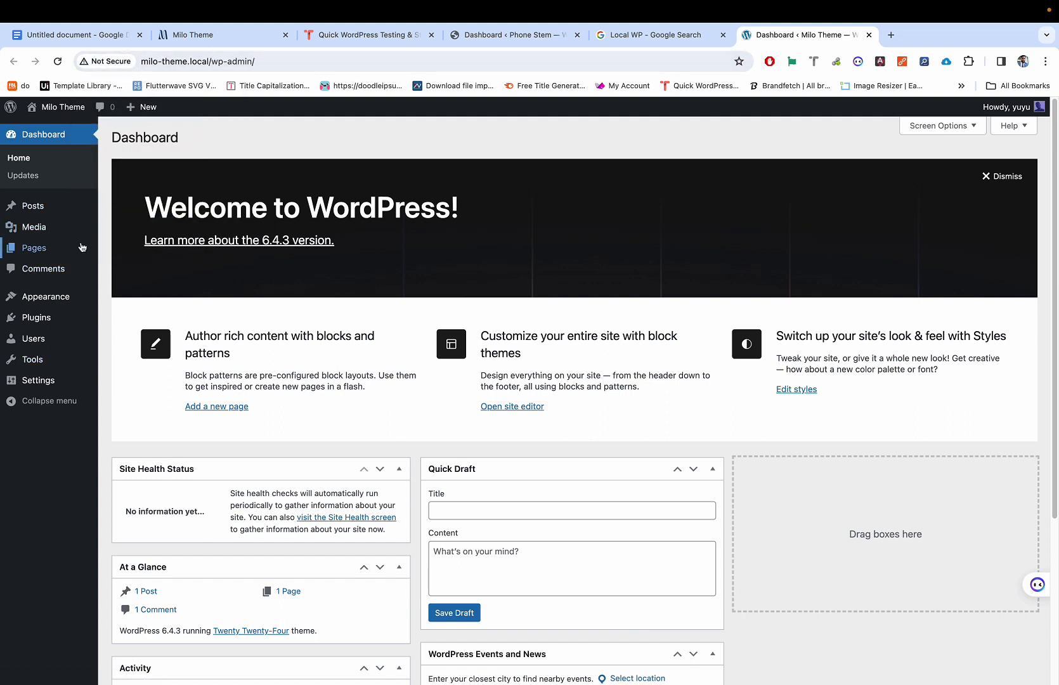
mouse_move(48, 381)
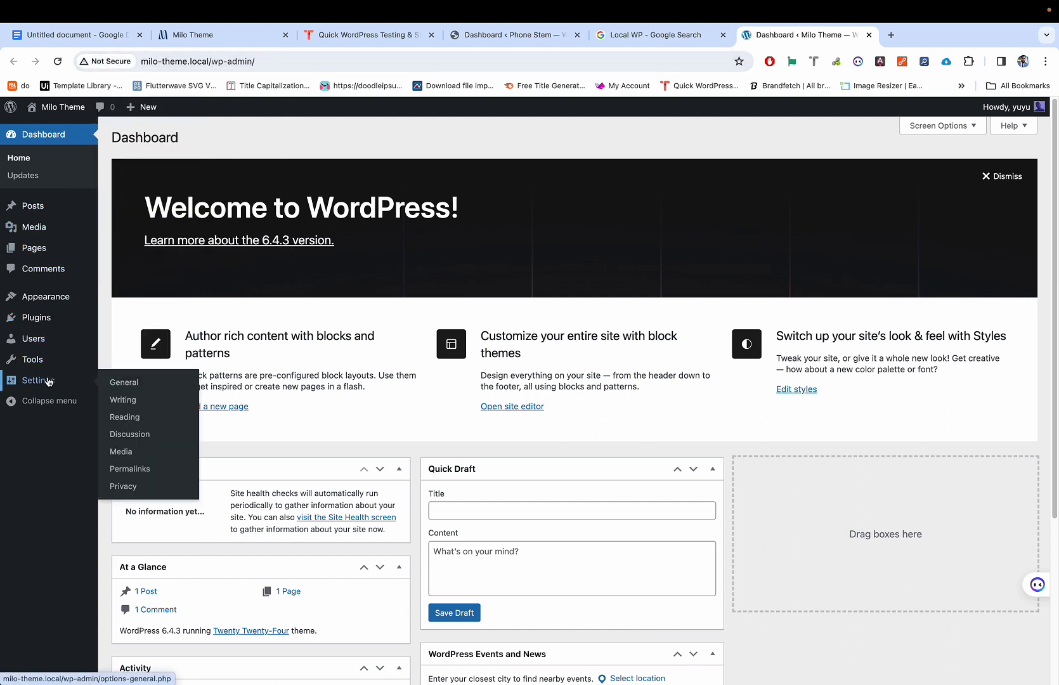
left_click(136, 384)
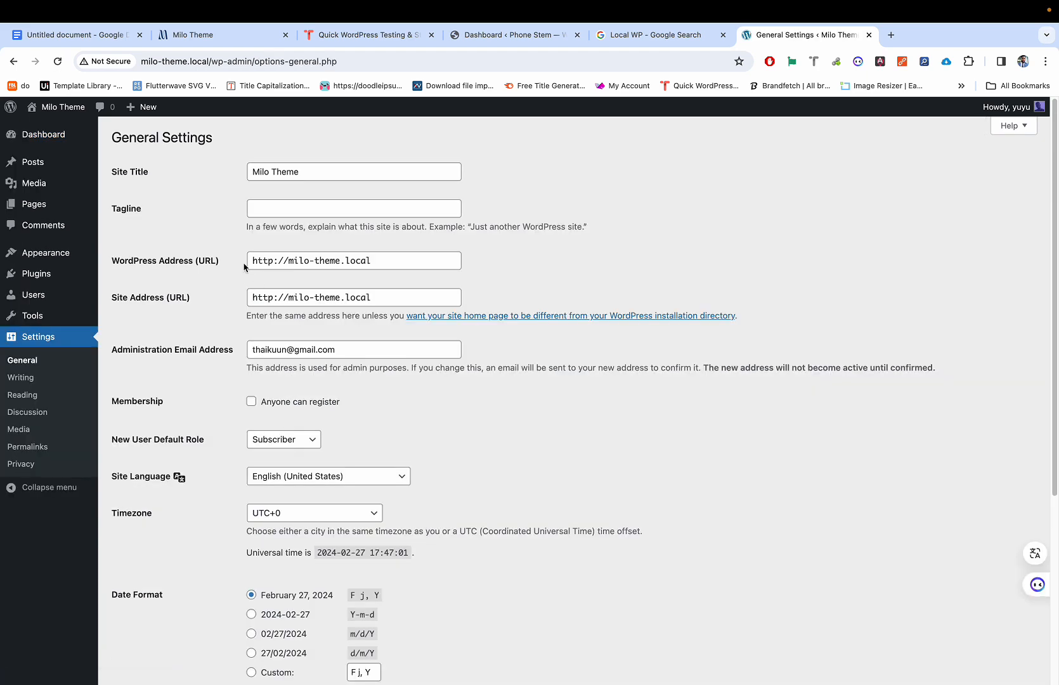
scroll(244, 266, "up", 10)
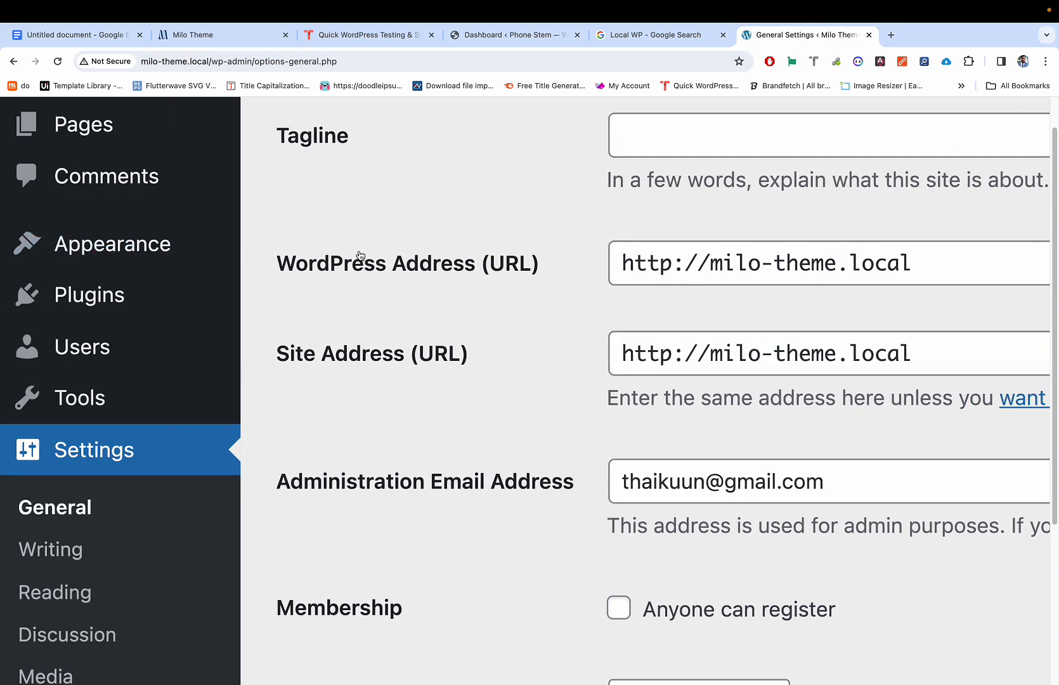
left_click(665, 261)
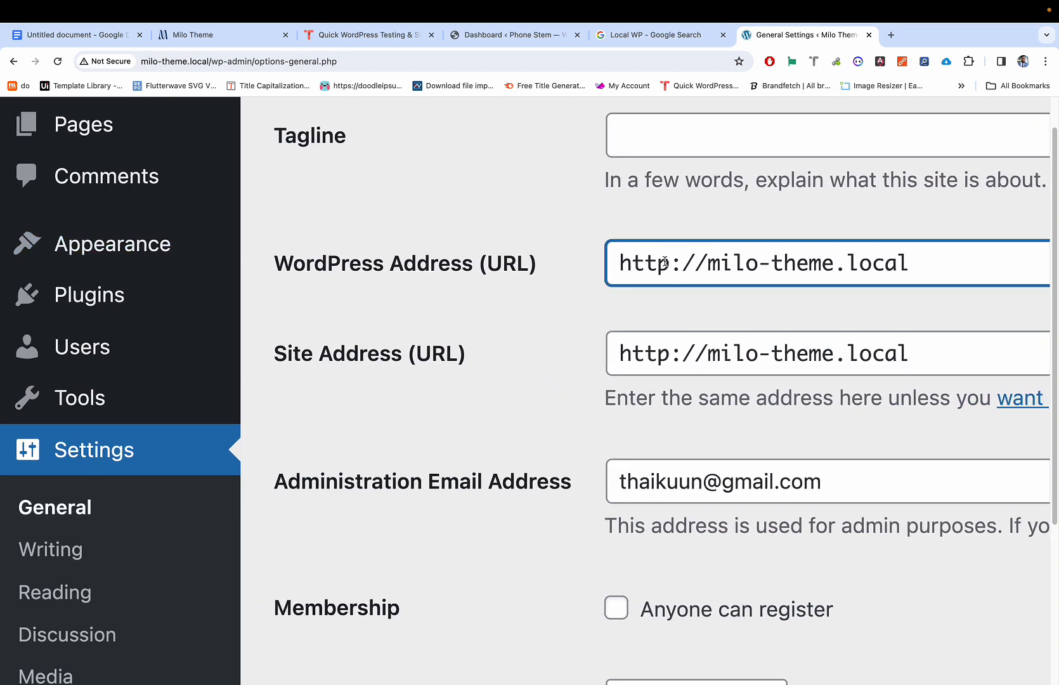
type("s")
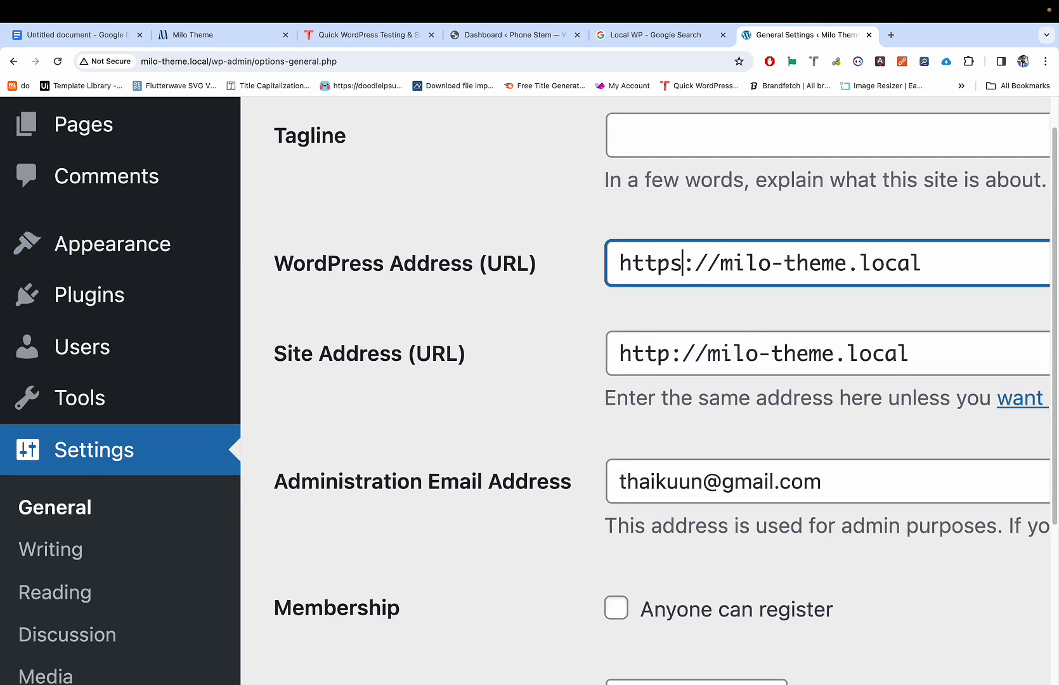
left_click(667, 343)
type("s")
scroll(667, 343, "down", 10)
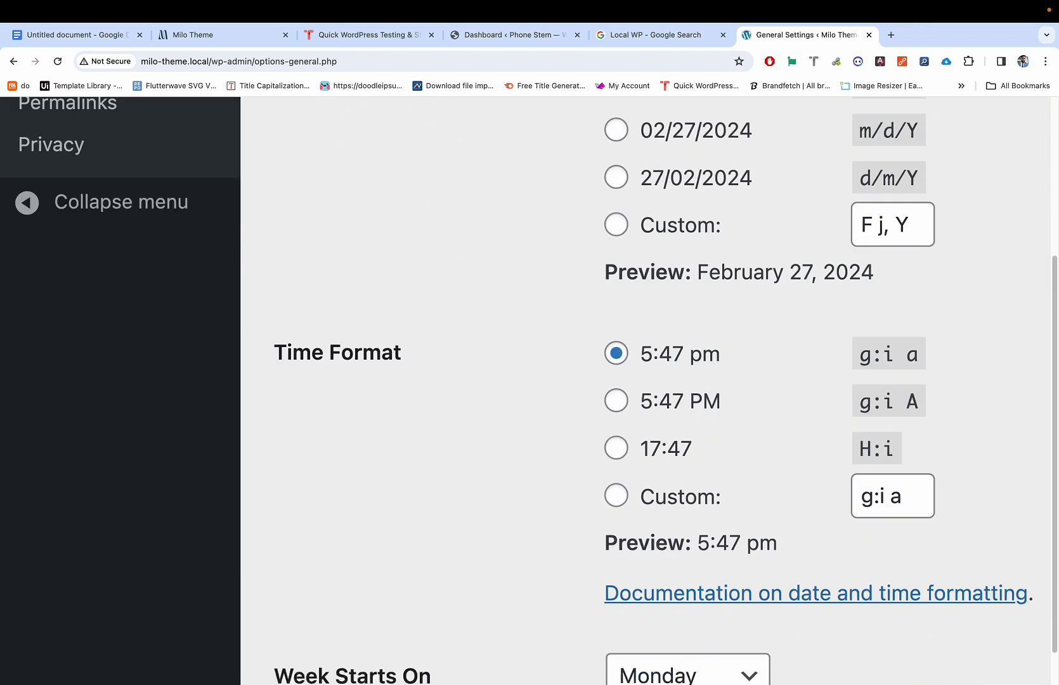
scroll(634, 381, "down", 4)
key("super+0")
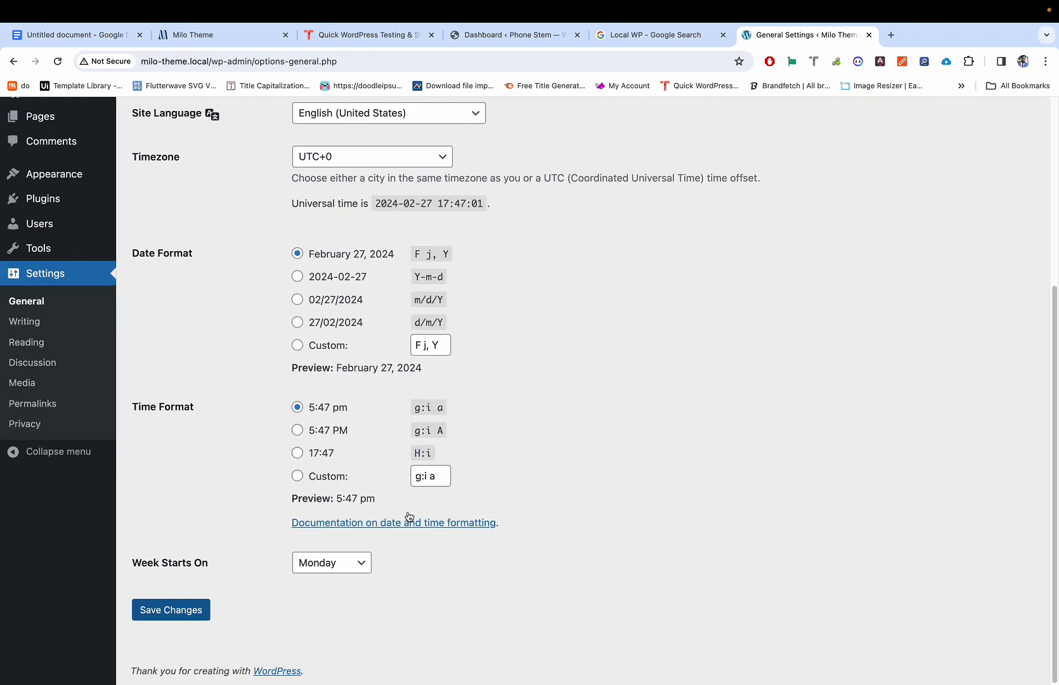
left_click(175, 610)
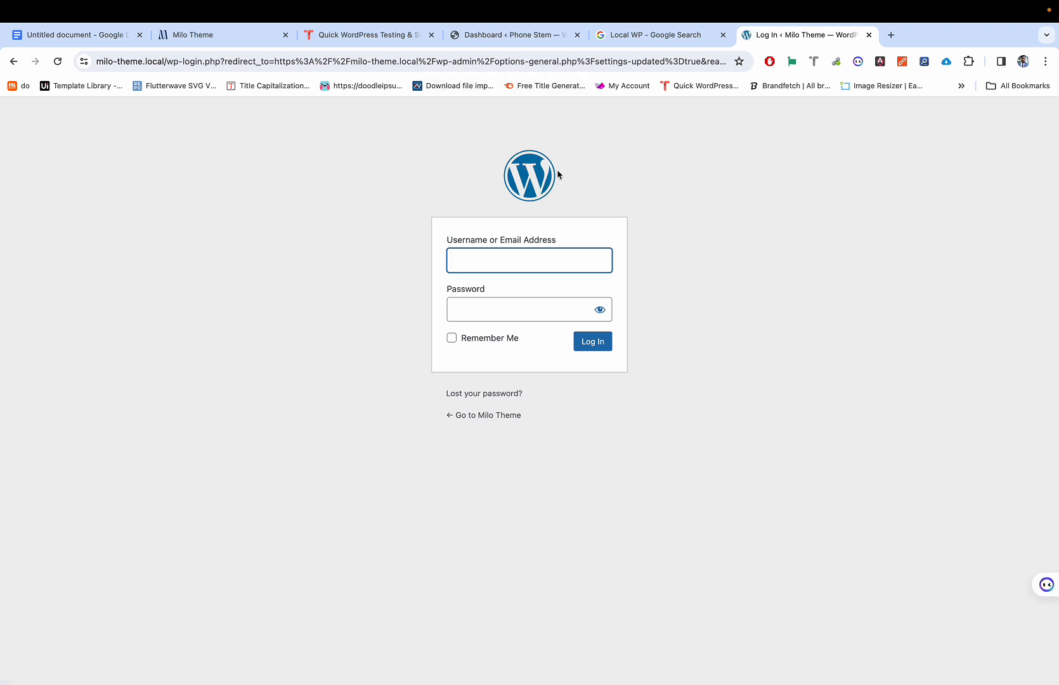
Step: Inspect the login page's connection security info, then dismiss it
left_click(84, 62)
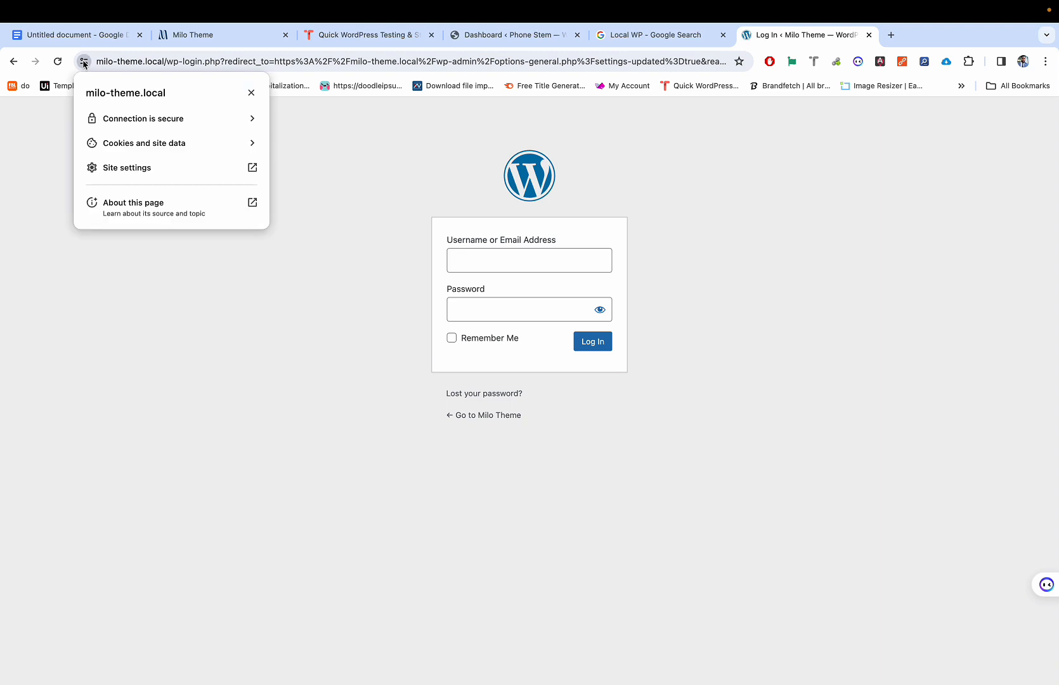
left_click(84, 61)
left_click(84, 62)
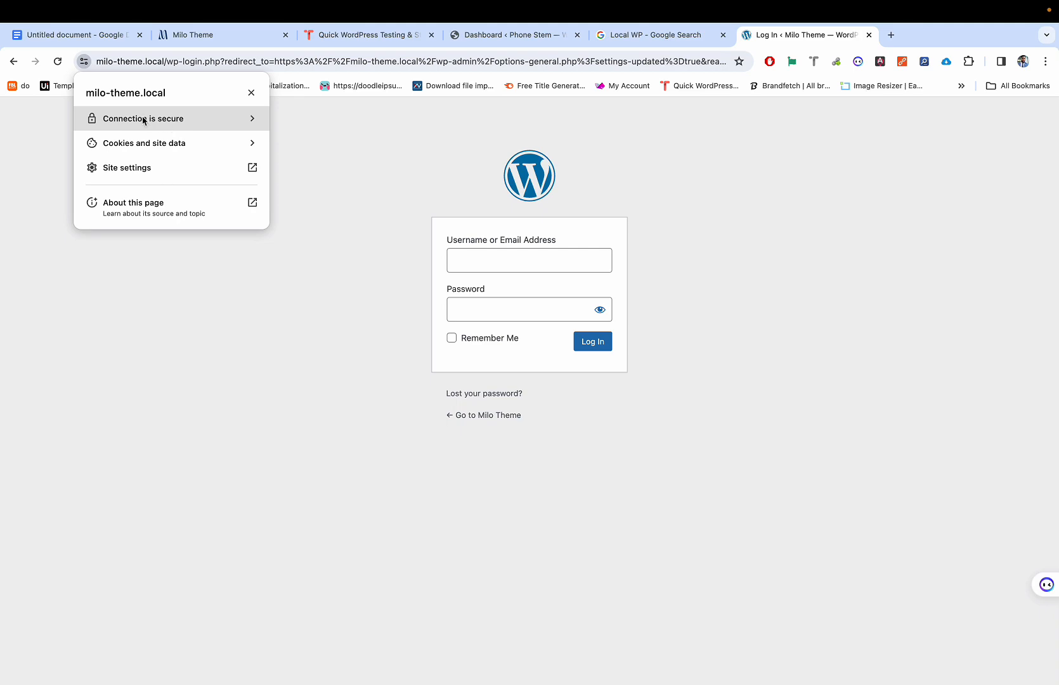
left_click(698, 136)
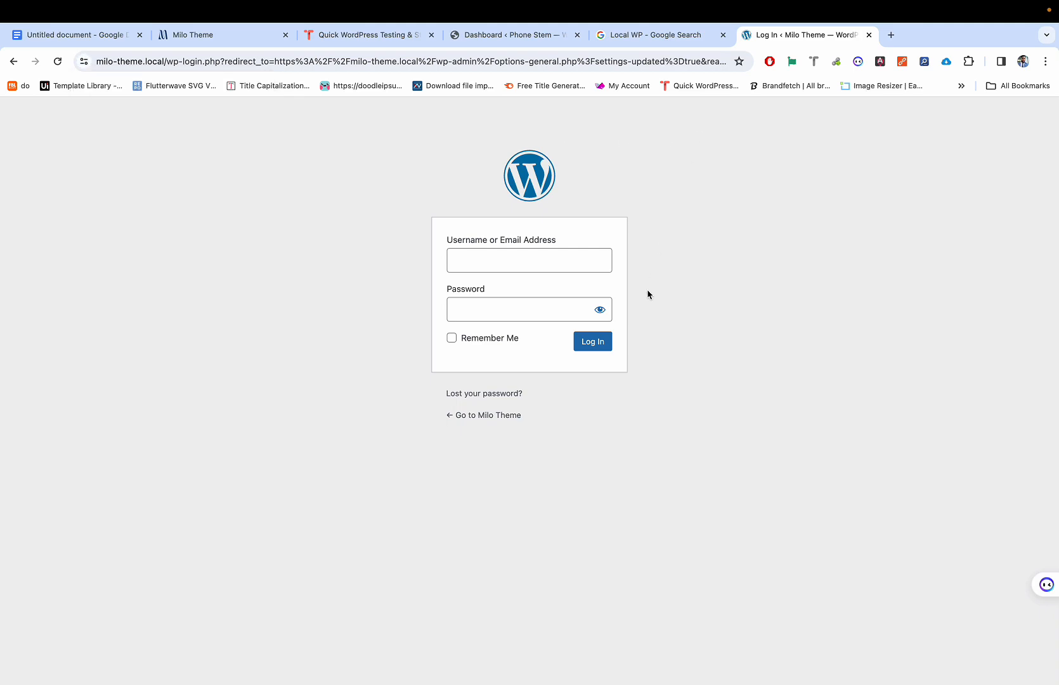
Step: Compare the Brands Corner and Milo Theme site details in Local, then return to the login username field
key("ctrl+Left")
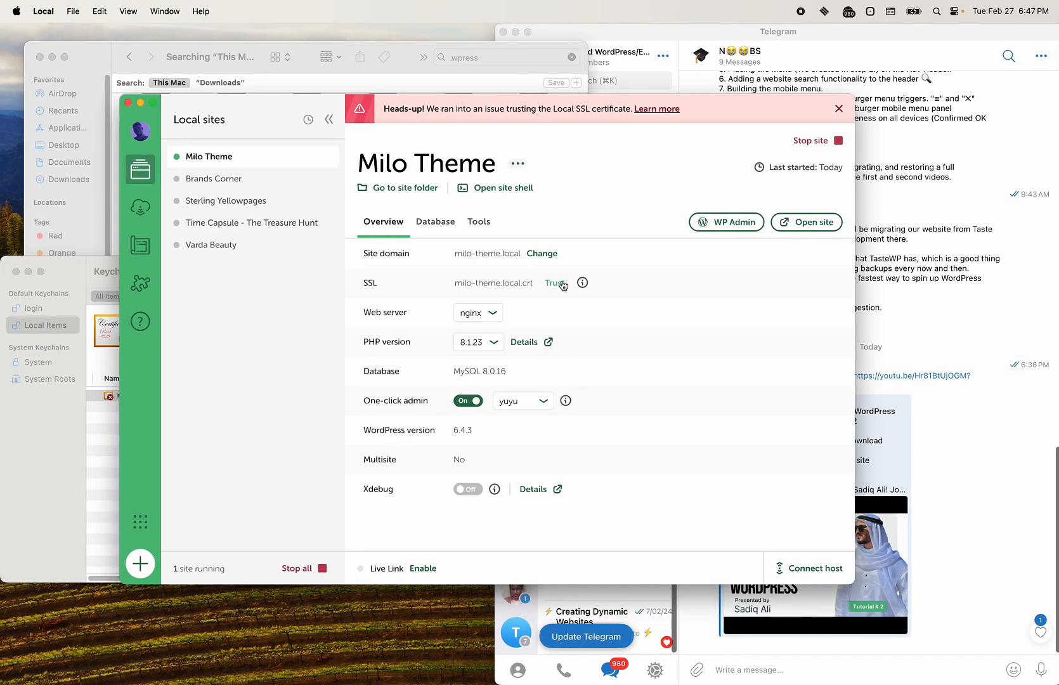
key("ctrl+Right")
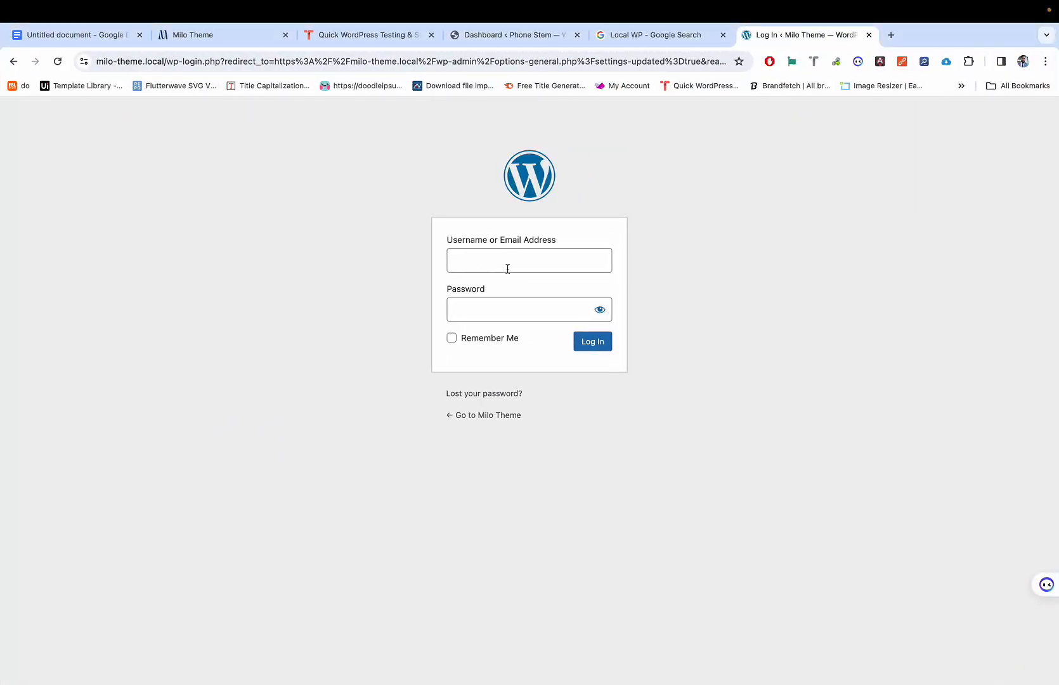
key("ctrl+Left")
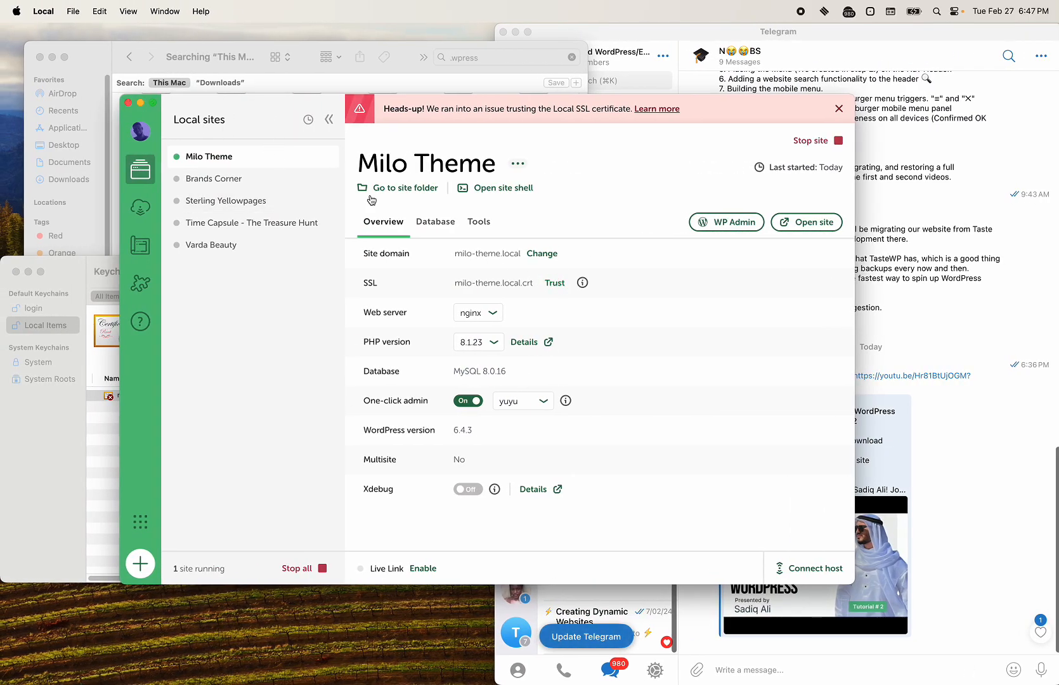
left_click(246, 178)
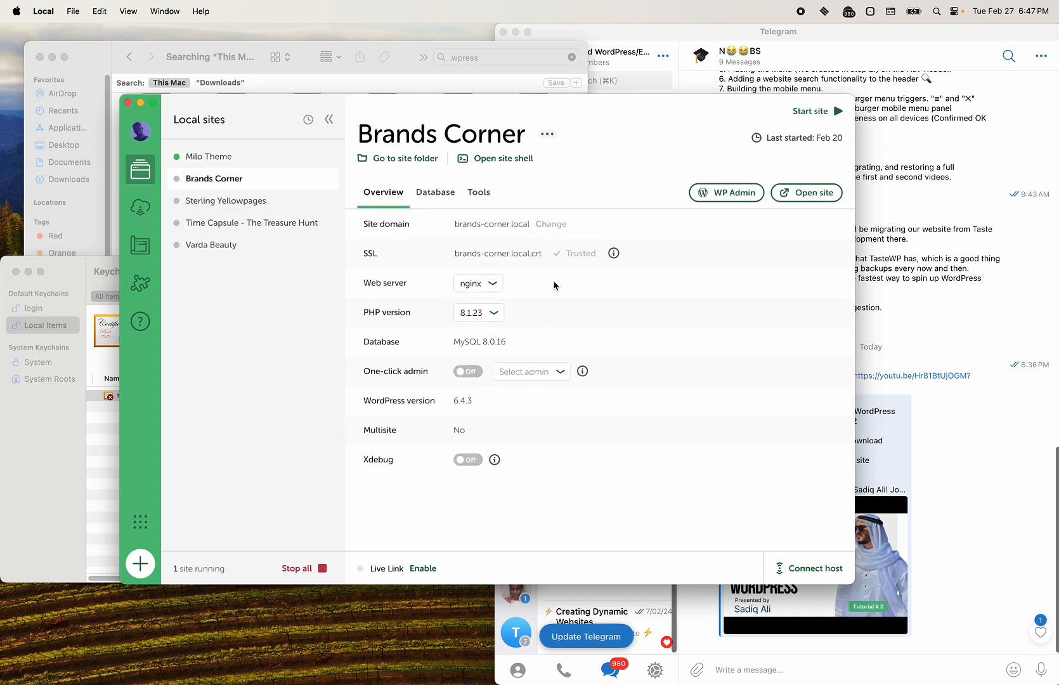
left_click(214, 159)
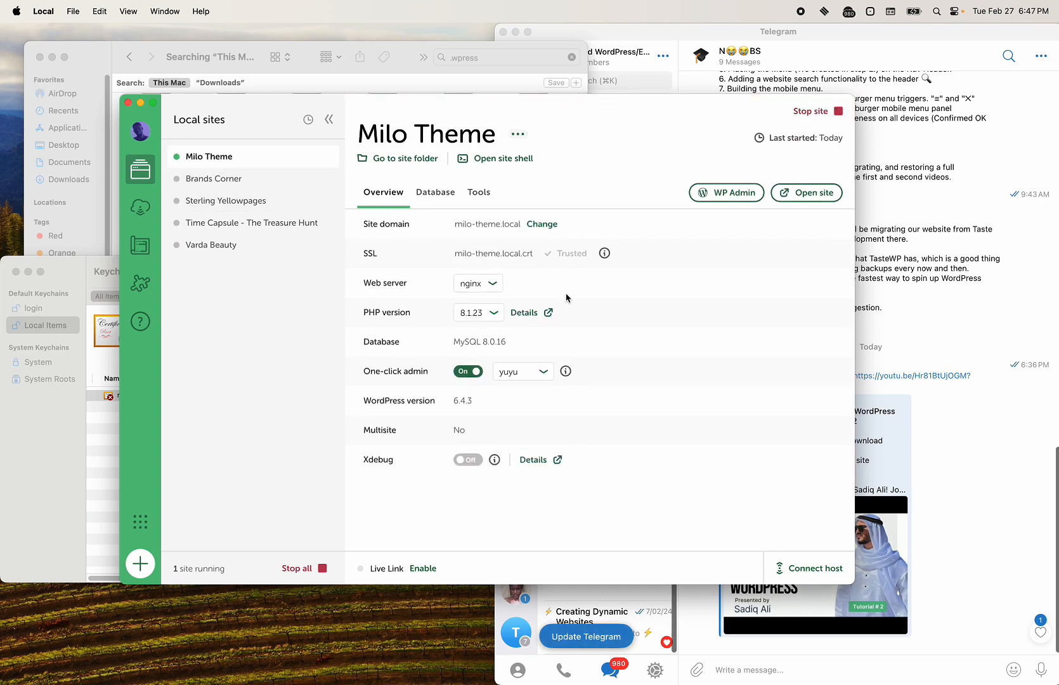
left_click(229, 179)
left_click(243, 161)
key("ctrl+Right")
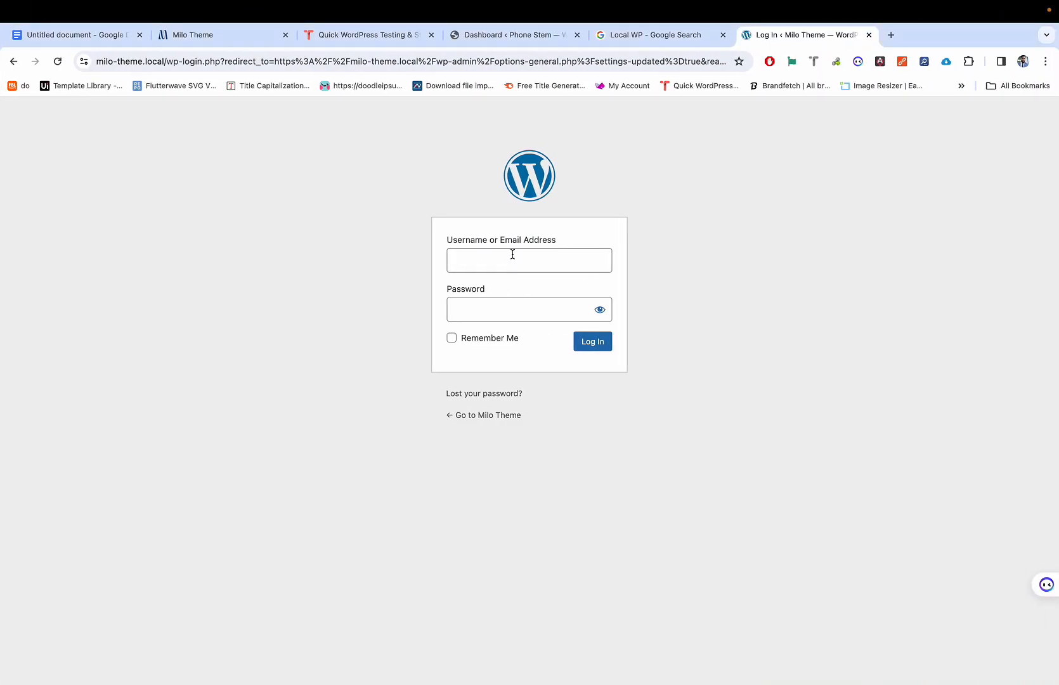
left_click(513, 254)
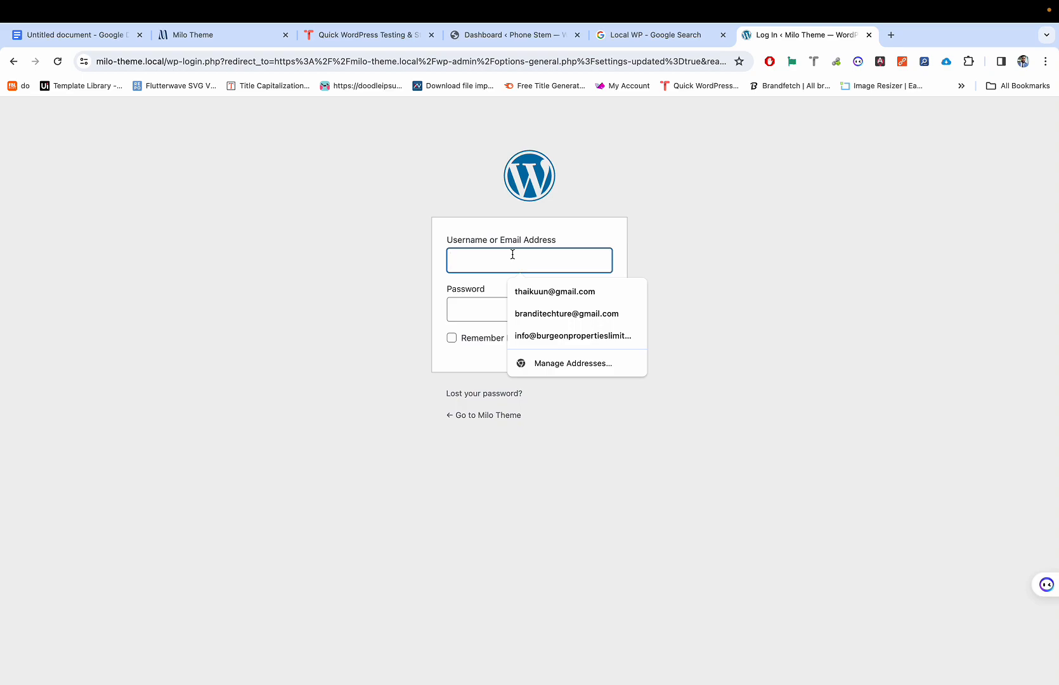
Step: Close the outdated login tab, toggle One-click admin off and on, and reopen WP Admin
key("super+w")
key("ctrl+Left")
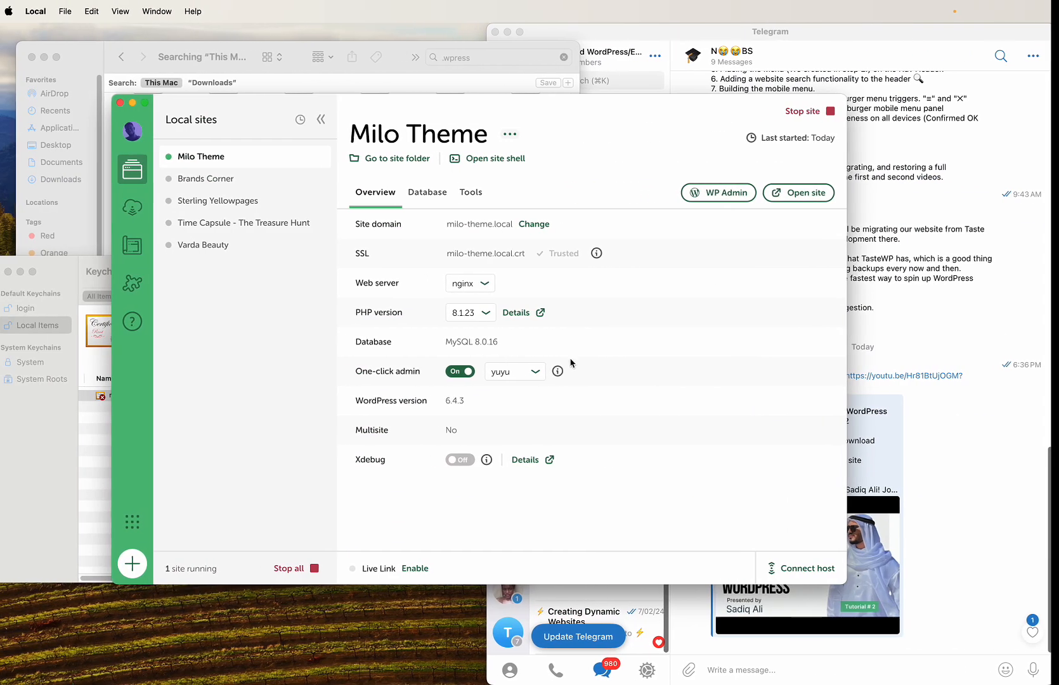
left_click(731, 196)
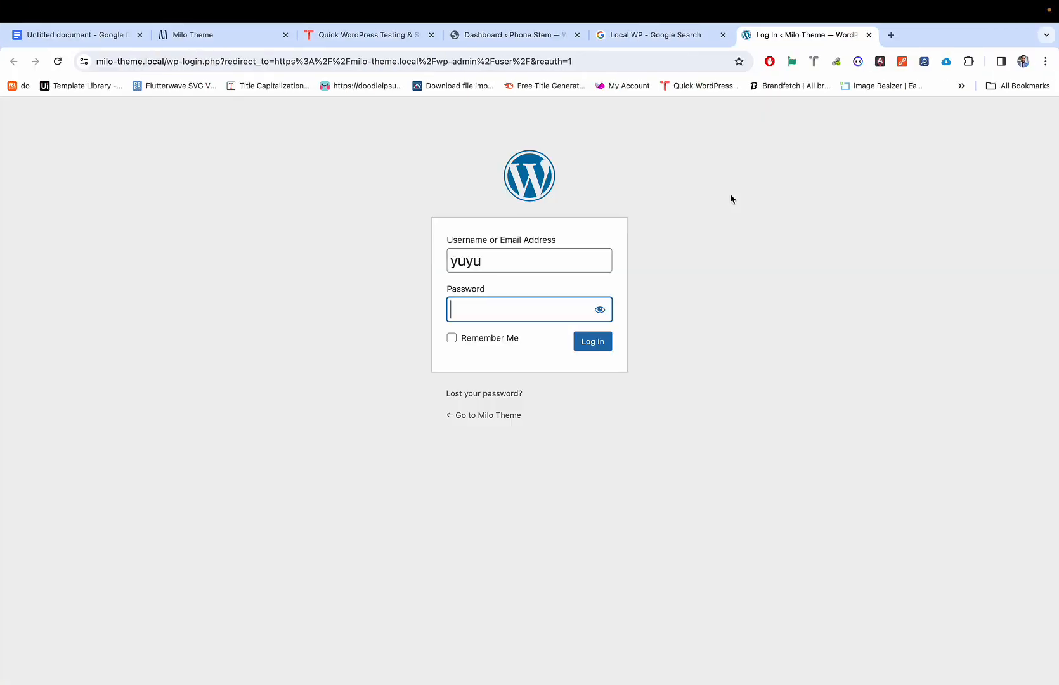
key("ctrl+Left")
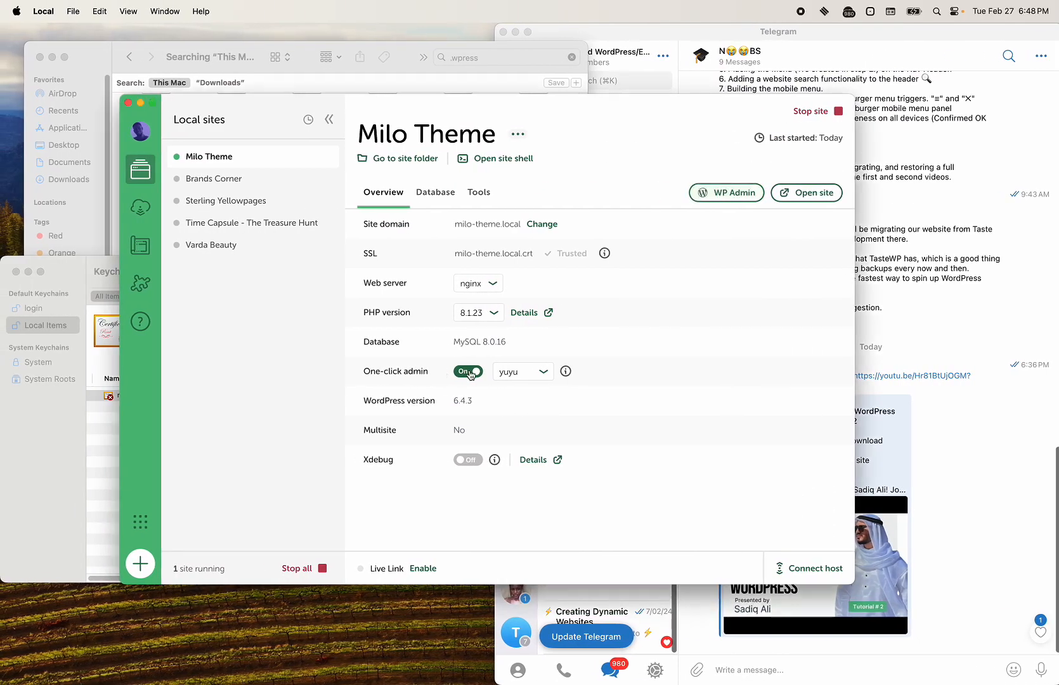
left_click(469, 371)
left_click(473, 373)
key("ctrl+Right")
key("ctrl+Left")
left_click(730, 192)
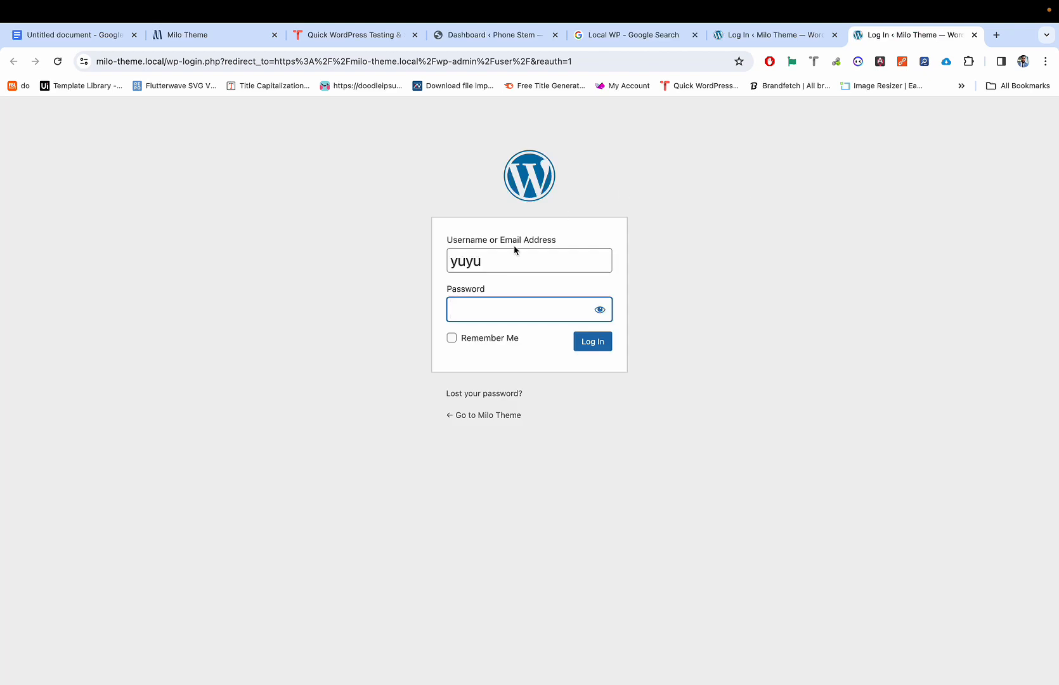
Step: Log in to Milo Theme with the prefilled username and the account password, saving credentials in Chrome
left_click(505, 254)
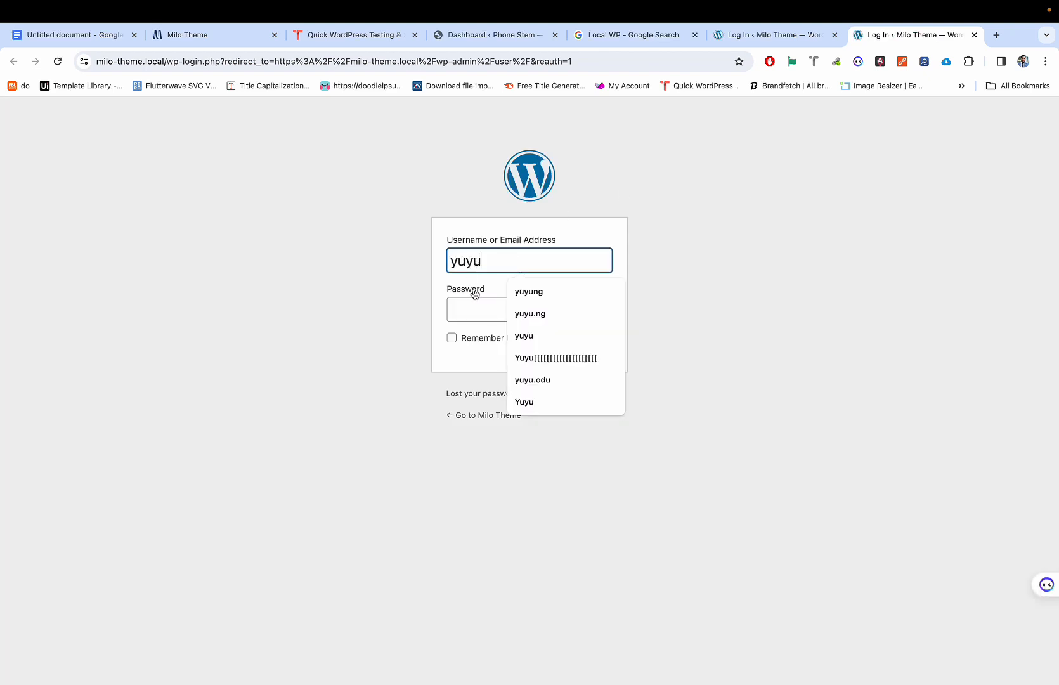
left_click(465, 314)
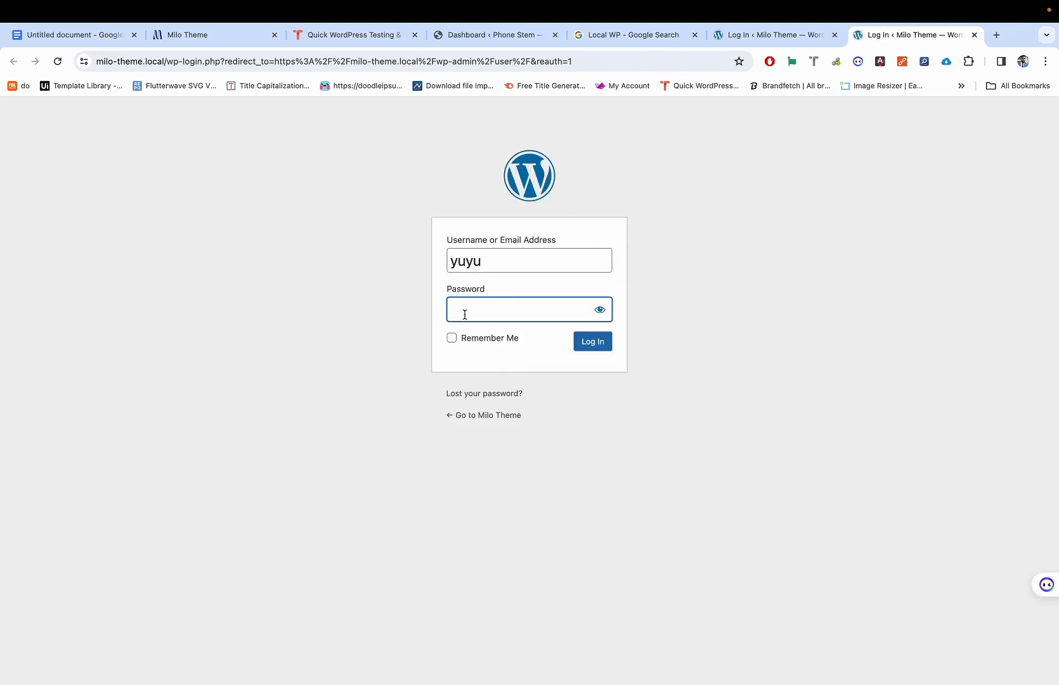
type("*******")
key("Return")
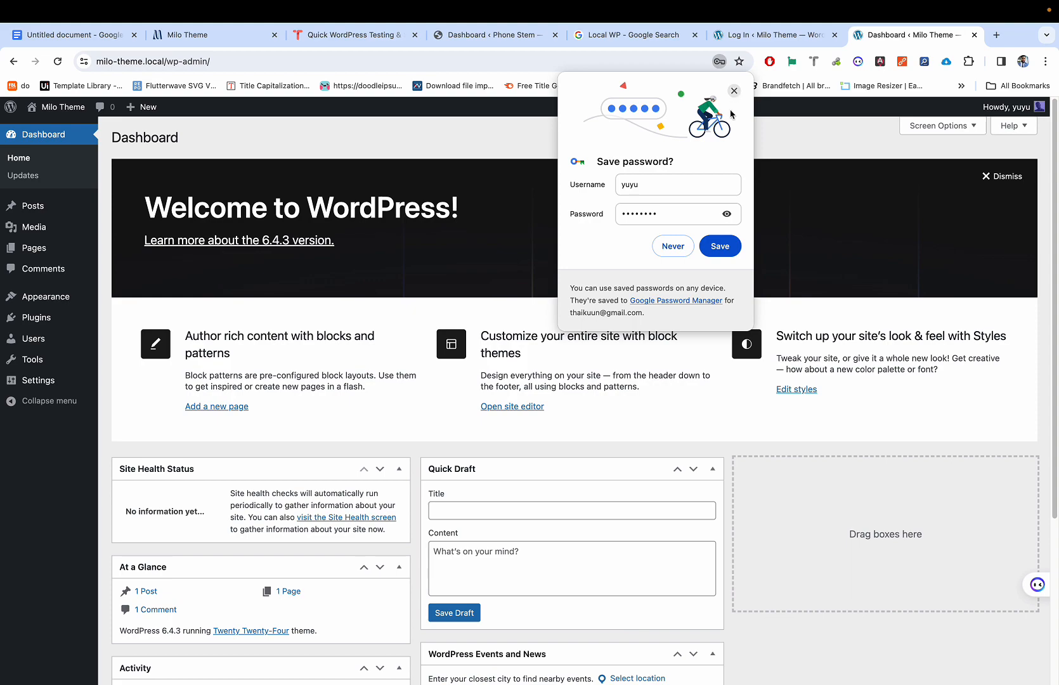
left_click(722, 246)
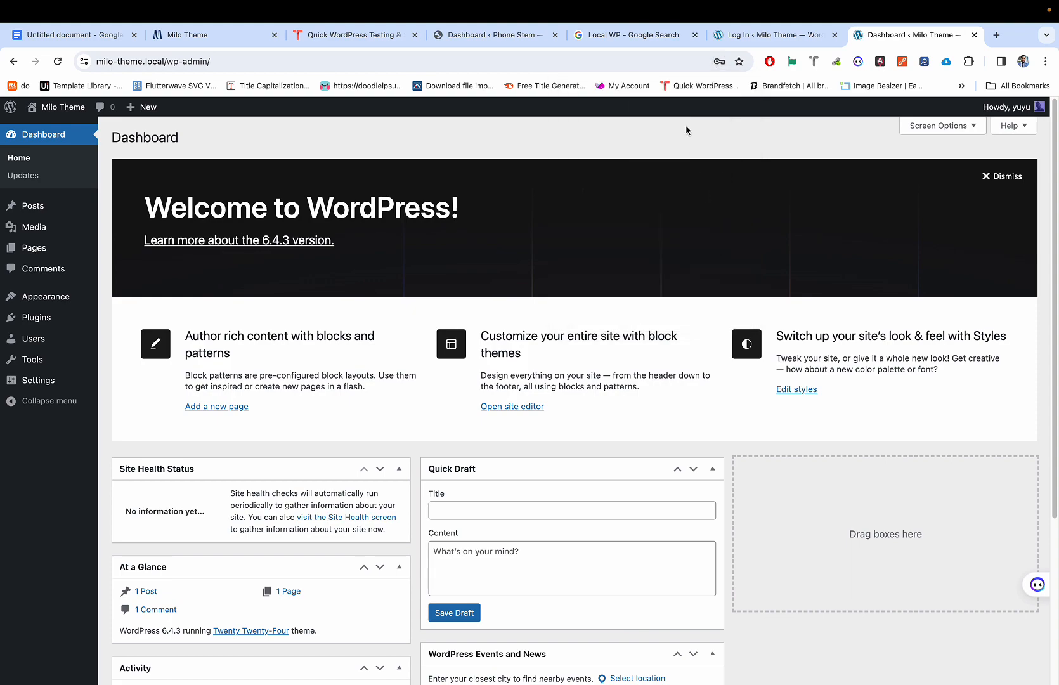
Step: Glance at the TasteWP tab and return to the Milo Theme dashboard tab
scroll(489, 309, "down", 1)
scroll(491, 304, "up", 1)
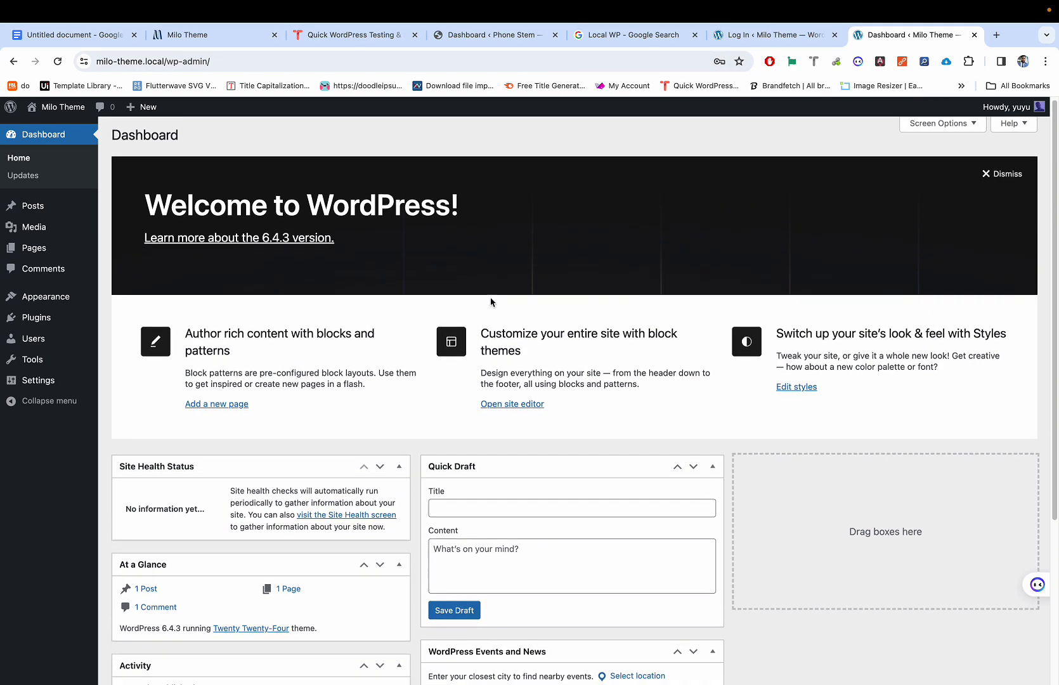
key("ctrl+Left")
key("ctrl+Right")
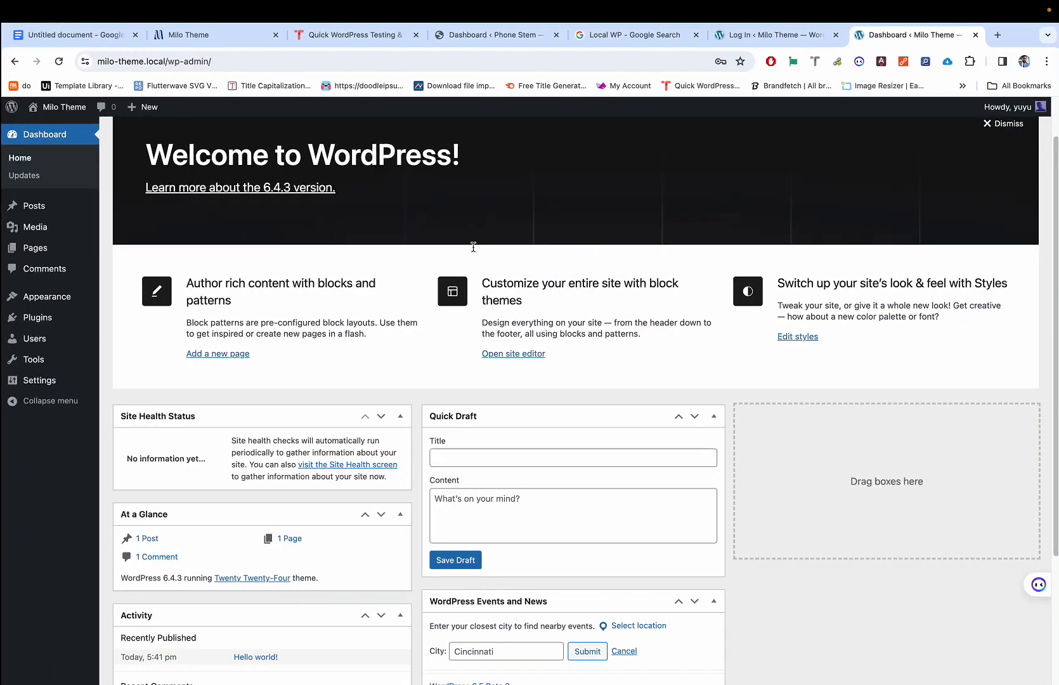
left_click(323, 43)
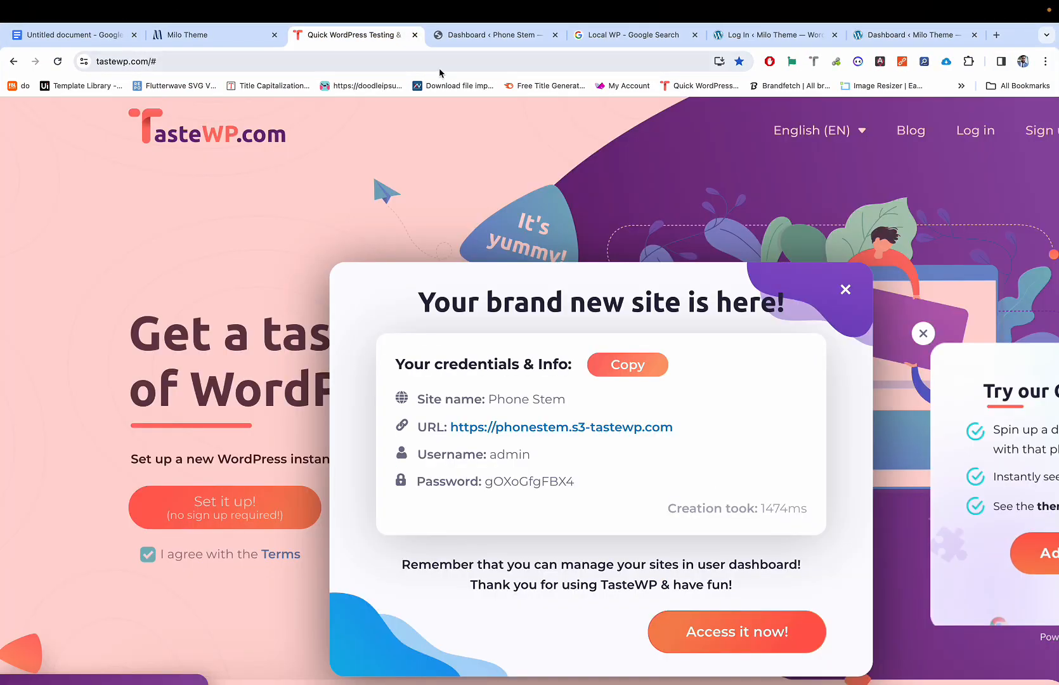
left_click(880, 37)
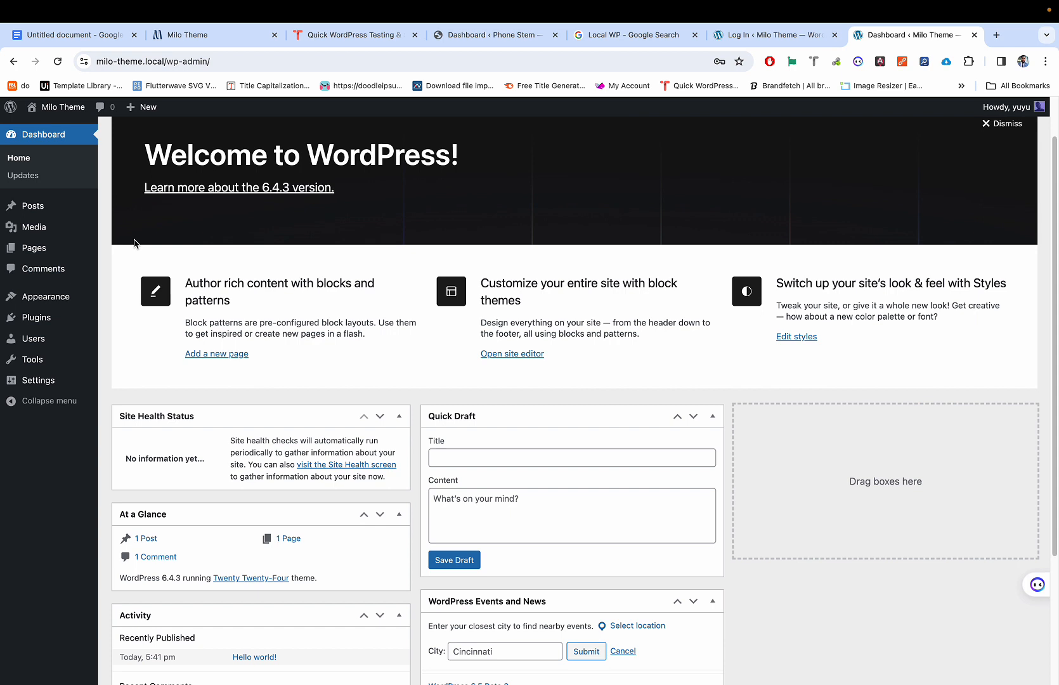
mouse_move(52, 304)
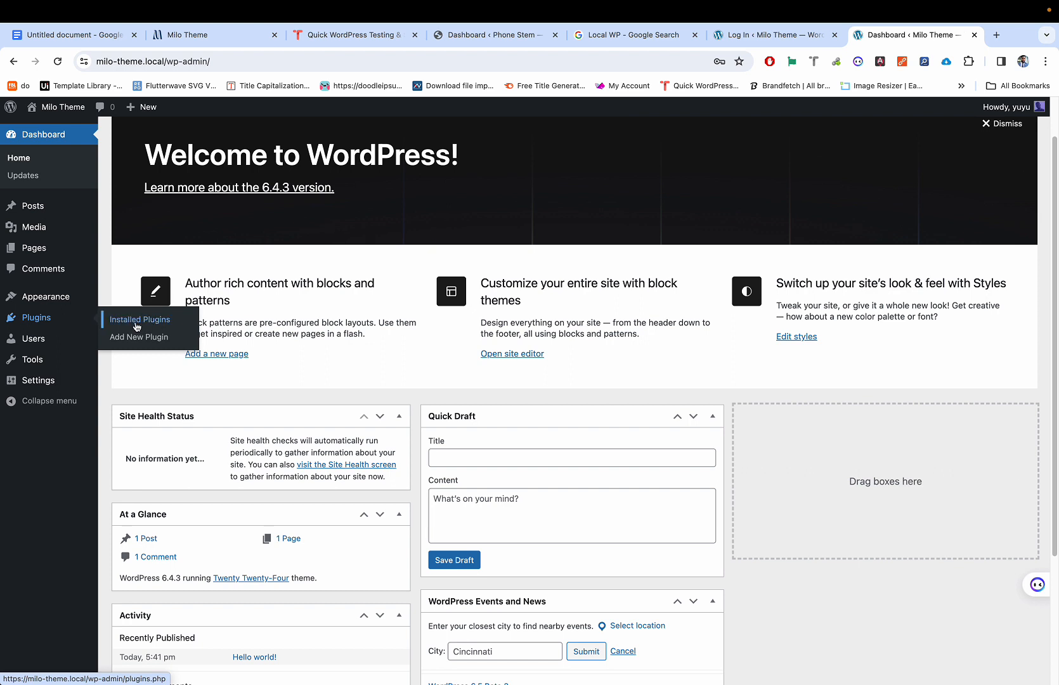
Step: Upload a plugin zip, searching the file picker for all-in-one-wp-migration.zip
left_click(135, 340)
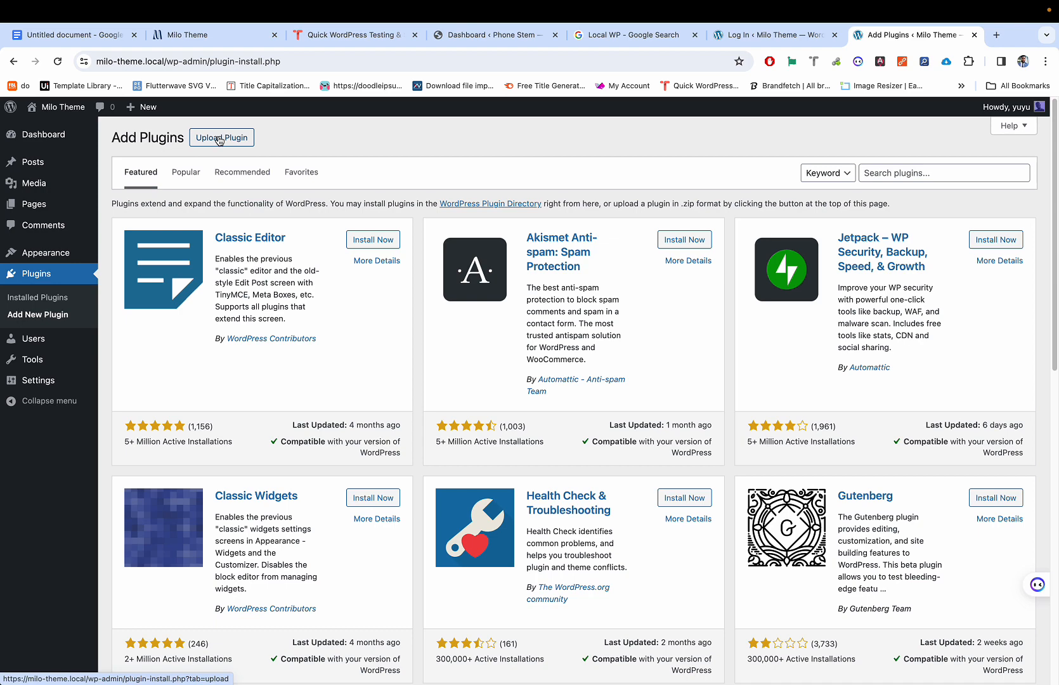
left_click(219, 139)
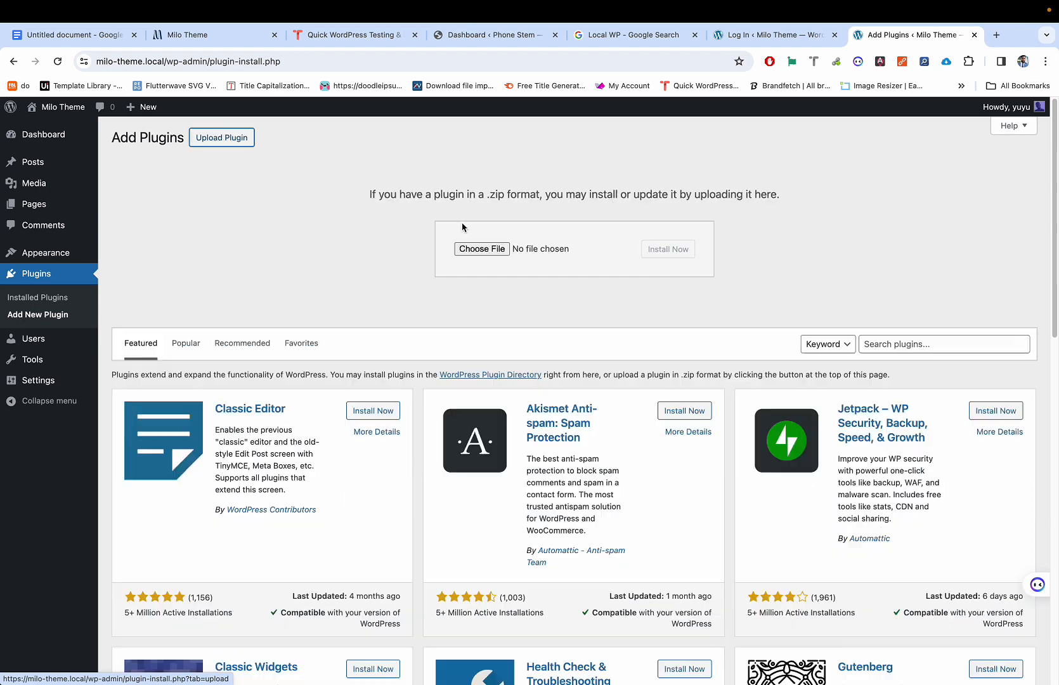
left_click(494, 253)
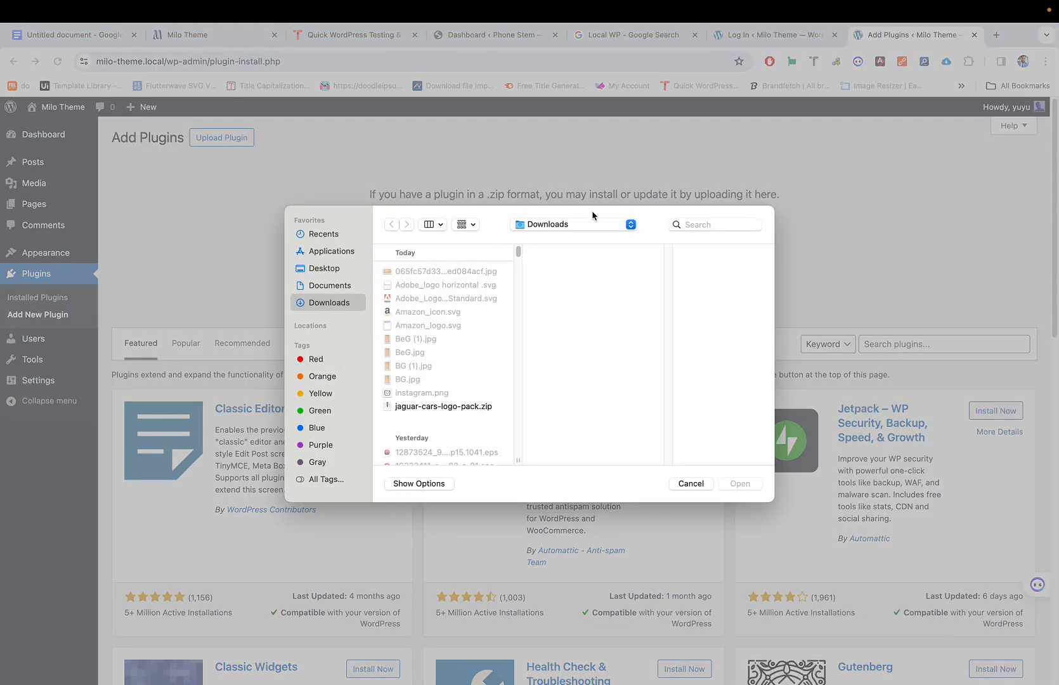
left_click(712, 229)
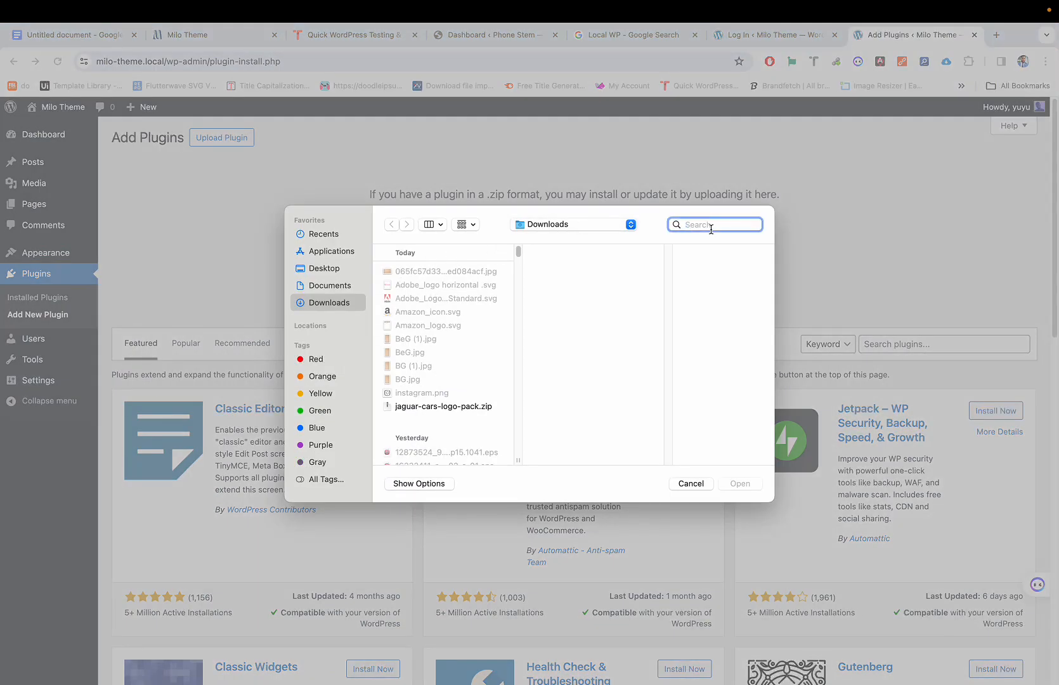
type("all")
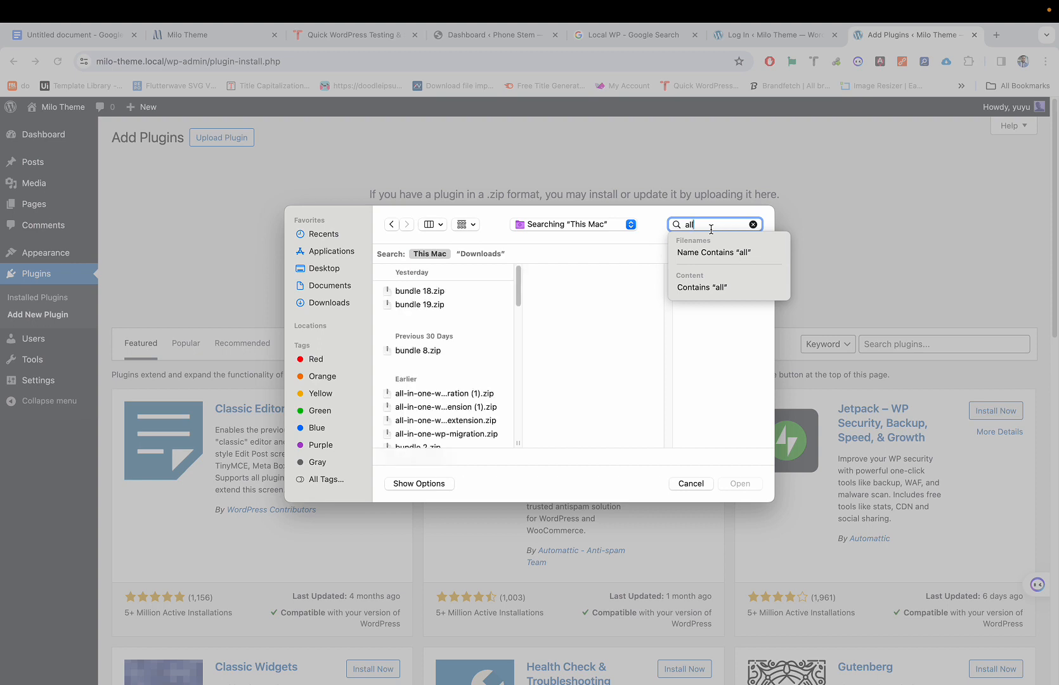
key("Down")
scroll(422, 406, "down", 2)
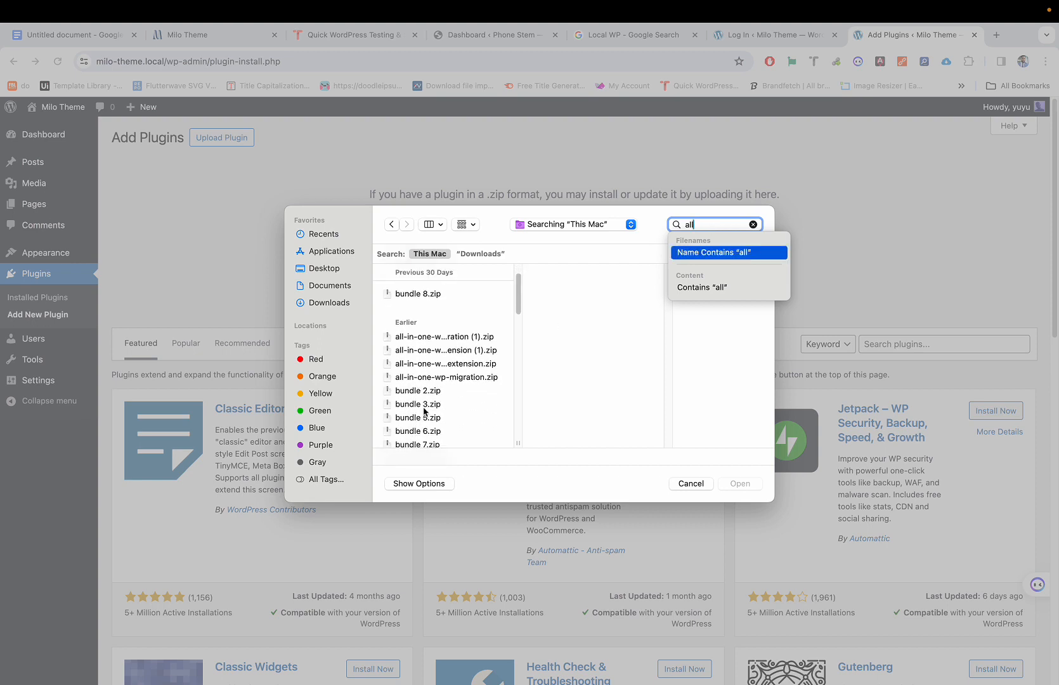
left_click(444, 376)
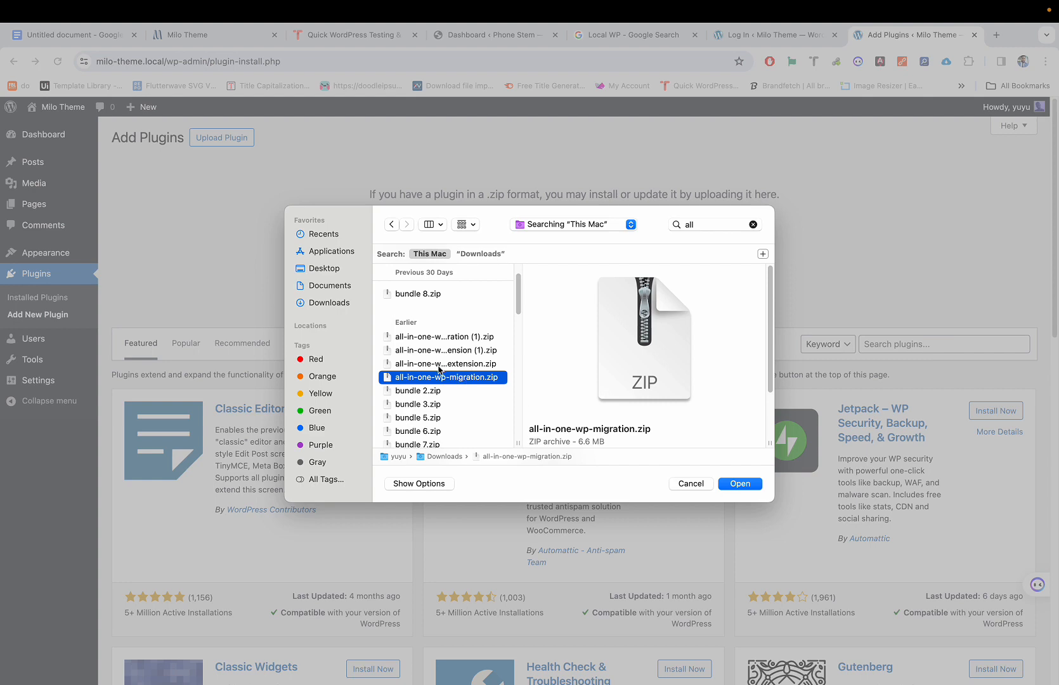
Step: Install and activate All-in-One WP Migration 7.56 from the chosen zip
left_click(749, 486)
left_click(672, 250)
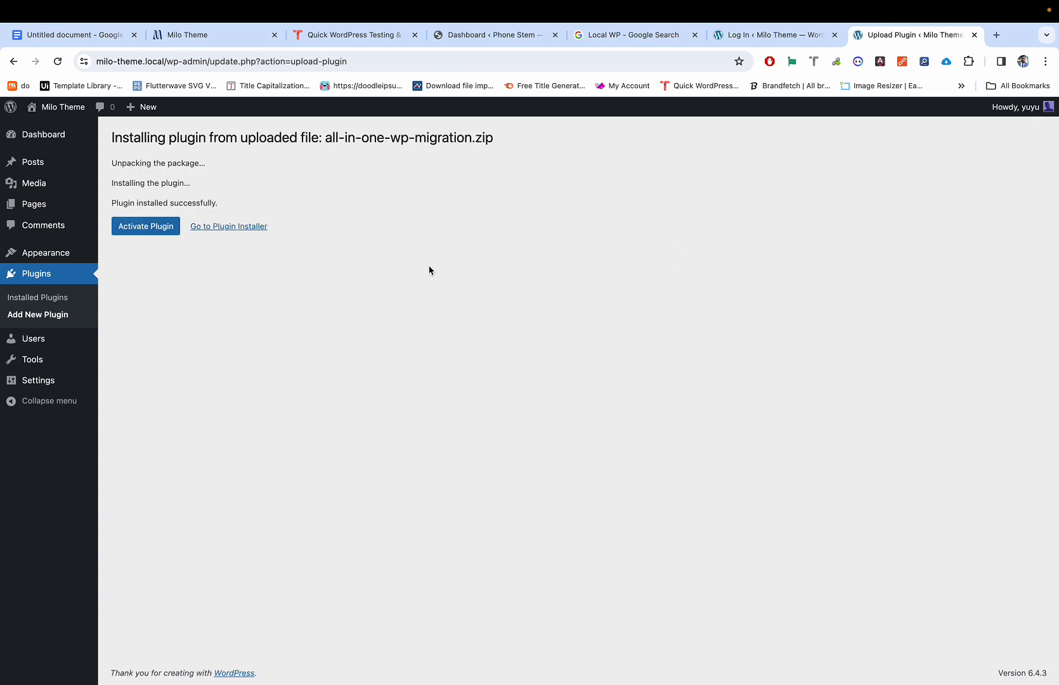
left_click(162, 227)
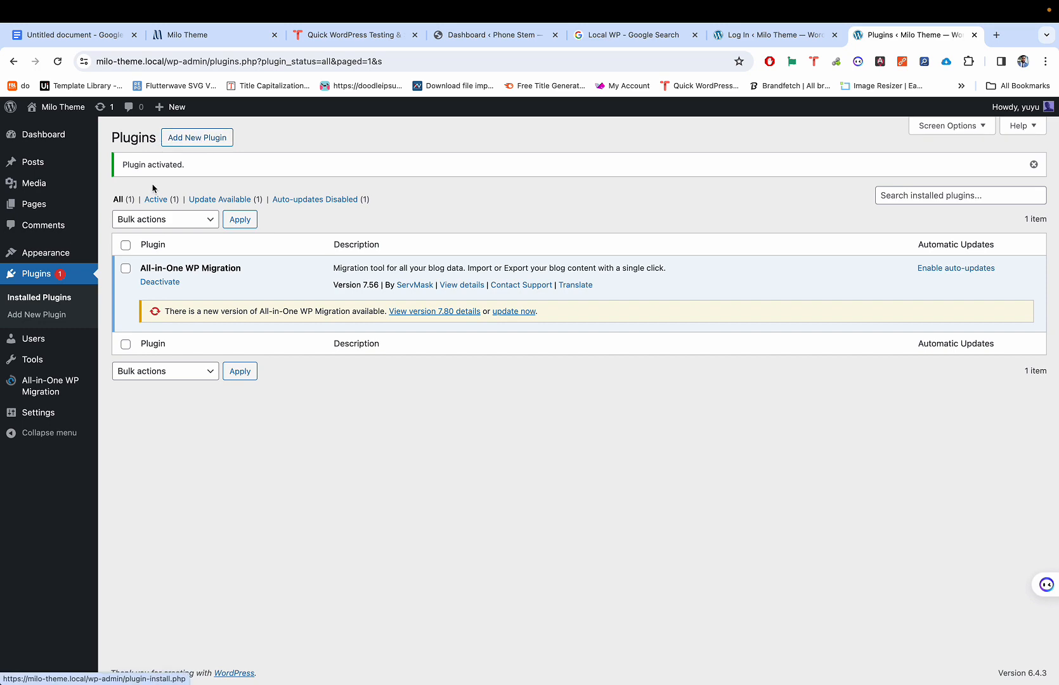
left_click(186, 141)
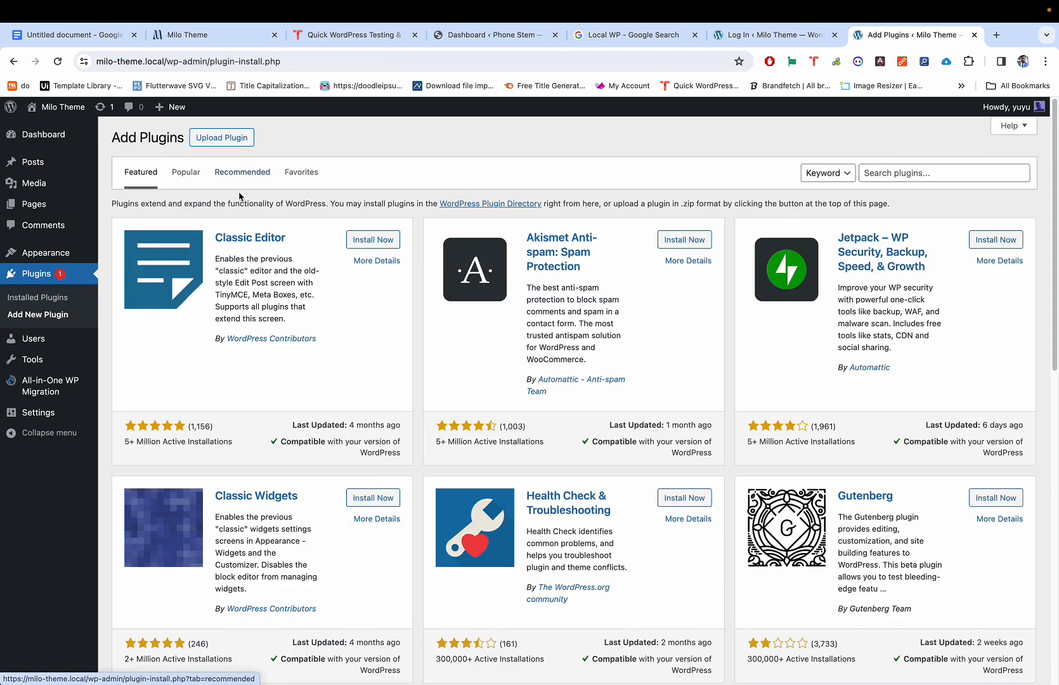
left_click(222, 137)
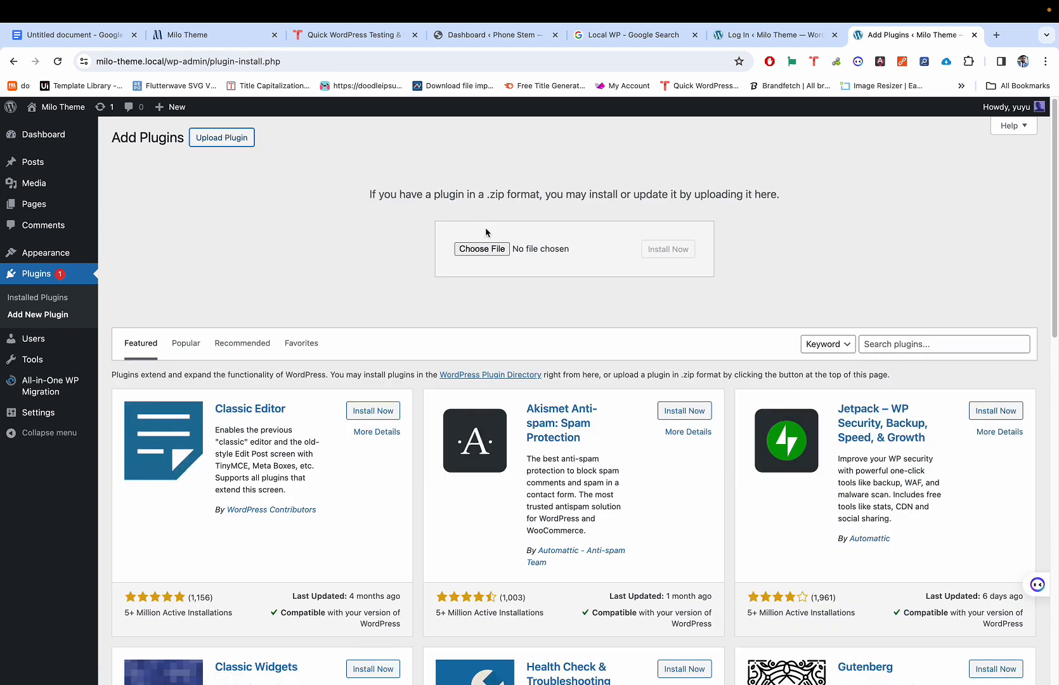
Step: Upload all-in-one-wp-migration-unlimited-extension.zip and install the Unlimited Extension 2.39
left_click(484, 248)
left_click(692, 223)
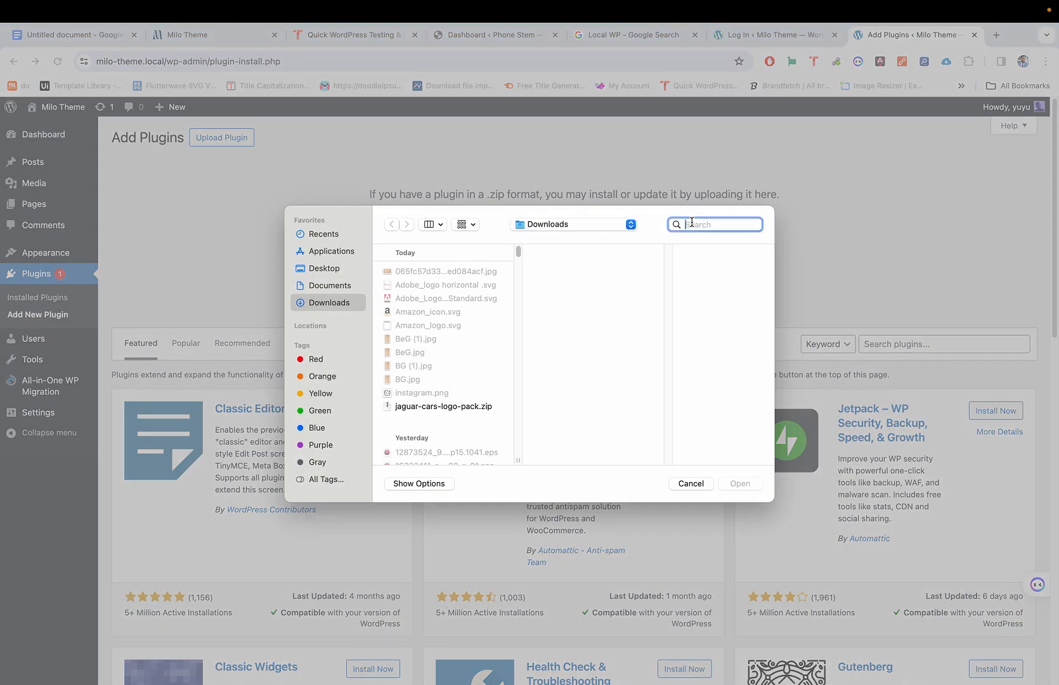
type("all")
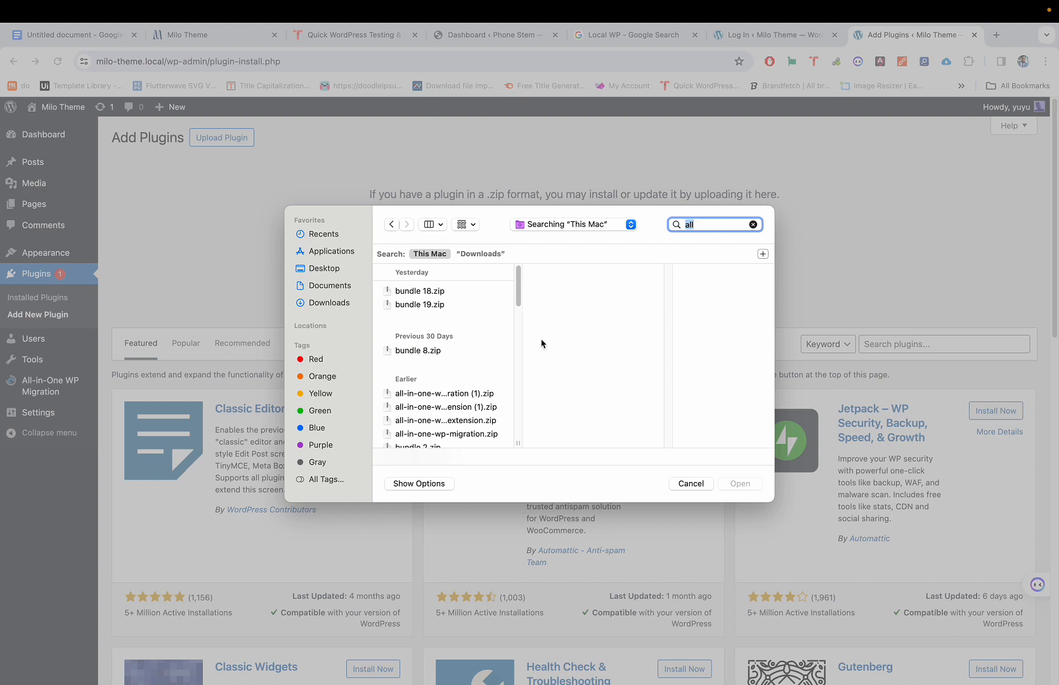
left_click(460, 421)
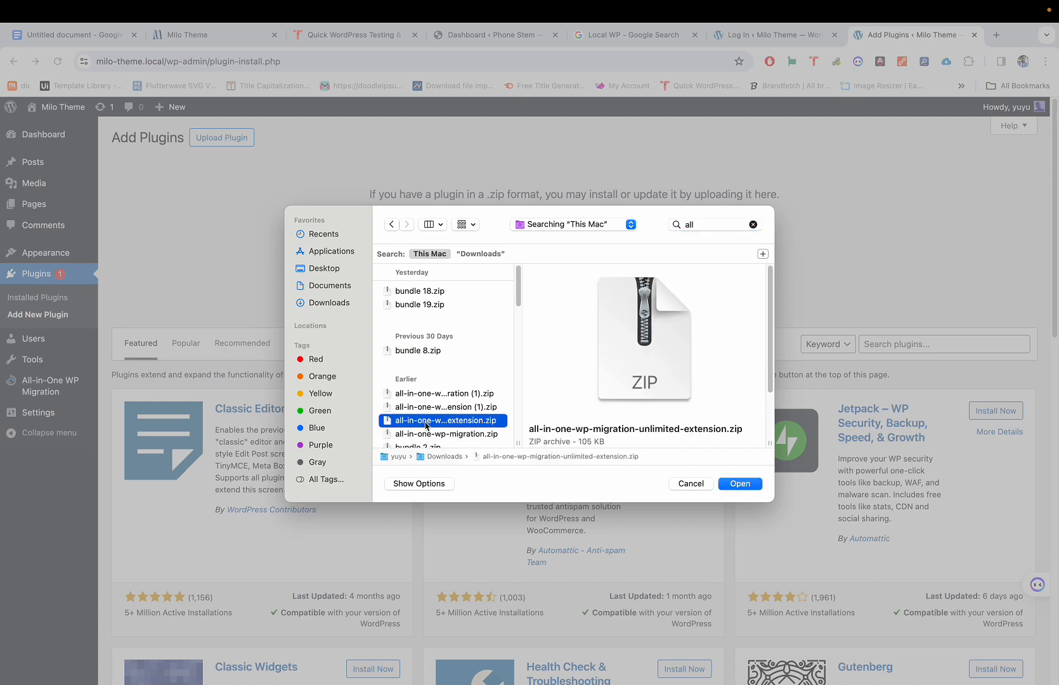
scroll(669, 426, "down", 2)
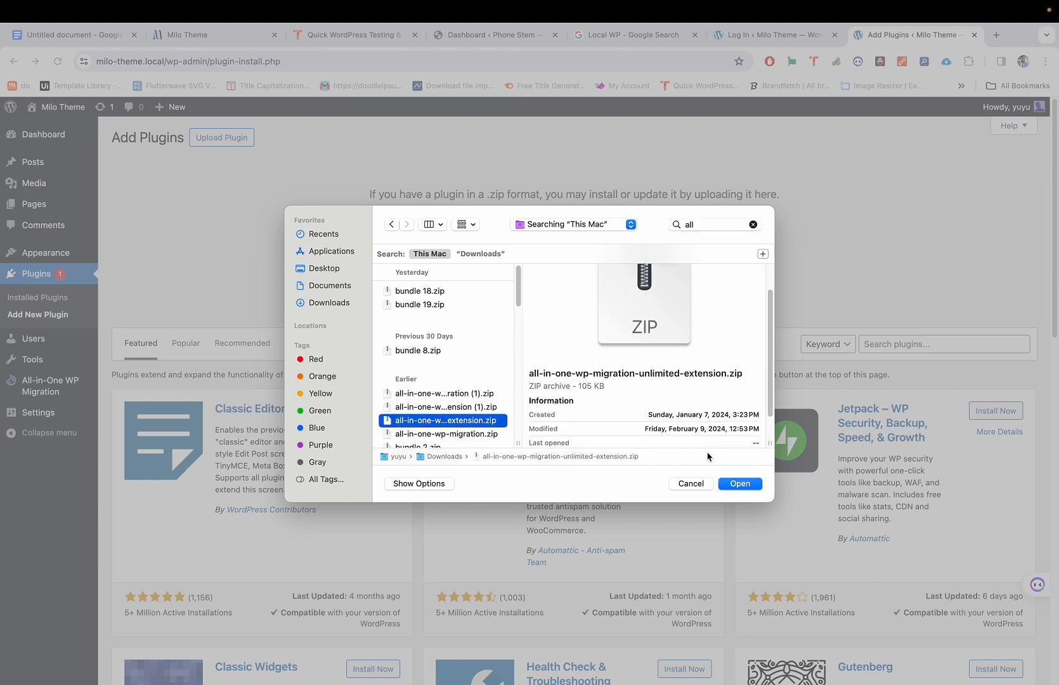
left_click(739, 484)
left_click(673, 248)
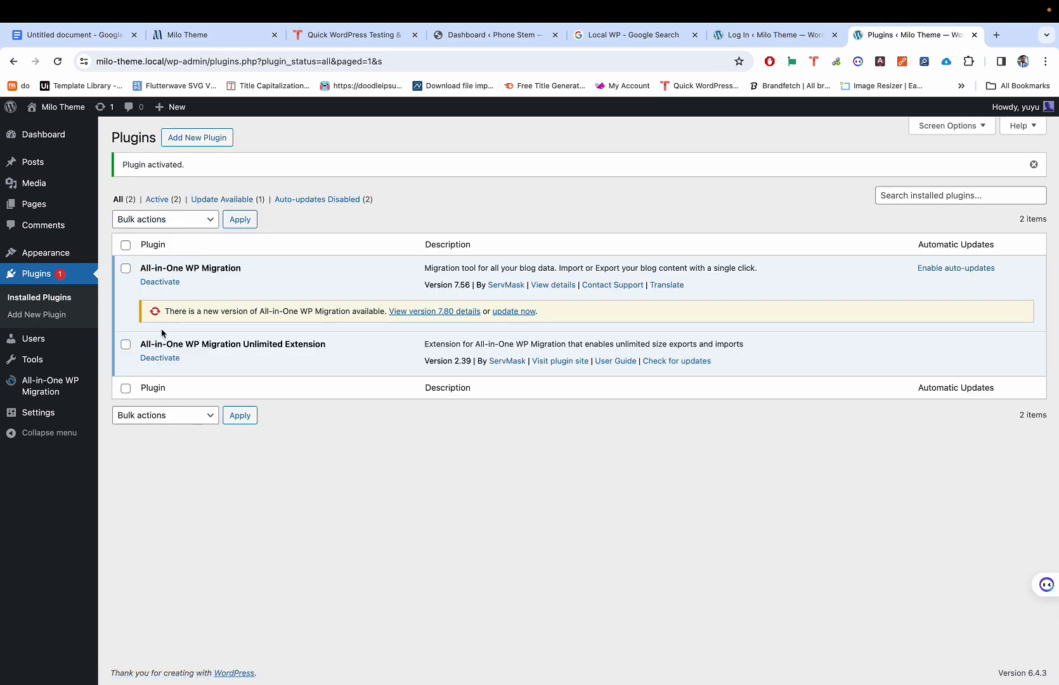
Step: On All-in-One WP Migration's Import page, start Import From File, cancel the picker, and switch to Local
mouse_move(51, 389)
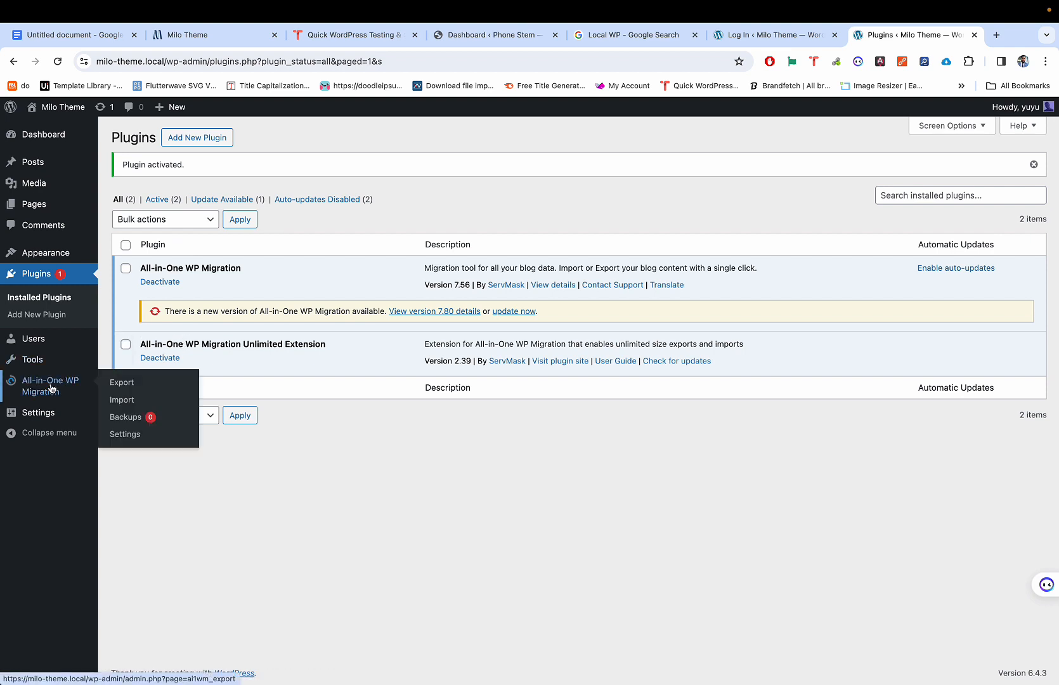
left_click(127, 418)
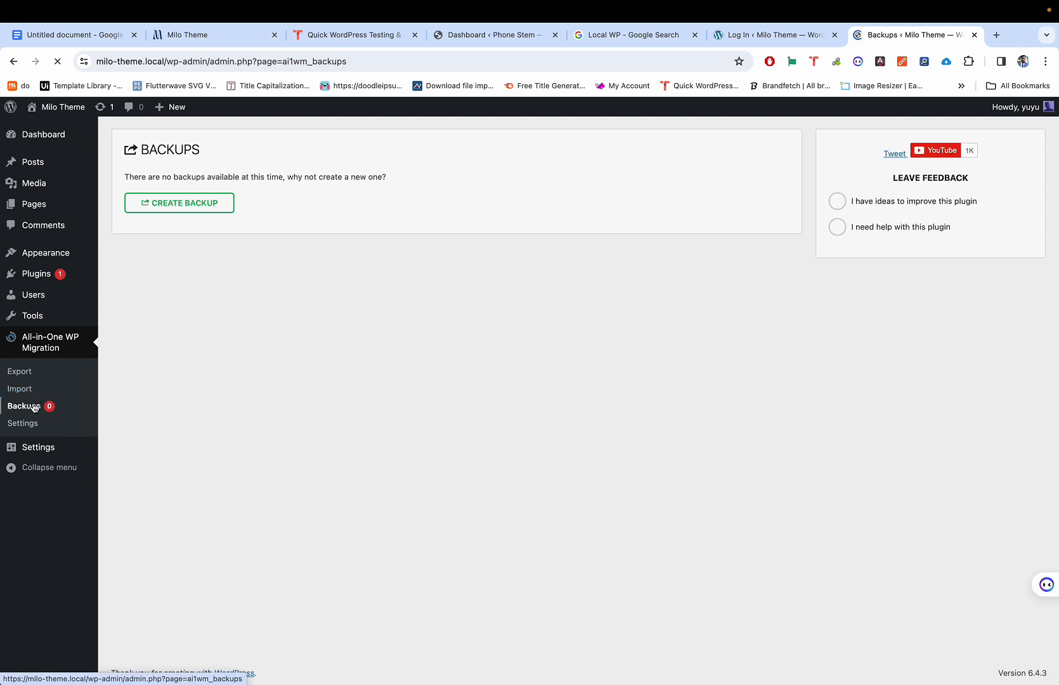
left_click(20, 389)
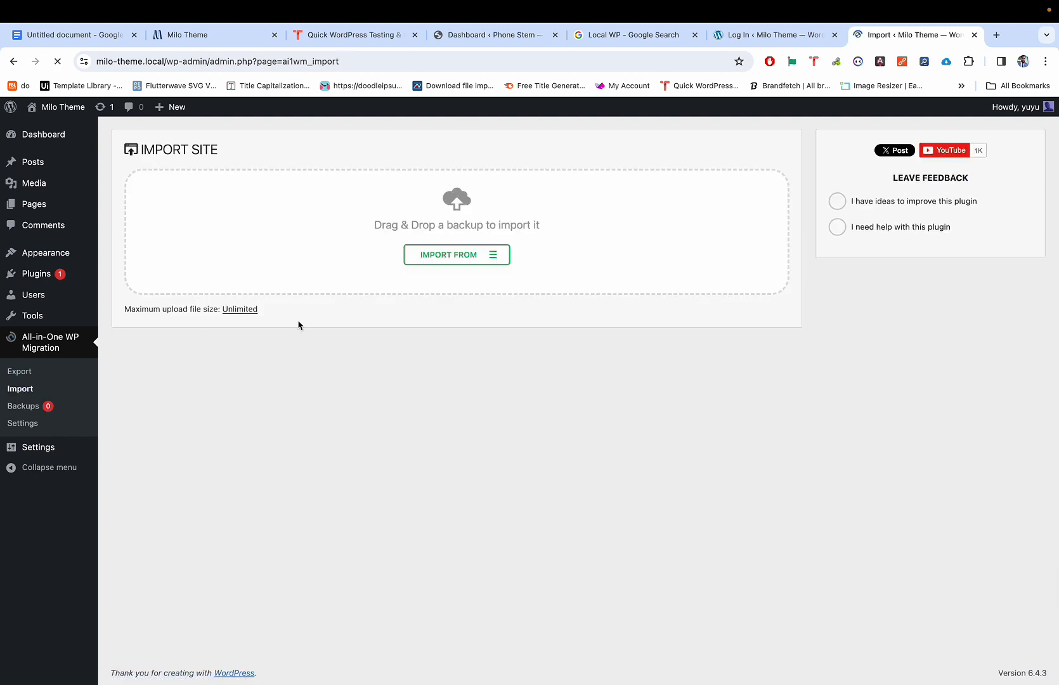
left_click(459, 255)
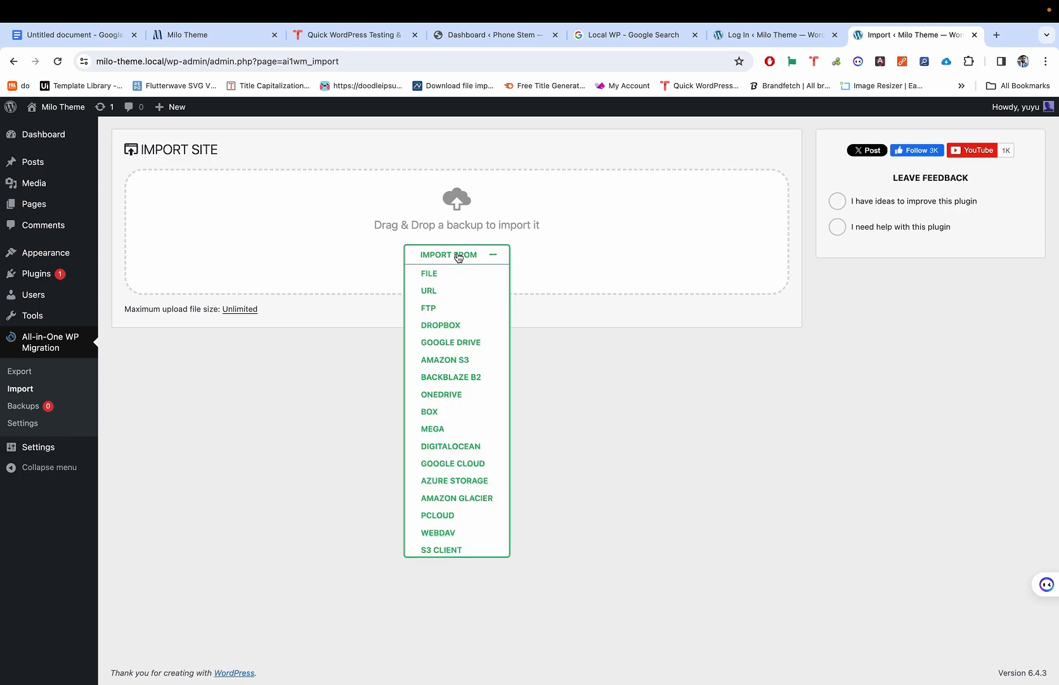
left_click(444, 272)
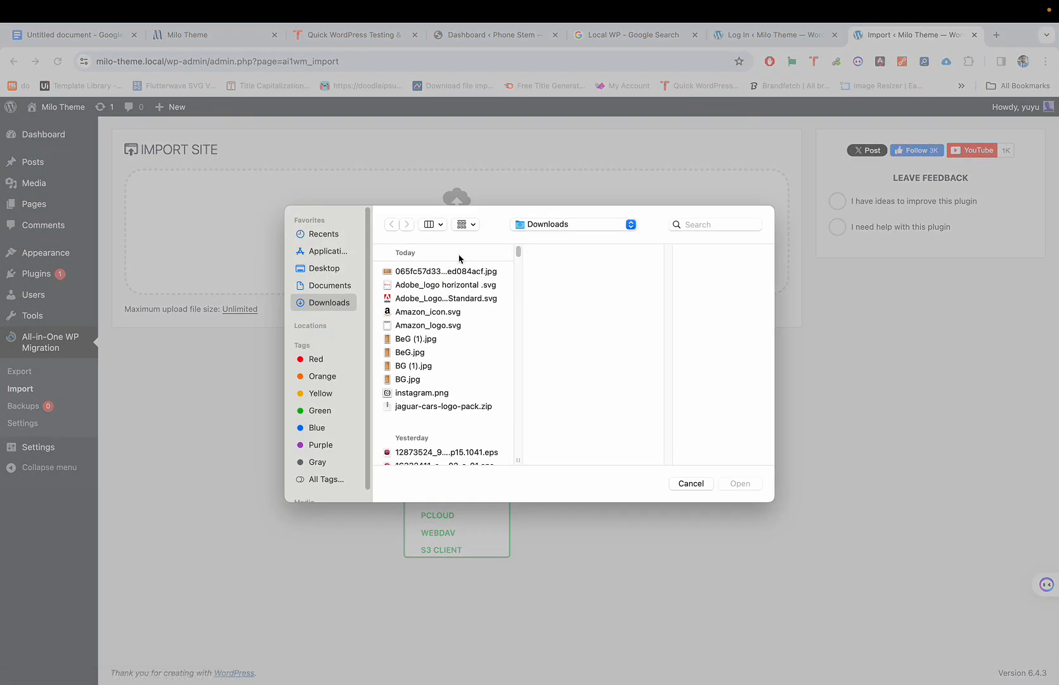
key("Escape")
key("ctrl+Left")
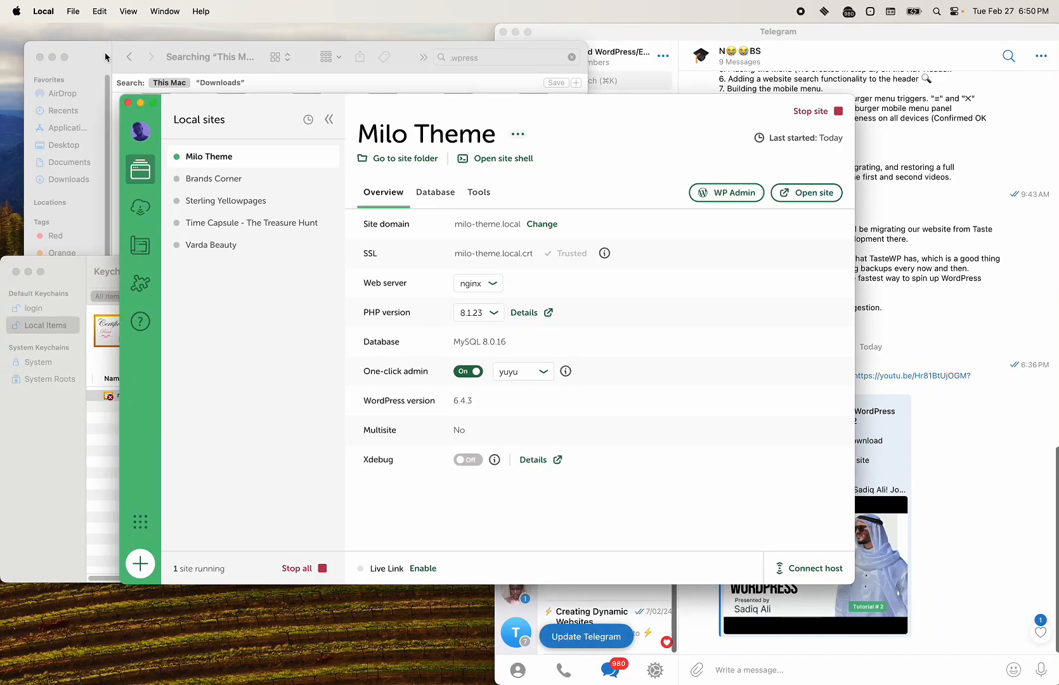
Step: Move Keychain Access aside and select the wackycry backup in Finder's '.wpress' search results
left_click(99, 280)
left_click(28, 272)
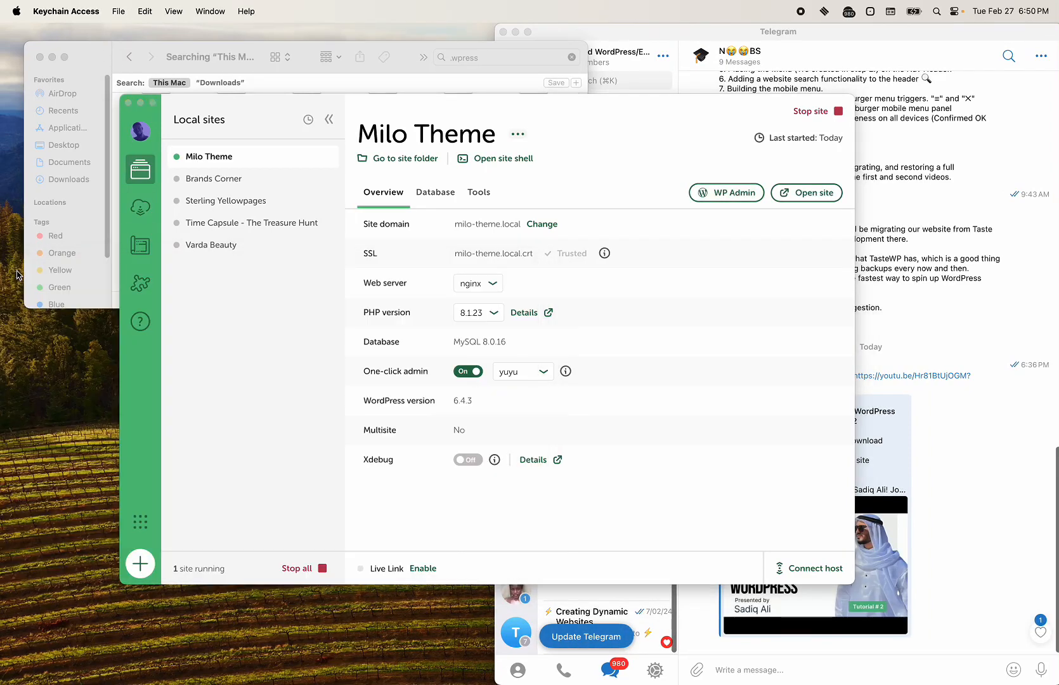
left_click(100, 81)
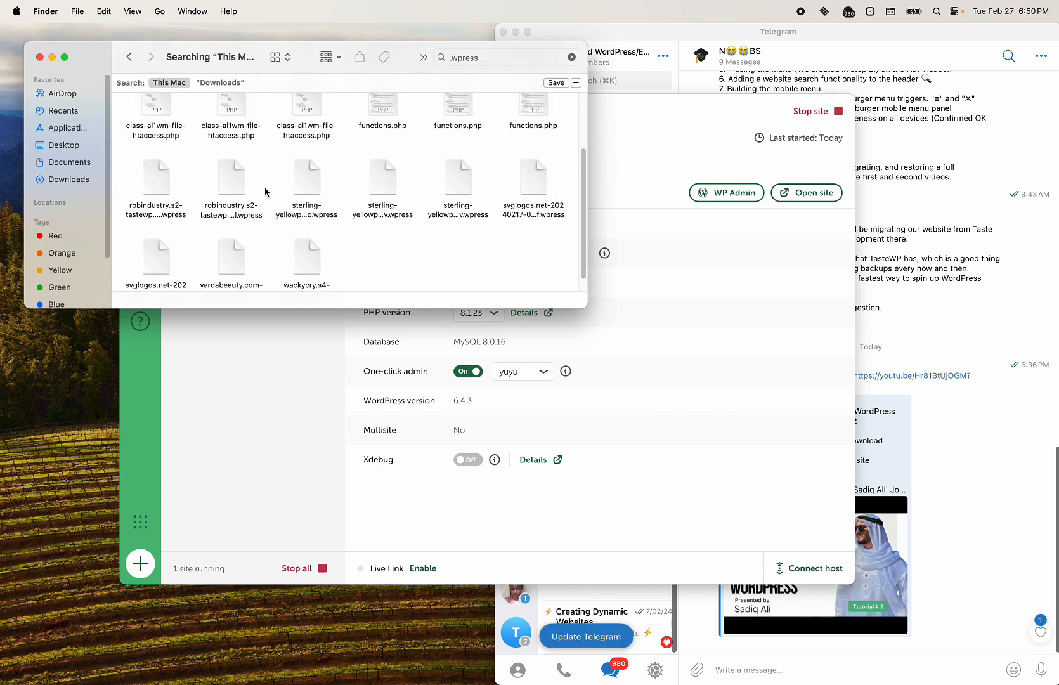
left_click(316, 239)
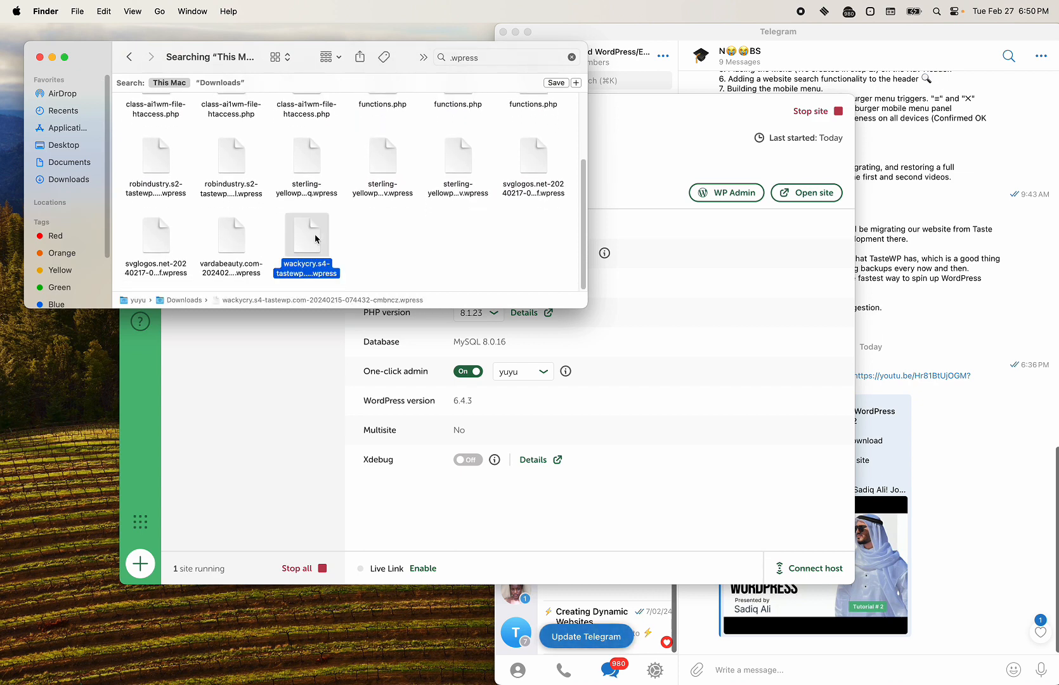
left_click(230, 177)
left_click(157, 156)
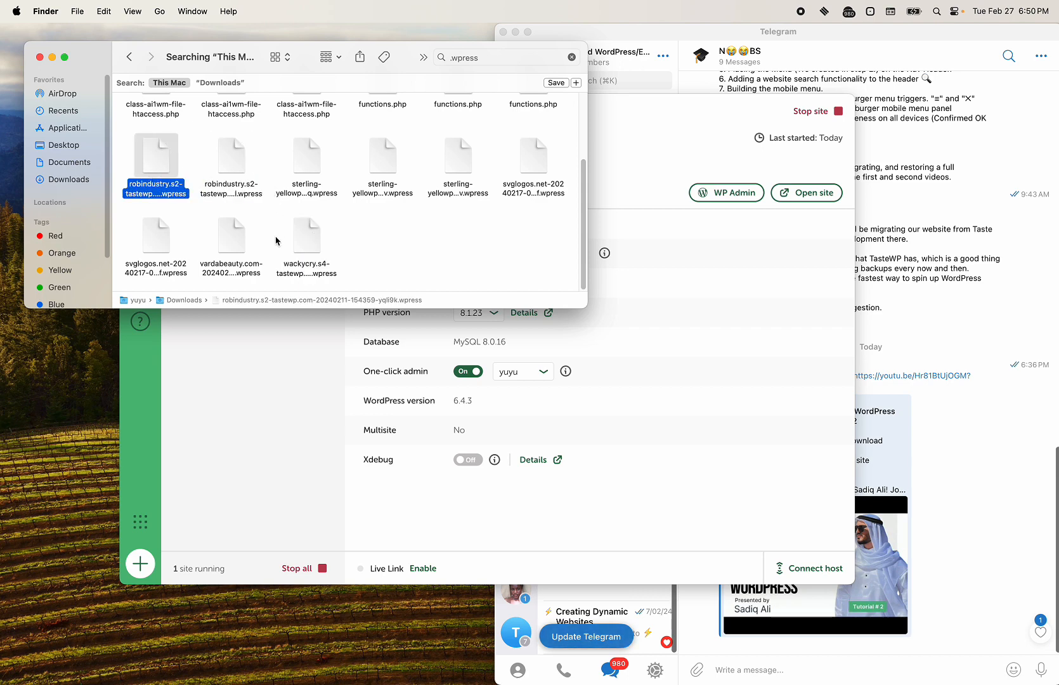
left_click(338, 240)
left_click(315, 239)
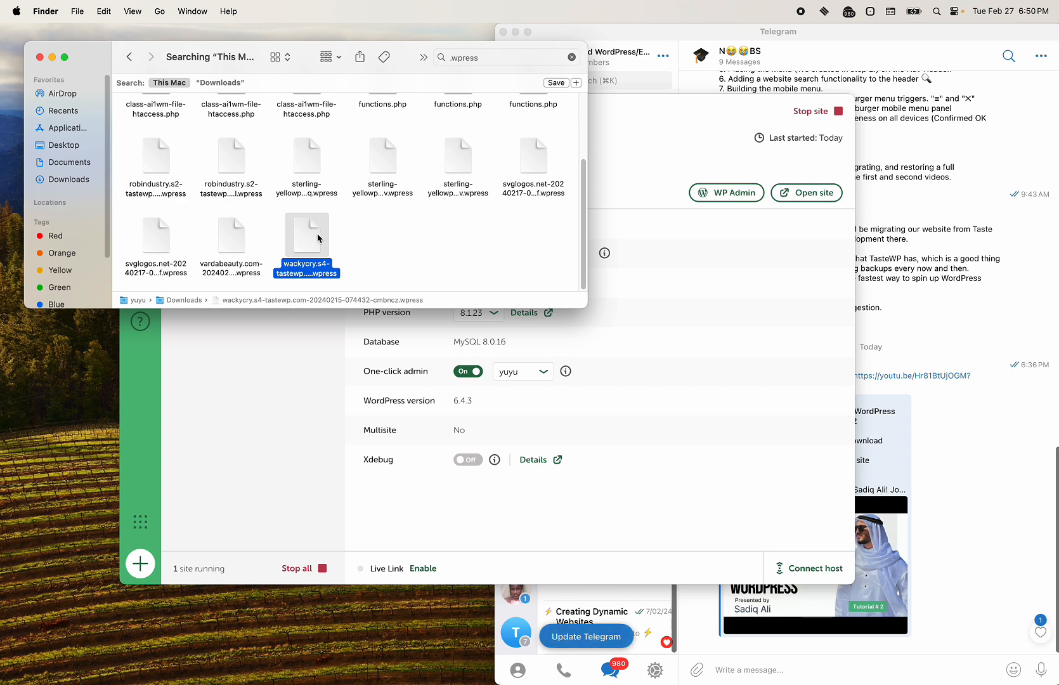
scroll(311, 232, "up", 2)
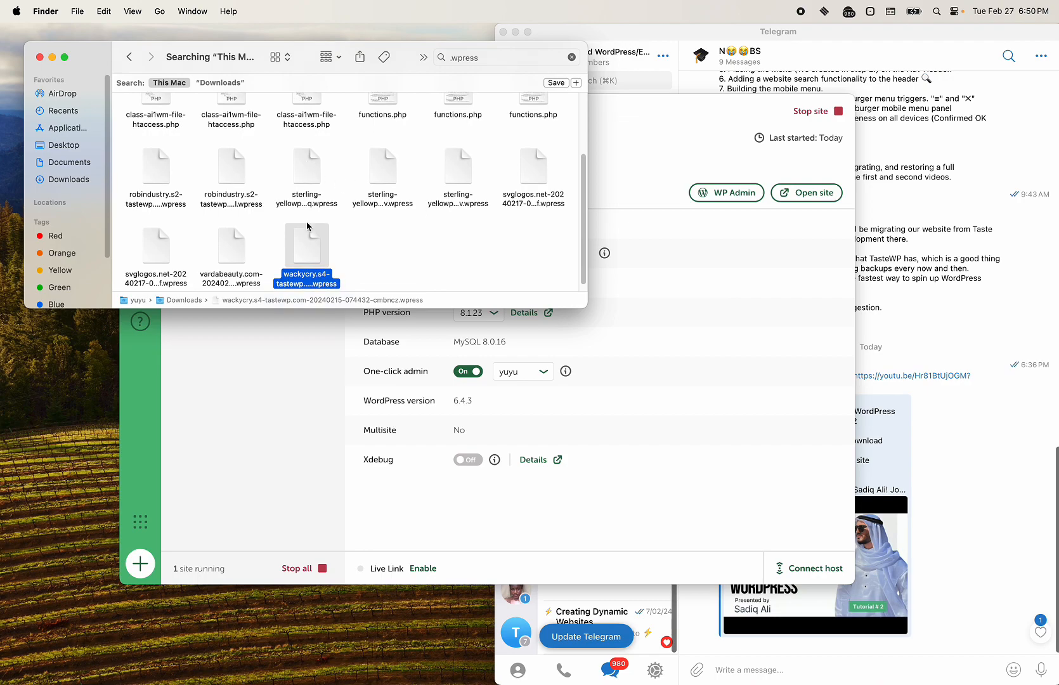
scroll(295, 240, "down", 2)
key("ctrl+Right")
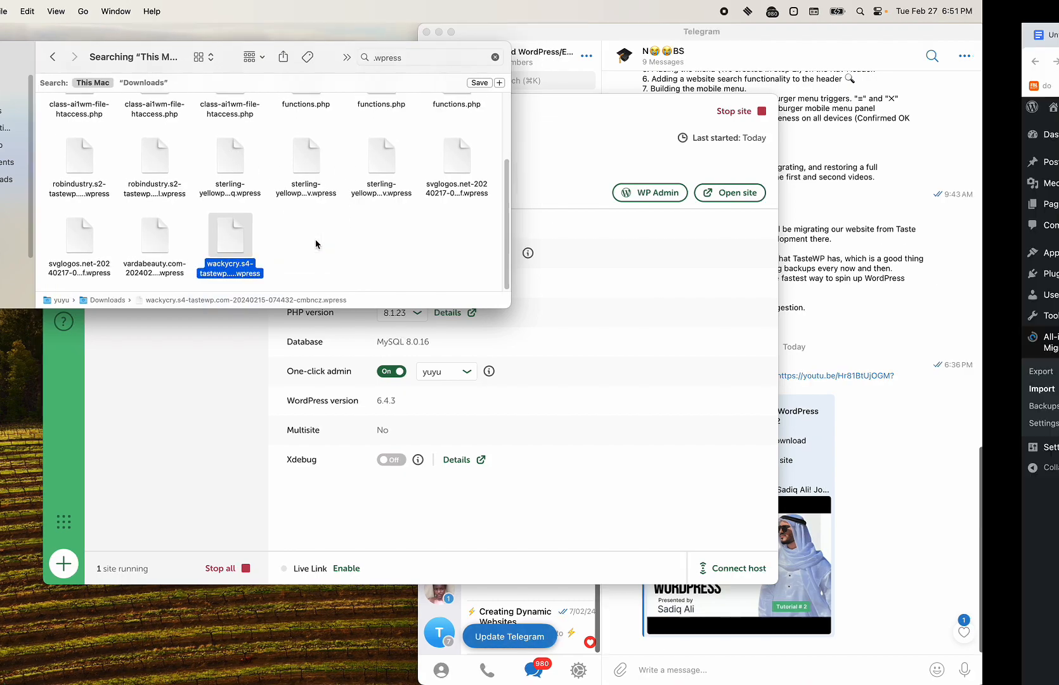
key("ctrl+Left")
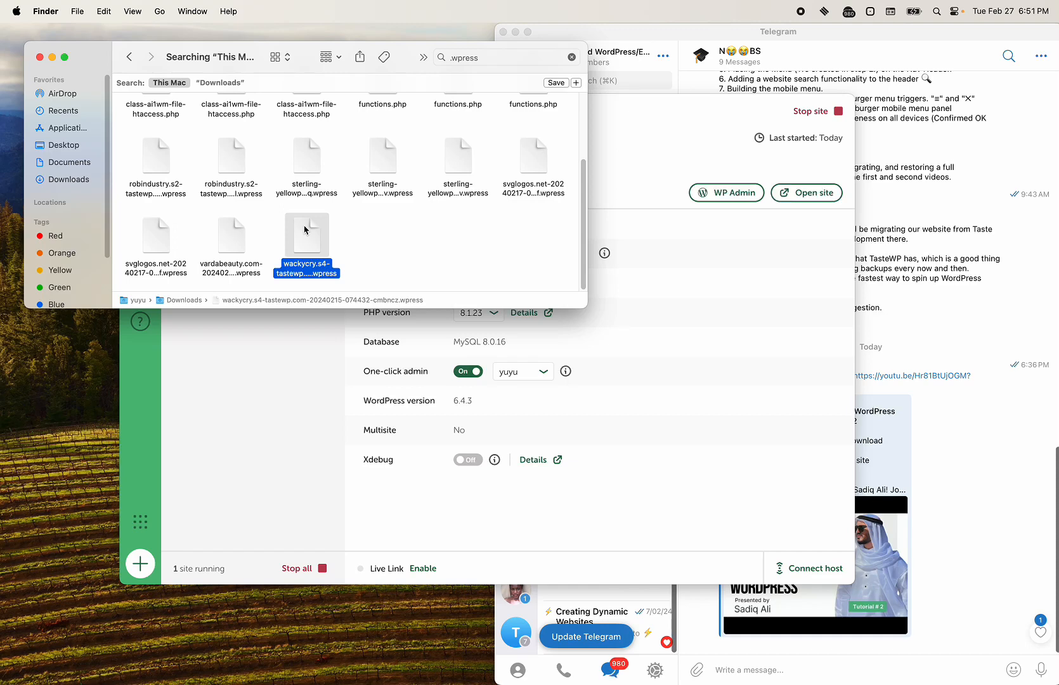
Step: Compare Get Info for wackycry (91.5 MB) and robindustry (72.6 MB), then reselect wackycry
right_click(305, 230)
left_click(335, 300)
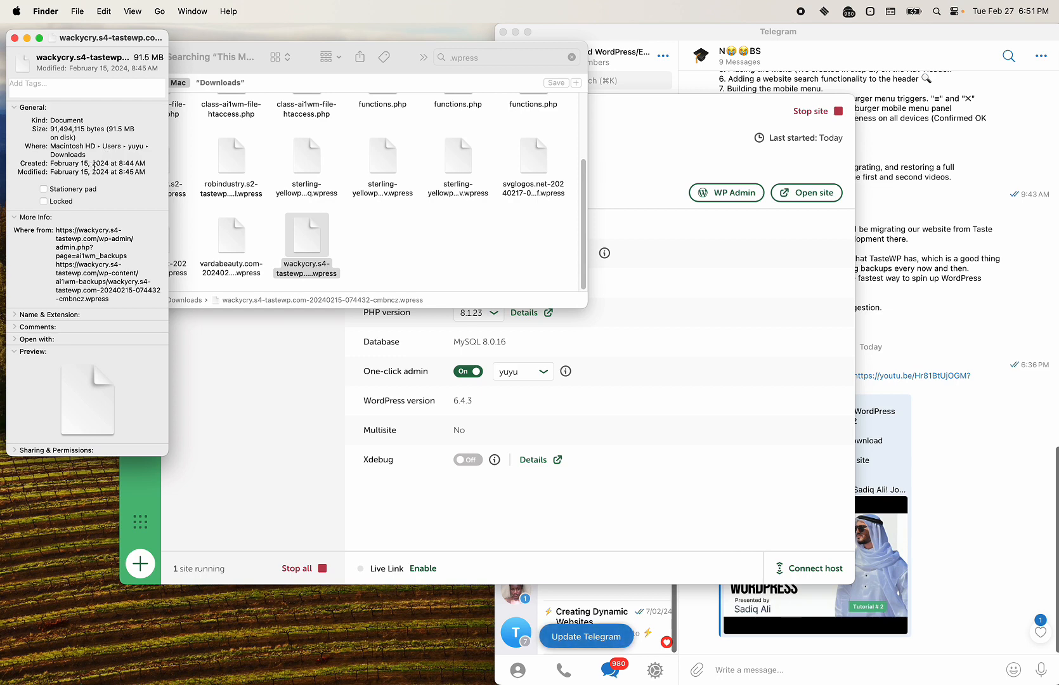
left_click_drag(73, 163, 97, 163)
left_click(15, 38)
left_click(235, 171)
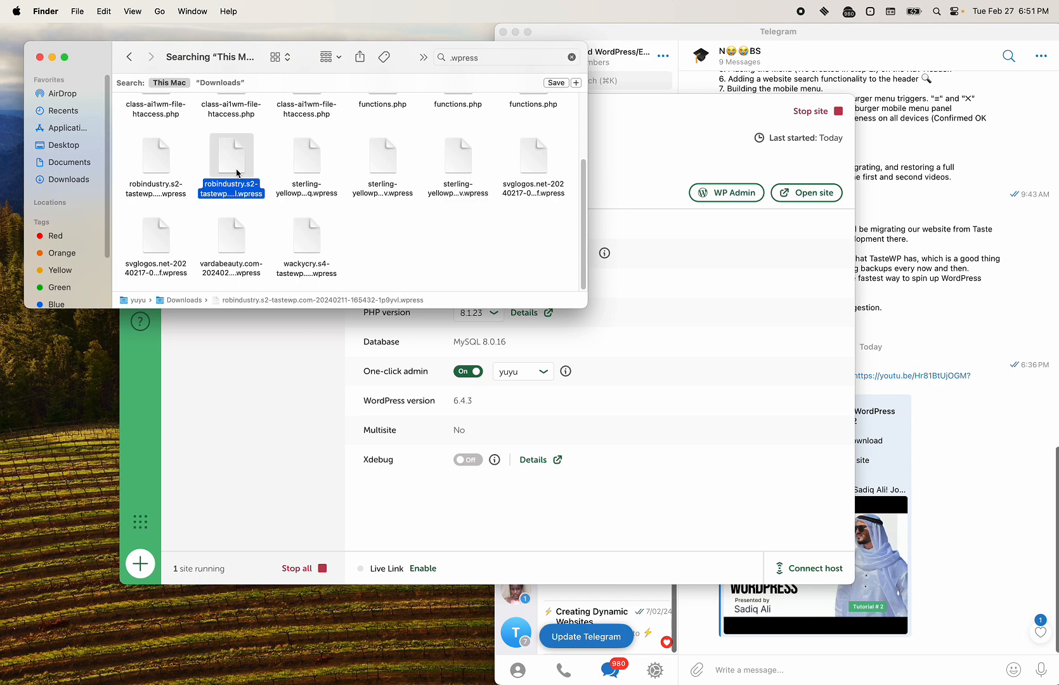
right_click(237, 173)
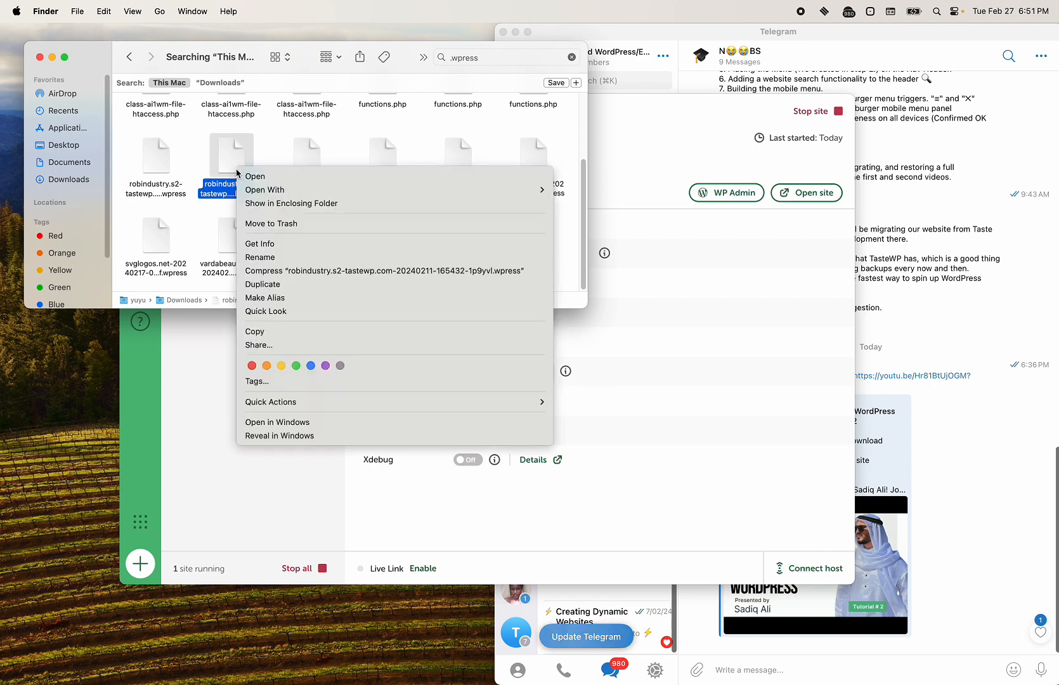
left_click(275, 247)
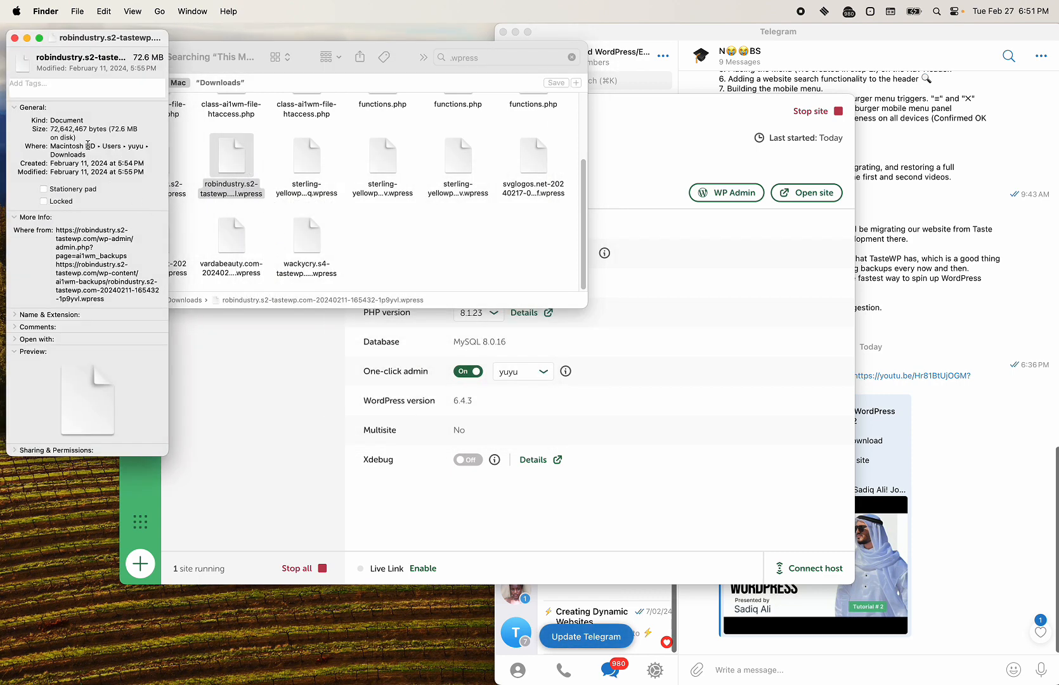
left_click(15, 39)
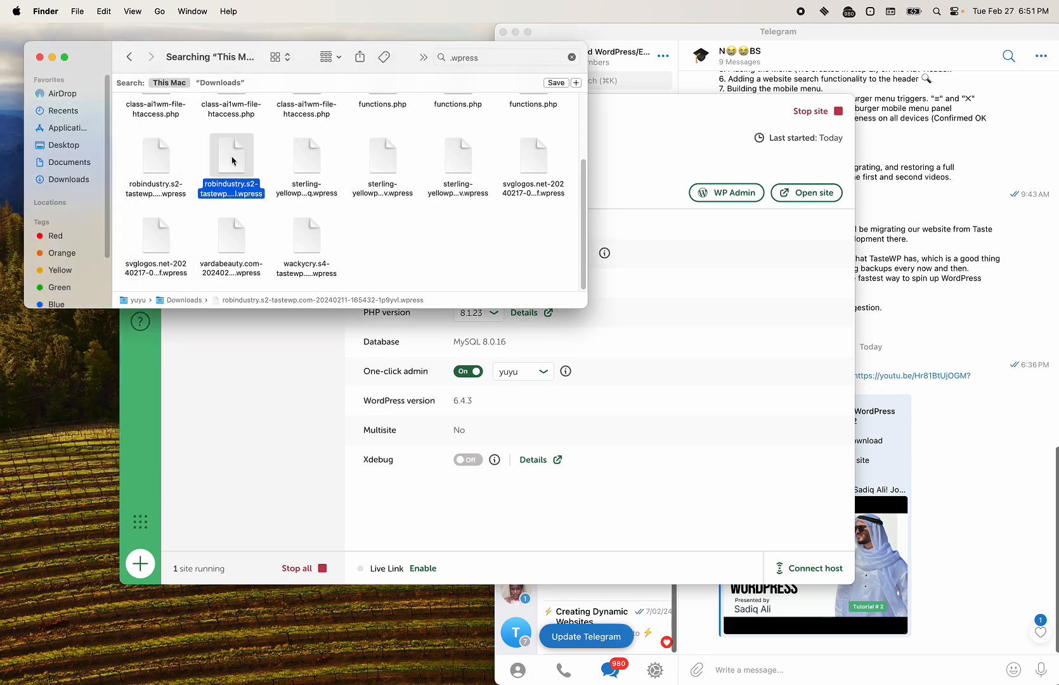
left_click(309, 245)
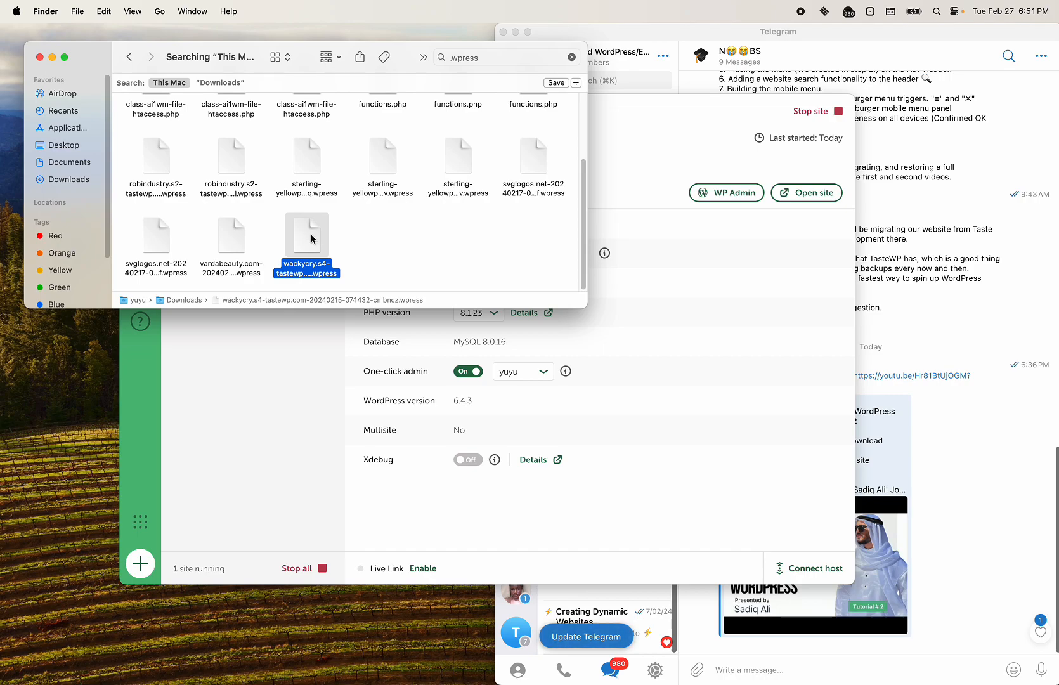
key("ctrl+Right")
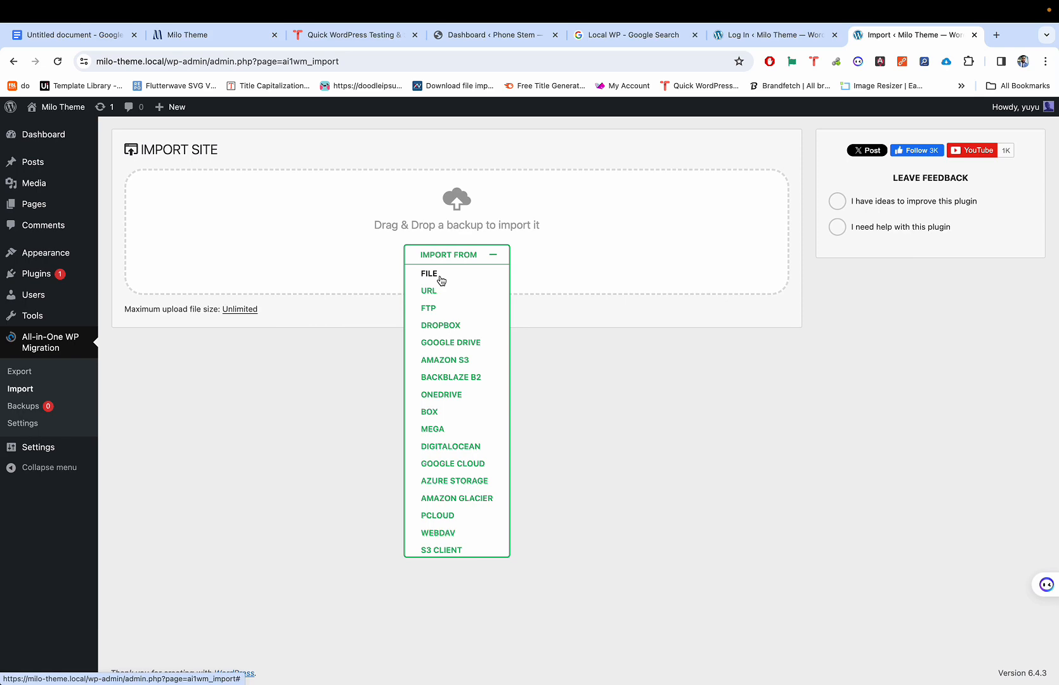
Step: Import the wackycry .wpress file found by searching '.wpress', and proceed past the overwrite warning
left_click(441, 280)
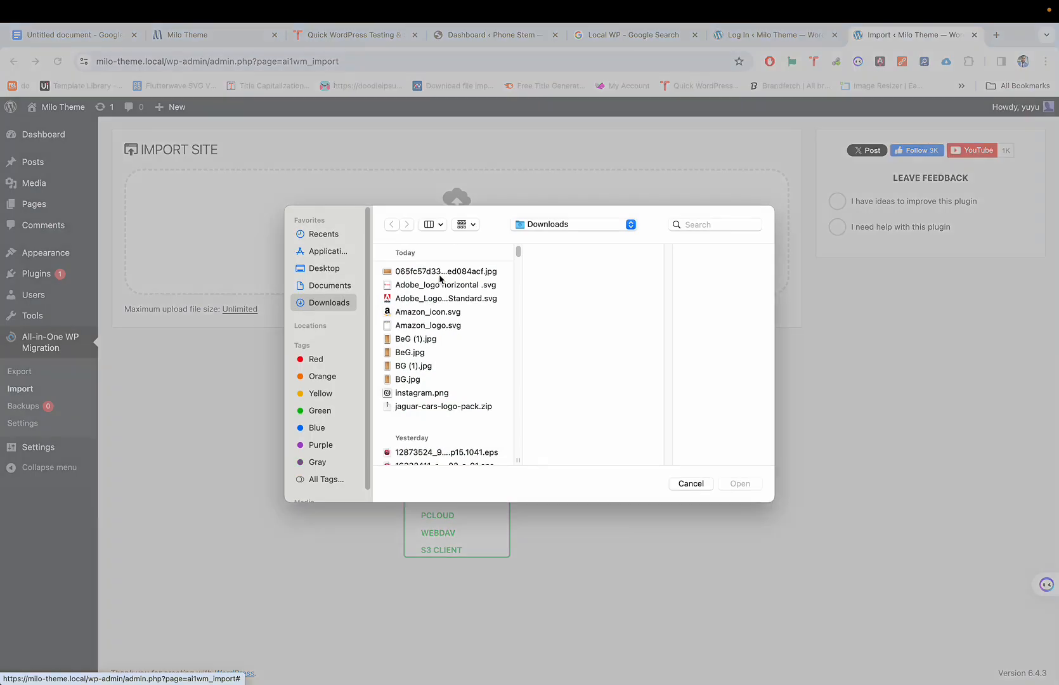
left_click(698, 224)
type(".wp")
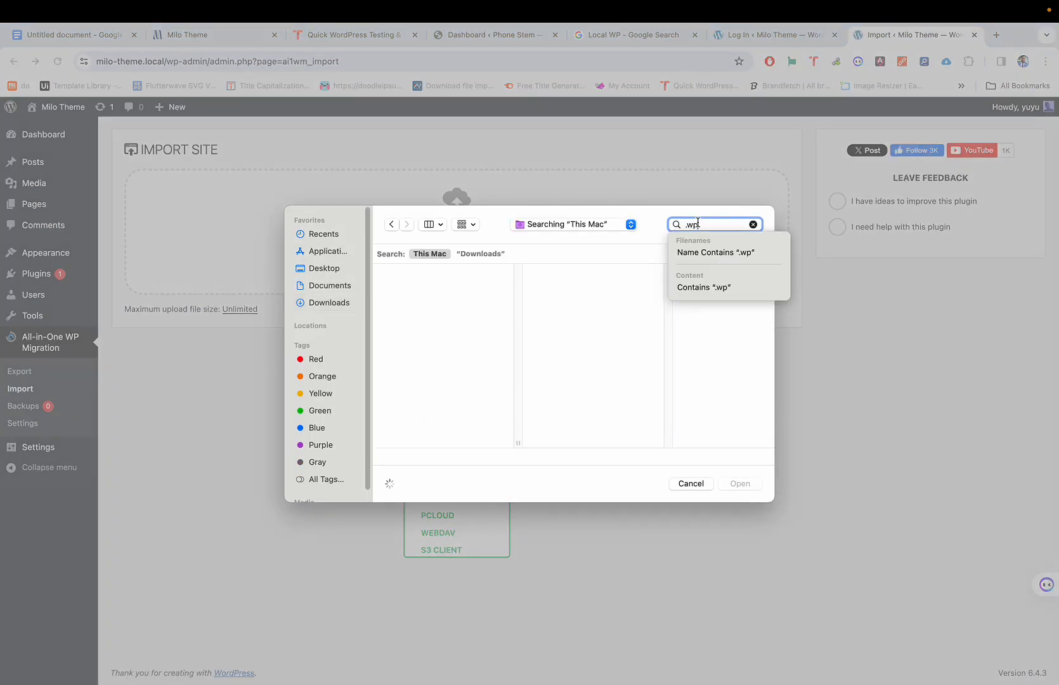
type("ress")
key("Return")
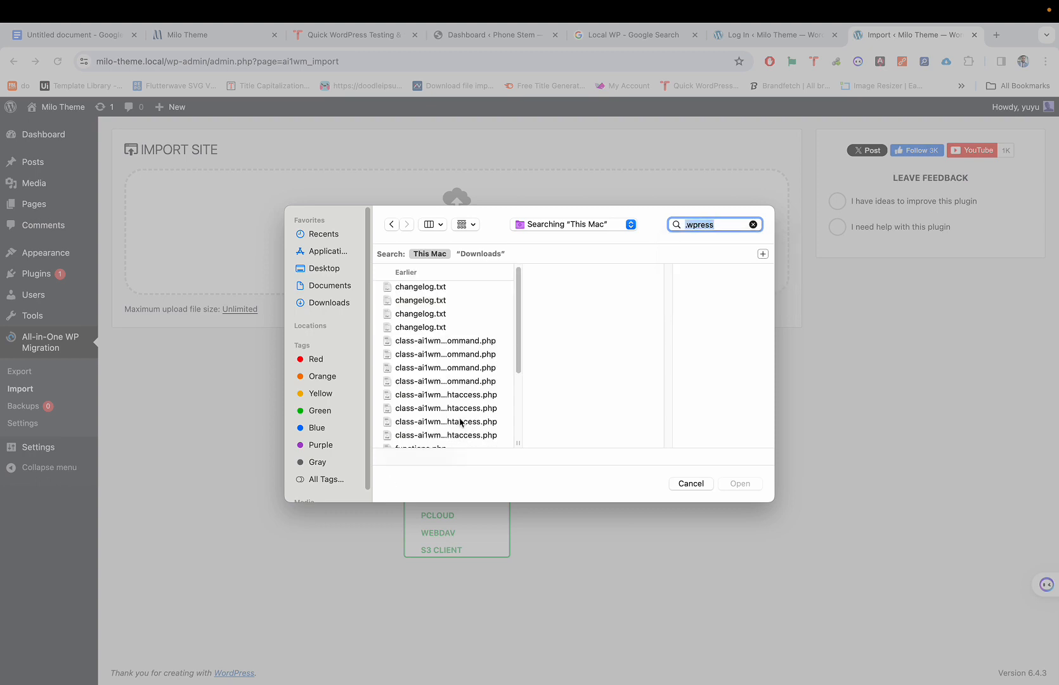
scroll(461, 394, "down", 10)
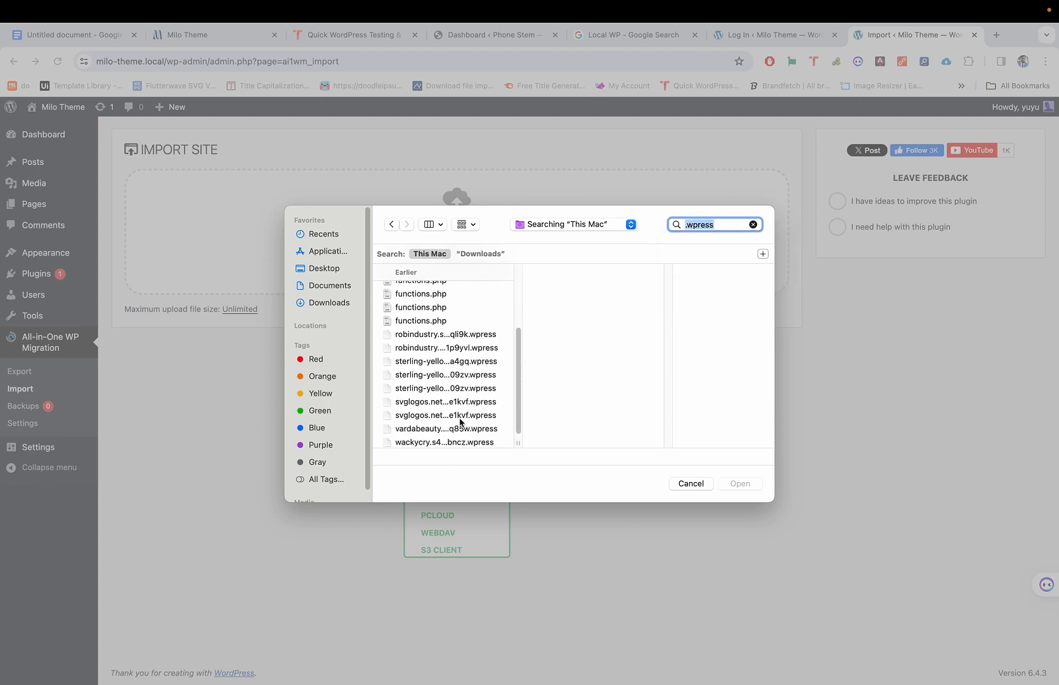
left_click(425, 435)
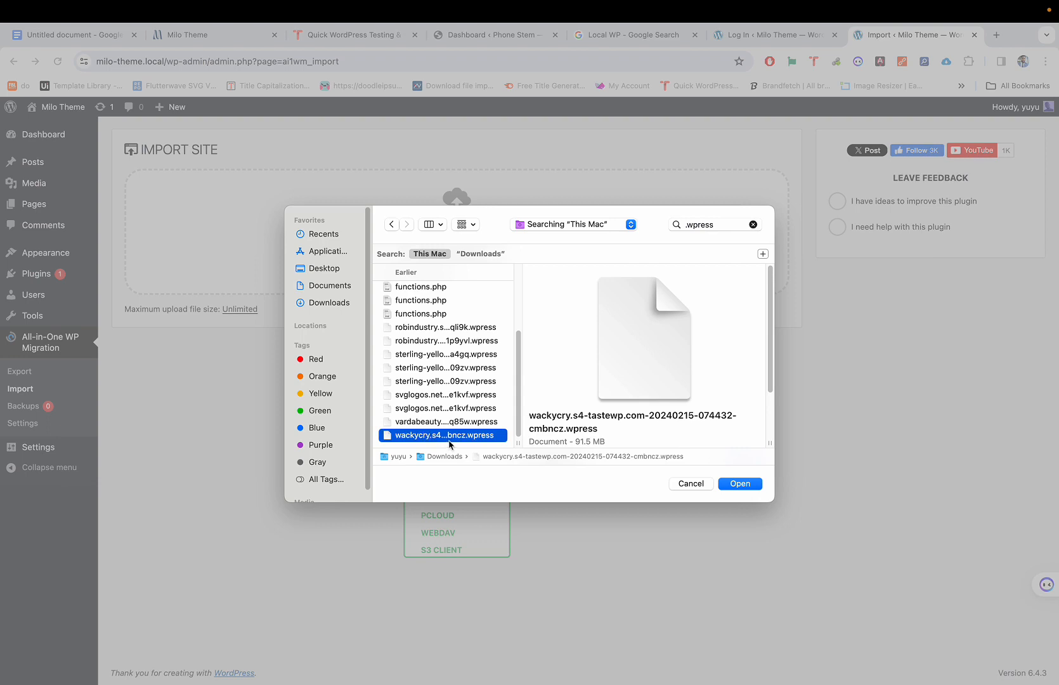
left_click(739, 484)
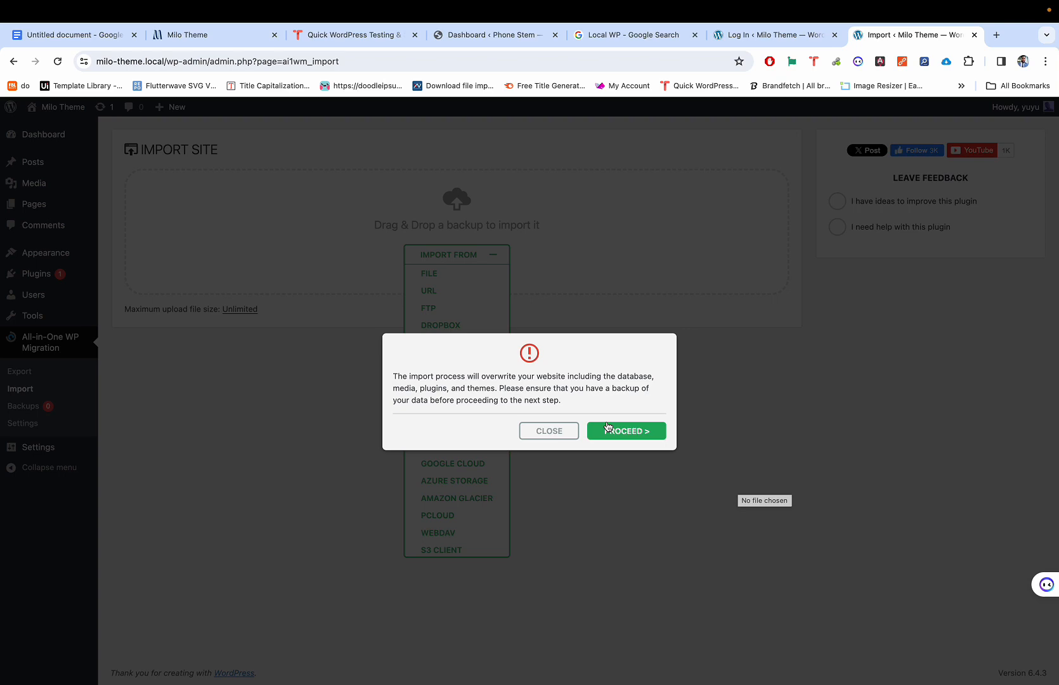
left_click(347, 39)
key("super+9")
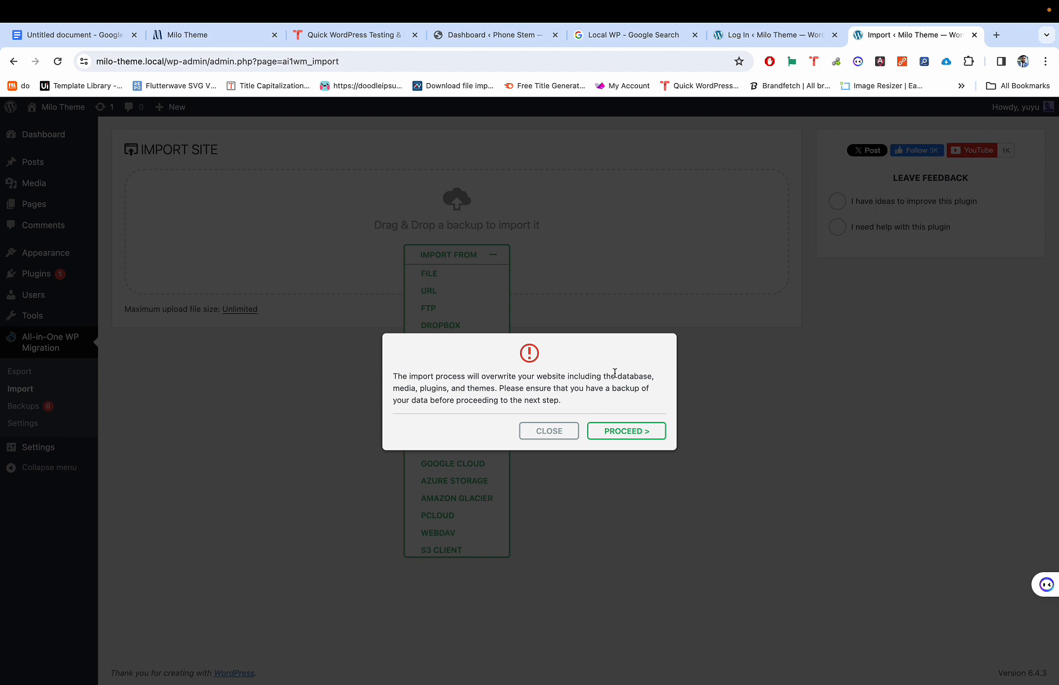
left_click(619, 434)
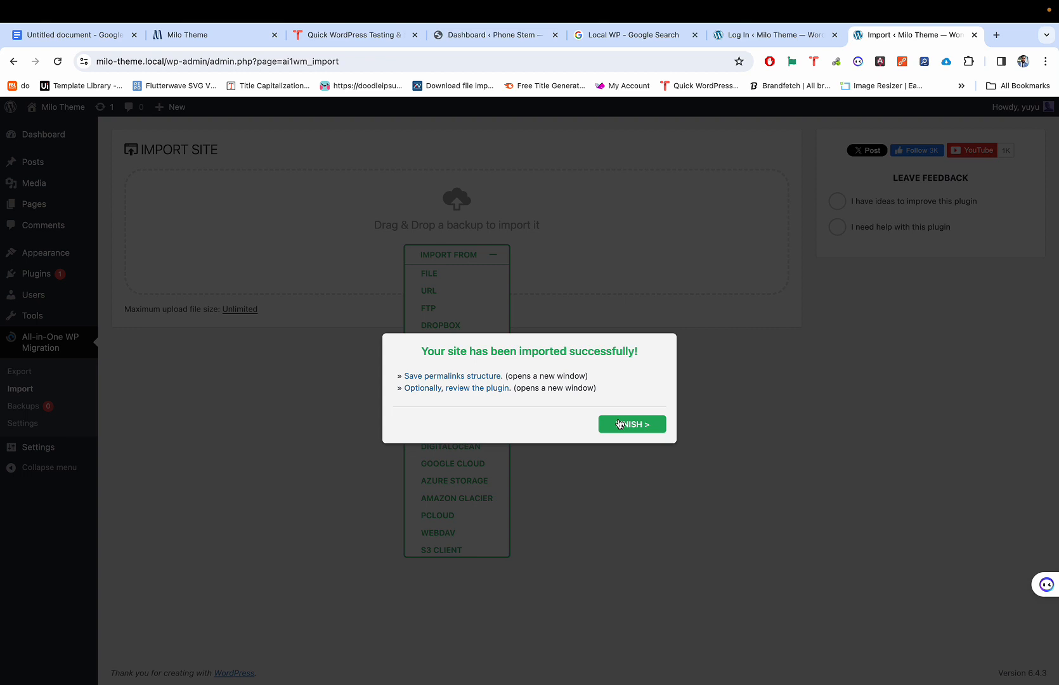
Step: Finish the import, go to the Dashboard, and submit the autofilled login on the reauthentication page
left_click(620, 424)
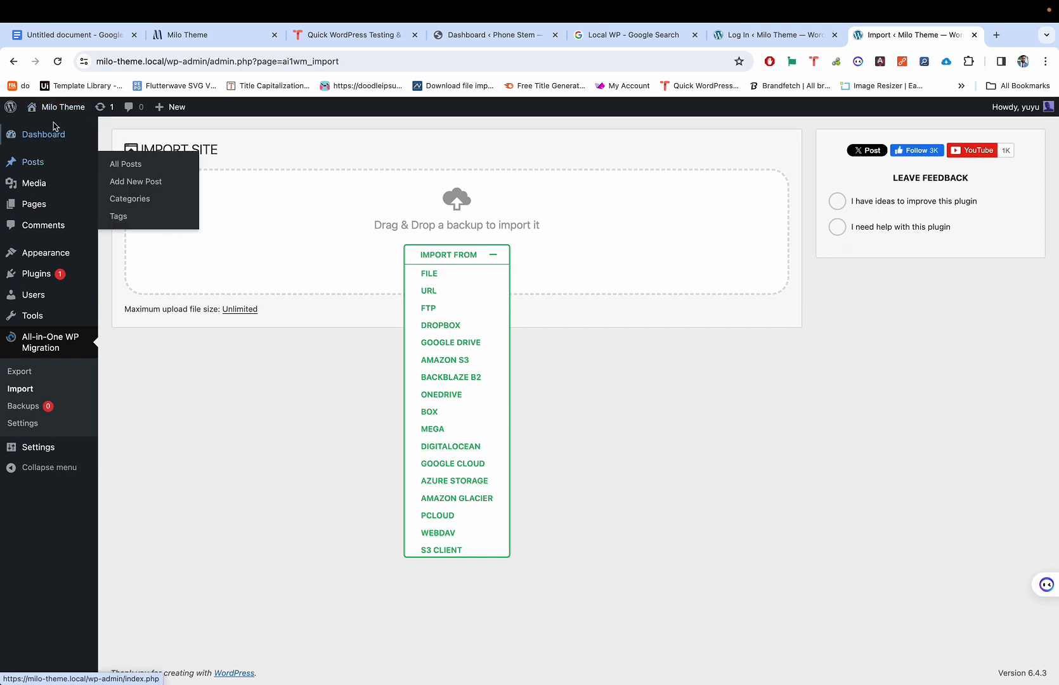
mouse_move(42, 135)
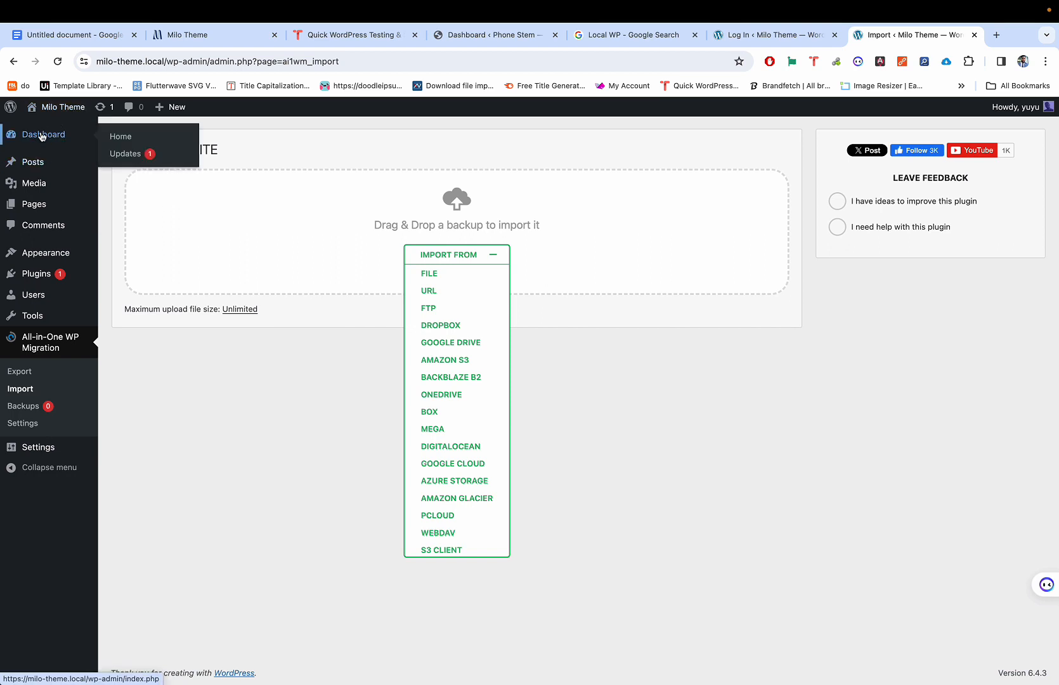
left_click(42, 136)
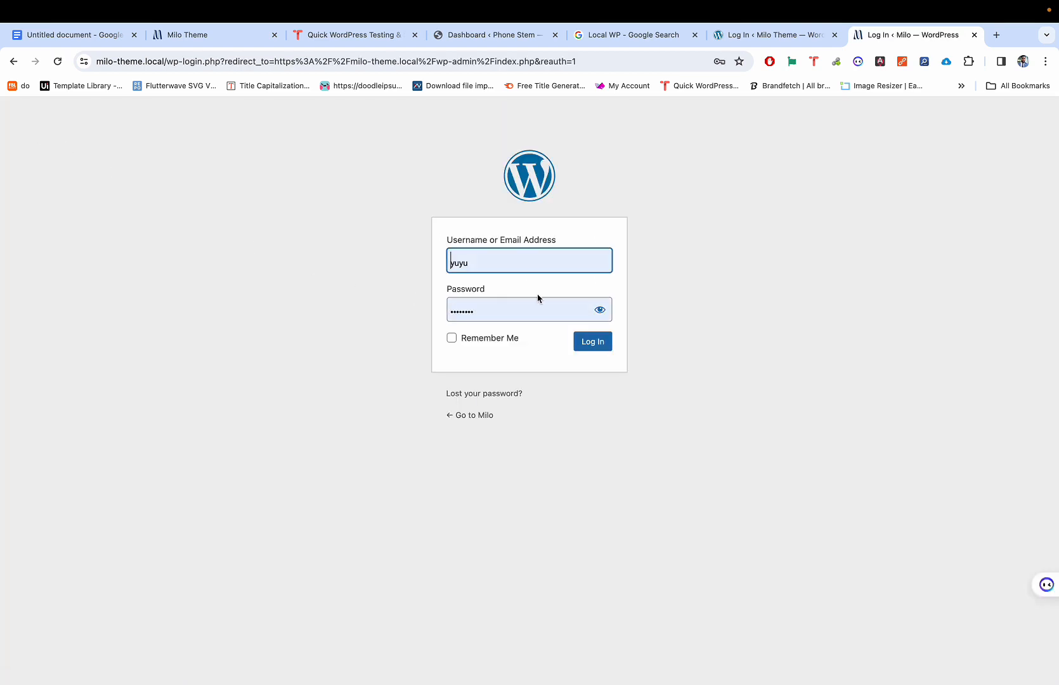
left_click(589, 342)
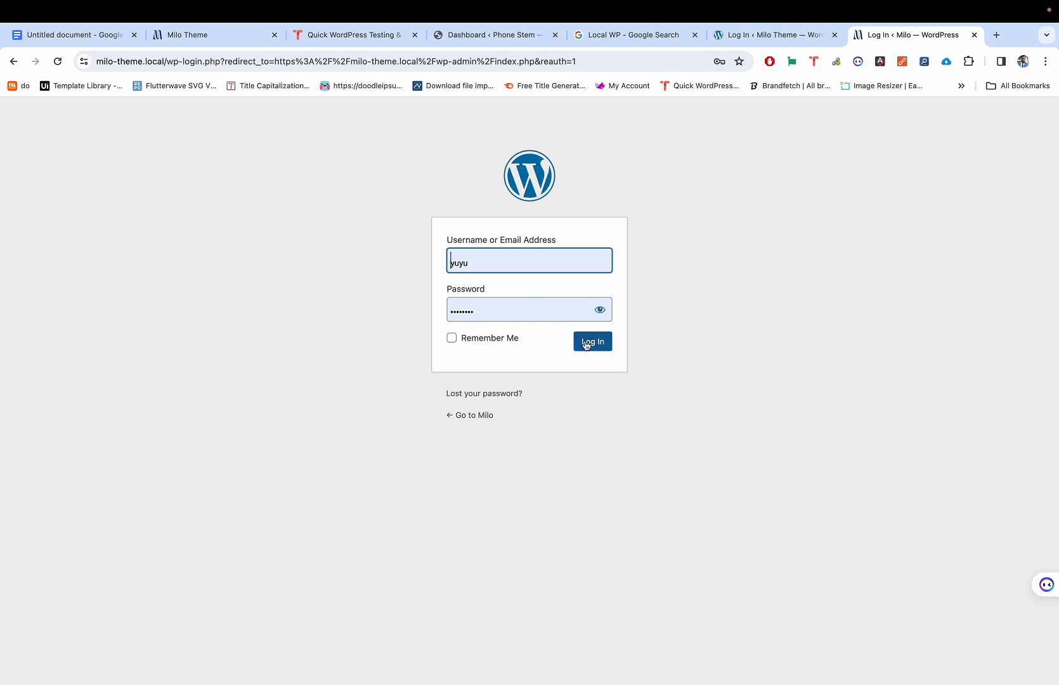
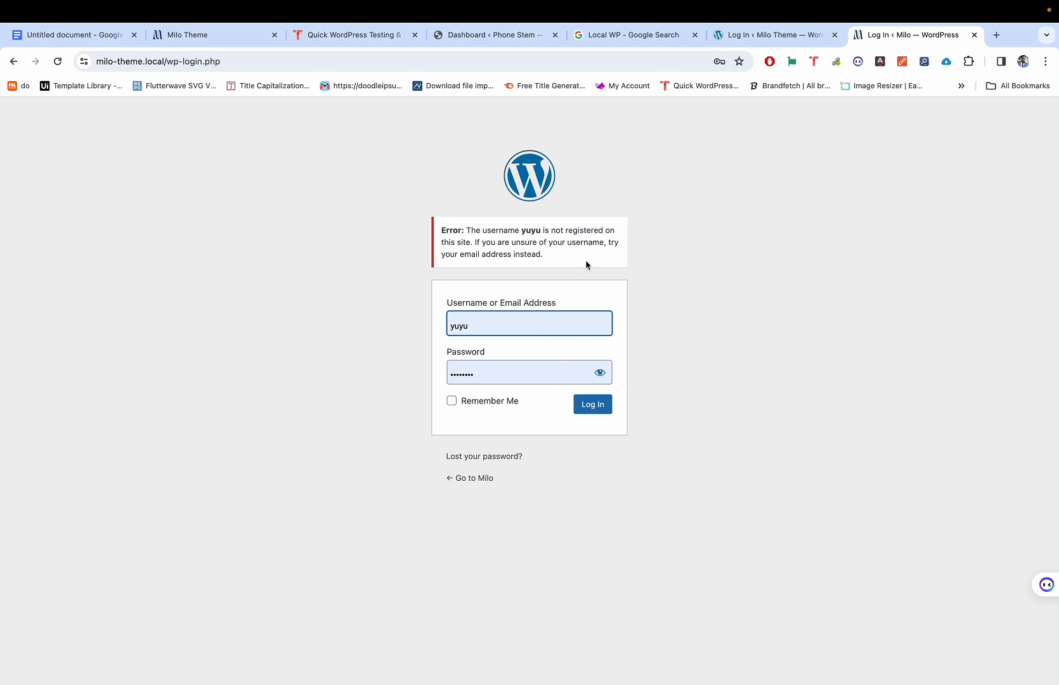
Step: Load the TasteWP homepage in a new Chrome tab next to the Milo login page
left_click(996, 35)
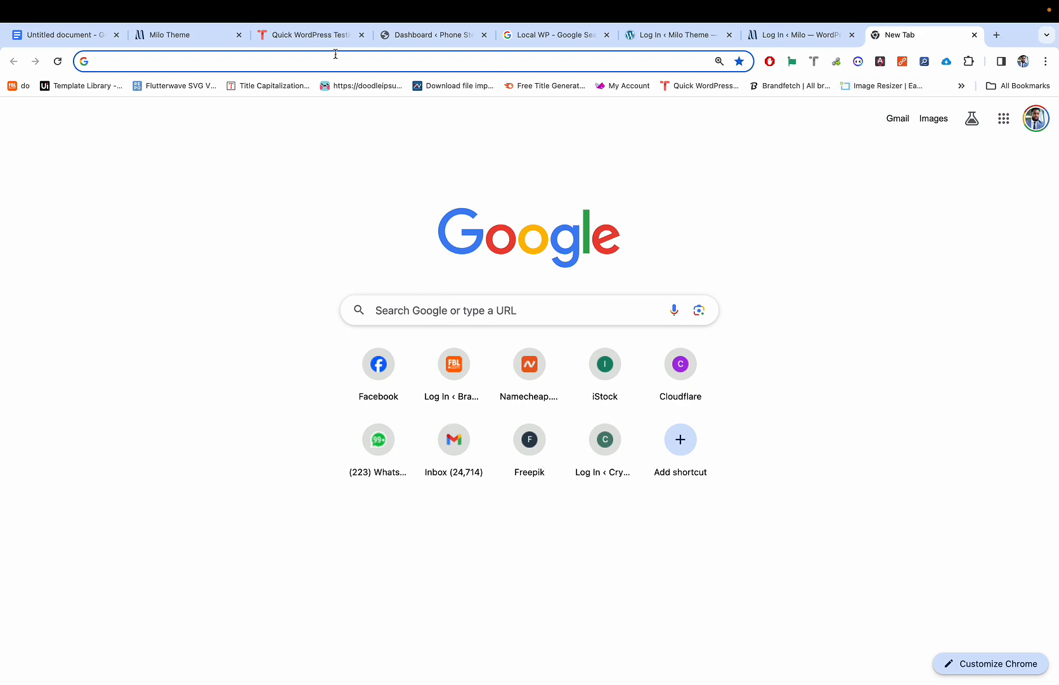
left_click(316, 36)
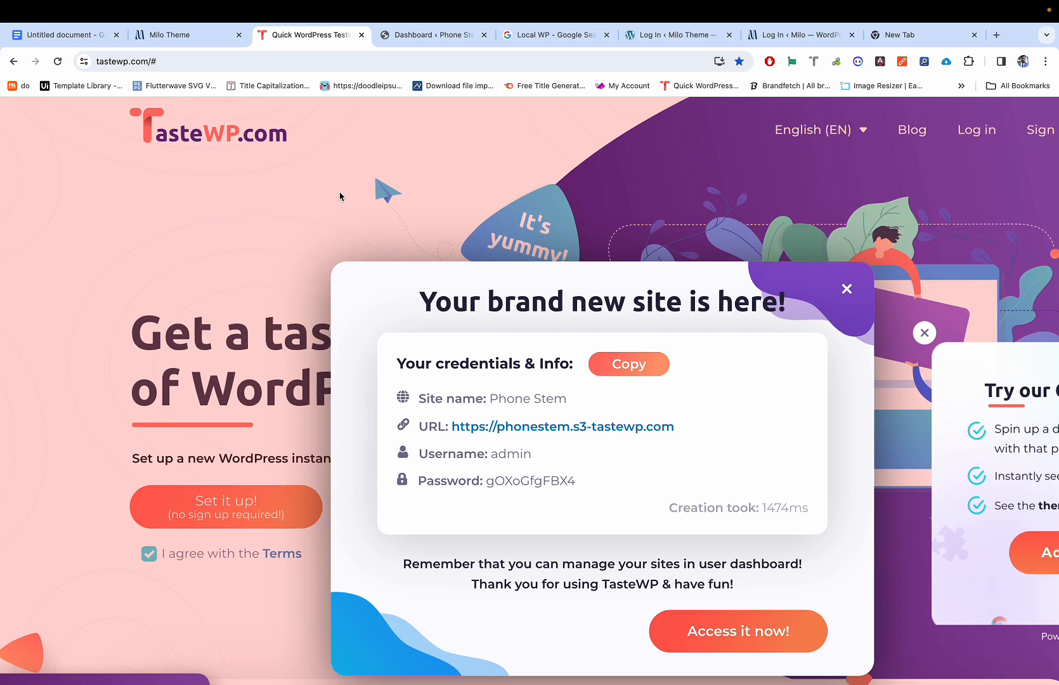
scroll(342, 196, "down", 1)
scroll(341, 196, "up", 1)
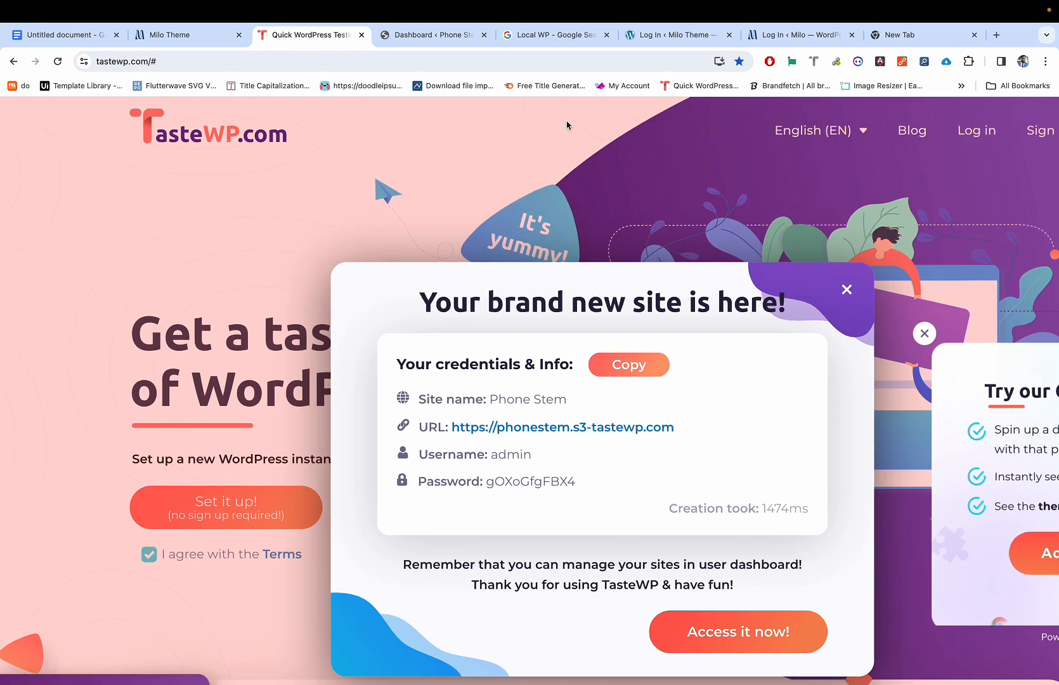
left_click(894, 35)
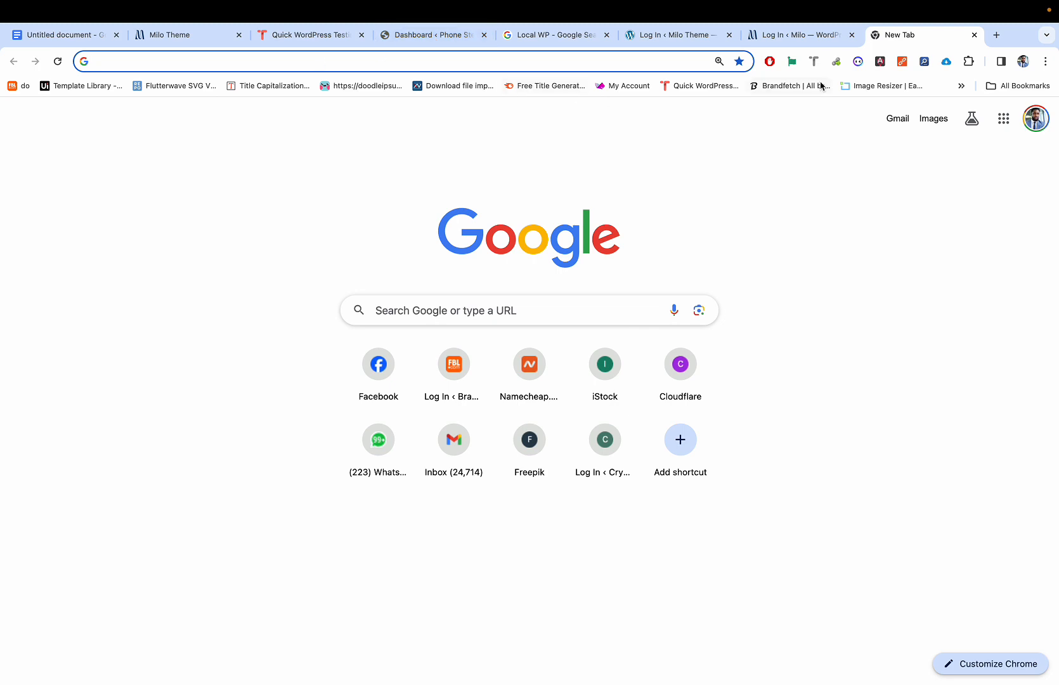
type("wackycry.s4-tastewp.com")
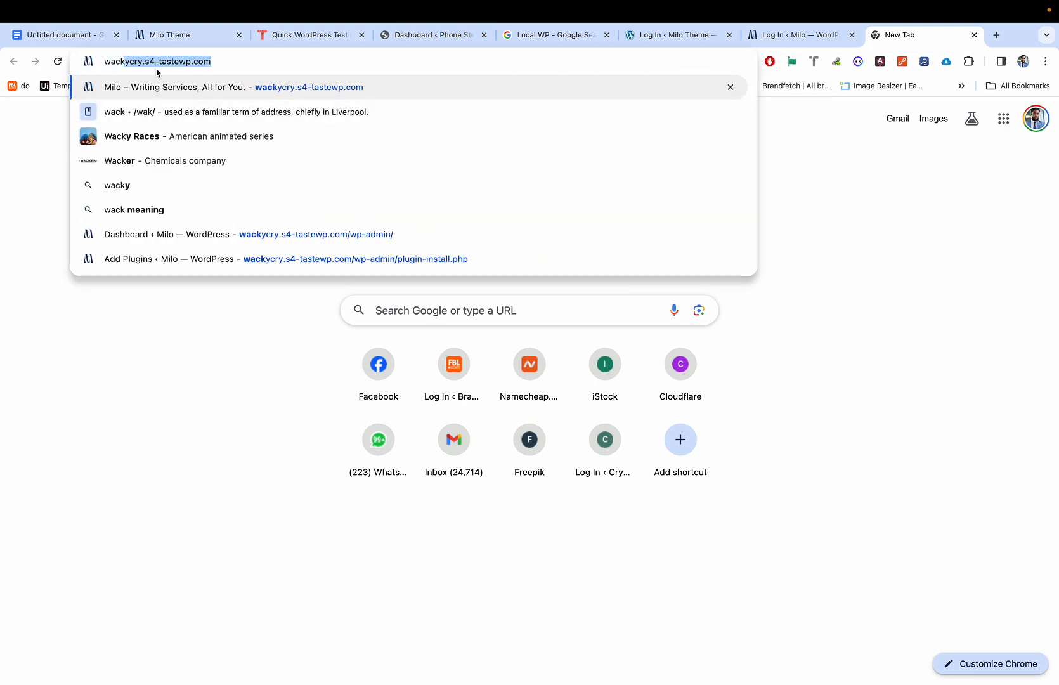
key("Return")
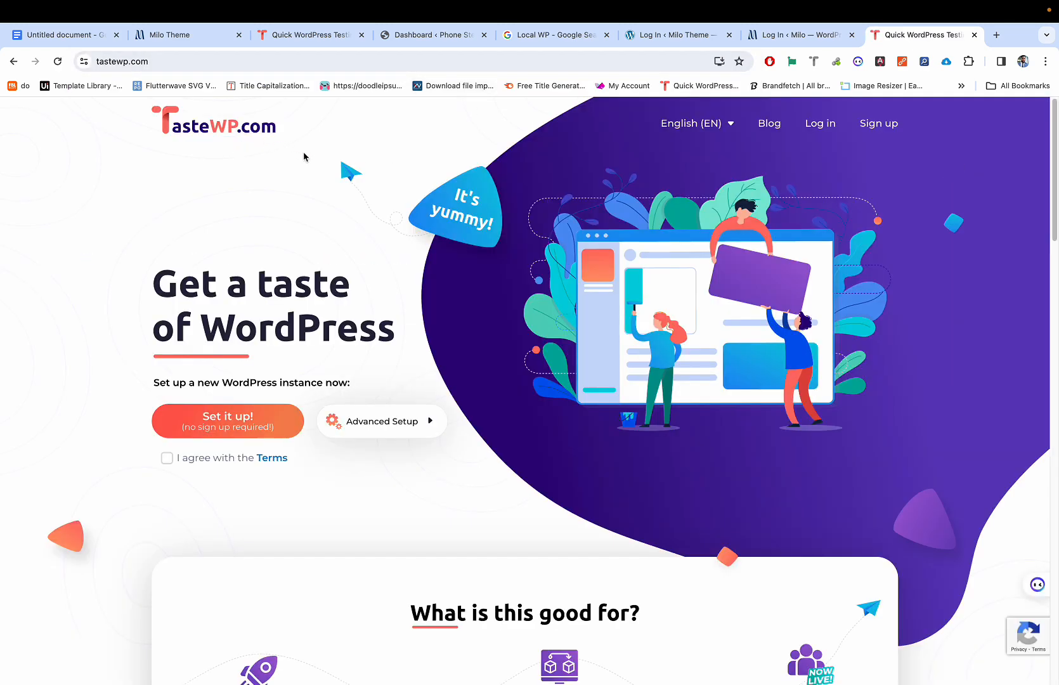
left_click(567, 60)
Step: Go to Google Keep and open the 'My WordPress PW' note from the notes grid
type("keep")
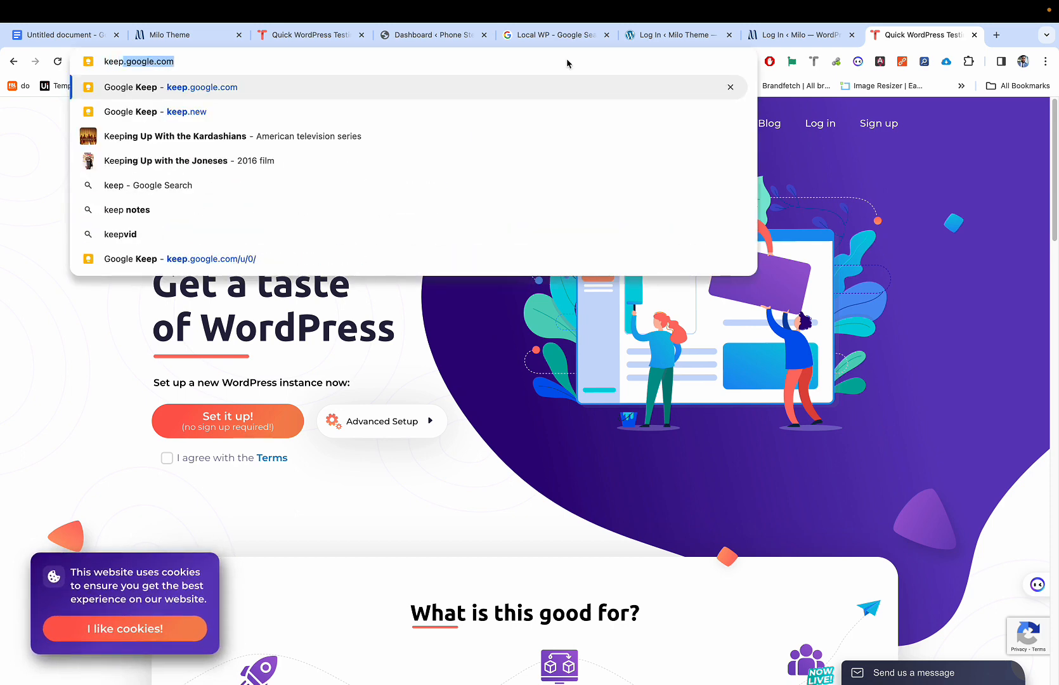
key("Return")
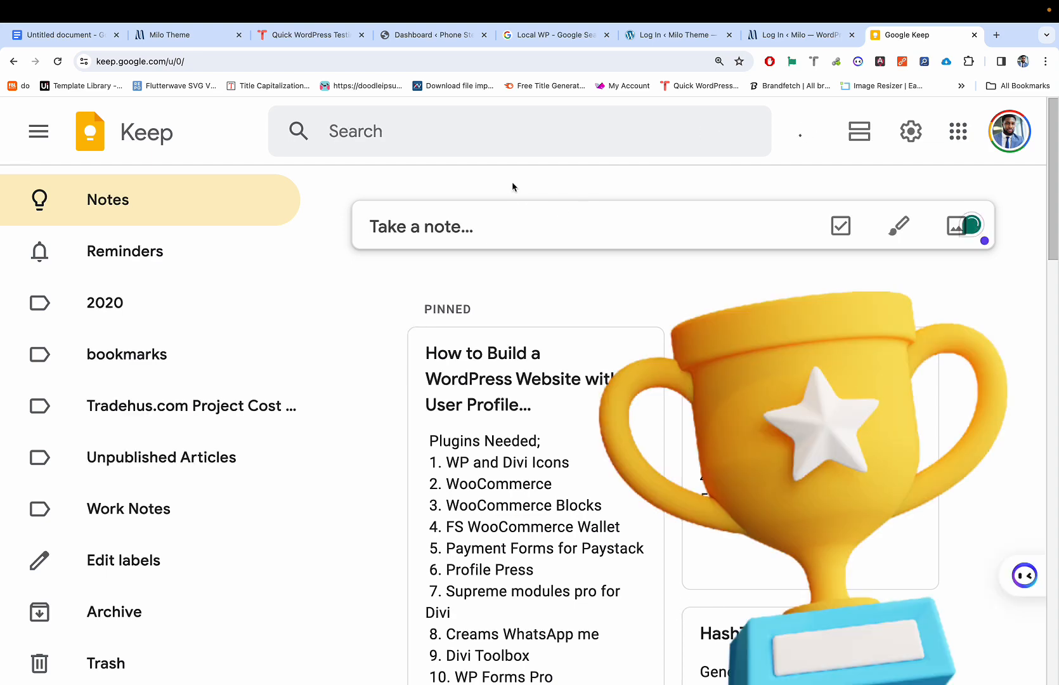
scroll(513, 368, "down", 6)
scroll(513, 365, "down", 13)
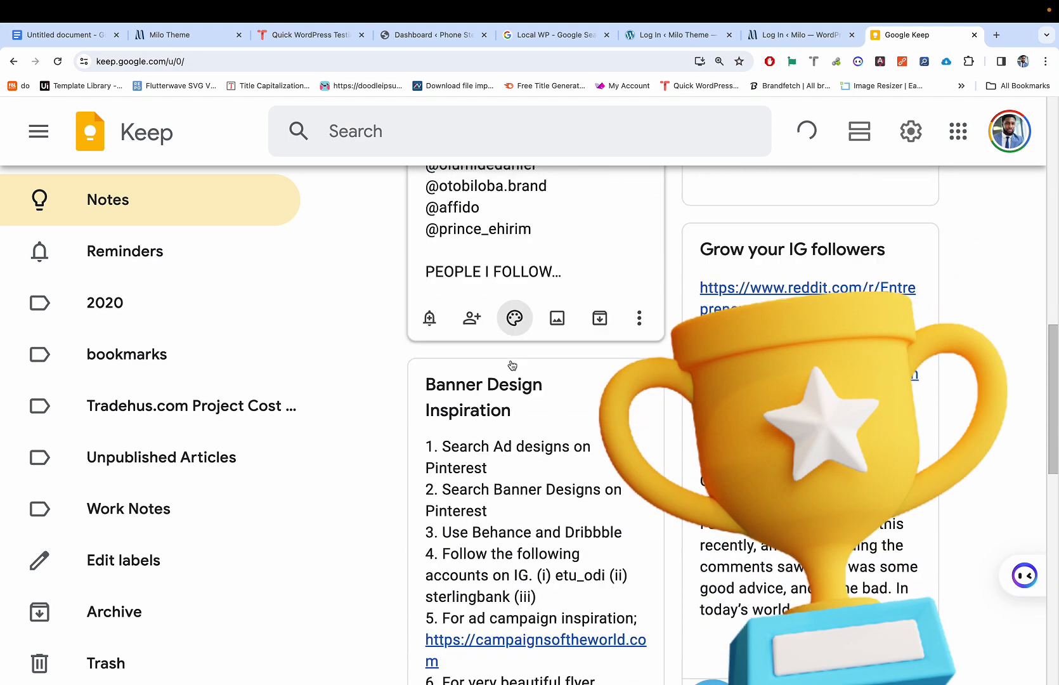
scroll(512, 365, "down", 3)
scroll(512, 365, "up", 3)
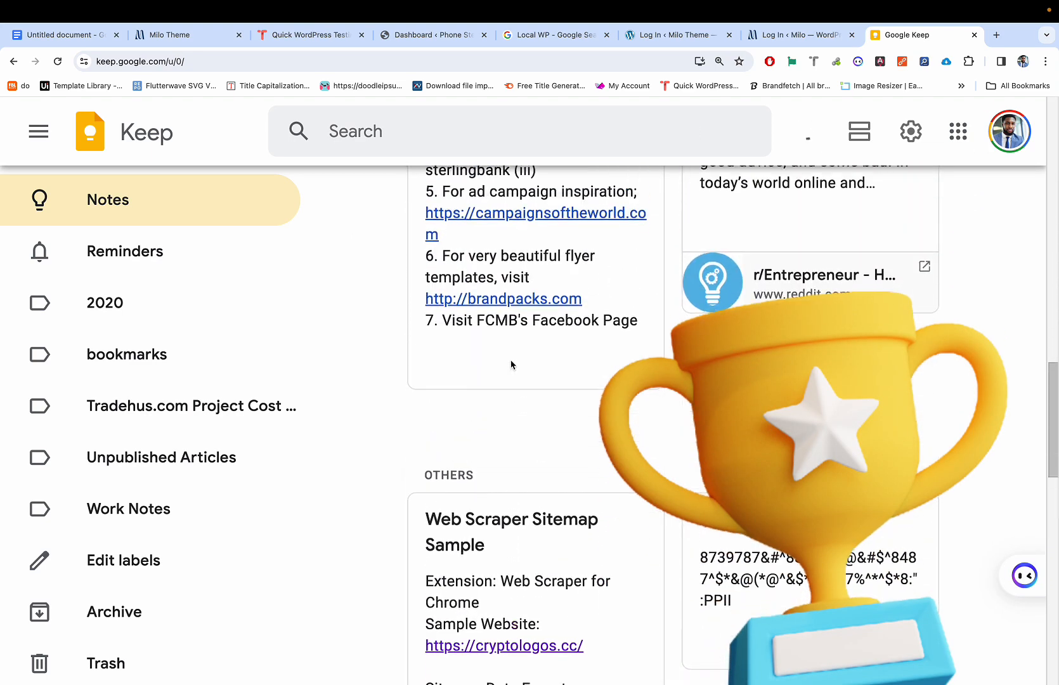
scroll(512, 365, "down", 1)
scroll(512, 365, "down", 3)
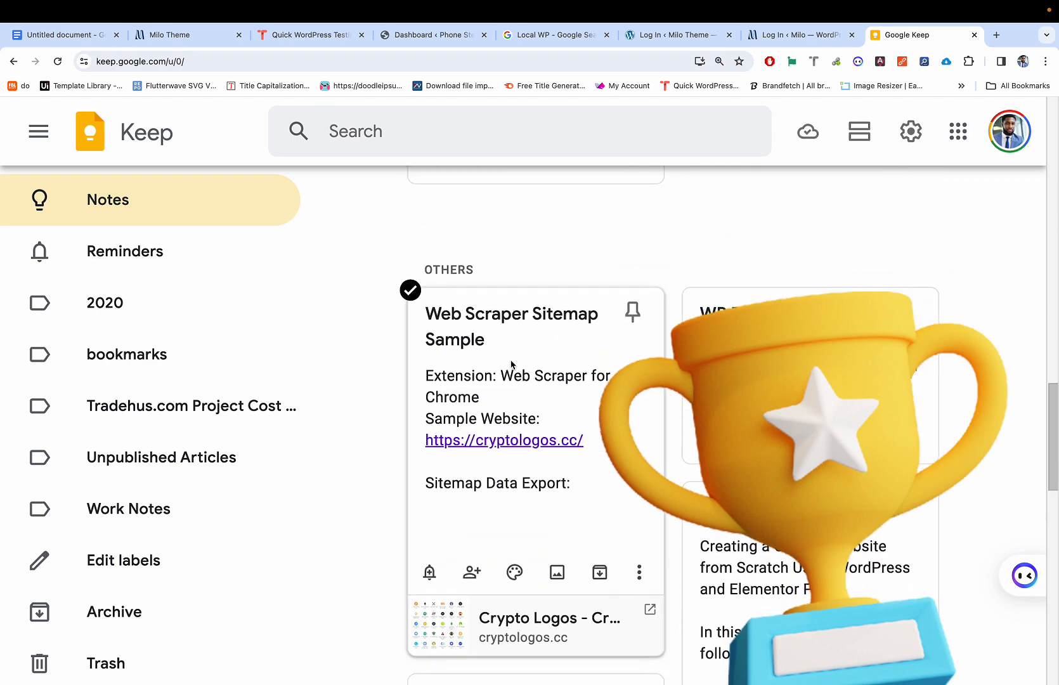
scroll(513, 365, "up", 2)
scroll(730, 444, "up", 2)
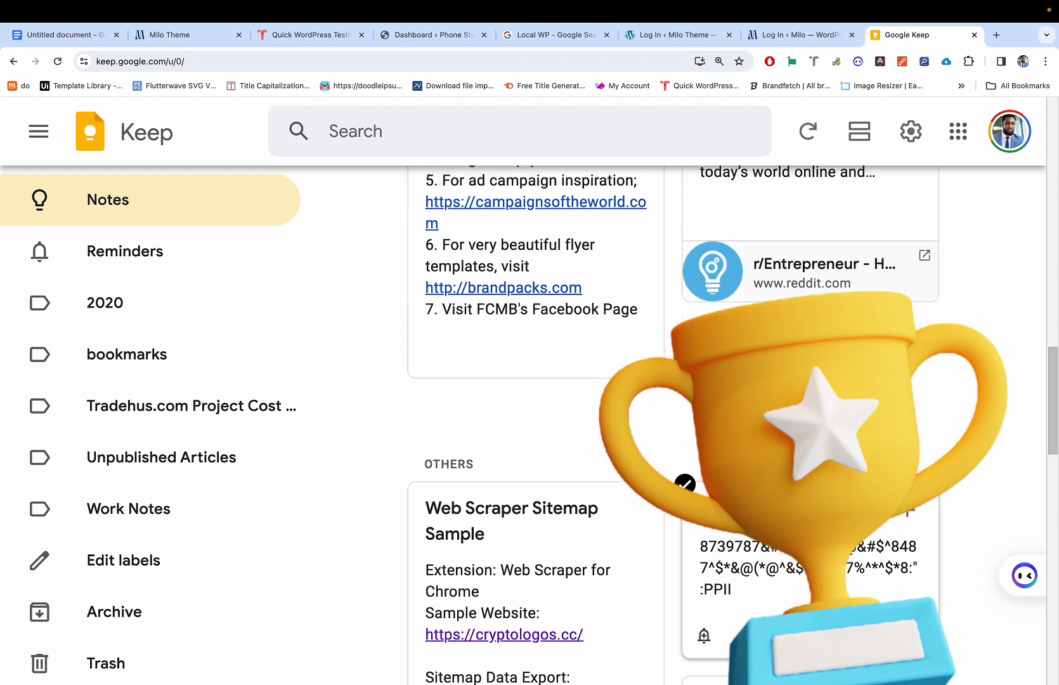
scroll(730, 444, "down", 7)
scroll(730, 444, "down", 10)
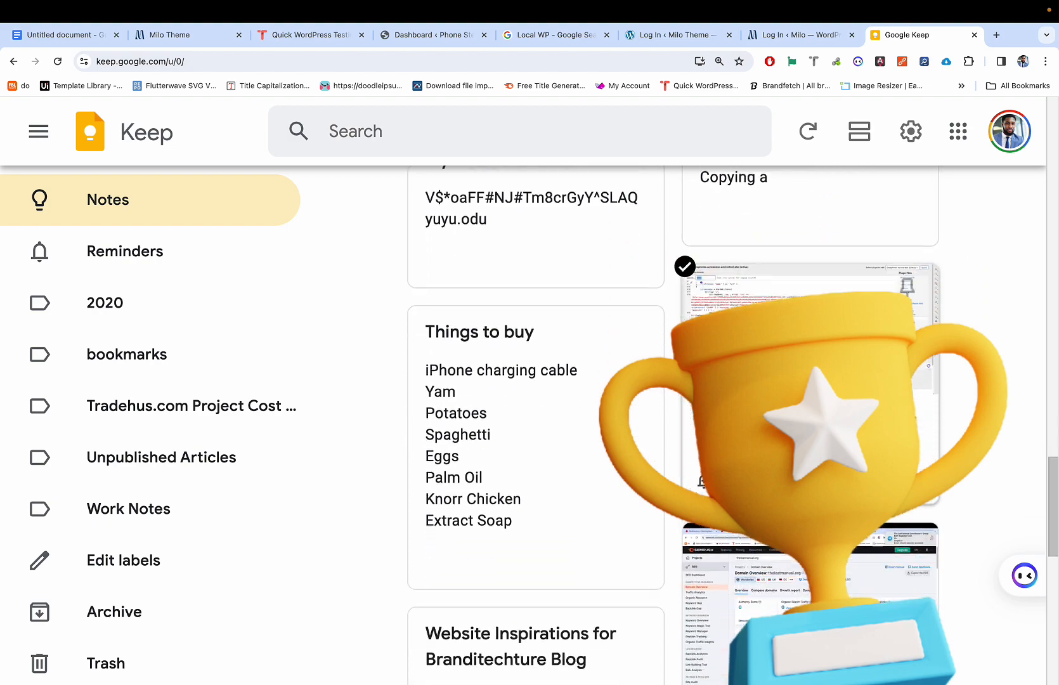
scroll(730, 444, "up", 9)
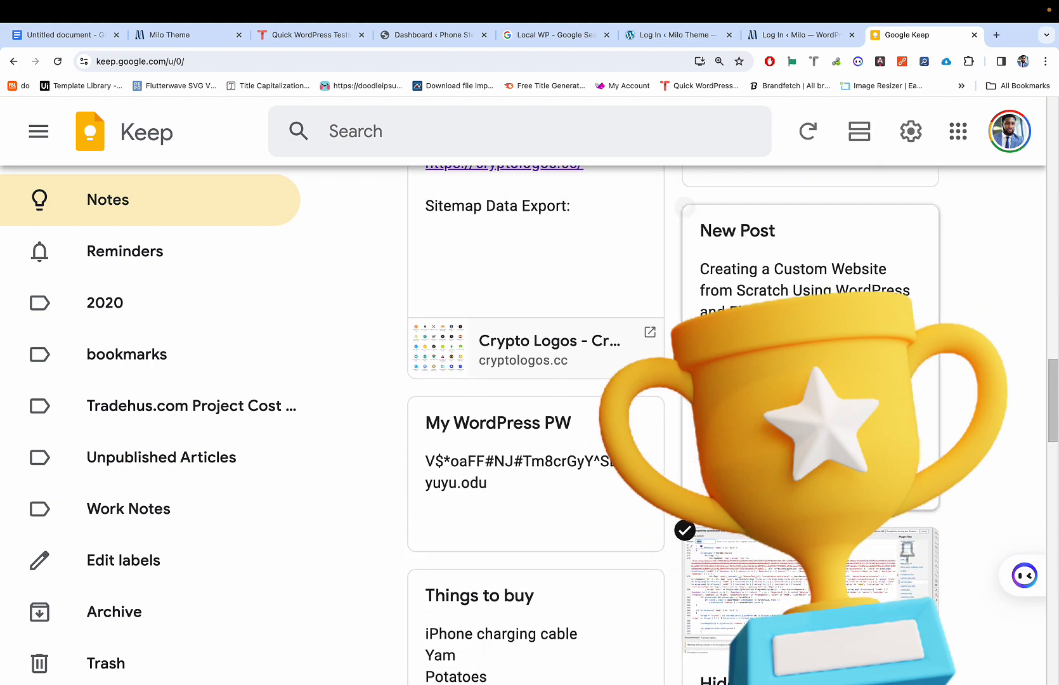
left_click(556, 533)
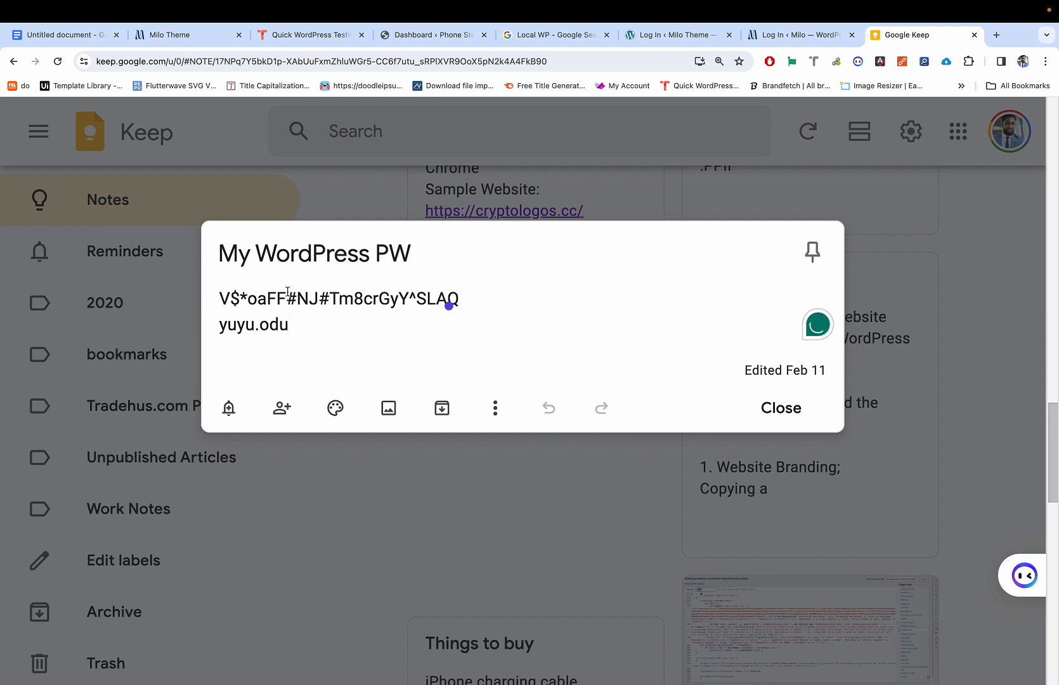
Step: Copy the stored username from the note and enter it in the Milo login's Username field
left_click_drag(303, 328, 216, 329)
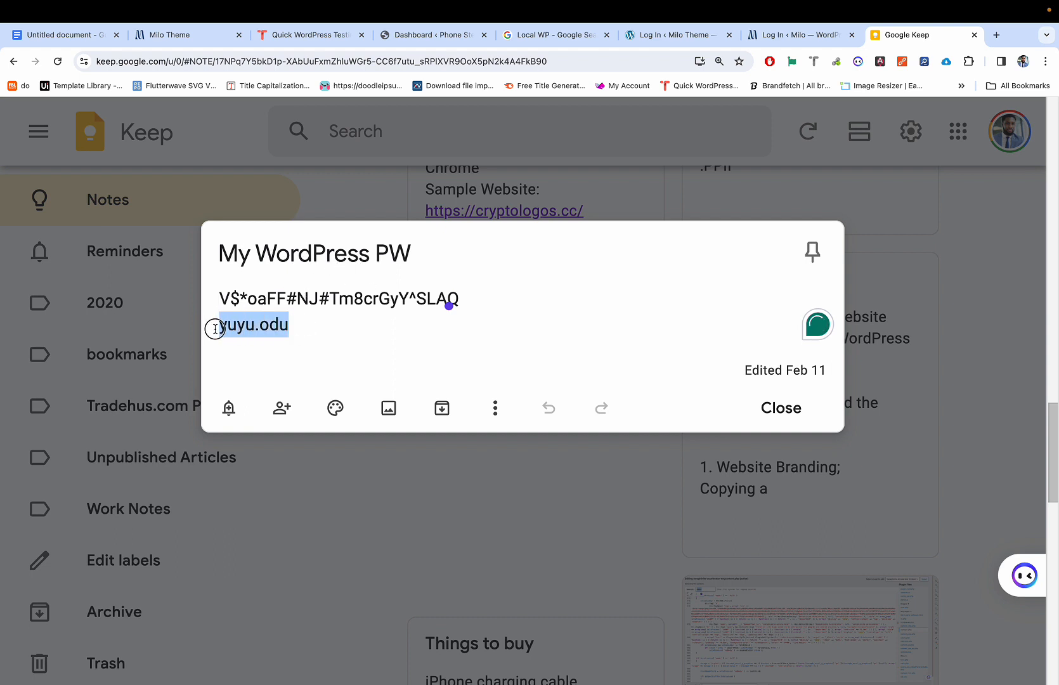
key("super+3")
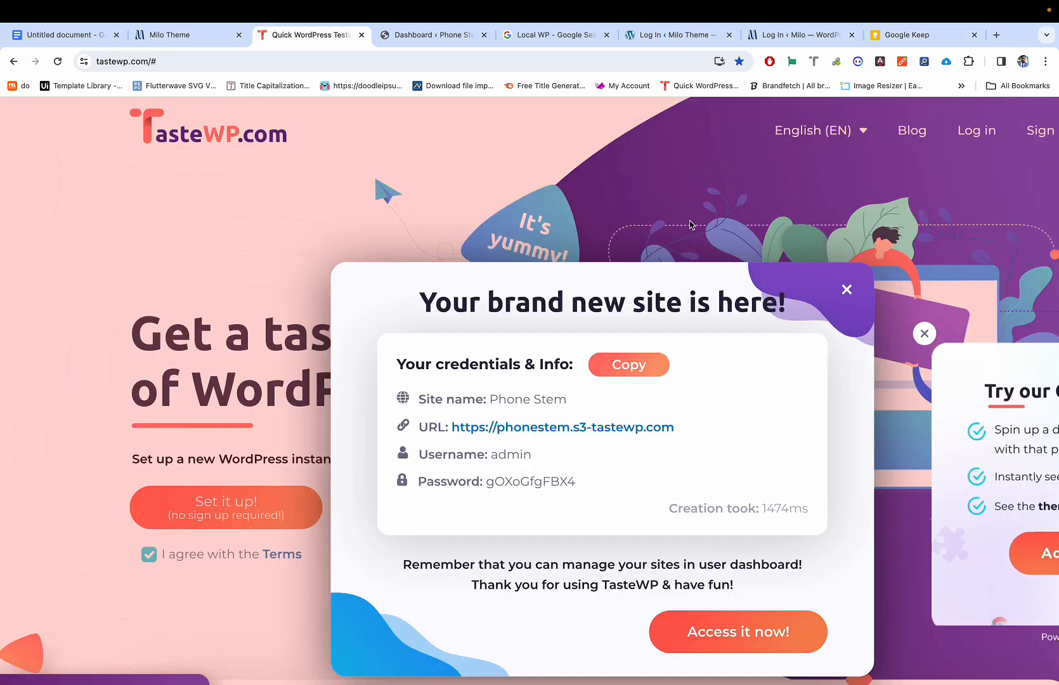
key("super+7")
double_click(529, 317)
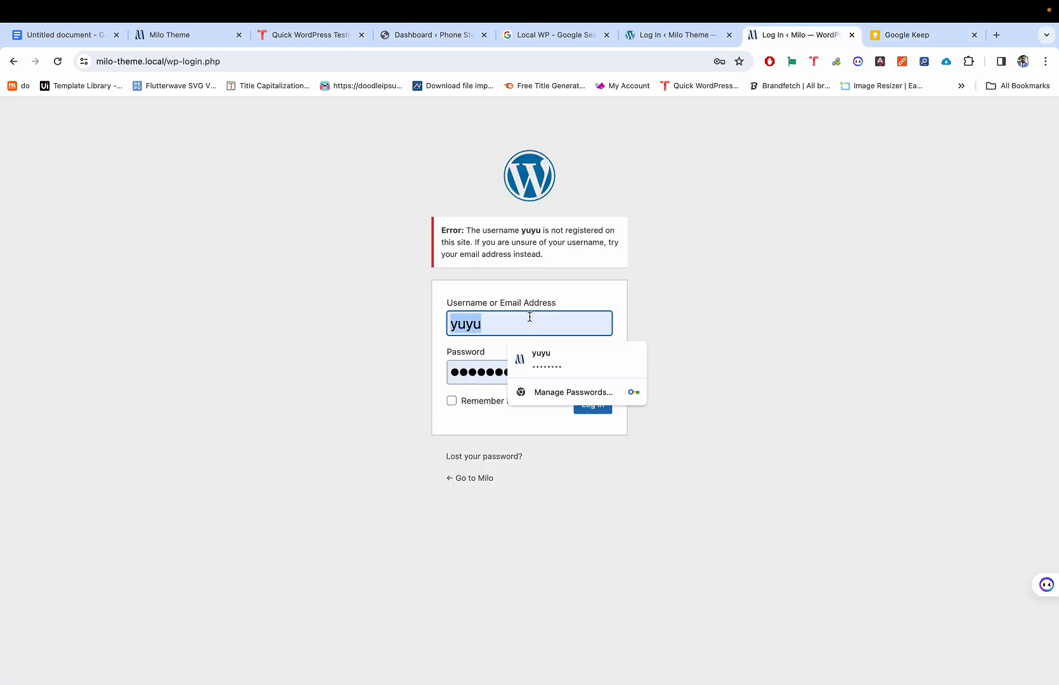
scroll(441, 310, "up", 5)
scroll(477, 310, "down", 3)
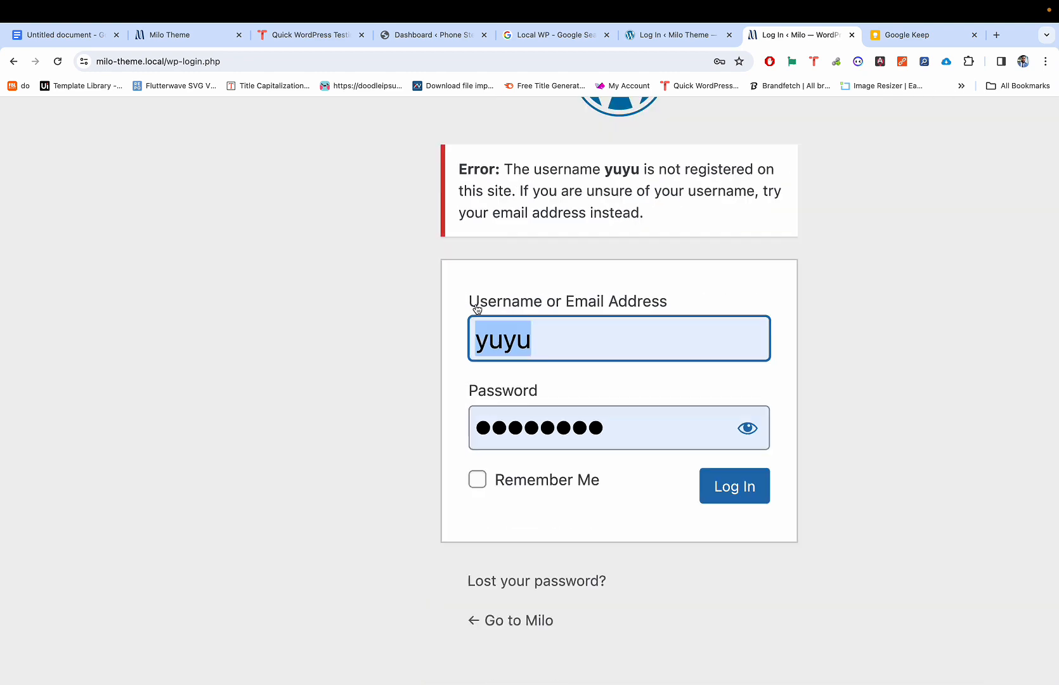
scroll(466, 308, "right", 2)
type("yuyu.odu")
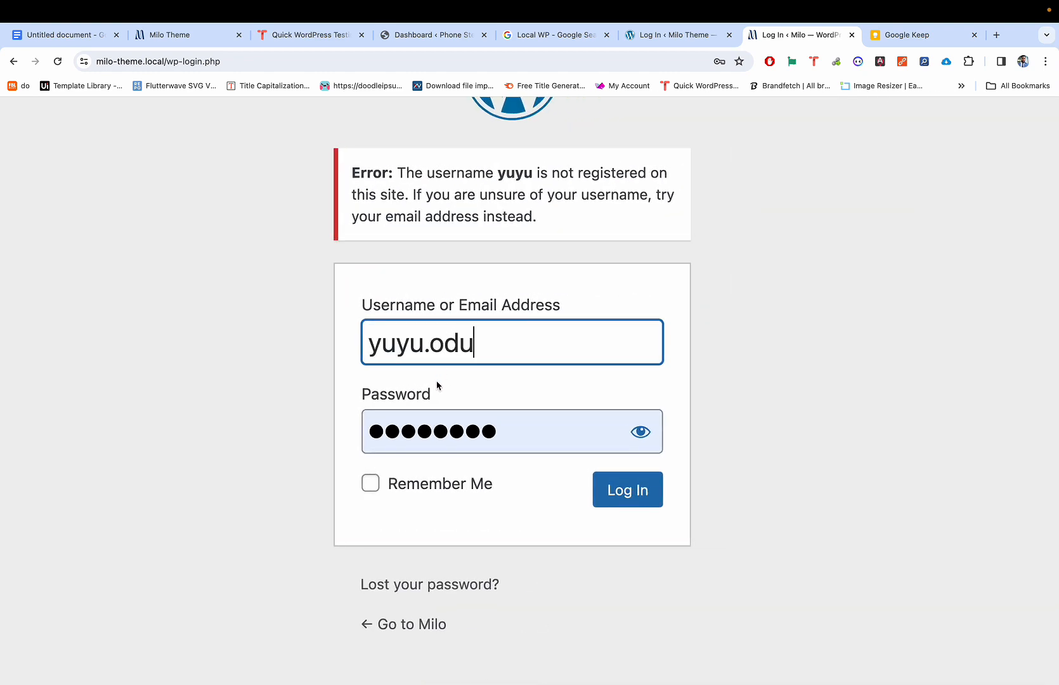
Step: Copy the stored password from the Keep note and paste it into the Password field
double_click(419, 430)
key("super+3")
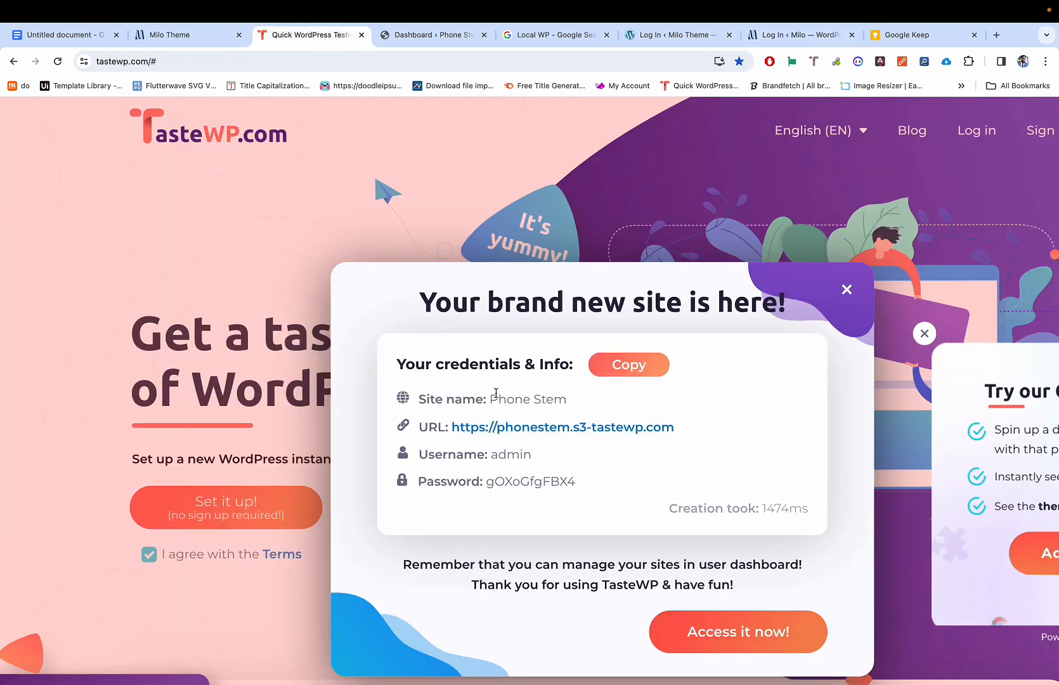
key("super+7")
key("super+3")
key("super+8")
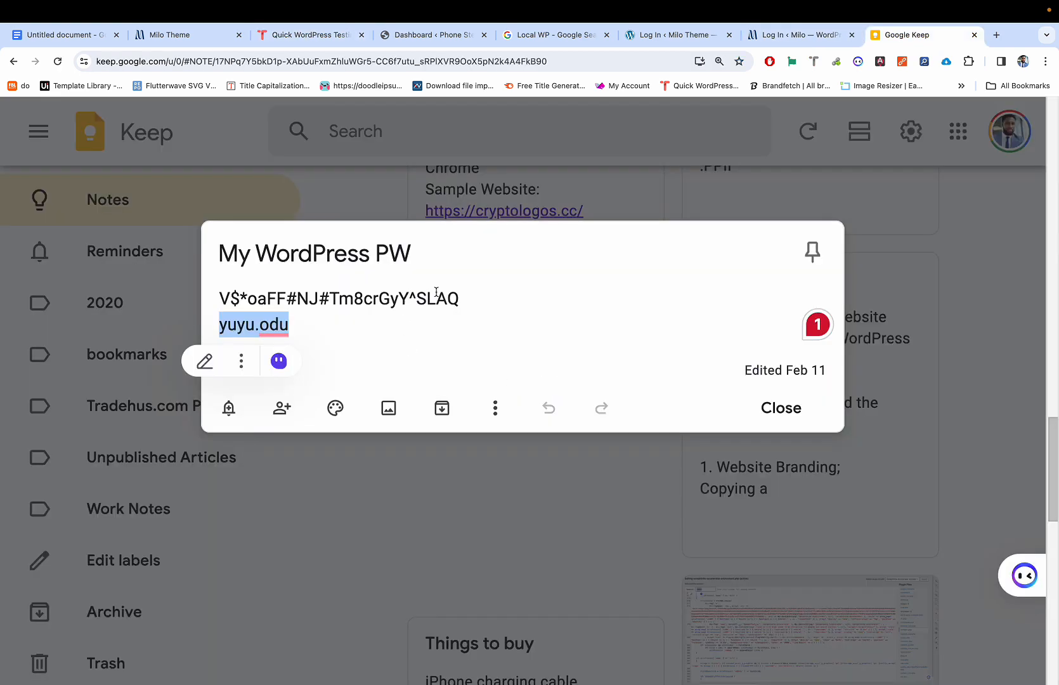
left_click_drag(456, 299, 220, 299)
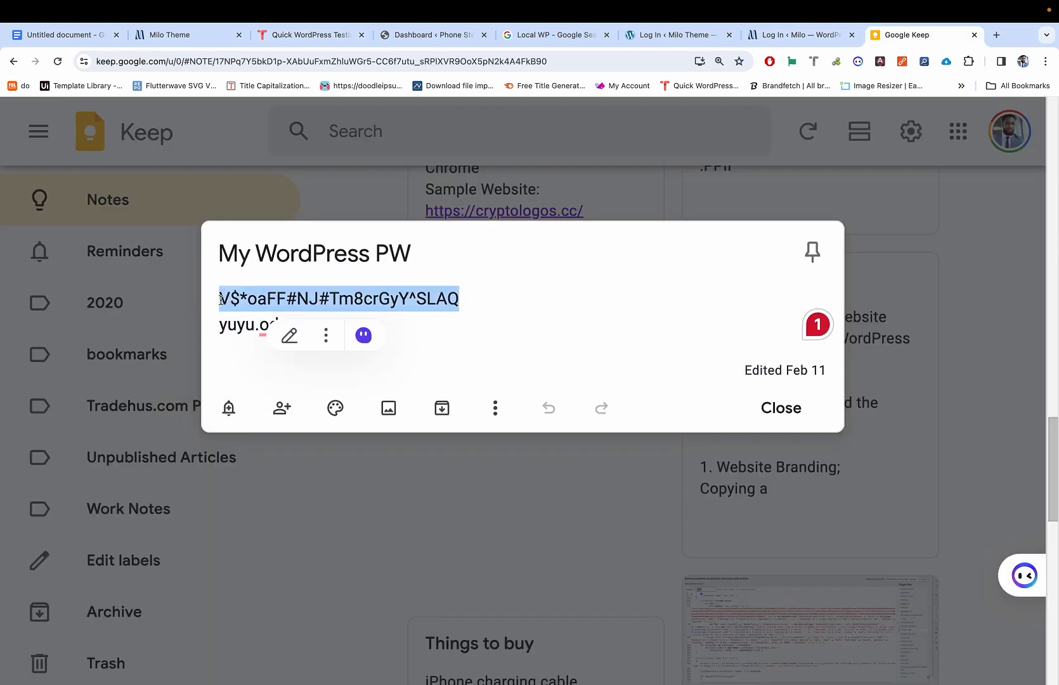
left_click(467, 297)
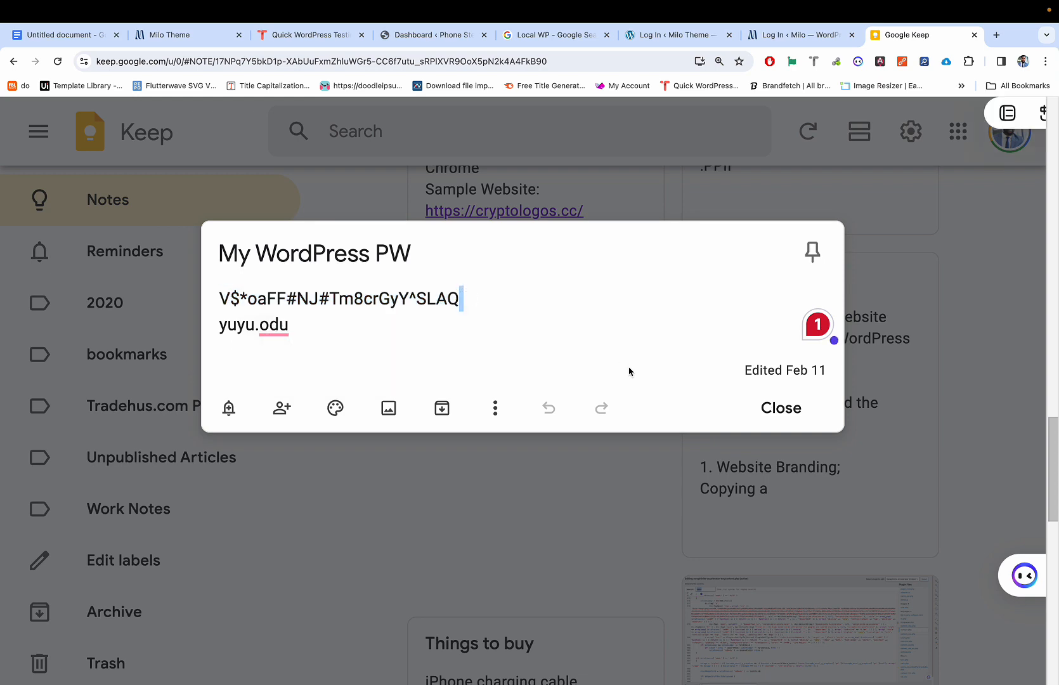
left_click(789, 409)
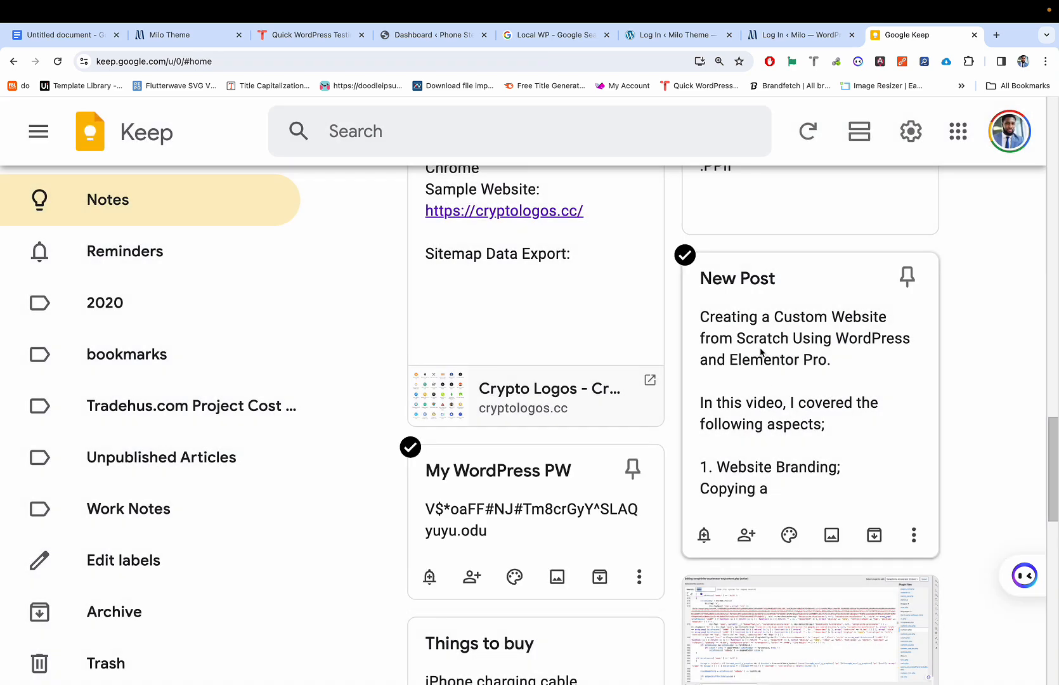
key("ctrl+shift+Tab")
key("ctrl+v")
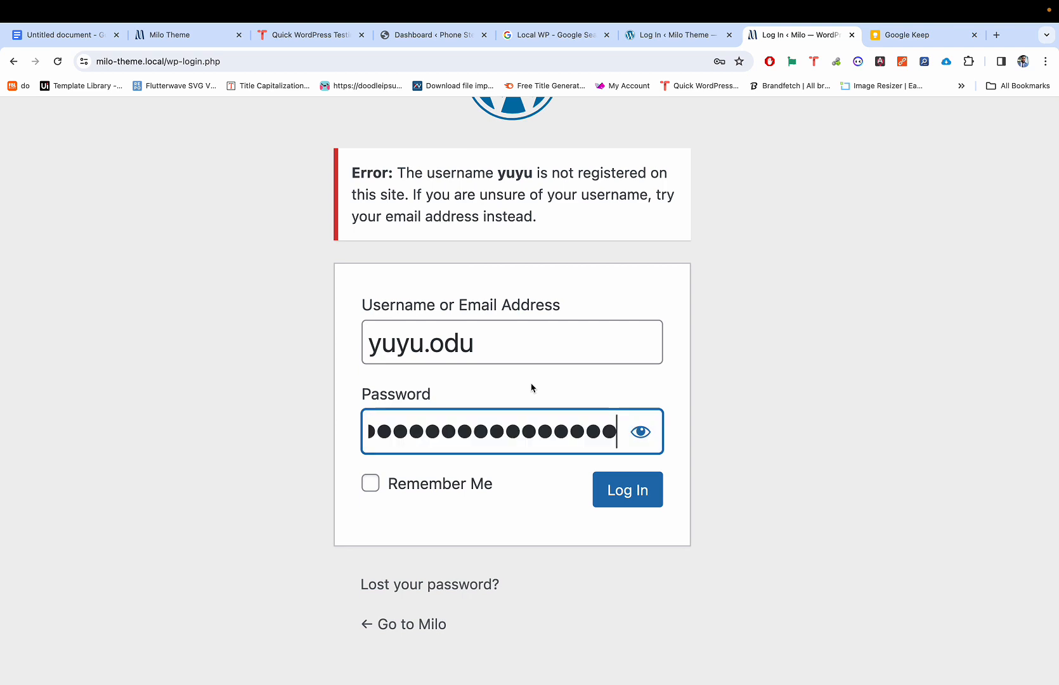
left_click(620, 490)
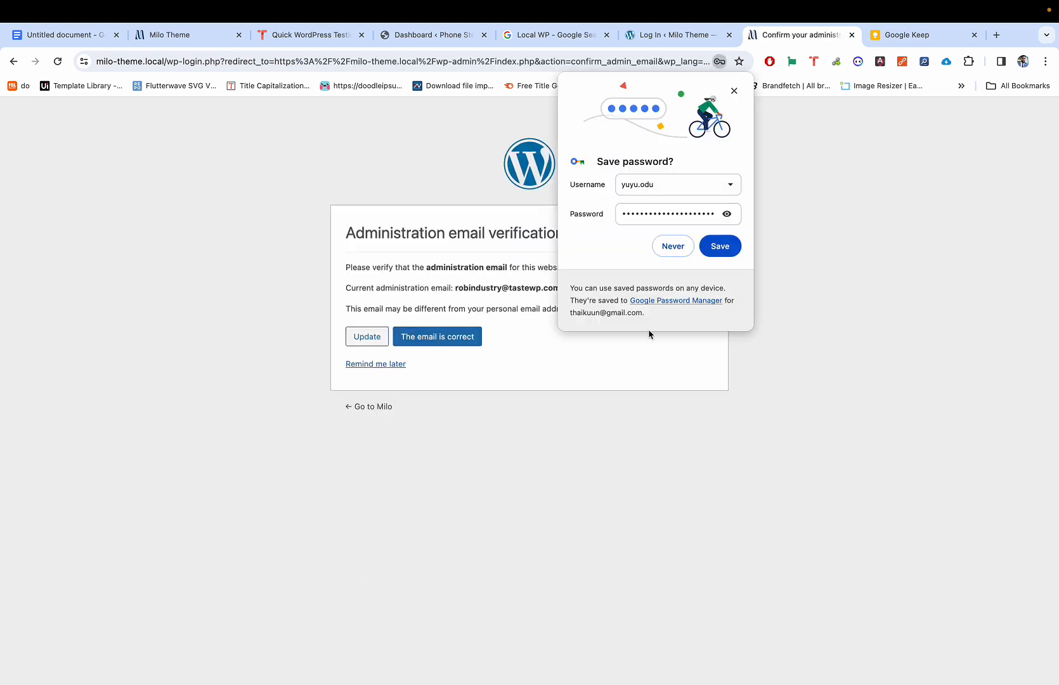
left_click(721, 247)
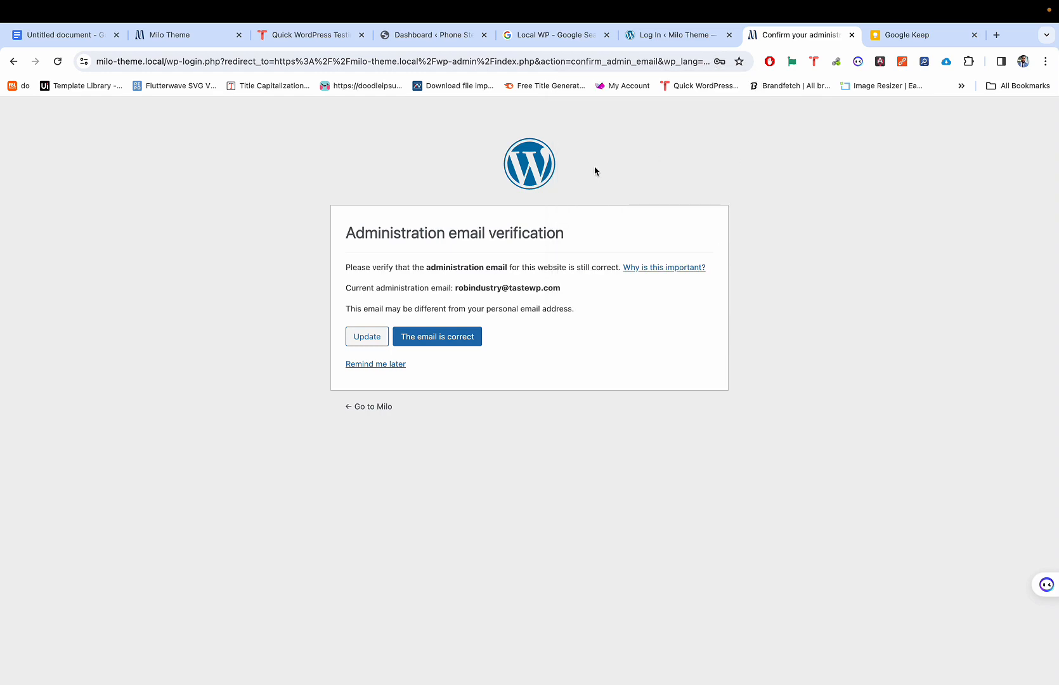
left_click(378, 366)
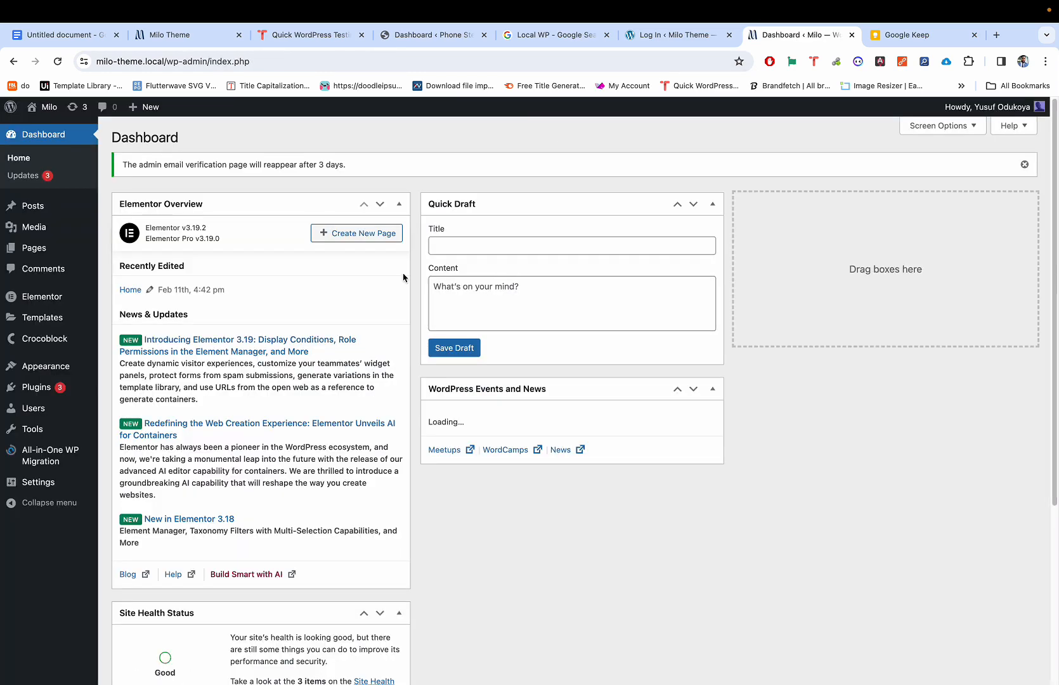
mouse_move(78, 236)
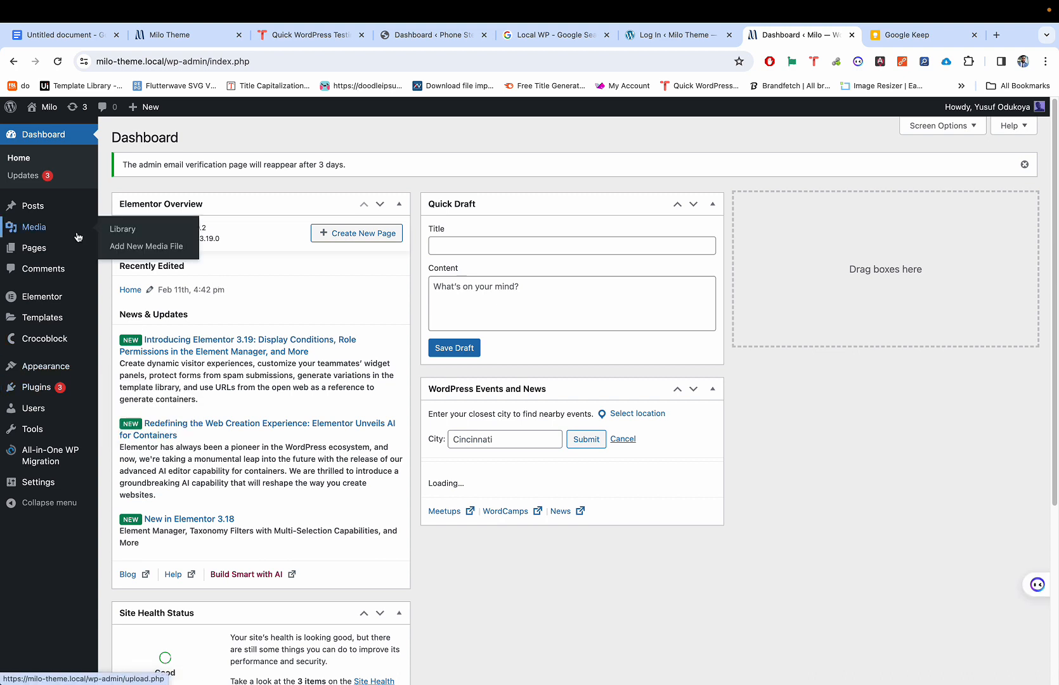
mouse_move(66, 417)
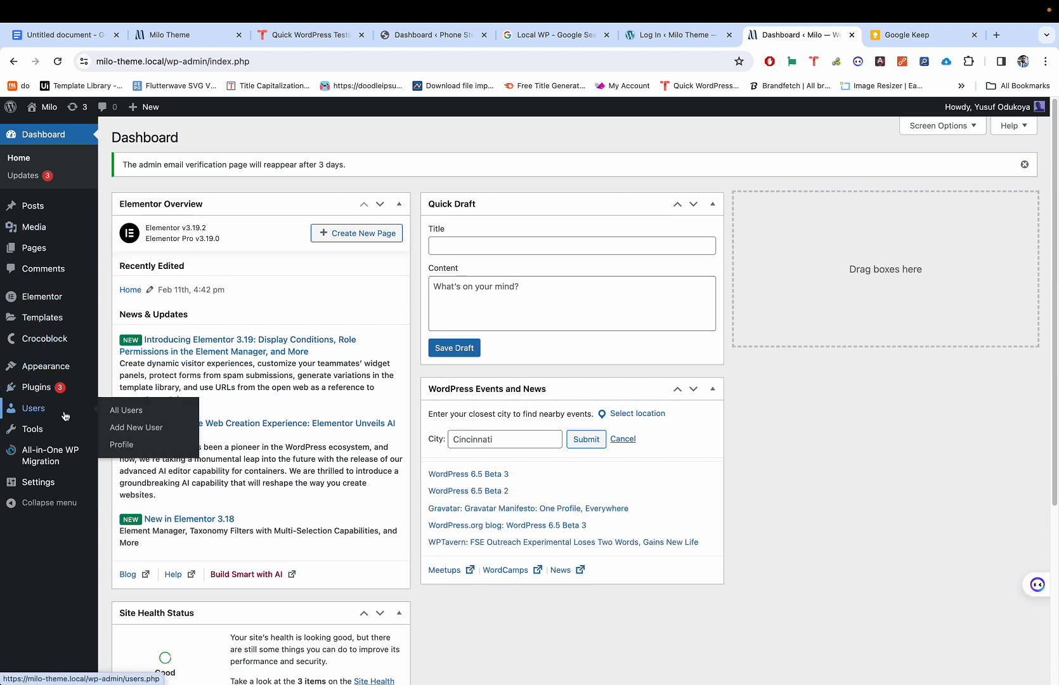
mouse_move(44, 483)
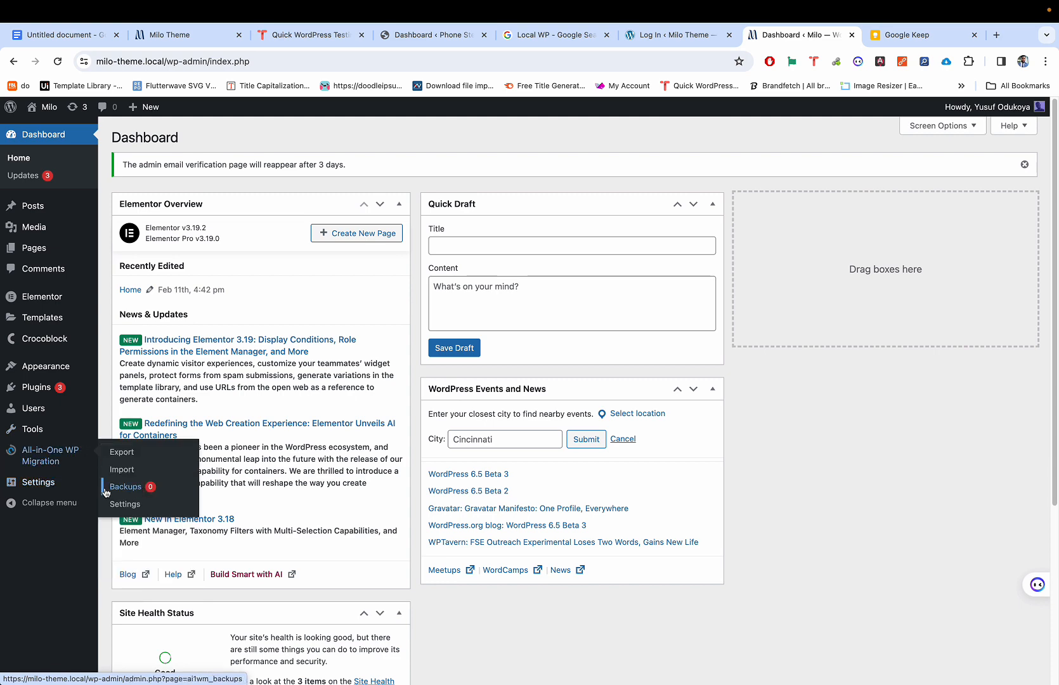
Step: In General Settings, replace the Administration Email Address with a new address and save changes
left_click(150, 489)
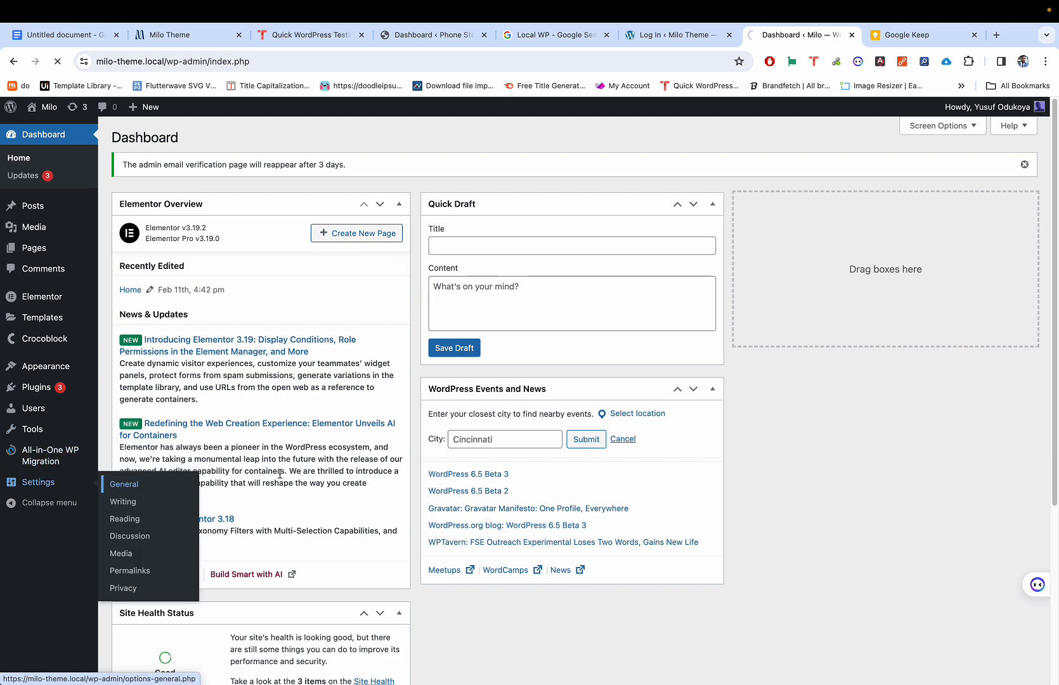
scroll(336, 273, "down", 2)
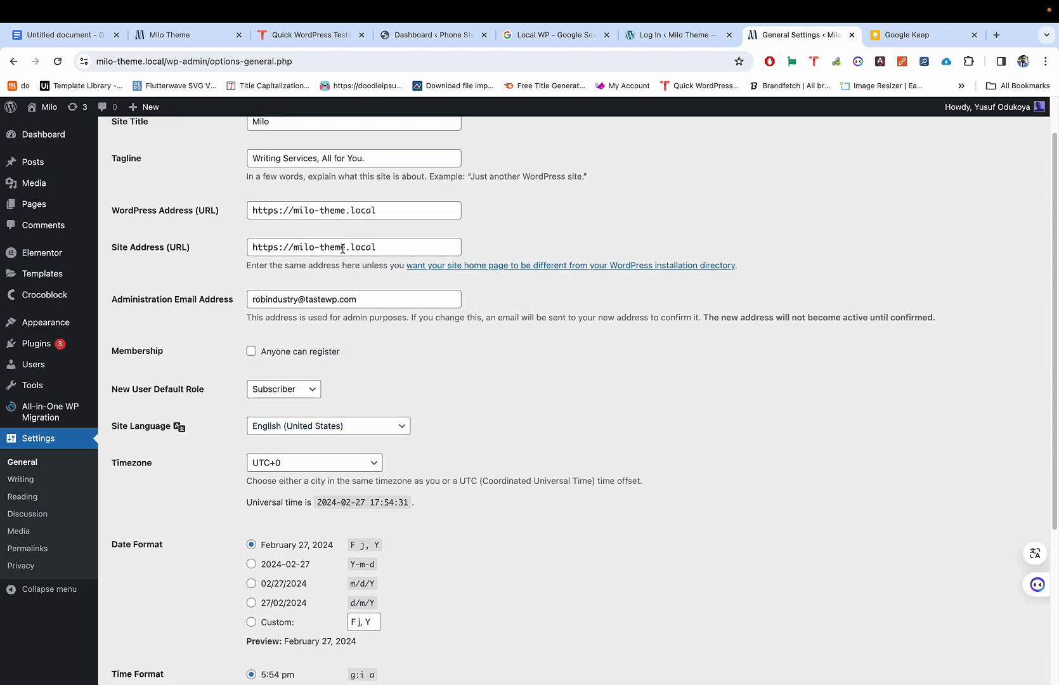
left_click_drag(366, 298, 245, 293)
scroll(316, 299, "down", 1)
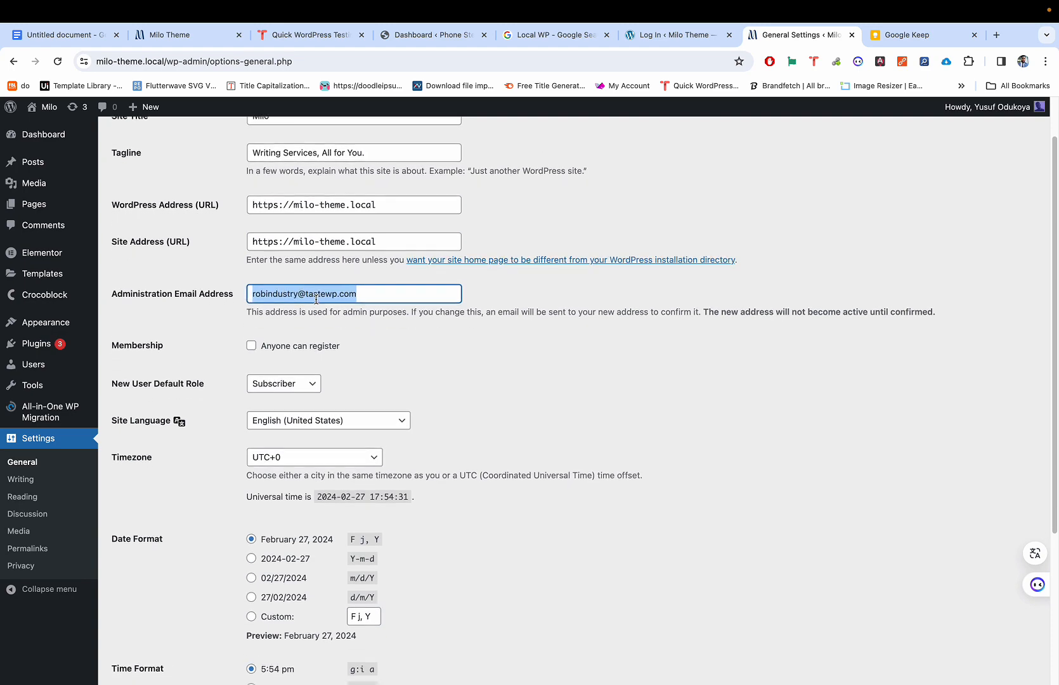
scroll(316, 299, "up", 2)
scroll(307, 330, "down", 2)
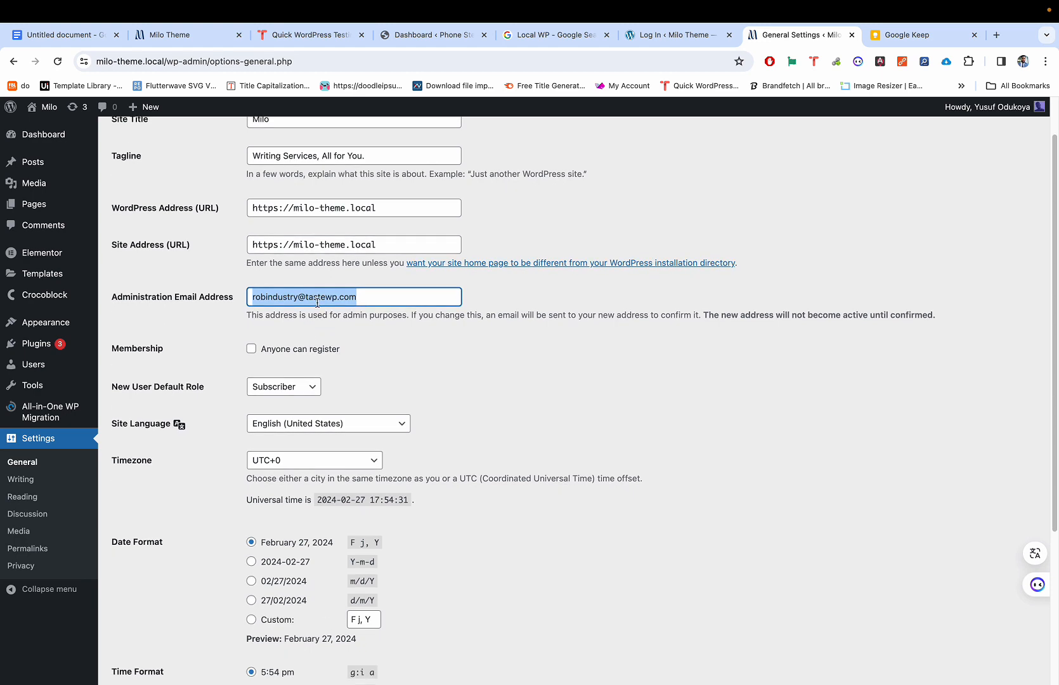
type("t")
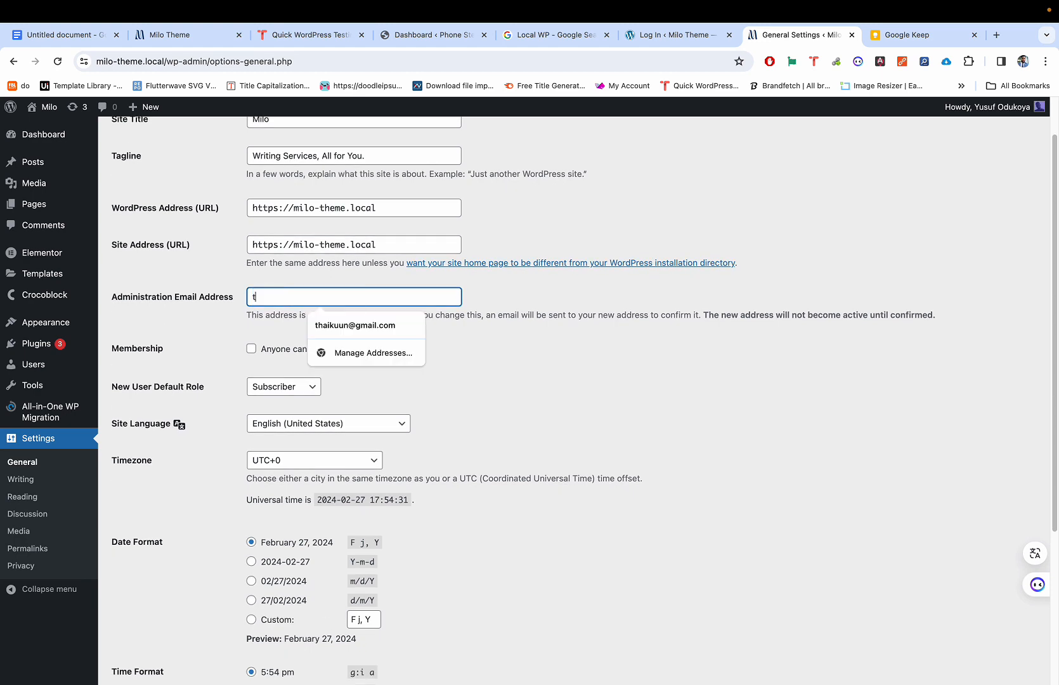
key("BackSpace")
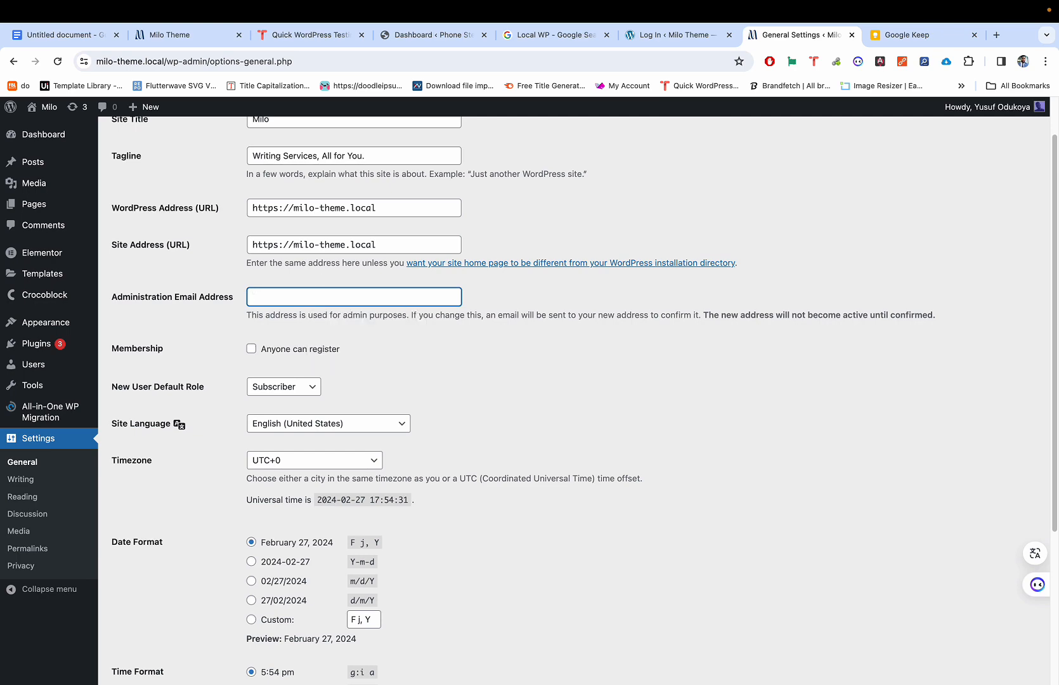
scroll(364, 203, "up", 2)
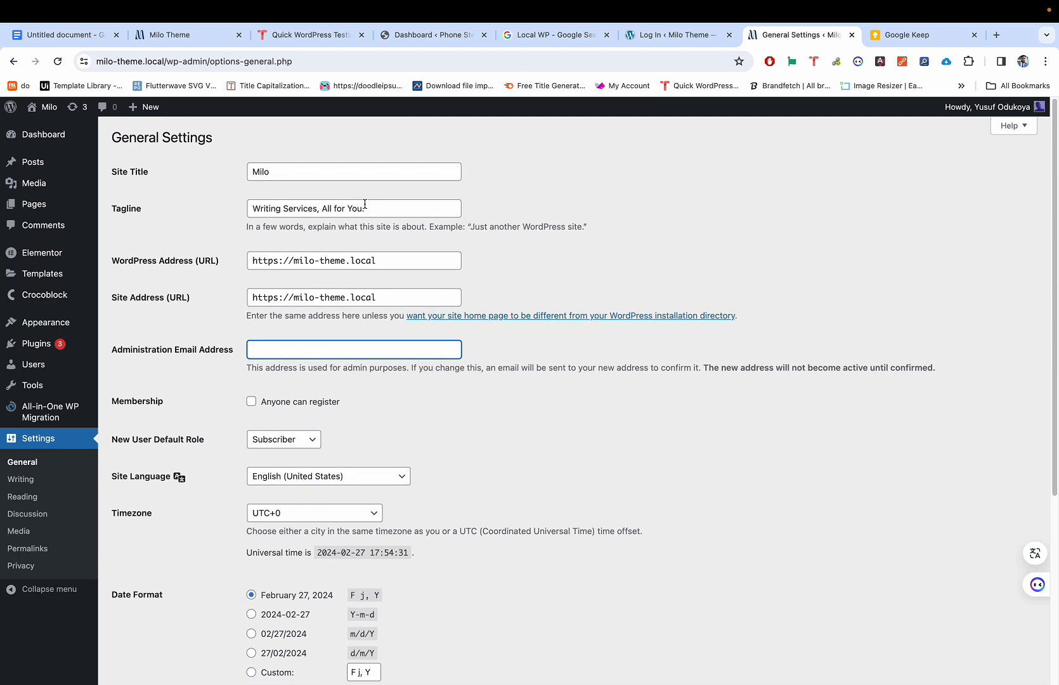
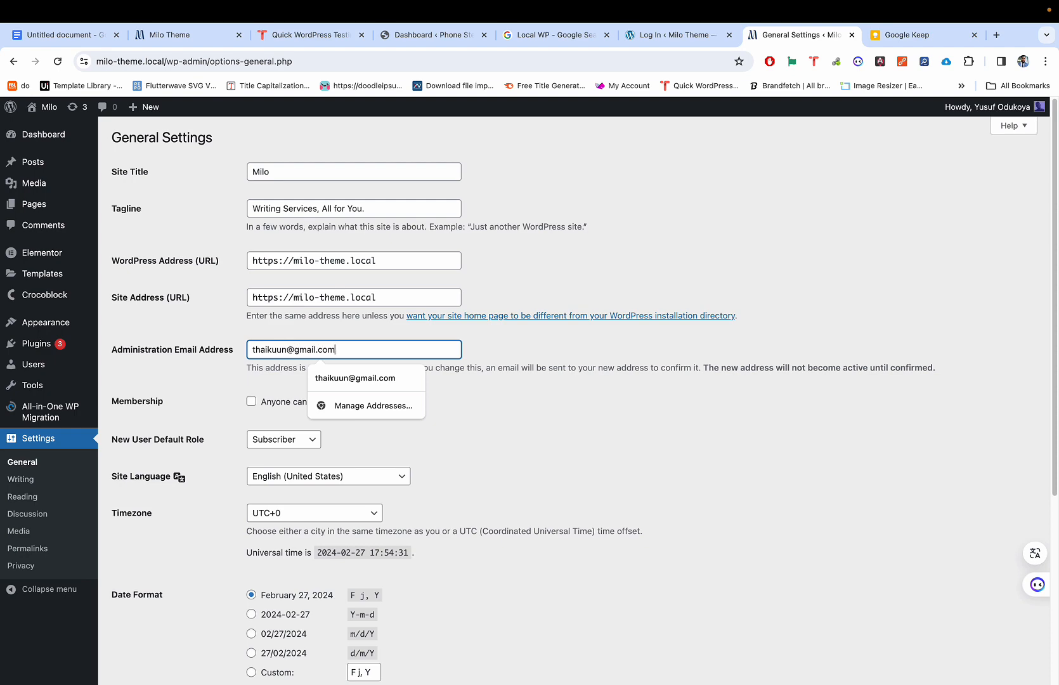
scroll(366, 203, "up", 3)
scroll(352, 200, "left", 3)
scroll(353, 201, "down", 7)
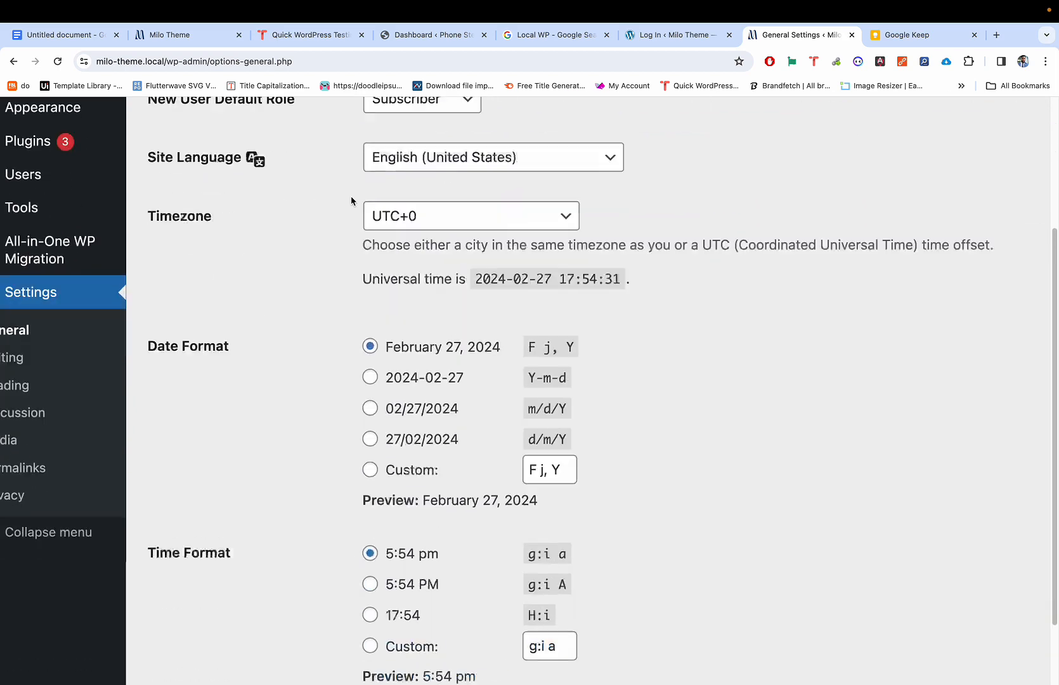
scroll(351, 201, "down", 4)
left_click(195, 585)
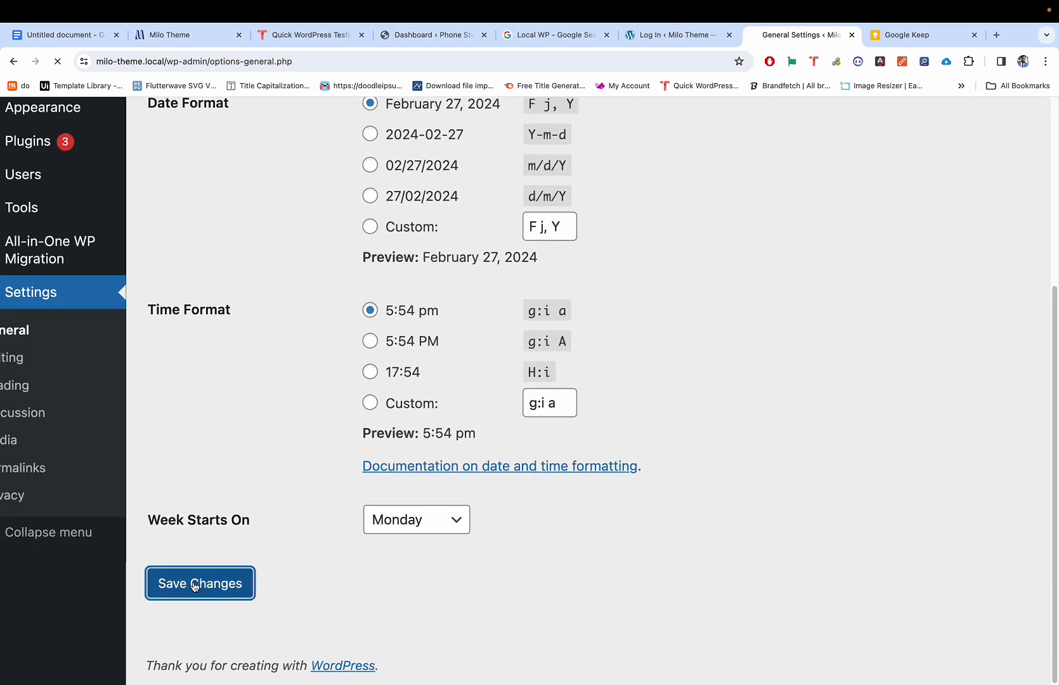
Step: Review the pending administration email change notice under the email field
scroll(346, 303, "down", 2)
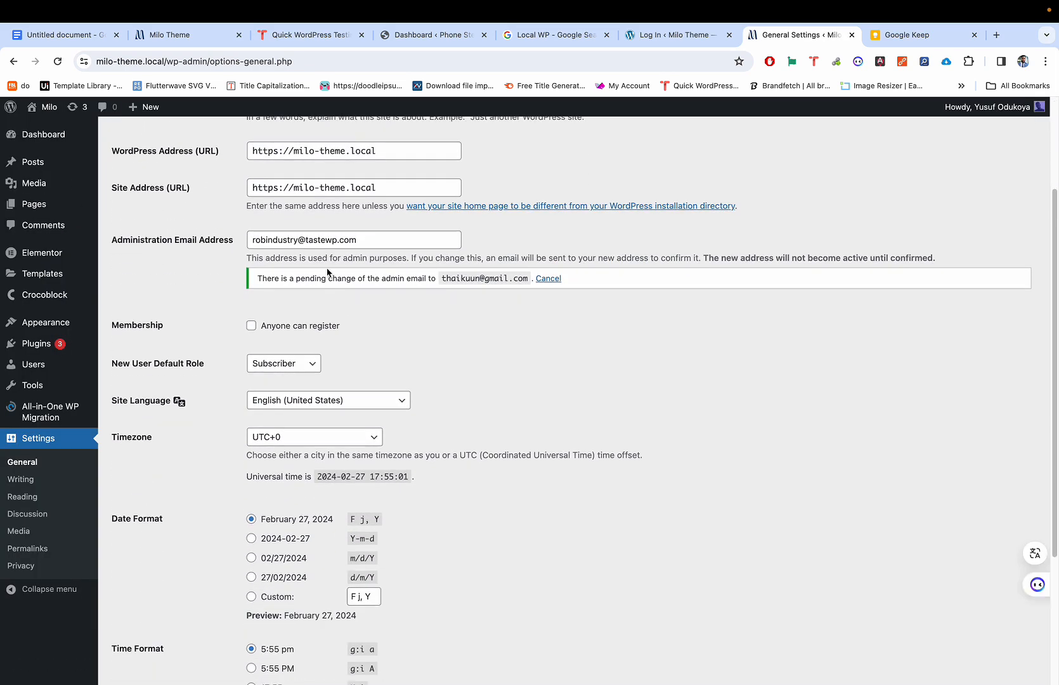
left_click(287, 239)
left_click_drag(287, 240, 363, 238)
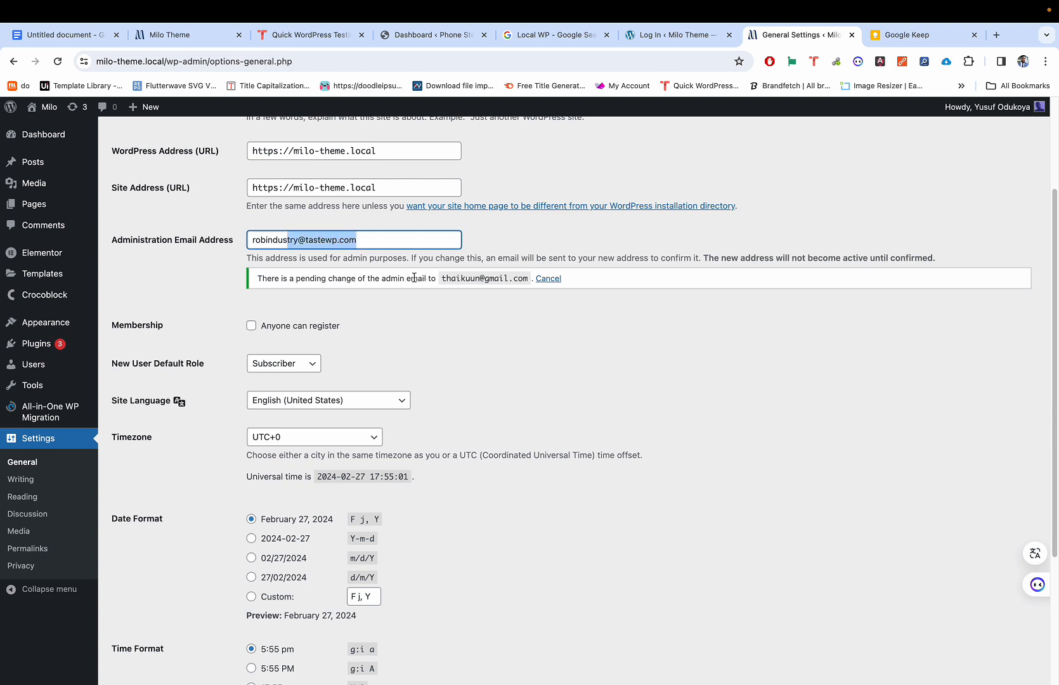
left_click(525, 276)
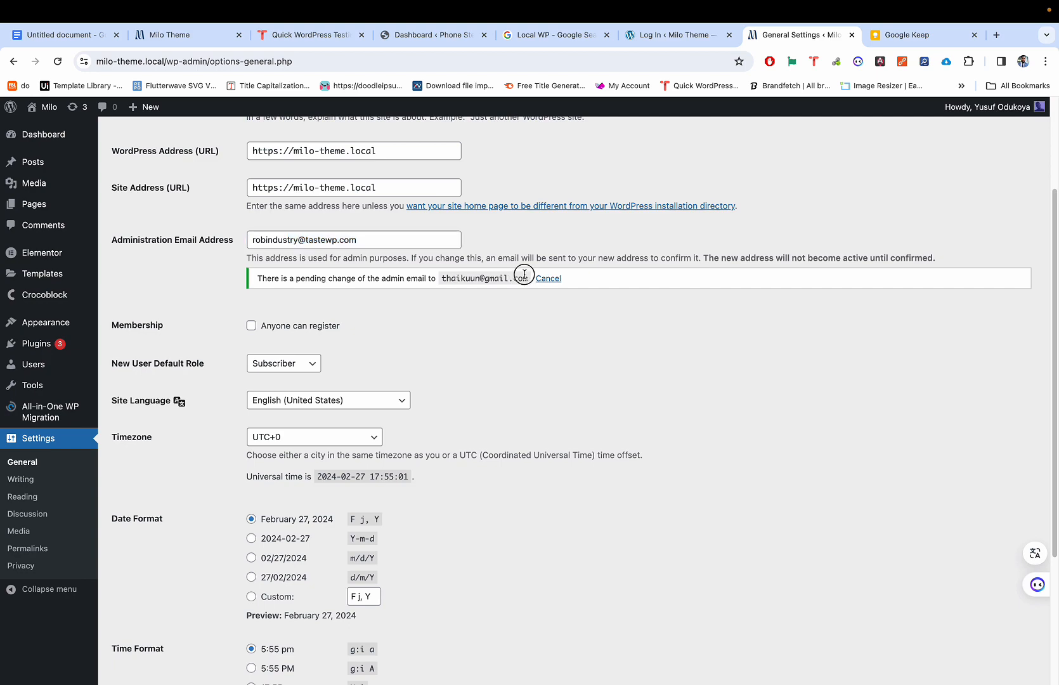
left_click_drag(532, 278, 507, 269)
left_click(514, 254)
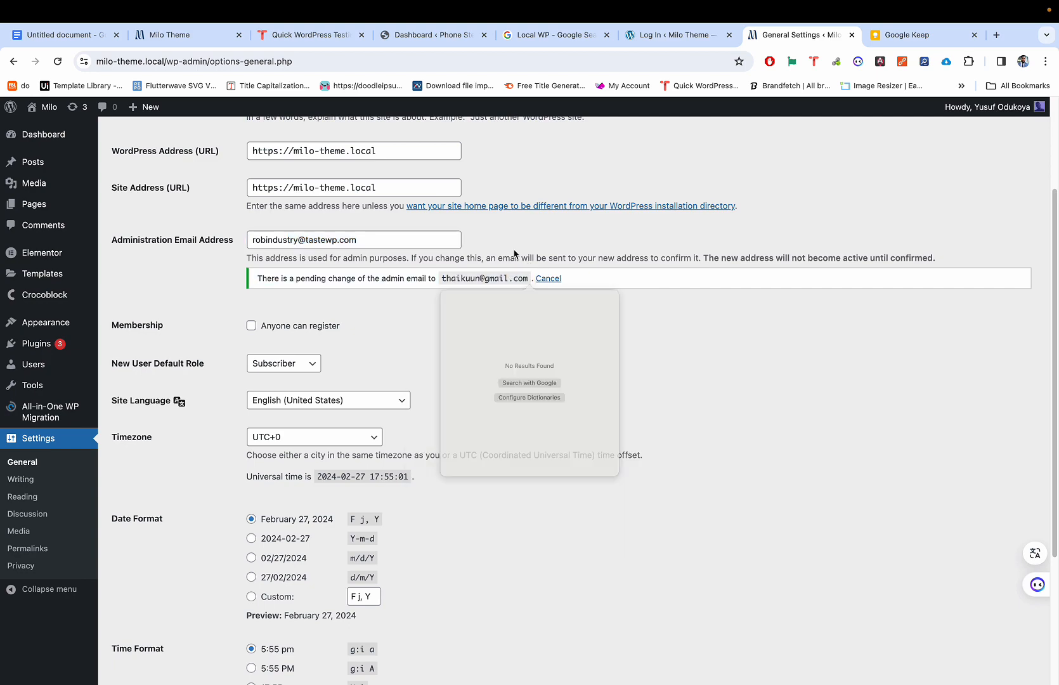
scroll(447, 278, "up", 5)
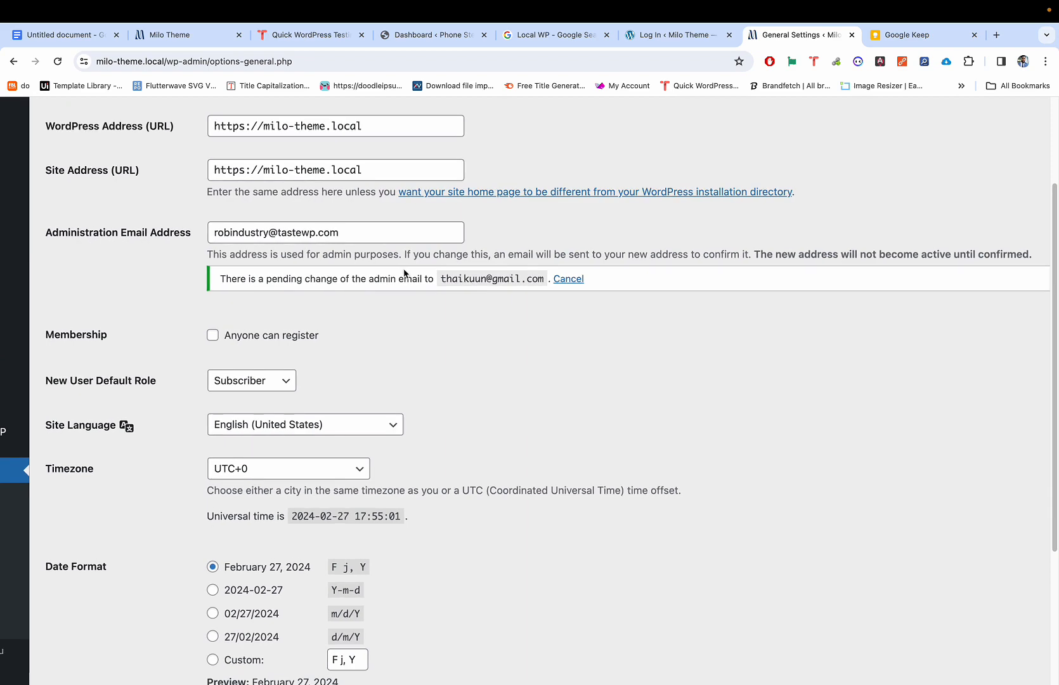
scroll(447, 277, "left", 5)
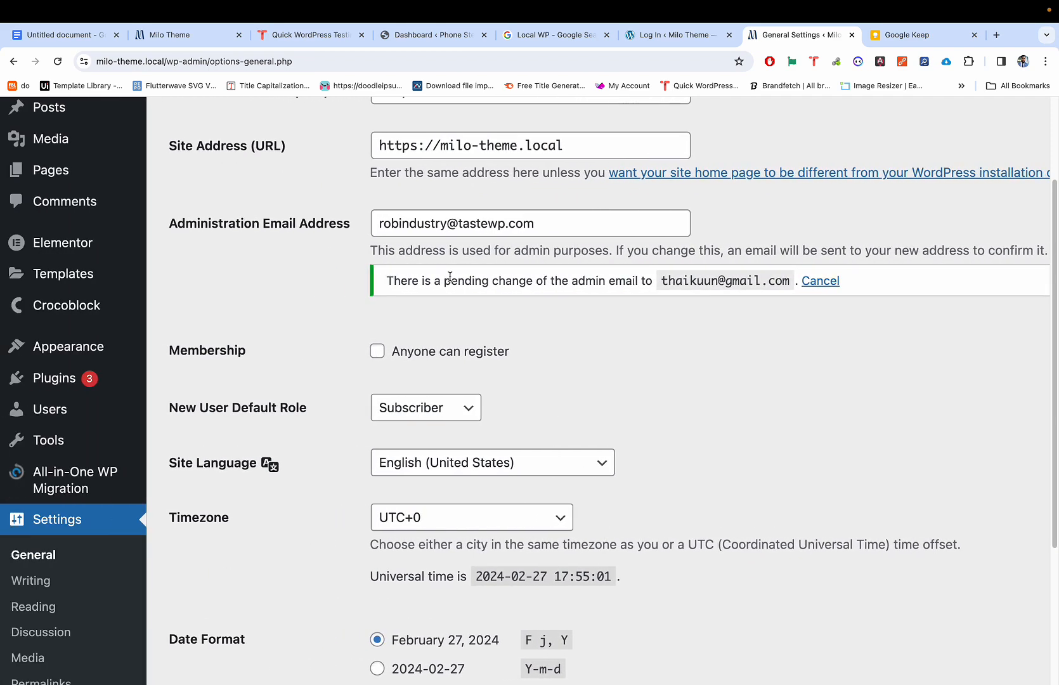
scroll(419, 263, "down", 5)
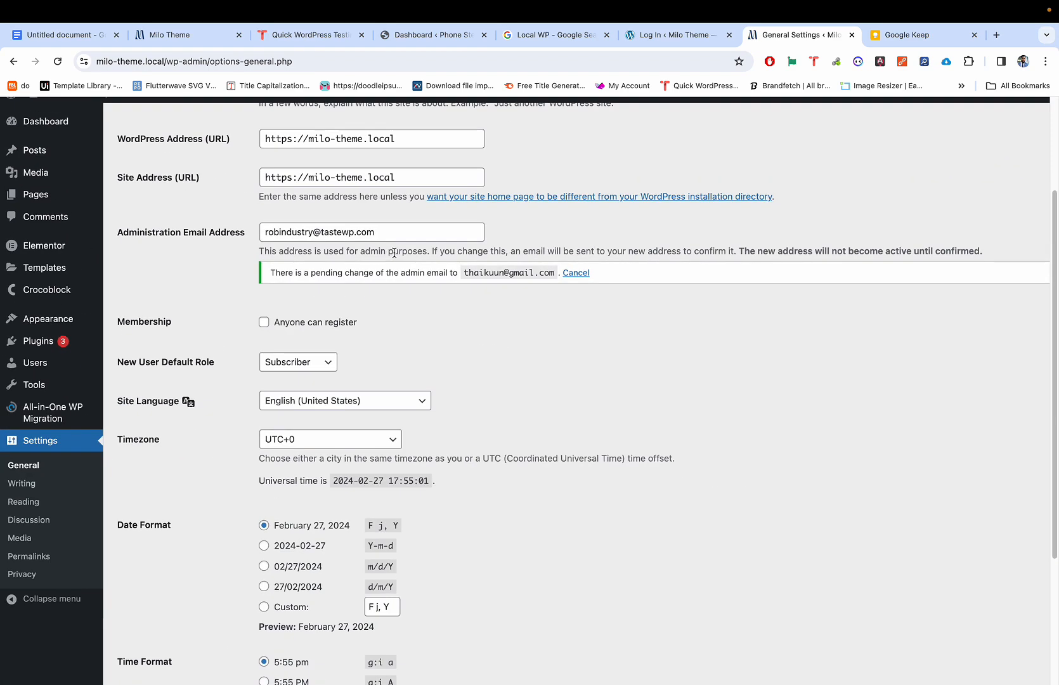
scroll(332, 229, "up", 5)
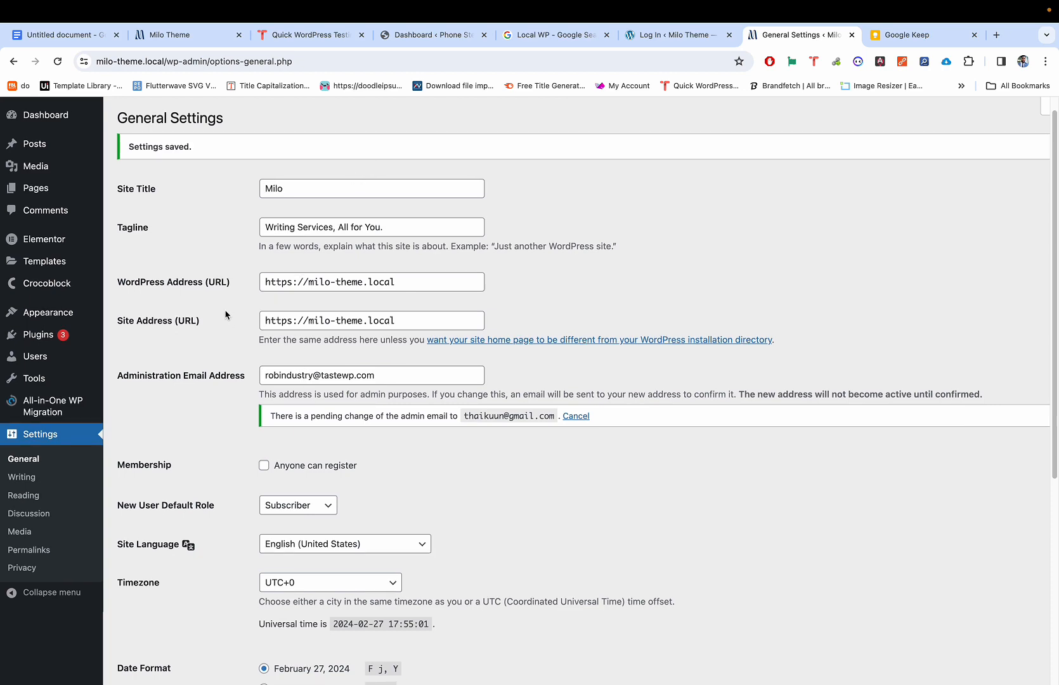
scroll(302, 373, "up", 1)
scroll(241, 342, "up", 1)
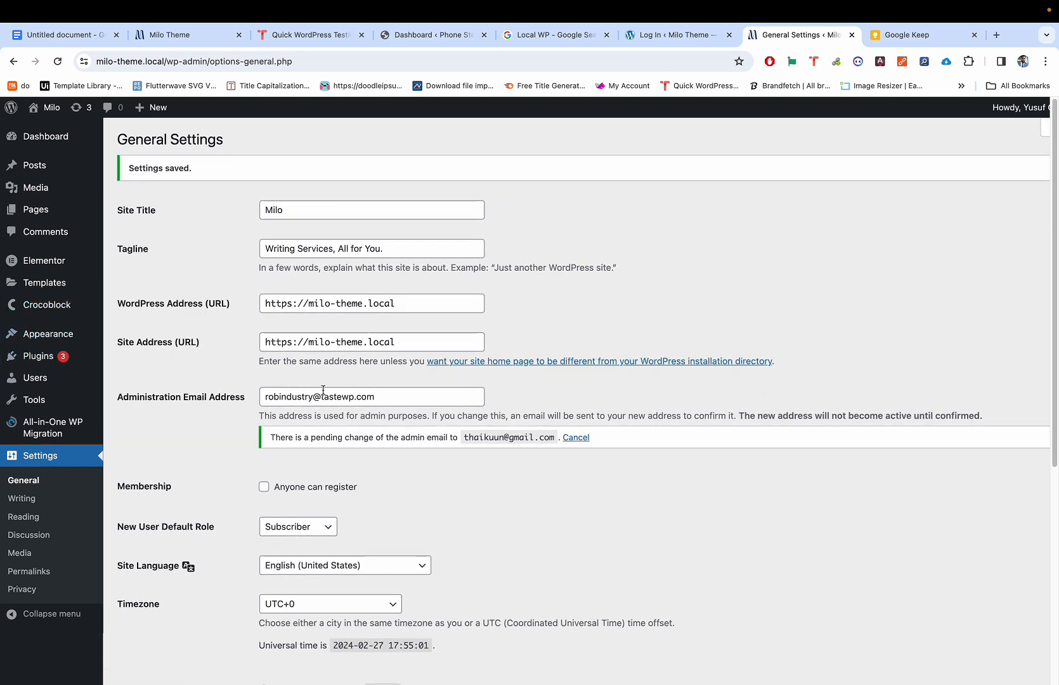
scroll(330, 381, "up", 5)
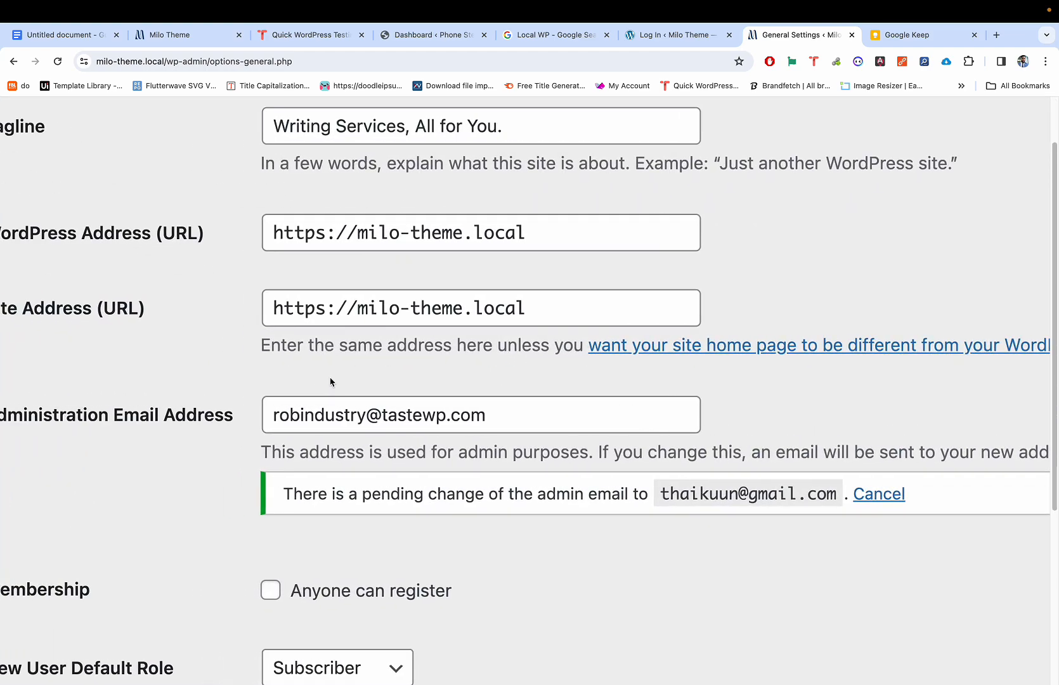
scroll(330, 381, "left", 3)
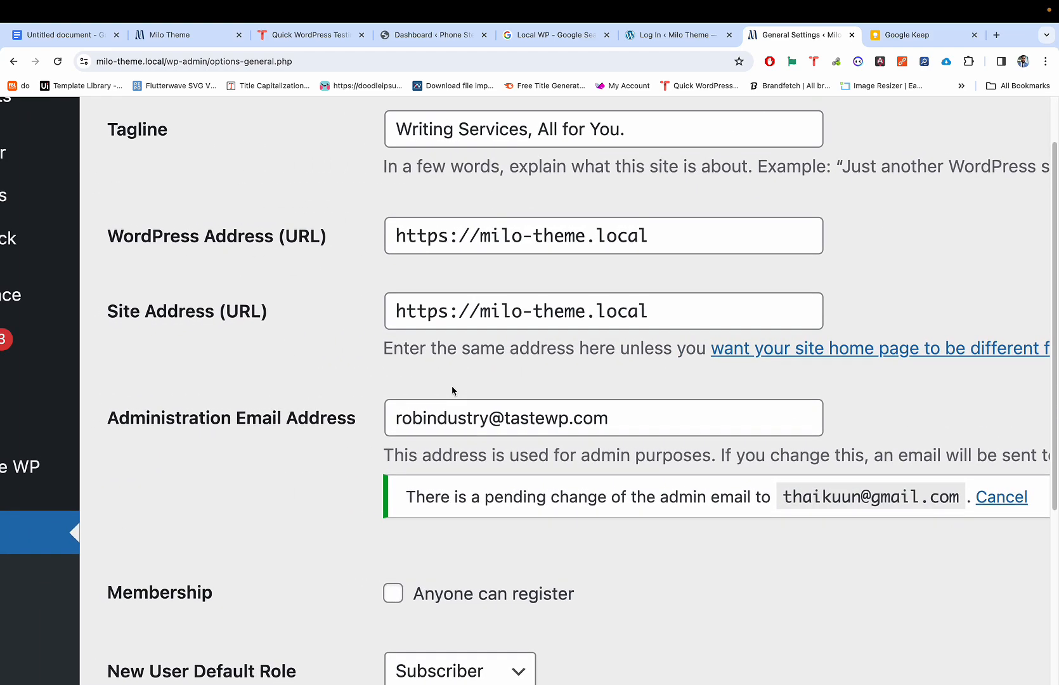
scroll(452, 386, "down", 5)
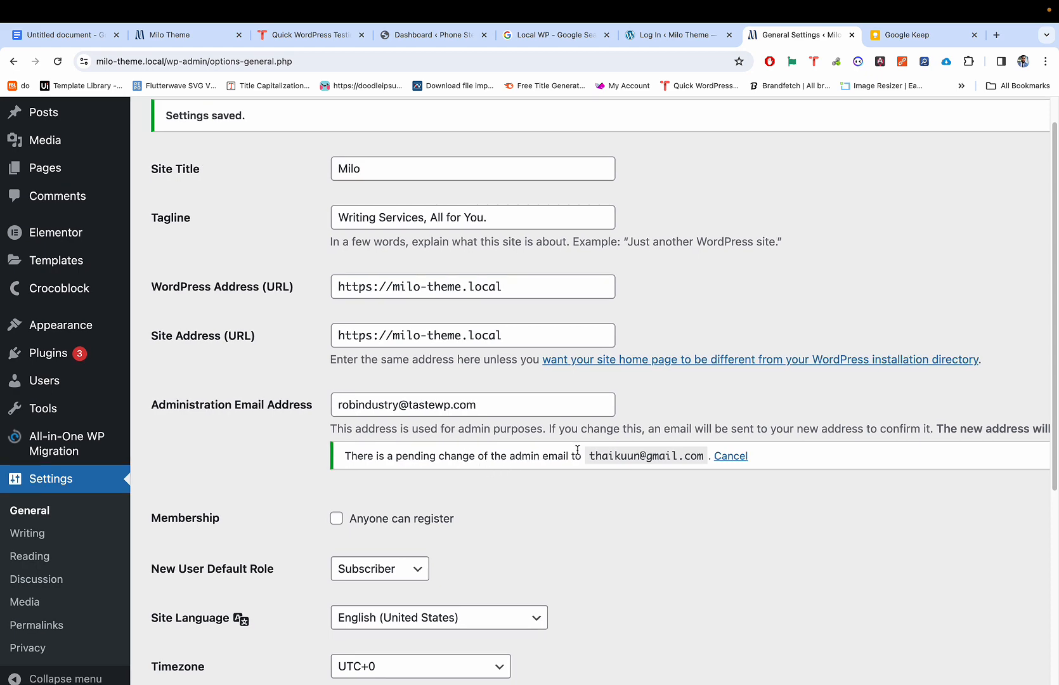
Step: Go to the Plugins > Add New page
mouse_move(85, 352)
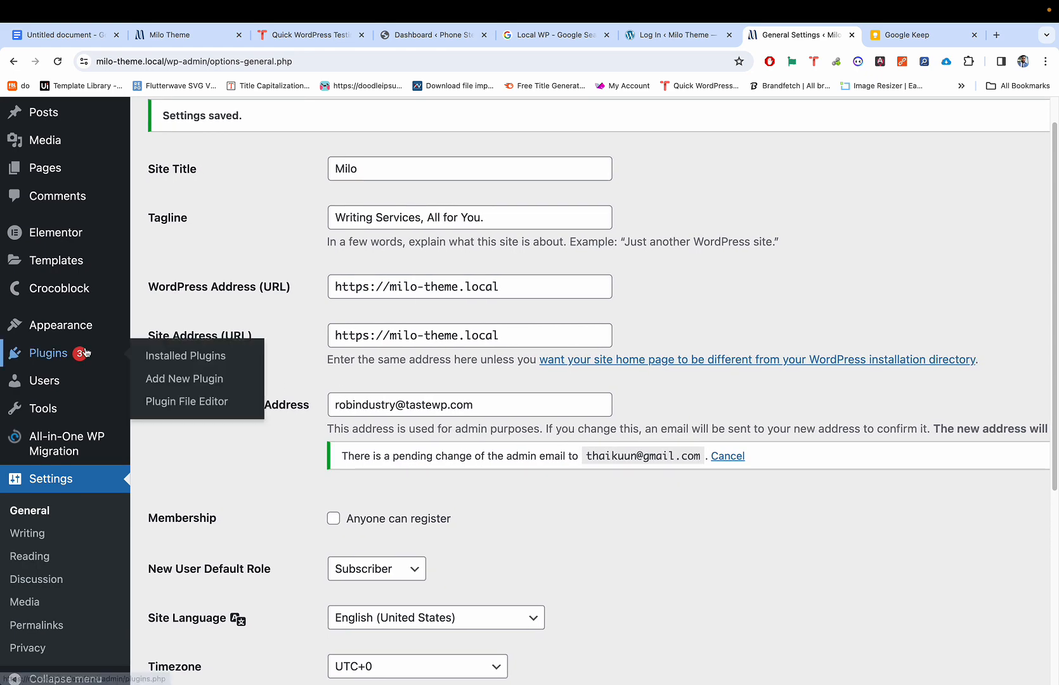
left_click(166, 380)
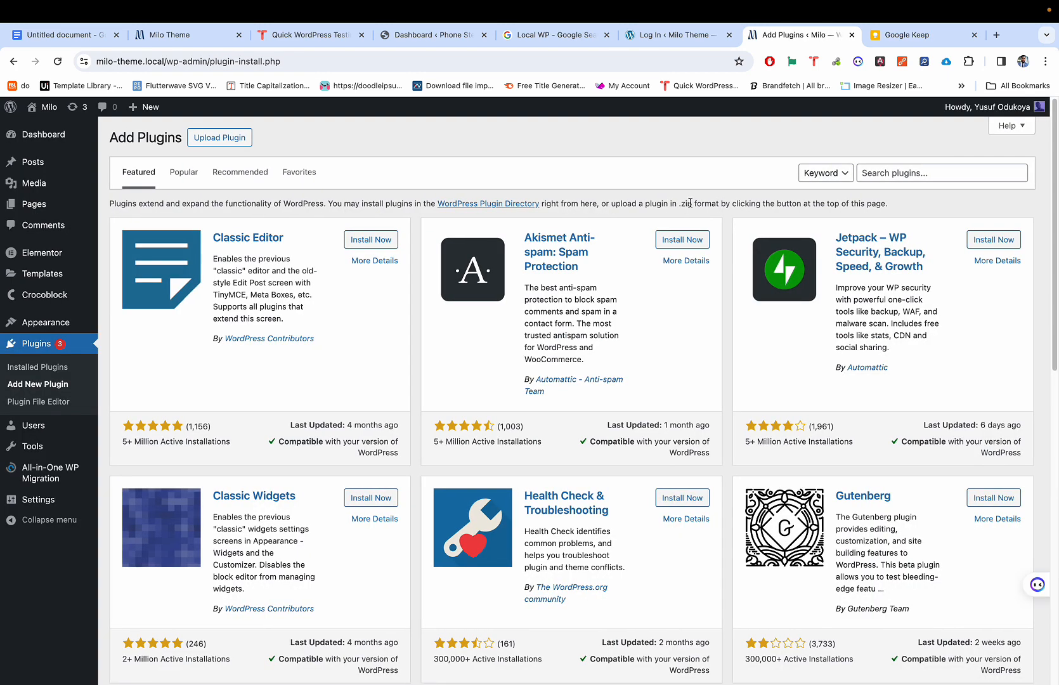
scroll(630, 190, "down", 1)
scroll(632, 189, "up", 1)
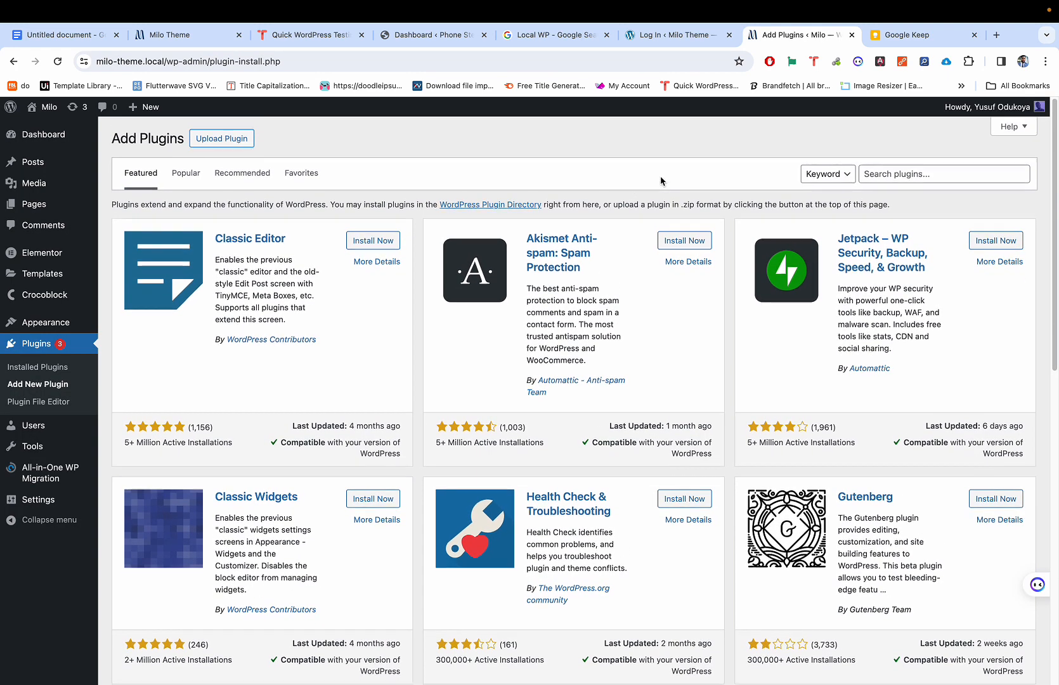
scroll(872, 181, "up", 1)
scroll(873, 182, "up", 2)
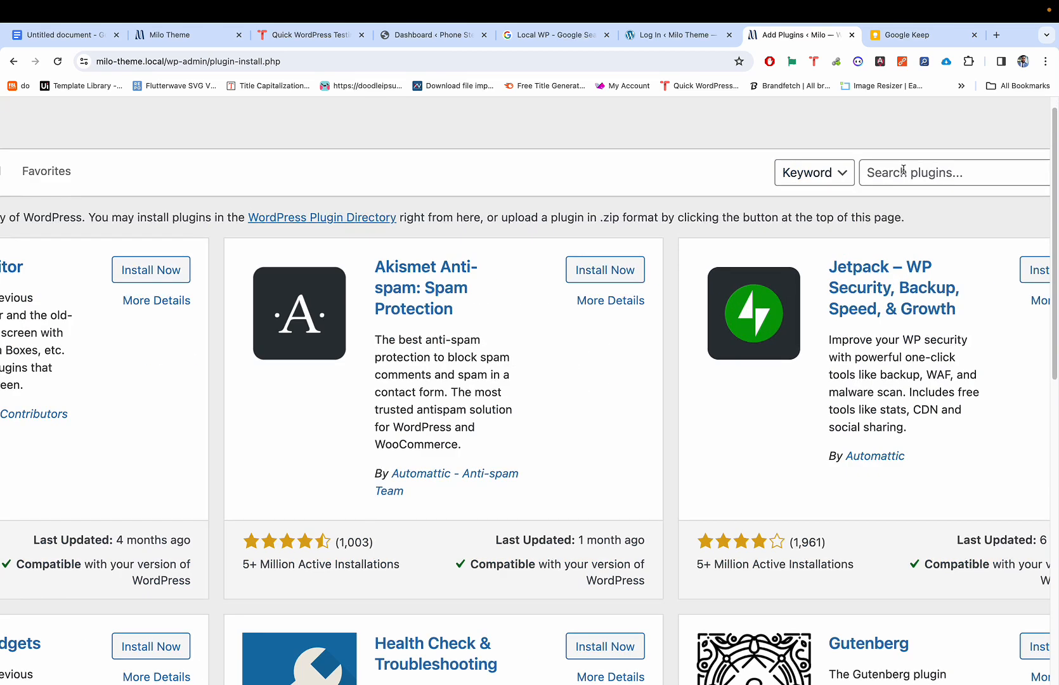
Step: Search plugins for 'change email' and install the Change Admin Email plugin
left_click(904, 171)
type("nge ")
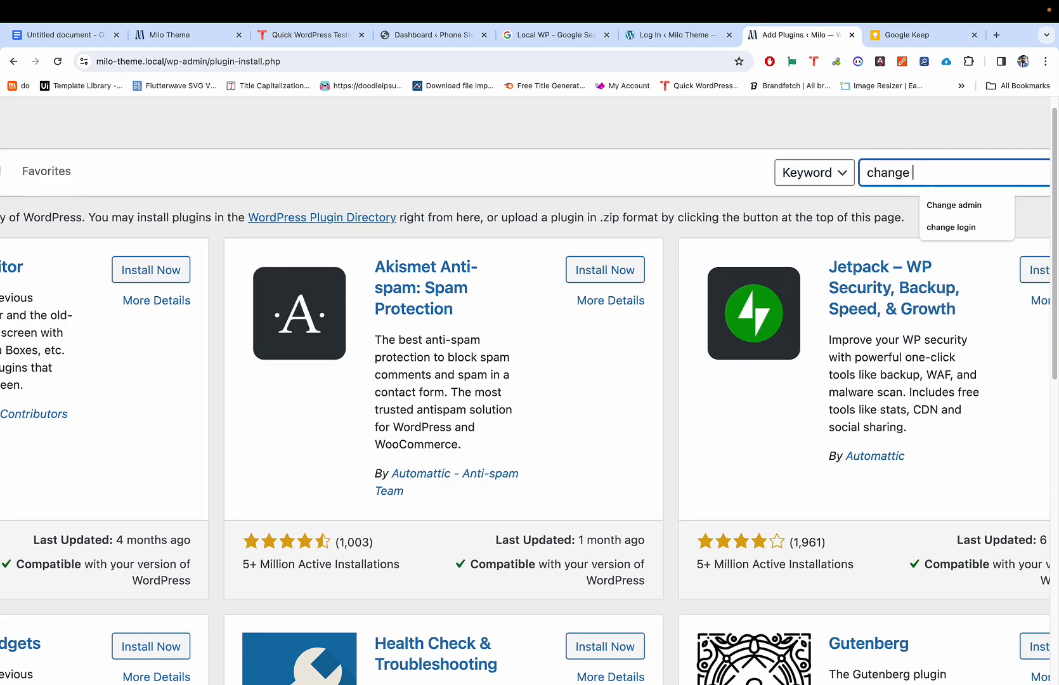
type("email")
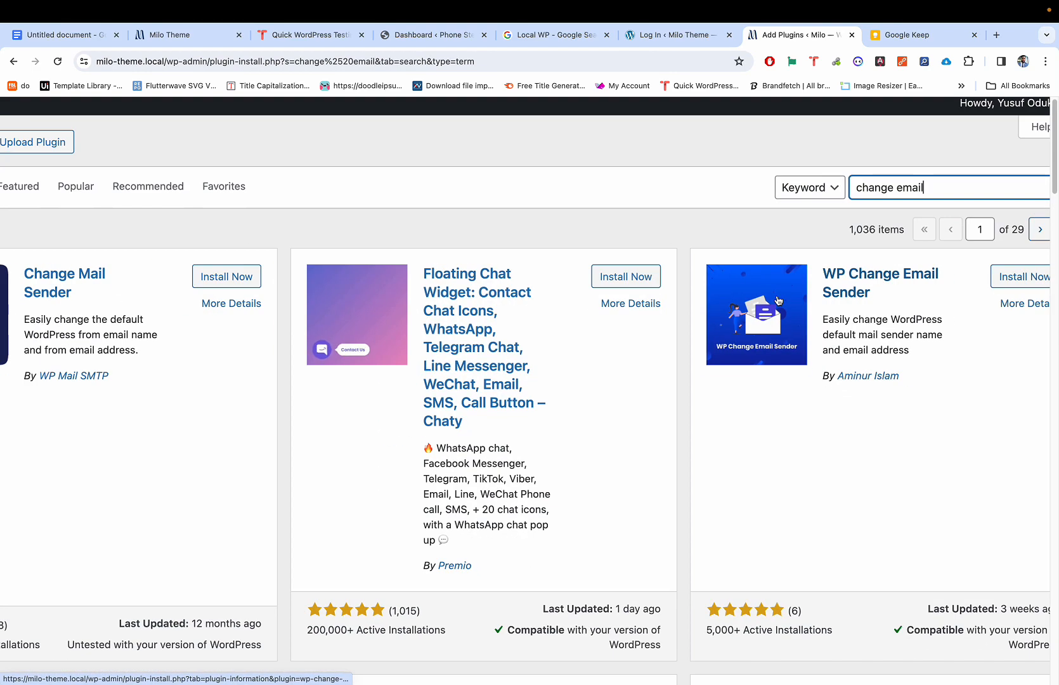
scroll(668, 281, "down", 3)
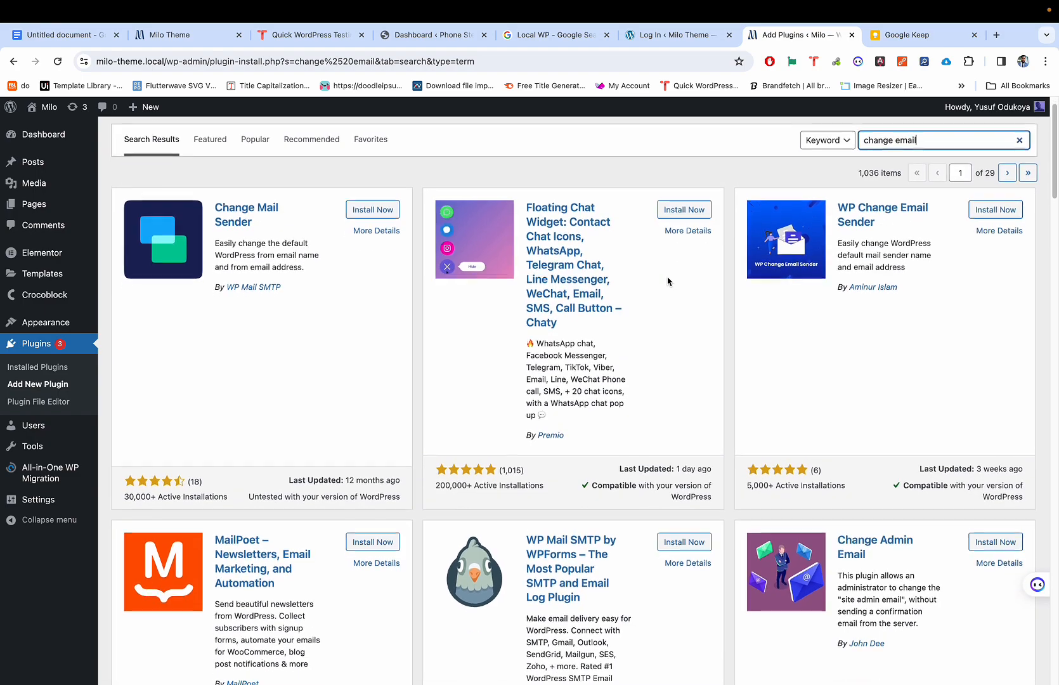
scroll(668, 281, "down", 5)
scroll(775, 254, "up", 3)
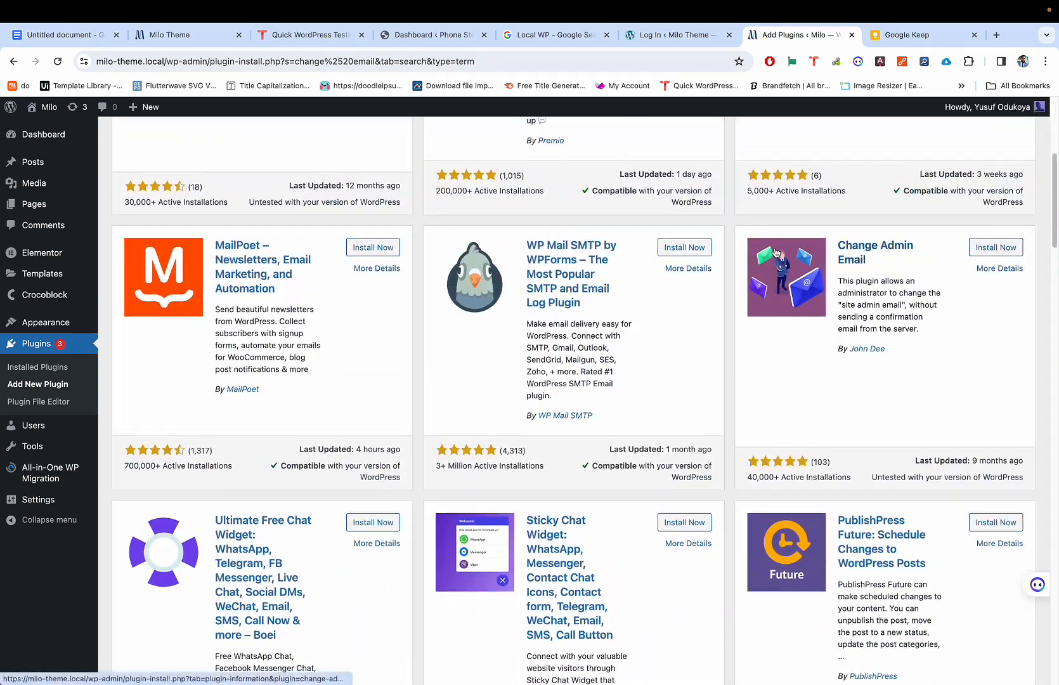
scroll(900, 273, "up", 5)
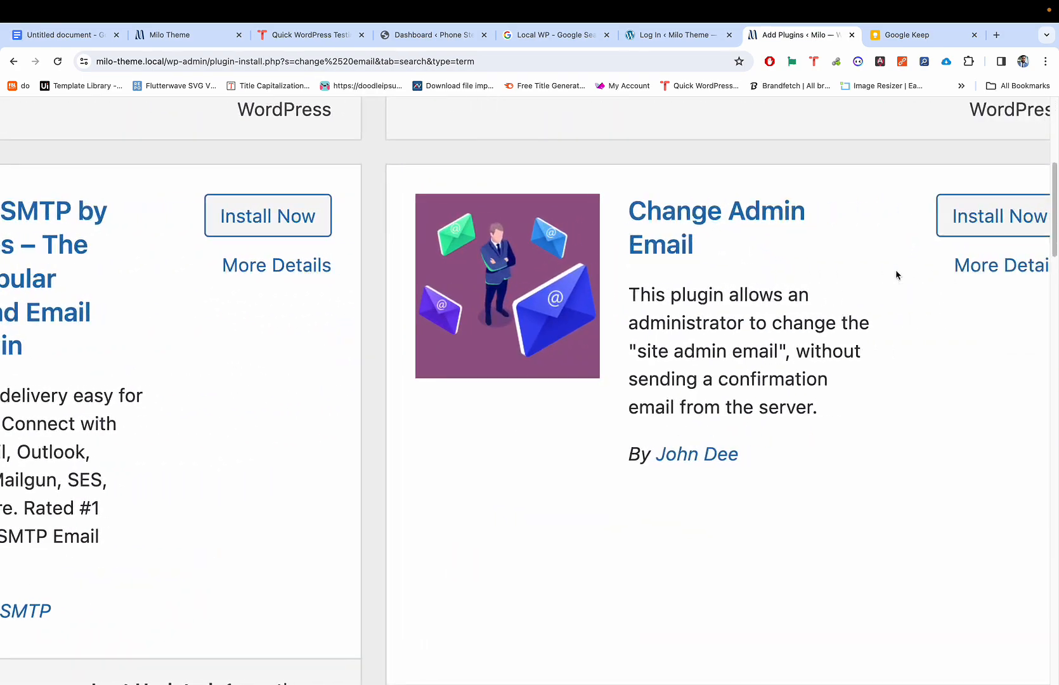
scroll(748, 311, "right", 2)
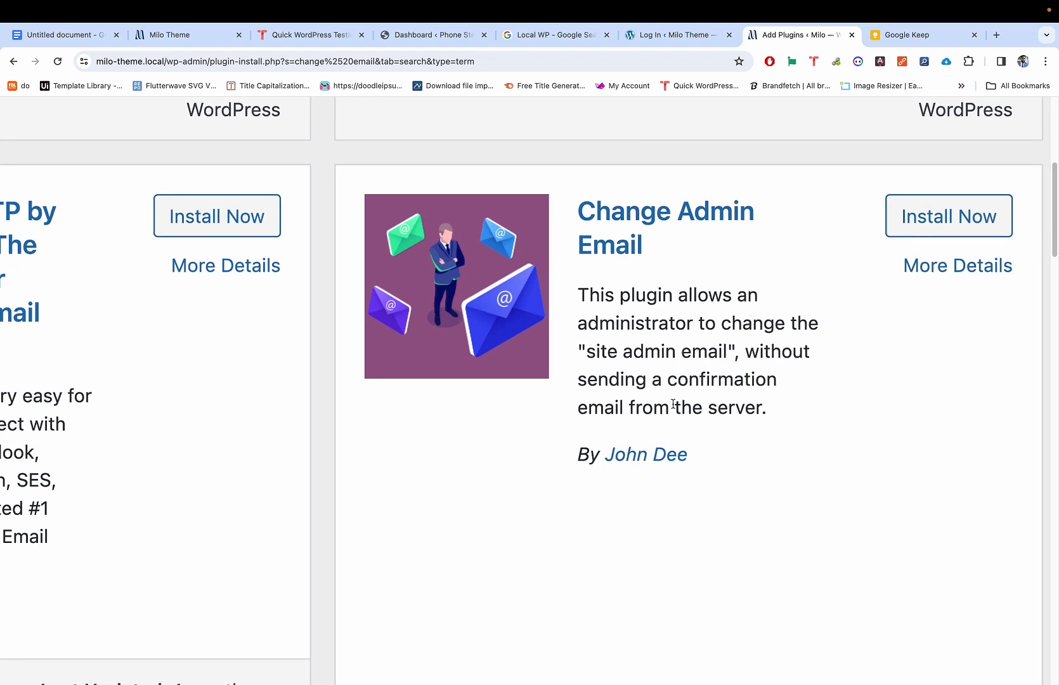
left_click(901, 223)
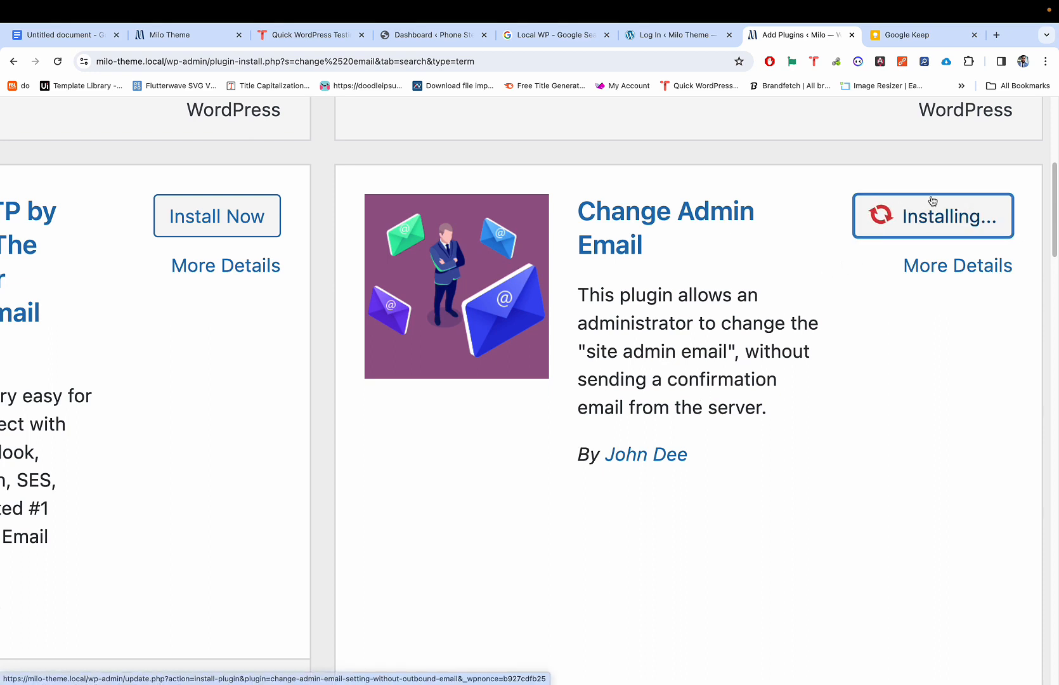
Step: Activate the Change Admin Email plugin, then bring up the Settings menu in the sidebar
scroll(935, 201, "right", 1)
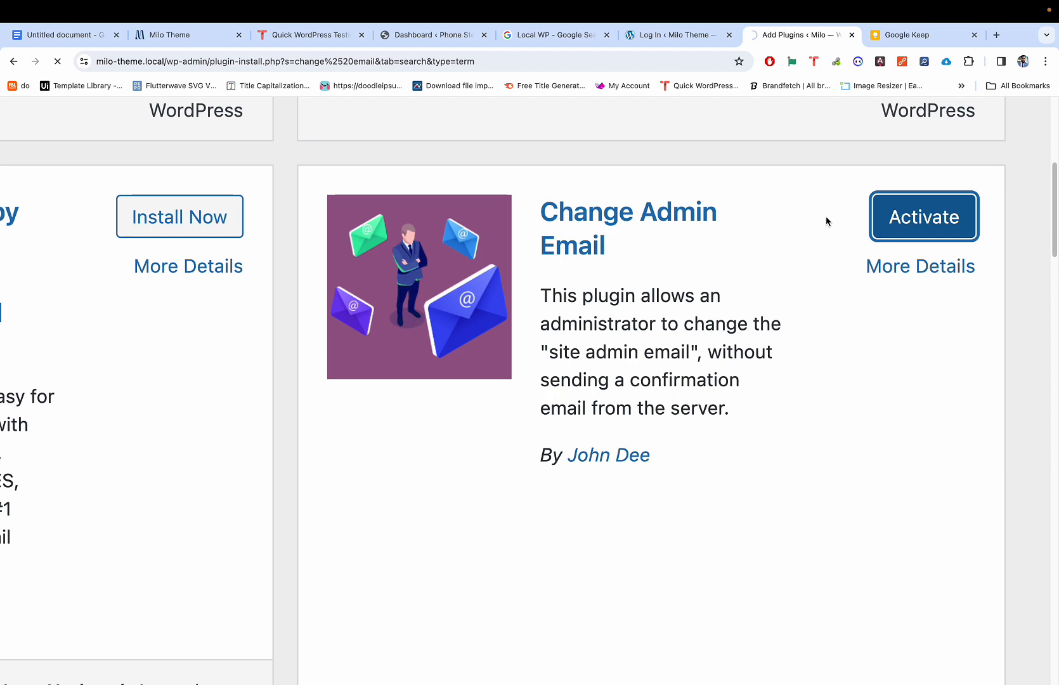
scroll(815, 242, "down", 5)
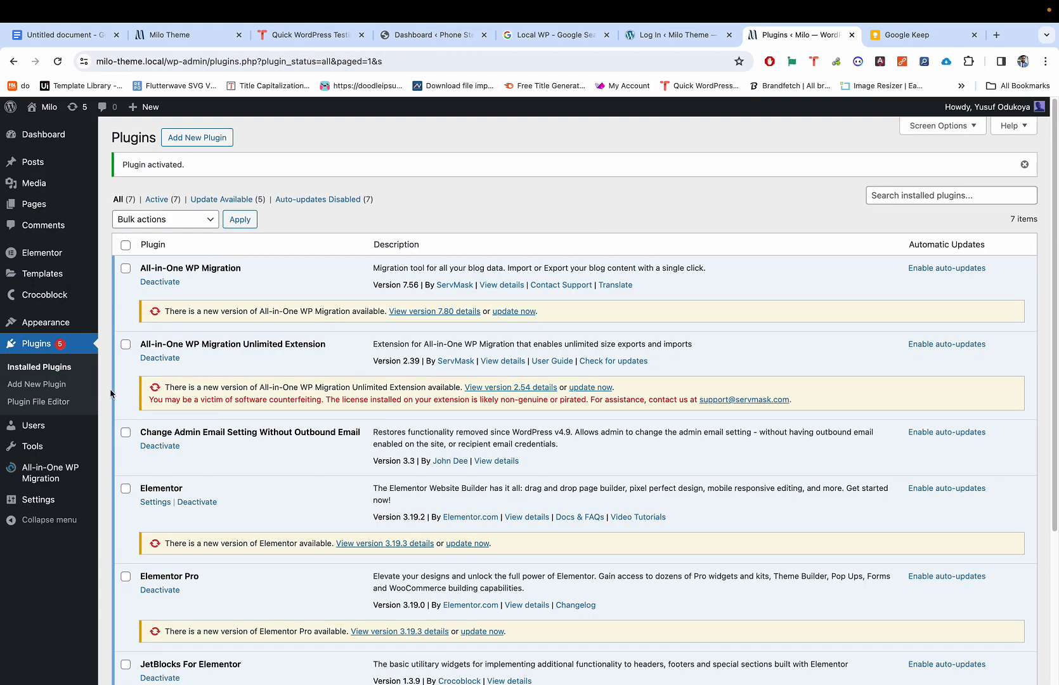
mouse_move(53, 478)
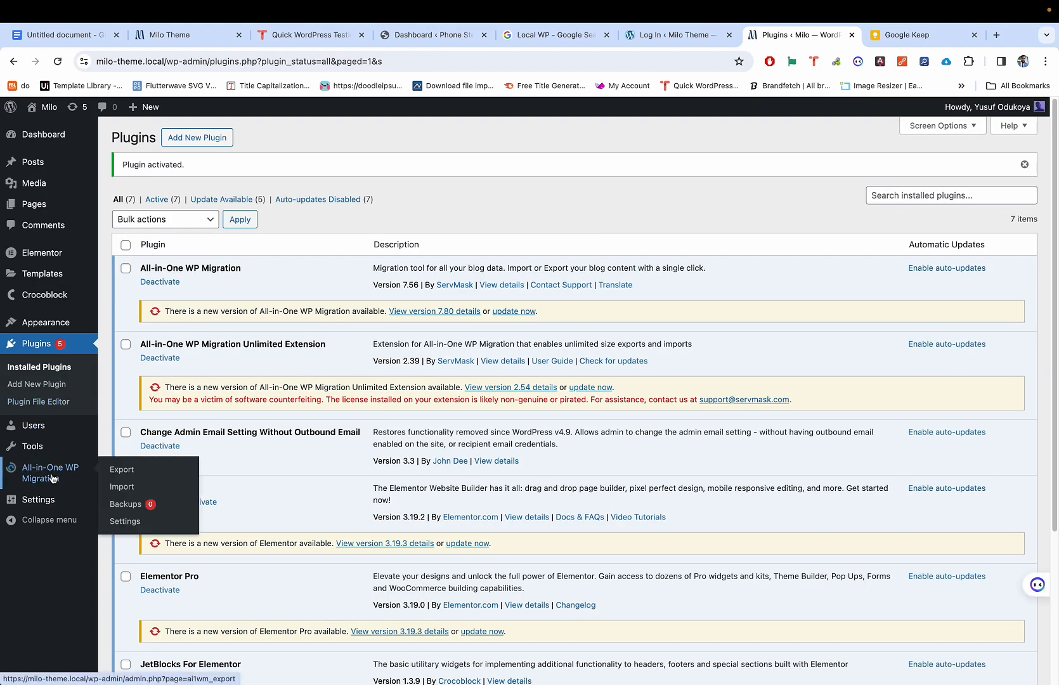
mouse_move(73, 501)
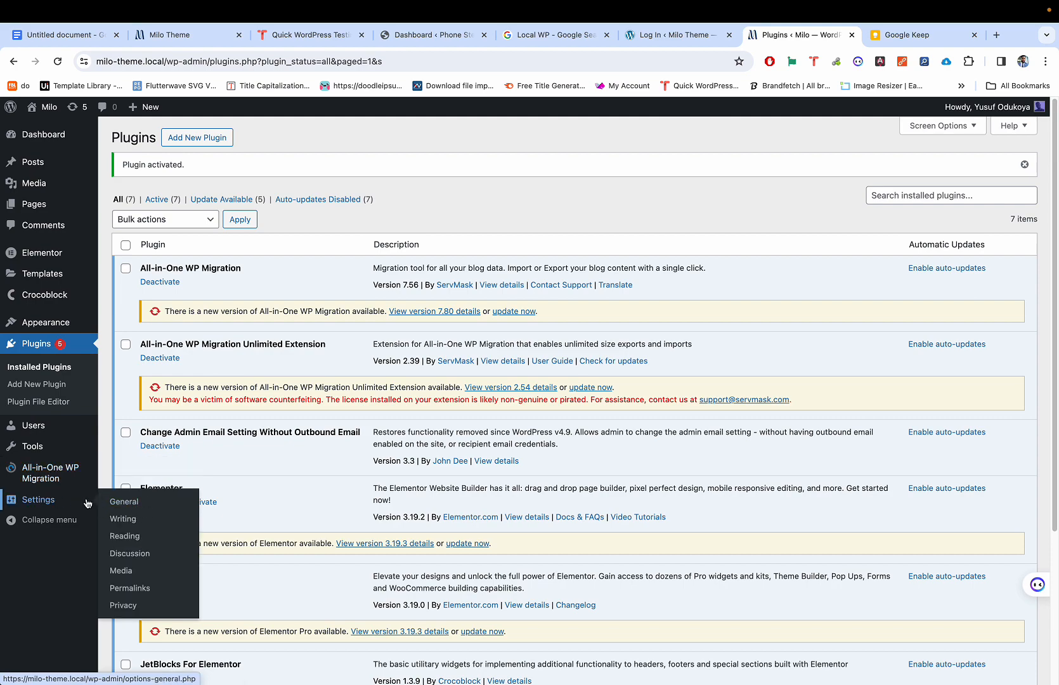
scroll(83, 501, "up", 5)
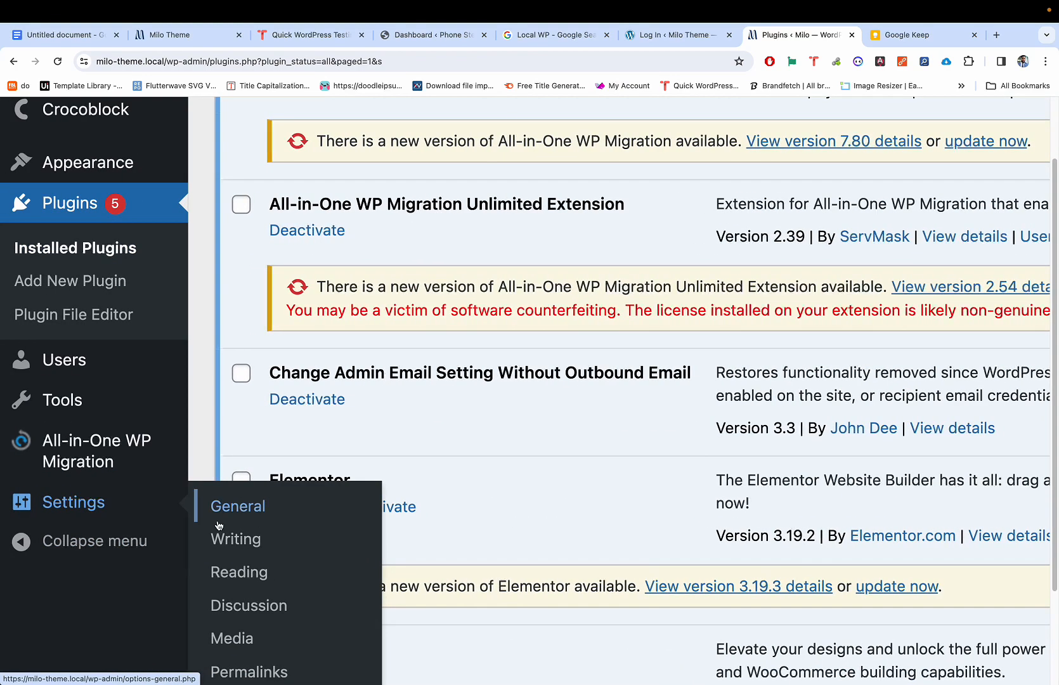
Step: In General Settings, fill the Administration Email Address with the suggested Gmail address and save
left_click(124, 502)
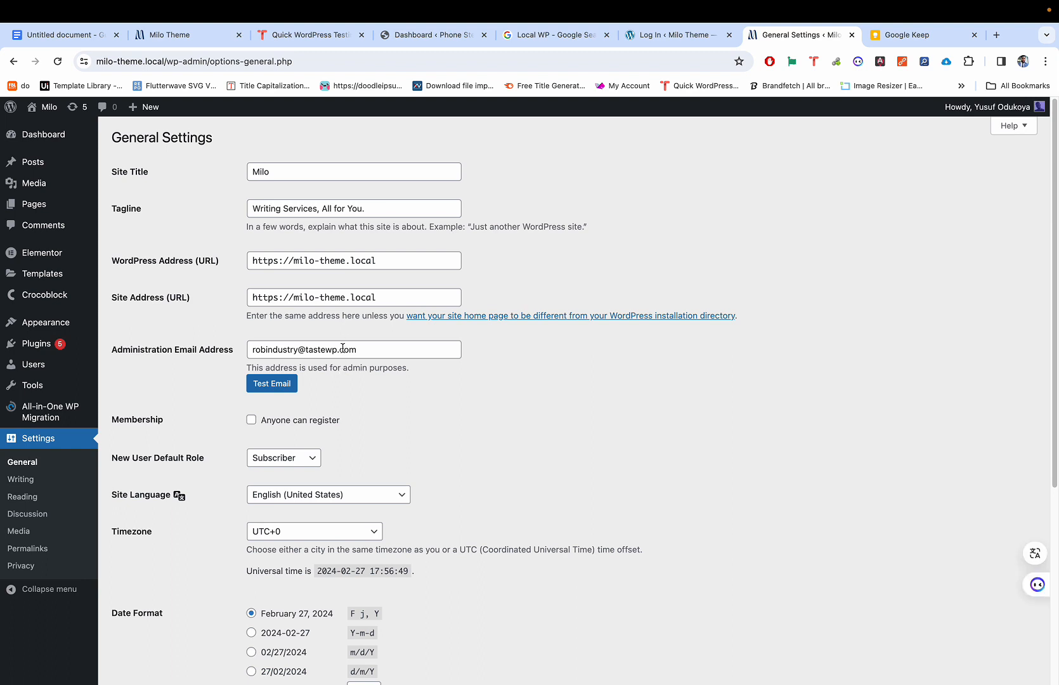
double_click(348, 350)
left_click(341, 352)
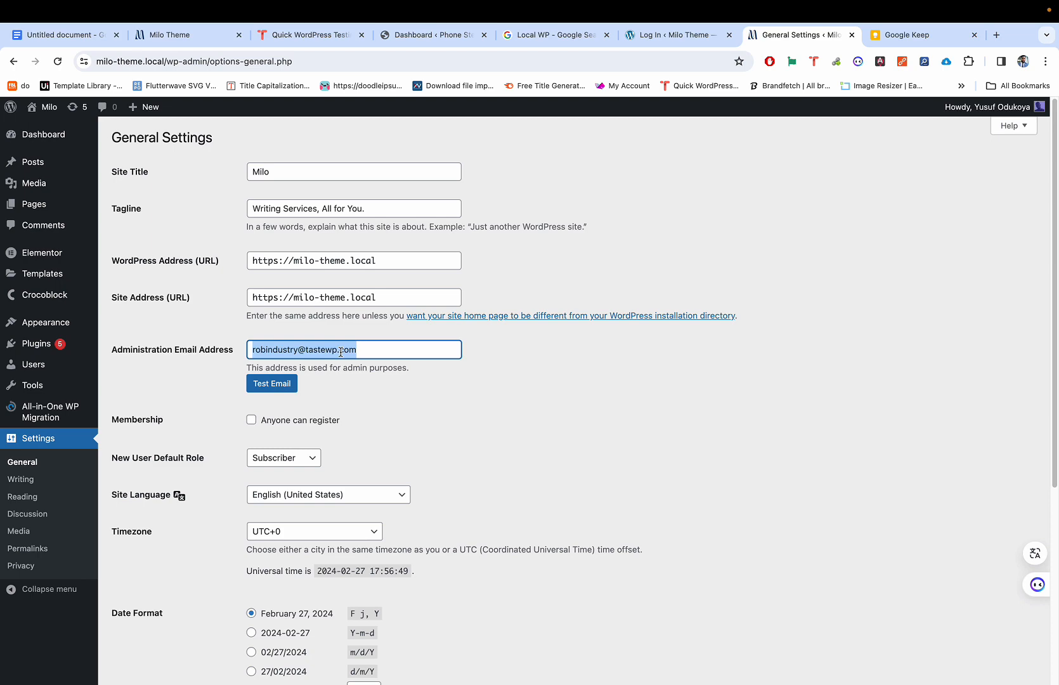
type("thaik")
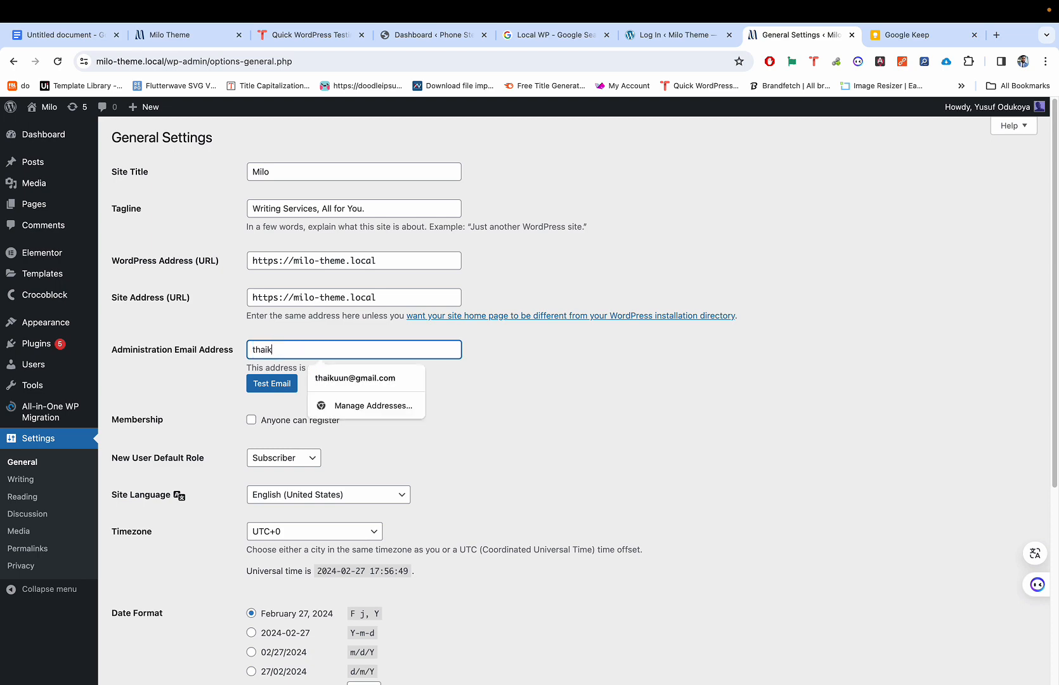
left_click(349, 378)
scroll(381, 361, "down", 5)
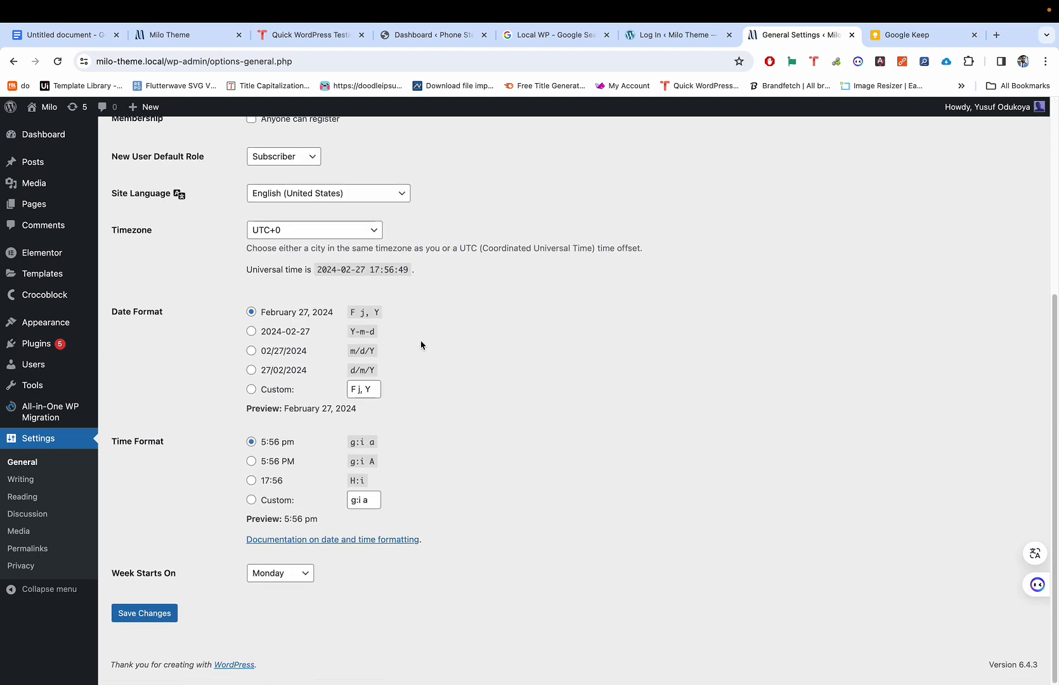
scroll(219, 459, "up", 4)
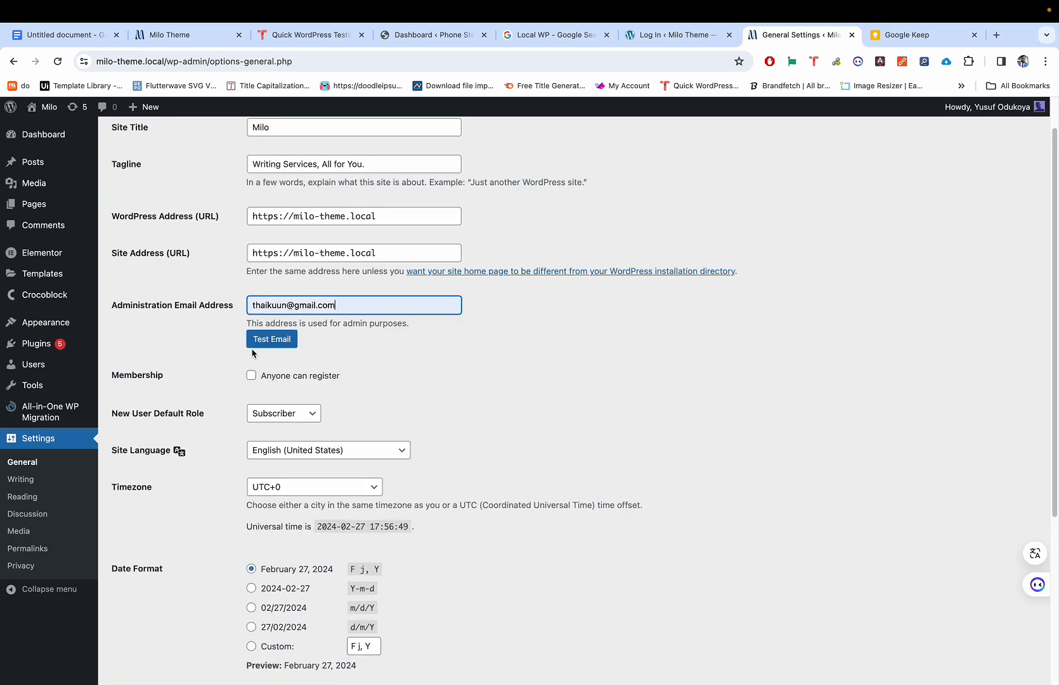
scroll(257, 331, "down", 2)
scroll(257, 332, "down", 2)
left_click(149, 624)
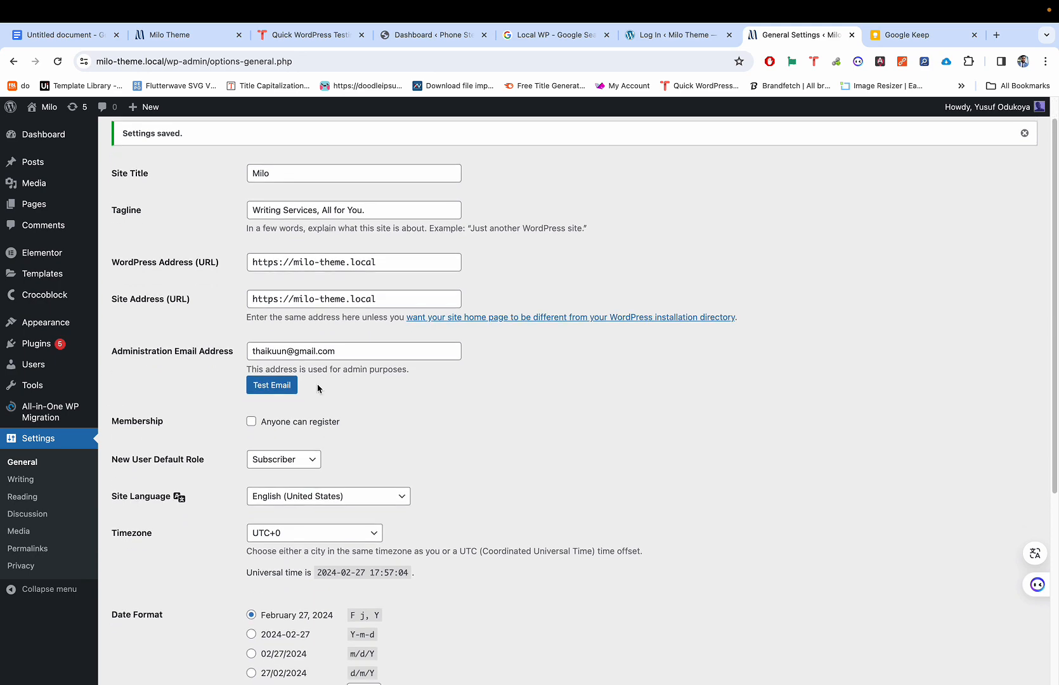
Step: Save the General settings a second time and scroll back to the top
scroll(343, 320, "down", 2)
scroll(329, 299, "up", 2)
scroll(360, 284, "down", 10)
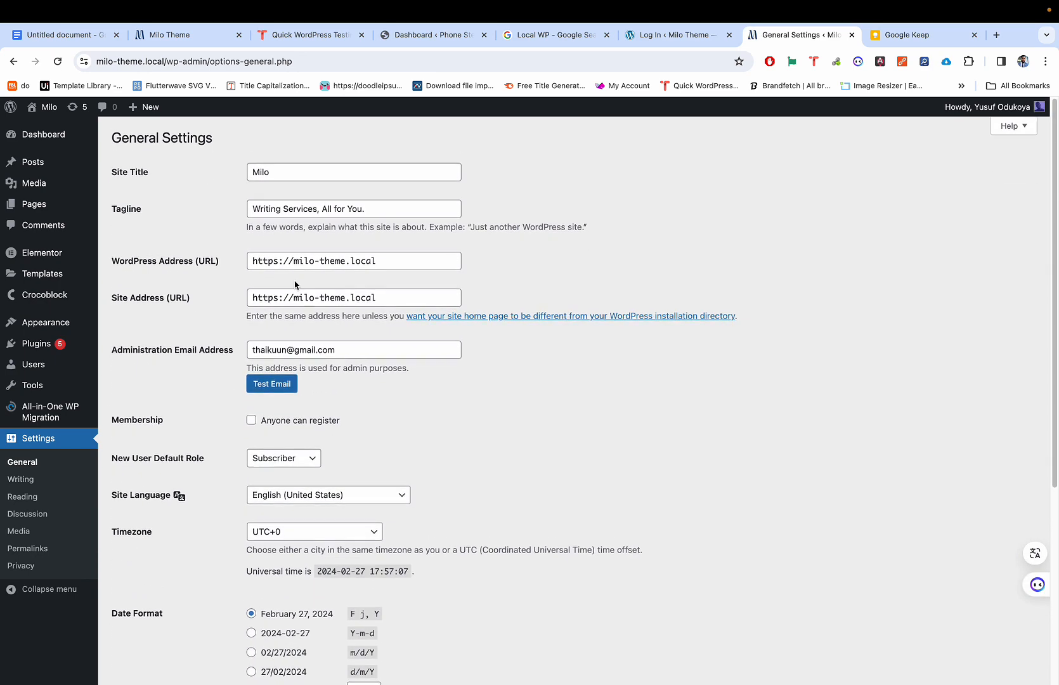
left_click(147, 619)
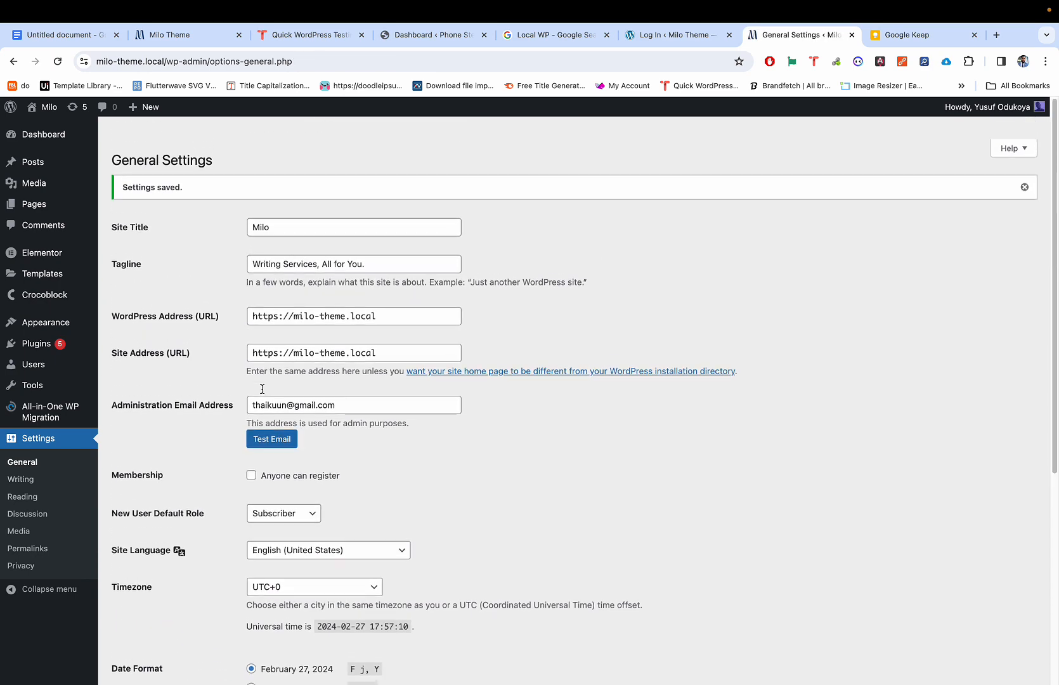
scroll(198, 169, "up", 5)
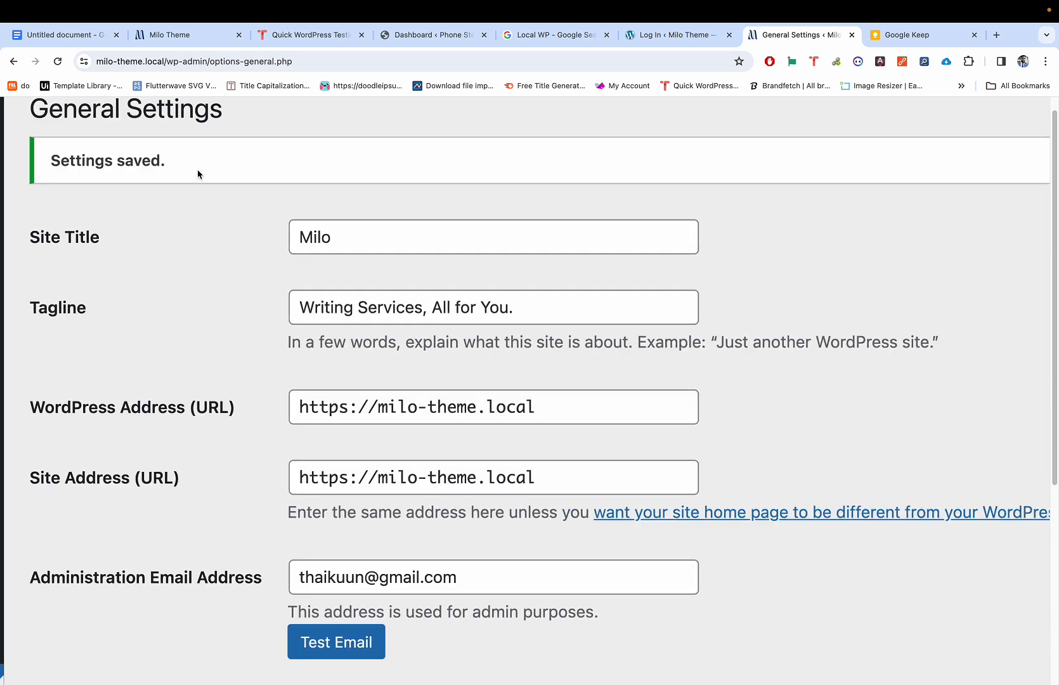
scroll(192, 164, "left", 3)
scroll(219, 183, "left", 1)
scroll(254, 186, "up", 2)
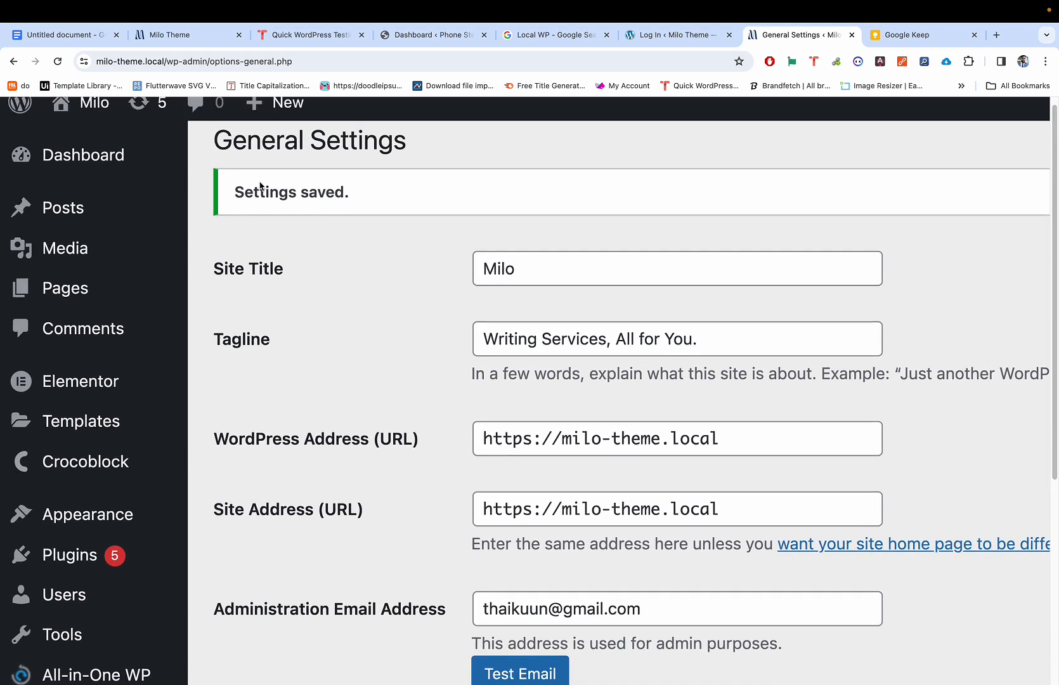
scroll(469, 371, "down", 3)
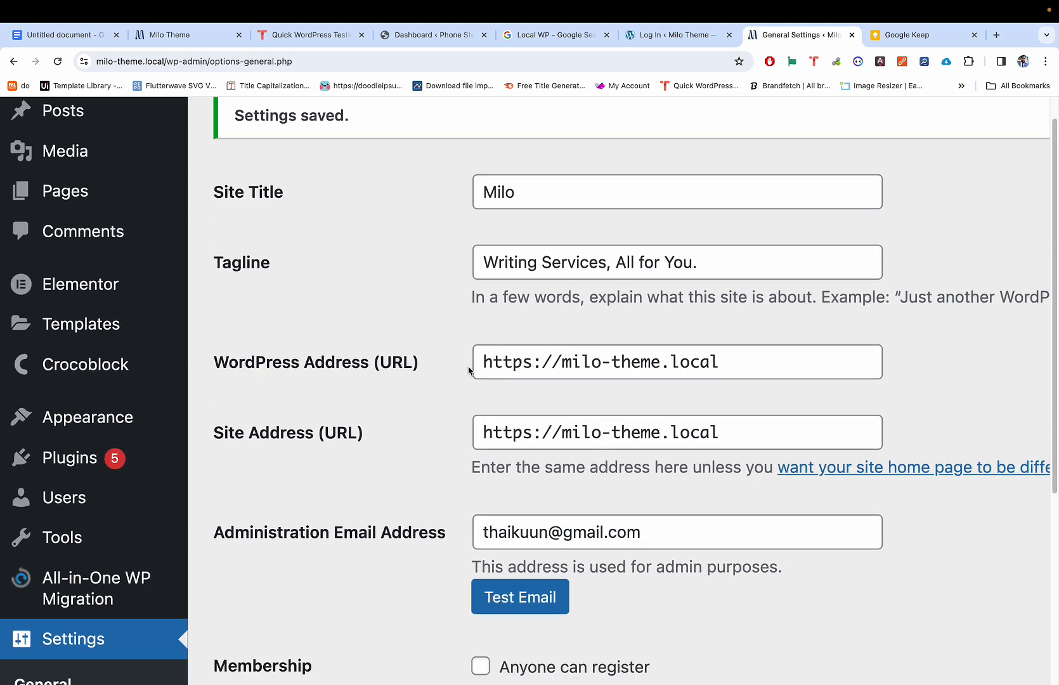
scroll(468, 369, "up", 4)
mouse_move(116, 131)
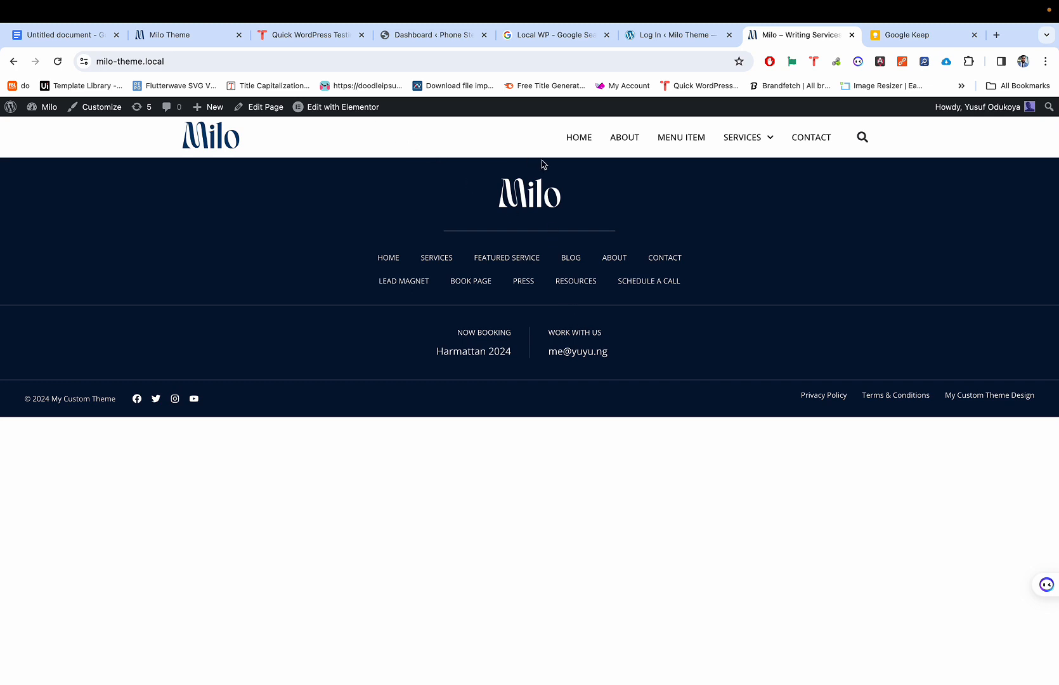
Step: Visit the live Milo site and look over its header menu and footer navigation links
mouse_move(743, 137)
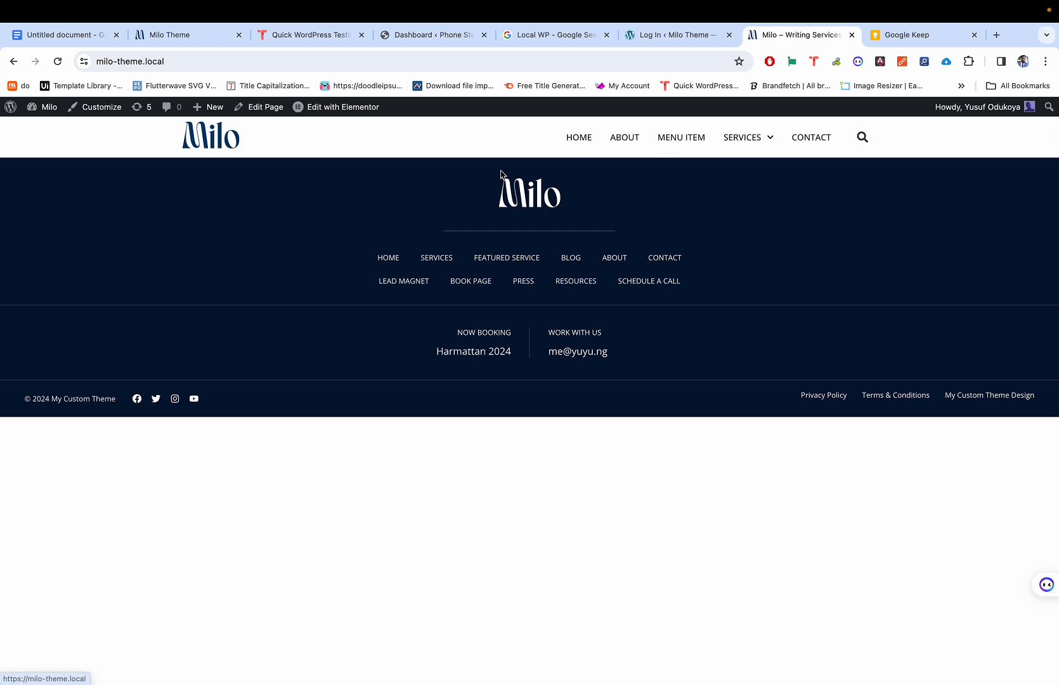
scroll(554, 172, "down", 1)
scroll(553, 173, "up", 1)
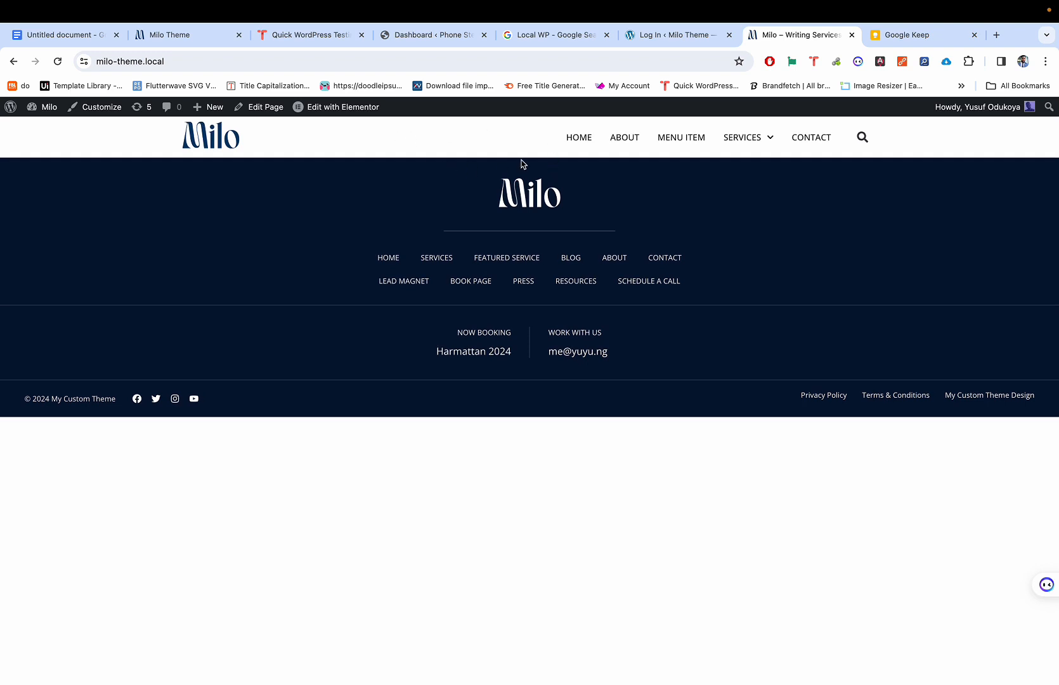
mouse_move(324, 111)
scroll(692, 144, "up", 5)
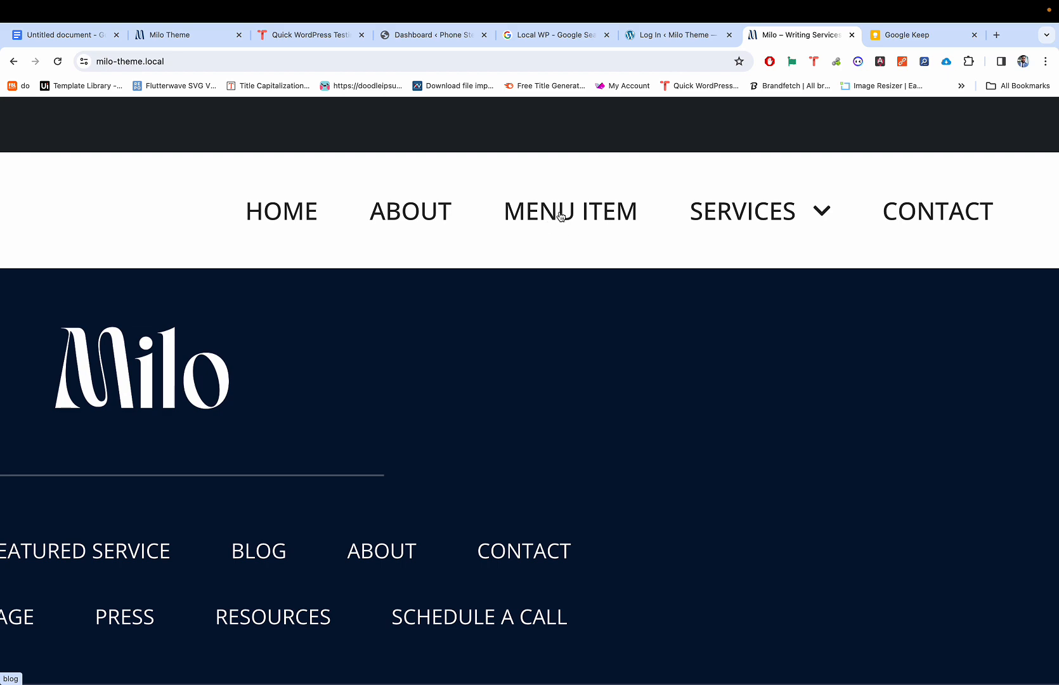
mouse_move(667, 210)
scroll(666, 209, "down", 5)
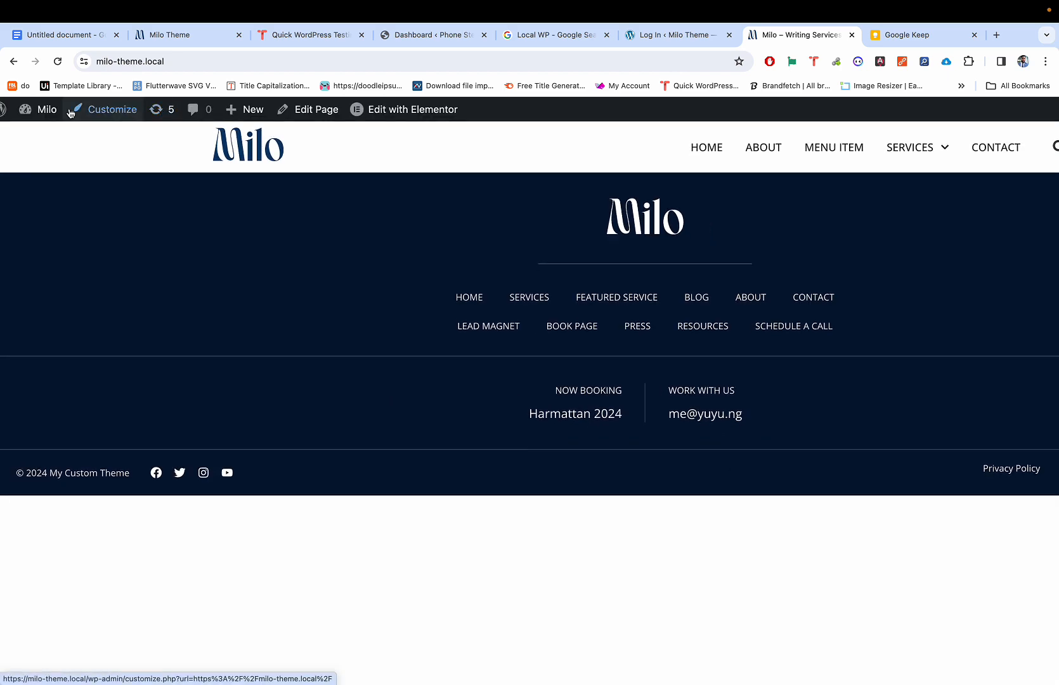
Step: In Appearance > Menus, set the Menu Item's URL to # and Navigation Label to Blog
mouse_move(44, 112)
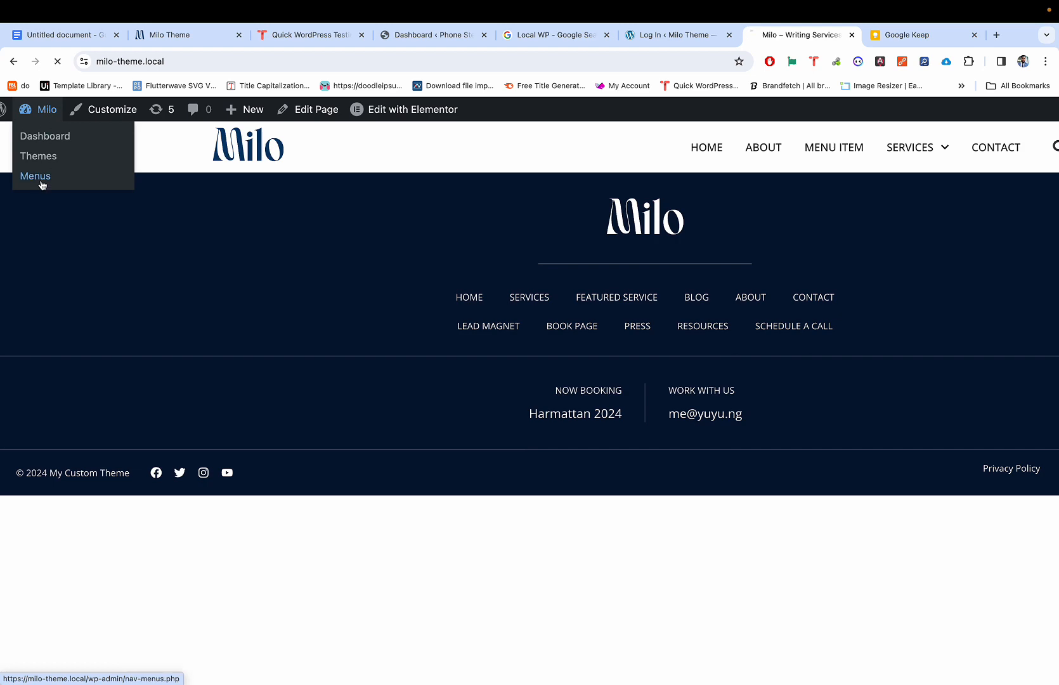
left_click(35, 176)
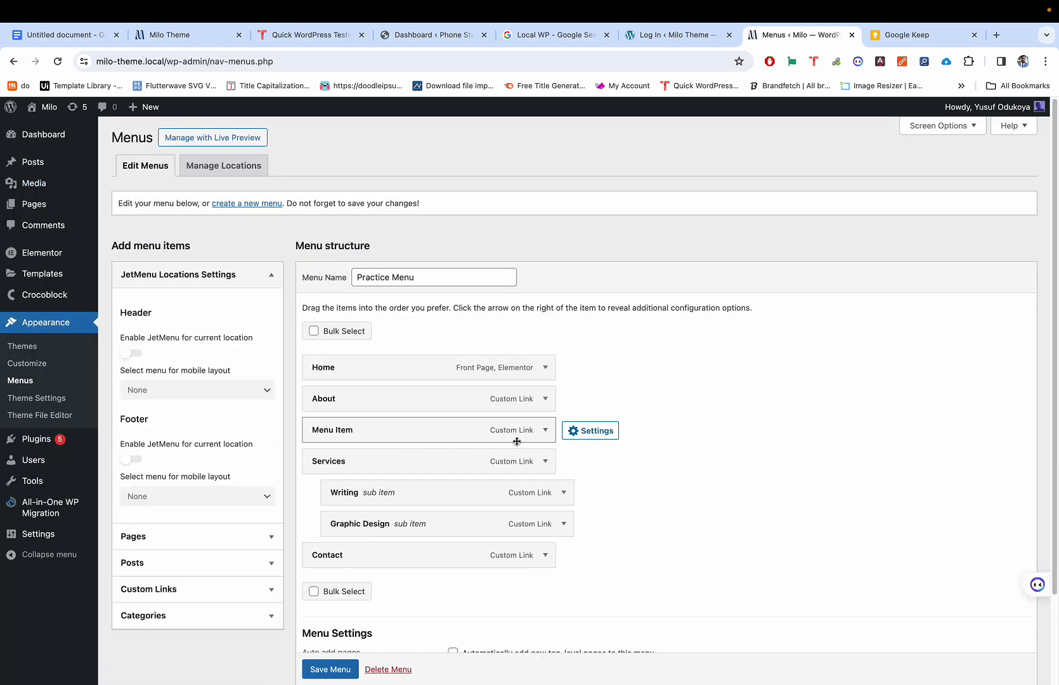
left_click(546, 430)
scroll(478, 468, "down", 2)
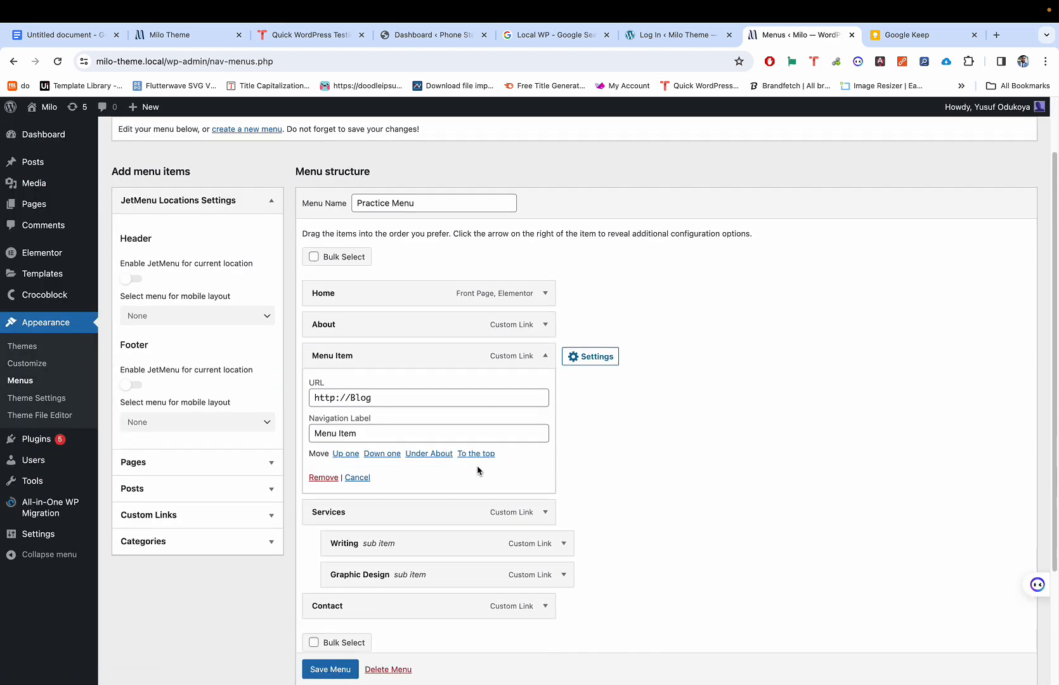
double_click(439, 396)
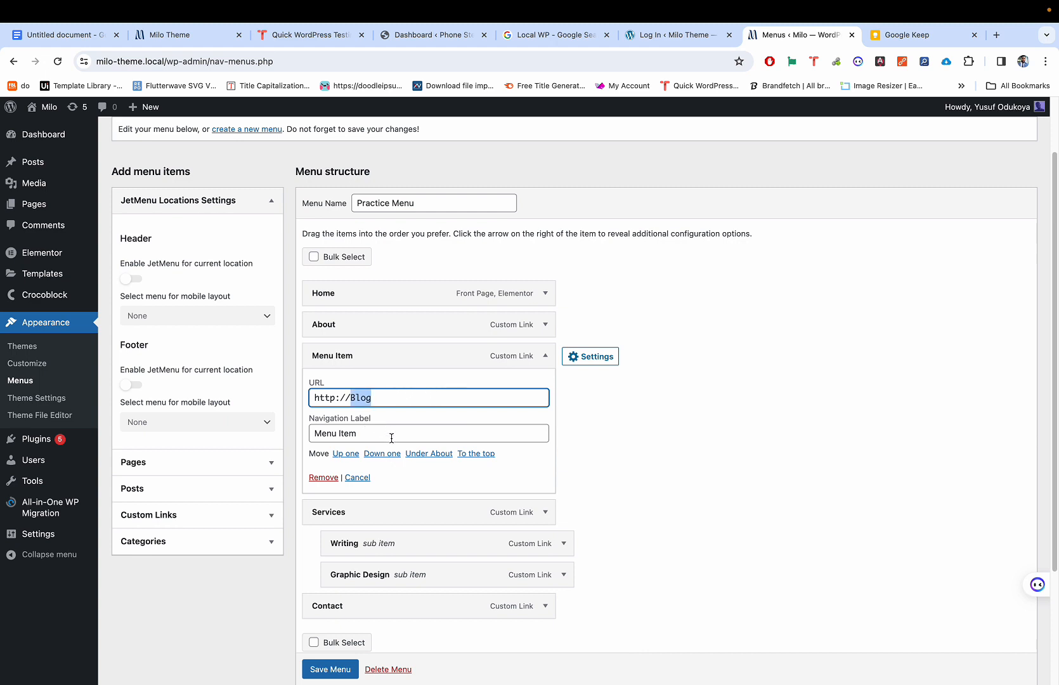
key("BackSpace")
key("BackSpace")
key("BackSpace")
key("BackSpace")
key("BackSpace")
key("BackSpace")
key("BackSpace")
key("BackSpace")
type("#")
triple_click(398, 433)
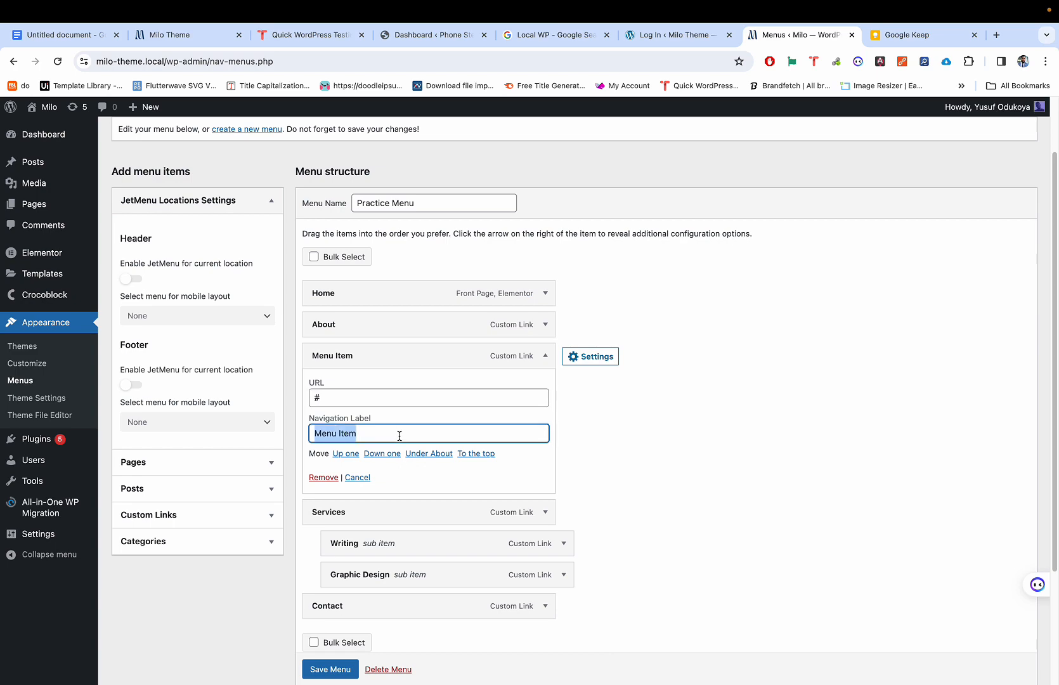
type("Blog")
Step: Save the Practice Menu and return to the live site's front page
scroll(424, 462, "down", 2)
scroll(424, 462, "down", 1)
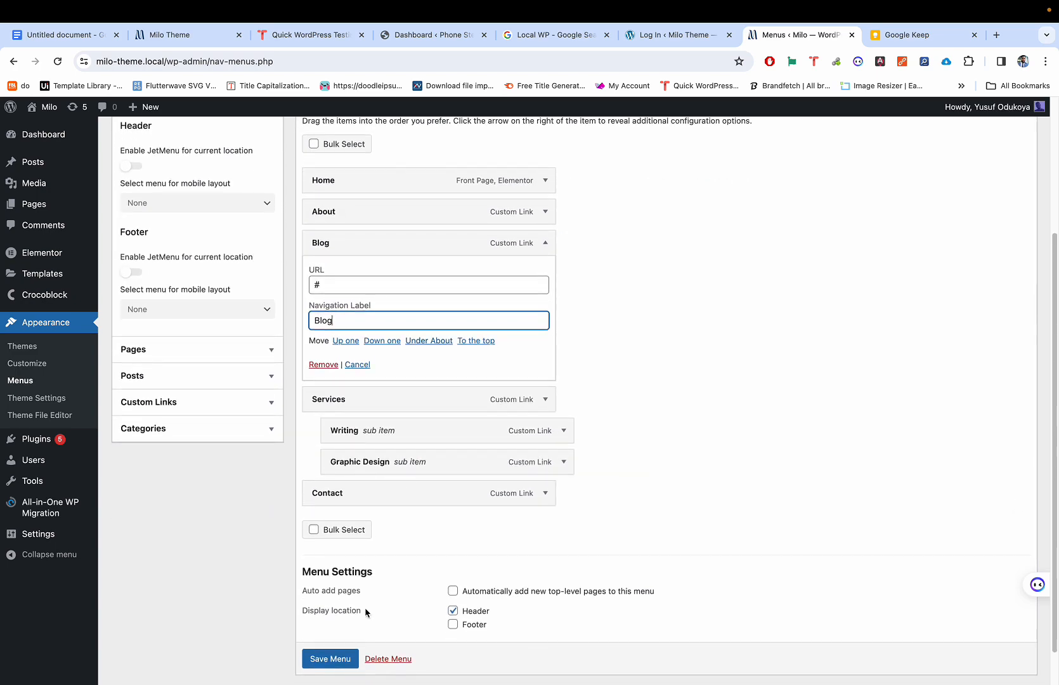
left_click(323, 664)
scroll(322, 664, "down", 1)
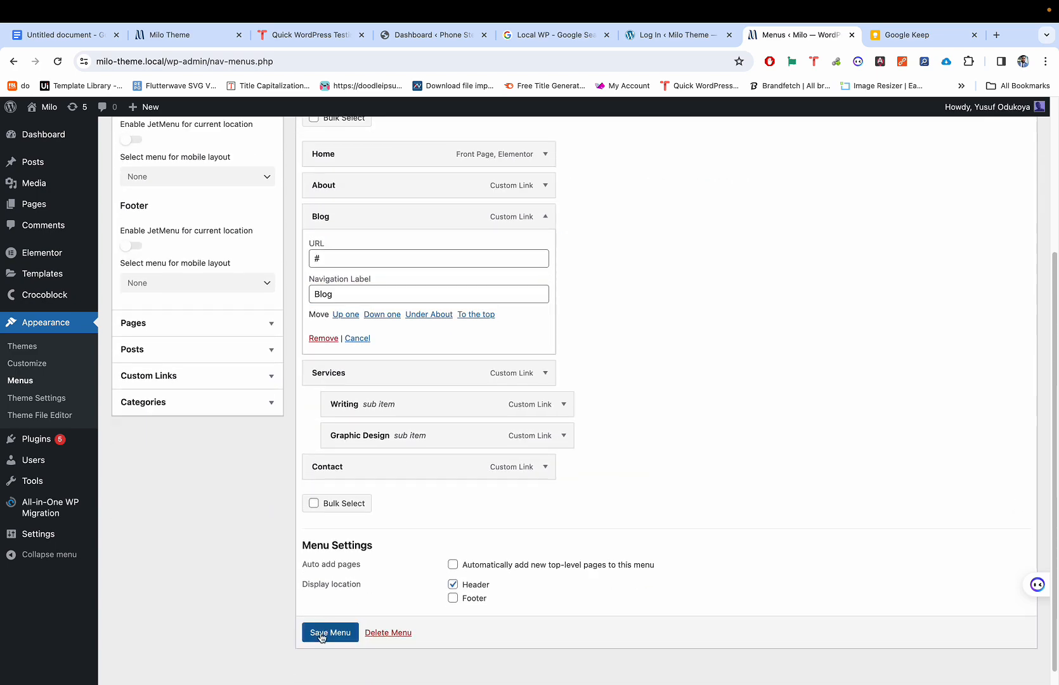
scroll(382, 334, "down", 1)
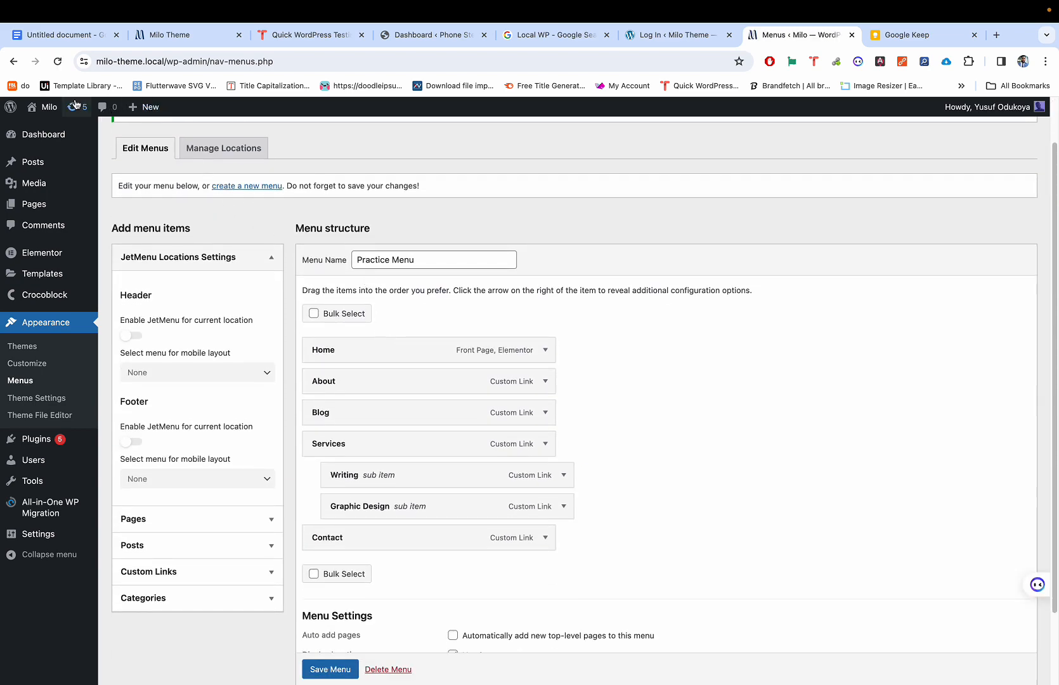
left_click(13, 61)
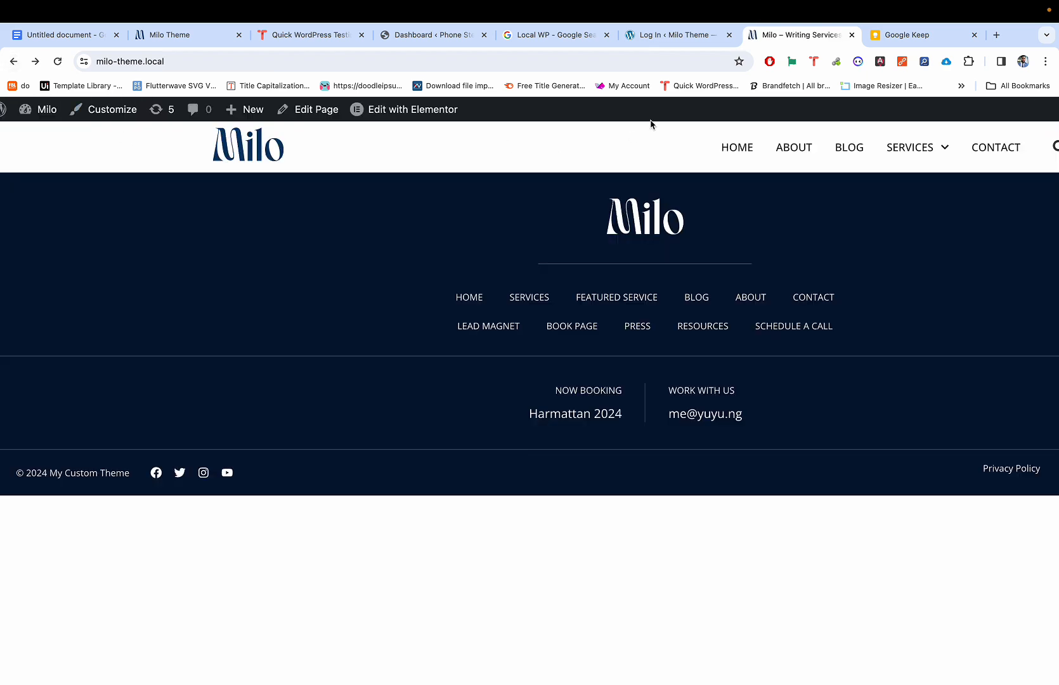
Step: Test the new Blog header link, which opens milo-theme.local/#
left_click(783, 165)
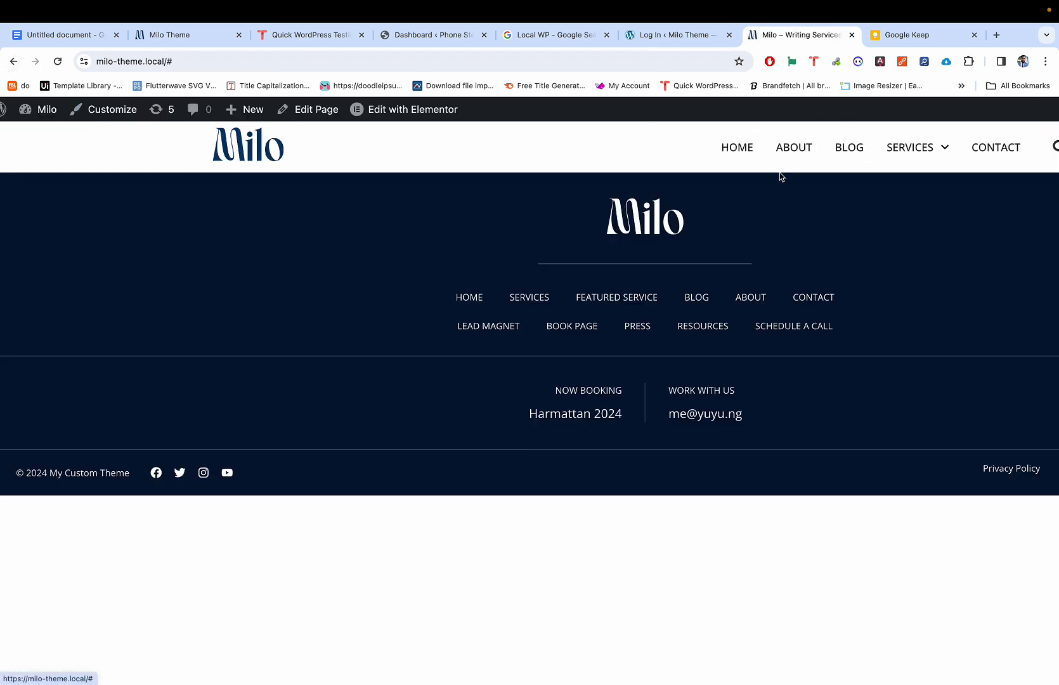
scroll(780, 176, "down", 2)
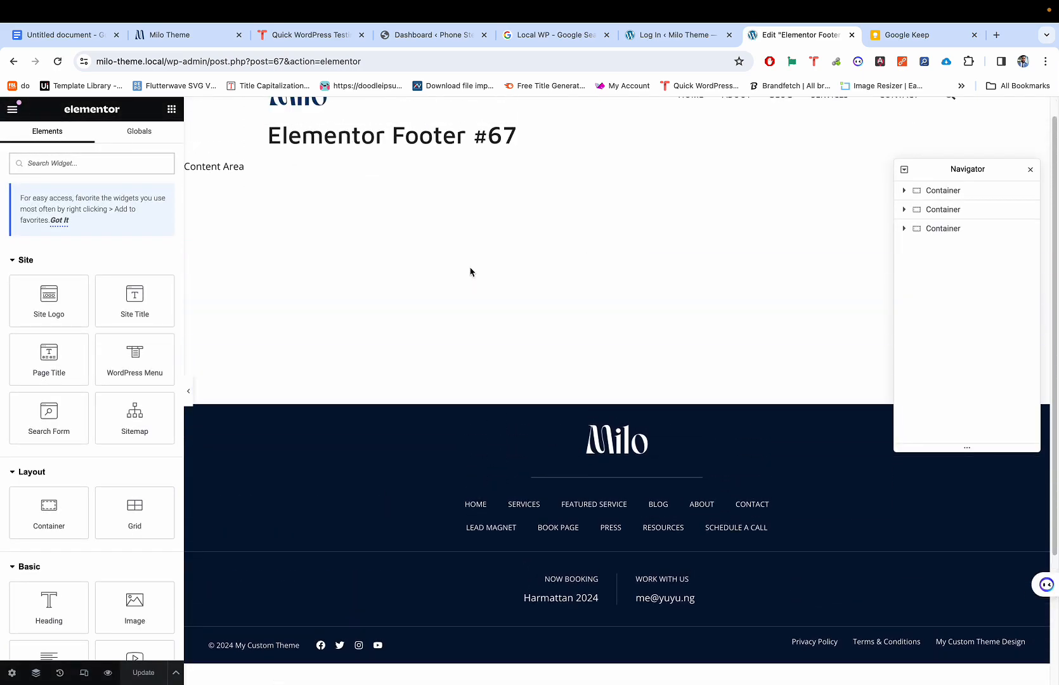
Step: Review Footer #67 in Elementor's mobile layout, restore desktop view, and go back to the live homepage
key("super+shift+m")
key("super+shift+m")
scroll(619, 419, "down", 5)
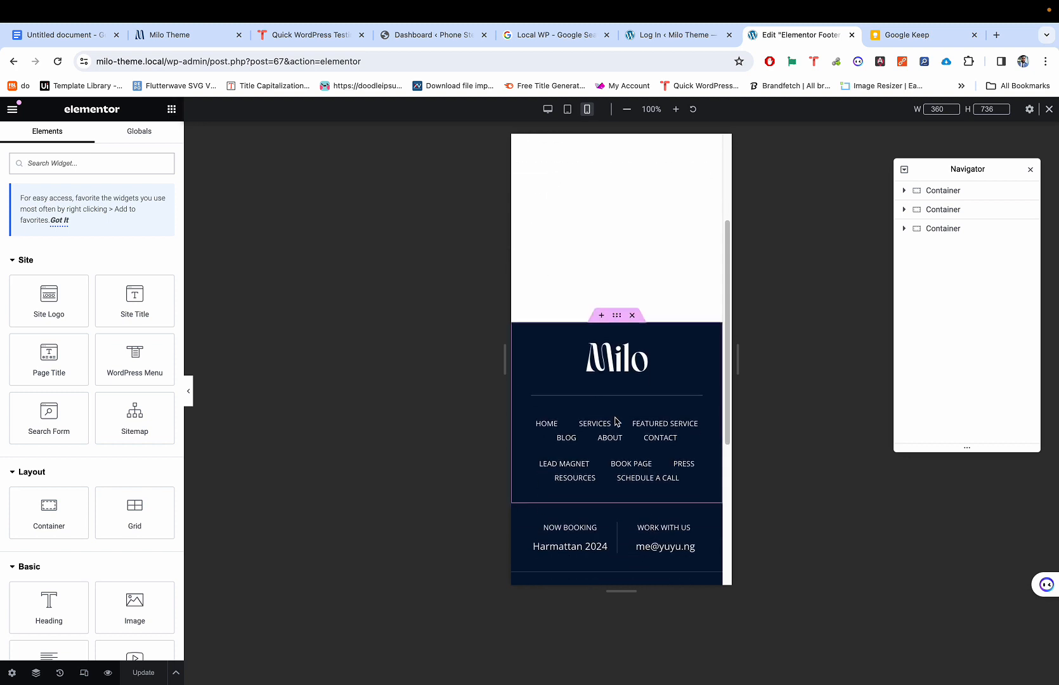
scroll(623, 450, "down", 6)
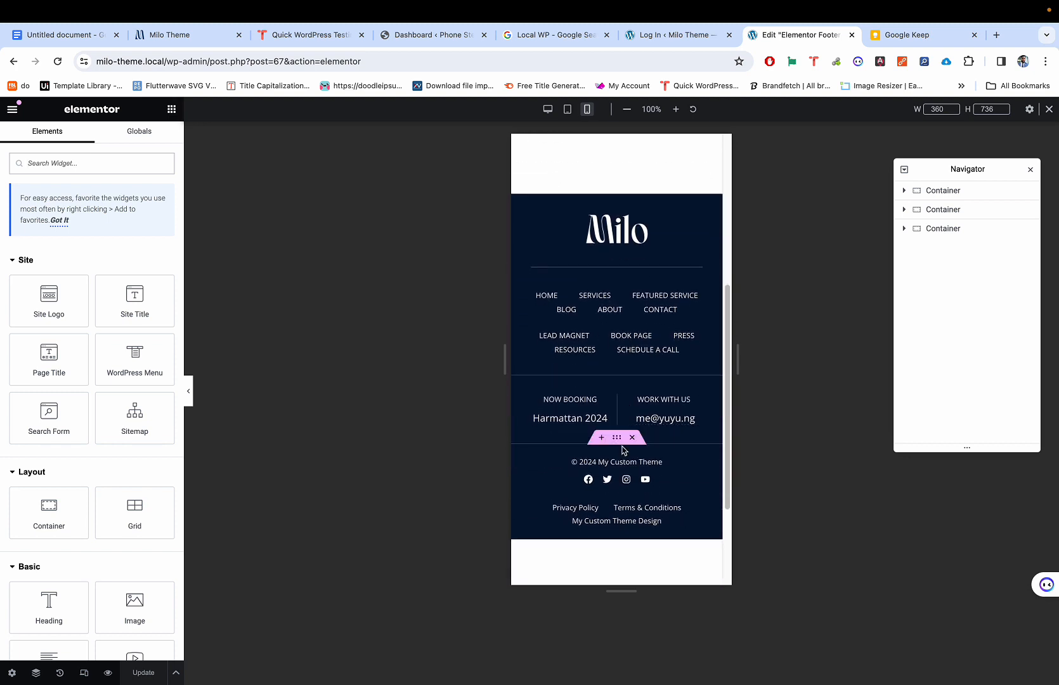
scroll(628, 417, "up", 1)
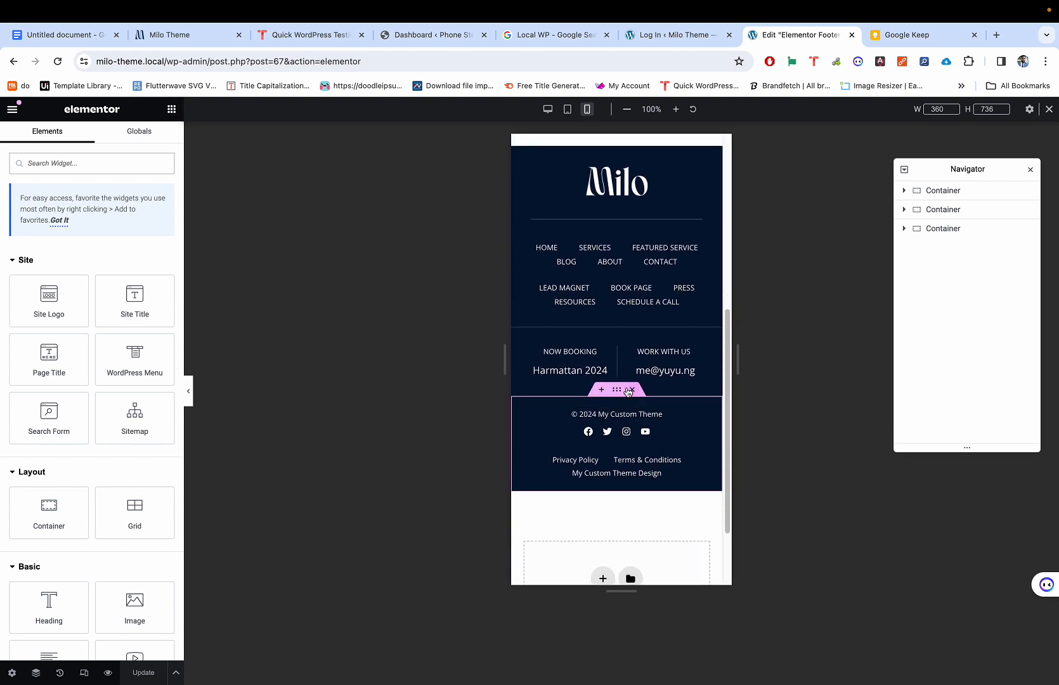
scroll(634, 360, "down", 1)
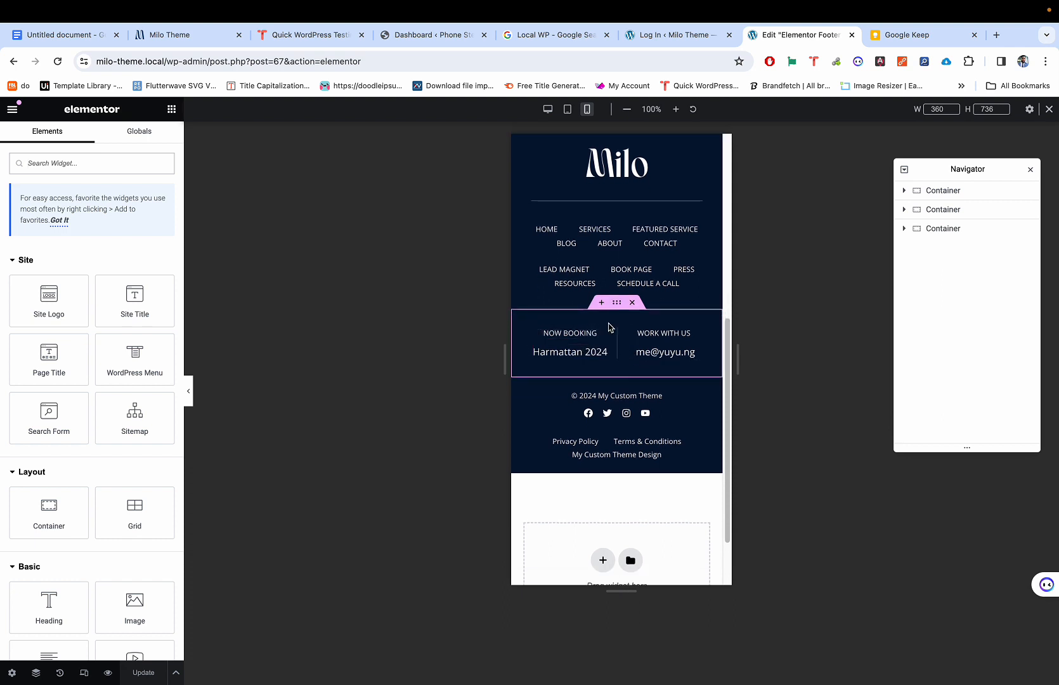
scroll(603, 327, "up", 2)
scroll(614, 283, "up", 2)
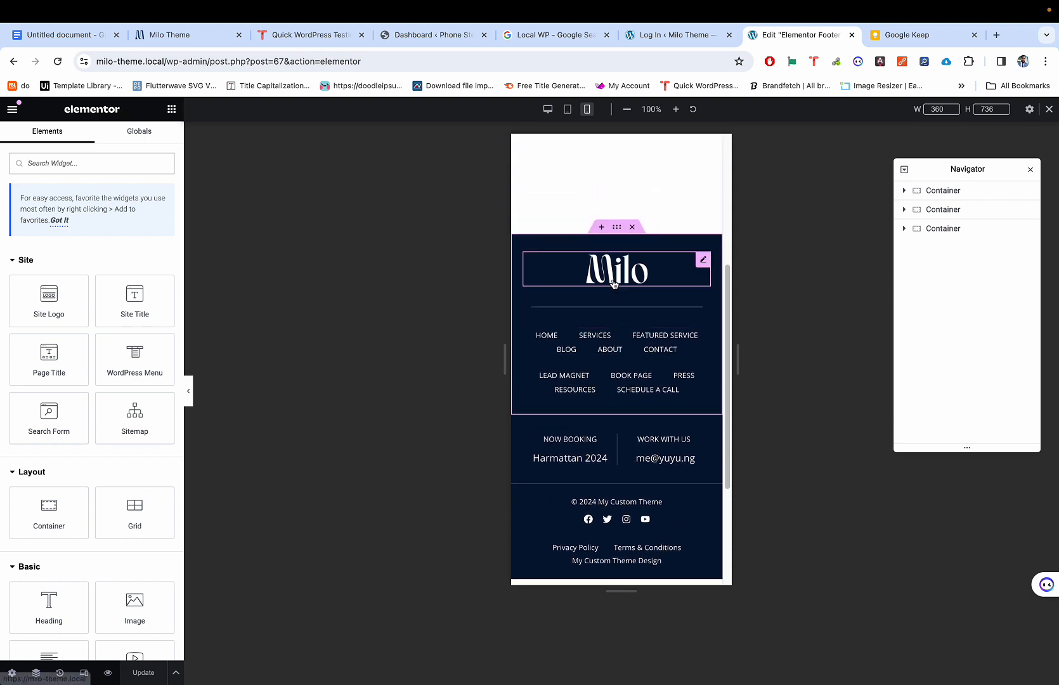
scroll(614, 282, "down", 4)
scroll(614, 284, "up", 6)
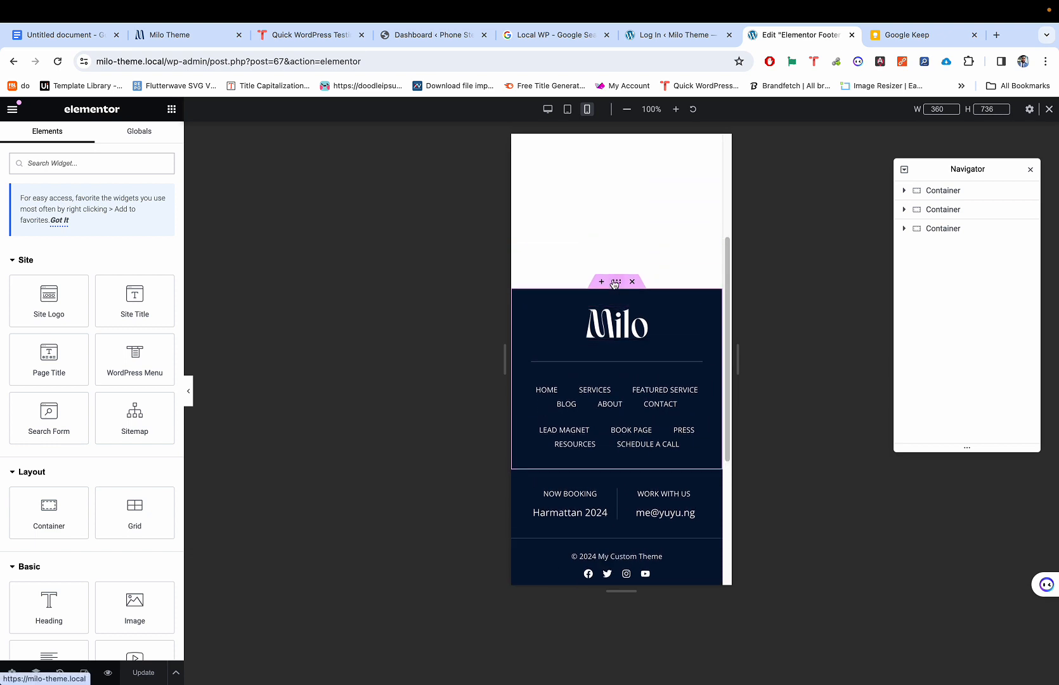
scroll(615, 283, "down", 2)
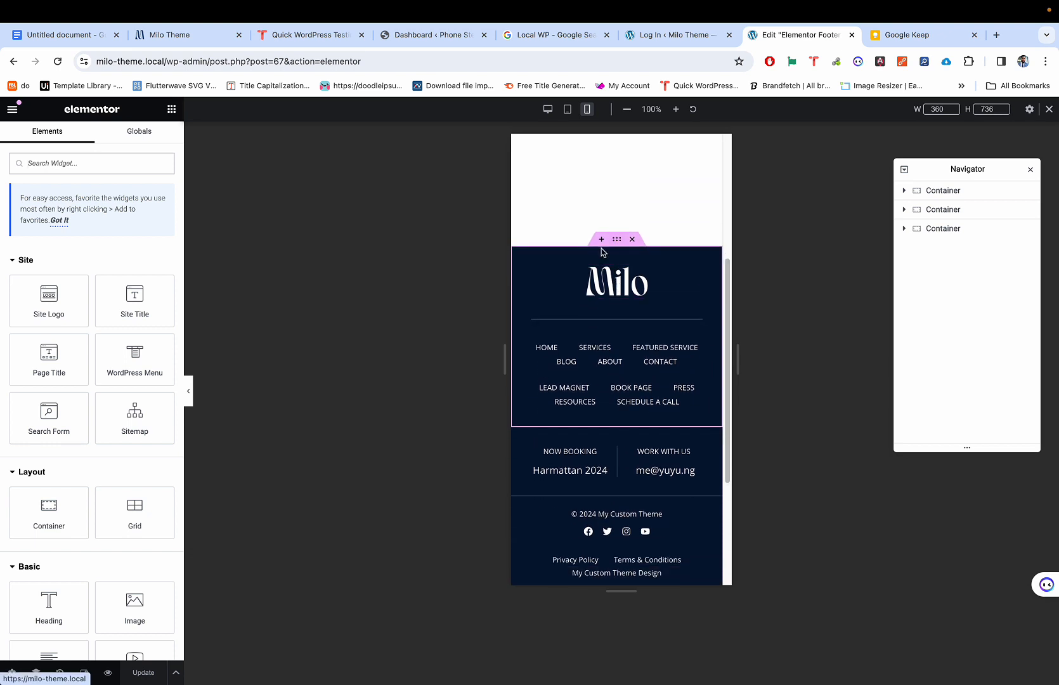
scroll(602, 250, "down", 2)
scroll(603, 252, "up", 11)
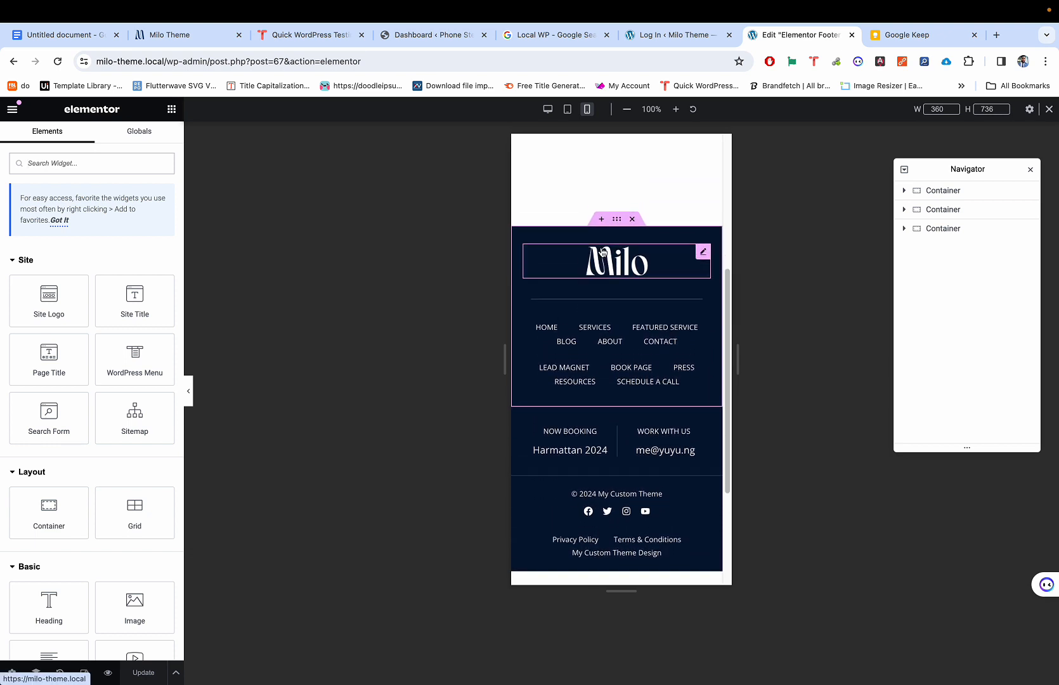
scroll(603, 252, "down", 3)
scroll(603, 252, "down", 2)
key("super+shift+m")
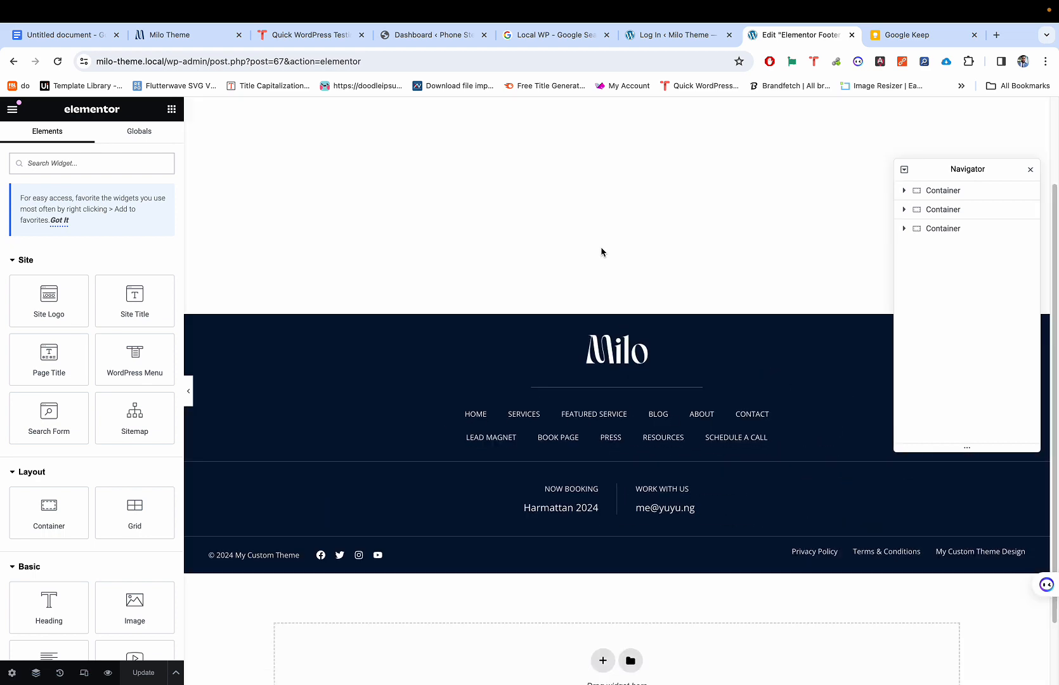
left_click(14, 61)
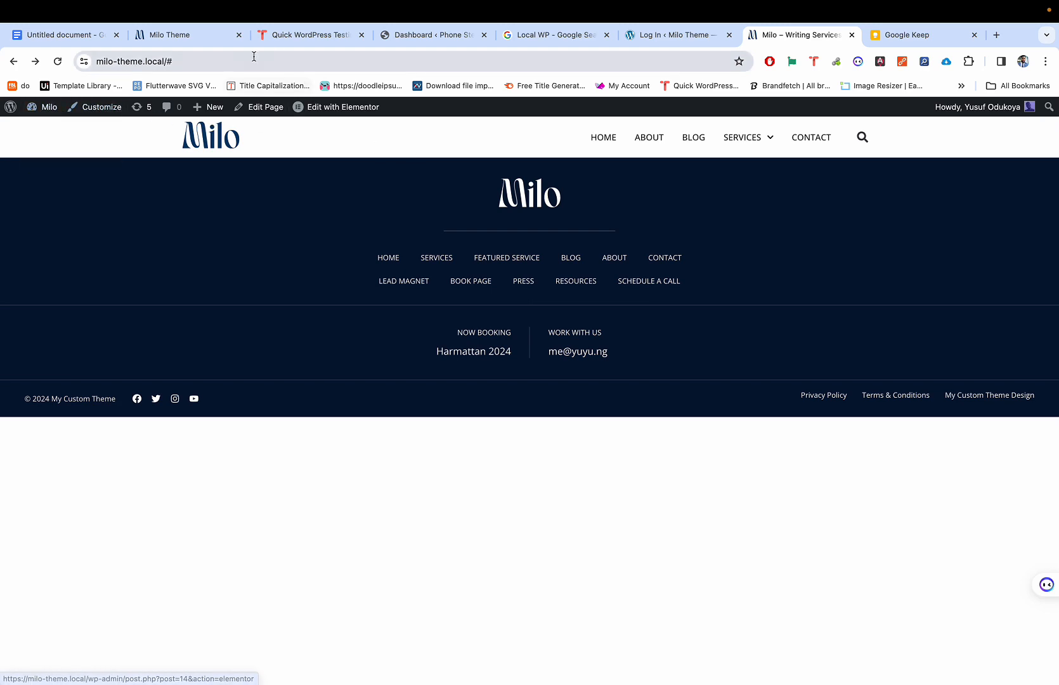
Step: On the Milo demo site, choose HOME PAGES > HOME 2 – CONTENT CREATORS from the menu
left_click(187, 35)
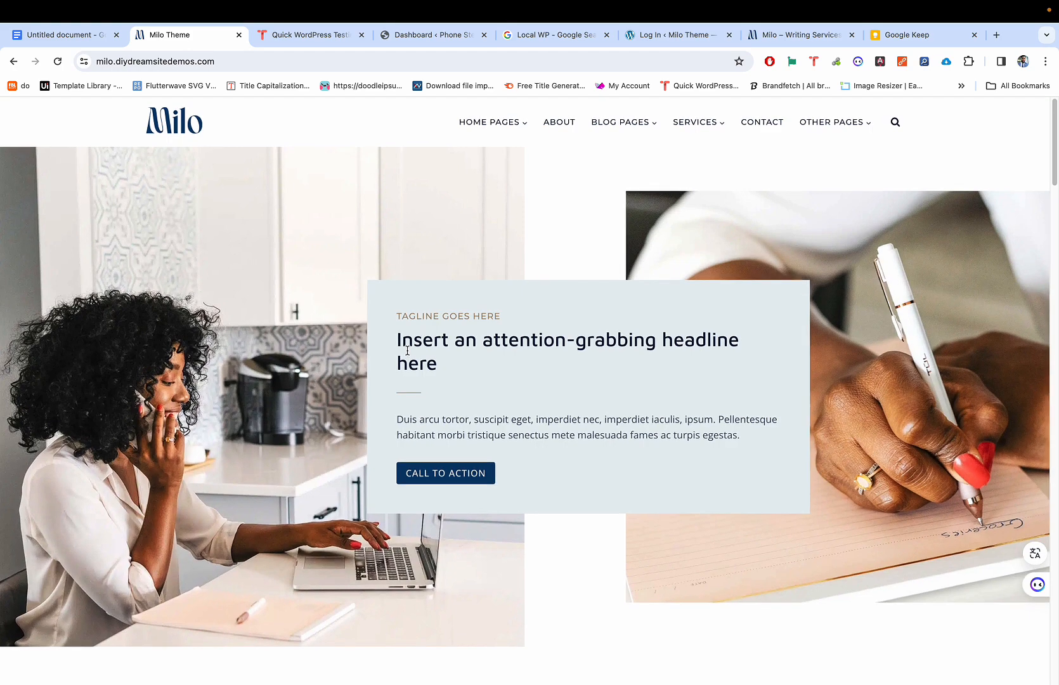
scroll(407, 351, "up", 3)
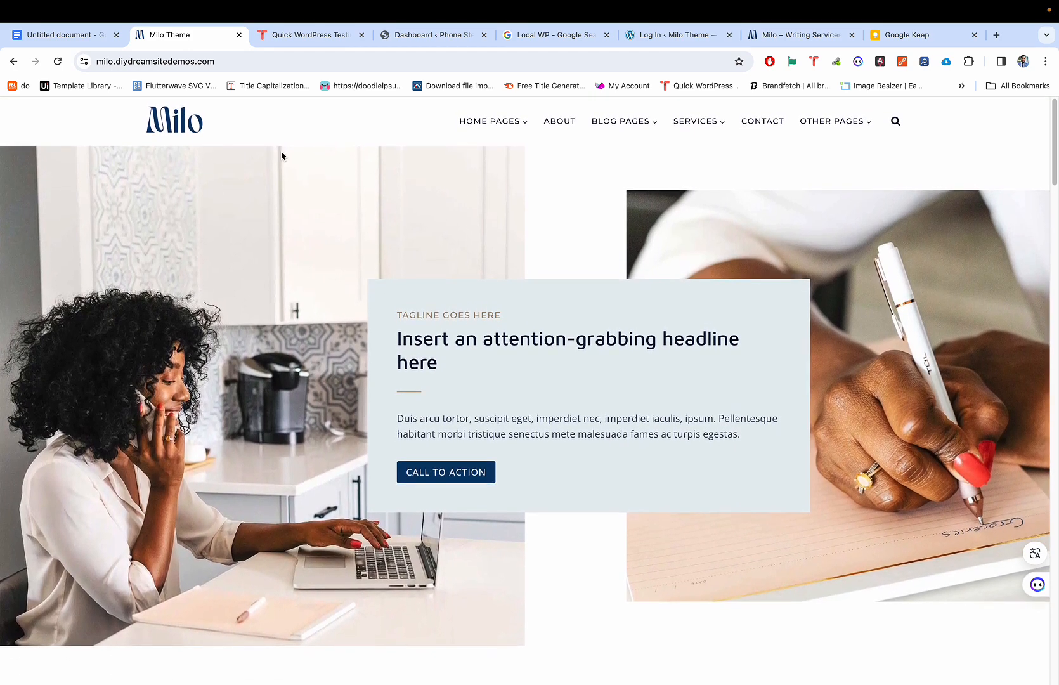
left_click(203, 121)
scroll(351, 347, "down", 5)
scroll(352, 347, "down", 2)
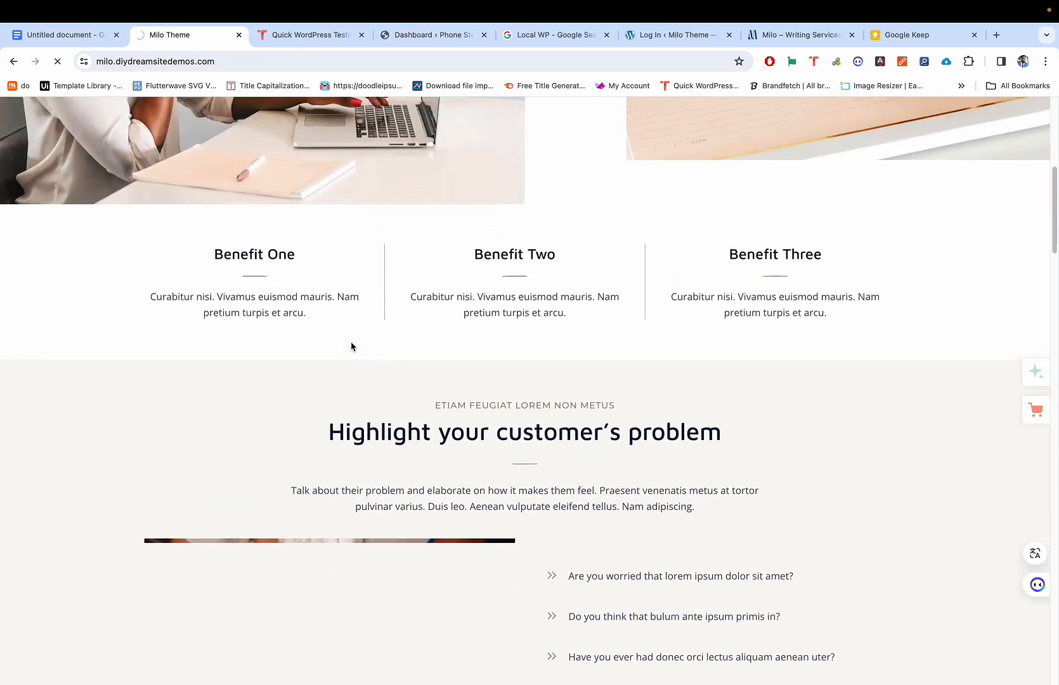
scroll(352, 346, "up", 7)
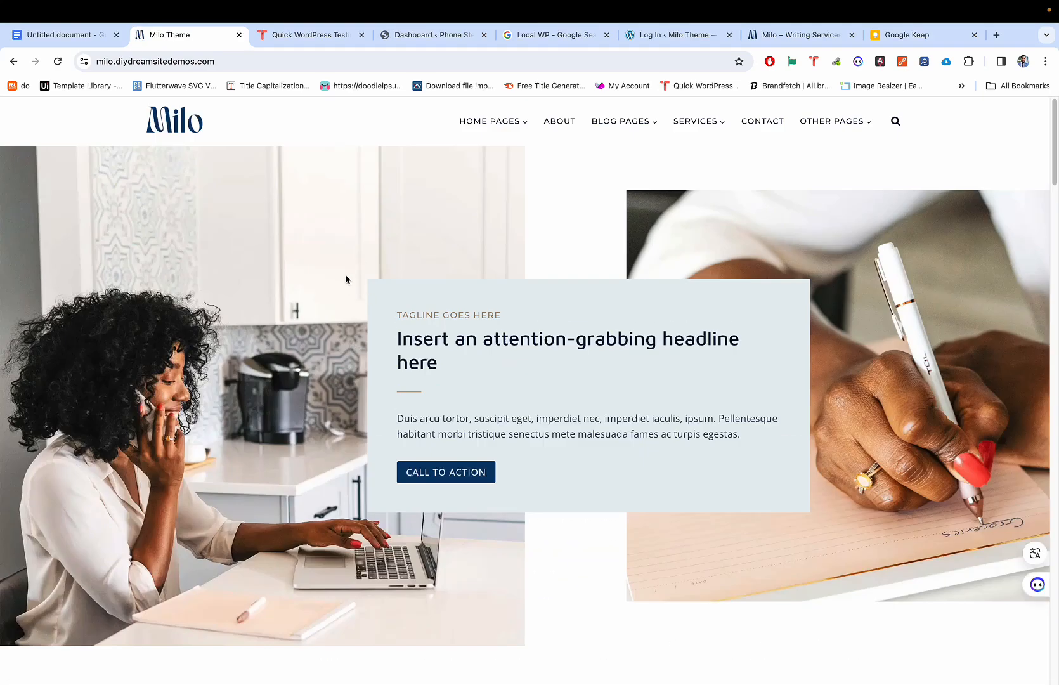
mouse_move(495, 127)
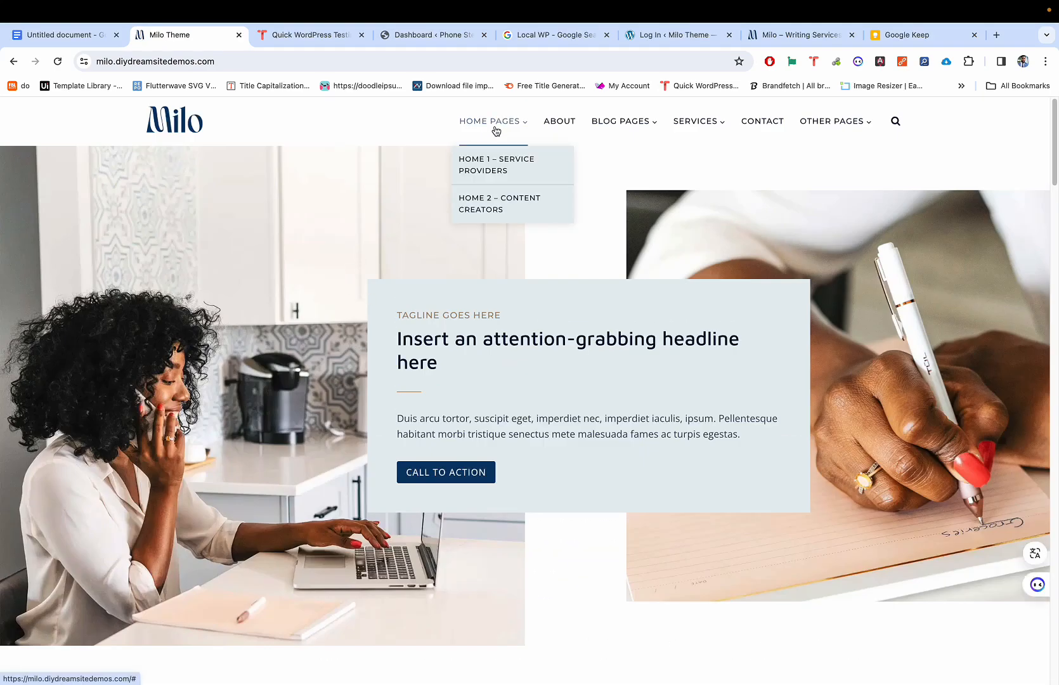
left_click(487, 203)
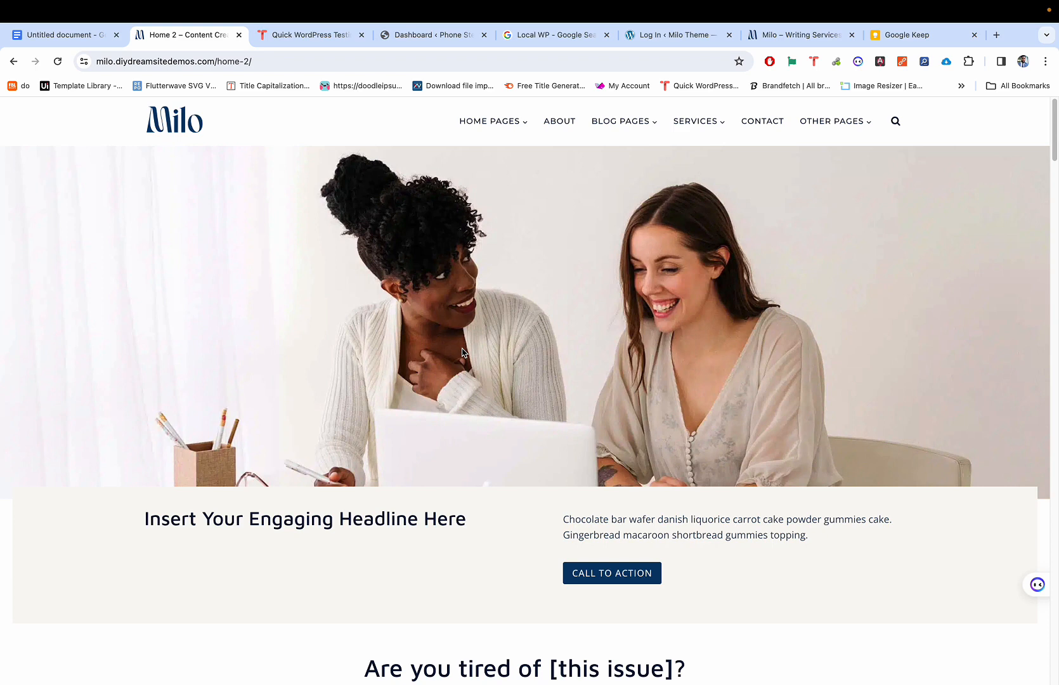
Step: Try to get image options on the hero and desk photos, getting only page menus
scroll(480, 487, "down", 1)
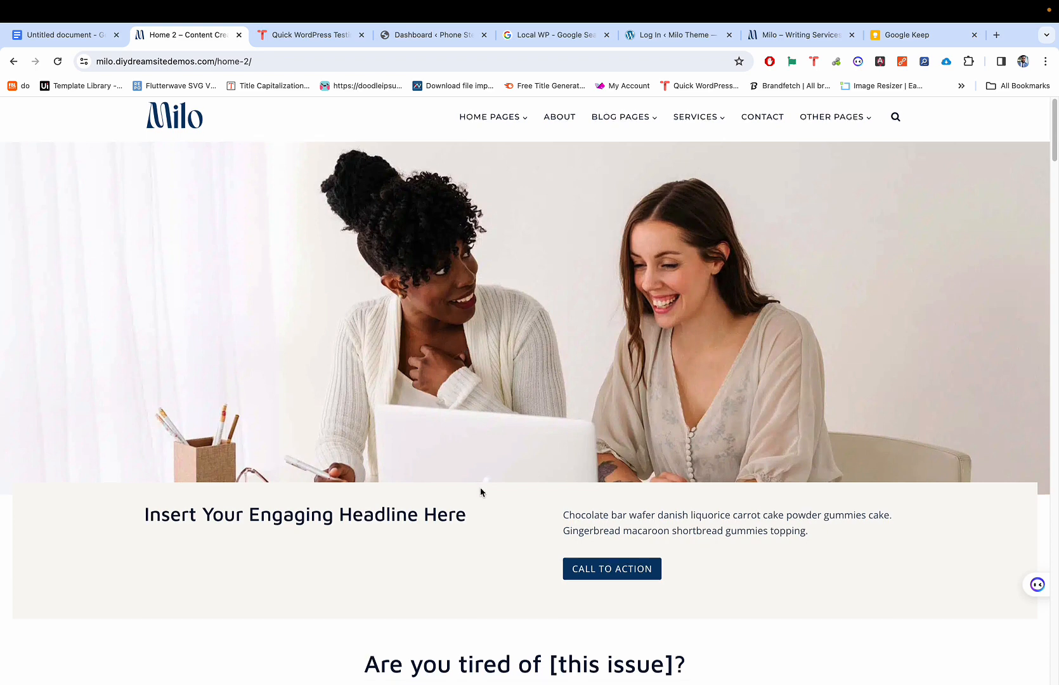
scroll(480, 487, "up", 1)
scroll(500, 310, "up", 1)
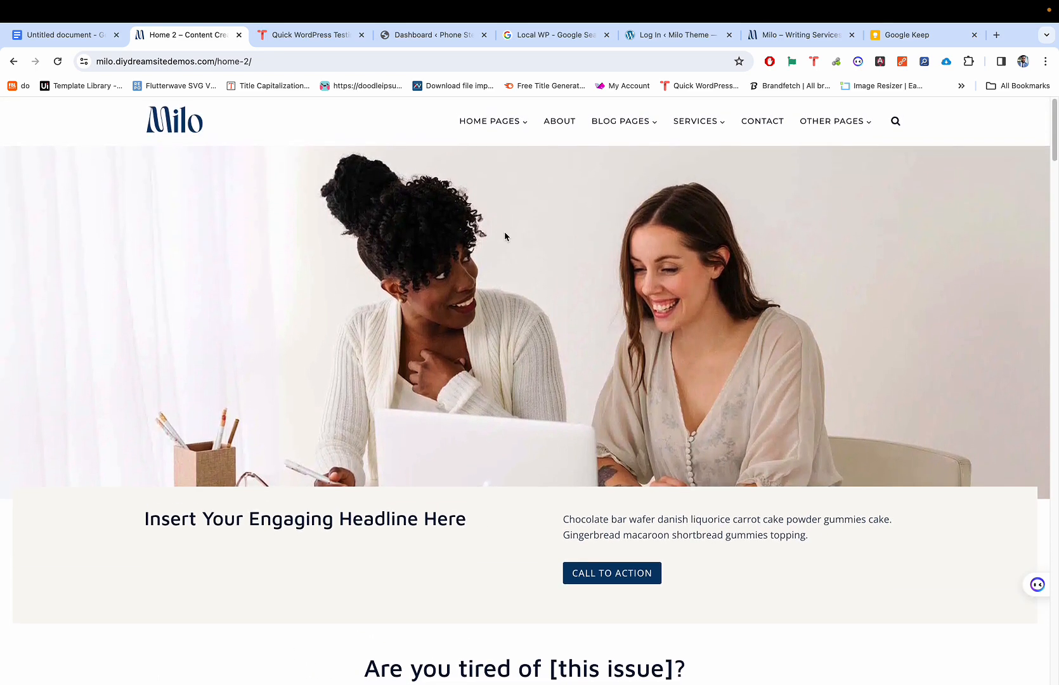
right_click(461, 211)
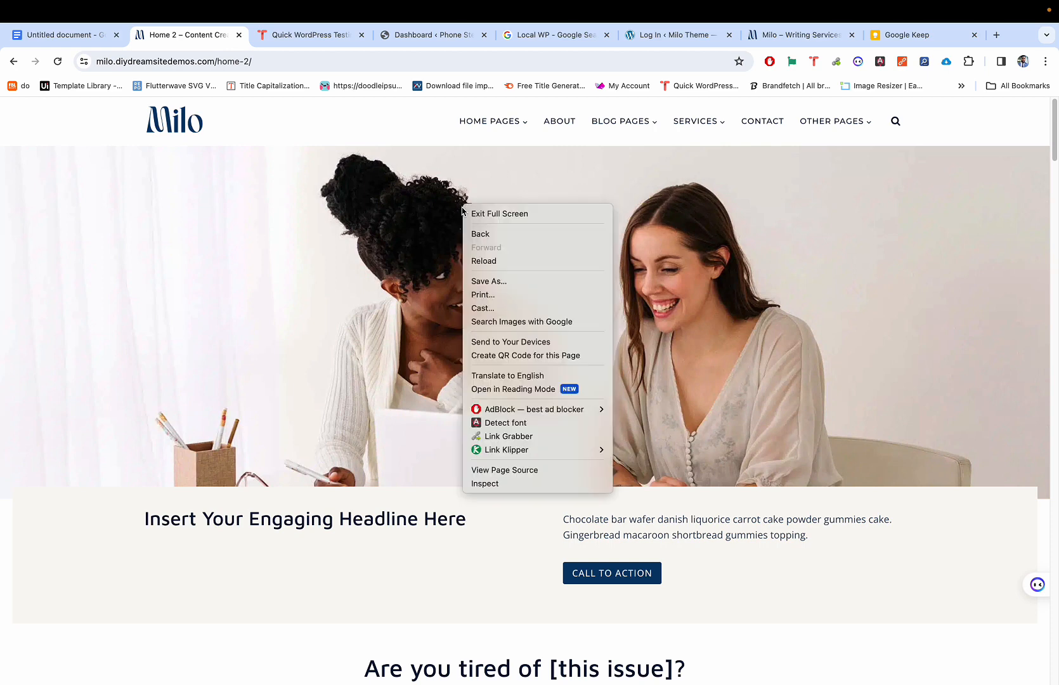
left_click(409, 221)
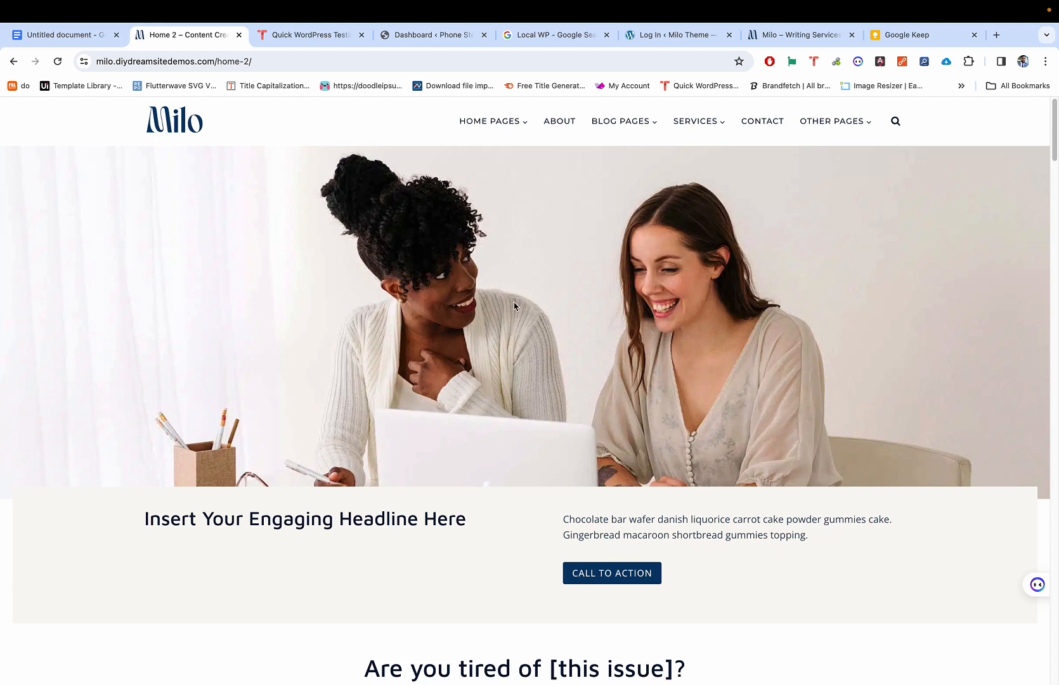
scroll(515, 306, "down", 1)
scroll(511, 291, "up", 1)
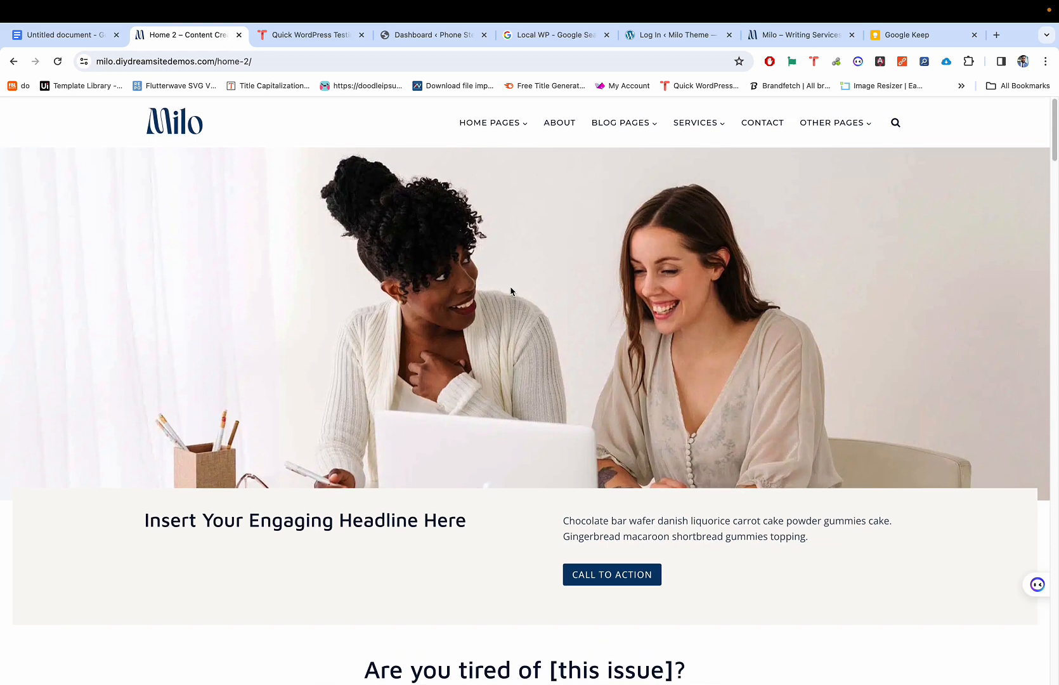
right_click(385, 269)
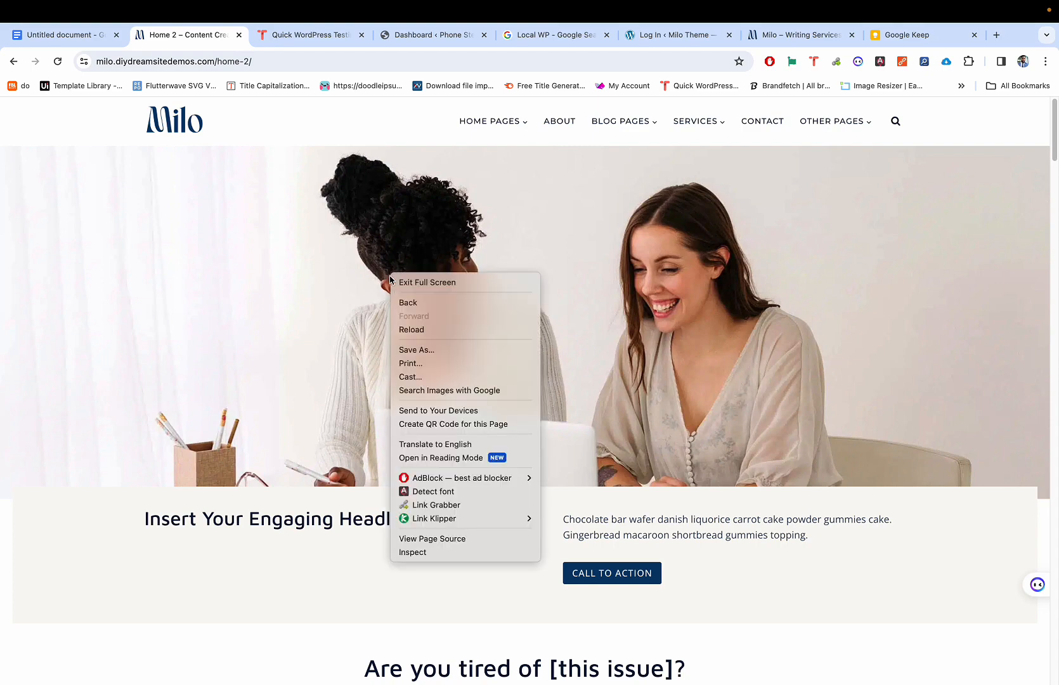
left_click(354, 259)
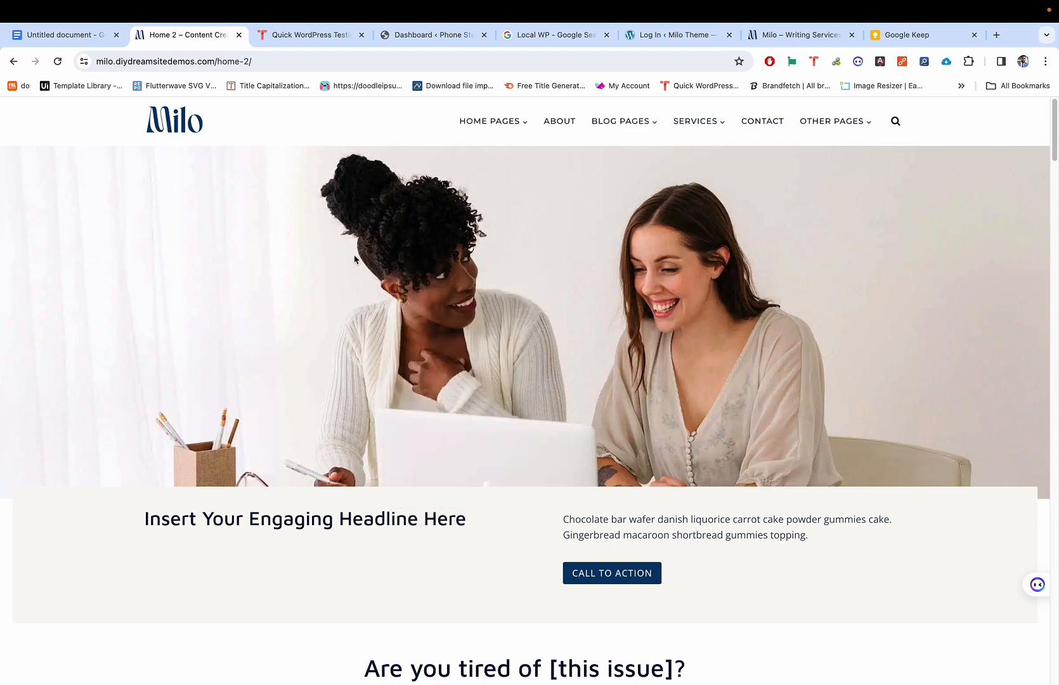
right_click(355, 259)
left_click(598, 341)
scroll(515, 498, "down", 9)
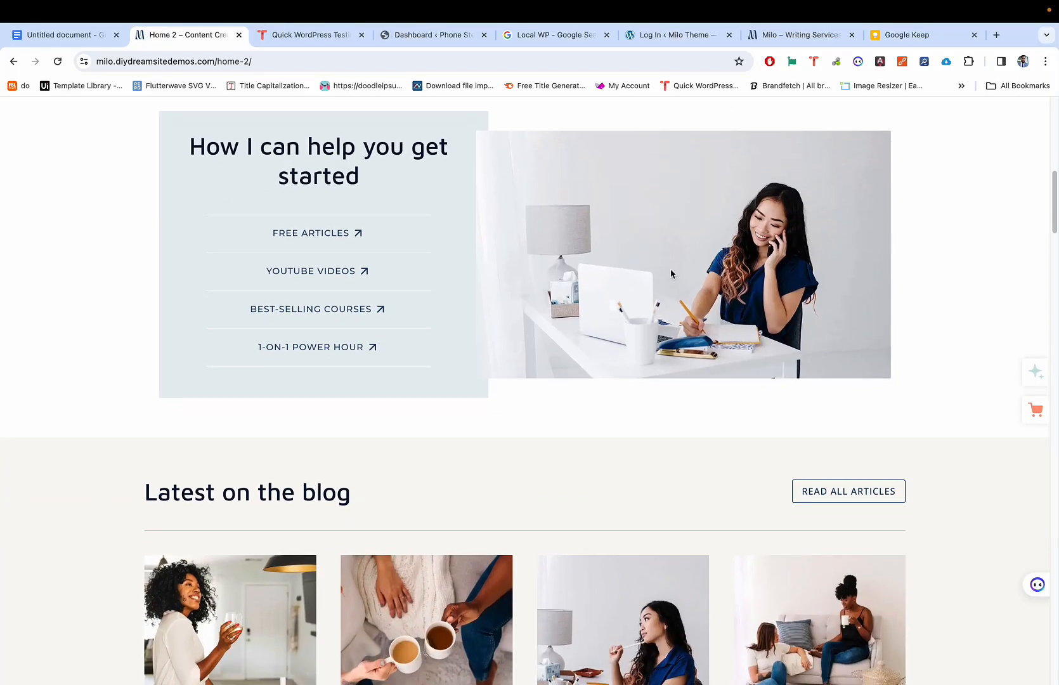
right_click(671, 274)
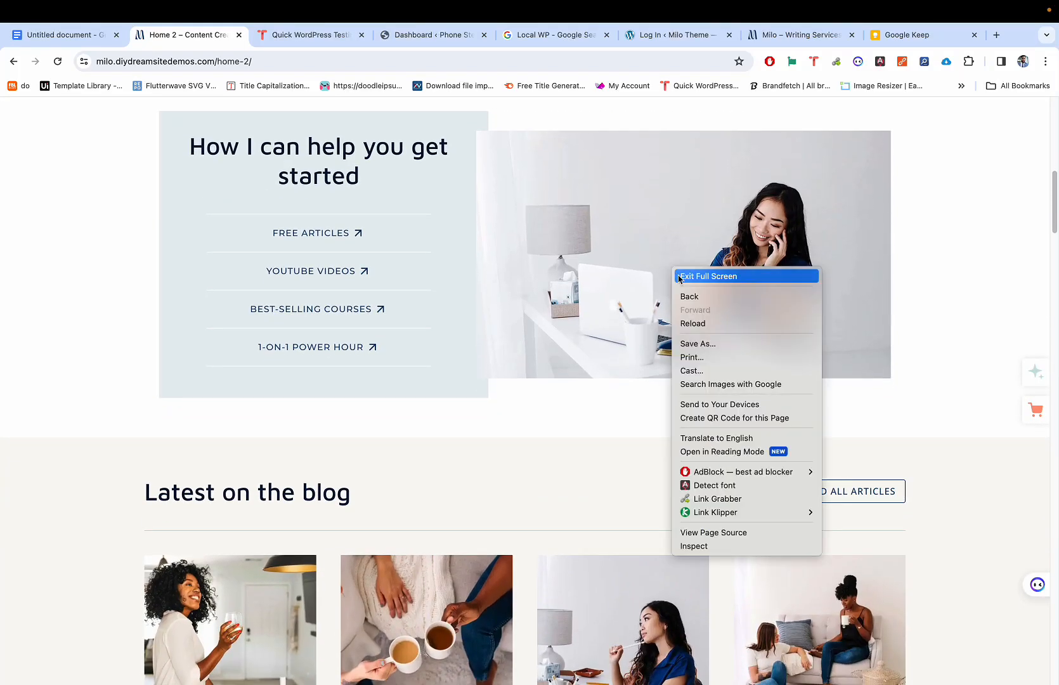
left_click(605, 293)
right_click(605, 277)
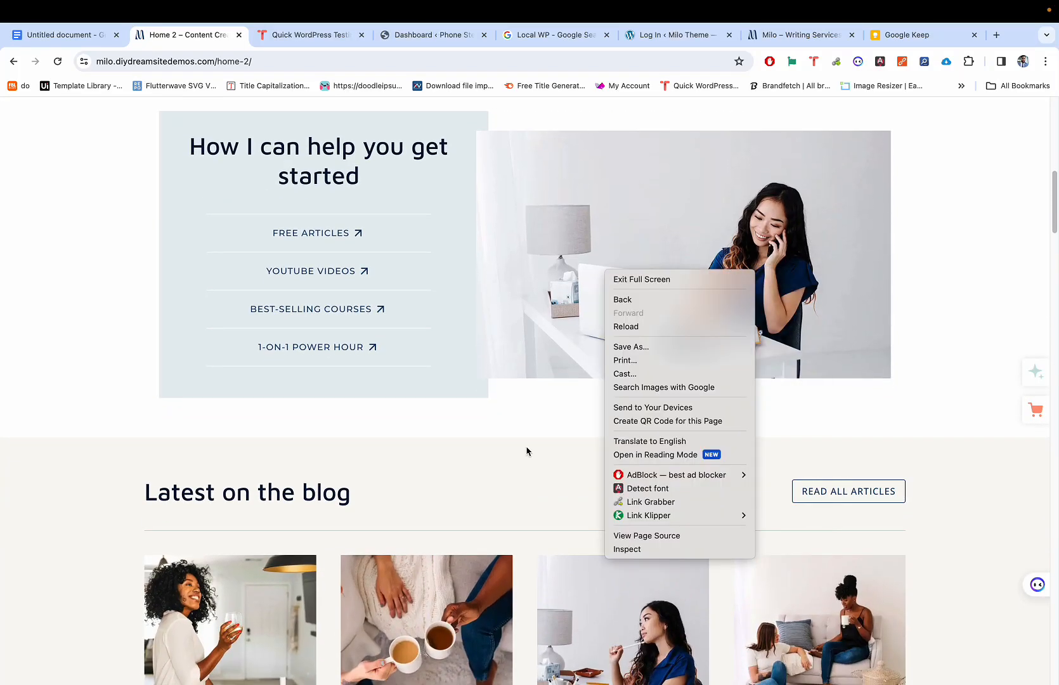
left_click(401, 512)
Step: Open the '5 Mistakes To Avoid With Small Biz Marketing' blog card photo in a new tab
scroll(401, 512, "down", 3)
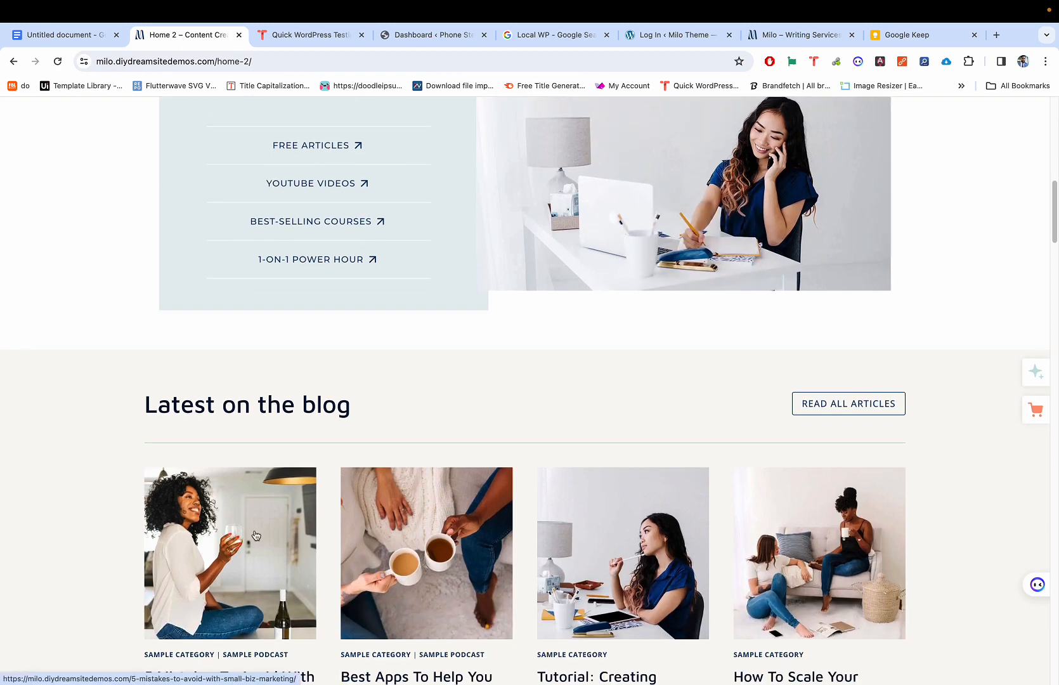
right_click(254, 534)
left_click(100, 495)
scroll(223, 457, "down", 3)
right_click(227, 408)
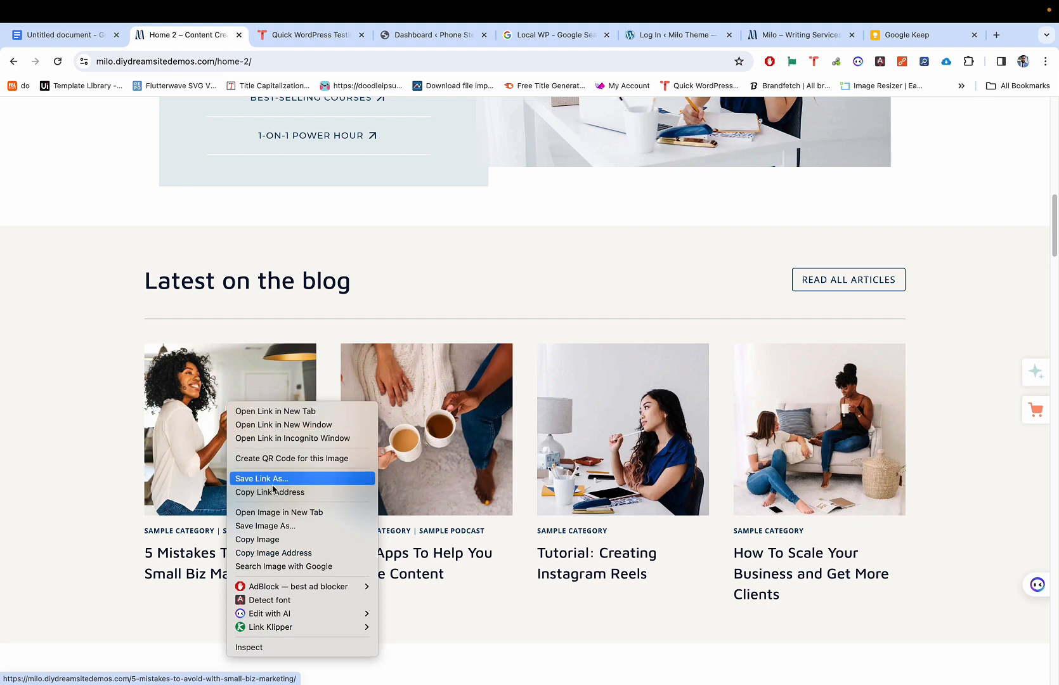
left_click(277, 513)
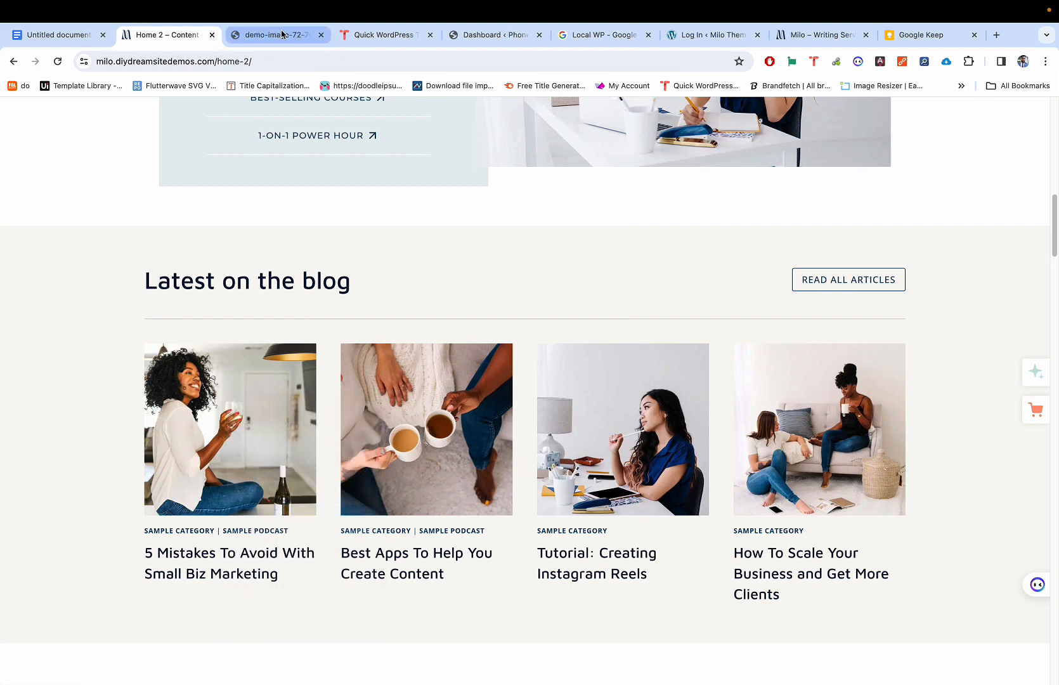
Step: Glance at the new image tab, then return to Home 2 and scroll to the help section
left_click(283, 36)
left_click(188, 36)
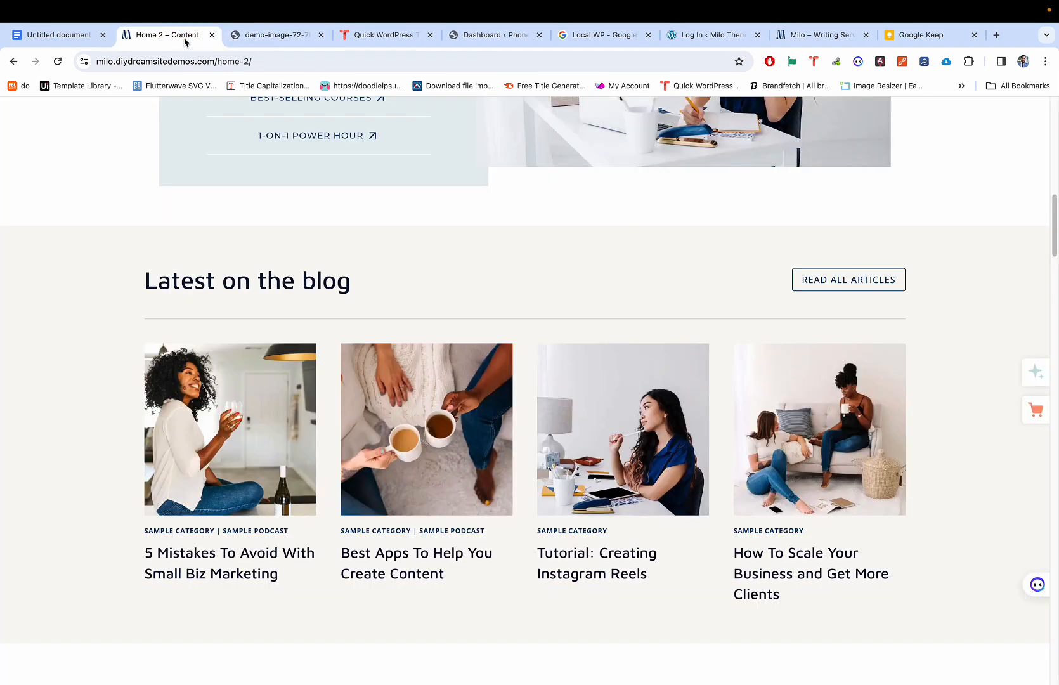
scroll(363, 334, "down", 3)
scroll(362, 335, "down", 1)
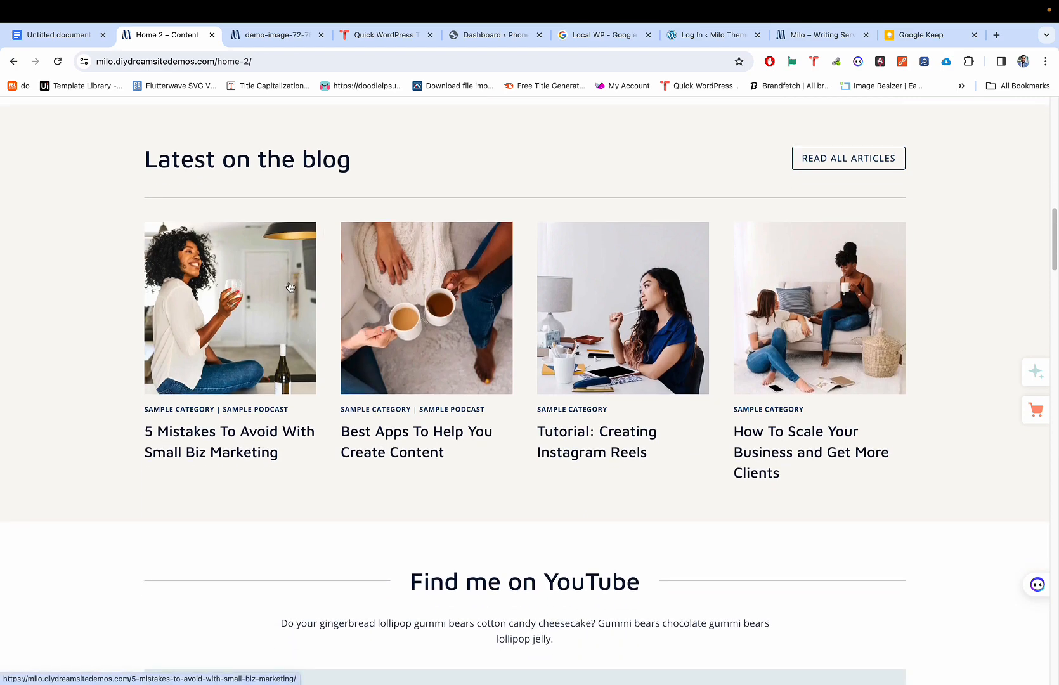
scroll(429, 278, "up", 5)
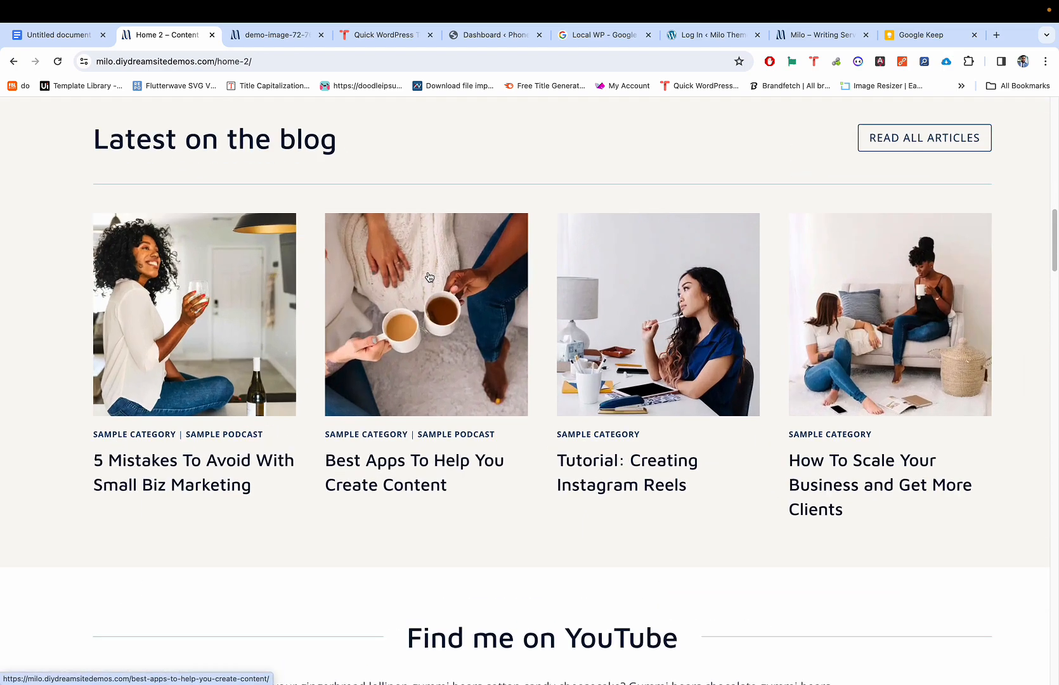
scroll(429, 278, "down", 1)
scroll(428, 278, "down", 5)
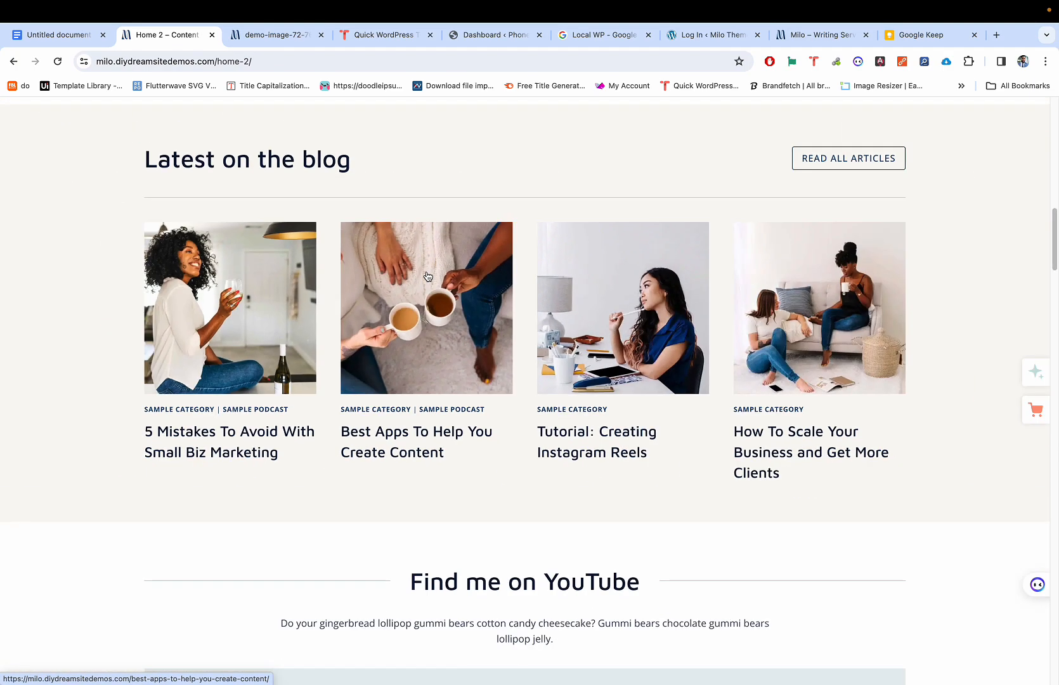
scroll(428, 277, "up", 2)
scroll(429, 278, "down", 3)
scroll(429, 277, "down", 3)
scroll(427, 276, "up", 5)
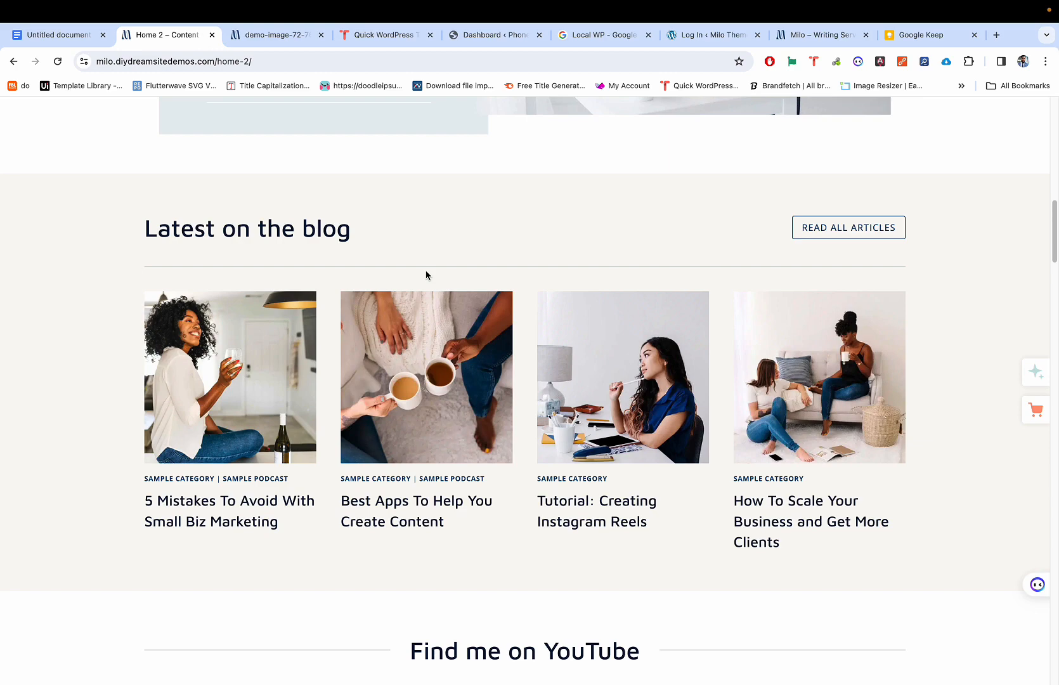
scroll(426, 275, "up", 6)
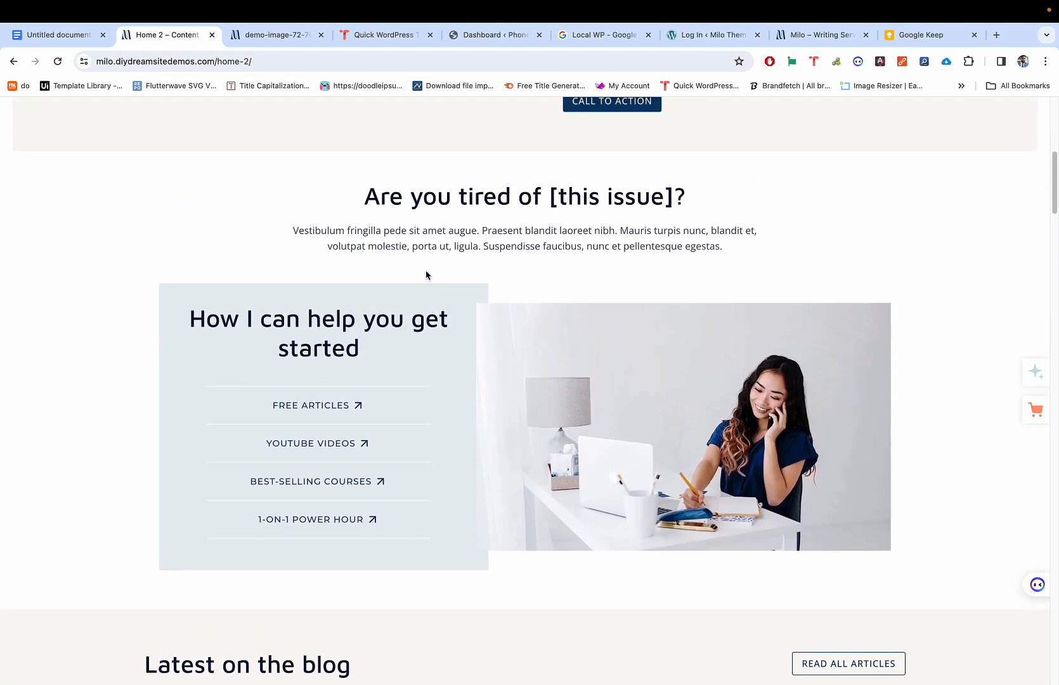
scroll(589, 341, "up", 10)
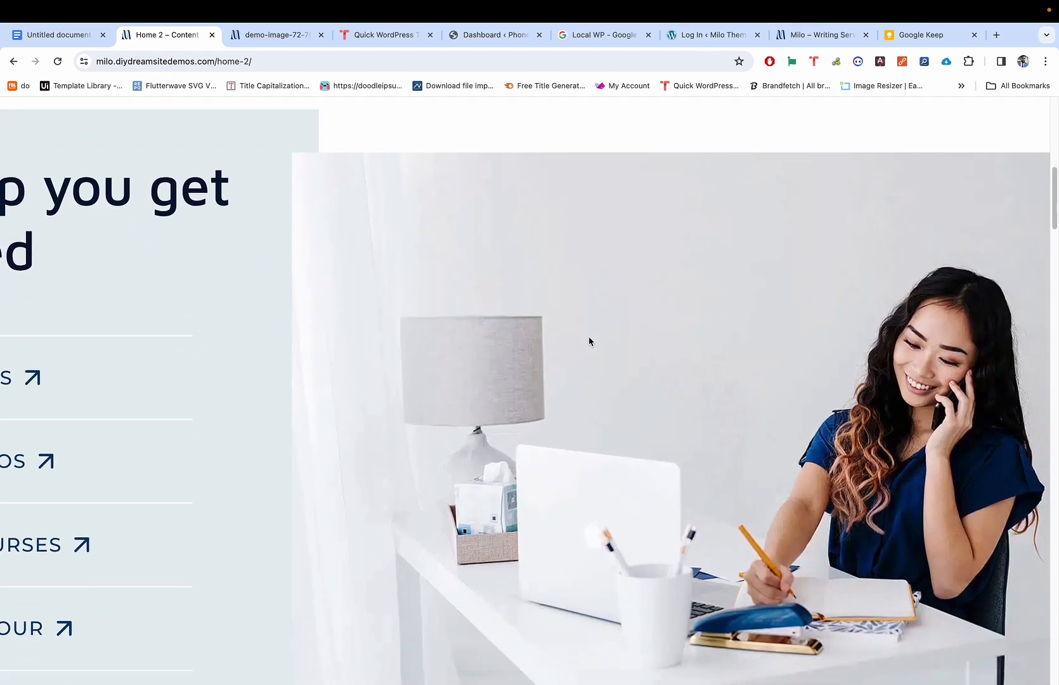
scroll(589, 340, "down", 10)
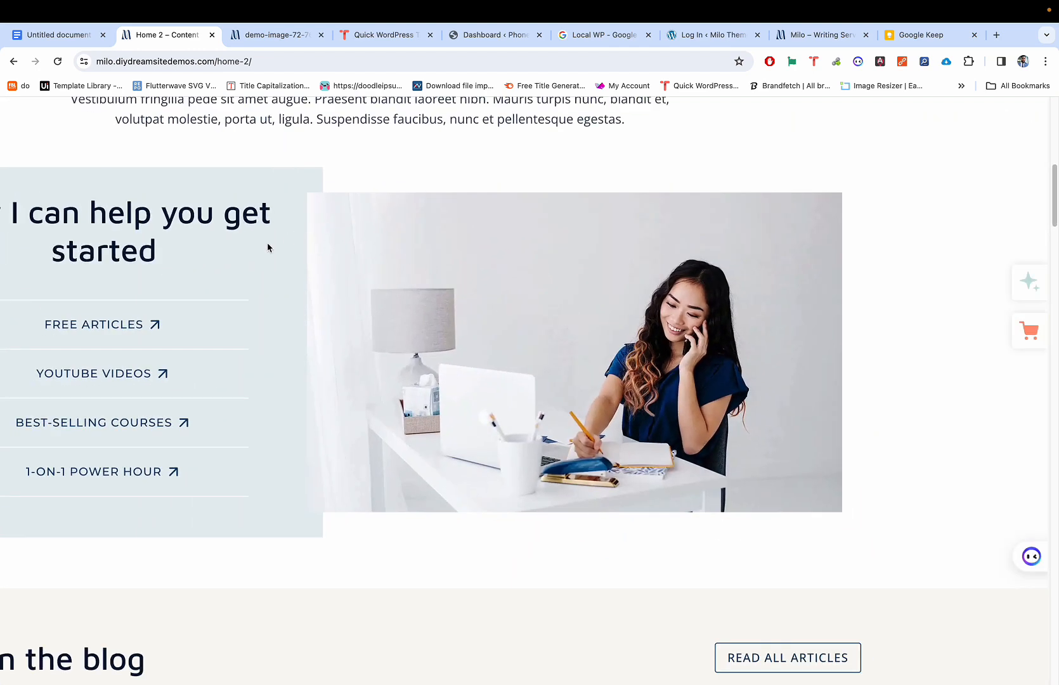
scroll(415, 258, "up", 3)
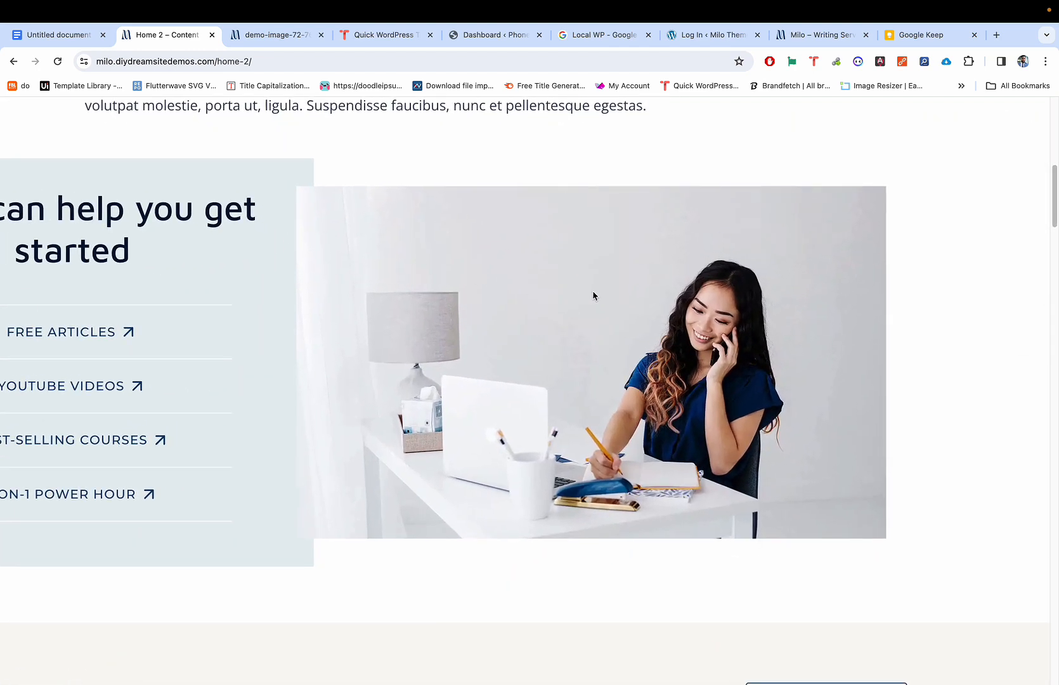
Step: Check the woman-at-desk photo for image options, finding only the page menu
right_click(619, 306)
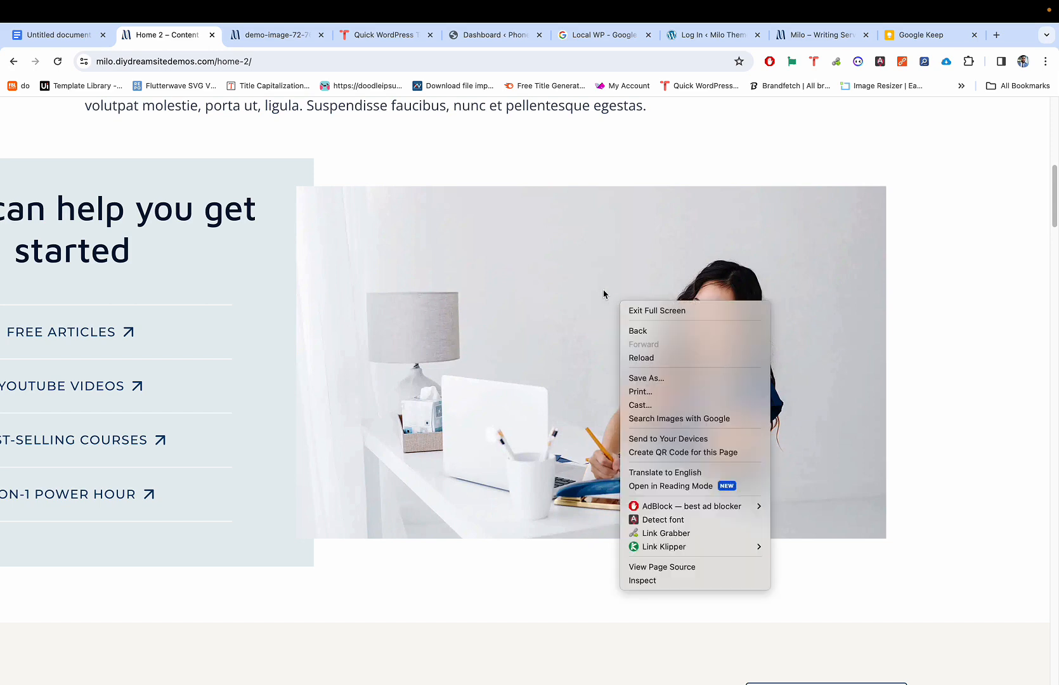
left_click(603, 289)
right_click(604, 289)
left_click(630, 260)
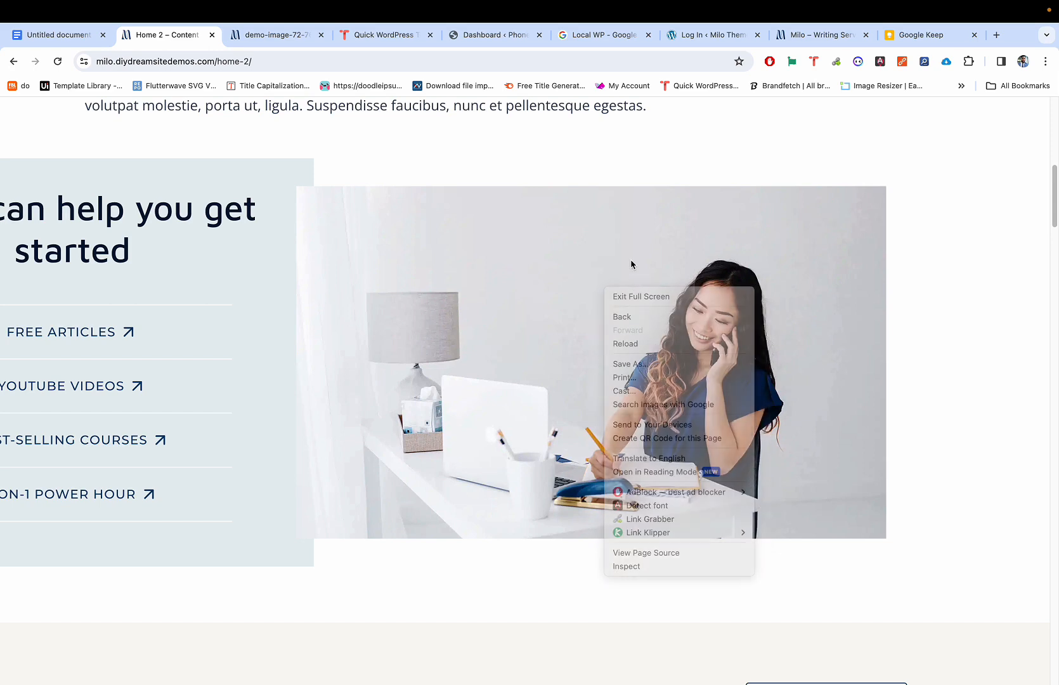
scroll(579, 272, "right", 2)
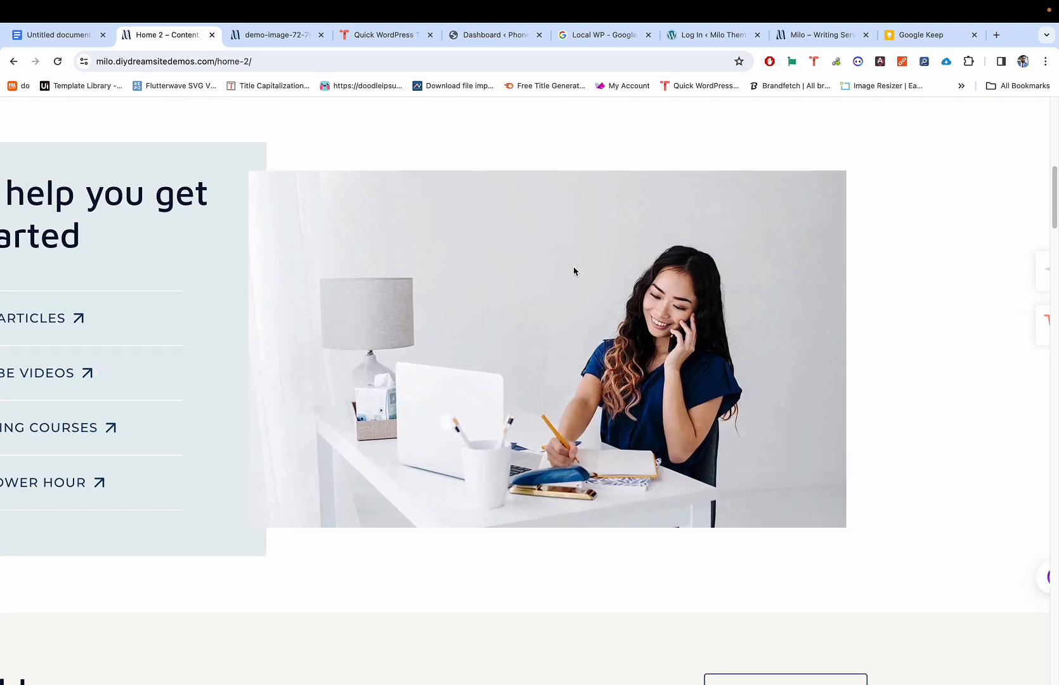
Step: Inspect the desk photo in DevTools to reveal its background image, milo-demo-image7.jpg
scroll(577, 271, "down", 1)
key("super+shift+c")
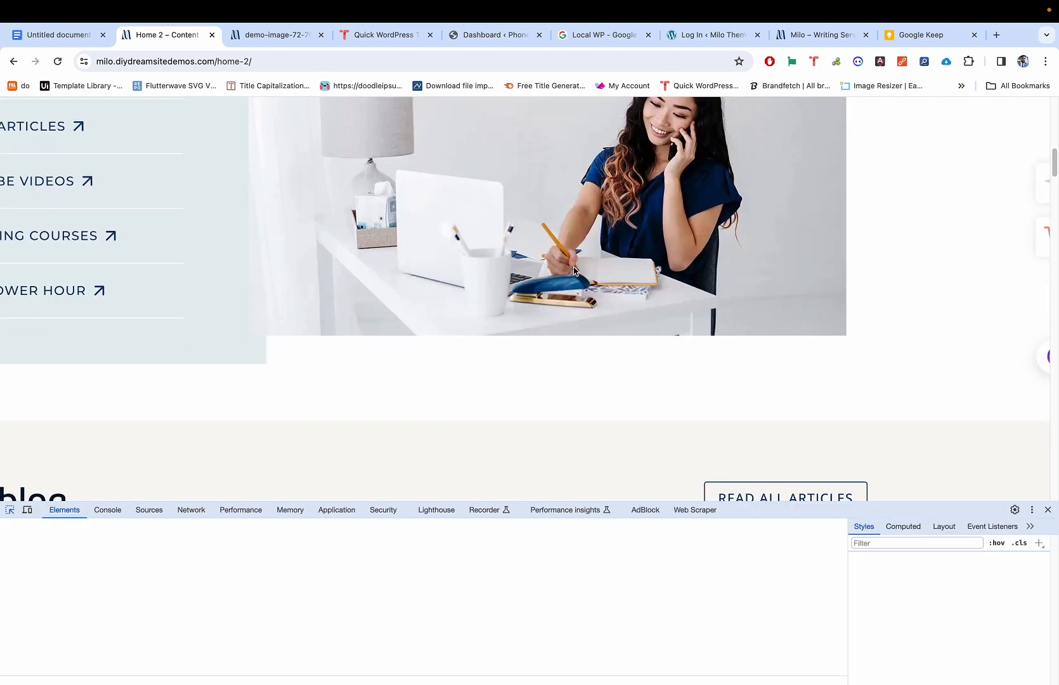
scroll(571, 260, "up", 2)
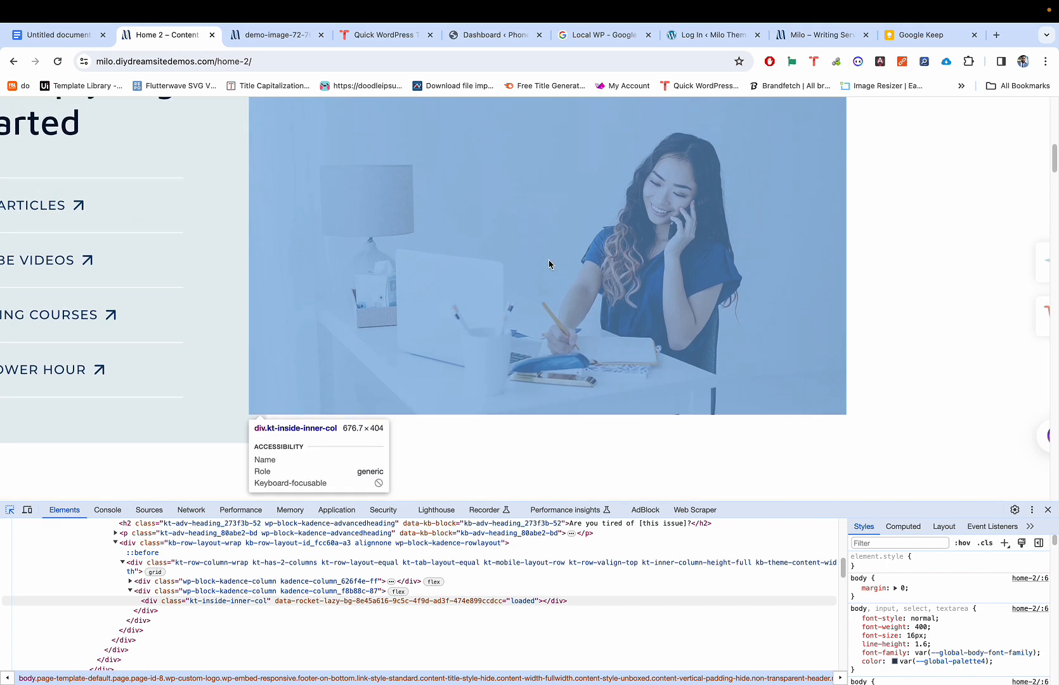
left_click(548, 259)
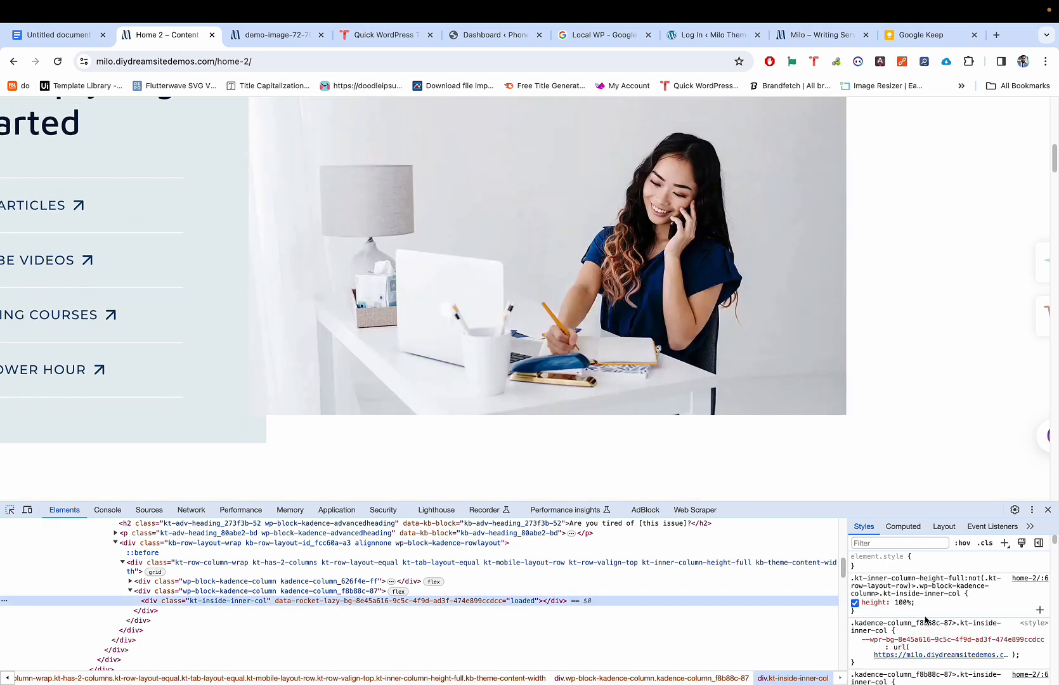
mouse_move(924, 658)
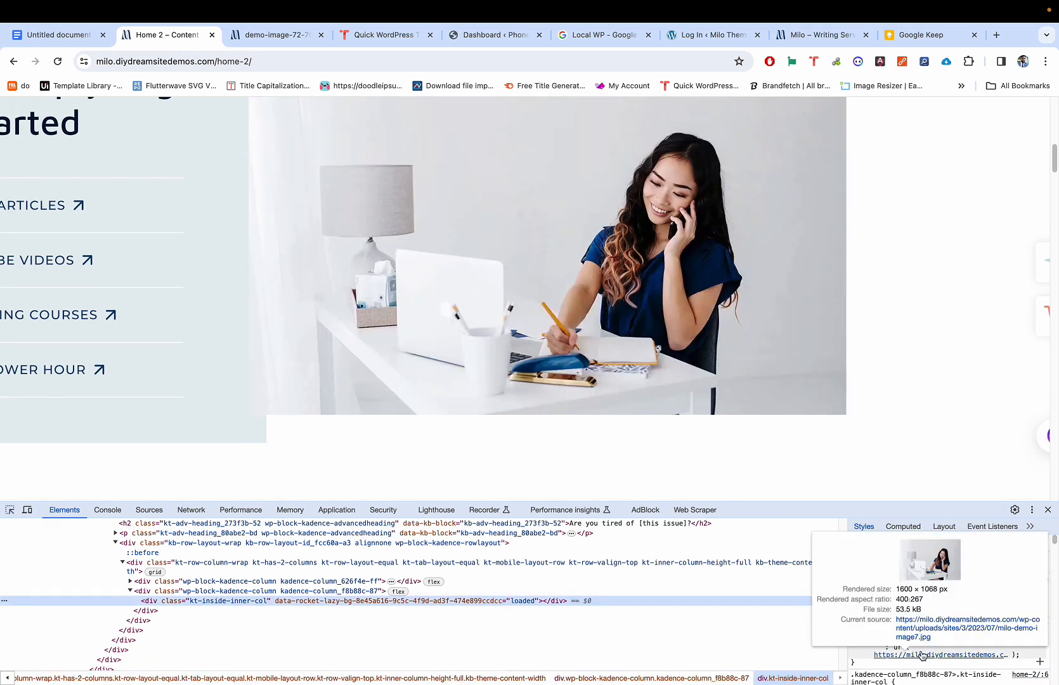
mouse_move(842, 660)
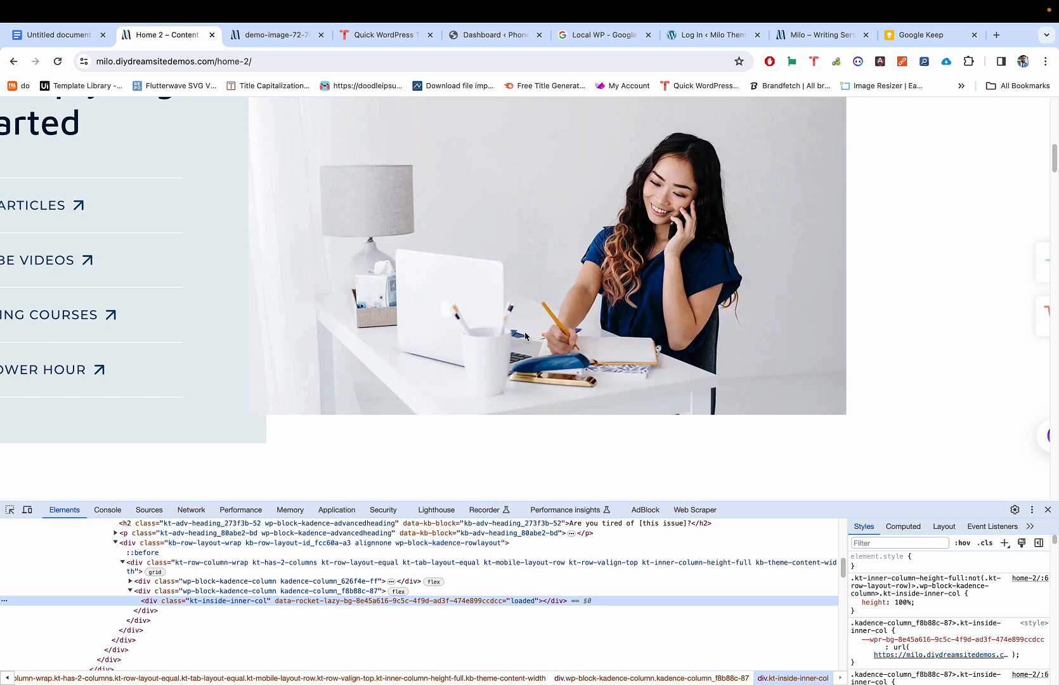
scroll(525, 336, "up", 1)
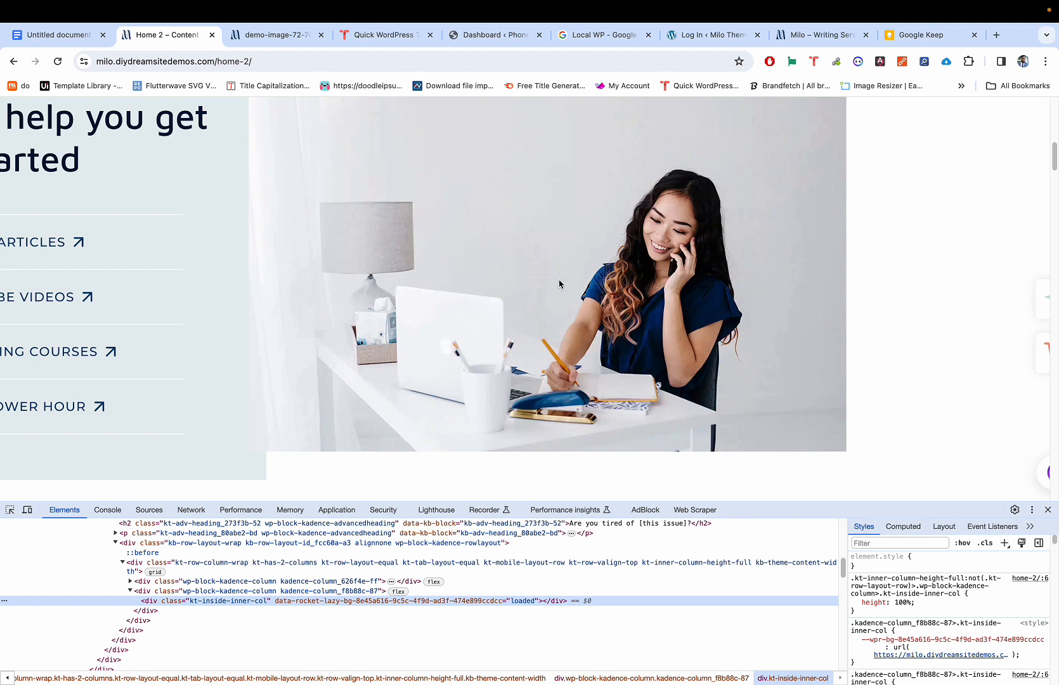
scroll(533, 299, "up", 1)
scroll(532, 300, "down", 1)
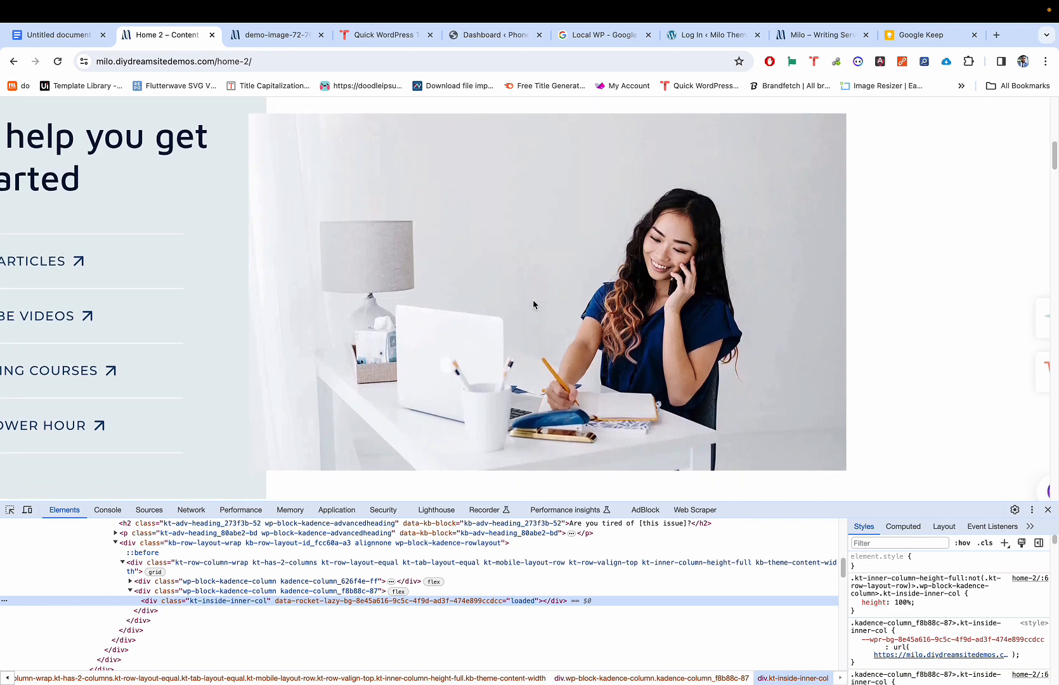
Step: Open Chrome's extensions management page and follow its link to the Chrome Web Store
left_click(970, 65)
scroll(844, 349, "down", 1)
left_click(849, 410)
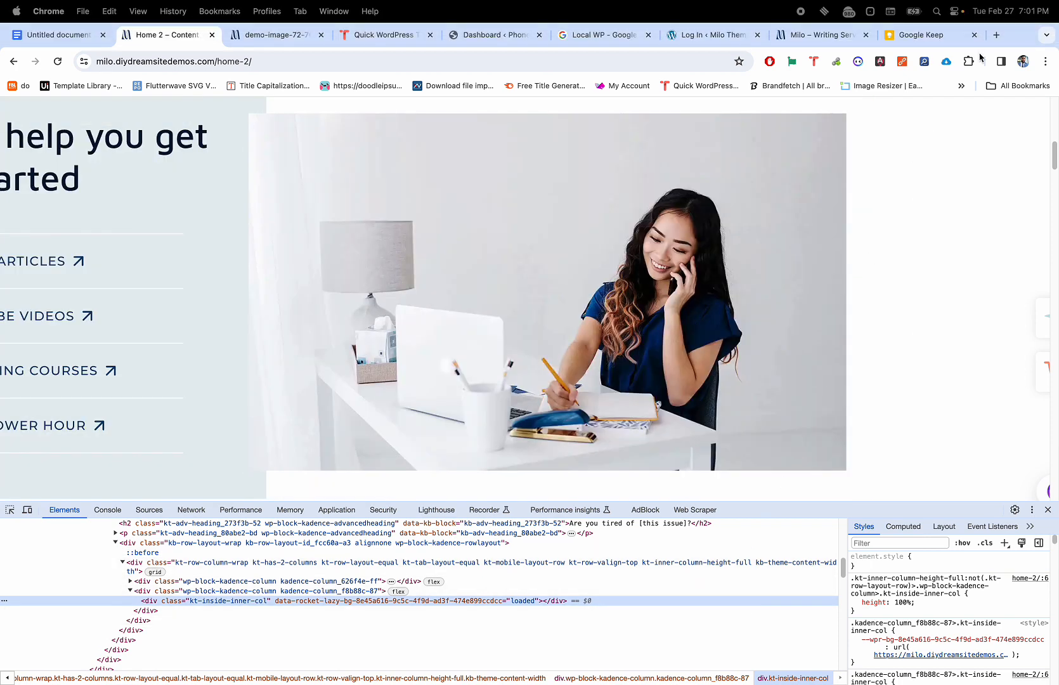
left_click(969, 61)
scroll(882, 375, "down", 1)
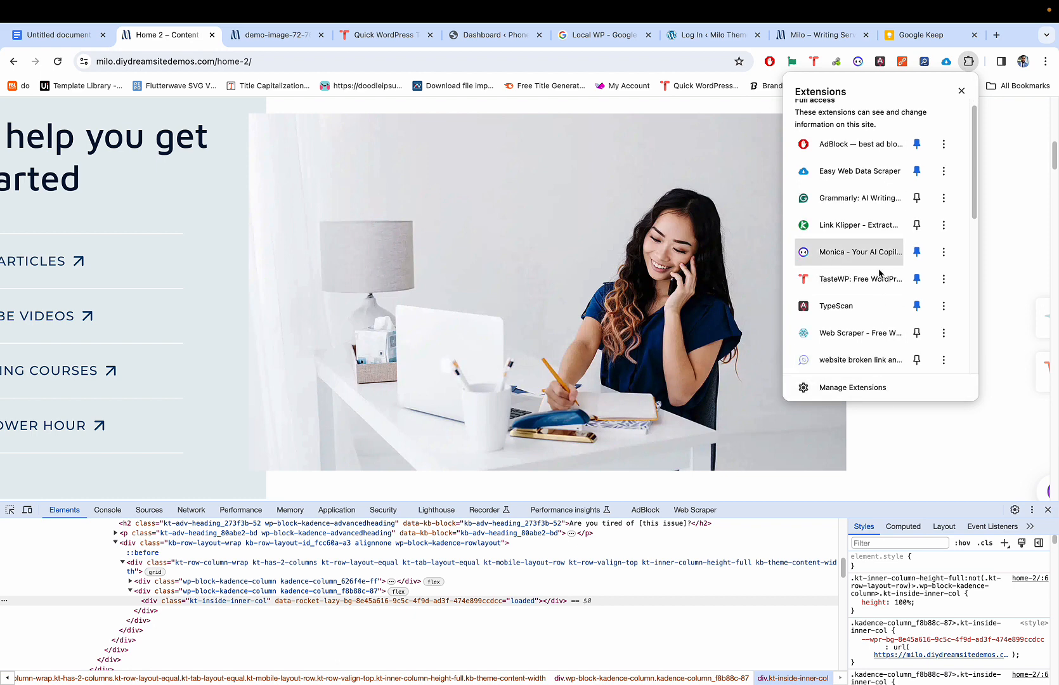
left_click(882, 388)
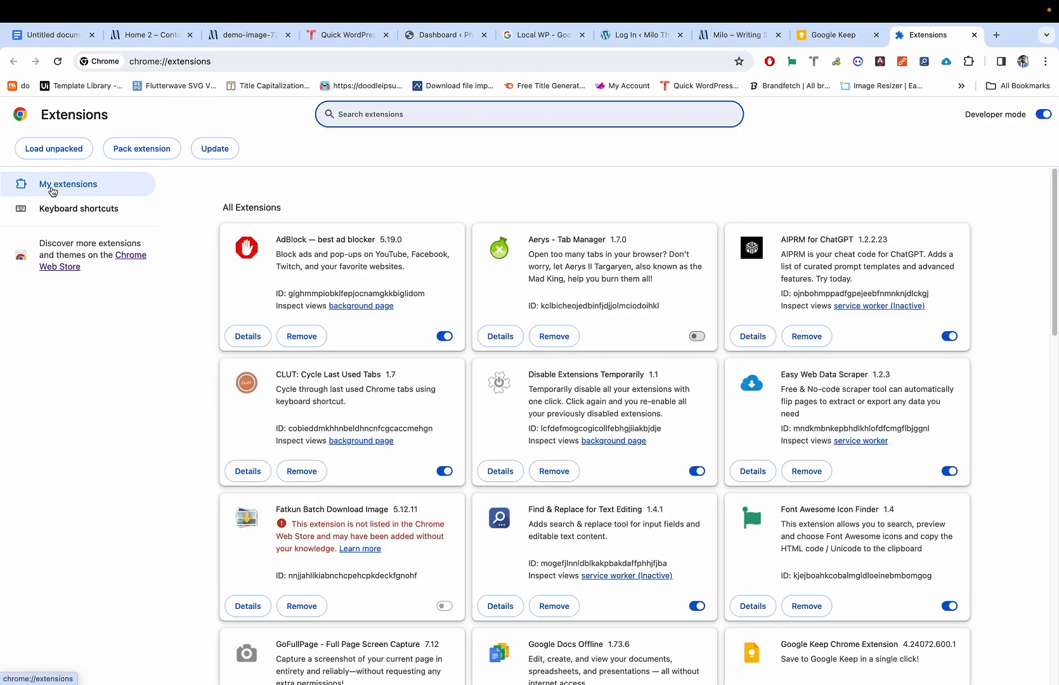
left_click(133, 257)
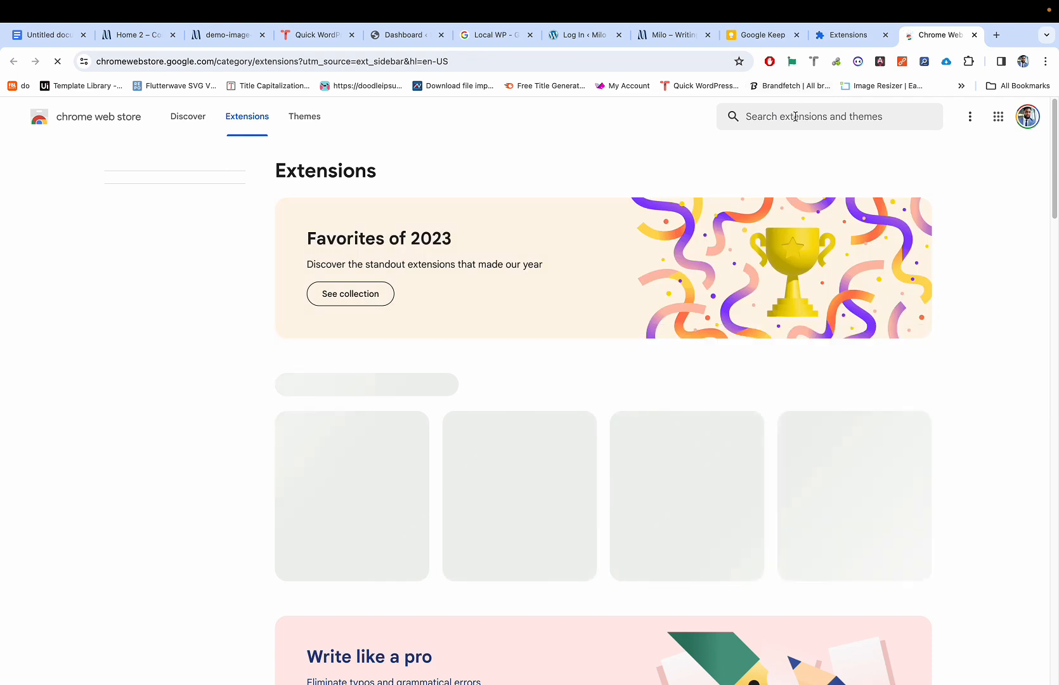
Step: Search the Web Store for 'image inspector', browse results, then close the store and extensions tabs
left_click(796, 117)
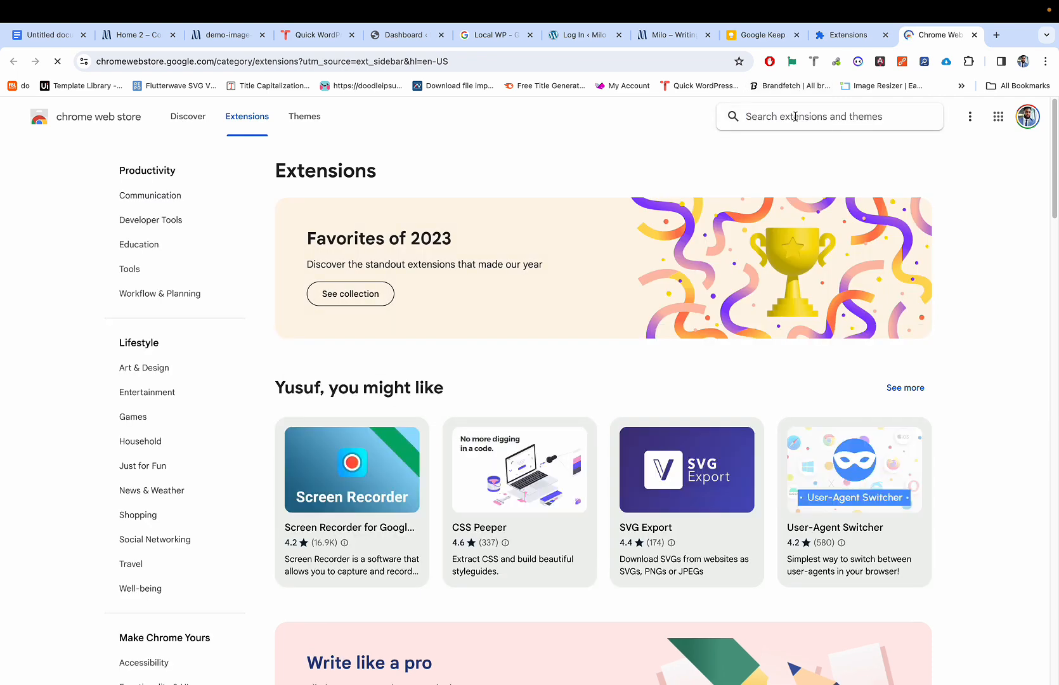
type("image inspec")
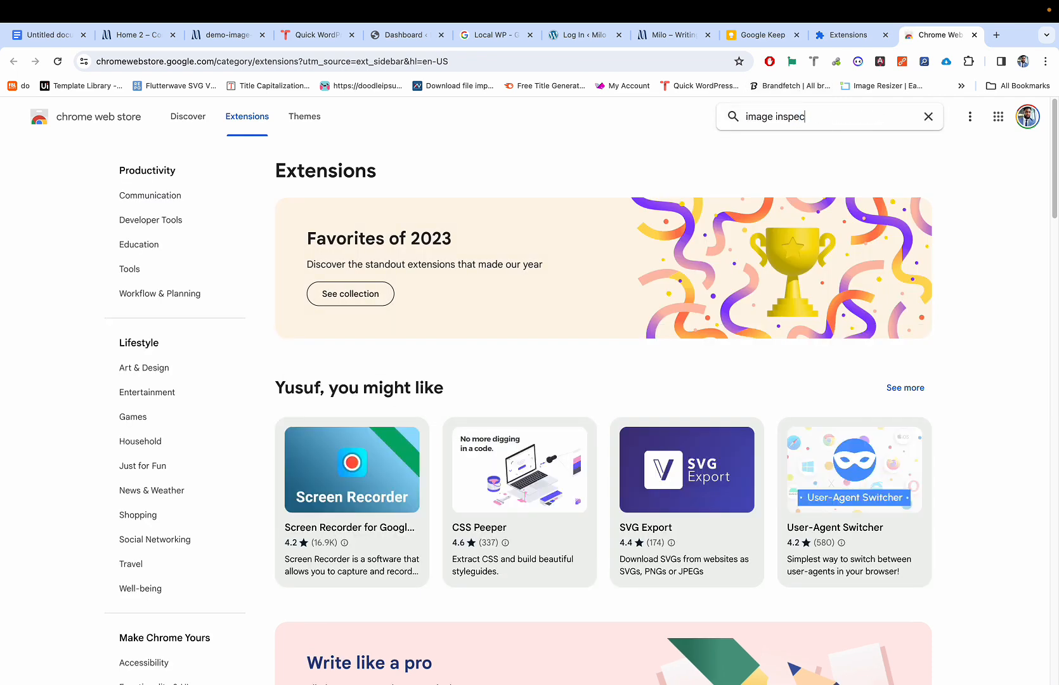
type("tor")
key("Return")
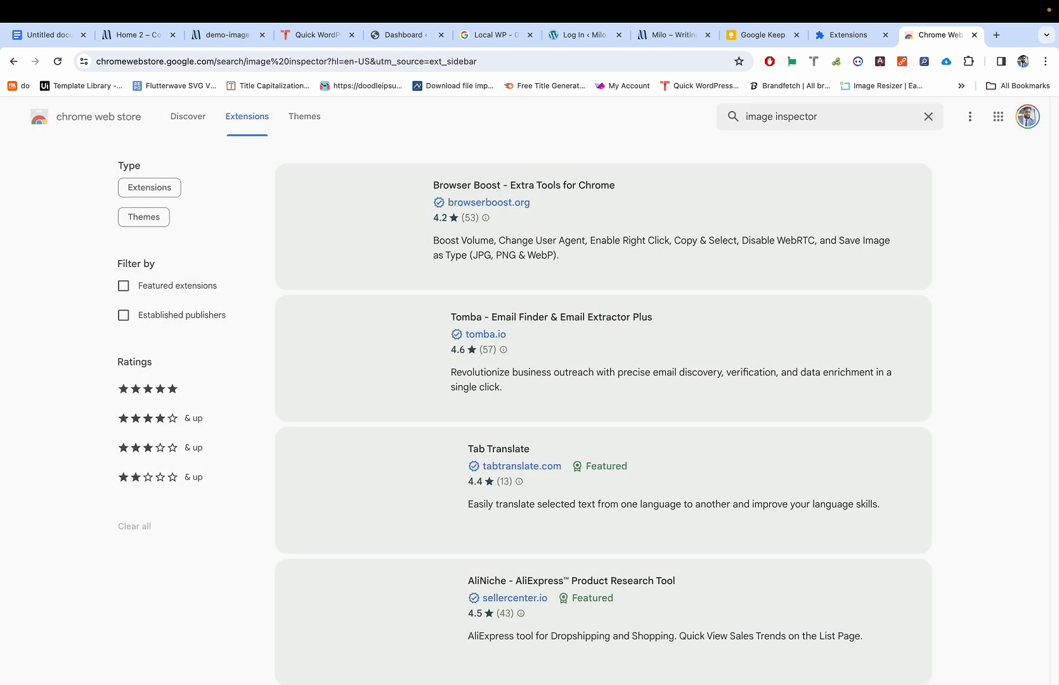
scroll(497, 330, "down", 3)
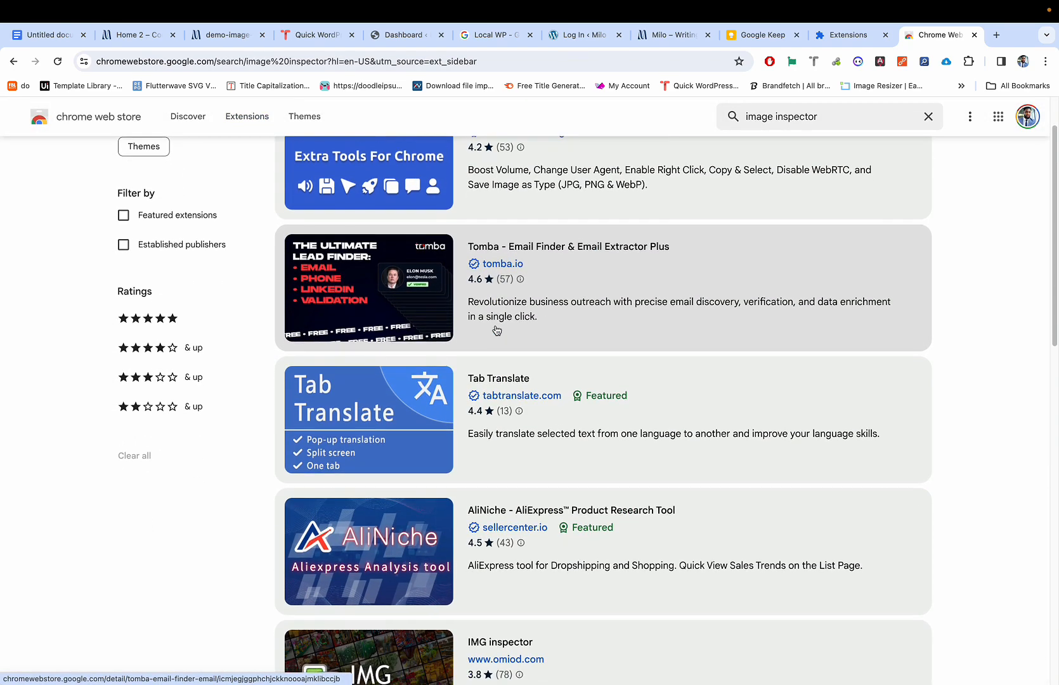
scroll(497, 330, "down", 2)
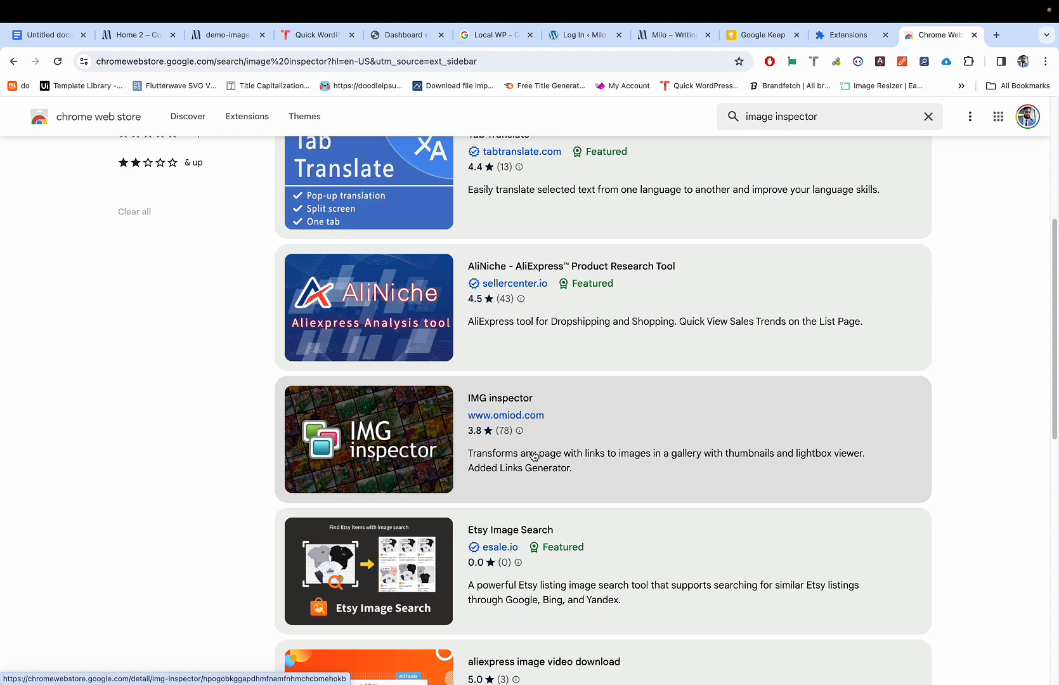
scroll(577, 452, "down", 2)
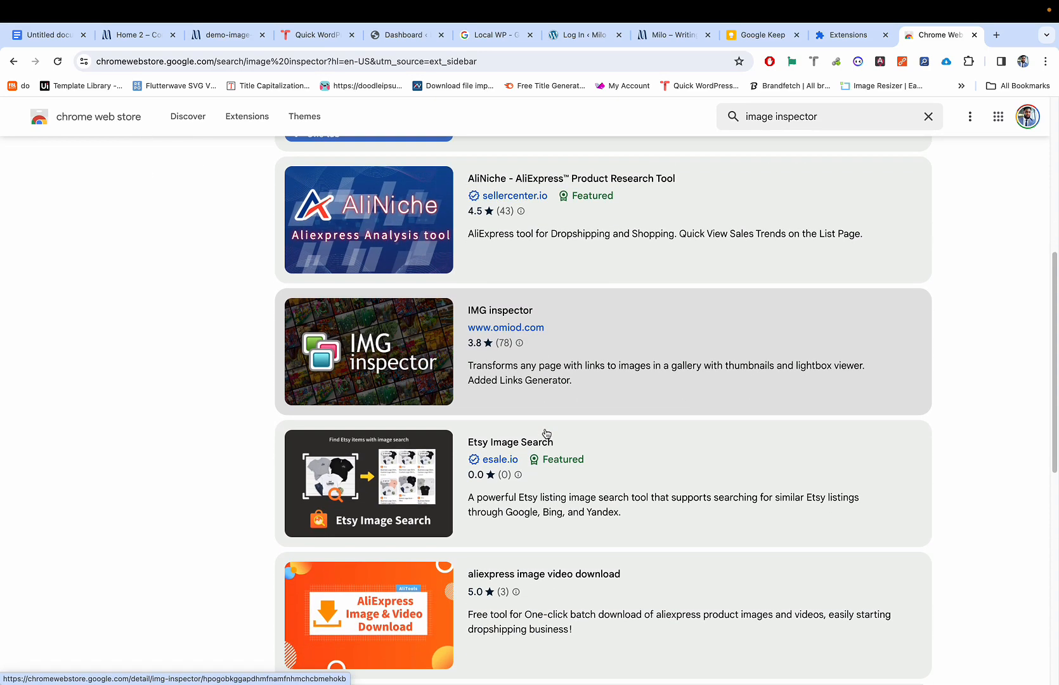
key("super+w")
key("super+w")
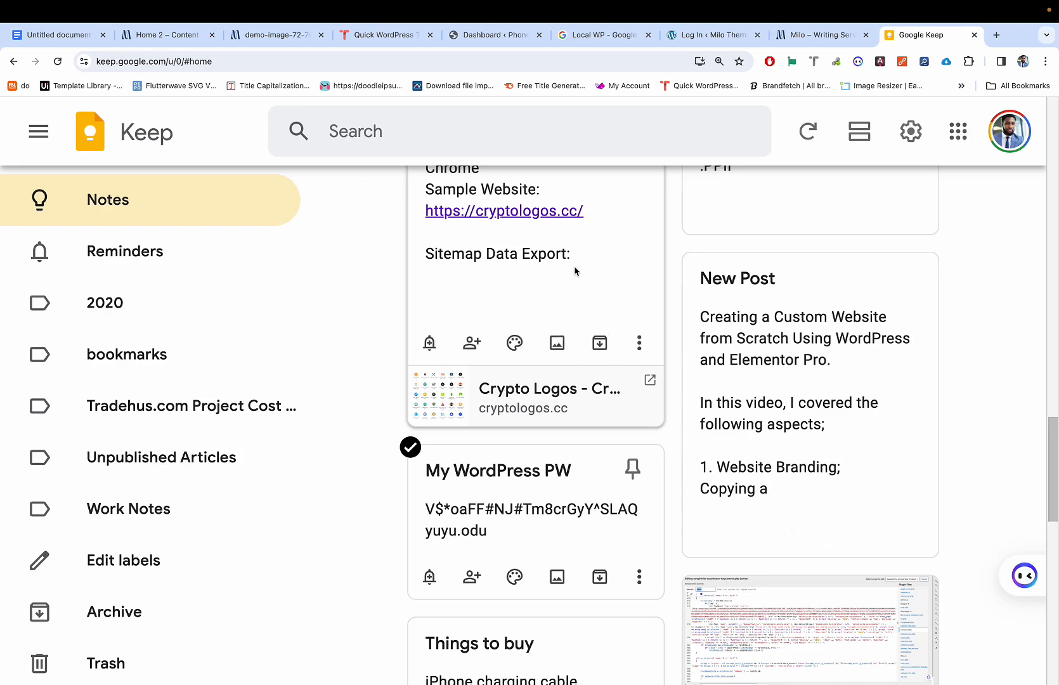
Step: Close the Google Keep tab and the DevTools panel
key("super+2")
key("super+9")
key("super+w")
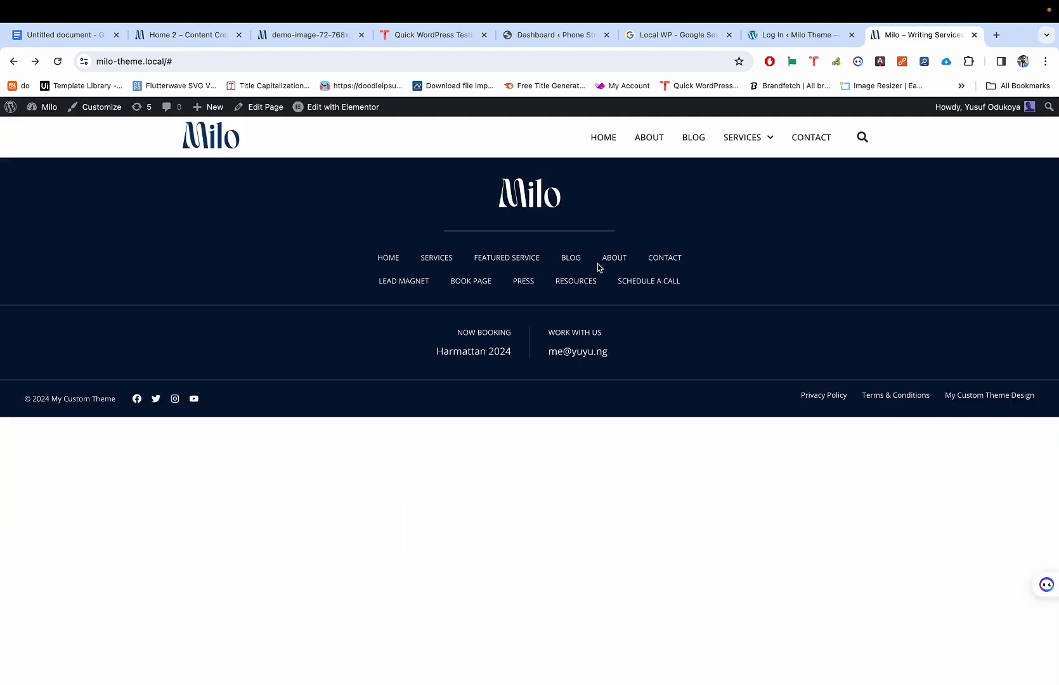
key("super+2")
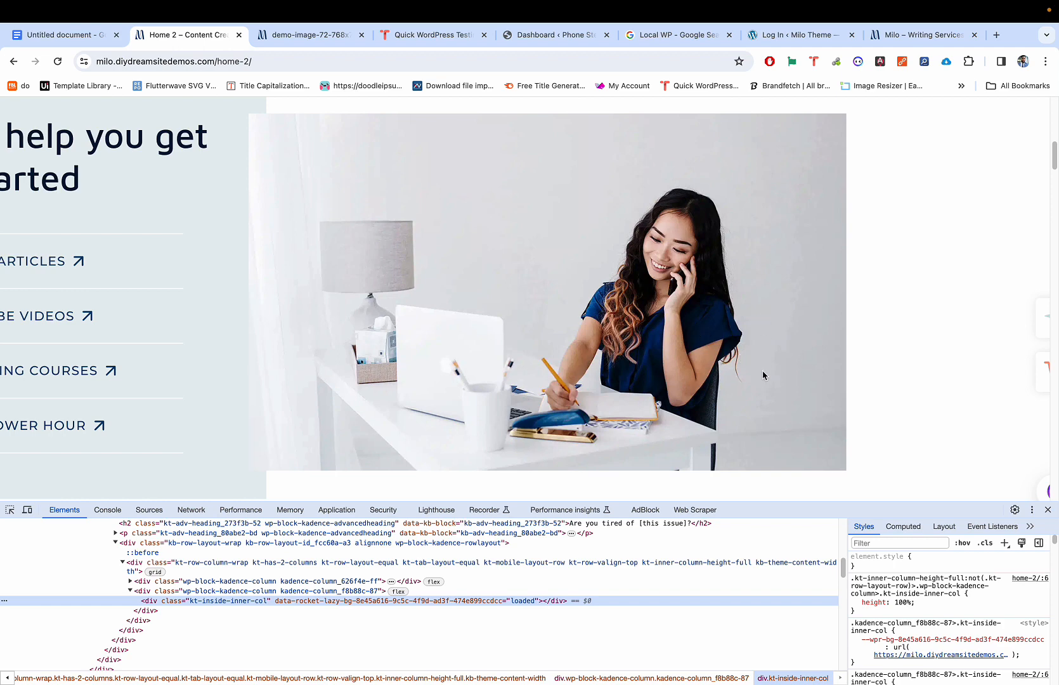
left_click(1048, 510)
Step: Scroll the Home 2 page and check the desk photo's context menu
scroll(880, 432, "down", 1)
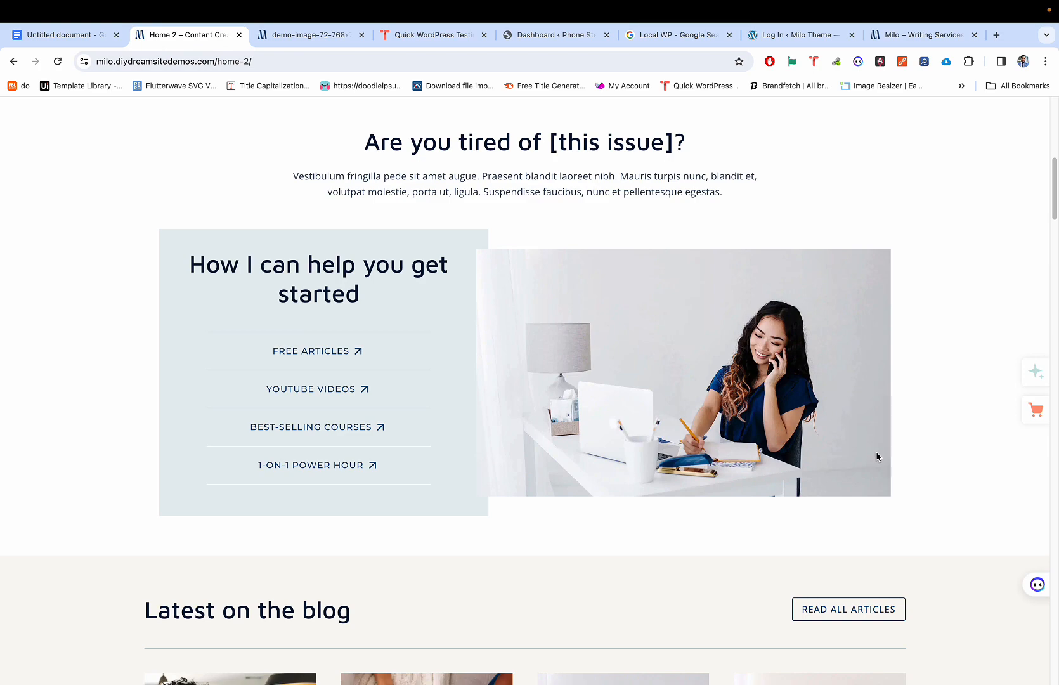
scroll(877, 457, "down", 10)
scroll(877, 456, "up", 6)
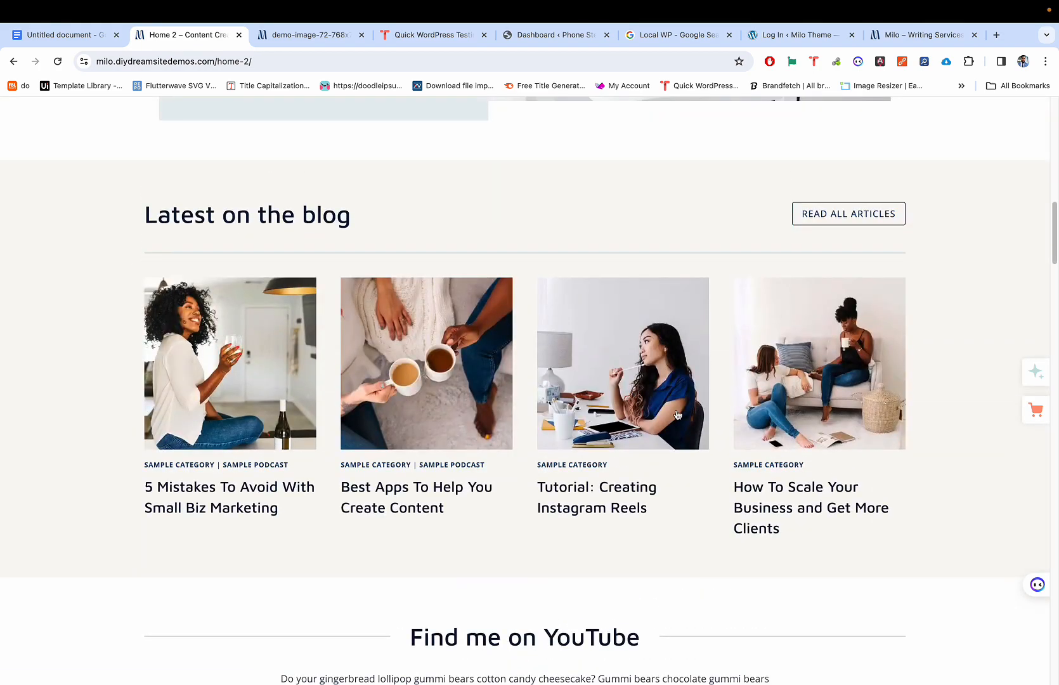
scroll(364, 317, "up", 7)
scroll(364, 318, "down", 1)
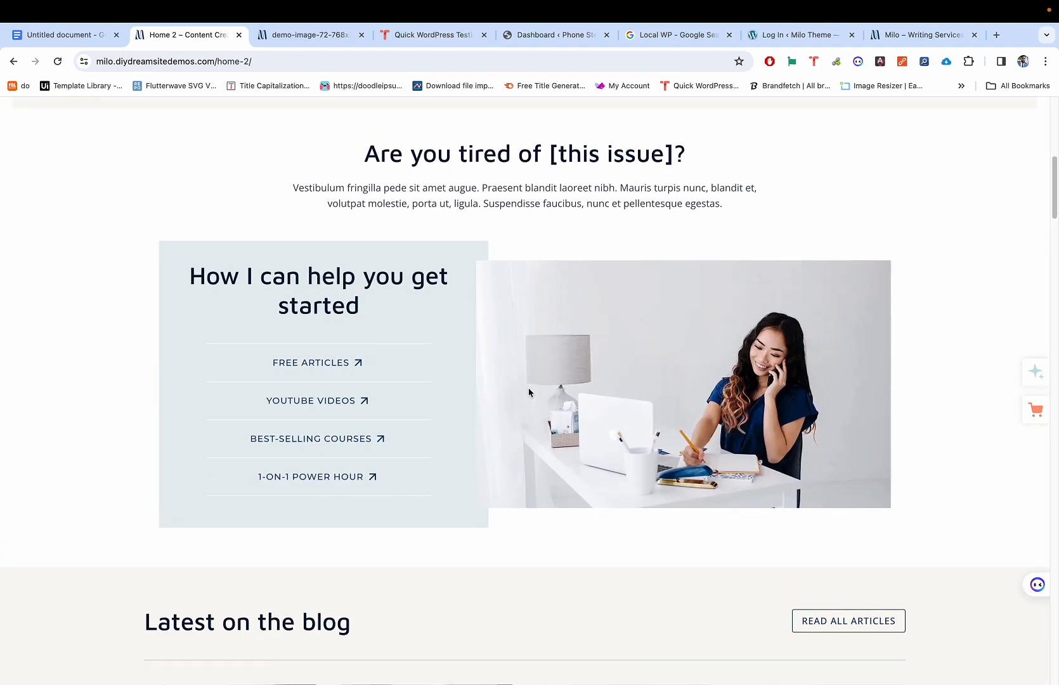
right_click(606, 358)
left_click(612, 332)
scroll(610, 325, "up", 2)
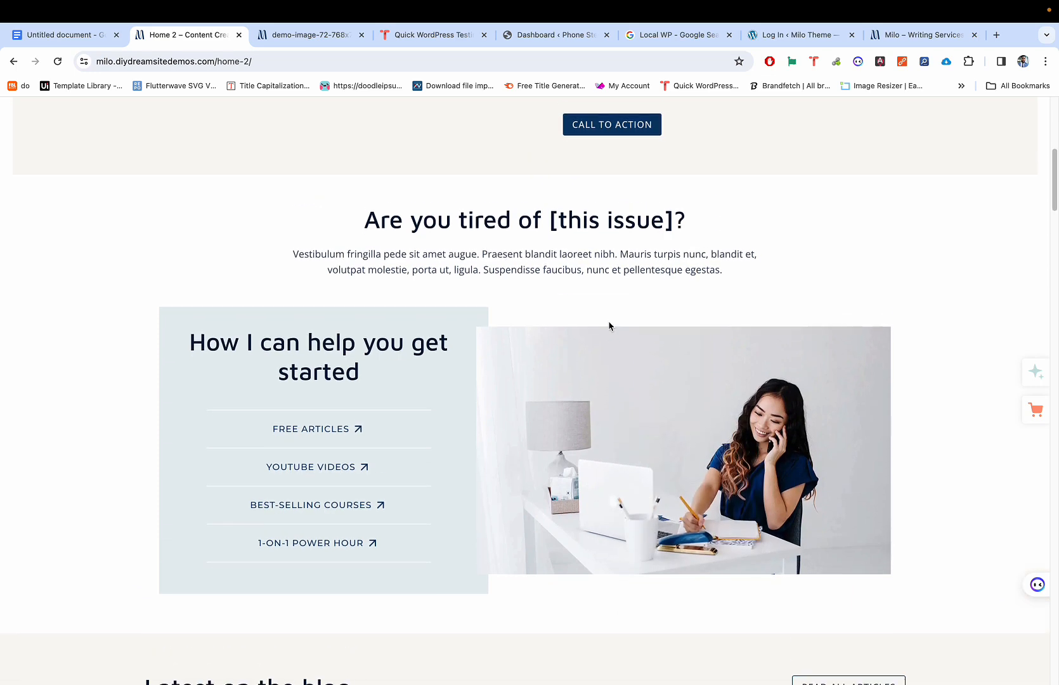
scroll(608, 326, "down", 1)
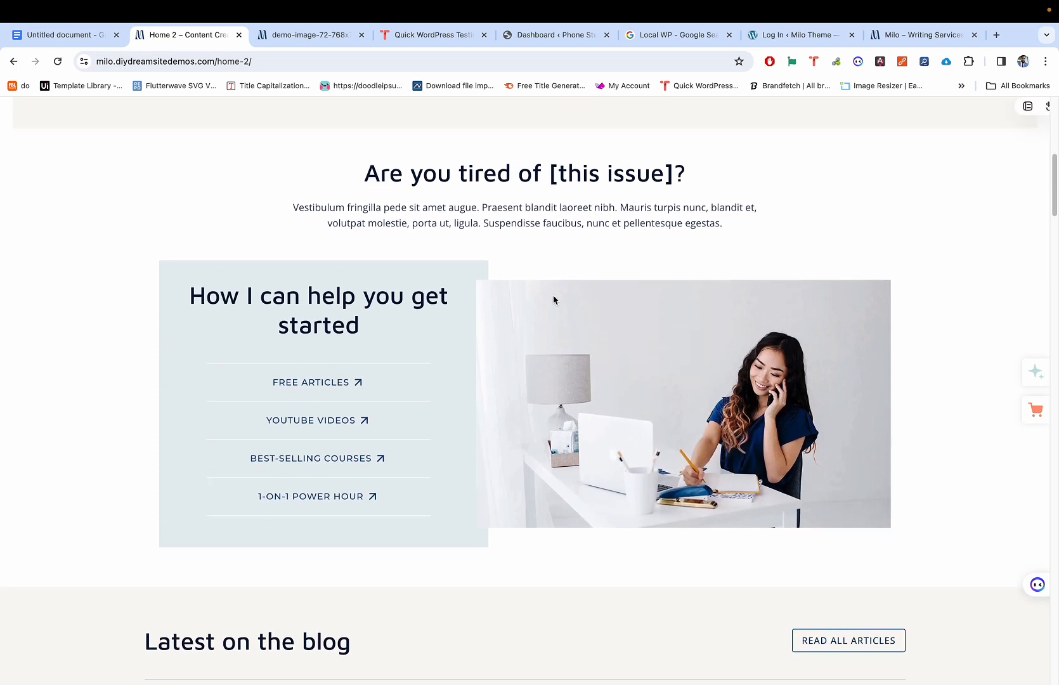
scroll(553, 295, "down", 6)
scroll(553, 300, "up", 1)
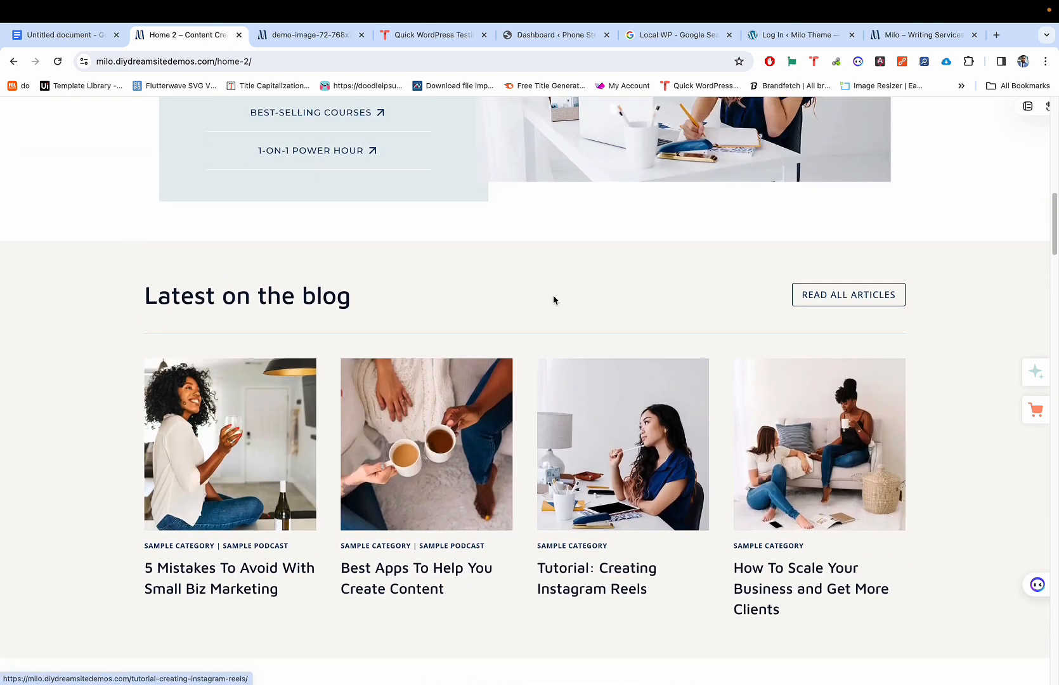
Step: View the first blog card's image, demo-image-72-768x768.jpg, in its own new tab
left_click(230, 409)
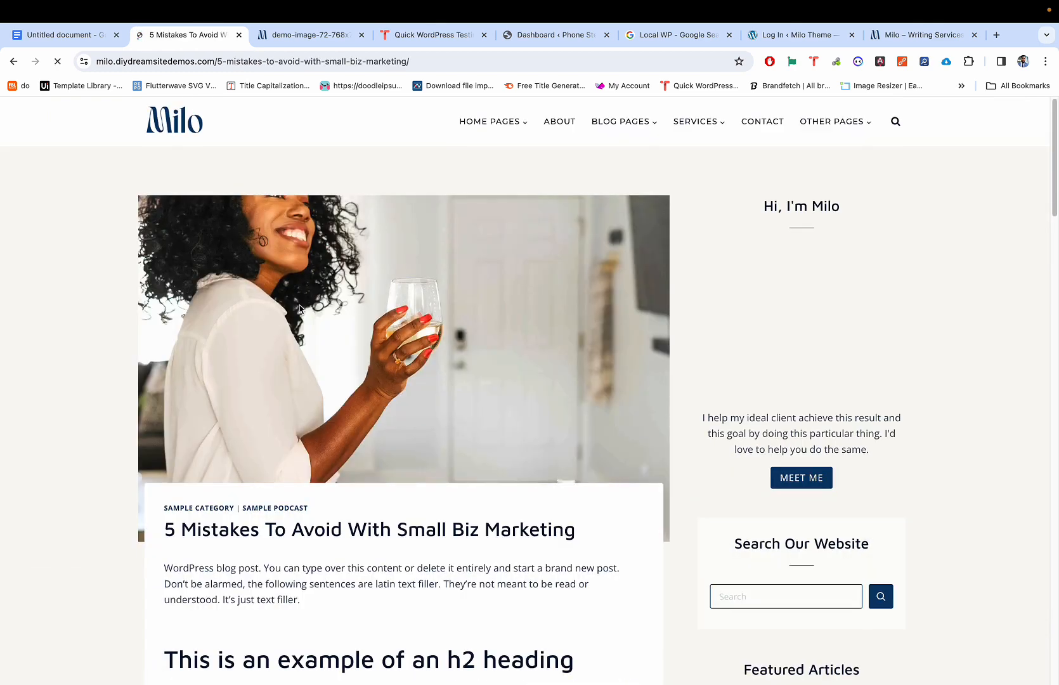
left_click(13, 61)
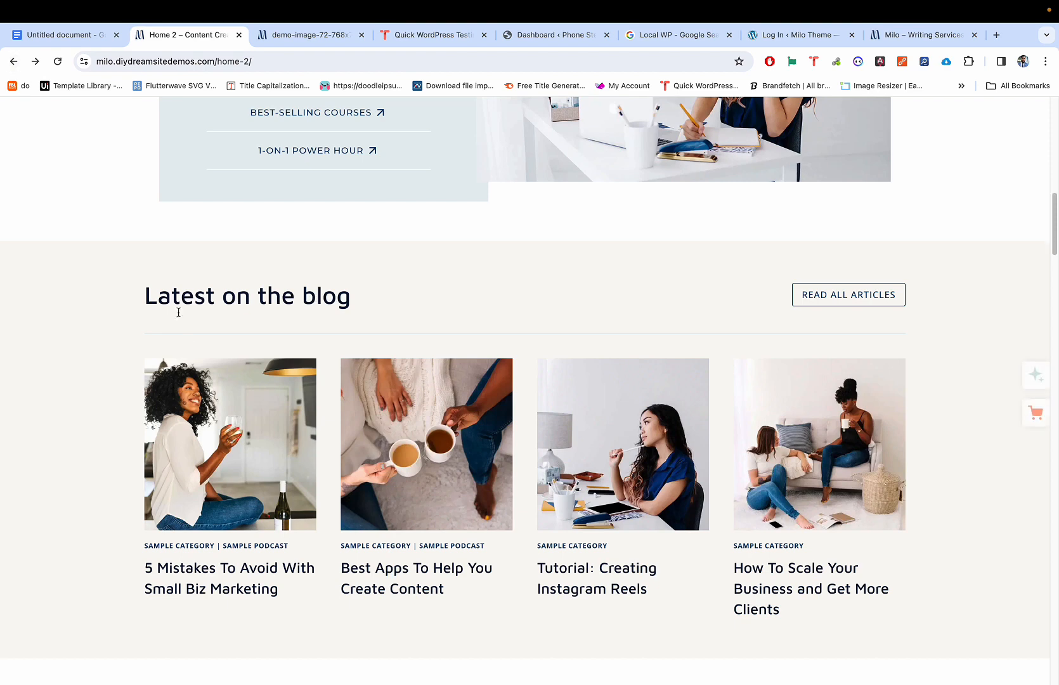
left_click(204, 399)
left_click(13, 60)
right_click(197, 402)
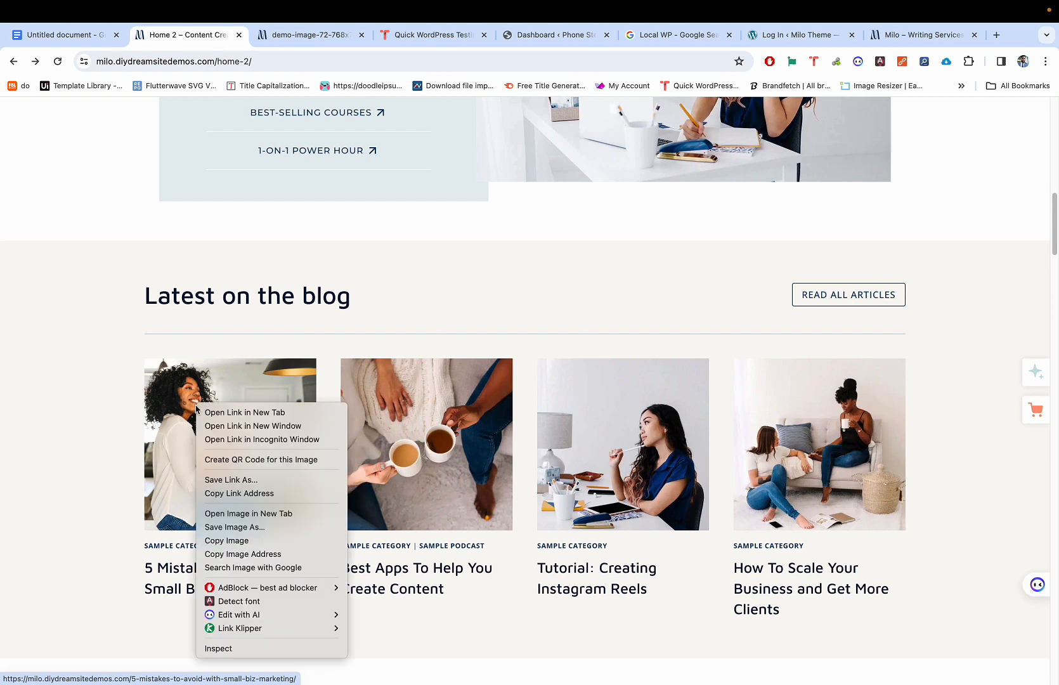
left_click(238, 517)
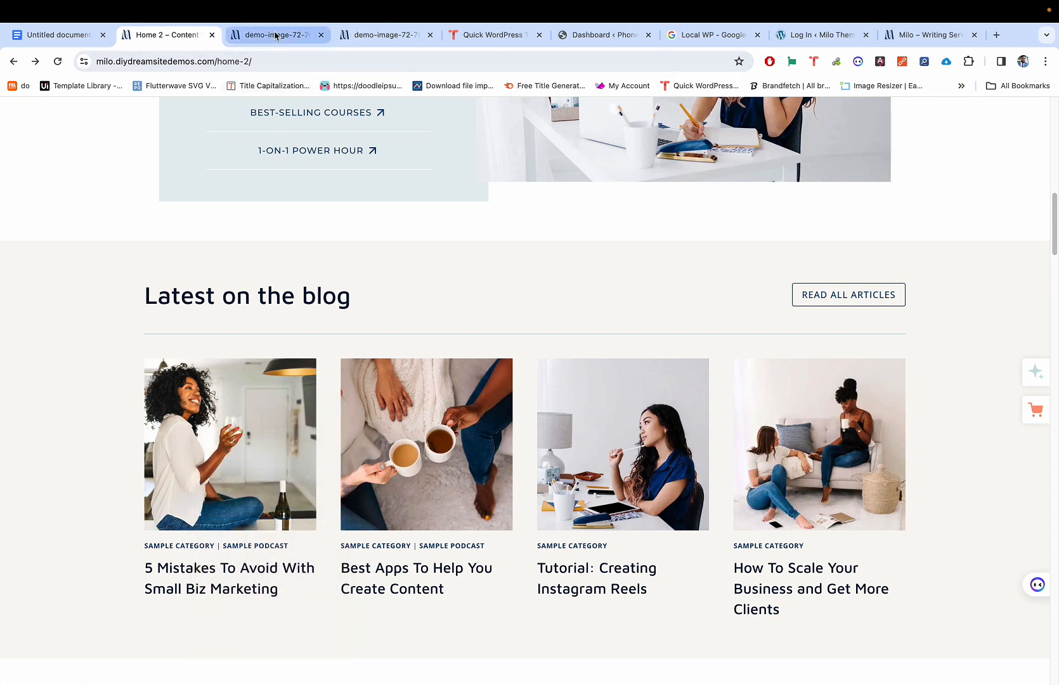
left_click(278, 36)
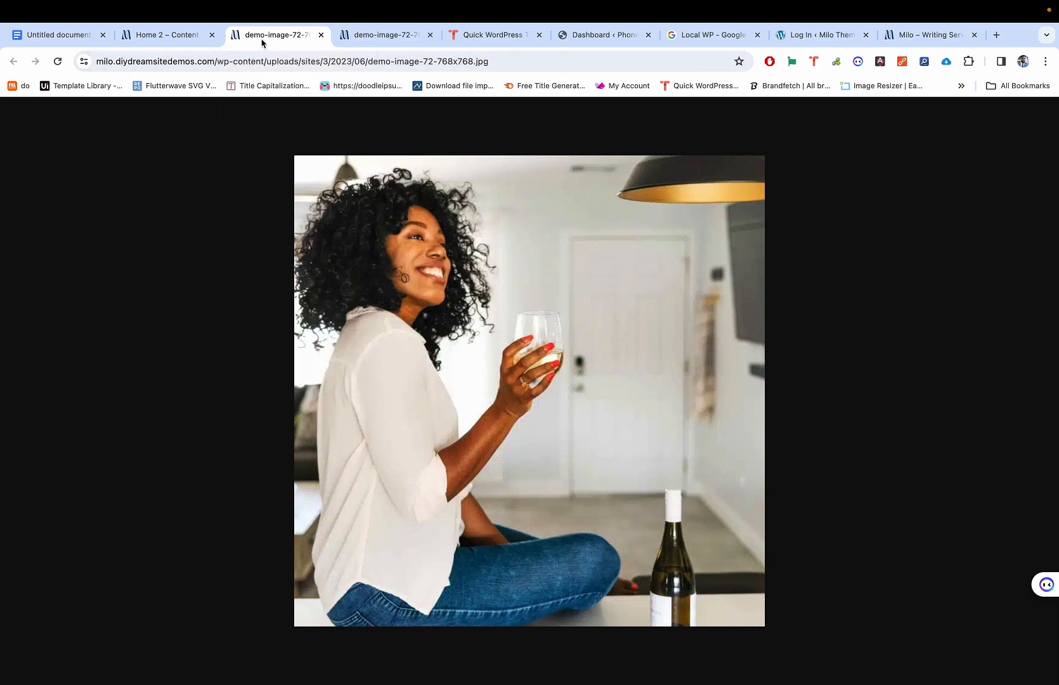
Step: Close the previous image tab and go back to the top of the Home 2 page
key("super+w")
scroll(179, 289, "up", 15)
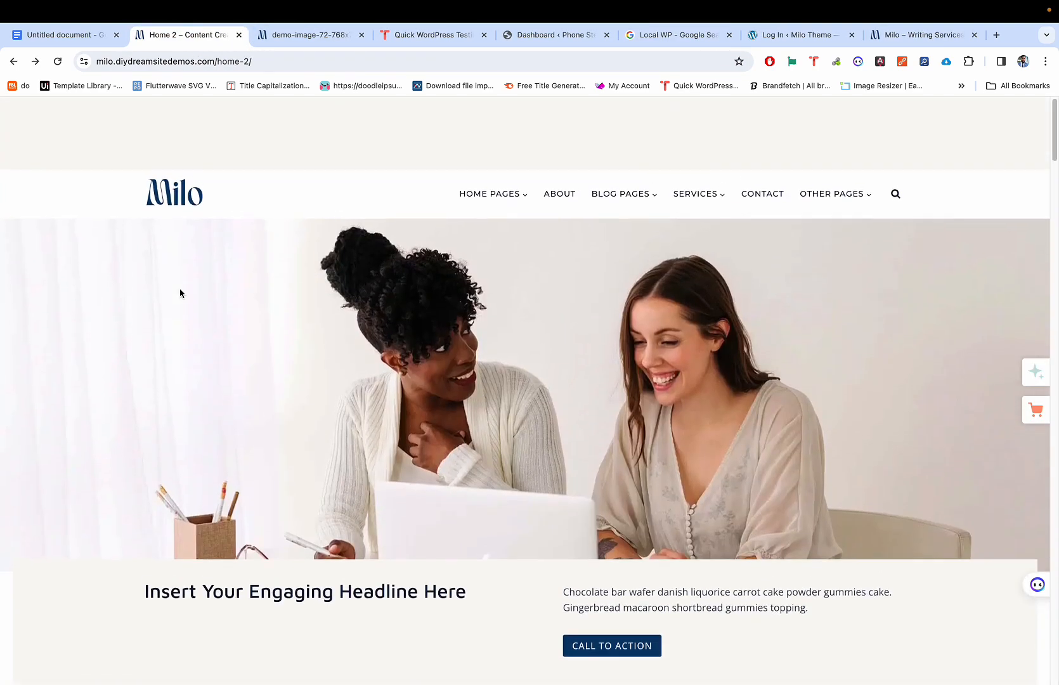
right_click(248, 239)
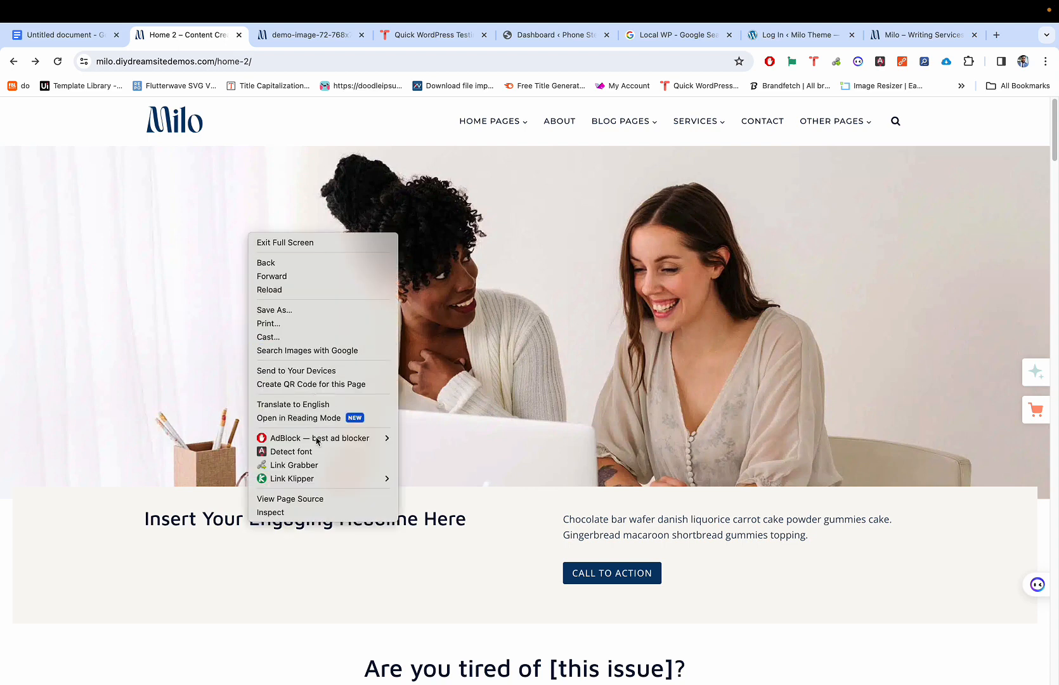
left_click(613, 271)
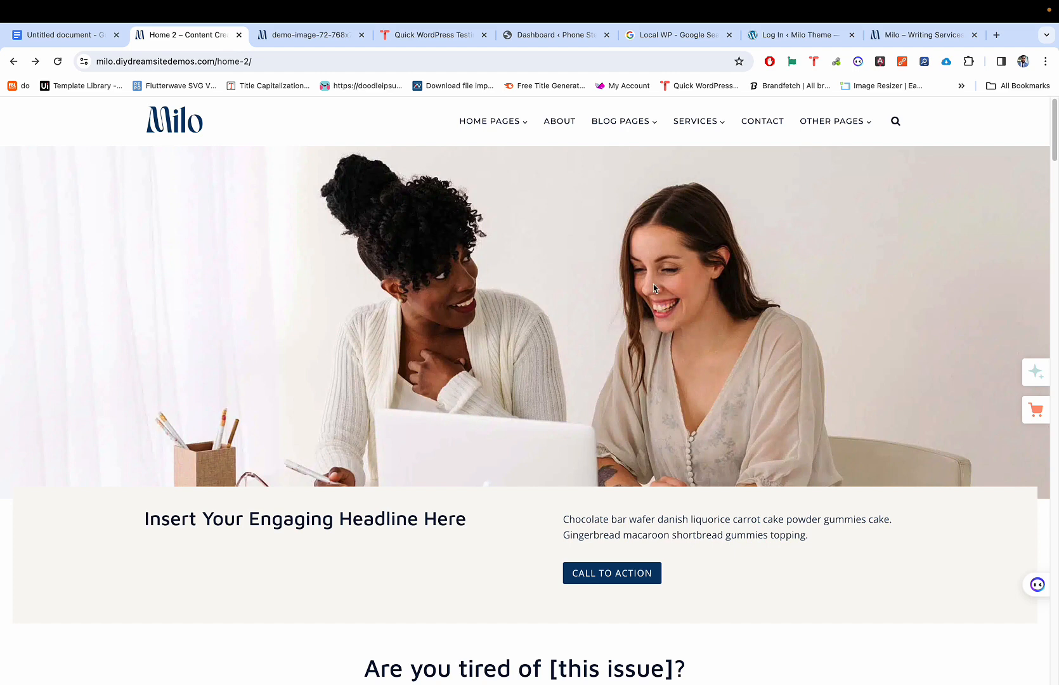
Step: Open Chrome DevTools in element-picking mode, docking it right and then back along the bottom
key("super+alt+i")
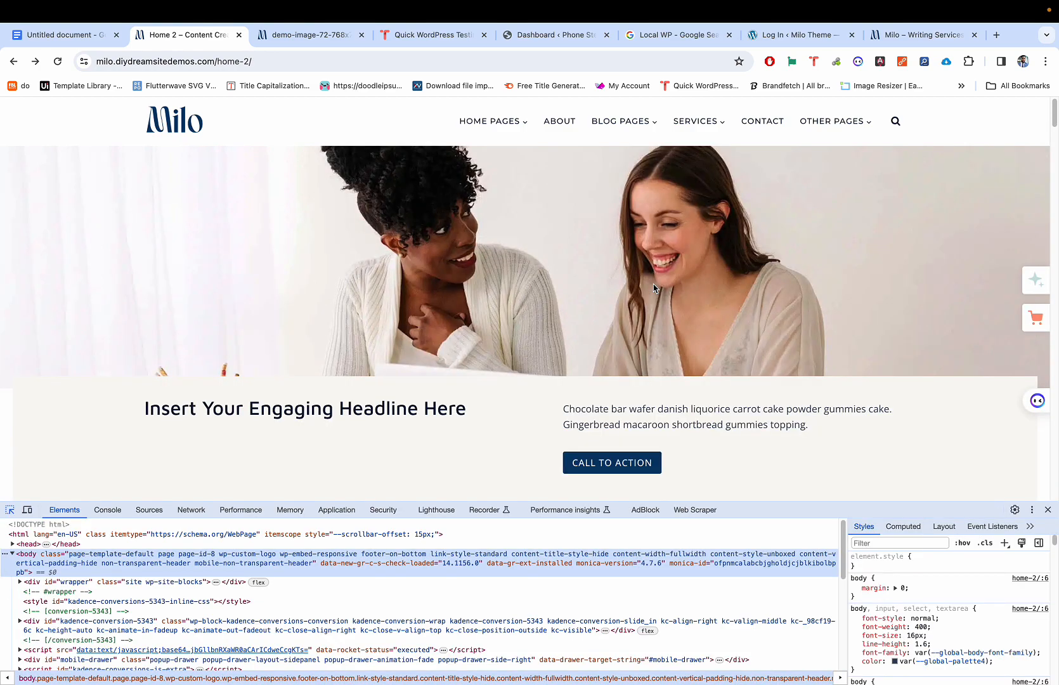
key("super+shift+c")
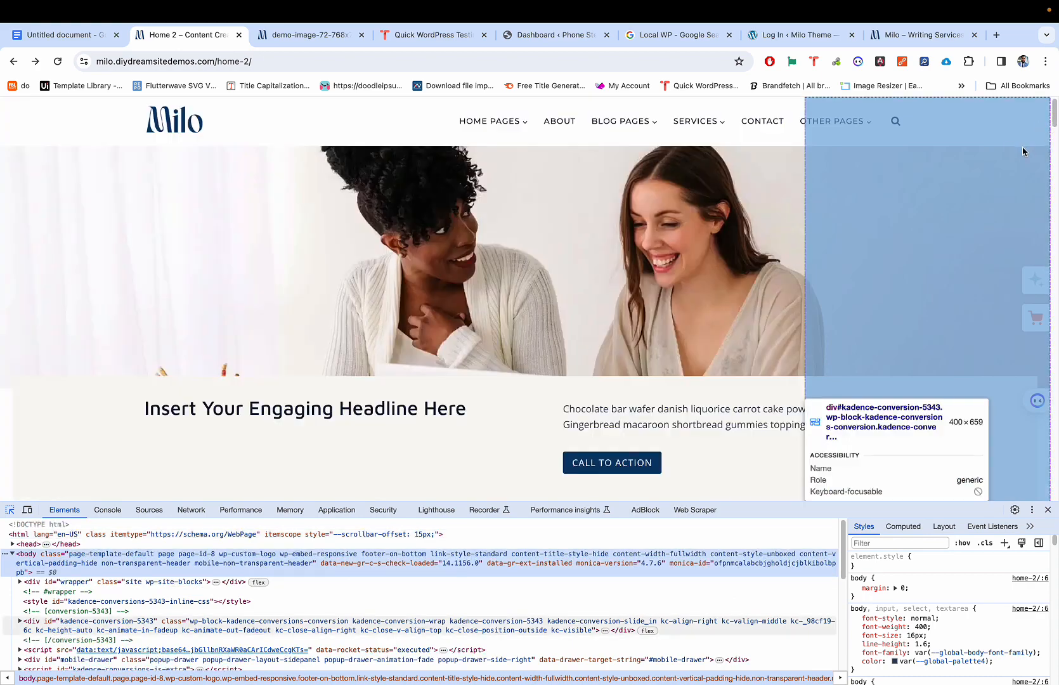
left_click(1031, 510)
left_click(1044, 530)
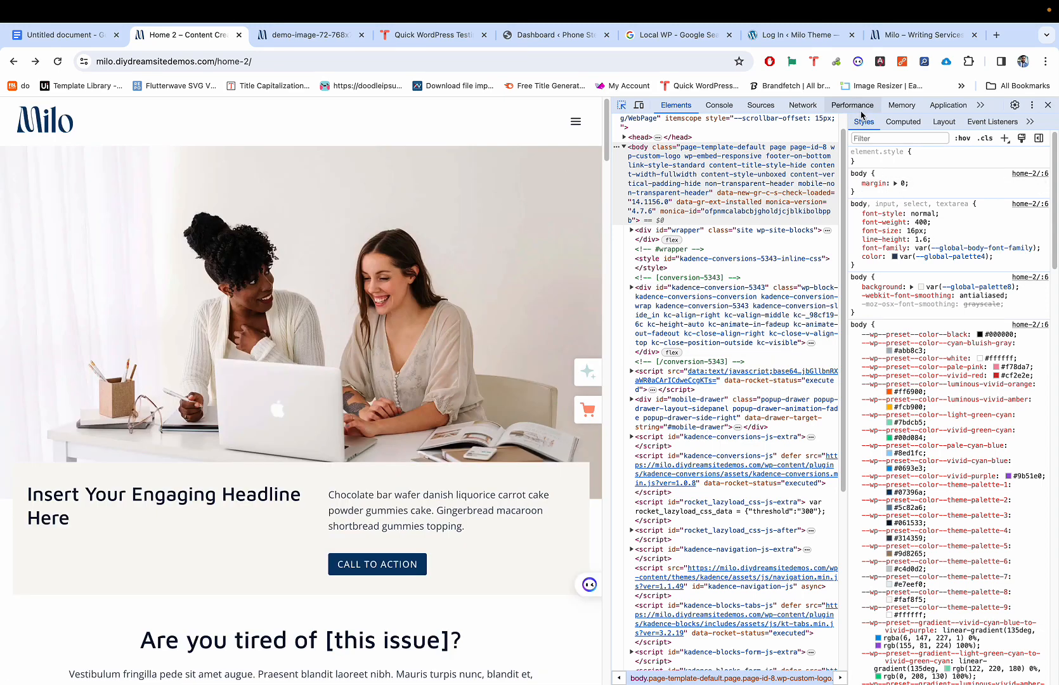
left_click(1032, 106)
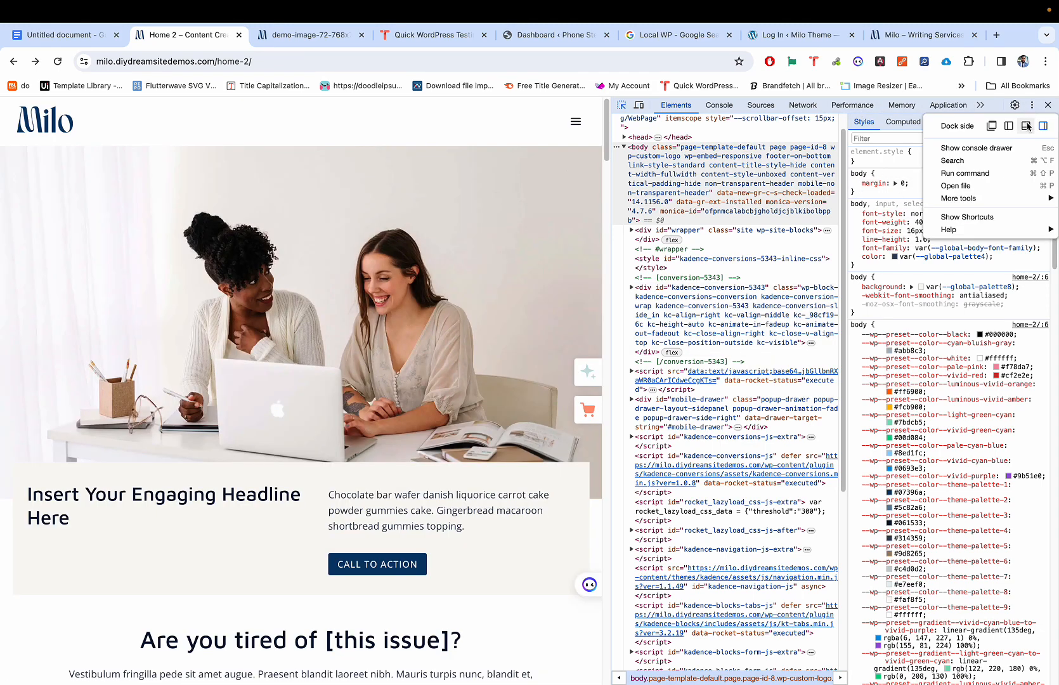
left_click(1026, 125)
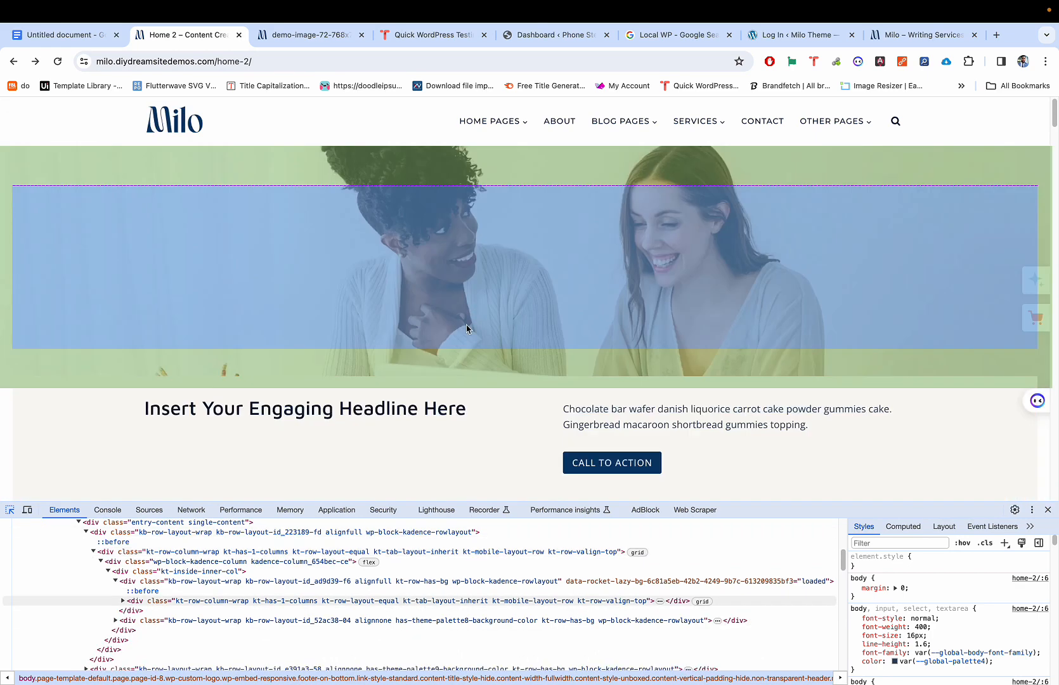
Step: Select the hero row element and scroll through its style rules
left_click(467, 329)
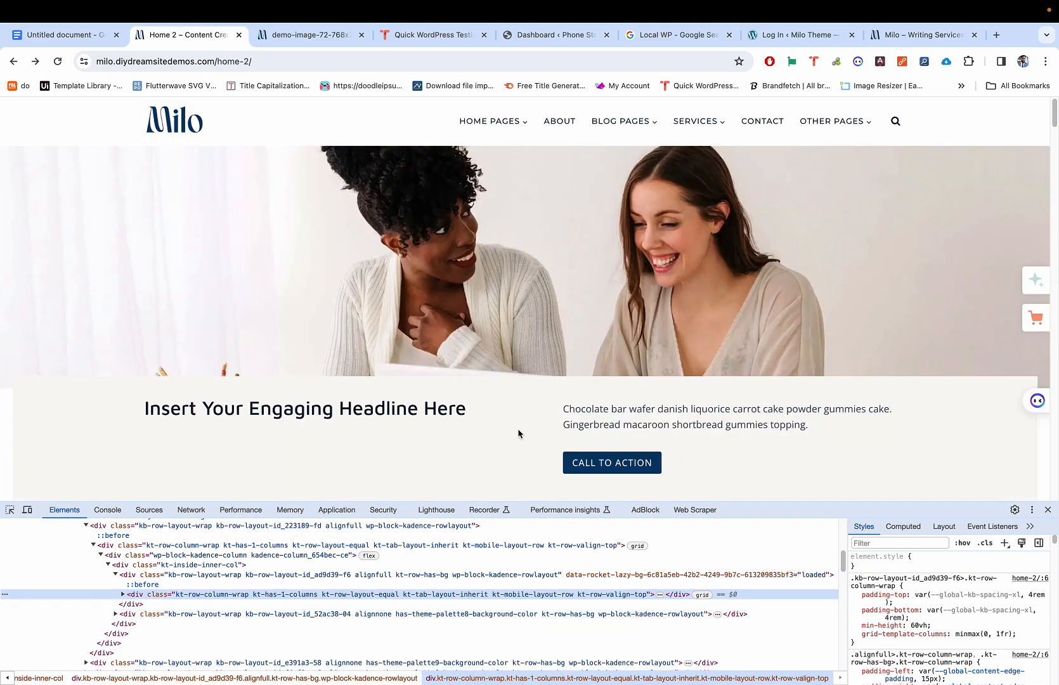
scroll(926, 596, "down", 3)
scroll(927, 596, "down", 2)
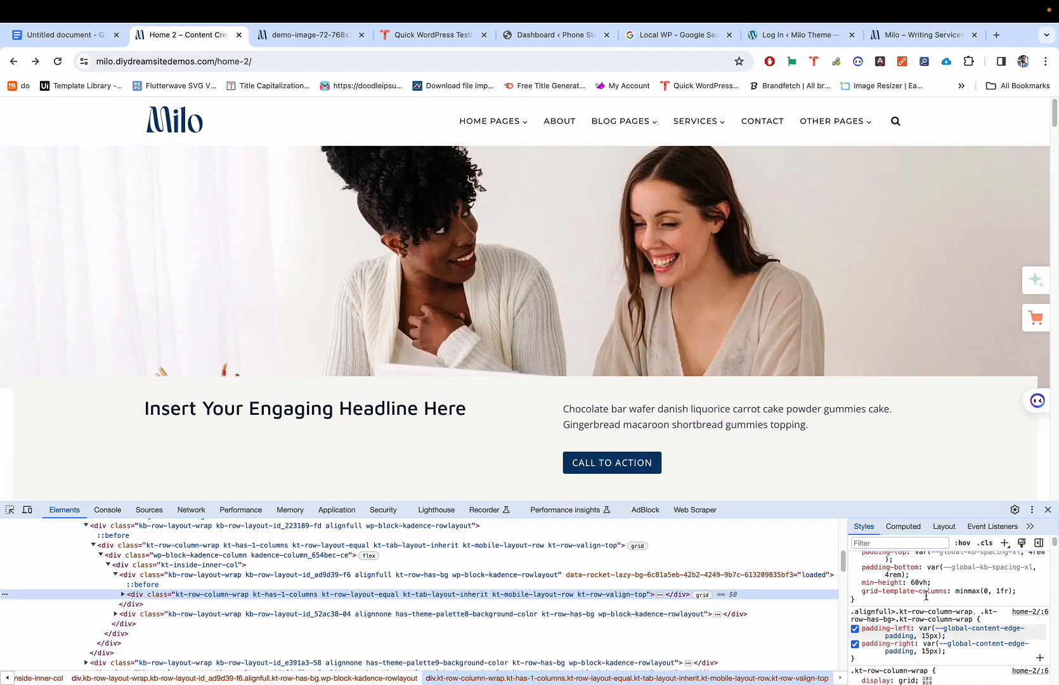
scroll(924, 592, "down", 8)
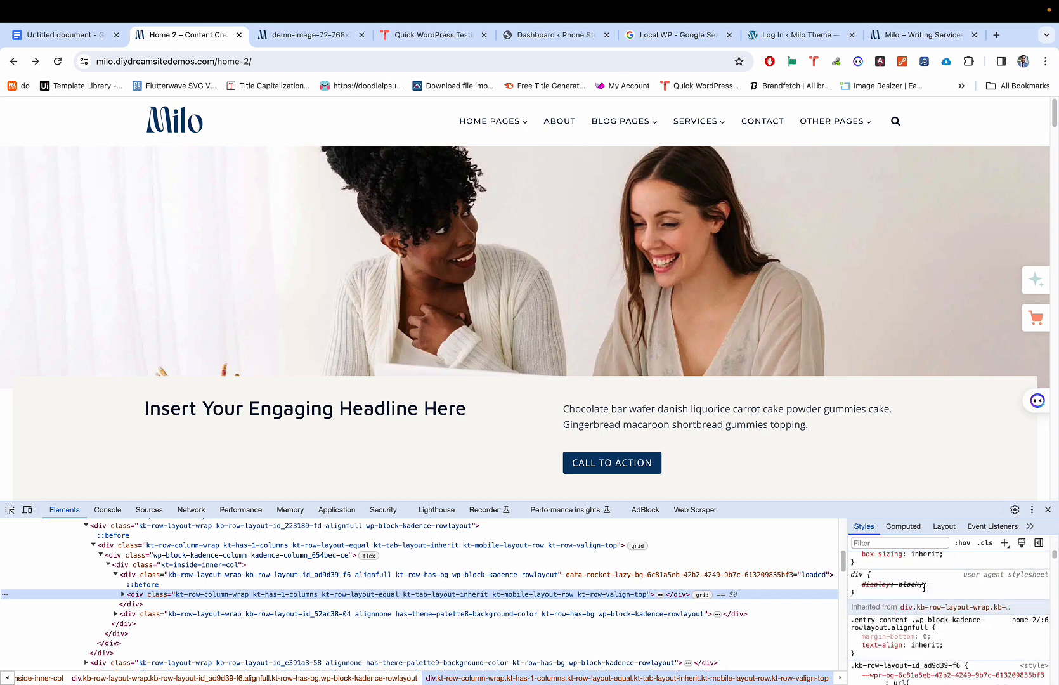
scroll(924, 586, "down", 8)
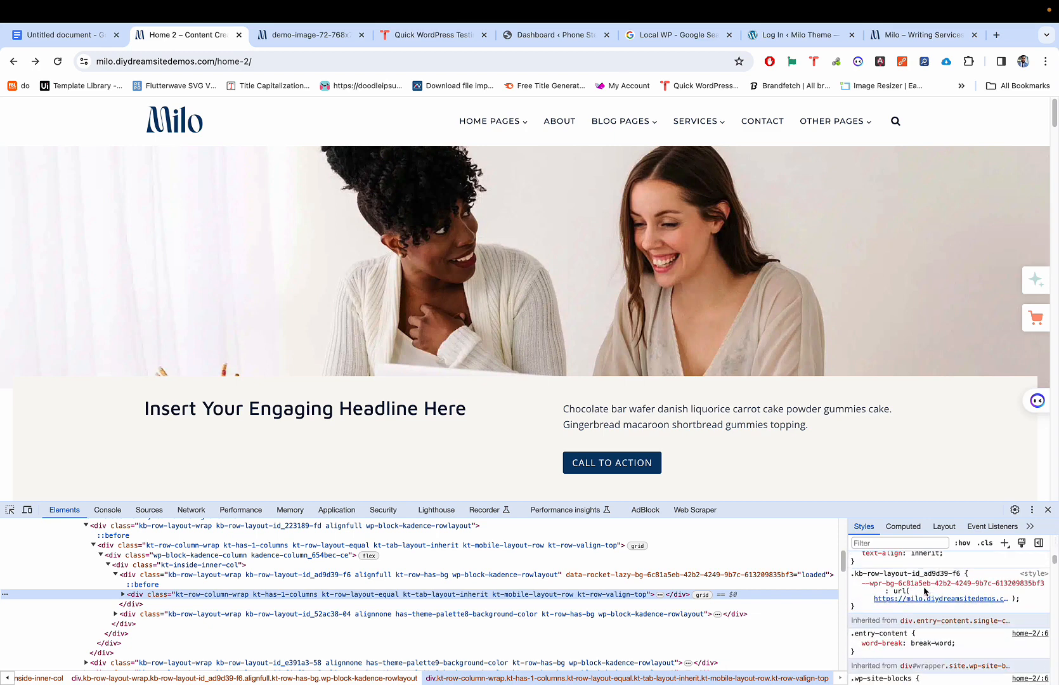
mouse_move(896, 587)
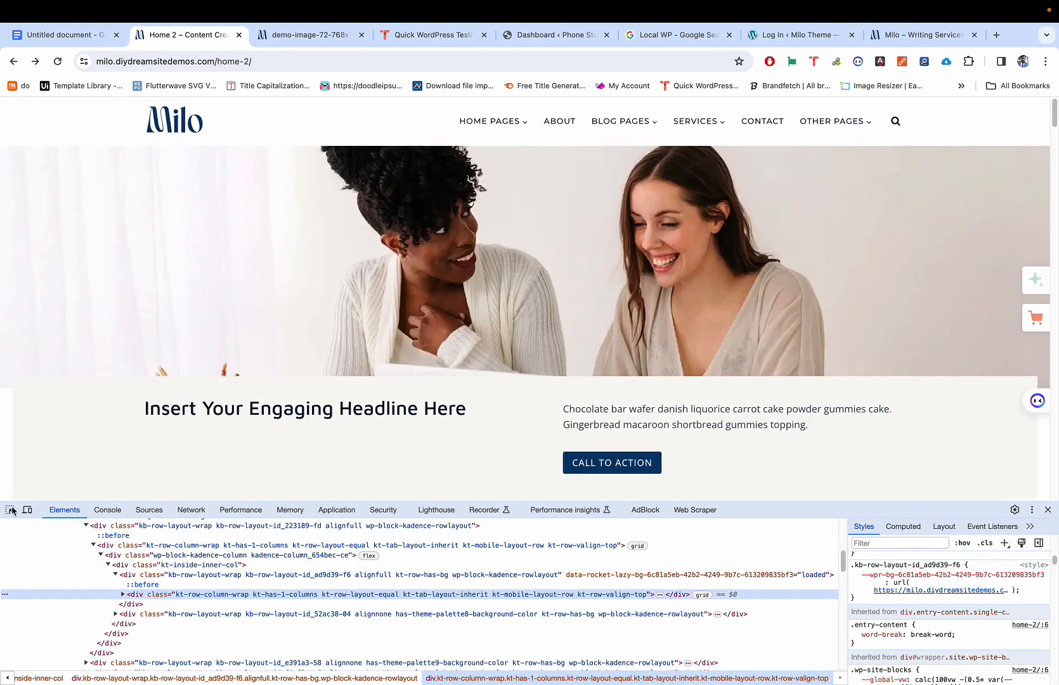
Step: Reselect the hero row and open its background image in a new tab at full size
left_click(11, 509)
left_click(283, 250)
scroll(938, 571, "up", 2)
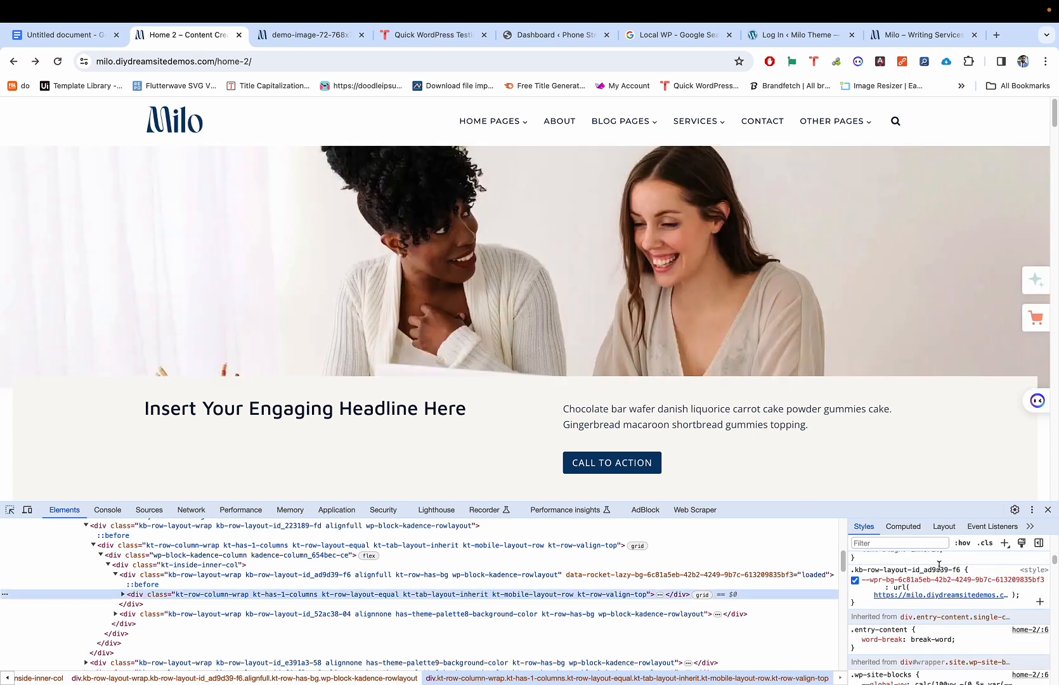
scroll(939, 567, "up", 2)
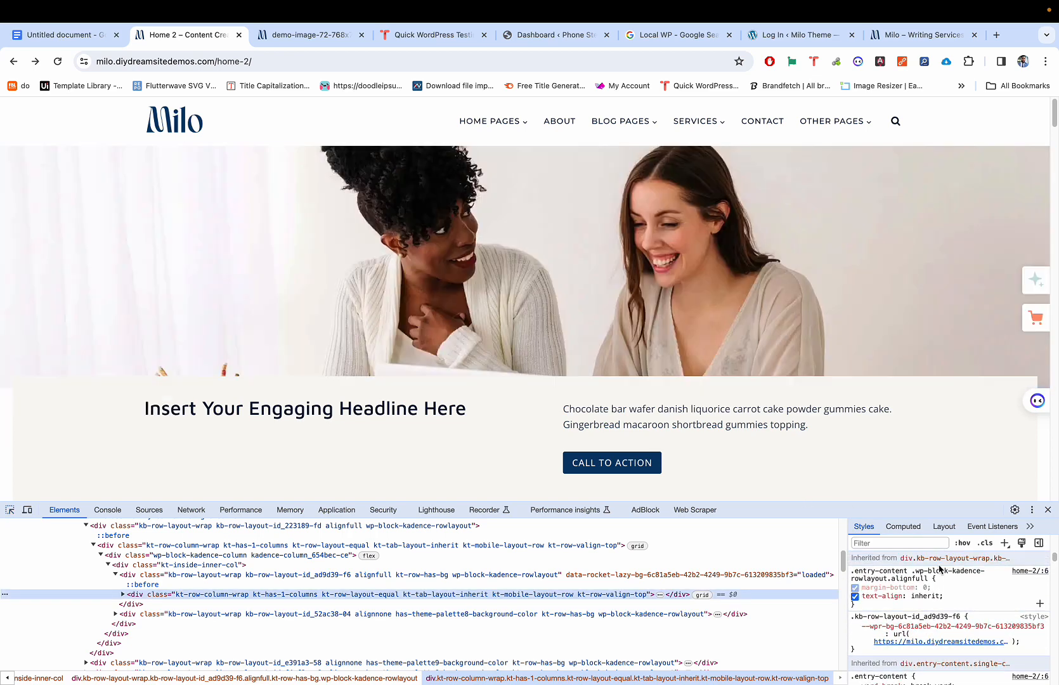
scroll(939, 571, "down", 2)
mouse_move(937, 627)
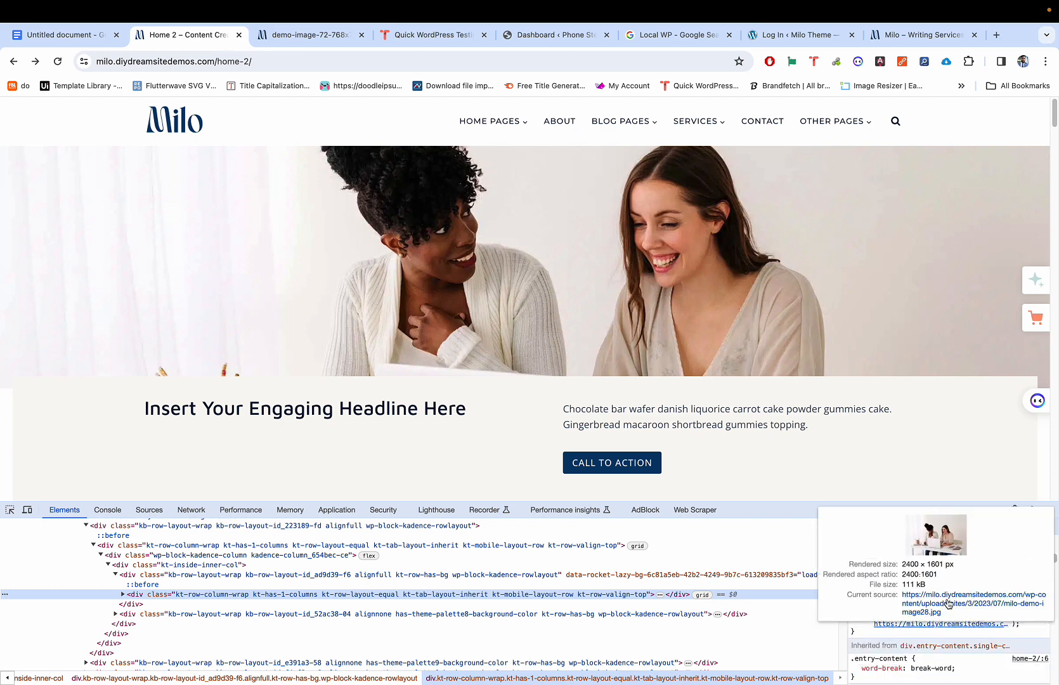
left_click(948, 604)
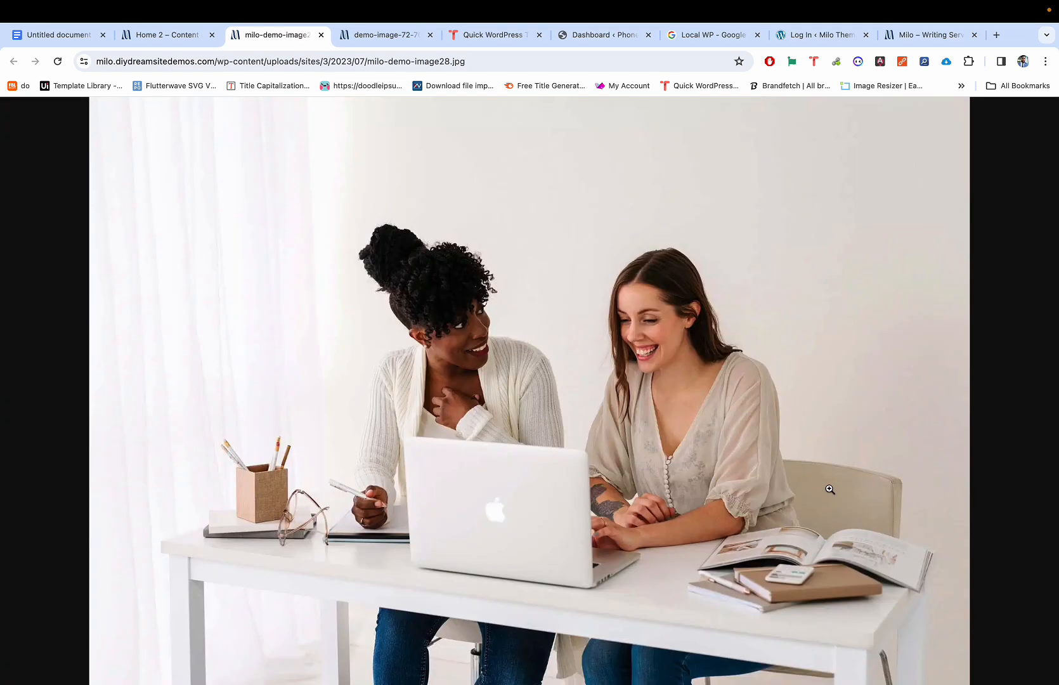
left_click(634, 328)
left_click(634, 328)
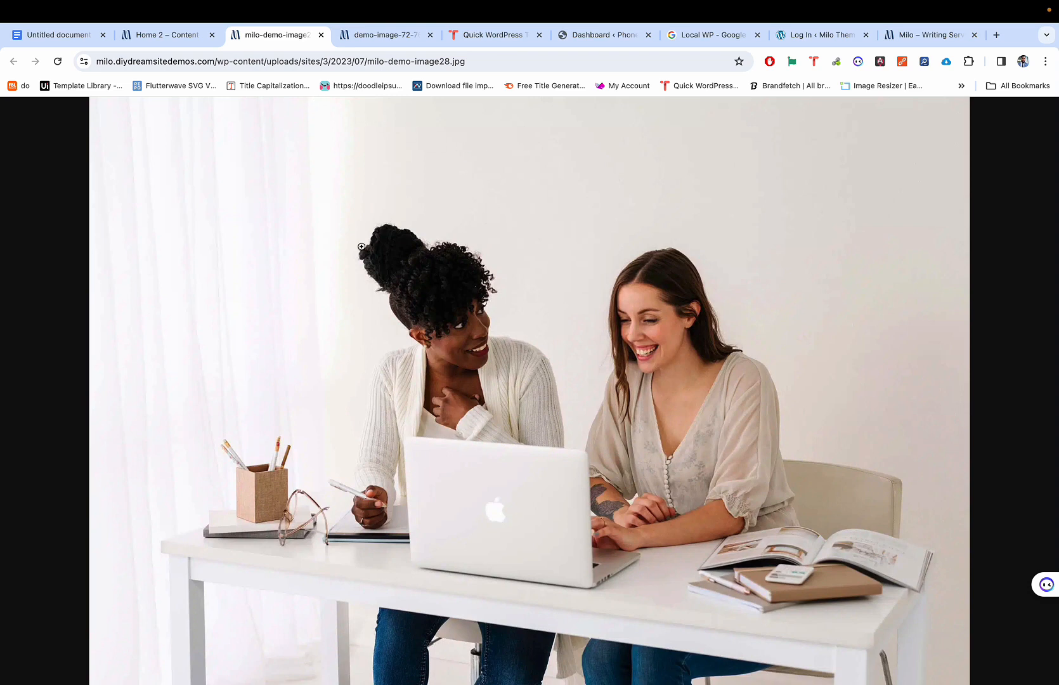
Step: Filter the hero's styles for url, open milo-demo-image28.jpg in a new tab, then close DevTools
left_click(173, 37)
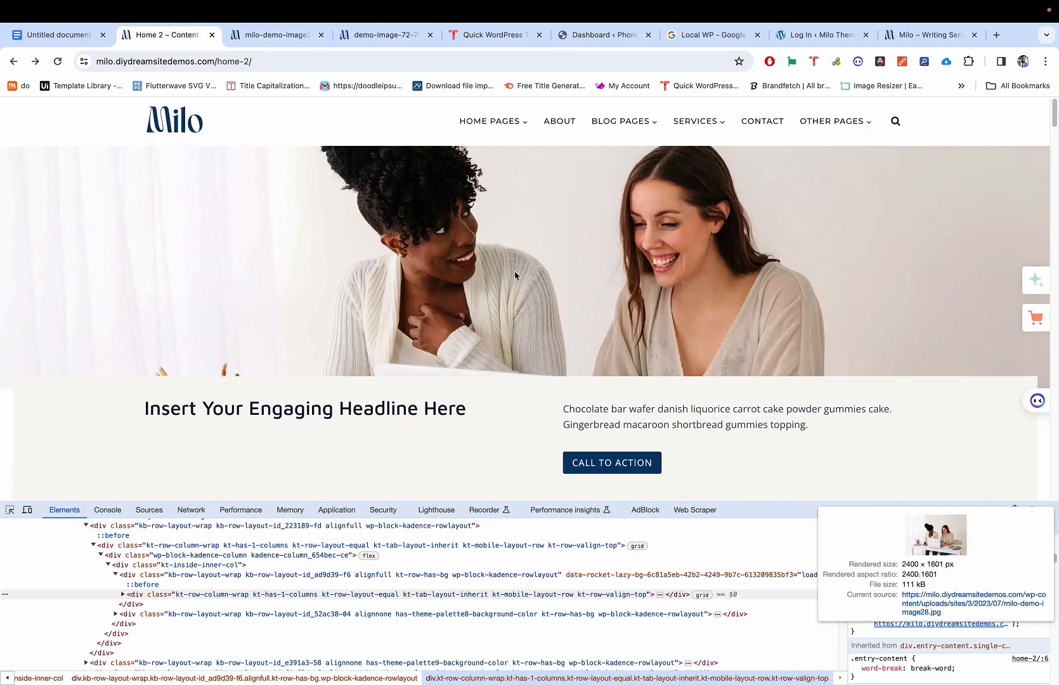
scroll(515, 275, "down", 1)
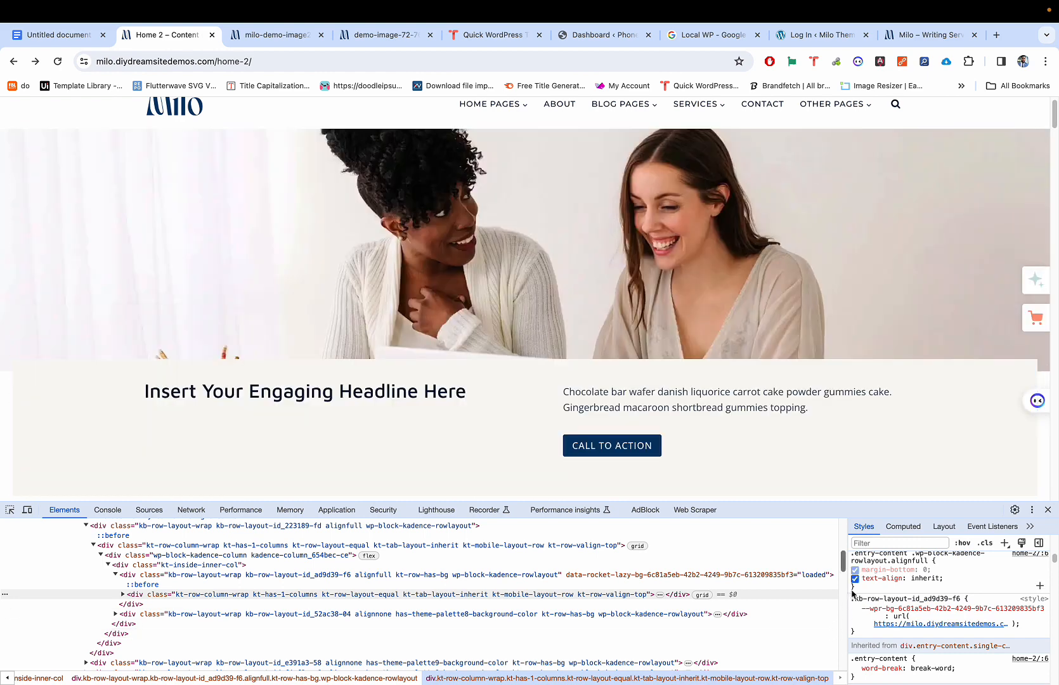
left_click(879, 544)
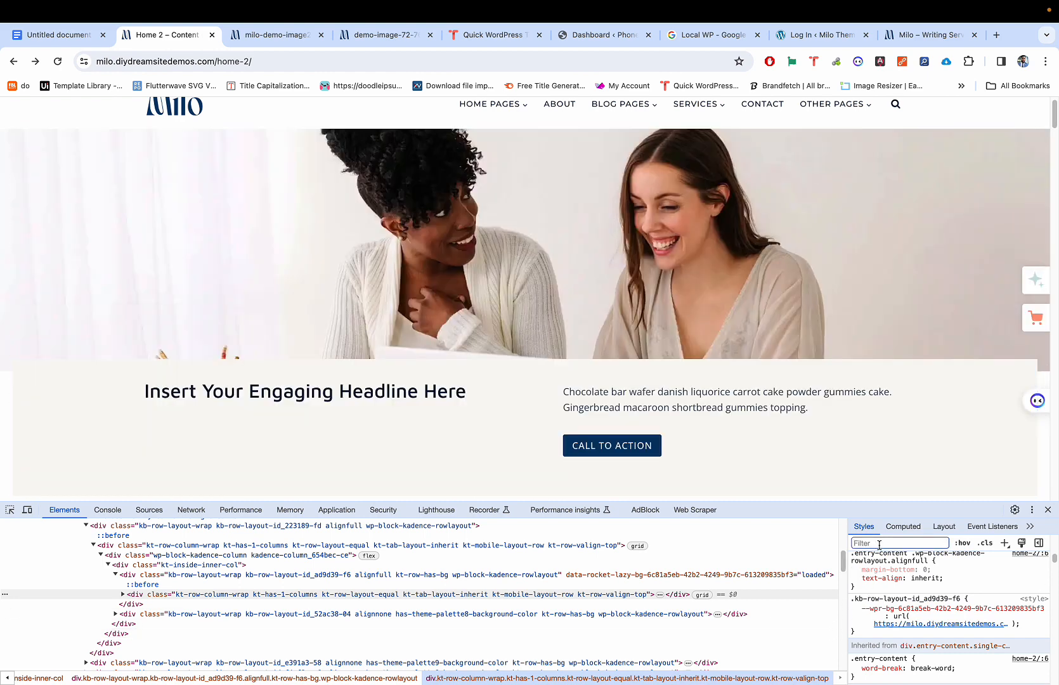
type("url")
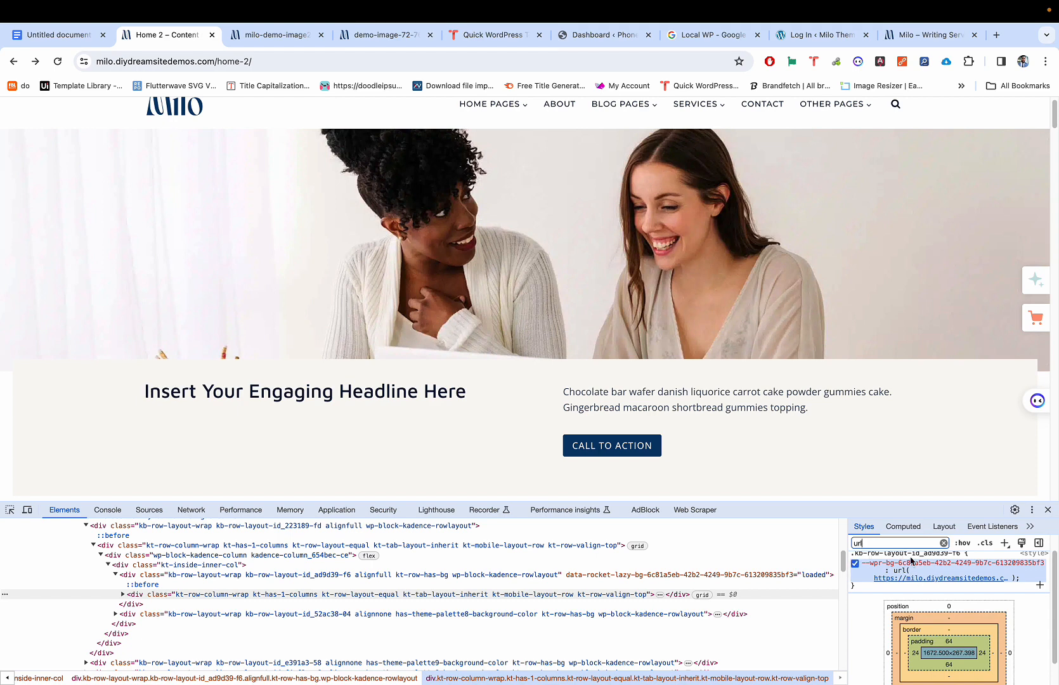
mouse_move(928, 596)
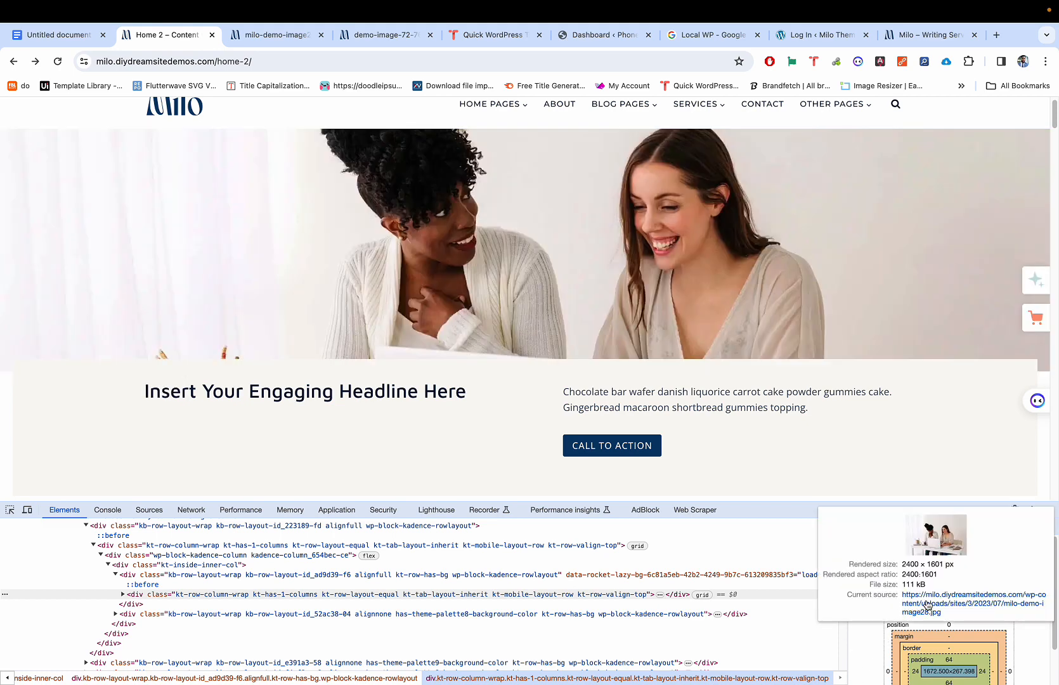
left_click(946, 598)
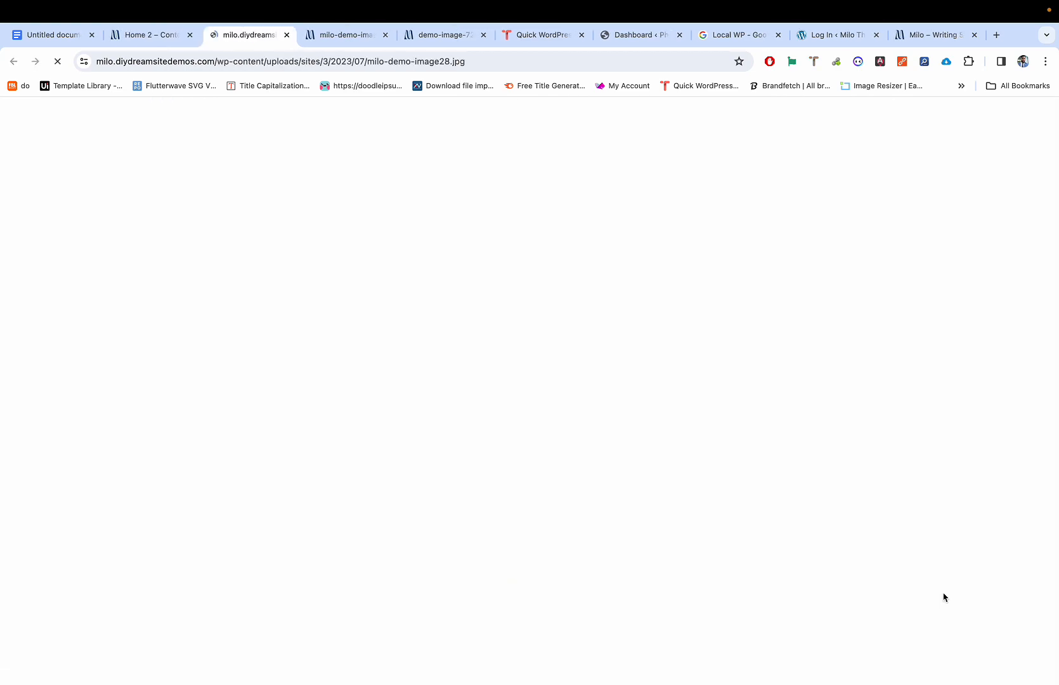
left_click(172, 34)
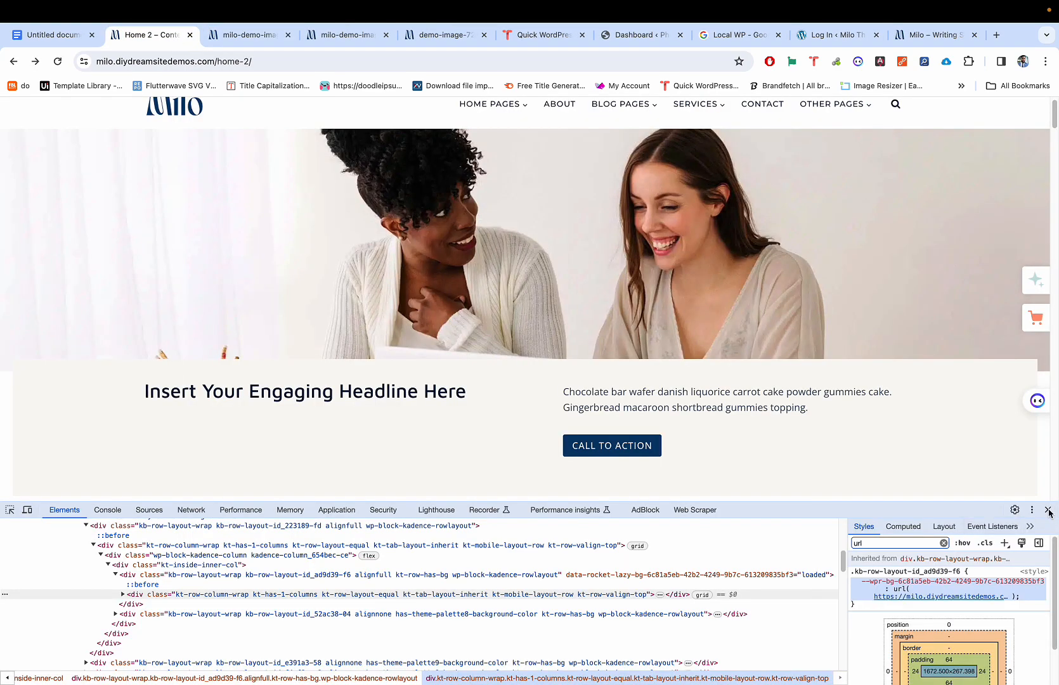
left_click(1049, 511)
scroll(763, 471, "down", 8)
Step: Inspect the photo column, filter its styles for url, and open milo-demo-image7.jpg in a new tab
right_click(635, 262)
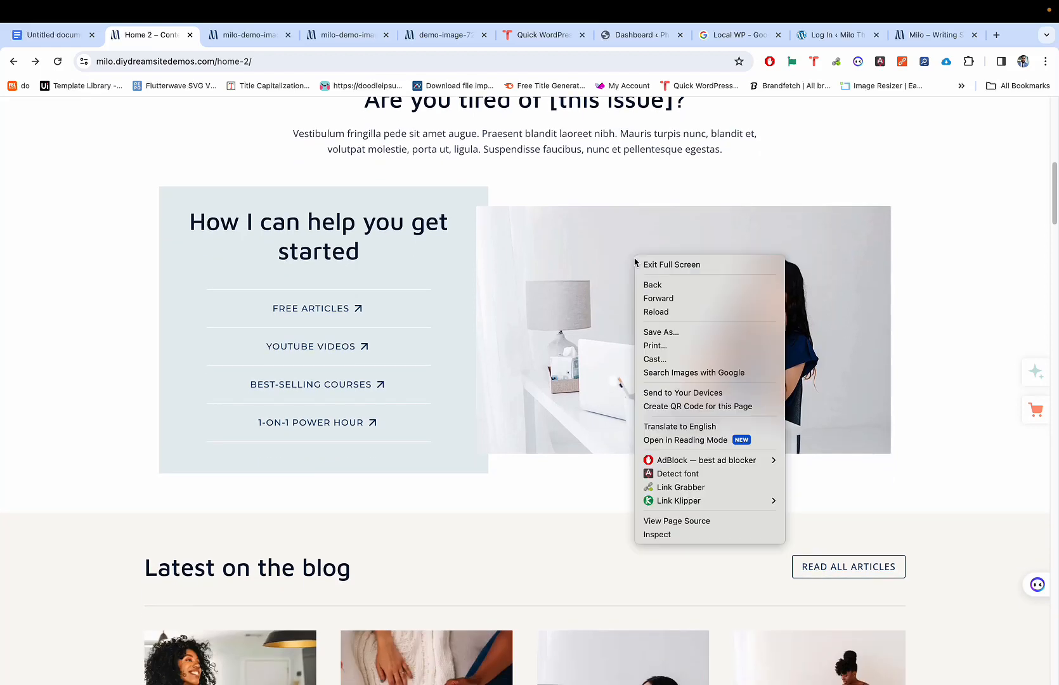
left_click(574, 319)
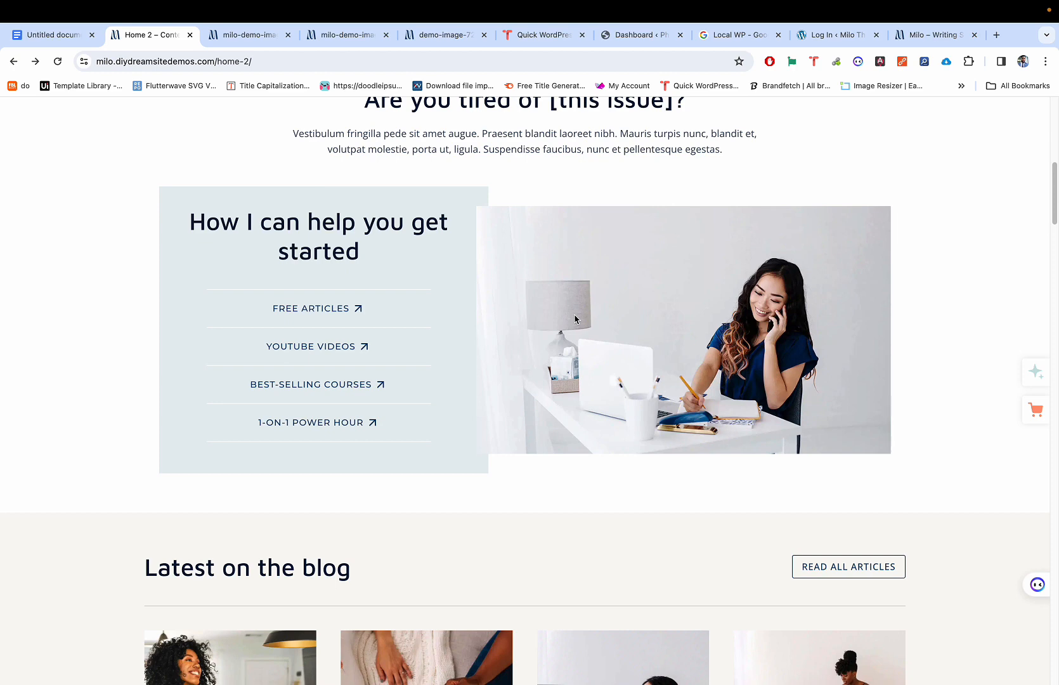
key("super+shift+c")
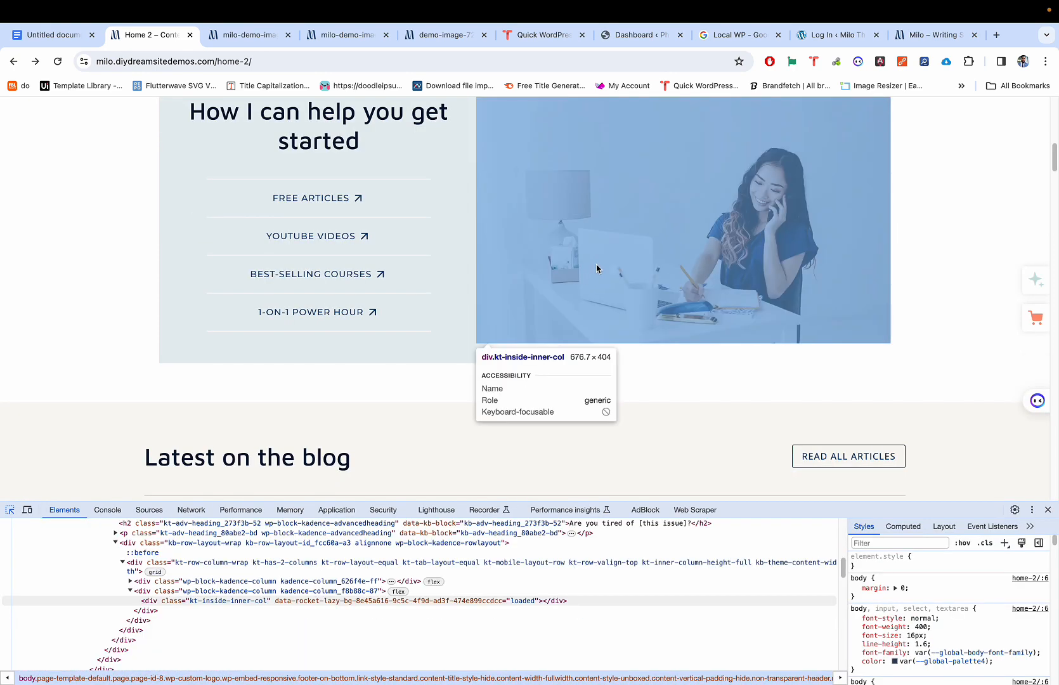
scroll(597, 269, "up", 1)
left_click(630, 248)
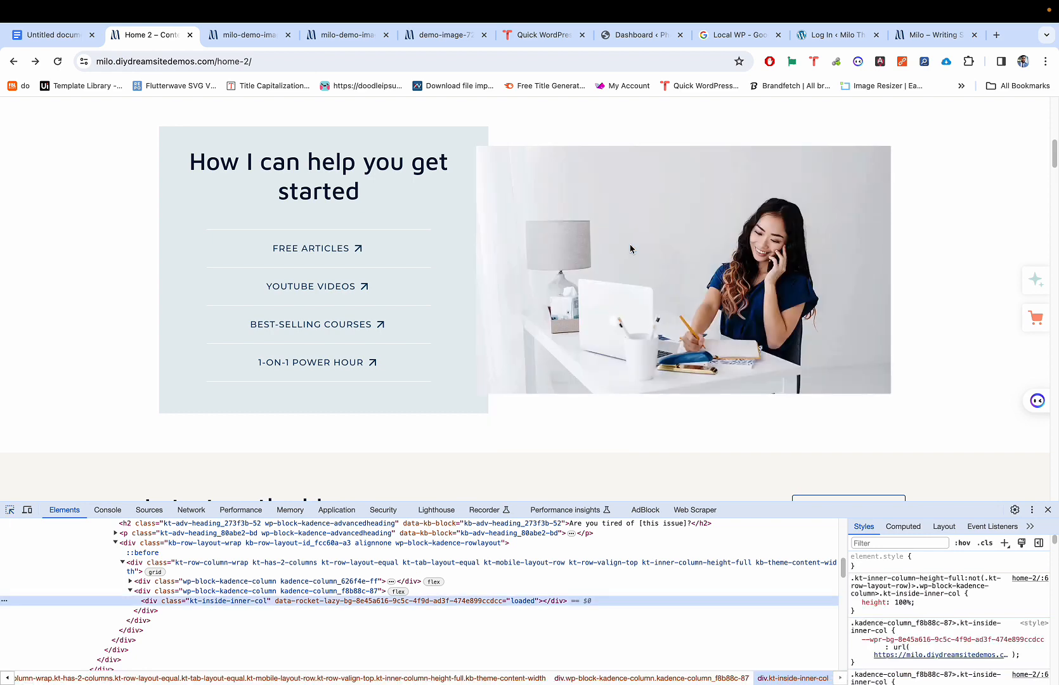
left_click(896, 544)
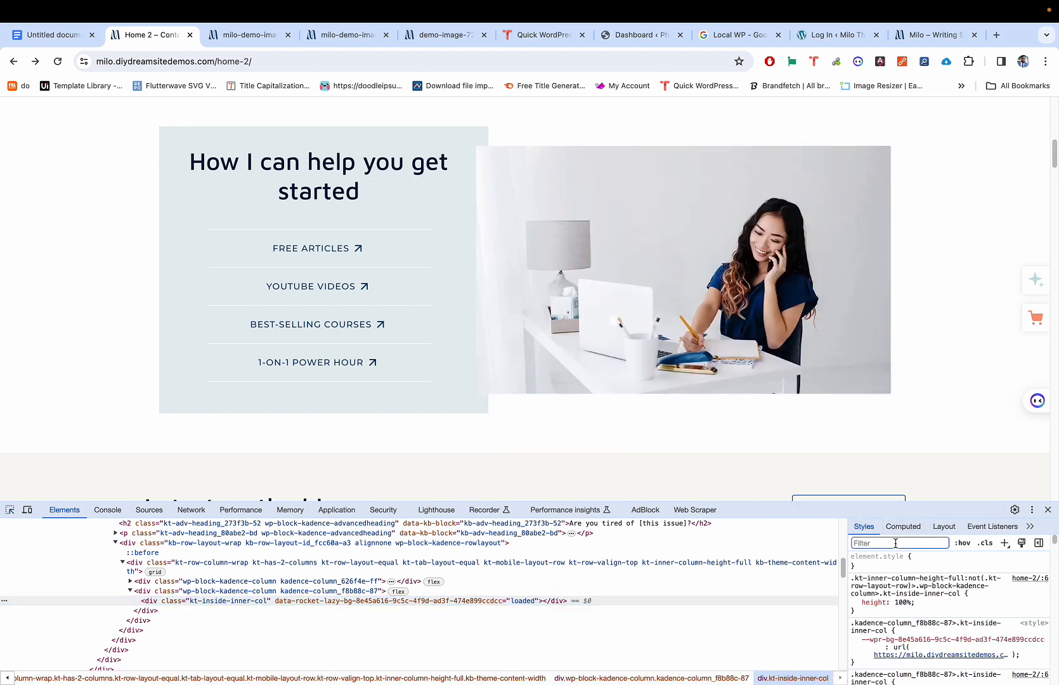
type("url")
mouse_move(943, 595)
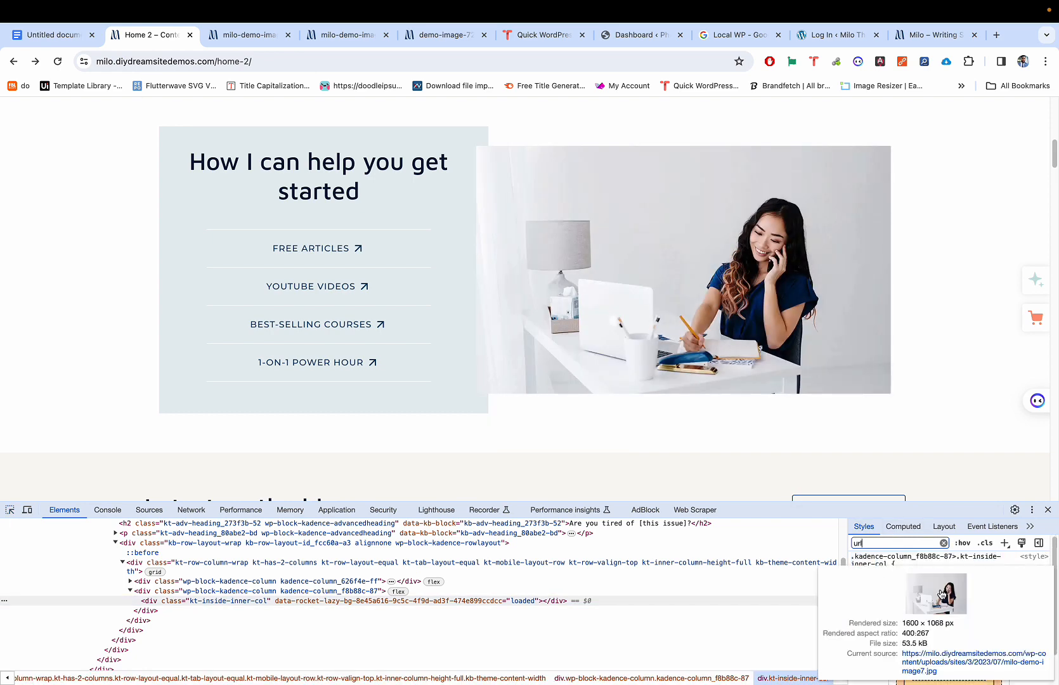
left_click(938, 664)
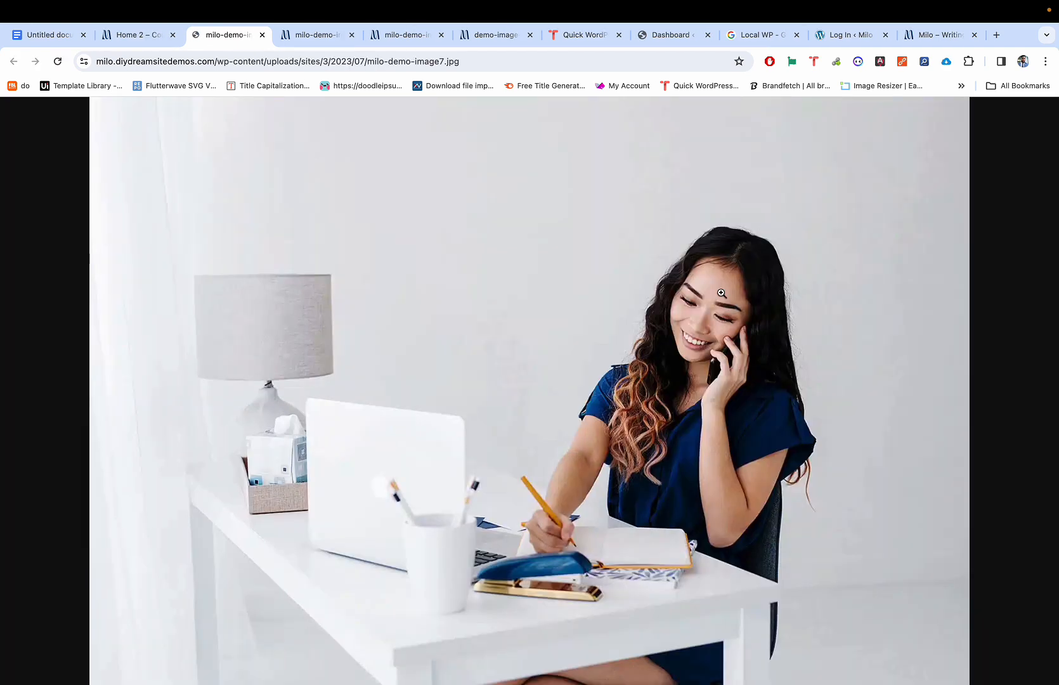
left_click(627, 311)
left_click(642, 318)
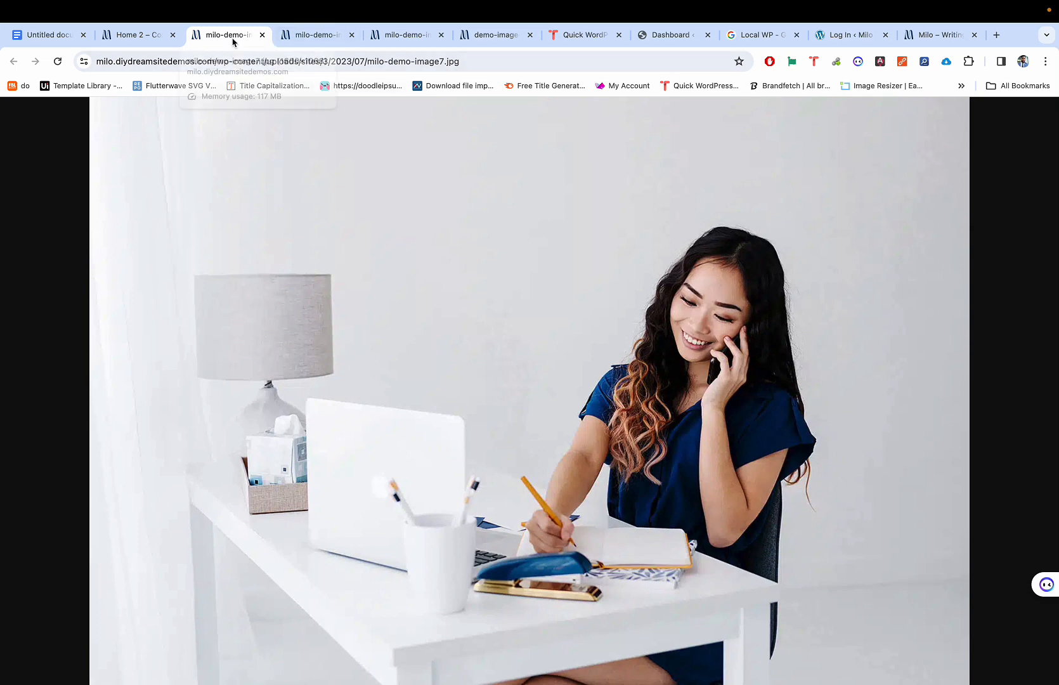
Step: Close the milo-demo-image7 and duplicate image28 tabs, then close DevTools on Home 2 at the top
left_click(304, 39)
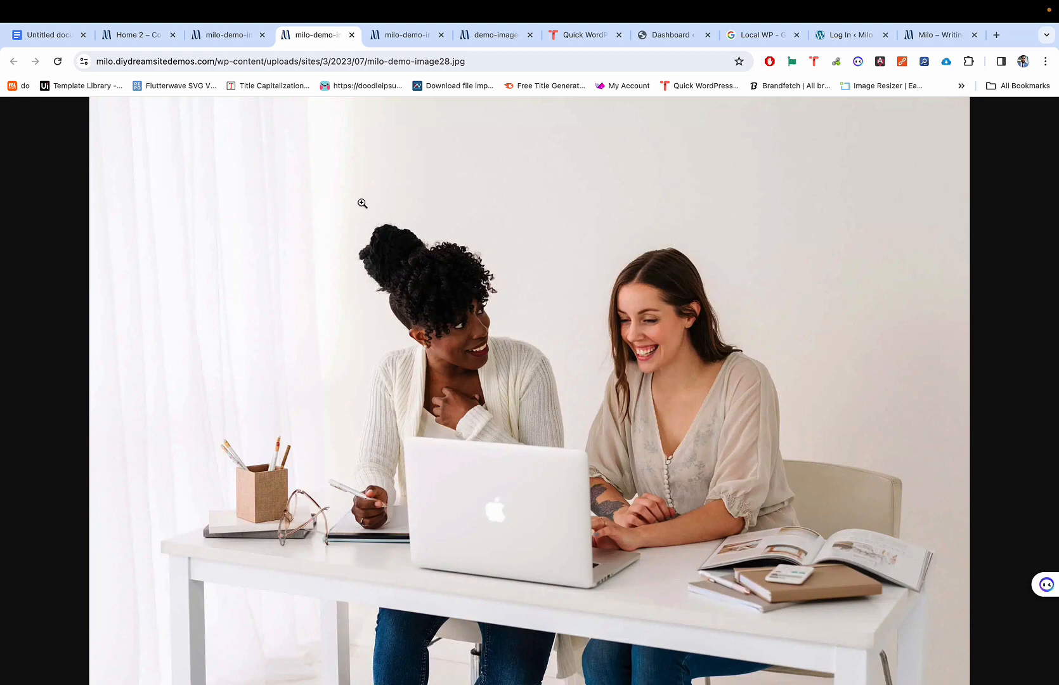
left_click(229, 37)
key("super+w")
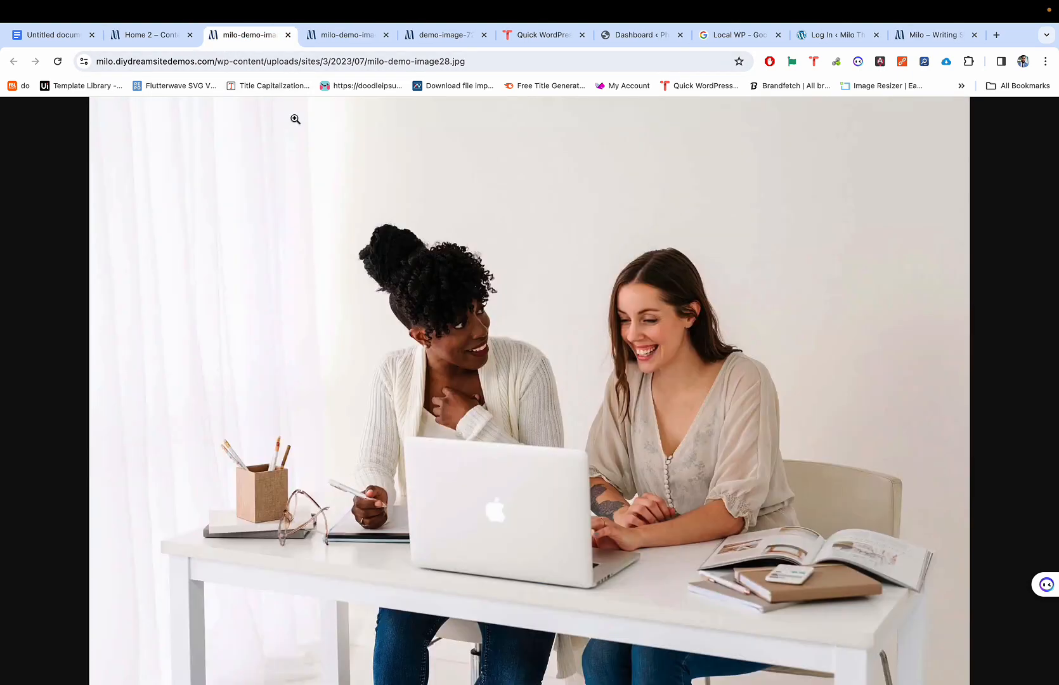
key("super+w")
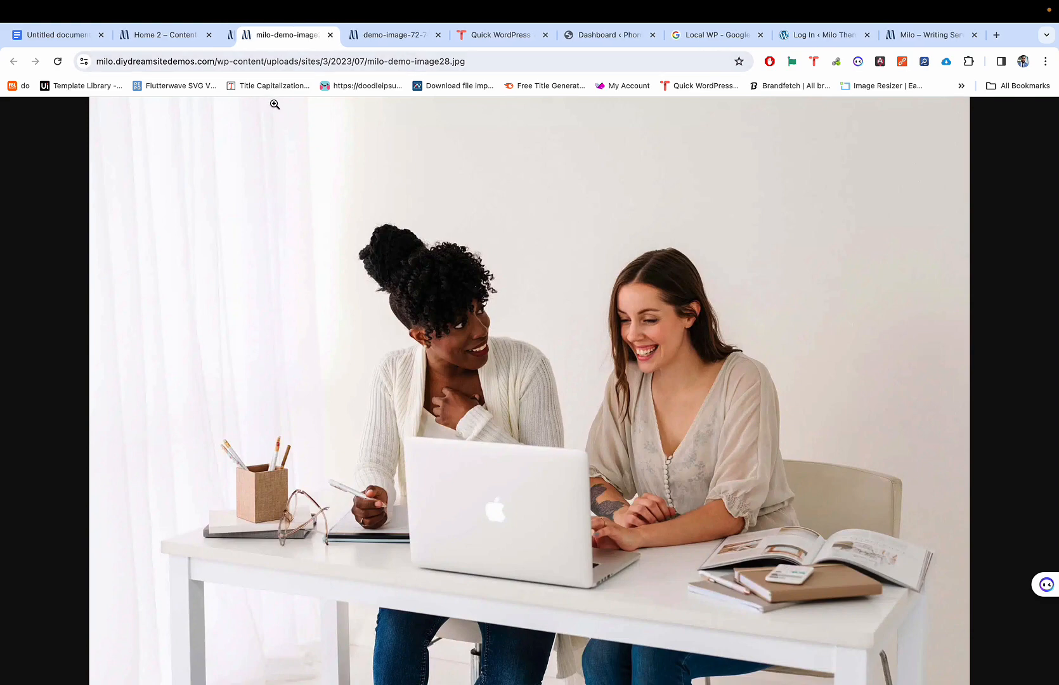
left_click(181, 38)
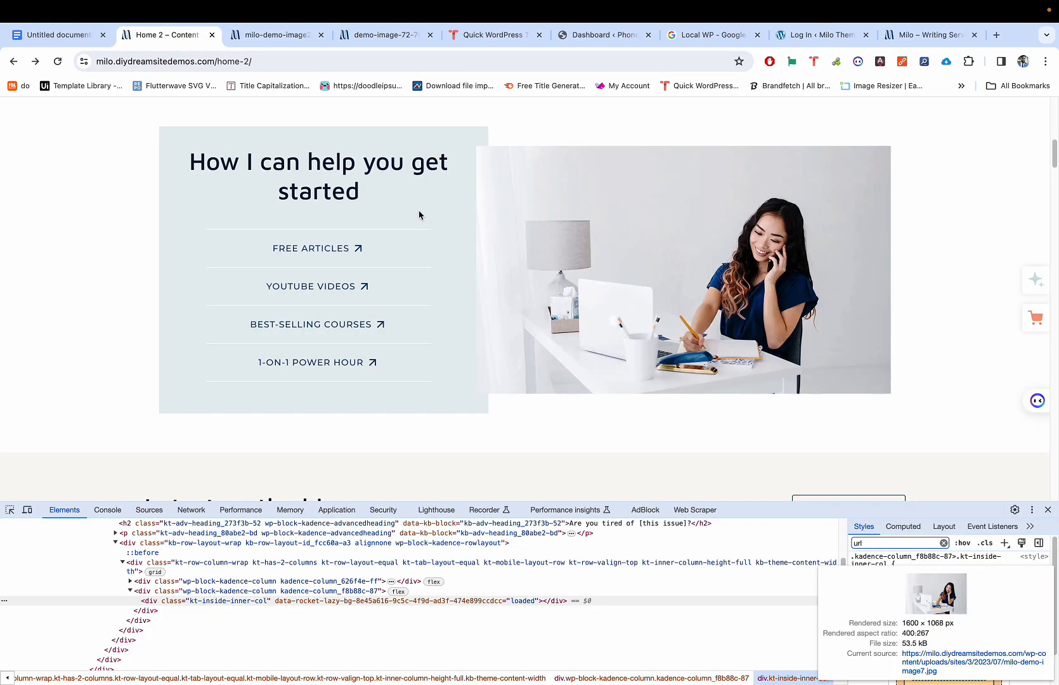
scroll(419, 215, "up", 3)
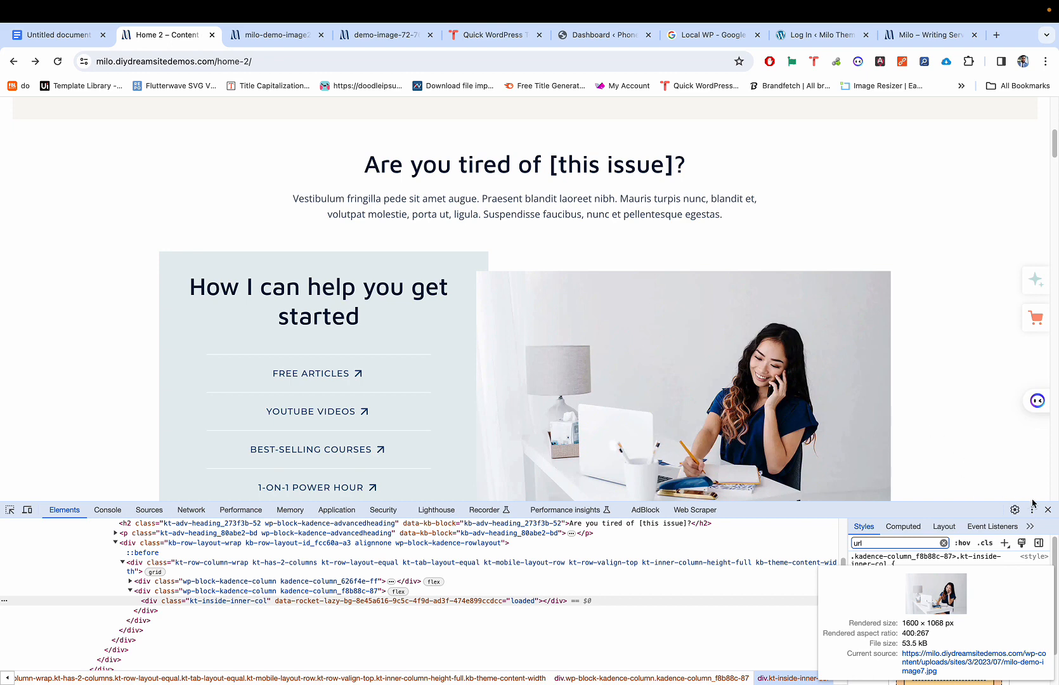
left_click(1048, 510)
scroll(857, 330, "up", 5)
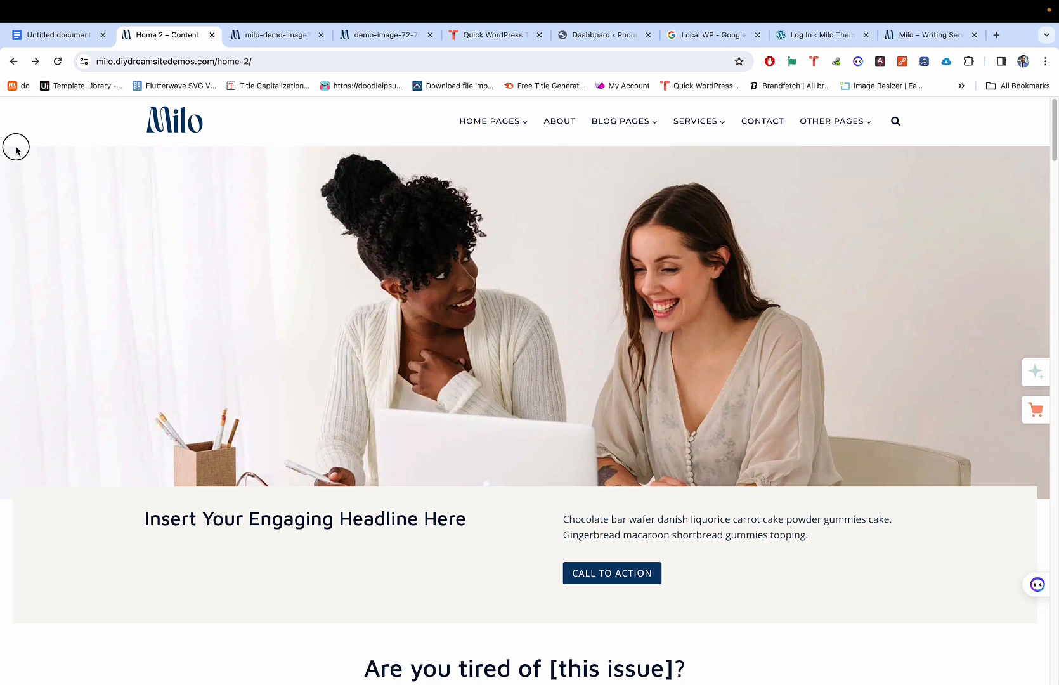
scroll(642, 206, "down", 2)
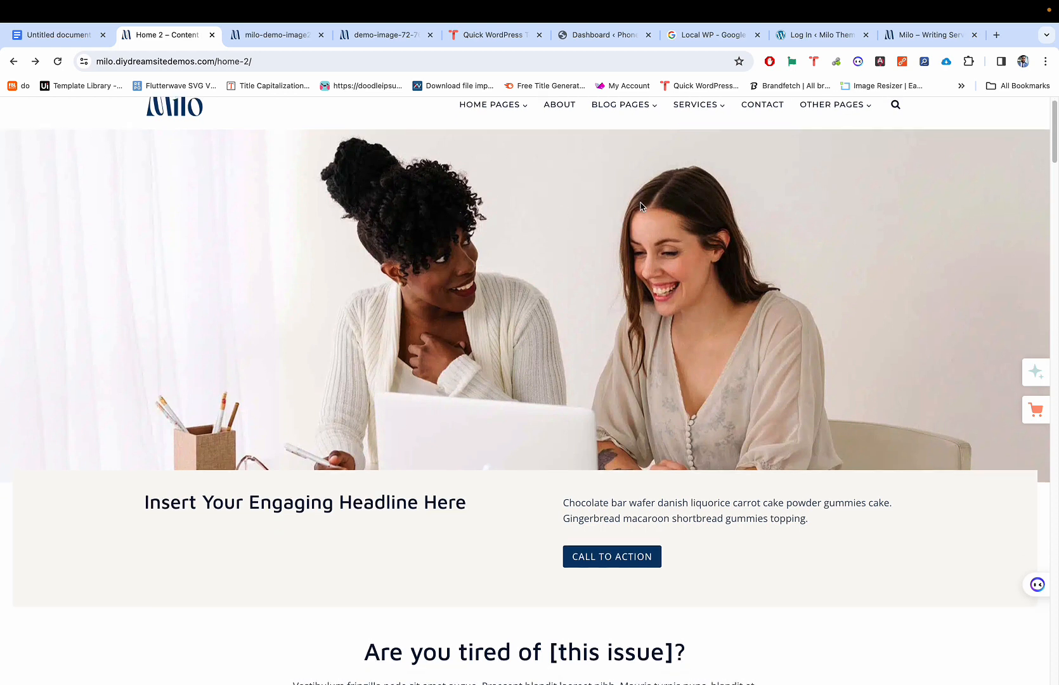
scroll(642, 206, "up", 2)
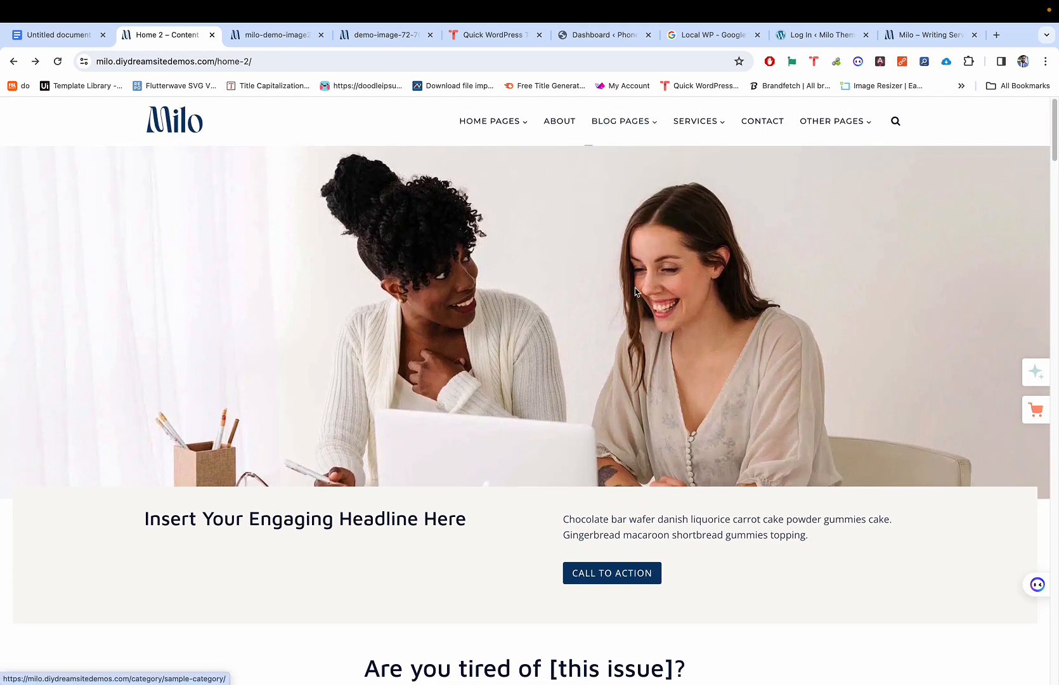
scroll(486, 355, "down", 1)
scroll(486, 355, "up", 1)
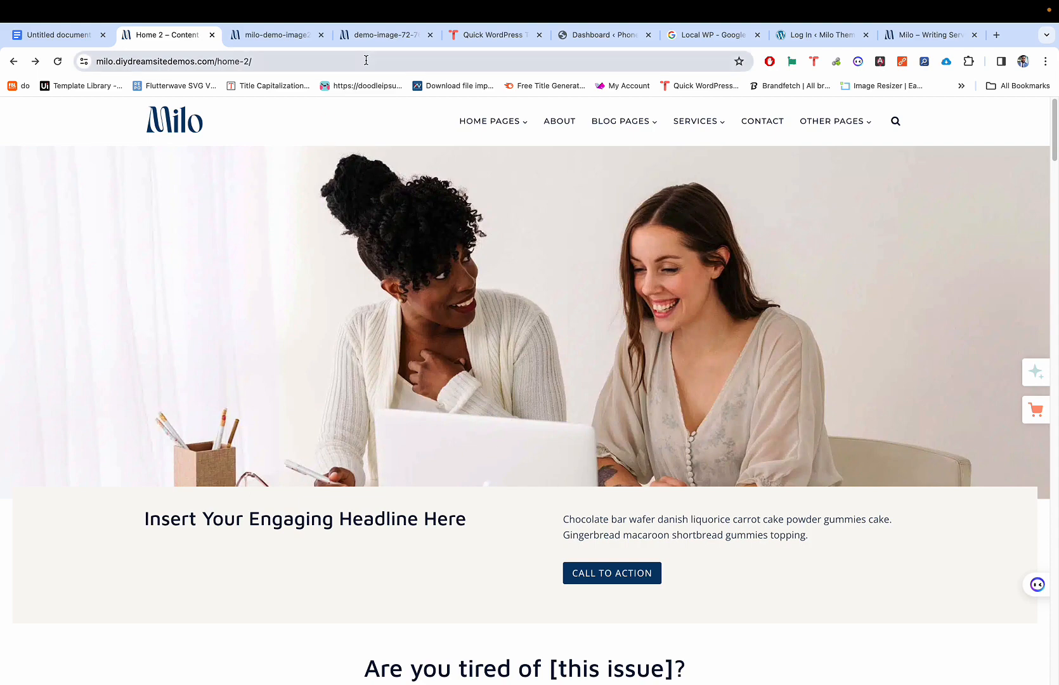
left_click(400, 40)
Step: Close the demo-image-72 and milo-demo-image28 image tabs
left_click(430, 35)
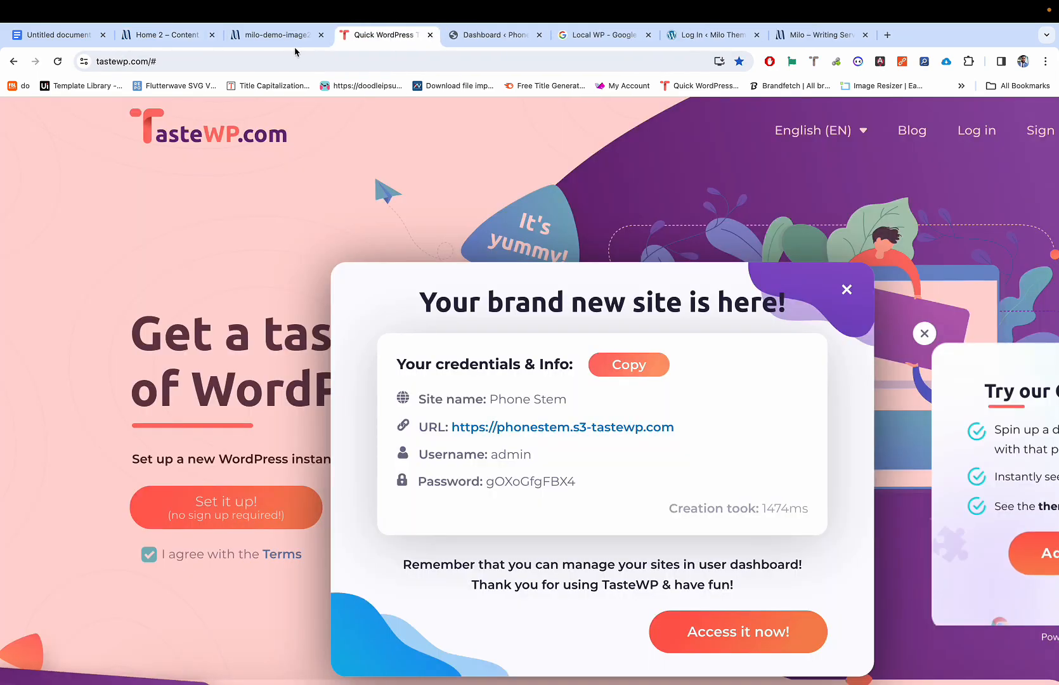
left_click(297, 36)
left_click(321, 36)
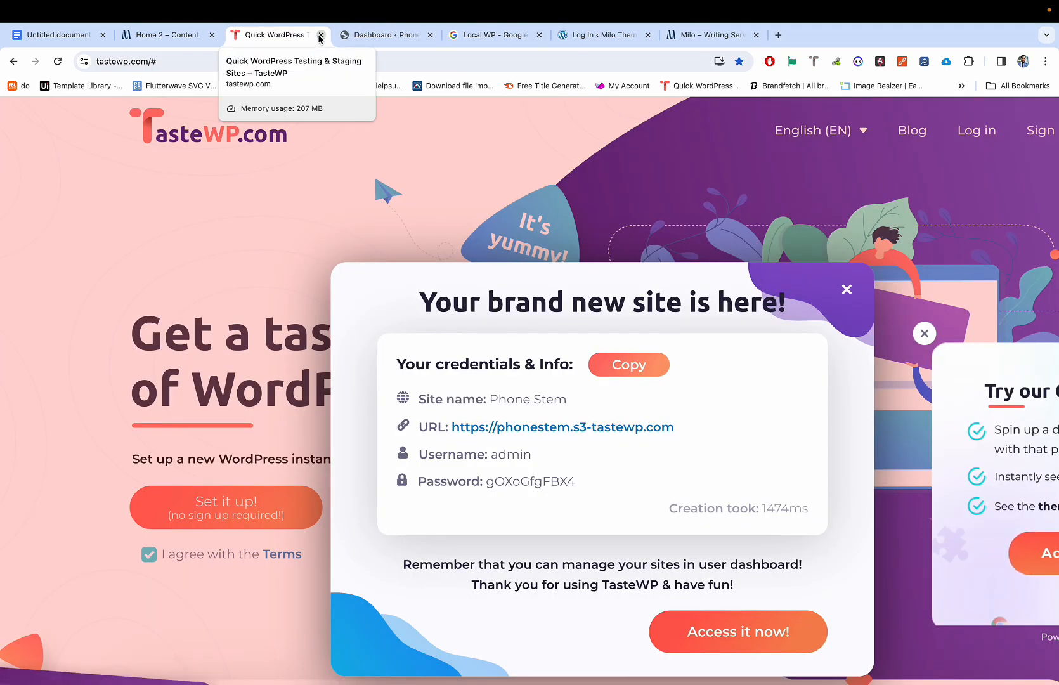
Step: Close the TasteWP, Phone Stem Dashboard, Local WP search, Untitled document and Milo Theme login tabs
left_click(321, 36)
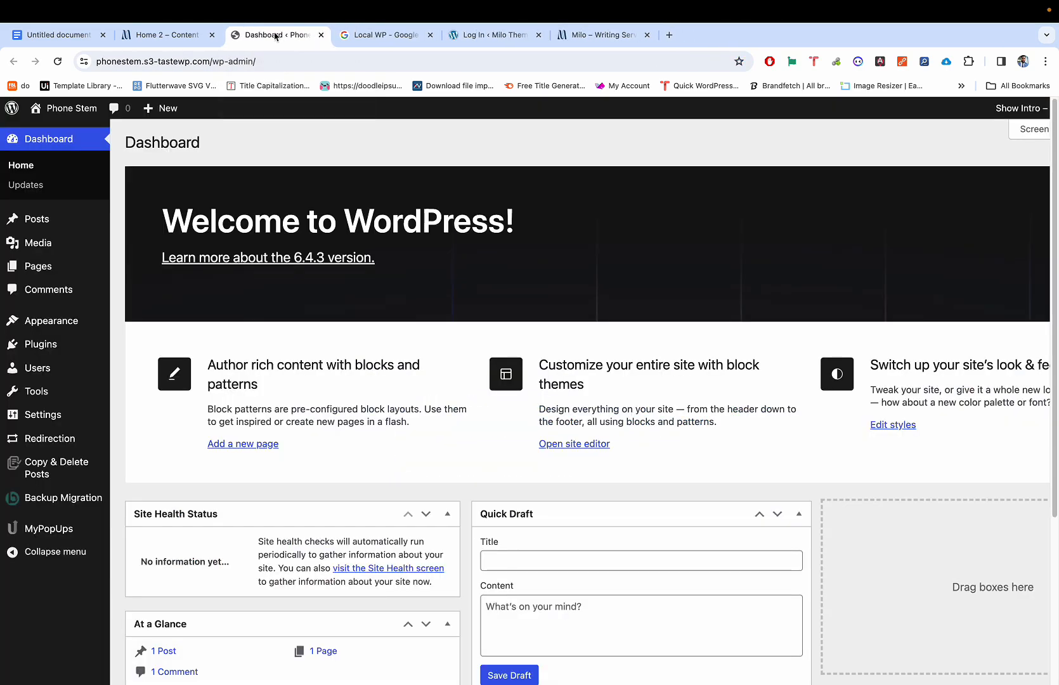
left_click(321, 35)
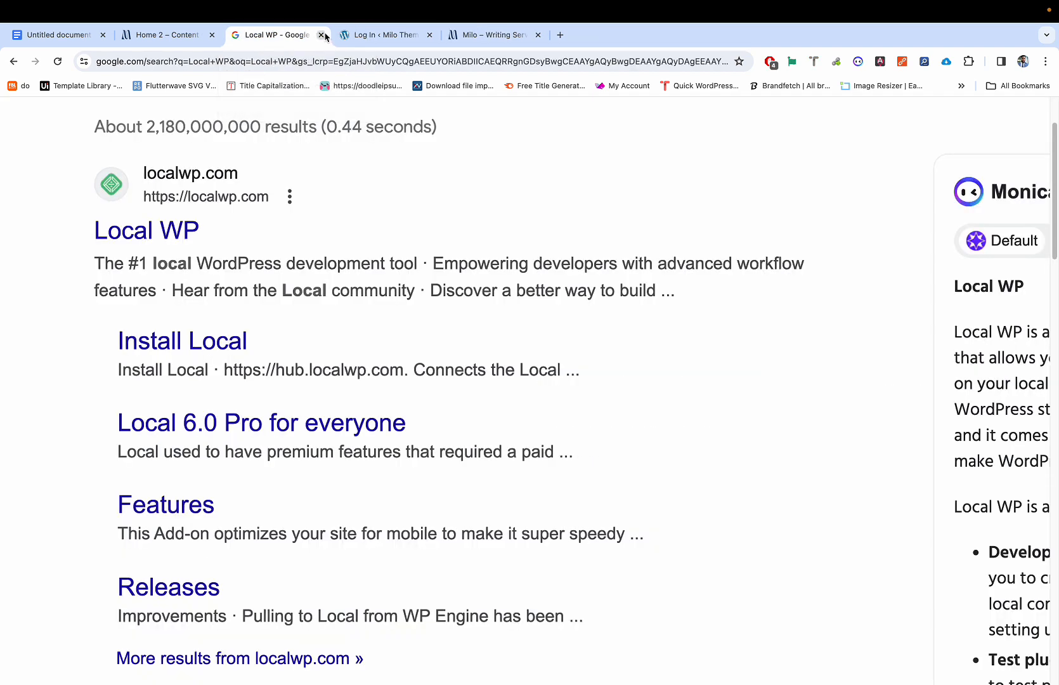
left_click(320, 35)
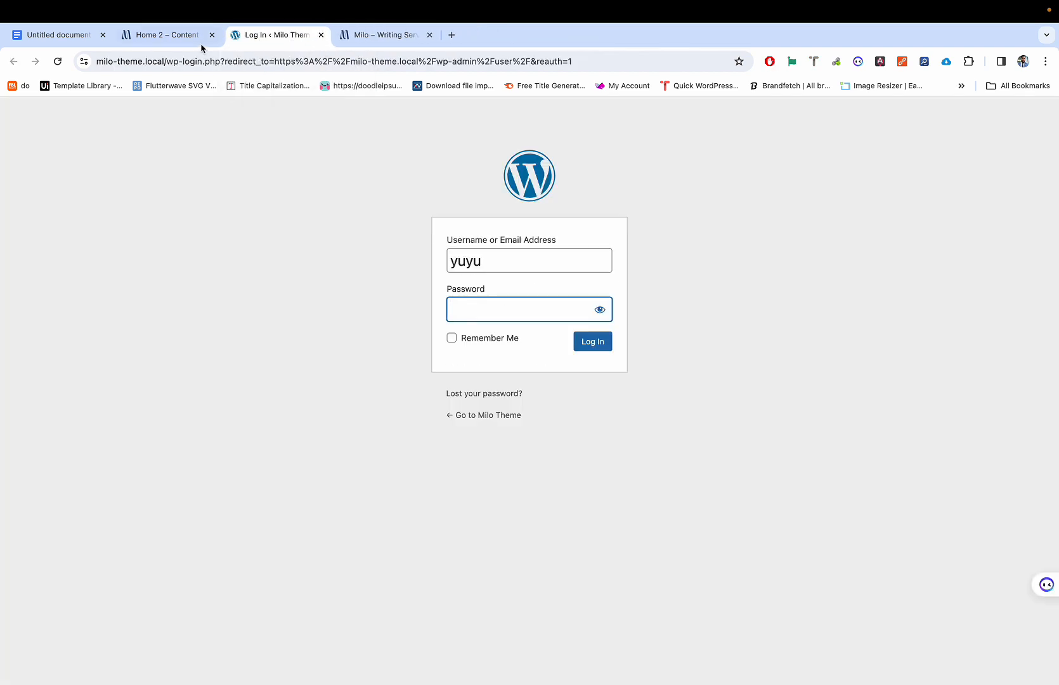
left_click(103, 35)
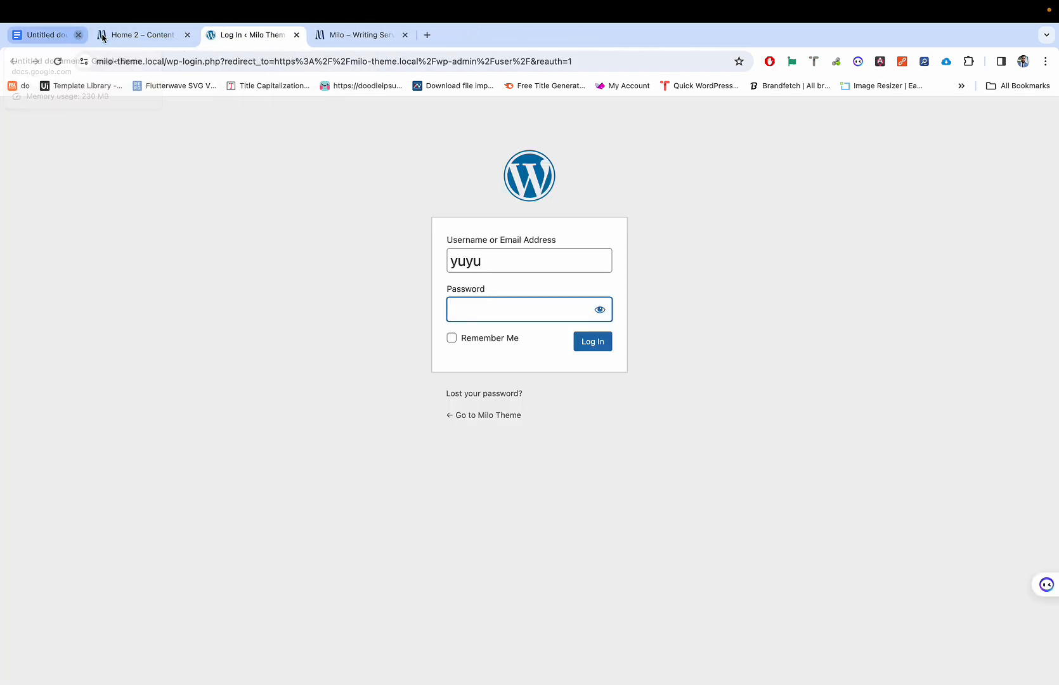
left_click(71, 39)
left_click(146, 38)
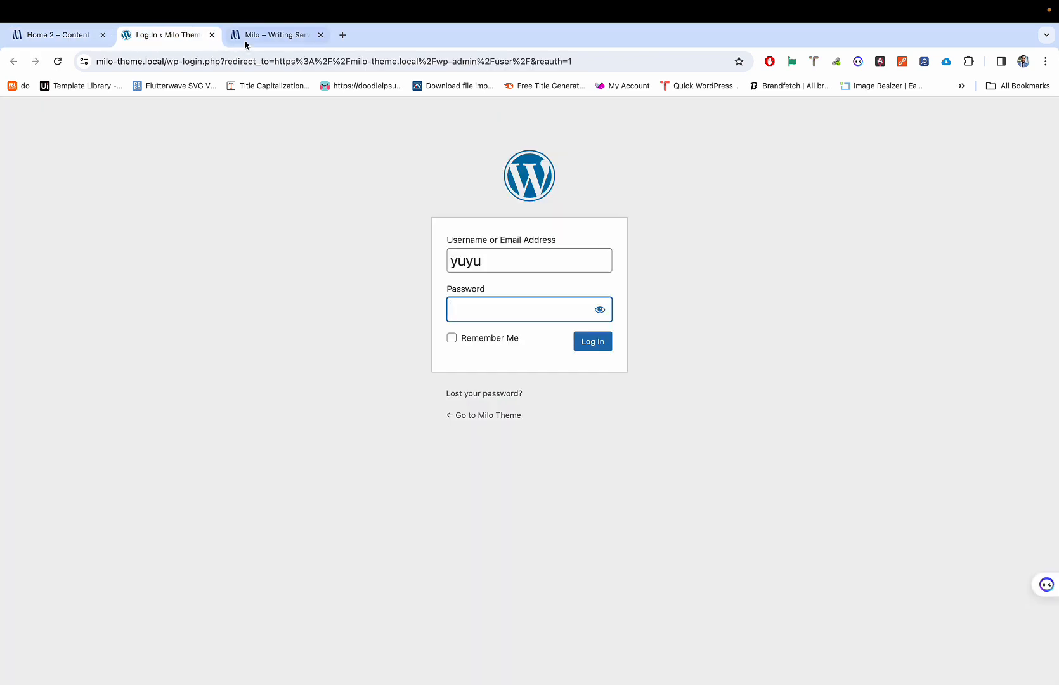
left_click(211, 35)
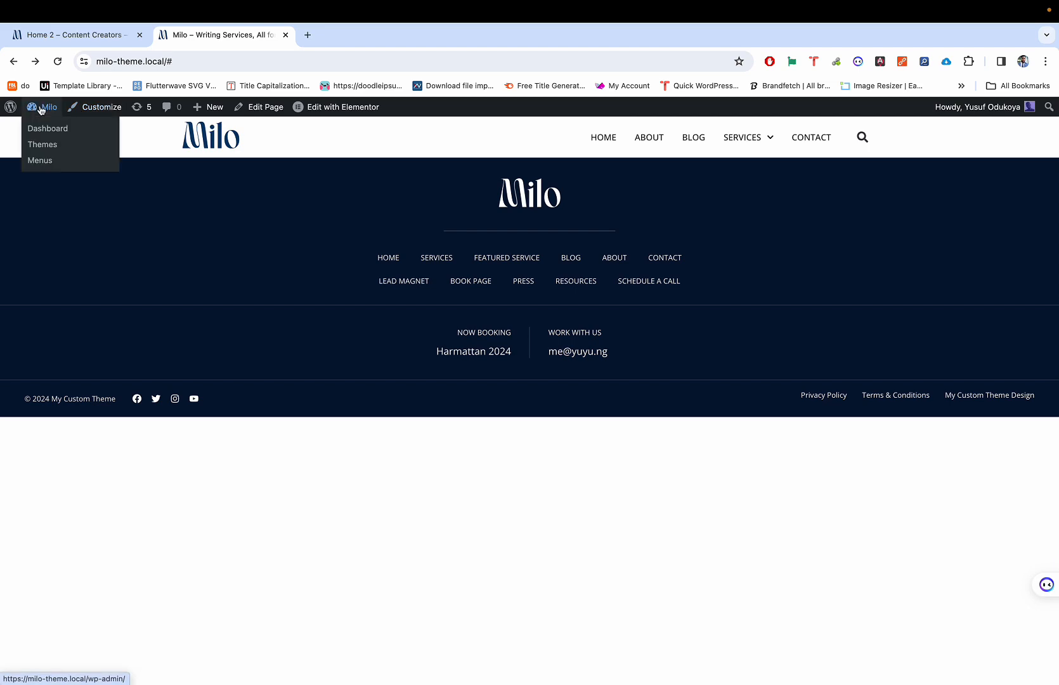
Step: From the Milo Dashboard's All Pages list, preview Home, trash it, then undo
left_click(46, 128)
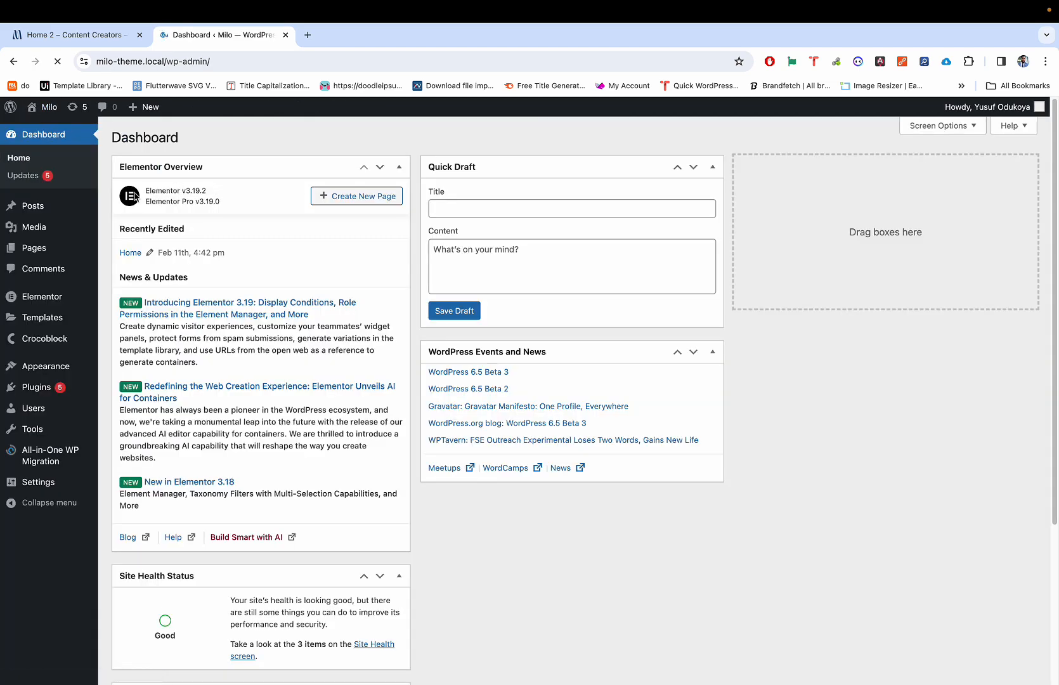
left_click(39, 252)
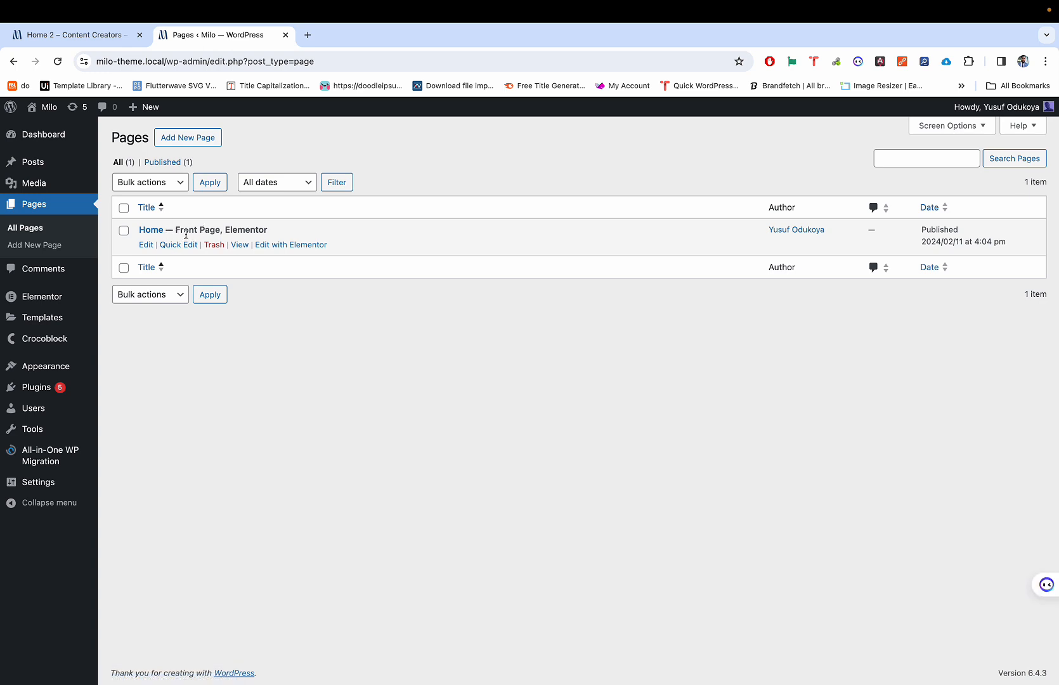
left_click(240, 245, "super")
left_click(371, 39)
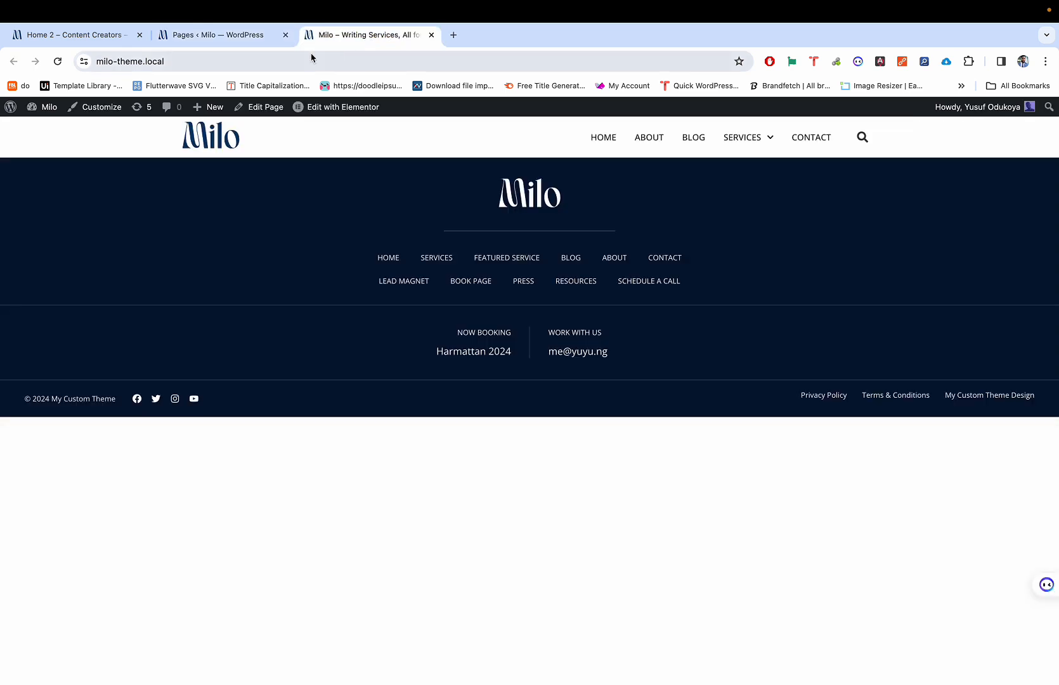
left_click(252, 39)
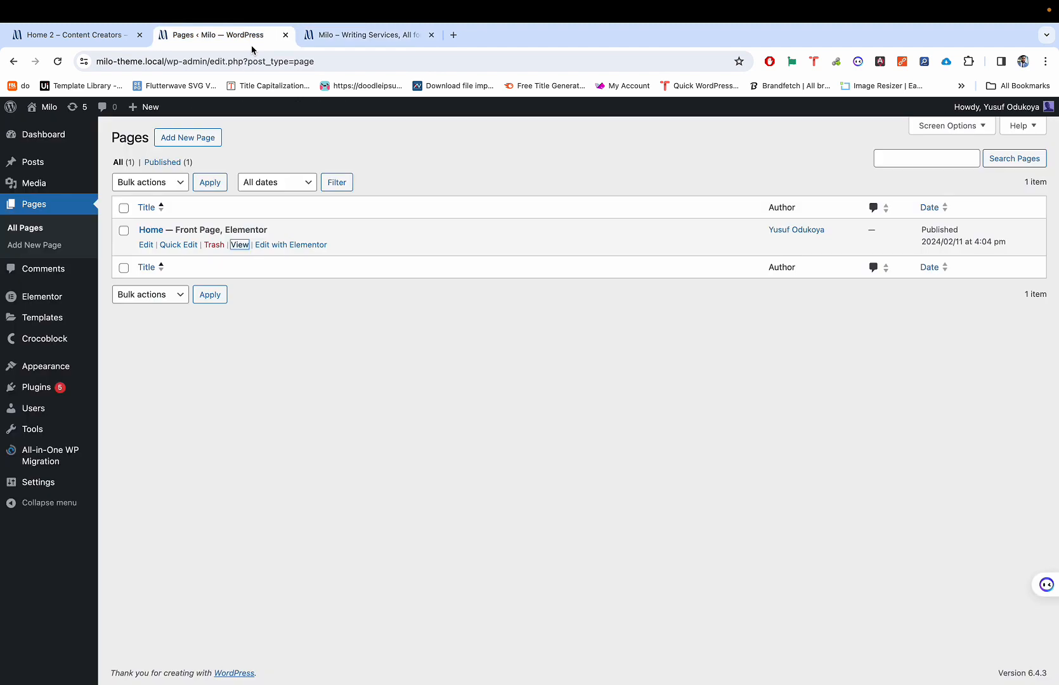
left_click(215, 246)
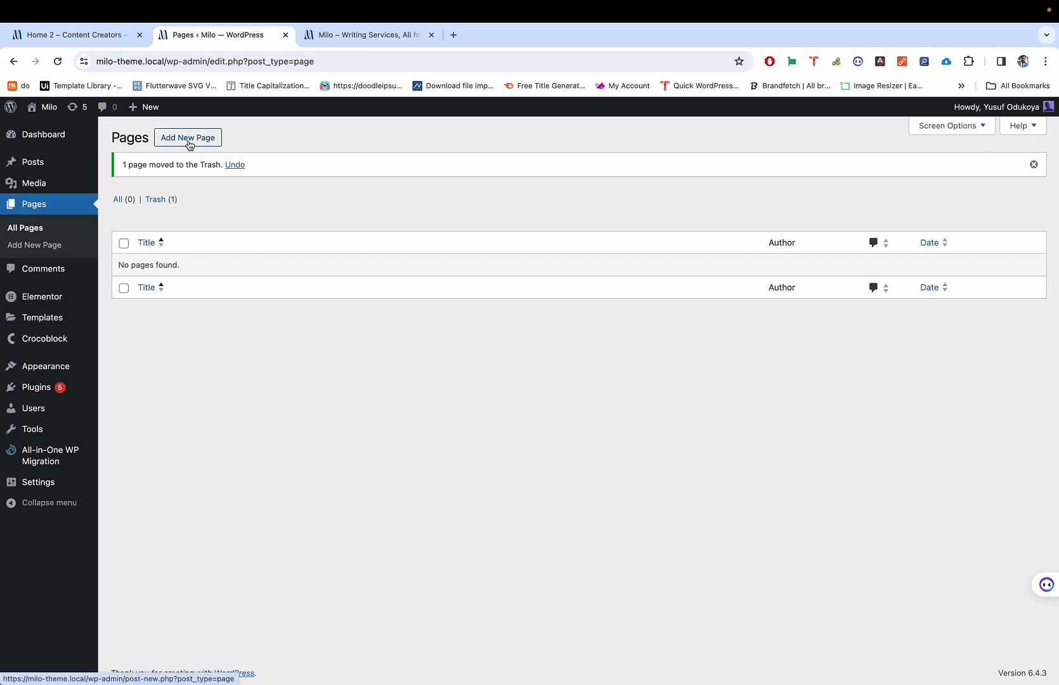
left_click(235, 165)
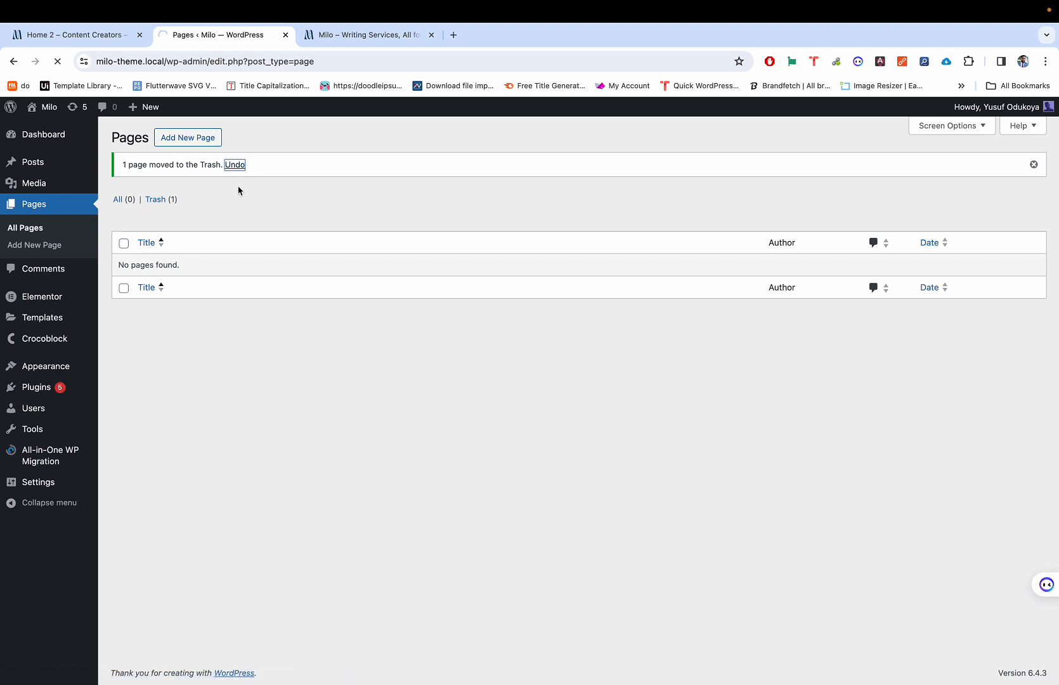
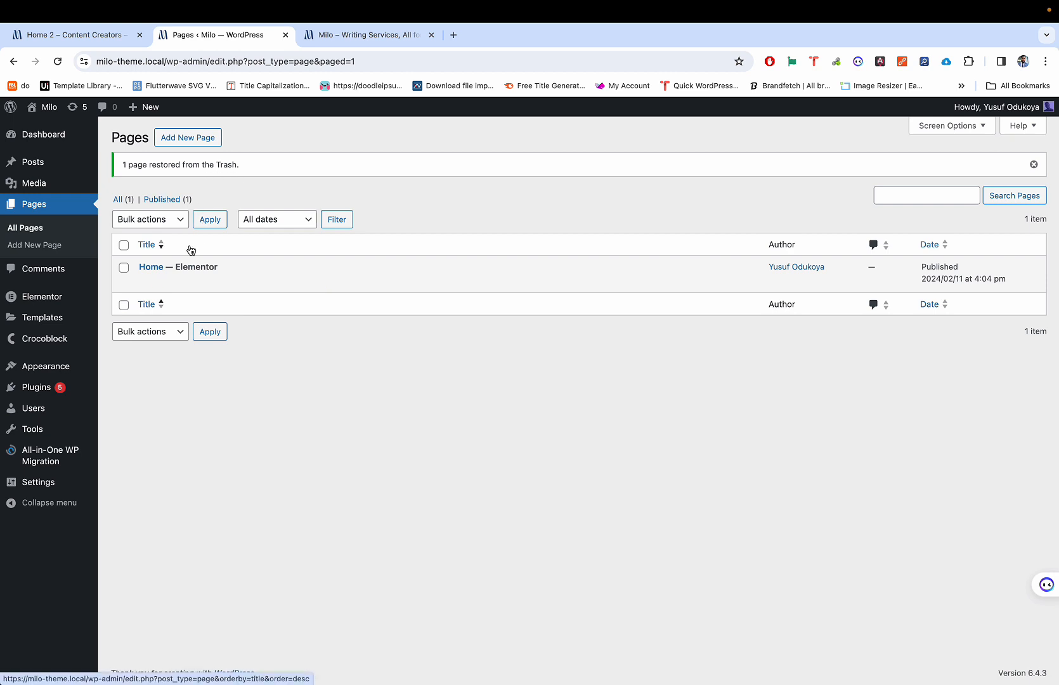
Step: Reveal the Settings submenu (General, Writing, Reading…) in the admin sidebar
mouse_move(68, 378)
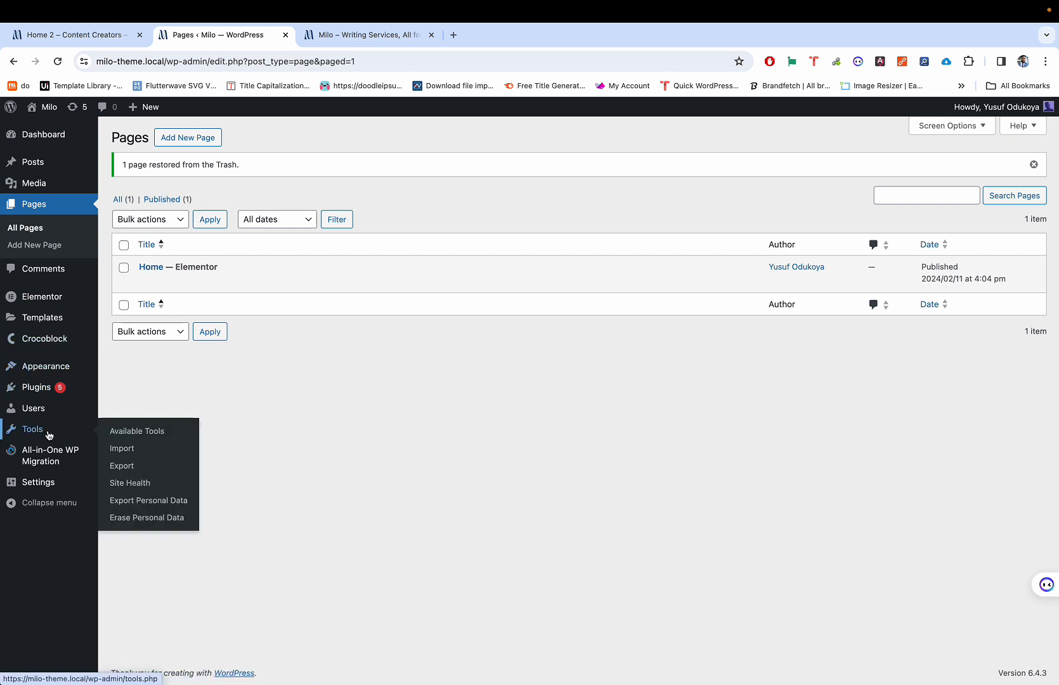
mouse_move(57, 483)
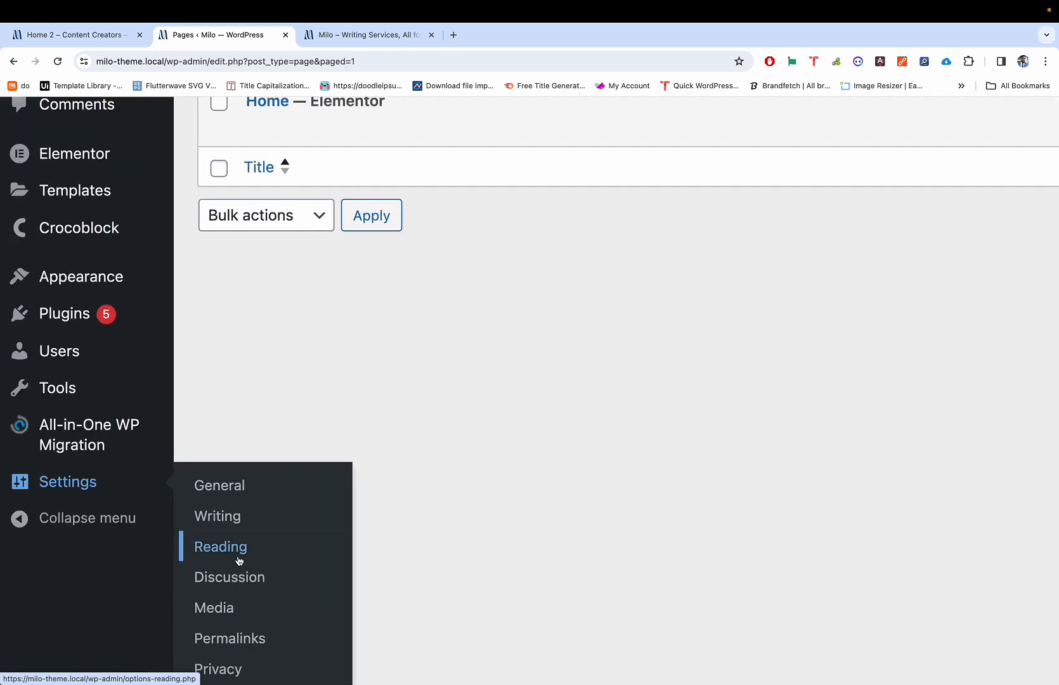
Step: In Reading settings, set the homepage to display a static page, Home
left_click(239, 560)
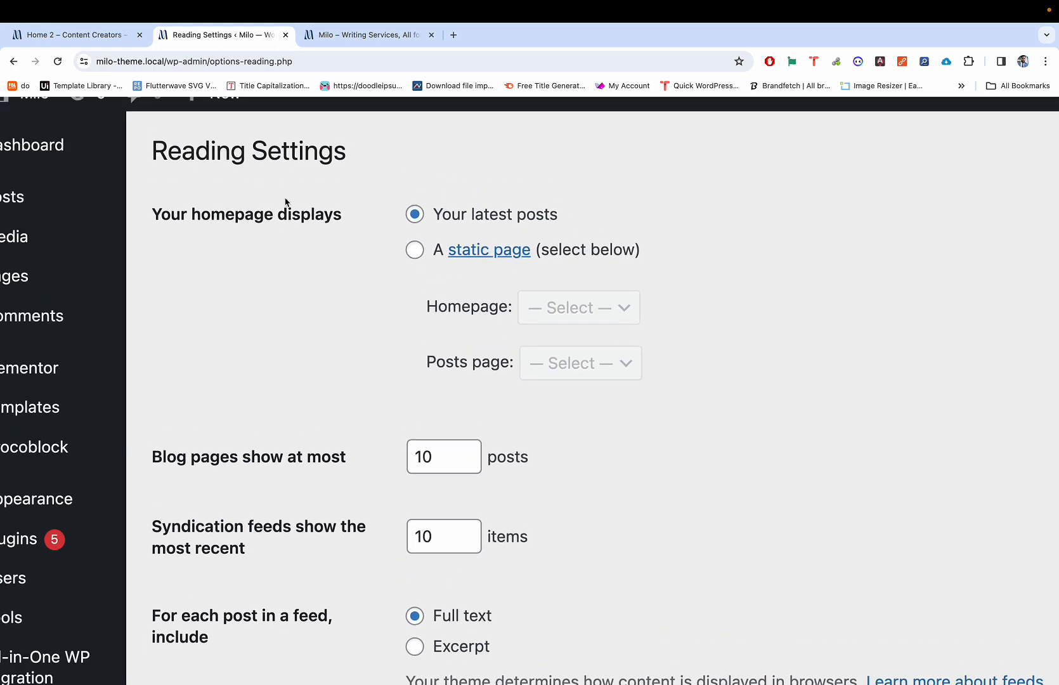
left_click(415, 273)
left_click(571, 330)
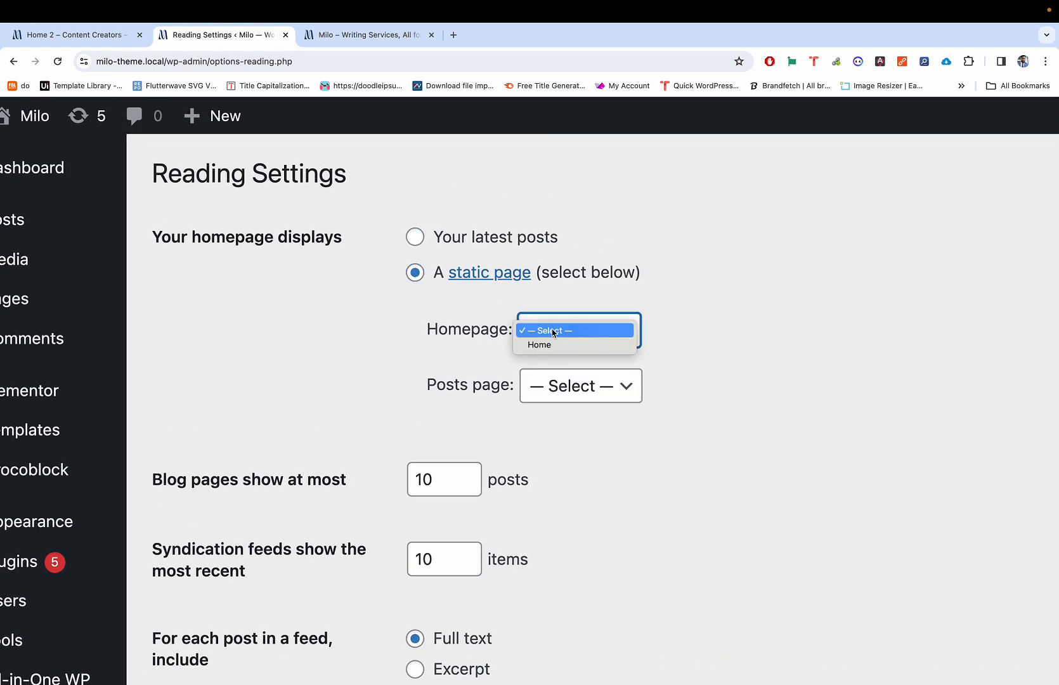
left_click(552, 344)
scroll(551, 347, "down", 3)
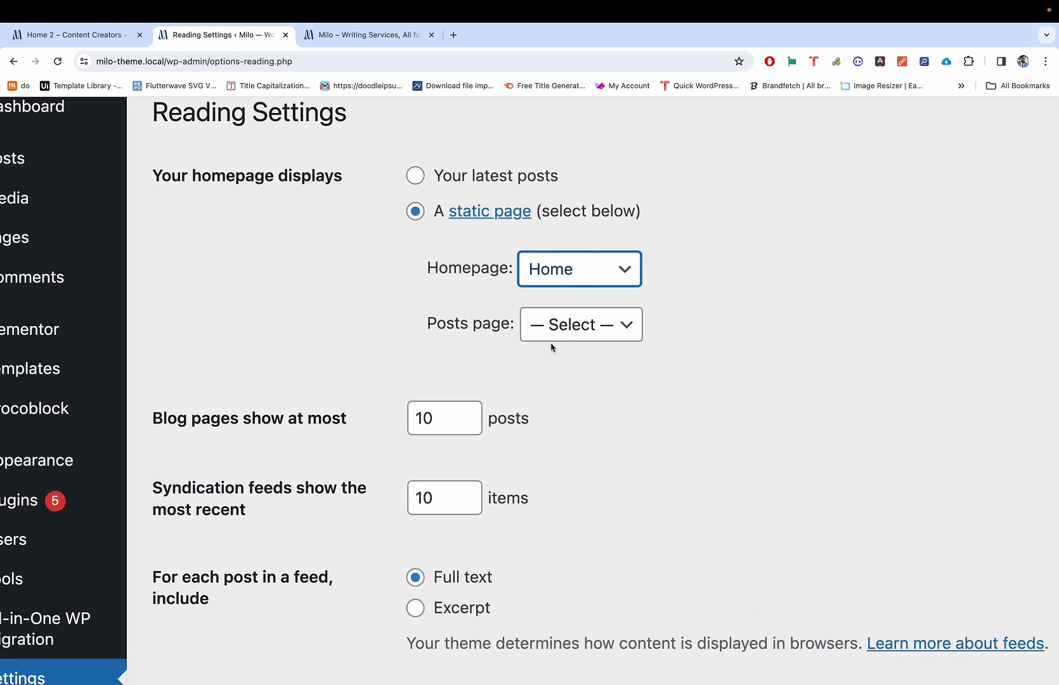
scroll(551, 349, "up", 3)
scroll(551, 349, "left", 2)
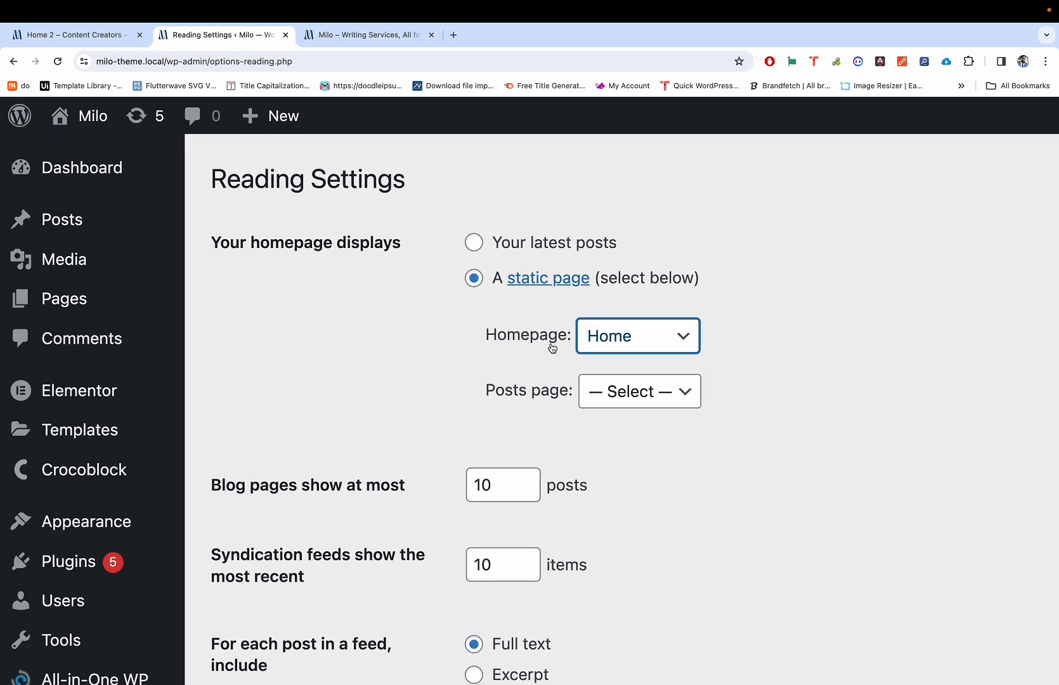
Step: Preview the live site in a new tab, noting its Archives title, then come back
mouse_move(89, 117)
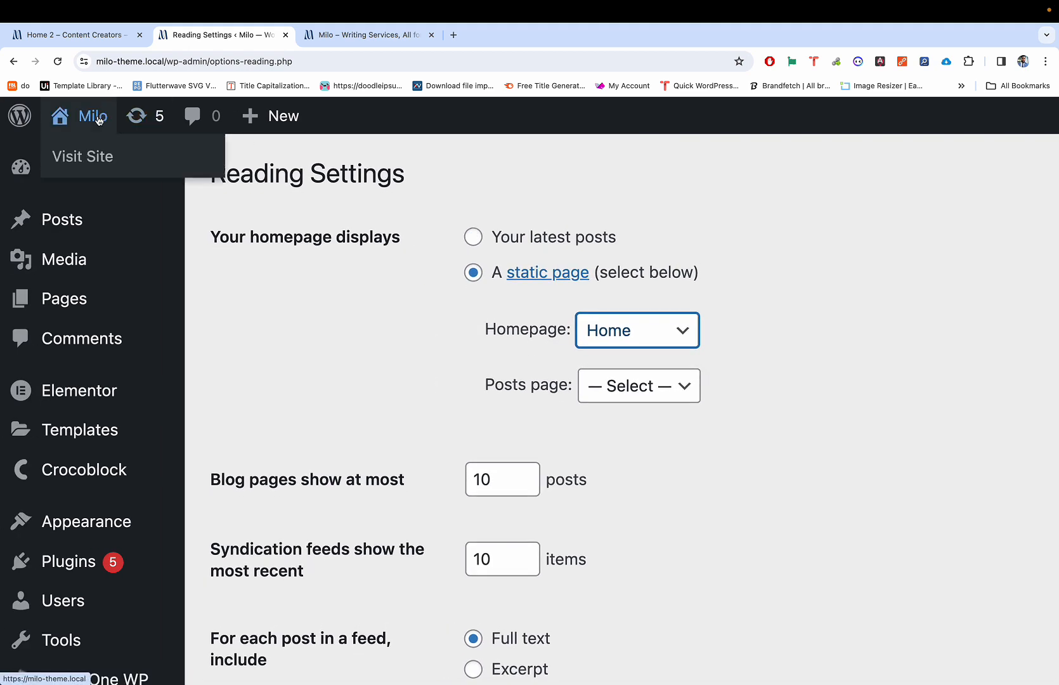
left_click(84, 155, "super")
left_click(493, 36)
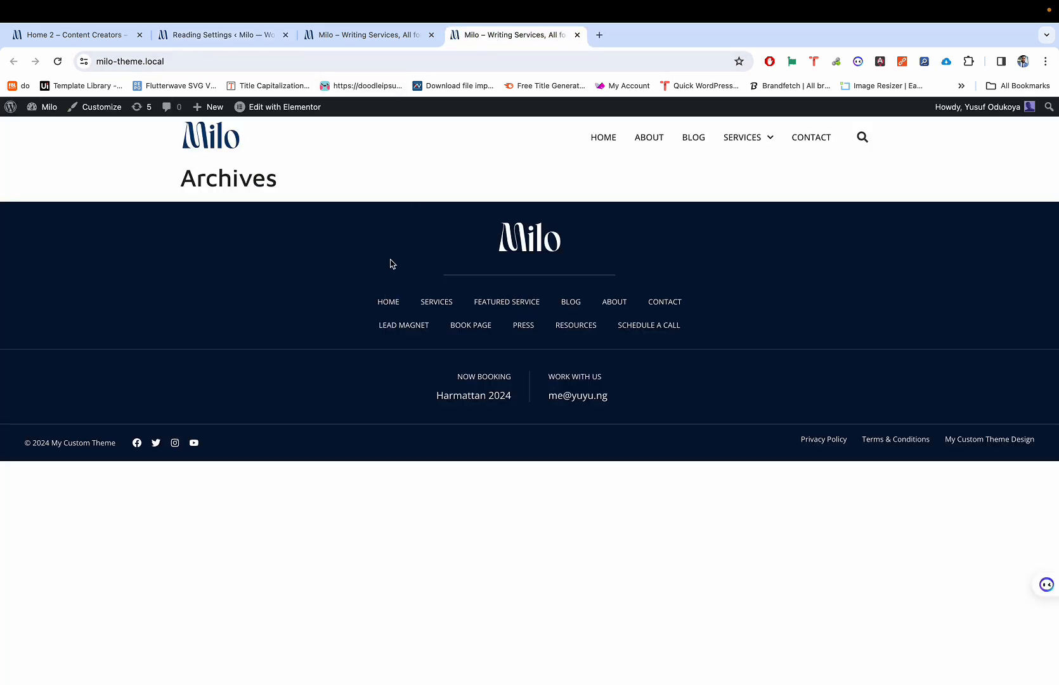
double_click(230, 179)
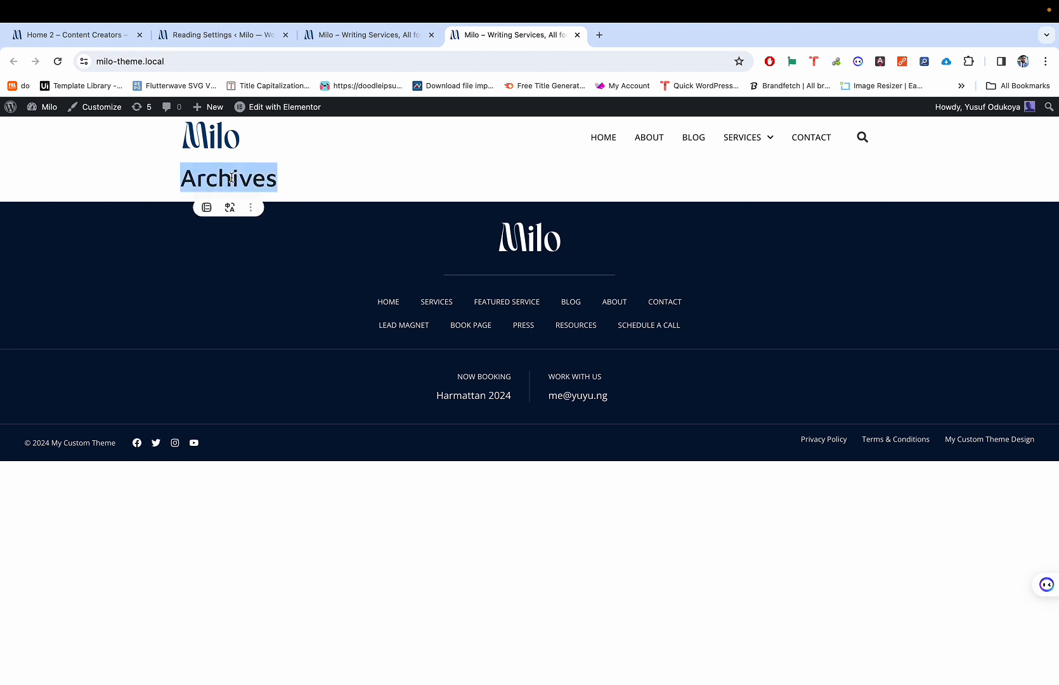
left_click(222, 40)
Step: Review the Reading settings and save the changes
scroll(482, 374, "down", 7)
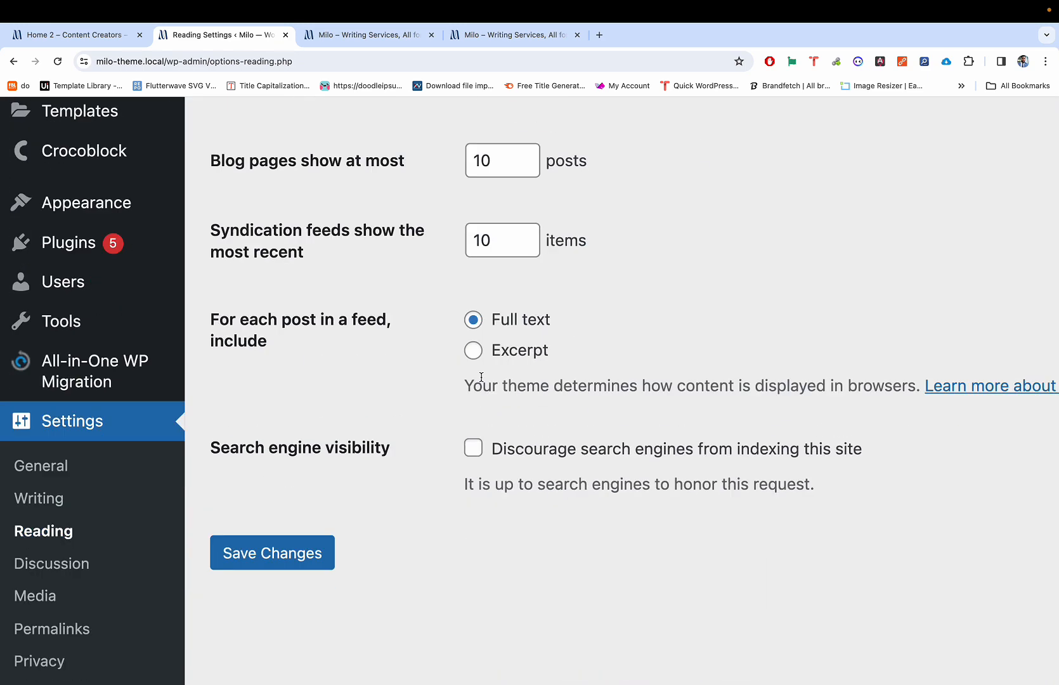
scroll(369, 463, "up", 5)
scroll(368, 463, "up", 1)
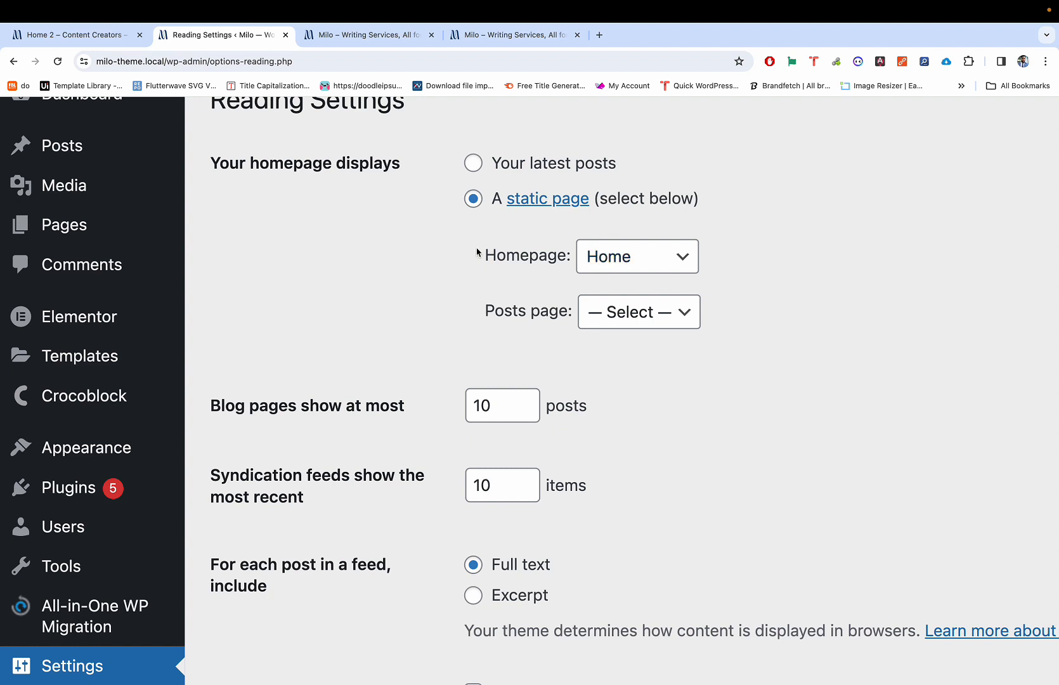
scroll(355, 216, "up", 1)
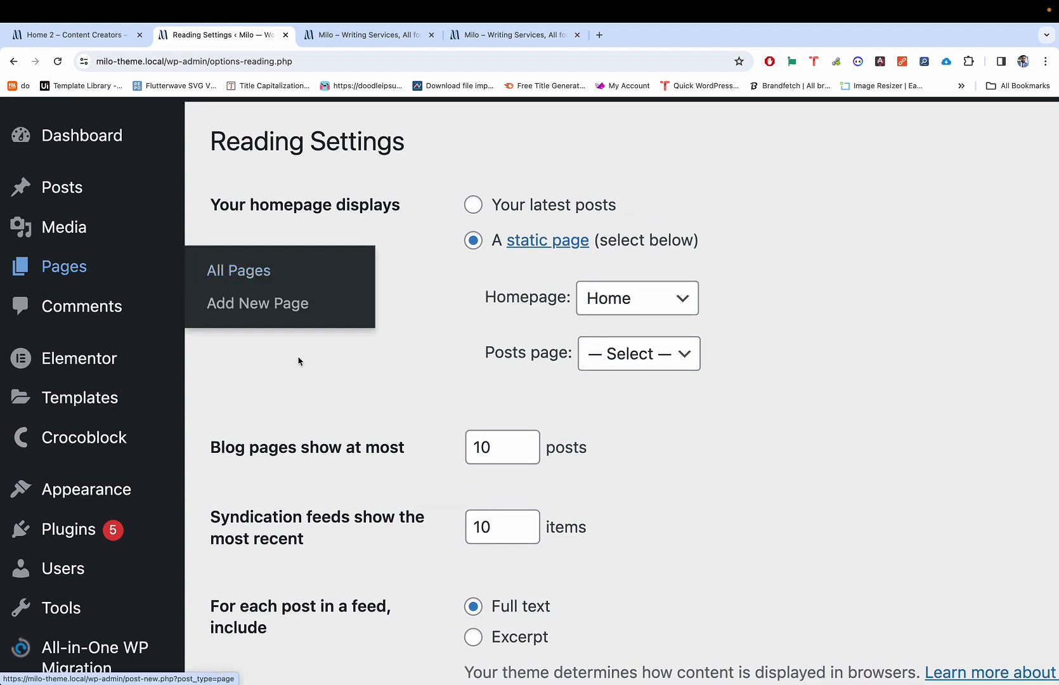
scroll(312, 491, "down", 6)
scroll(312, 492, "up", 3)
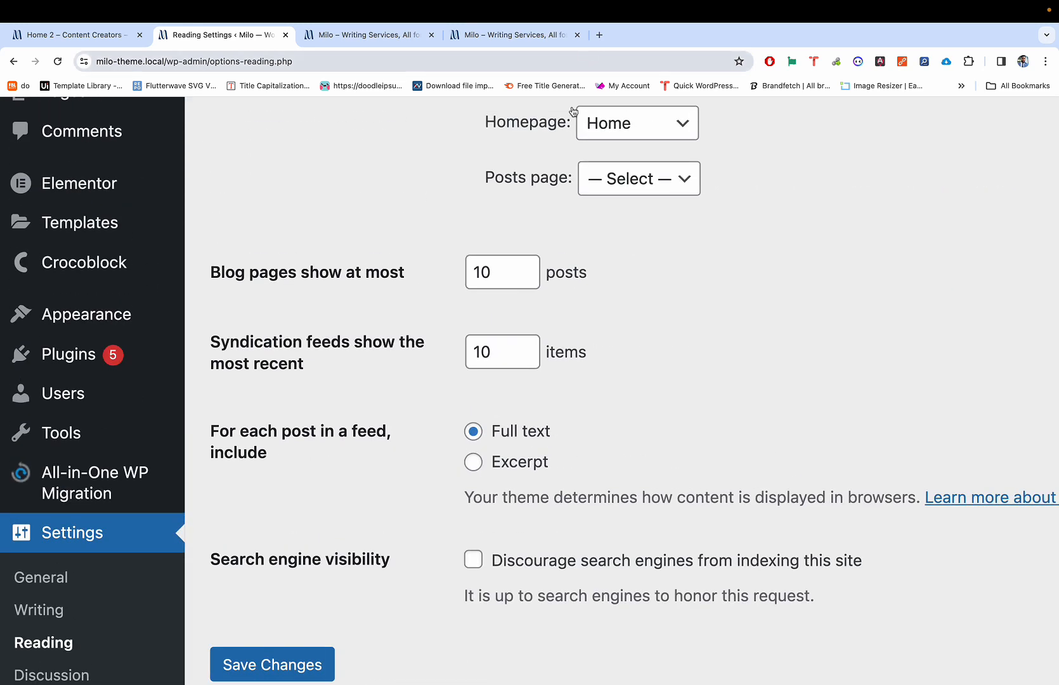
scroll(573, 112, "up", 1)
scroll(338, 504, "down", 5)
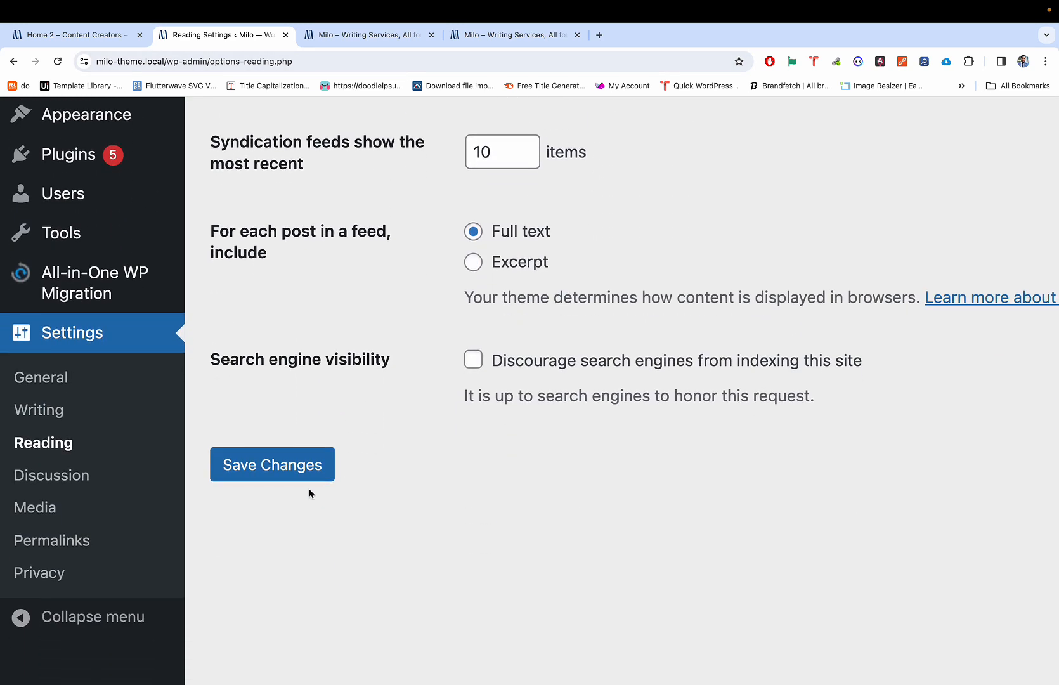
left_click(309, 477)
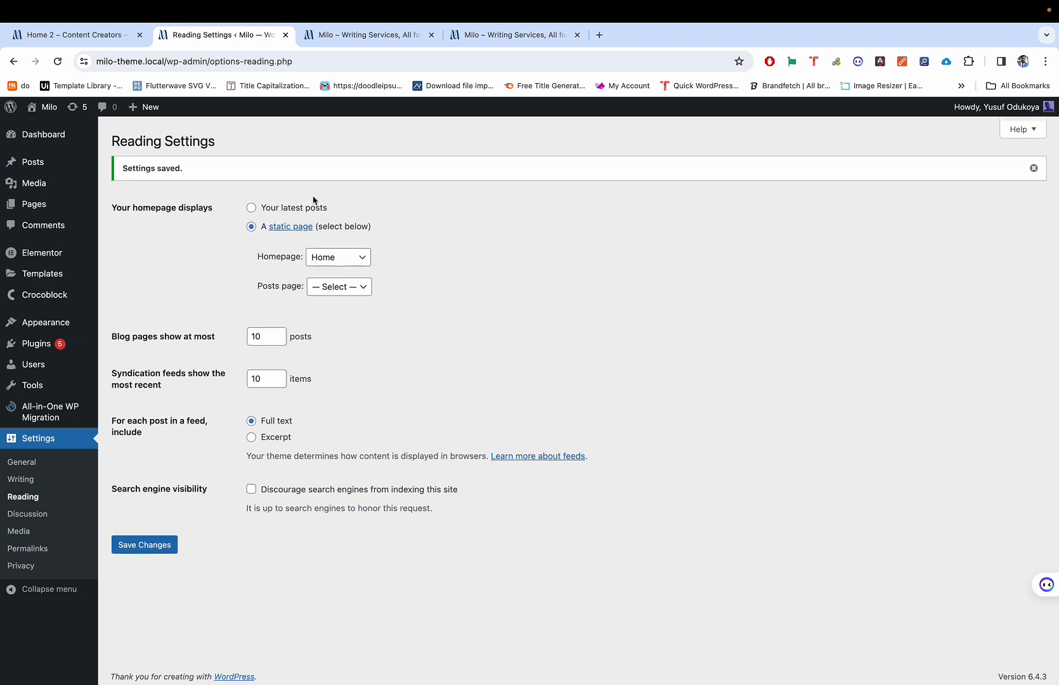
Step: Glance at the live Milo site and Content Creators demo tabs, then return to Reading settings
left_click(305, 38)
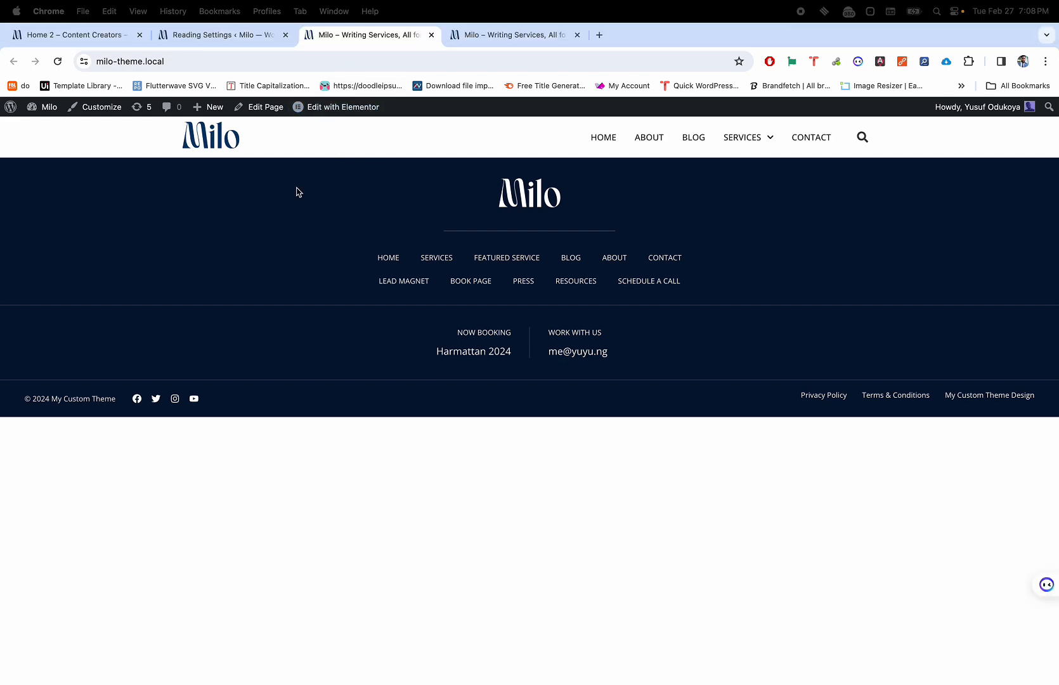
mouse_move(338, 112)
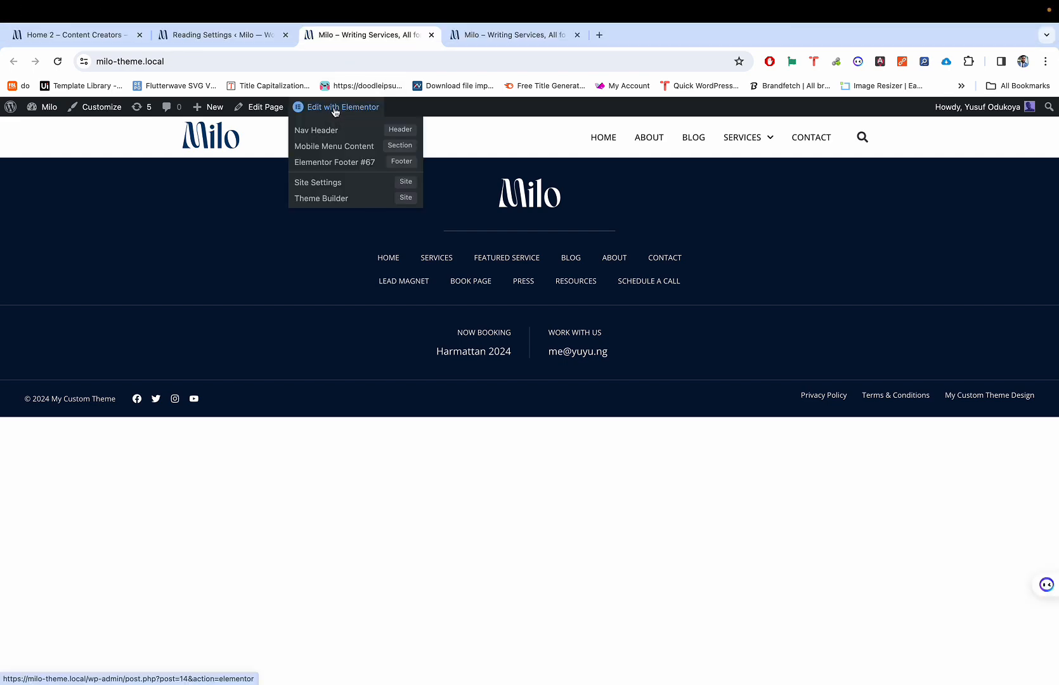
left_click(216, 35)
left_click(109, 40)
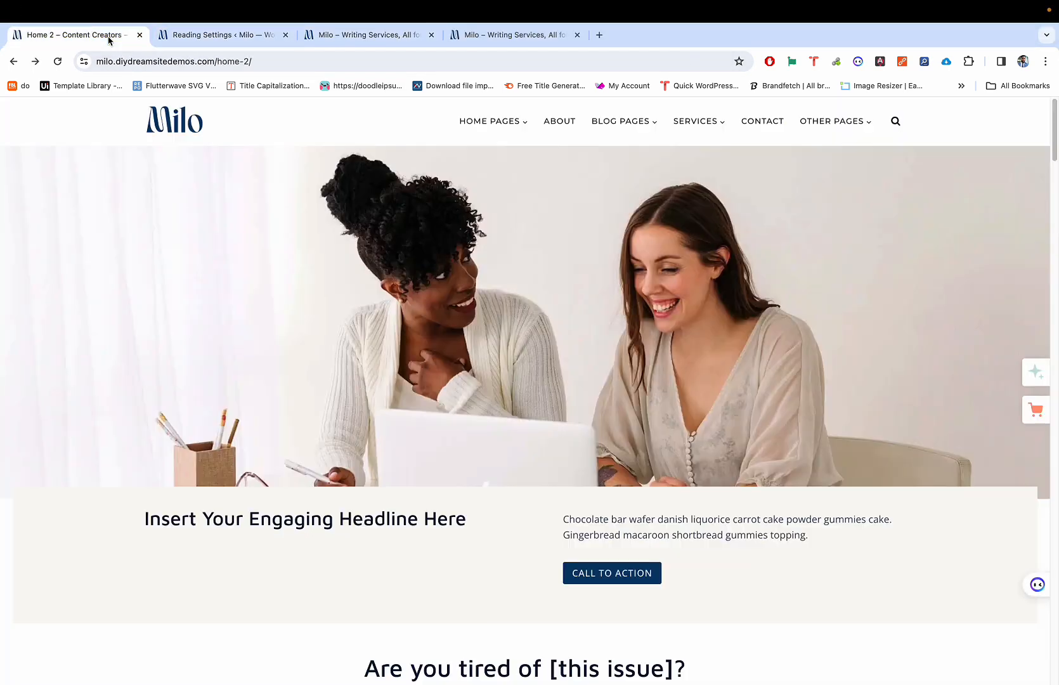
left_click(212, 36)
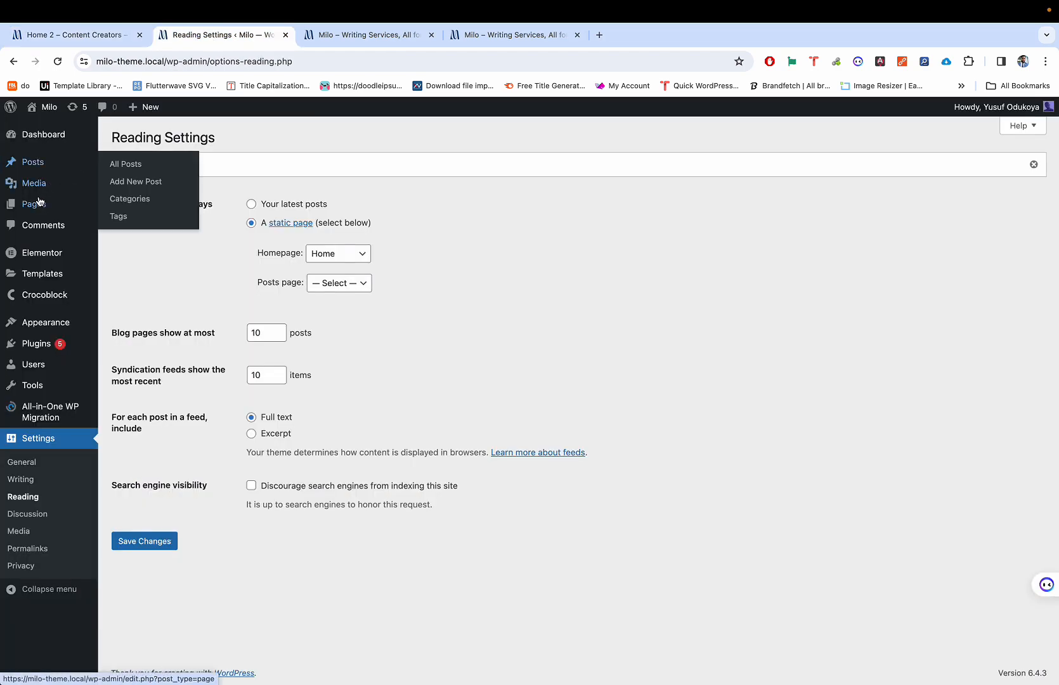
Step: Open the Home page from All Pages in the Elementor editor
left_click(139, 205)
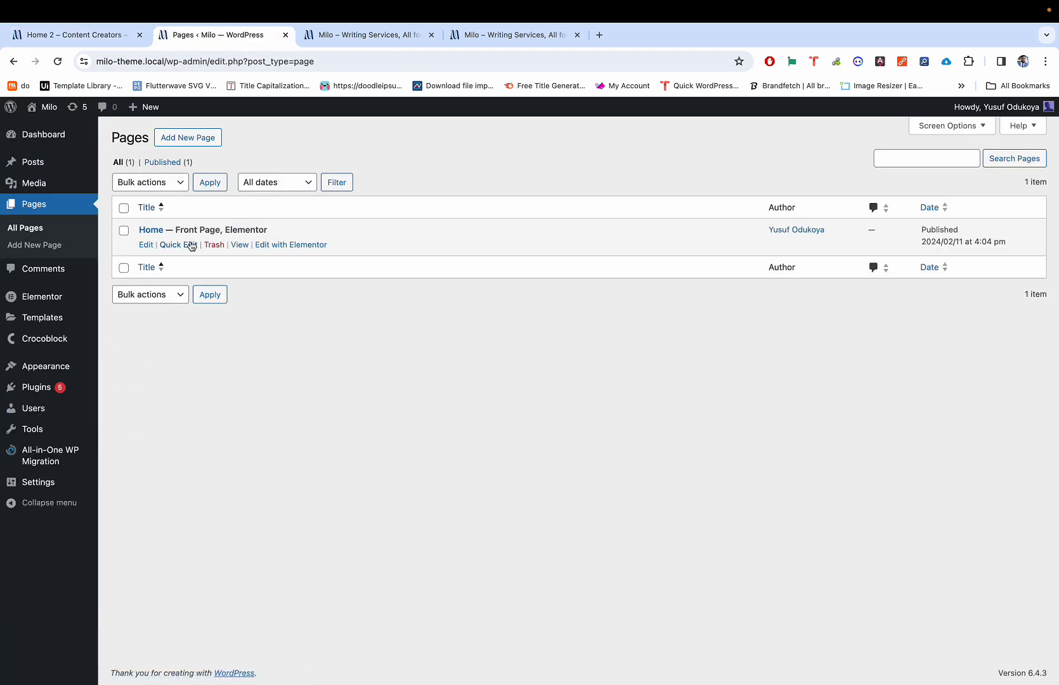
left_click(148, 248)
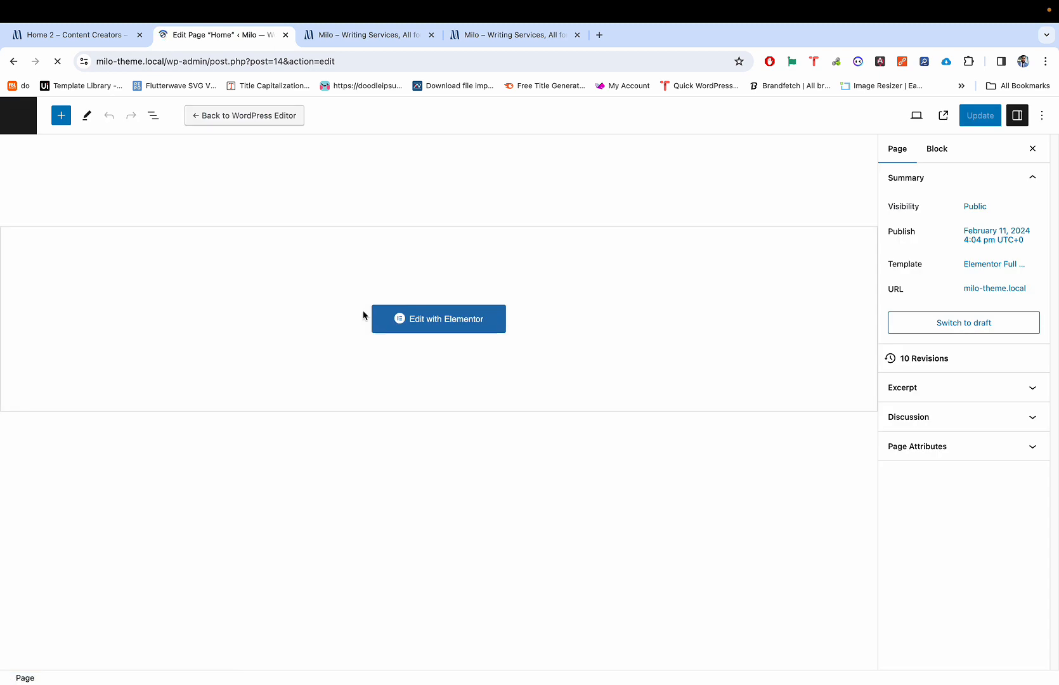
left_click(421, 326)
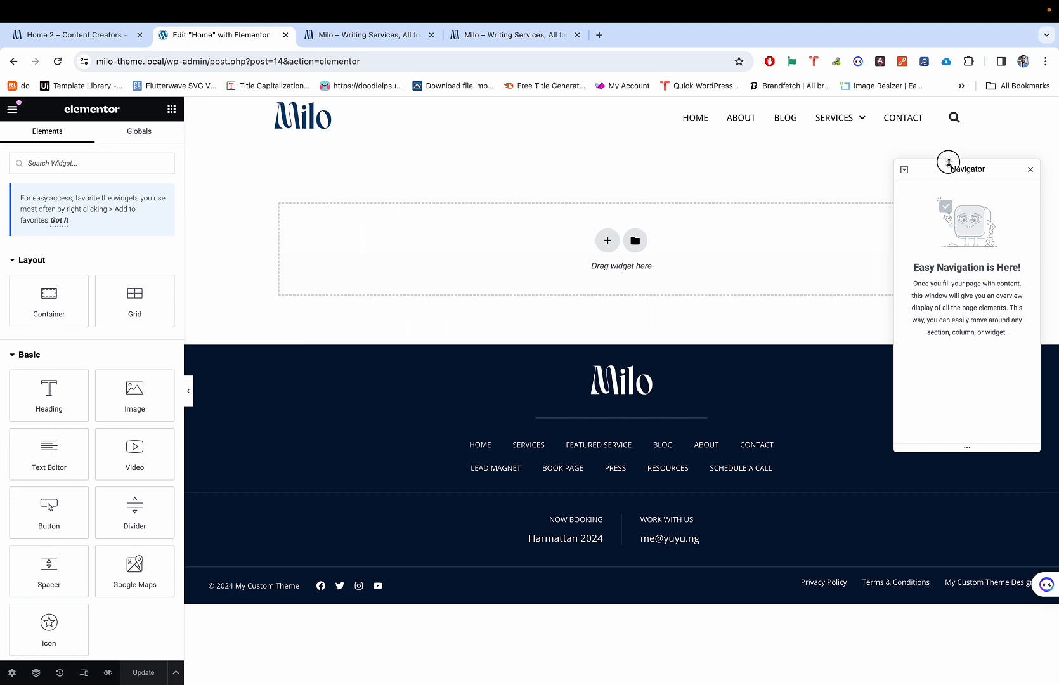
Step: Close the navigator and start a new section, checking the demo homepage for reference
left_click(1030, 171)
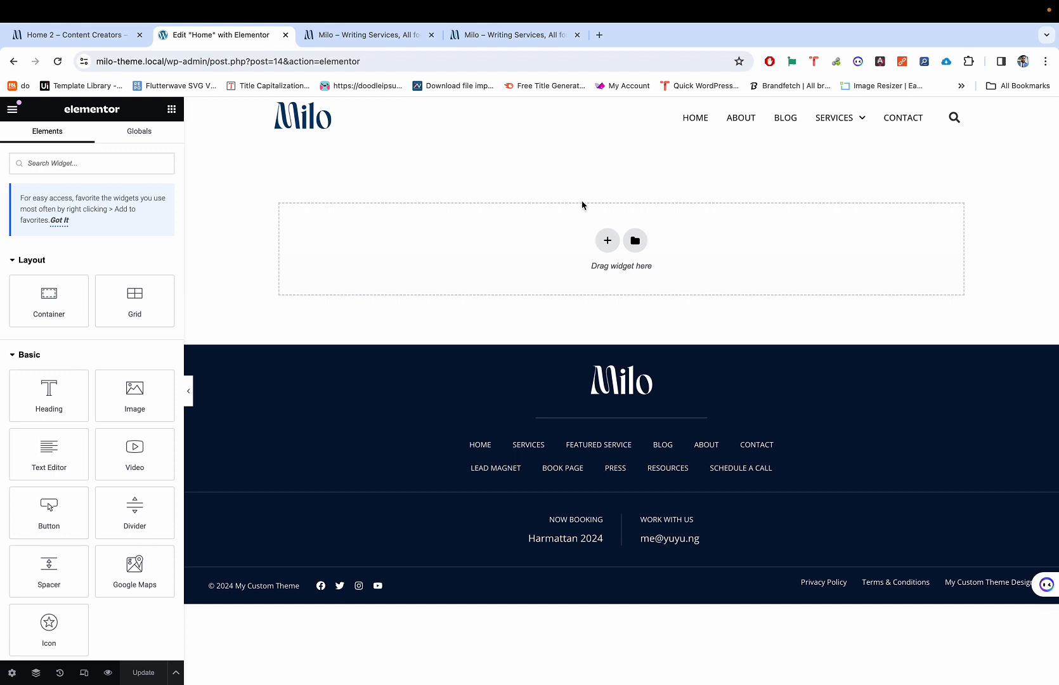
left_click(606, 241)
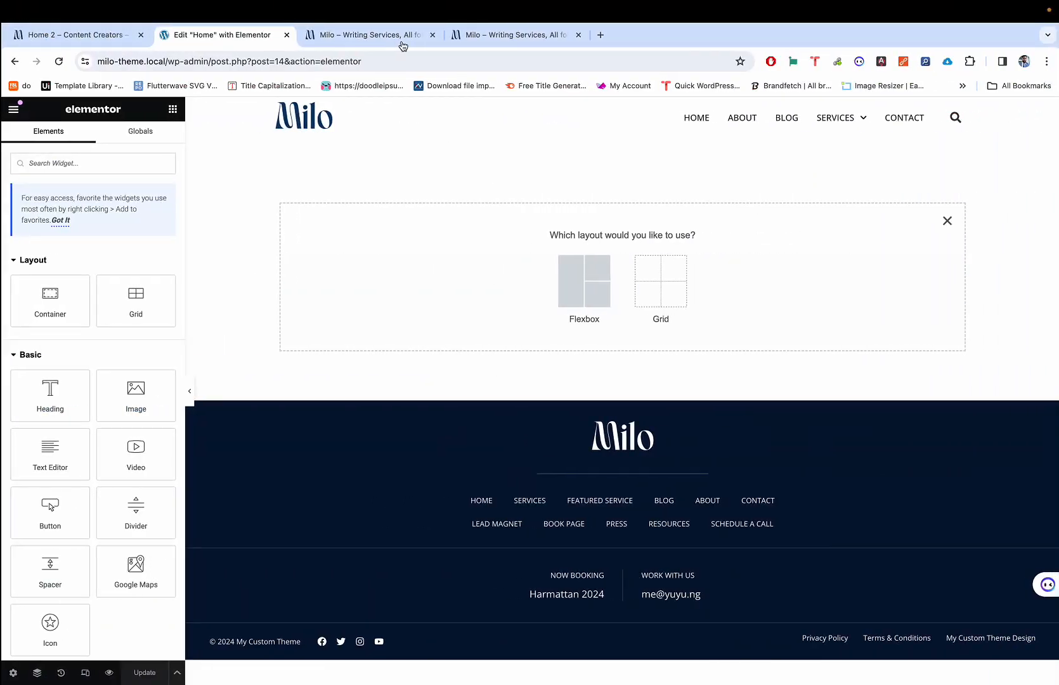
left_click(402, 45)
left_click(208, 39)
left_click(84, 43)
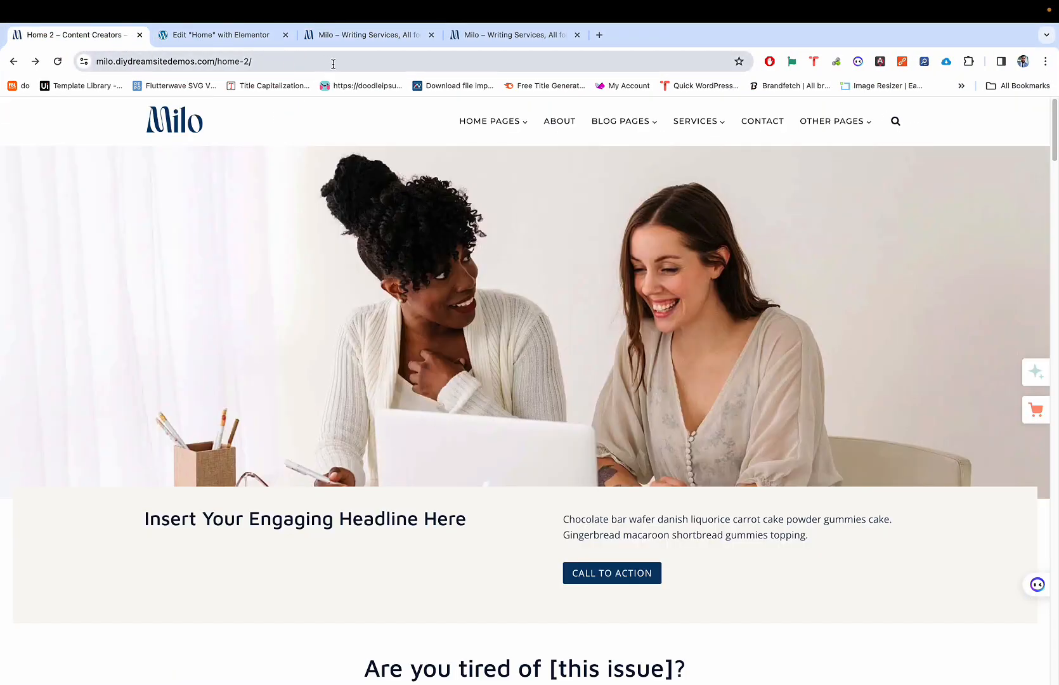
key("ctrl+Tab")
key("ctrl+shift+Tab")
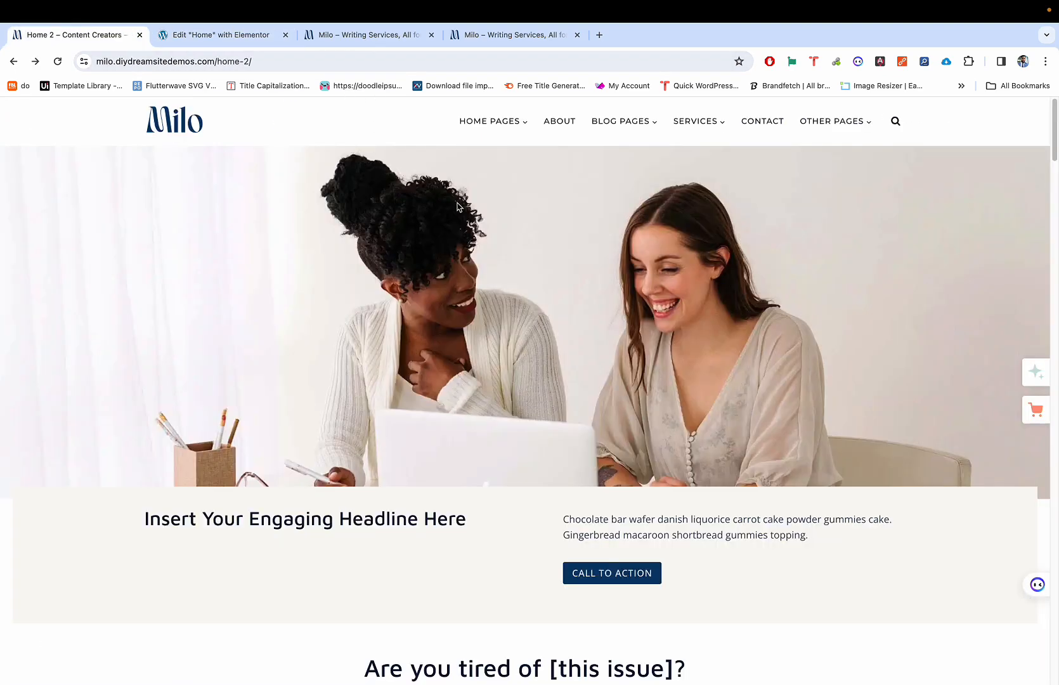
key("ctrl+Tab")
Step: Add a single-column flexbox container to the Home page
left_click(589, 283)
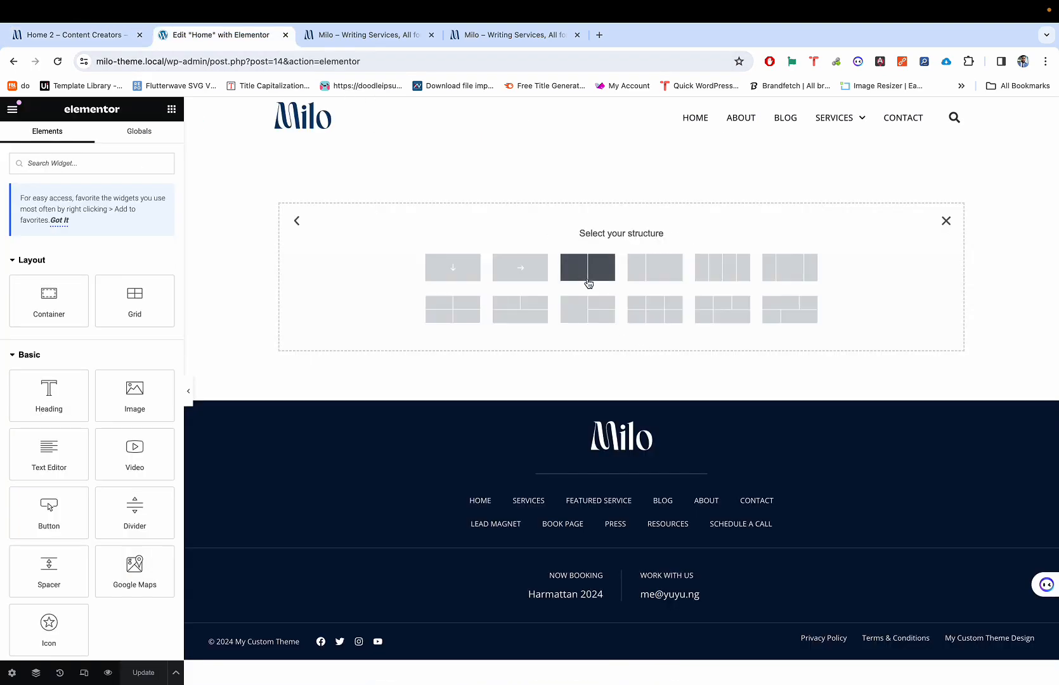
left_click(451, 270)
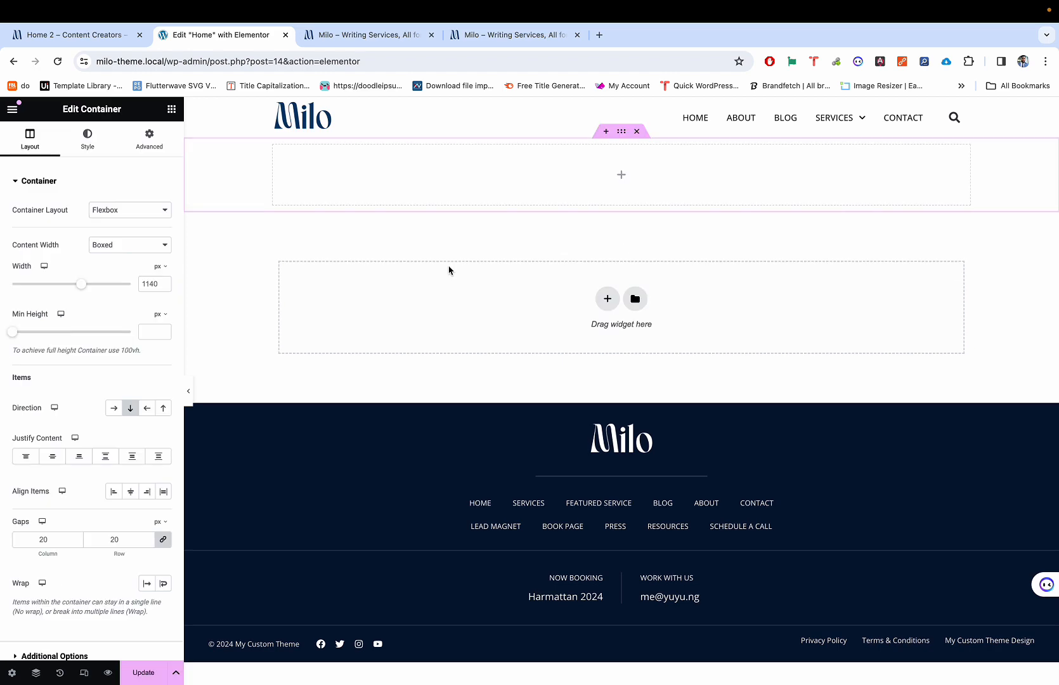
key("ctrl+shift+Tab")
key("ctrl+Tab")
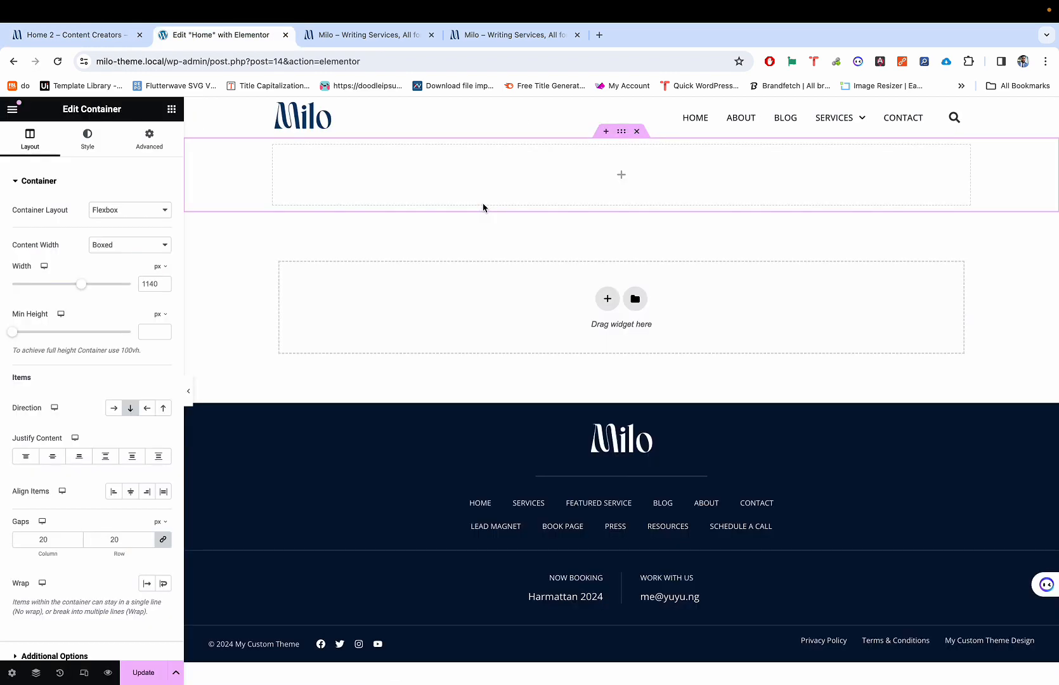
key("ctrl+shift+Tab")
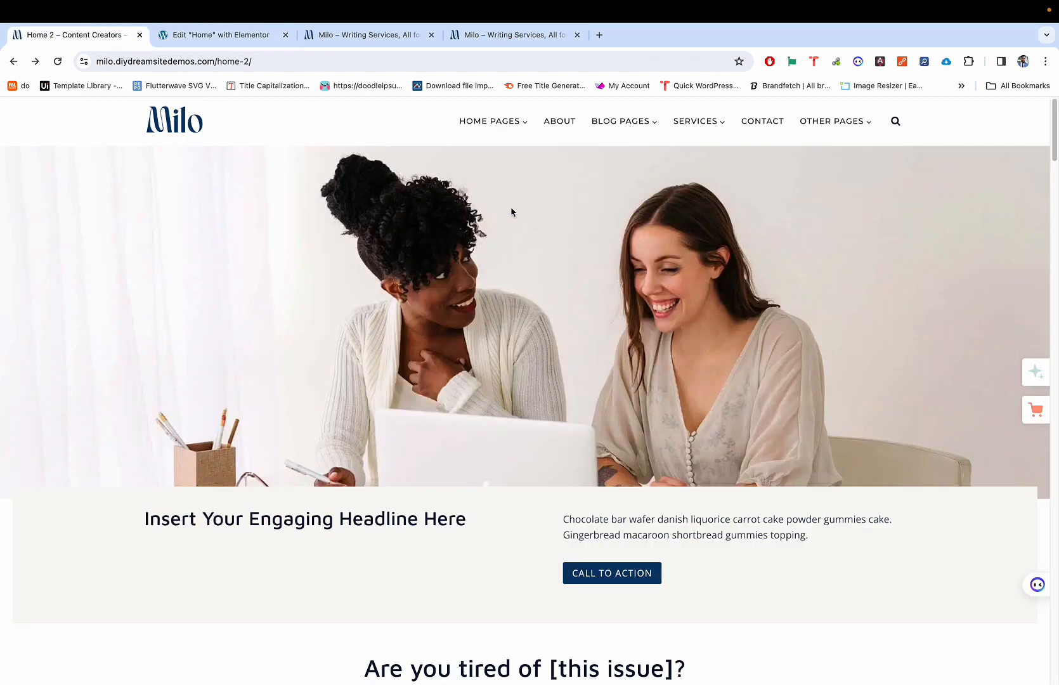
key("ctrl+Tab")
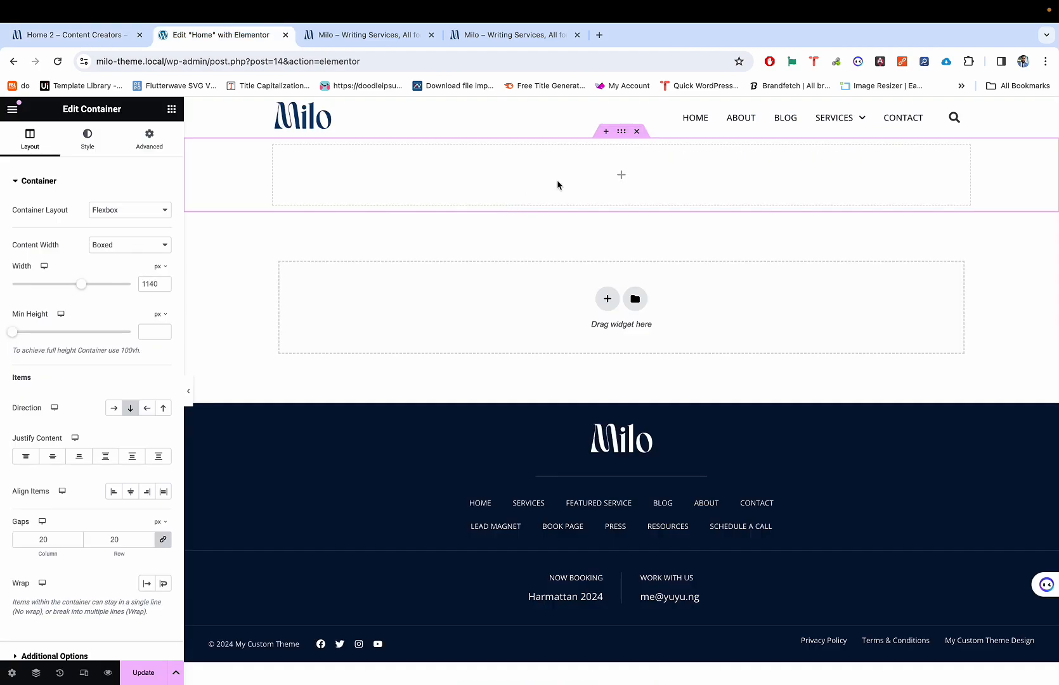
Step: Compare against the demo's two-person hero image, inspecting it via right-click, then return to the editor
key("ctrl+shift+Tab")
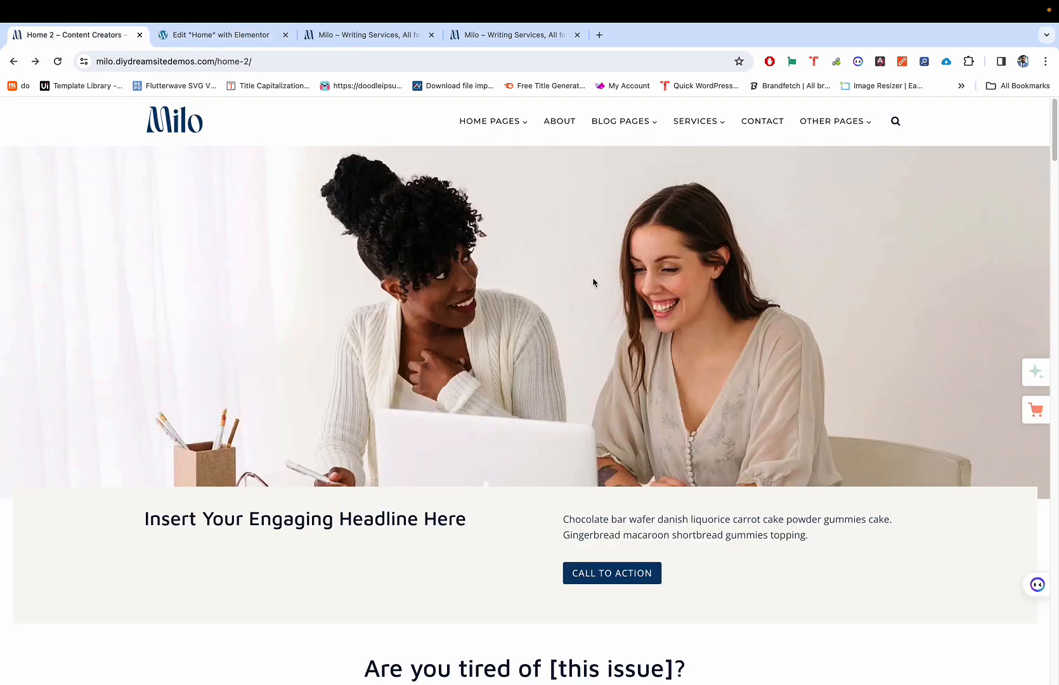
key("ctrl+Tab")
key("ctrl+shift+Tab")
key("ctrl+Tab")
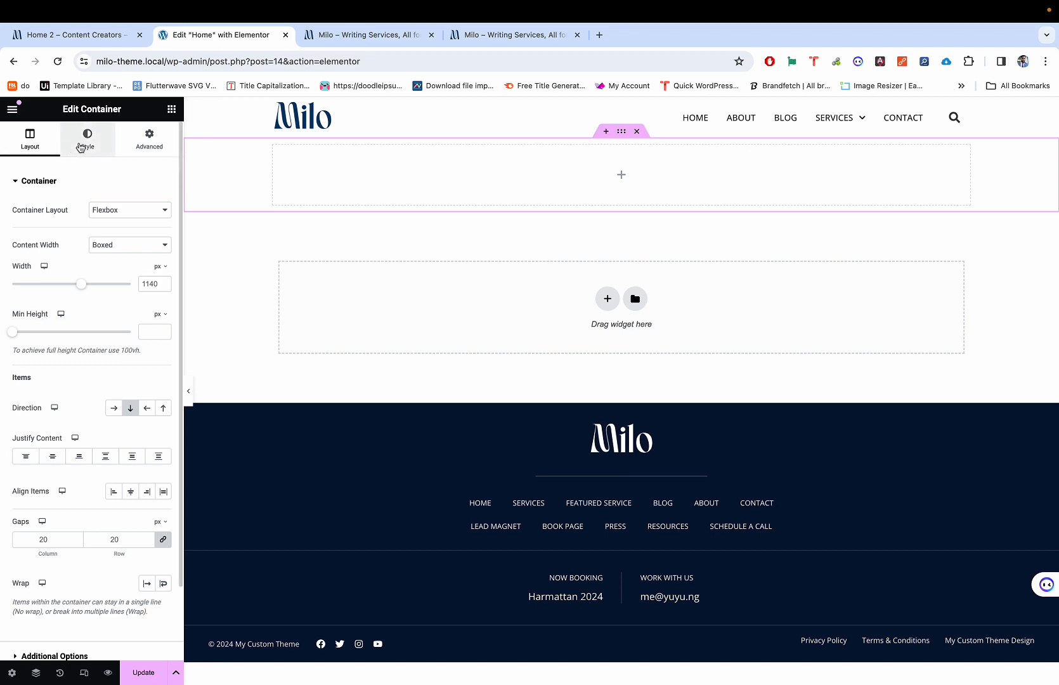
key("ctrl+shift+Tab")
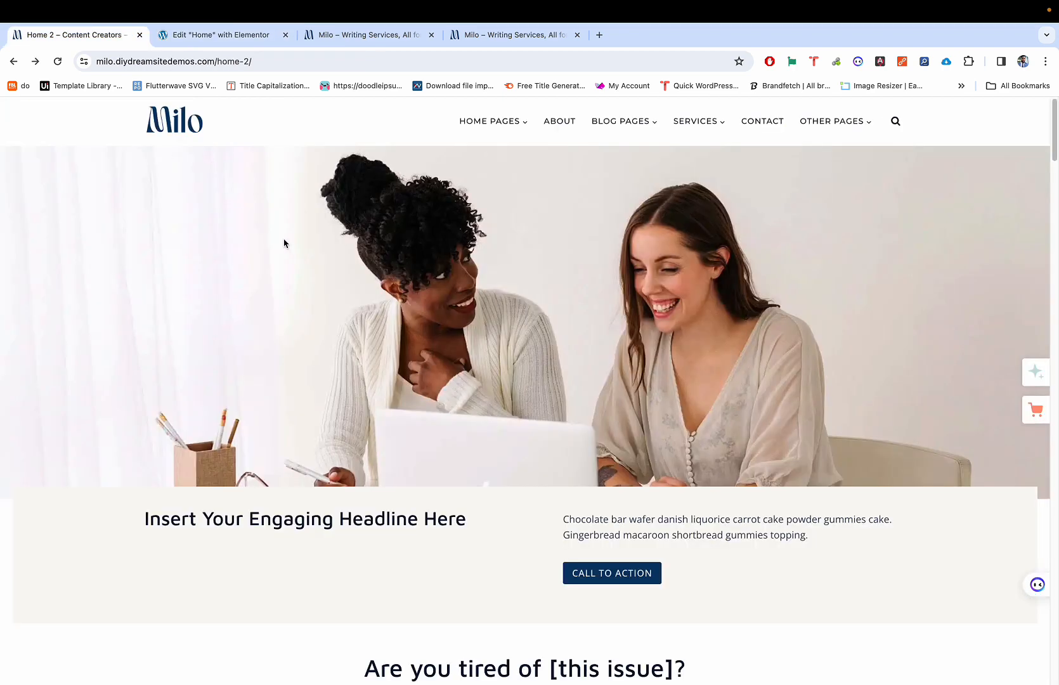
right_click(353, 252)
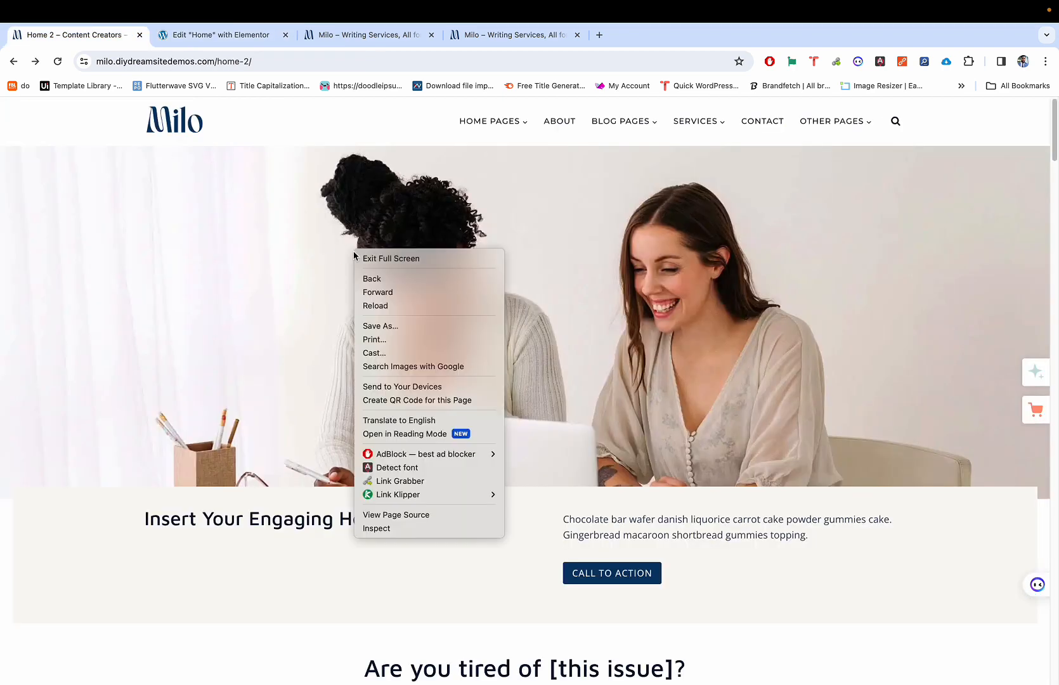
left_click(600, 331)
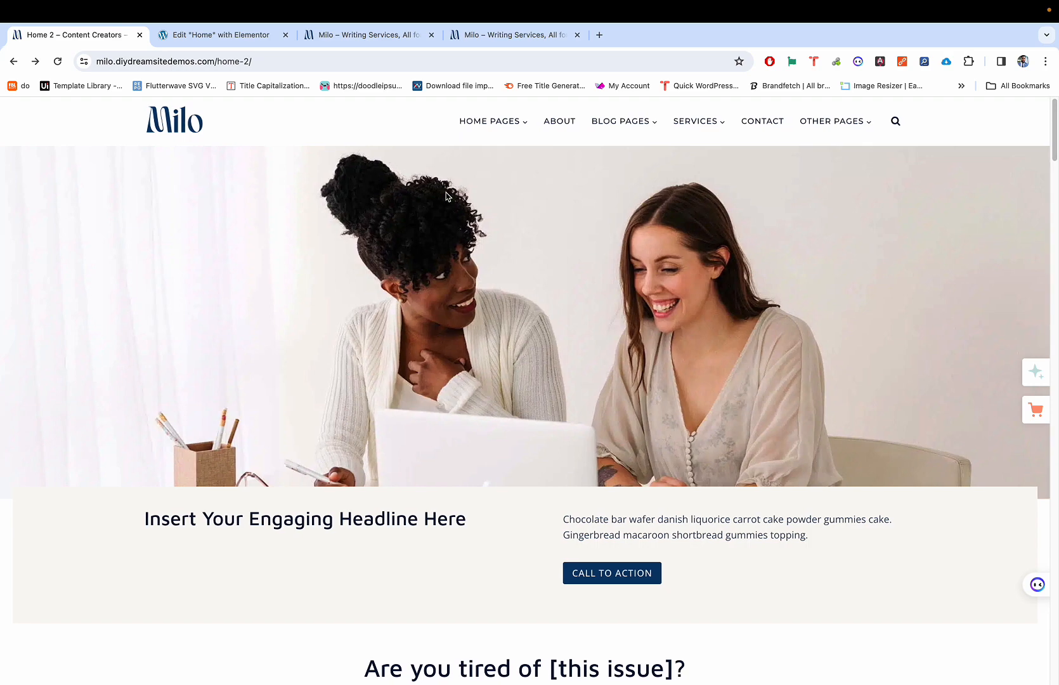
key("ctrl+Tab")
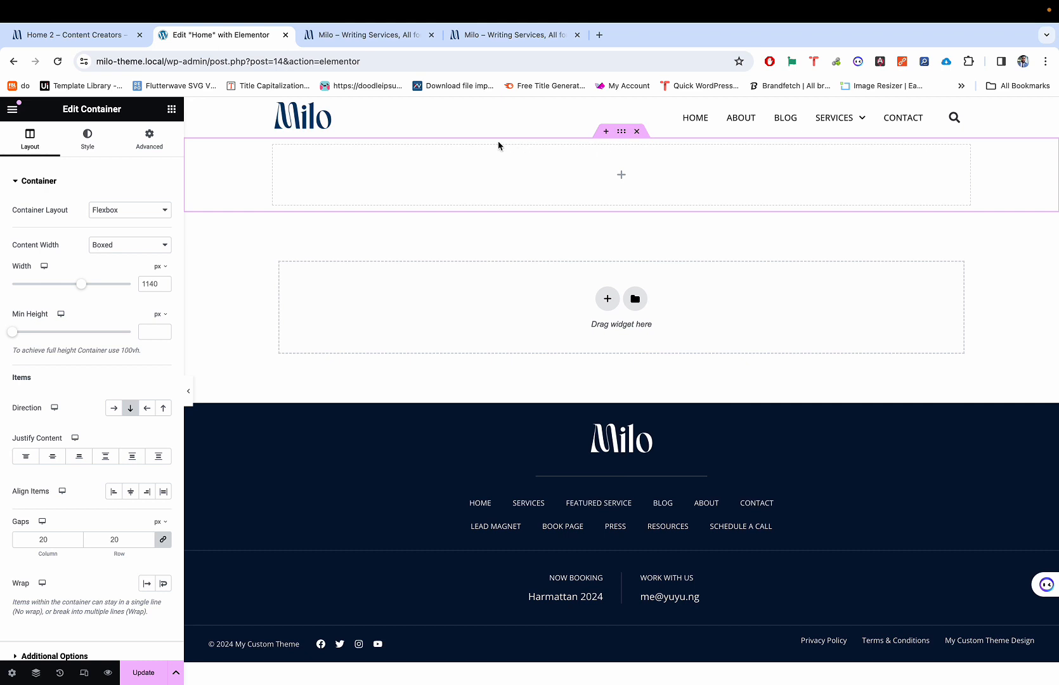
Step: Search widgets for 'spa' and drag a Spacer into the empty top container
left_click(171, 109)
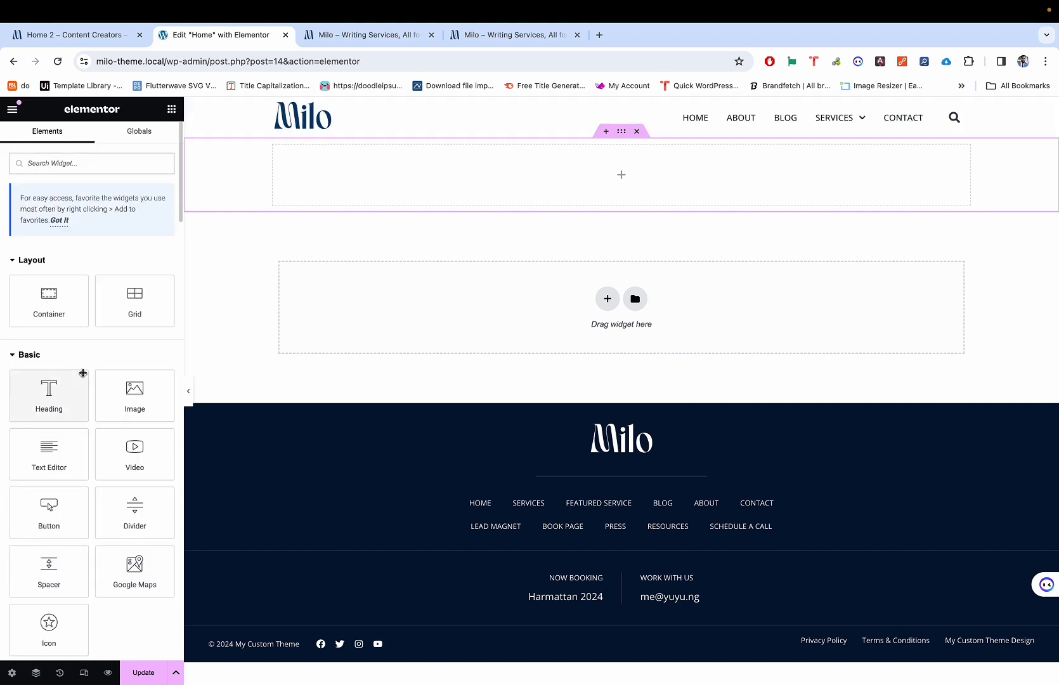
left_click(99, 163)
type("spacer")
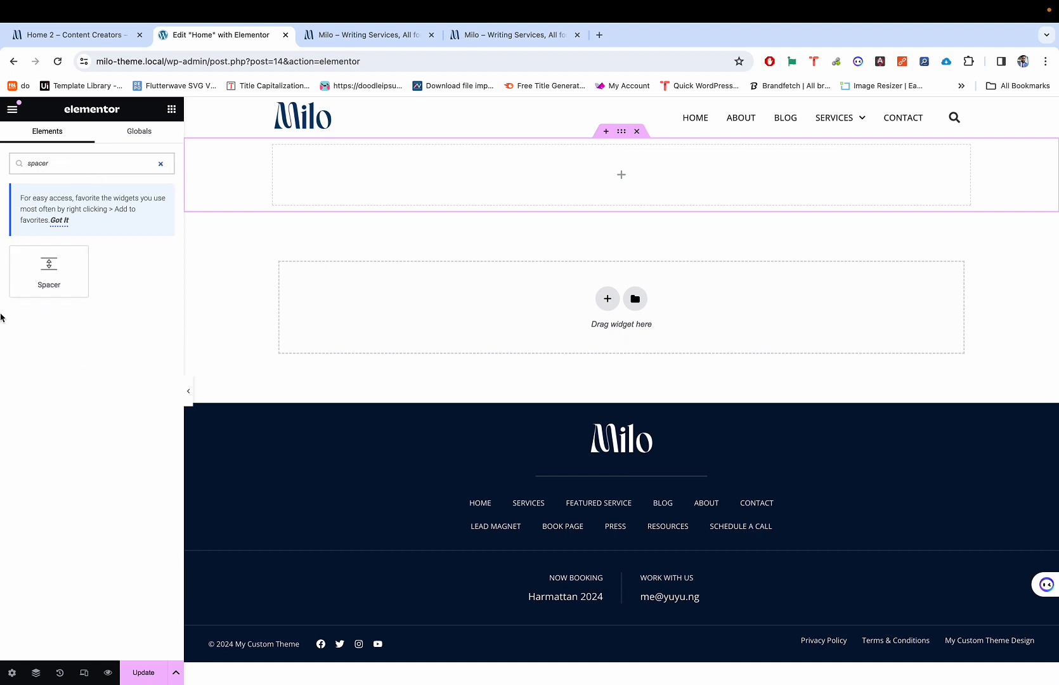
left_click_drag(49, 272, 450, 197)
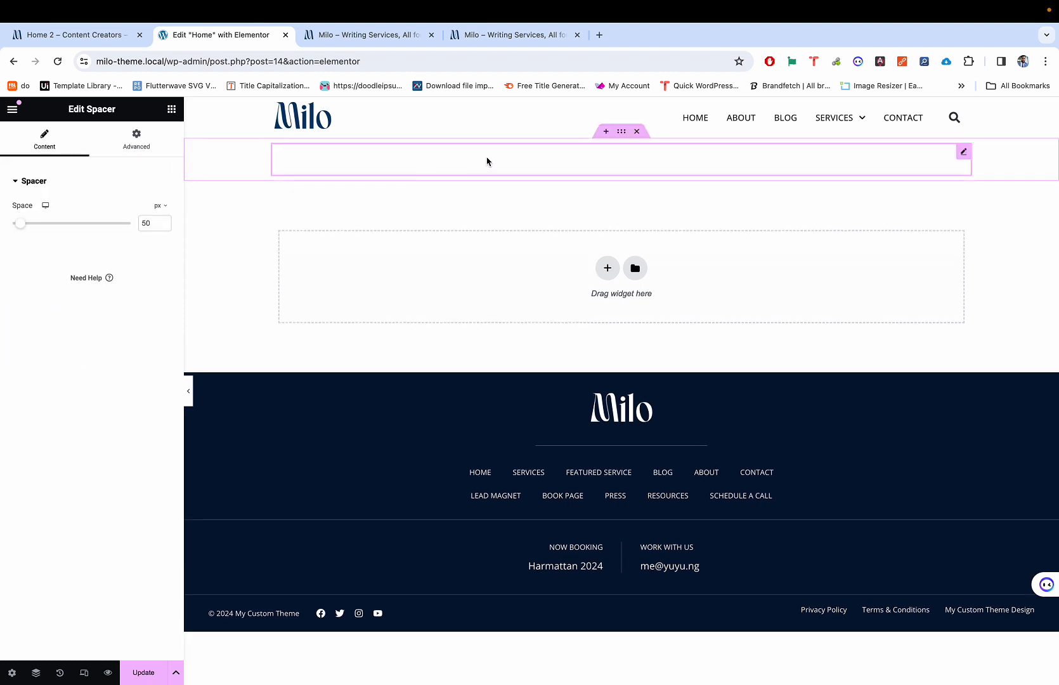
Step: Make the spacer about 300 px tall and open a new browser tab
left_click(625, 132)
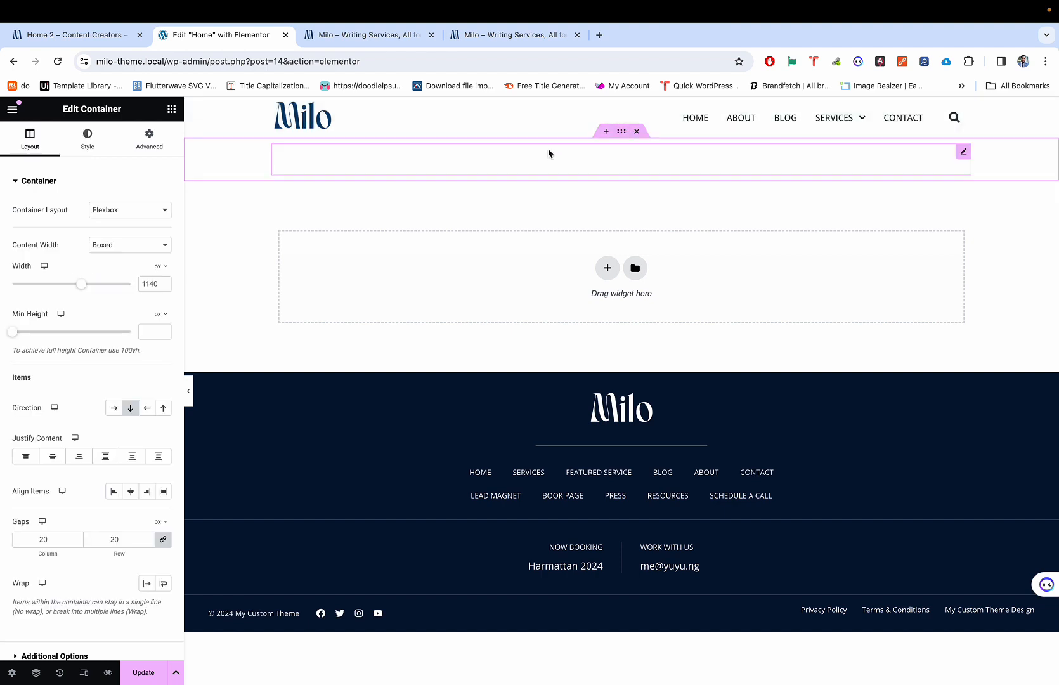
left_click(454, 161)
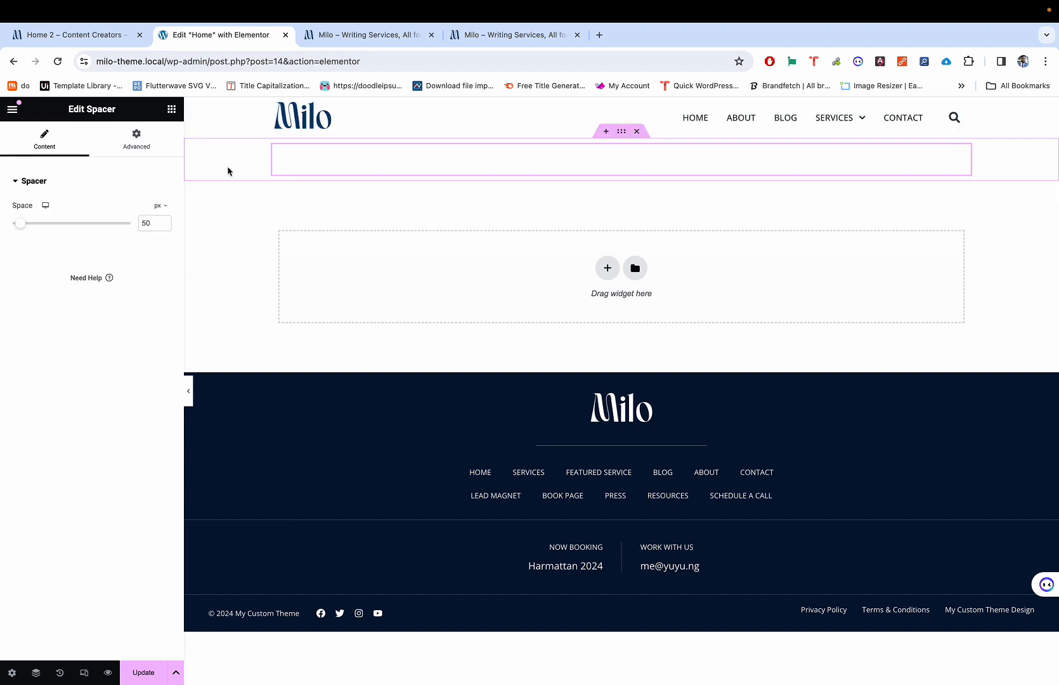
left_click_drag(21, 231, 74, 238)
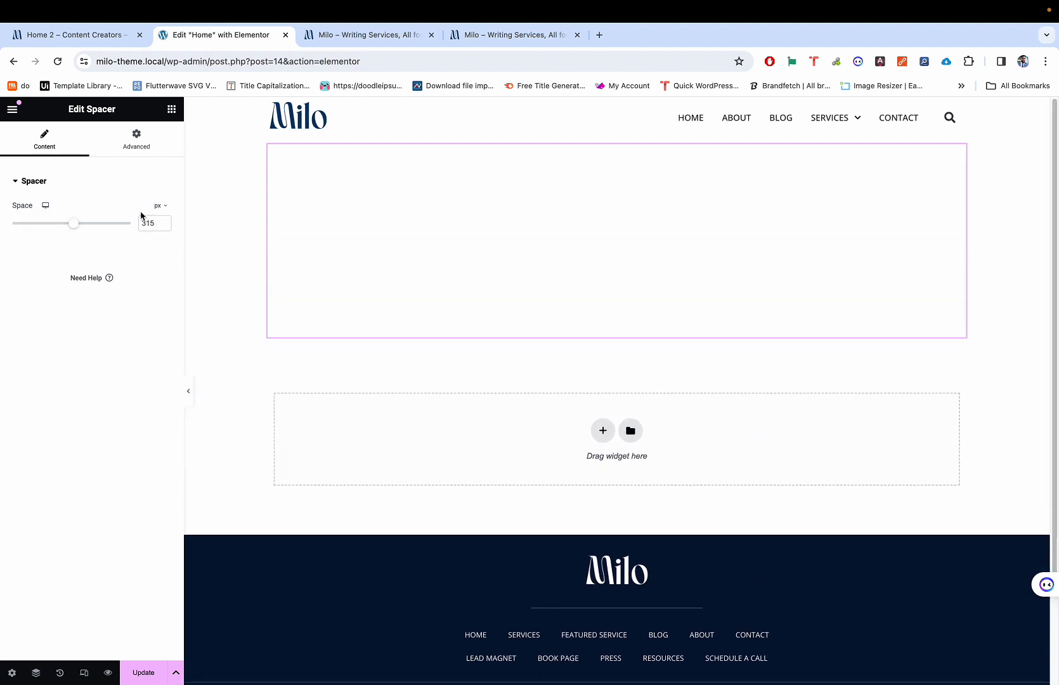
left_click(599, 35)
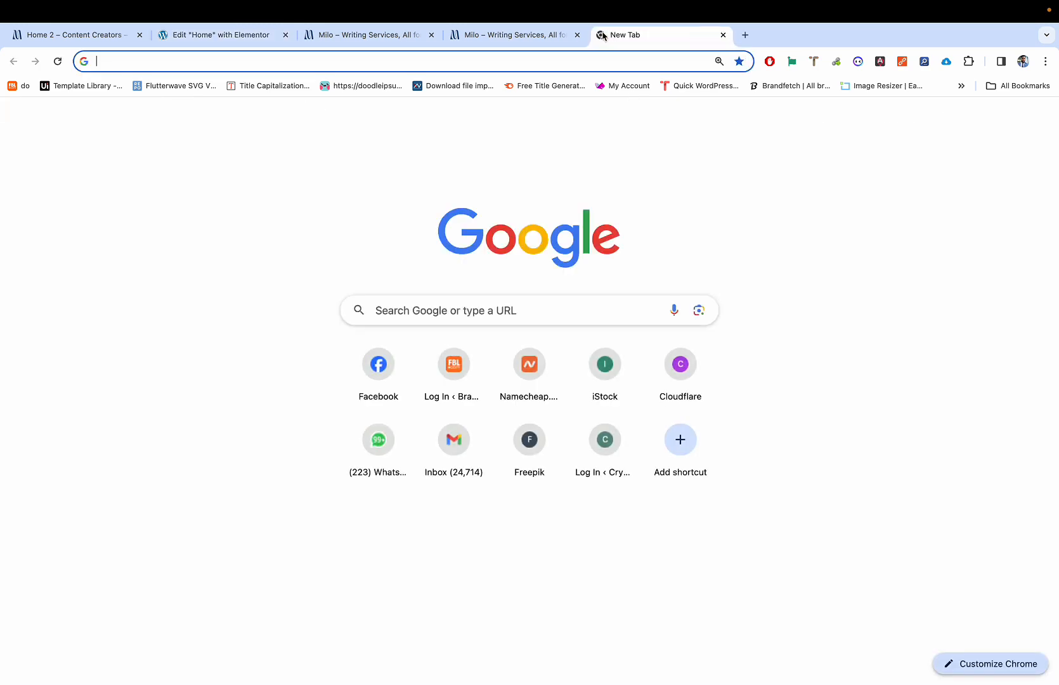
Step: Load unsplash.com
type("unspl")
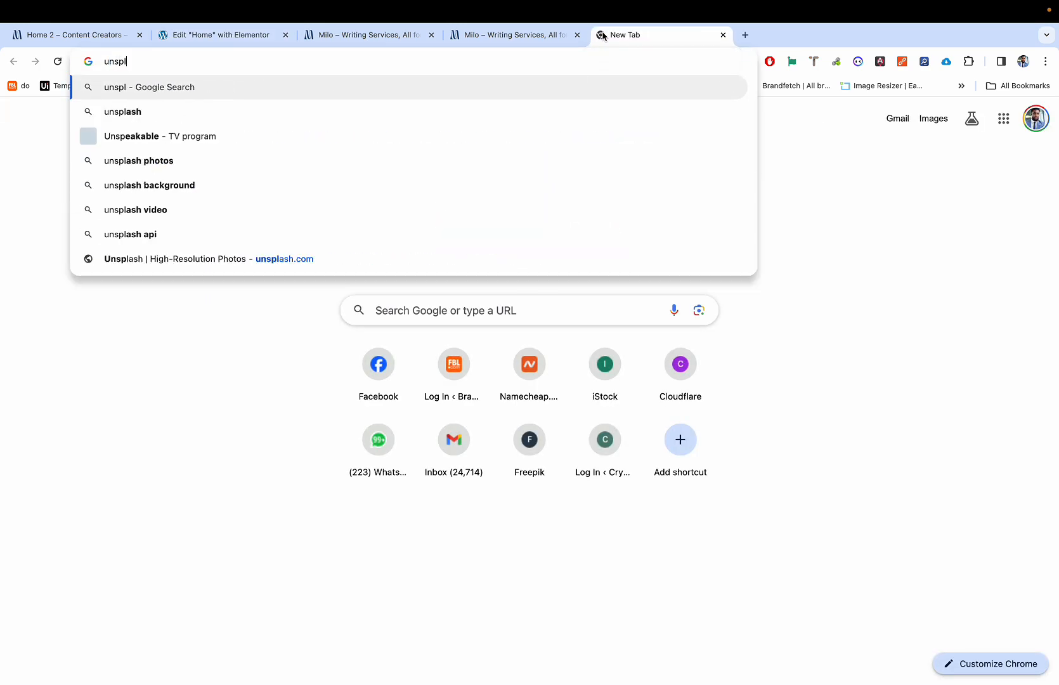
type("ash.com")
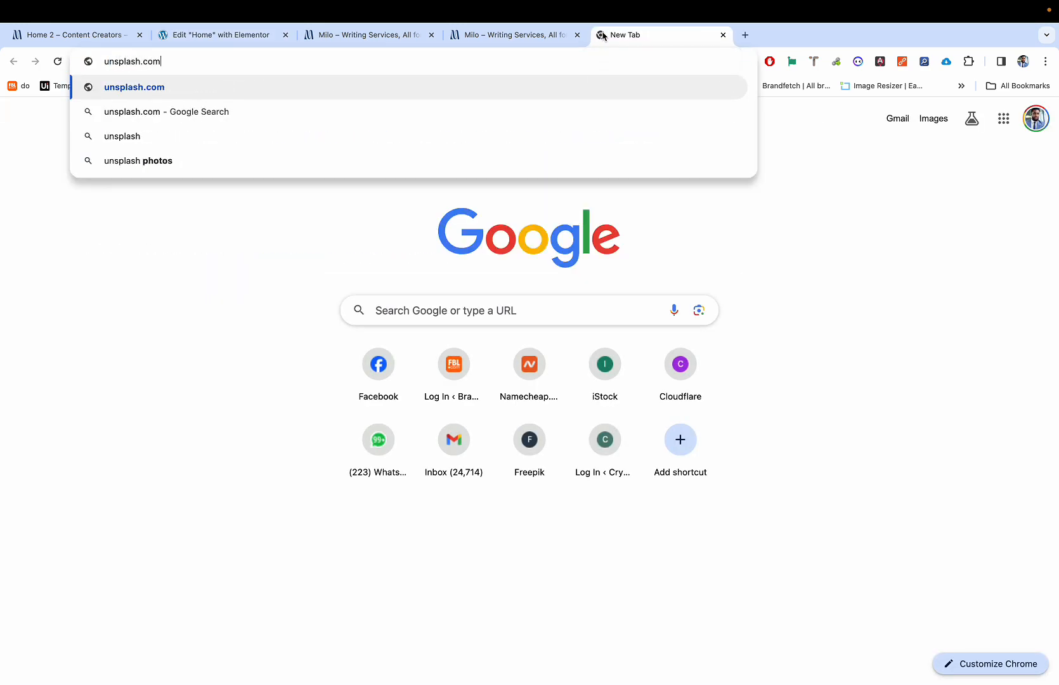
key("Return")
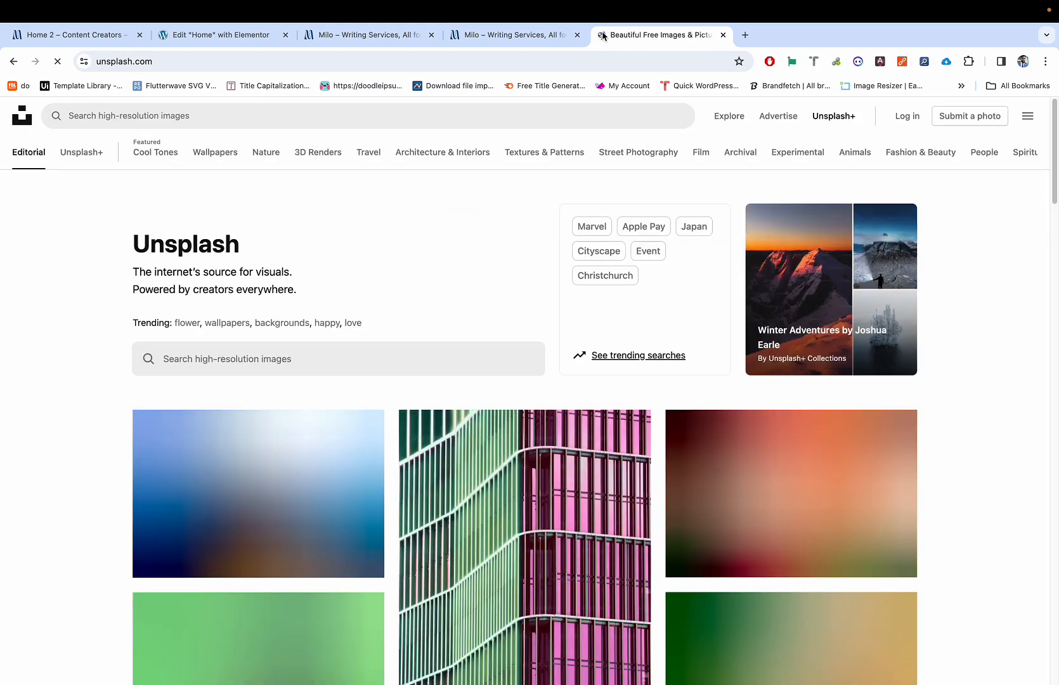
scroll(607, 186, "down", 2)
scroll(607, 185, "down", 5)
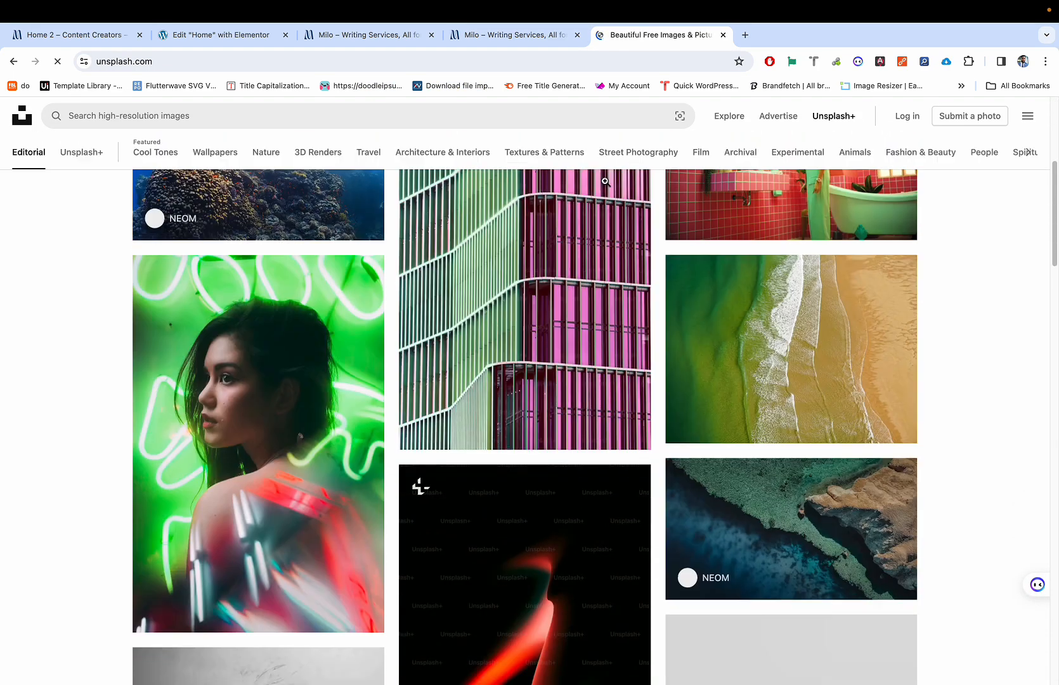
scroll(482, 190, "up", 6)
Step: Search 'two people' and open the photo of two women in suits by a whiteboard
left_click(371, 119)
type("t")
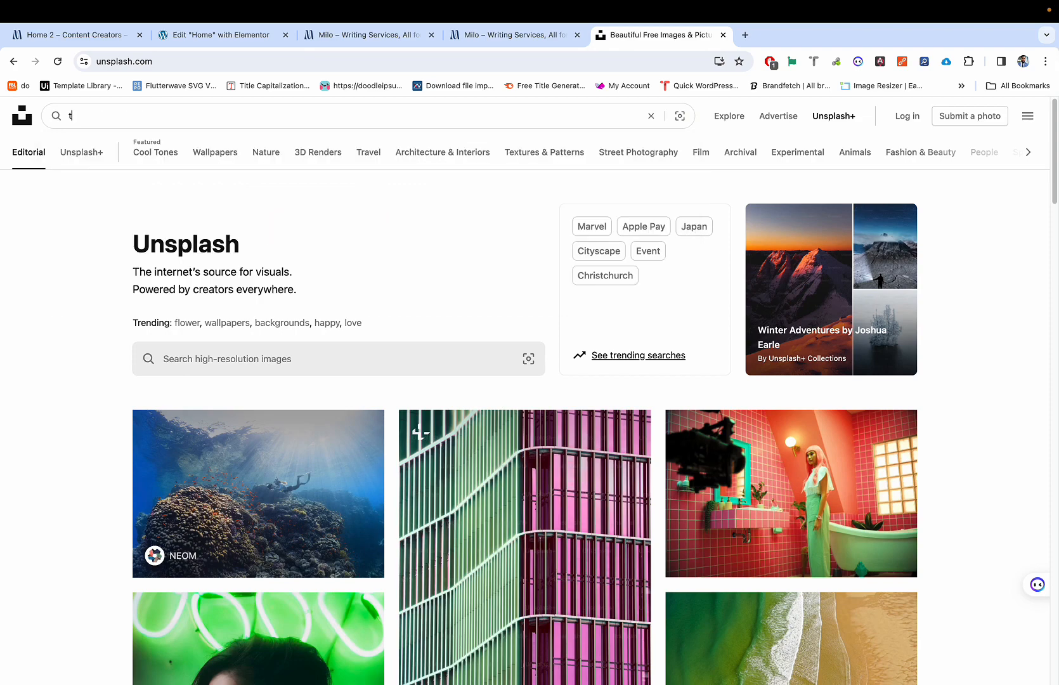
type("wo per")
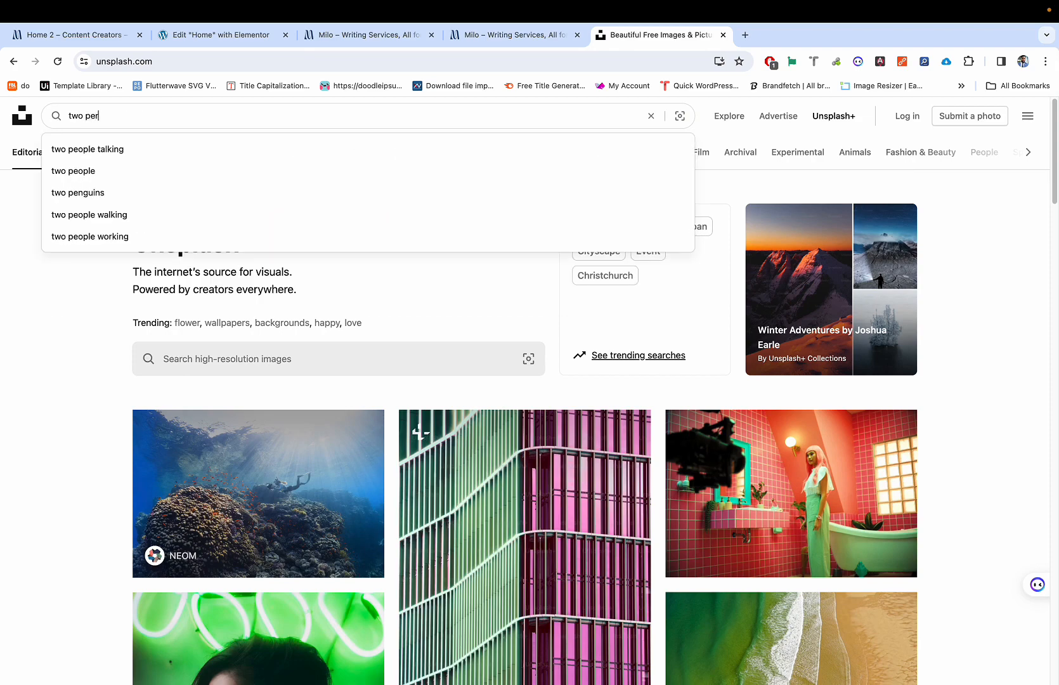
key("BackSpace")
type("ople")
key("Return")
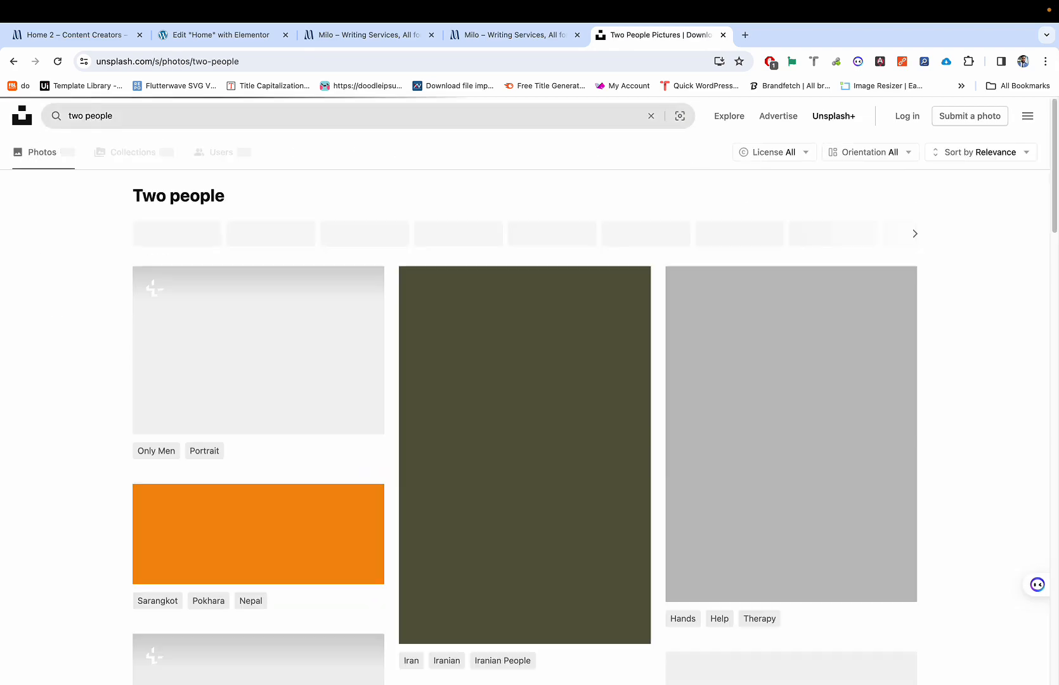
scroll(440, 371, "down", 7)
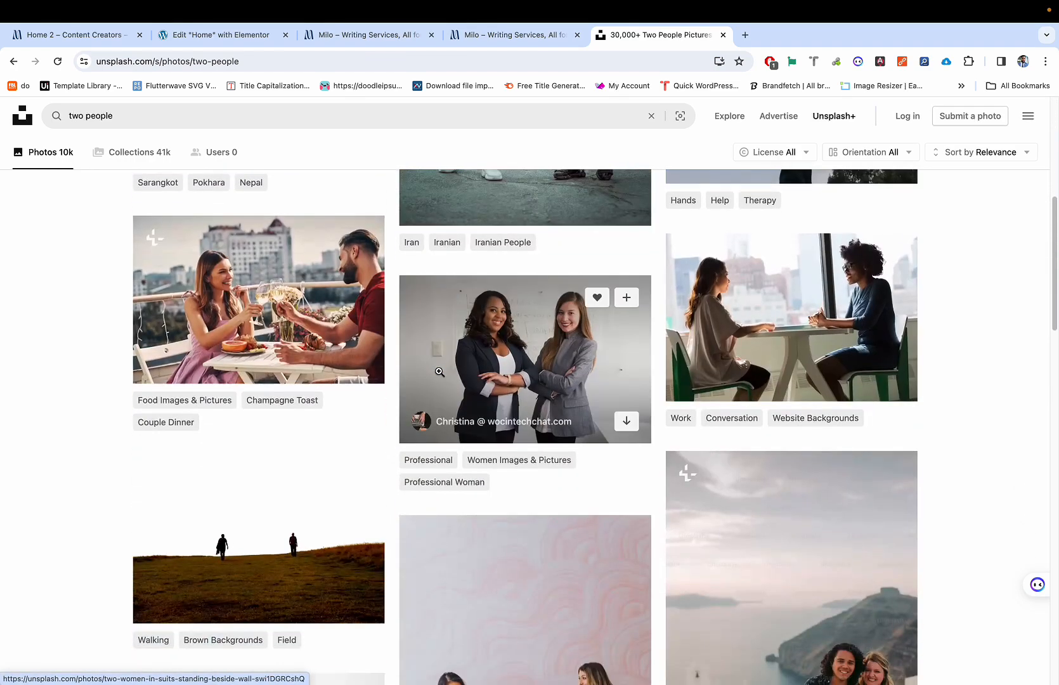
left_click(519, 350)
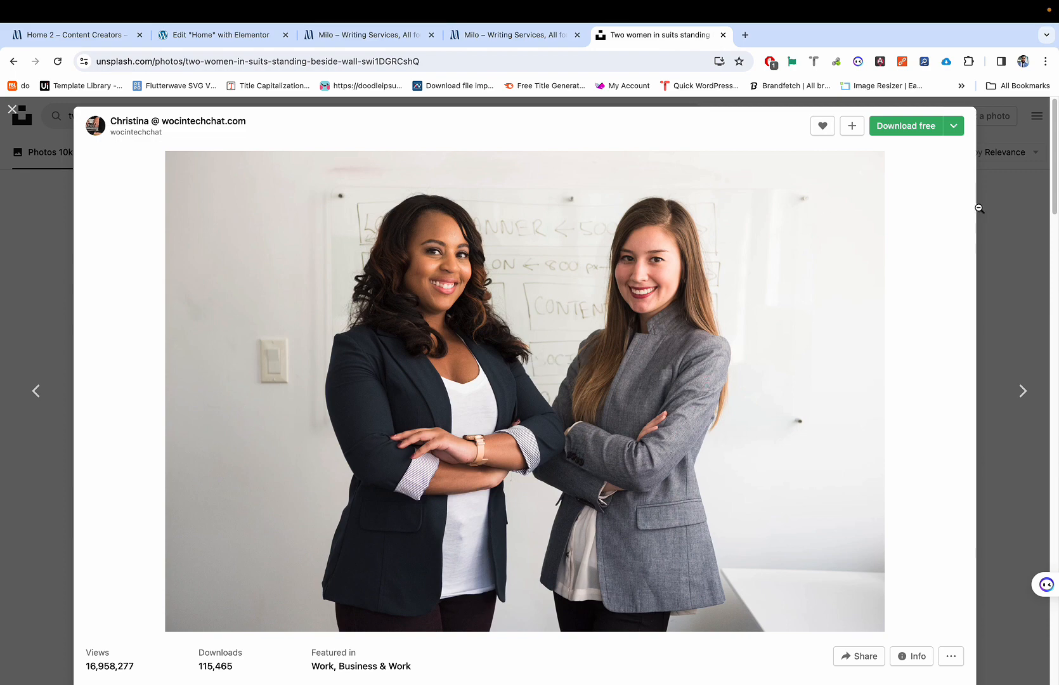
left_click(1010, 229)
scroll(702, 542, "down", 10)
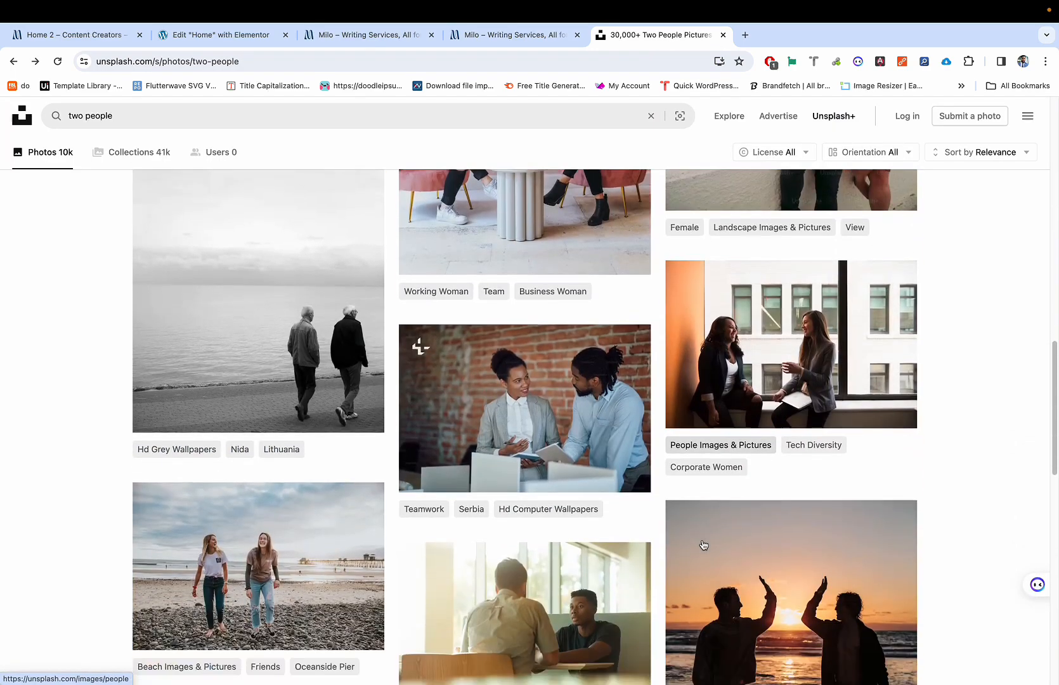
scroll(703, 541, "down", 2)
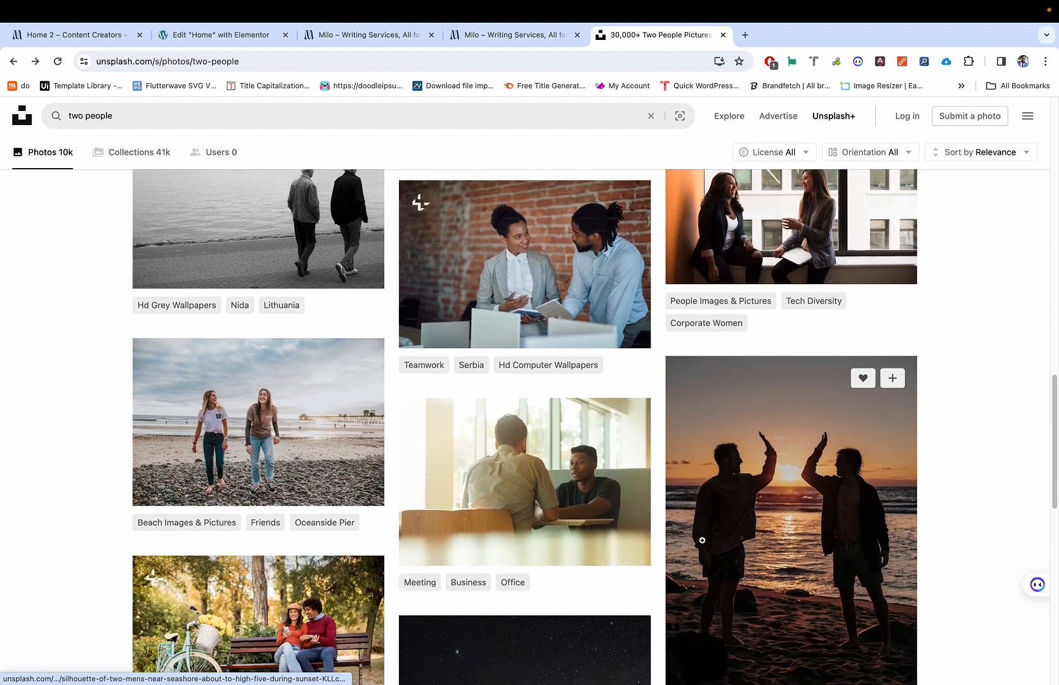
scroll(702, 541, "up", 19)
scroll(664, 480, "down", 7)
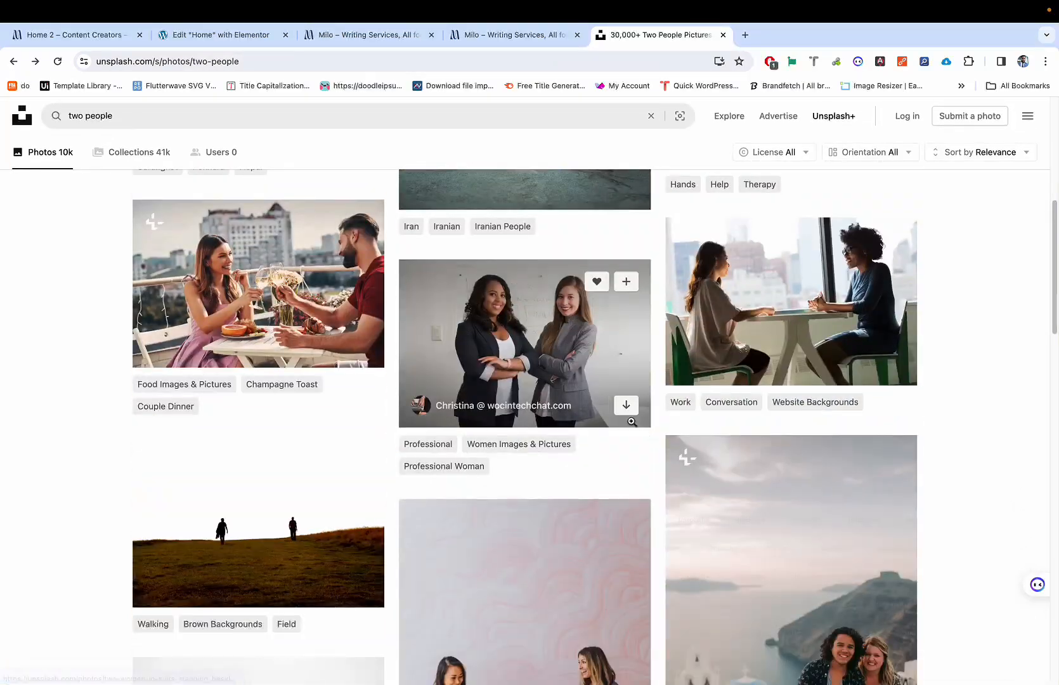
left_click(648, 323)
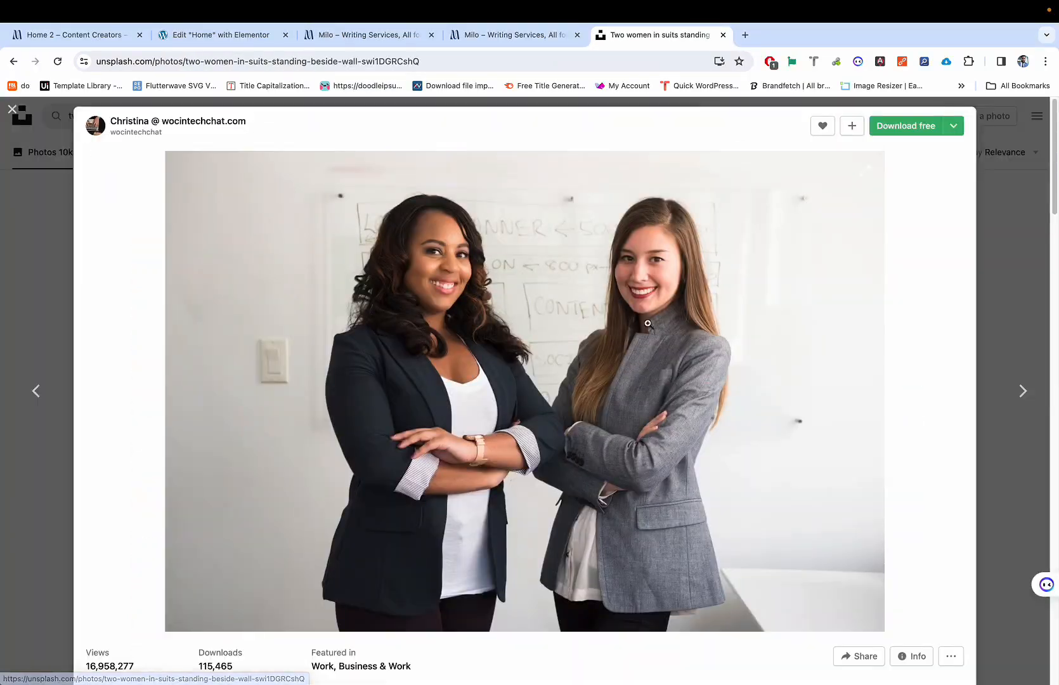
Step: Download the photo at Medium size (1920 x 1281) and open a new blank tab
left_click(953, 126)
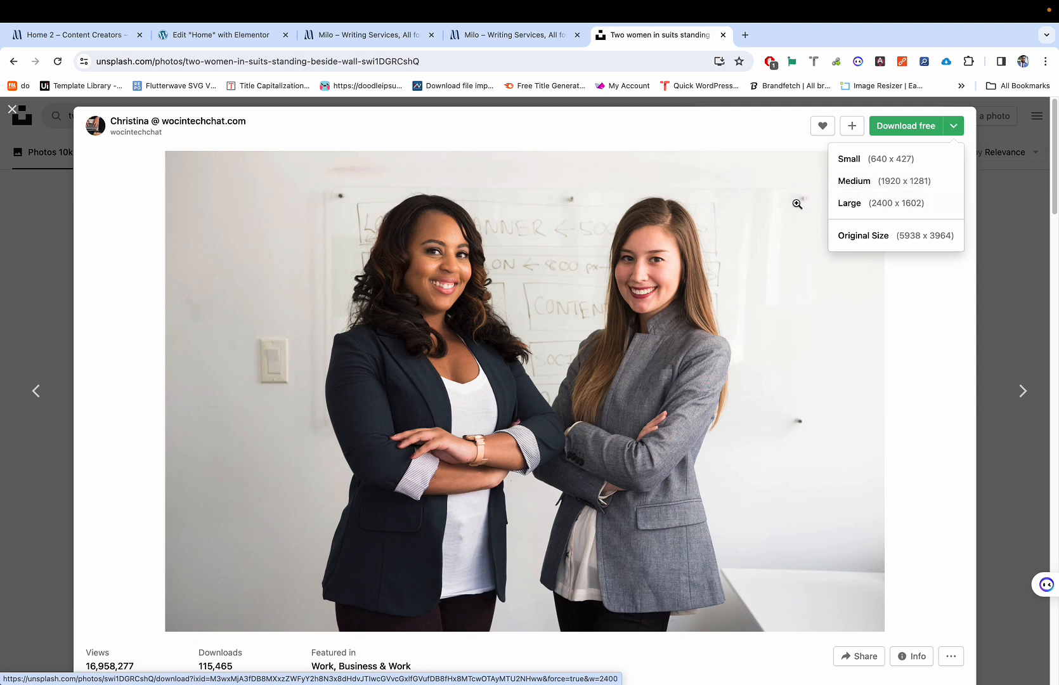
left_click(764, 133)
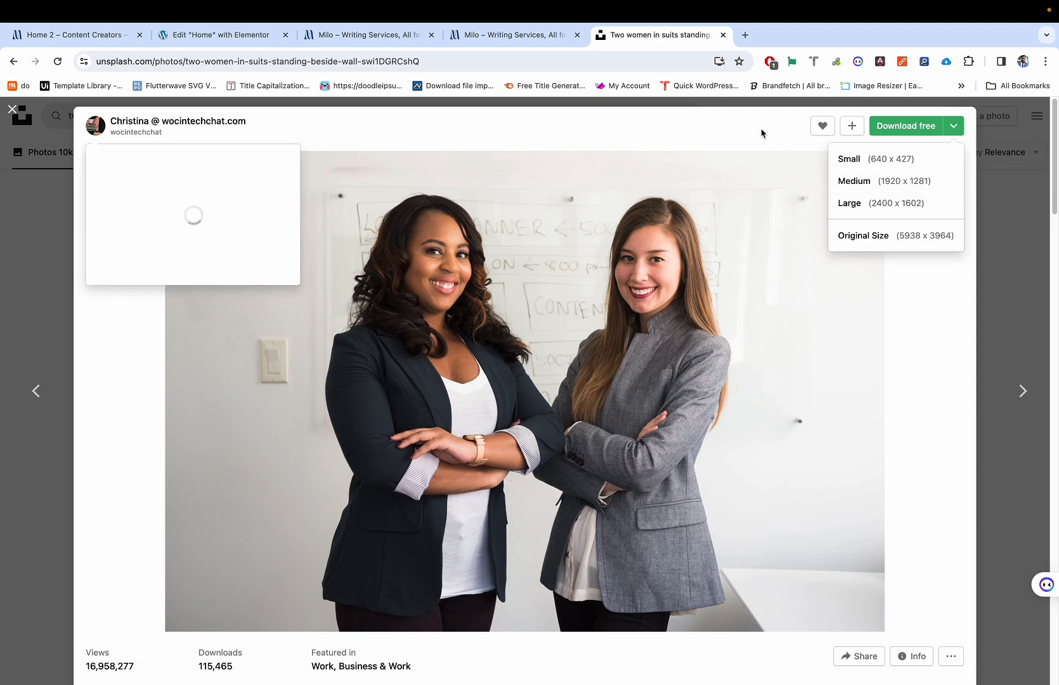
left_click(914, 360)
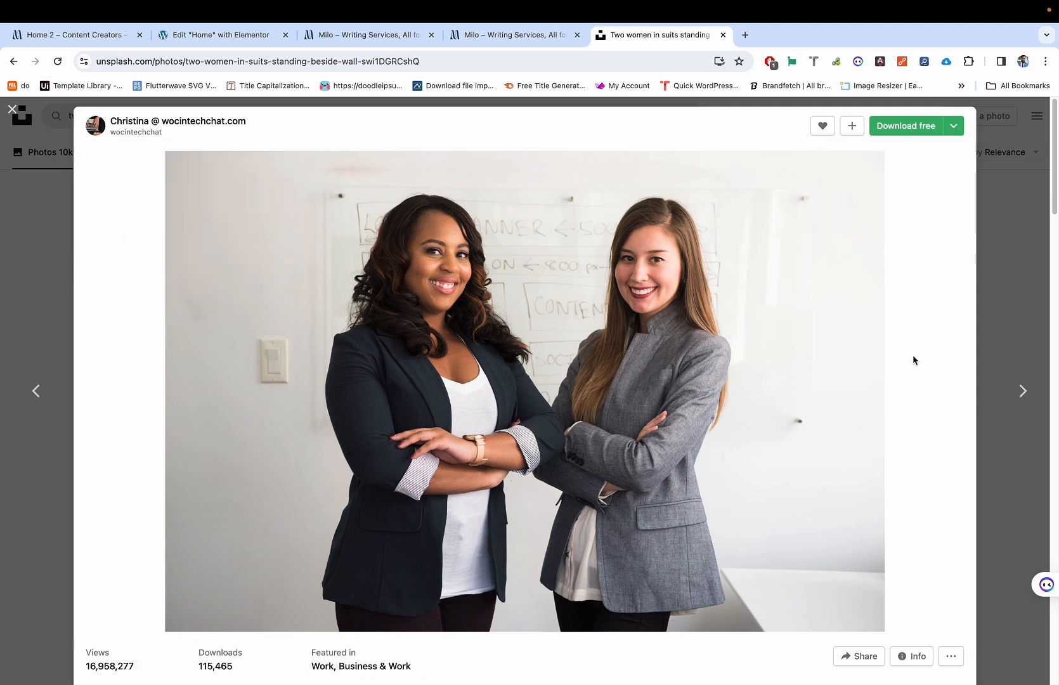
left_click(957, 126)
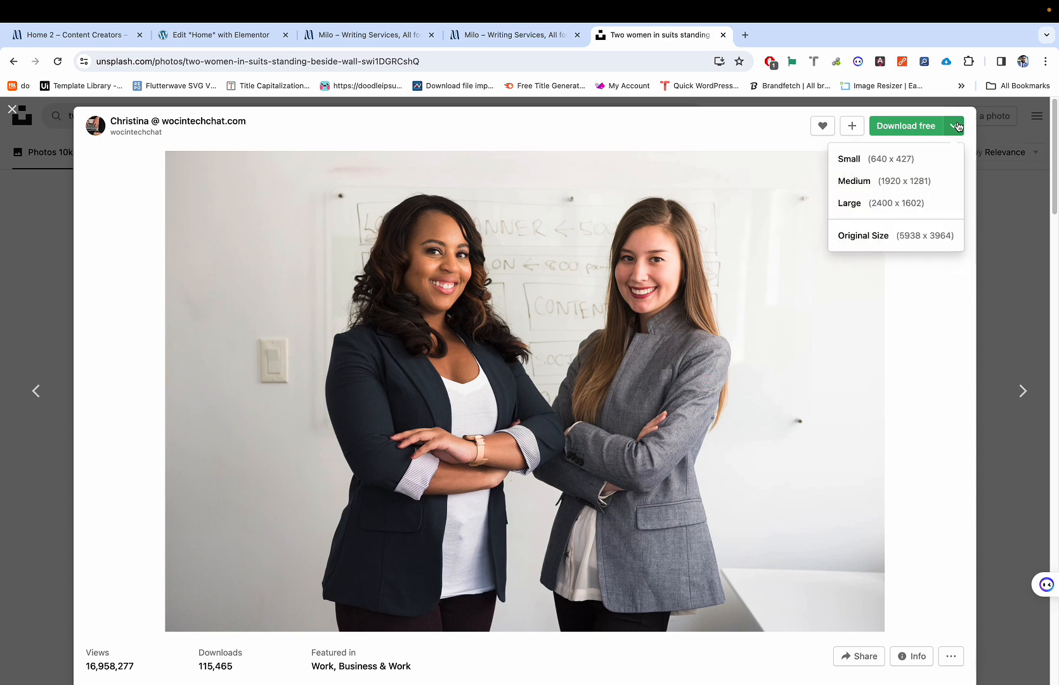
left_click(883, 183)
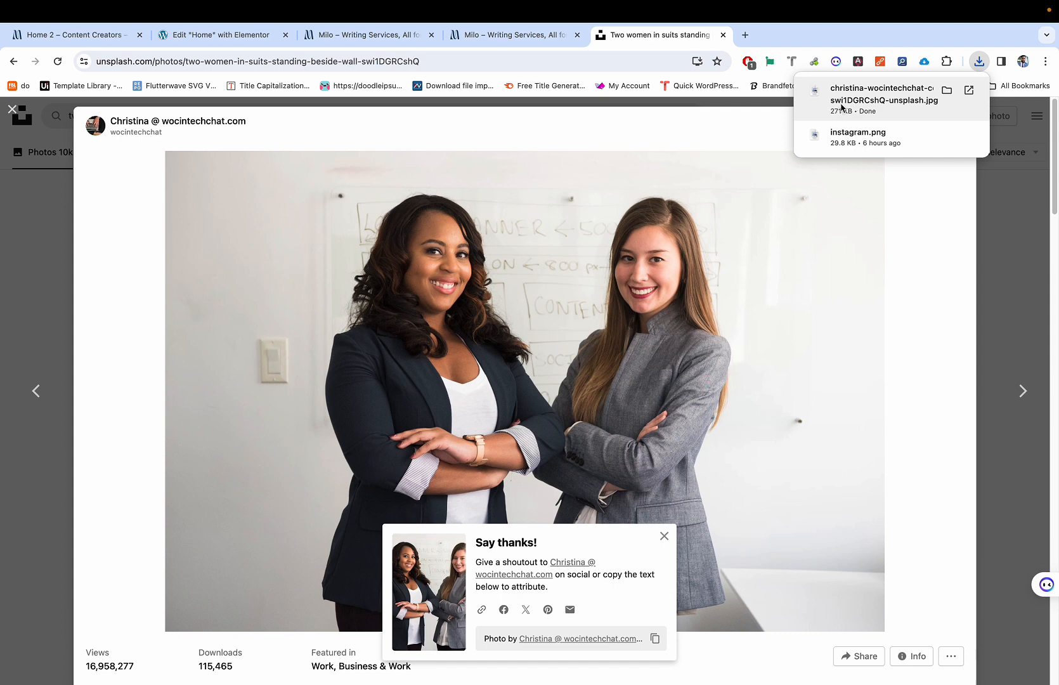
left_click(746, 35)
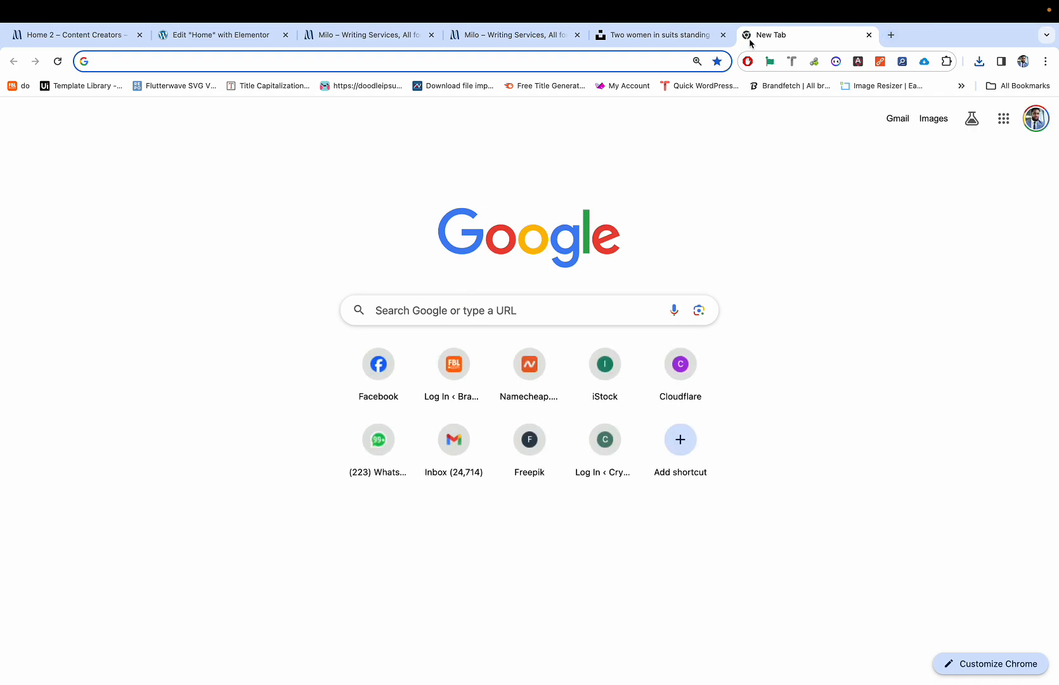
Step: Open tinypng.com and upload the downloaded two-women photo from Chrome's download list
type("tin")
key("Return")
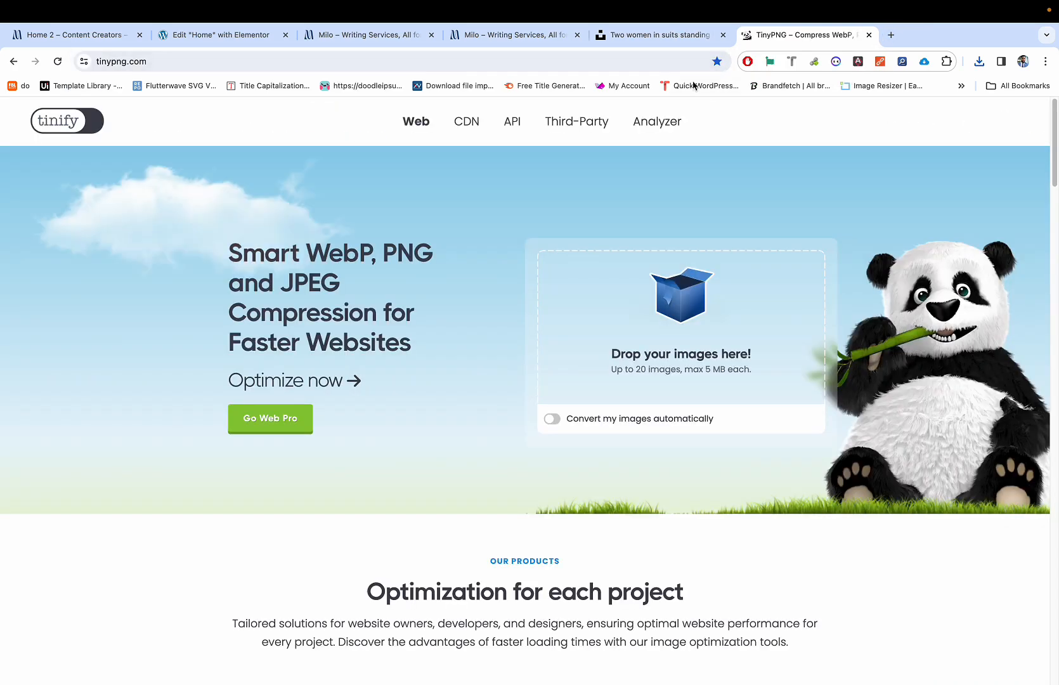
left_click(979, 61)
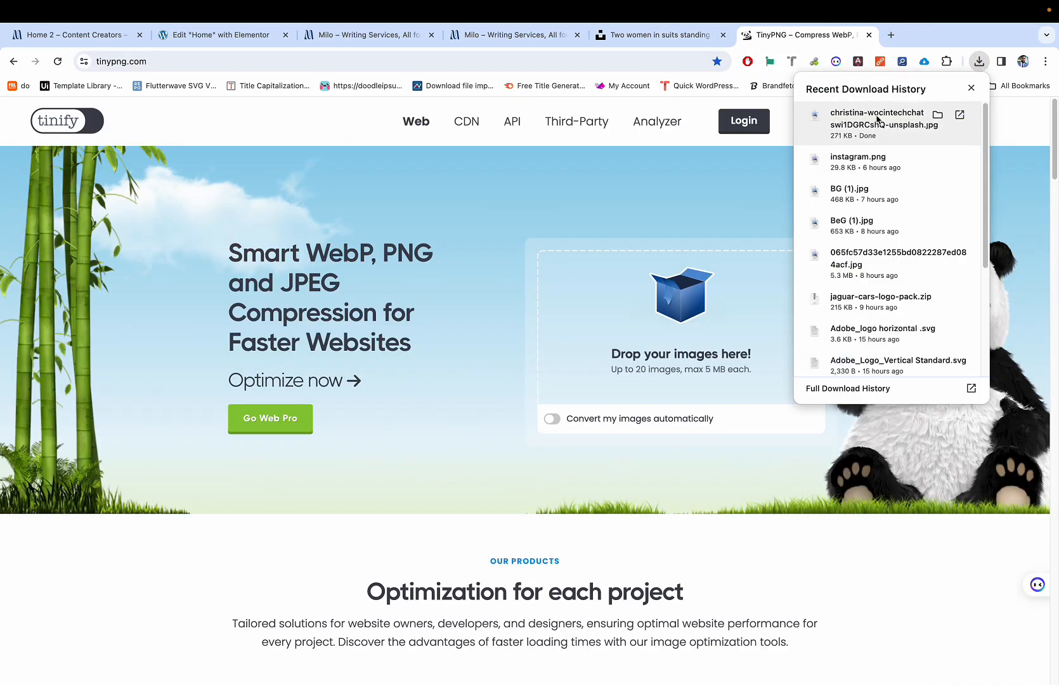
left_click_drag(877, 120, 692, 292)
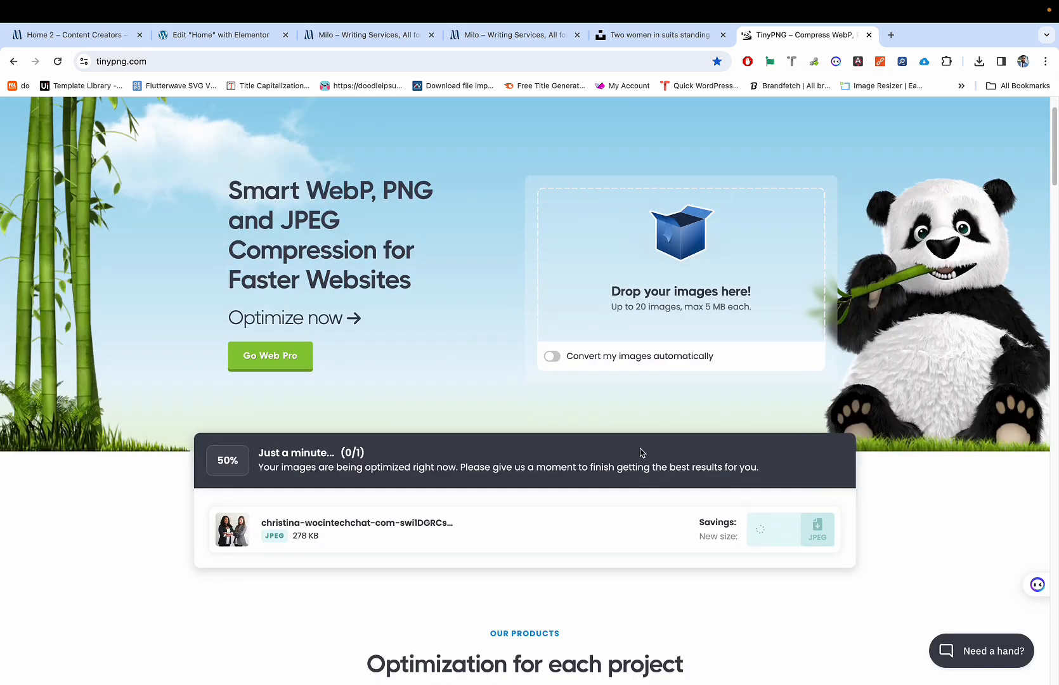
scroll(660, 459, "down", 3)
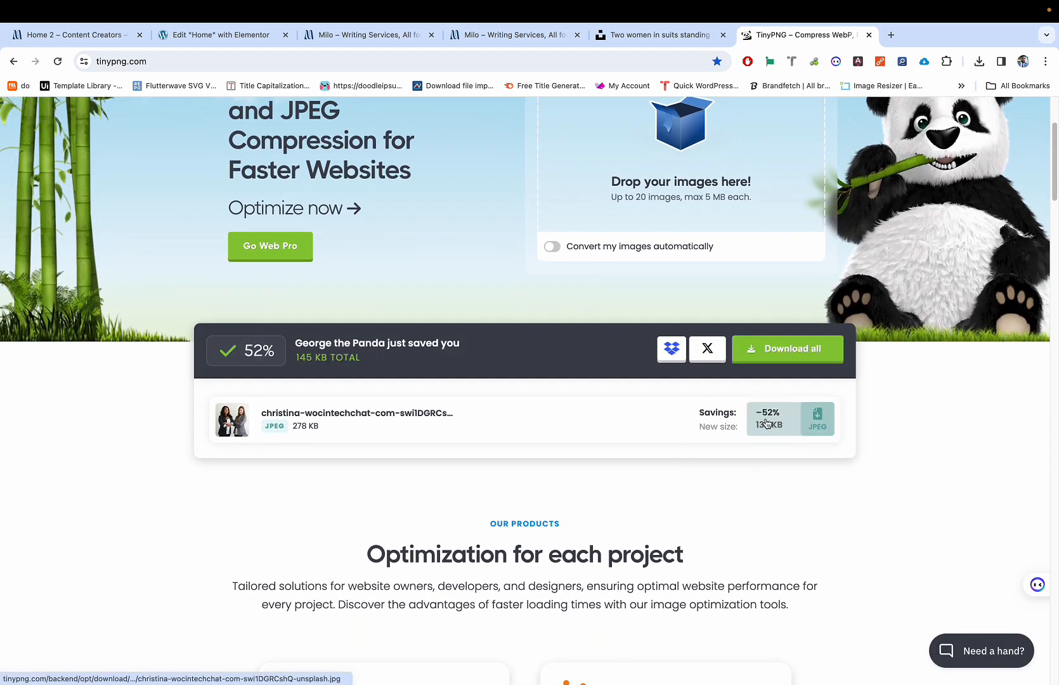
scroll(761, 423, "up", 5)
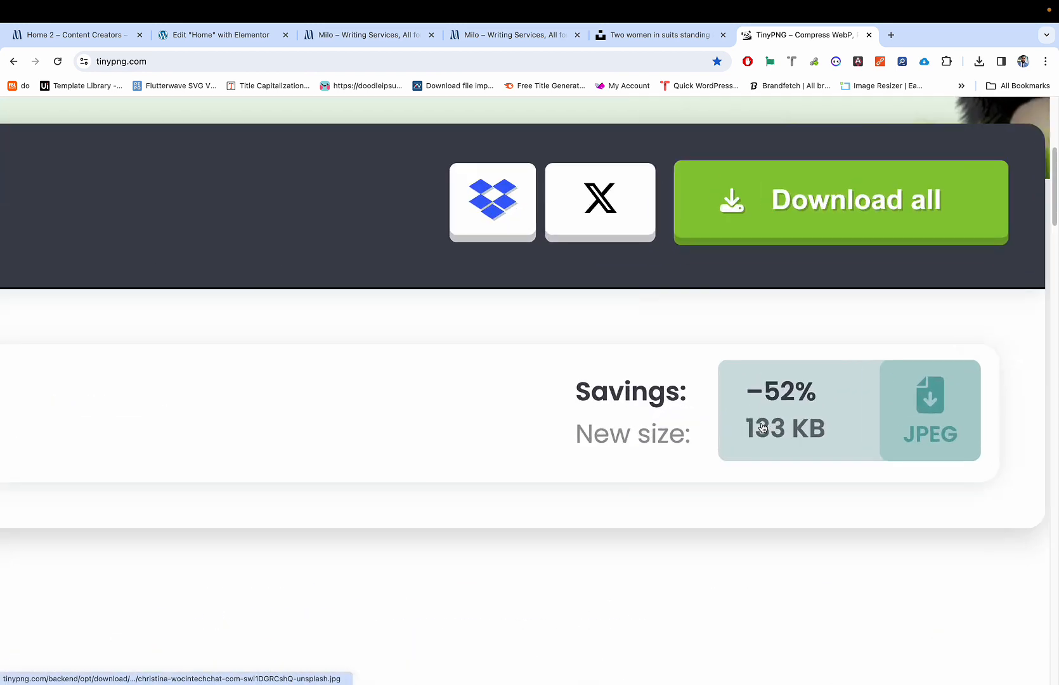
scroll(746, 418, "right", 4)
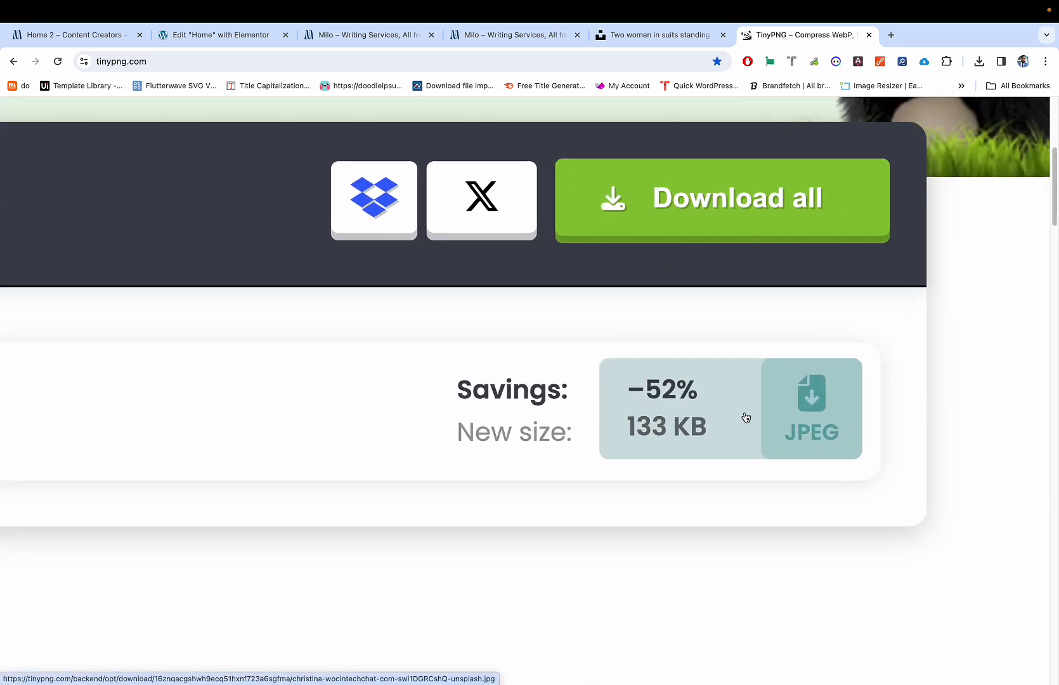
scroll(746, 417, "left", 20)
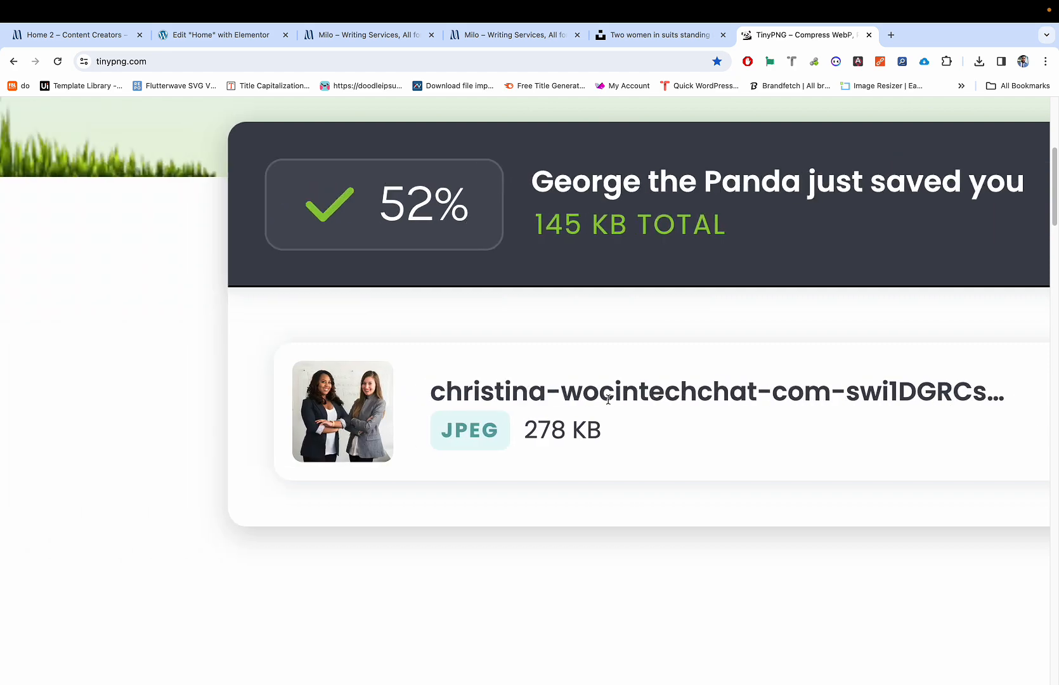
scroll(574, 428, "right", 20)
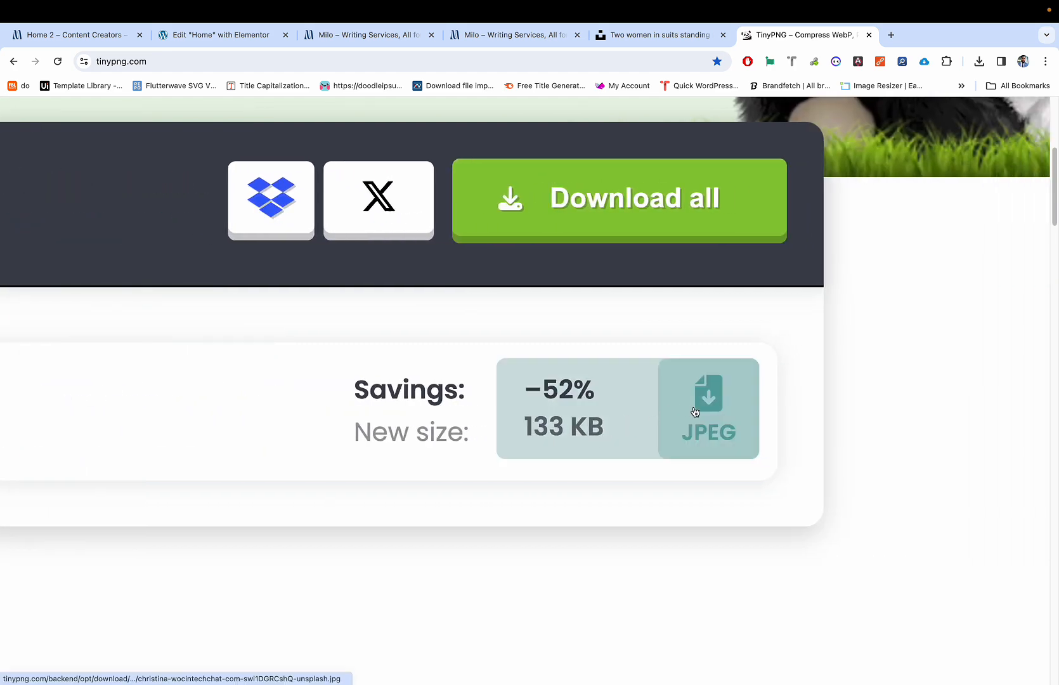
Step: Download the compressed JPEG, reduced 52% from 278 KB to 133 KB
left_click(695, 412)
scroll(655, 385, "down", 5)
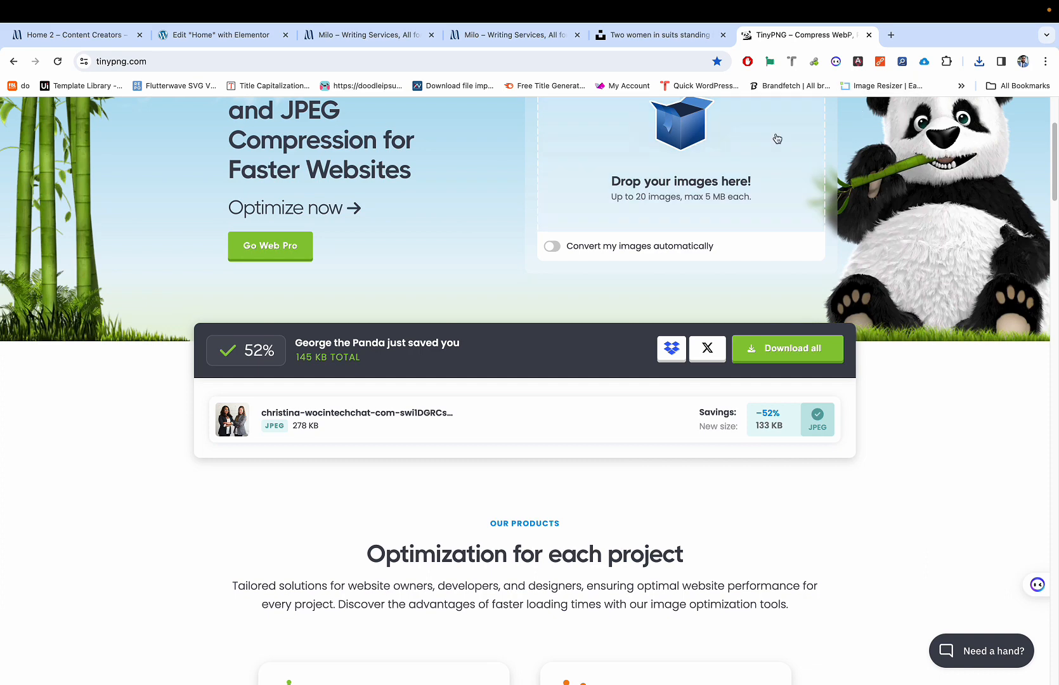
scroll(777, 139, "up", 3)
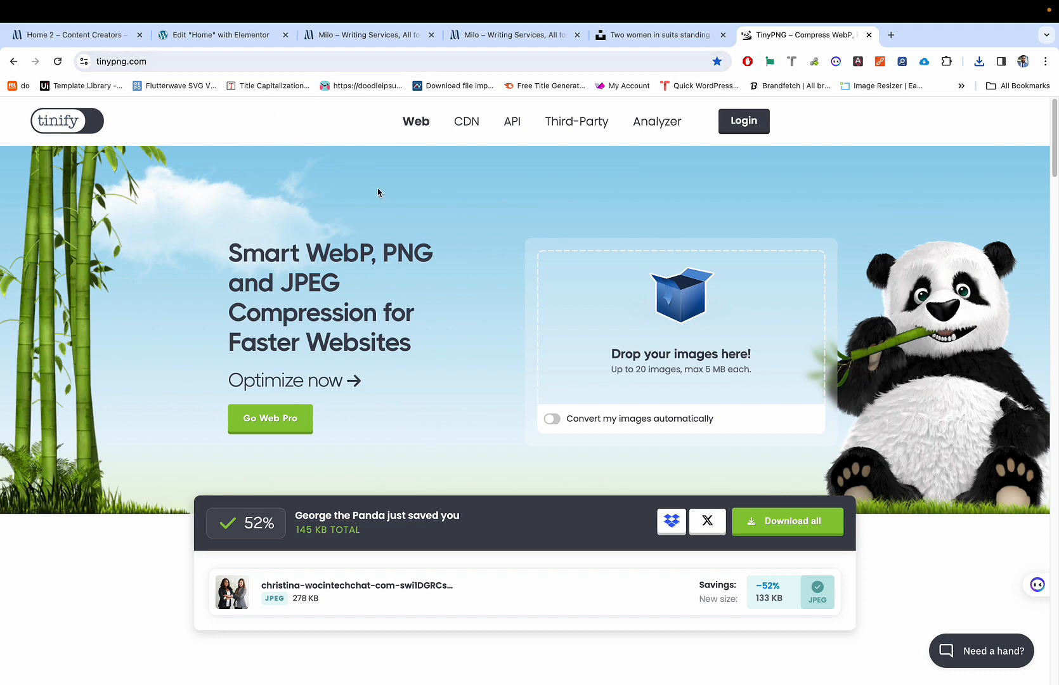
scroll(360, 252, "down", 1)
scroll(360, 252, "up", 1)
scroll(360, 253, "up", 1)
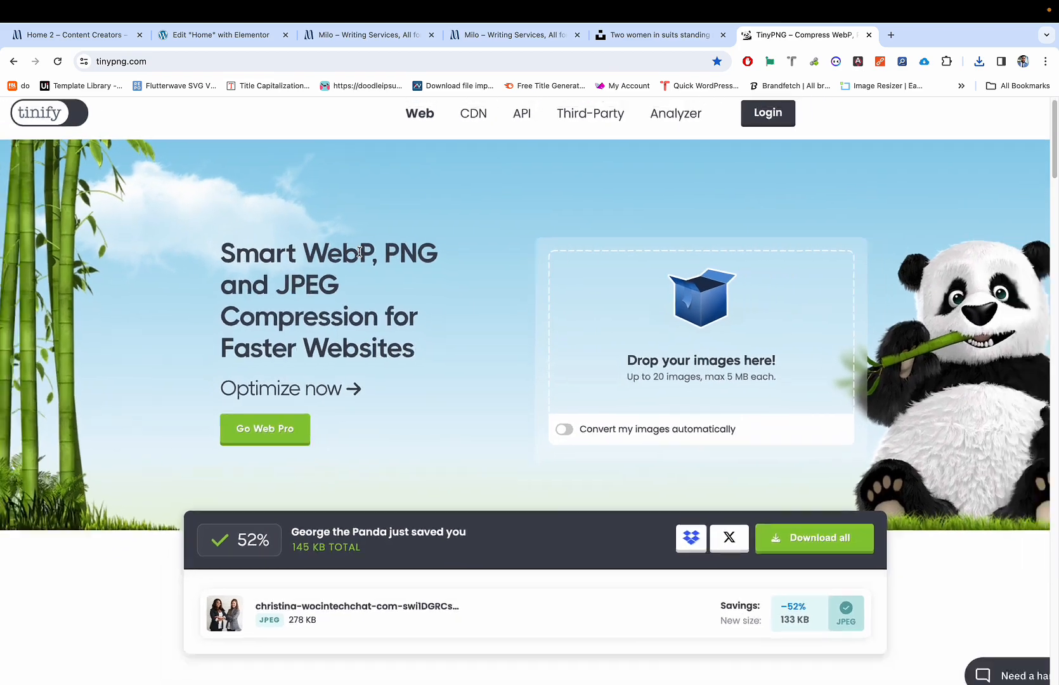
scroll(360, 253, "down", 1)
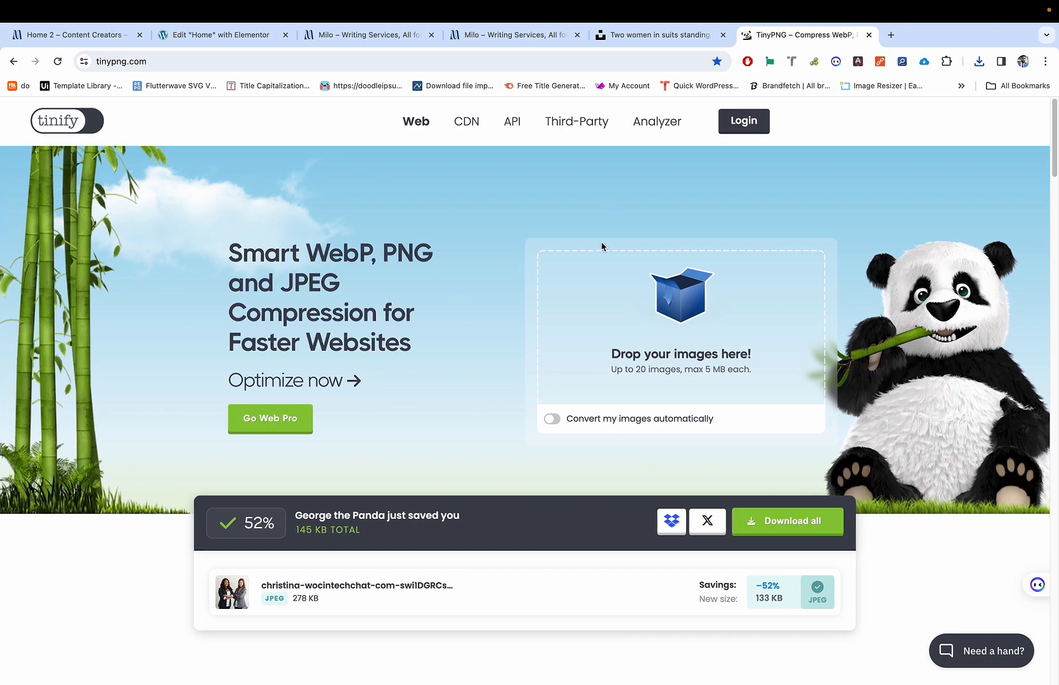
scroll(574, 317, "down", 1)
scroll(572, 330, "up", 1)
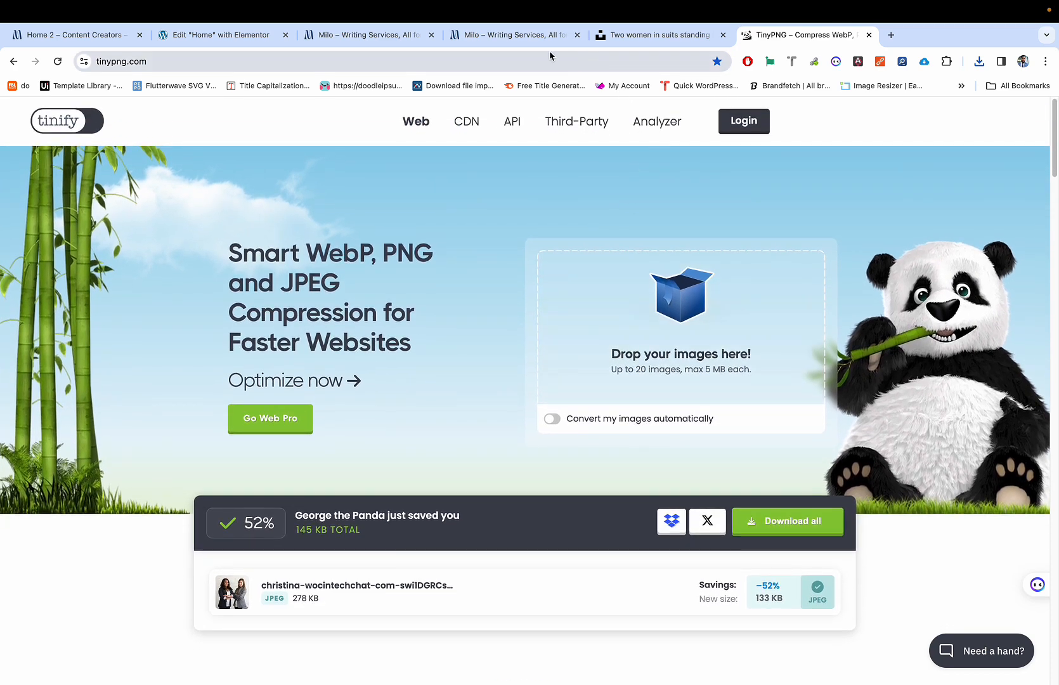
left_click(363, 35)
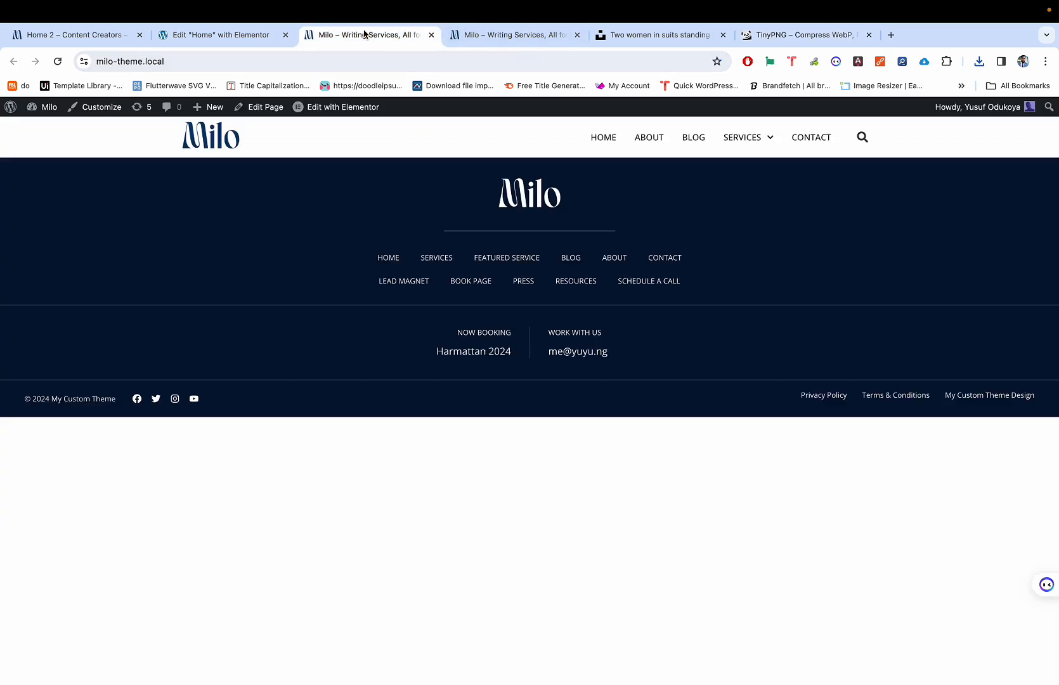
Step: In the Home editor, open the Navigator, move it lower, and select the hero Container
left_click(219, 38)
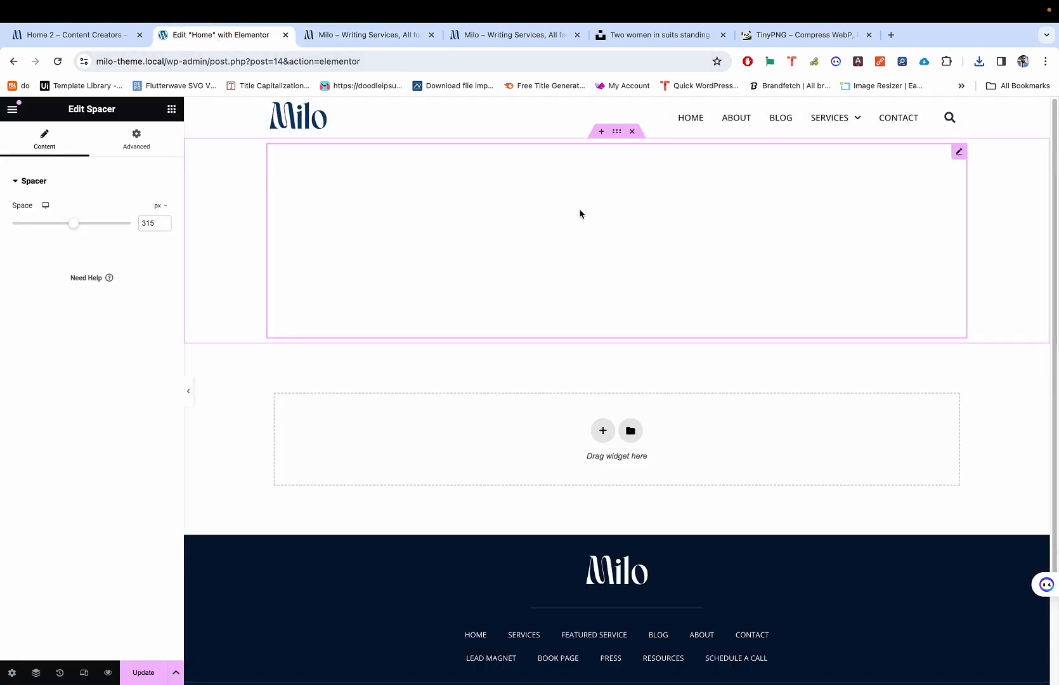
left_click(618, 131)
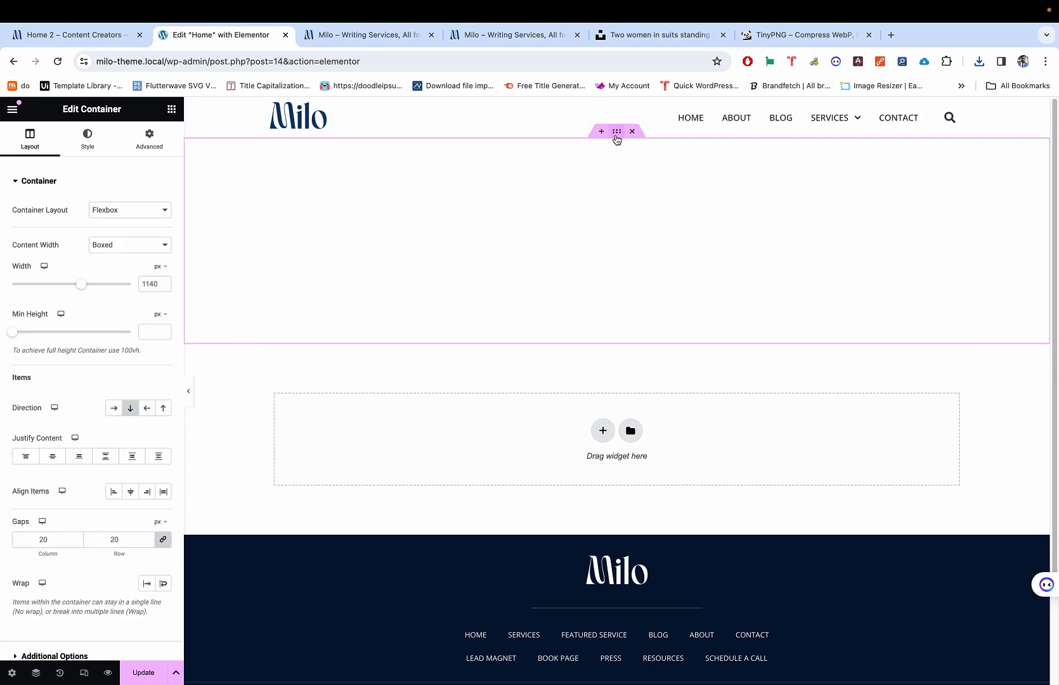
left_click(605, 170)
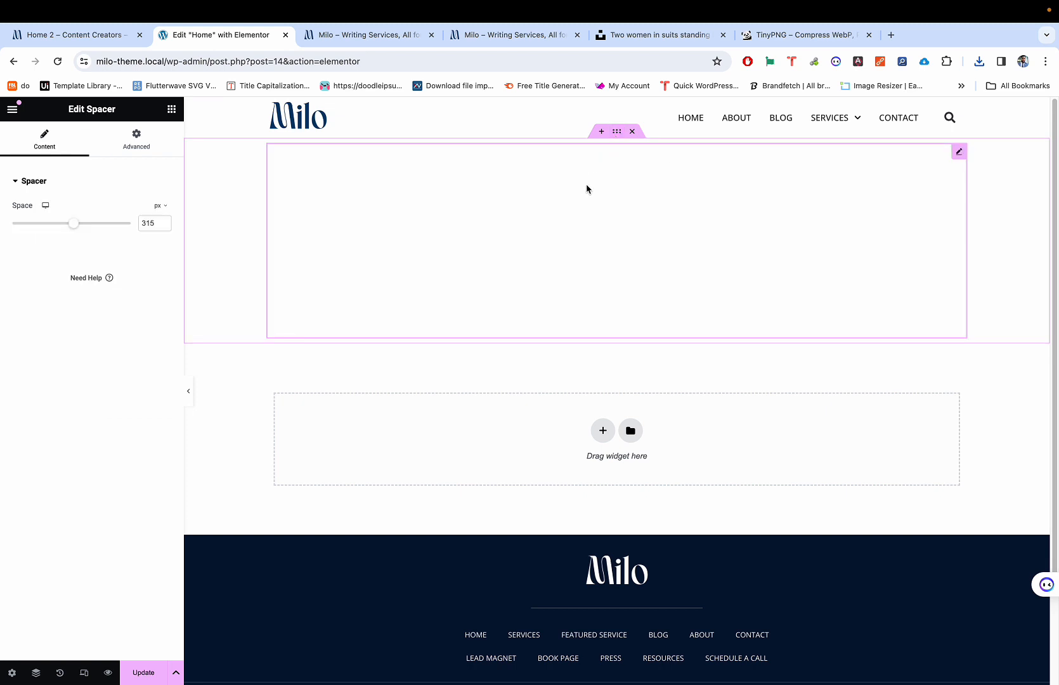
left_click(617, 136)
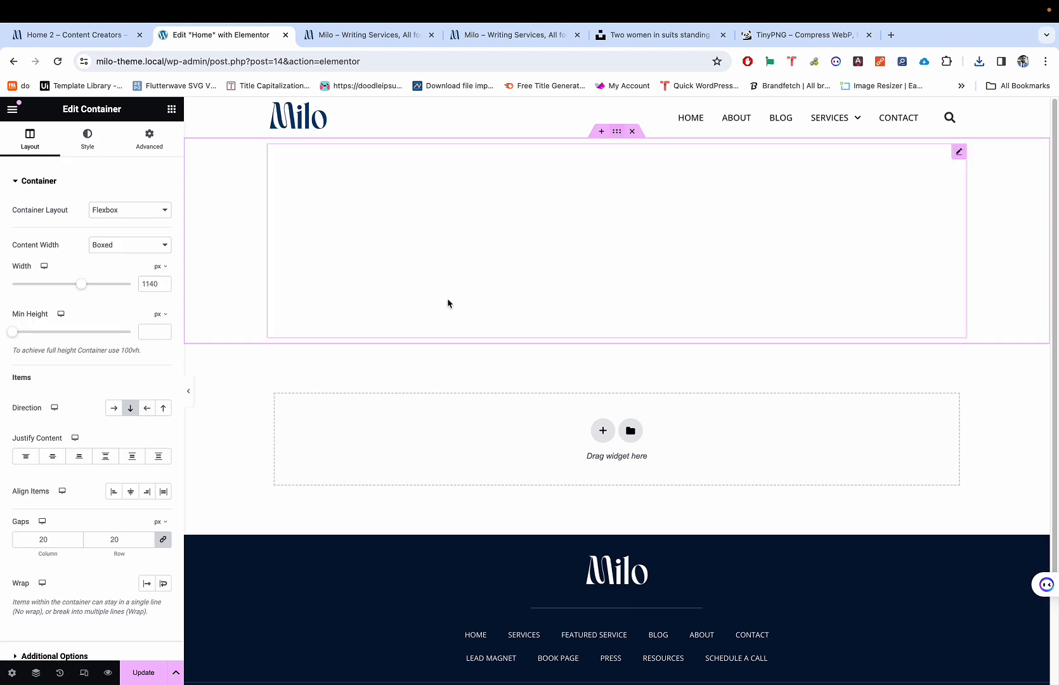
left_click(37, 676)
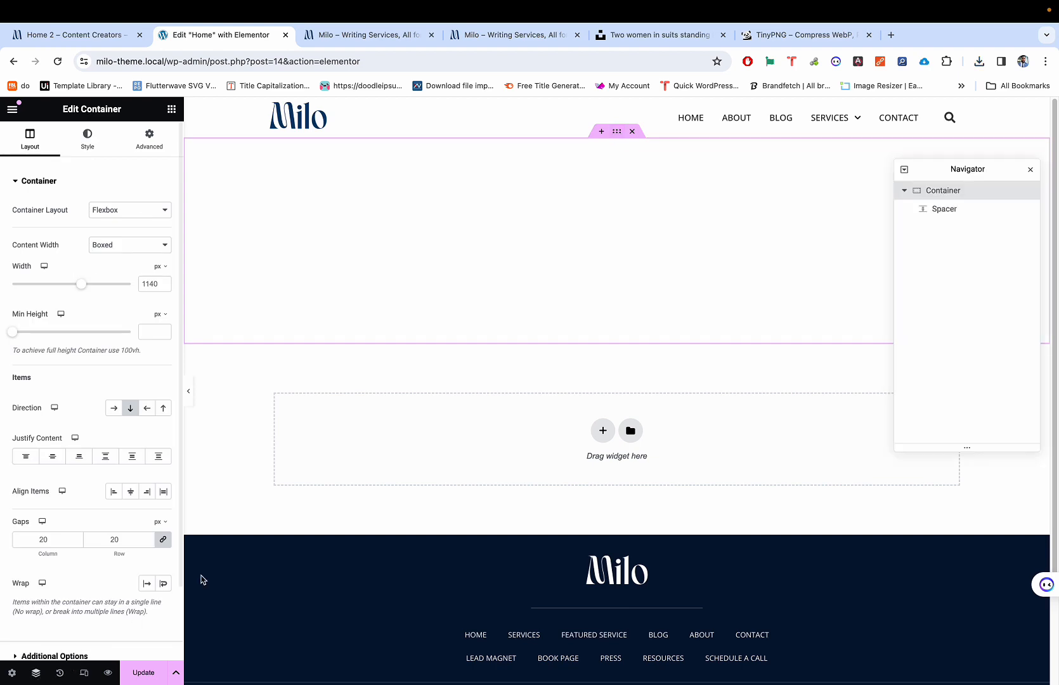
left_click_drag(976, 169, 883, 297)
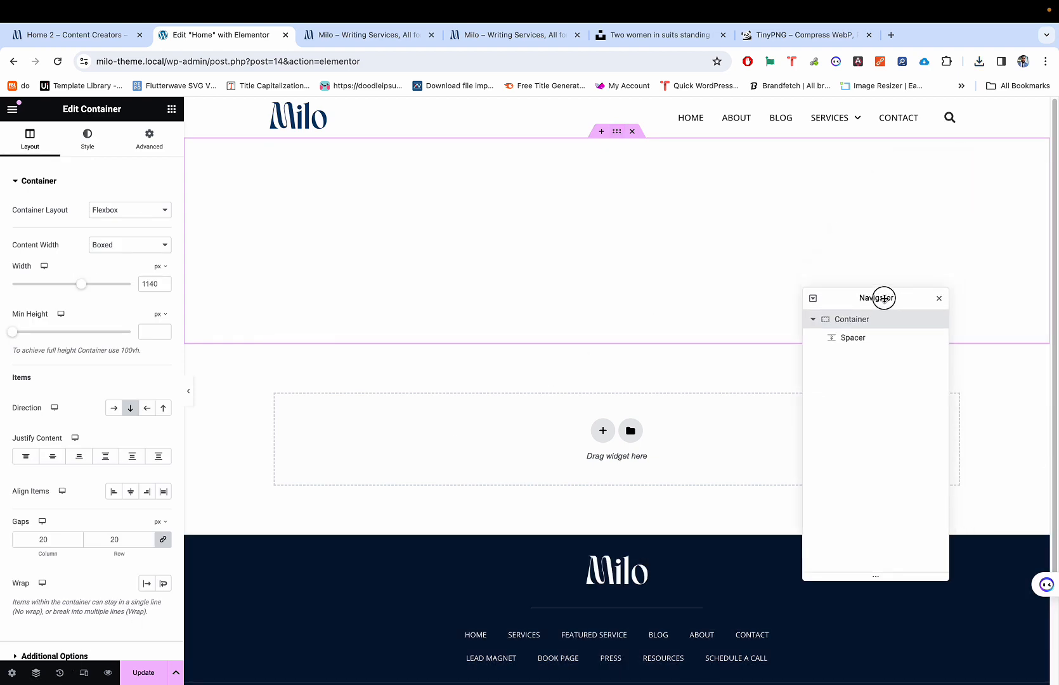
left_click(852, 338)
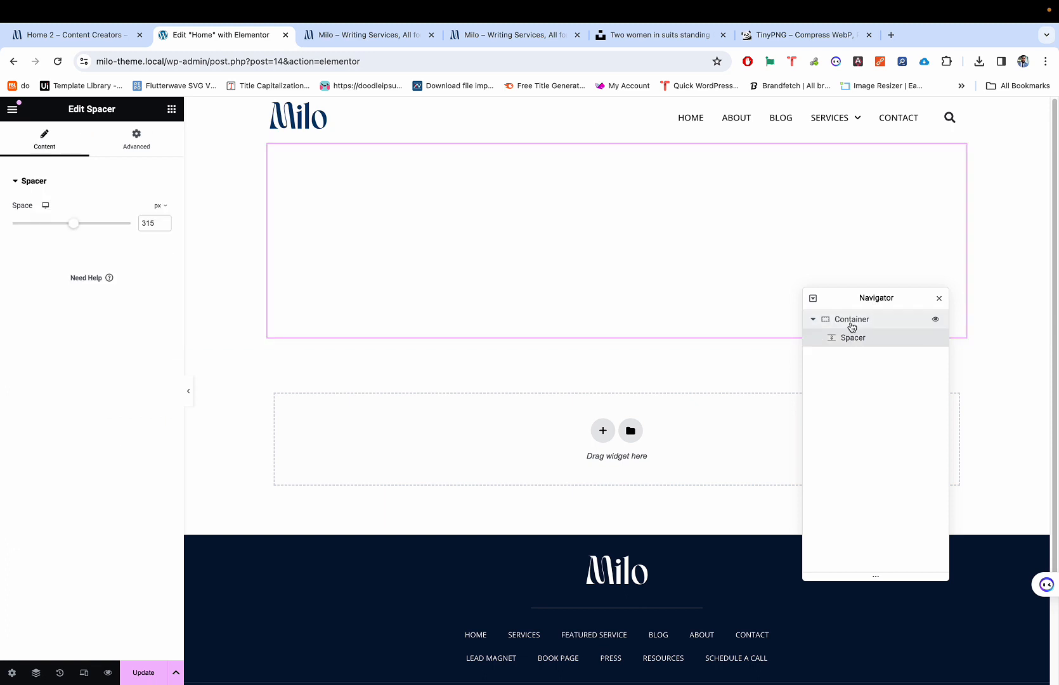
left_click(852, 327)
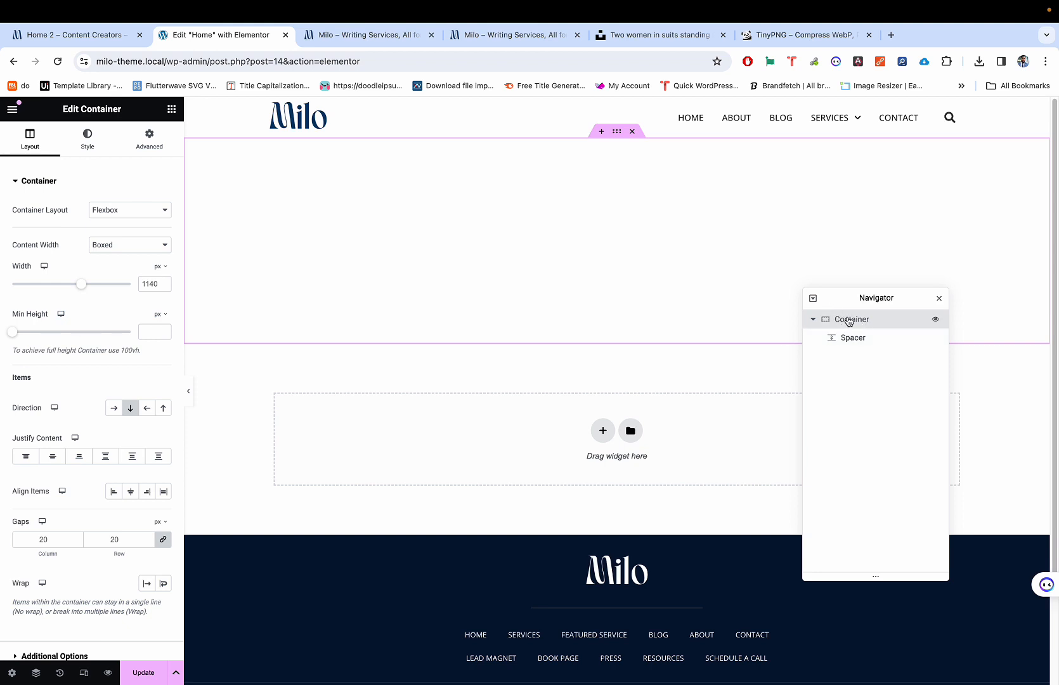
left_click(846, 338)
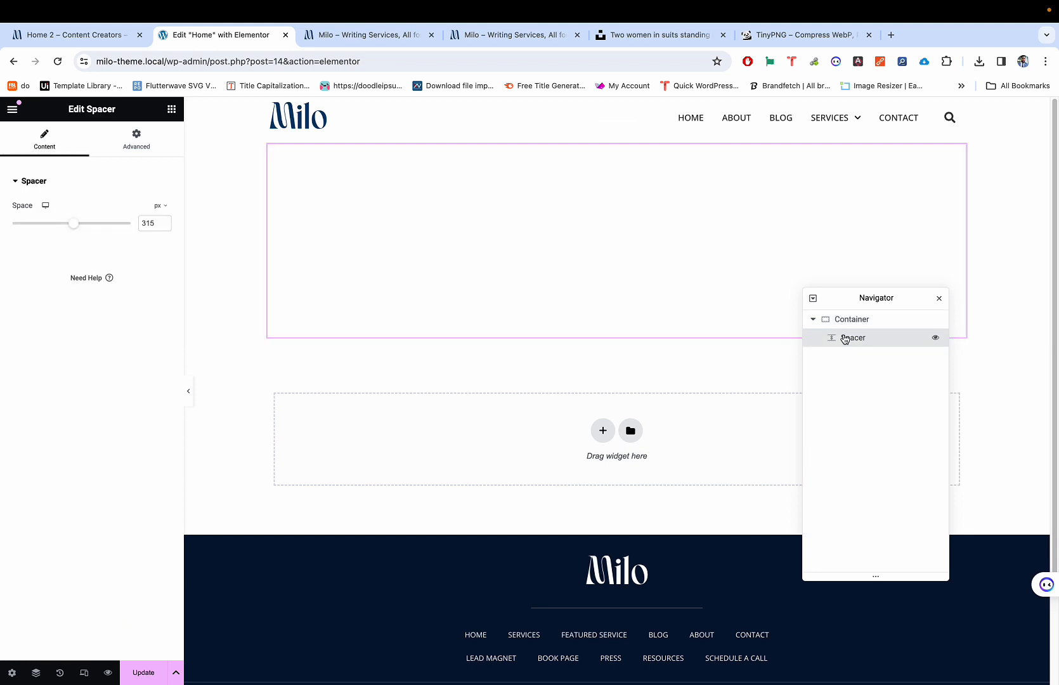
left_click(841, 317)
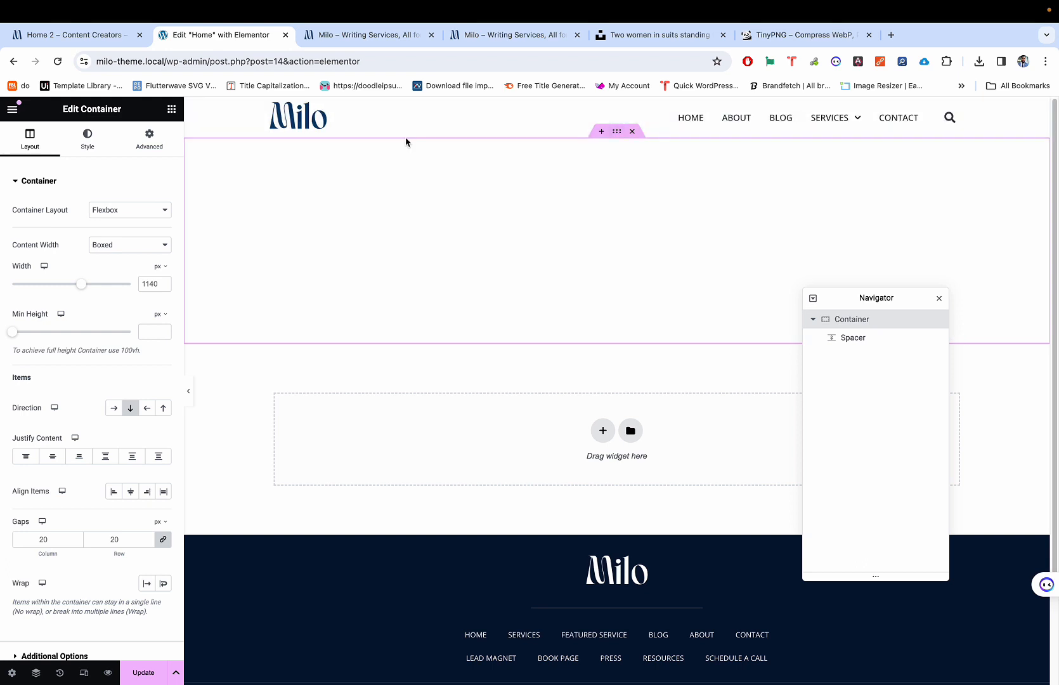
Step: Give the container a Classic background using the uploaded compressed two-women photo
left_click(86, 145)
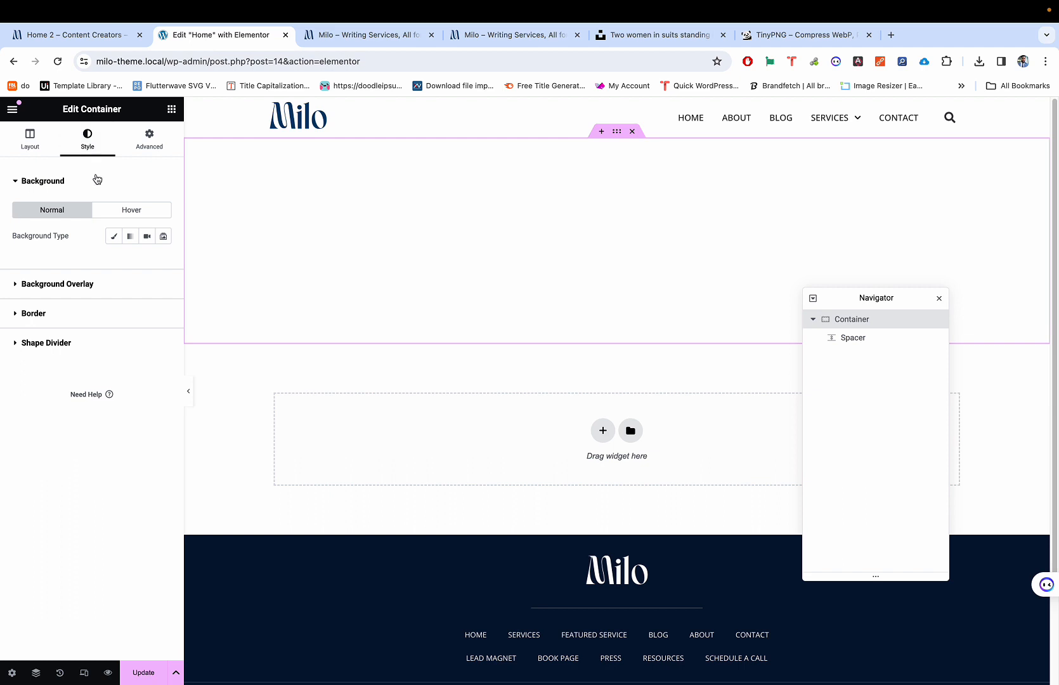
left_click(113, 236)
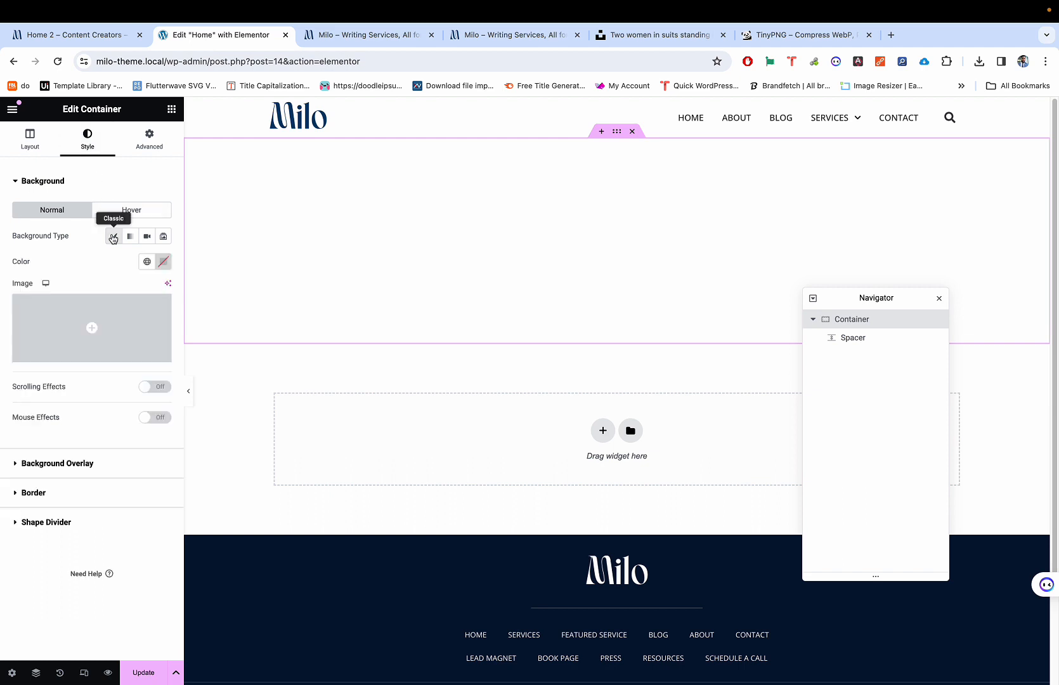
left_click(90, 328)
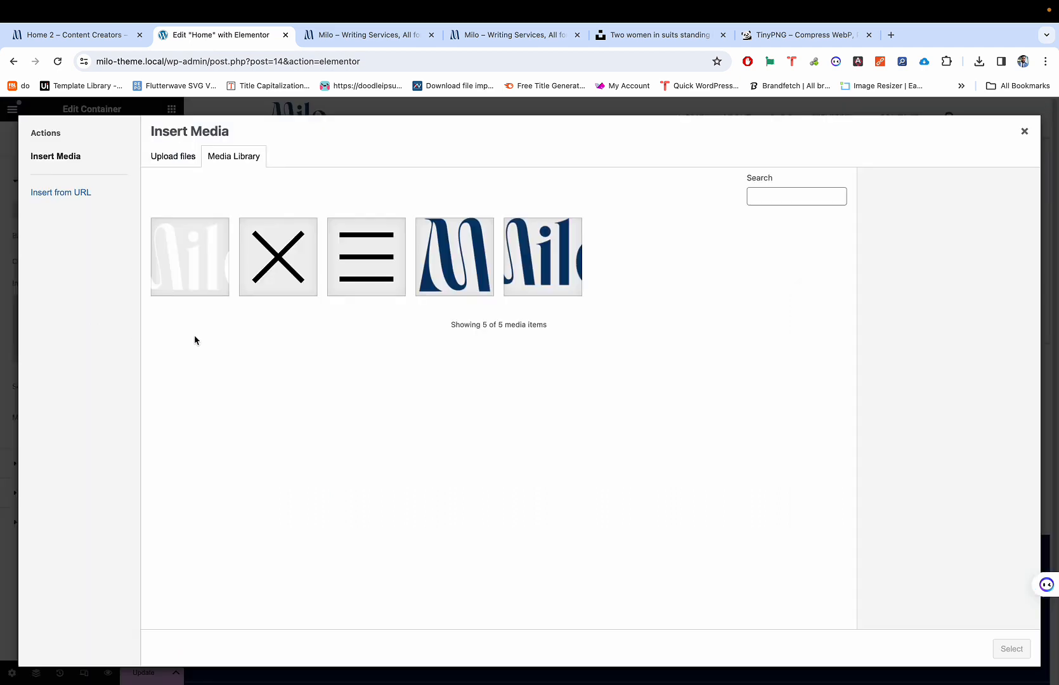
left_click(980, 61)
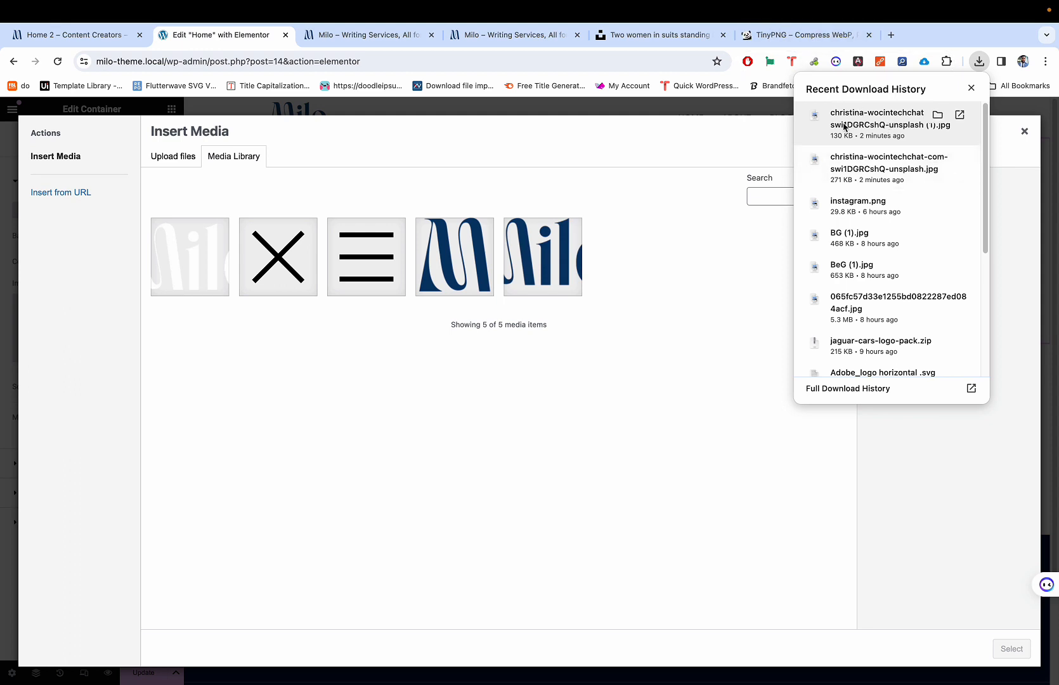
left_click_drag(845, 126, 426, 350)
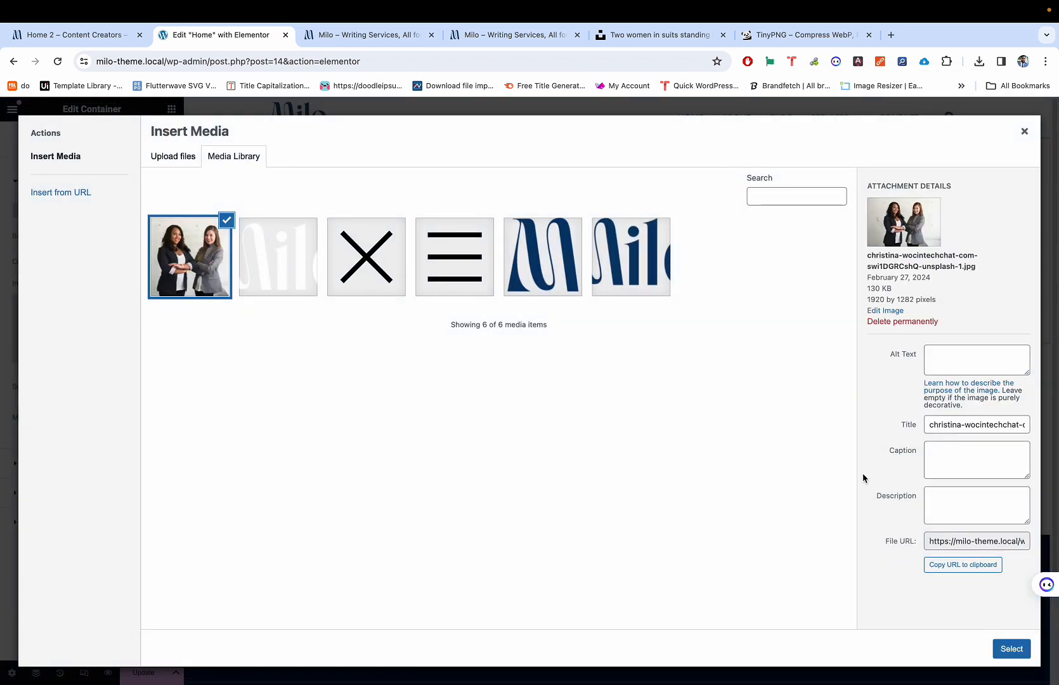
left_click(1012, 649)
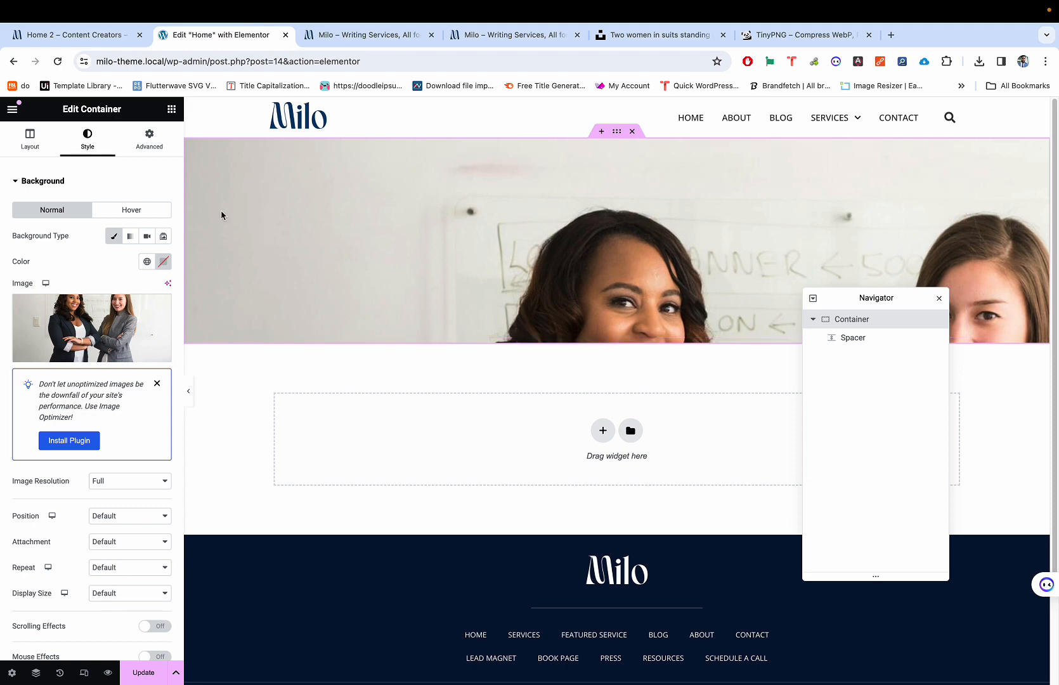
Step: Centre the hero background image and set its Repeat to No-repeat
scroll(113, 513, "down", 1)
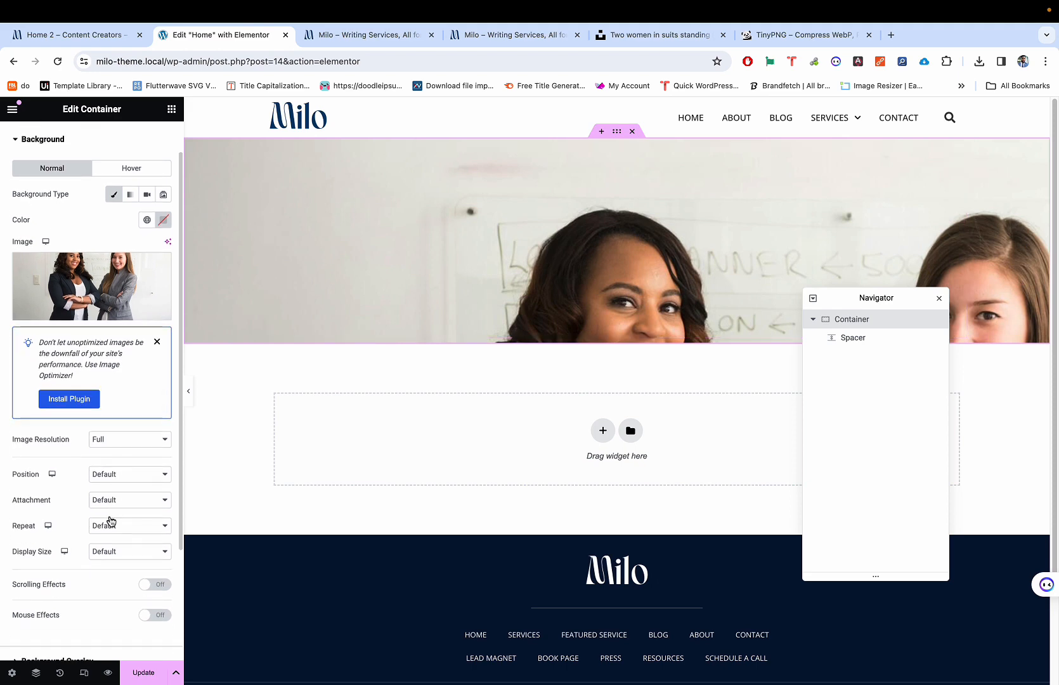
left_click(116, 476)
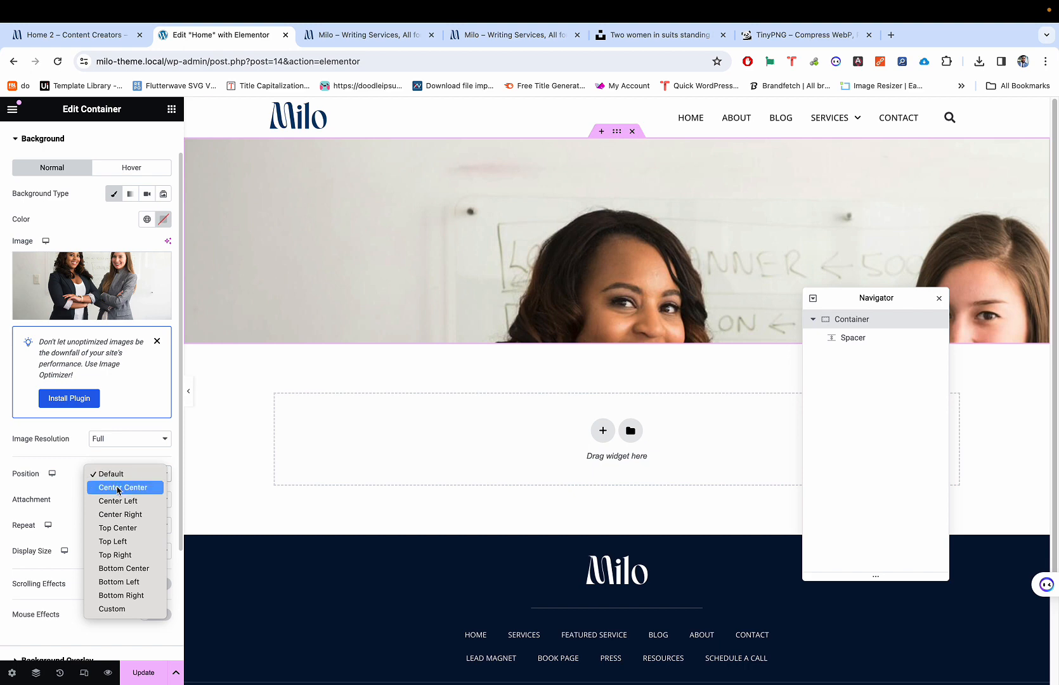
left_click(117, 487)
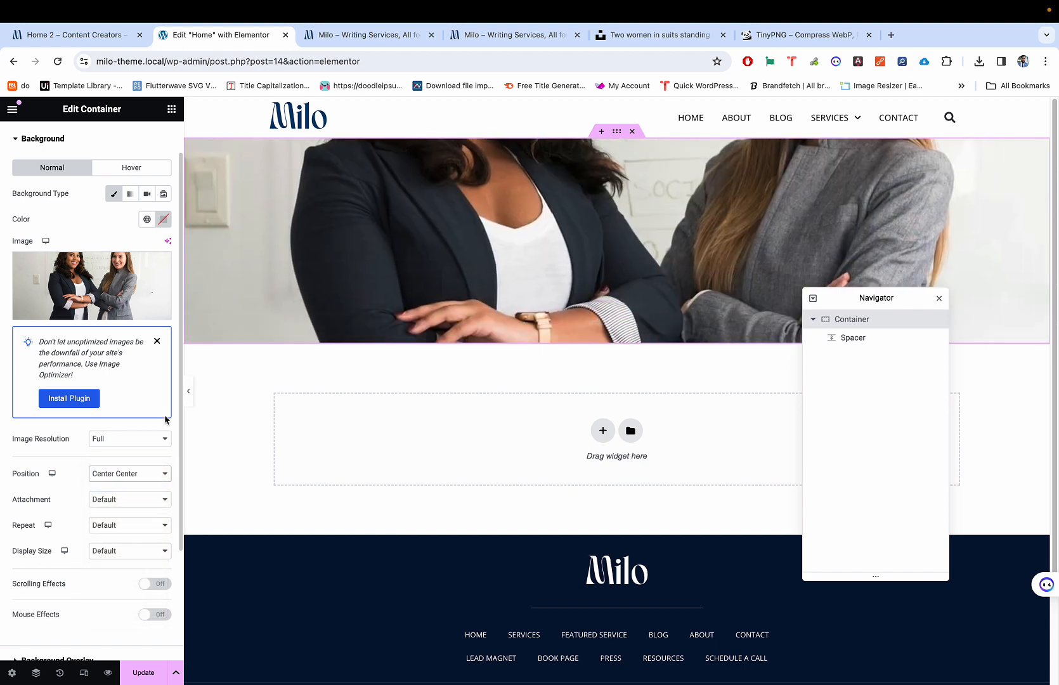
scroll(528, 216, "down", 1)
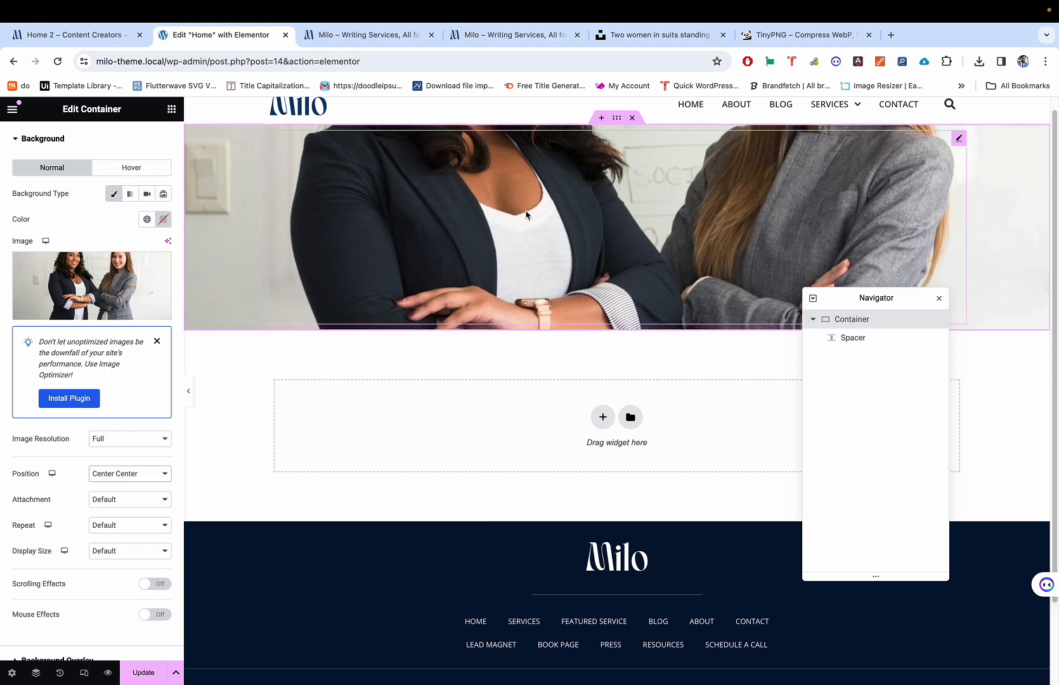
scroll(528, 216, "up", 1)
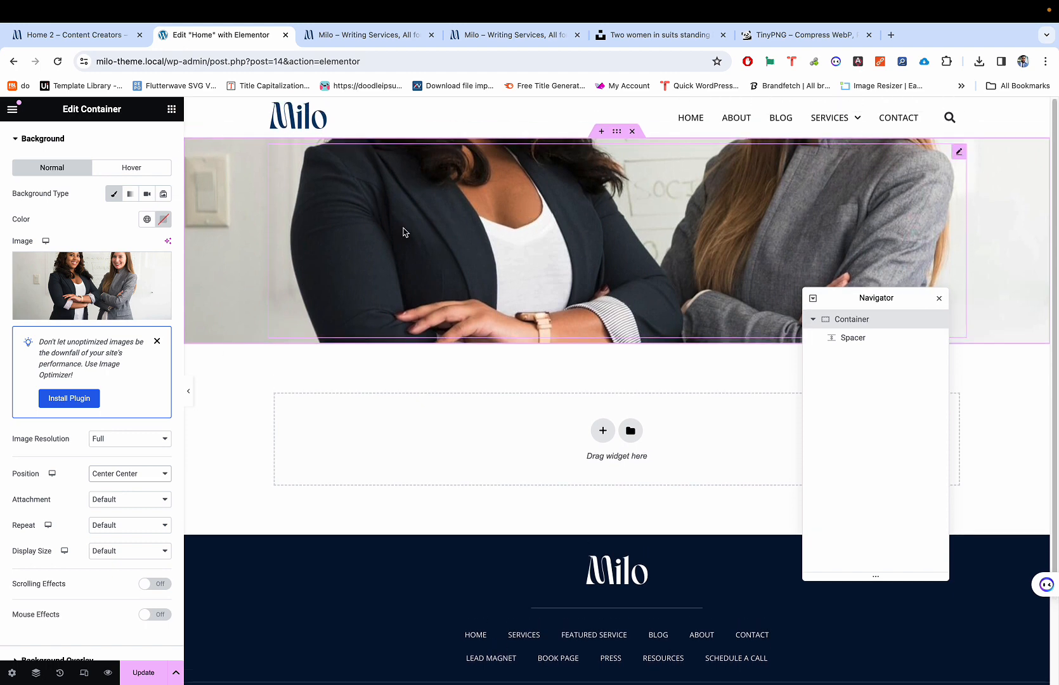
left_click(122, 526)
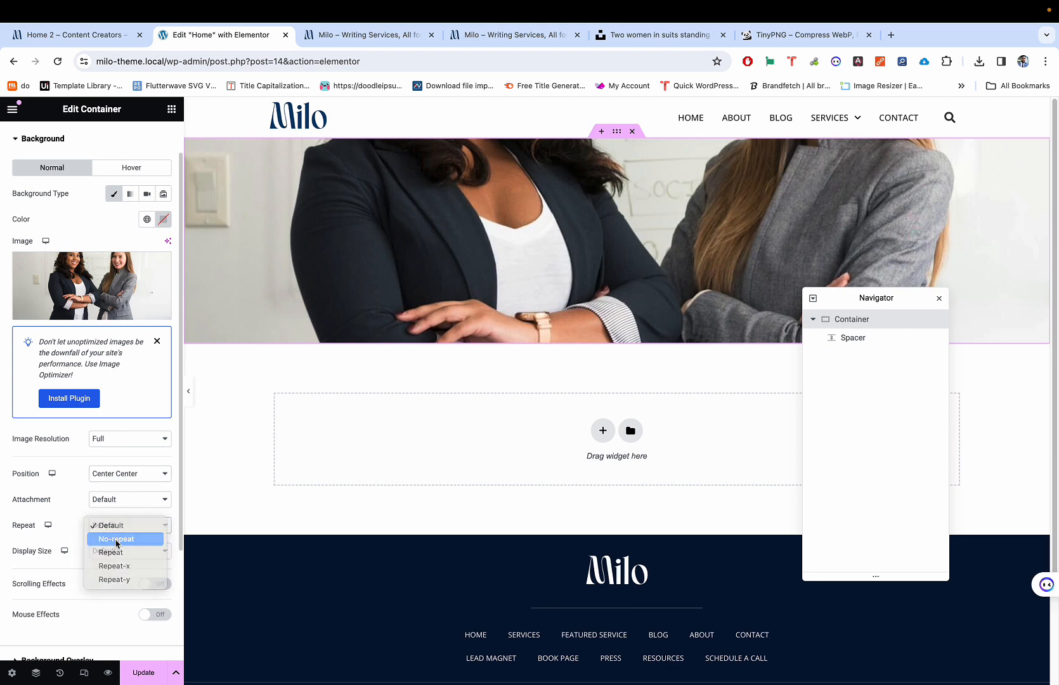
left_click(117, 540)
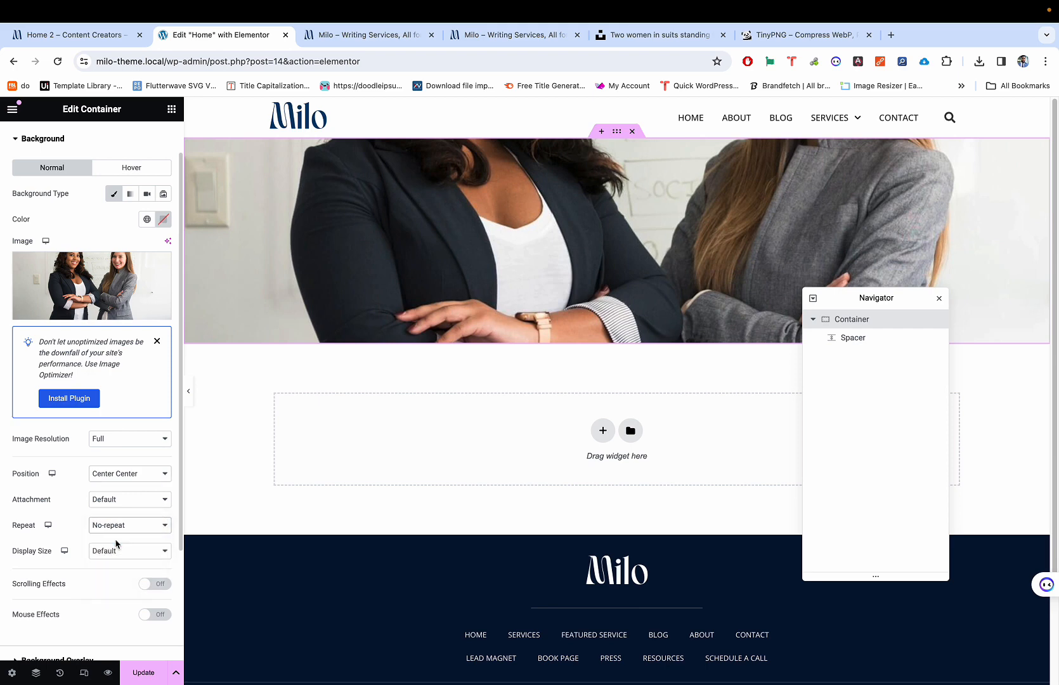
Step: Leave background Attachment at Default and set Display Size to Cover
left_click(124, 502)
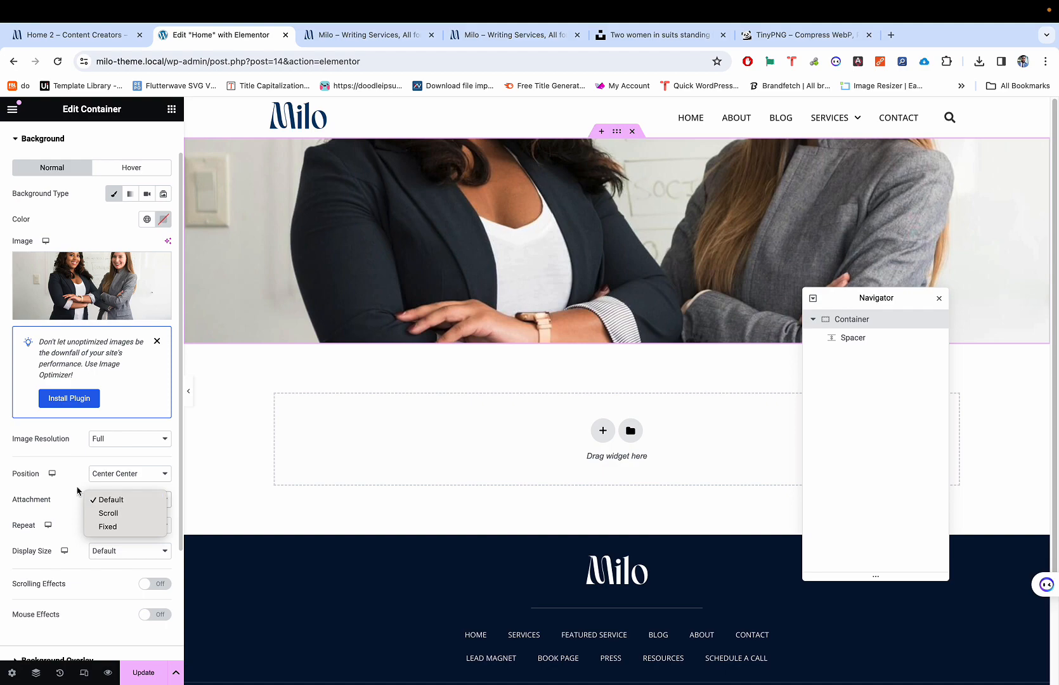
left_click(106, 500)
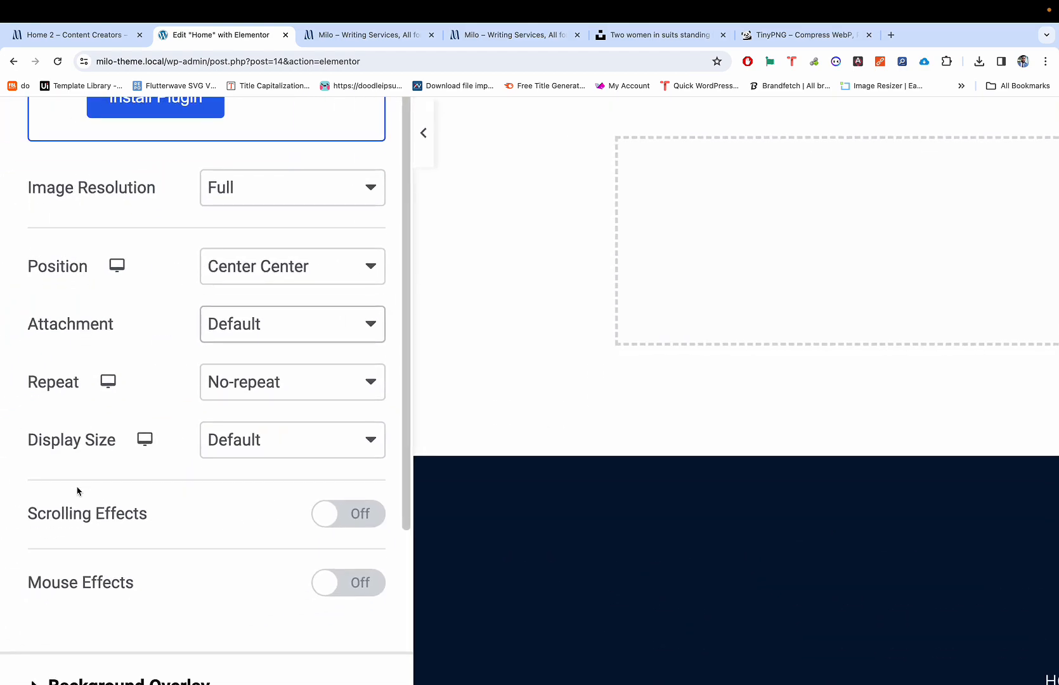
left_click(267, 325)
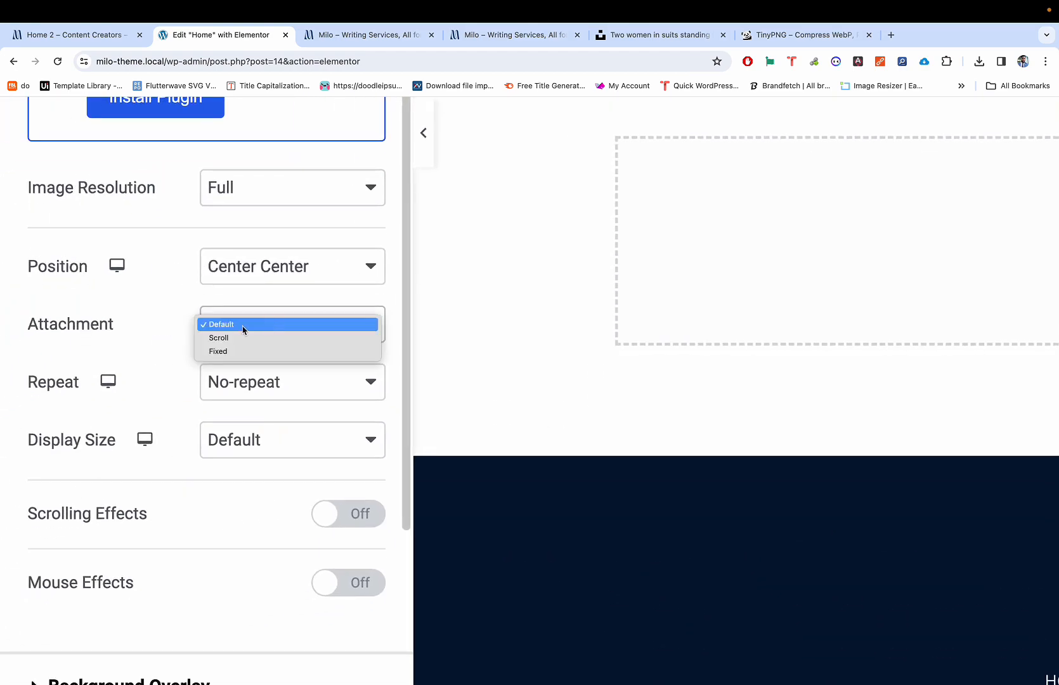
left_click(241, 329)
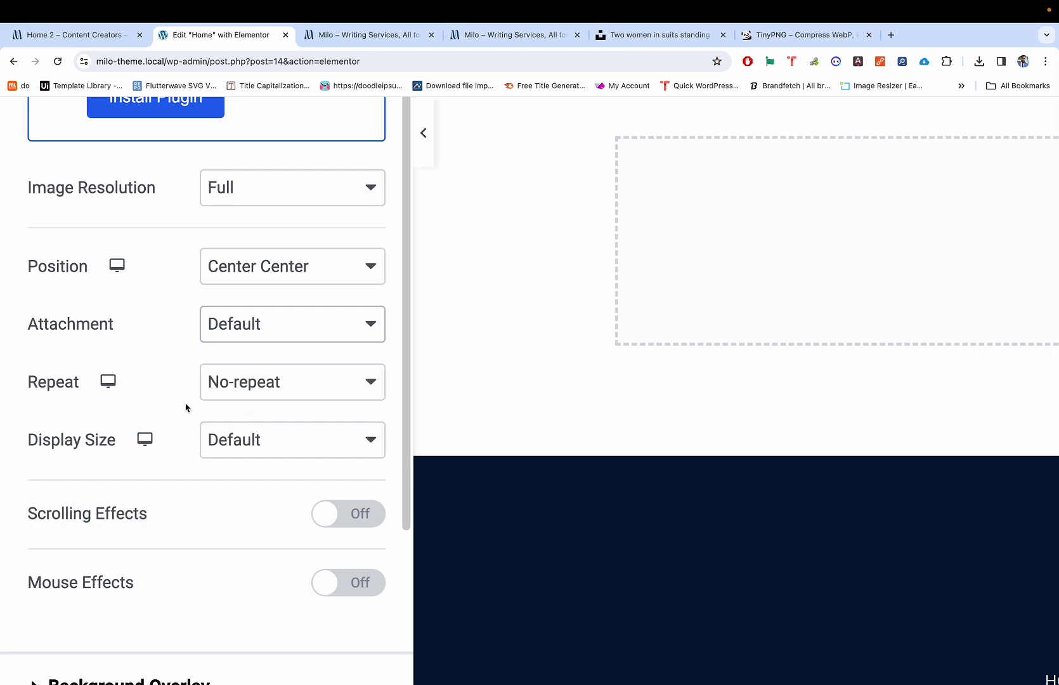
left_click(267, 442)
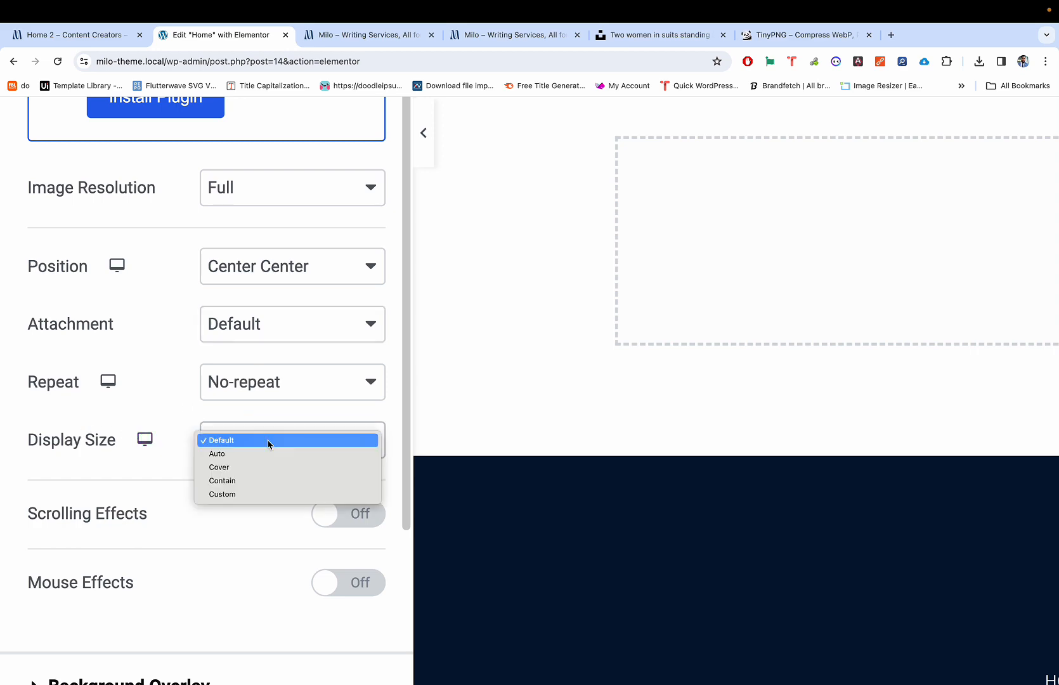
left_click(260, 466)
key("super+minus")
key("super+minus")
key("super+minus")
key("super+minus")
key("super+minus")
key("super+minus")
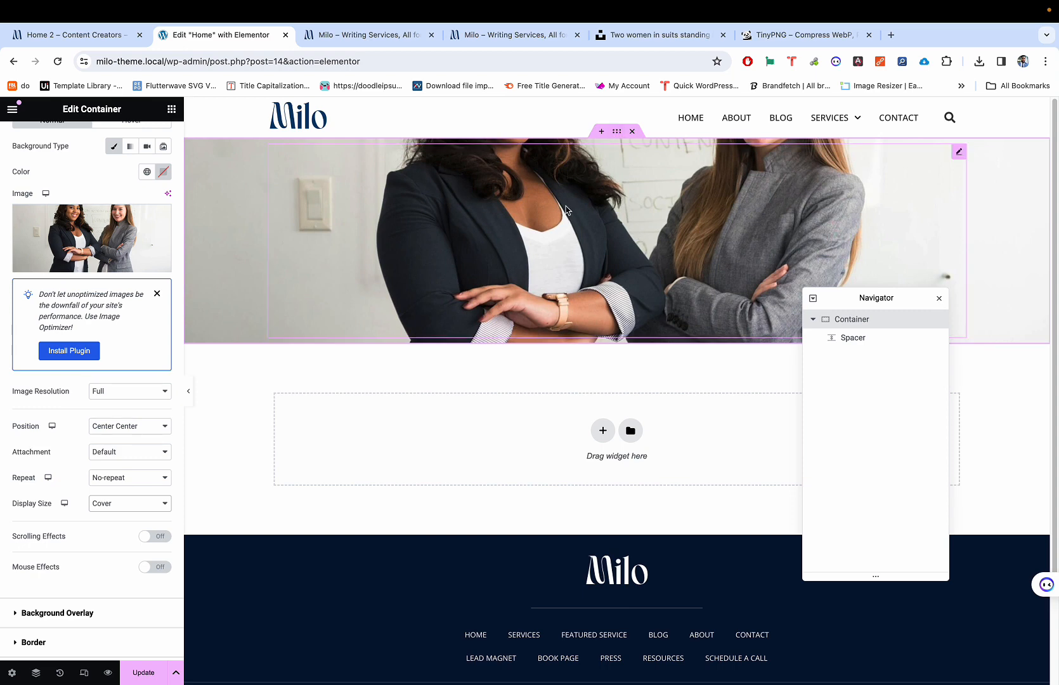
Step: Change the hero container's Background Position to Top Center, checking the crop against the original photo
left_click(487, 240)
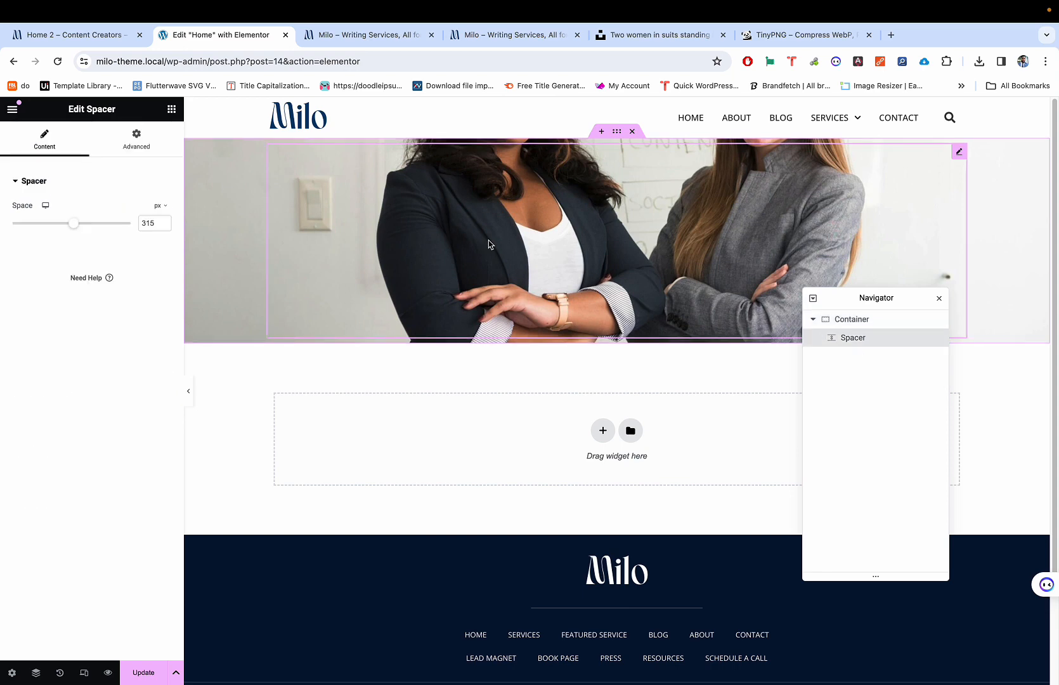
left_click(869, 321)
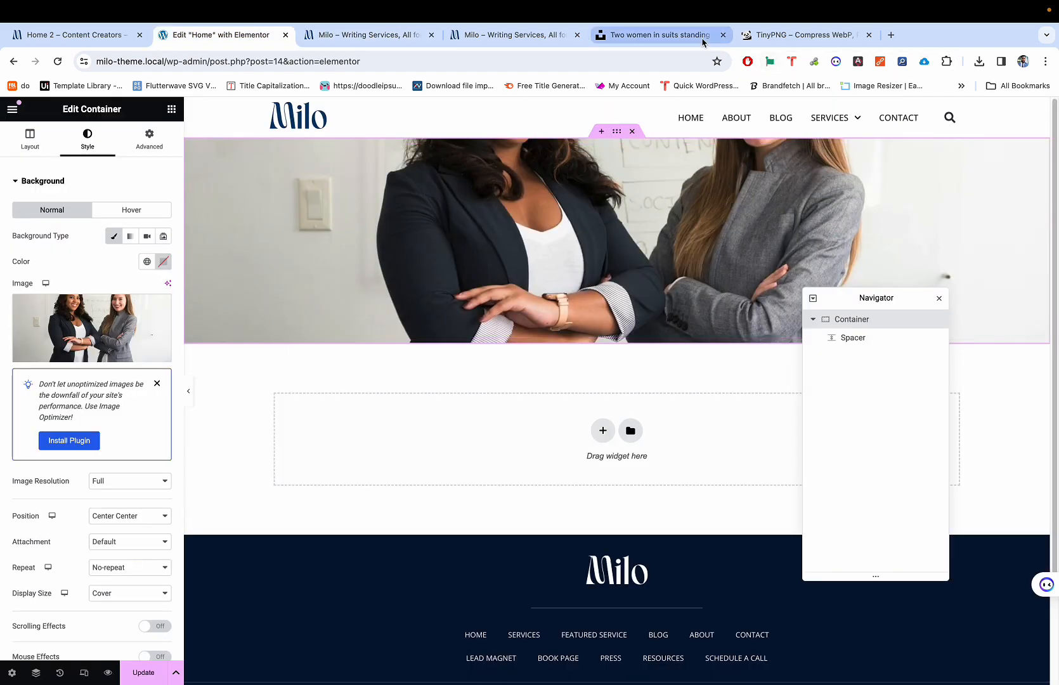
left_click(672, 39)
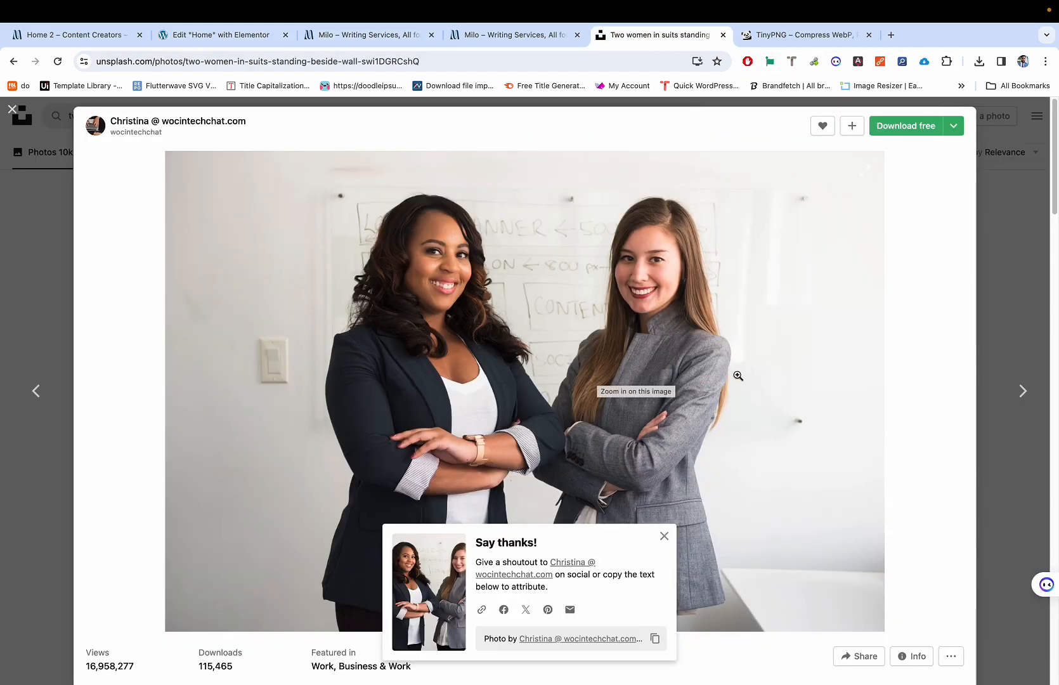
key("super+2")
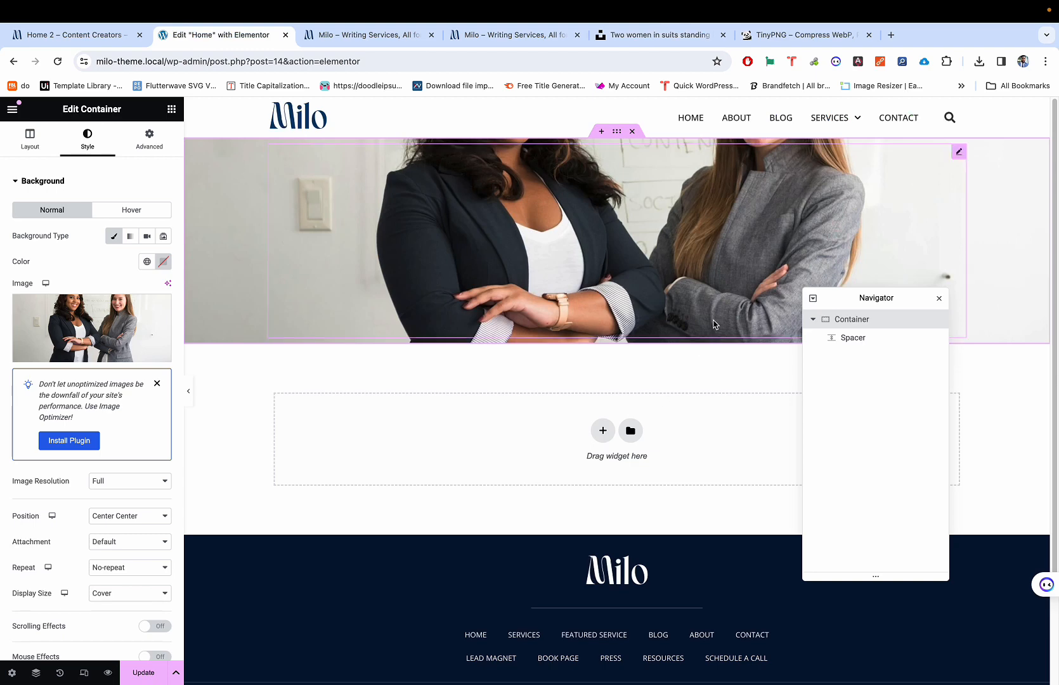
left_click(127, 517)
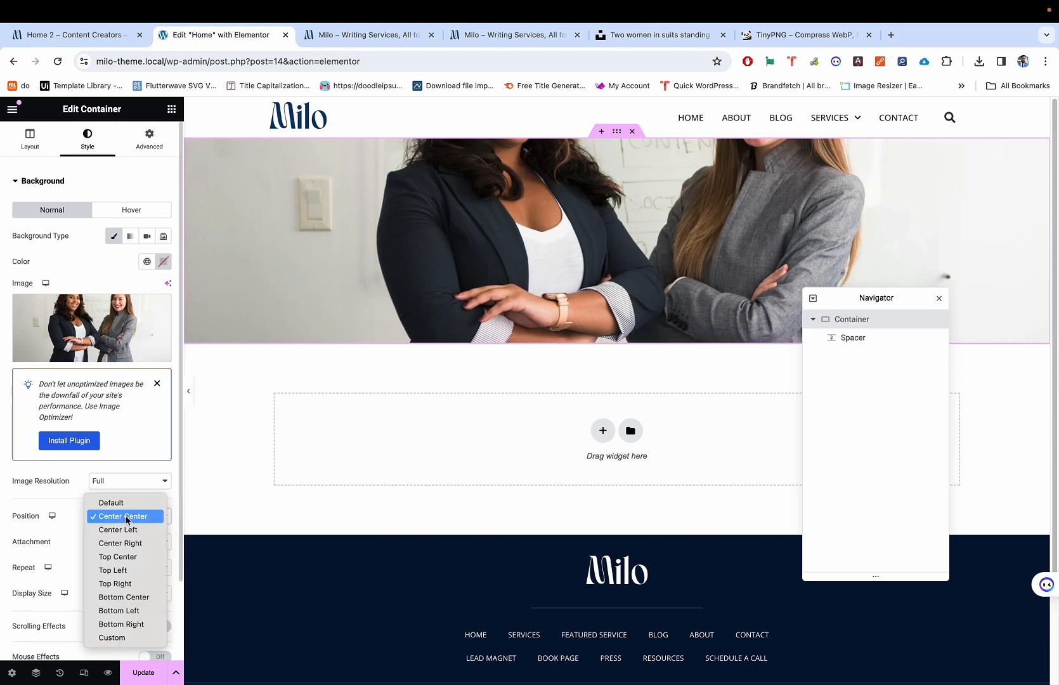
left_click(121, 558)
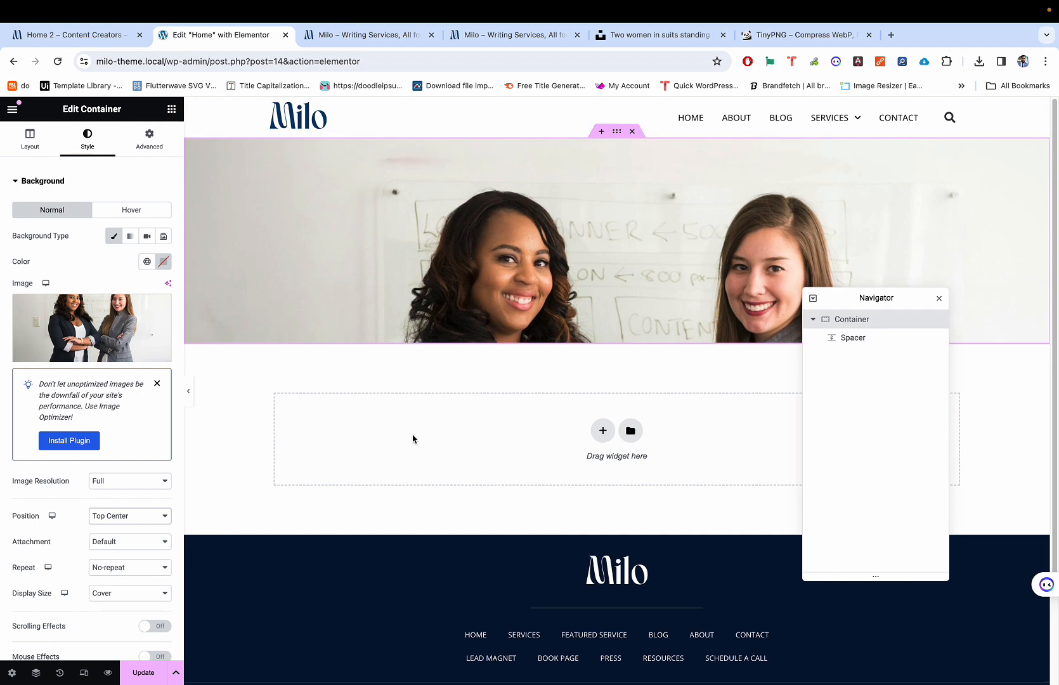
key("super+5")
key("super+2")
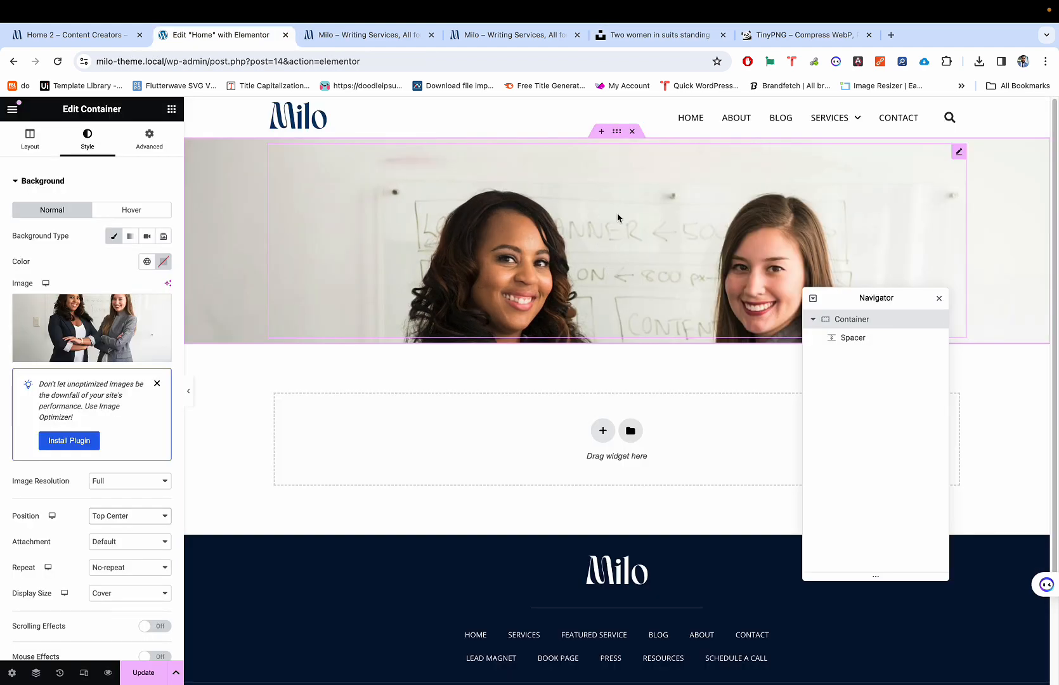
scroll(648, 246, "down", 1)
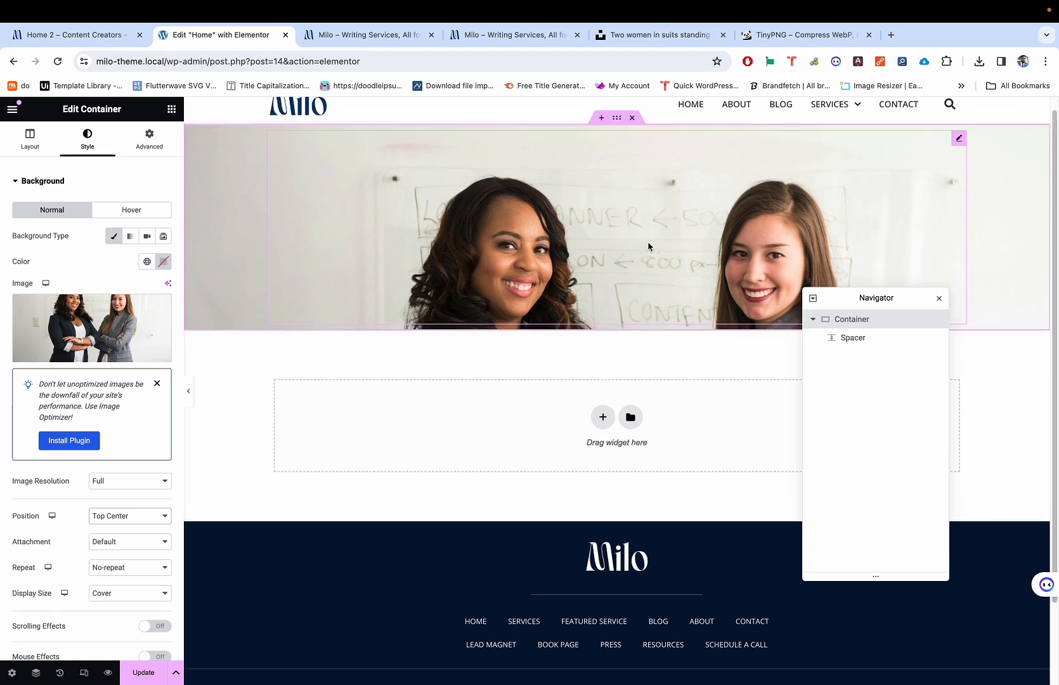
left_click(648, 246)
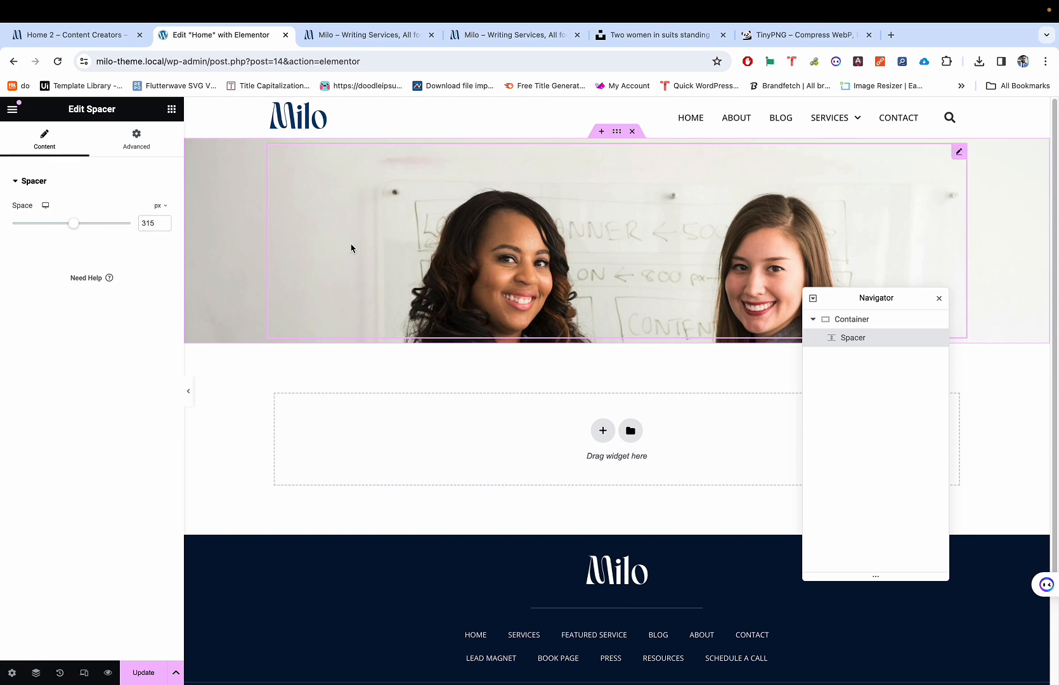
Step: Enlarge the hero Spacer to 519 px, toggle preview, and switch to the live Milo site tab
left_click_drag(74, 224, 116, 235)
left_click(188, 391)
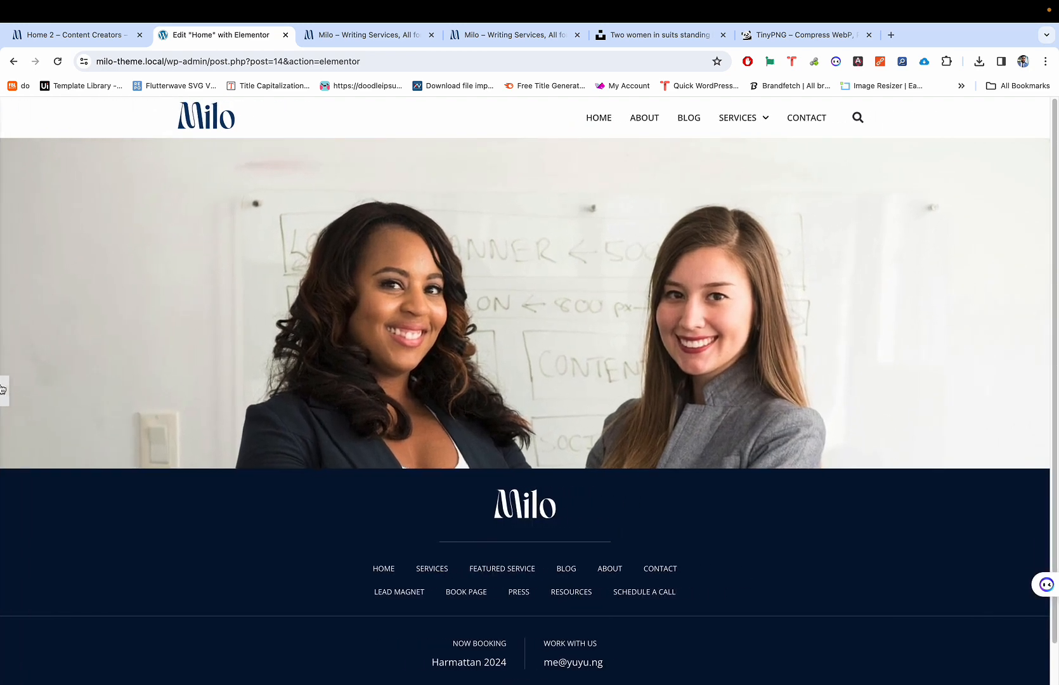
left_click(7, 389)
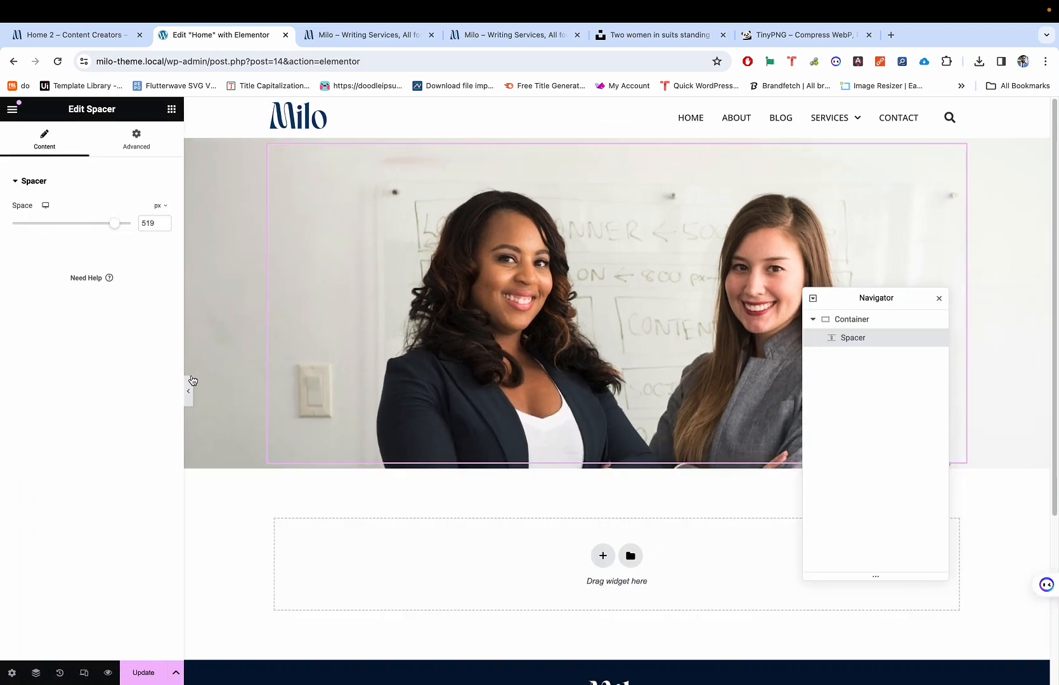
left_click(190, 383)
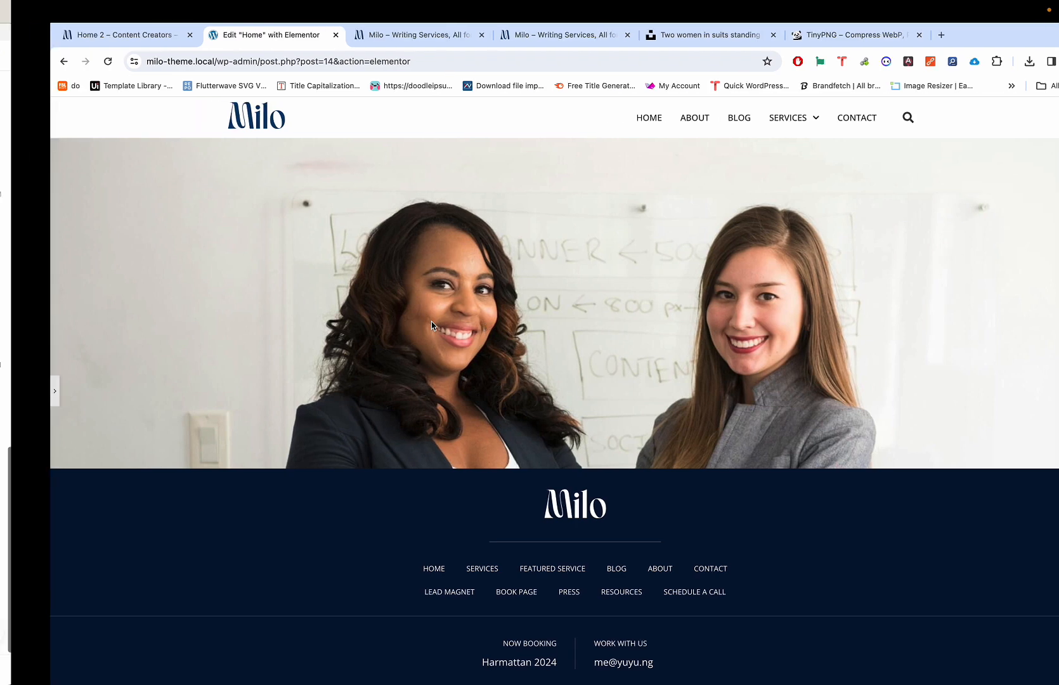
left_click(353, 37)
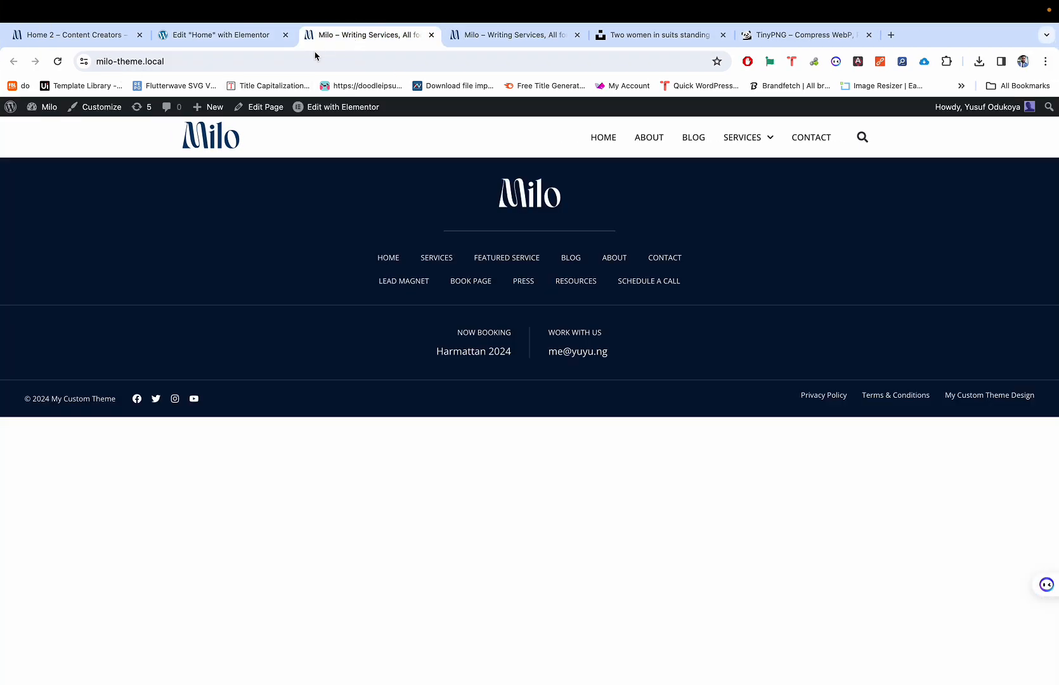
Step: Close both live 'Milo – Writing Services' tabs after a glance at the demo Home 2 page
left_click(462, 43)
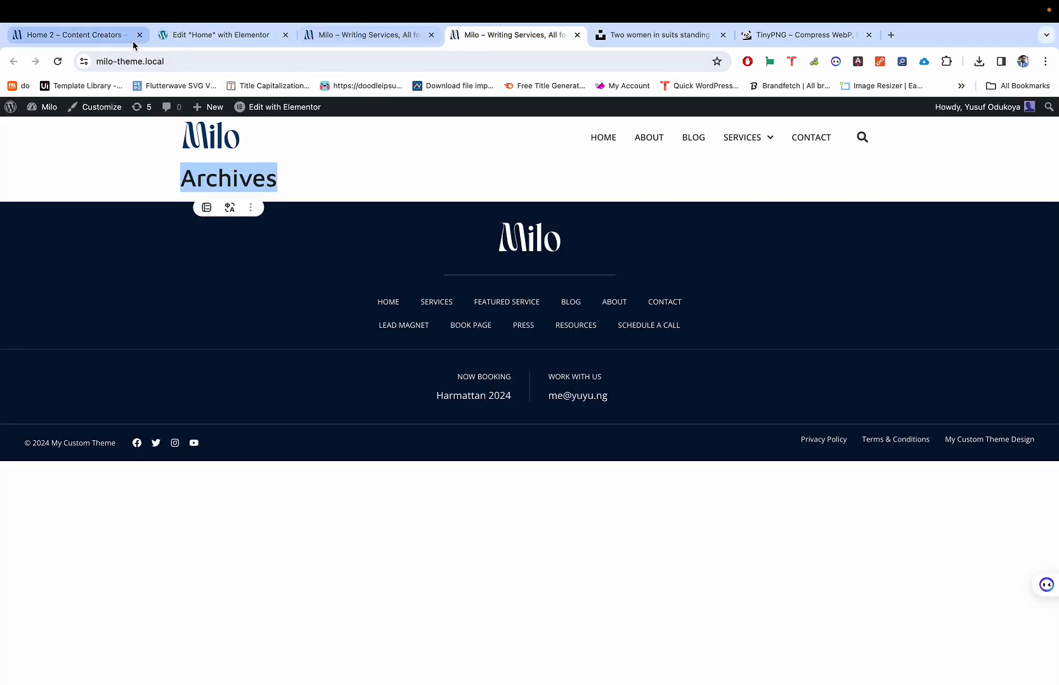
left_click(80, 43)
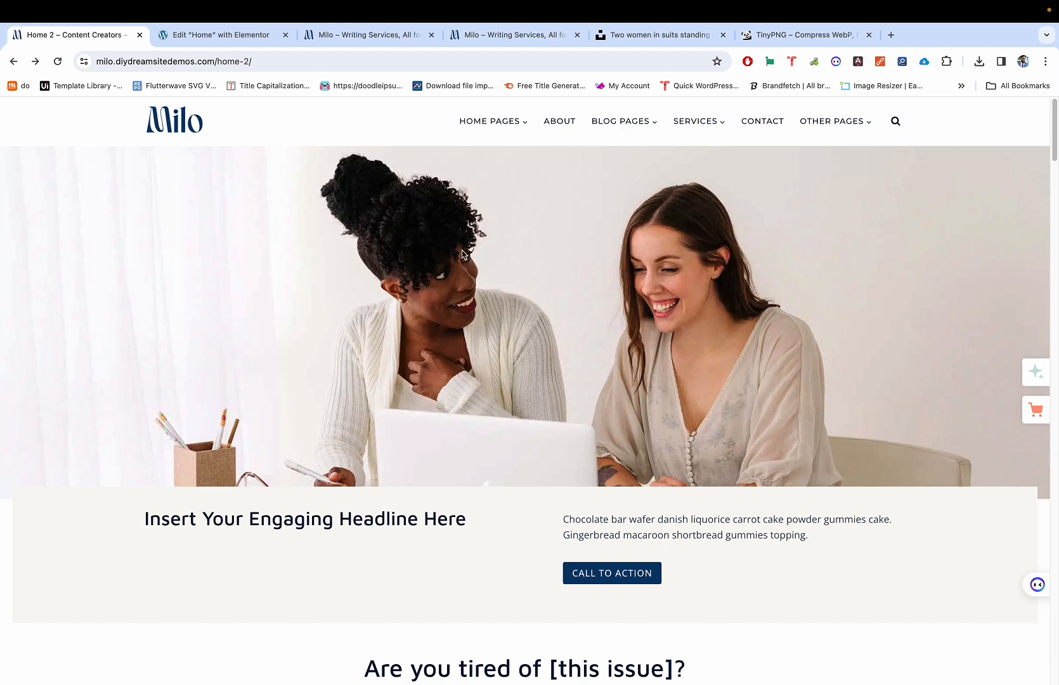
key("super+4")
key("super+1")
left_click(517, 36)
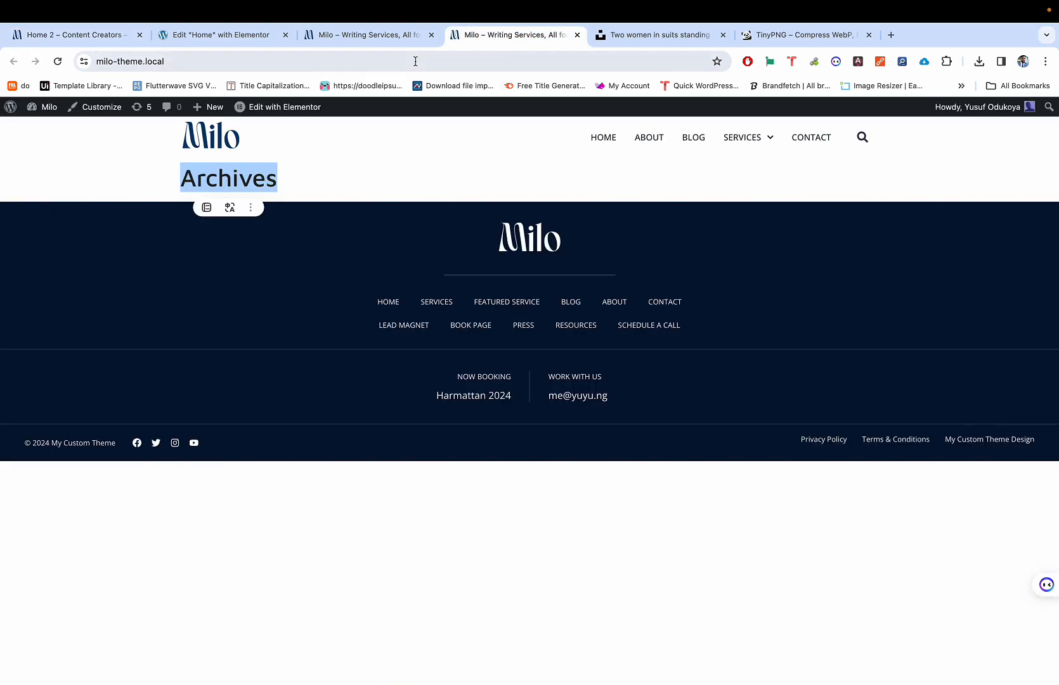
key("super+w")
left_click(380, 45)
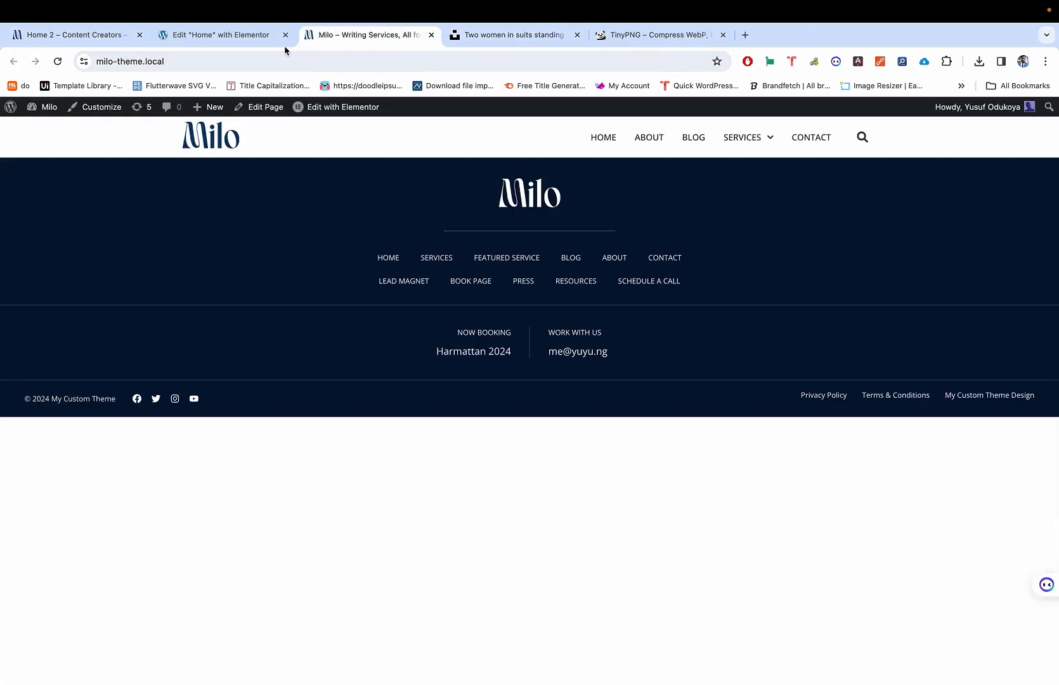
key("super+w")
left_click(274, 42)
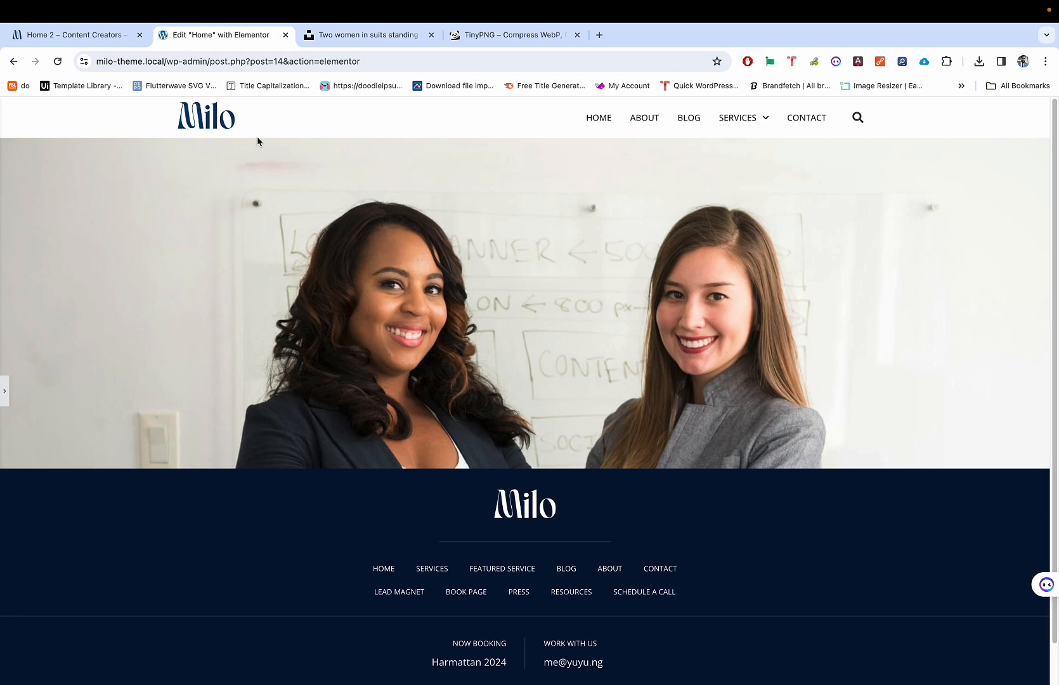
Step: Compare the demo Home 2 hero with the homepage editor, ending back in the editor
scroll(285, 228, "down", 1)
scroll(286, 227, "up", 1)
left_click(99, 41)
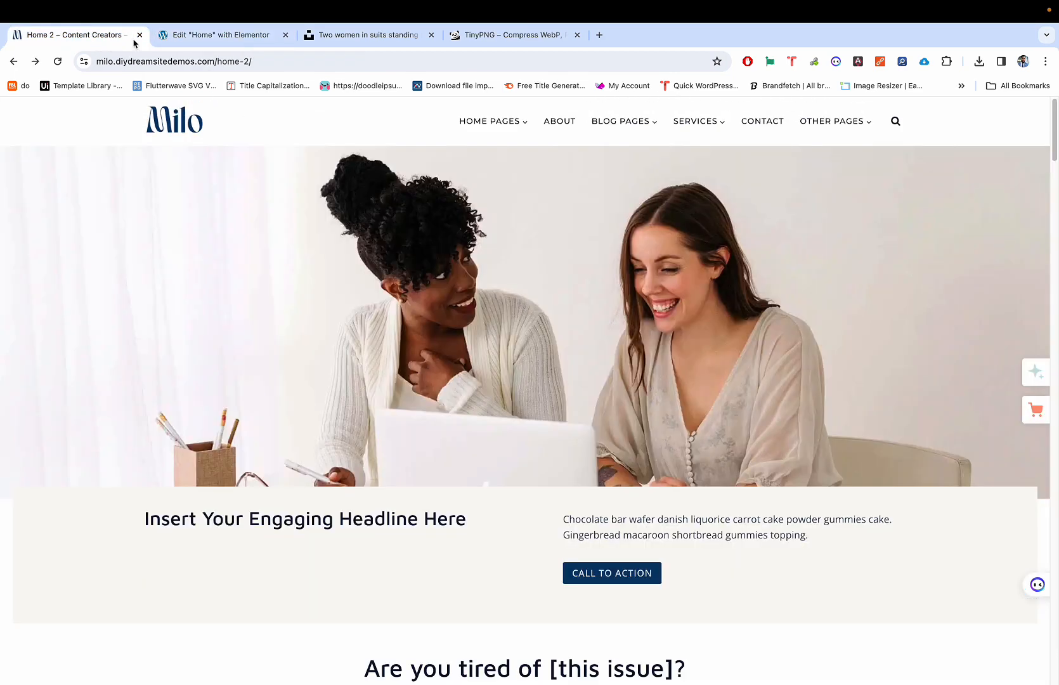
left_click(176, 39)
left_click(68, 48)
left_click(191, 43)
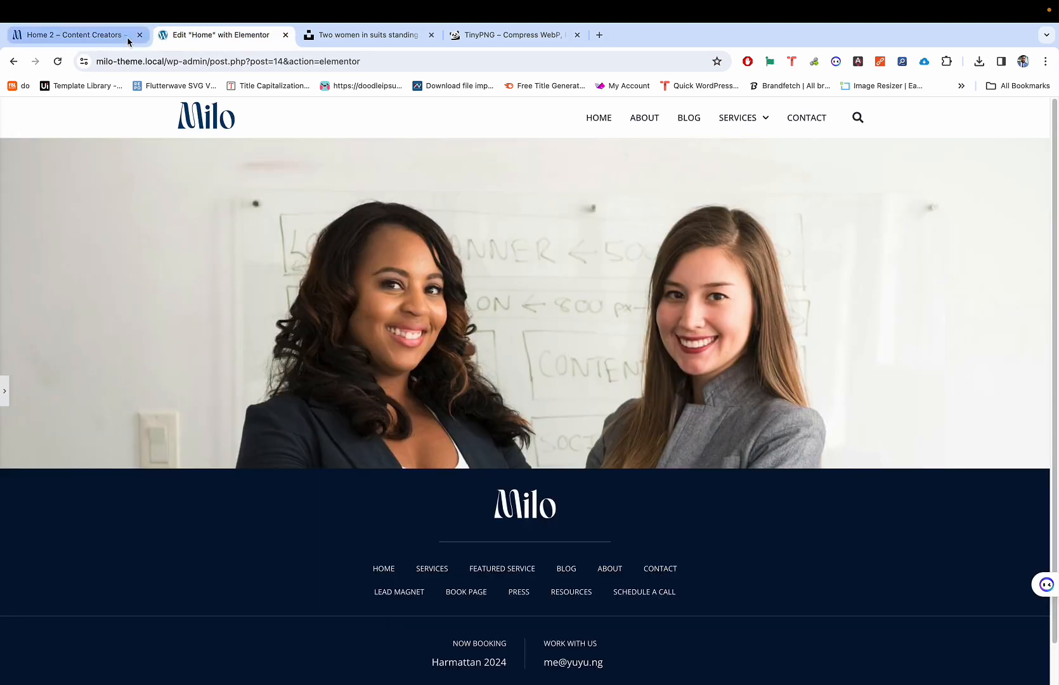
left_click(104, 40)
left_click(248, 36)
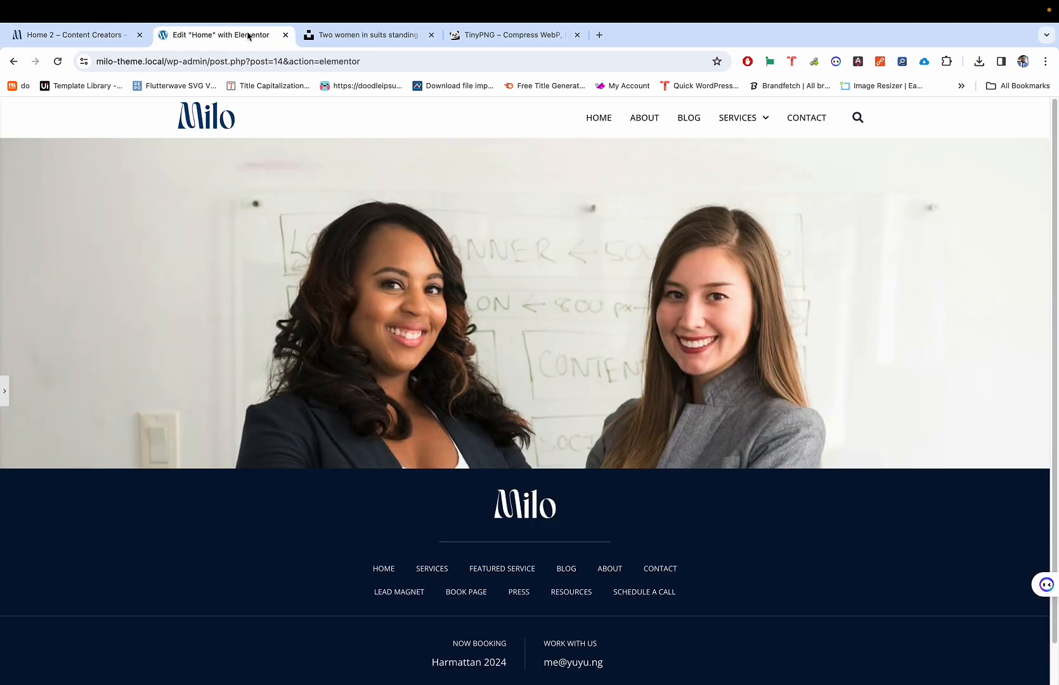
left_click(78, 39)
left_click(191, 36)
scroll(503, 312, "down", 1)
scroll(511, 274, "up", 1)
Step: Restore the editing panel and set the hero Spacer to 600 px
left_click(3, 391)
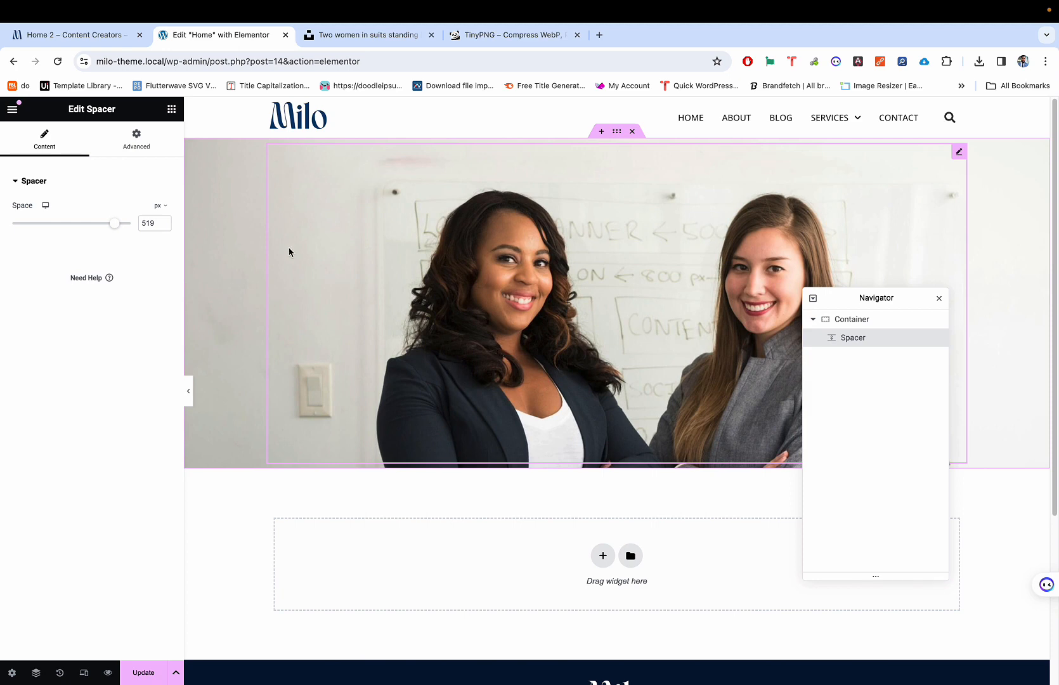
left_click_drag(114, 223, 170, 235)
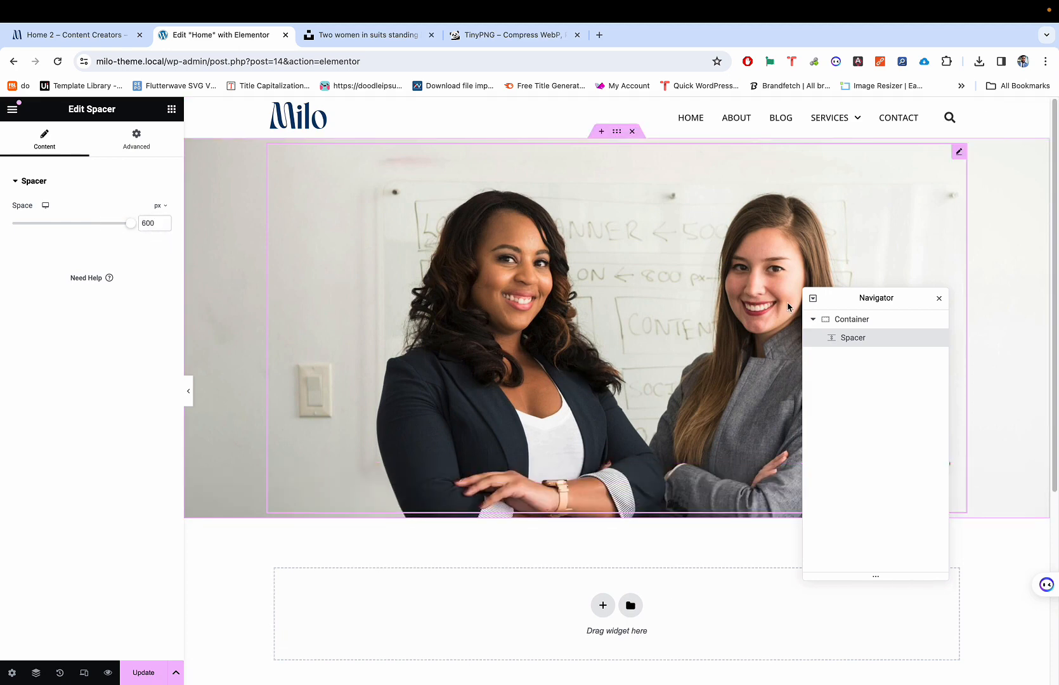
left_click(870, 325)
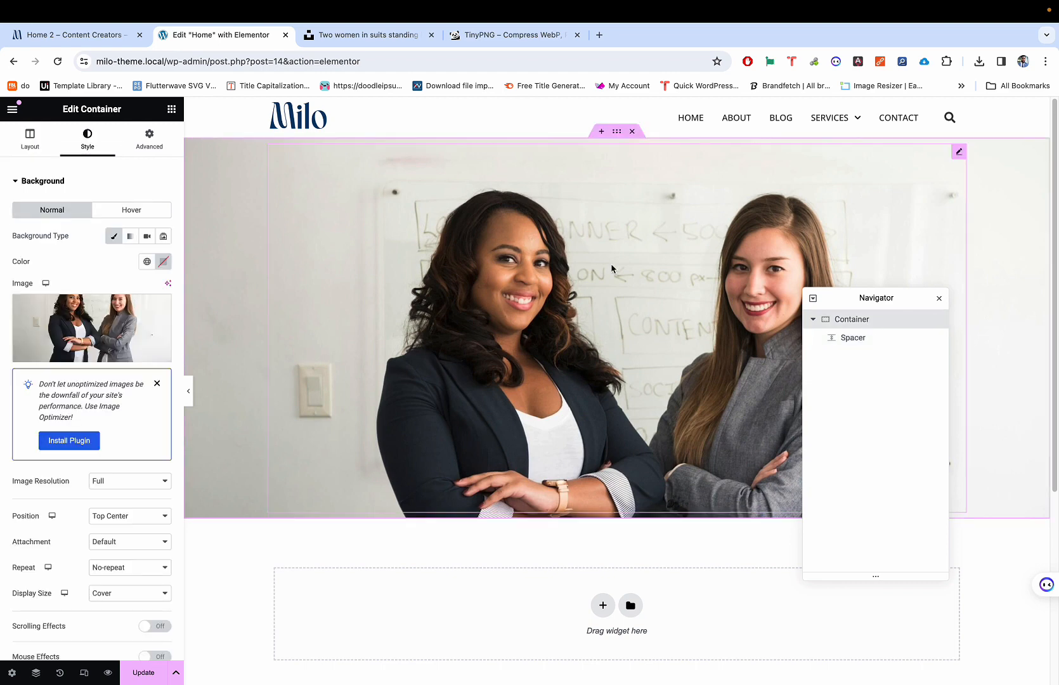
scroll(140, 522, "down", 2)
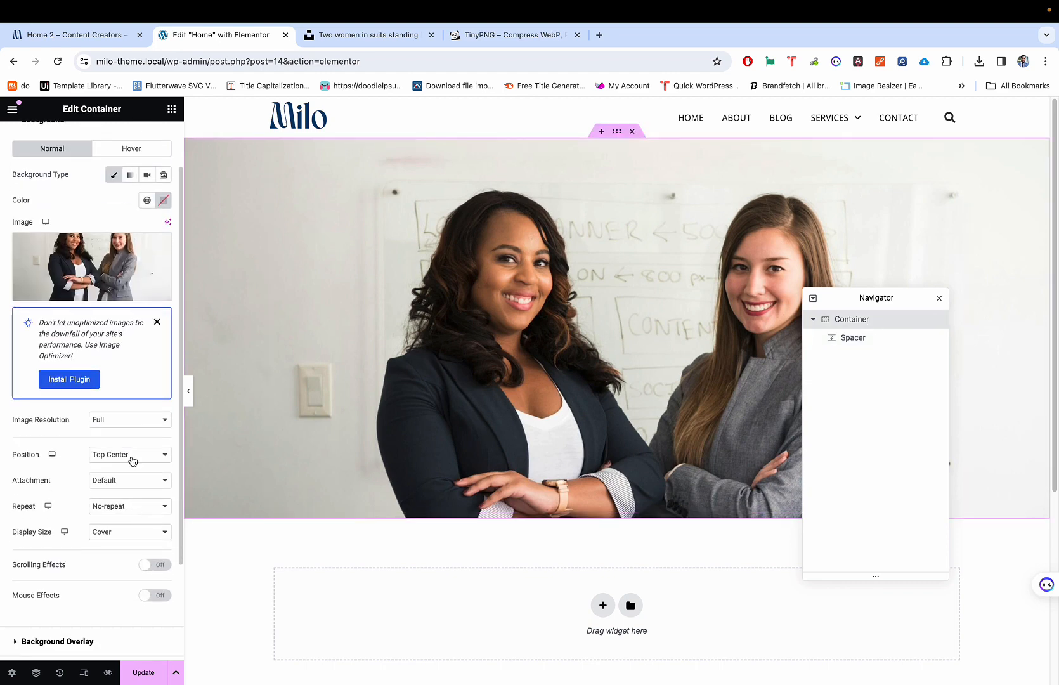
Step: Set the container's Background Position to Custom with X 0 and Y 36 %
left_click(133, 457)
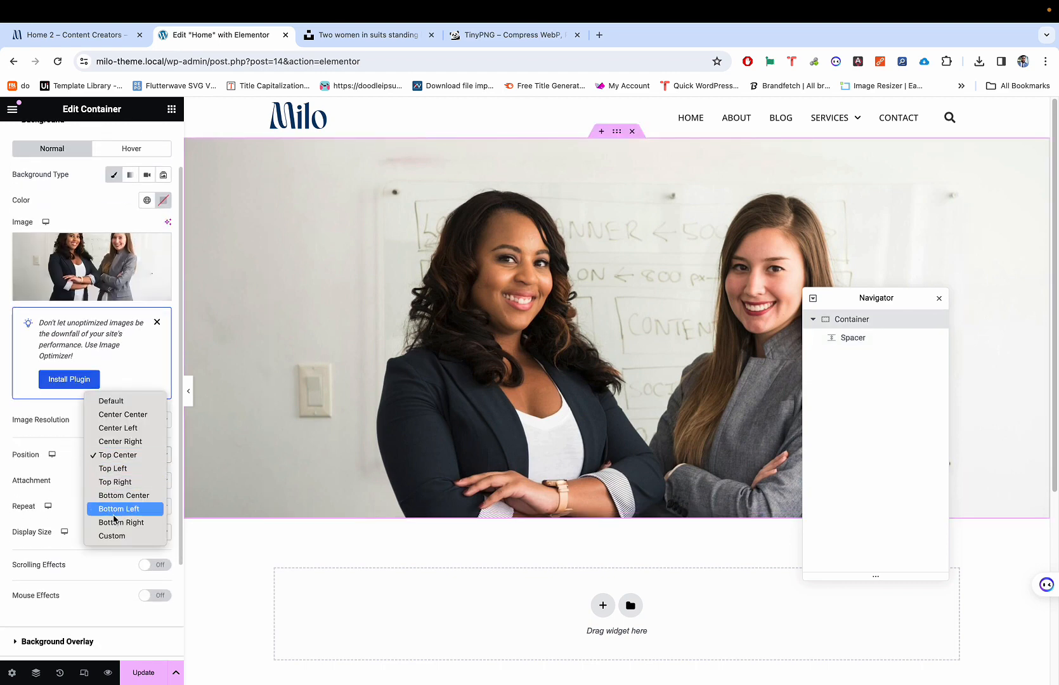
left_click(113, 537)
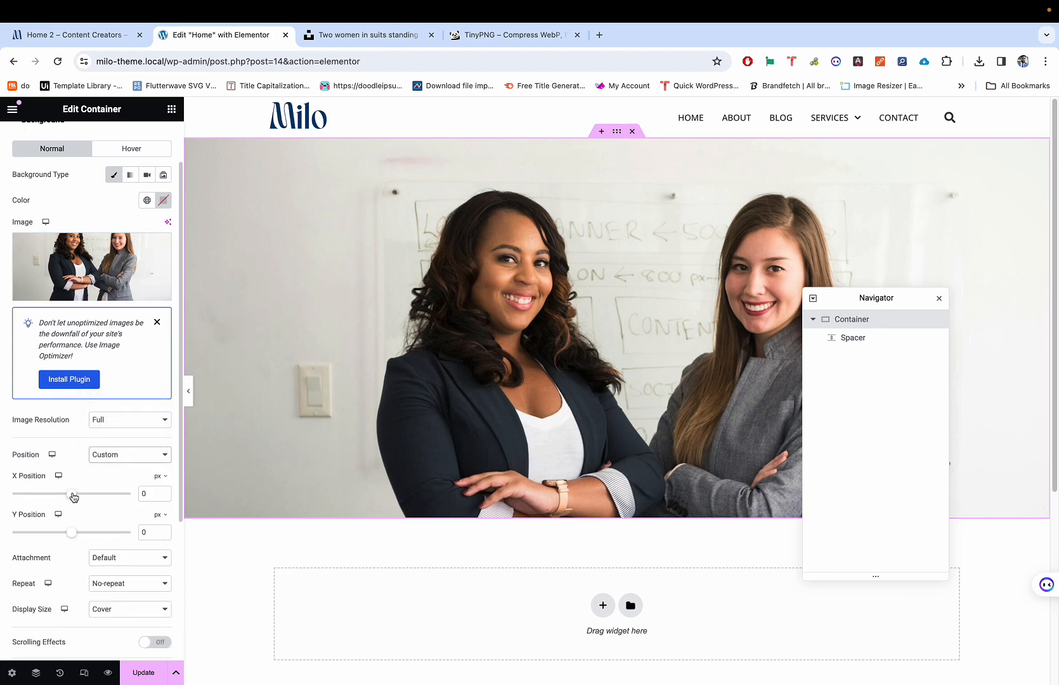
left_click_drag(73, 497, 73, 494)
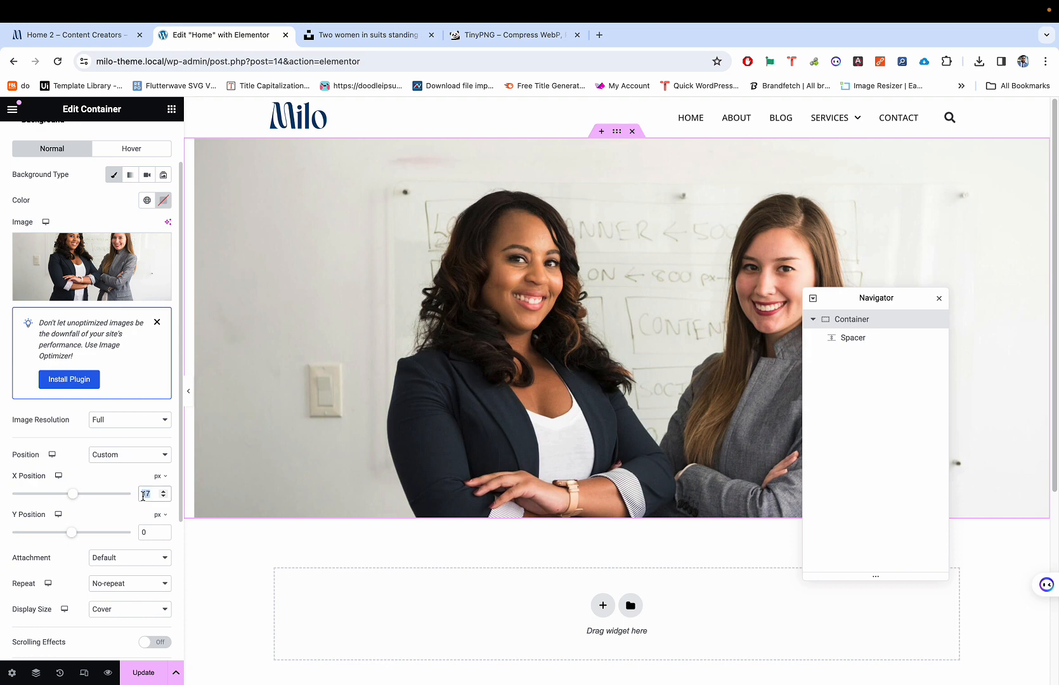
type("0")
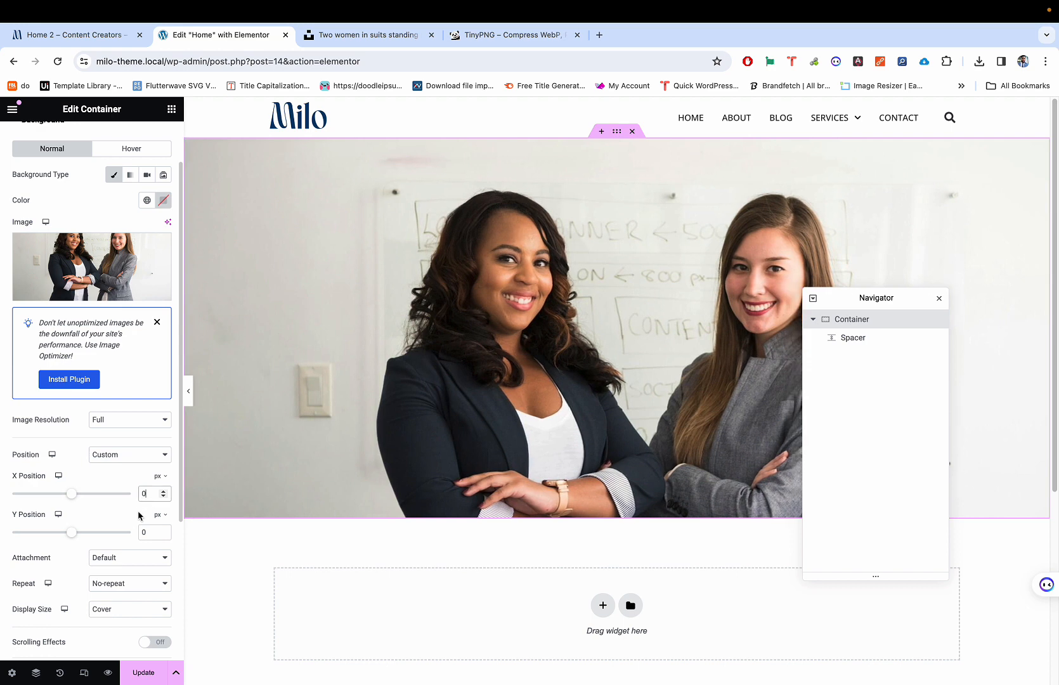
left_click_drag(75, 538, 75, 534)
left_click(159, 517)
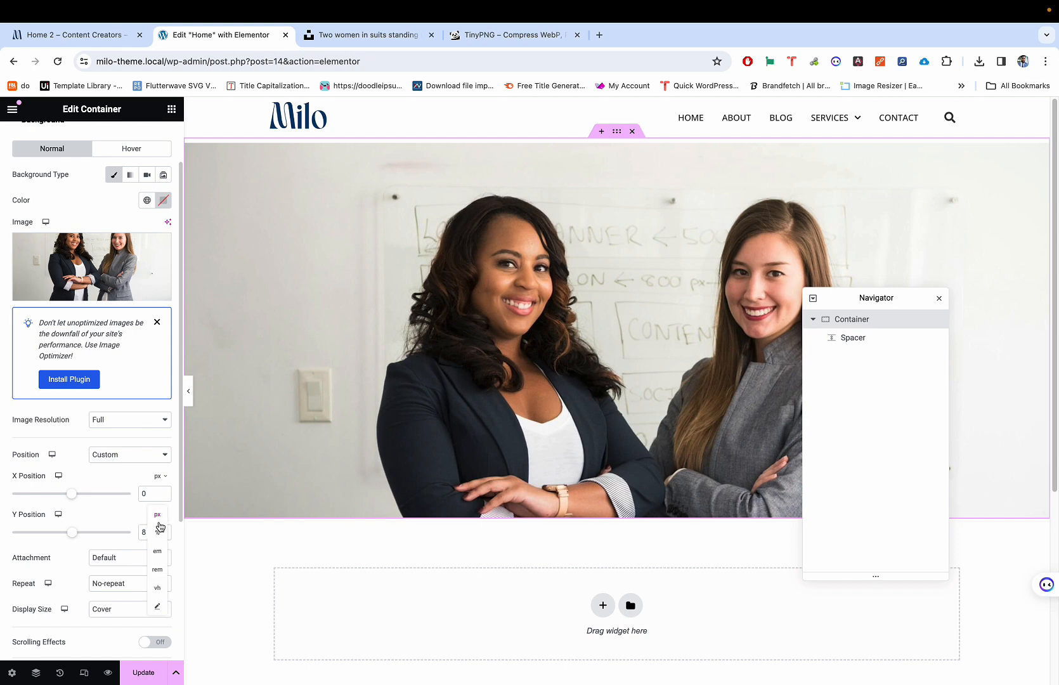
left_click(160, 534)
left_click_drag(71, 536, 93, 537)
Step: Preview the hero full width, then switch to the Milo demo homepage tab
left_click(188, 390)
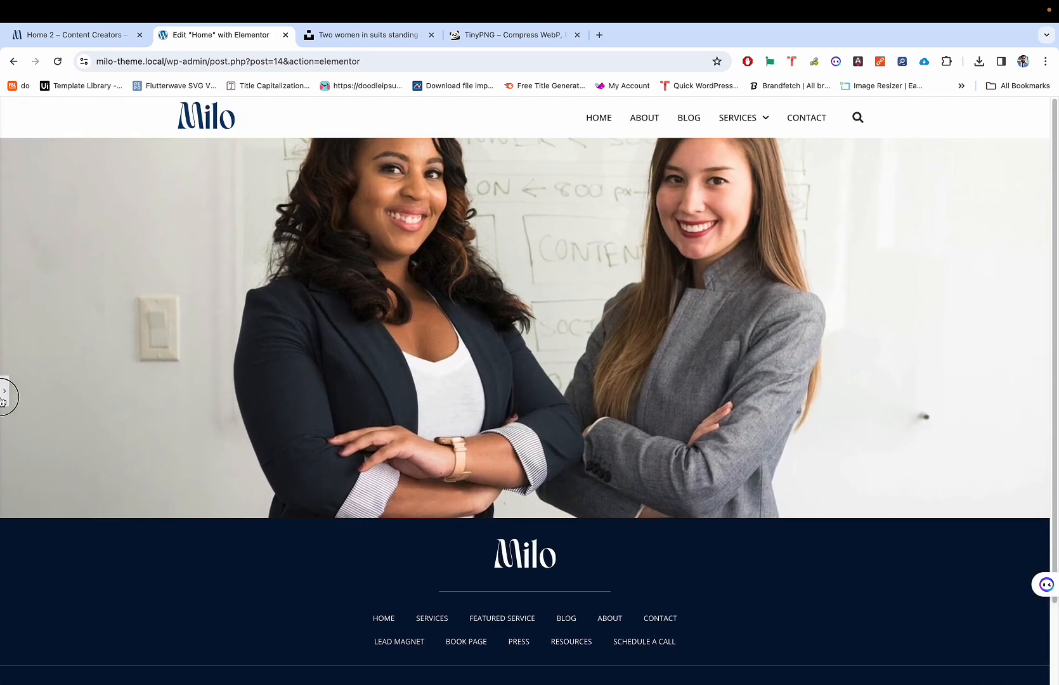
left_click(3, 399)
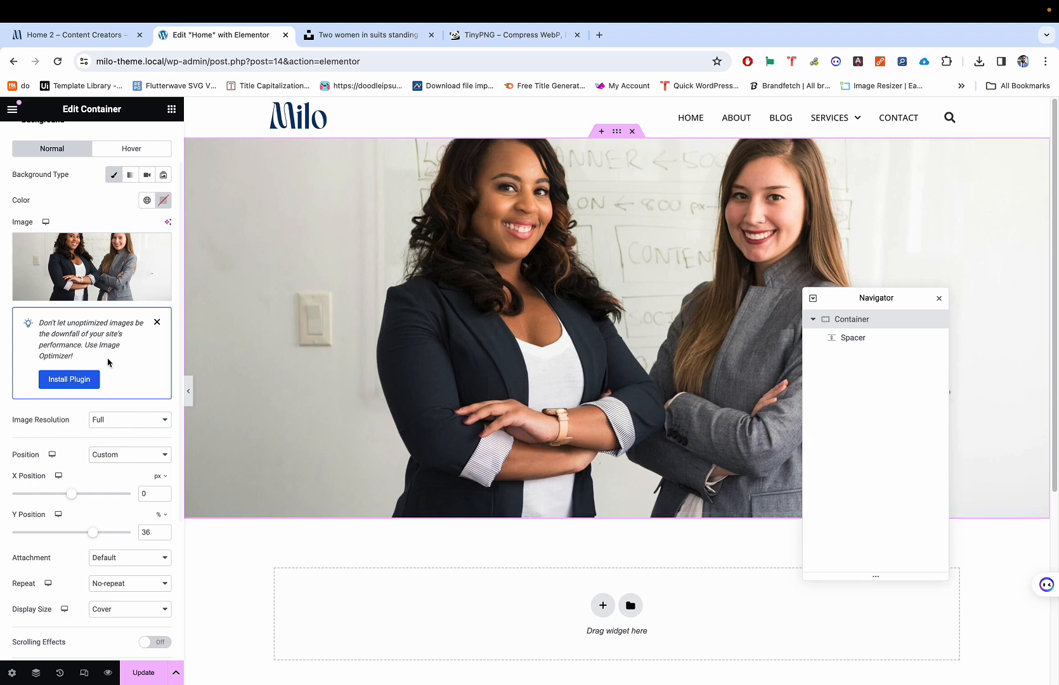
mouse_move(133, 256)
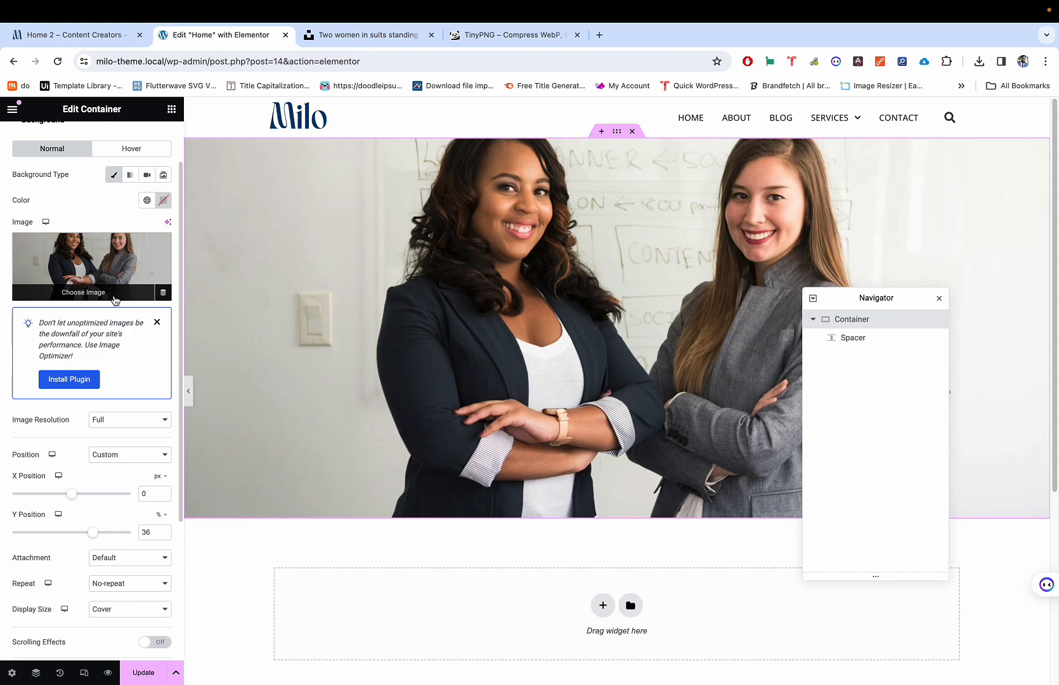
left_click(65, 36)
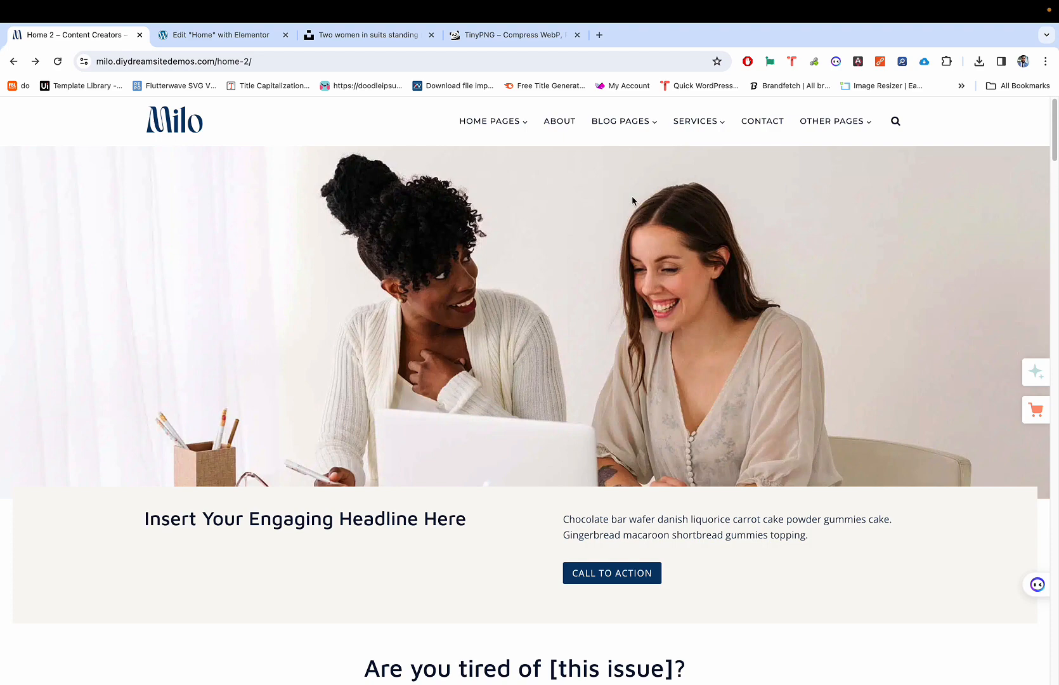
Step: Inspect the demo hero row and open its background url, milo-demo-image28.jpg, in a new tab
key("super+shift+c")
left_click(548, 229)
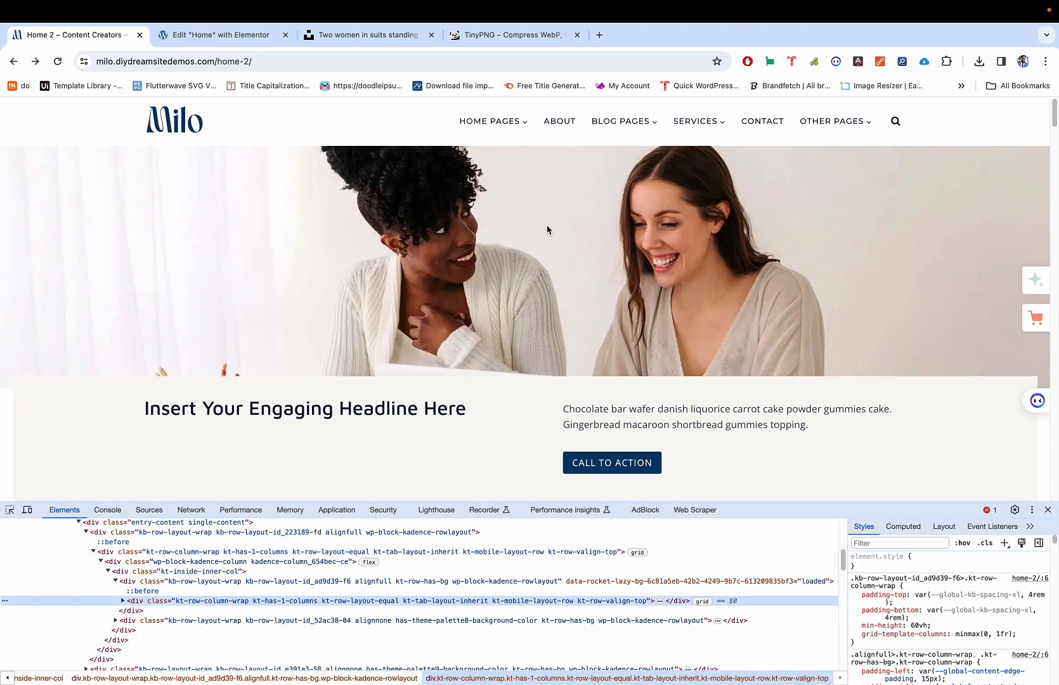
left_click(901, 543)
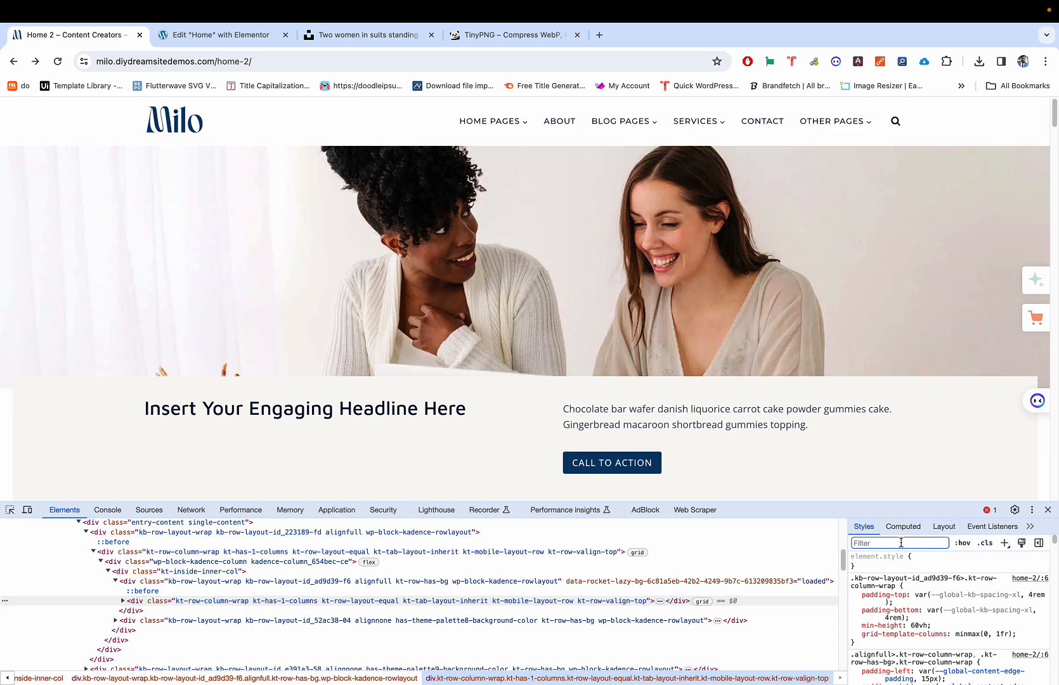
type("url")
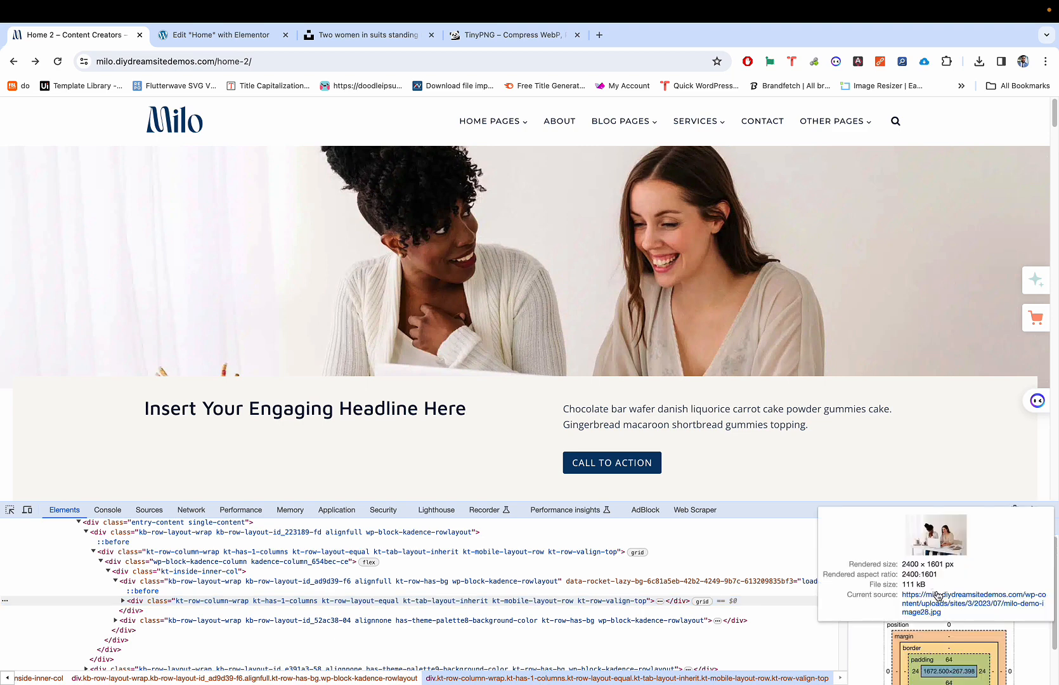
left_click(938, 596)
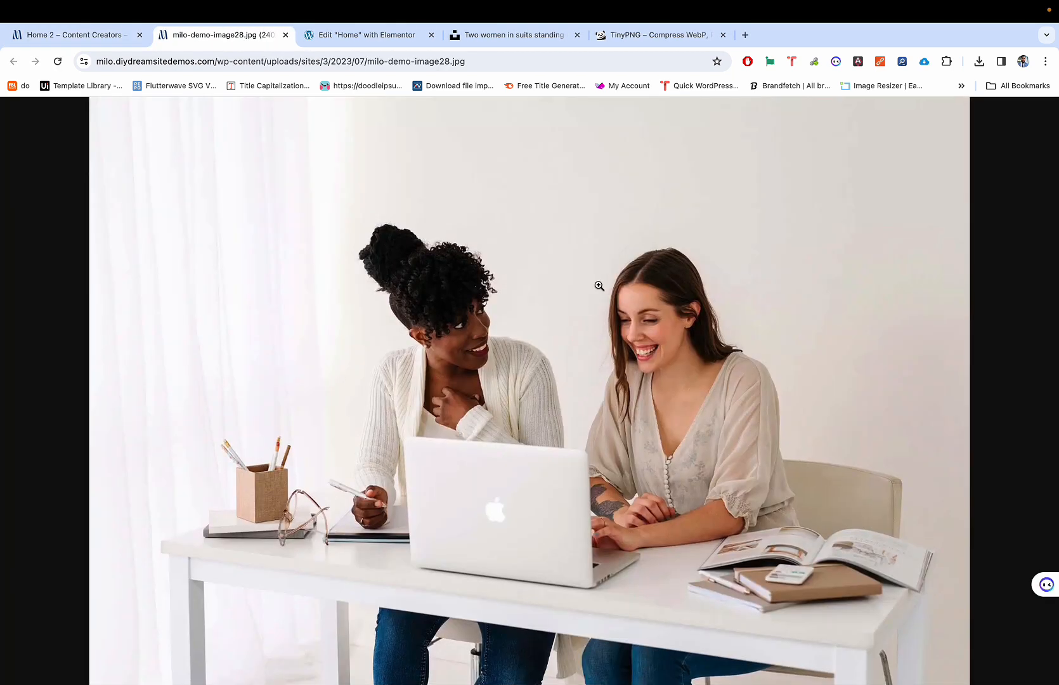
Step: View milo-demo-image28.jpg at its full 2400 × 1601 size, then close that tab
left_click(609, 289)
left_click(609, 288)
left_click(707, 322)
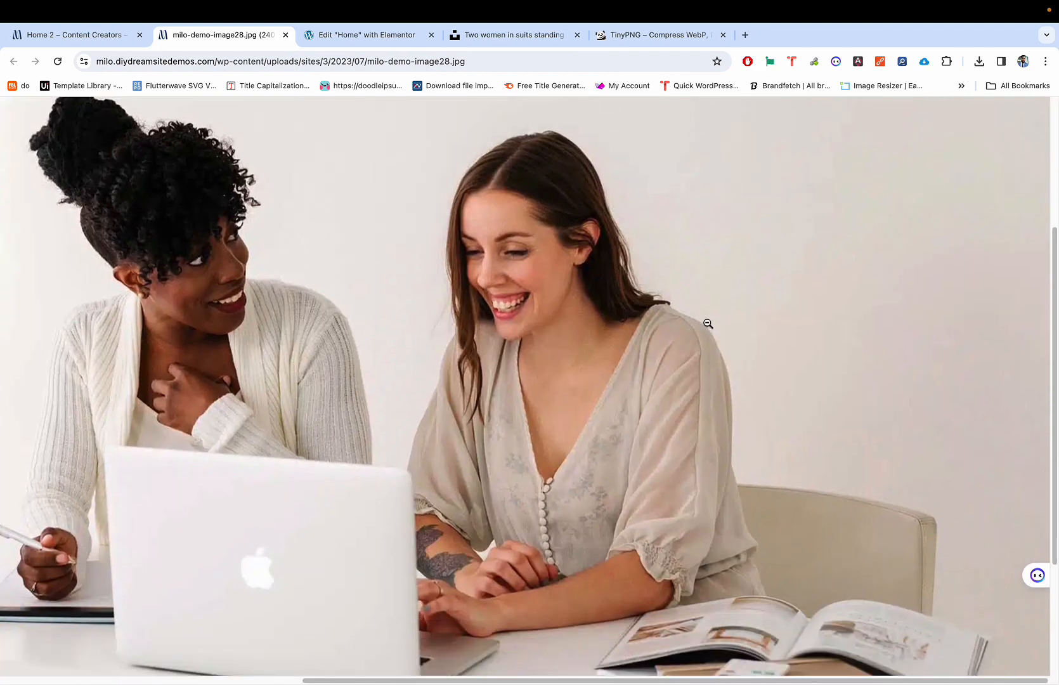
scroll(708, 324, "left", 5)
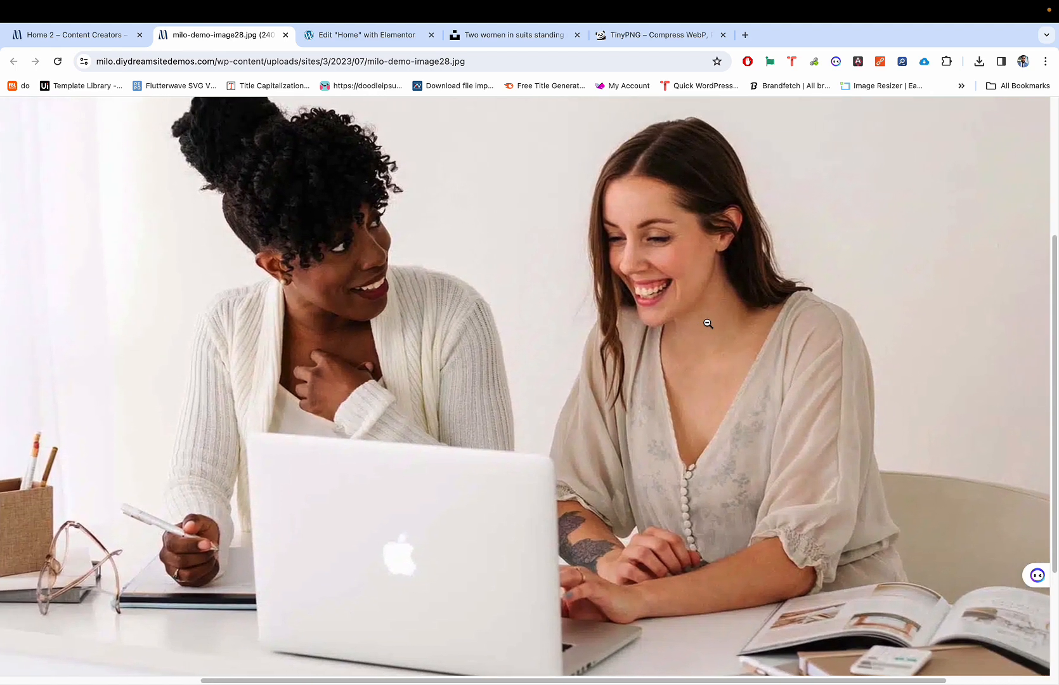
scroll(708, 324, "up", 3)
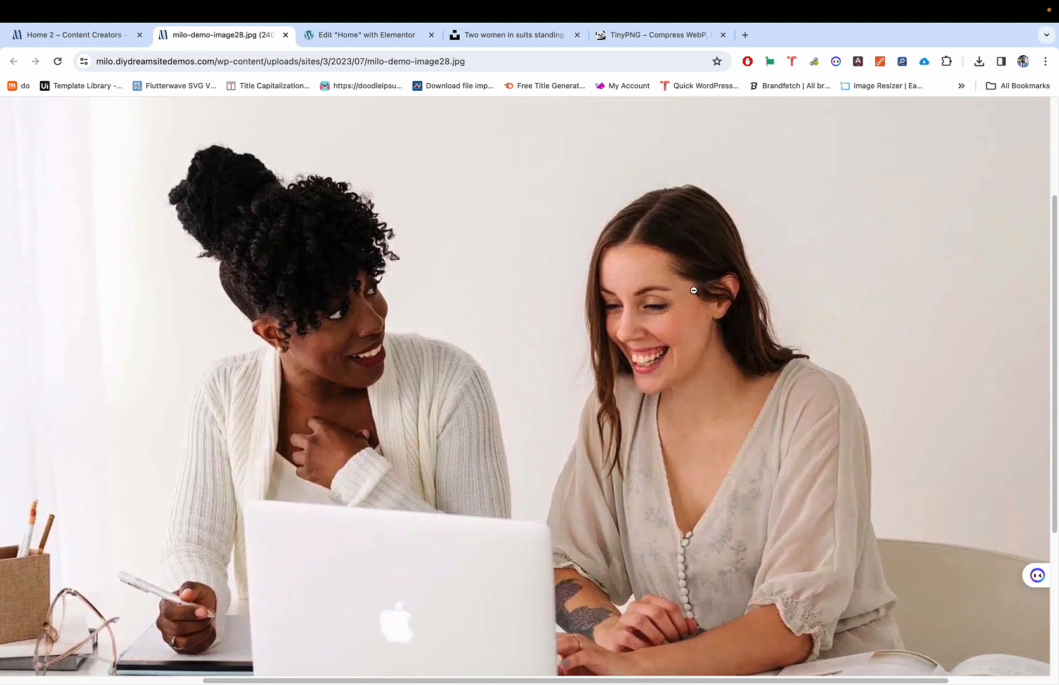
scroll(701, 295, "left", 3)
scroll(668, 331, "right", 5)
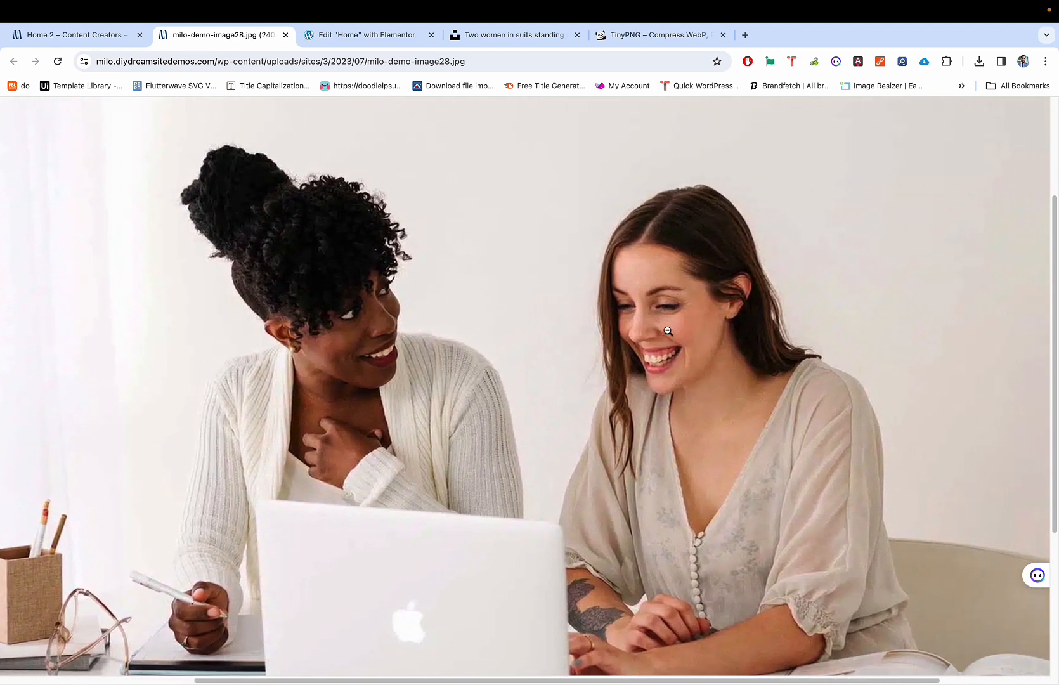
key("super+w")
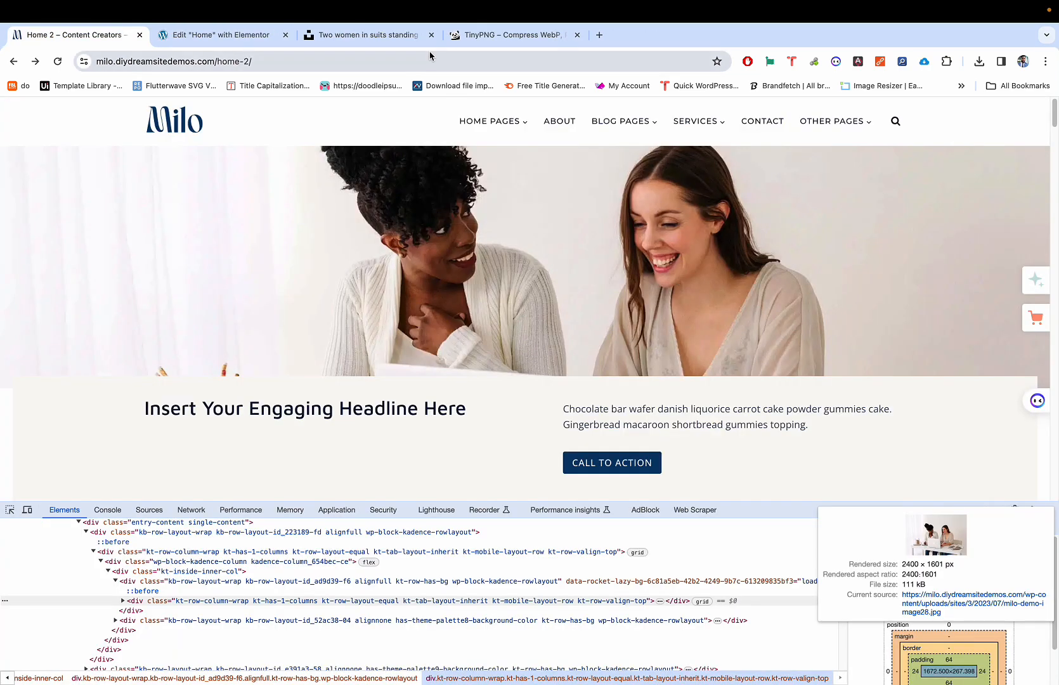
Step: Glance at the Unsplash two-women photo, then return to the 'two people' results and load more
left_click(390, 38)
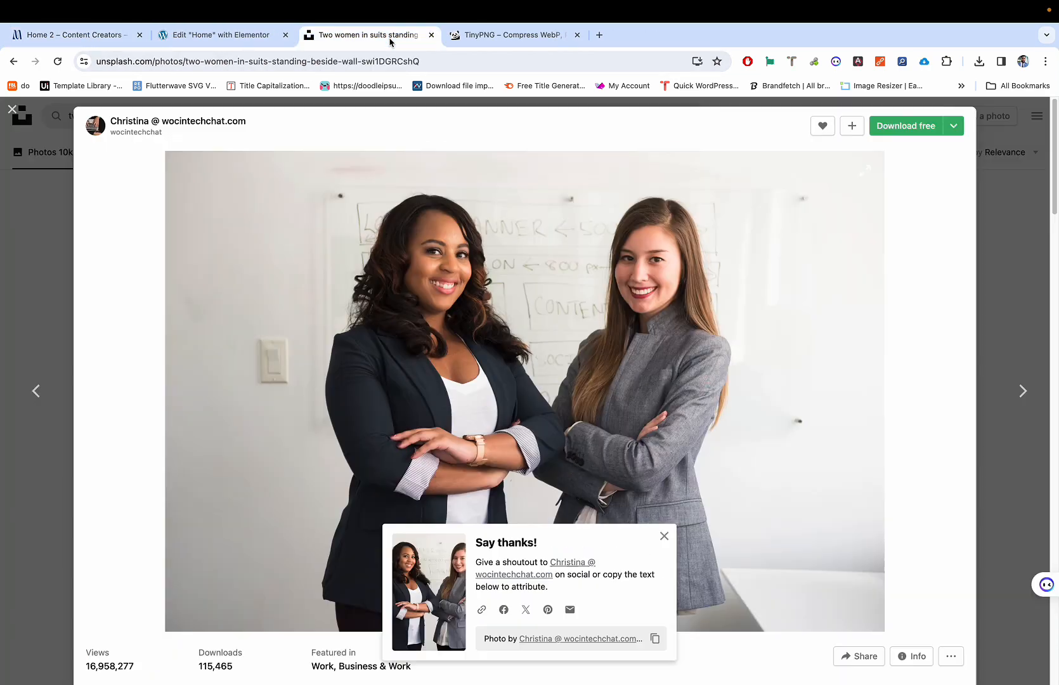
left_click(968, 197)
scroll(628, 385, "down", 5)
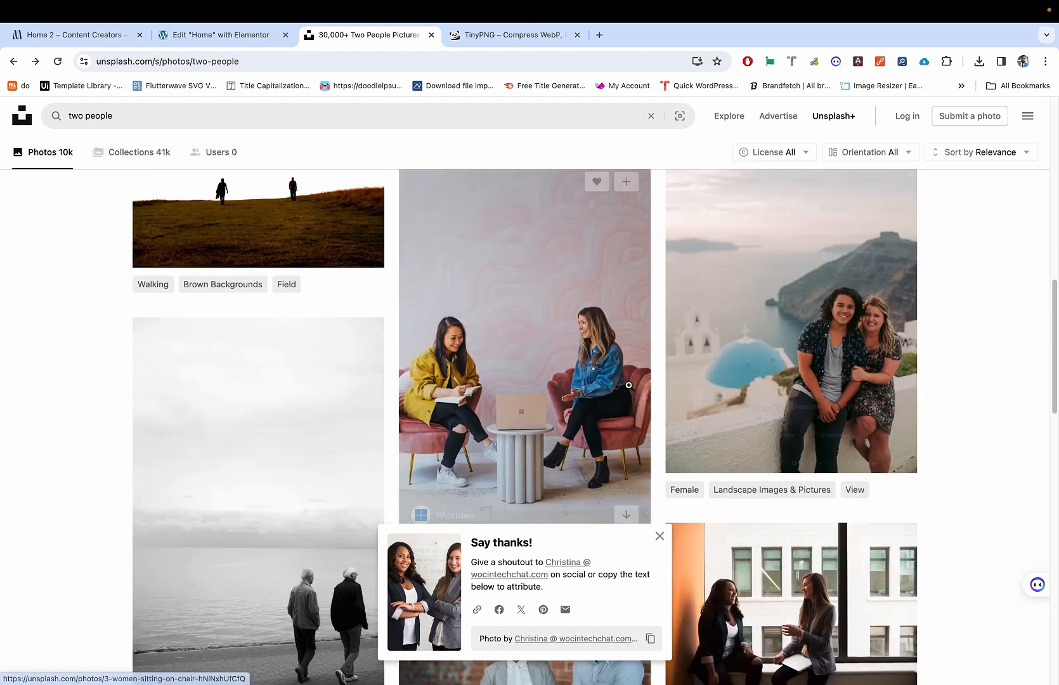
scroll(629, 385, "down", 10)
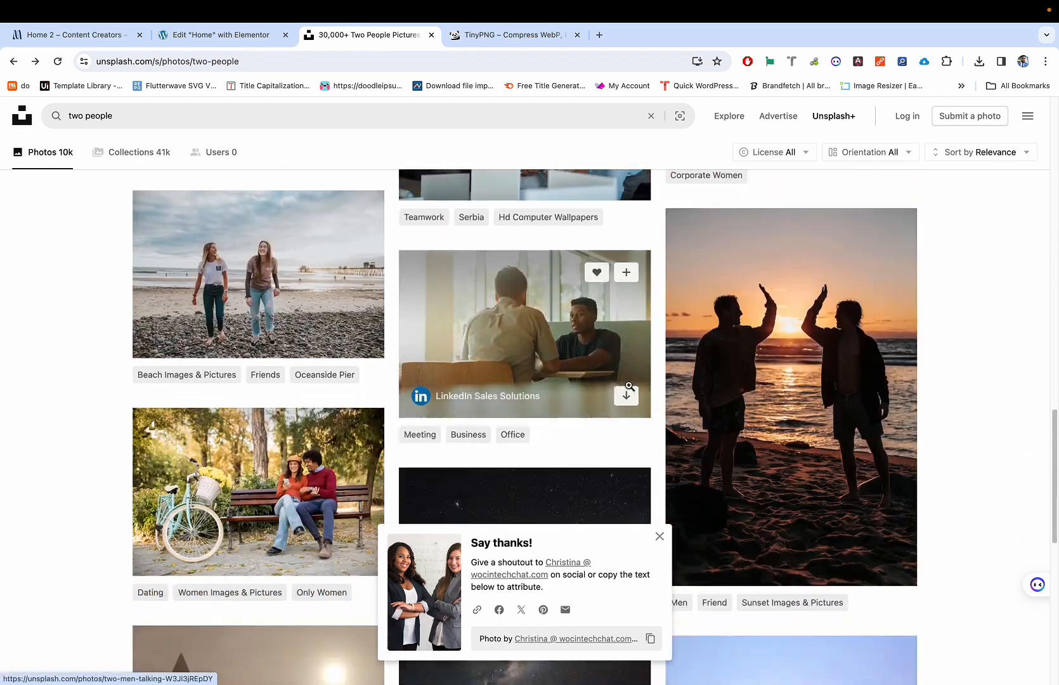
scroll(629, 385, "down", 7)
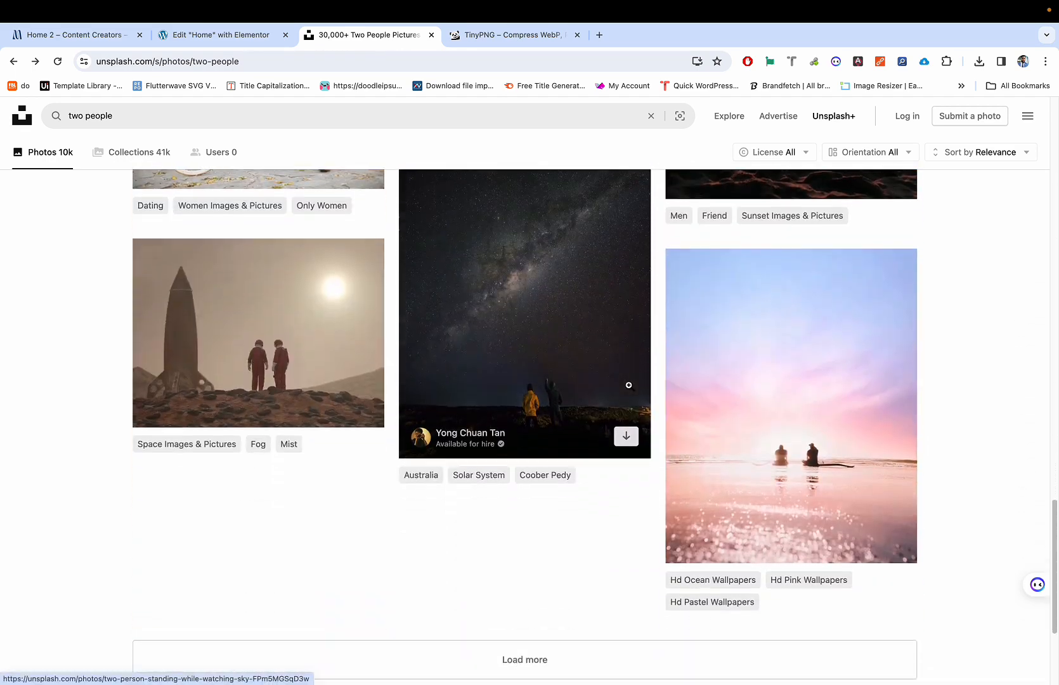
scroll(629, 385, "down", 2)
left_click(570, 569)
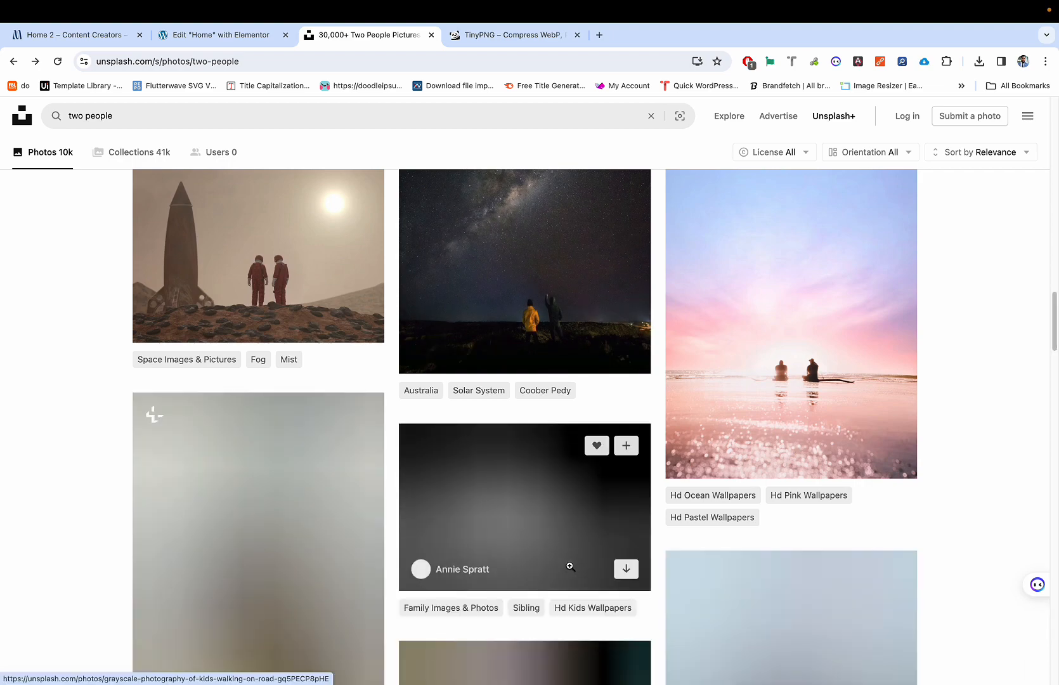
Step: Scroll through the expanded 'two people' results looking for a suitable hero image
scroll(570, 566, "down", 8)
scroll(579, 515, "up", 3)
scroll(579, 516, "down", 3)
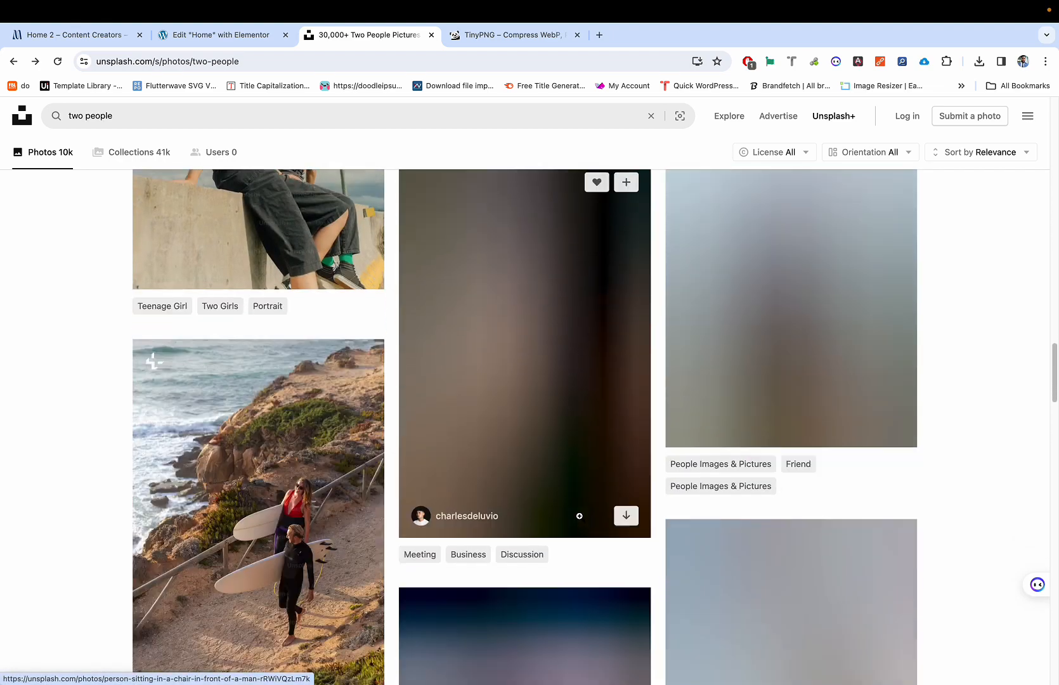
scroll(579, 515, "down", 8)
scroll(742, 369, "up", 2)
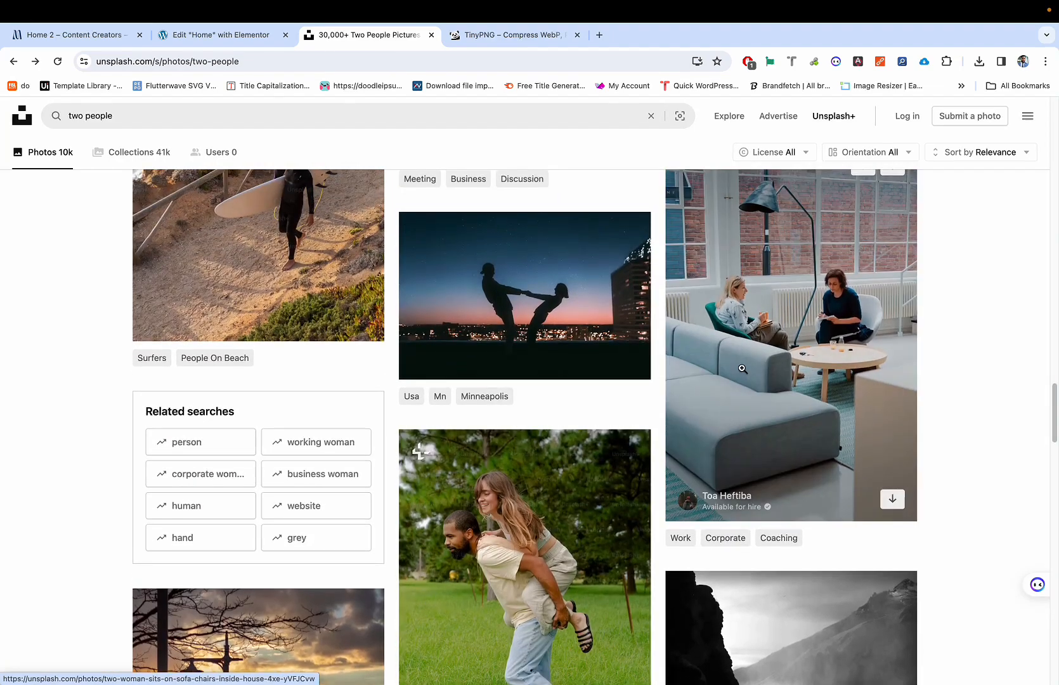
scroll(813, 340, "up", 1)
scroll(817, 324, "down", 10)
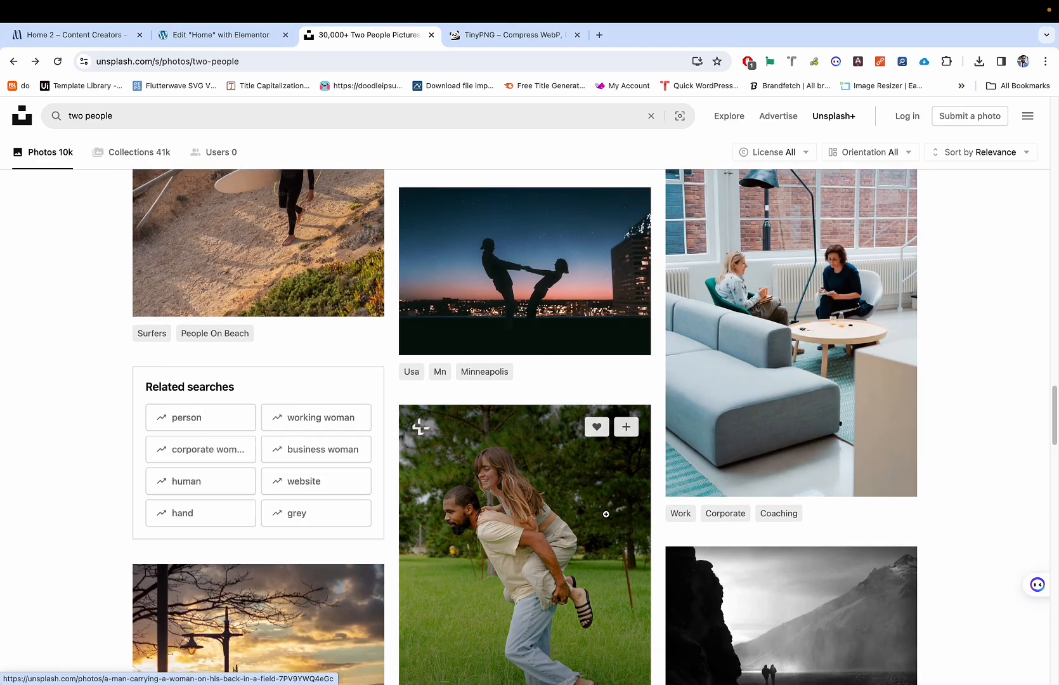
scroll(606, 514, "up", 1)
scroll(605, 513, "down", 6)
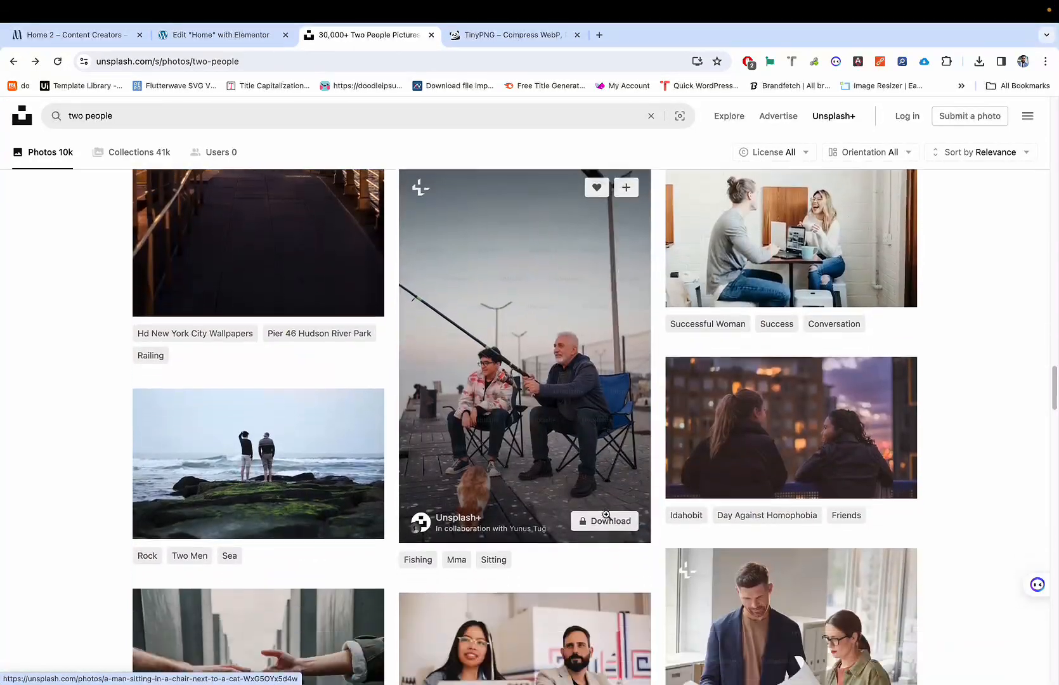
scroll(606, 518, "down", 8)
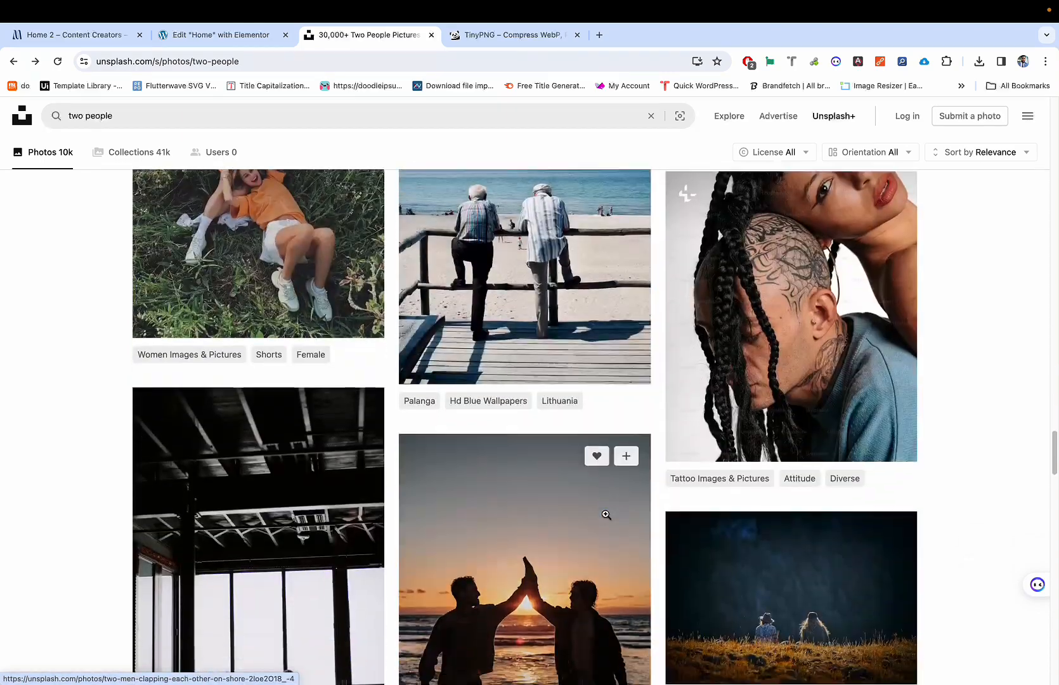
scroll(606, 518, "up", 1)
scroll(606, 518, "down", 5)
scroll(606, 518, "up", 11)
scroll(605, 518, "down", 10)
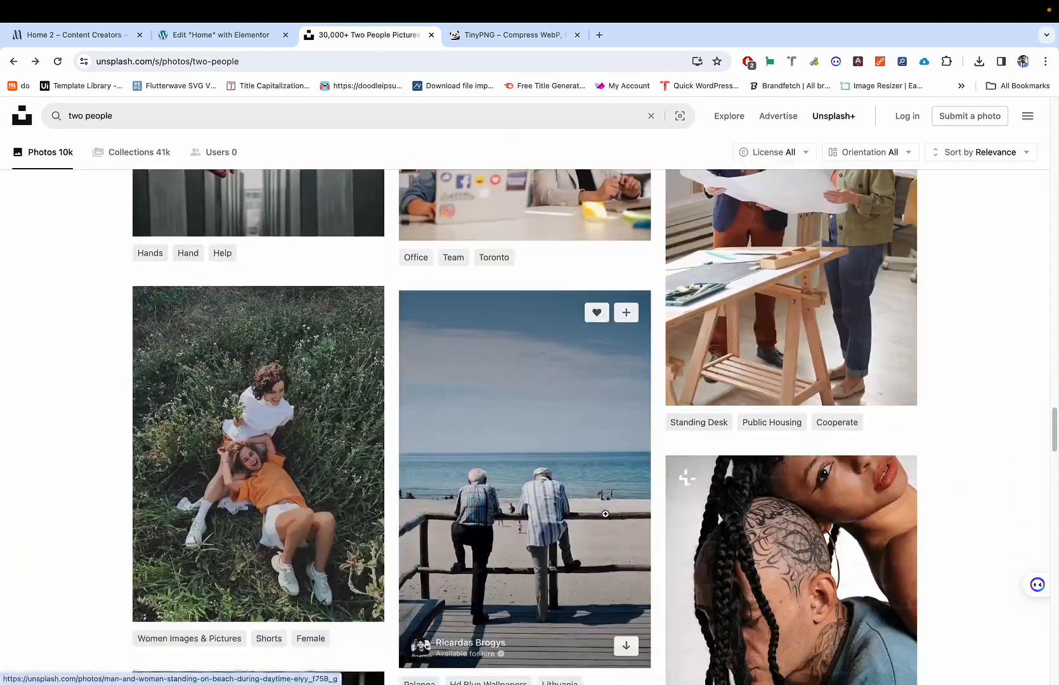
scroll(606, 514, "down", 8)
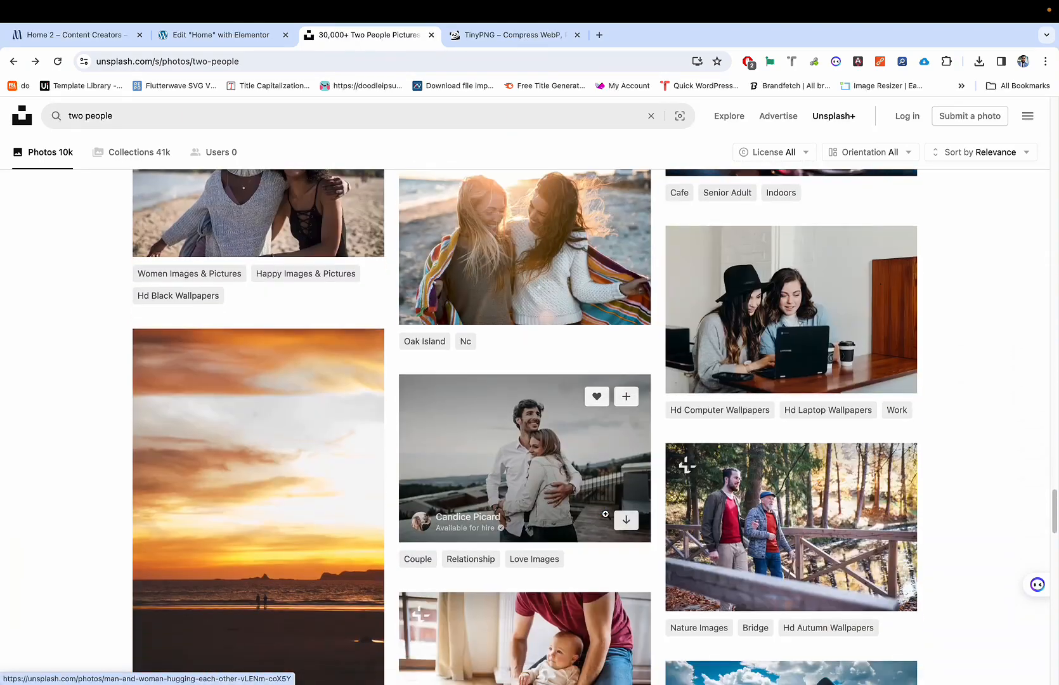
scroll(606, 517, "down", 7)
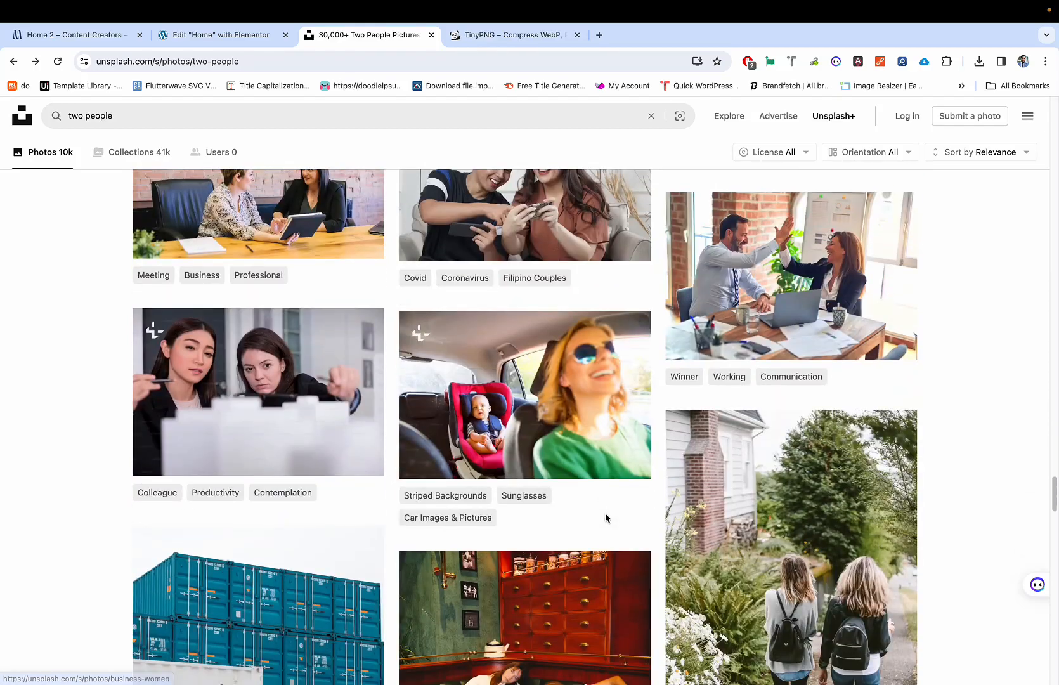
scroll(605, 515, "up", 9)
scroll(381, 533, "down", 1)
scroll(260, 472, "down", 4)
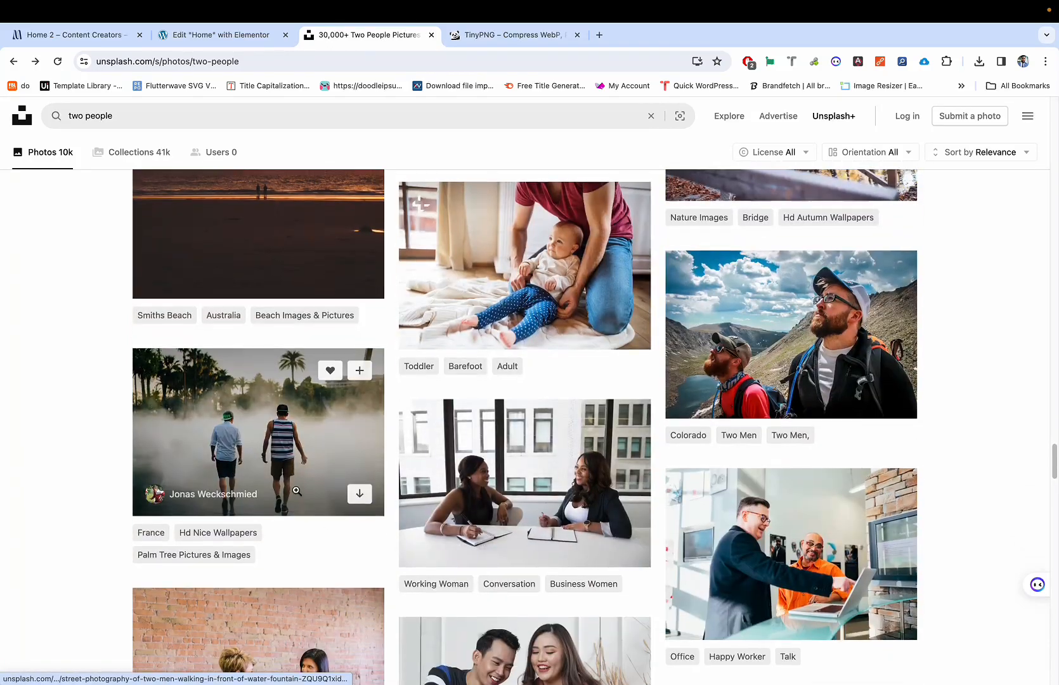
scroll(295, 490, "down", 12)
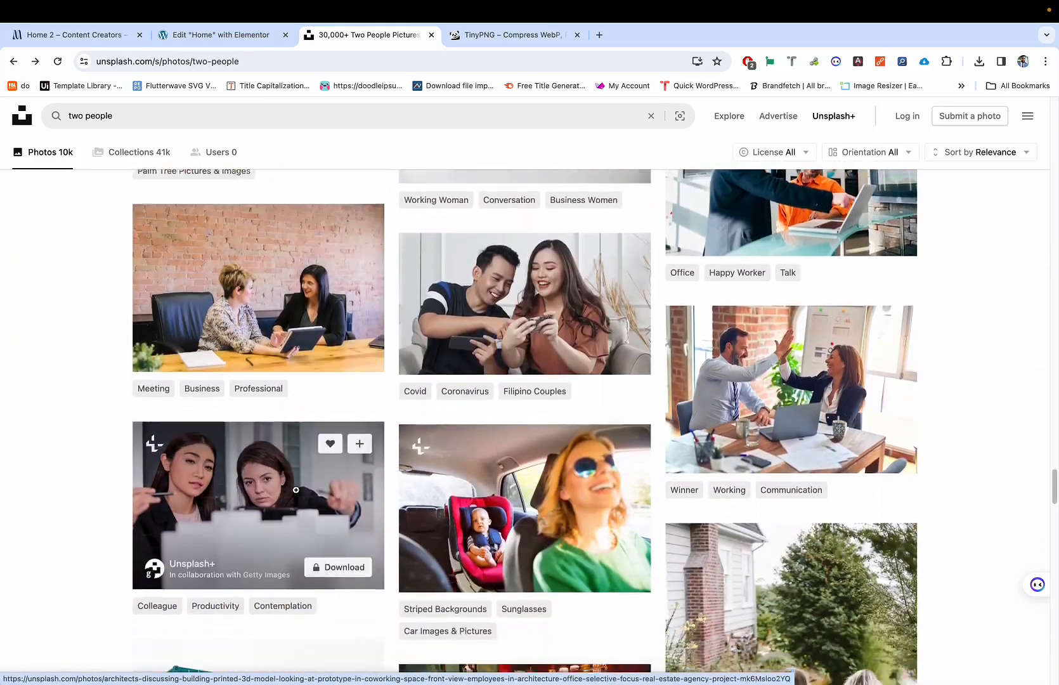
scroll(296, 490, "down", 5)
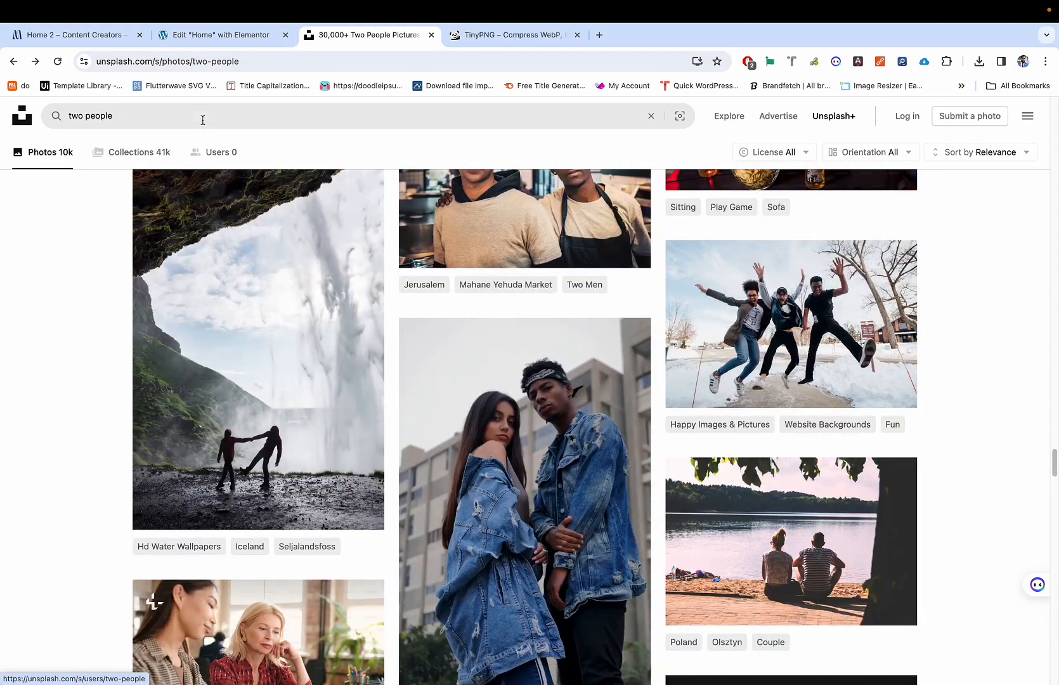
left_click(203, 118)
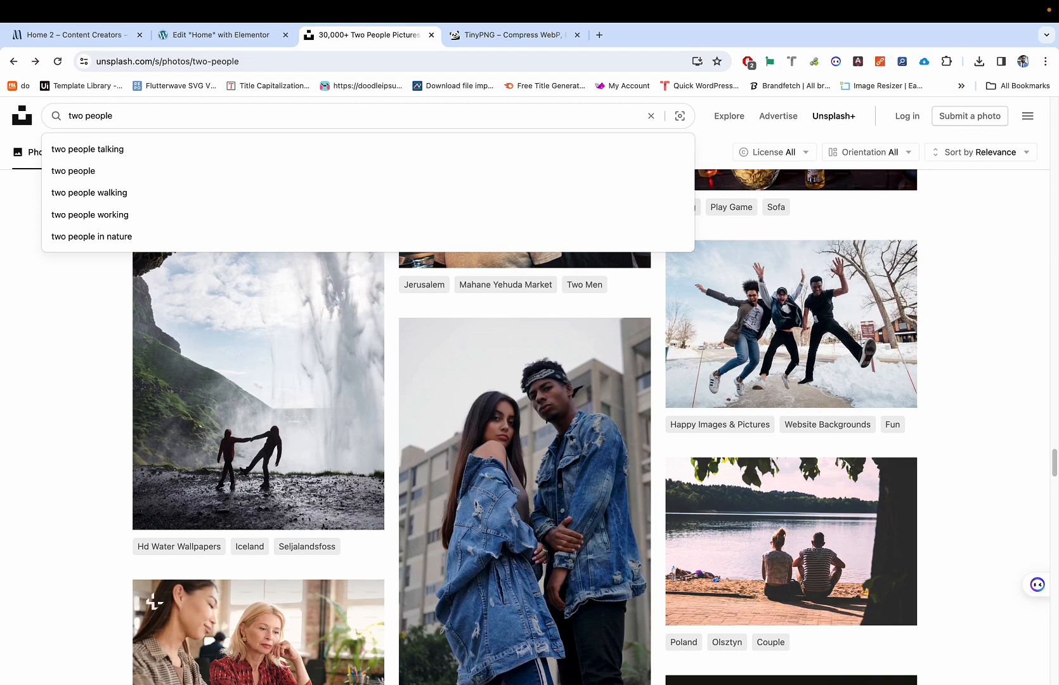
type("smiling")
key("Return")
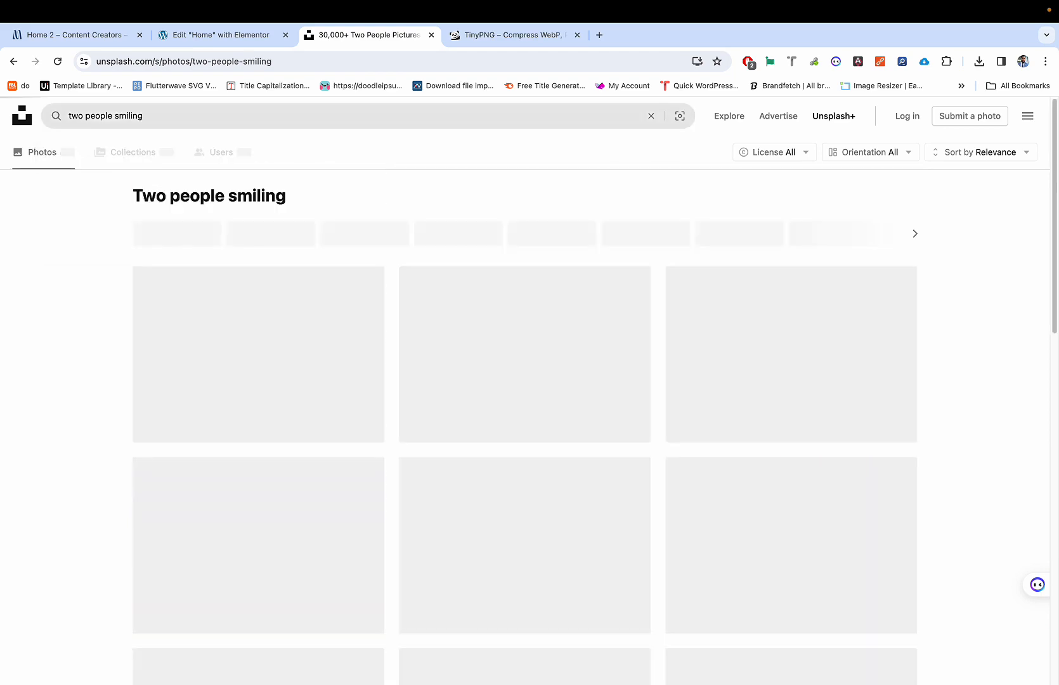
scroll(313, 352, "down", 12)
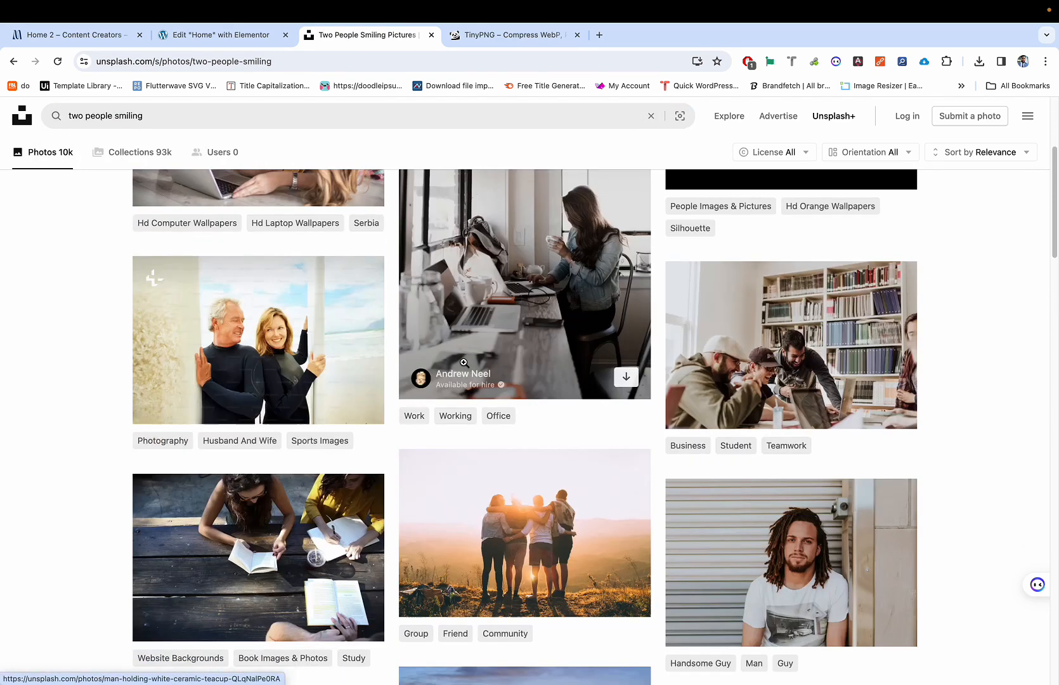
scroll(464, 362, "down", 15)
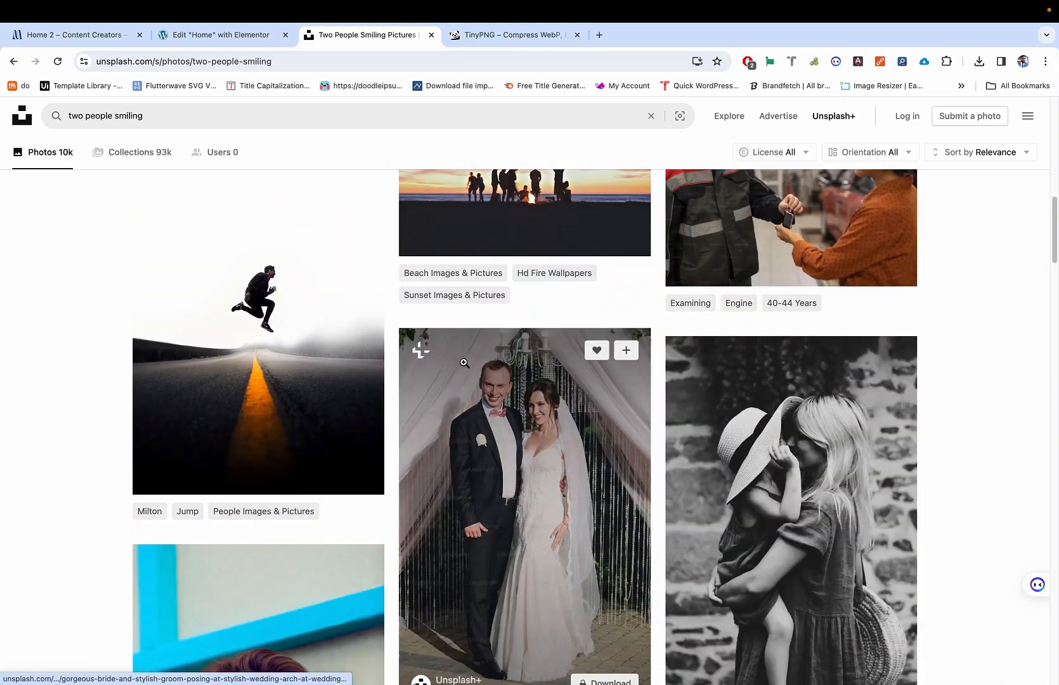
scroll(464, 362, "down", 10)
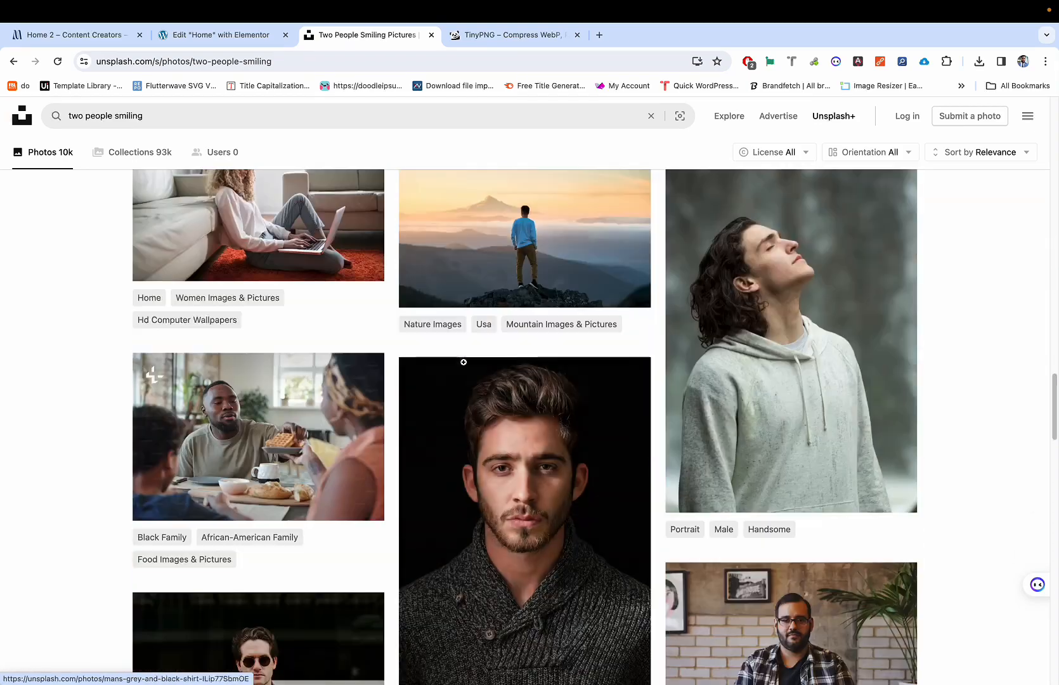
scroll(464, 362, "up", 2)
scroll(463, 362, "down", 10)
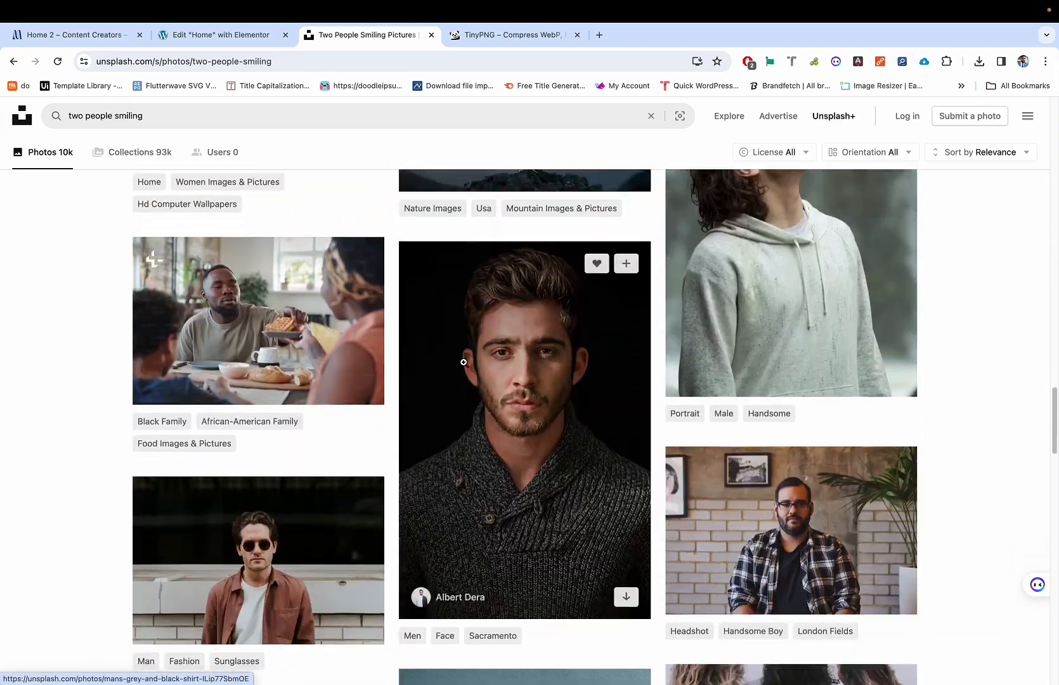
scroll(464, 362, "down", 5)
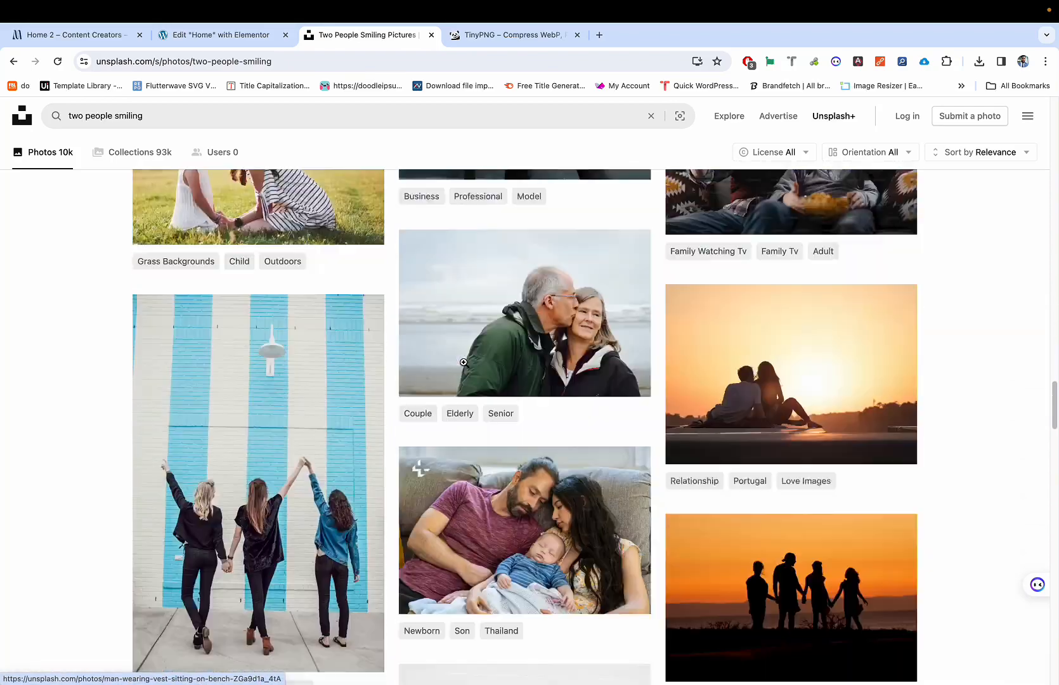
scroll(464, 363, "up", 20)
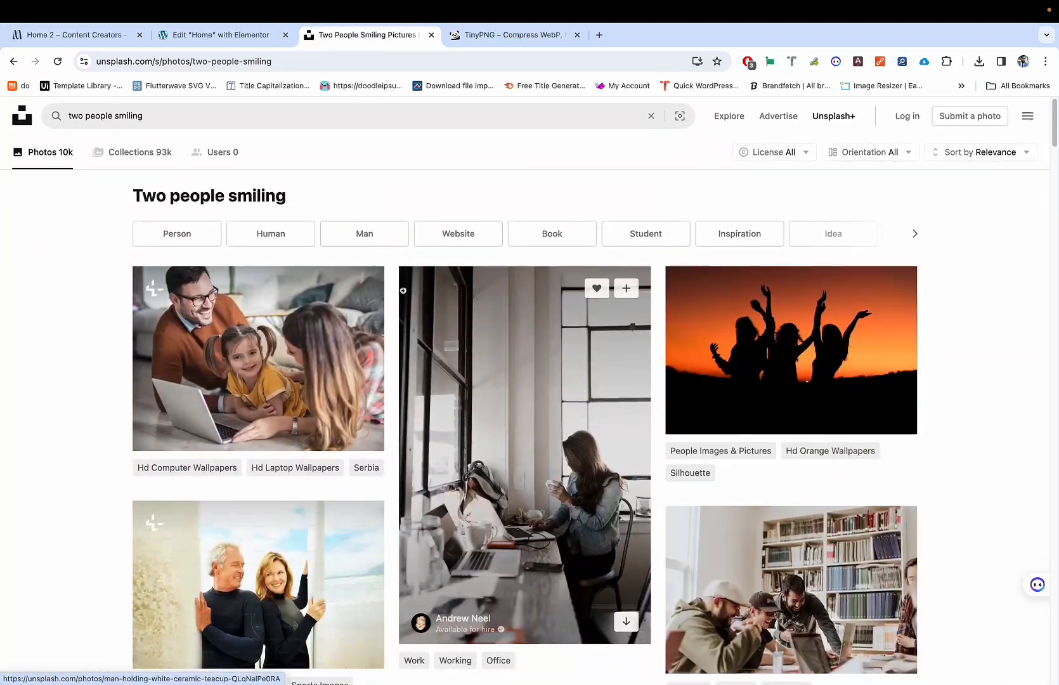
double_click(177, 124)
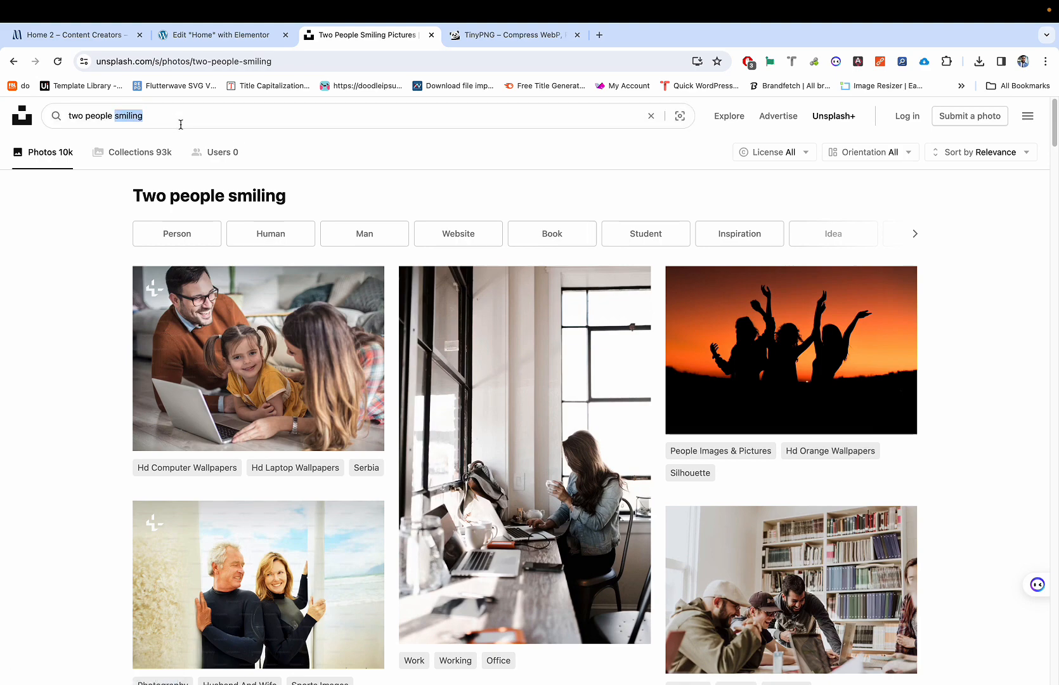
key("BackSpace")
key("Return")
scroll(553, 408, "down", 5)
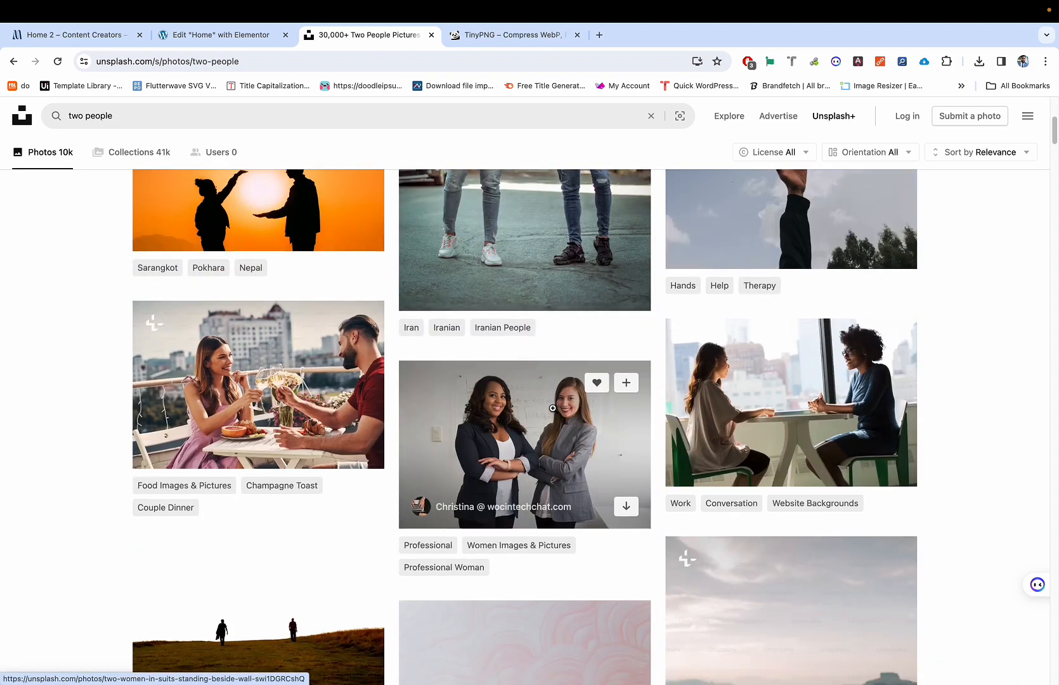
scroll(552, 408, "down", 1)
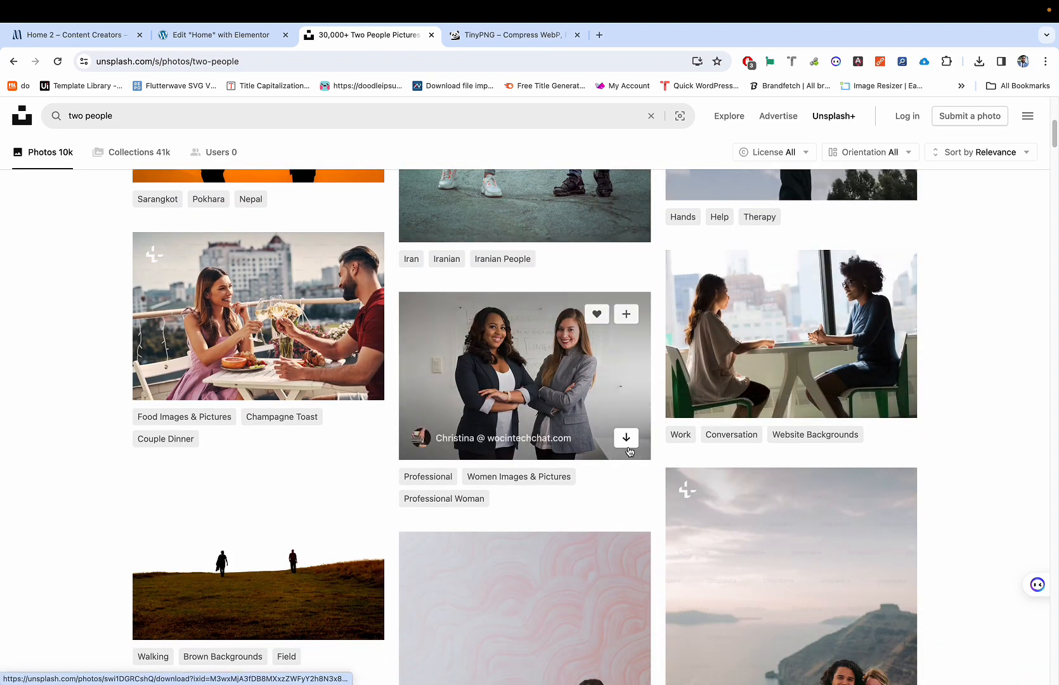
scroll(621, 419, "down", 1)
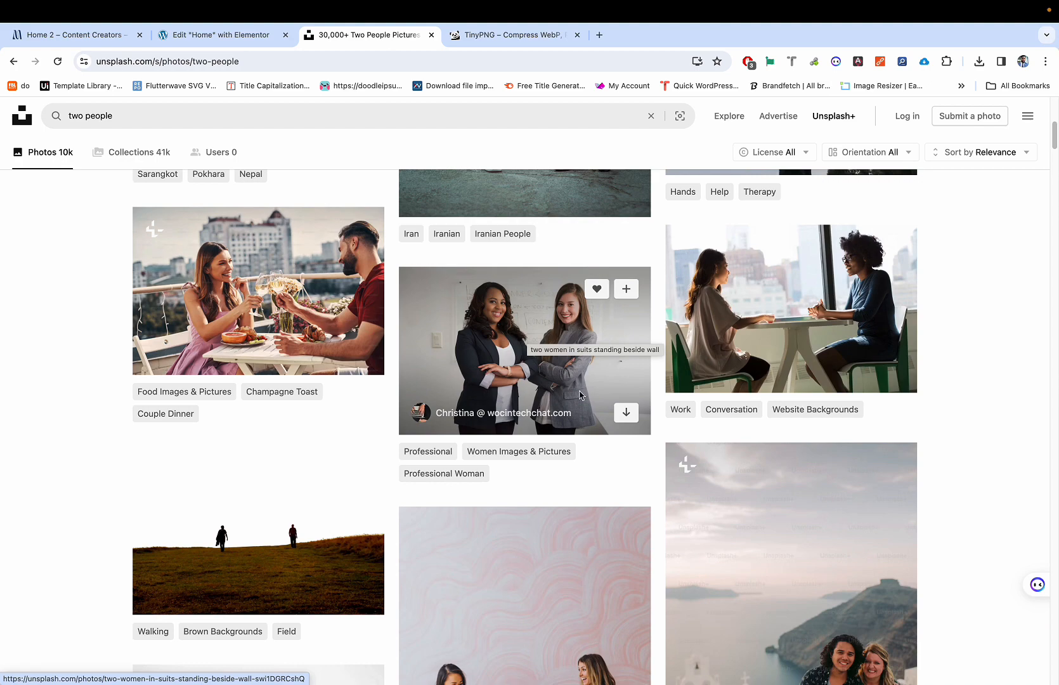
scroll(580, 396, "down", 10)
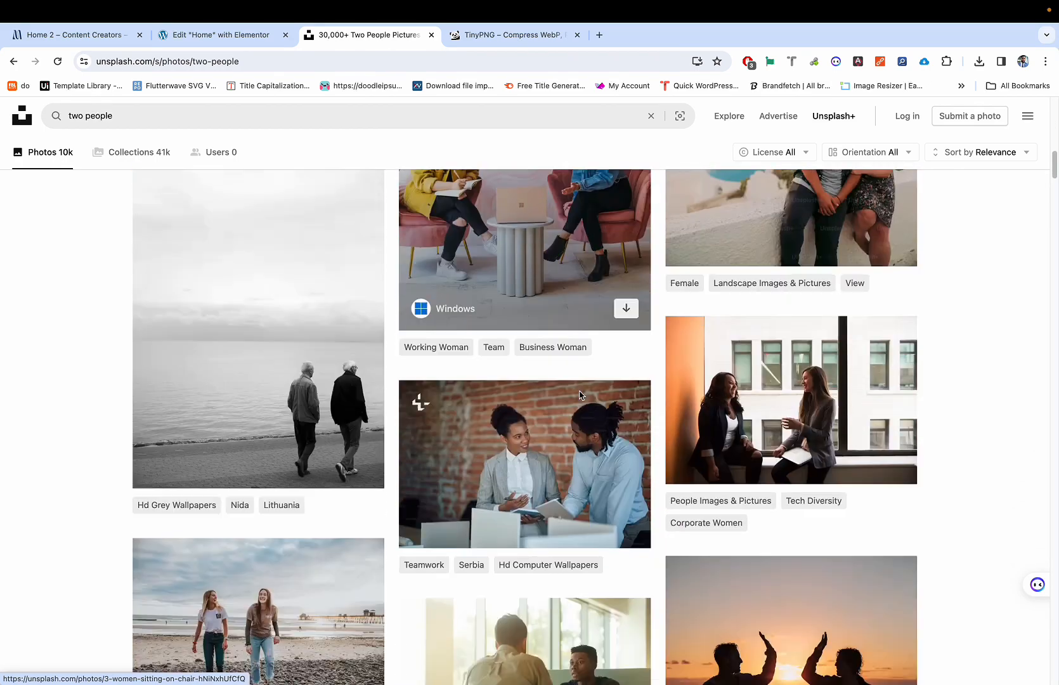
scroll(579, 395, "down", 10)
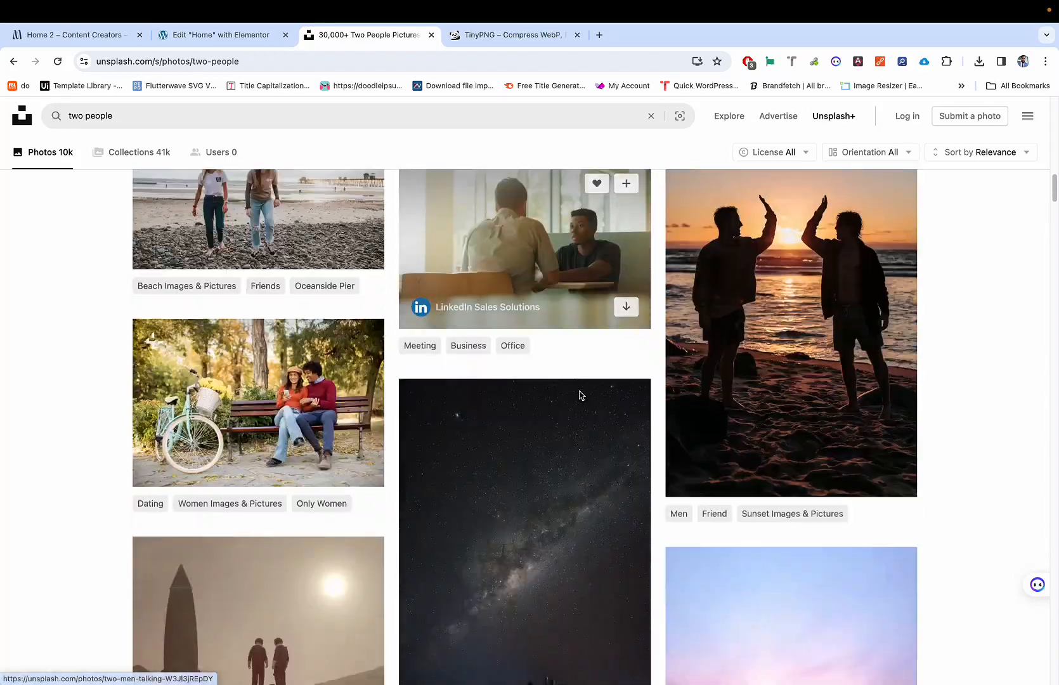
scroll(579, 391, "down", 10)
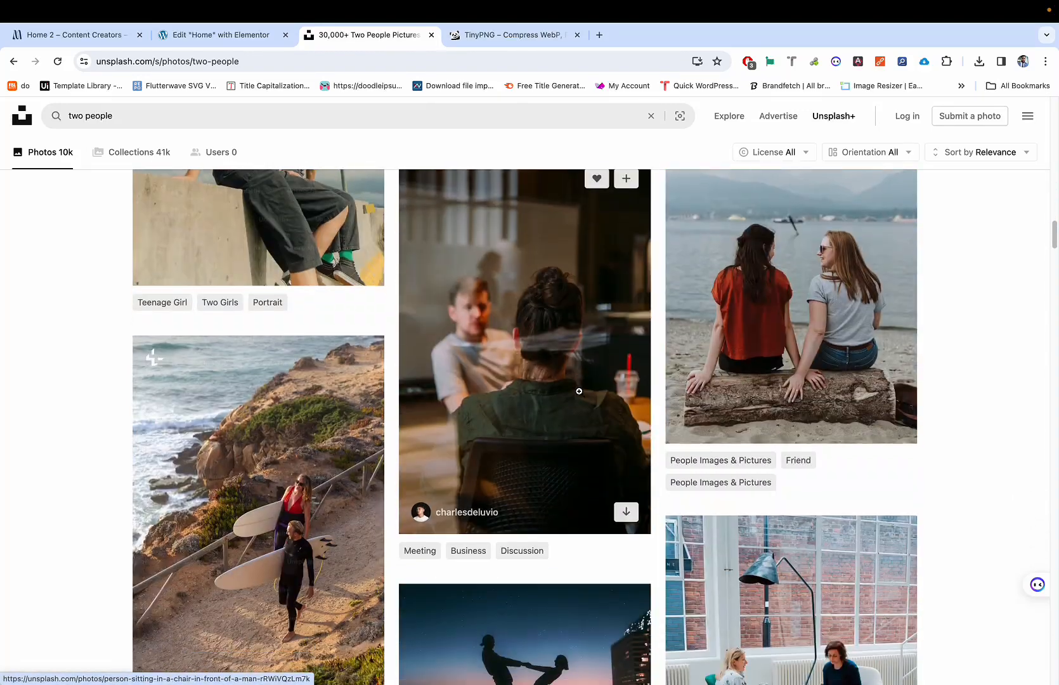
scroll(580, 392, "down", 10)
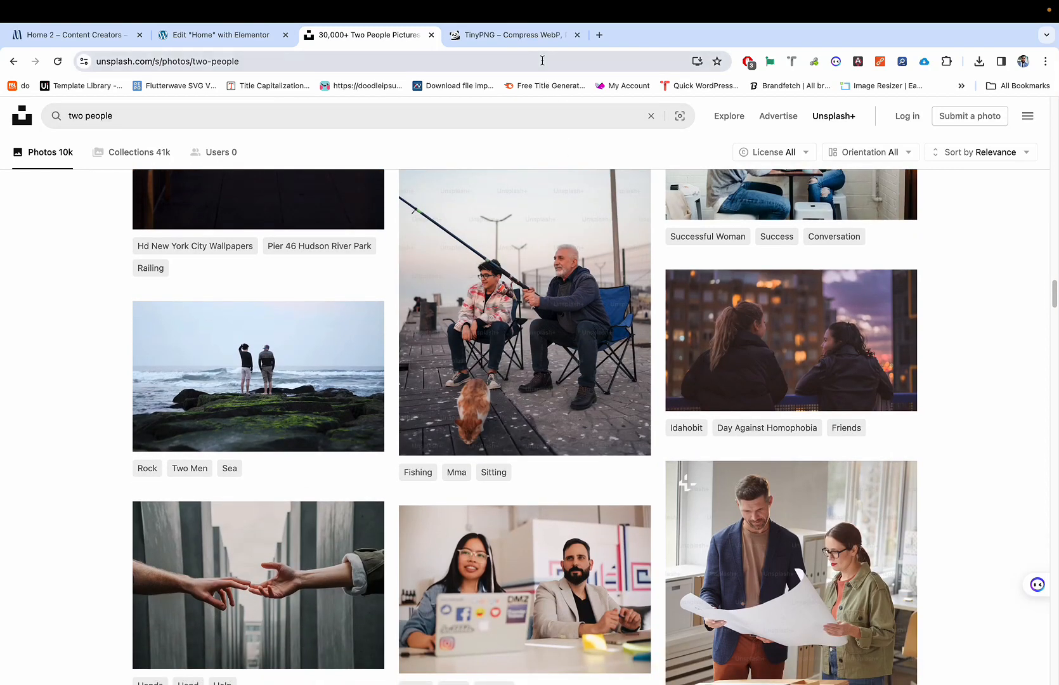
Step: Replace the Unsplash address with pexels.com and load the Pexels homepage
left_click(542, 61)
type("p")
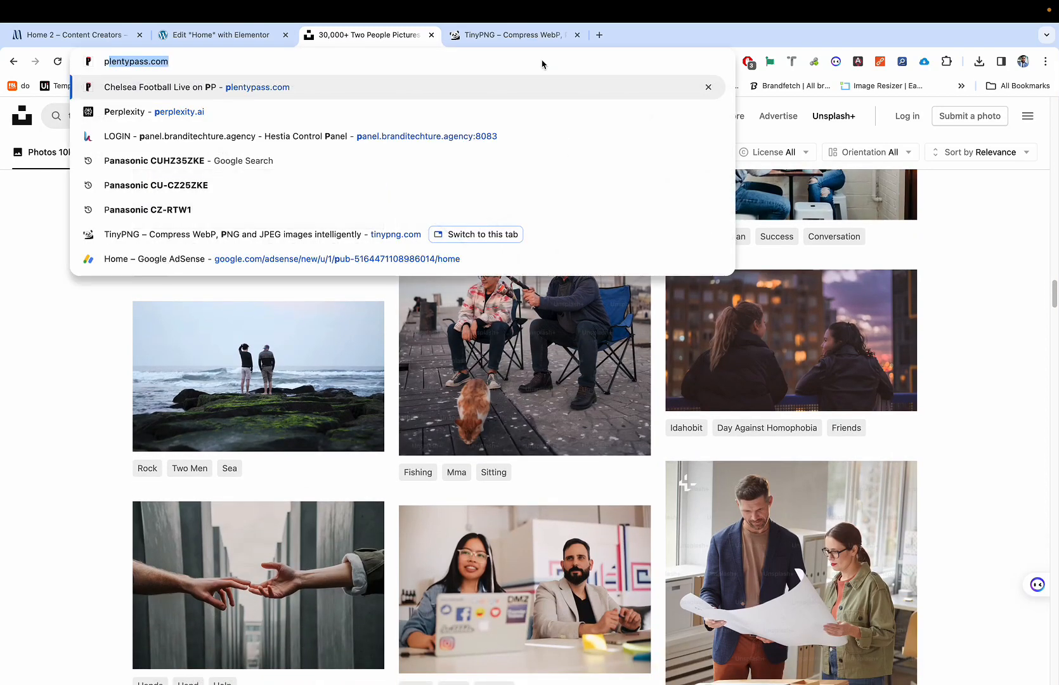
key("BackSpace")
key("BackSpace")
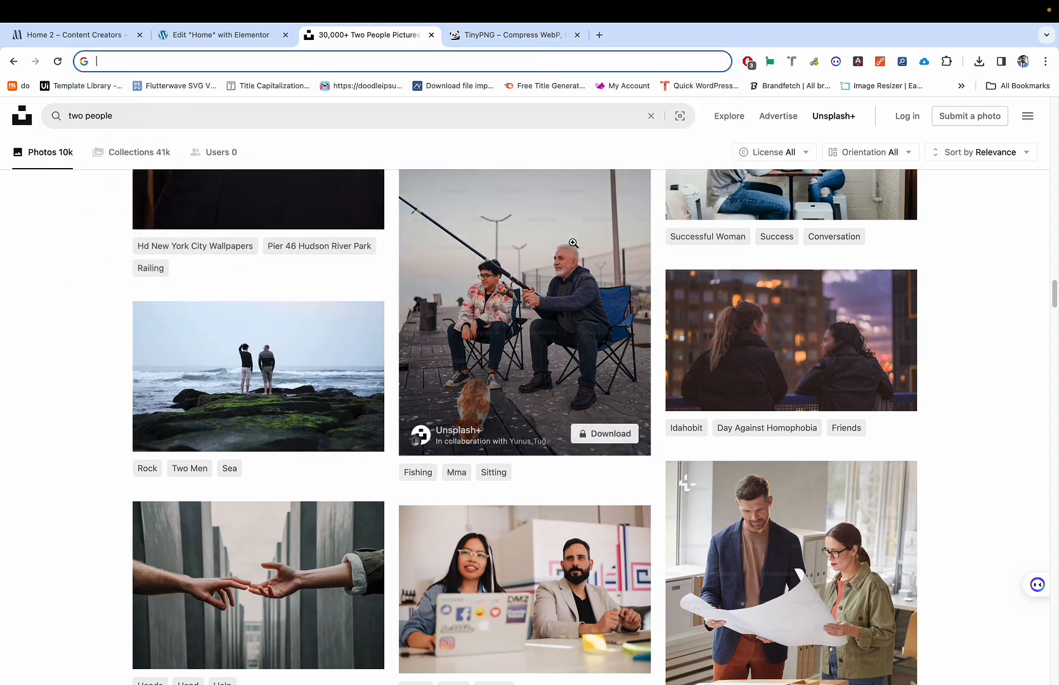
scroll(573, 243, "down", 9)
scroll(573, 243, "down", 4)
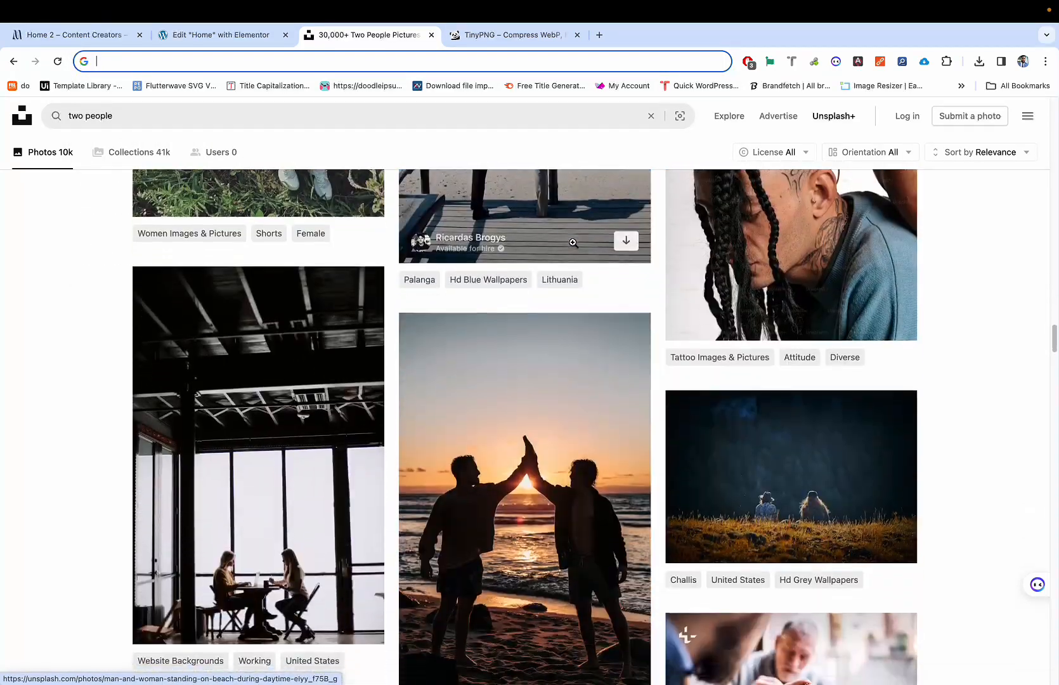
scroll(539, 254, "up", 8)
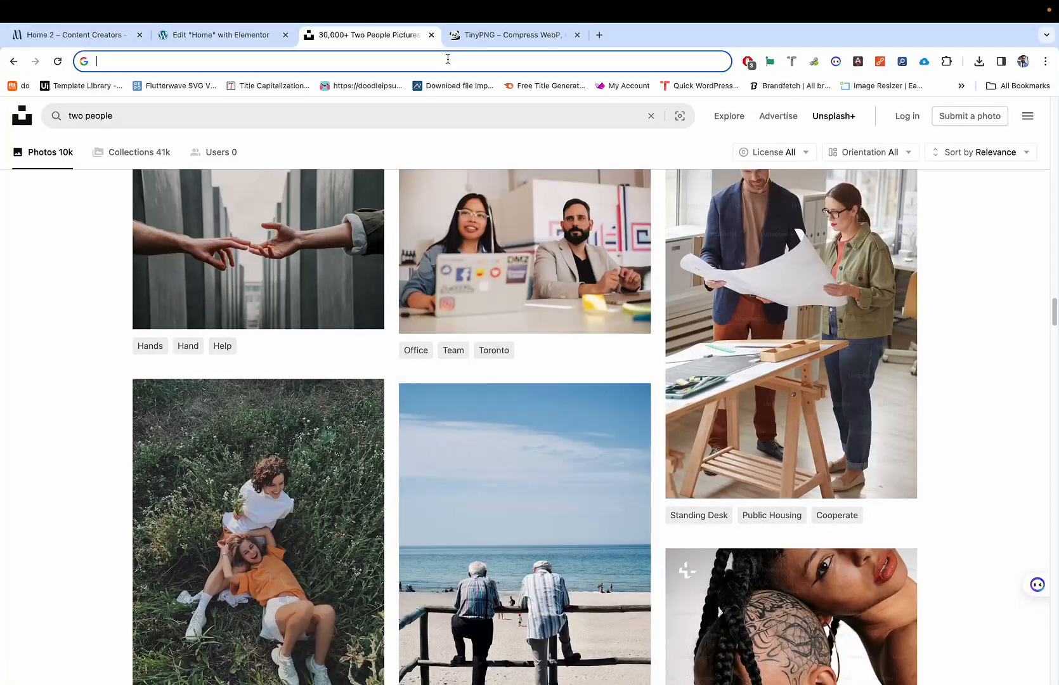
type("unsplash ")
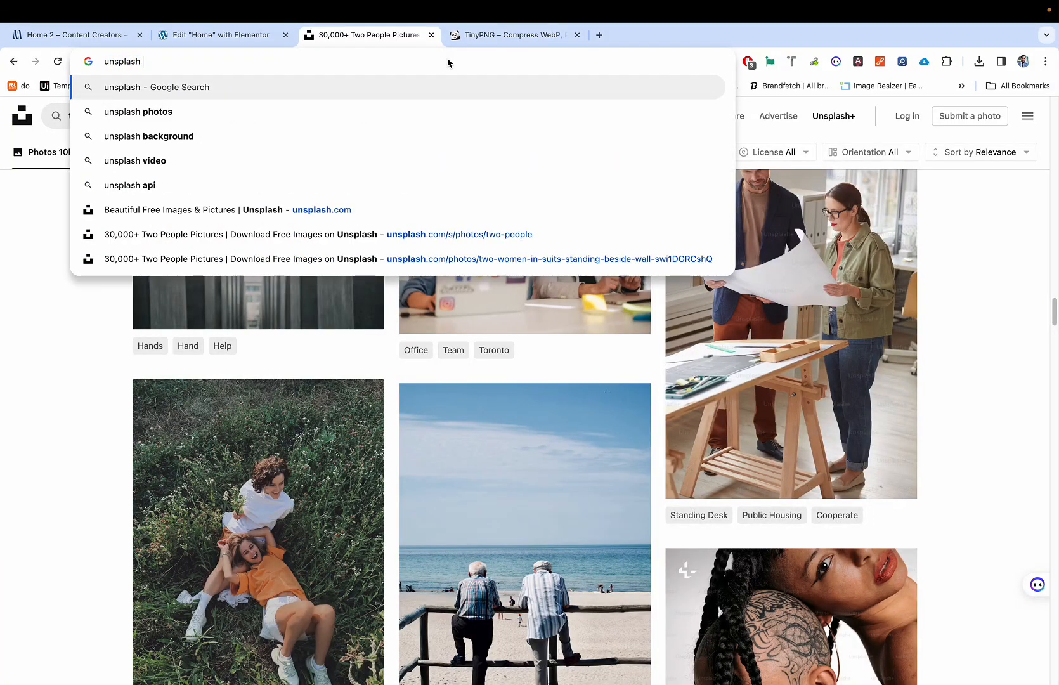
type("vs")
key("super+BackSpace")
type("pexels")
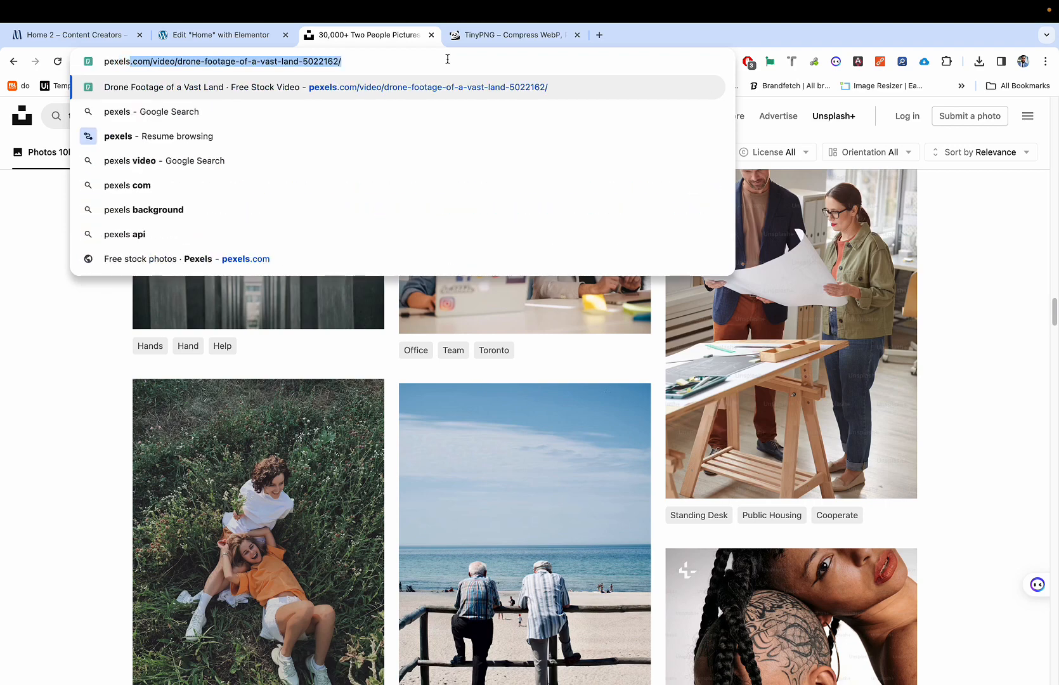
type(".com")
key("Return")
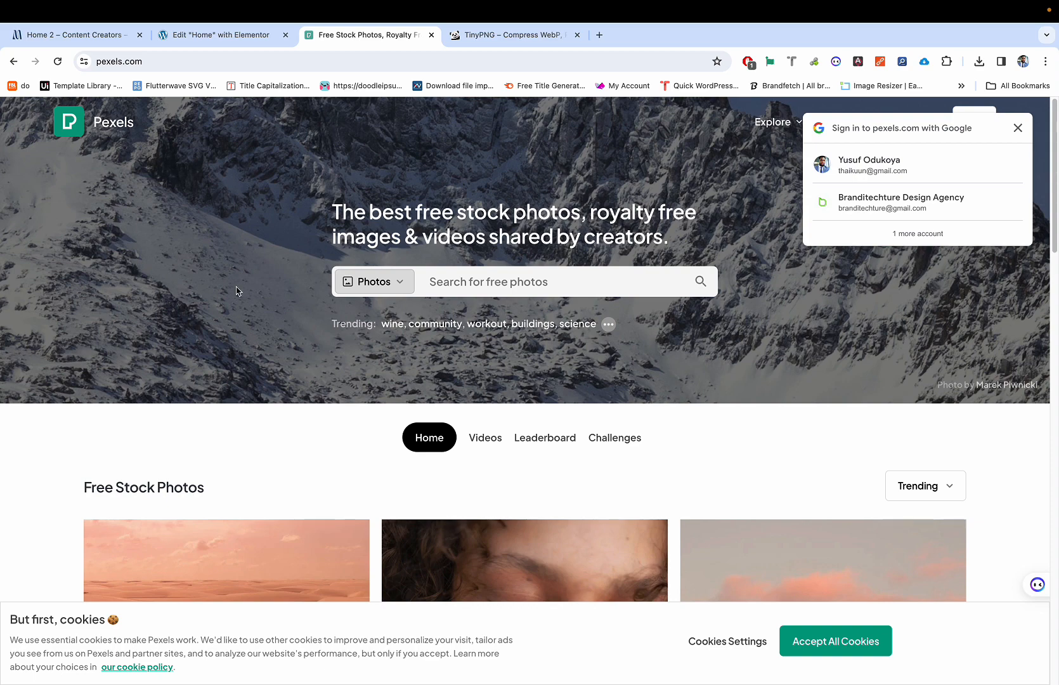
Step: Search Pexels for 'two people smiling', scroll the photo results, then select 'smiling' in the query
left_click(444, 282)
type("tw")
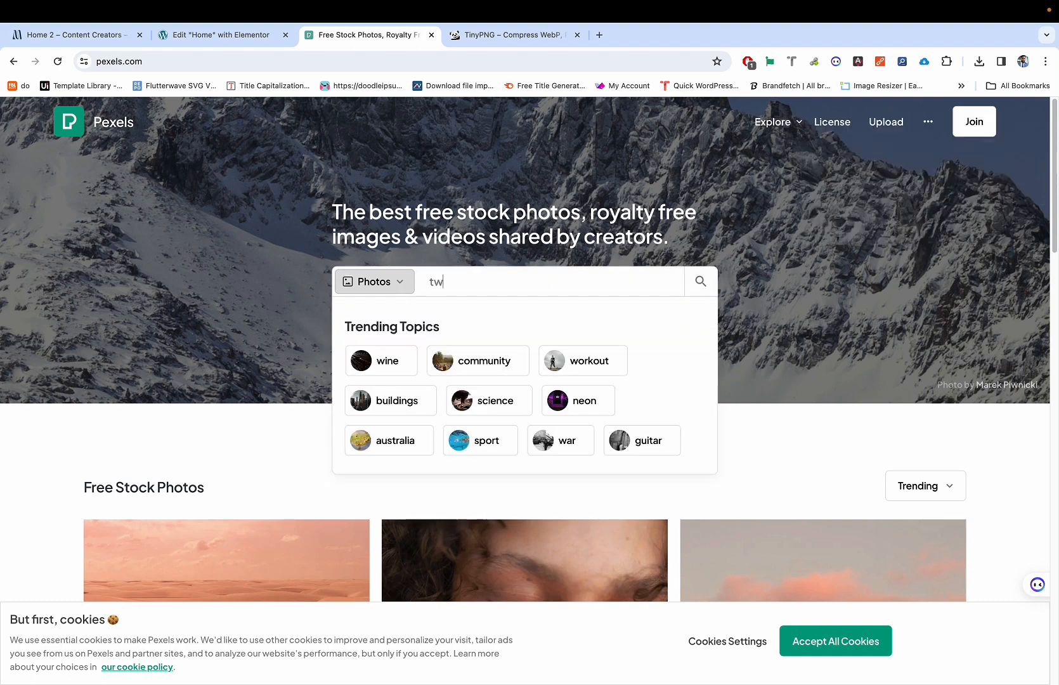
type("o peo")
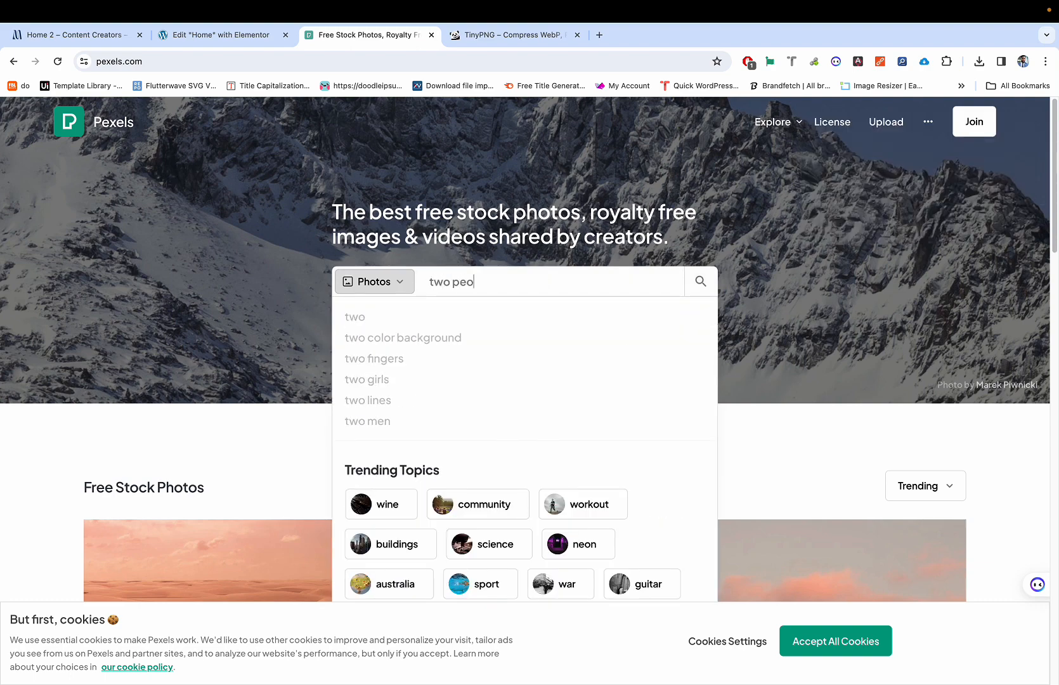
type("ple smiling")
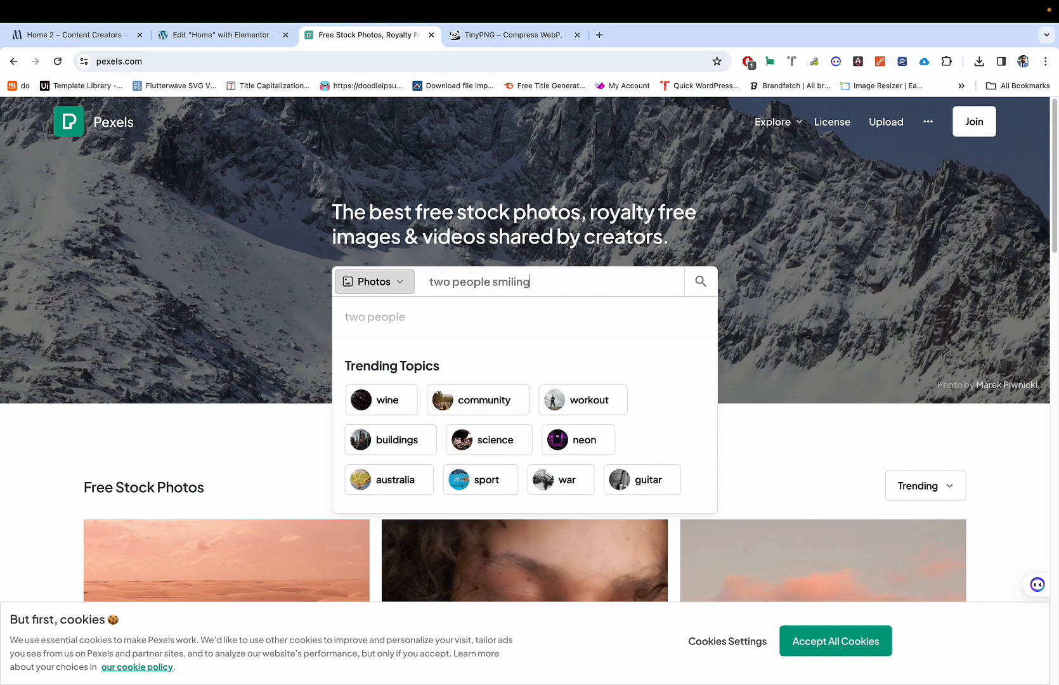
key("Return")
scroll(390, 398, "down", 2)
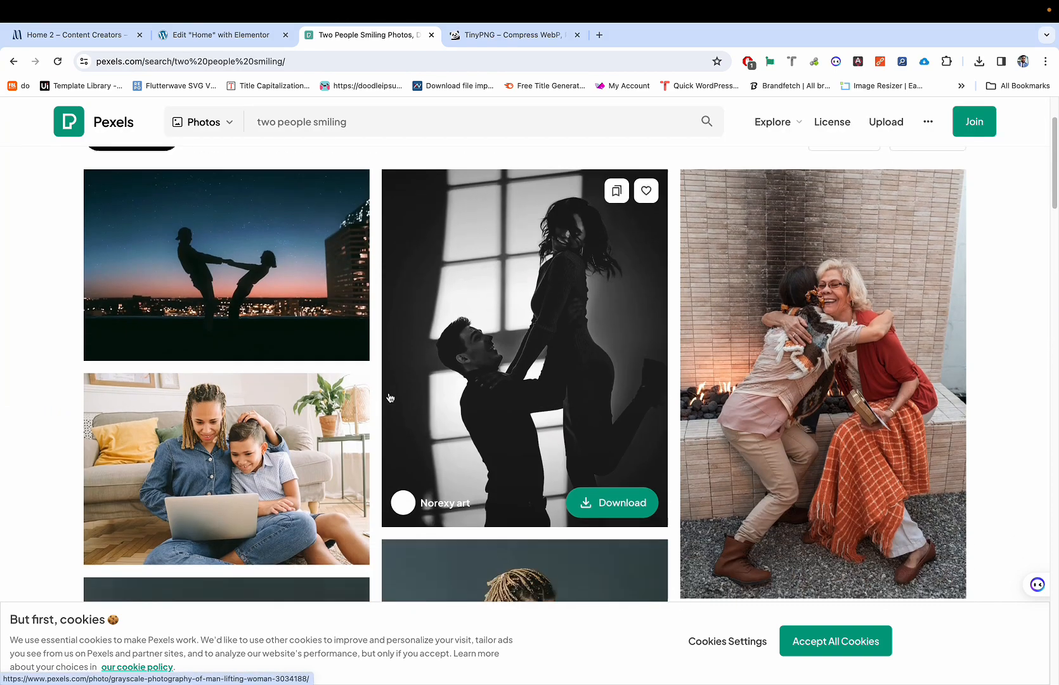
scroll(390, 398, "down", 6)
scroll(390, 398, "up", 4)
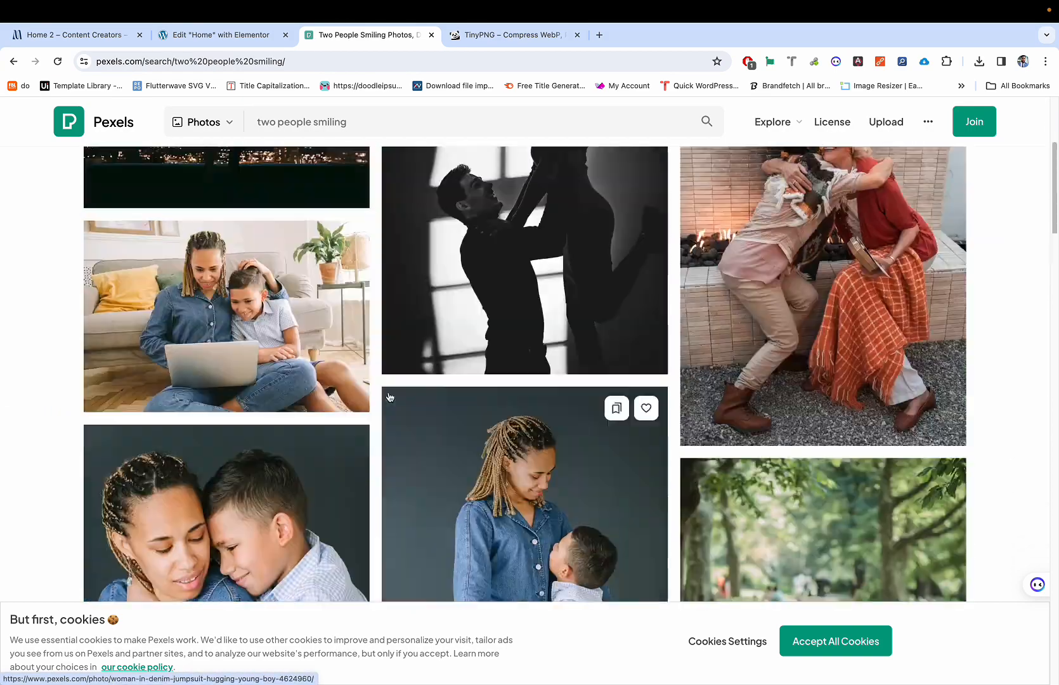
scroll(390, 398, "down", 9)
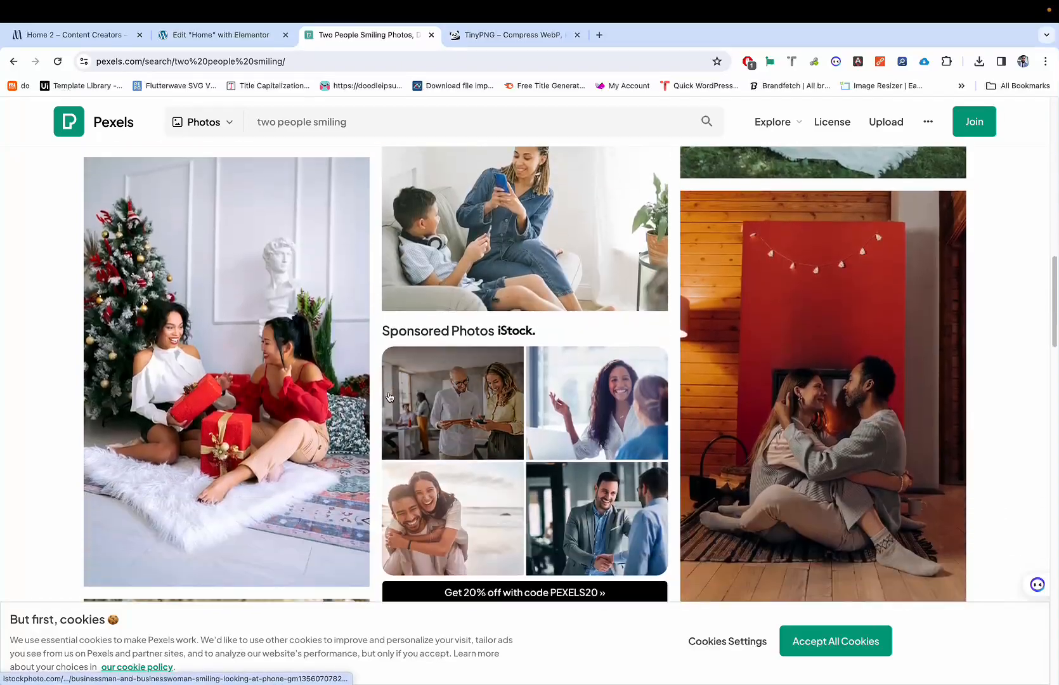
scroll(390, 398, "down", 10)
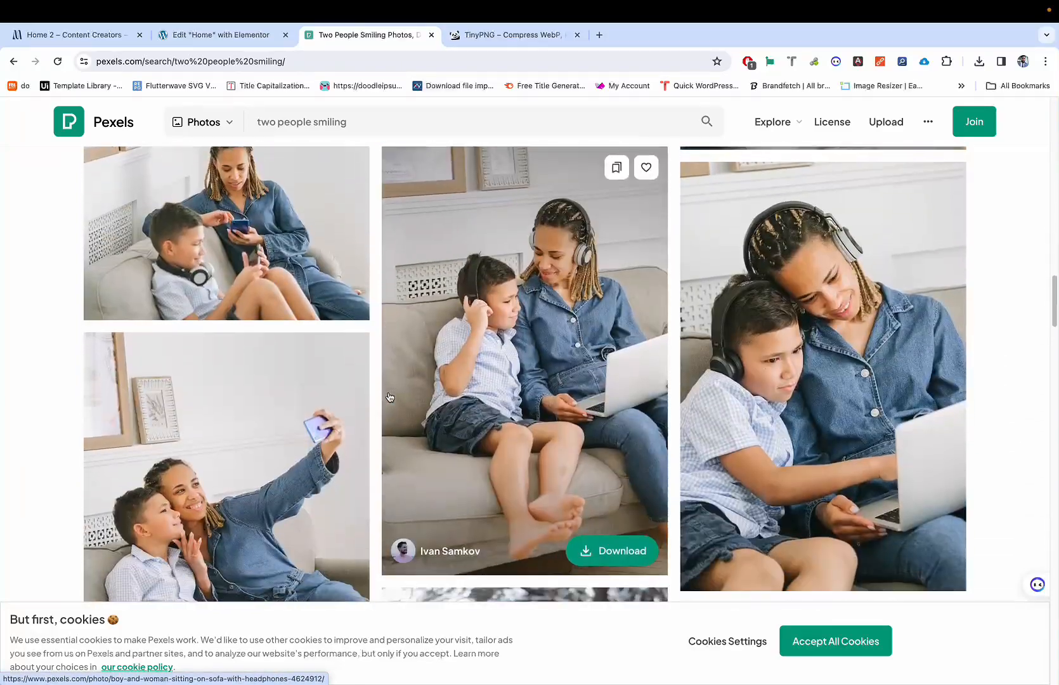
scroll(390, 398, "down", 10)
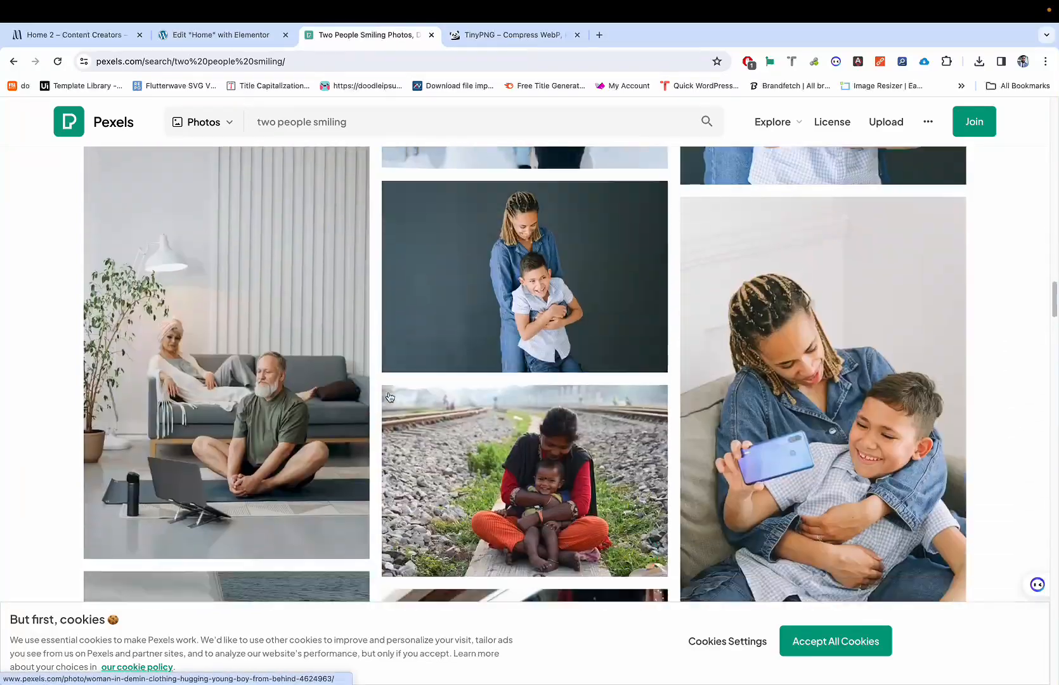
scroll(390, 398, "down", 10)
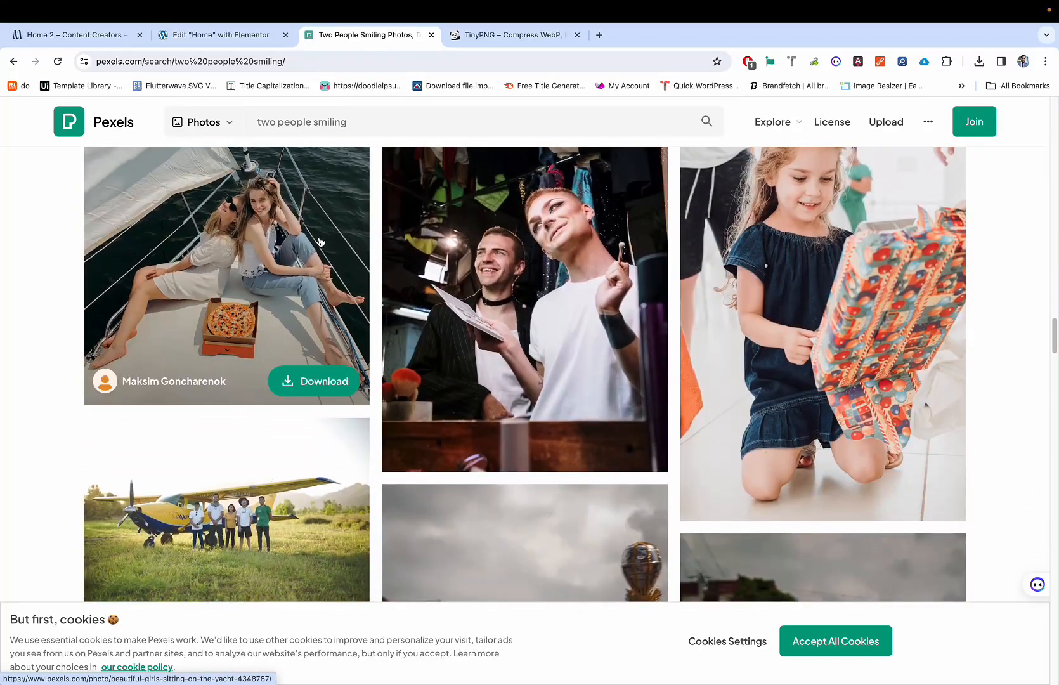
scroll(238, 101, "up", 6)
double_click(329, 122)
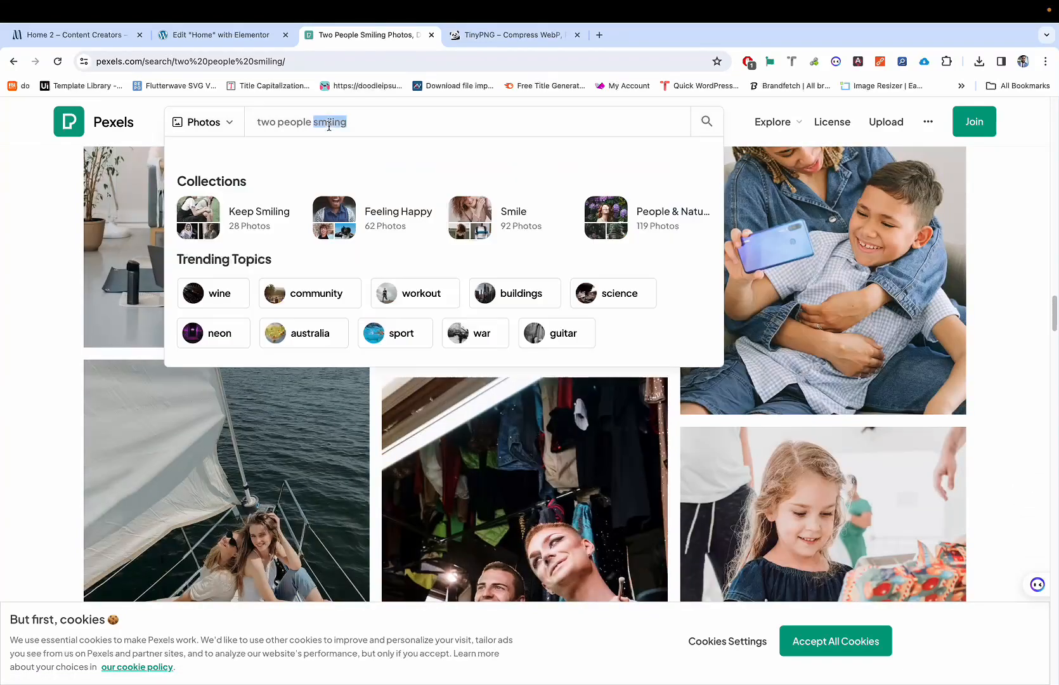
Step: Search Pexels for 'two people in office' and browse the results for a pair shot
type("in offix")
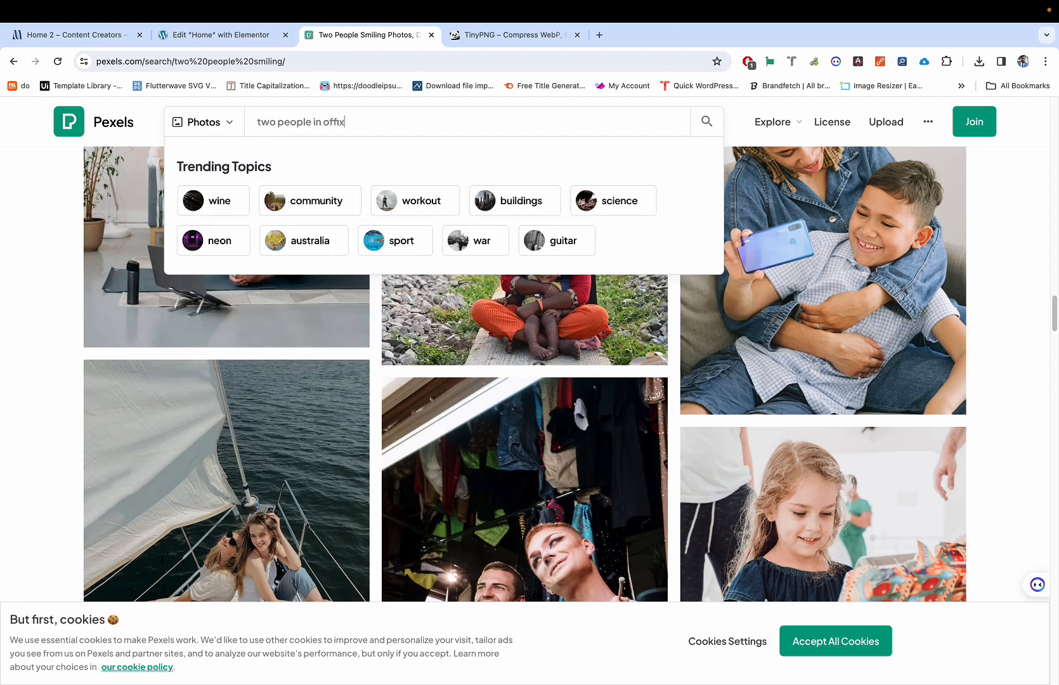
key("BackSpace")
type("ce")
key("Return")
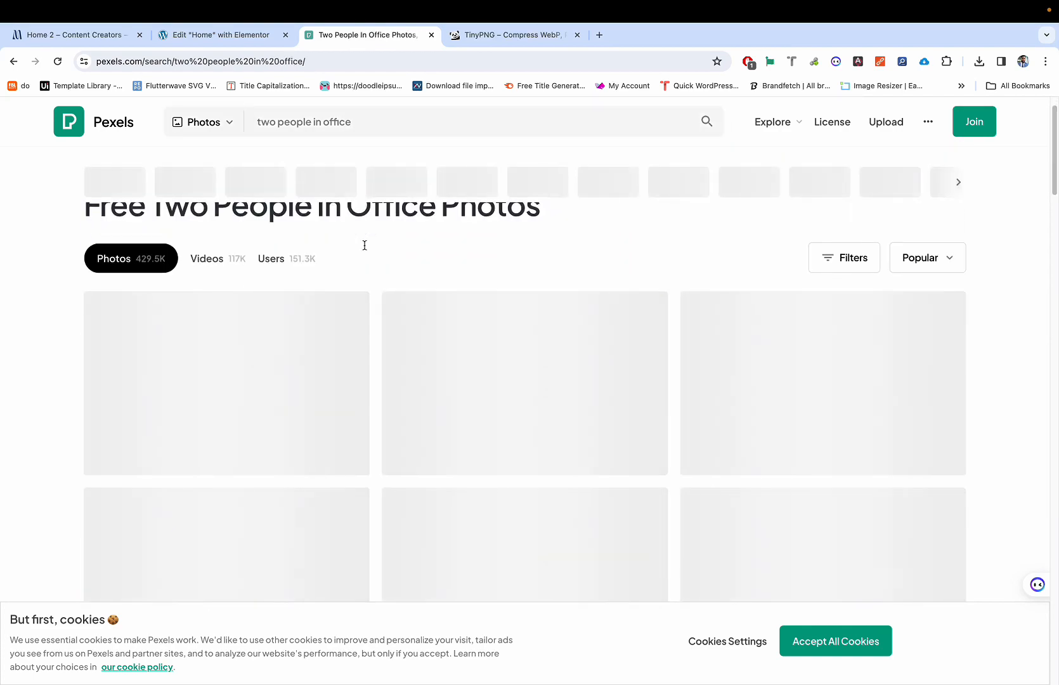
scroll(352, 369, "down", 3)
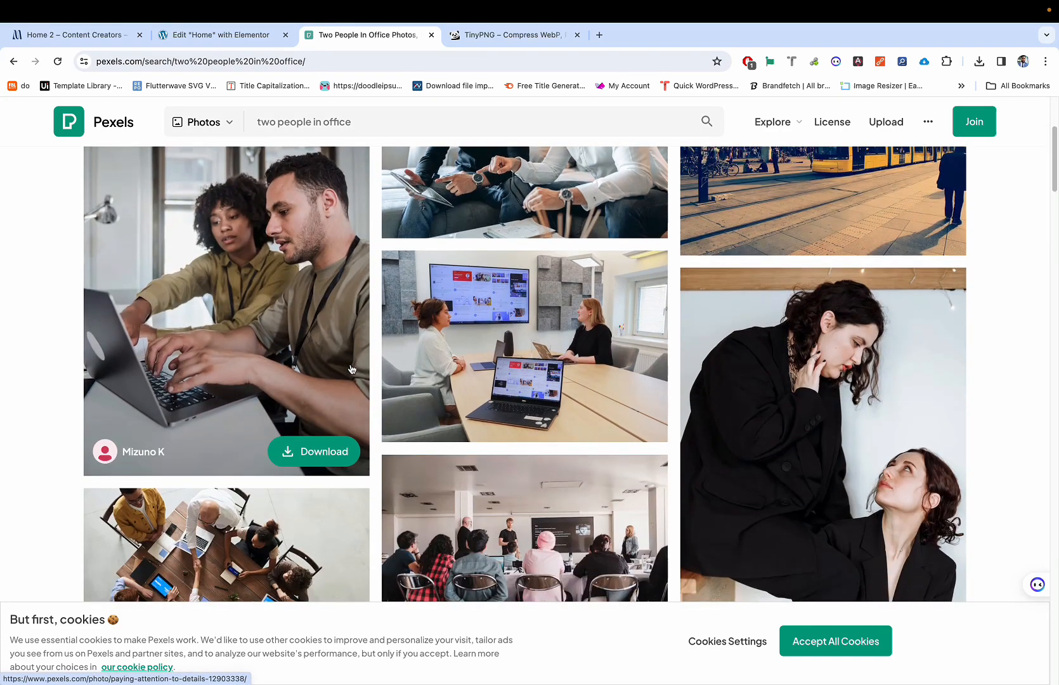
scroll(373, 323, "down", 10)
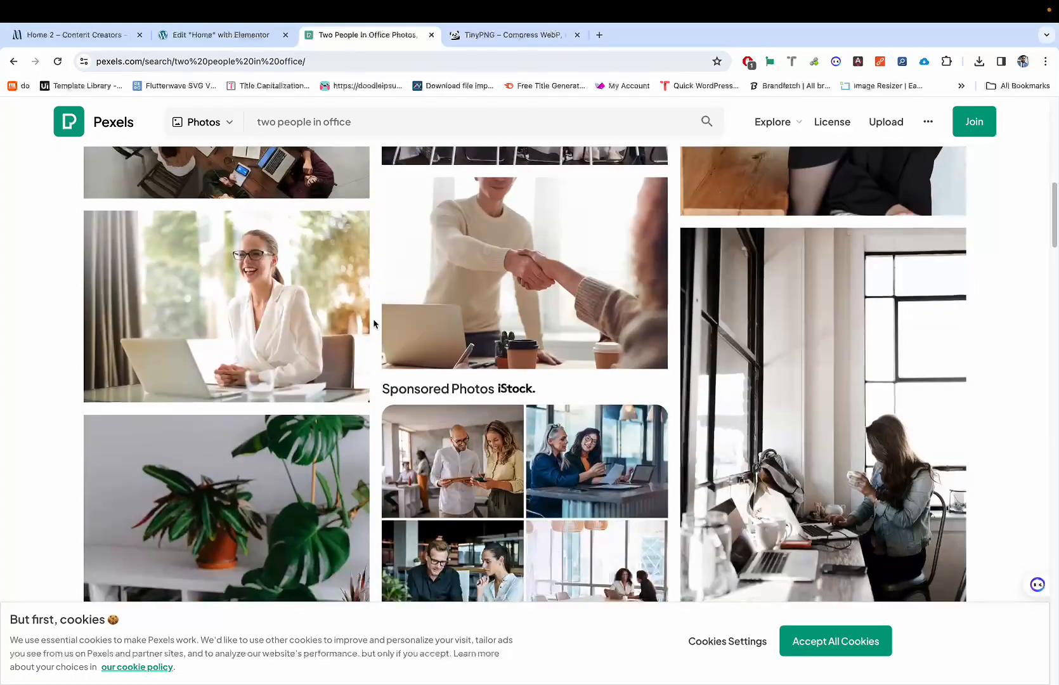
scroll(373, 323, "down", 10)
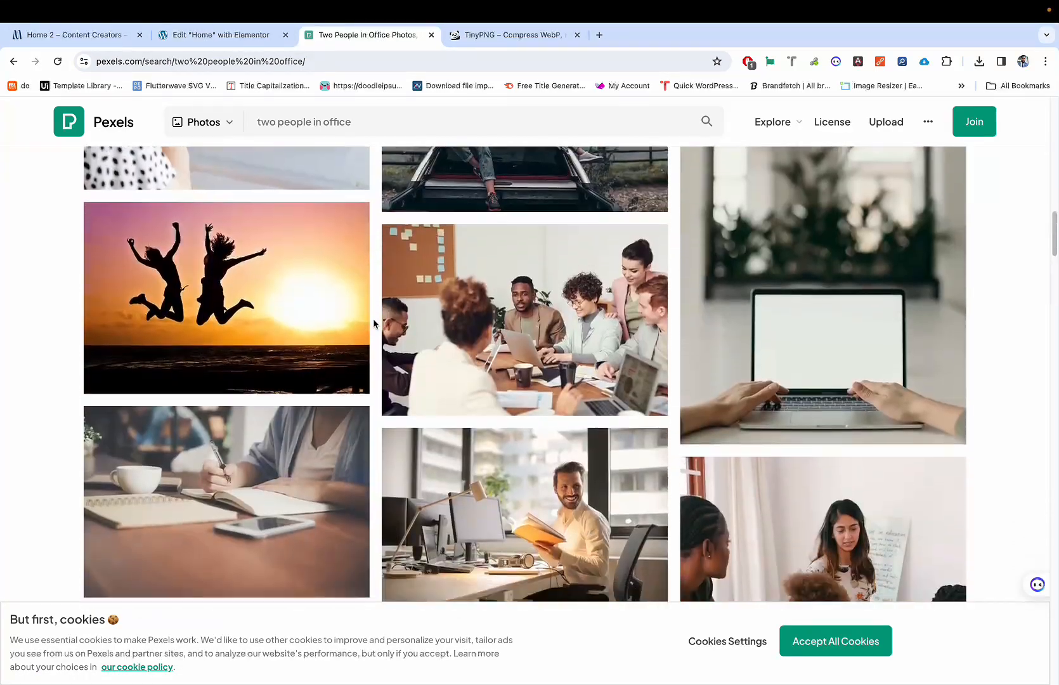
scroll(373, 324, "down", 5)
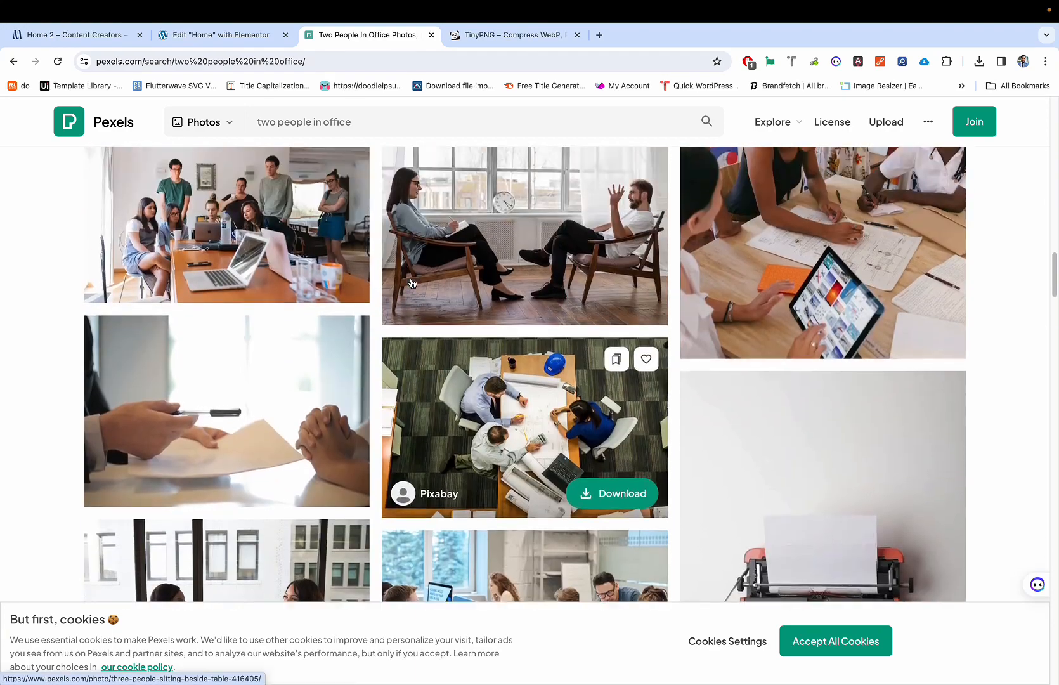
scroll(444, 253, "down", 2)
scroll(446, 252, "up", 2)
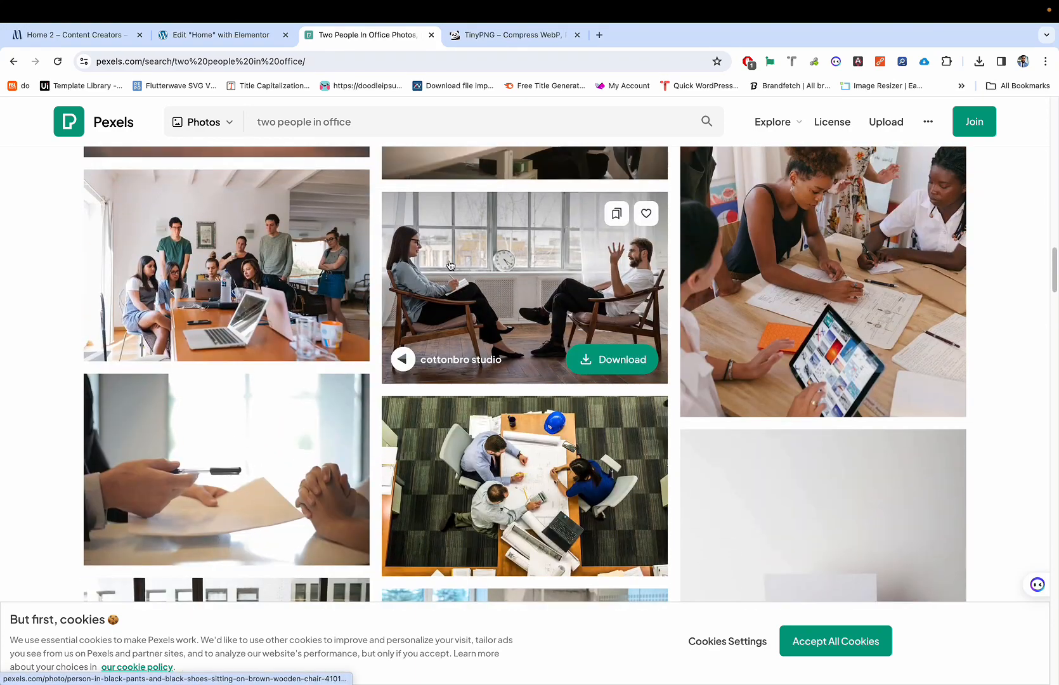
scroll(449, 265, "down", 6)
scroll(449, 265, "down", 8)
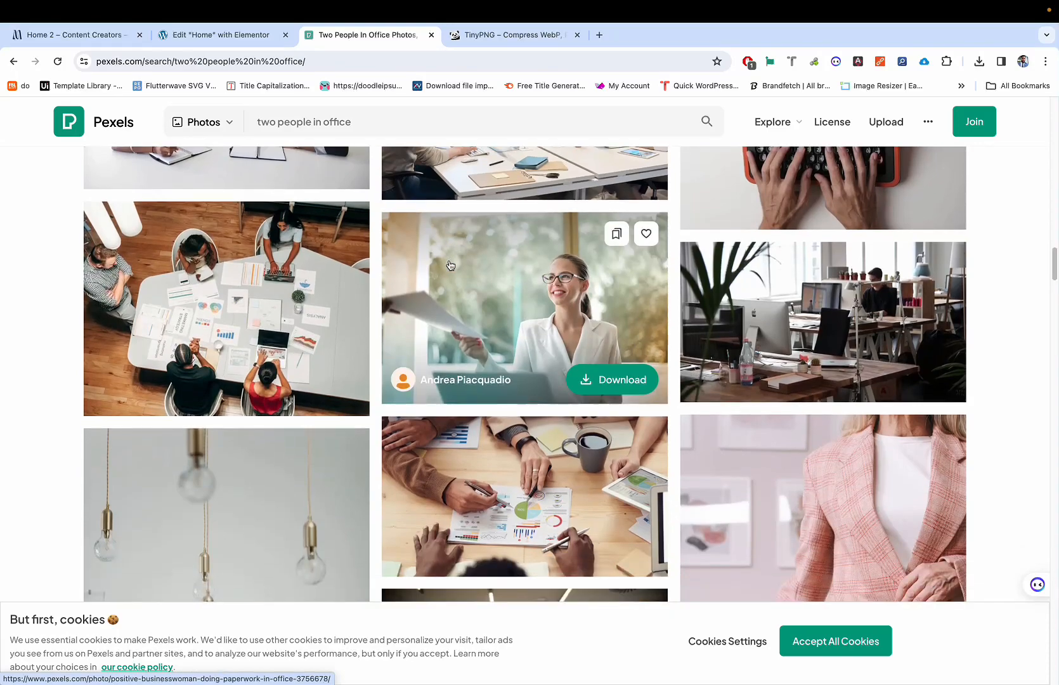
scroll(449, 265, "down", 12)
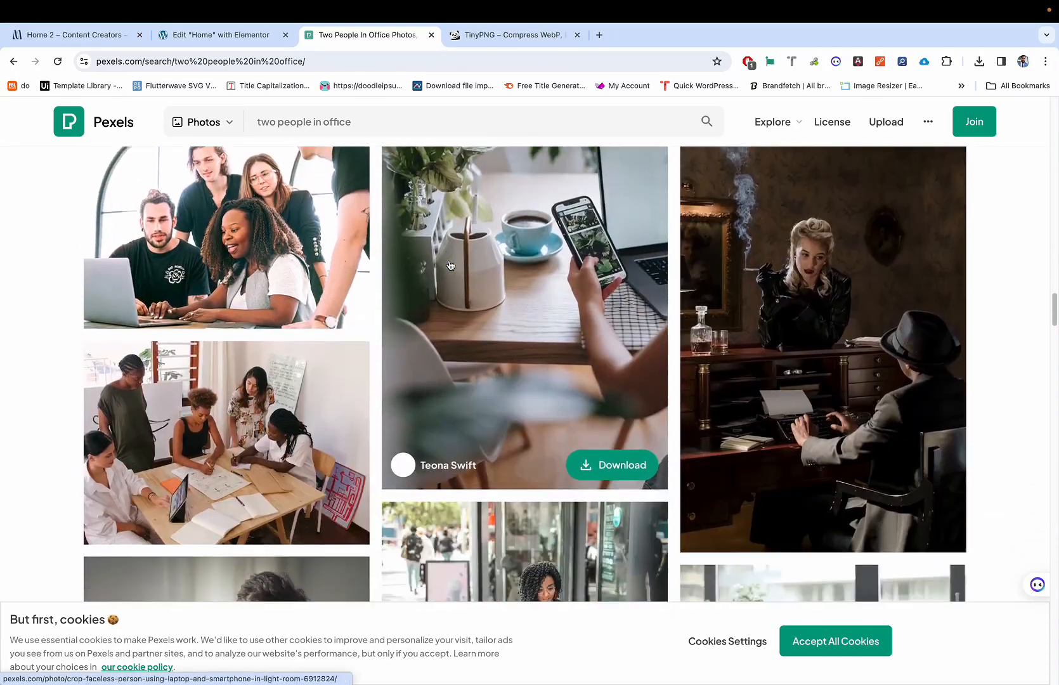
scroll(450, 265, "down", 11)
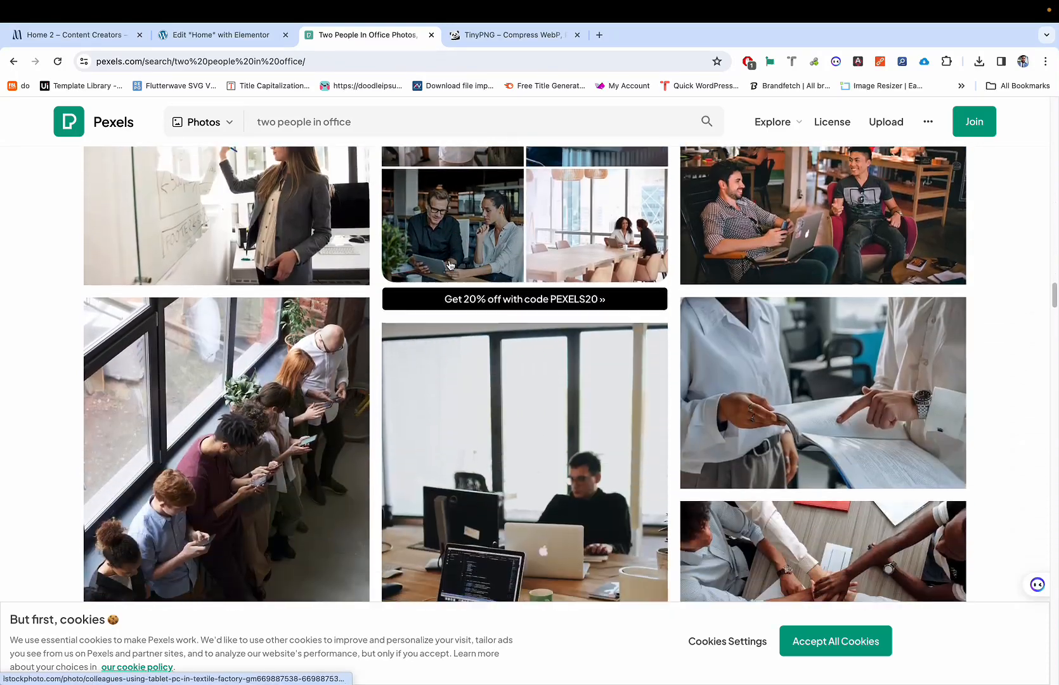
scroll(450, 265, "down", 11)
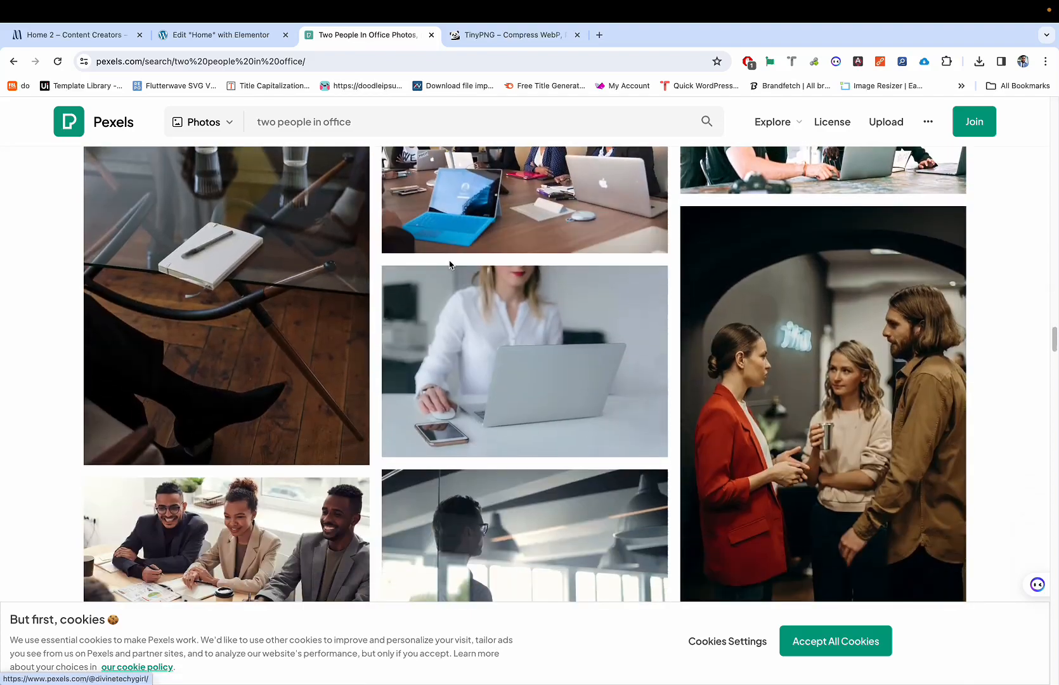
scroll(450, 265, "down", 10)
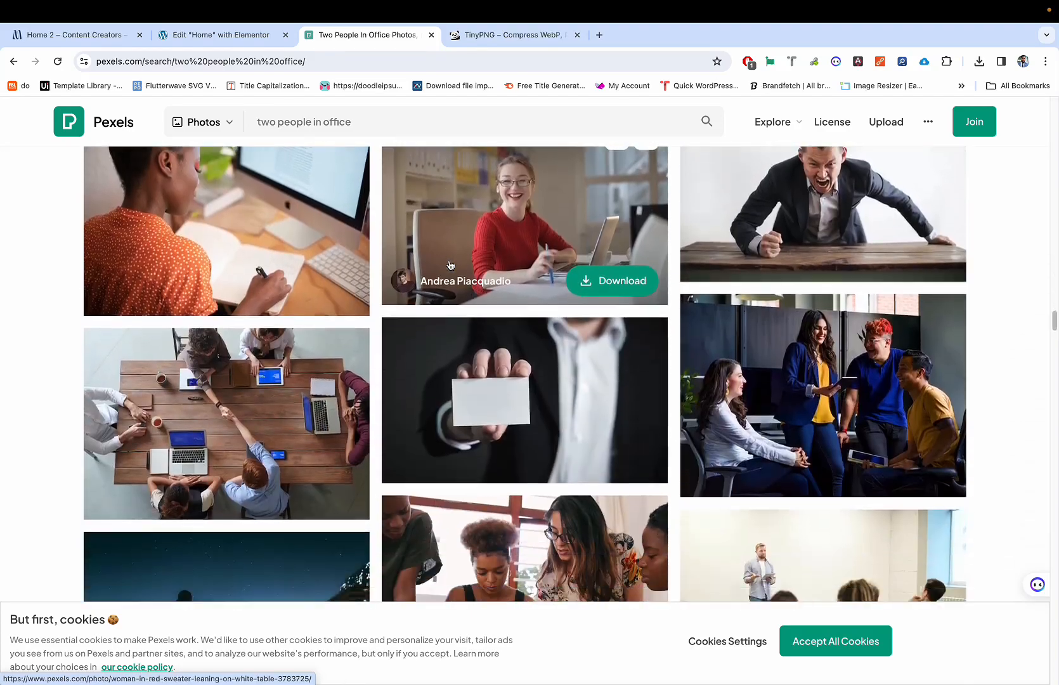
scroll(450, 265, "down", 5)
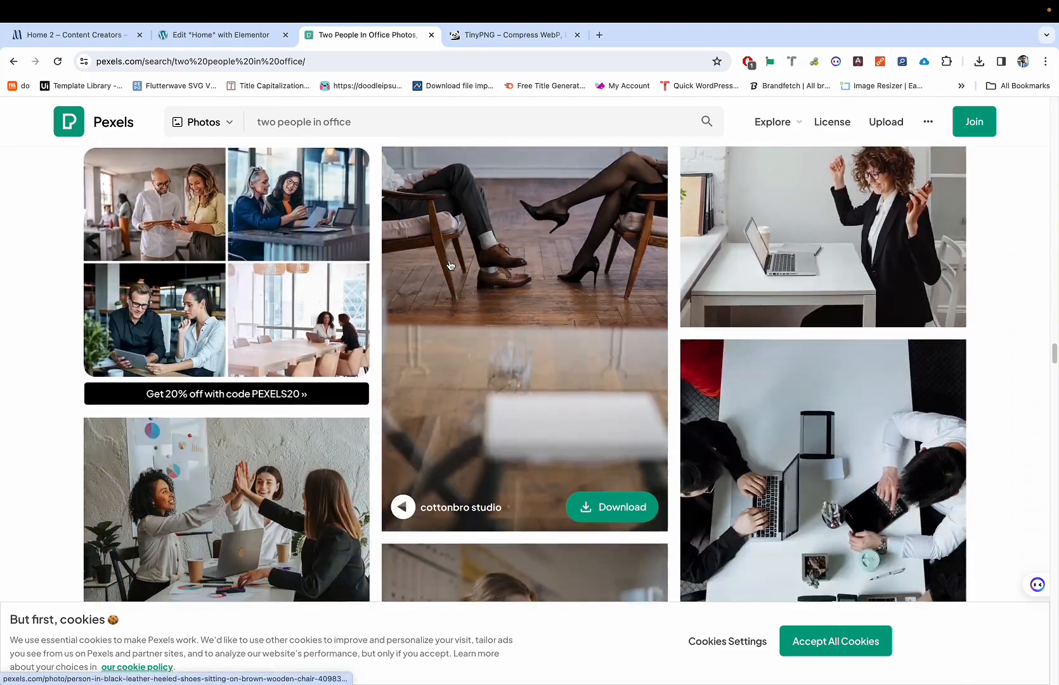
scroll(450, 265, "down", 10)
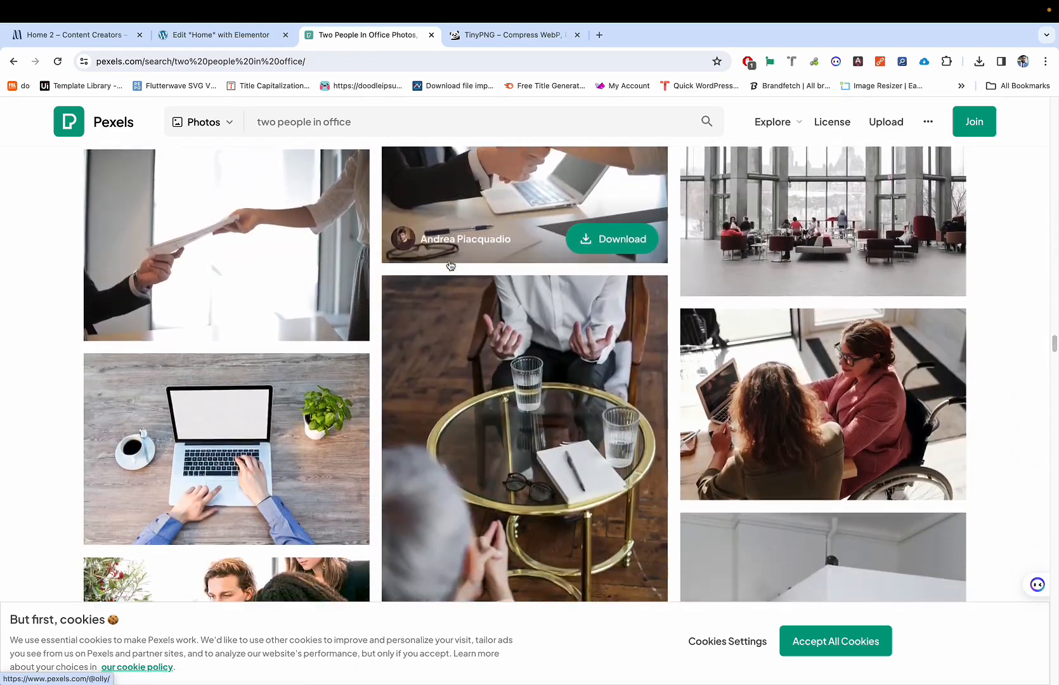
scroll(450, 266, "down", 3)
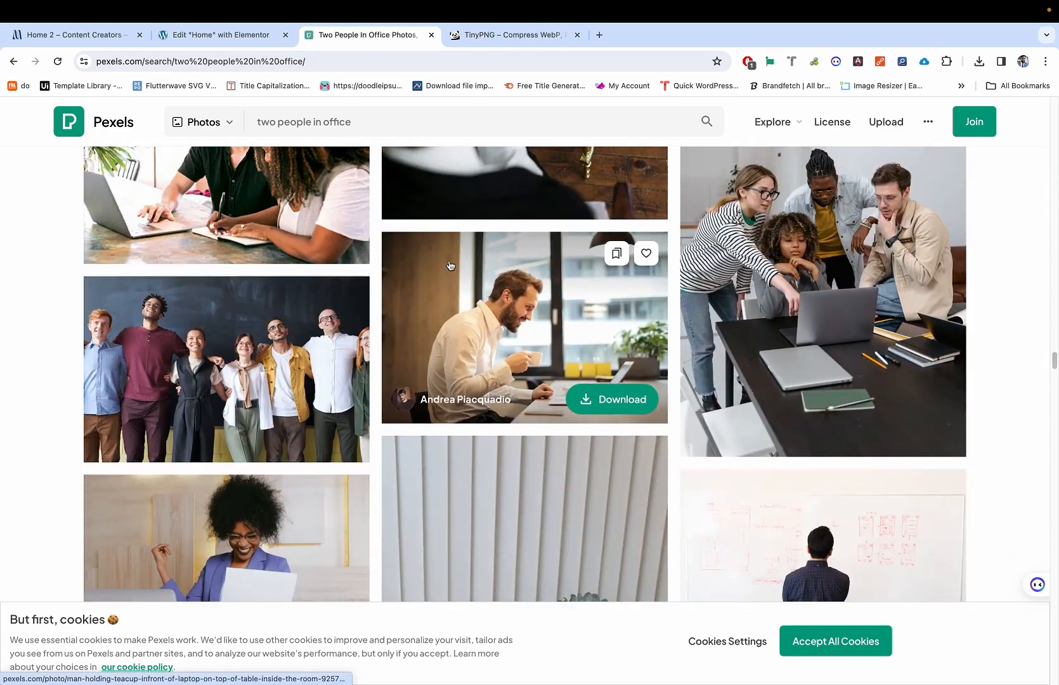
scroll(450, 265, "down", 6)
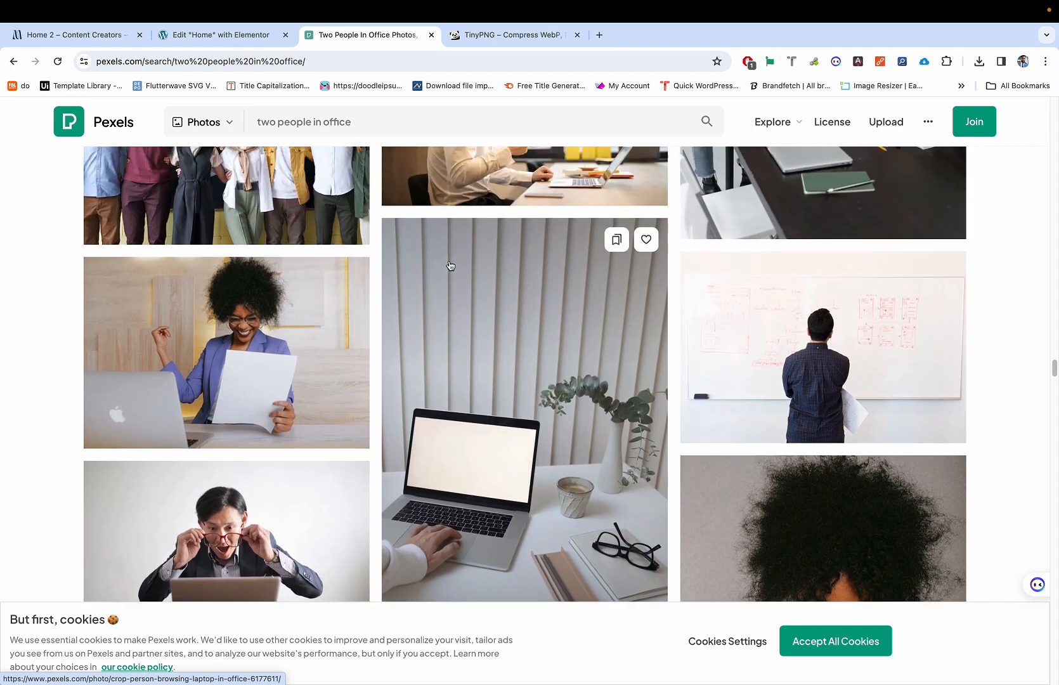
scroll(265, 316, "up", 1)
scroll(300, 344, "down", 5)
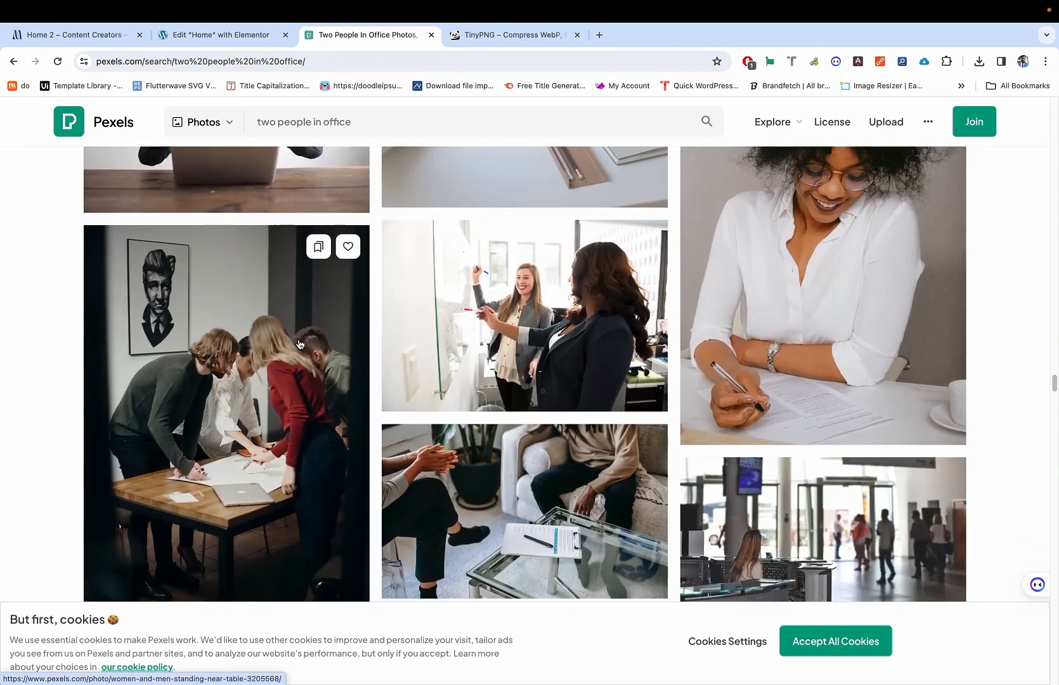
scroll(300, 344, "down", 7)
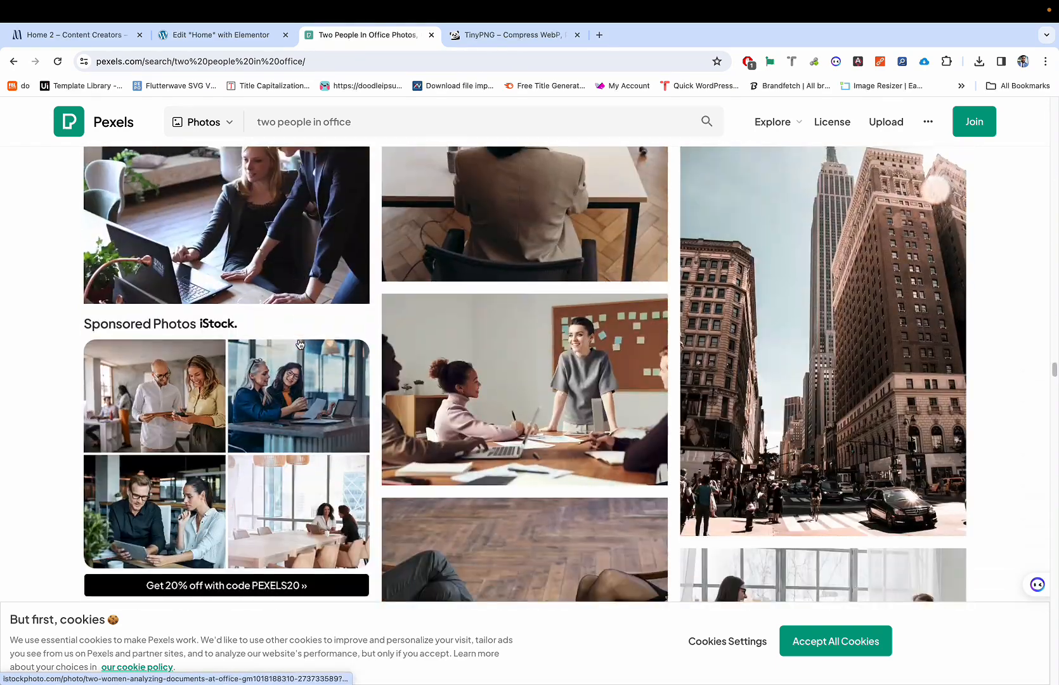
scroll(300, 344, "down", 4)
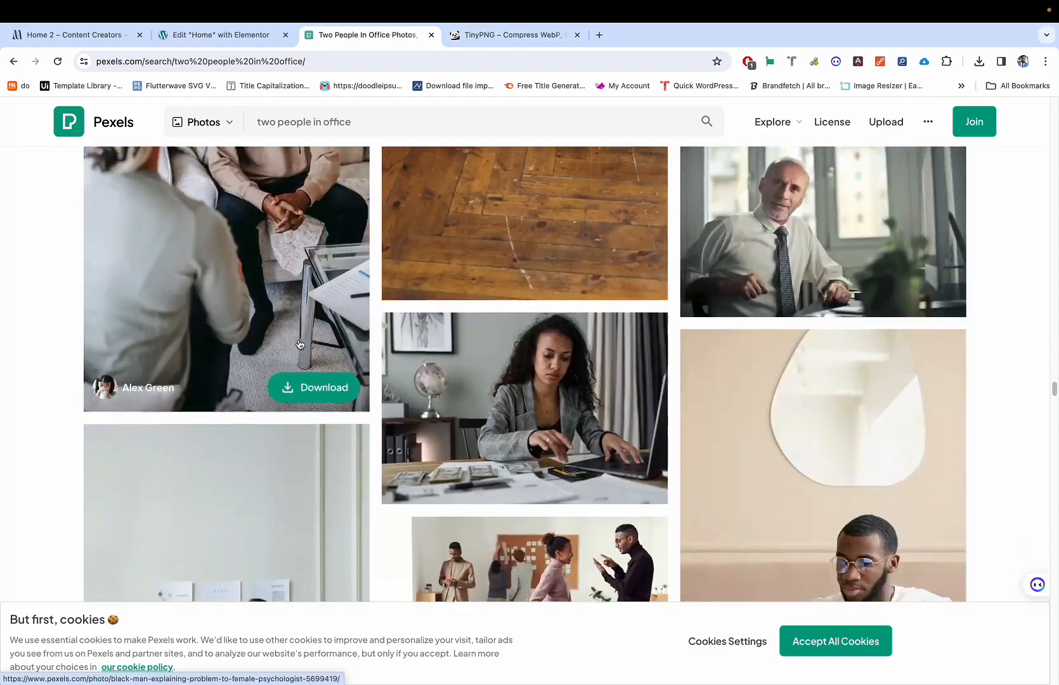
scroll(300, 344, "down", 20)
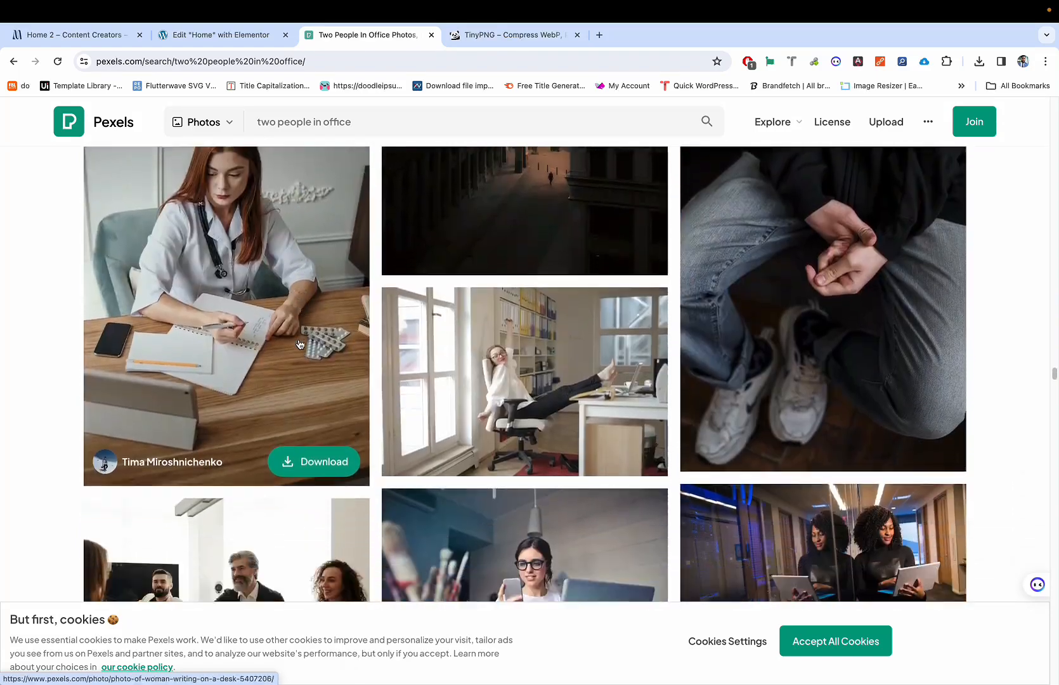
scroll(300, 345, "down", 1)
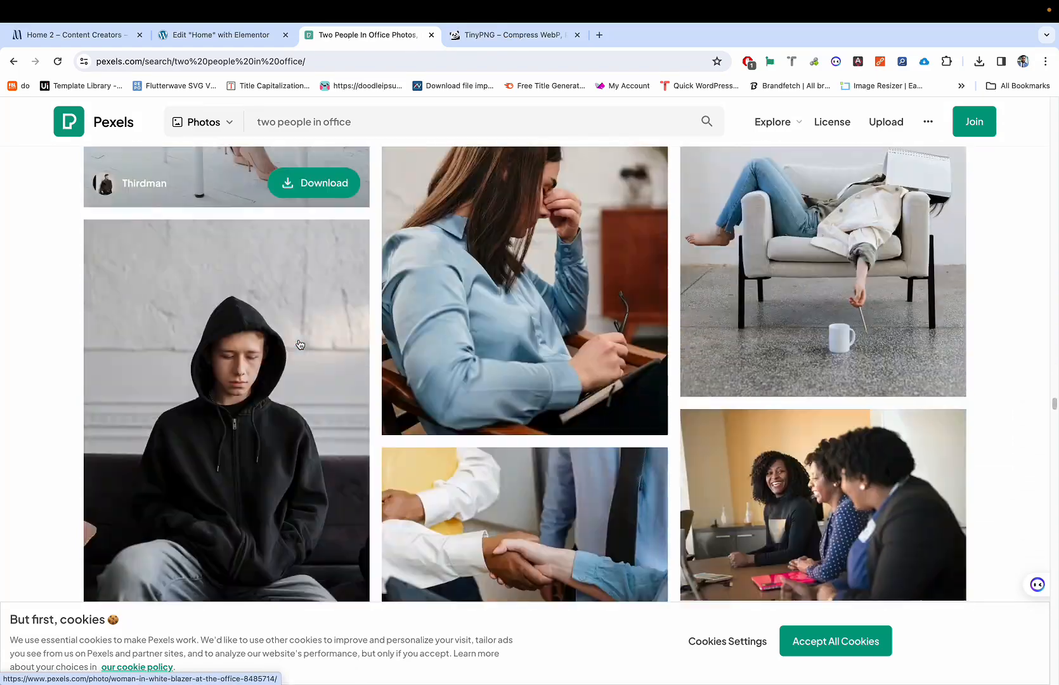
scroll(300, 345, "down", 10)
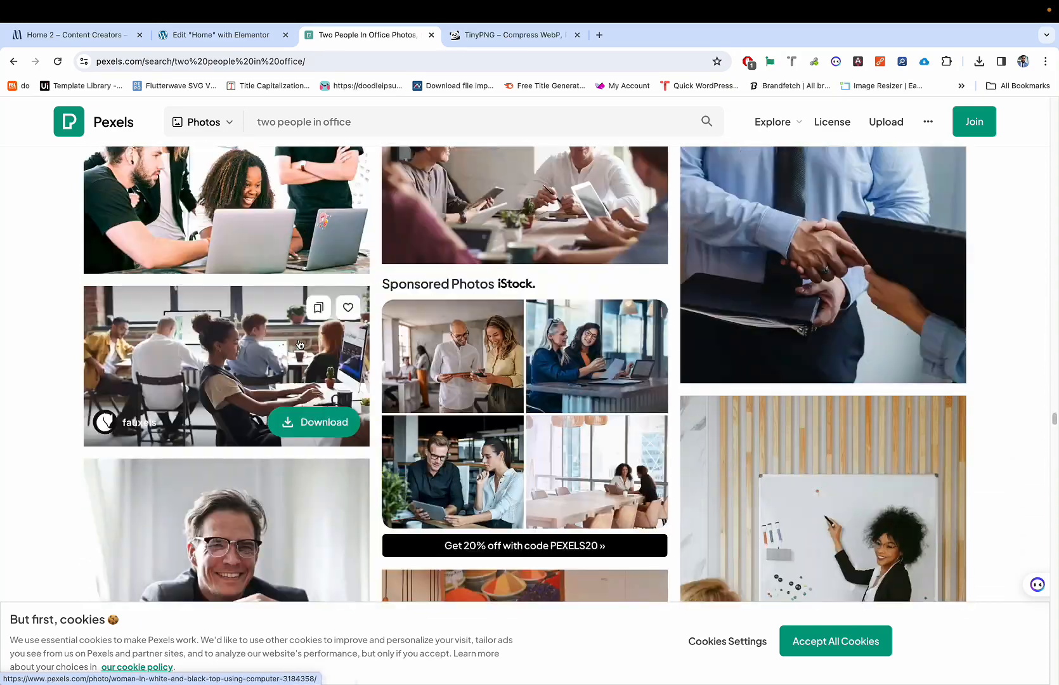
scroll(300, 344, "up", 1)
scroll(300, 345, "down", 5)
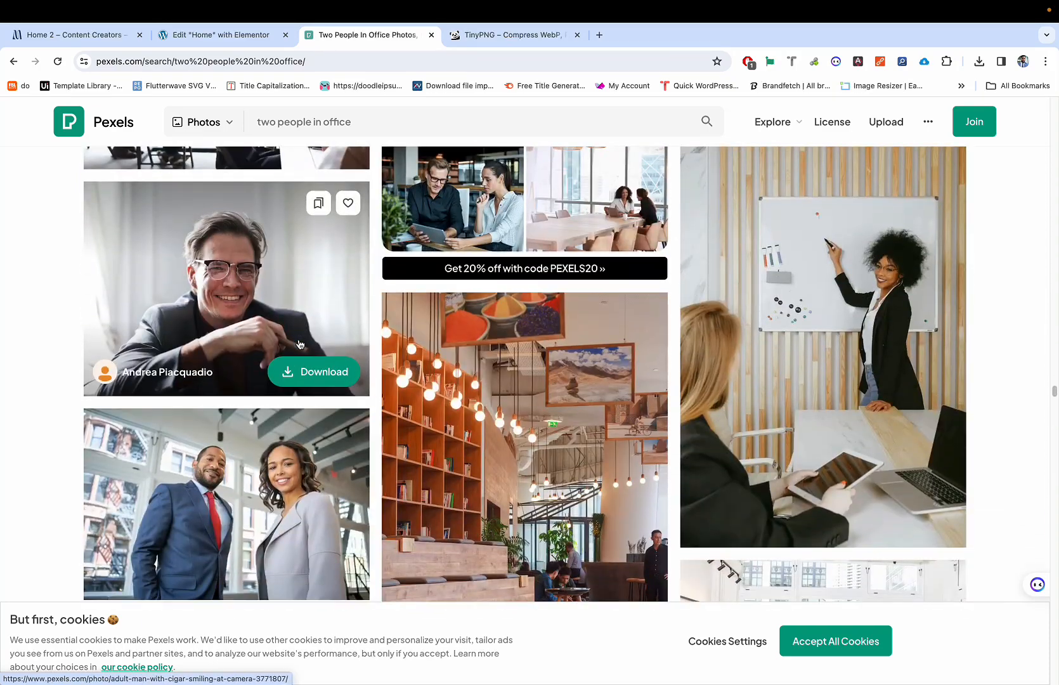
scroll(300, 345, "down", 6)
scroll(300, 345, "up", 3)
scroll(300, 345, "down", 1)
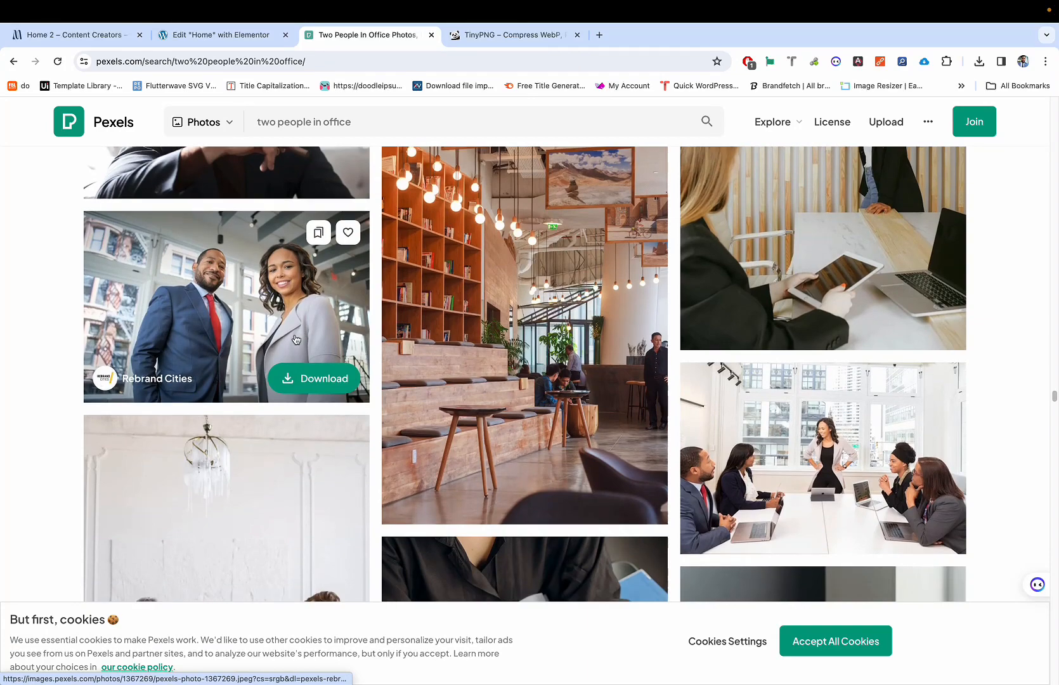
Step: Download the man-and-woman office photo at Large (1920×1280) size, then start a new browser tab
left_click(283, 385)
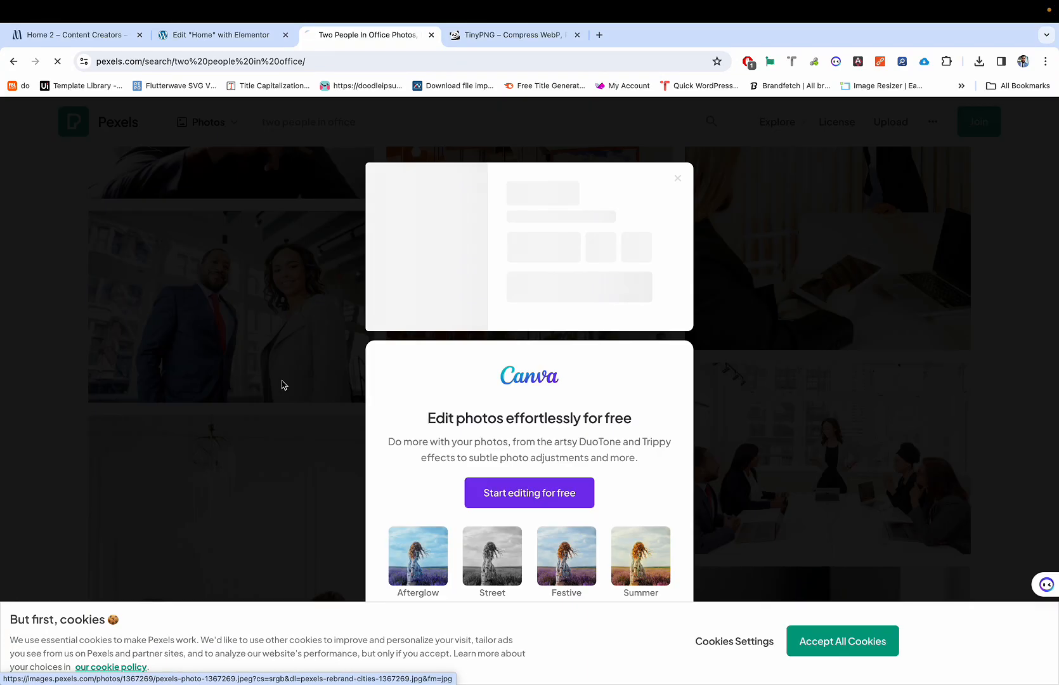
left_click(680, 172)
left_click(264, 257)
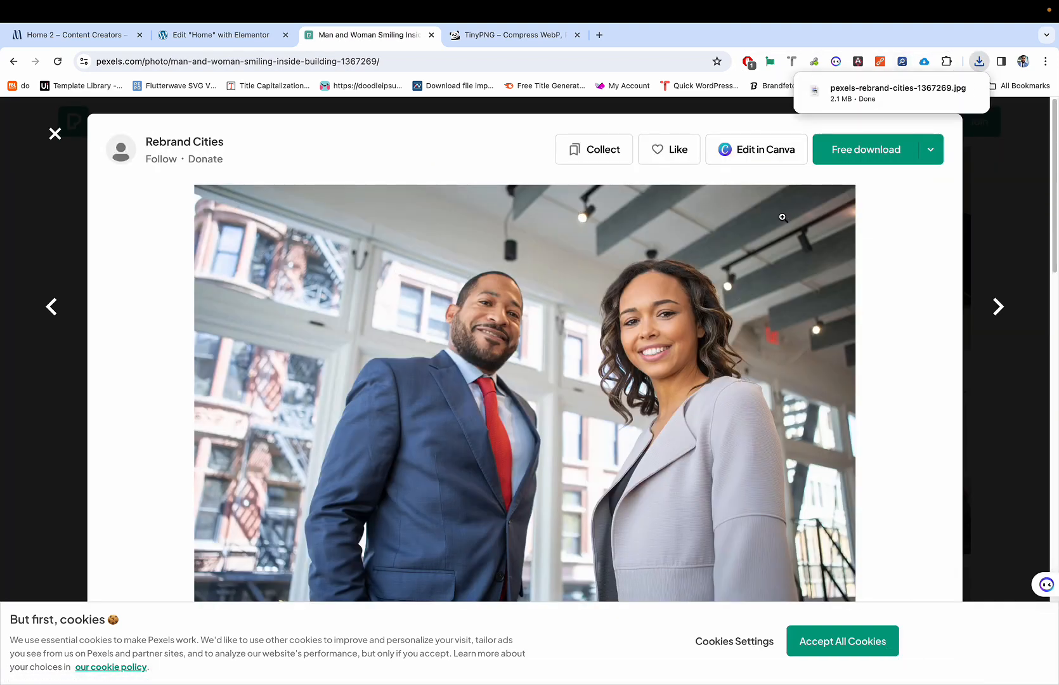
left_click(938, 150)
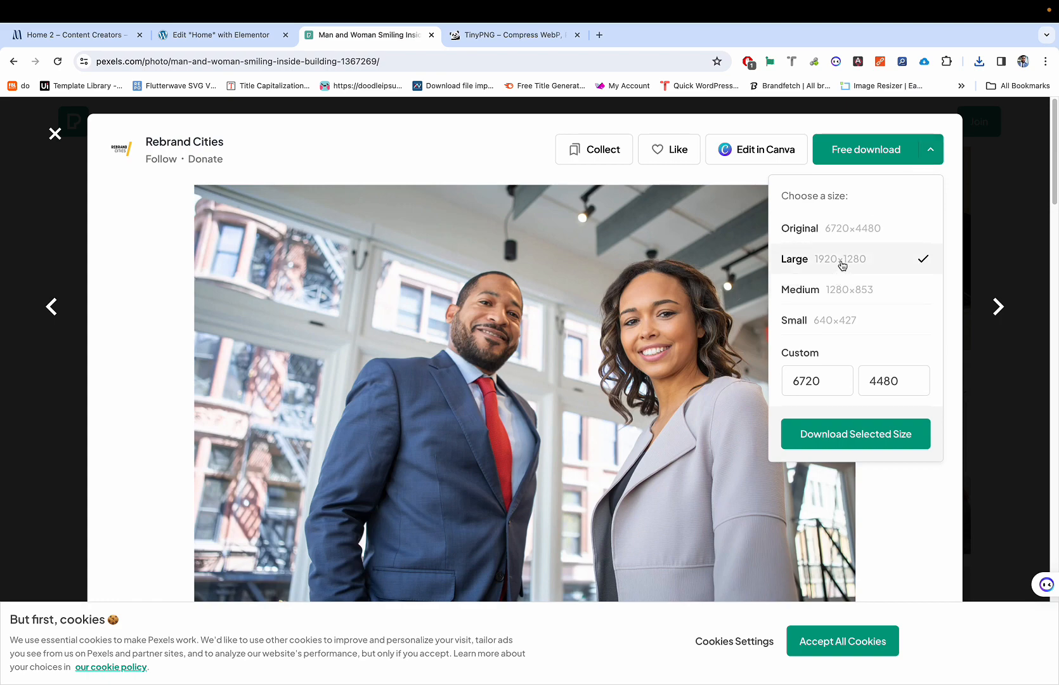
left_click(837, 436)
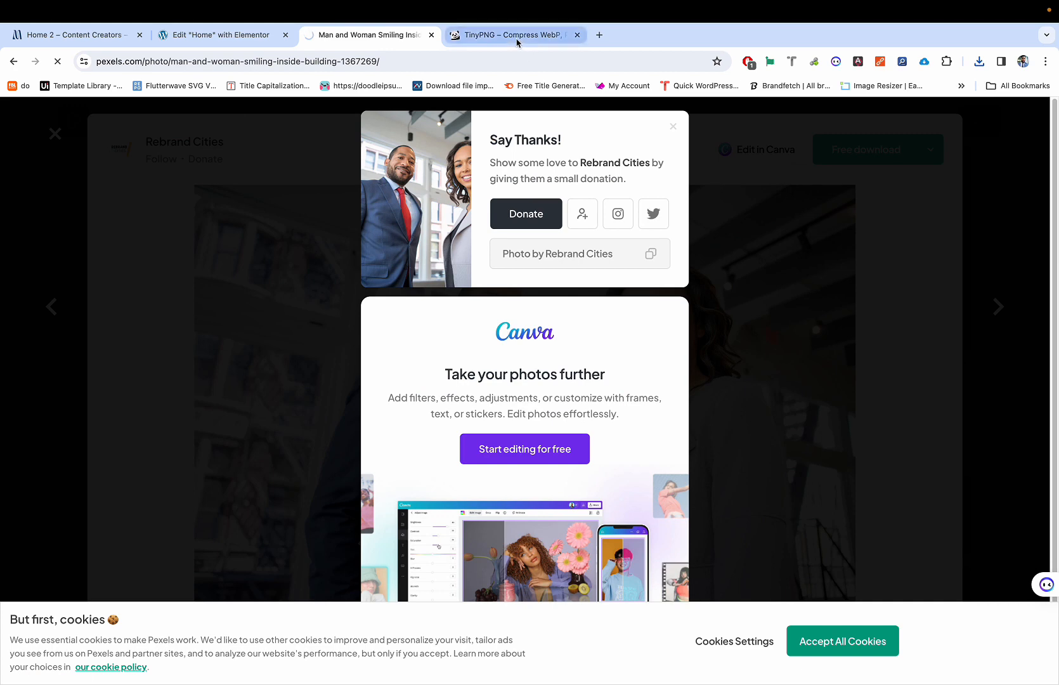
left_click(979, 65)
left_click(599, 35)
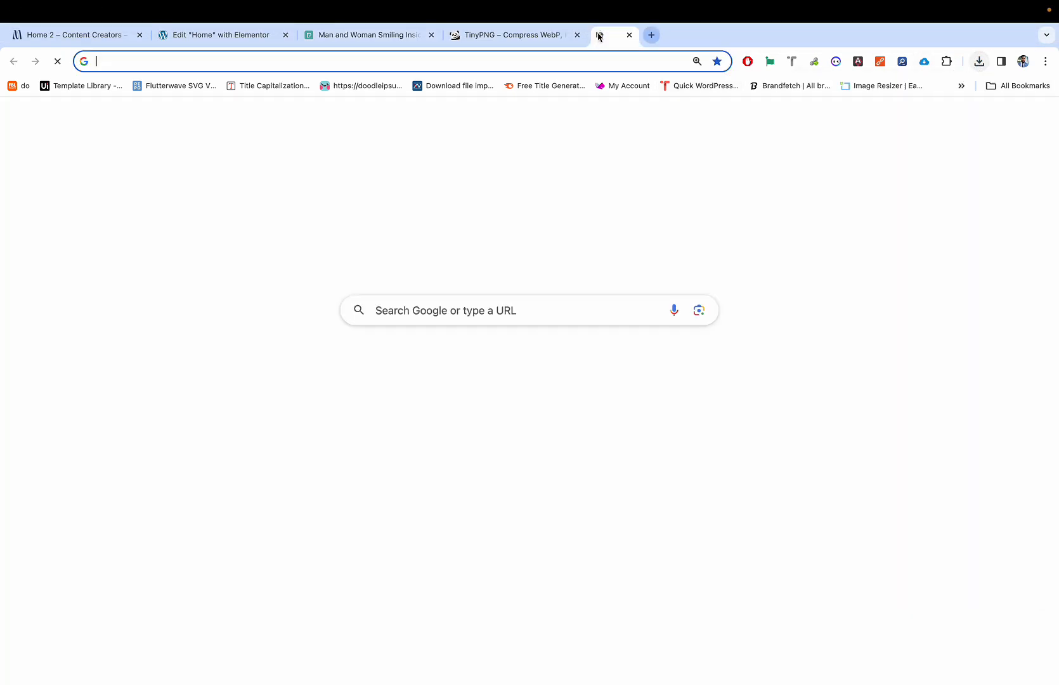
Step: Compress the downloaded office photo on TinyPNG by 15% to 177 KB, then return to Elementor
type("tinypng.com")
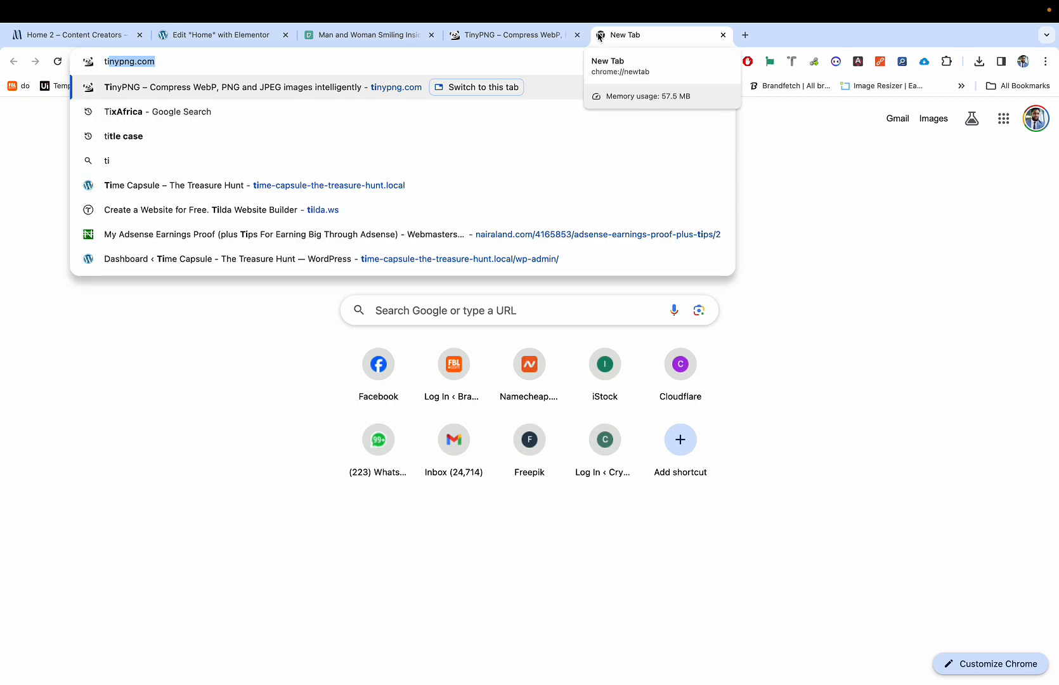
key("Return")
left_click(979, 63)
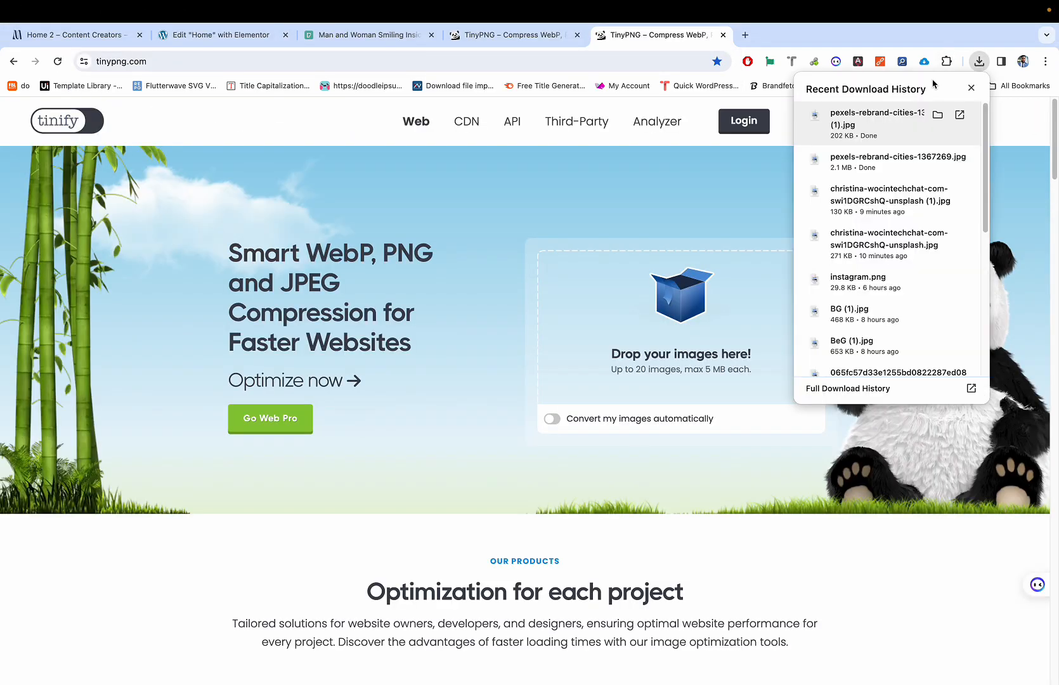
left_click_drag(907, 113, 698, 292)
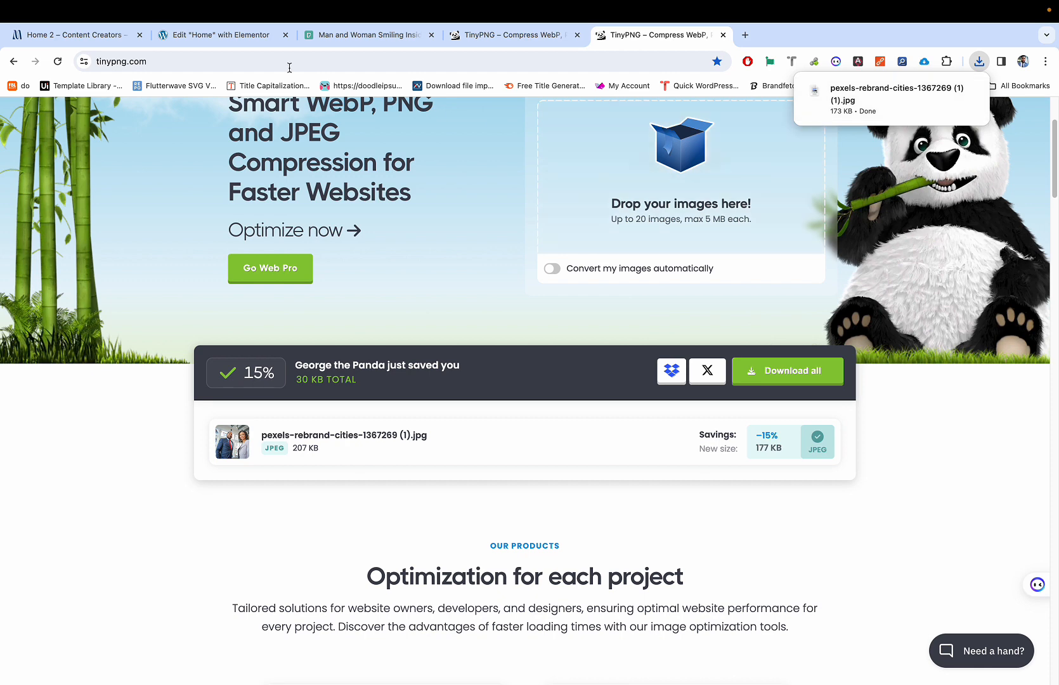
left_click(225, 36)
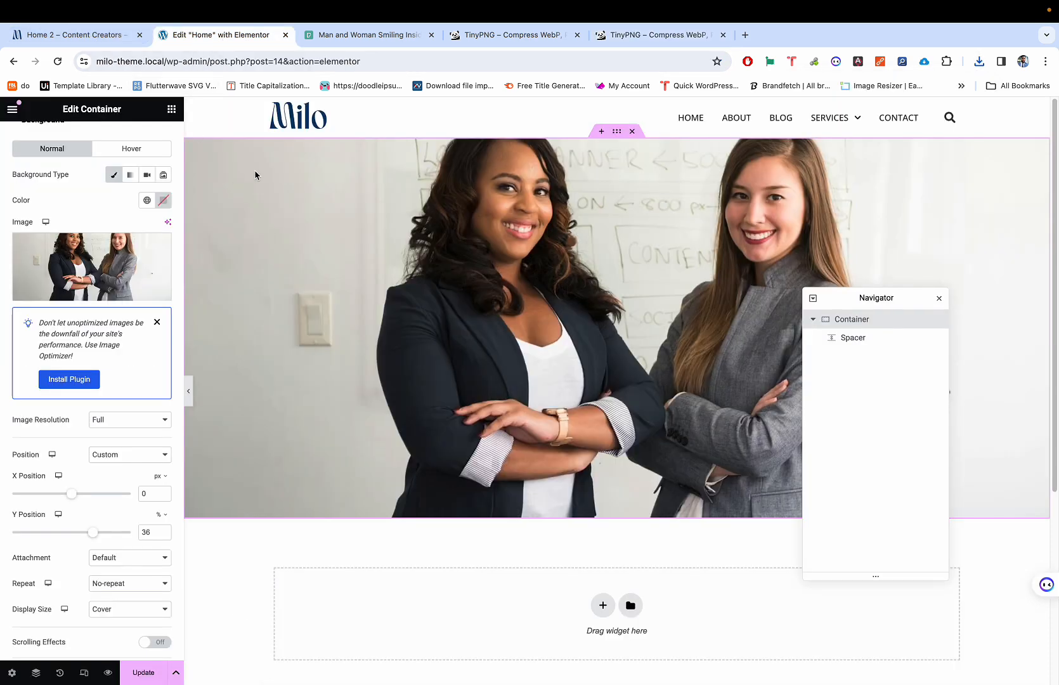
Step: Upload the compressed man-and-woman photo as the hero background and preview it
left_click(123, 255)
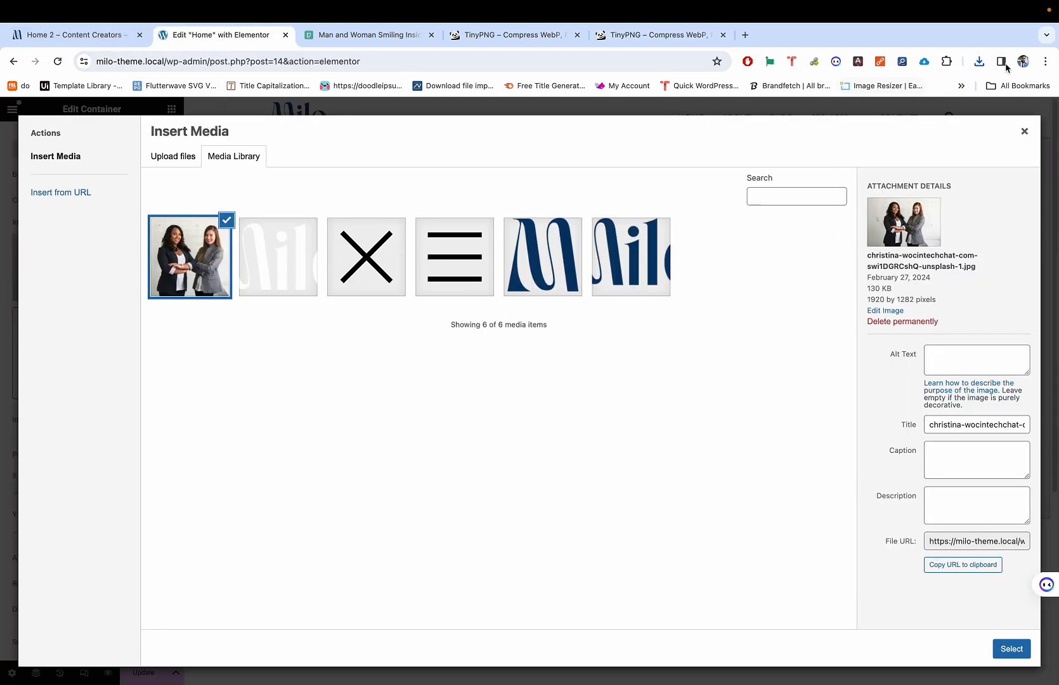
left_click(979, 62)
left_click_drag(842, 120, 491, 343)
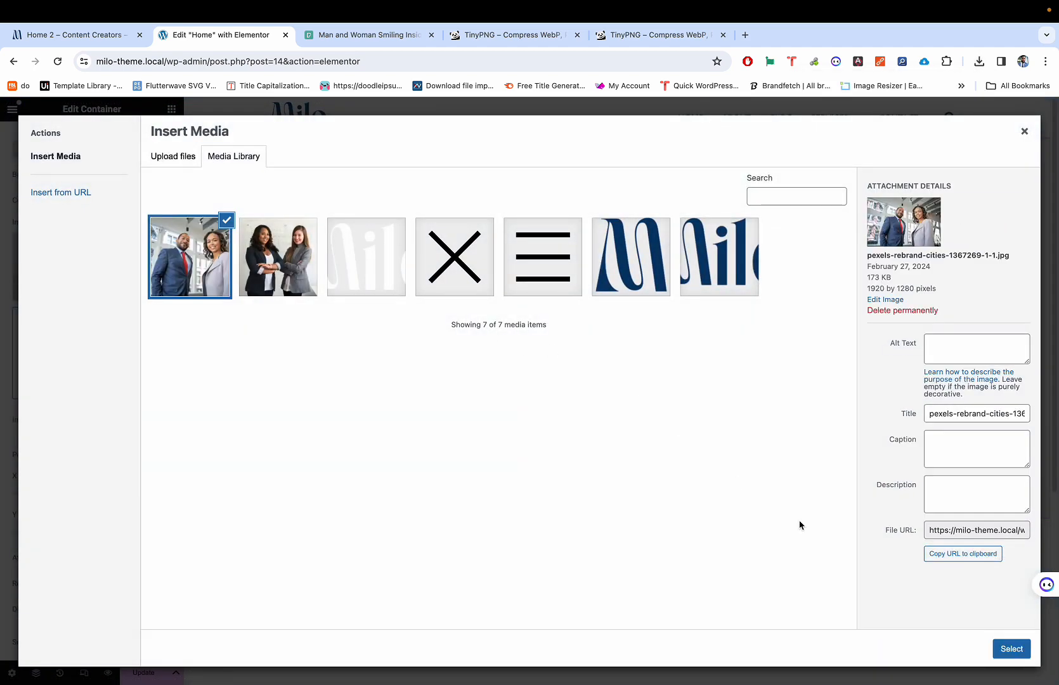
left_click(1012, 649)
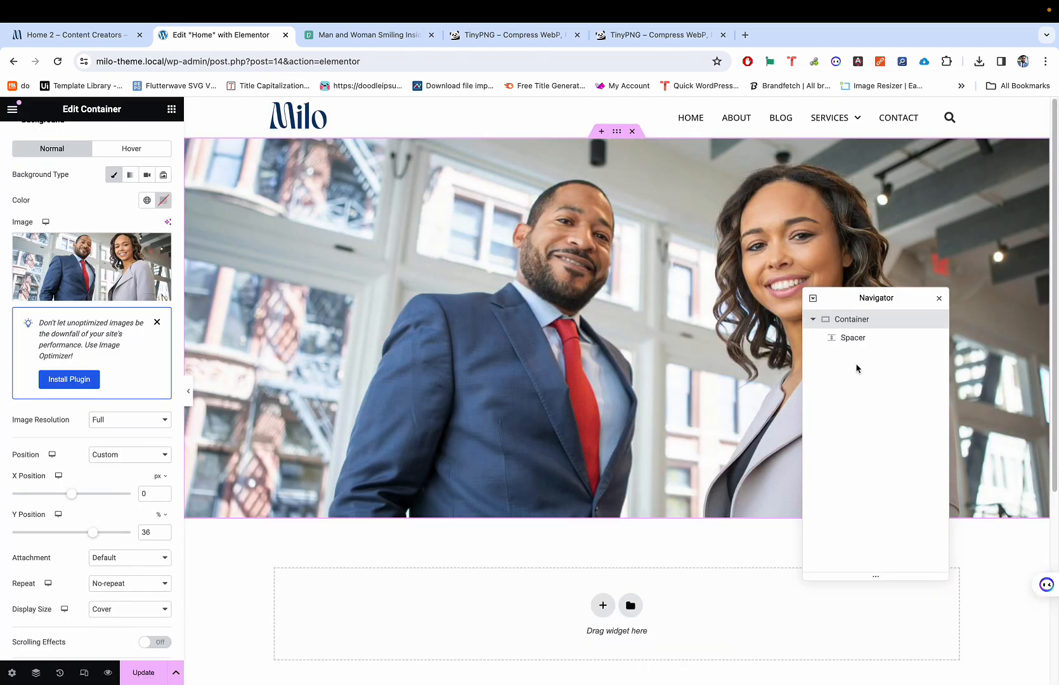
left_click(190, 394)
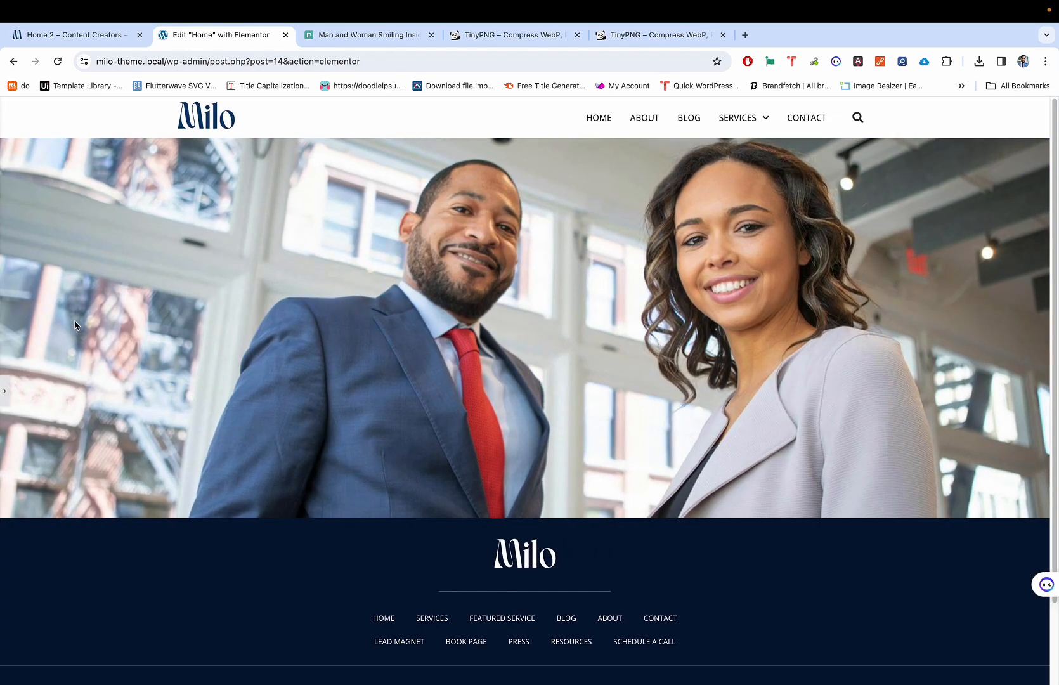
left_click(5, 391)
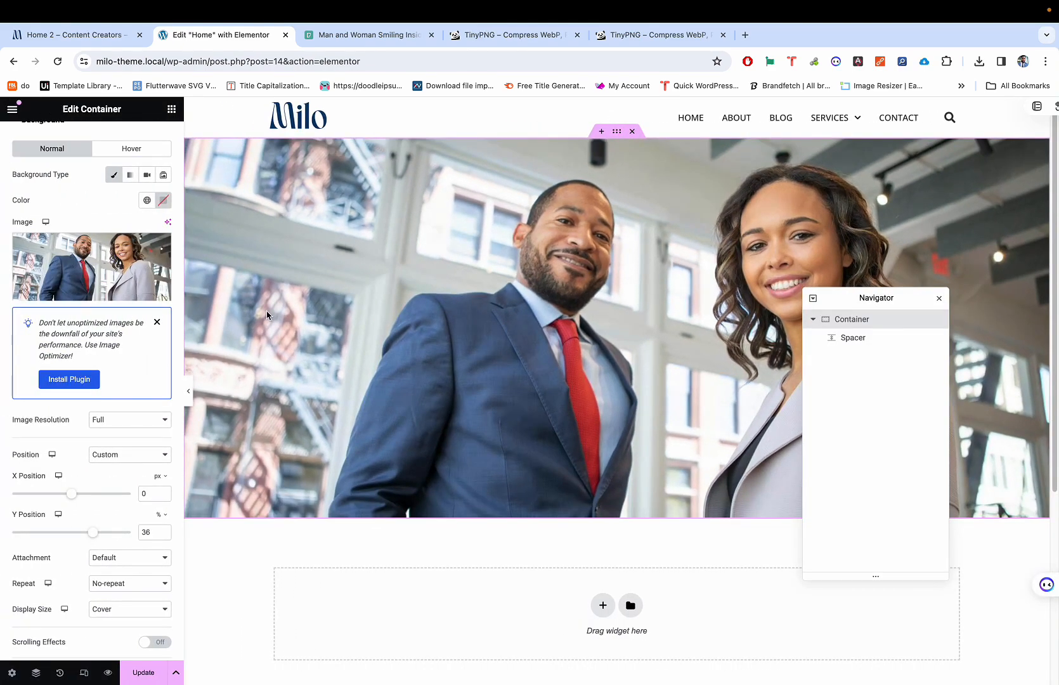
key("super+p")
key("super+p")
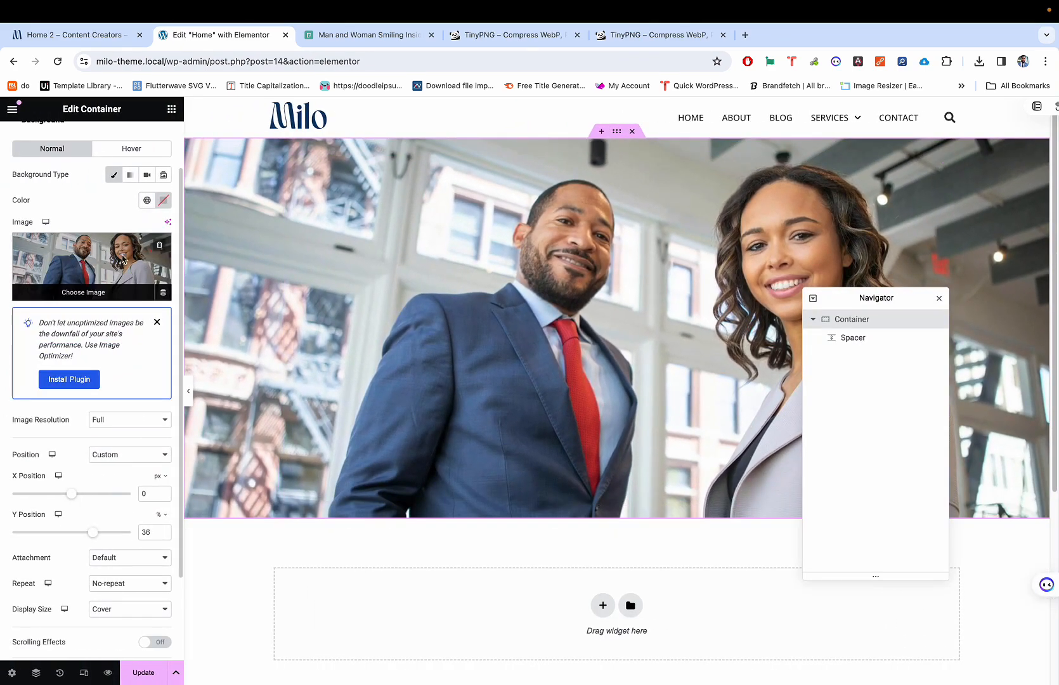
Step: Switch the hero background back to the two-women photo
left_click(123, 259)
left_click(310, 283)
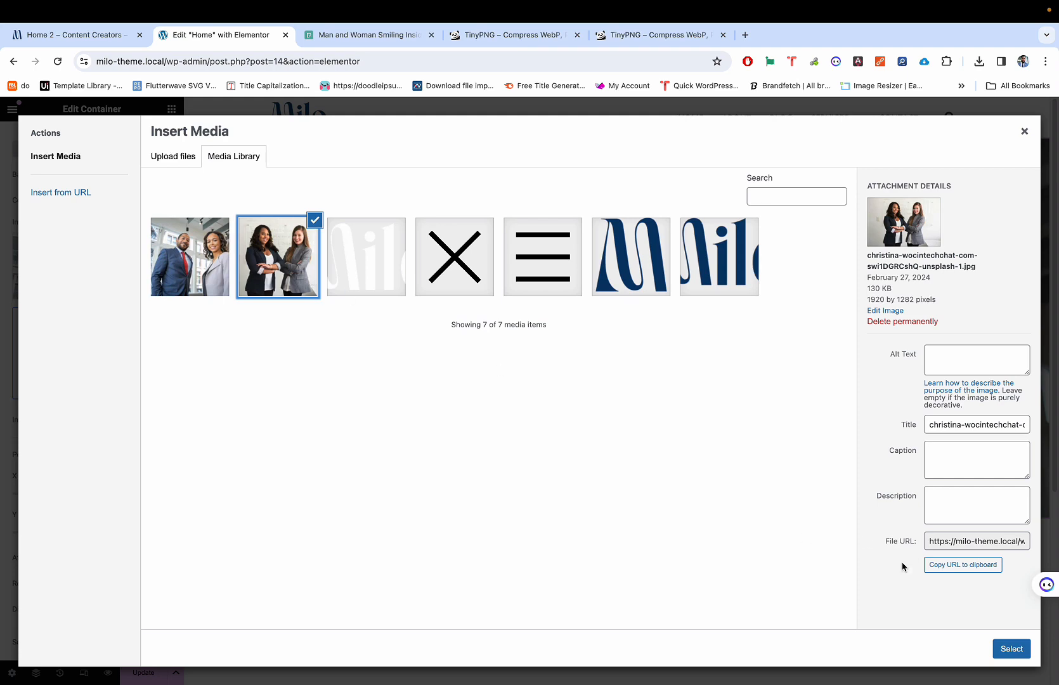
left_click(1012, 649)
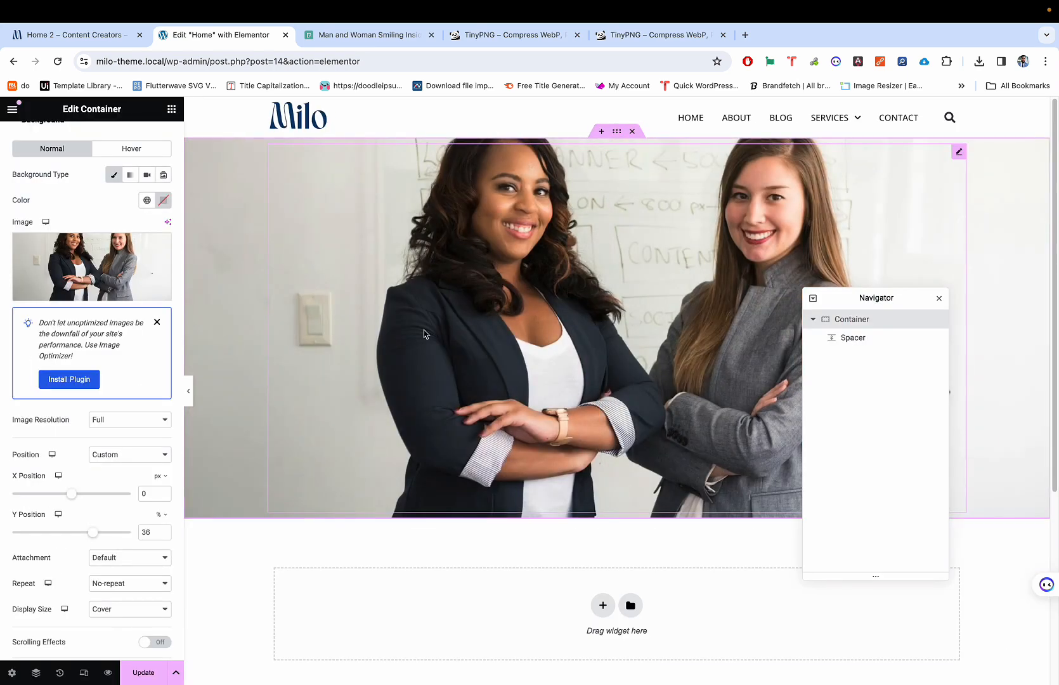
scroll(109, 544, "down", 1)
Step: Try the Center Center and Top Center background positions, previewing the centered hero
left_click(107, 418)
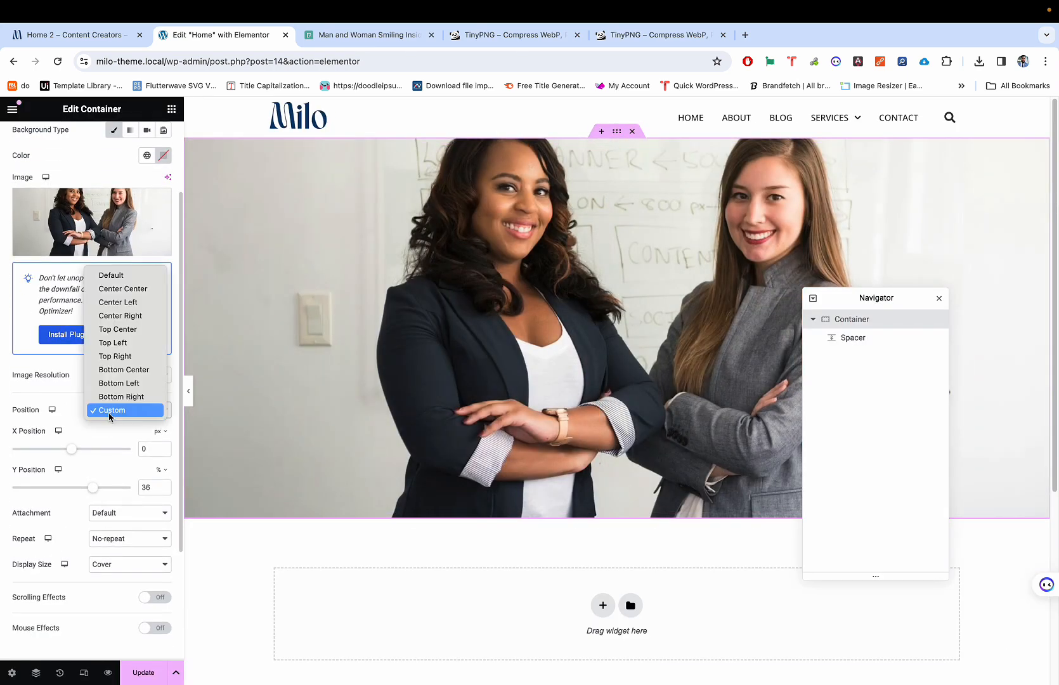
left_click(126, 289)
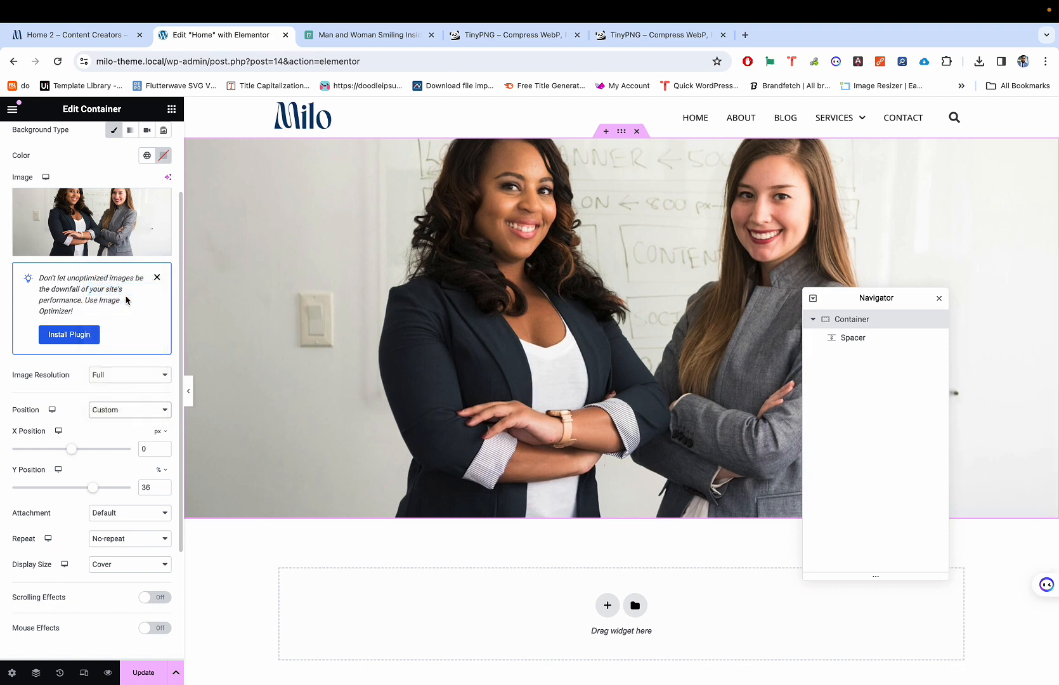
left_click(120, 410)
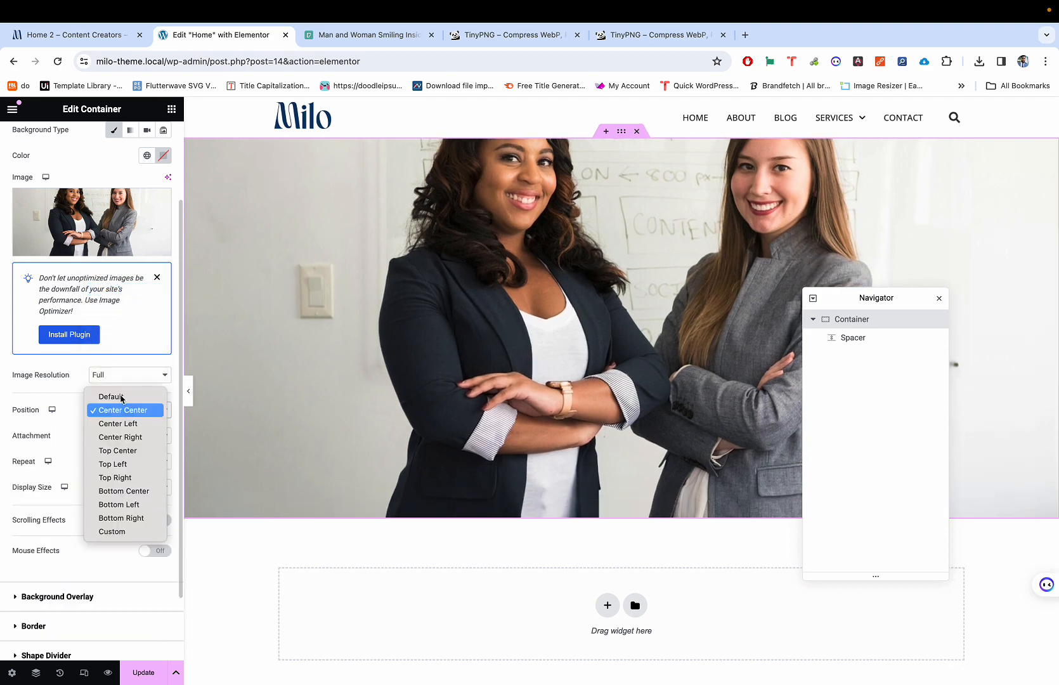
left_click(122, 451)
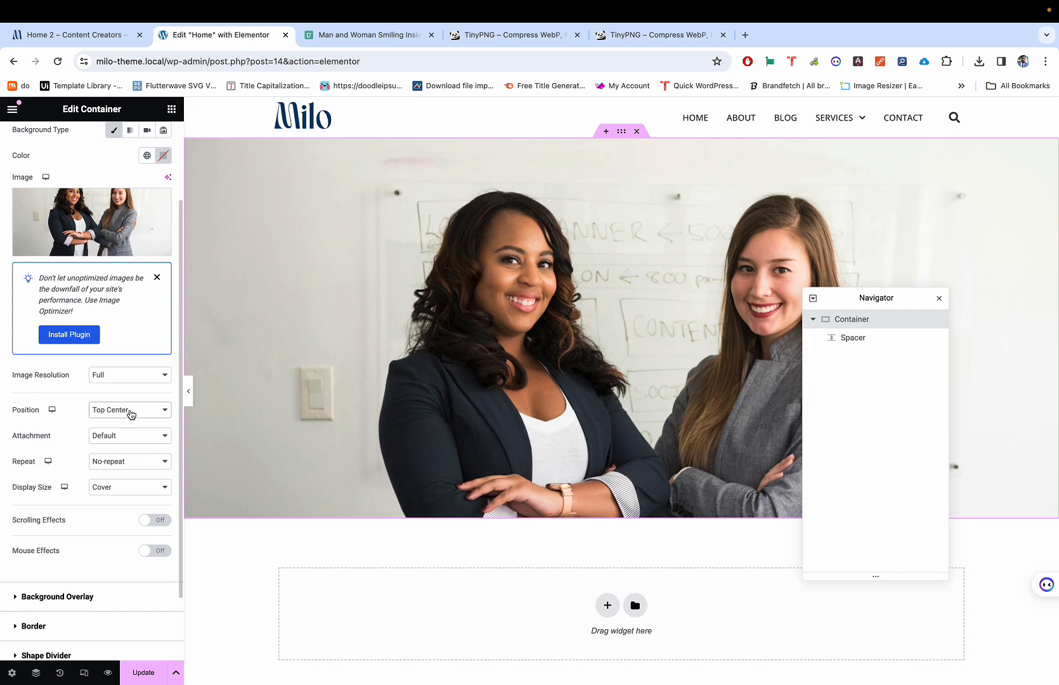
left_click(136, 413)
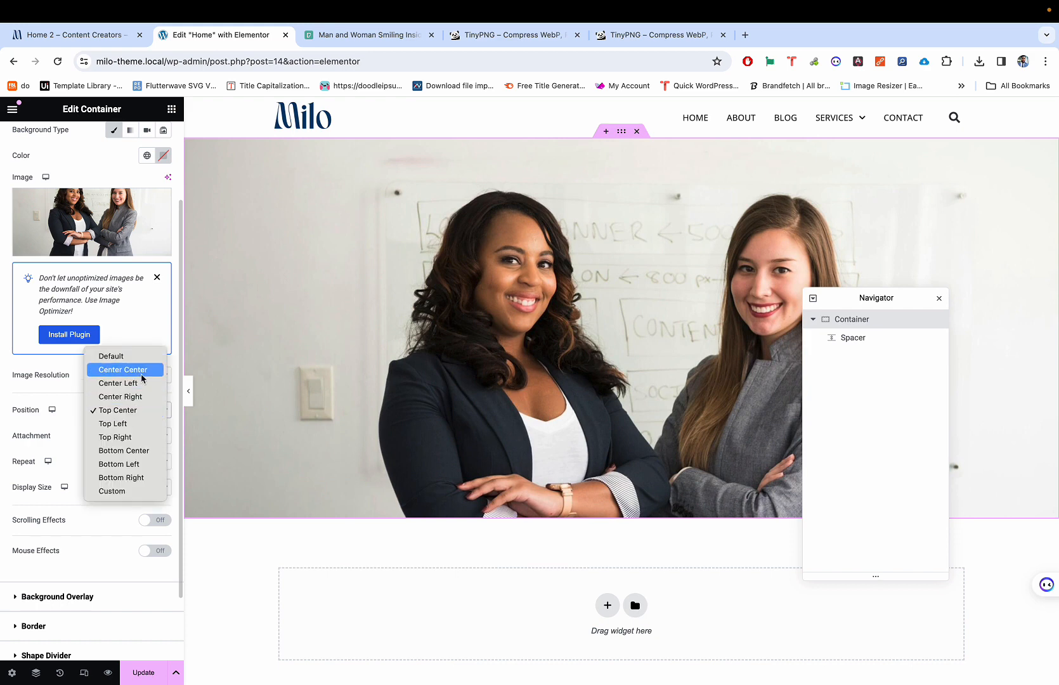
left_click(144, 373)
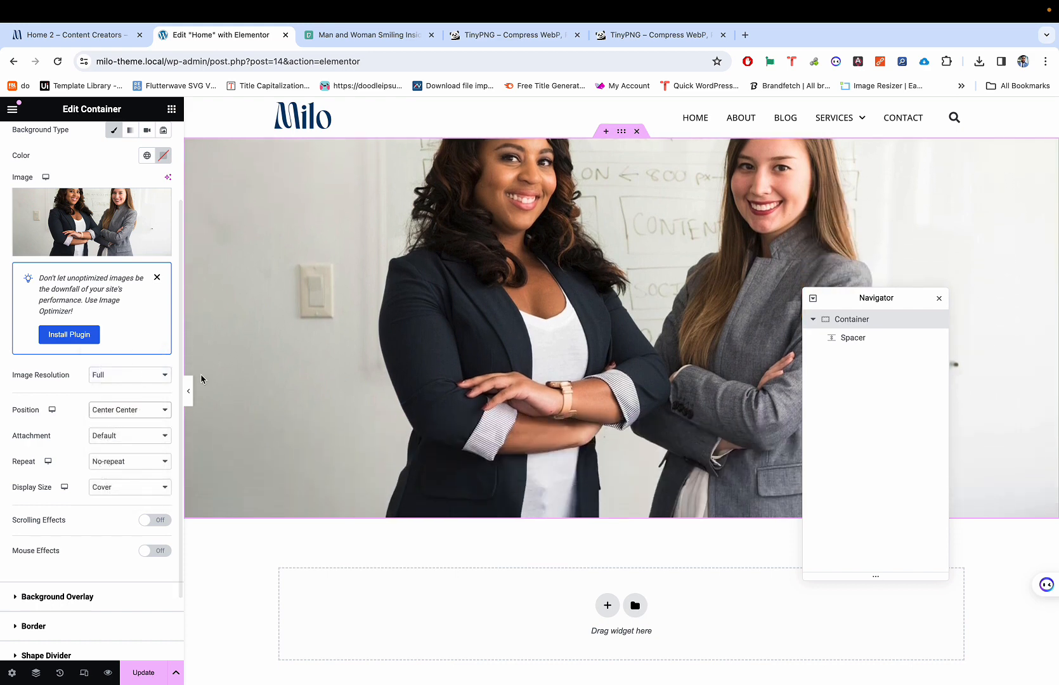
left_click(188, 388)
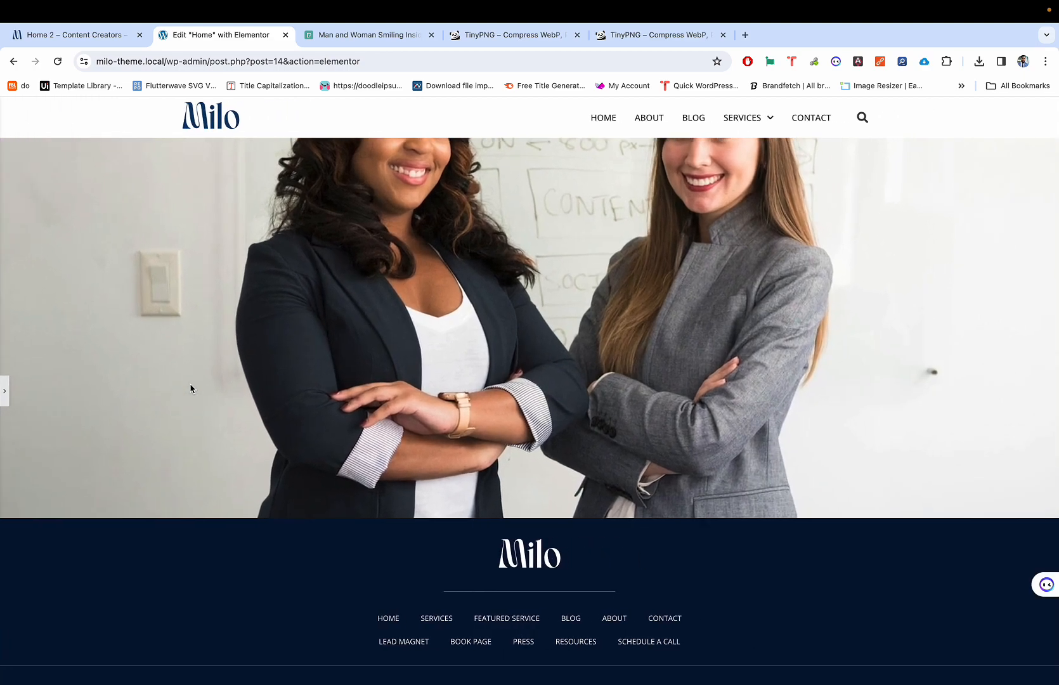
left_click(7, 388)
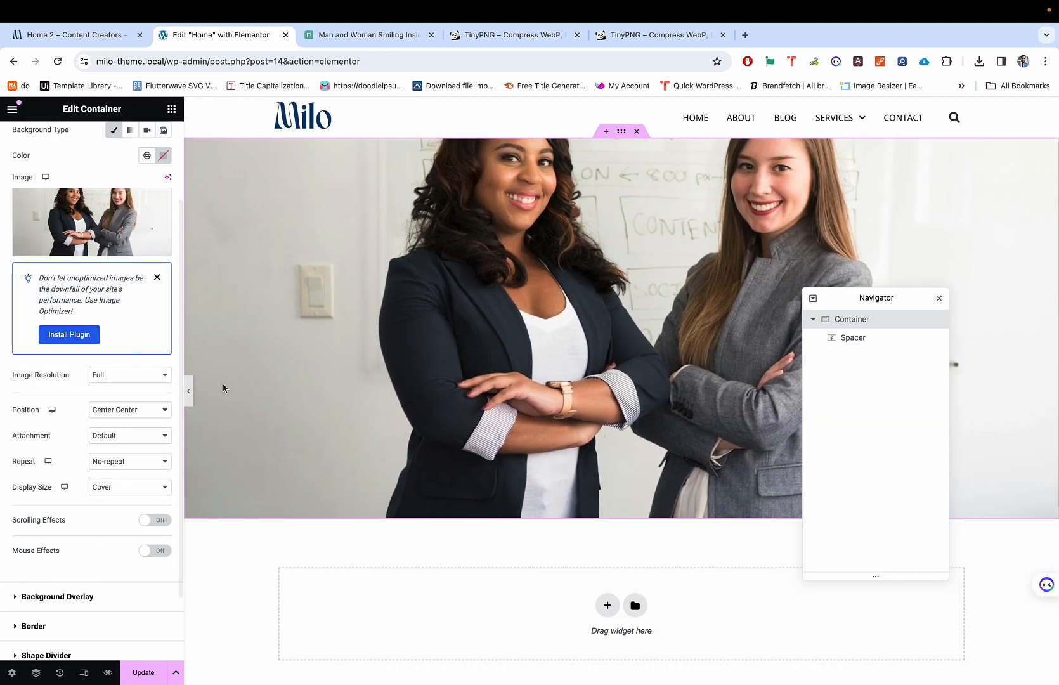
Step: Set the hero background position to Top Center and preview the result
left_click(132, 415)
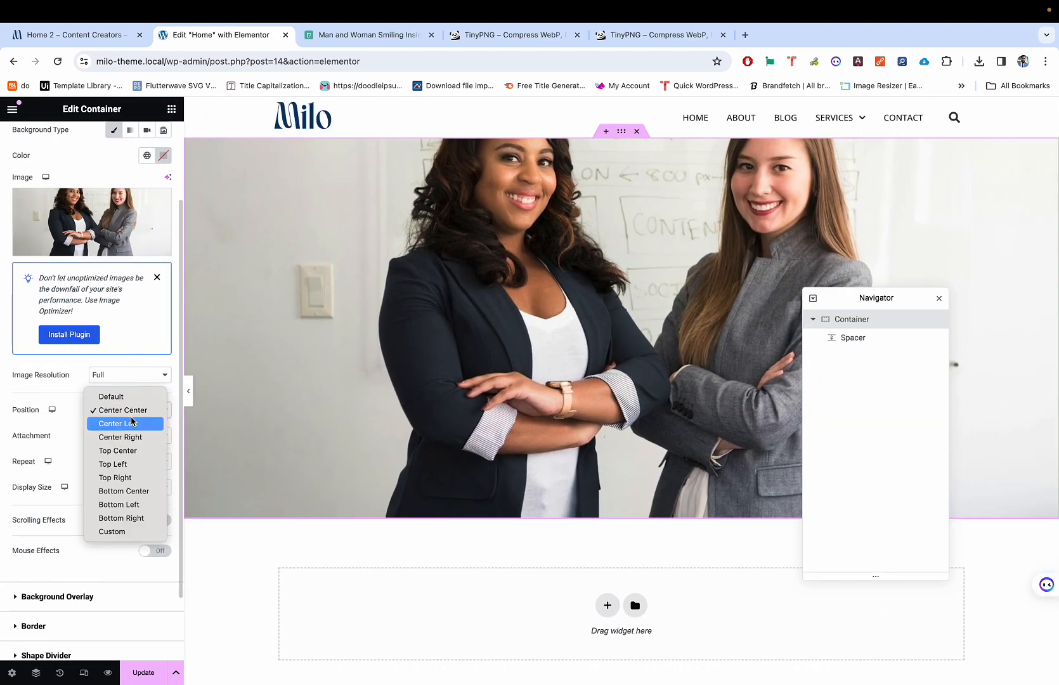
left_click(122, 450)
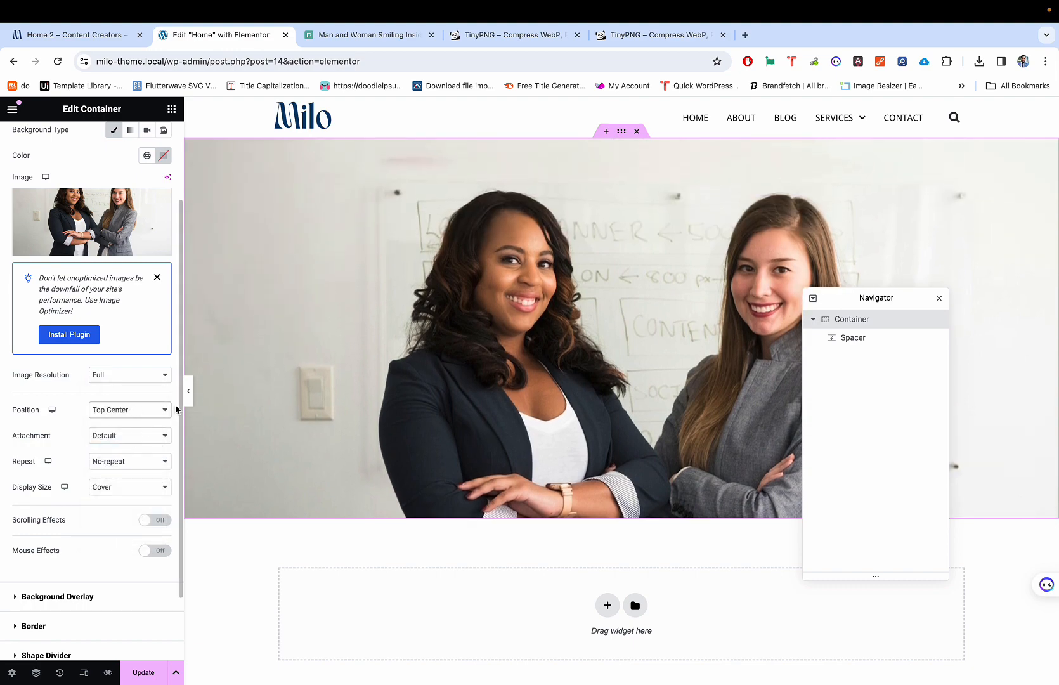
left_click(188, 390)
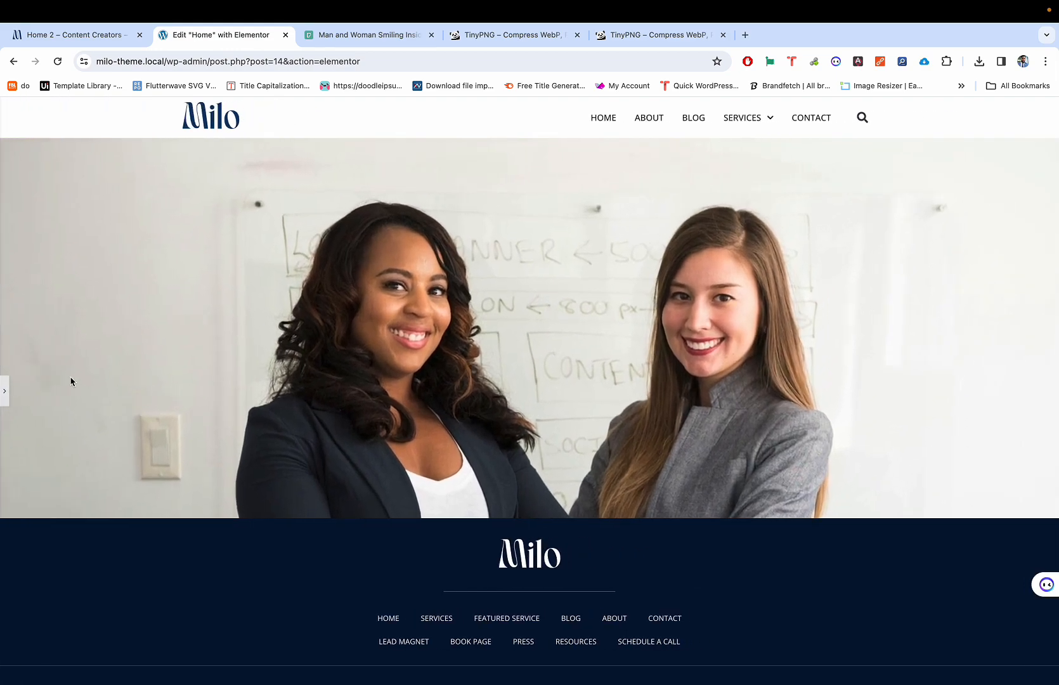
left_click(4, 390)
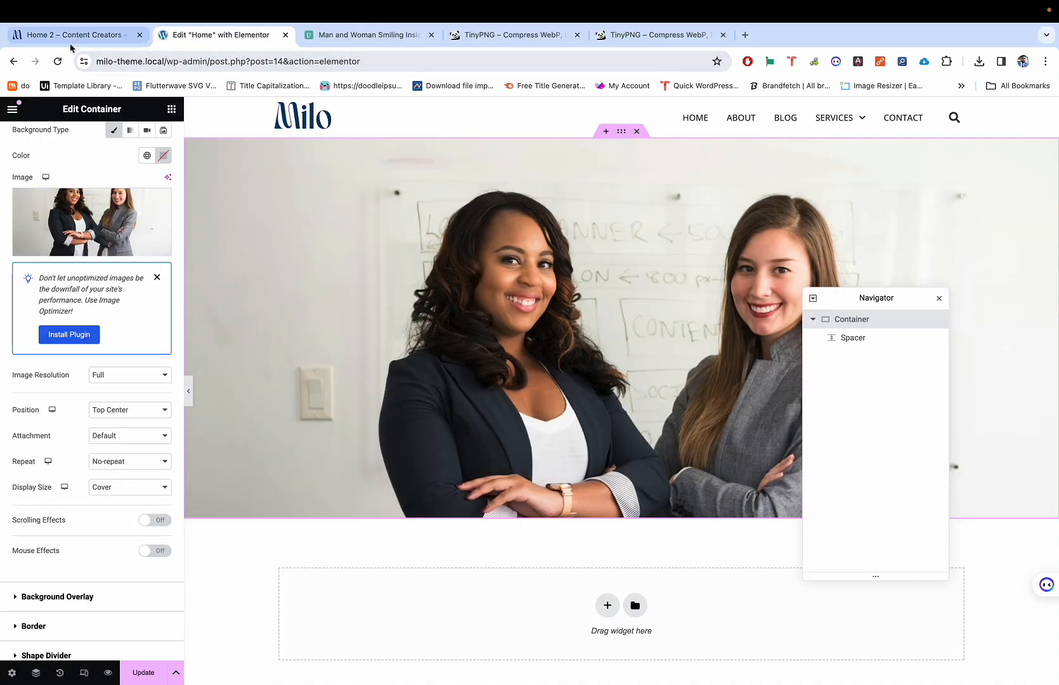
Step: Check the Milo demo layout, then start a Flexbox container below the hero
left_click(71, 46)
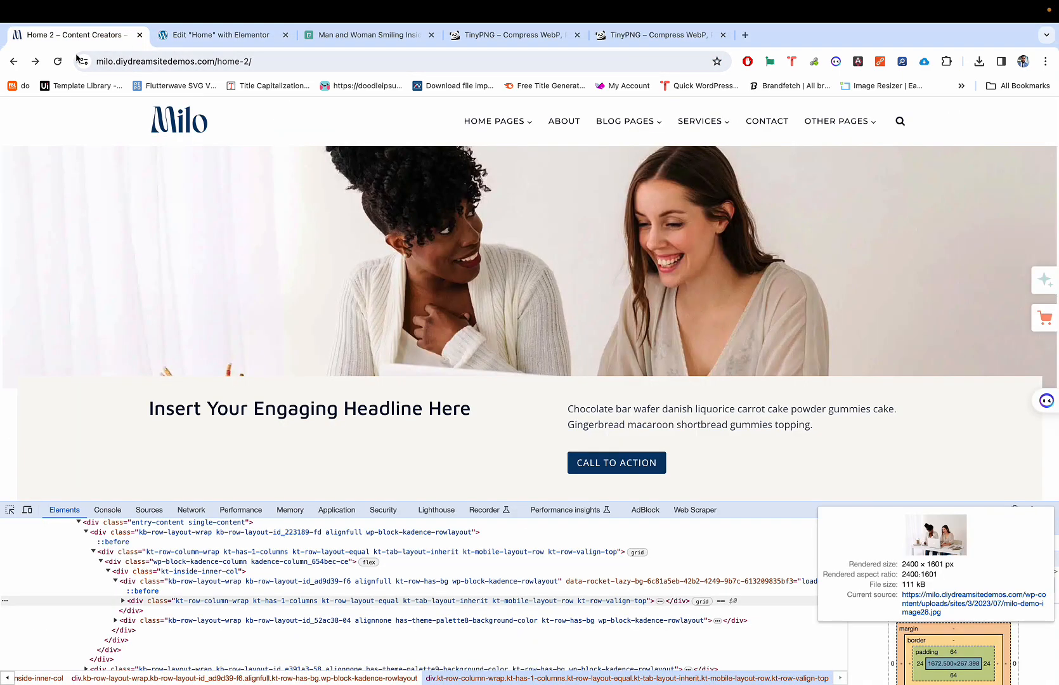
scroll(291, 241, "down", 3)
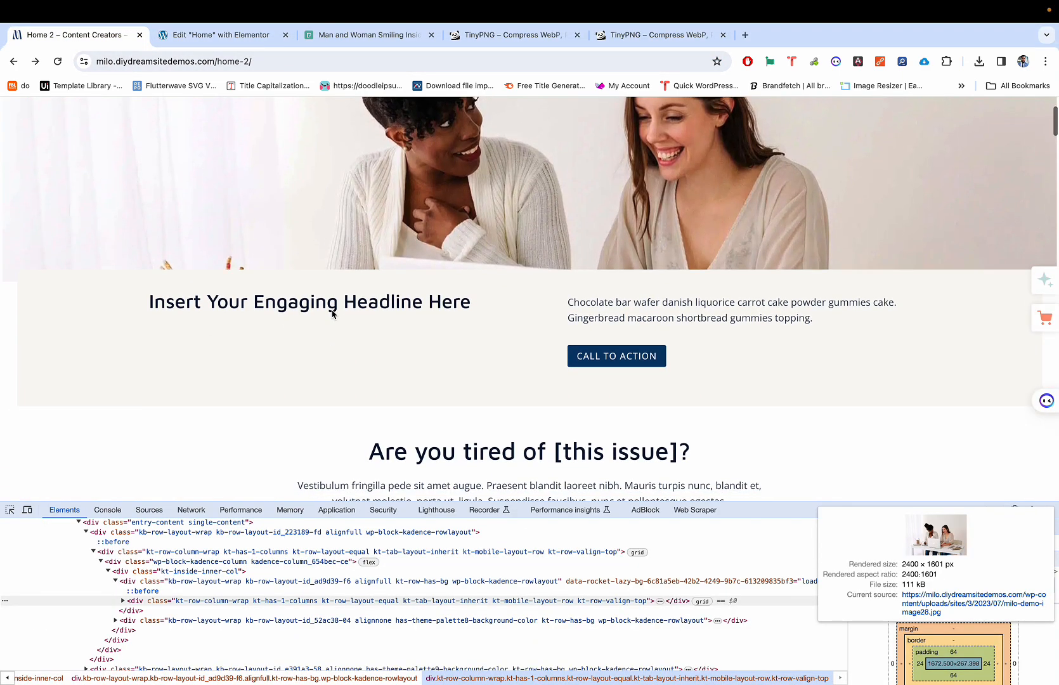
key("ctrl+Tab")
scroll(316, 393, "down", 5)
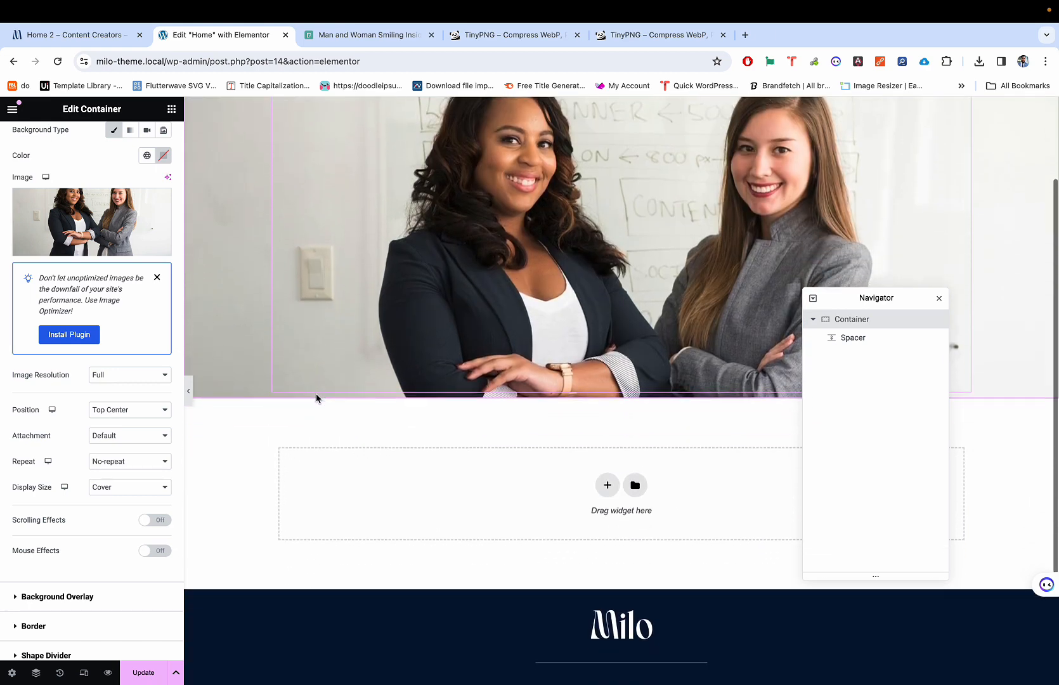
left_click(607, 485)
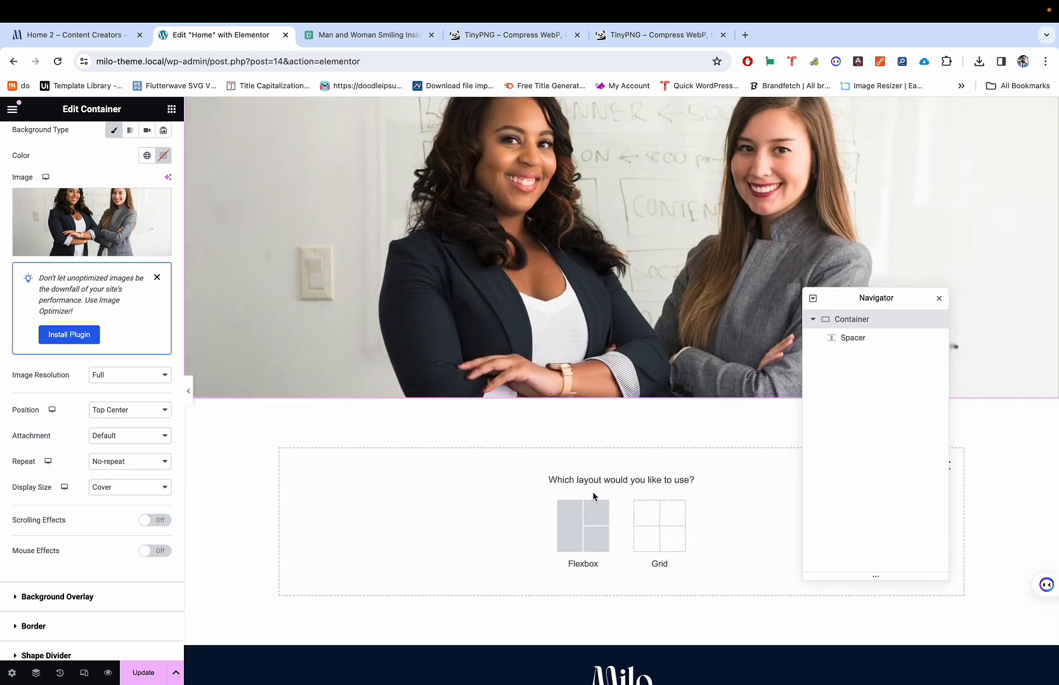
left_click(584, 523)
scroll(556, 303, "up", 2)
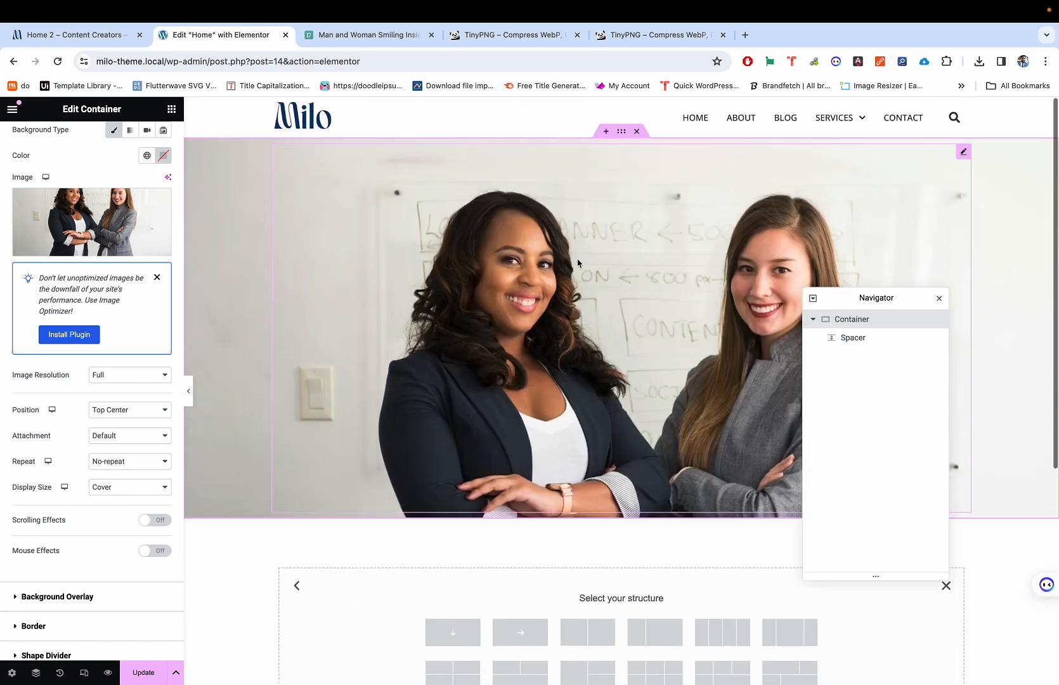
scroll(574, 294, "down", 2)
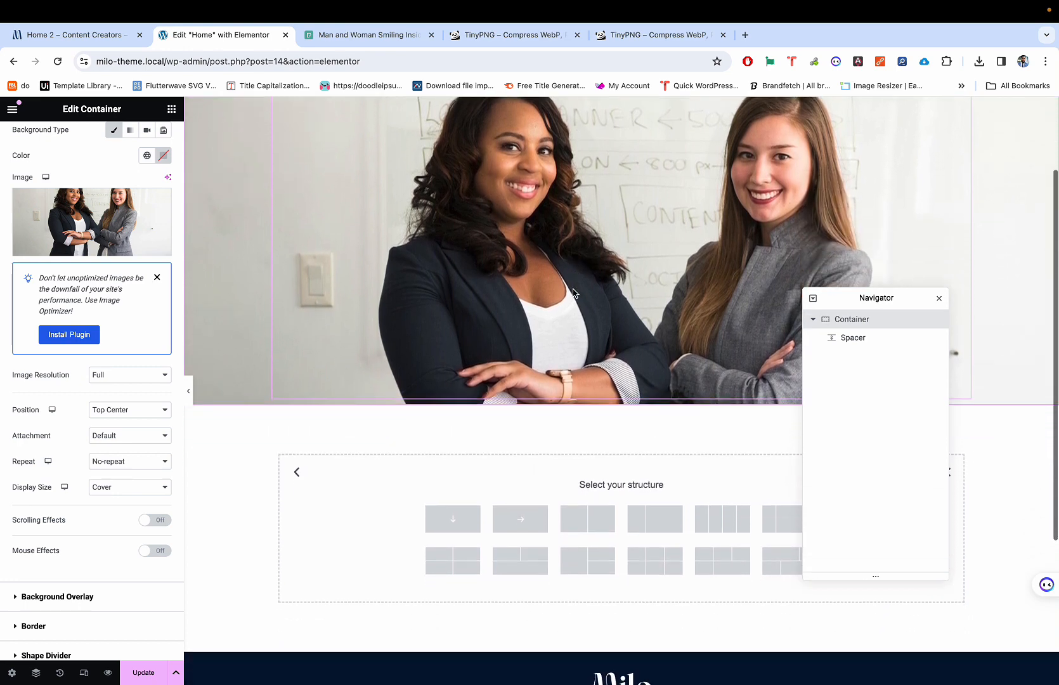
scroll(574, 293, "down", 1)
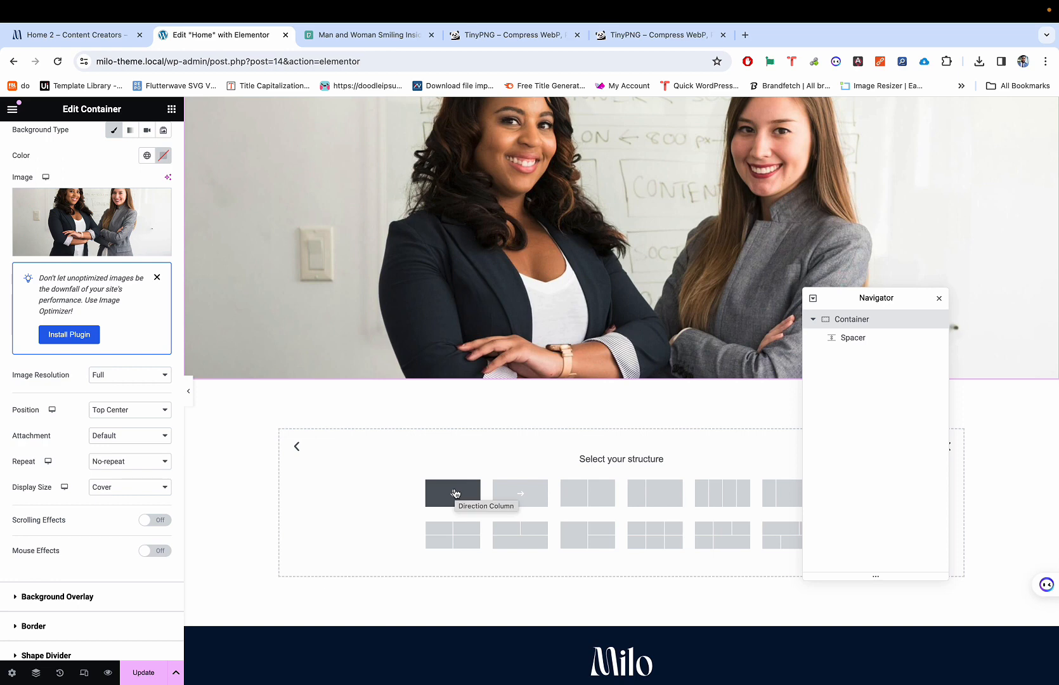
scroll(454, 442, "down", 3)
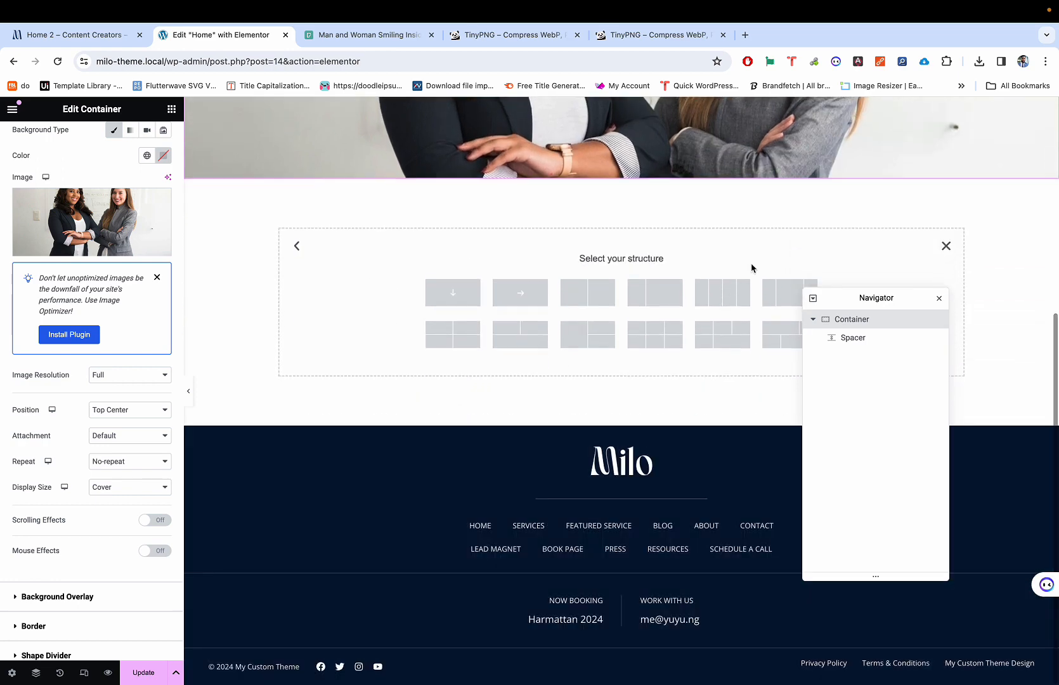
Step: Replace the stray single-column container with a two-column Flexbox container
left_click(947, 246)
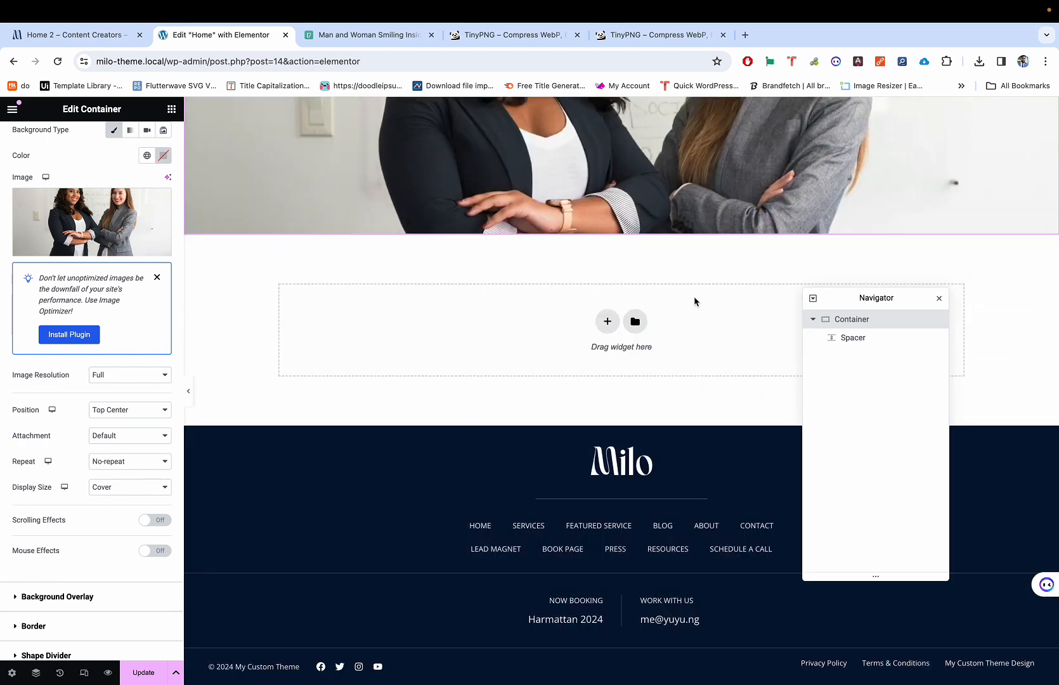
left_click(607, 321)
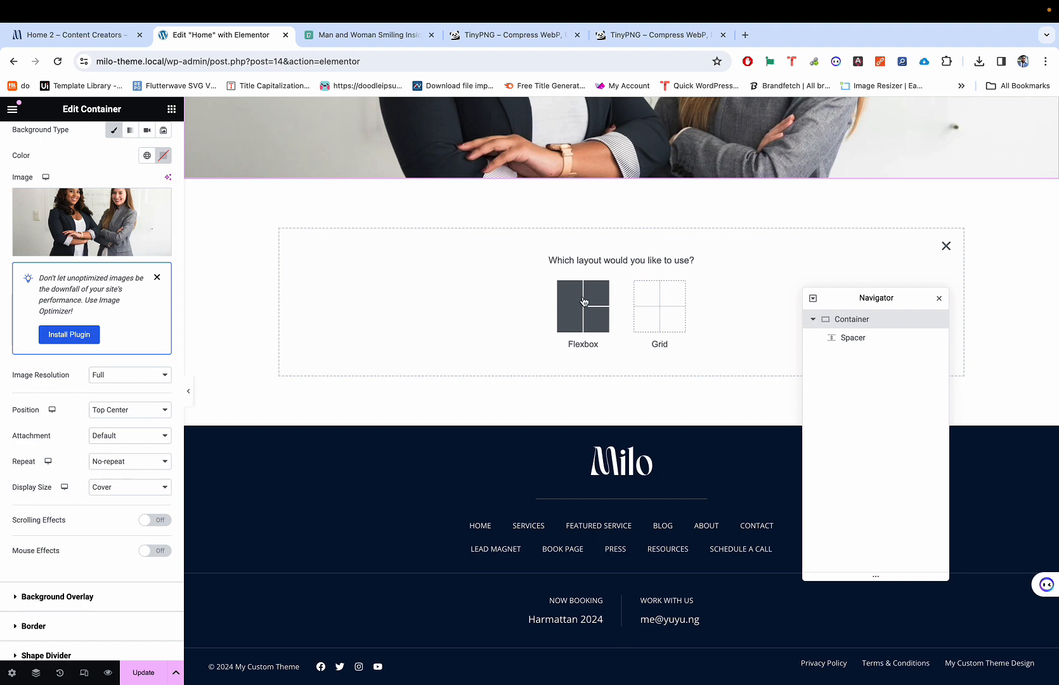
left_click(584, 301)
left_click(453, 296)
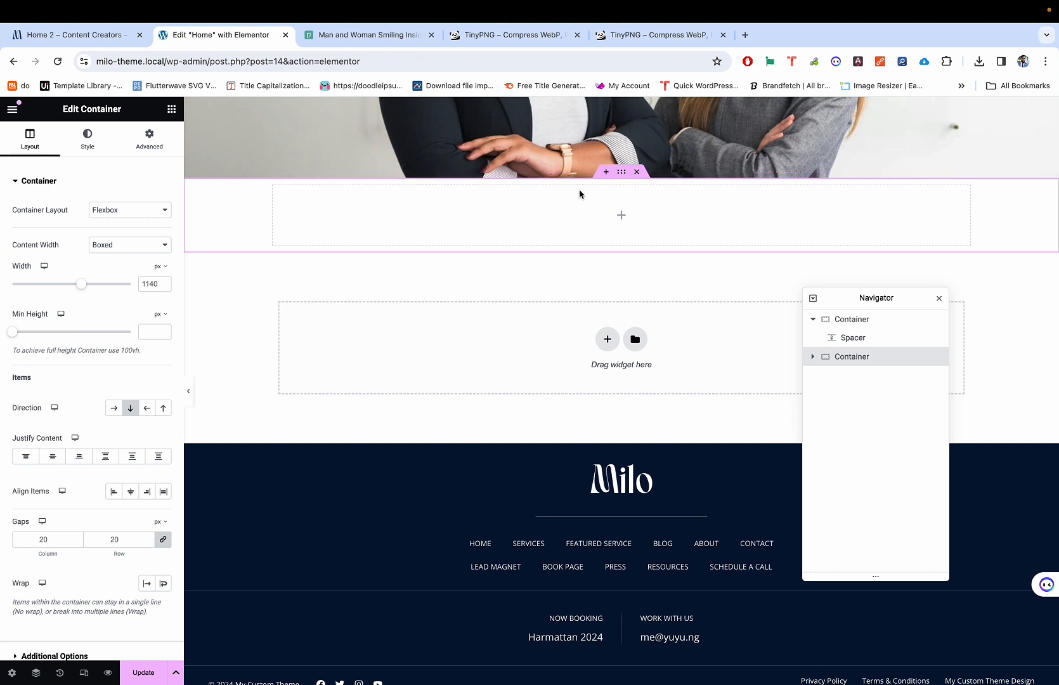
left_click(637, 172)
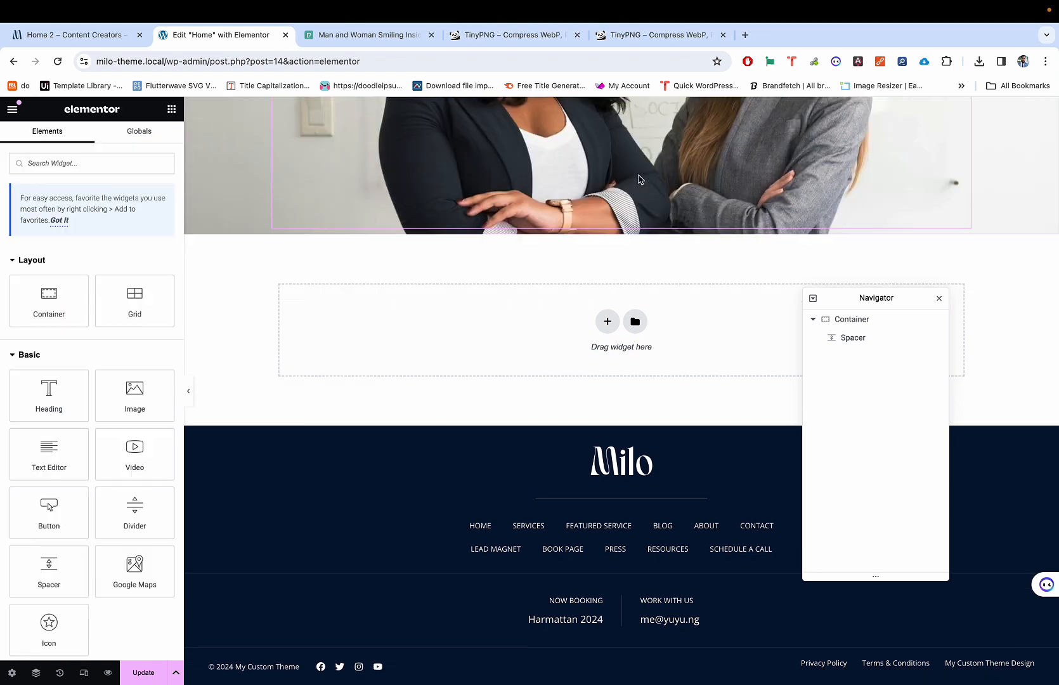
left_click(606, 325)
left_click(581, 300)
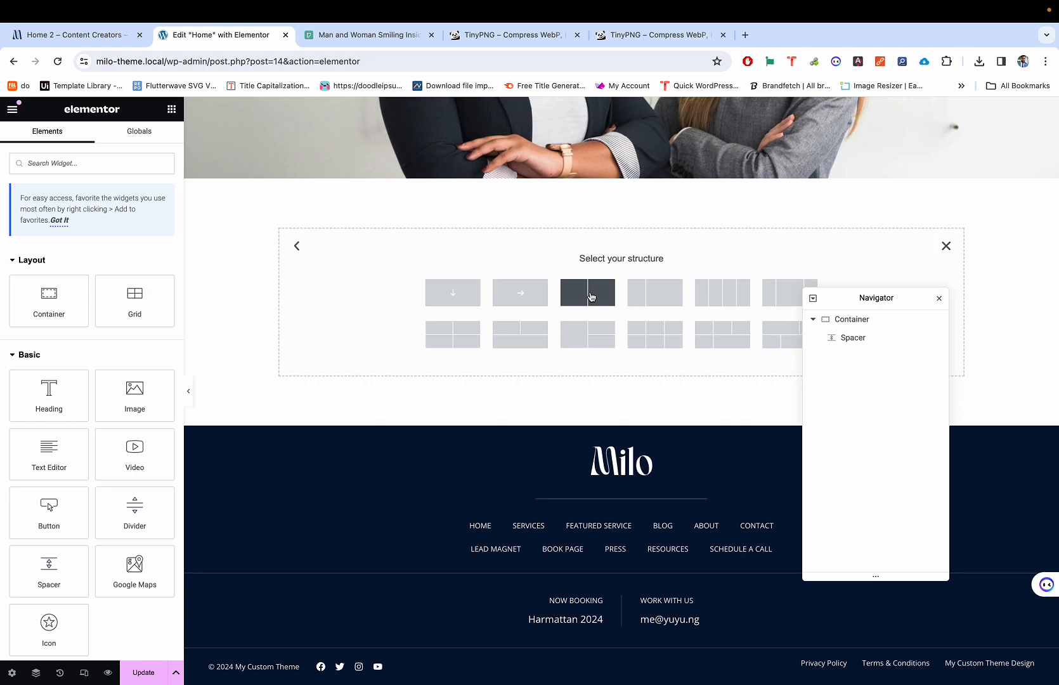
left_click(589, 294)
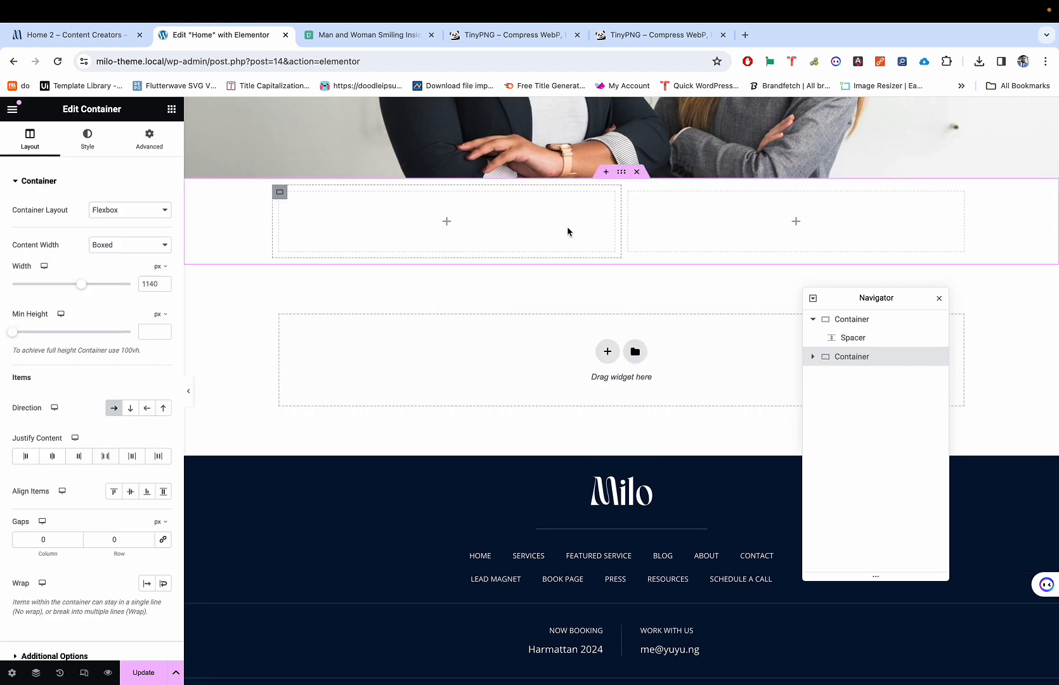
Step: Copy the 'Insert Your Engaging Headline Here' headline from the Milo demo page
key("ctrl+shift+Tab")
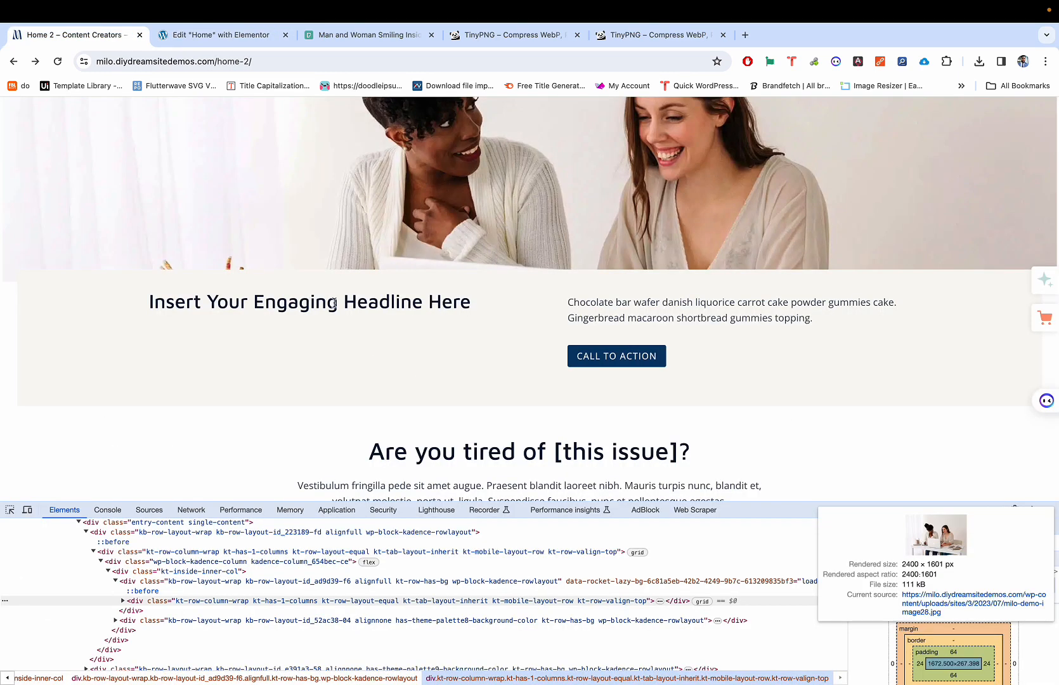
triple_click(304, 304)
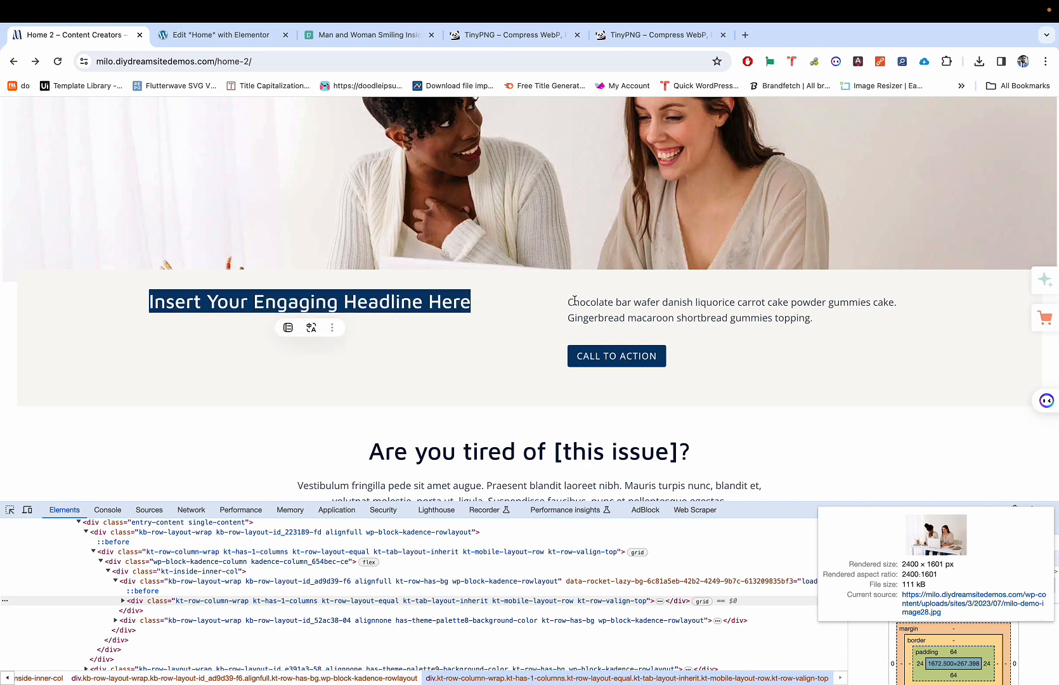
left_click_drag(574, 302, 721, 359)
key("ctrl+Tab")
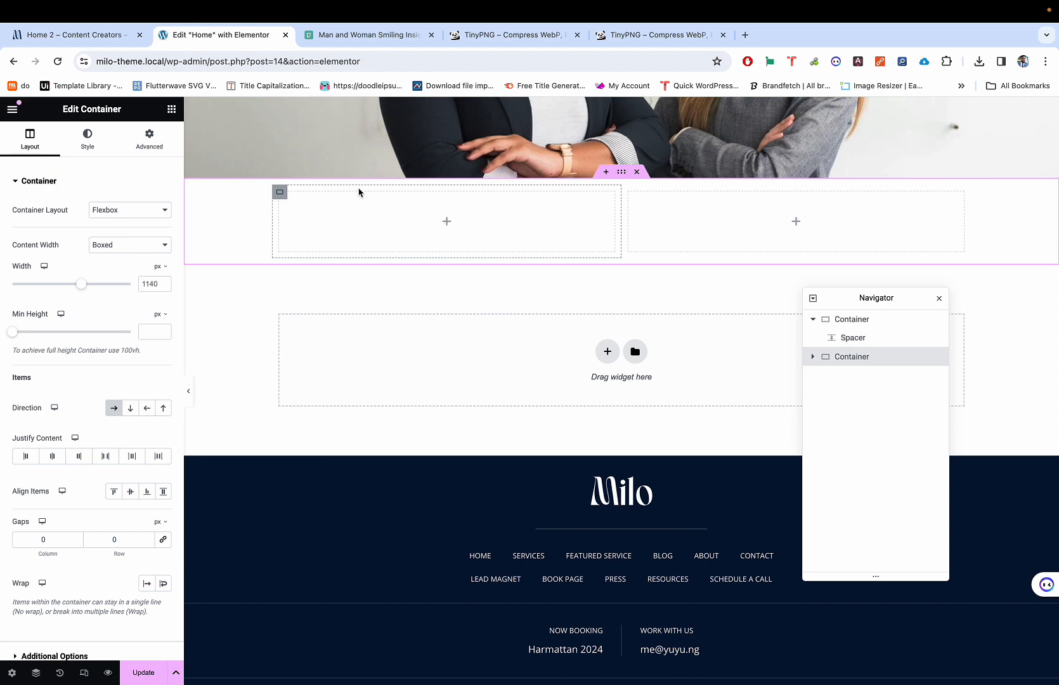
key("ctrl+shift+Tab")
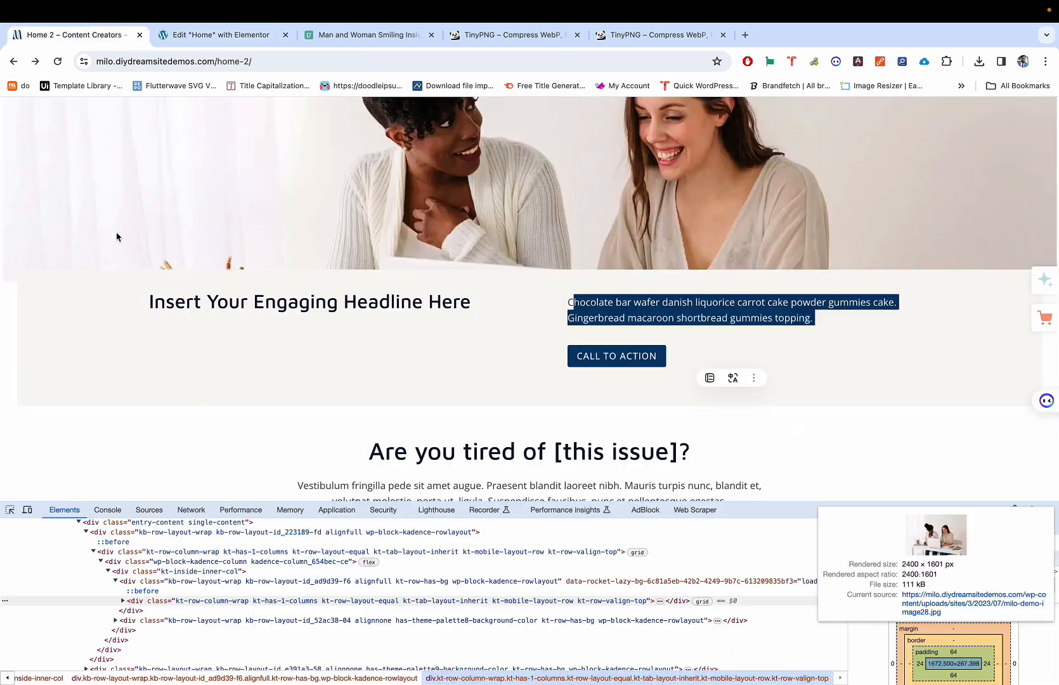
triple_click(223, 298)
key("ctrl+c")
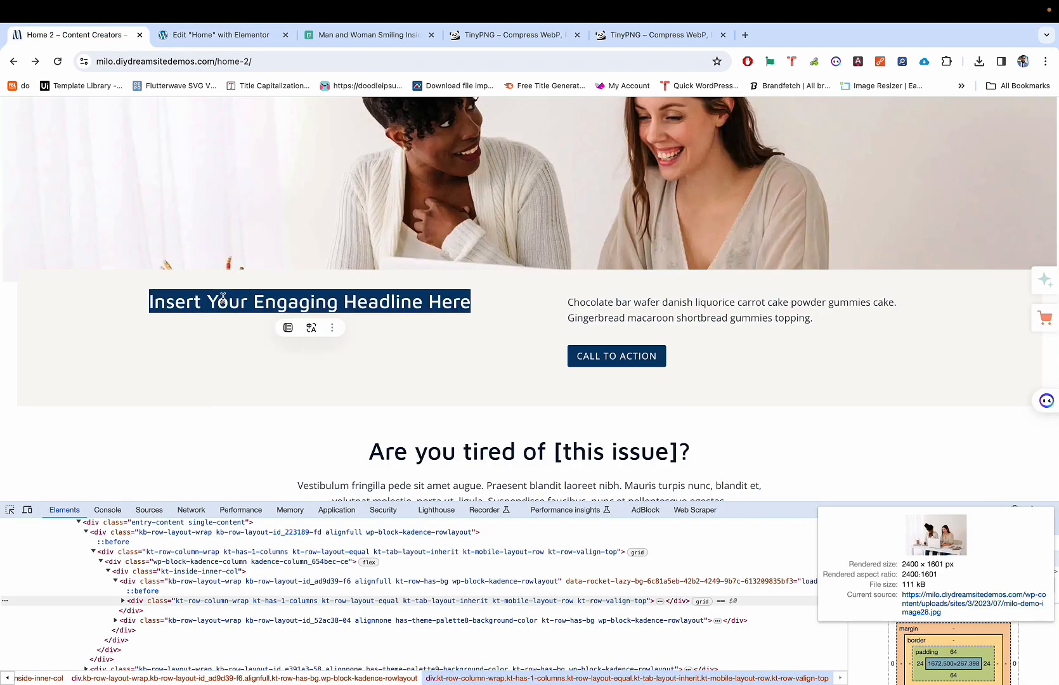
key("ctrl+Tab")
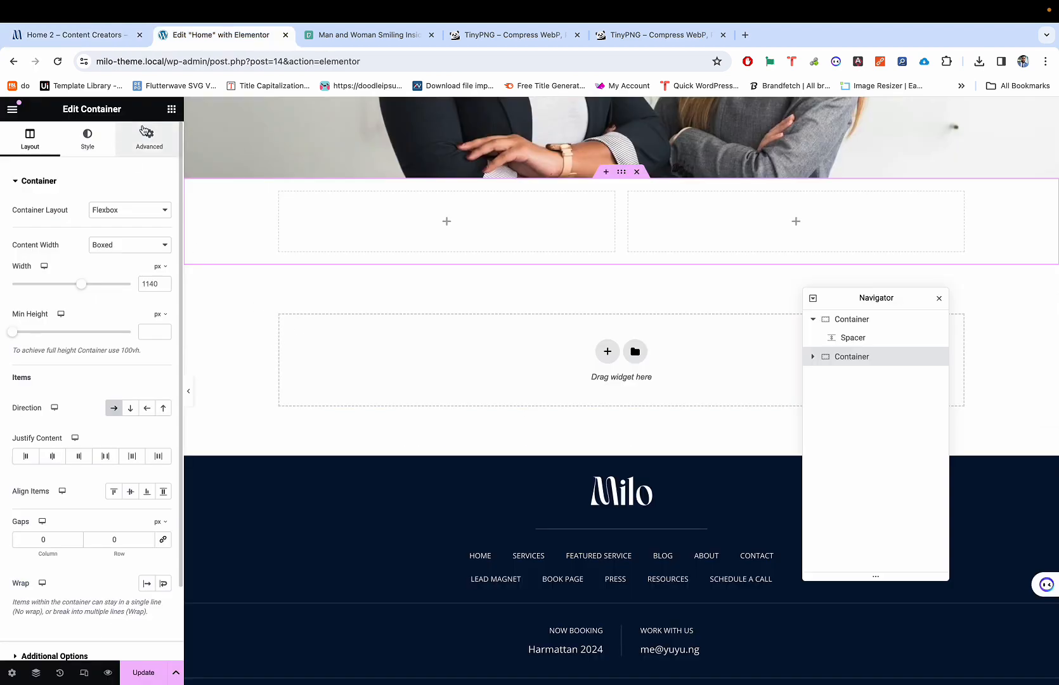
Step: Add a Heading widget to the left column and paste the copied headline as its title
left_click(171, 110)
left_click_drag(51, 393, 35, 461)
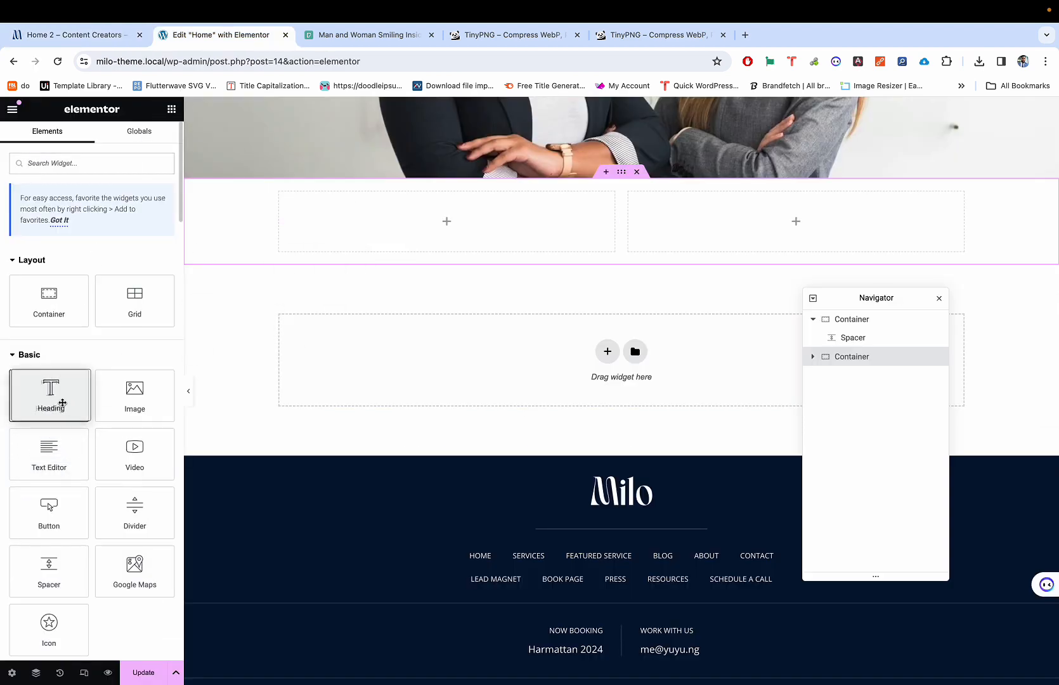
left_click_drag(50, 397, 350, 224)
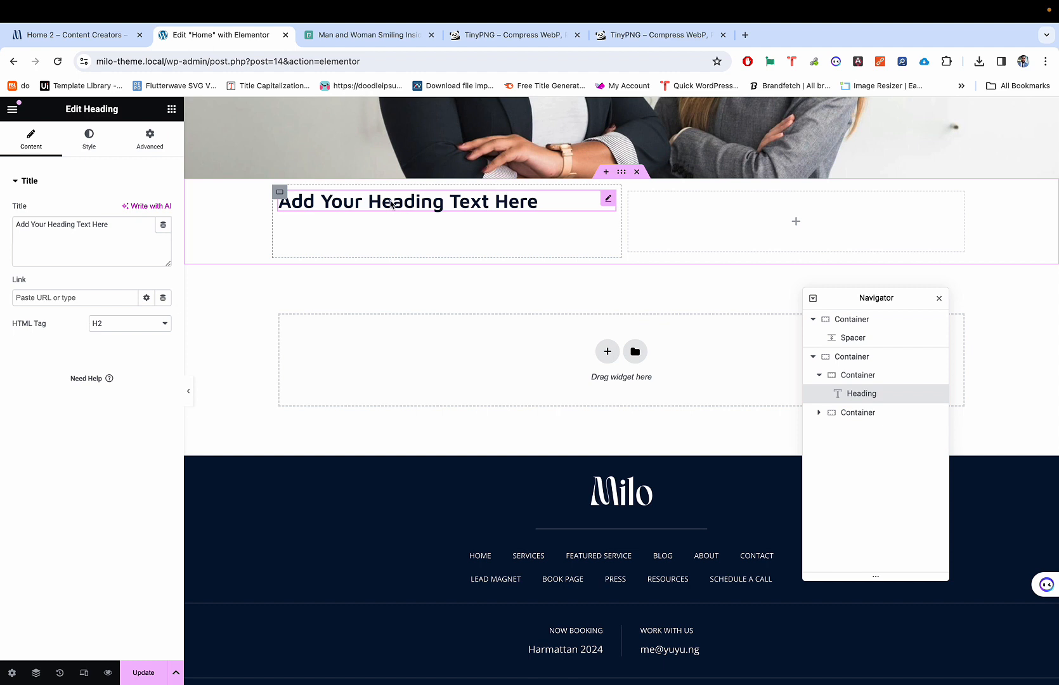
left_click(73, 238)
left_click(74, 240)
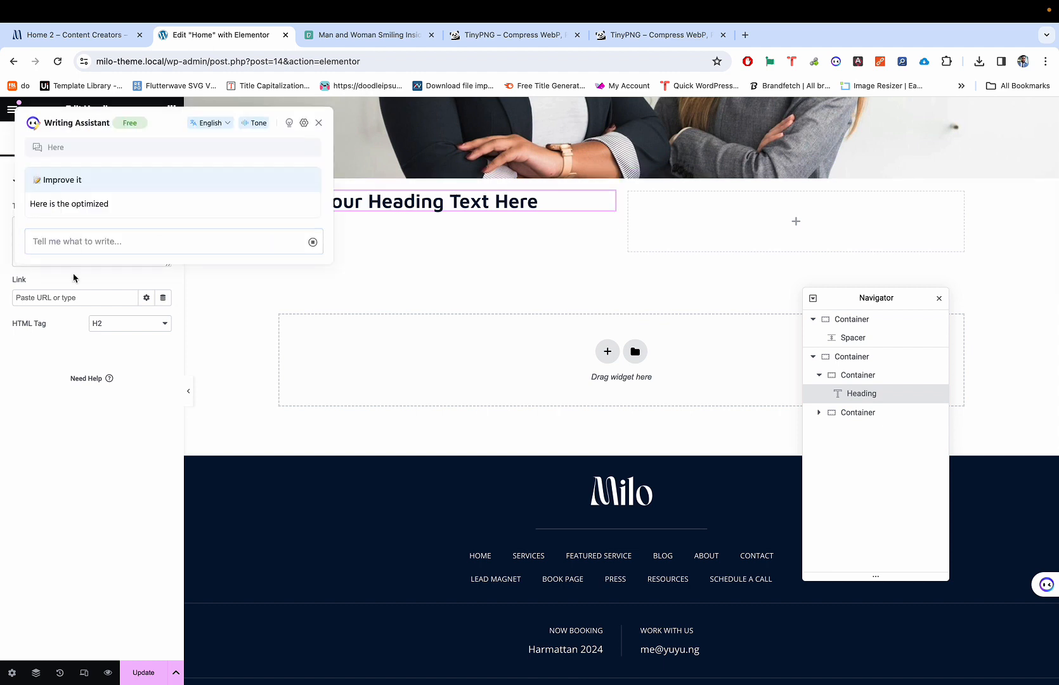
left_click(68, 400)
triple_click(84, 234)
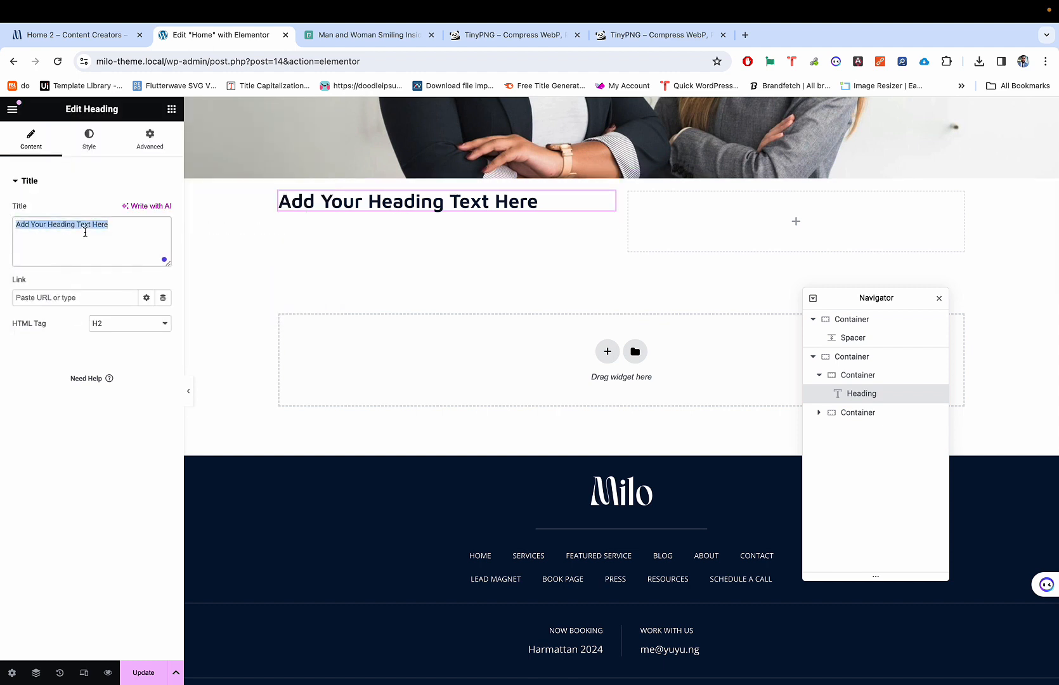
key("ctrl+v")
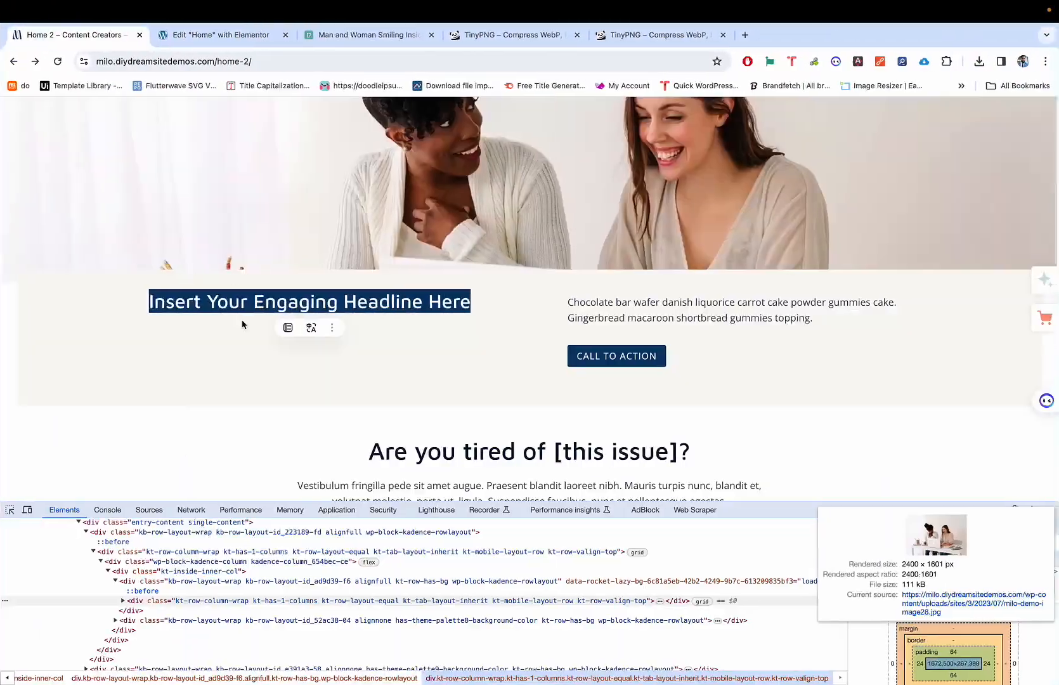
Step: Compare the new heading with the Milo demo and select the two-column section
left_click(212, 359)
key("ctrl+Tab")
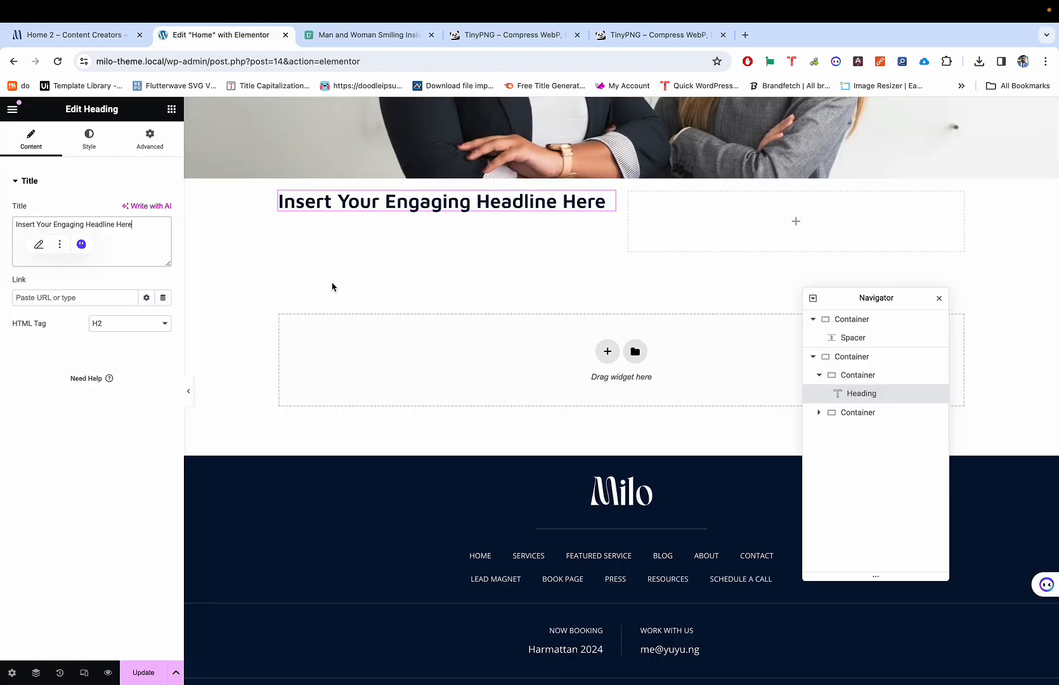
key("ctrl+shift+Tab")
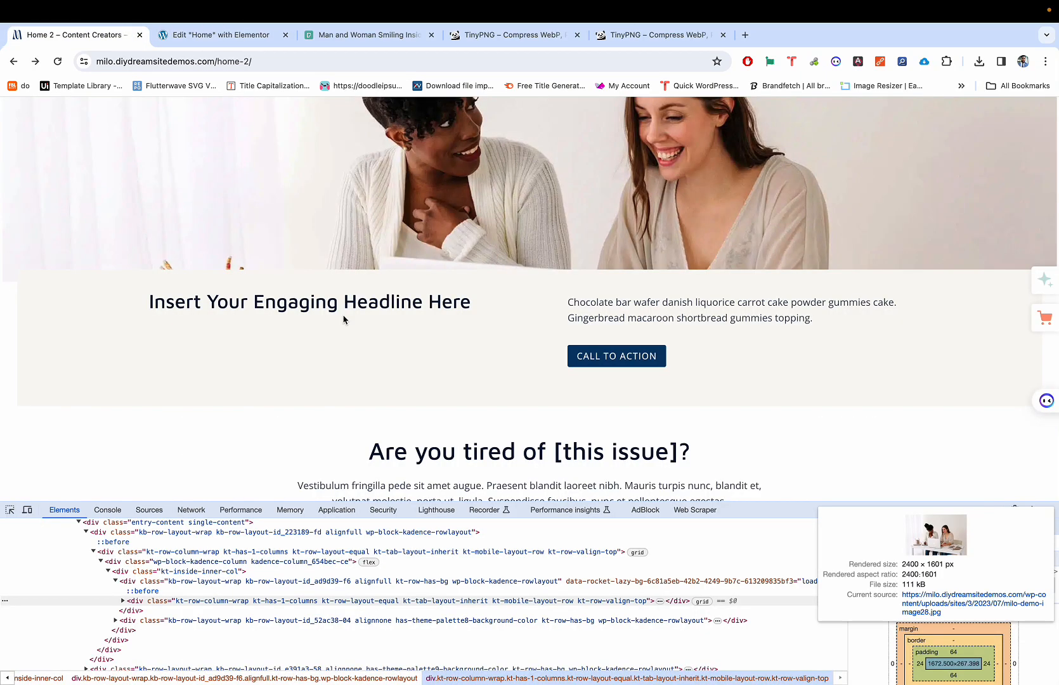
key("ctrl+Tab")
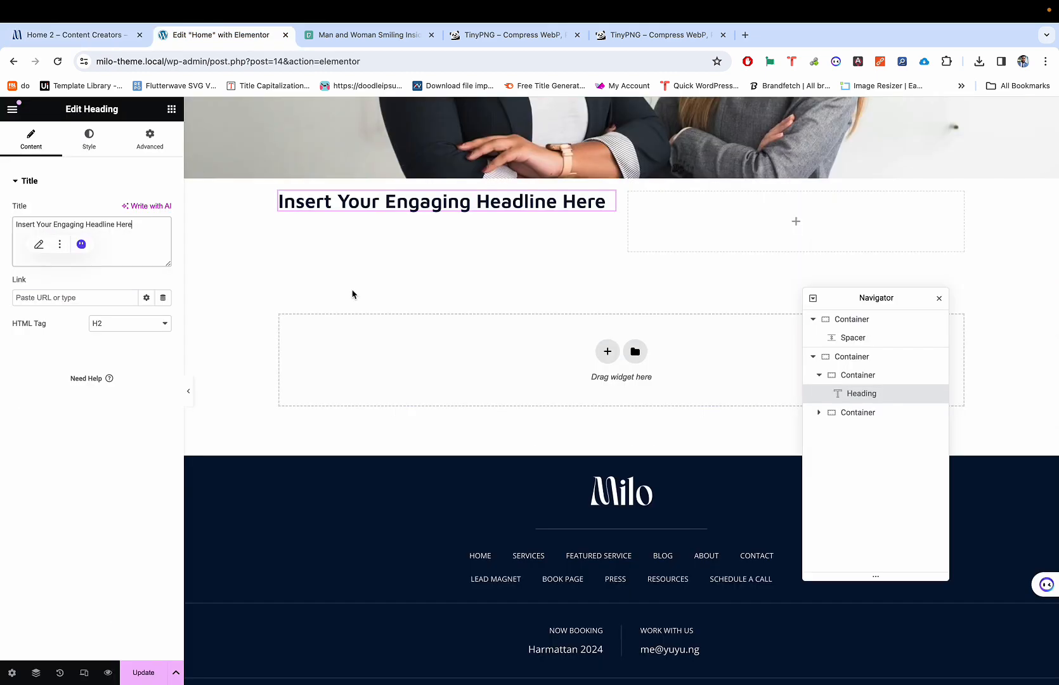
left_click(623, 172)
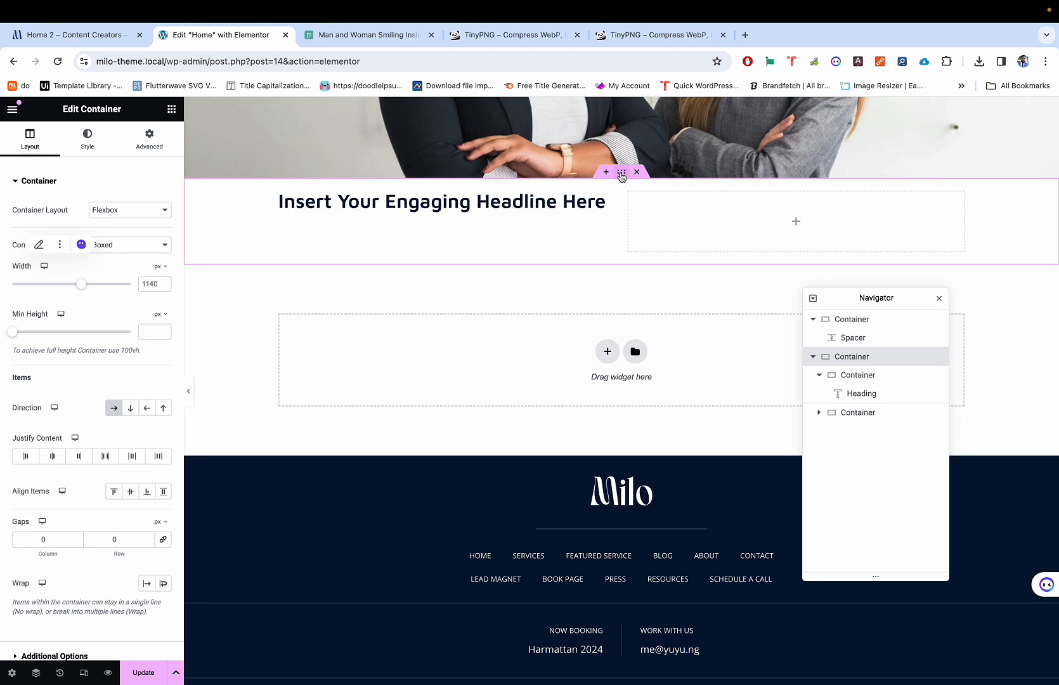
Step: Collapse the two-column and hero Container entries in the Navigator, then scroll up to the hero
left_click(813, 356)
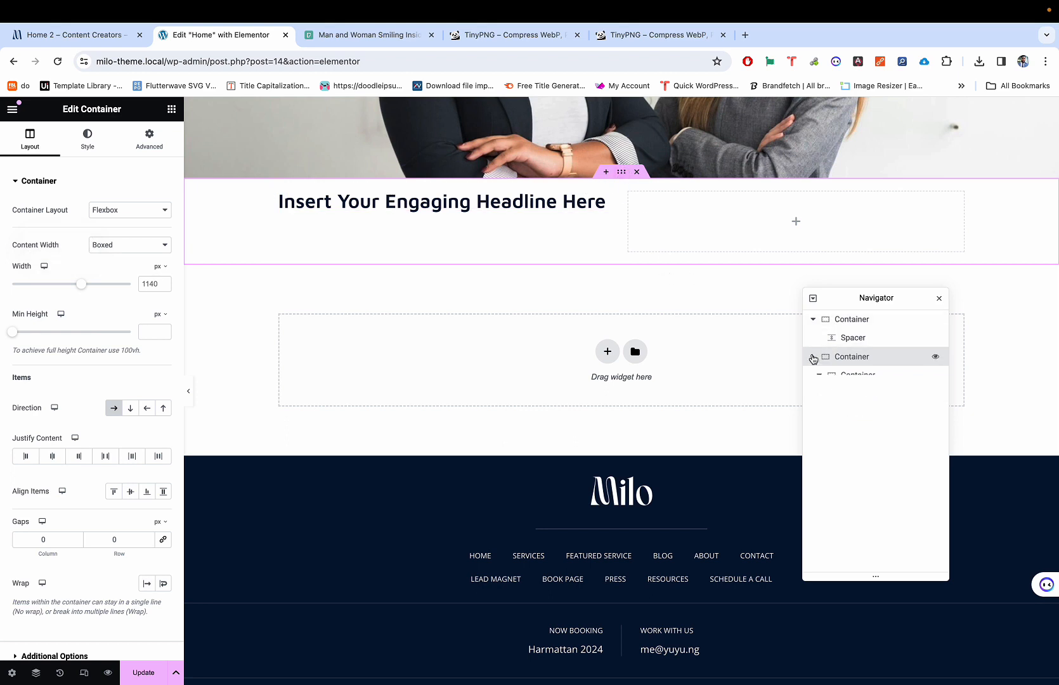
left_click(814, 319)
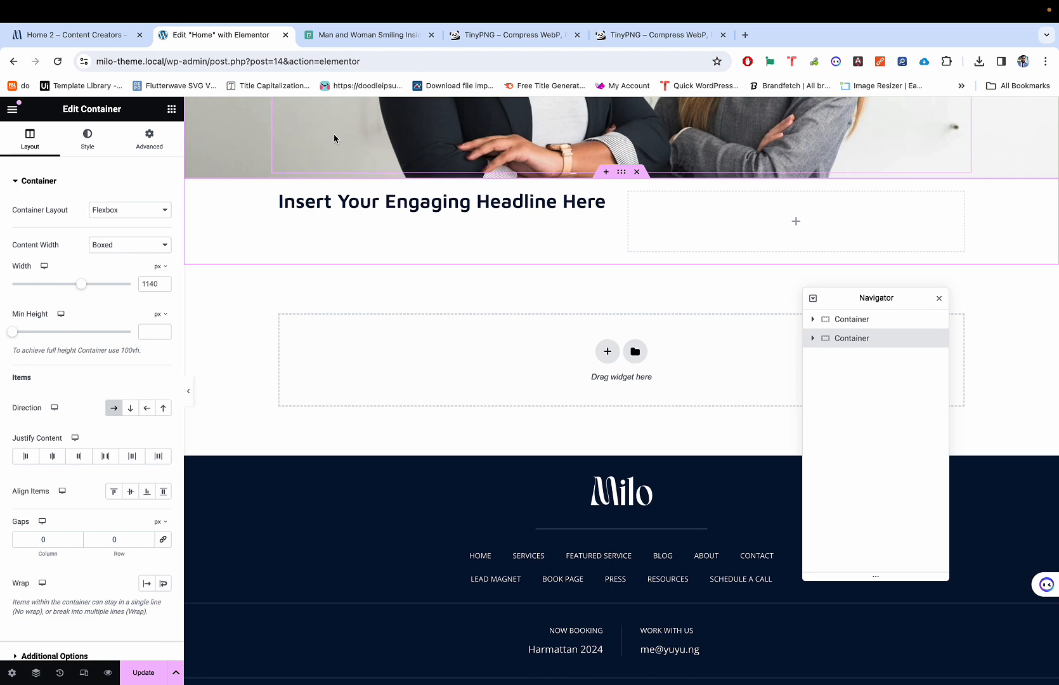
scroll(570, 197, "up", 5)
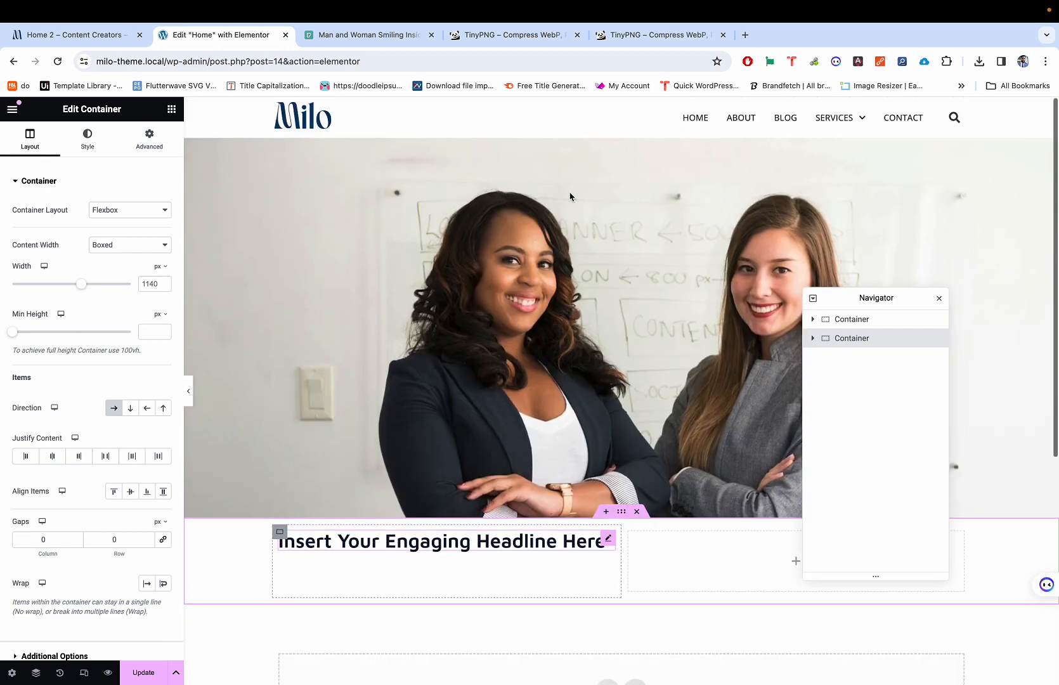
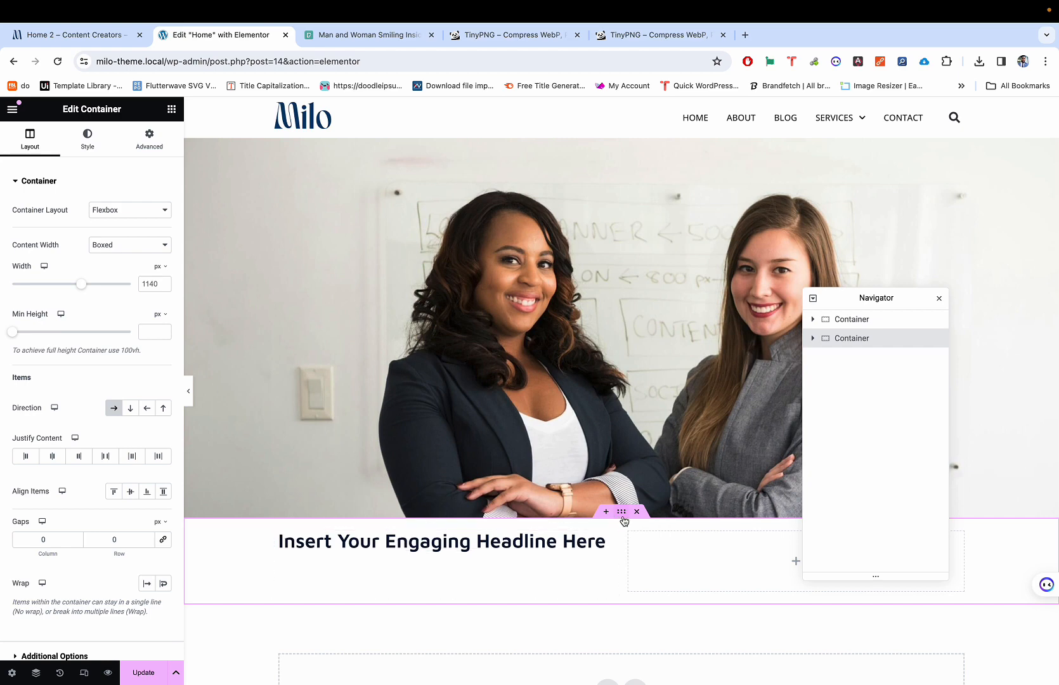
Step: Unlink the container's padding and set Top and Bottom to 20 px
left_click(149, 139)
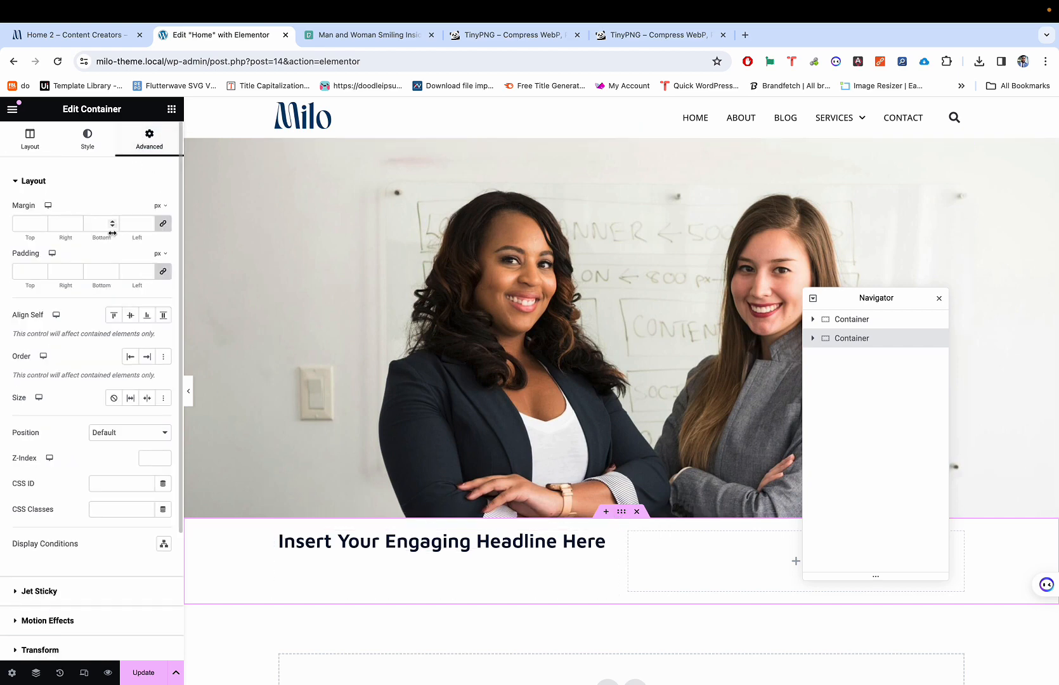
left_click(163, 271)
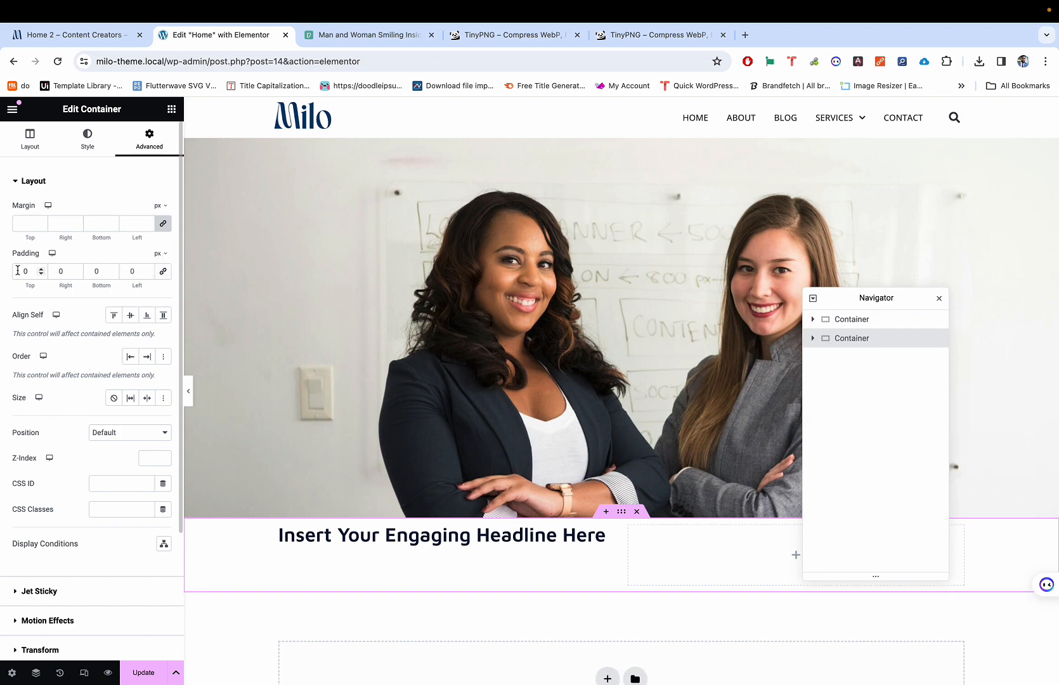
type("3")
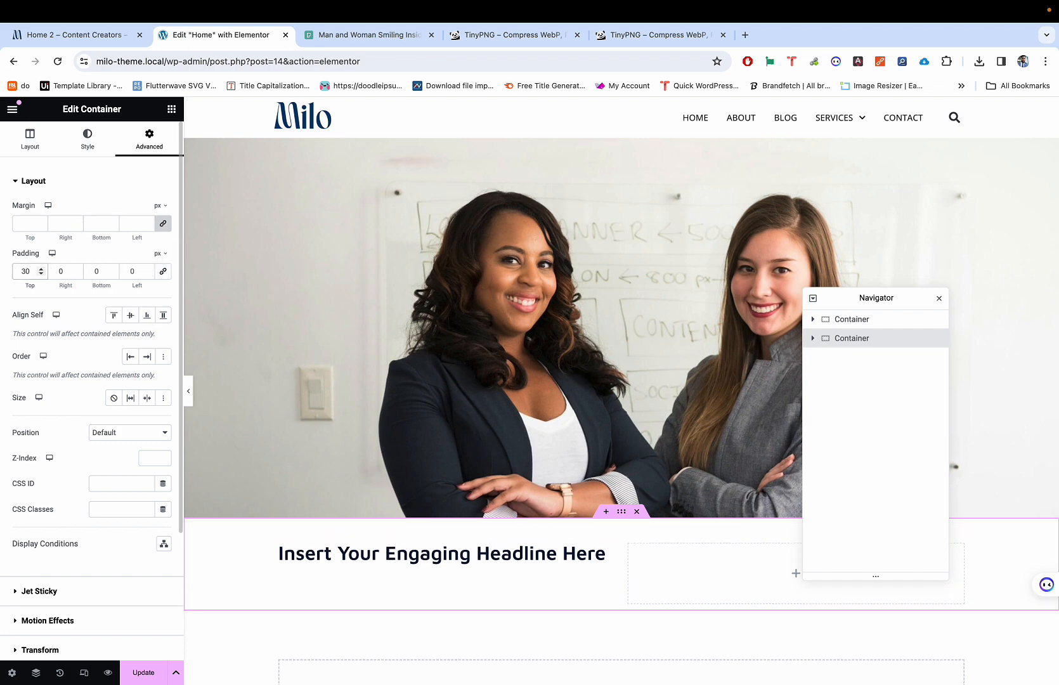
key("BackSpace")
type("2")
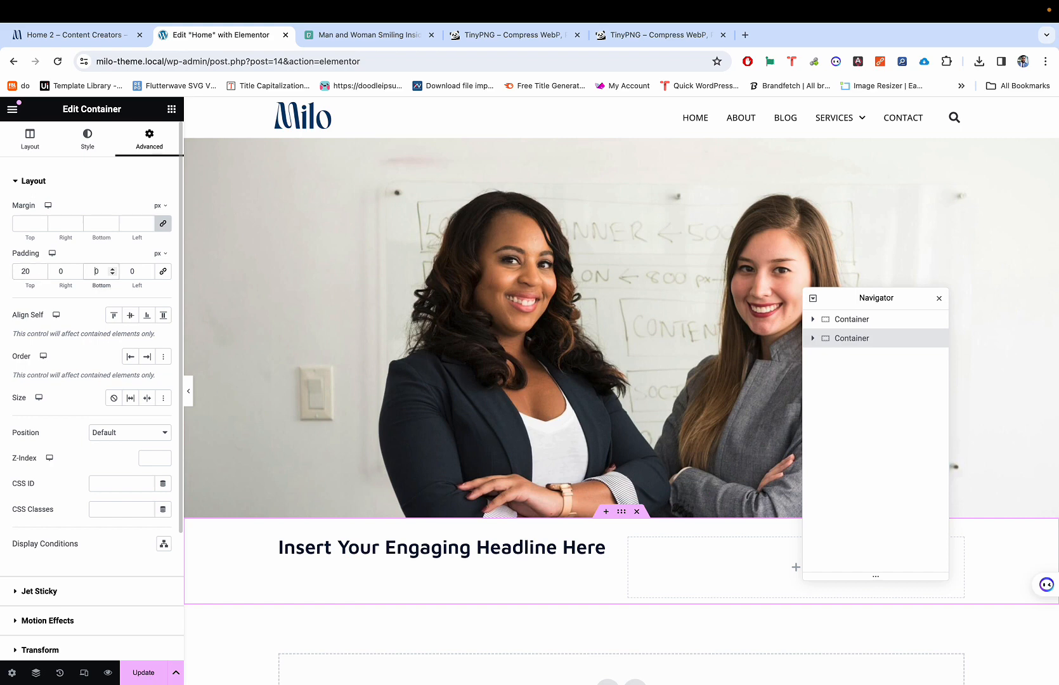
type("2")
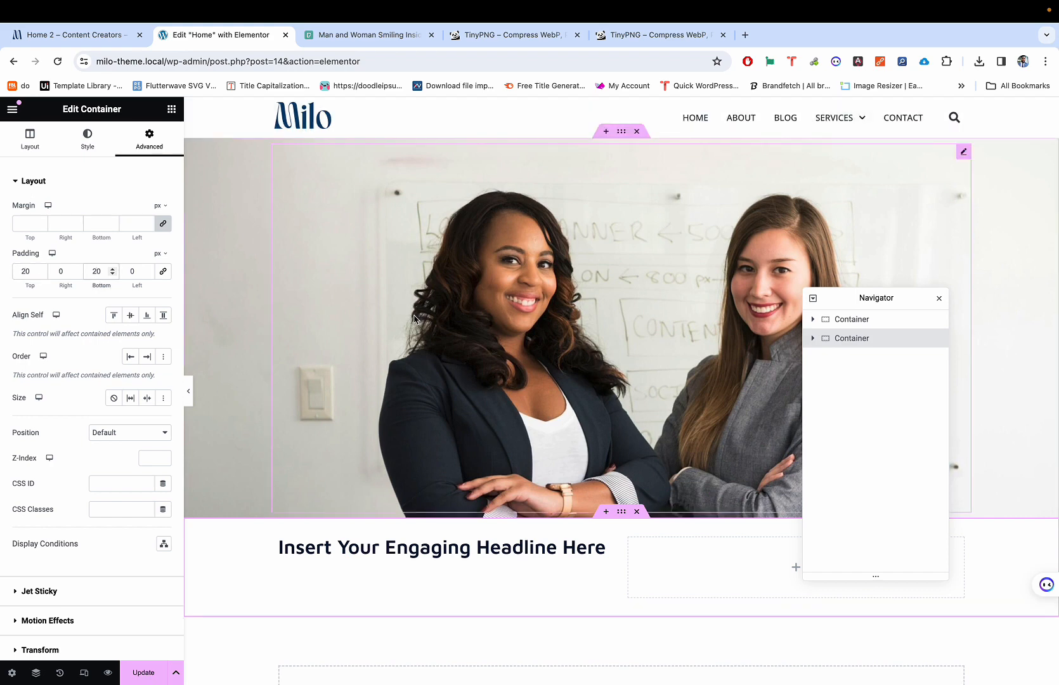
scroll(473, 536, "down", 3)
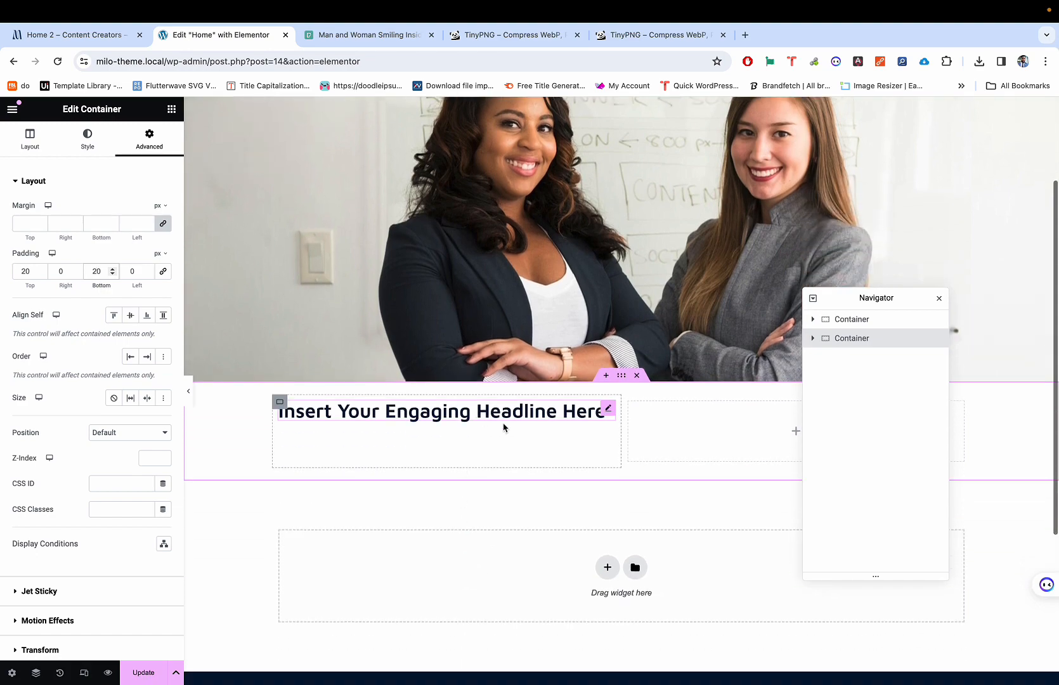
Step: Compare the section spacing with the Milo demo page, then return to the editor
key("ctrl+shift+Tab")
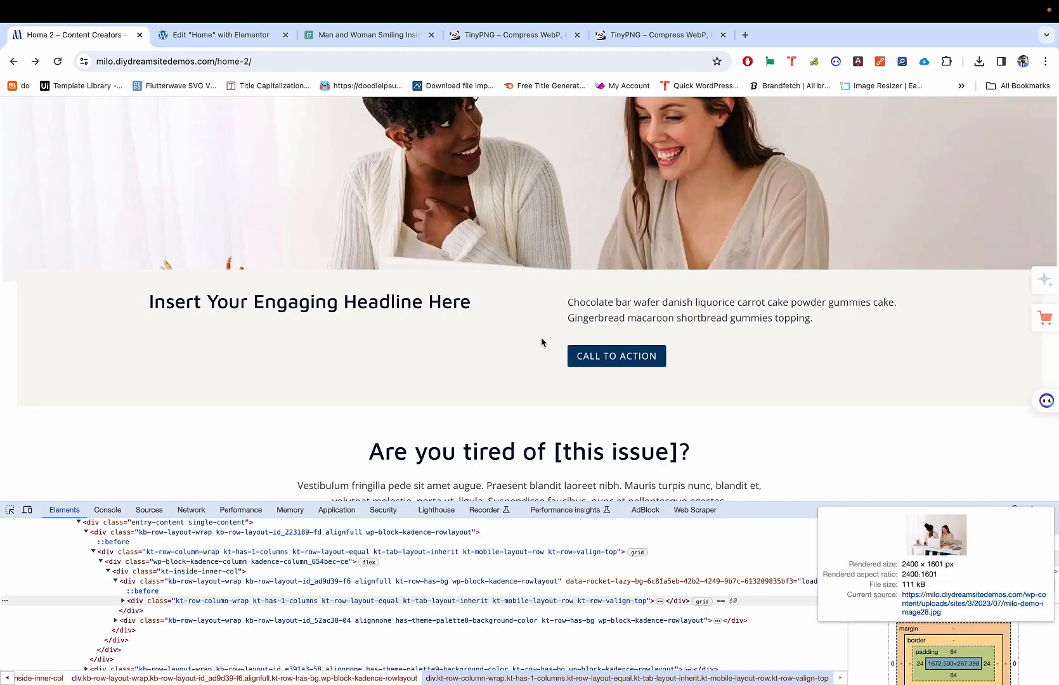
scroll(482, 349, "down", 1)
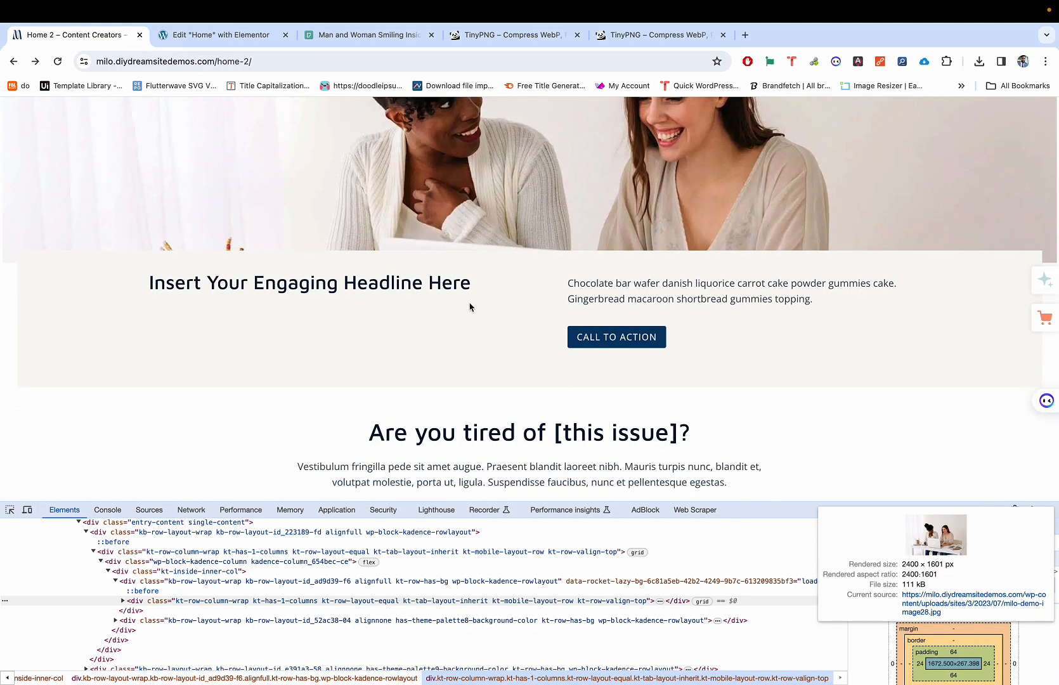
scroll(470, 305, "down", 1)
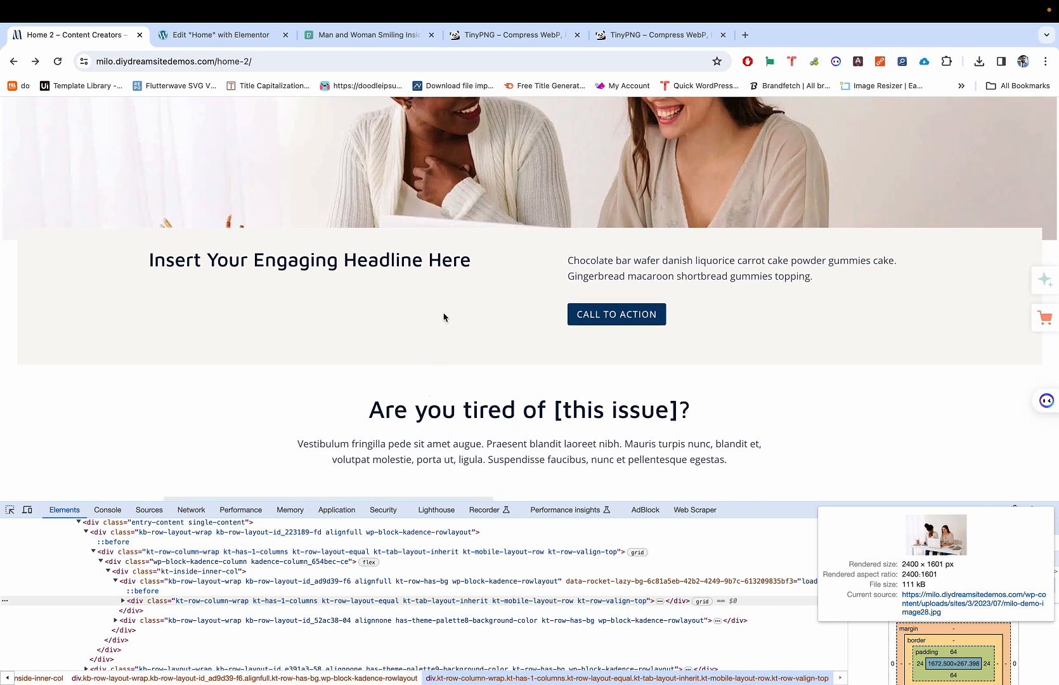
key("ctrl+Tab")
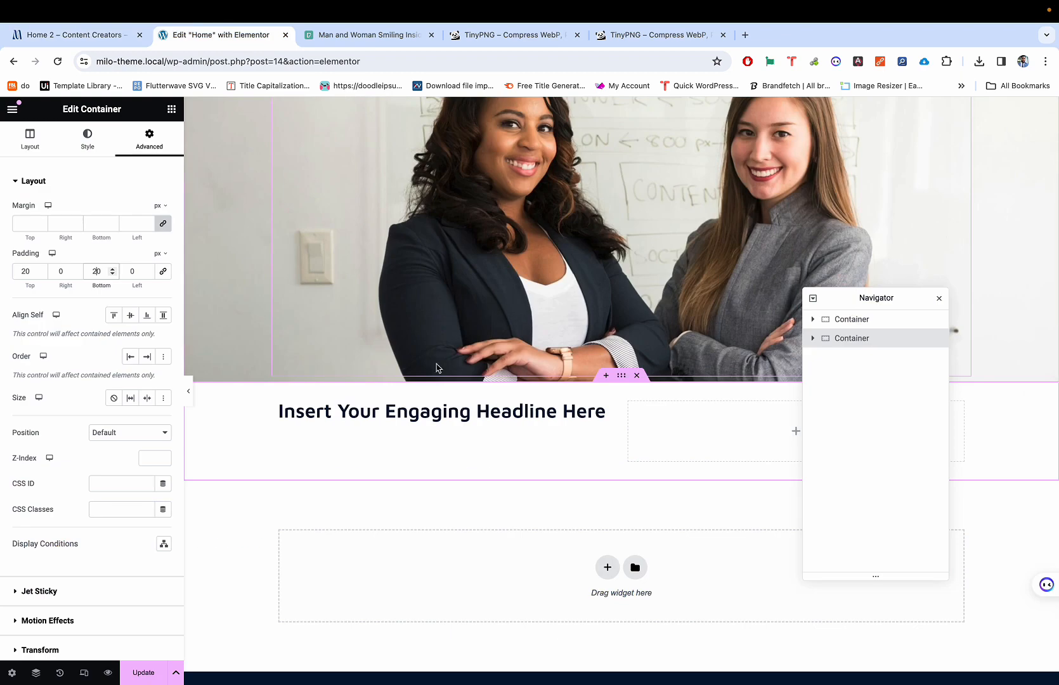
key("XF86MonBrightnessUp")
key("XF86MonBrightnessUp")
key("XF86MonBrightnessUp")
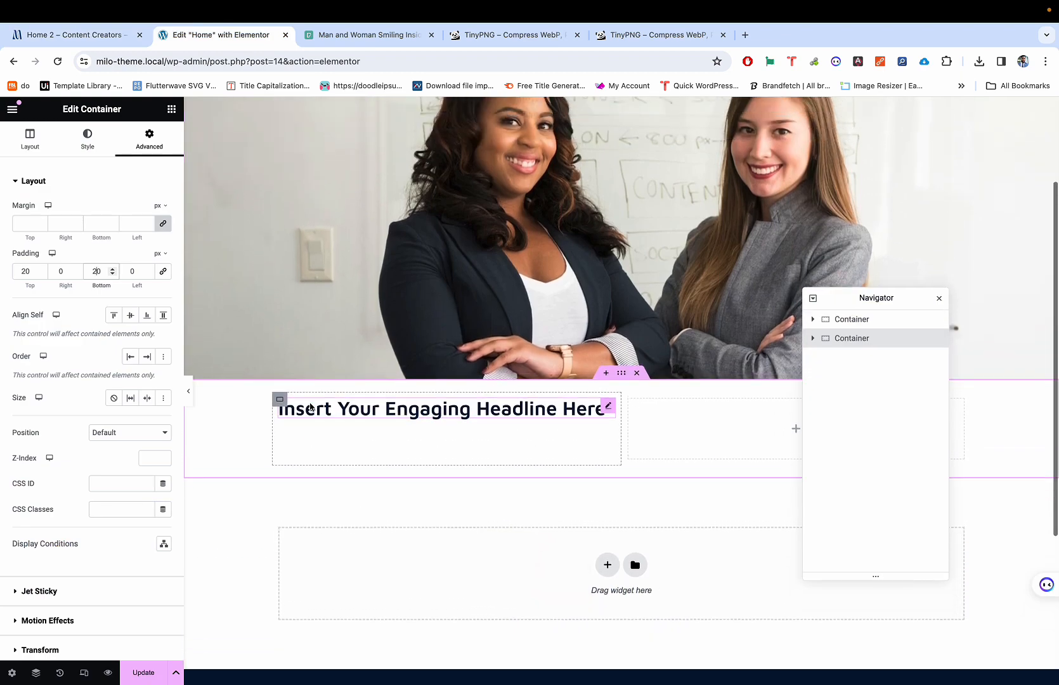
key("ctrl+shift+Tab")
key("ctrl+Tab")
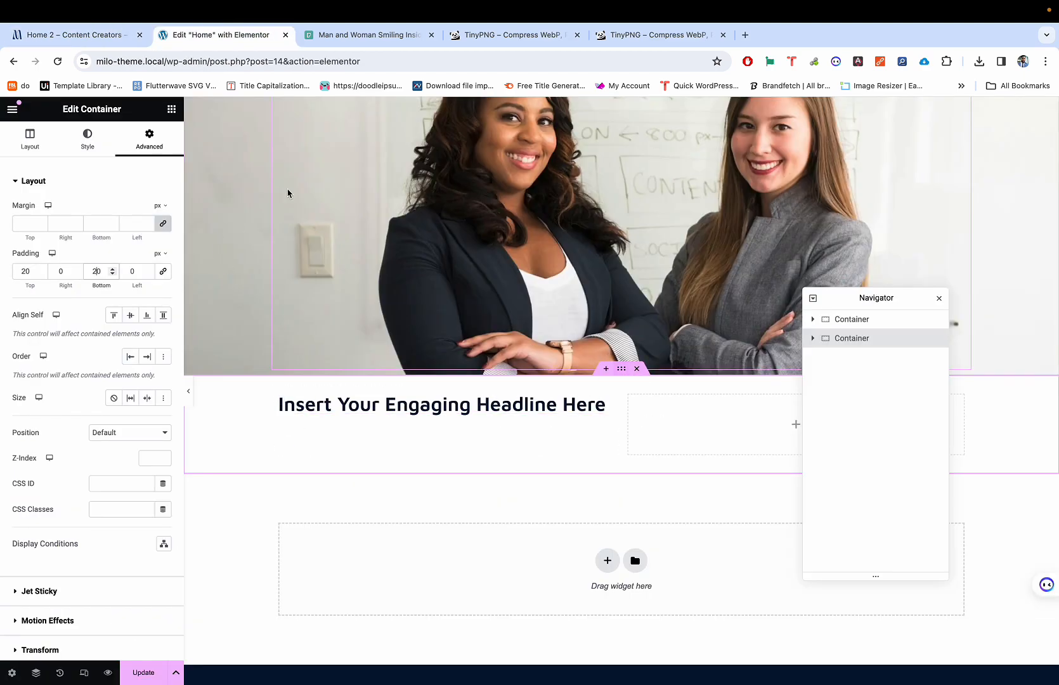
left_click(97, 135)
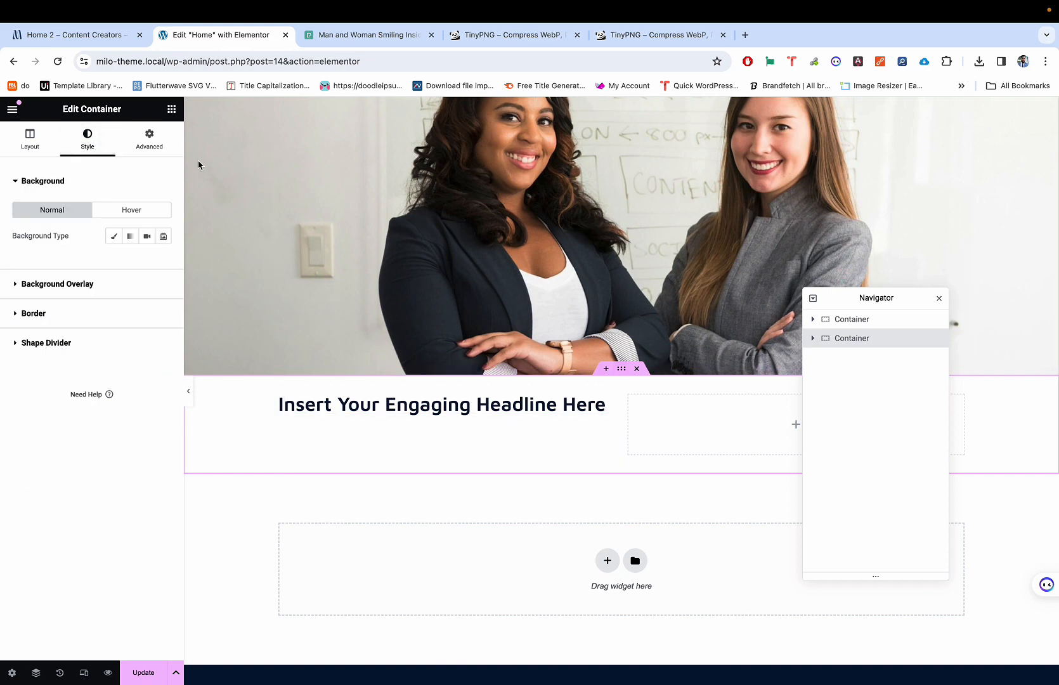
Step: Give the section a Classic background in the global Cream colour
left_click(113, 237)
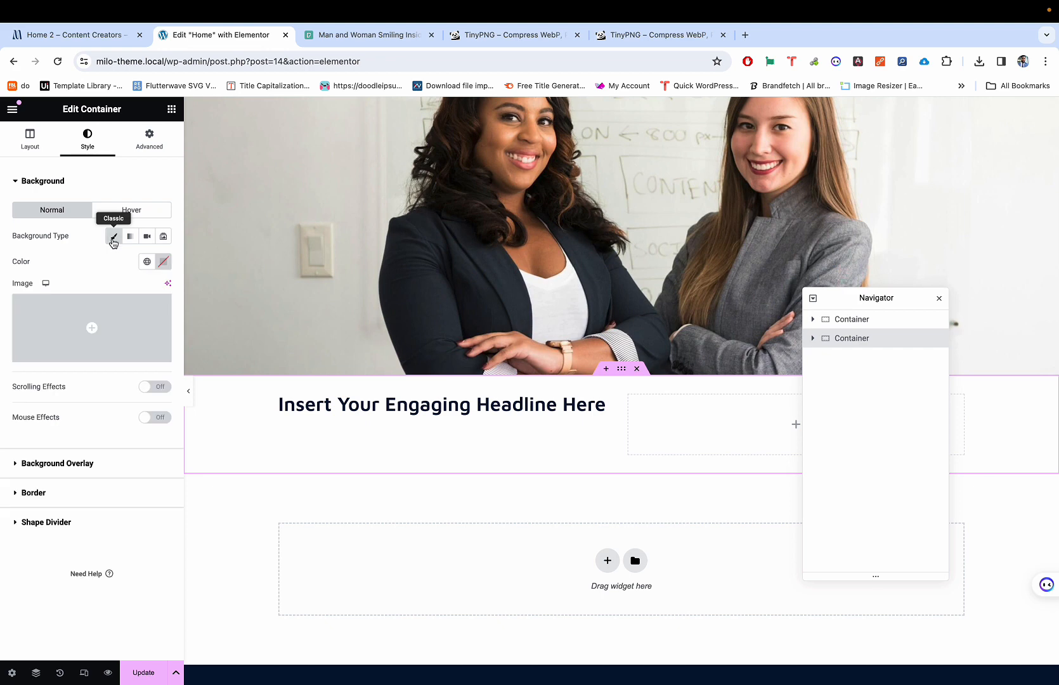
left_click(147, 264)
scroll(118, 378, "down", 1)
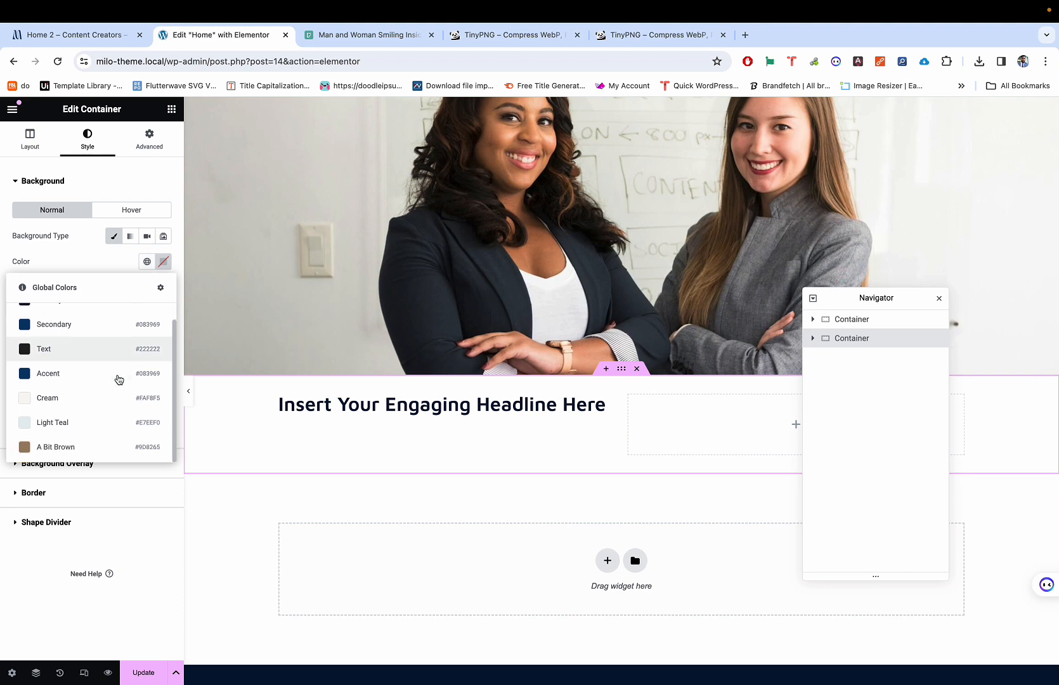
left_click(104, 398)
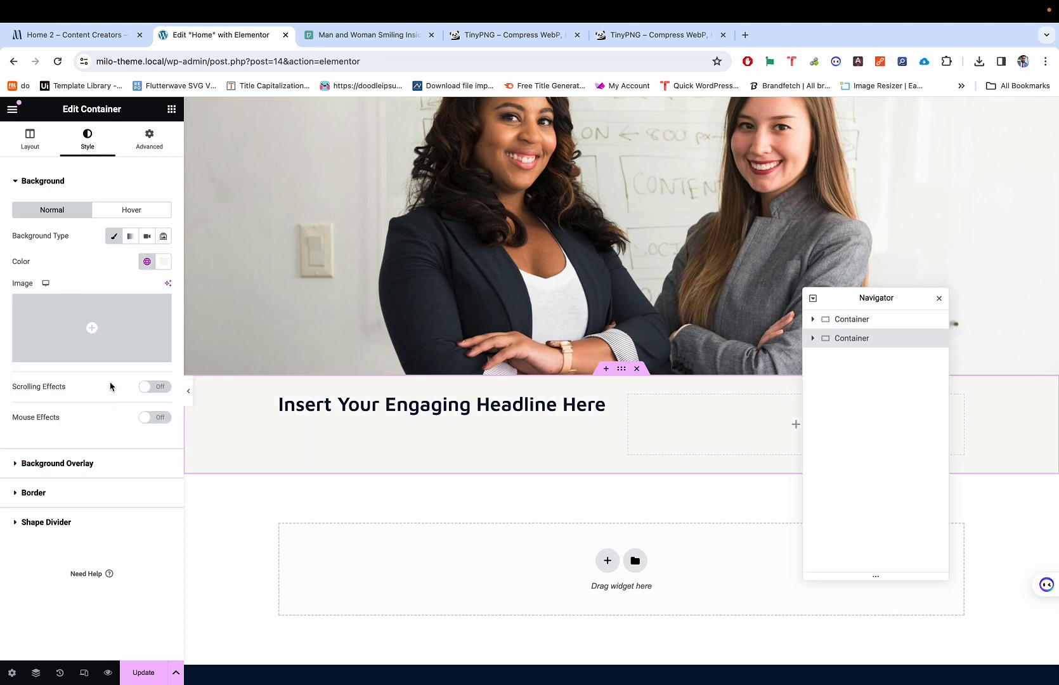
Step: Check the Cream background against the demo page's section
key("ctrl+shift+Tab")
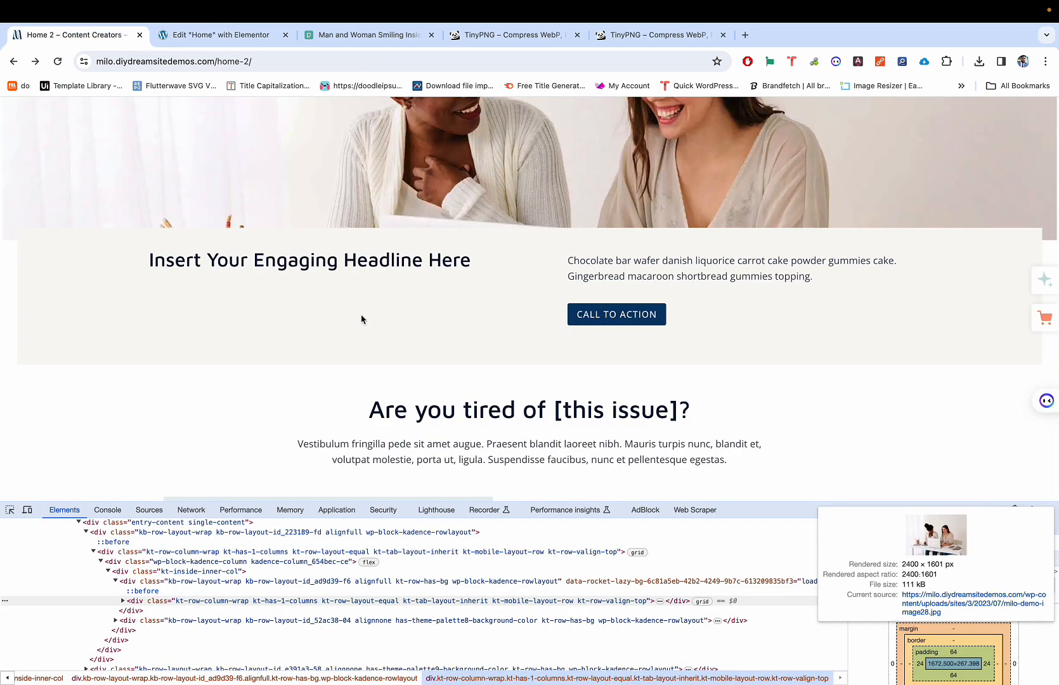
key("ctrl+Tab")
key("ctrl+shift+Tab")
key("ctrl+Tab")
scroll(403, 323, "down", 1)
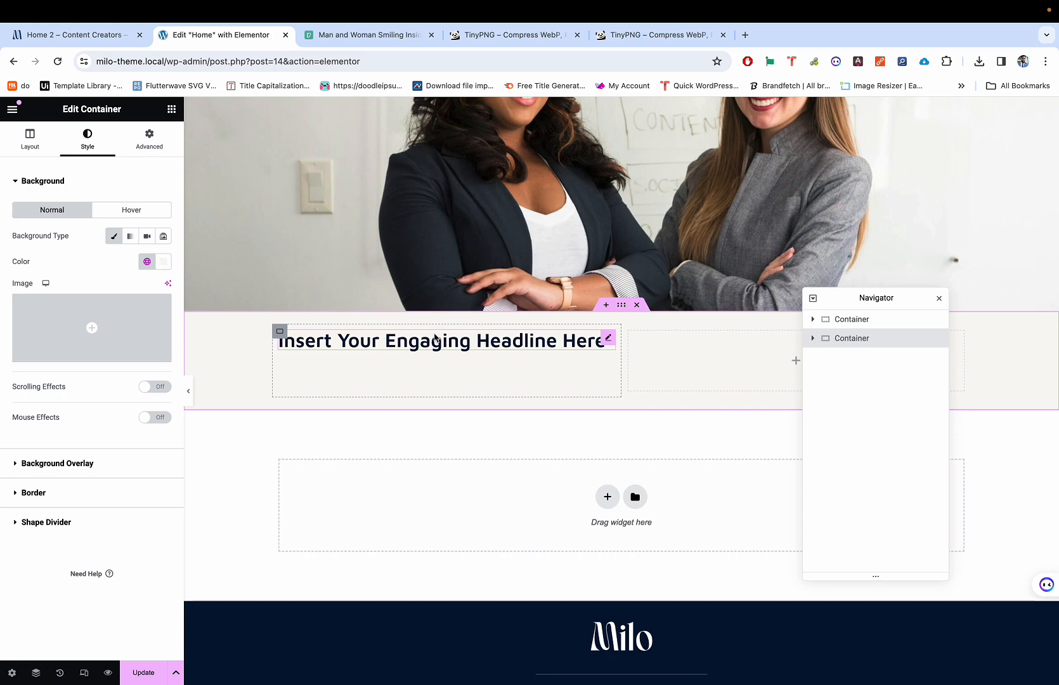
Step: Compare the headline with the demo's headline and select the editor heading for editing
key("ctrl+shift+Tab")
key("ctrl+Tab")
key("ctrl+shift+Tab")
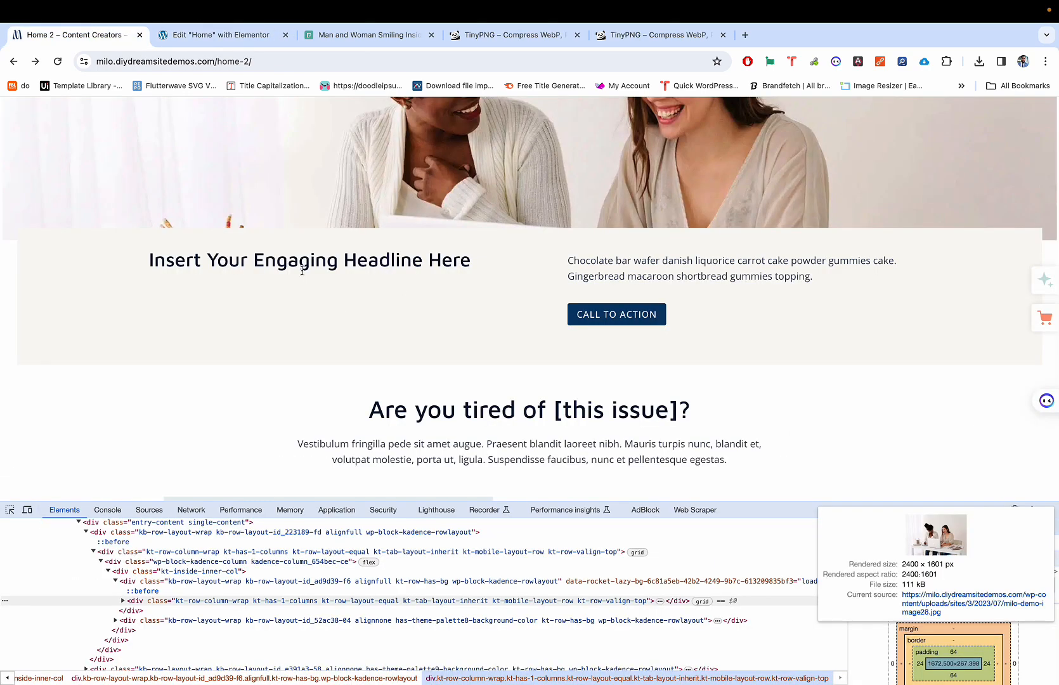
key("ctrl+Tab")
key("ctrl+shift+Tab")
triple_click(264, 260)
key("ctrl+Tab")
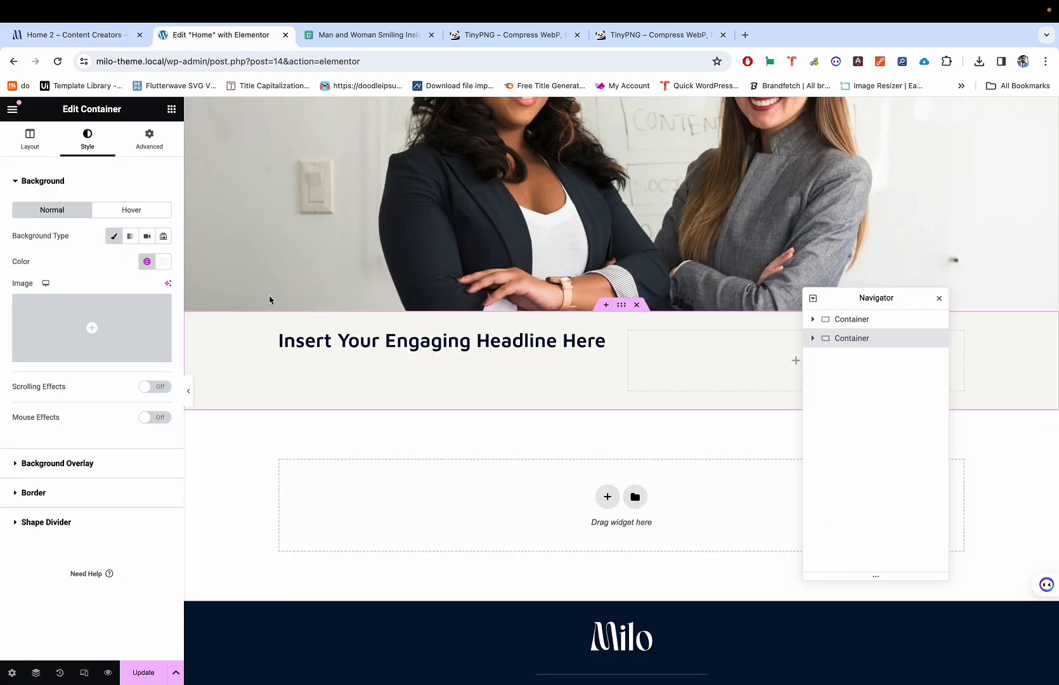
key("ctrl+shift+Tab")
key("ctrl+Tab")
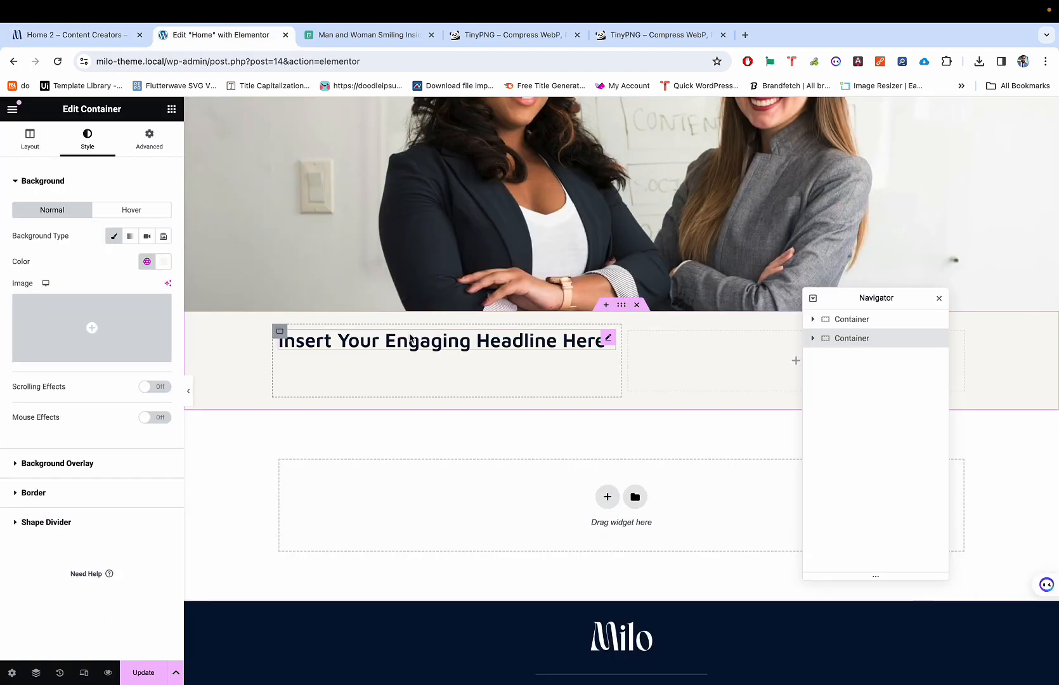
left_click(374, 345)
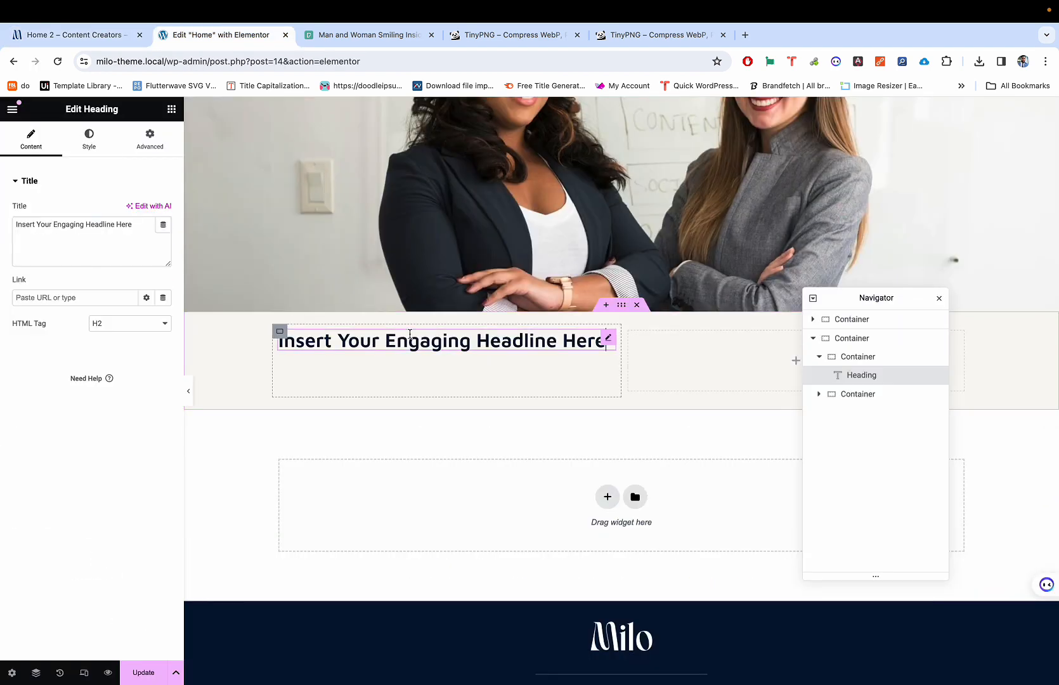
Step: Set the headline's font weight to 500 (Medium) and check it against the demo
left_click(90, 144)
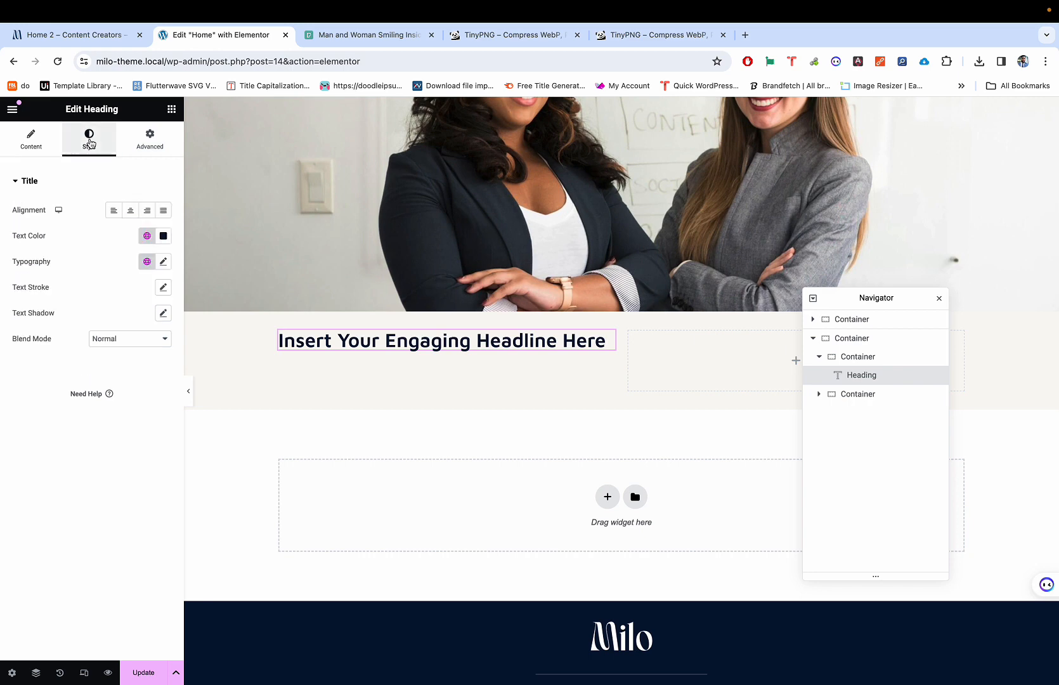
left_click(163, 261)
left_click(124, 385)
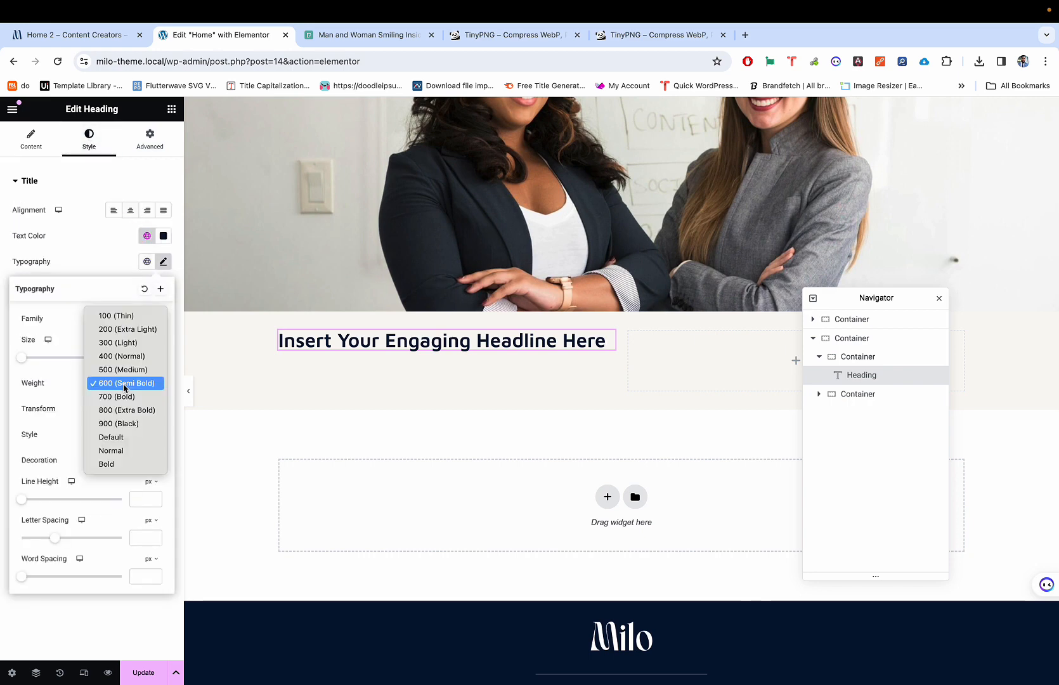
left_click(126, 371)
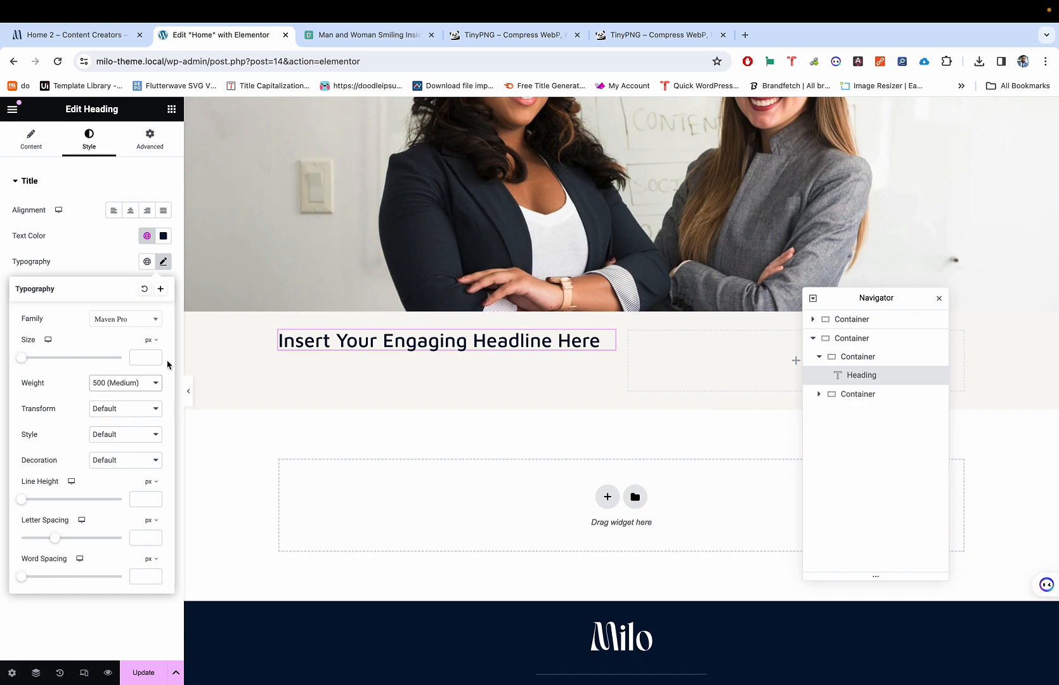
key("ctrl+shift+Tab")
triple_click(268, 260)
key("ctrl+Tab")
key("ctrl+shift+Tab")
left_click(267, 322)
key("ctrl+Tab")
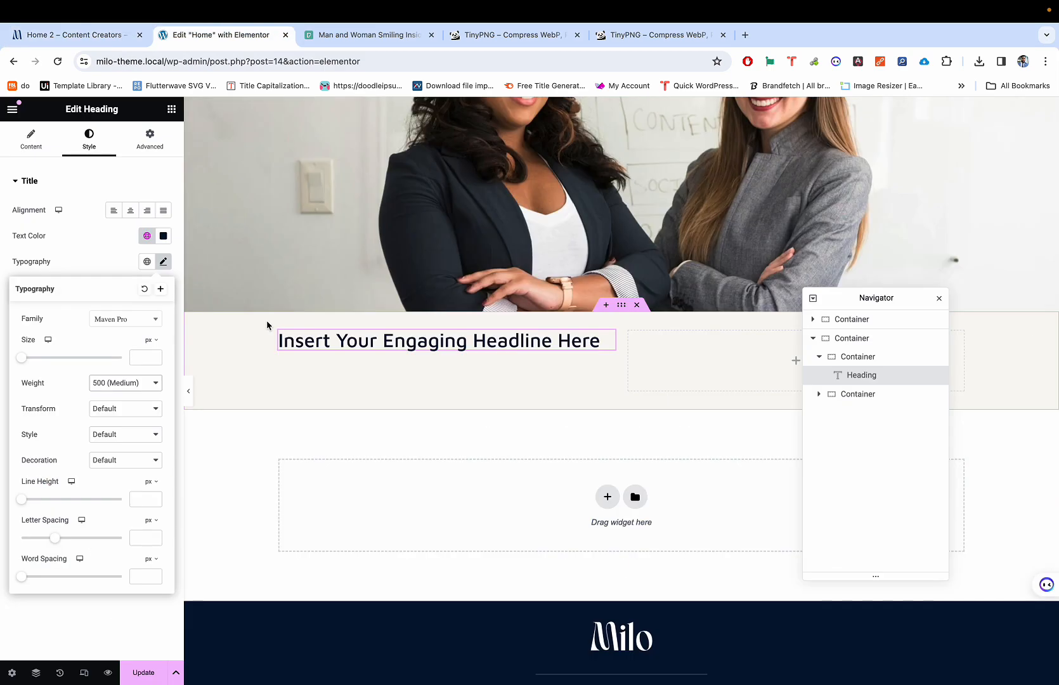
key("Escape")
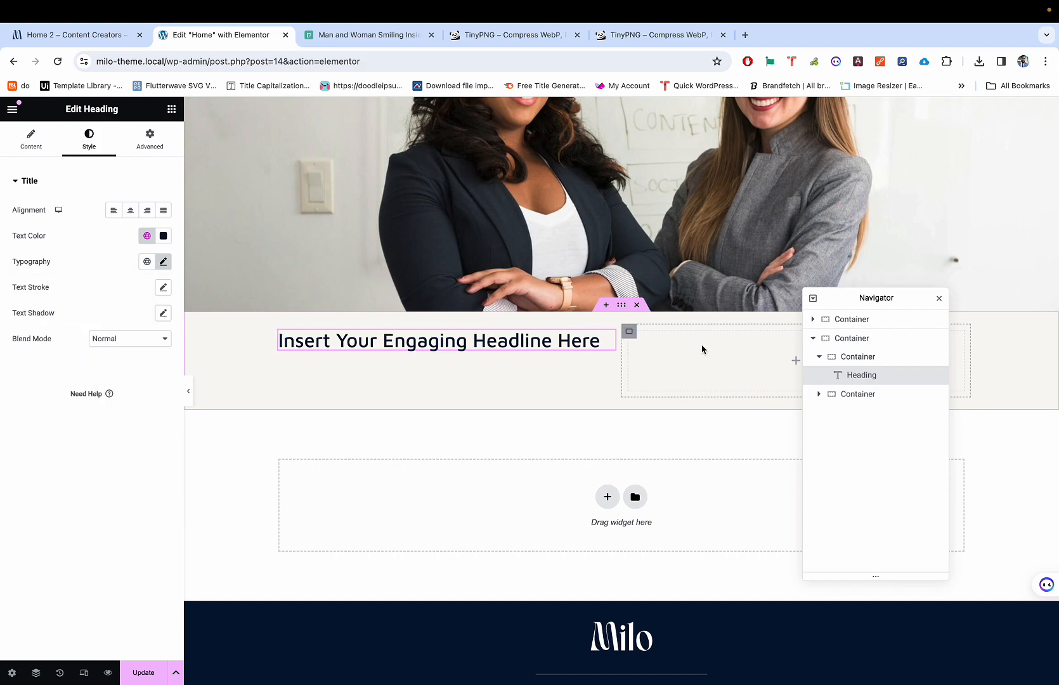
Step: Select the demo page's right-hand paragraph text to copy it
key("ctrl+shift+Tab")
key("ctrl+Tab")
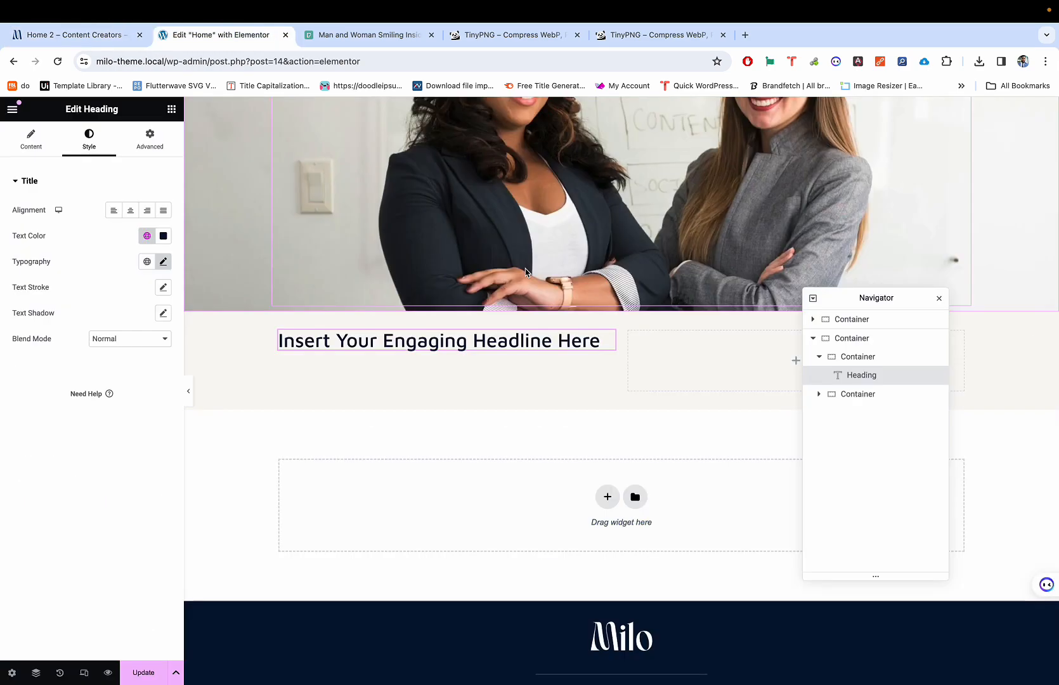
key("ctrl+shift+Tab")
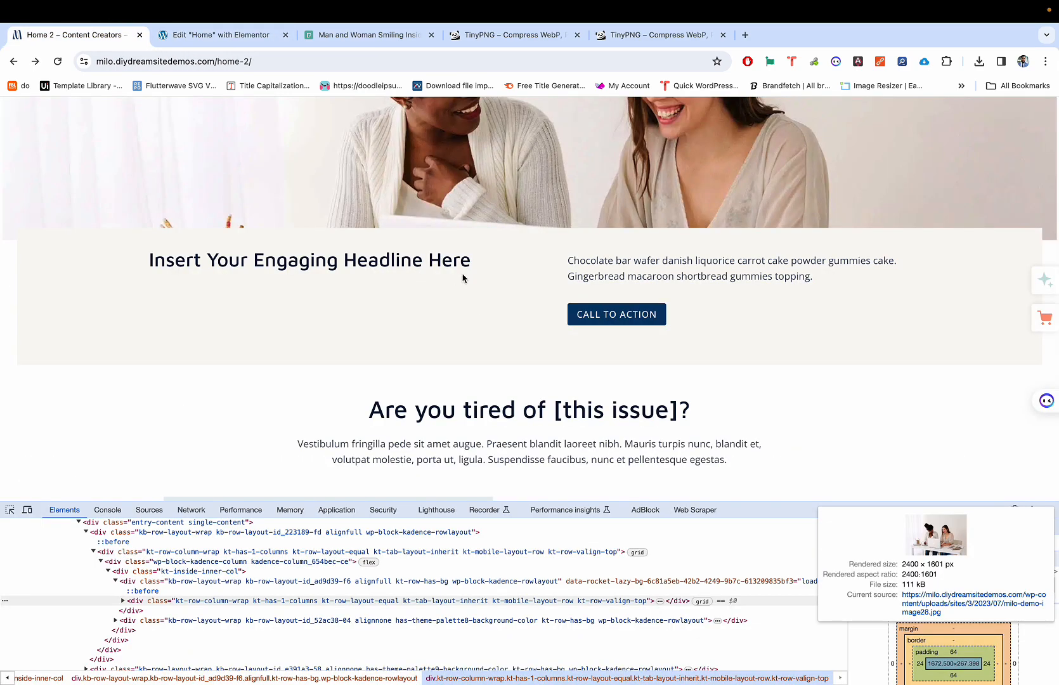
left_click_drag(570, 260, 704, 251)
left_click(767, 275)
left_click_drag(813, 274, 568, 261)
key("super+c")
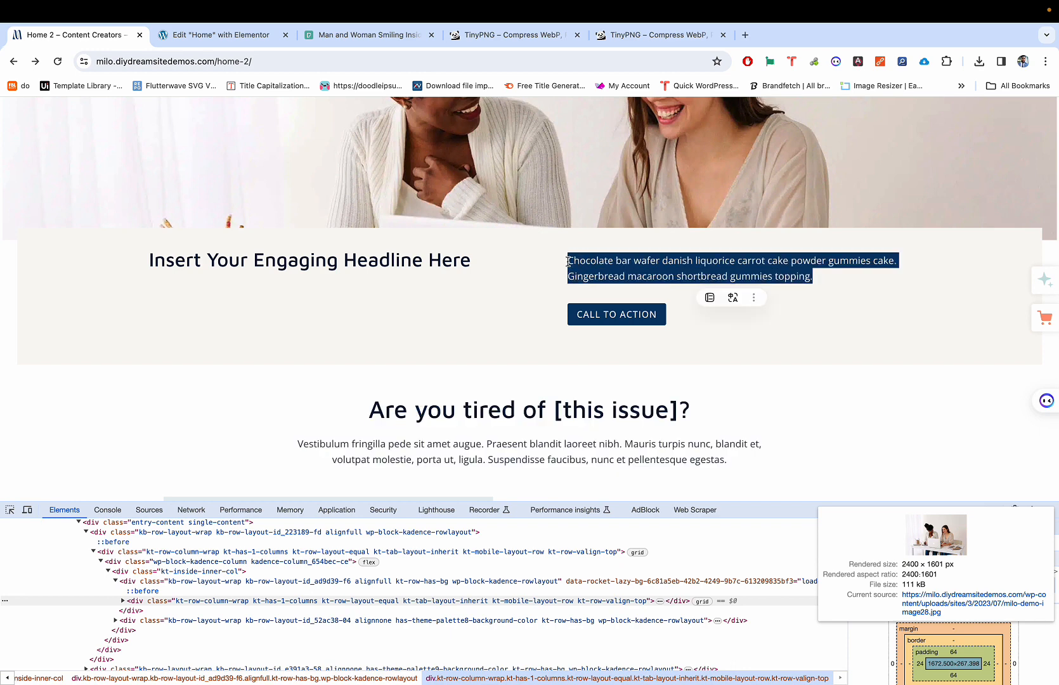
key("ctrl+Tab")
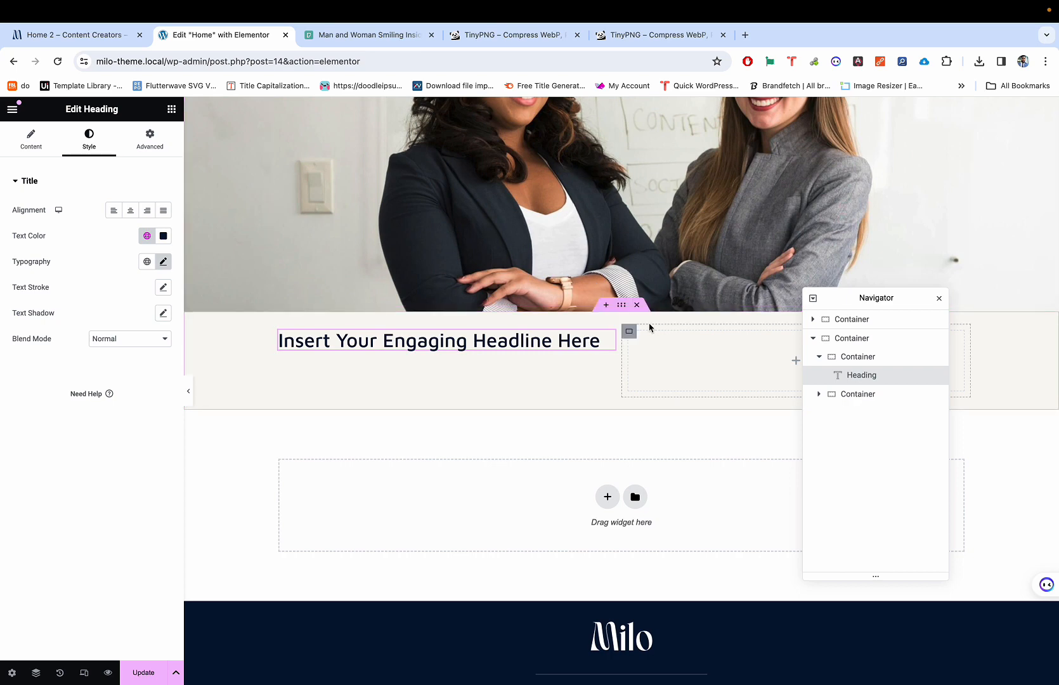
Step: Drag a Text Editor widget beside the headline and select its placeholder text
left_click(172, 110)
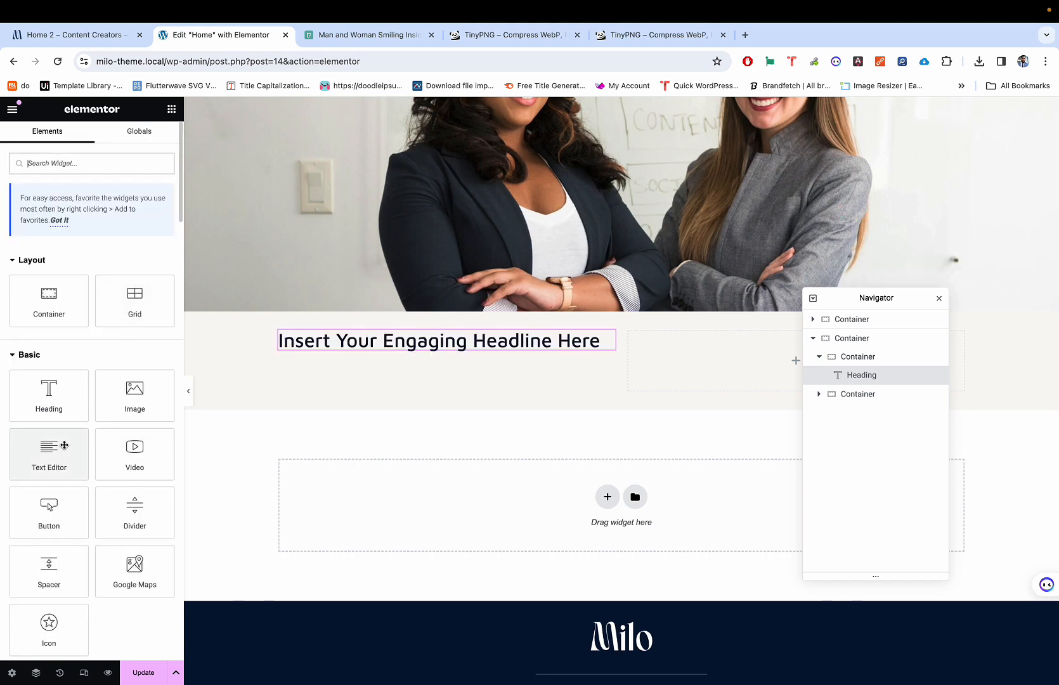
left_click_drag(49, 451, 687, 364)
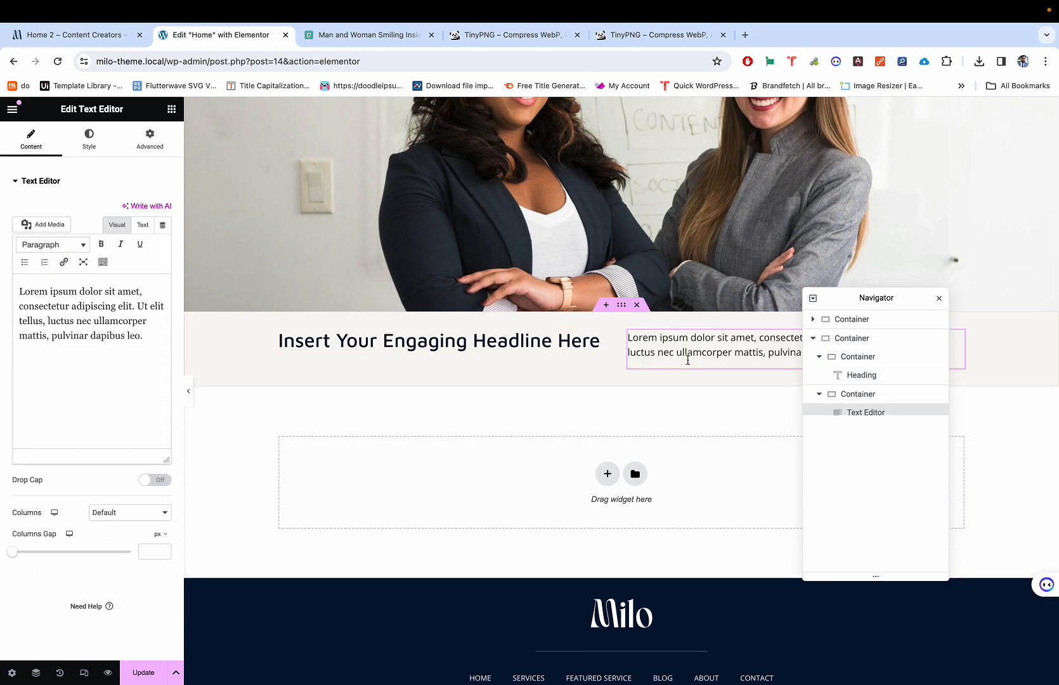
left_click(146, 330)
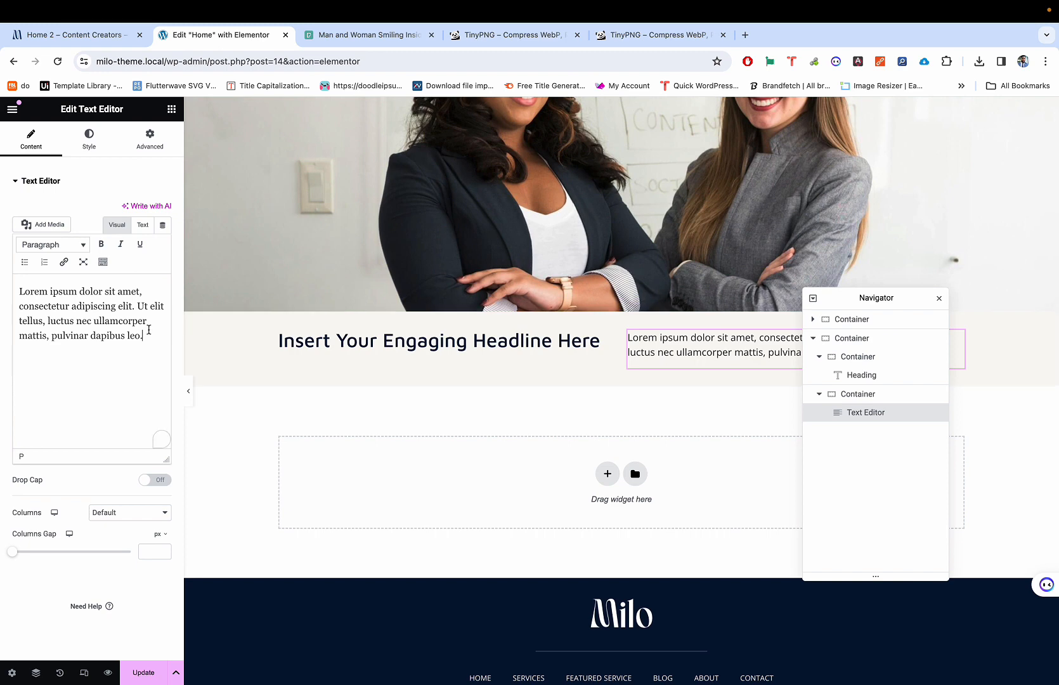
key("ctrl+a")
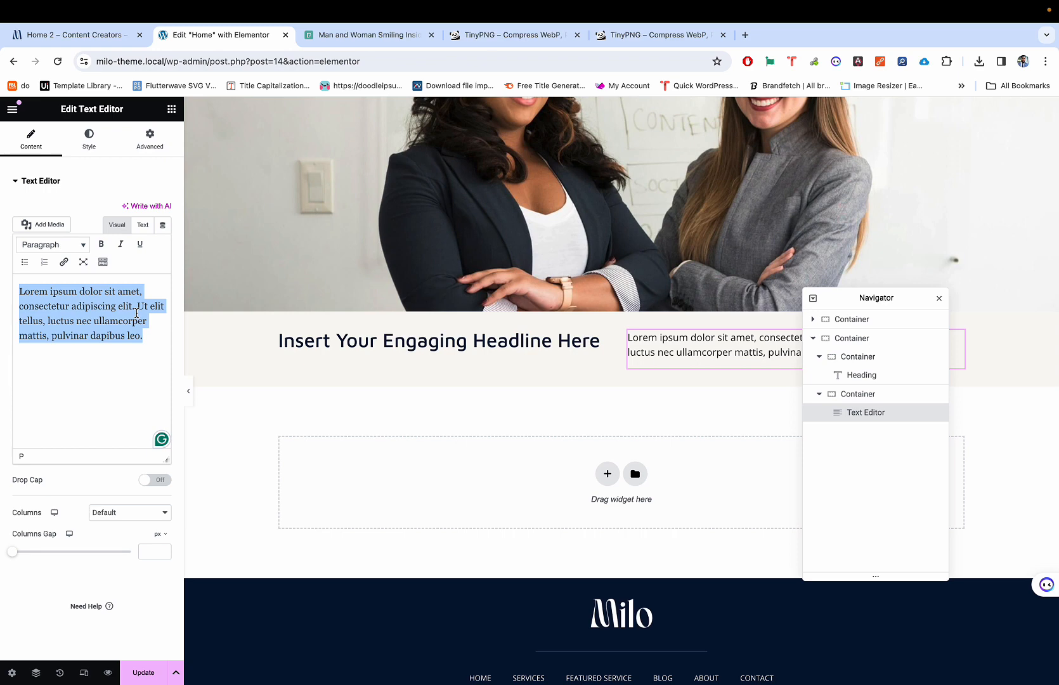
Step: Replace the placeholder with the copied 'Chocolate bar wafer' demo paragraph
left_click(142, 224)
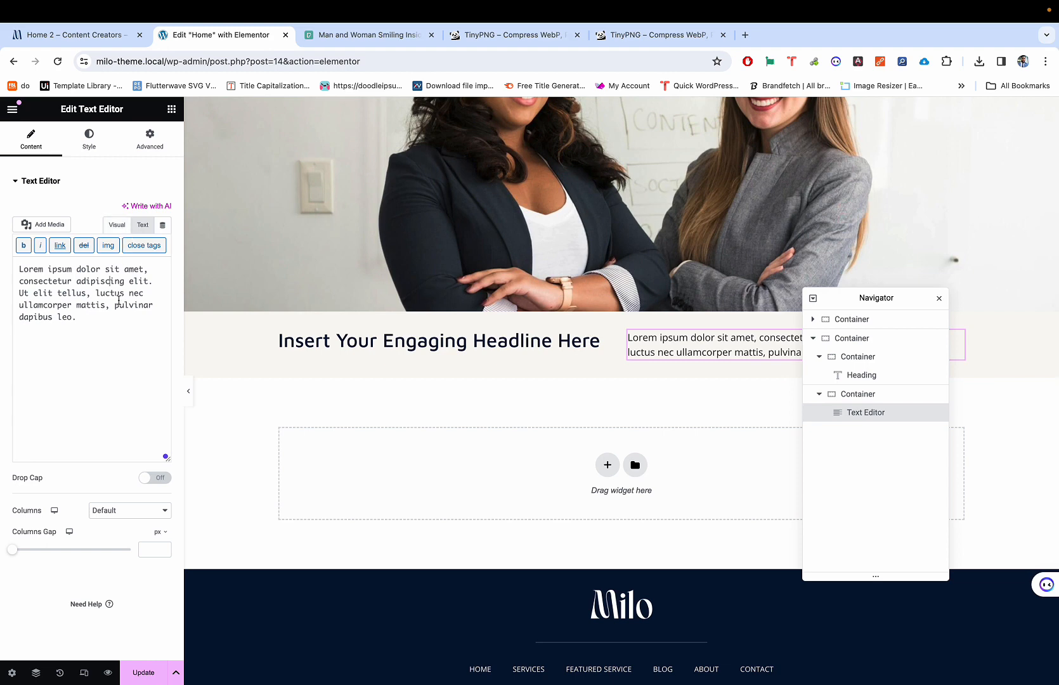
triple_click(119, 300)
left_click(118, 225)
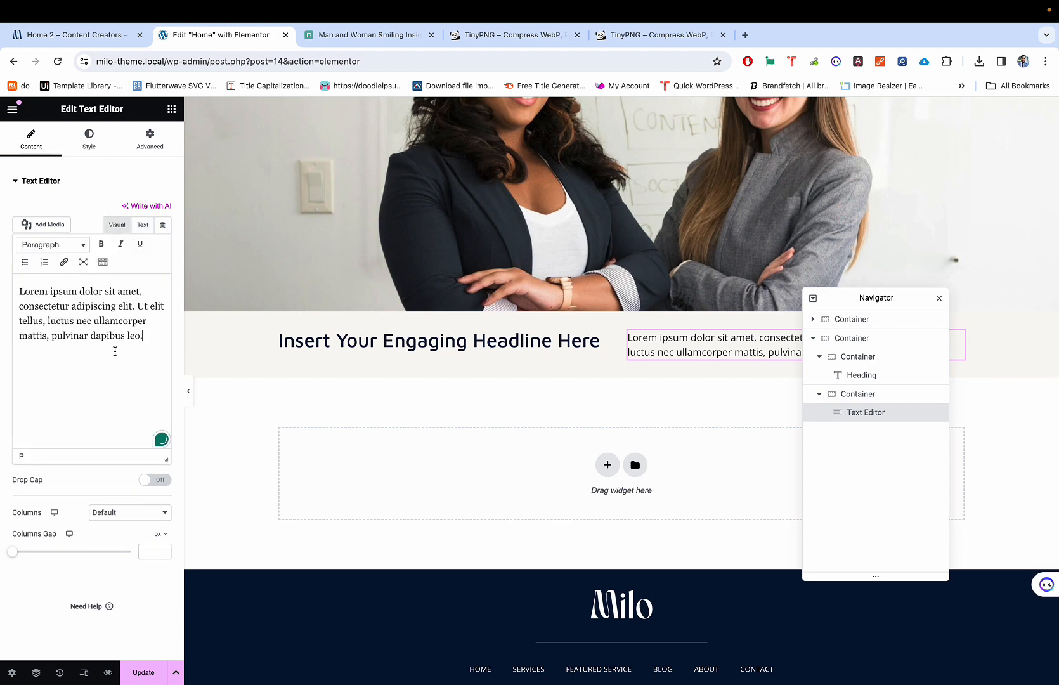
key("super+a")
key("super+v")
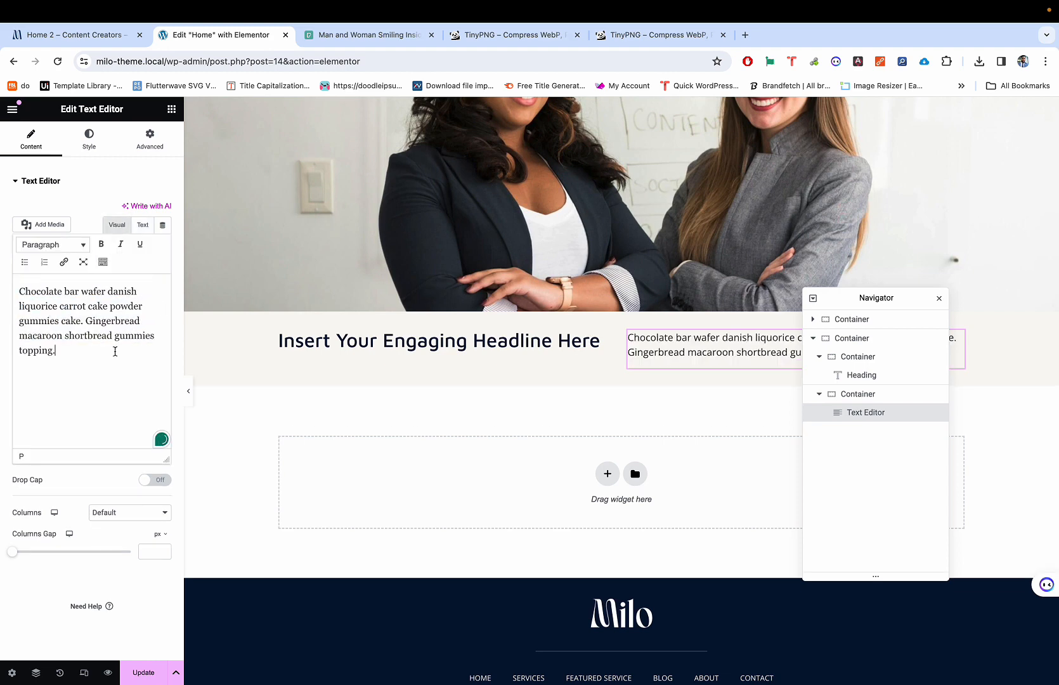
Step: Inspect the paragraph's HTML source, undoing a half-typed div tag
left_click(141, 227)
left_click(116, 230)
left_click(142, 227)
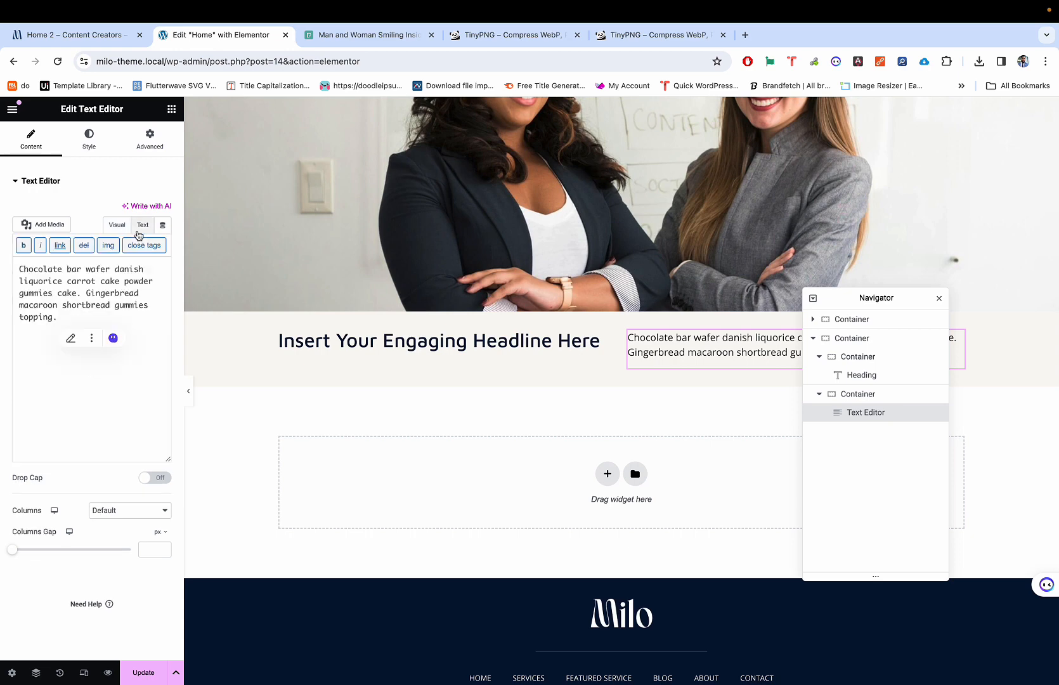
left_click(117, 229)
left_click(143, 226)
left_click(21, 268)
type("<d")
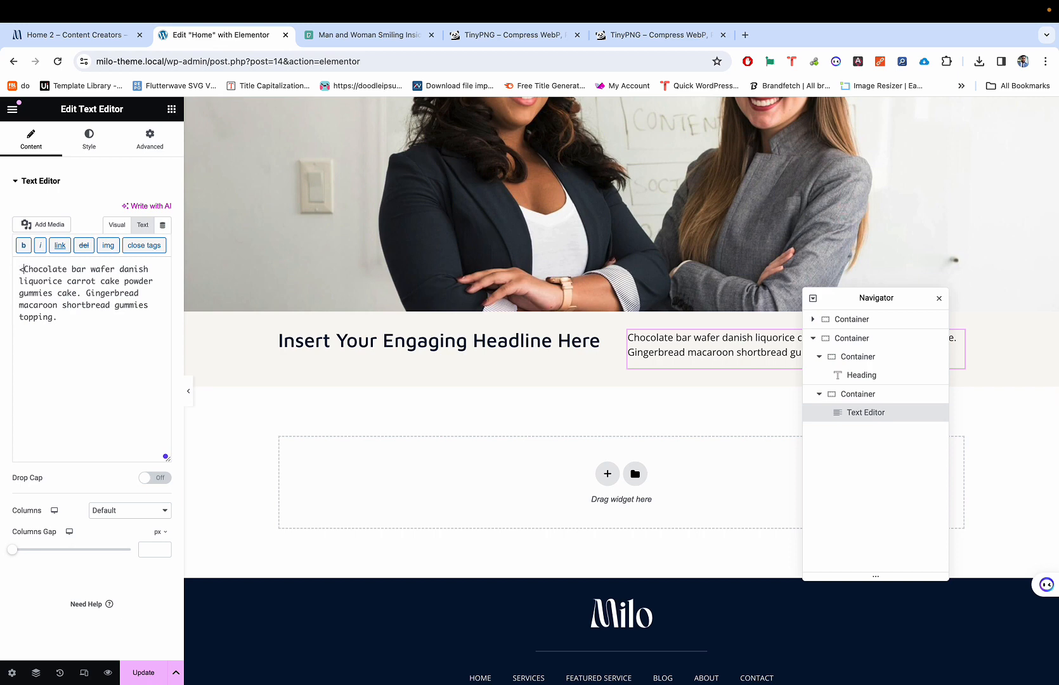
type("iv st")
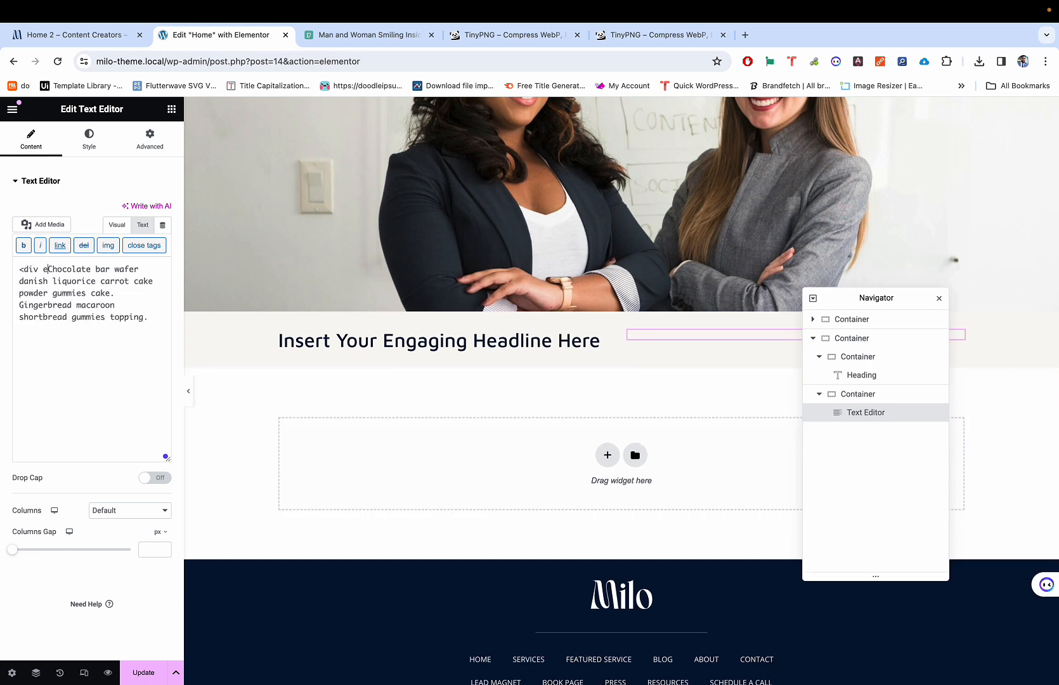
key("super+z")
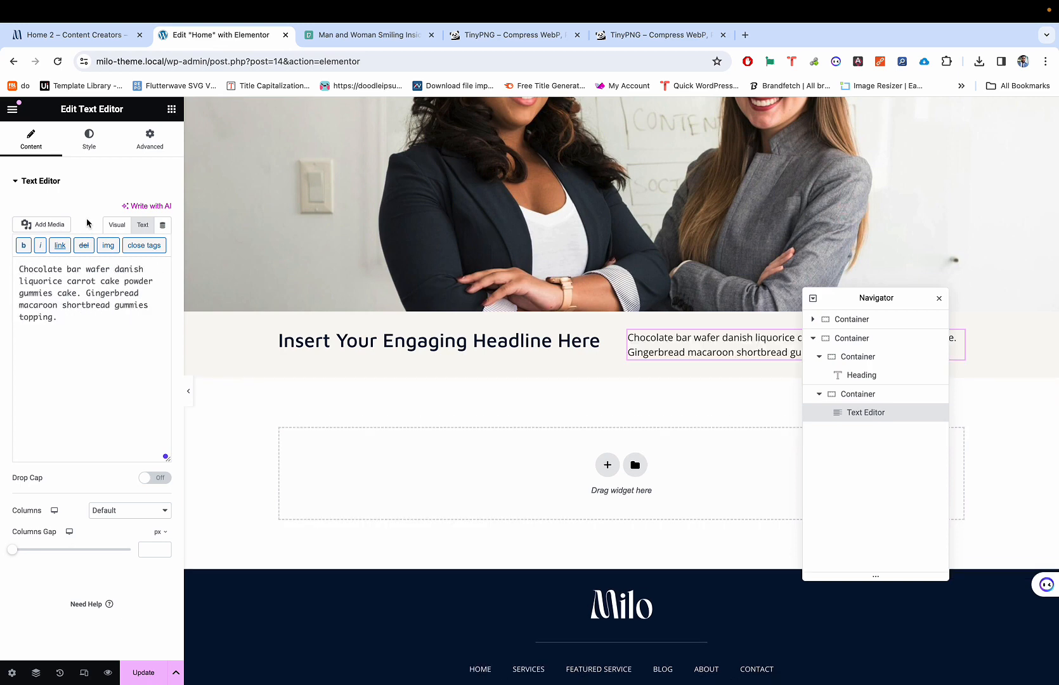
left_click(117, 225)
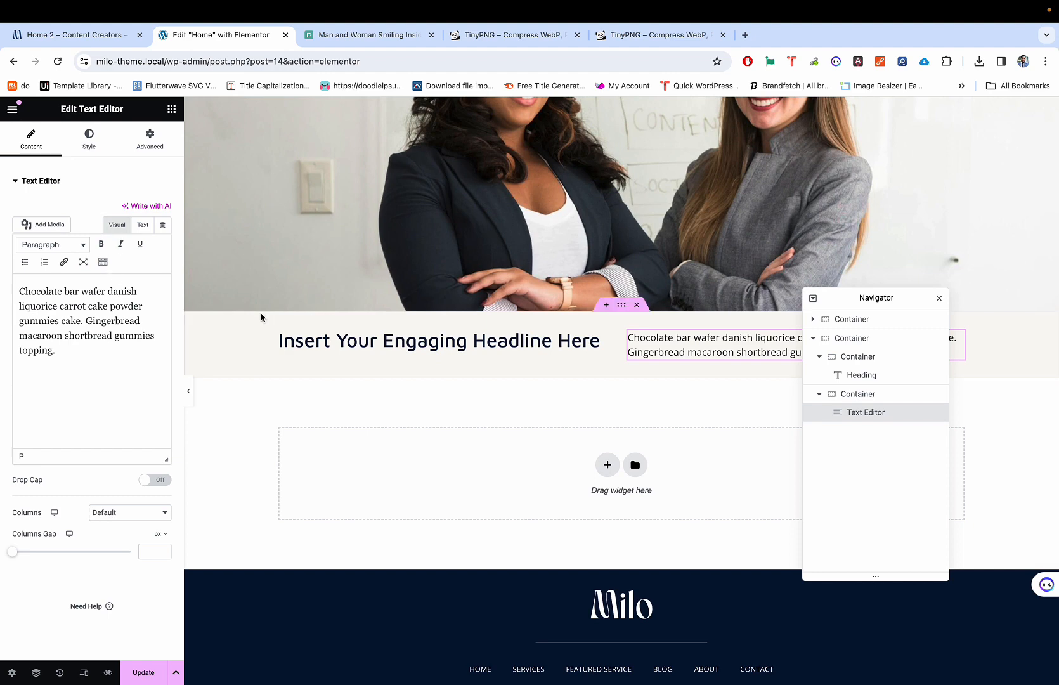
Step: Re-paste the demo paragraph over the text without its formatting
key("ctrl+a")
key("super+c")
right_click(58, 299)
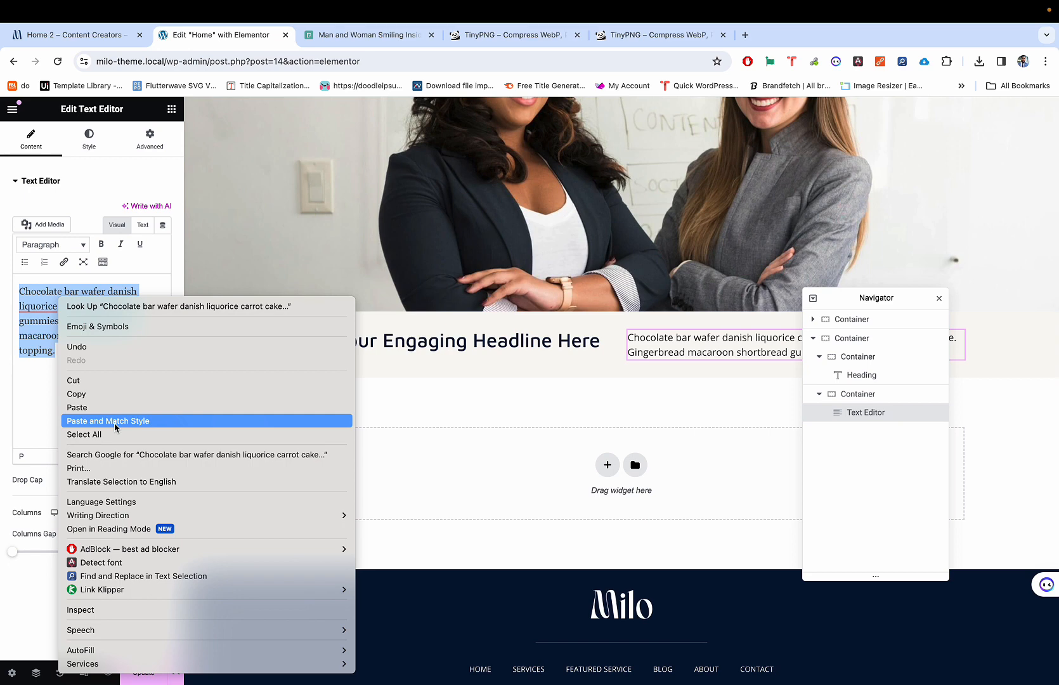
left_click(29, 305)
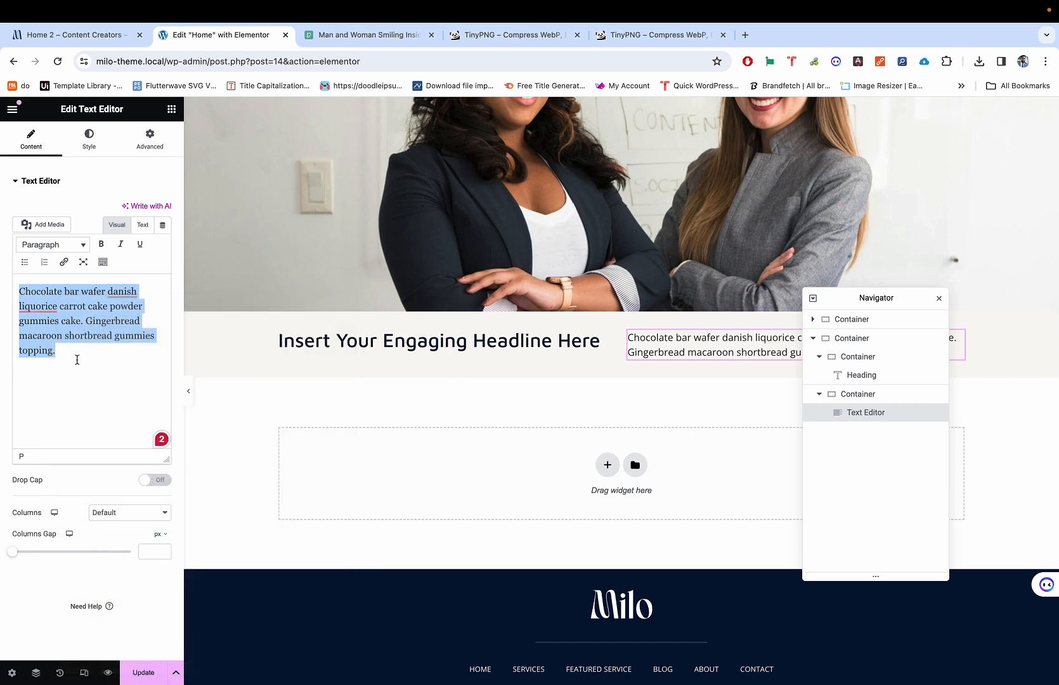
key("super+v")
Step: Compare the new paragraph and the demo's button area with the editor
key("ctrl+shift+Tab")
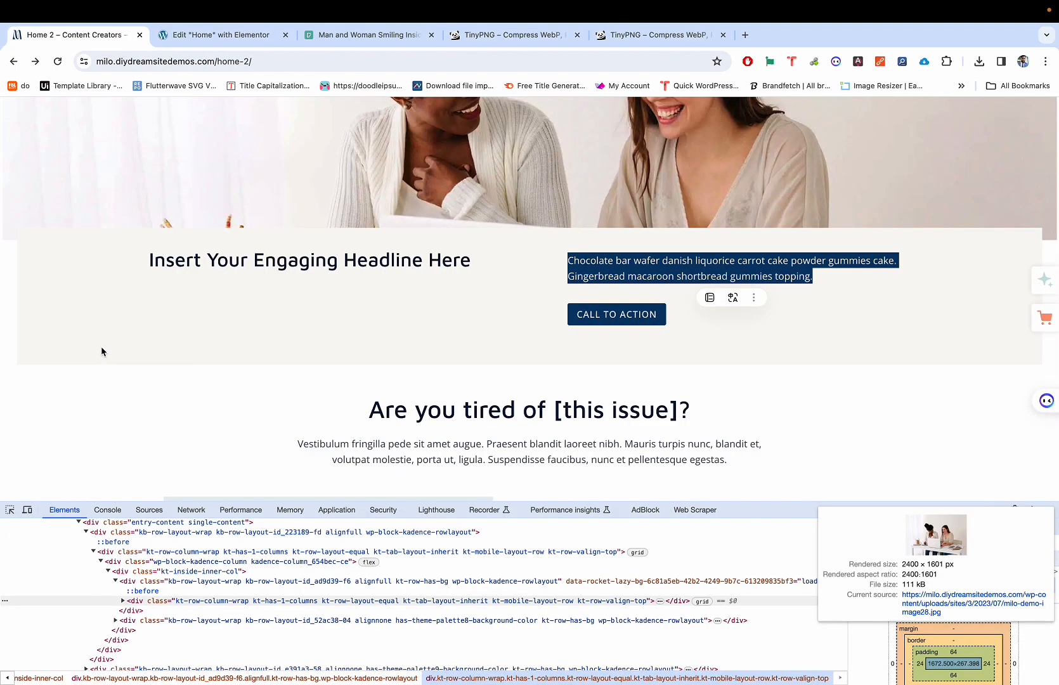
key("ctrl+Tab")
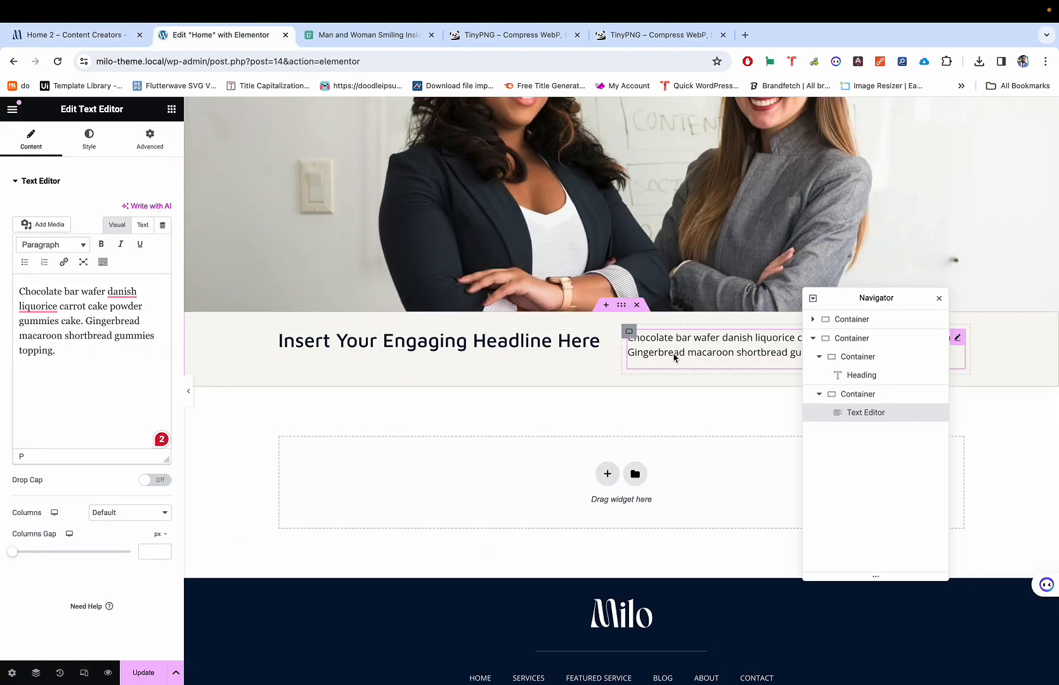
key("ctrl+shift+Tab")
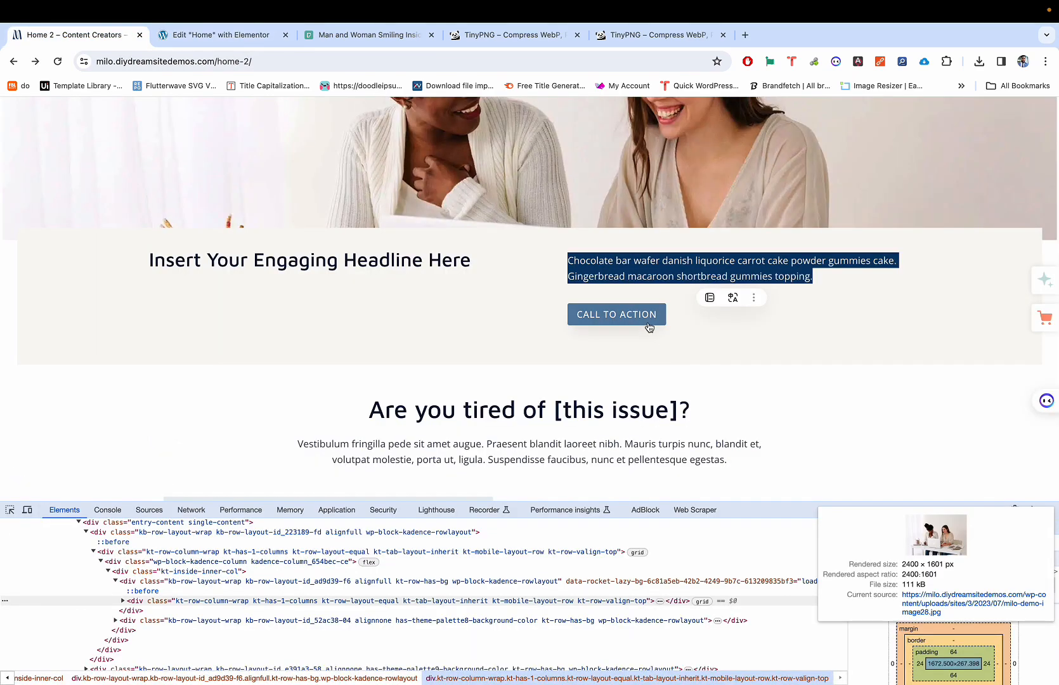
key("ctrl+Tab")
key("ctrl+shift+Tab")
key("ctrl+Tab")
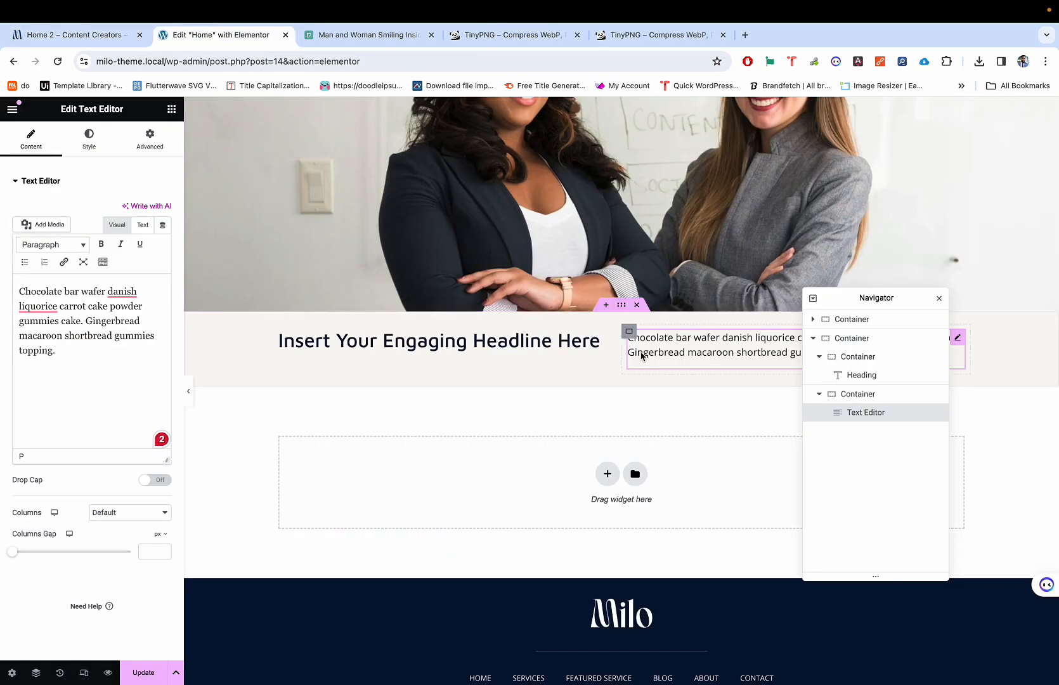
key("ctrl+shift+Tab")
key("ctrl+Tab")
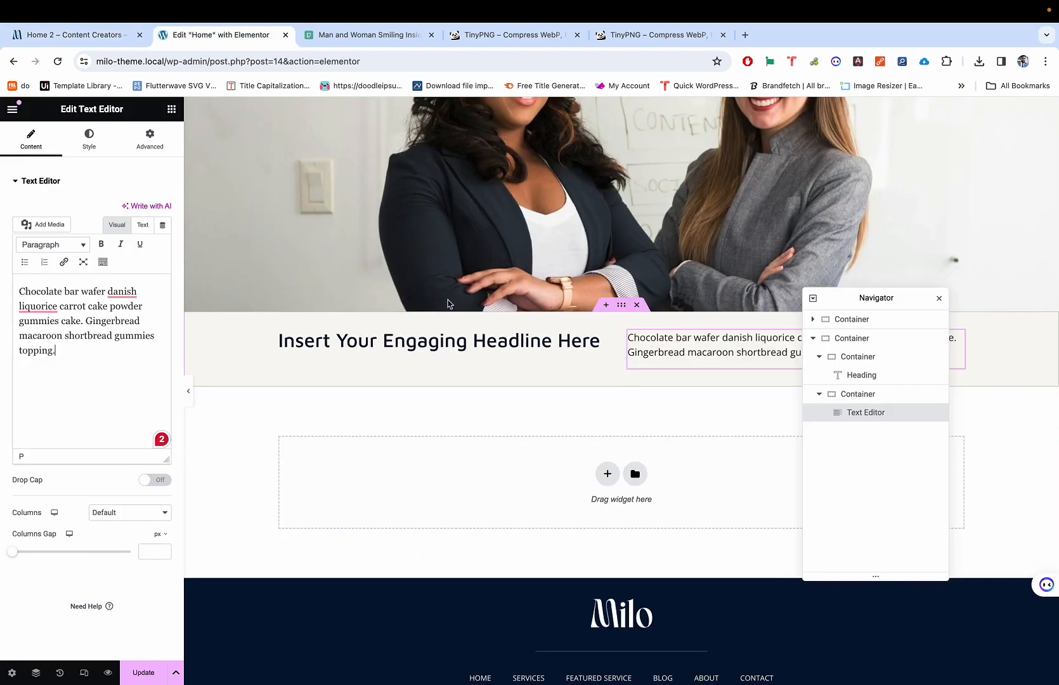
Step: Search for the Button widget and place it below the paragraph
left_click(171, 110)
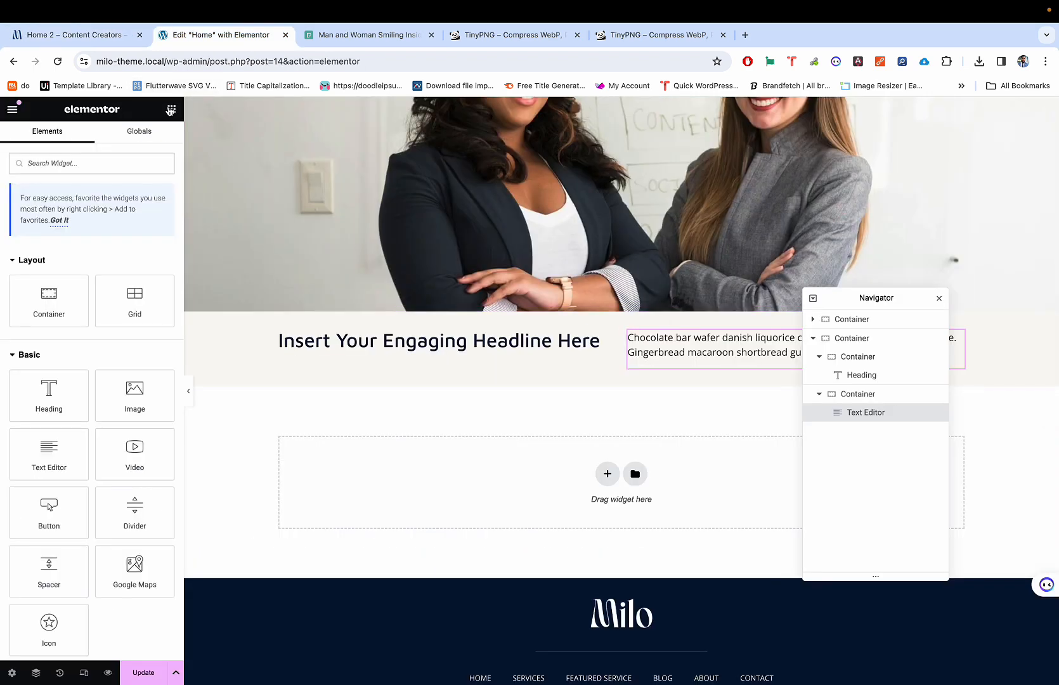
type("button")
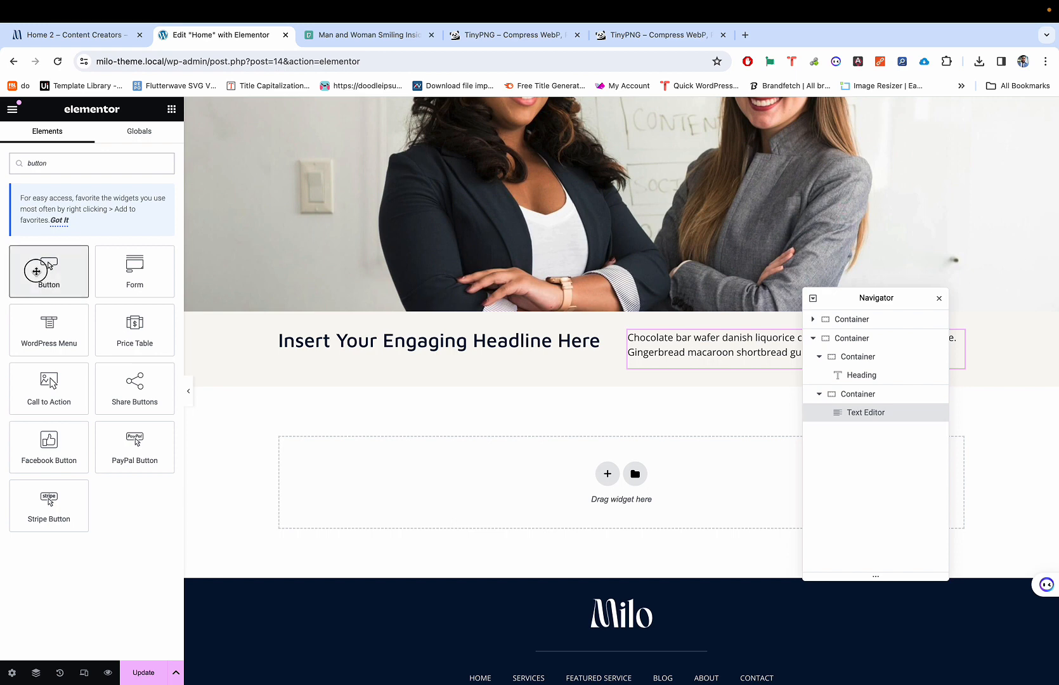
left_click_drag(48, 267, 682, 368)
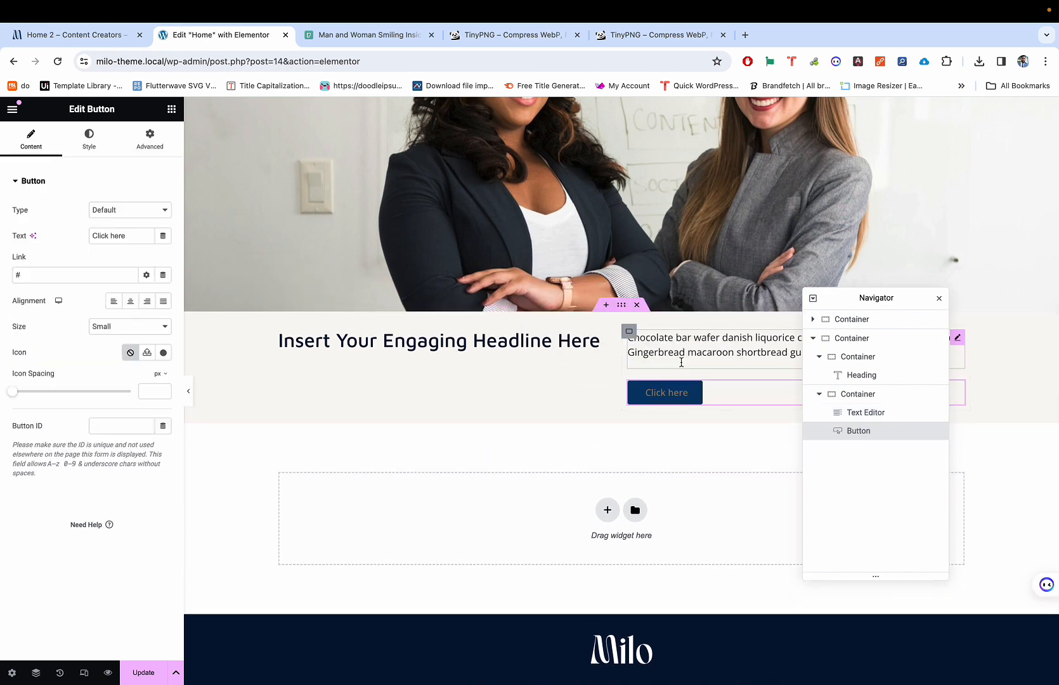
key("super+p")
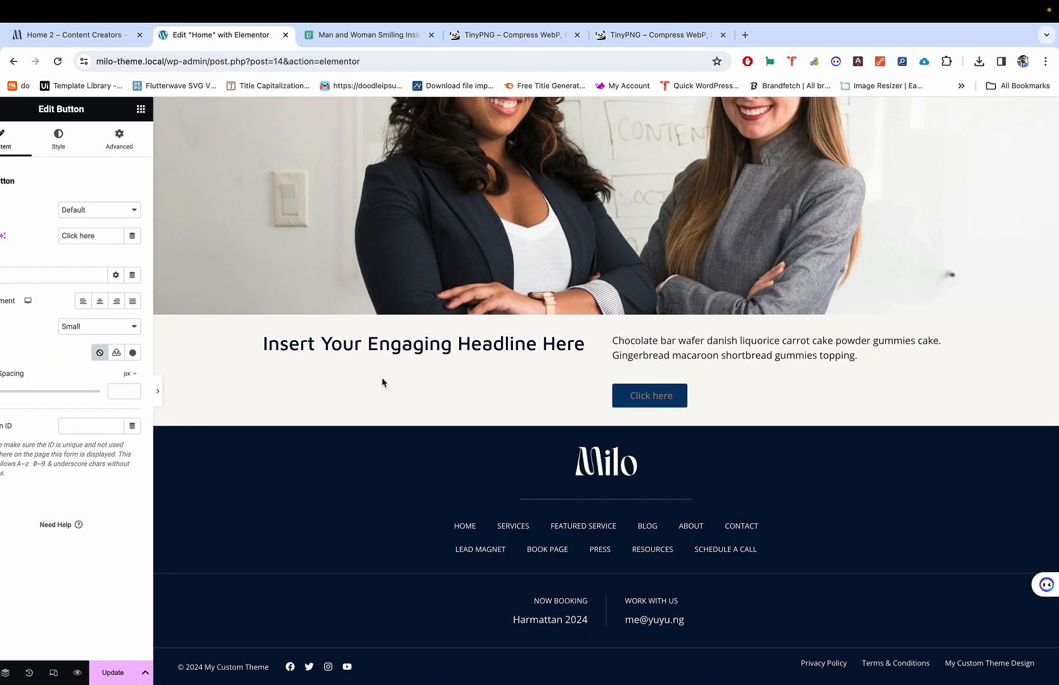
key("super+p")
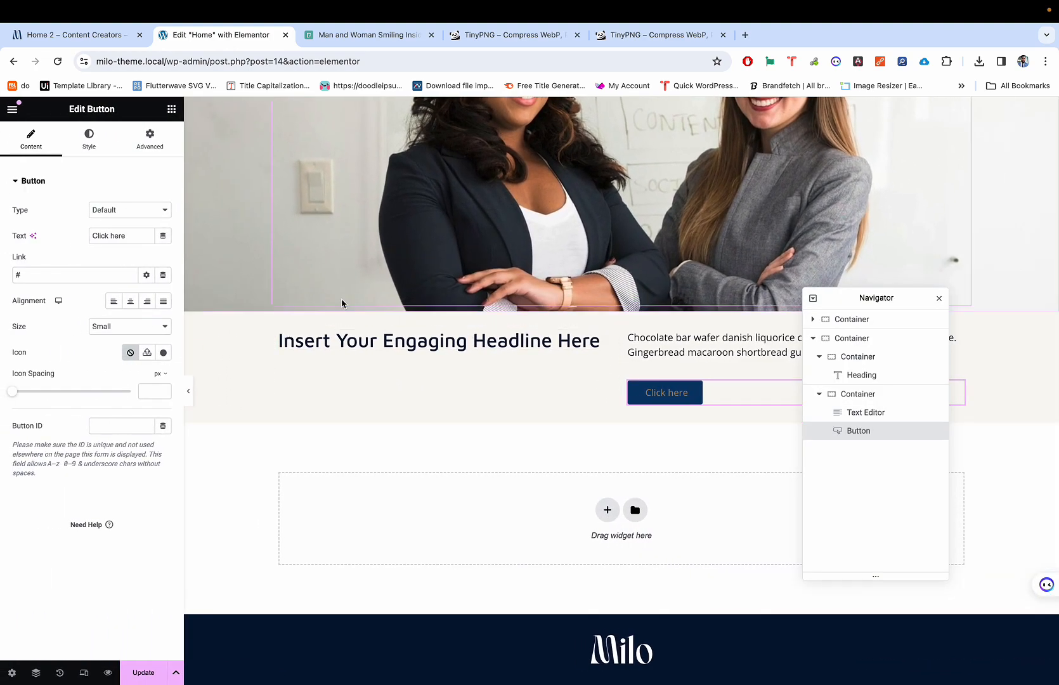
key("ctrl+shift+Tab")
key("ctrl+Tab")
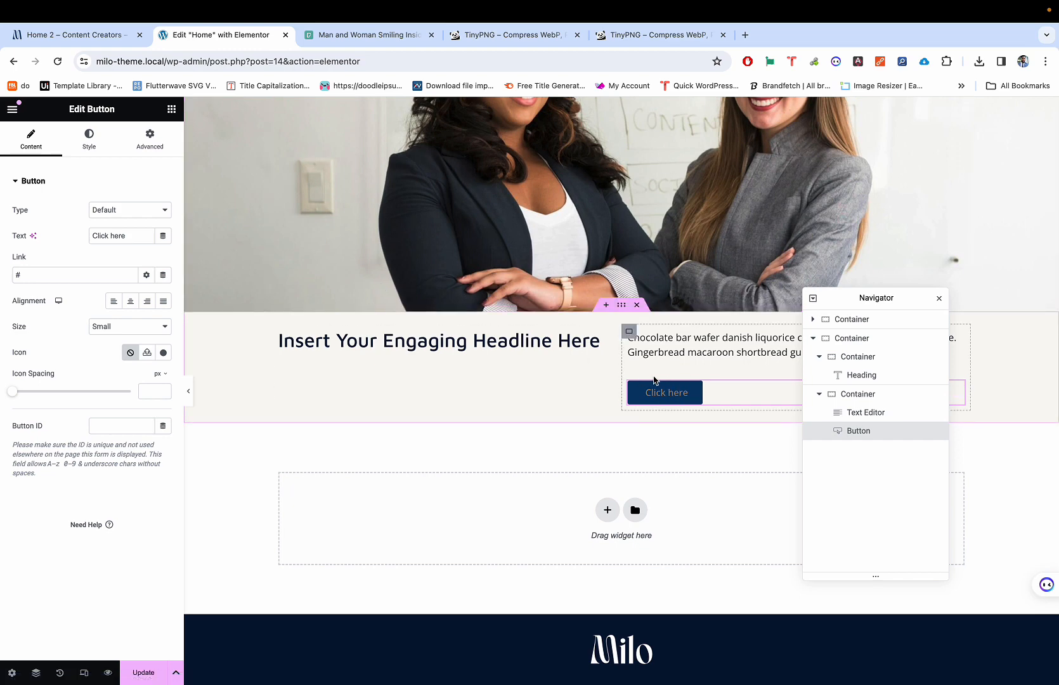
Step: Change the button label from 'Click here' to 'Call to Action'
triple_click(102, 233)
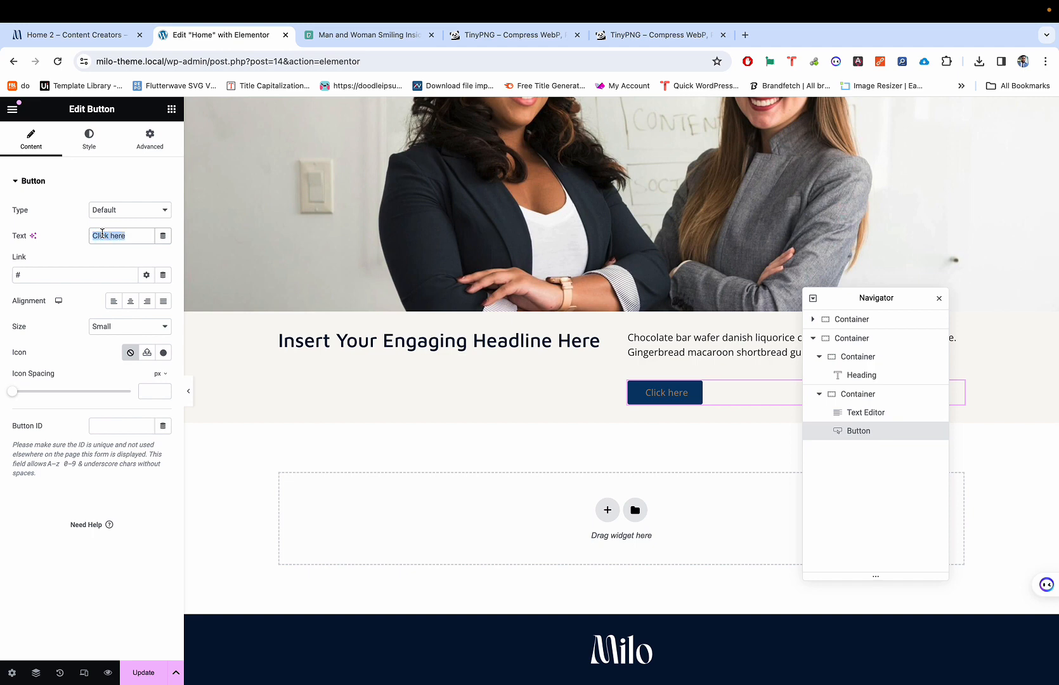
type("Call ro")
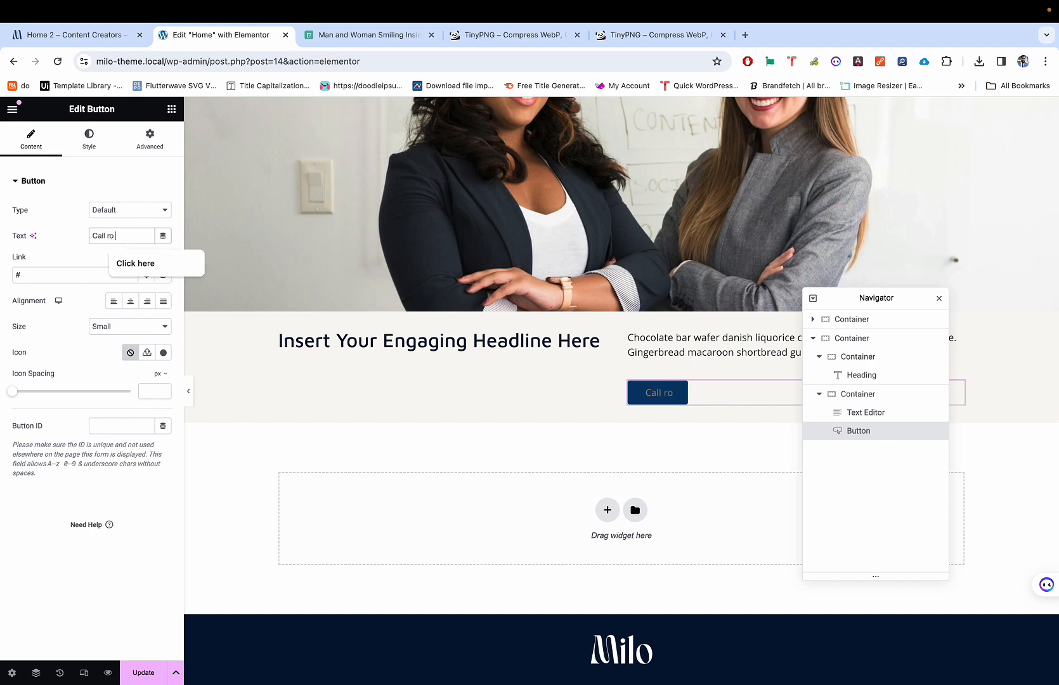
key("BackSpace")
type("to A")
key("BackSpace")
type("action")
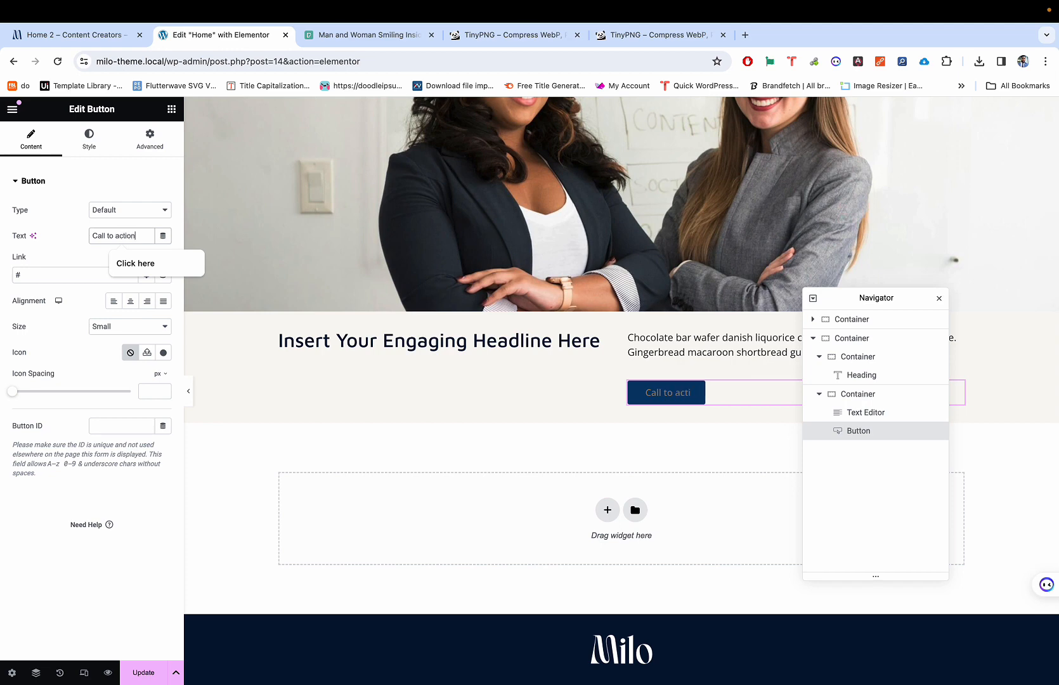
key("BackSpace")
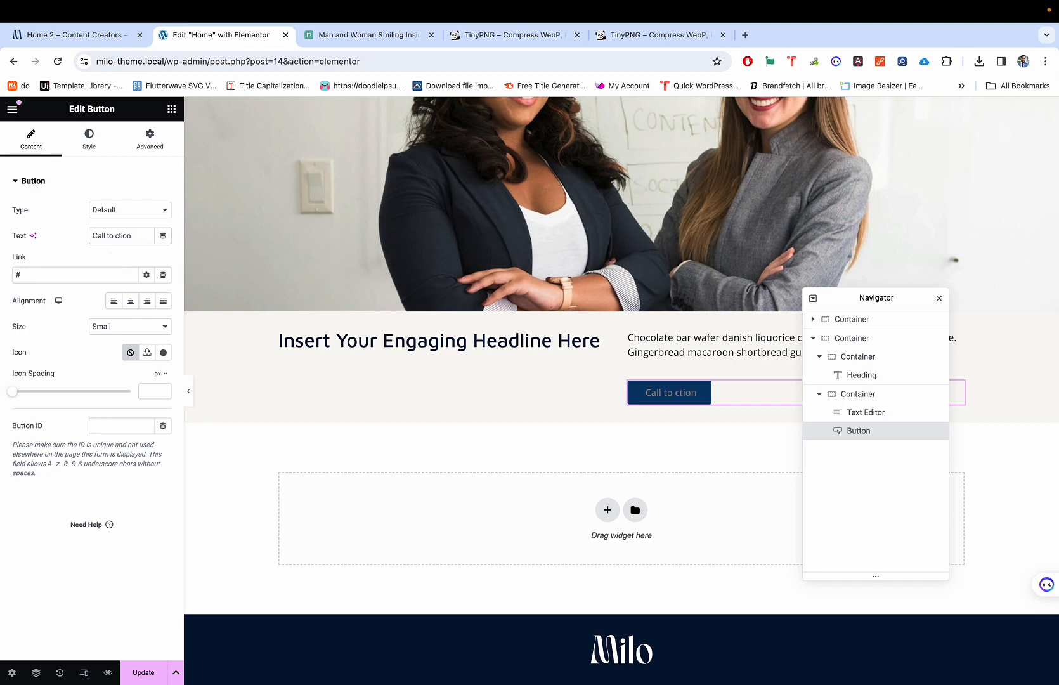
type("A")
left_click(103, 139)
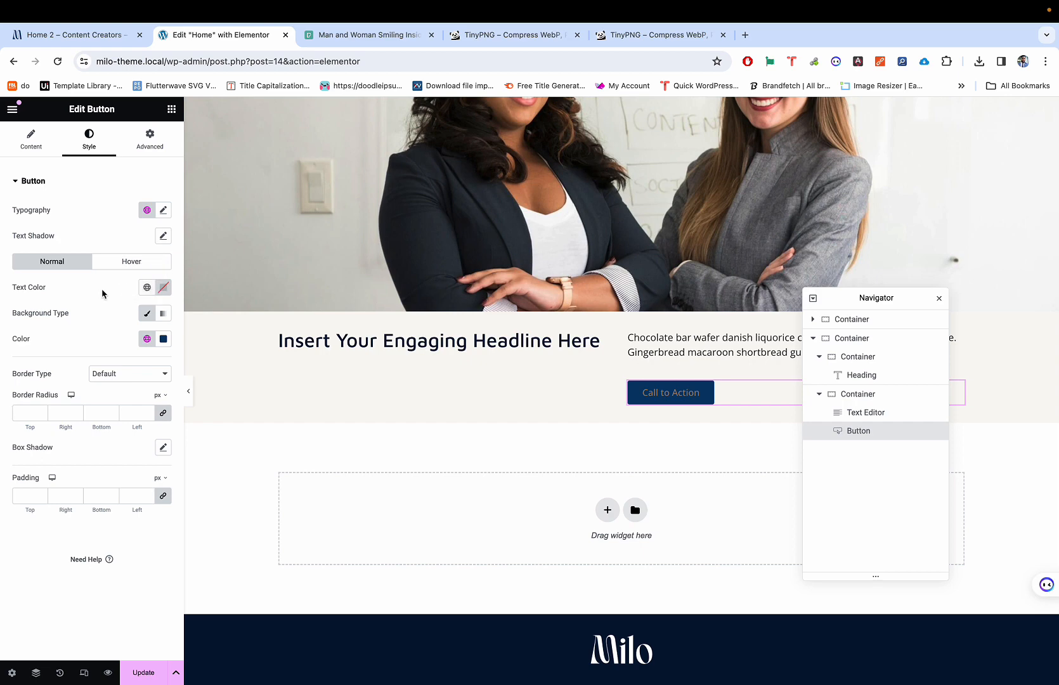
Step: Set the button's Normal text colour to white (#FFFFFF) with the custom colour picker
left_click(147, 287)
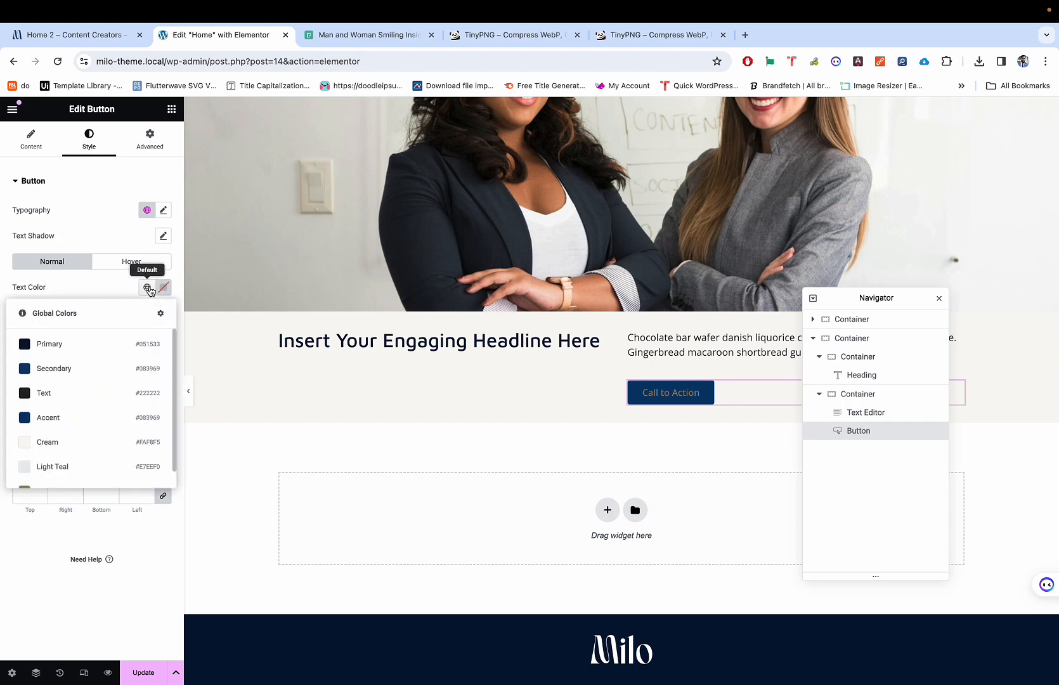
scroll(104, 414, "down", 1)
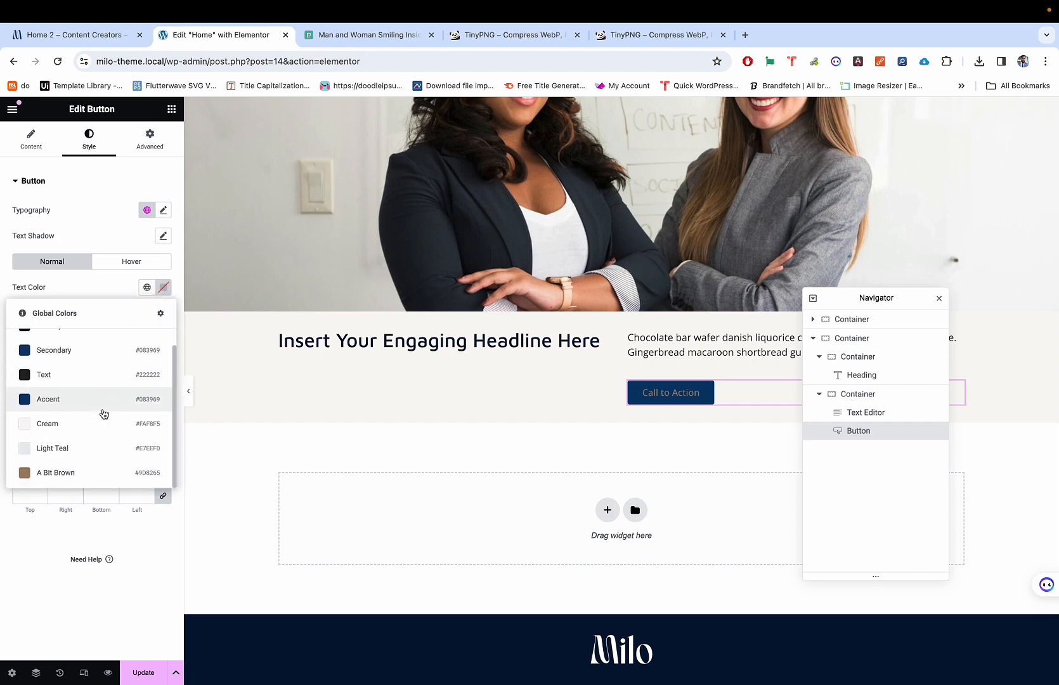
left_click(164, 287)
key("ctrl+shift+Tab")
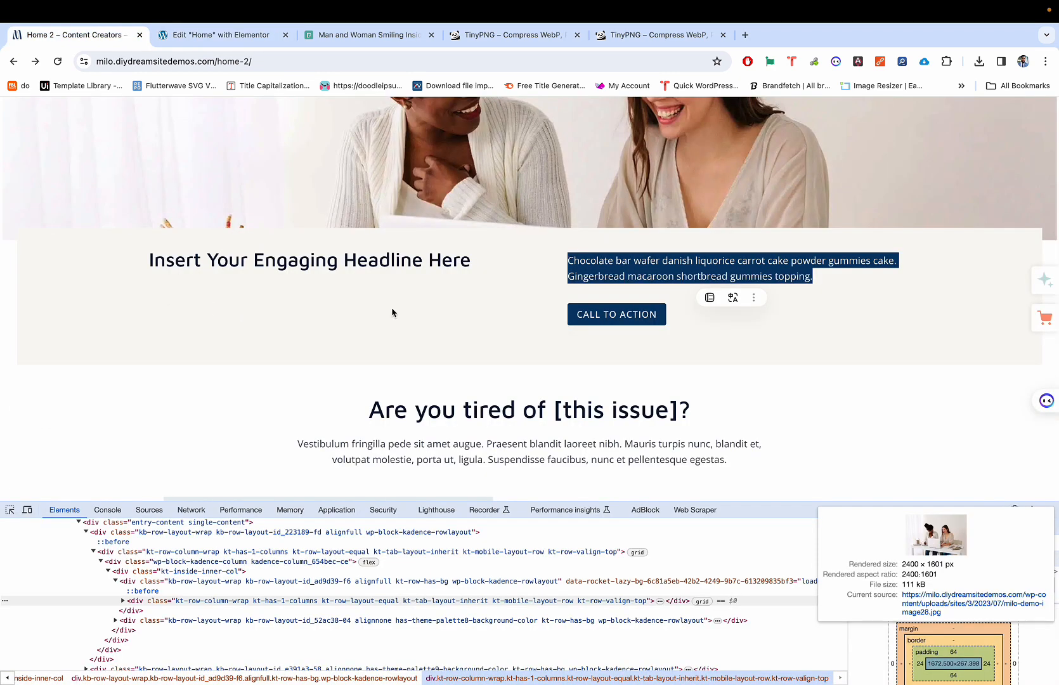
key("ctrl+Tab")
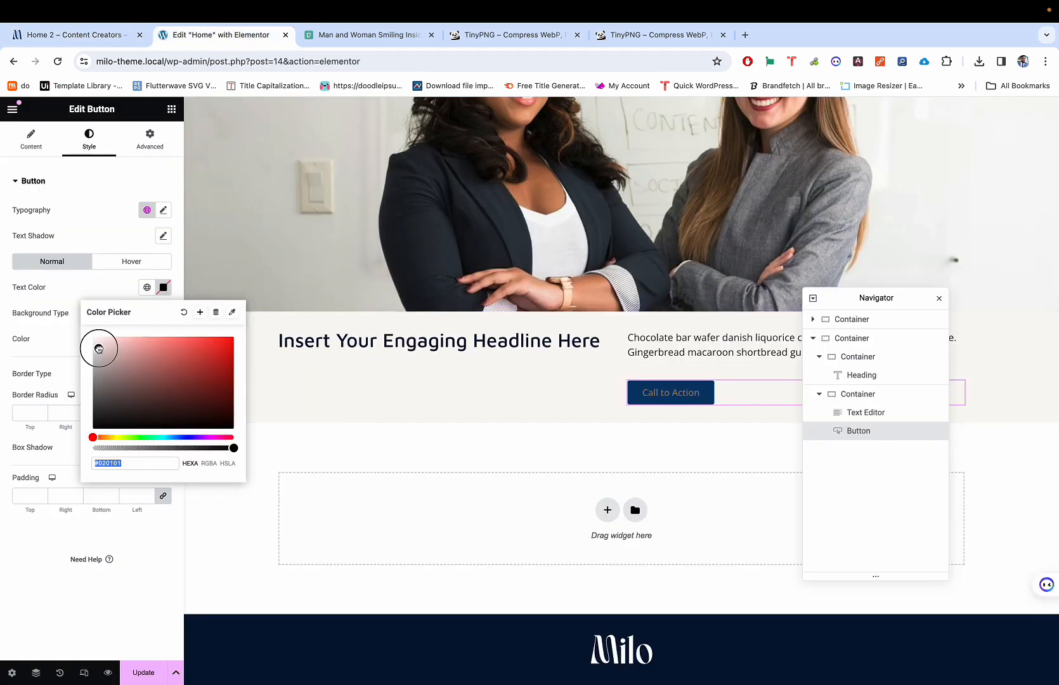
key("Escape")
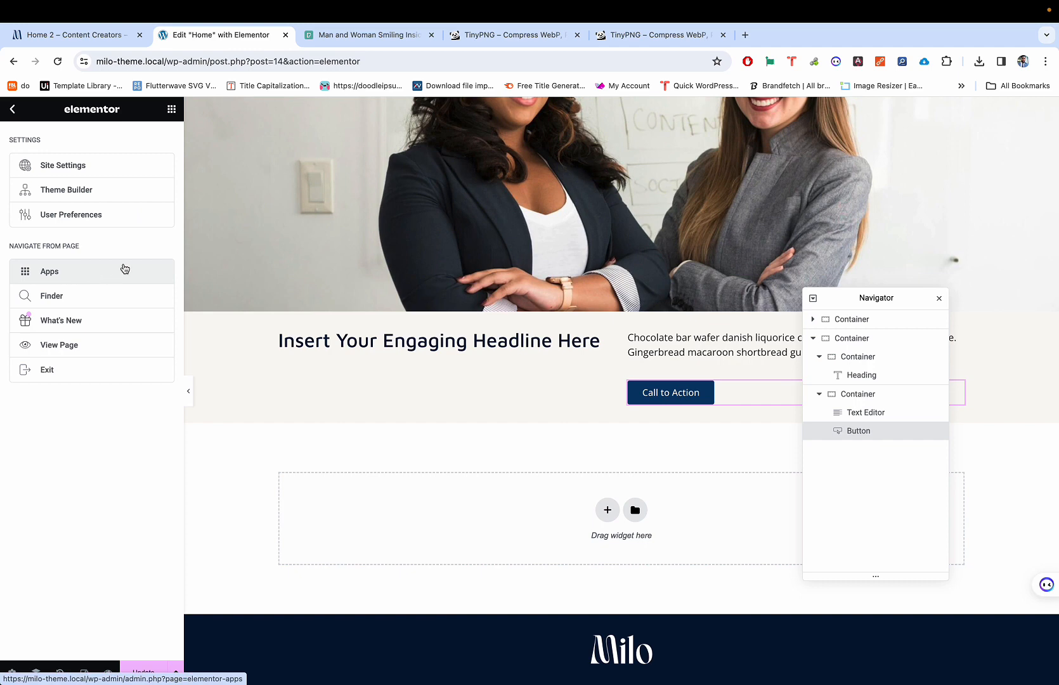
left_click(647, 392)
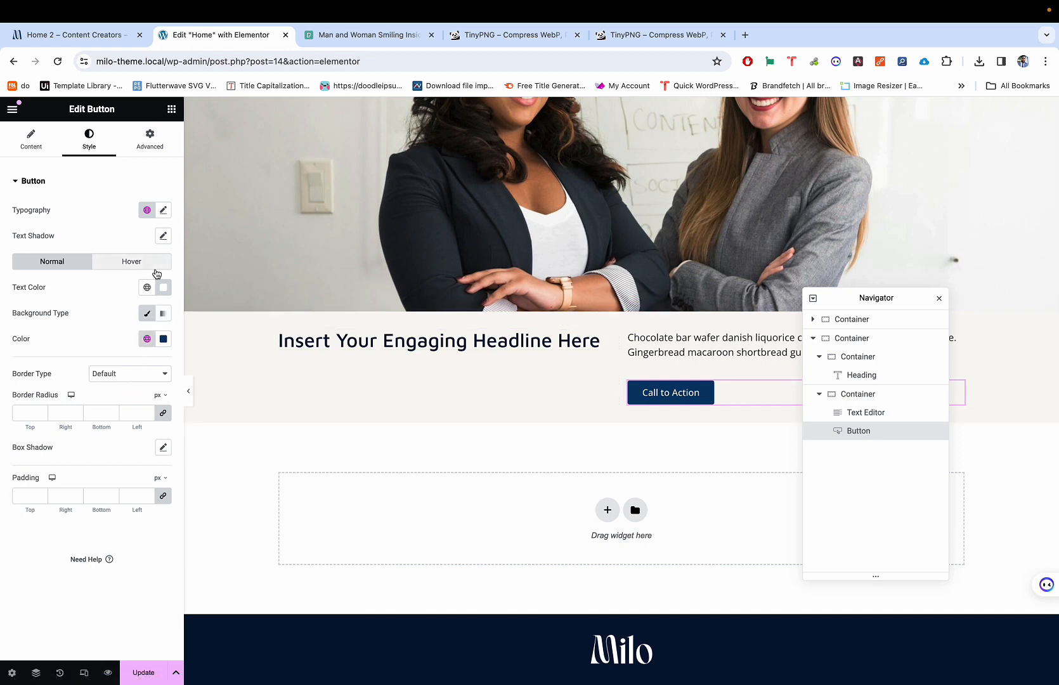
Step: Set the button typography's Transform to Uppercase
left_click(163, 211)
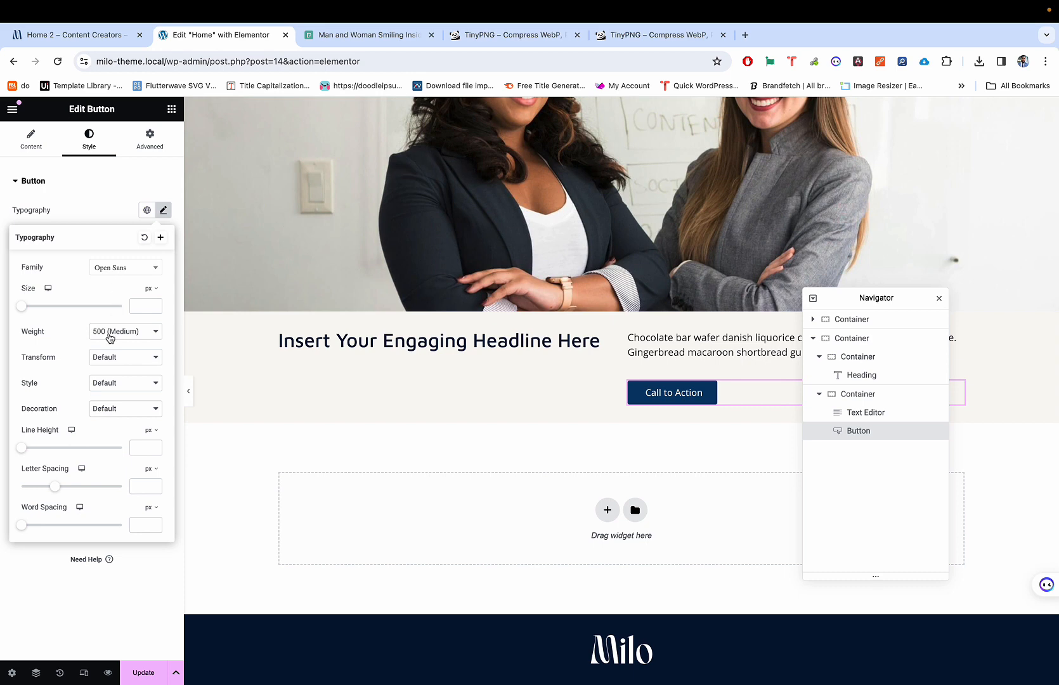
left_click(97, 362)
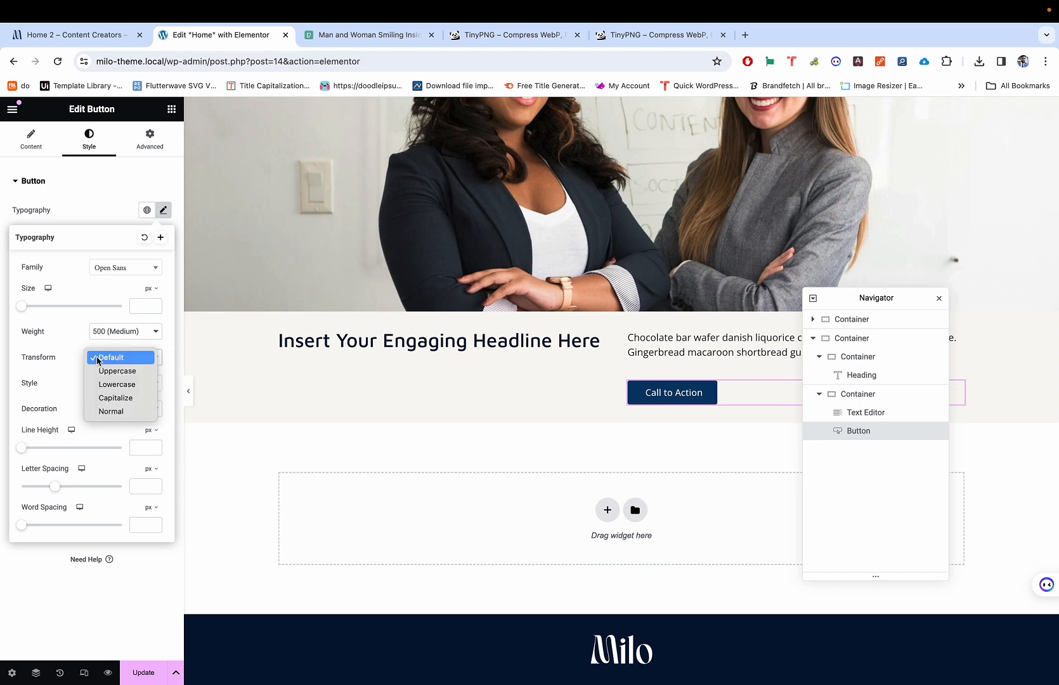
left_click(106, 371)
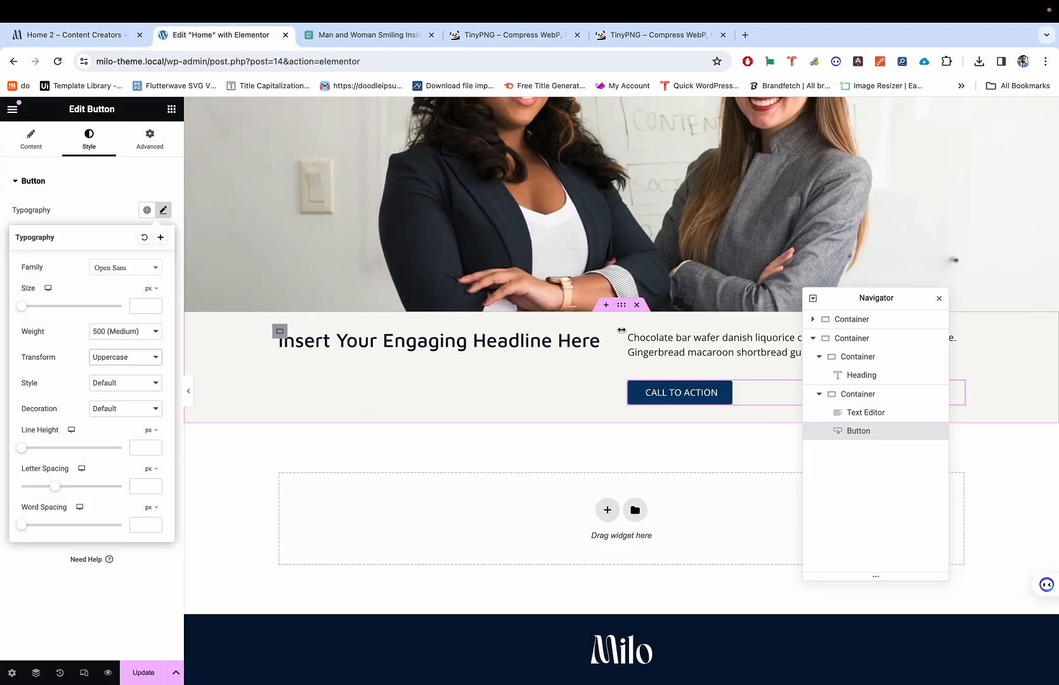
left_click(697, 390)
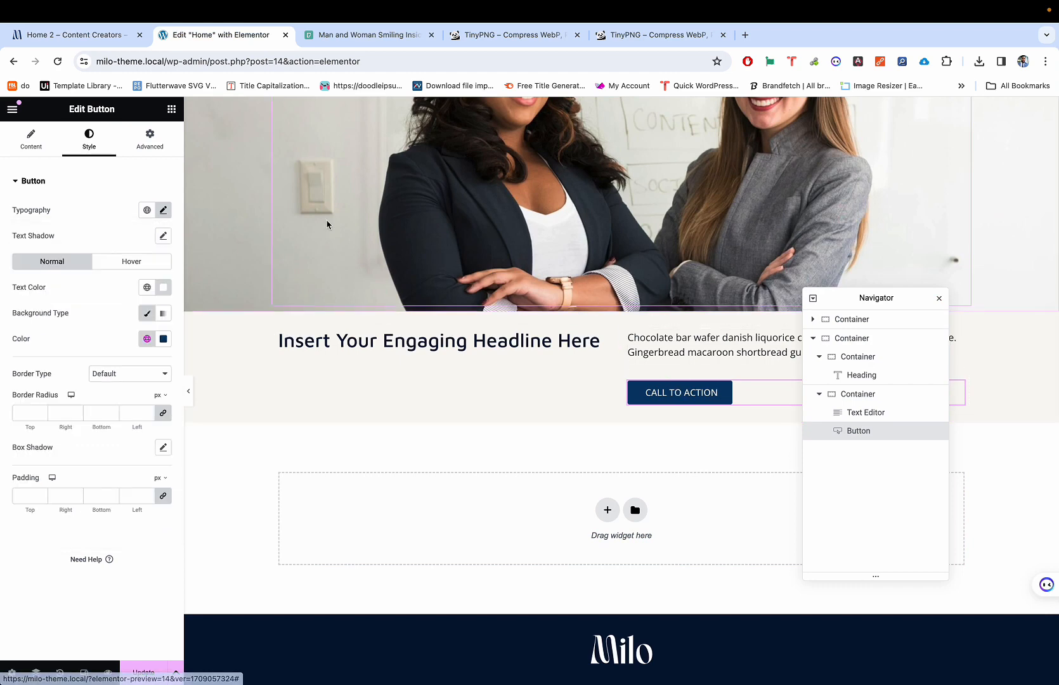
Step: Set the button font weight to 600 (Semi Bold) and compare with the Home 2 demo
left_click(163, 210)
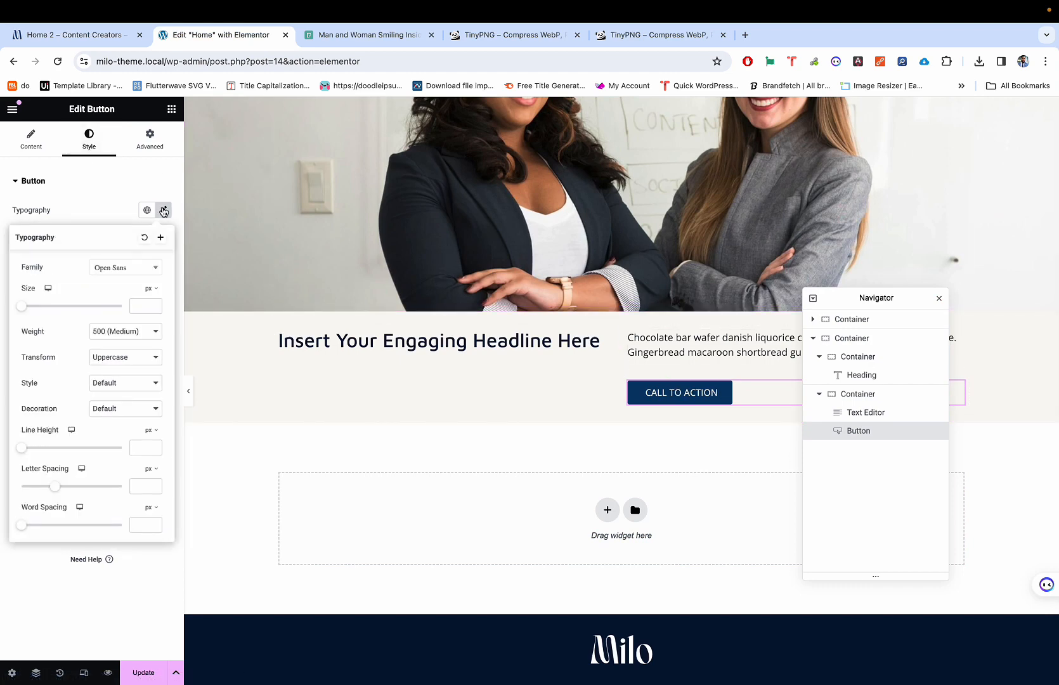
left_click(114, 336)
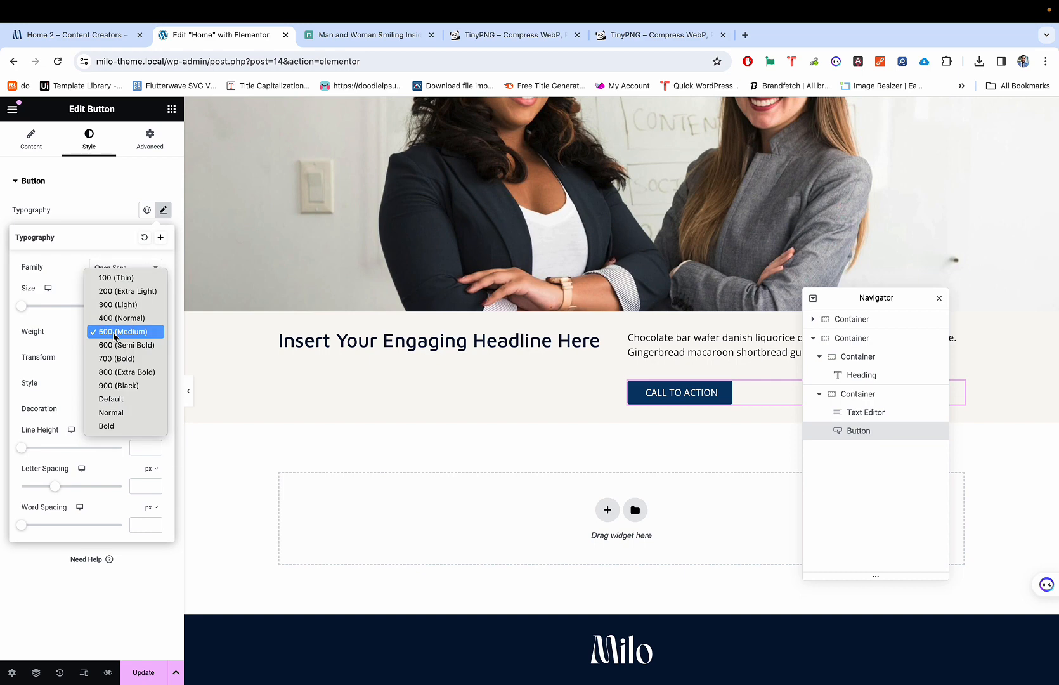
left_click(114, 346)
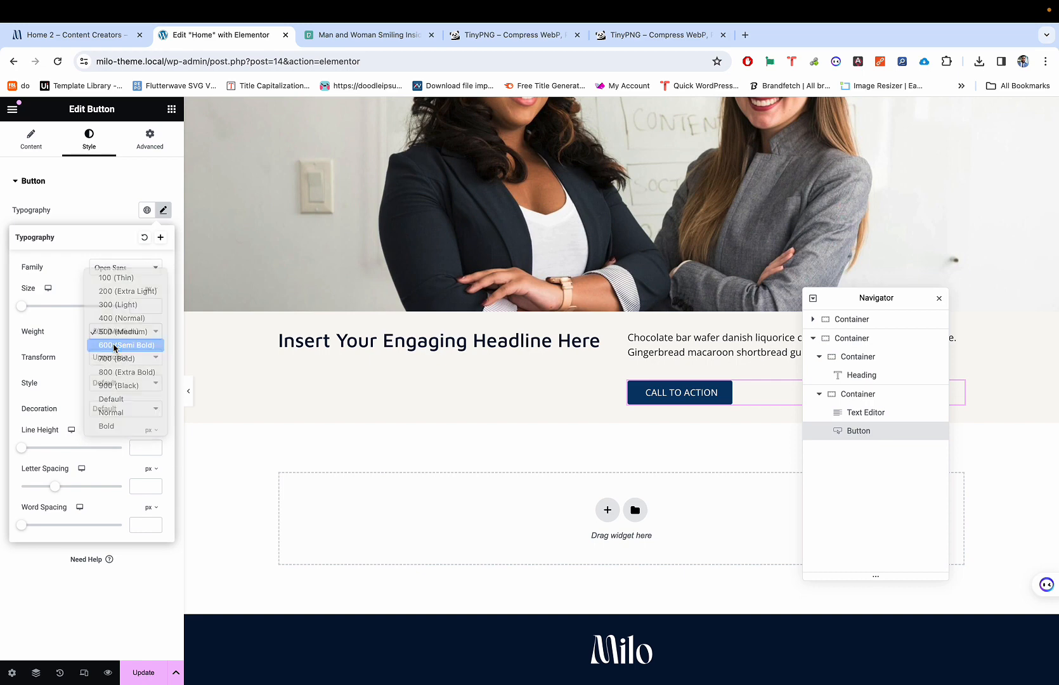
key("ctrl+shift+Tab")
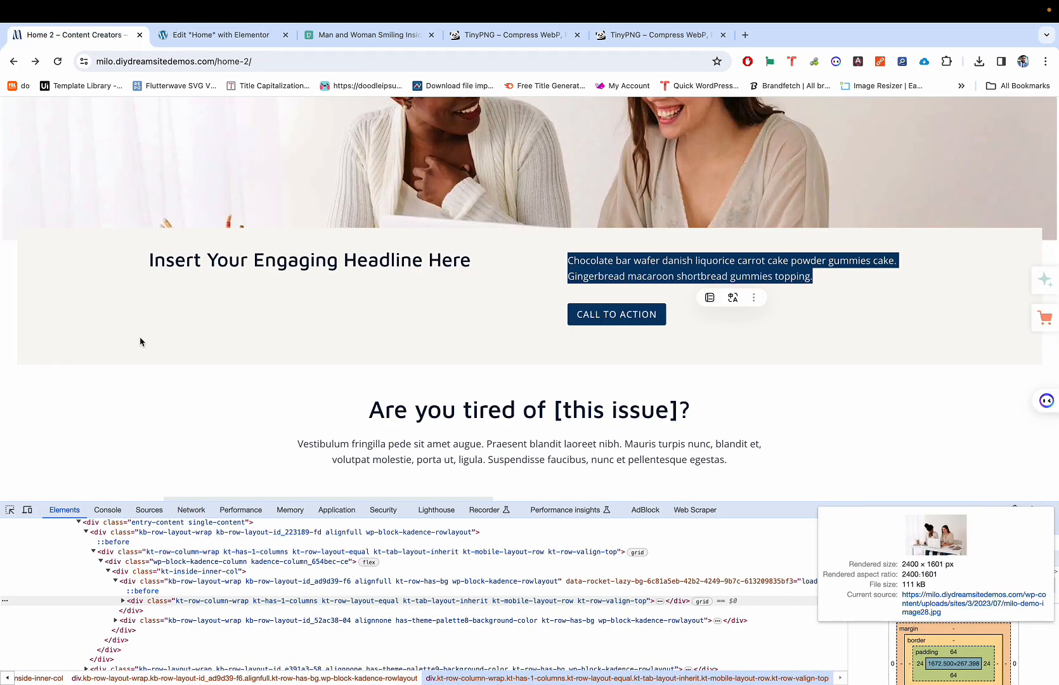
key("ctrl+Tab")
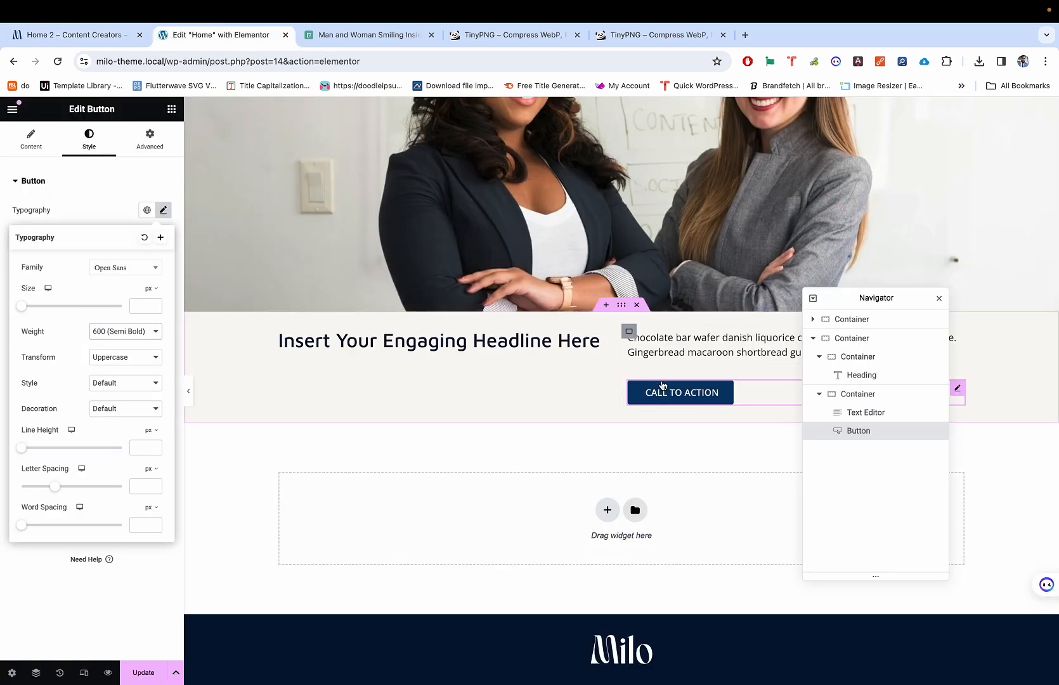
key("ctrl+shift+Tab")
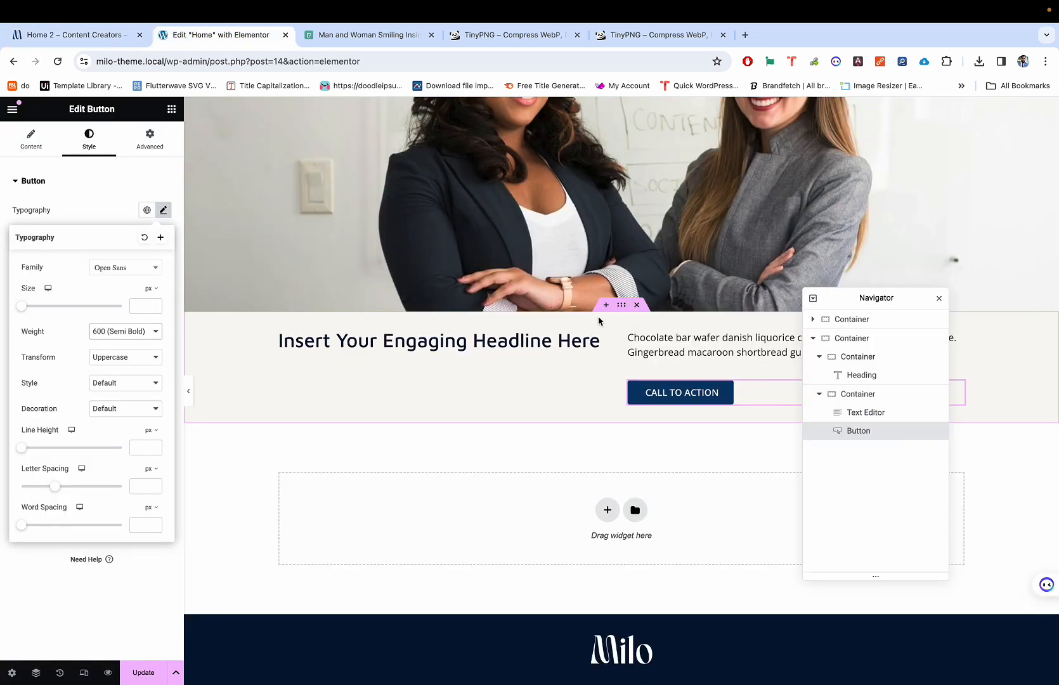
key("ctrl+Tab")
left_click(656, 394)
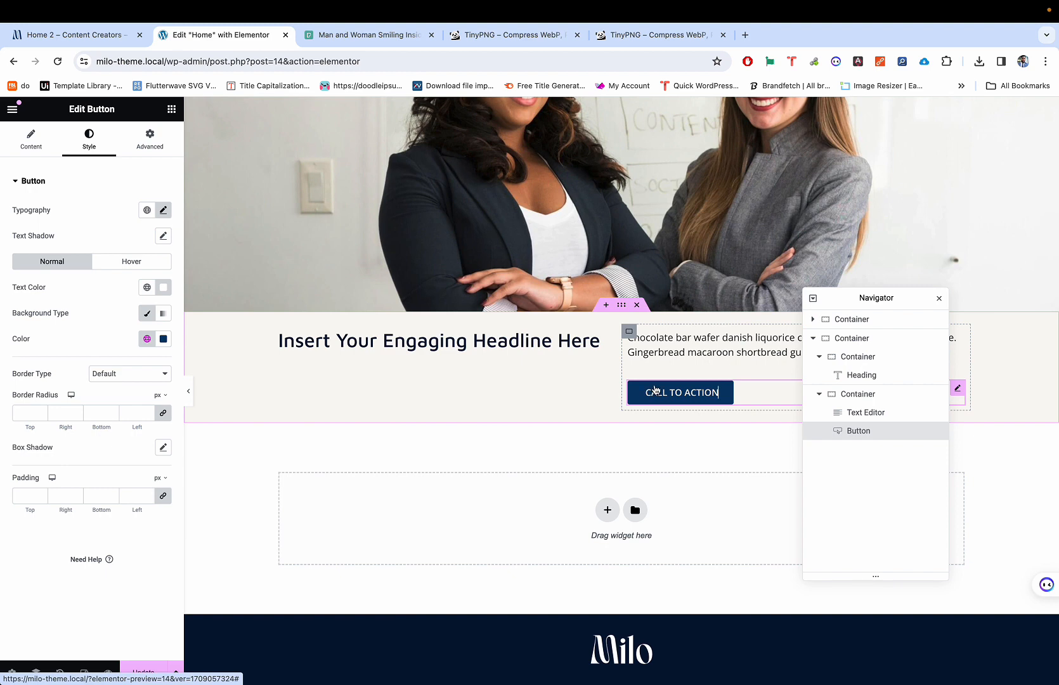
Step: Set the CALL TO ACTION button's hover text colour to white
left_click(122, 265)
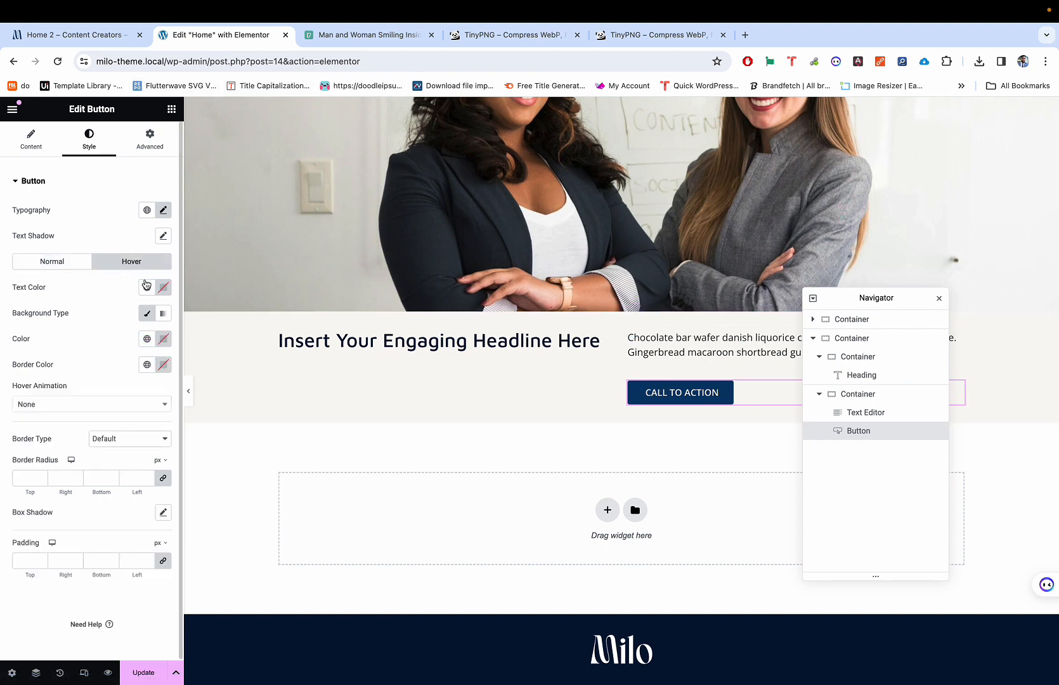
left_click(162, 290)
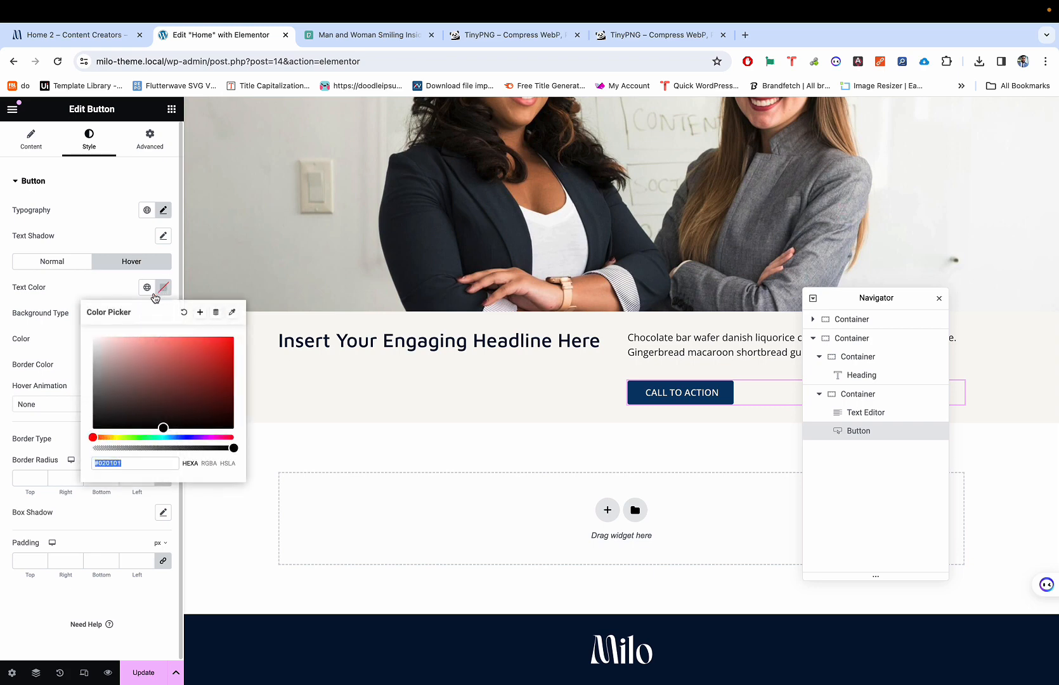
left_click(153, 298)
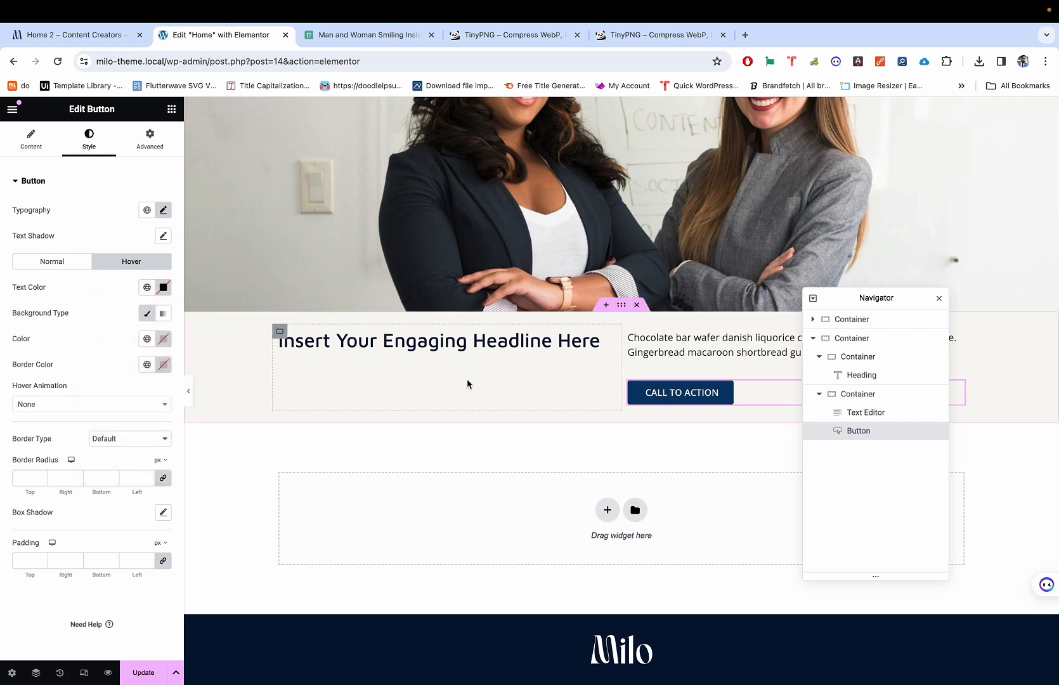
left_click(160, 290)
left_click(105, 292)
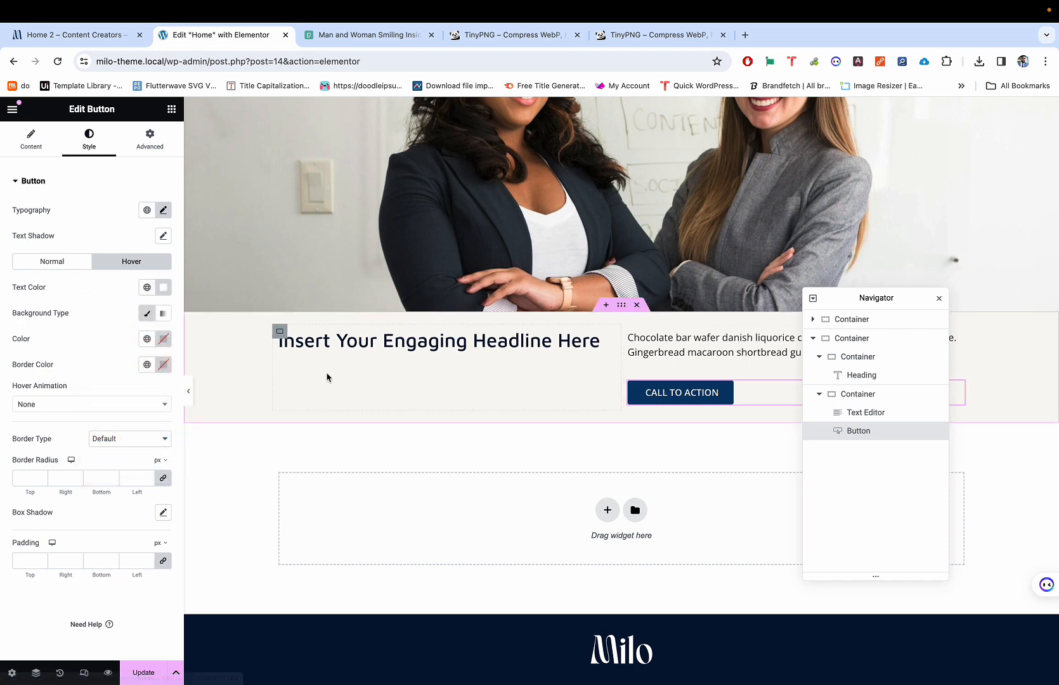
Step: Give the button a Classic hover background in the Secondary colour, adjusted to #083969AD
left_click(145, 315)
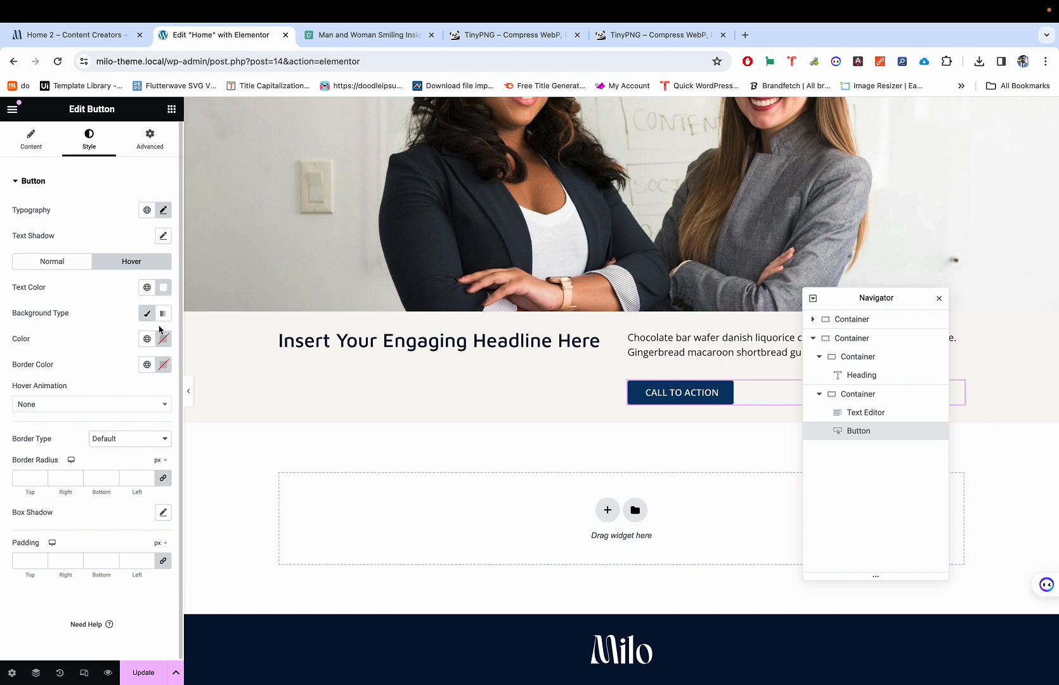
left_click(146, 316)
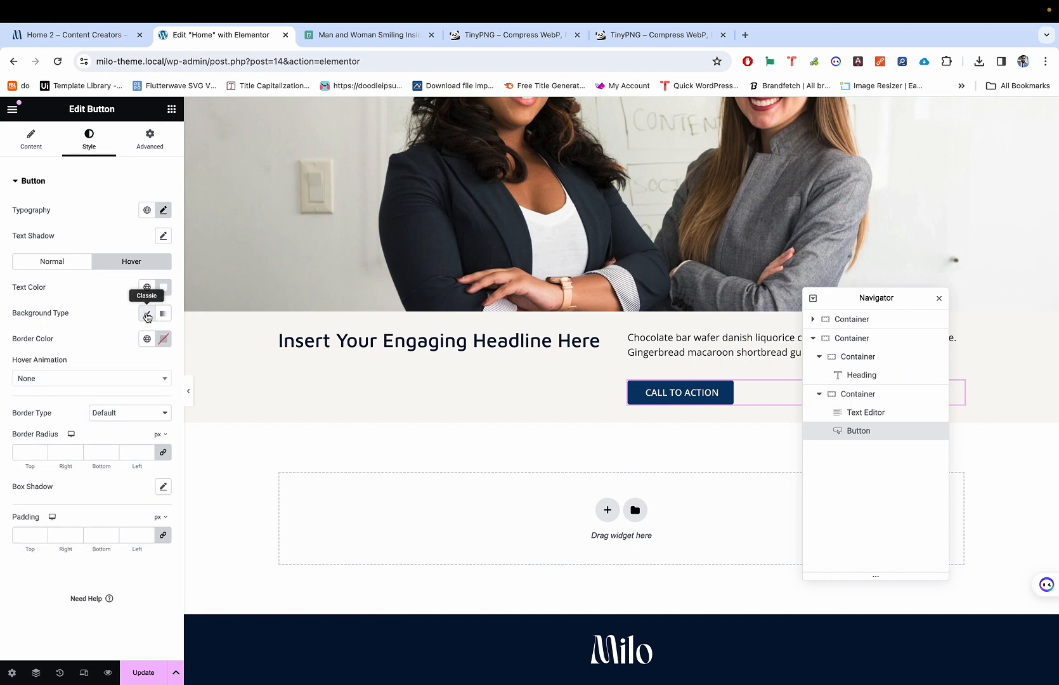
left_click(147, 316)
left_click(164, 341)
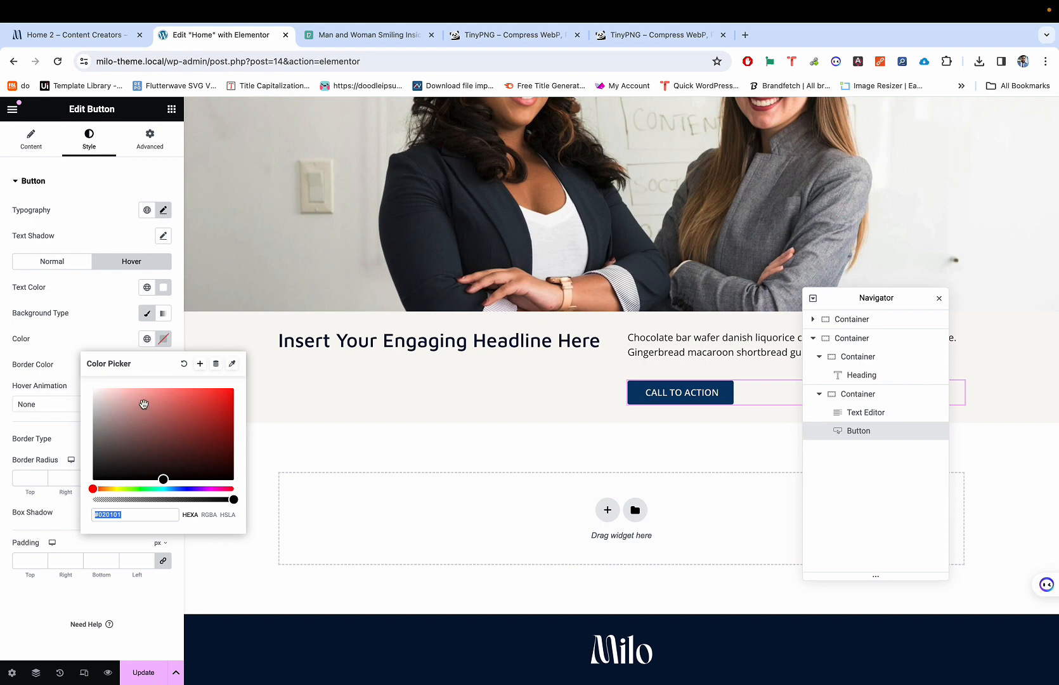
left_click(147, 338)
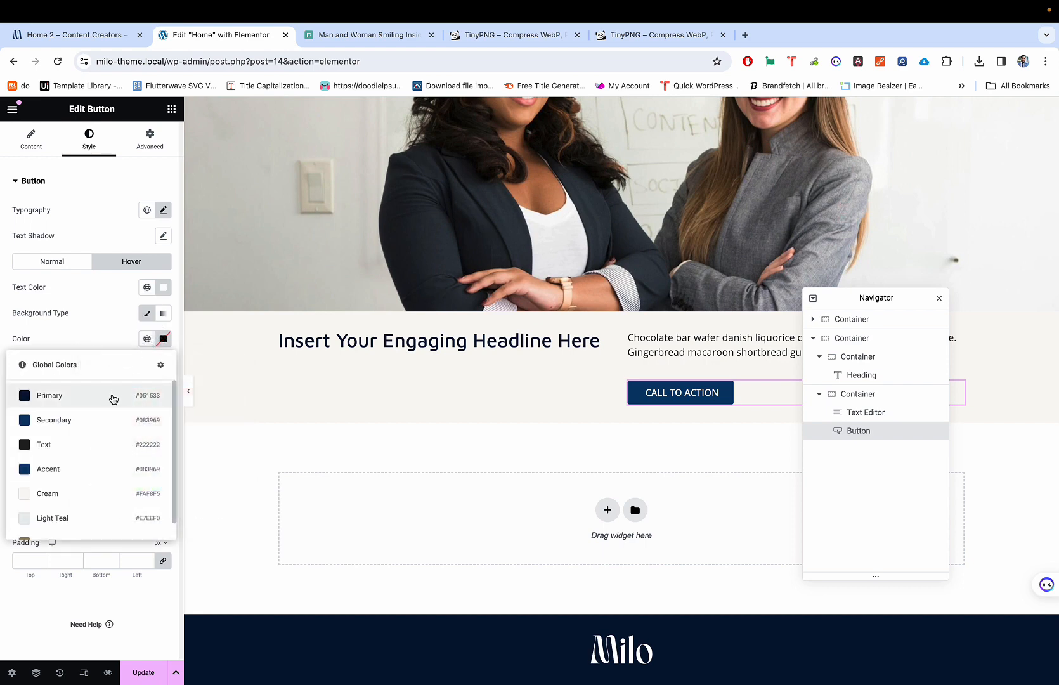
left_click(97, 431)
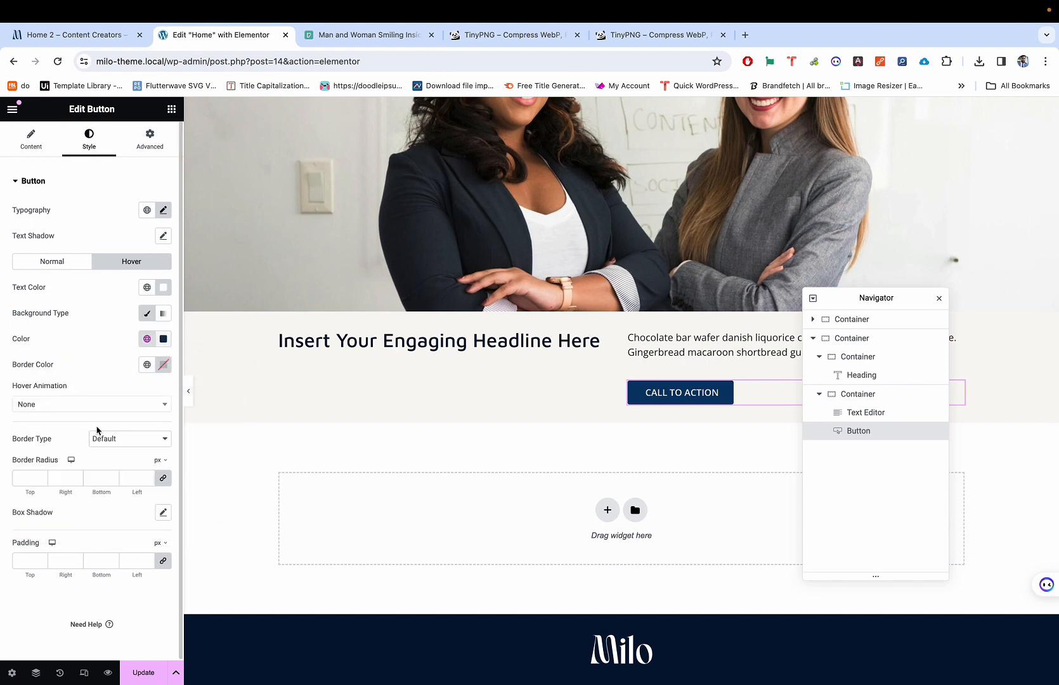
left_click(163, 339)
left_click_drag(135, 496, 146, 500)
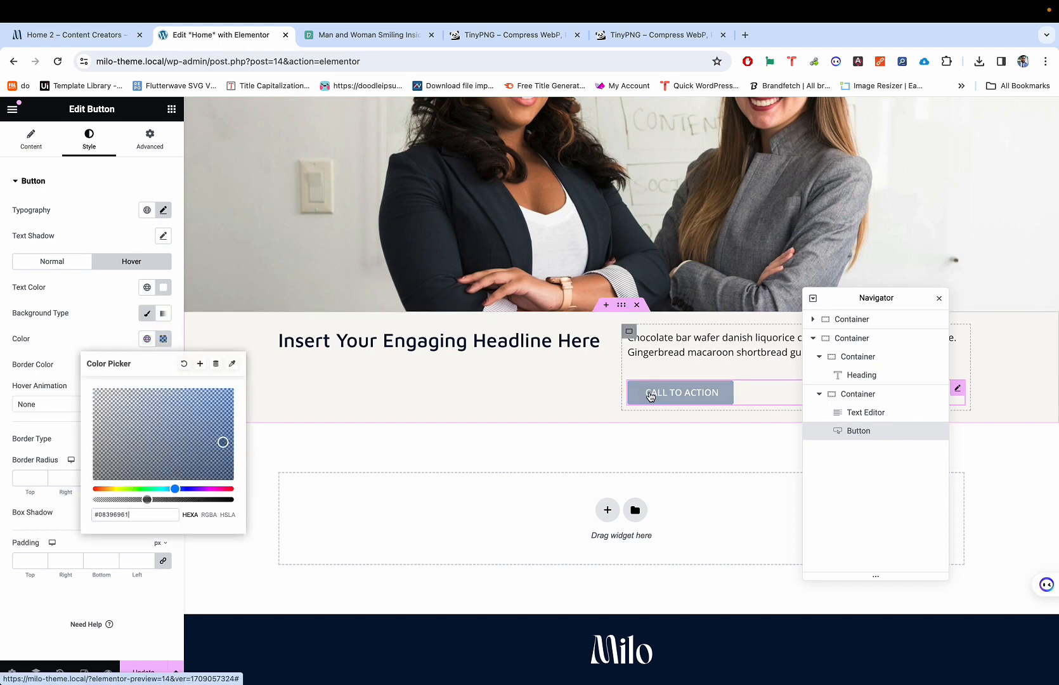
left_click_drag(147, 501, 187, 500)
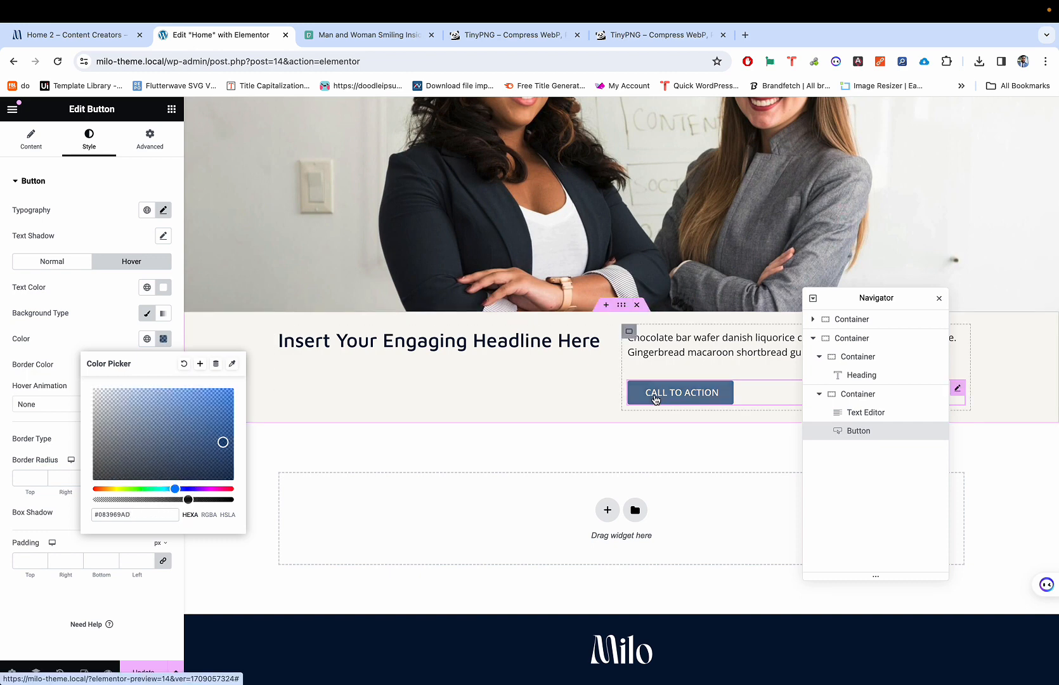
key("super+1")
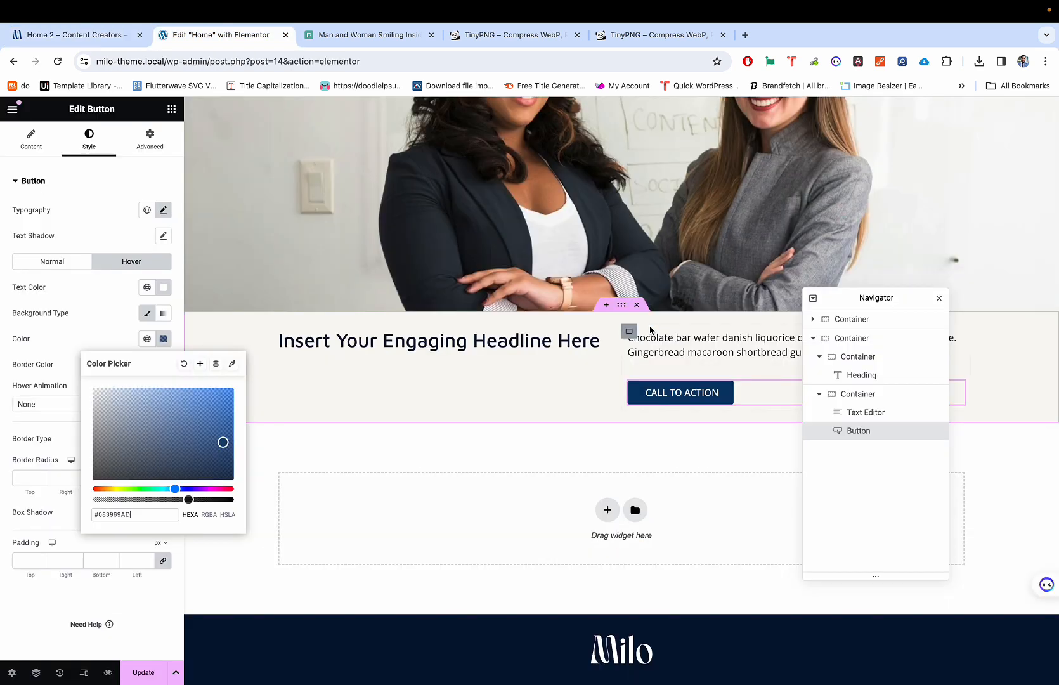
key("super+2")
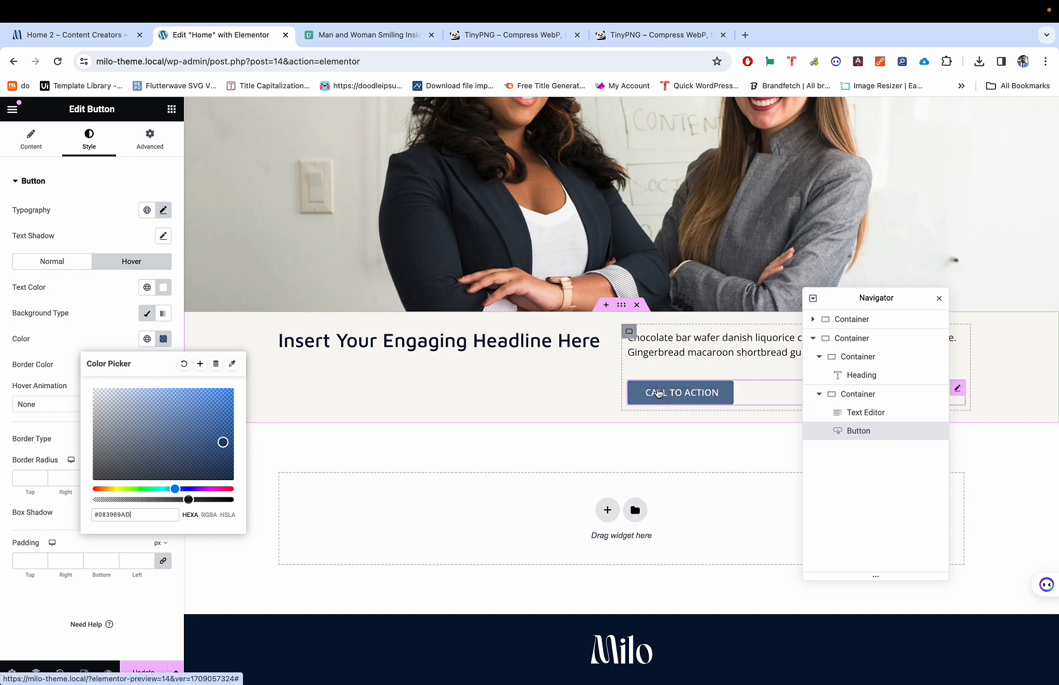
left_click(101, 337)
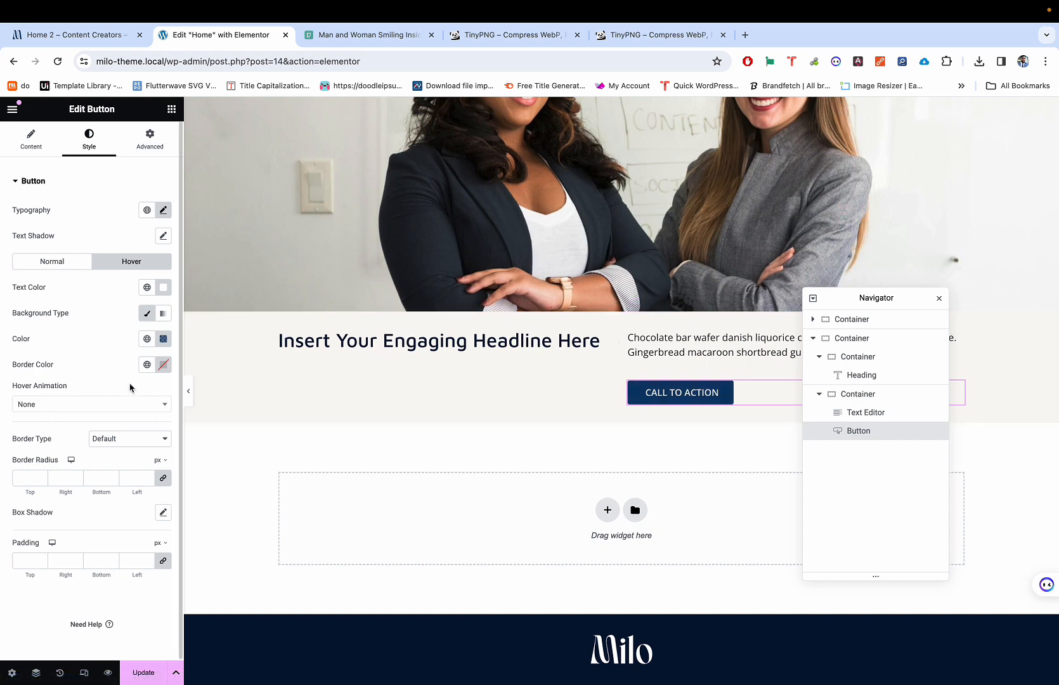
Step: Apply the Float hover animation to the button
left_click(57, 405)
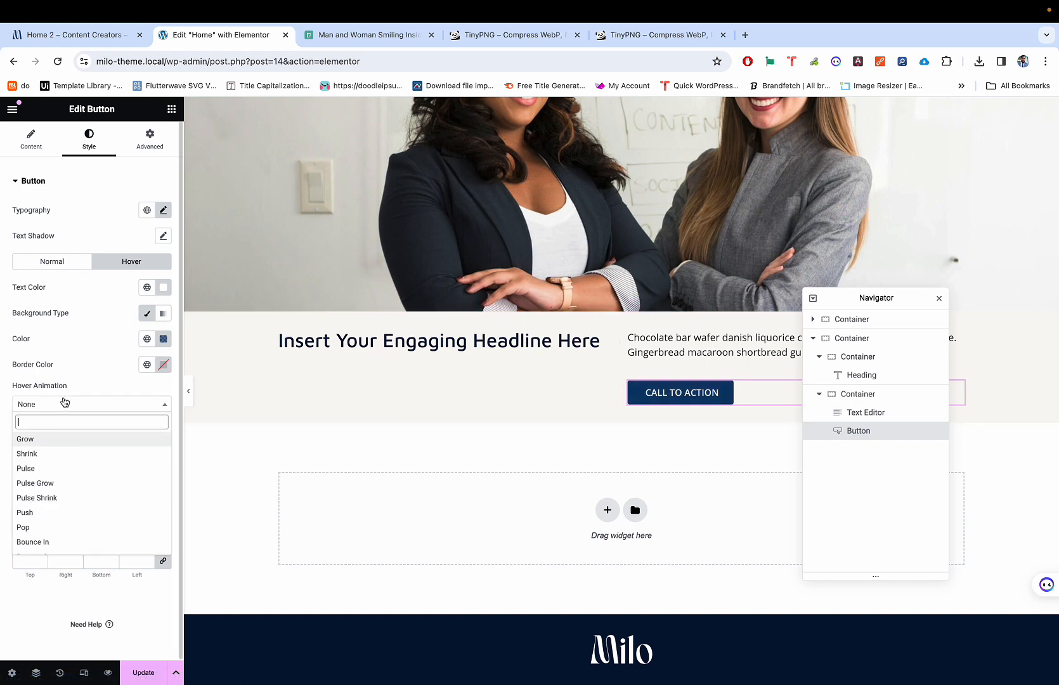
left_click(140, 266)
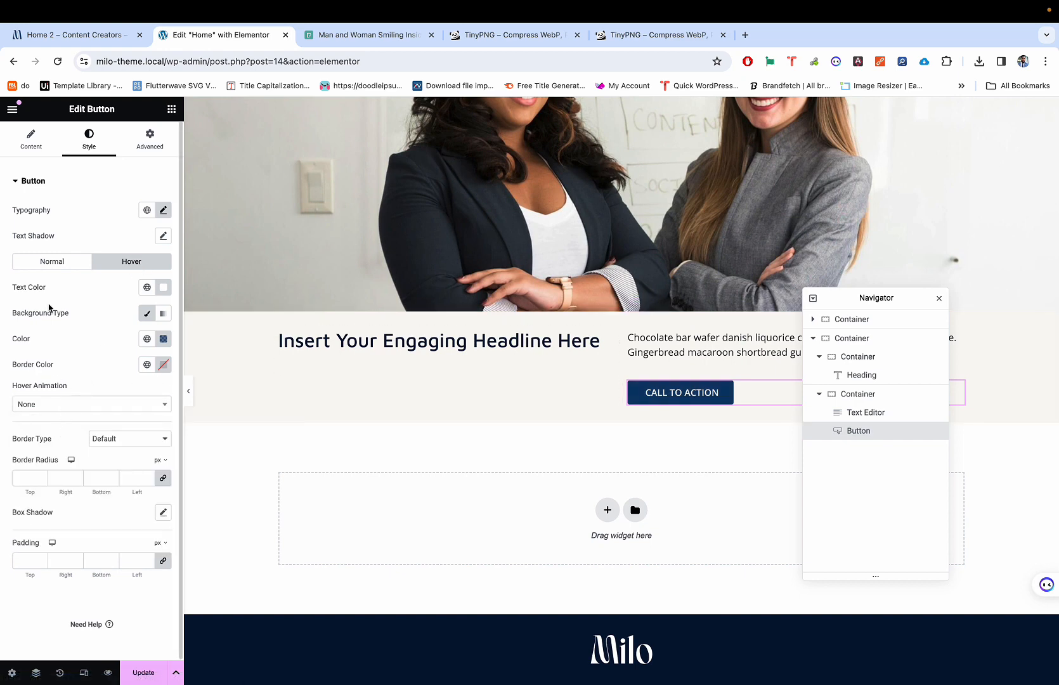
left_click(65, 260)
left_click(131, 265)
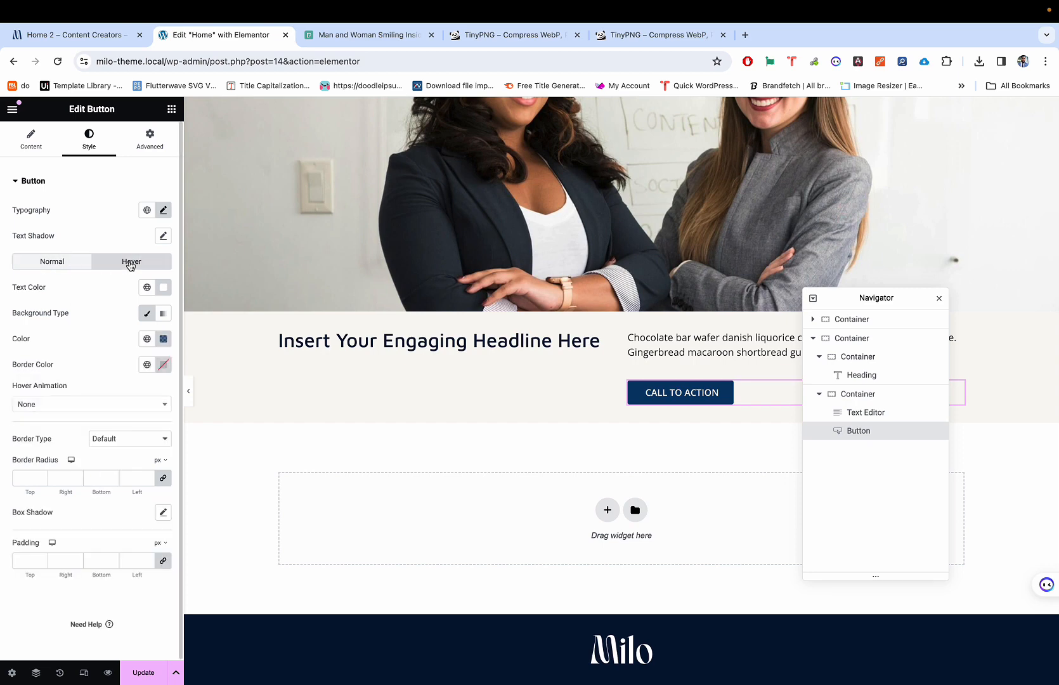
left_click(68, 404)
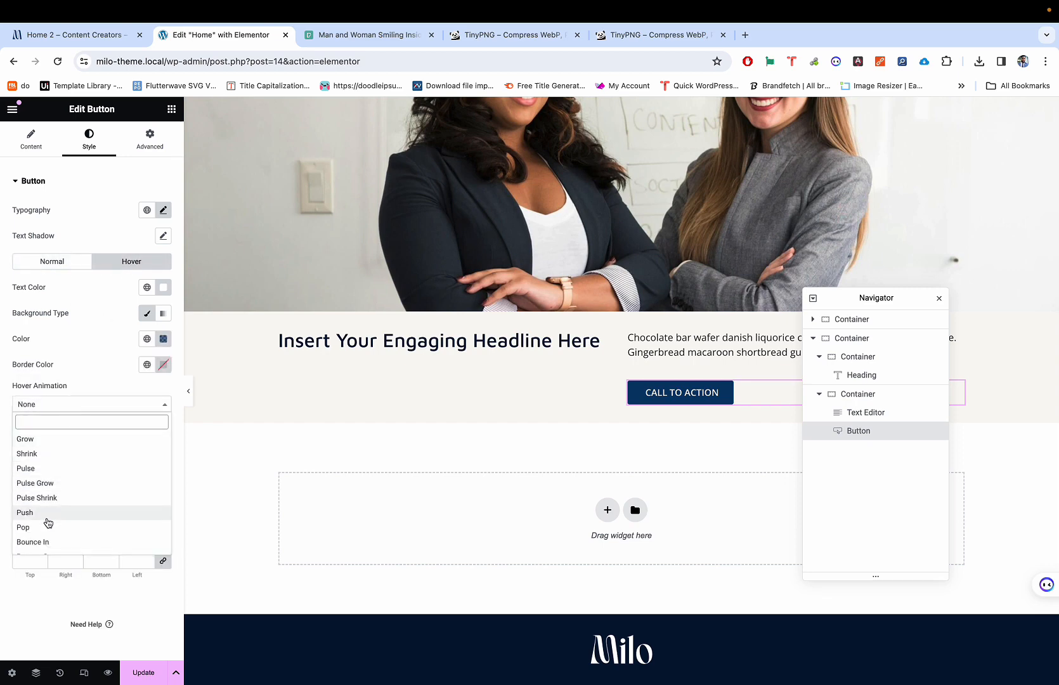
scroll(45, 526, "down", 2)
scroll(44, 534, "down", 3)
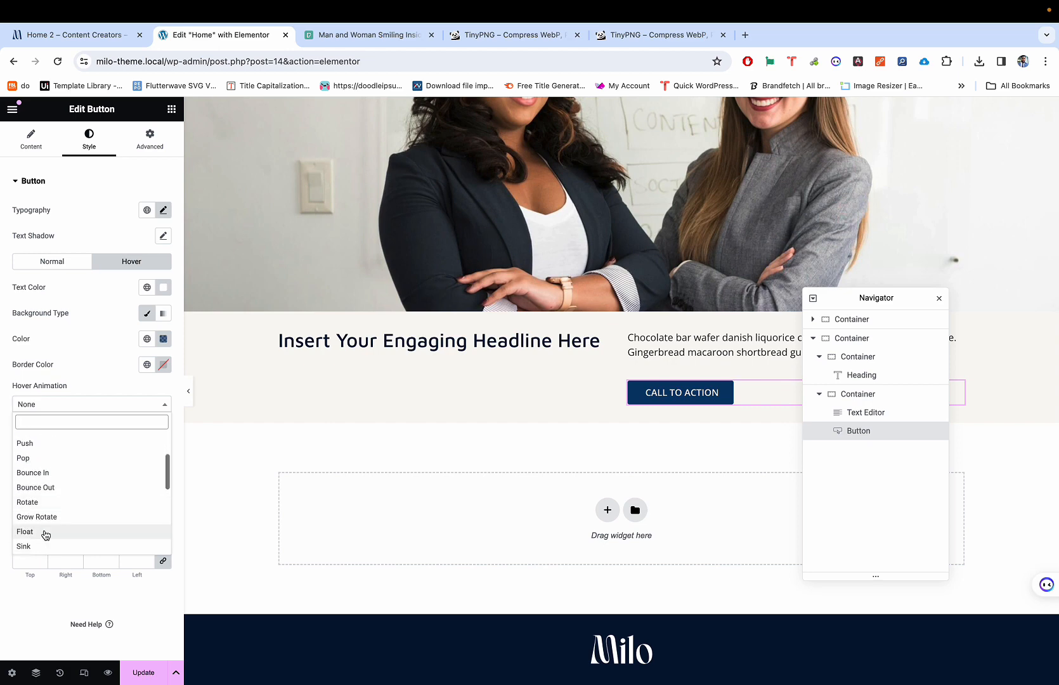
left_click(48, 499)
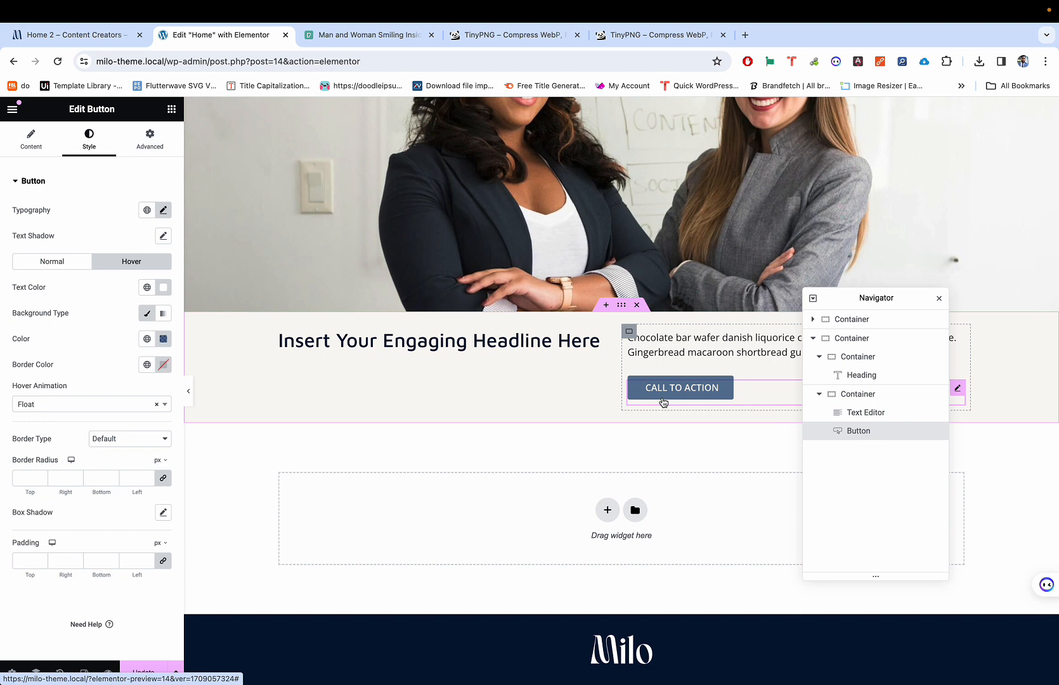
Step: Compare the button with the Milo demo, preview the page, and select the hero Spacer
left_click(30, 142)
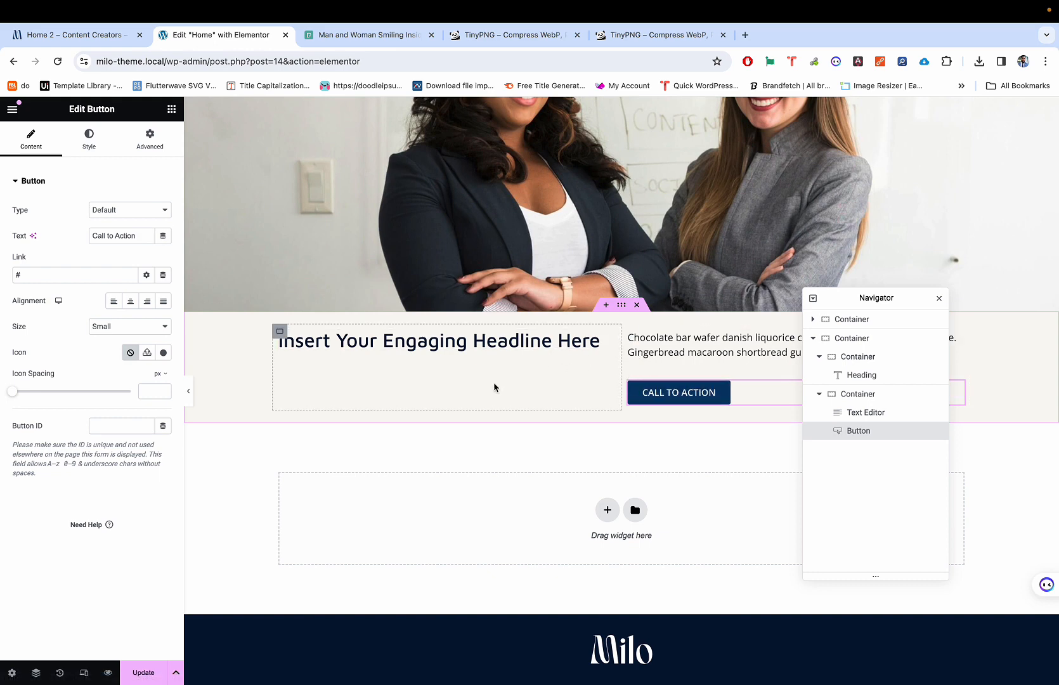
key("ctrl+shift+Tab")
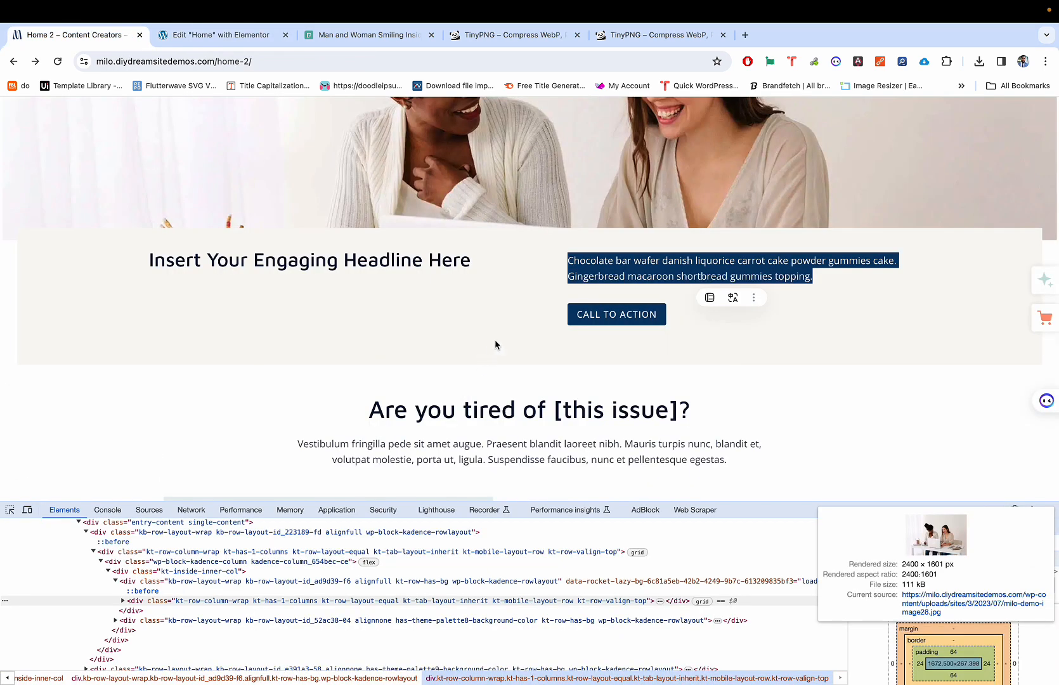
key("ctrl+Tab")
scroll(380, 355, "up", 3)
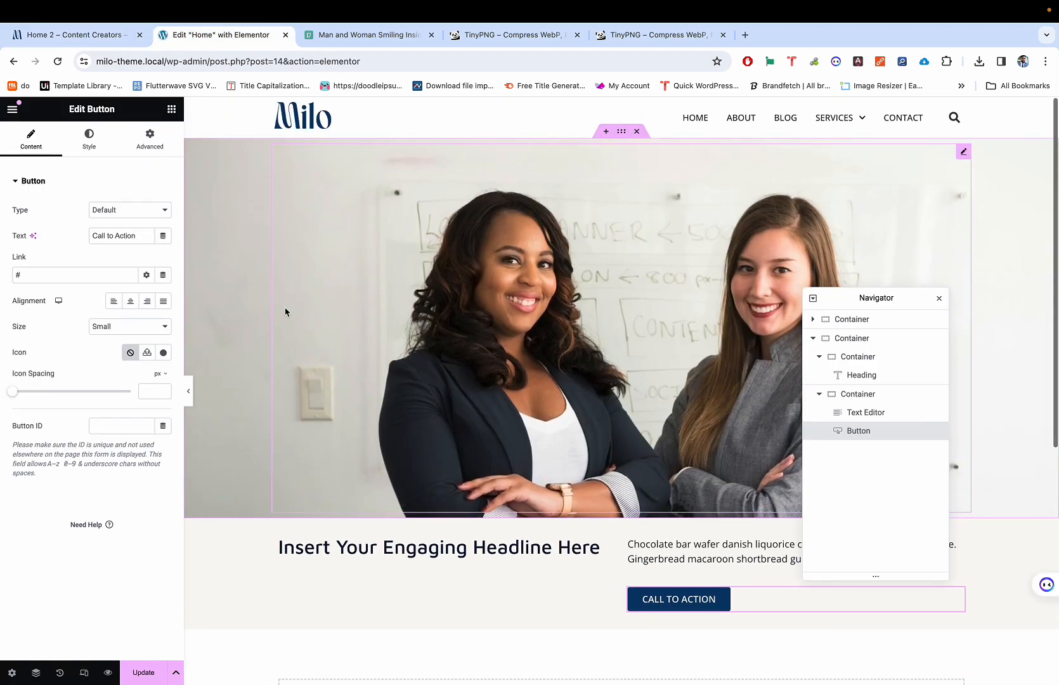
left_click(189, 389)
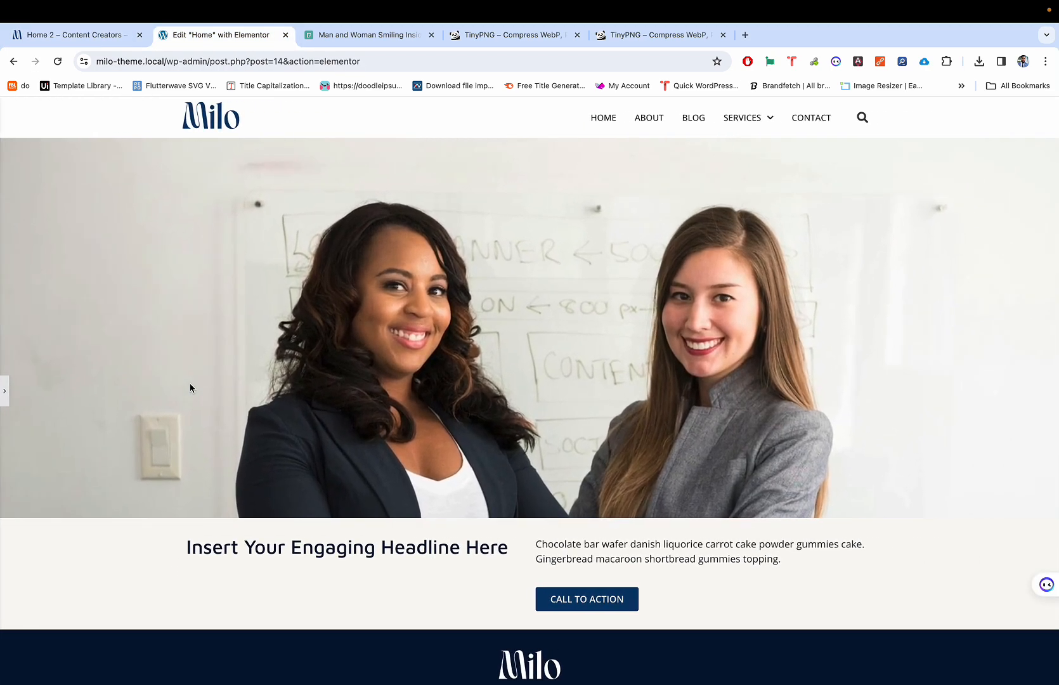
left_click(5, 392)
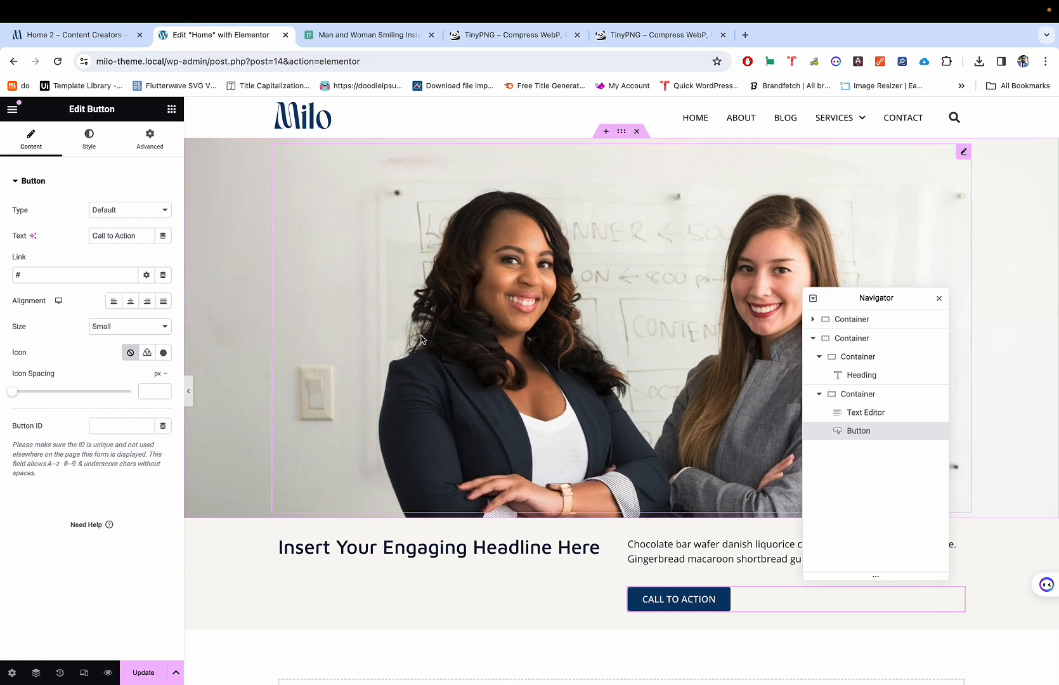
left_click(593, 253)
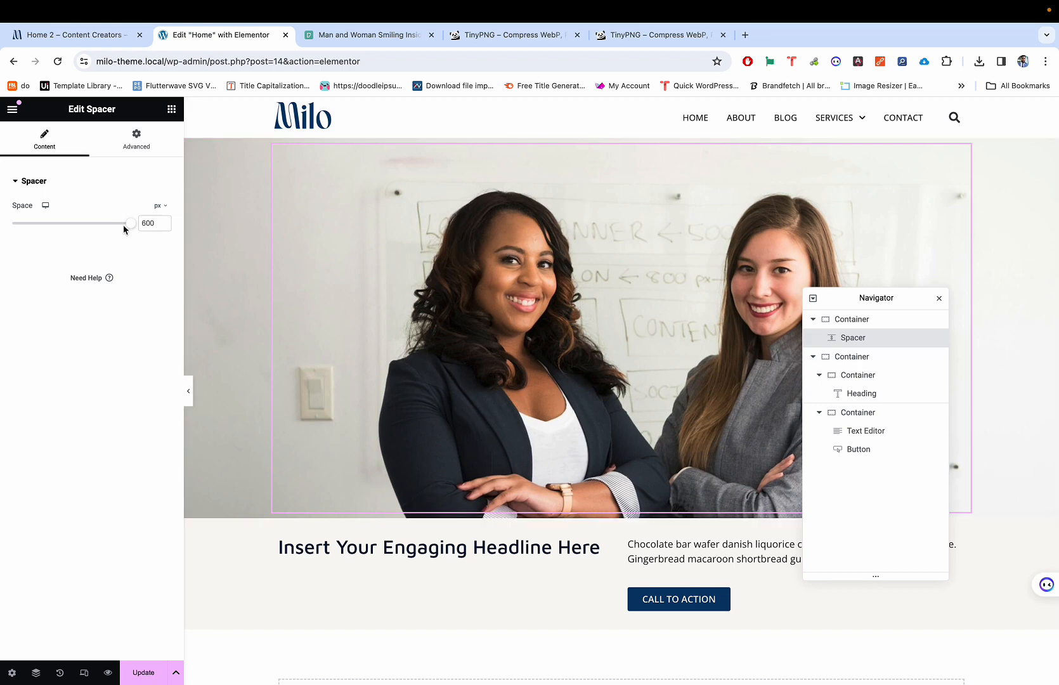
Step: Shrink the hero Spacer from 600 to 410 px, previewing the shorter hero
left_click_drag(133, 226, 87, 220)
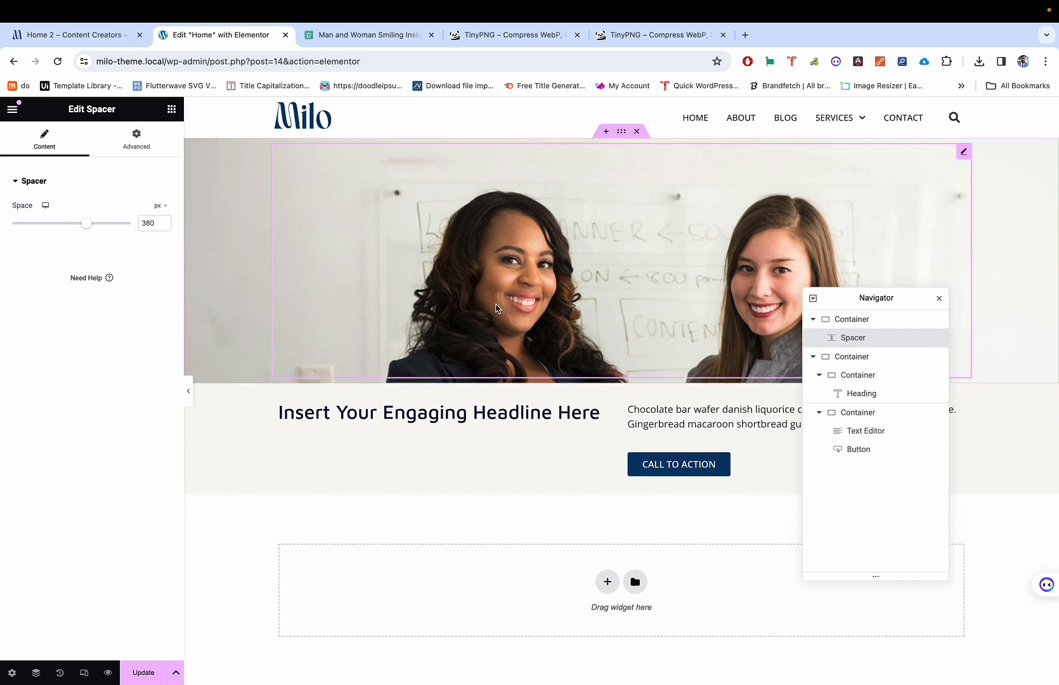
left_click(189, 390)
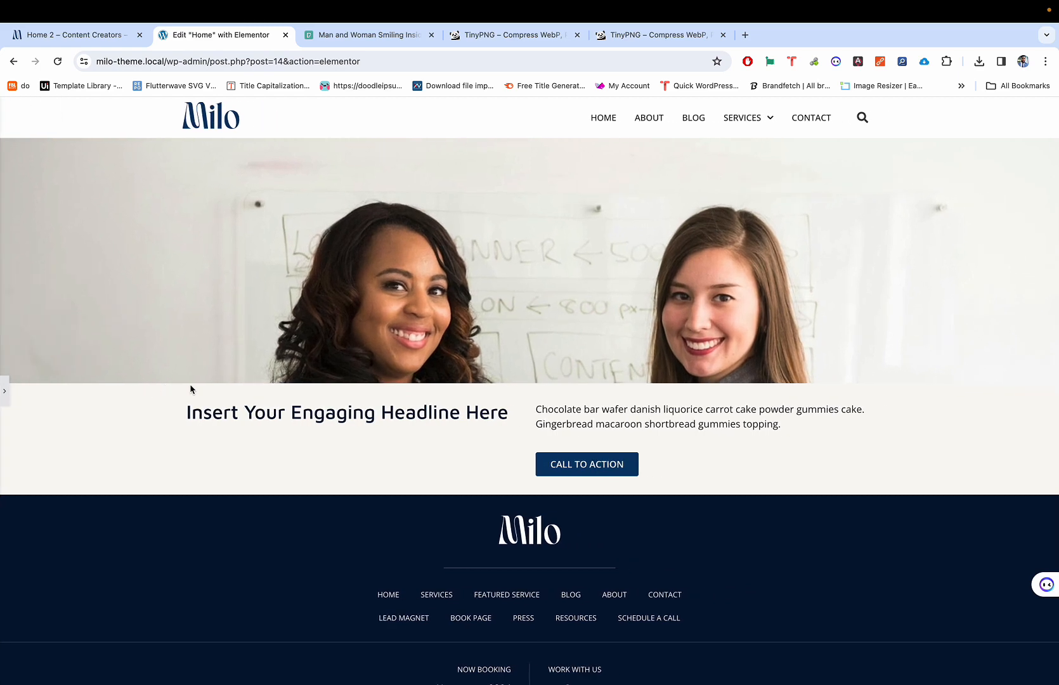
left_click(3, 402)
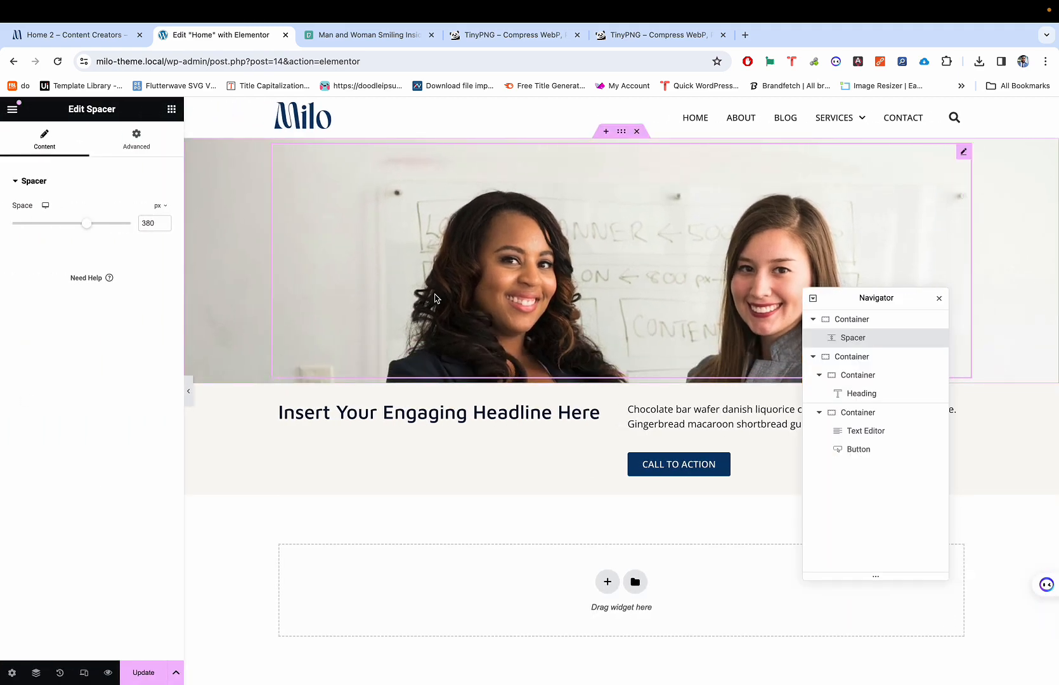
left_click(188, 391)
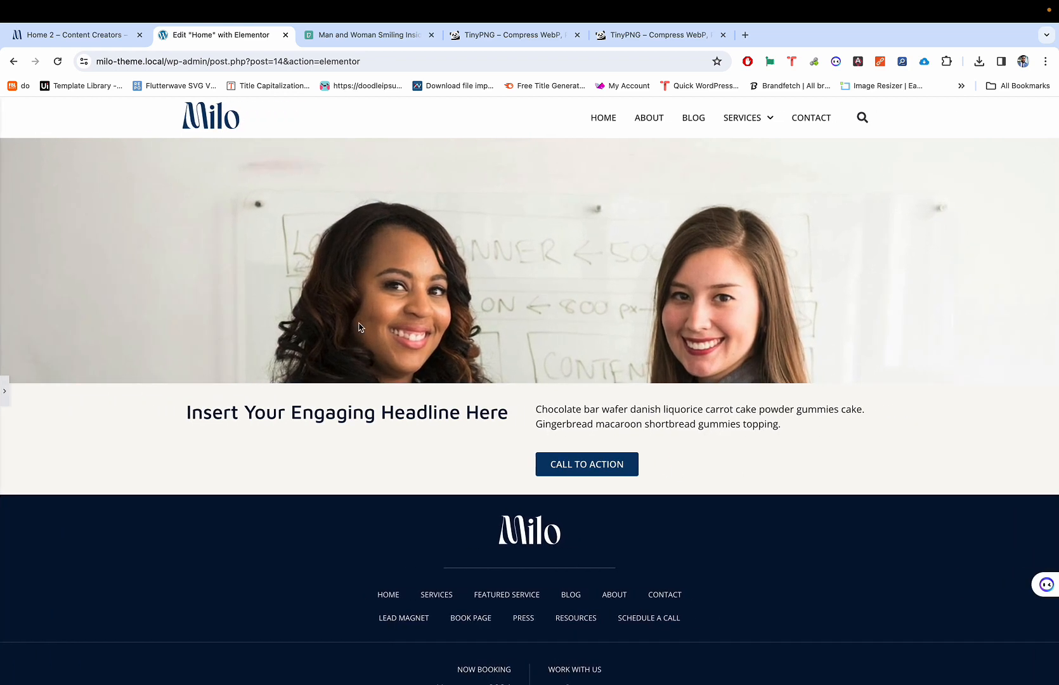
left_click(4, 401)
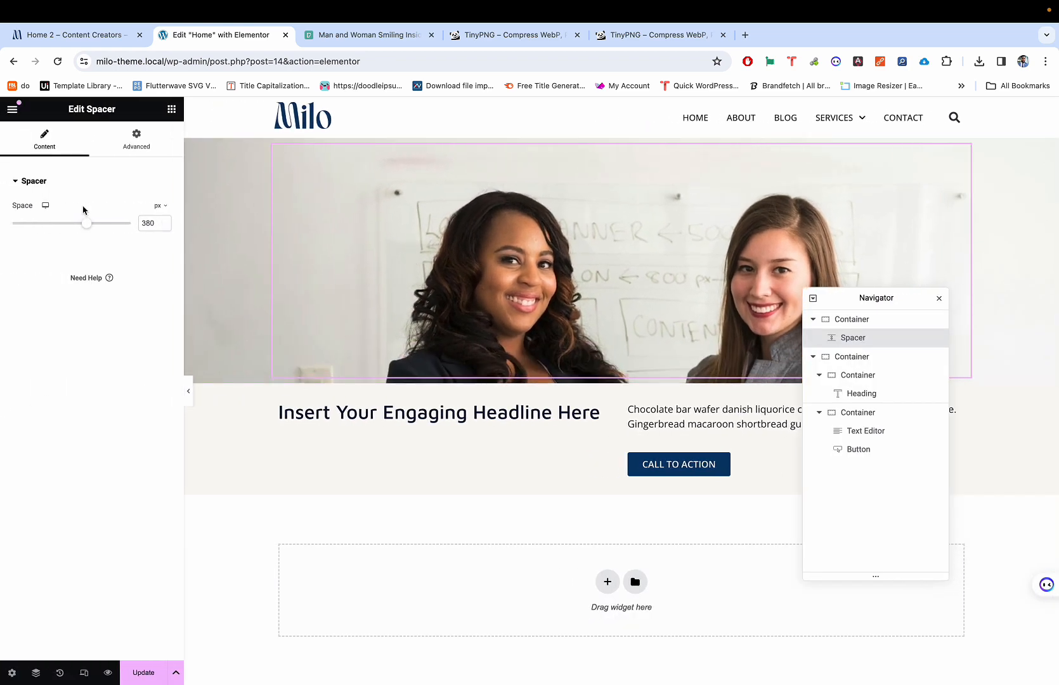
left_click_drag(83, 224, 92, 227)
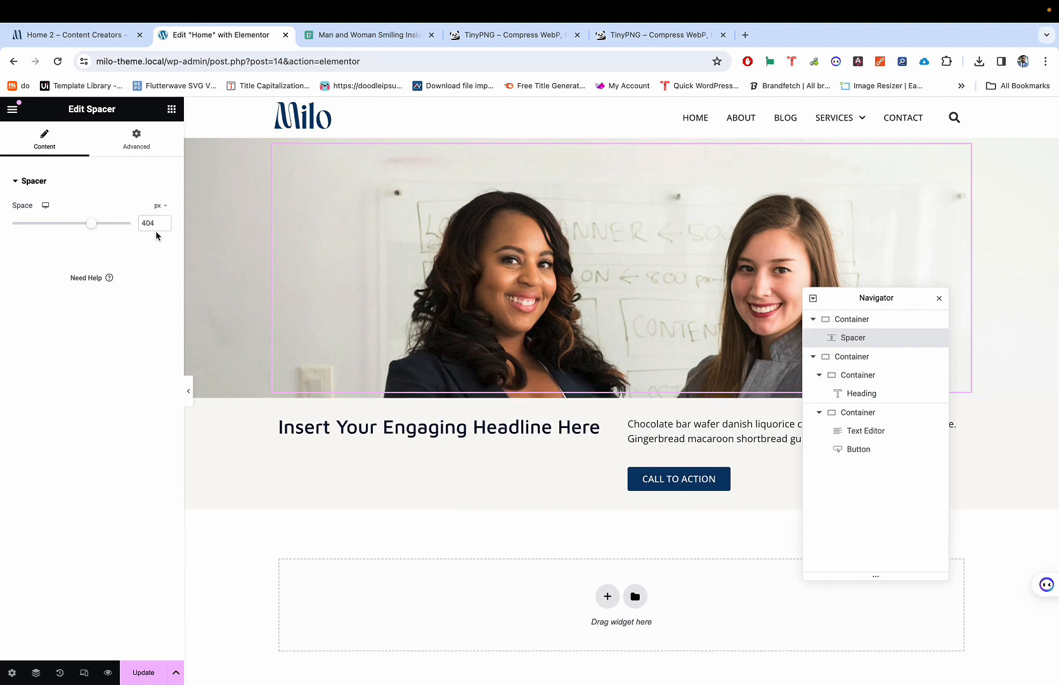
left_click(163, 221)
left_click(164, 221)
left_click(163, 220)
left_click(164, 220)
left_click(164, 221)
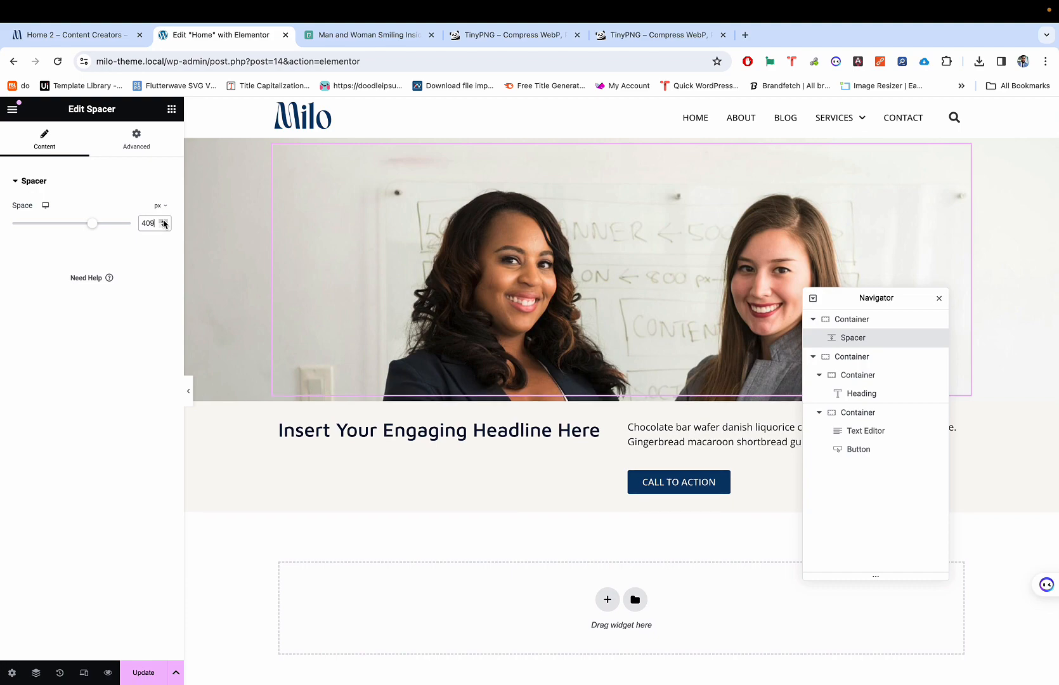
left_click(164, 221)
Step: Compare the shorter hero against the Milo demo page, then switch to tablet preview
left_click(188, 393)
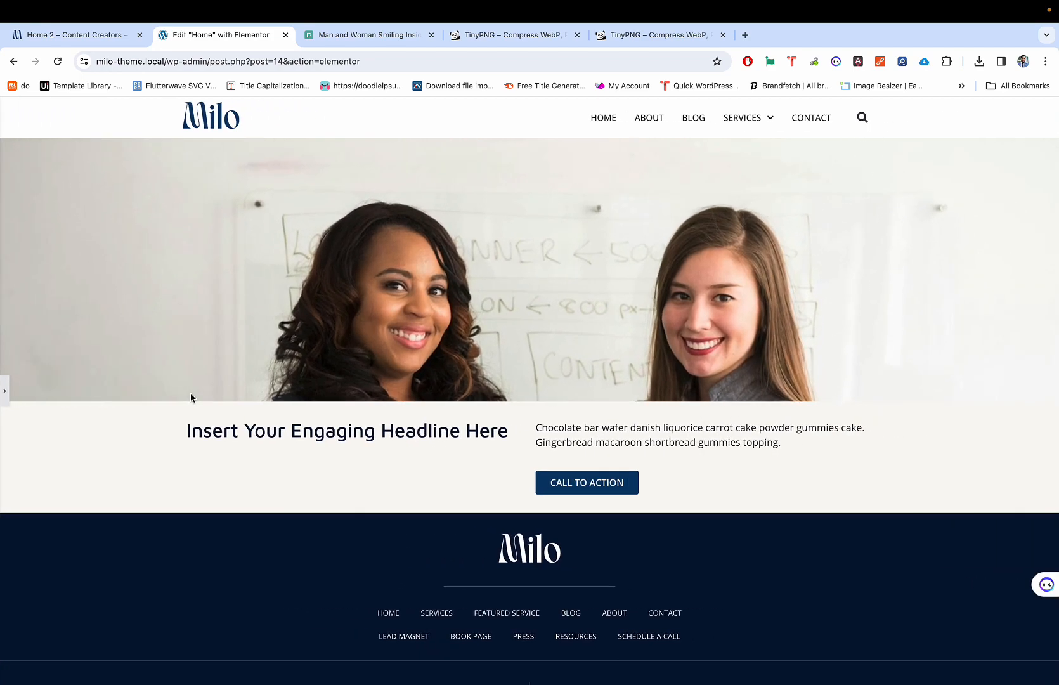
key("ctrl+shift+Tab")
scroll(293, 342, "up", 3)
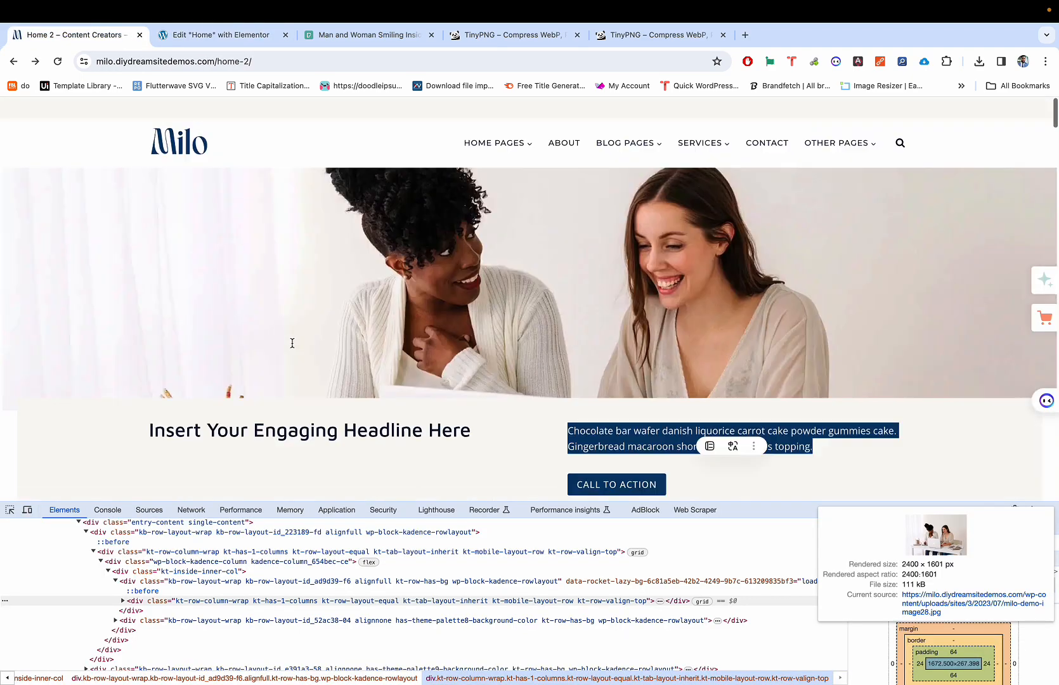
key("ctrl+Tab")
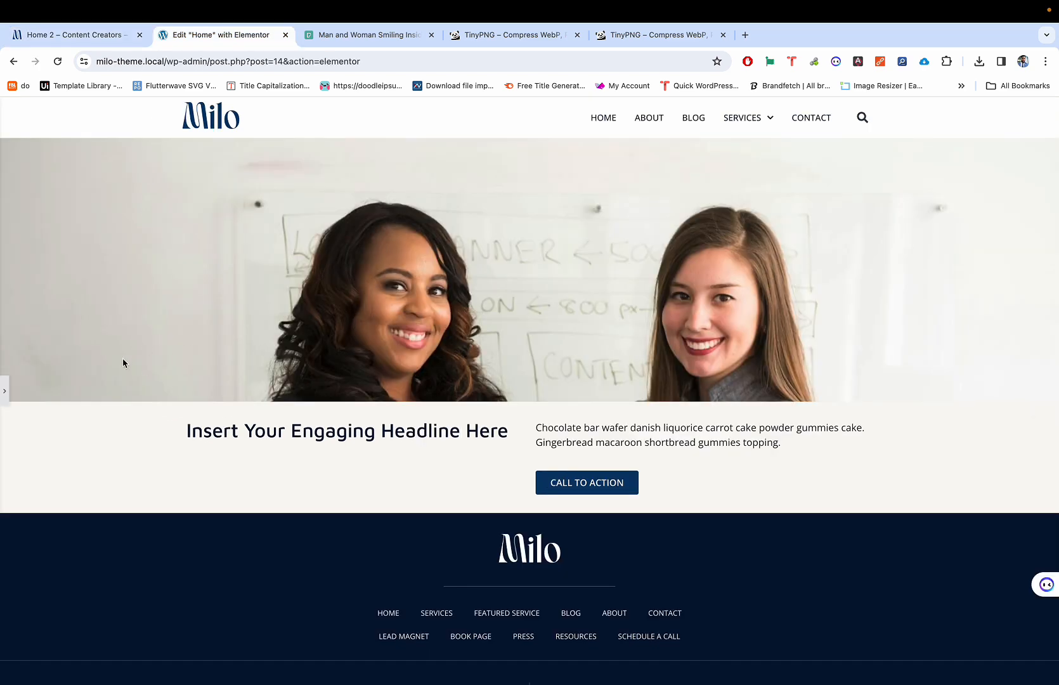
key("ctrl+shift+Tab")
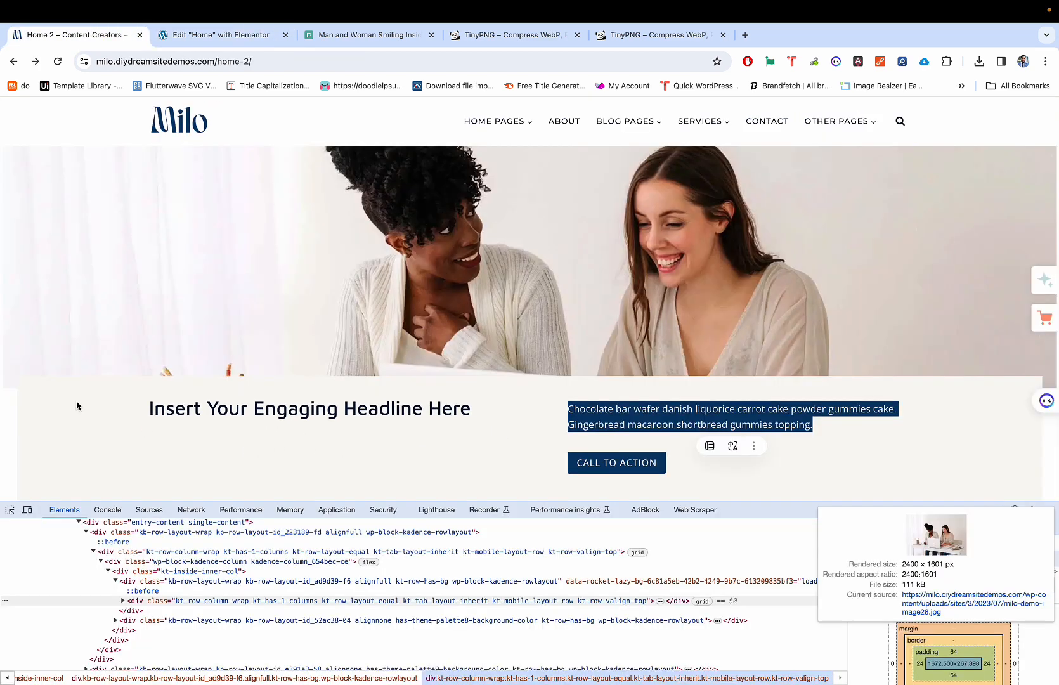
scroll(423, 350, "down", 3)
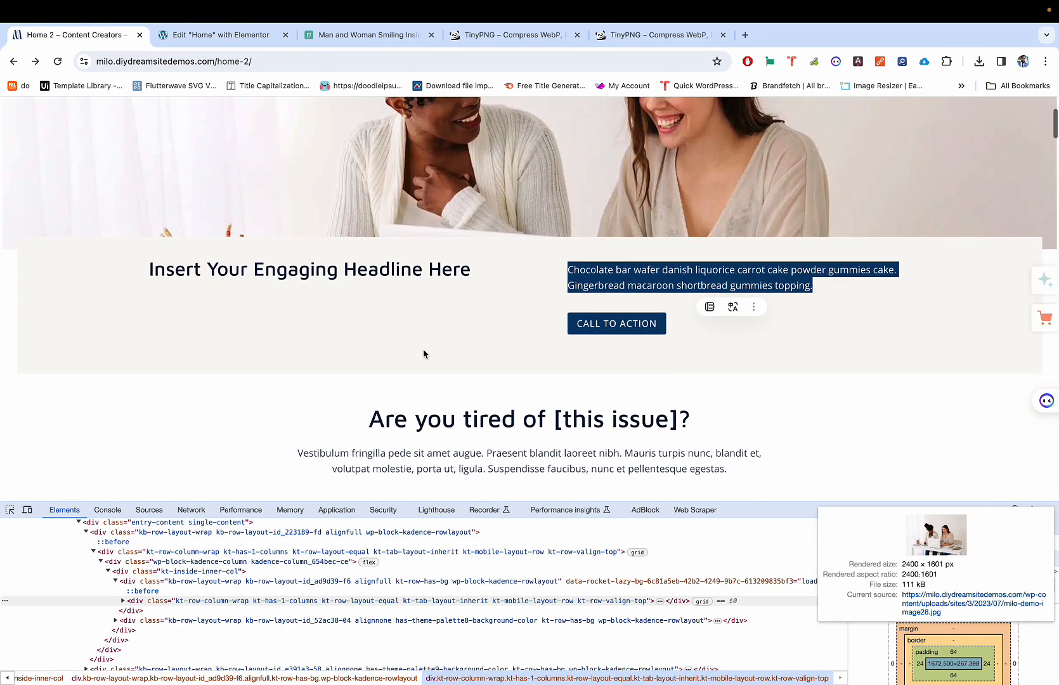
scroll(429, 330, "up", 2)
scroll(433, 317, "down", 3)
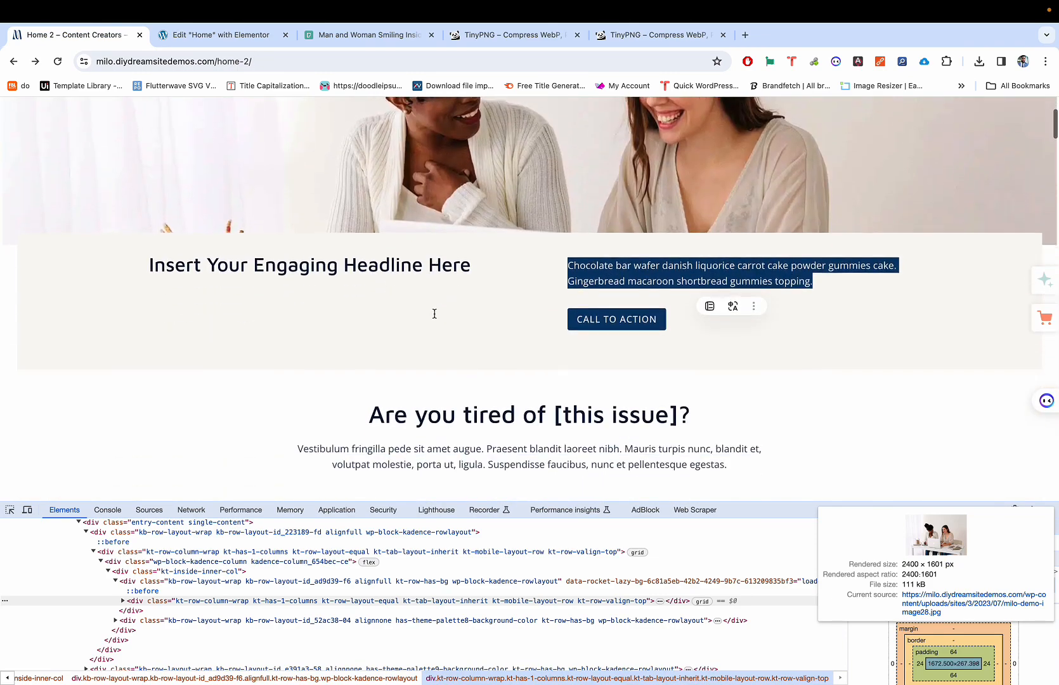
scroll(435, 317, "up", 4)
scroll(435, 317, "down", 1)
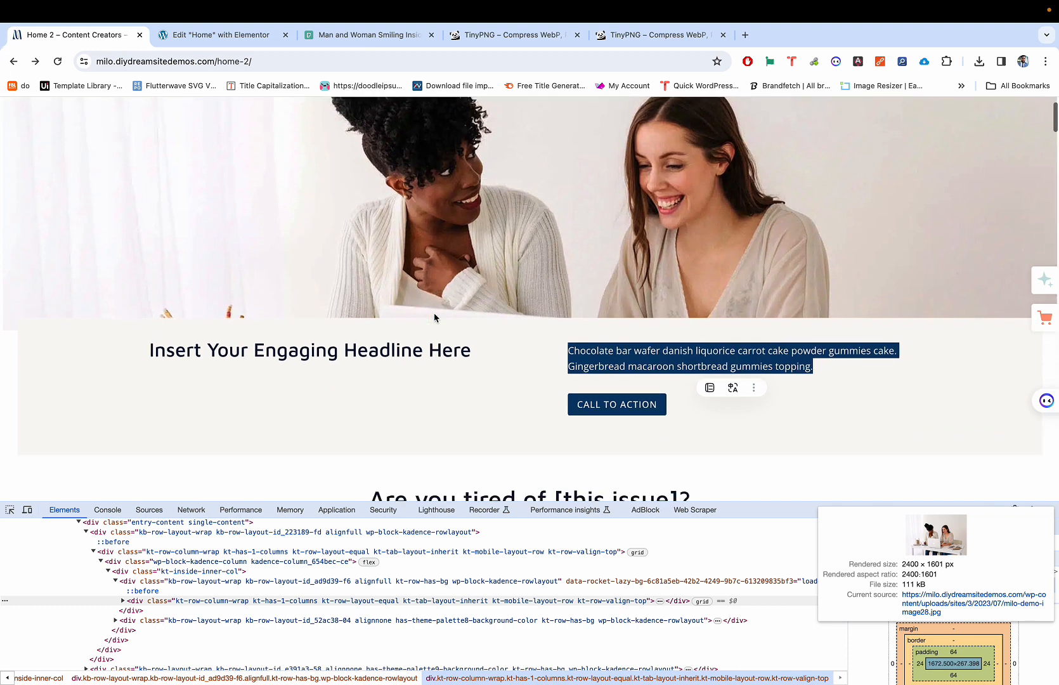
key("ctrl+Tab")
left_click(3, 392)
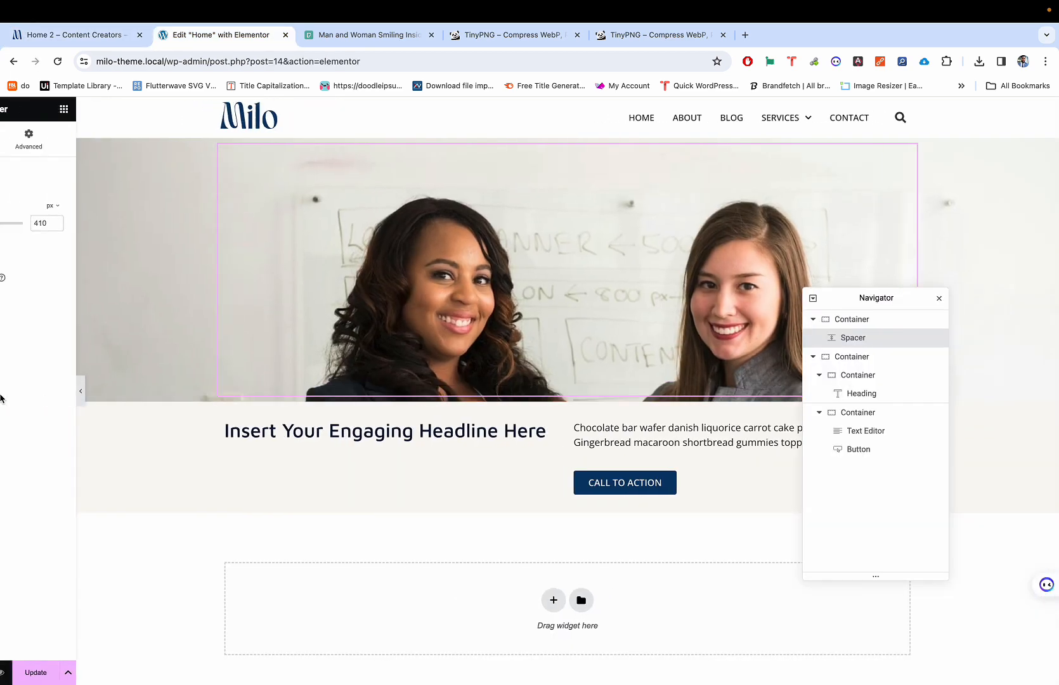
scroll(411, 289, "down", 1)
scroll(411, 288, "up", 1)
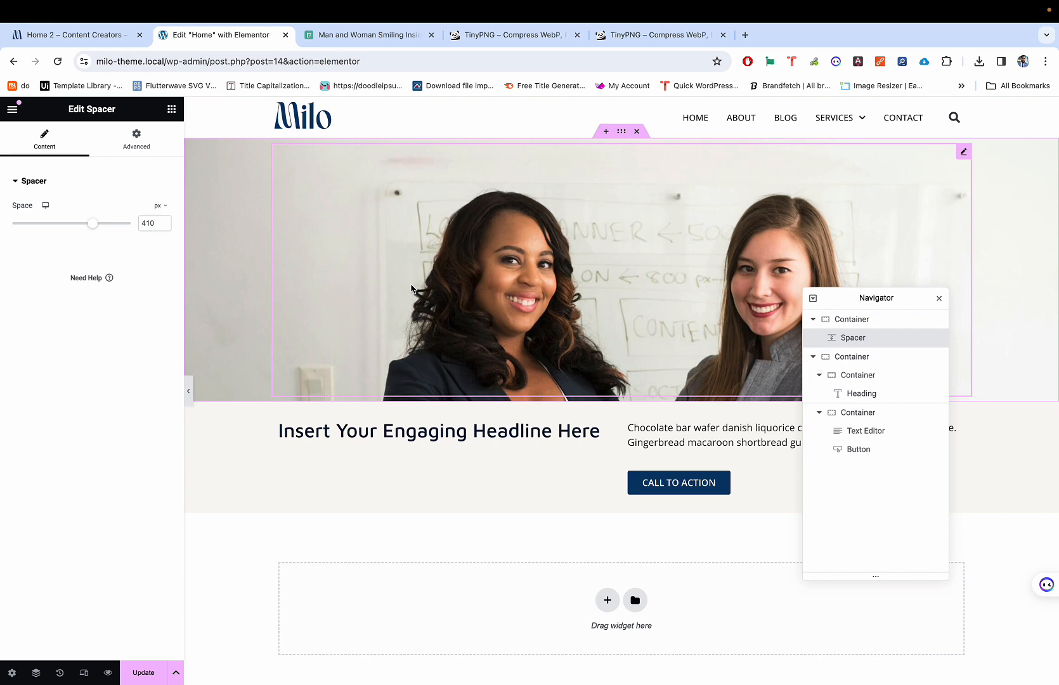
key("ctrl+shift+m")
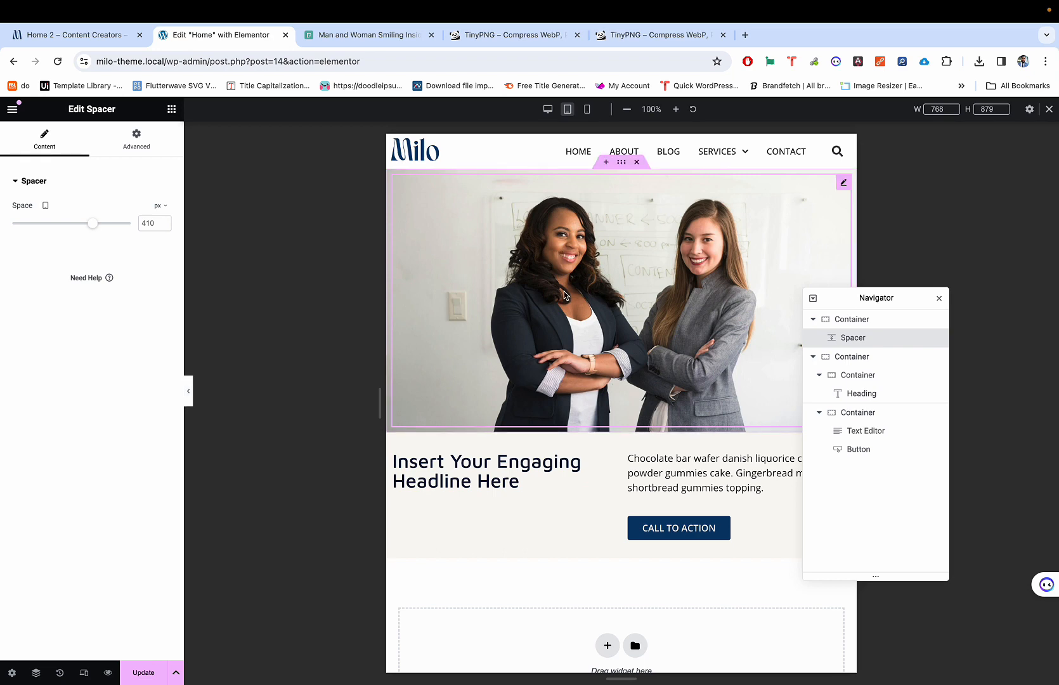
Step: Bring the tablet Spacer height down toward 340 px with the slider and spin arrows
mouse_move(85, 229)
left_mouse_down()
mouse_move(59, 225)
mouse_move(81, 230)
left_mouse_up()
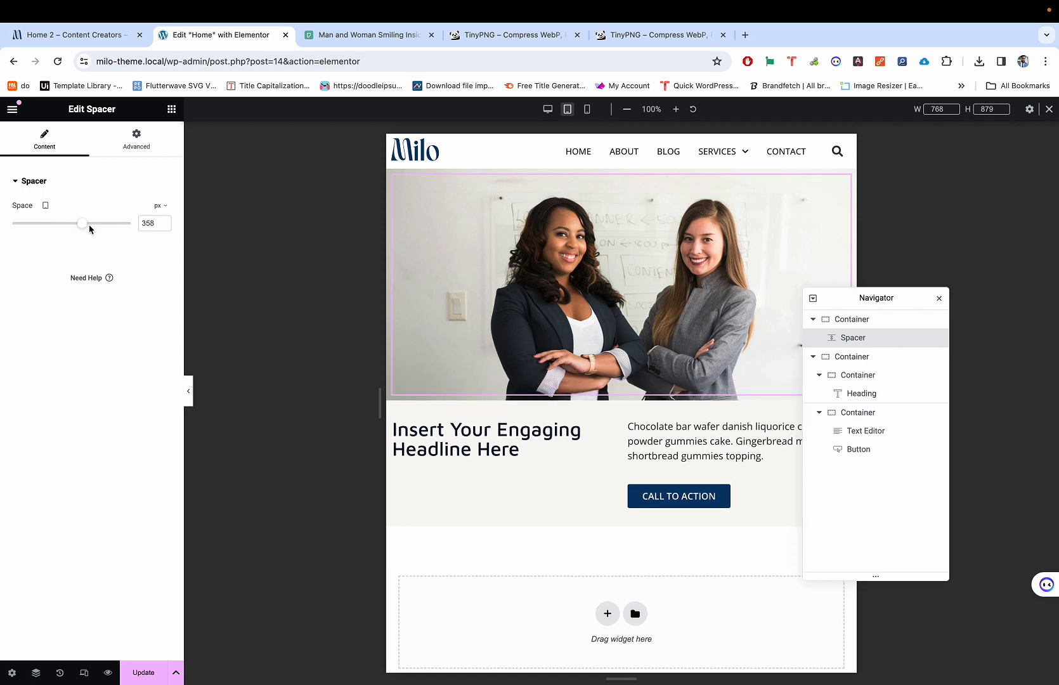
double_click(165, 221)
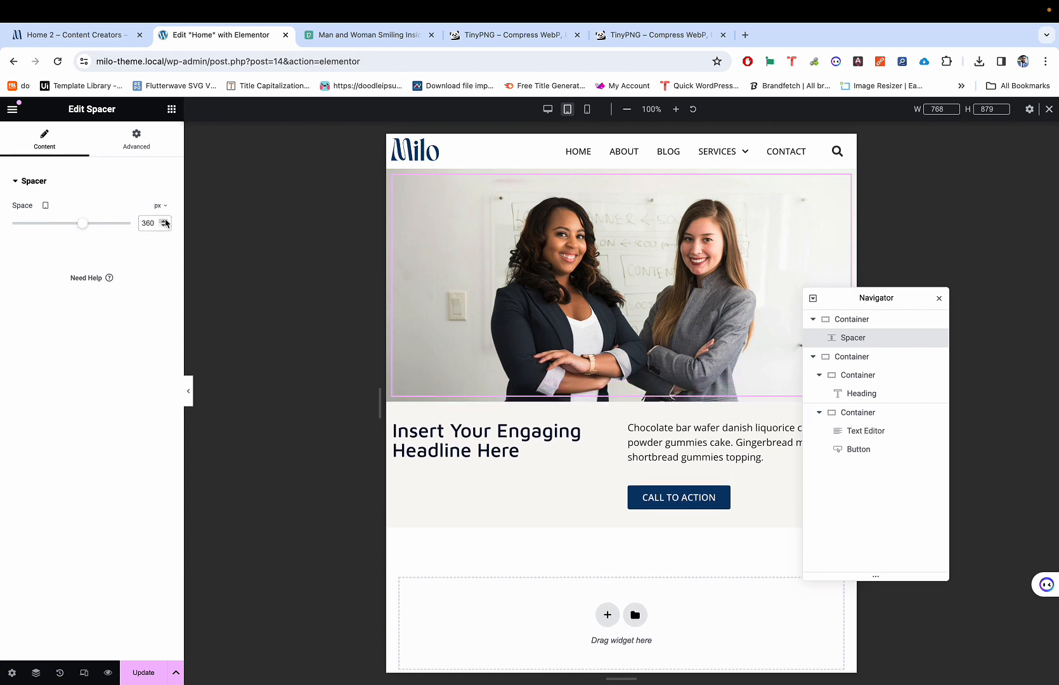
double_click(165, 224)
triple_click(164, 225)
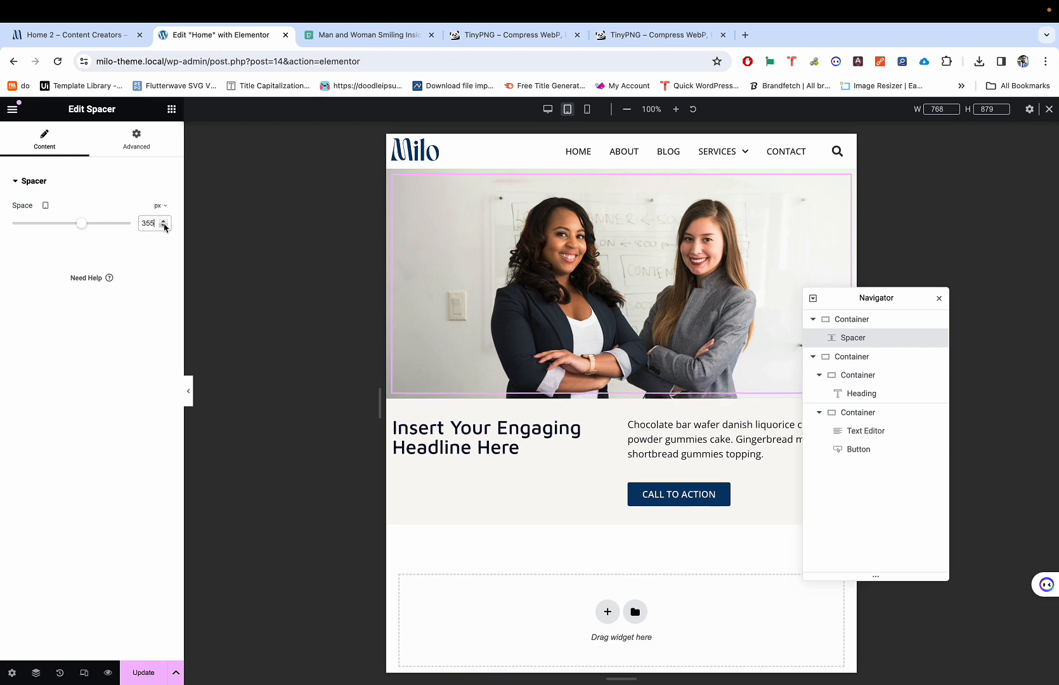
triple_click(164, 224)
triple_click(164, 224)
left_click(164, 225)
double_click(164, 226)
double_click(164, 226)
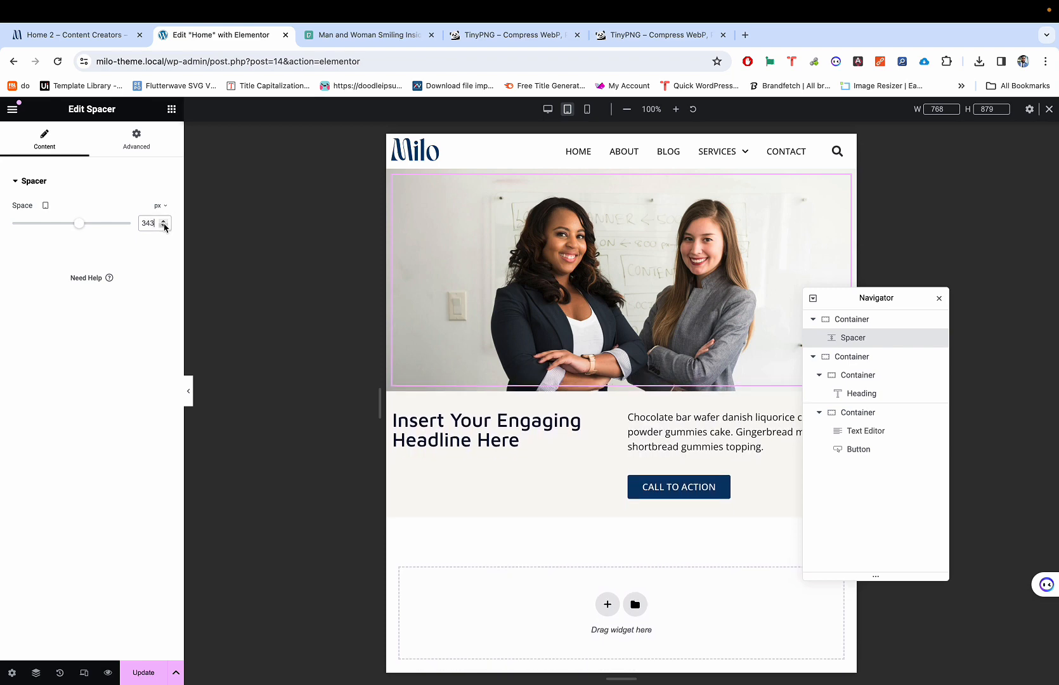
double_click(164, 226)
double_click(164, 226)
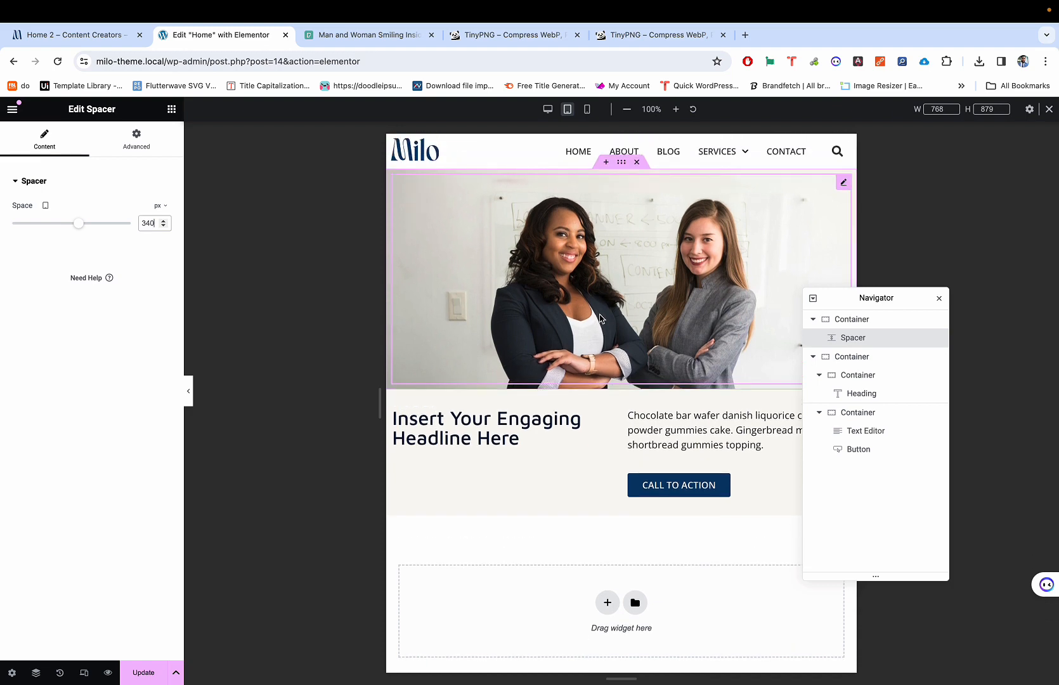
Step: Enter 320 px as the tablet Spacer height and switch to mobile preview
key("BackSpace")
key("BackSpace")
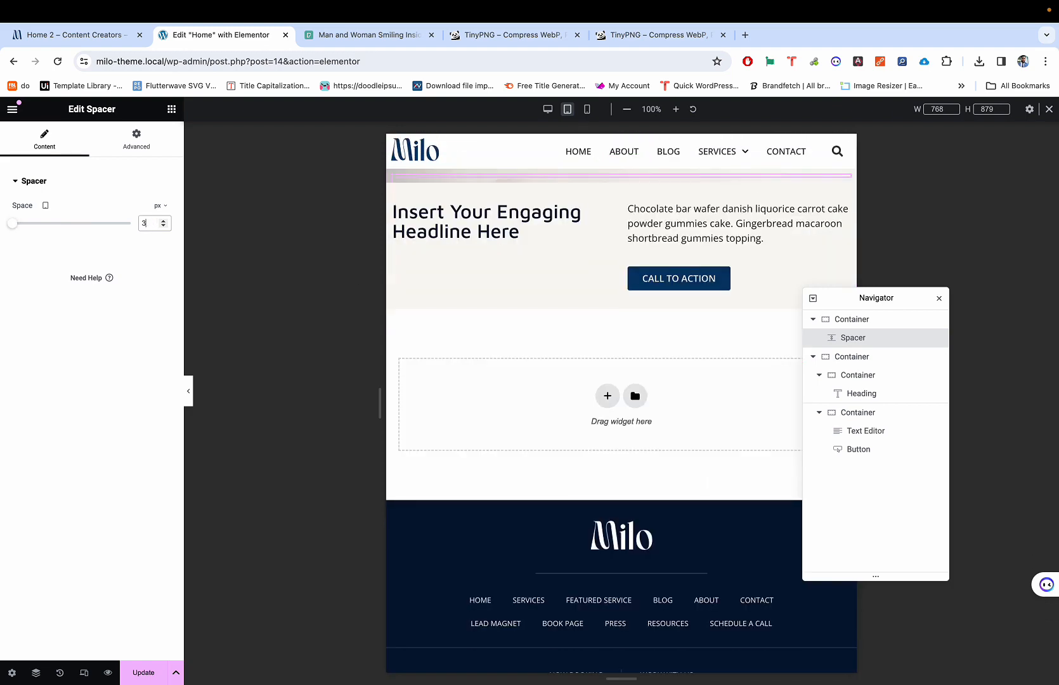
type("20")
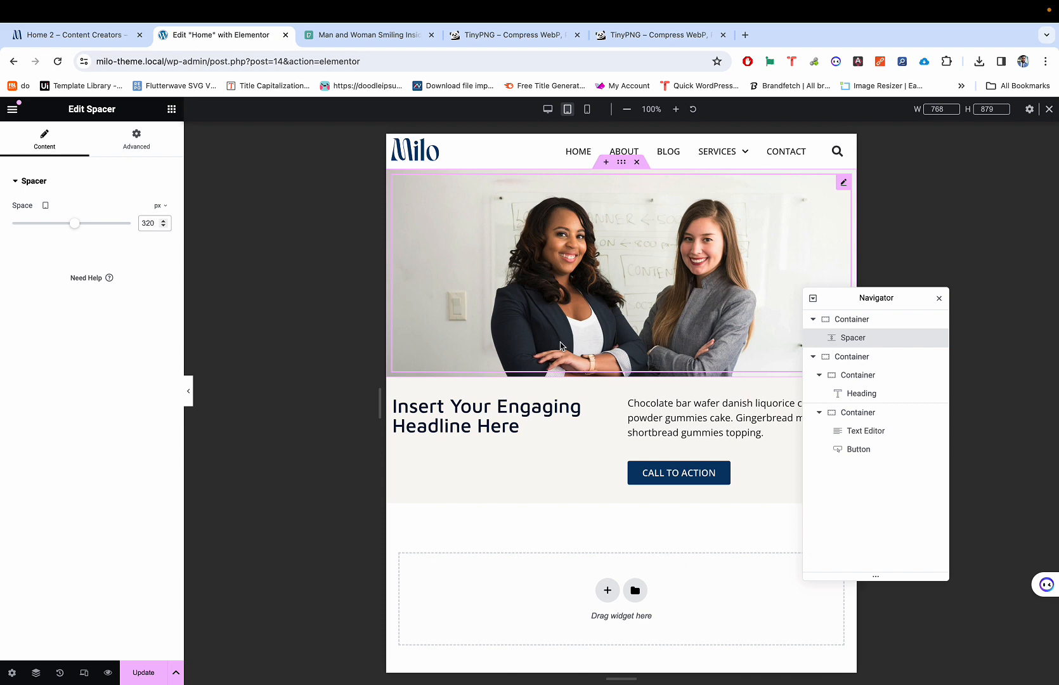
key("shift+super+m")
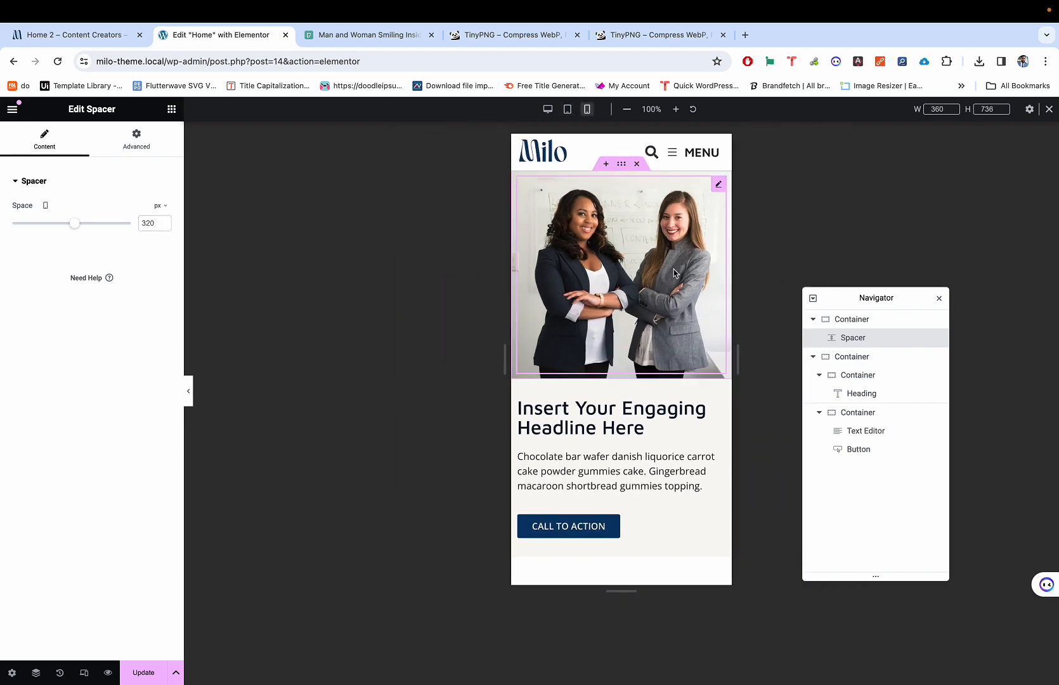
Step: Set the hero Spacer's mobile height to 240 px
left_click(74, 226)
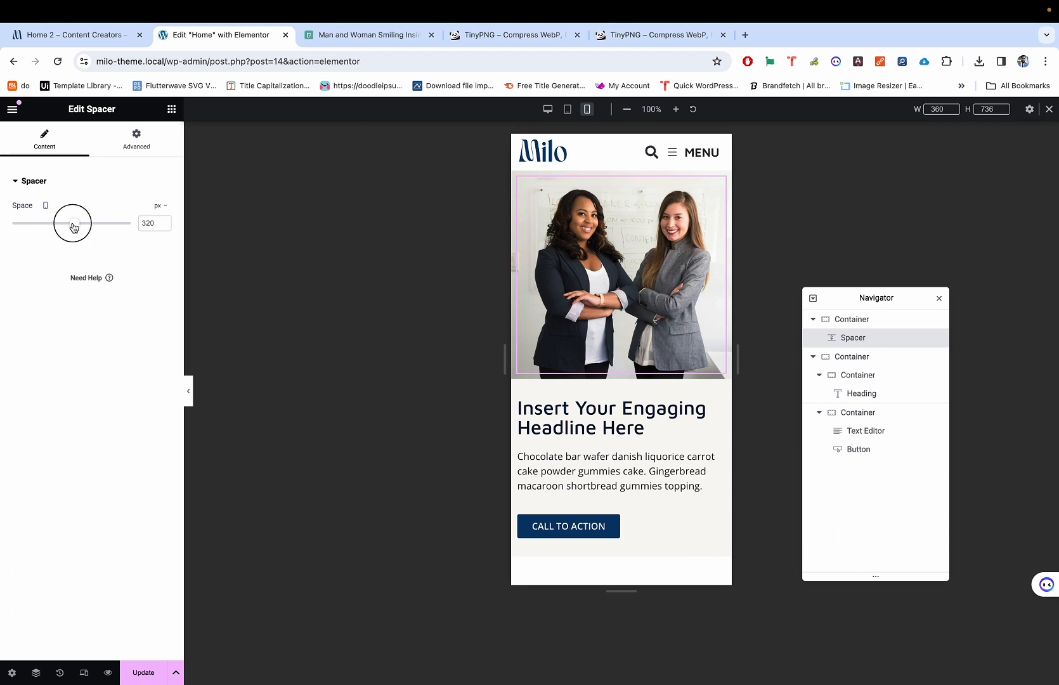
left_click_drag(73, 227, 59, 223)
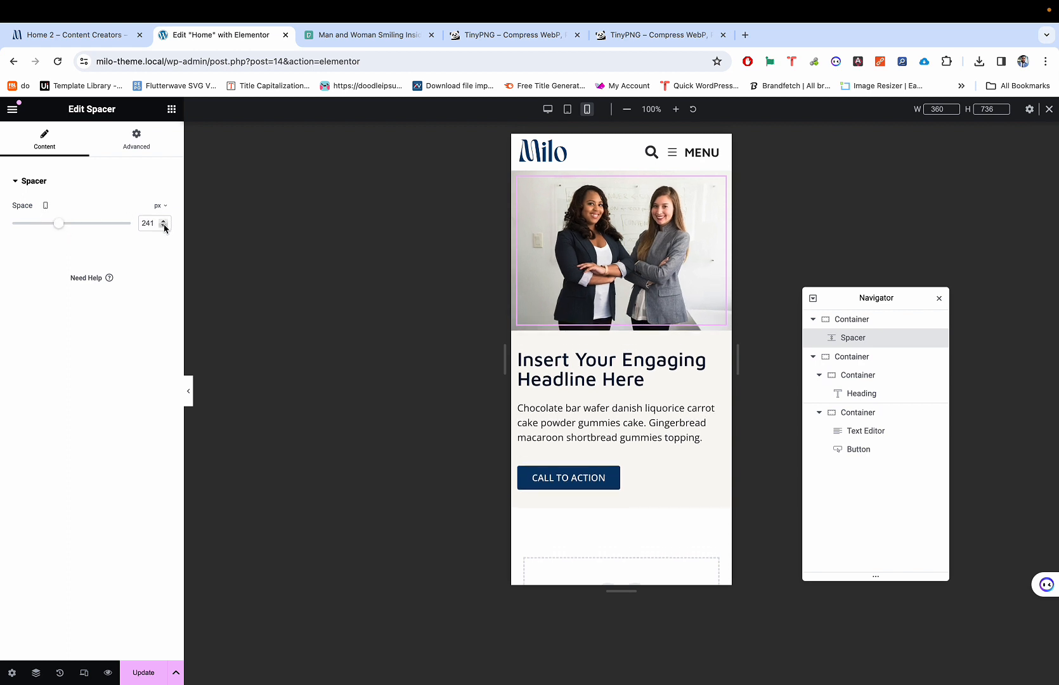
left_click(164, 227)
left_click(164, 226)
left_click(164, 227)
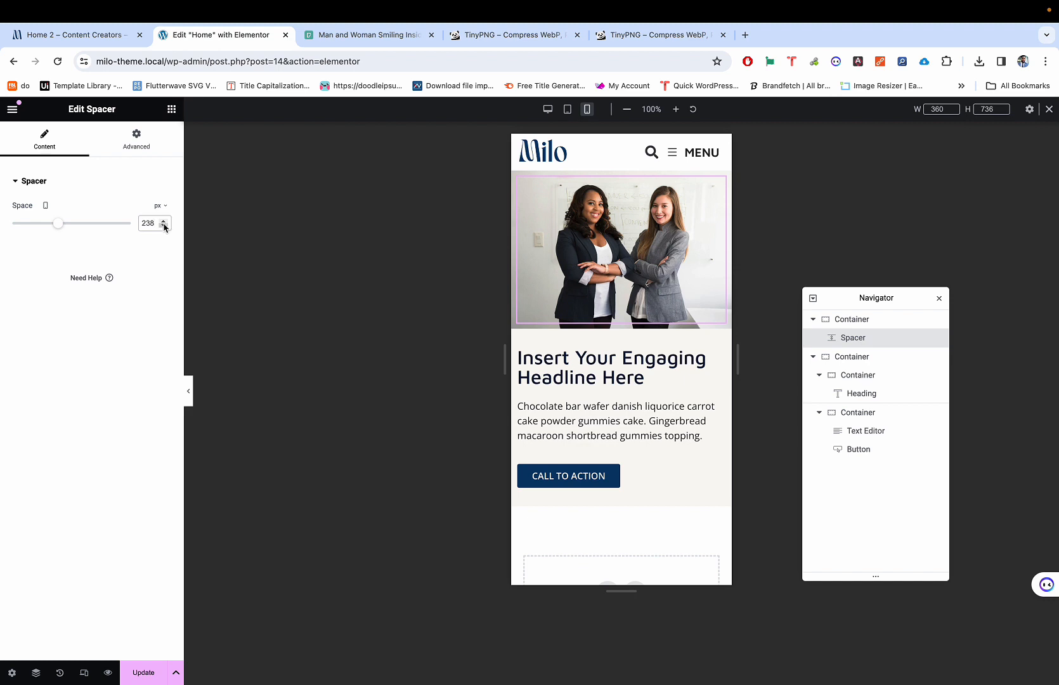
left_click(163, 221)
left_click(164, 222)
Step: Compare the mobile hero with the Home 2 reference page and return to desktop preview
scroll(684, 274, "down", 1)
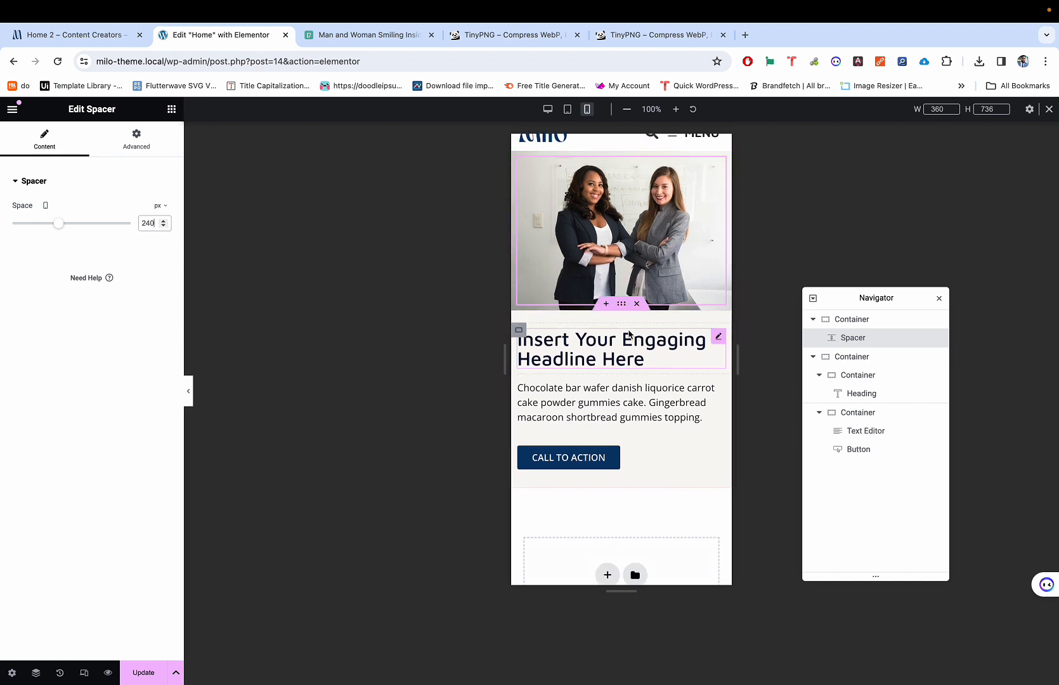
scroll(629, 334, "down", 1)
scroll(624, 348, "up", 2)
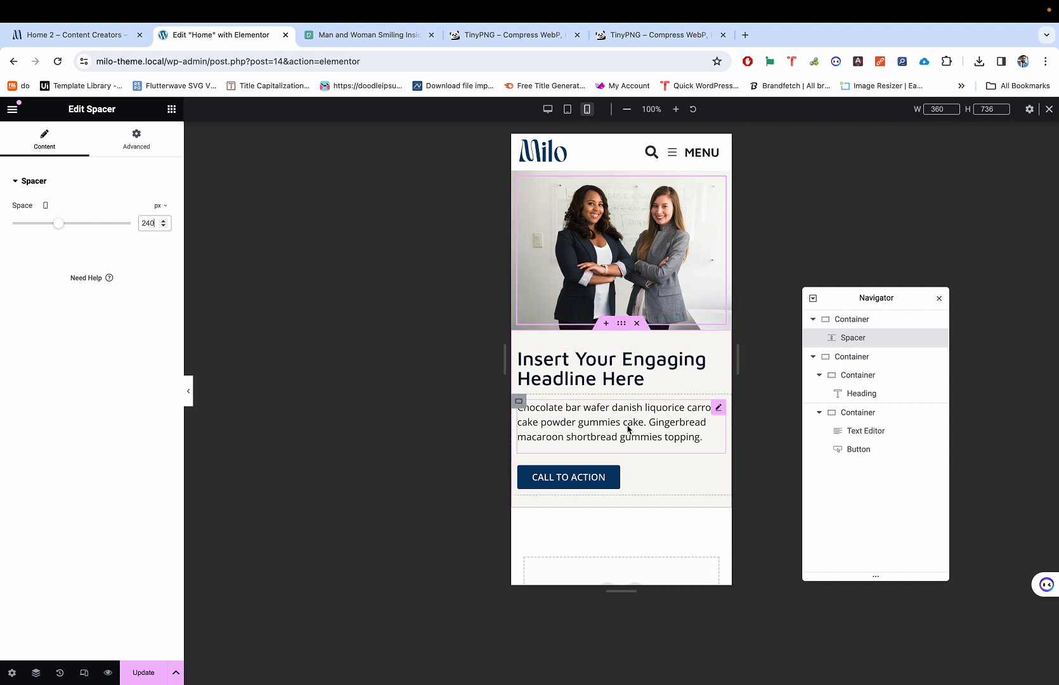
scroll(635, 393, "down", 2)
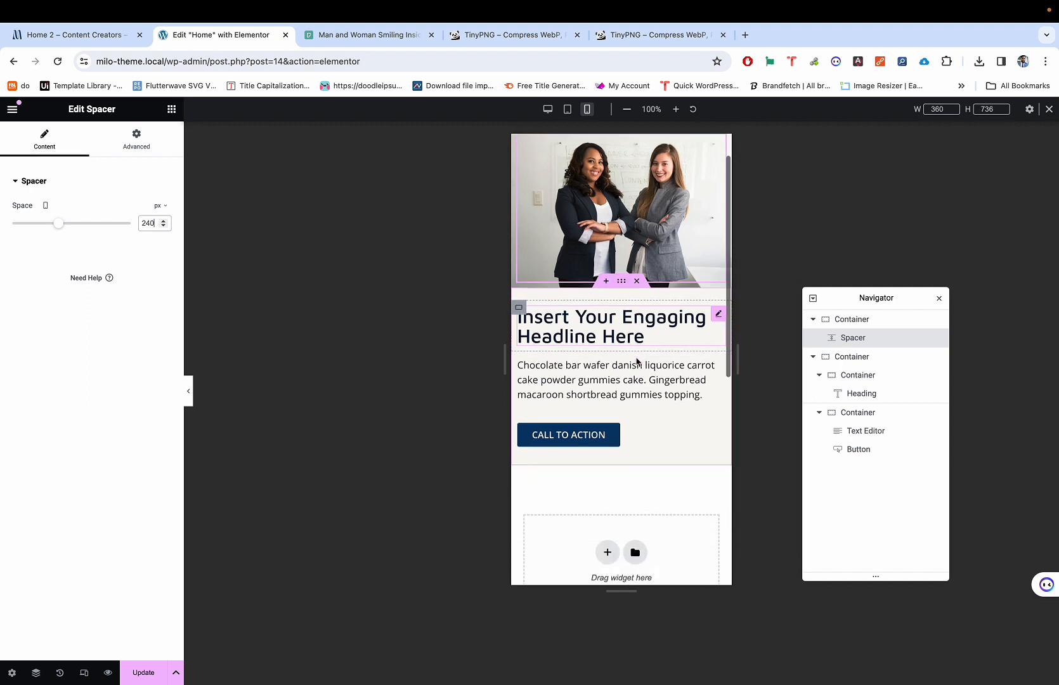
key("ctrl+shift+Tab")
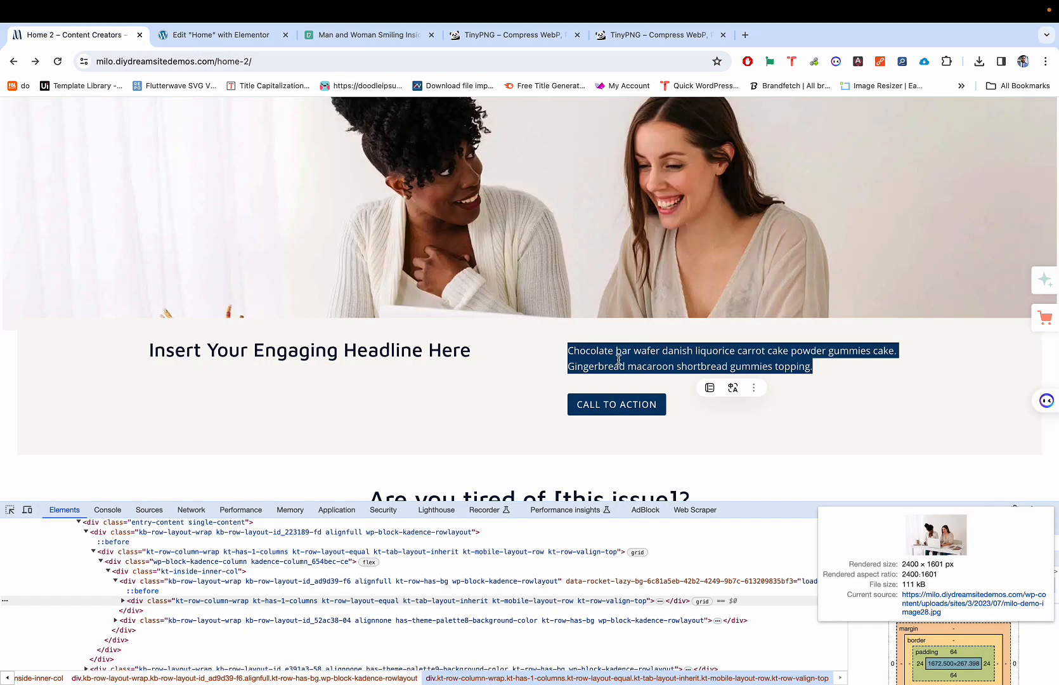
scroll(613, 362, "down", 1)
key("ctrl+Tab")
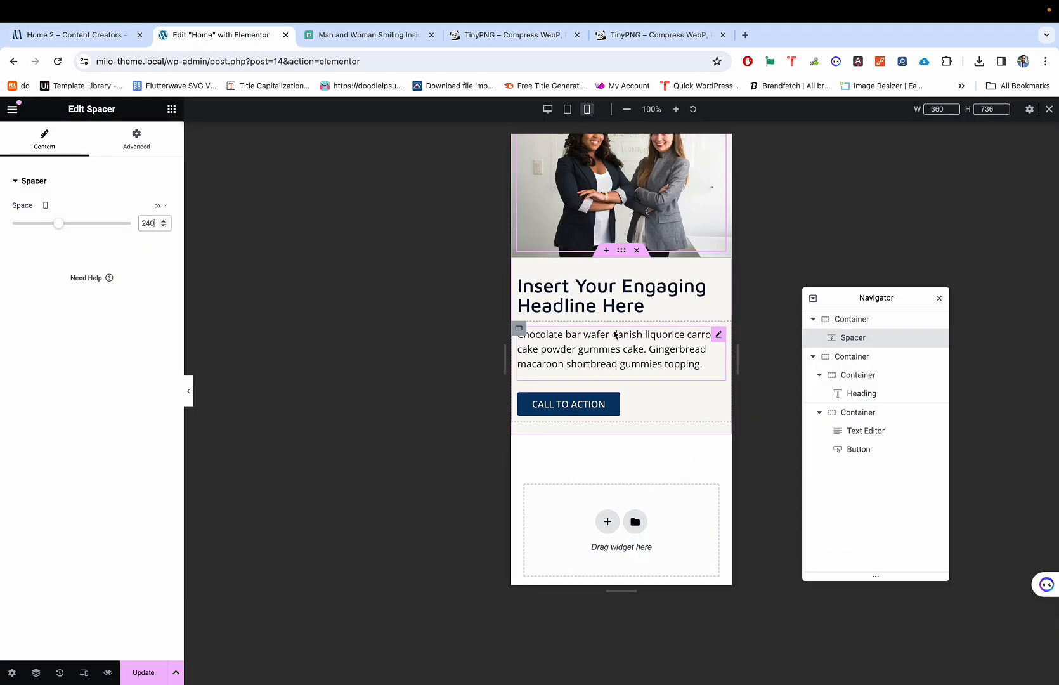
key("super+shift+m")
scroll(615, 334, "up", 2)
key("ctrl+shift+Tab")
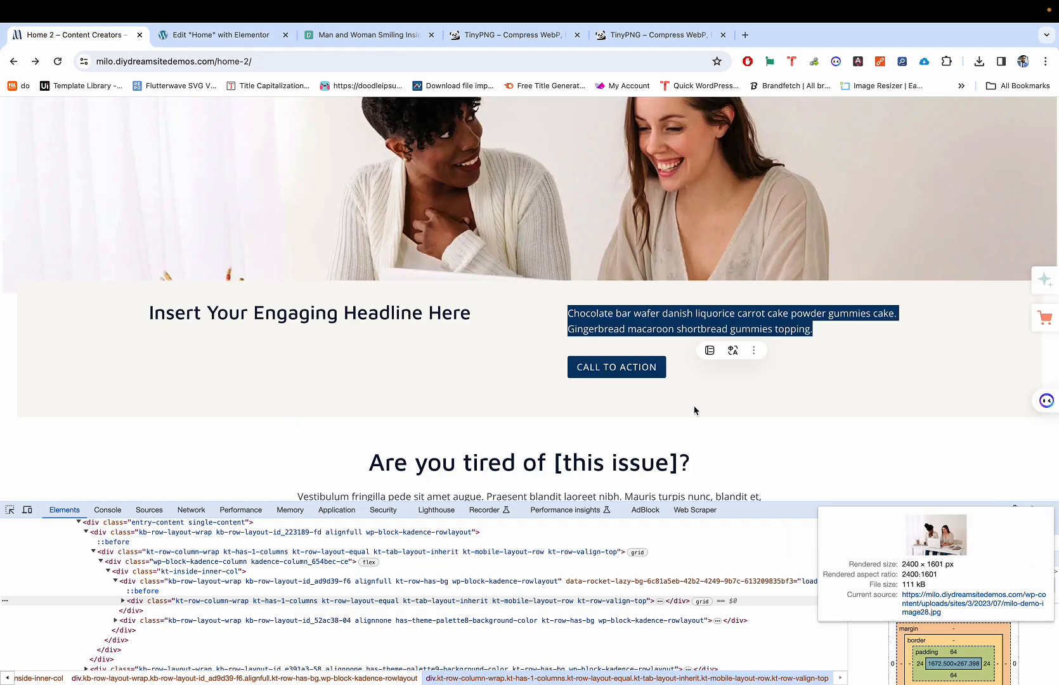
key("ctrl+Tab")
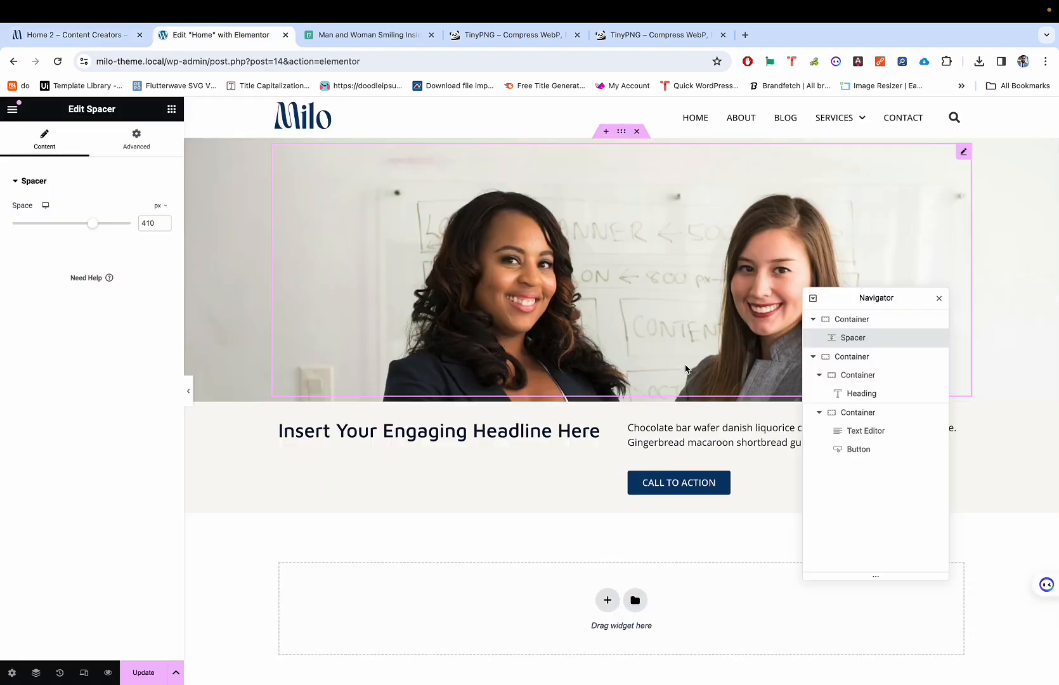
Step: Set the hero paragraph font size to 15 and check it at tablet and mobile widths
left_click(733, 439)
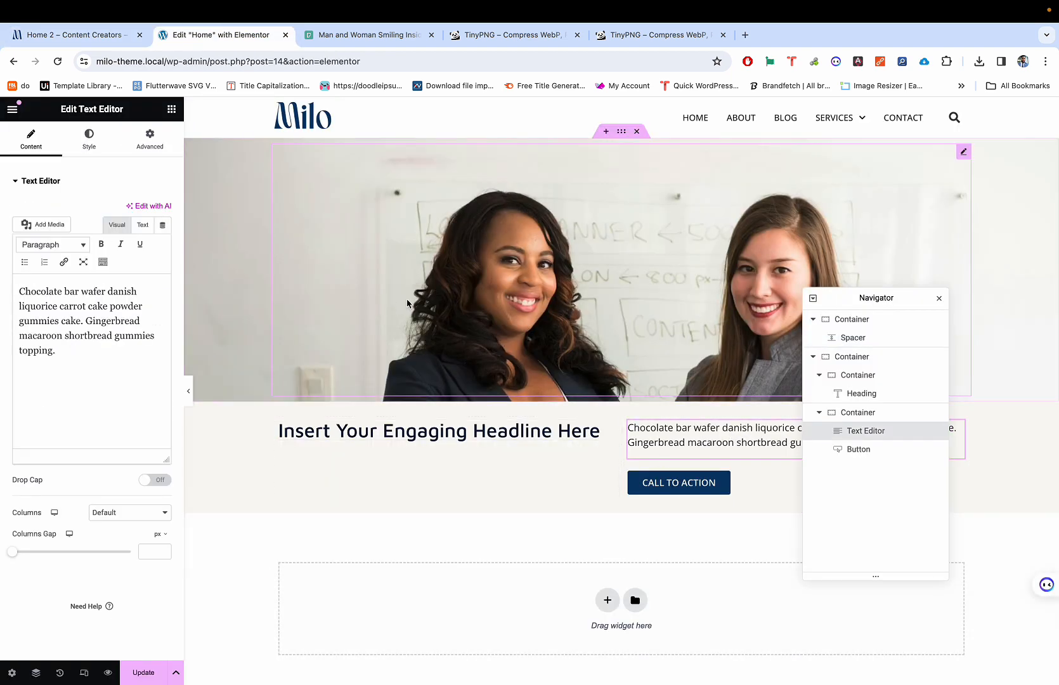
left_click(89, 145)
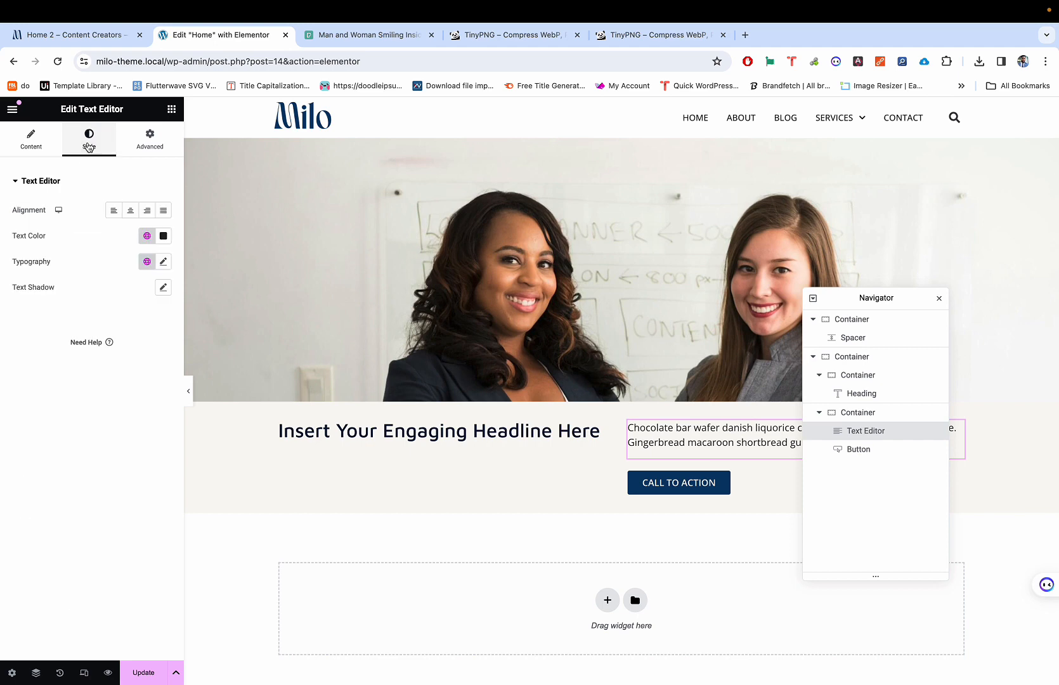
left_click(163, 262)
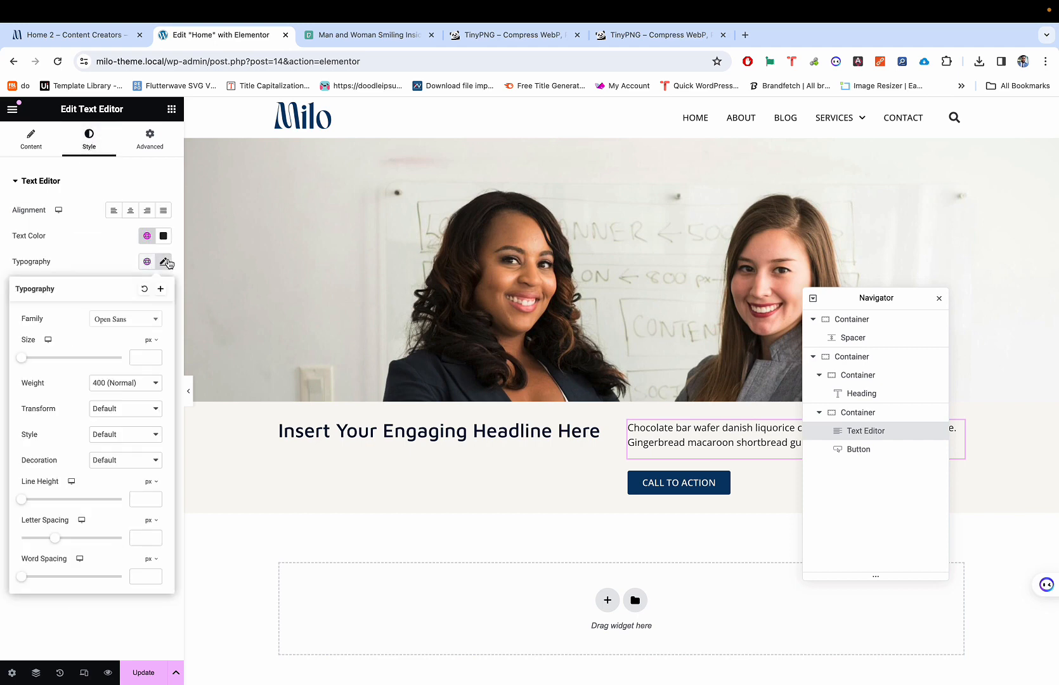
left_click(146, 358)
type("15")
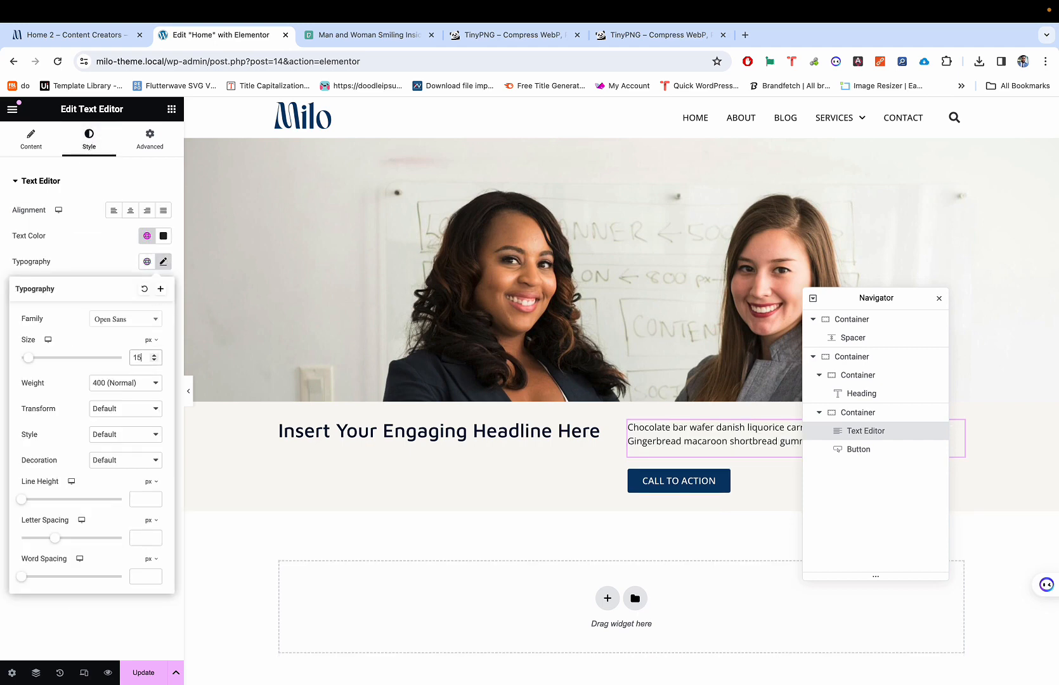
key("super+shift+m")
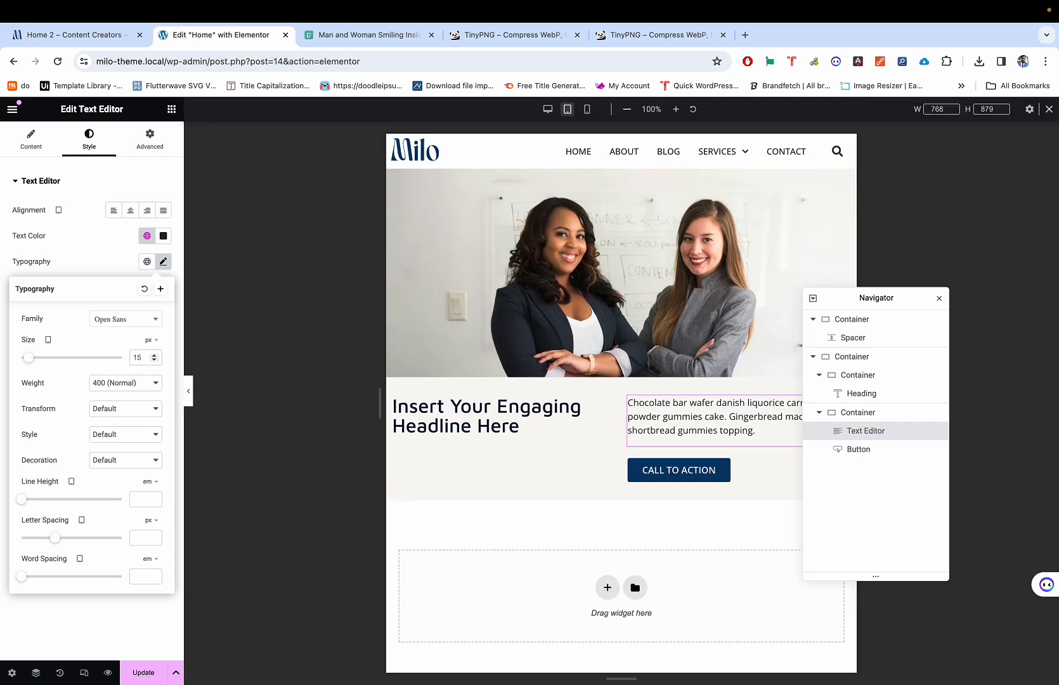
key("super+shift+m")
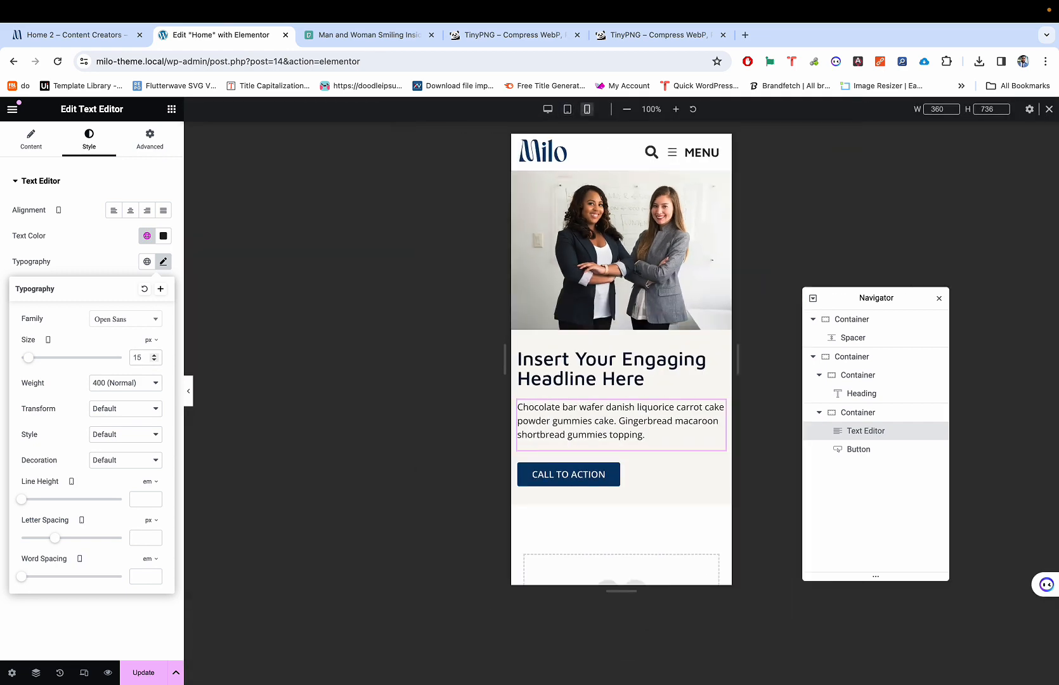
key("super+shift+m")
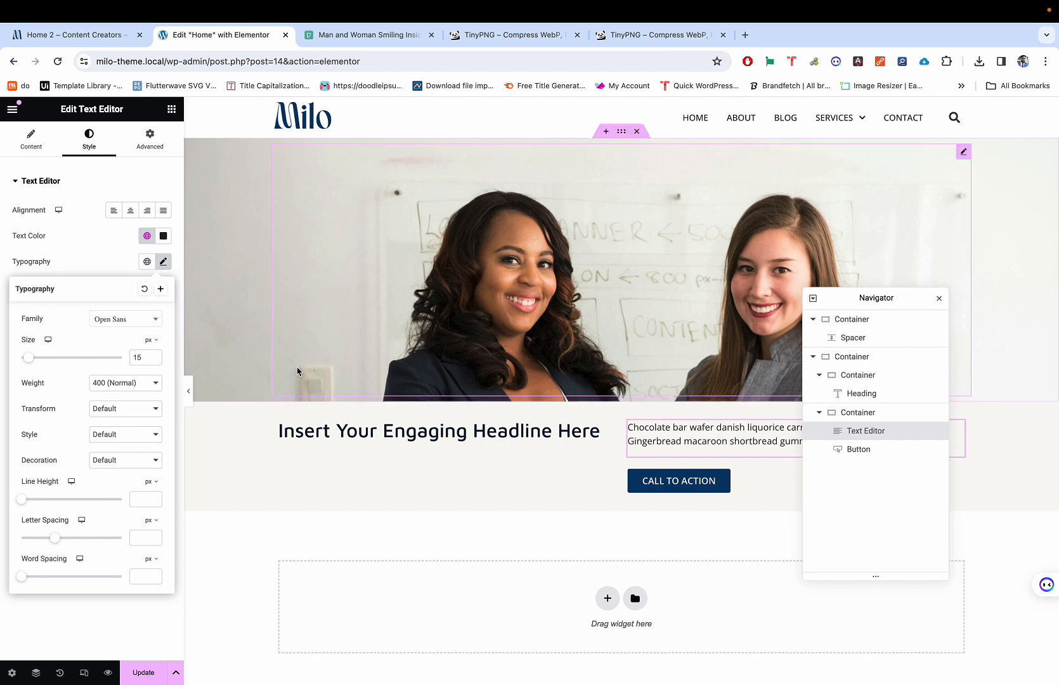
scroll(619, 382, "down", 4)
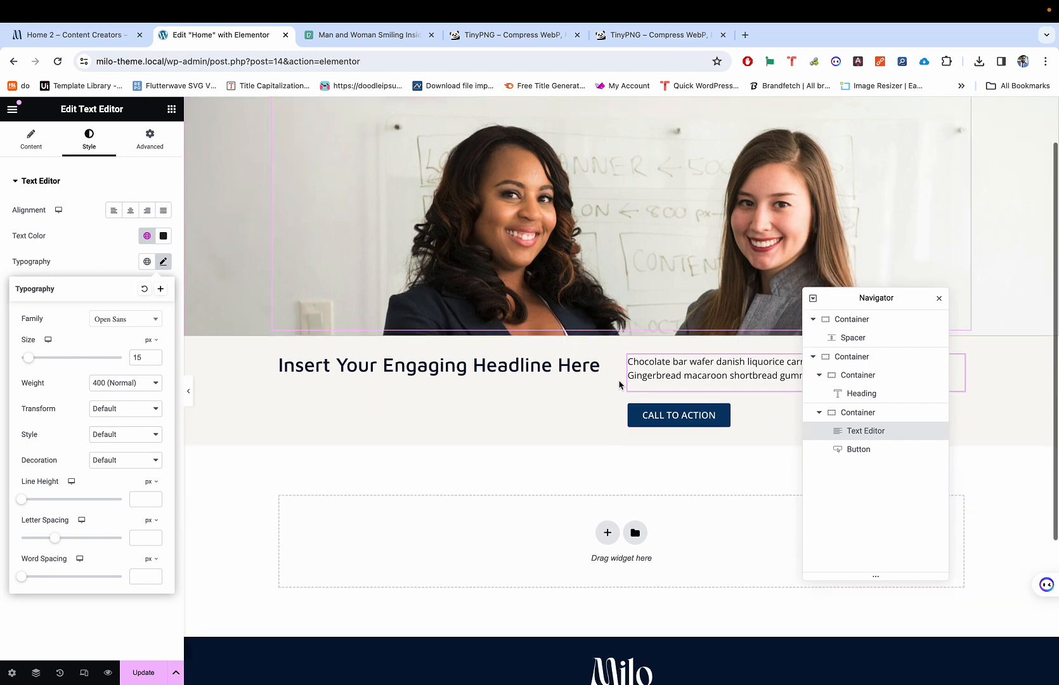
scroll(619, 381, "up", 5)
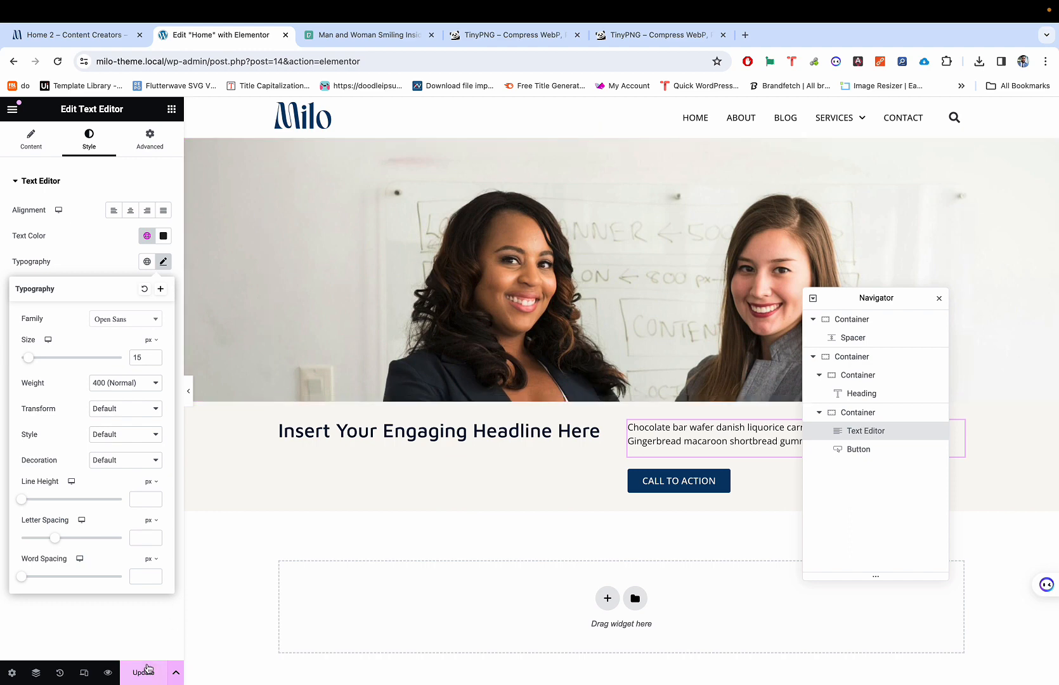
Step: Save the homepage, view its live preview, and reselect the hero Spacer
left_click(148, 644)
left_click(144, 670)
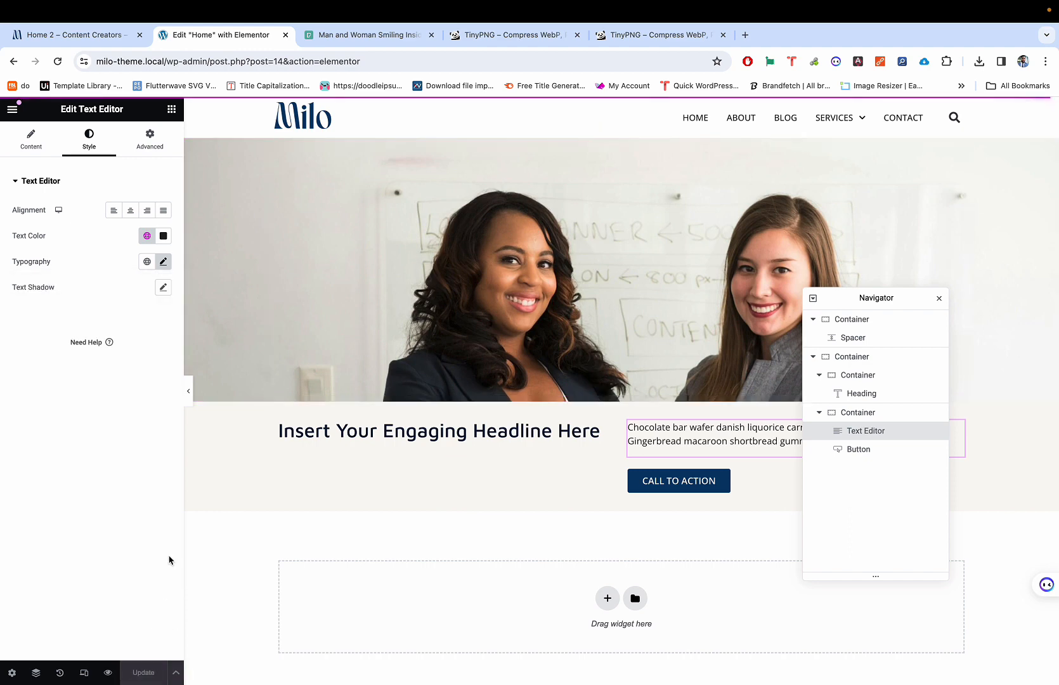
left_click(109, 675)
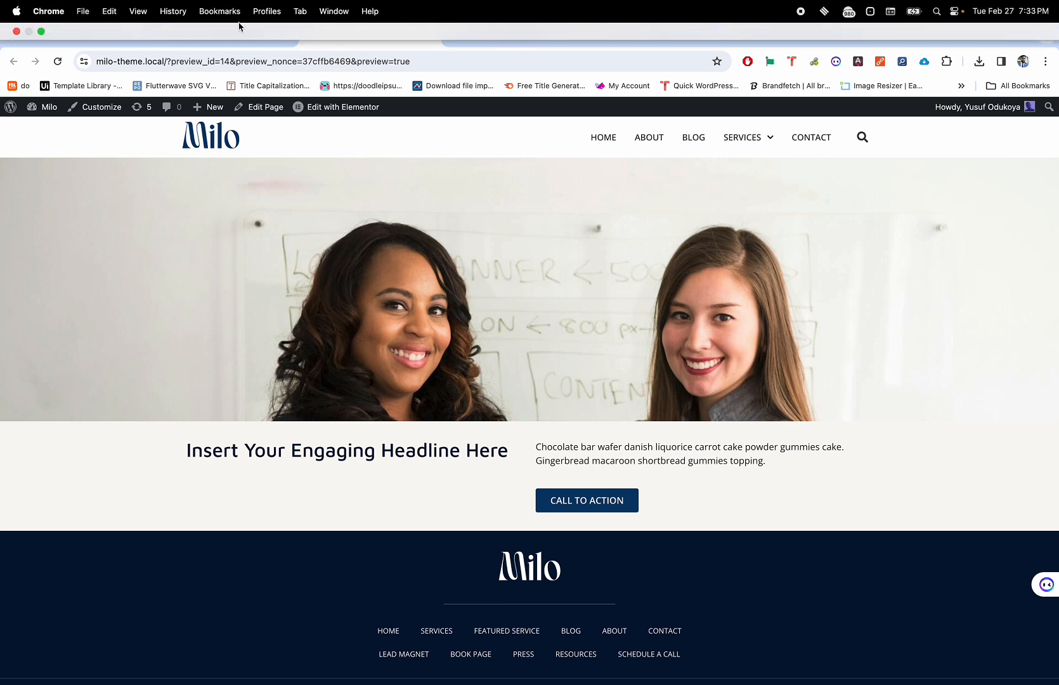
left_click(222, 34)
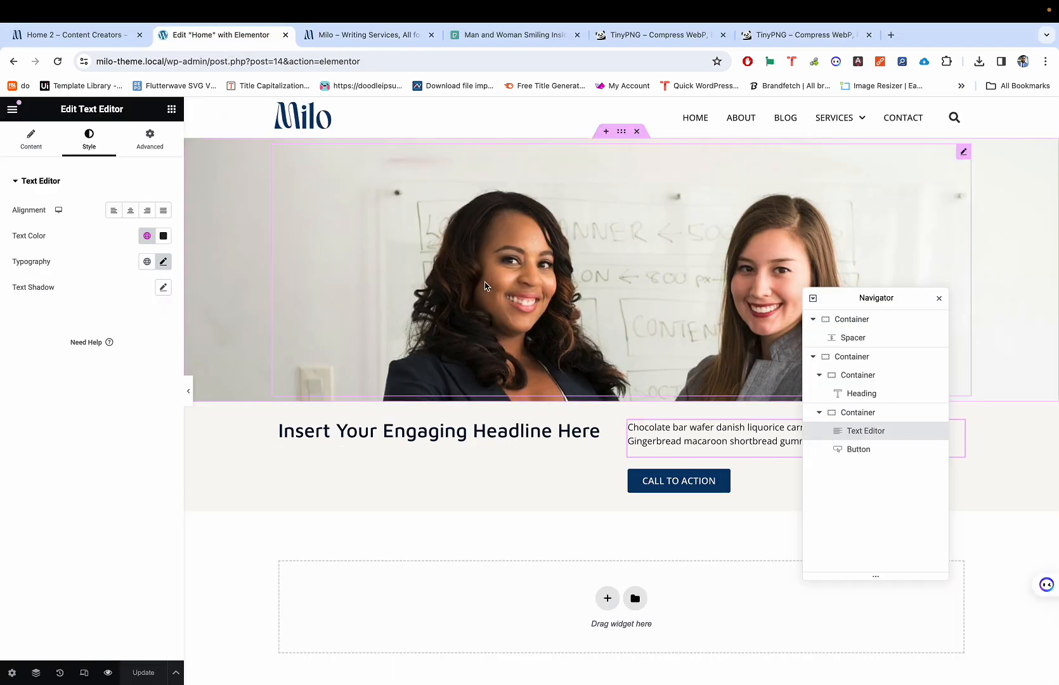
left_click(523, 278)
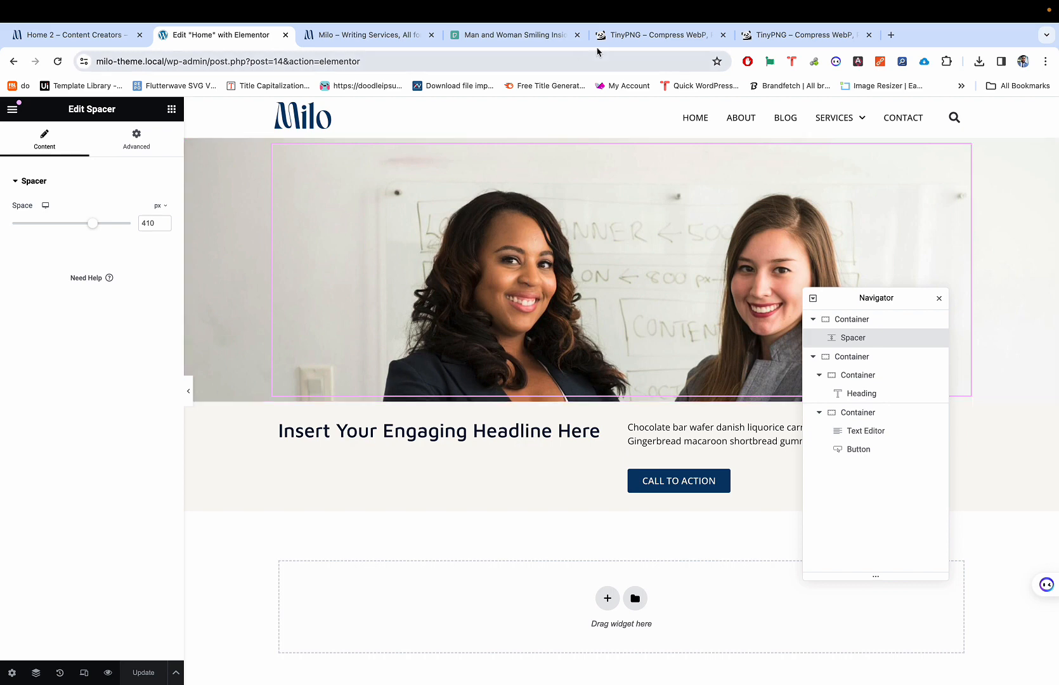
Step: Return to the Pexels 'two people in office' results, dismissing the Say Thanks popup and photo view
left_click(527, 36)
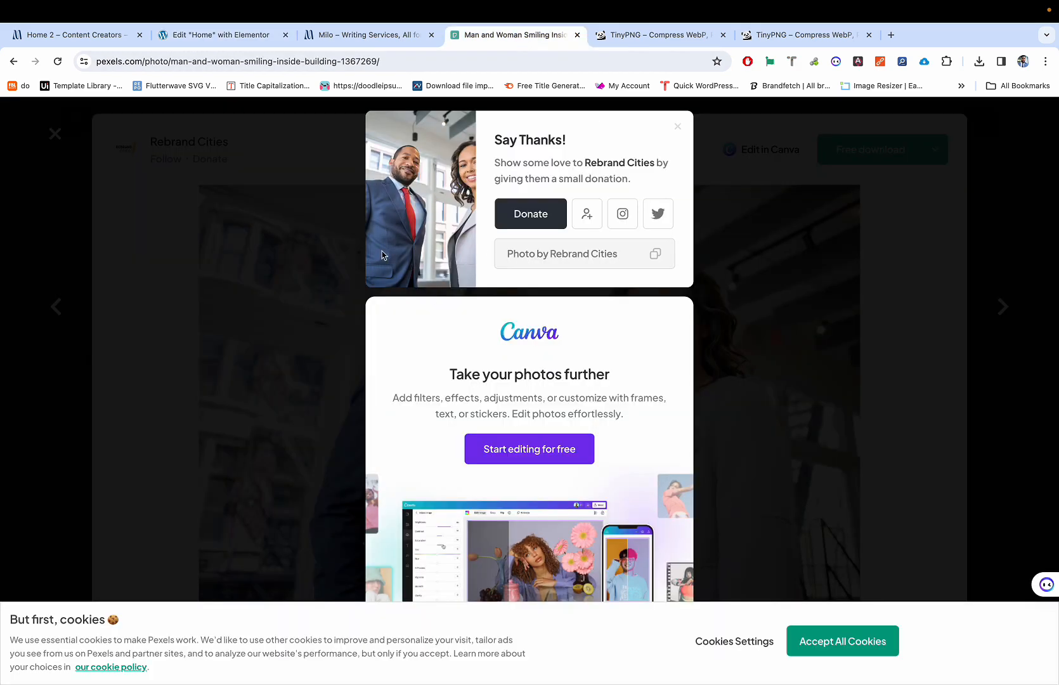
left_click(311, 254)
left_click(996, 154)
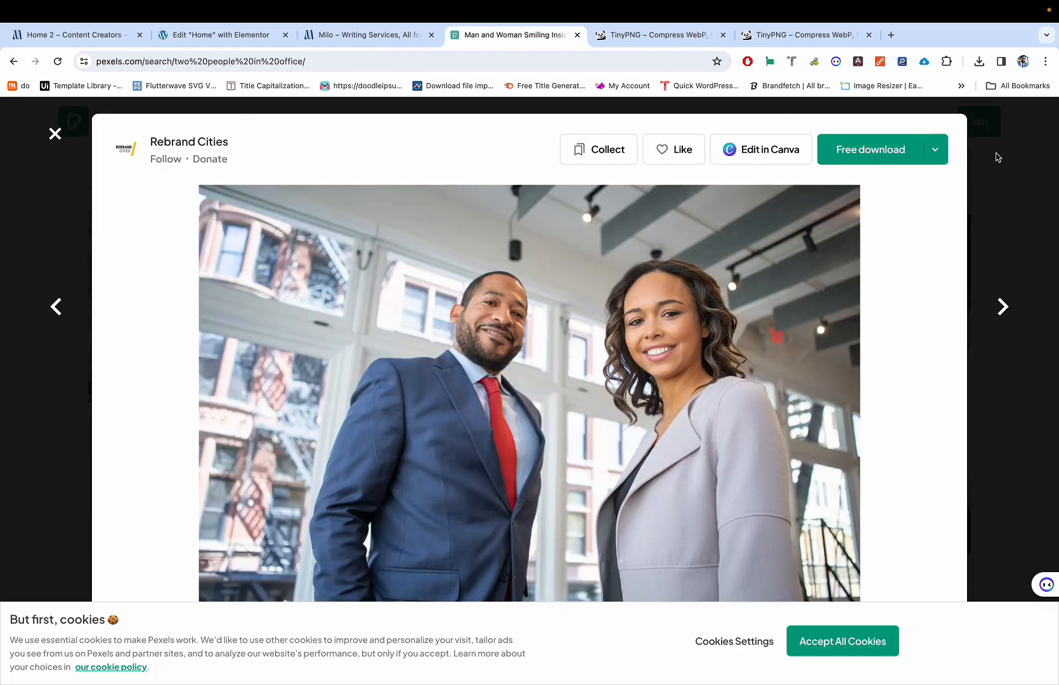
left_click(555, 61)
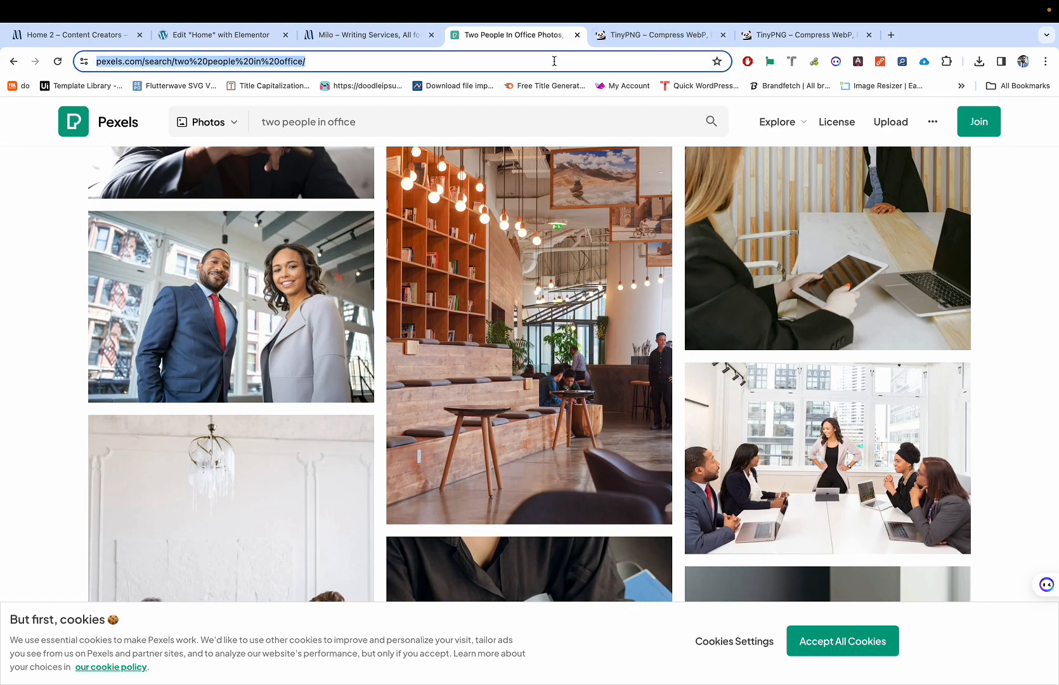
Step: Load the shutterstock.com home page
type("shut")
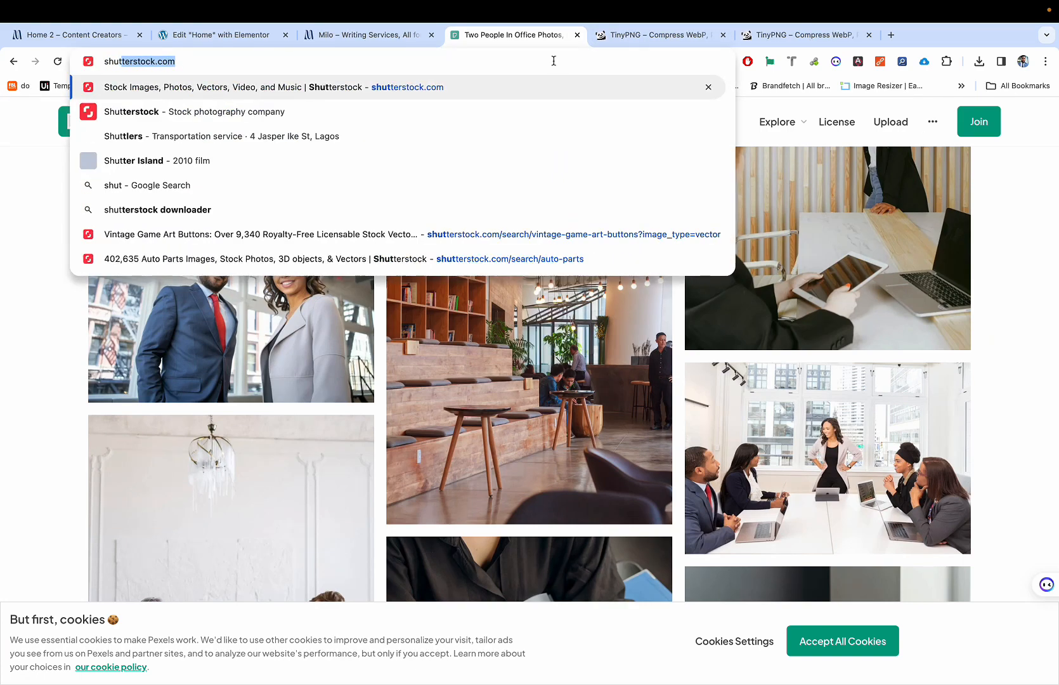
key("Return")
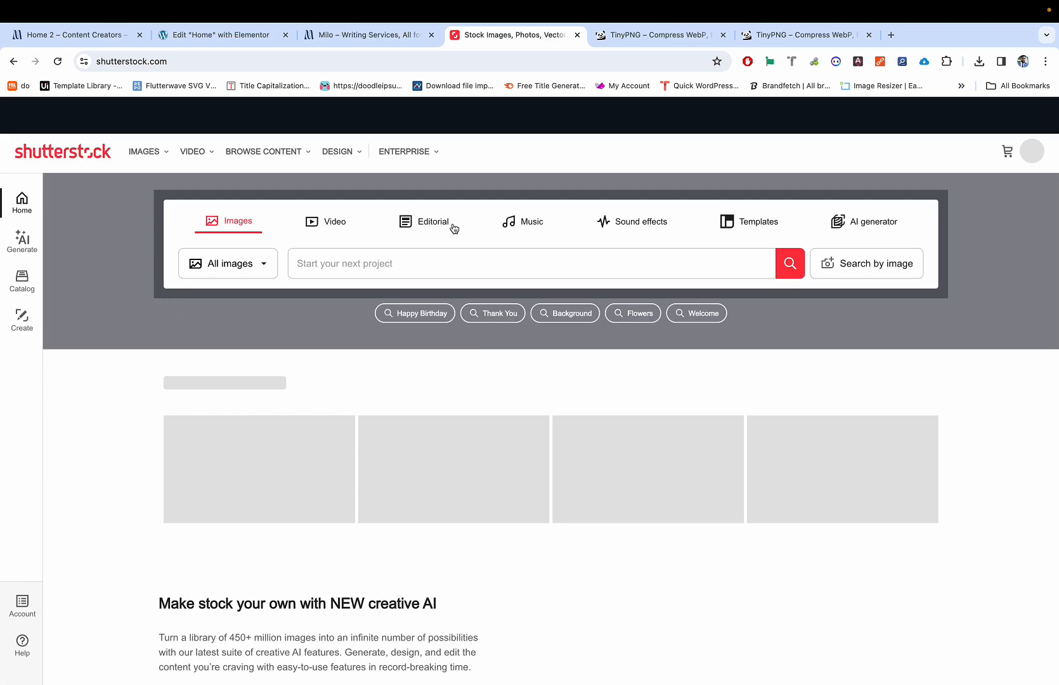
scroll(410, 368, "down", 3)
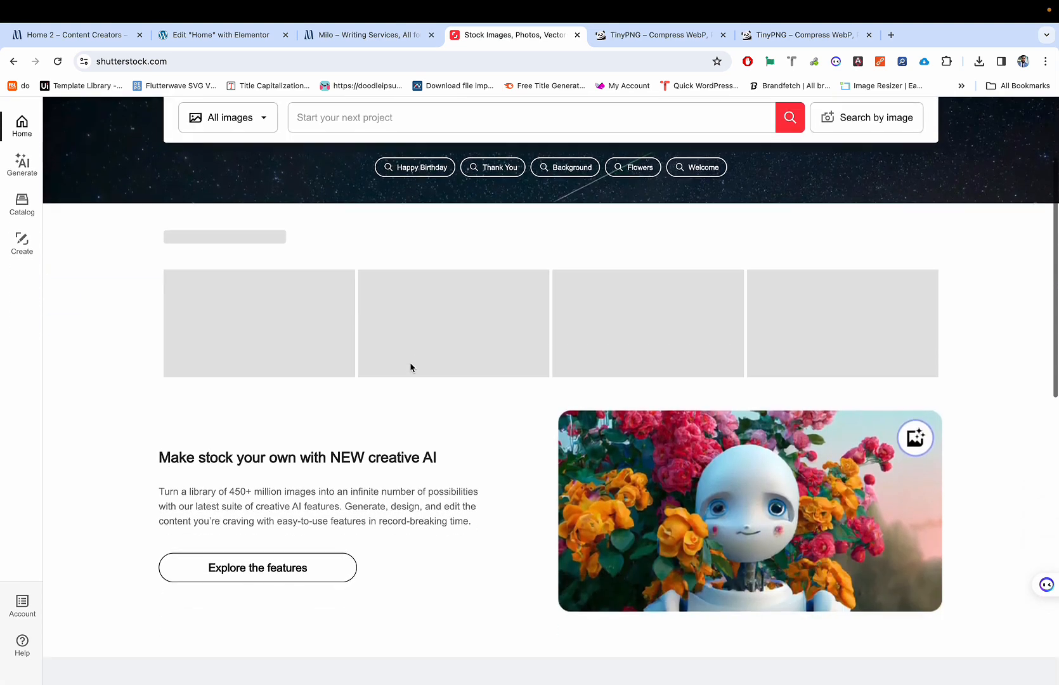
scroll(411, 366, "up", 4)
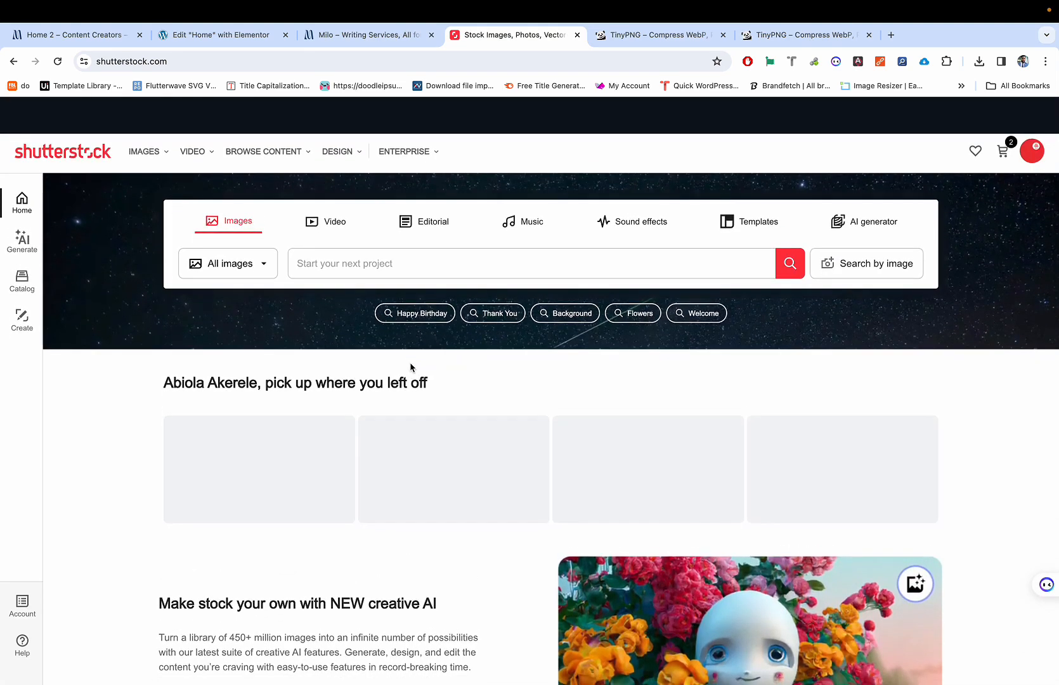
scroll(406, 368, "down", 1)
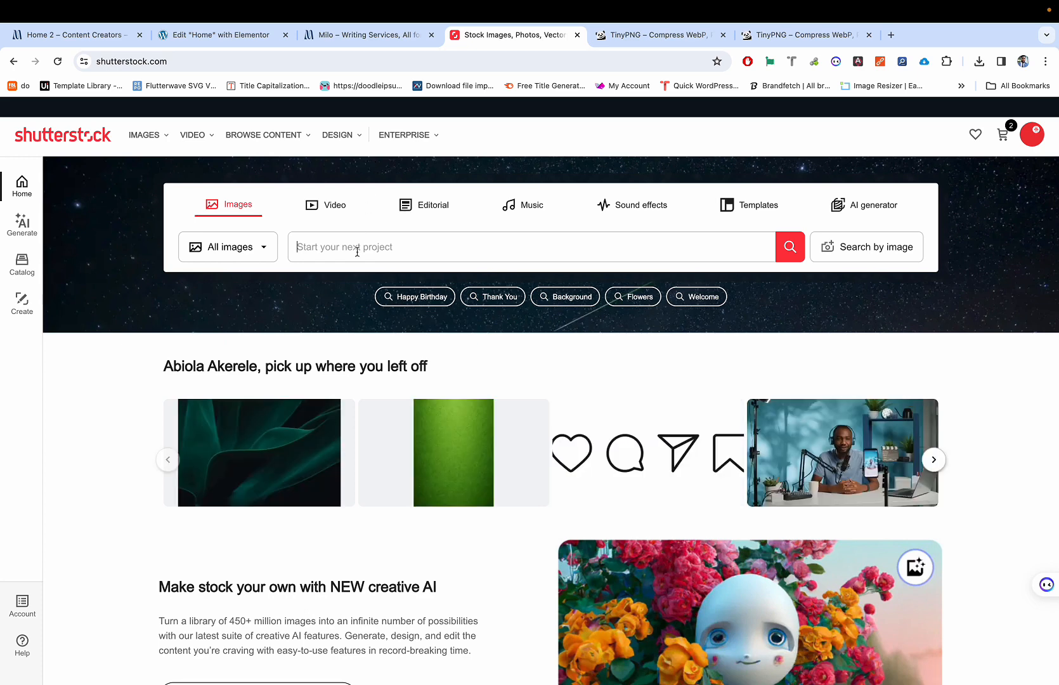
Step: Search Shutterstock images for 'two people smilling in office'
type("tw")
key("BackSpace")
key("BackSpace")
key("BackSpace")
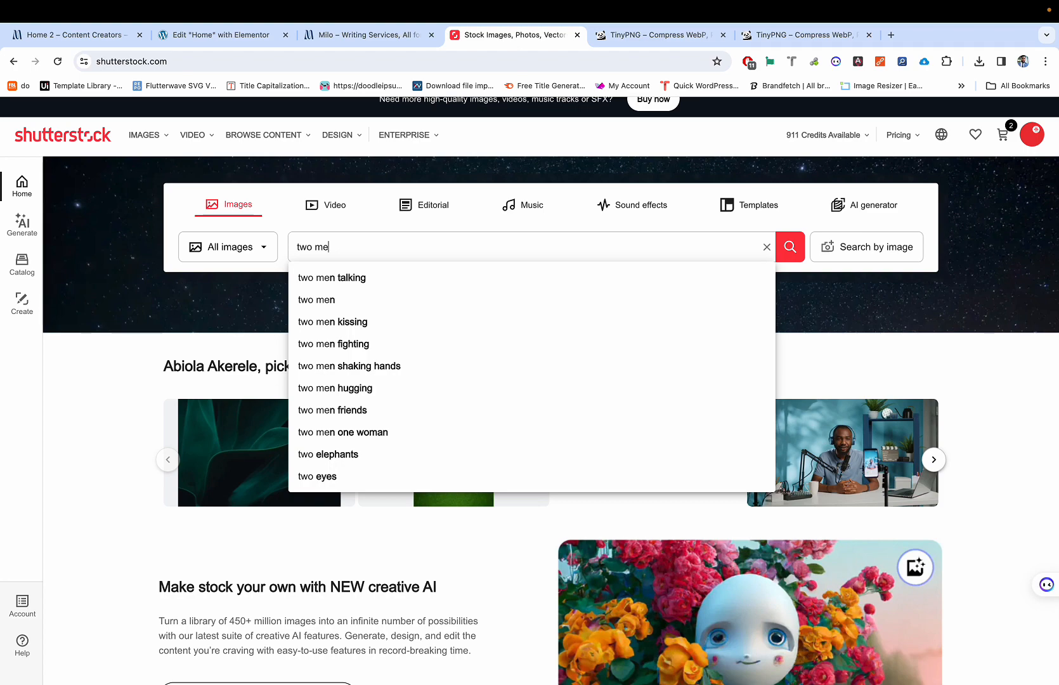
scroll(356, 207, "up", 5)
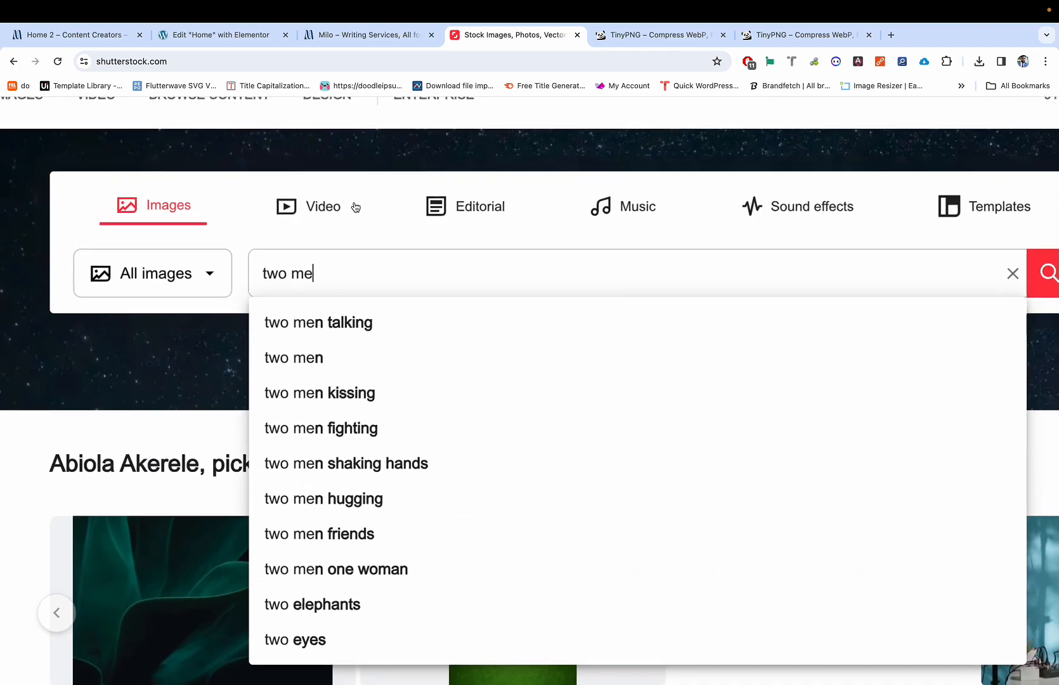
scroll(356, 207, "down", 2)
scroll(355, 208, "down", 3)
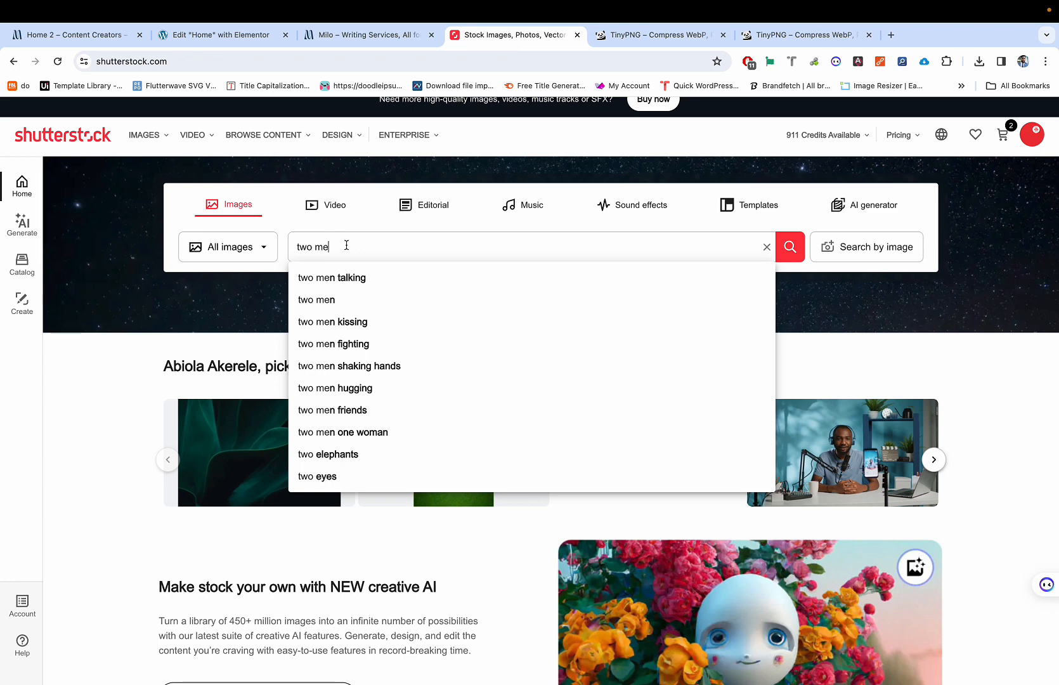
key("BackSpace")
key("BackSpace")
key("BackSpace")
key("BackSpace")
key("BackSpace")
key("BackSpace")
type("two poe")
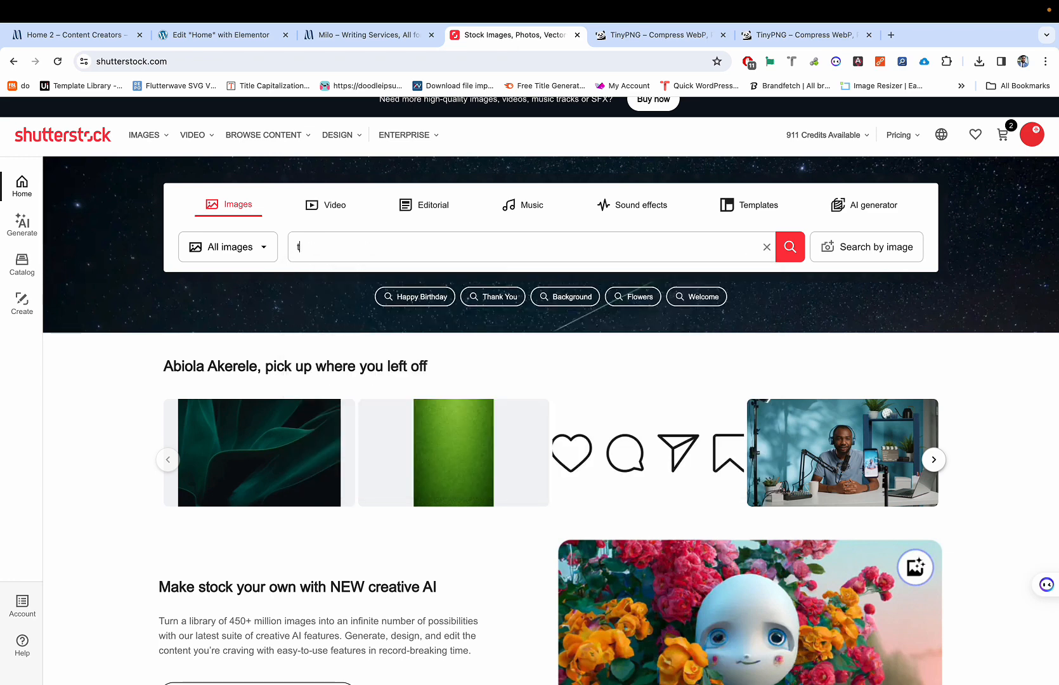
key("BackSpace")
key("BackSpace")
type("eo")
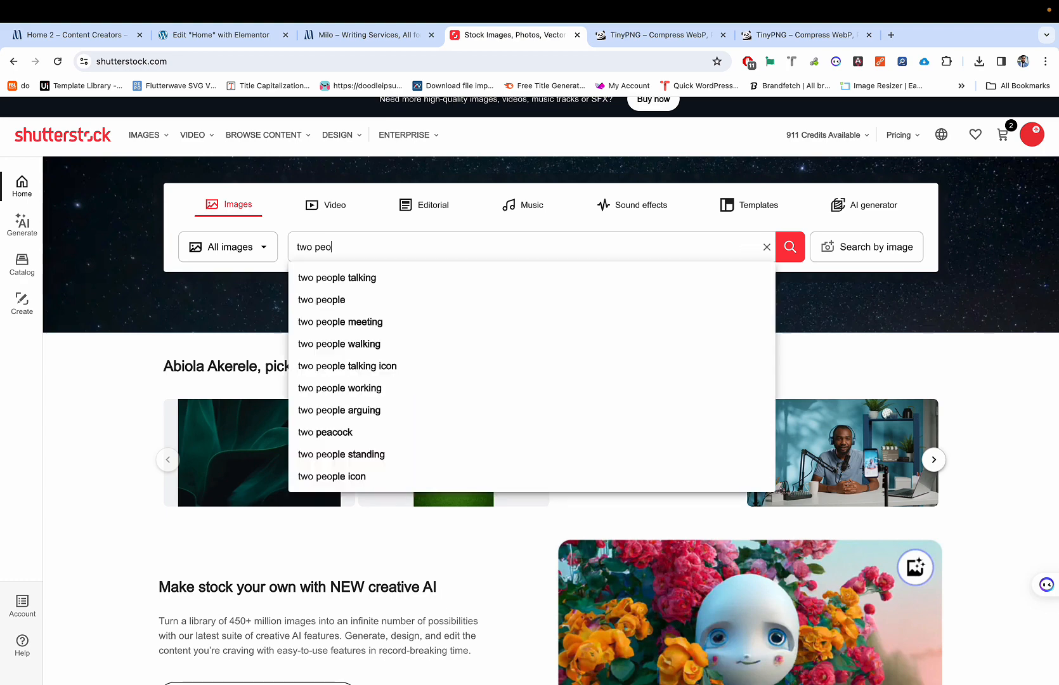
type("ple smilling ")
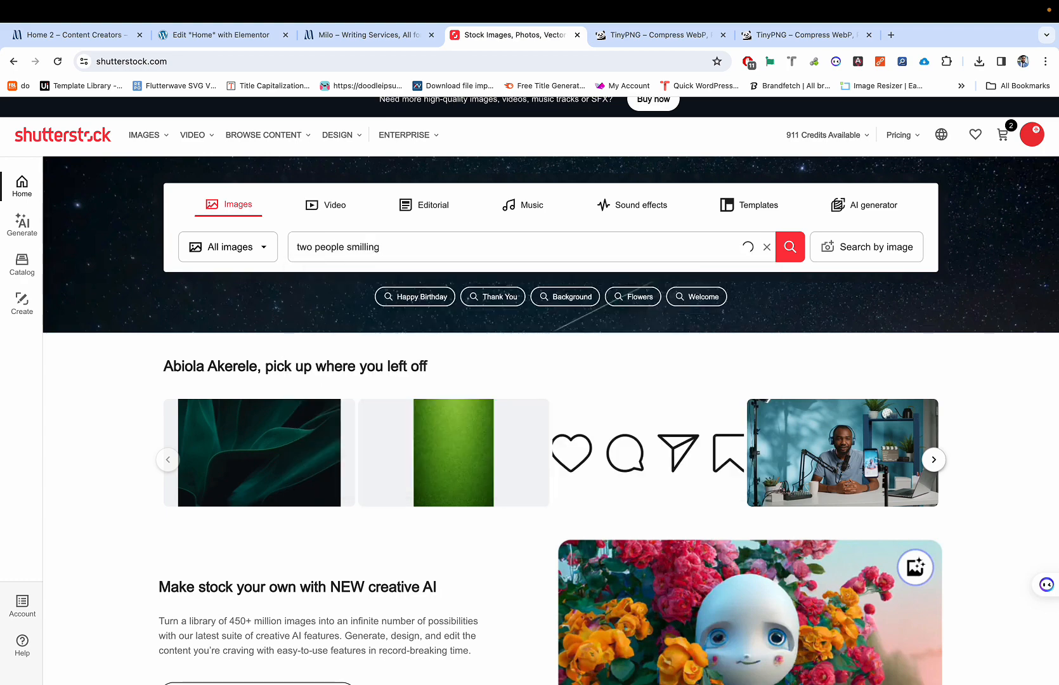
type("in office")
key("Return")
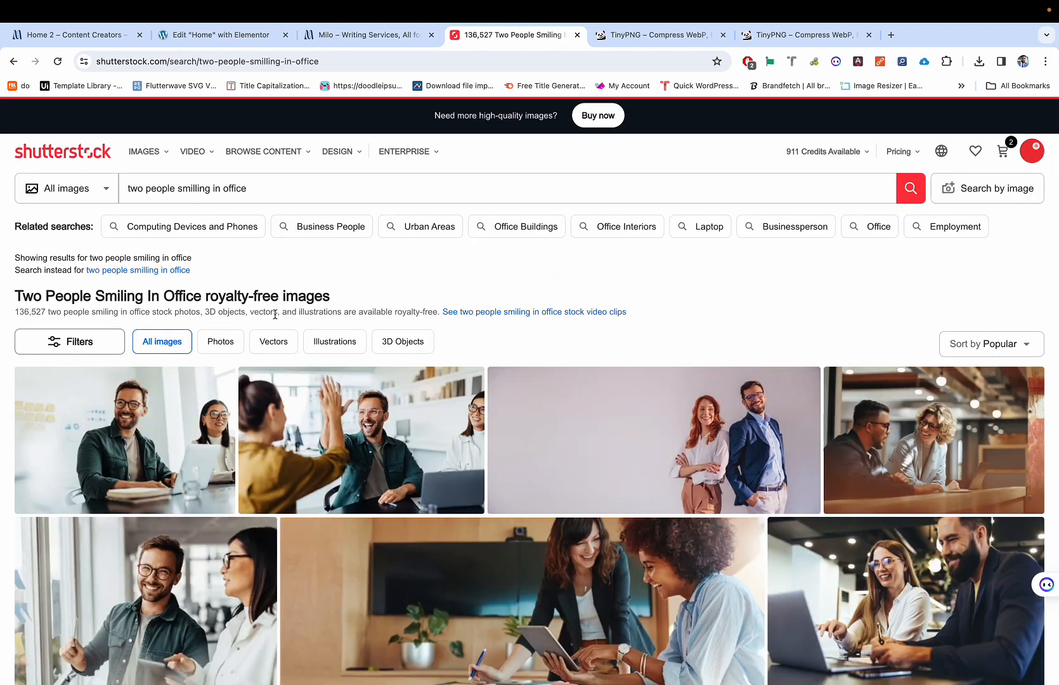
Step: Scroll through the 'two people smilling in office' results, briefly checking the current hero in Elementor
scroll(279, 384, "down", 5)
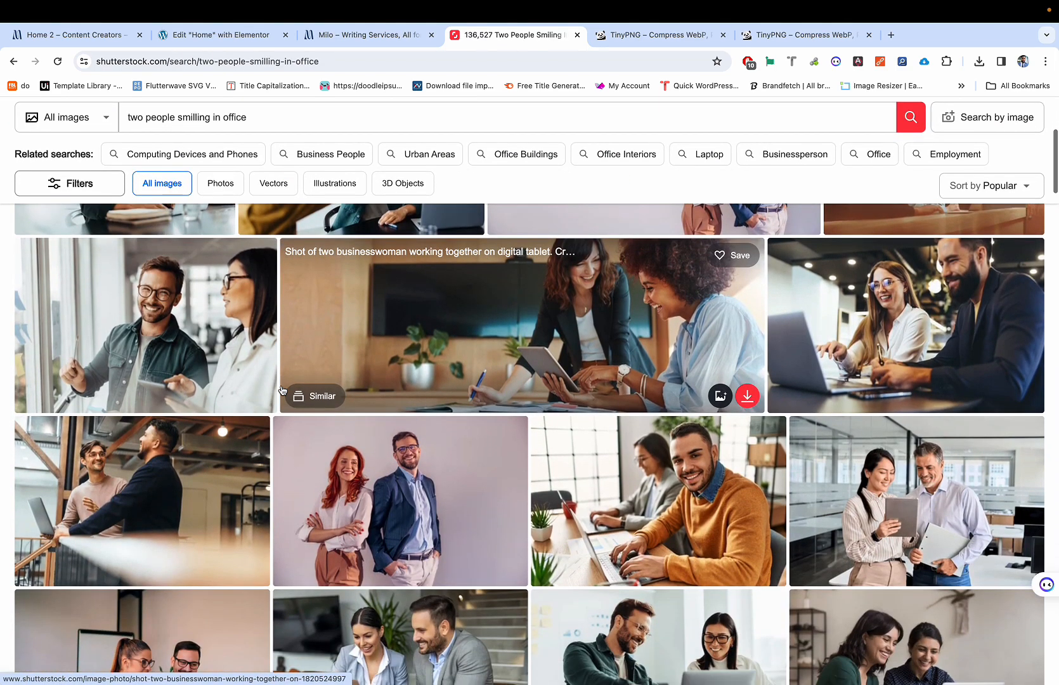
scroll(282, 389, "down", 5)
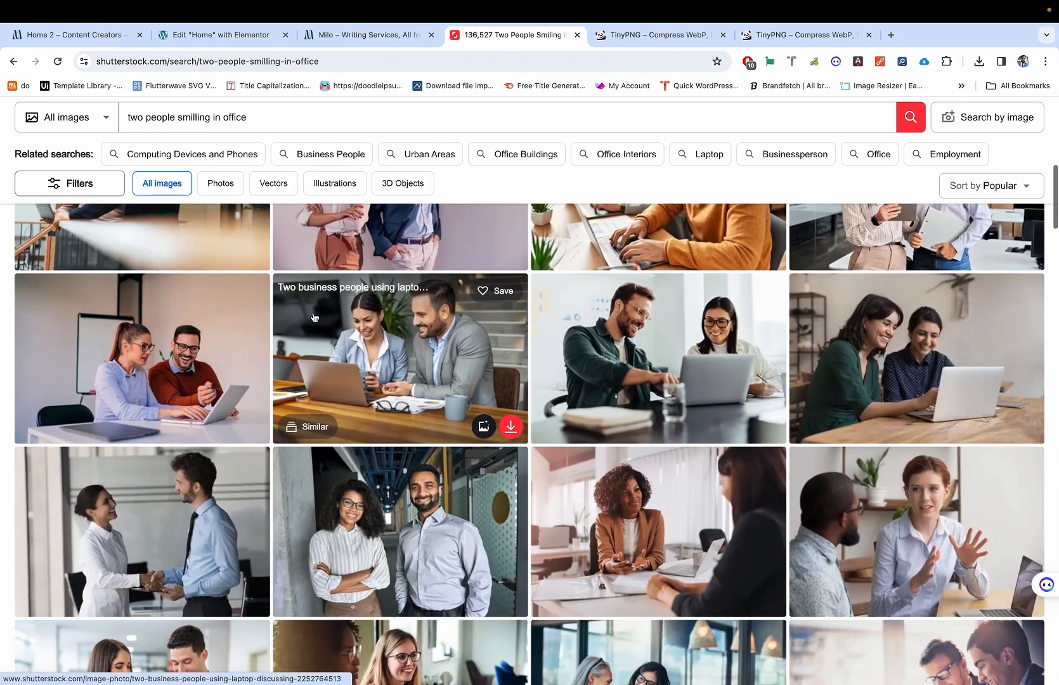
scroll(190, 444, "down", 2)
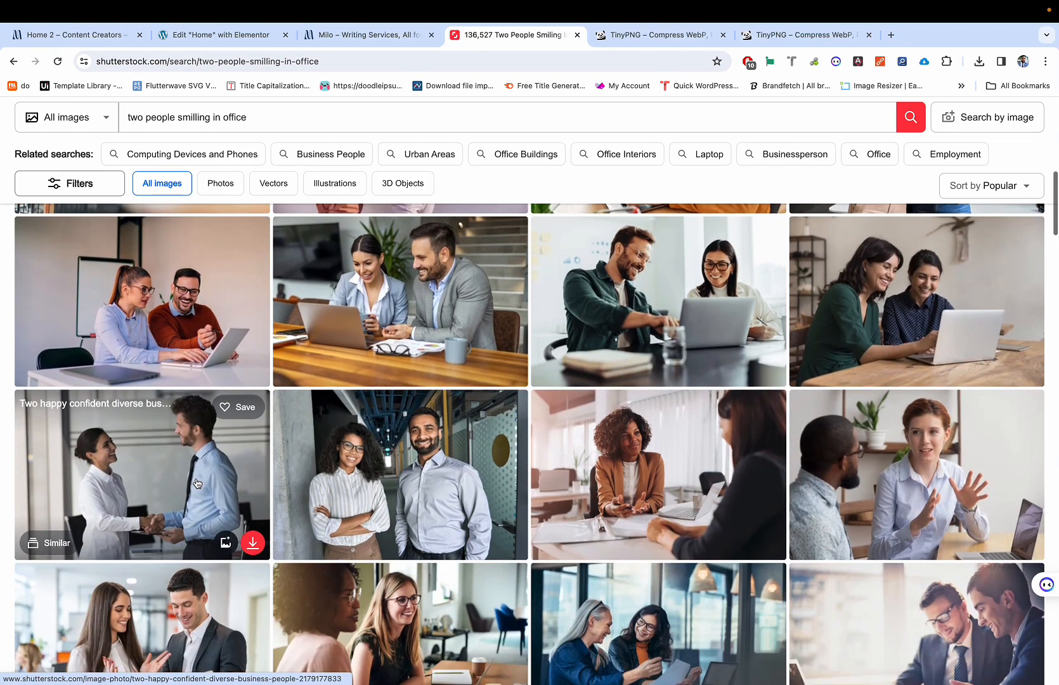
scroll(197, 483, "down", 8)
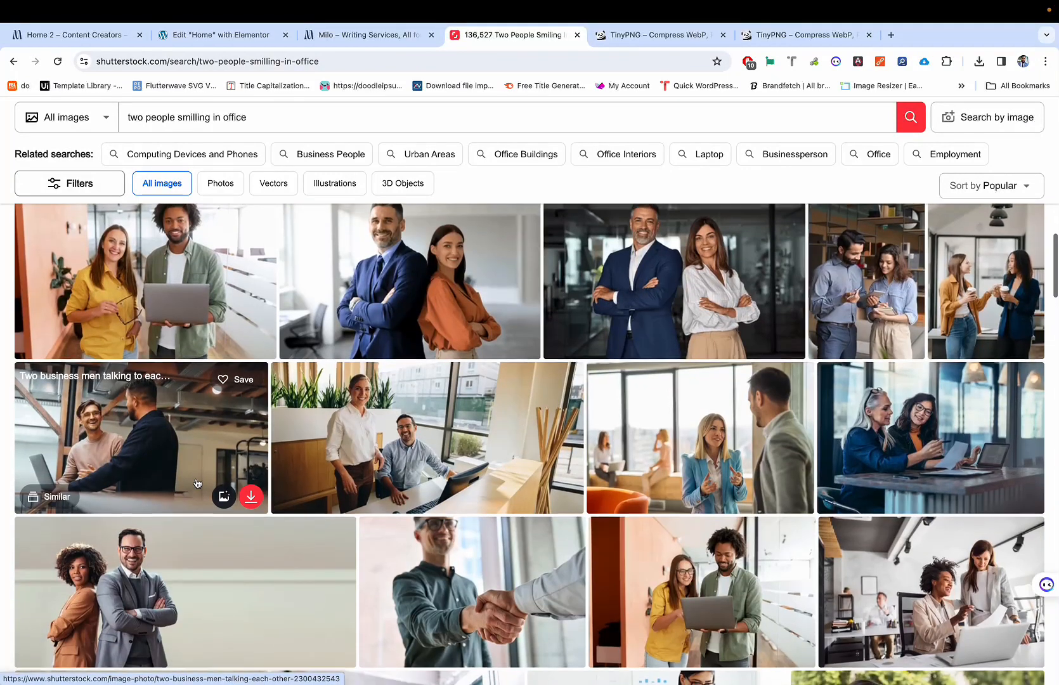
scroll(198, 484, "down", 5)
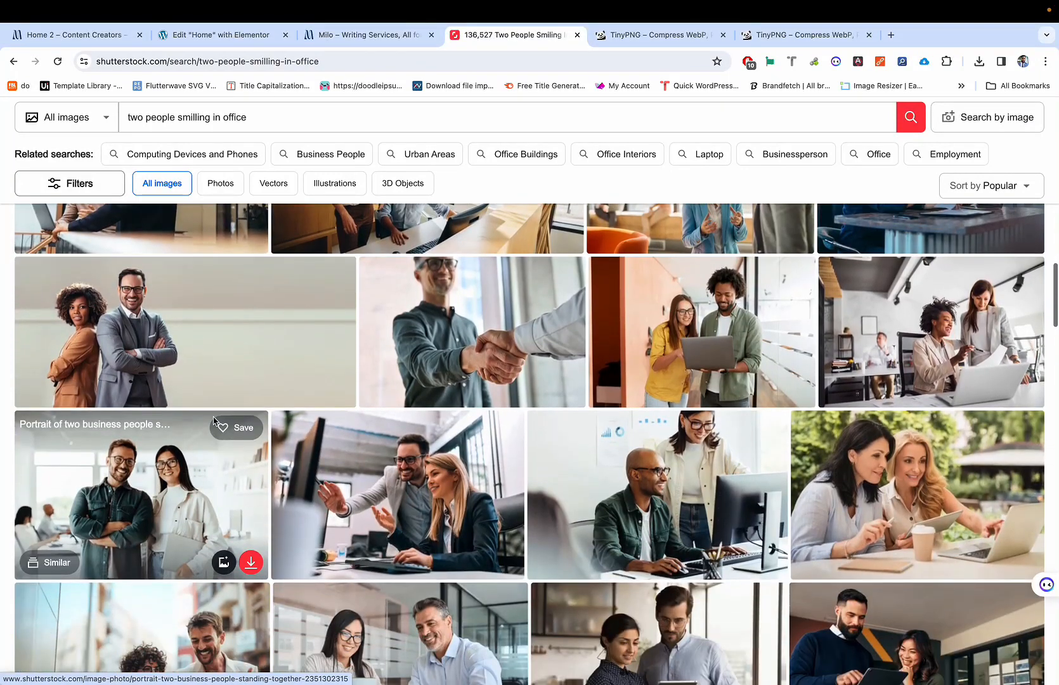
scroll(214, 421, "down", 3)
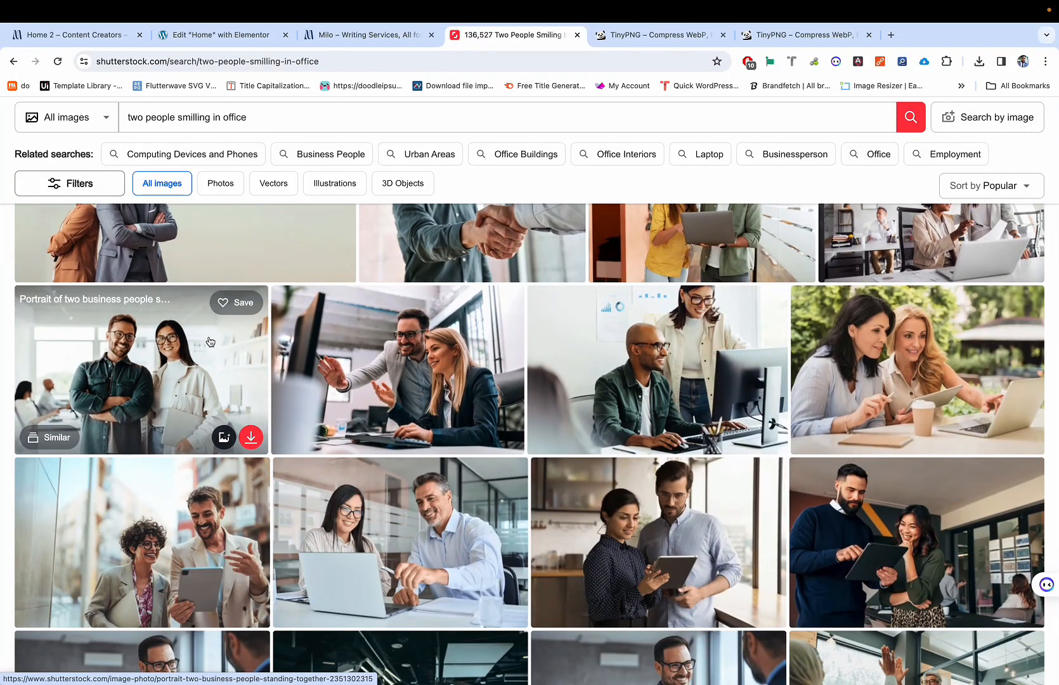
scroll(151, 474, "down", 1)
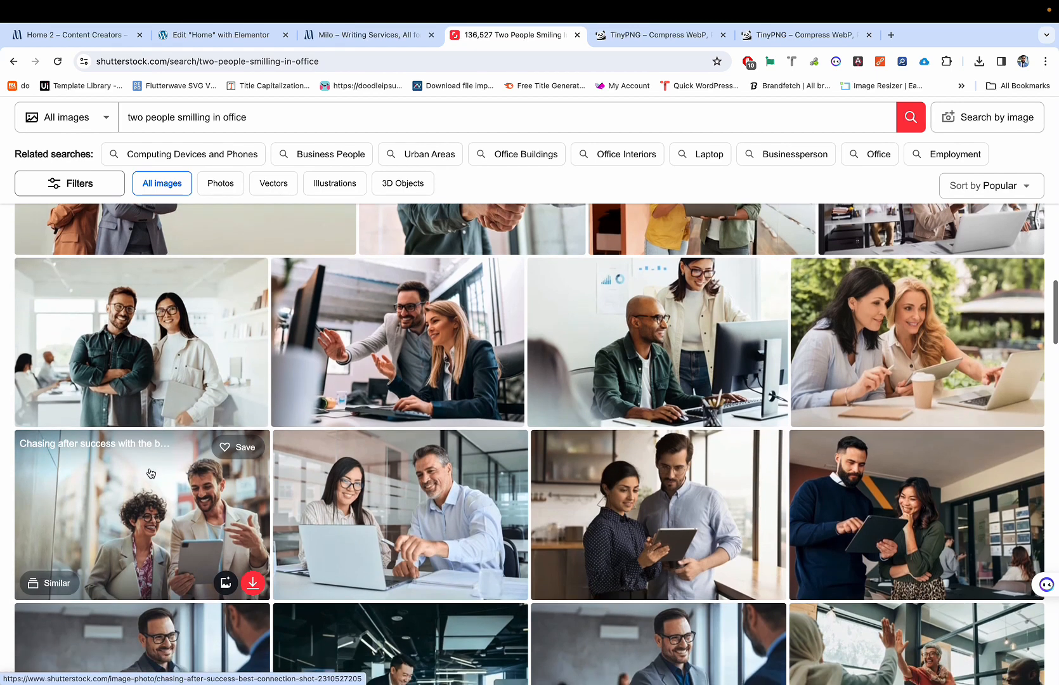
scroll(151, 473, "down", 3)
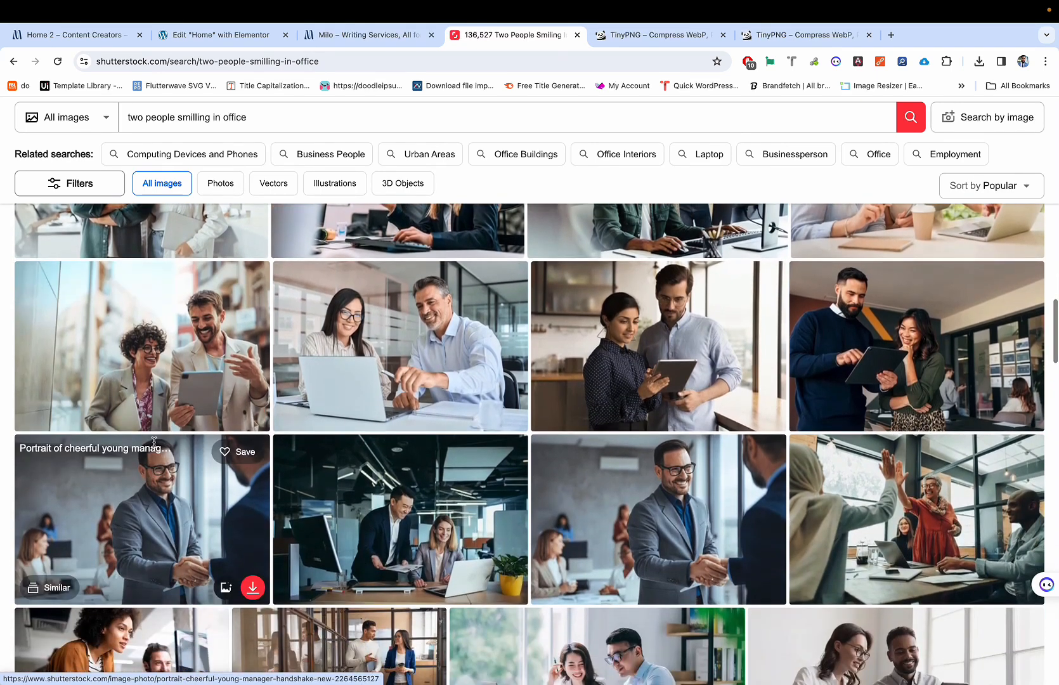
scroll(154, 441, "down", 5)
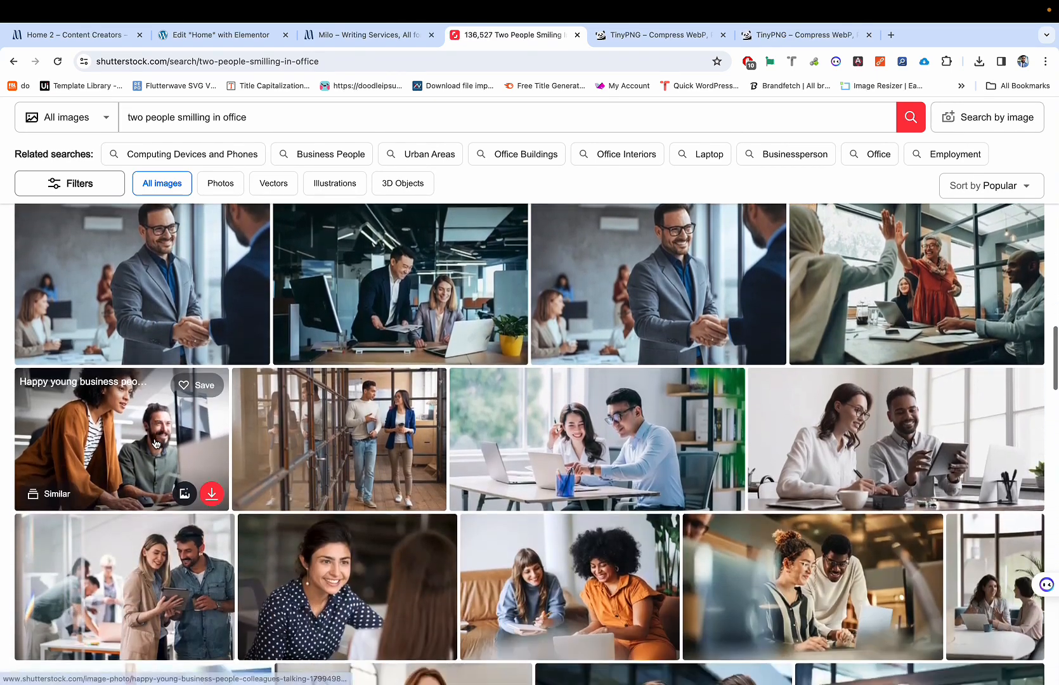
scroll(155, 443, "down", 1)
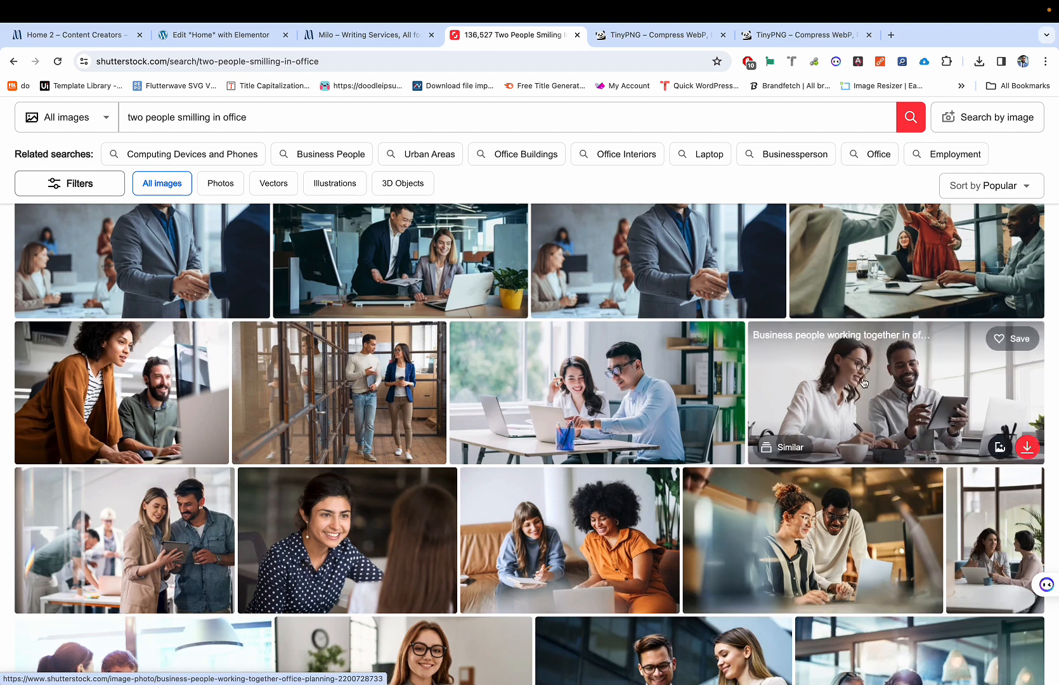
left_click(212, 39)
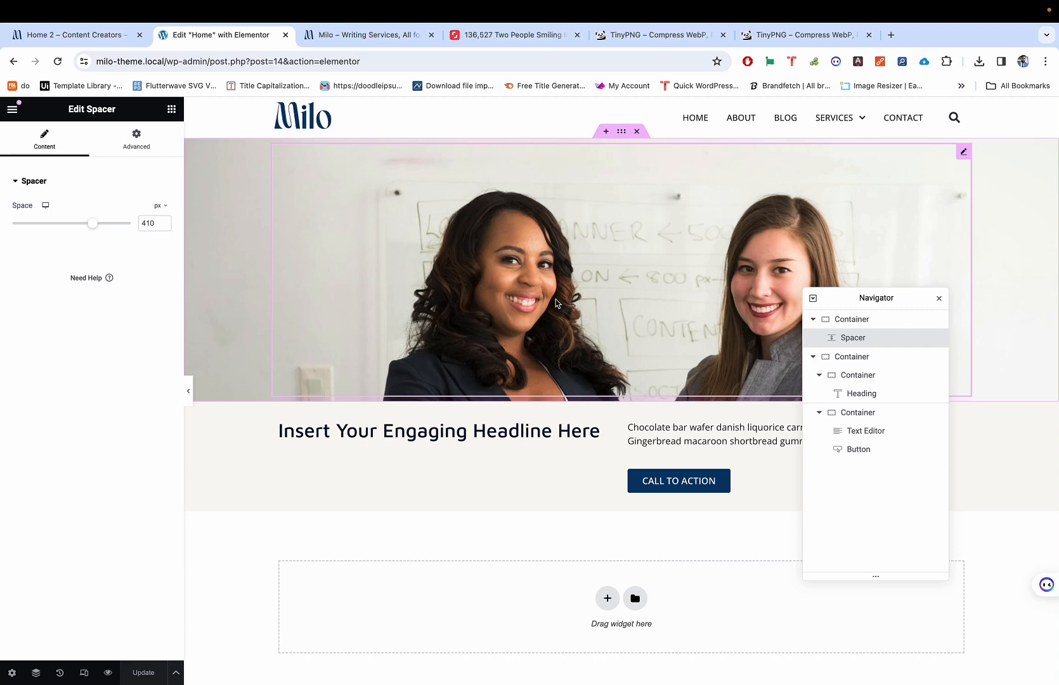
key("ctrl+Tab")
key("ctrl+Tab")
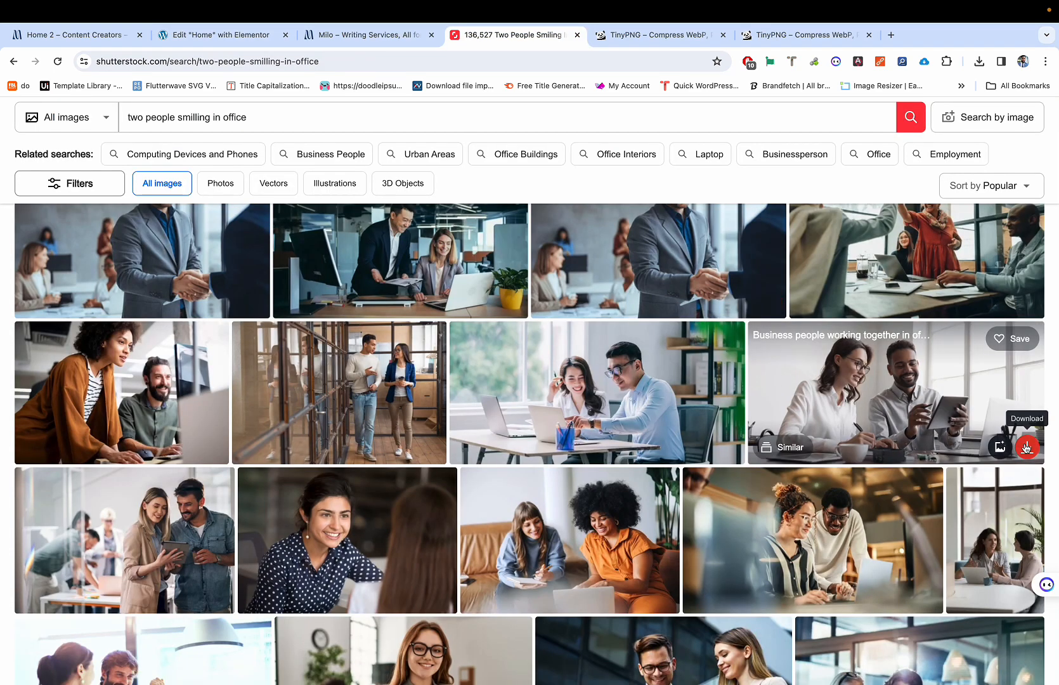
Step: Try downloading the colleagues-with-tablet photo at Medium size, 1000 × 483
left_click(1026, 448)
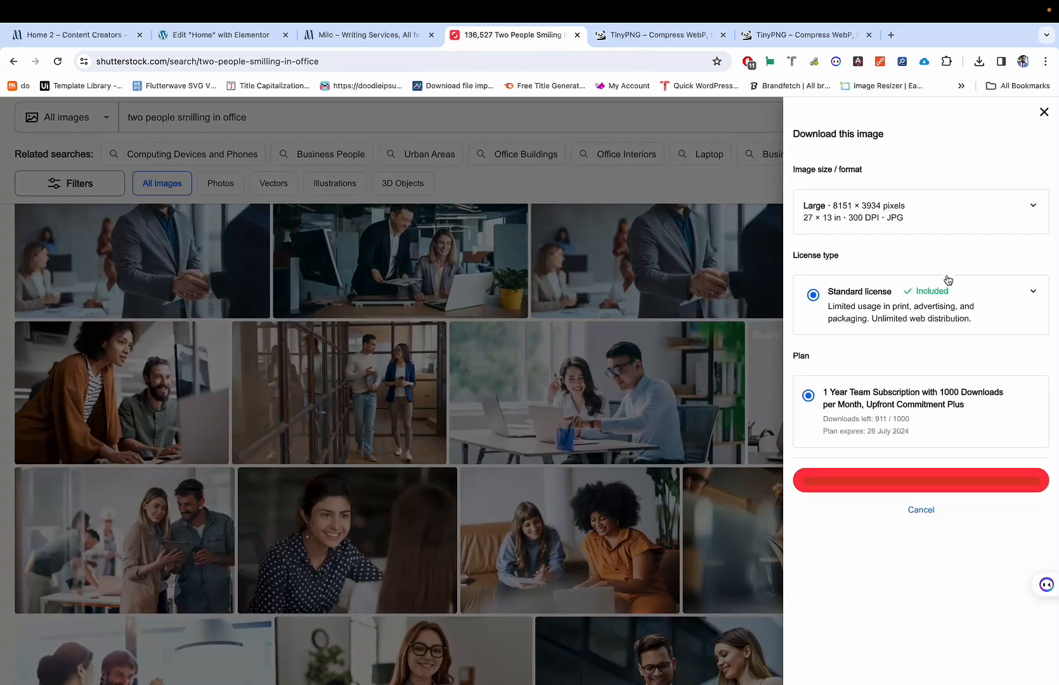
left_click(931, 214)
left_click(911, 251)
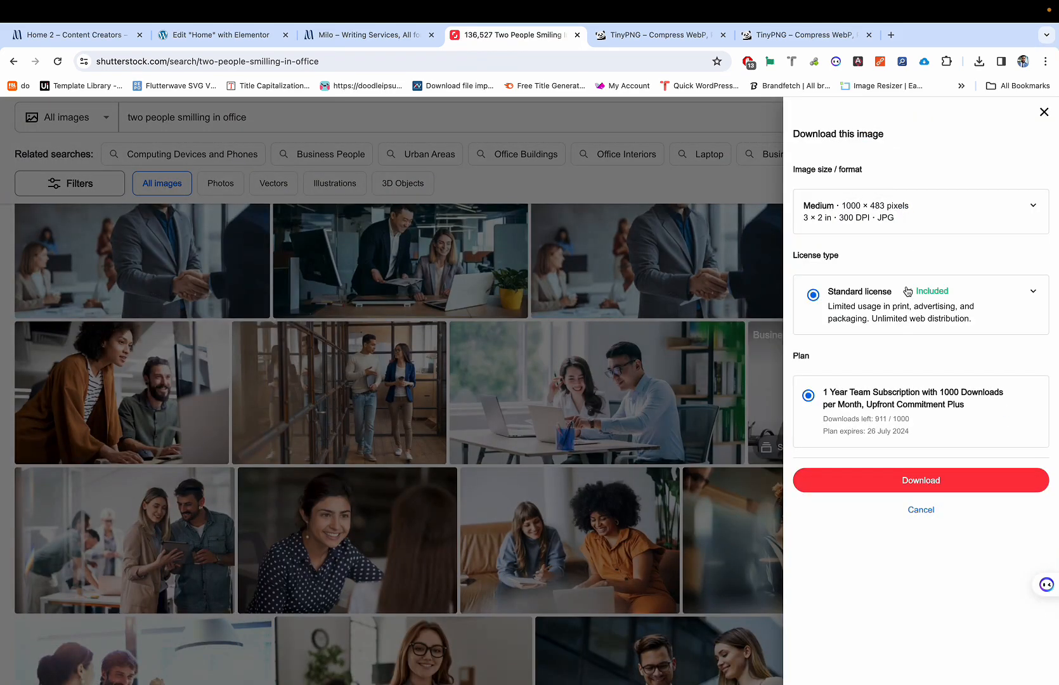
left_click(882, 482)
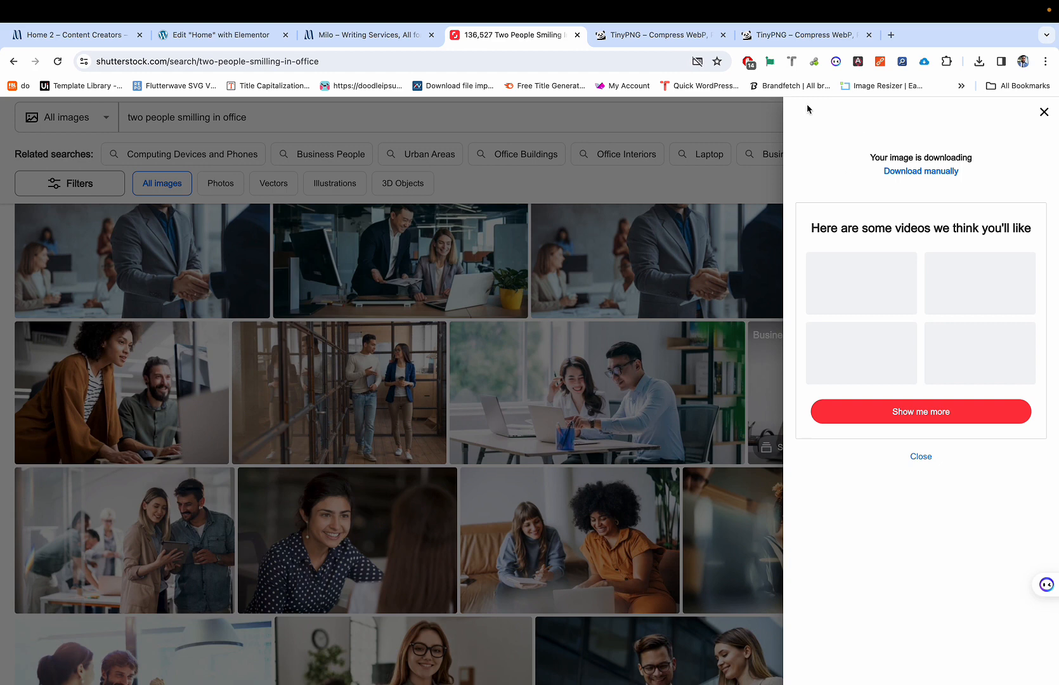
Step: Always allow pop-ups from Shutterstock and close the download panel
left_click(701, 62)
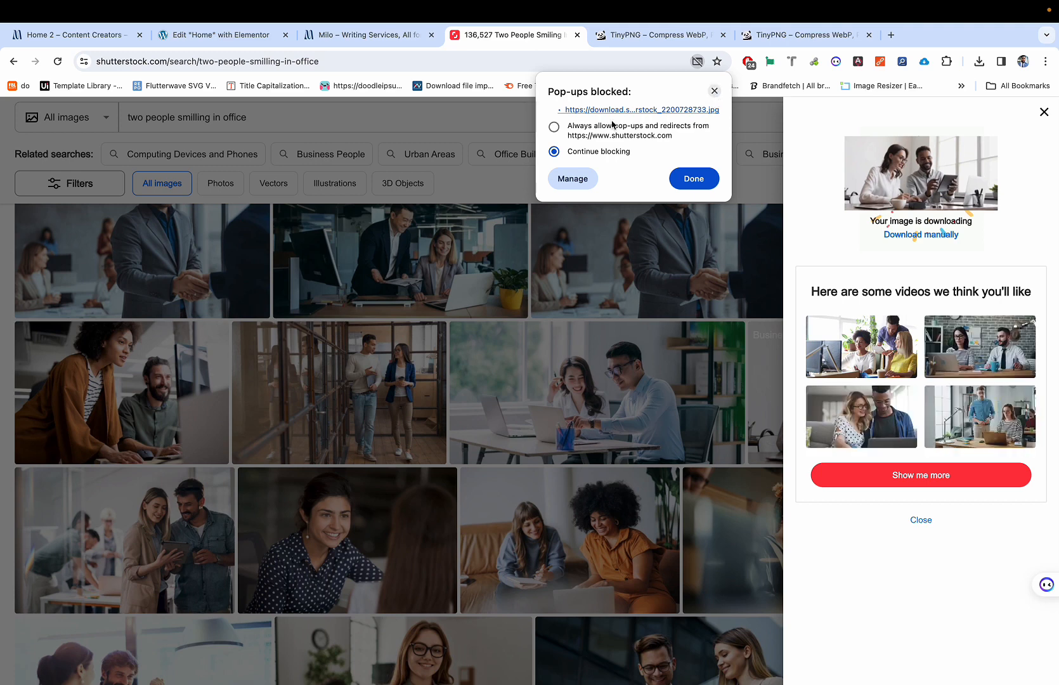
left_click(554, 127)
left_click(679, 179)
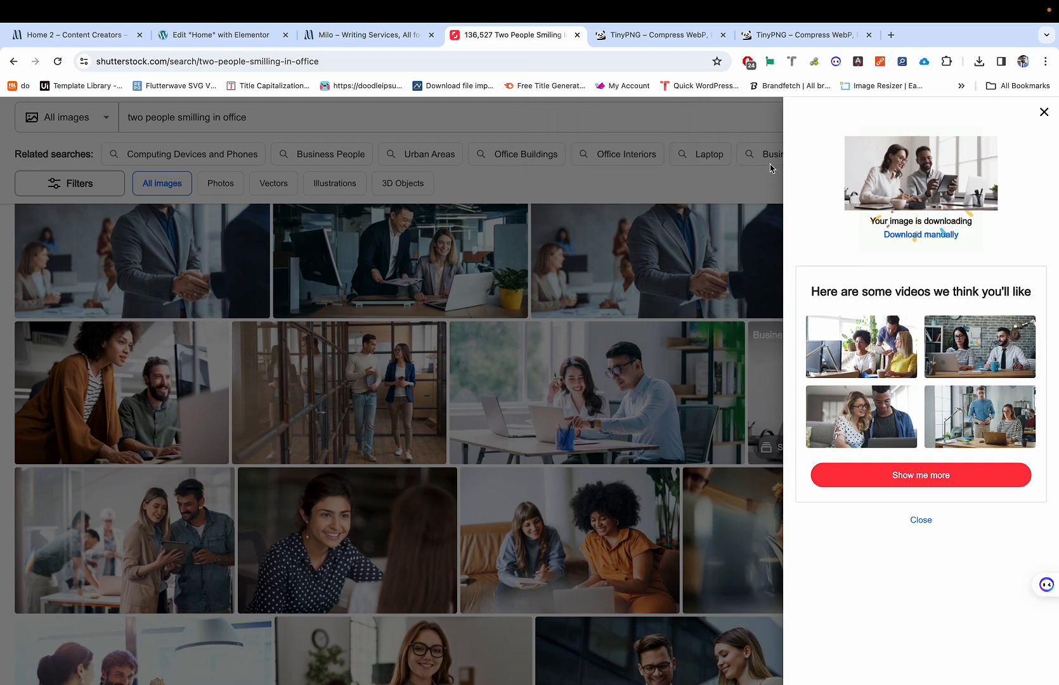
left_click(1044, 112)
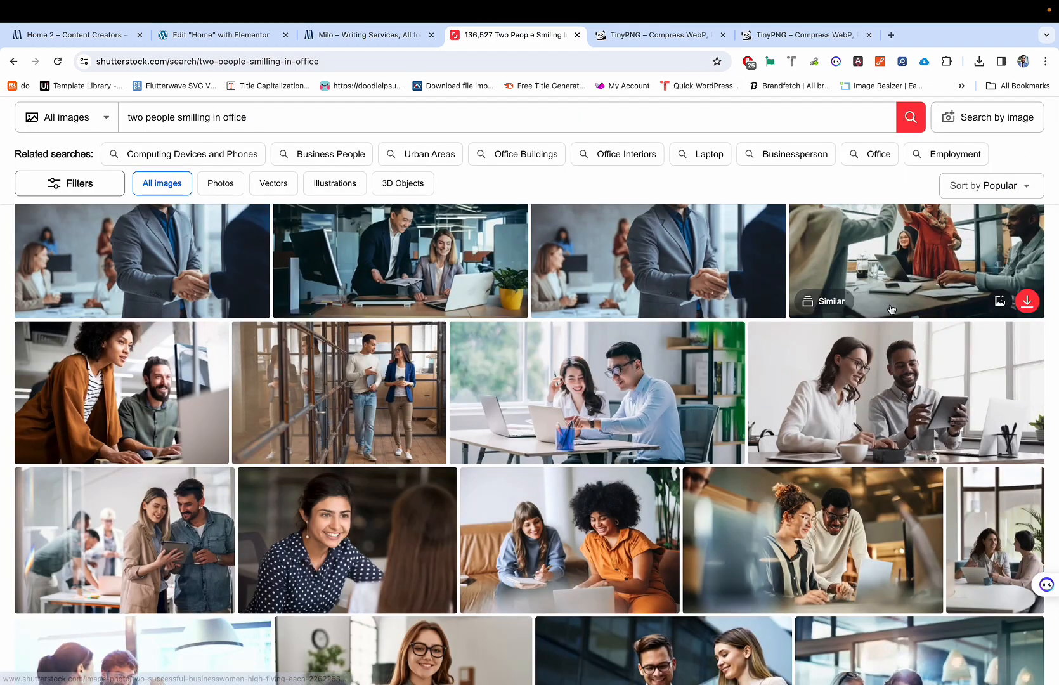
Step: Redownload the business people photo at Medium 1000 × 483, then check it in Preview
left_click(1028, 448)
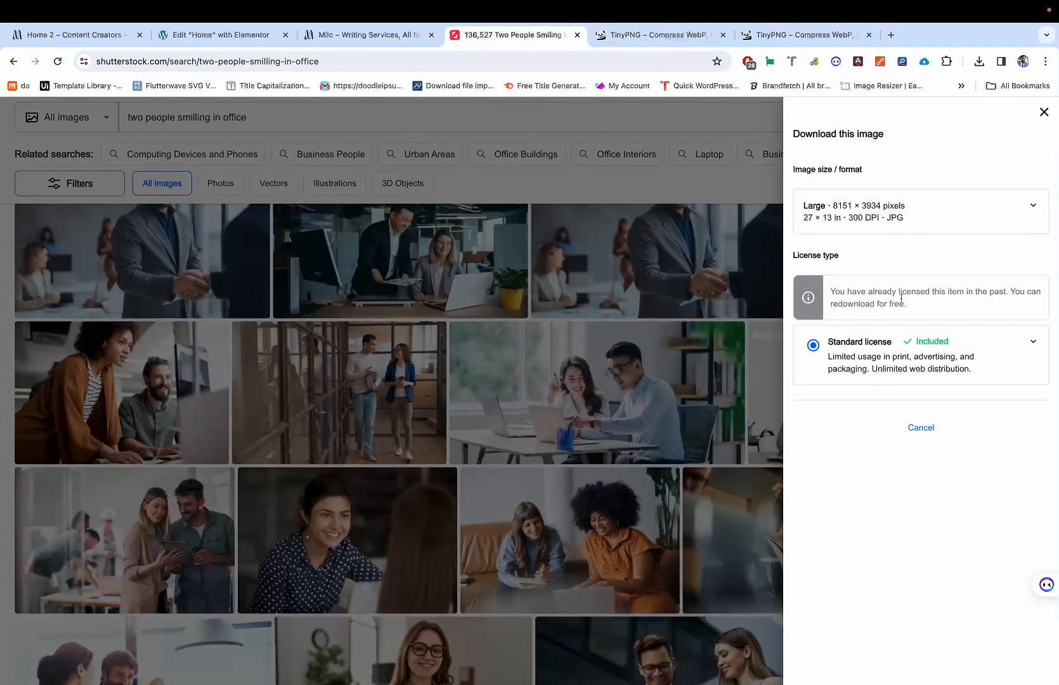
left_click(885, 226)
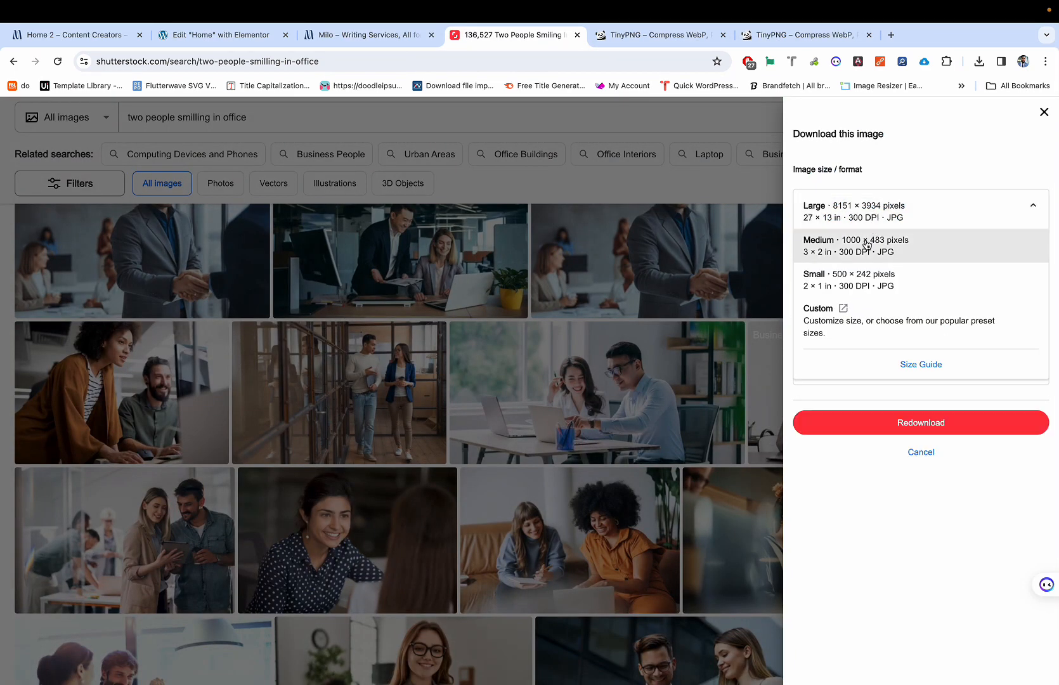
left_click(869, 246)
left_click(868, 427)
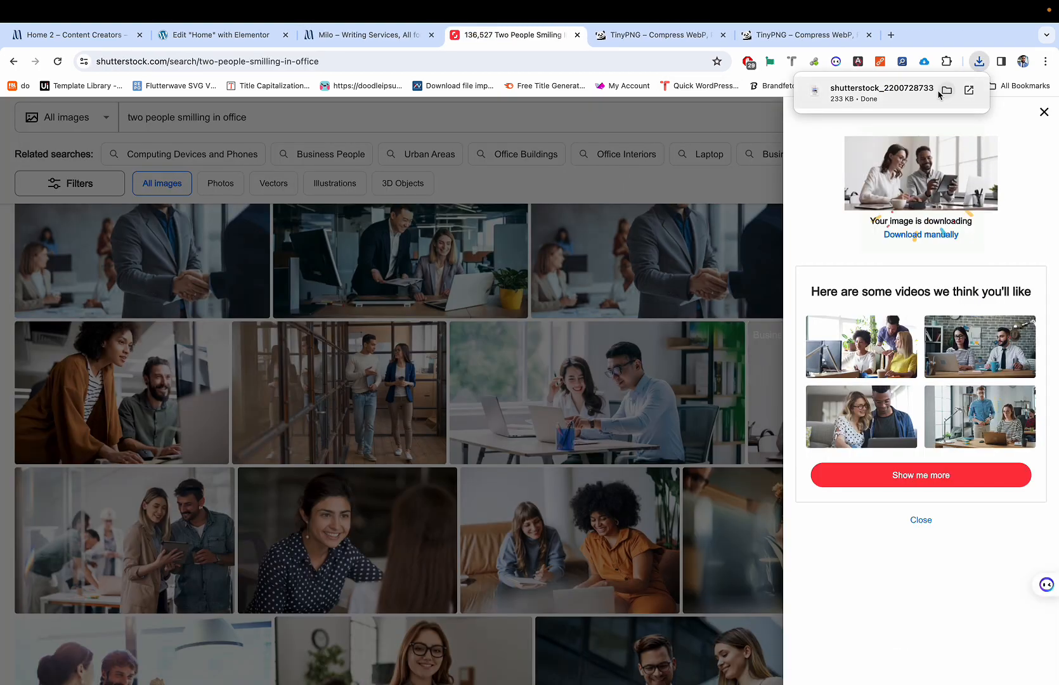
left_click(897, 93)
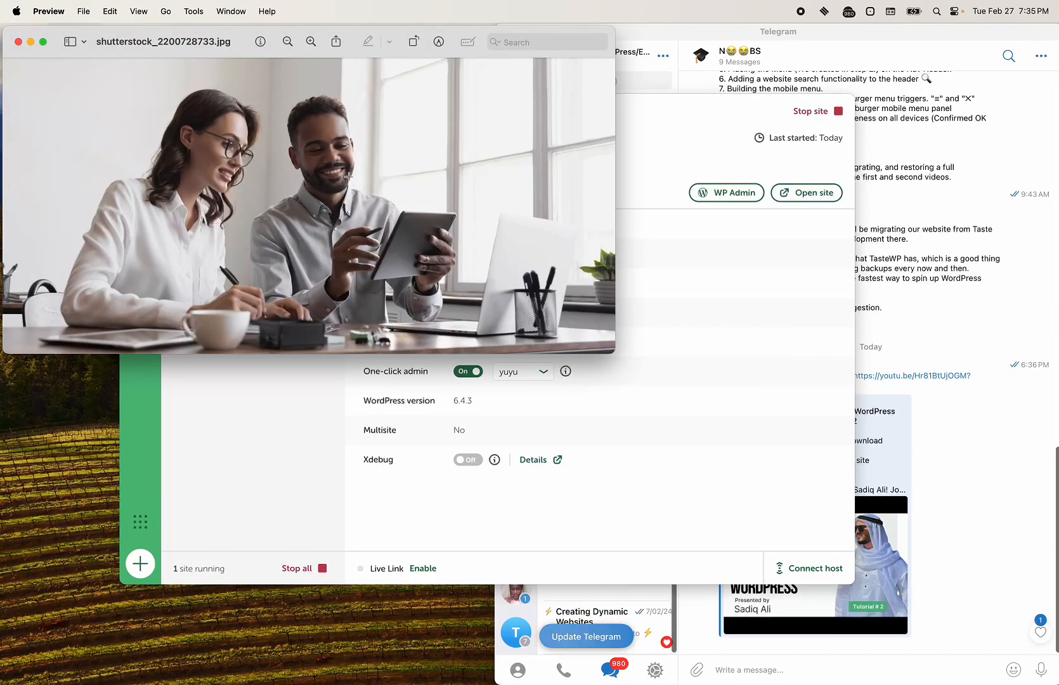
left_click(17, 42)
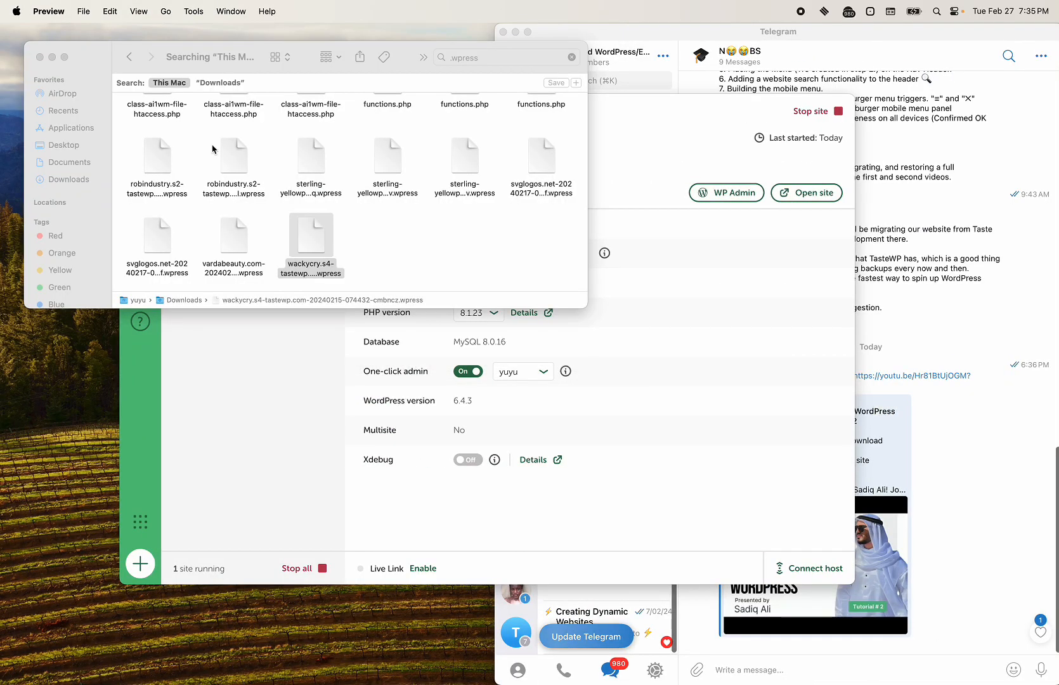
key("ctrl+Right")
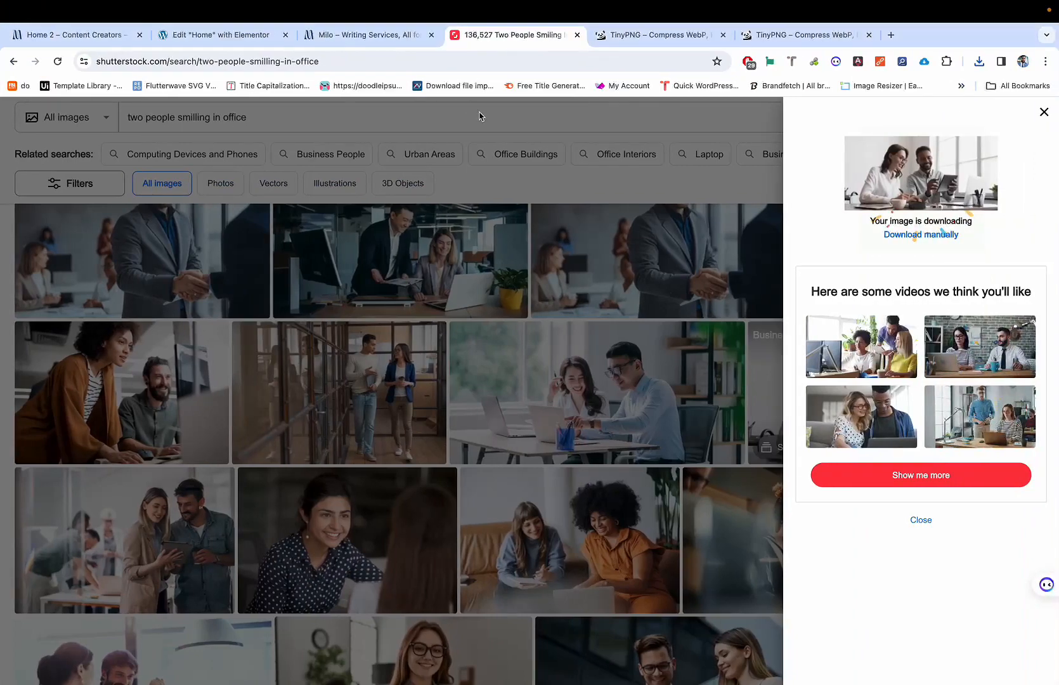
left_click(504, 127)
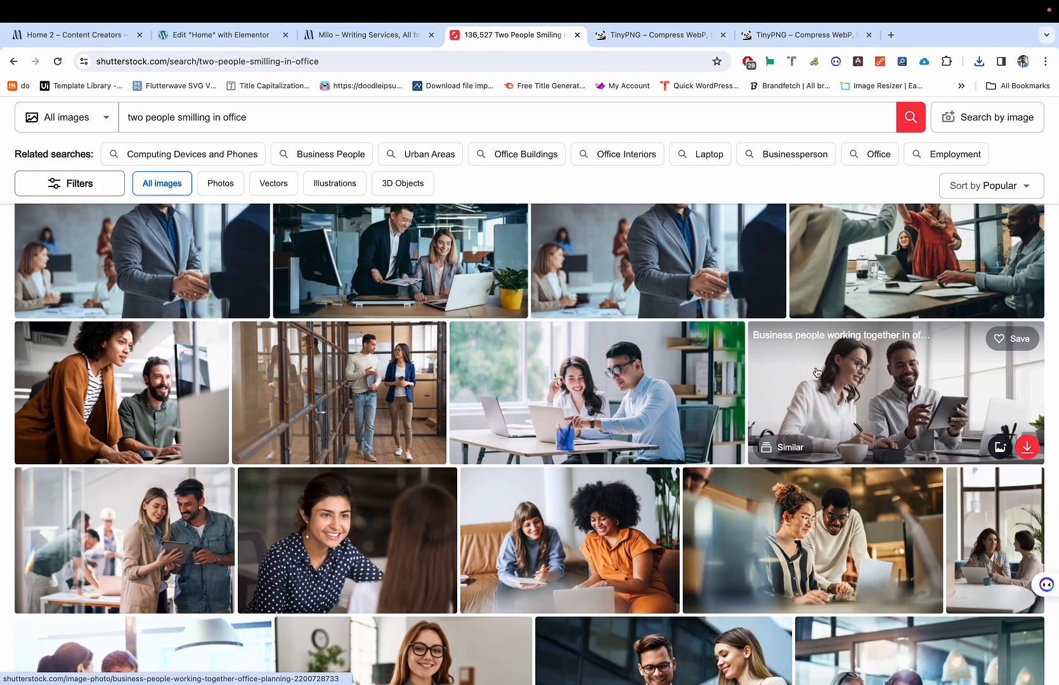
left_click(840, 378)
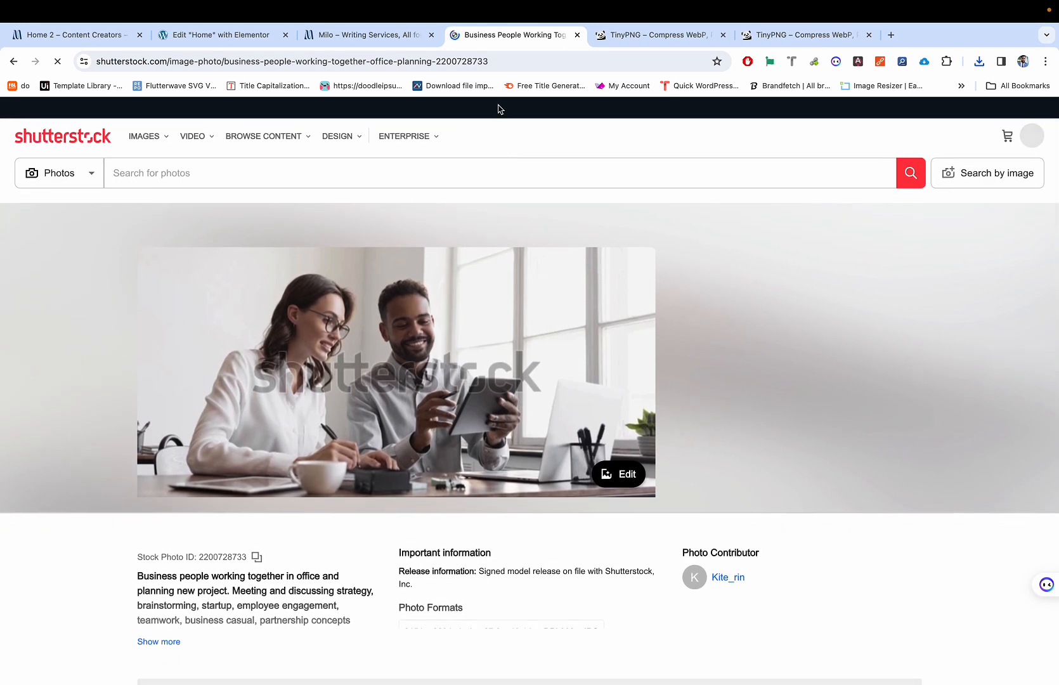
left_click(508, 60)
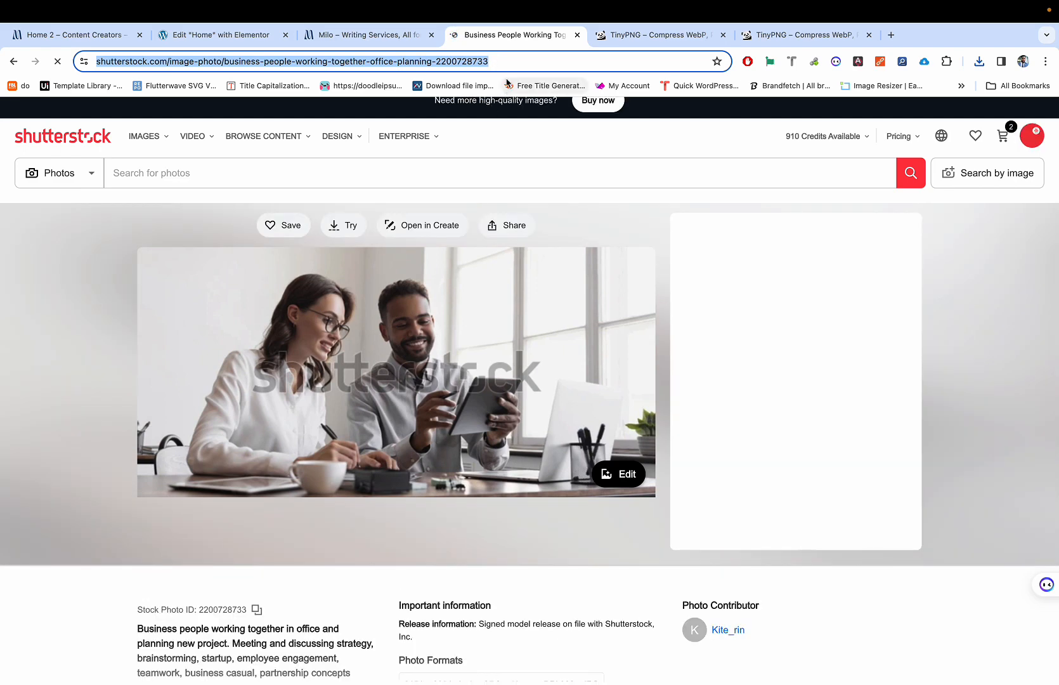
Step: Go to tomato.to in a new browser tab
left_click(892, 35)
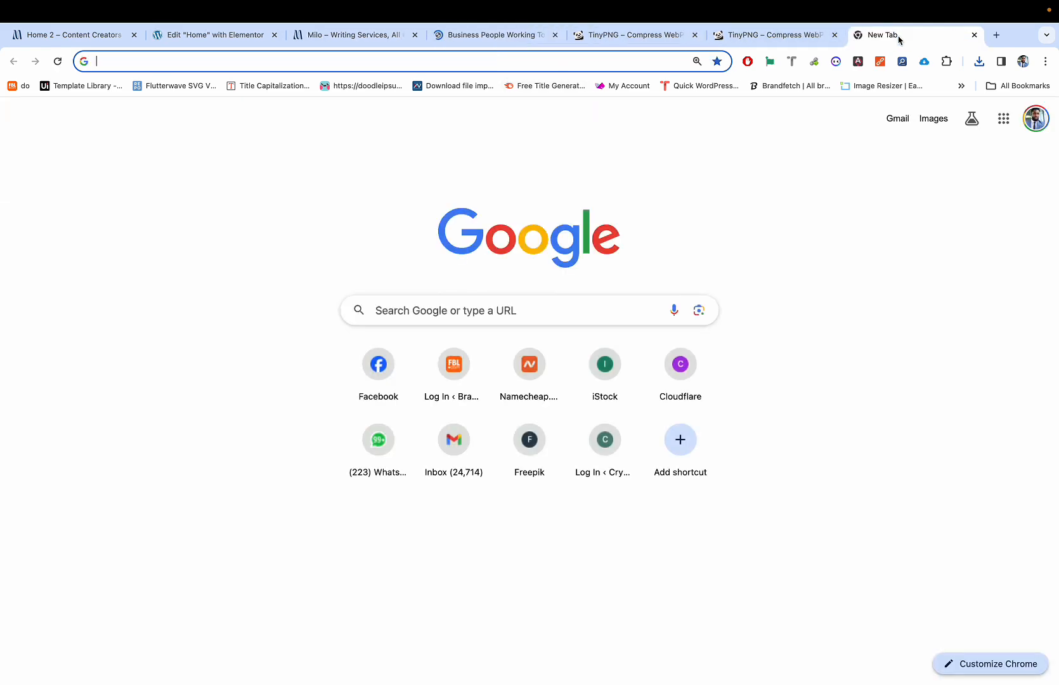
type("tot")
key("BackSpace")
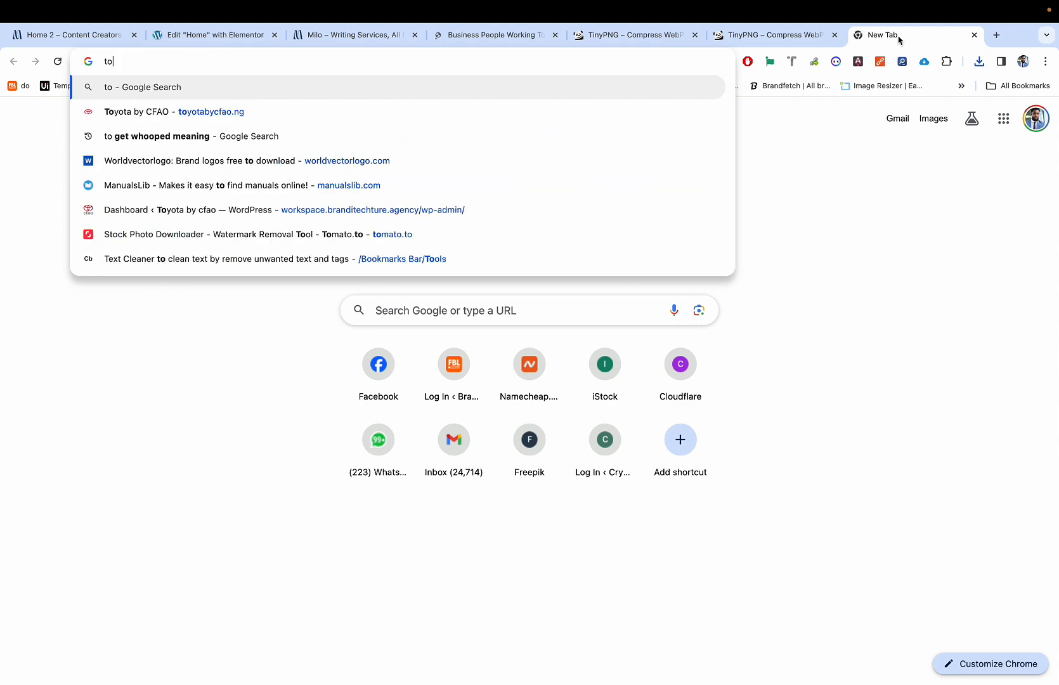
type("ms")
key("BackSpace")
type("a")
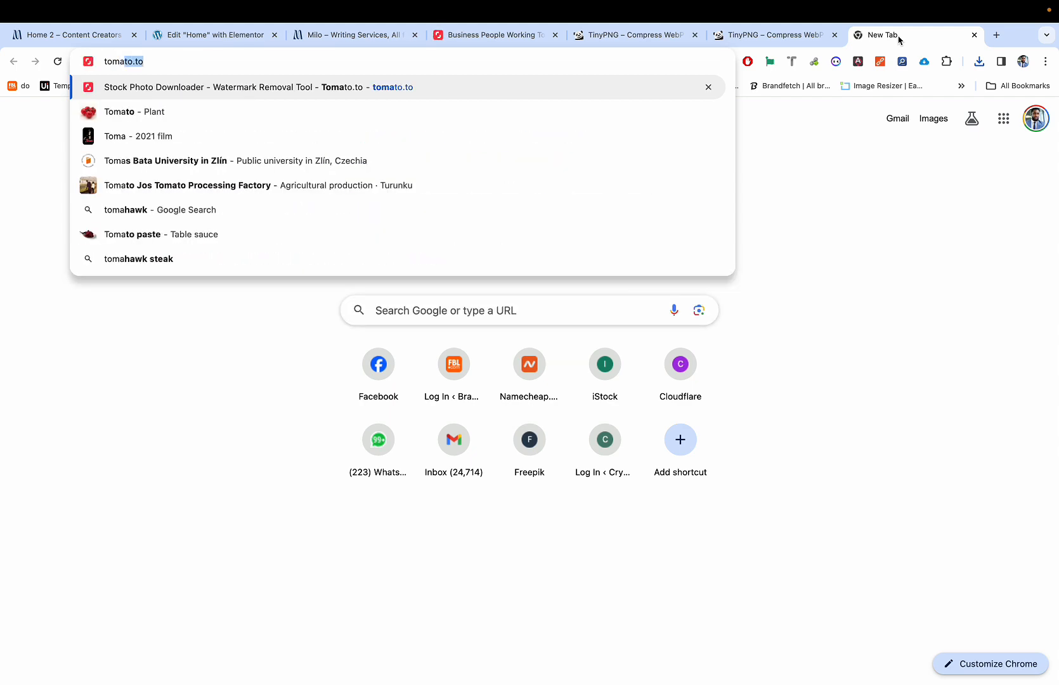
key("Return")
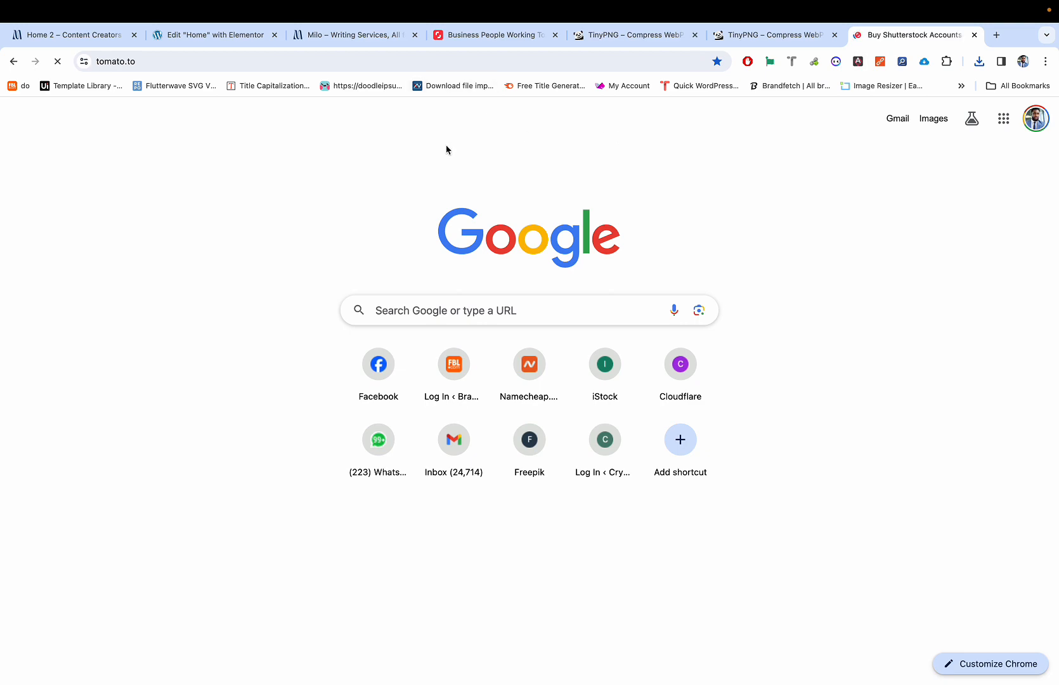
Step: Scroll through the Shutterstock account store and begin typing 'shut' in the address bar
scroll(421, 221, "down", 1)
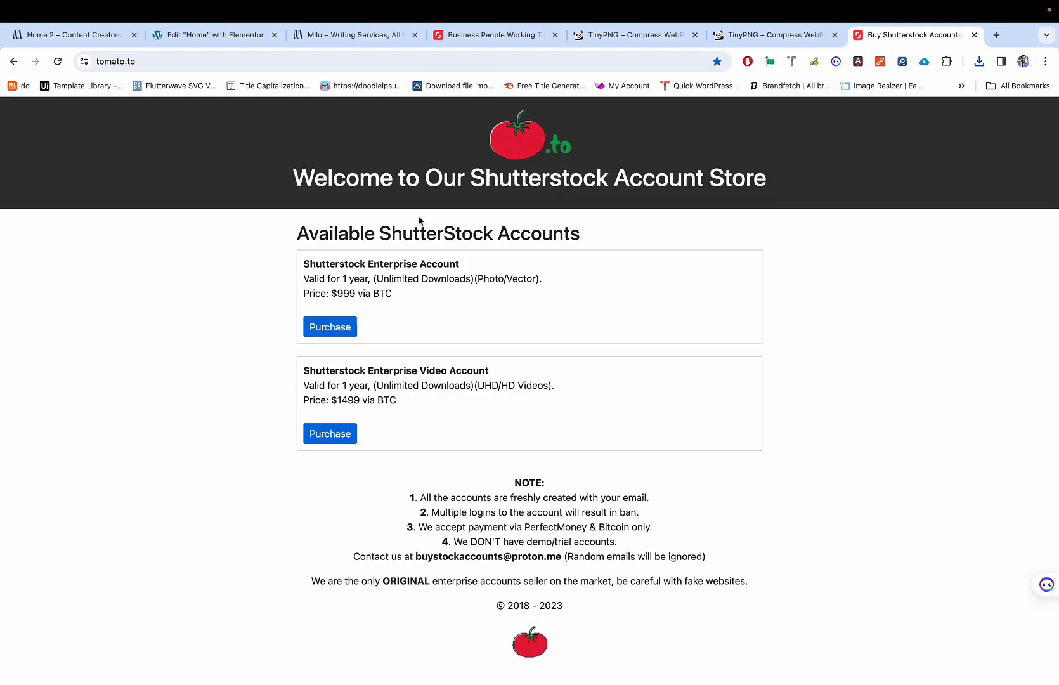
scroll(420, 220, "up", 1)
scroll(420, 221, "down", 1)
scroll(420, 220, "up", 1)
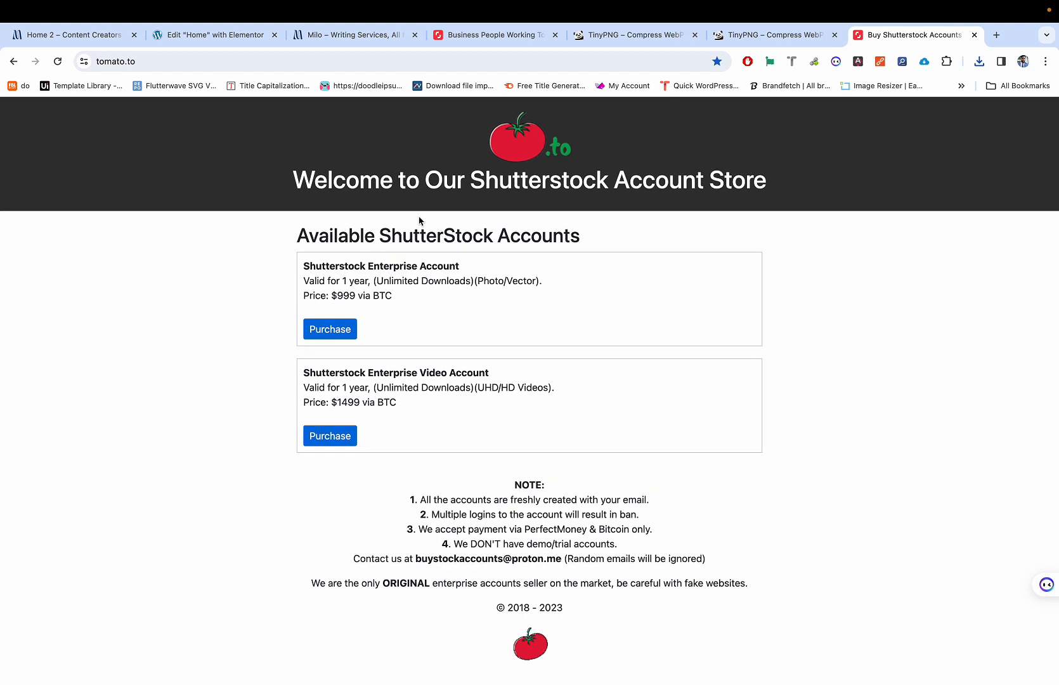
left_click(373, 60)
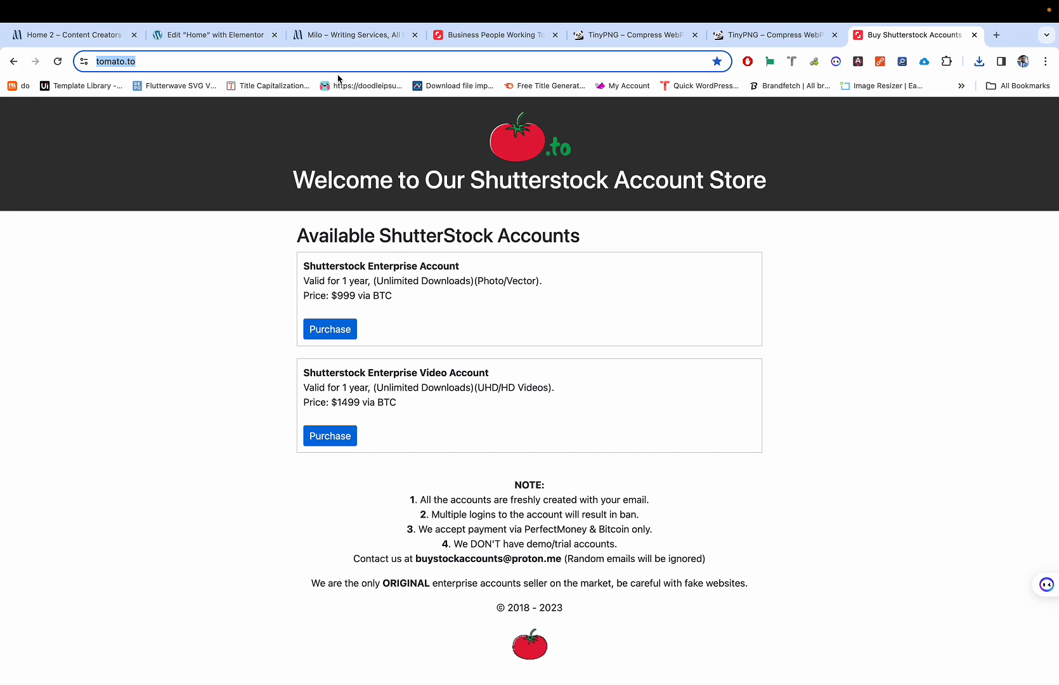
type("shut")
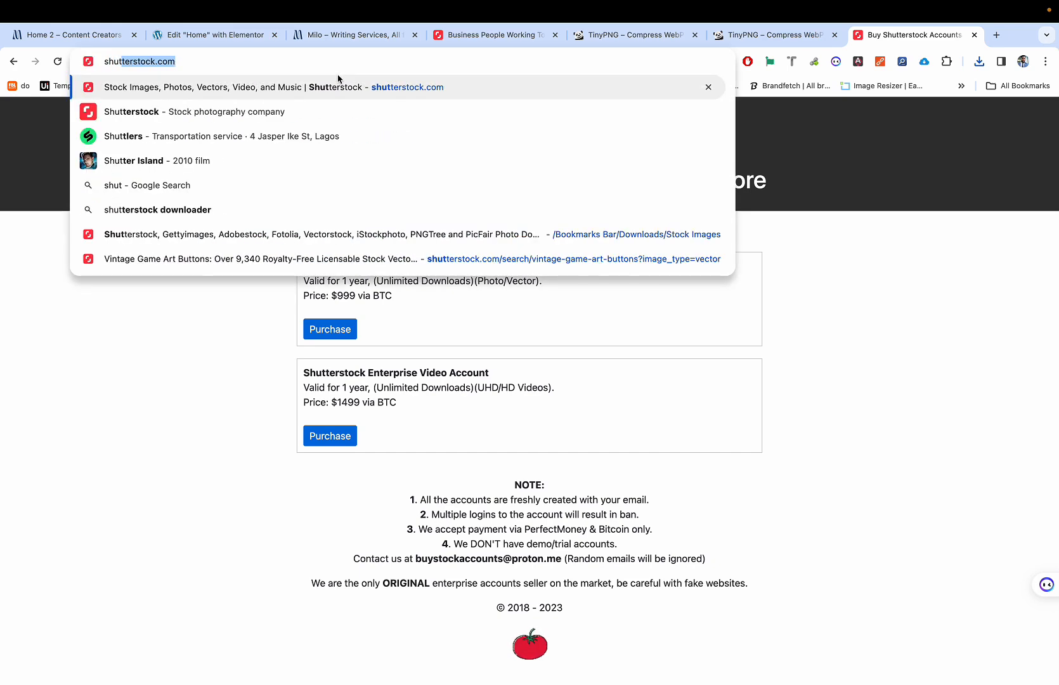
Step: Search Google for 'shutterstock downloader' and open the hdstockimages.com ShutterStock Downloader page
left_click(248, 206)
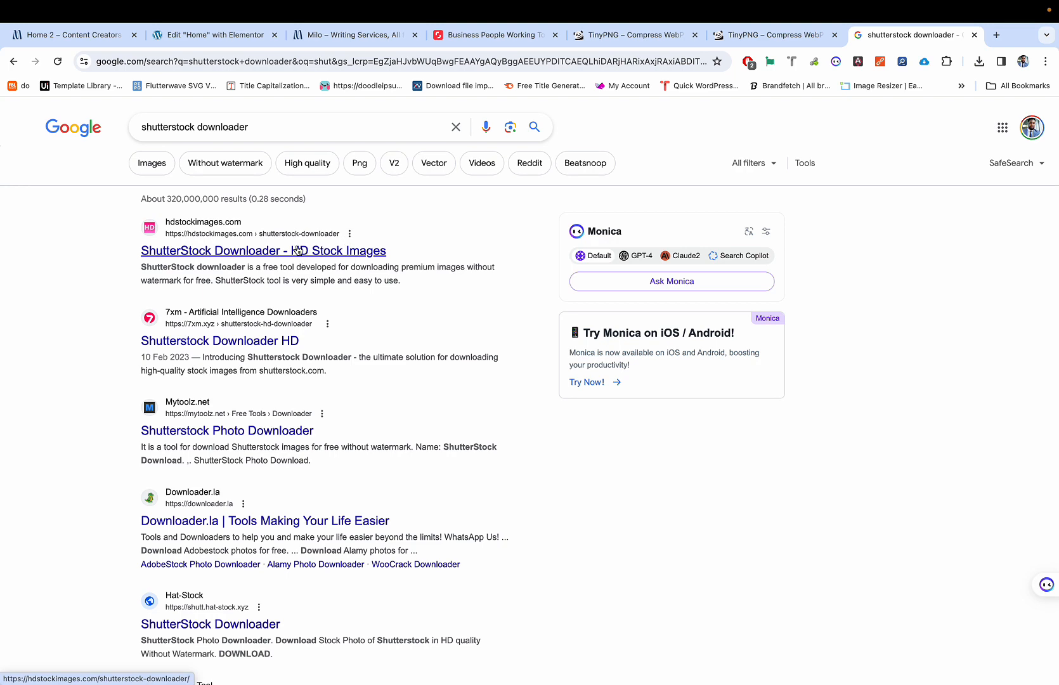
scroll(291, 234, "up", 5)
scroll(292, 235, "up", 1)
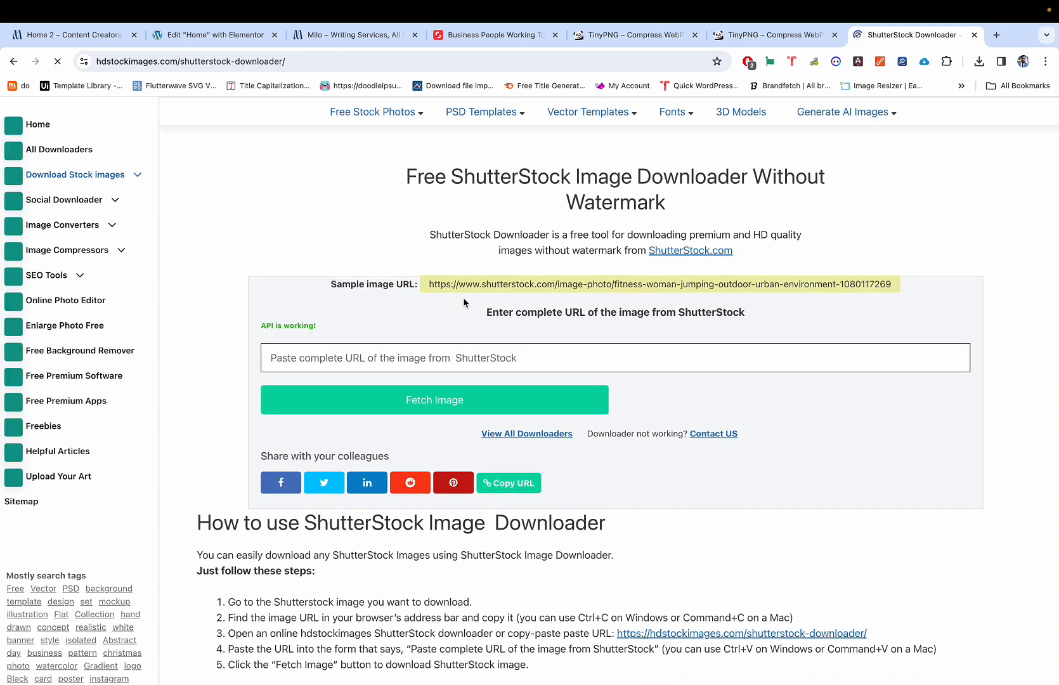
Step: Paste the Shutterstock photo URL, fetch it, and pause the ad blocker once for this site
left_click(436, 360)
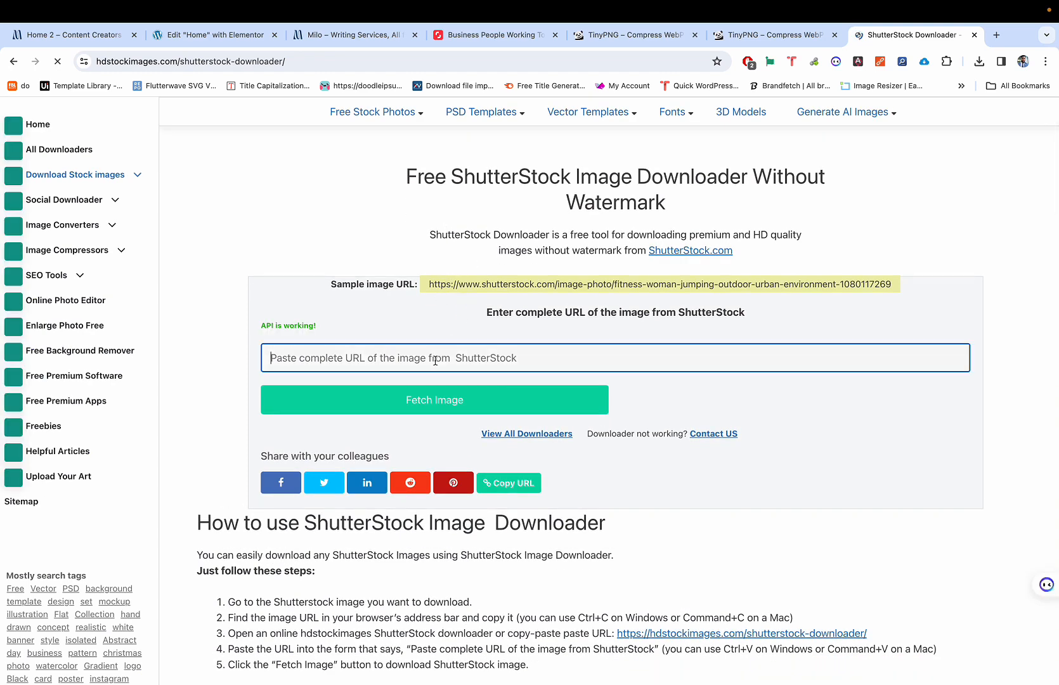
key("super+v")
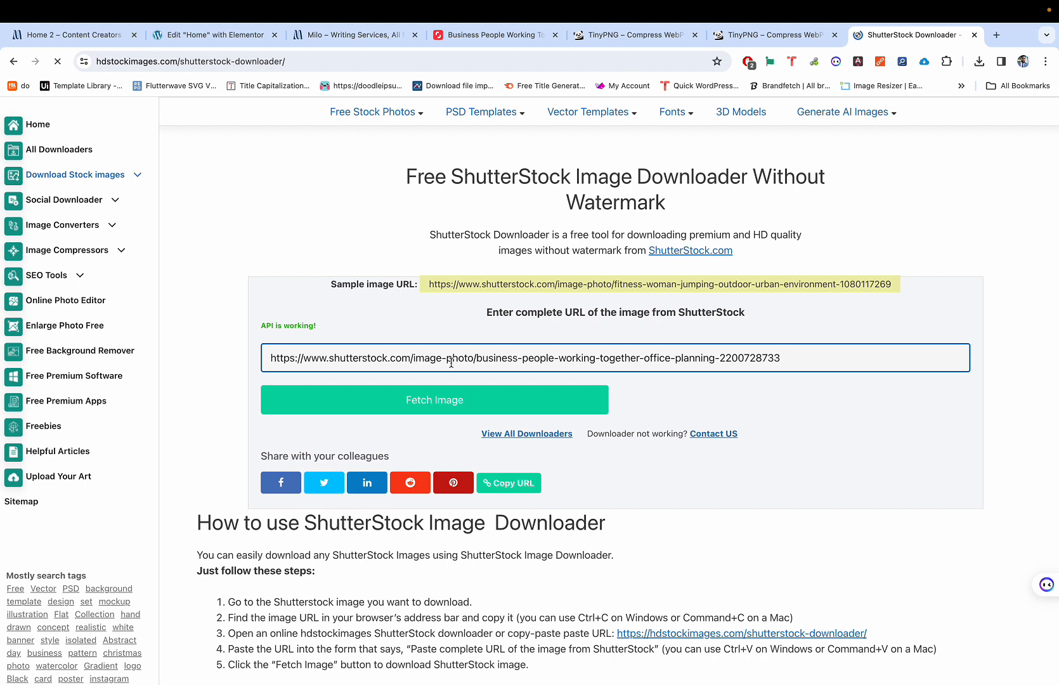
left_click(459, 403)
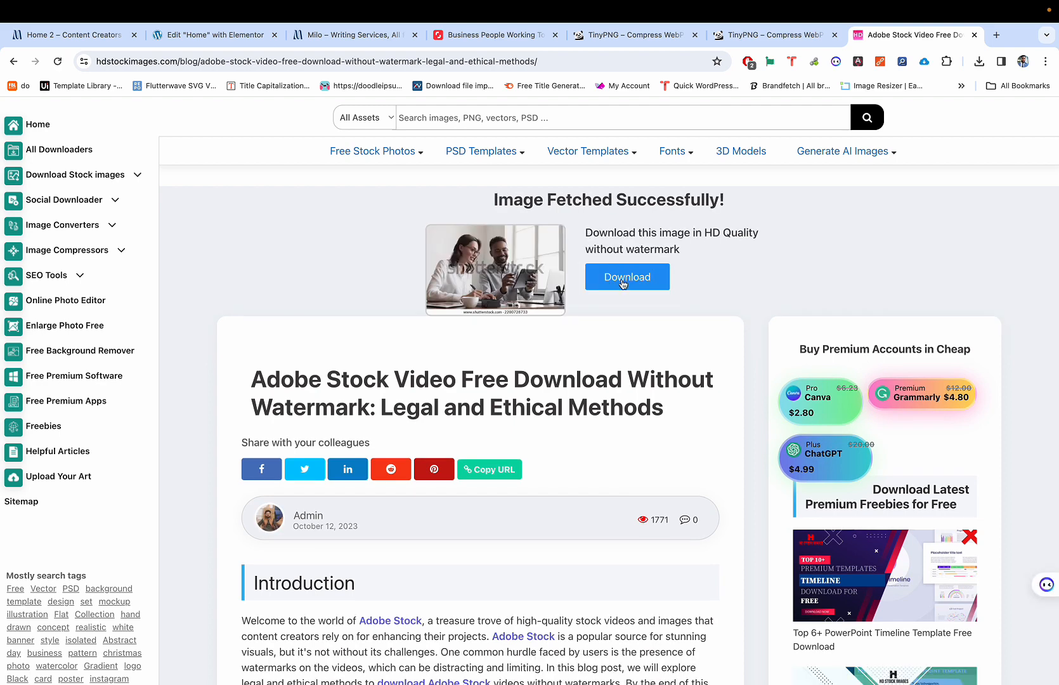
left_click(622, 282)
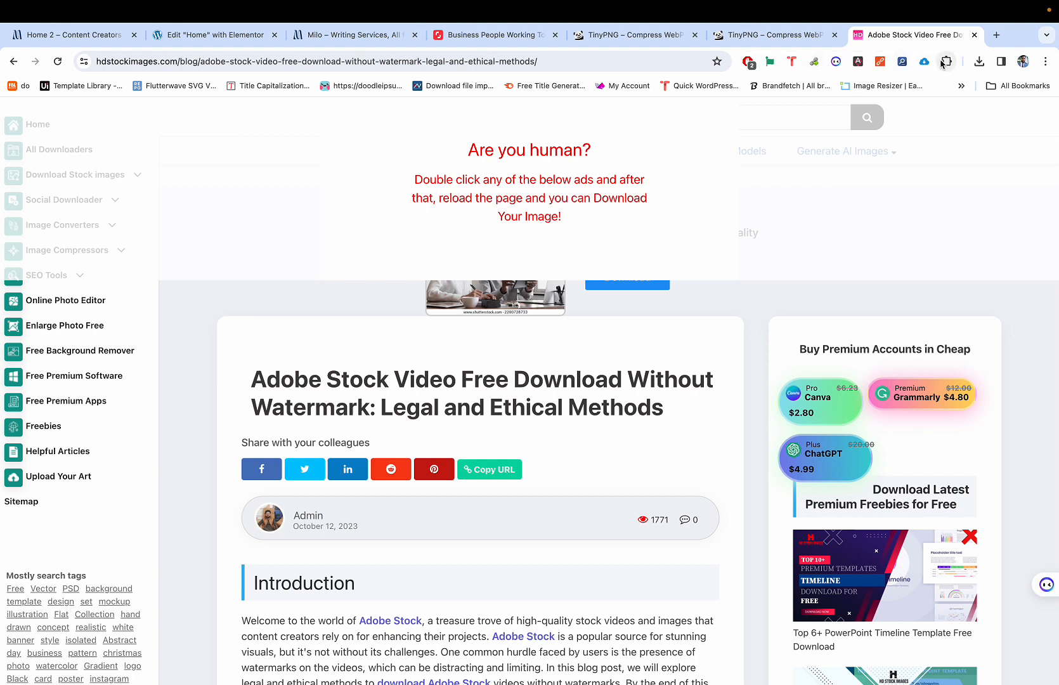
left_click(754, 63)
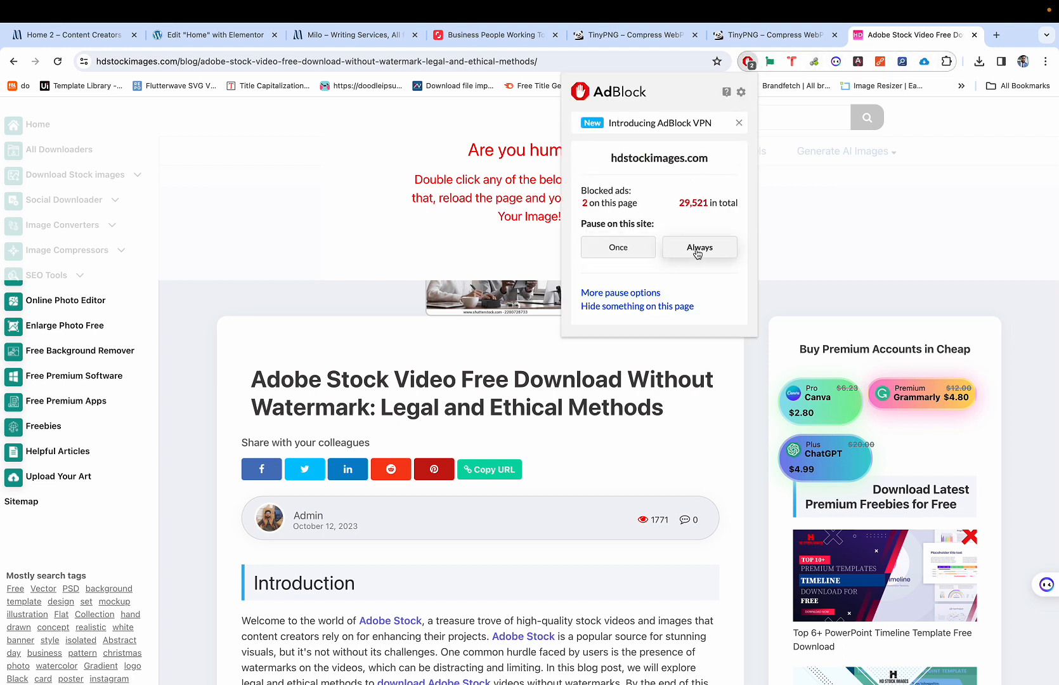
left_click(616, 252)
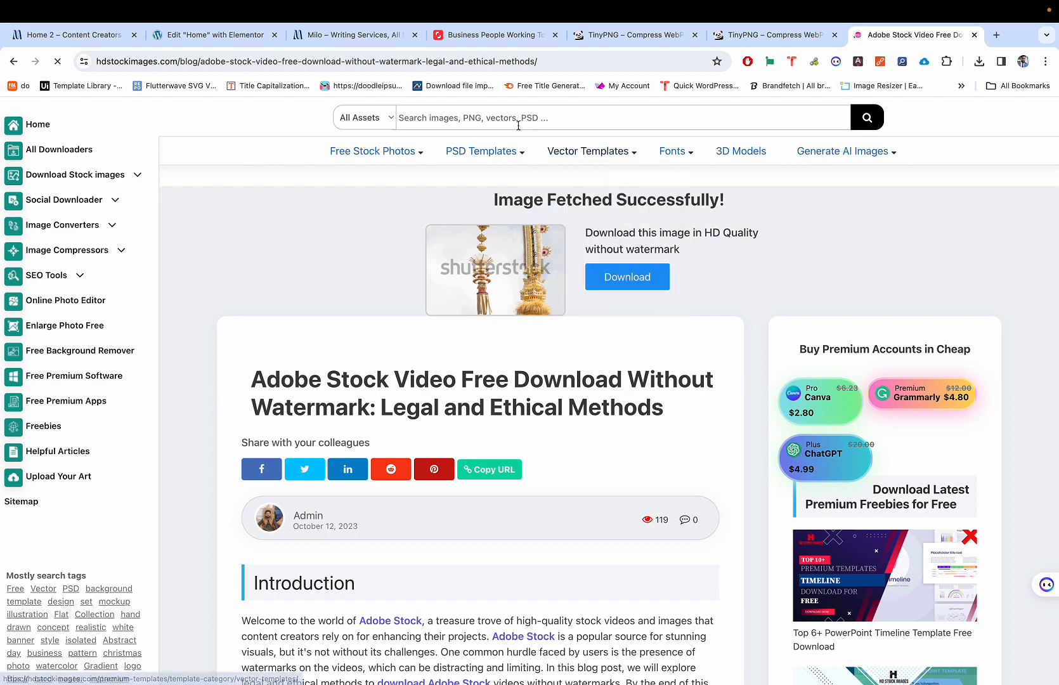
left_click(2, 58)
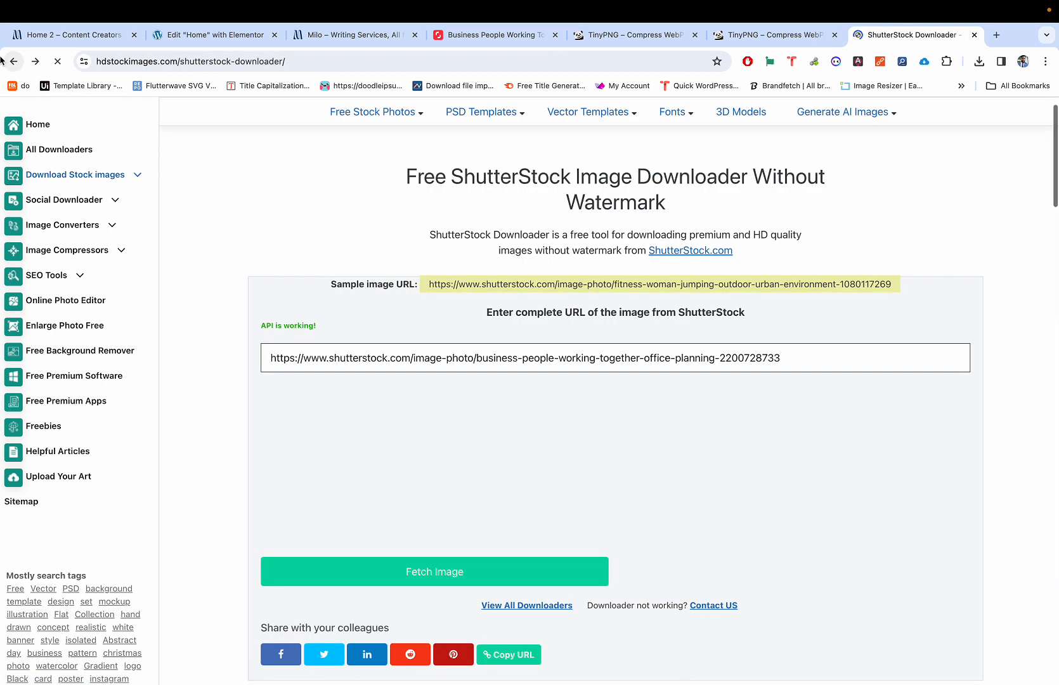
Step: Re-paste the photo link, fetch the office photo, and request its HD download
left_click(421, 362)
key("super+a")
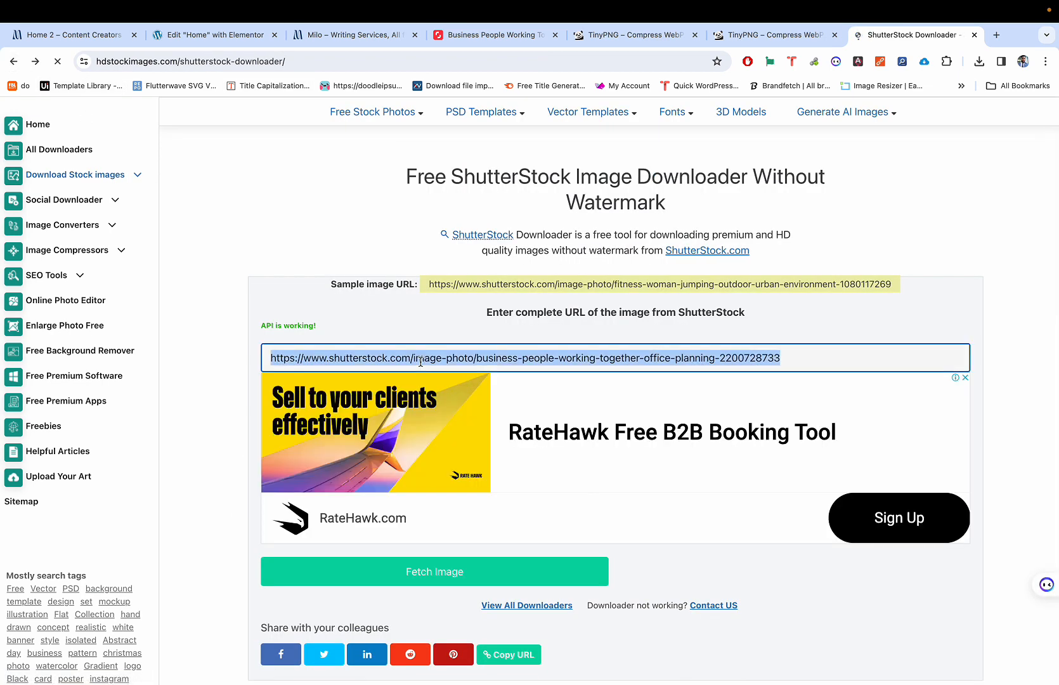
key("super+v")
left_click(422, 573)
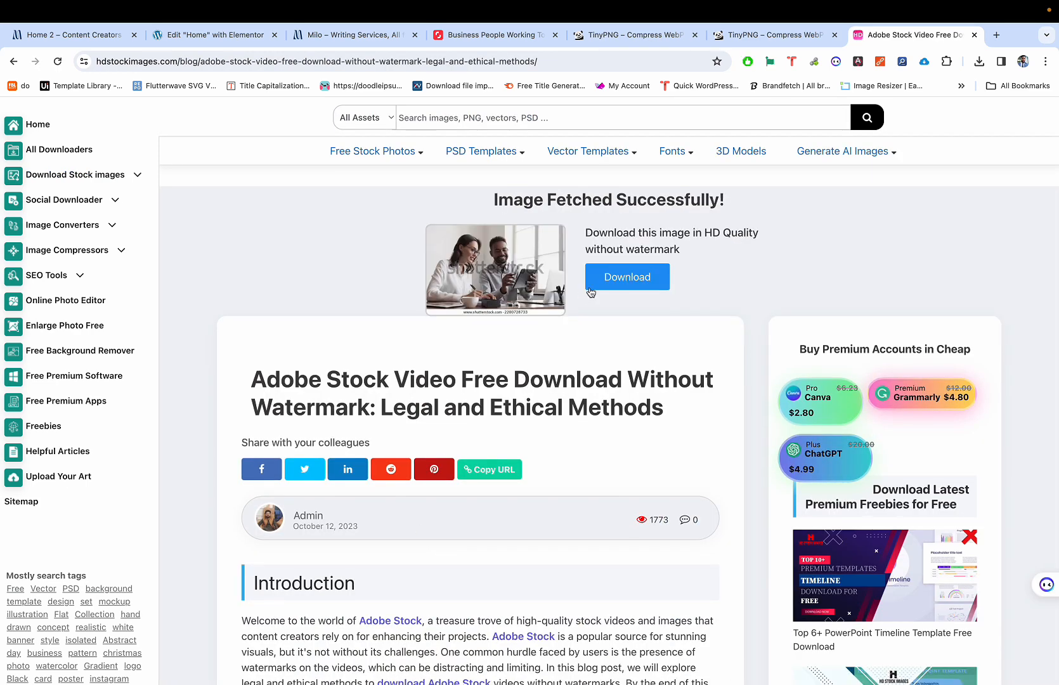
left_click(619, 278)
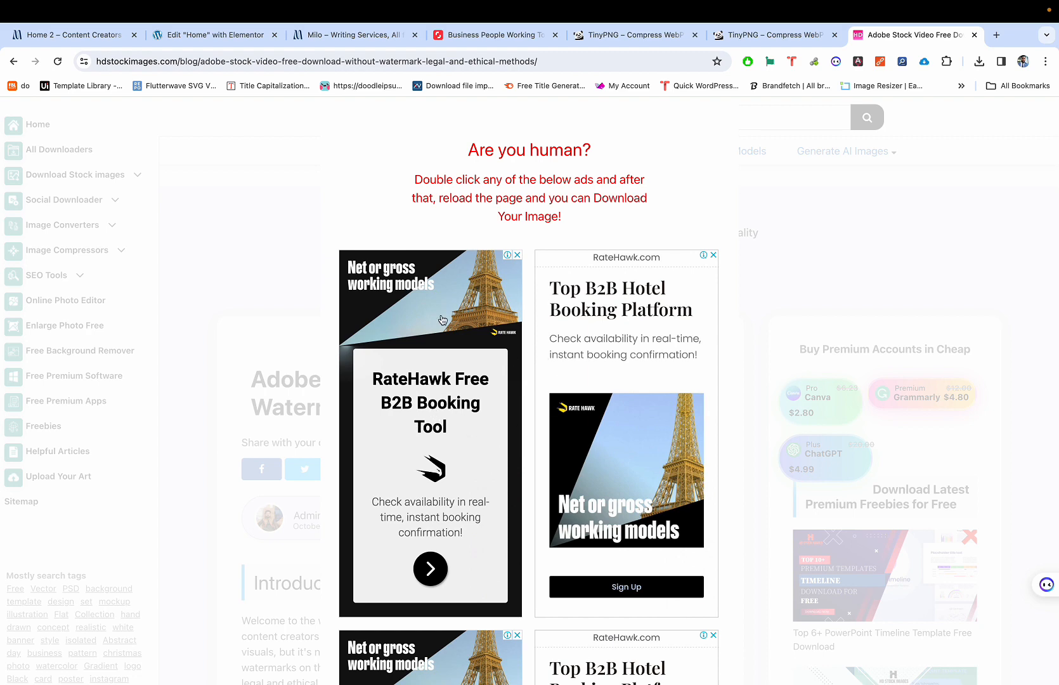
Step: Open an ad at the 'Are you human?' gate, then go back to the Google results
left_click(467, 345)
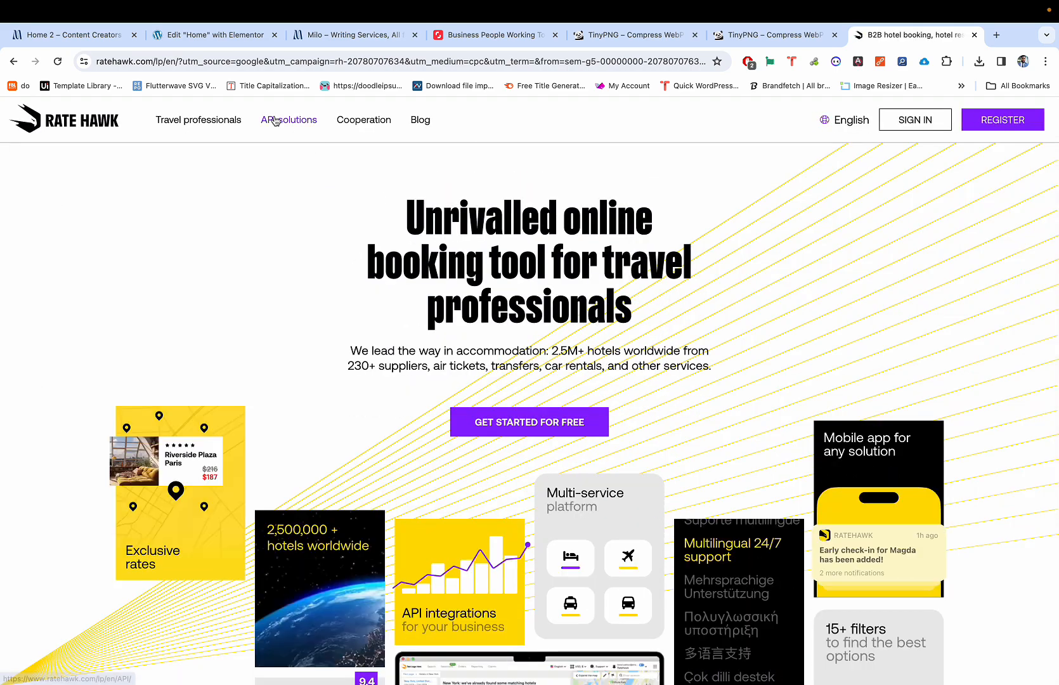
left_click(13, 60)
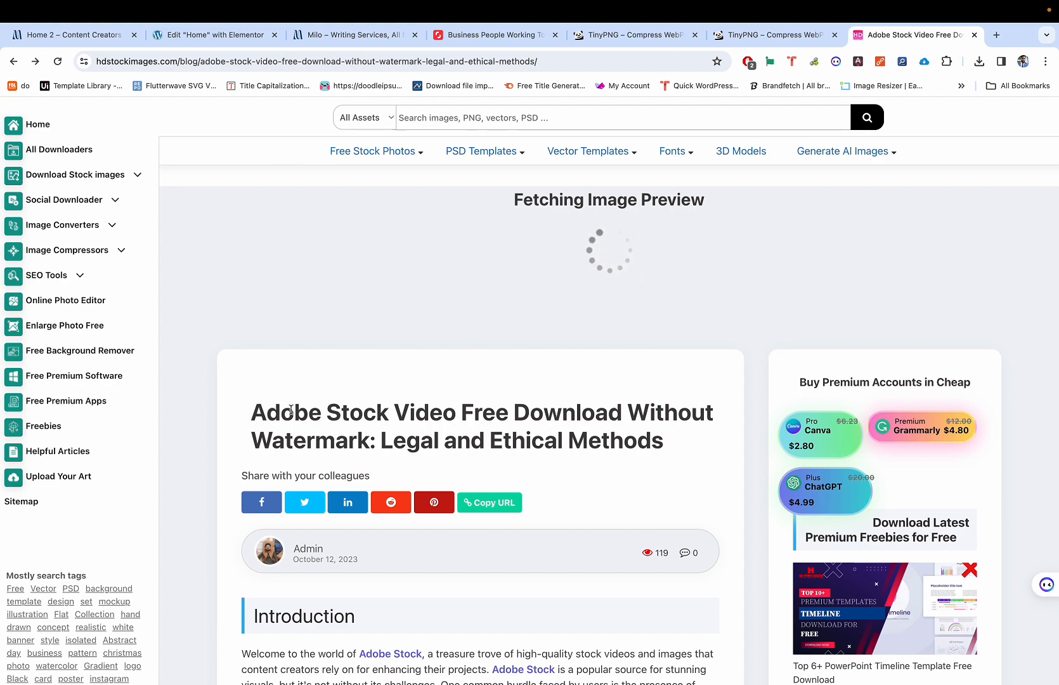
scroll(291, 404, "down", 4)
left_click(15, 62)
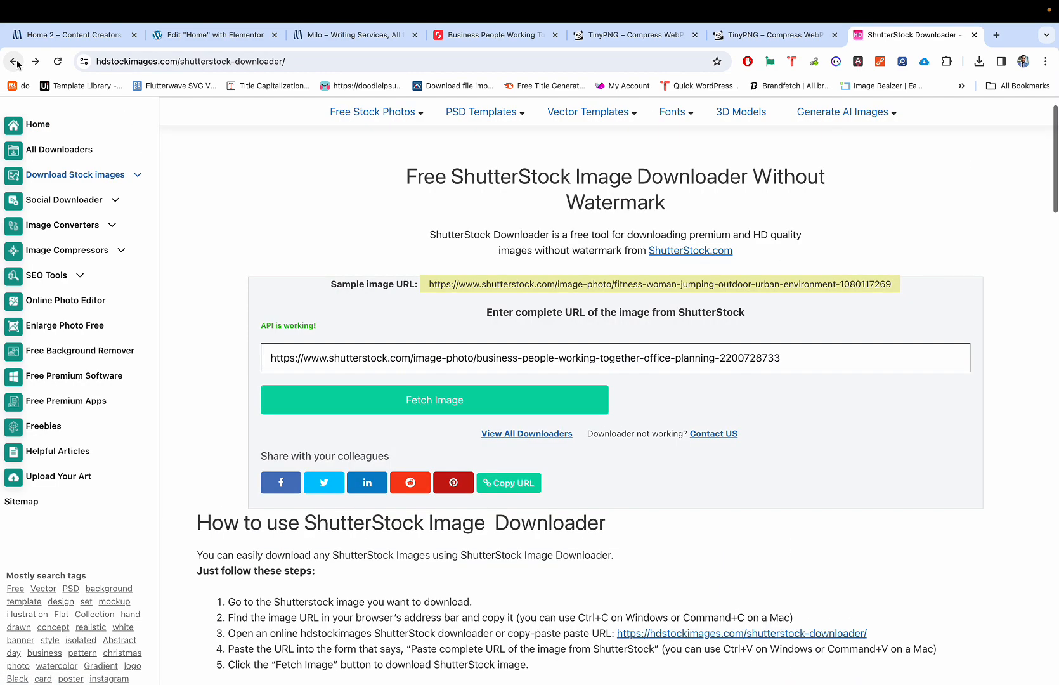
left_click(14, 61)
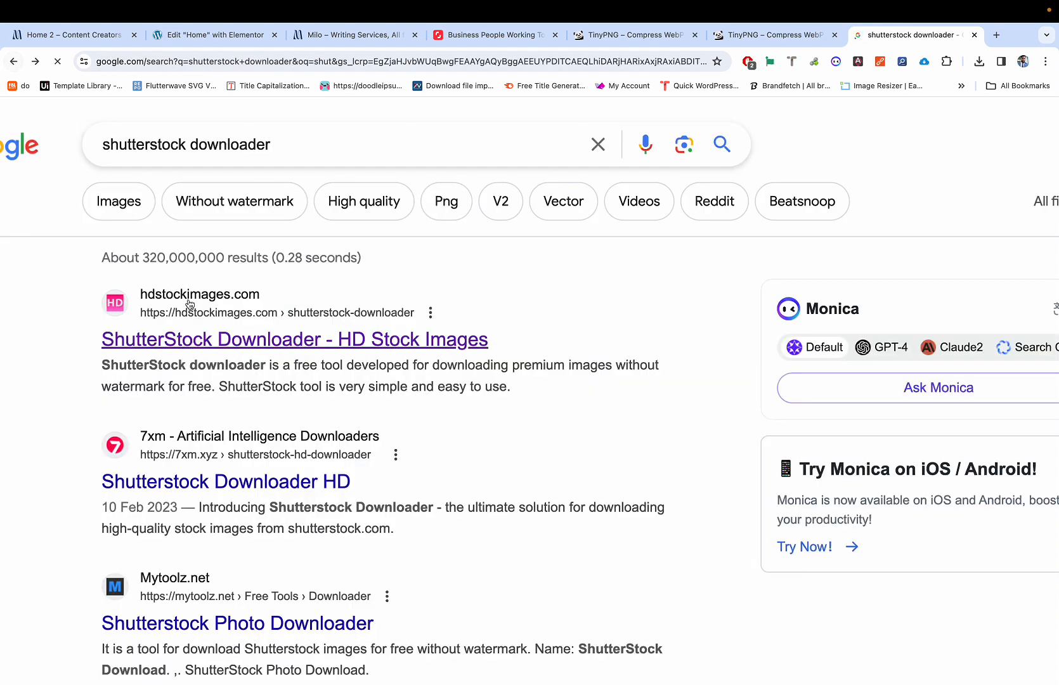
Step: Allow ads once in AdBlock on 7xm.xyz and reload the downloader page
scroll(196, 441, "down", 1)
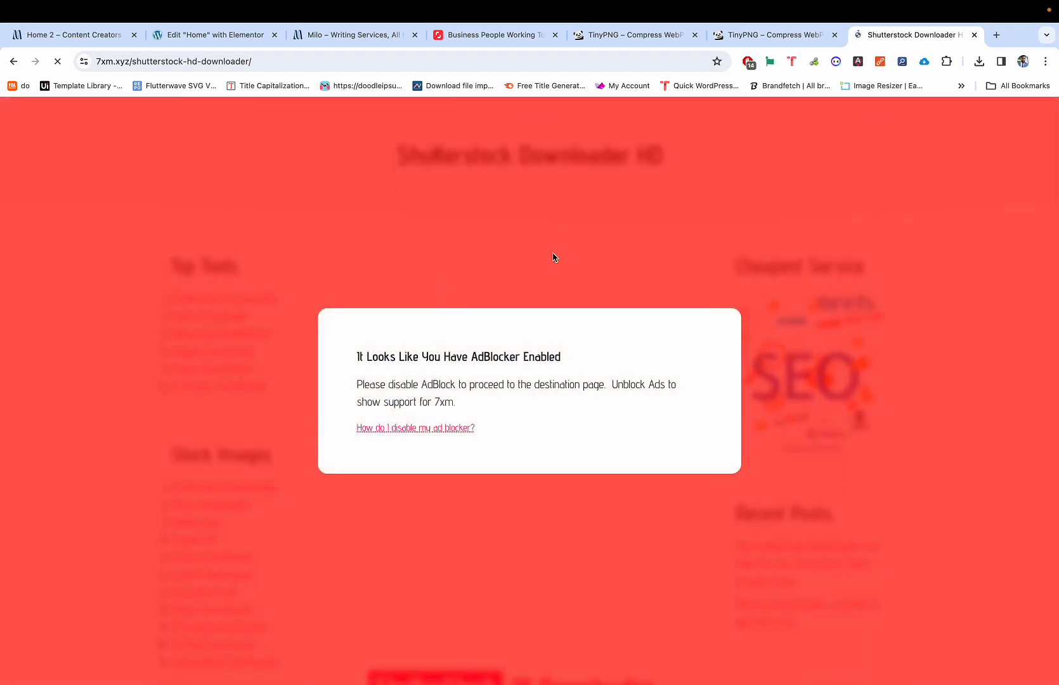
left_click(749, 61)
left_click(635, 252)
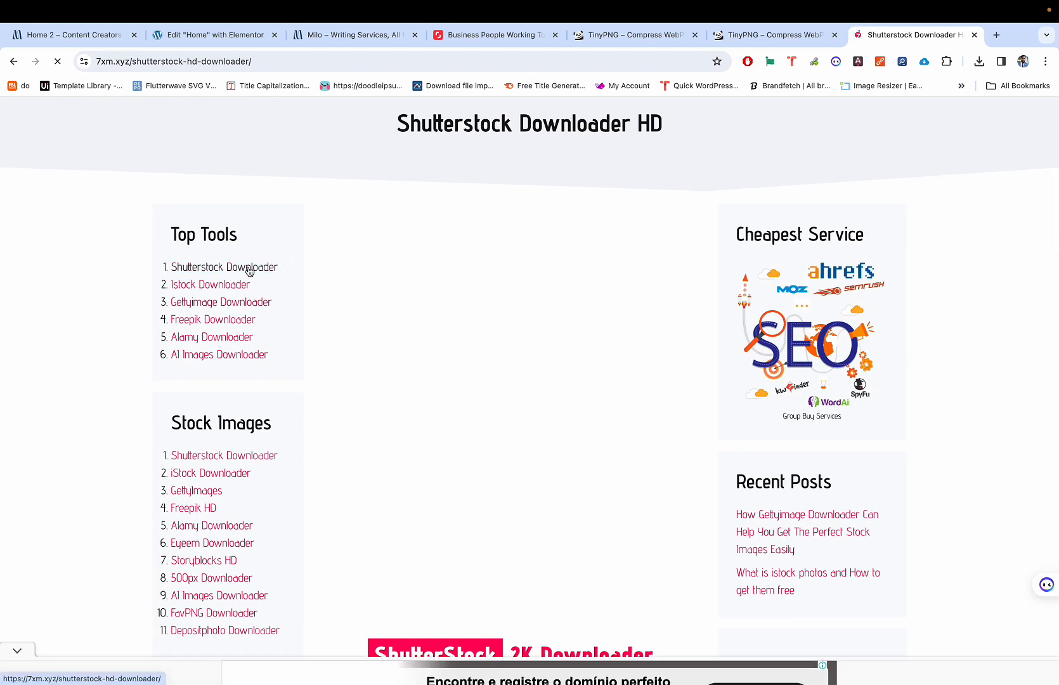
left_click(220, 241)
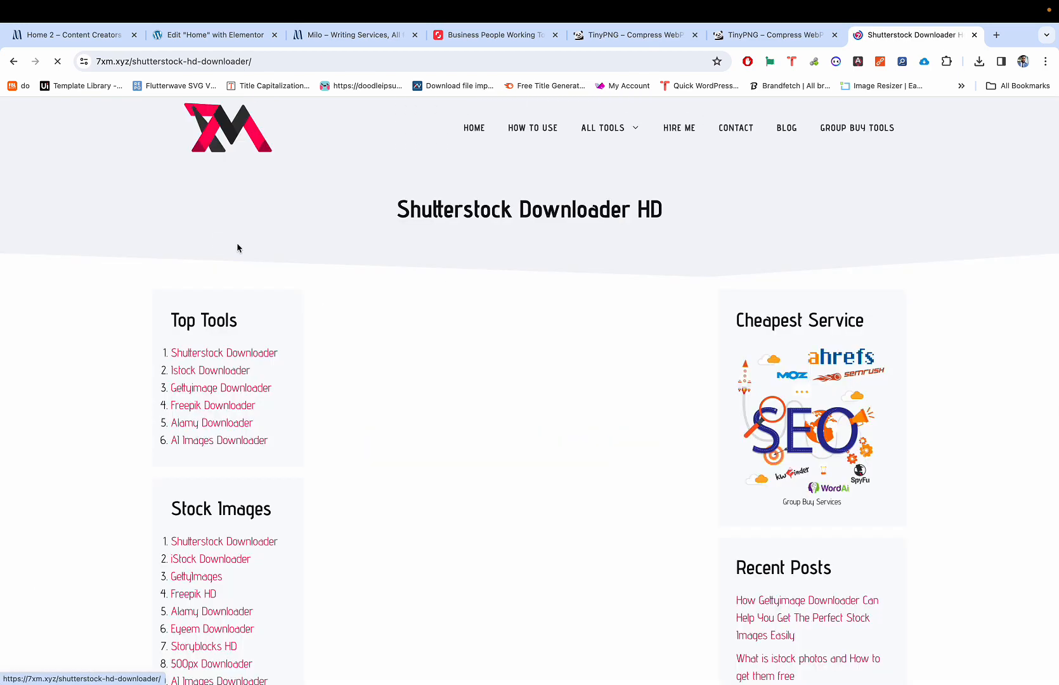
scroll(379, 297, "down", 3)
scroll(377, 297, "down", 12)
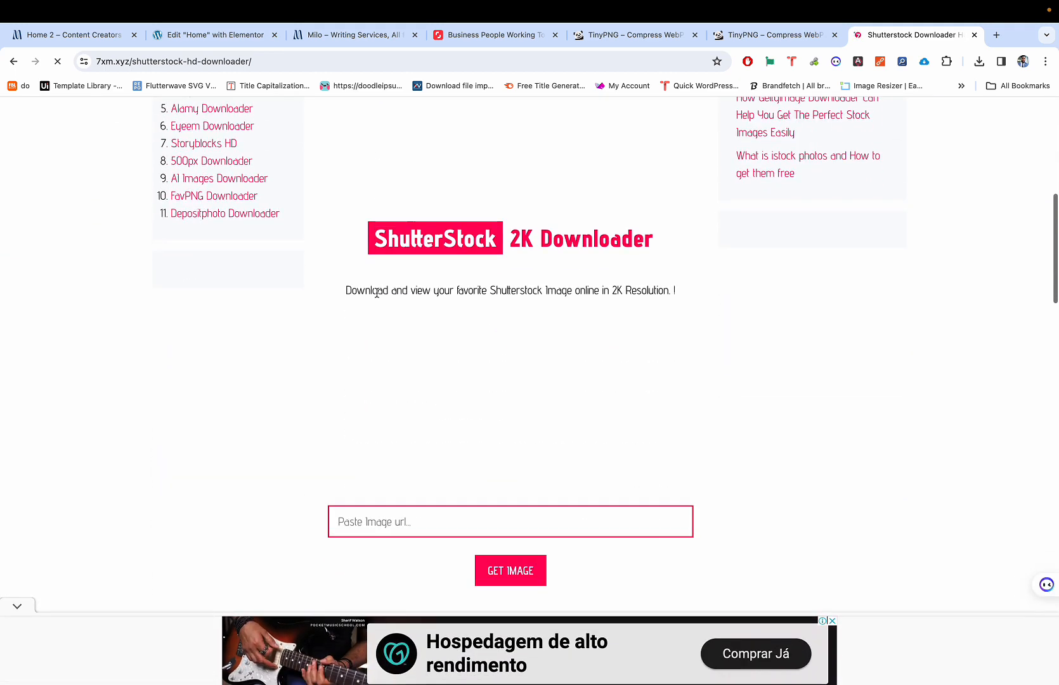
scroll(384, 303, "up", 6)
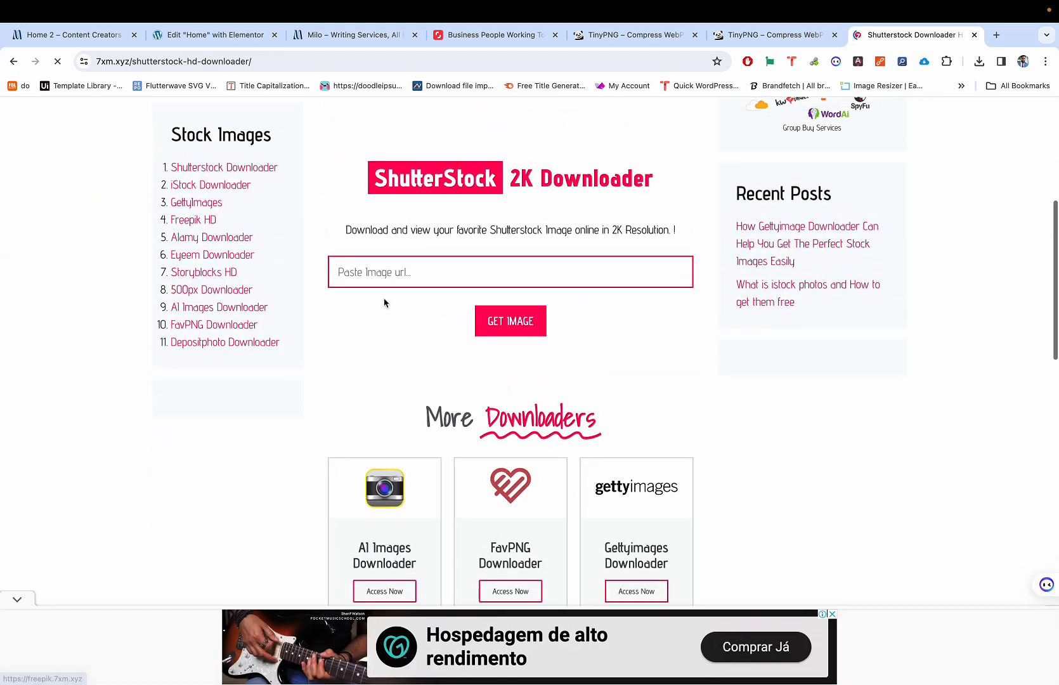
Step: Paste the Shutterstock link, get the image, close the ad, and right-click the fetched photo
left_click(403, 265)
key("super+v")
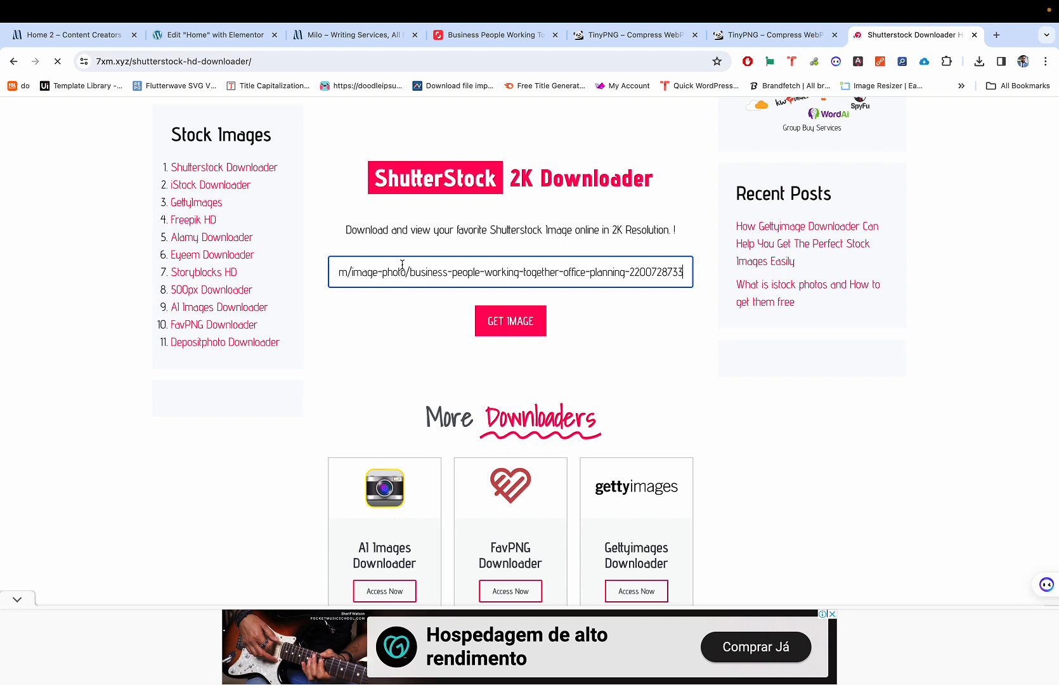
triple_click(476, 273)
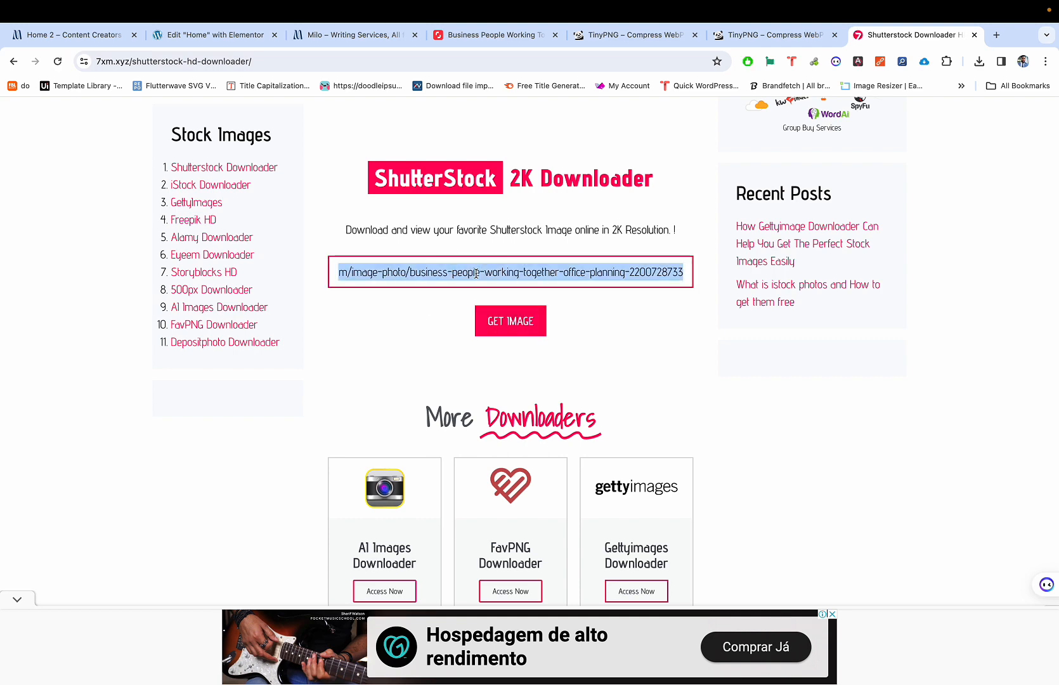
left_click(513, 321)
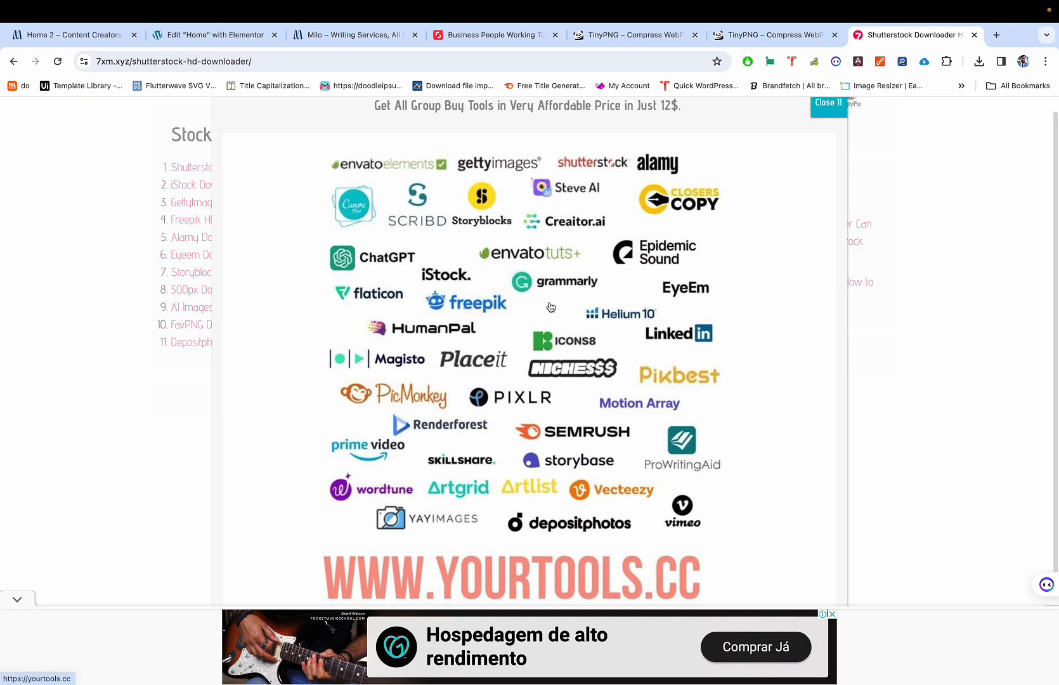
left_click(824, 119)
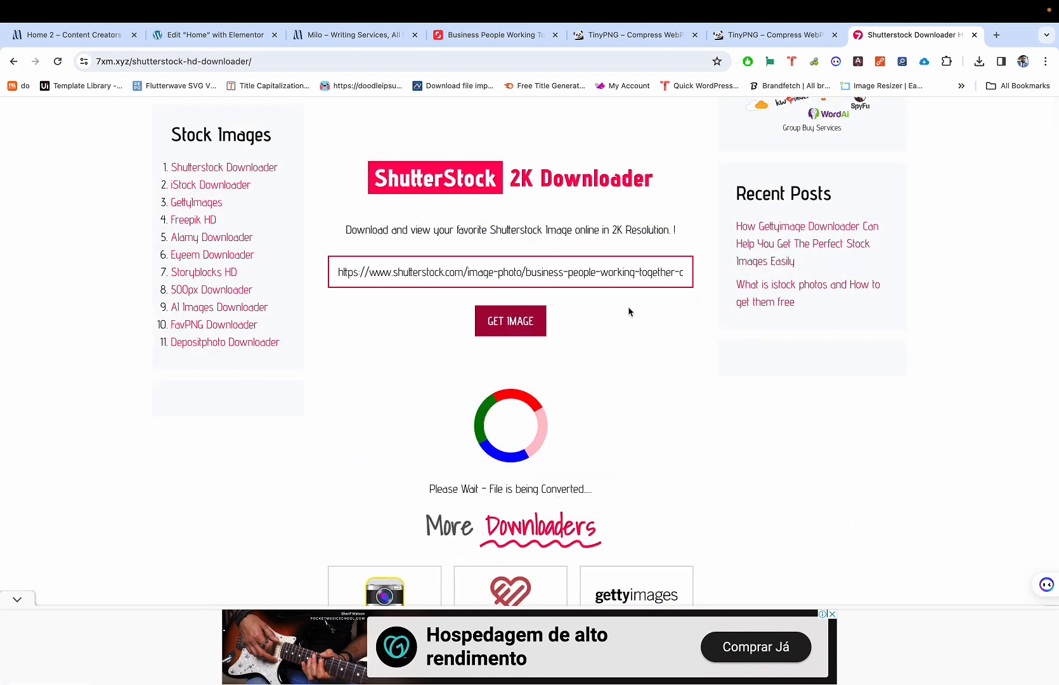
scroll(552, 352, "down", 3)
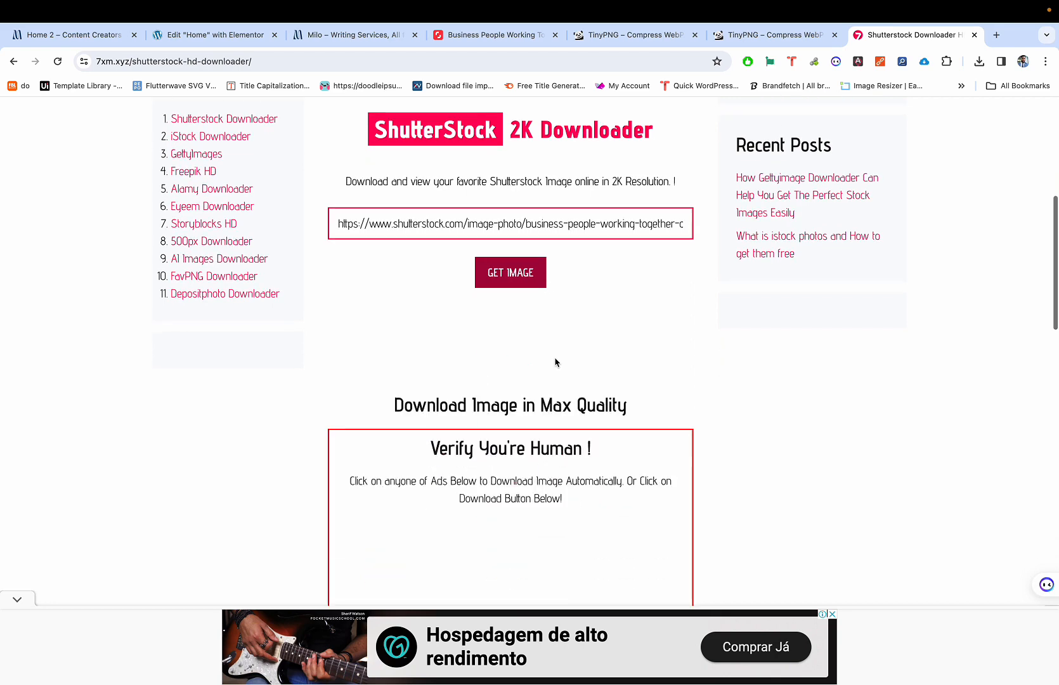
scroll(555, 361, "down", 3)
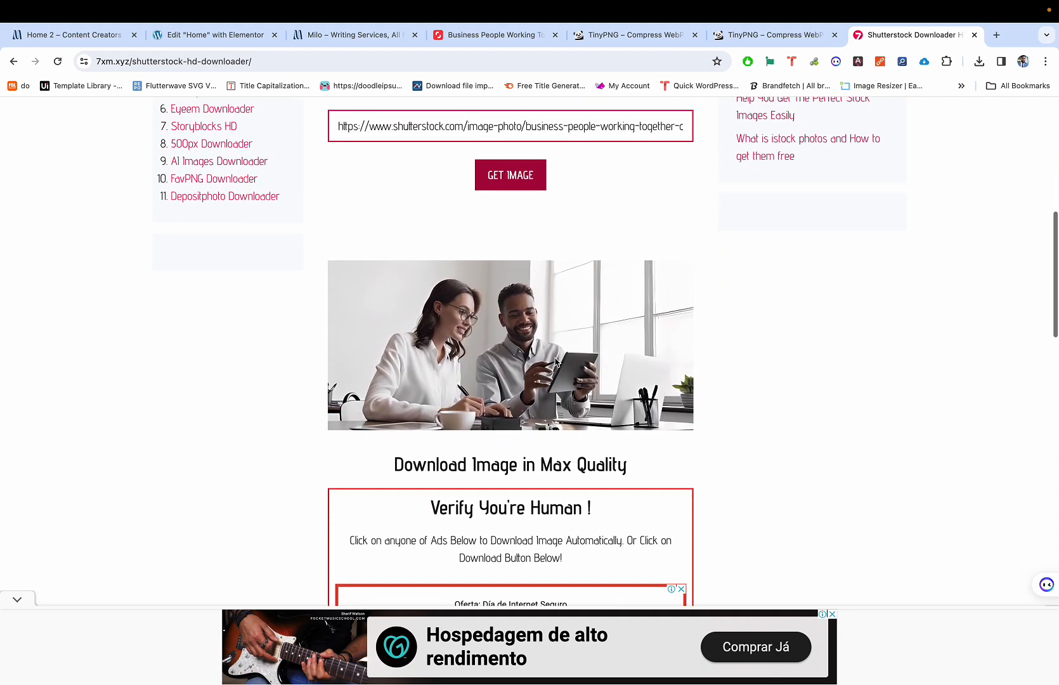
scroll(555, 362, "down", 1)
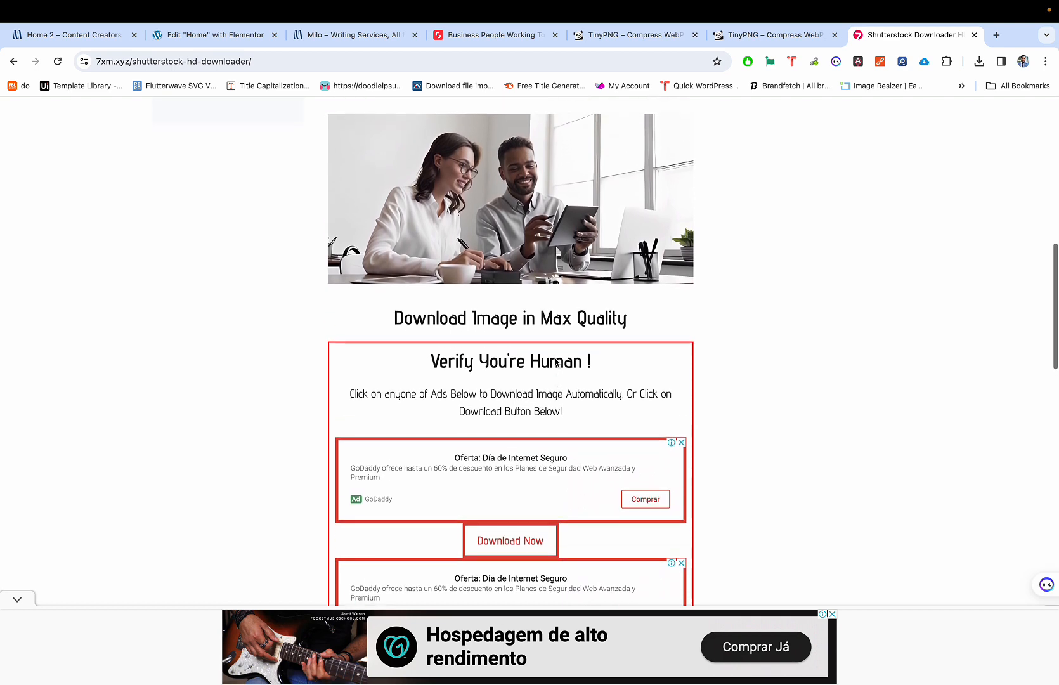
right_click(532, 208)
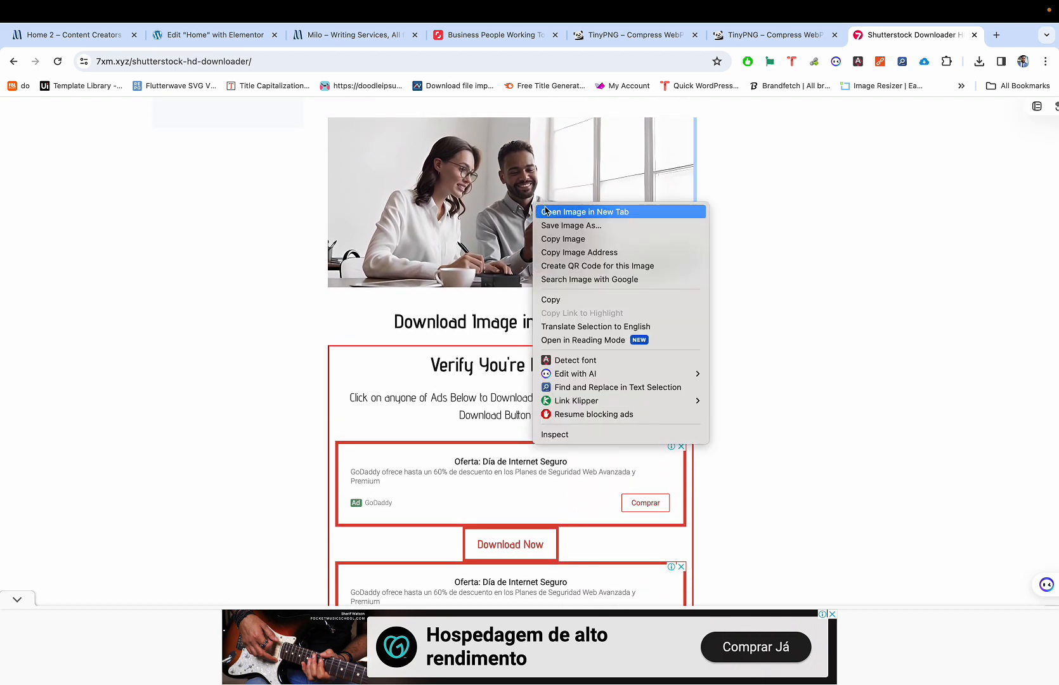
Step: Open the full-size office photo in a new tab and switch to it
left_click(476, 197)
right_click(479, 193)
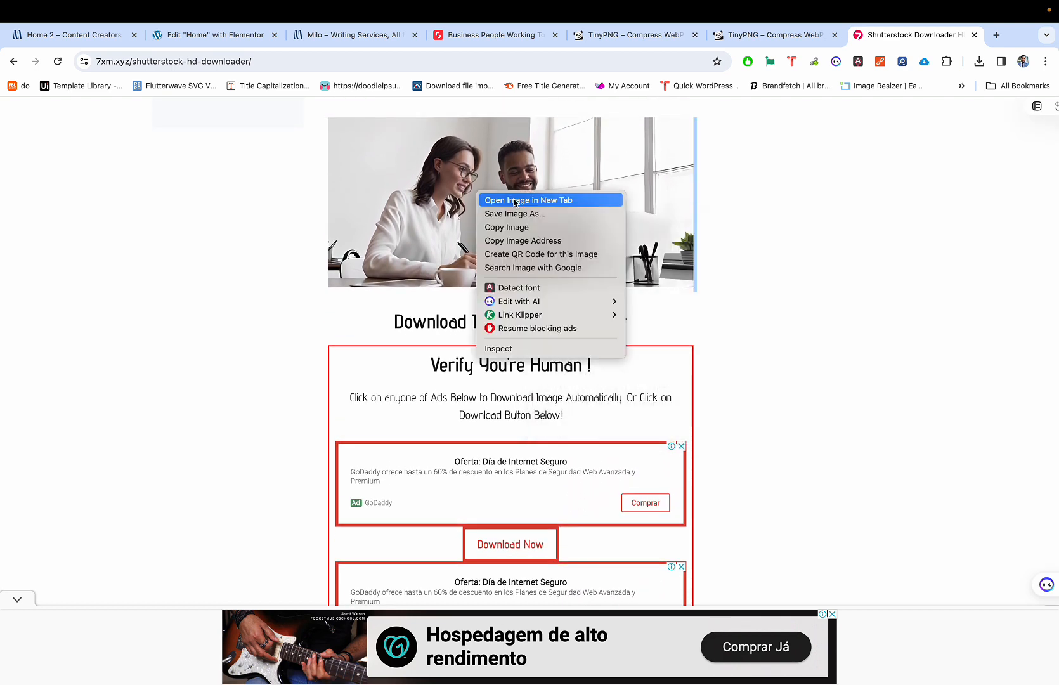
left_click(515, 200)
key("ctrl+Tab")
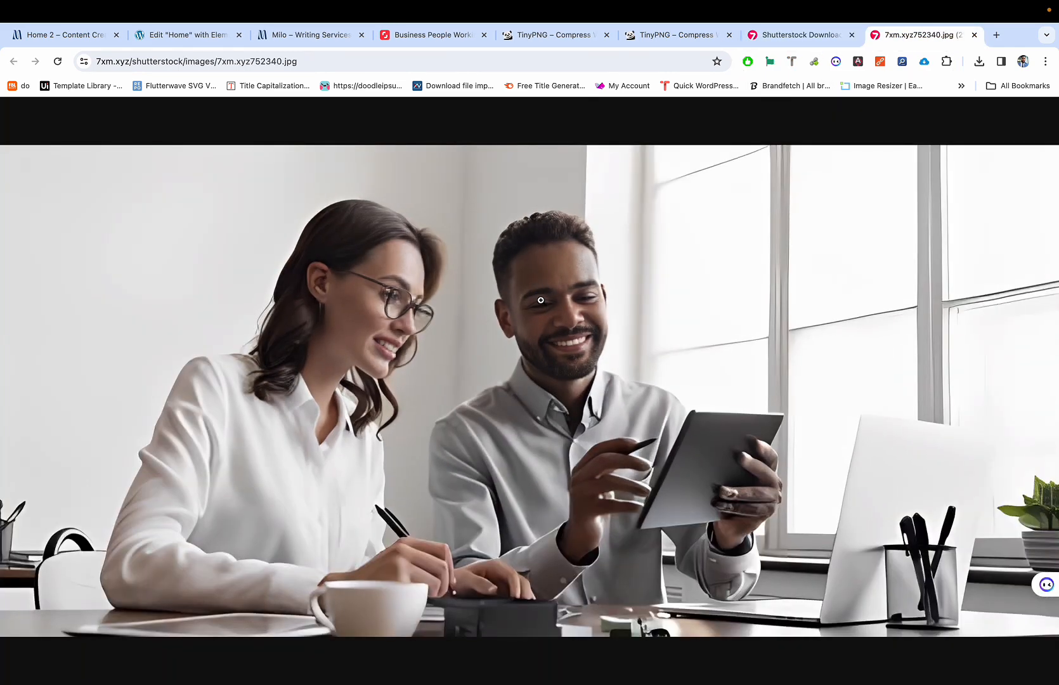
Step: Save the photo to Downloads as herobackground.jpg
key("super+s")
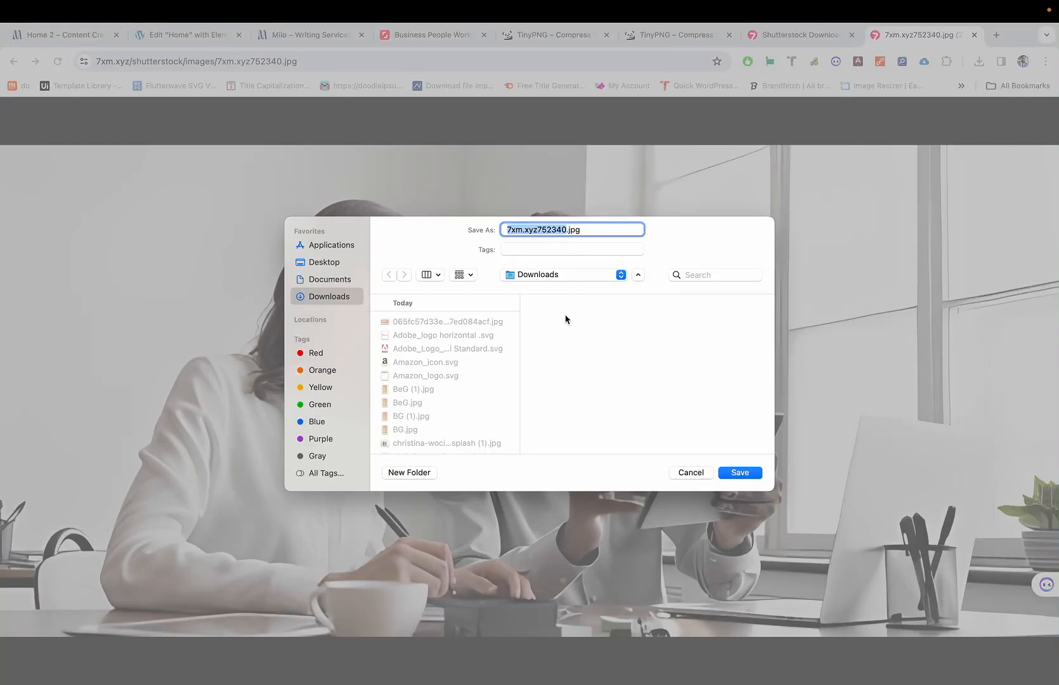
type("hero")
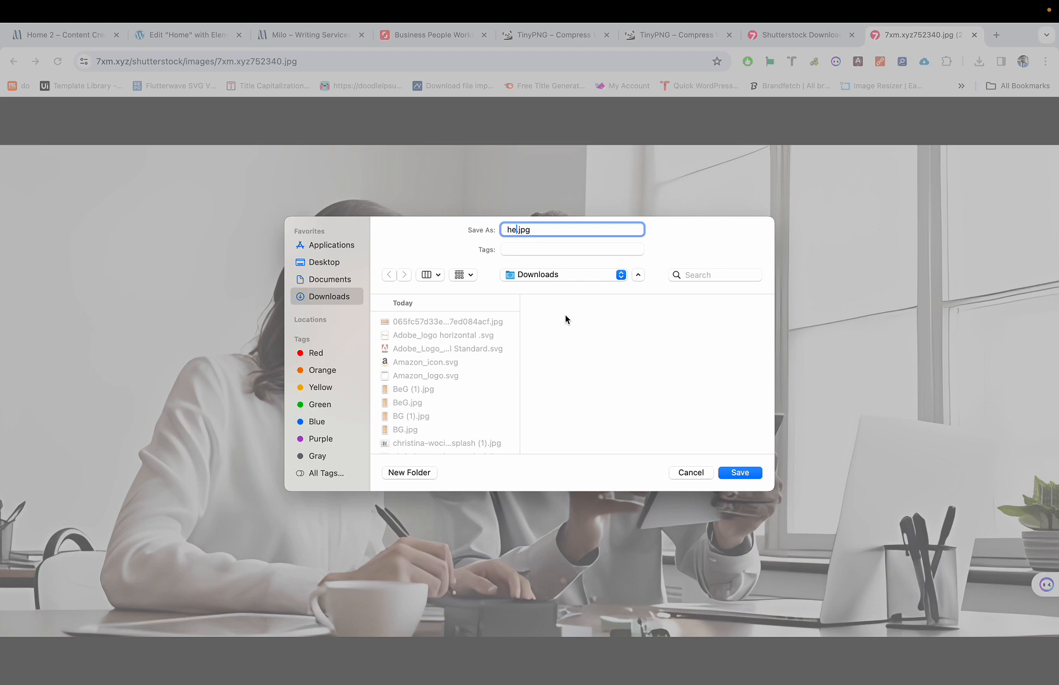
type("ifhnrejngre rjkn")
key("super+BackSpace")
type("herobane")
key("BackSpace")
key("BackSpace")
key("BackSpace")
type("ackground")
left_click(736, 473)
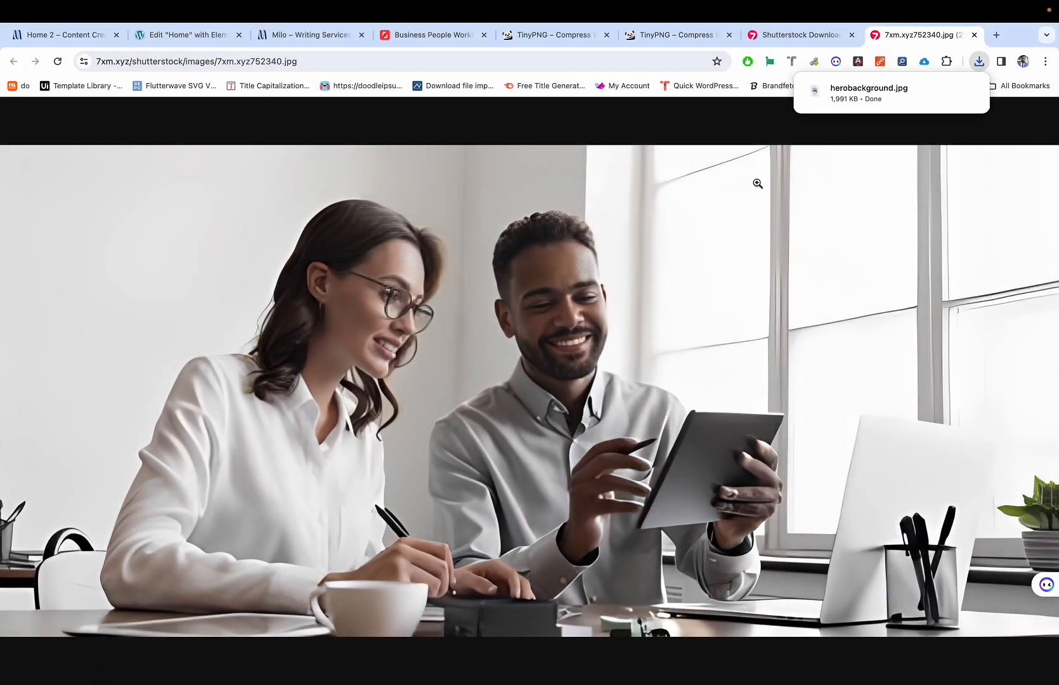
Step: Dismiss the download notice and switch to the TinyPNG tab with earlier compression results
mouse_move(853, 101)
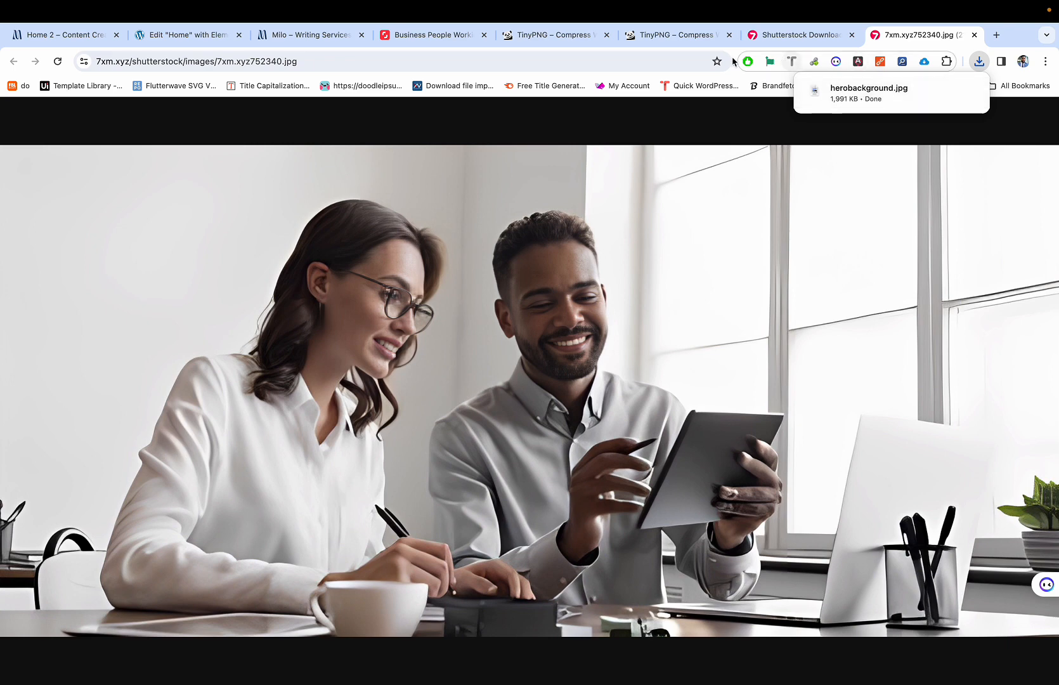
left_click(640, 55)
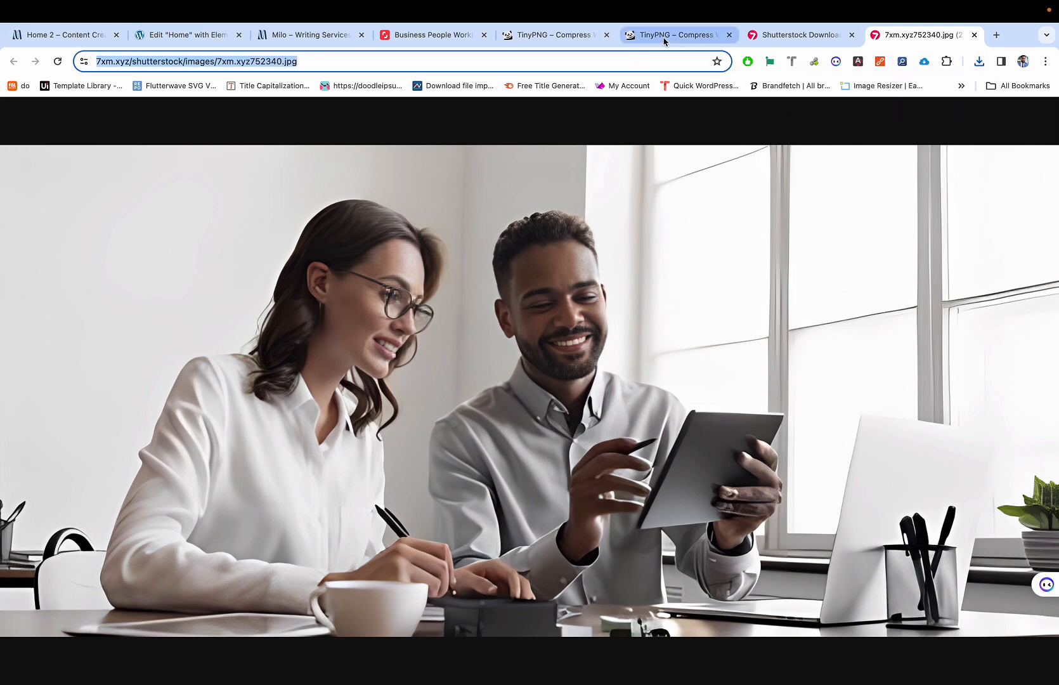
left_click(665, 38)
Step: Drag herobackground.jpg from recent downloads onto TinyPNG to compress it
left_click(980, 62)
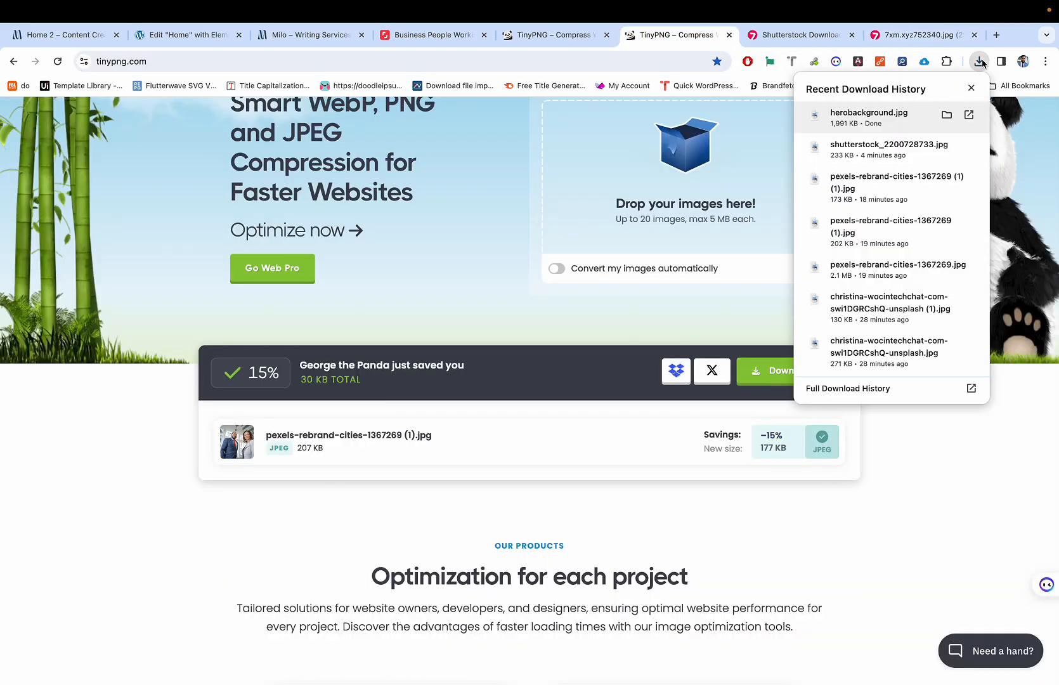
left_click_drag(885, 105, 506, 440)
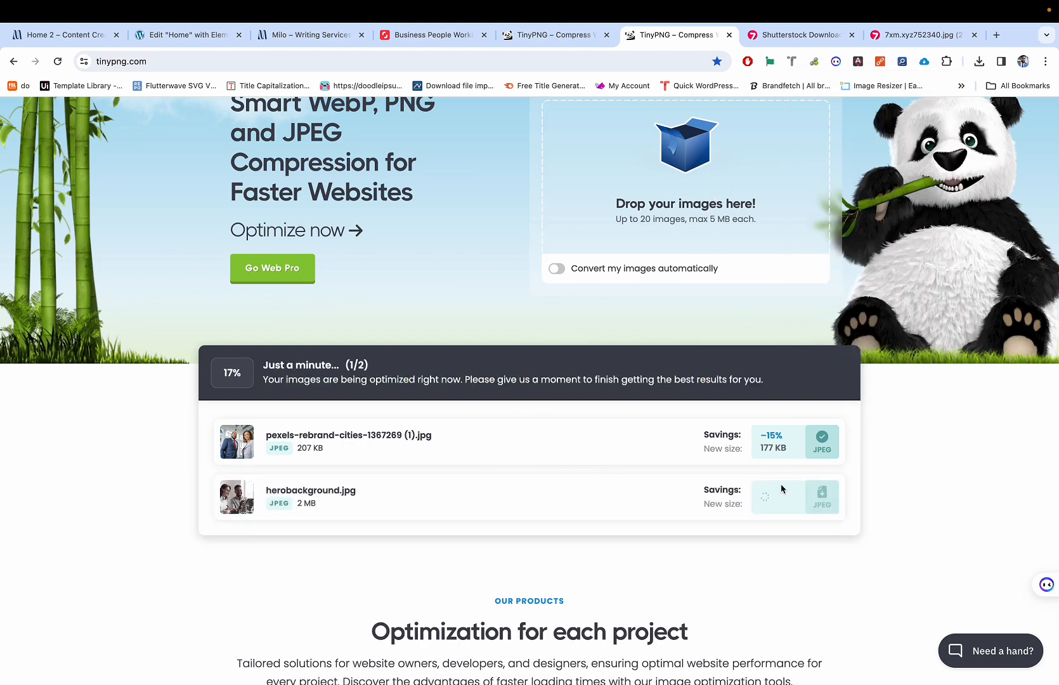
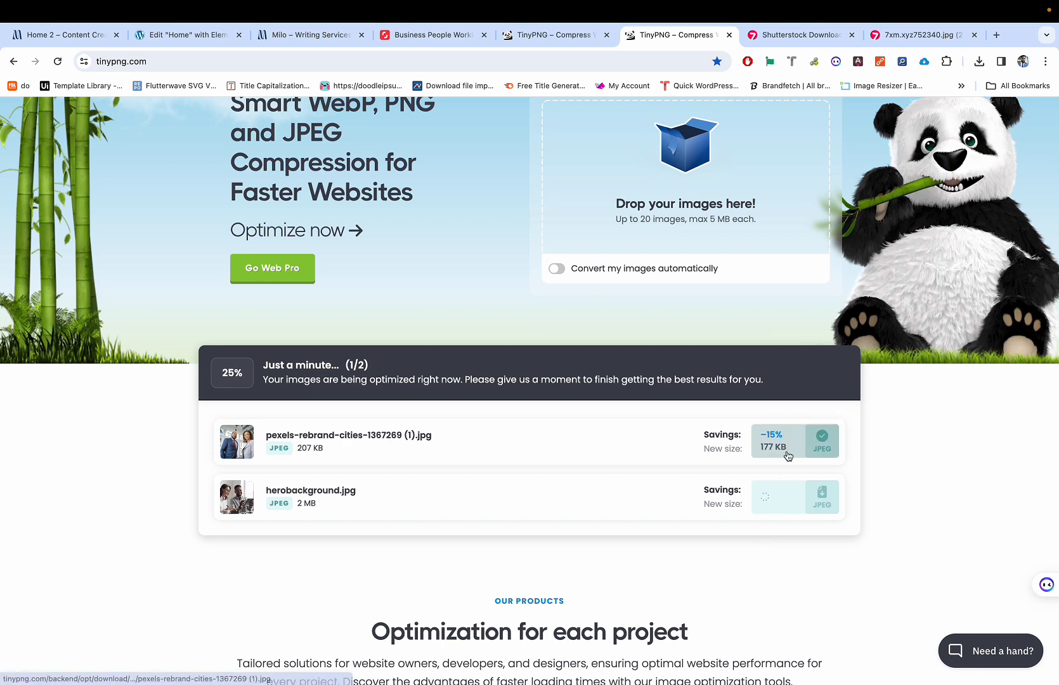
Step: Download TinyPNG's compressed herobackground.png (69% smaller), then close the extra image tab
scroll(783, 488, "down", 1)
scroll(778, 527, "up", 2)
scroll(779, 528, "up", 3)
scroll(778, 527, "down", 3)
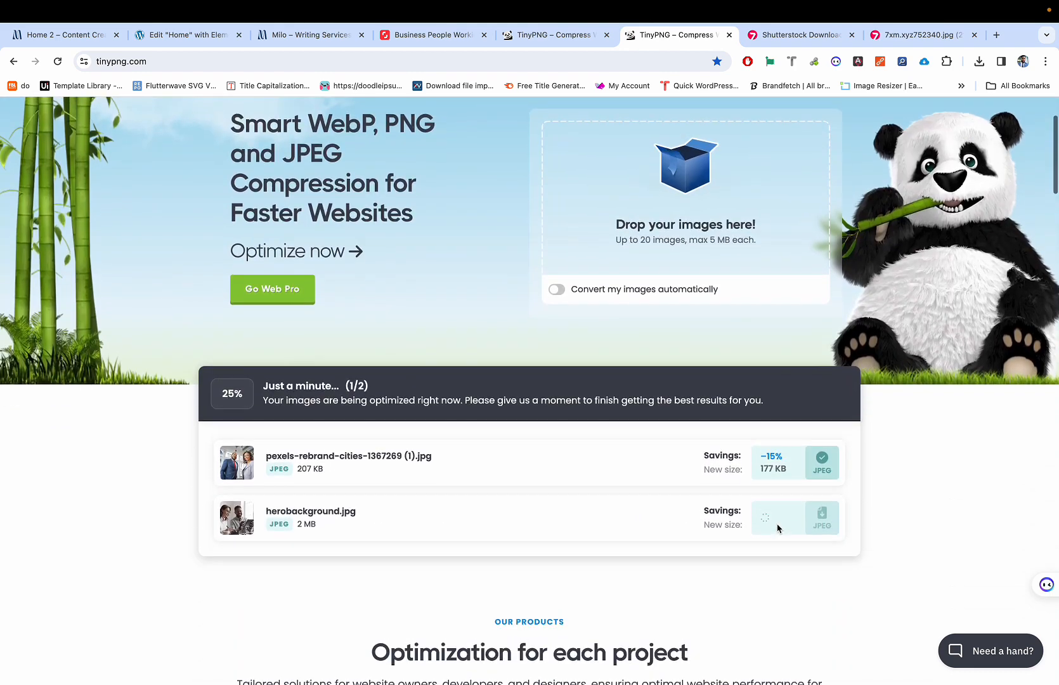
scroll(761, 522, "down", 1)
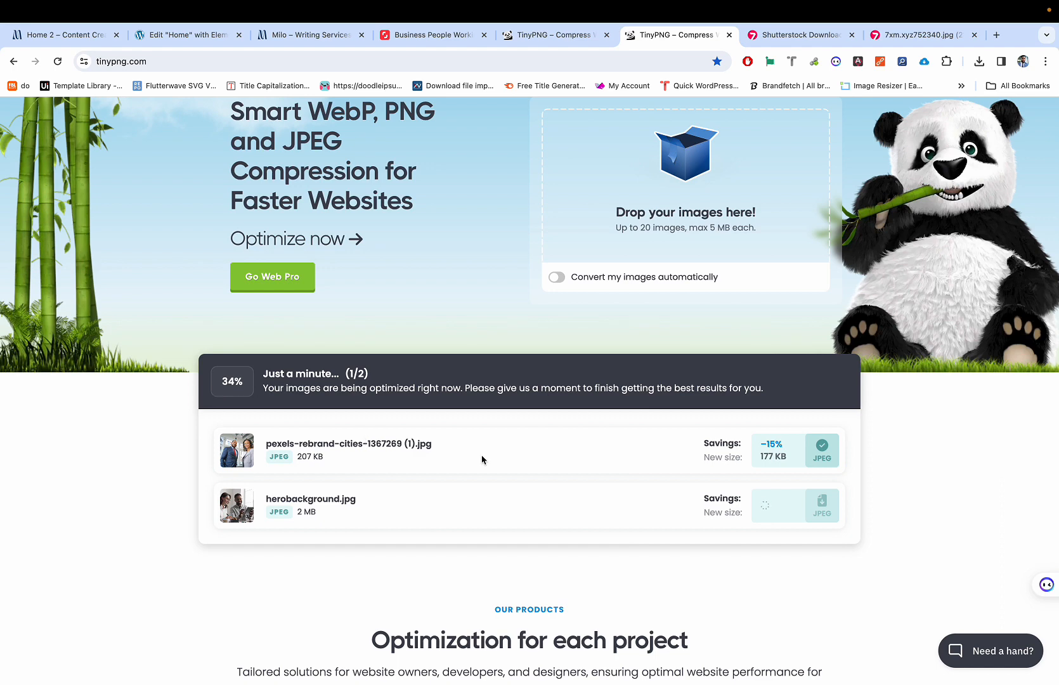
scroll(482, 460, "down", 1)
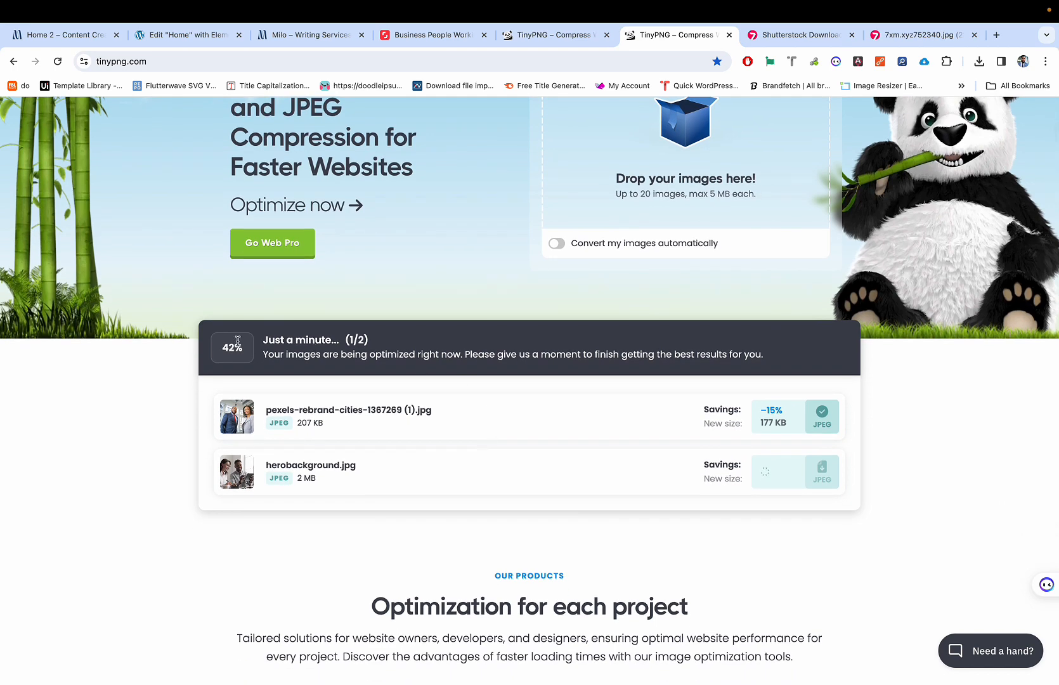
scroll(229, 343, "up", 5)
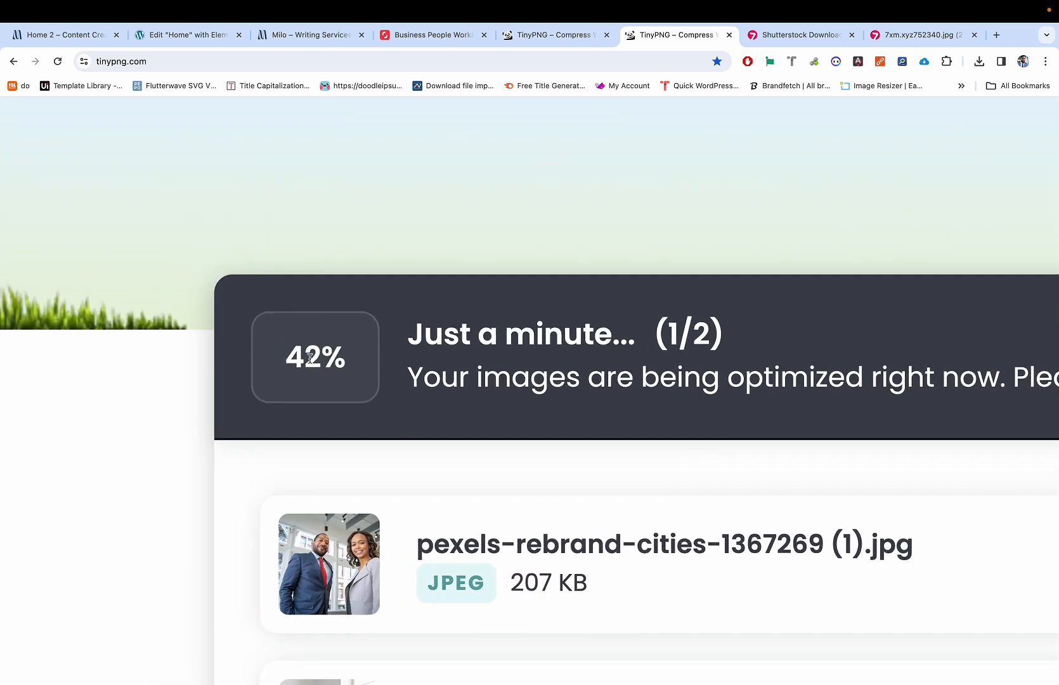
scroll(309, 357, "down", 5)
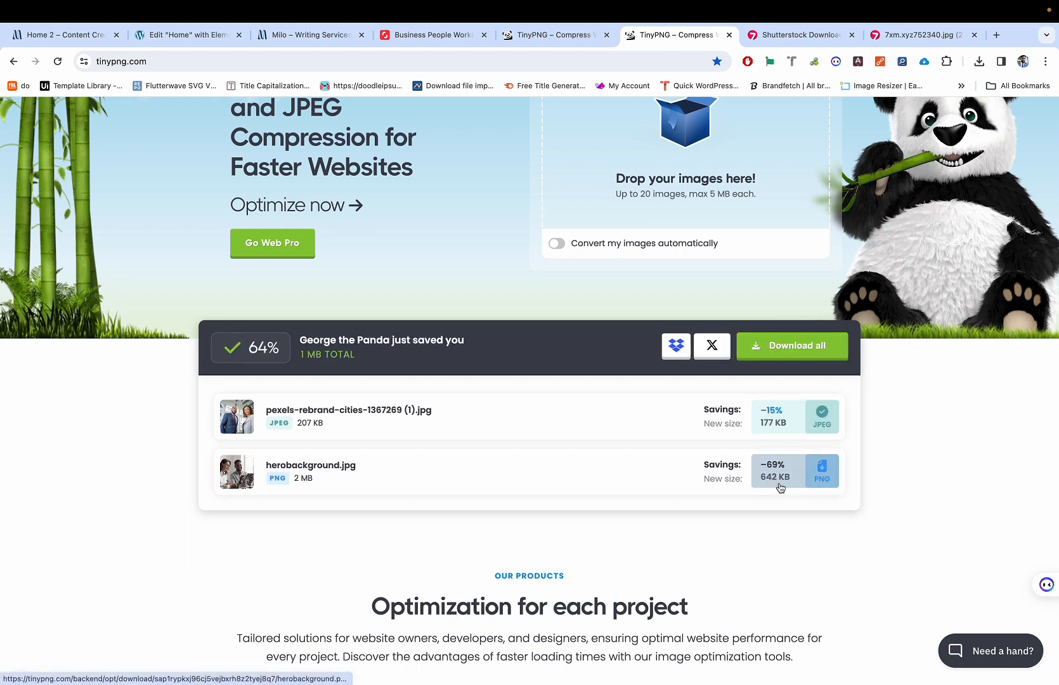
left_click(781, 472)
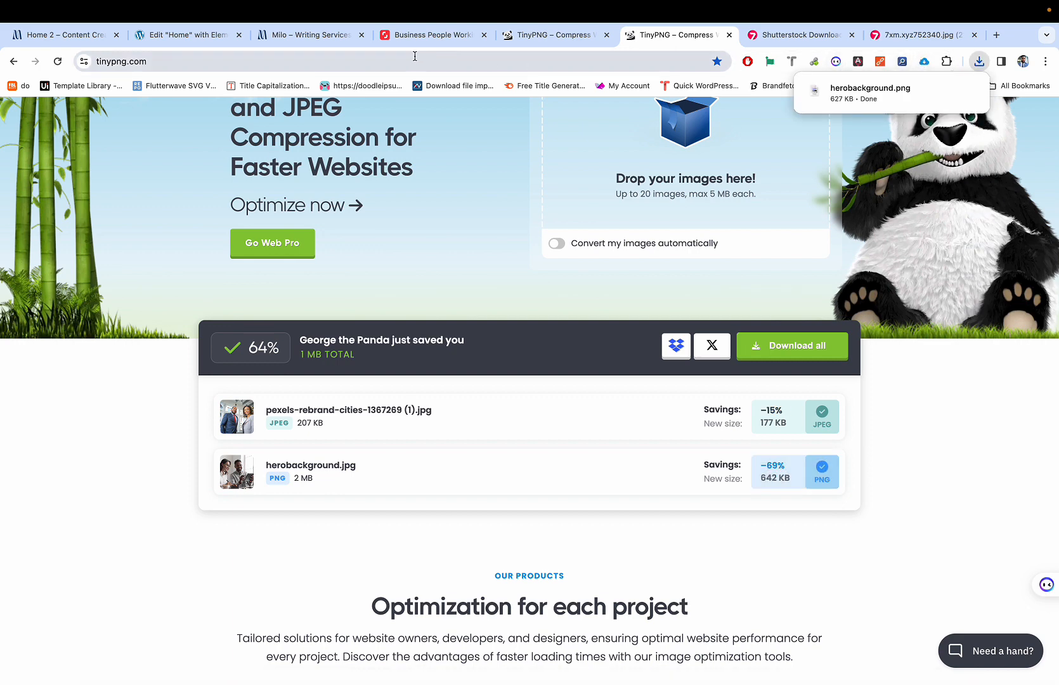
key("ctrl+Tab")
key("ctrl+Tab")
key("ctrl+w")
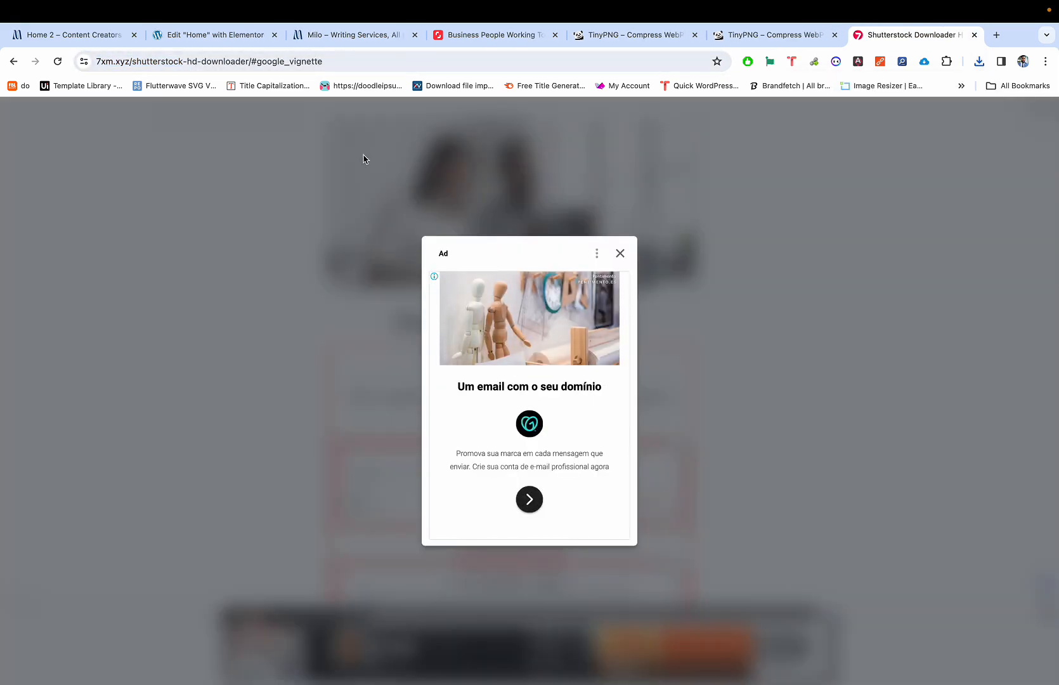
Step: Dismiss the full-page ad on the Shutterstock downloader and go back to the Elementor Home editor
left_click(621, 253)
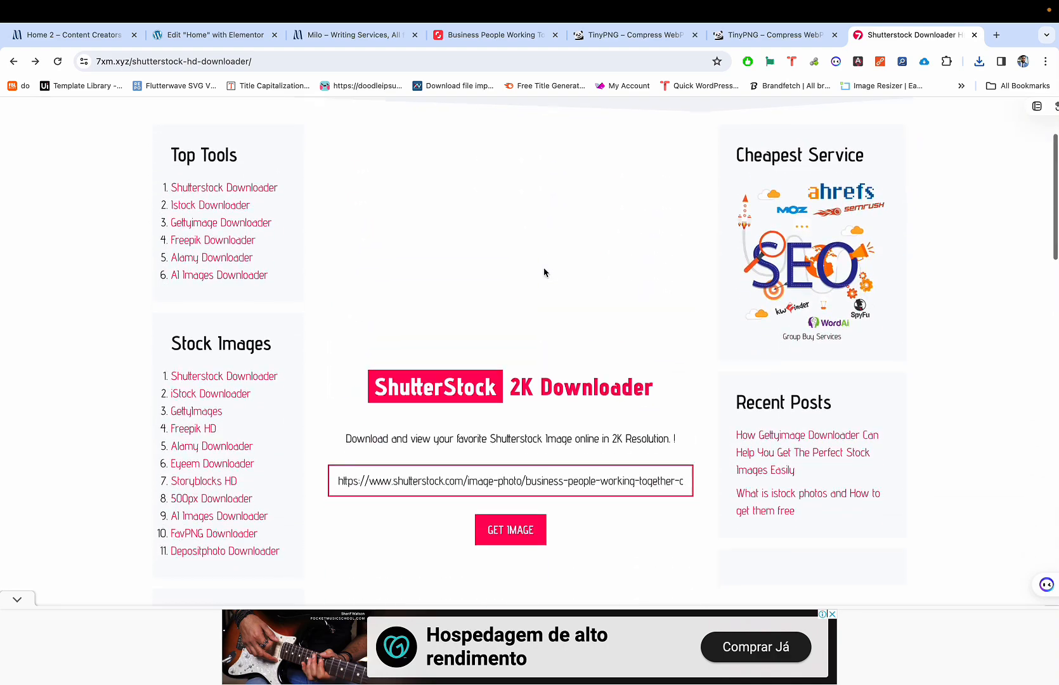
scroll(544, 273, "up", 2)
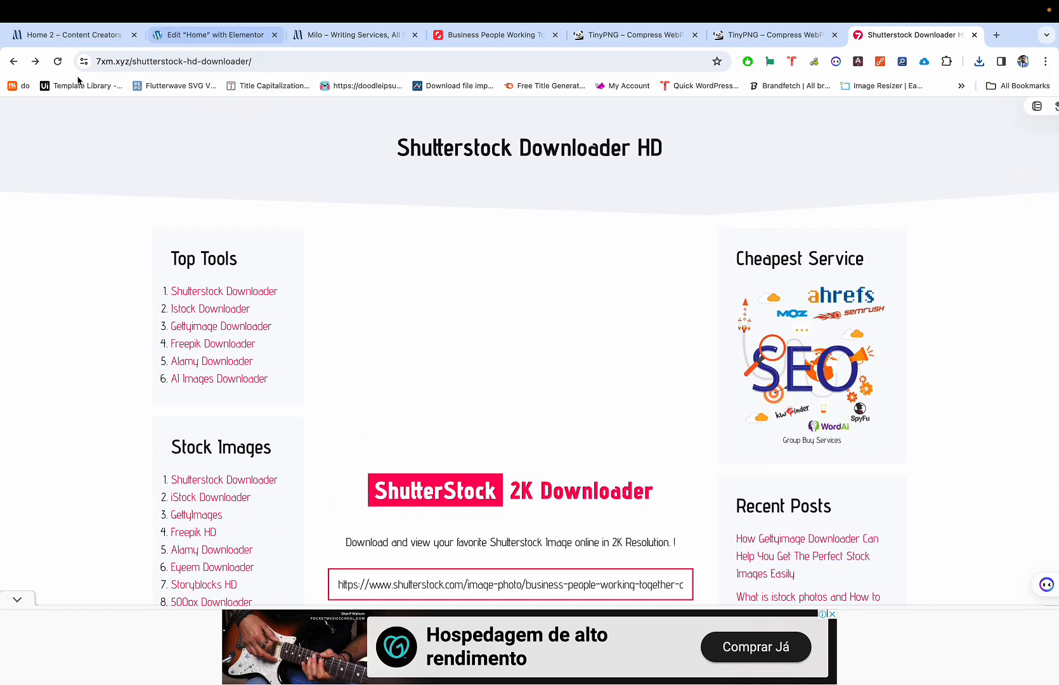
scroll(271, 193, "up", 1)
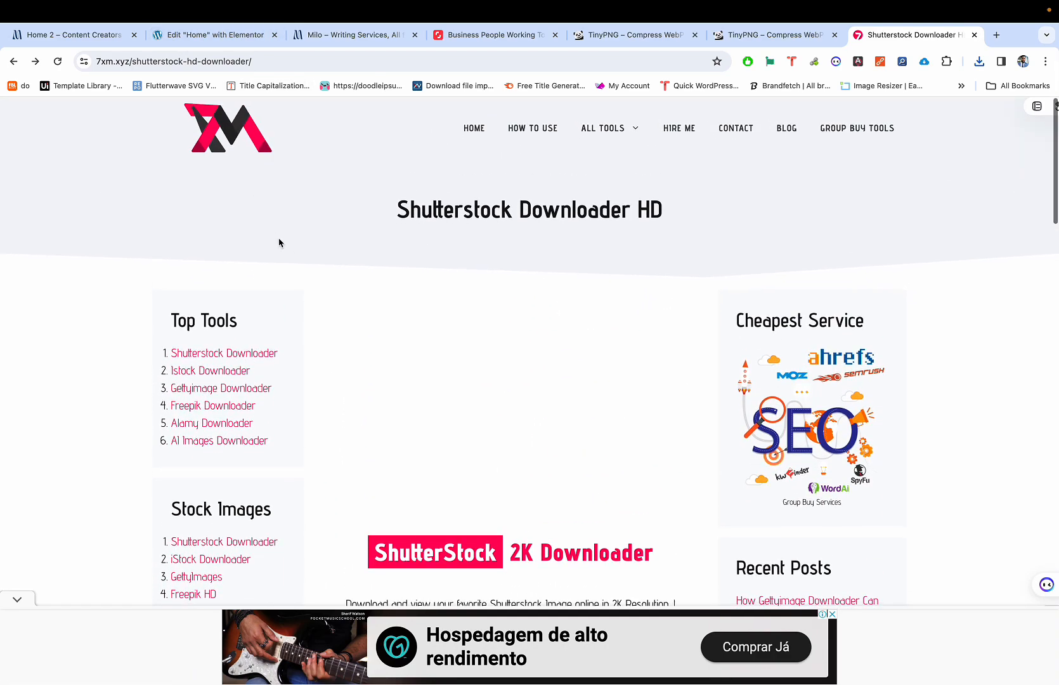
scroll(266, 229, "down", 1)
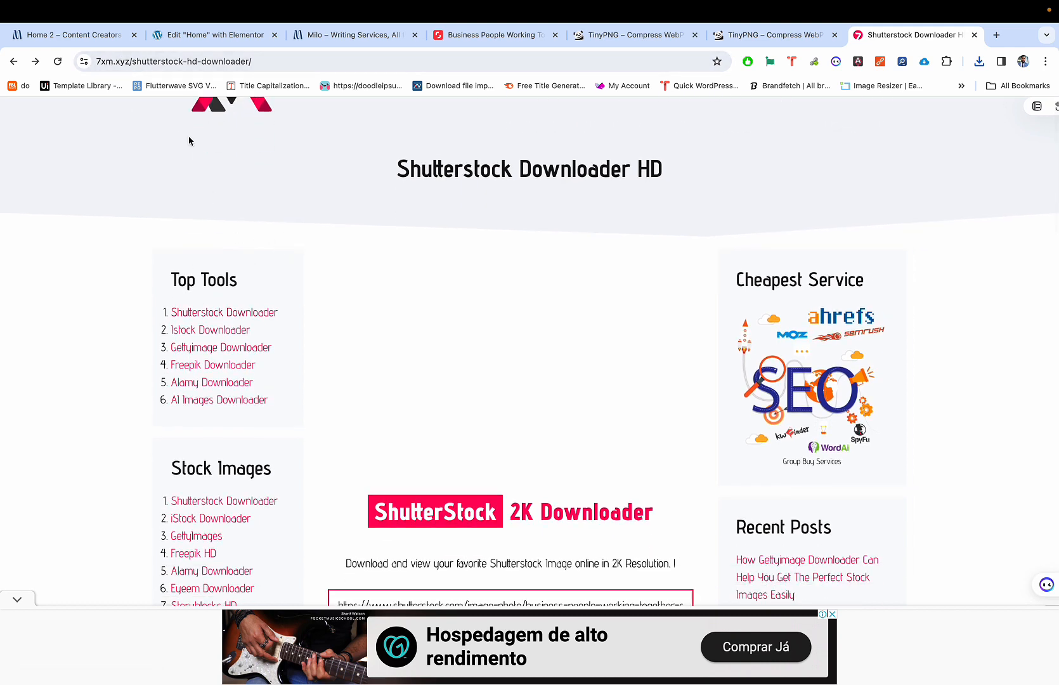
scroll(344, 274, "down", 5)
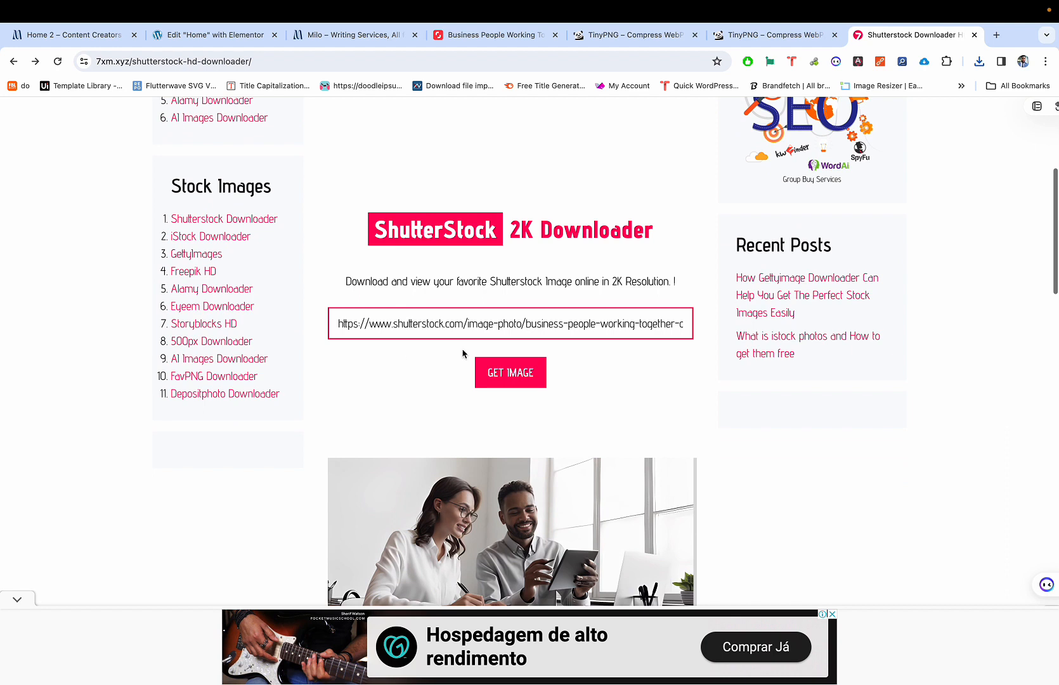
scroll(517, 370, "down", 1)
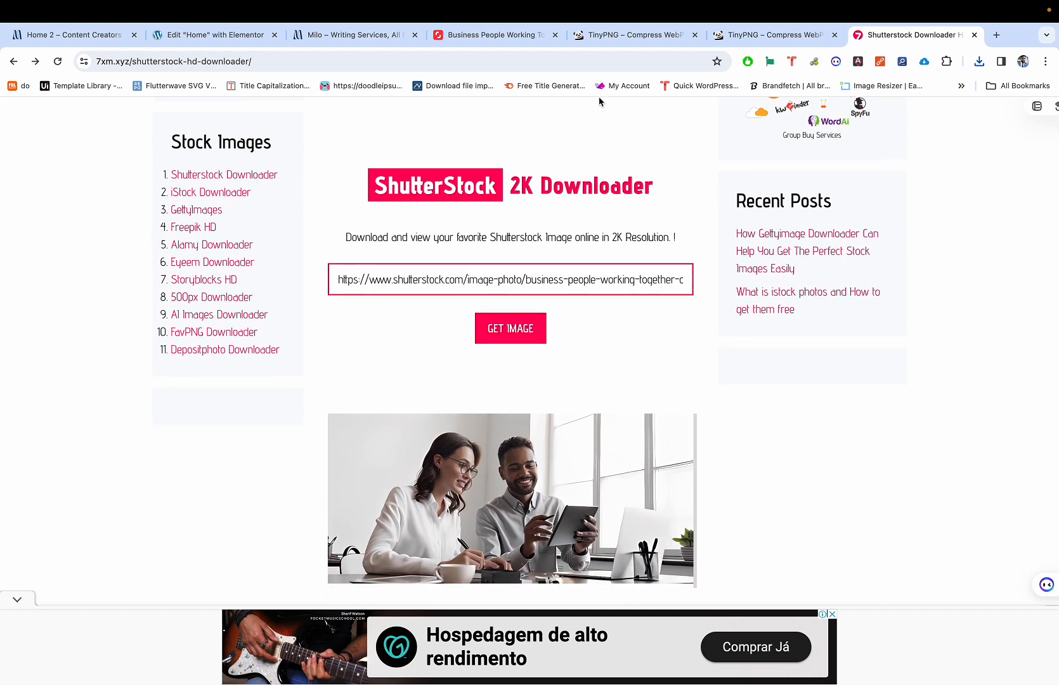
left_click(208, 39)
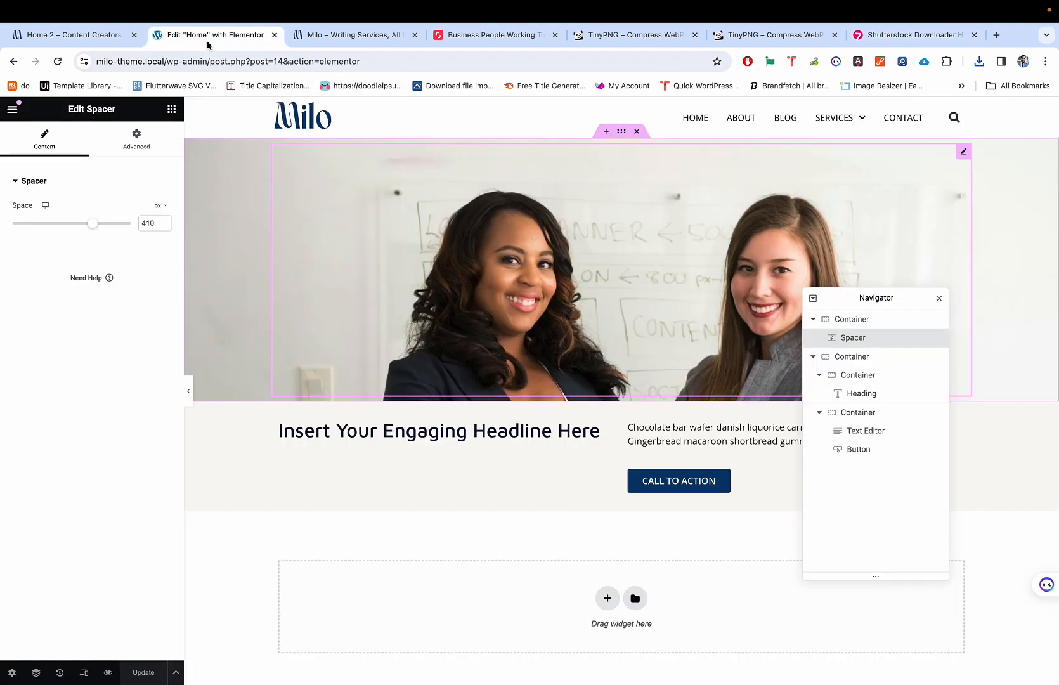
Step: Upload herobackground.png from recent downloads and set it as the top container's background image
left_click(621, 131)
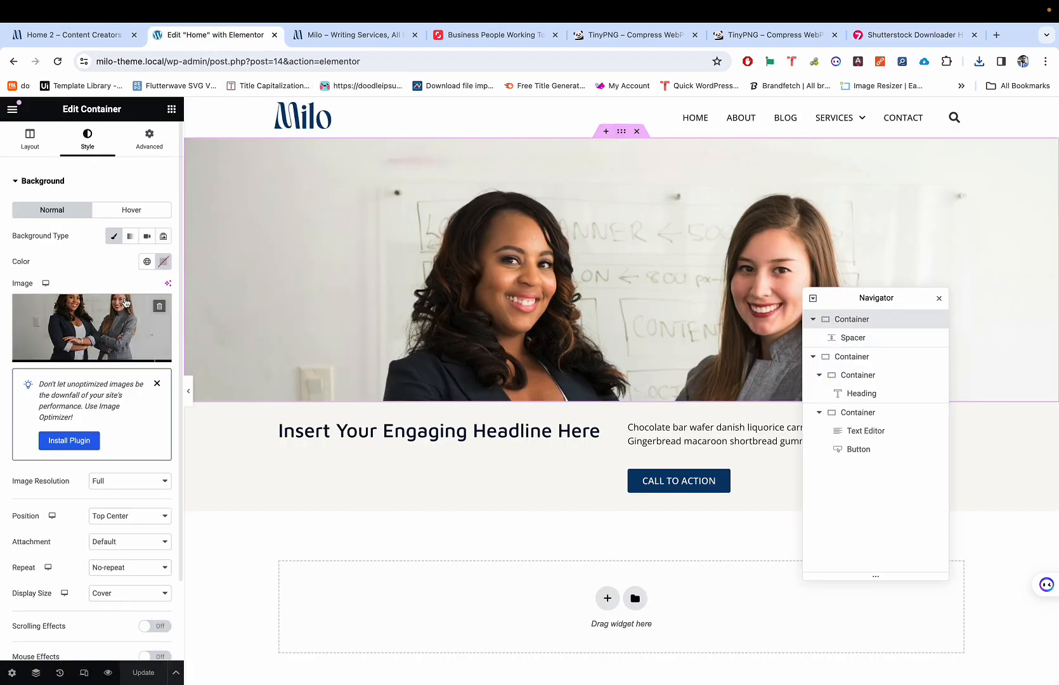
left_click(83, 340)
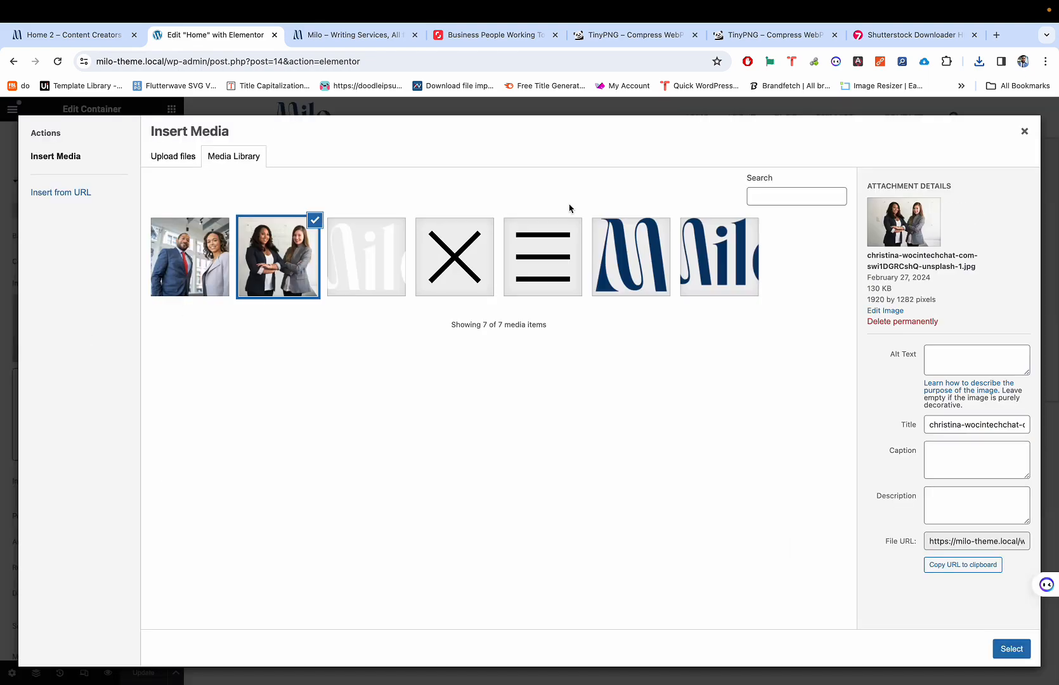
left_click(981, 63)
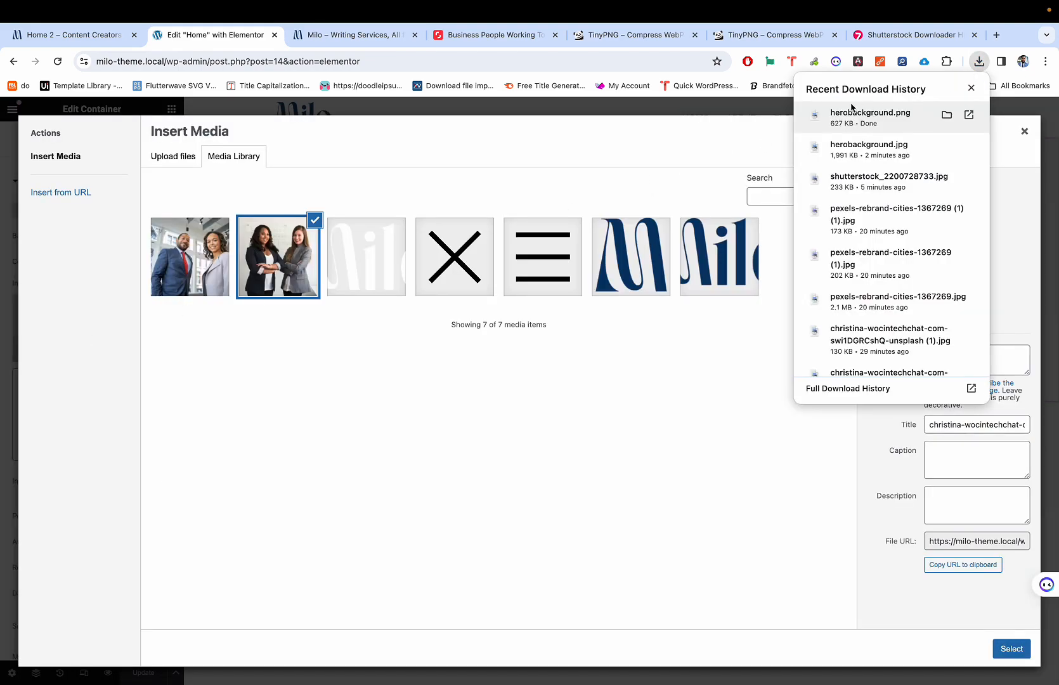
left_click_drag(852, 113, 669, 255)
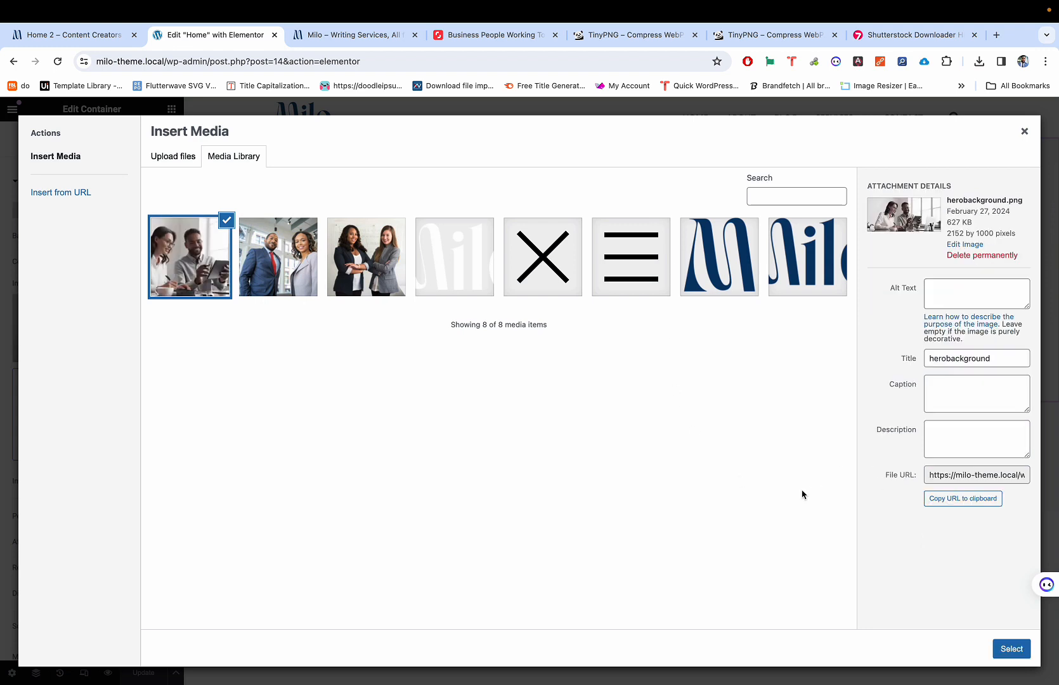
left_click(1007, 649)
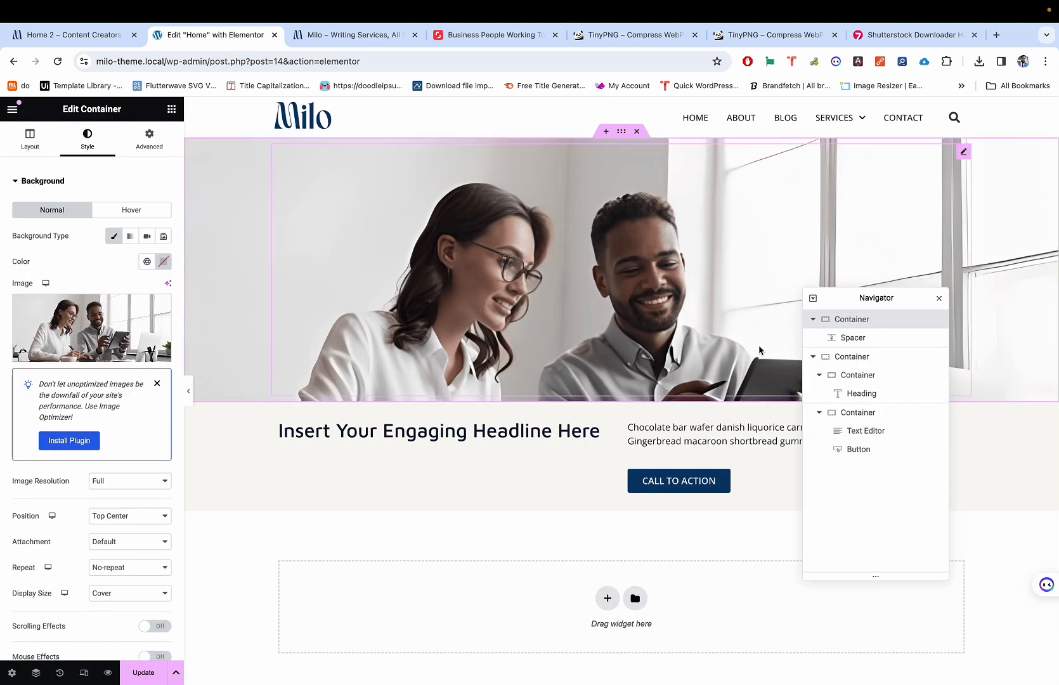
scroll(748, 318, "down", 1)
scroll(740, 321, "up", 1)
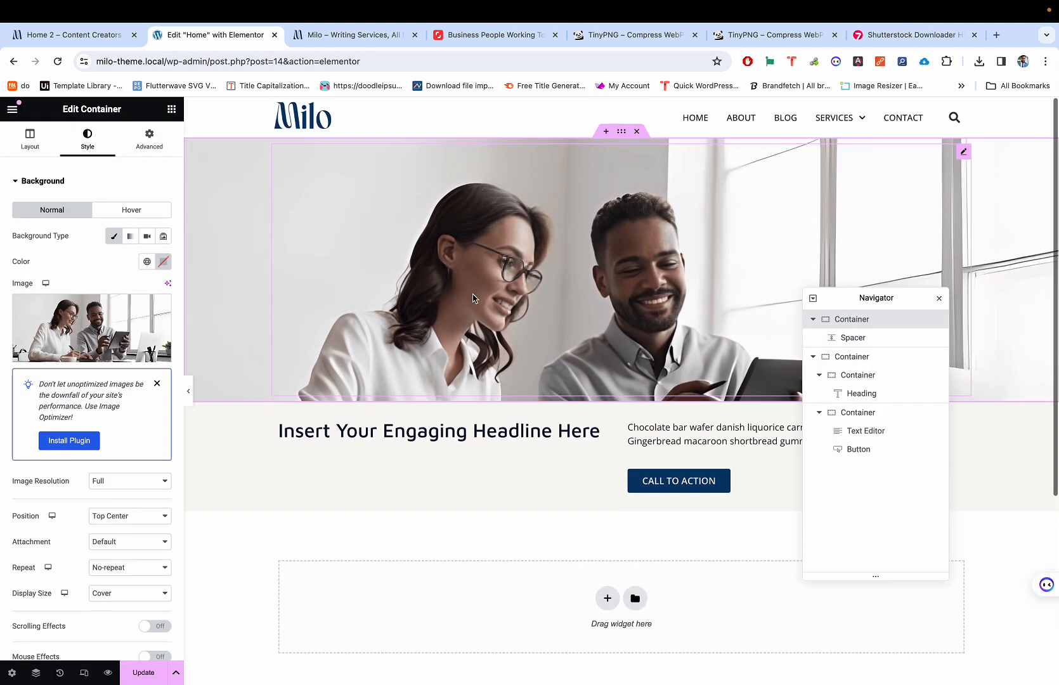
Step: Change the hero background position from Top Center to Center Center and check it full-width
left_click(190, 392)
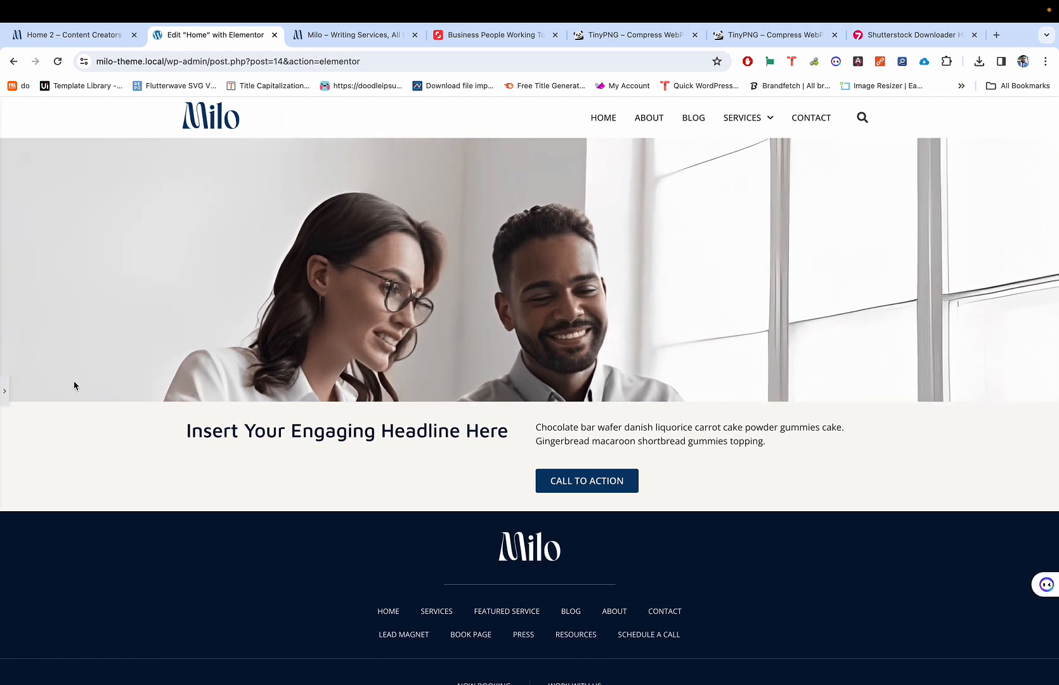
left_click(4, 392)
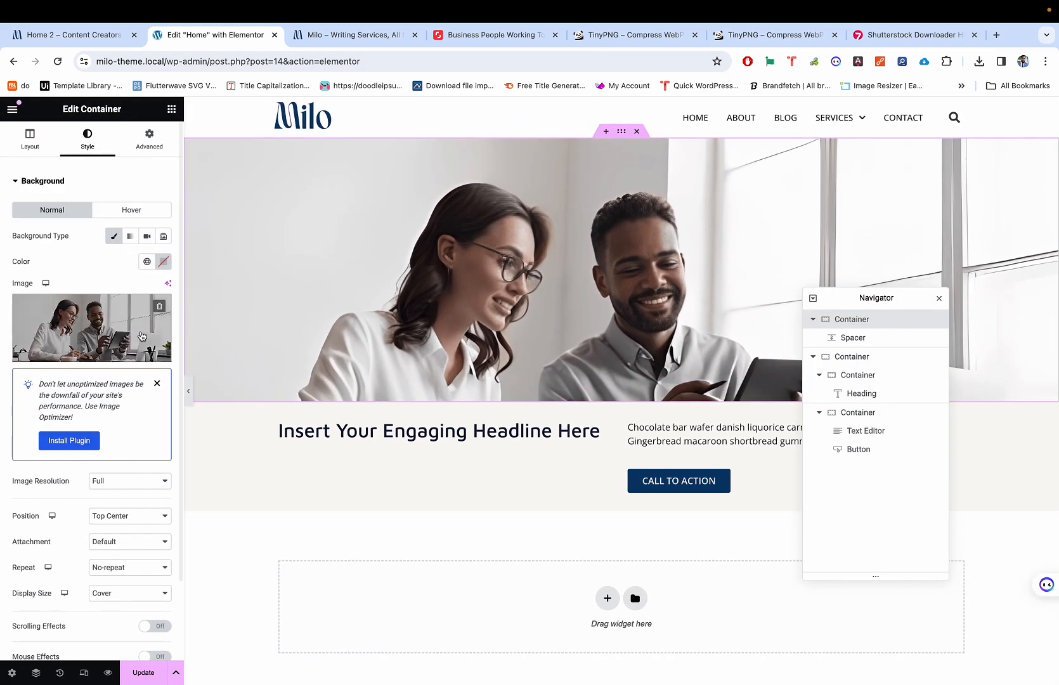
scroll(115, 380, "down", 1)
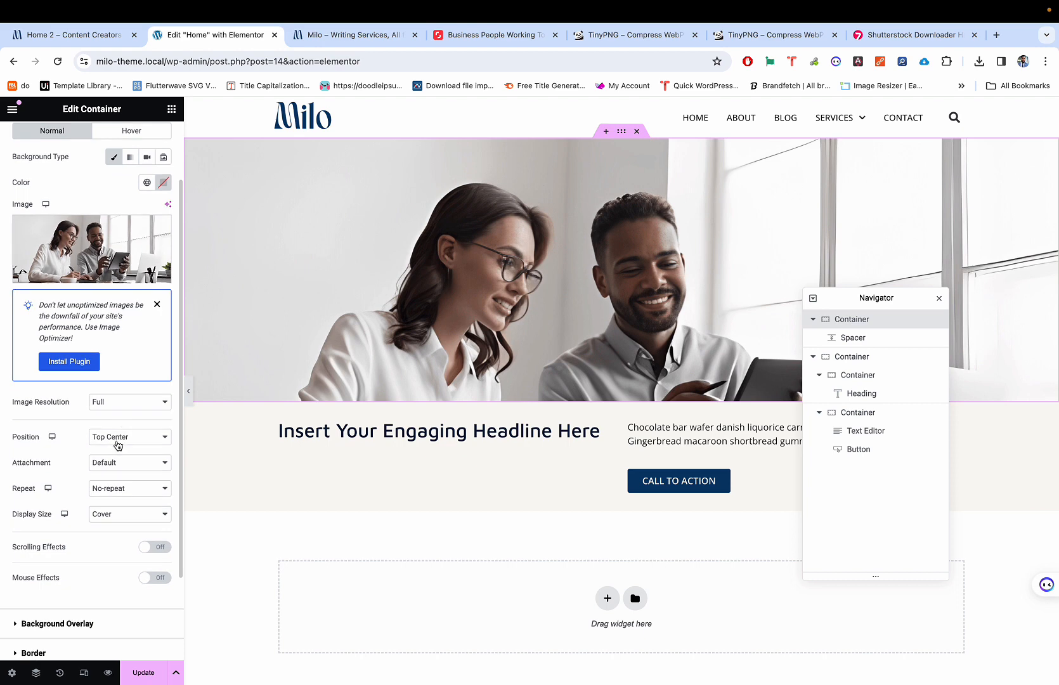
left_click(121, 436)
left_click(127, 397)
left_click(188, 391)
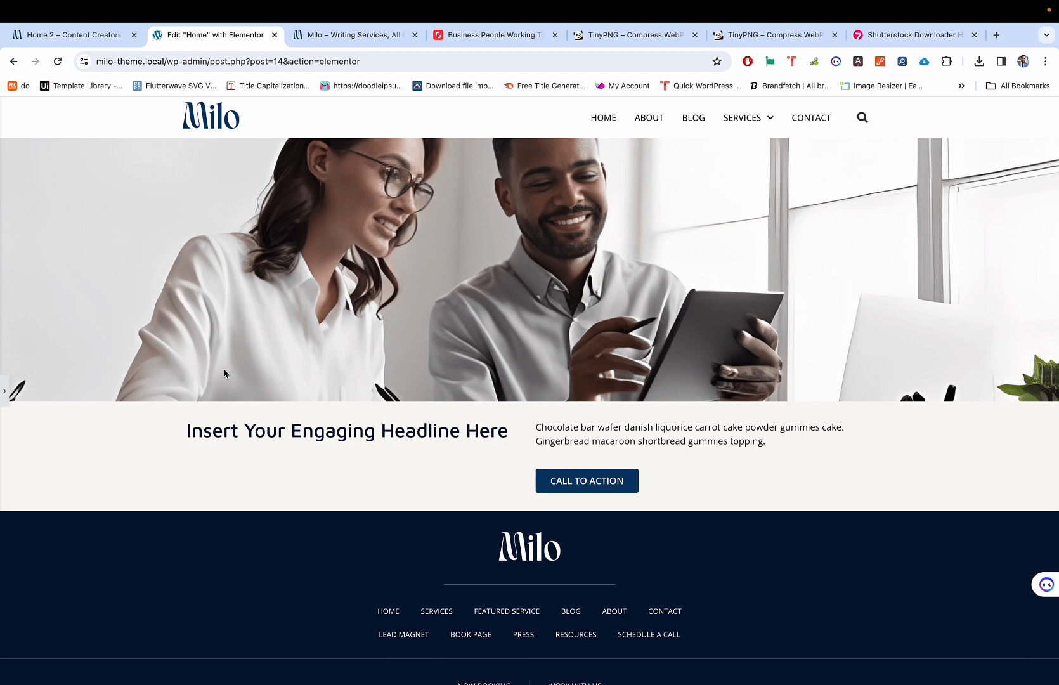
key("ctrl+p")
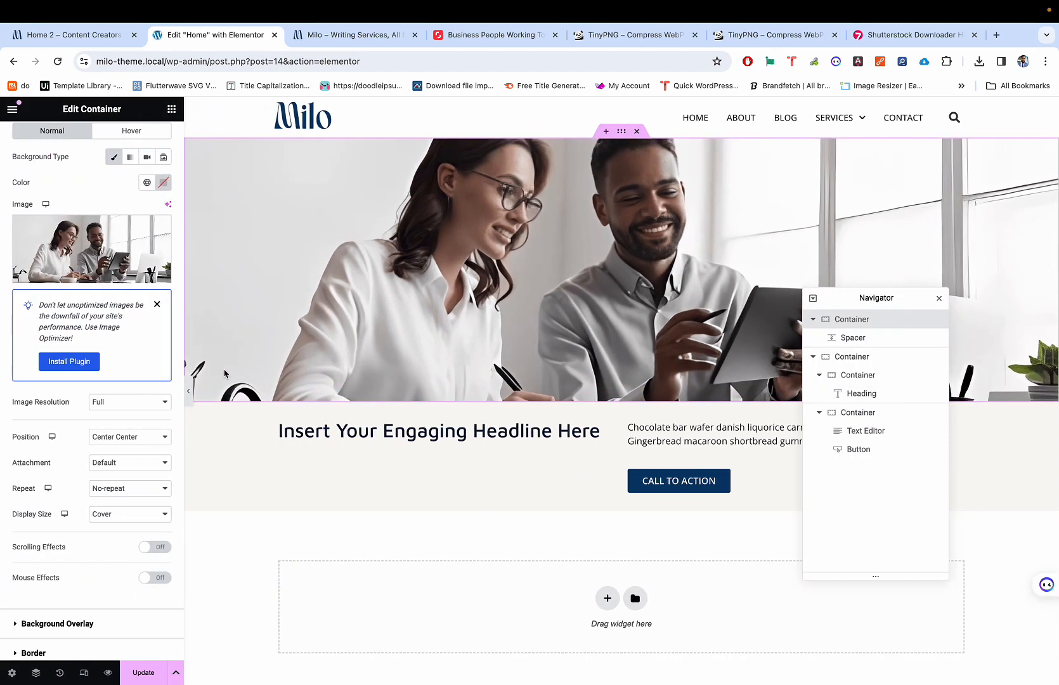
key("ctrl+p")
key("ctrl+p")
key("ctrl+p")
key("ctrl+p")
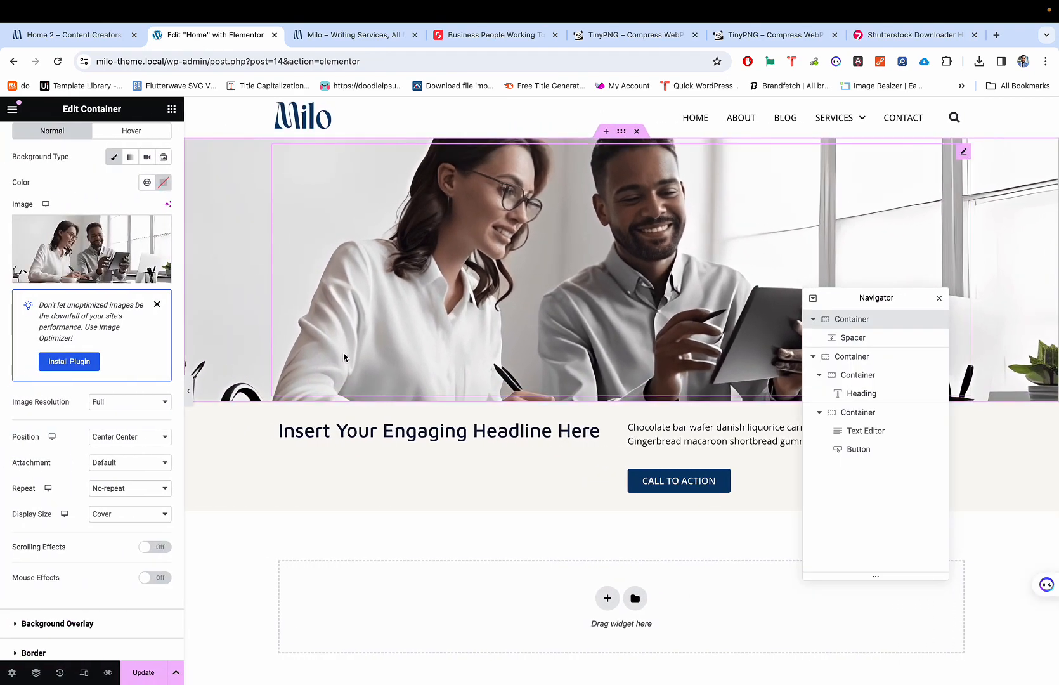
scroll(420, 352, "down", 2)
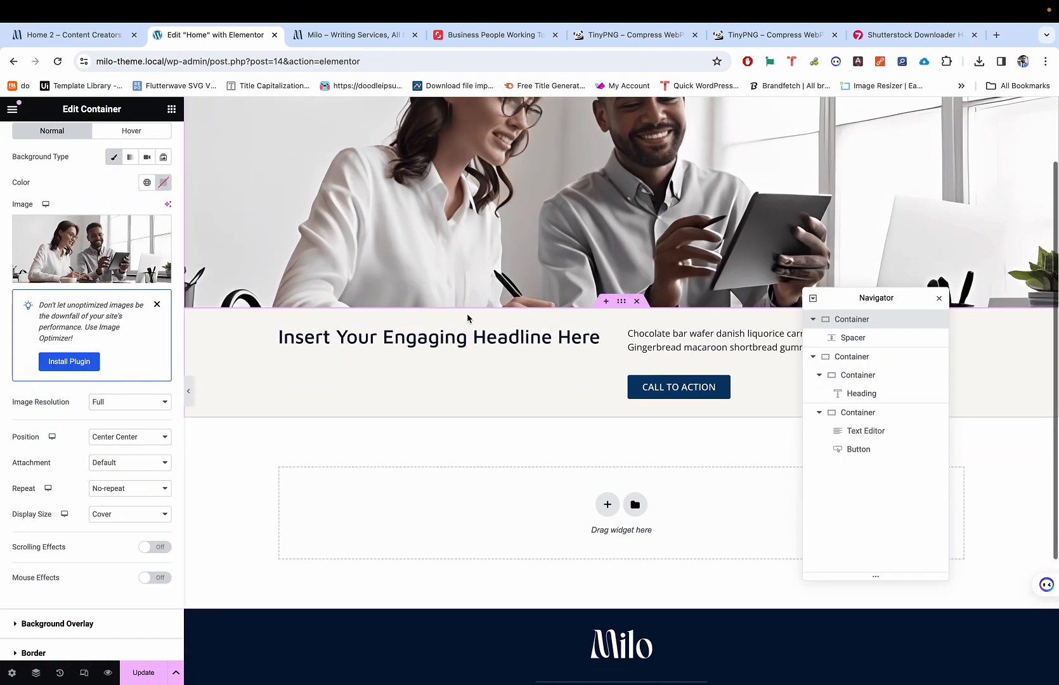
scroll(495, 488, "down", 1)
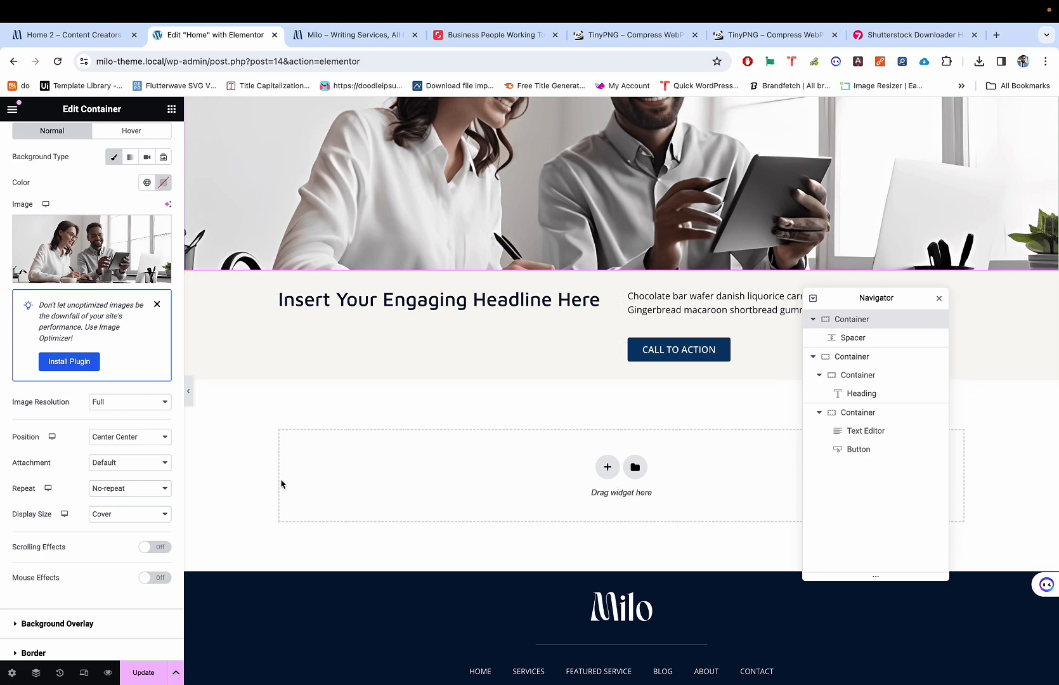
Step: Look over the live page preview, then return to the Elementor Home editor
left_click(317, 36)
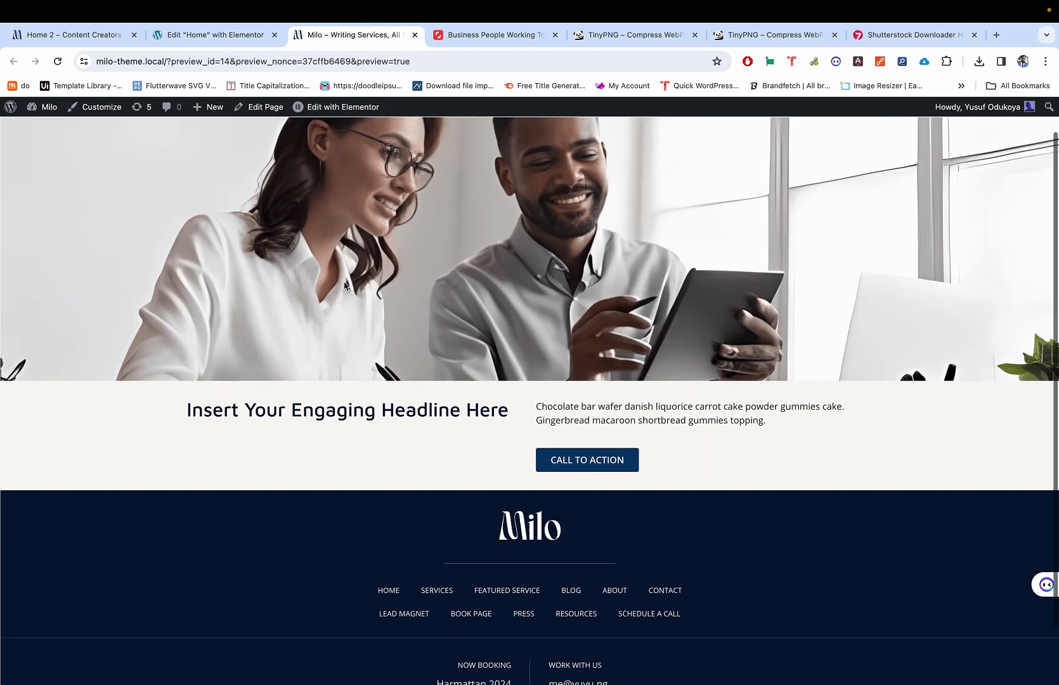
scroll(344, 286, "down", 1)
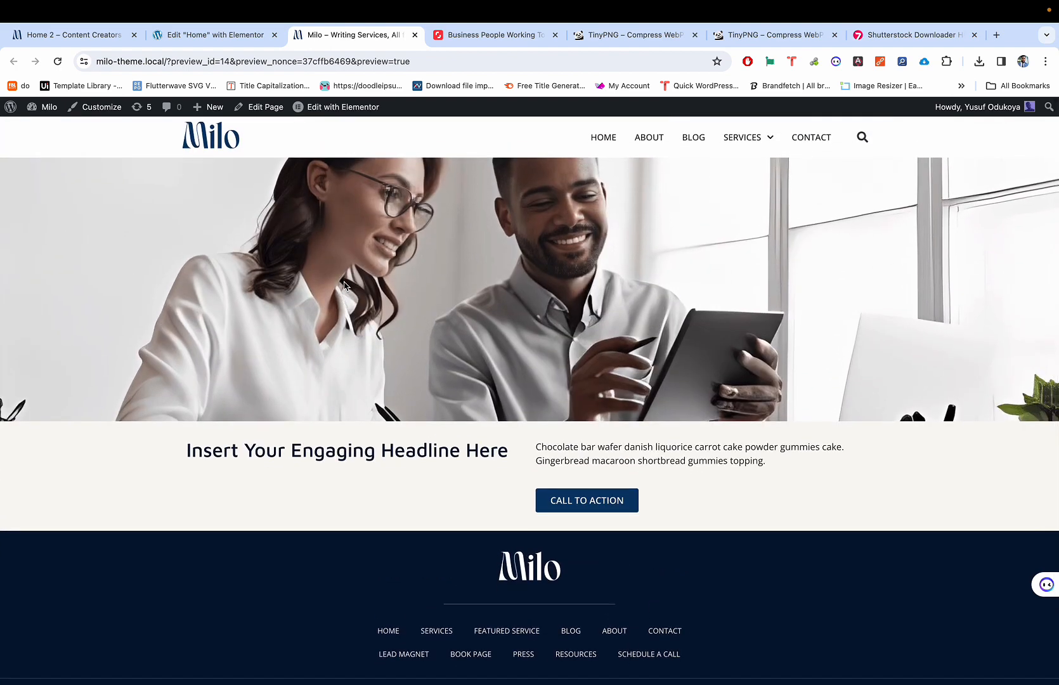
left_click(226, 38)
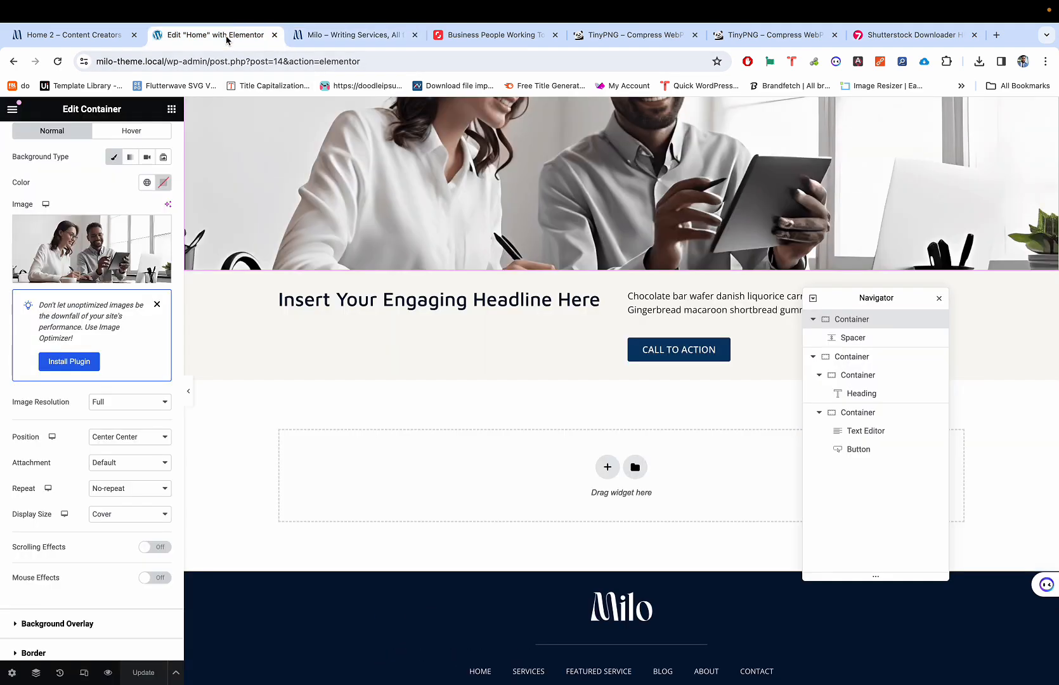
Step: Switch the editor to the 360 px mobile preview
key("super+shift+m")
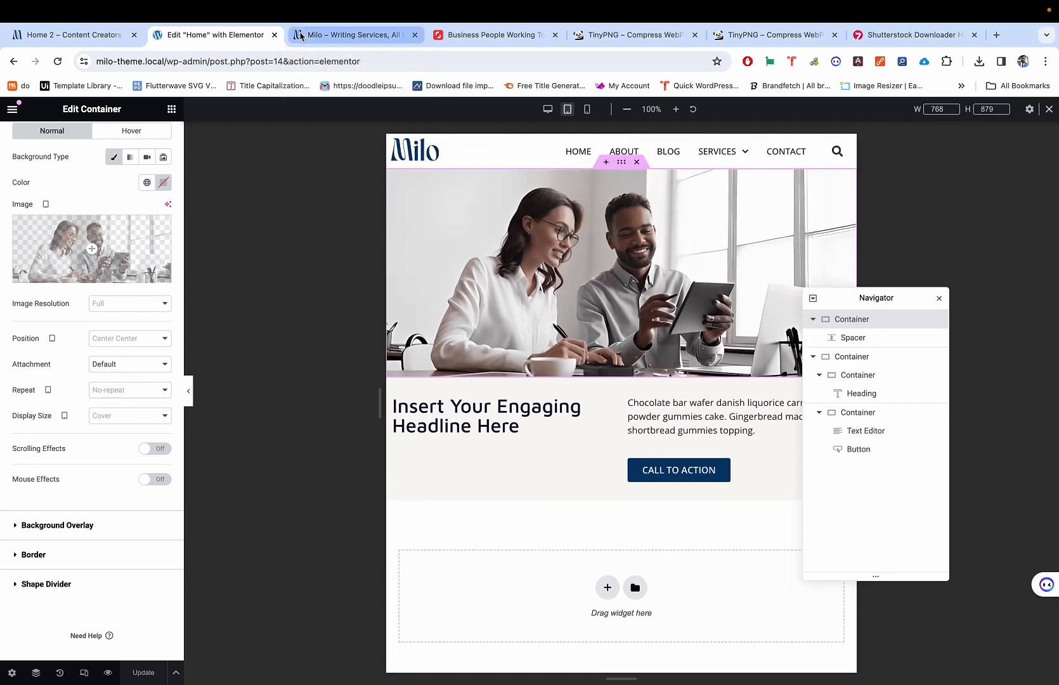
key("super+shift+m")
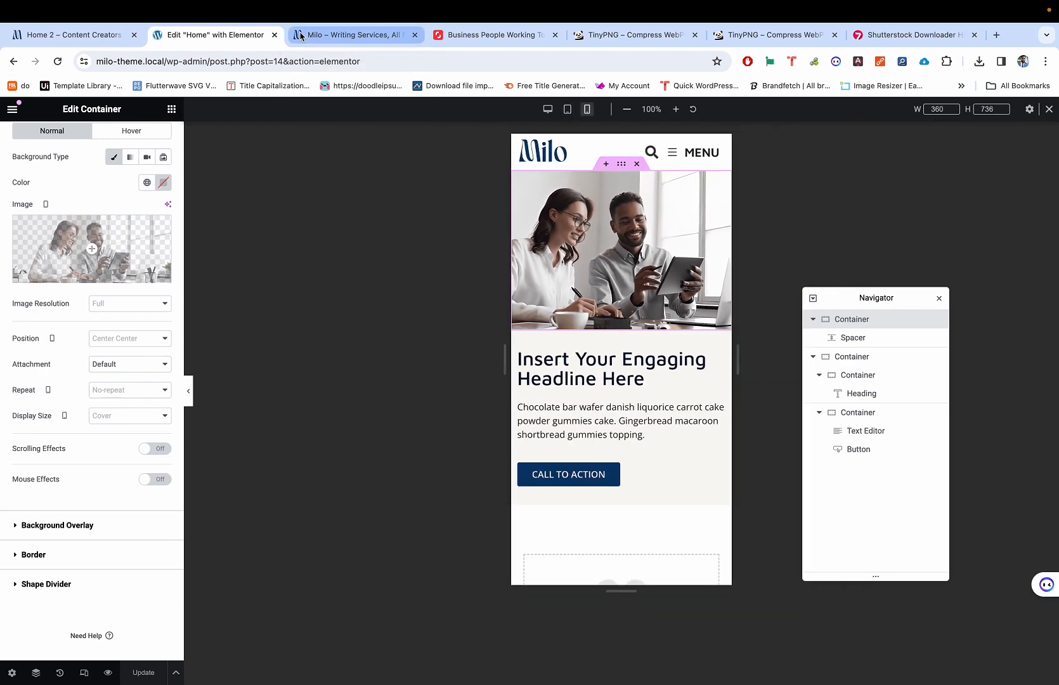
key("super+shift+m")
key("super+shift+m")
key("super+shift+m")
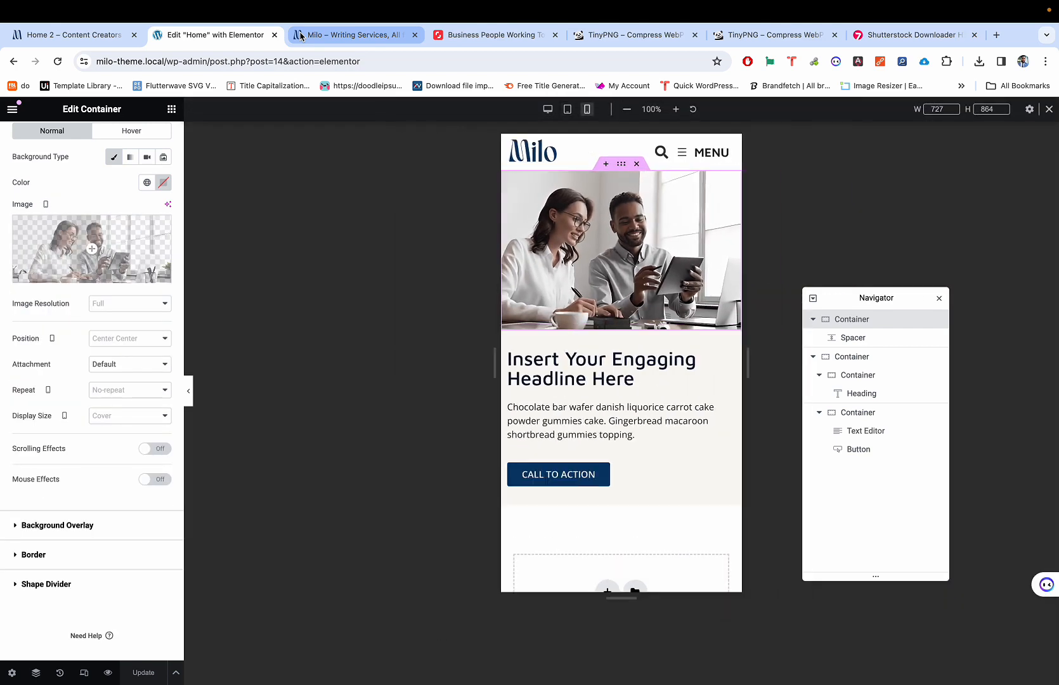
key("super+shift+m")
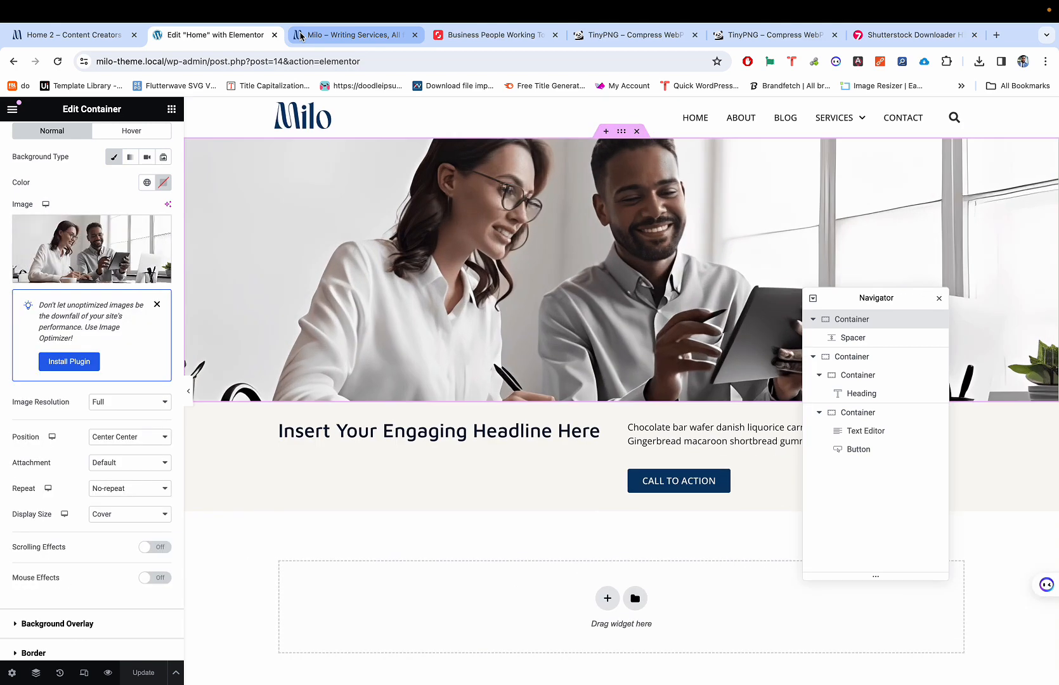
key("super+shift+m")
key("super+shift+m")
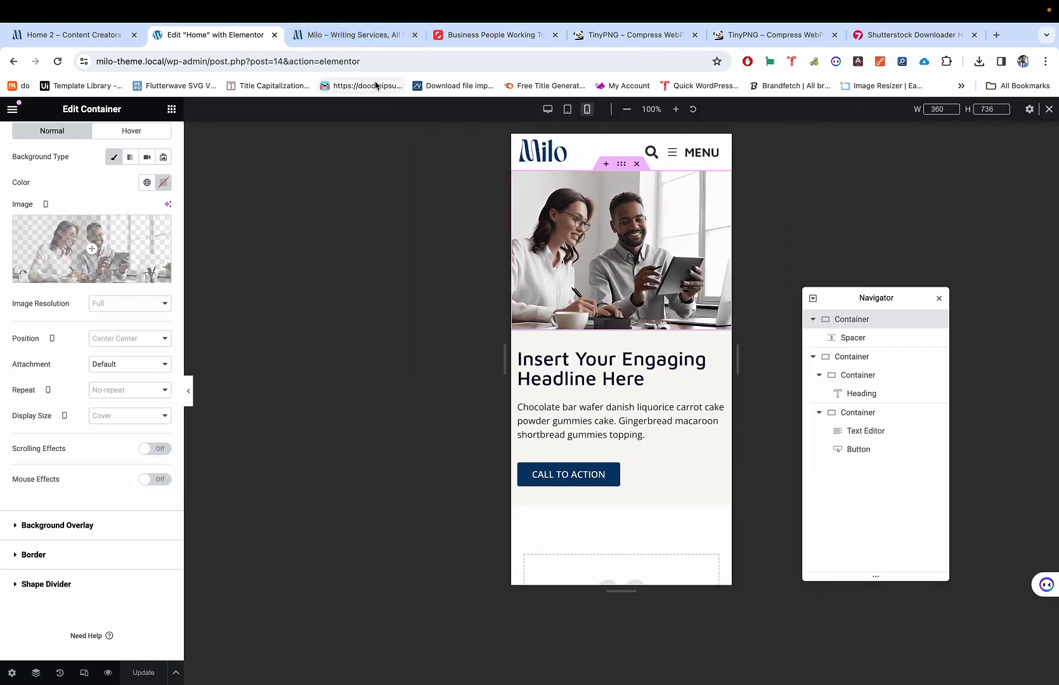
Step: Set the paragraph text block's mobile font size to 14 px
left_click(645, 435)
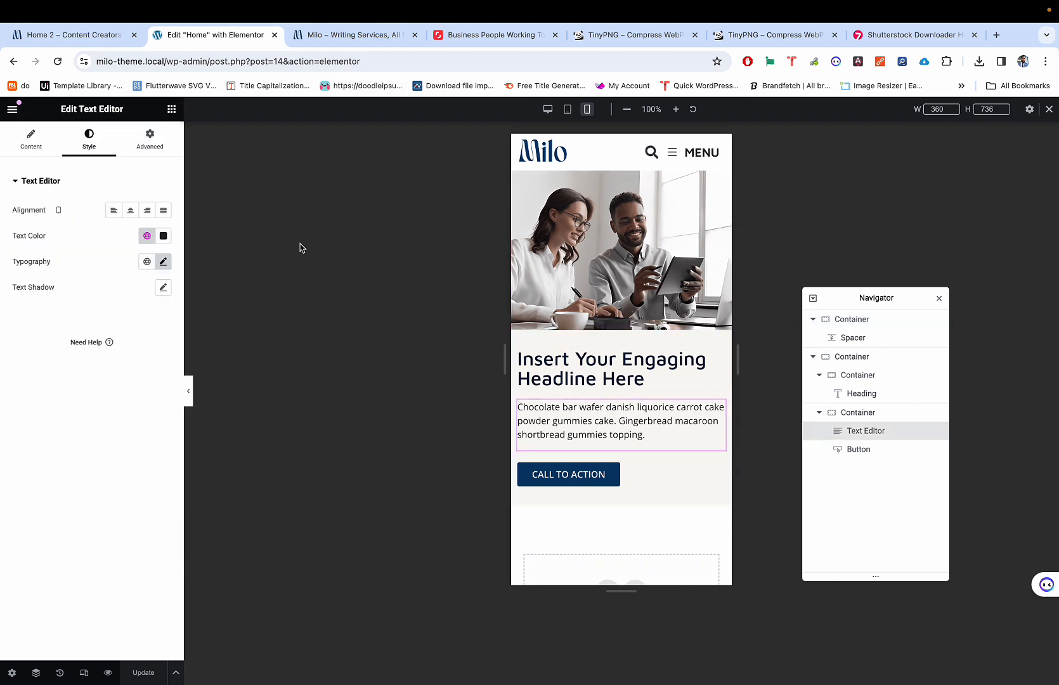
left_click(164, 262)
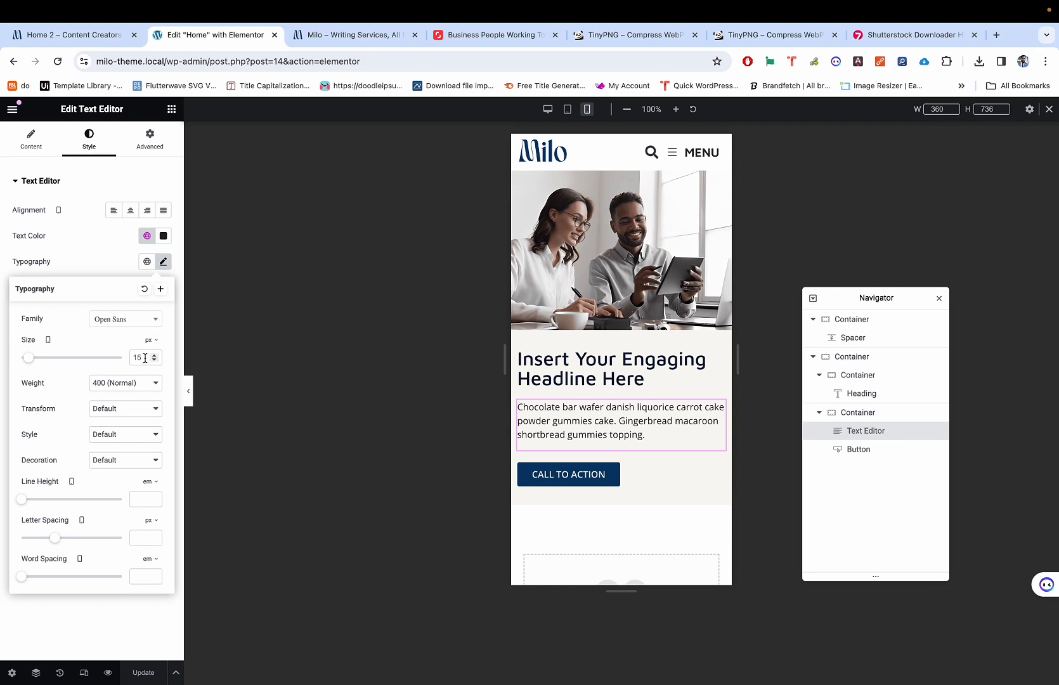
type("14")
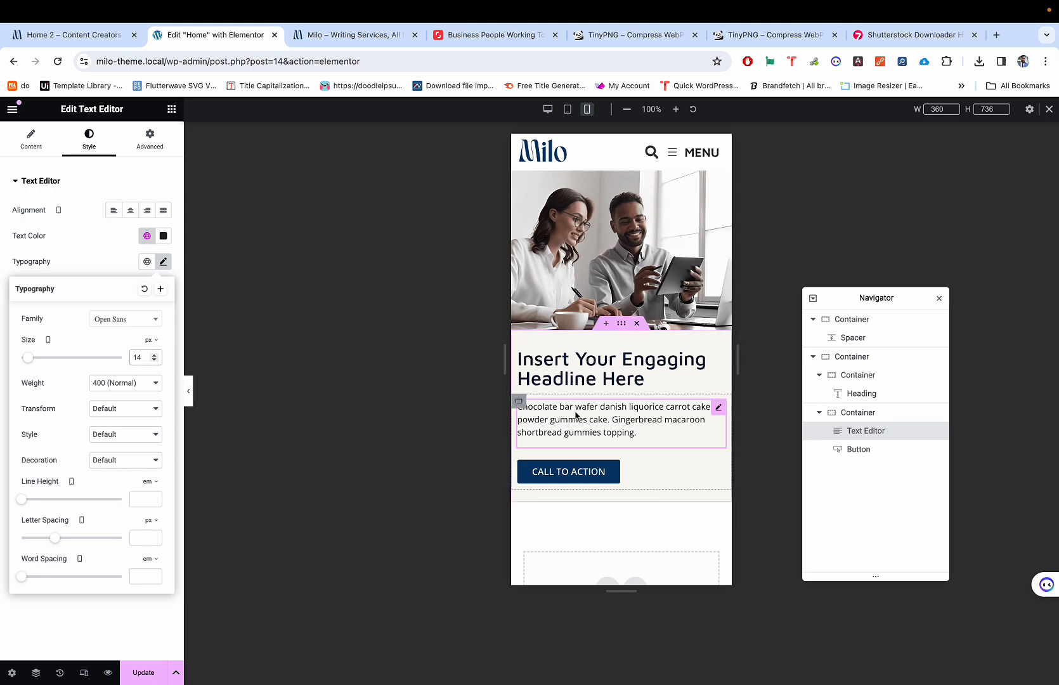
key("super+shift+m")
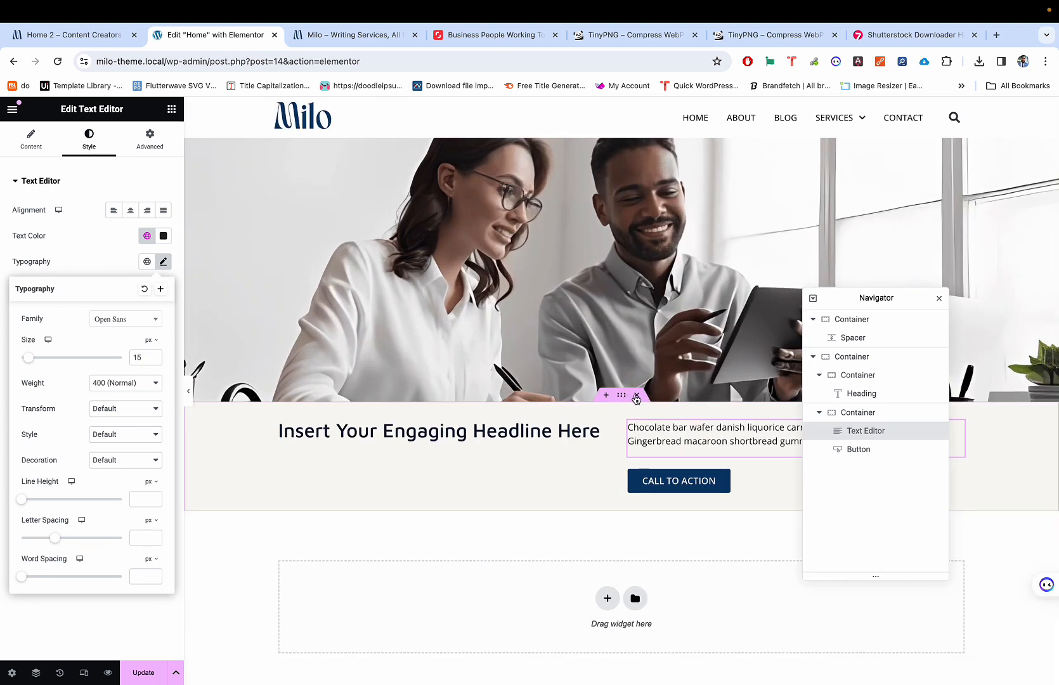
Step: Save the paragraph block's styling as the default for new Text Editor widgets
right_click(668, 441)
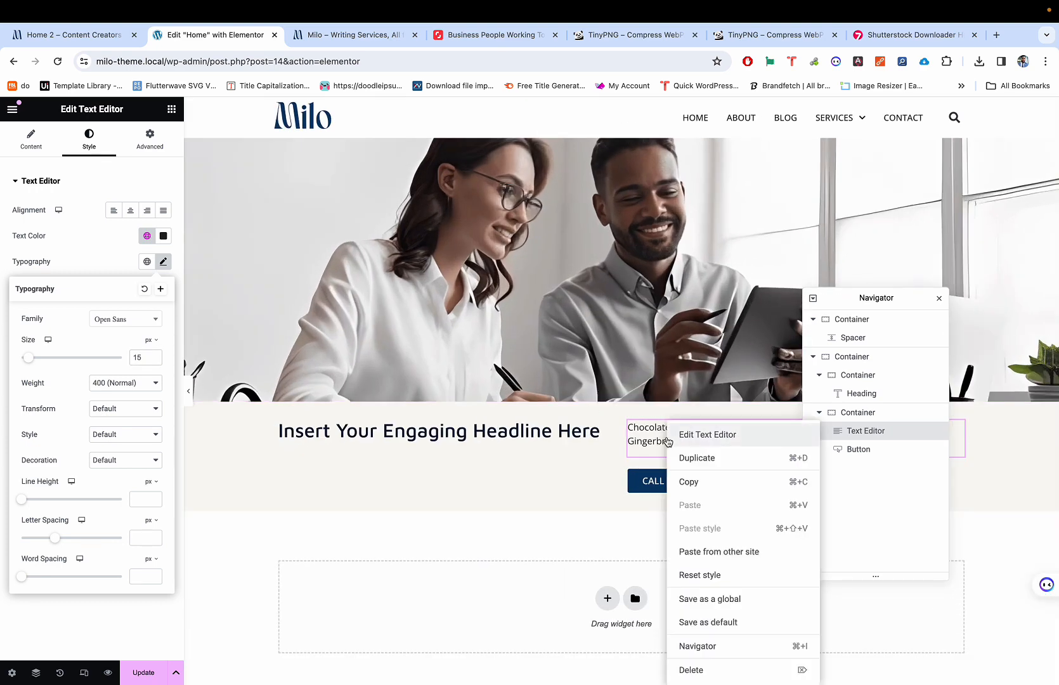
left_click(702, 623)
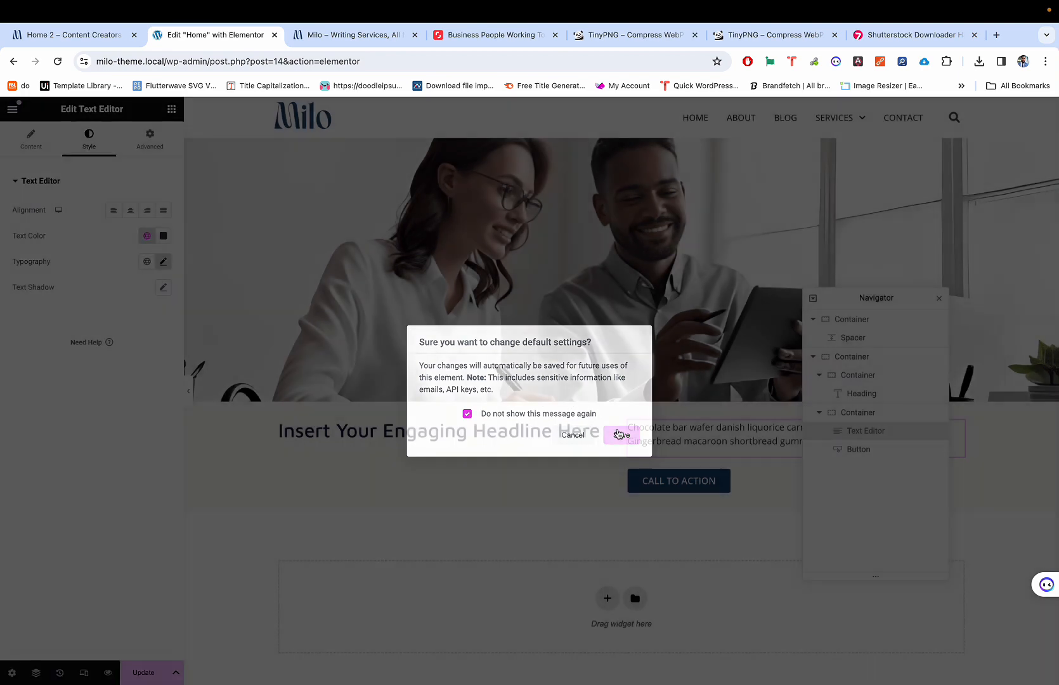
left_click(621, 436)
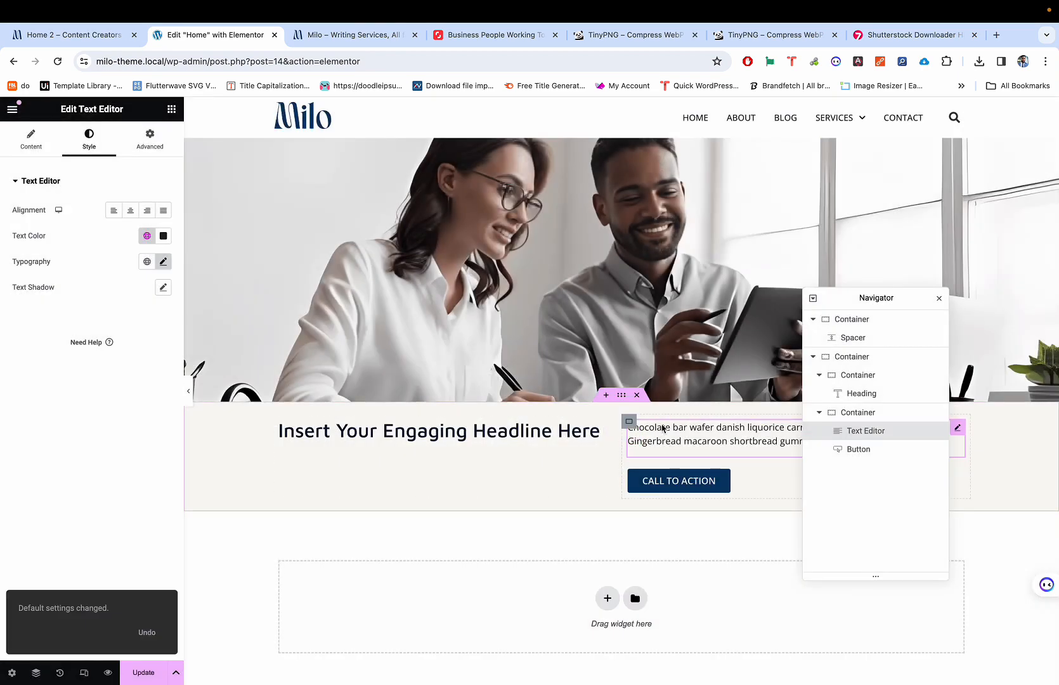
left_click(171, 108)
Step: Add a test Text Editor widget below the paragraph and confirm its mobile size is 14 px
left_click_drag(48, 448, 655, 453)
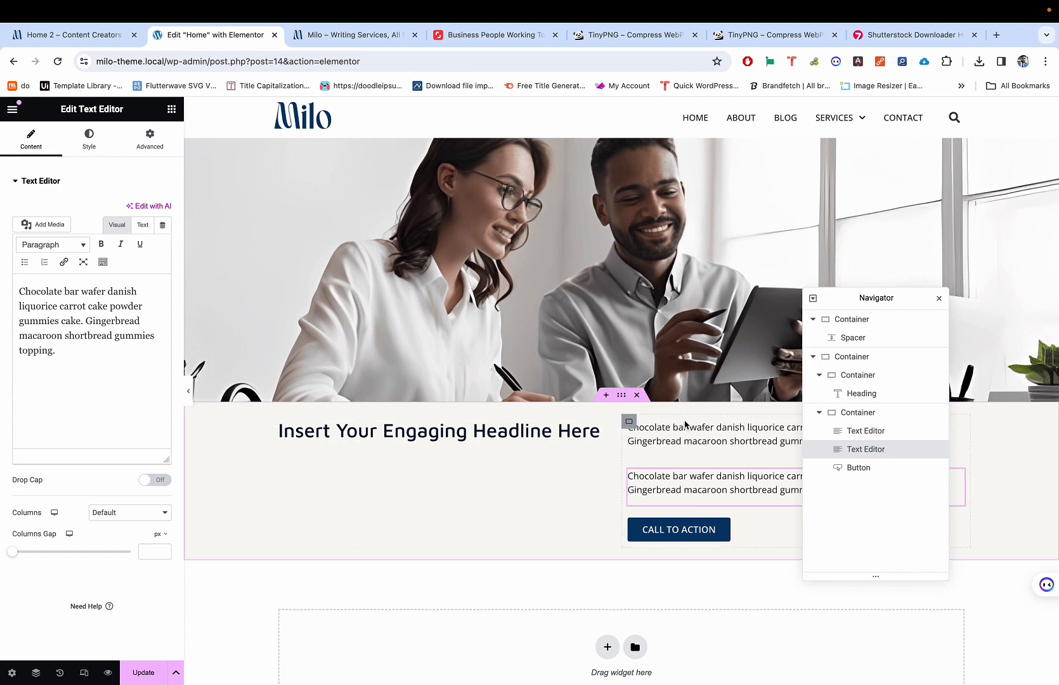
key("super+shift+m")
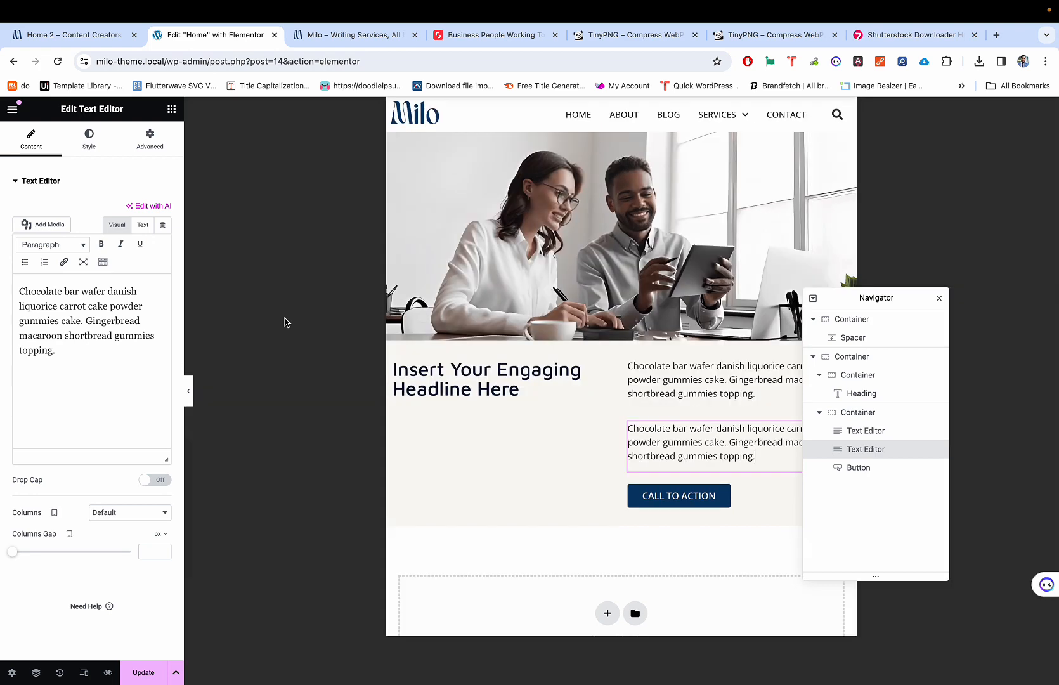
key("super+shift+m")
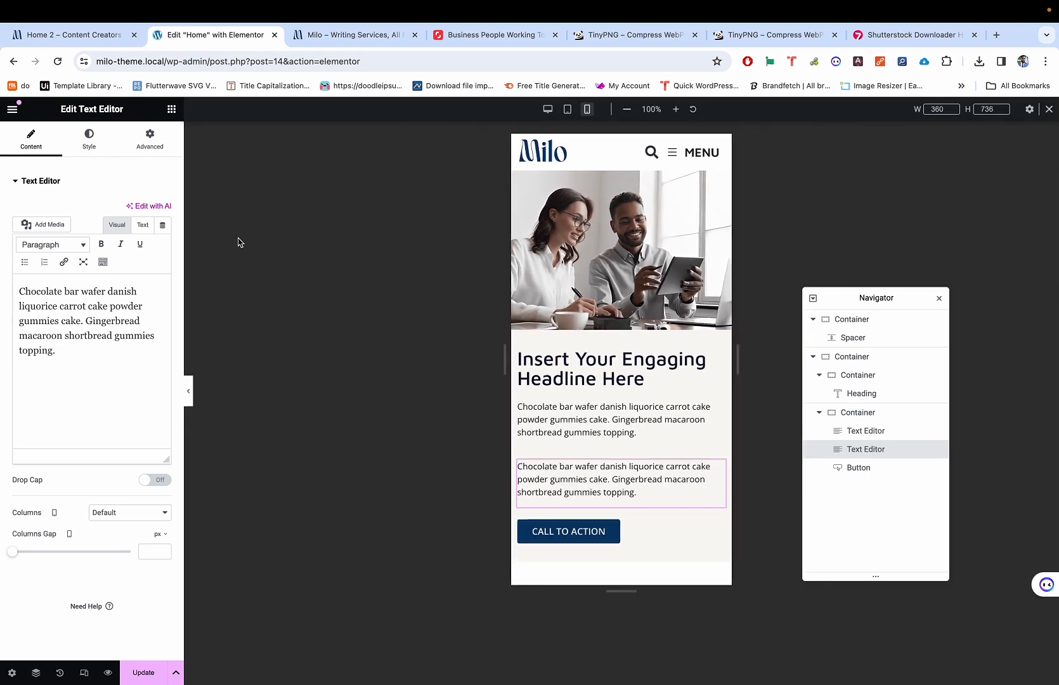
left_click(88, 139)
left_click(163, 263)
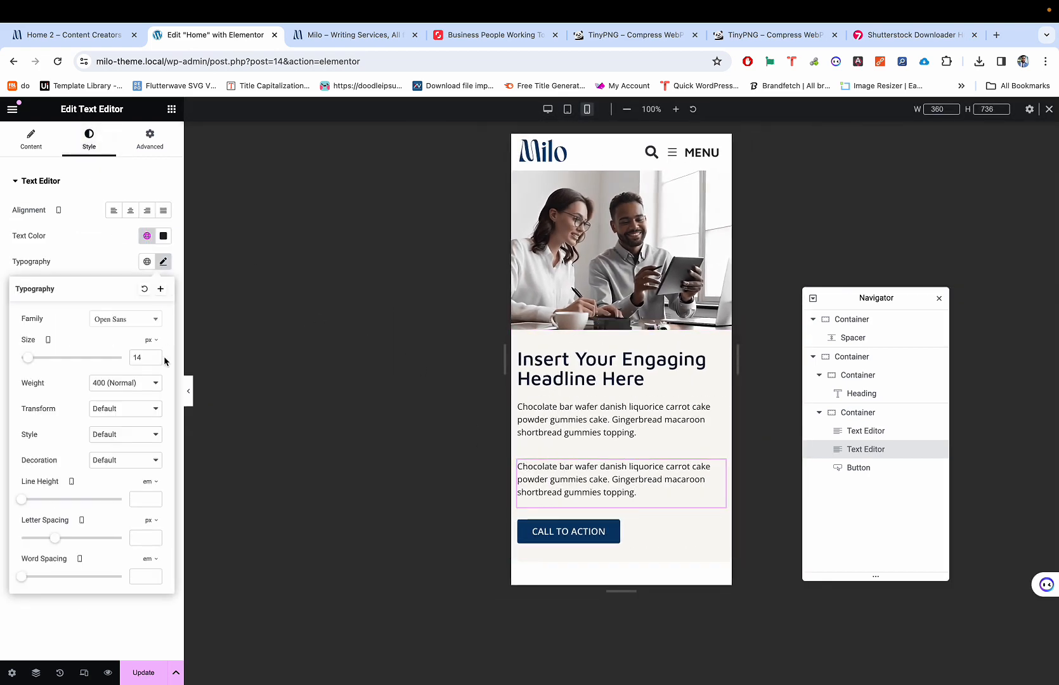
Step: Delete the test text block, return to desktop view and update the homepage
right_click(579, 474)
left_click(611, 670)
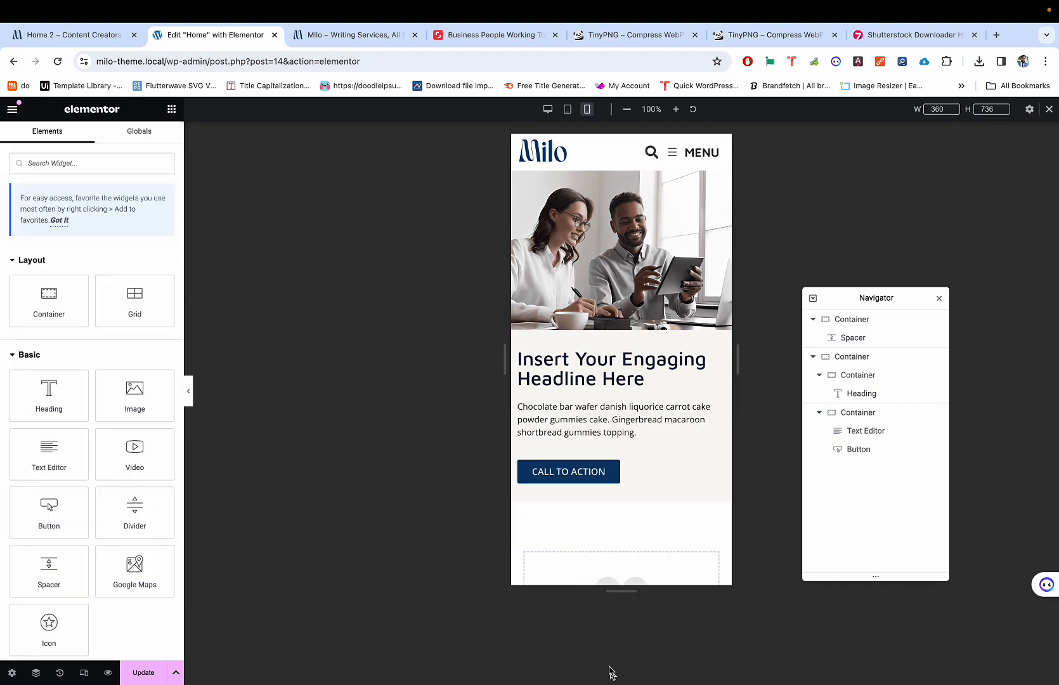
key("super+shift+m")
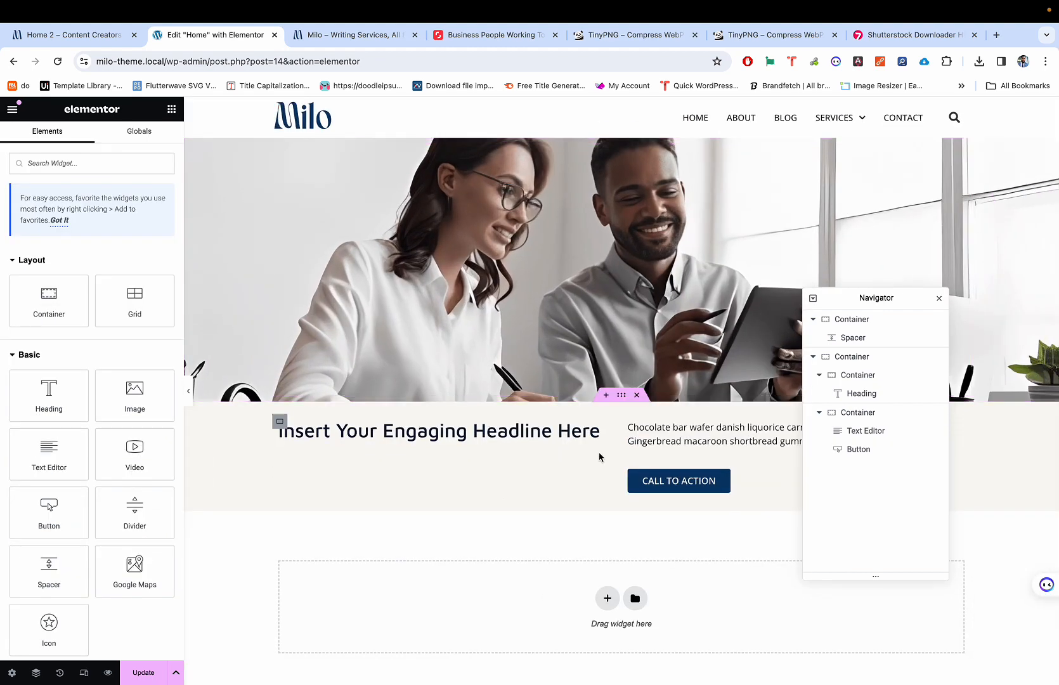
scroll(601, 457, "down", 1)
key("ctrl+Tab")
key("ctrl+shift+Tab")
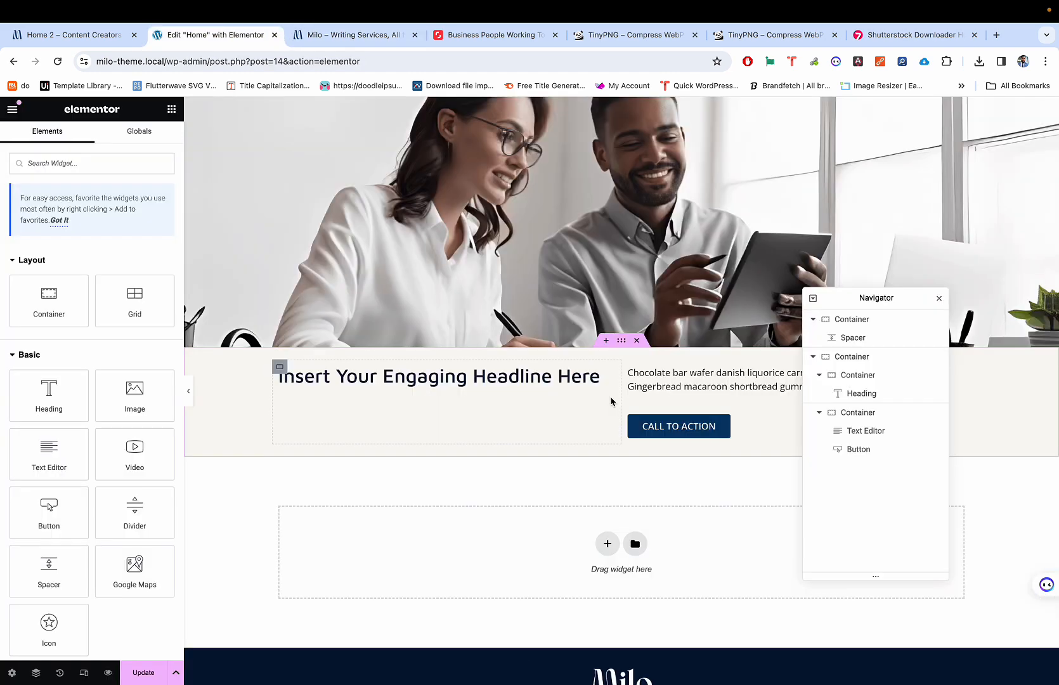
key("ctrl+Tab")
key("ctrl+shift+Tab")
left_click(143, 673)
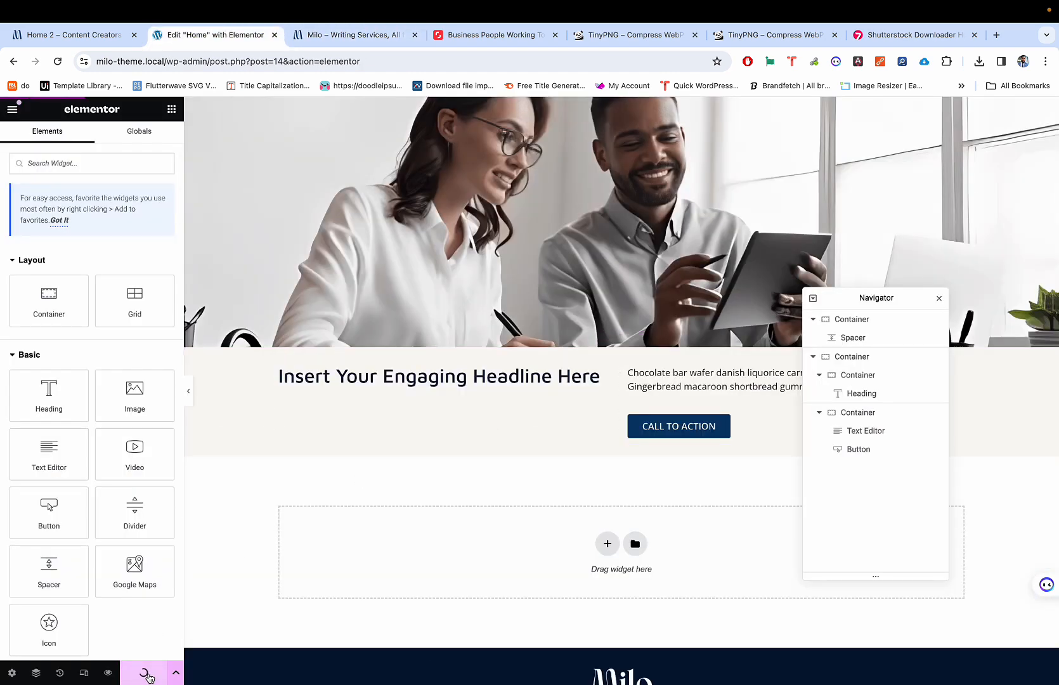
Step: Open the Milo reference homepage and view its hero background image on its own
left_click(82, 39)
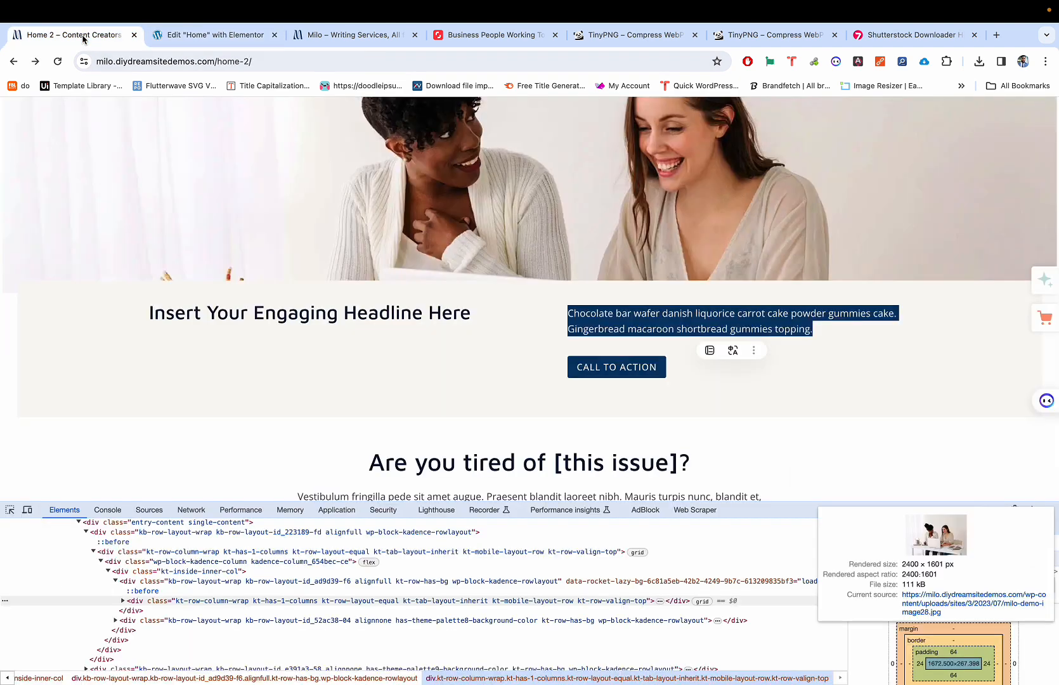
scroll(287, 248, "down", 5)
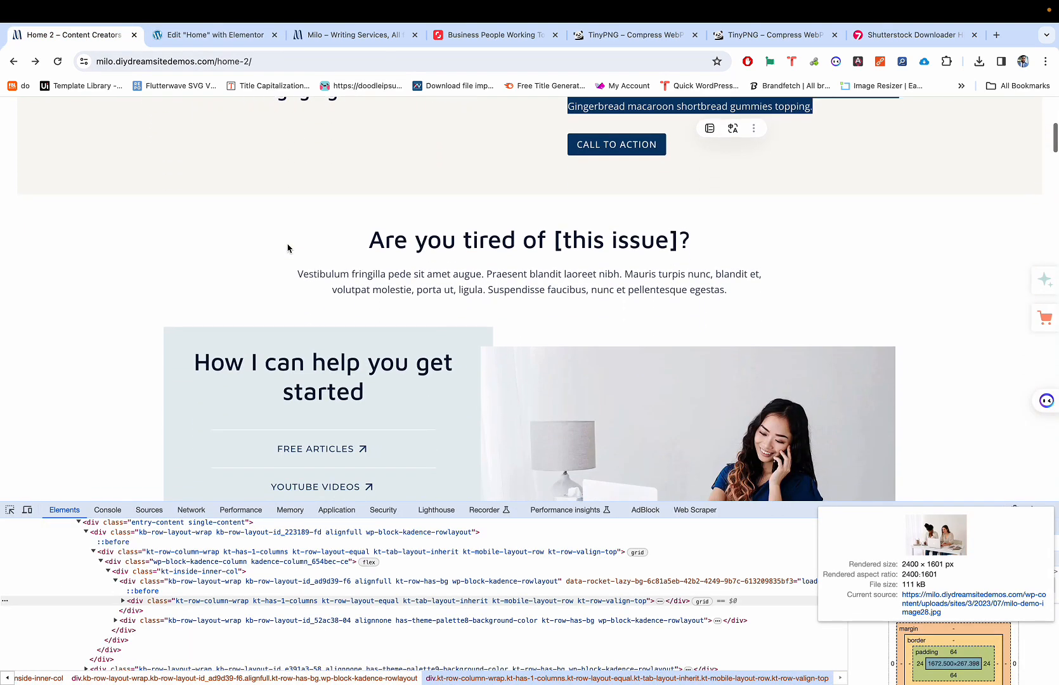
scroll(287, 248, "up", 2)
scroll(288, 249, "up", 1)
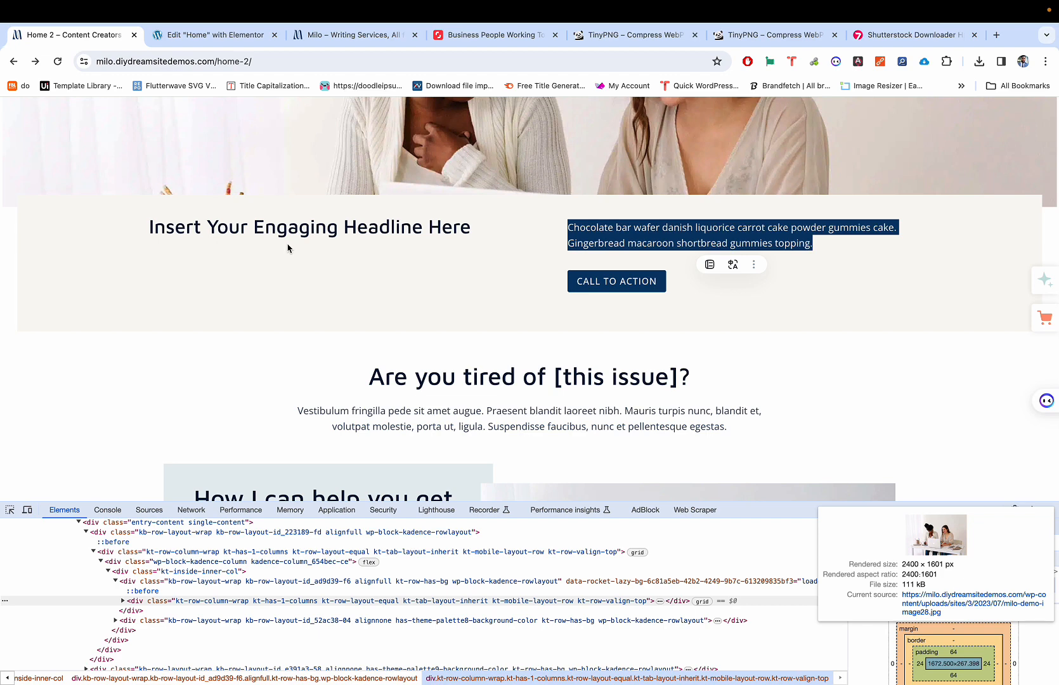
scroll(287, 248, "up", 4)
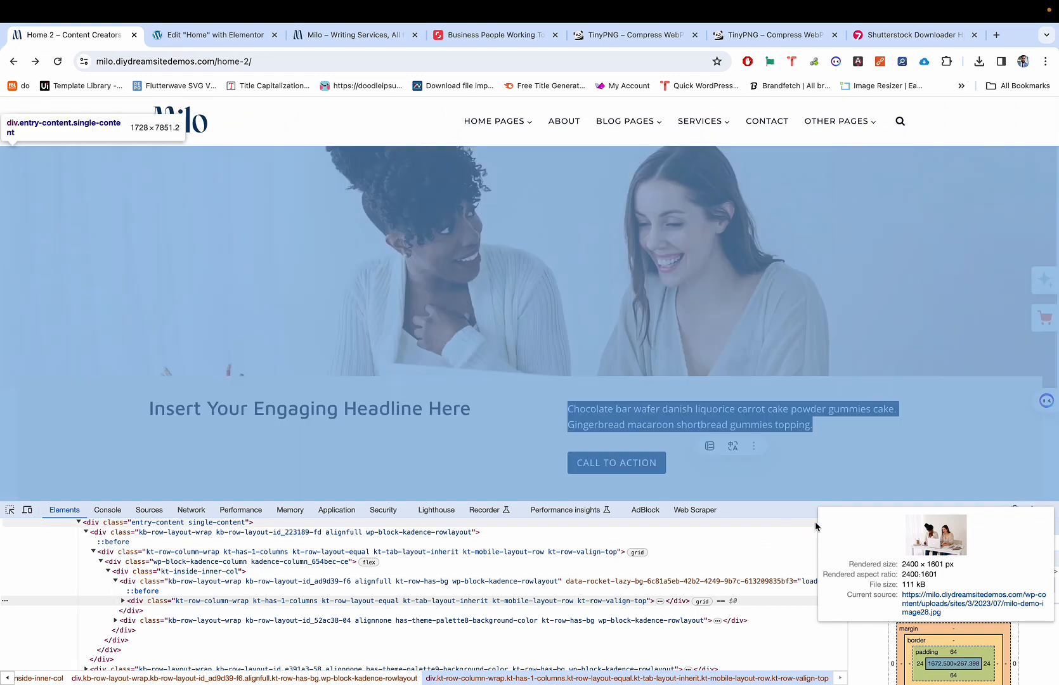
left_click(901, 515)
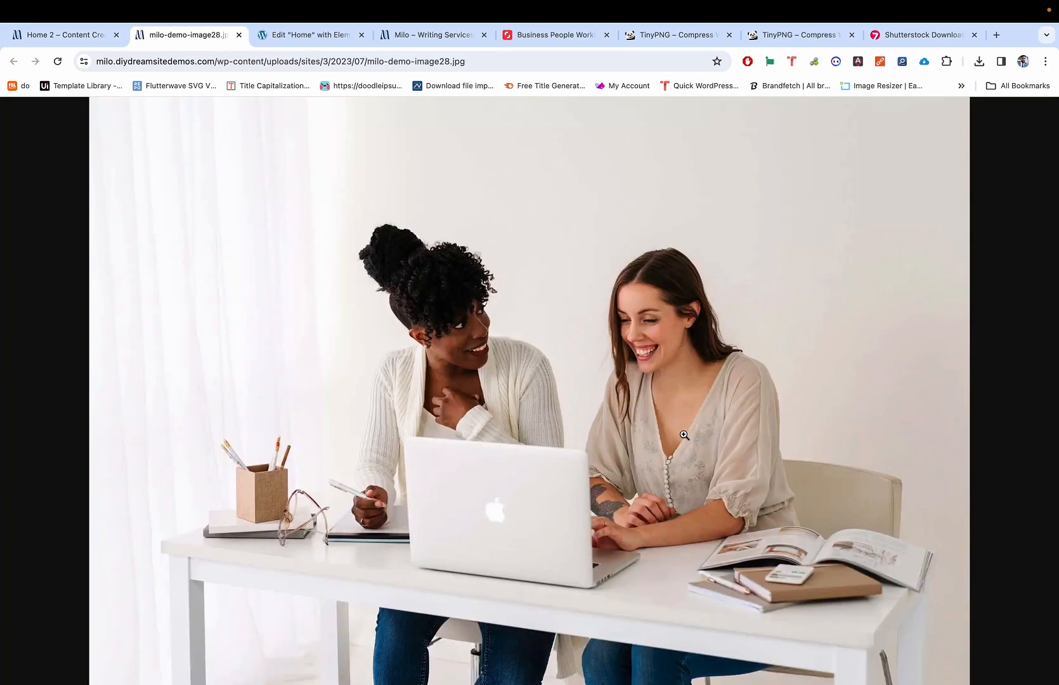
key("ctrl+w")
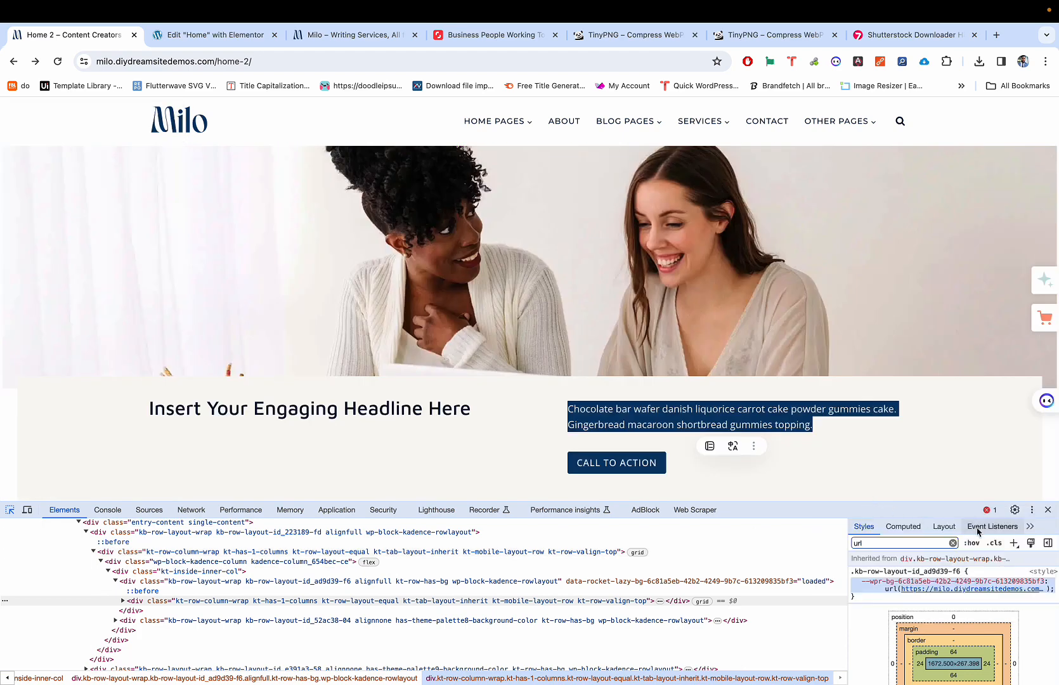
Step: Close developer tools, inspect the reference headline section's text, and switch back to the Elementor editor
left_click(1048, 510)
left_click(707, 401)
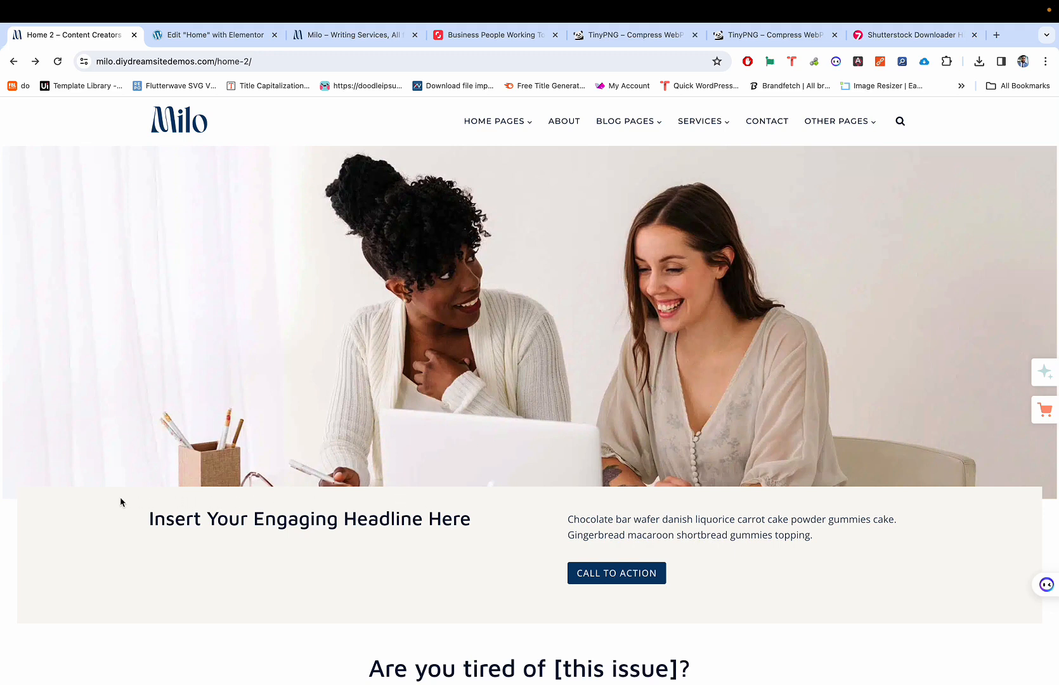
left_click_drag(148, 511, 931, 596)
left_click(752, 557)
mouse_move(470, 521)
left_mouse_down()
mouse_move(336, 519)
mouse_move(460, 521)
left_mouse_up()
left_click(504, 523)
scroll(25, 506, "down", 1)
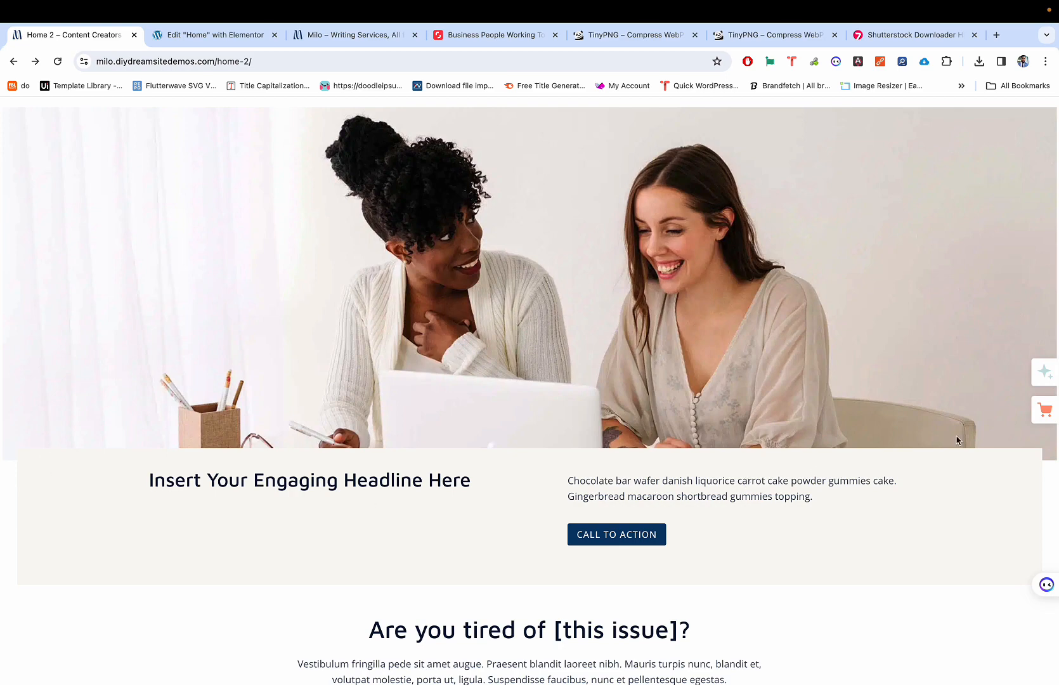
scroll(1034, 501, "up", 5)
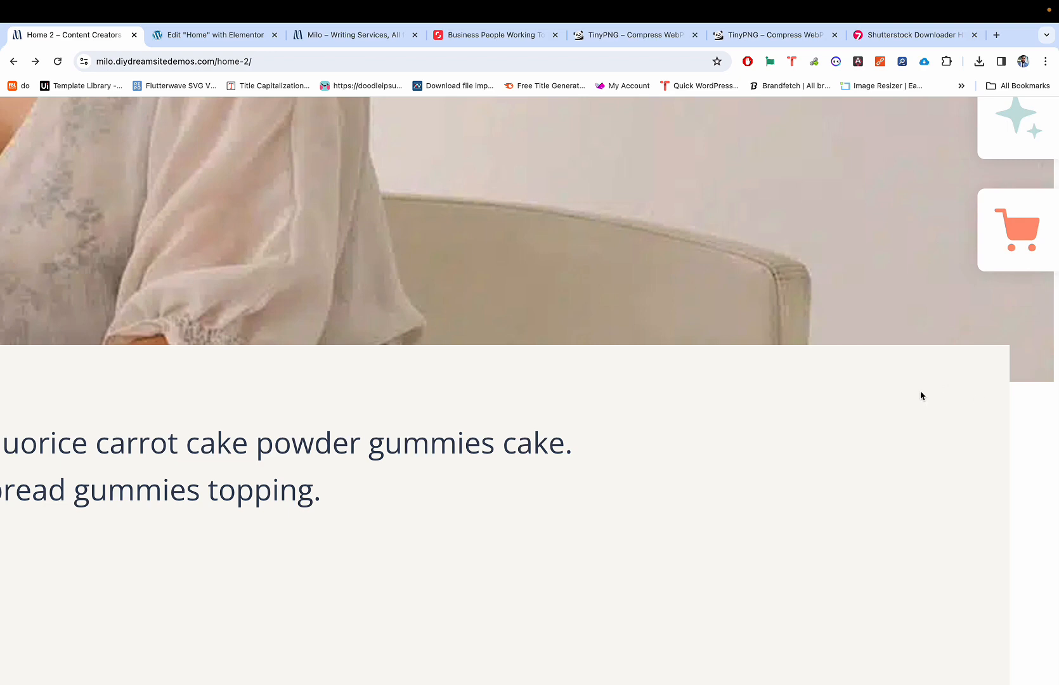
scroll(894, 404, "down", 5)
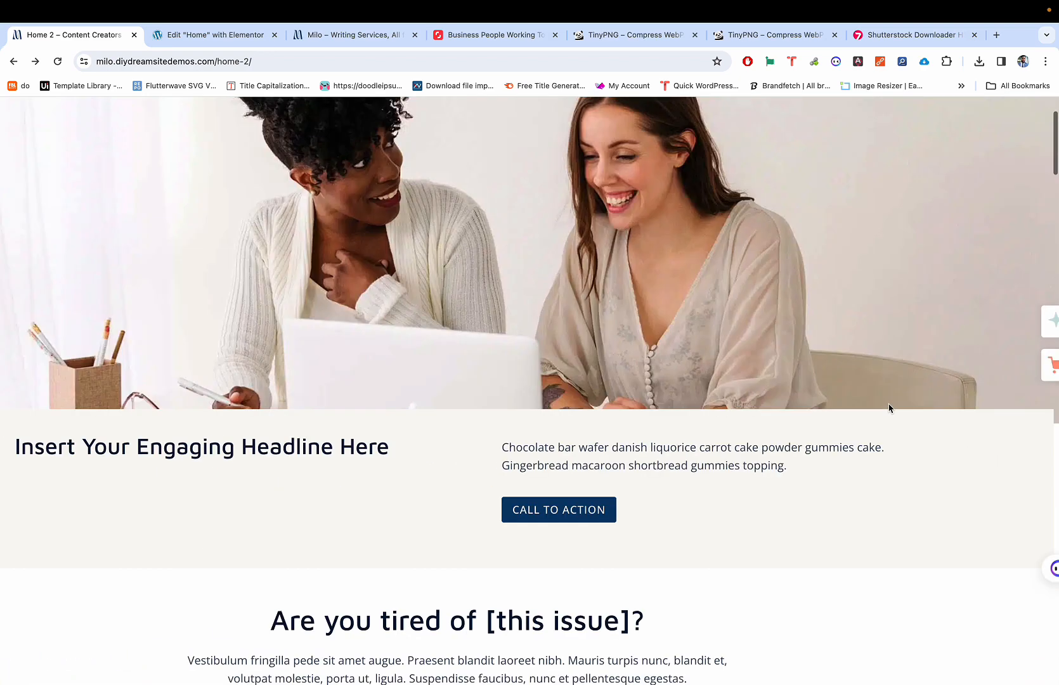
key("ctrl+Tab")
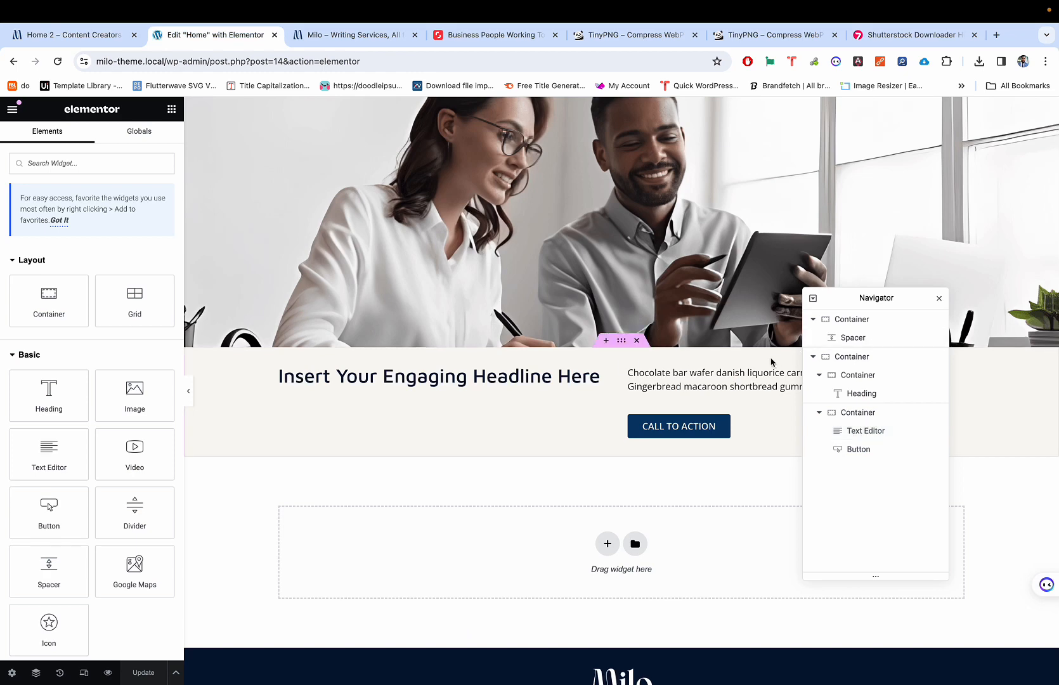
Step: Select the cream headline container and review its layout settings in full-width preview
left_click(622, 340)
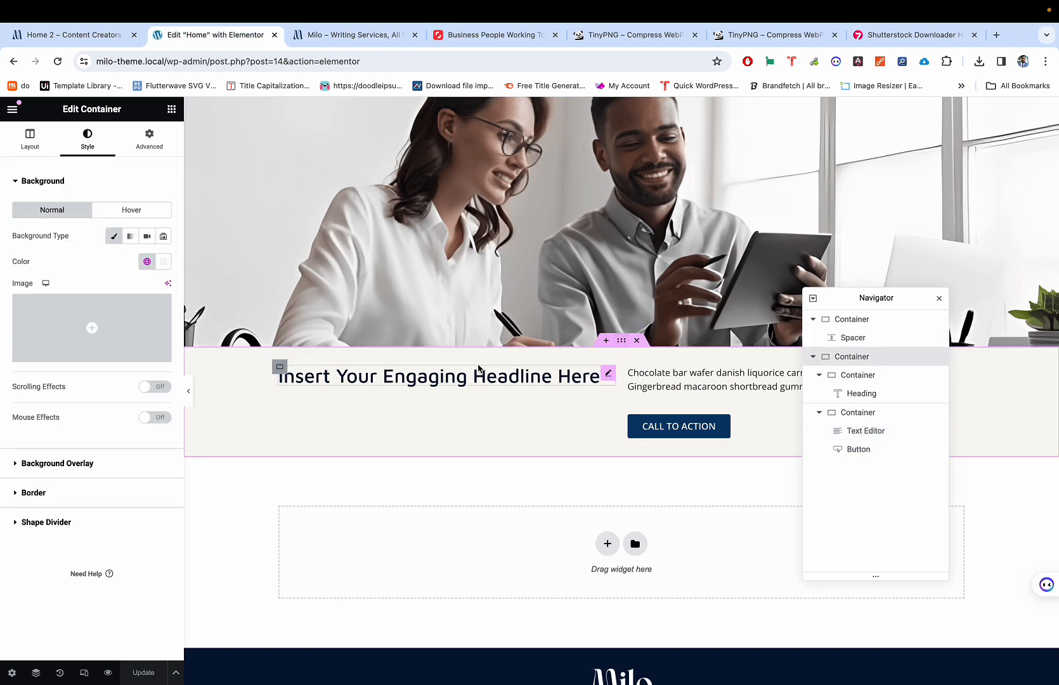
left_click(188, 390)
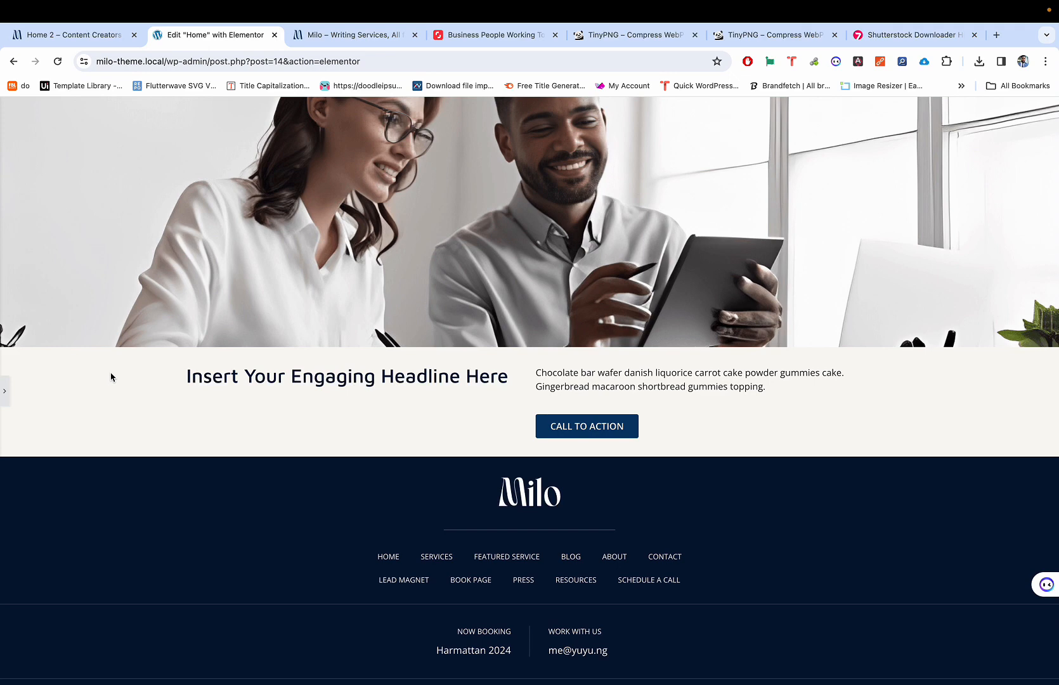
key("ctrl+p")
left_click(48, 149)
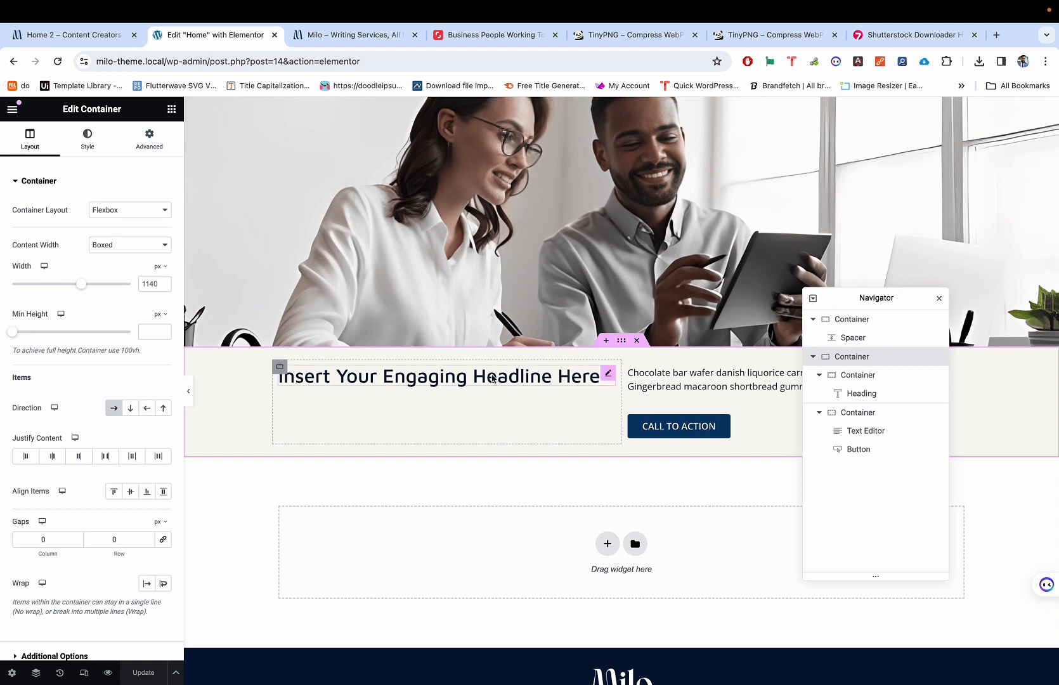
Step: Compare with the Milo reference page, then insert an empty container above the headline section
key("ctrl+shift+Tab")
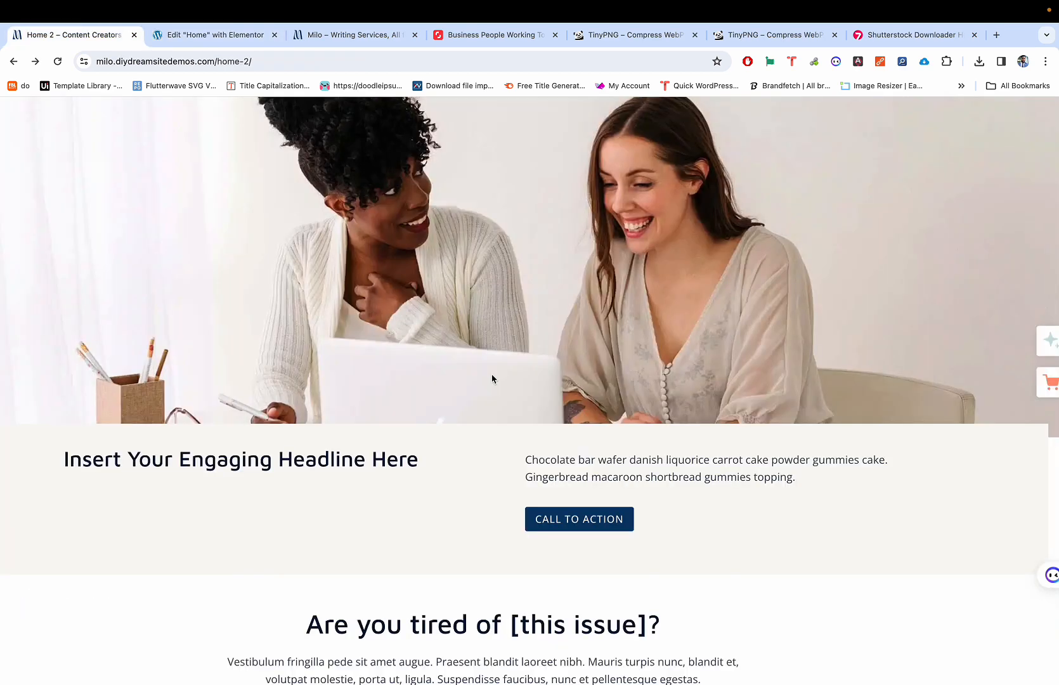
scroll(494, 379, "up", 2)
scroll(495, 380, "down", 2)
scroll(494, 379, "up", 2)
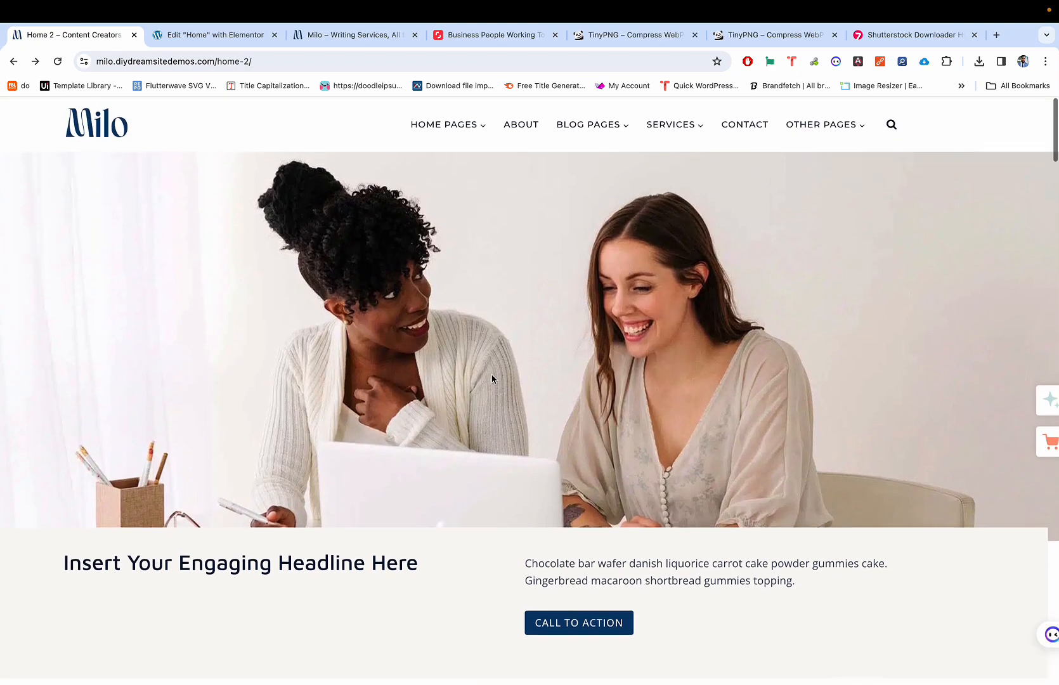
scroll(494, 379, "down", 1)
key("ctrl+Tab")
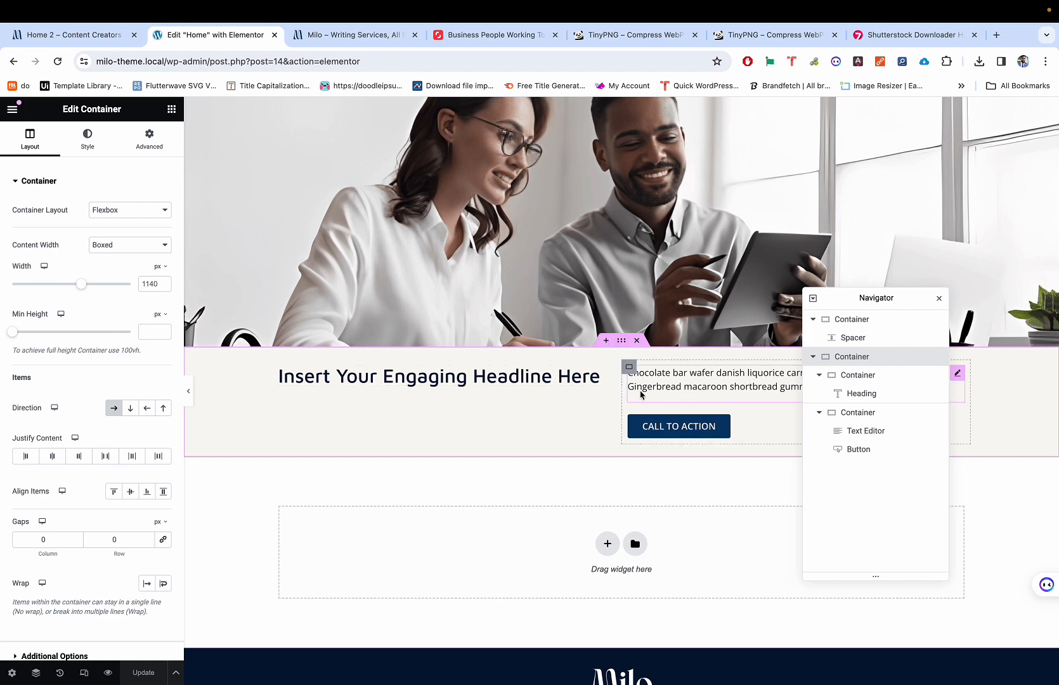
left_click(607, 340)
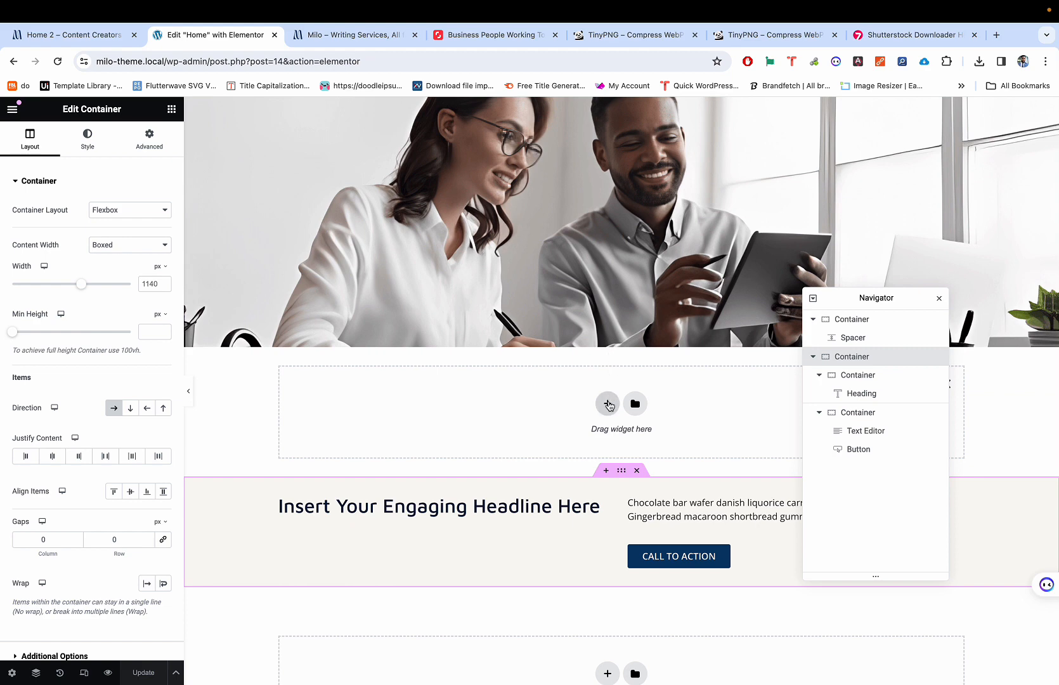
Step: Create a flexbox single-column container, then delete it
left_click(609, 405)
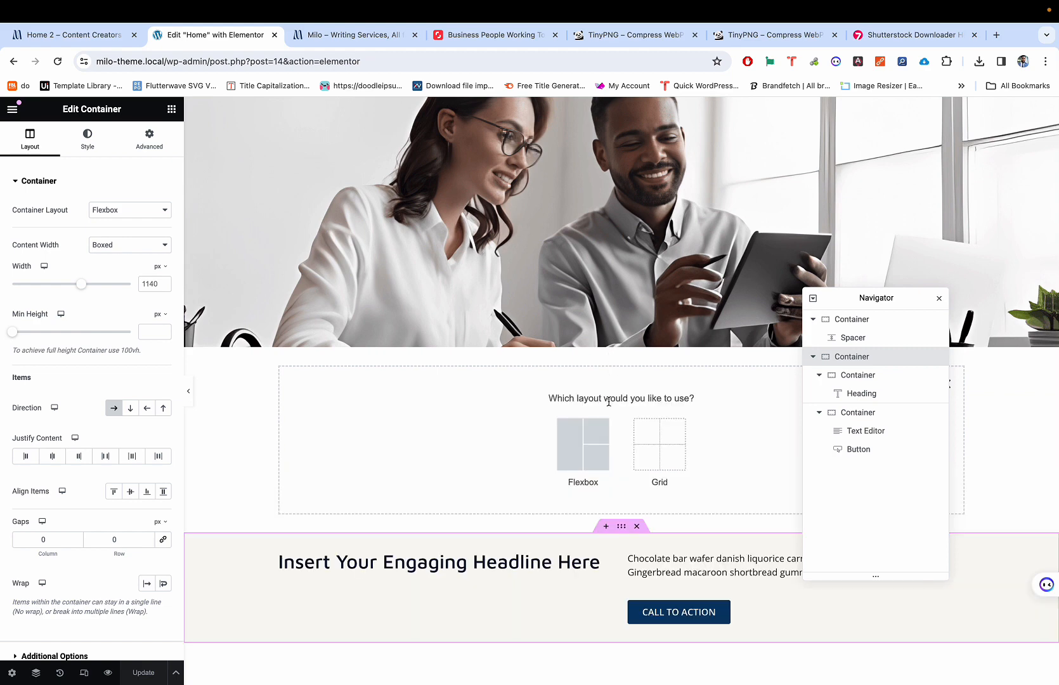
left_click(586, 435)
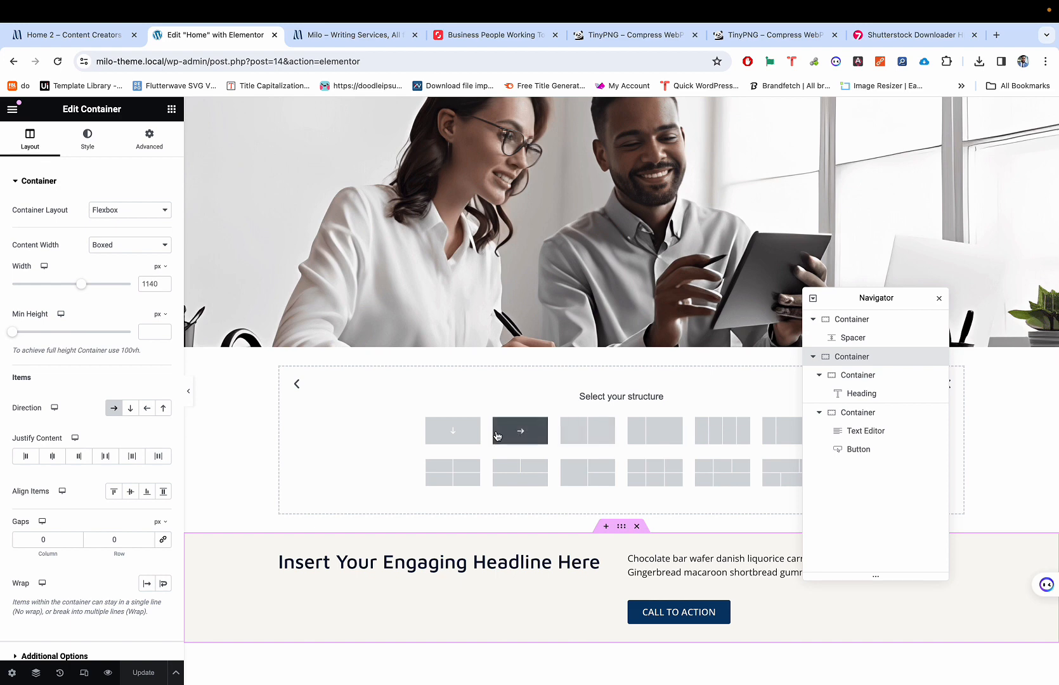
left_click(471, 434)
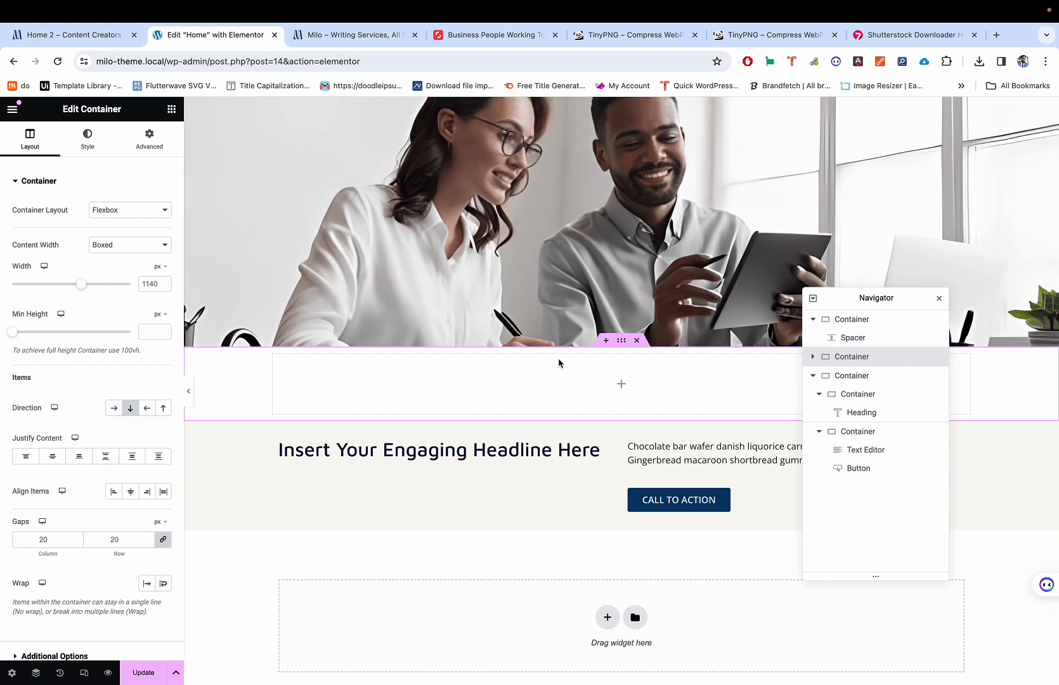
left_click(637, 341)
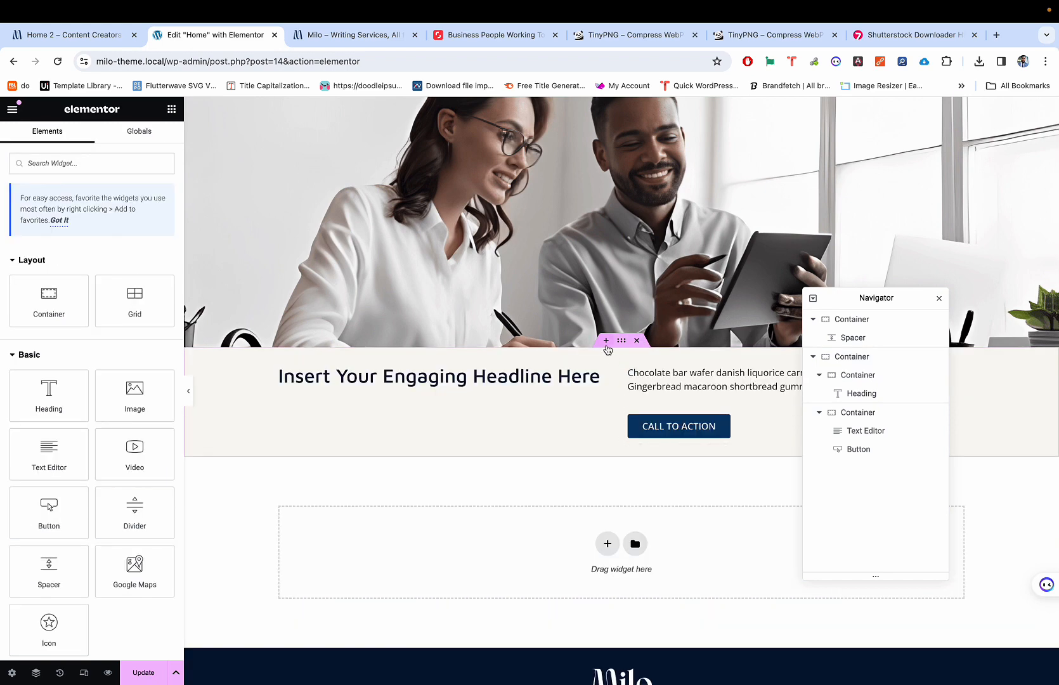
Step: Re-insert the section above the headline as a flexbox single-column container, checking the reference page
left_click(606, 344)
left_click(602, 400)
left_click(590, 437)
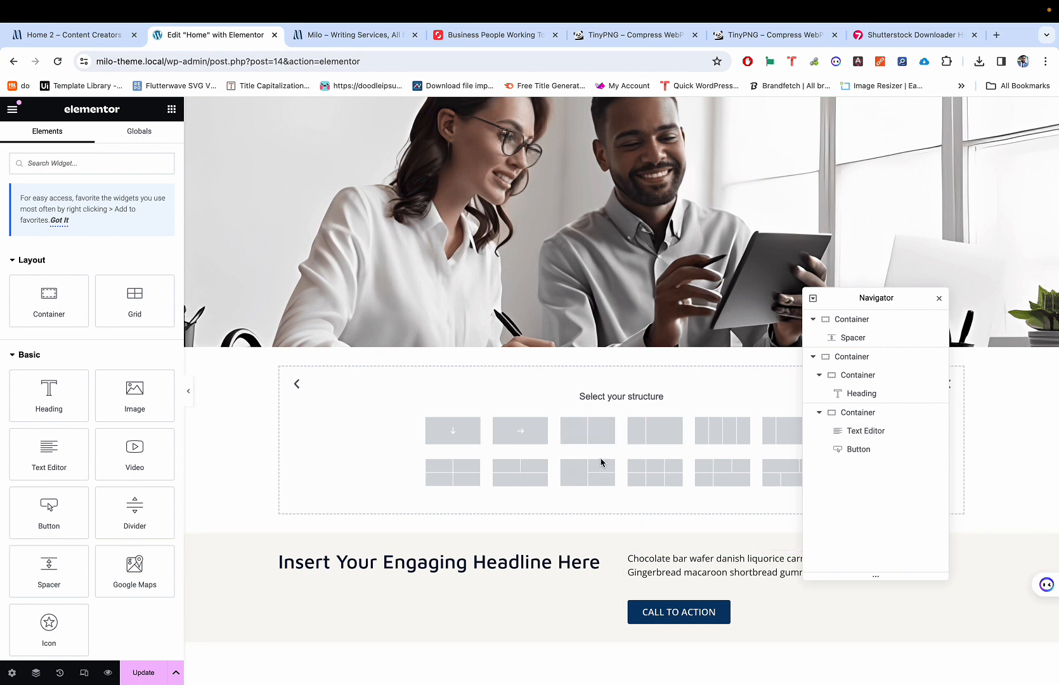
key("ctrl+shift+Tab")
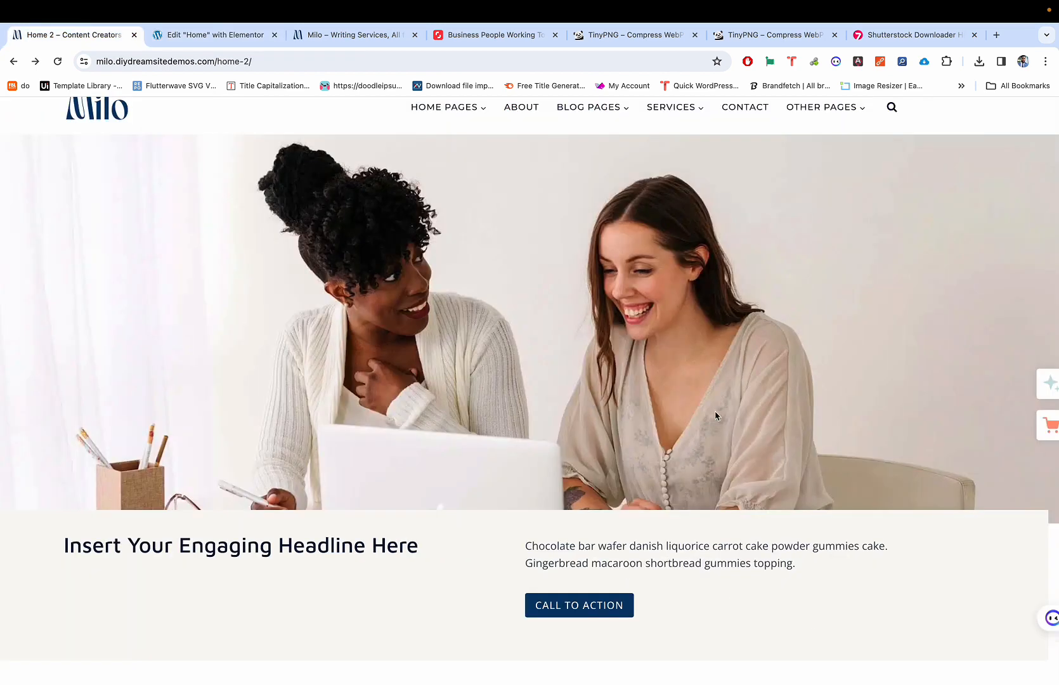
scroll(882, 511, "up", 5)
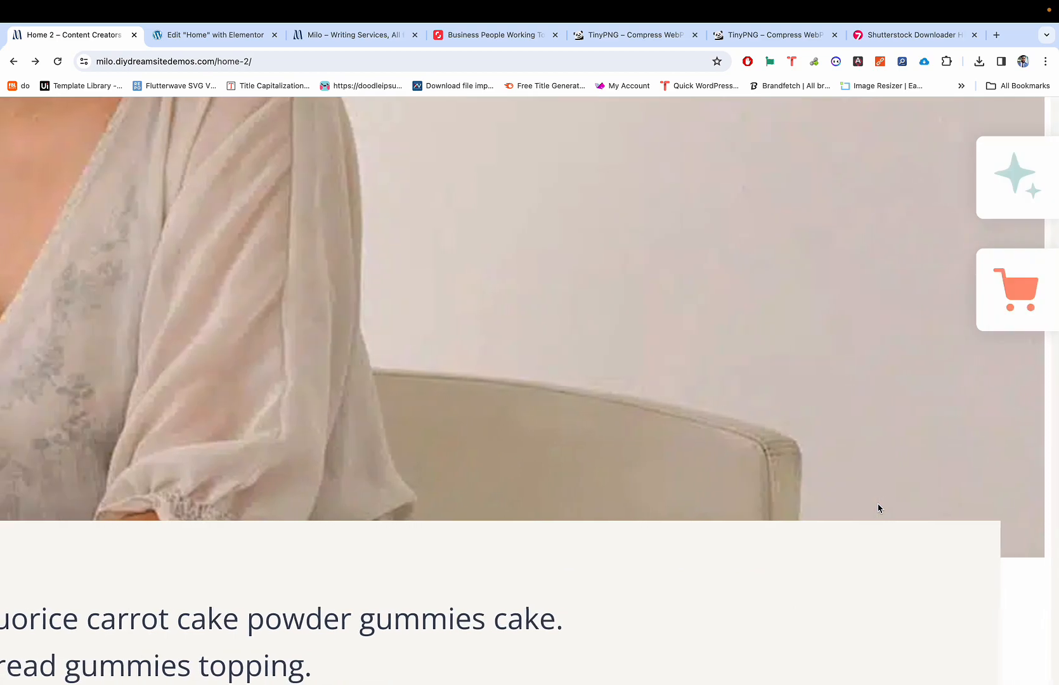
scroll(936, 556, "left", 1)
scroll(937, 556, "right", 1)
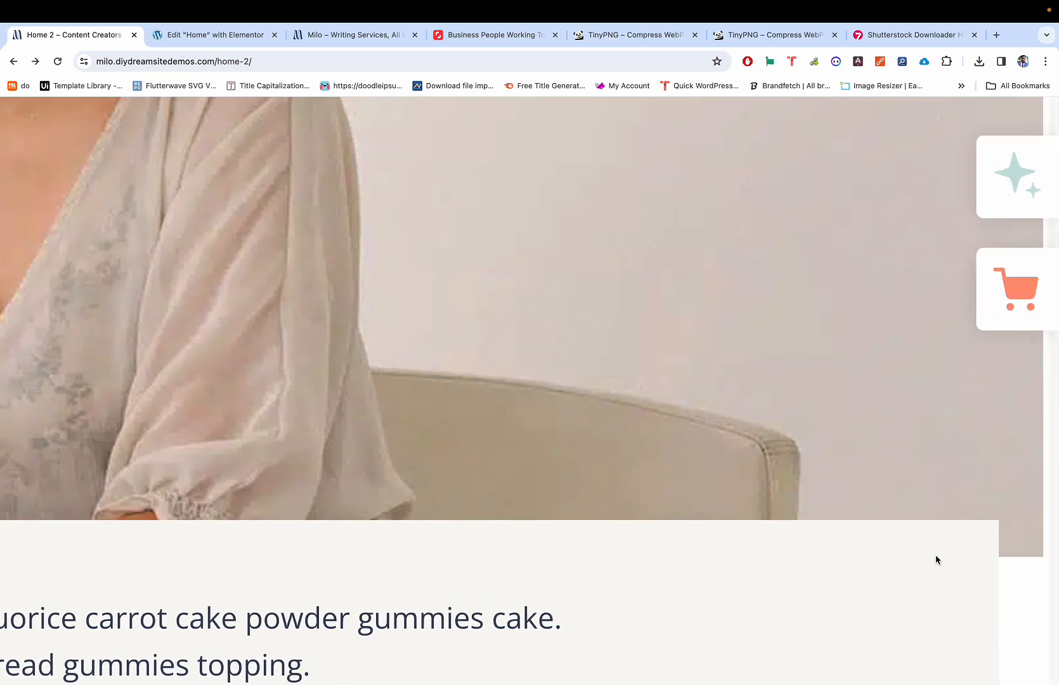
scroll(936, 556, "left", 1)
scroll(936, 560, "down", 5)
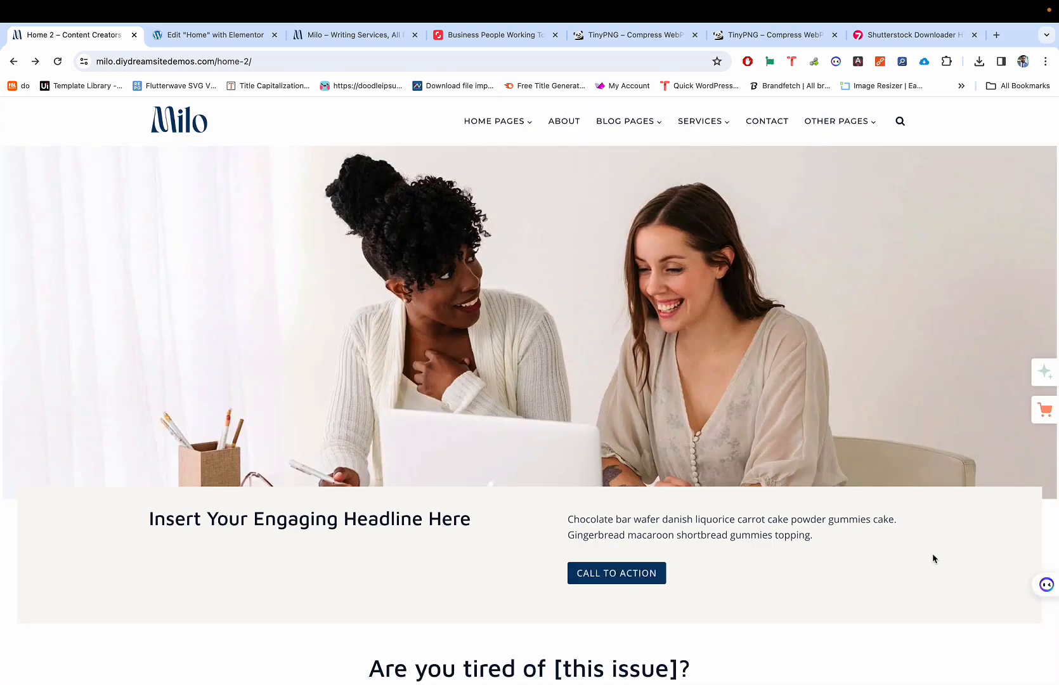
key("ctrl+Tab")
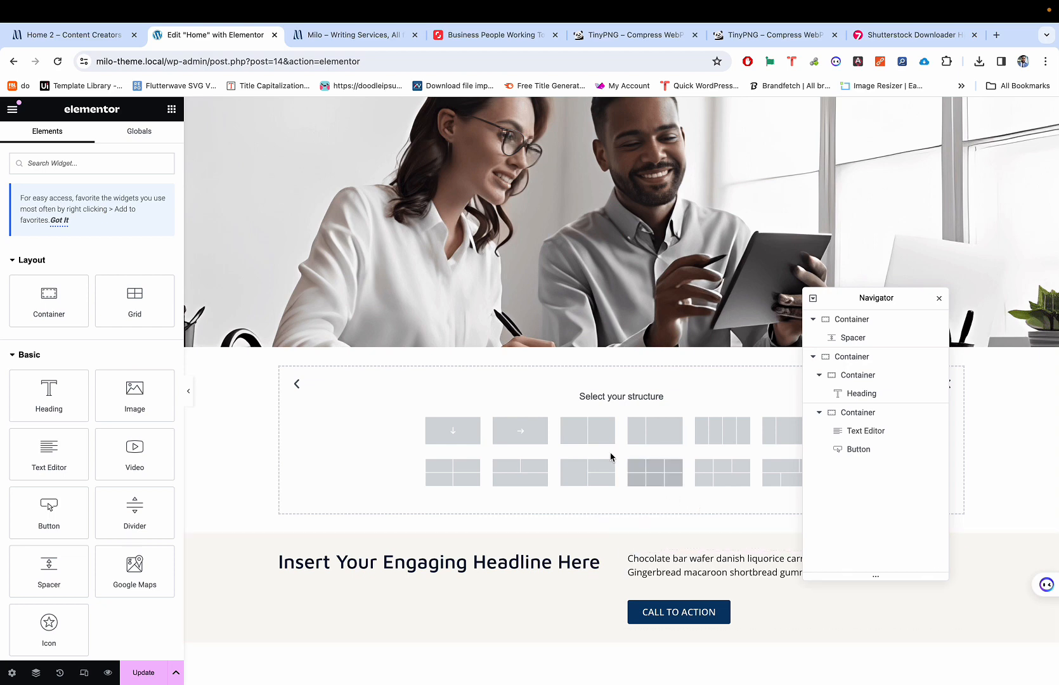
left_click(448, 433)
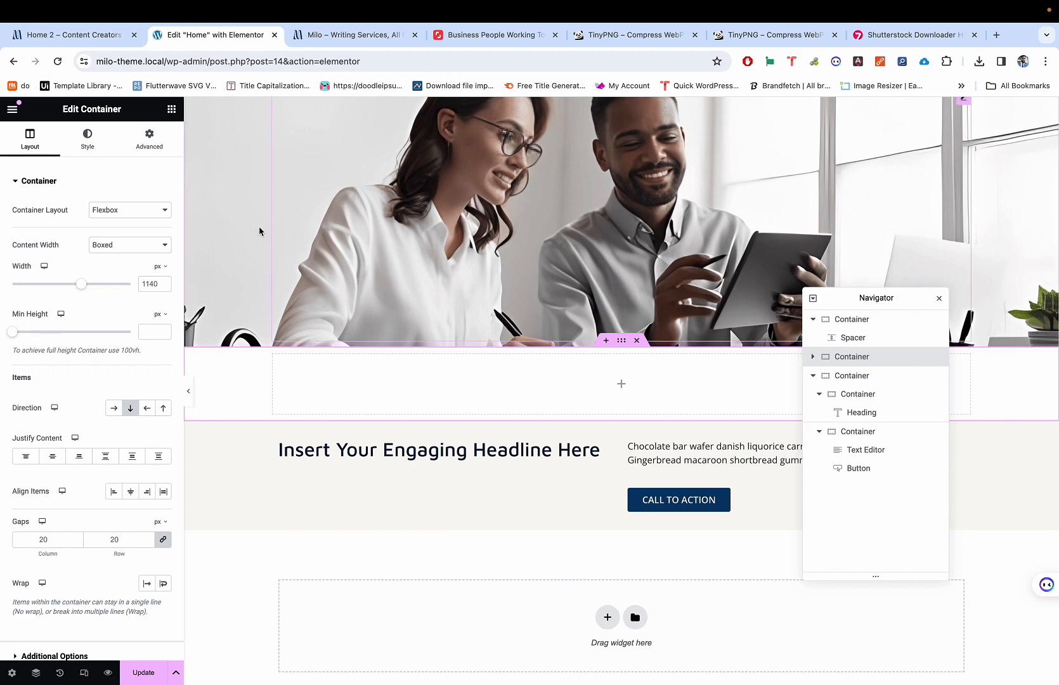
left_click(172, 109)
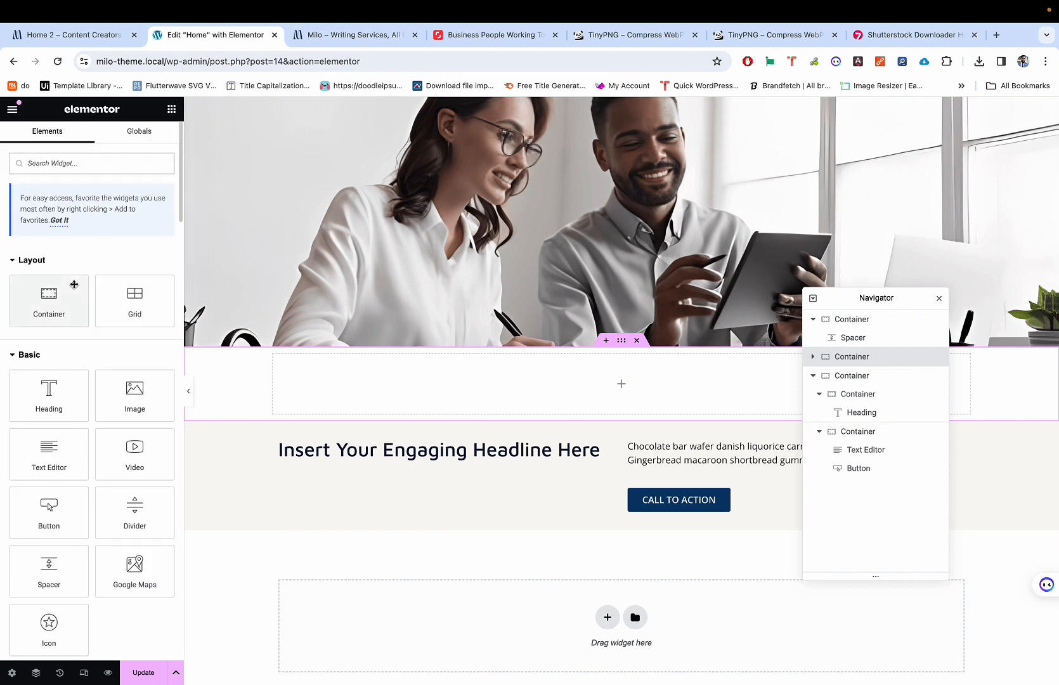
Step: Nest a container in the new section and set its margin and padding to 0
left_click_drag(71, 292, 430, 373)
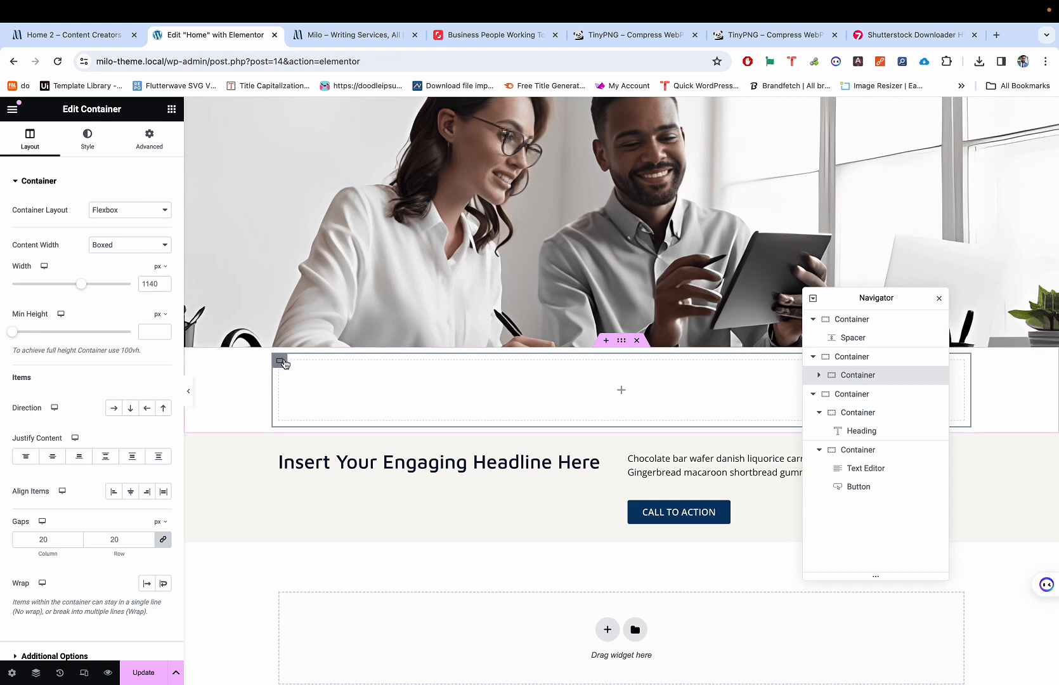
left_click(150, 137)
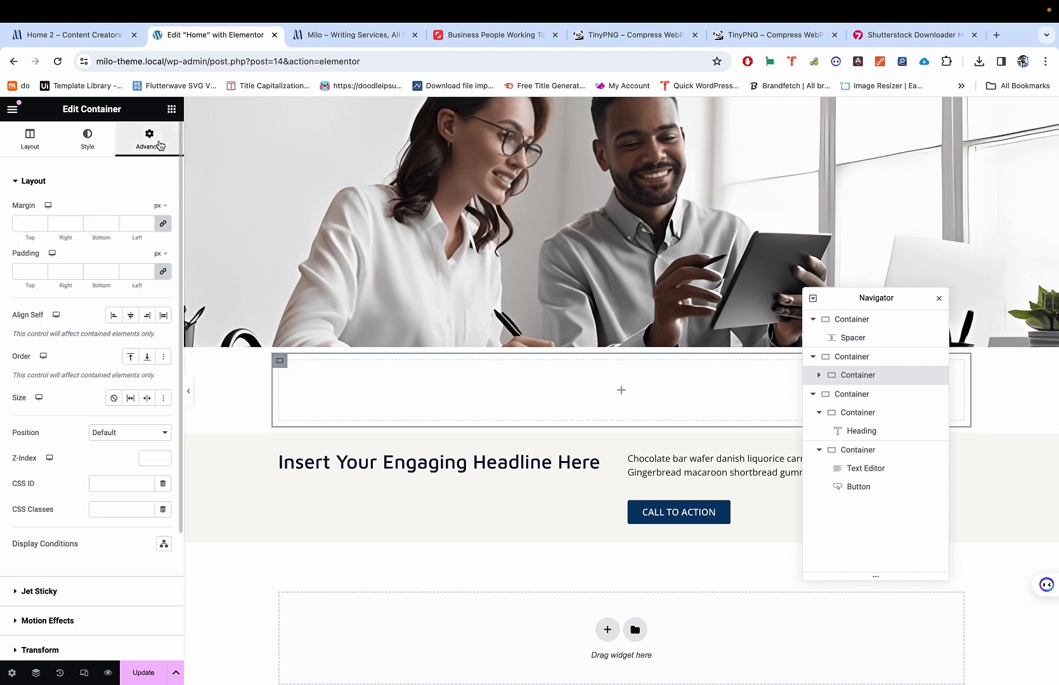
left_click(163, 224)
left_click(163, 271)
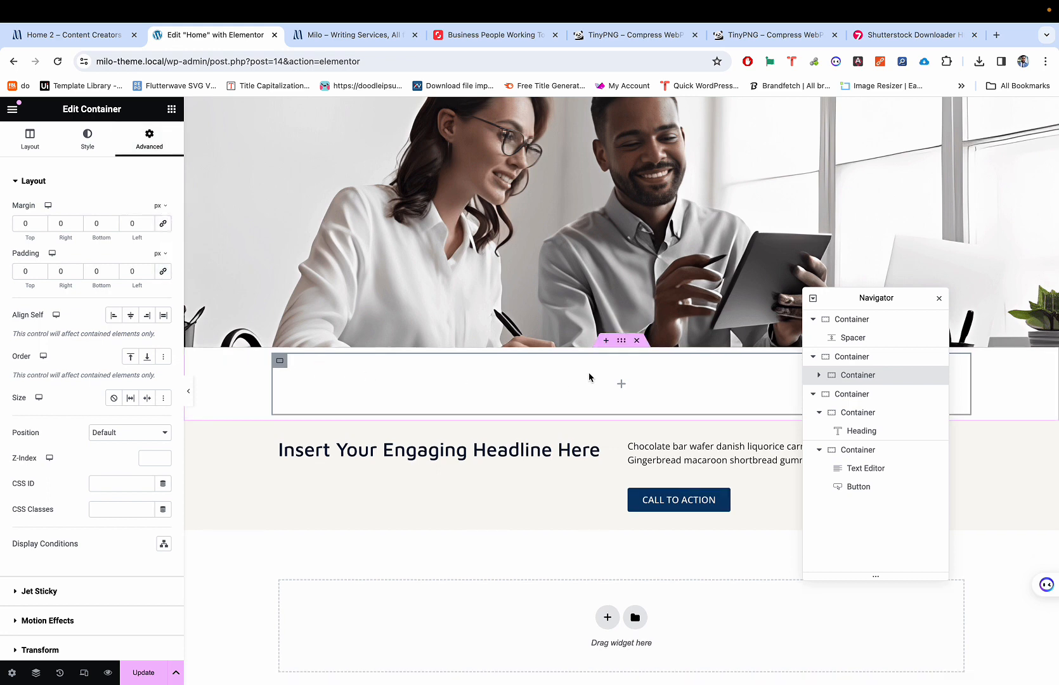
Step: Set the parent section's margin and padding to 0 as well
left_click(624, 344)
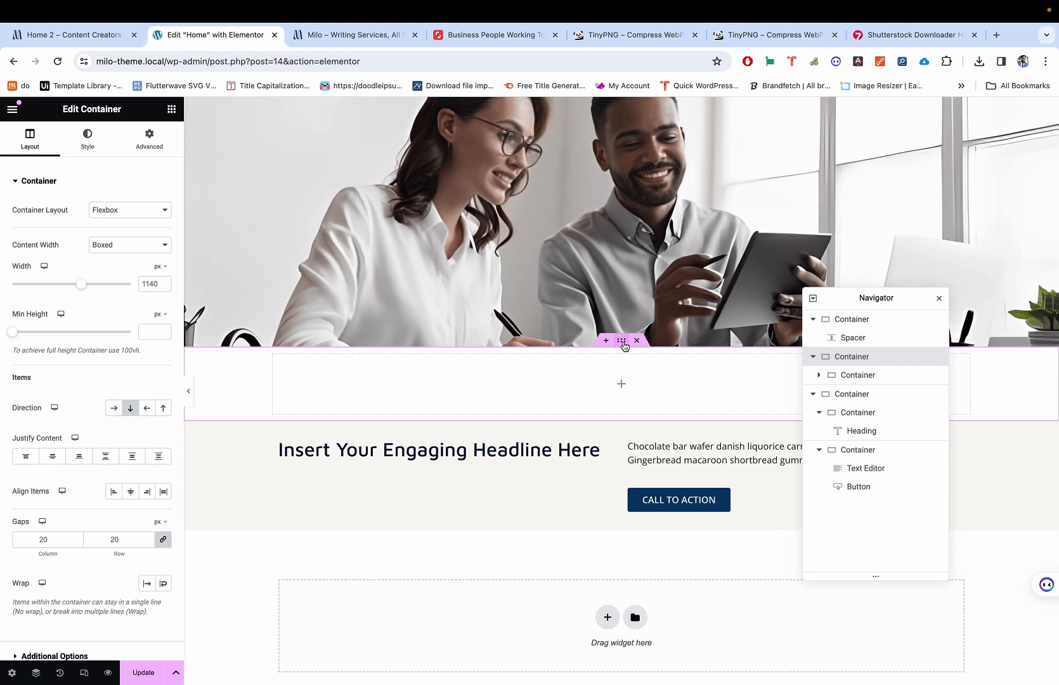
left_click(150, 137)
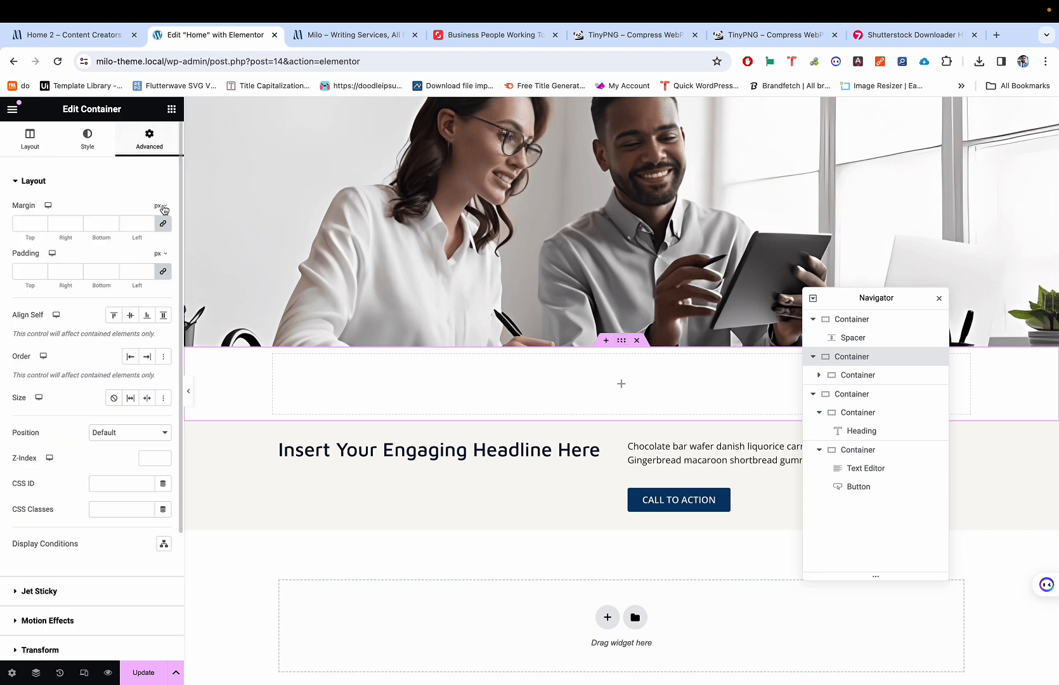
left_click(163, 224)
left_click(163, 271)
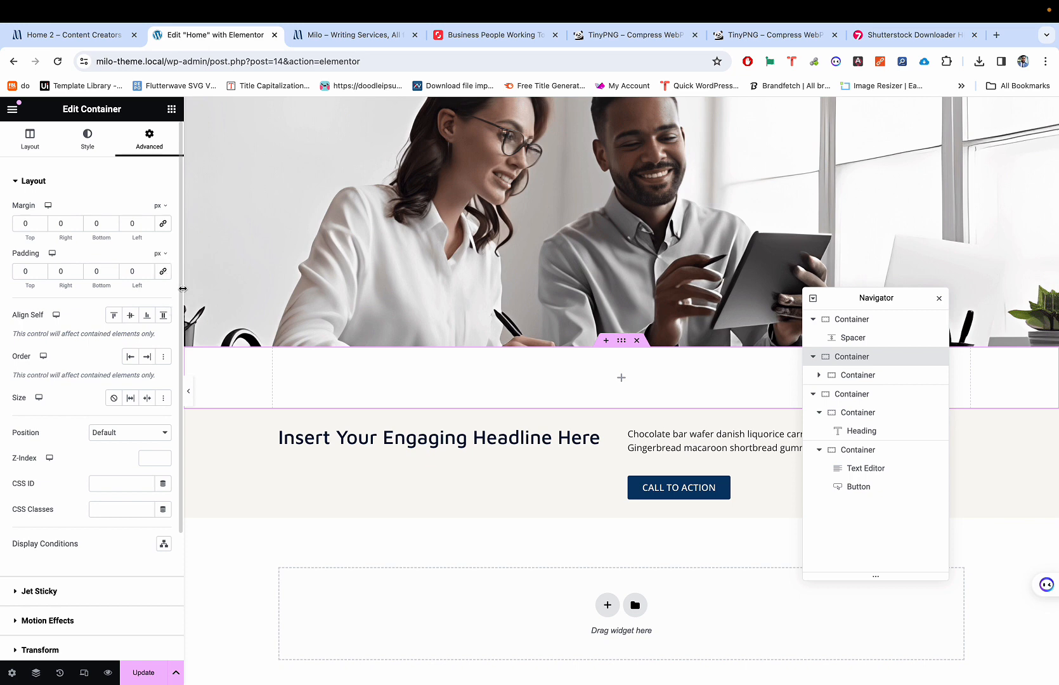
left_click(280, 355)
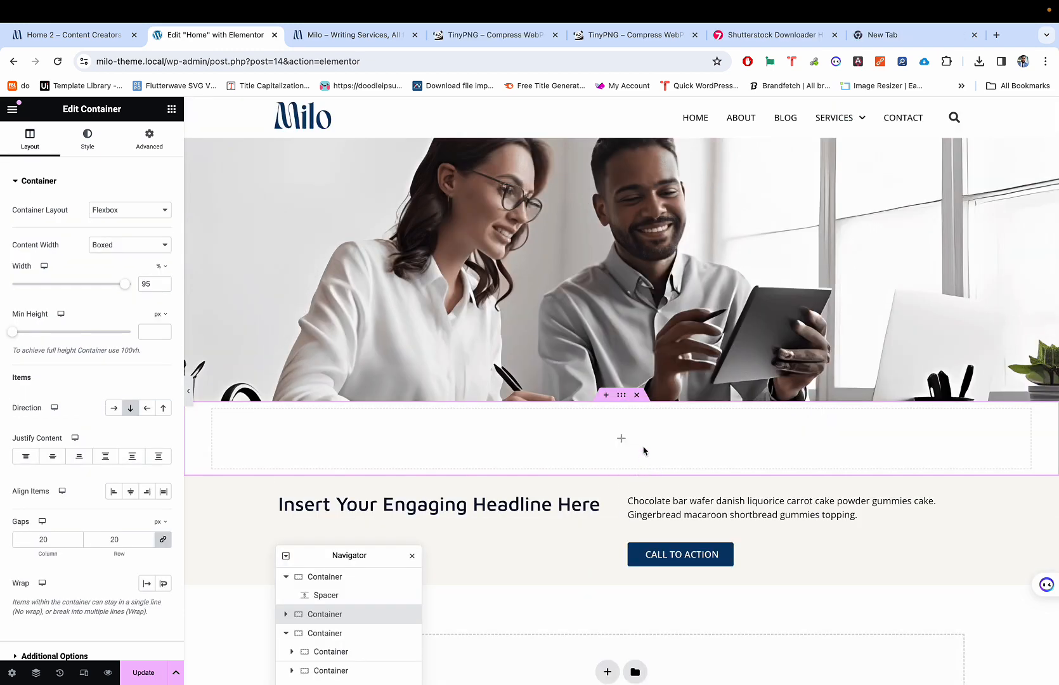
Step: Delete the empty container section and compare the page with the Milo reference homepage
left_click(637, 394)
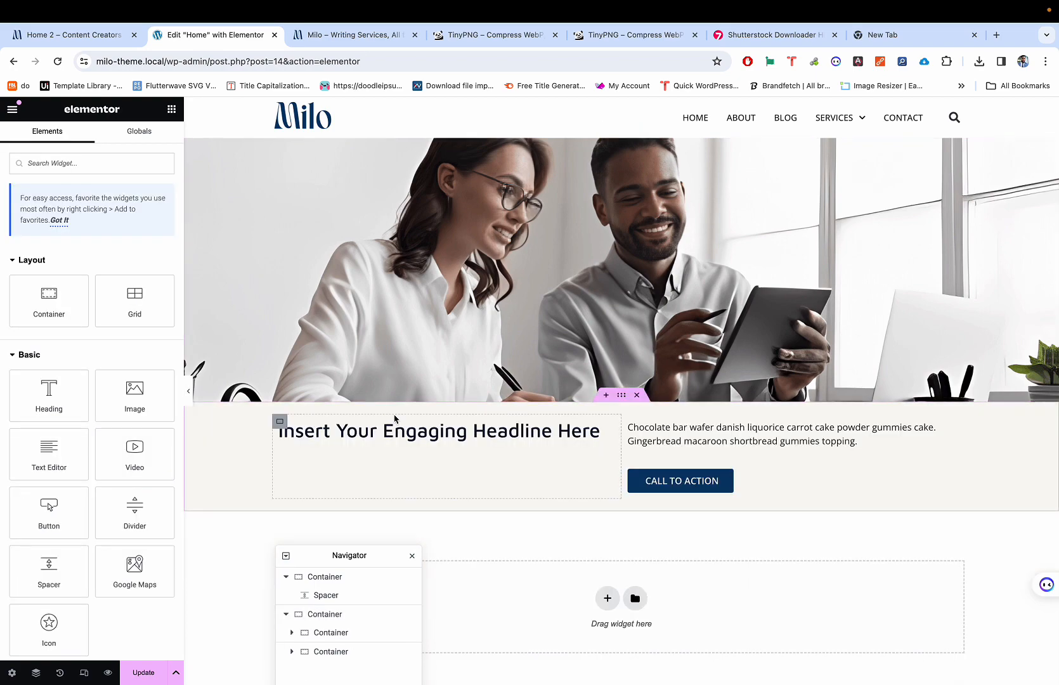
key("super+p")
key("ctrl+shift+Tab")
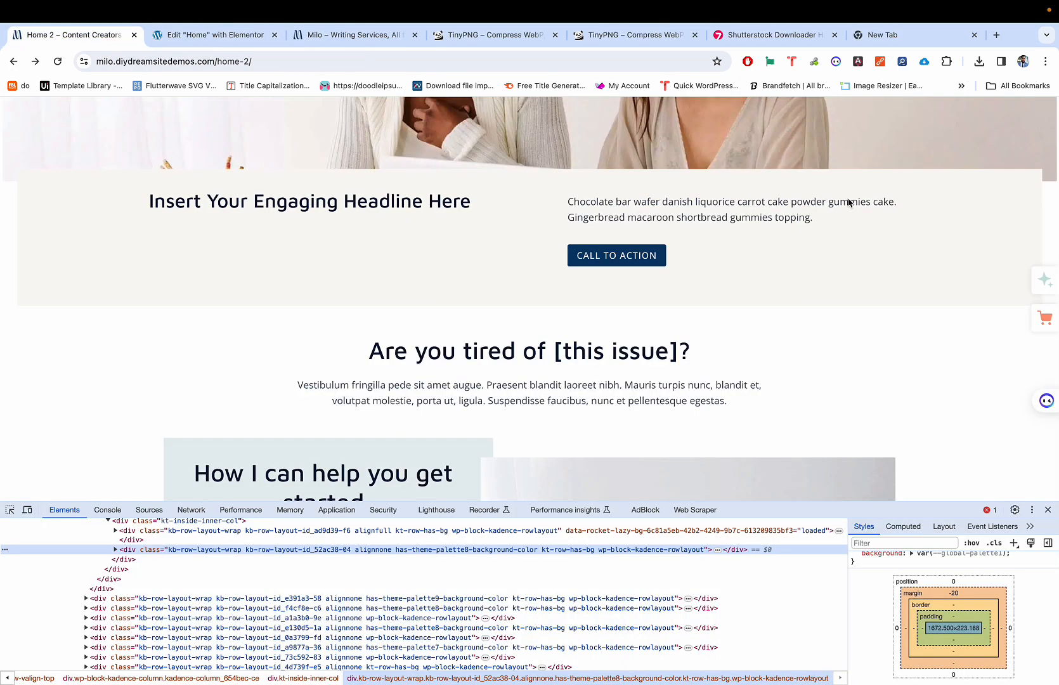
scroll(1004, 169, "up", 6)
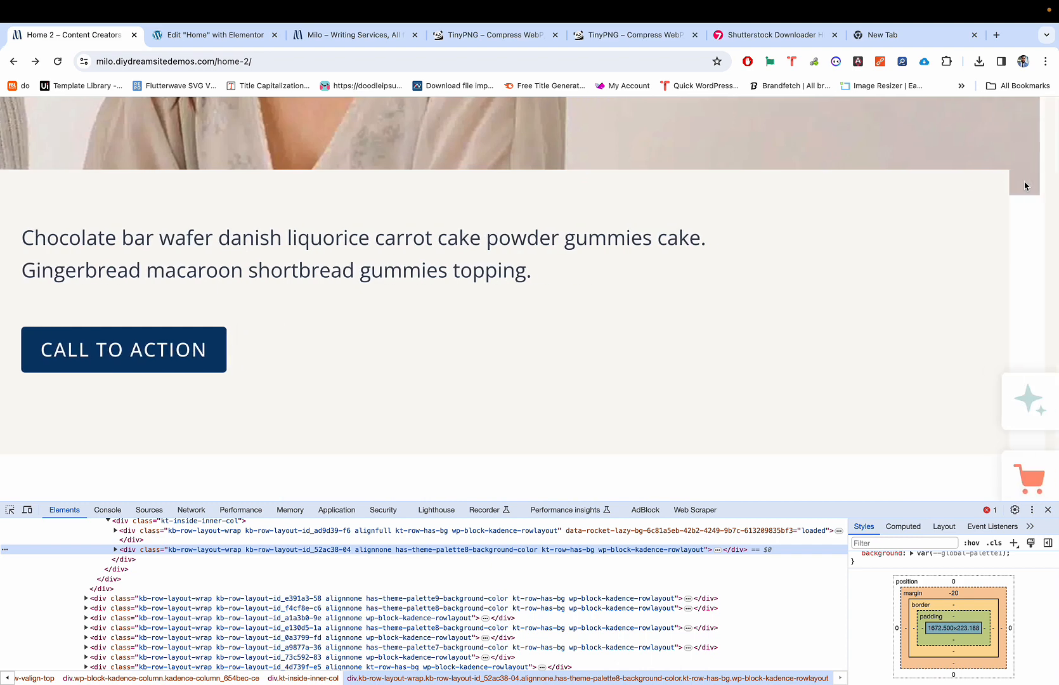
scroll(1055, 187, "down", 6)
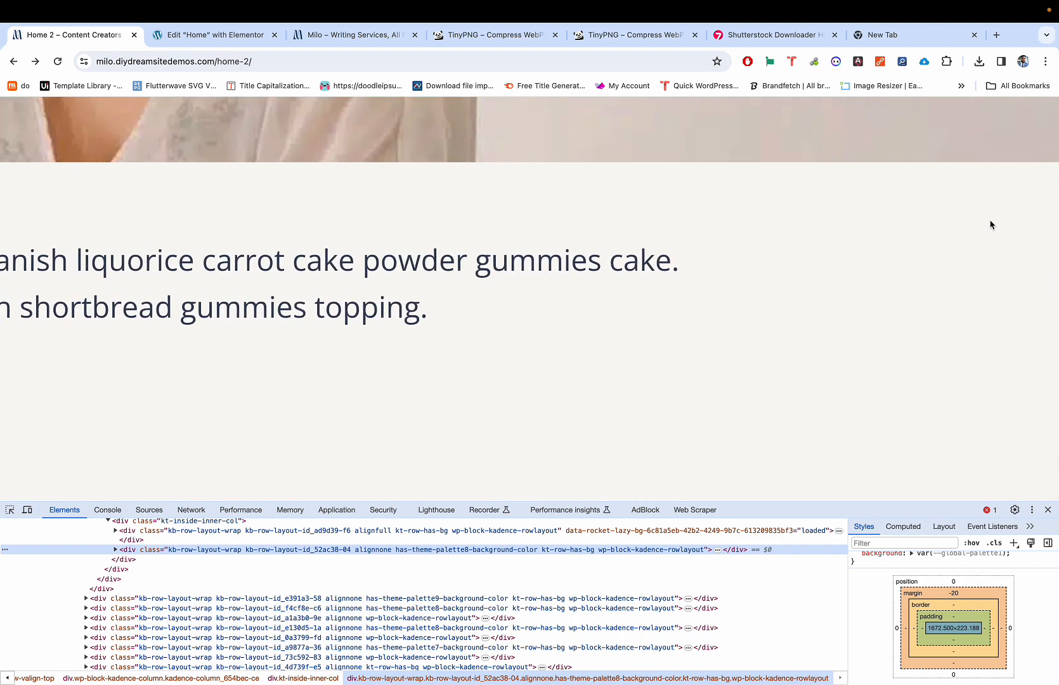
key("ctrl+Tab")
key("super+p")
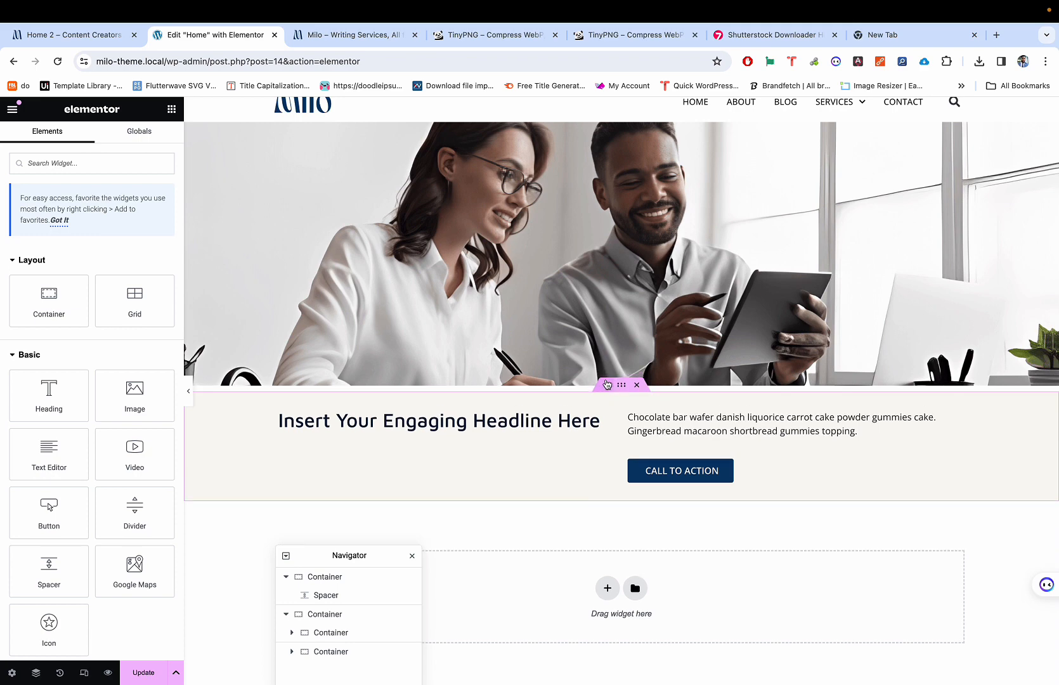
Step: Switch the headline section's width unit to percent and narrow it to 91%
left_click(606, 381)
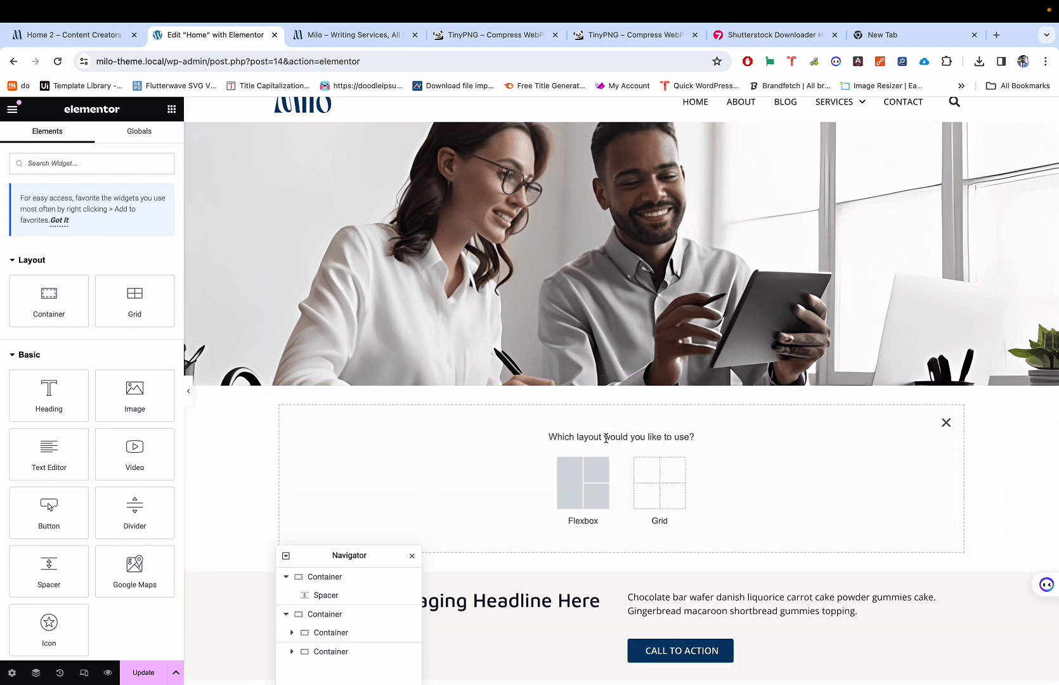
left_click(946, 423)
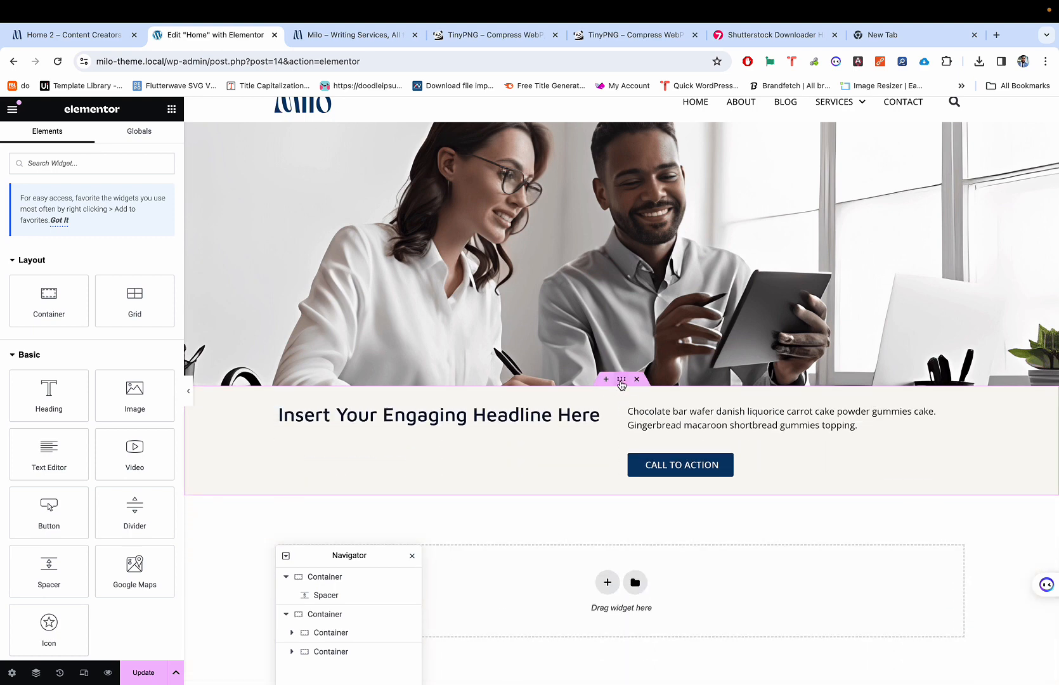
left_click(622, 381)
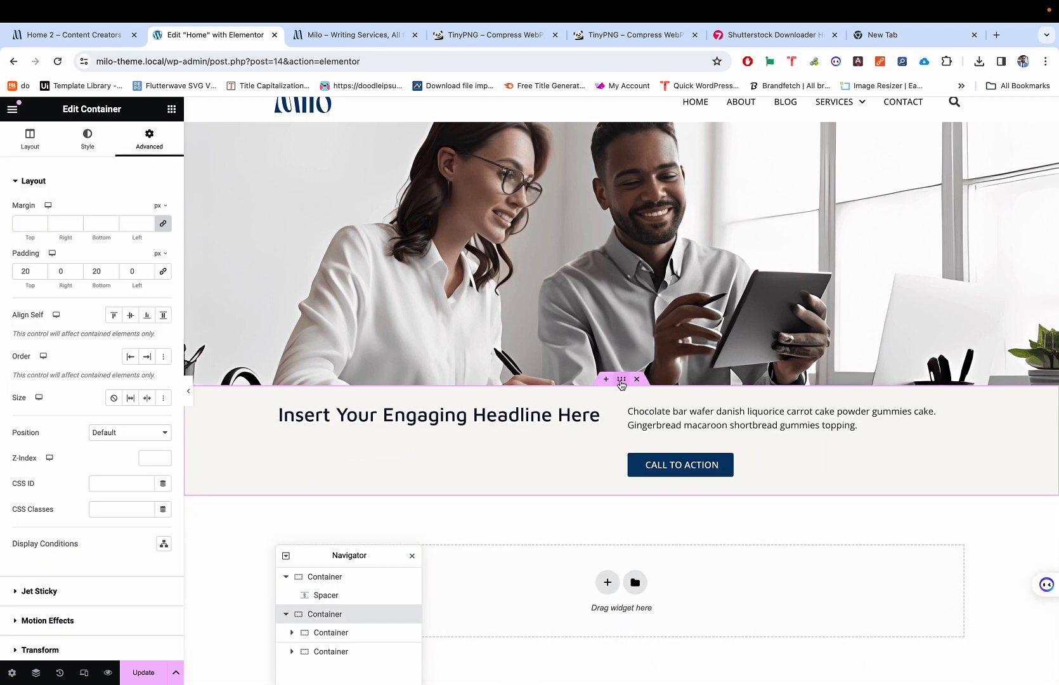
left_click(25, 135)
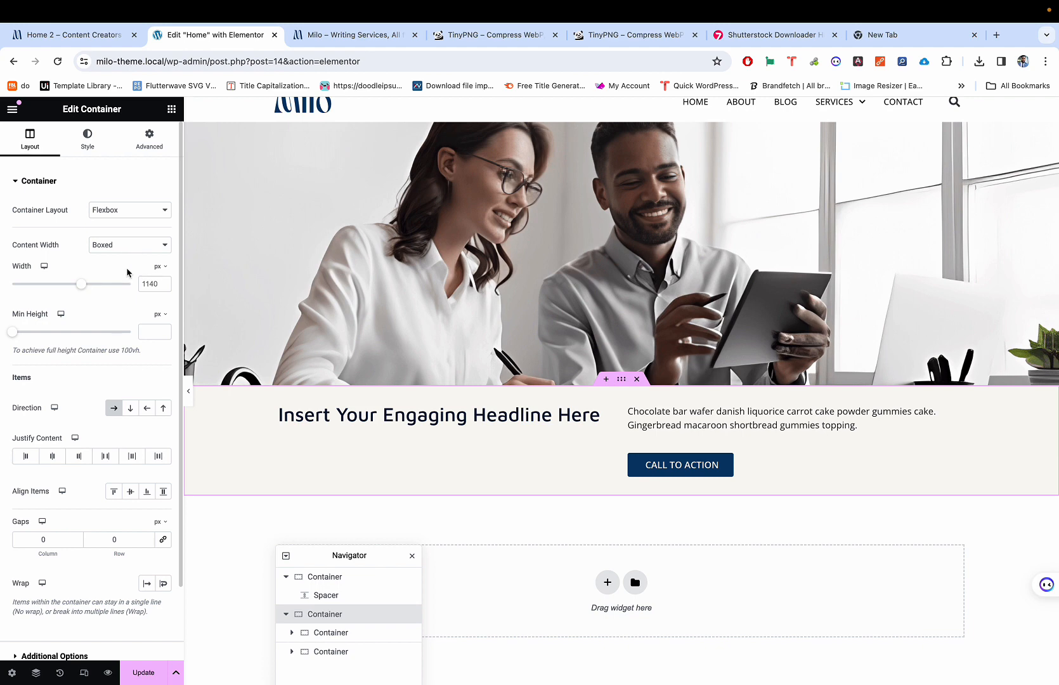
left_click(160, 267)
left_click(156, 282)
left_click_drag(129, 287, 120, 284)
Step: Narrow the headline section further so the headline wraps, then undo back to 1140
scroll(404, 356, "down", 1)
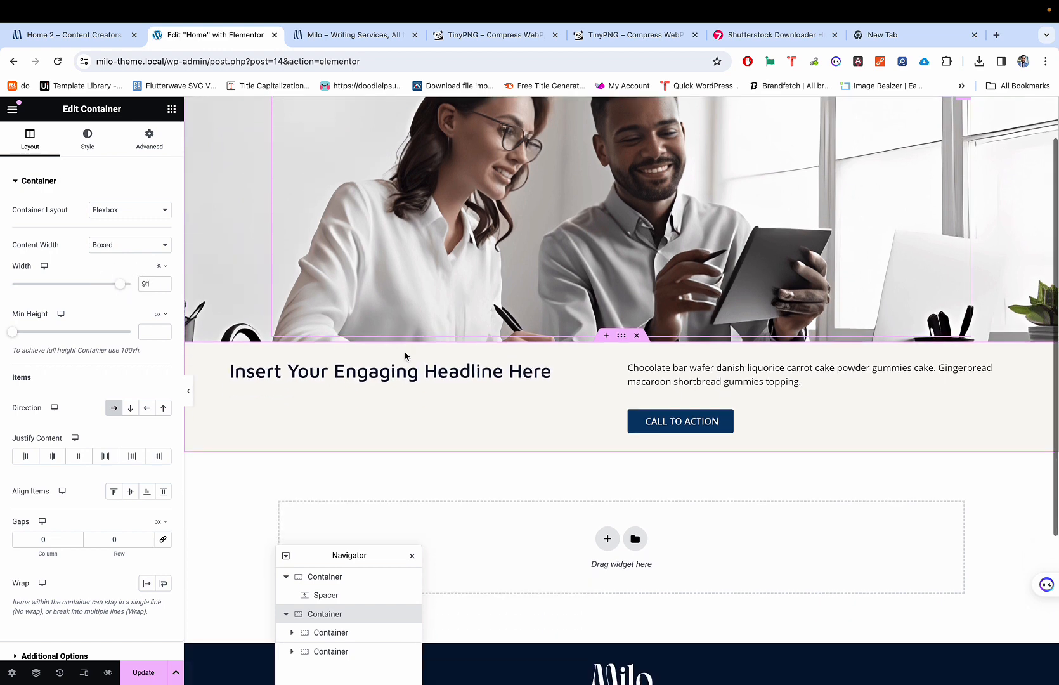
key("super+p")
key("super+p")
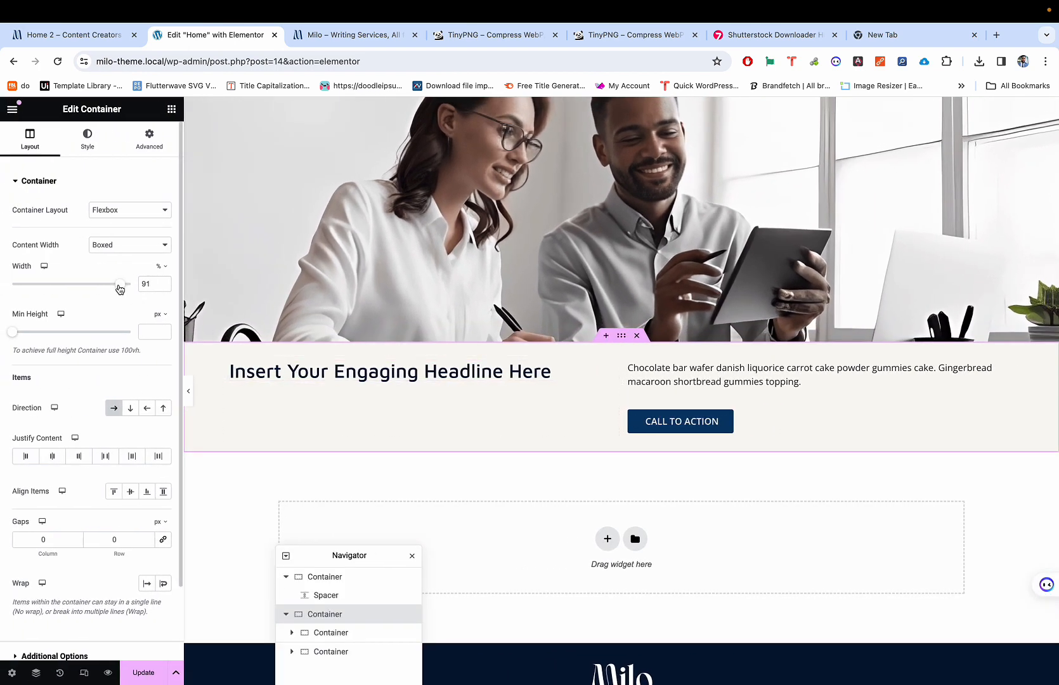
right_click(120, 288)
left_click(119, 287)
left_click(121, 286)
left_click_drag(121, 286, 92, 287)
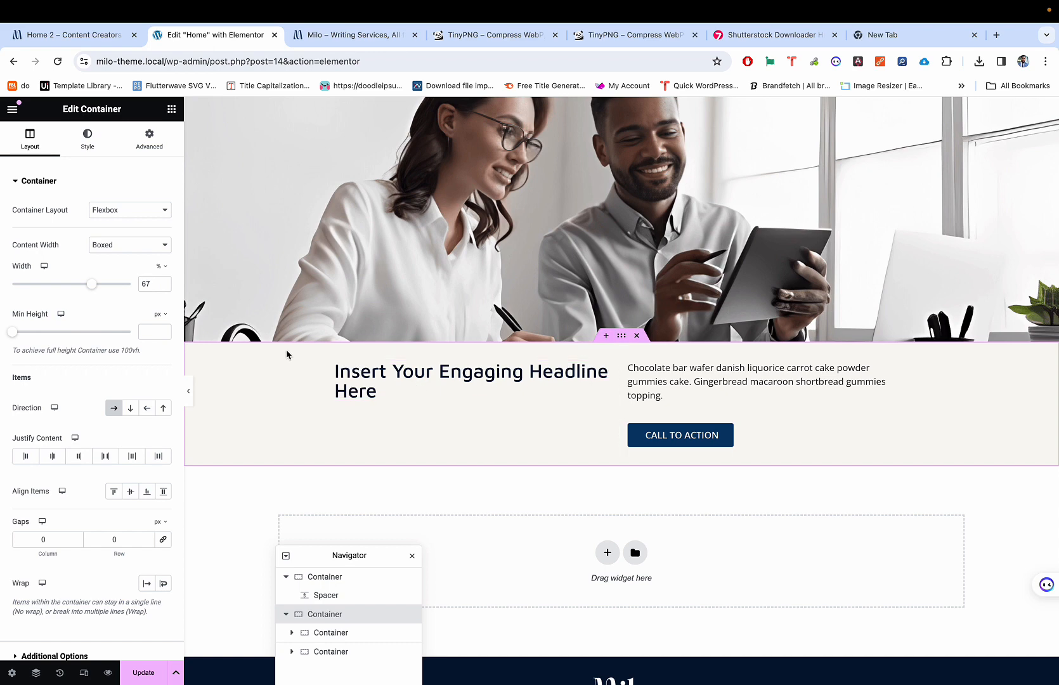
key("super+z")
key("super+z")
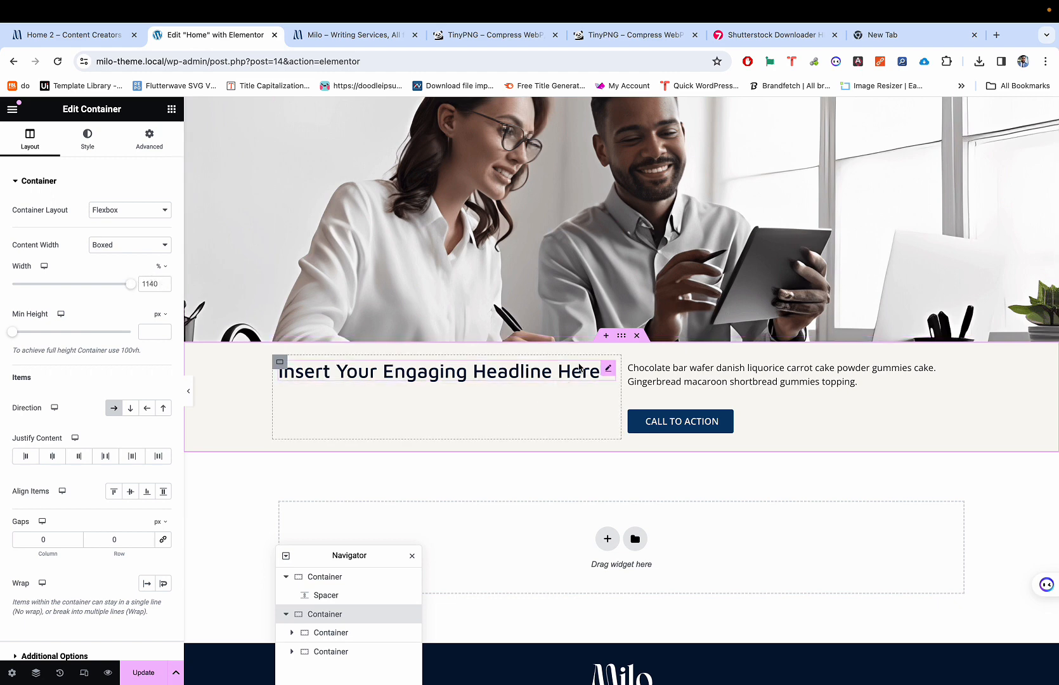
left_click(607, 336)
Step: Insert a single-column flexbox section above the headline section, with its width measured in percent
left_click(607, 399)
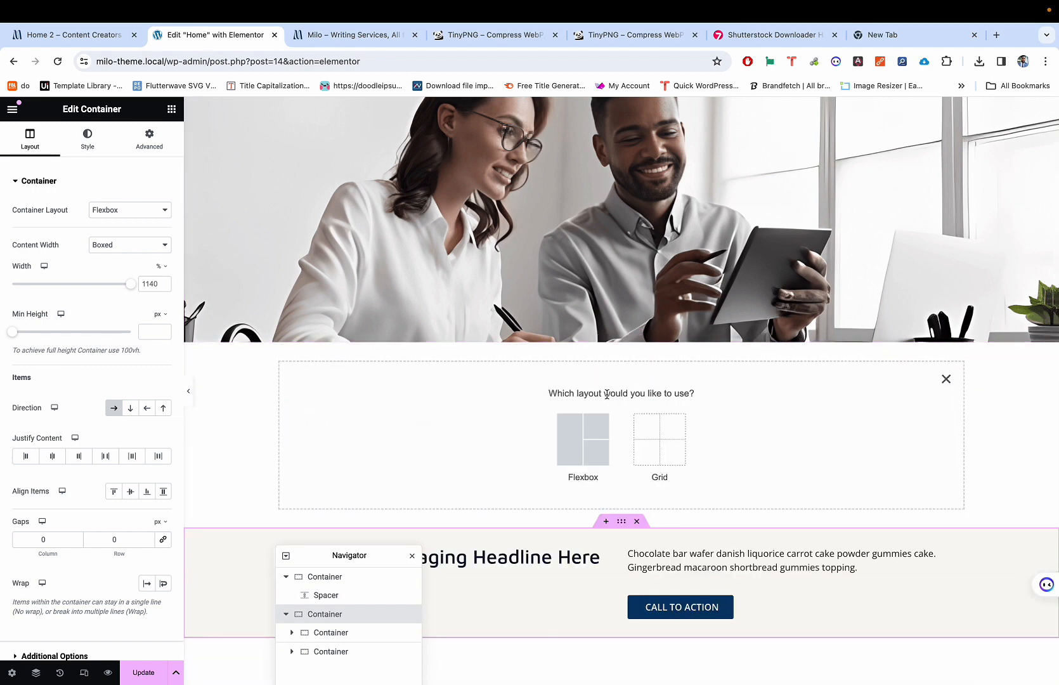
left_click(566, 430)
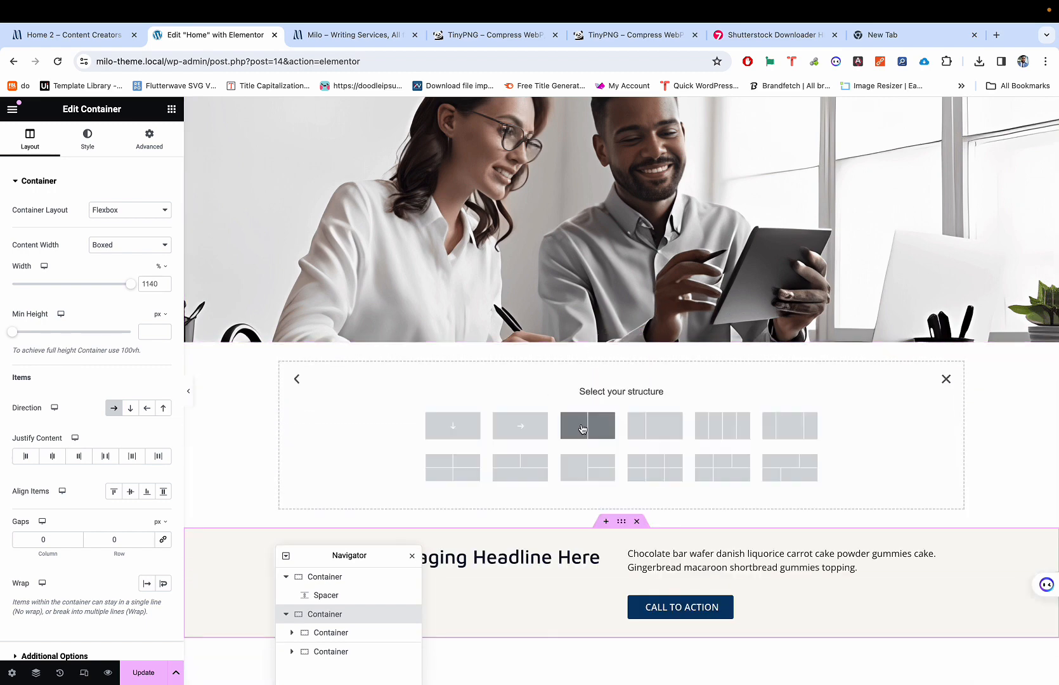
left_click(453, 434)
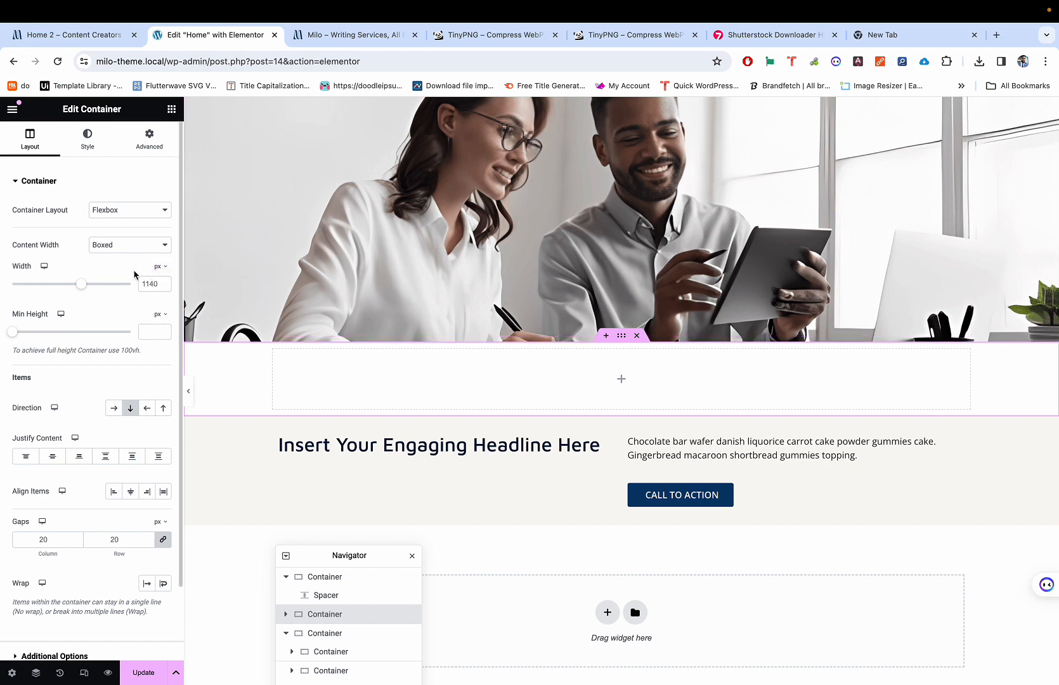
left_click(159, 266)
left_click(162, 290)
Step: Set the new section's width to 90% and paste a copy of the headline into it
left_click_drag(131, 285, 118, 287)
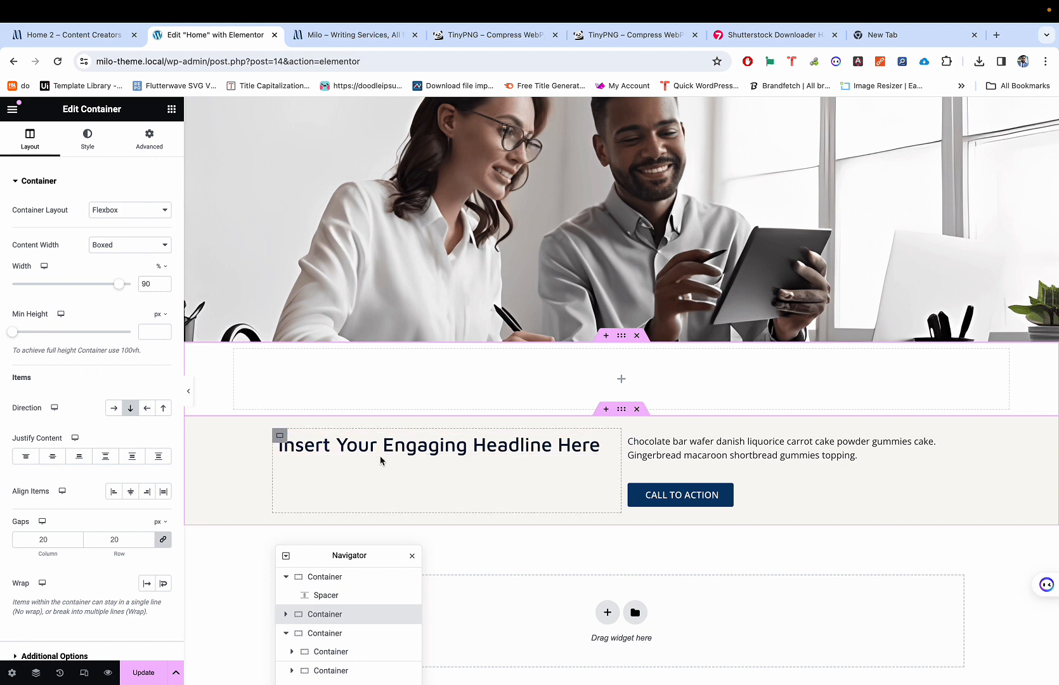
left_click(279, 438)
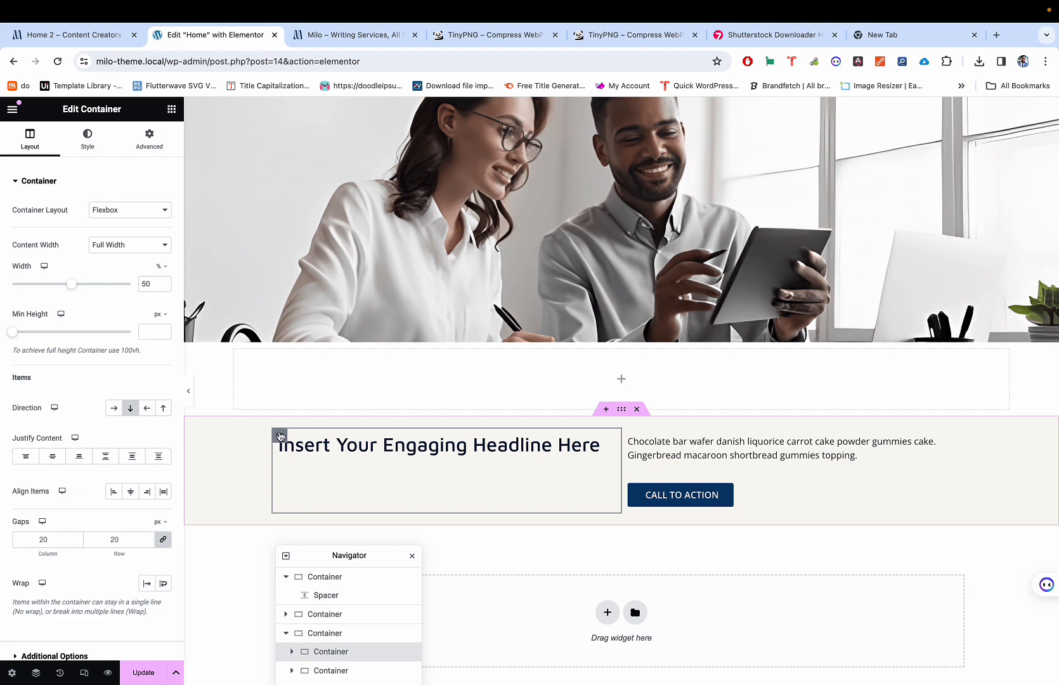
right_click(280, 437)
left_click(300, 481)
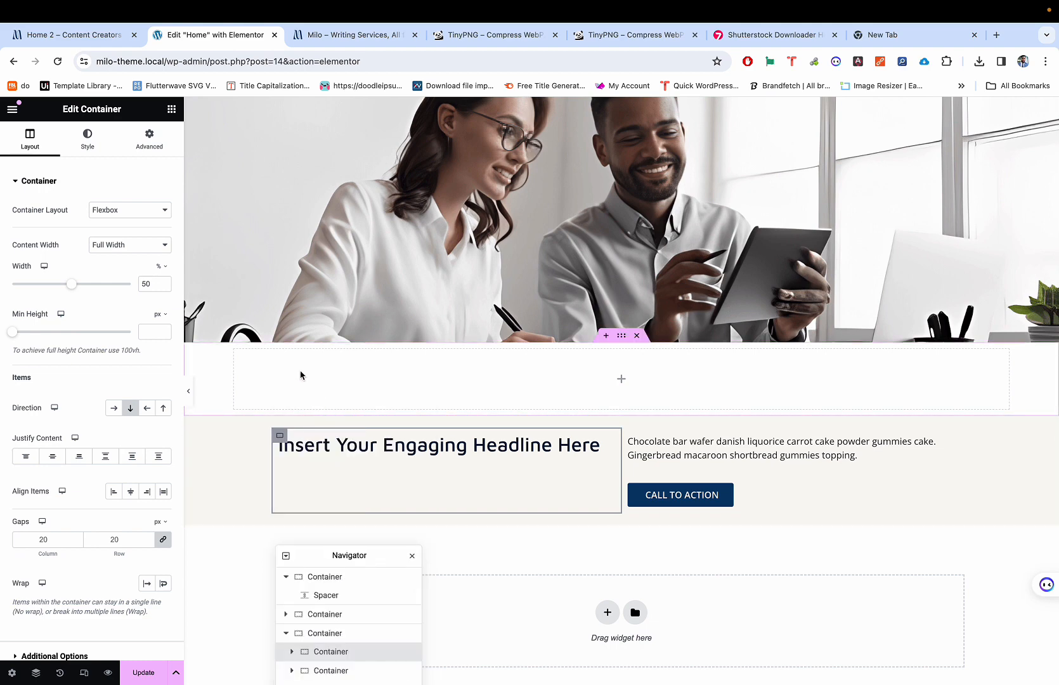
right_click(301, 375)
left_click(324, 481)
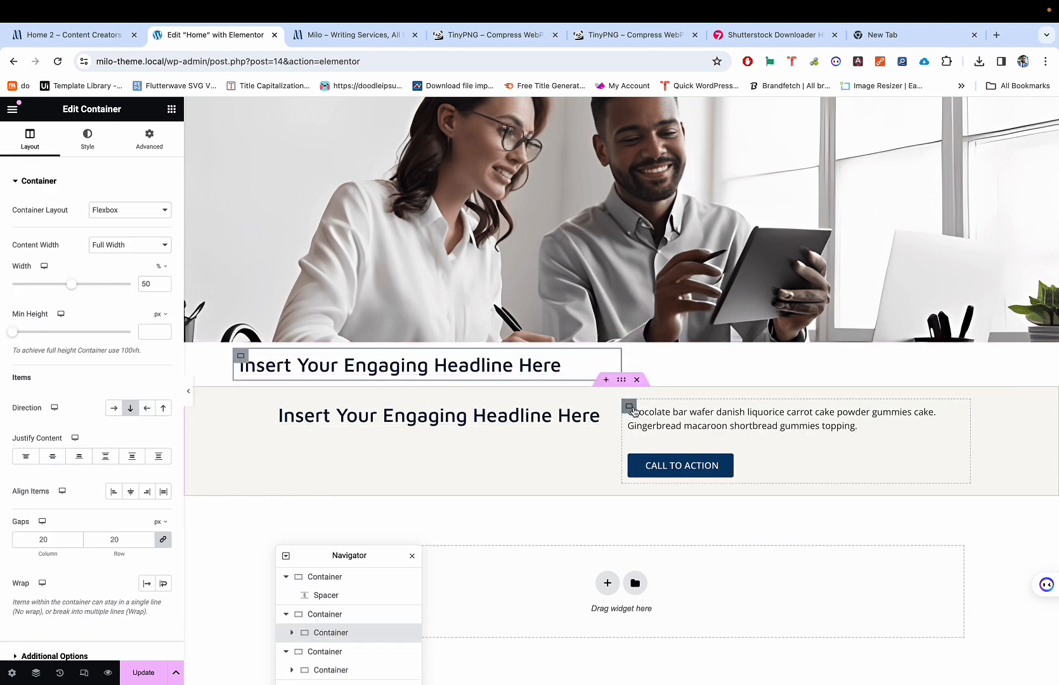
Step: Paste a copy of the text and call-to-action column into it, then undo the pastes
right_click(633, 410)
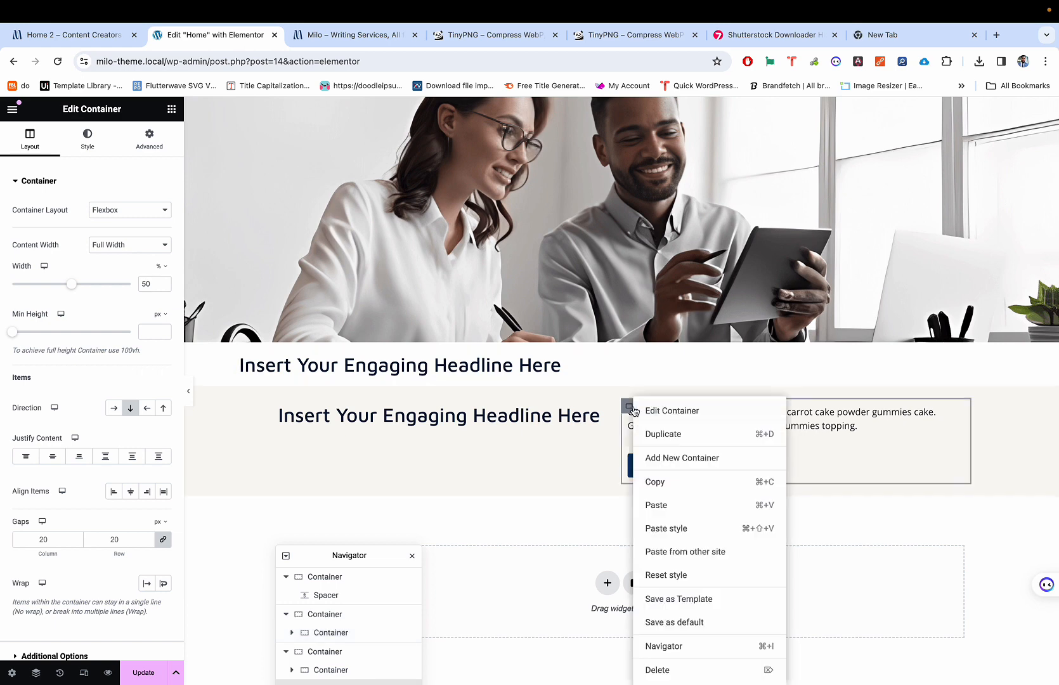
left_click(669, 489)
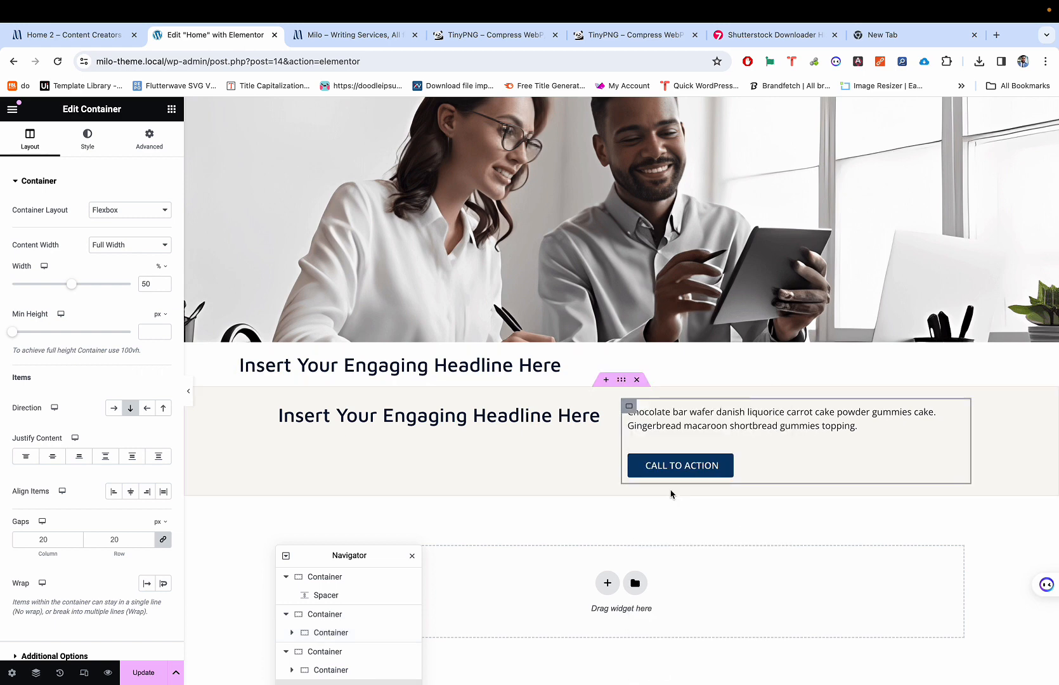
right_click(620, 355)
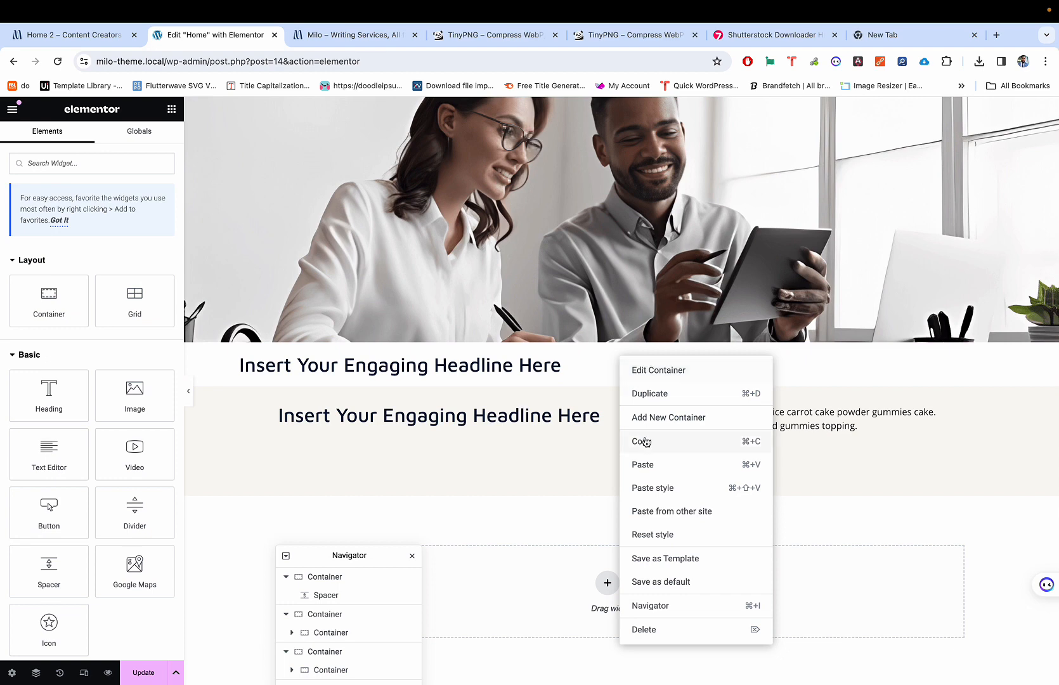
left_click(643, 464)
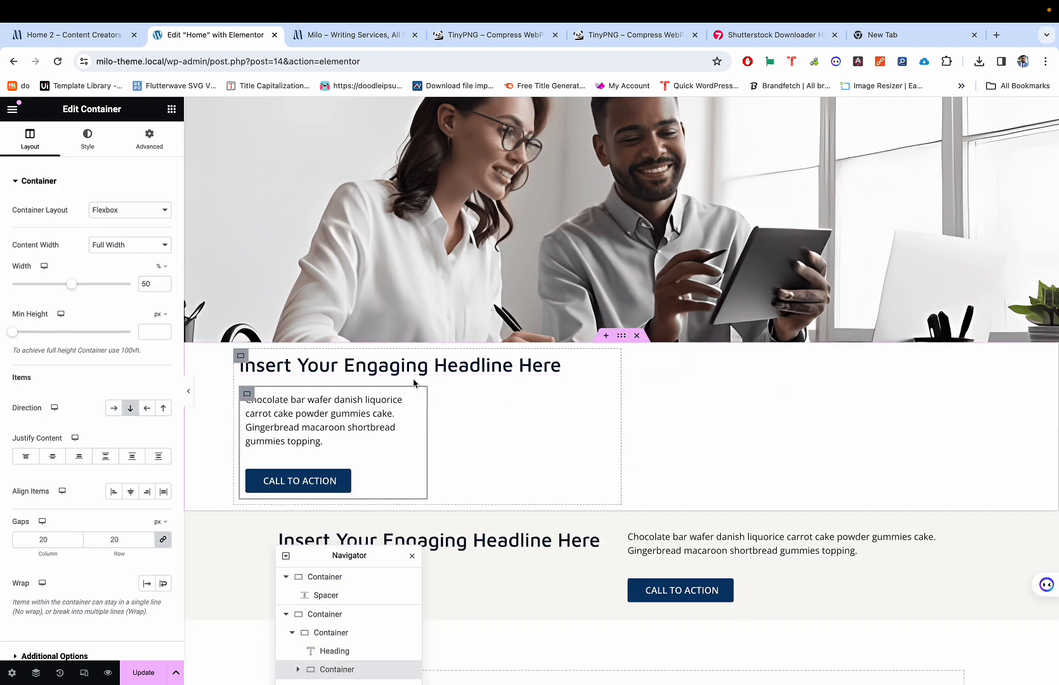
left_click(411, 404)
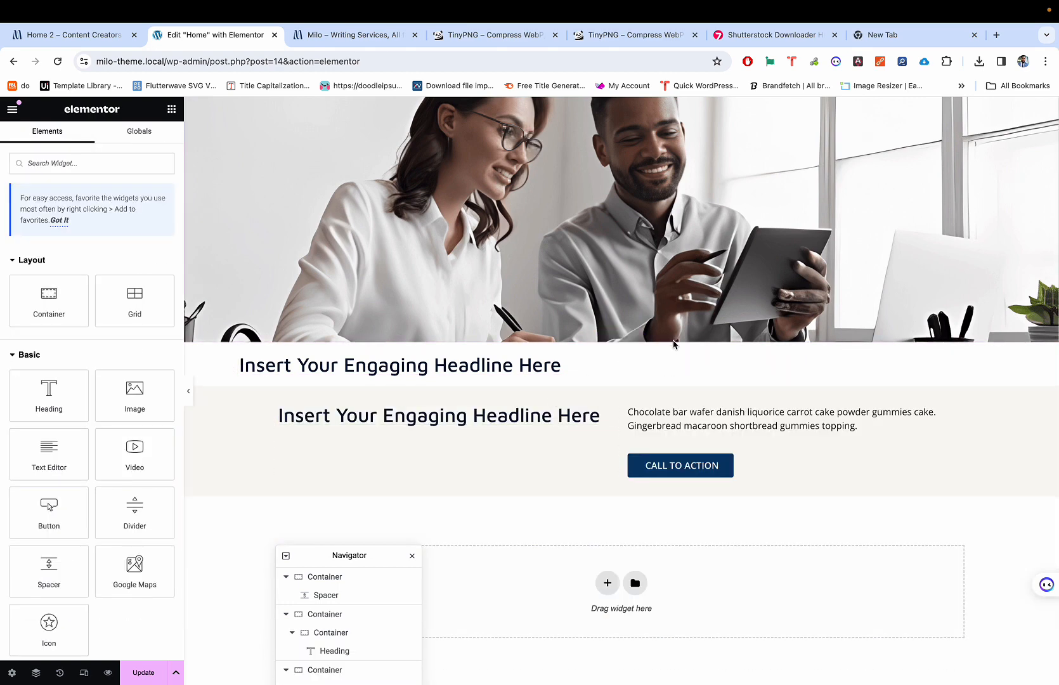
right_click(694, 365)
left_click(731, 472)
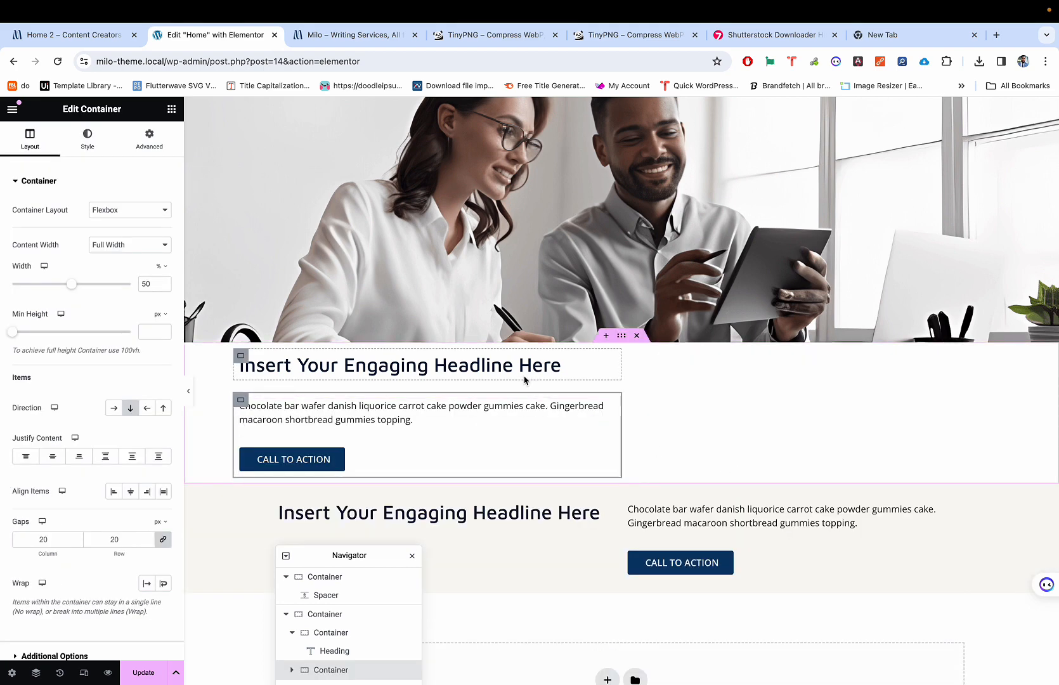
key("ctrl+z")
key("ctrl+z")
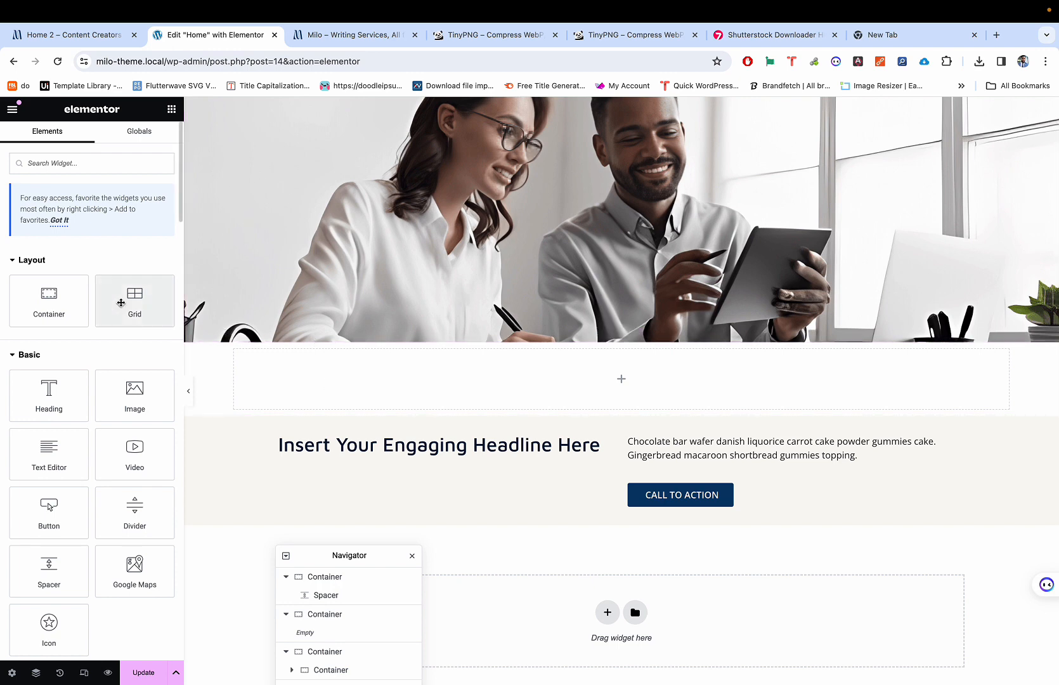
Step: Add an empty inner container, duplicate it, and place the two side by side
left_click_drag(36, 294, 345, 376)
left_click_drag(330, 556, 966, 87)
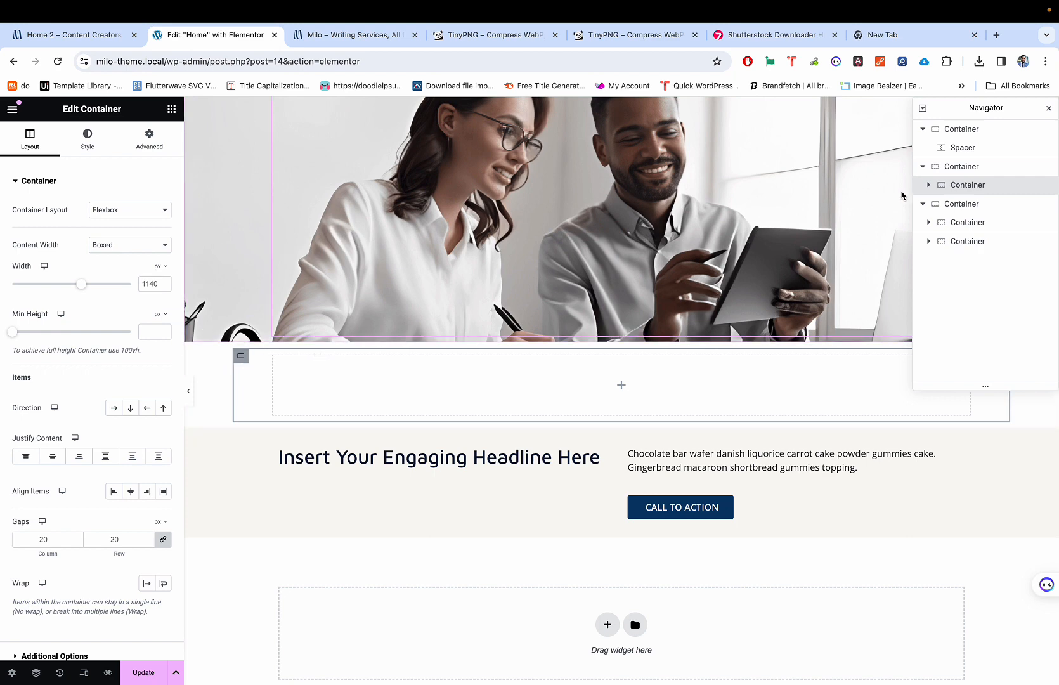
right_click(954, 187)
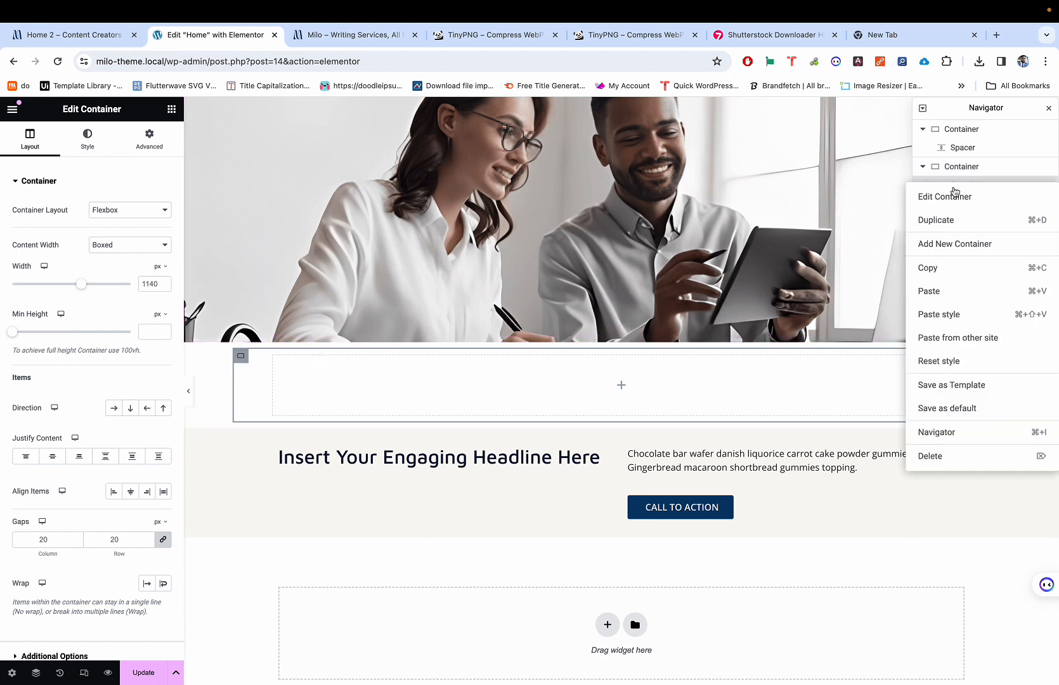
left_click(958, 231)
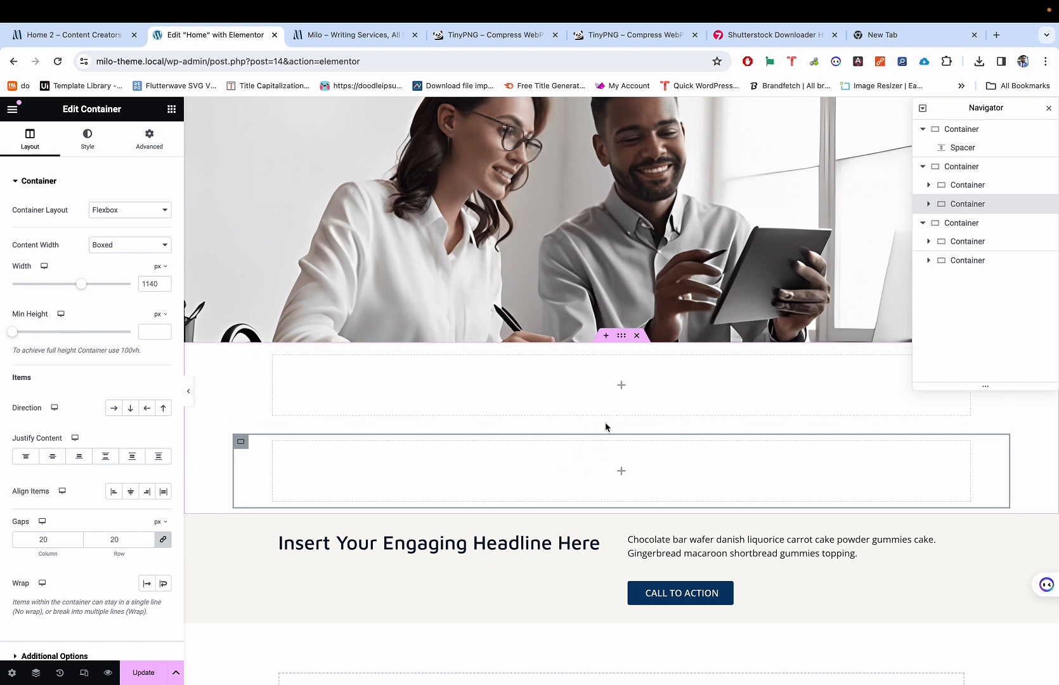
left_click(621, 336)
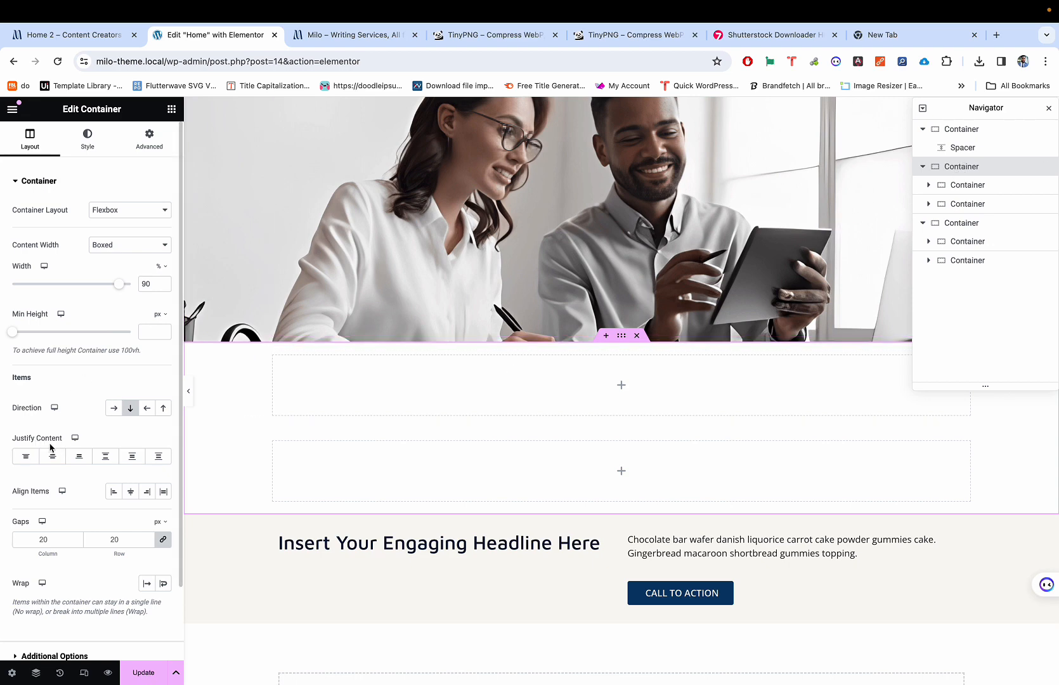
left_click(114, 409)
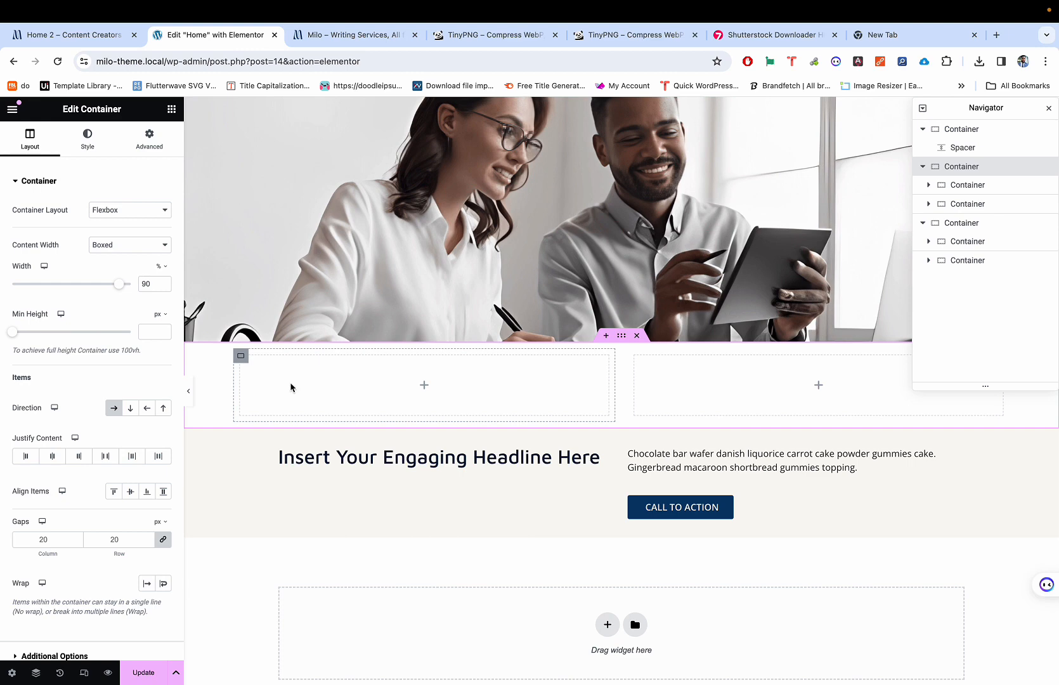
Step: Delete the right-hand empty column from the section
left_click(242, 357)
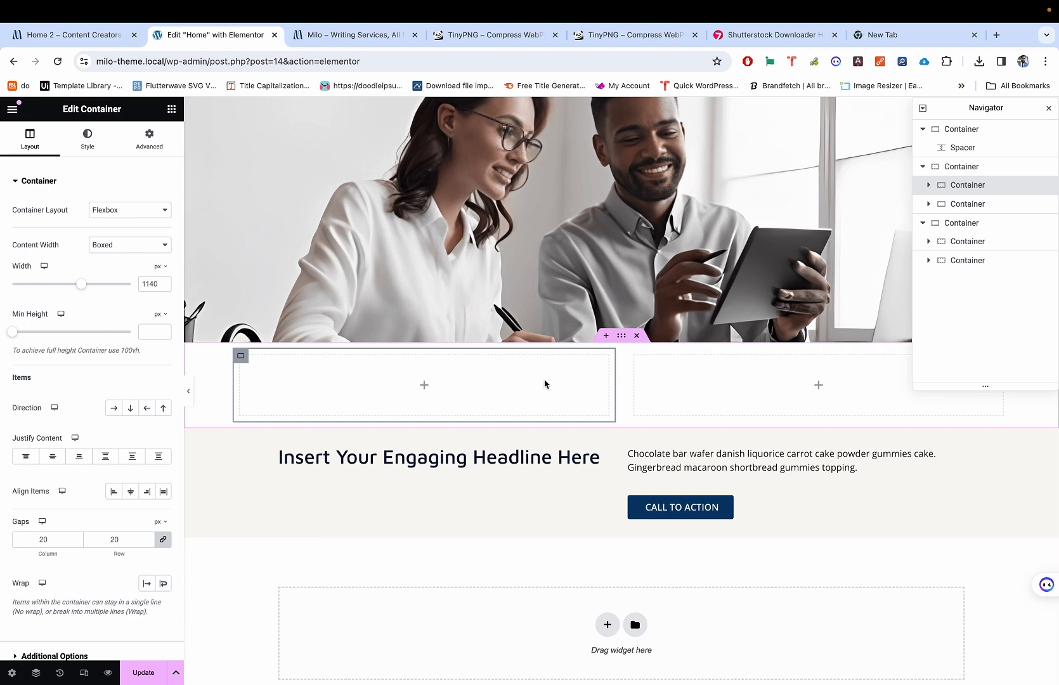
left_click(634, 357)
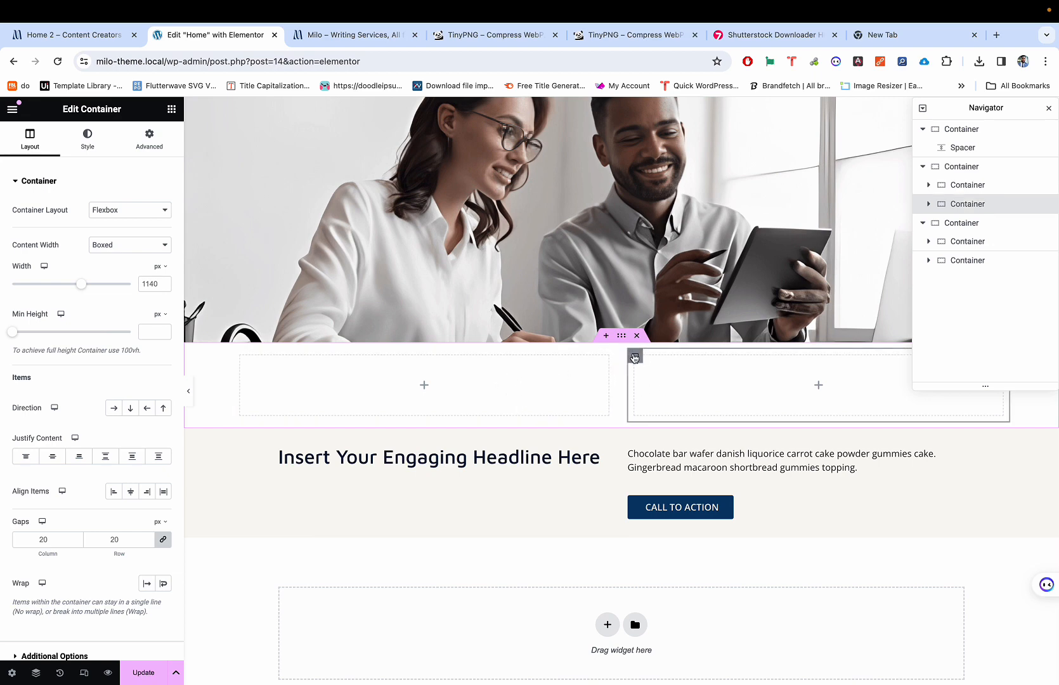
right_click(636, 358)
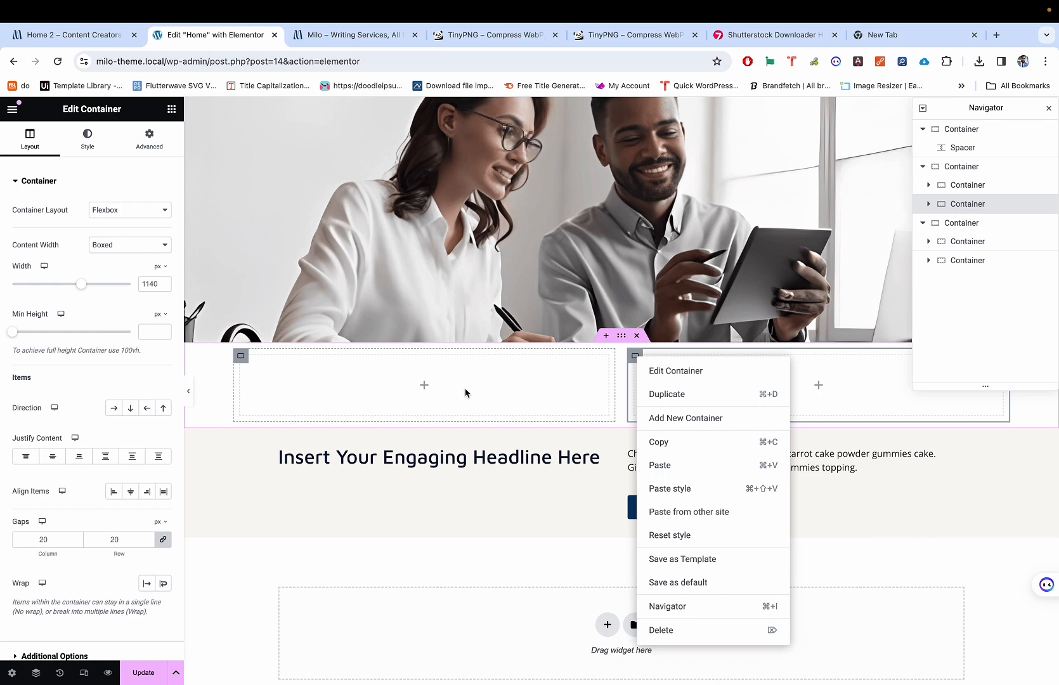
left_click(673, 628)
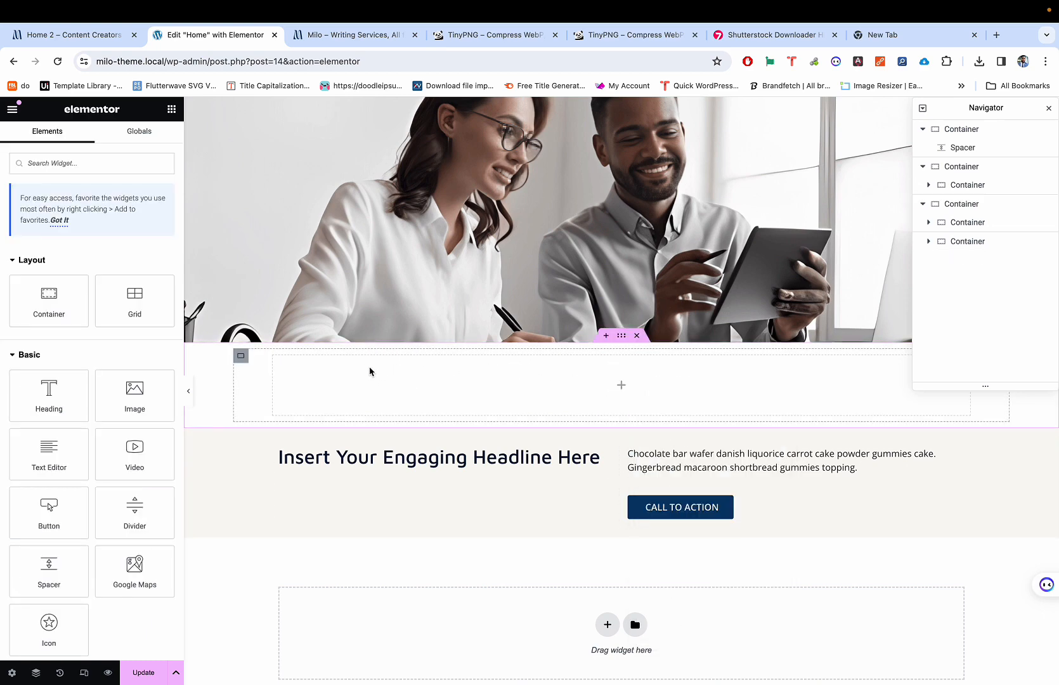
Step: Adjust the outer container's width and set the inner container's direction to Row
left_click(241, 356)
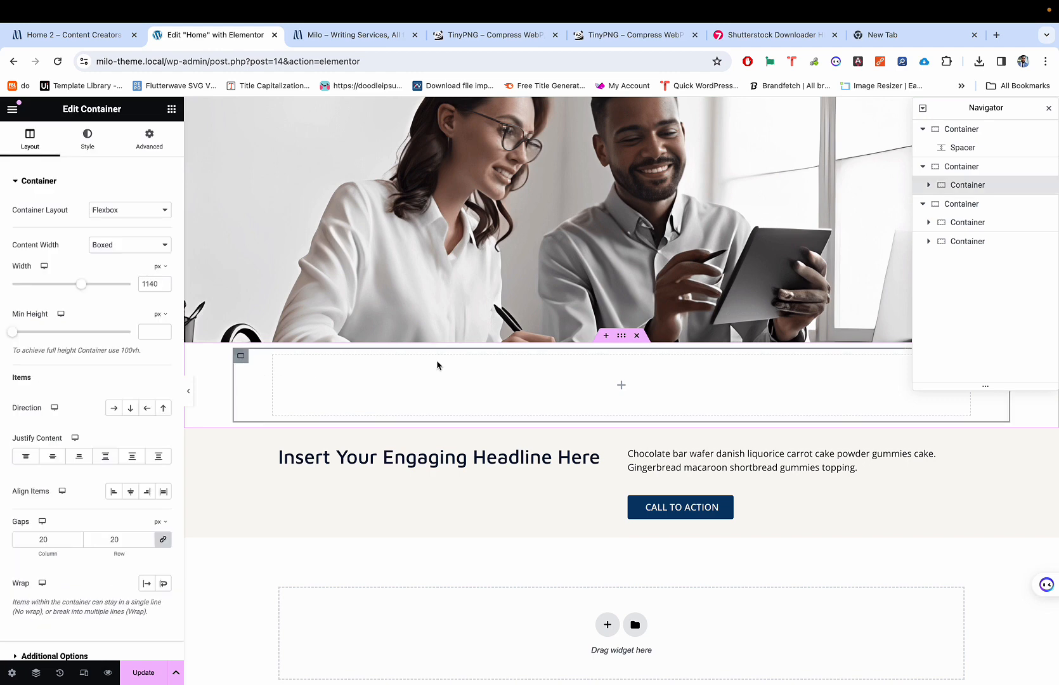
left_click(962, 167)
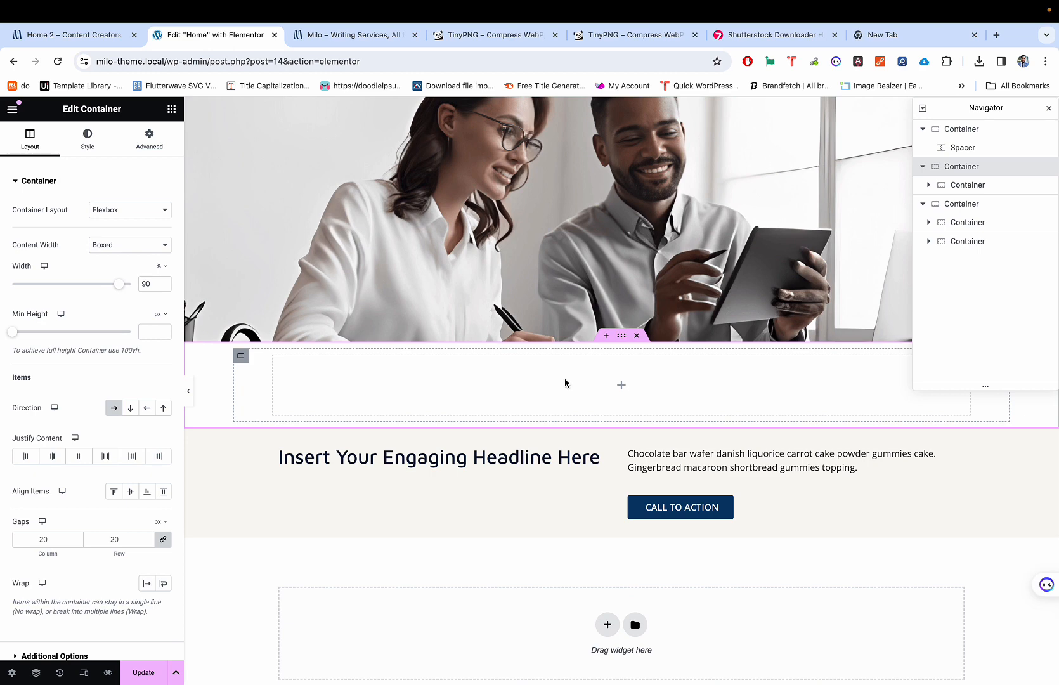
left_click(944, 183)
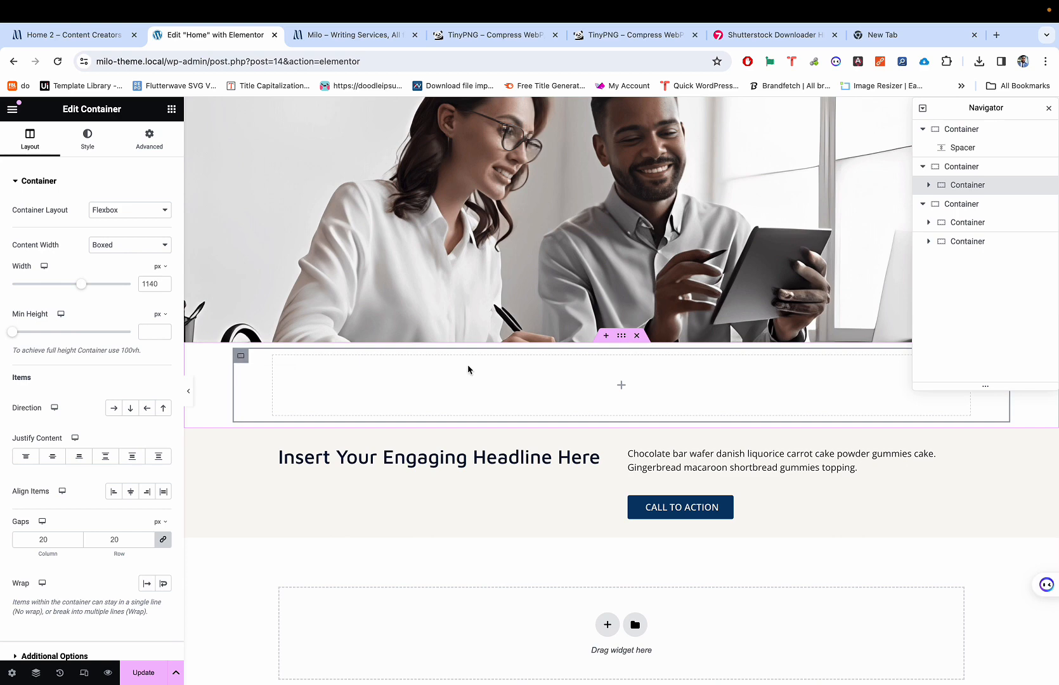
left_click(623, 338)
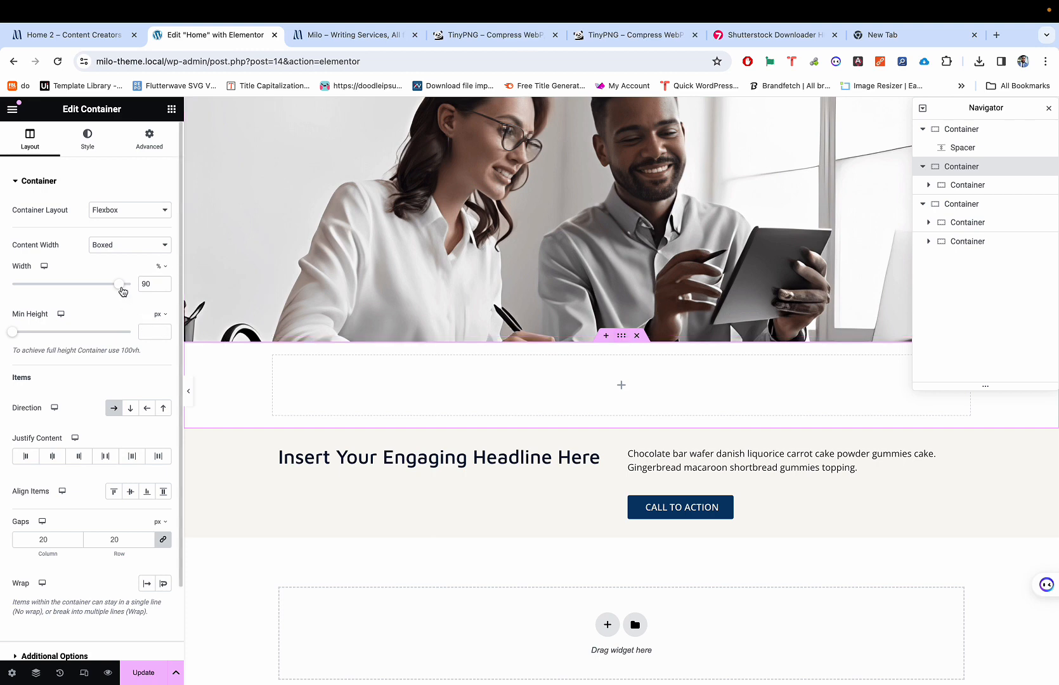
mouse_move(122, 290)
left_mouse_down()
mouse_move(111, 290)
mouse_move(132, 290)
mouse_move(77, 290)
mouse_move(134, 287)
mouse_move(119, 286)
left_mouse_up()
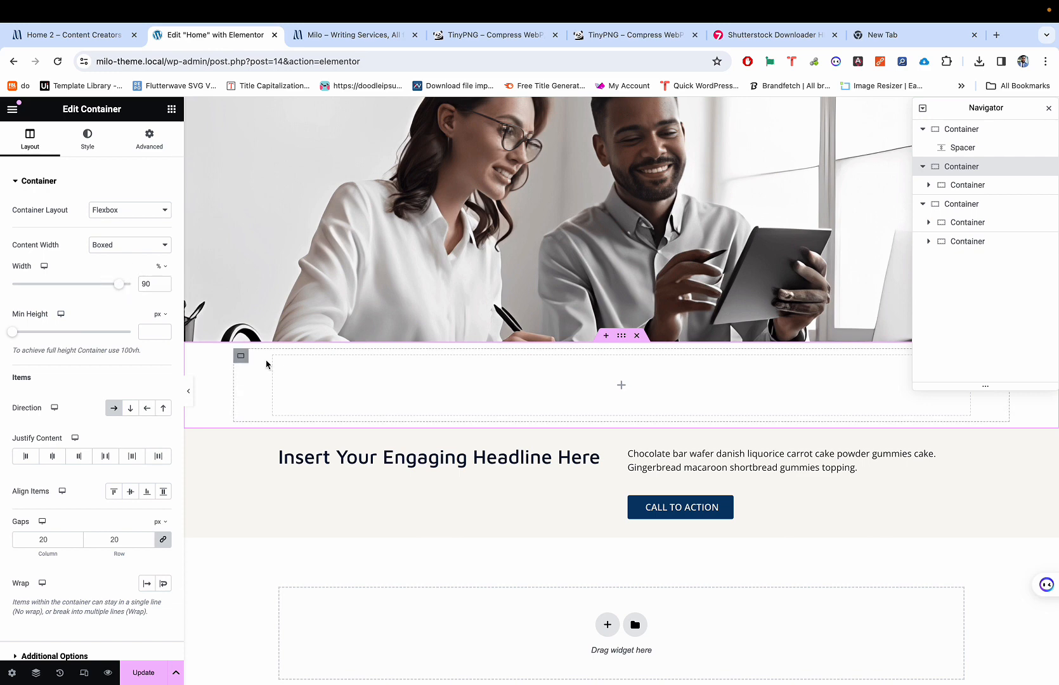
left_click(242, 358)
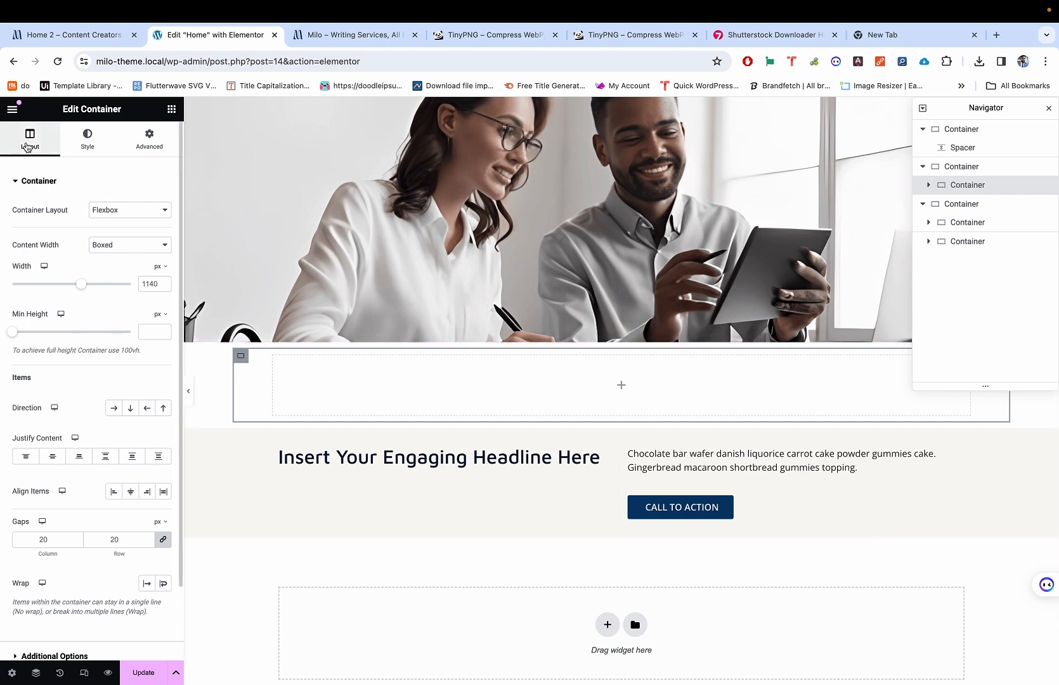
left_click(115, 409)
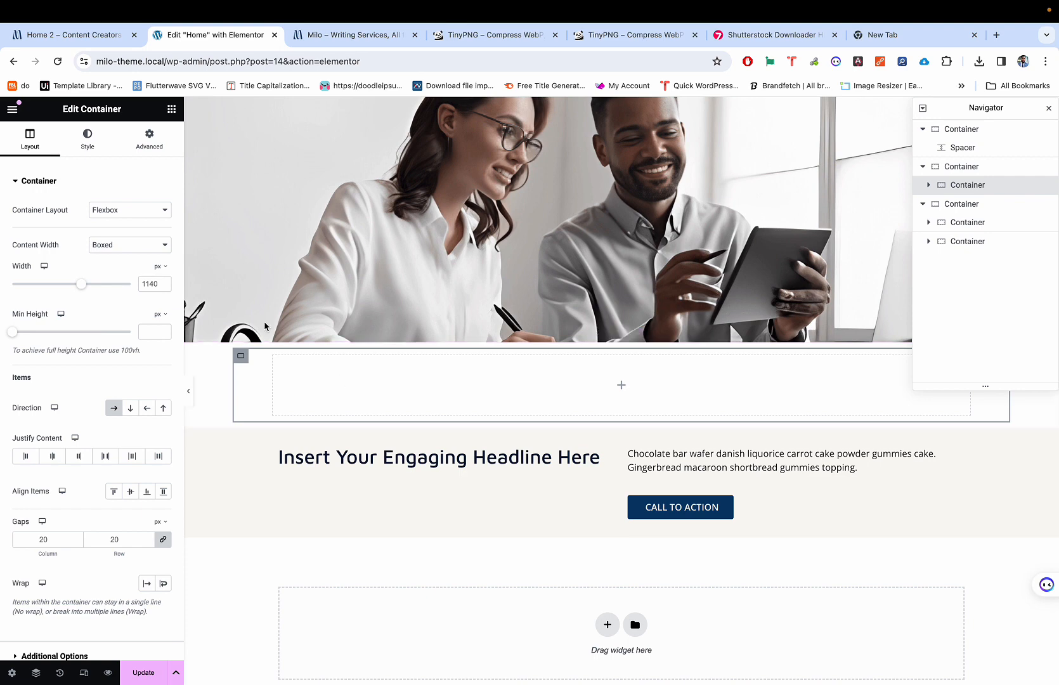
left_click(171, 108)
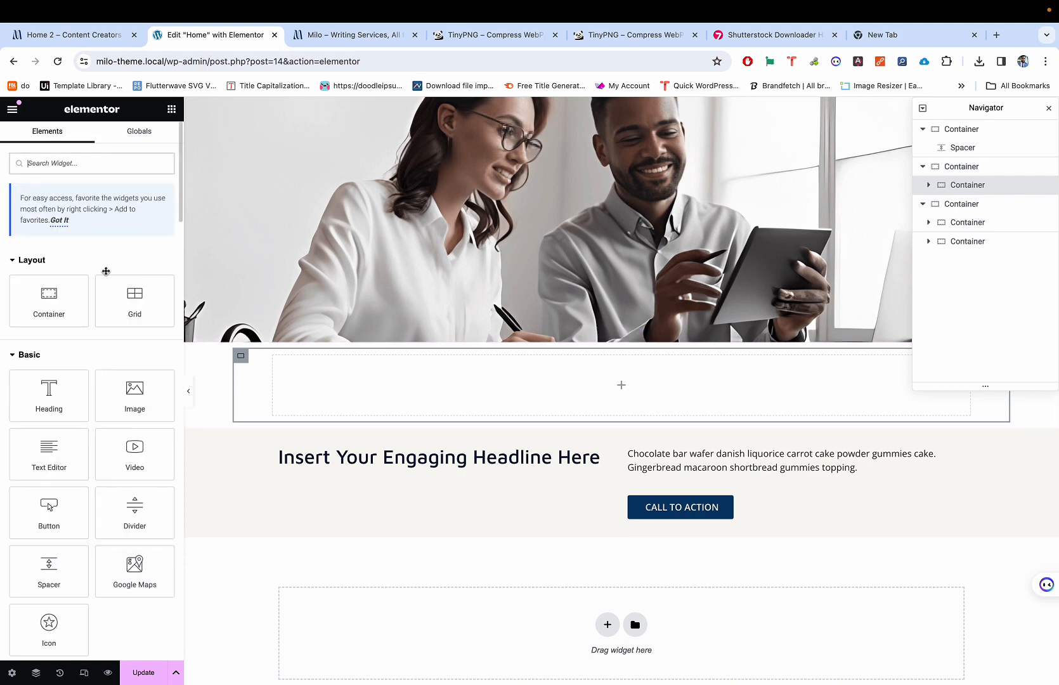
Step: Add a nested container to the inner container and duplicate it into two columns
left_click_drag(47, 295, 286, 378)
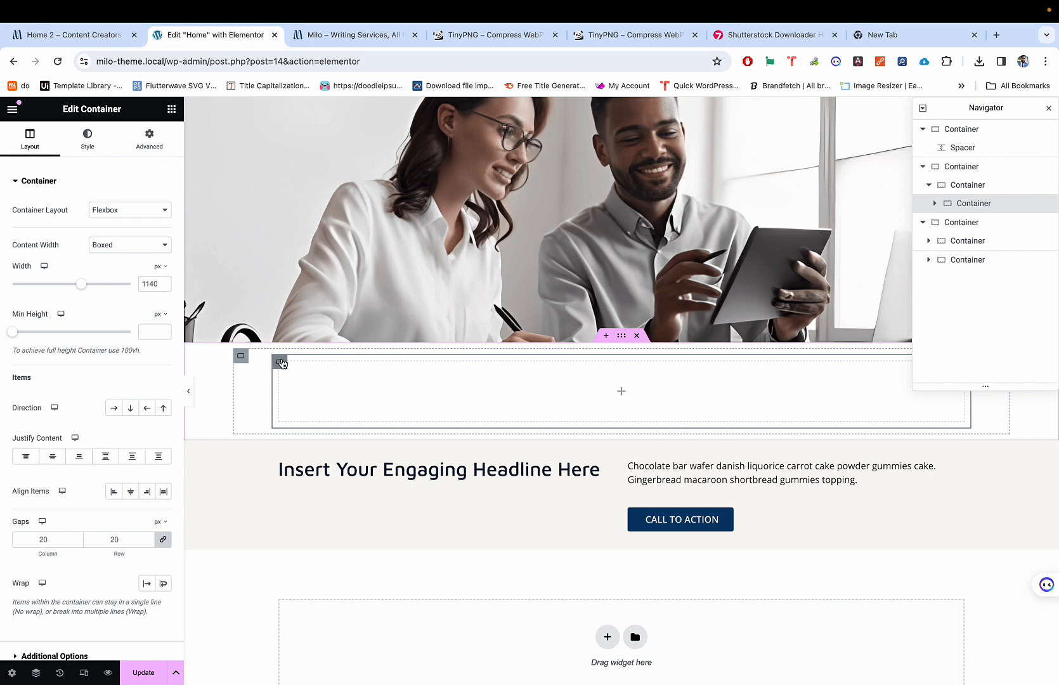
right_click(281, 363)
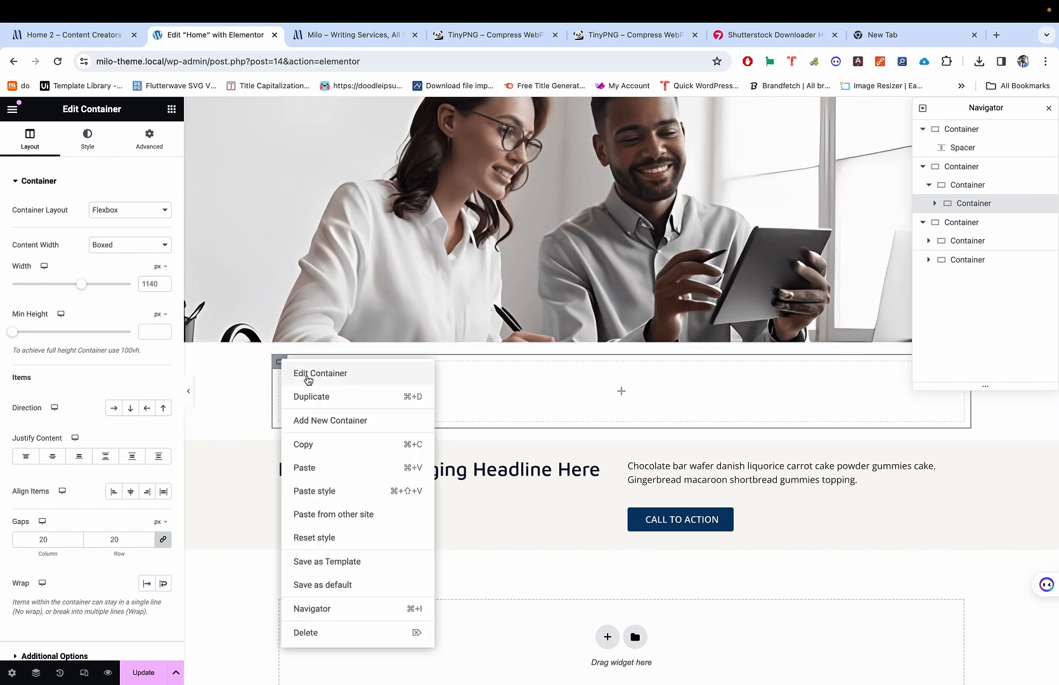
left_click(310, 399)
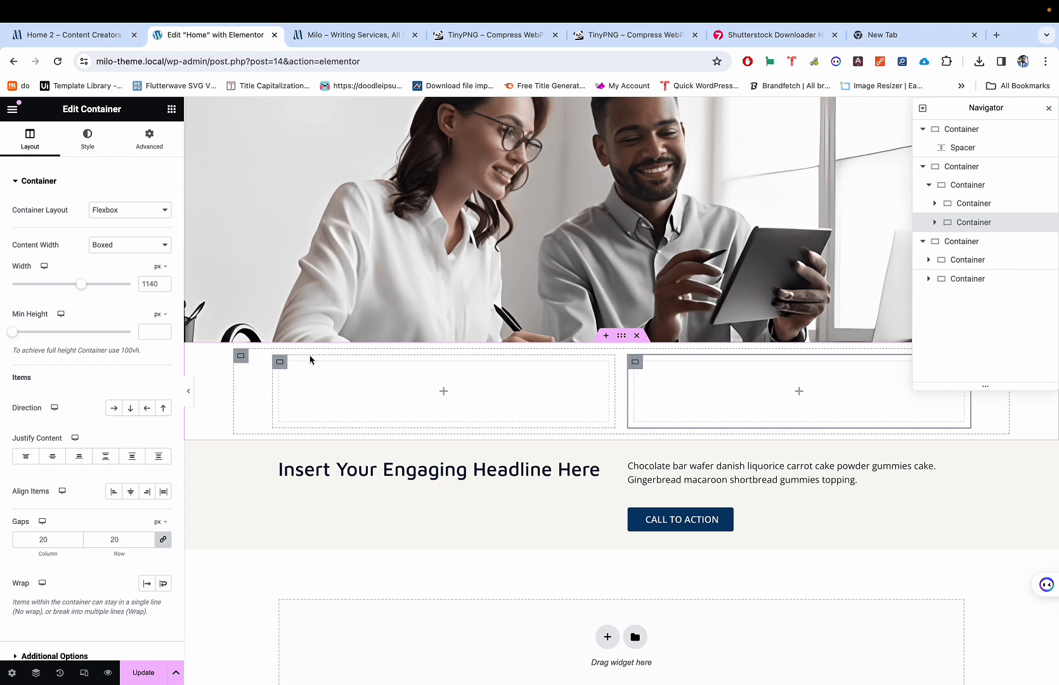
left_click(279, 363)
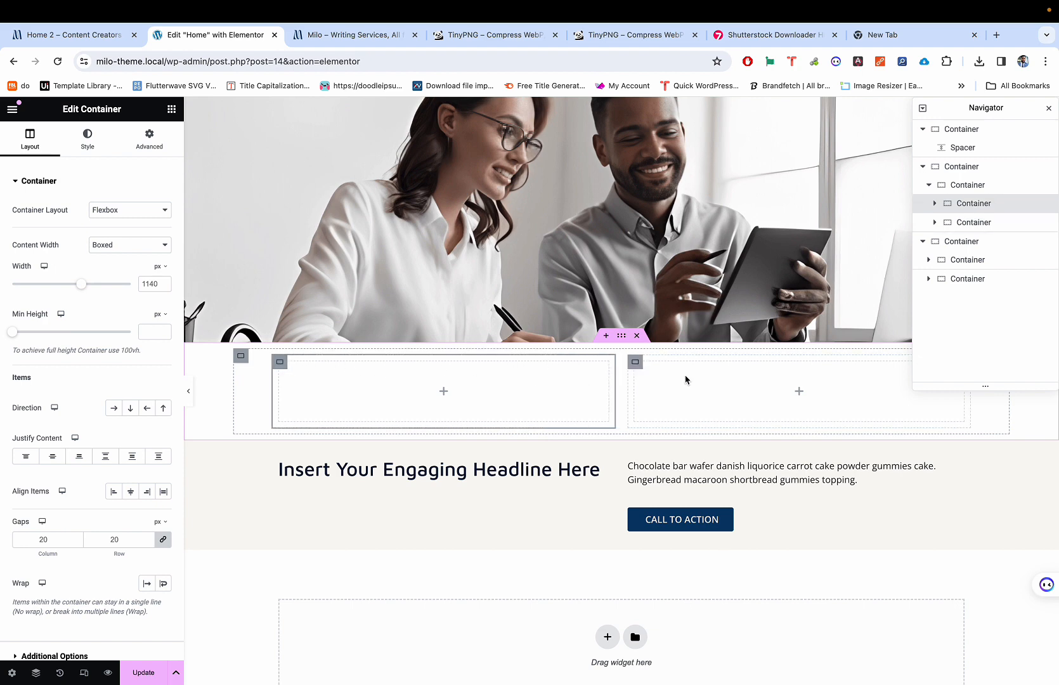
Step: Move the headline into the left column and the paragraph and Call to Action button into the right
right_click(487, 468)
left_click(458, 475)
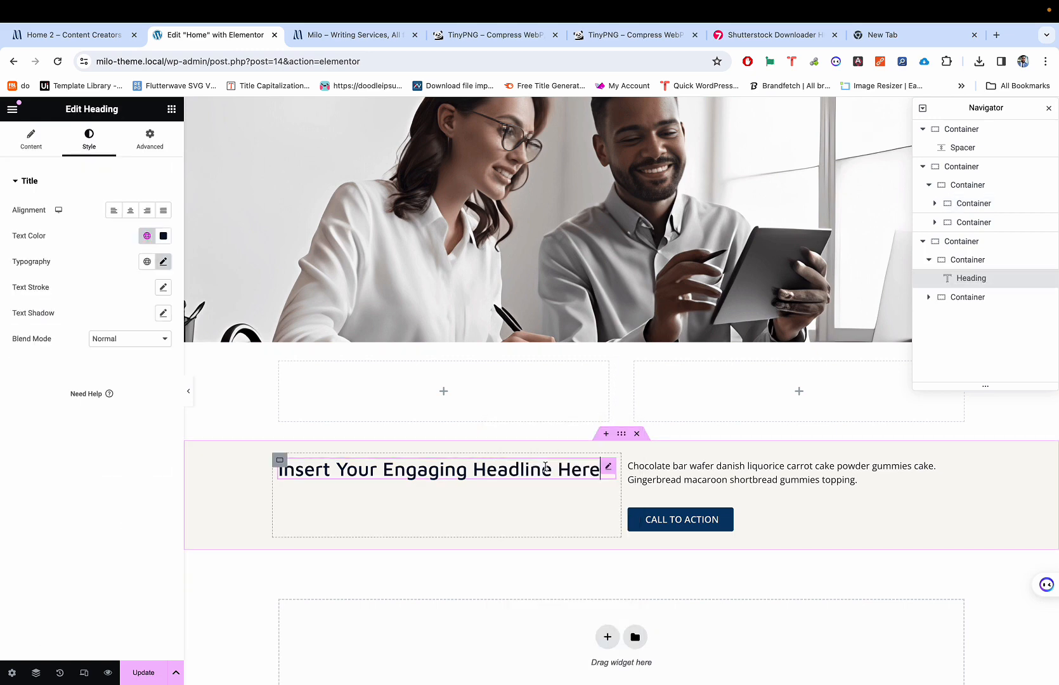
left_click_drag(607, 467, 514, 397)
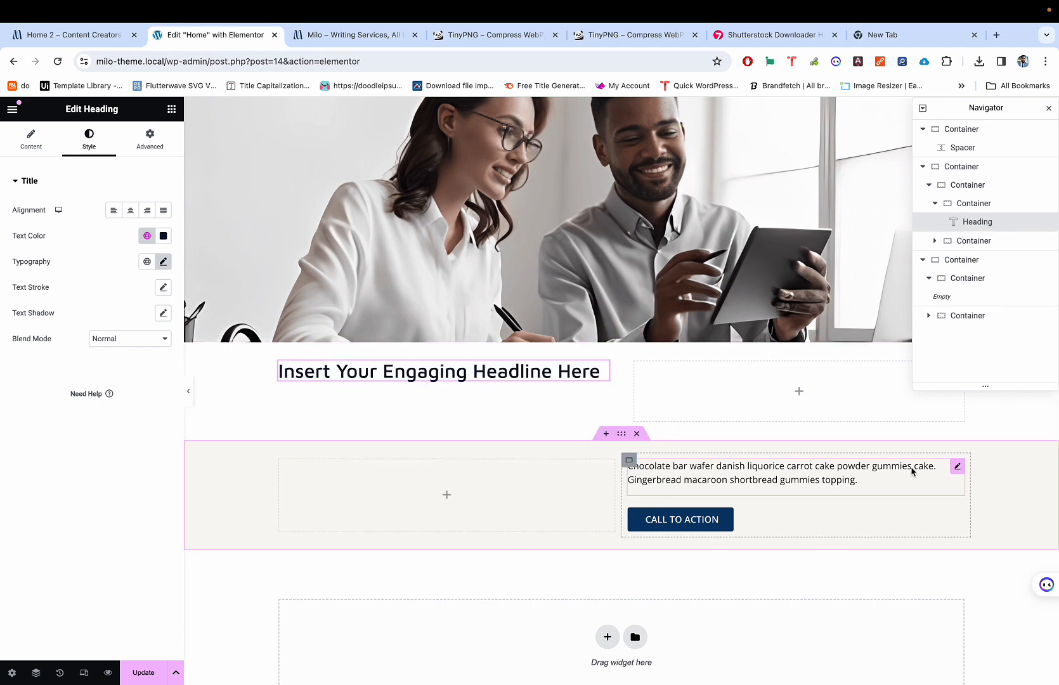
left_click_drag(957, 467, 884, 394)
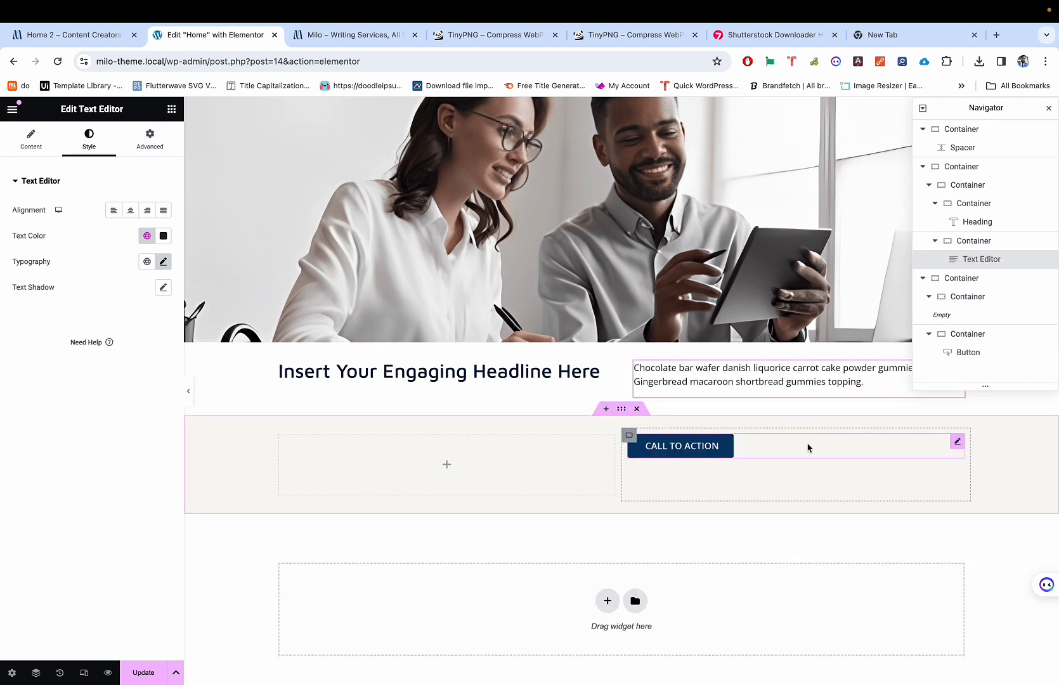
mouse_move(955, 447)
left_mouse_down()
mouse_move(863, 390)
mouse_move(850, 368)
mouse_move(851, 380)
left_mouse_up()
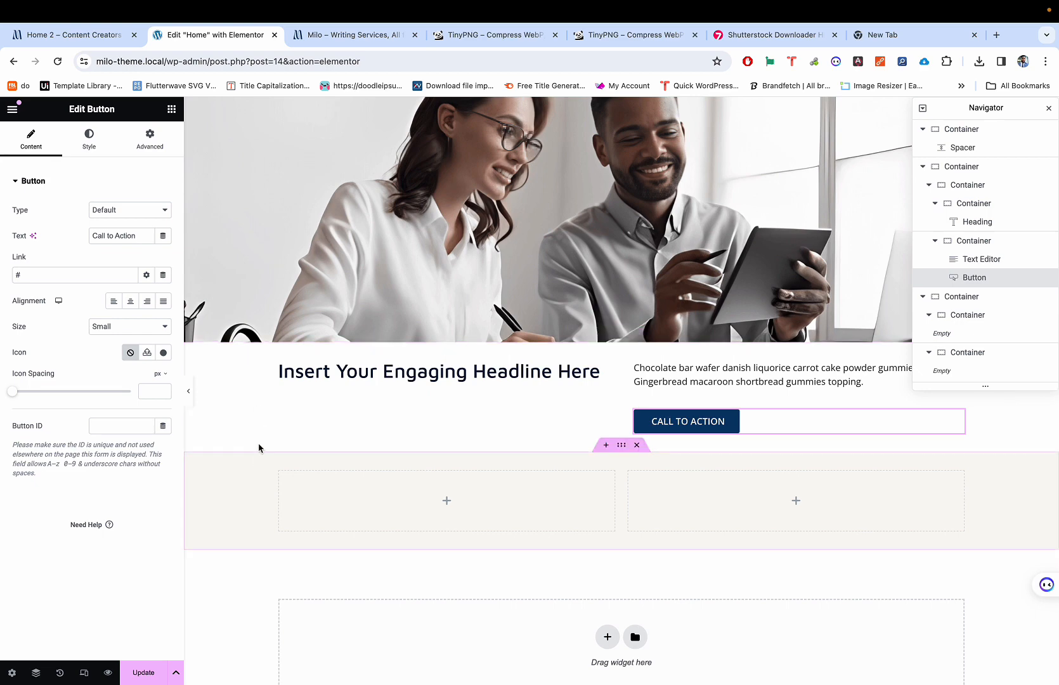
left_click(241, 355)
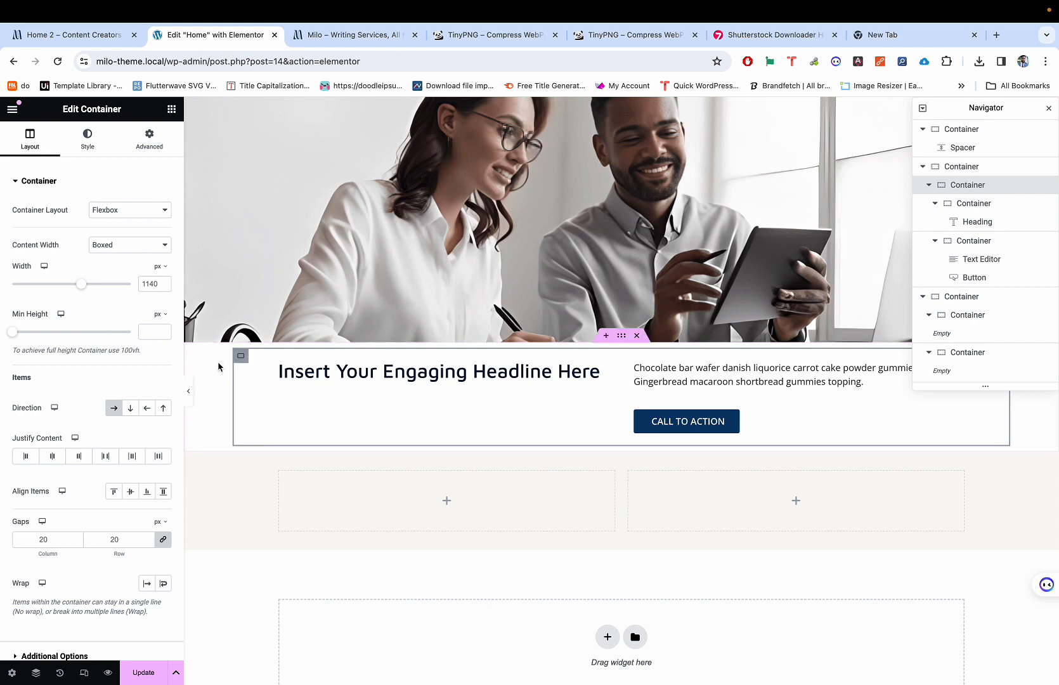
key("ctrl+shift+Tab")
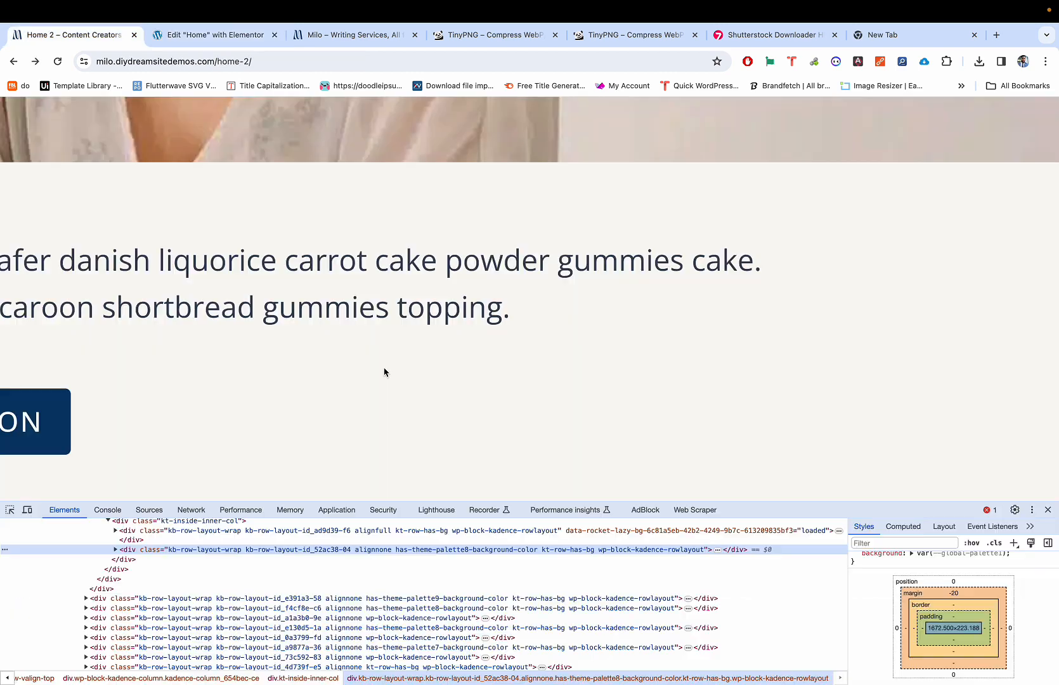
scroll(881, 212, "right", 5)
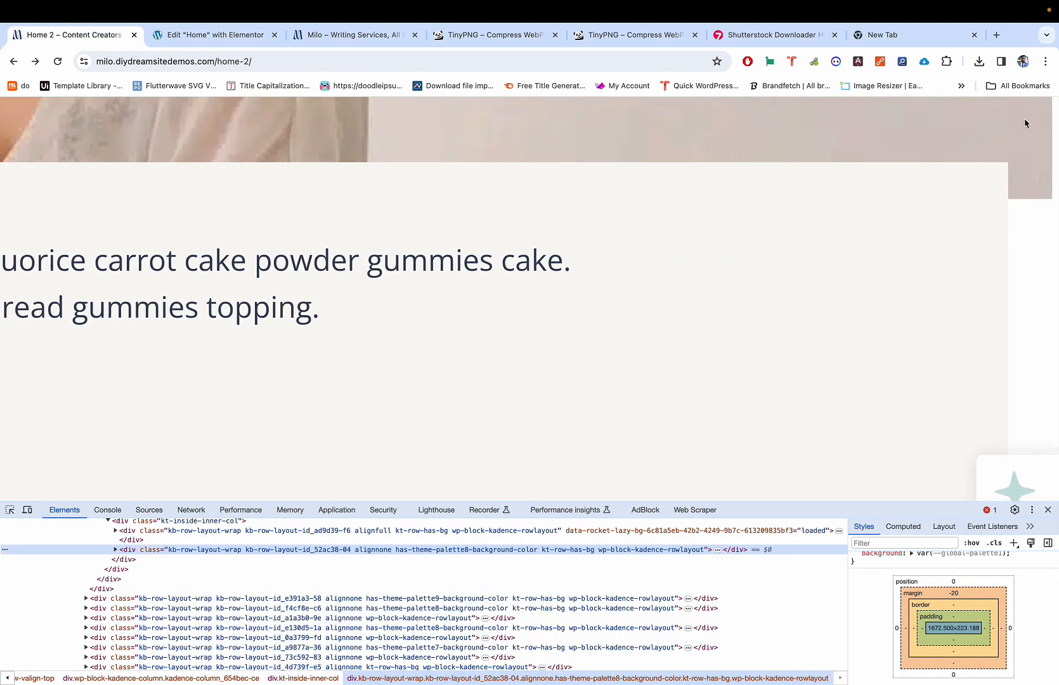
left_click(1058, 176)
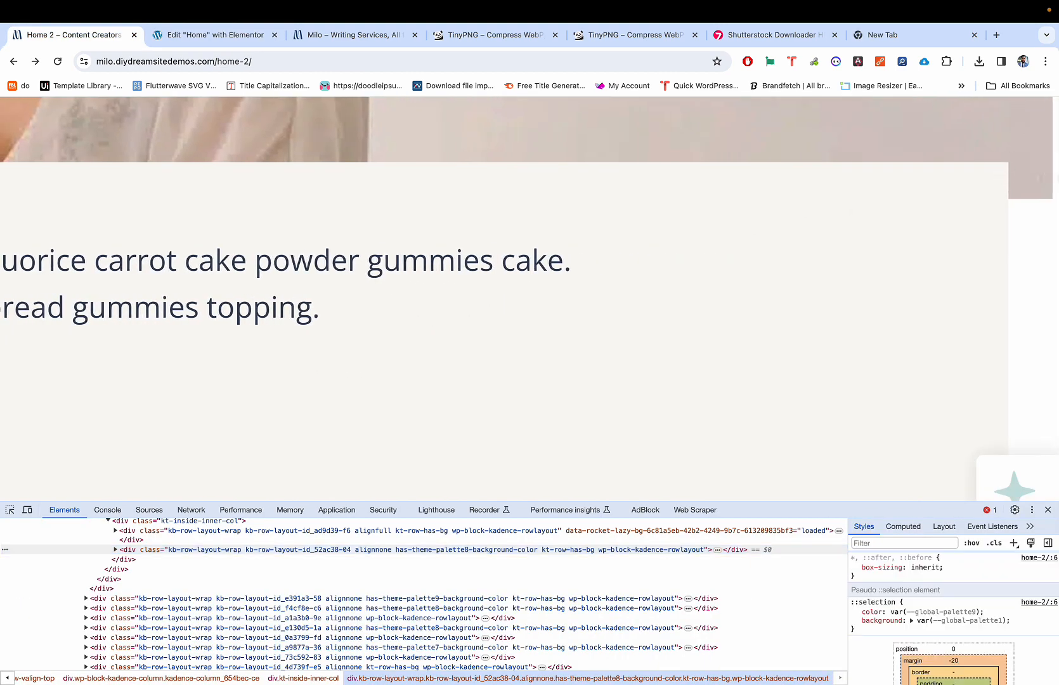
scroll(711, 227, "left", 20)
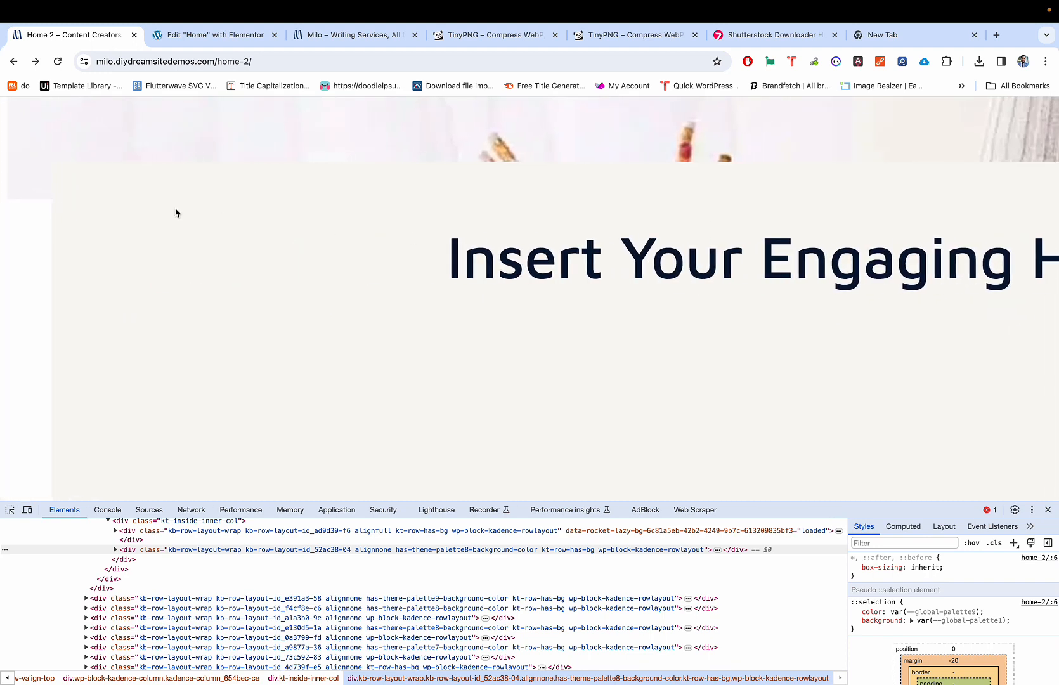
key("ctrl+Tab")
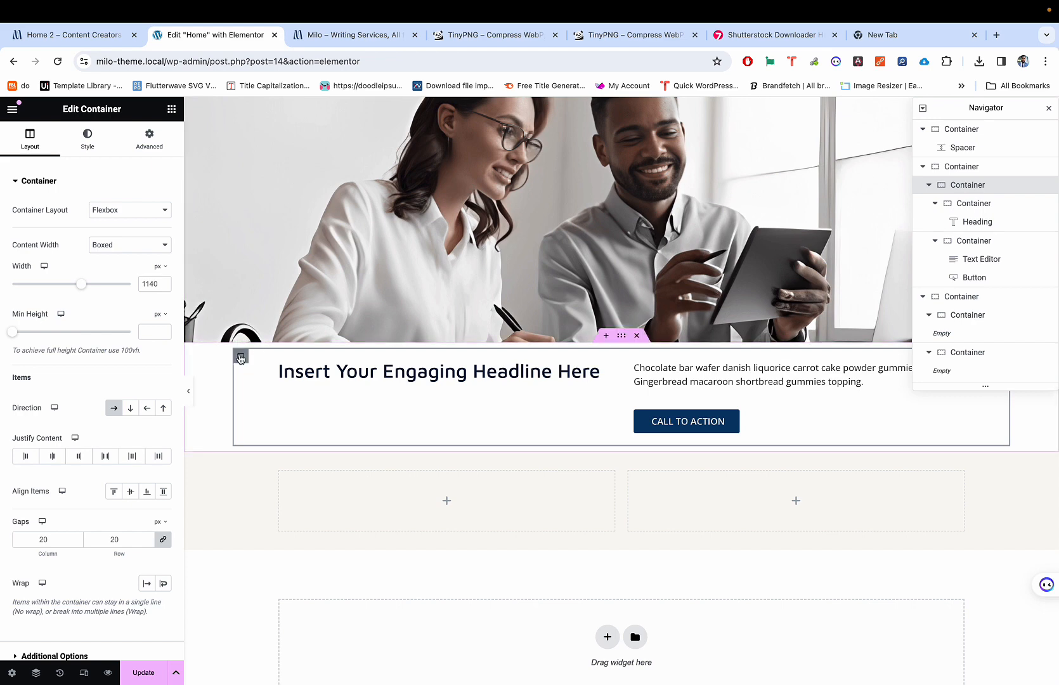
Step: Give the container a classic background in a global colour and preview the page
left_click(88, 135)
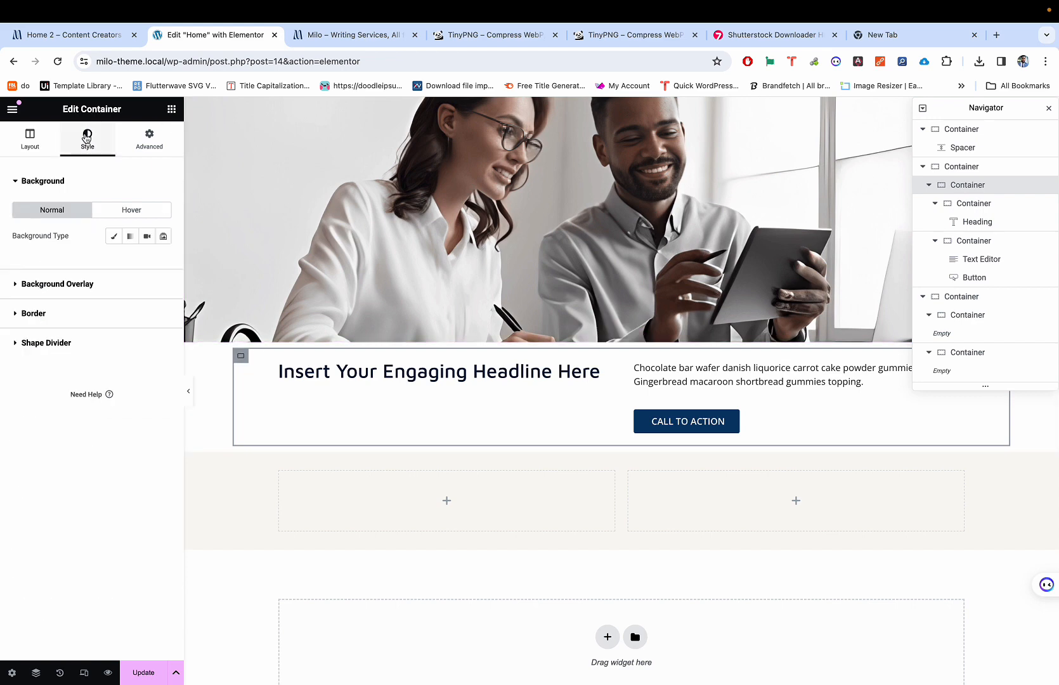
left_click(114, 236)
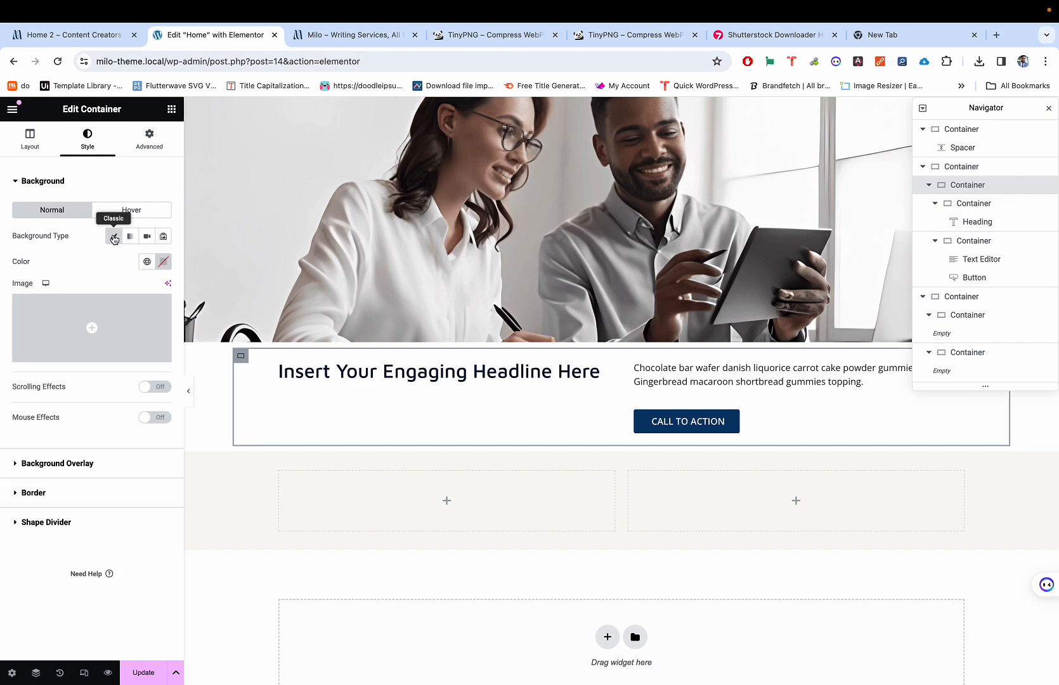
left_click(147, 263)
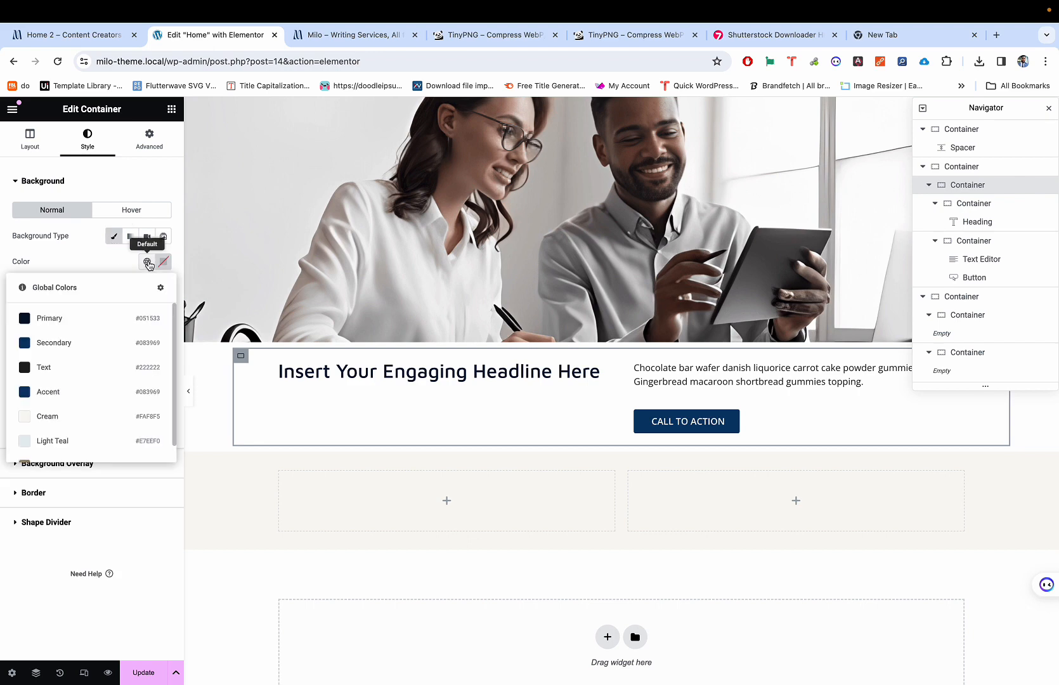
left_click(91, 407)
left_click(188, 391)
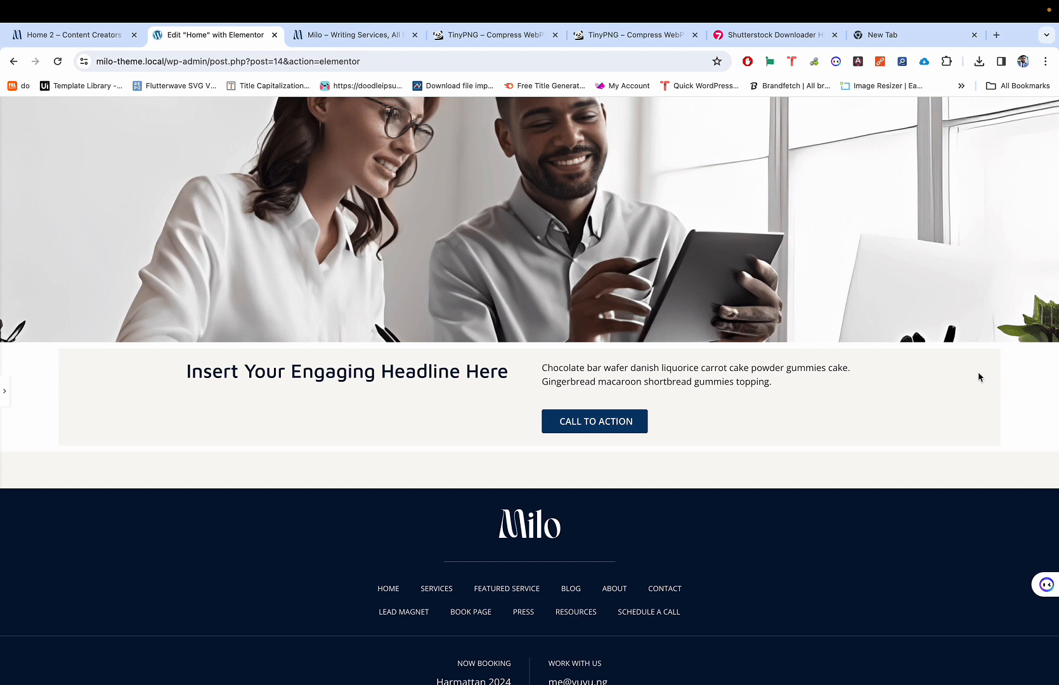
Step: Delete the empty two-column container and select the headline section container
key("super+p")
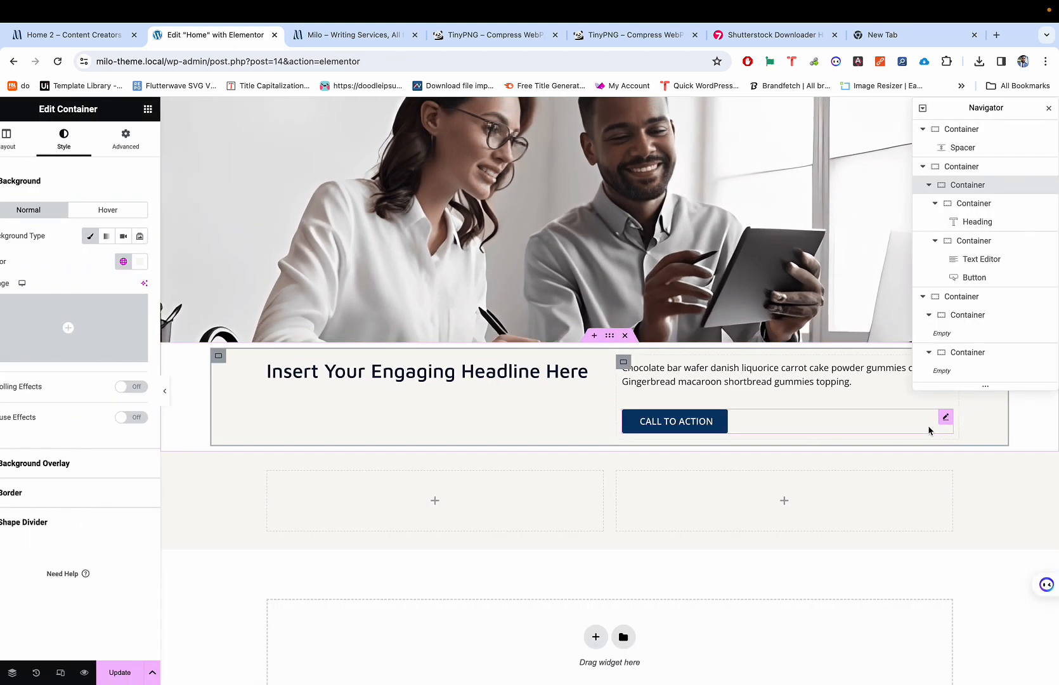
left_click(642, 449)
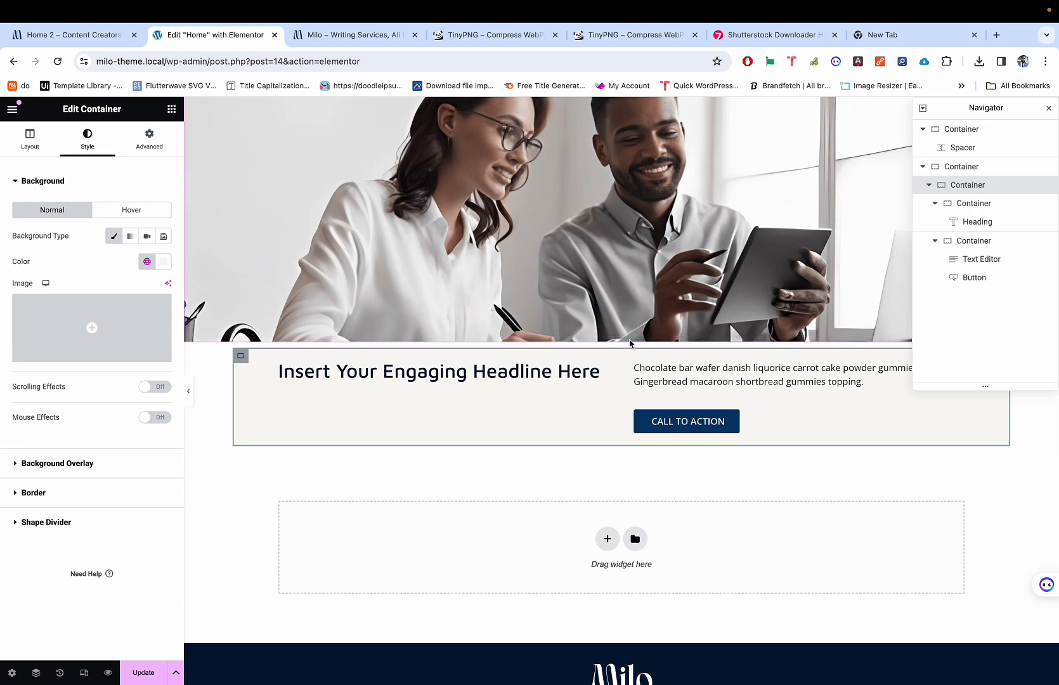
left_click(625, 341)
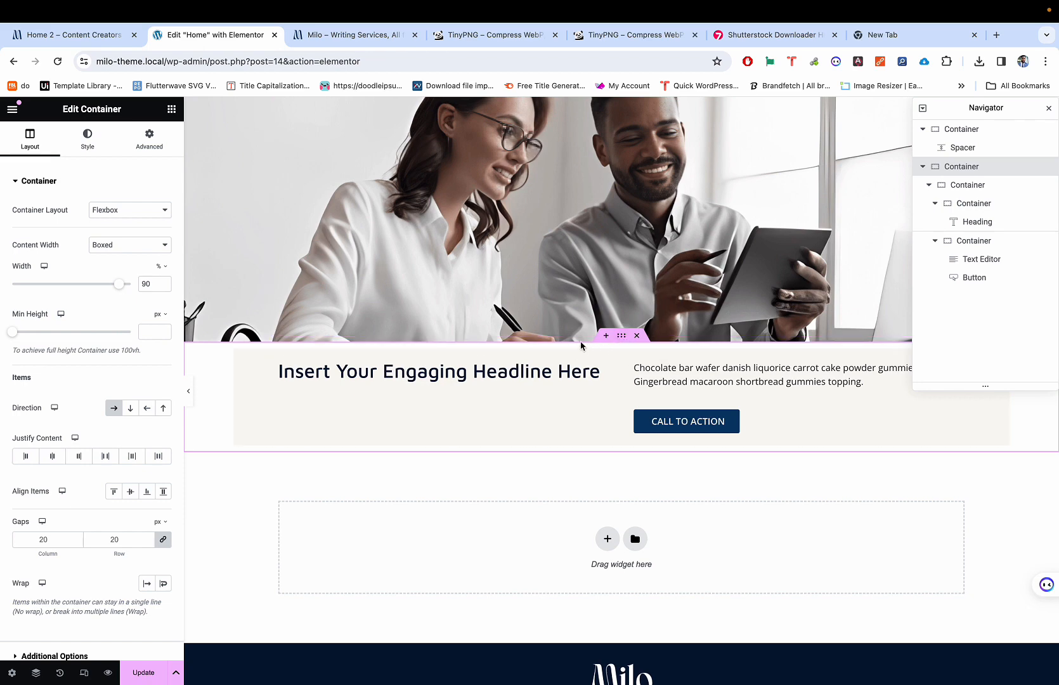
Step: Set the headline section's margin and padding to 0
left_click(149, 138)
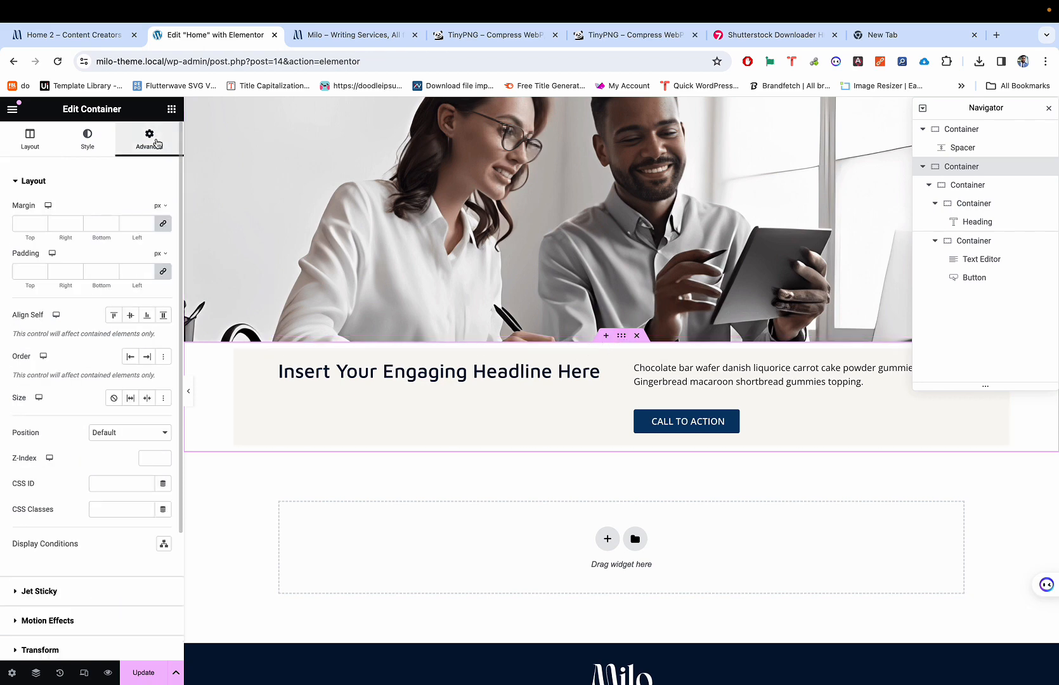
left_click(163, 223)
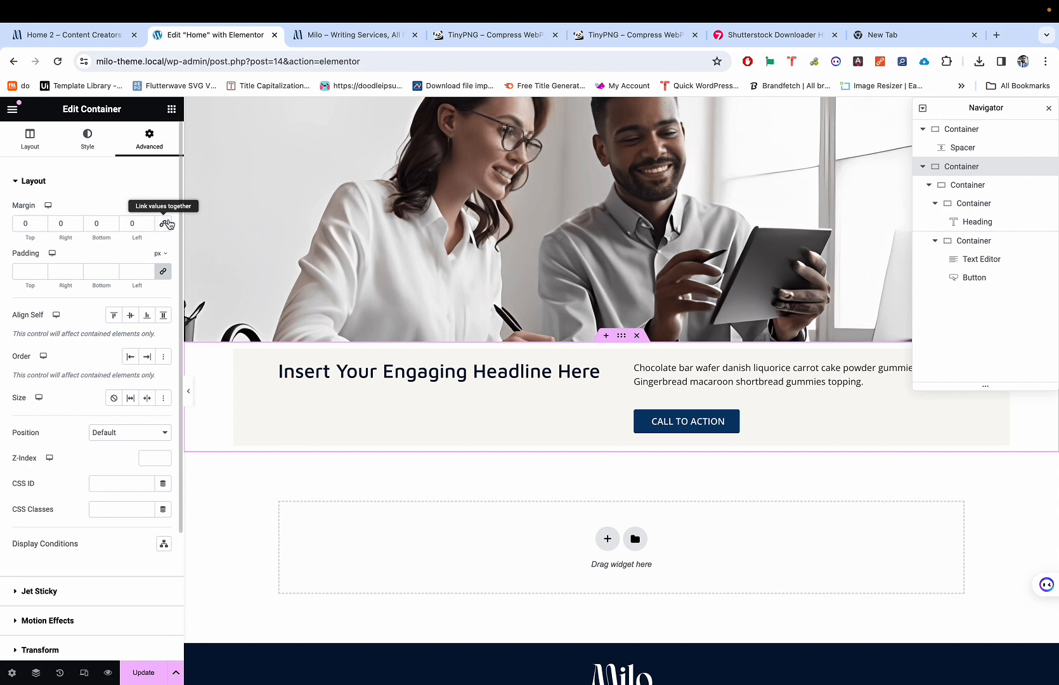
left_click(164, 272)
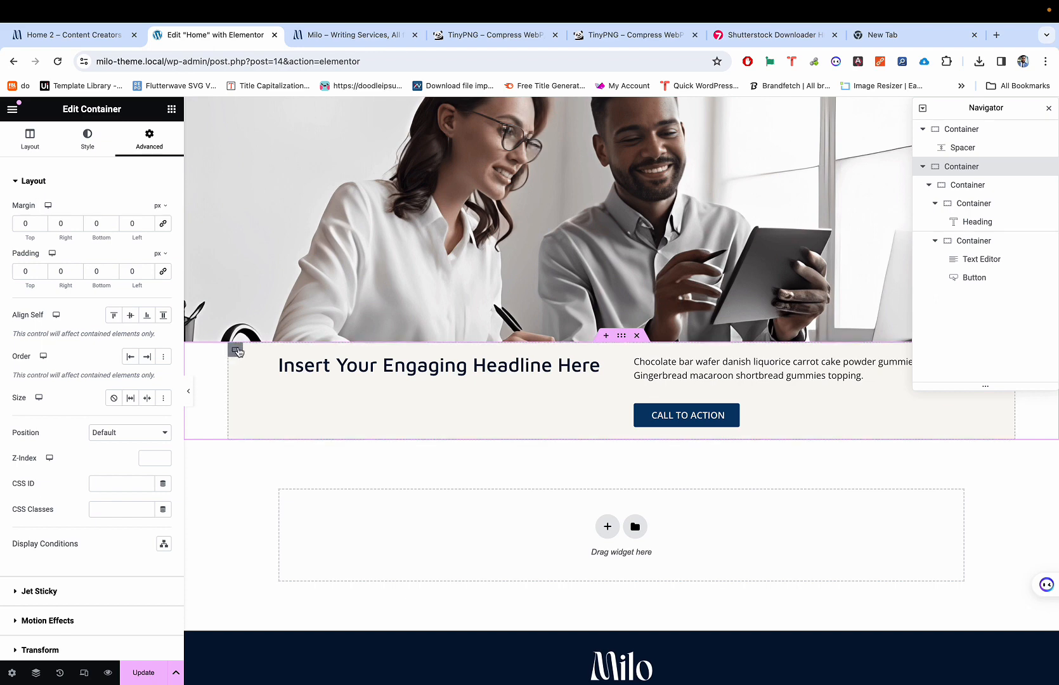
left_click(12, 109)
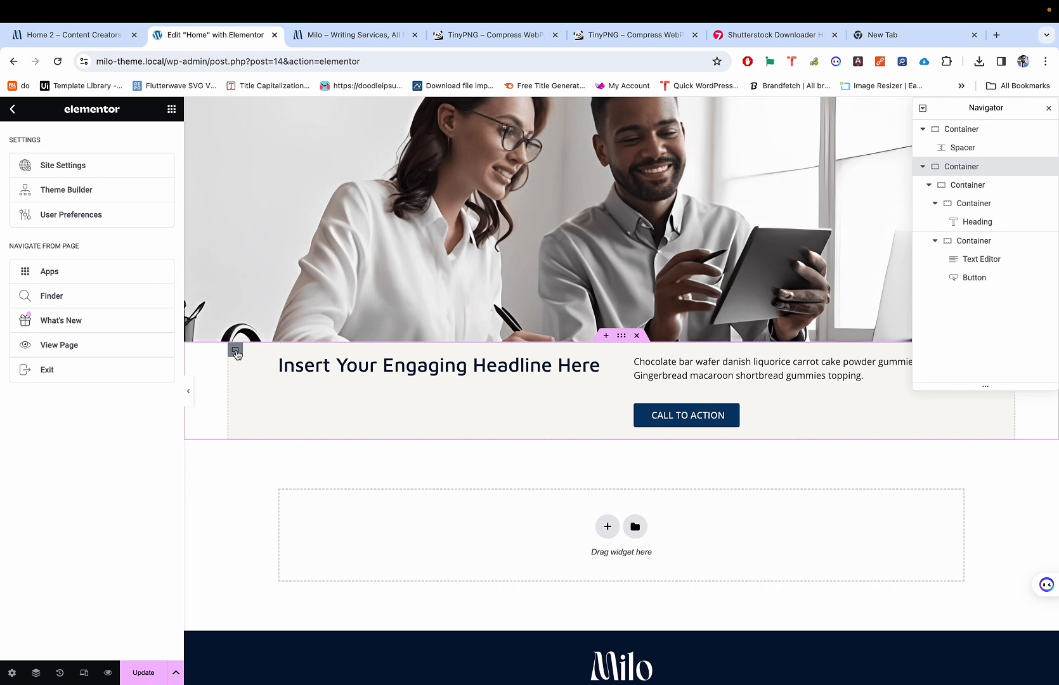
left_click(236, 351)
left_click(539, 343)
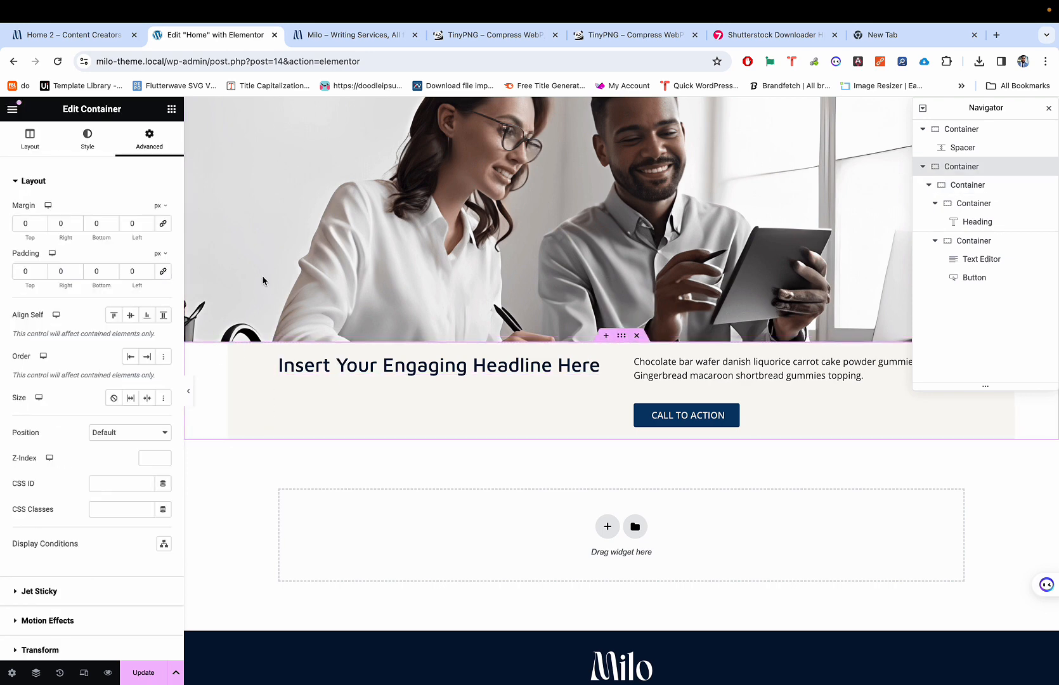
Step: Widen the headline section's content width from 90% to 98% and check it in preview
left_click(21, 146)
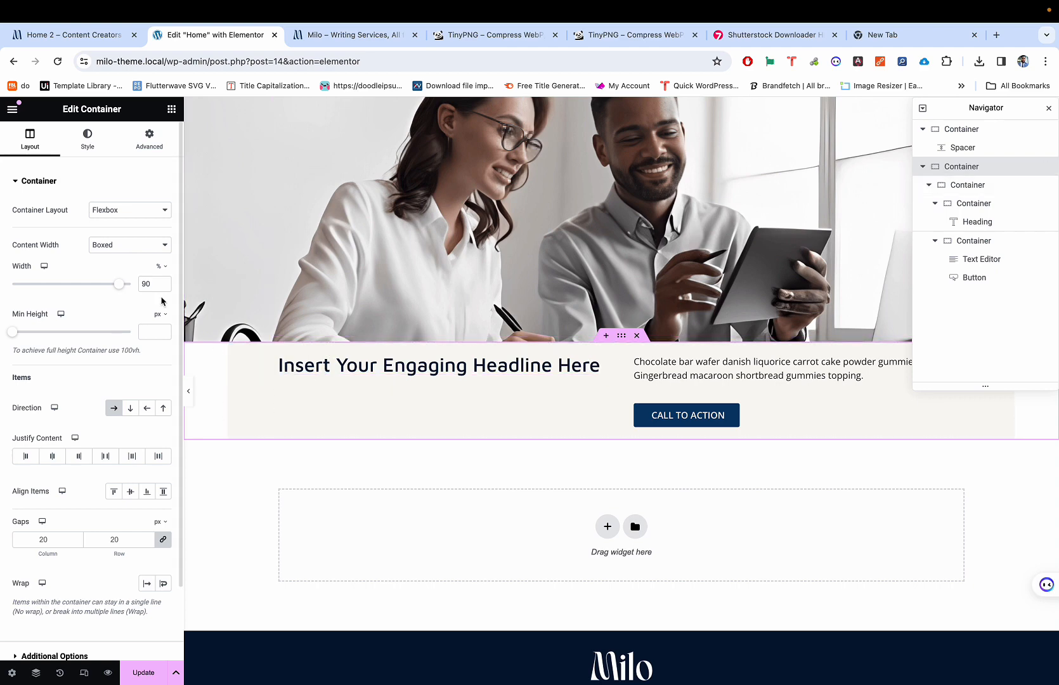
left_click(119, 286)
left_click_drag(118, 287, 129, 287)
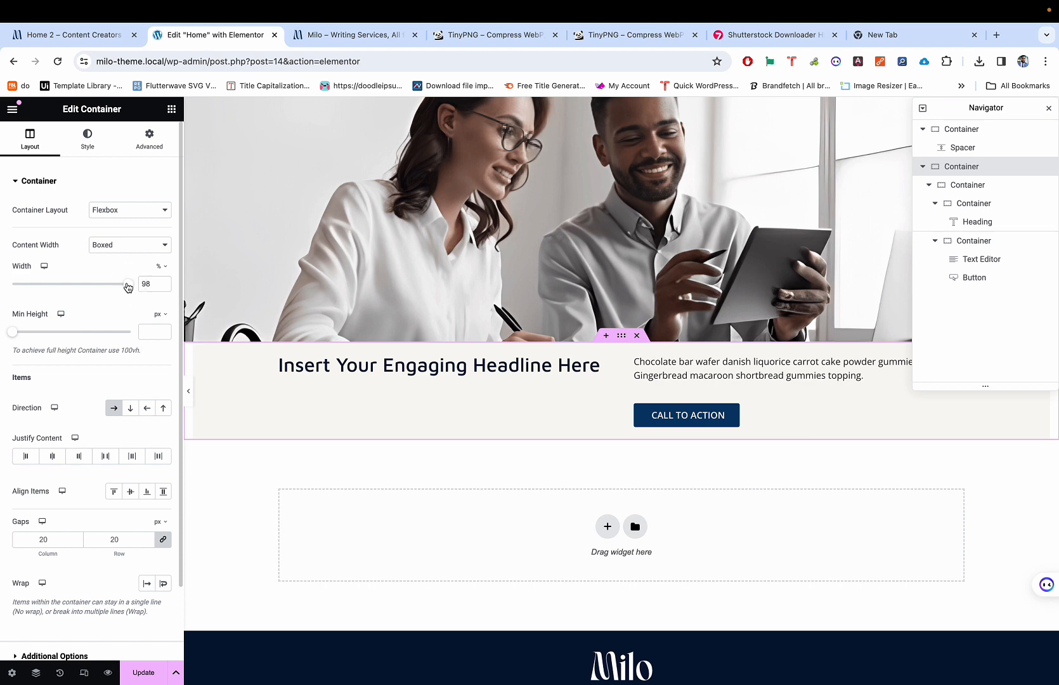
left_click(189, 390)
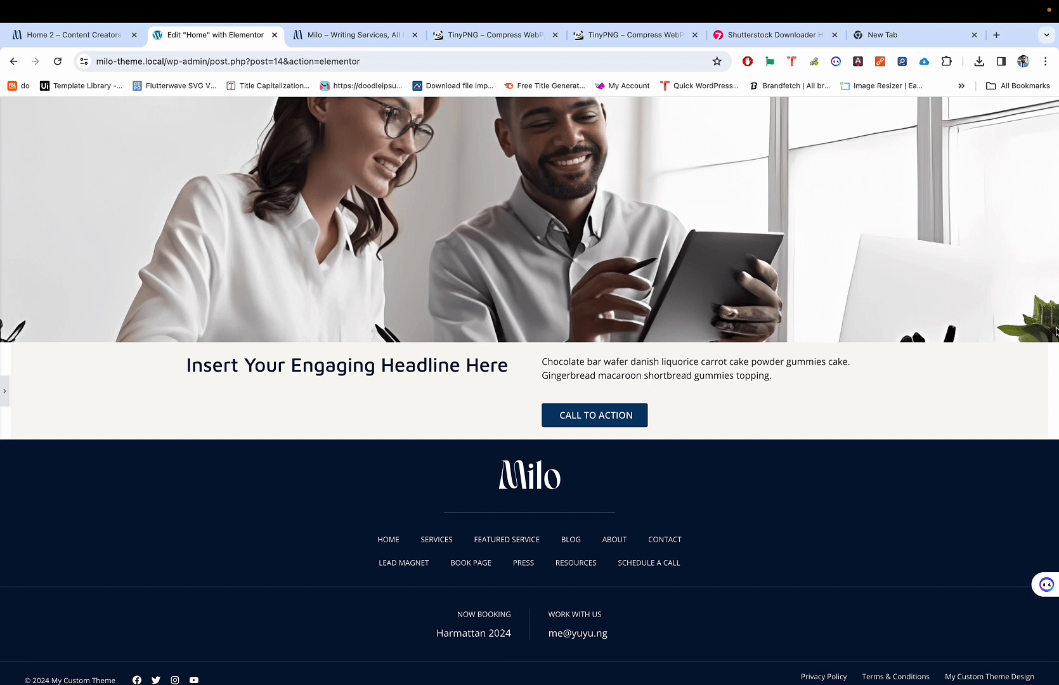
scroll(1027, 360, "up", 5)
scroll(1027, 358, "right", 1)
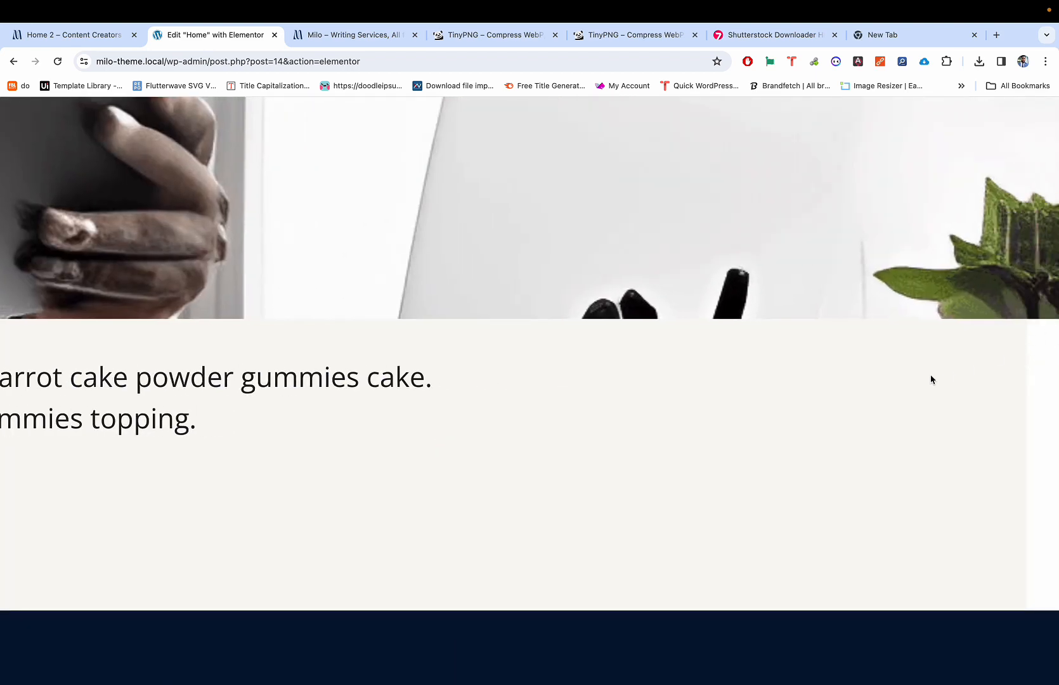
scroll(932, 380, "down", 5)
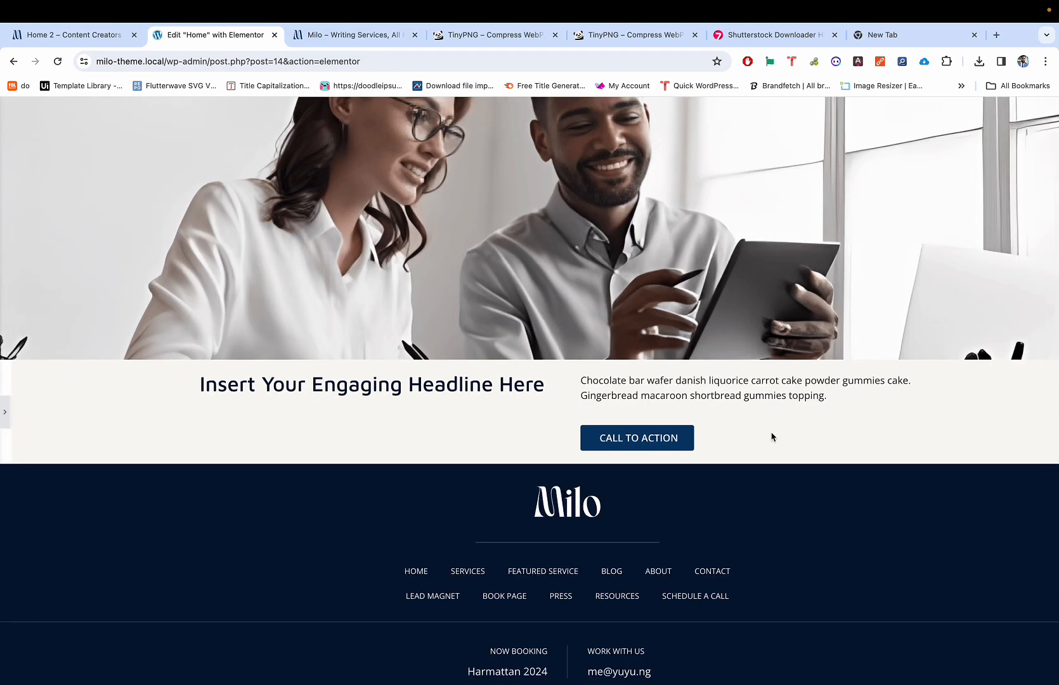
scroll(772, 436, "down", 2)
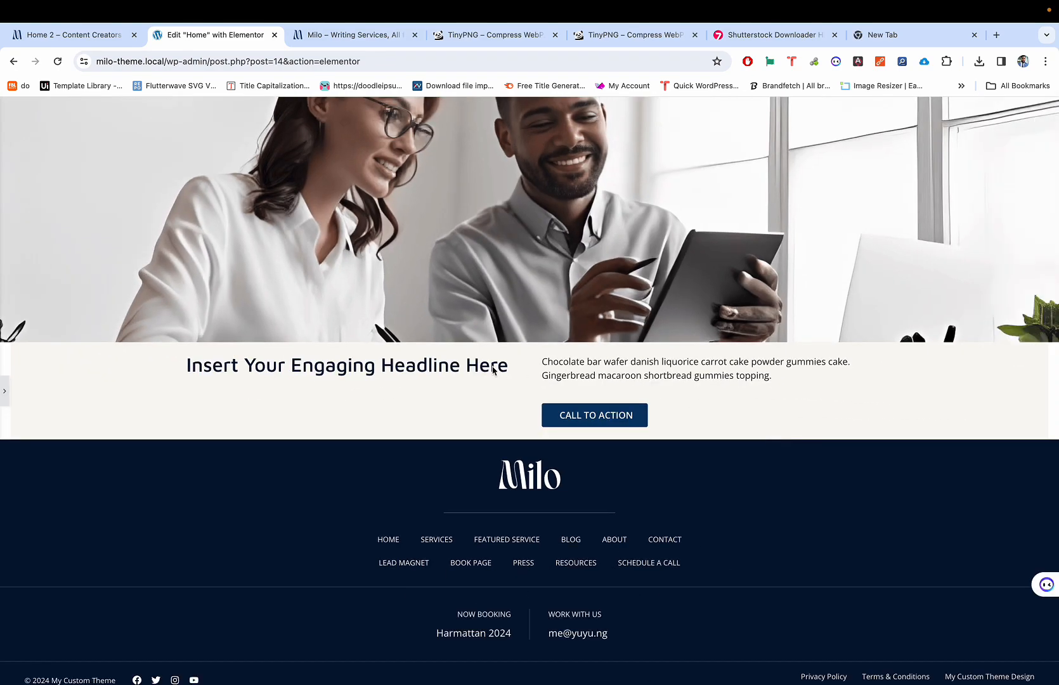
key("super+p")
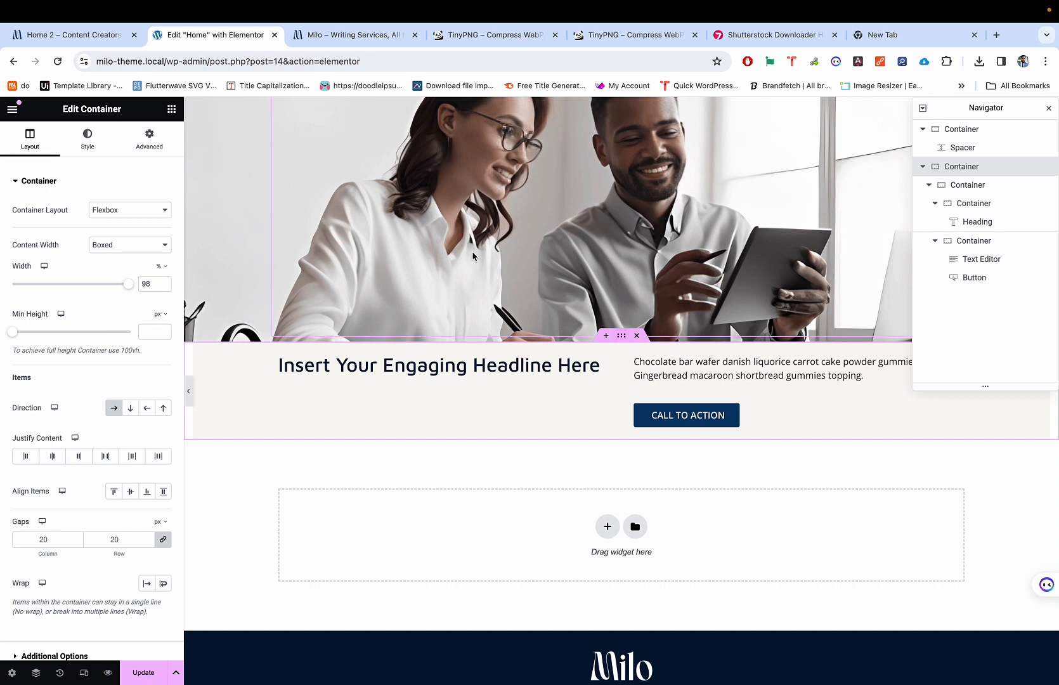
Step: Set the headline section's top margin to -20 px and compare the preview with the Milo demo
left_click(148, 141)
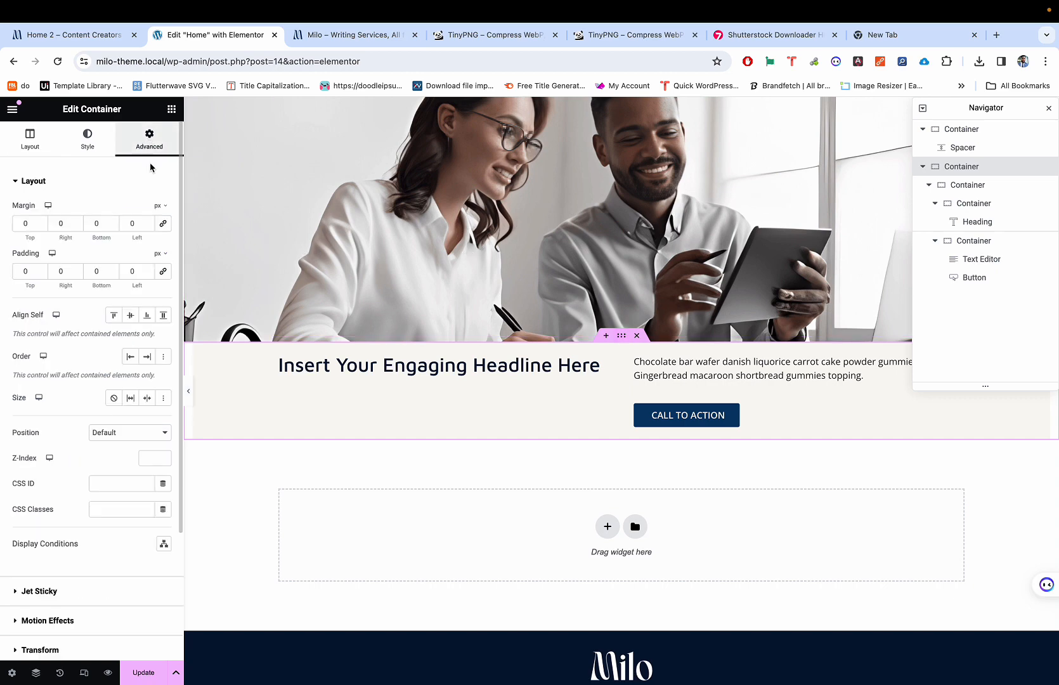
left_click(42, 227)
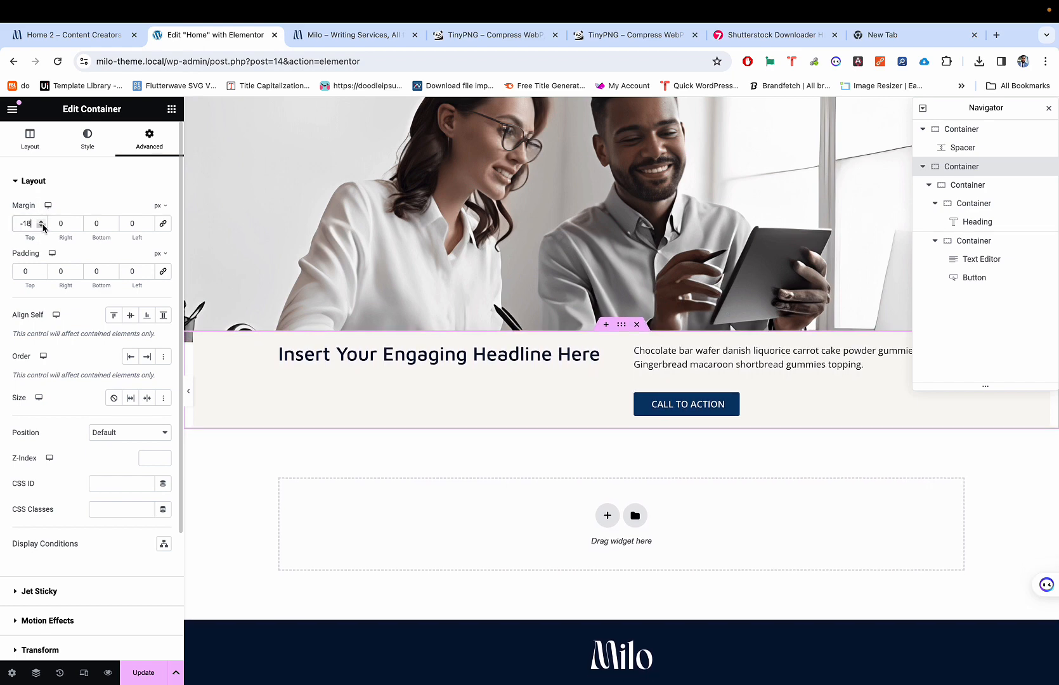
left_click(42, 227)
key("ctrl+p")
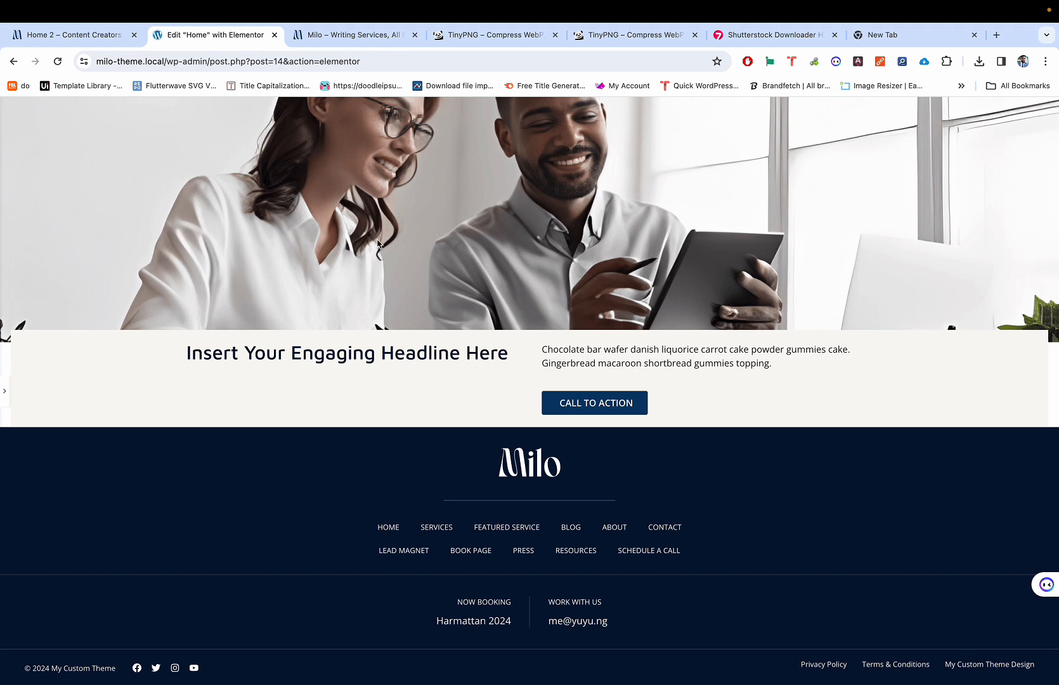
key("ctrl+shift+Tab")
scroll(295, 183, "up", 4)
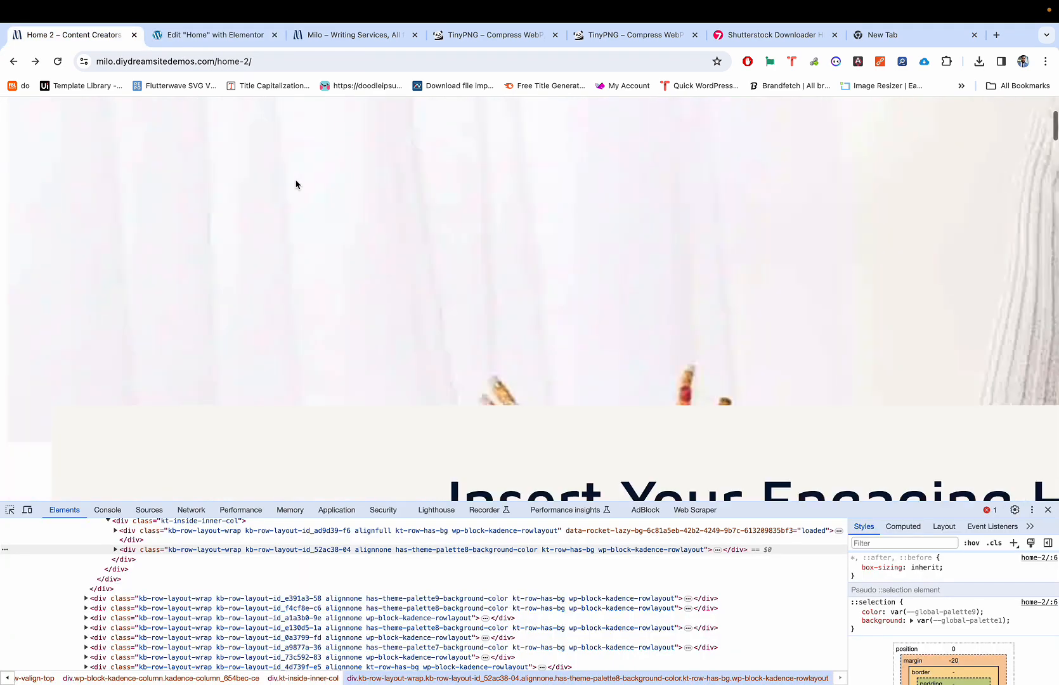
scroll(295, 184, "down", 2)
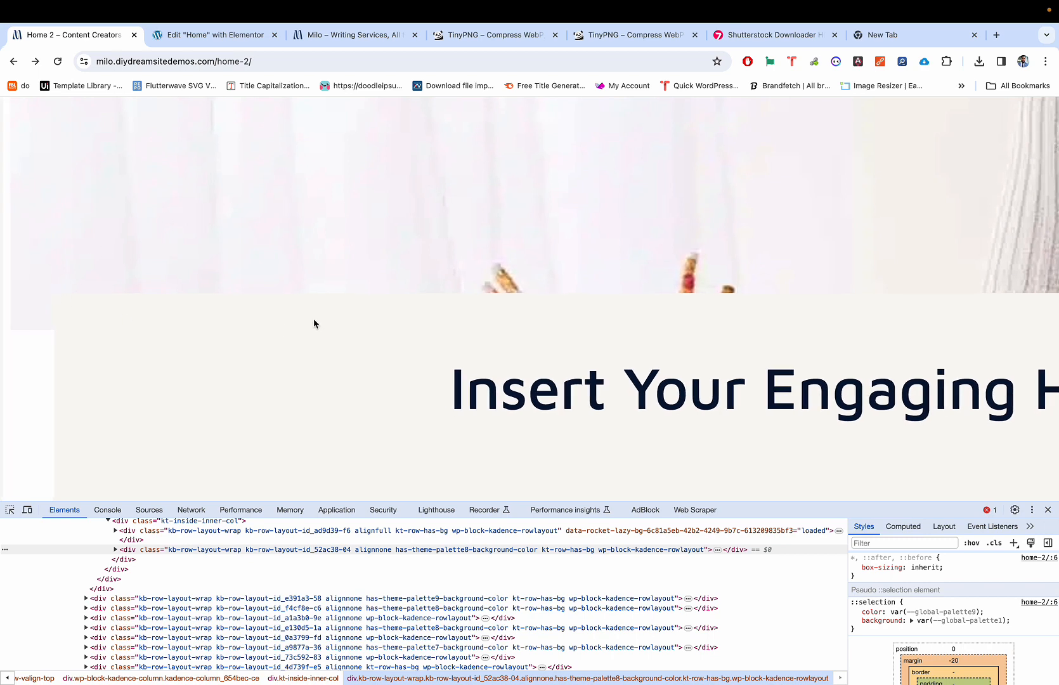
scroll(314, 324, "down", 1)
key("ctrl+Tab")
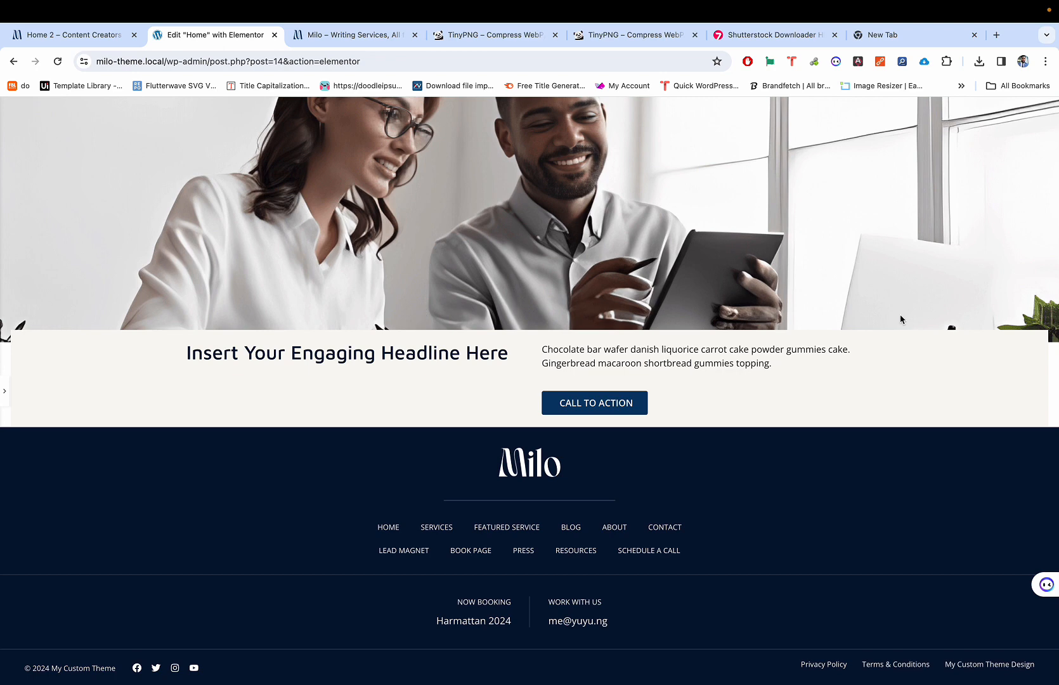
scroll(1035, 309, "up", 5)
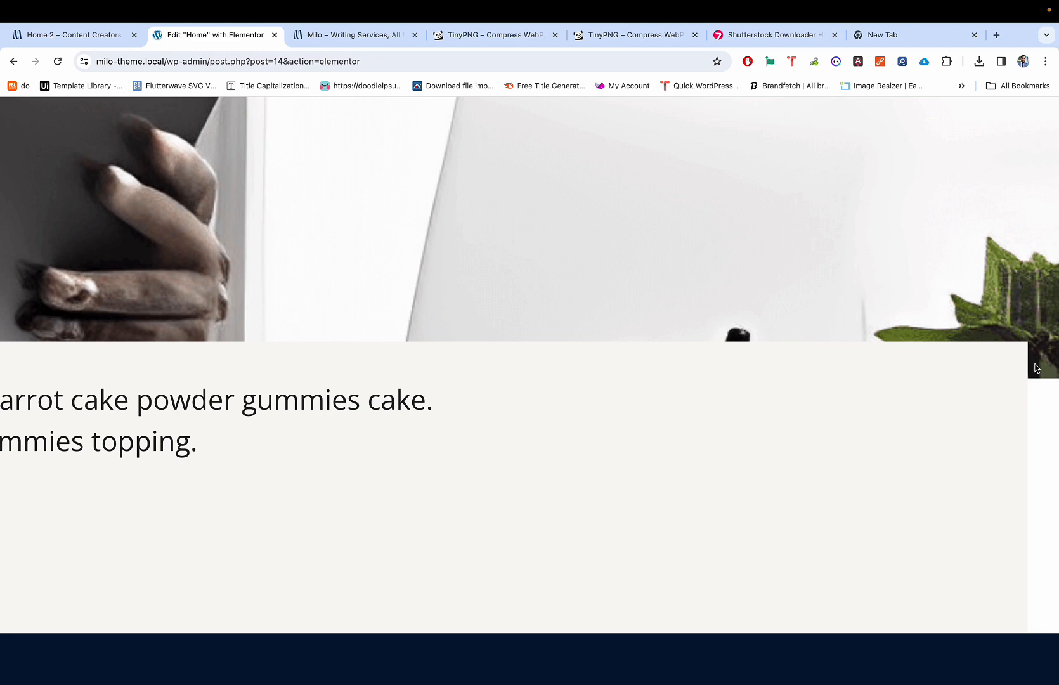
scroll(955, 350, "down", 1)
scroll(955, 350, "down", 5)
key("super+p")
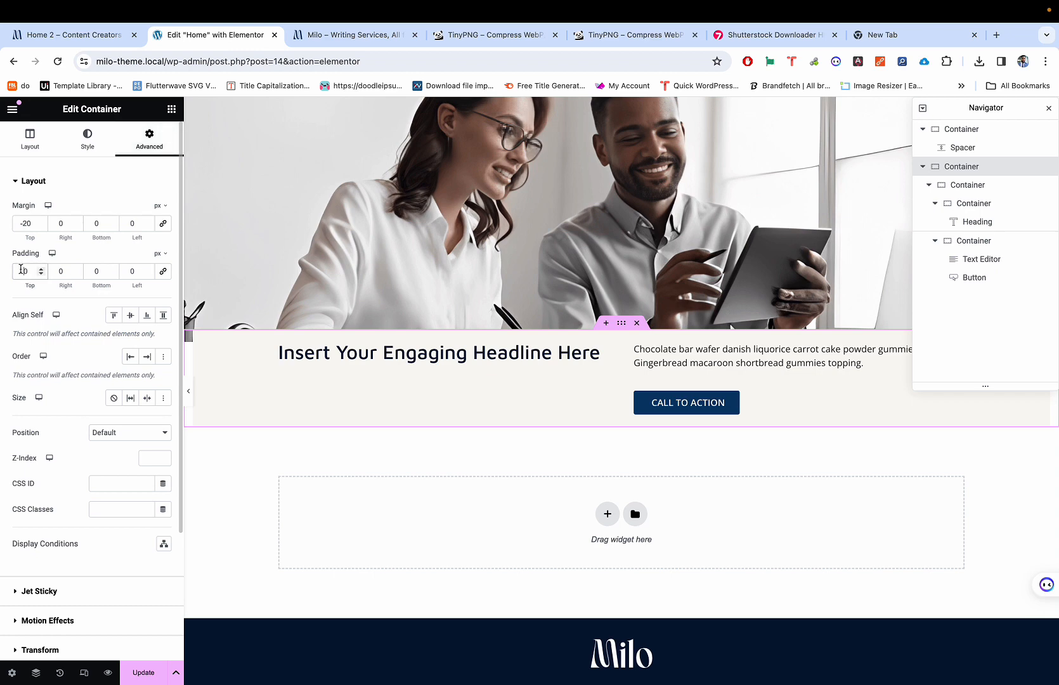
Step: Try a padding of 2, then reset the top padding back to 0
type("2")
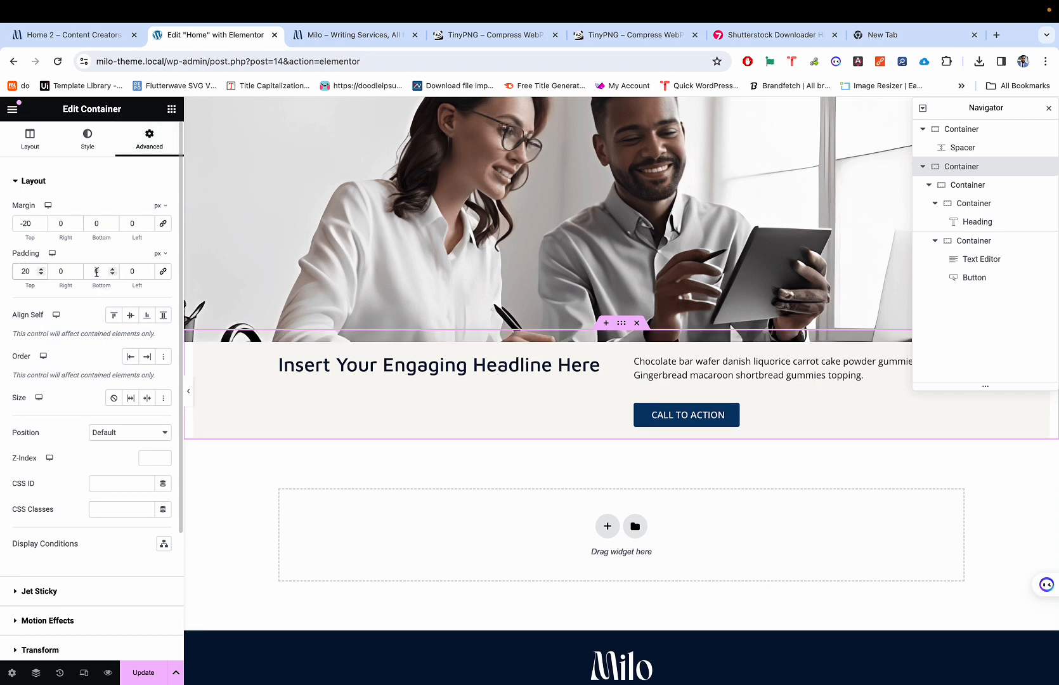
left_click(89, 272)
type("2")
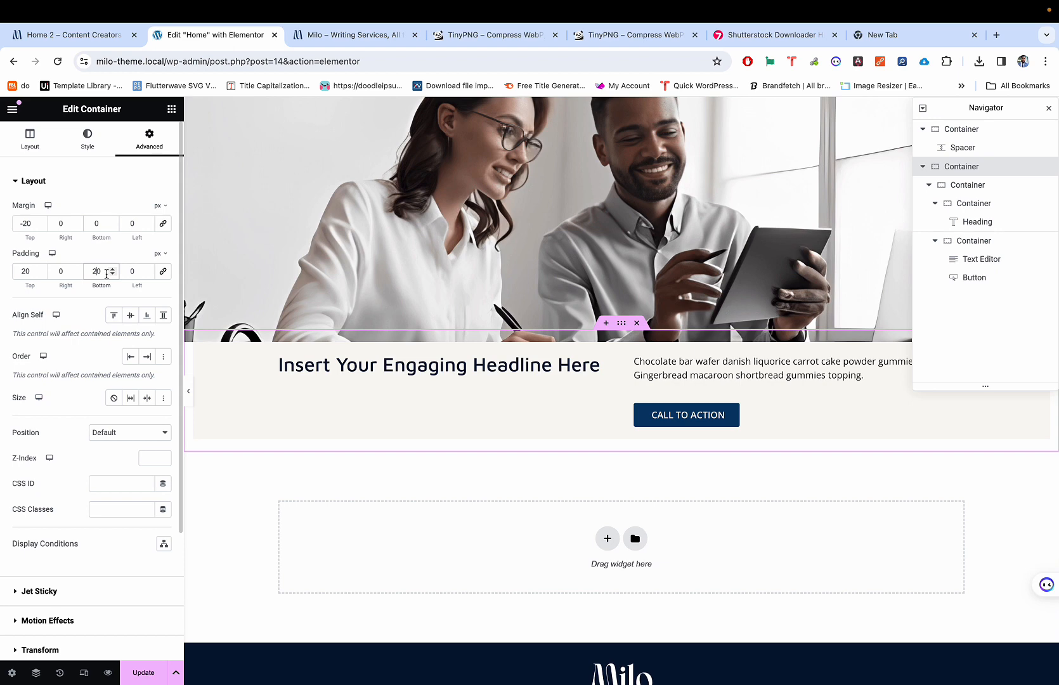
key("super+p")
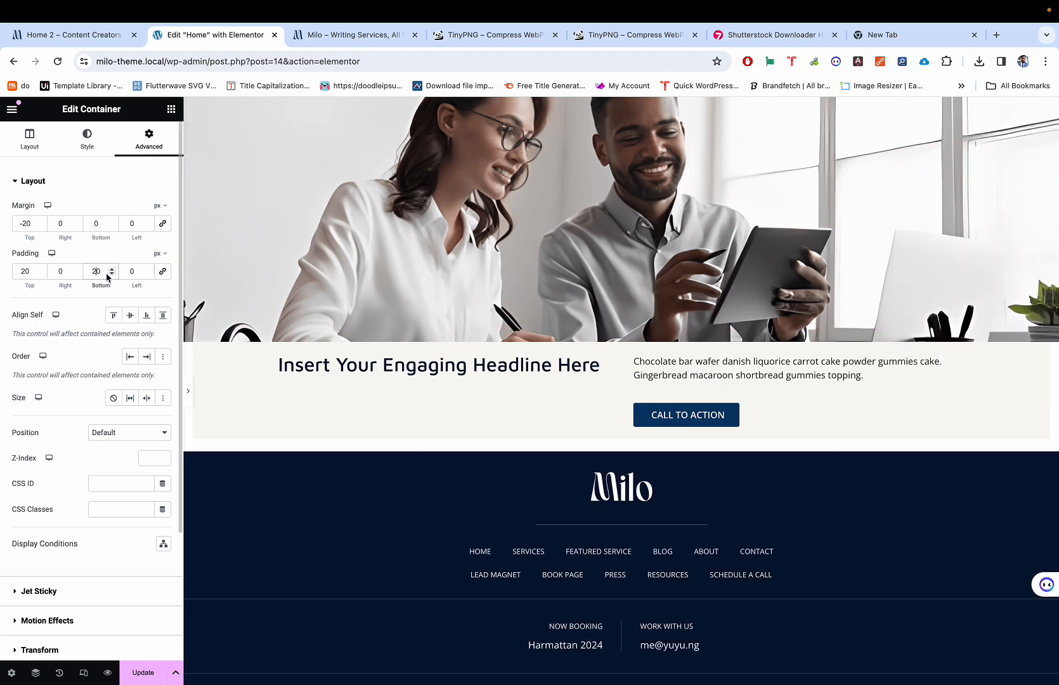
key("super+p")
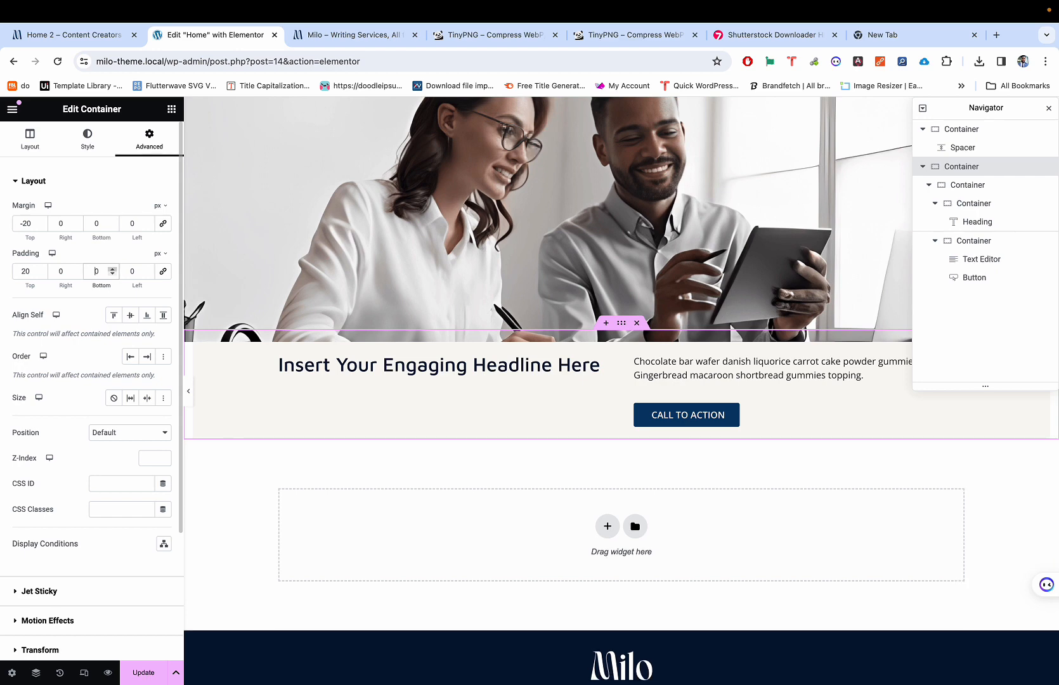
double_click(23, 267)
type("0")
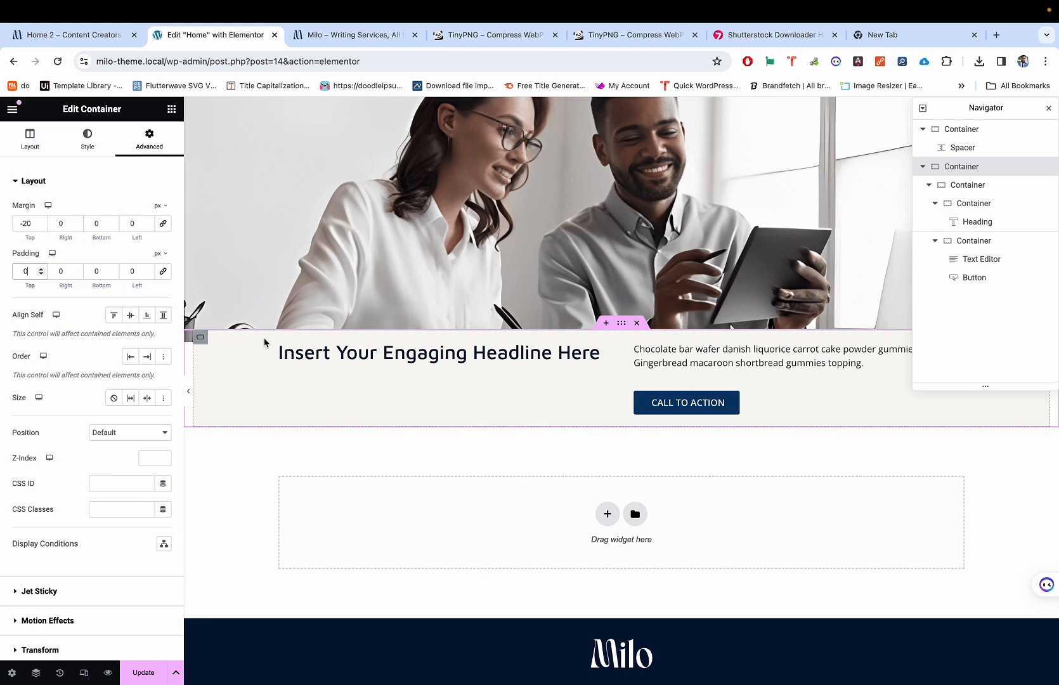
Step: Give the inner two-column container 0 margins and 20 px top and bottom padding
left_click(200, 341)
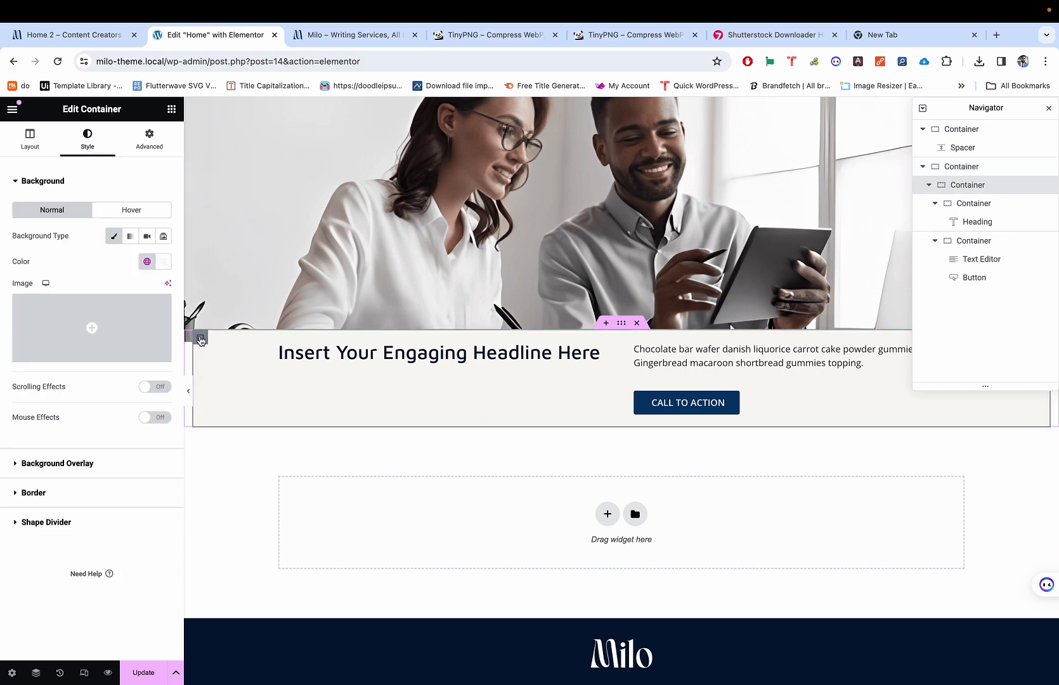
left_click(150, 136)
left_click(163, 224)
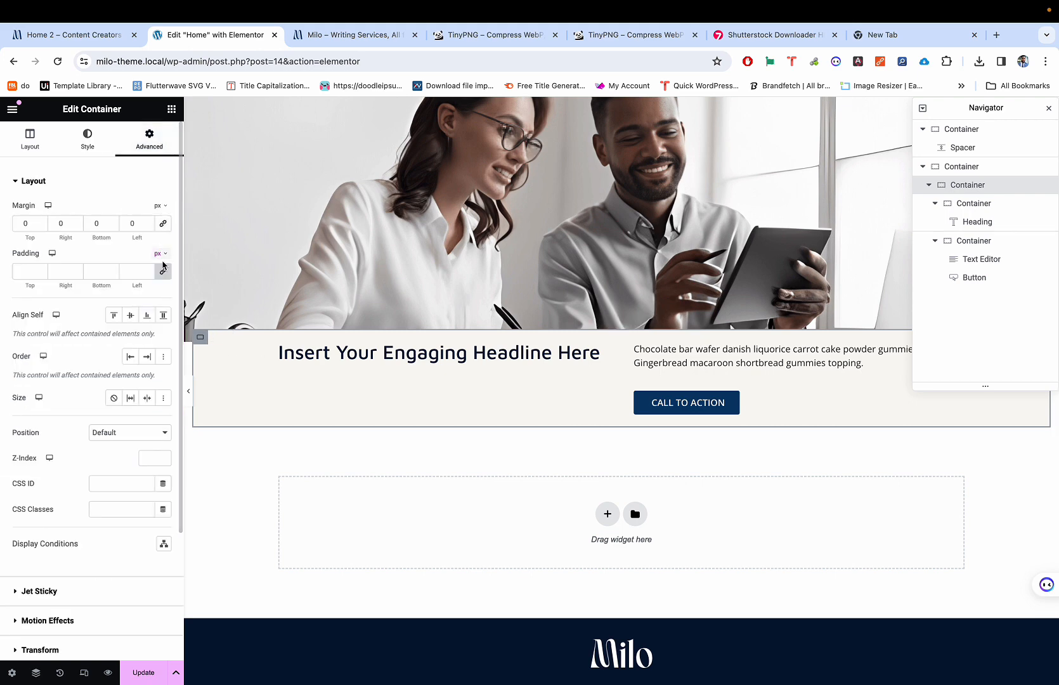
left_click(162, 272)
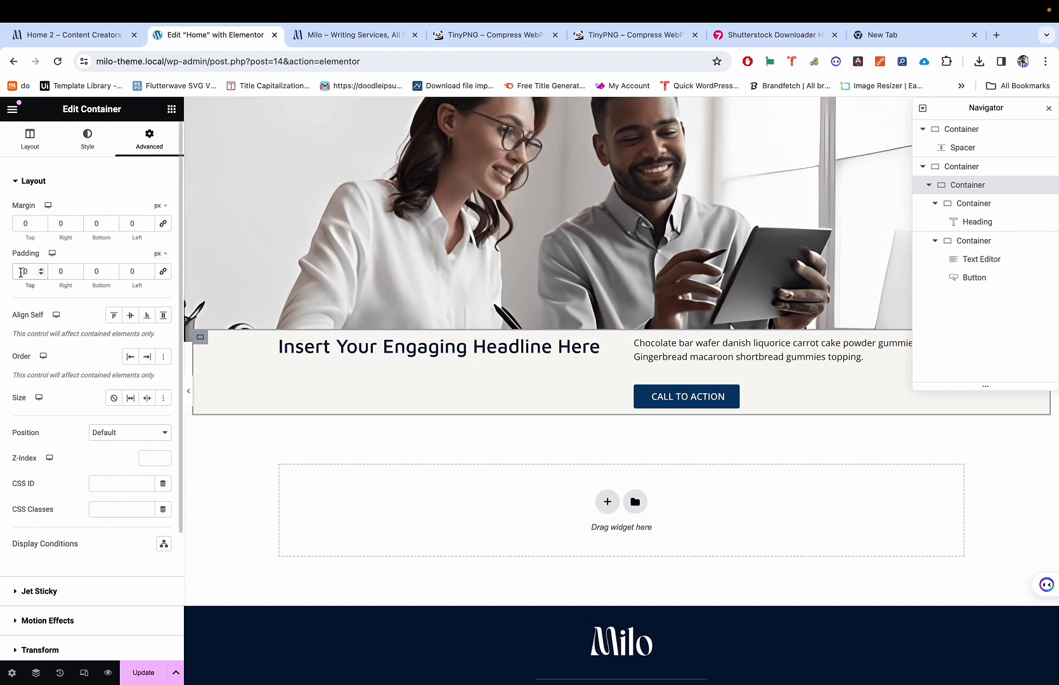
type("2")
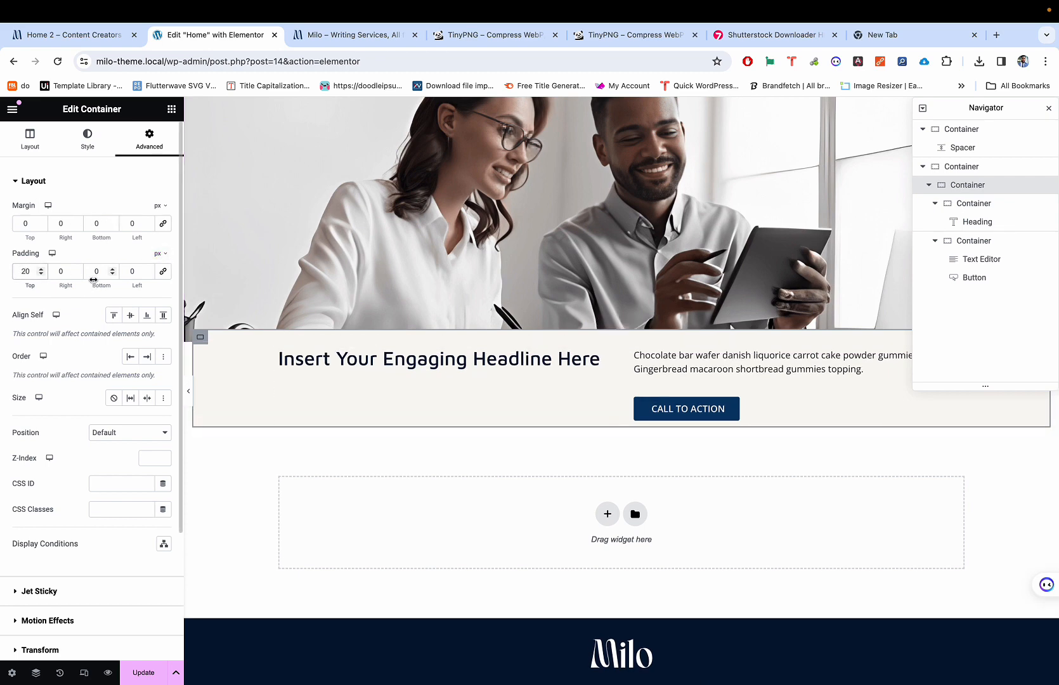
left_click(94, 273)
type("2")
Step: Preview the page without editor panels and compare it with the Home 2 reference page
key("super+p")
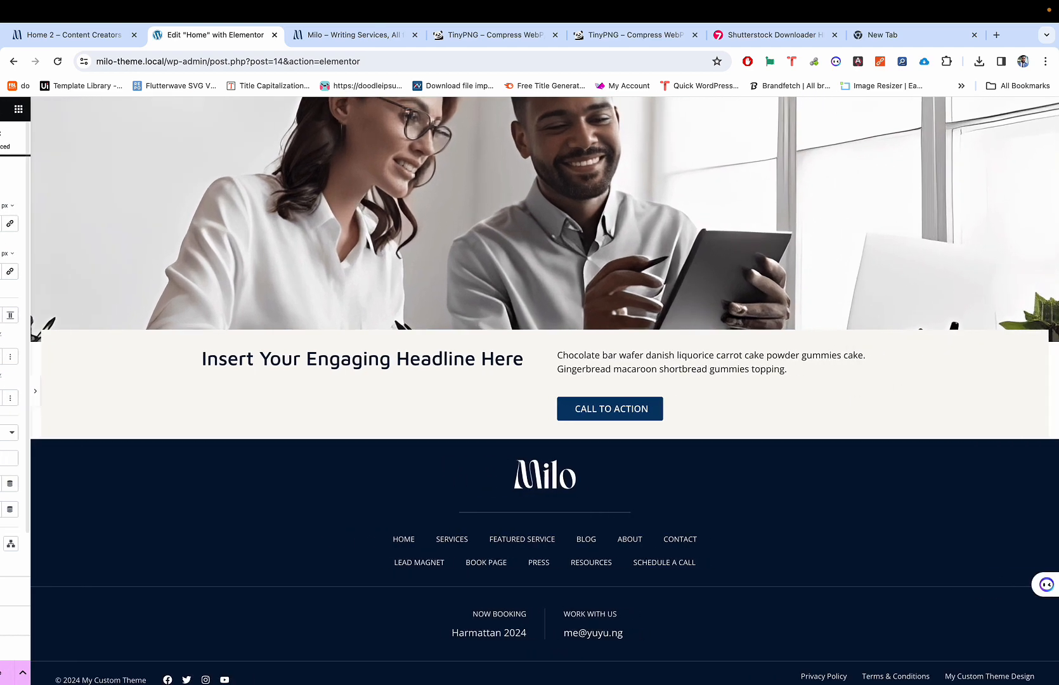
key("super+p")
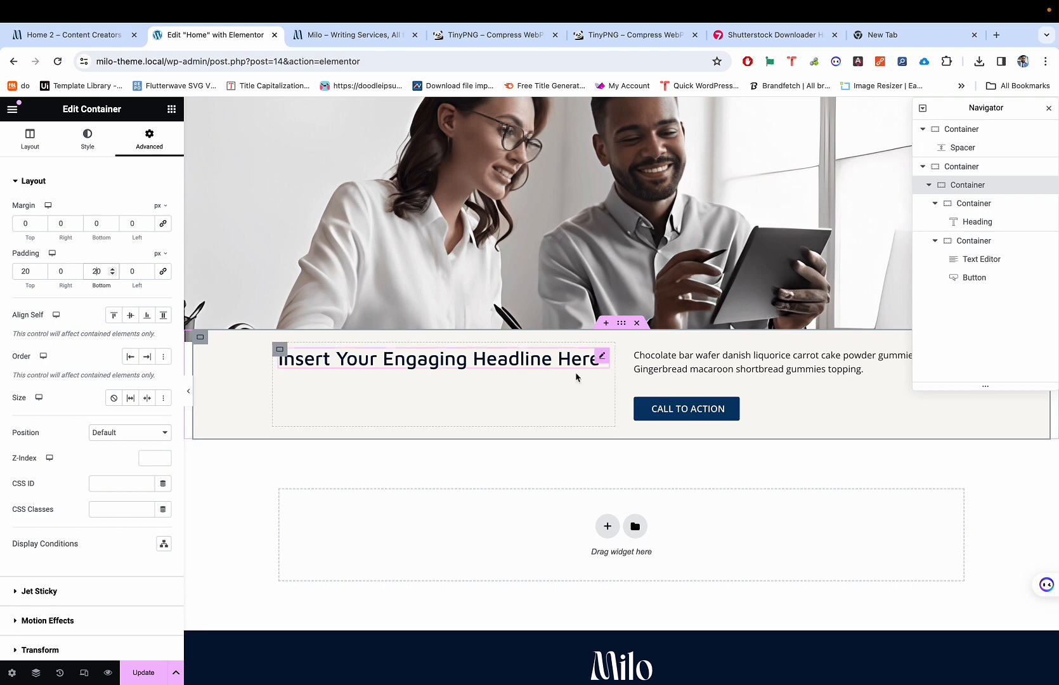
scroll(562, 527, "down", 1)
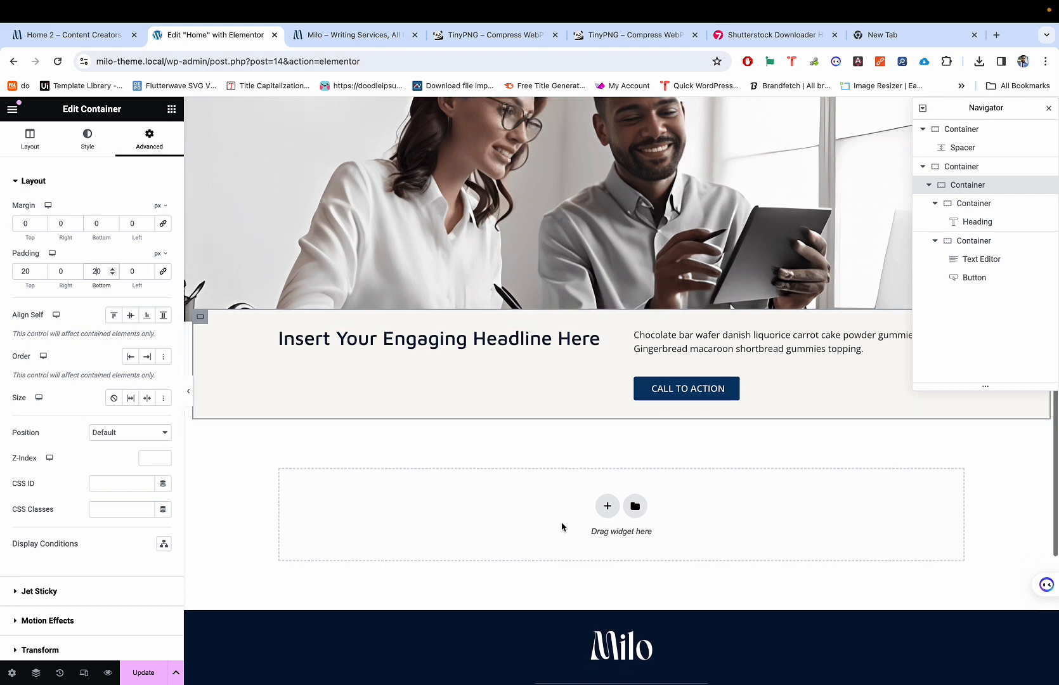
key("super+p")
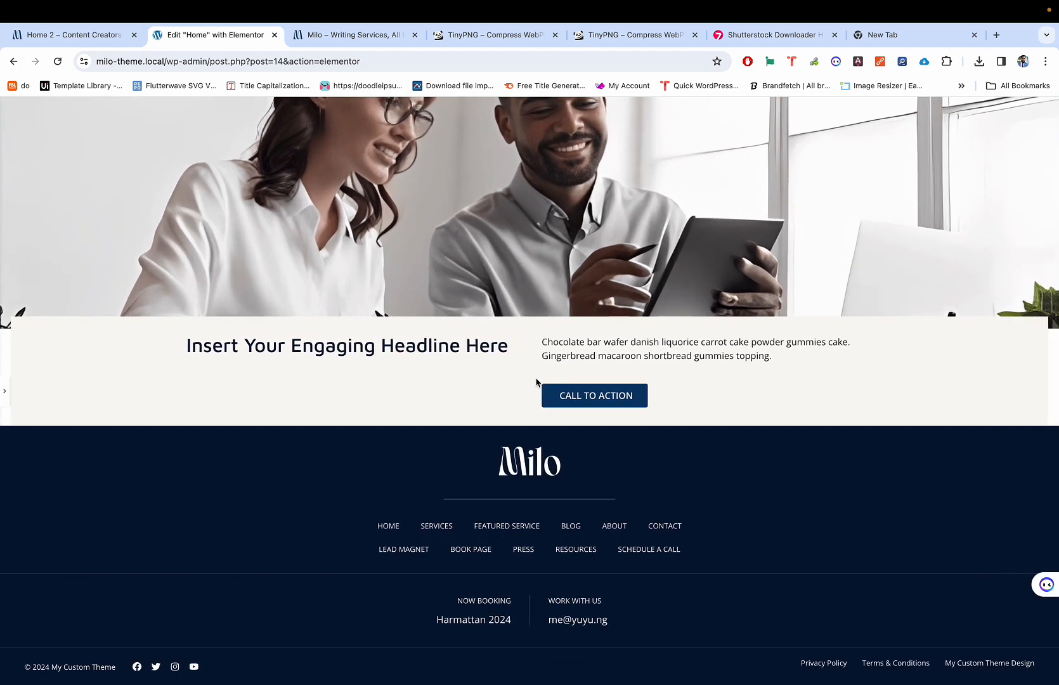
key("super+p")
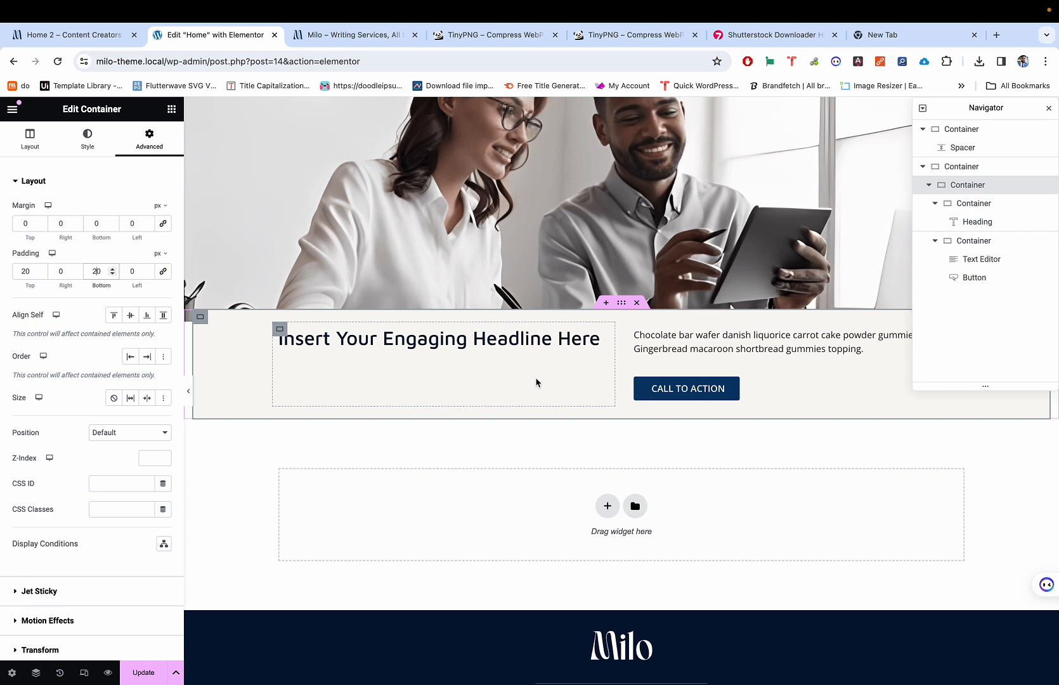
key("ctrl+shift+Tab")
key("ctrl+Tab")
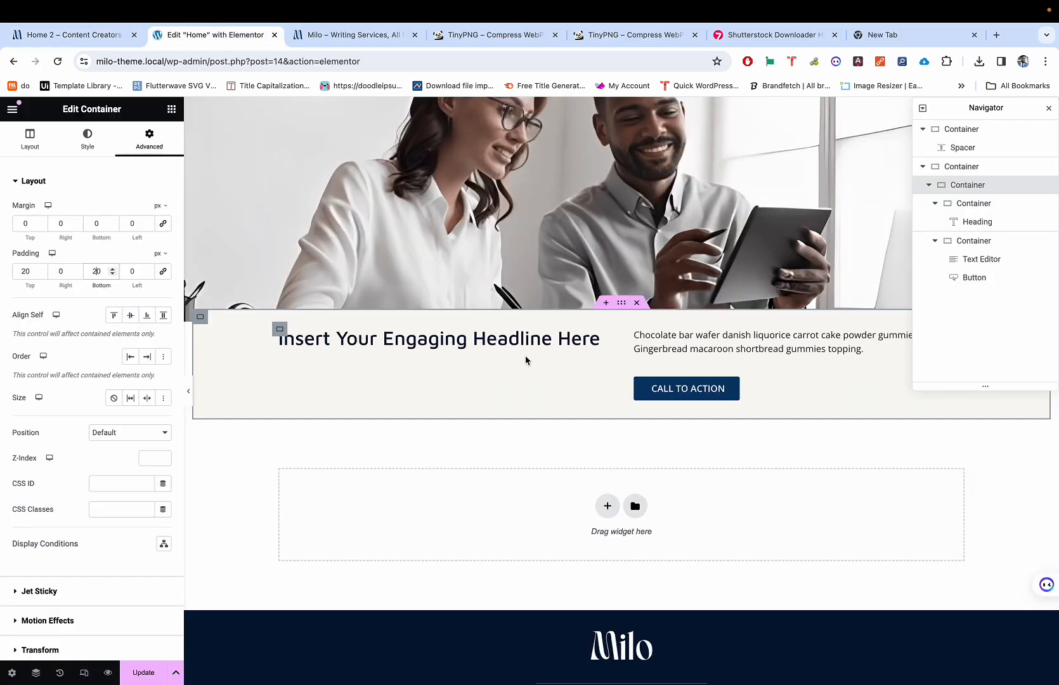
key("ctrl+shift+Tab")
left_click(1049, 510)
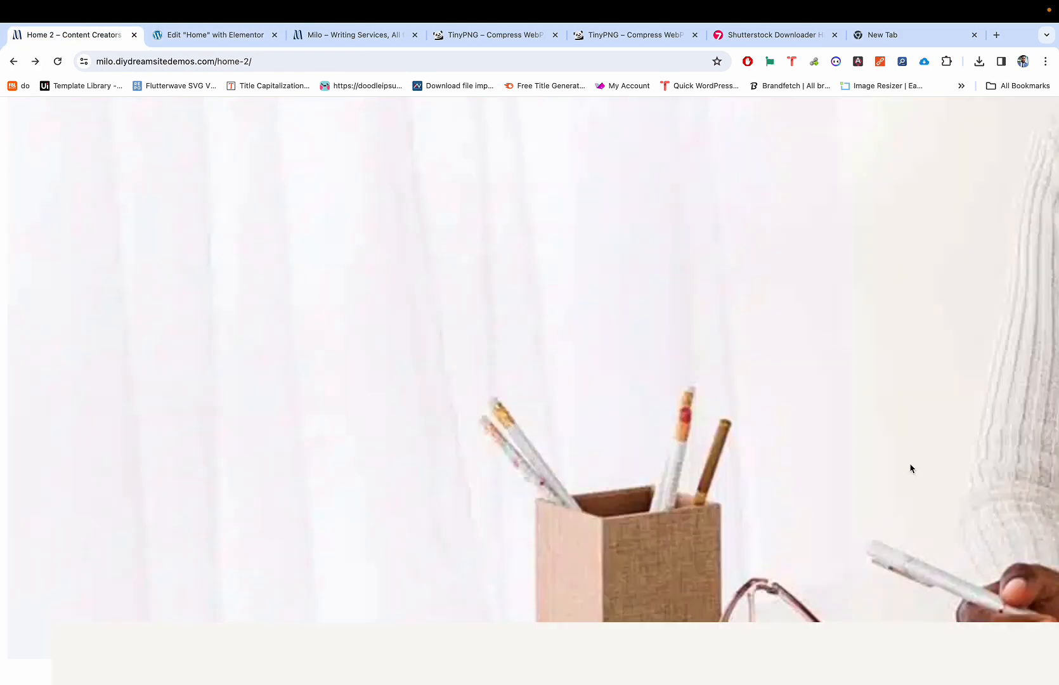
scroll(823, 425, "down", 5)
key("ctrl+Tab")
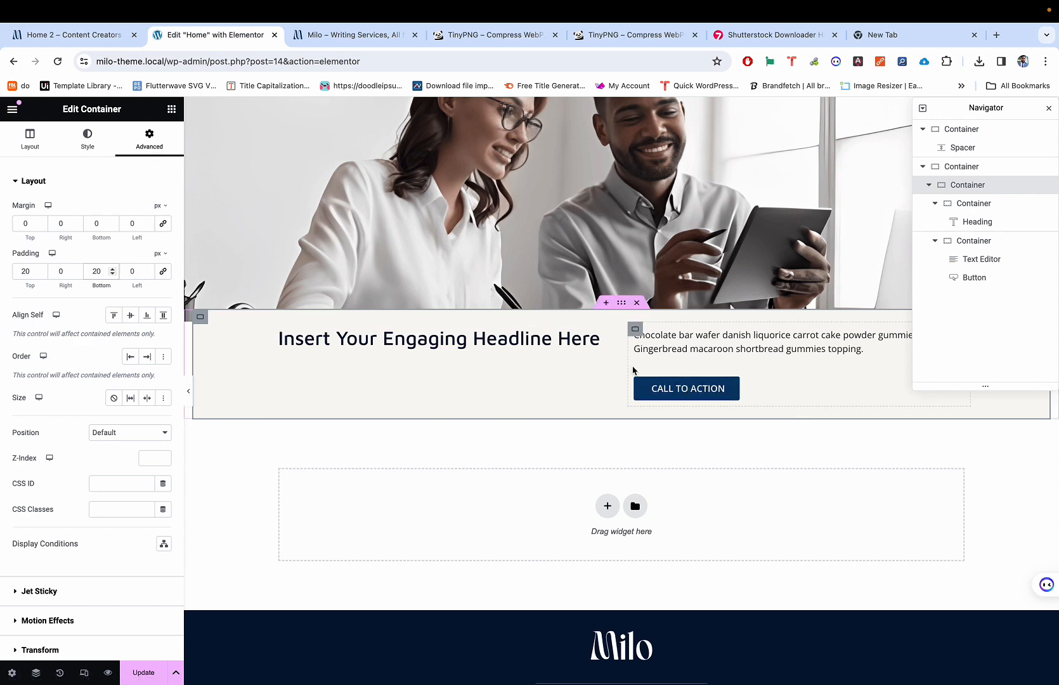
scroll(567, 348, "up", 1)
scroll(566, 349, "up", 2)
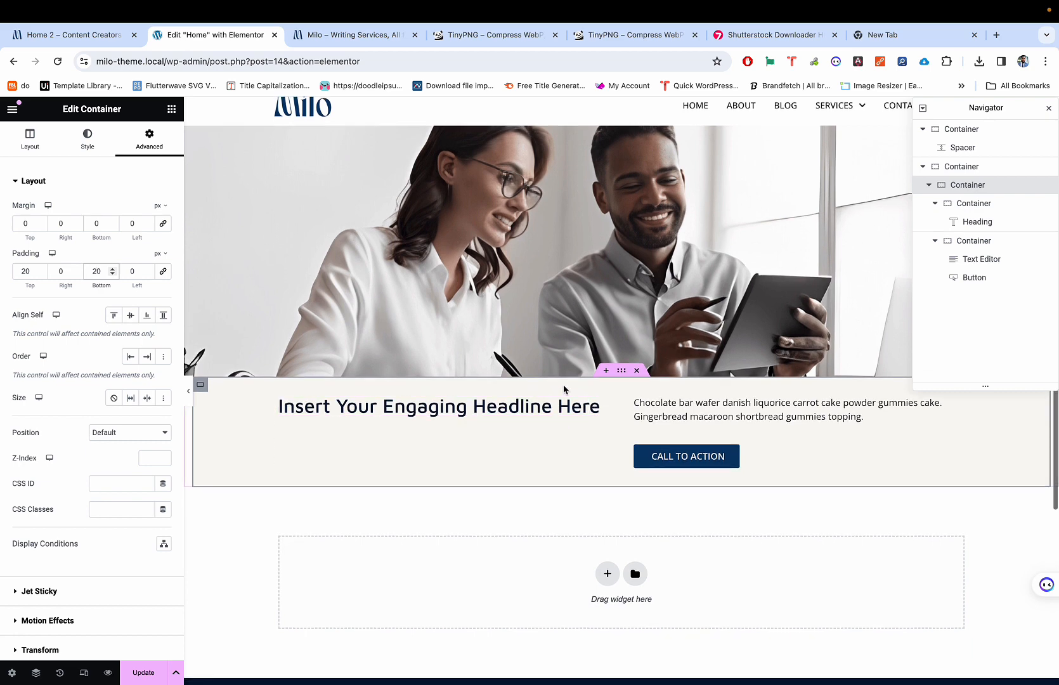
key("ctrl+shift+Tab")
key("ctrl+Tab")
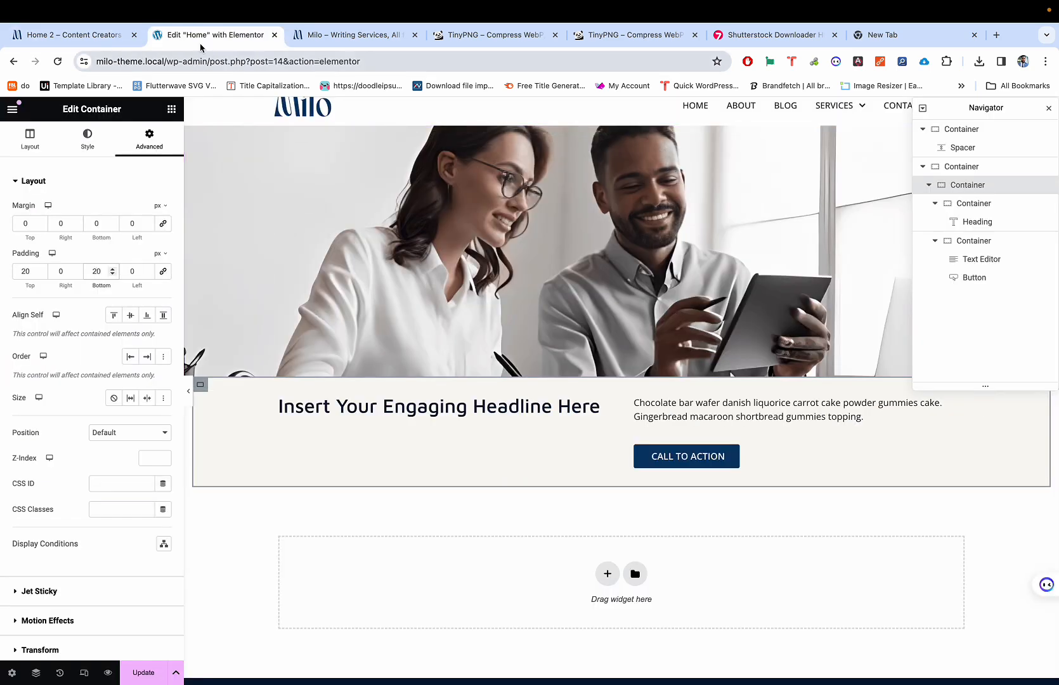
Step: Review the Home 2 reference page's sections, then save the homepage with Update
left_click(86, 37)
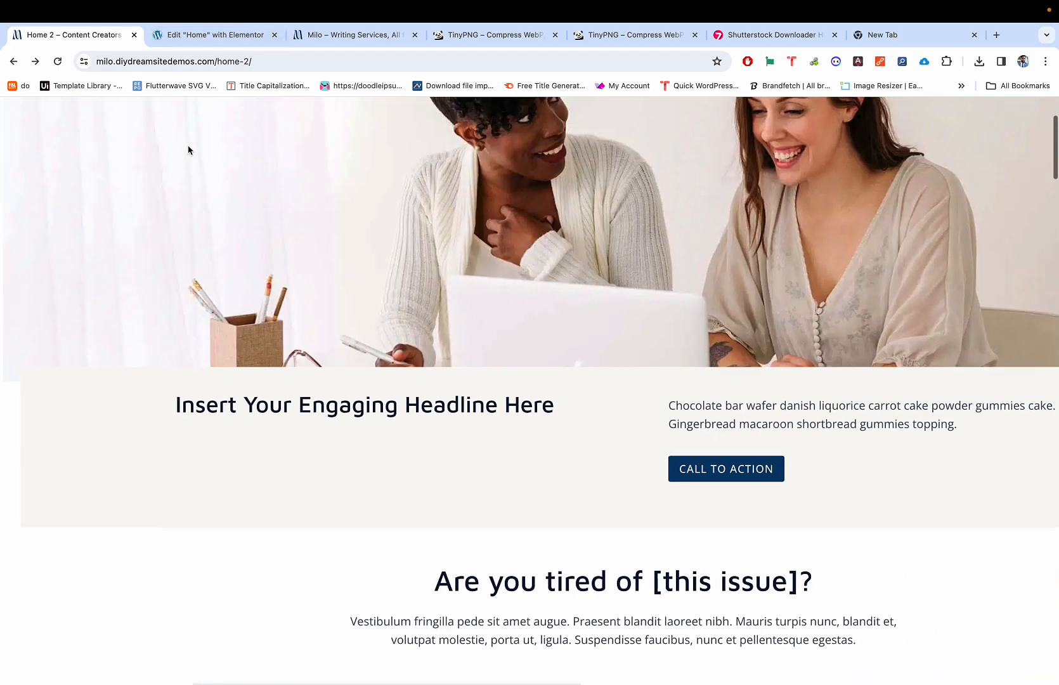
scroll(188, 146, "down", 5)
scroll(264, 269, "down", 4)
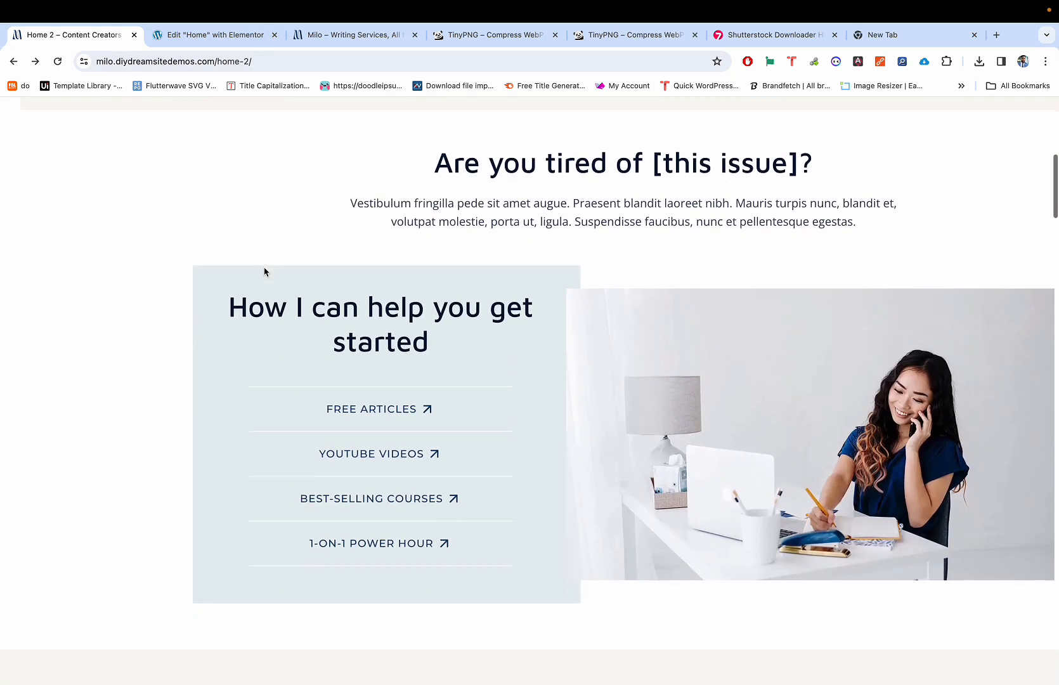
scroll(264, 267, "down", 1)
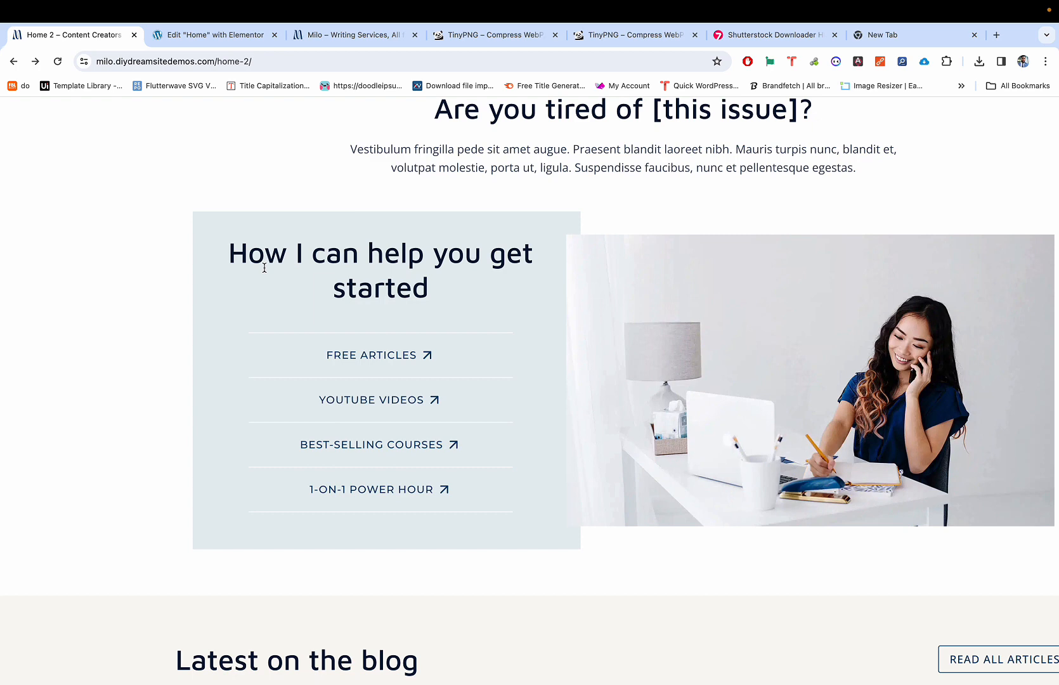
scroll(264, 299, "down", 3)
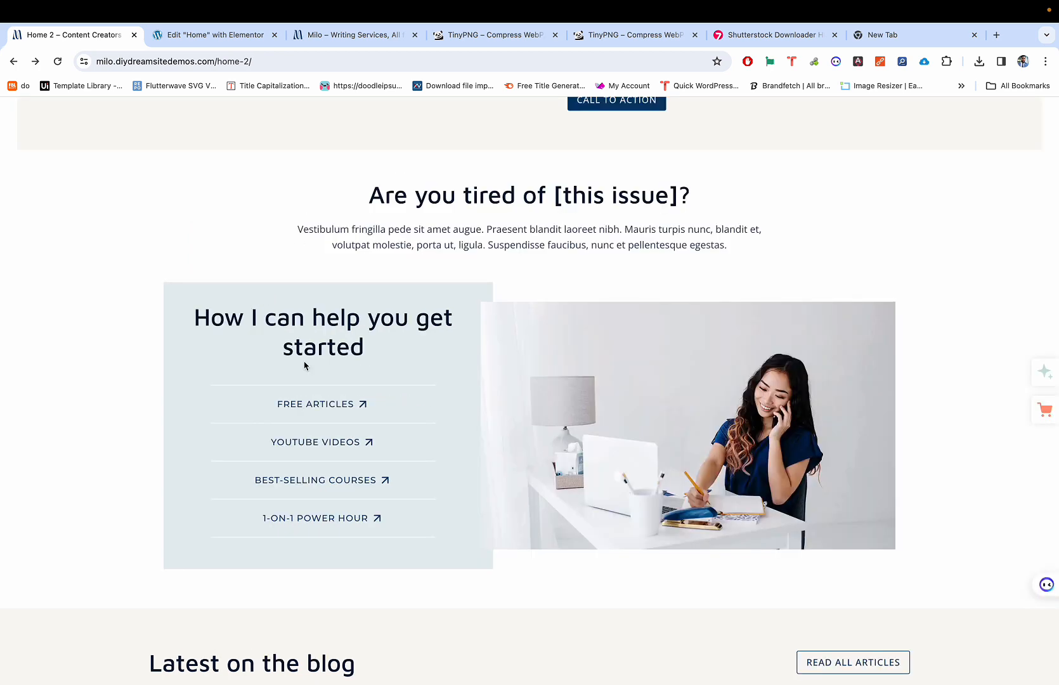
scroll(305, 366, "down", 1)
scroll(405, 208, "up", 2)
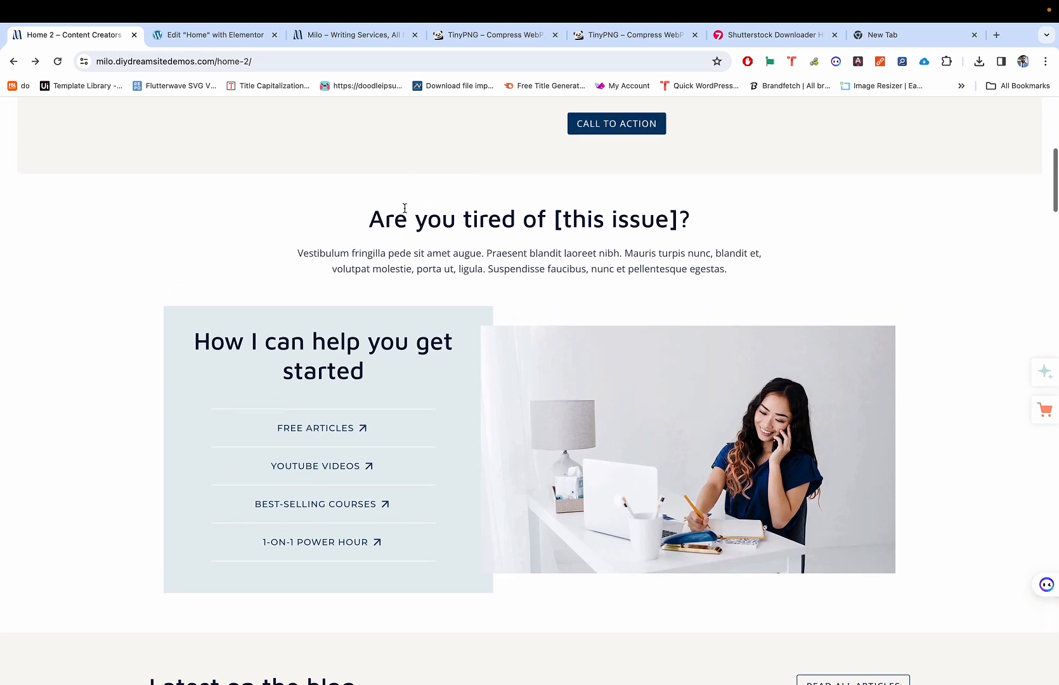
scroll(449, 208, "up", 7)
scroll(450, 209, "down", 1)
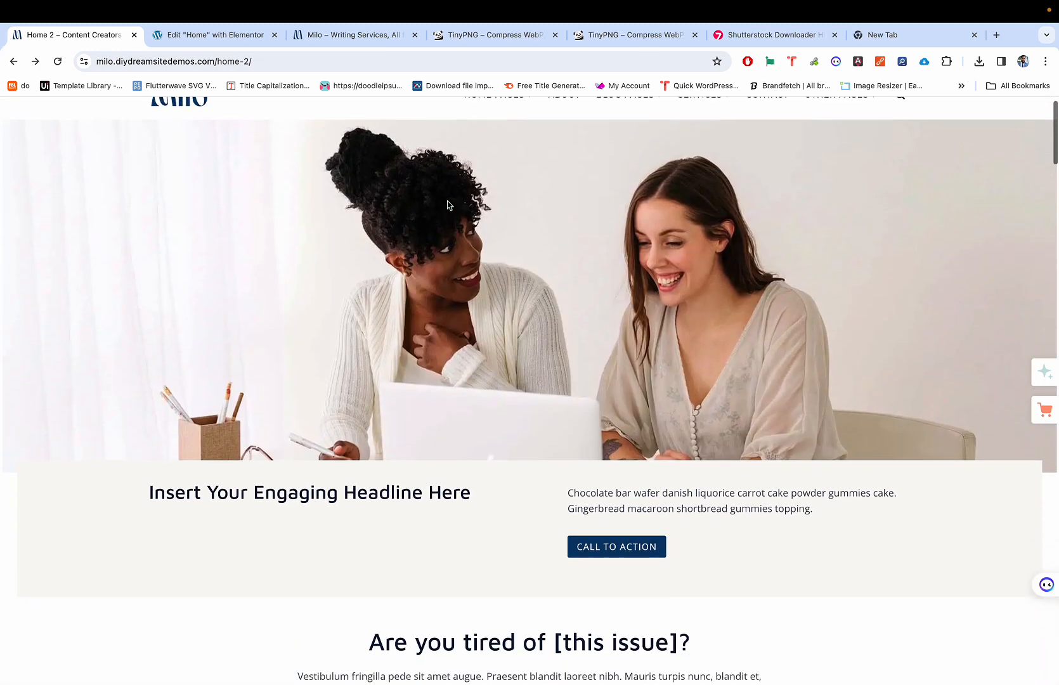
key("ctrl+Tab")
left_click(144, 673)
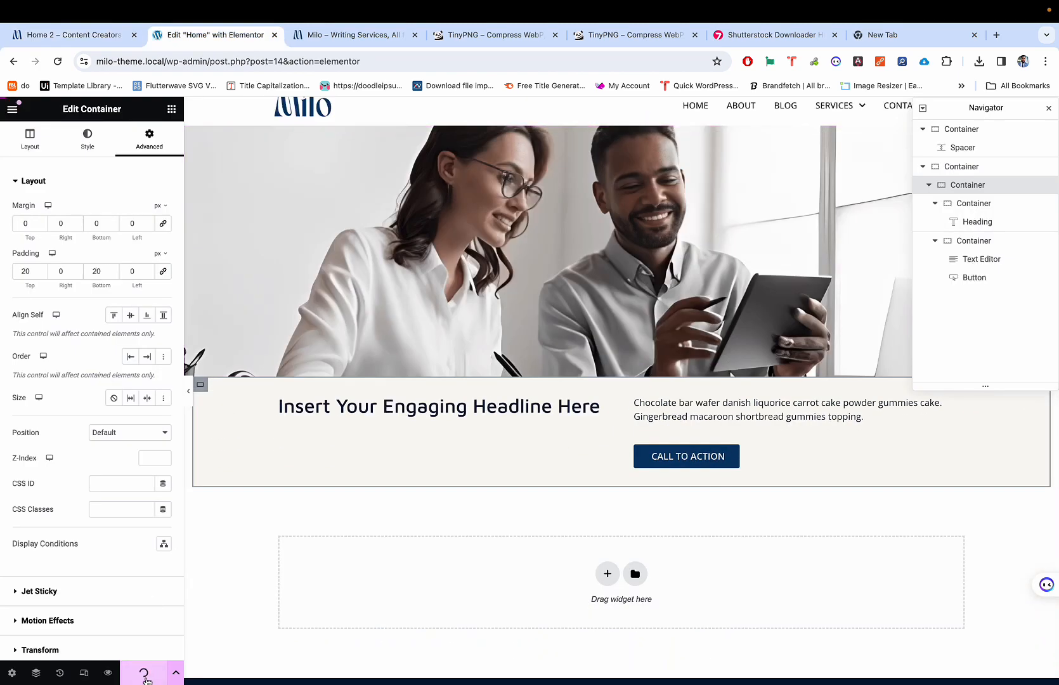
left_click(108, 673)
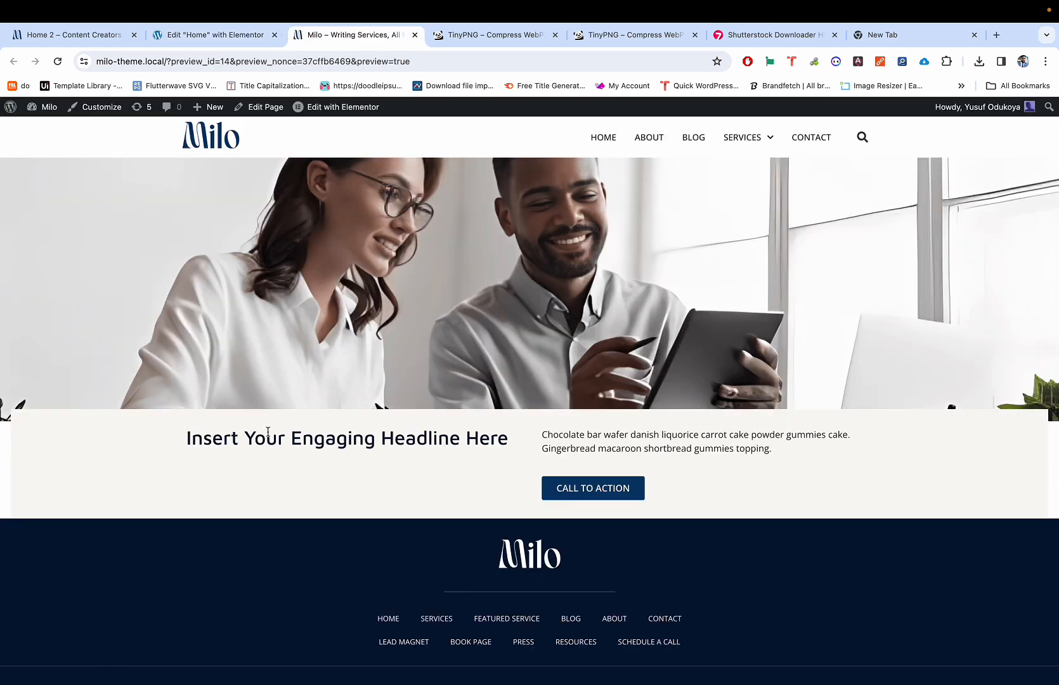
scroll(279, 432, "down", 1)
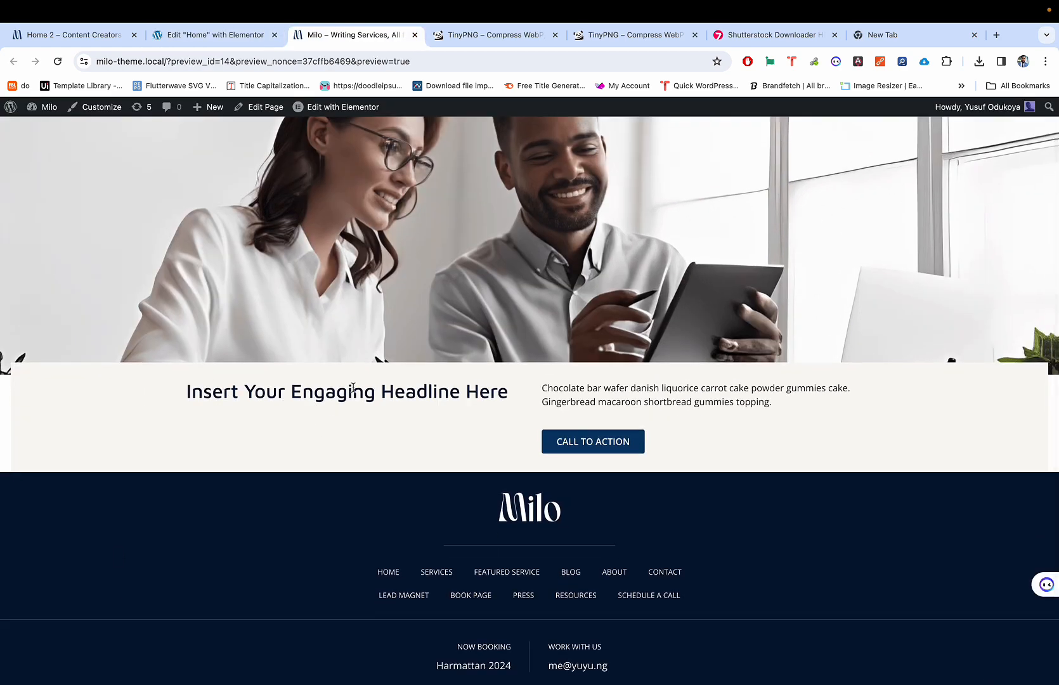
key("ctrl+shift+Tab")
key("ctrl+Tab")
scroll(385, 360, "up", 1)
key("ctrl+shift+Tab")
scroll(227, 388, "down", 1)
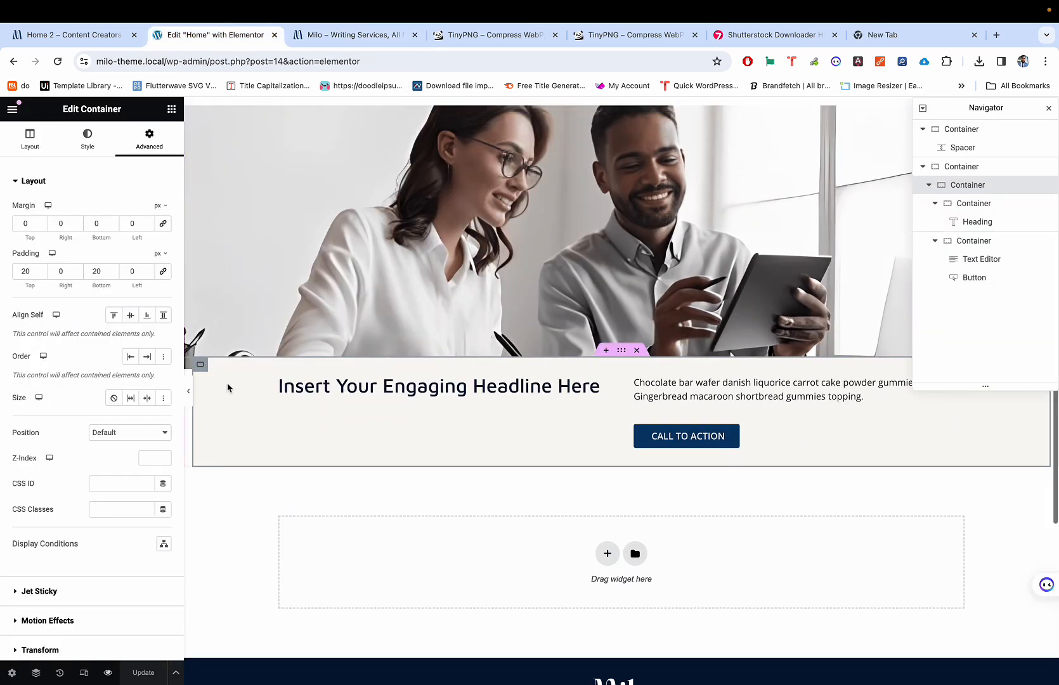
key("ctrl+Tab")
key("ctrl+shift+Tab")
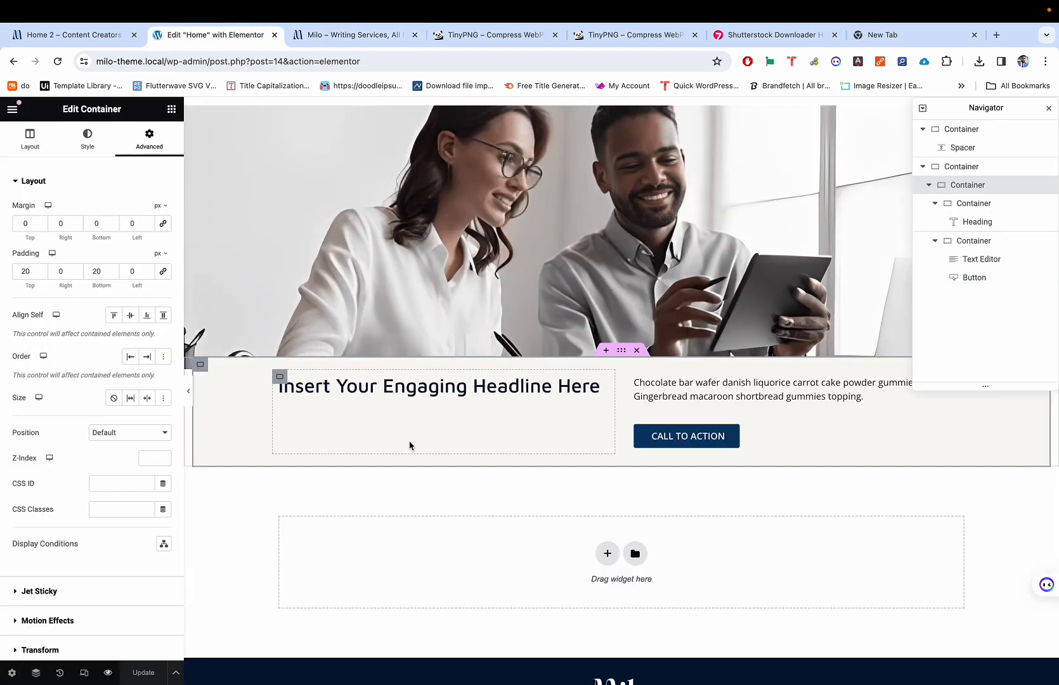
left_click(92, 36)
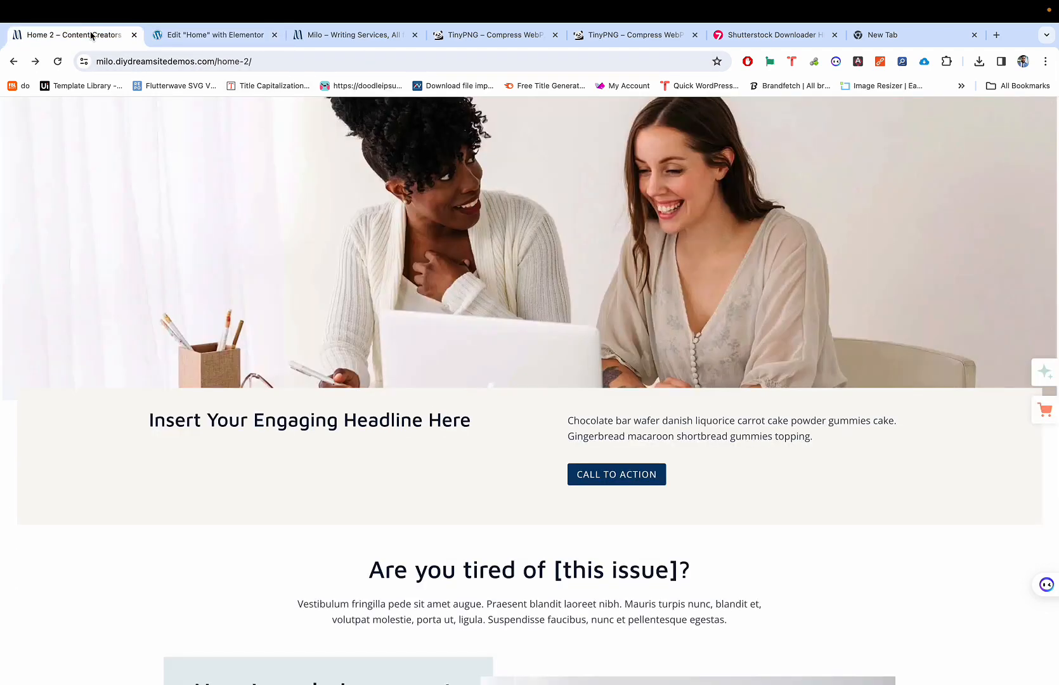
scroll(428, 660, "down", 6)
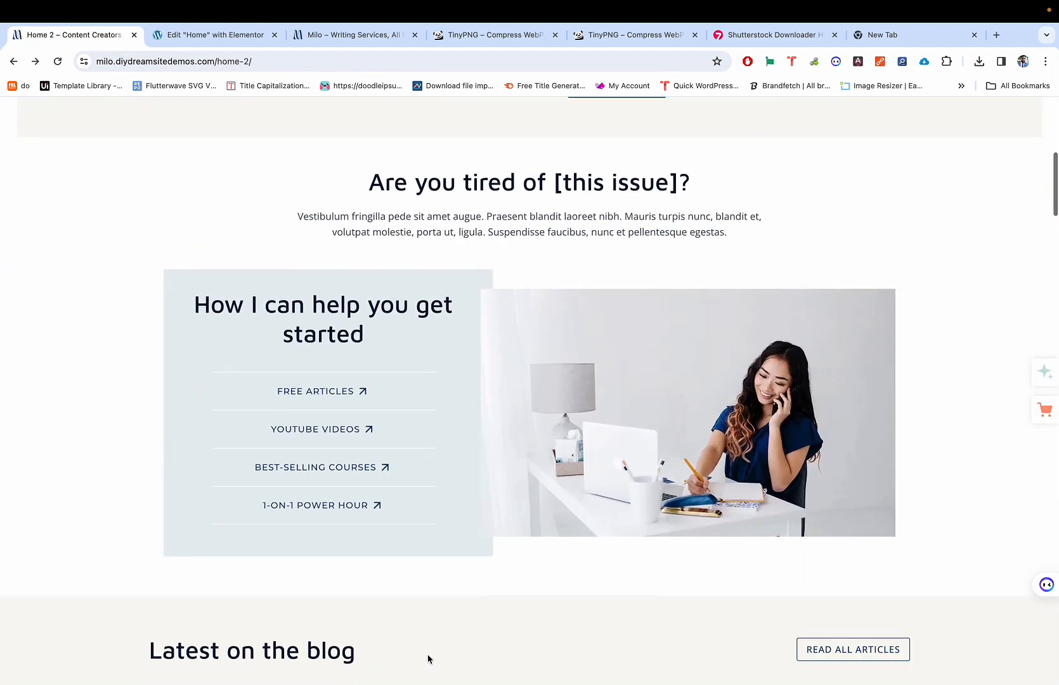
scroll(428, 657, "up", 1)
key("ctrl+Tab")
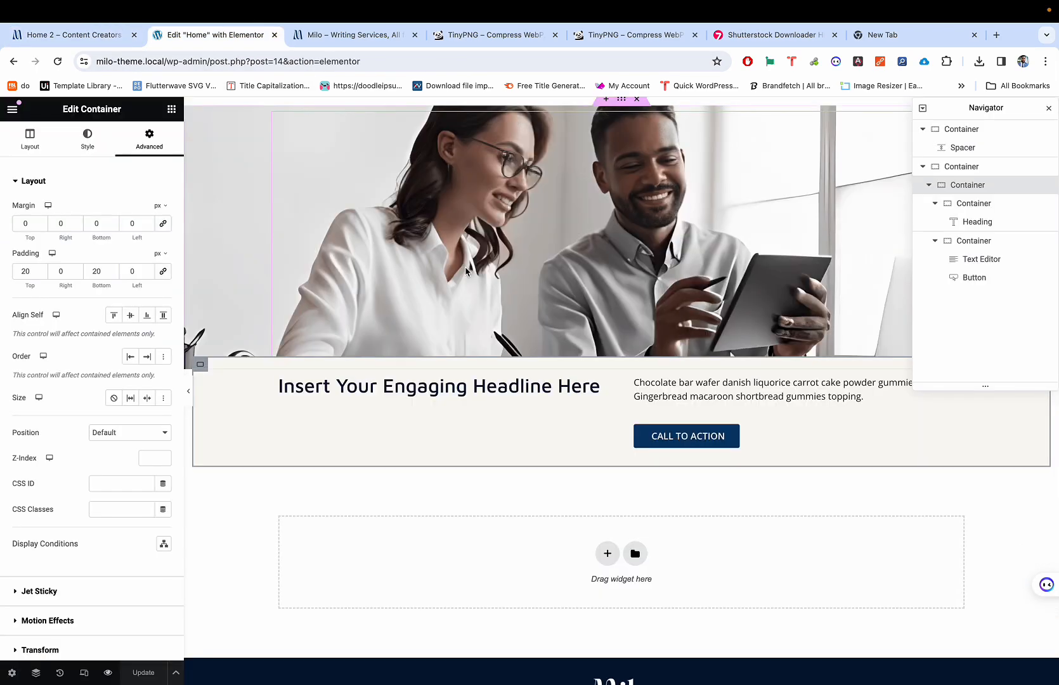
scroll(606, 553, "down", 2)
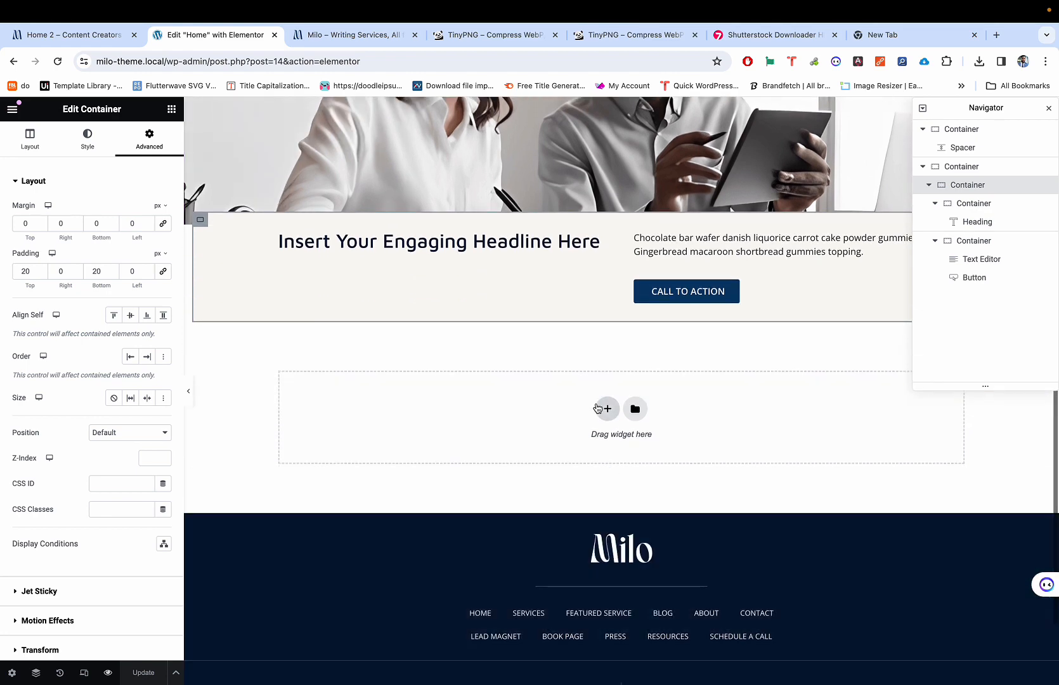
Step: Add a new empty flexbox container below the cream headline section
left_click(597, 408)
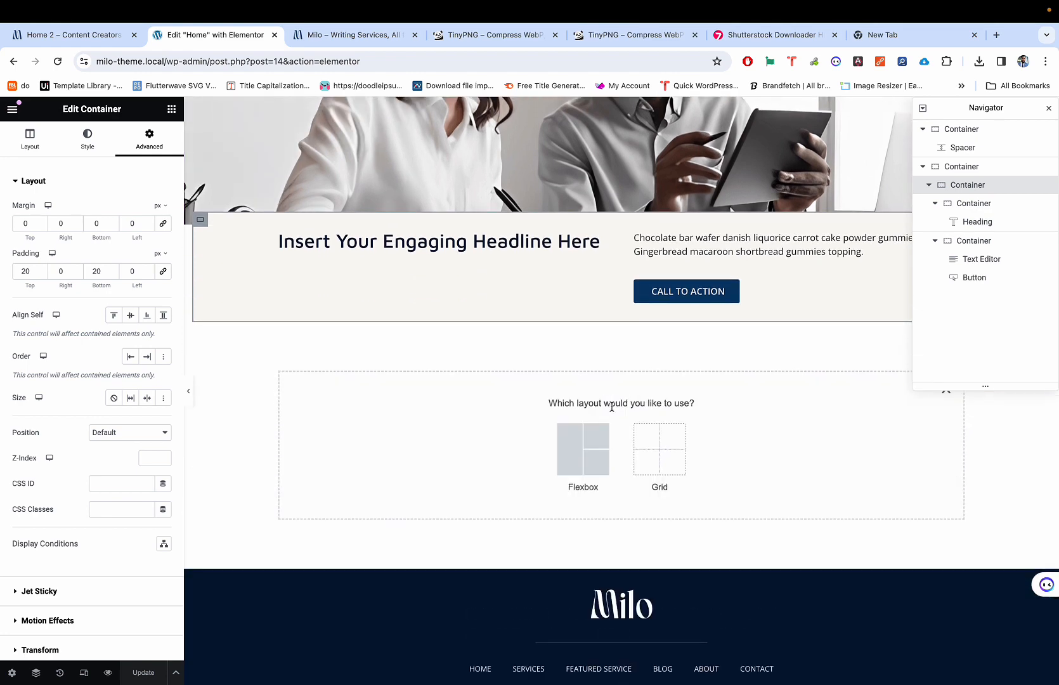
left_click(578, 443)
key("ctrl+shift+Tab")
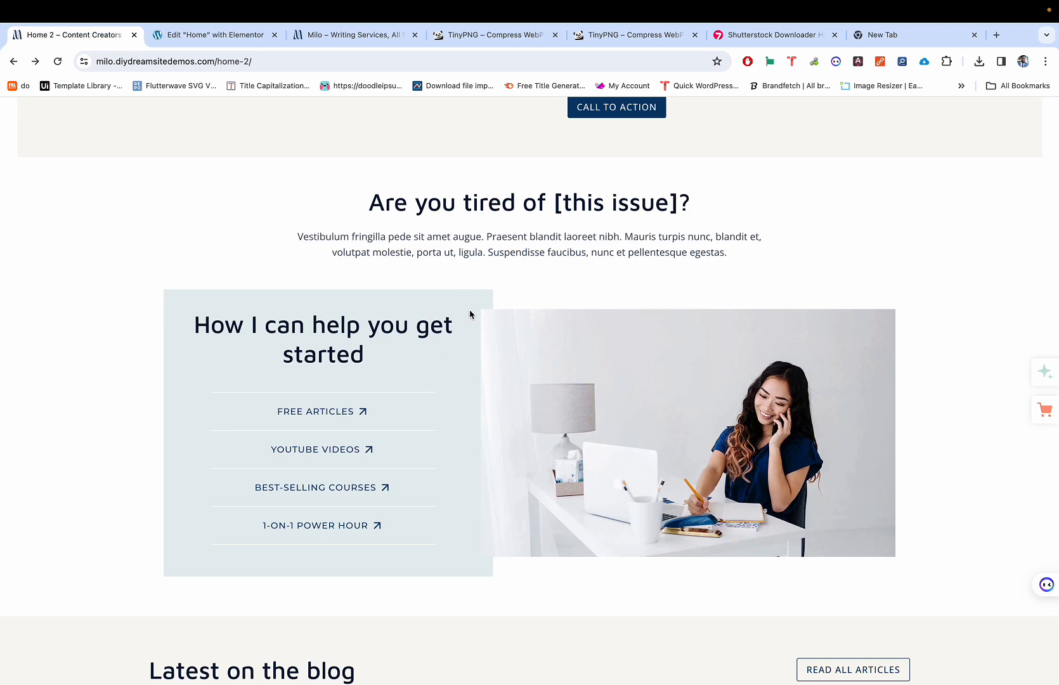
key("ctrl+Tab")
left_click(451, 435)
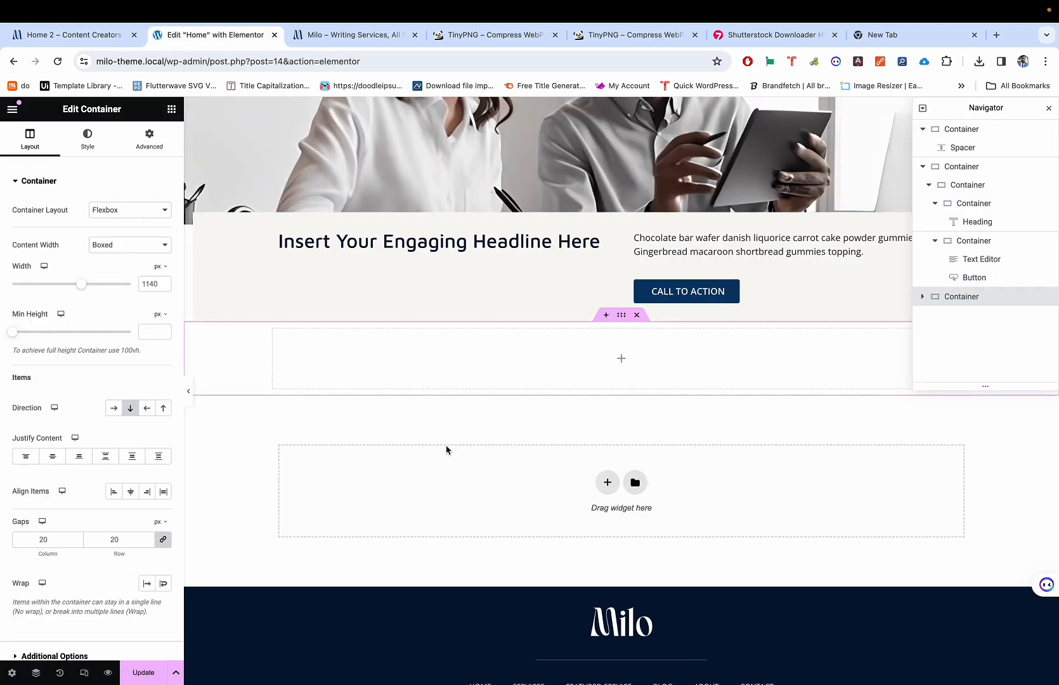
key("ctrl+shift+Tab")
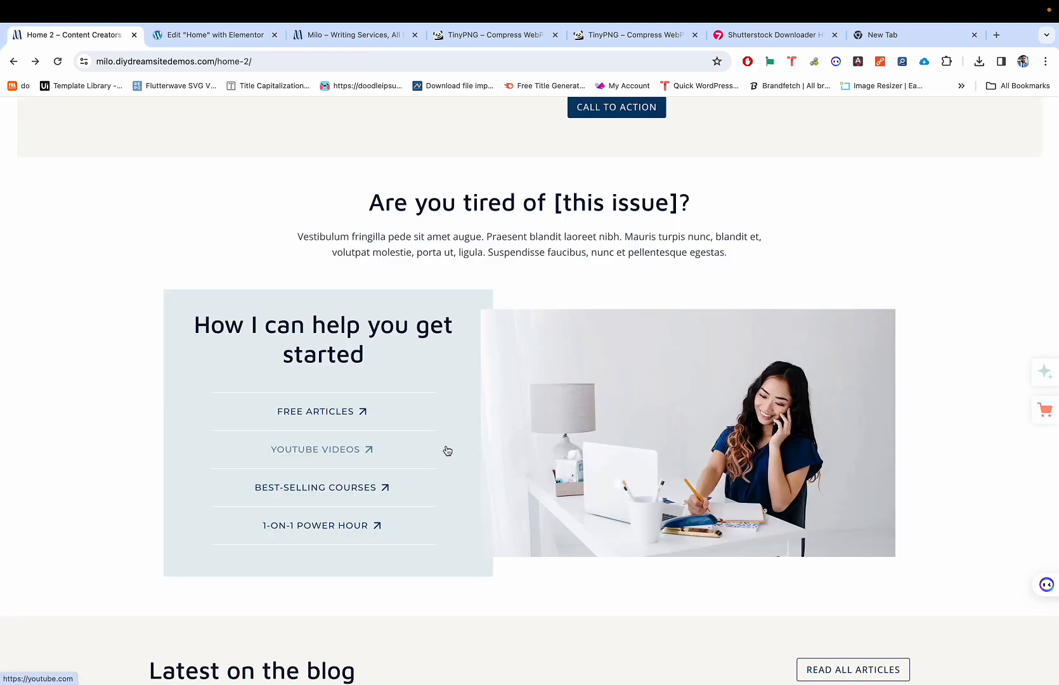
key("ctrl+Tab")
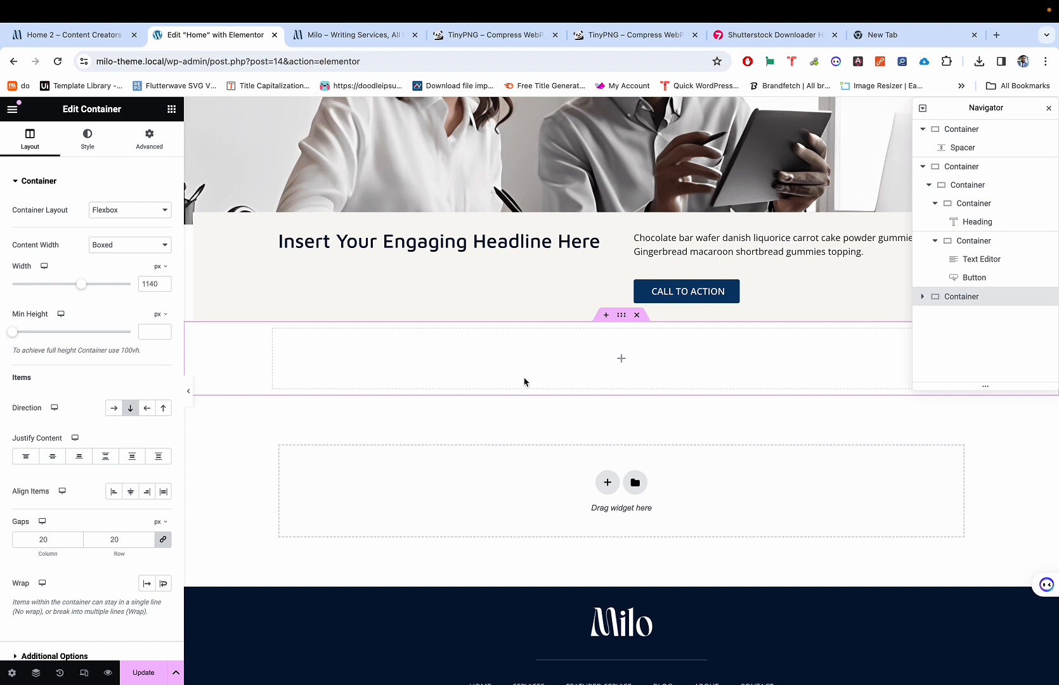
Step: Drag two Heading widgets into the new section, then delete them both
left_click(172, 110)
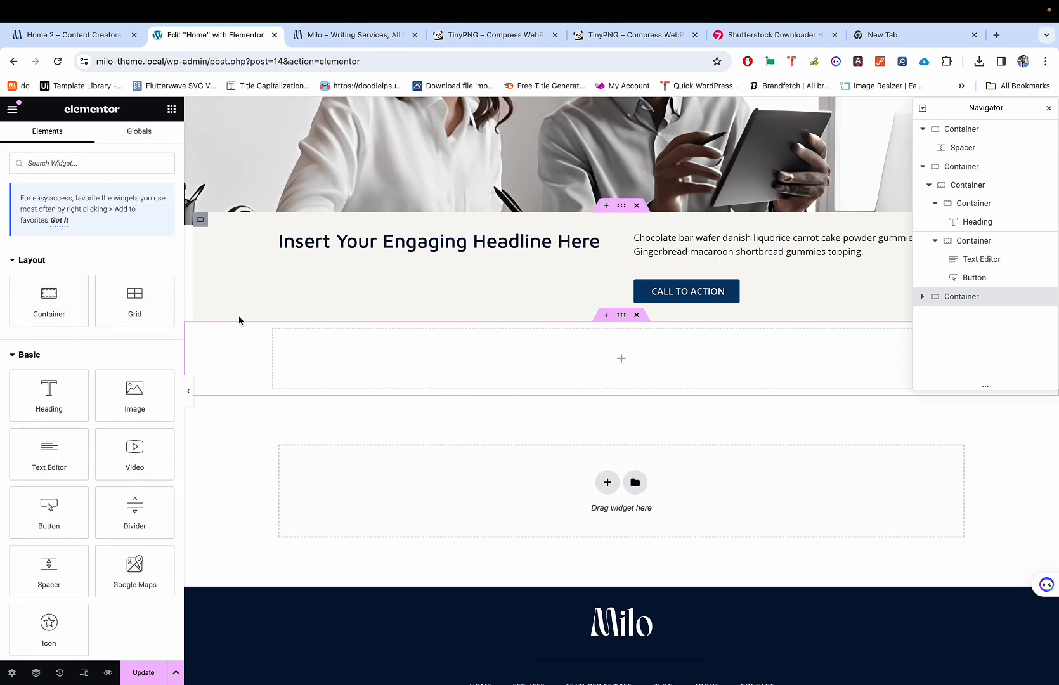
left_click_drag(66, 370, 219, 335)
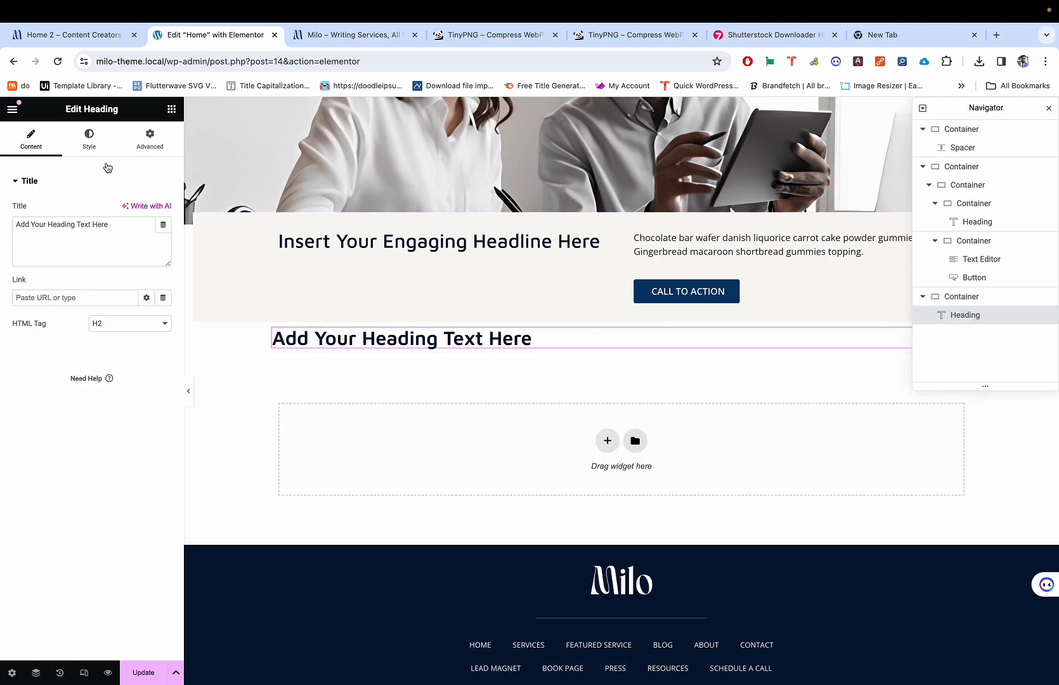
left_click(169, 111)
left_click_drag(51, 401, 372, 345)
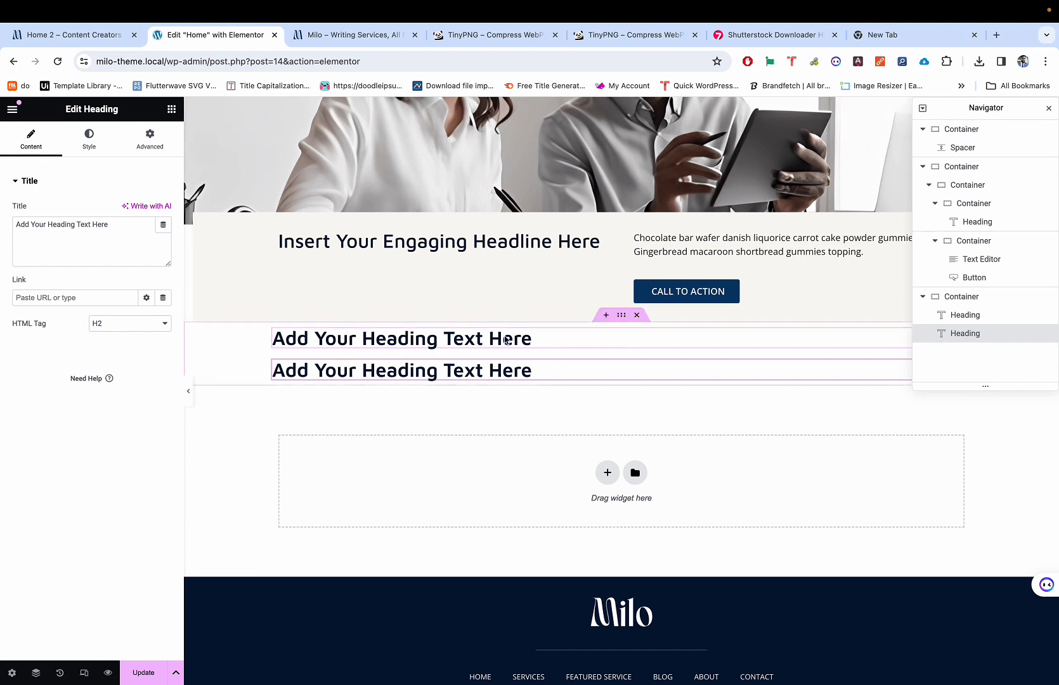
key("Delete")
key("Delete")
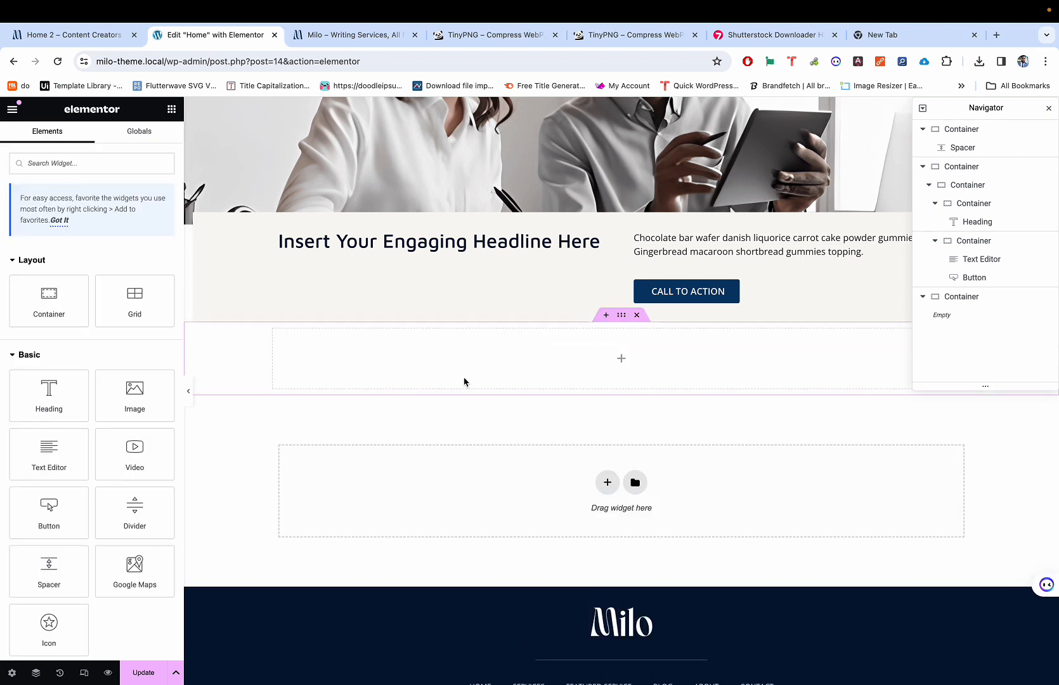
Step: After checking the reference heading text, drag a single Heading widget into the empty section
key("ctrl+shift+Tab")
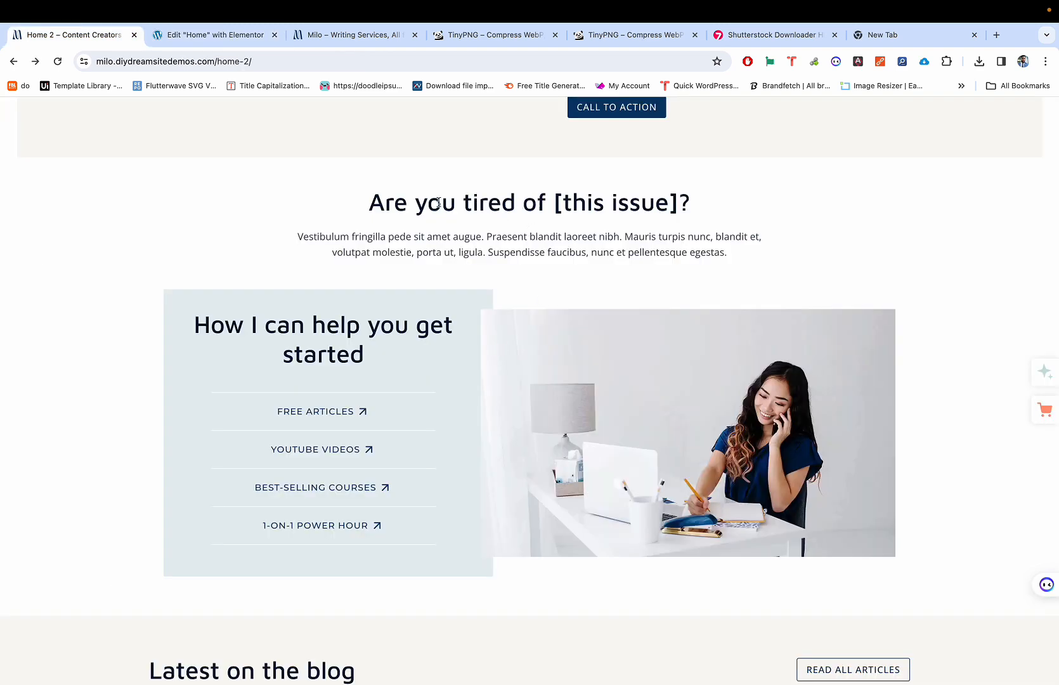
left_click_drag(593, 205, 677, 201)
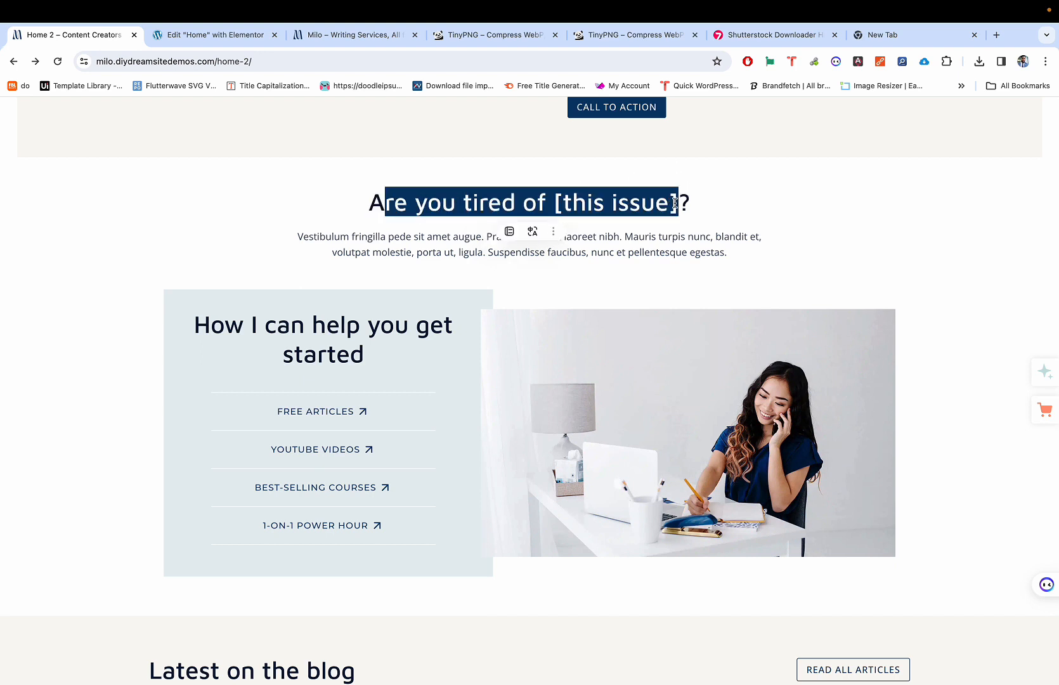
left_click(614, 234)
double_click(615, 233)
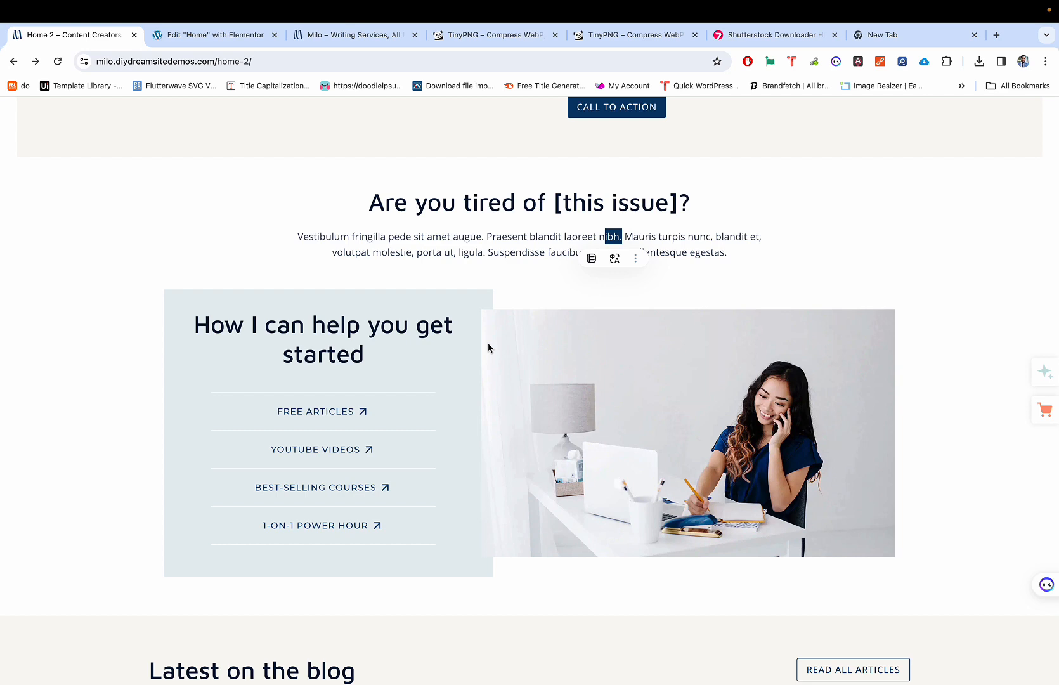
key("ctrl+Tab")
key("ctrl+shift+Tab")
key("ctrl+Tab")
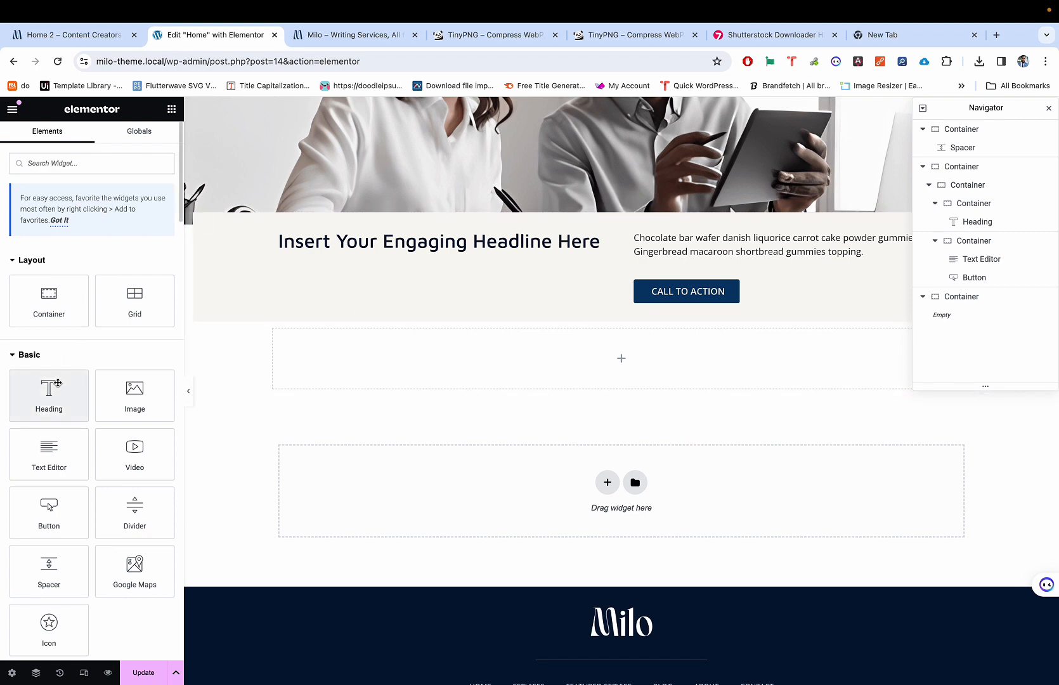
left_click_drag(57, 383, 478, 351)
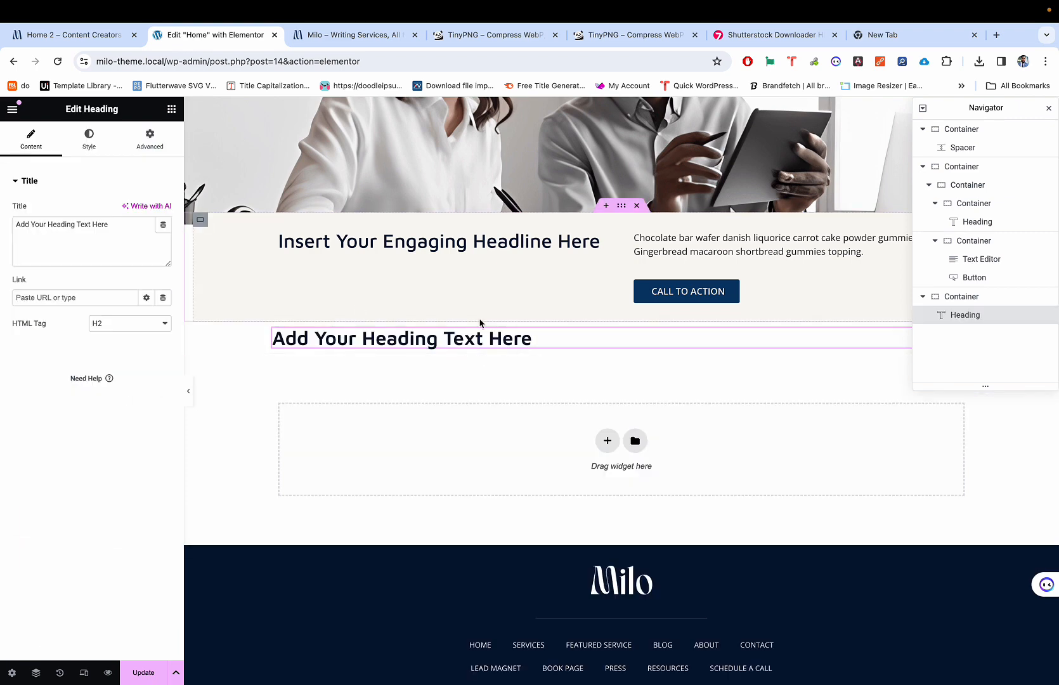
Step: Copy 'Are you tired of [this issue]?' from Home 2 and paste it over the heading's Title
key("ctrl+shift+Tab")
key("ctrl+Tab")
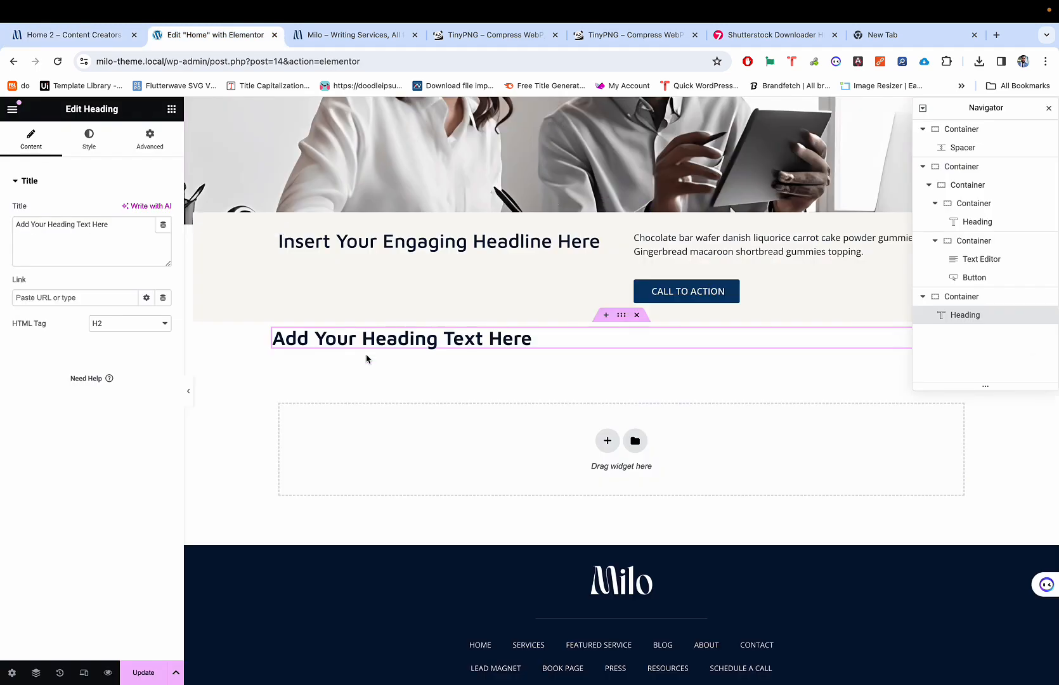
key("ctrl+shift+Tab")
triple_click(566, 200)
key("ctrl+c")
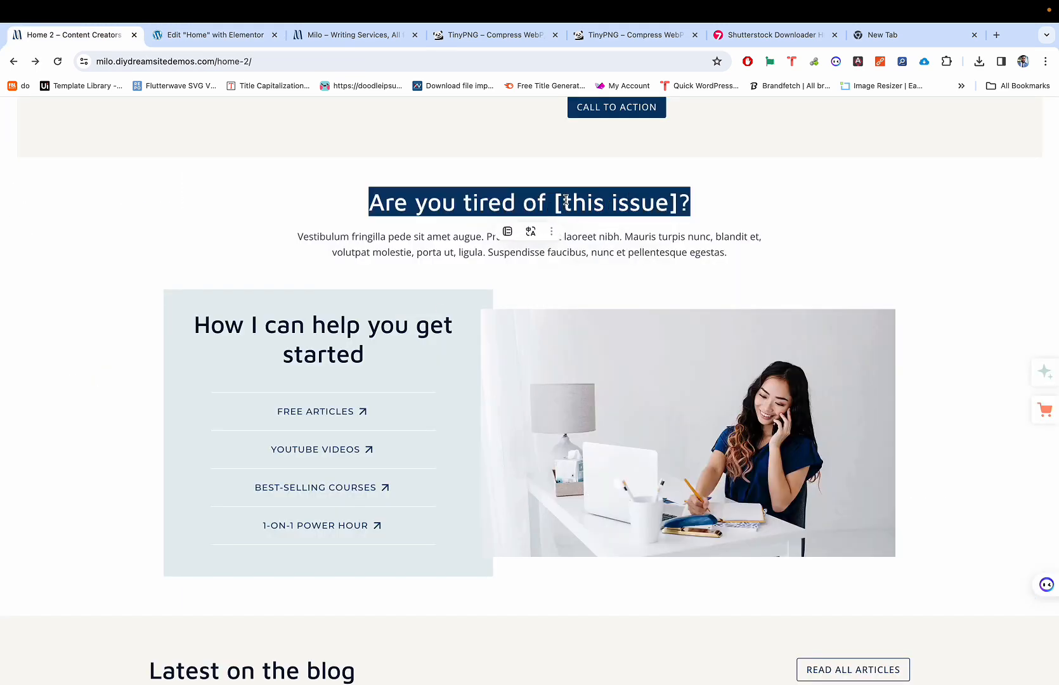
key("ctrl+Tab")
triple_click(138, 238)
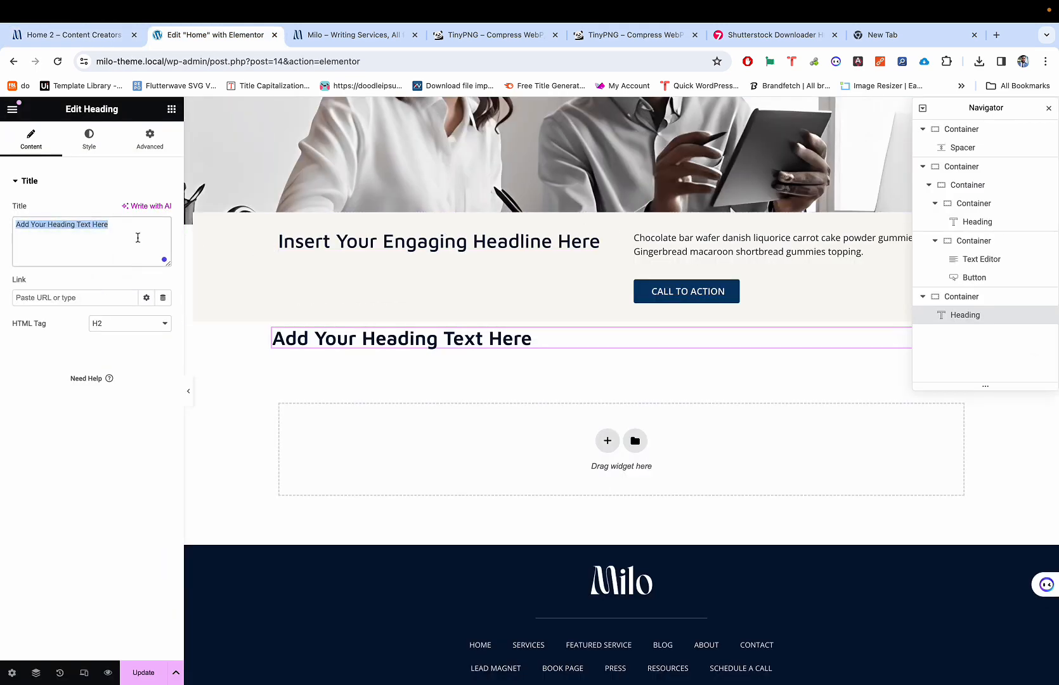
key("ctrl+v")
Step: Compare the new heading against the Home 2 reference page
key("ctrl+shift+Tab")
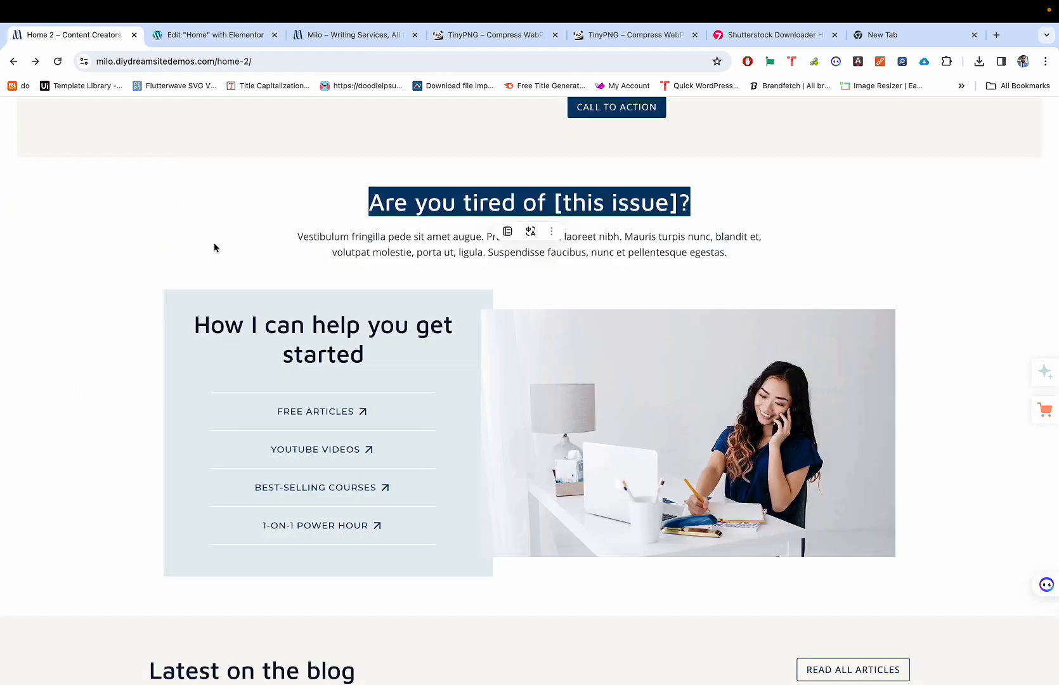
left_click(369, 202)
key("ctrl+Tab")
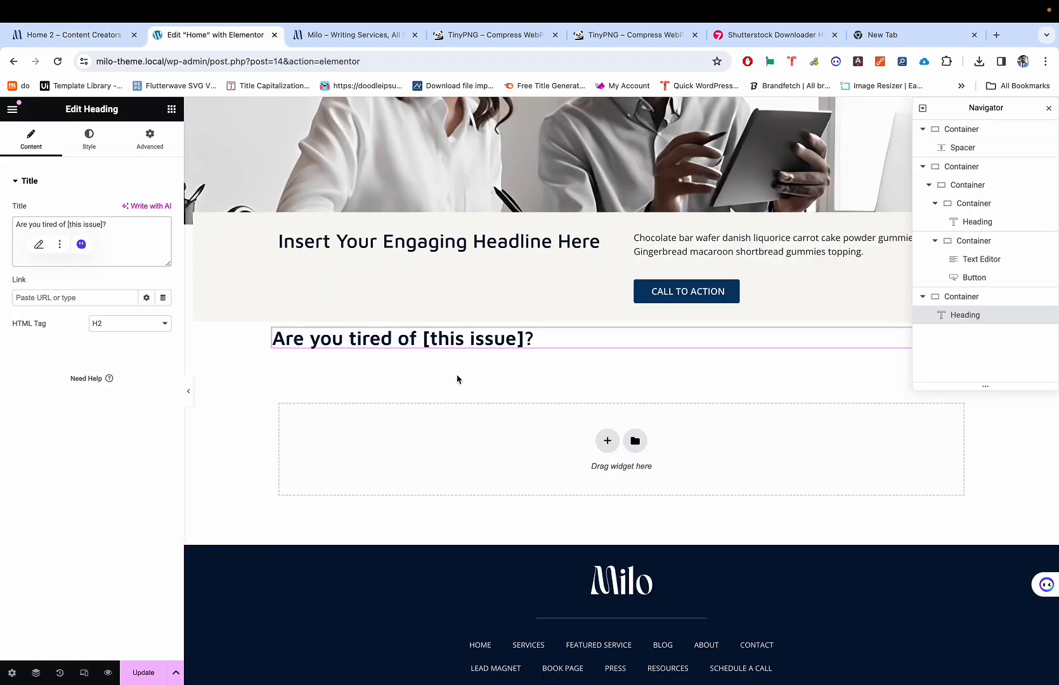
key("ctrl+shift+Tab")
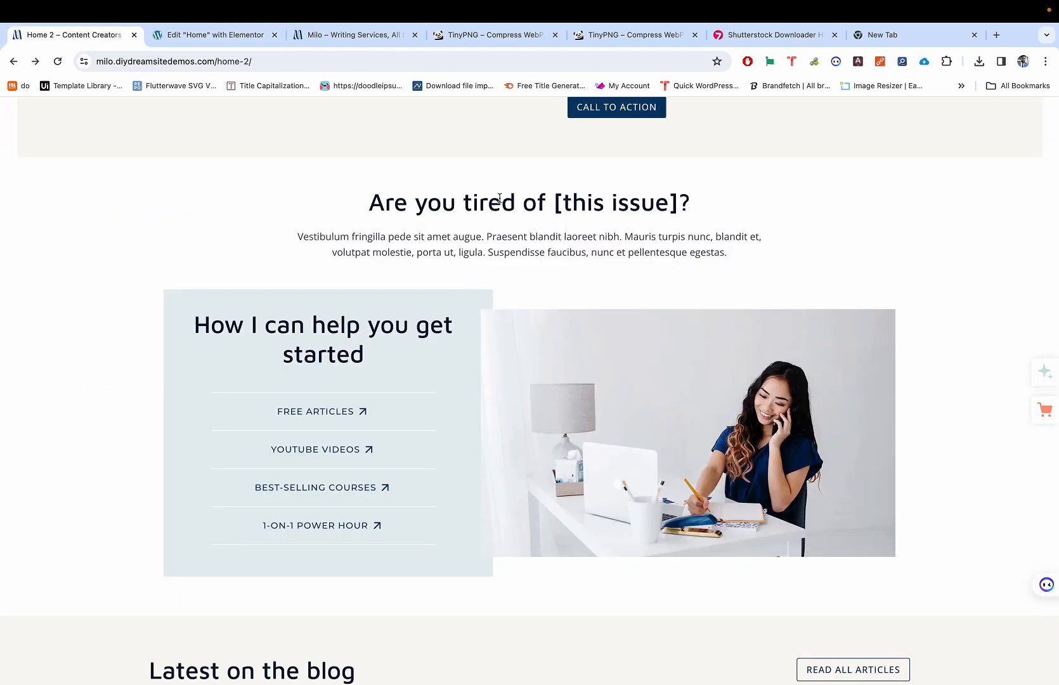
key("ctrl+Tab")
key("ctrl+shift+Tab")
key("ctrl+Tab")
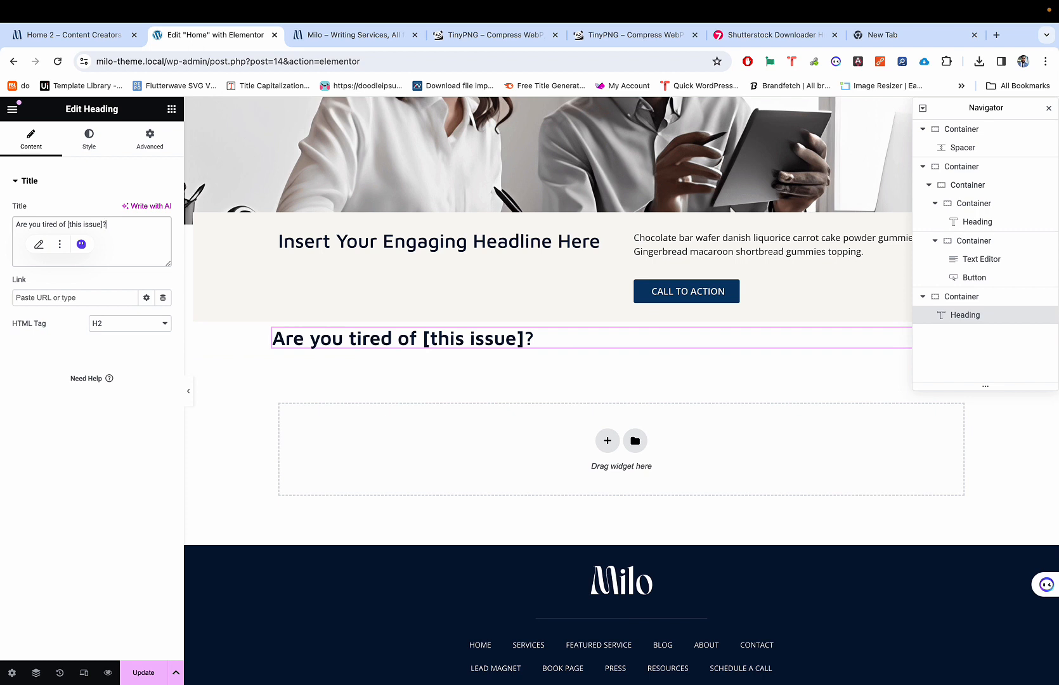
Step: In the heading's Typography settings, try weight 500 Medium, then keep 600 Semi Bold
left_click(77, 146)
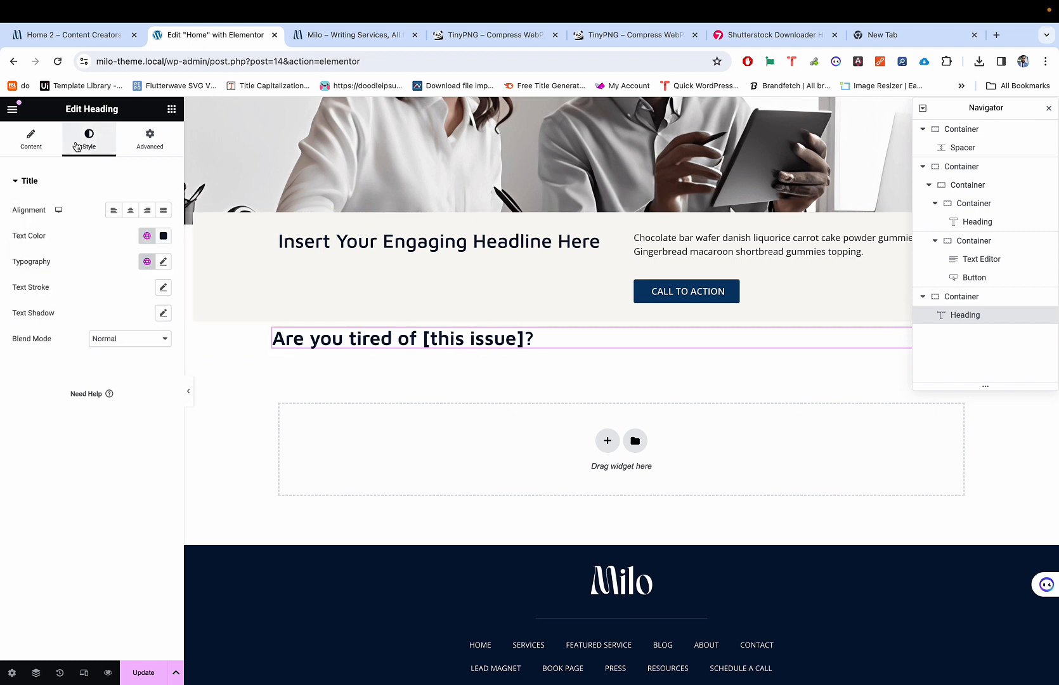
left_click(167, 262)
left_click(123, 383)
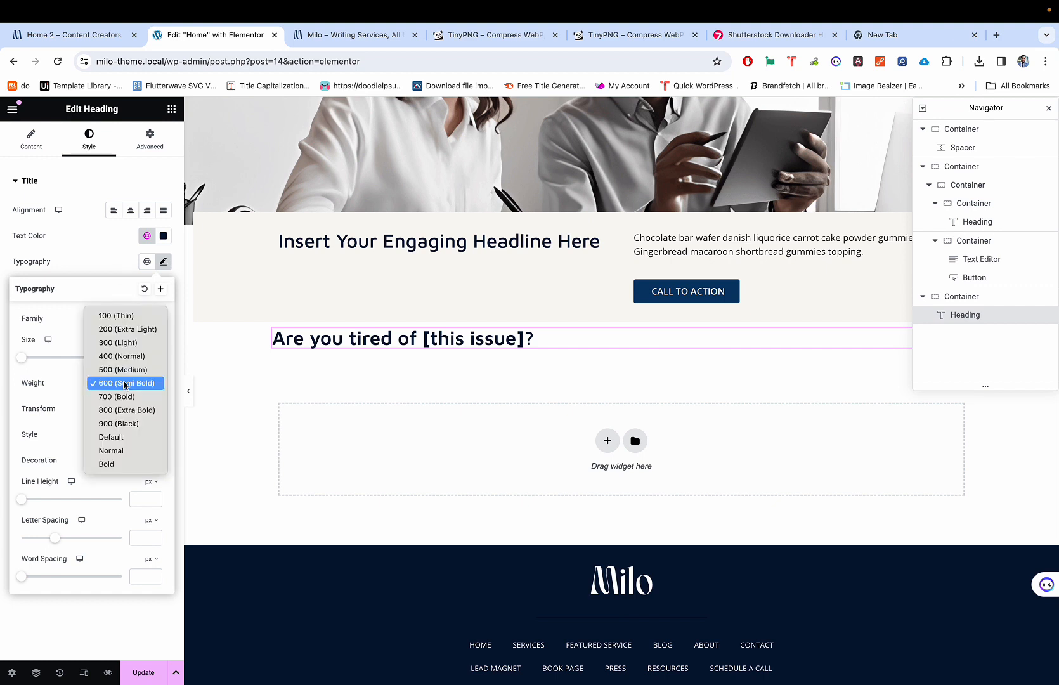
left_click(125, 370)
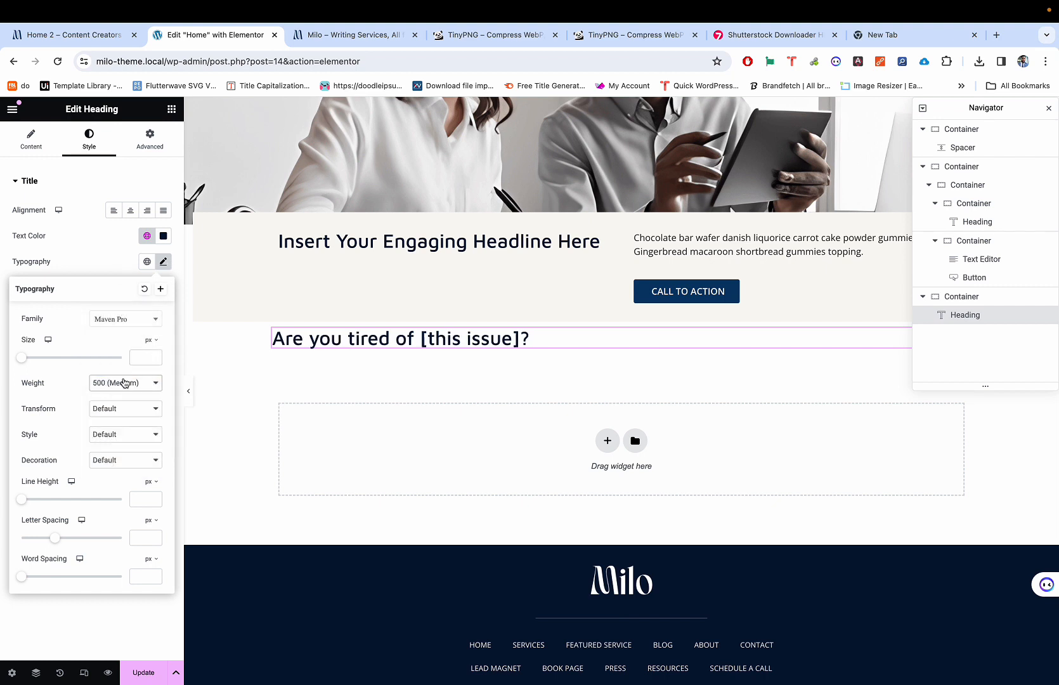
left_click(124, 380)
left_click(122, 397)
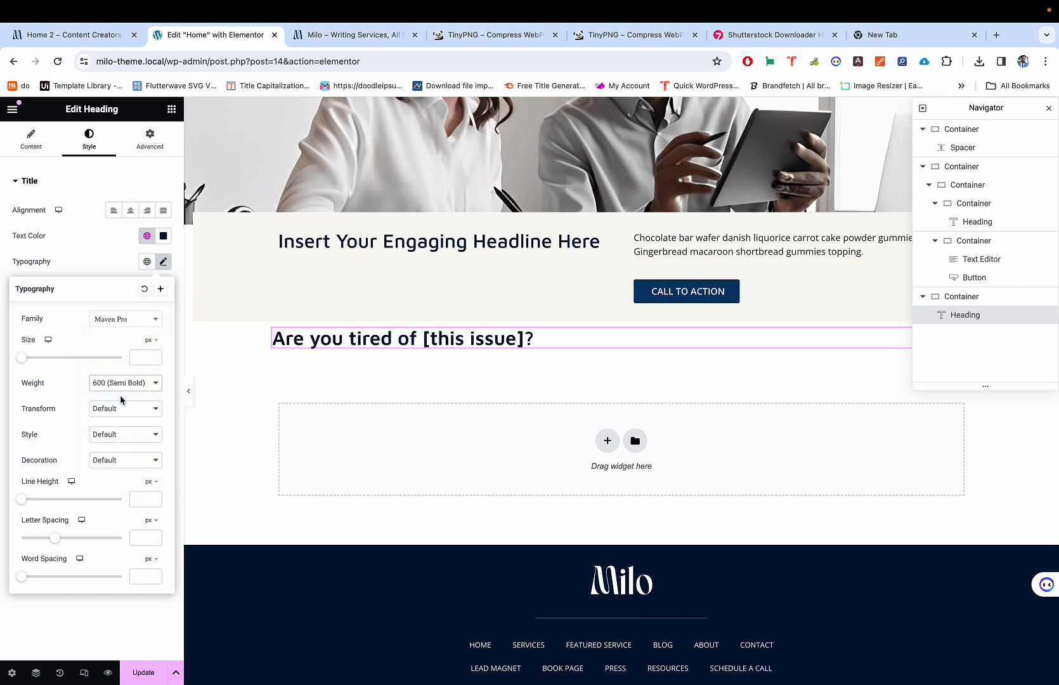
left_click(138, 358)
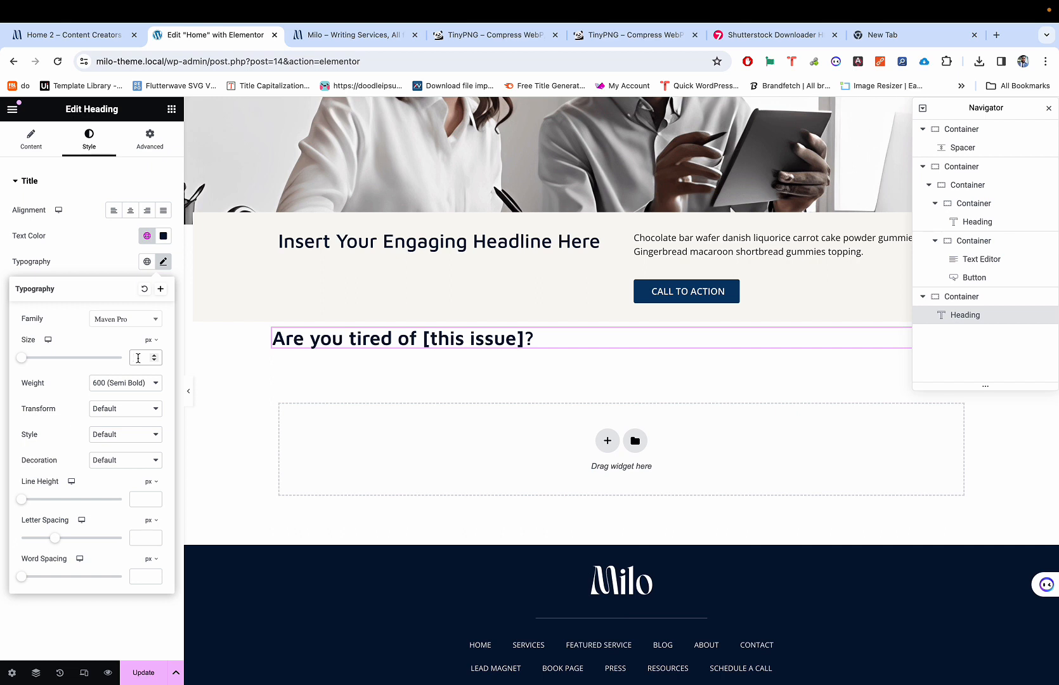
Step: Try 28 and then 35 px for the heading size and compare it with the reference page
left_click(138, 358)
type("2")
key("BackSpace")
type("28")
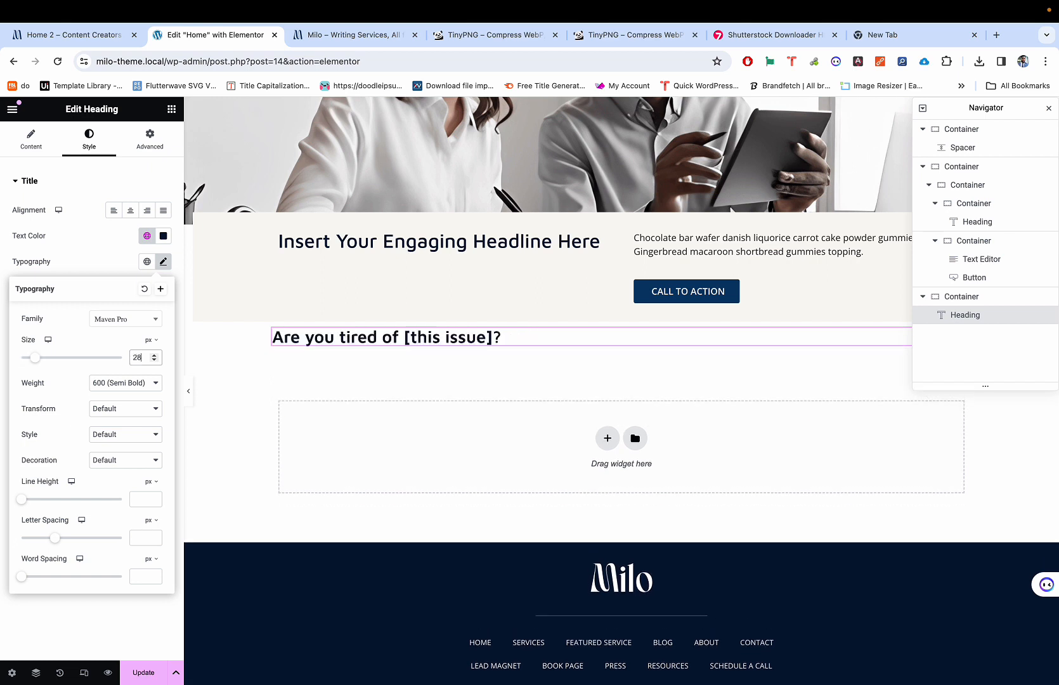
key("BackSpace")
key("BackSpace")
type("35")
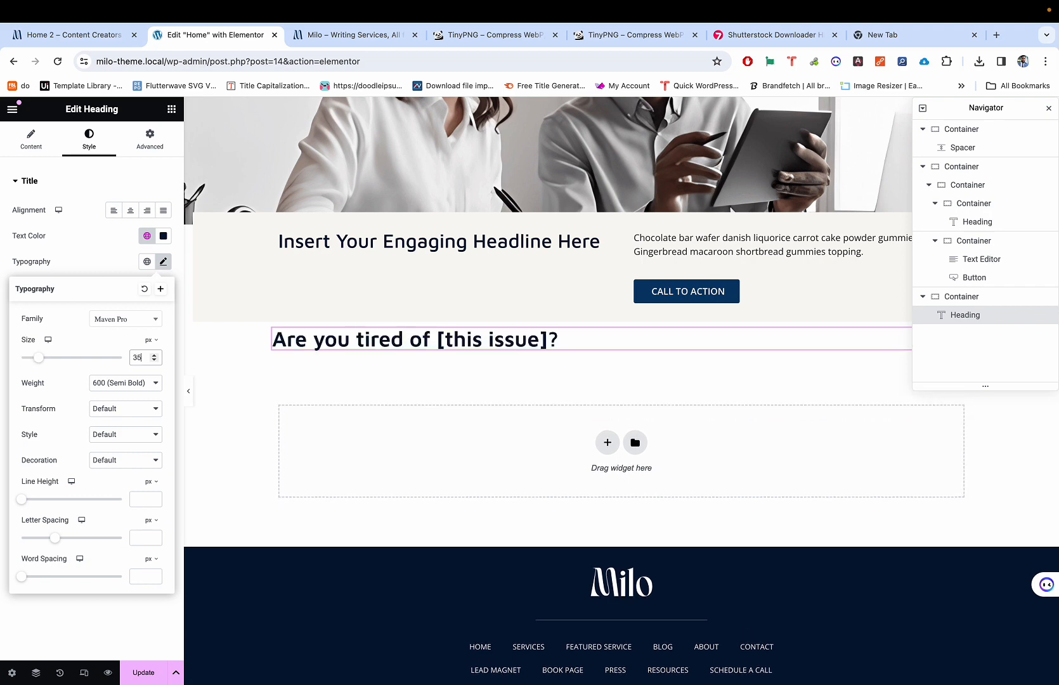
key("ctrl+shift+Tab")
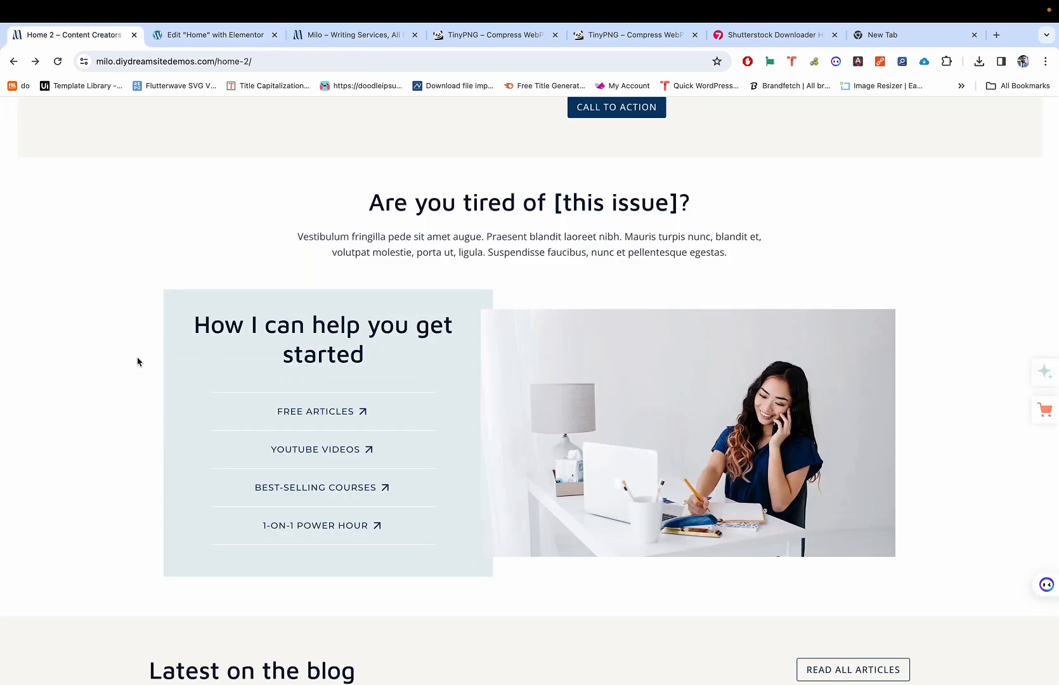
scroll(138, 362, "up", 2)
scroll(138, 362, "down", 2)
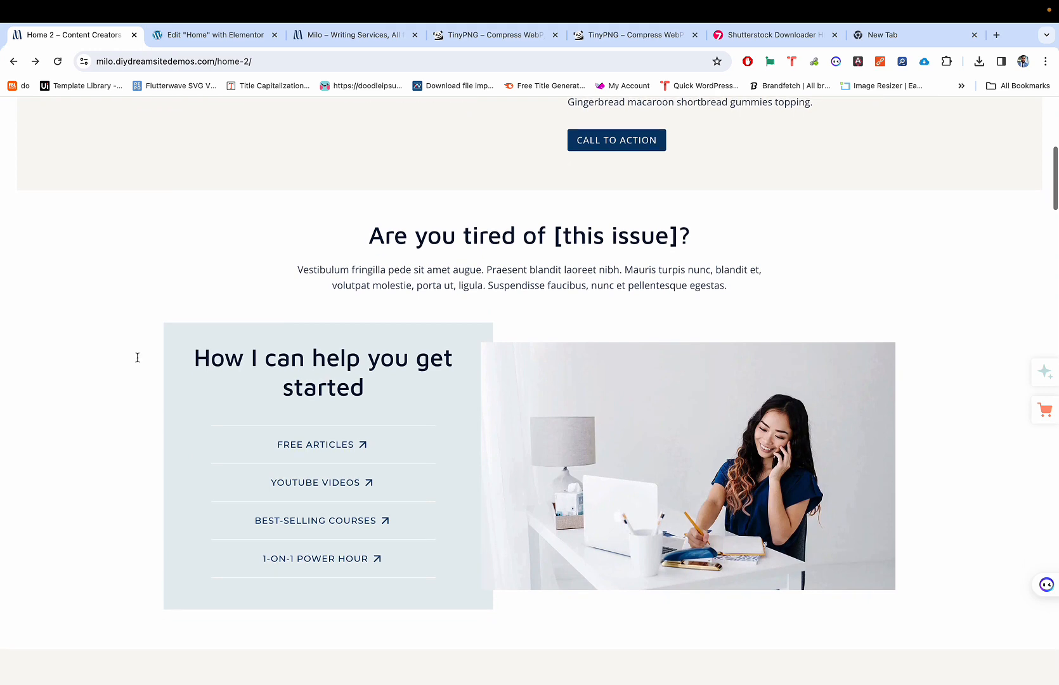
key("ctrl+Tab")
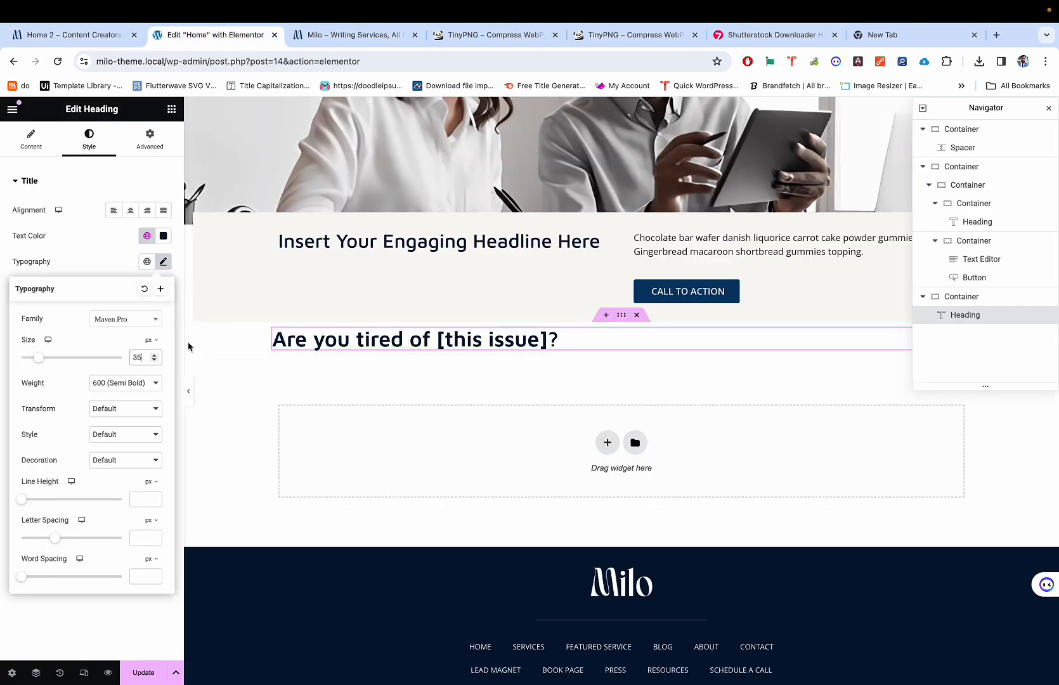
Step: Settle the heading font size at 36 px and recheck it against the reference page
double_click(150, 357)
type("40")
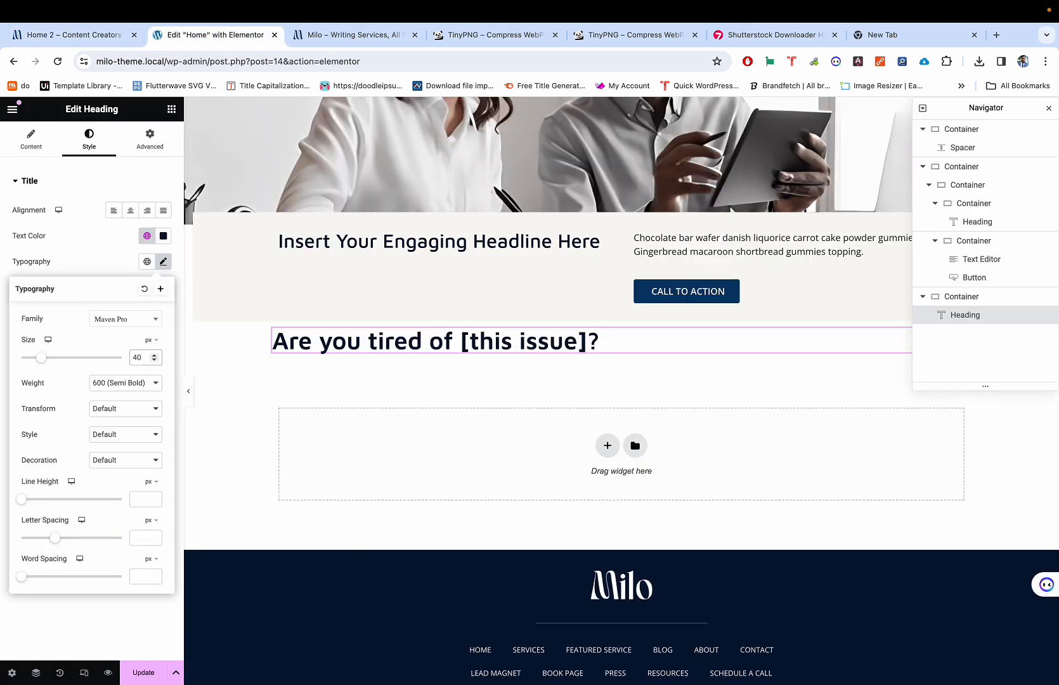
key("BackSpace")
key("BackSpace")
type("35")
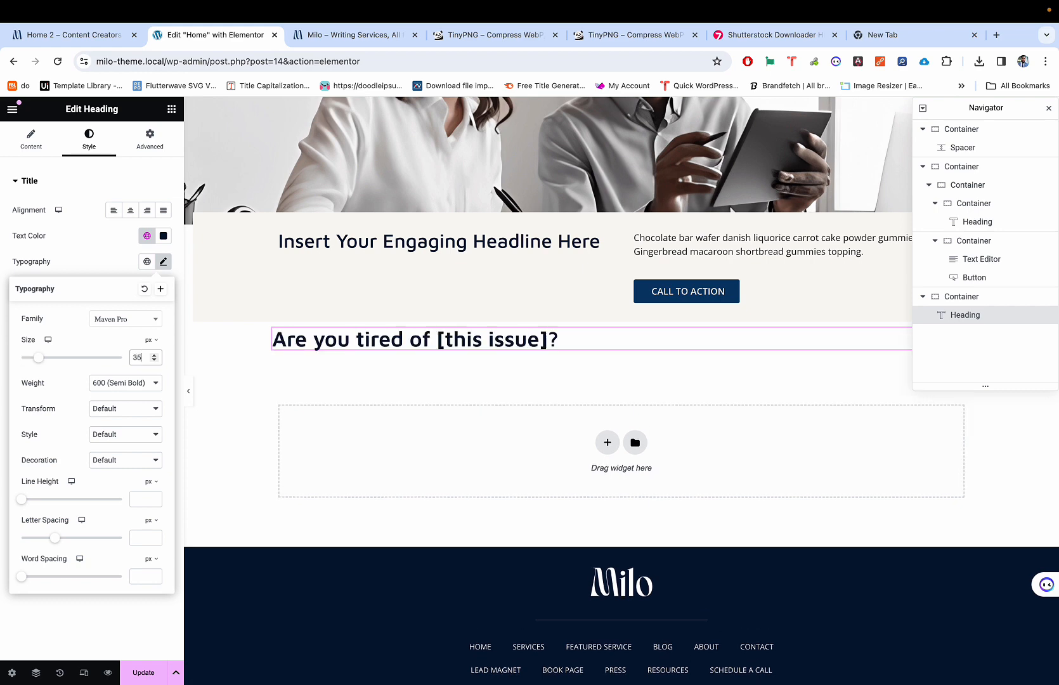
key("BackSpace")
type("6")
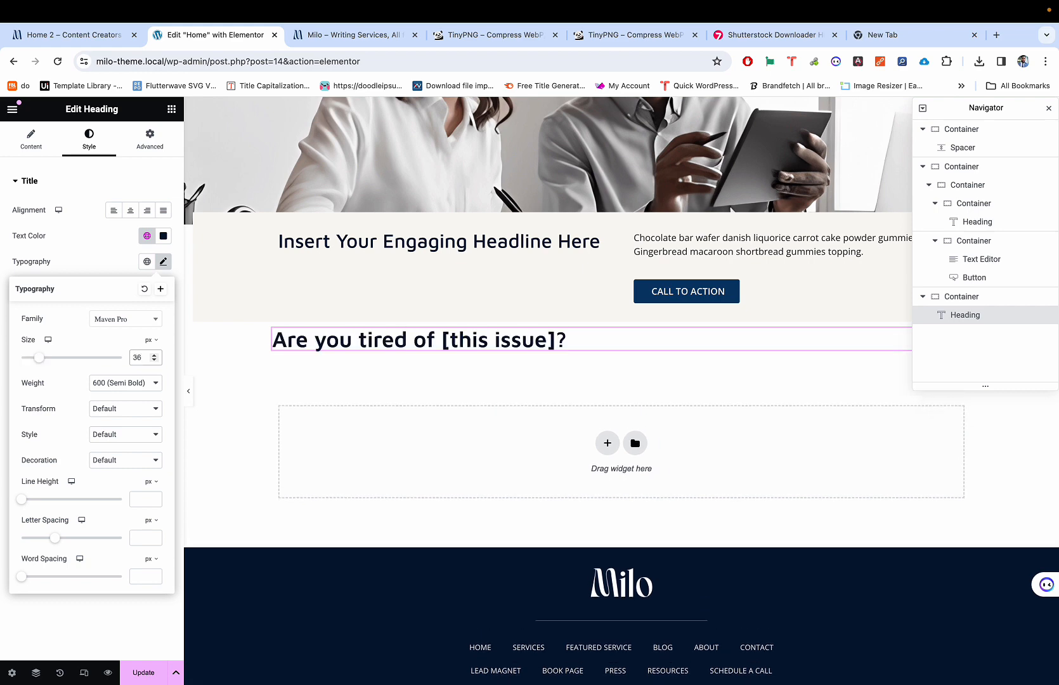
key("ctrl+shift+Tab")
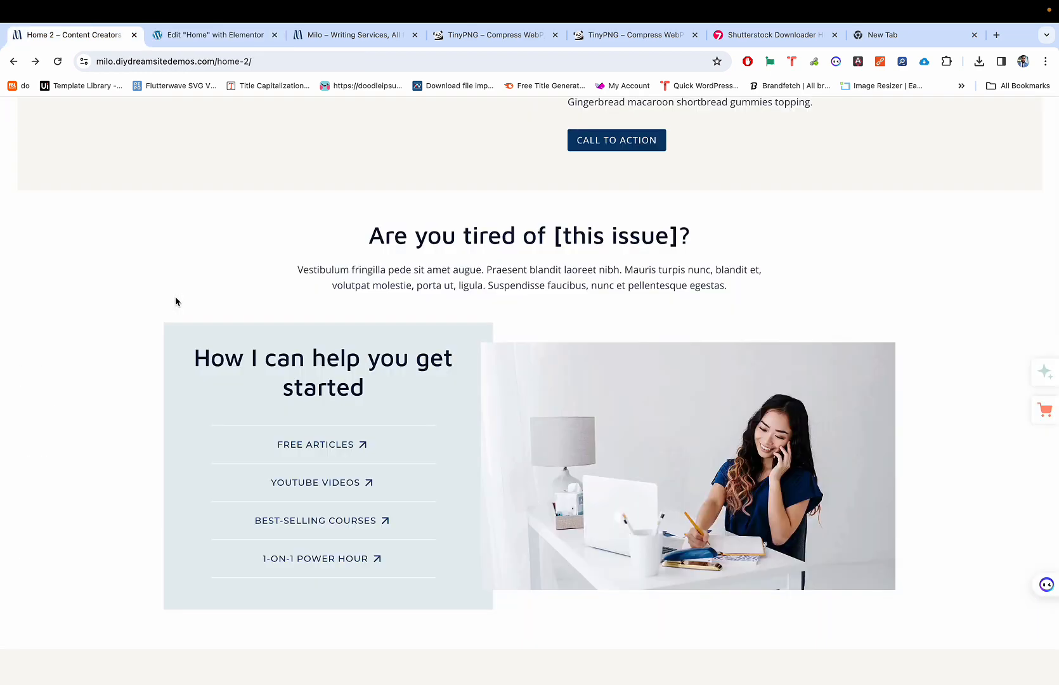
key("ctrl+Tab")
Step: Center the heading's text alignment and set its Align Self to Center
left_click(416, 340)
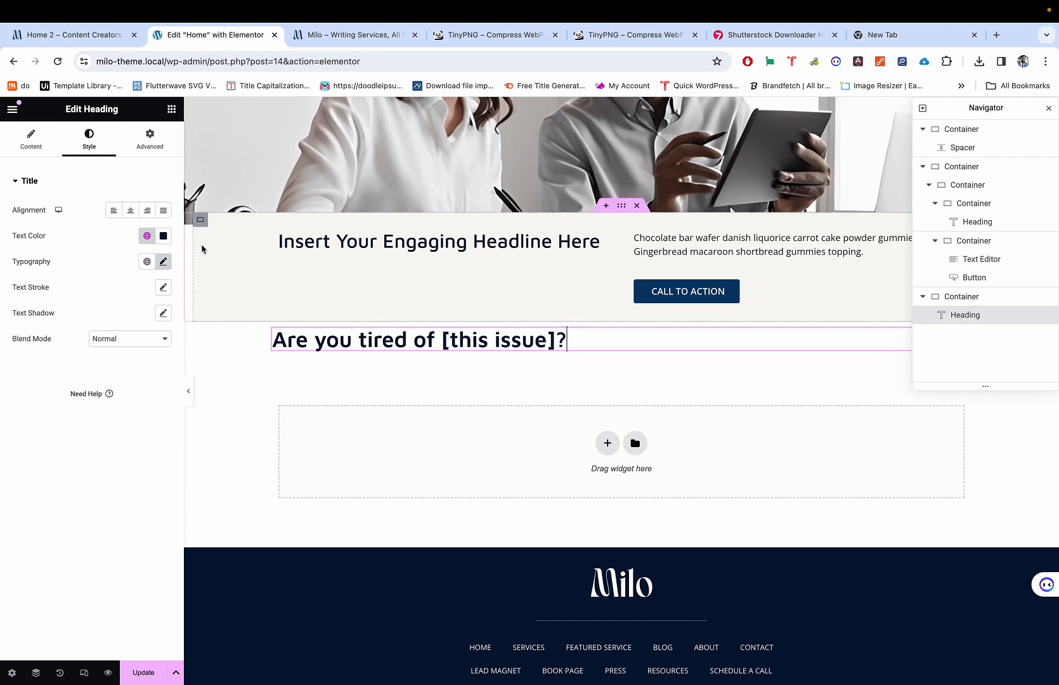
left_click(129, 211)
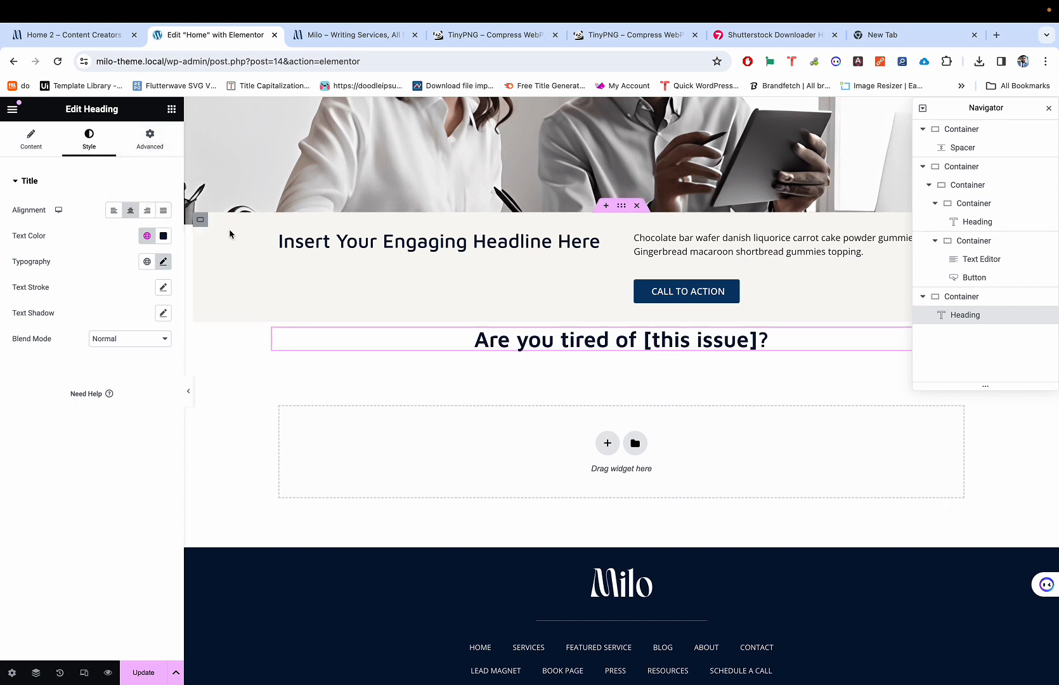
left_click(150, 139)
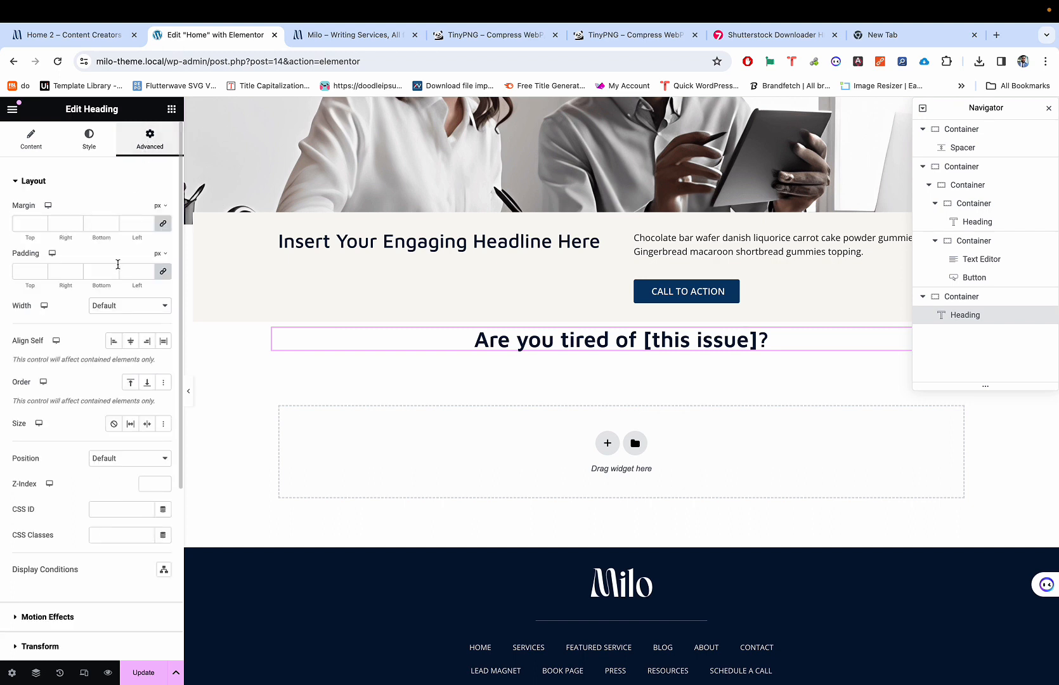
left_click(132, 342)
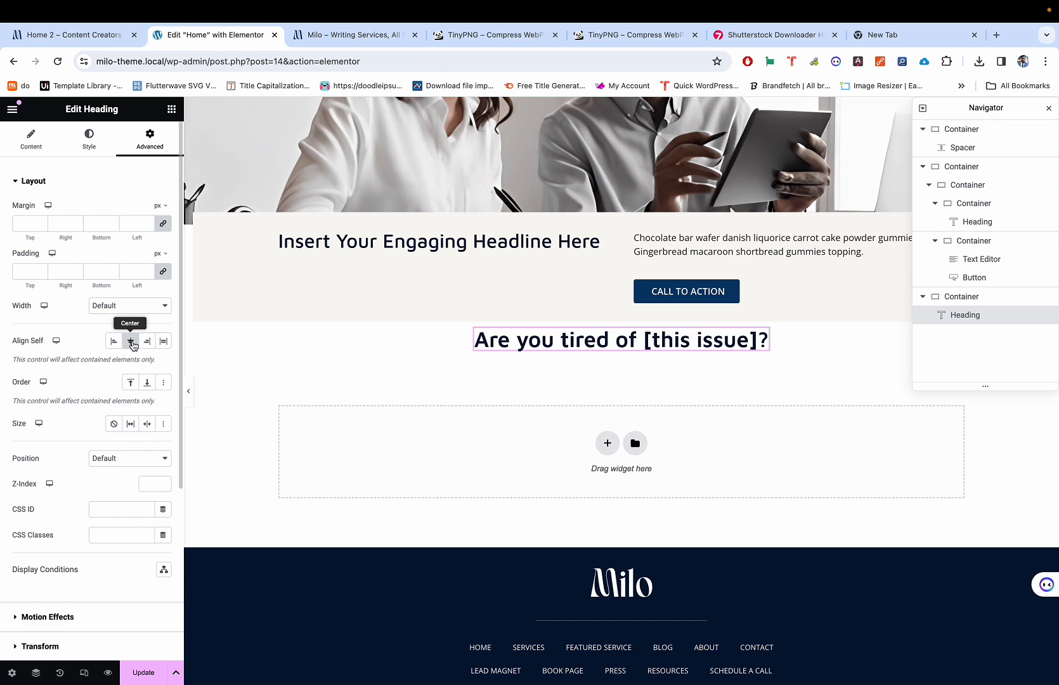
Step: Compare with the reference page and select its intro paragraph for copying
key("ctrl+shift+Tab")
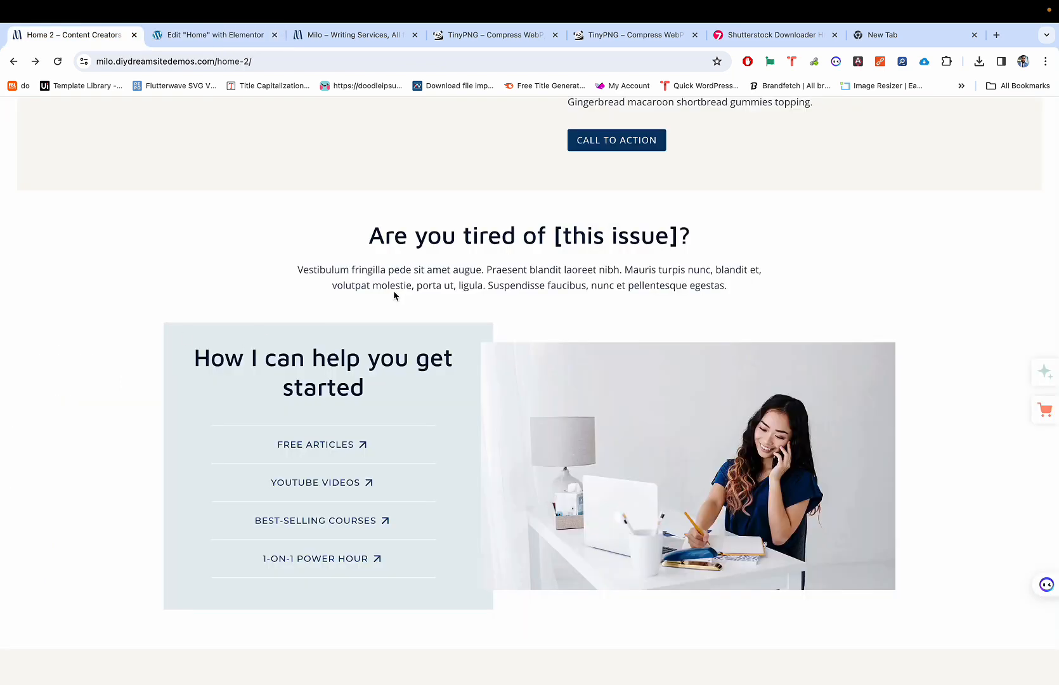
key("ctrl+Tab")
key("ctrl+shift+Tab")
triple_click(480, 276)
key("ctrl+c")
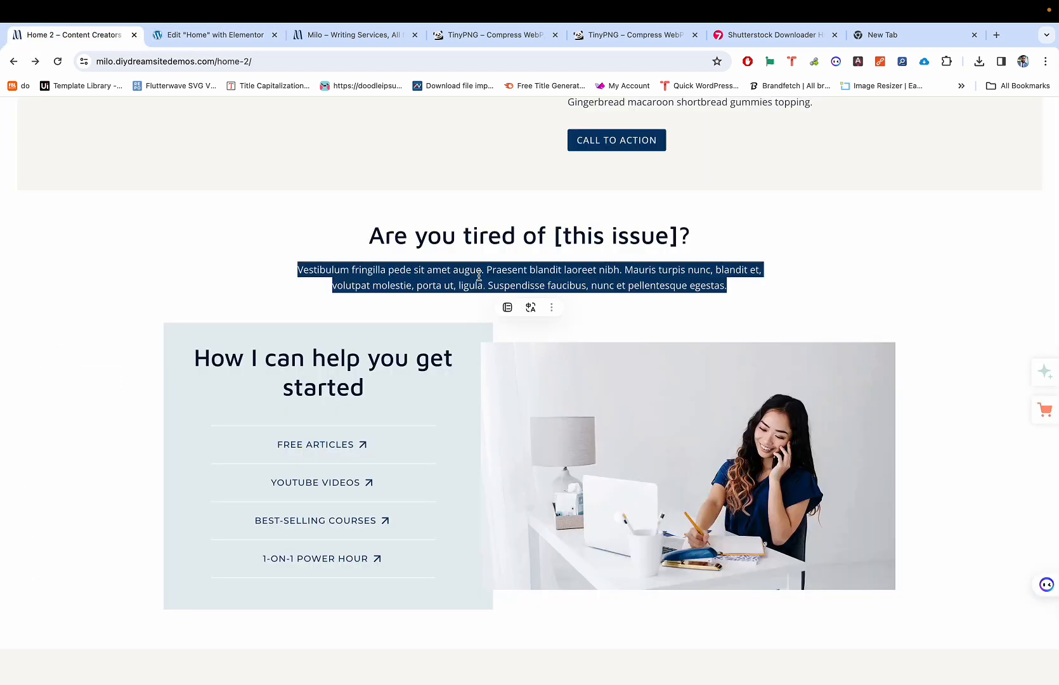
key("ctrl+Tab")
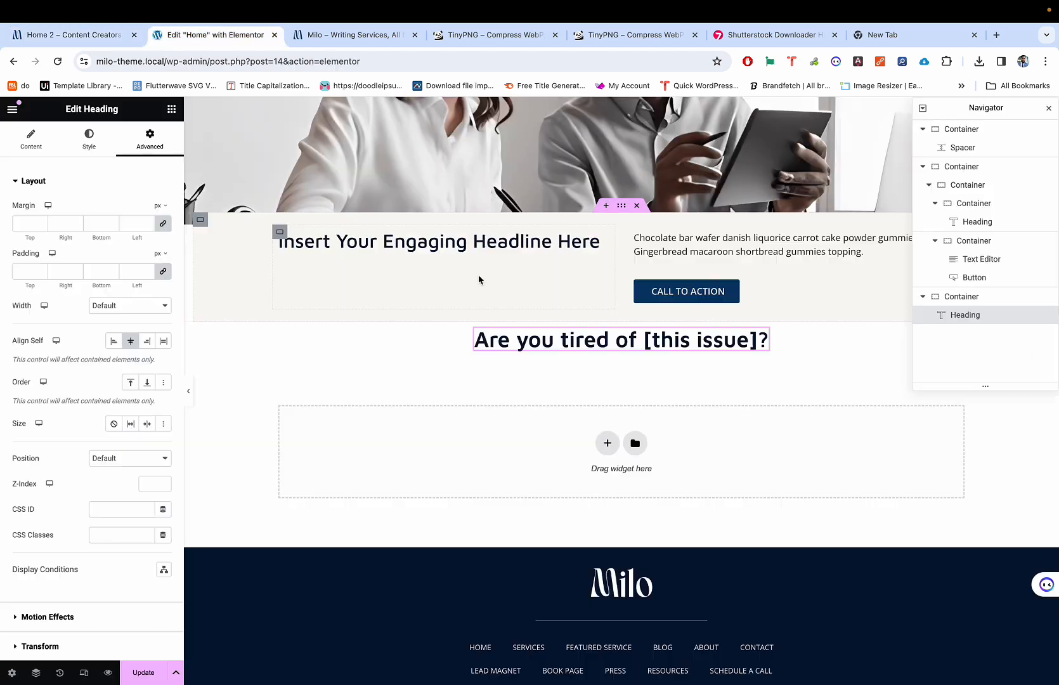
Step: Add a Text Editor block under the heading, centring its text and block
left_click(171, 109)
left_click_drag(45, 446, 552, 348)
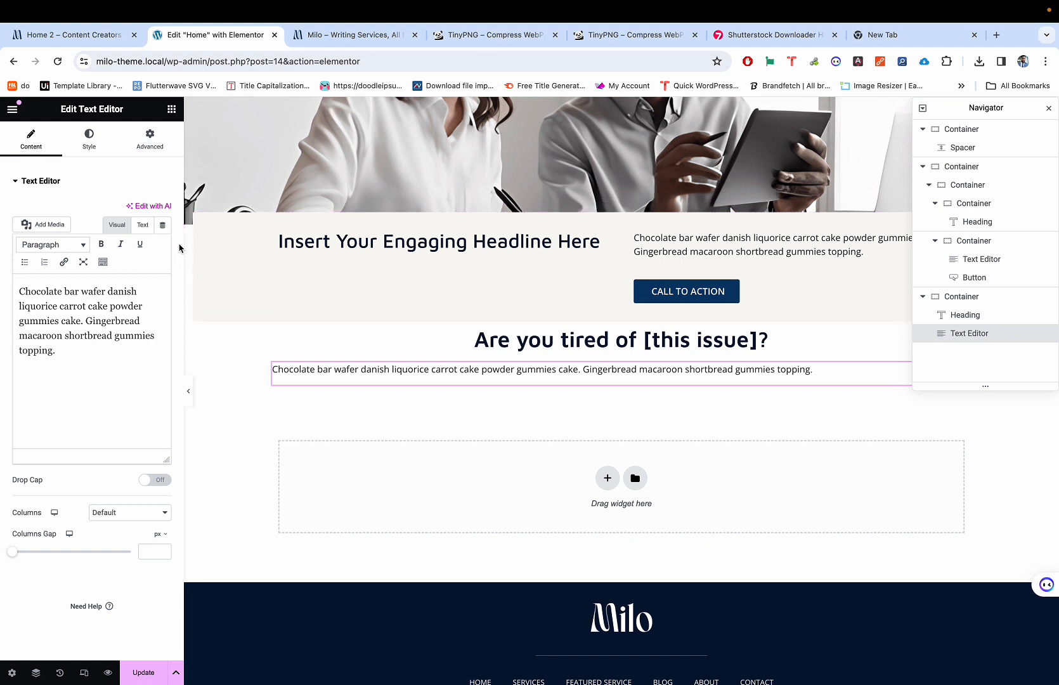
left_click(89, 141)
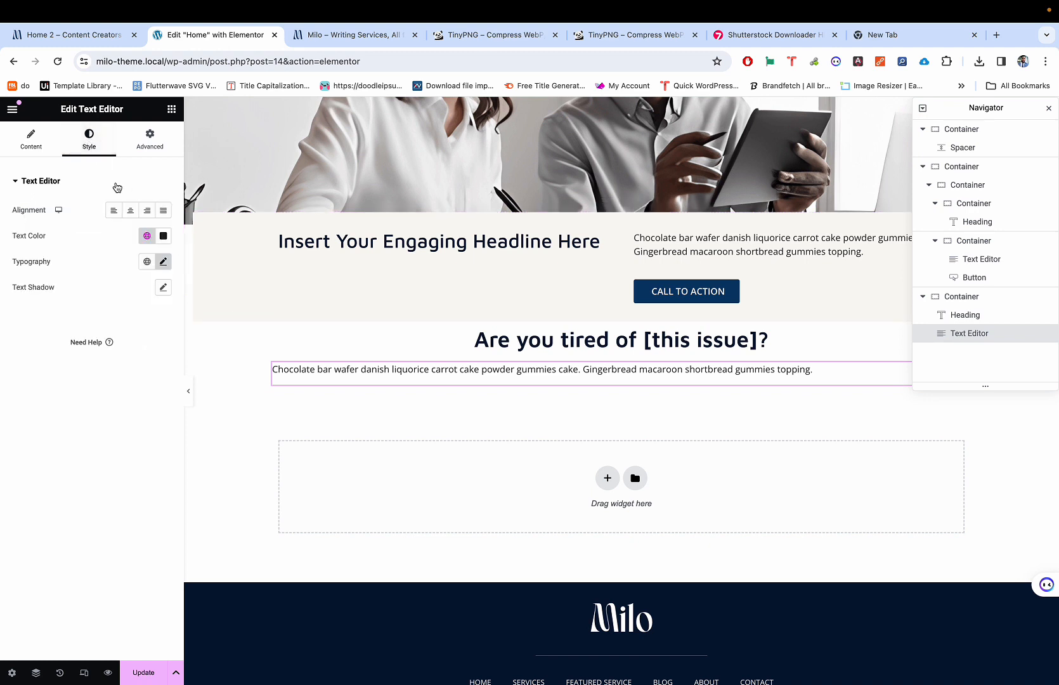
left_click(130, 210)
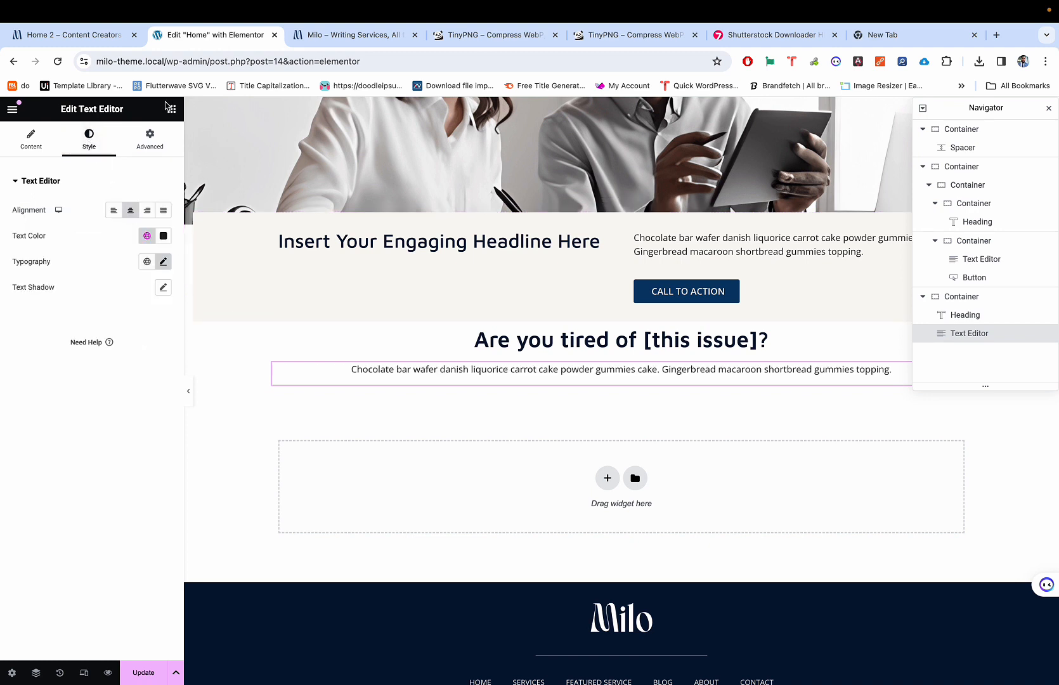
left_click(149, 139)
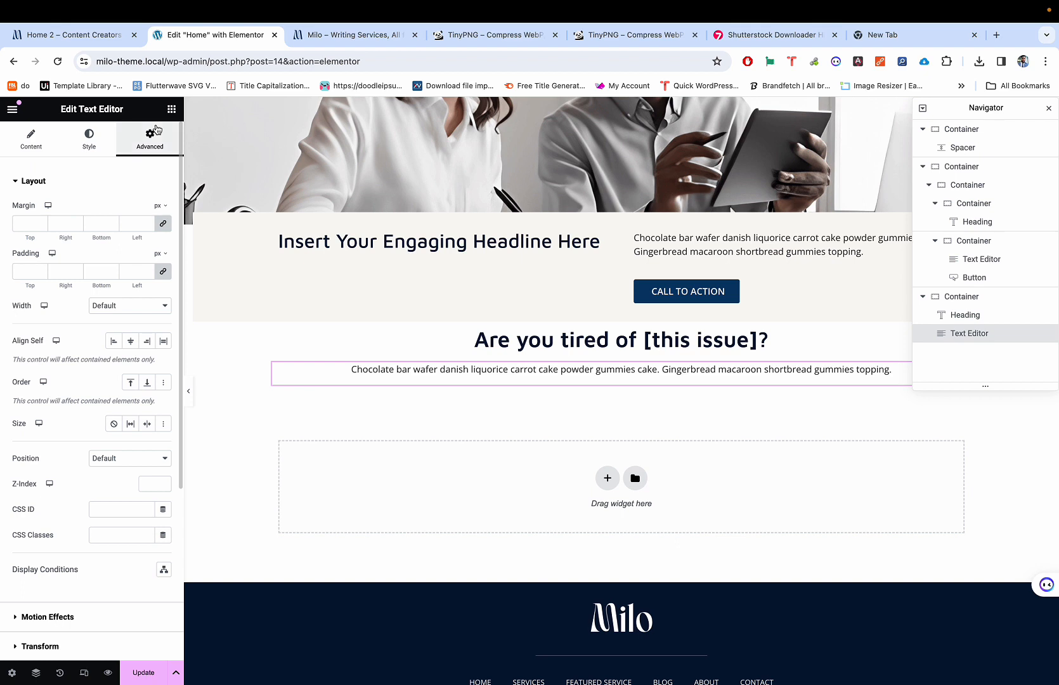
left_click(130, 342)
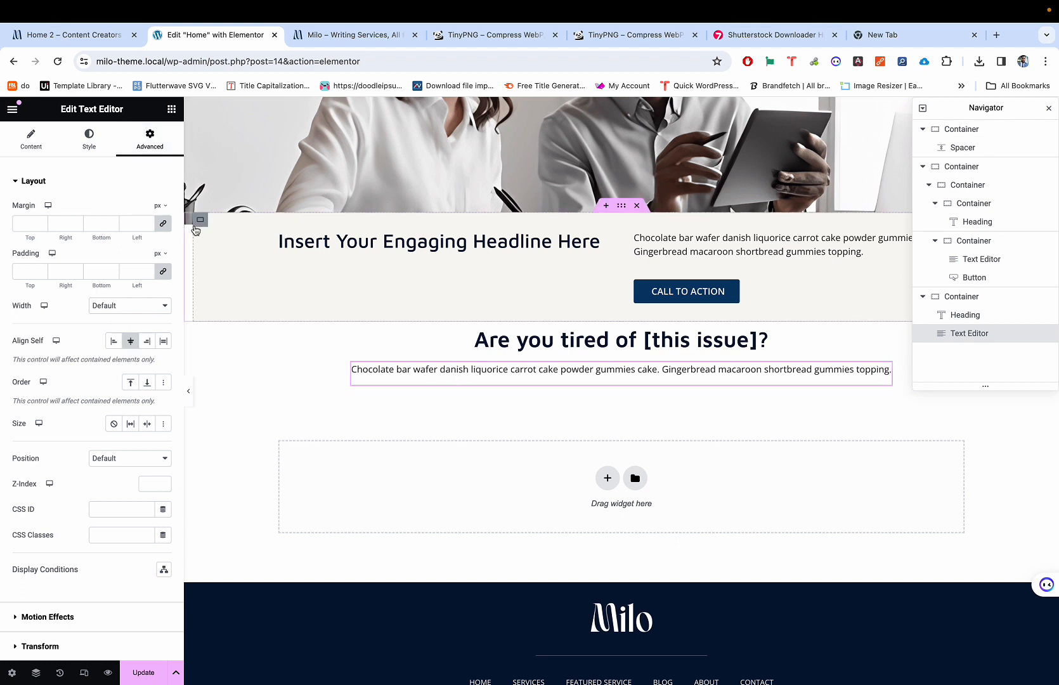
Step: Replace the placeholder text with the pasted Vestibulum paragraph
left_click(27, 141)
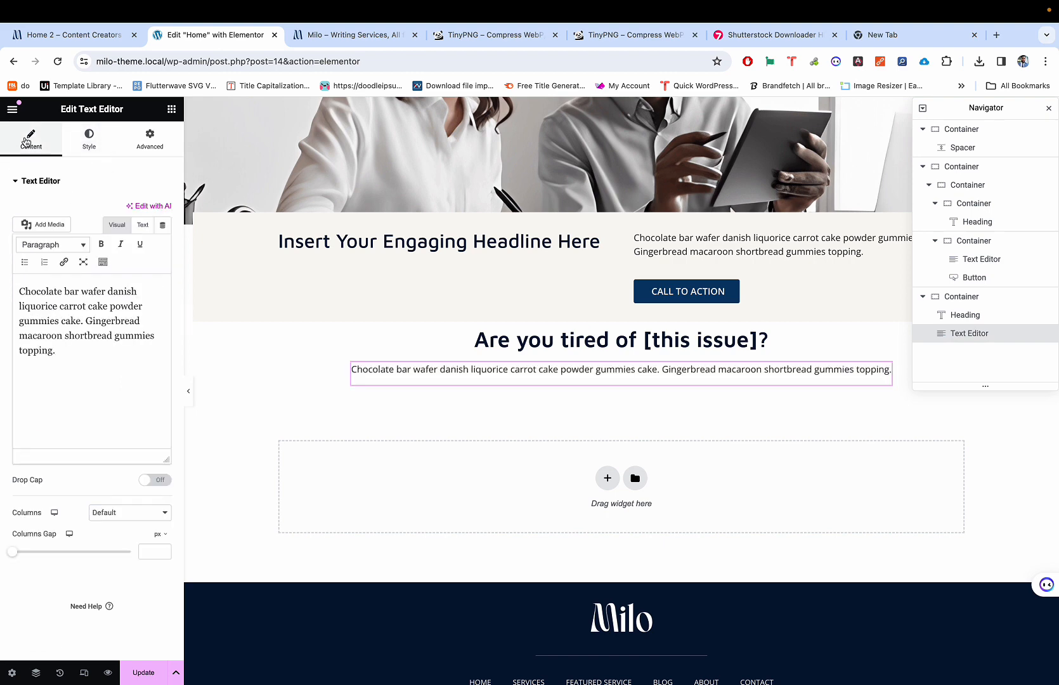
left_click(74, 344)
key("ctrl+a")
key("ctrl+v")
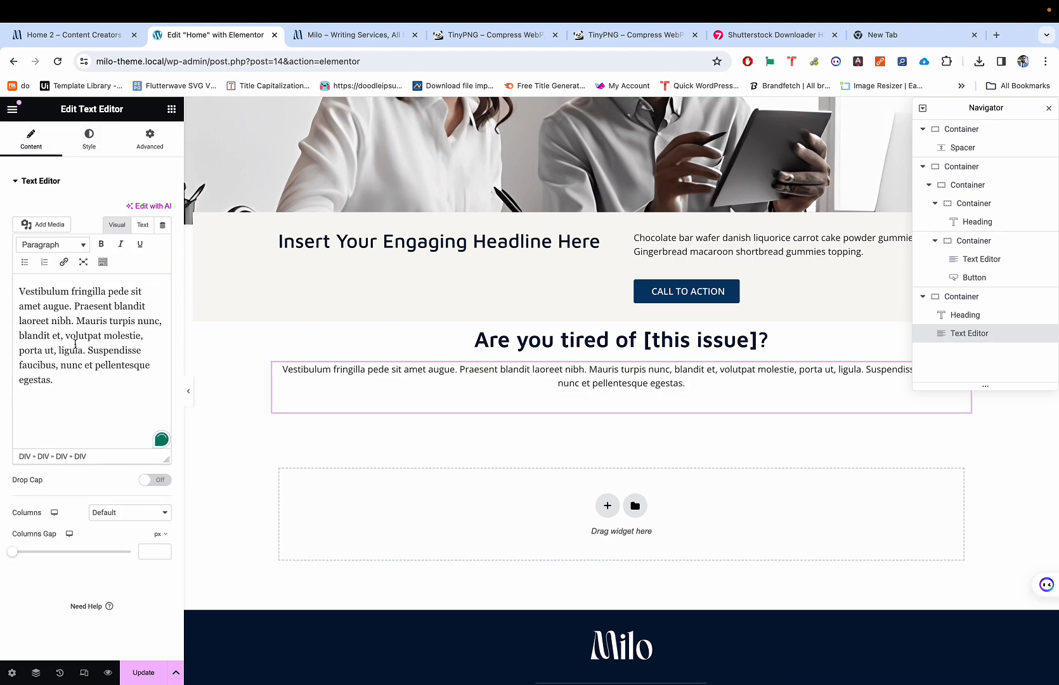
key("BackSpace")
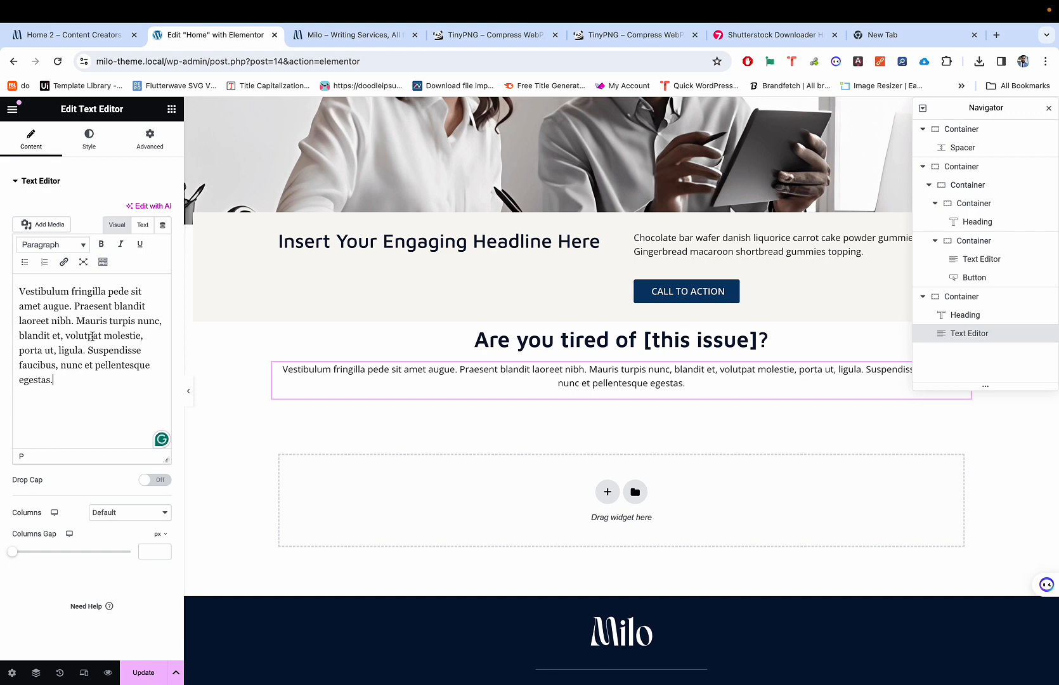
Step: Compare with the reference page, then hide the editor panels to preview the page
key("ctrl+shift+Tab")
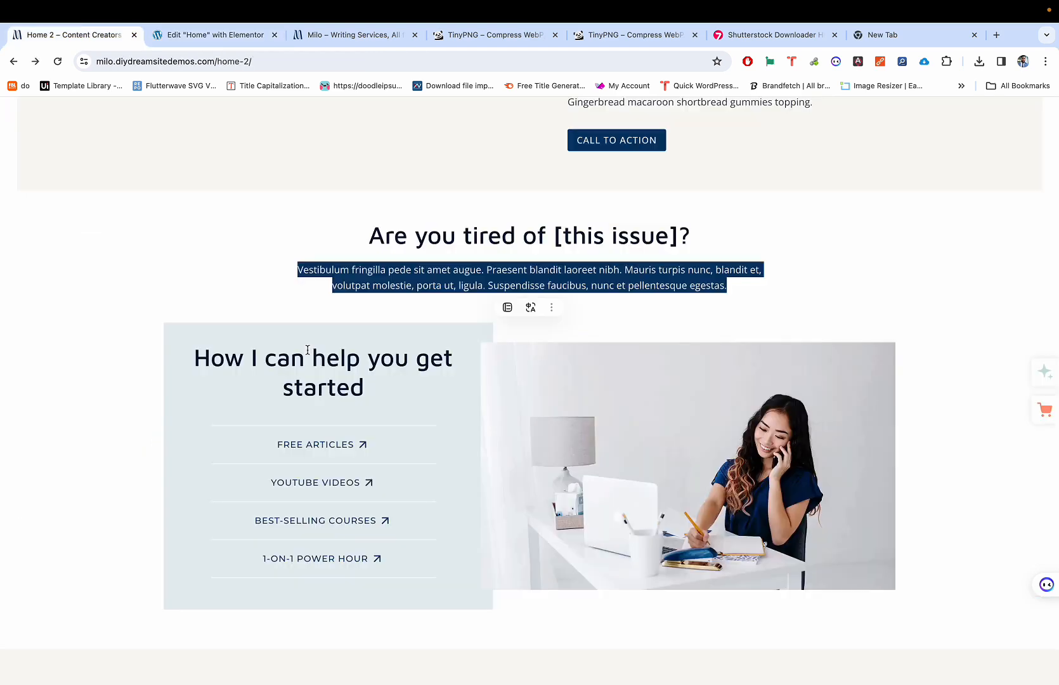
key("ctrl+Tab")
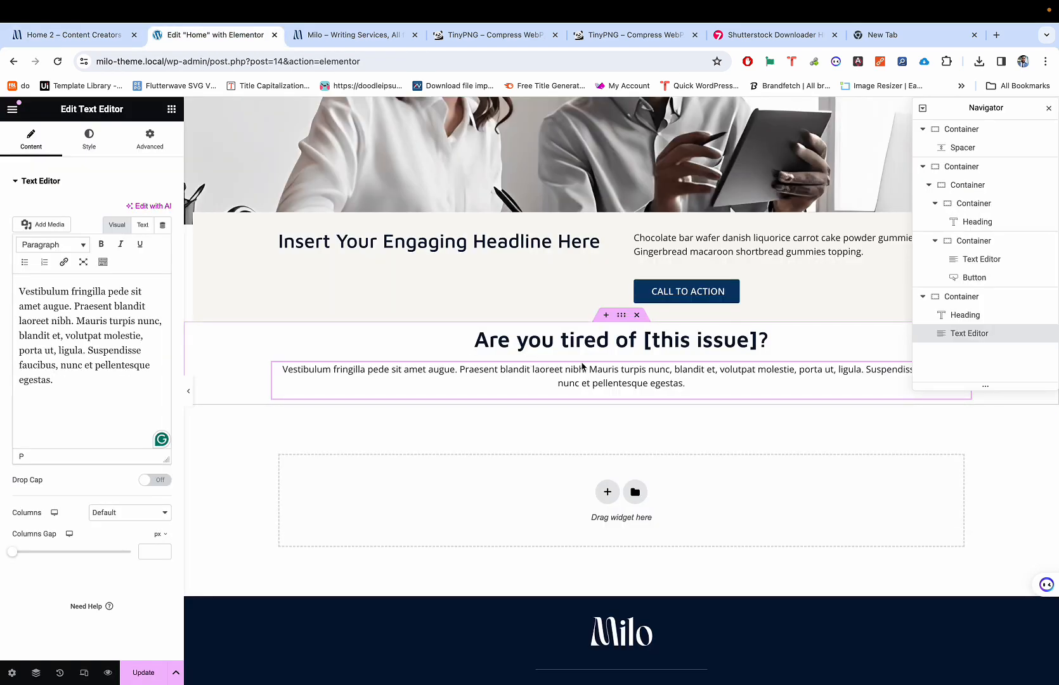
key("ctrl+shift+Tab")
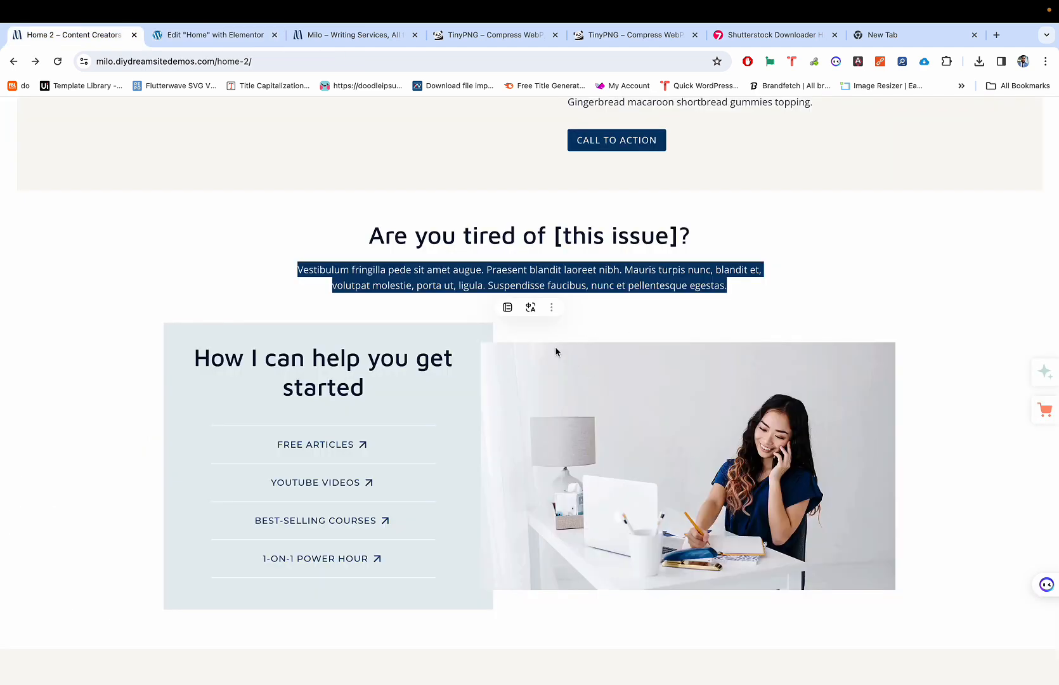
left_click(171, 269)
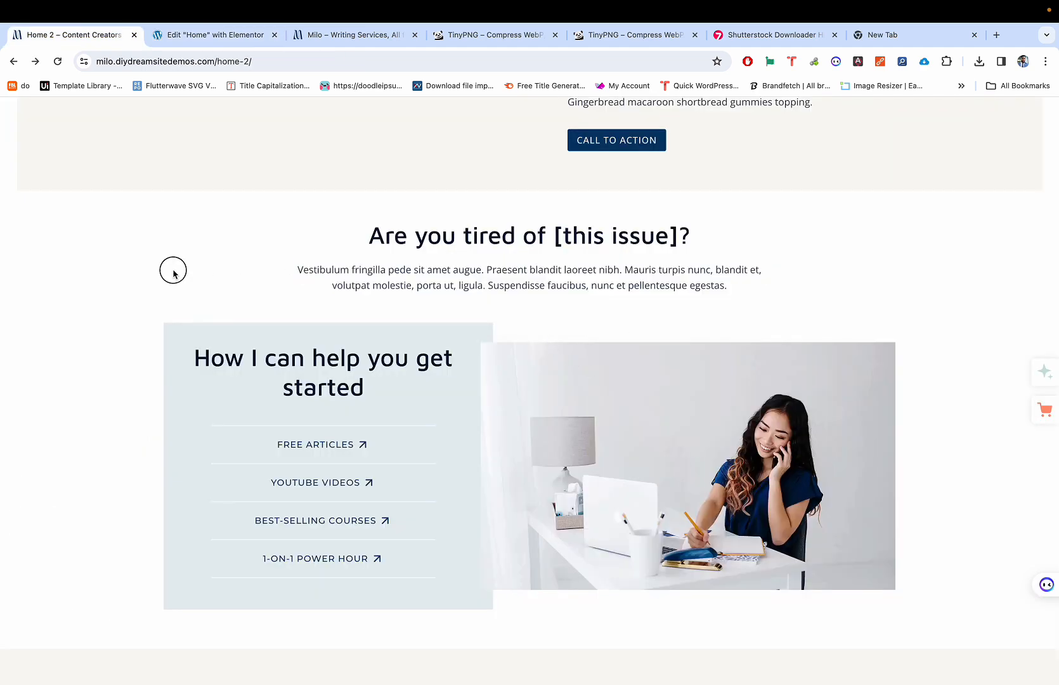
key("ctrl+Tab")
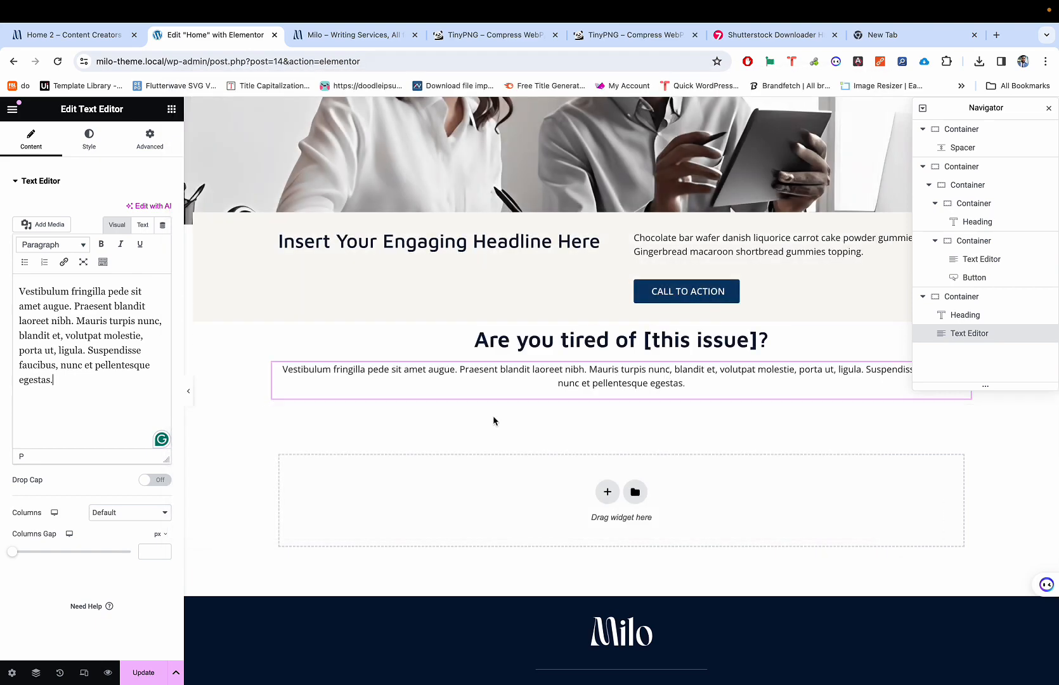
left_click(190, 393)
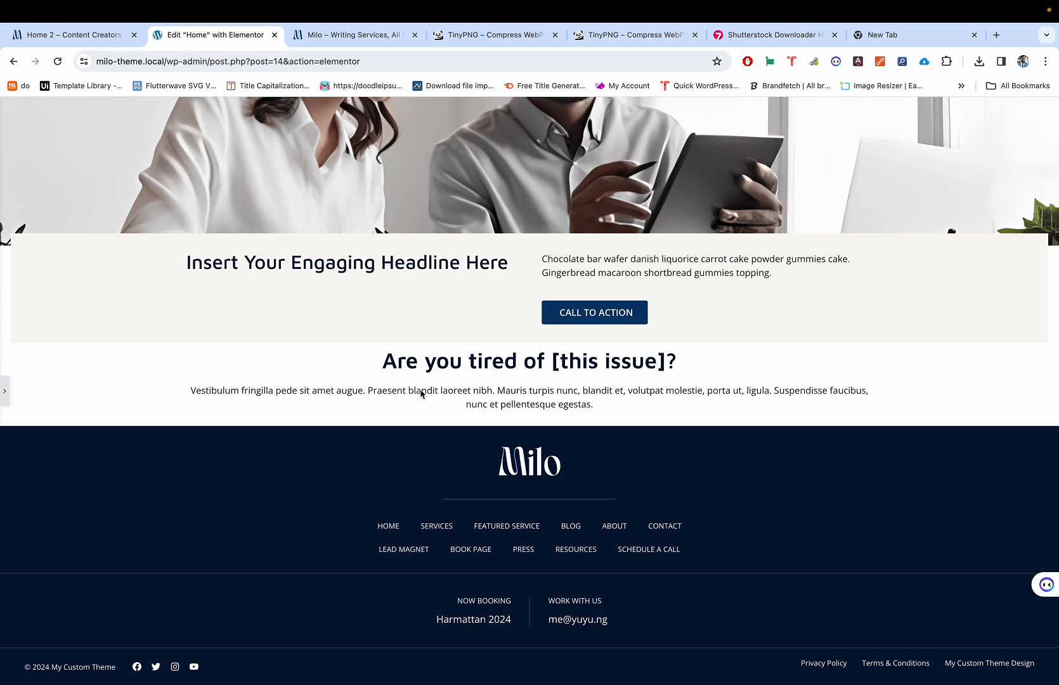
key("super+p")
key("super+p")
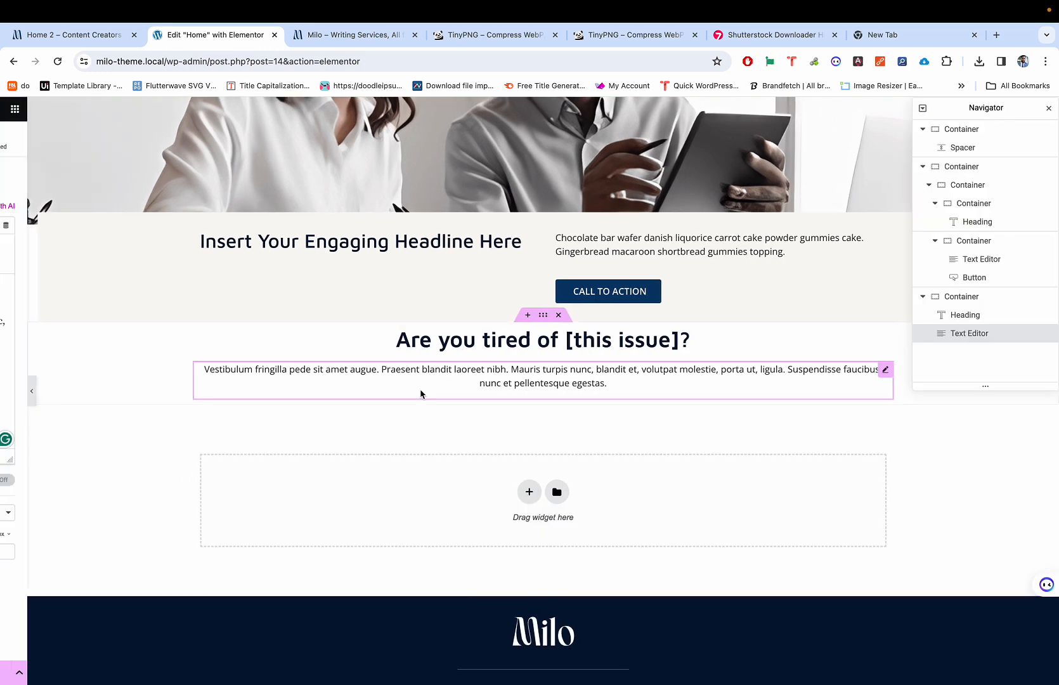
Step: Load svglogos.net and read its blog post 'What is Pixelation?'
left_click(882, 38)
type("svglogos.net")
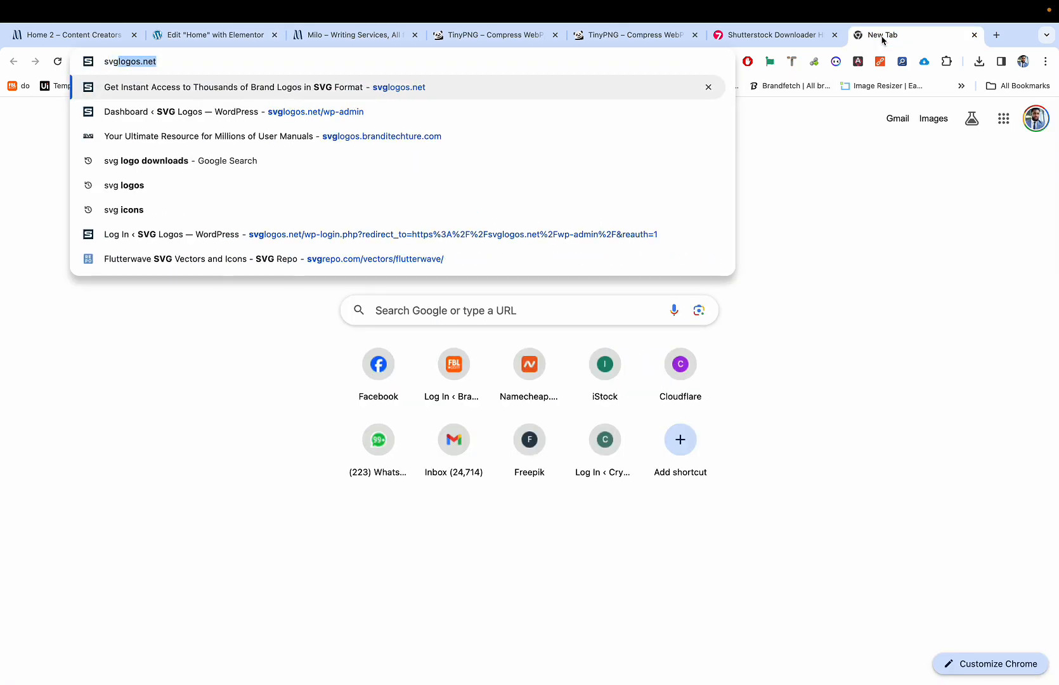
key("Return")
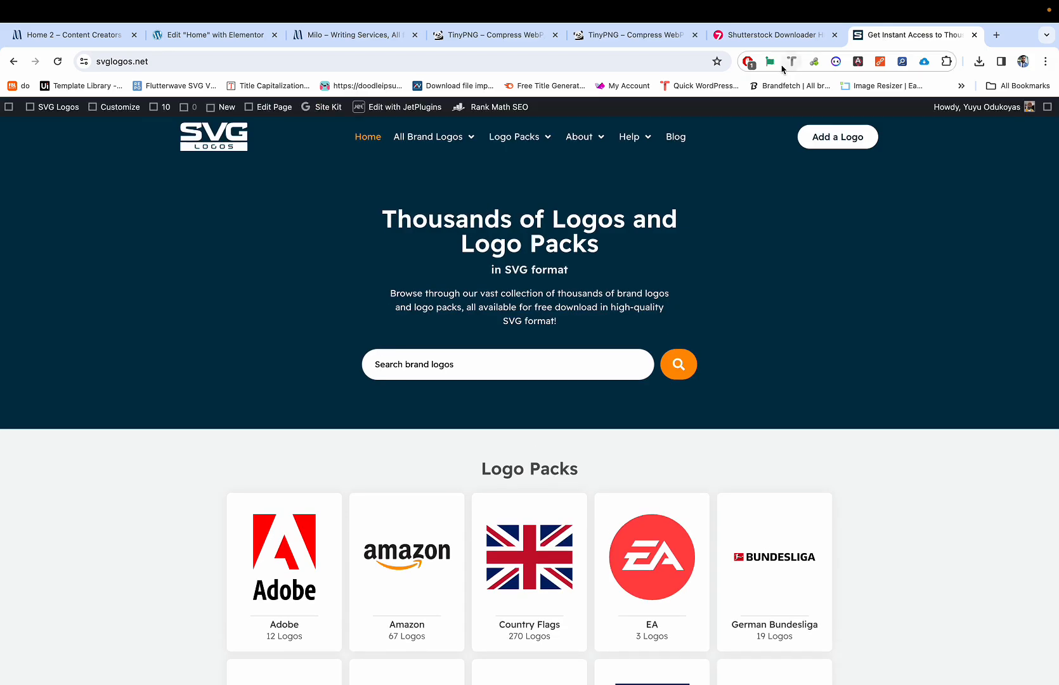
left_click(676, 137)
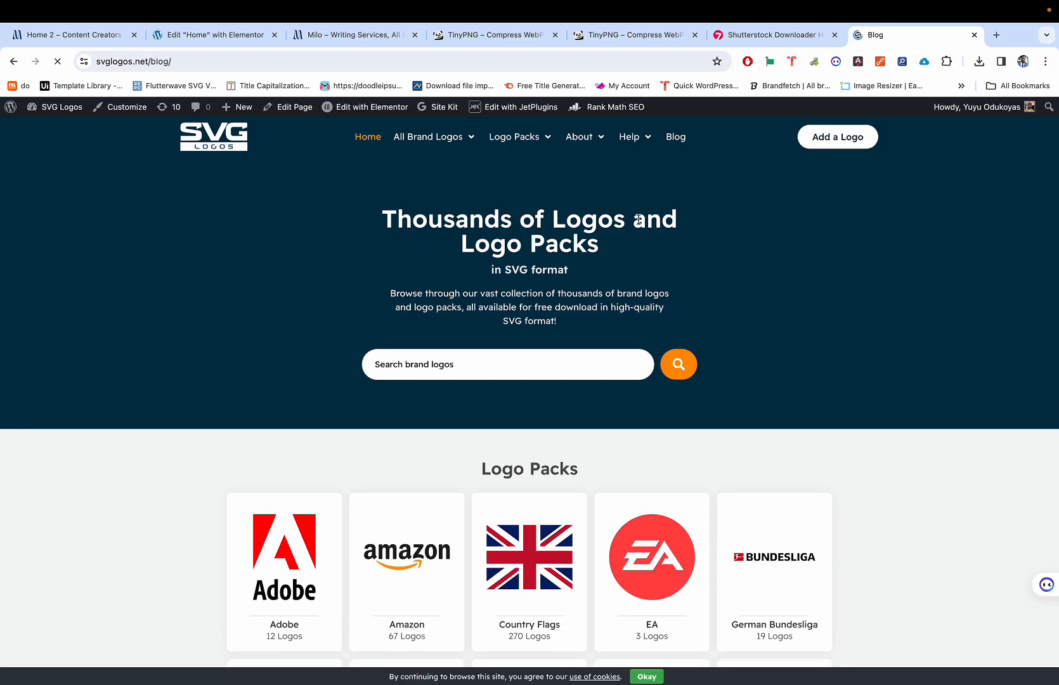
scroll(639, 219, "down", 5)
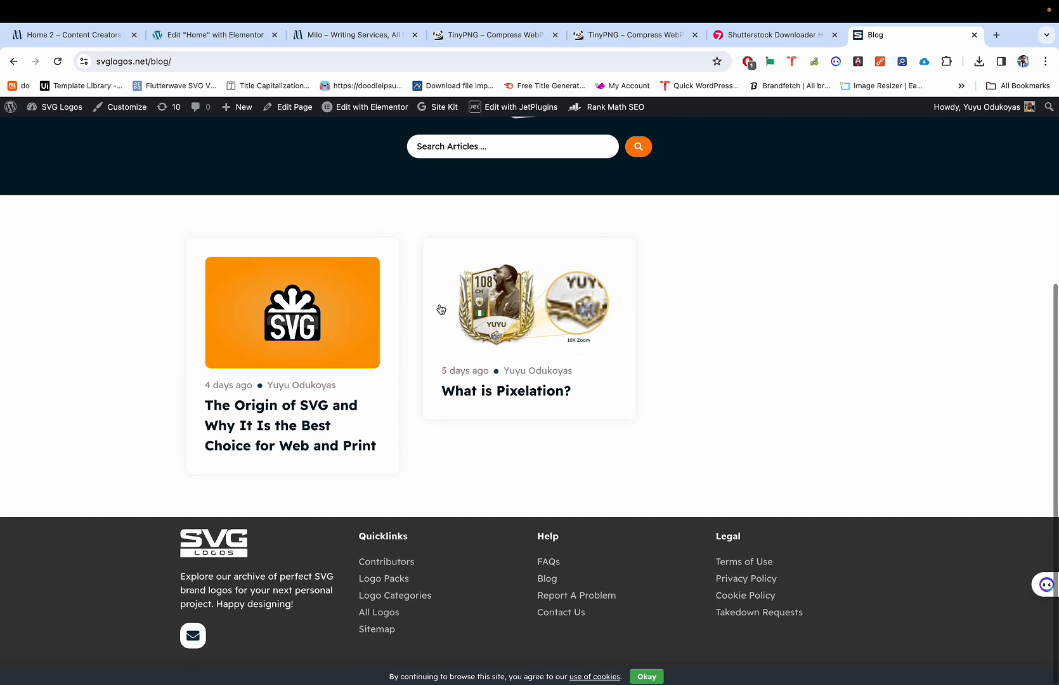
left_click(496, 315)
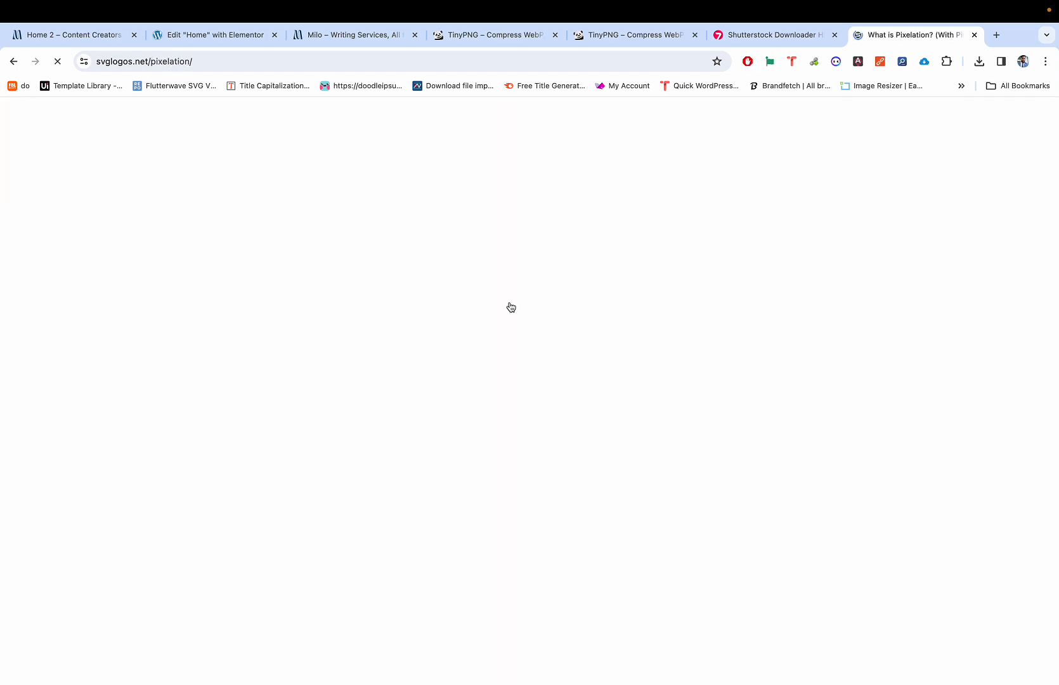
scroll(507, 385, "down", 5)
scroll(507, 386, "down", 1)
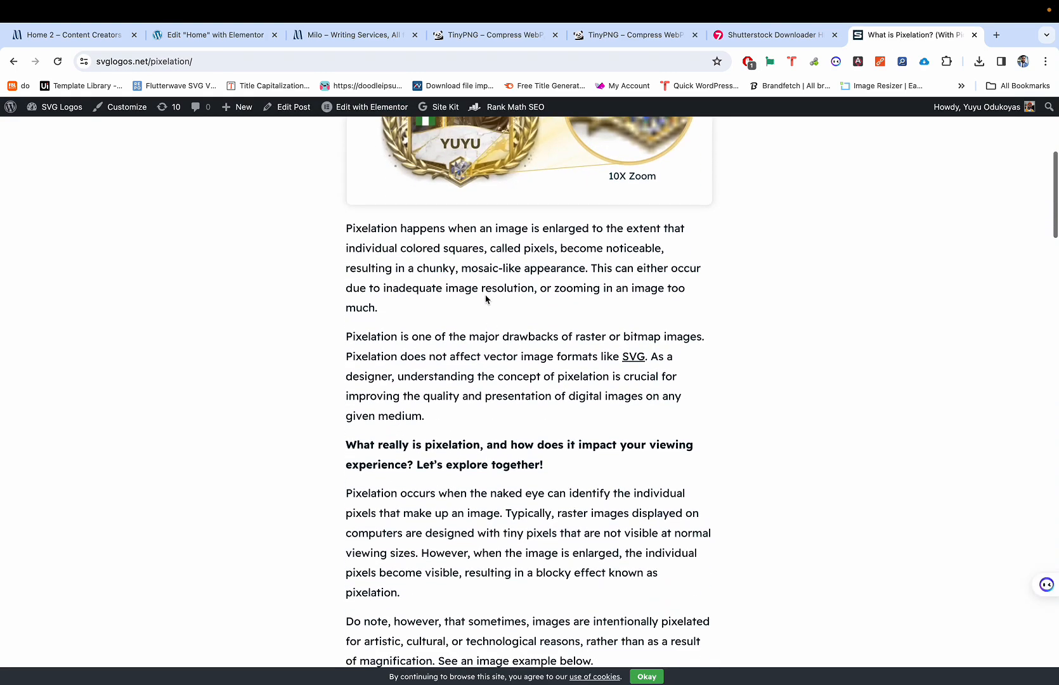
scroll(481, 348, "down", 3)
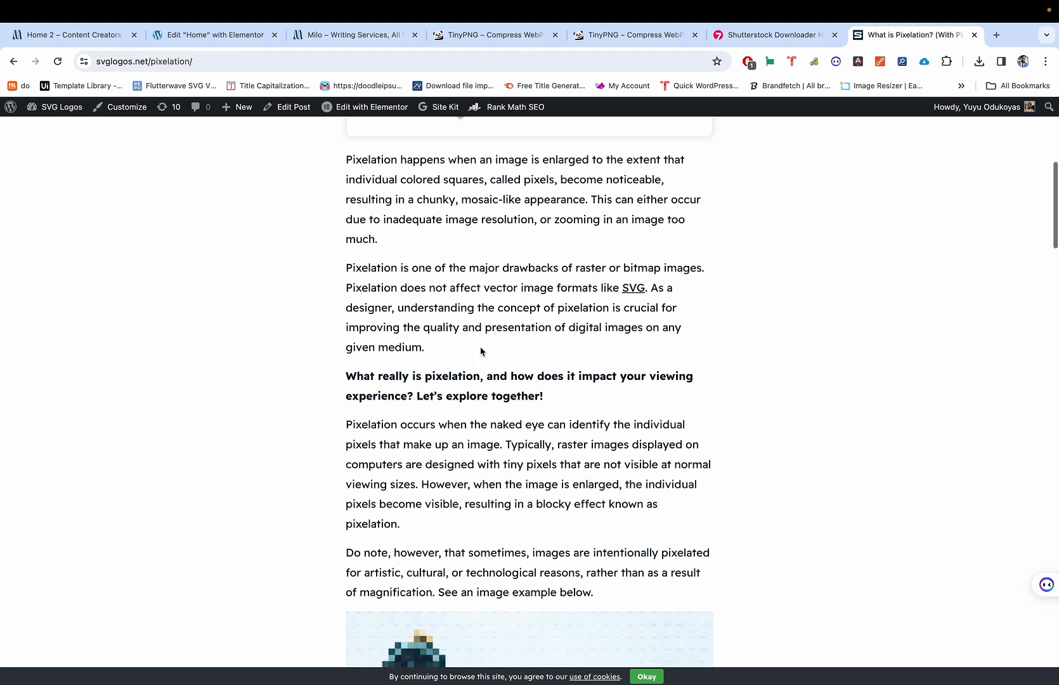
scroll(481, 347, "down", 10)
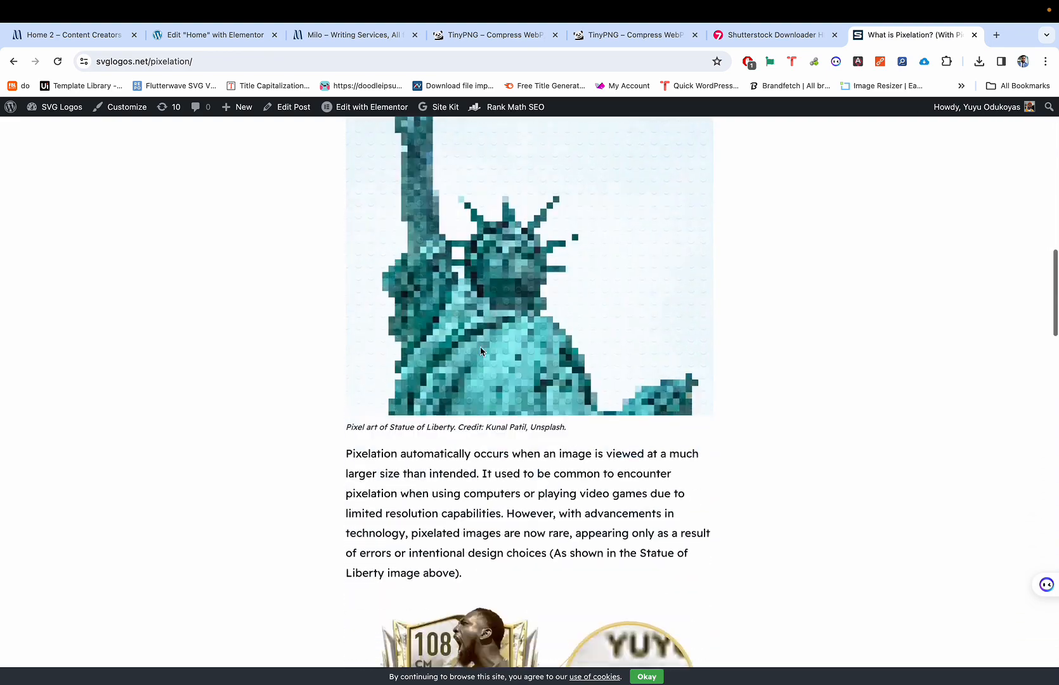
Step: Return to the Elementor editor's paragraph, then start a fresh blank tab
key("ctrl+2")
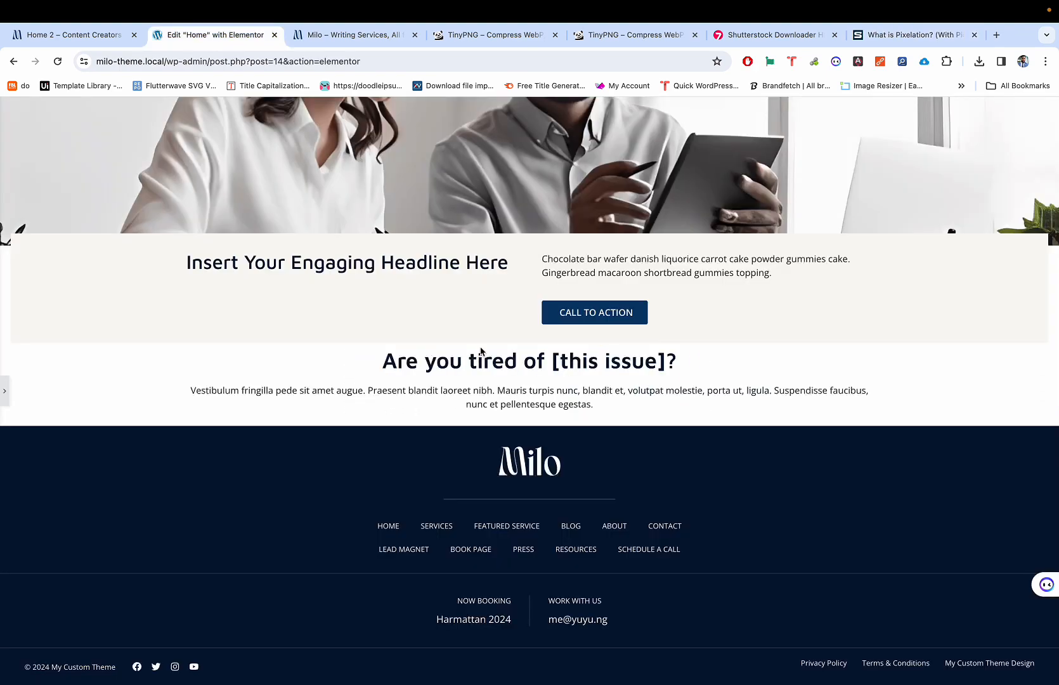
left_click(443, 405)
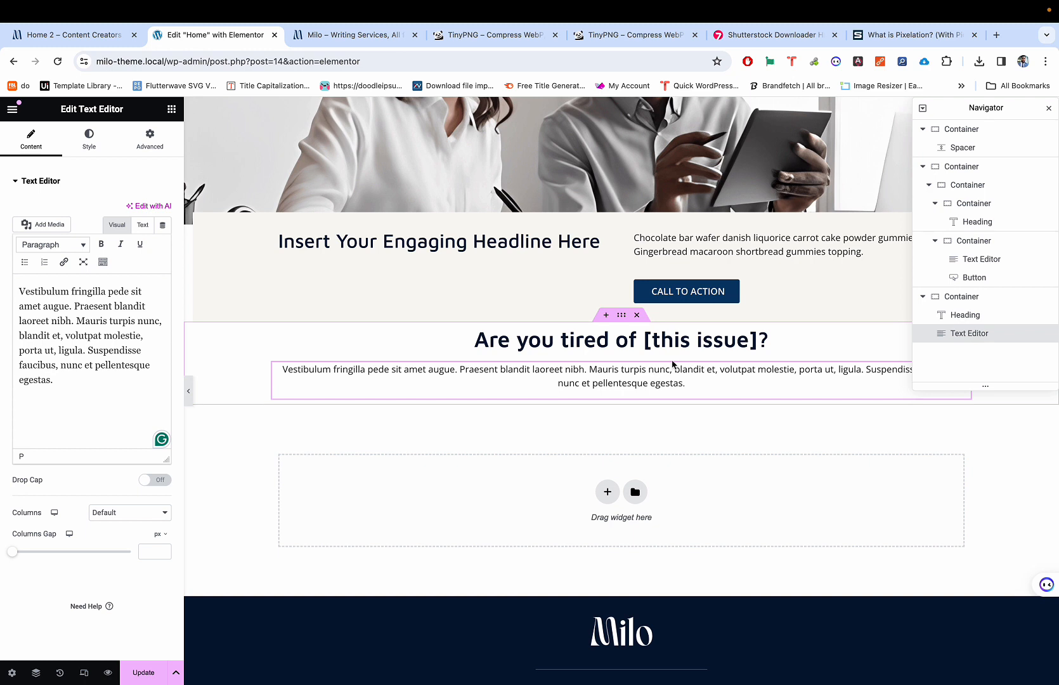
left_click(997, 35)
left_click(997, 34)
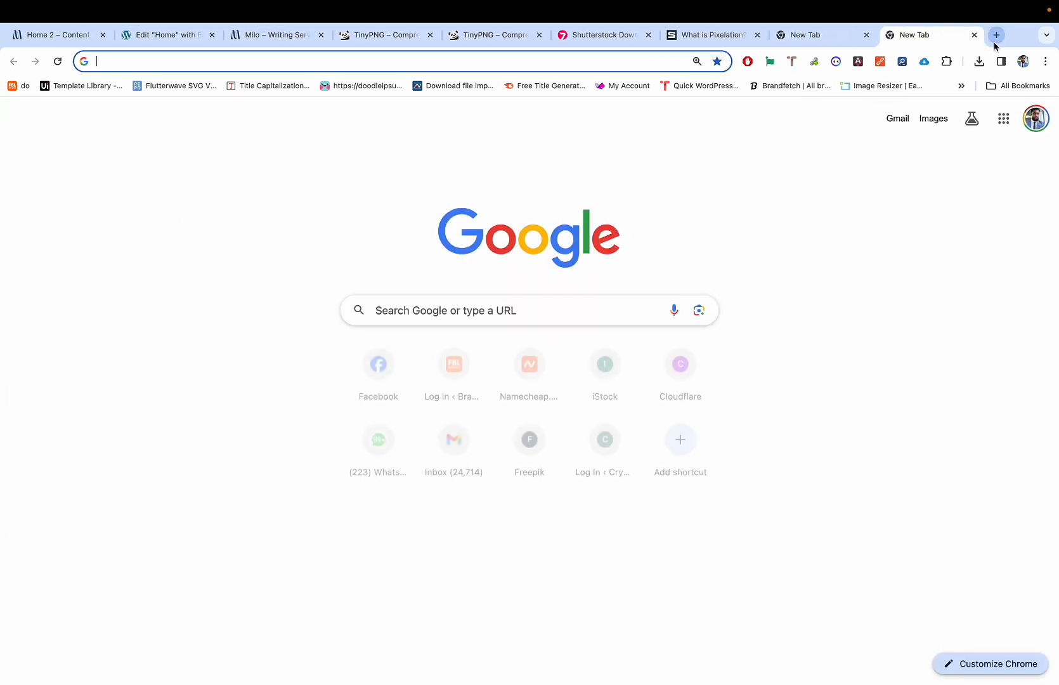
left_click(974, 35)
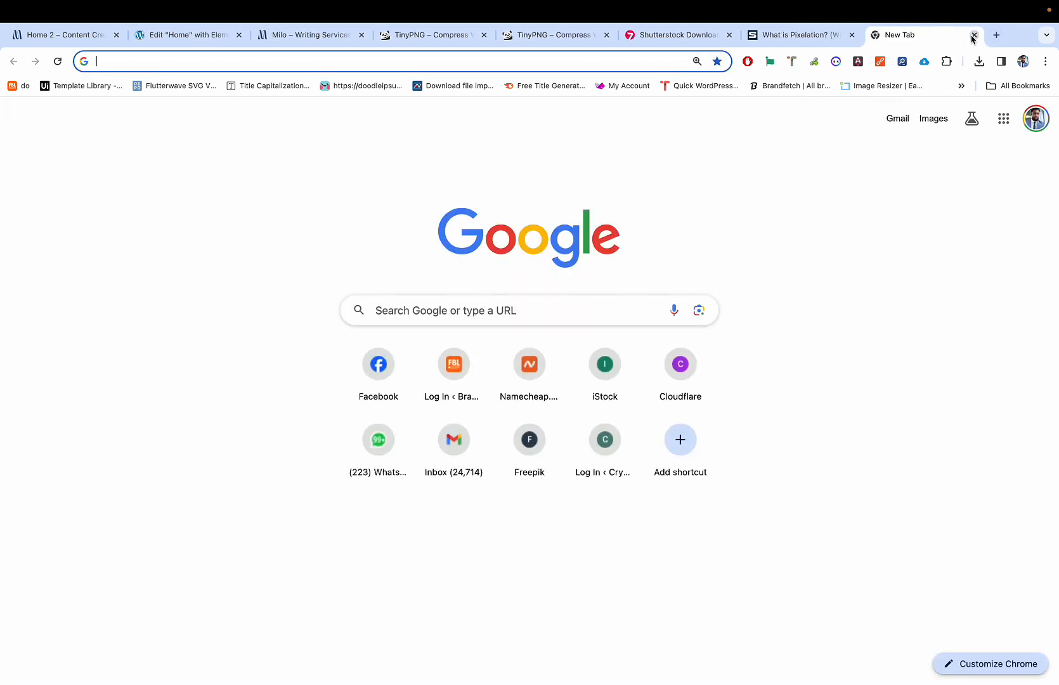
type("washing")
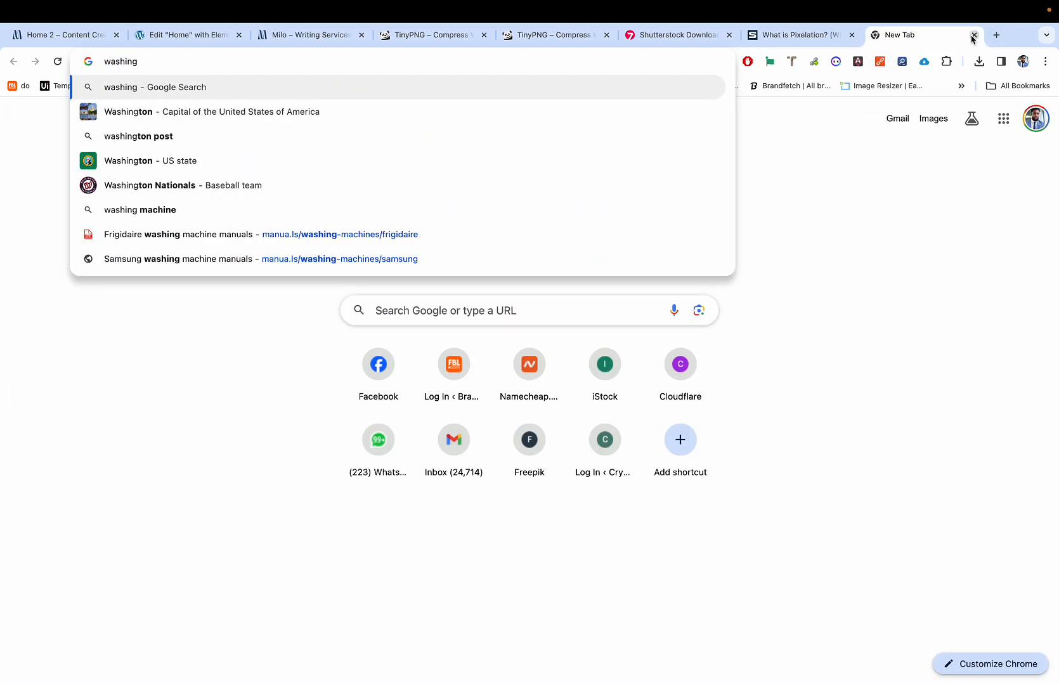
key("BackSpace")
key("BackSpace")
key("BackSpace")
key("BackSpace")
key("BackSpace")
key("BackSpace")
key("BackSpace")
type("g")
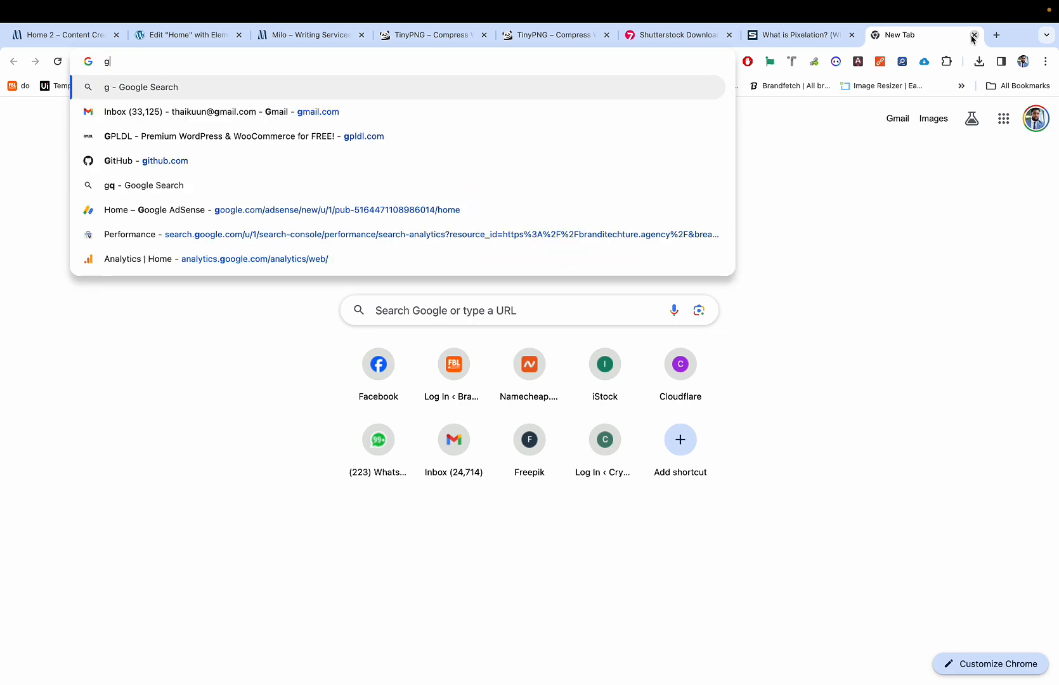
key("BackSpace")
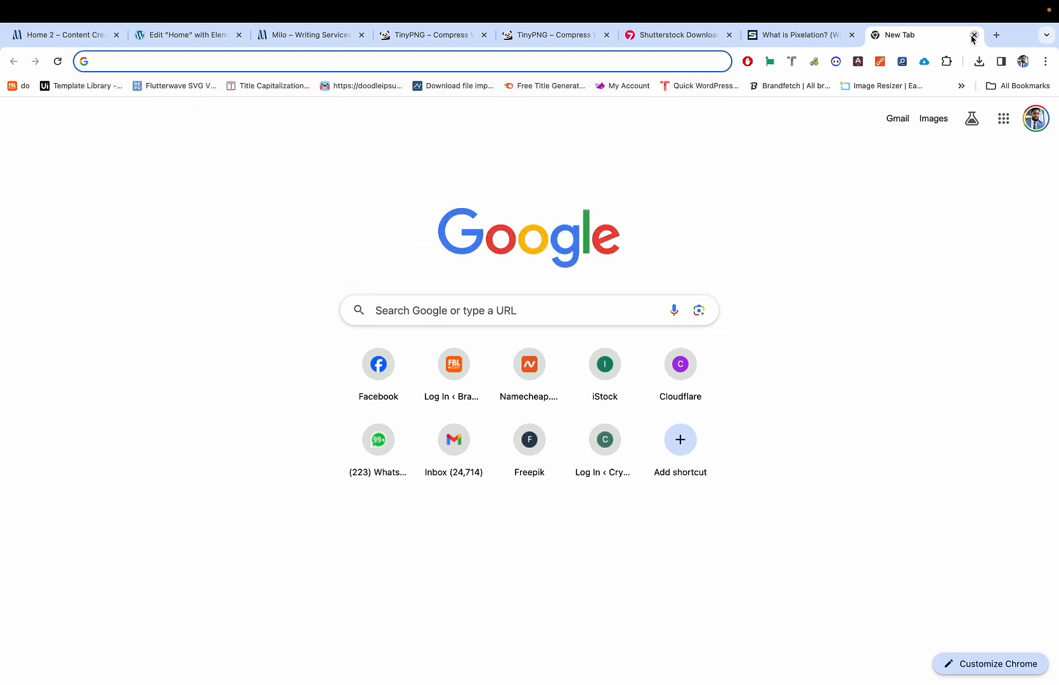
Step: Search washingtonpost and open the top government shutdown article
type("wash")
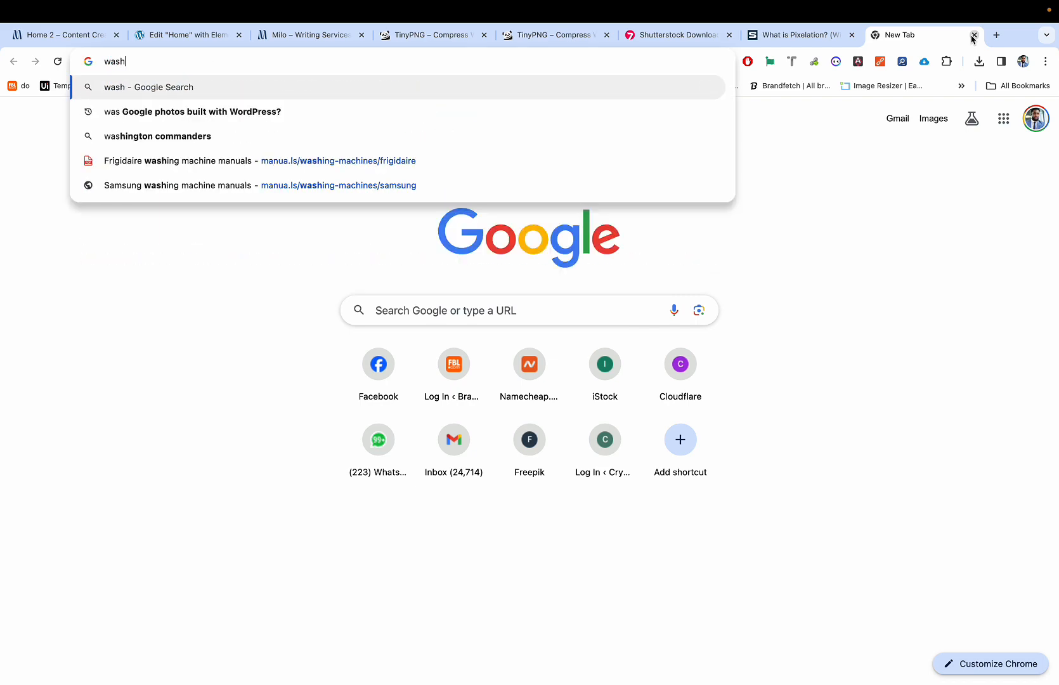
type("ingtonpost")
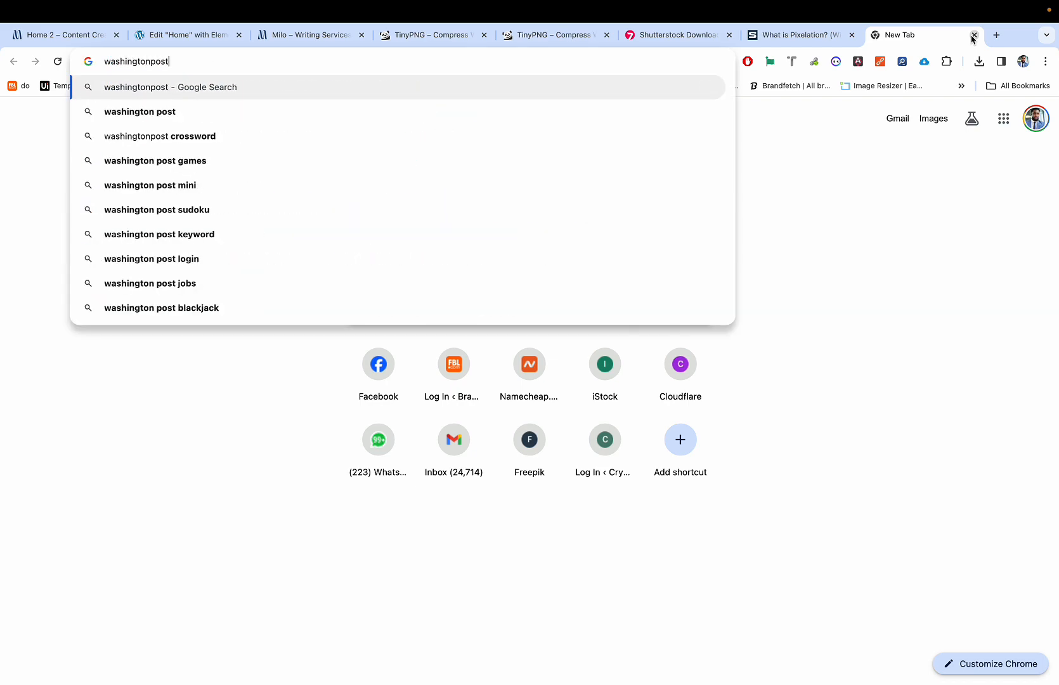
key("Return")
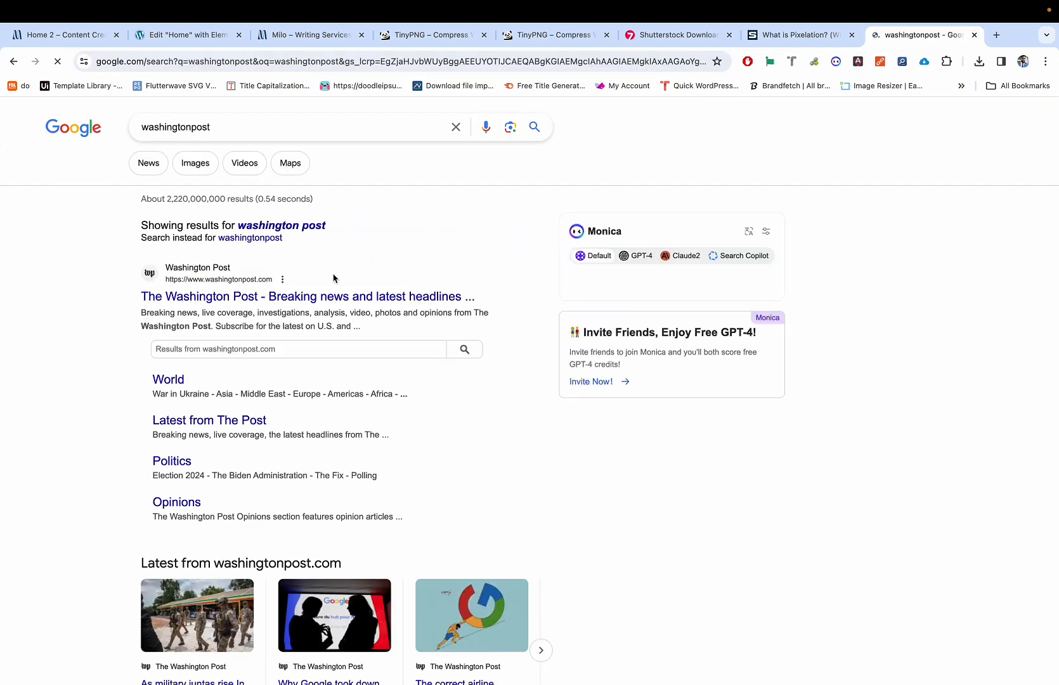
left_click(358, 300)
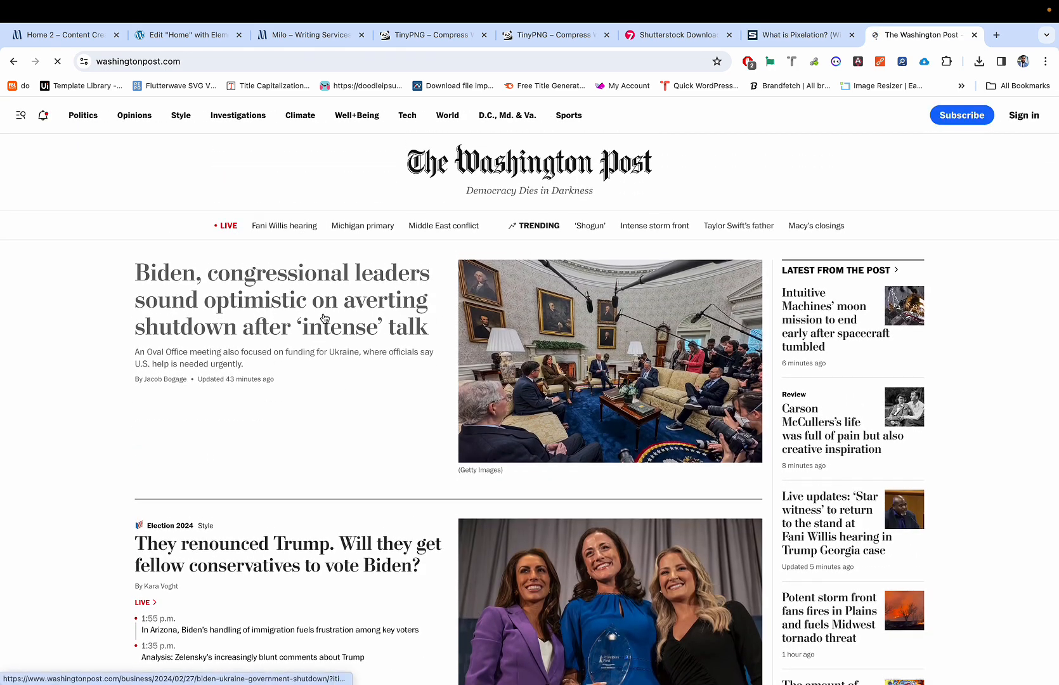
left_click(324, 315)
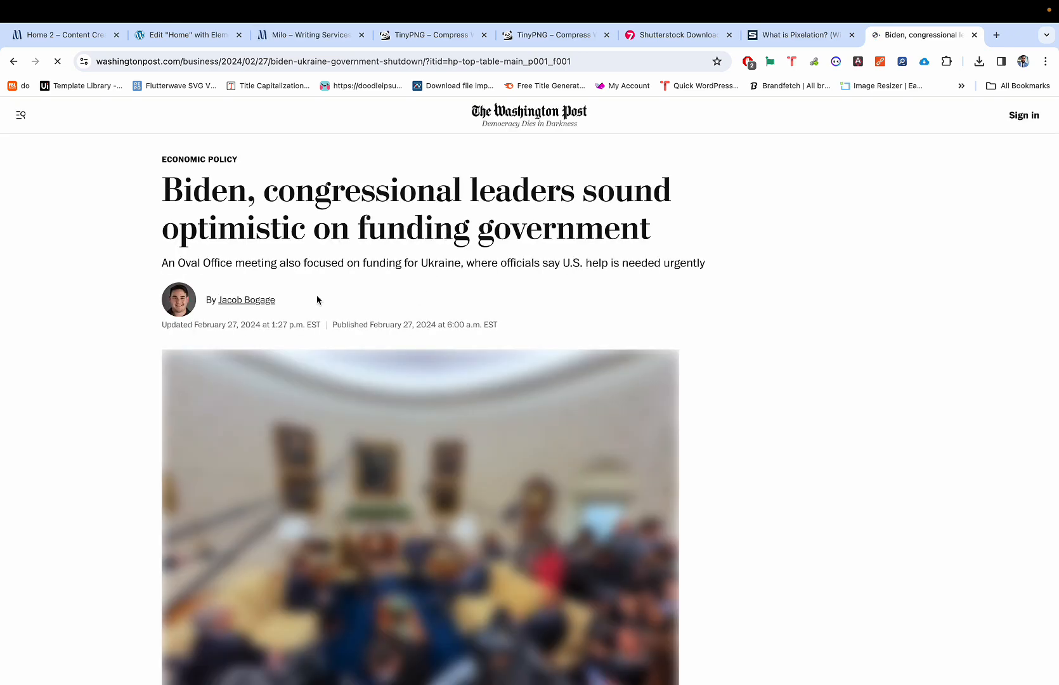
Step: Read through the shutdown article, then switch back to the Elementor editor
scroll(338, 387, "down", 10)
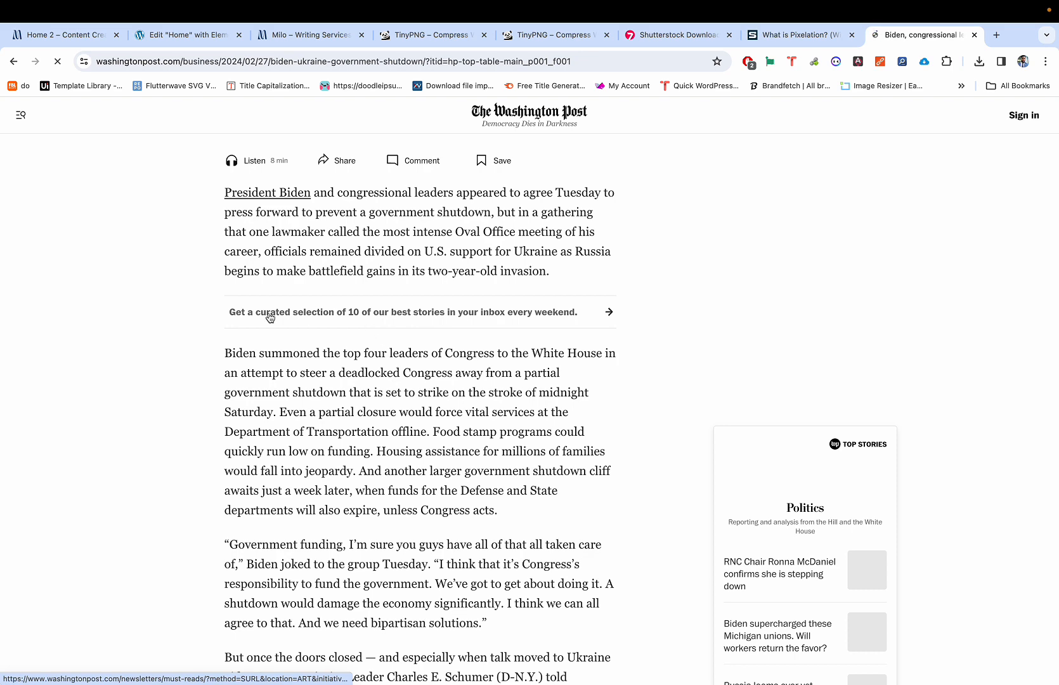
left_click_drag(222, 348, 572, 533)
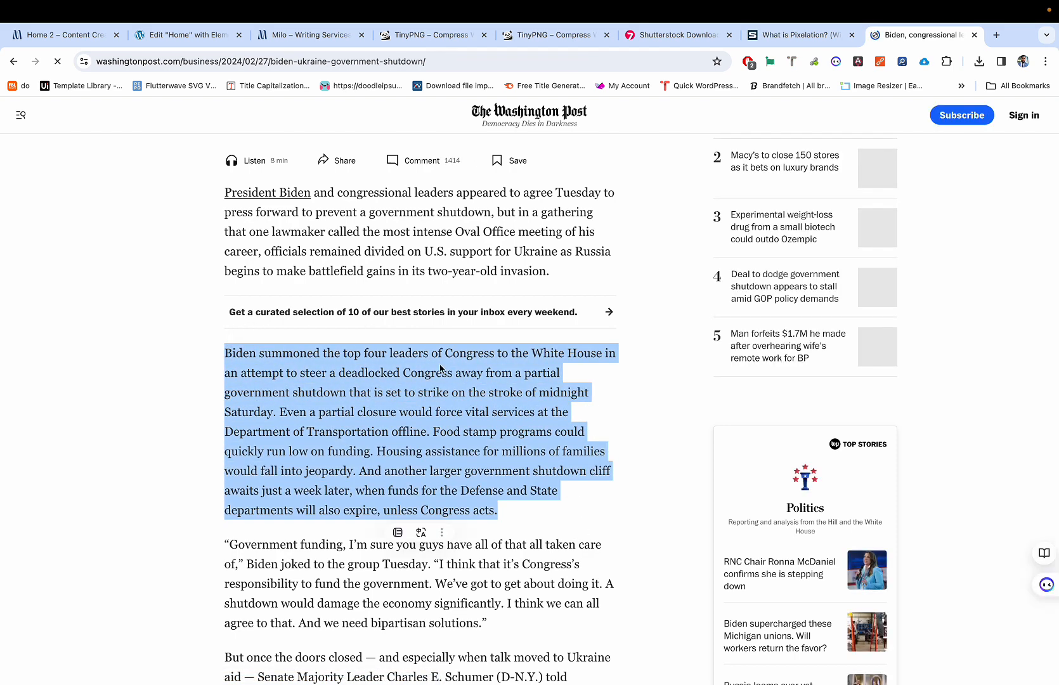
left_click(5, 351)
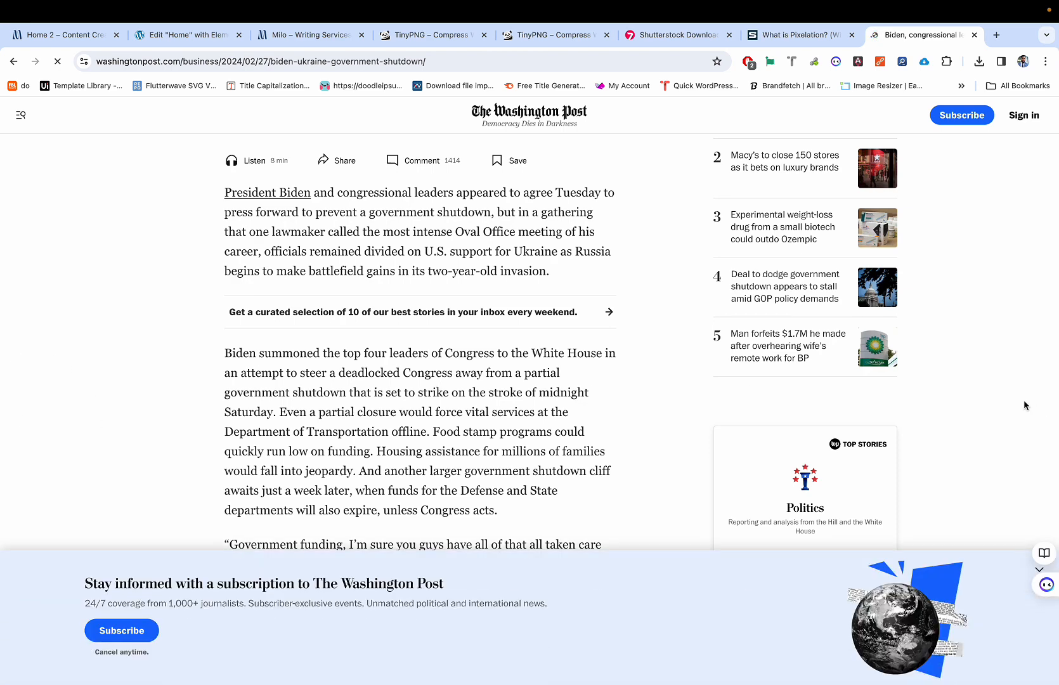
scroll(690, 368, "down", 2)
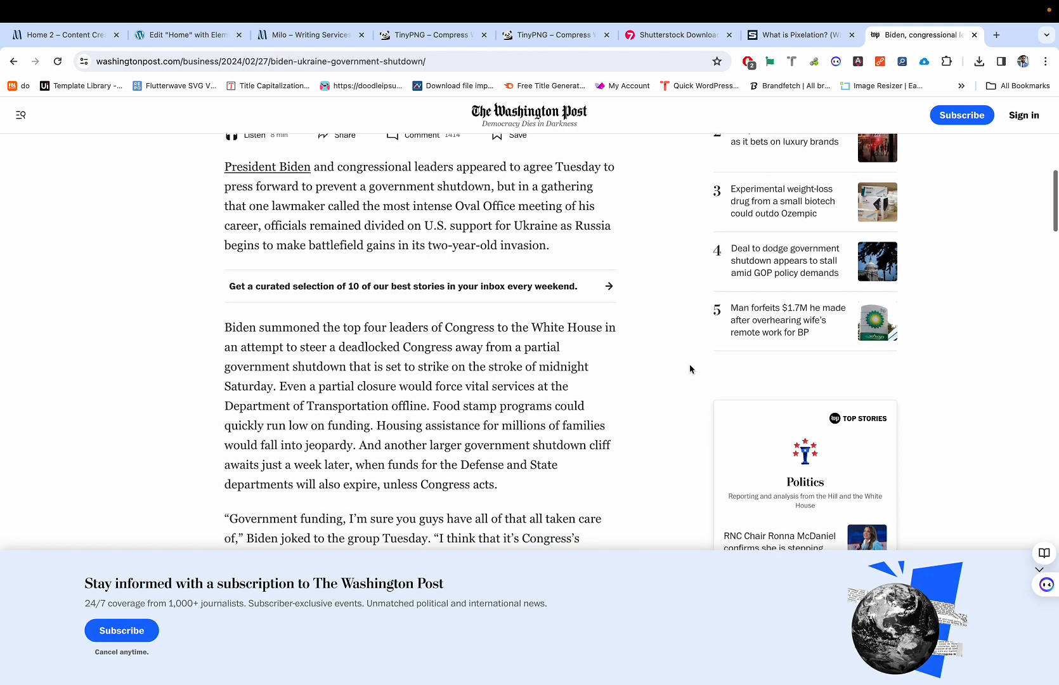
scroll(690, 369, "down", 9)
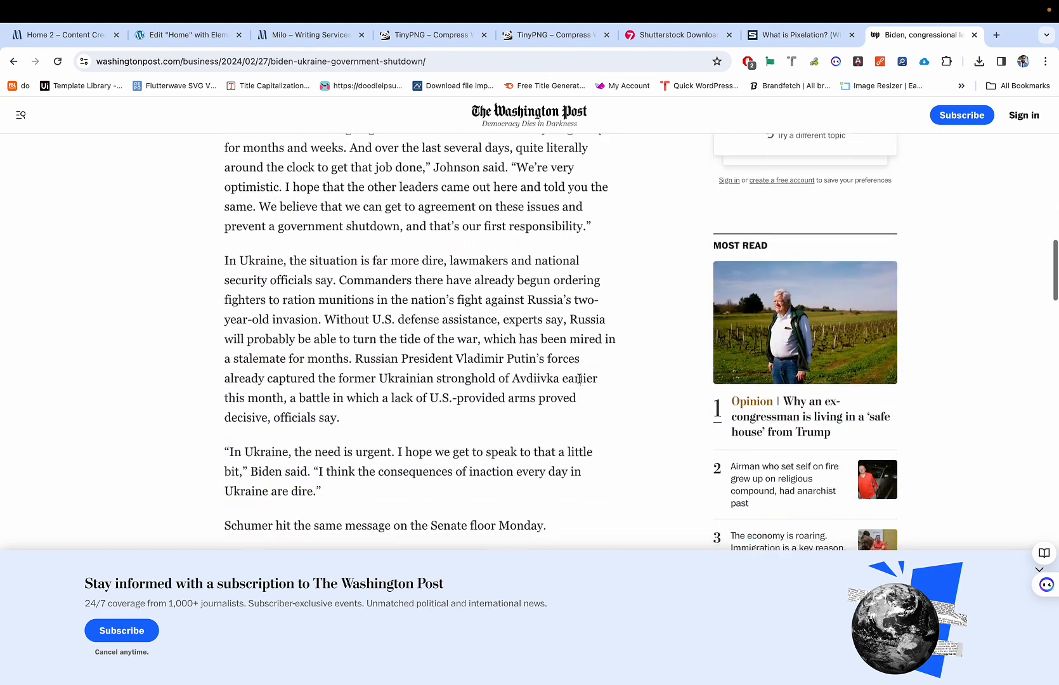
key("ctrl+2")
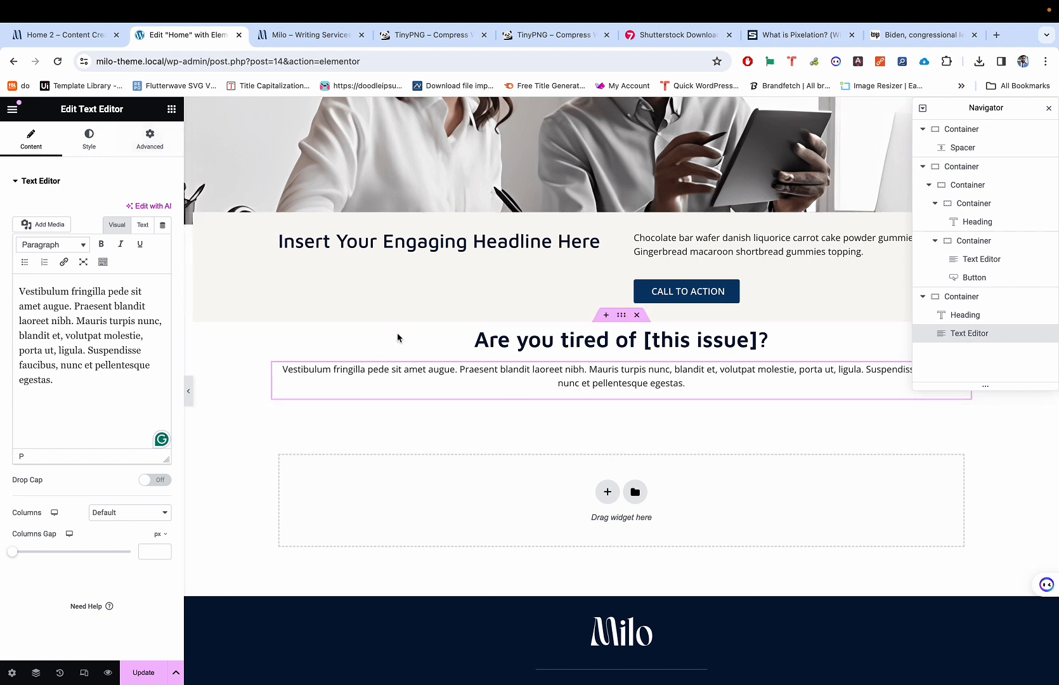
Step: Set the Vestibulum paragraph's Width to Custom and drag it to 60%
left_click(157, 149)
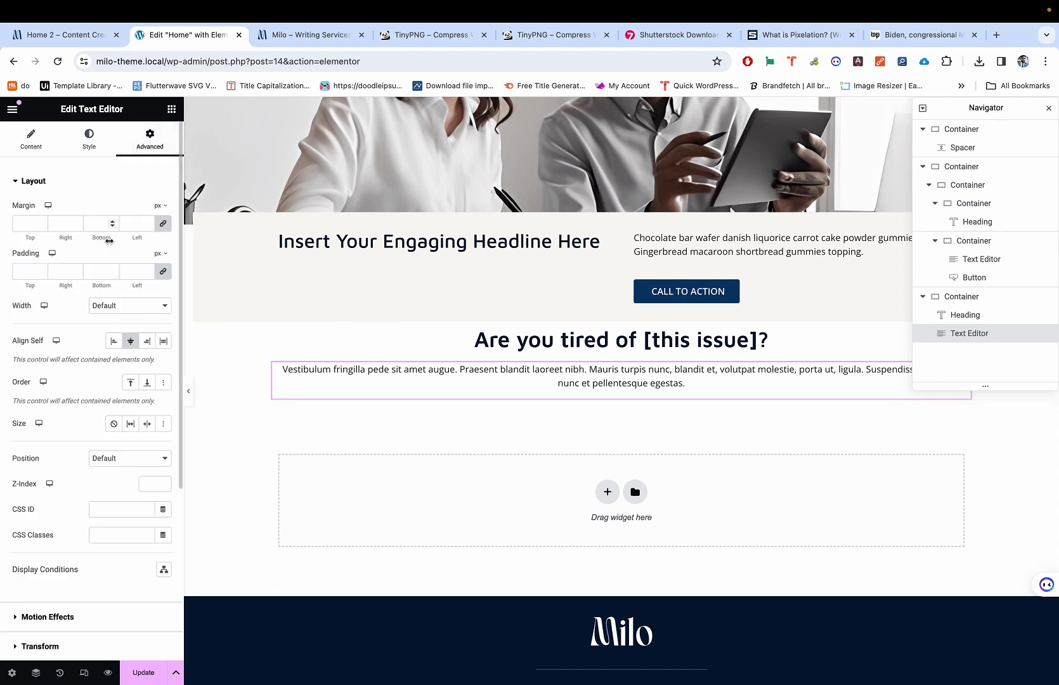
left_click(112, 311)
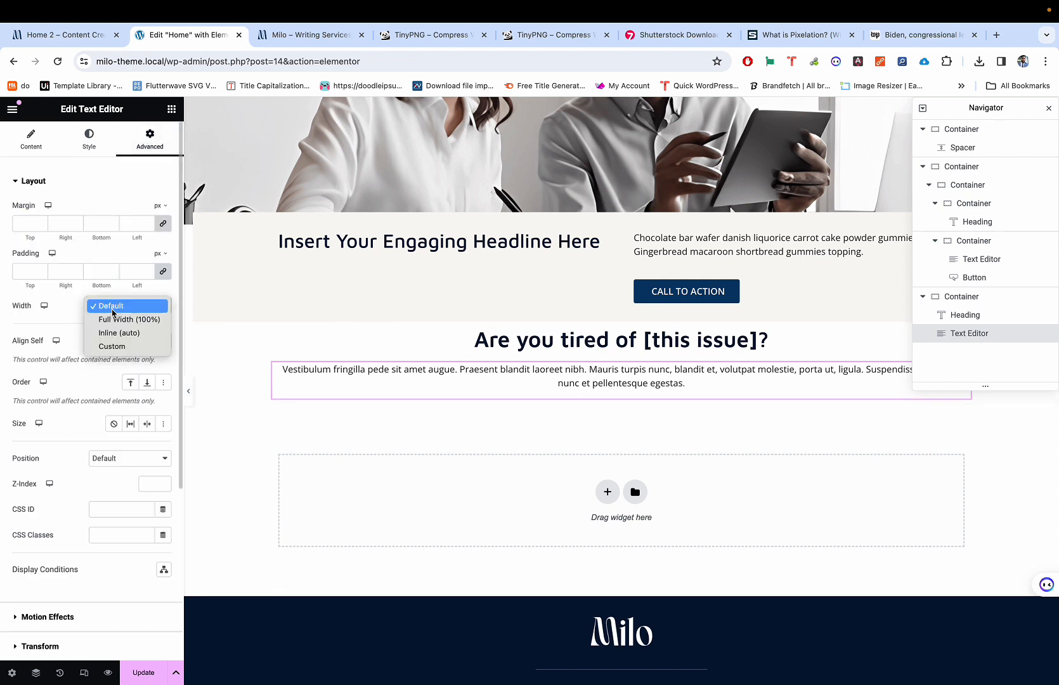
left_click(101, 346)
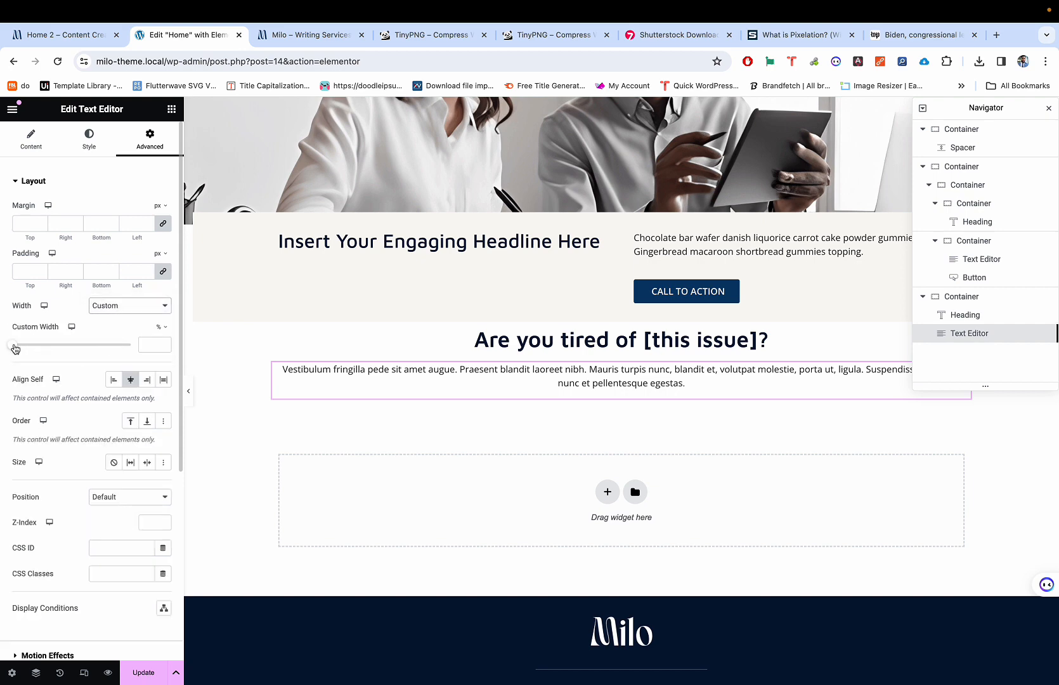
left_click_drag(15, 349, 87, 344)
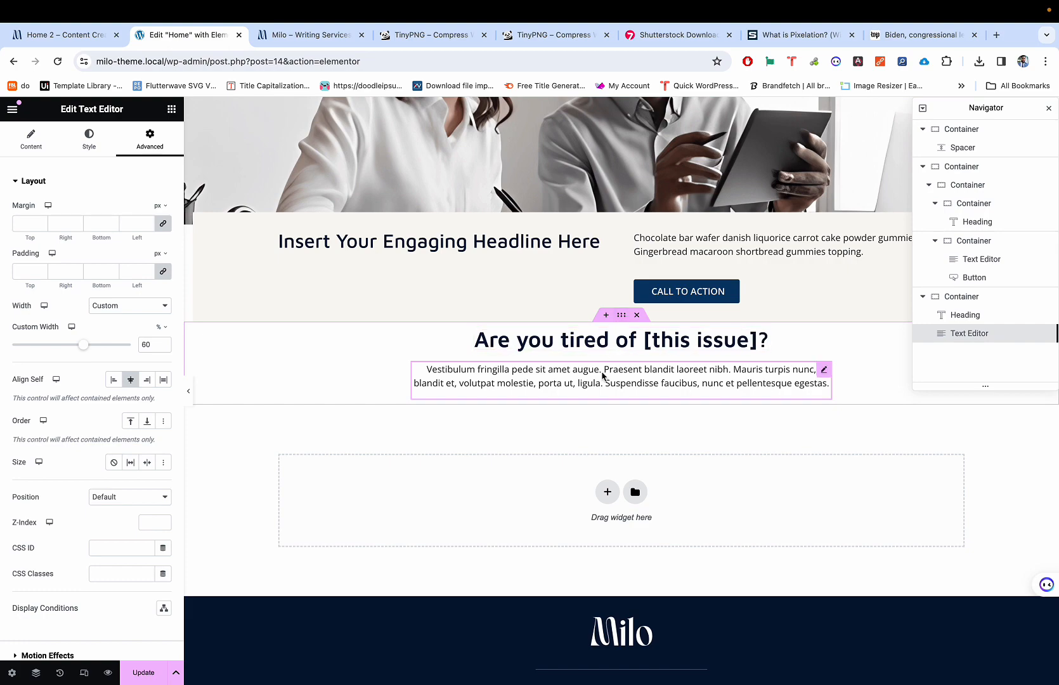
key("super+9")
Step: Close the news article, Pixelation post and image-compression tabs
key("super+2")
key("super+9")
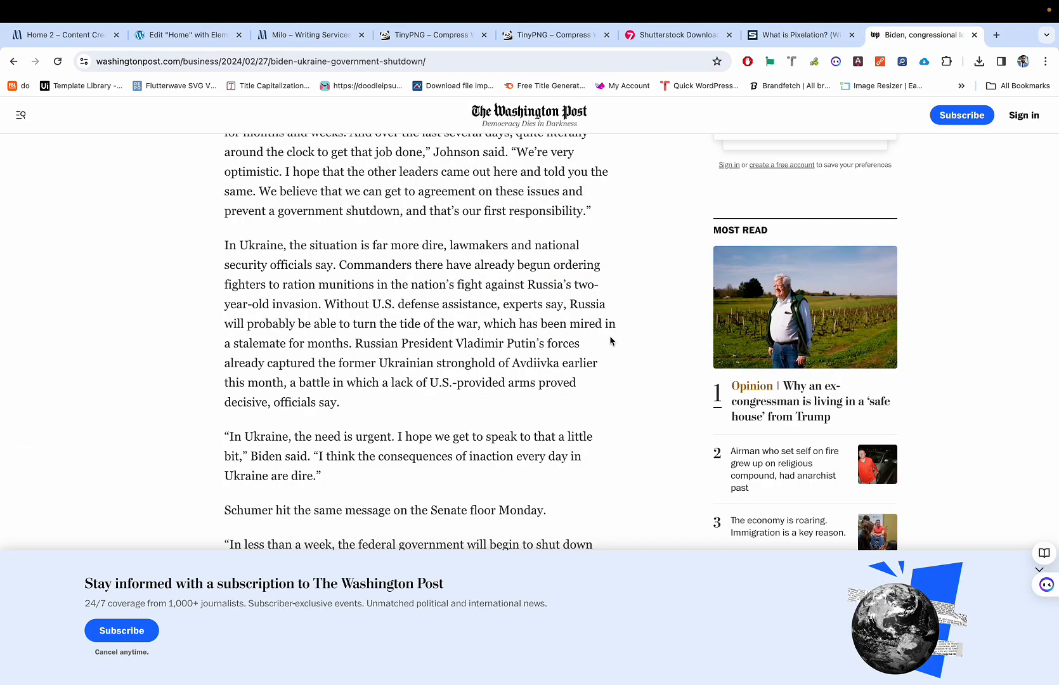
key("super+w")
key("super+w")
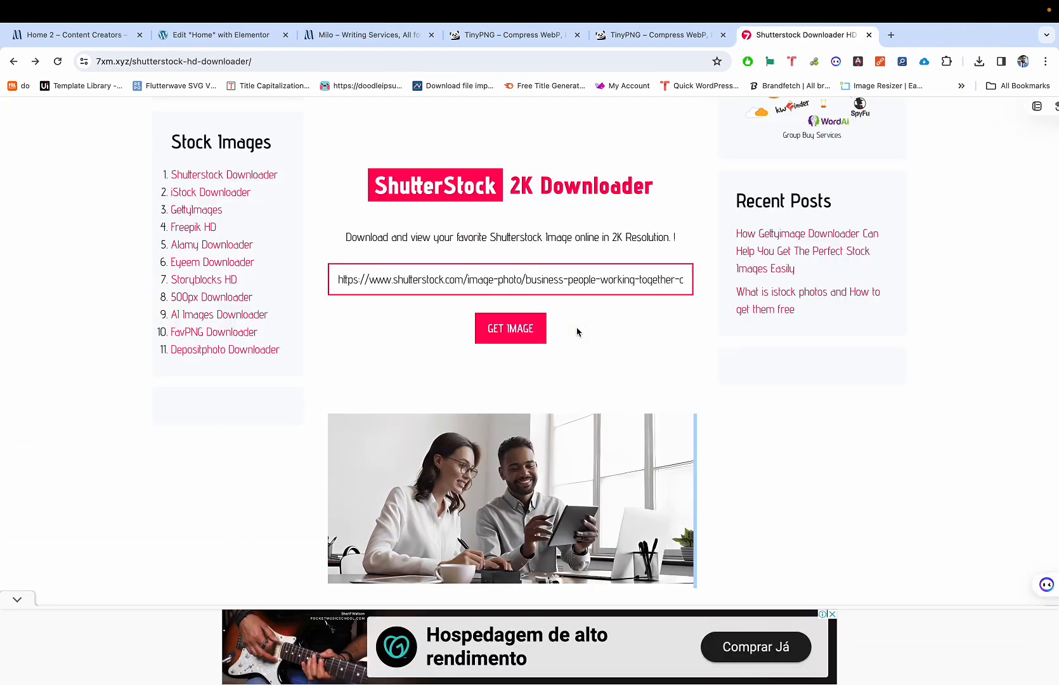
key("super+2")
key("super+9")
key("super+w")
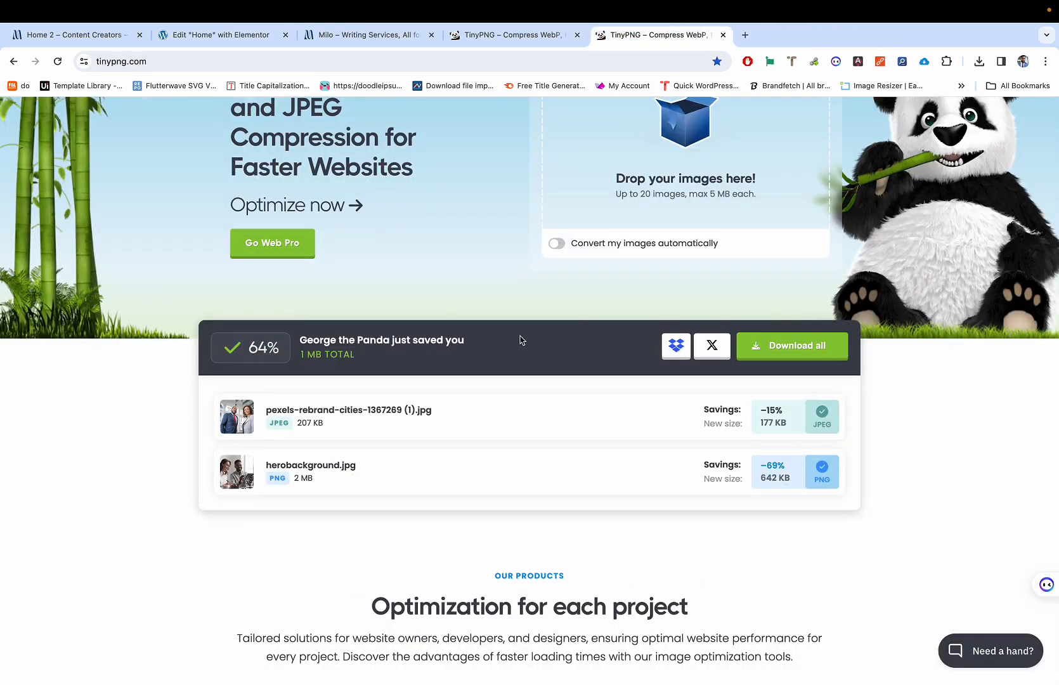
key("super+w")
key("super+w")
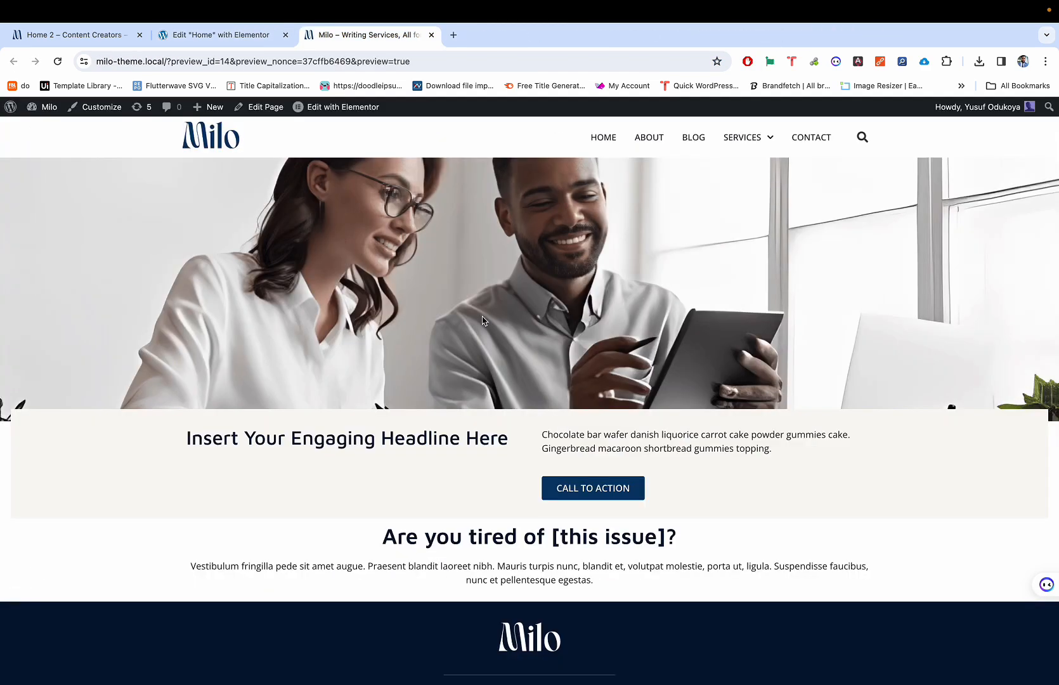
Step: Preview the narrowed paragraph, then bring up the Home 2 demo page
key("super+alt+Left")
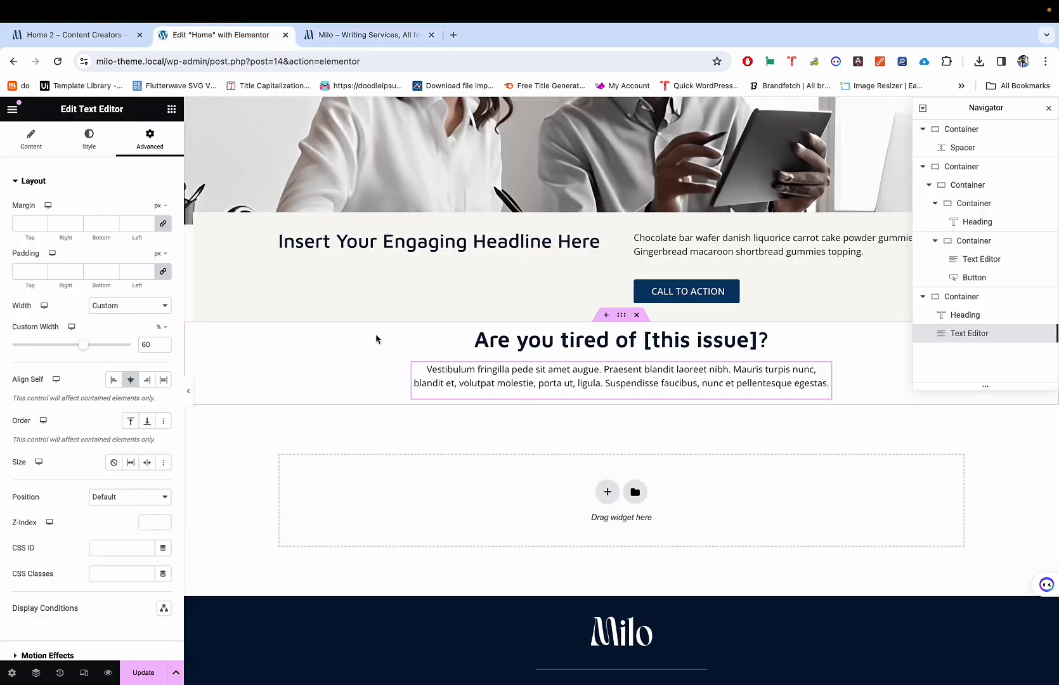
key("super+alt+Right")
key("super+alt+Left")
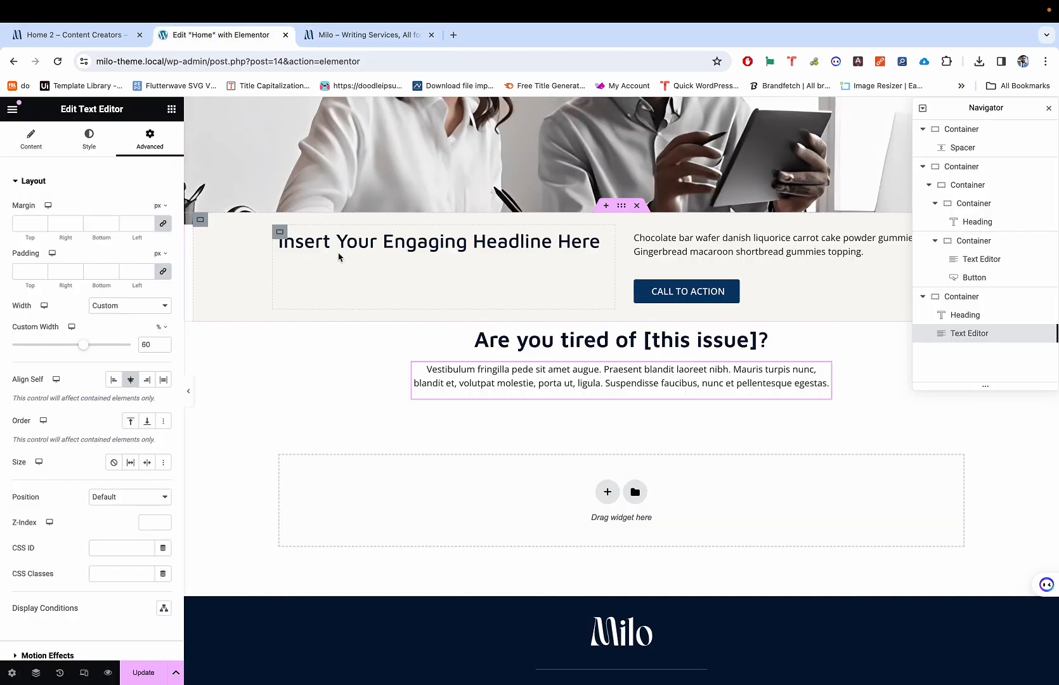
left_click(86, 37)
left_click(189, 43)
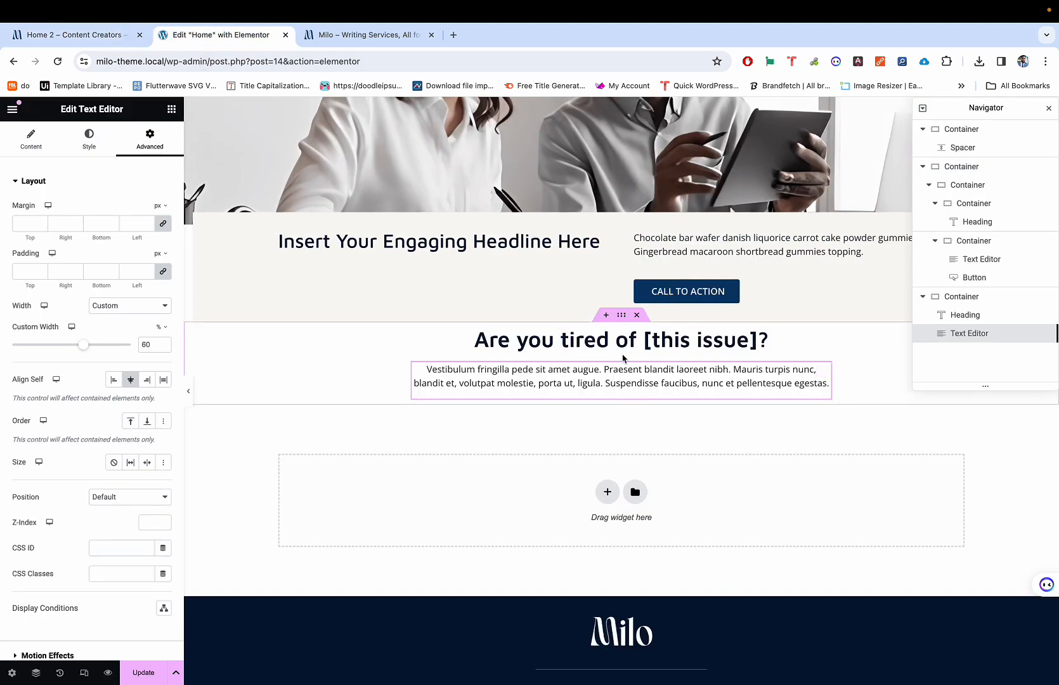
left_click(82, 37)
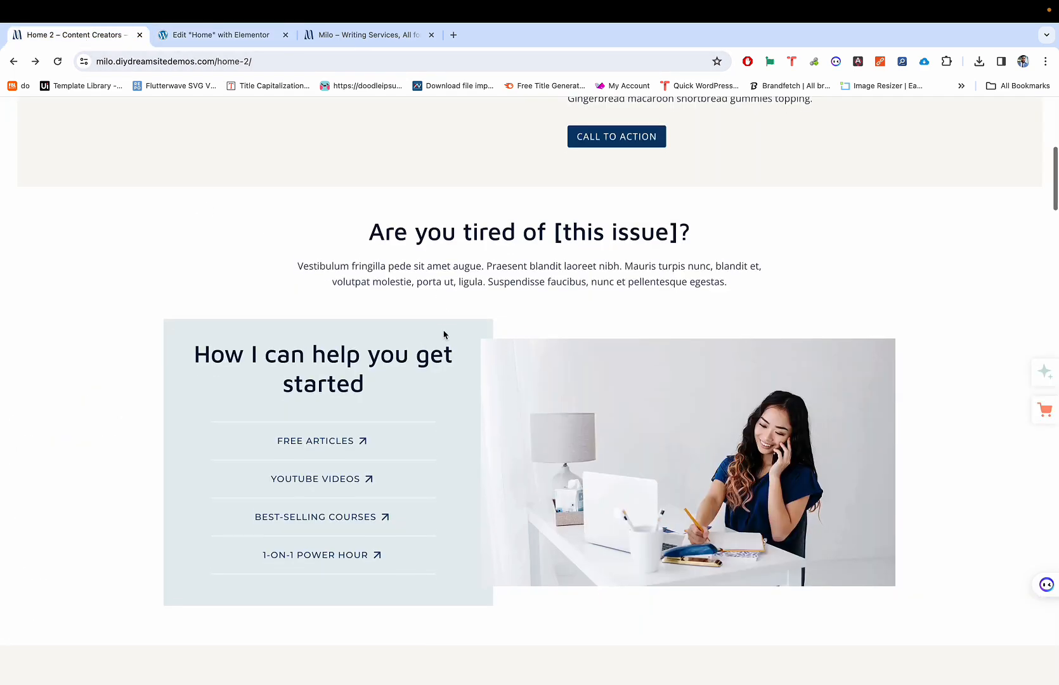
Step: Scroll through the demo's 'How I can help you get started' section to study its layout
scroll(444, 335, "down", 1)
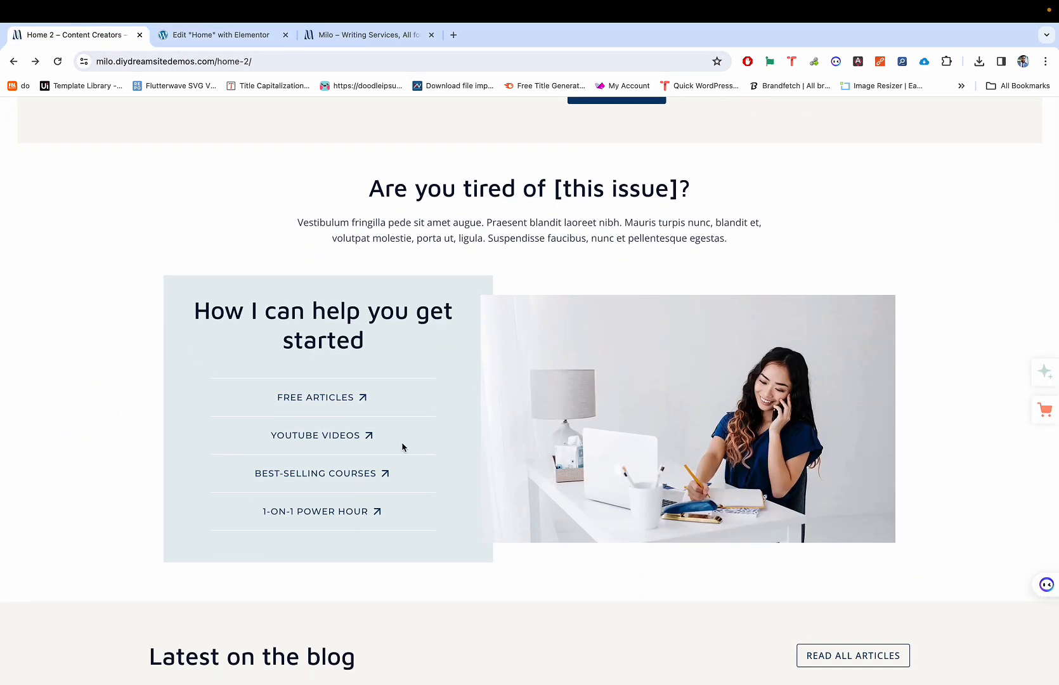
scroll(403, 447, "down", 5)
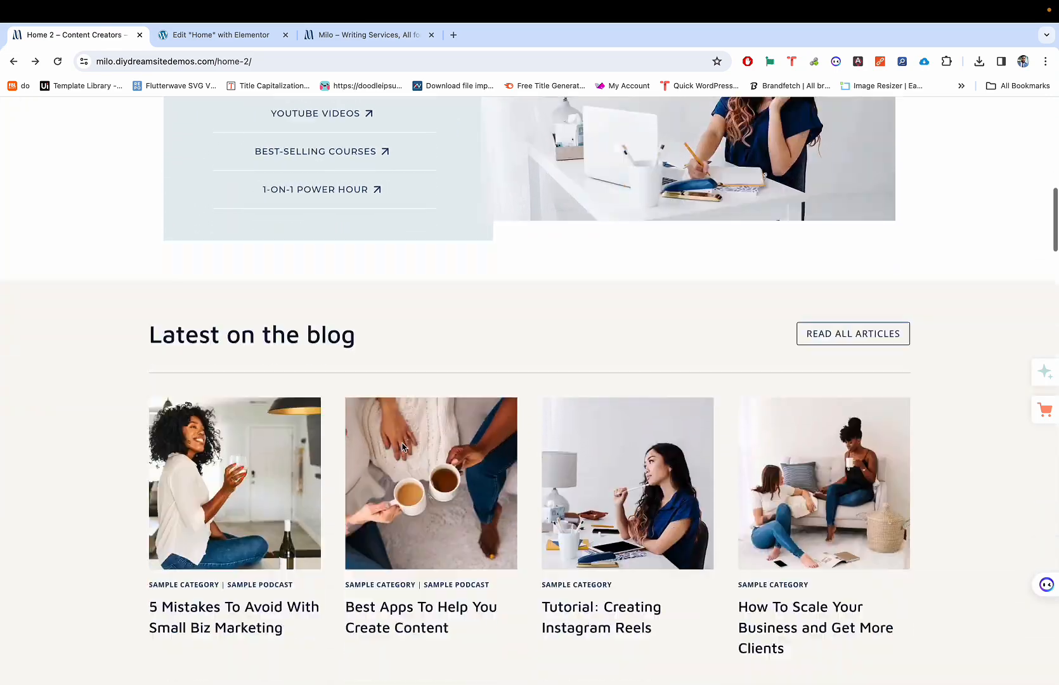
scroll(403, 447, "up", 4)
scroll(402, 448, "down", 17)
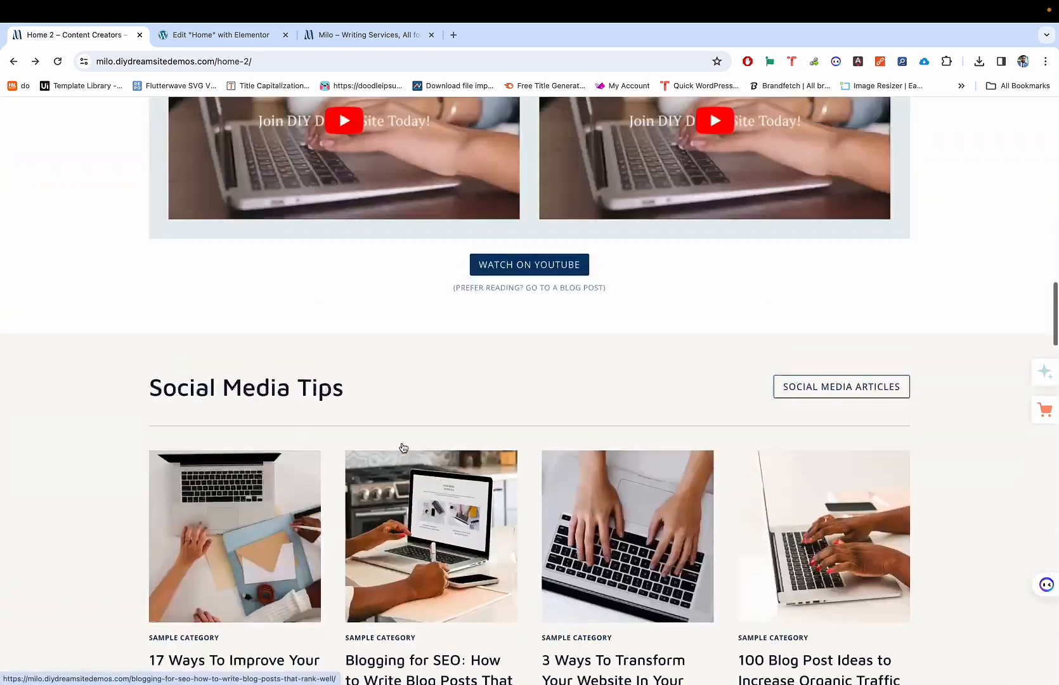
scroll(402, 447, "up", 15)
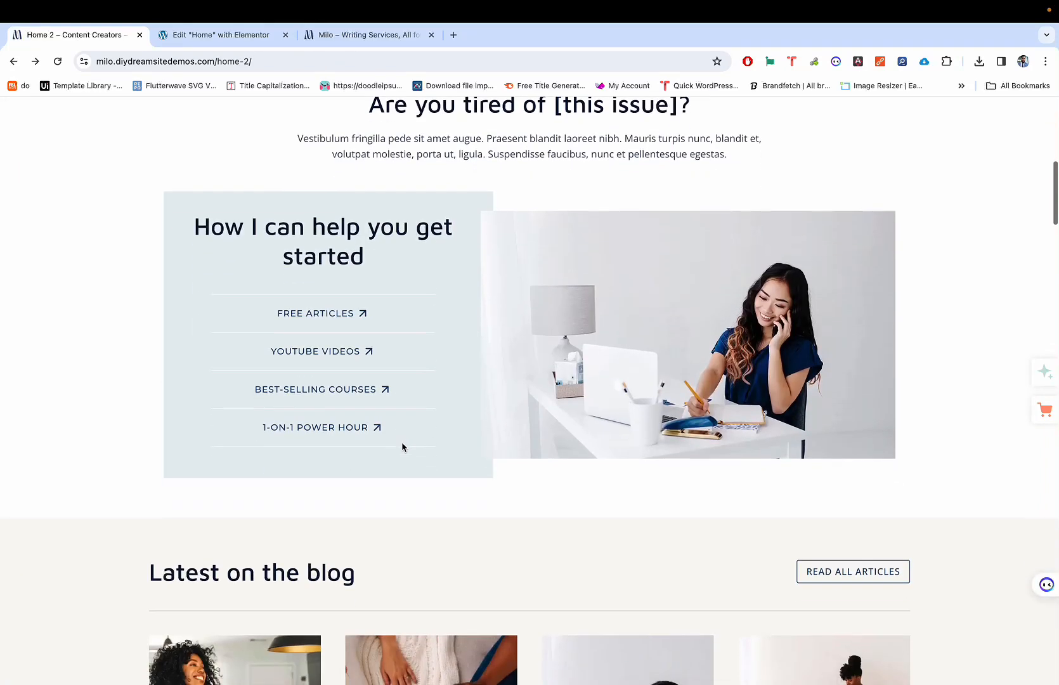
scroll(402, 448, "up", 3)
scroll(403, 448, "down", 3)
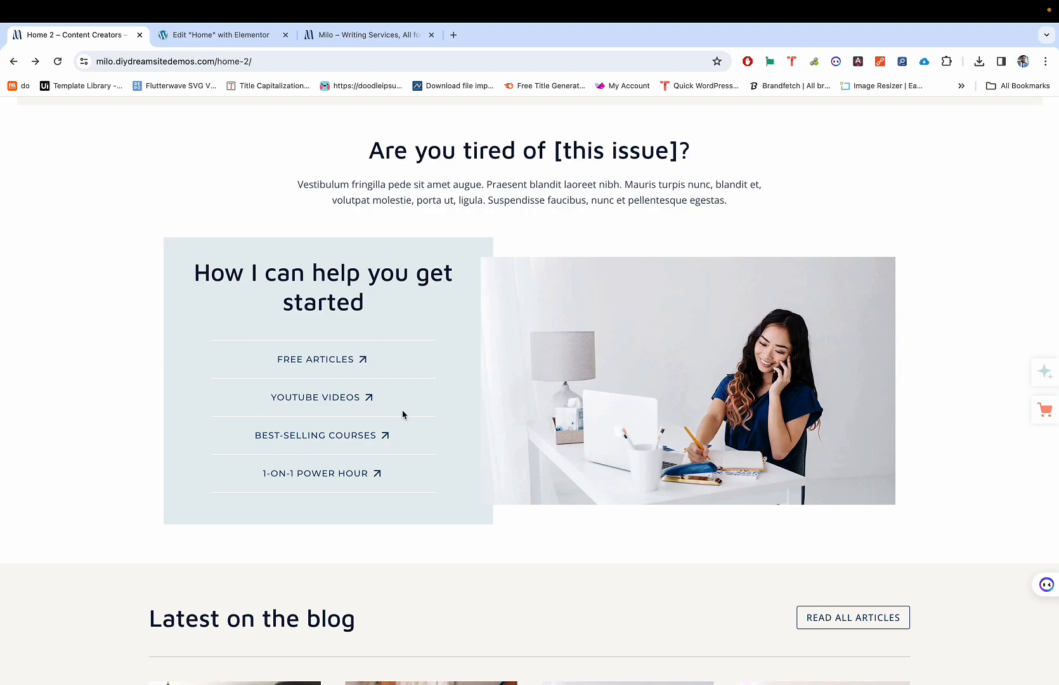
scroll(402, 415, "down", 20)
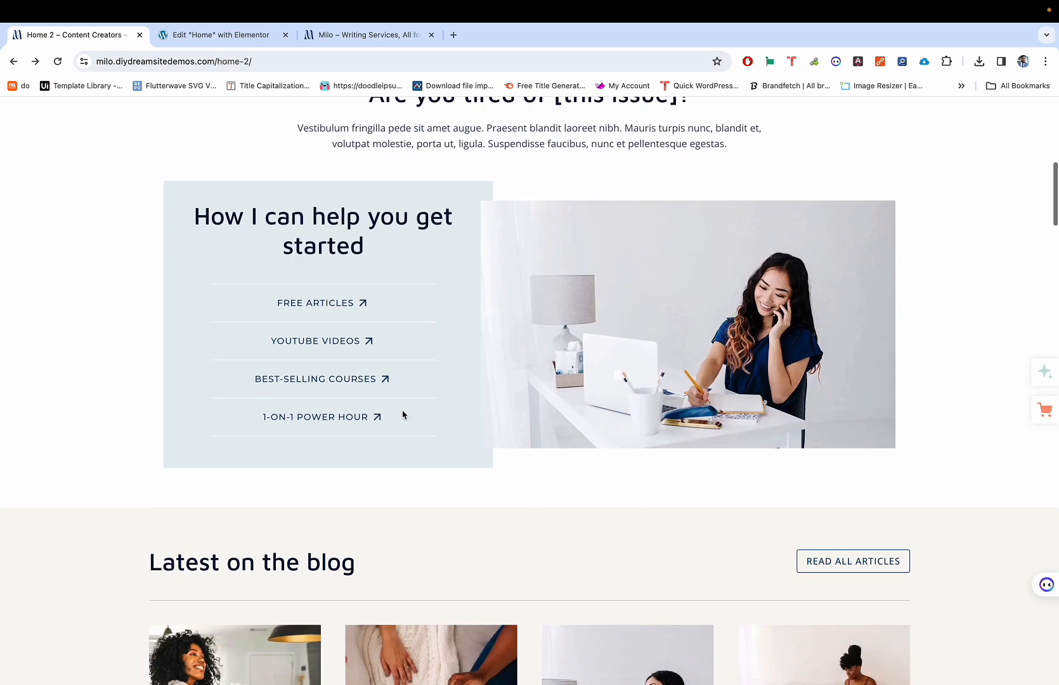
scroll(402, 415, "down", 20)
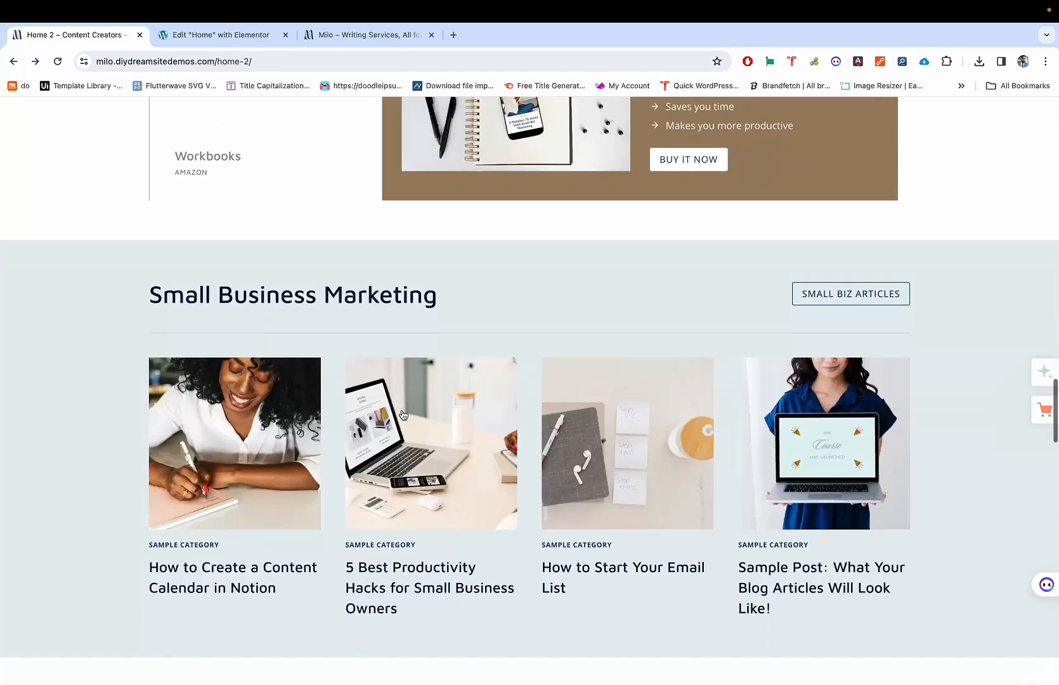
scroll(402, 415, "up", 14)
scroll(402, 415, "up", 15)
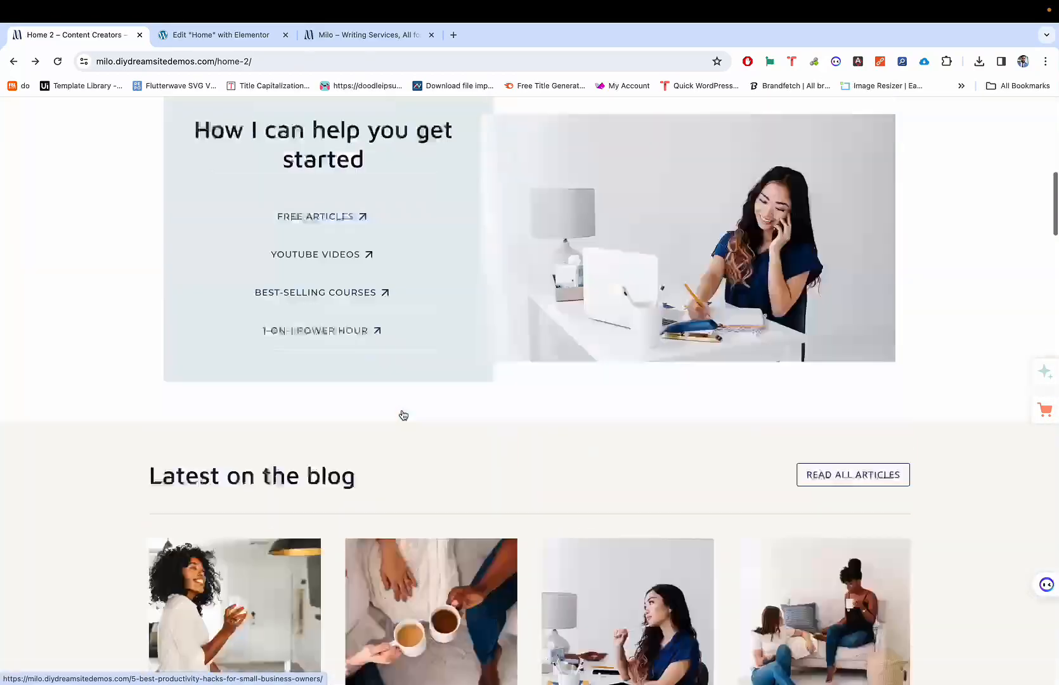
scroll(402, 415, "down", 5)
scroll(402, 415, "down", 4)
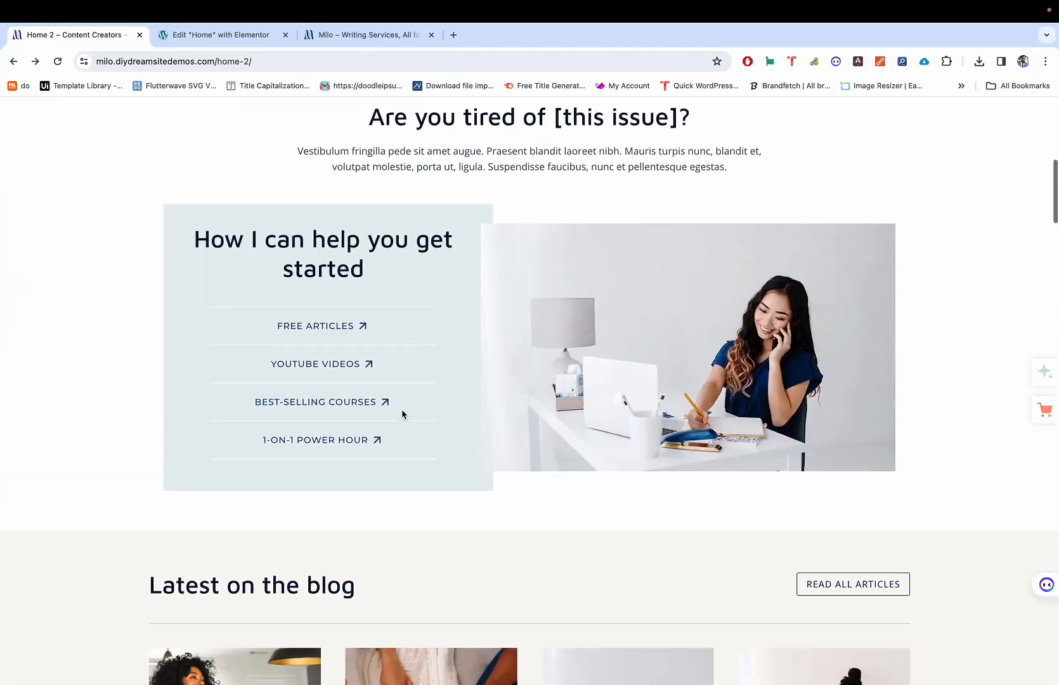
scroll(402, 415, "down", 2)
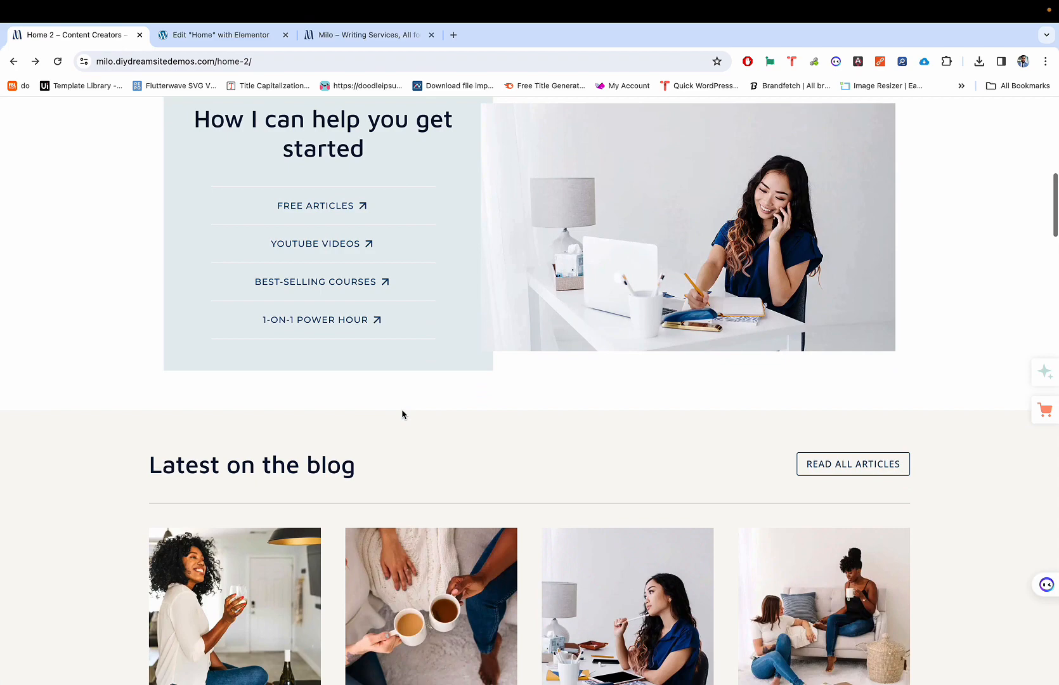
scroll(403, 415, "down", 1)
scroll(402, 415, "up", 3)
scroll(402, 415, "up", 5)
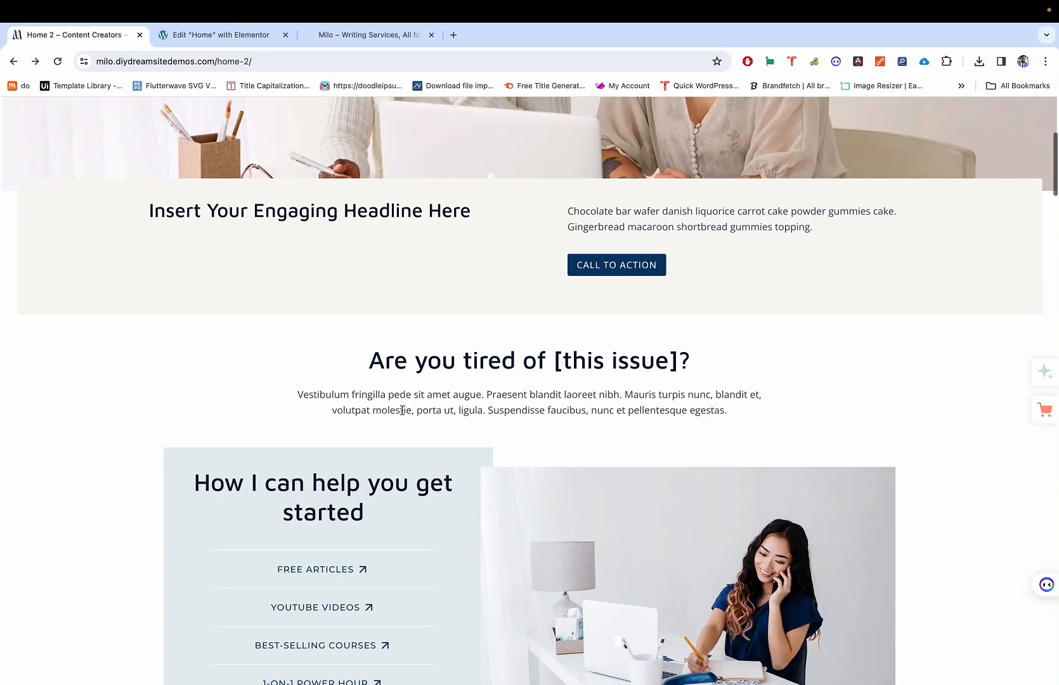
scroll(402, 409, "down", 2)
key("ctrl+Tab")
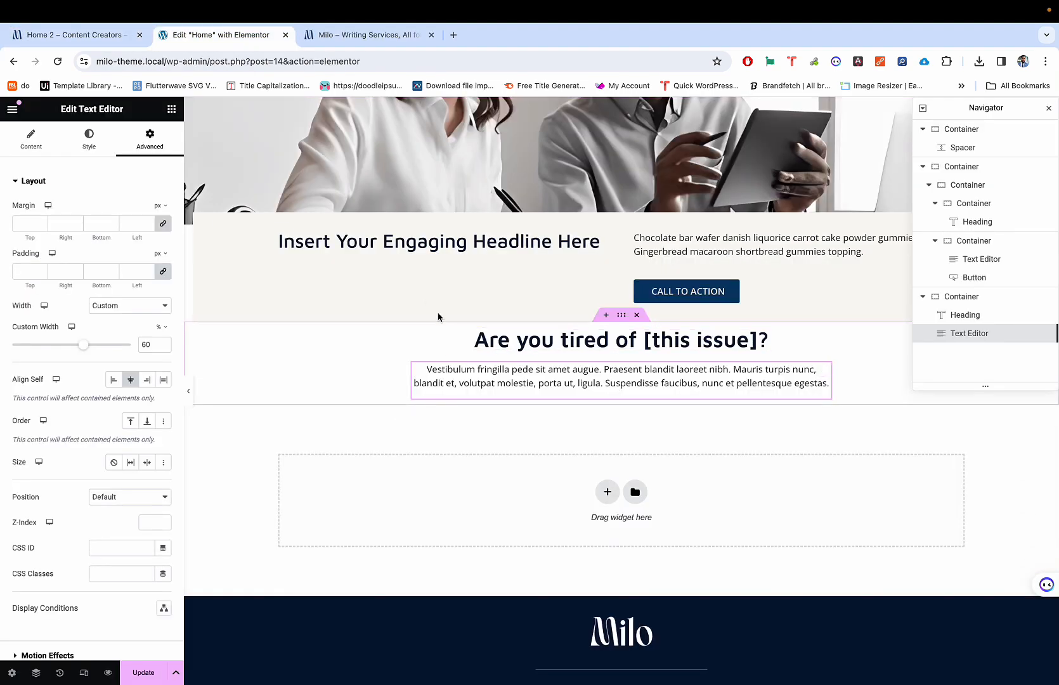
key("ctrl+shift+Tab")
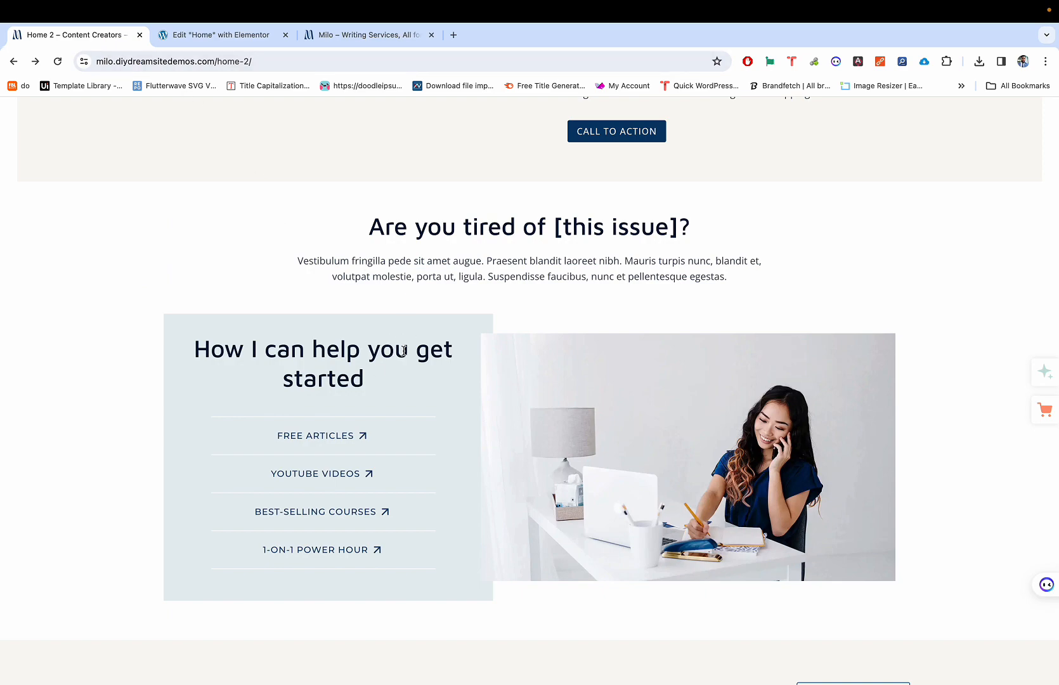
Step: Check the Productivity Planner and Audiobook product details, then return to the Elementor editor
scroll(421, 432, "down", 20)
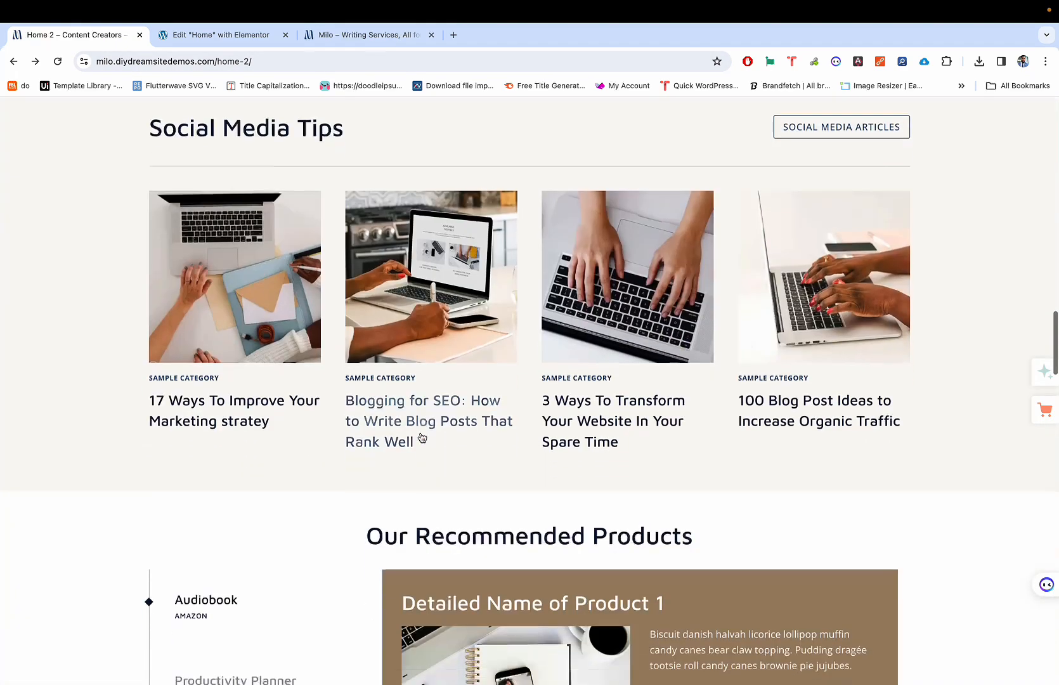
scroll(421, 434, "up", 20)
scroll(422, 434, "down", 20)
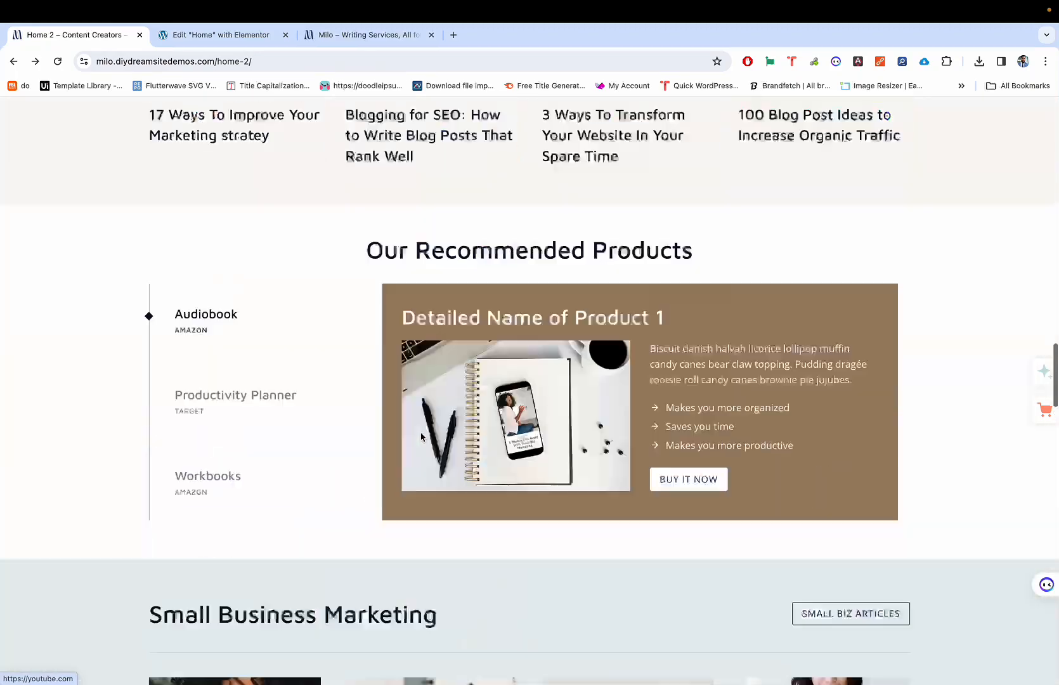
scroll(422, 438, "up", 4)
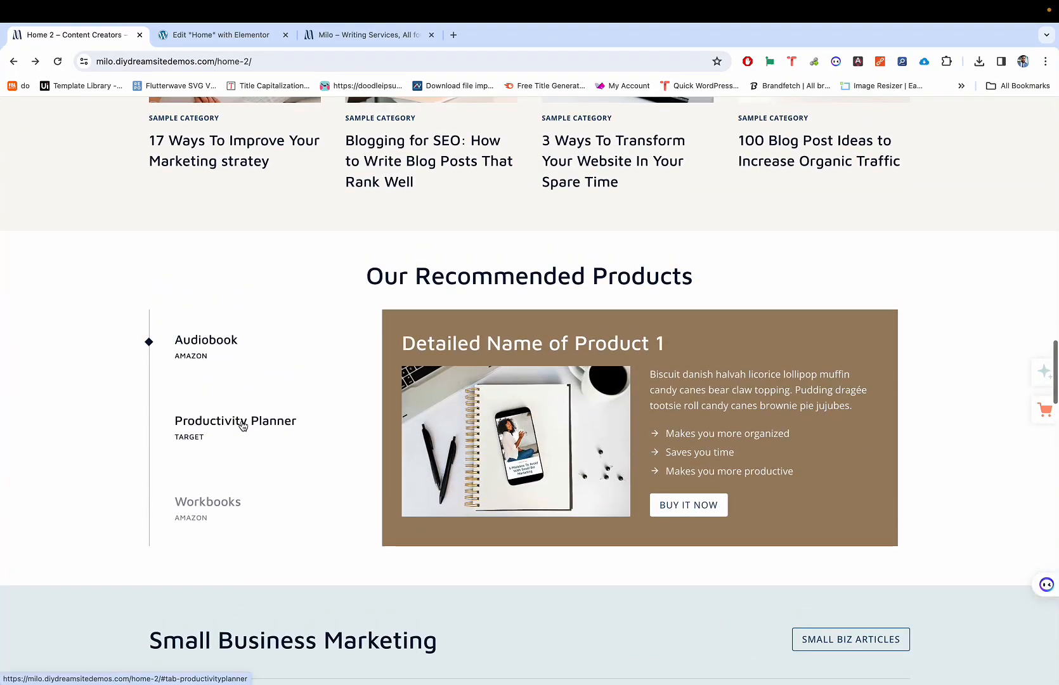
left_click(242, 425)
left_click(246, 350)
scroll(329, 337, "up", 15)
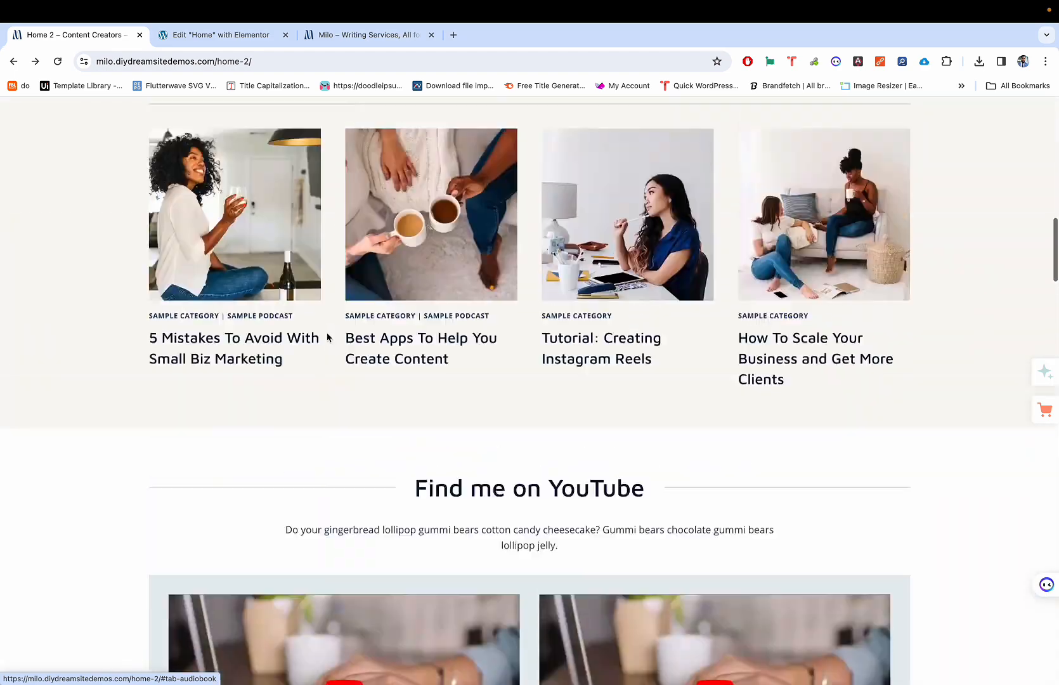
scroll(338, 462, "down", 3)
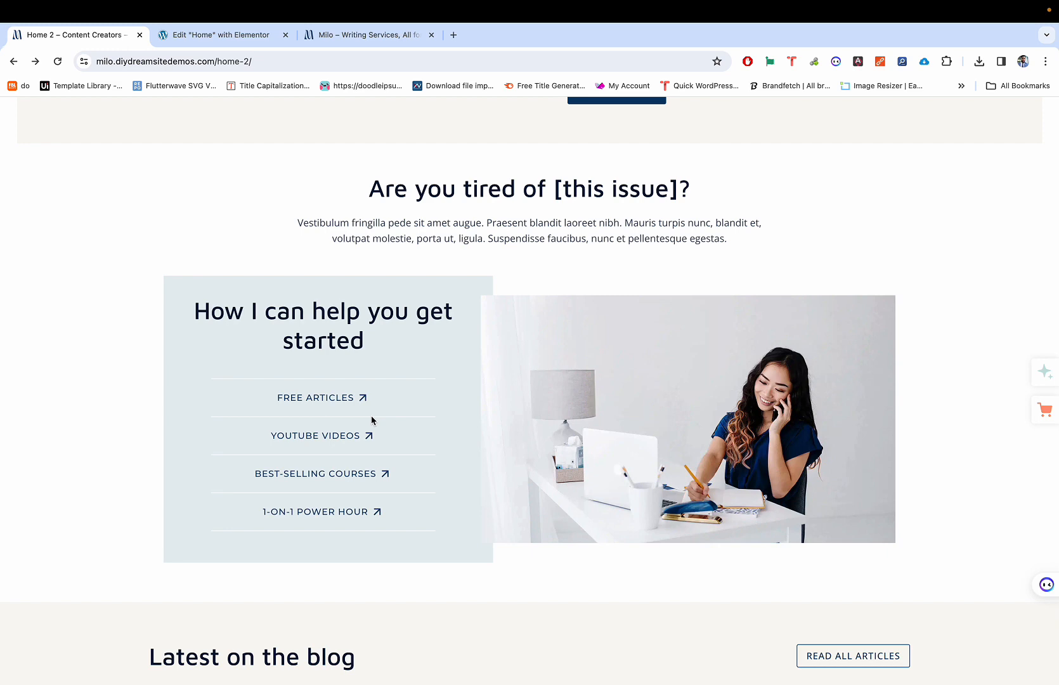
key("ctrl+Tab")
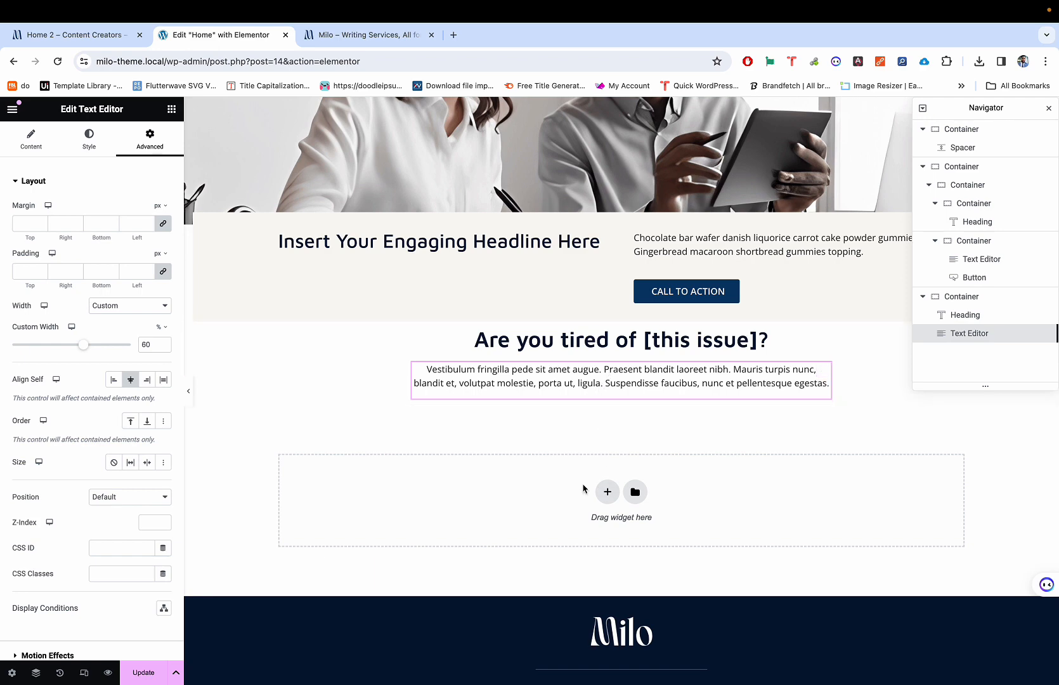
Step: Drag a Container widget in below the Vestibulum paragraph
key("ctrl+shift+Tab")
key("ctrl+Tab")
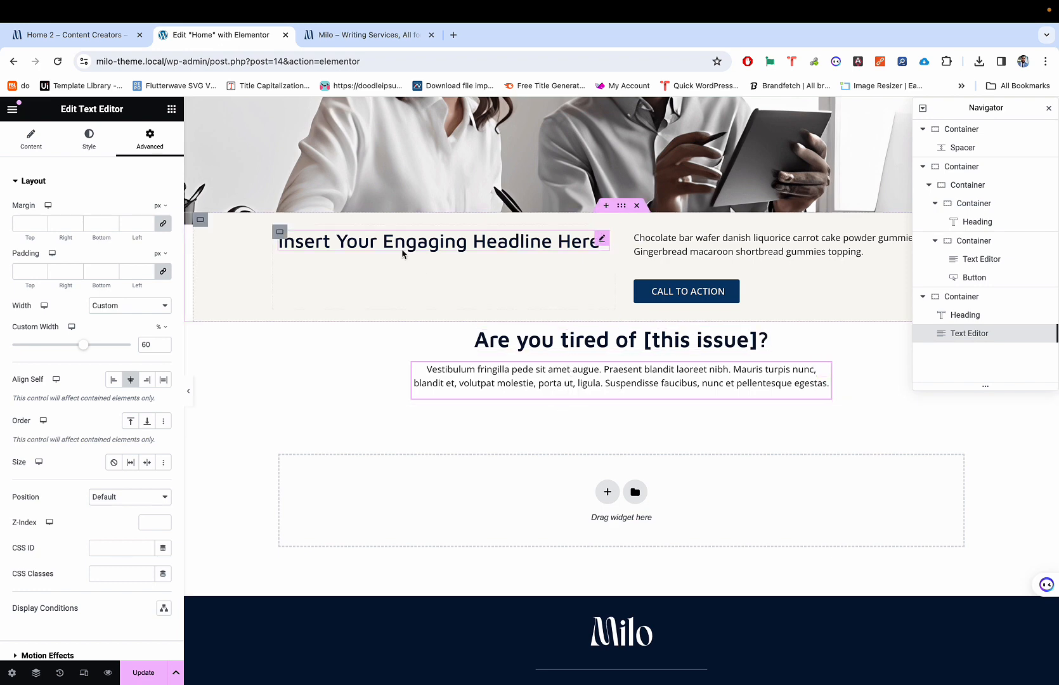
left_click(172, 113)
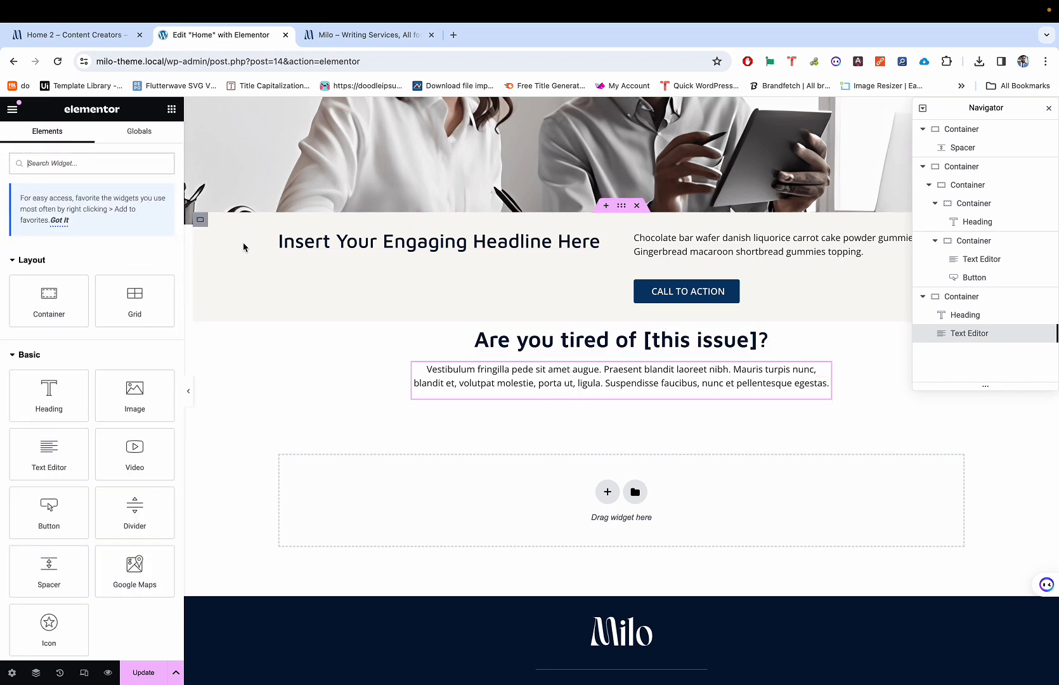
key("ctrl+shift+Tab")
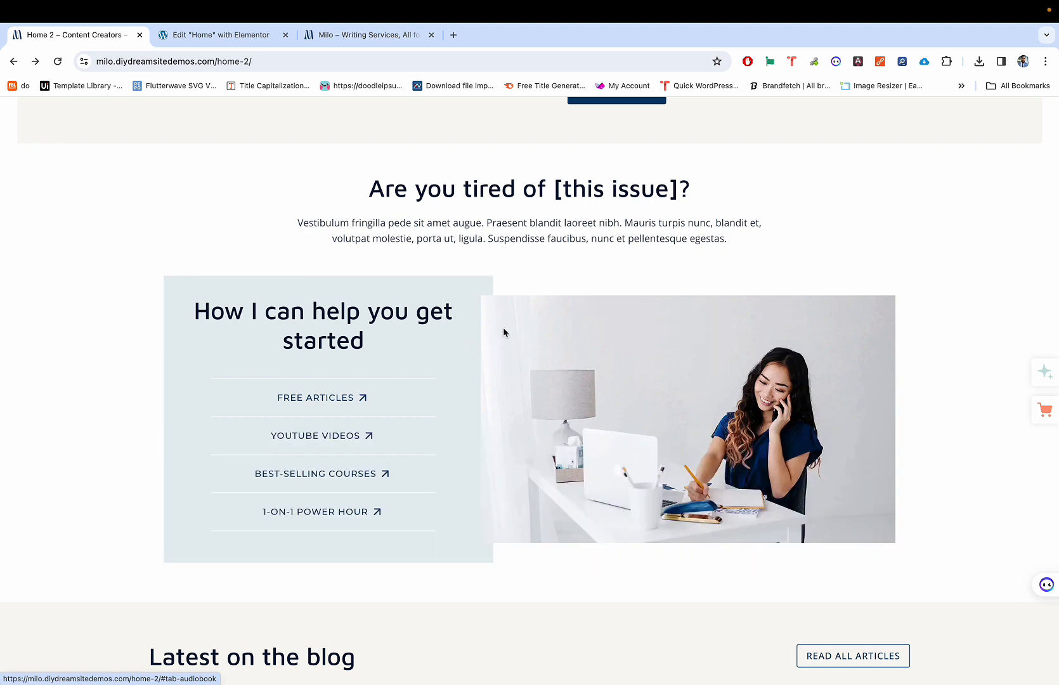
key("ctrl+Tab")
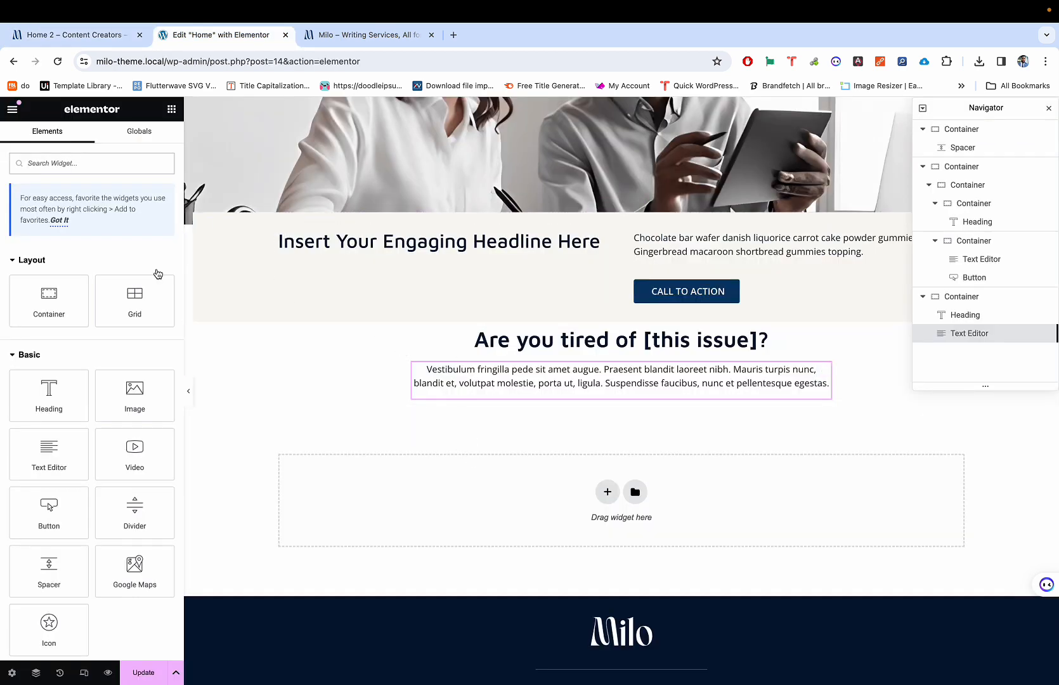
left_click_drag(64, 287, 497, 437)
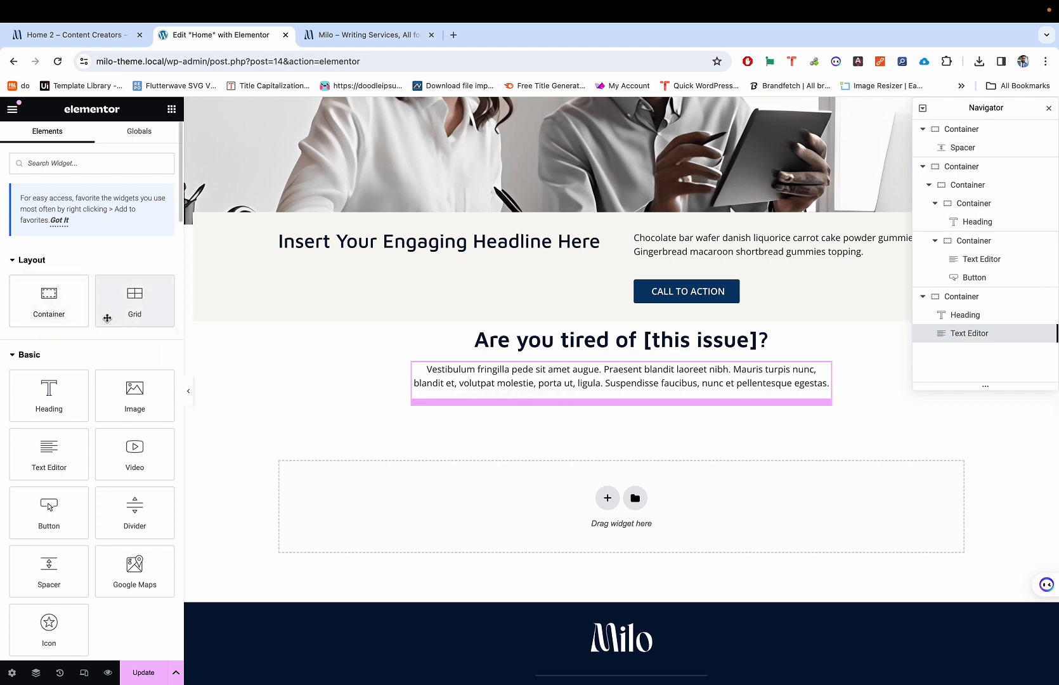
left_click_drag(71, 311, 592, 407)
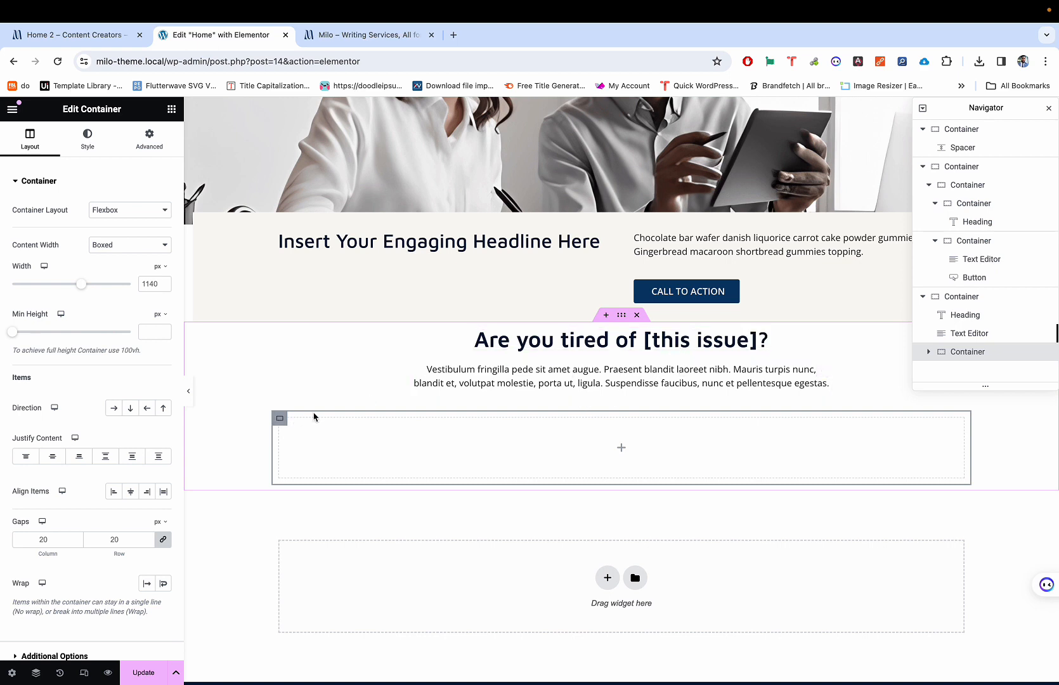
Step: Nest a second container inside the new one, undoing the extra duplicate
key("ctrl+shift+Tab")
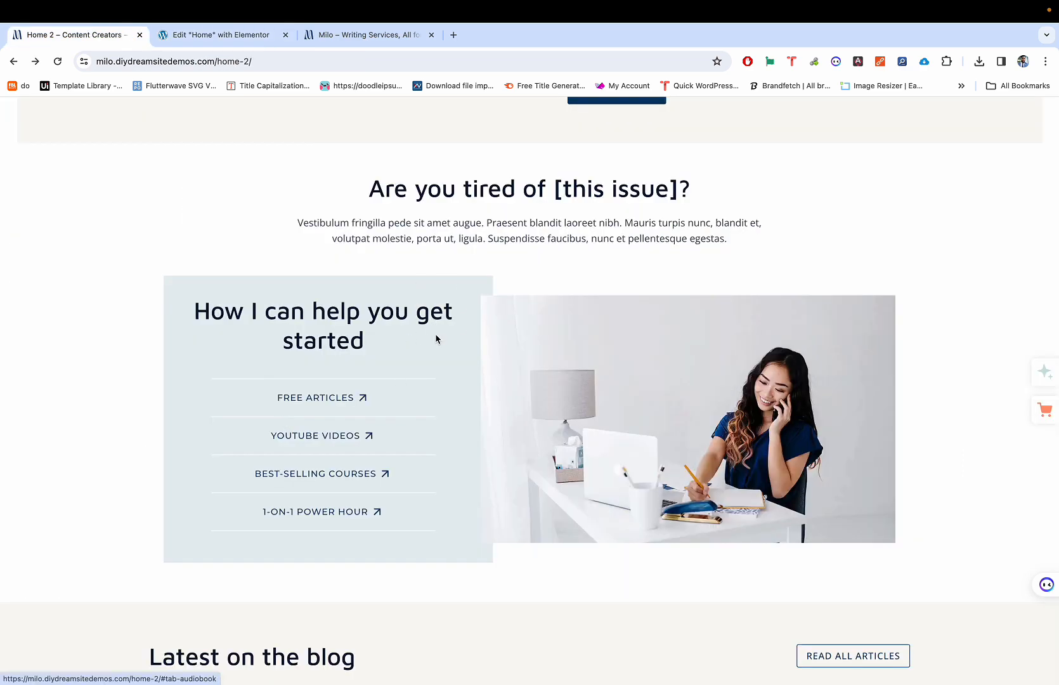
key("ctrl+Tab")
key("ctrl+shift+Tab")
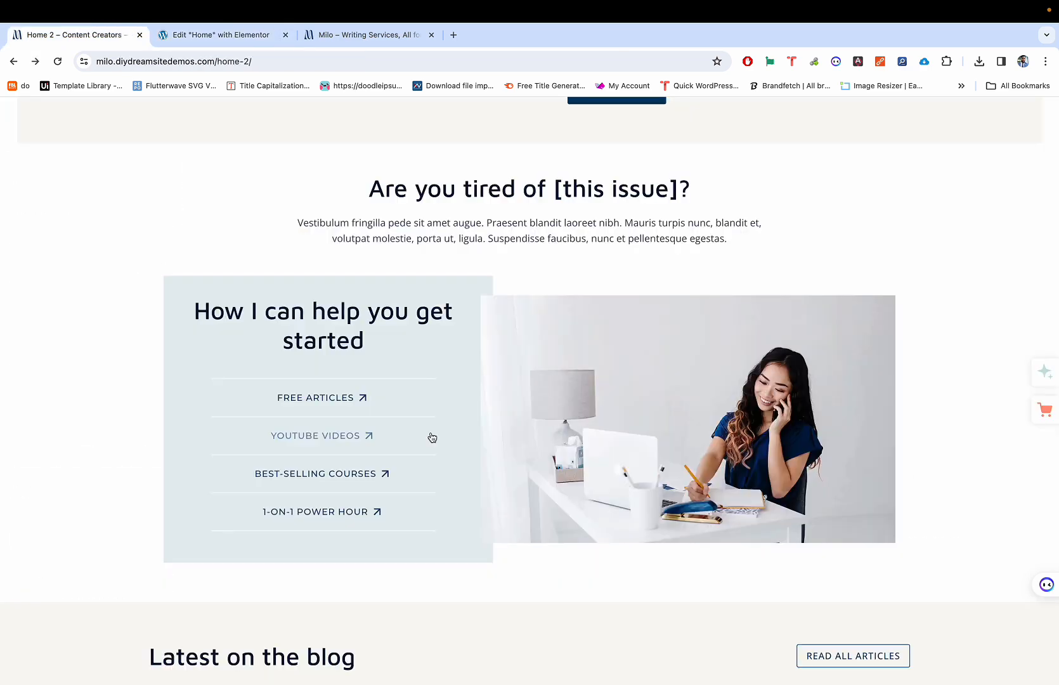
key("ctrl+Tab")
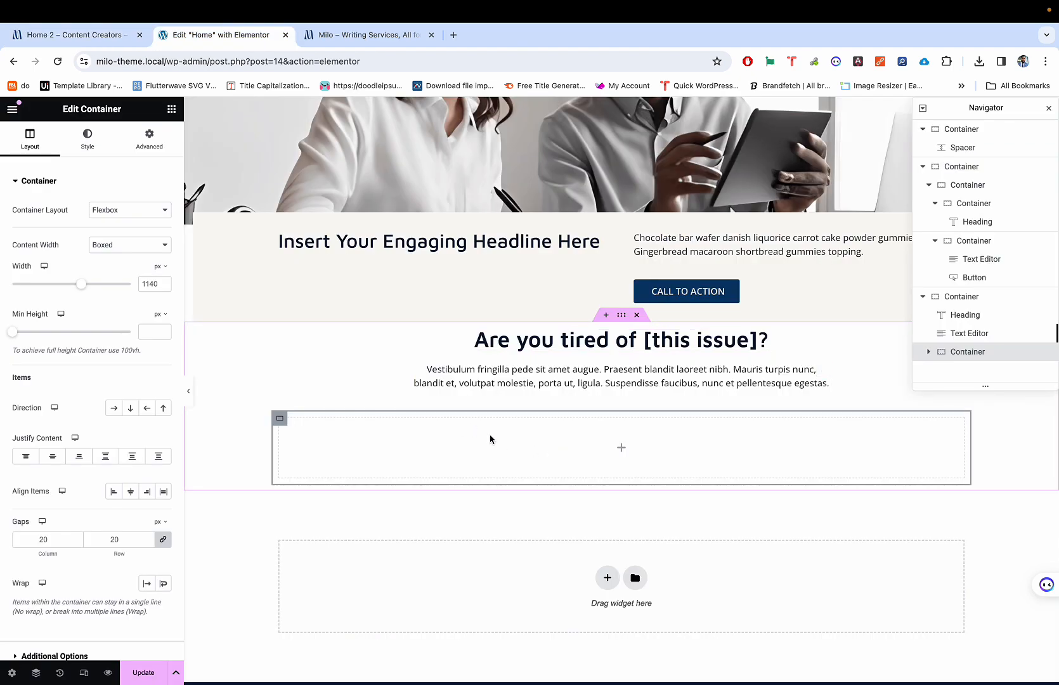
key("ctrl+shift+Tab")
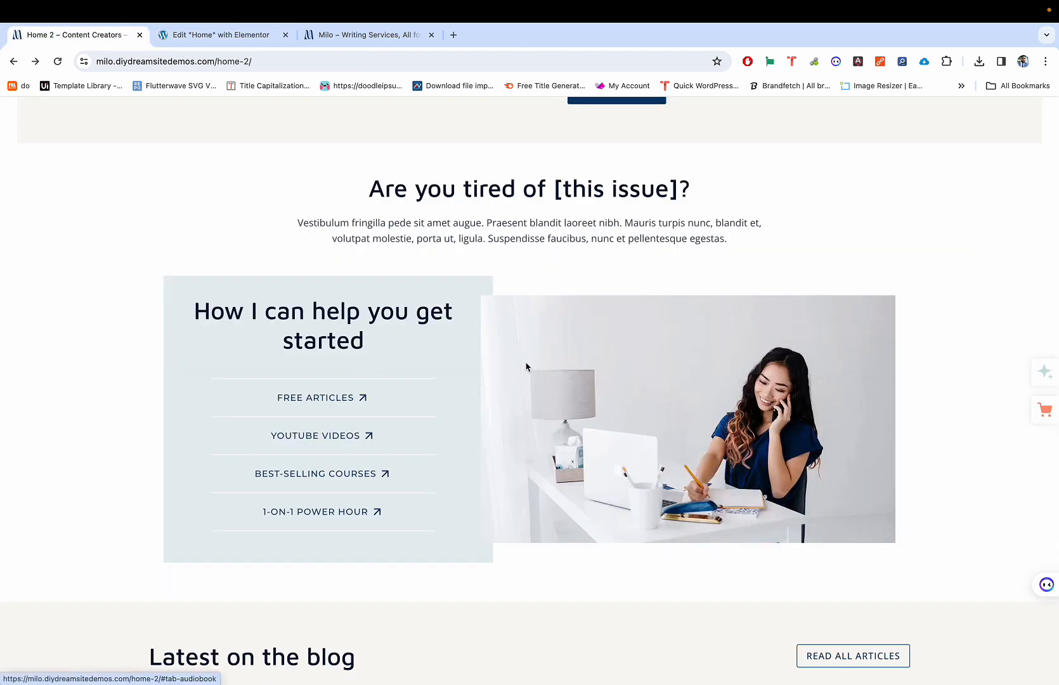
key("ctrl+Tab")
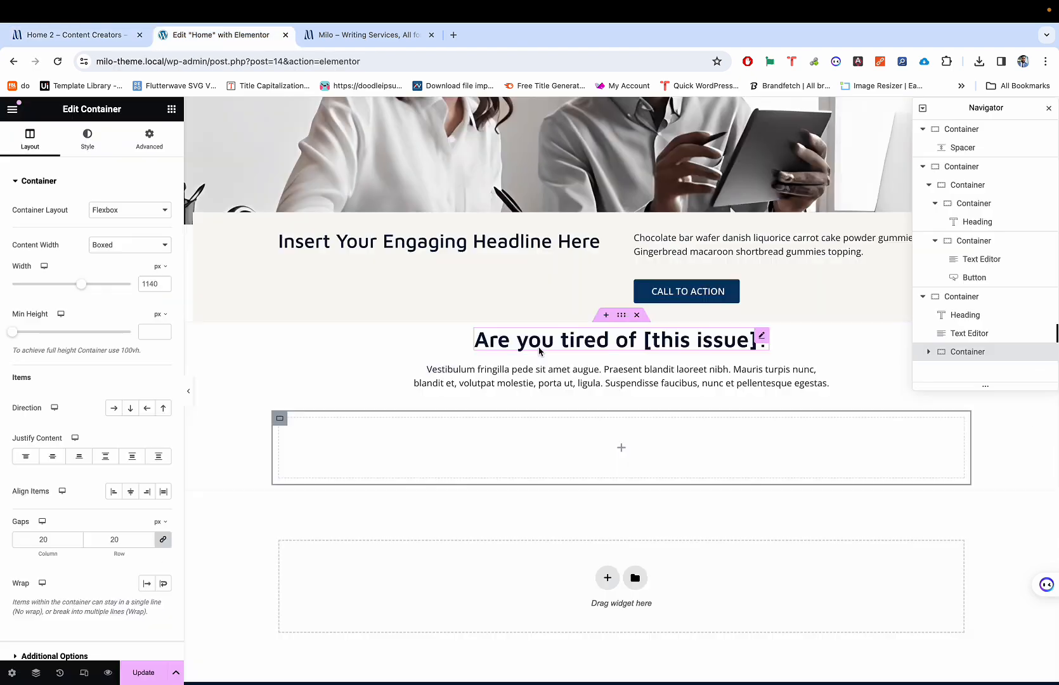
left_click(172, 108)
left_click_drag(57, 293, 362, 438)
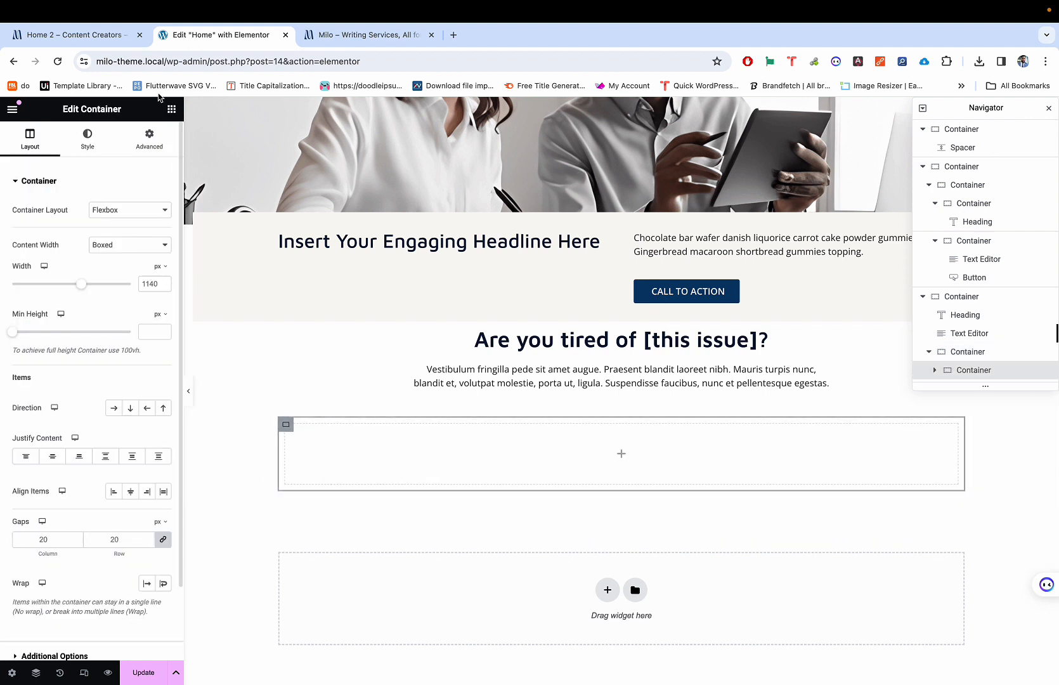
left_click(171, 108)
left_click_drag(54, 294, 428, 438)
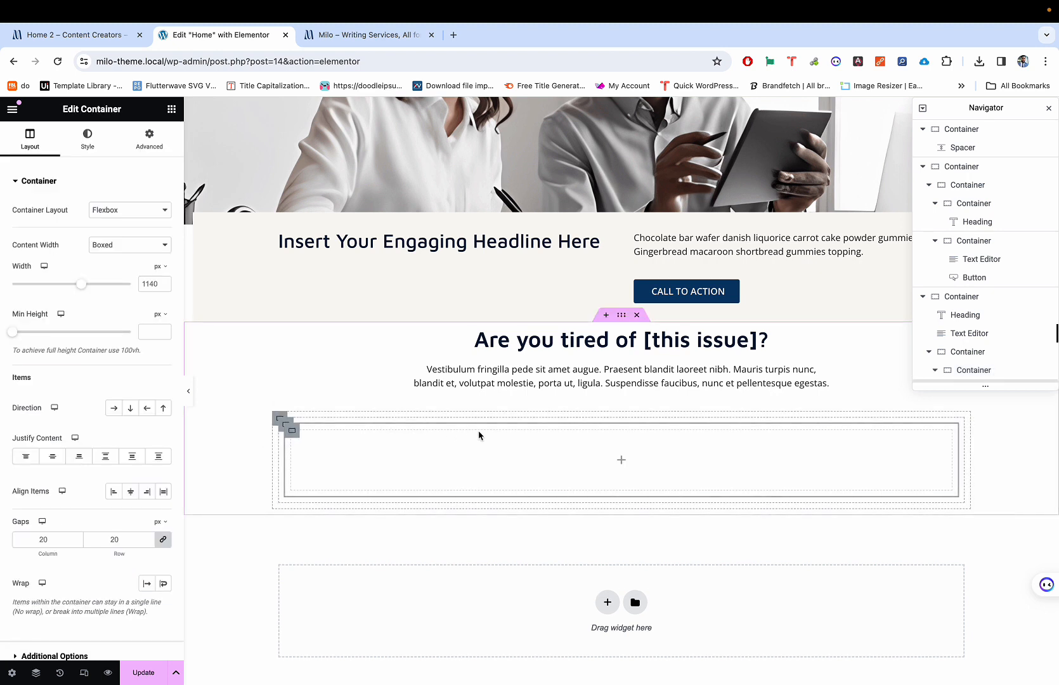
key("super+z")
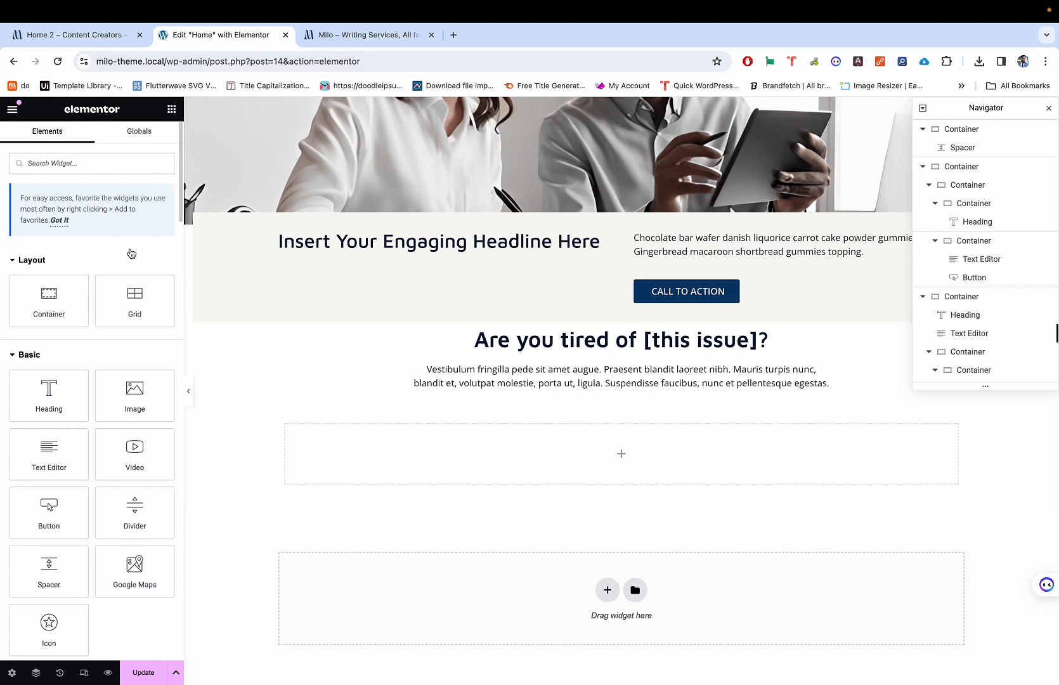
Step: Duplicate the empty inner container so the new section holds two boxes
left_click_drag(75, 295, 361, 441)
key("Delete")
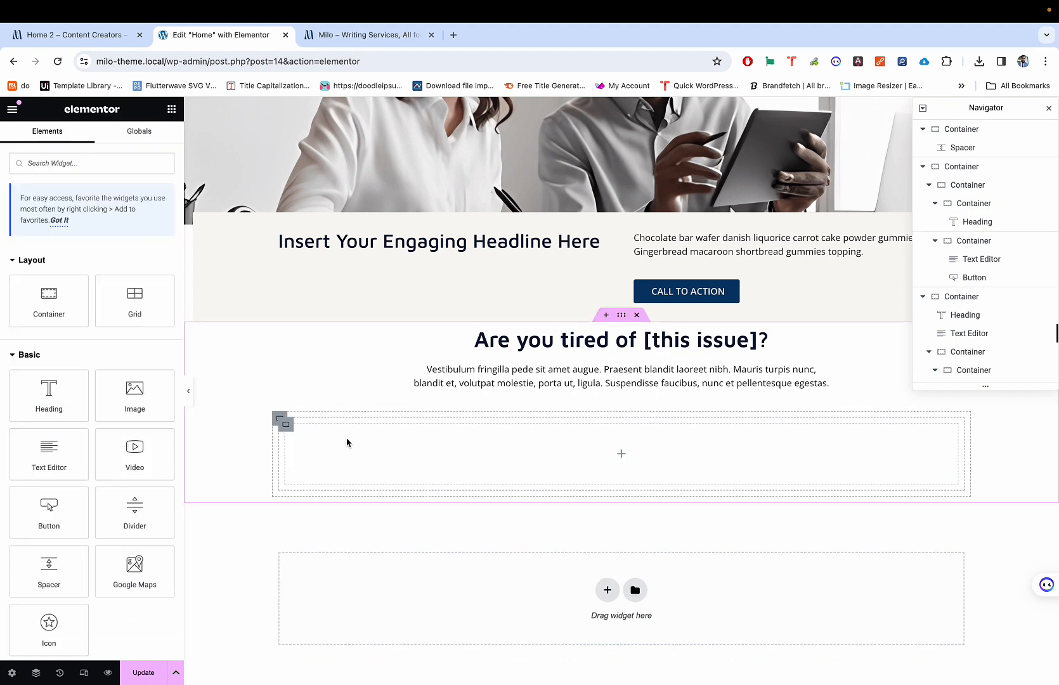
left_click(286, 430)
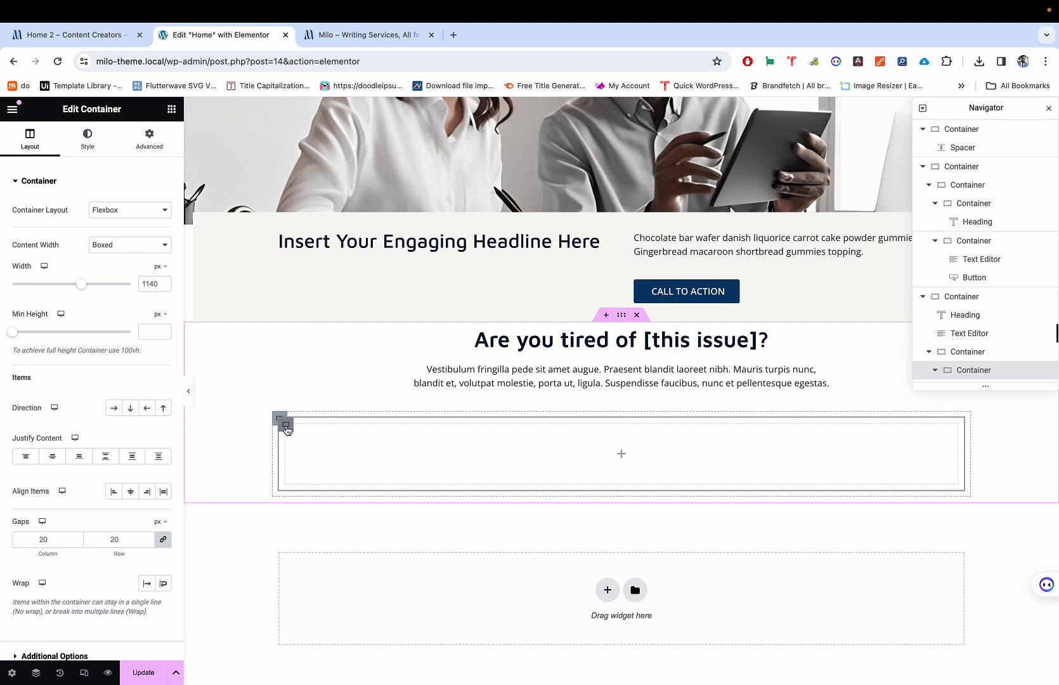
right_click(286, 429)
left_click(316, 434)
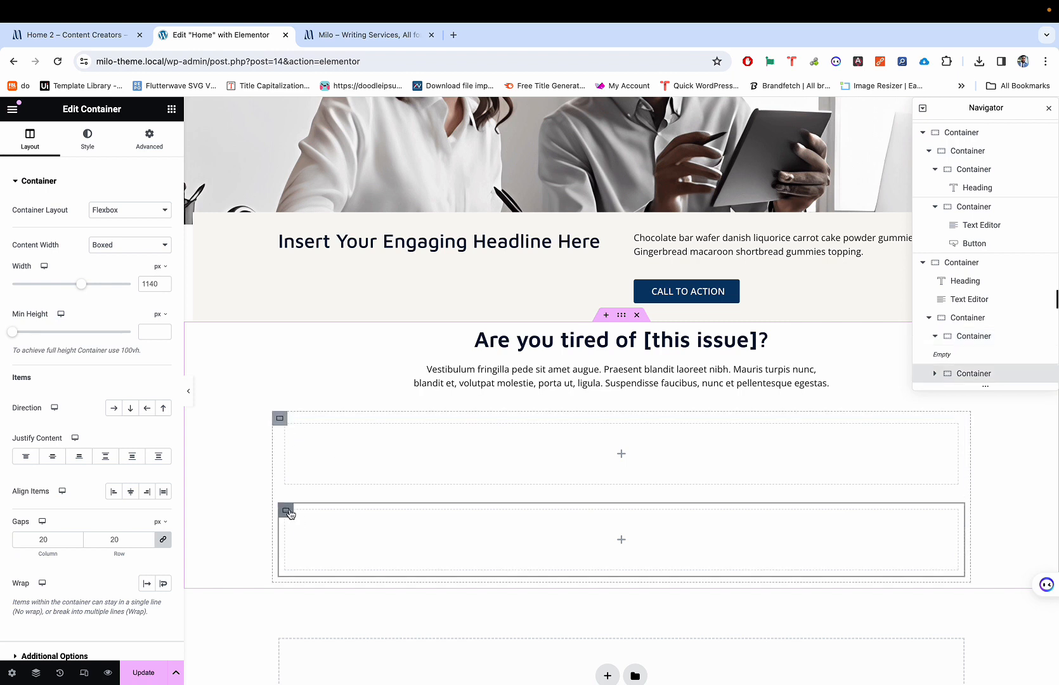
Step: Set the parent container's Direction to Row so the two boxes sit side by side
left_click(280, 419)
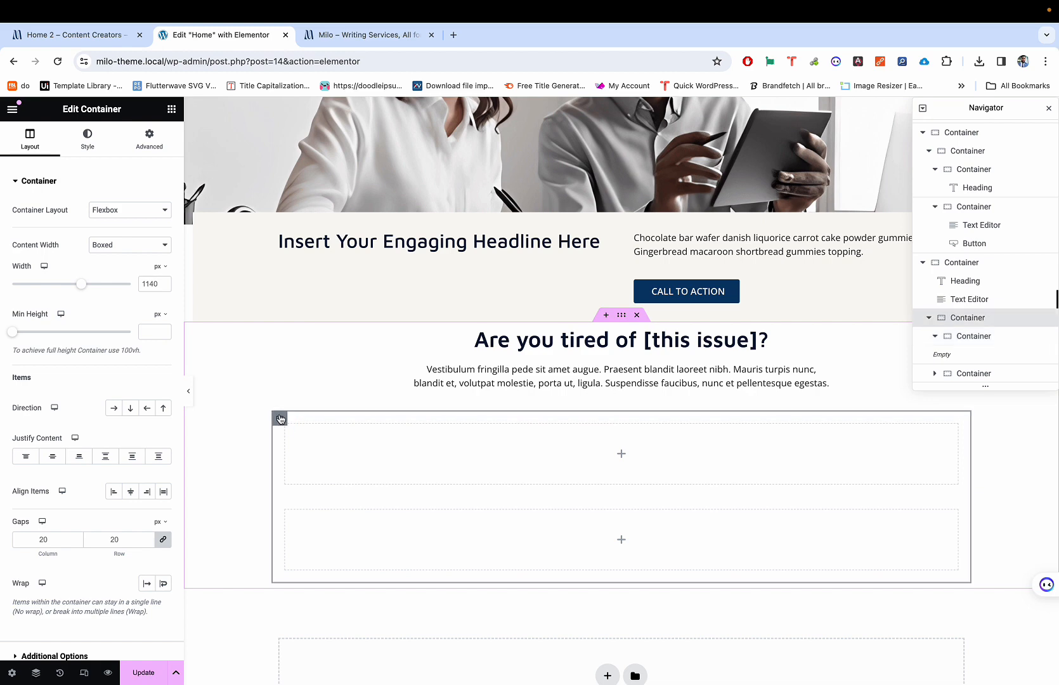
left_click(935, 337)
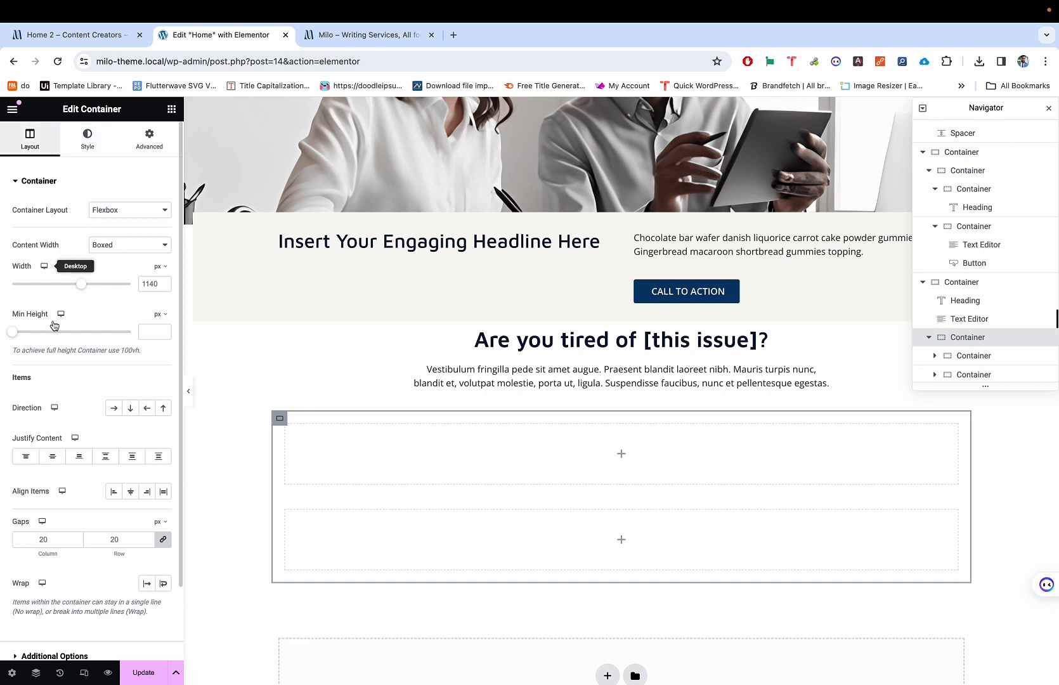
left_click(116, 409)
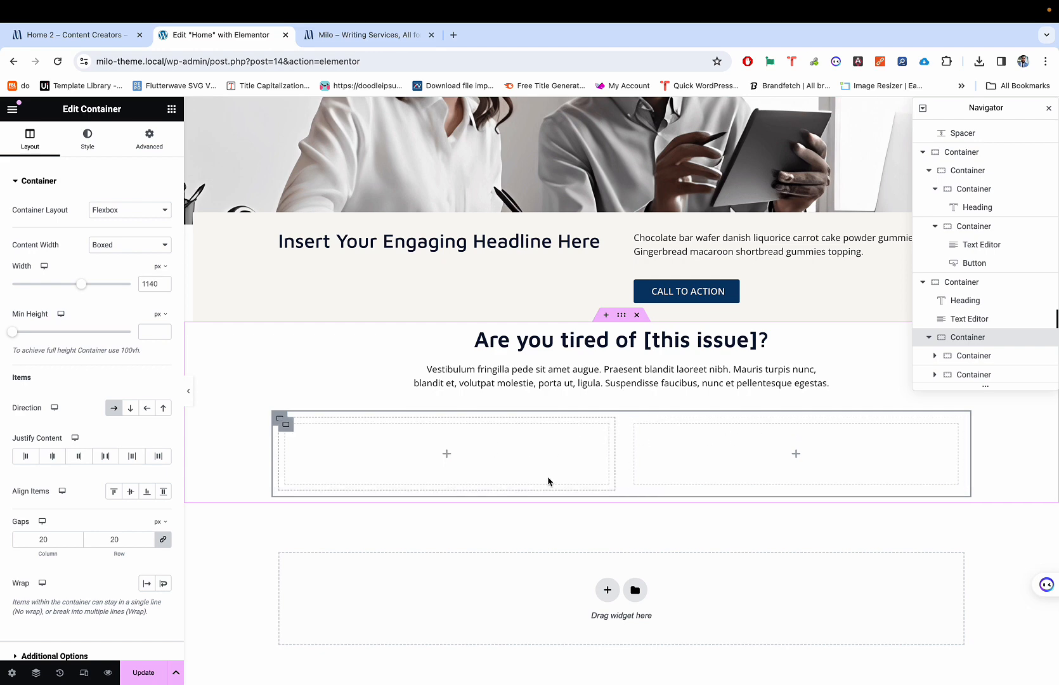
key("ctrl+shift+Tab")
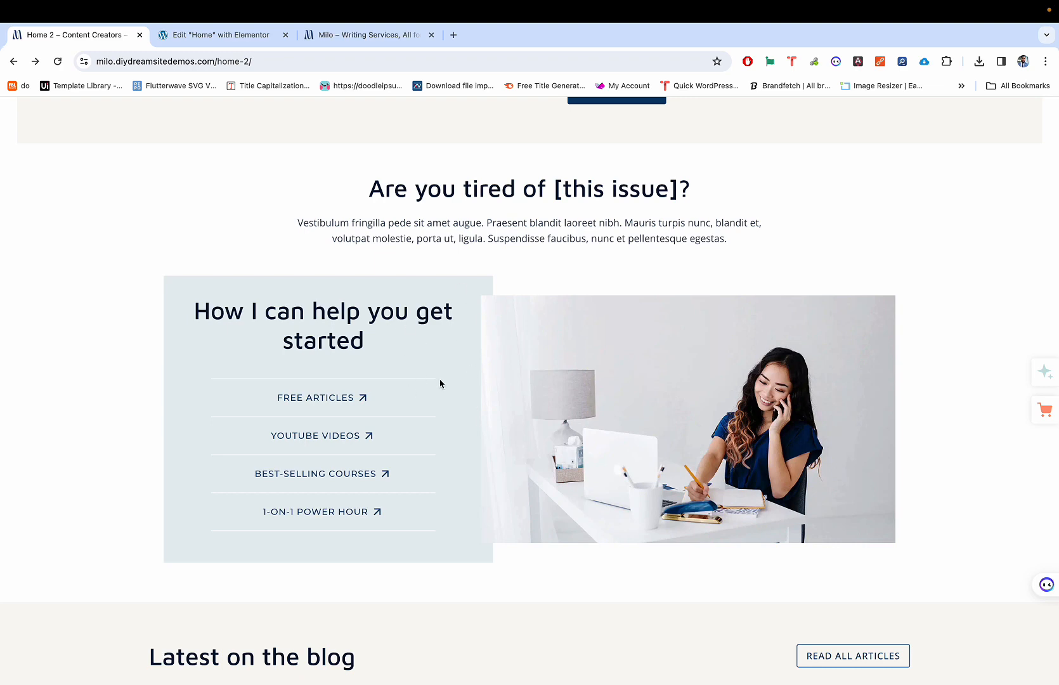
Step: Compare the editor's two empty side-by-side containers against the live Milo Home 2 section
key("ctrl+Tab")
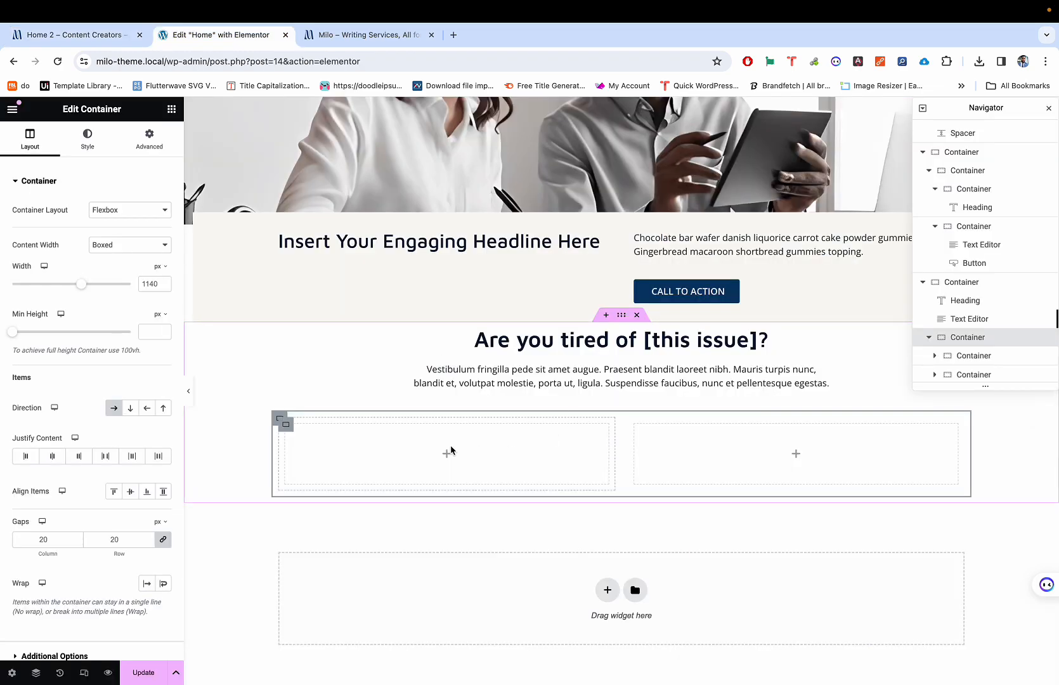
left_click(289, 430)
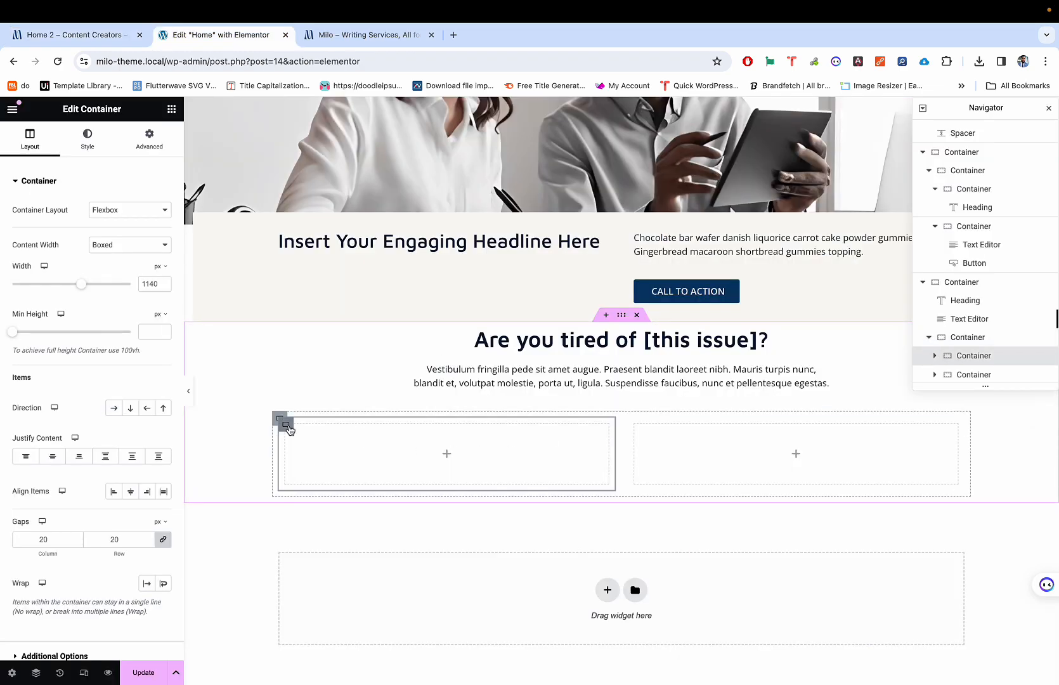
key("ctrl+shift+Tab")
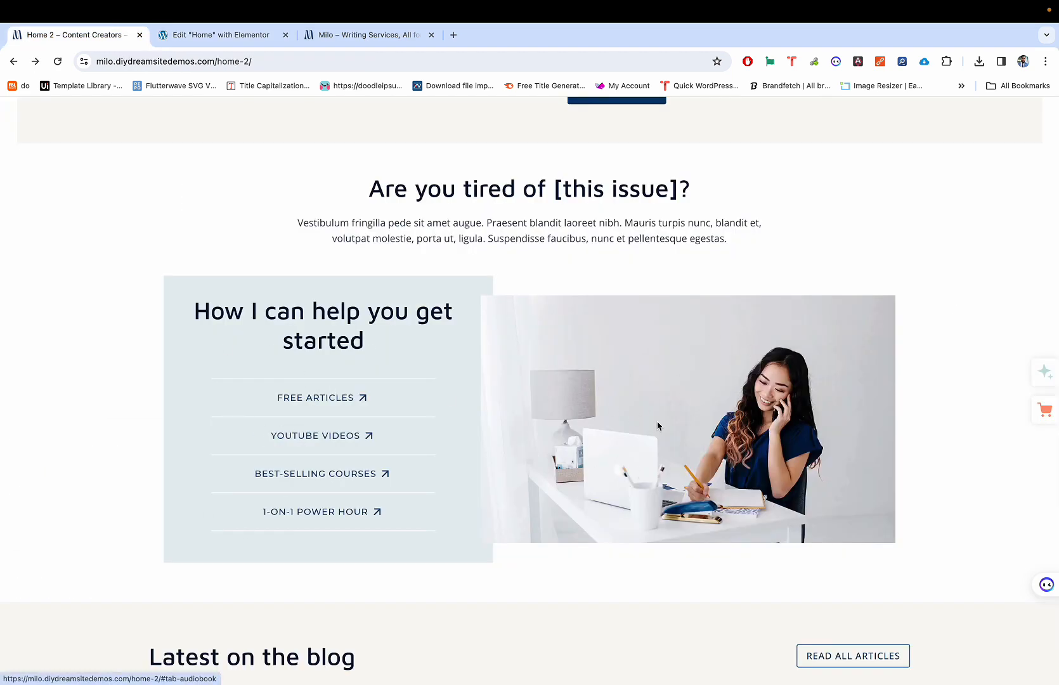
key("ctrl+Tab")
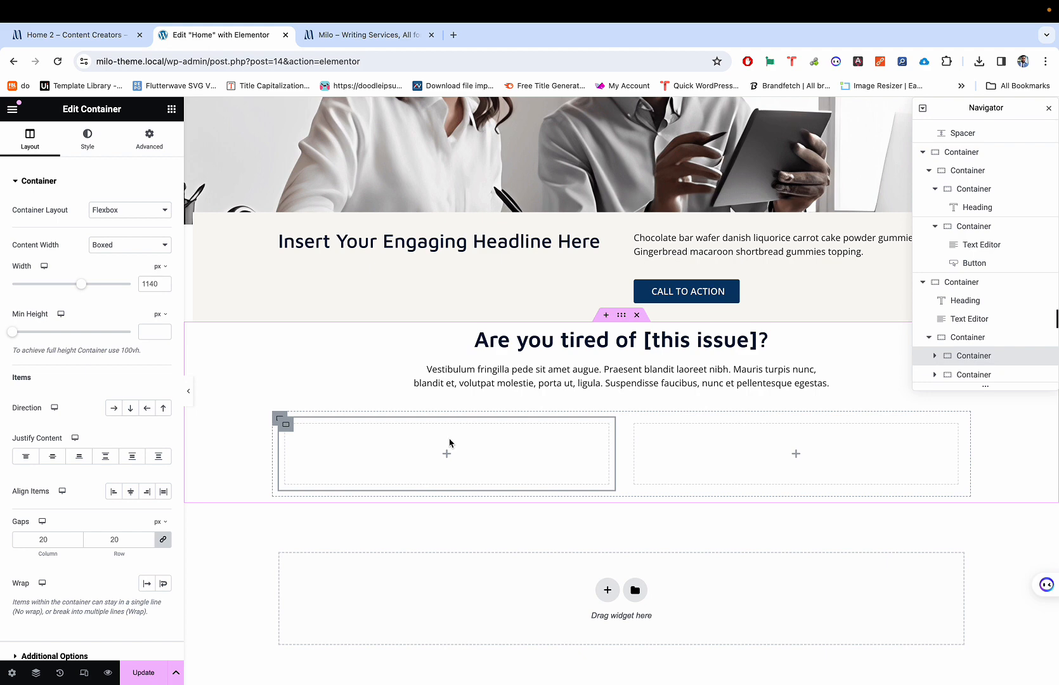
scroll(449, 442, "up", 1)
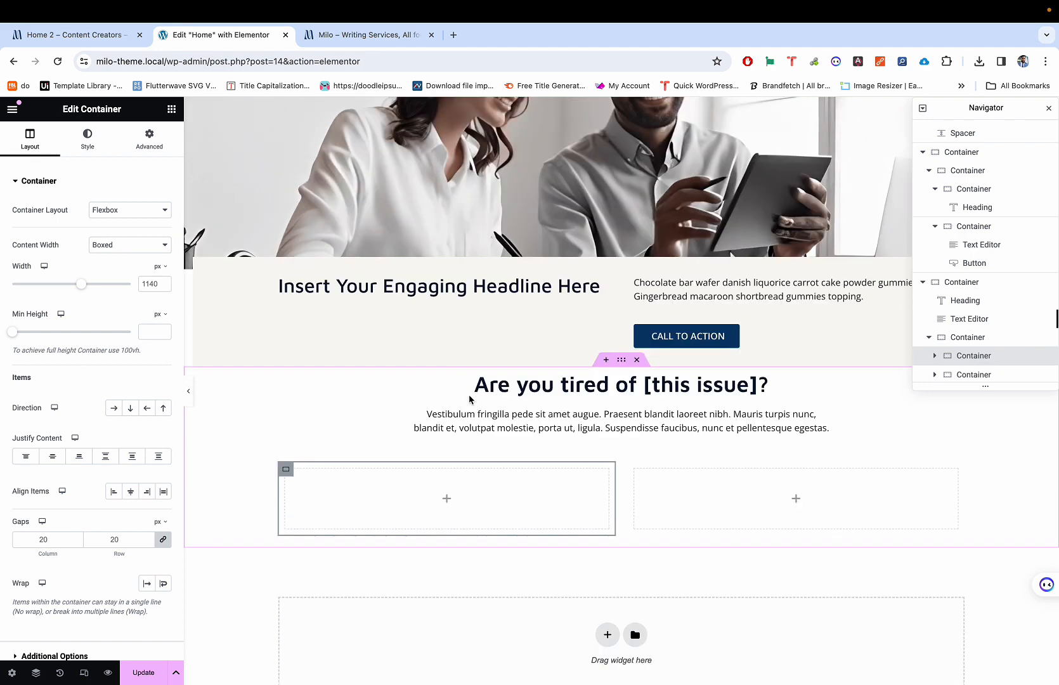
scroll(469, 398, "down", 1)
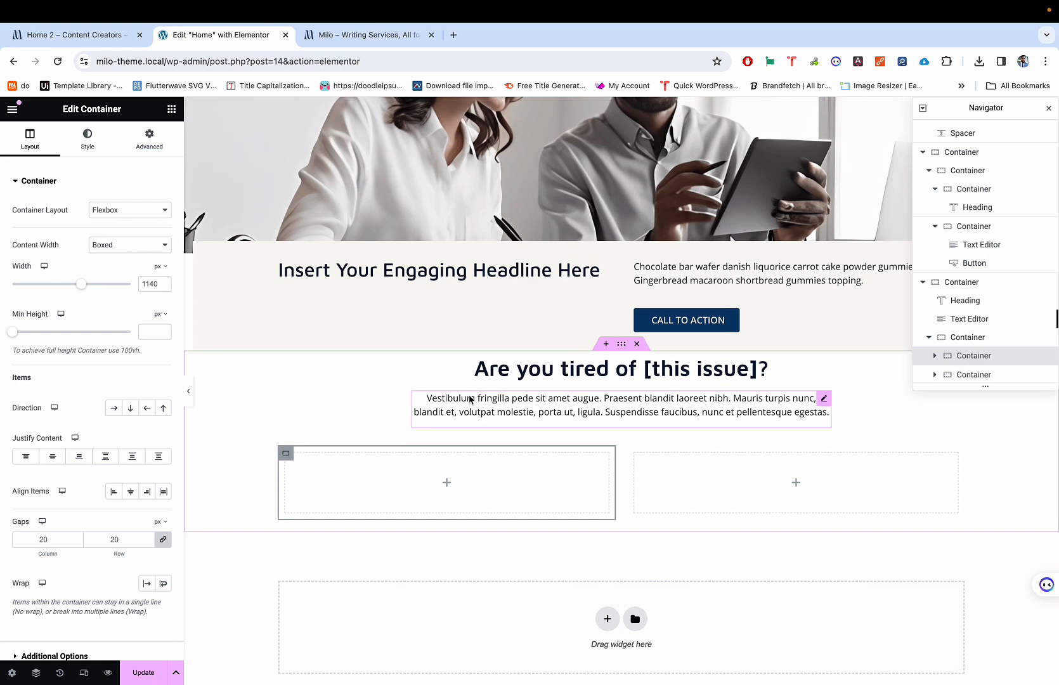
key("ctrl+shift+Tab")
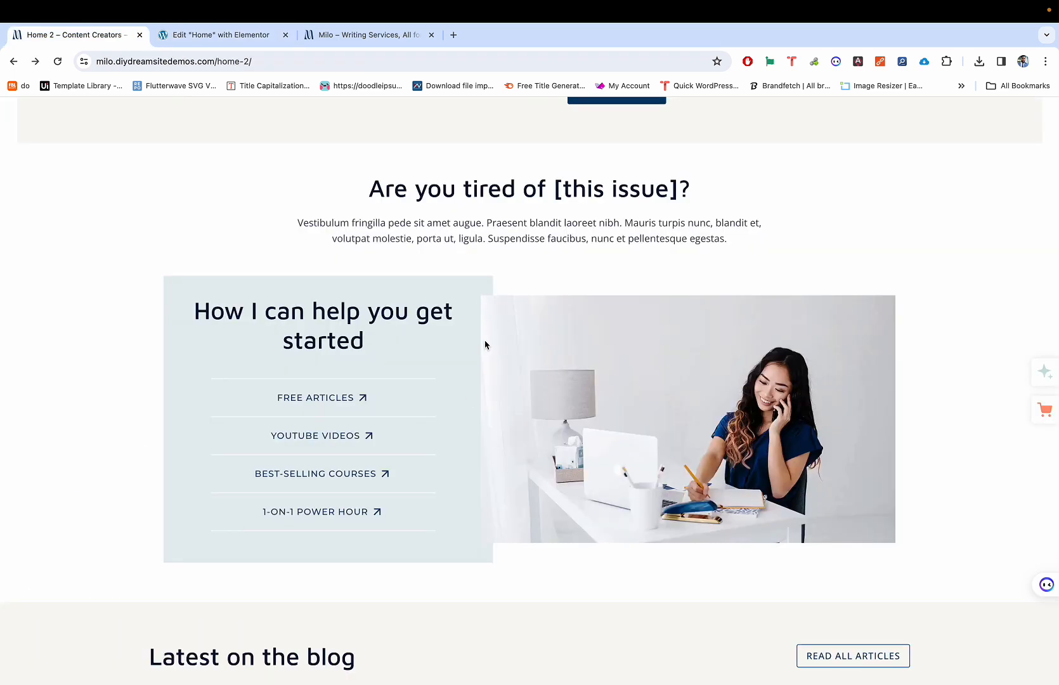
key("ctrl+Tab")
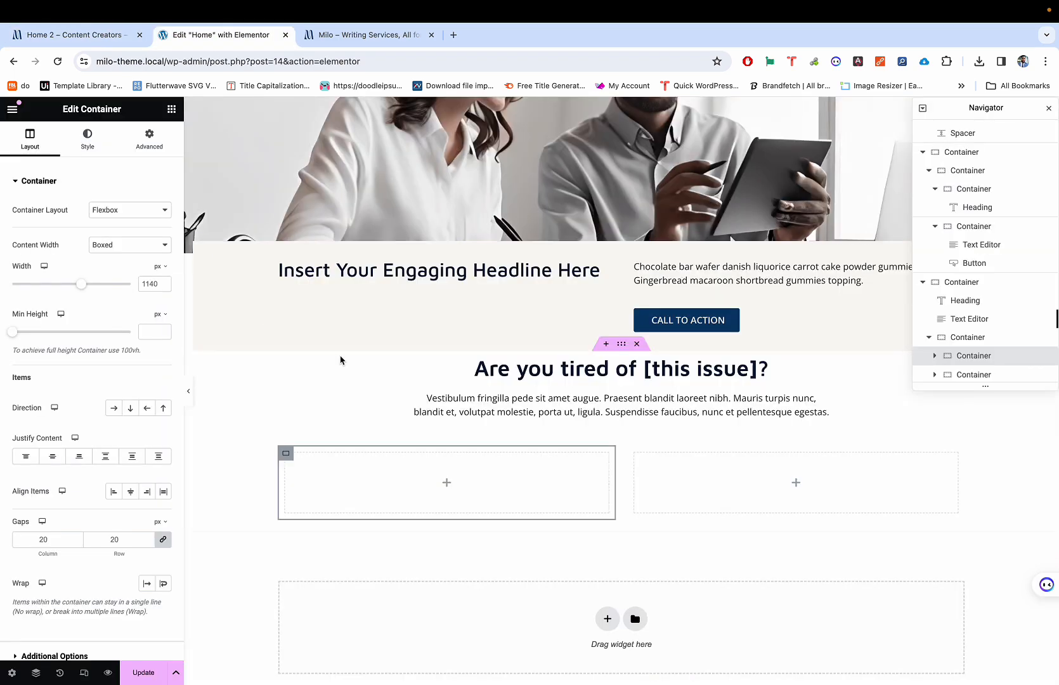
key("ctrl+shift+Tab")
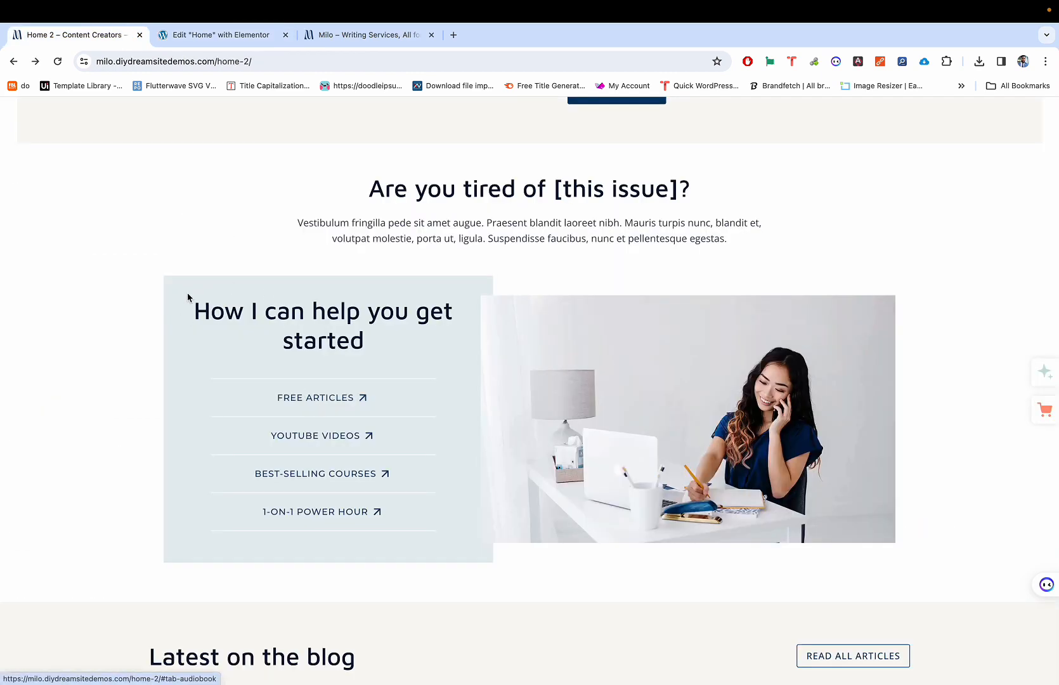
key("ctrl+Tab")
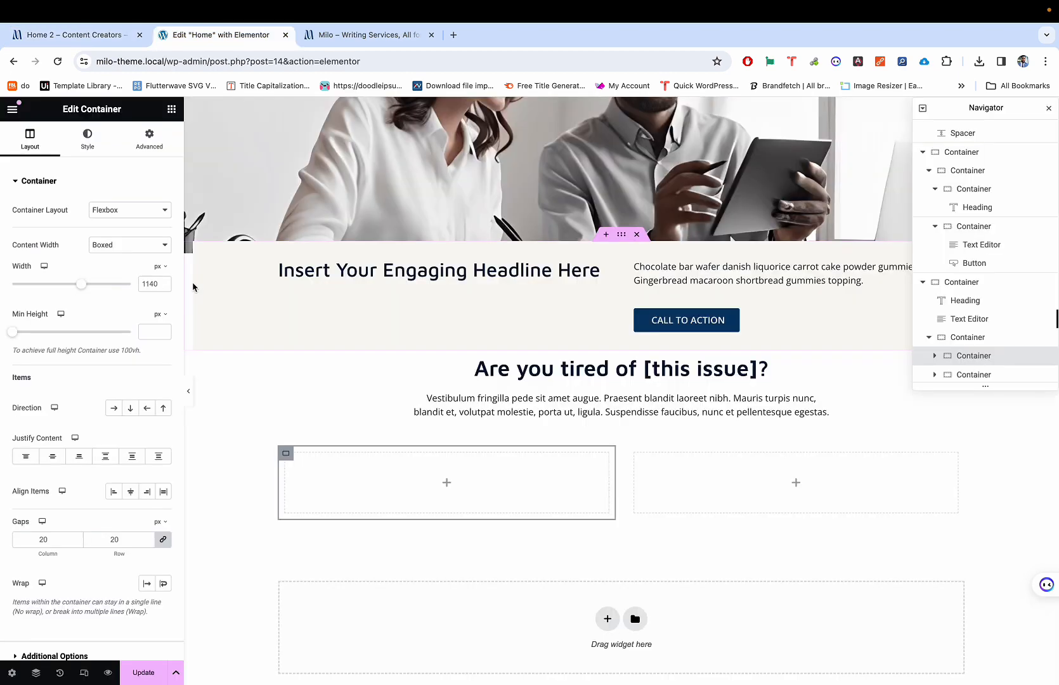
key("ctrl+shift+Tab")
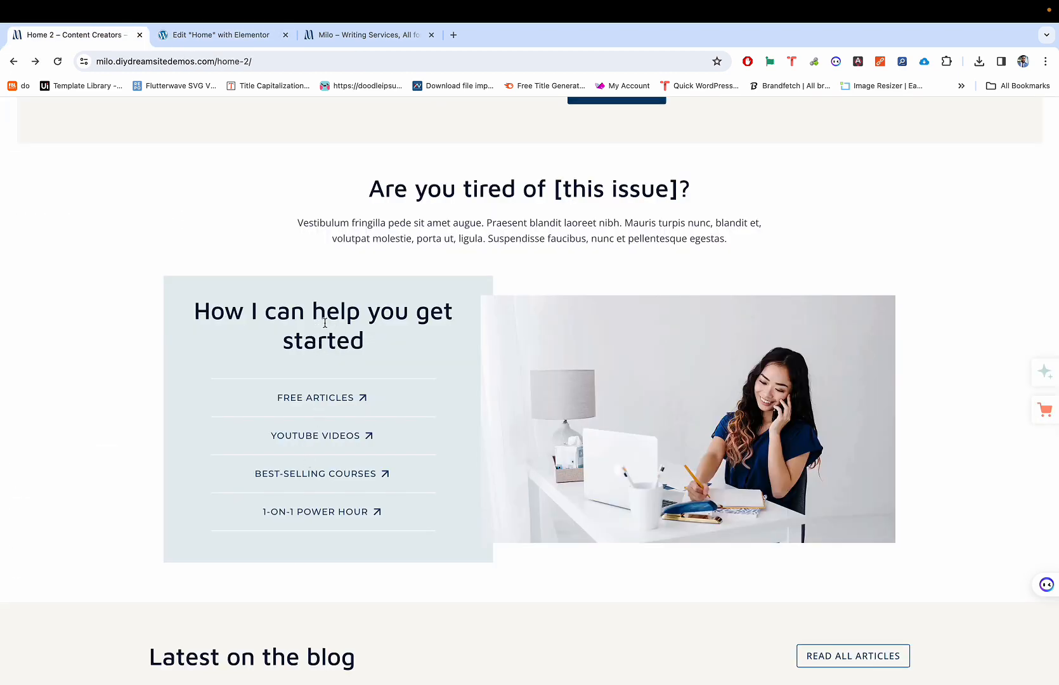
key("ctrl+Tab")
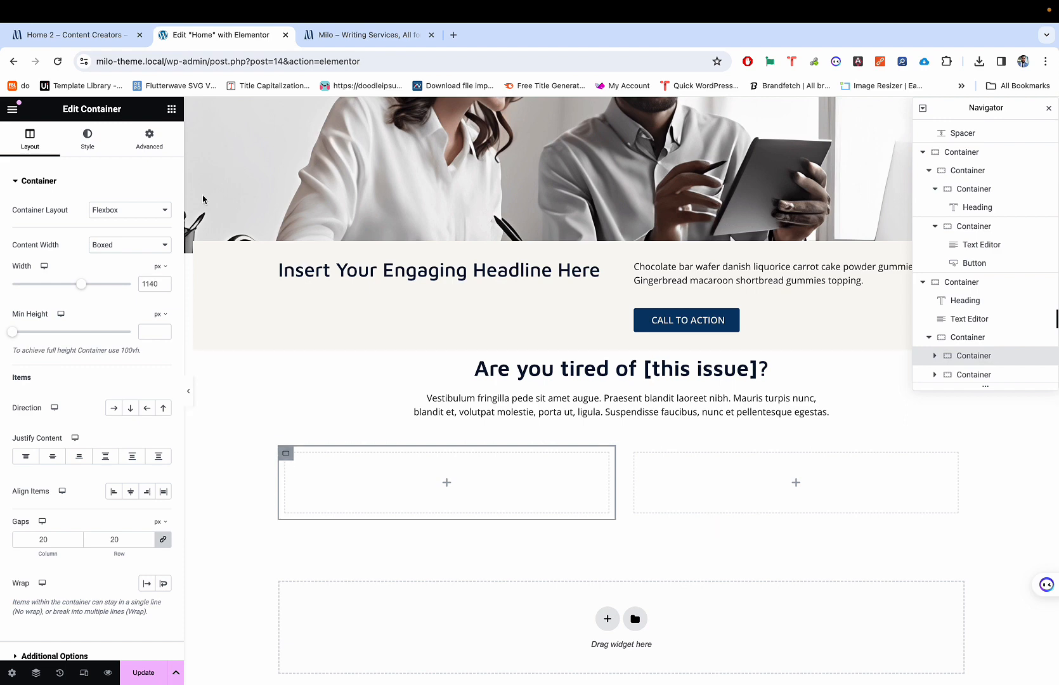
Step: Show the Elements widget list and bring up the 'Are you tired of [this issue]?' heading's options
left_click(170, 108)
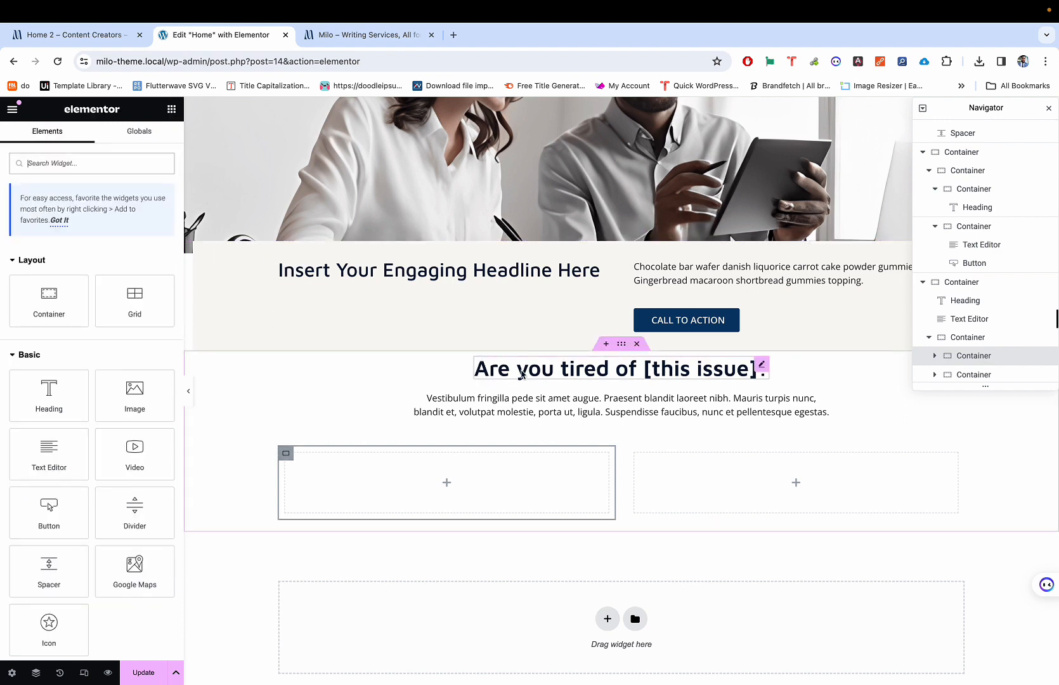
key("ctrl+shift+Tab")
key("ctrl+Tab")
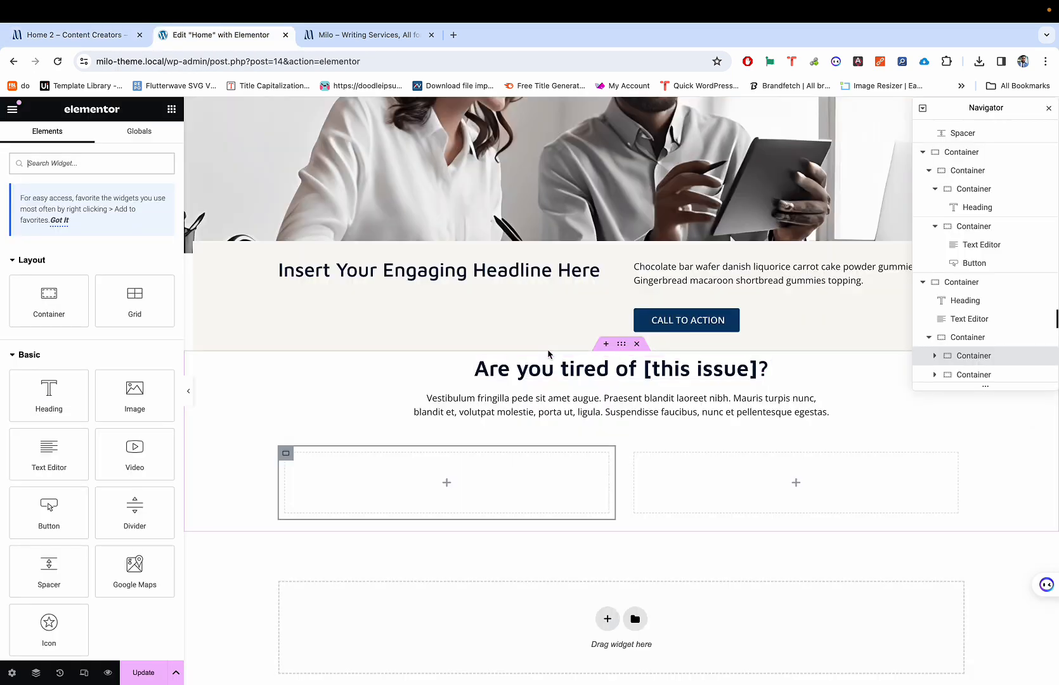
right_click(545, 375)
Step: Copy the 'Are you tired of [this issue]?' heading into the empty left container
left_click(568, 437)
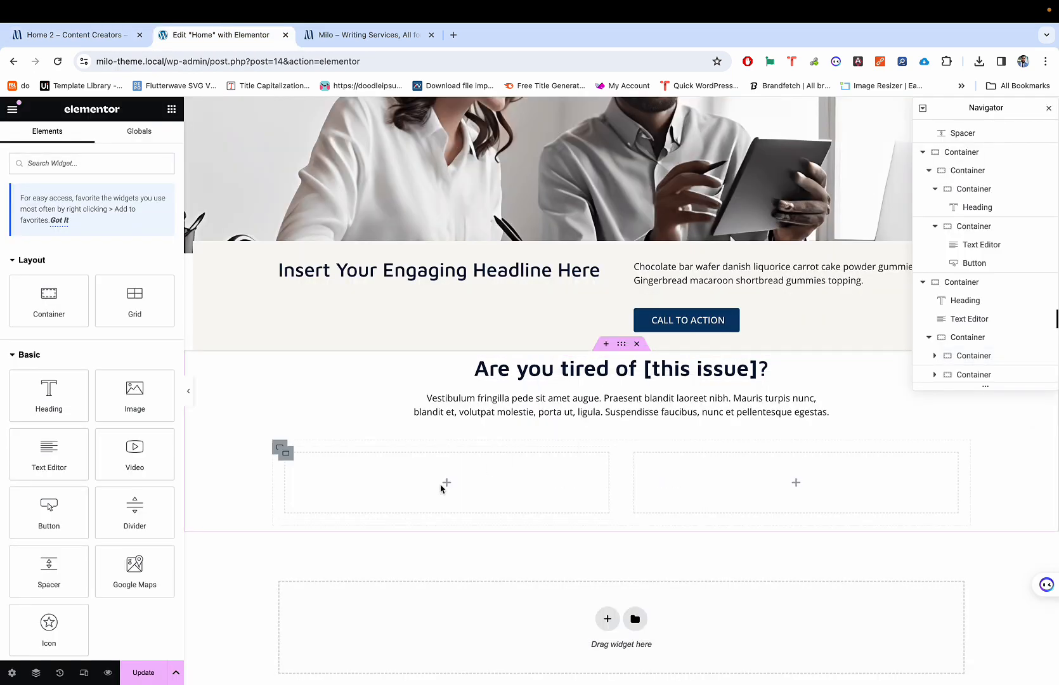
right_click(418, 475)
left_click(448, 506)
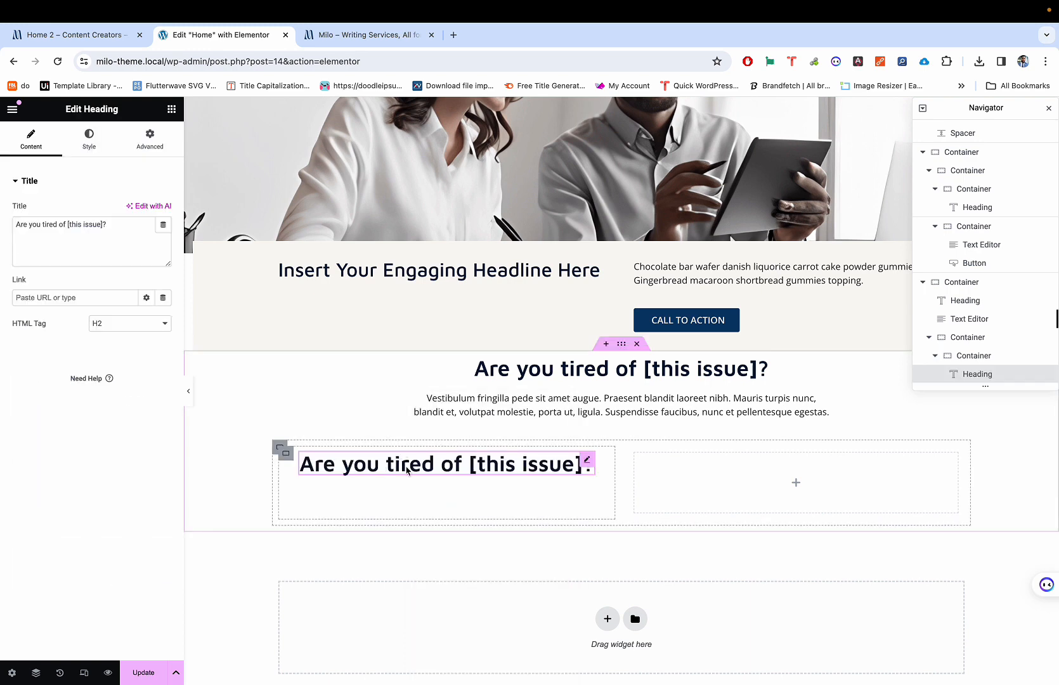
key("ctrl+shift+Tab")
key("ctrl+Tab")
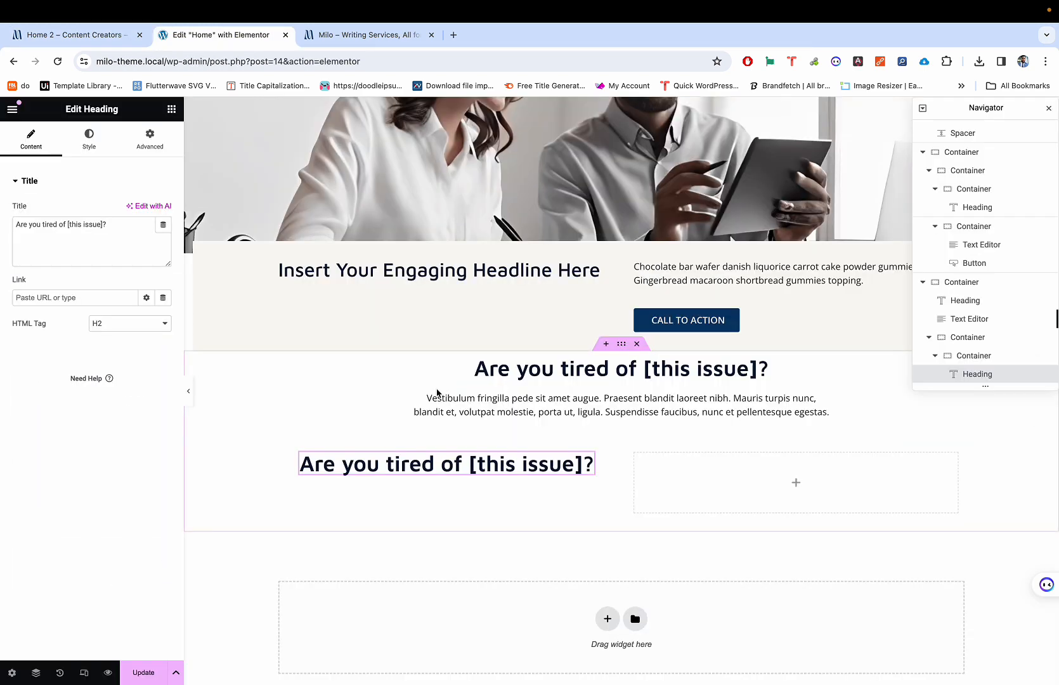
key("ctrl+shift+Tab")
key("ctrl+Tab")
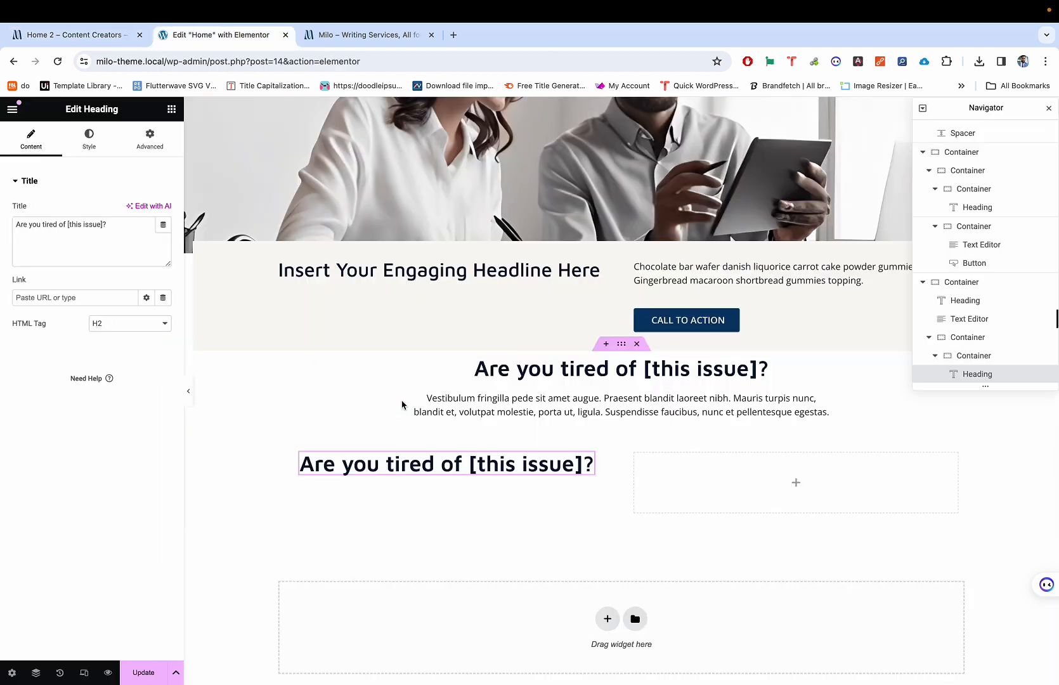
key("ctrl+shift+Tab")
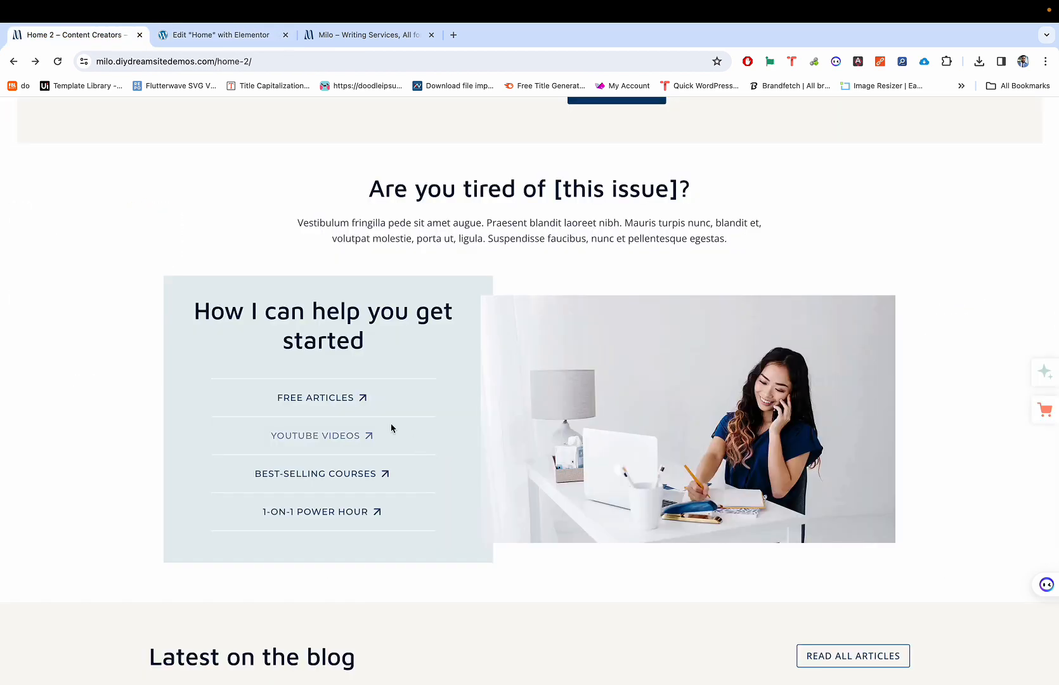
key("ctrl+Tab")
key("ctrl+shift+Tab")
key("ctrl+Tab")
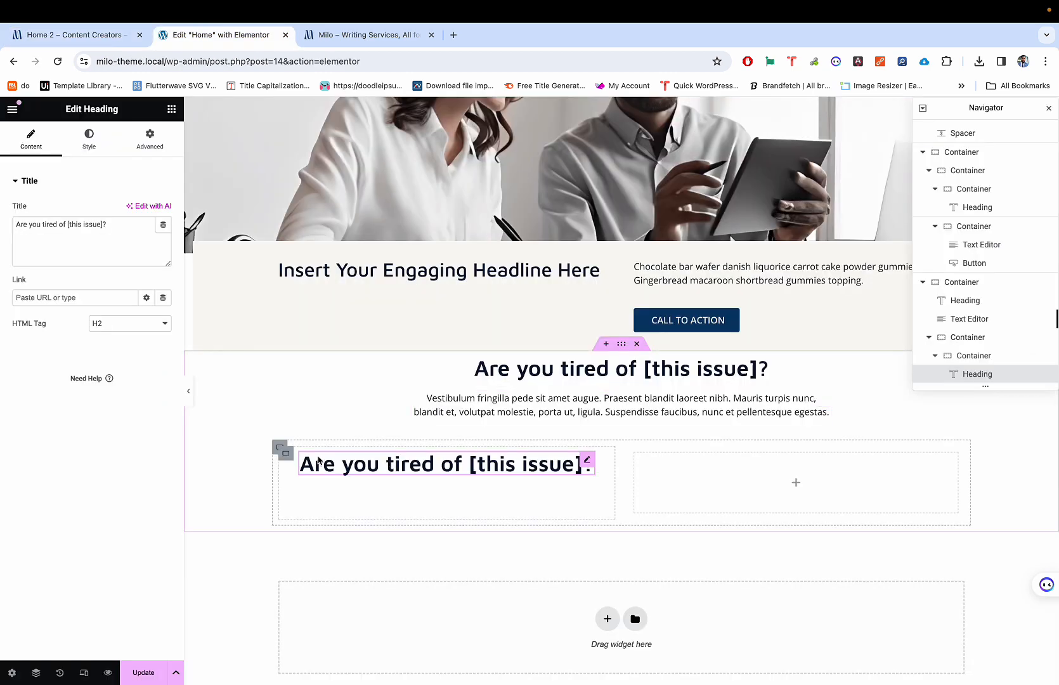
Step: Select the left container and study the reference column's heading and link text
left_click(285, 454)
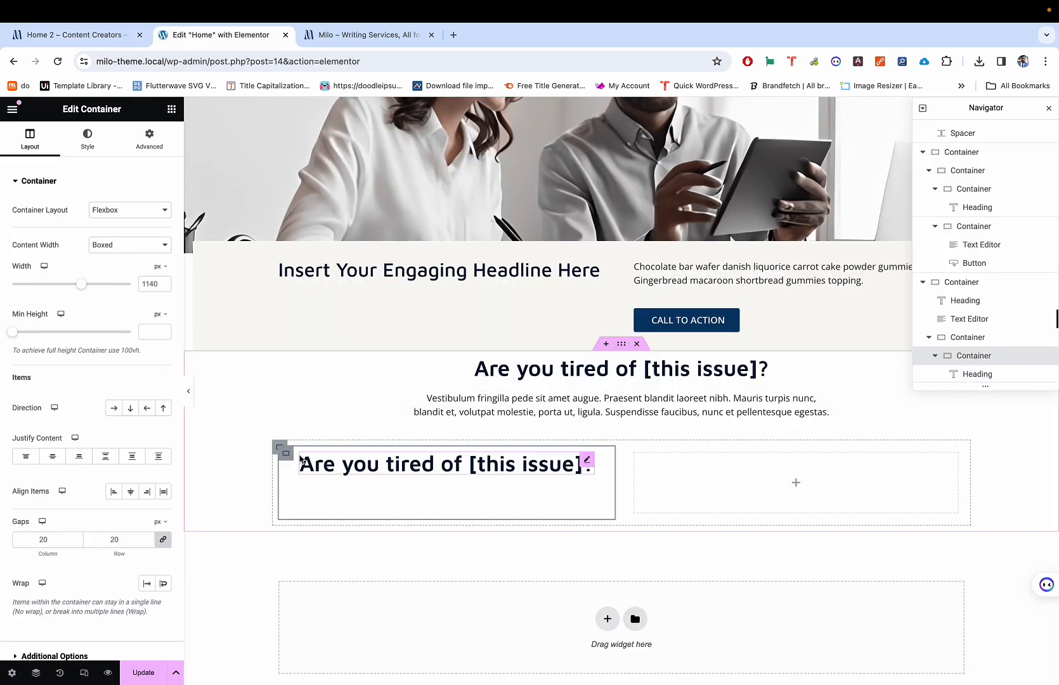
left_click(149, 138)
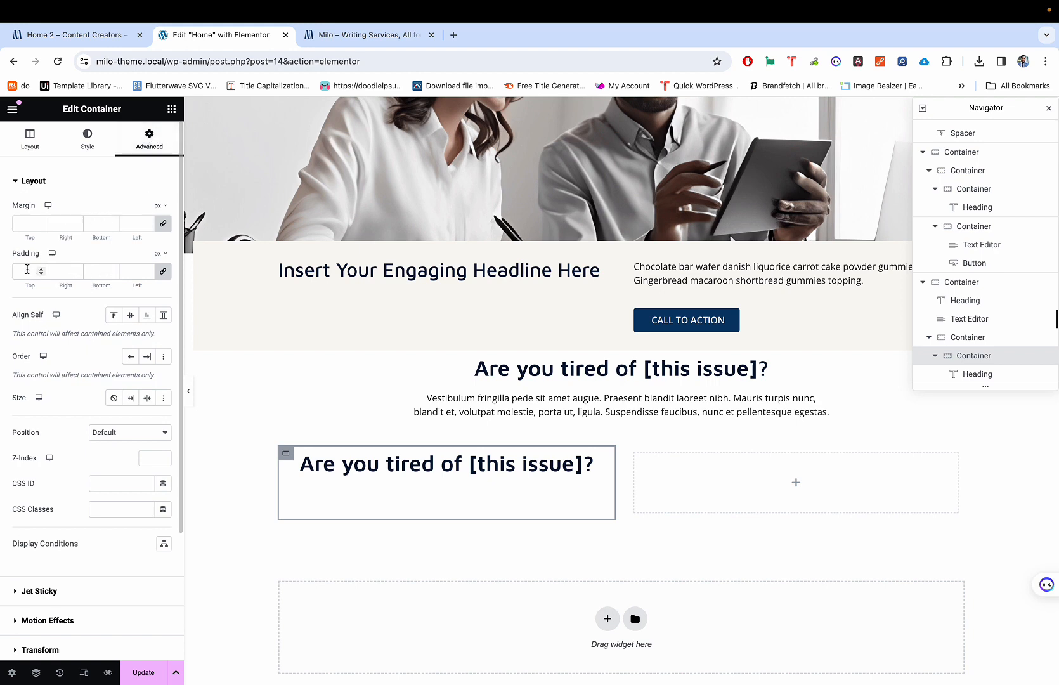
key("ctrl+shift+Tab")
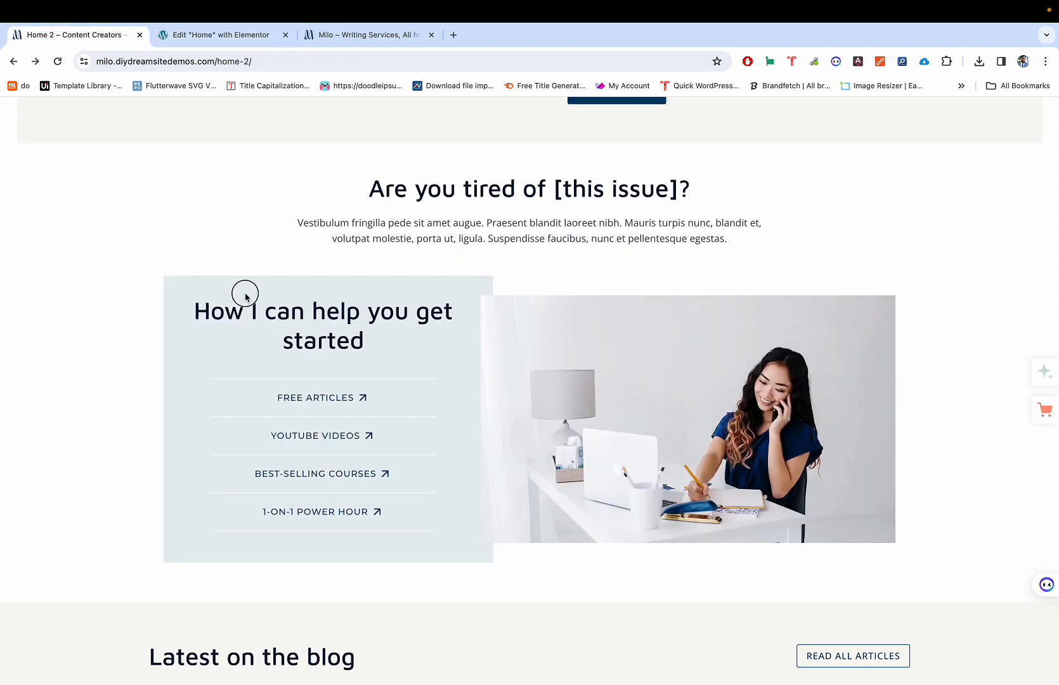
left_click_drag(182, 315, 208, 490)
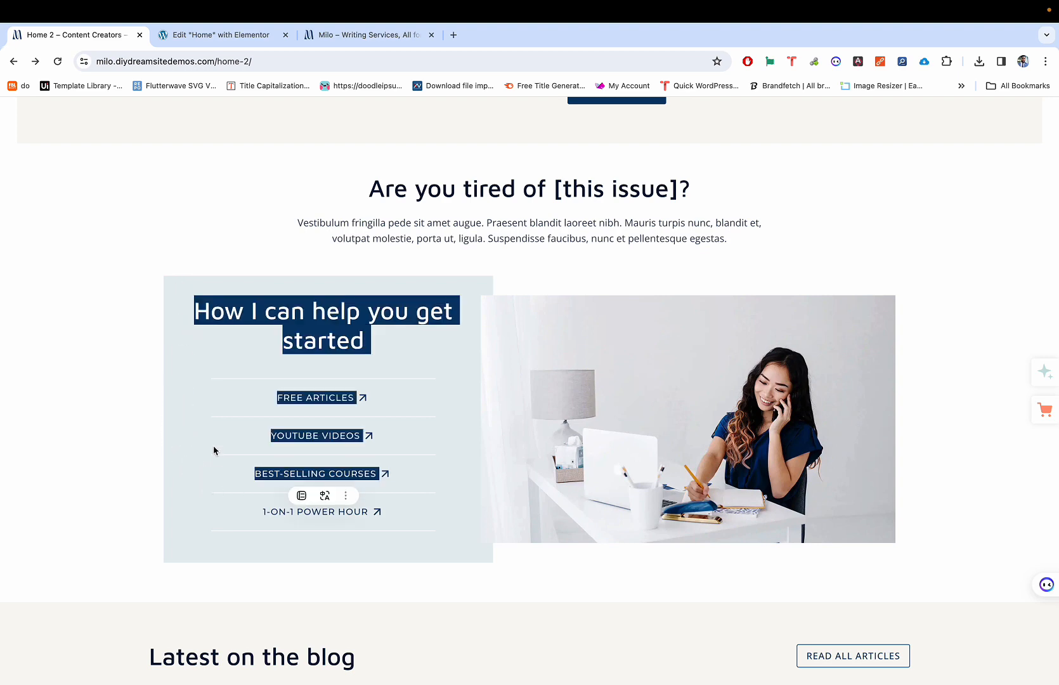
left_click(186, 354)
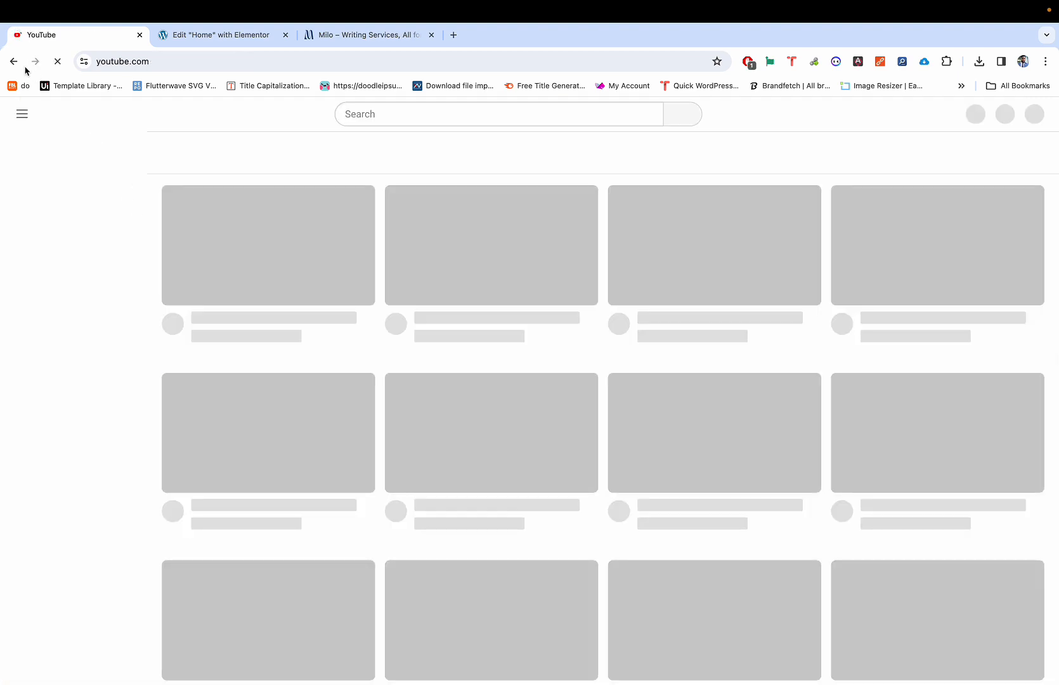
left_click(14, 62)
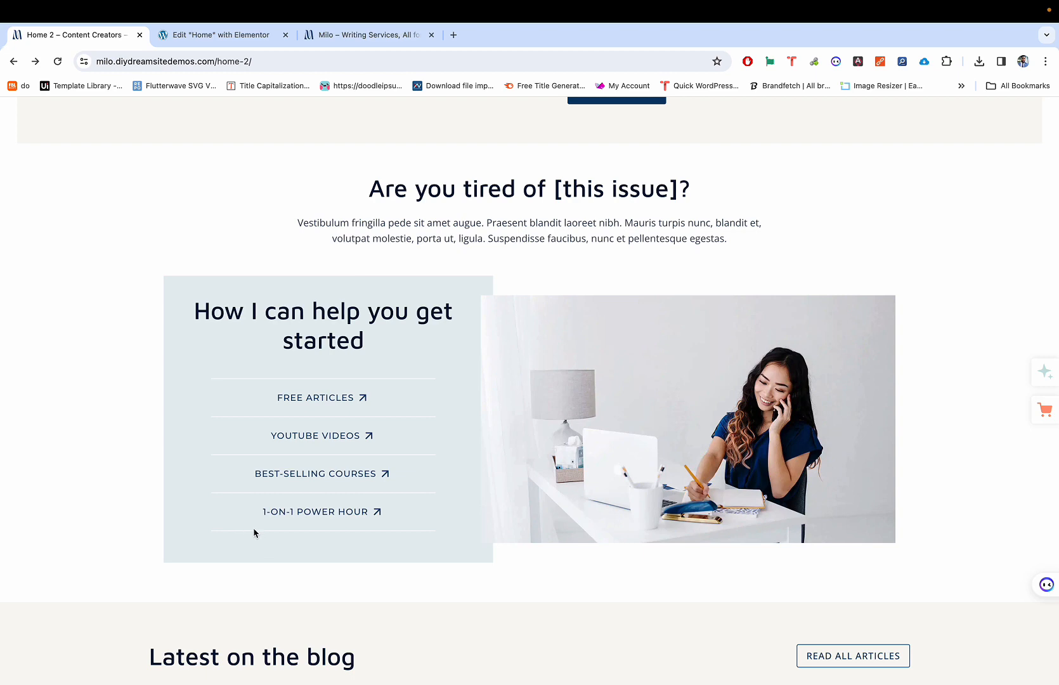
key("ctrl+Tab")
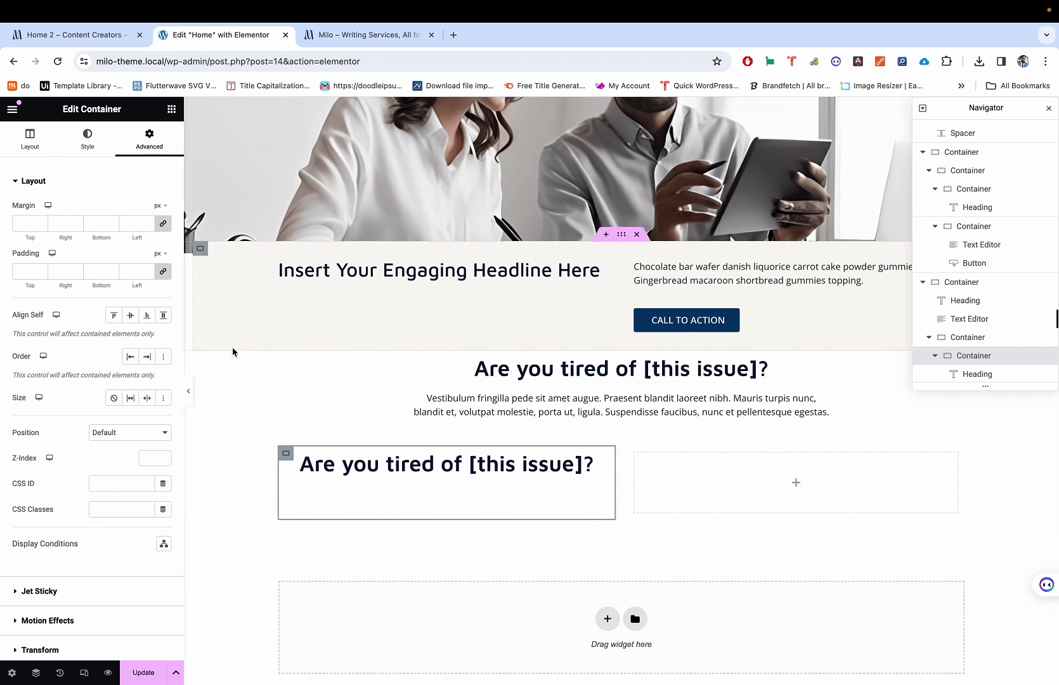
Step: Give the left container a classic background using the global Light Teal colour
left_click(88, 137)
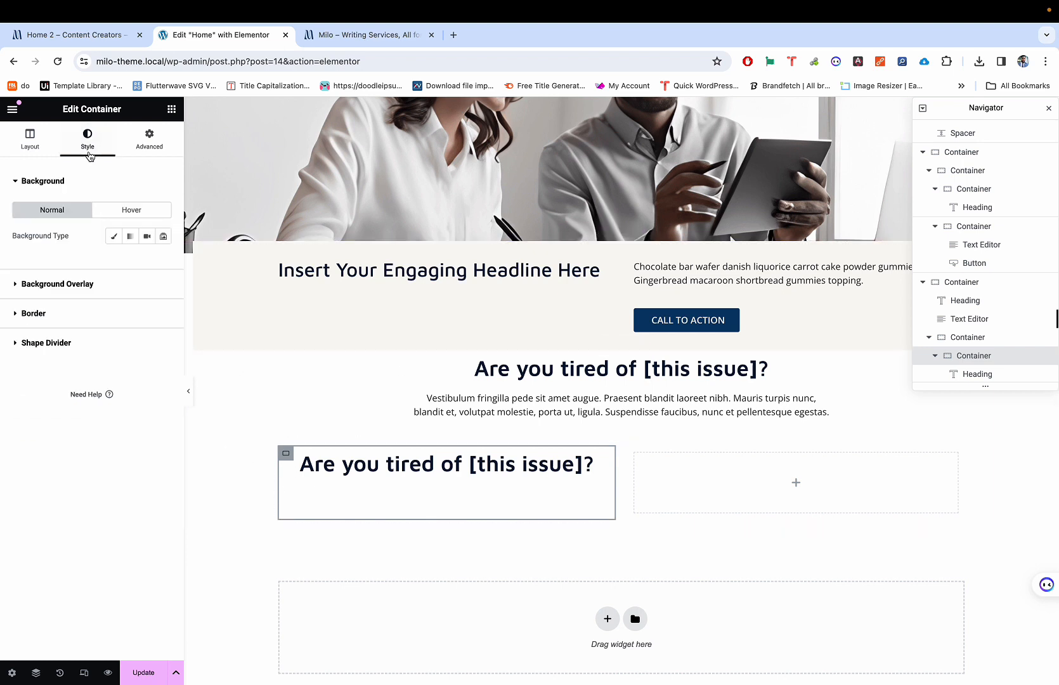
left_click(114, 236)
left_click(147, 261)
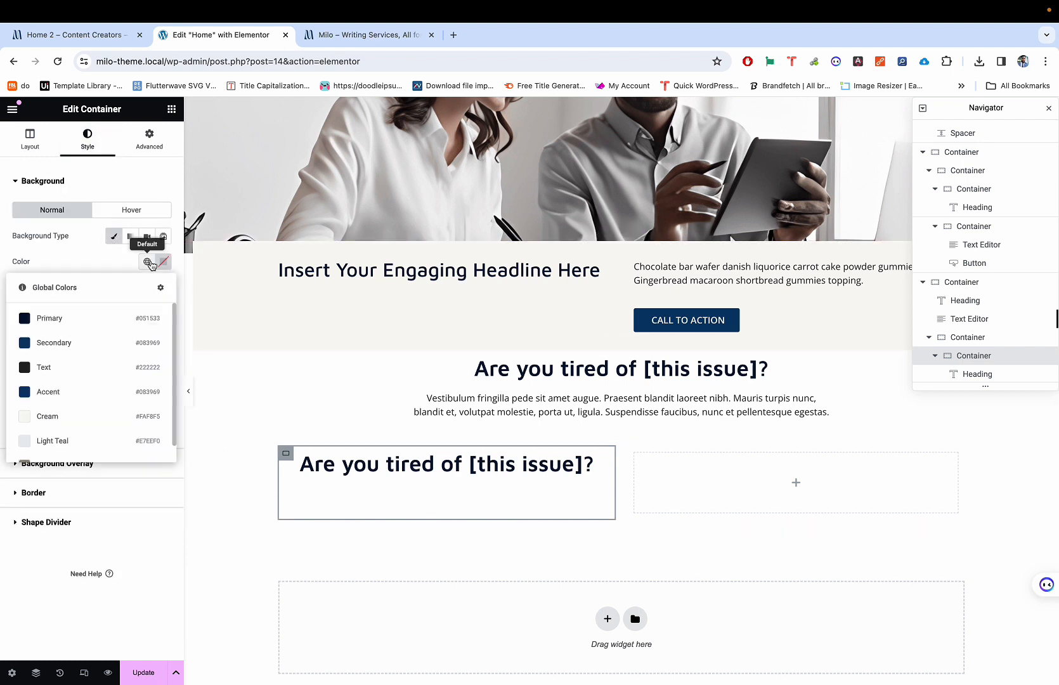
scroll(115, 419, "down", 1)
left_click(95, 426)
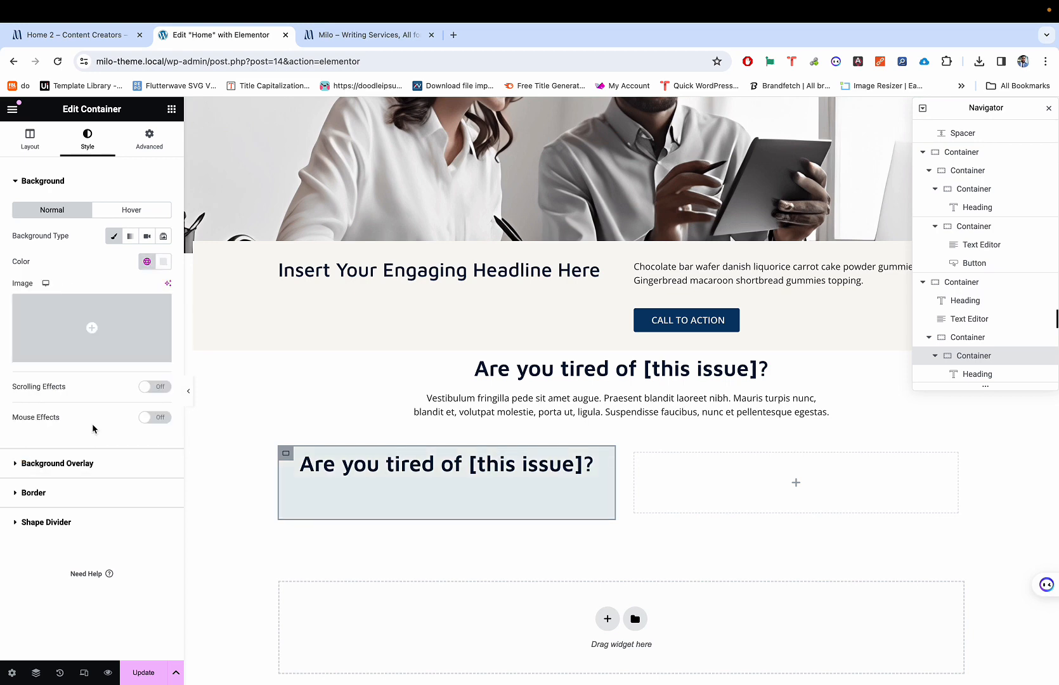
Step: Link the padding values and set 25 px padding on all four sides
left_click(131, 135)
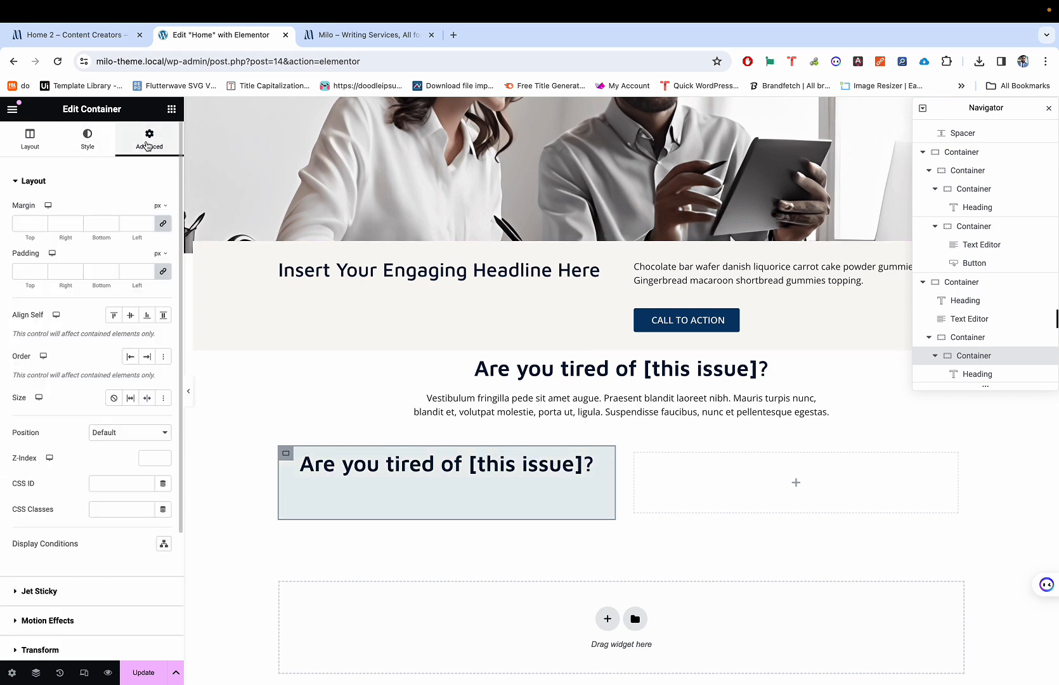
left_click(163, 274)
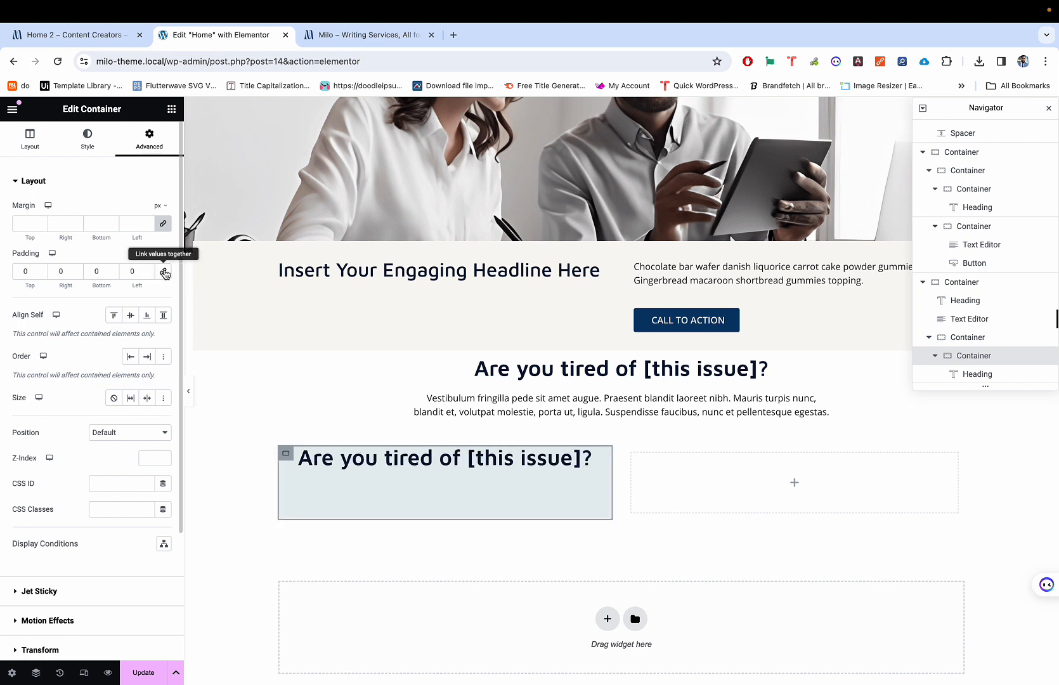
left_click(163, 273)
left_click(166, 275)
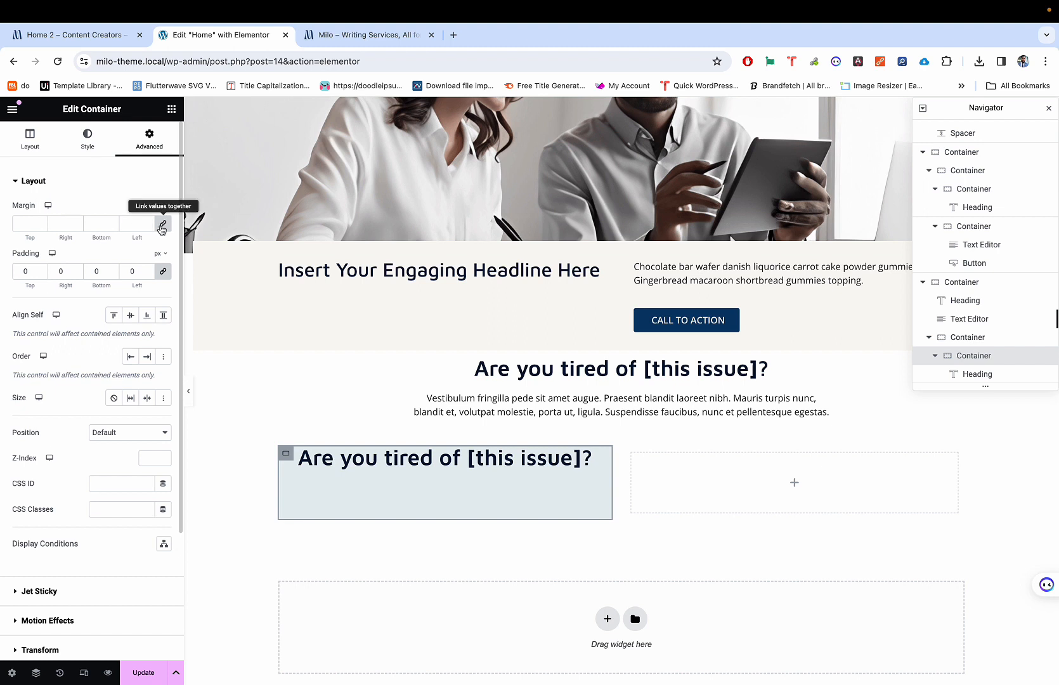
left_click(164, 275)
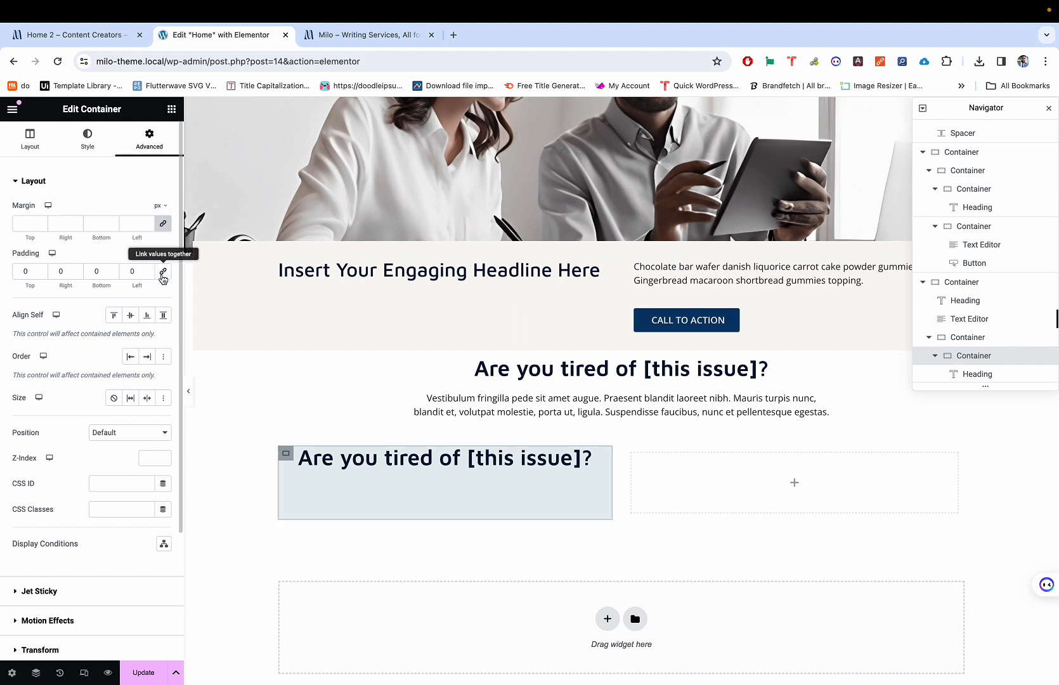
left_click(164, 275)
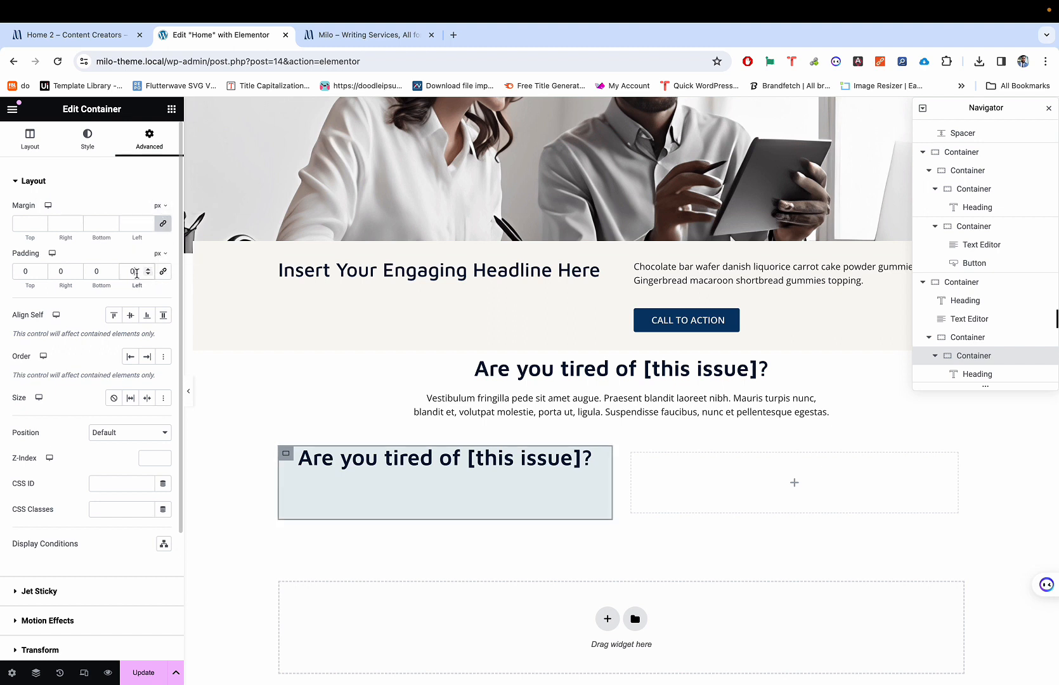
type("40")
key("BackSpace")
key("BackSpace")
left_click(162, 271)
left_click(125, 276)
type("30")
key("BackSpace")
key("BackSpace")
key("BackSpace")
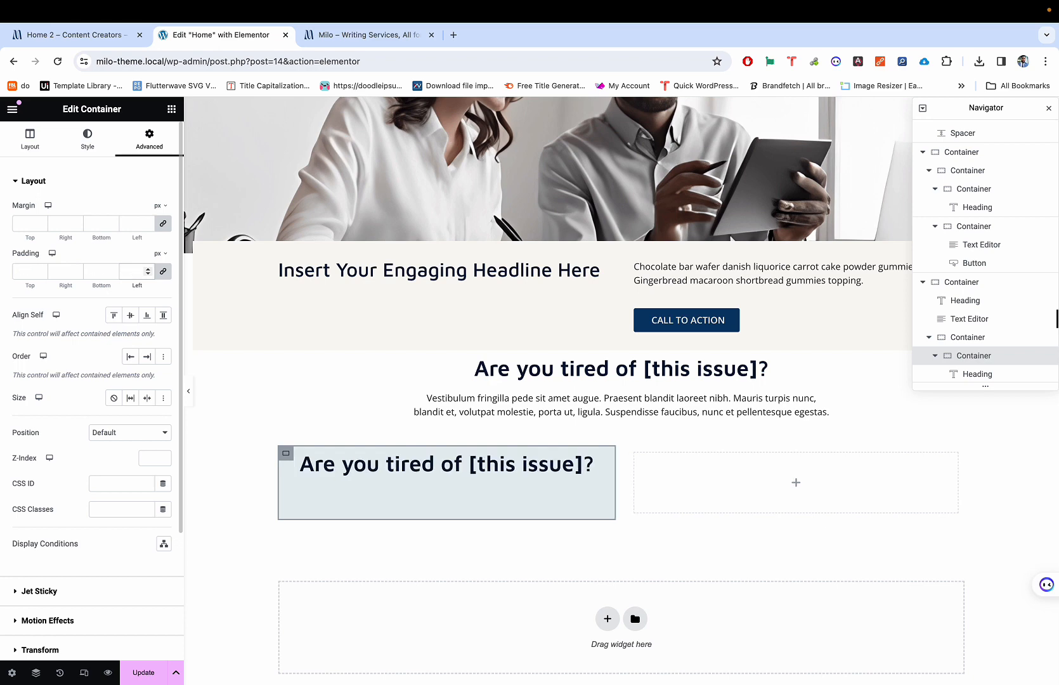
type("20")
key("BackSpace")
type("5")
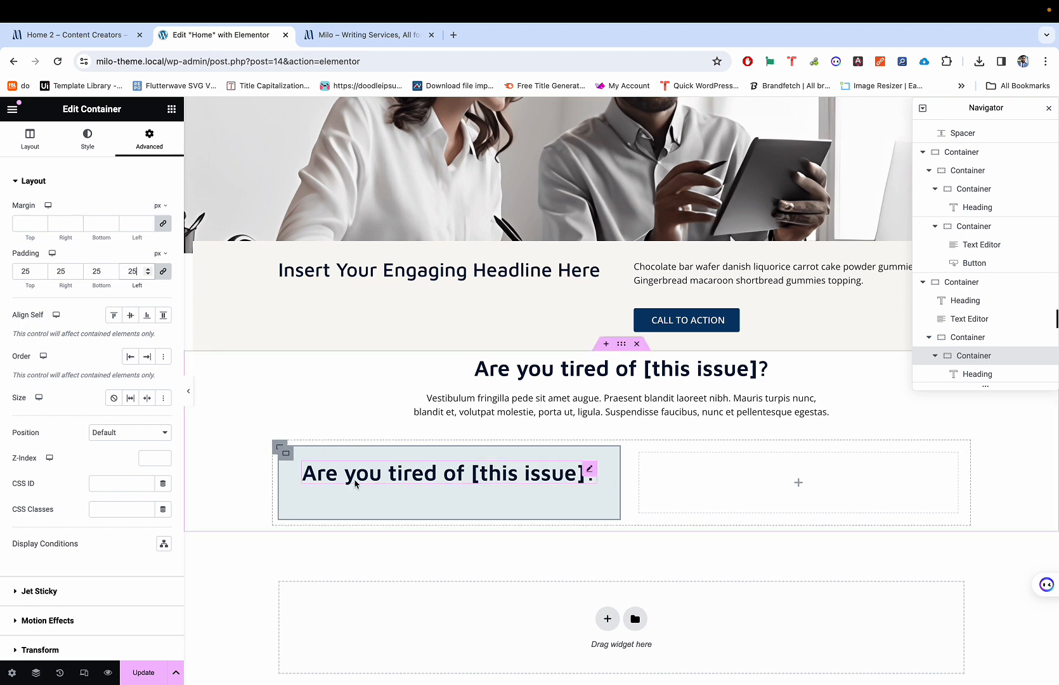
Step: Compare the padded light-teal column against the live demo section
key("ctrl+shift+Tab")
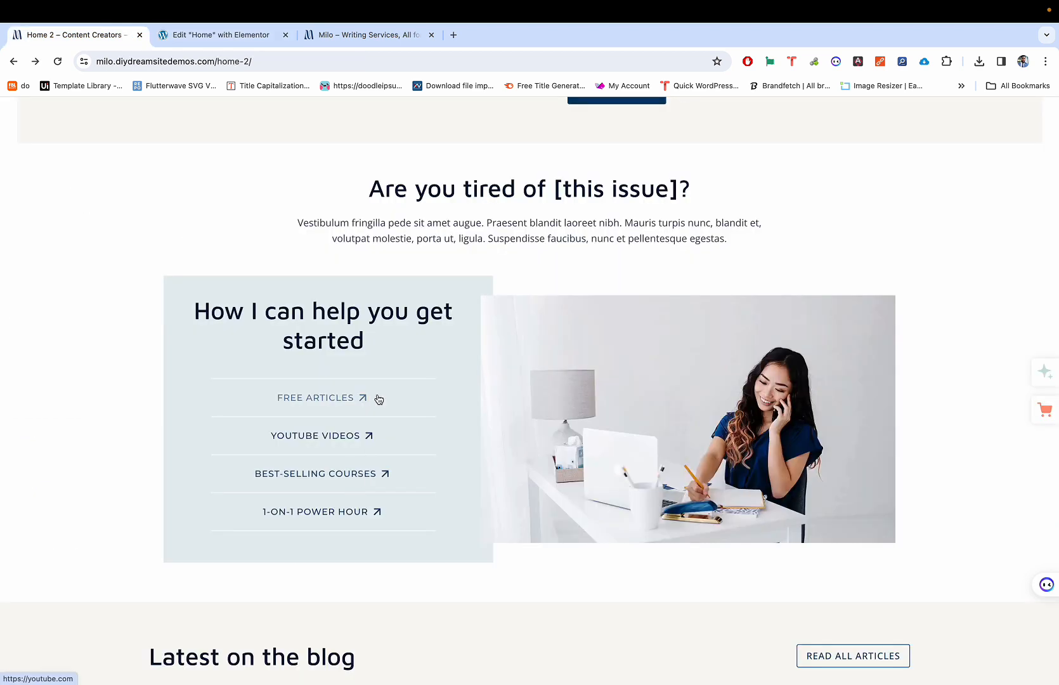
key("ctrl+Tab")
key("ctrl+shift+Tab")
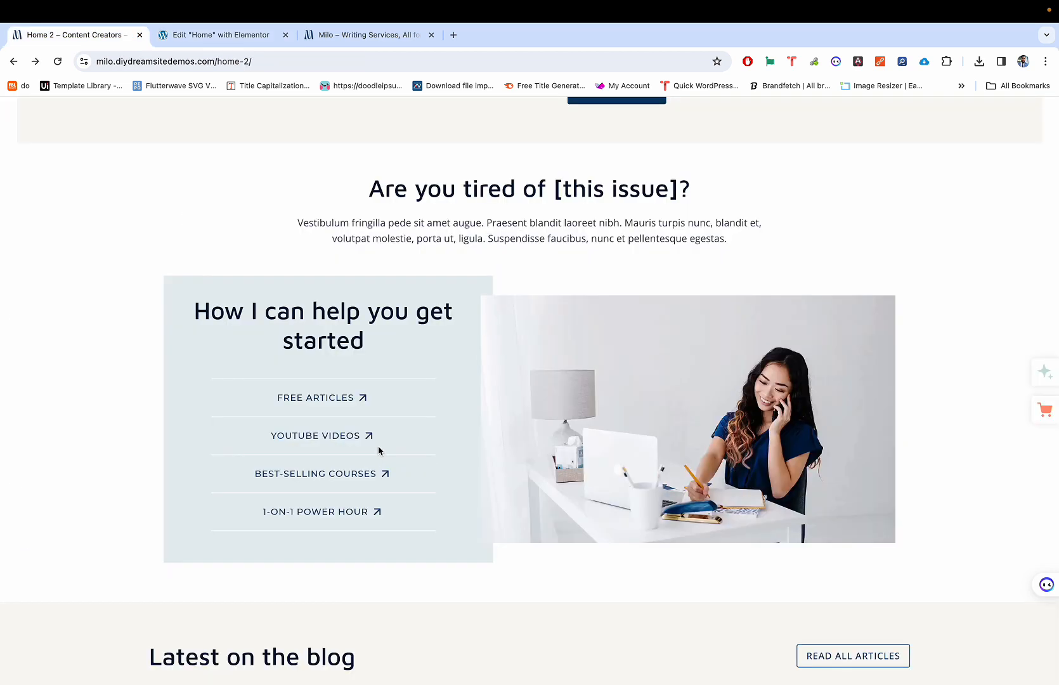
key("ctrl+Tab")
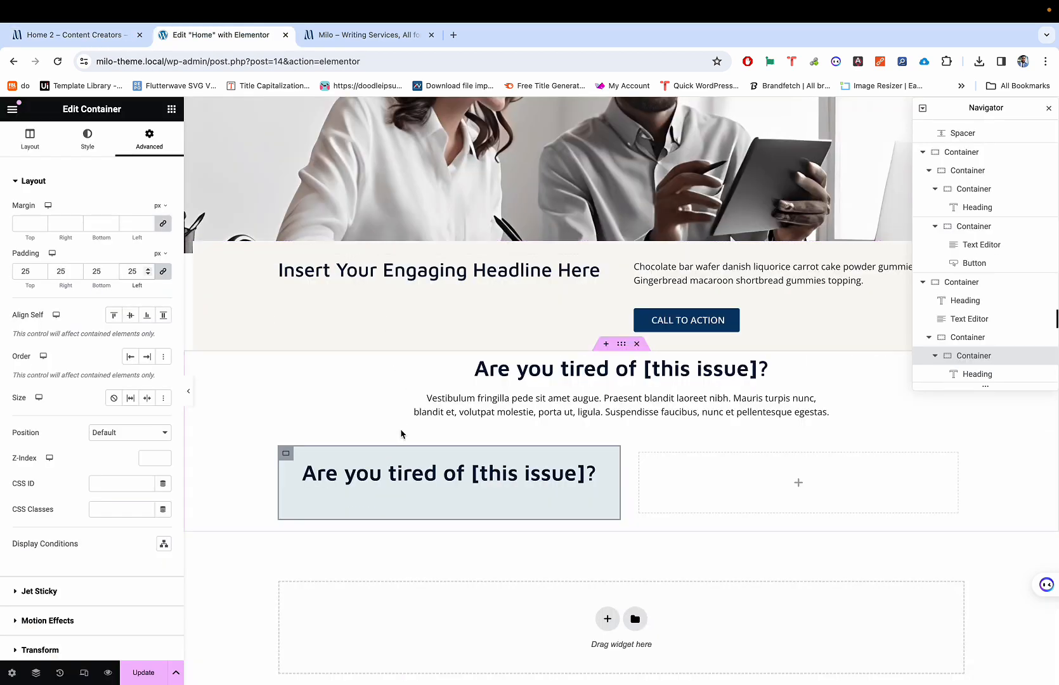
key("ctrl+shift+Tab")
key("ctrl+Tab")
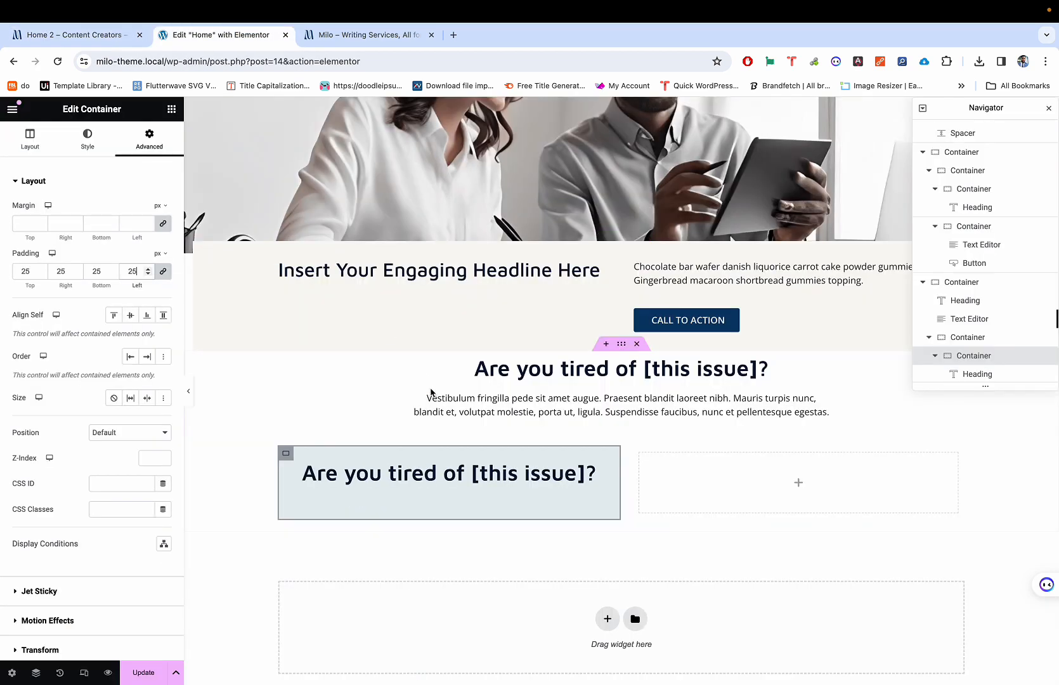
Step: Replace the heading title with 'How I can help you get started' copied from the demo
left_click(583, 475)
key("ctrl+shift+Tab")
key("ctrl+Tab")
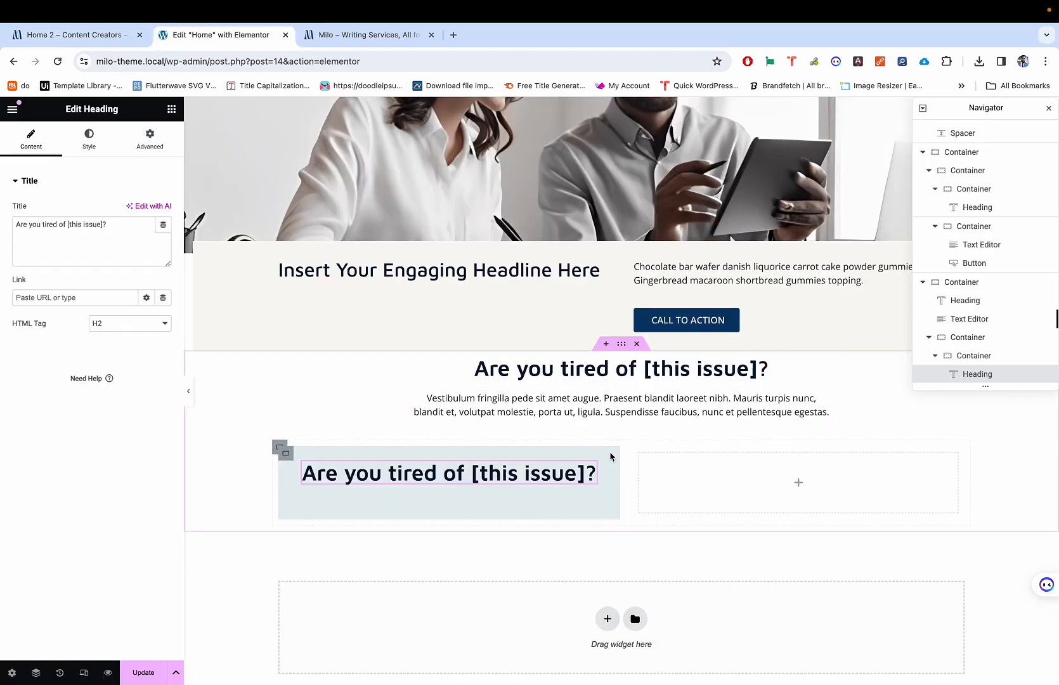
key("ctrl+shift+Tab")
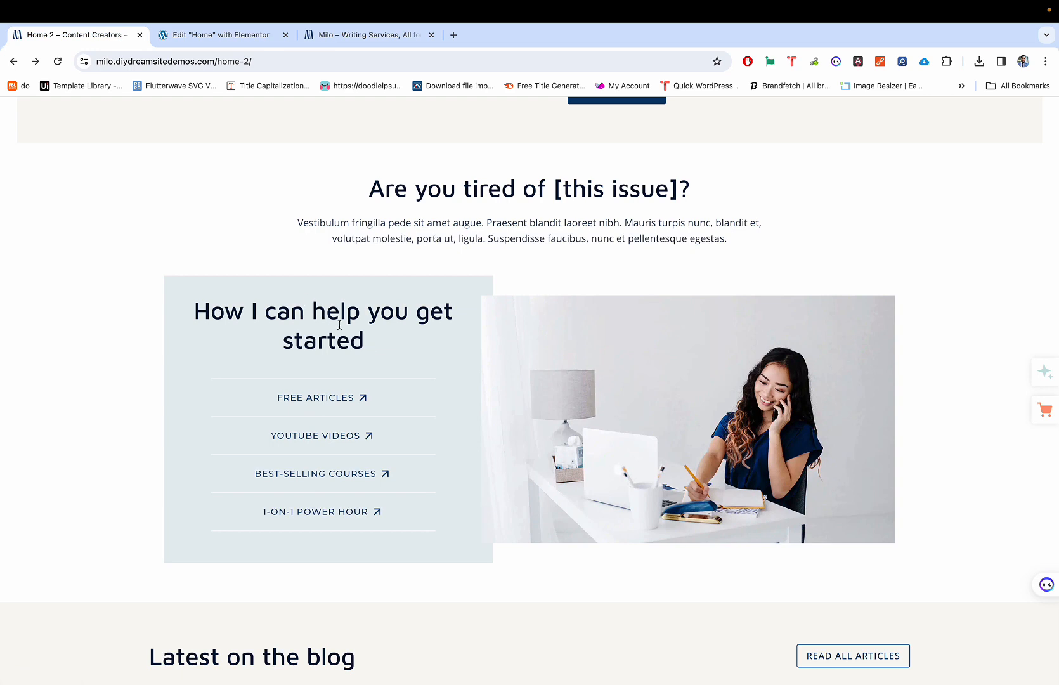
left_click_drag(367, 346, 193, 314)
key("ctrl+c")
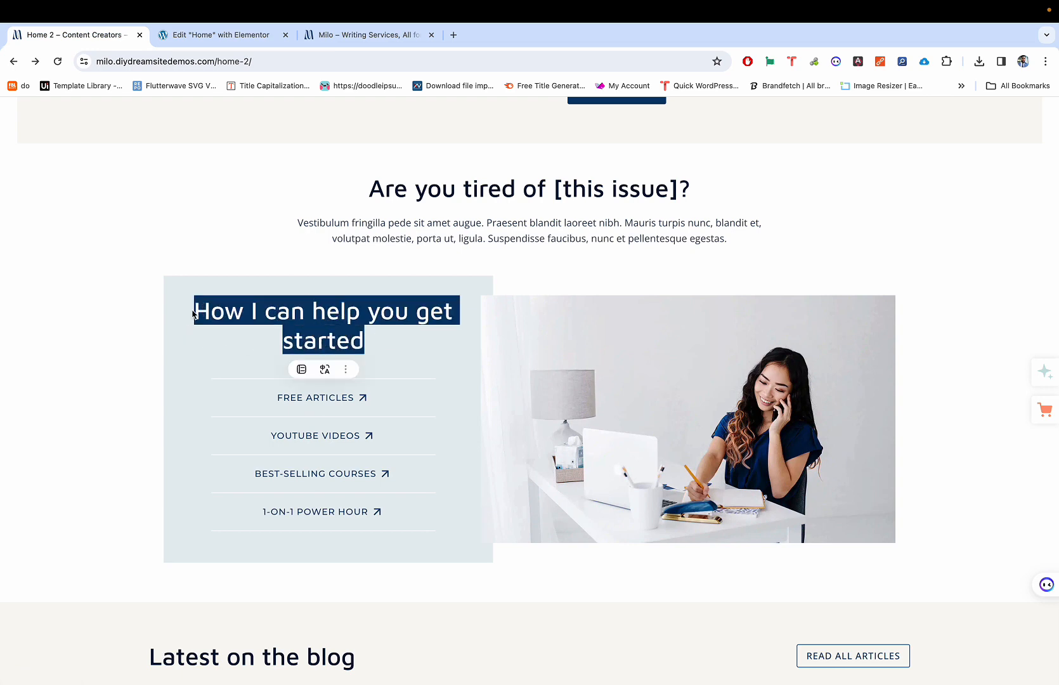
key("ctrl+Tab")
left_click(131, 245)
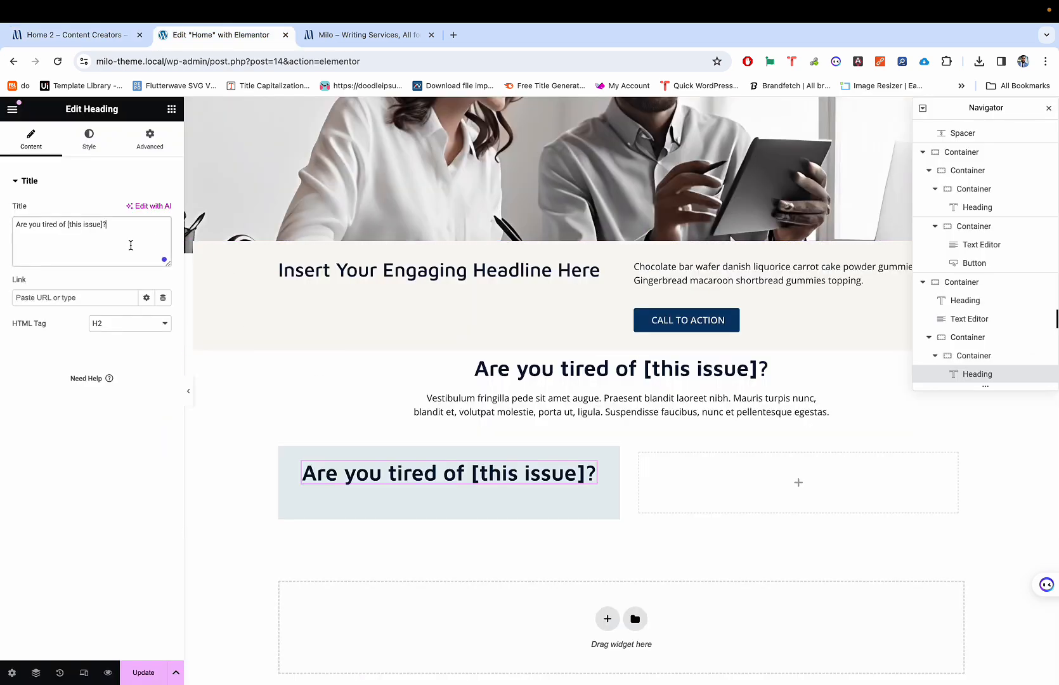
key("ctrl+a")
key("ctrl+v")
key("ctrl+shift+Tab")
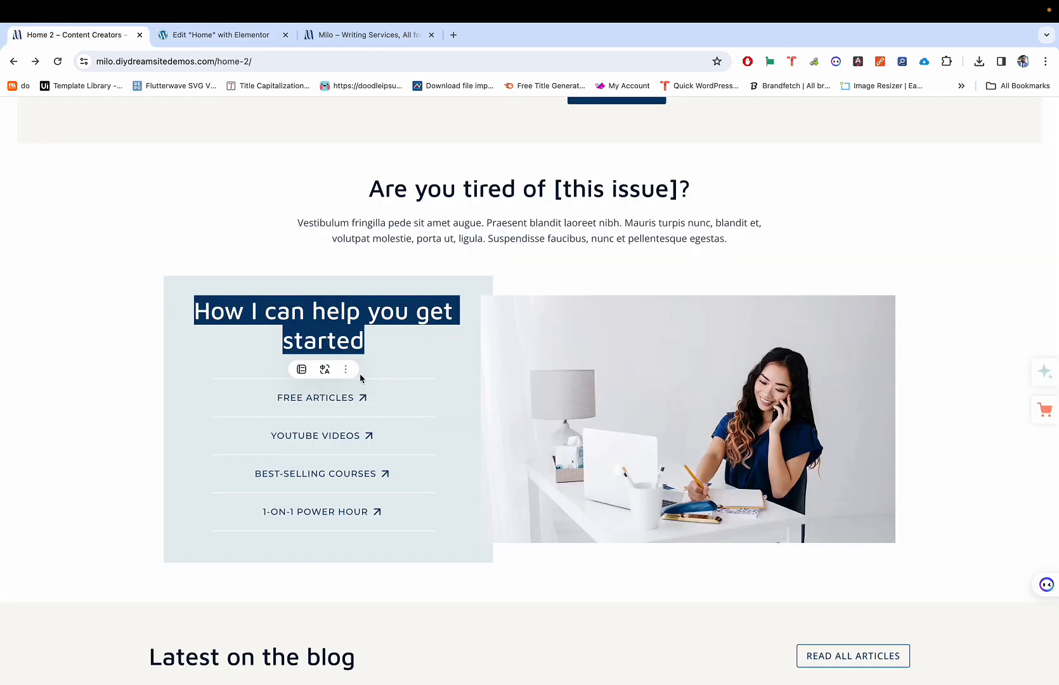
key("ctrl+Tab")
Step: Check the heading's typography, keeping weight 600 Semi Bold, and compare it with the demo
mouse_move(570, 481)
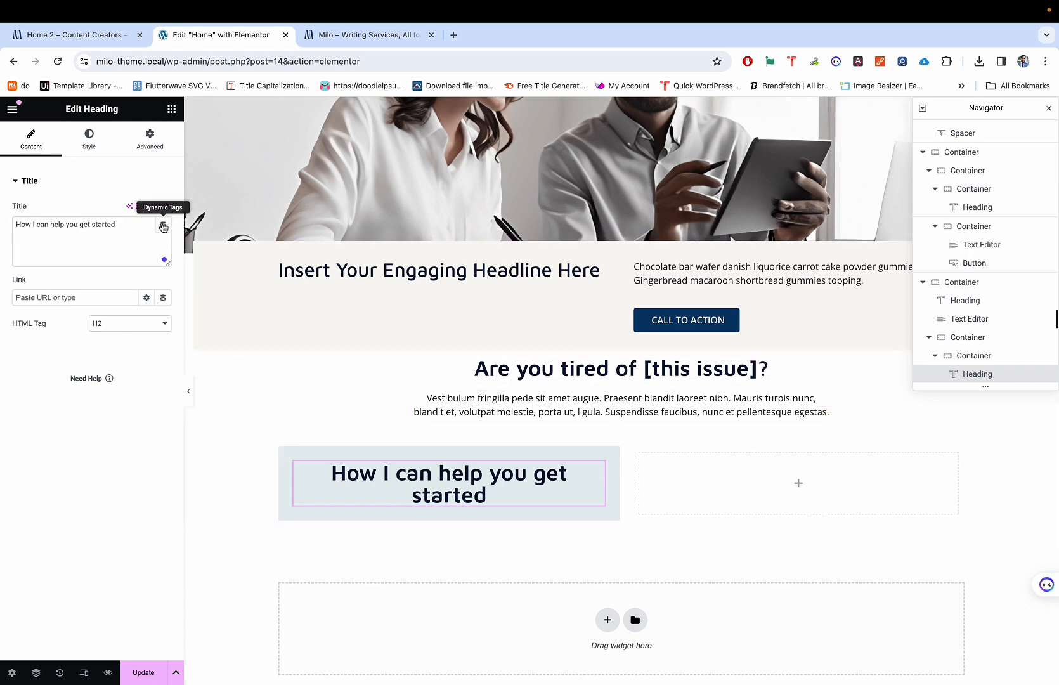
left_click(89, 137)
left_click(163, 262)
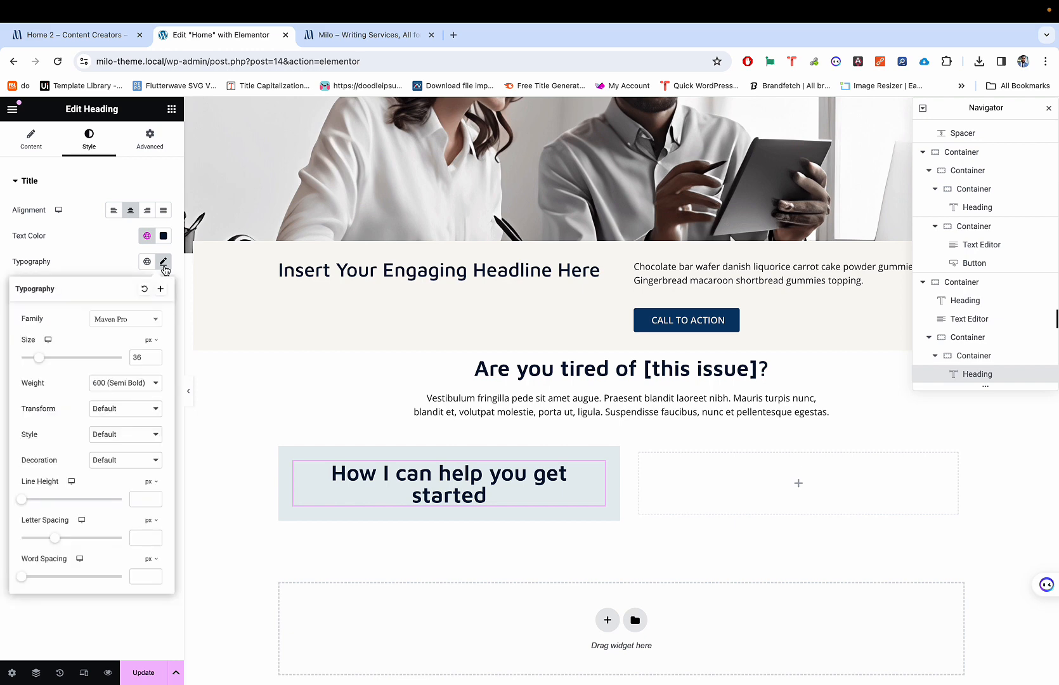
left_click(127, 383)
left_click(127, 370)
left_click(96, 255)
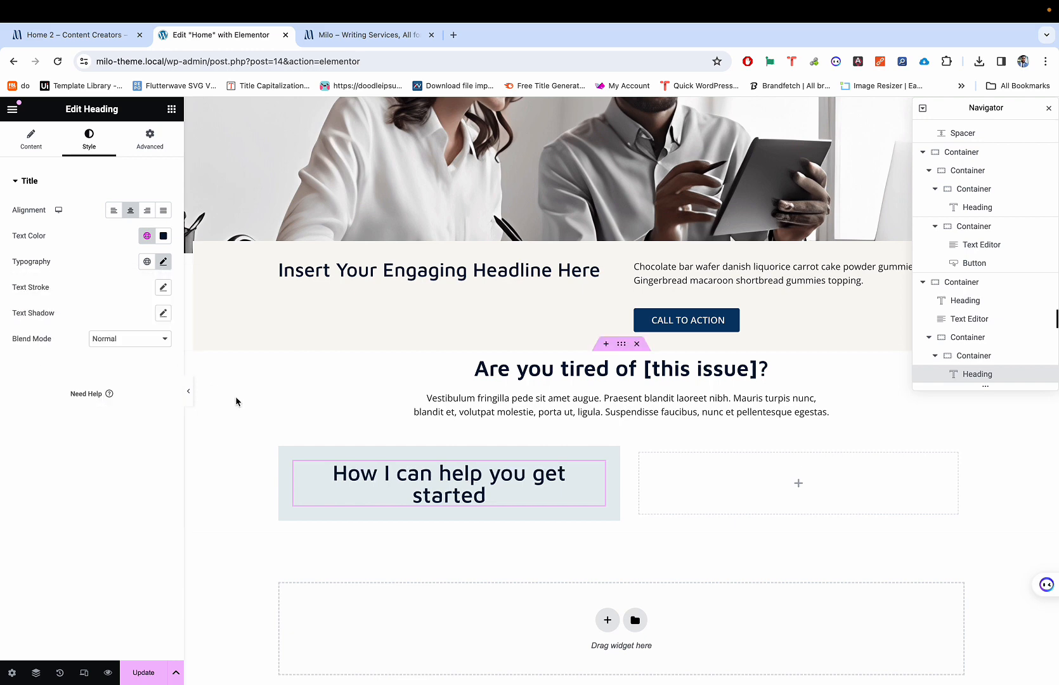
key("ctrl+shift+Tab")
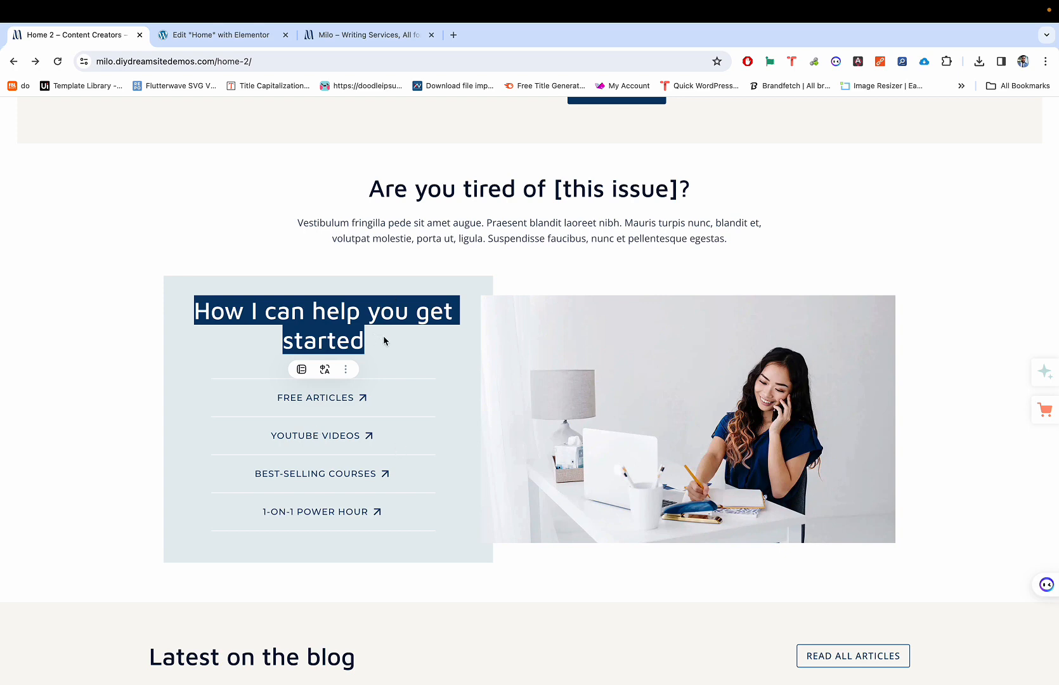
key("ctrl+Tab")
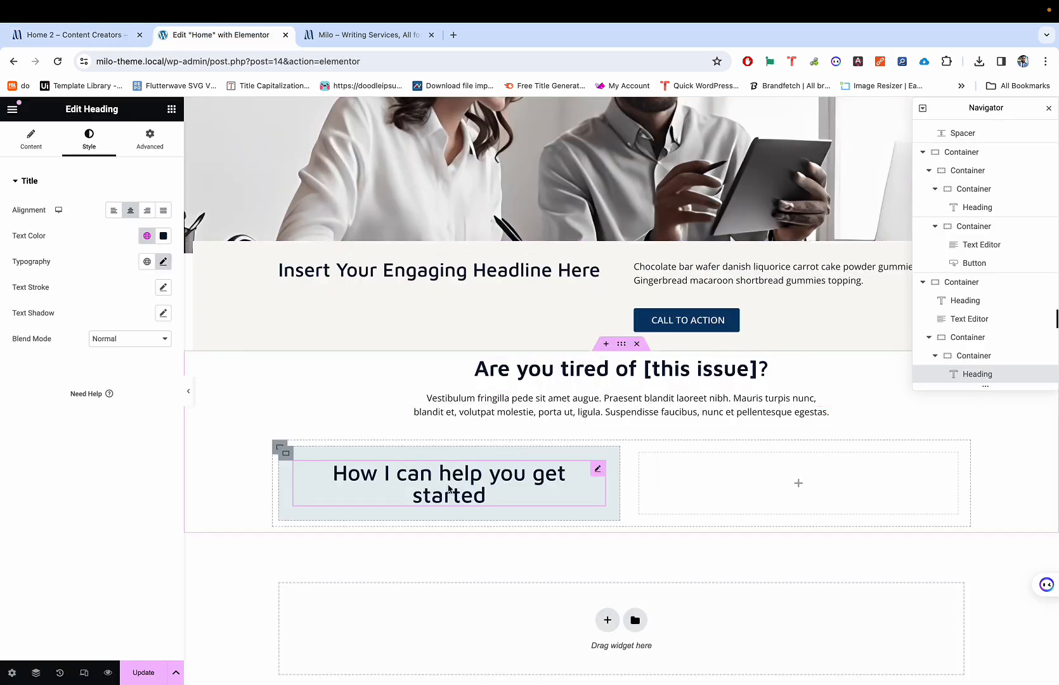
key("ctrl+shift+Tab")
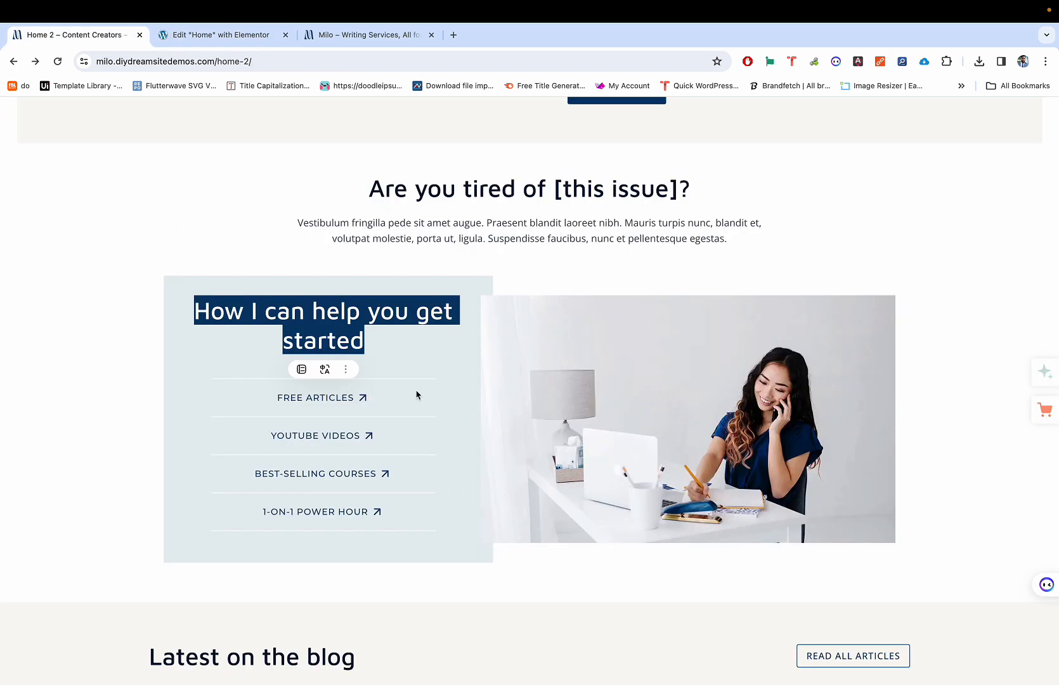
left_click(134, 326)
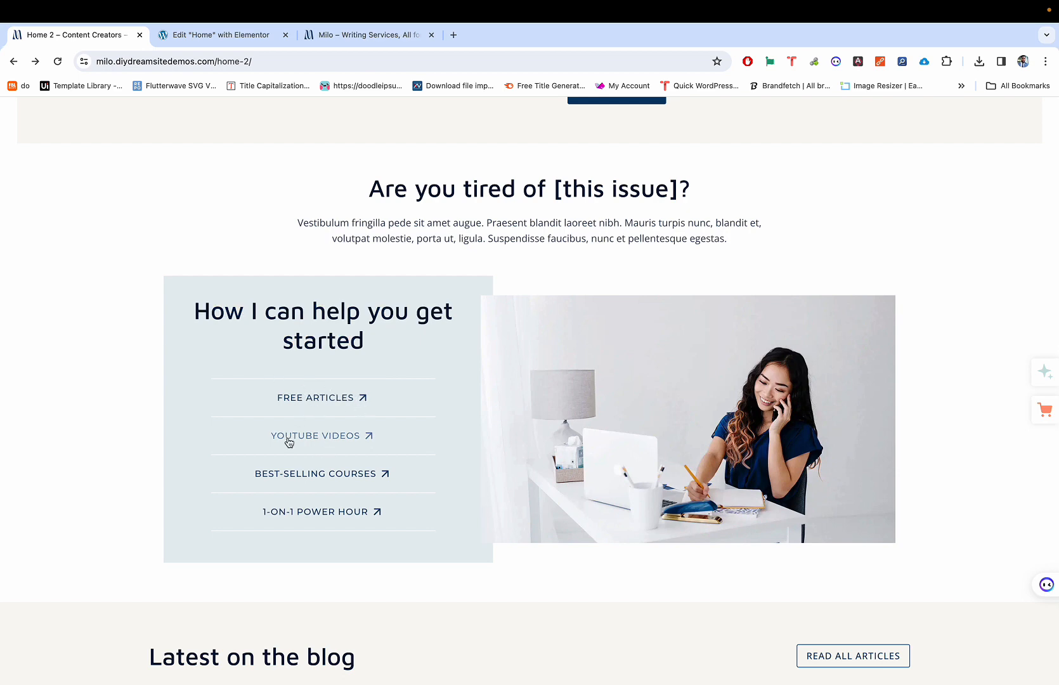
key("ctrl+Tab")
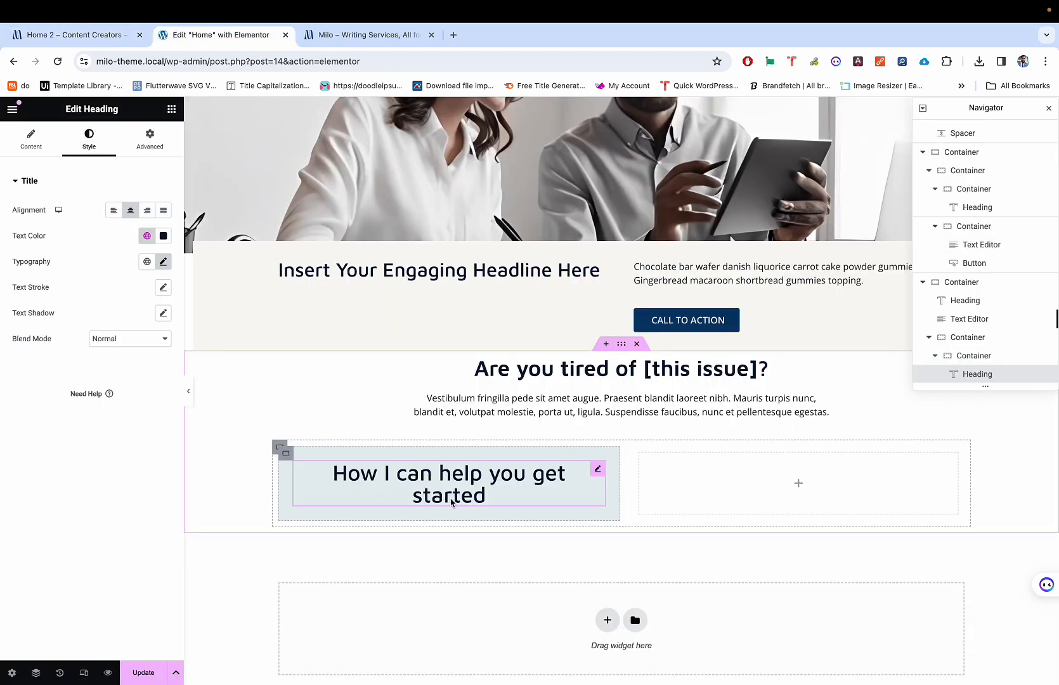
key("ctrl+shift+Tab")
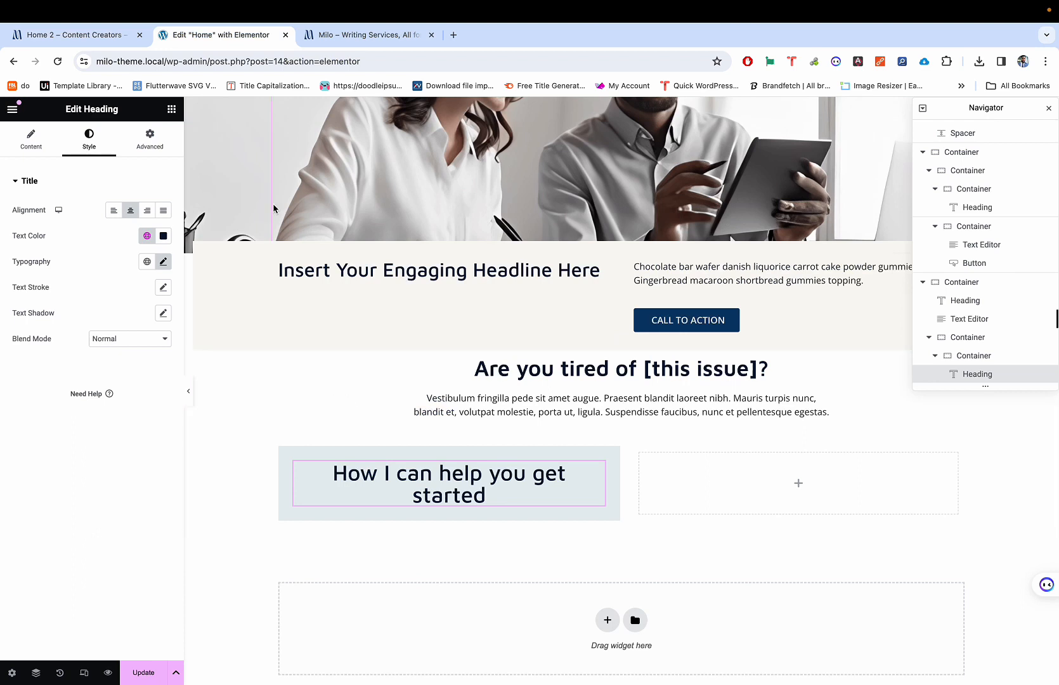
Step: Search 'icon' and add an Icon List widget beneath the column heading
left_click(171, 109)
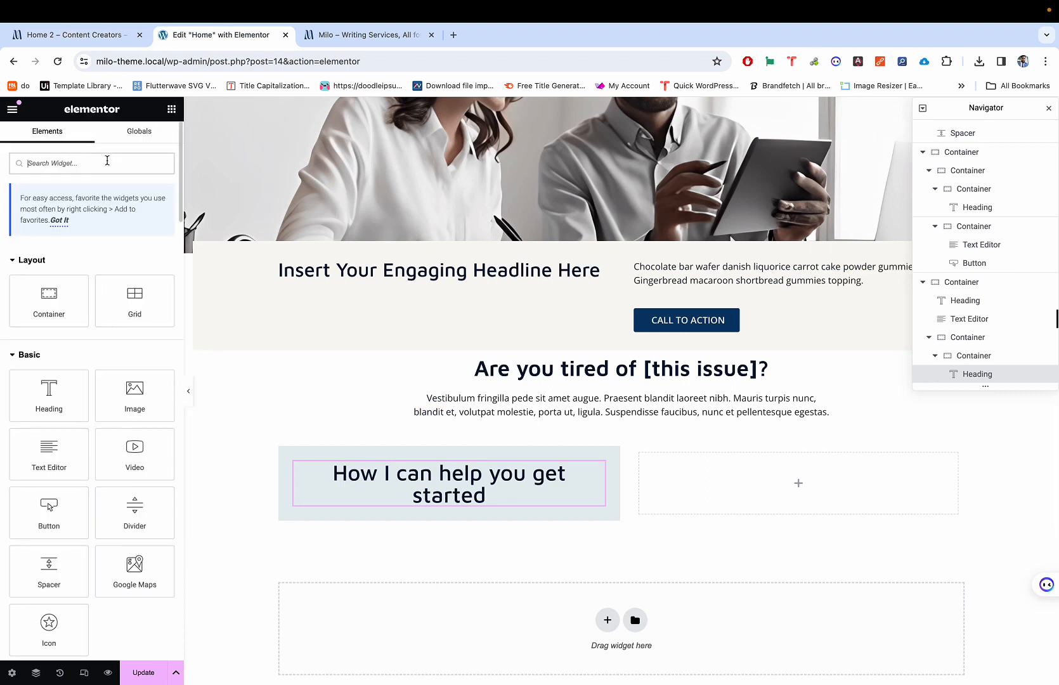
type("icon")
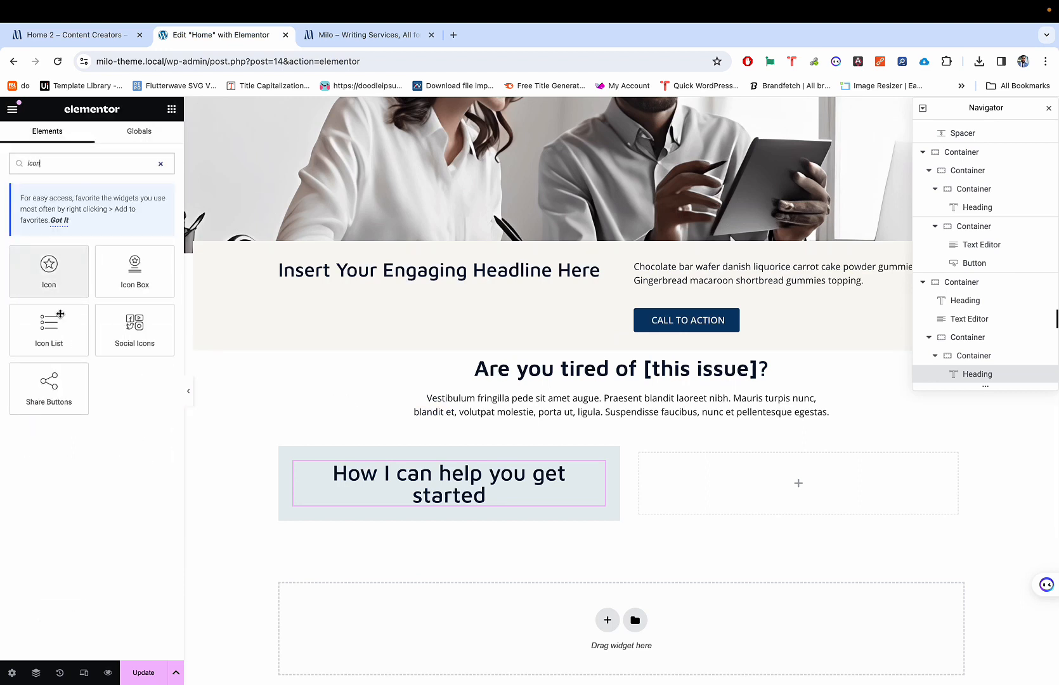
left_click_drag(49, 331, 392, 495)
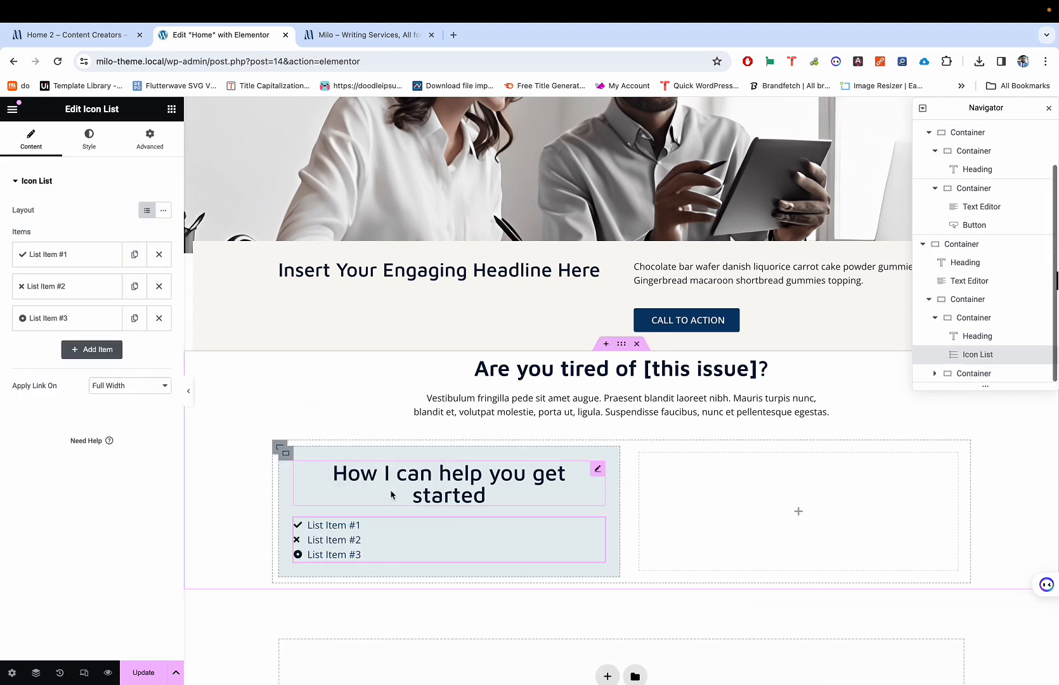
key("ctrl+shift+Tab")
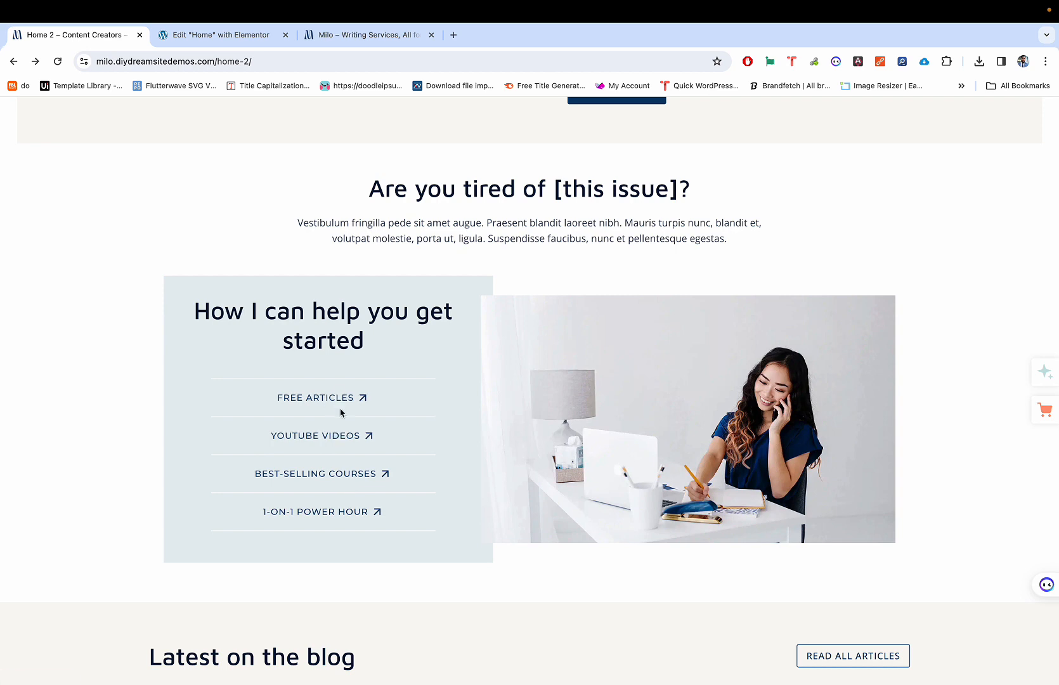
key("ctrl+Tab")
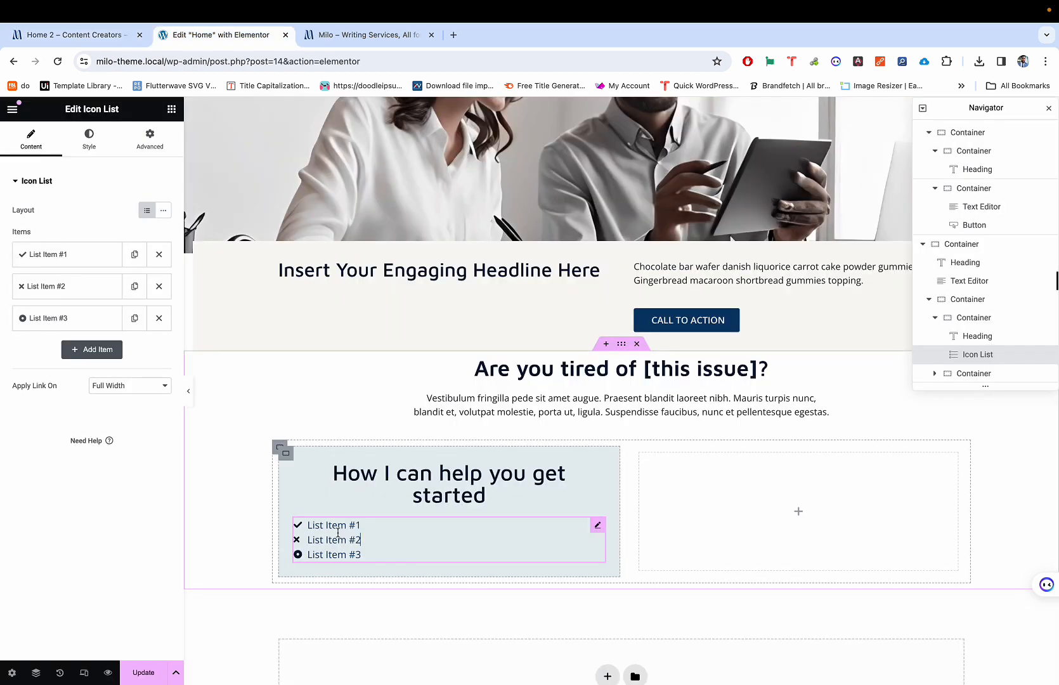
Step: Space the icon list items about 15 px apart
left_click(88, 140)
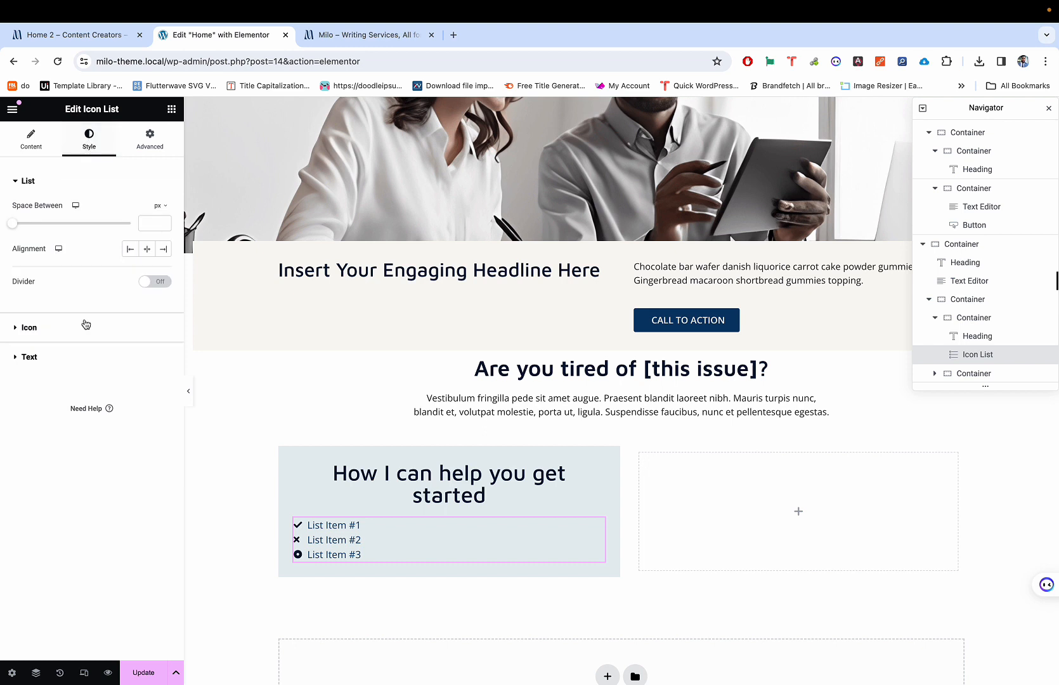
left_click_drag(14, 226, 50, 229)
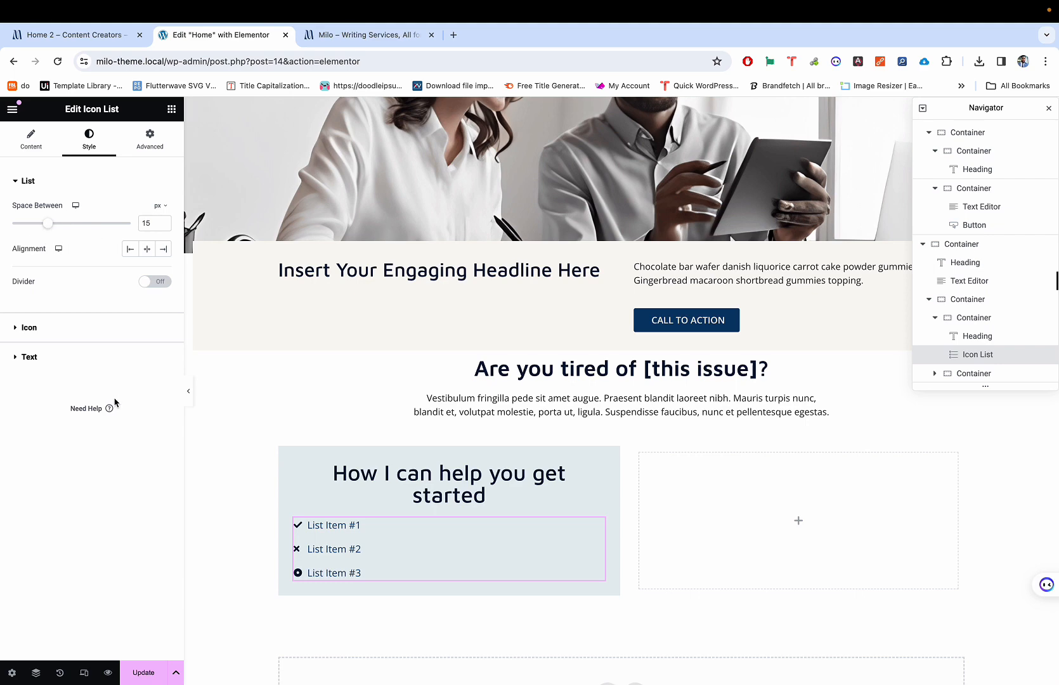
key("ctrl+shift+Tab")
key("ctrl+Tab")
key("ctrl+shift+Tab")
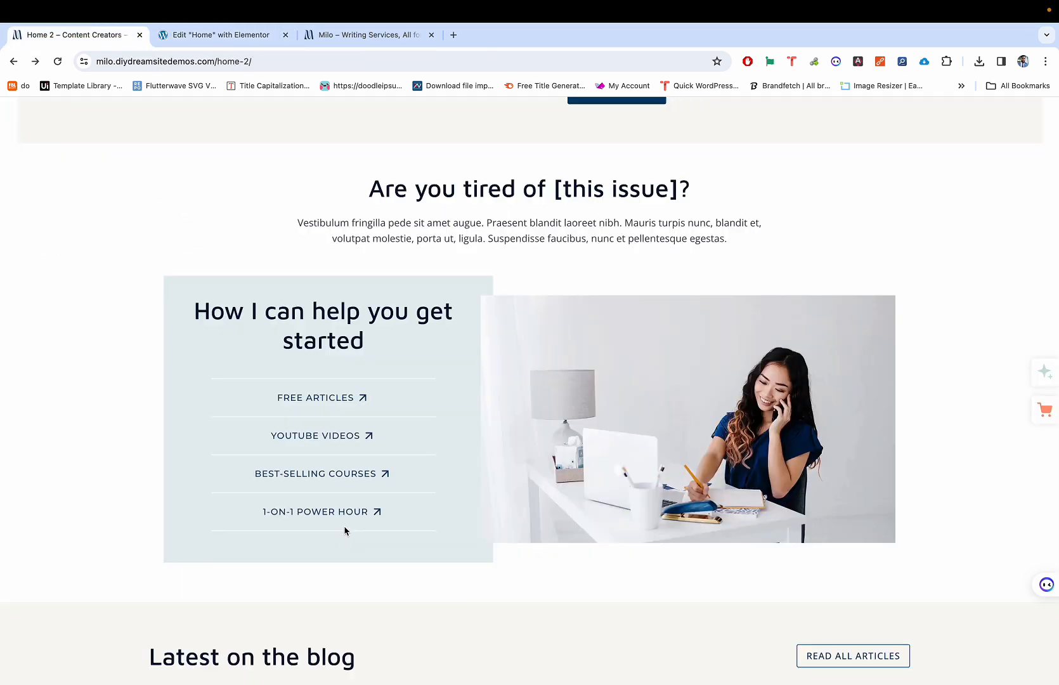
key("ctrl+Tab")
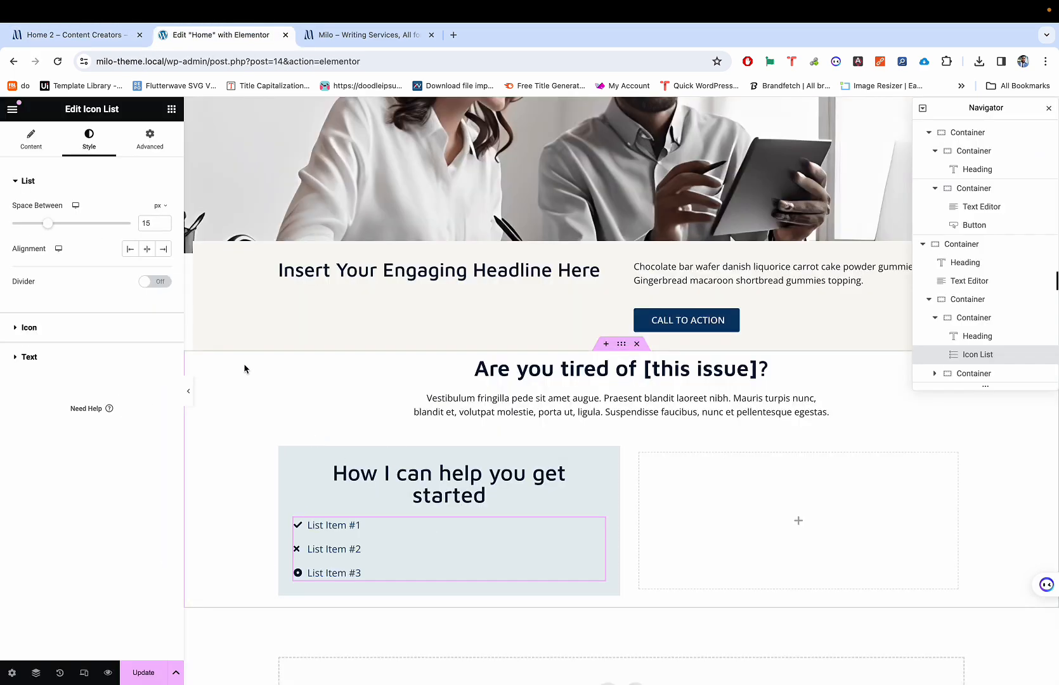
Step: Set the icon list's alignment to Center
left_click(31, 133)
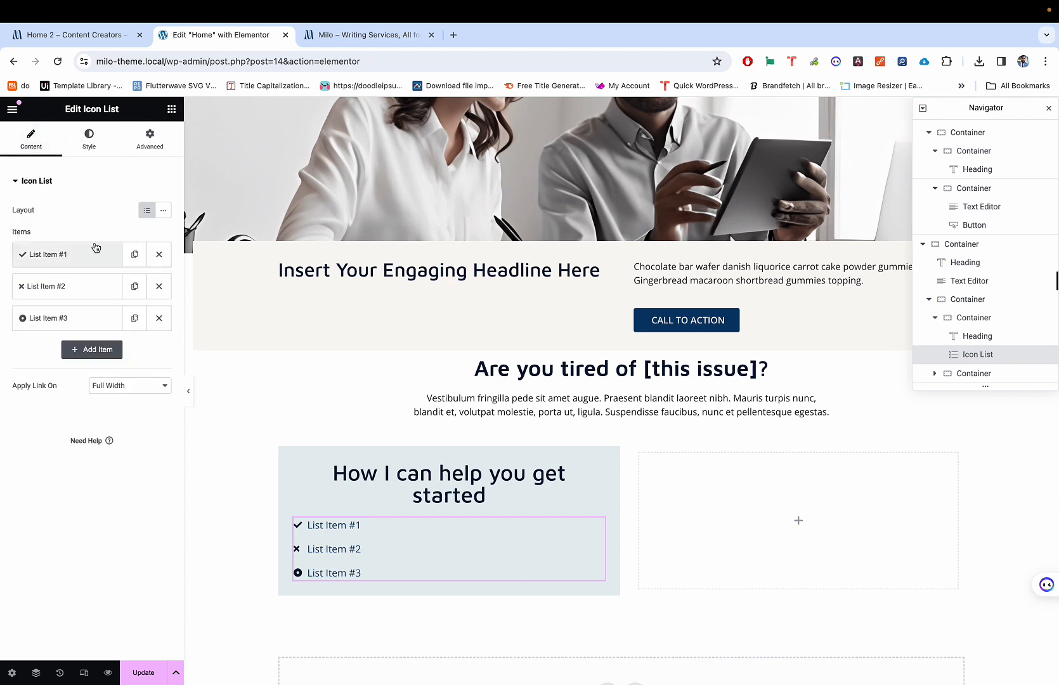
left_click(89, 136)
key("ctrl+shift+Tab")
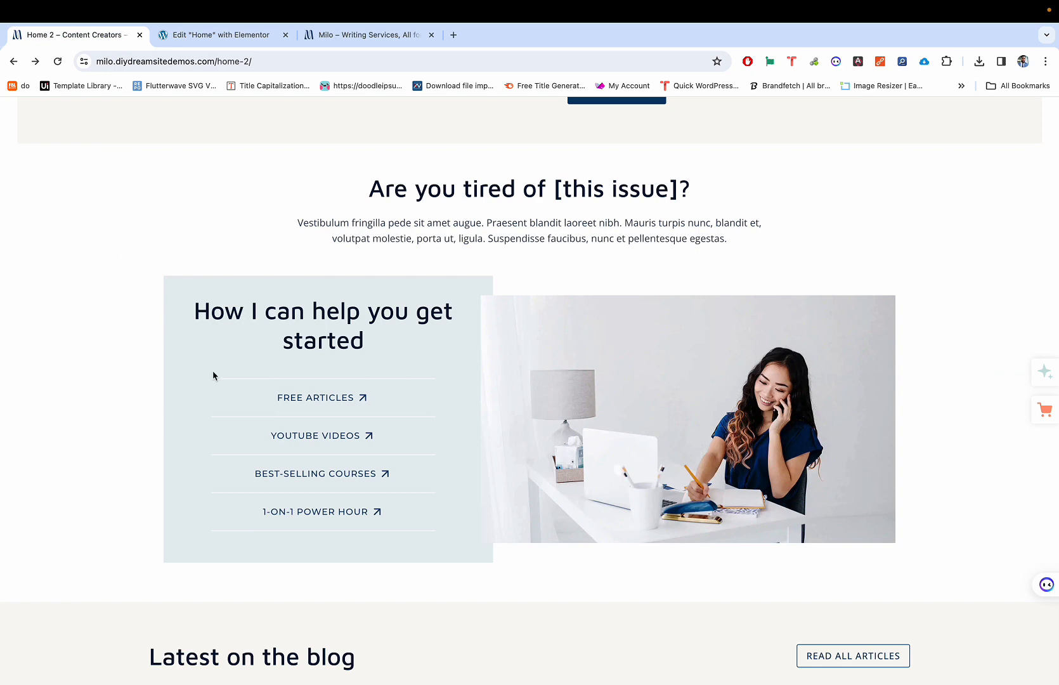
key("ctrl+Tab")
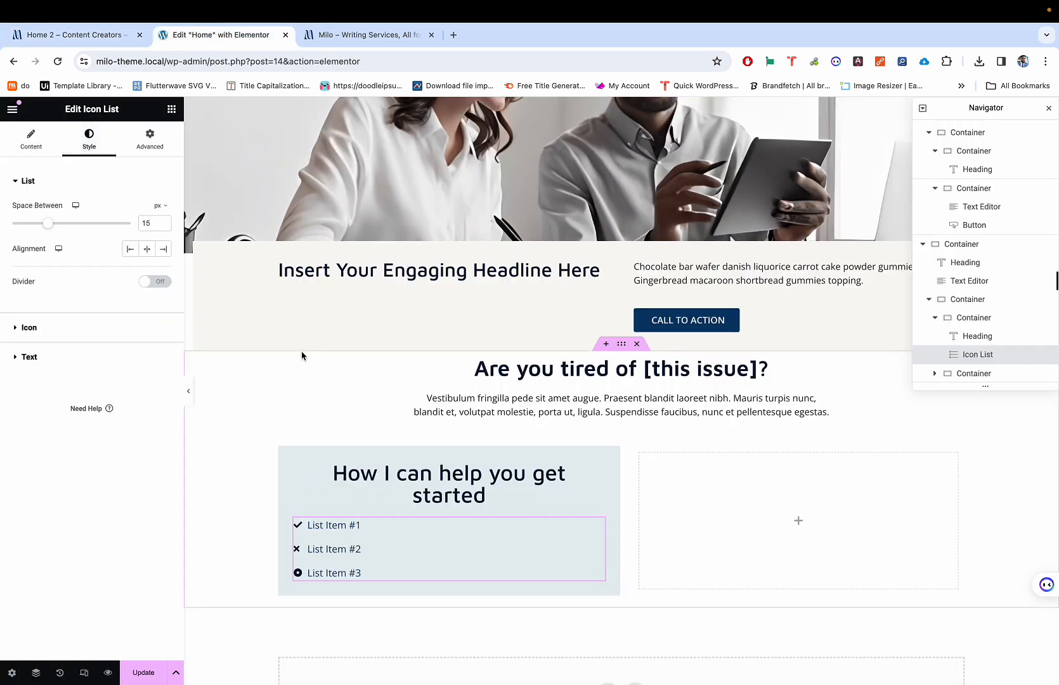
left_click(148, 251)
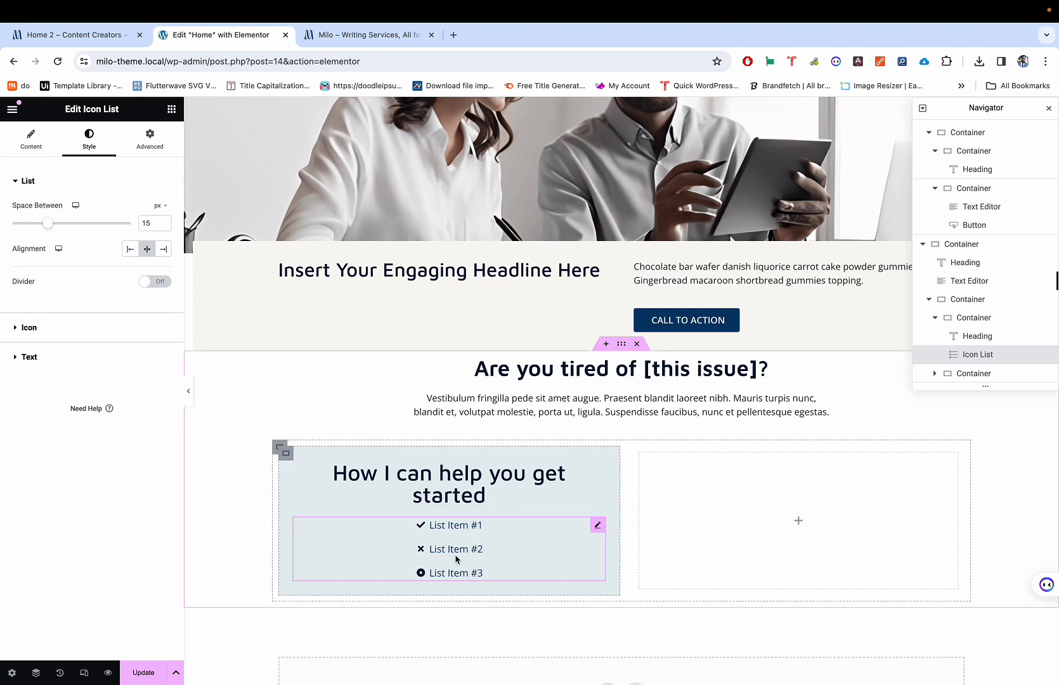
key("ctrl+shift+Tab")
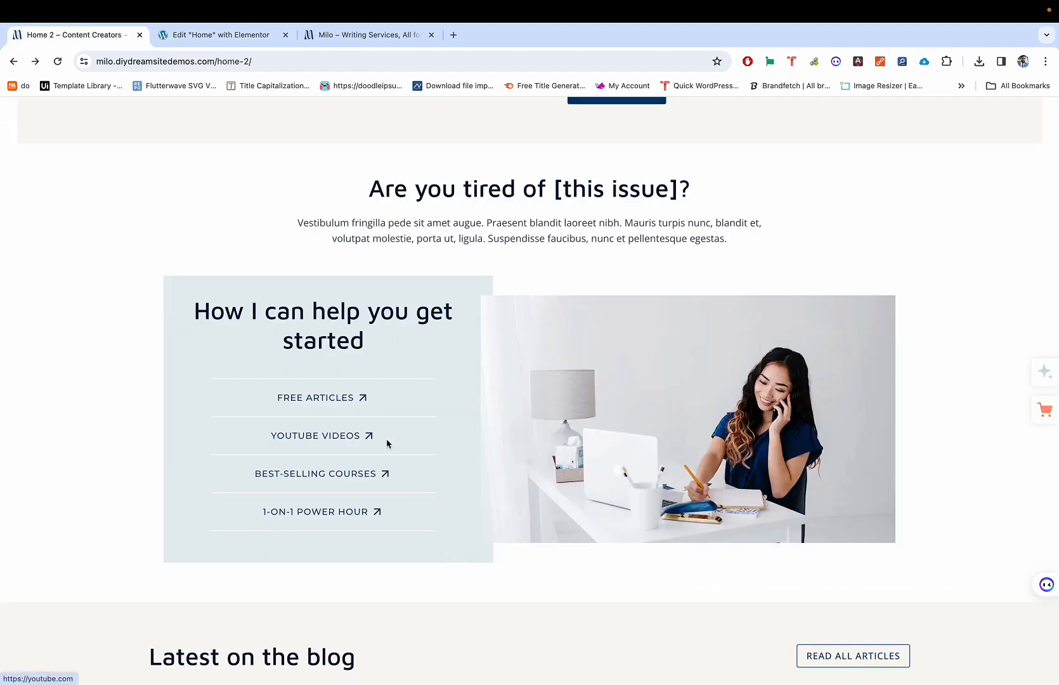
key("ctrl+Tab")
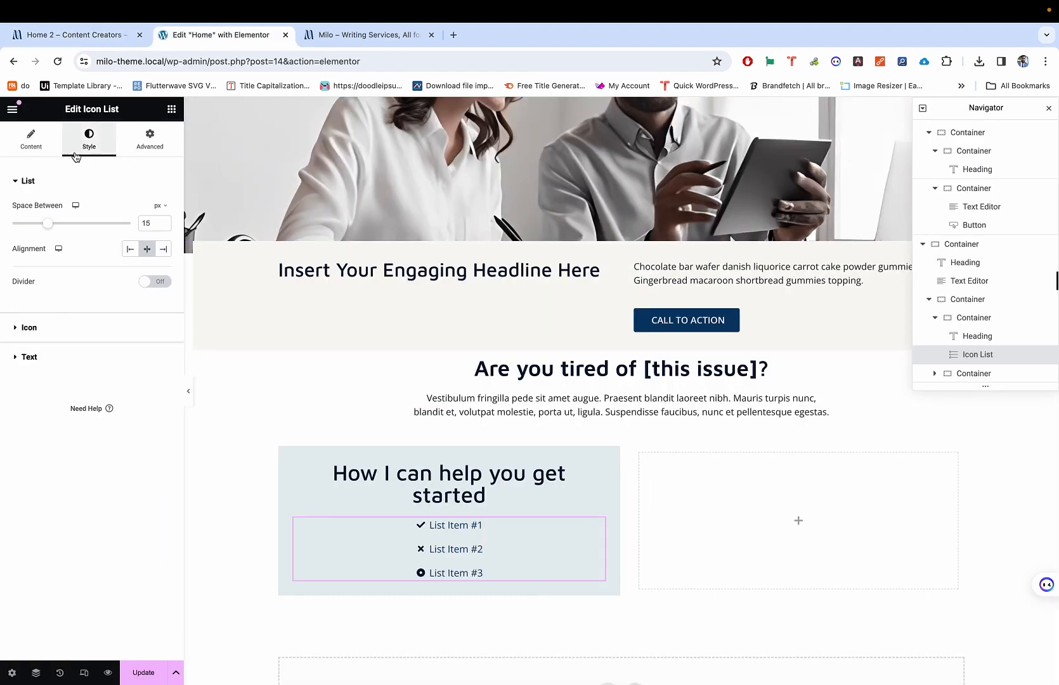
Step: Set the list text typography's Transform to Uppercase
left_click(47, 146)
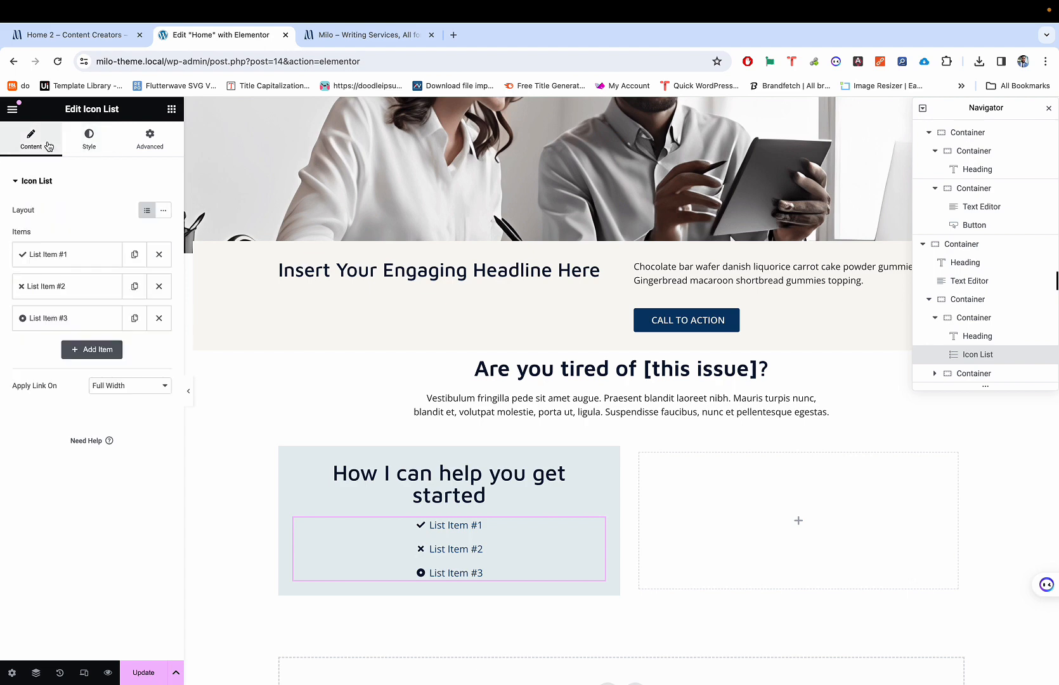
left_click(83, 146)
left_click(74, 356)
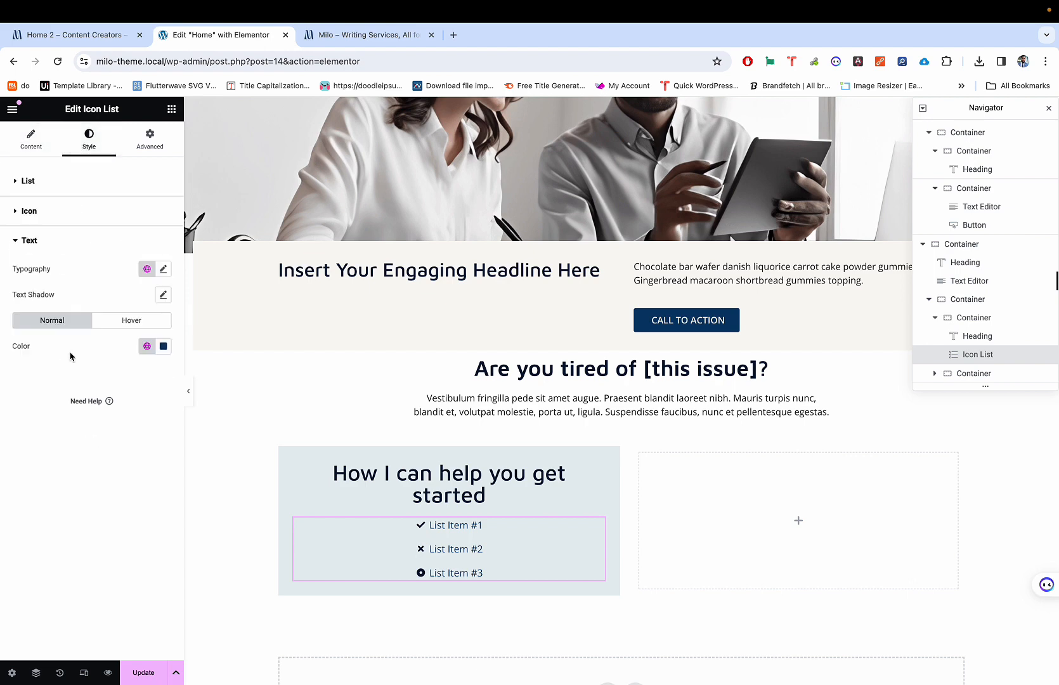
key("ctrl+shift+Tab")
key("ctrl+Tab")
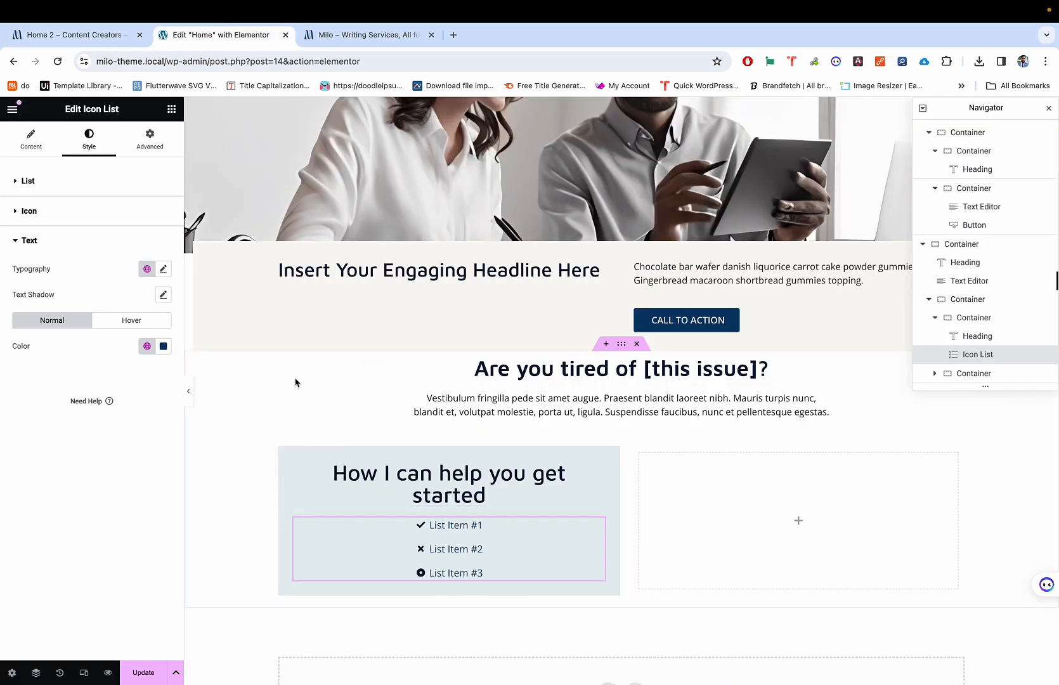
left_click(162, 268)
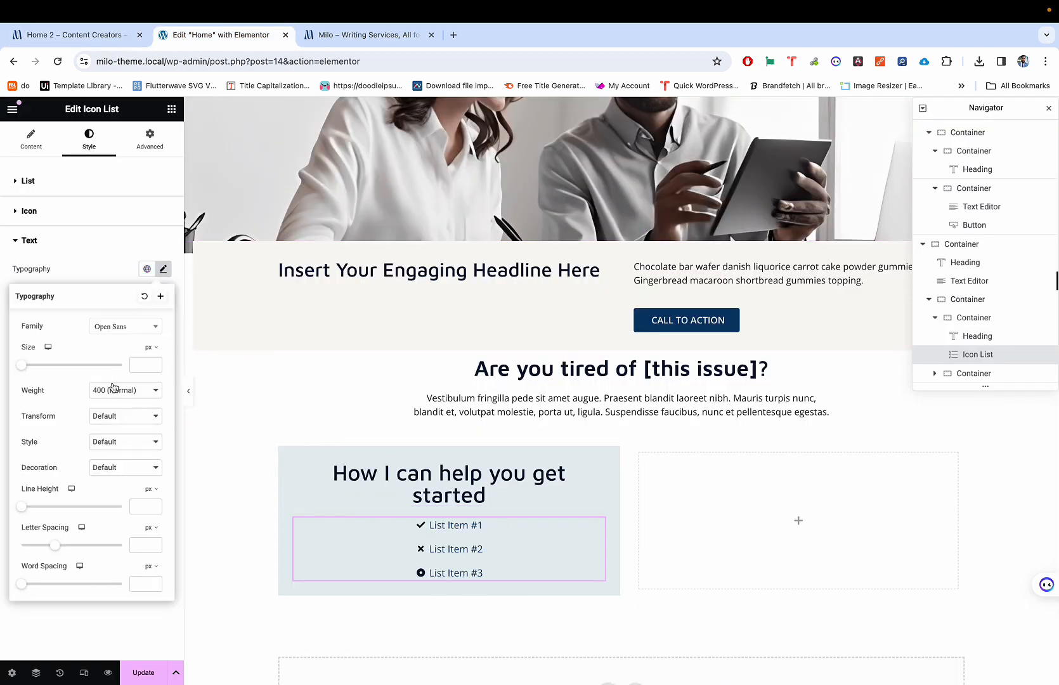
left_click(106, 418)
left_click(106, 430)
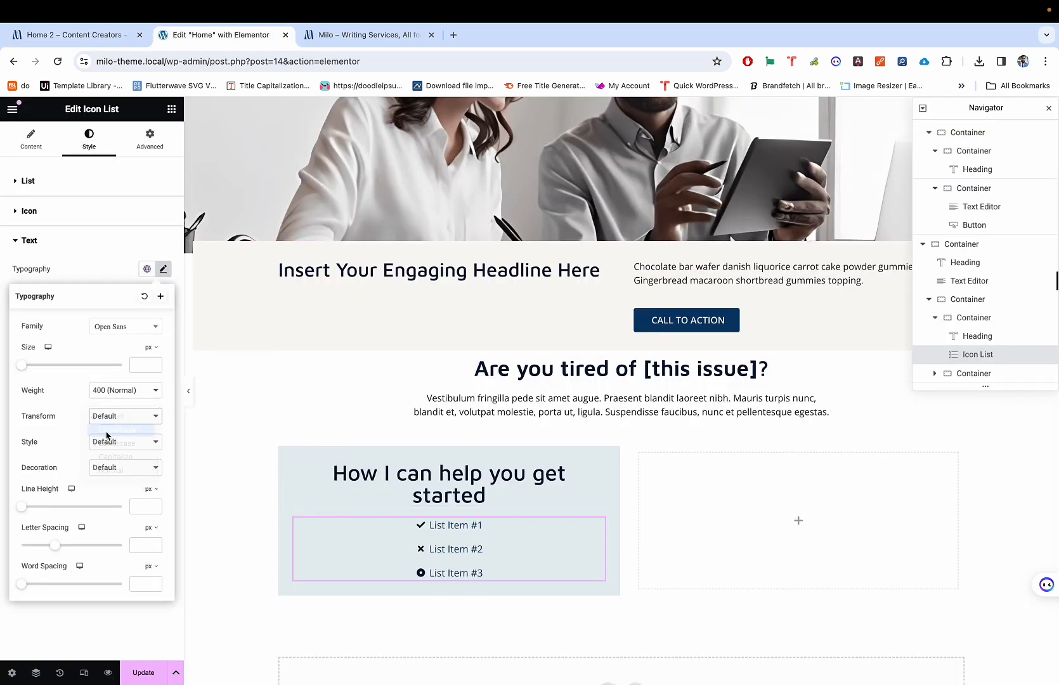
key("ctrl+shift+Tab")
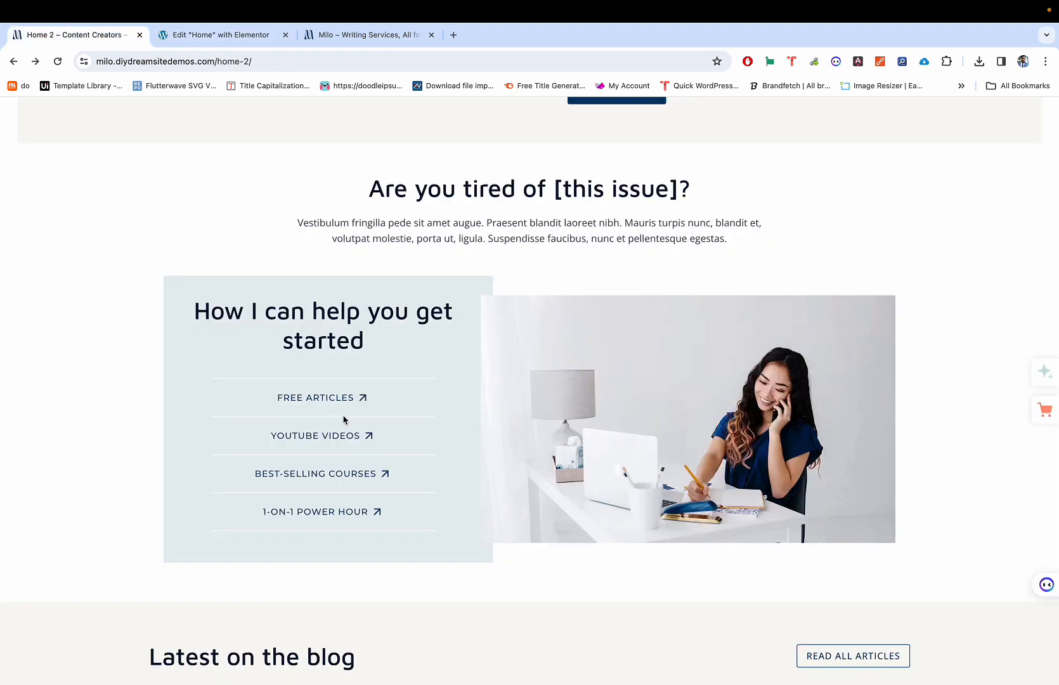
key("ctrl+Tab")
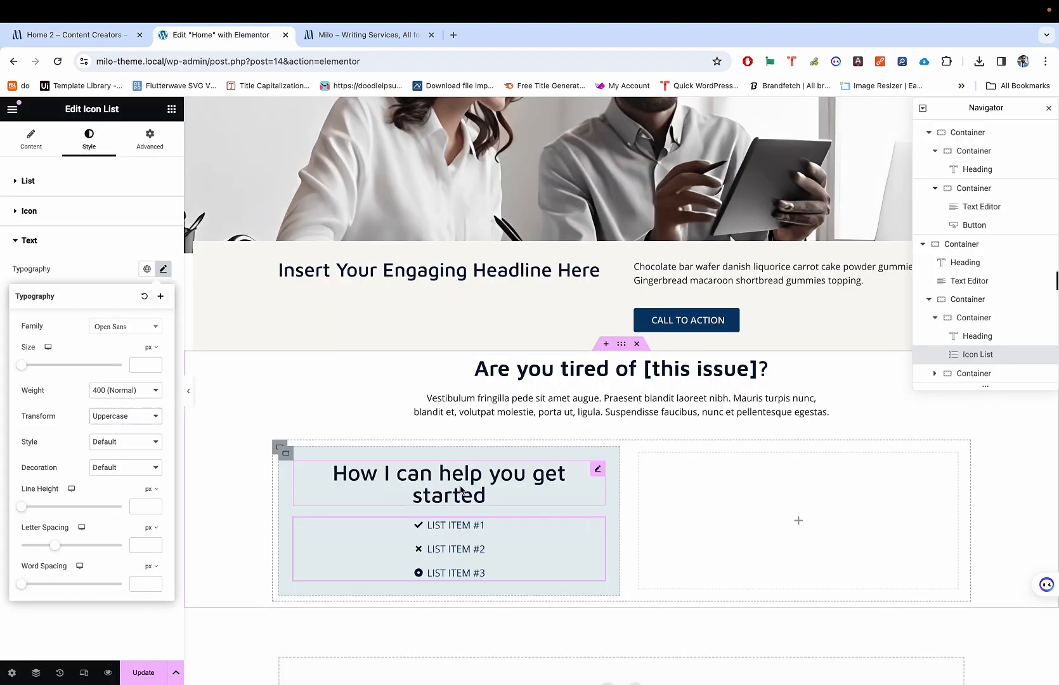
key("ctrl+shift+Tab")
key("ctrl+Tab")
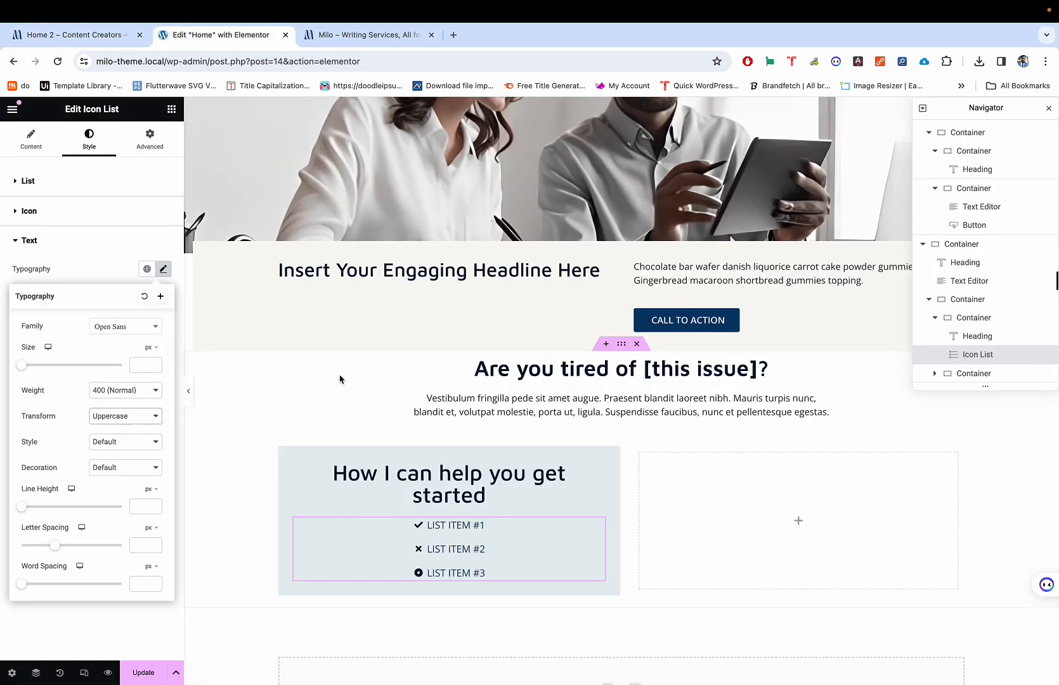
left_click(135, 283)
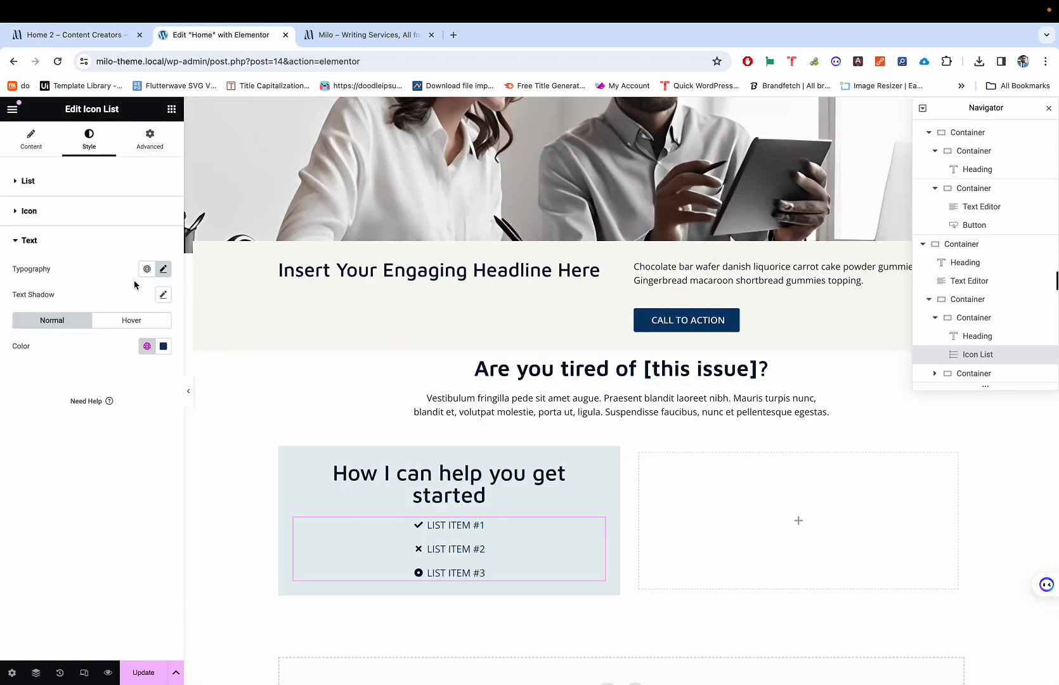
key("ctrl+shift+Tab")
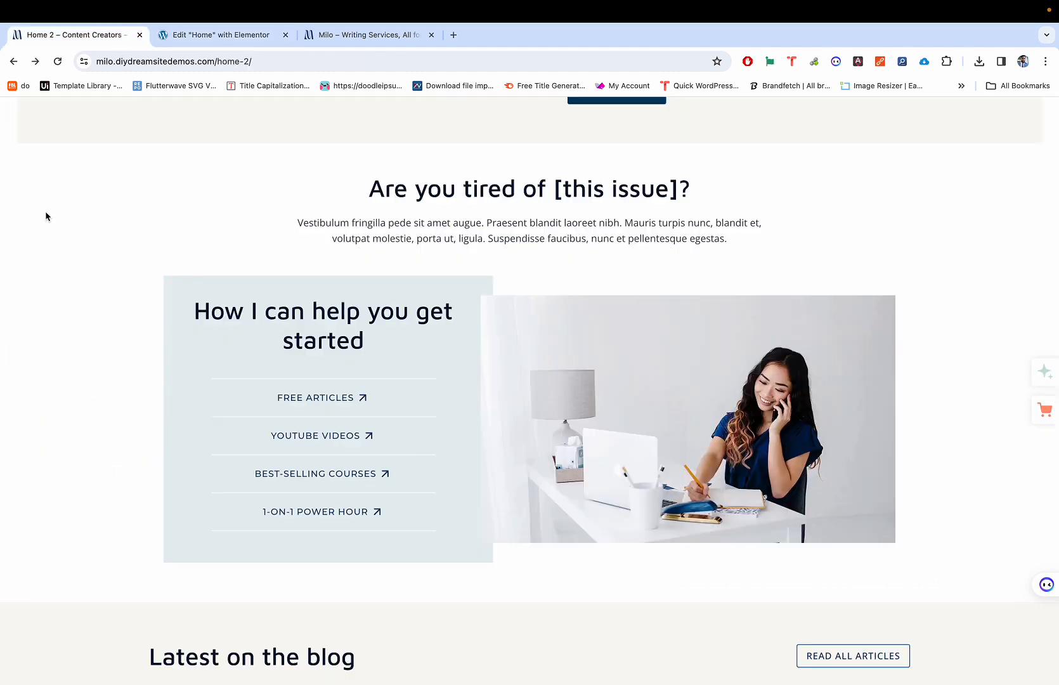
key("ctrl+Tab")
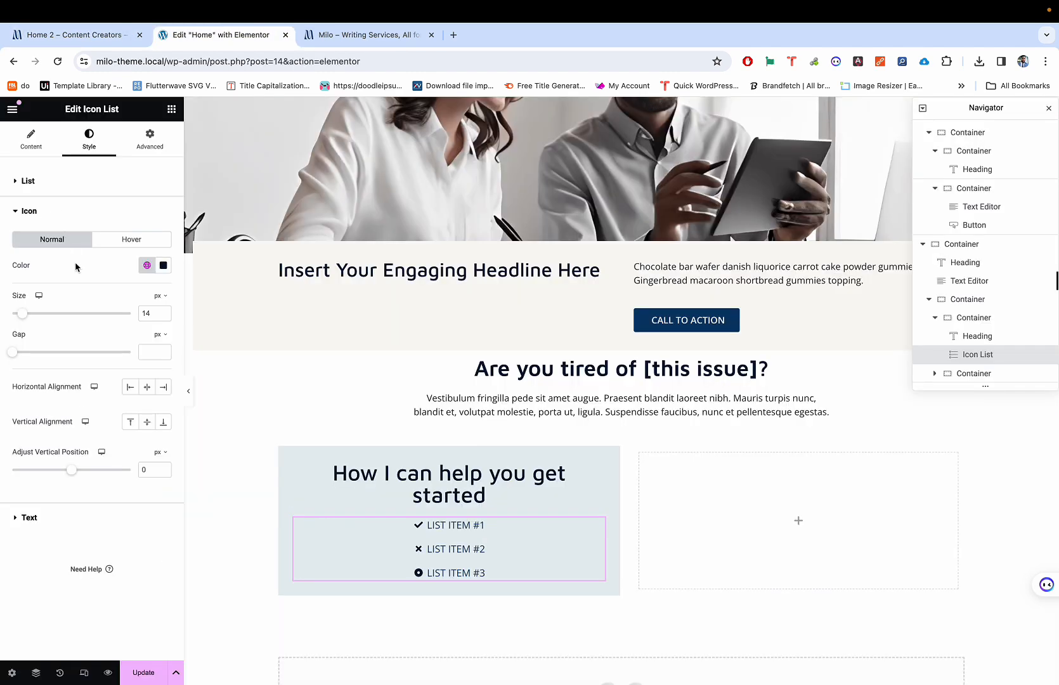
Step: Review the icon list's items and its icon styling options
left_click(37, 213)
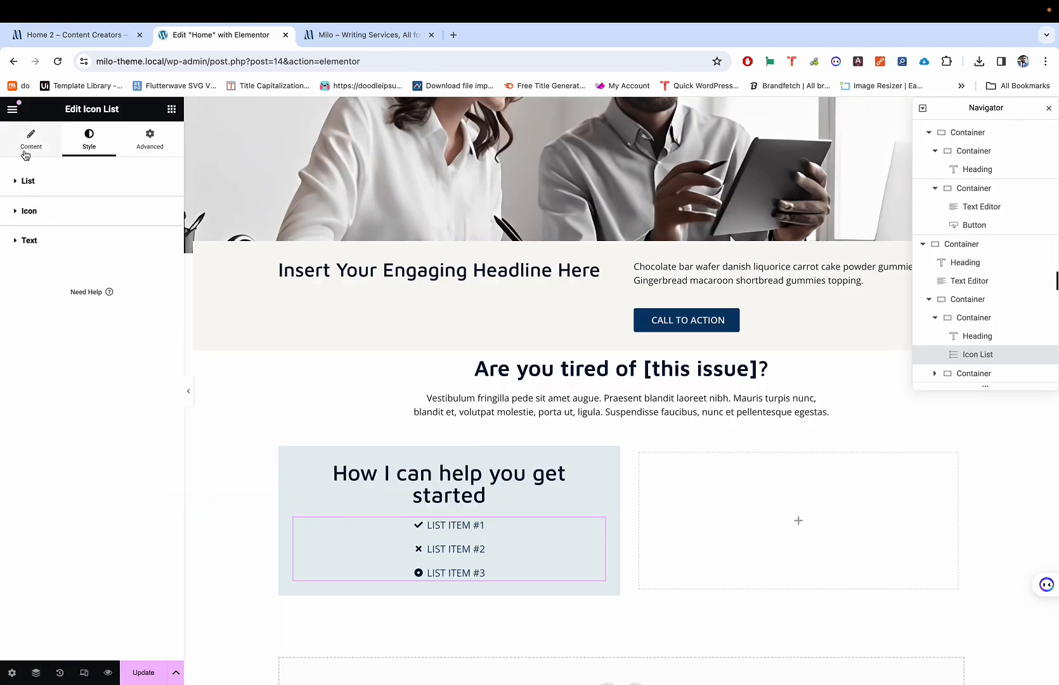
left_click(31, 139)
left_click(49, 257)
left_click(49, 257)
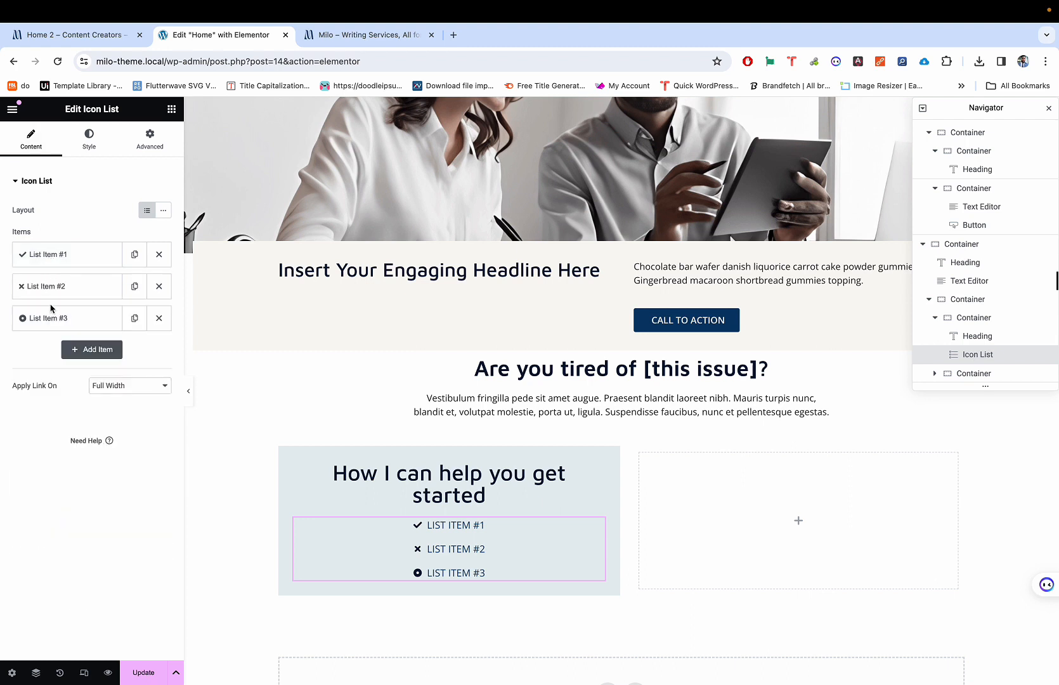
left_click(89, 141)
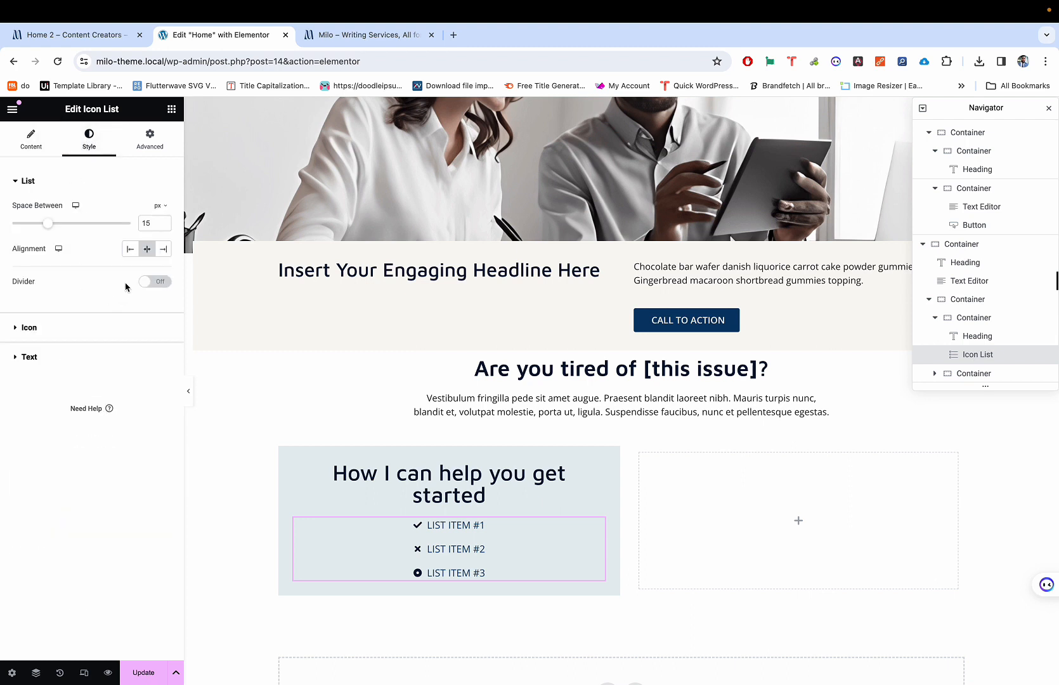
left_click(98, 328)
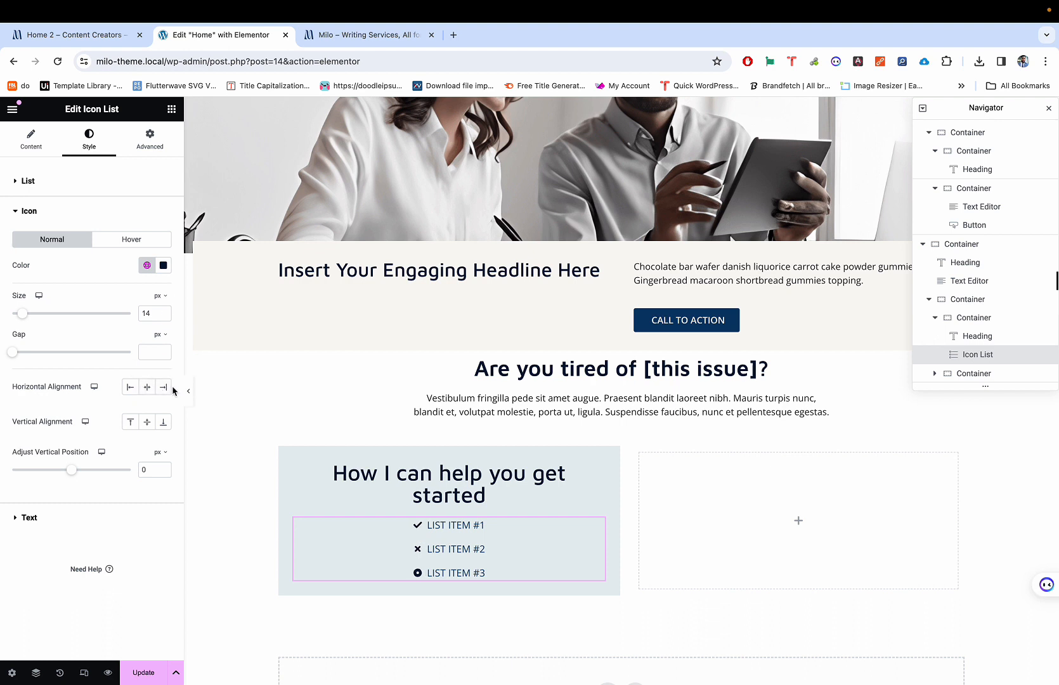
left_click(36, 142)
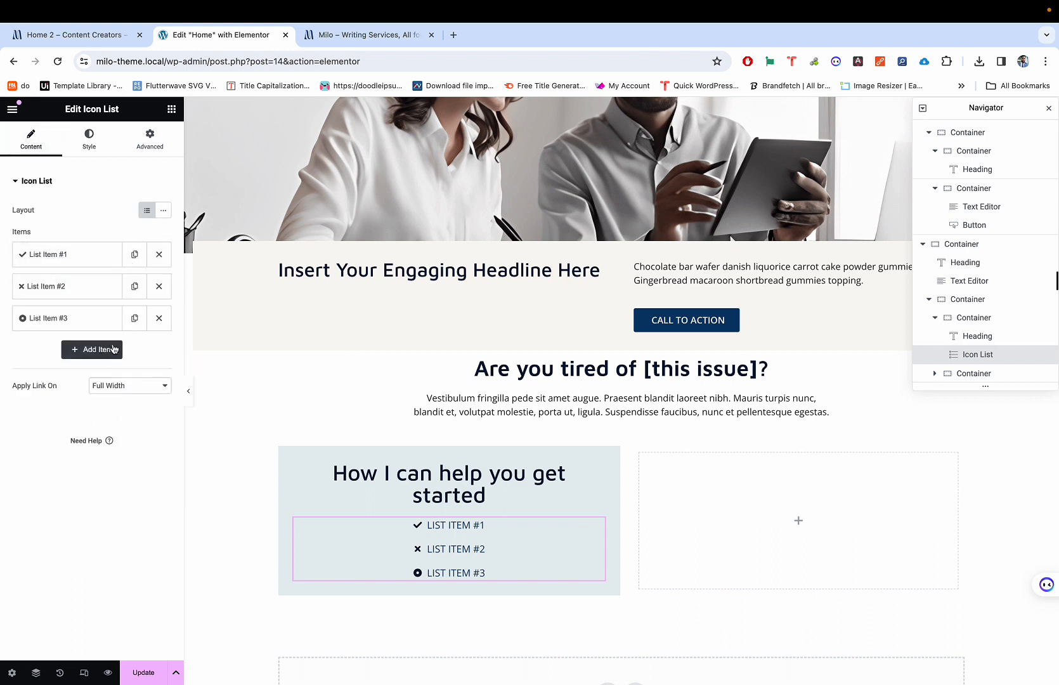
left_click(81, 258)
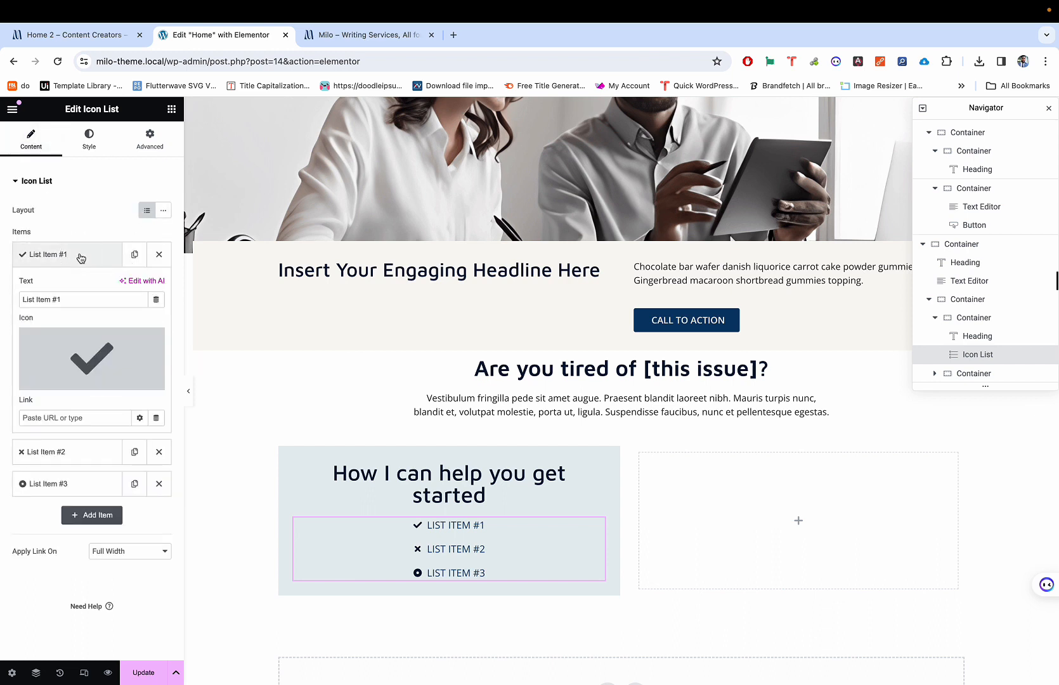
left_click(81, 258)
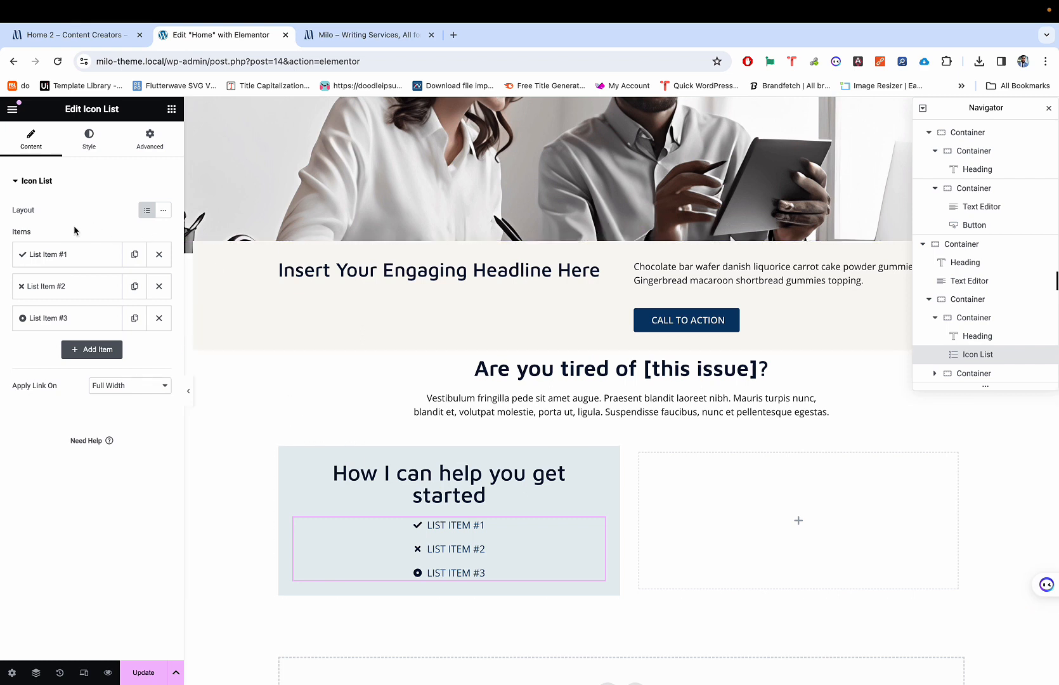
Step: Try the icon list's divider toggle on and off, then review its icon and spacing style options
left_click(89, 137)
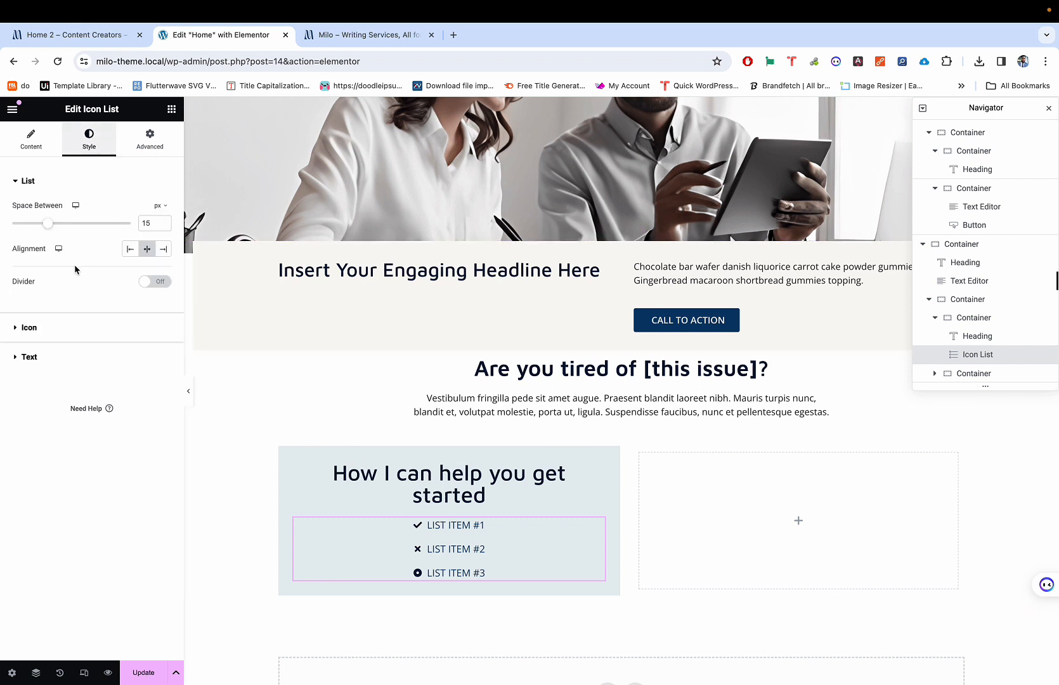
left_click(151, 281)
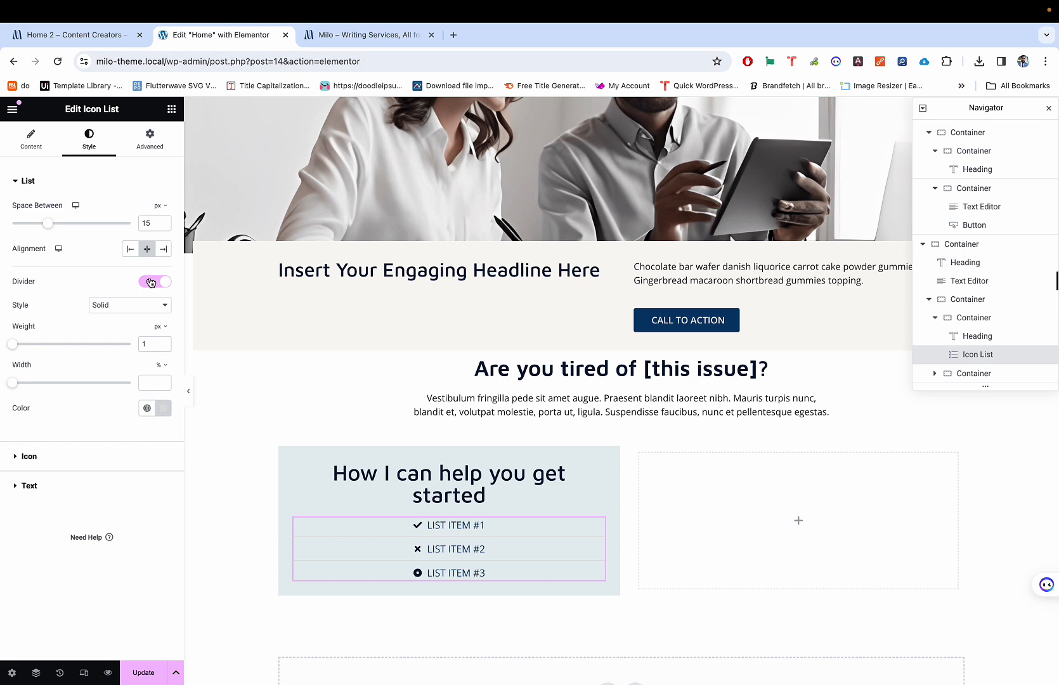
left_click(151, 281)
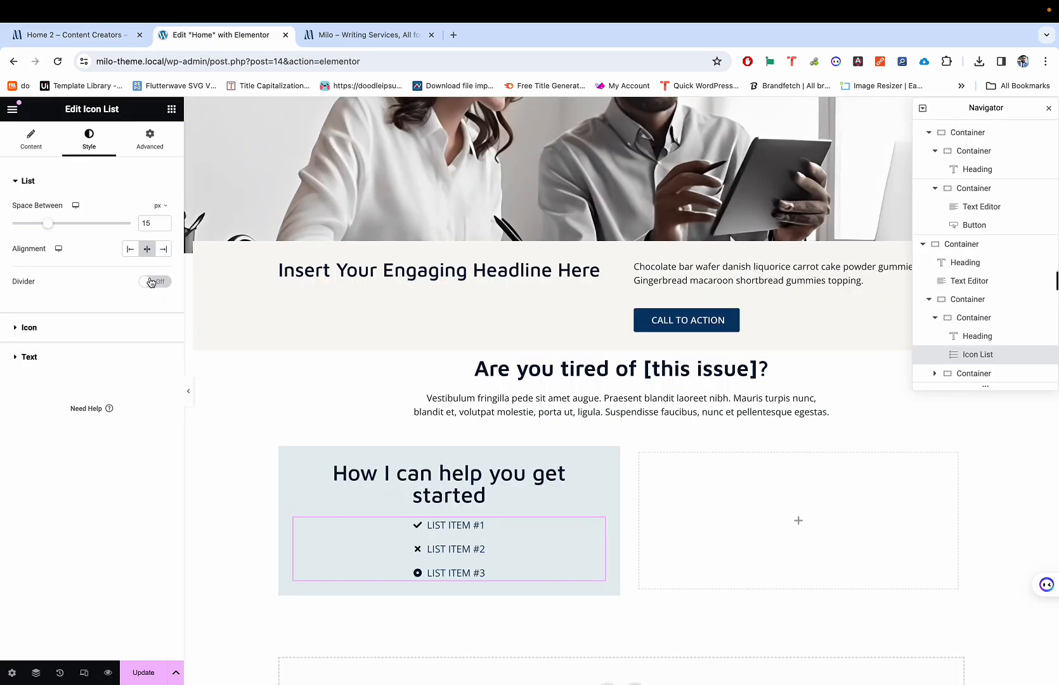
left_click(49, 332)
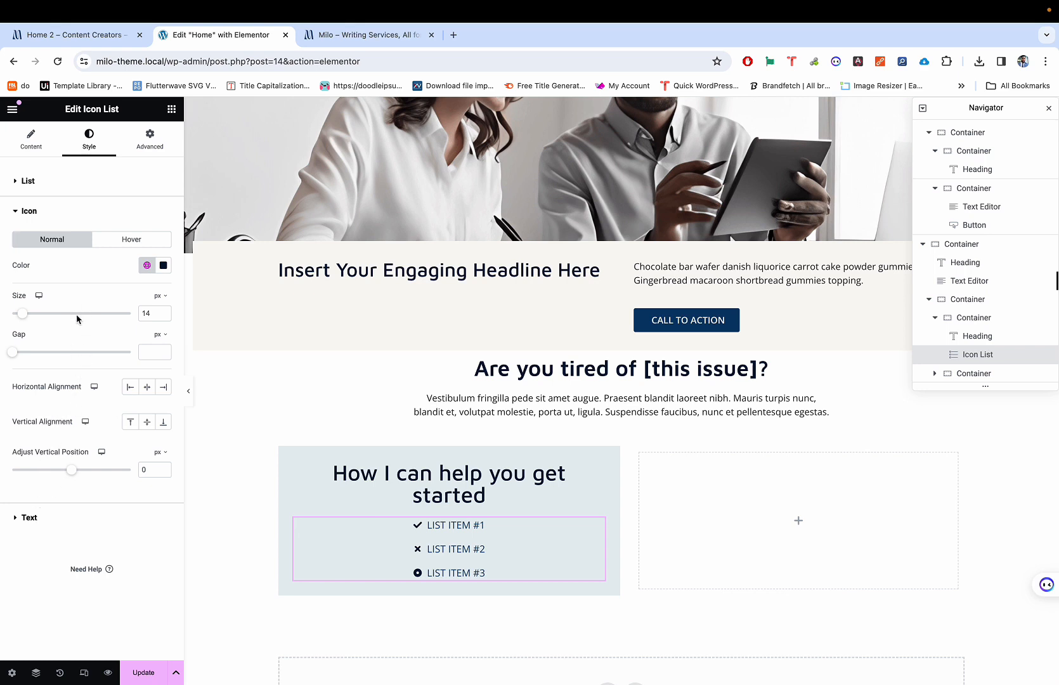
left_click(52, 189)
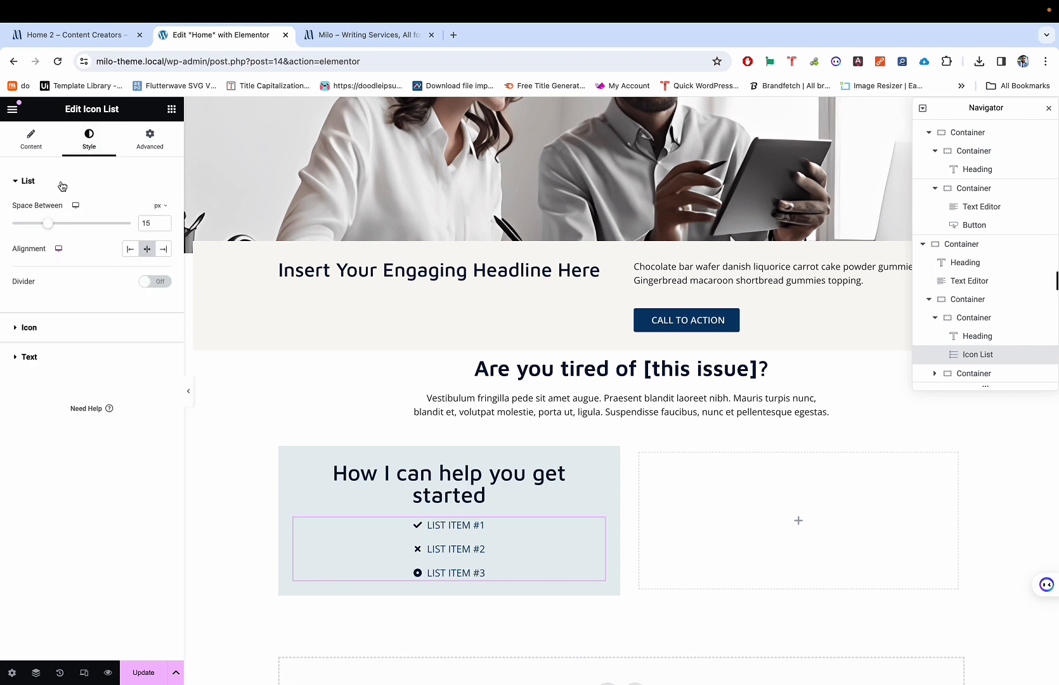
Step: Review the icon list's items and compare them with the live demo page
left_click(25, 139)
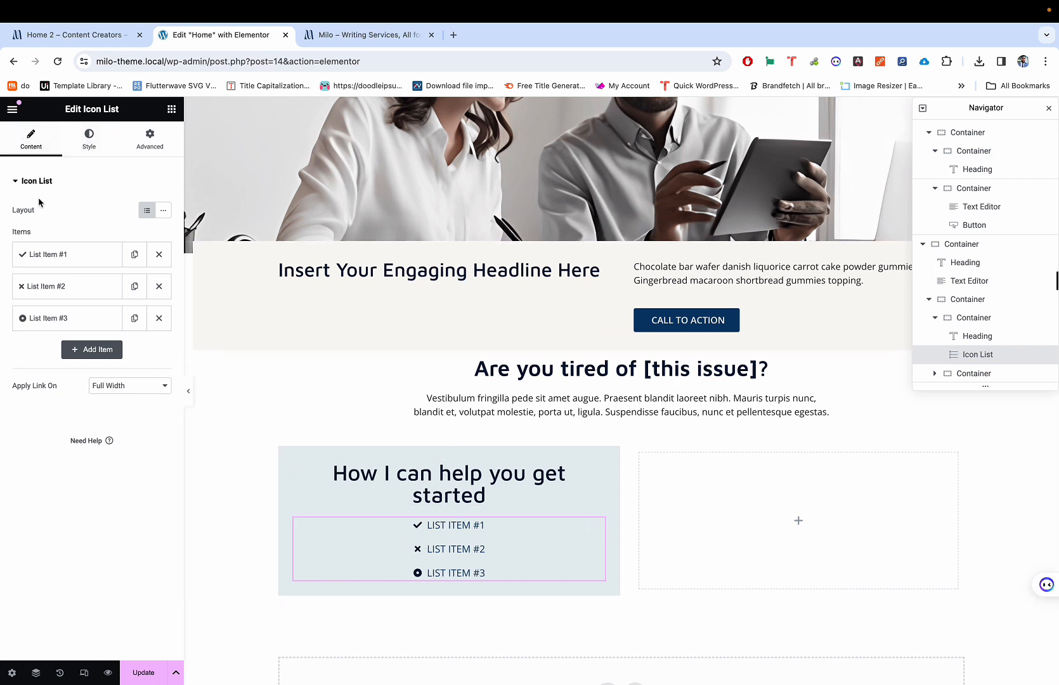
left_click(57, 190)
key("ctrl+shift+Tab")
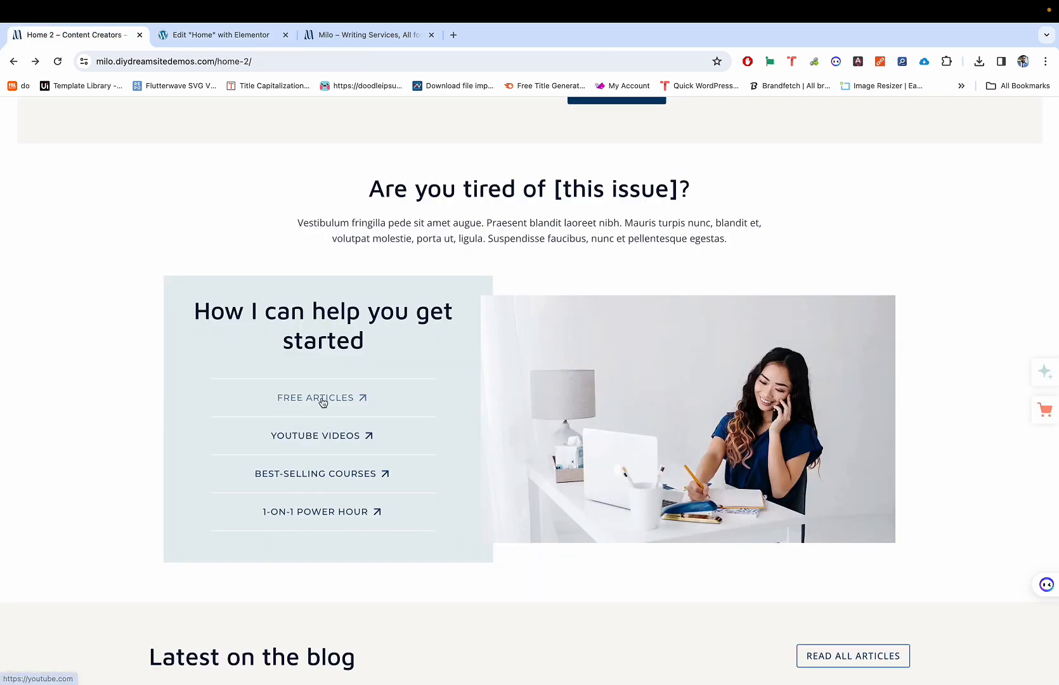
key("ctrl+Tab")
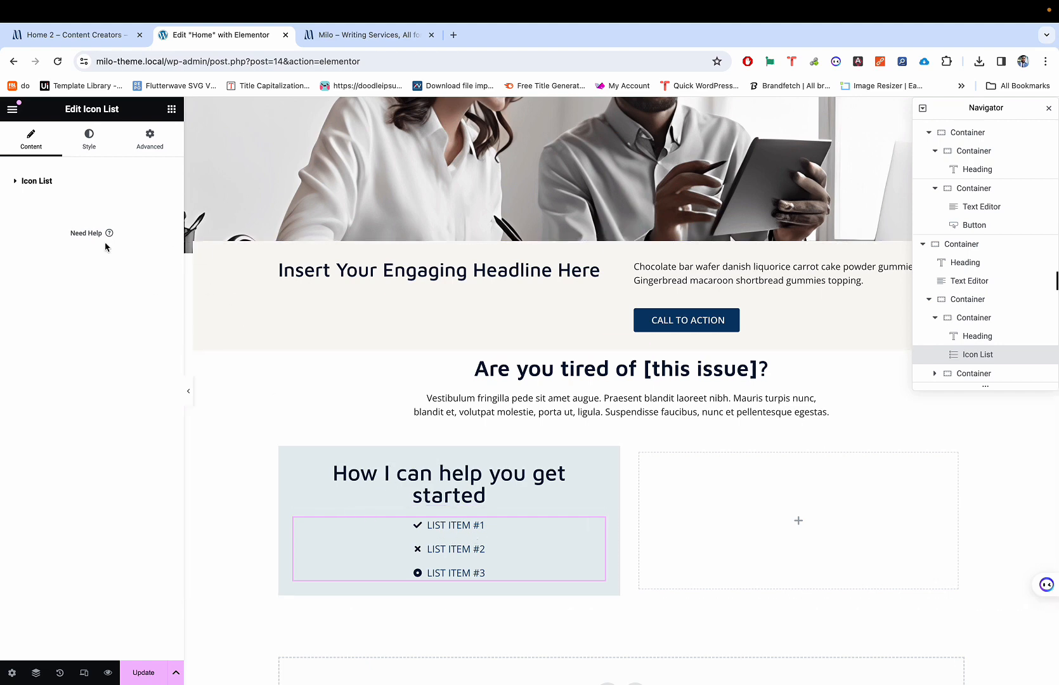
Step: Turn on white divider lines between the icon list's items
left_click(38, 181)
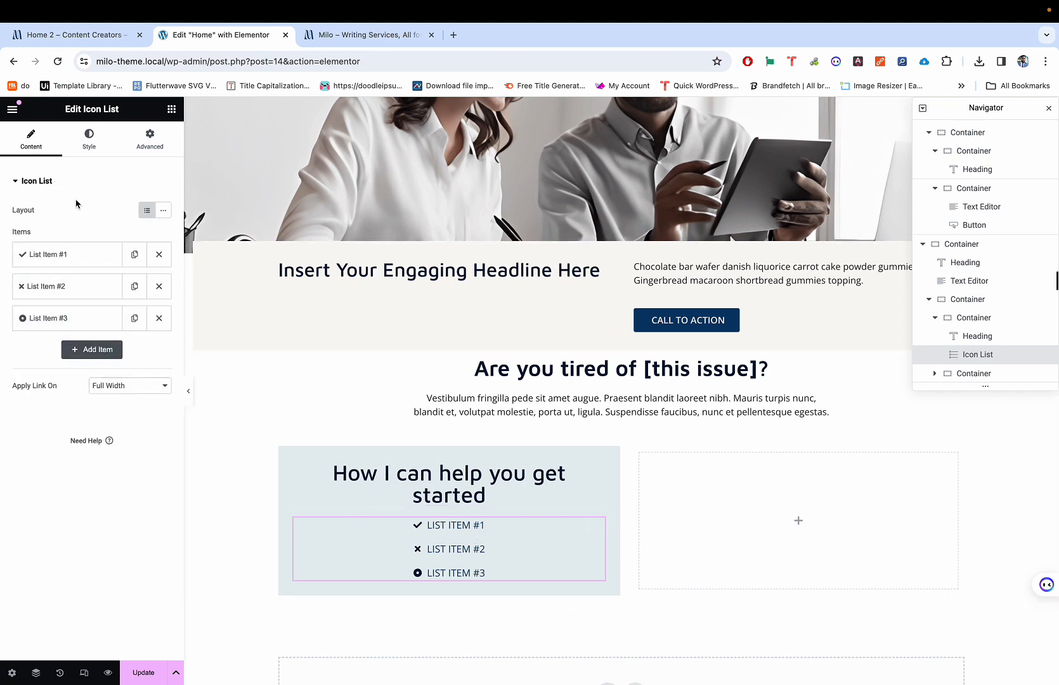
left_click(89, 138)
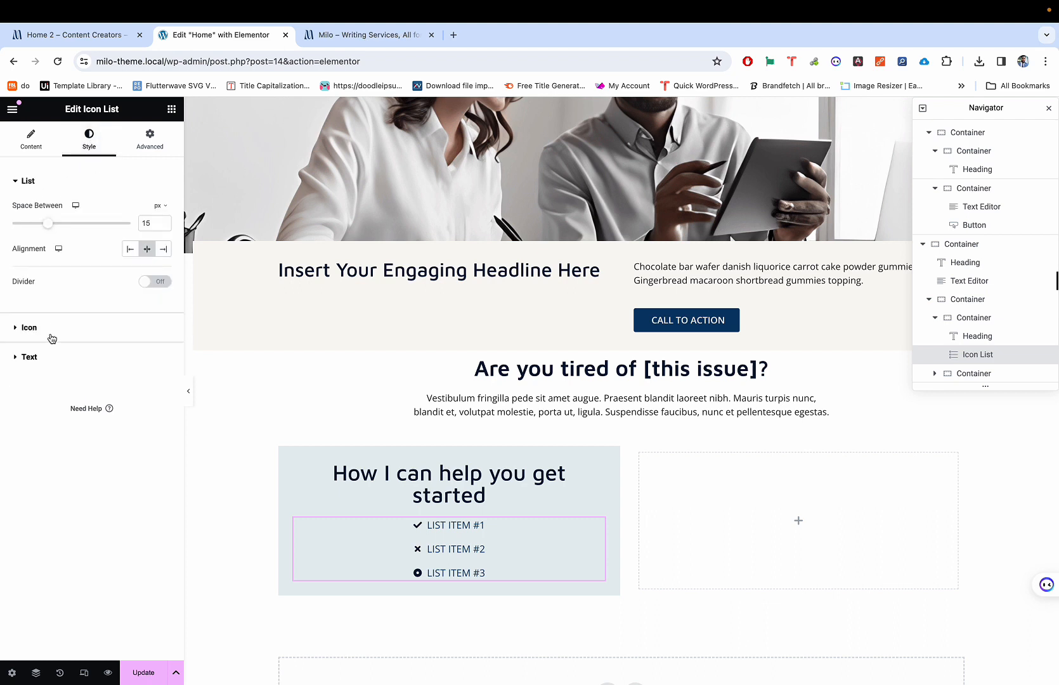
left_click(155, 283)
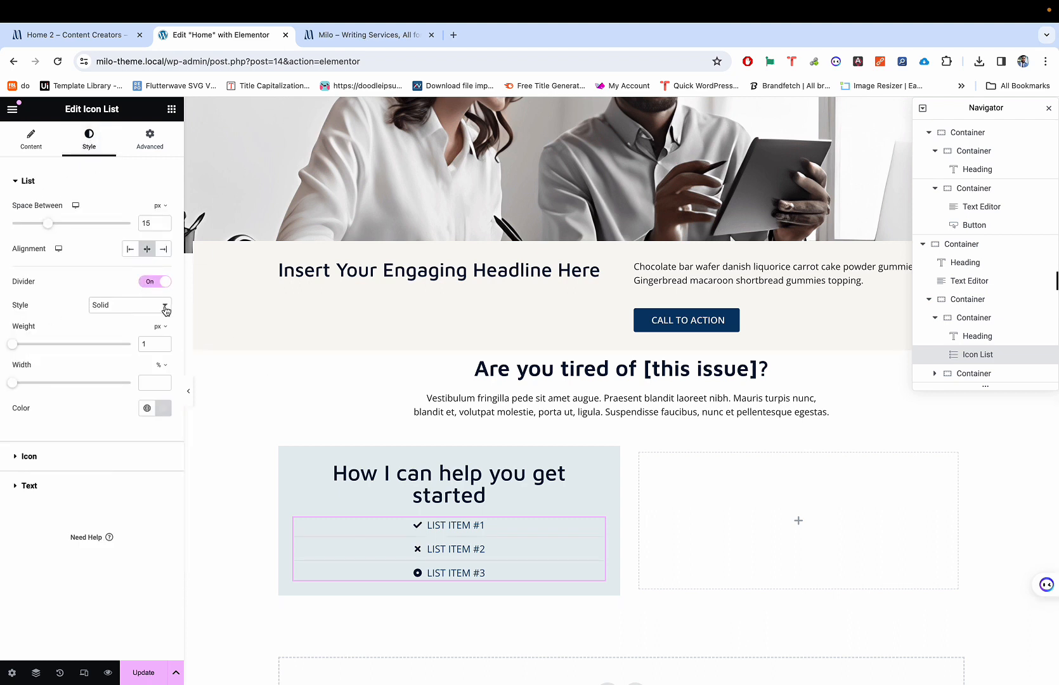
left_click(153, 410)
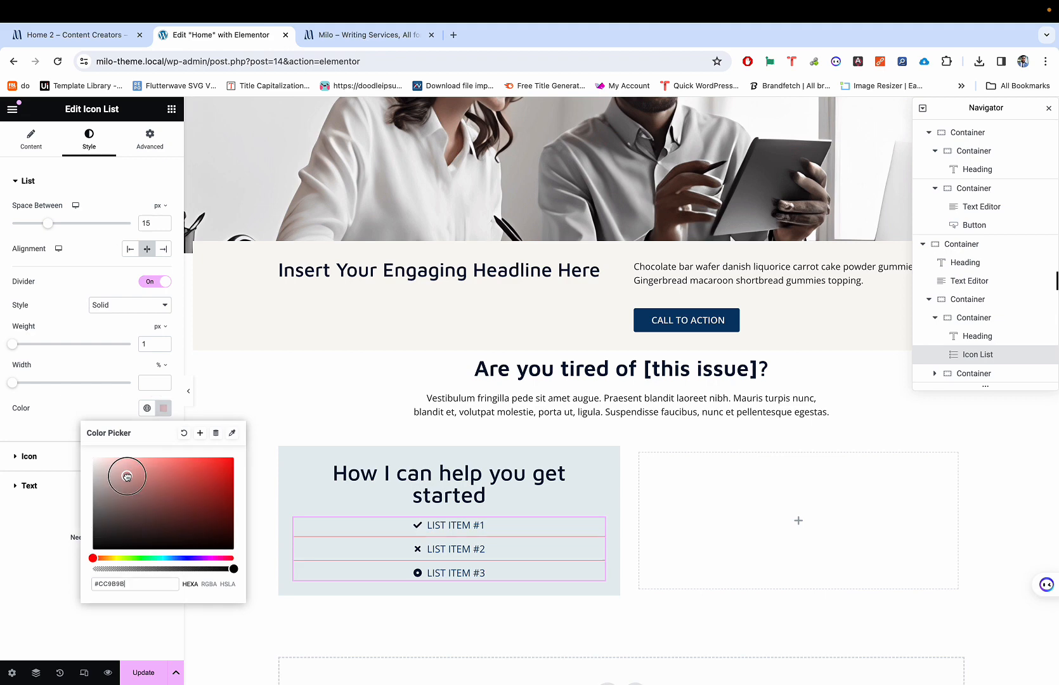
left_click(97, 416)
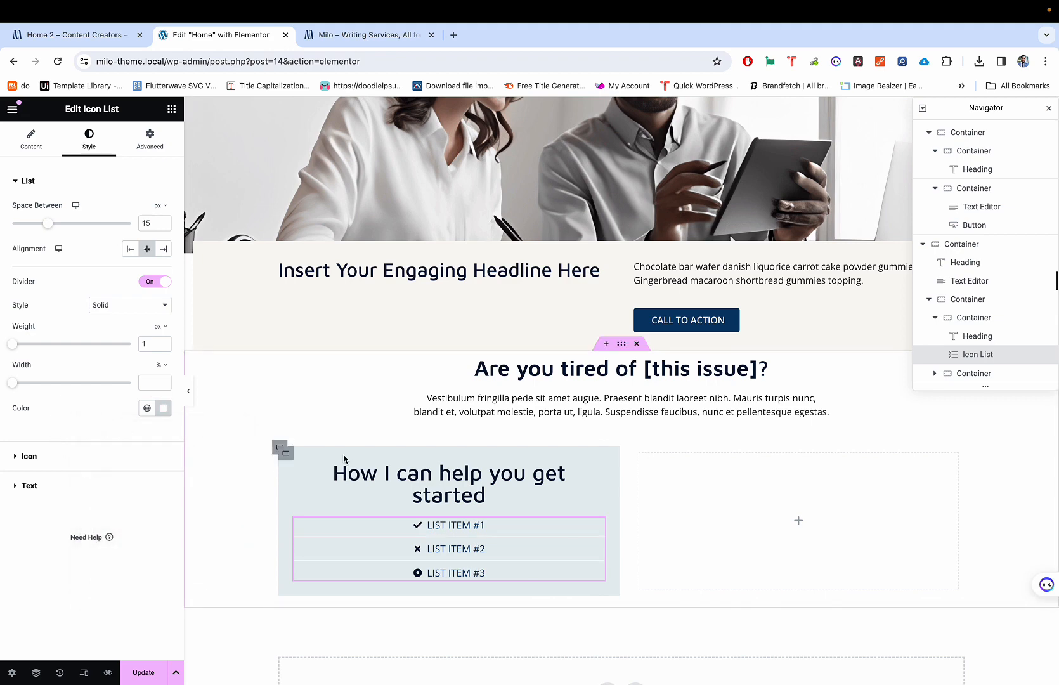
Step: Scroll the preview and compare the new dividers against the live demo section
scroll(409, 501, "up", 5)
scroll(409, 501, "down", 3)
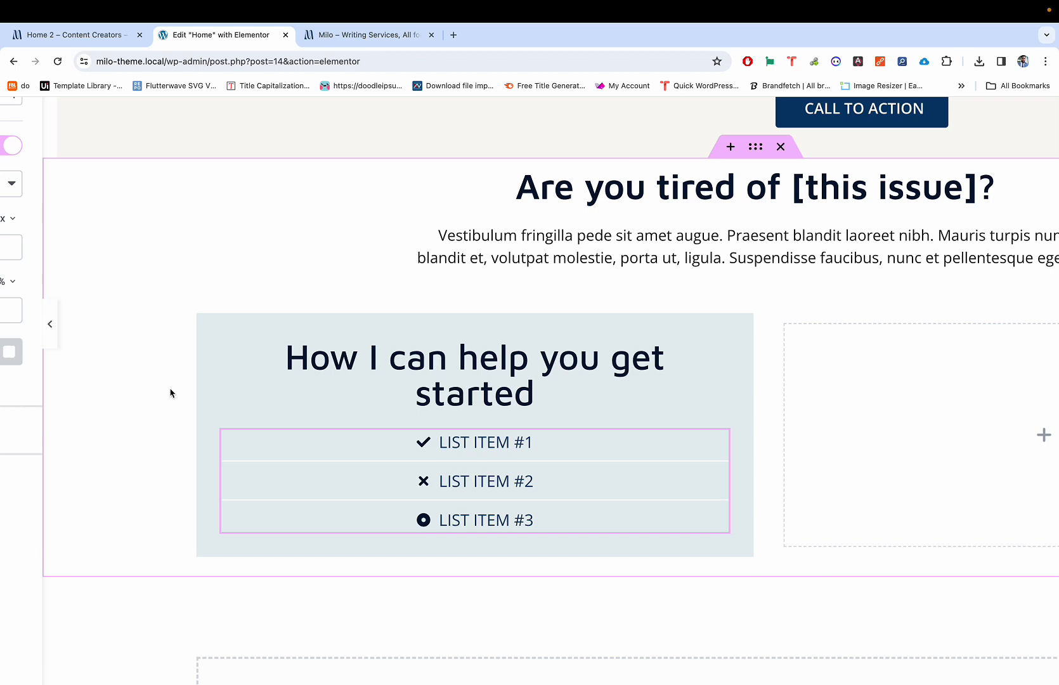
scroll(170, 393, "down", 5)
scroll(170, 393, "up", 5)
scroll(170, 394, "down", 5)
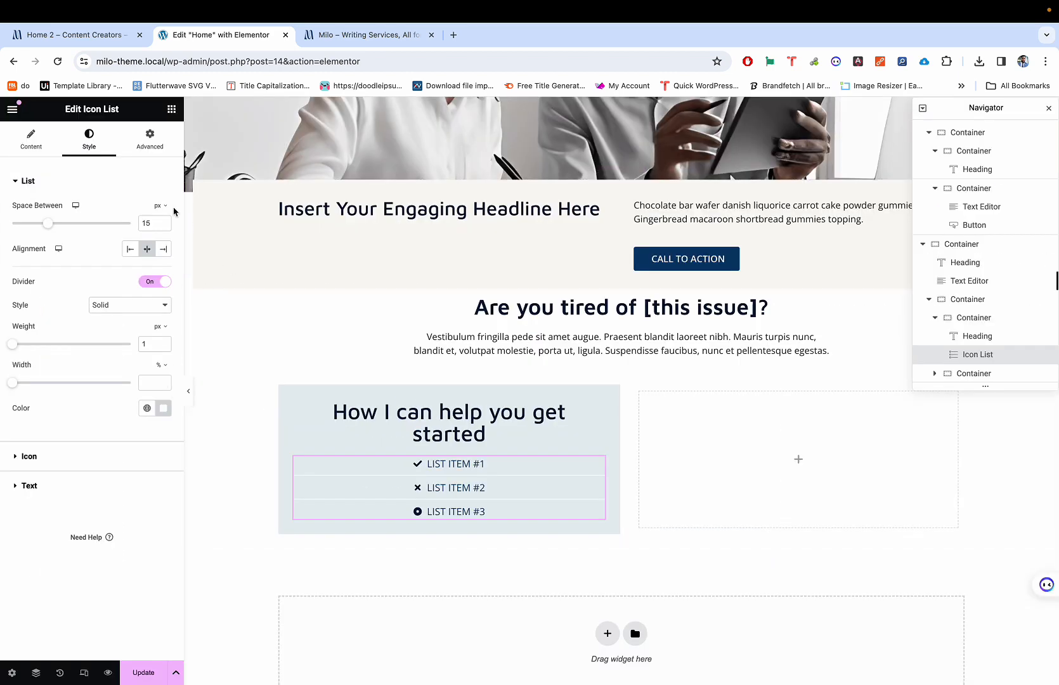
key("ctrl+shift+Tab")
key("ctrl+Tab")
Step: Delete the icon list, then add an Icon Box below the heading and delete it too
right_click(427, 467)
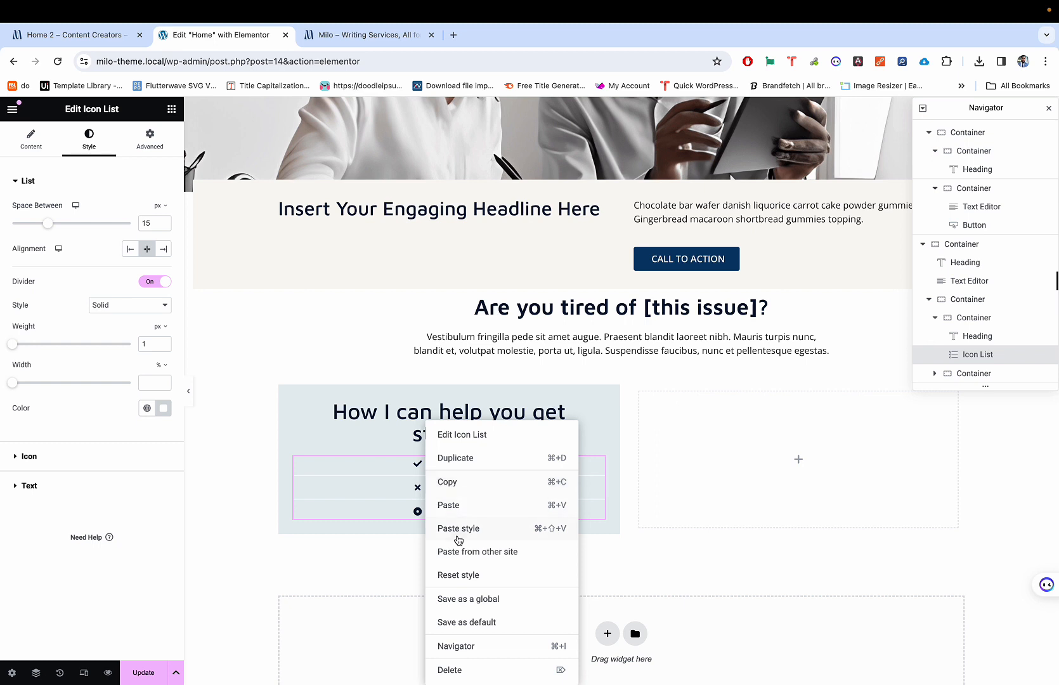
left_click(458, 669)
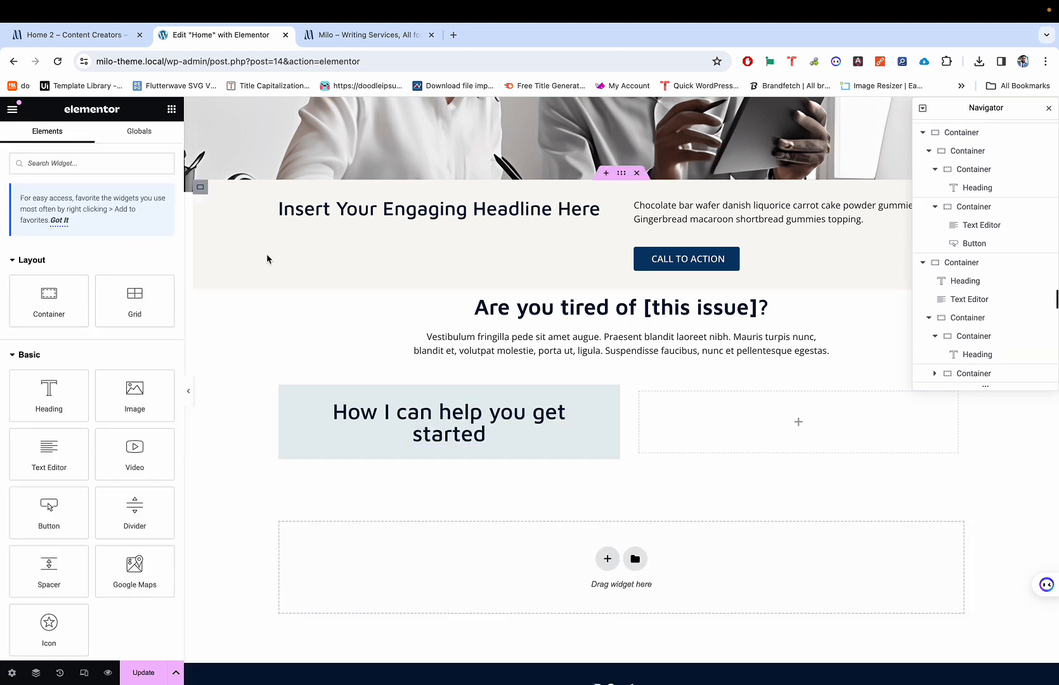
type("icon")
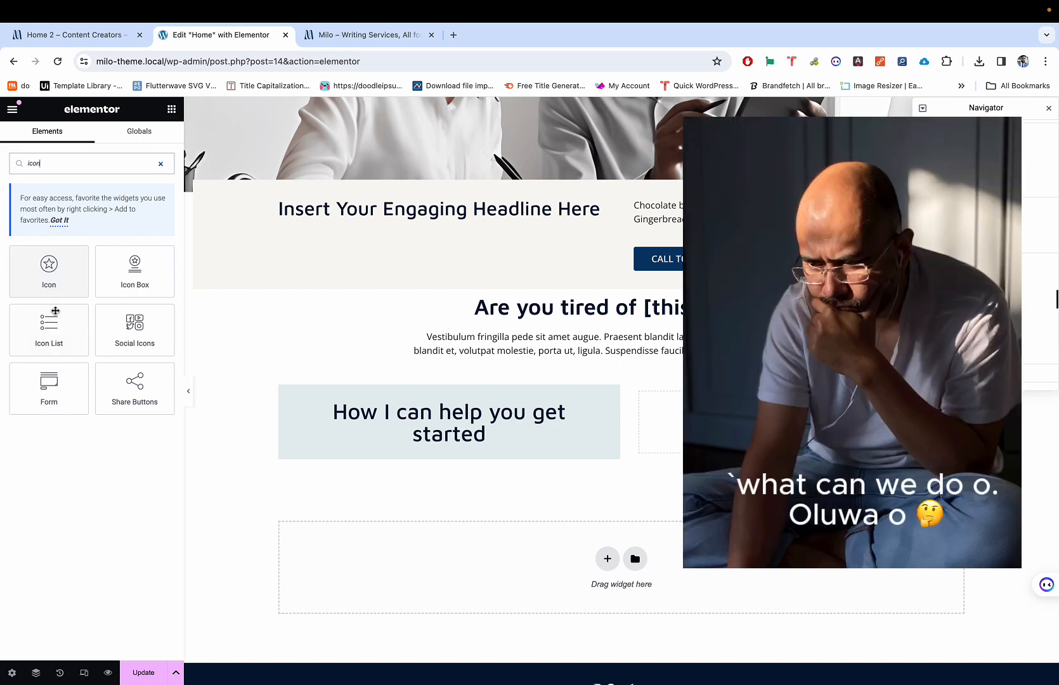
left_click_drag(132, 276, 457, 437)
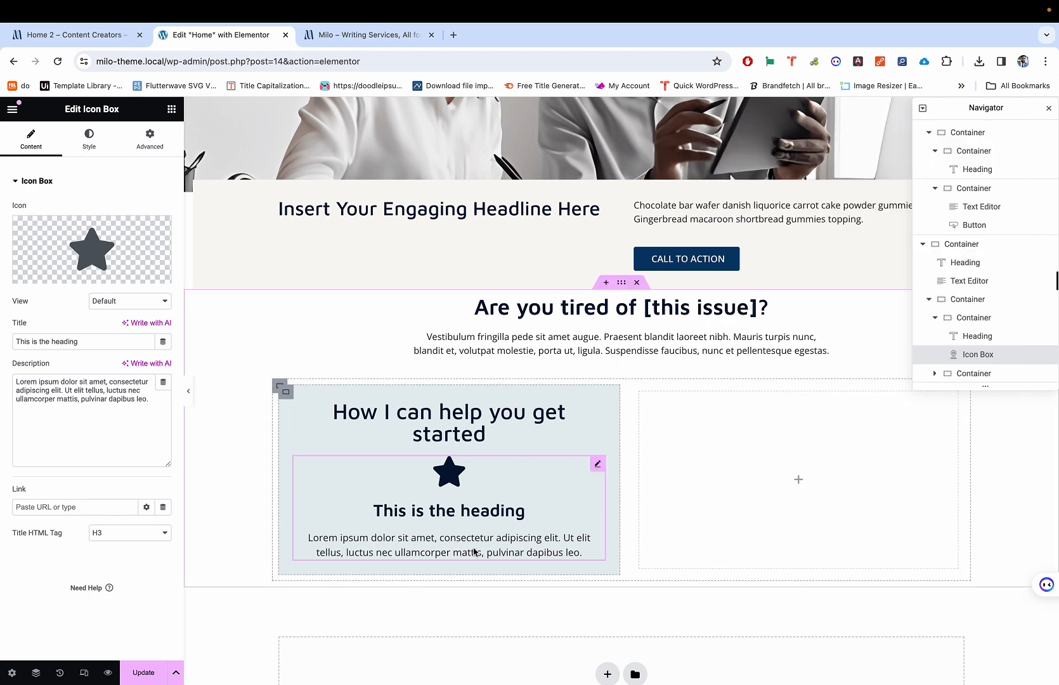
right_click(455, 487)
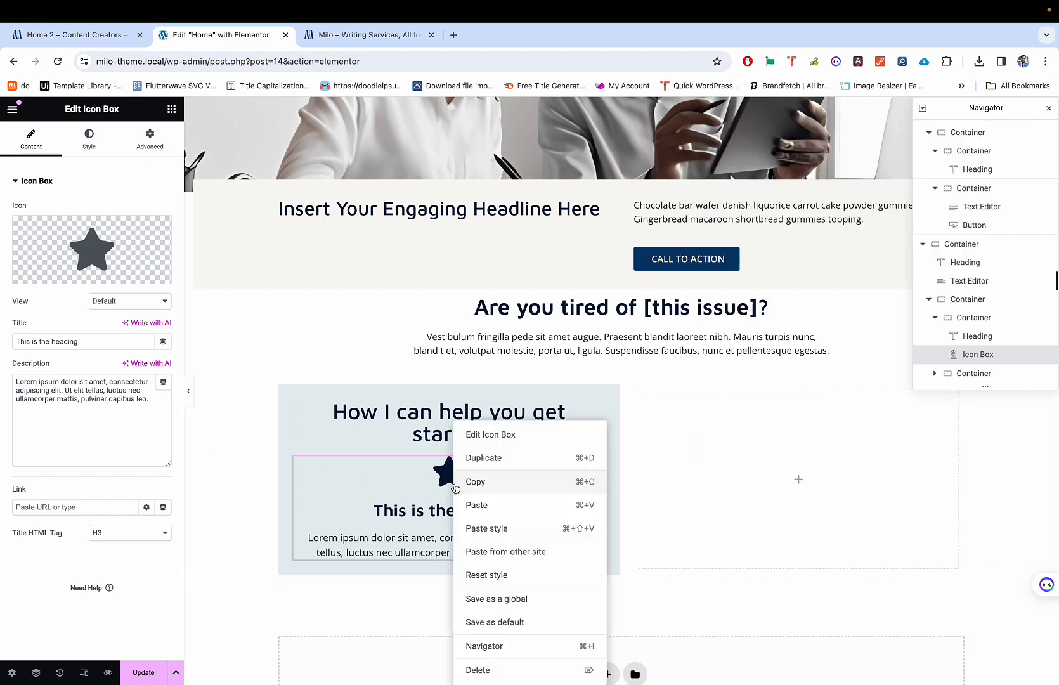
left_click(479, 669)
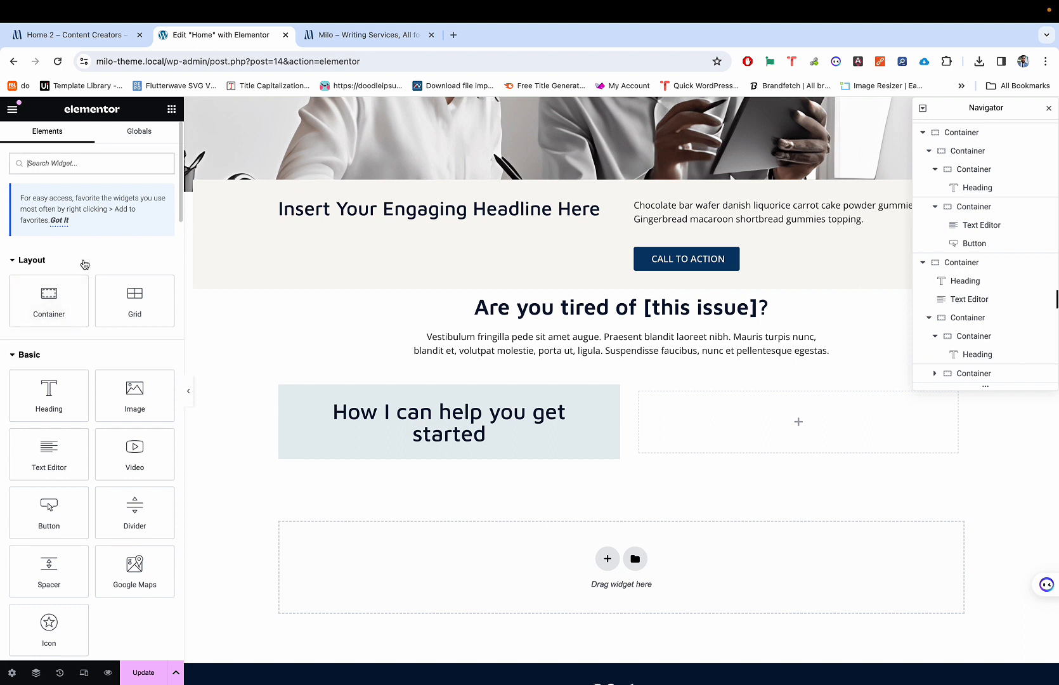
Step: Add an inner container under the heading and place a Divider widget inside it
left_click_drag(56, 291, 446, 429)
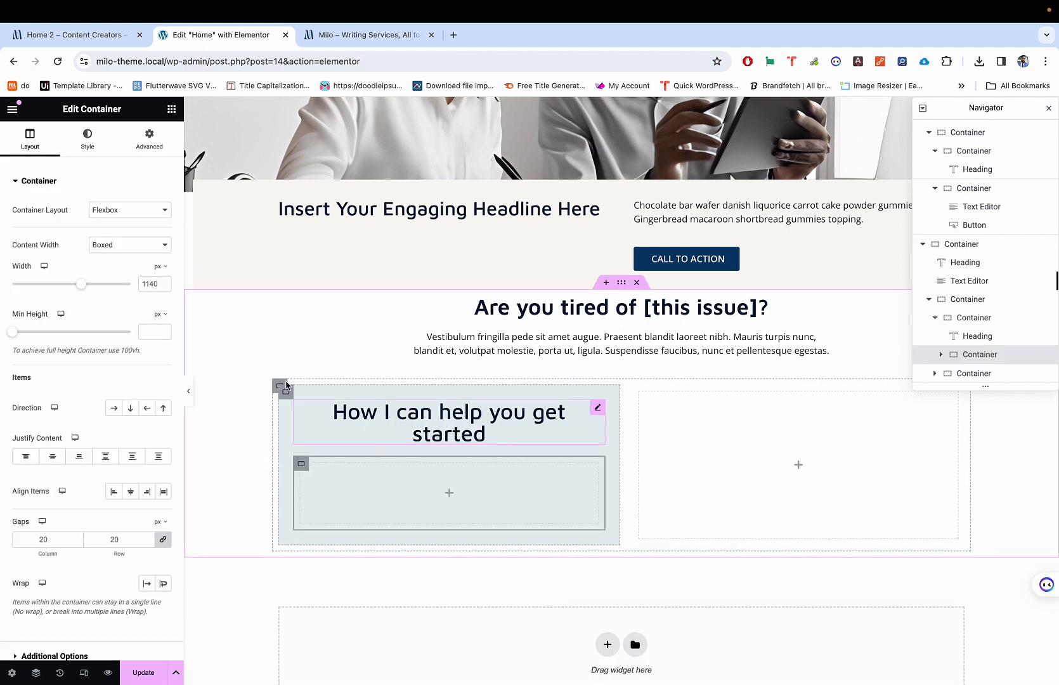
left_click(170, 115)
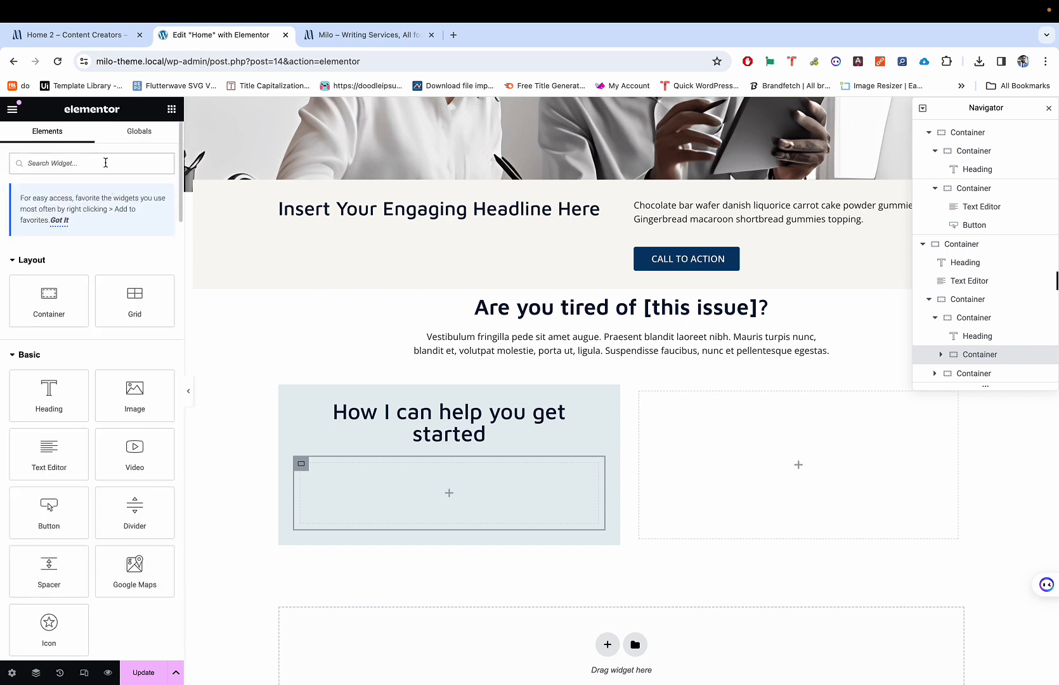
type("dive")
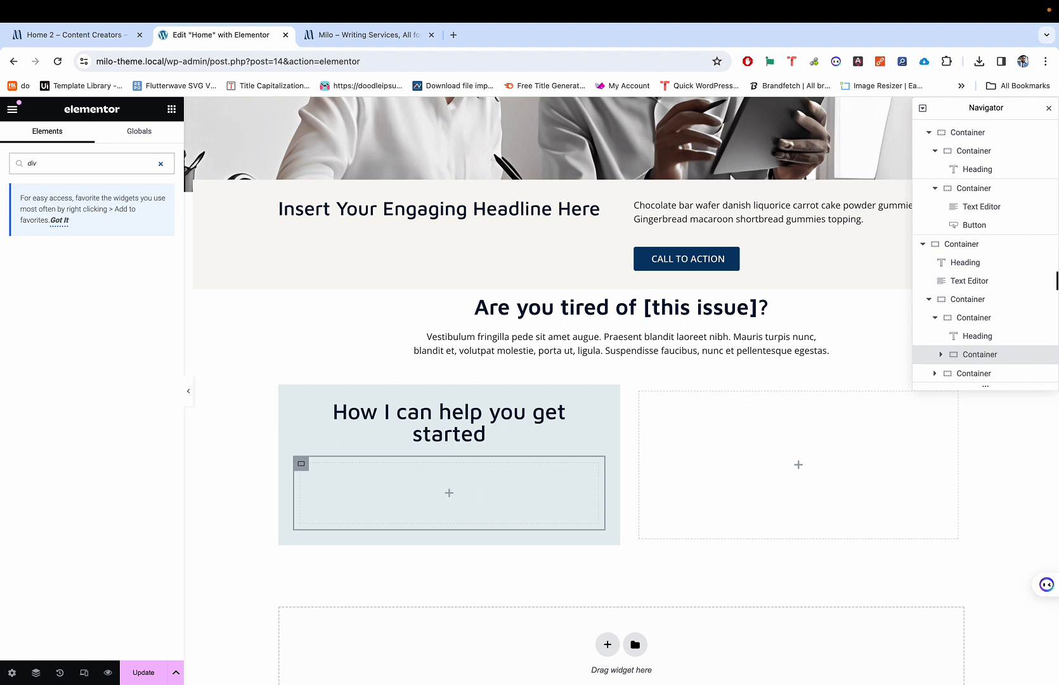
left_click_drag(66, 271, 433, 511)
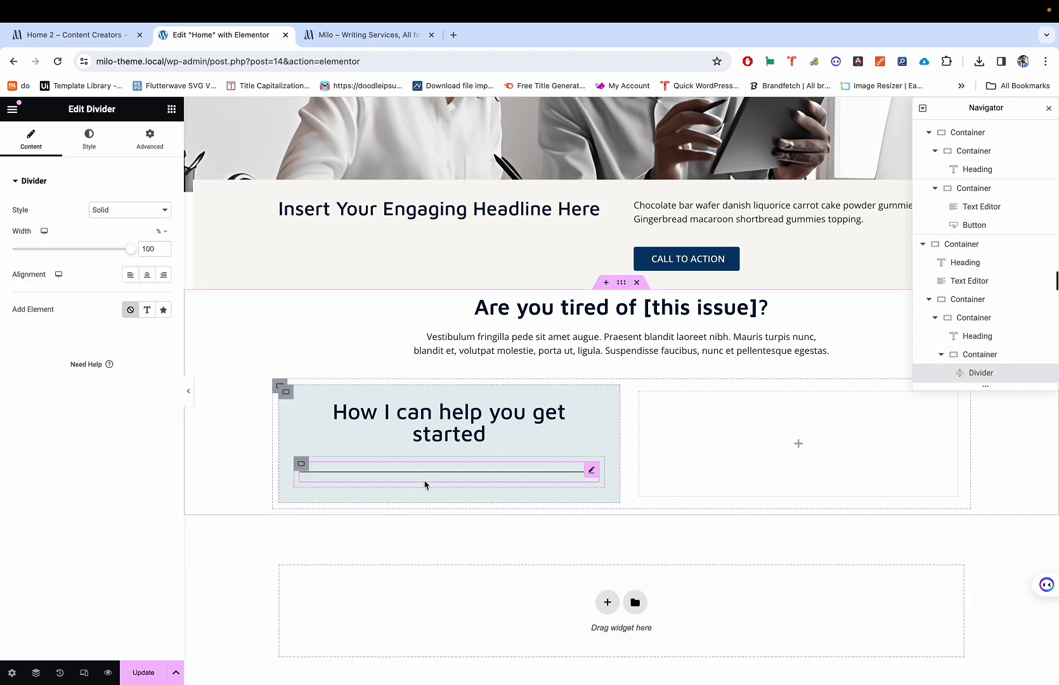
Step: Set the divider's colour to pure white #FFFFFF
left_click(87, 139)
left_click(163, 211)
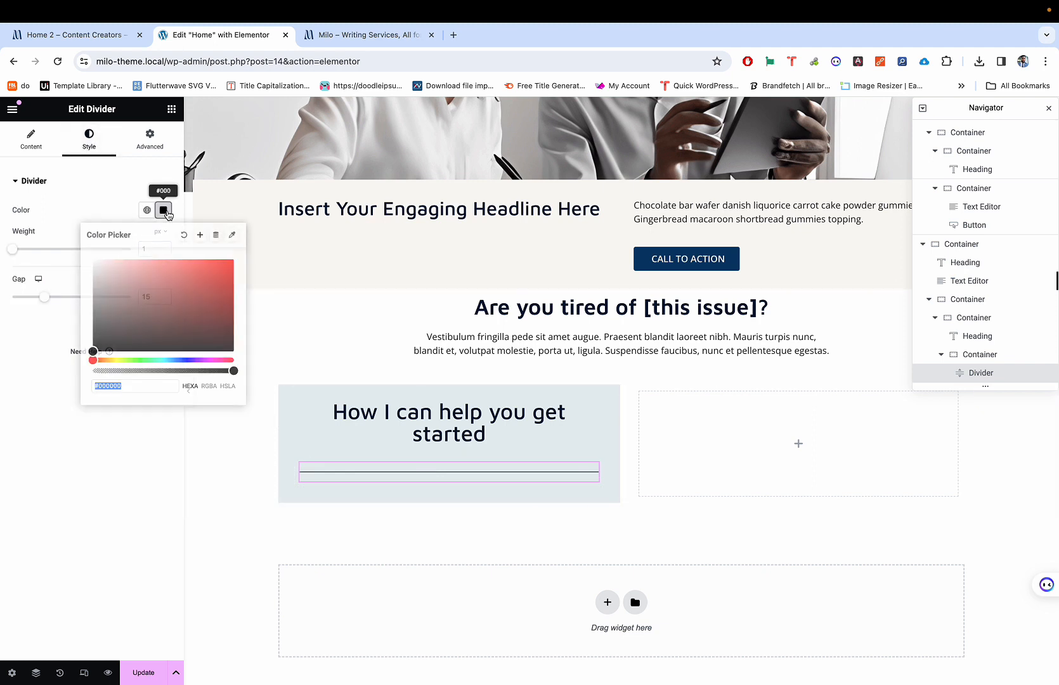
left_click_drag(141, 289, 61, 220)
left_click(93, 208)
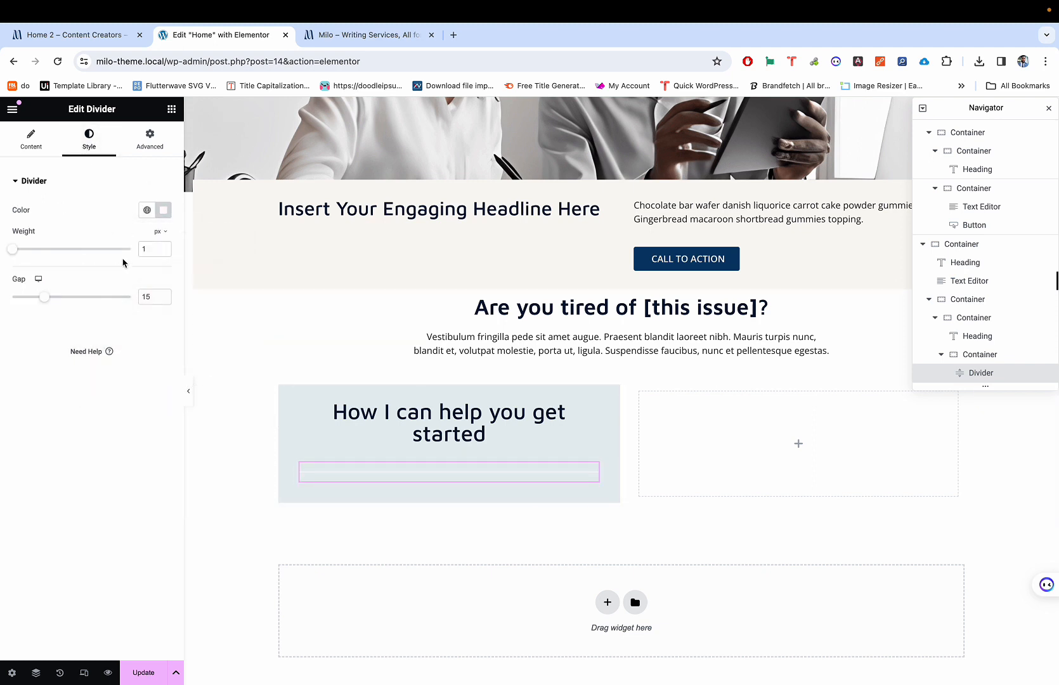
left_click(161, 210)
left_click_drag(116, 258, 67, 226)
Step: Compare with the live demo, then recheck the divider's content and style settings
key("ctrl+shift+Tab")
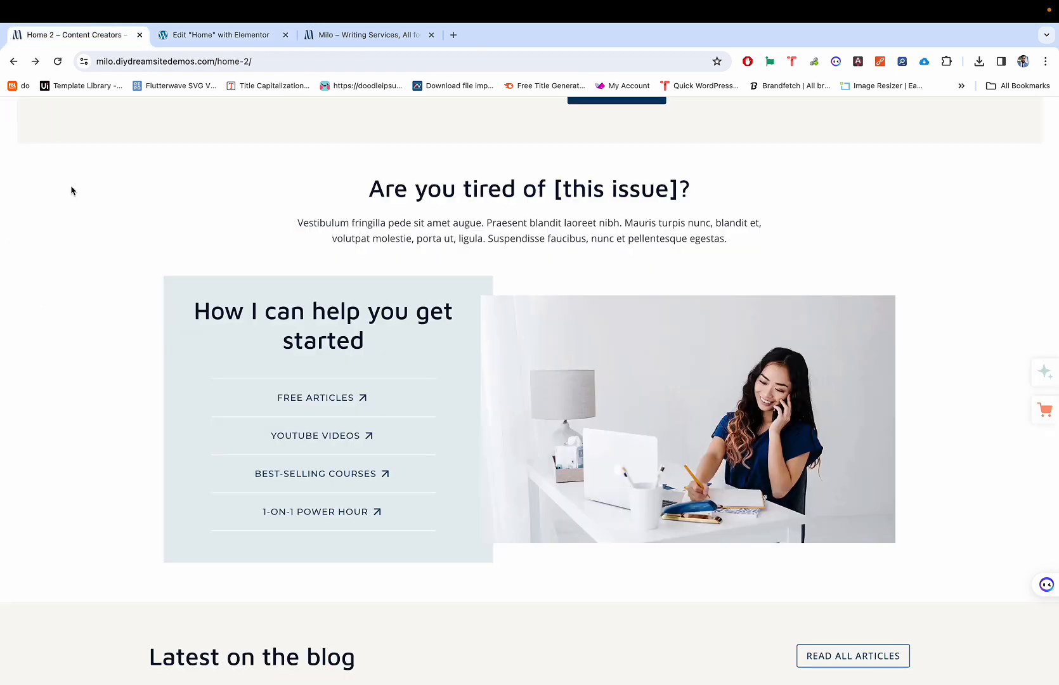
key("ctrl+Tab")
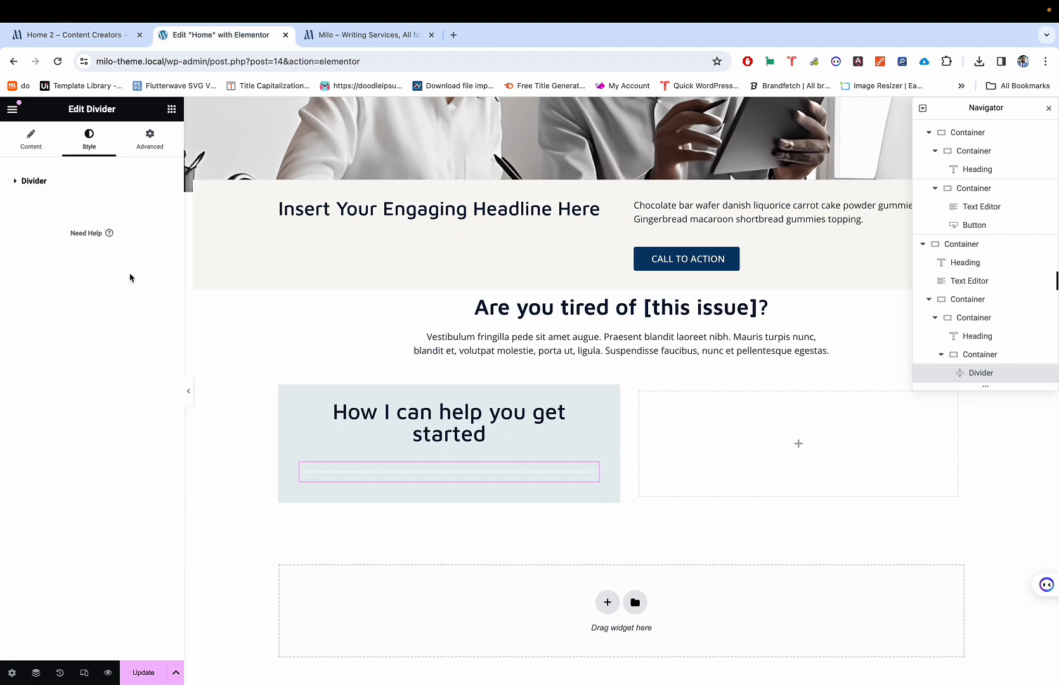
left_click(32, 138)
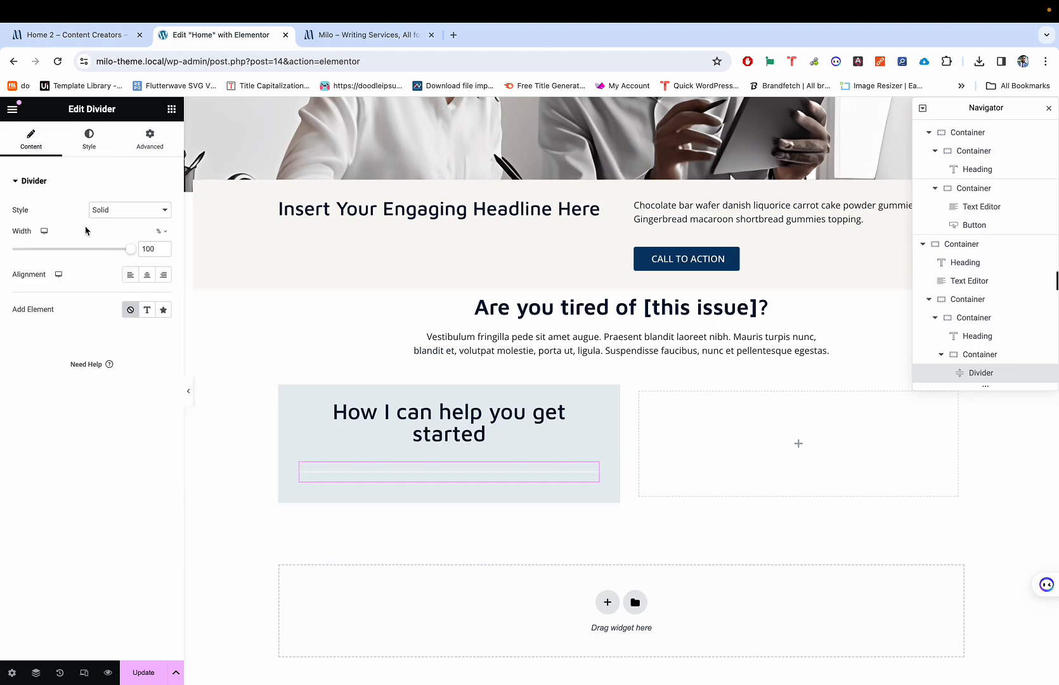
left_click(78, 156)
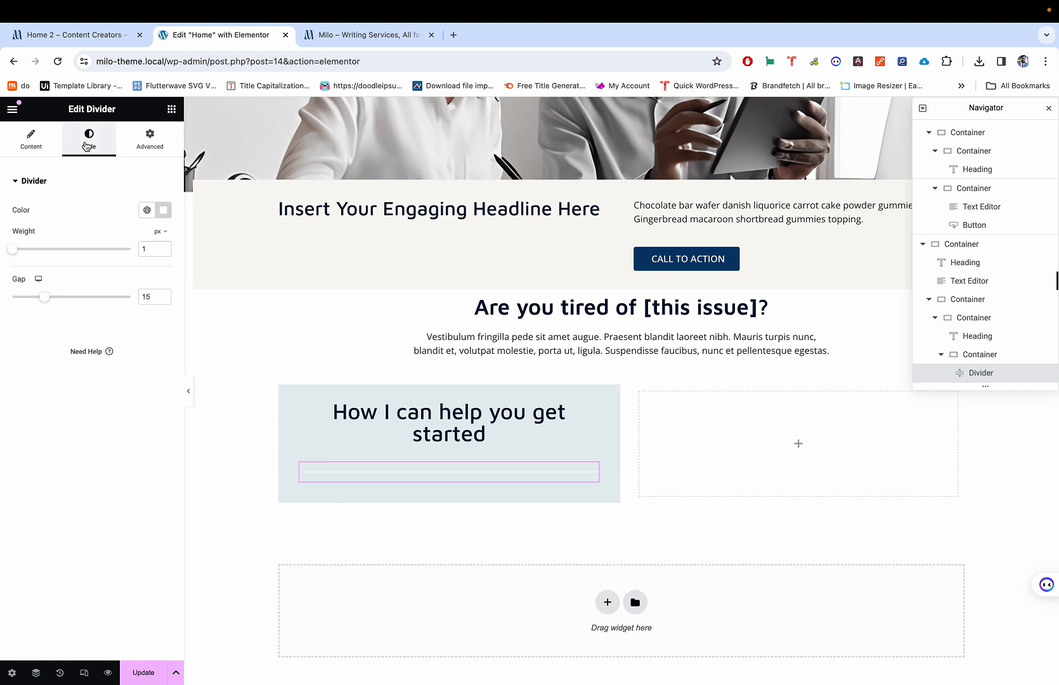
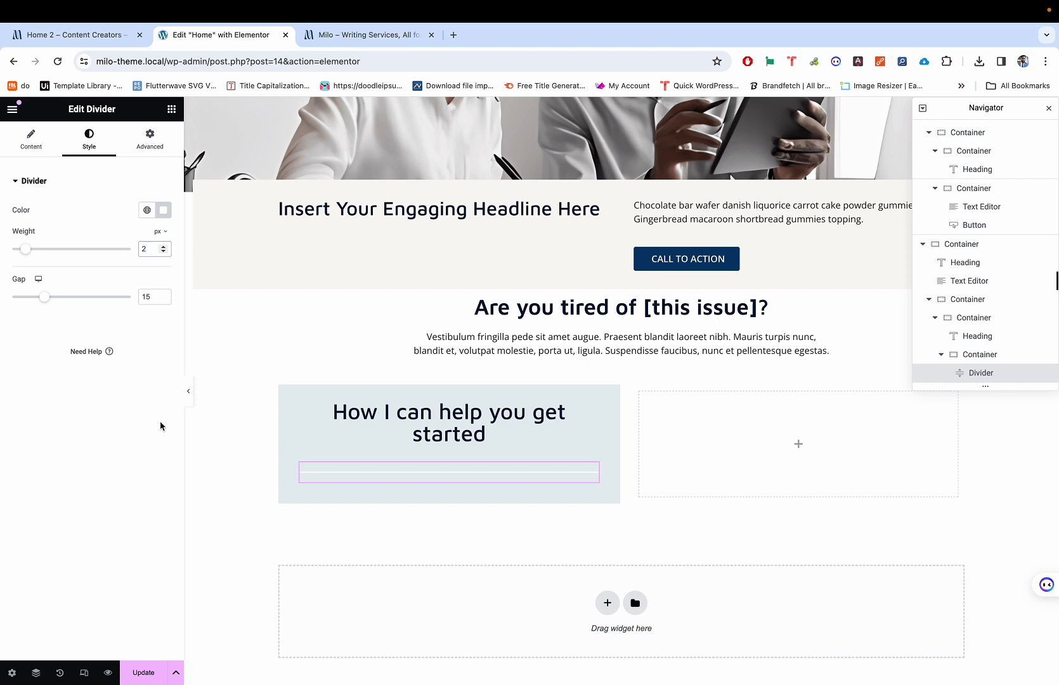
Step: Set the divider weight to 1.3 px after checking the live reference page
key("ctrl+shift+Tab")
key("ctrl+Tab")
key("BackSpace")
type("1.3")
scroll(377, 438, "up", 10)
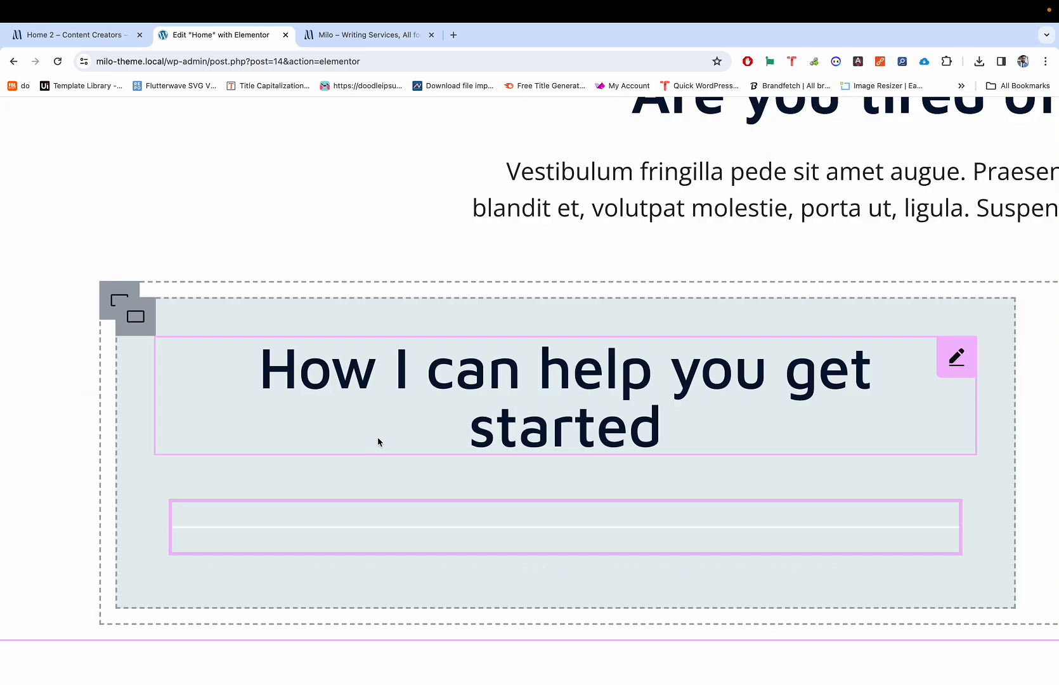
scroll(379, 499, "down", 4)
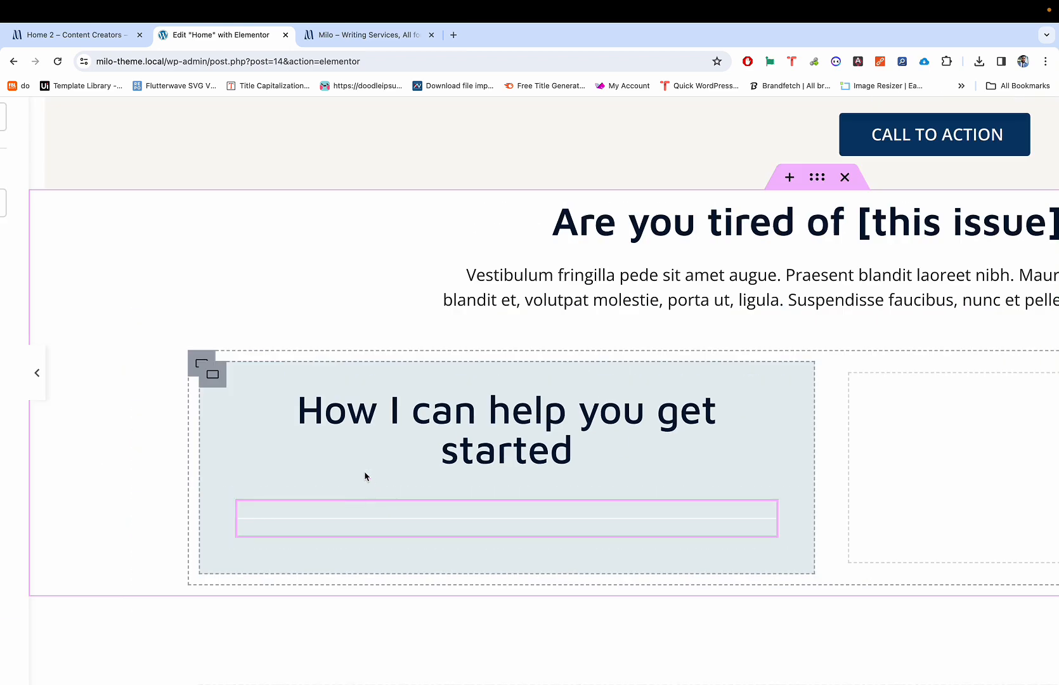
key("XF86MonBrightnessUp")
key("XF86MonBrightnessUp")
scroll(364, 538, "down", 5)
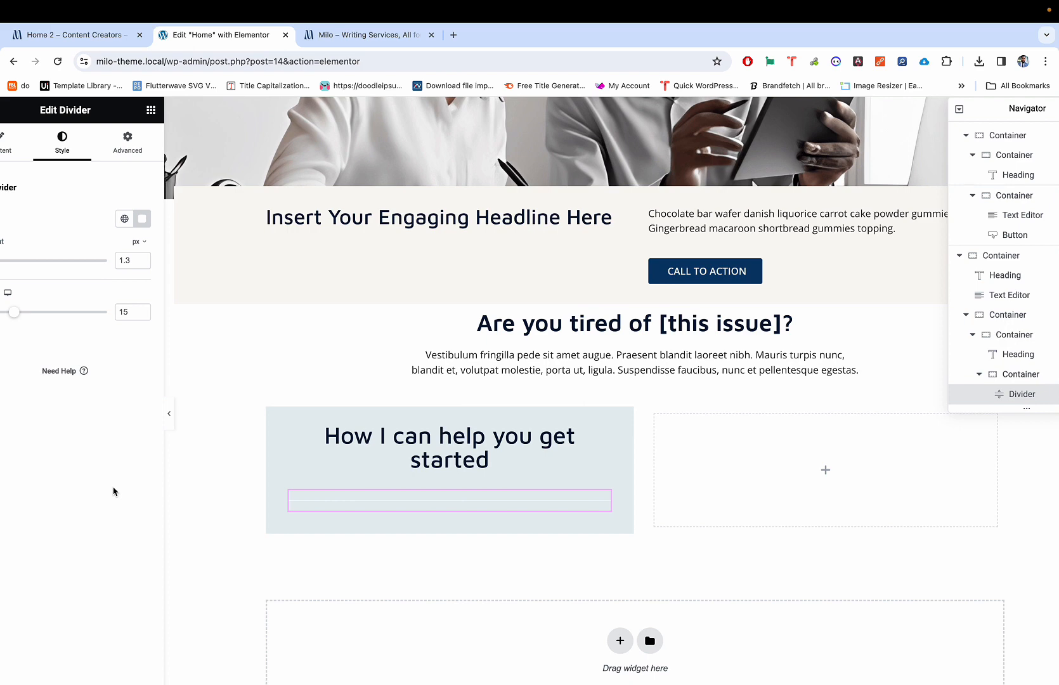
Step: Compare with the live page again and reduce the divider gap from 15 to 5 px
key("ctrl+shift+Tab")
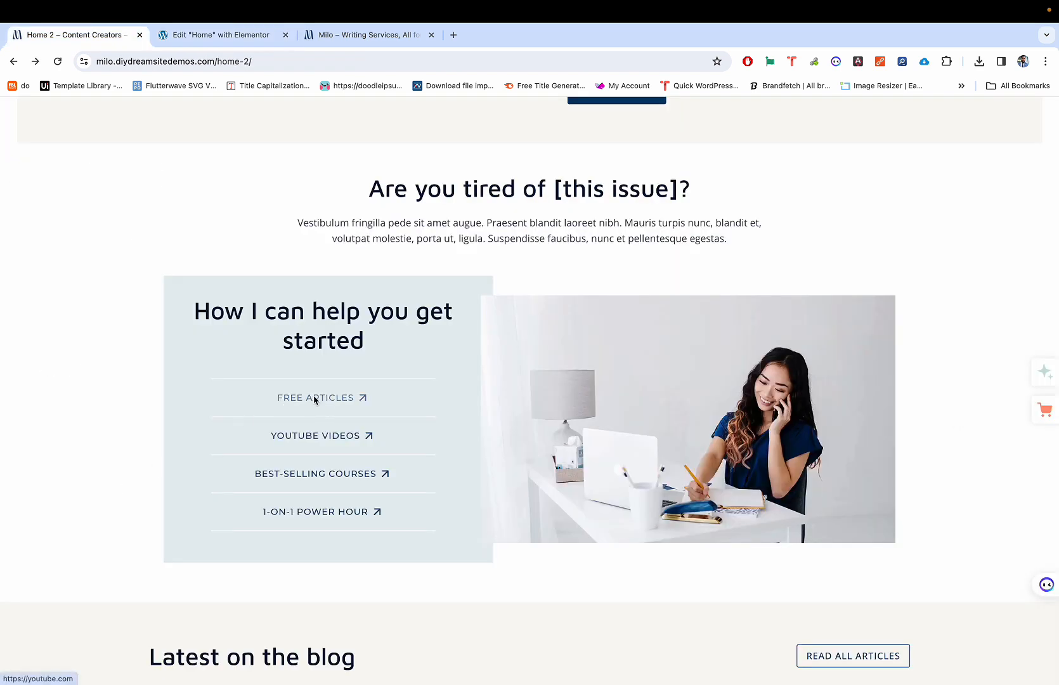
key("ctrl+Tab")
key("ctrl+shift+Tab")
key("ctrl+Tab")
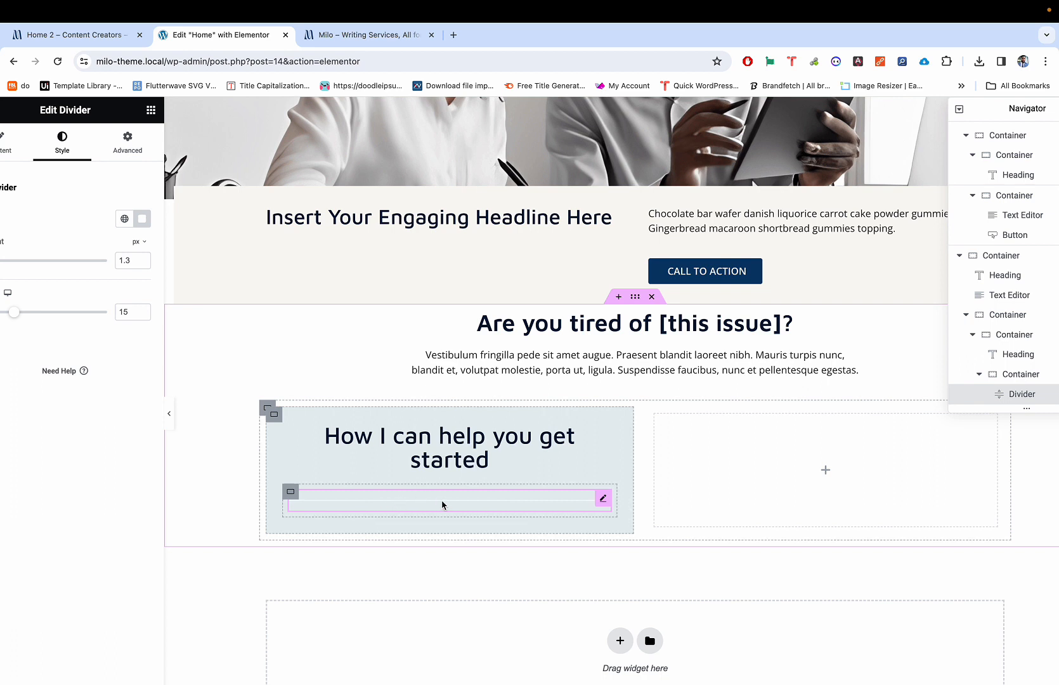
scroll(364, 473, "left", 2)
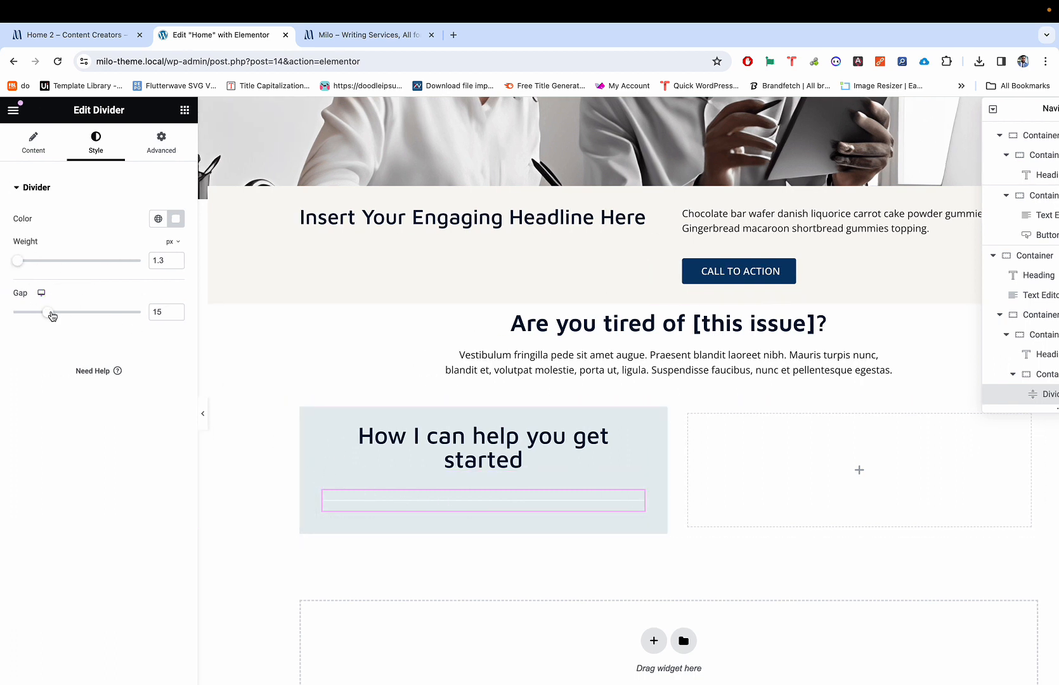
left_click_drag(52, 316, 31, 313)
left_click(175, 315)
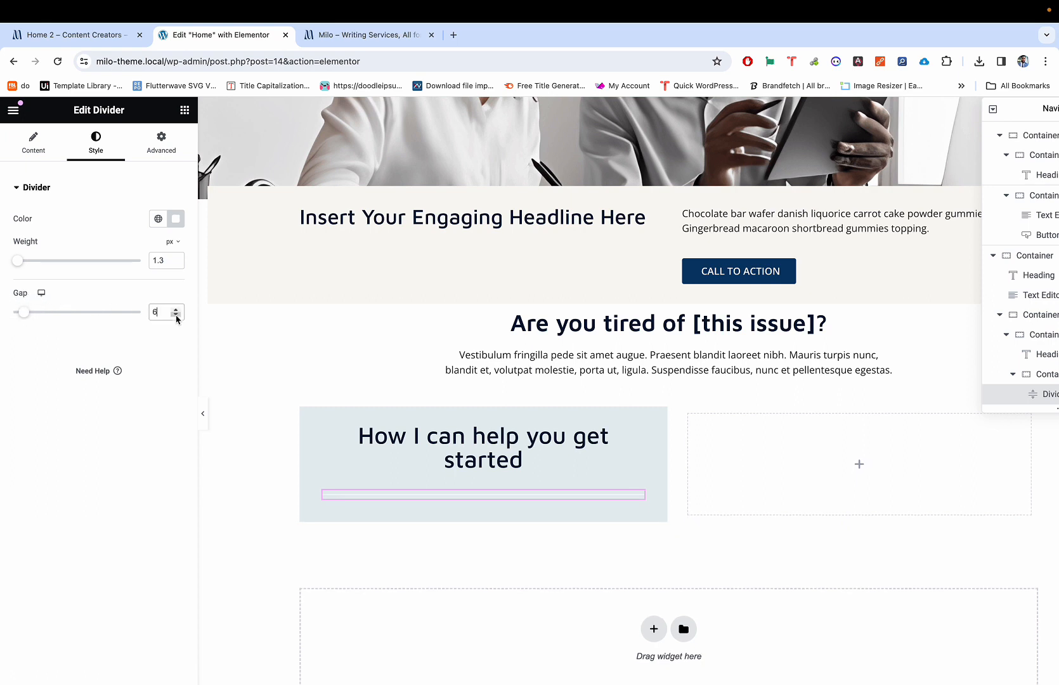
left_click(176, 315)
left_click(176, 315)
left_click(177, 309)
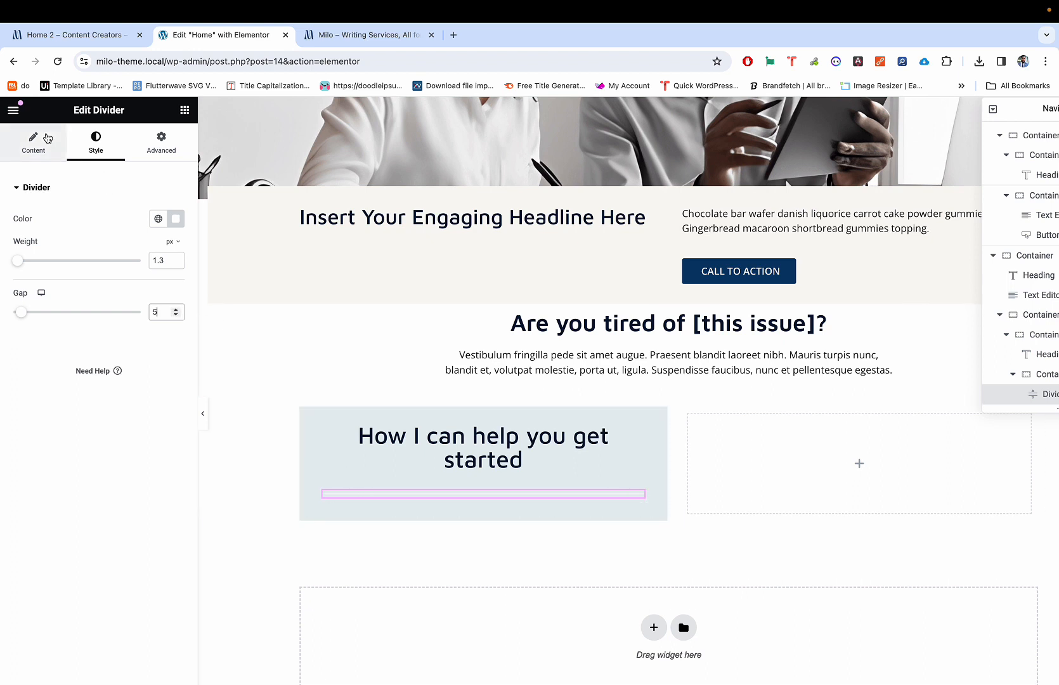
left_click(182, 113)
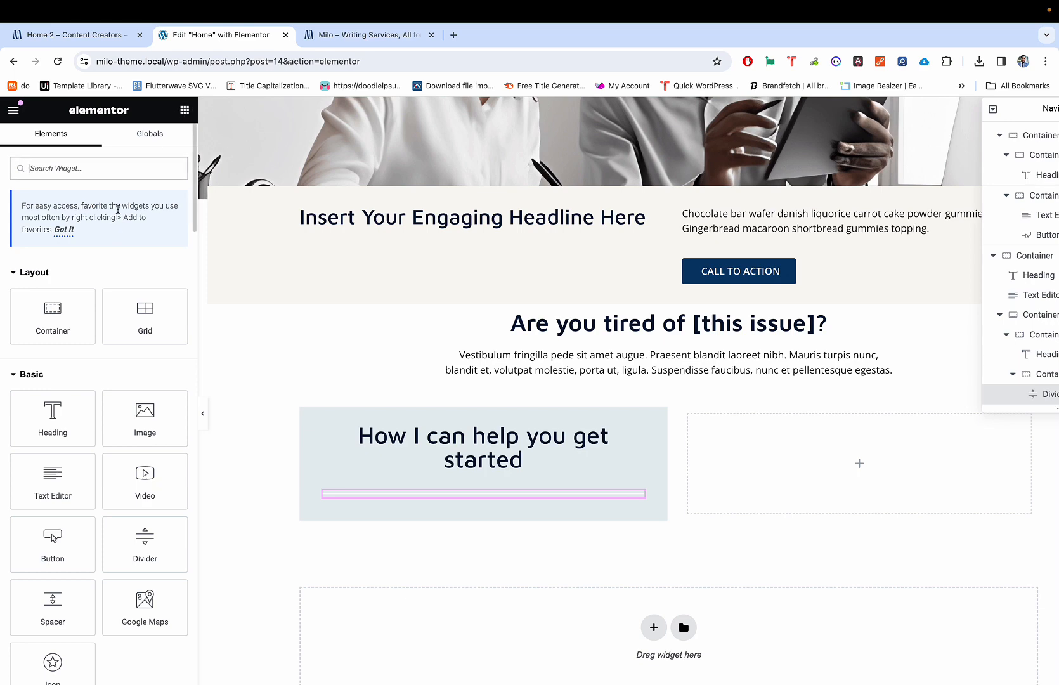
Step: Search widgets for 'butt', drop a 'Click here' Button under the divider, and open its Icon Library
key("ctrl+shift+Tab")
key("ctrl+Tab")
type("di")
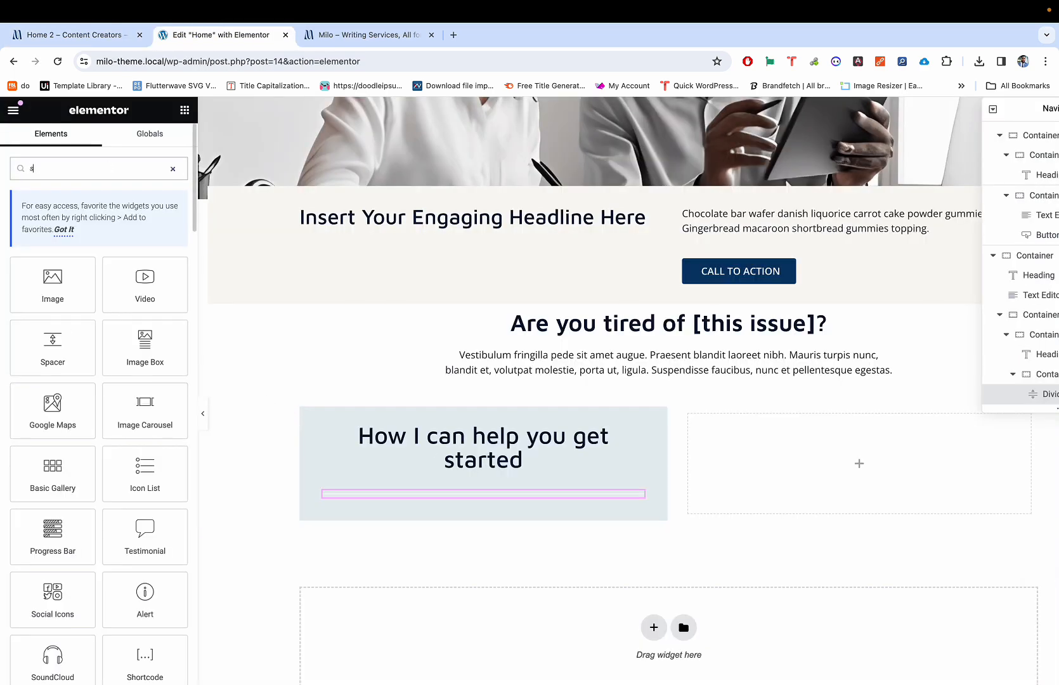
key("BackSpace")
key("BackSpace")
type("di")
key("BackSpace")
key("BackSpace")
type("butt")
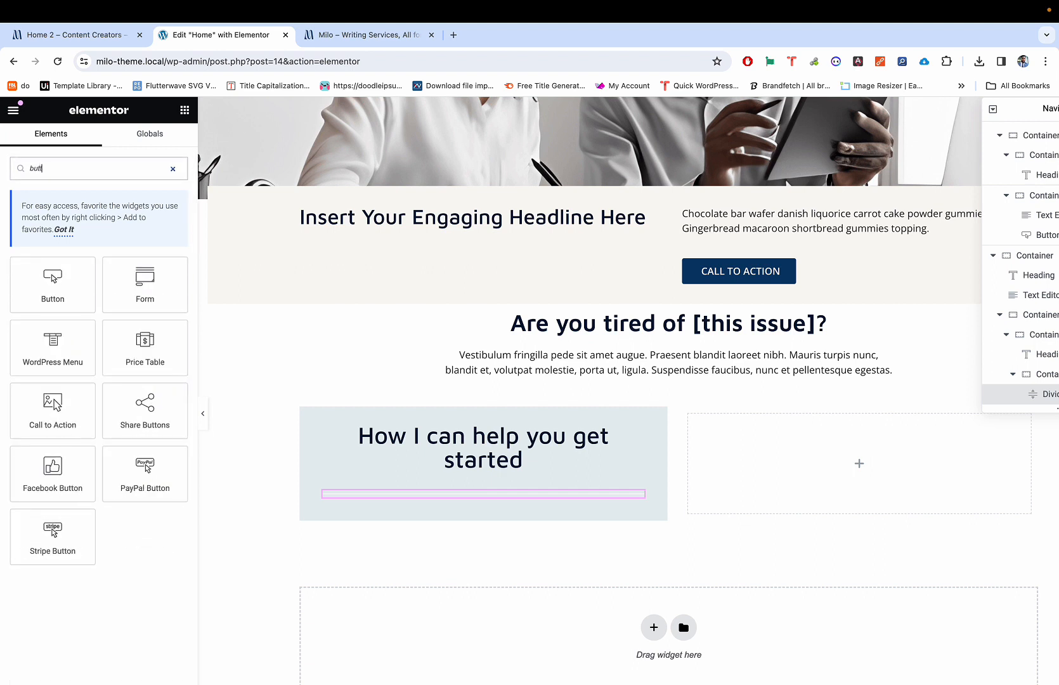
left_click_drag(35, 274, 423, 501)
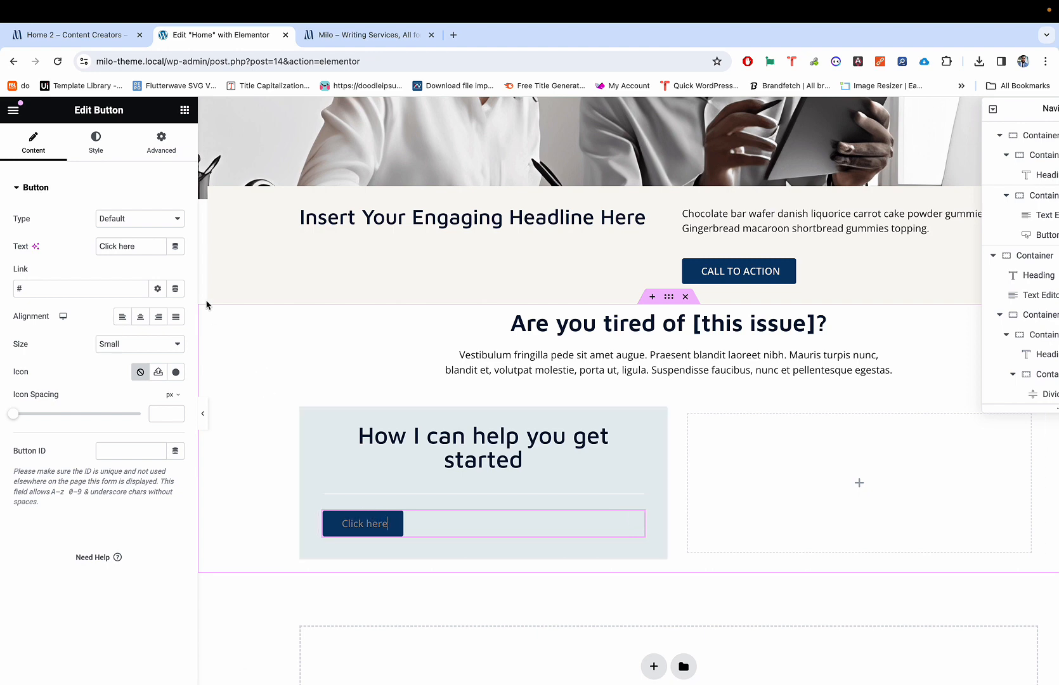
left_click(176, 372)
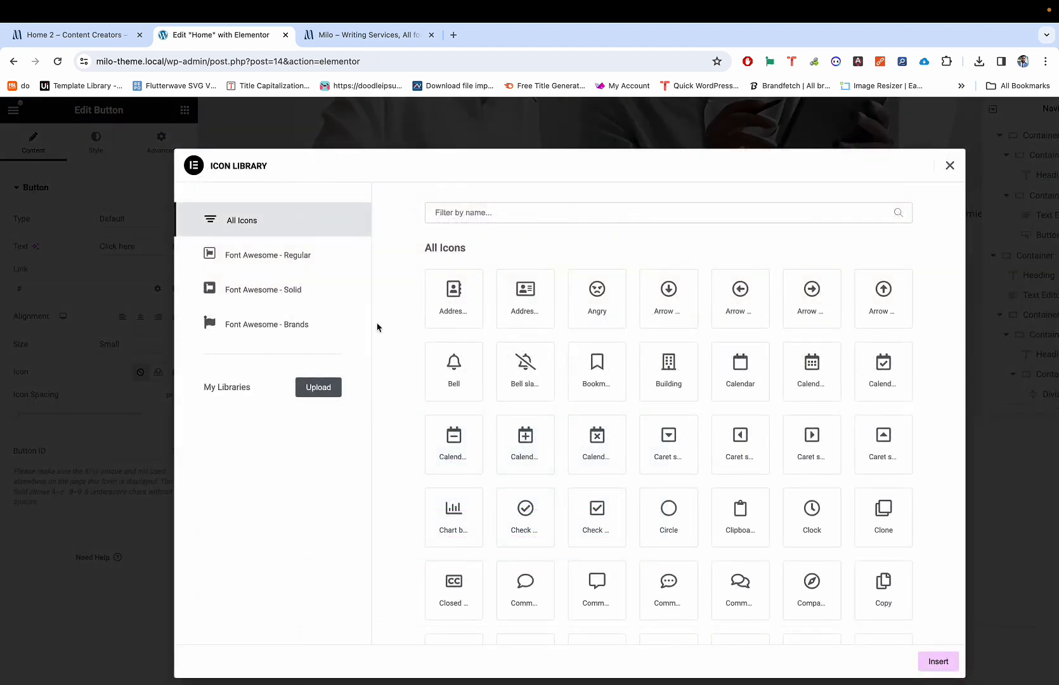
Step: Search the Icon Library for 'exter' and then 'arrow', clearing each search
left_click(524, 211)
type("exter")
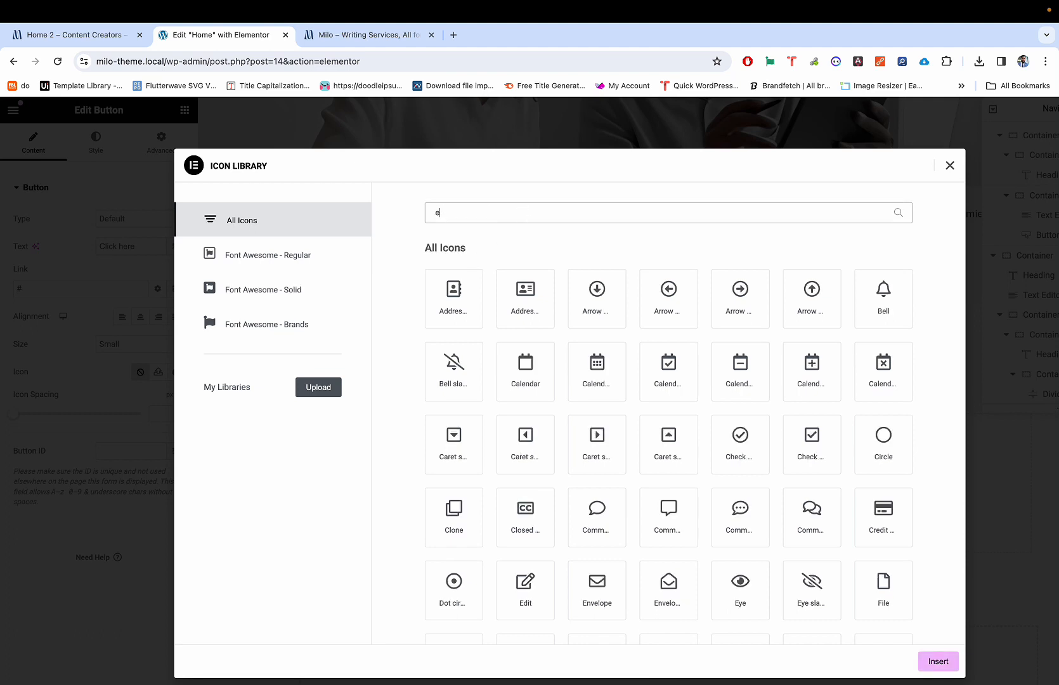
key("BackSpace")
key("BackSpace")
key("BackSpace")
key("BackSpace")
key("BackSpace")
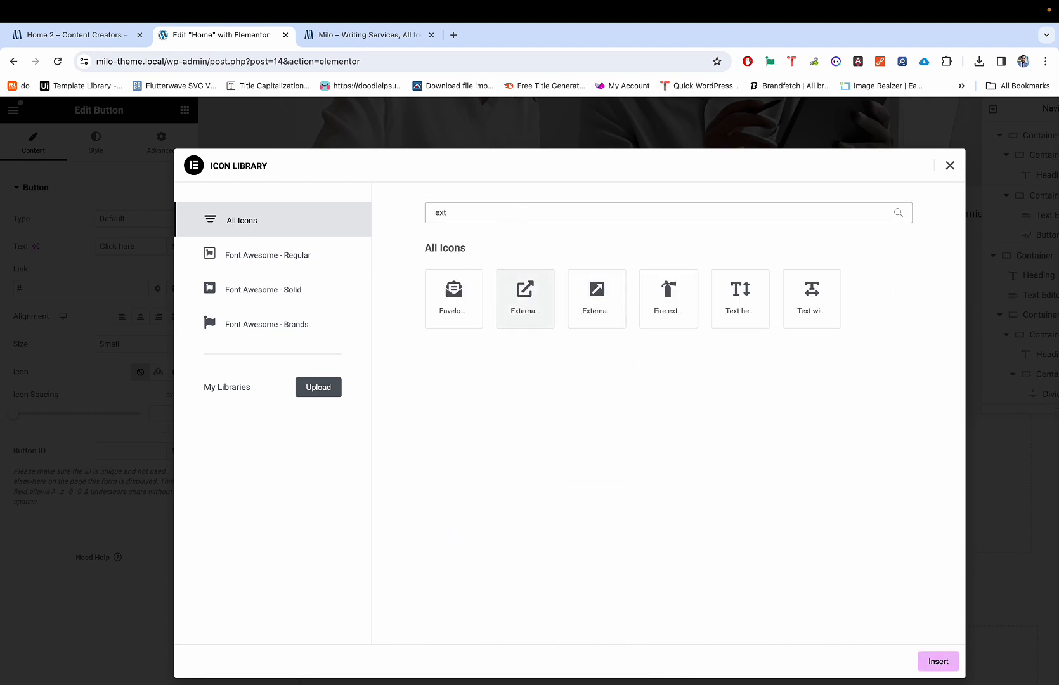
type("arrow")
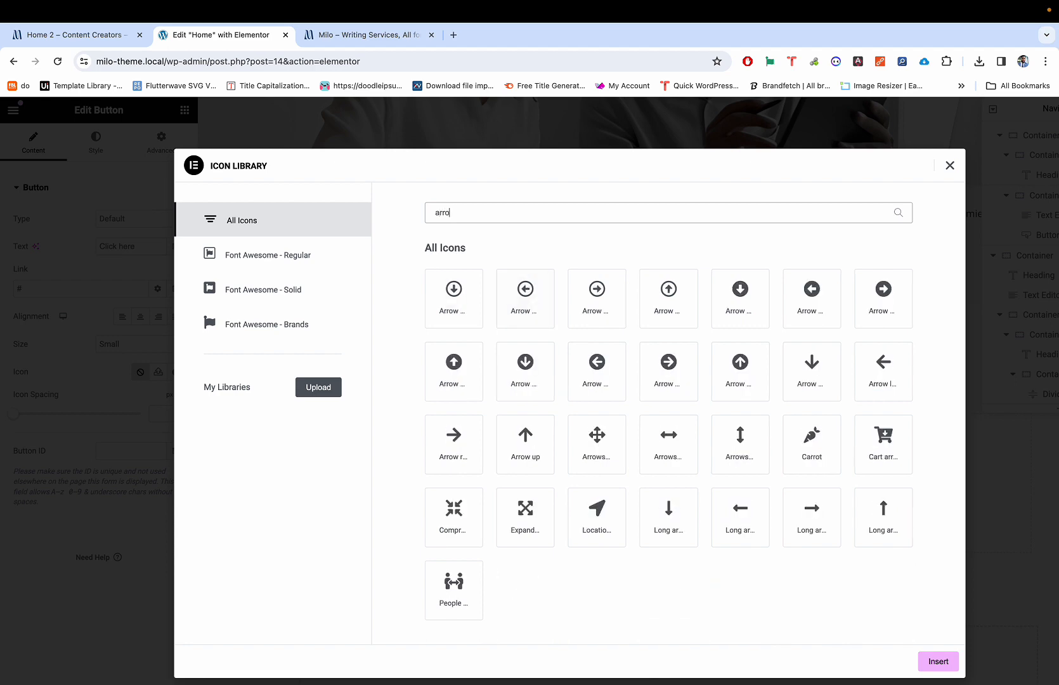
key("BackSpace")
key("BackSpace")
key("BackSpace")
key("BackSpace")
key("BackSpace")
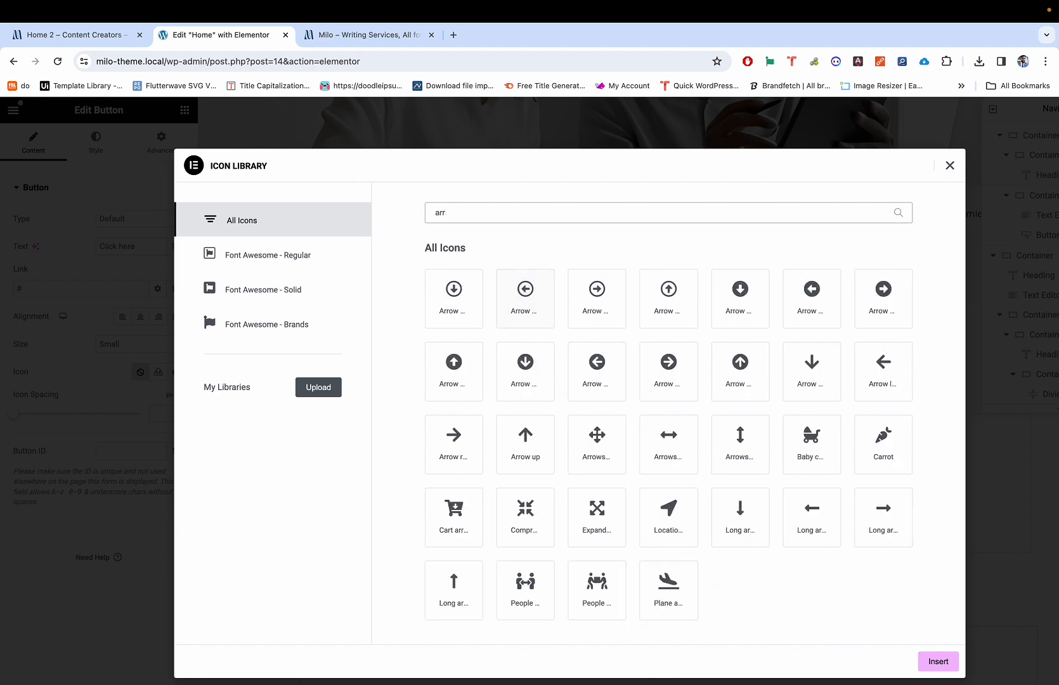
Step: Try a 'windo' icon search after checking the live page, then start DevTools inspect there
key("ctrl+shift+Tab")
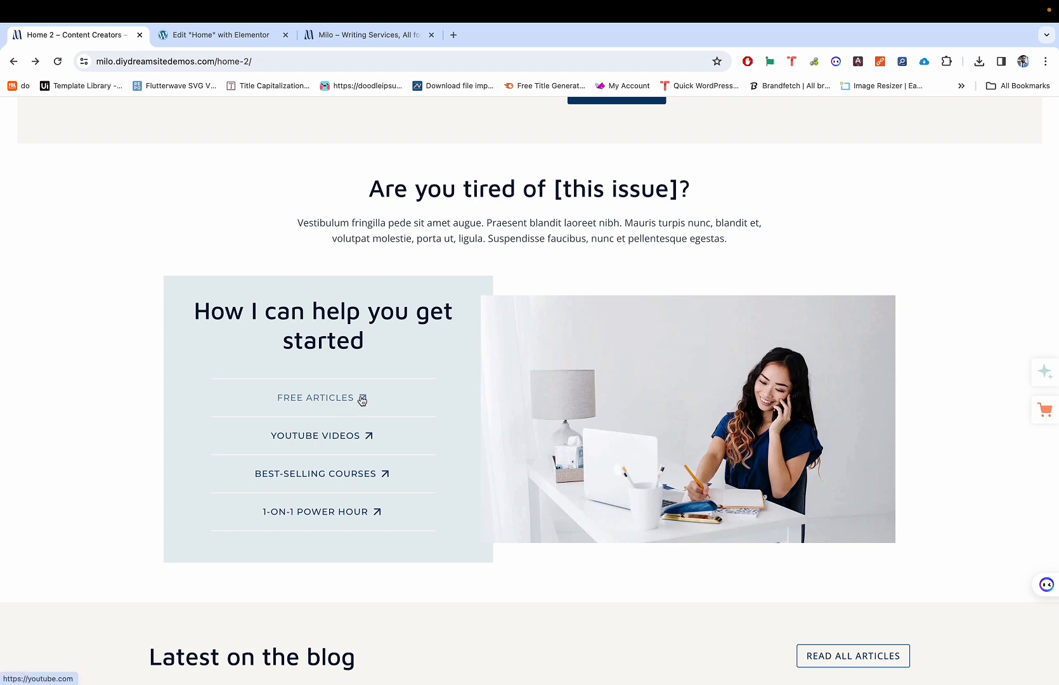
key("ctrl+Tab")
type("windo")
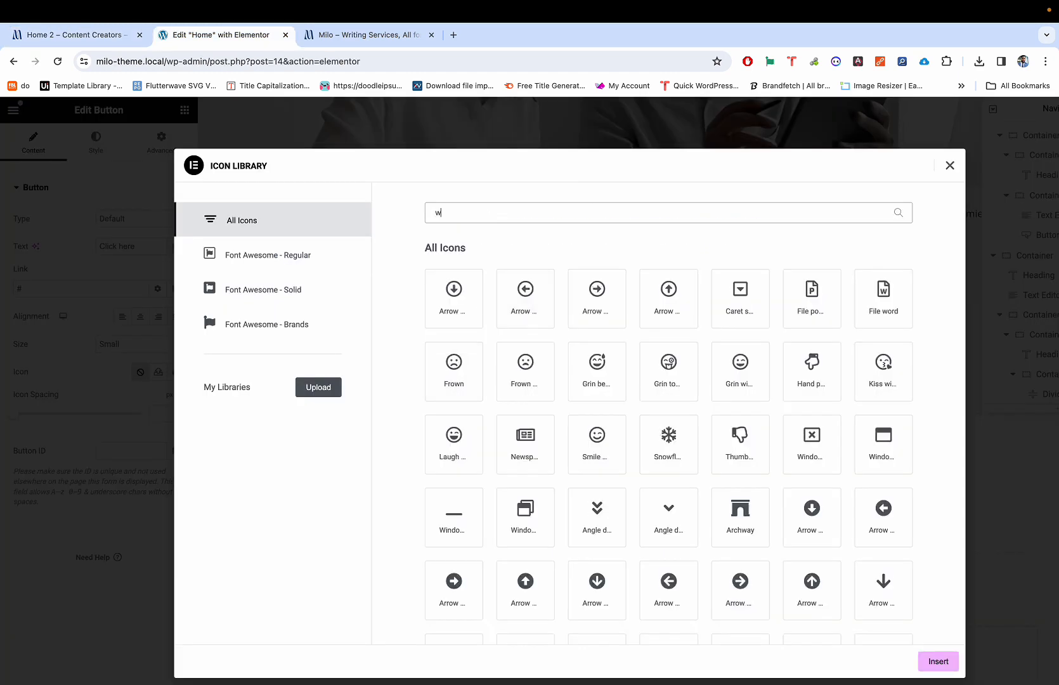
key("BackSpace")
key("BackSpace")
key("BackSpace")
key("BackSpace")
key("BackSpace")
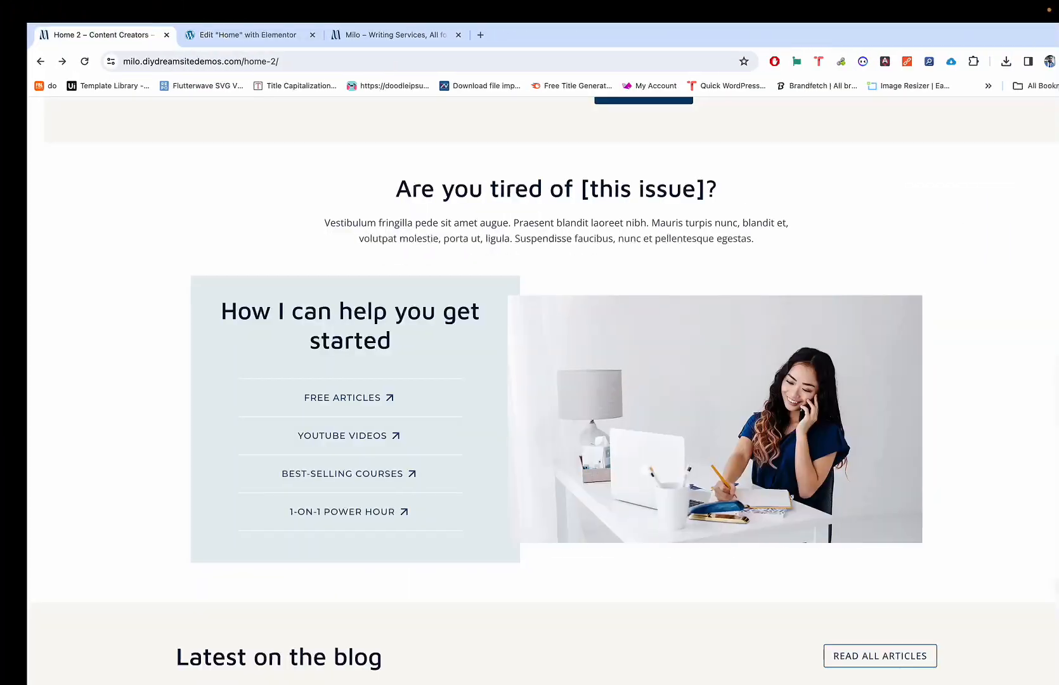
key("super+shift+c")
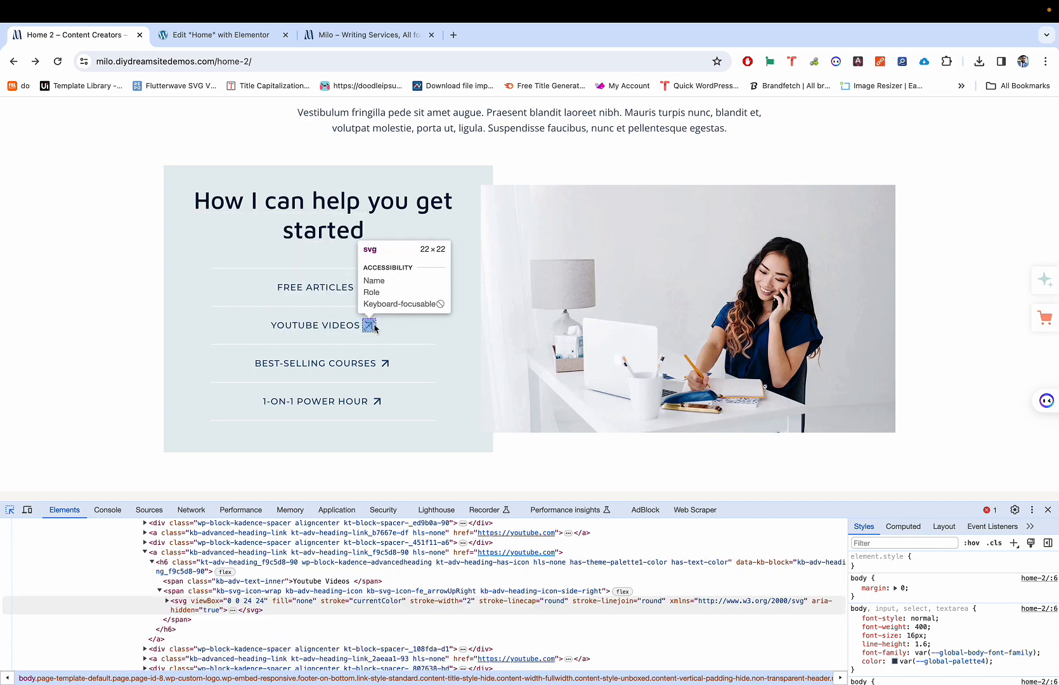
Step: Inspect the diagonal arrow SVG beside YOUTUBE VIDEOS, close DevTools, and go back to the Elementor editor
left_click(375, 328)
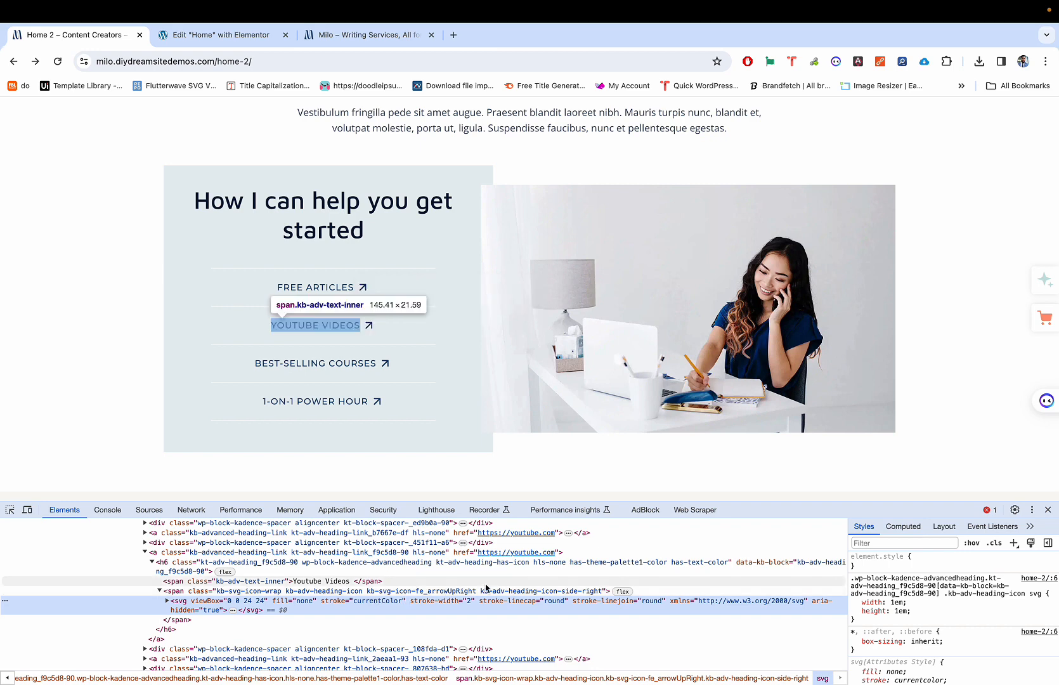
left_click(1047, 511)
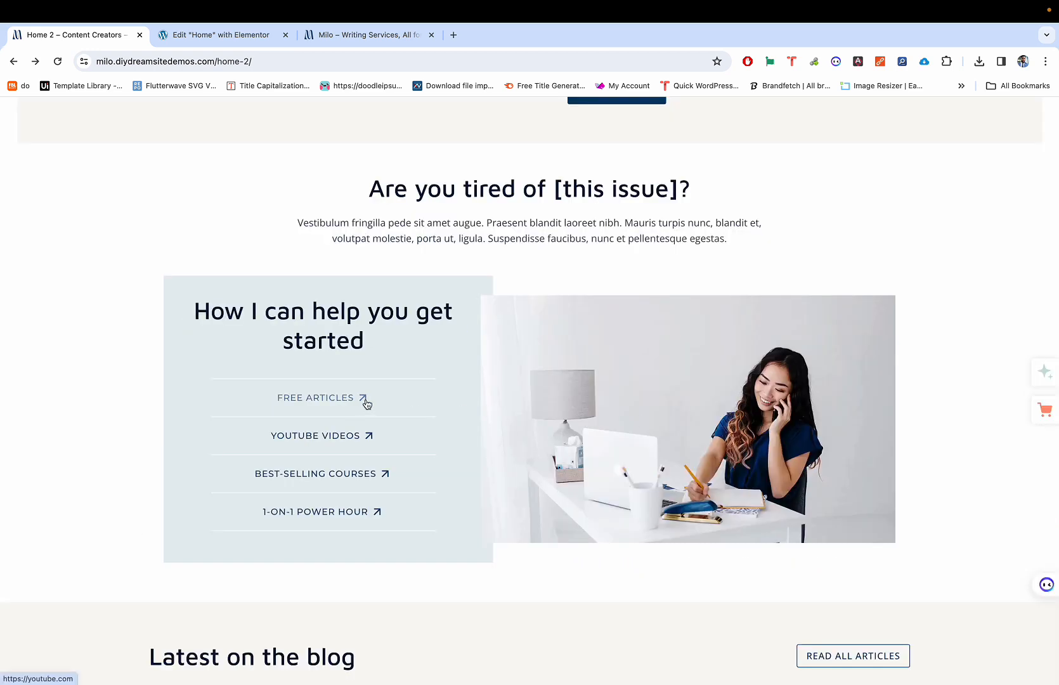
key("ctrl+Tab")
key("ctrl+shift+Tab")
scroll(368, 396, "up", 5)
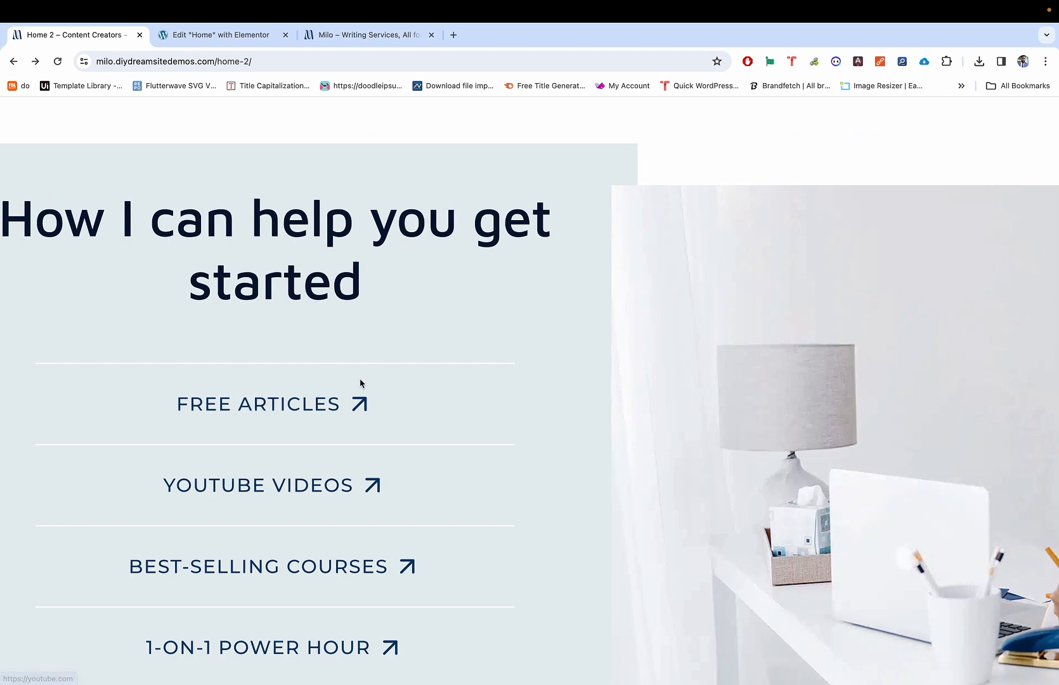
scroll(360, 376, "down", 5)
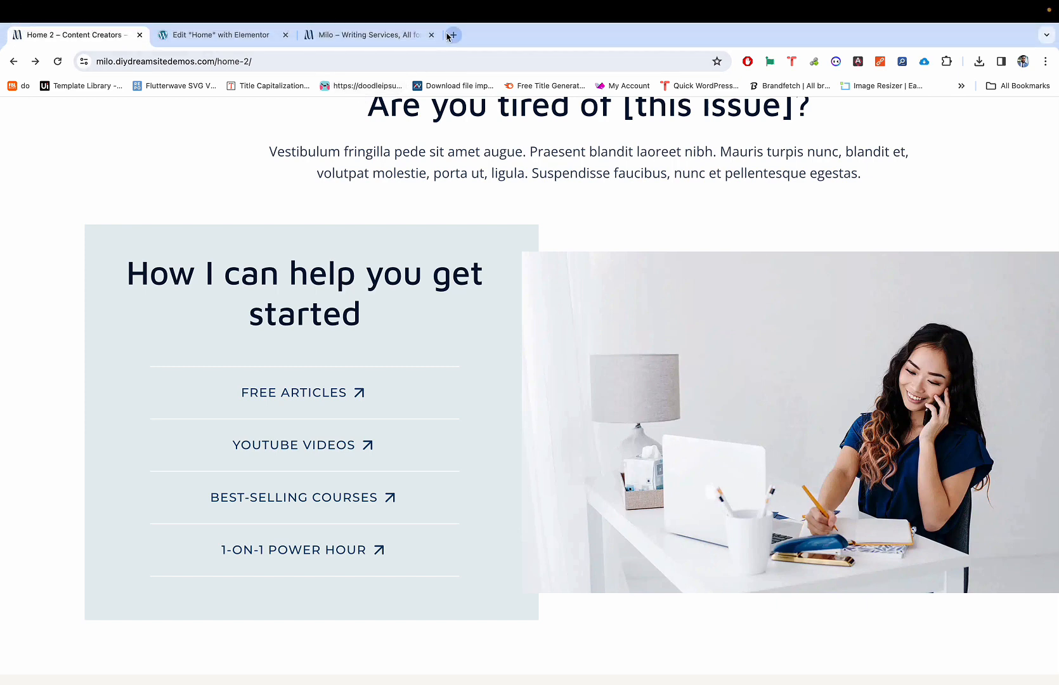
left_click(206, 38)
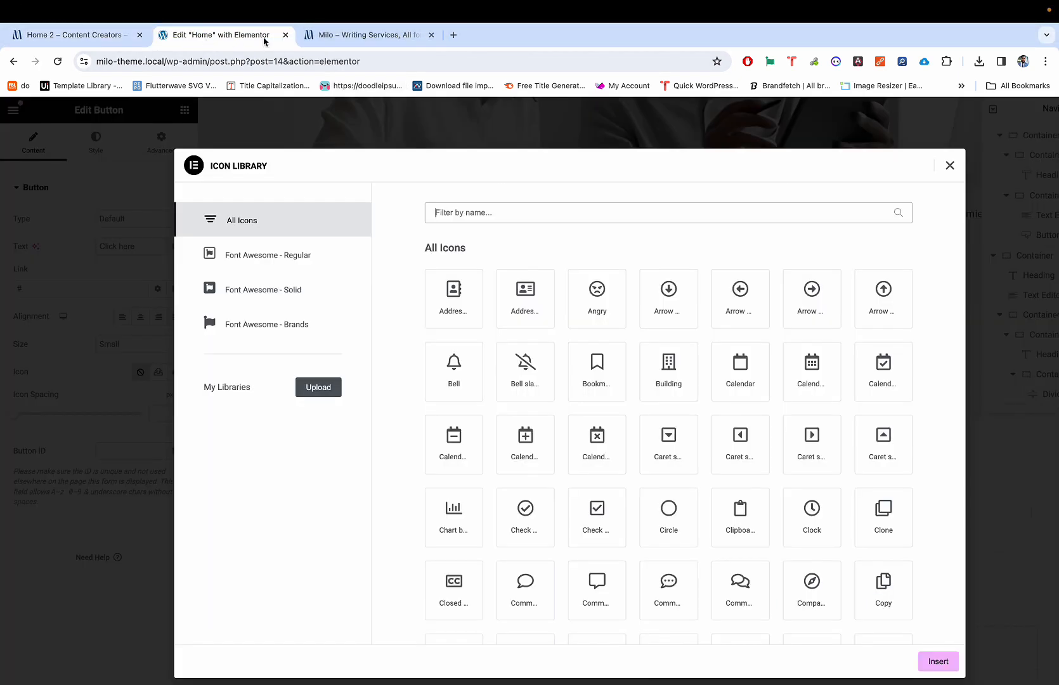
Step: Close the Icon Library, check the two uploaded SVGs in the Media Library, and start a new tab
left_click(271, 130)
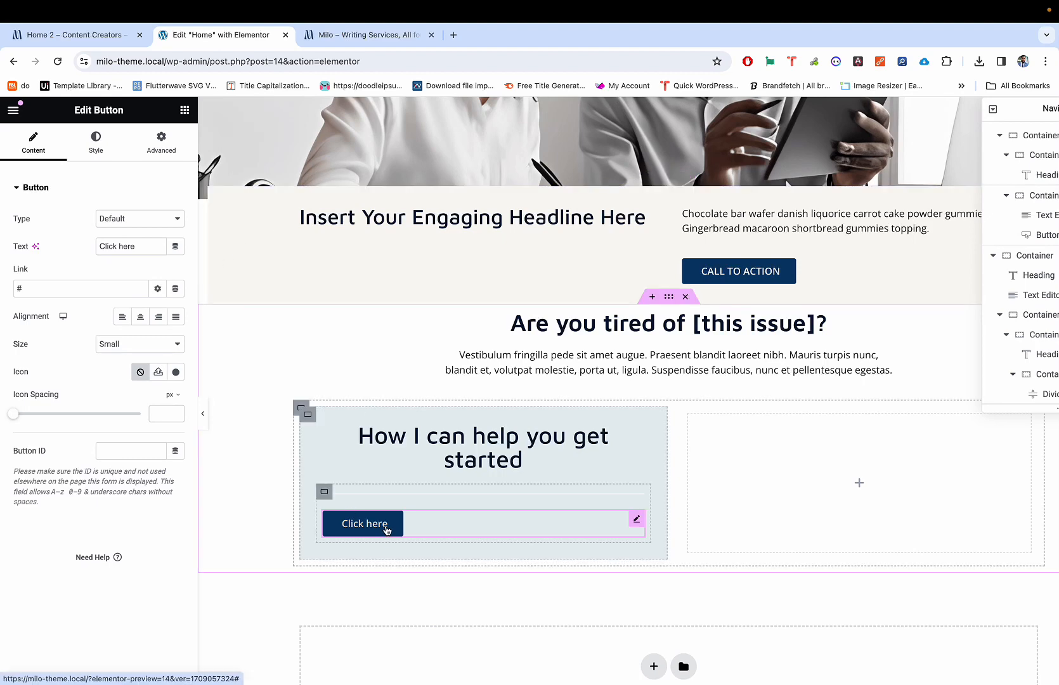
left_click(175, 373)
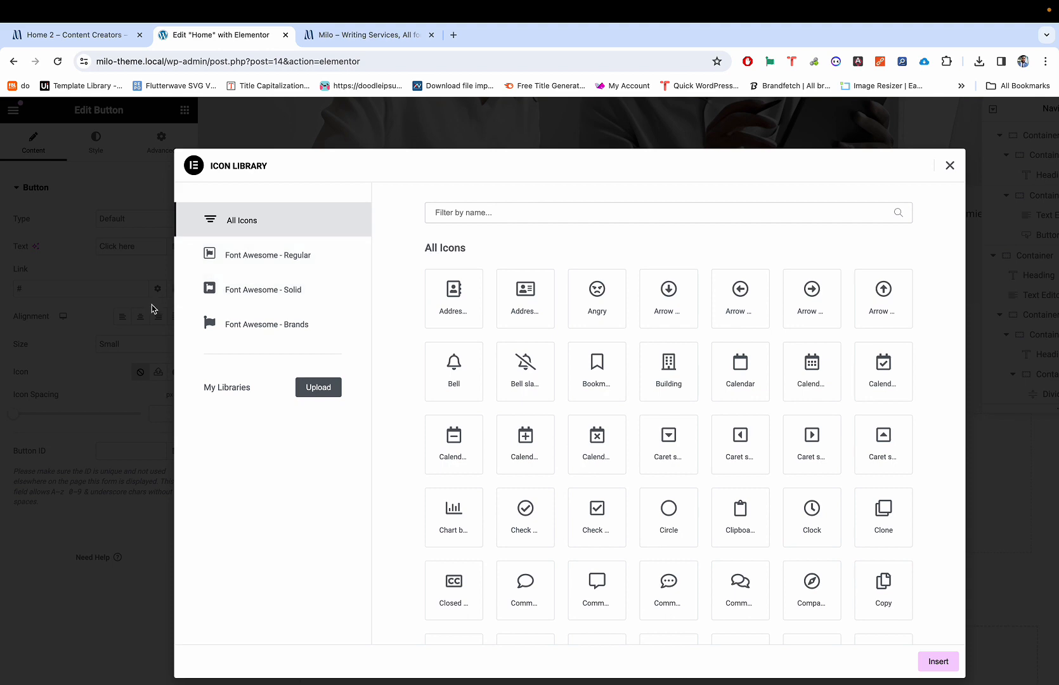
left_click(151, 309)
left_click(158, 374)
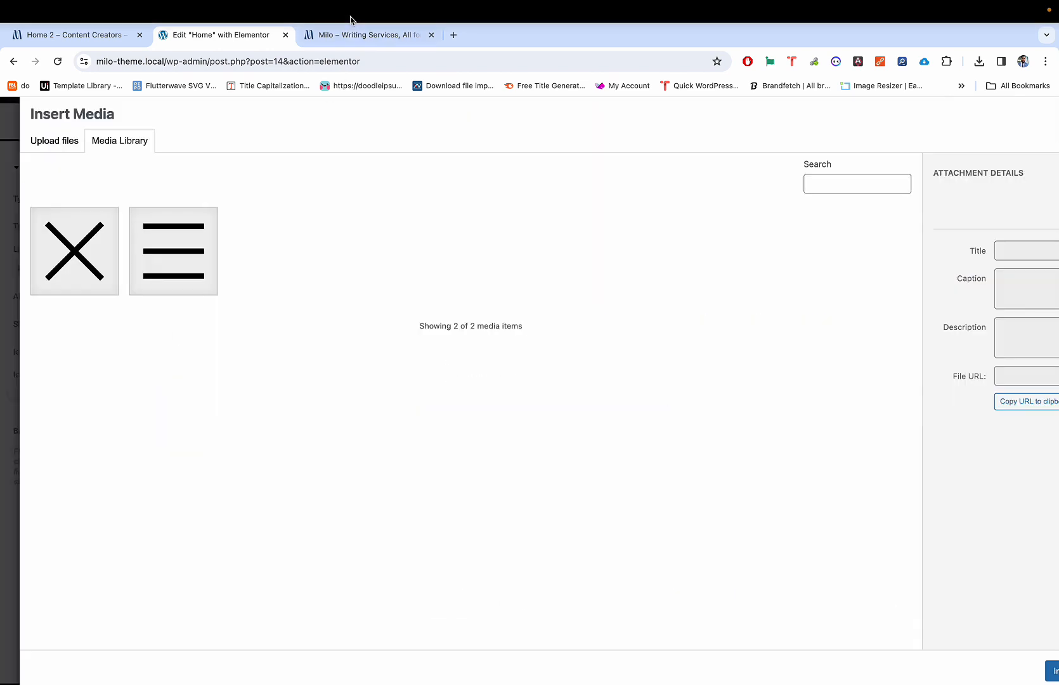
left_click(455, 33)
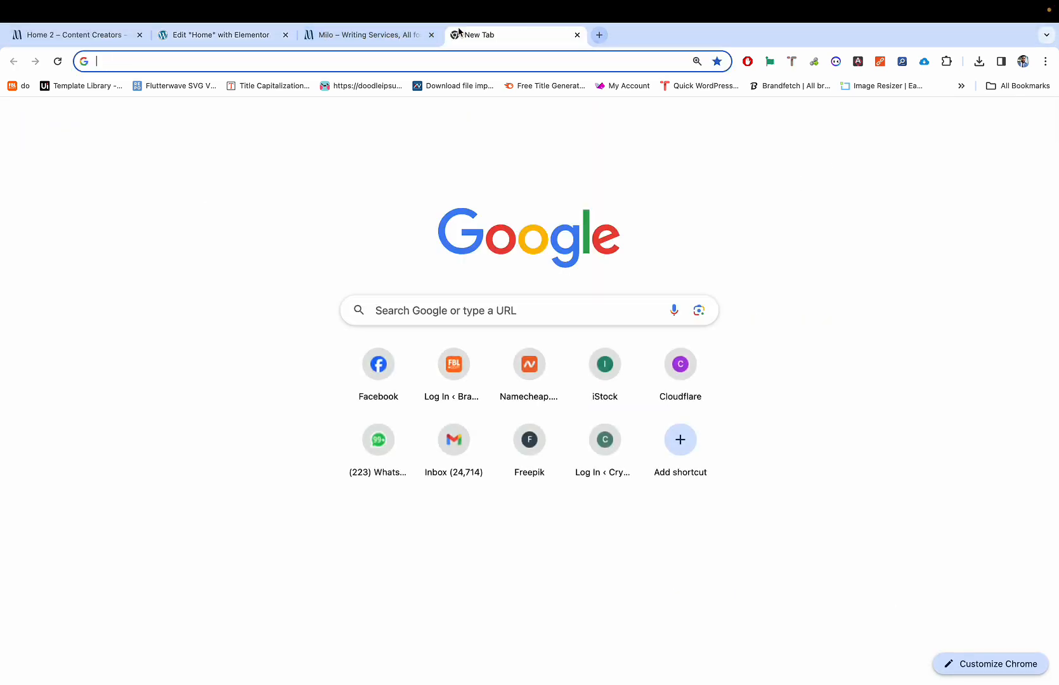
Step: Open Iconduck and browse its 'external' icon results, loading more results twice
type("icon")
key("Return")
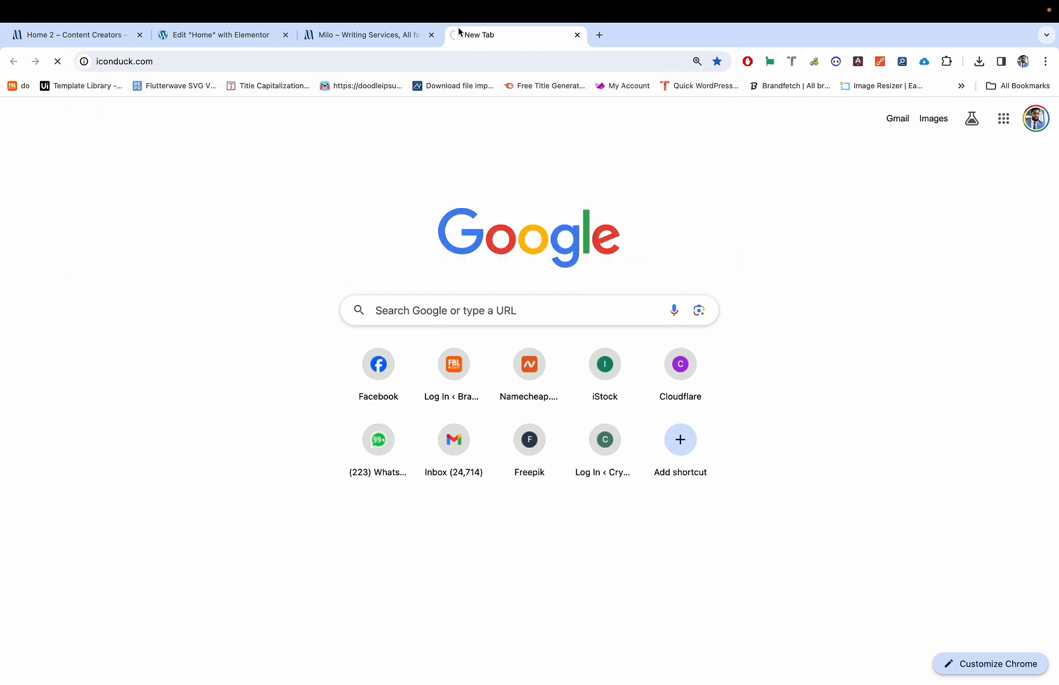
left_click(378, 116)
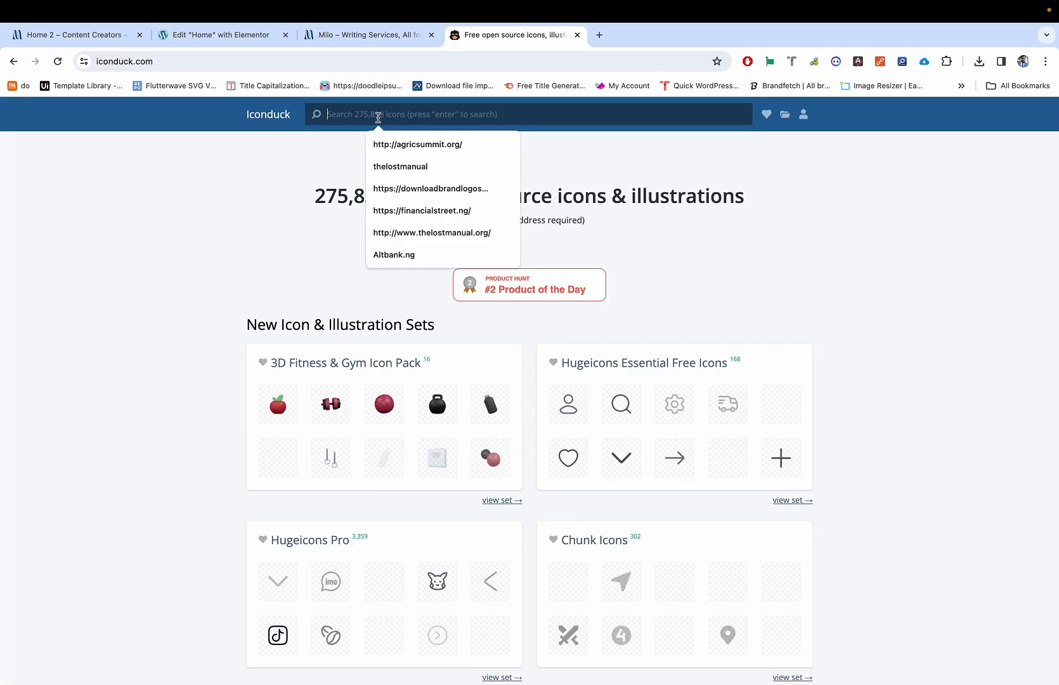
type("external")
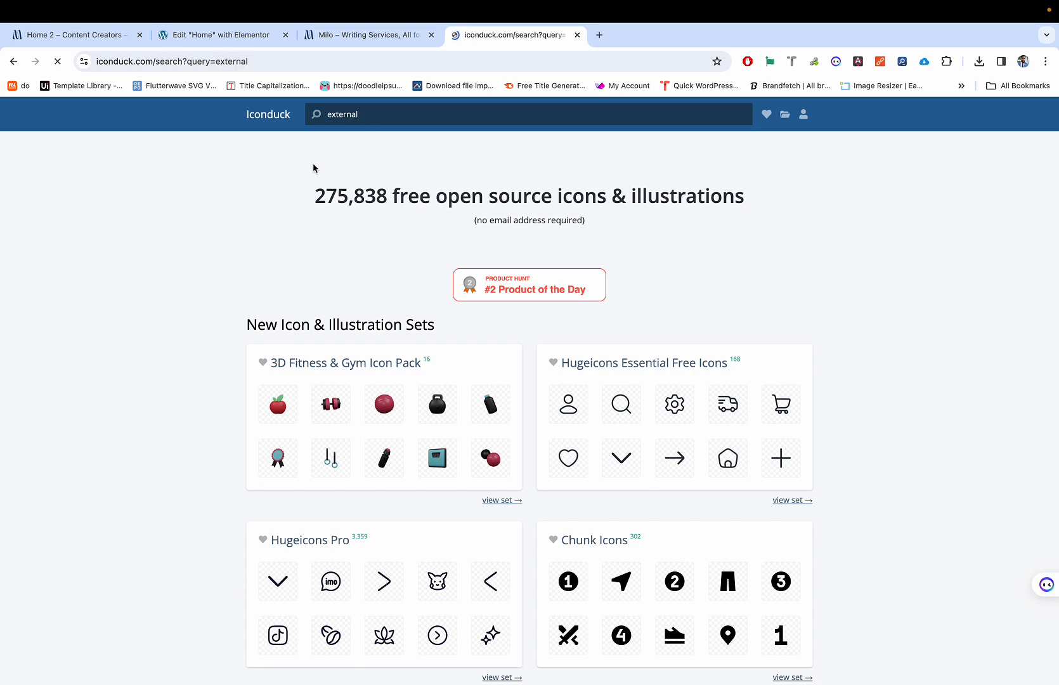
scroll(327, 317, "down", 3)
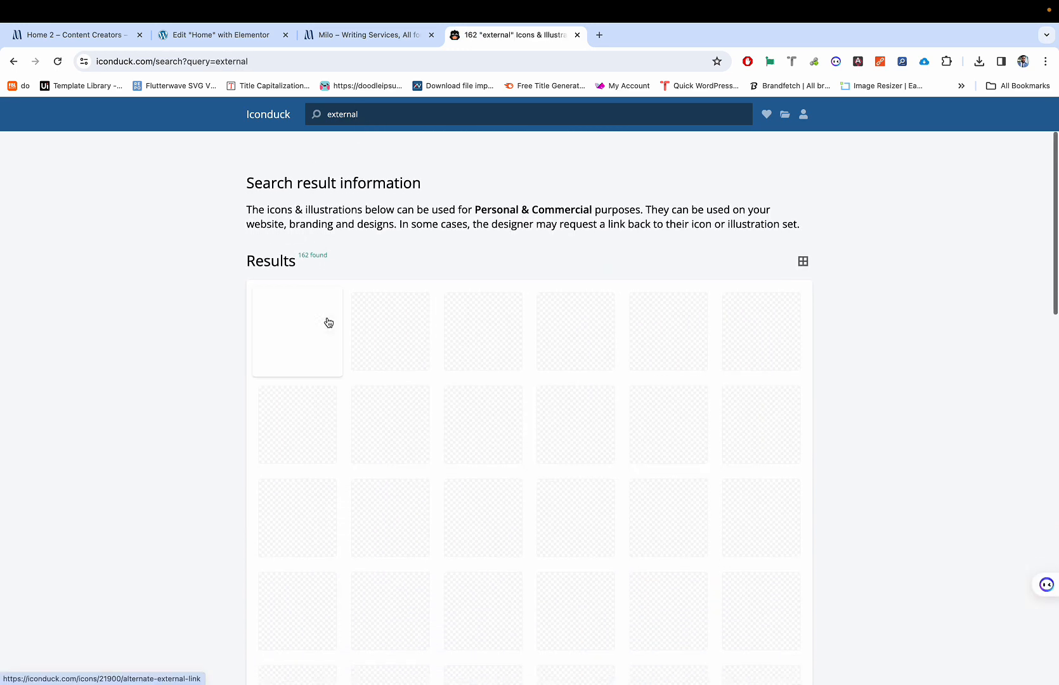
scroll(328, 323, "up", 3)
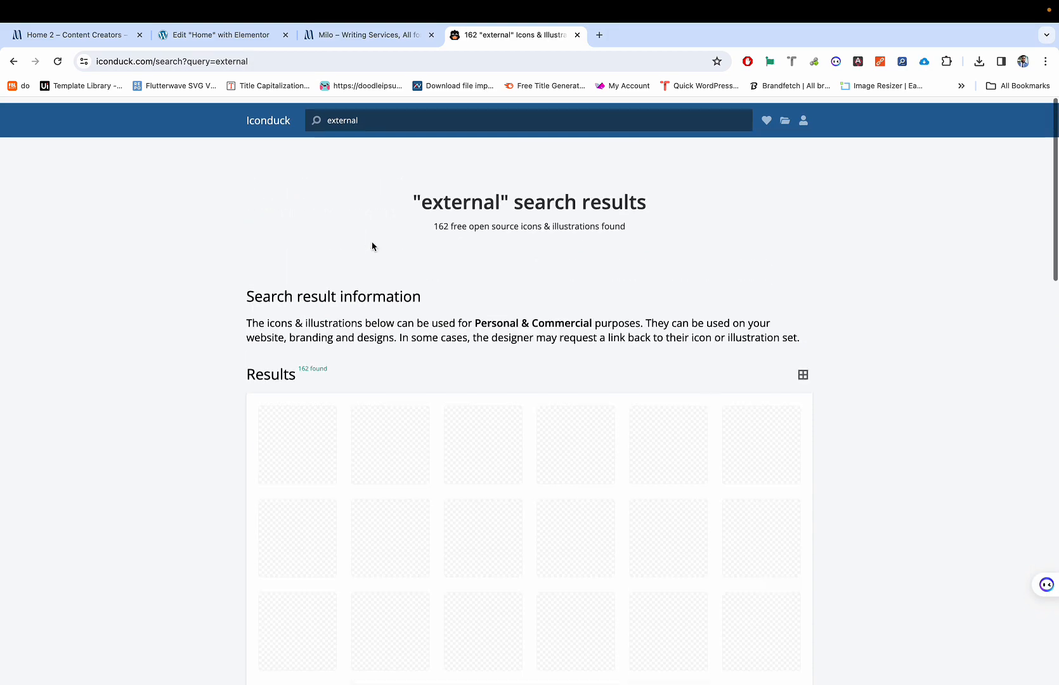
scroll(374, 222, "down", 2)
scroll(373, 216, "up", 2)
scroll(380, 199, "down", 2)
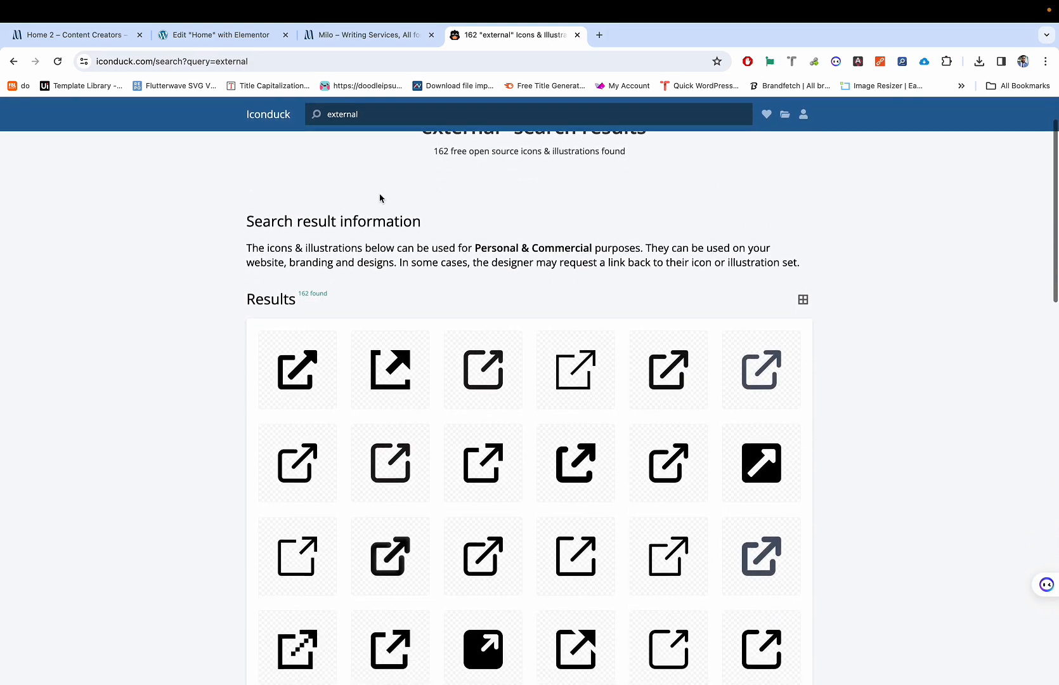
scroll(380, 342, "down", 10)
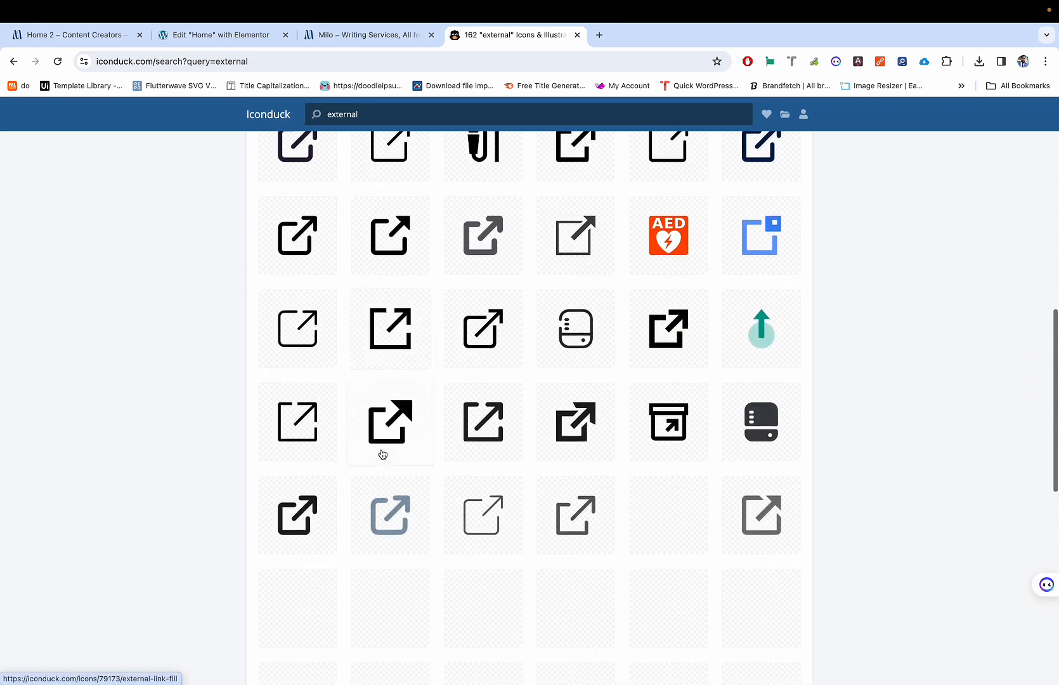
scroll(381, 454, "down", 5)
scroll(411, 381, "up", 15)
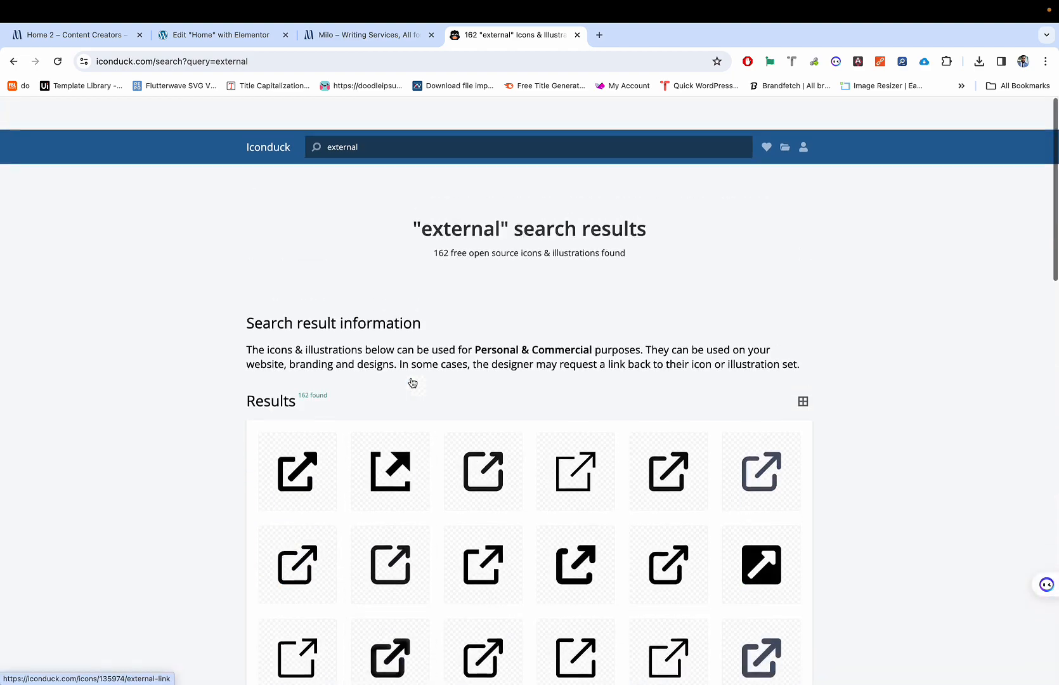
scroll(412, 382, "down", 15)
scroll(412, 383, "up", 10)
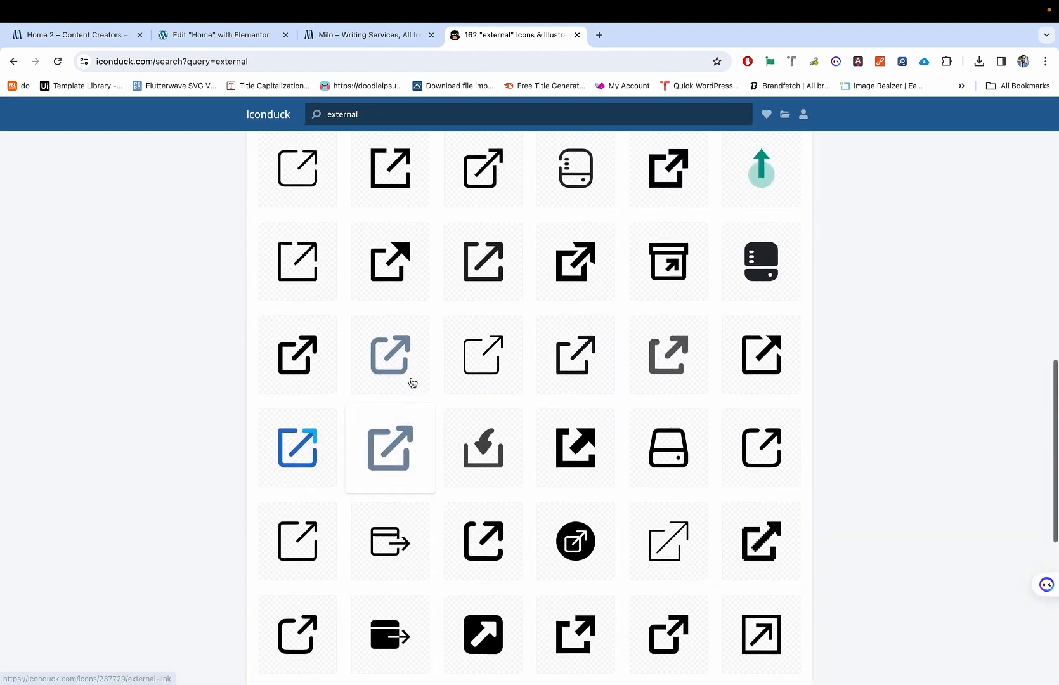
scroll(412, 383, "up", 10)
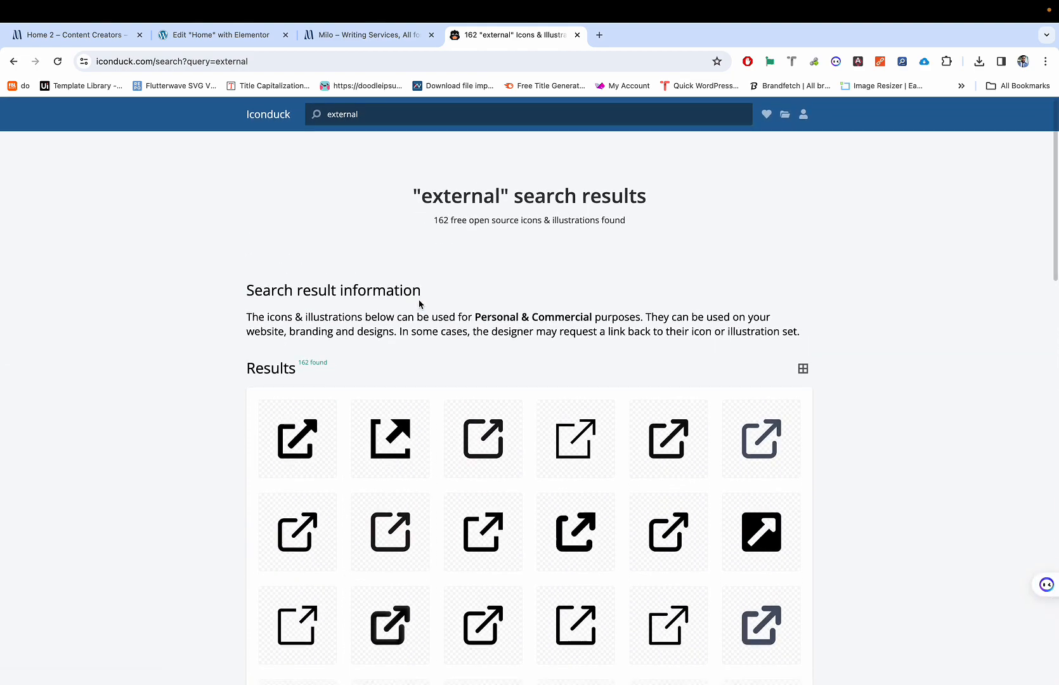
scroll(539, 397, "down", 15)
left_click(545, 345)
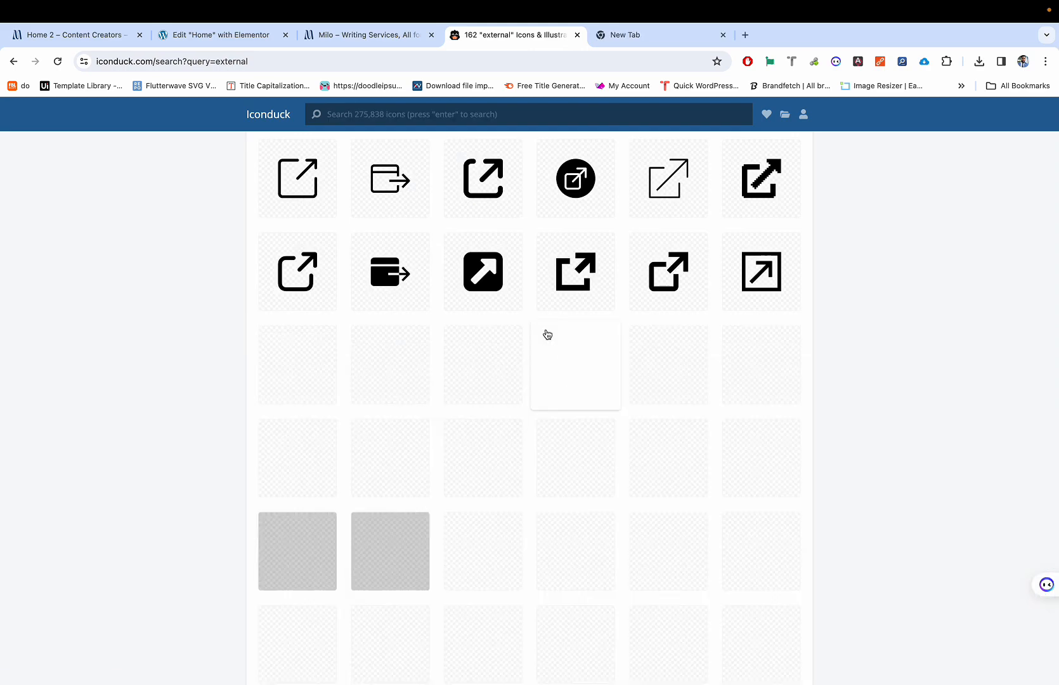
scroll(548, 335, "down", 6)
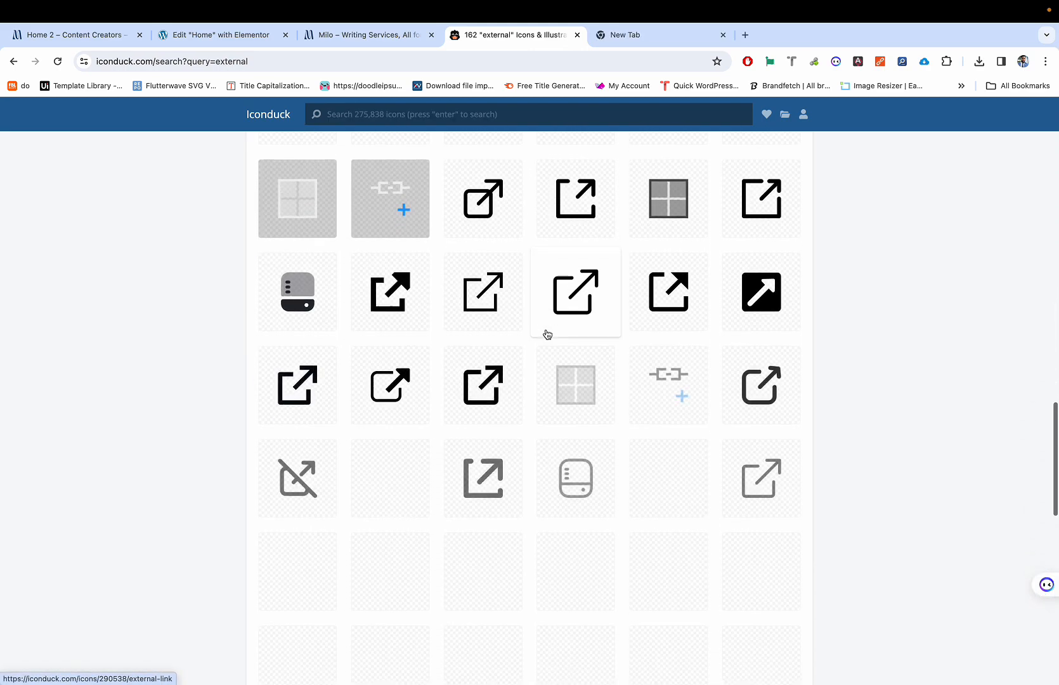
scroll(548, 334, "down", 7)
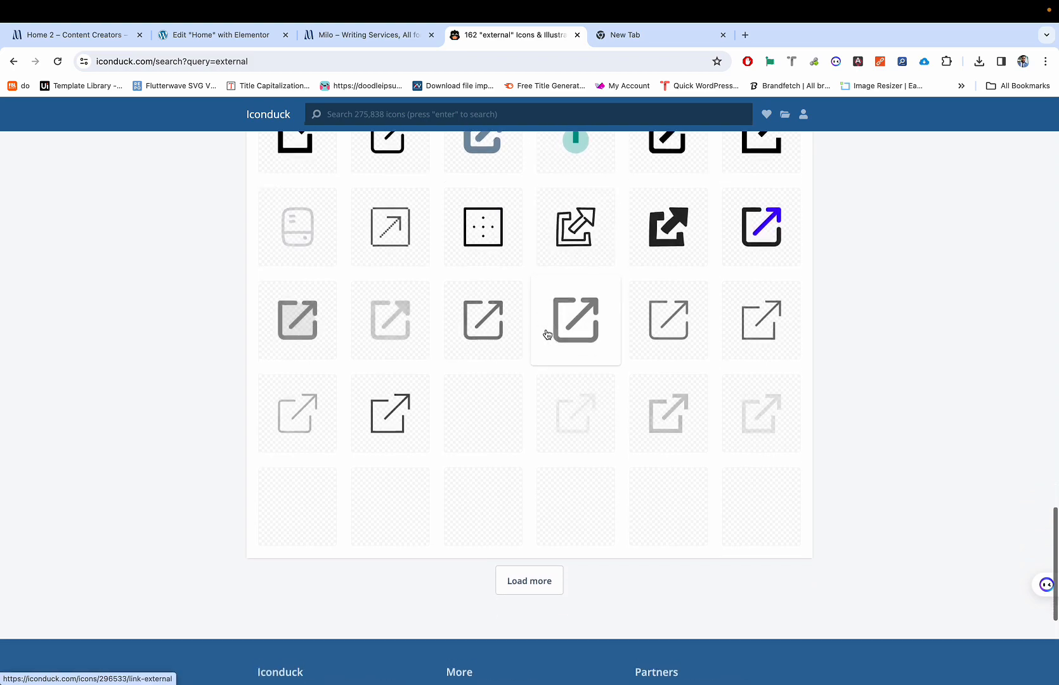
scroll(546, 335, "down", 1)
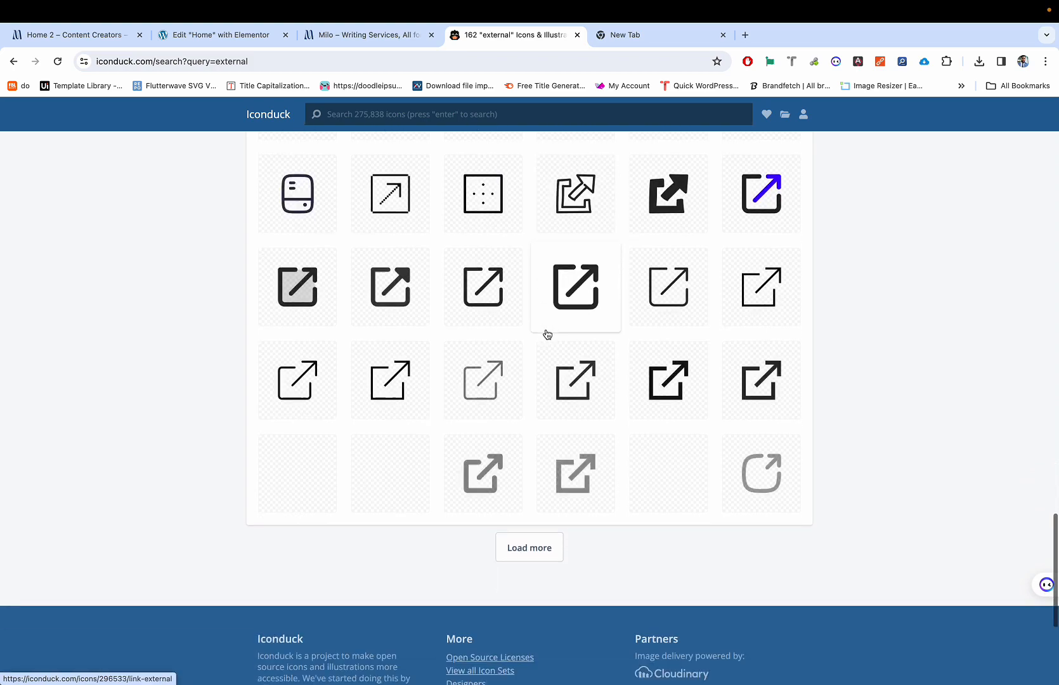
left_click(519, 555)
scroll(514, 571, "down", 4)
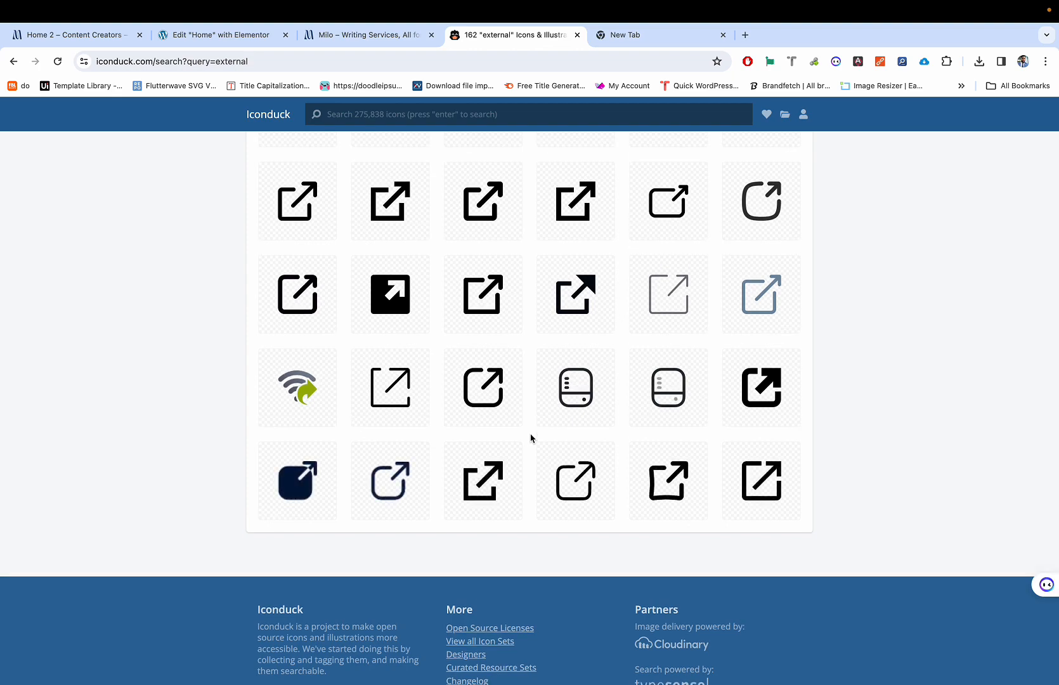
scroll(530, 439, "up", 15)
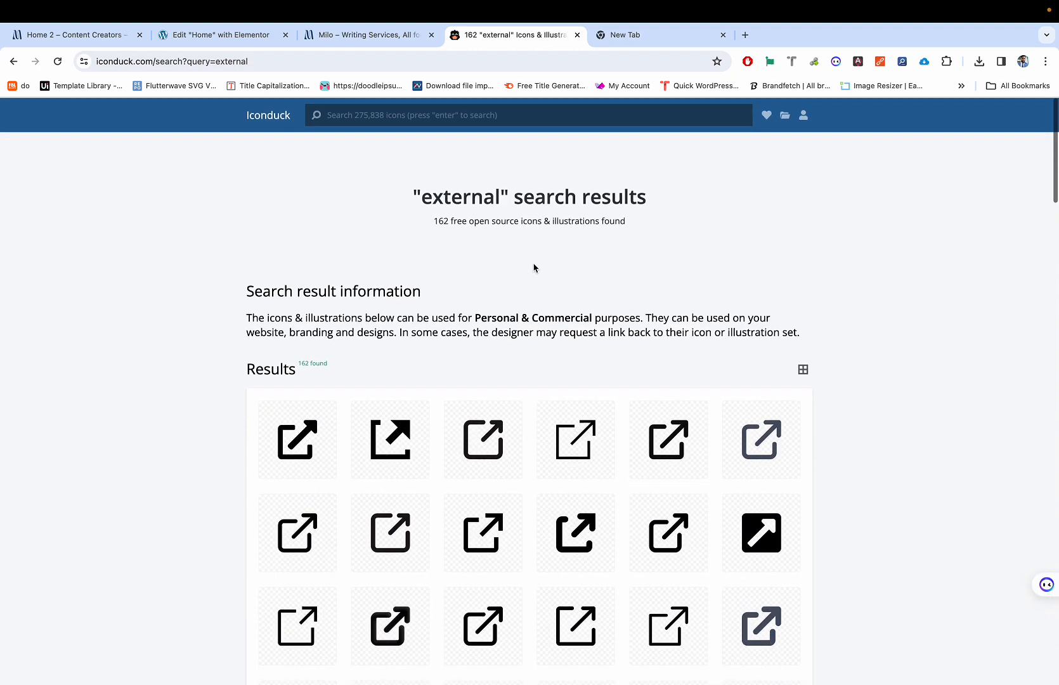
Step: Narrow the Iconduck search to 'external link' and browse the 111 results
left_click(530, 119)
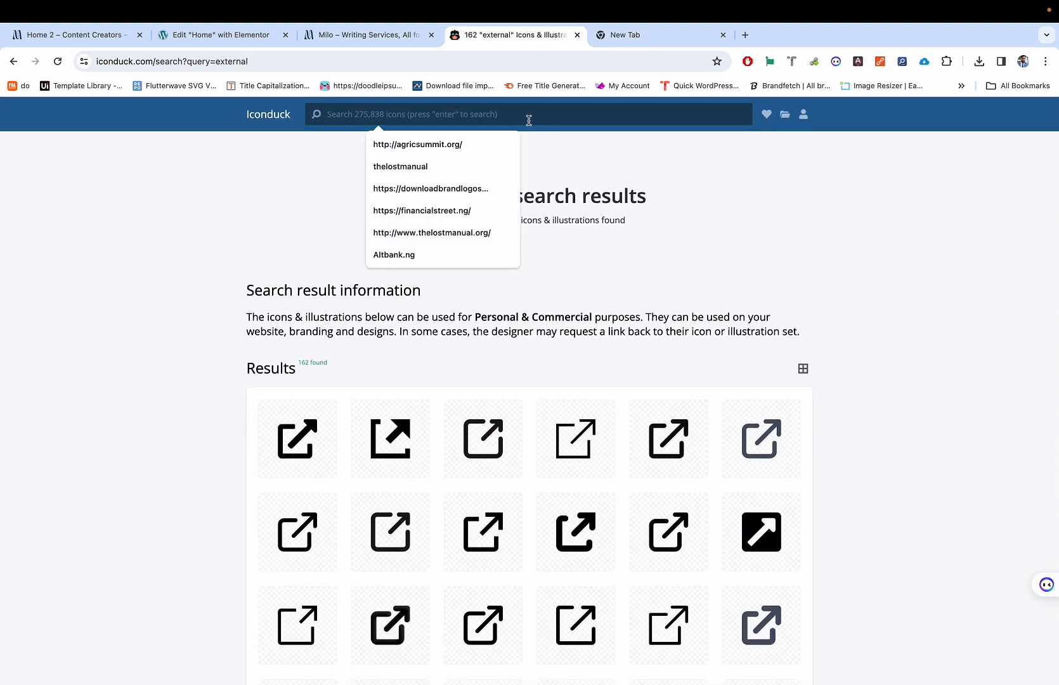
type("external link")
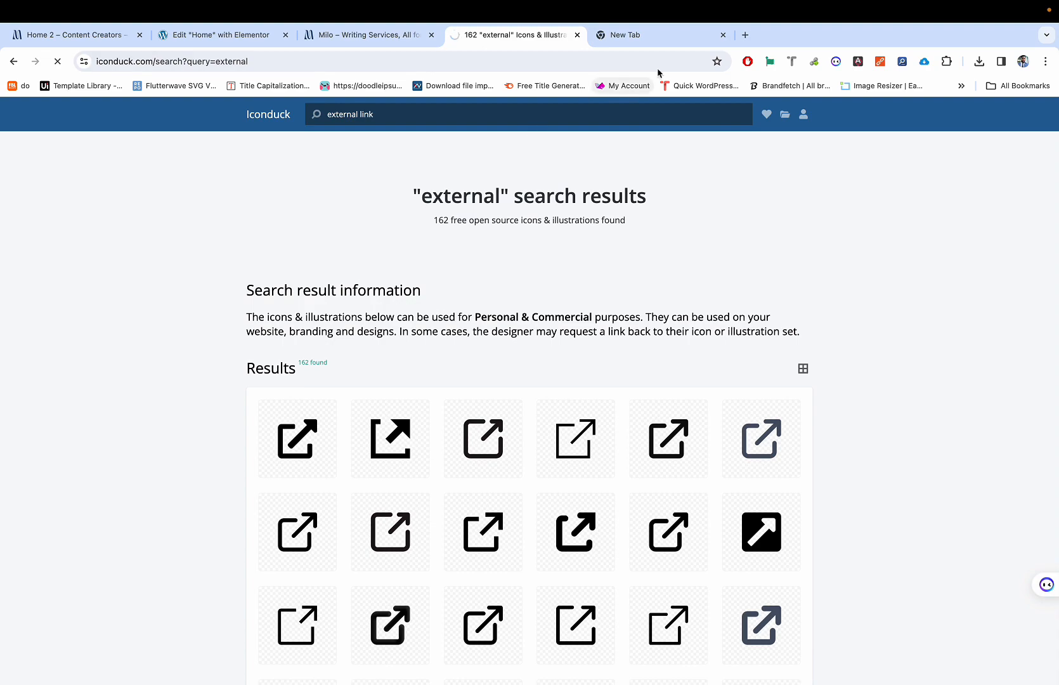
scroll(524, 281, "down", 10)
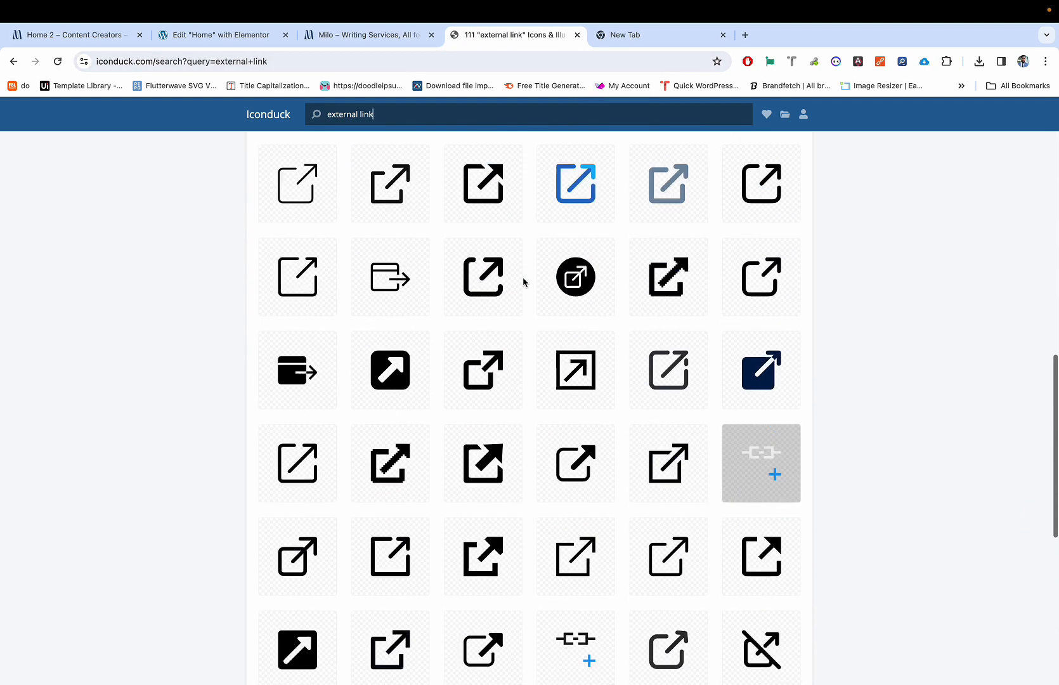
scroll(524, 282, "down", 5)
left_click(525, 277)
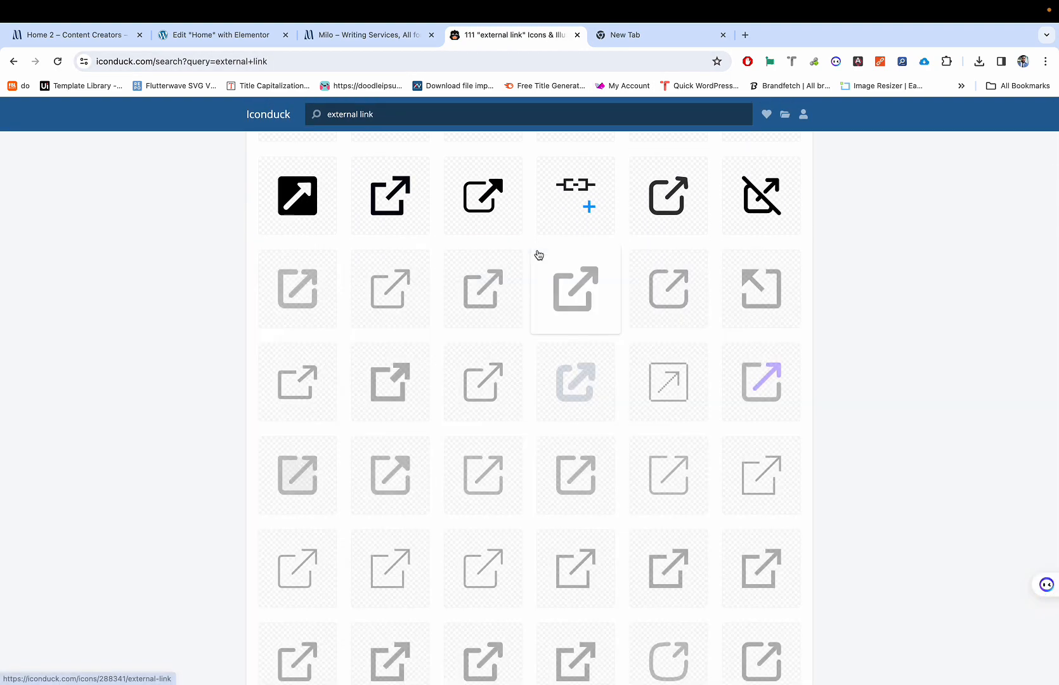
scroll(538, 255, "down", 9)
scroll(539, 286, "up", 11)
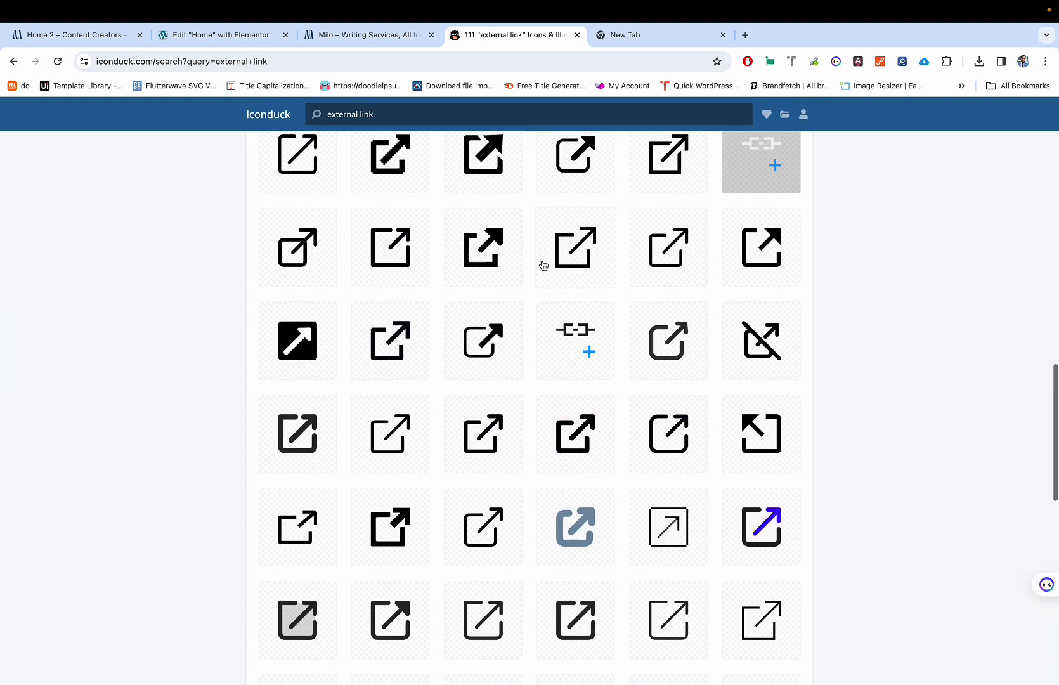
scroll(543, 265, "up", 10)
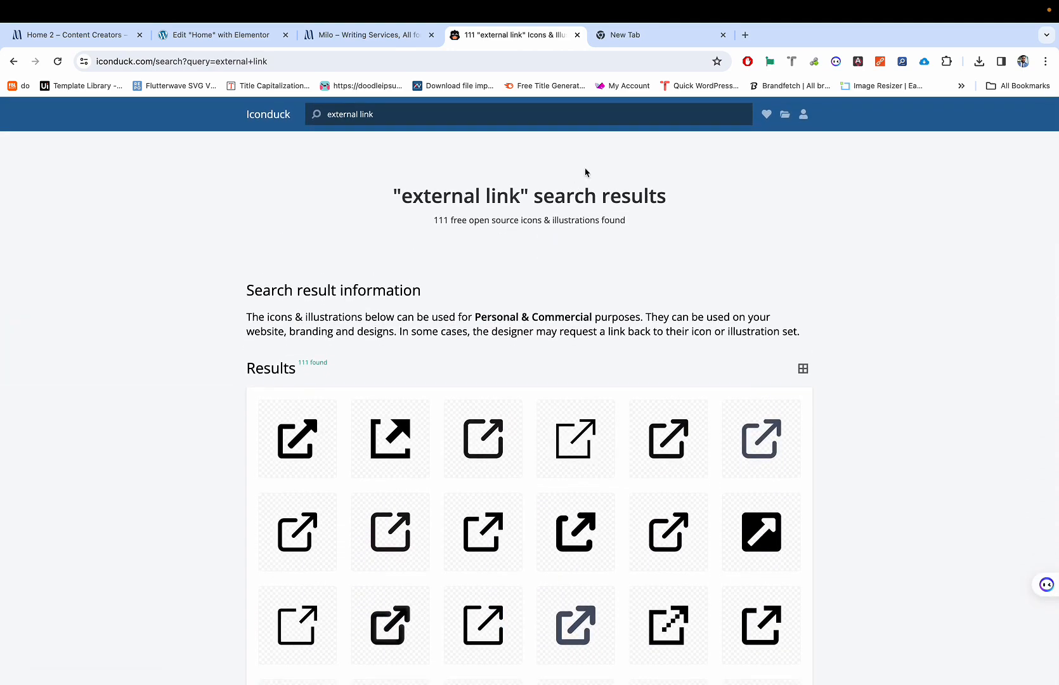
left_click(642, 39)
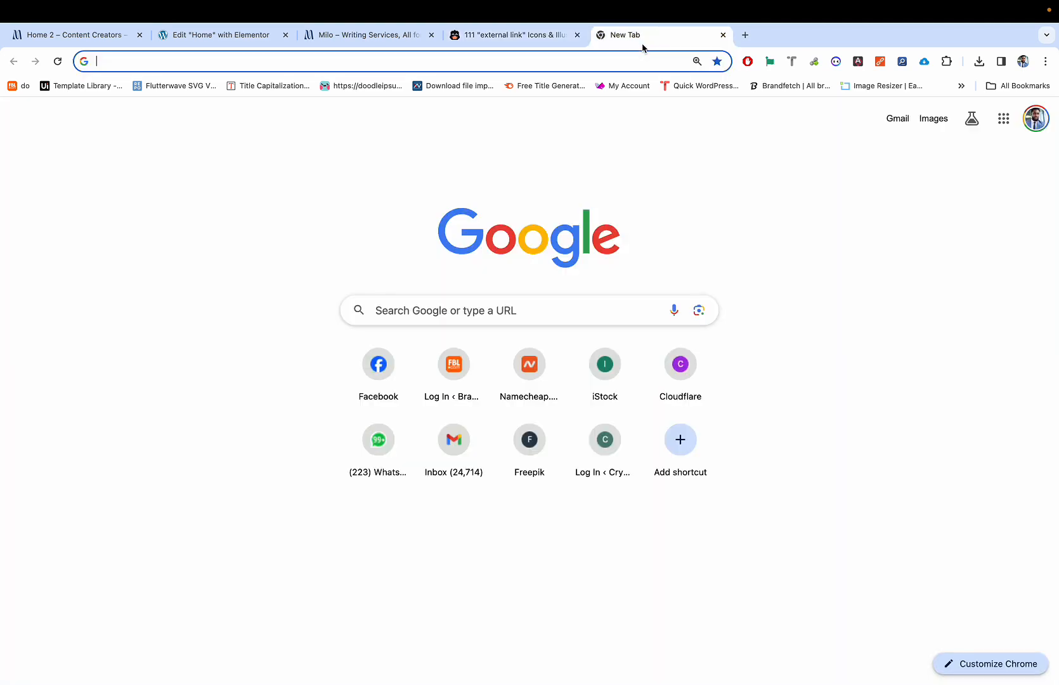
Step: Search Google Images for 'external link icon'
type("e")
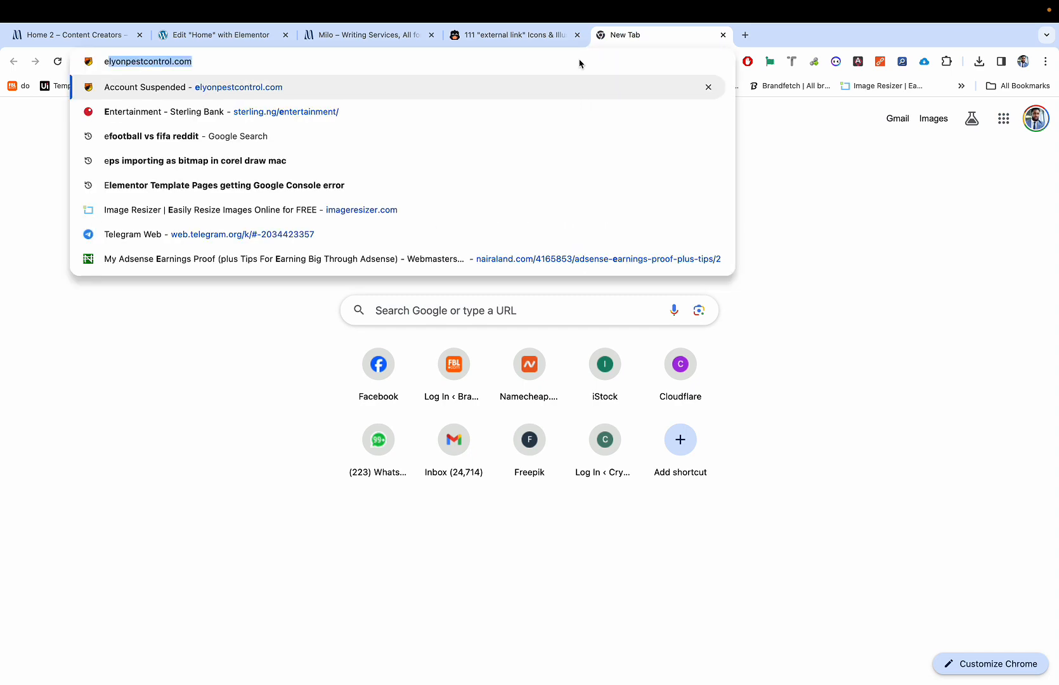
type("xternal link ico")
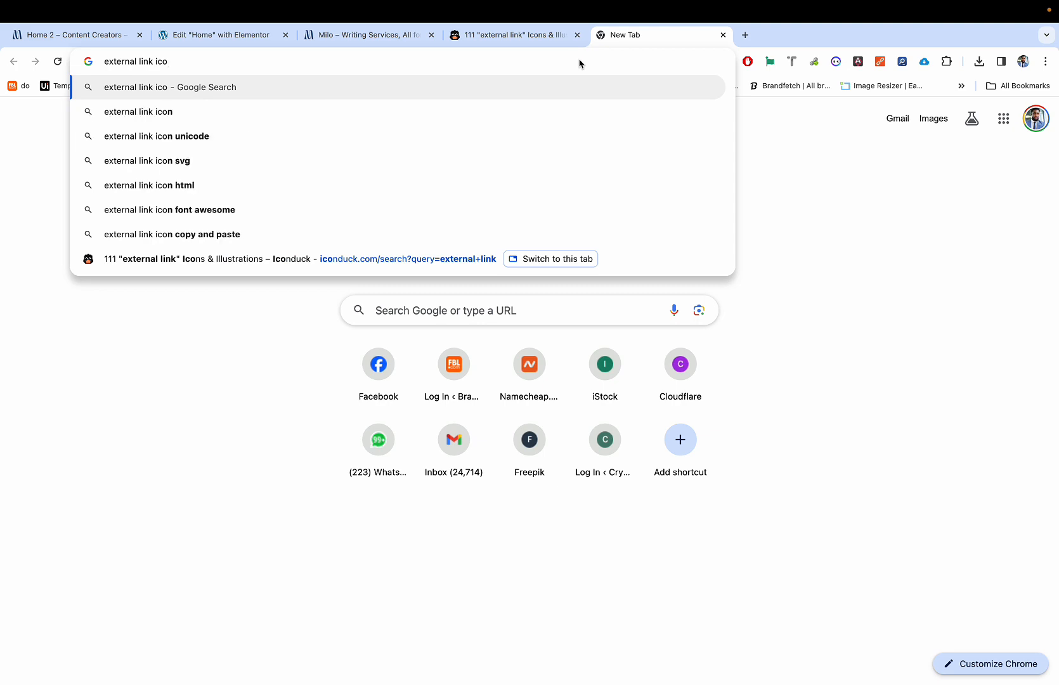
type("n")
key("Return")
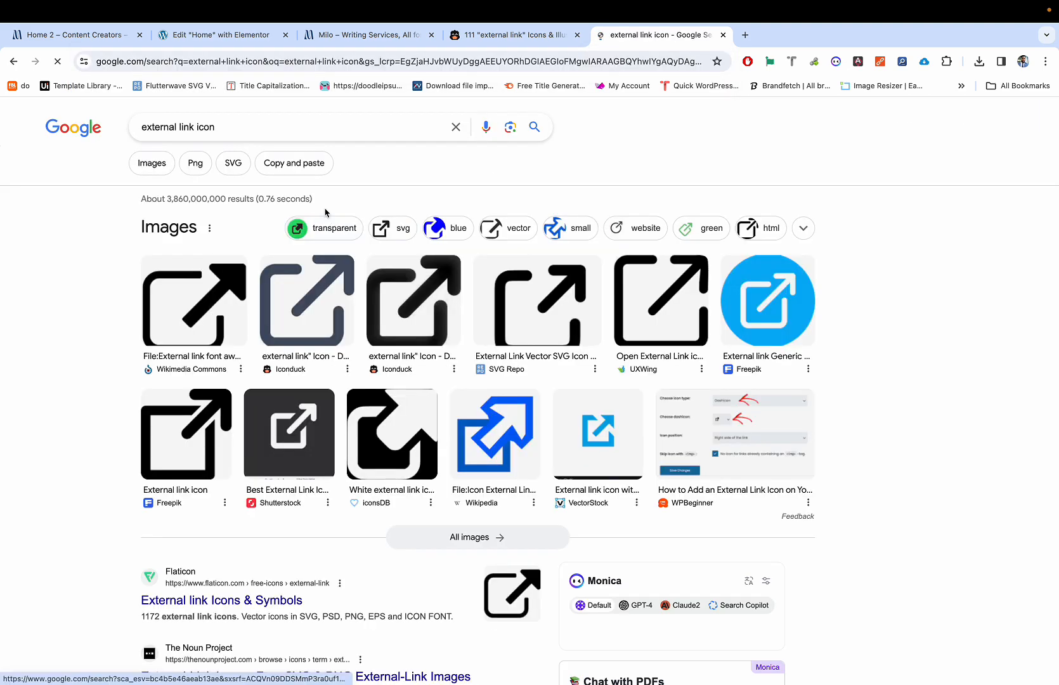
left_click(165, 169)
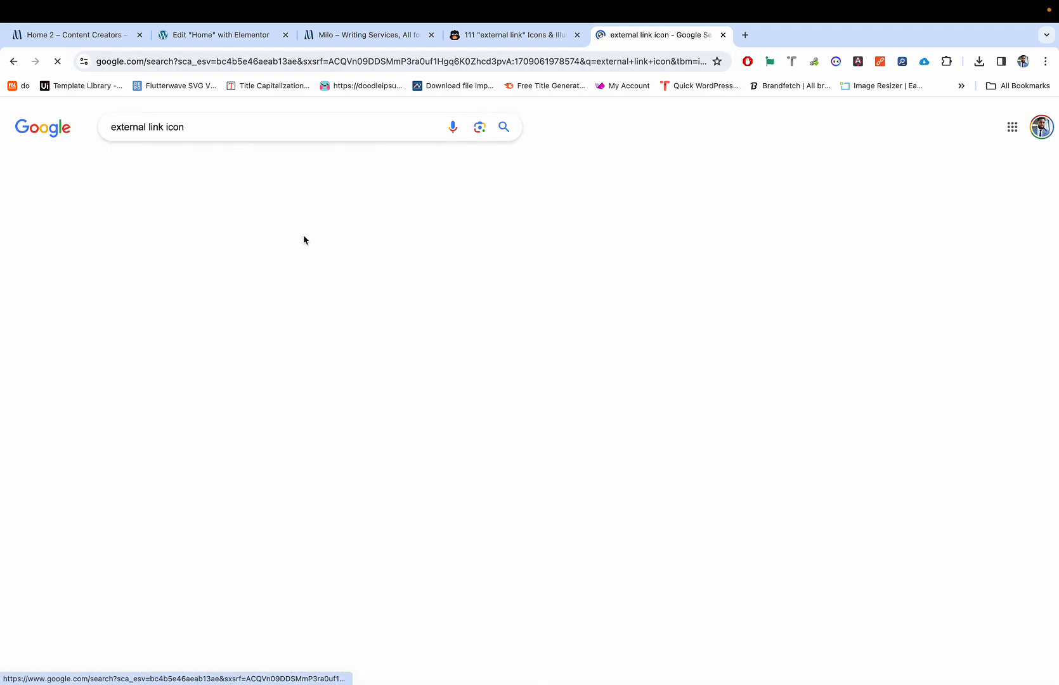
scroll(504, 291, "down", 2)
scroll(504, 291, "up", 2)
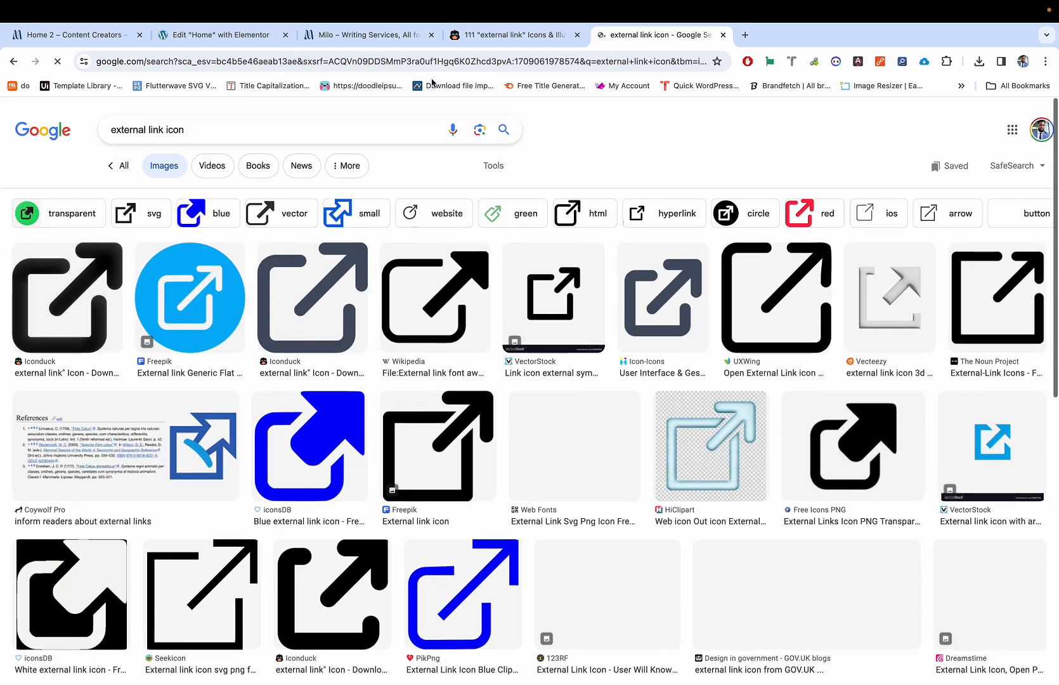
Step: Search Google for 'diagonal arrow icon', then select the old search text on Iconduck
left_click(467, 60)
type("d")
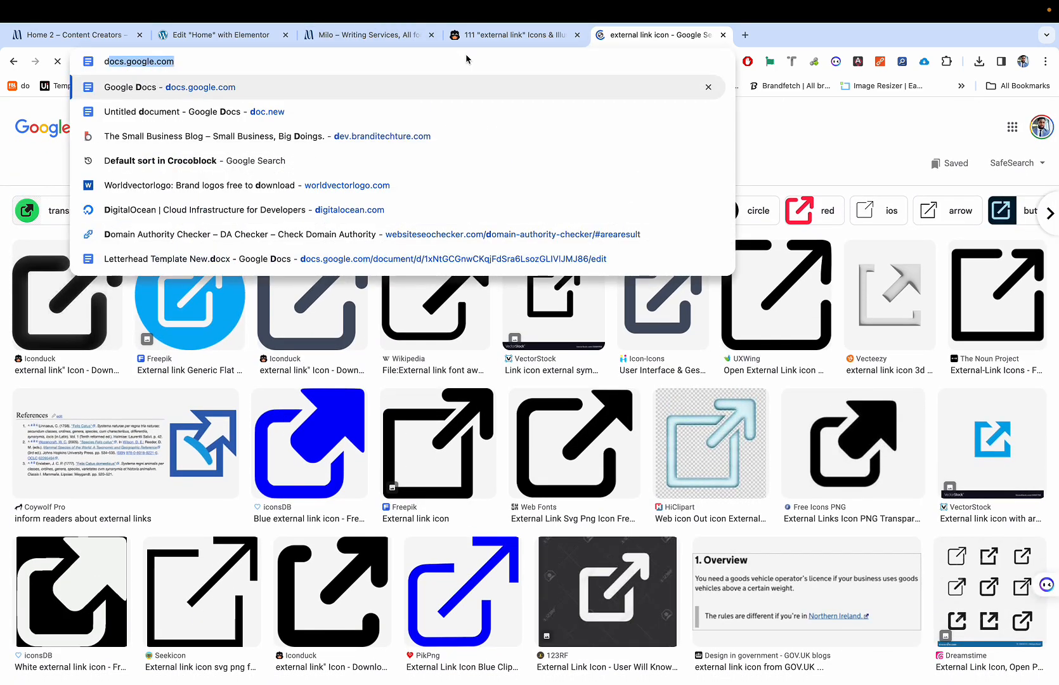
type("iagonal ar")
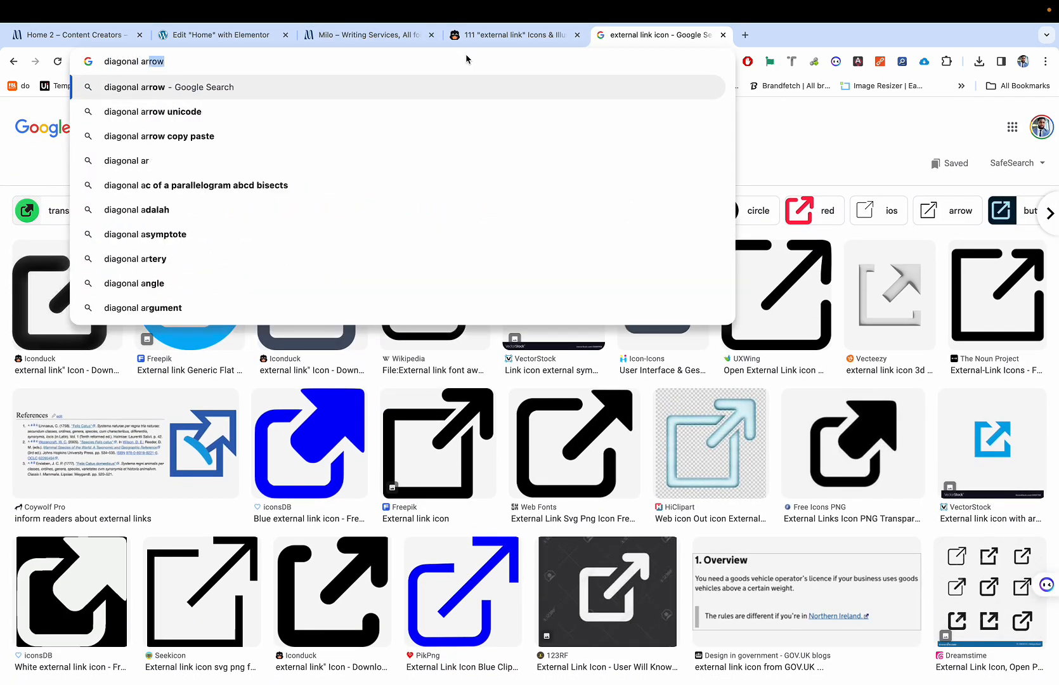
type("row icon")
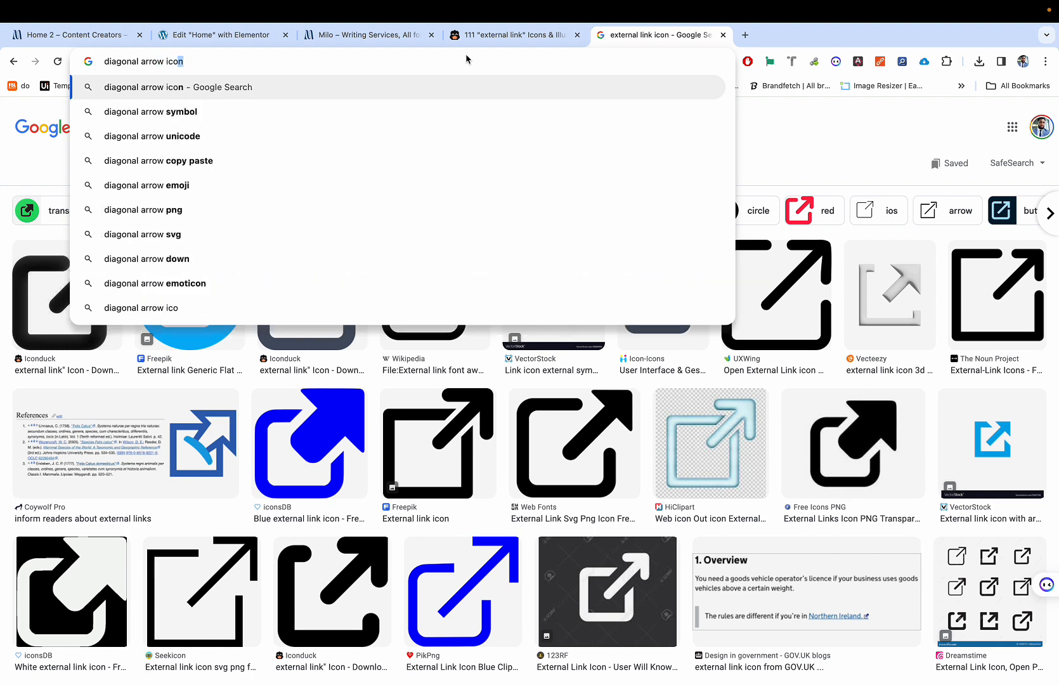
key("Return")
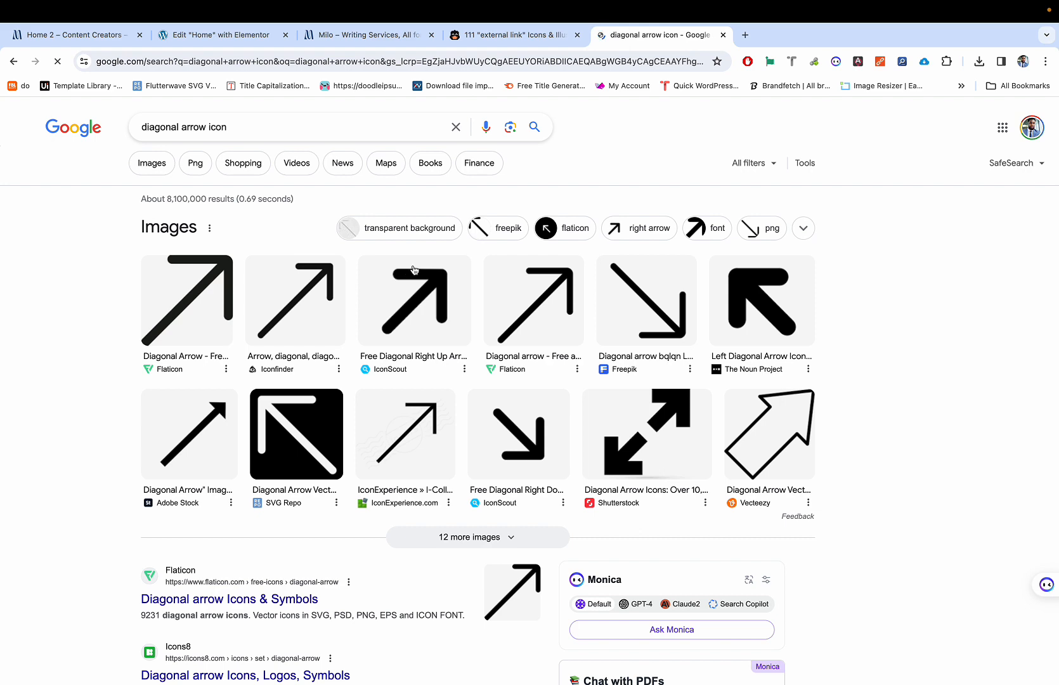
key("ctrl+shift+Tab")
key("super+a")
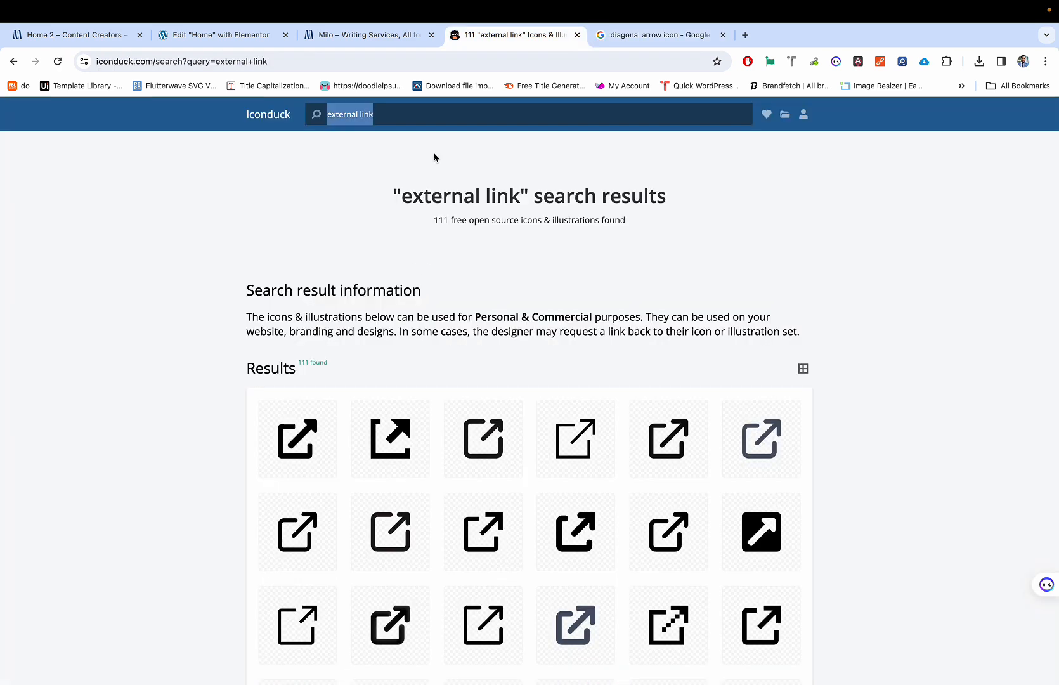
Step: Search Iconduck for 'diagonal arrow' and browse all 97 results, loading more once
type("diagonal arrow")
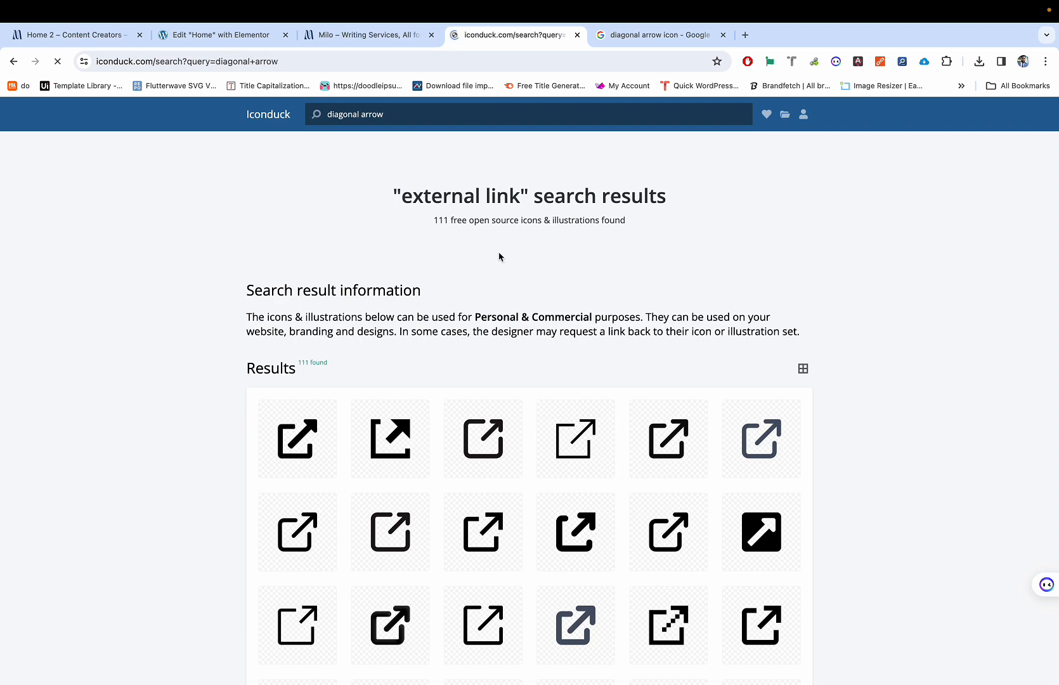
scroll(480, 320, "down", 1)
scroll(481, 320, "down", 5)
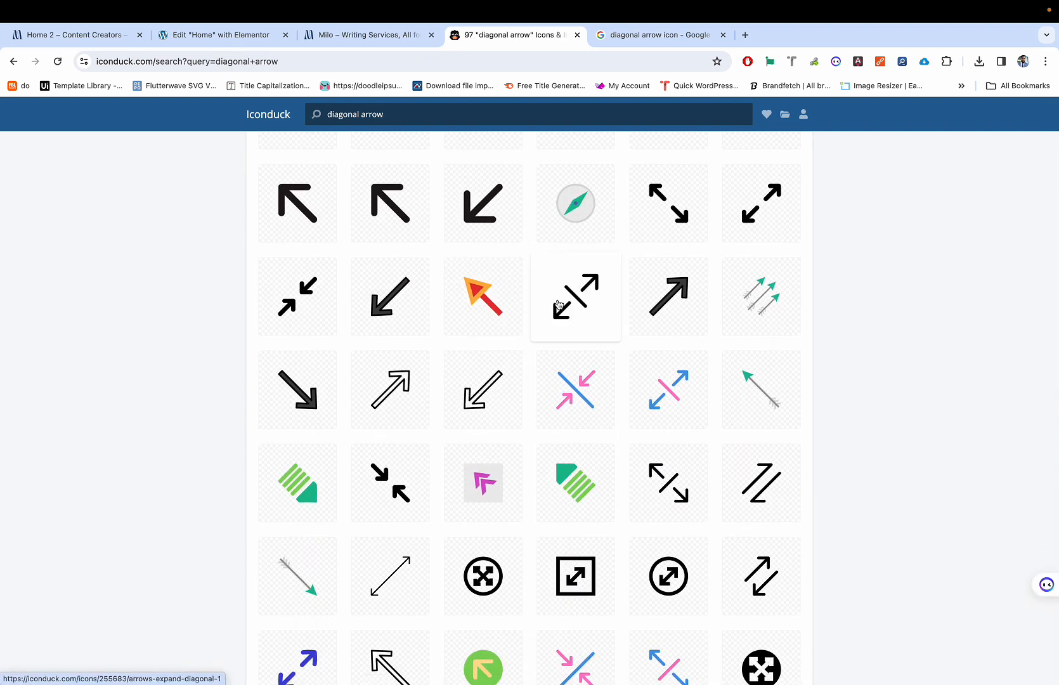
scroll(557, 340, "down", 8)
scroll(557, 340, "down", 7)
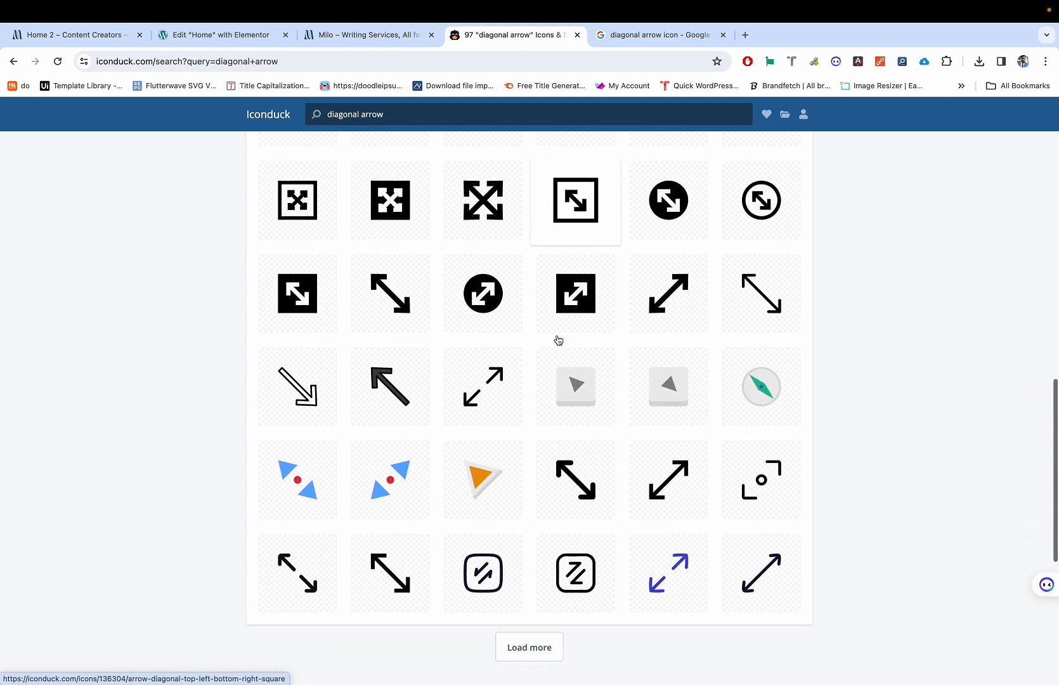
left_click(551, 365)
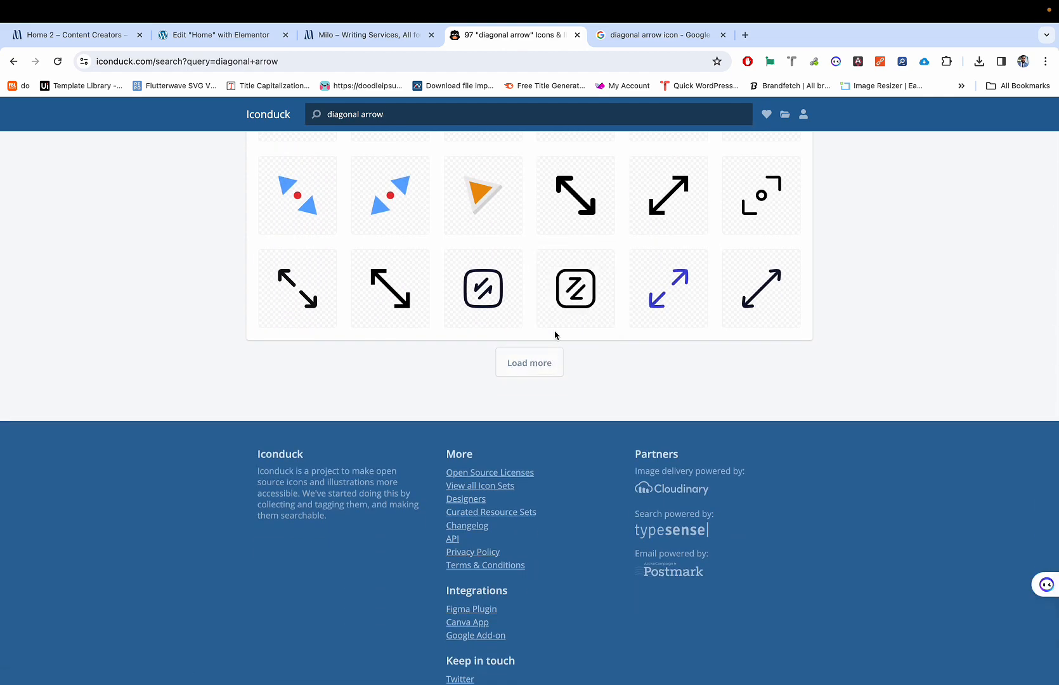
scroll(554, 406, "down", 5)
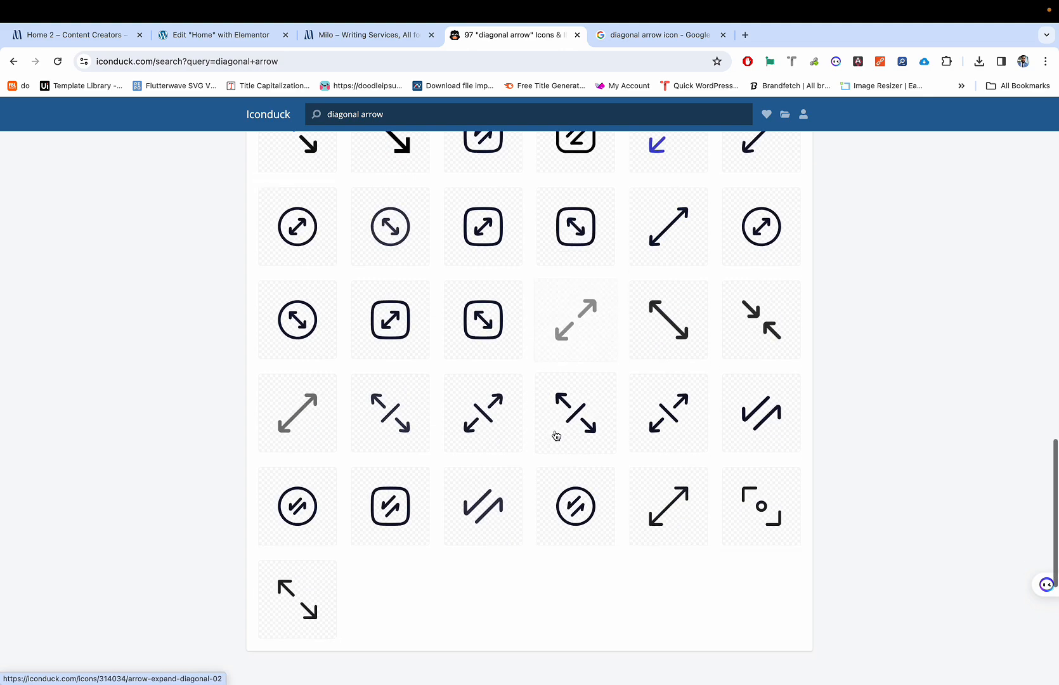
scroll(521, 406, "up", 3)
scroll(521, 410, "up", 15)
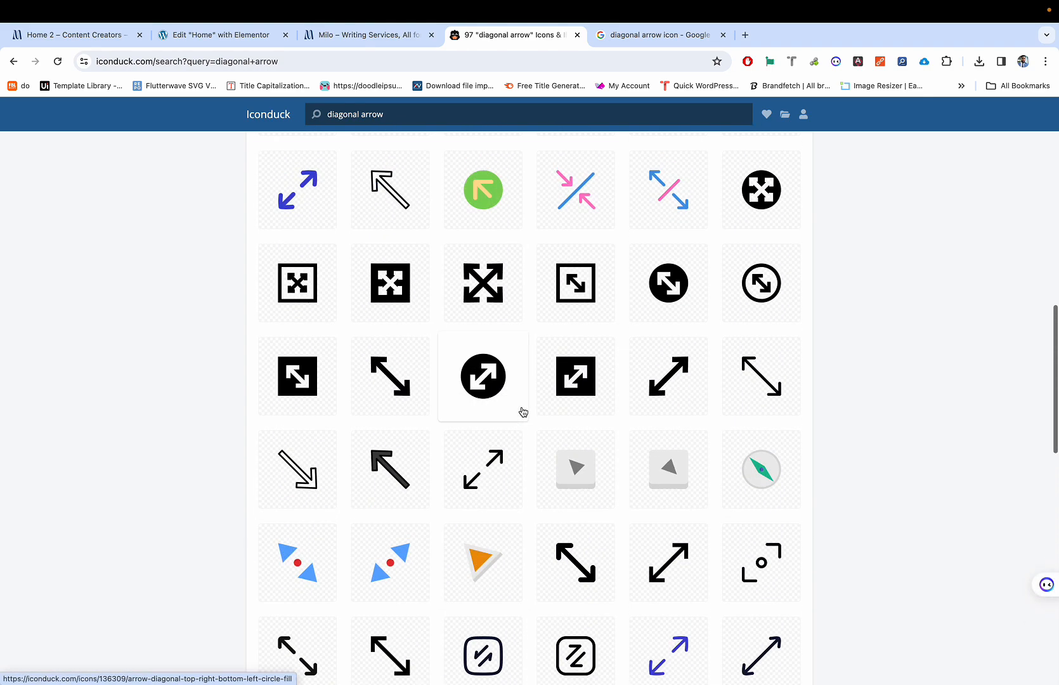
scroll(524, 412, "up", 4)
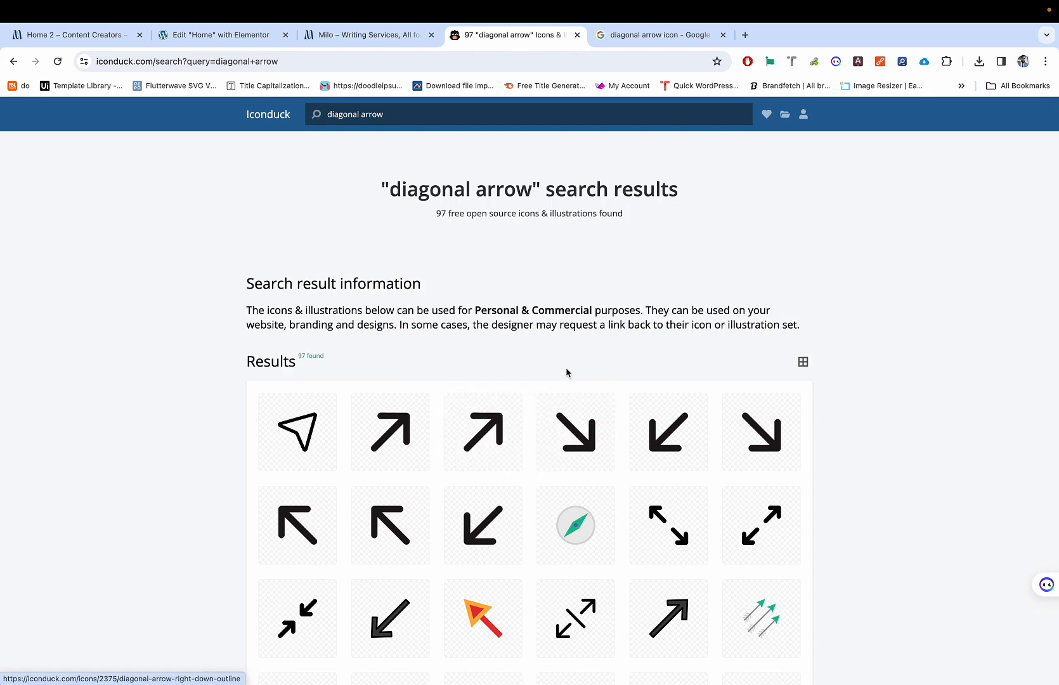
scroll(530, 416, "down", 6)
scroll(557, 439, "down", 1)
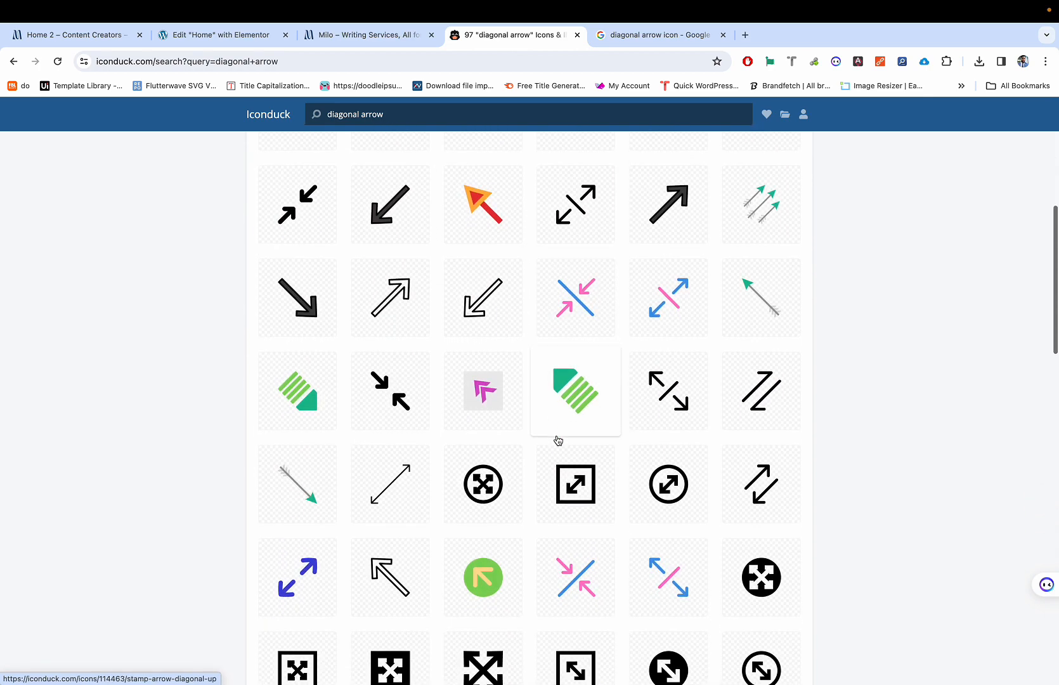
Step: Glance at the Google results and Milo preview, then return to the Elementor Insert Media library
key("ctrl+Tab")
key("ctrl+shift+Tab")
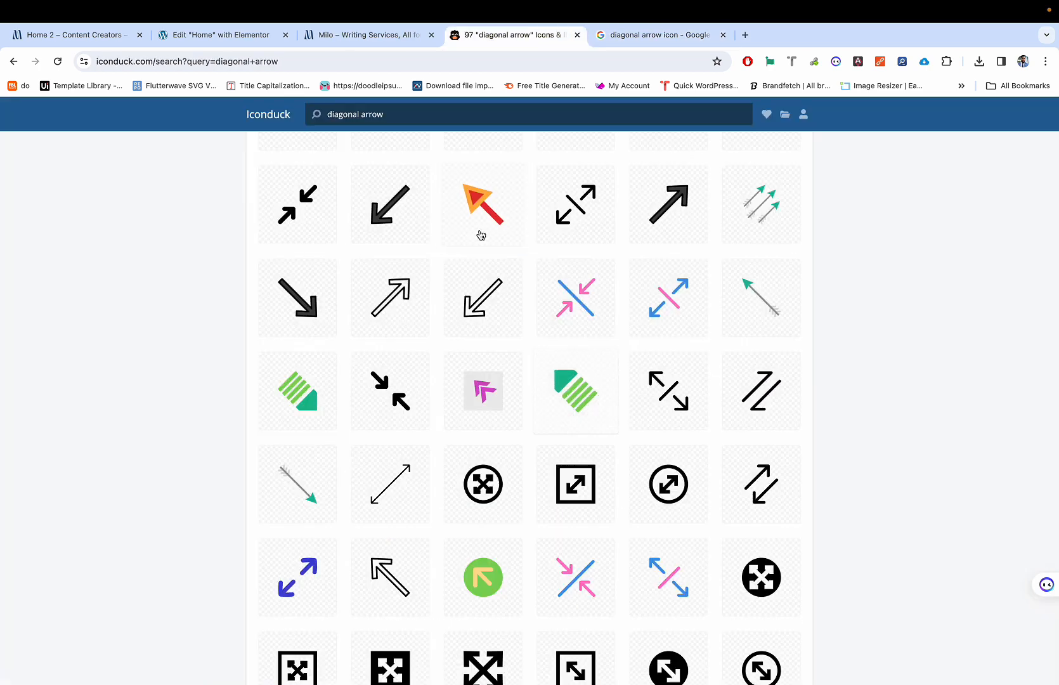
left_click(336, 37)
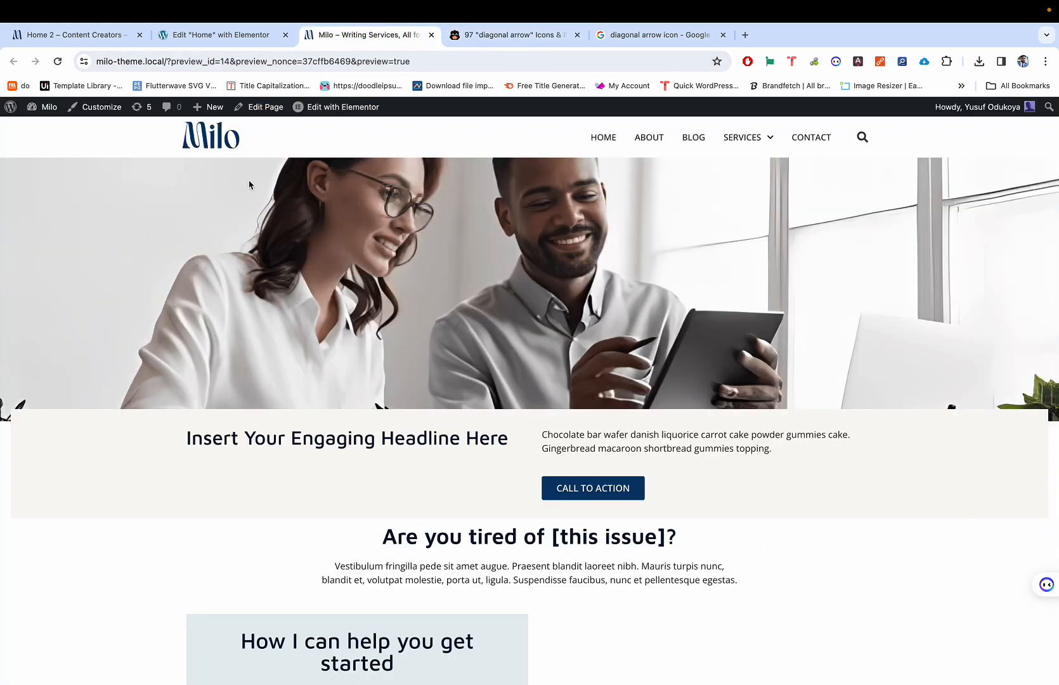
scroll(249, 184, "down", 2)
scroll(249, 184, "up", 1)
left_click(211, 36)
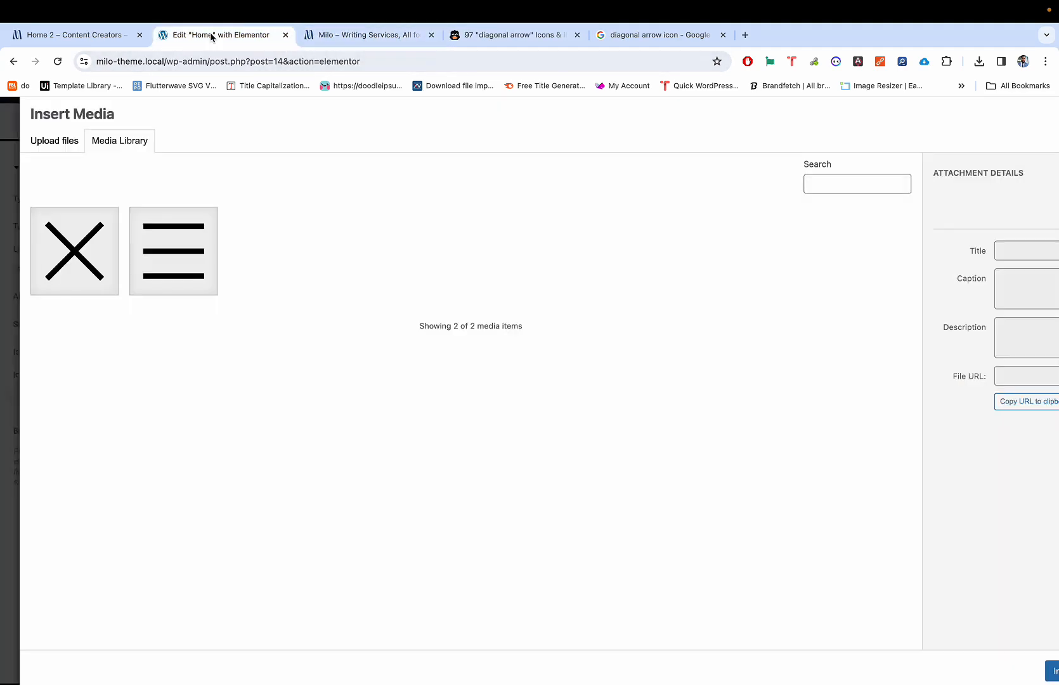
Step: Inspect the Free Articles arrow on the Home 2 demo page, viewing its svg line and polyline
left_click(70, 35)
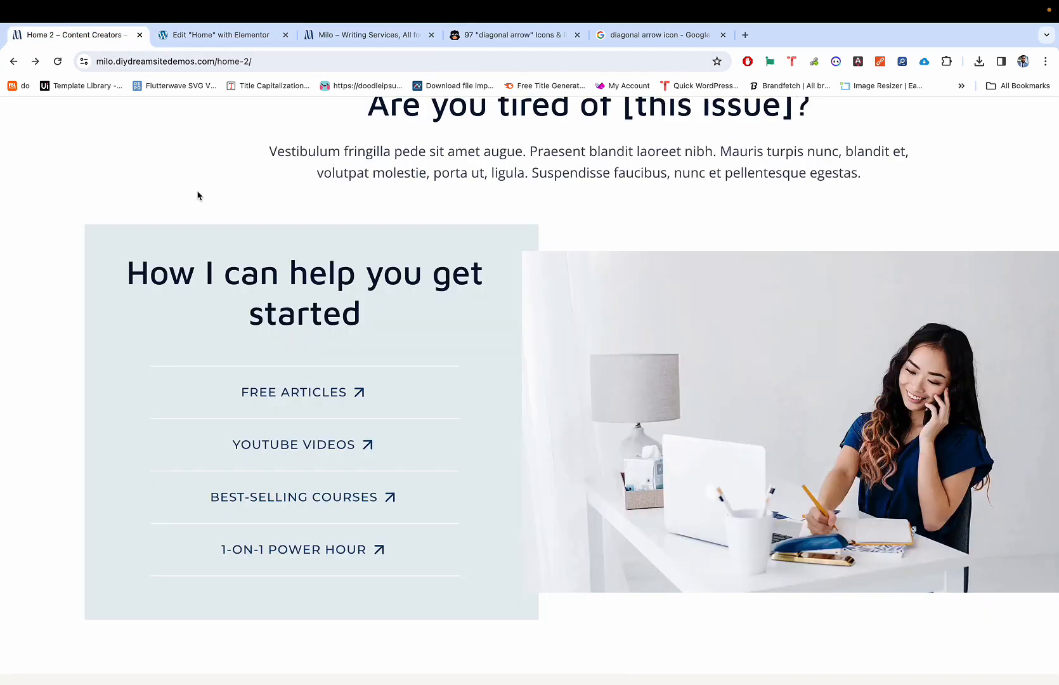
right_click(363, 398)
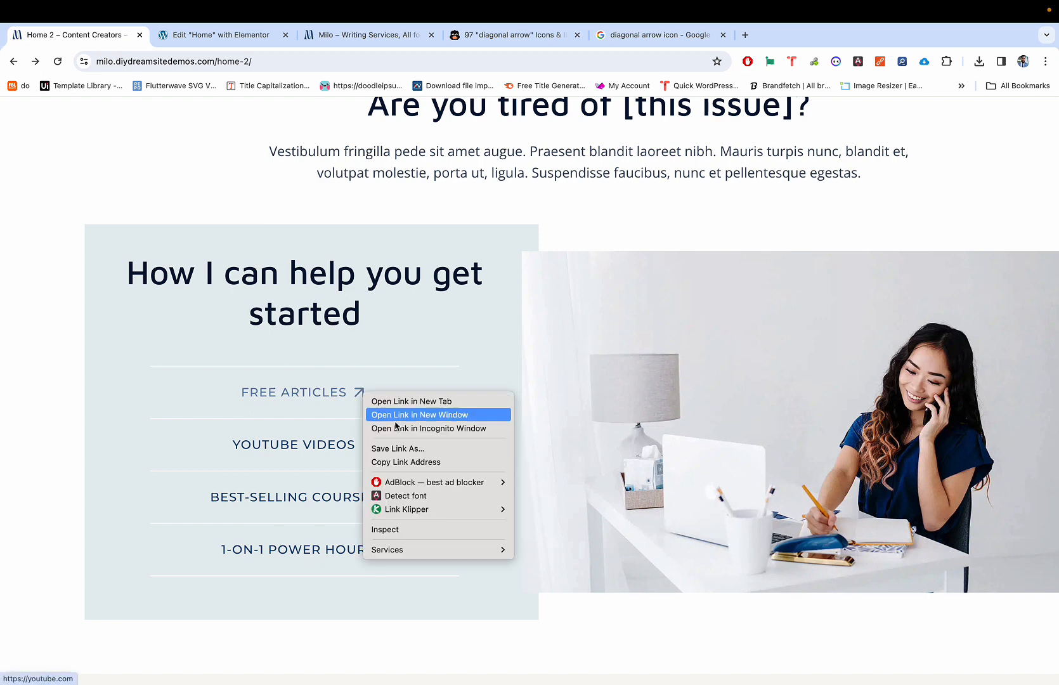
left_click(407, 530)
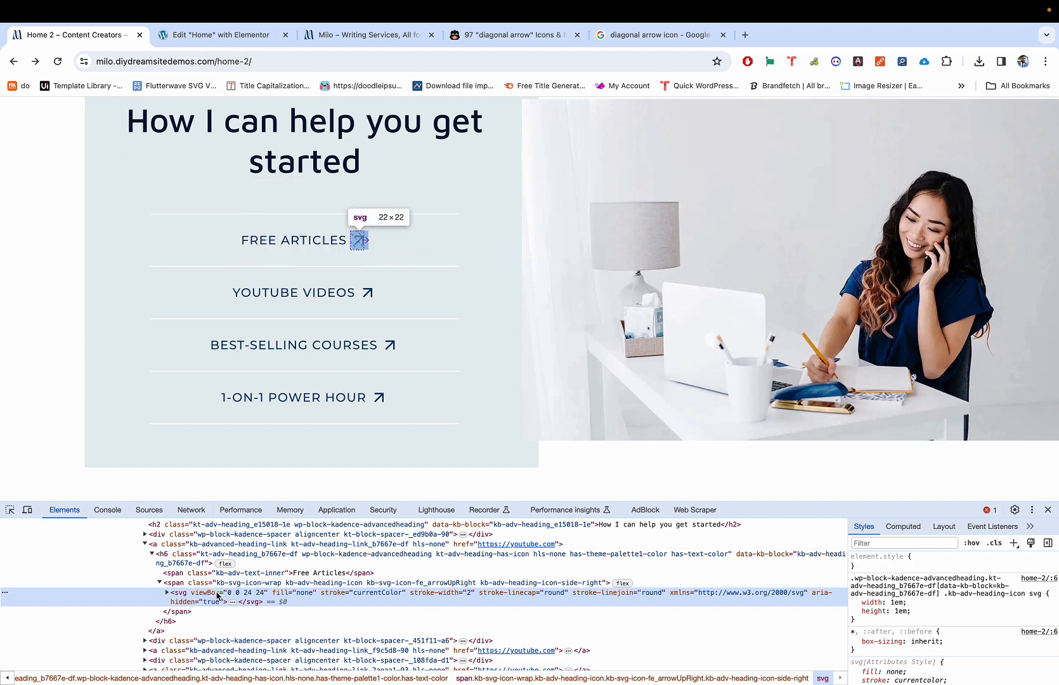
left_click(167, 592)
left_click(168, 593)
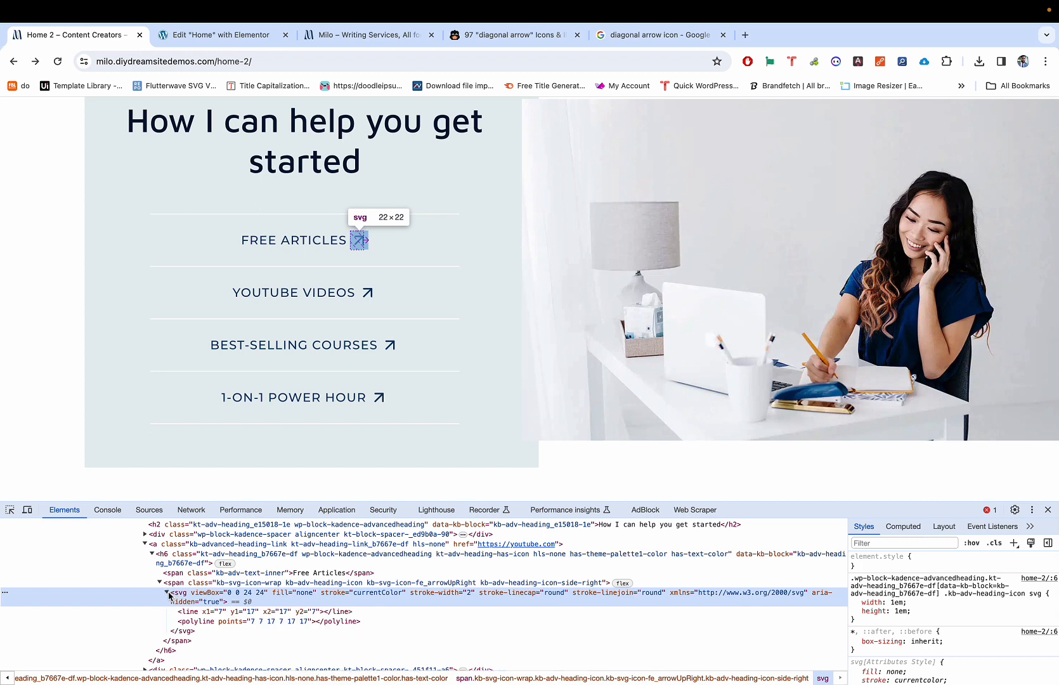
Step: Copy the arrow's svg element in DevTools, then return to Iconduck's diagonal arrow results
right_click(169, 595)
mouse_move(223, 511)
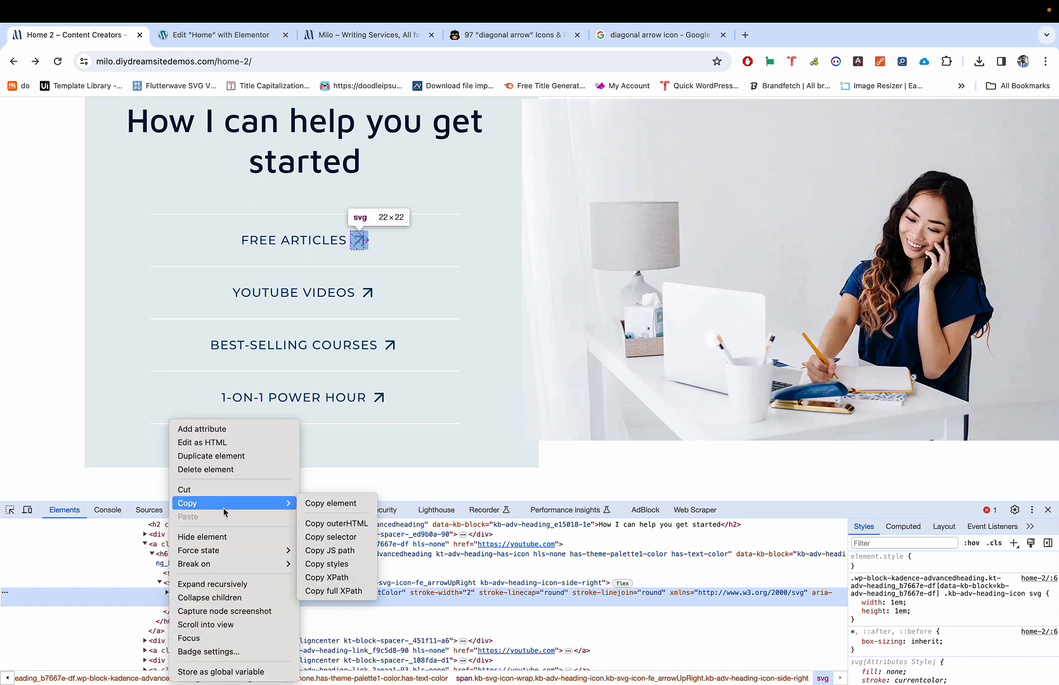
left_click(321, 504)
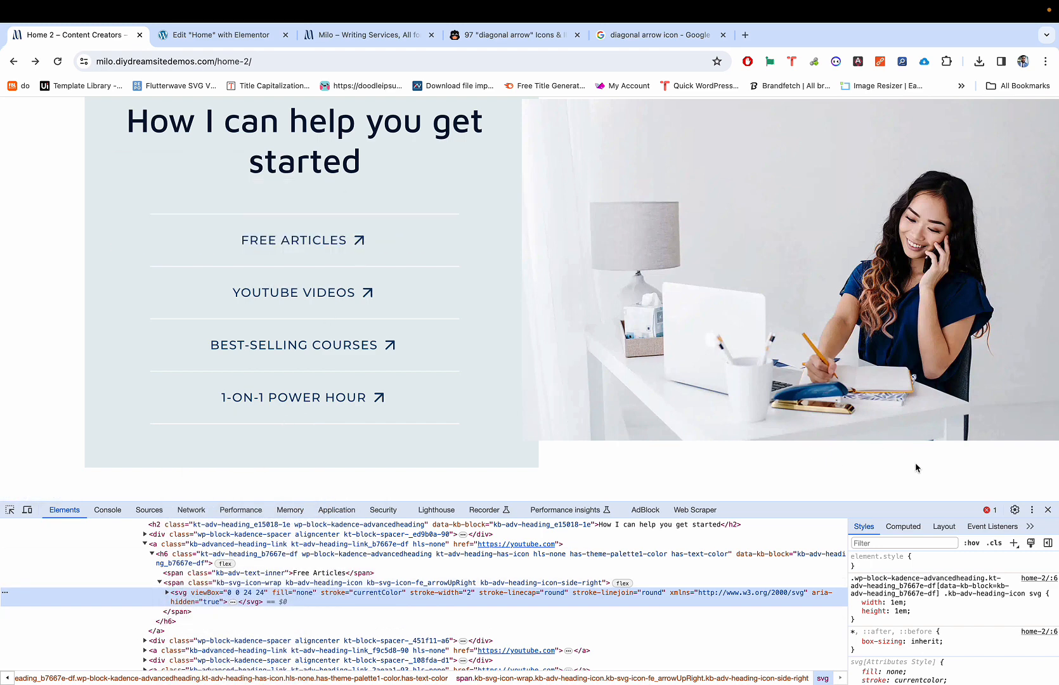
left_click(539, 36)
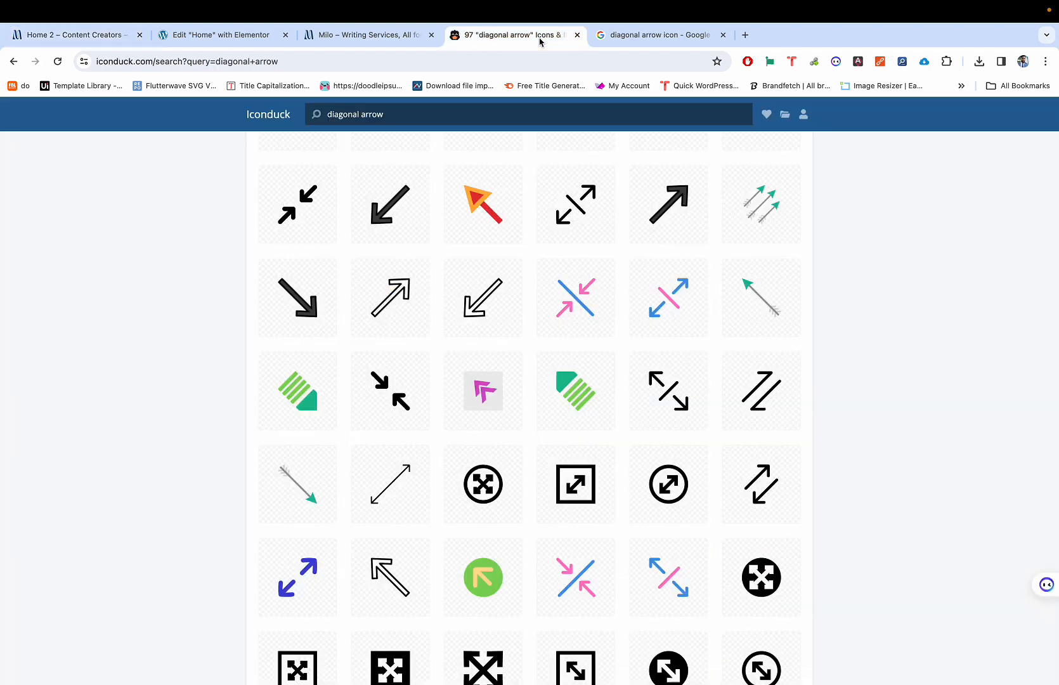
scroll(546, 246, "up", 5)
scroll(547, 245, "up", 2)
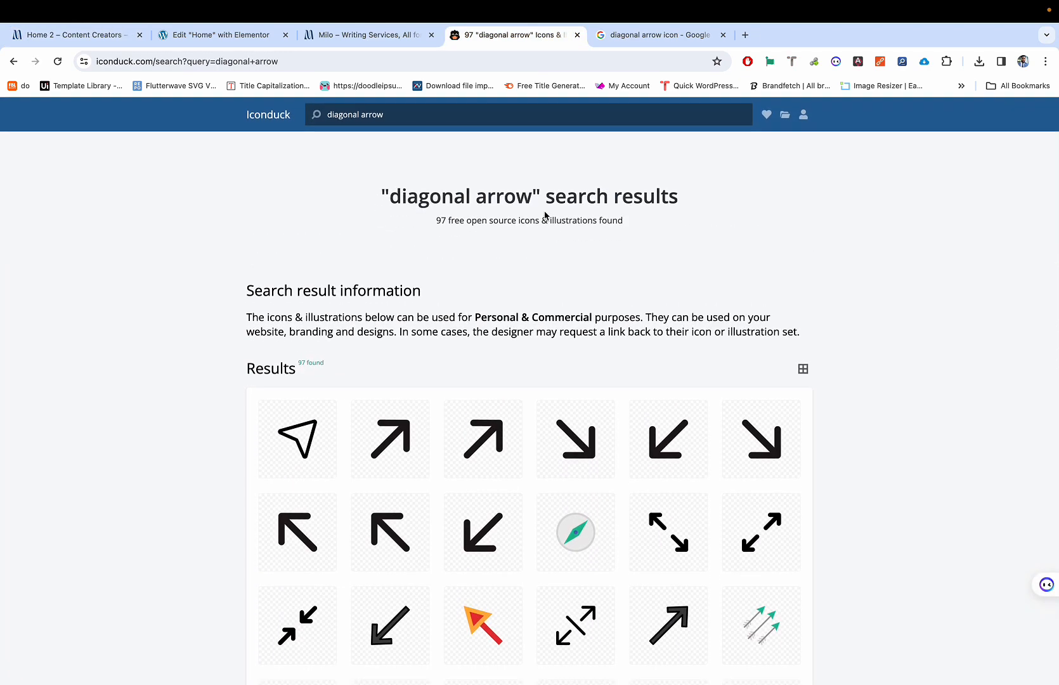
left_click(389, 38)
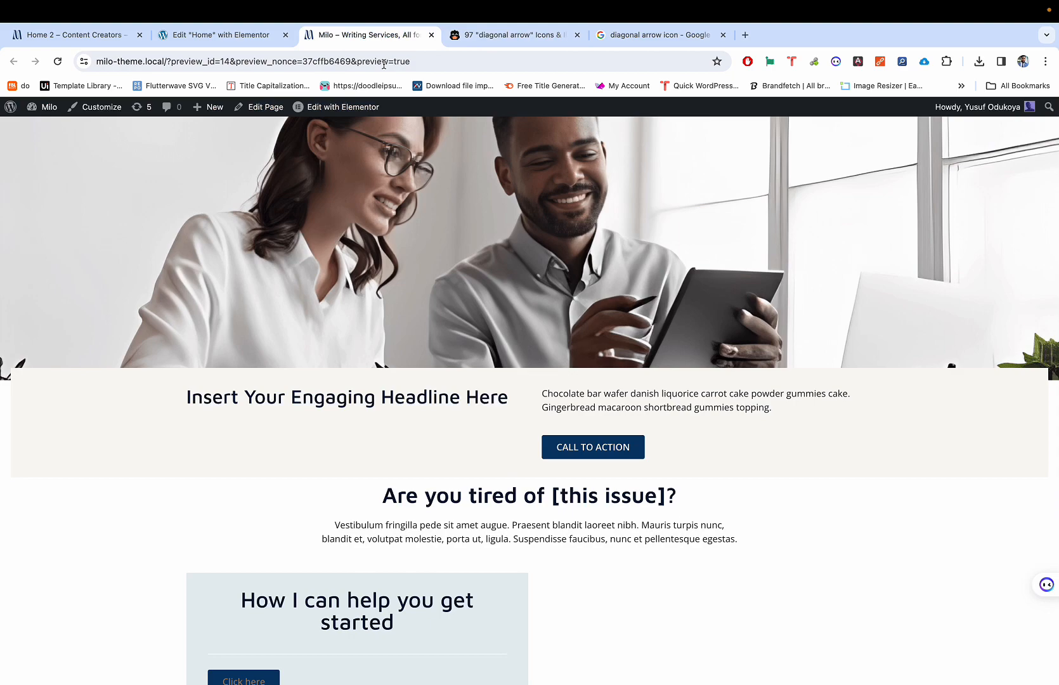
left_click(468, 36)
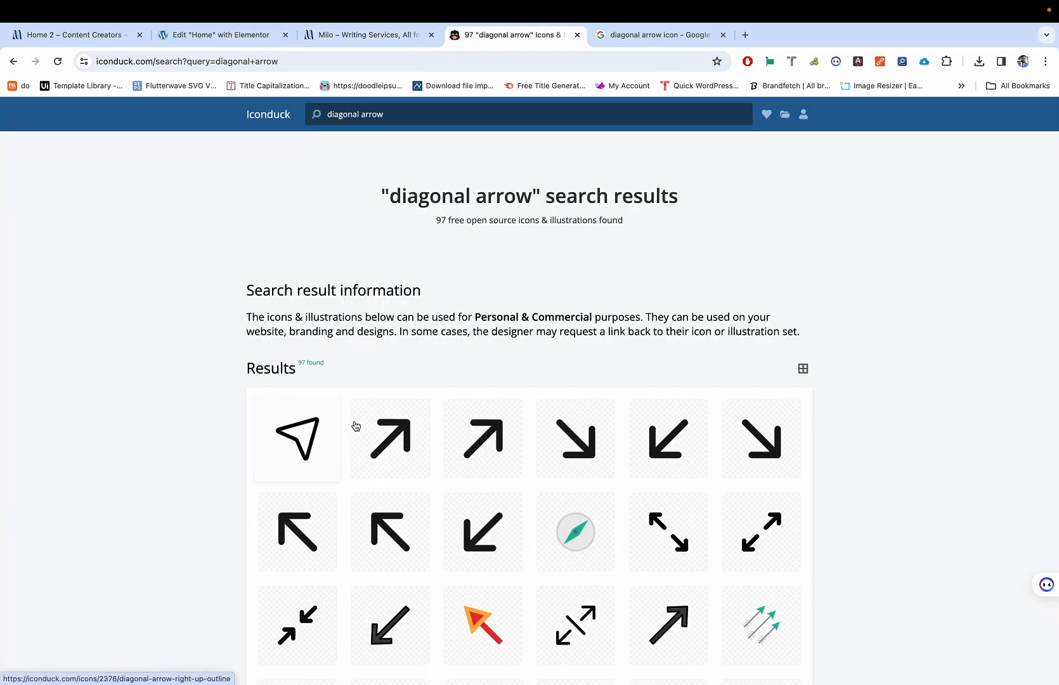
scroll(384, 418, "up", 5)
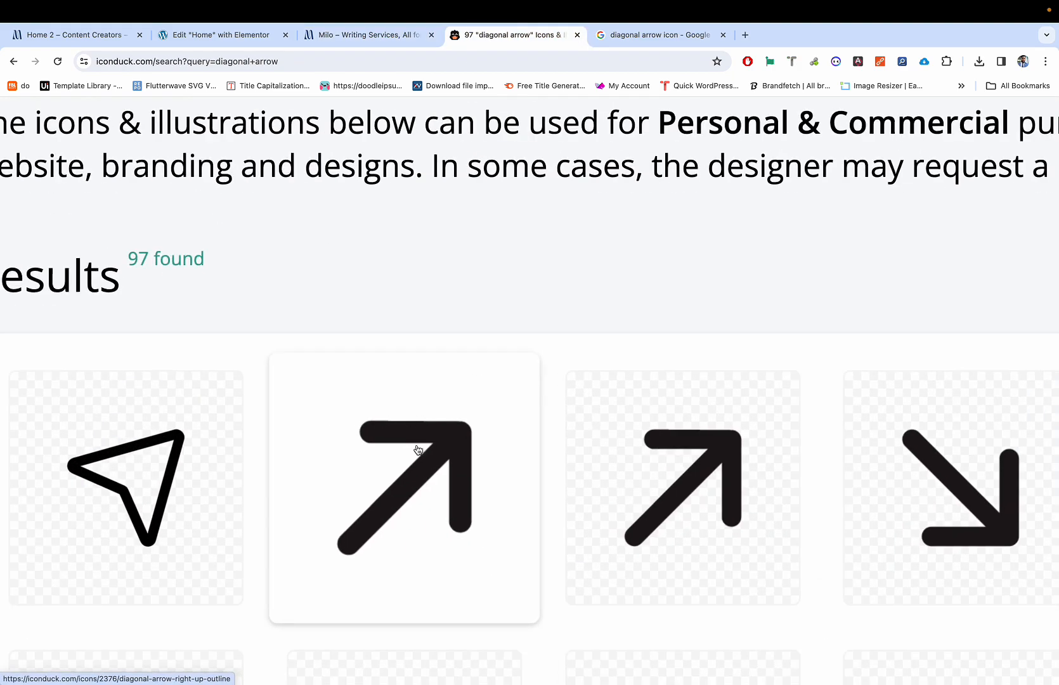
scroll(437, 437, "down", 5)
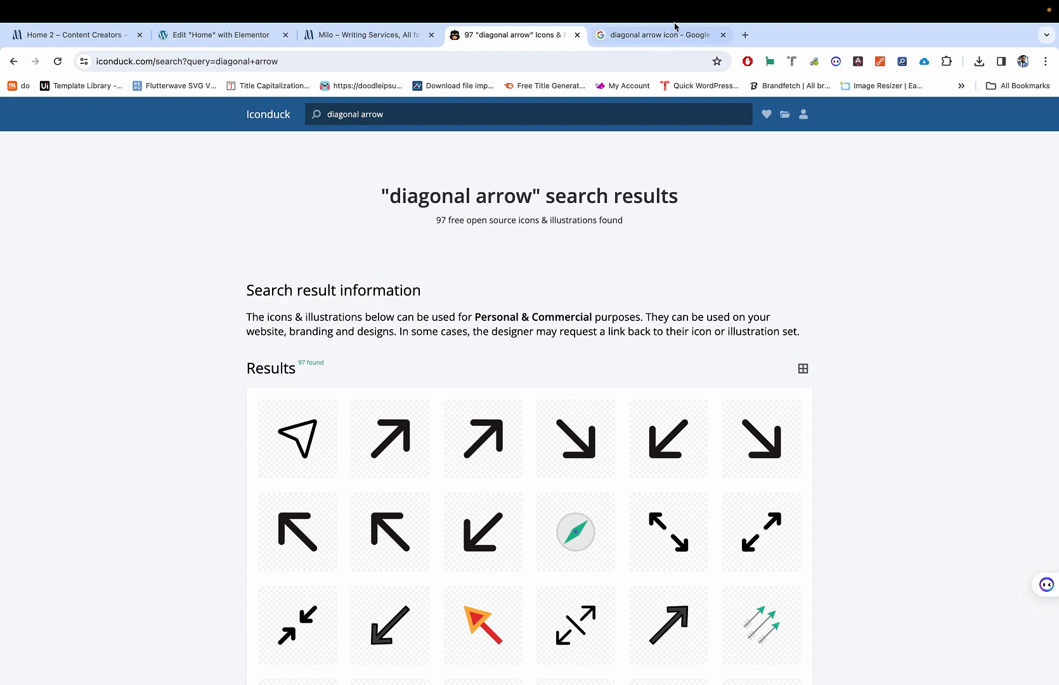
Step: Cycle through the open tabs and settle on Home 2 with the arrow's SVG markup in DevTools
left_click(353, 38)
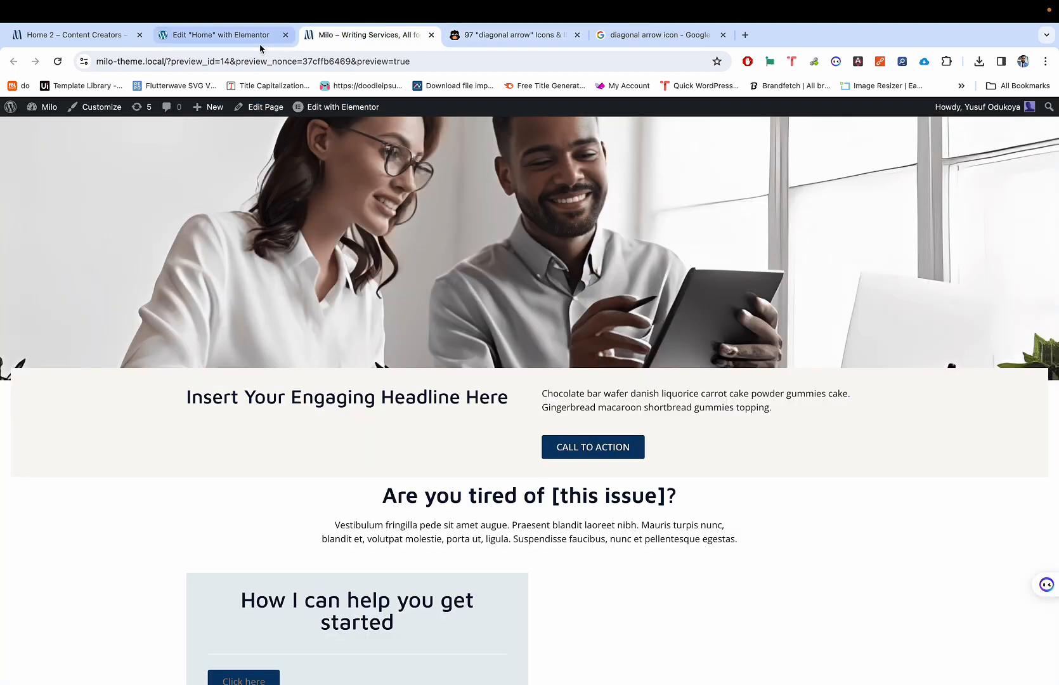
left_click(106, 36)
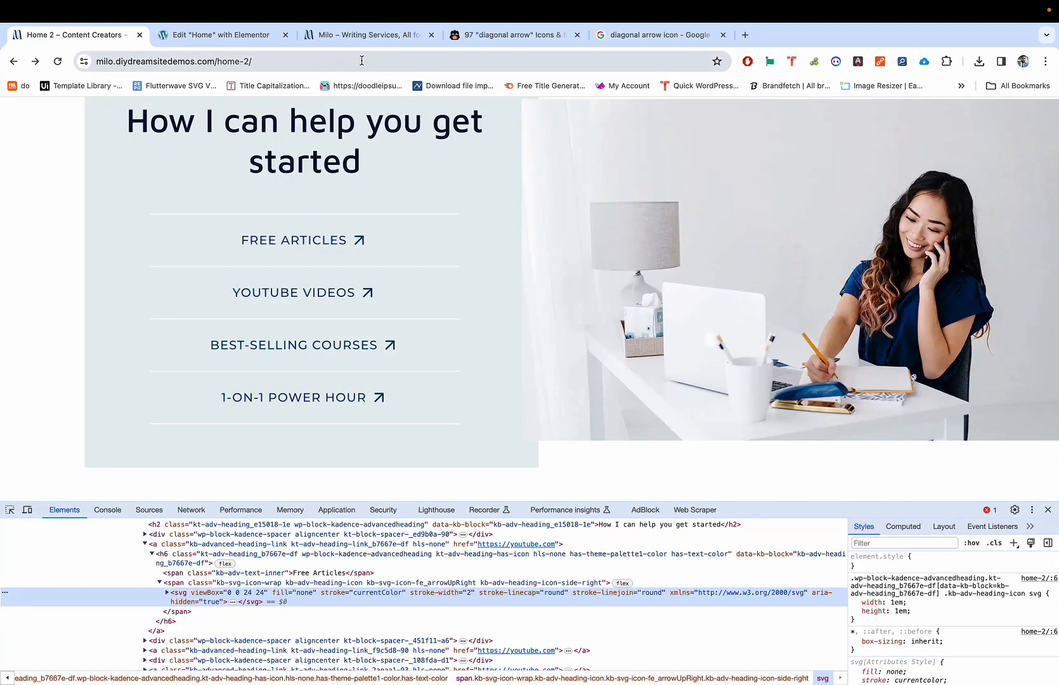
left_click(243, 37)
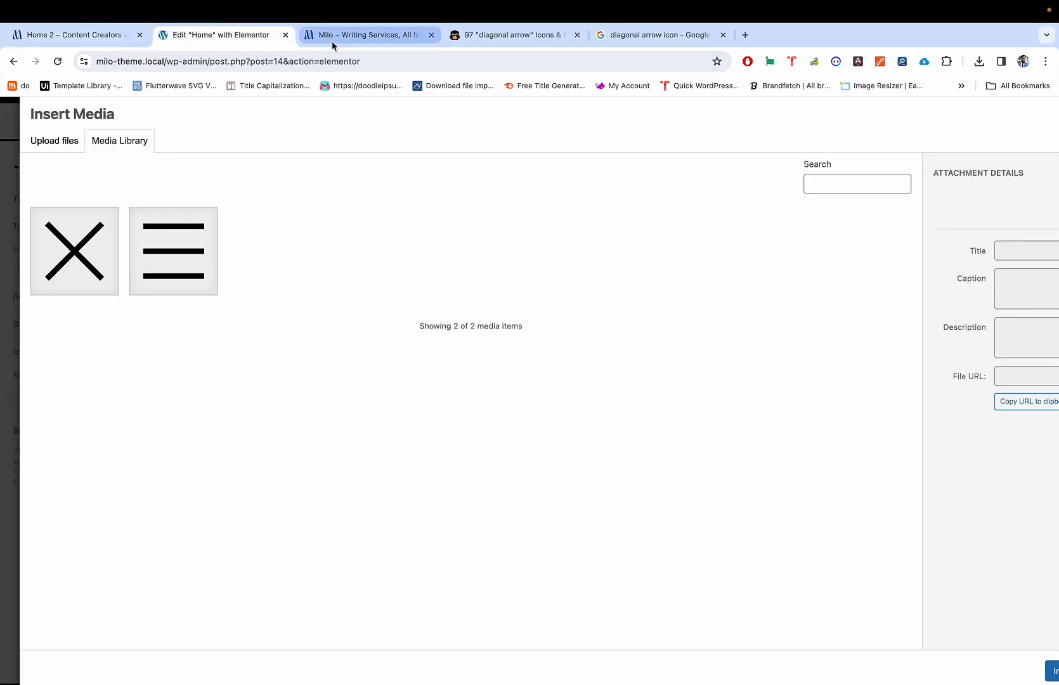
left_click(366, 37)
left_click(655, 38)
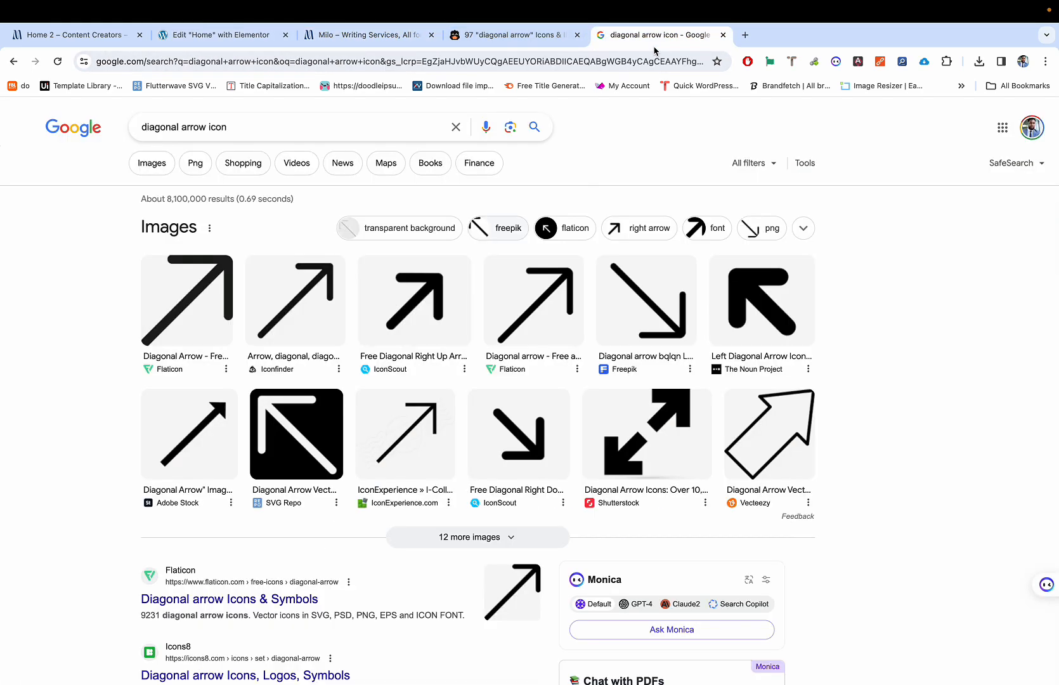
left_click(105, 42)
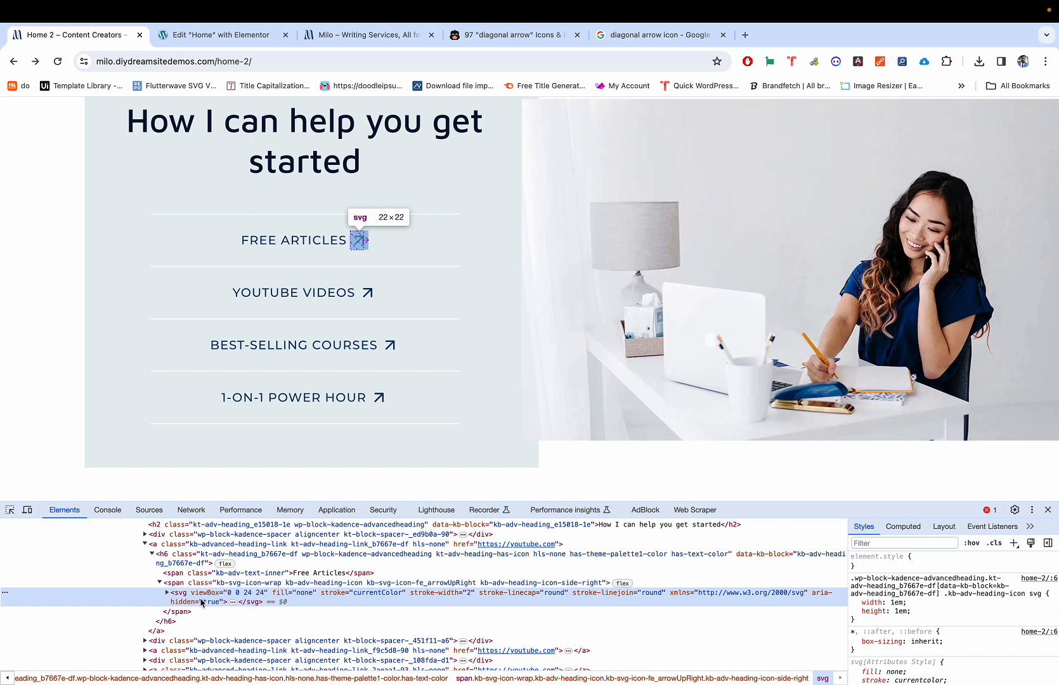
right_click(300, 600)
left_click(402, 490)
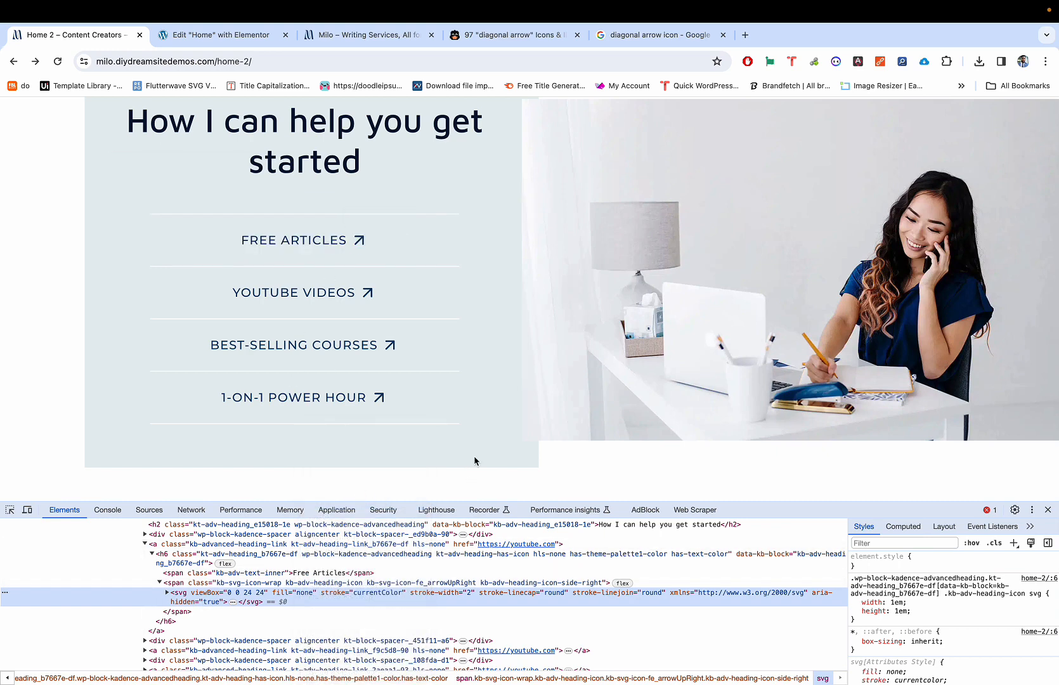
Step: Search Google for 'online txt' in a new tab
left_click(745, 34)
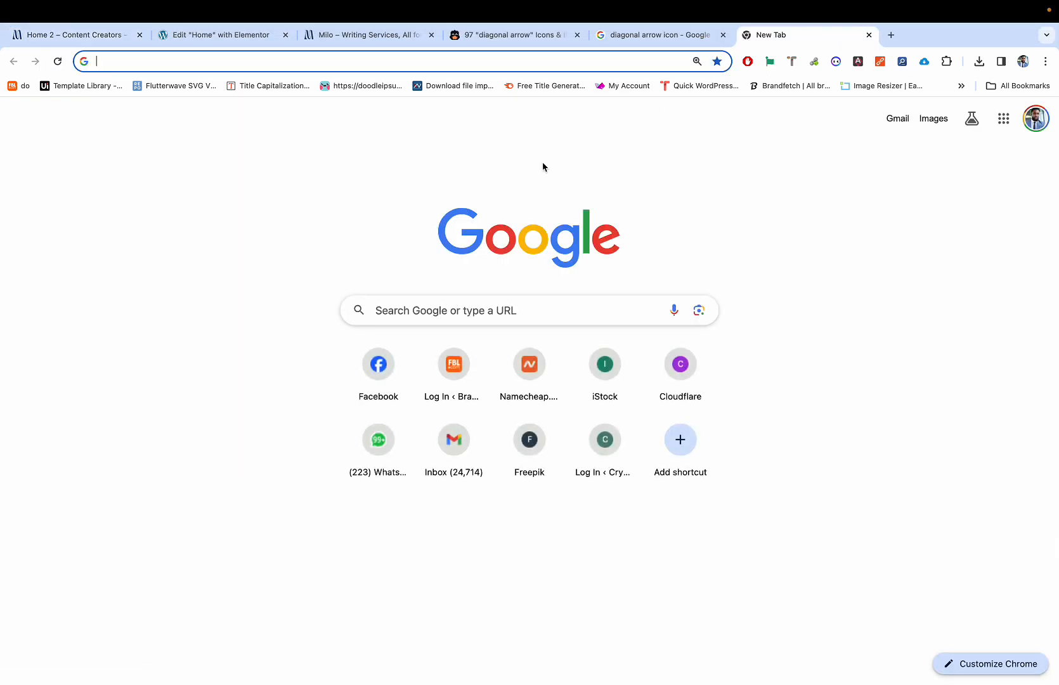
type("no")
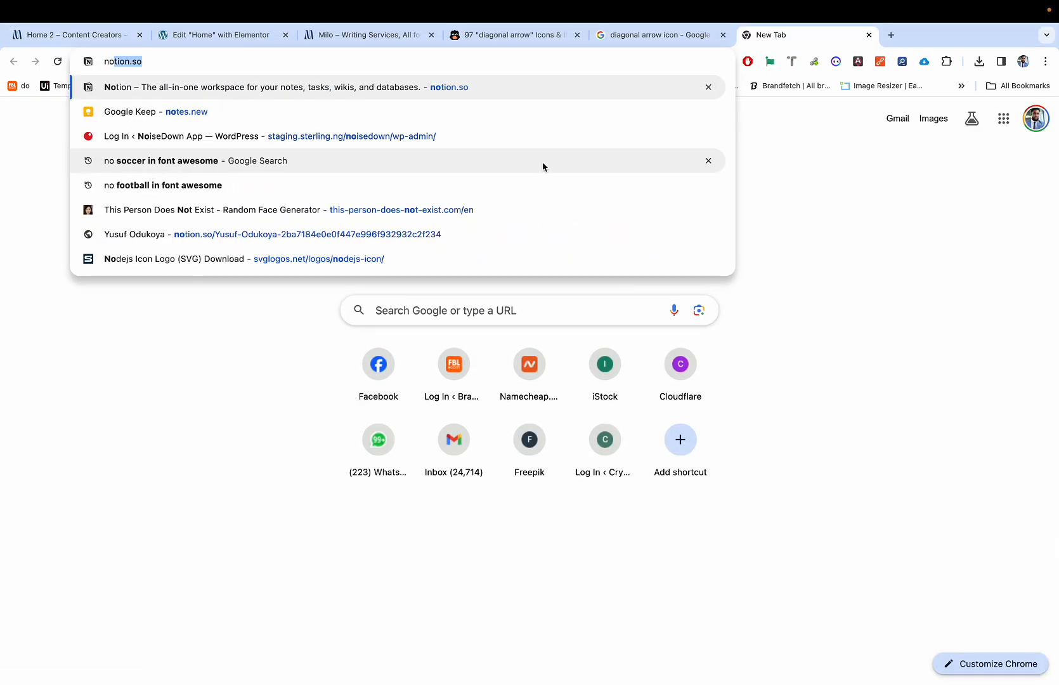
key("BackSpace")
key("BackSpace")
key("BackSpace")
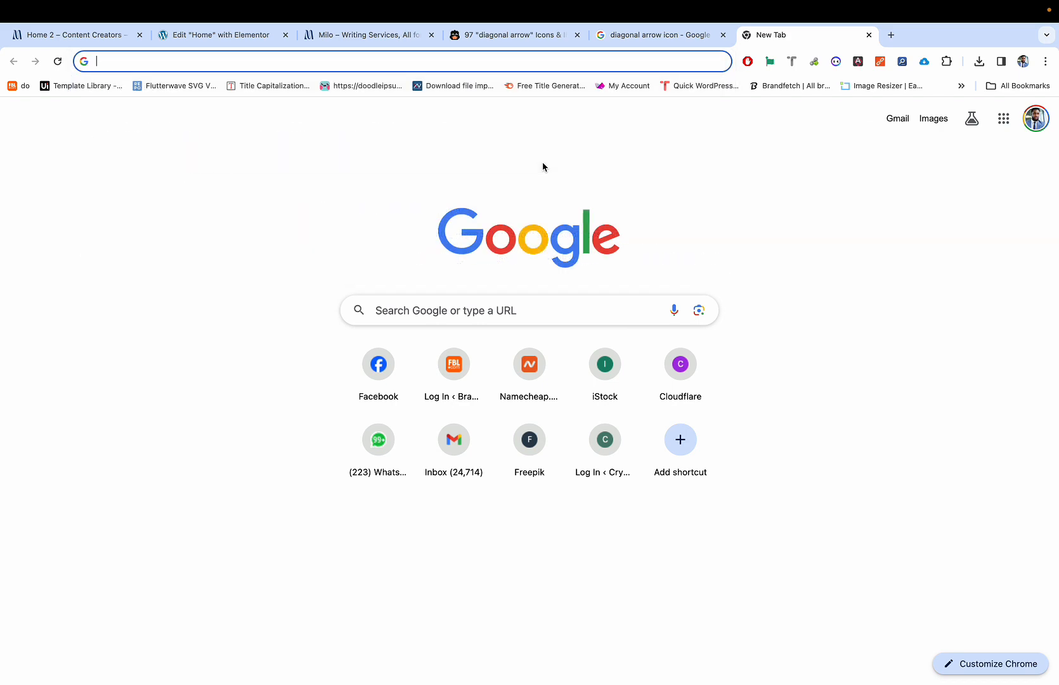
type("on")
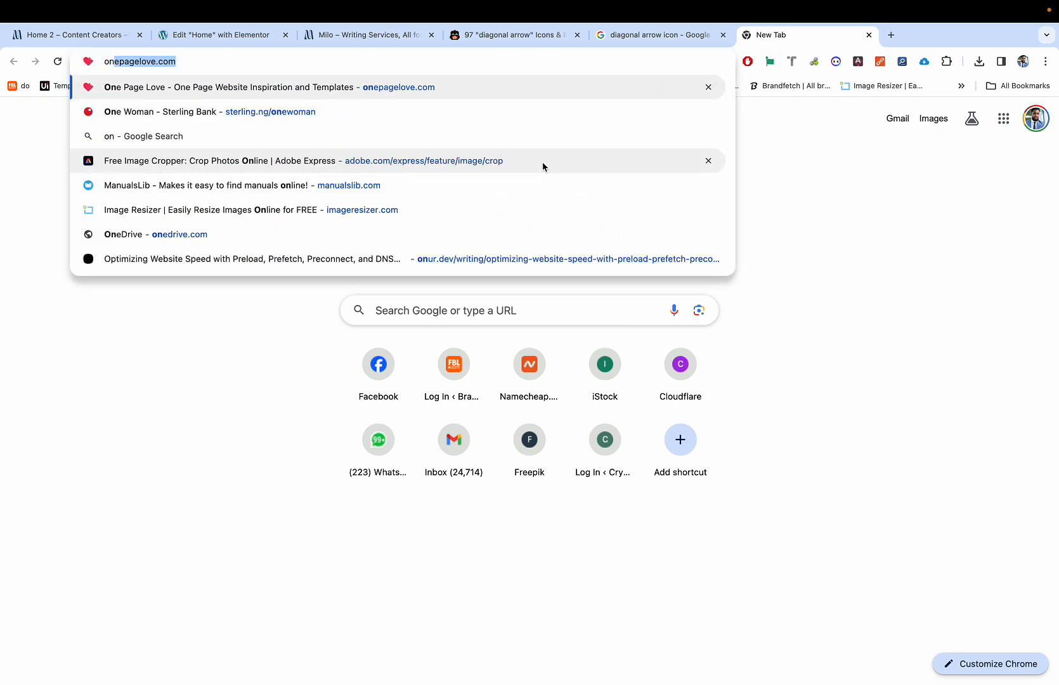
type("line txt editor")
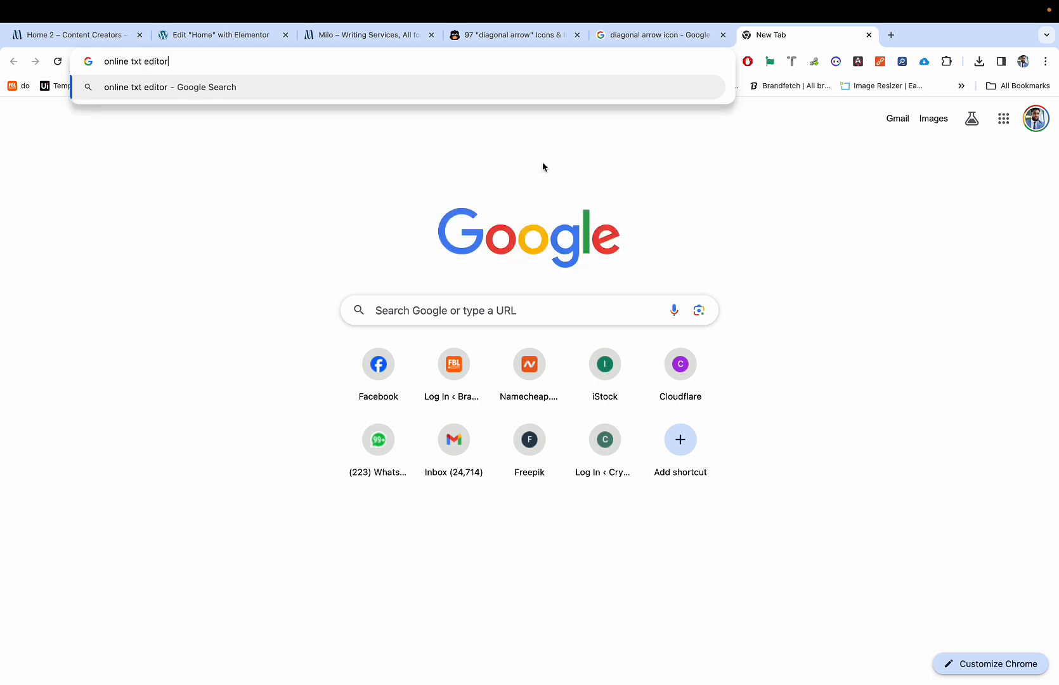
key("Return")
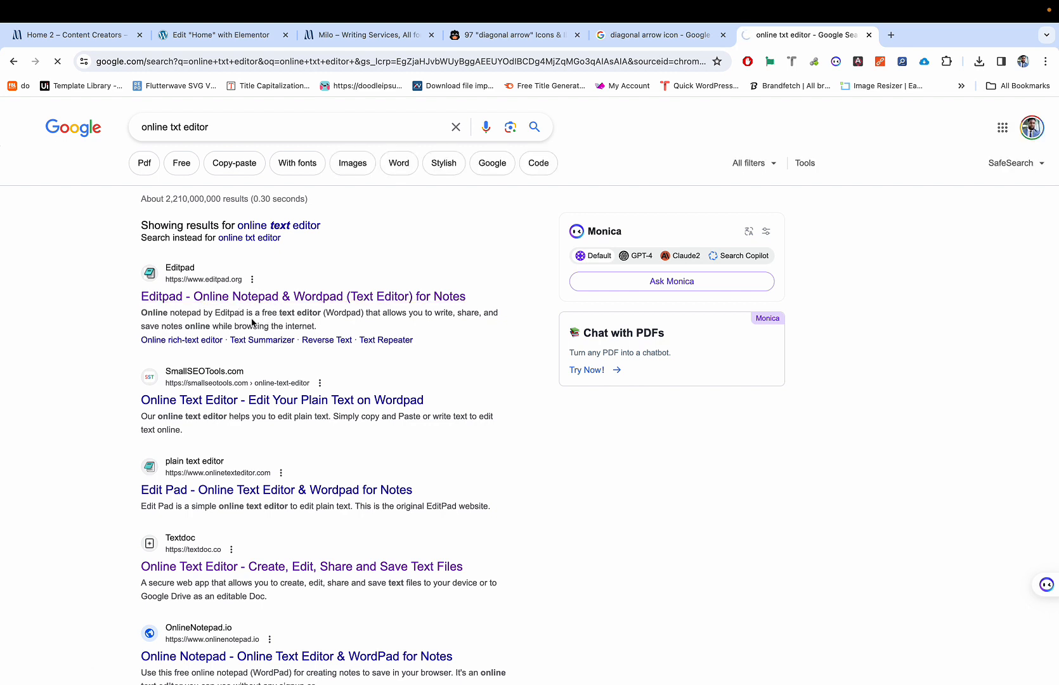
Step: Check the Editpad result, then open the Edit Pad site in a separate new window
left_click(280, 297)
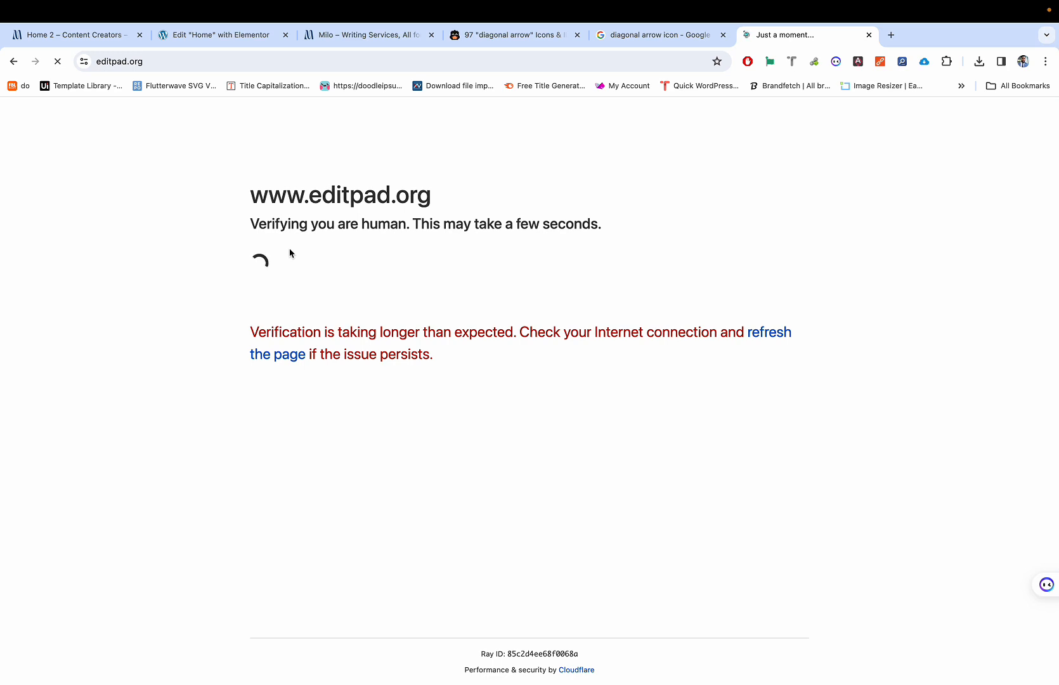
left_click(15, 63)
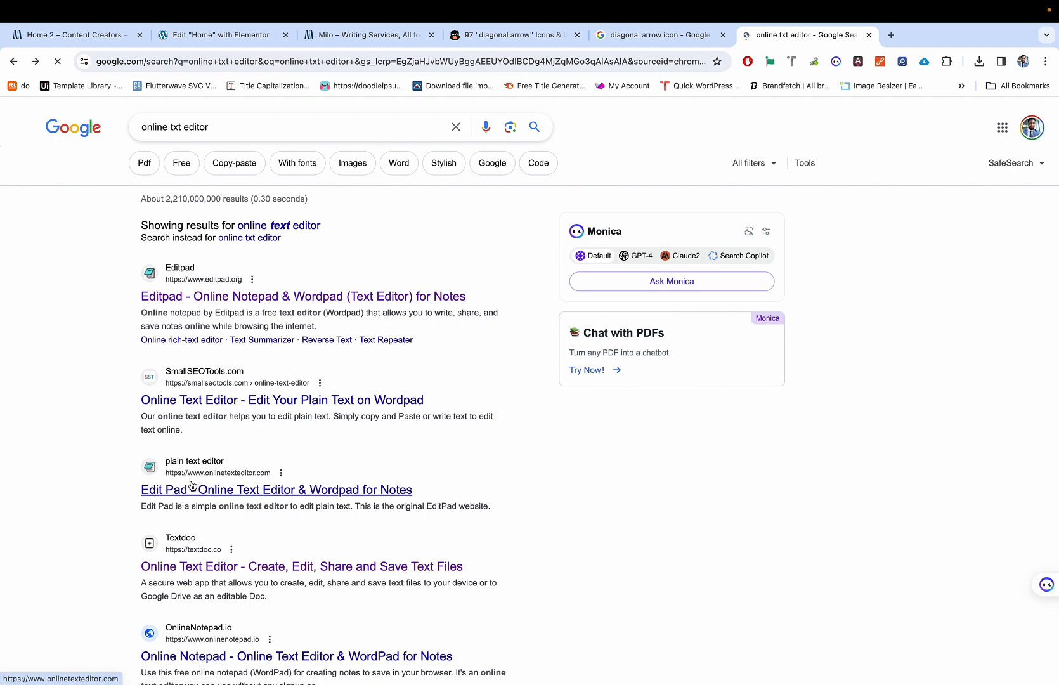
right_click(192, 486)
left_click(228, 501)
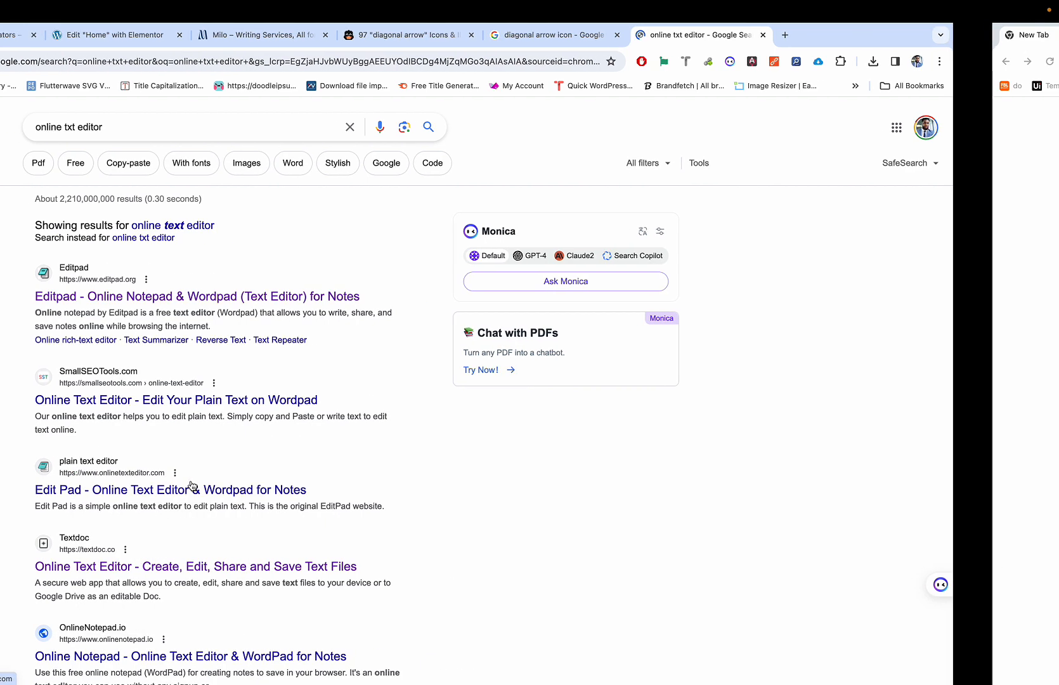
scroll(315, 462, "down", 2)
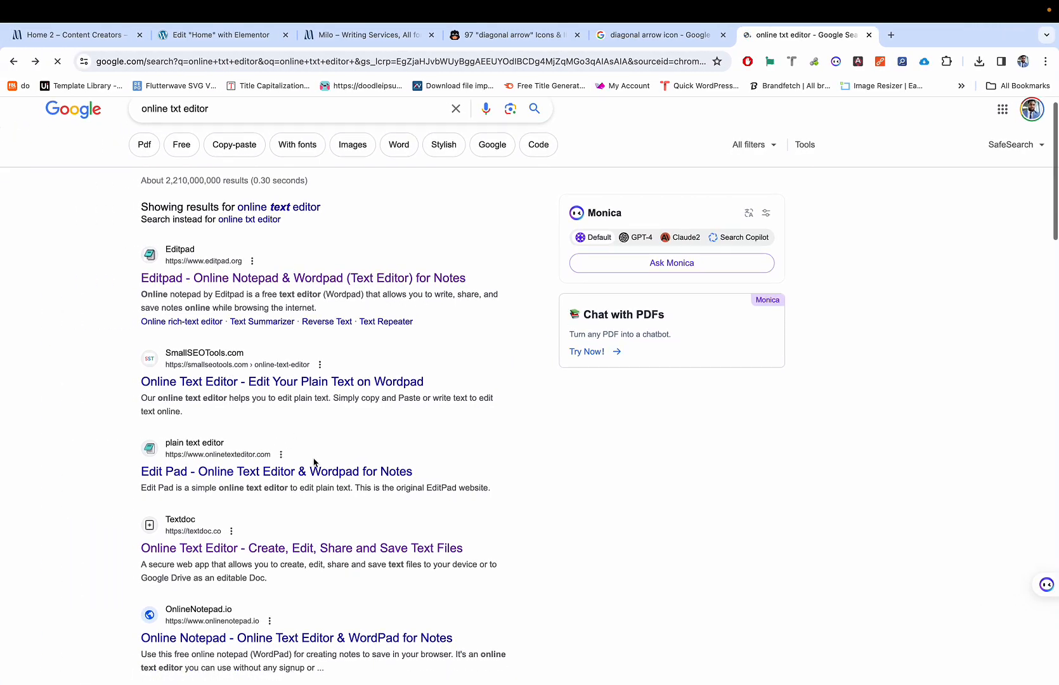
scroll(314, 462, "up", 2)
scroll(315, 463, "down", 1)
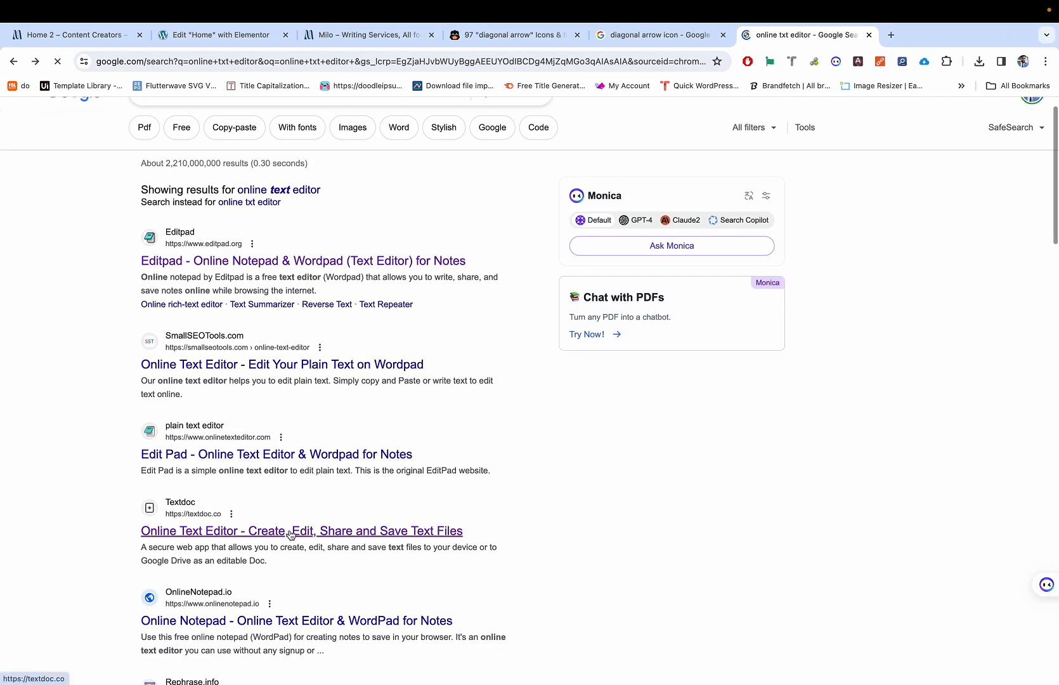
scroll(289, 534, "down", 1)
key("ctrl+Up")
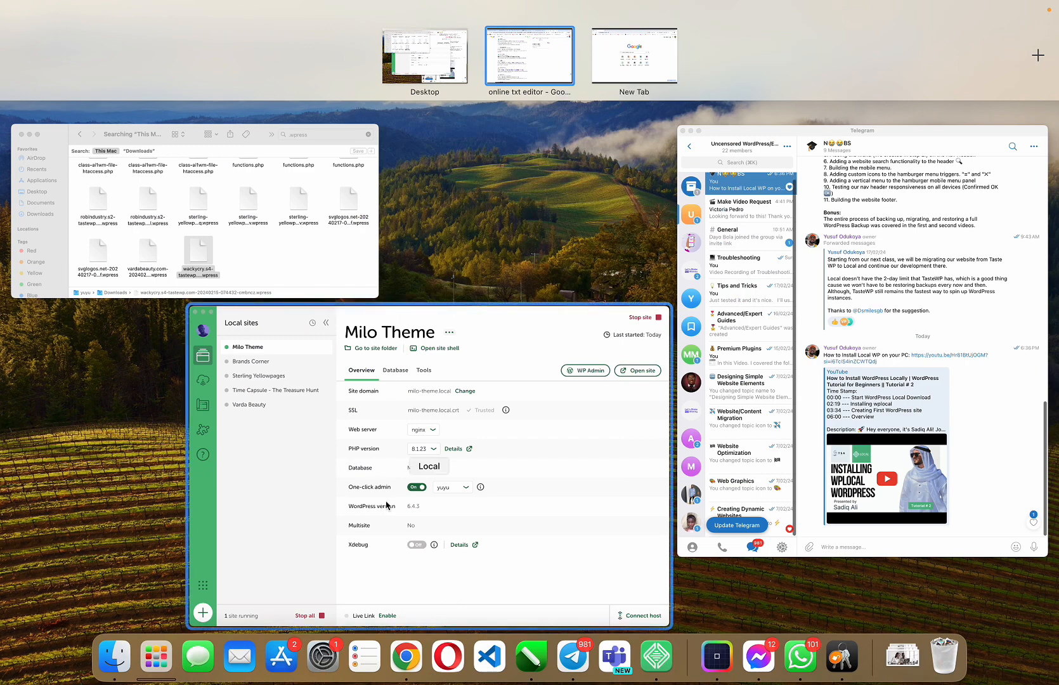
Step: Browse Finder's Documents, Downloads and Desktop folders, ending on Desktop, then move to the Chrome space
left_click(114, 657)
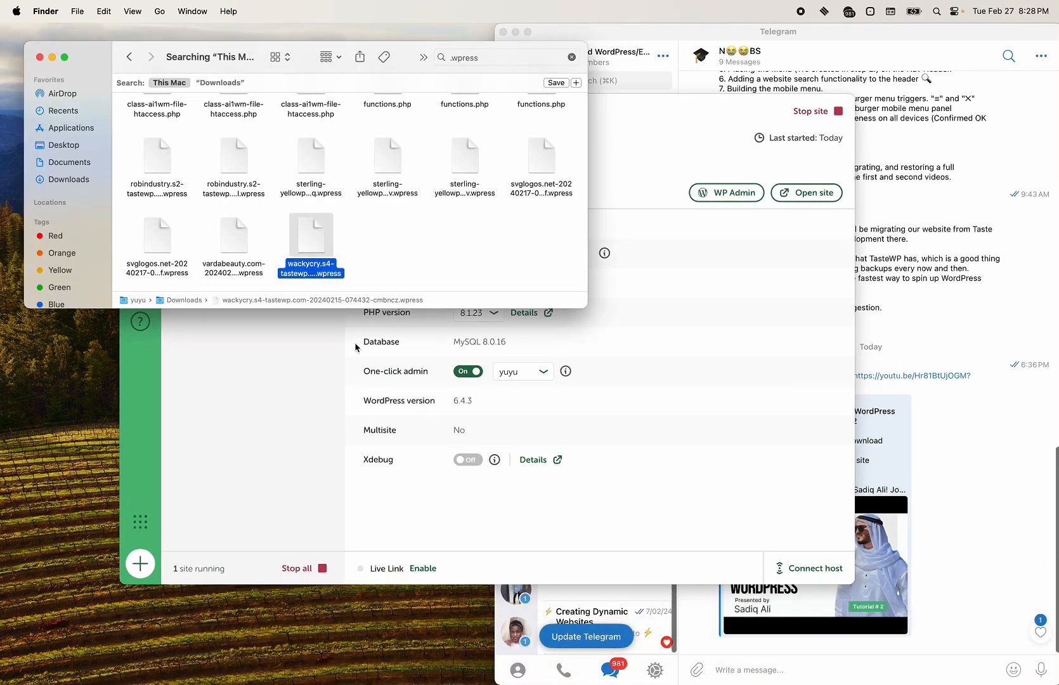
left_click(66, 163)
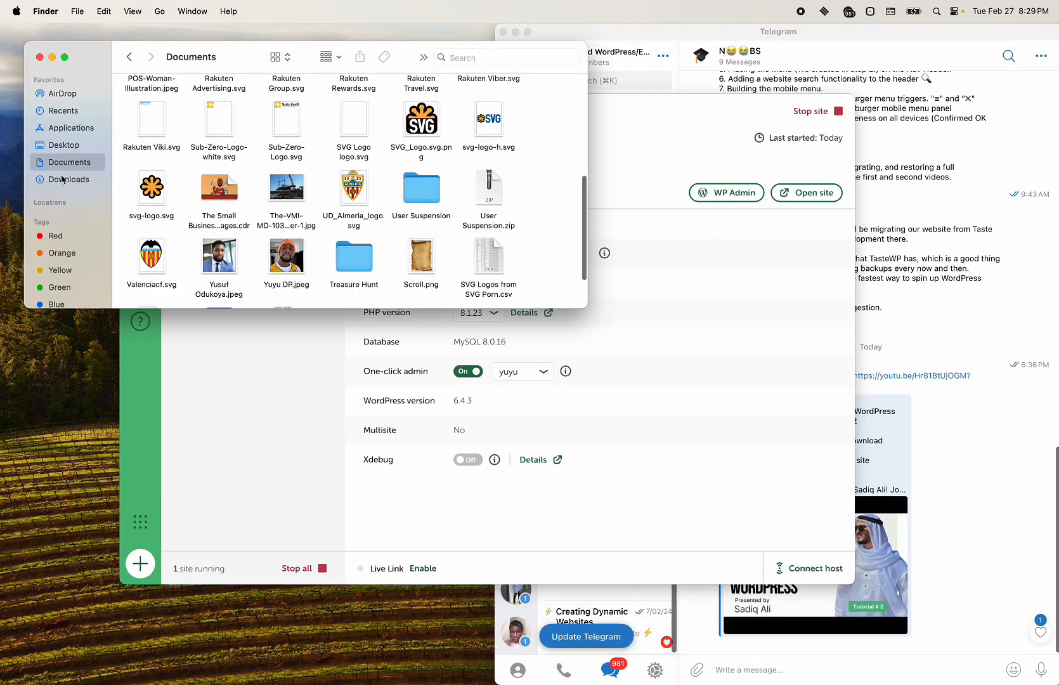
left_click(68, 180)
left_click(80, 160)
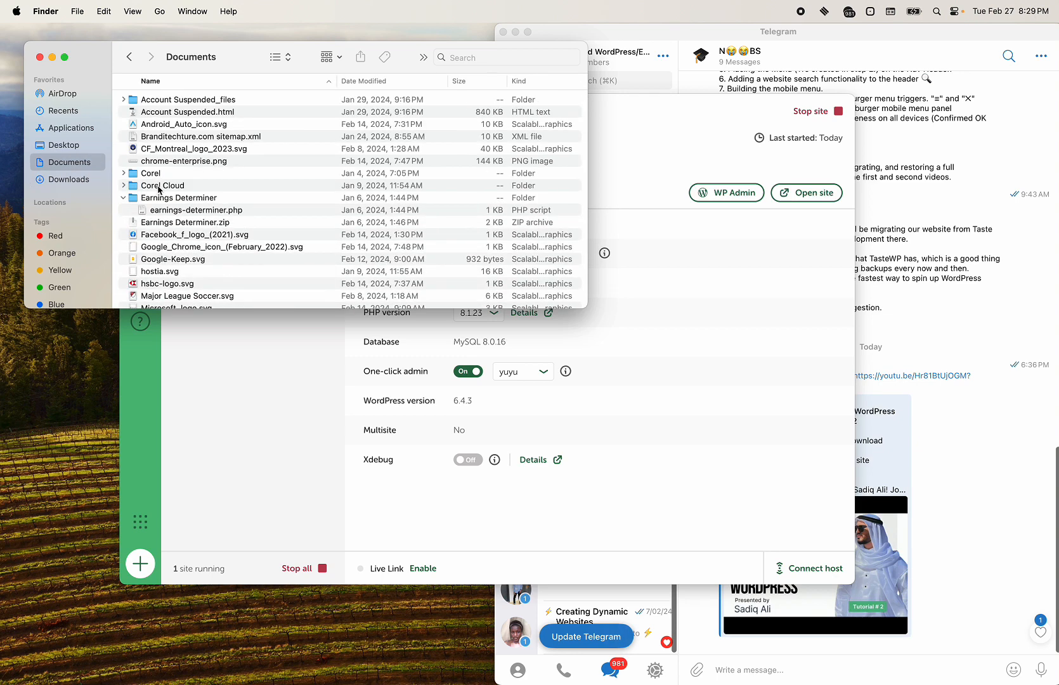
left_click(79, 152)
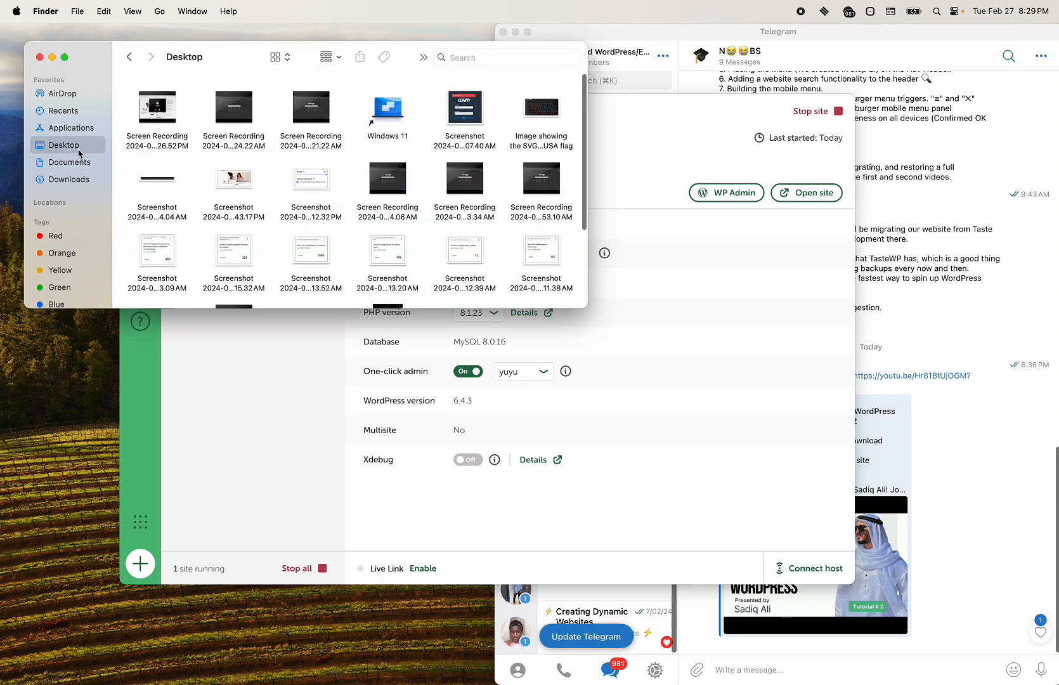
left_click(78, 164)
left_click(75, 145)
right_click(131, 167)
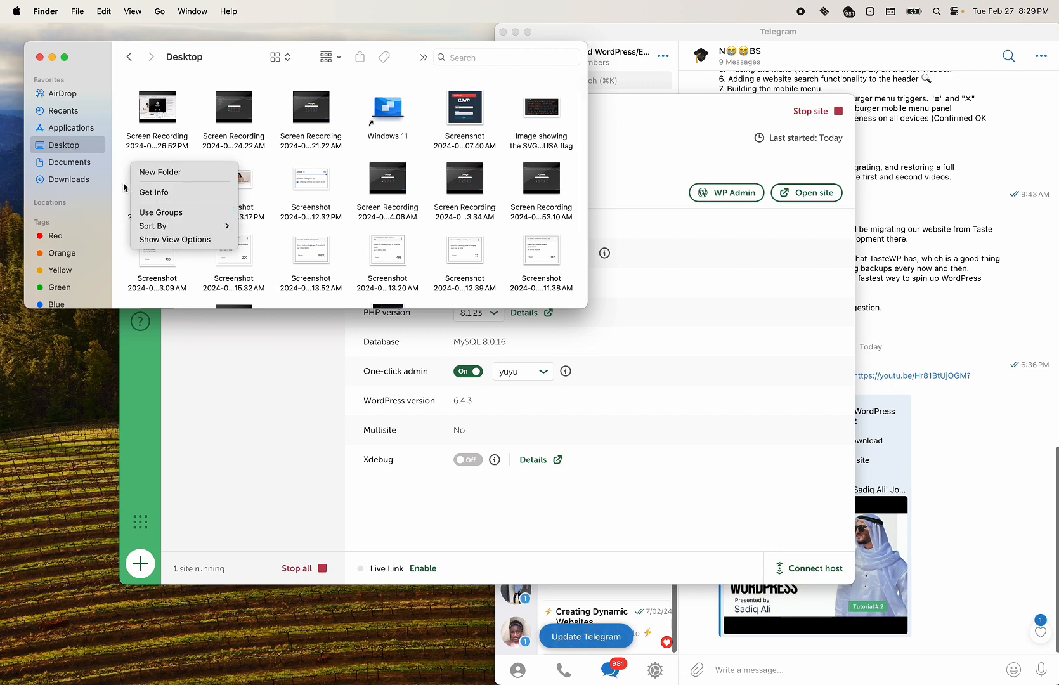
left_click(124, 187)
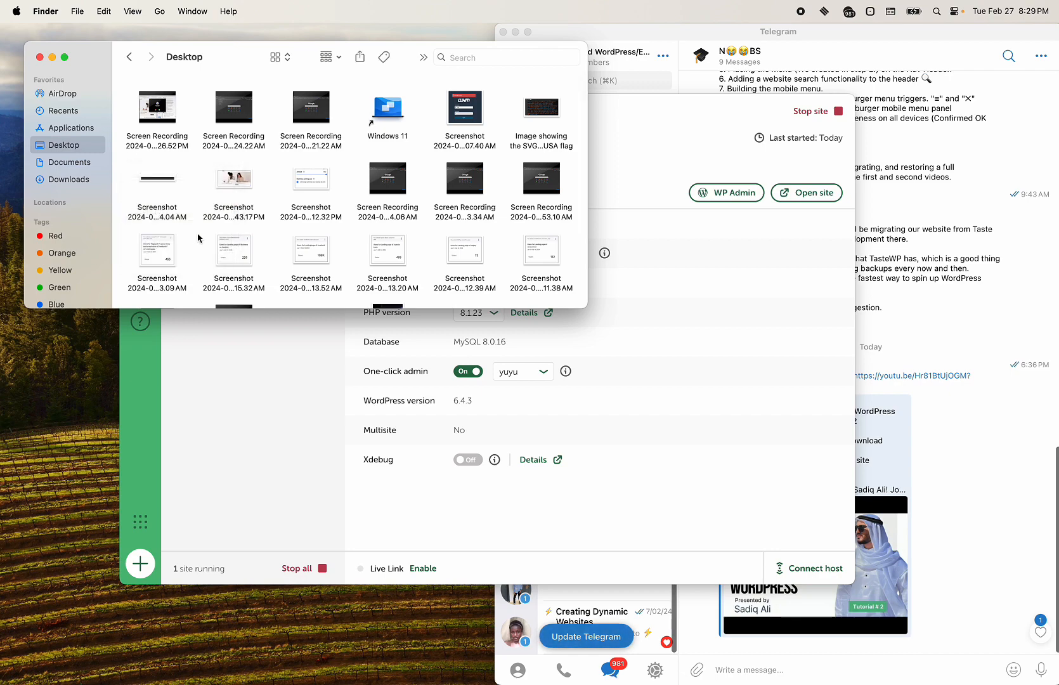
key("ctrl+Right")
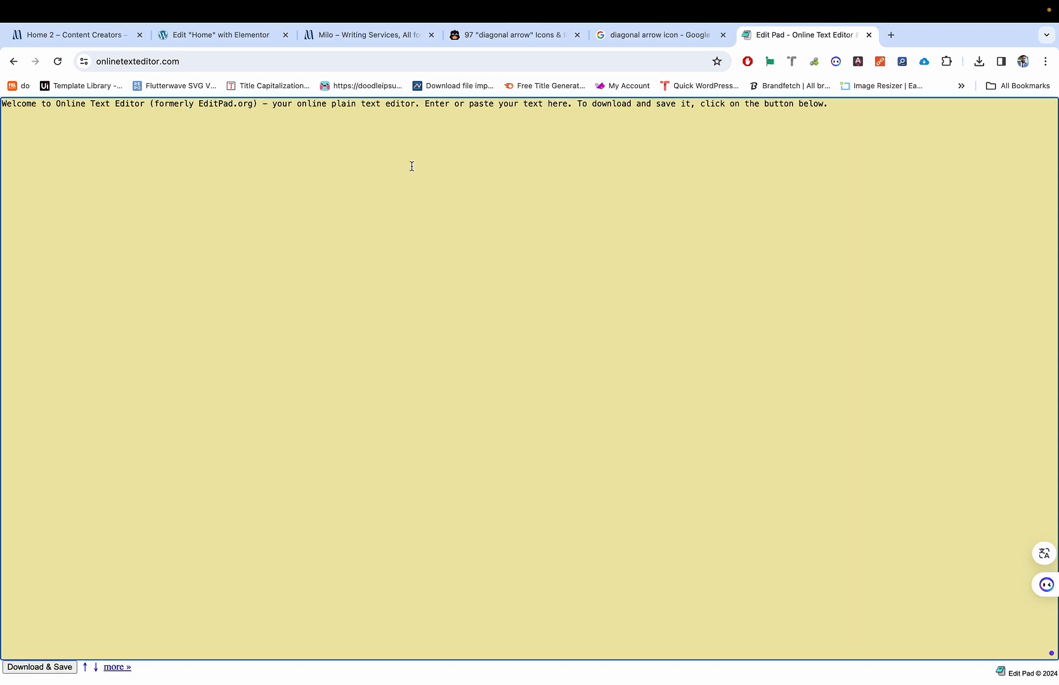
Step: Replace the Edit Pad welcome text with the copied arrow SVG code
left_click(406, 131)
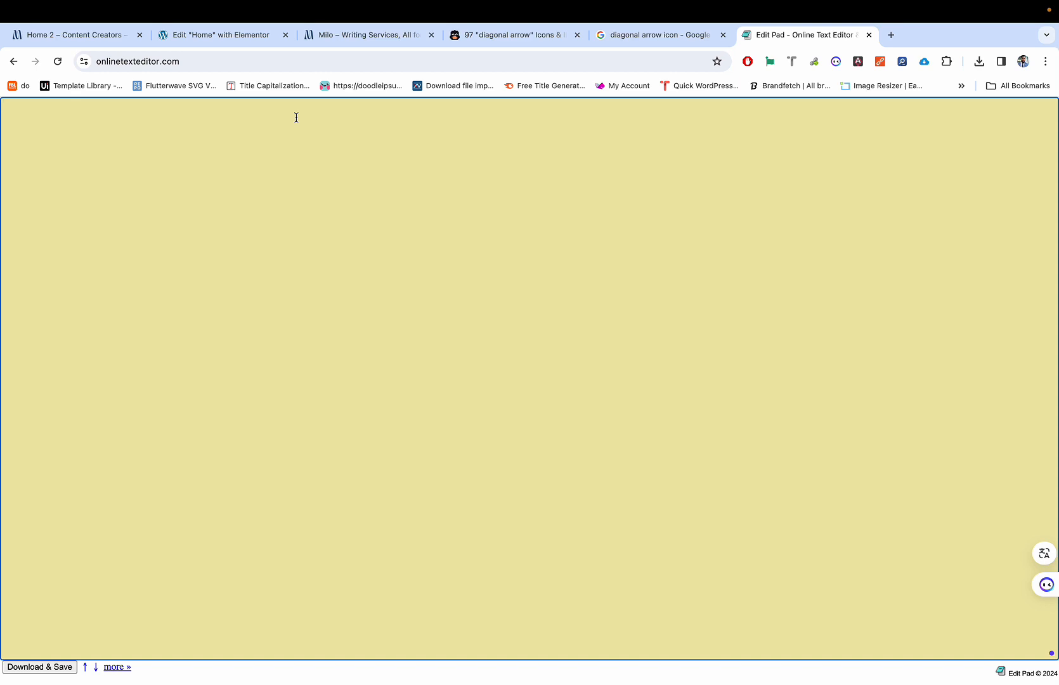
type("<svg viewBox=\"0 0 24 24\" fill=\"none\" stroke=\"currentColor\" stroke-width=\"2\" stroke-linecap=\"round\" stroke-linejoin=\"round\" xmlns=\"http://www.w3.org/2000/svg\" aria-hidden=\"true\"><line x1=\"7\" y1=\"17\" x2=\"17\" y2=\"7\"></line><polyline points=\"7 7 17 7 17 17\"></polyline></svg>")
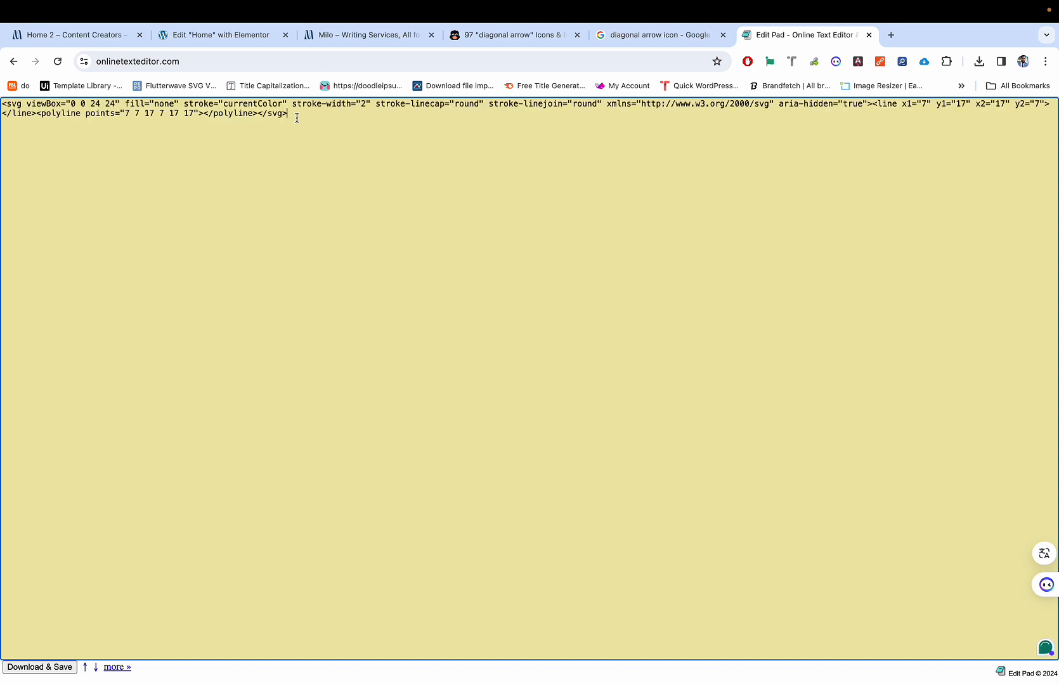
key("super+a")
key("super+c")
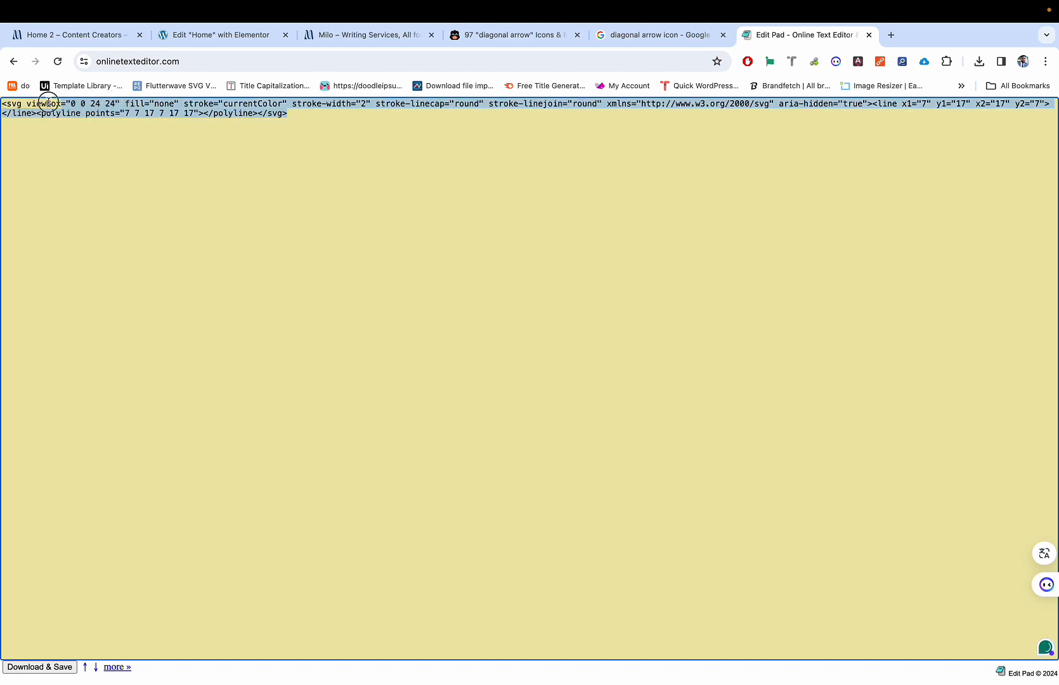
left_click_drag(48, 102, 16, 103)
left_click(17, 103)
scroll(17, 103, "up", 3, "ctrl")
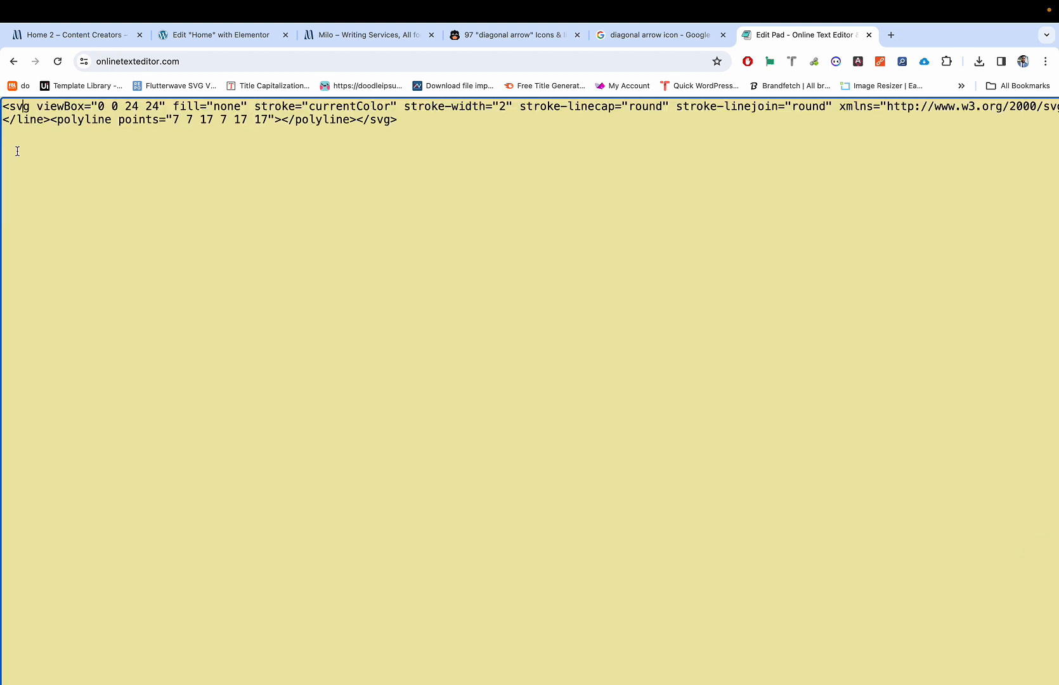
scroll(17, 151, "down", 3, "ctrl")
scroll(20, 152, "up", 5, "ctrl")
scroll(21, 152, "up", 4)
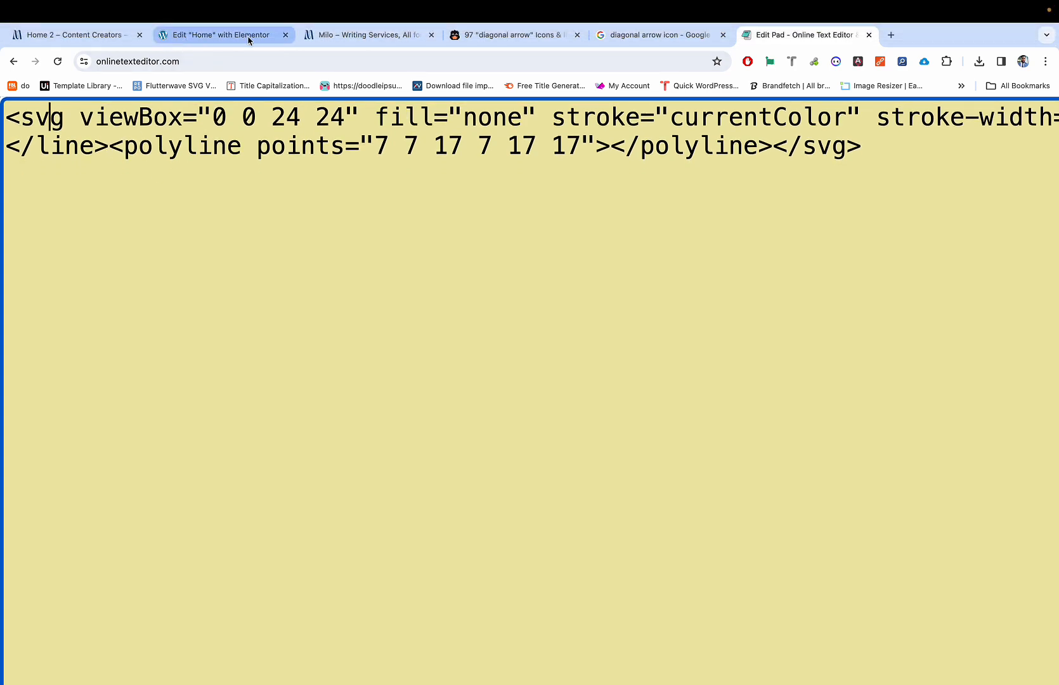
Step: Compare against the inspector's SVG markup and re-paste the code cleanly into Edit Pad
left_click(106, 38)
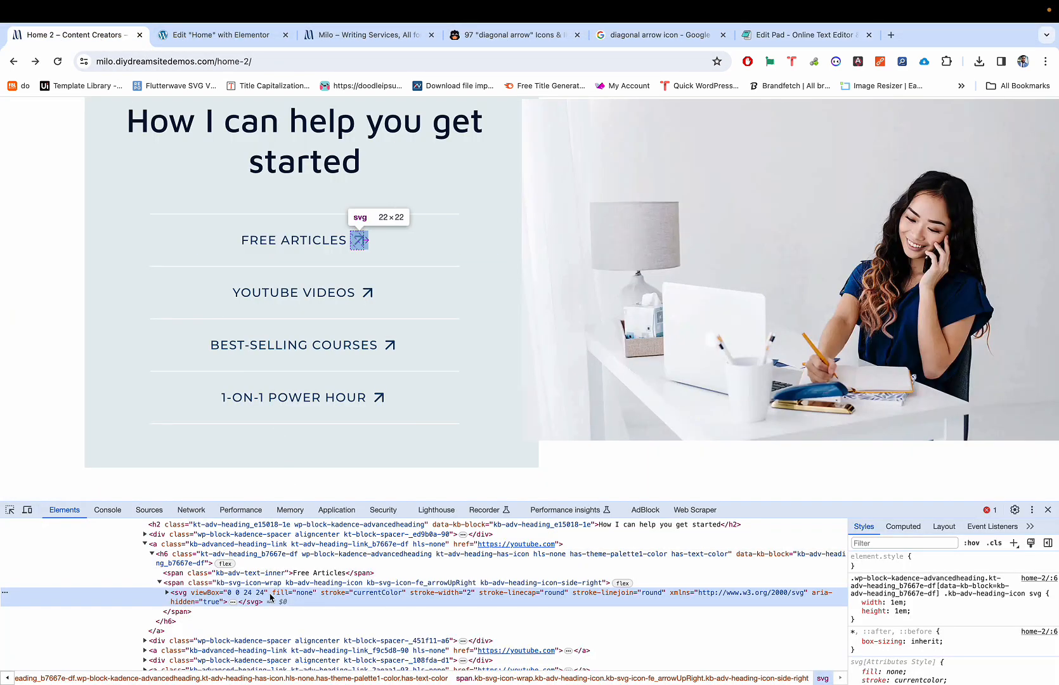
left_click(787, 38)
key("super+a")
key("BackSpace")
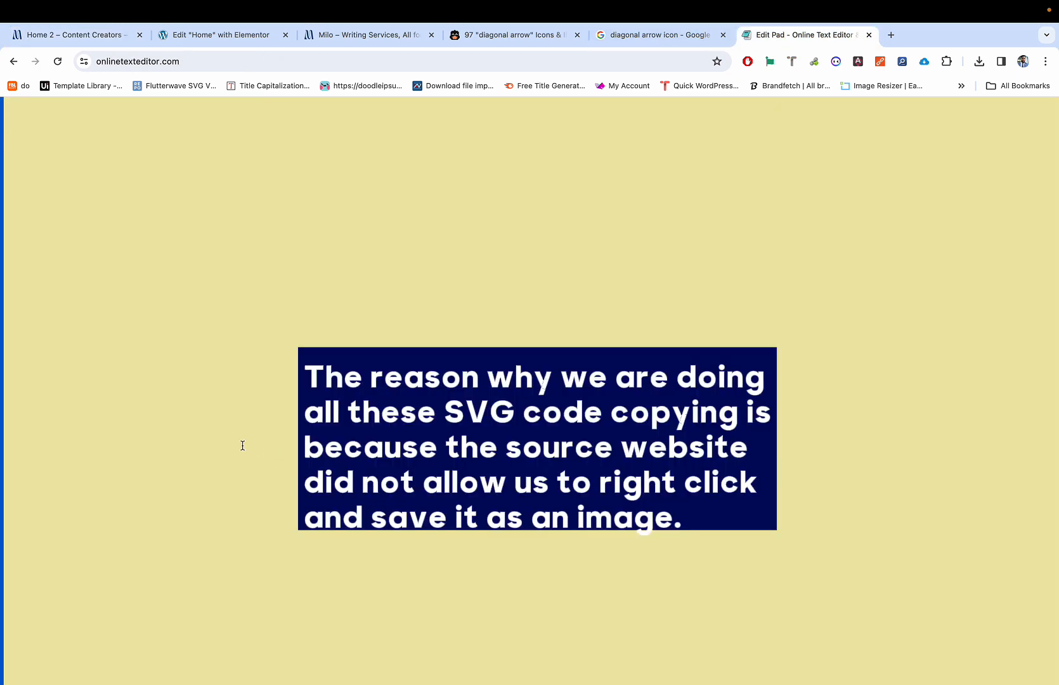
key("super+v")
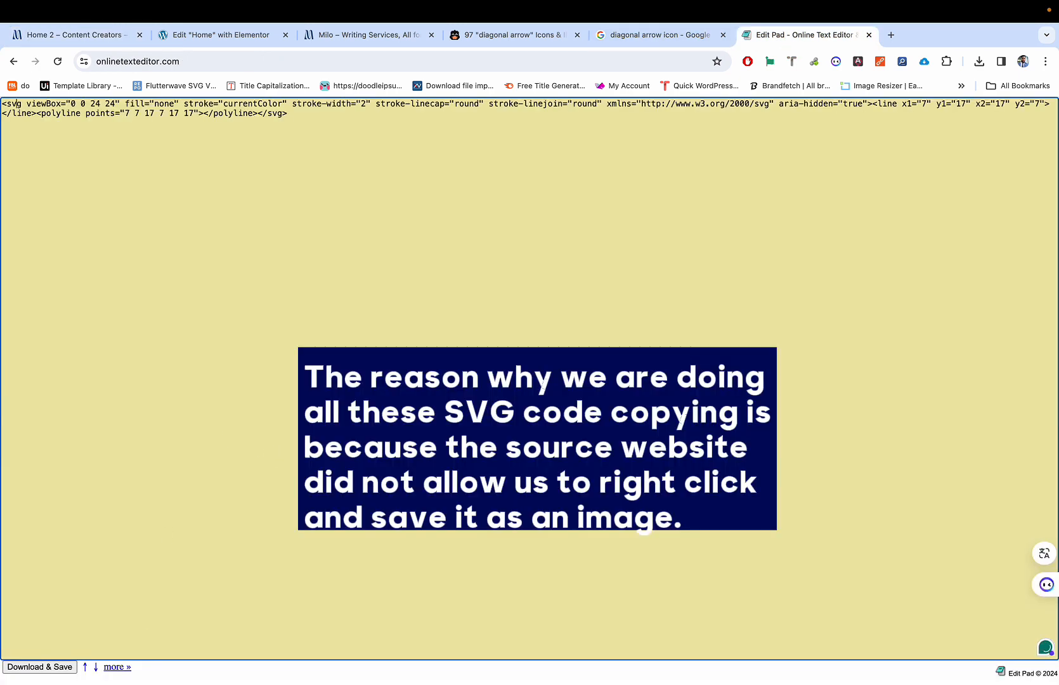
Step: Download the editor text as text.txt and open the saved file
left_click(35, 667)
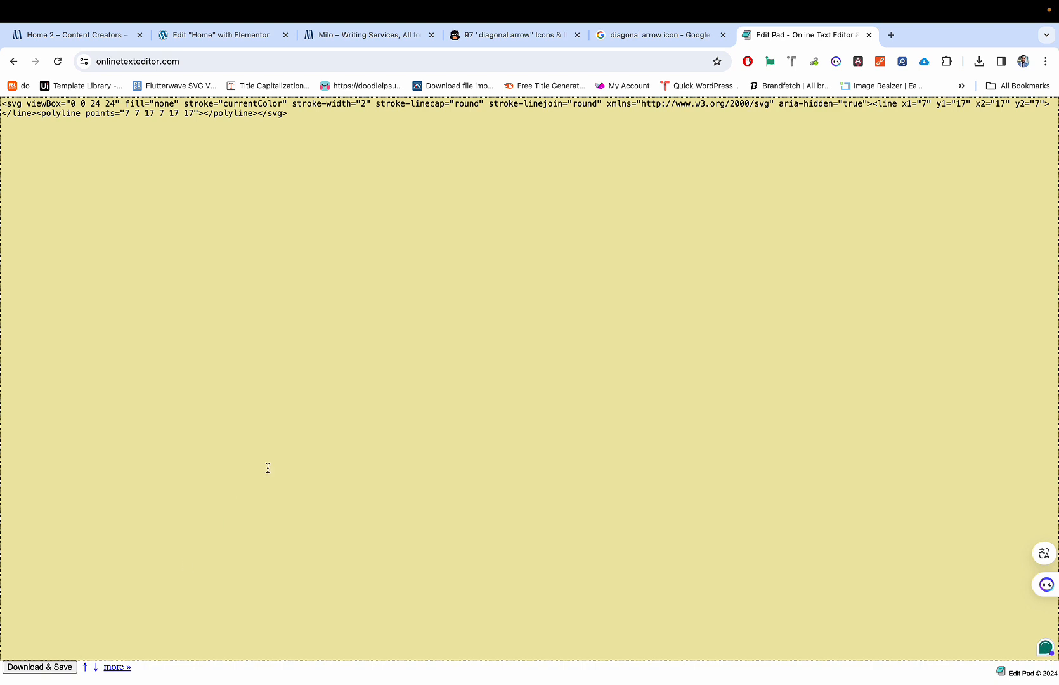
left_click(980, 62)
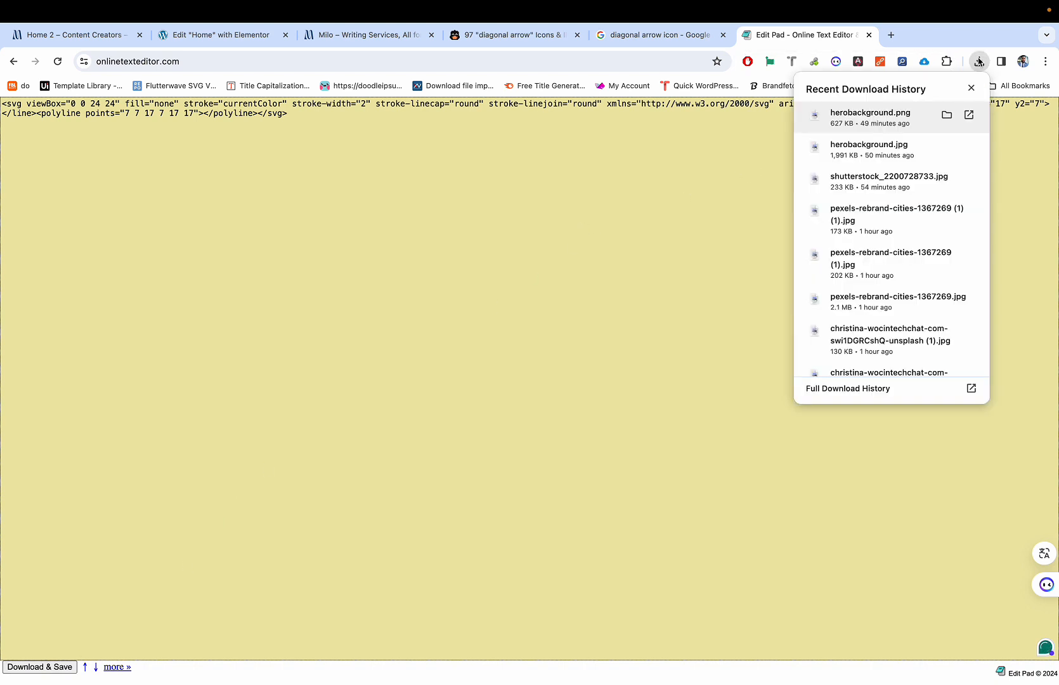
left_click(674, 257)
left_click(40, 666)
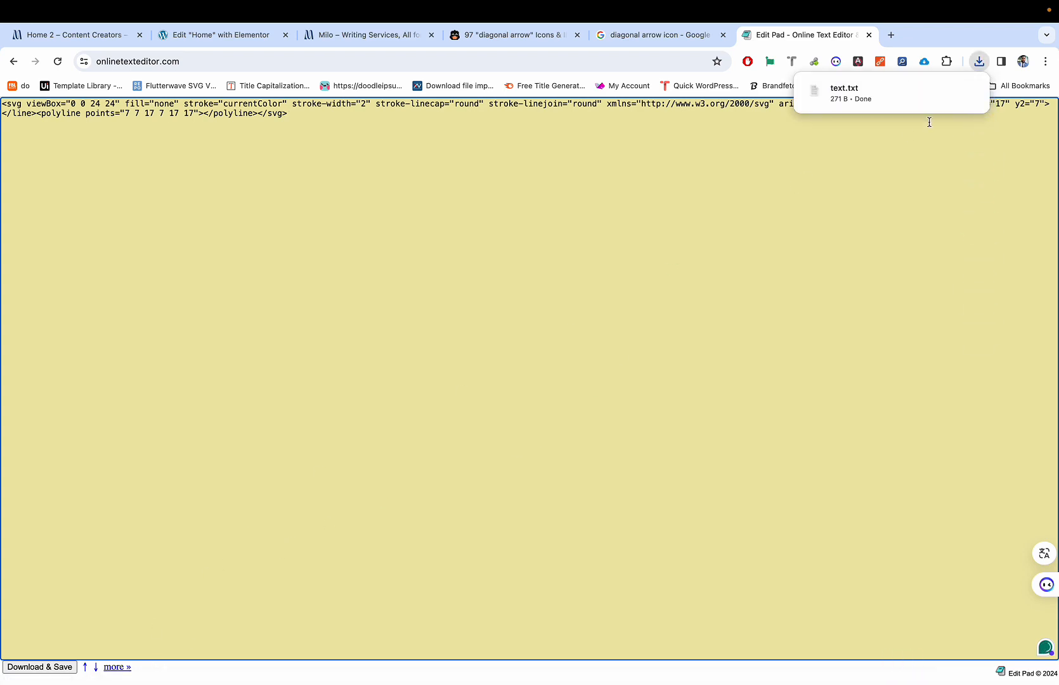
left_click(881, 92)
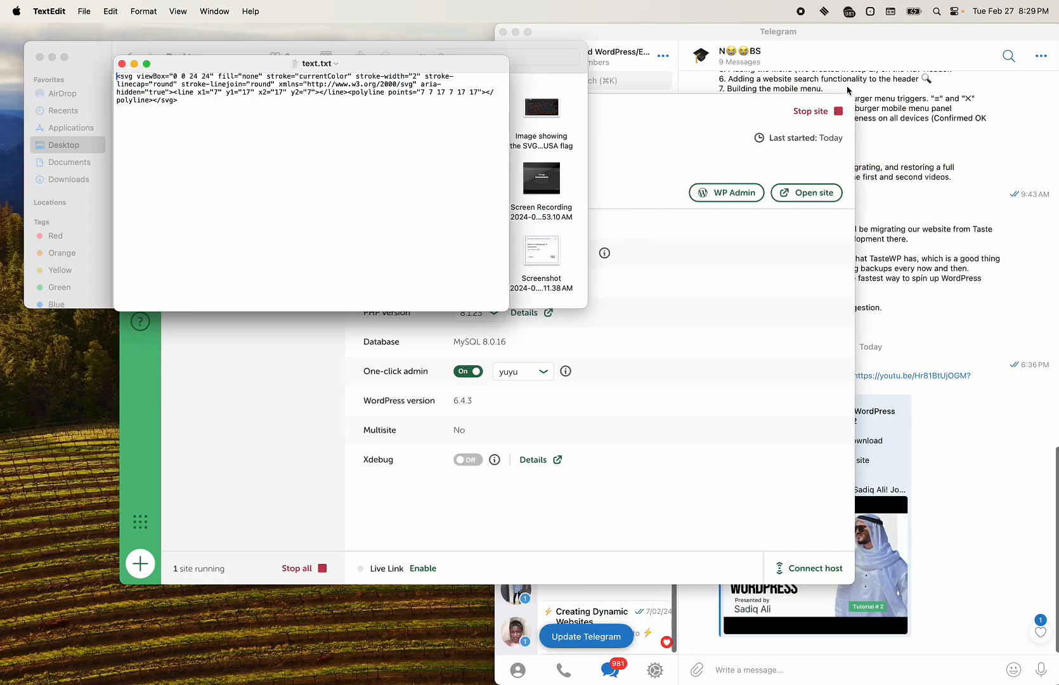
Step: Rename text.txt in Downloads to icon.svg and confirm using the .svg extension
left_click(122, 64)
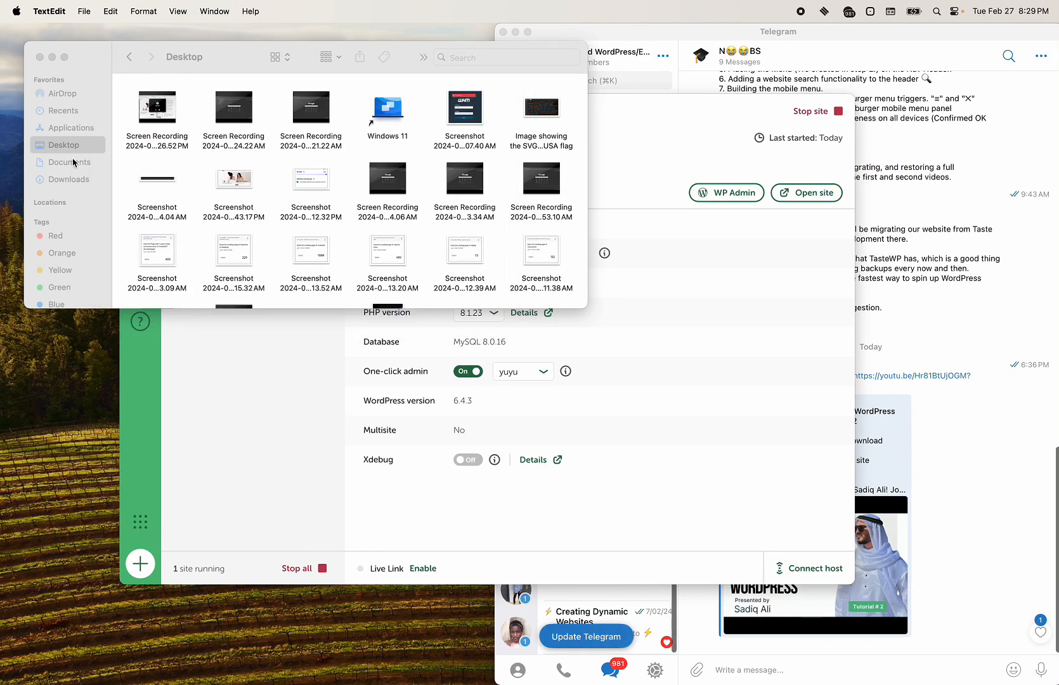
left_click(71, 180)
left_click(158, 102)
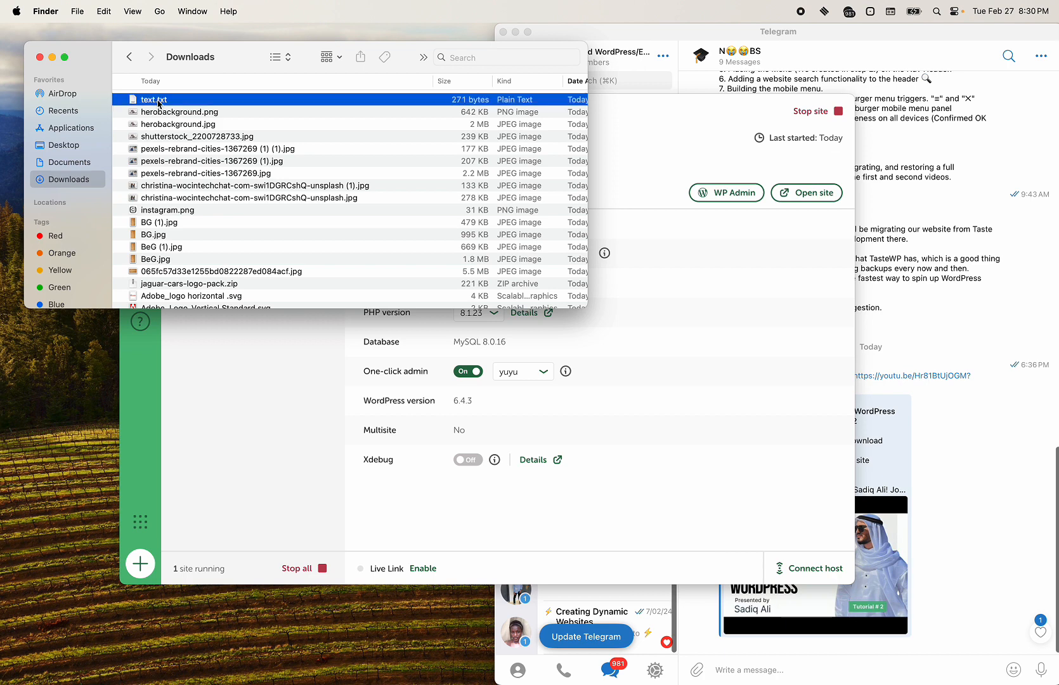
right_click(159, 103)
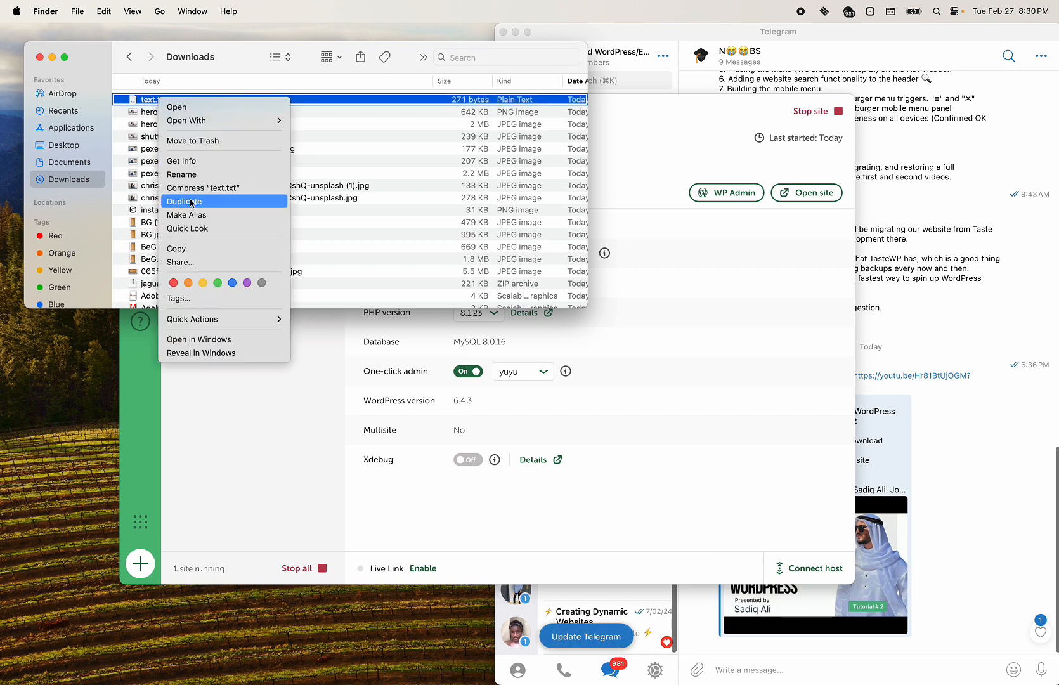
left_click(191, 174)
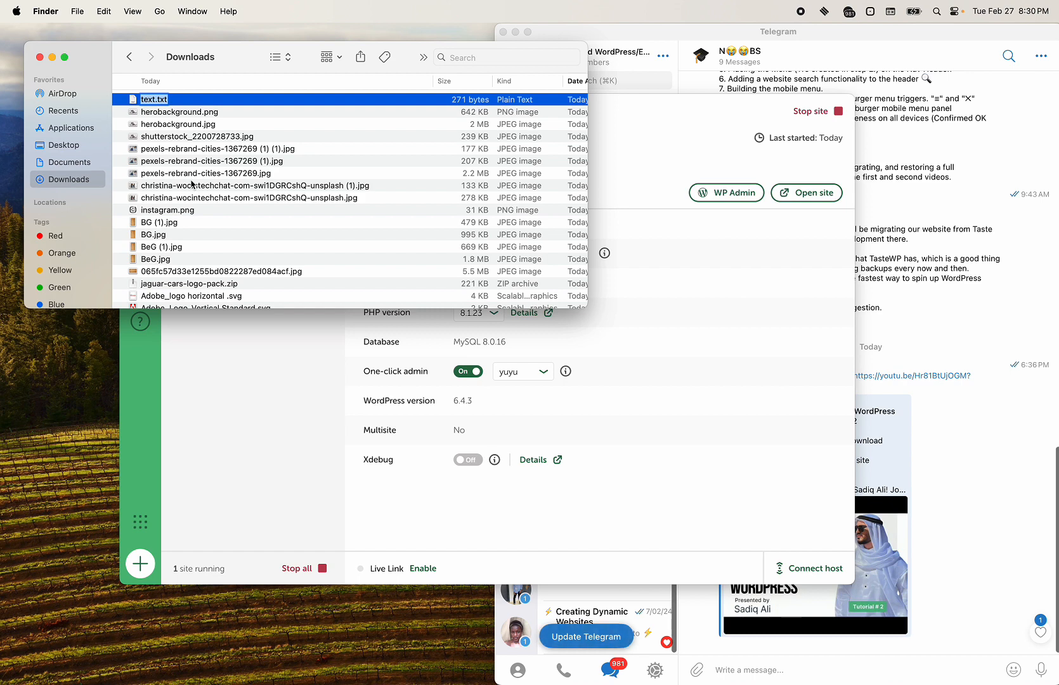
key("Right")
mouse_move(240, 679)
key("BackSpace")
key("BackSpace")
key("BackSpace")
type("sv")
key("BackSpace")
type("icon")
key("Return")
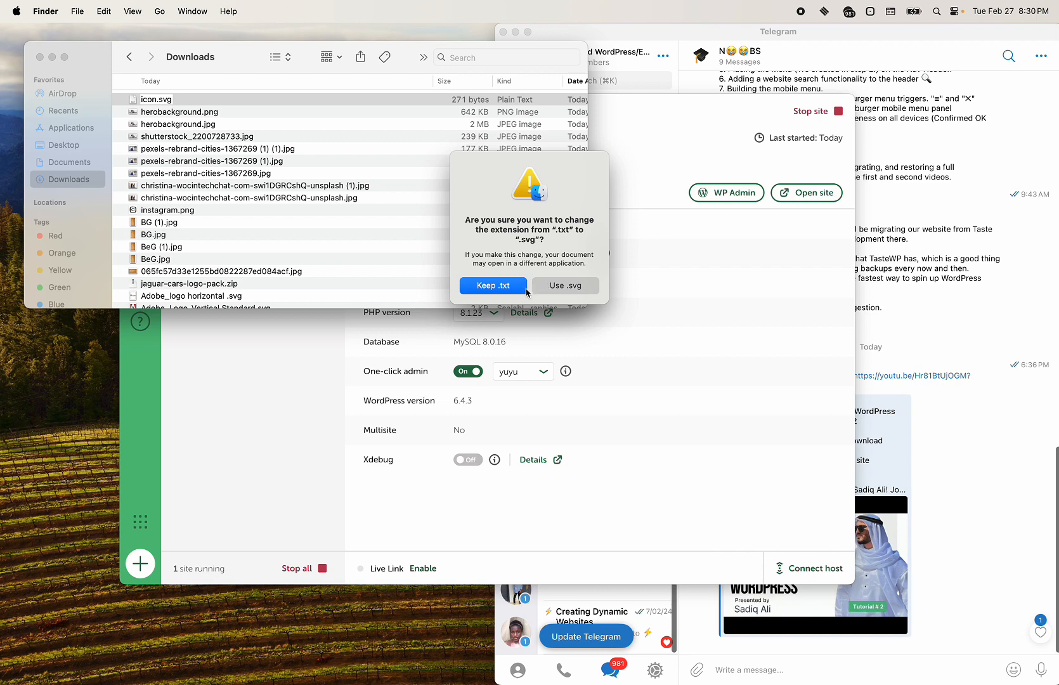
left_click(562, 287)
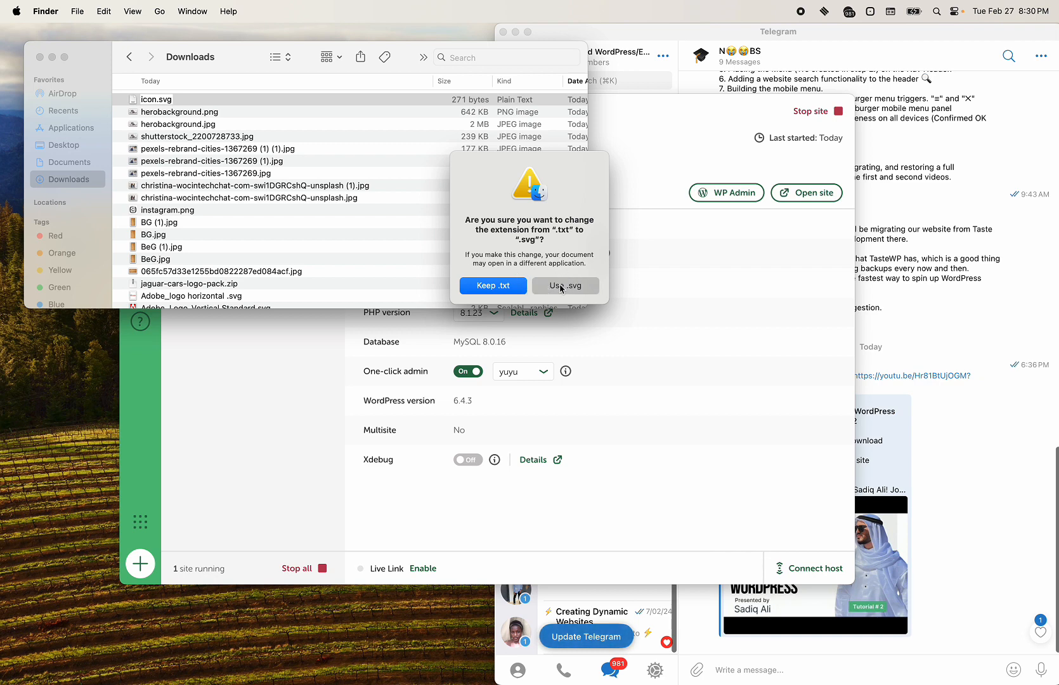
Step: Open icon.svg in CorelDRAW to check the up-right arrow, then discard the untitled document
right_click(217, 96)
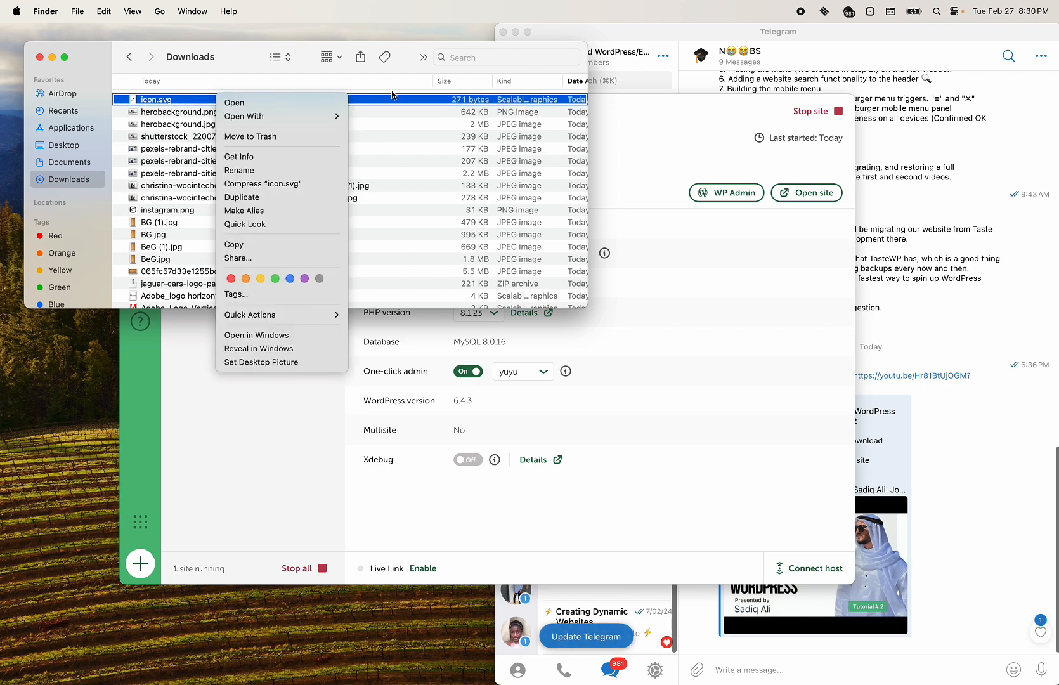
left_click(324, 103)
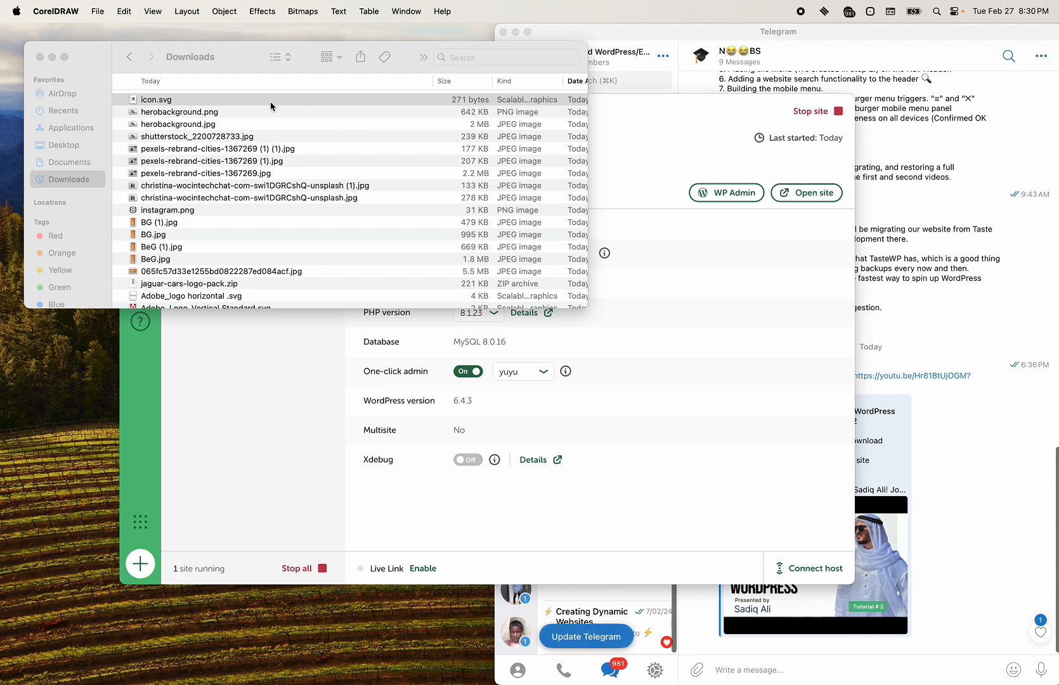
key("ctrl+Right")
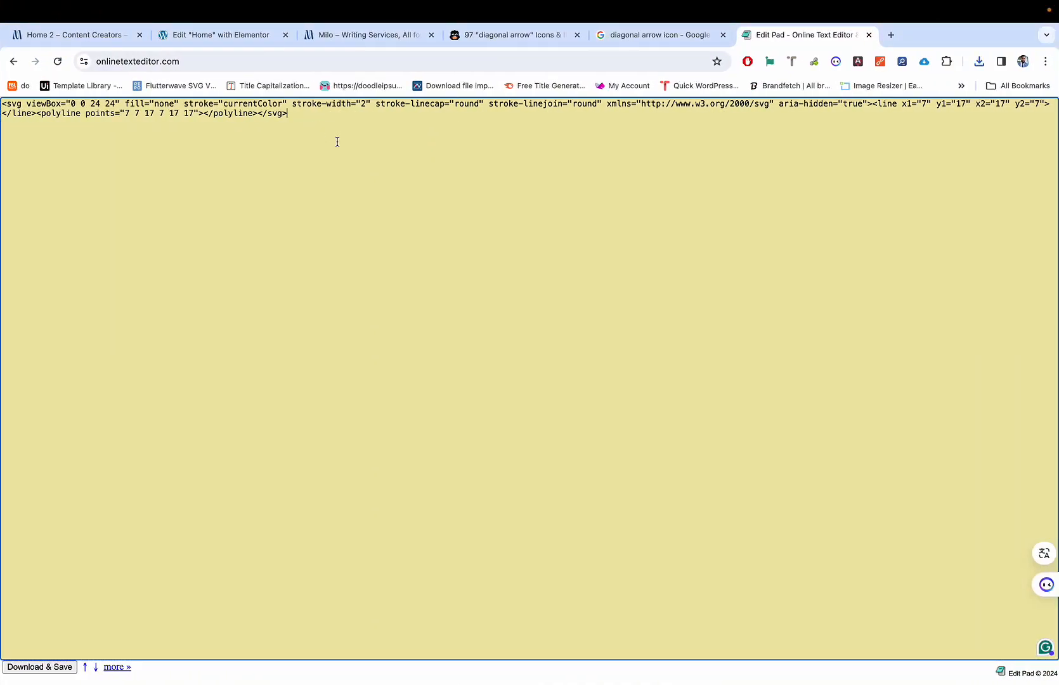
key("ctrl+Left")
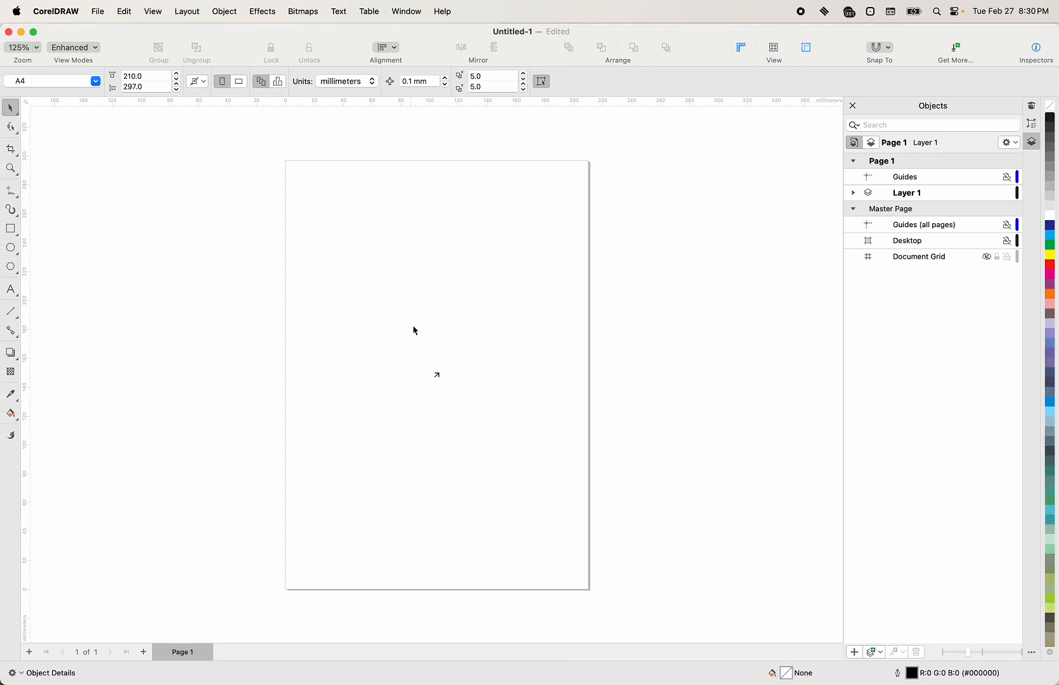
key("super+w")
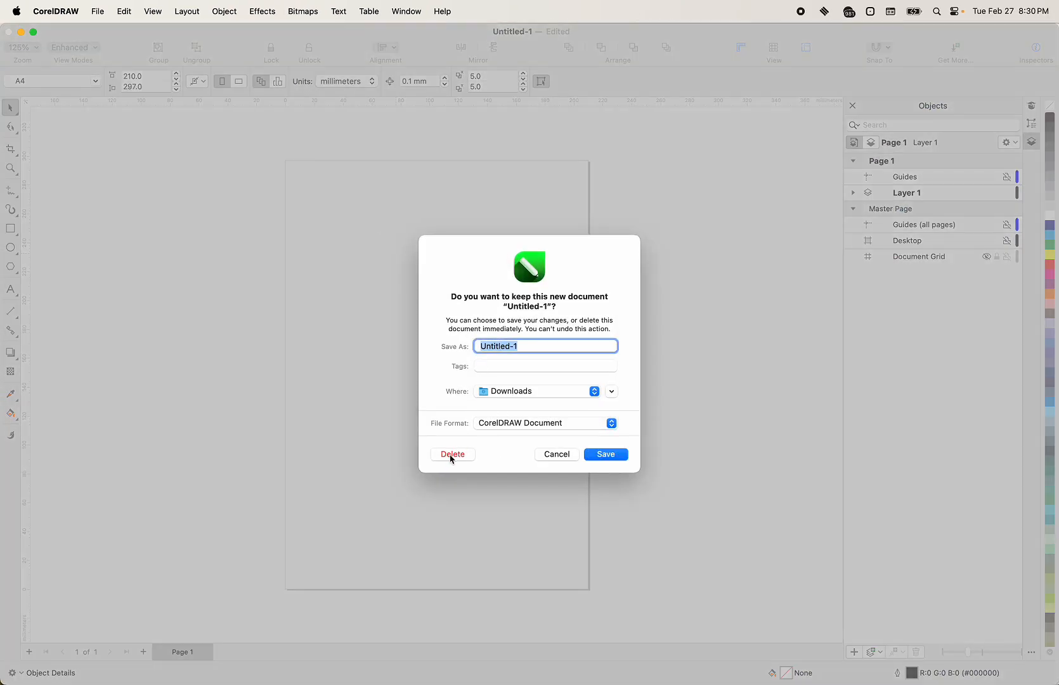
left_click(453, 454)
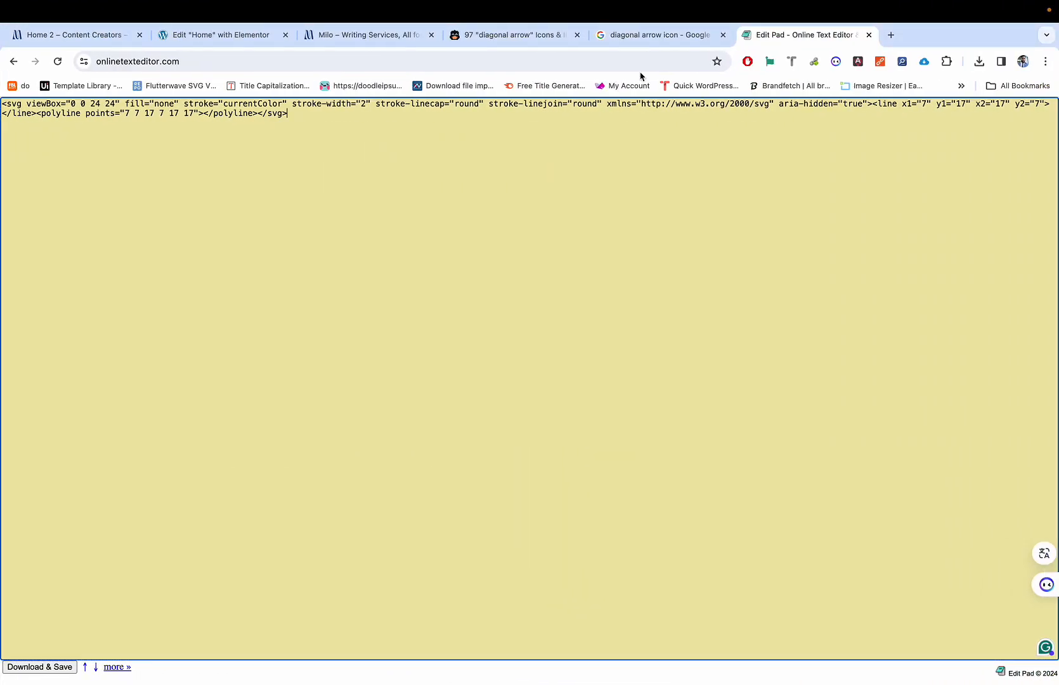
key("super+w")
Step: Close the Edit Pad and Google tabs and return to the Edit 'Home' with Elementor tab
left_click(565, 262)
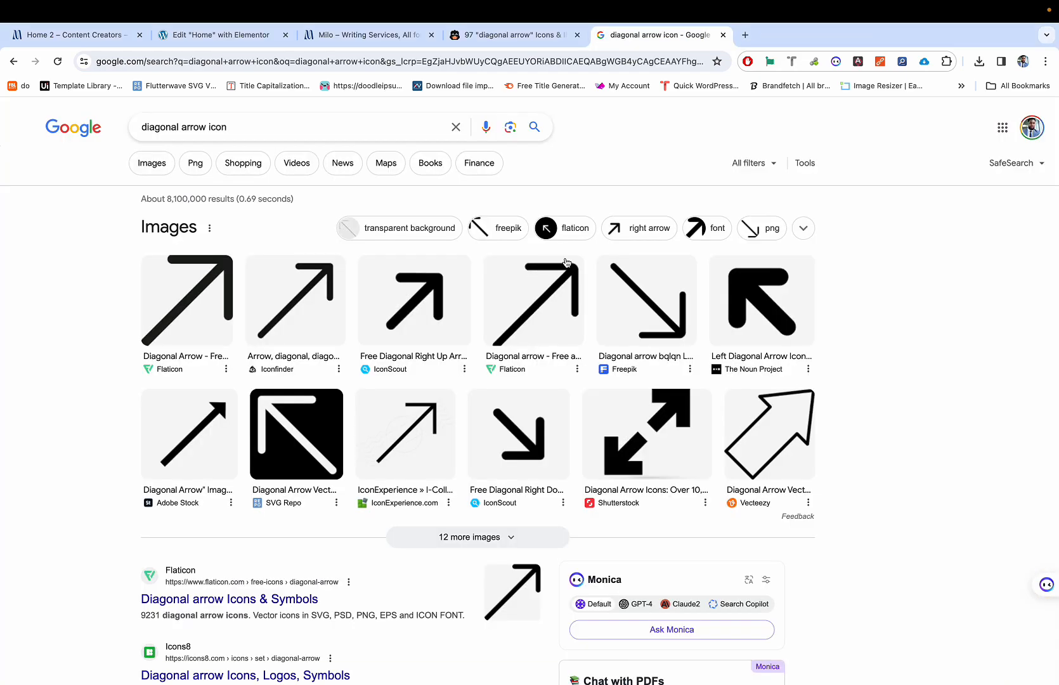
key("super+w")
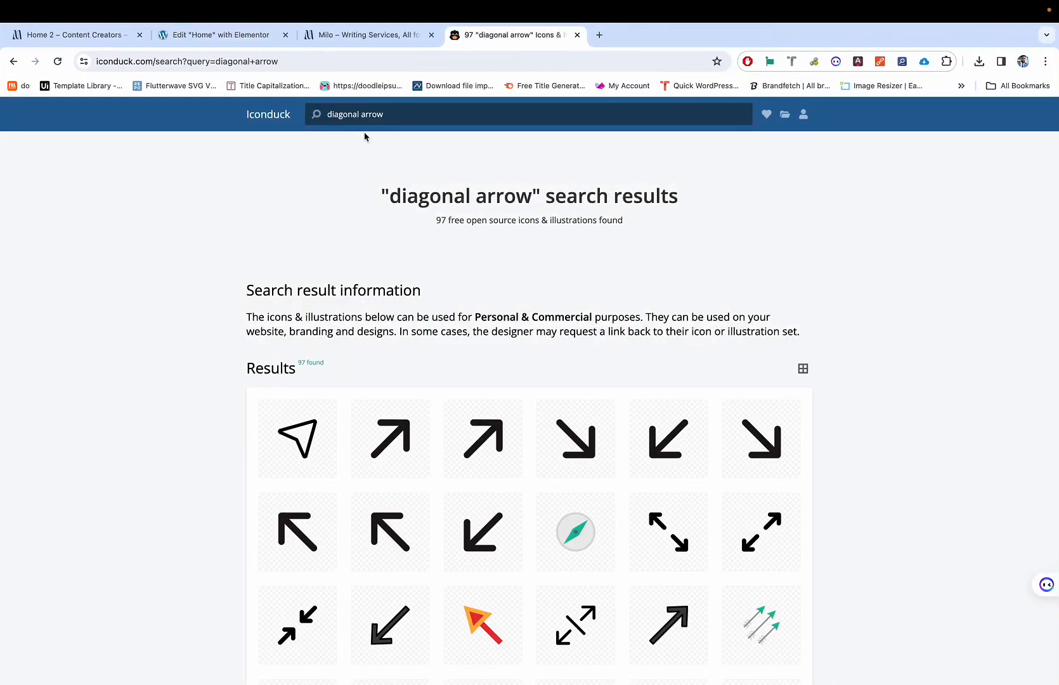
left_click(89, 33)
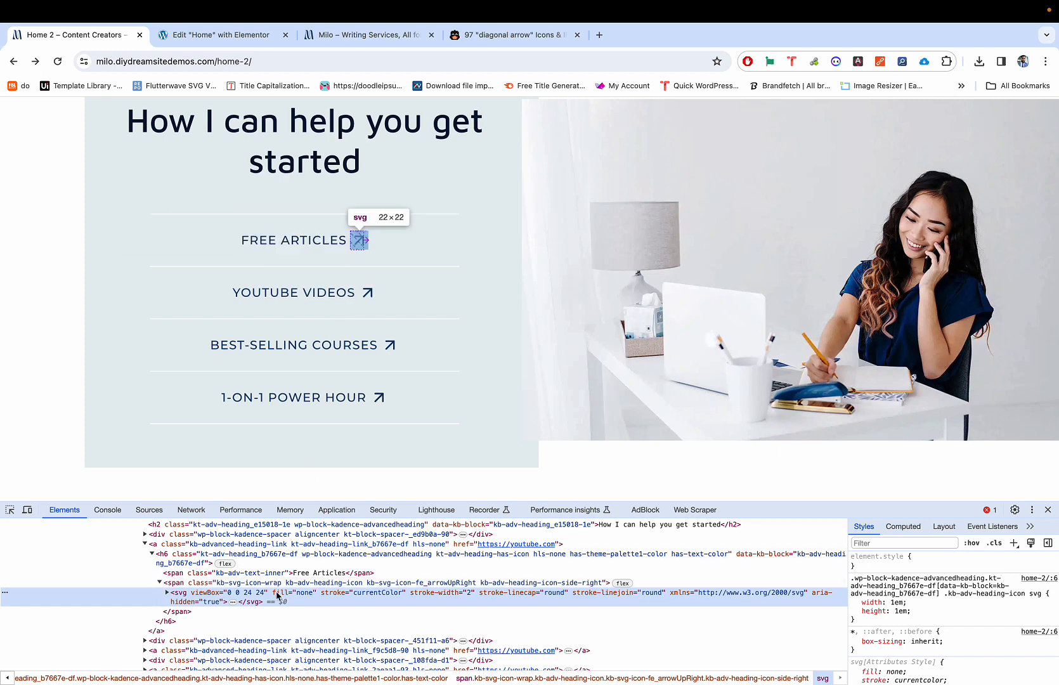
left_click(247, 35)
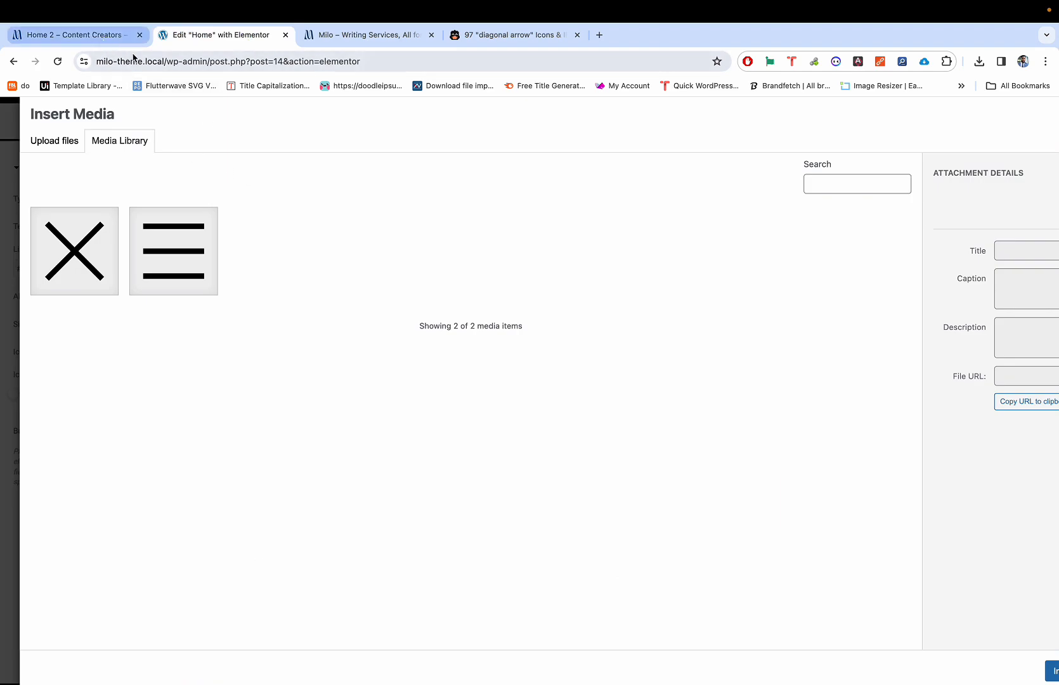
left_click(105, 44)
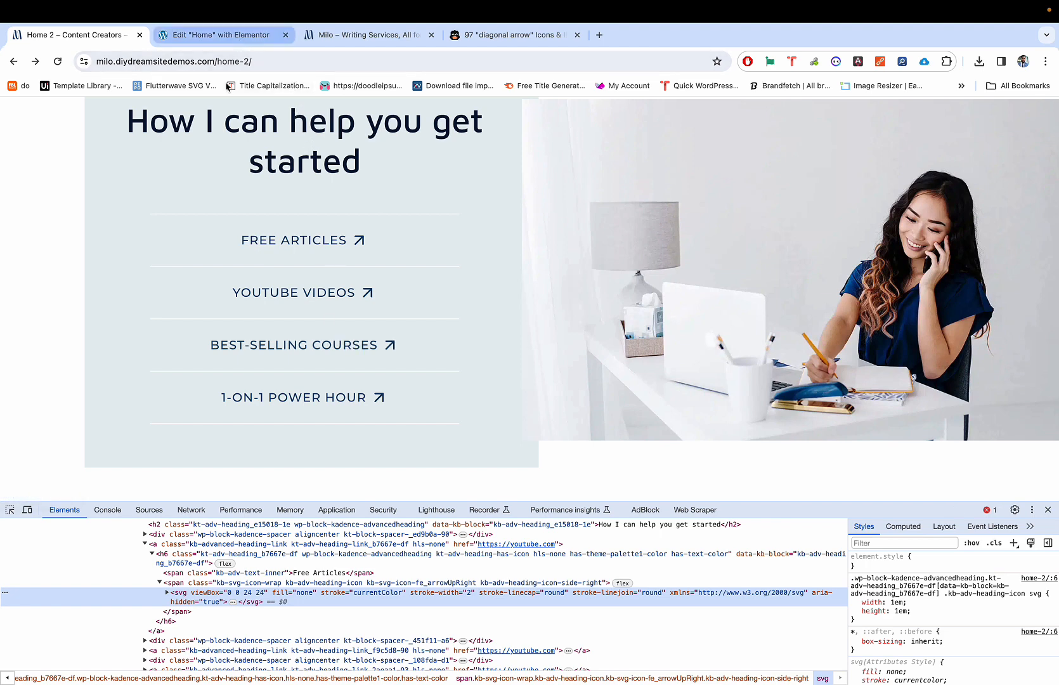
key("ctrl+Left")
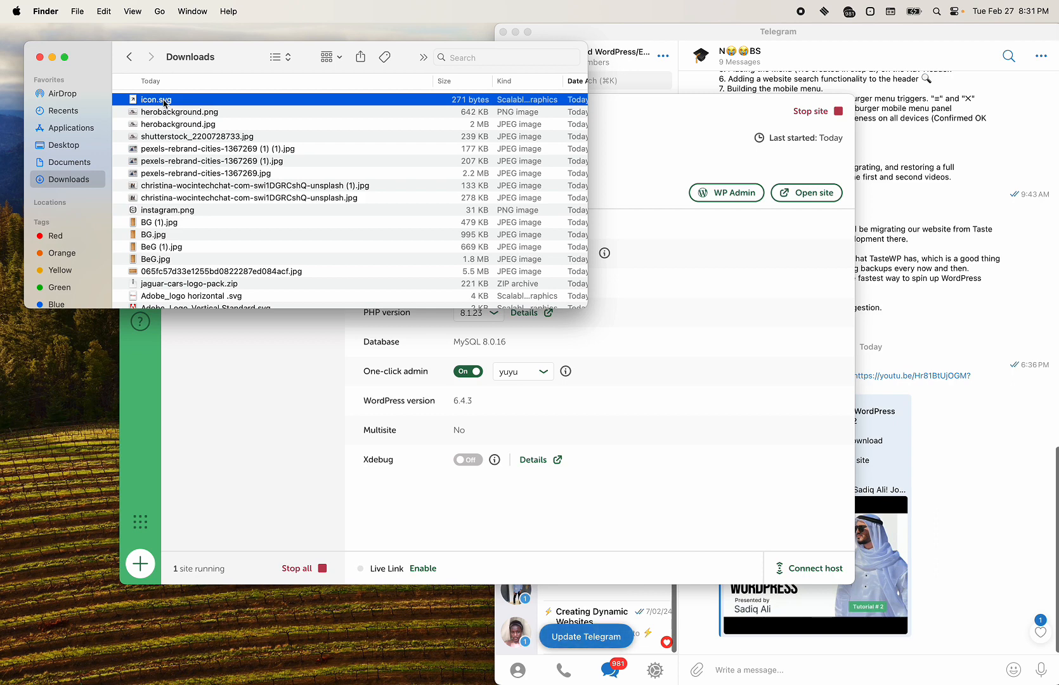
mouse_move(489, 683)
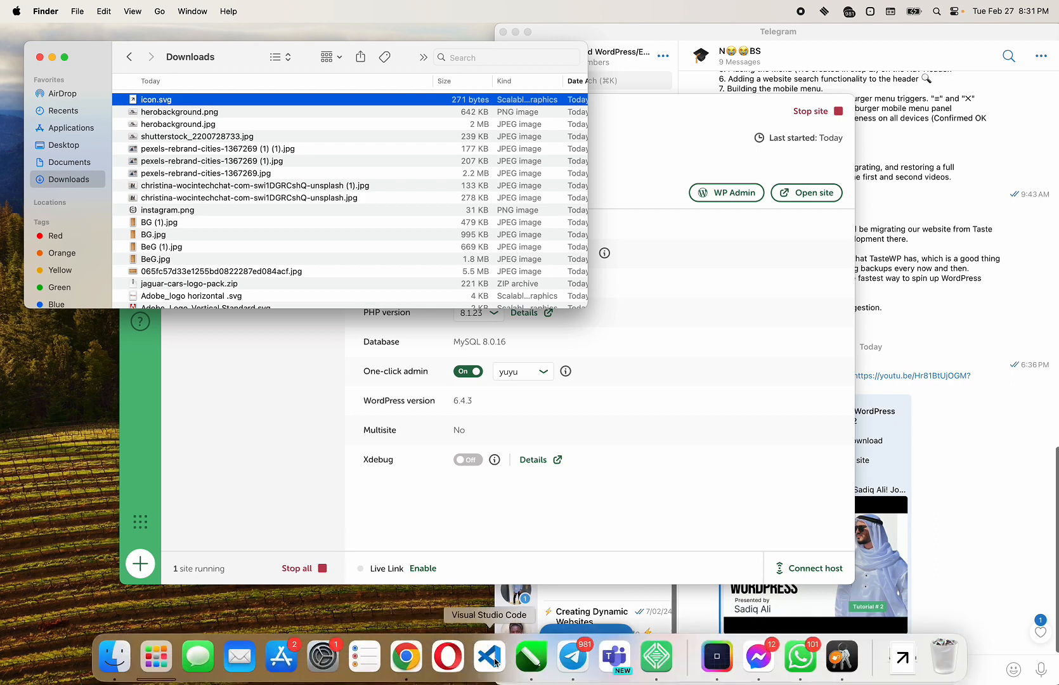
key("ctrl+Right")
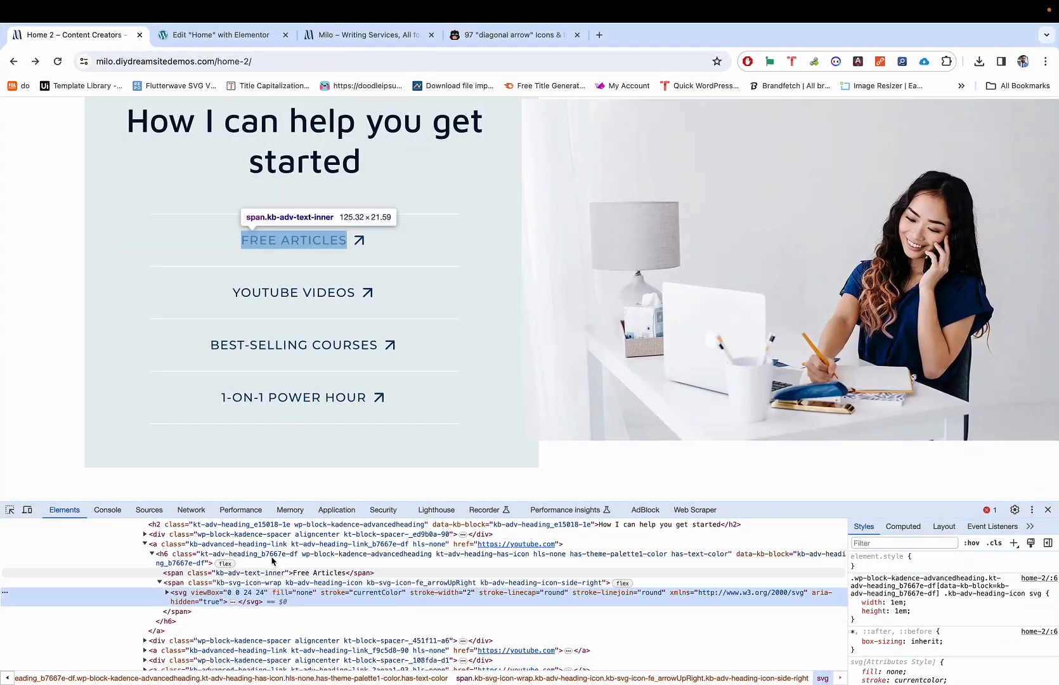
left_click(222, 38)
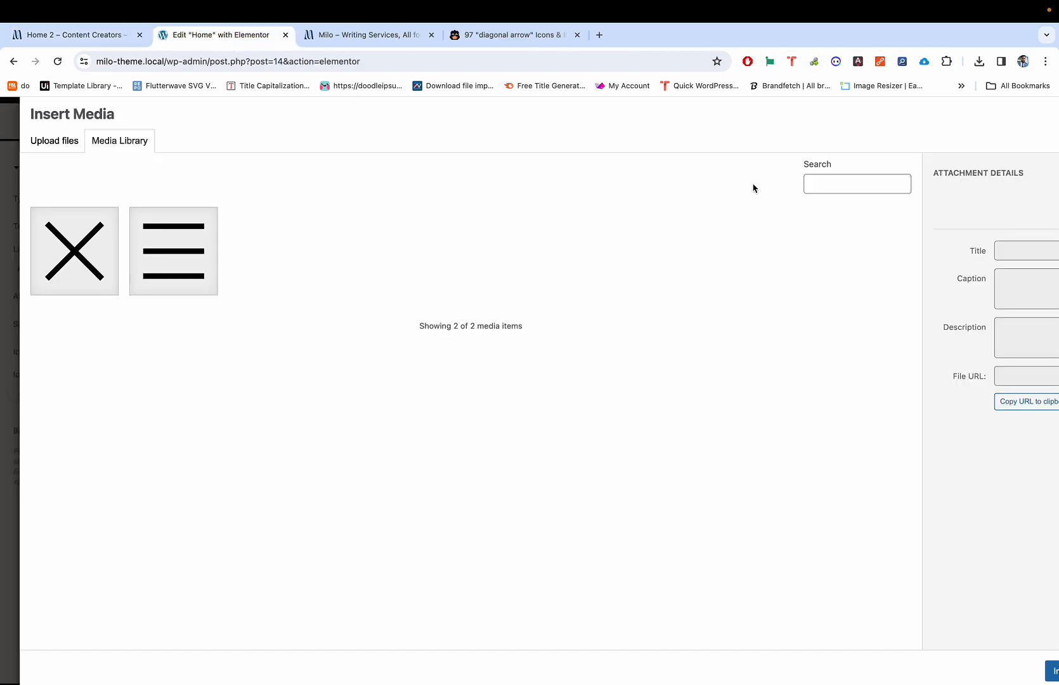
Step: Pick icon.svg under Upload files but cancel, then open Iconduck's up-right outline arrow
left_click(68, 143)
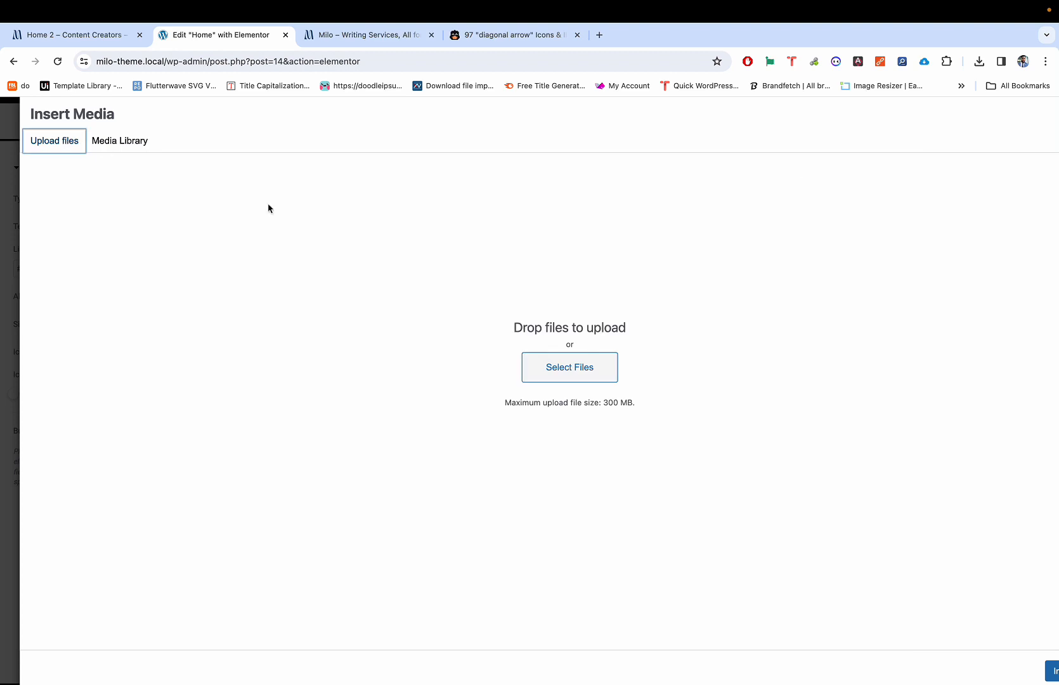
left_click(530, 376)
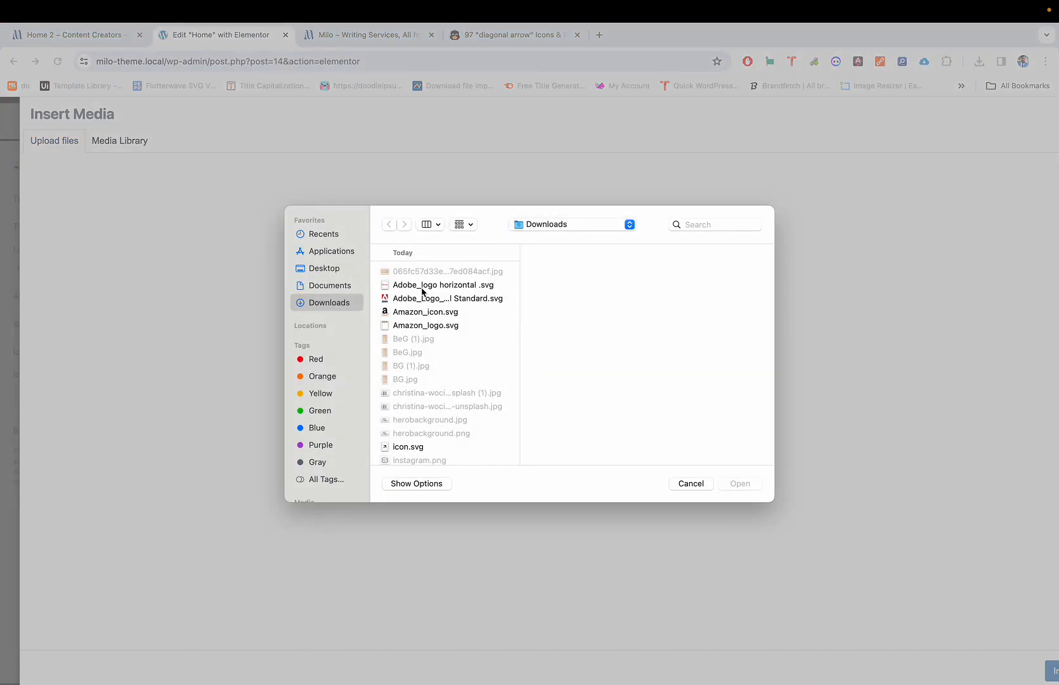
scroll(413, 356, "down", 2)
left_click(409, 401)
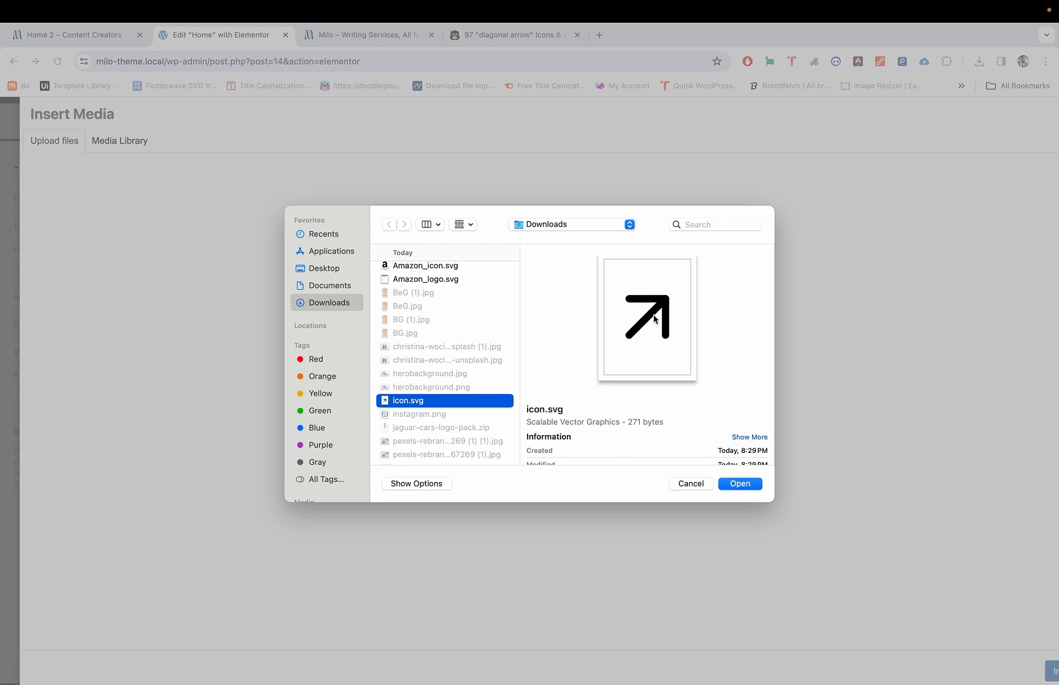
left_click(685, 483)
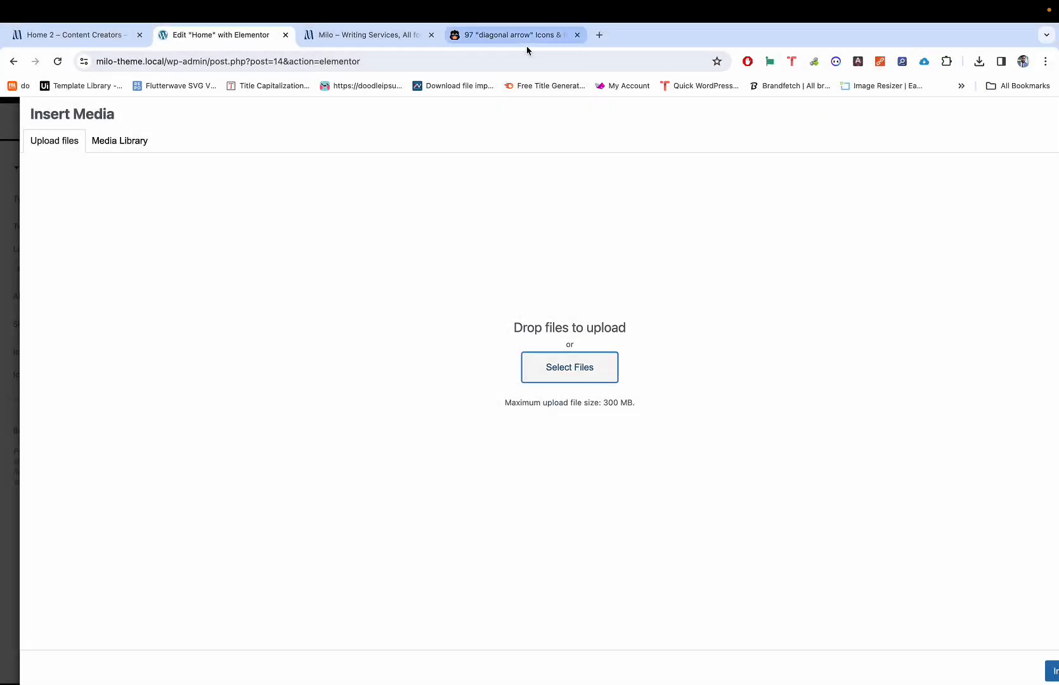
left_click(526, 42)
left_click(400, 440)
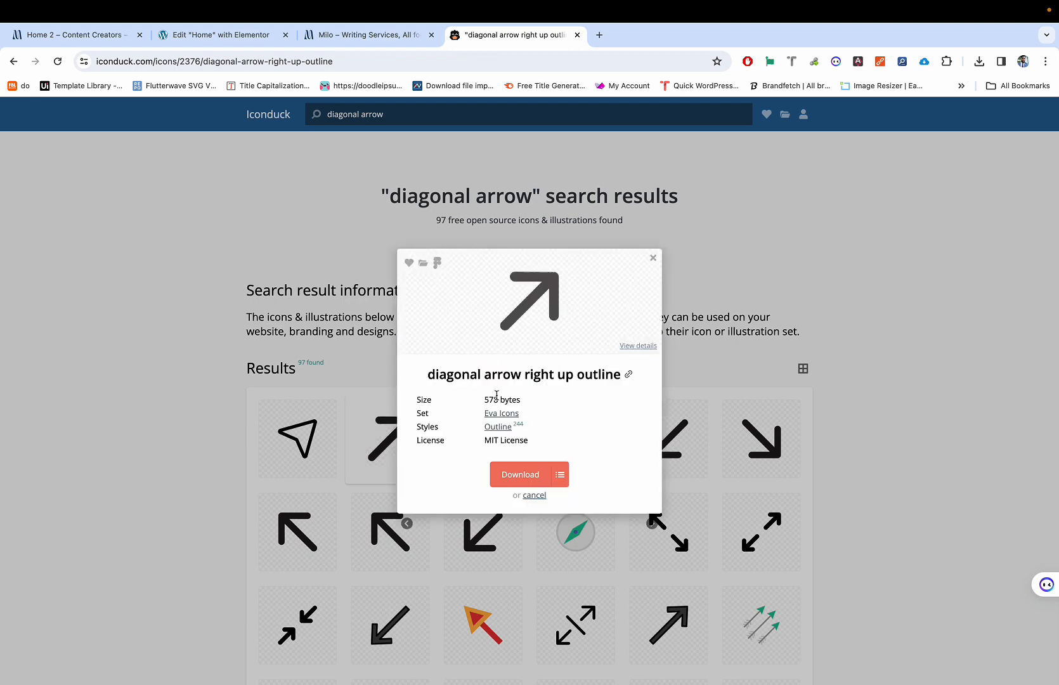
Step: Download the icon as diagonal-arrow-right-up-outline.svg and confirm it in Chrome's recent downloads
left_click(512, 470)
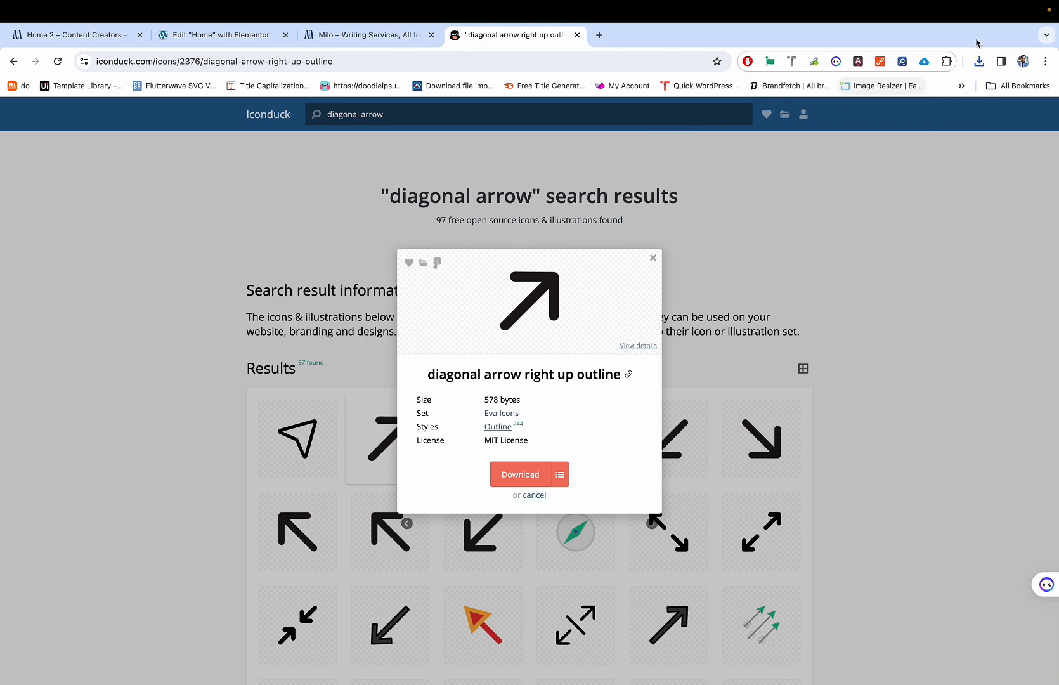
left_click(980, 61)
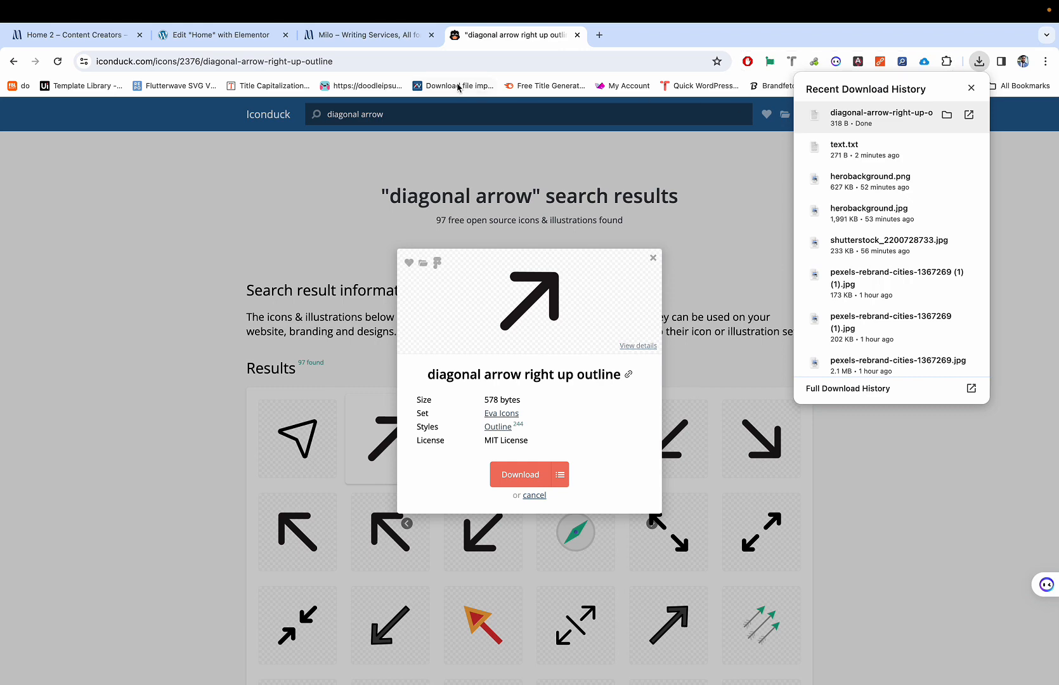
left_click(201, 44)
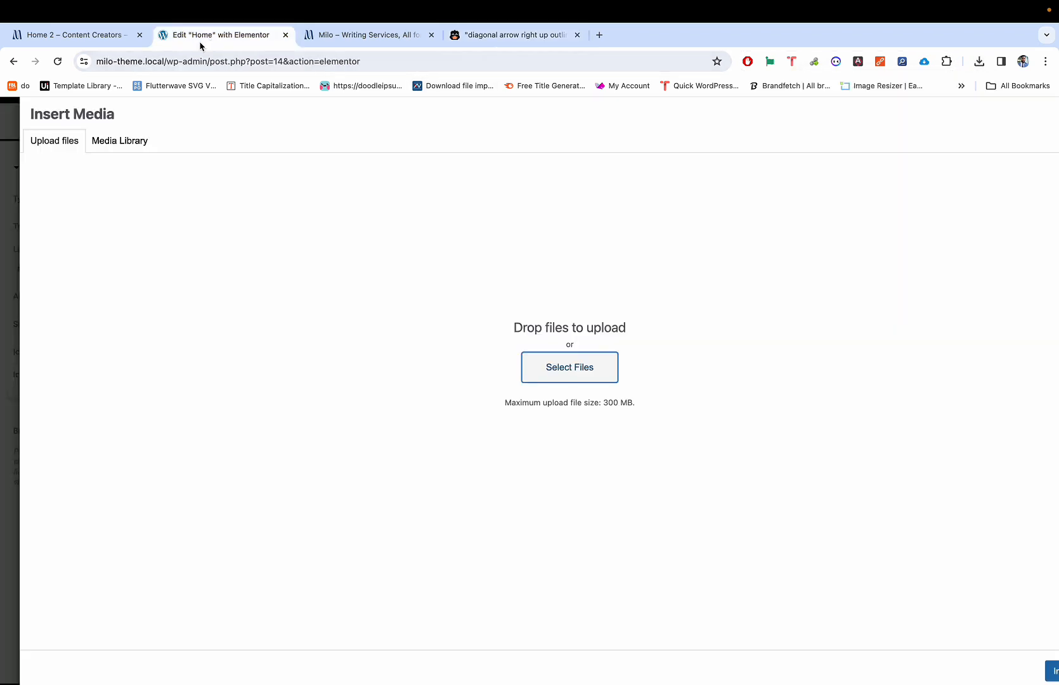
Step: Upload icon.svg from Downloads and insert it as the Click here button's icon
left_click(980, 61)
left_click(558, 275)
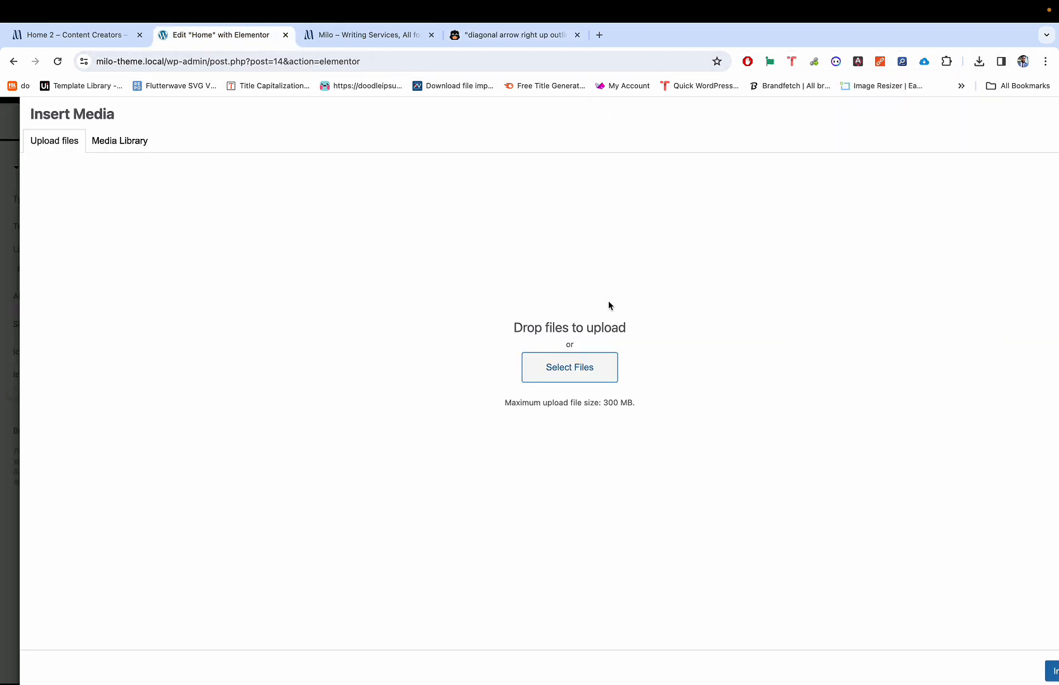
left_click(553, 371)
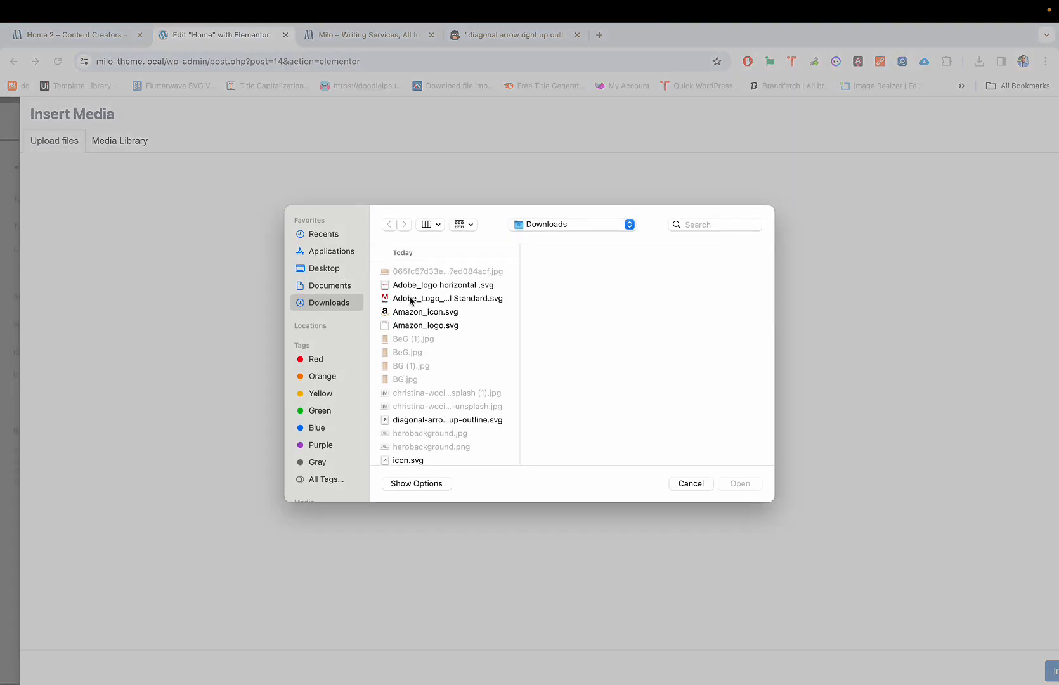
scroll(423, 415, "down", 2)
left_click(421, 411)
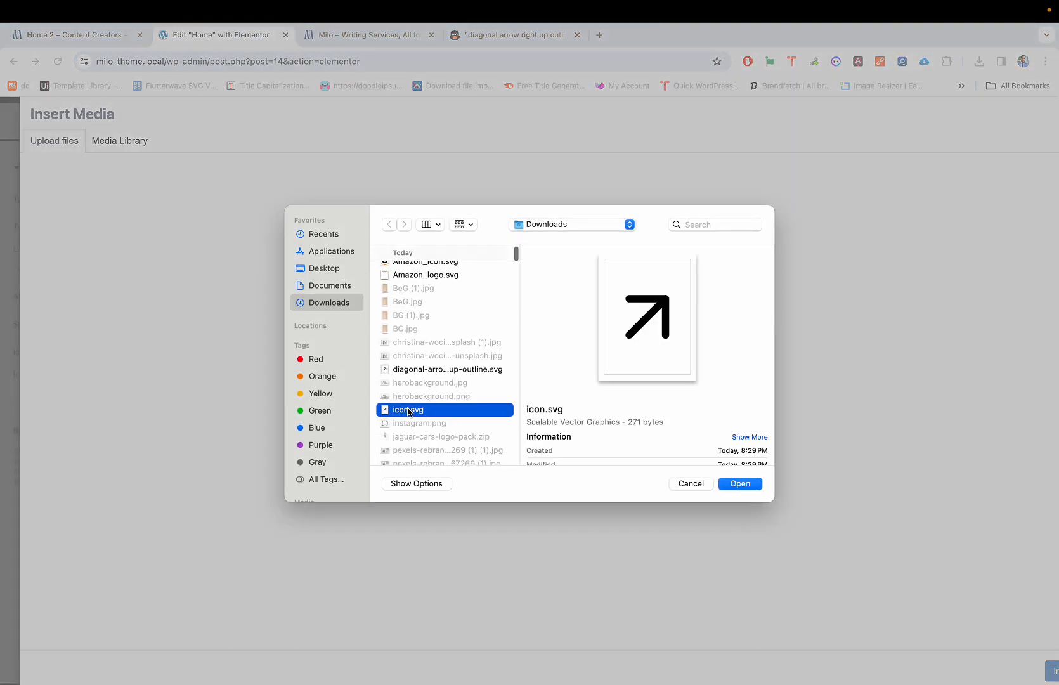
left_click(741, 484)
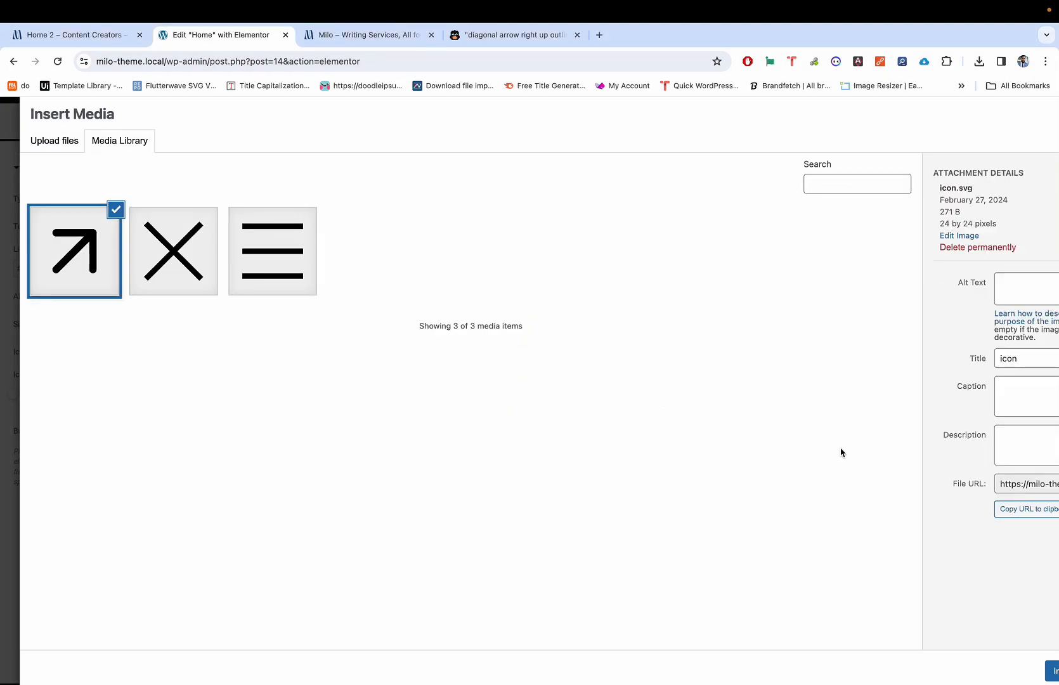
scroll(1046, 679, "right", 3)
left_click(998, 671)
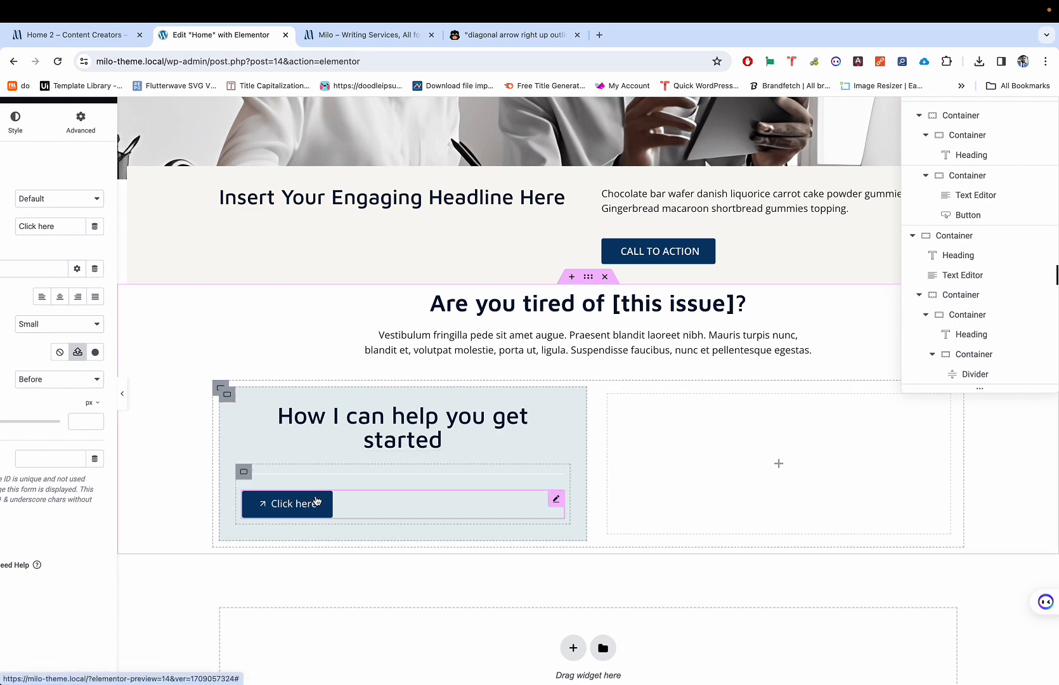
left_click(273, 511)
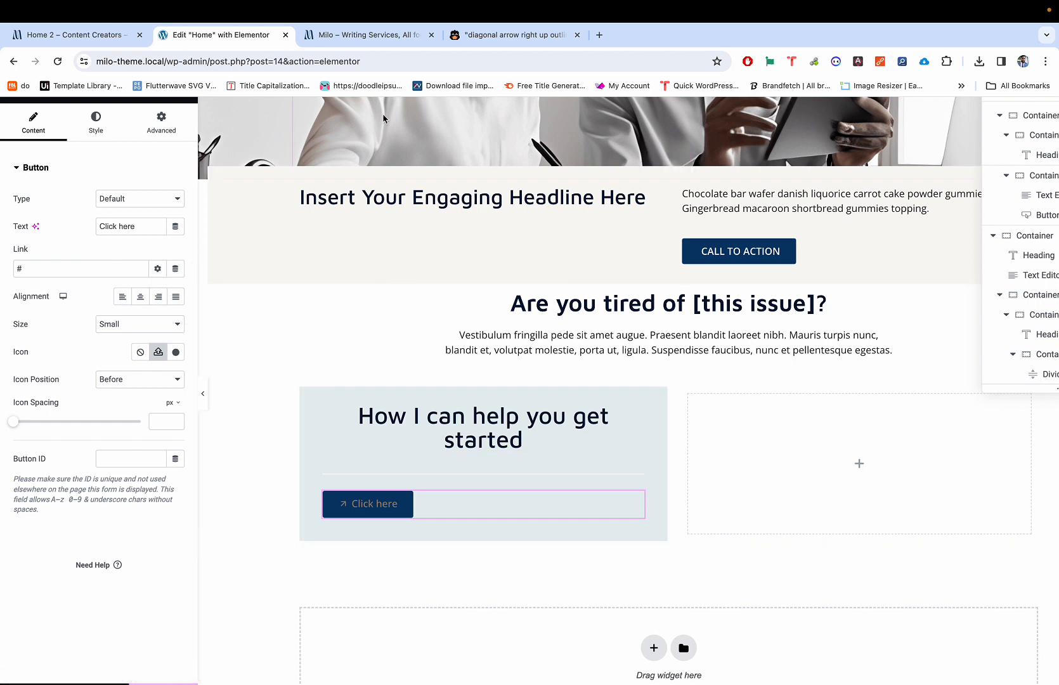
Step: Drag the diagonal-arrow SVG download into the media library and insert it
left_click(158, 352)
left_click(977, 62)
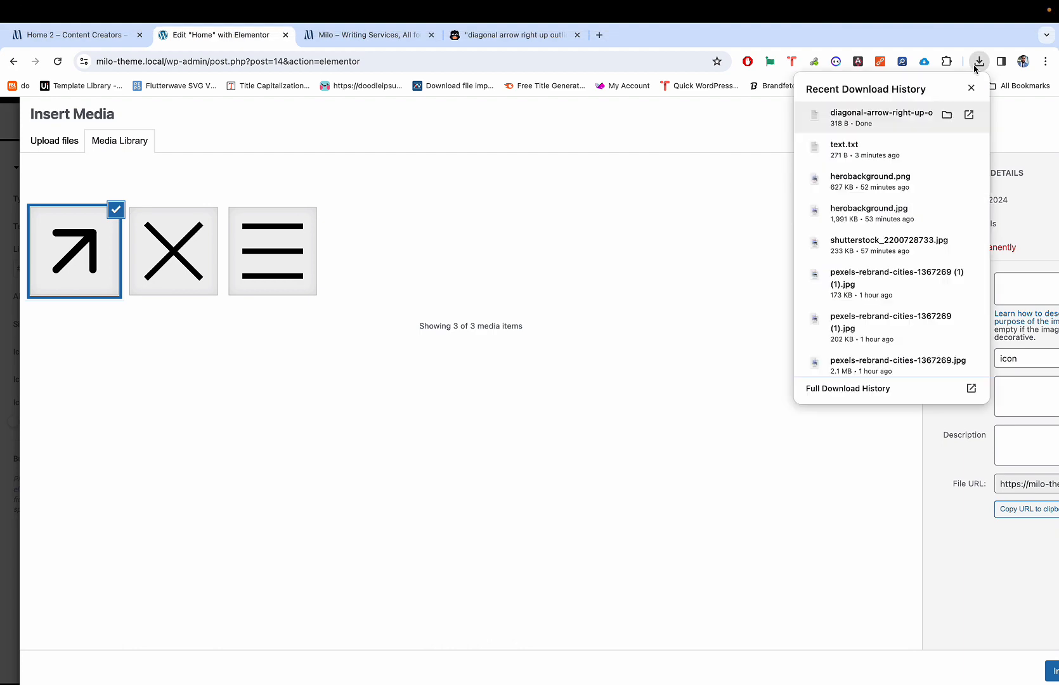
left_click_drag(858, 123, 614, 250)
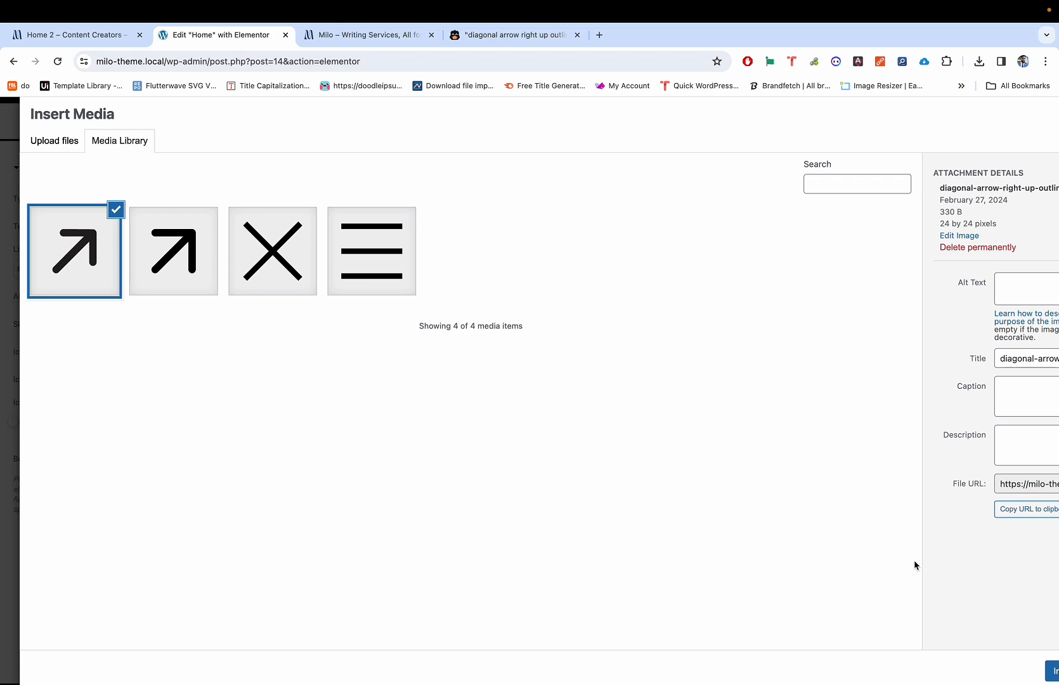
left_click(1048, 668)
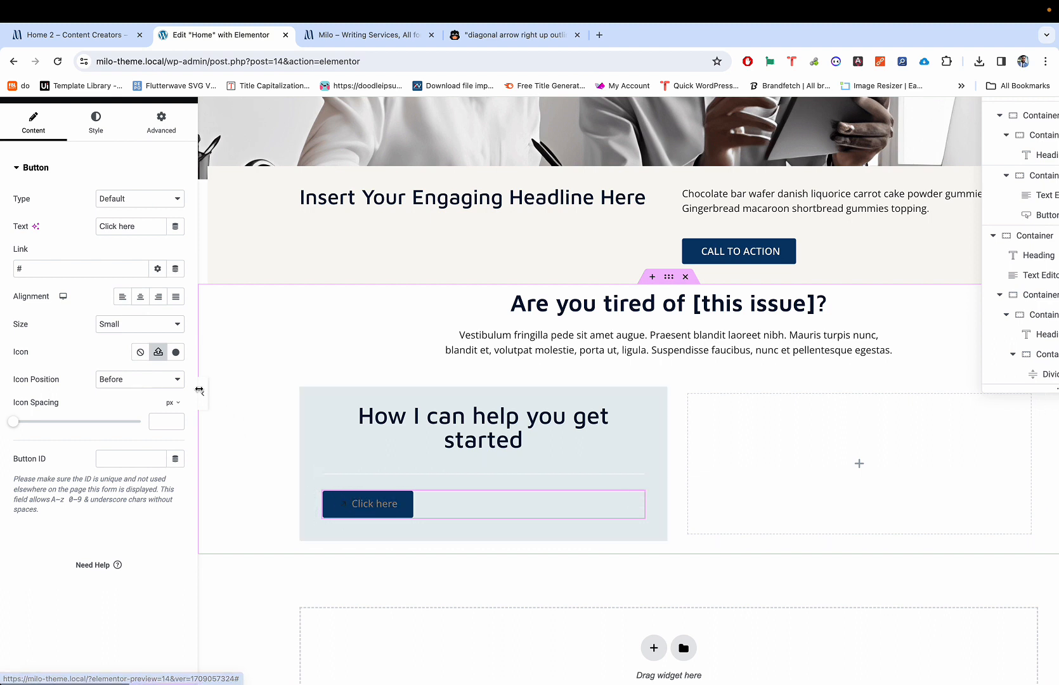
Step: Reinsert the icon.svg arrow on the button, then view the live Home 2 reference page
left_click(161, 350)
left_click(118, 261)
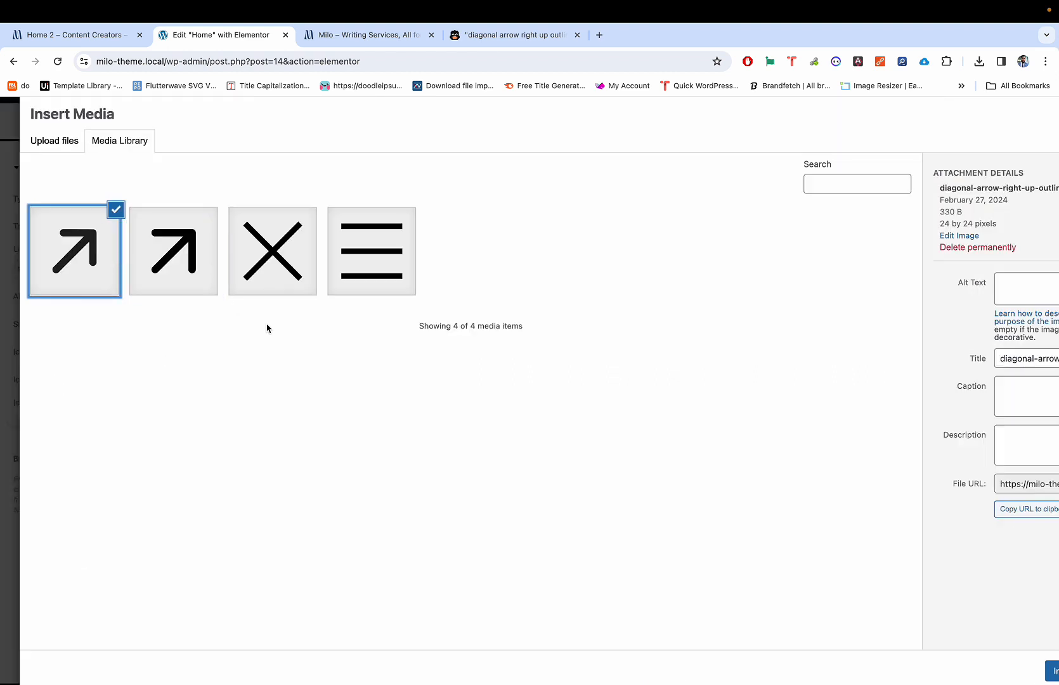
left_click(183, 274)
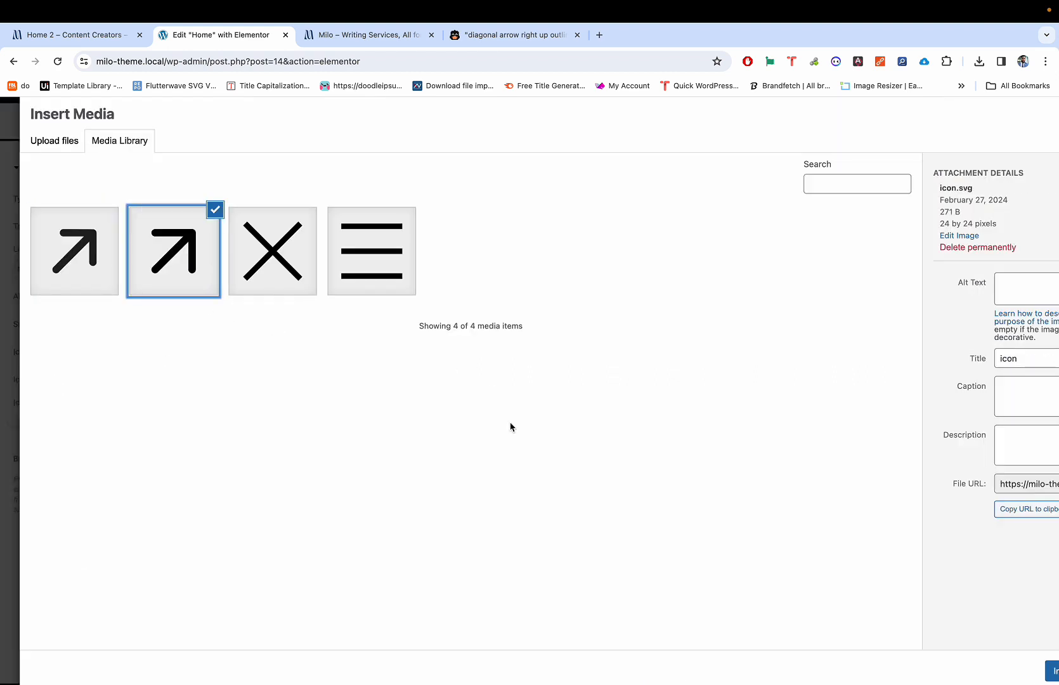
left_click(1053, 672)
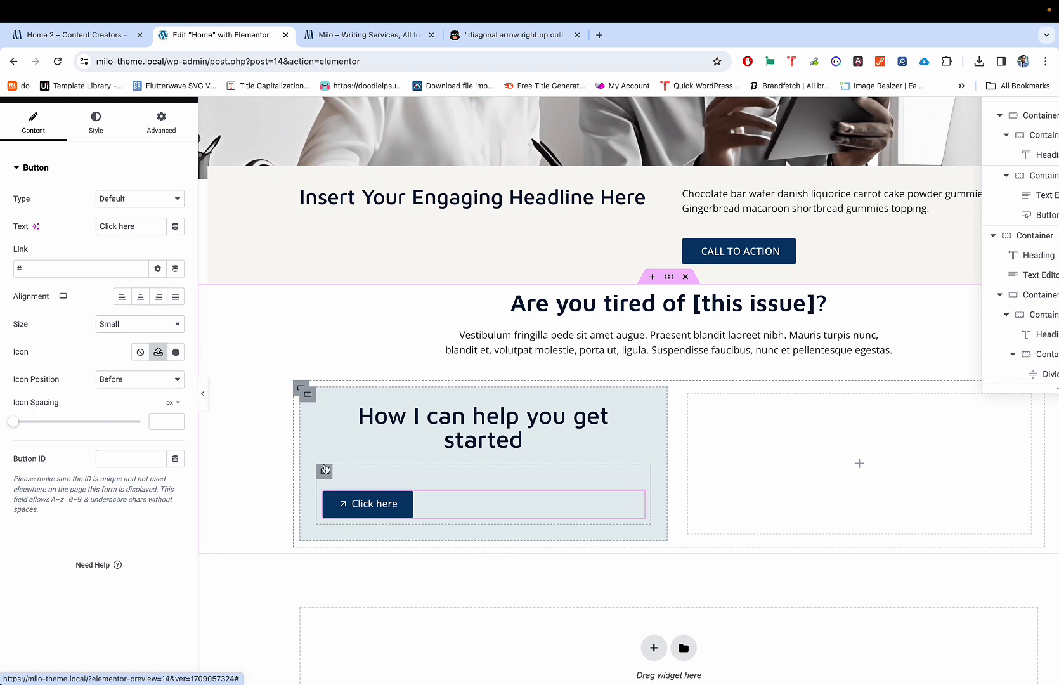
left_click(117, 39)
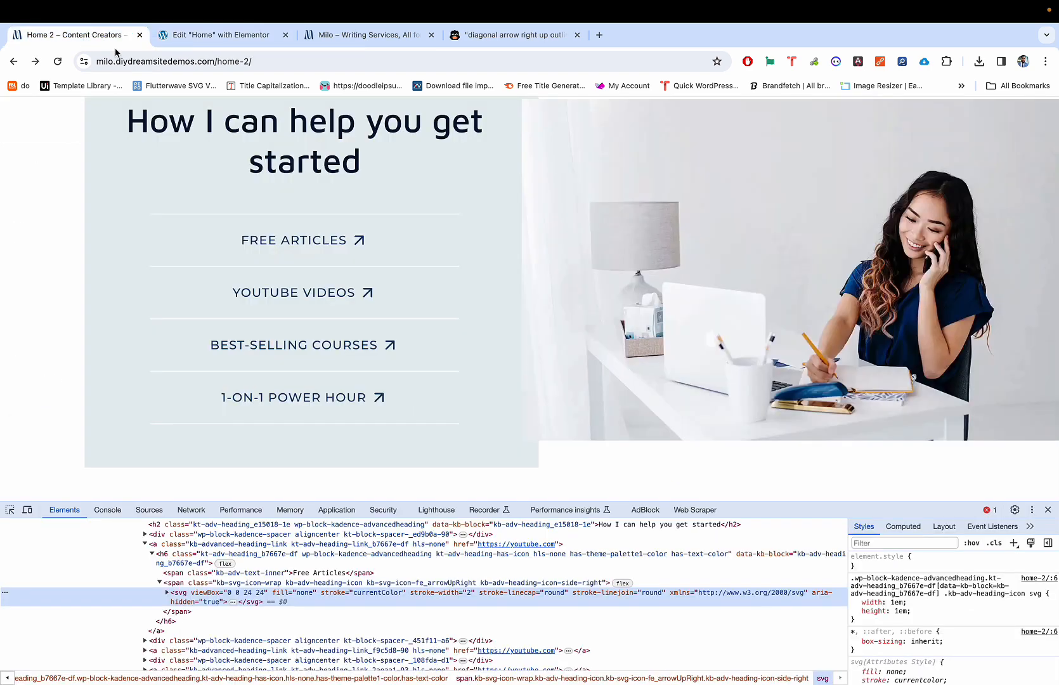
Step: Set the button's Icon Position to After so the arrow follows the text
left_click(188, 43)
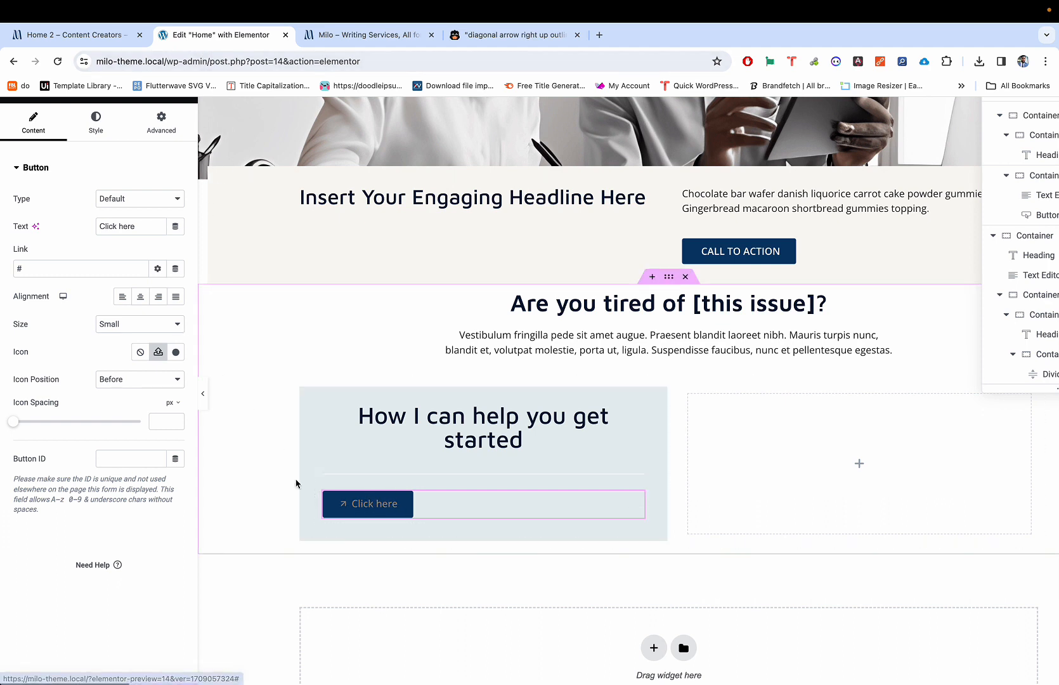
left_click(137, 385)
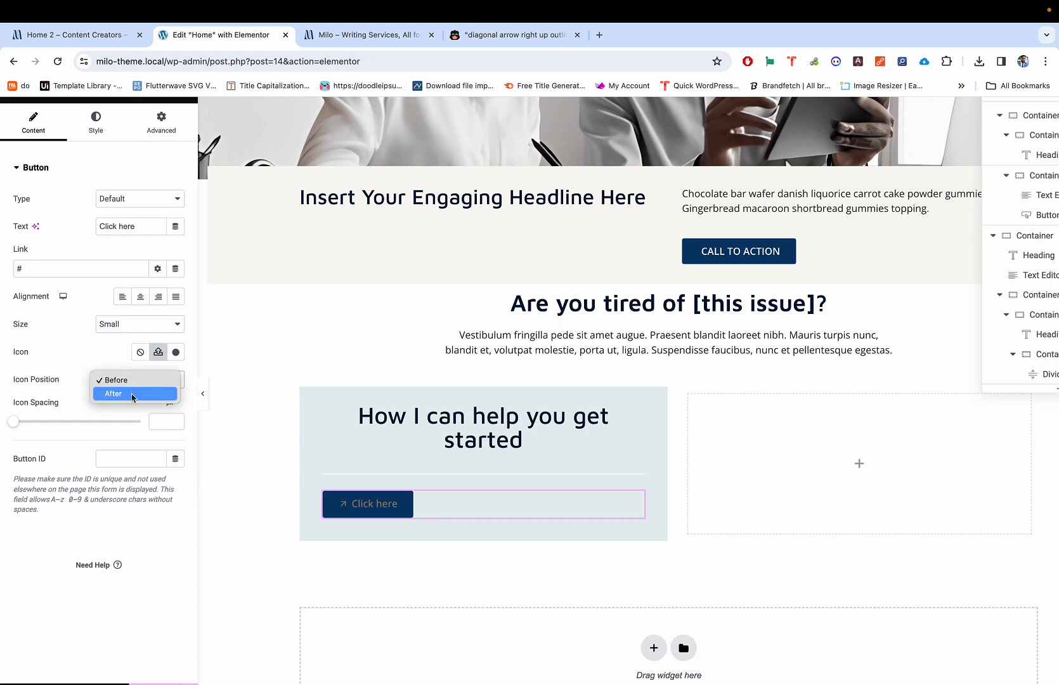
left_click(135, 393)
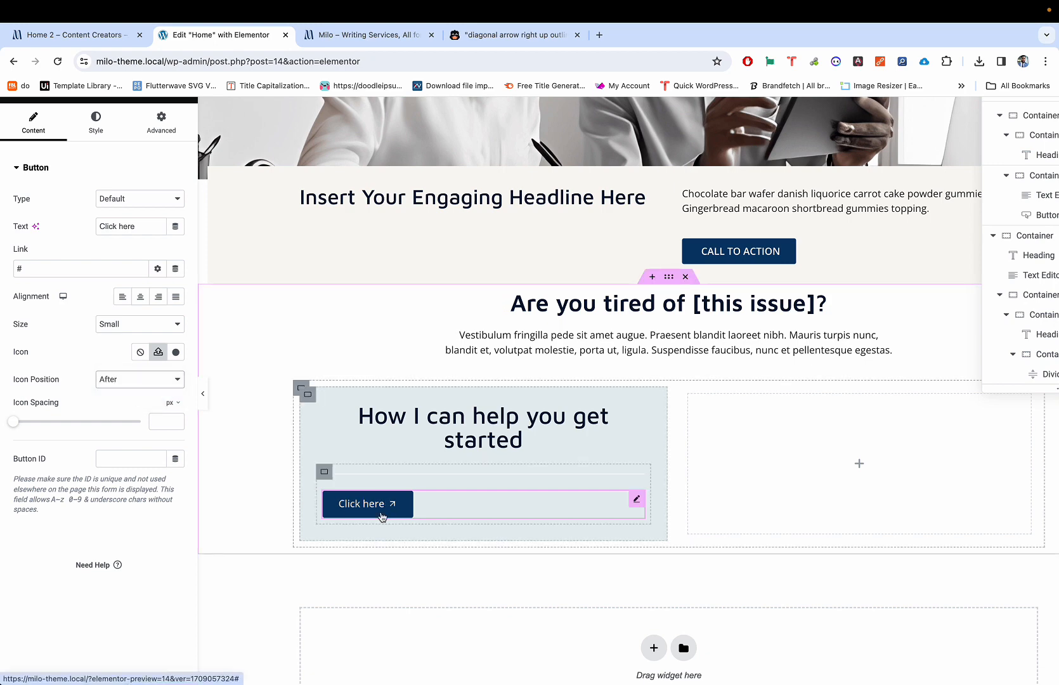
key("ctrl+shift+Tab")
key("ctrl+Tab")
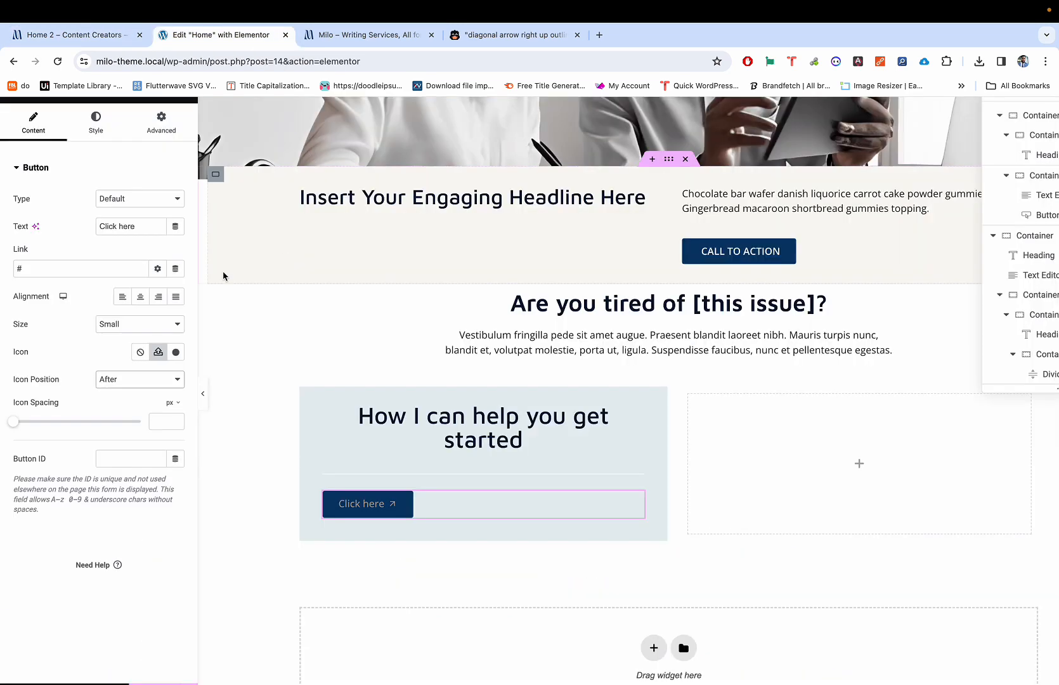
Step: Set the button typography Transform to Uppercase so it reads CLICK HERE
left_click(96, 121)
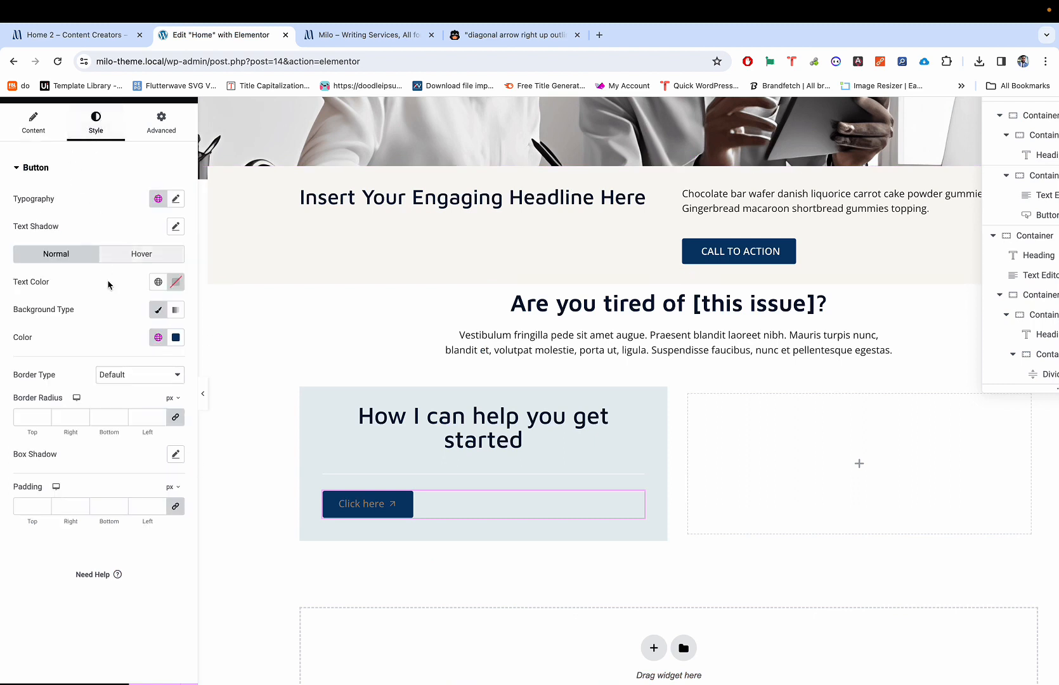
left_click(176, 201)
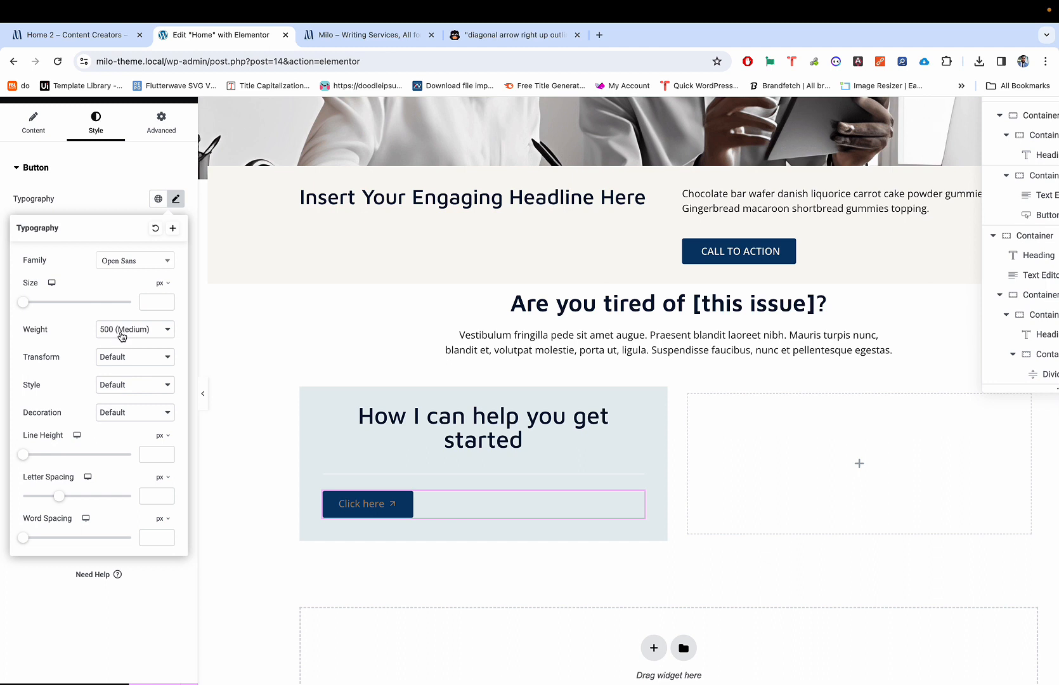
left_click(117, 358)
left_click(117, 371)
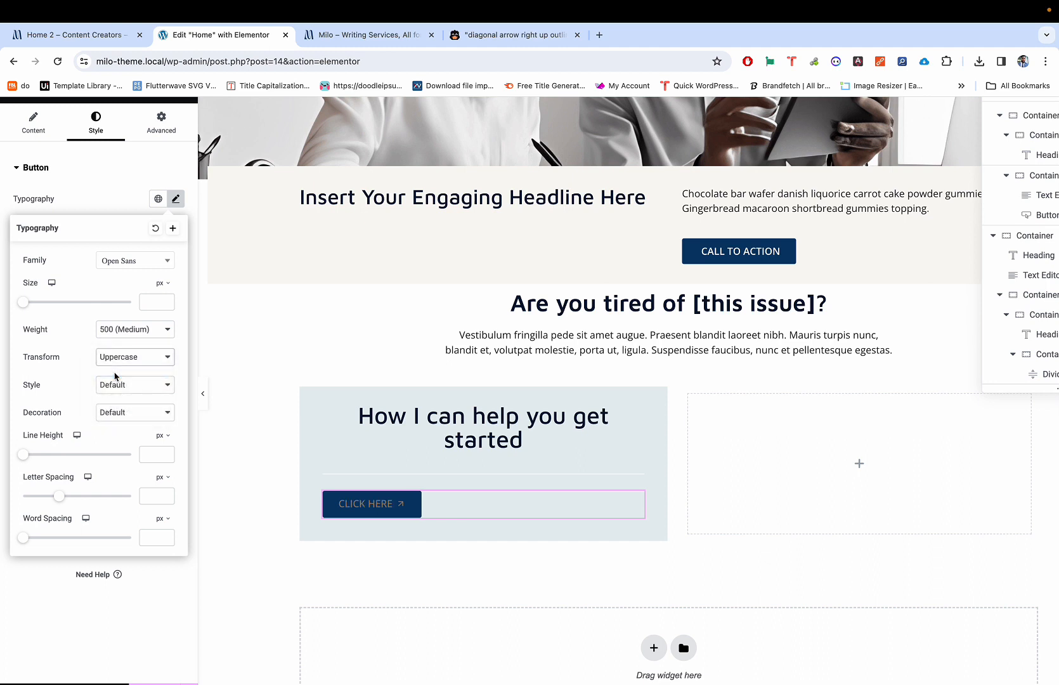
left_click(365, 513)
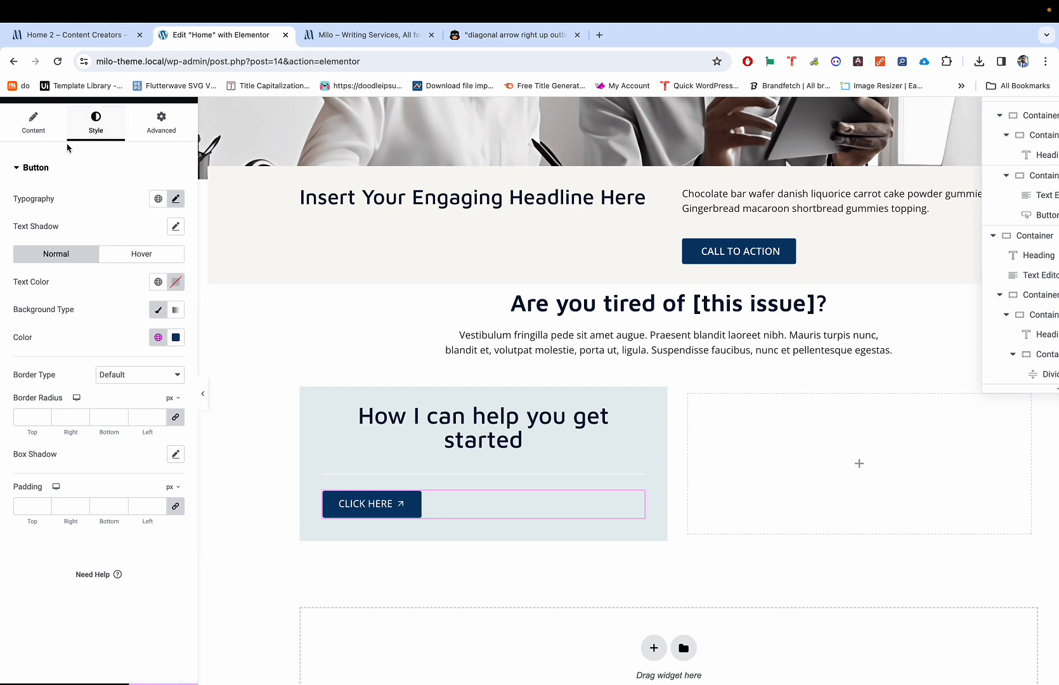
scroll(100, 293, "down", 1)
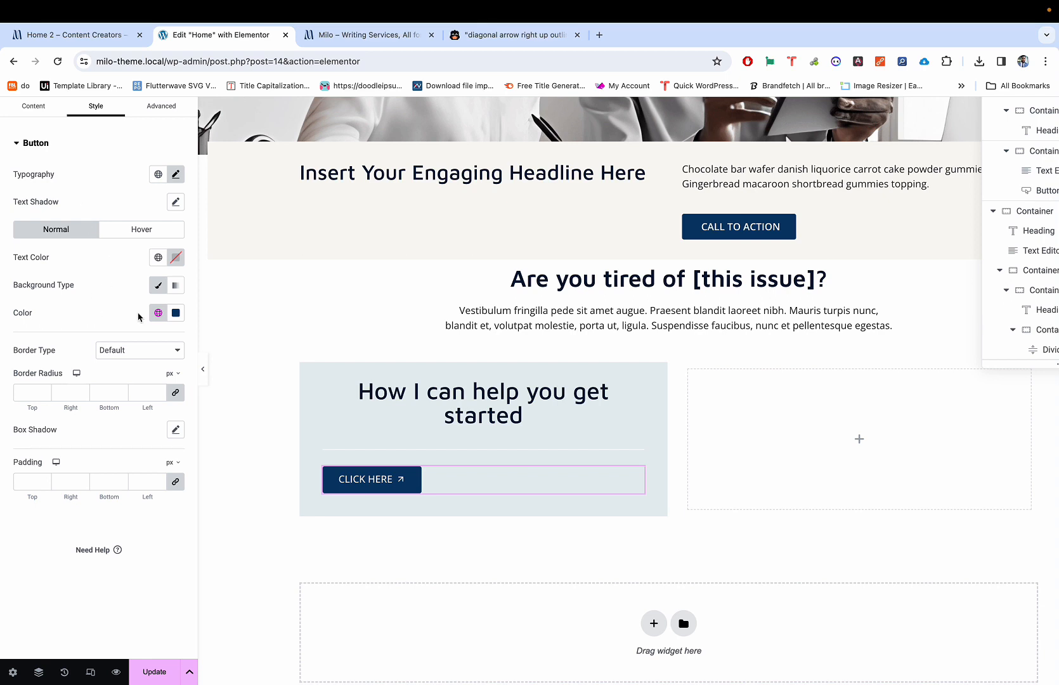
Step: Drag the button background colour's alpha to zero for a fully transparent background
left_click(175, 318)
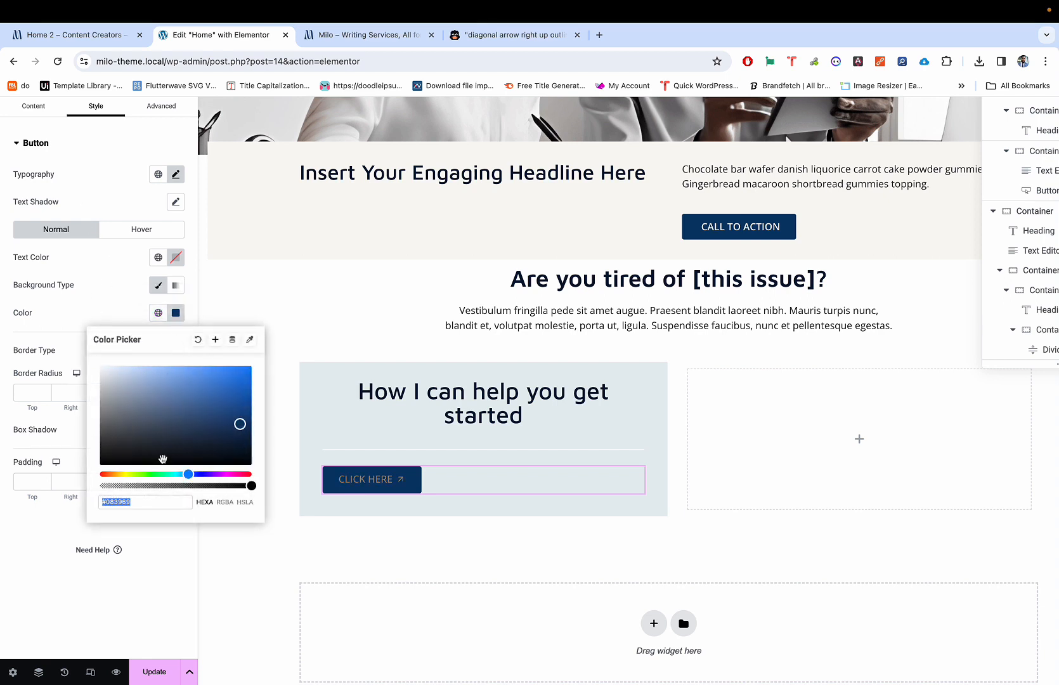
left_click(186, 486)
left_click_drag(185, 486, 85, 482)
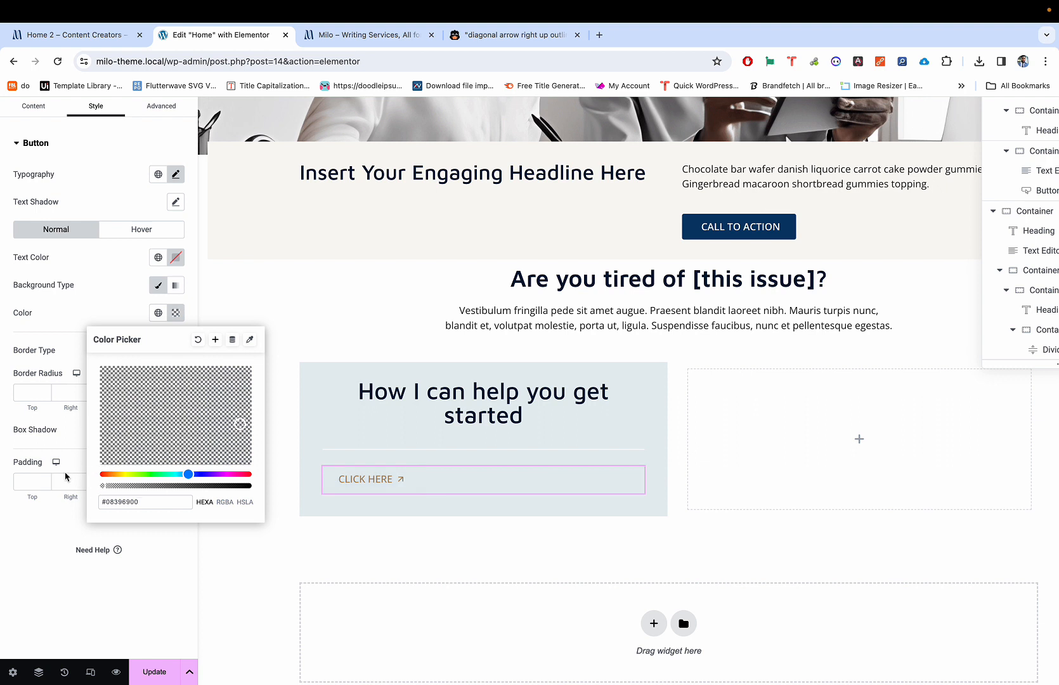
left_click(82, 301)
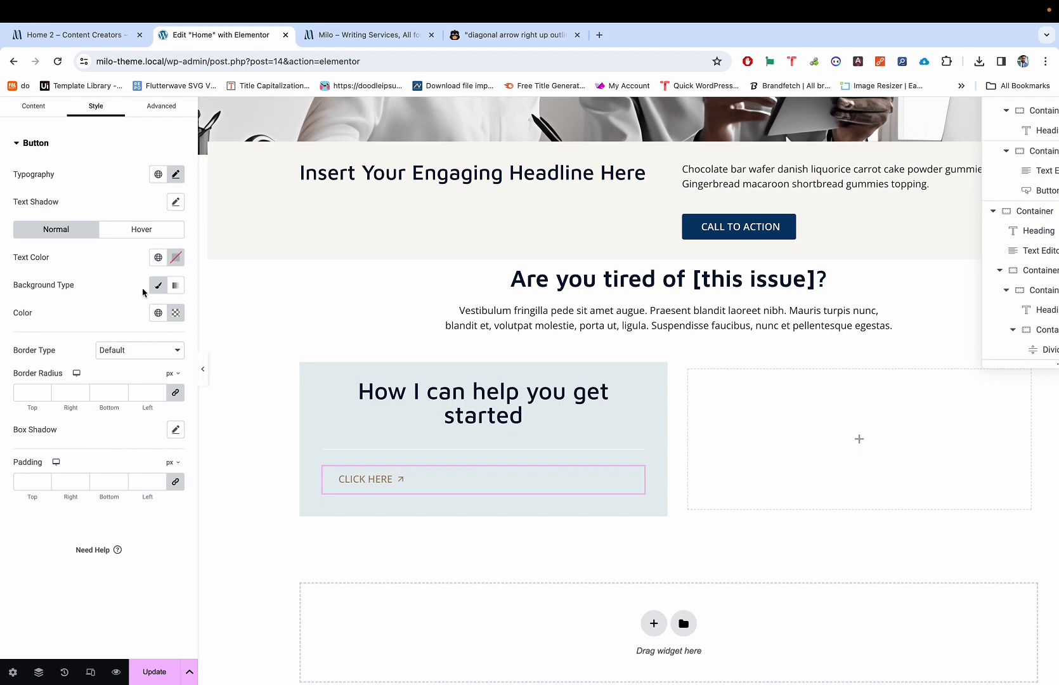
scroll(125, 367, "up", 3)
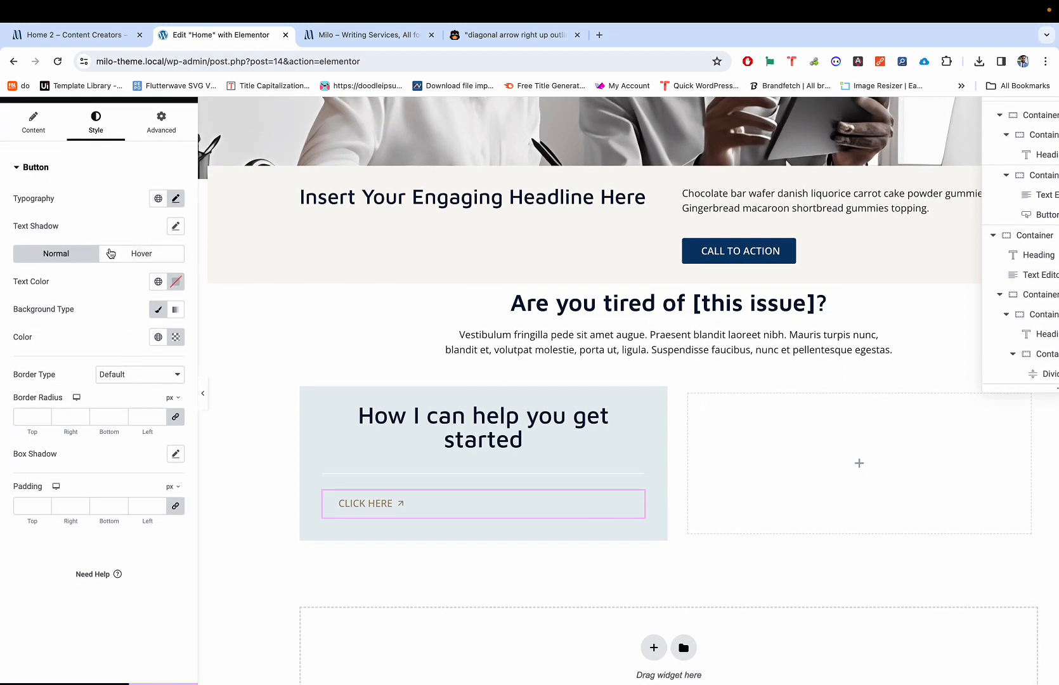
Step: Set the button's normal text colour to the Secondary global colour
left_click(158, 283)
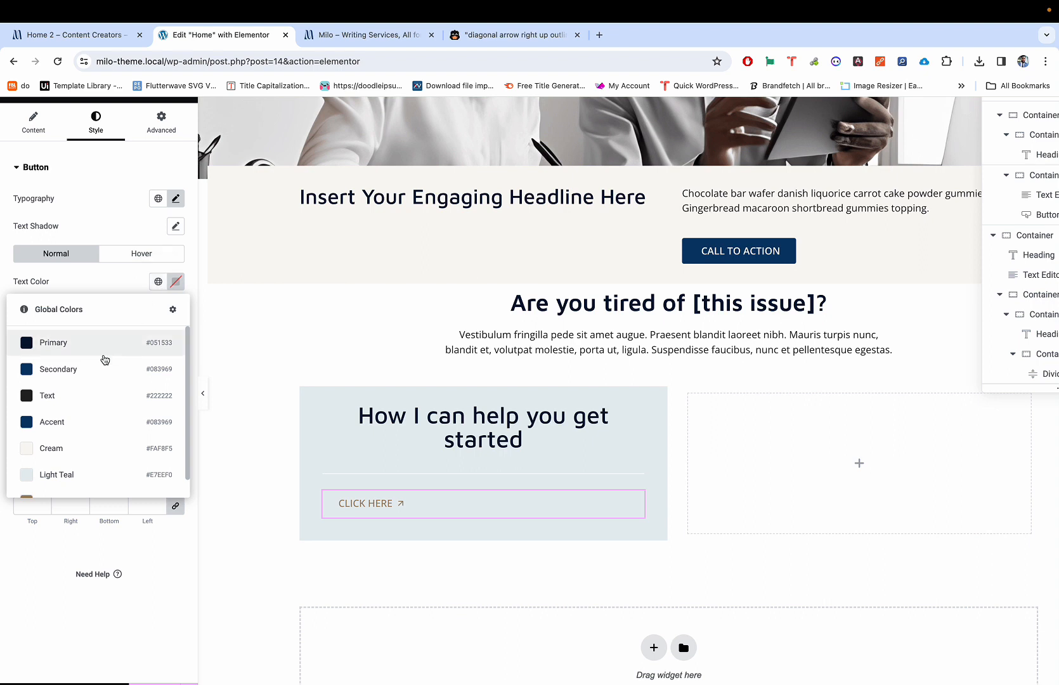
left_click(91, 369)
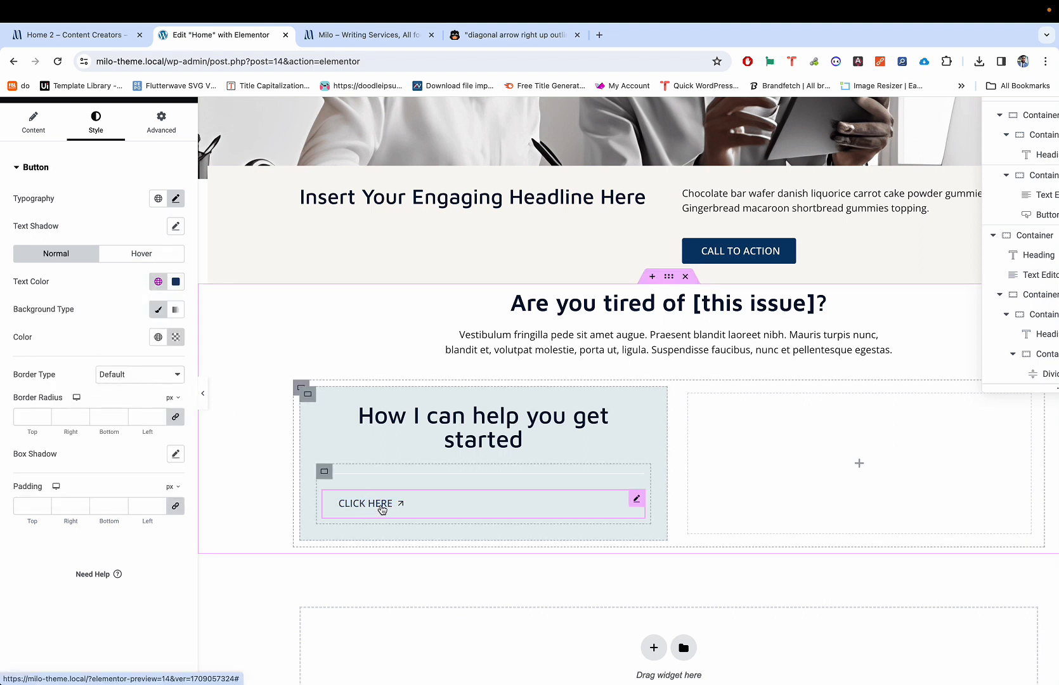
left_click(137, 254)
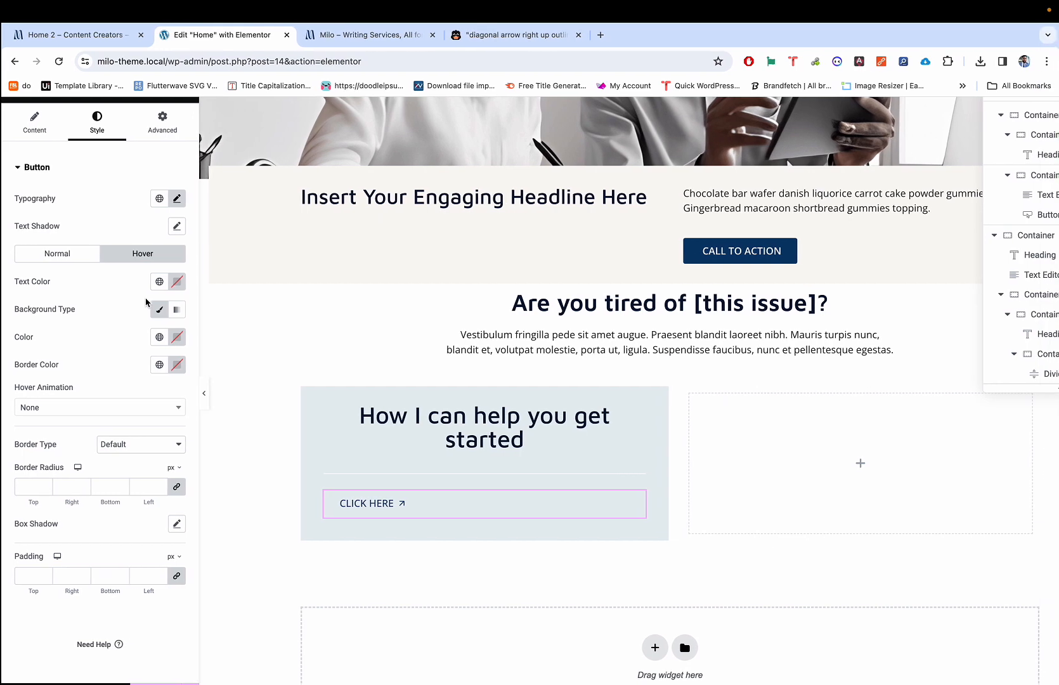
Step: Set the hover text colour to Secondary and make it slightly transparent
key("ctrl+shift+Tab")
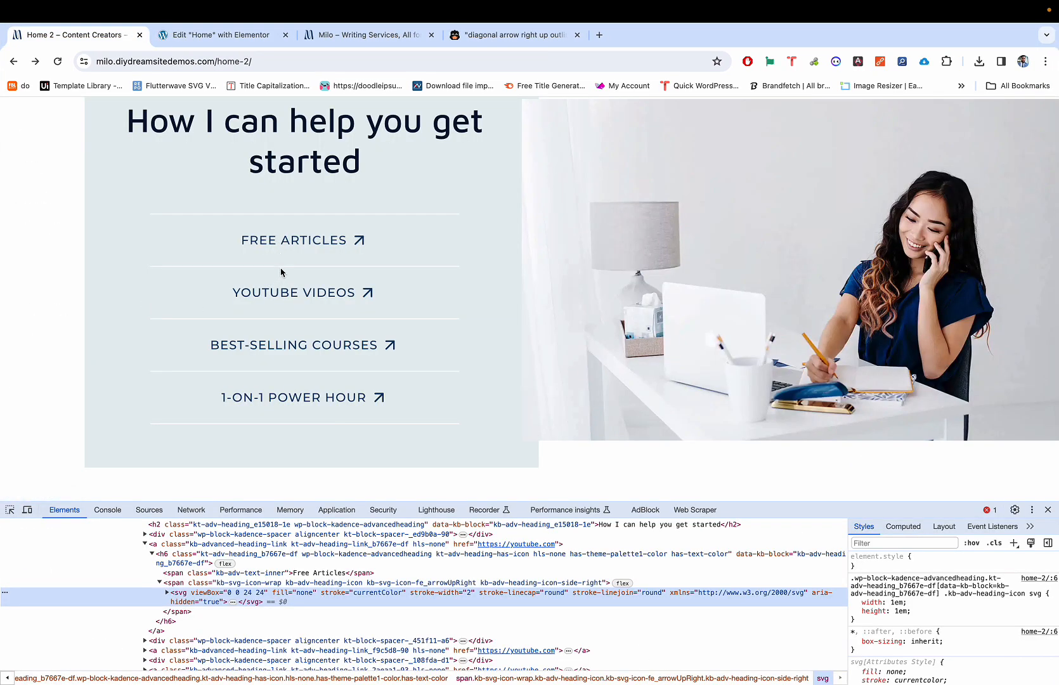
key("ctrl+Tab")
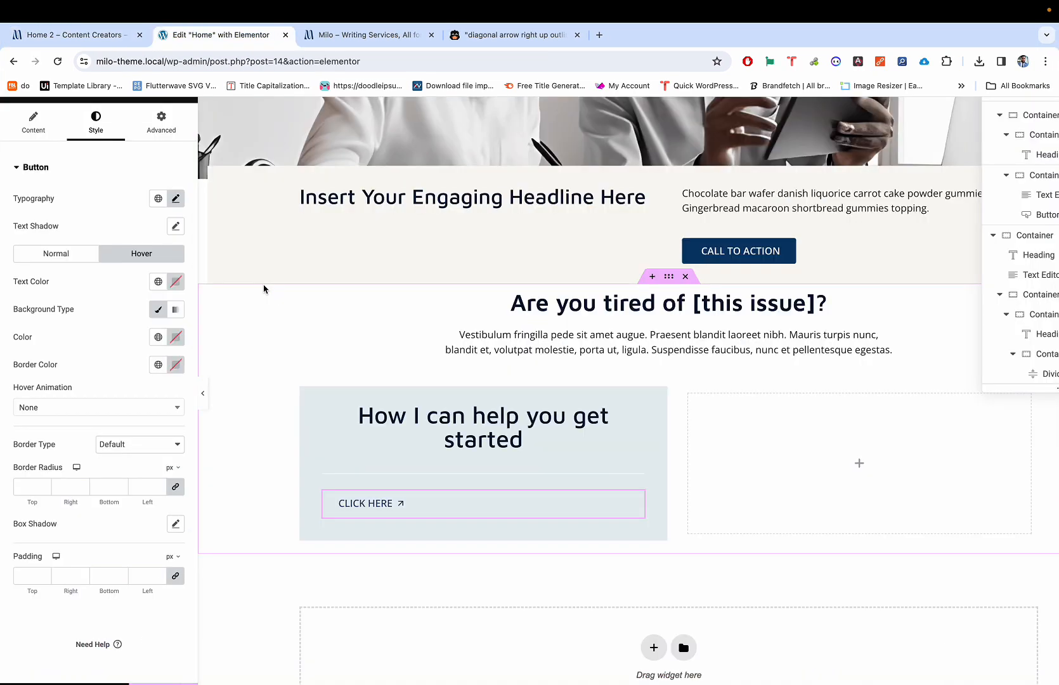
left_click(159, 282)
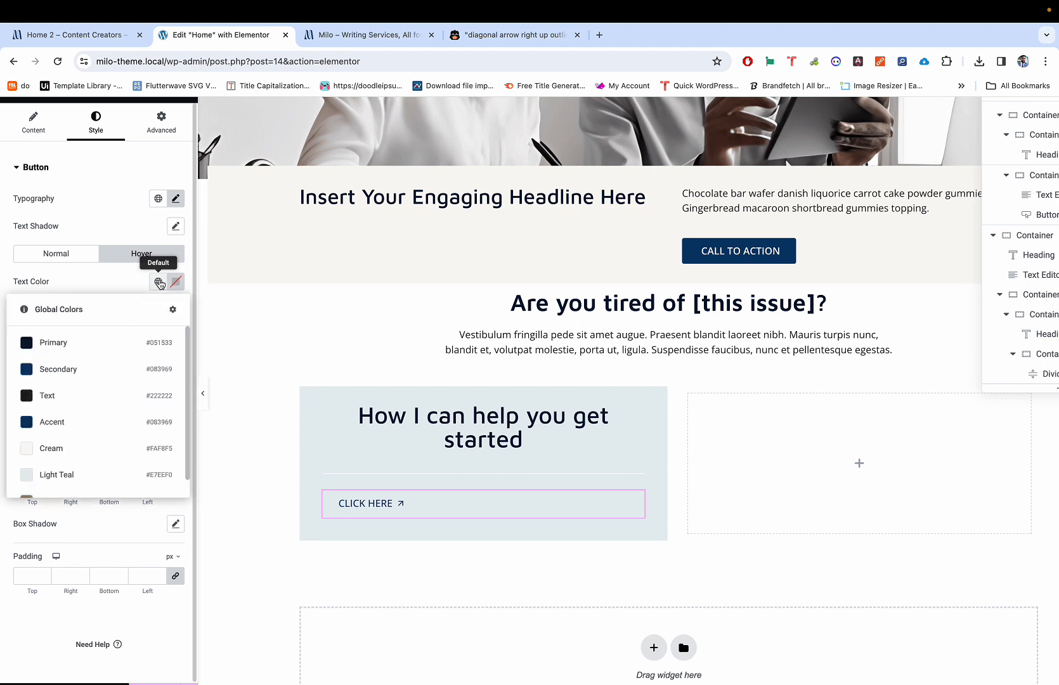
left_click(106, 374)
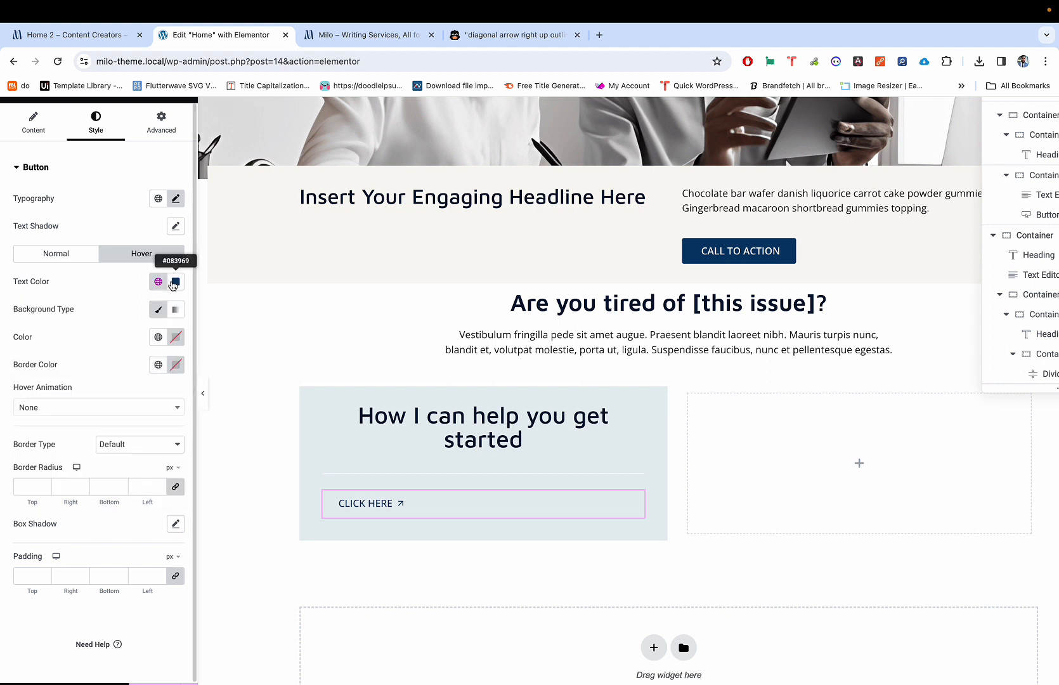
left_click(177, 282)
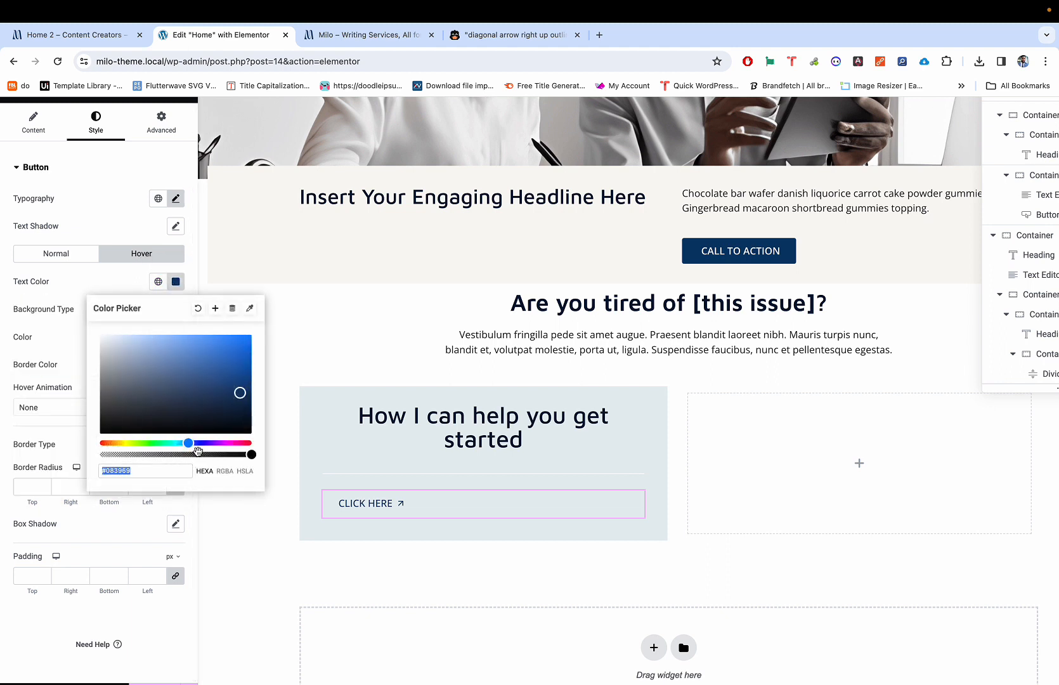
left_click(189, 454)
left_click_drag(189, 455, 188, 454)
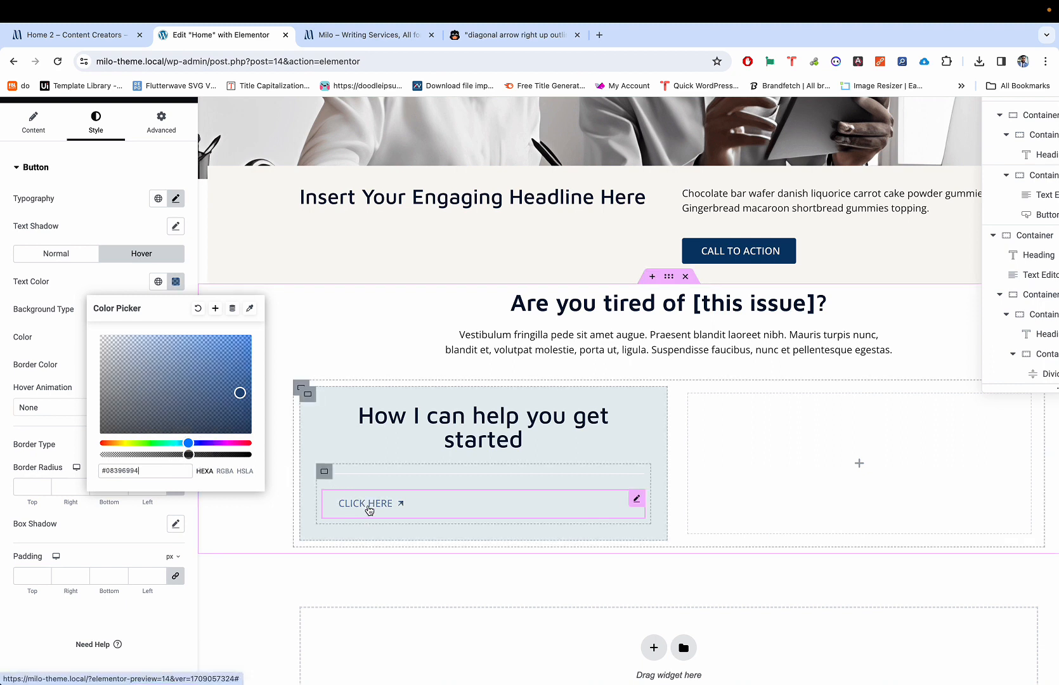
left_click(68, 288)
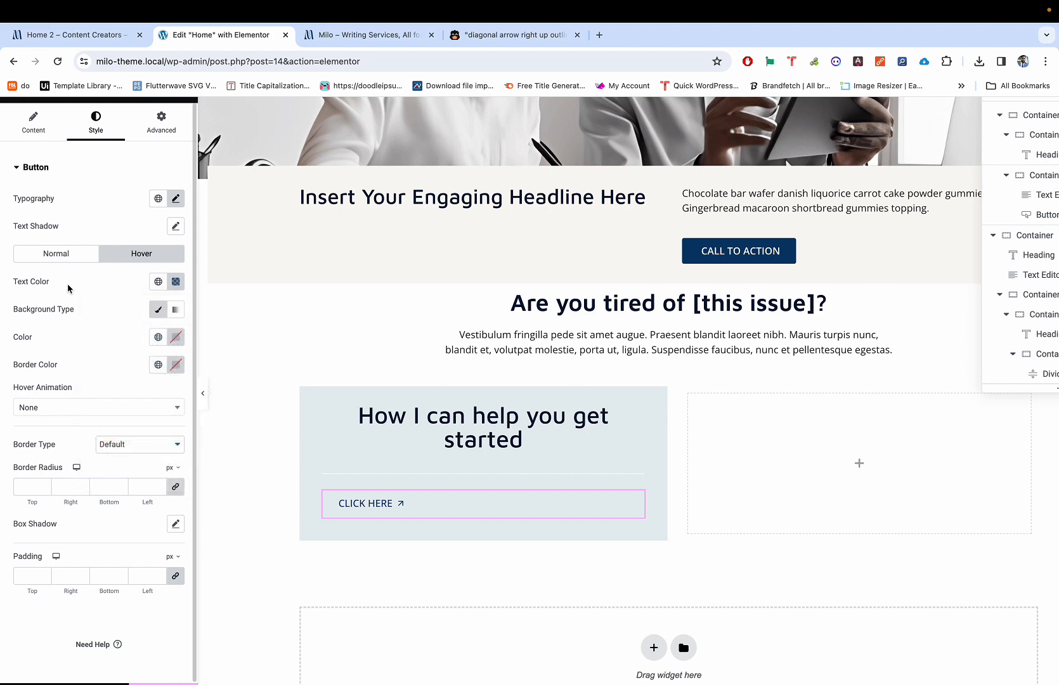
Step: Fine-tune the hover text colour's opacity until the hex reads about #0839699E
key("ctrl+shift+Tab")
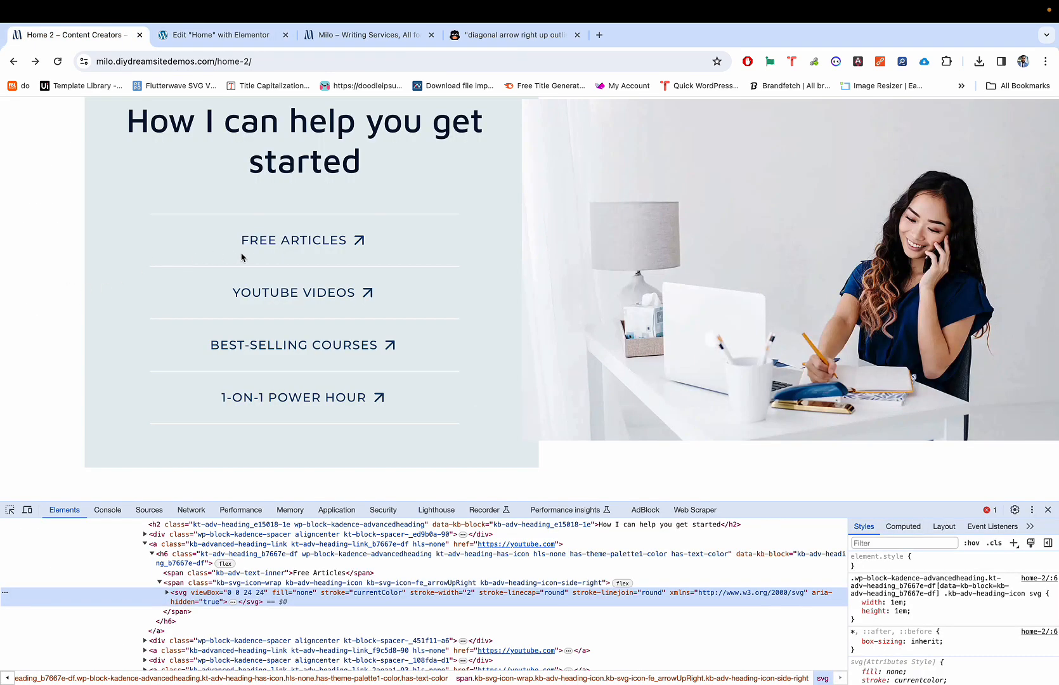
key("ctrl+Tab")
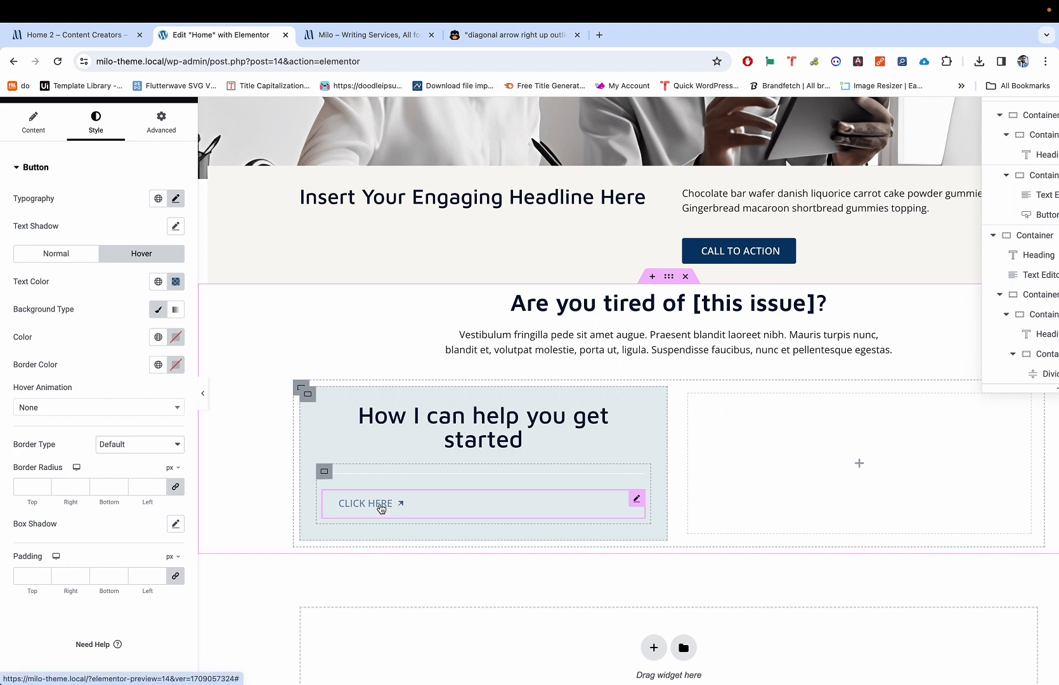
left_click(175, 282)
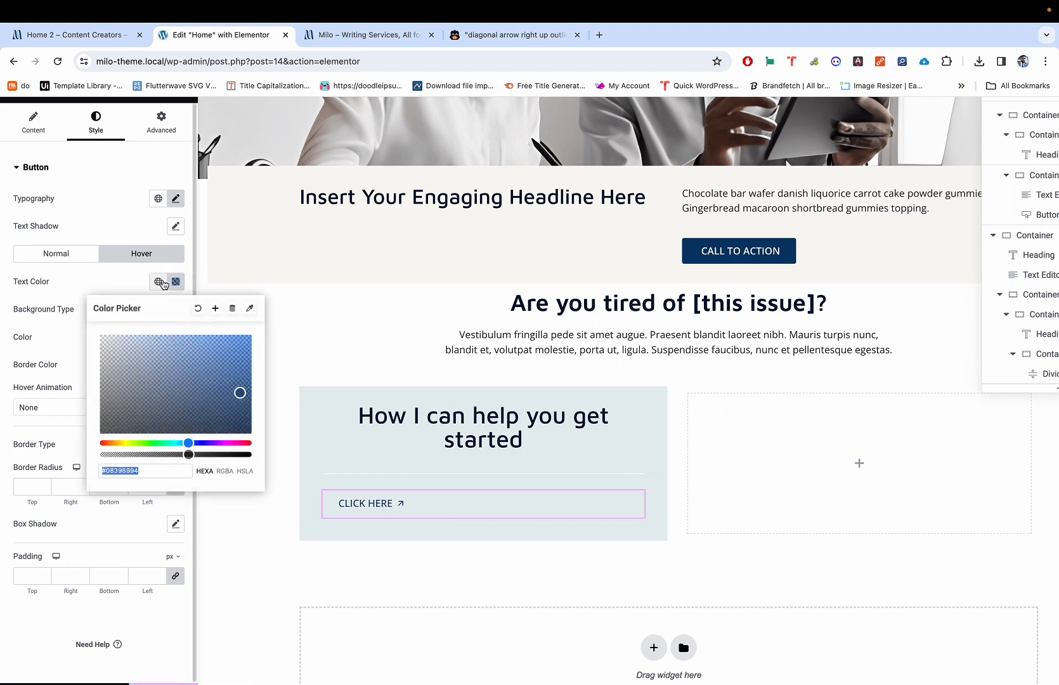
left_click_drag(189, 455, 265, 459)
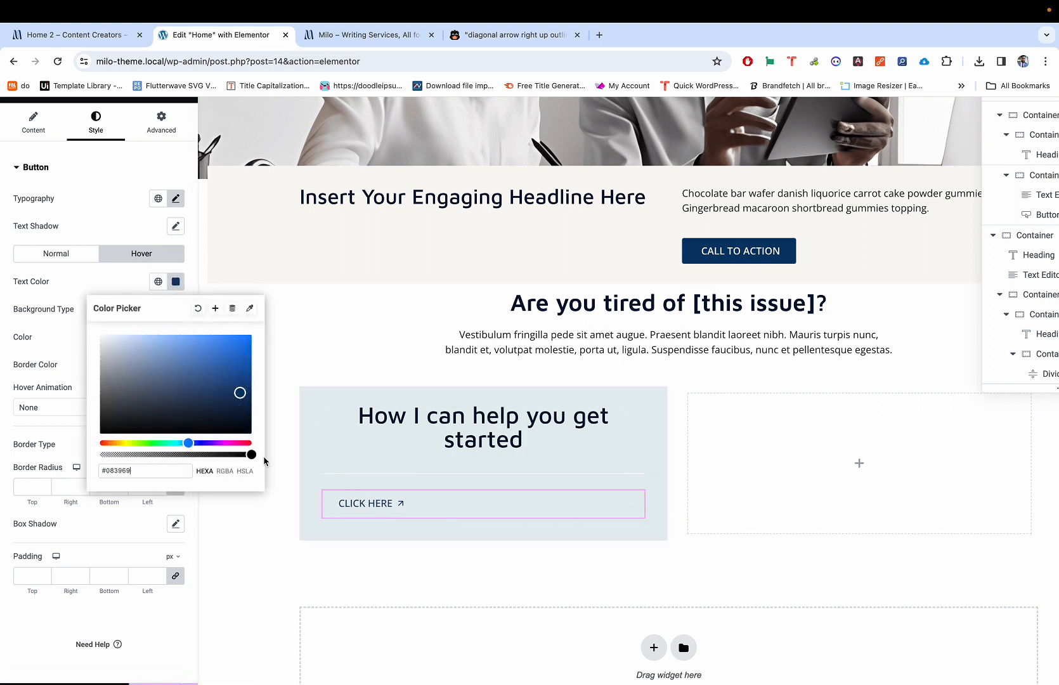
left_click(186, 455)
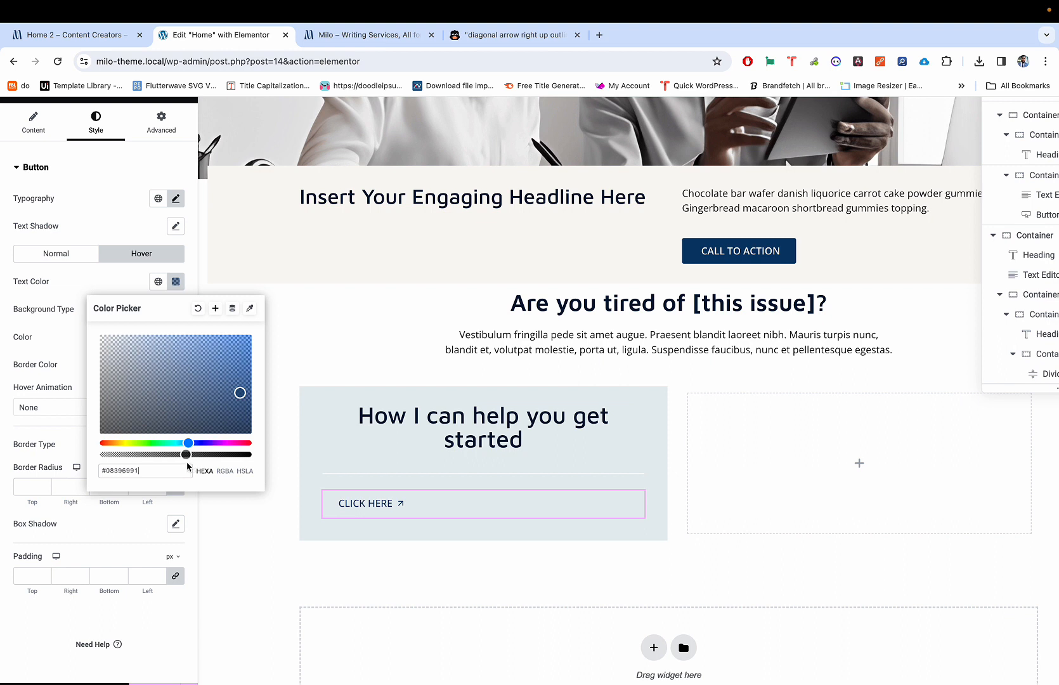
left_click_drag(186, 455, 195, 455)
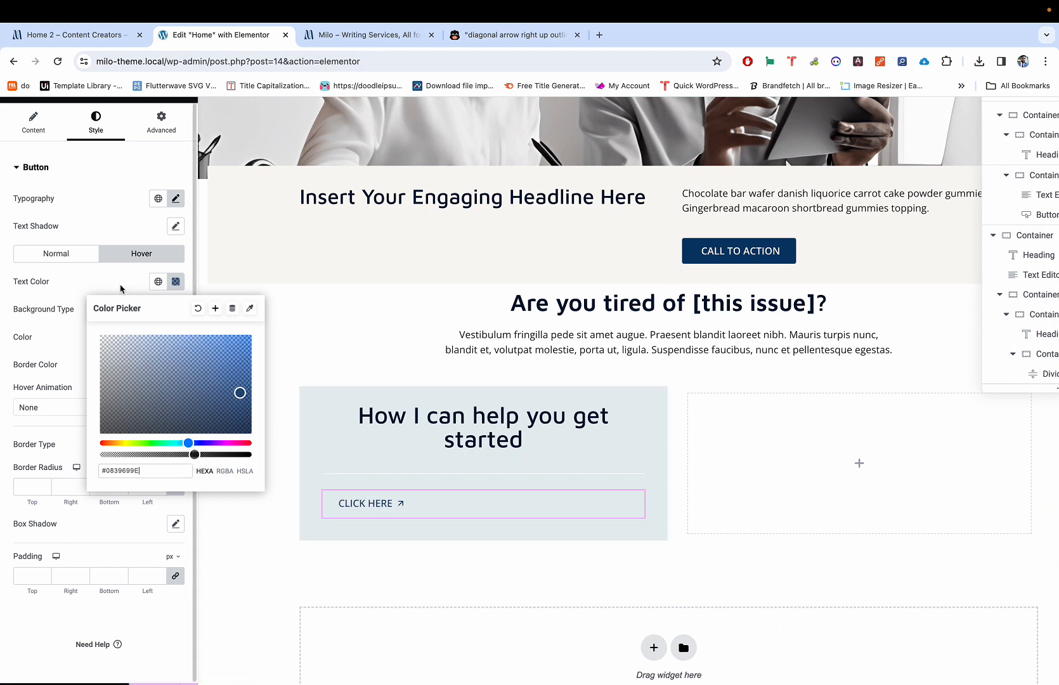
left_click(125, 260)
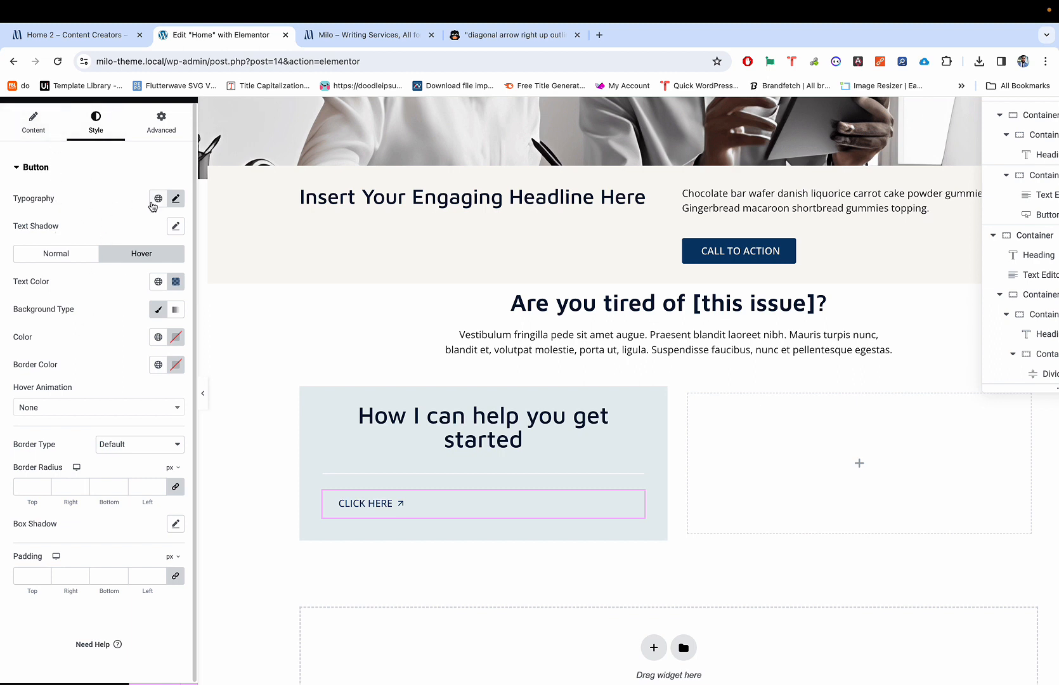
Step: Change the CLICK HERE button's typography font size to 16 px
left_click(176, 198)
mouse_move(24, 304)
left_mouse_down()
mouse_move(46, 308)
mouse_move(26, 301)
left_mouse_up()
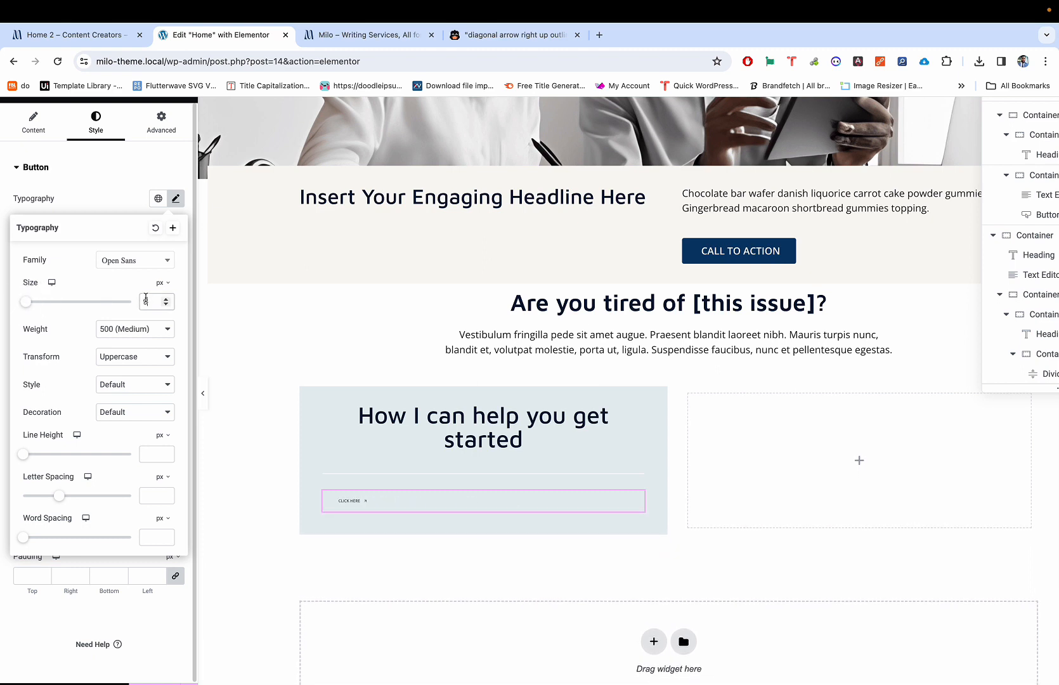
key("BackSpace")
type("16")
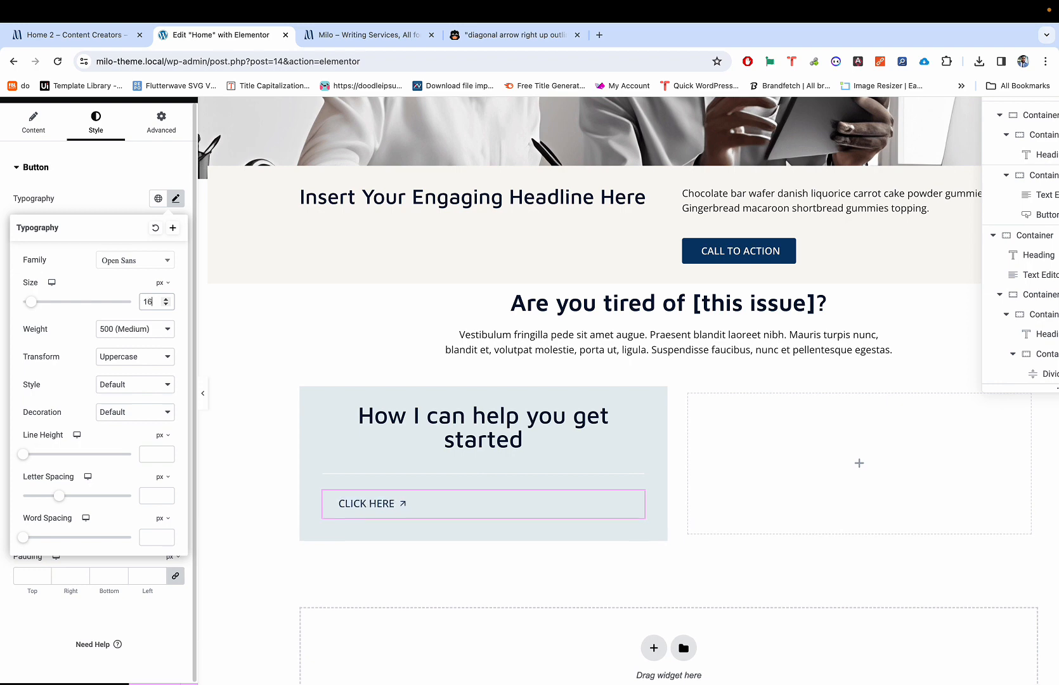
key("ctrl+shift+Tab")
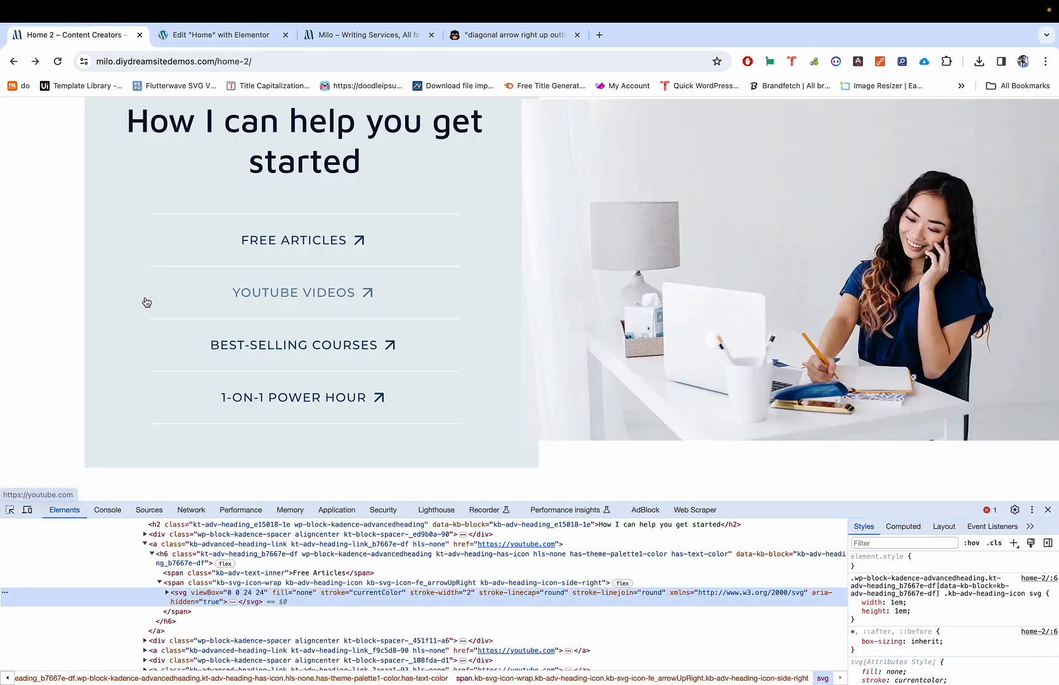
key("ctrl+Tab")
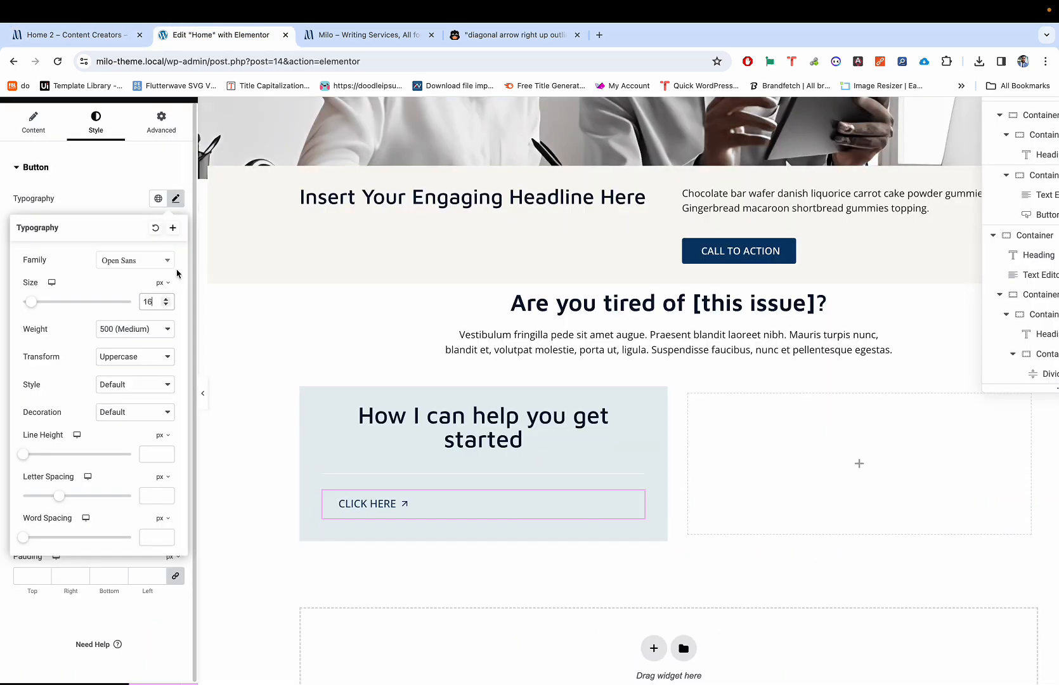
Step: Replace the button text 'Click here' with 'Free Articles' and review its typography
left_click(35, 122)
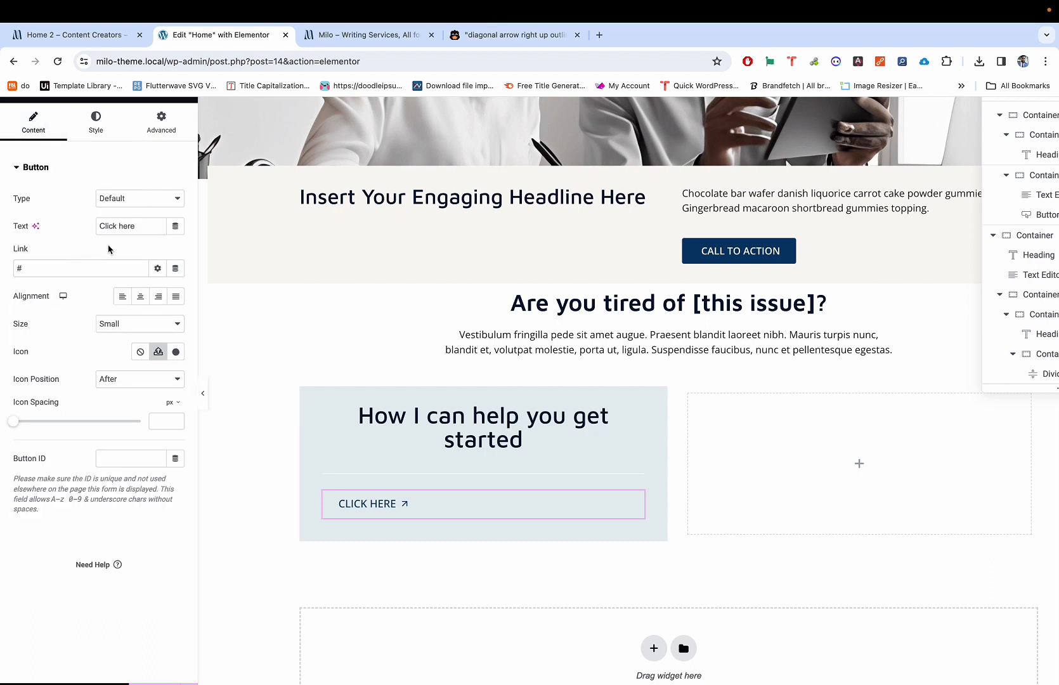
triple_click(117, 226)
type("Fr")
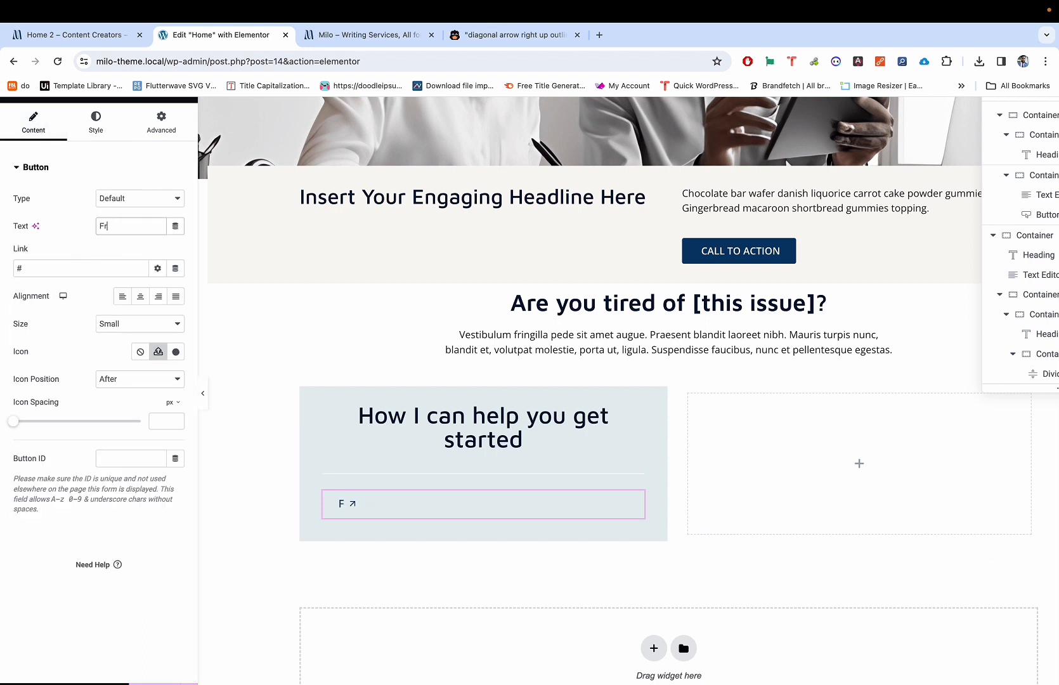
type("ee Articles")
left_click(95, 128)
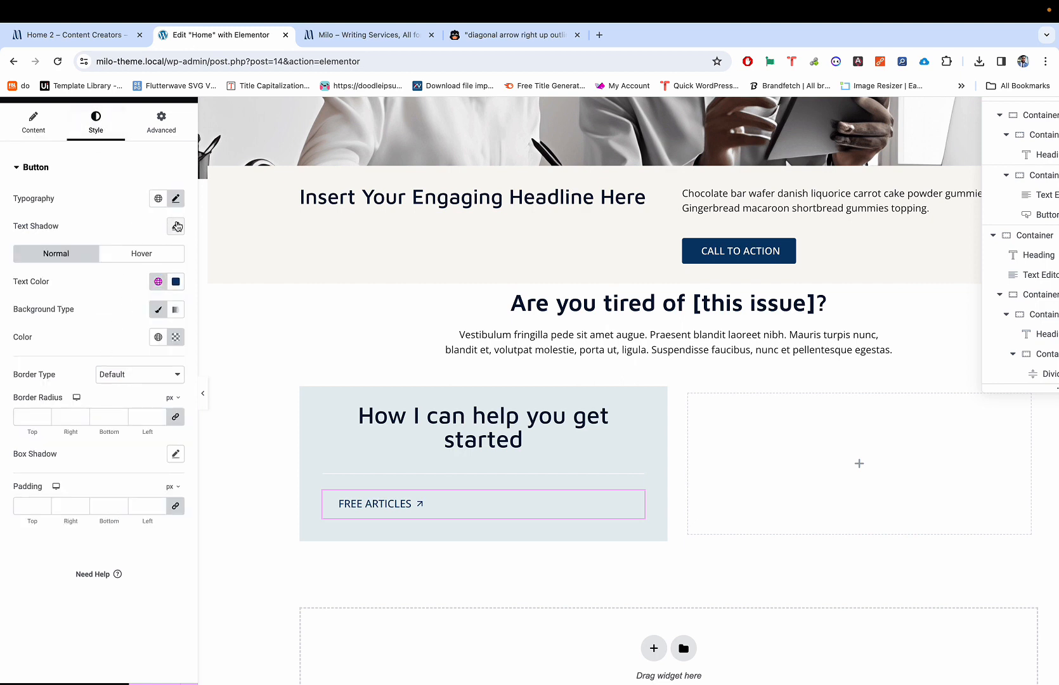
left_click(175, 199)
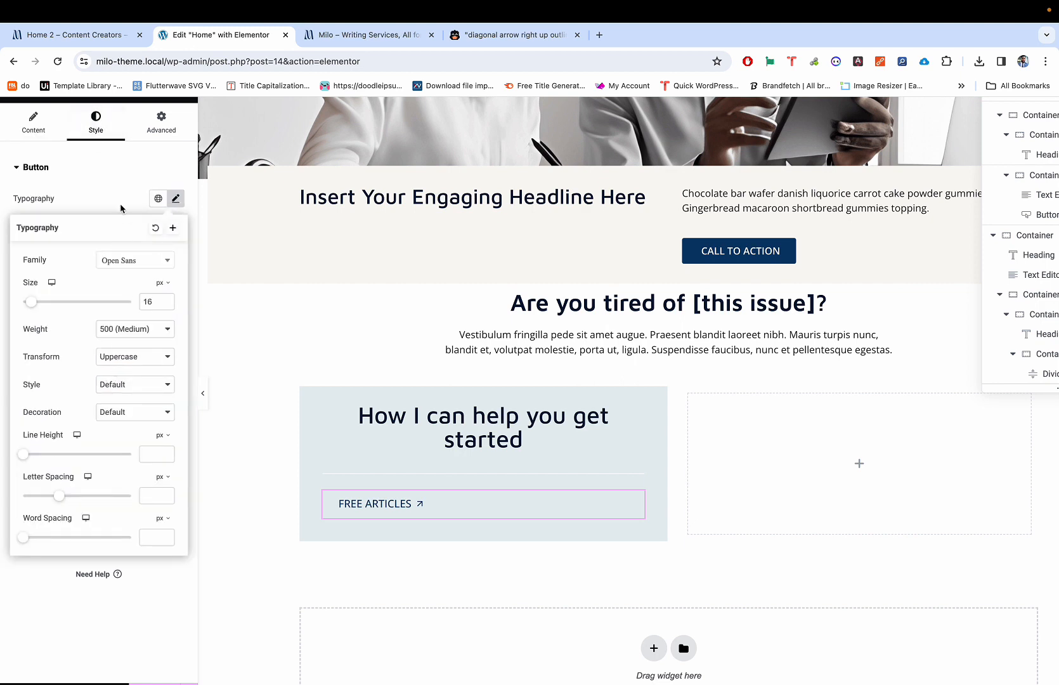
left_click(118, 185)
left_click(96, 179)
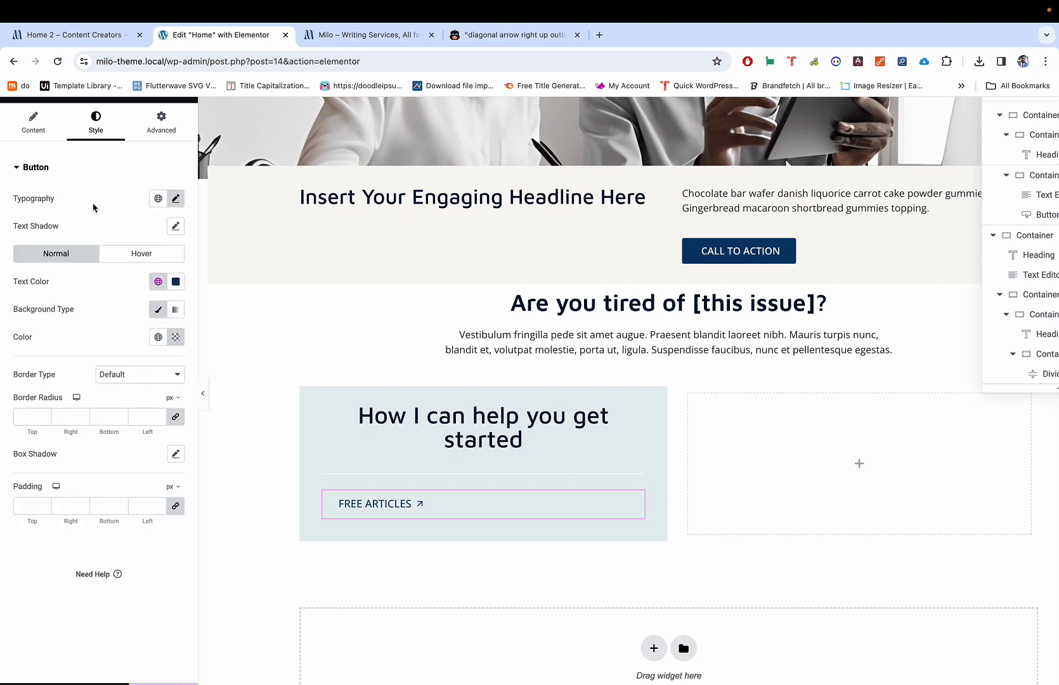
scroll(66, 379, "down", 1)
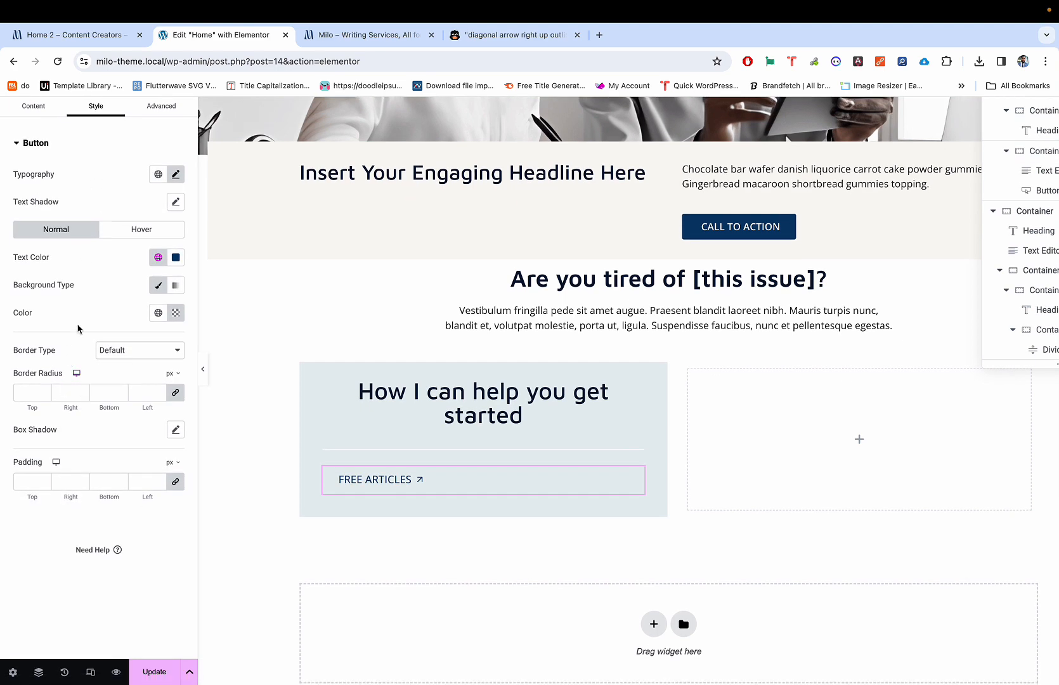
scroll(78, 329, "up", 1)
scroll(77, 317, "up", 1)
Step: Confirm the button Size stays set to Small in the content settings
left_click(41, 150)
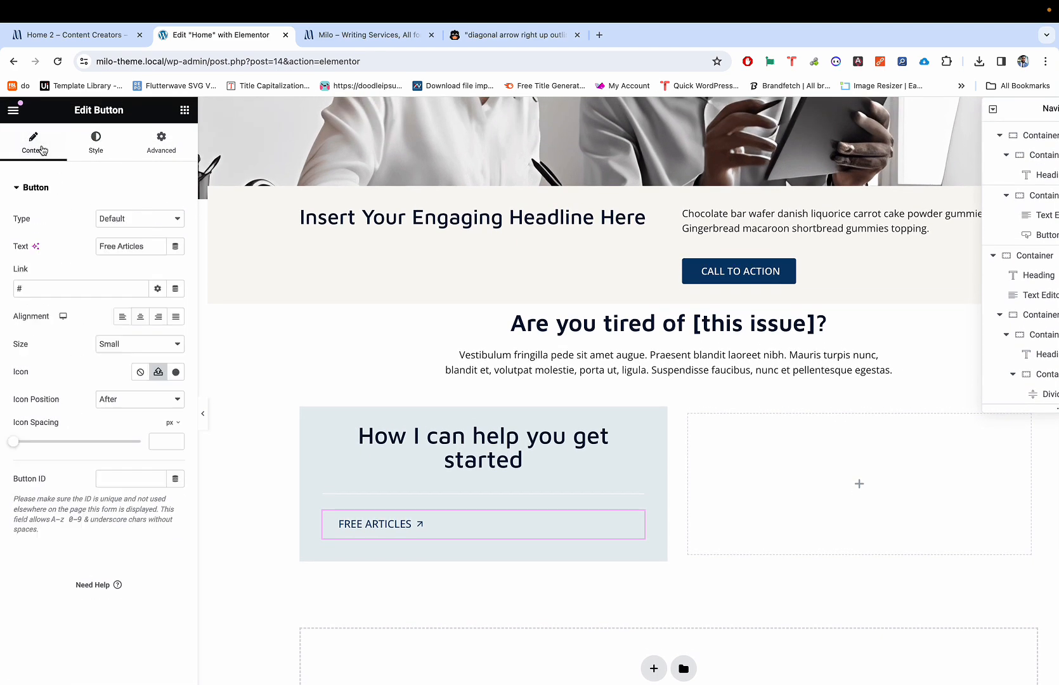
scroll(57, 399, "down", 1)
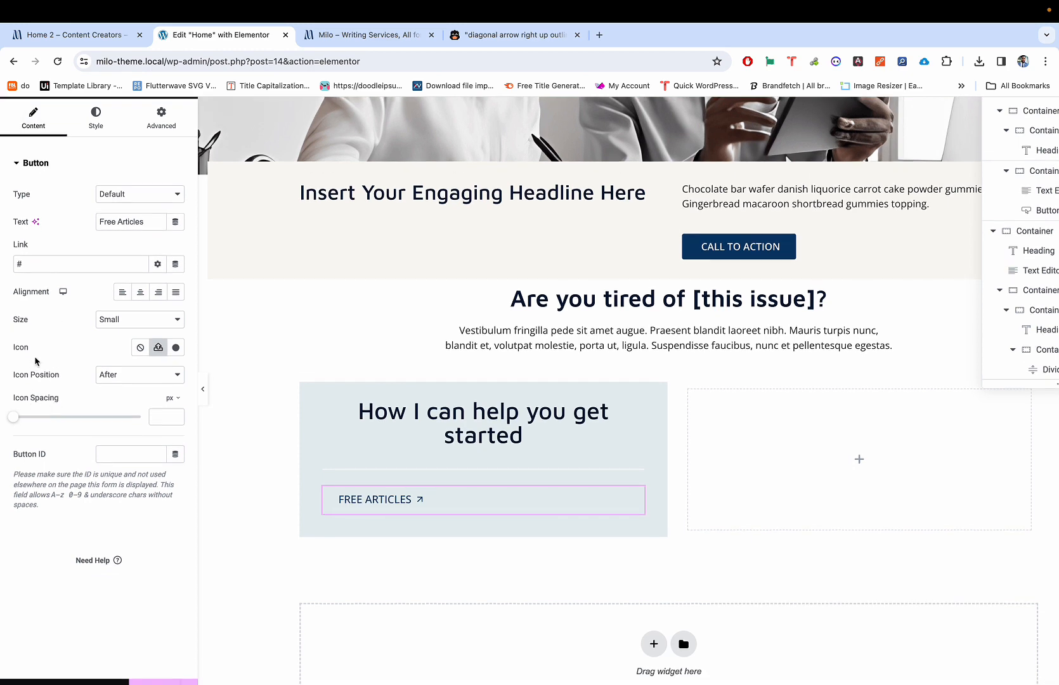
left_click(106, 320)
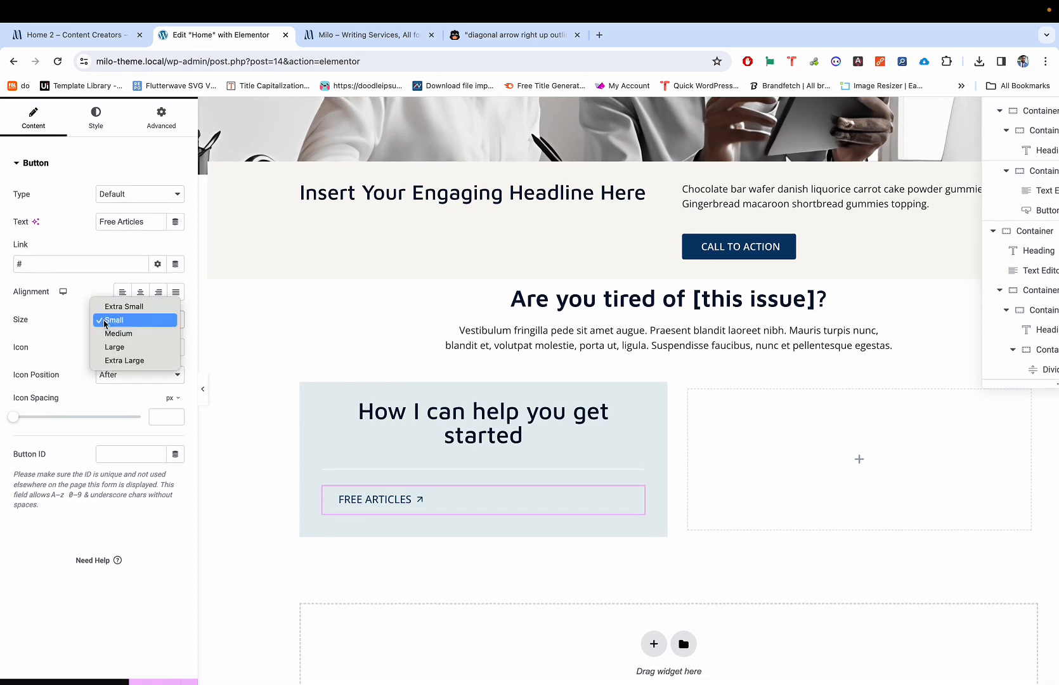
left_click(65, 322)
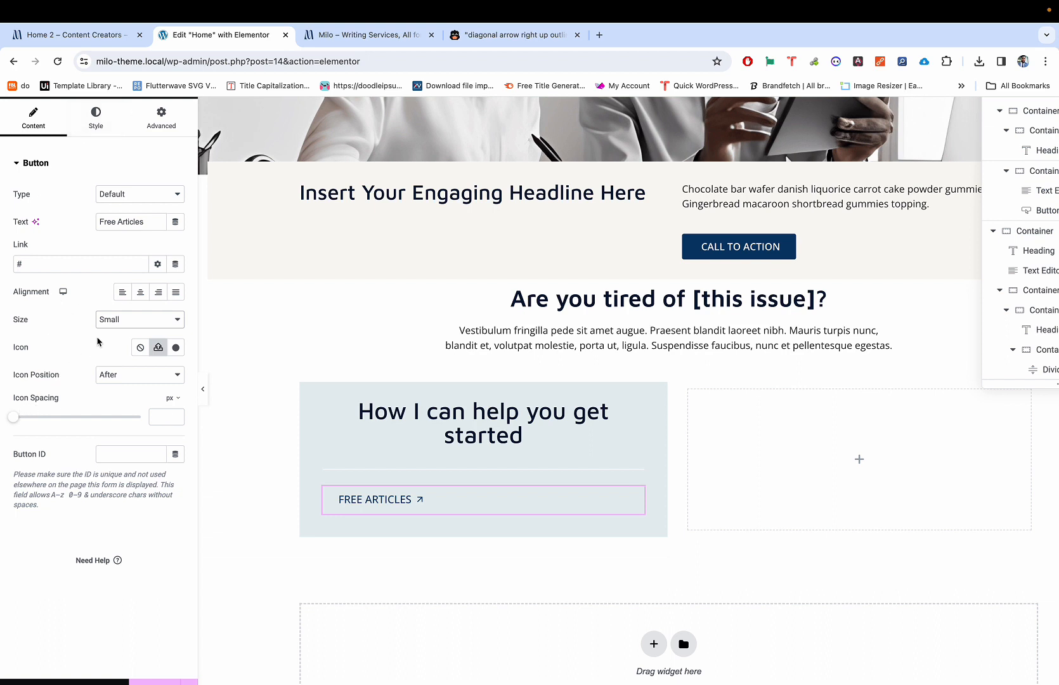
scroll(101, 301, "up", 1)
left_click(96, 145)
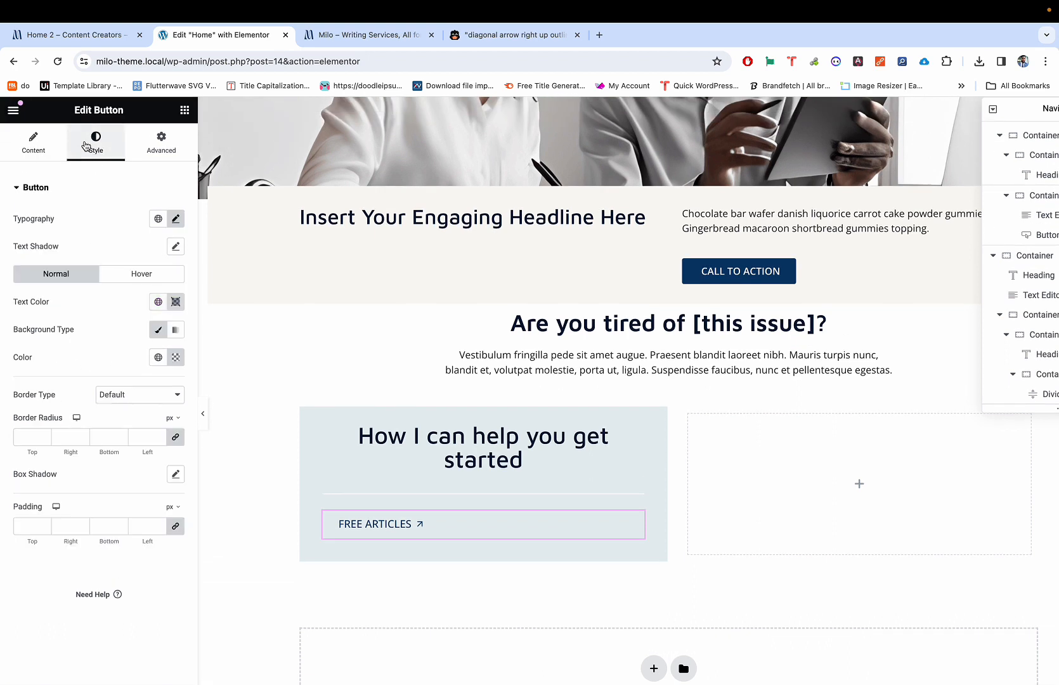
scroll(73, 367, "down", 2)
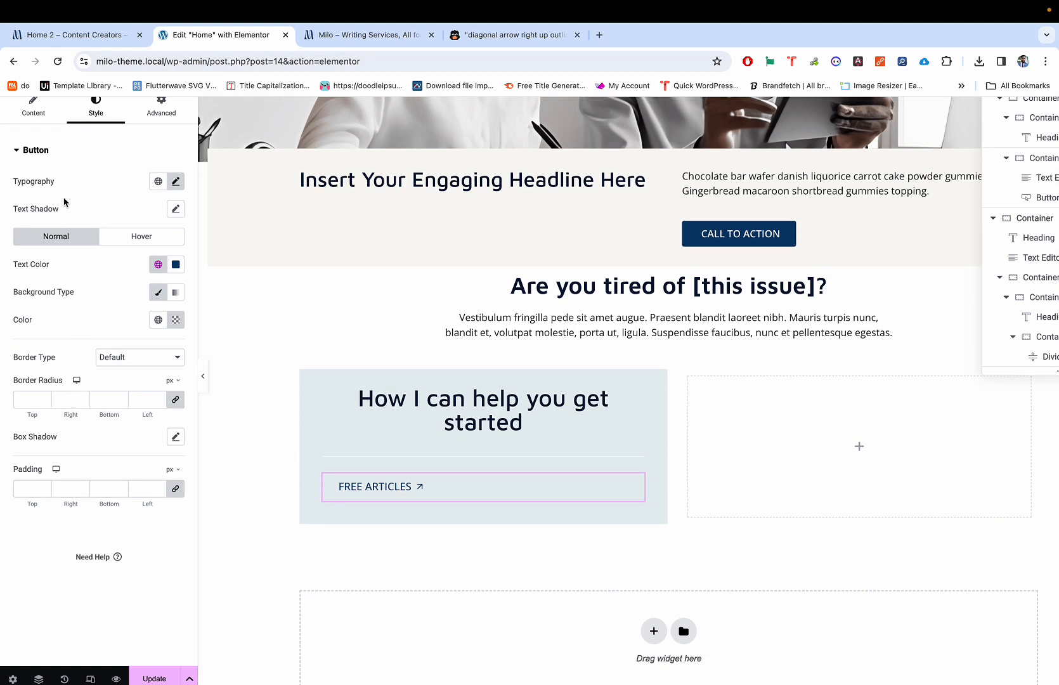
left_click(34, 109)
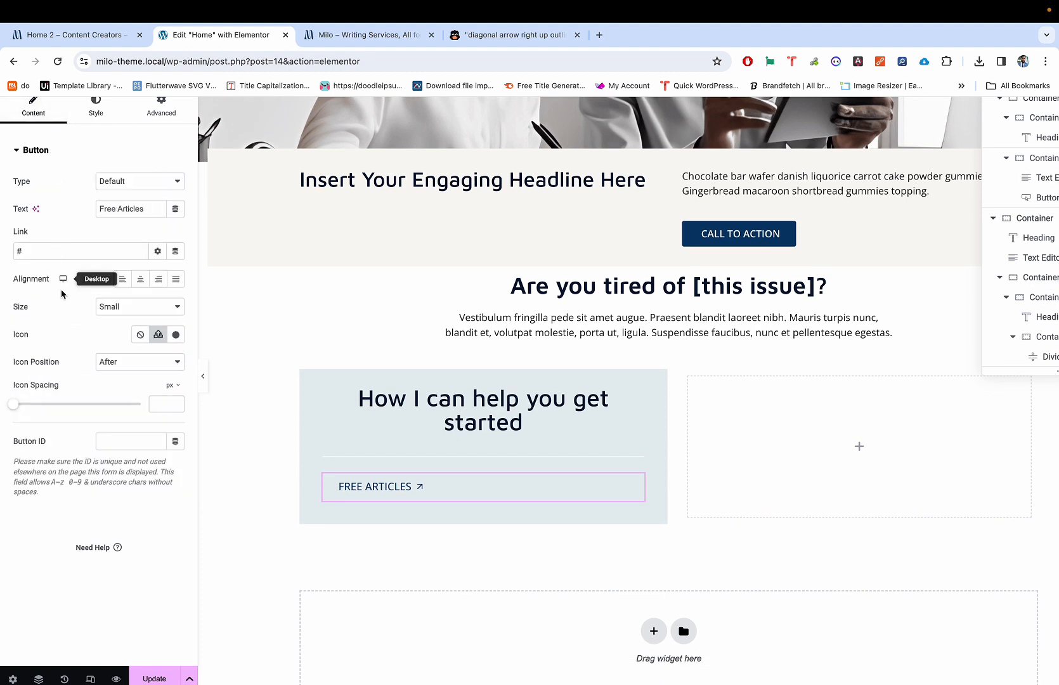
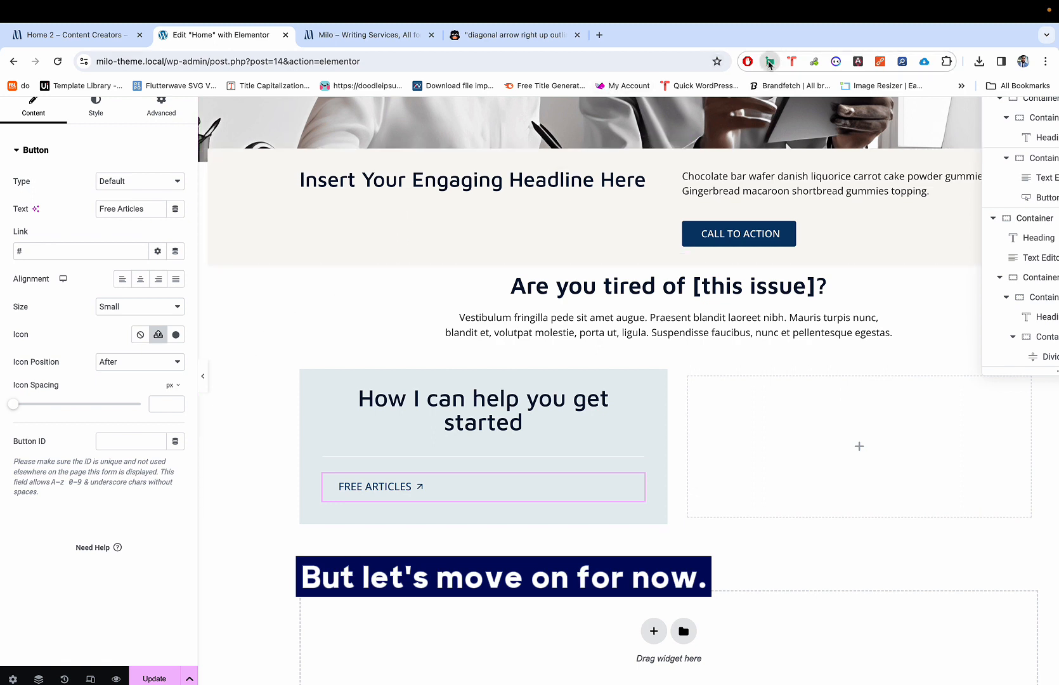
Step: Try a 24 px font size for the button text, then set it back to 16 px
left_click(946, 61)
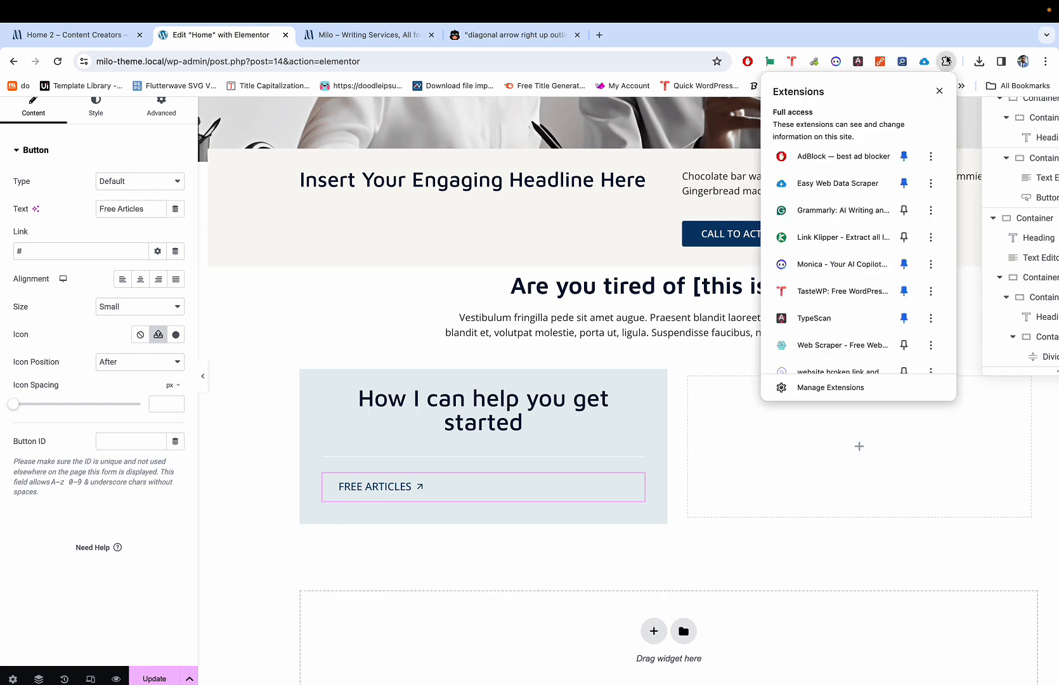
left_click(152, 289)
left_click(96, 107)
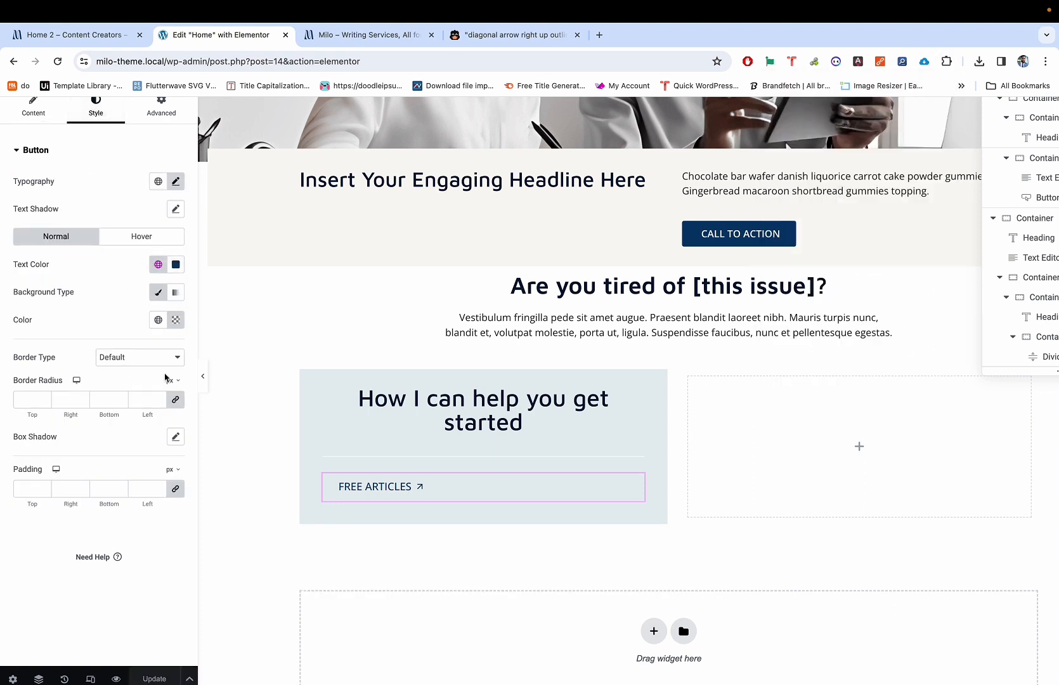
left_click(176, 183)
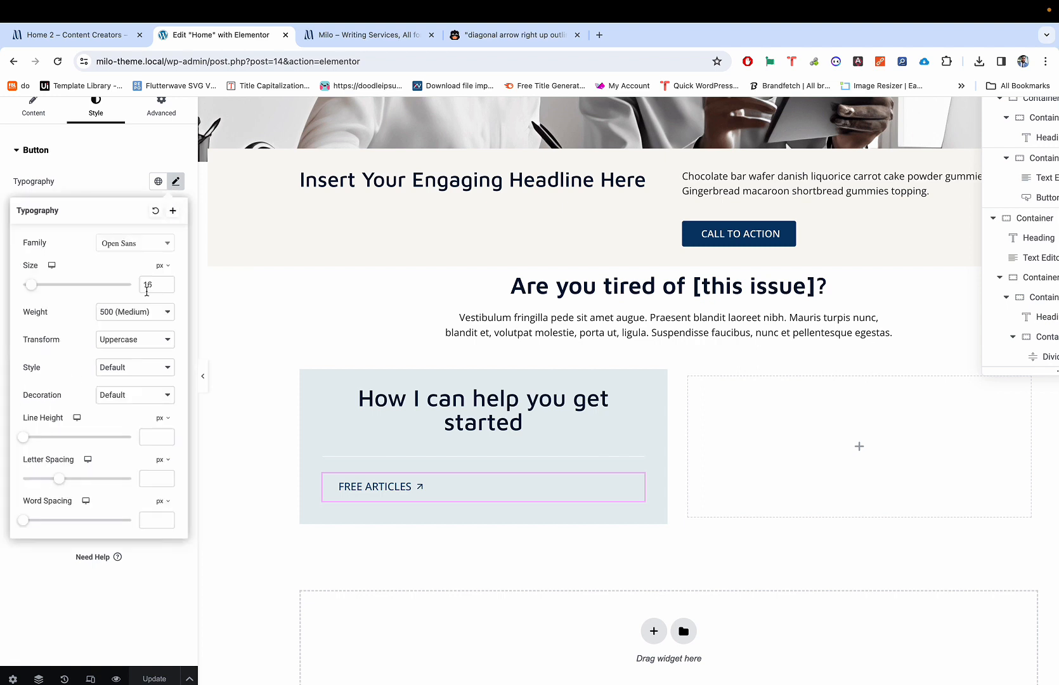
mouse_move(33, 291)
left_mouse_down()
mouse_move(26, 285)
mouse_move(34, 286)
left_mouse_up()
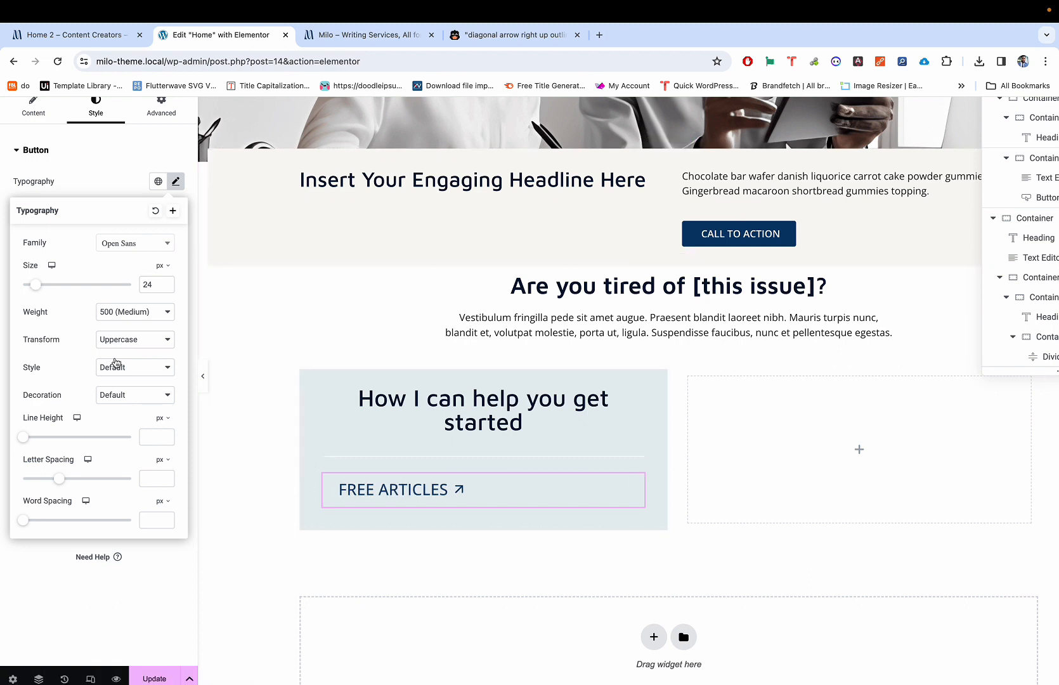
type("16")
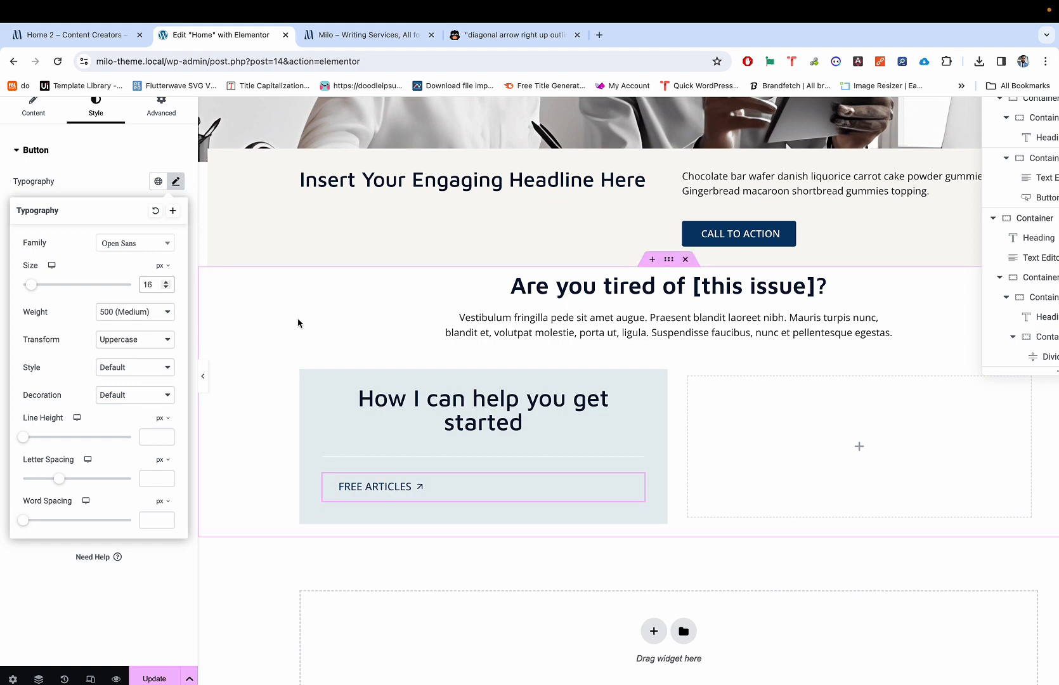
Step: Compare the FREE ARTICLES button against the live Home 2 reference page, then close typography
key("ctrl+shift+Tab")
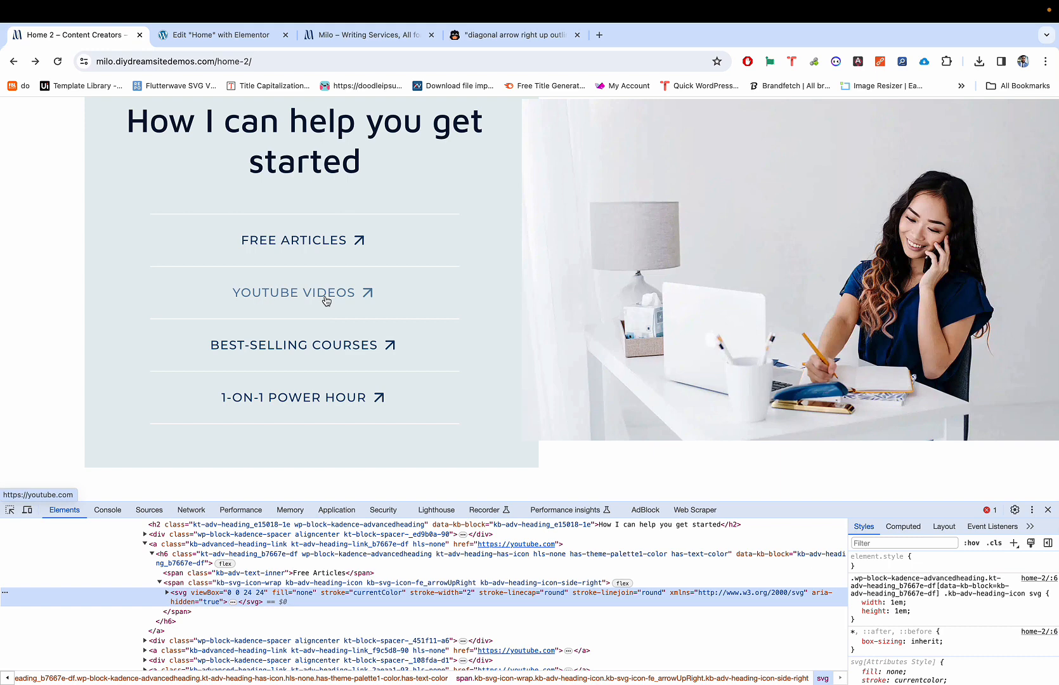
key("ctrl+Tab")
key("ctrl+shift+Tab")
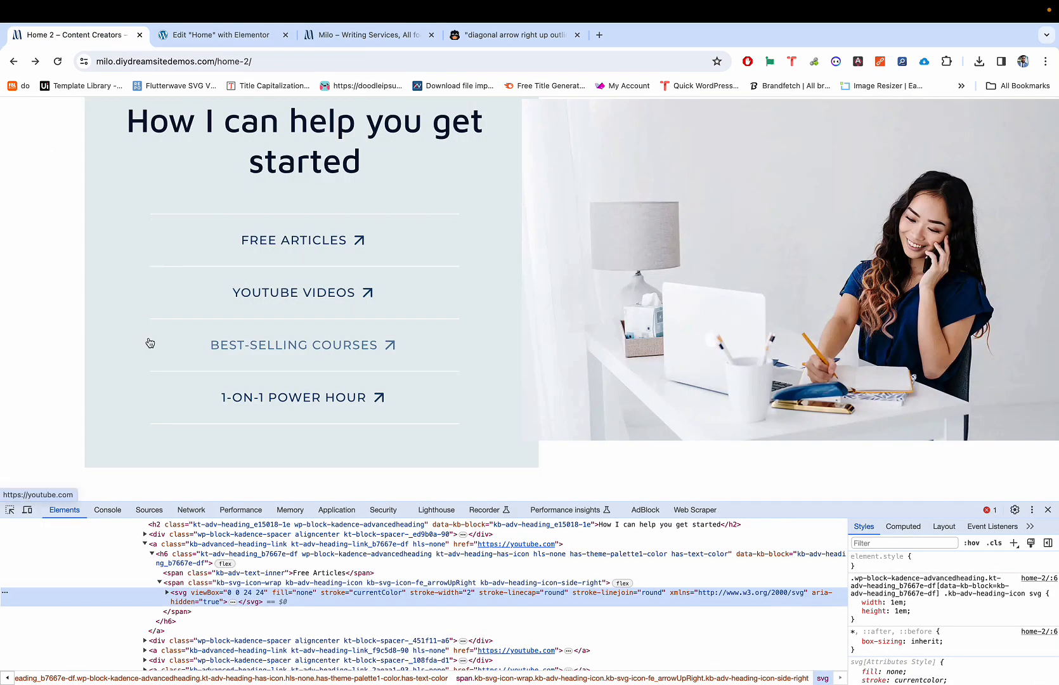
key("ctrl+Tab")
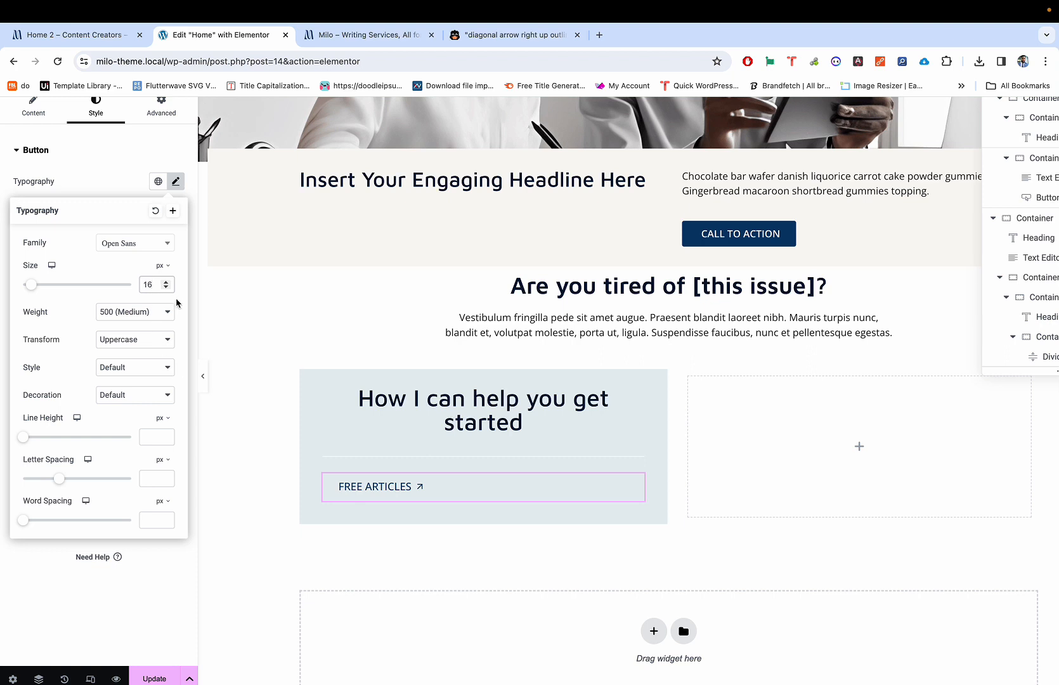
left_click(93, 159)
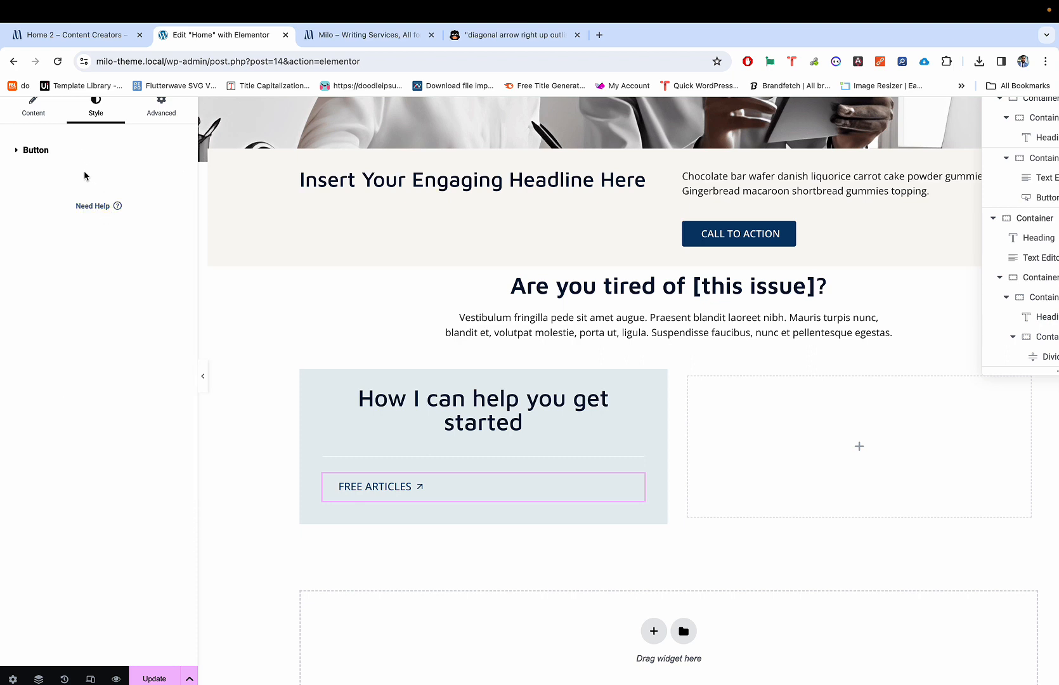
Step: Set the button's content Alignment to Center
left_click(161, 109)
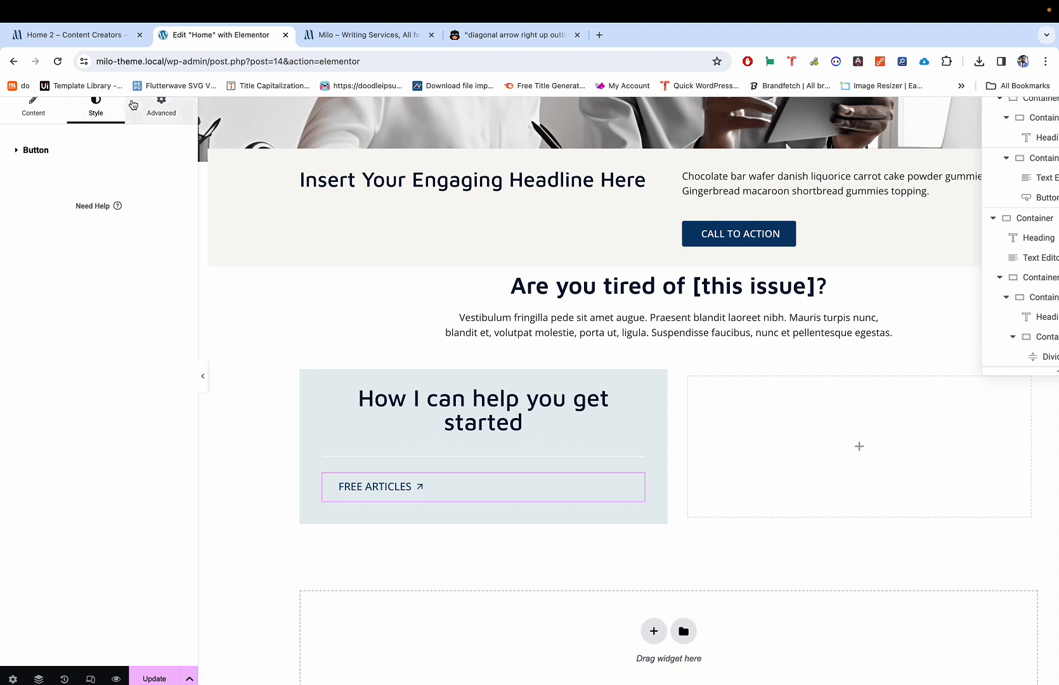
left_click(74, 116)
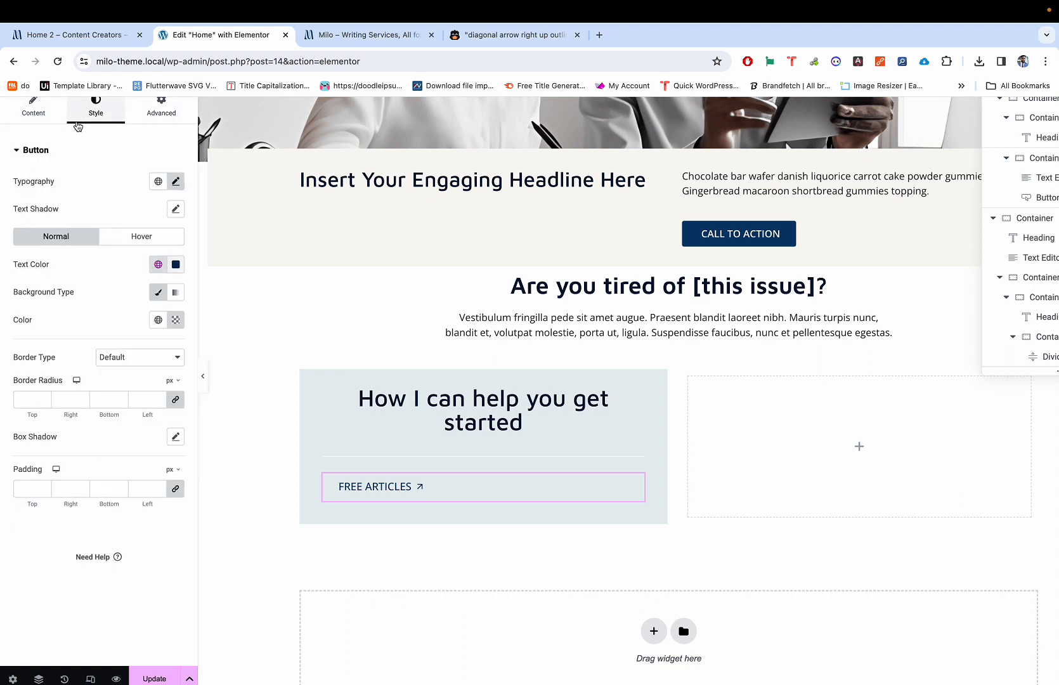
left_click(41, 119)
left_click(140, 281)
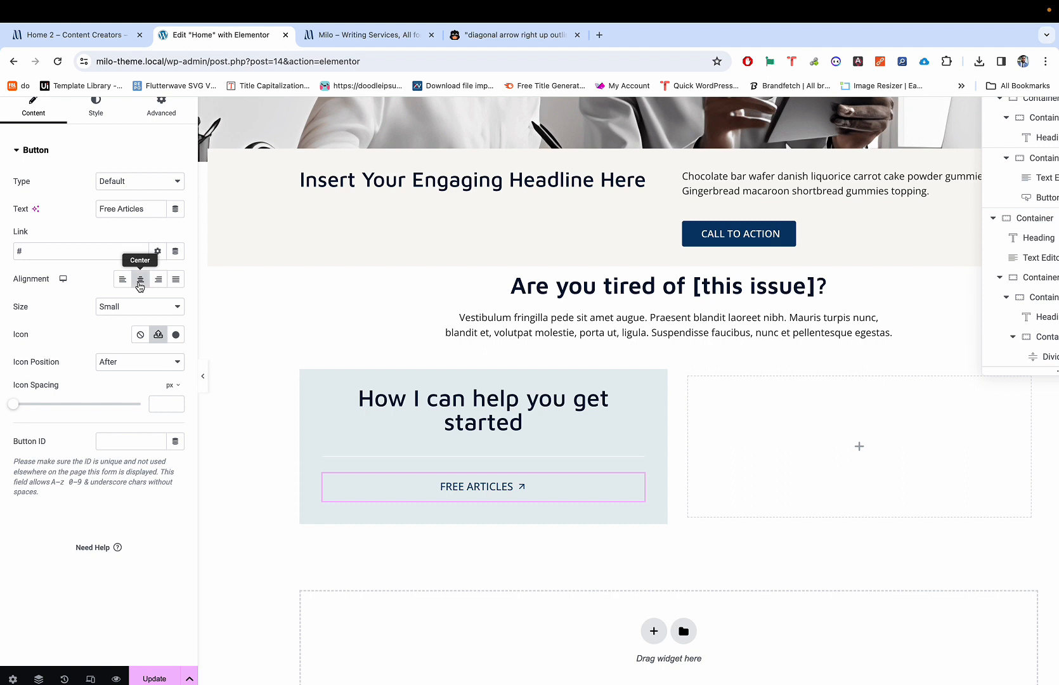
scroll(154, 144, "up", 1)
Step: Set the button's Align Self to Center so it shrinks to its text width
left_click(161, 143)
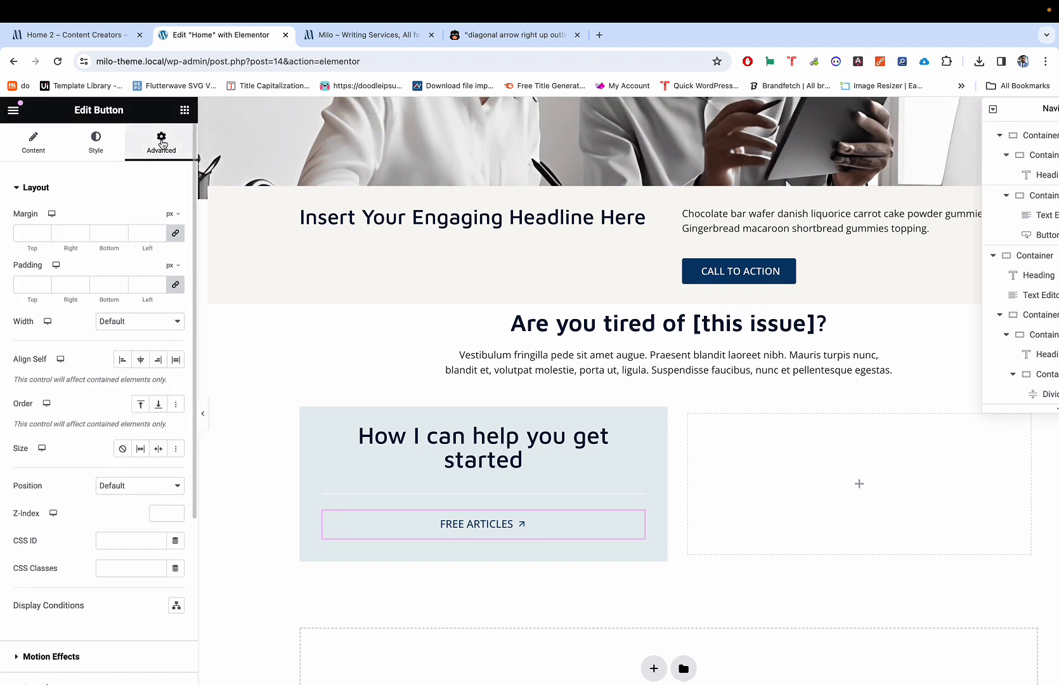
left_click(141, 359)
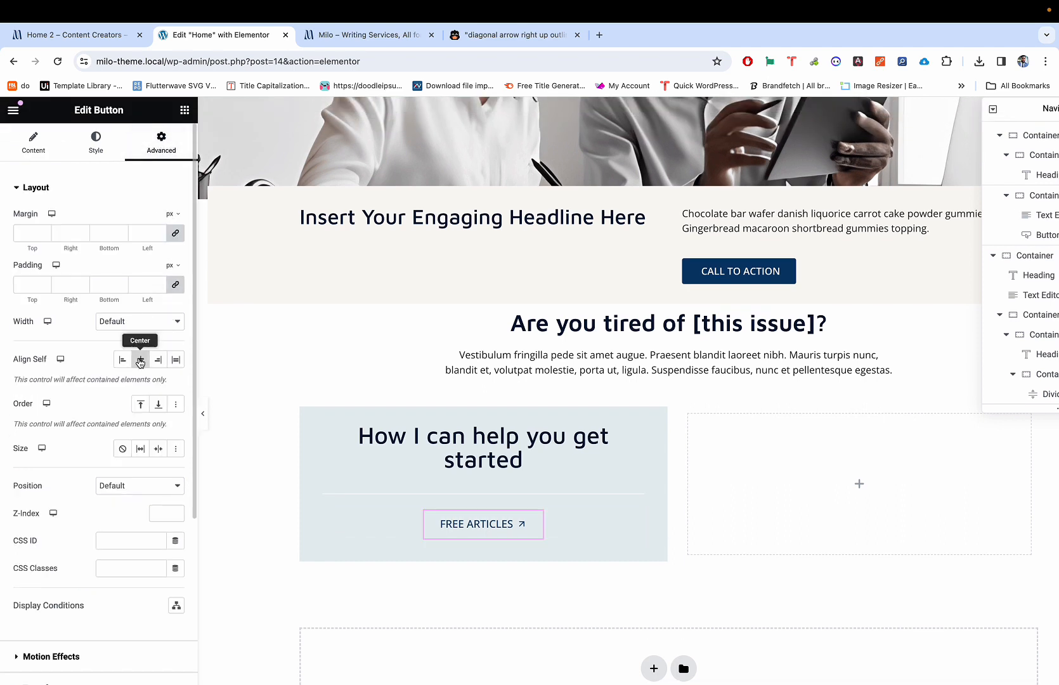
scroll(371, 449, "down", 1)
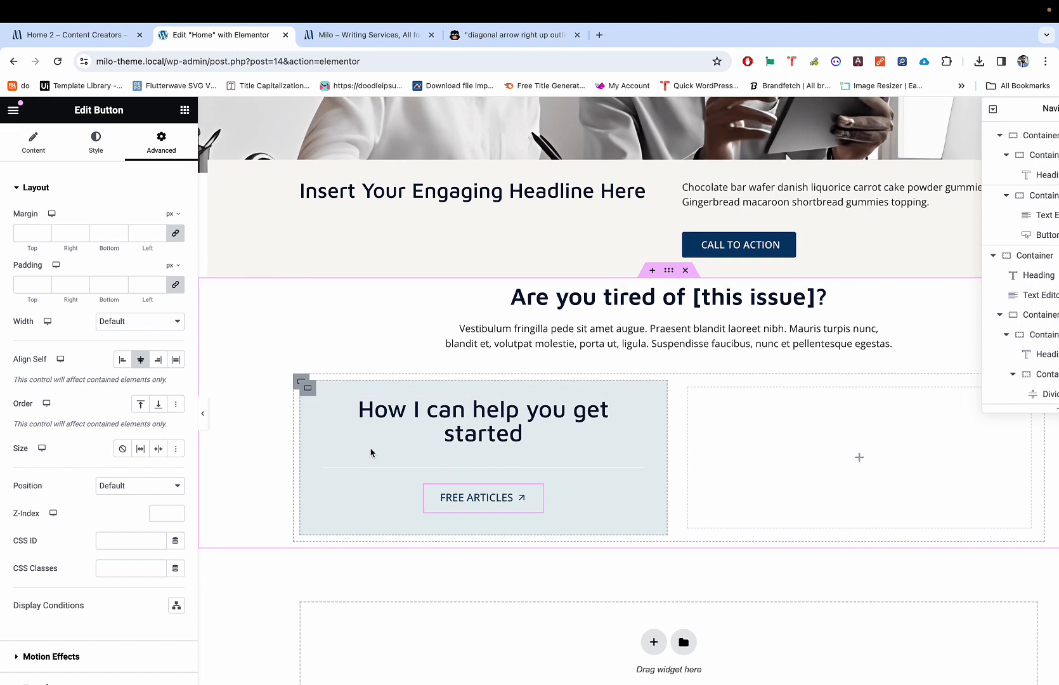
left_click(500, 471)
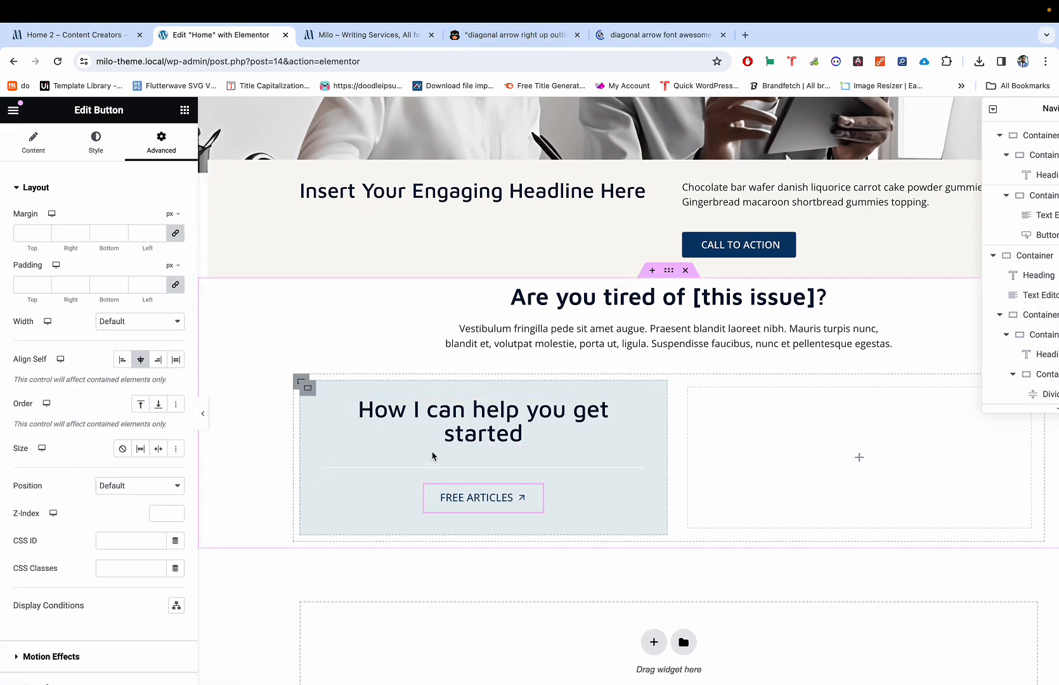
left_click(33, 143)
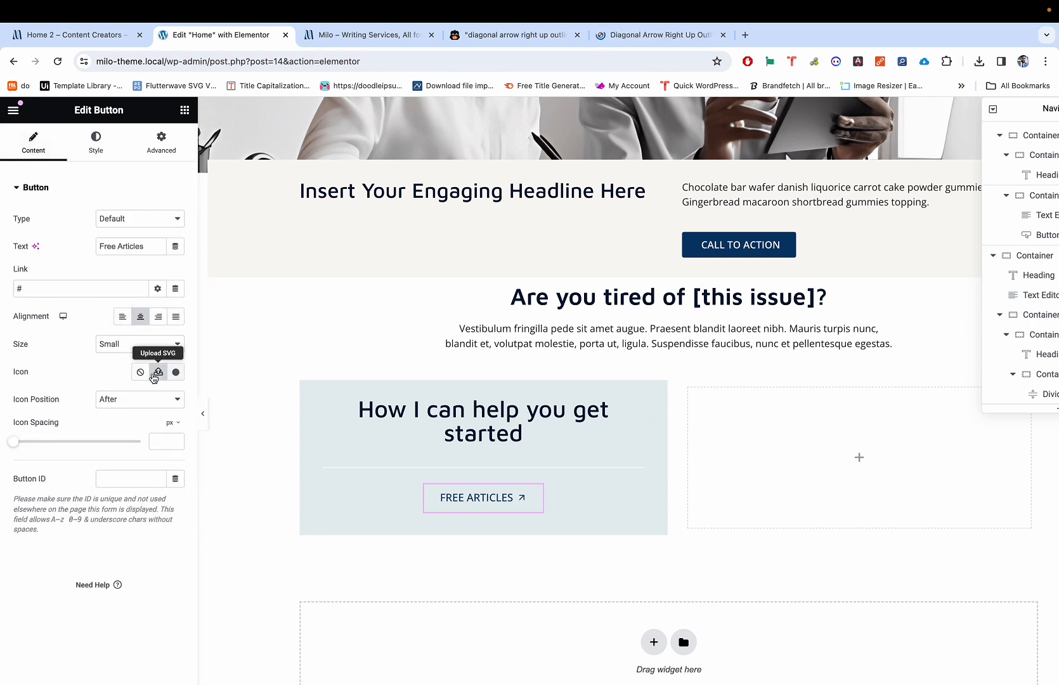
left_click(158, 374)
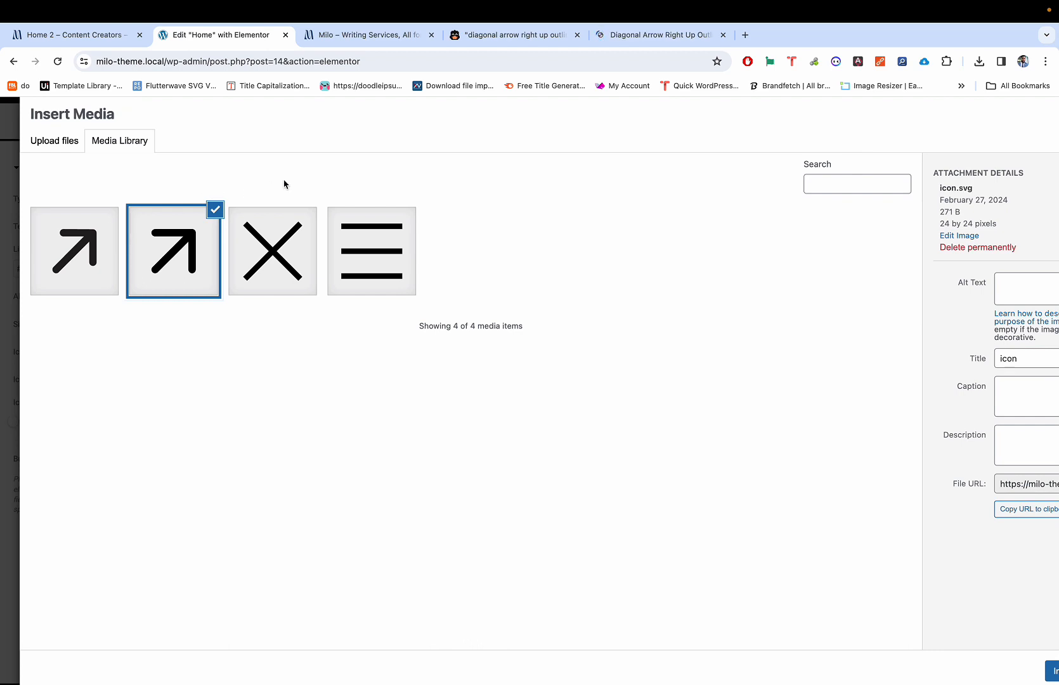
left_click(82, 230)
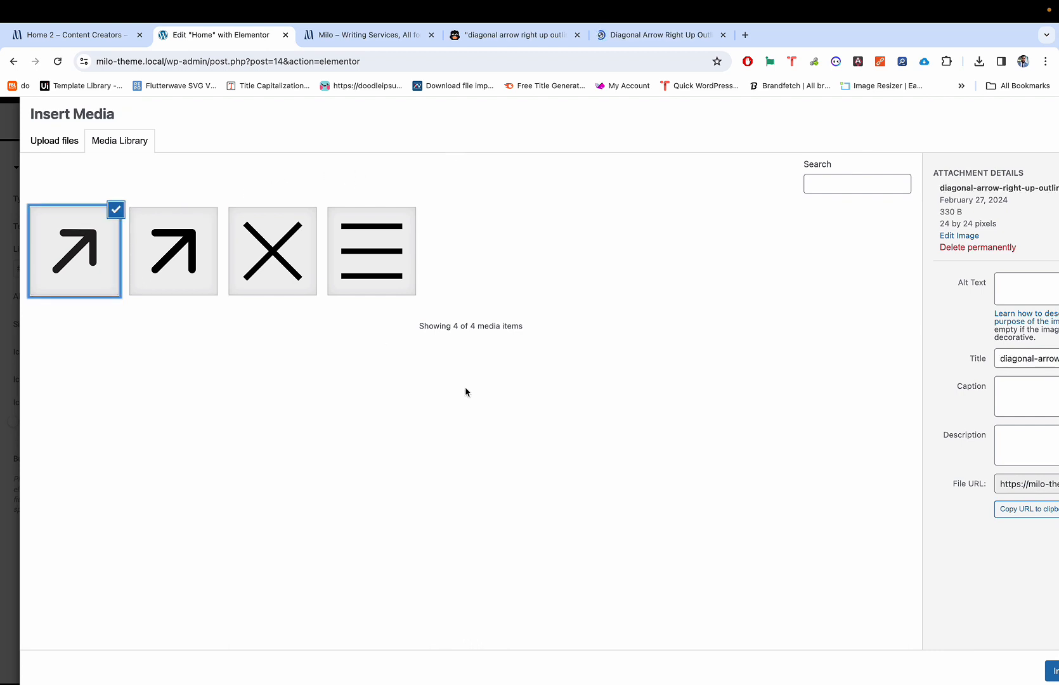
left_click(1051, 668)
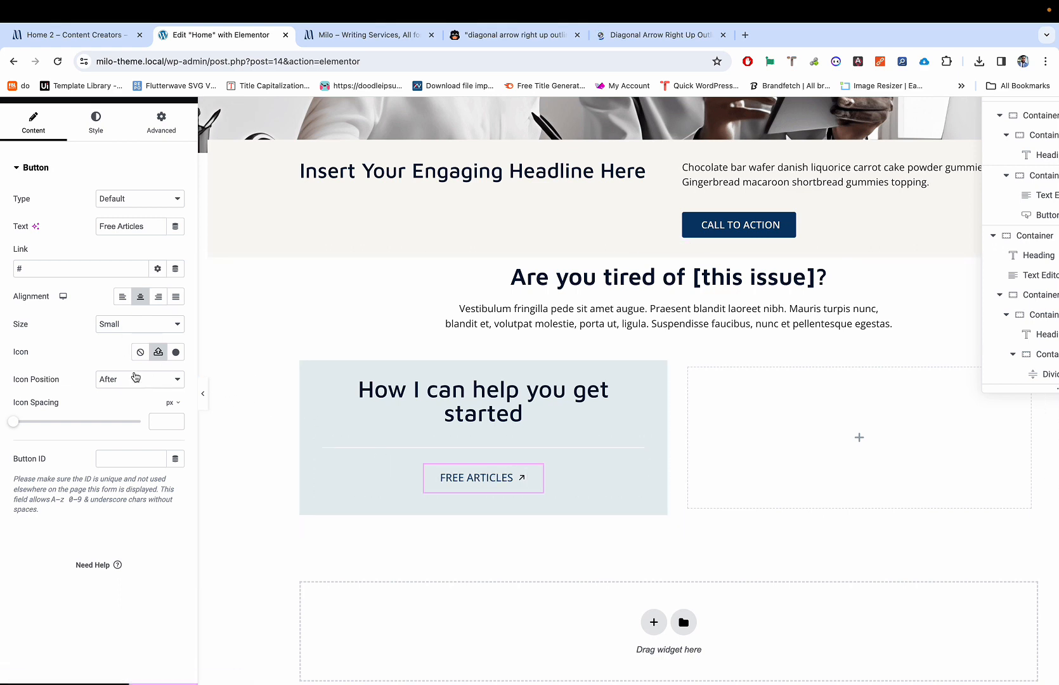
left_click(157, 354)
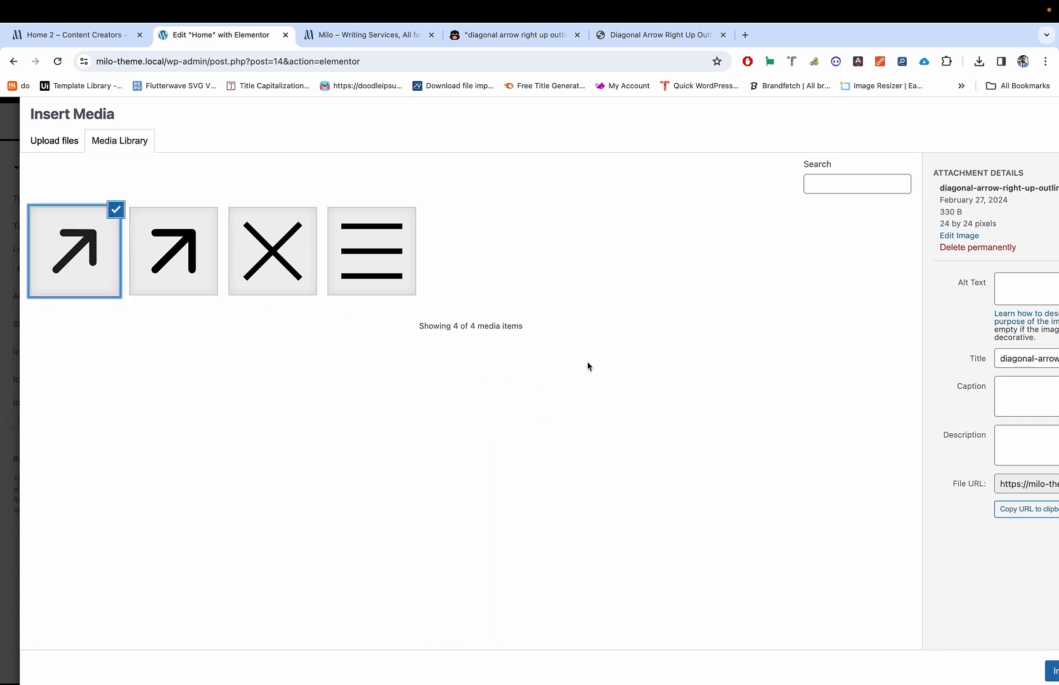
left_click(195, 283)
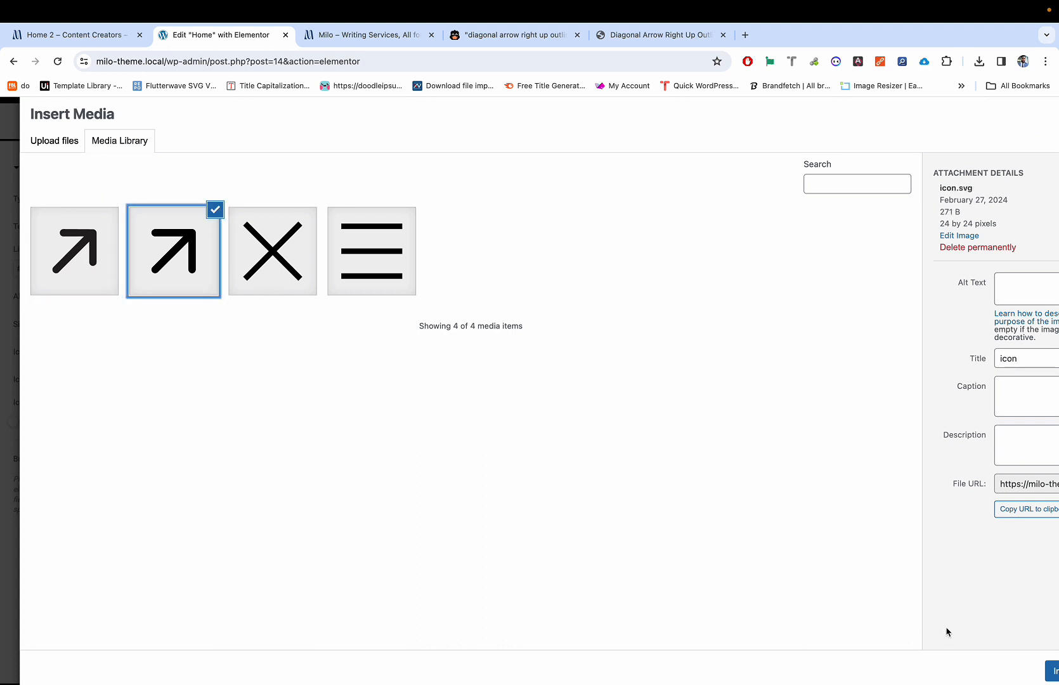
left_click(1052, 672)
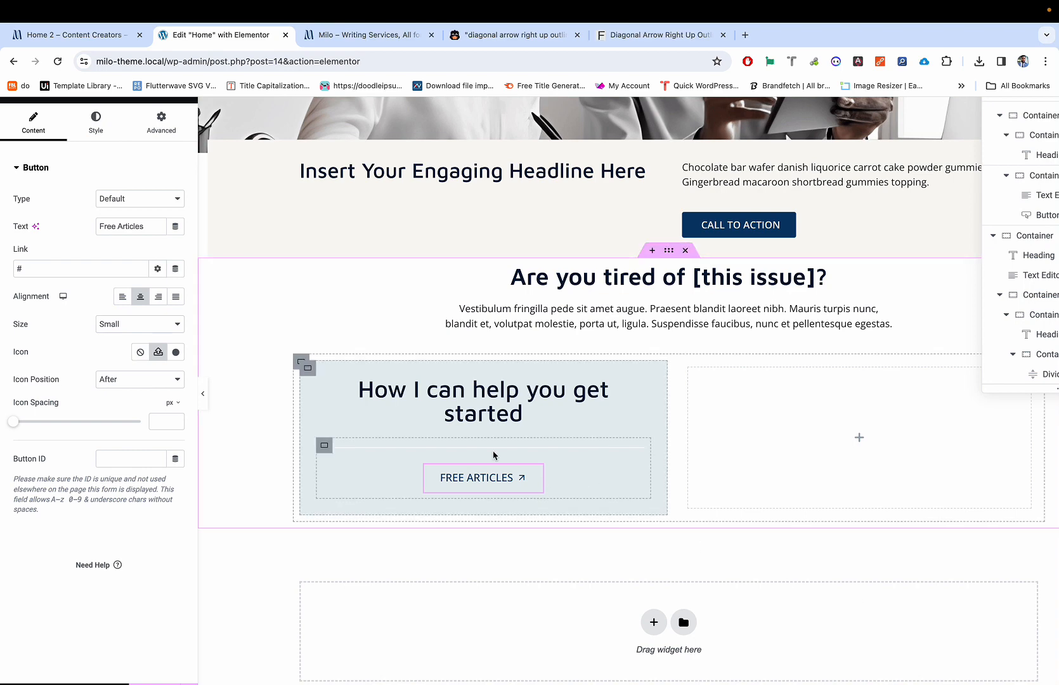
Step: Browse the FontAwesomeIcons.com diagonal-arrow-right-up-outline icon page
key("super+5")
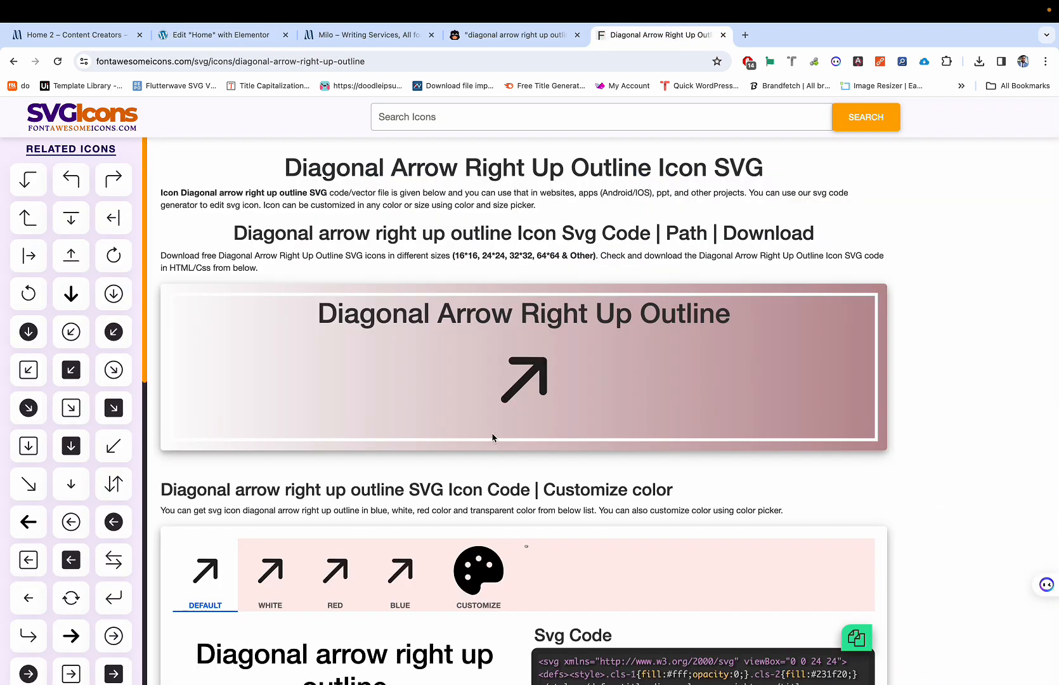
scroll(469, 295, "down", 2)
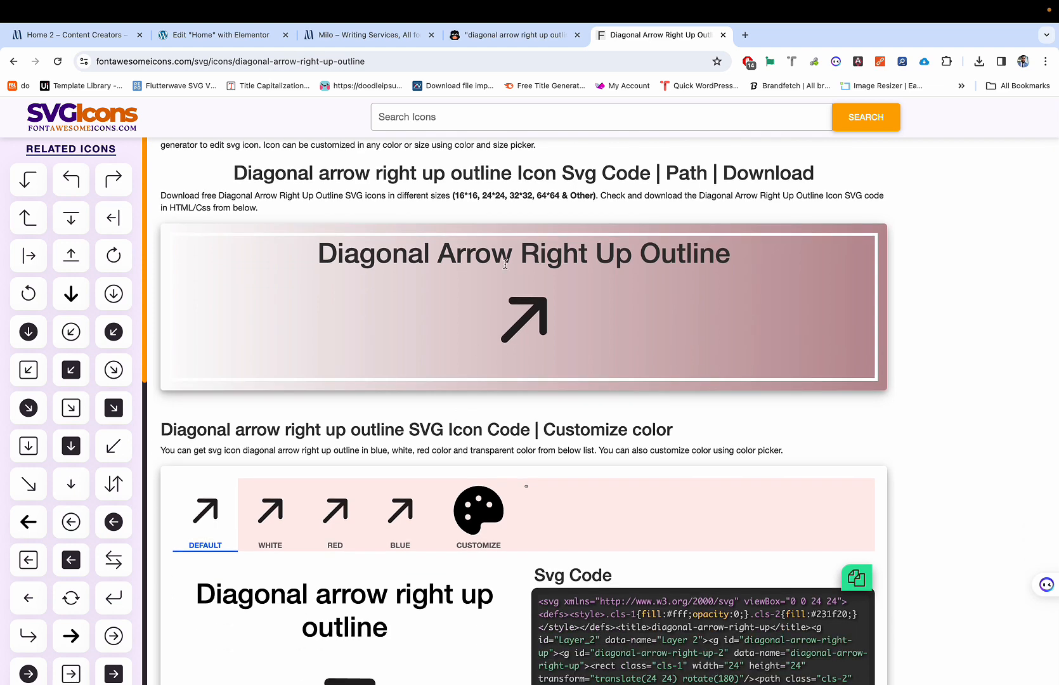
scroll(506, 264, "up", 2)
scroll(519, 379, "down", 1)
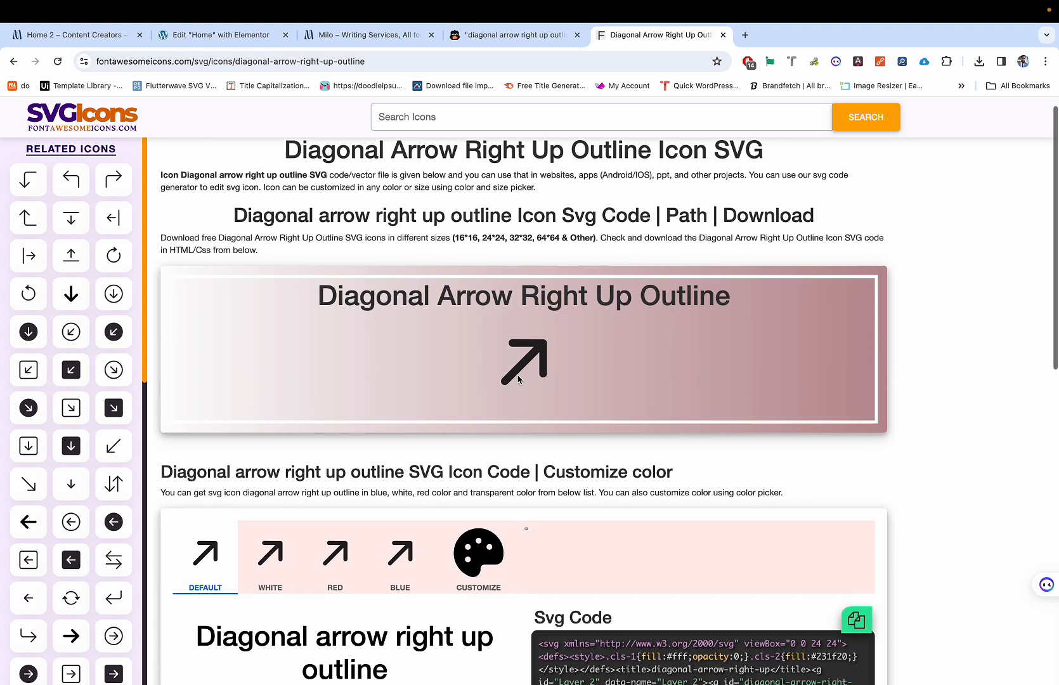
scroll(519, 380, "down", 8)
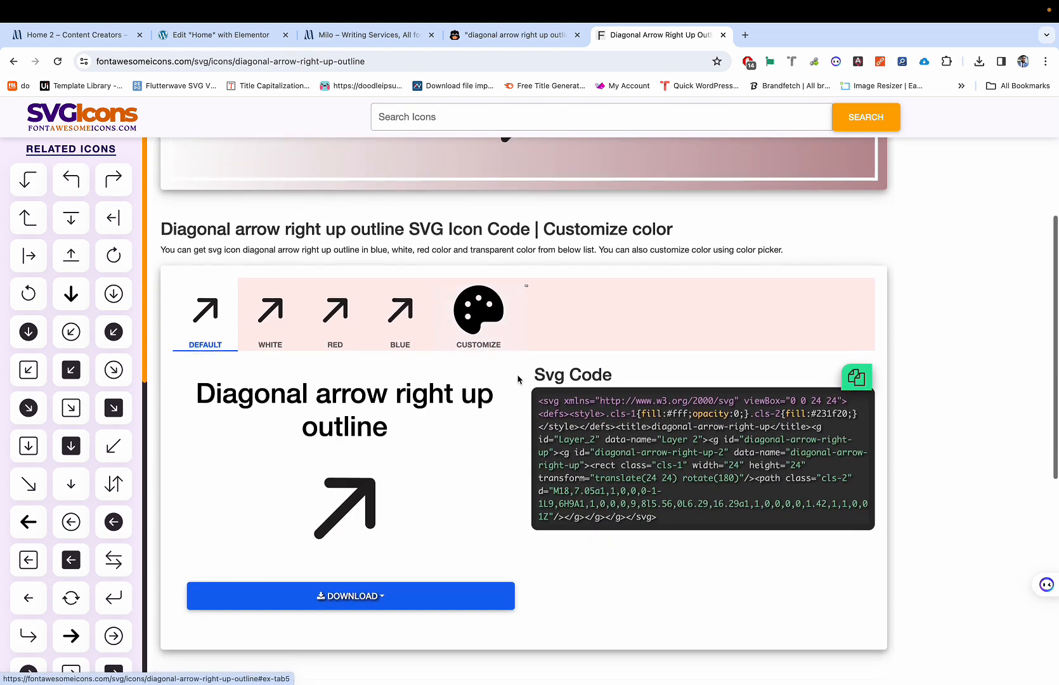
scroll(518, 380, "down", 3)
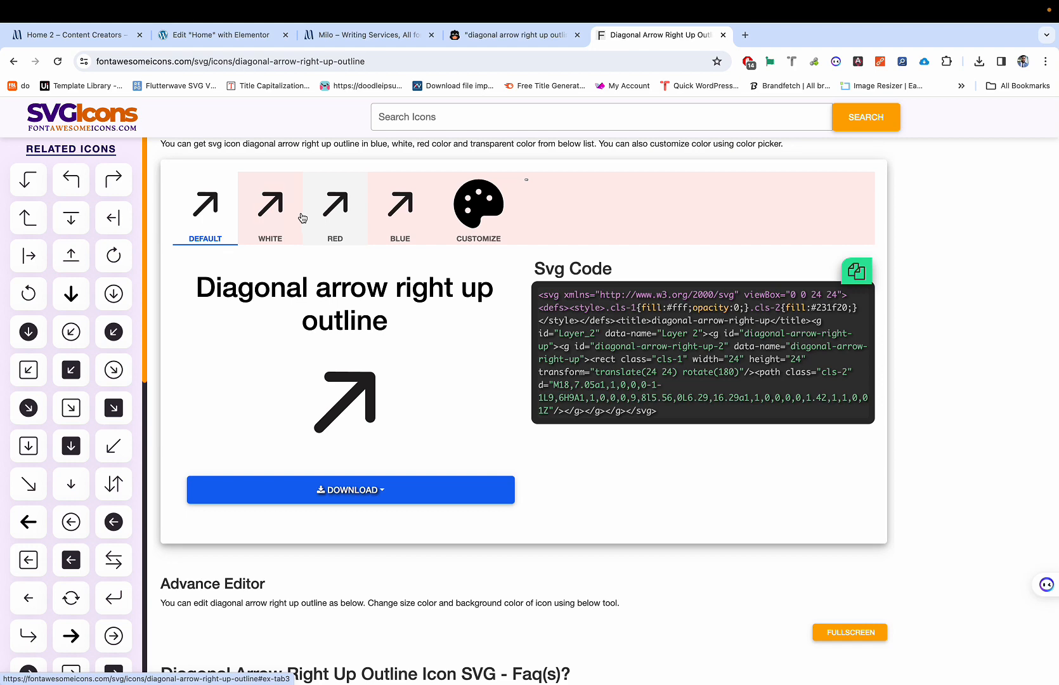
Step: Compare the white and default arrow variants, settle on default, and return to Google results
left_click(277, 208)
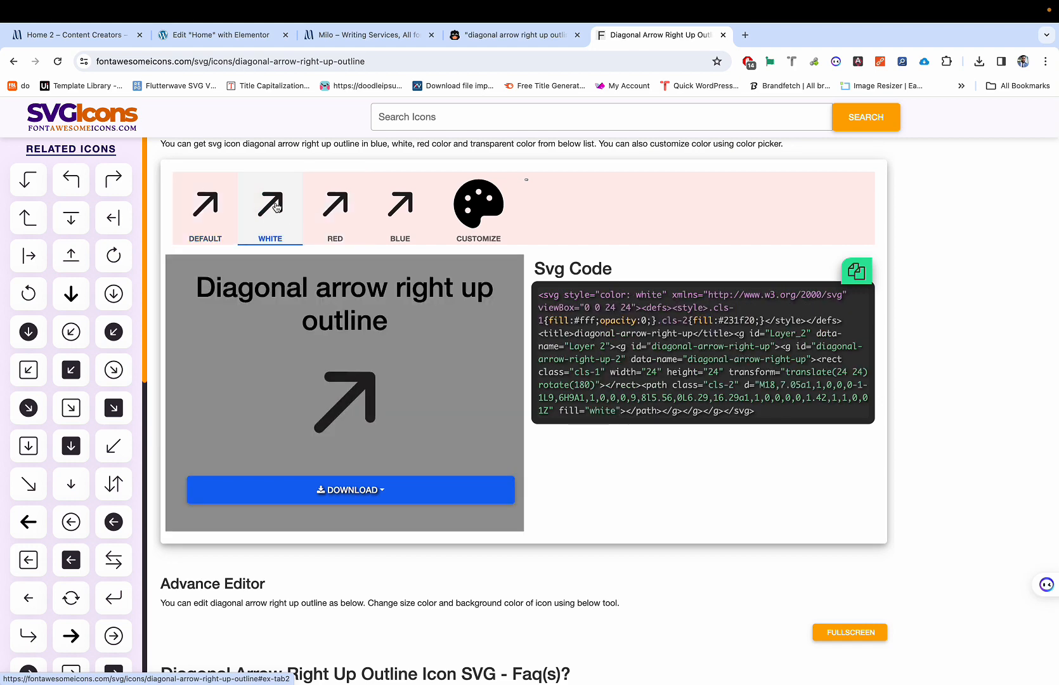
left_click(224, 207)
left_click(263, 208)
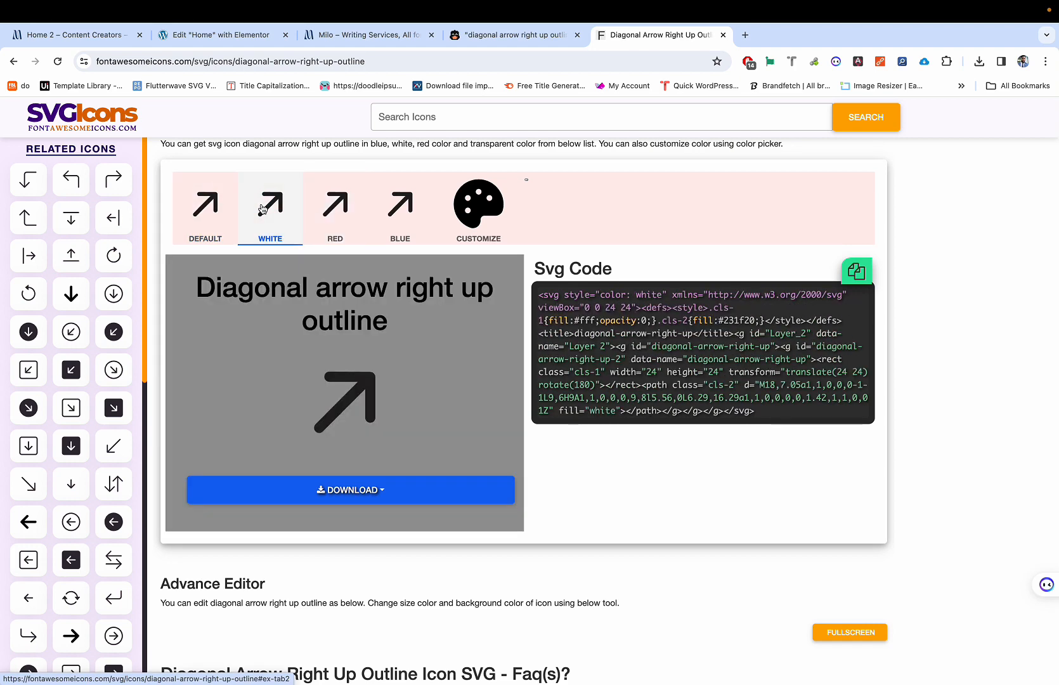
left_click(210, 210)
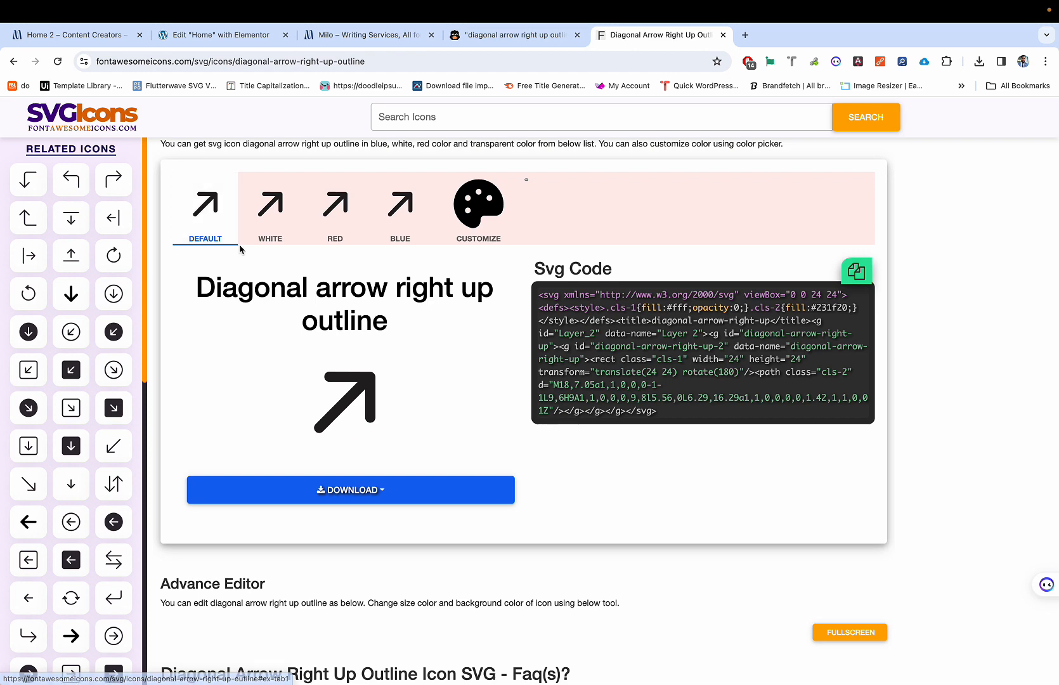
scroll(240, 249, "down", 5)
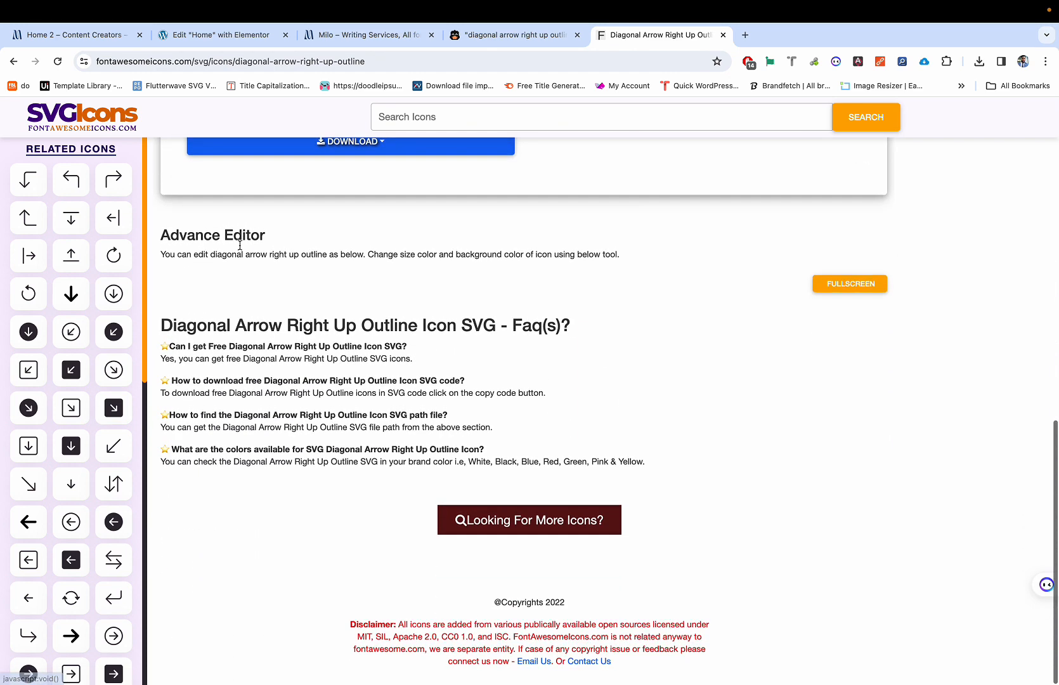
left_click(14, 61)
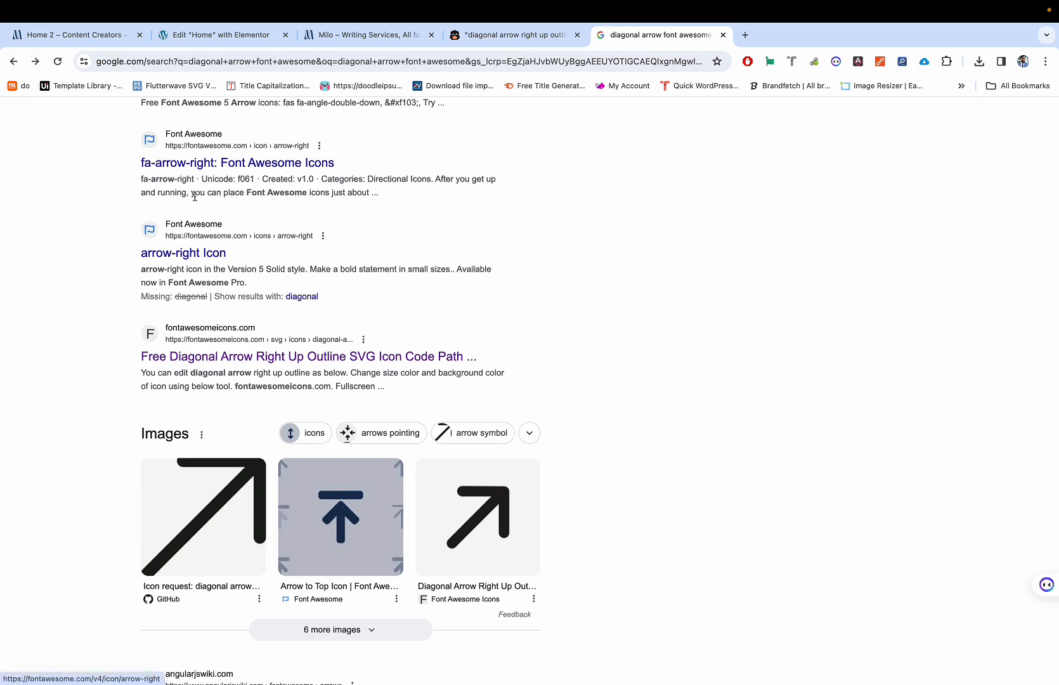
Step: Search Google for 'up right arrow font awesone\', then close that tab and return to Elementor
scroll(196, 168, "down", 1)
scroll(196, 108, "up", 5)
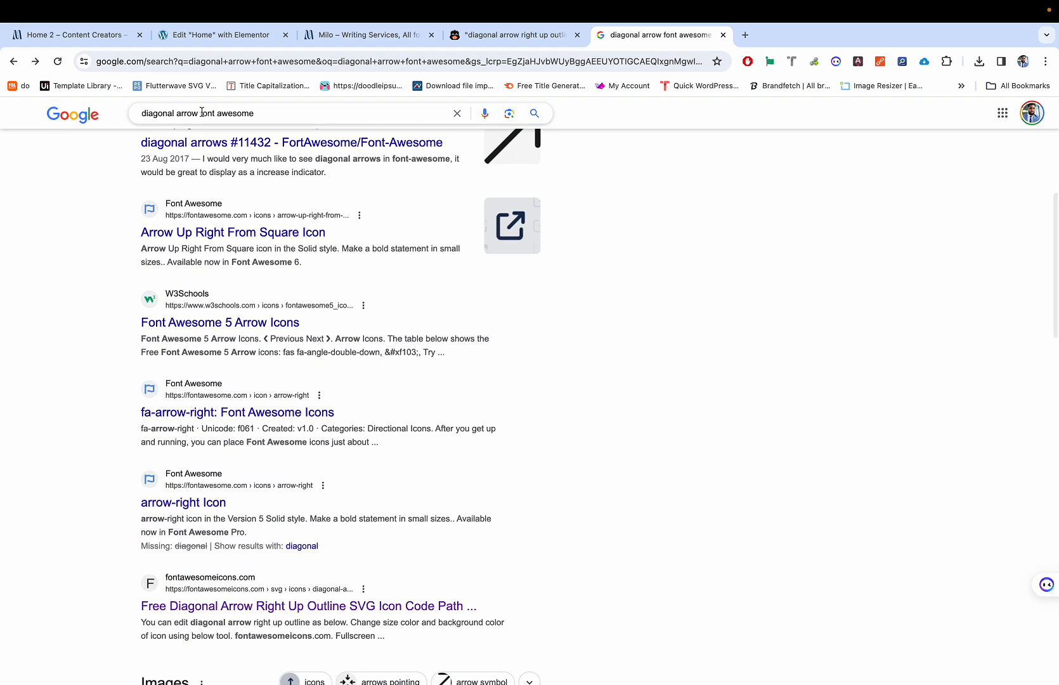
triple_click(202, 112)
type("up rig")
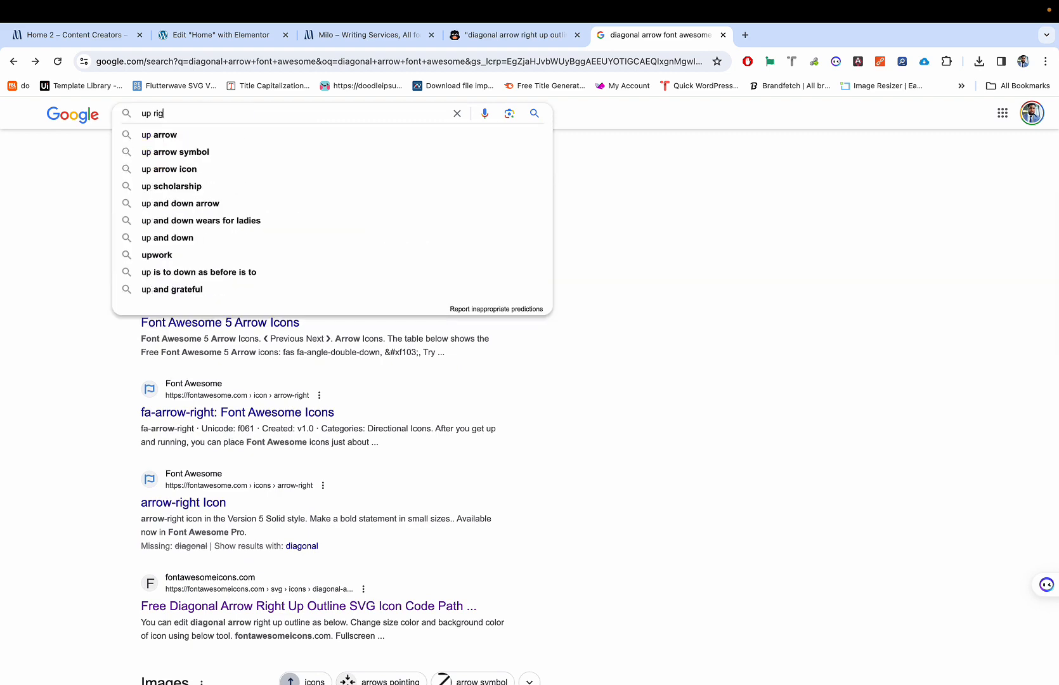
type("ht arrow ")
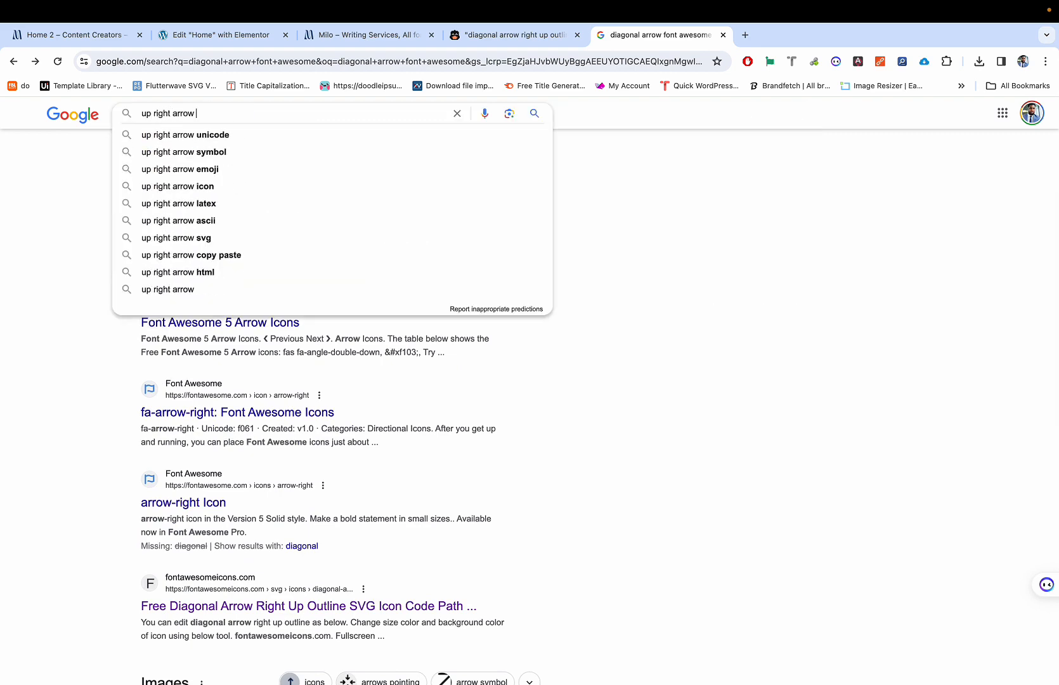
type("font awe")
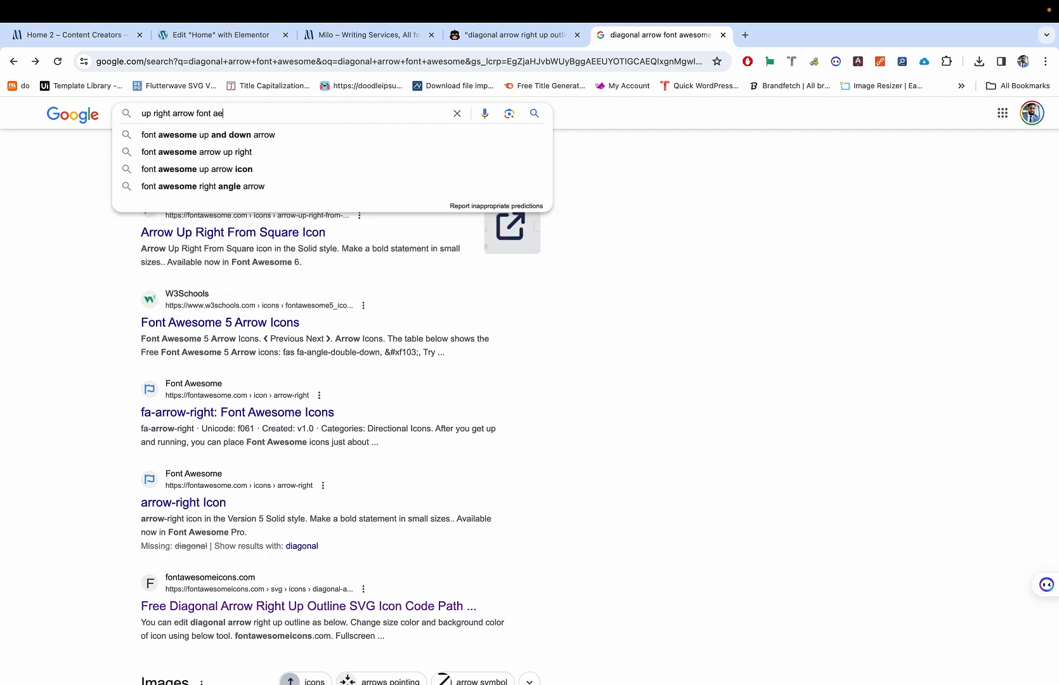
type("sone\\")
key("Return")
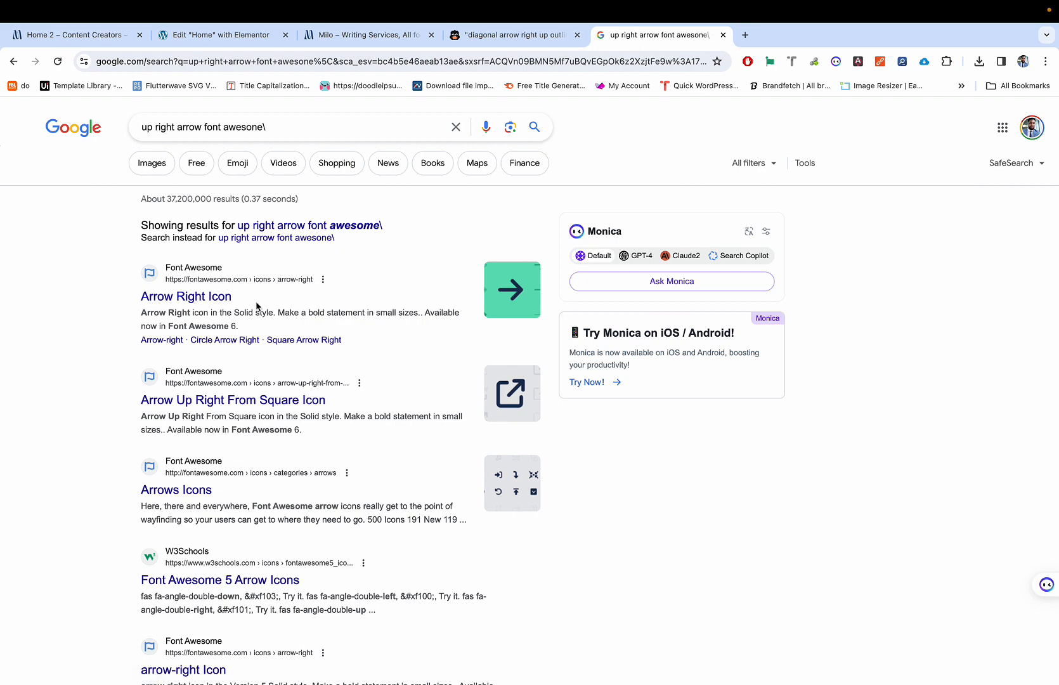
key("super+w")
key("super+2")
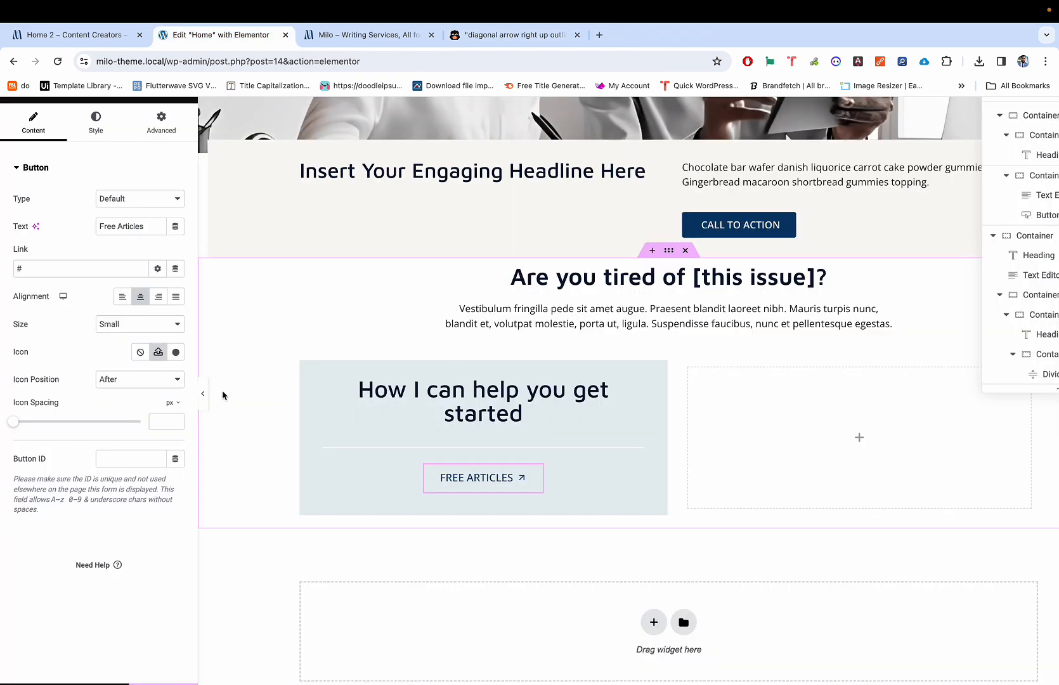
key("super+4")
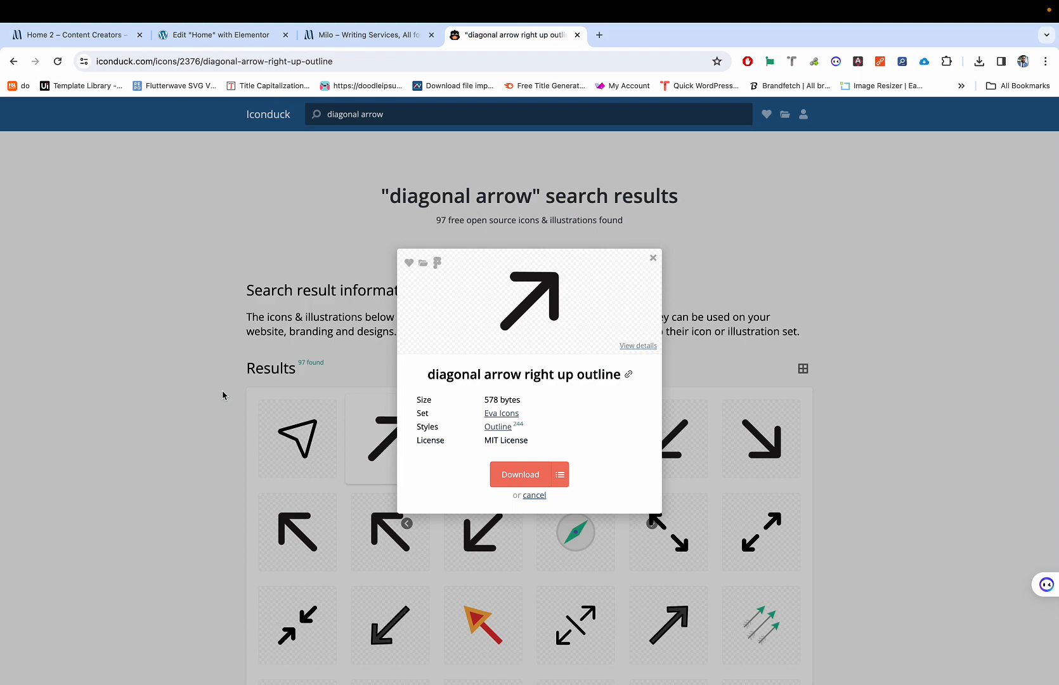
key("super+2")
key("super+4")
key("super+1")
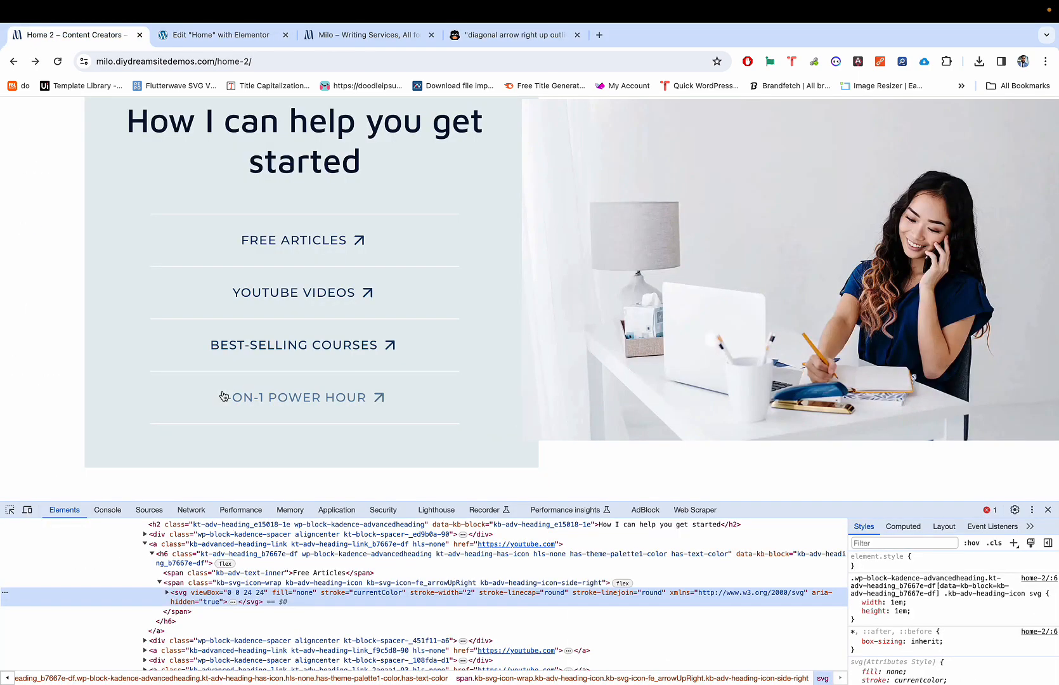
key("super+4")
key("super+2")
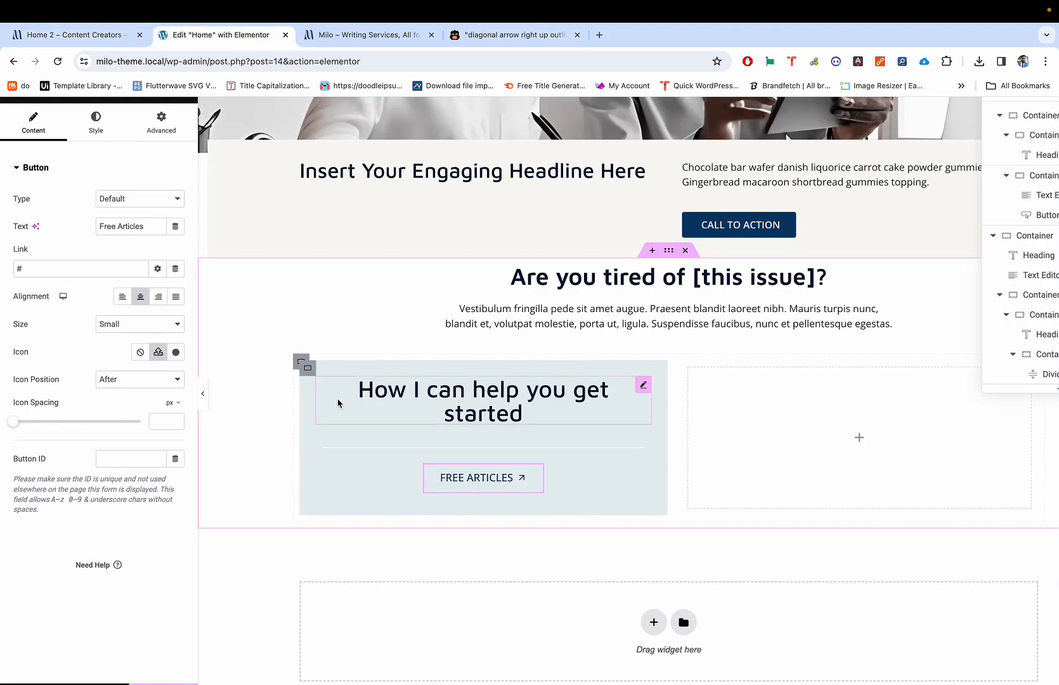
key("super+4")
key("super+1")
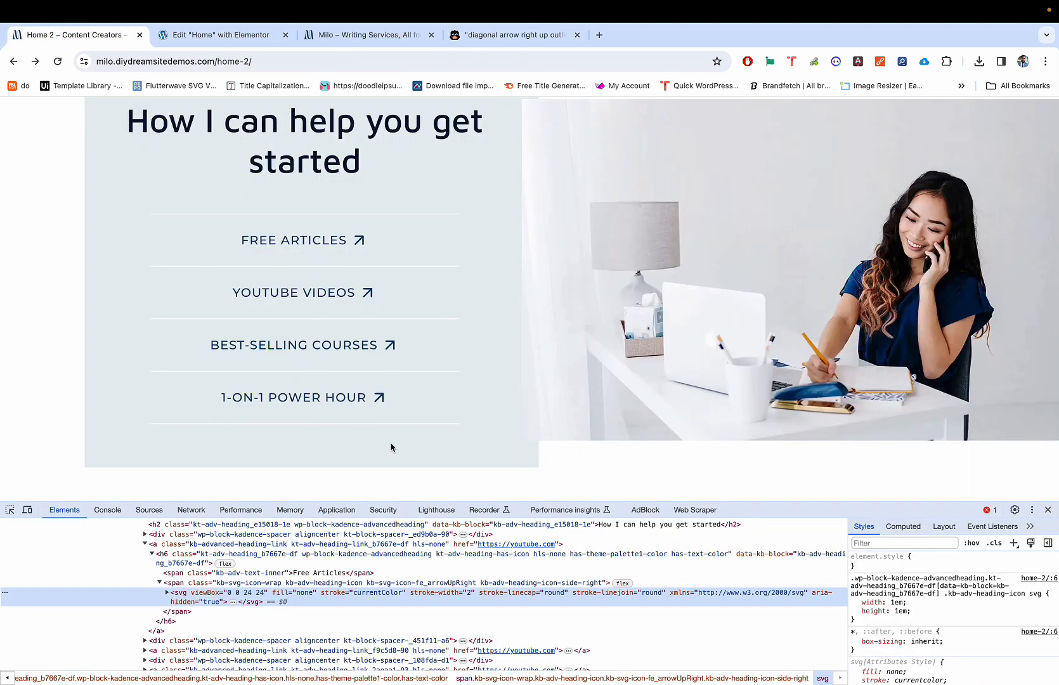
key("super+4")
key("super+1")
key("super+4")
key("super+1")
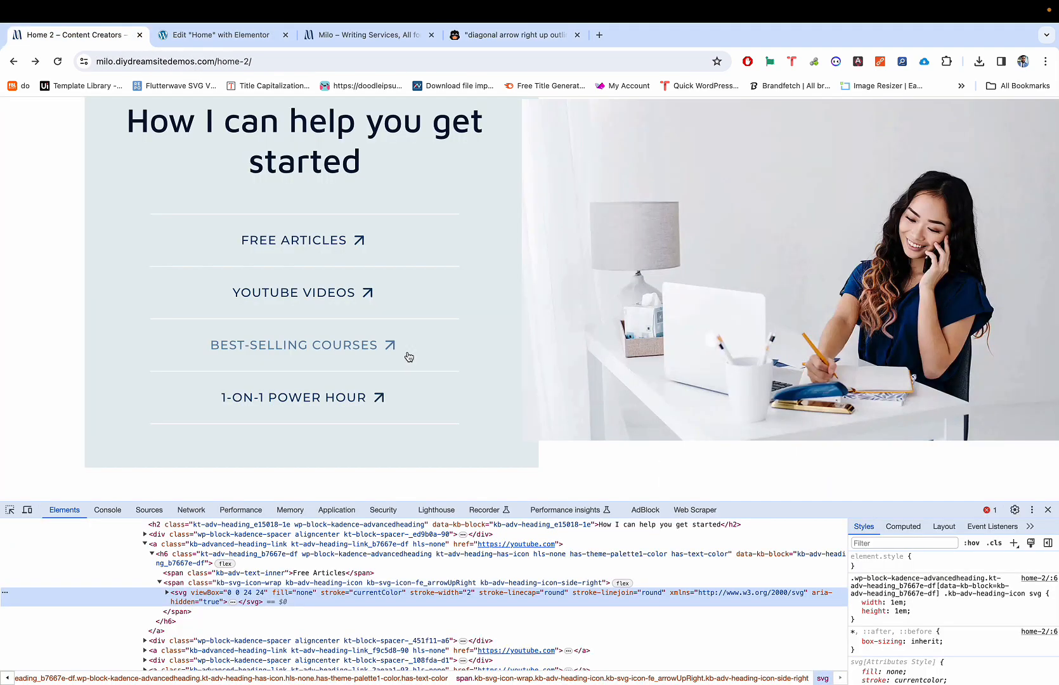
key("super+2")
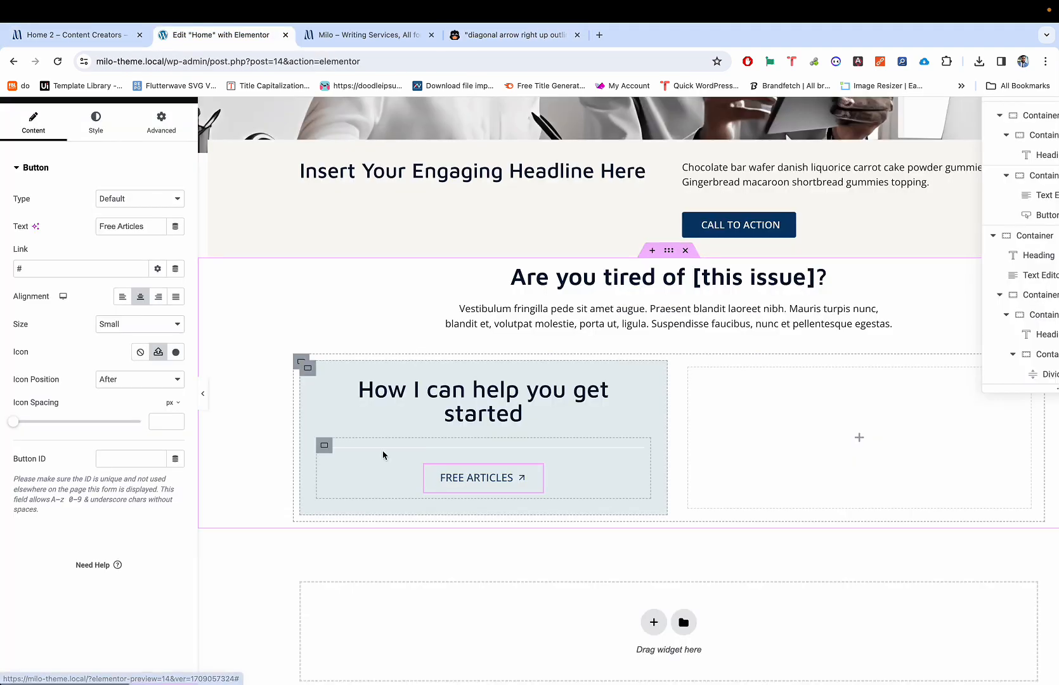
key("super+p")
key("super+p")
key("super+s")
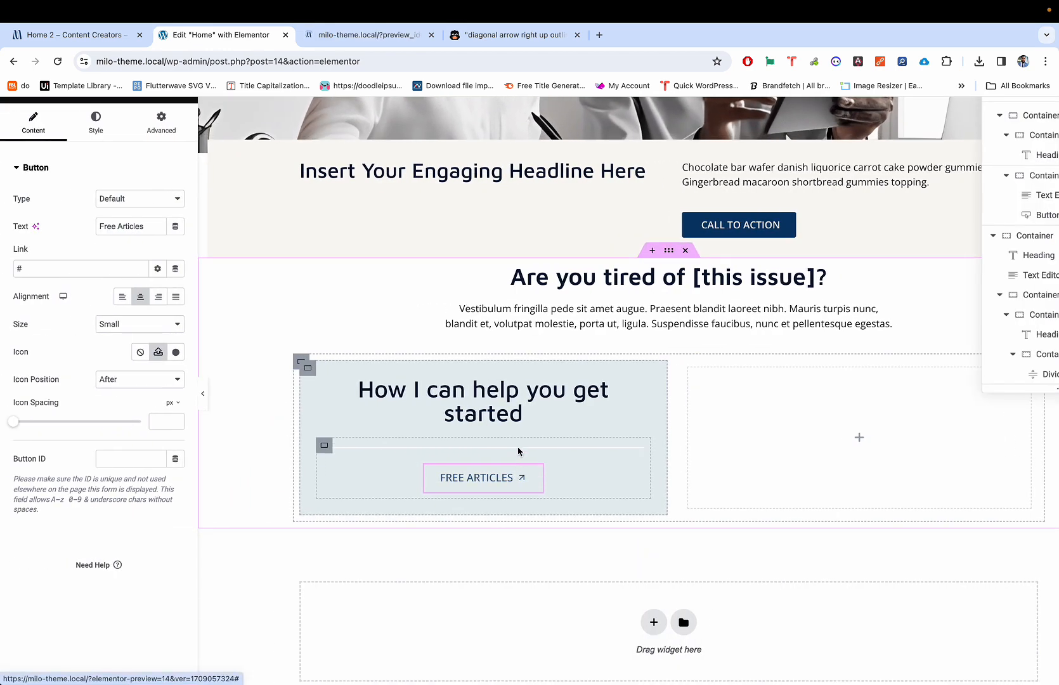
left_click(519, 449)
left_click(536, 473)
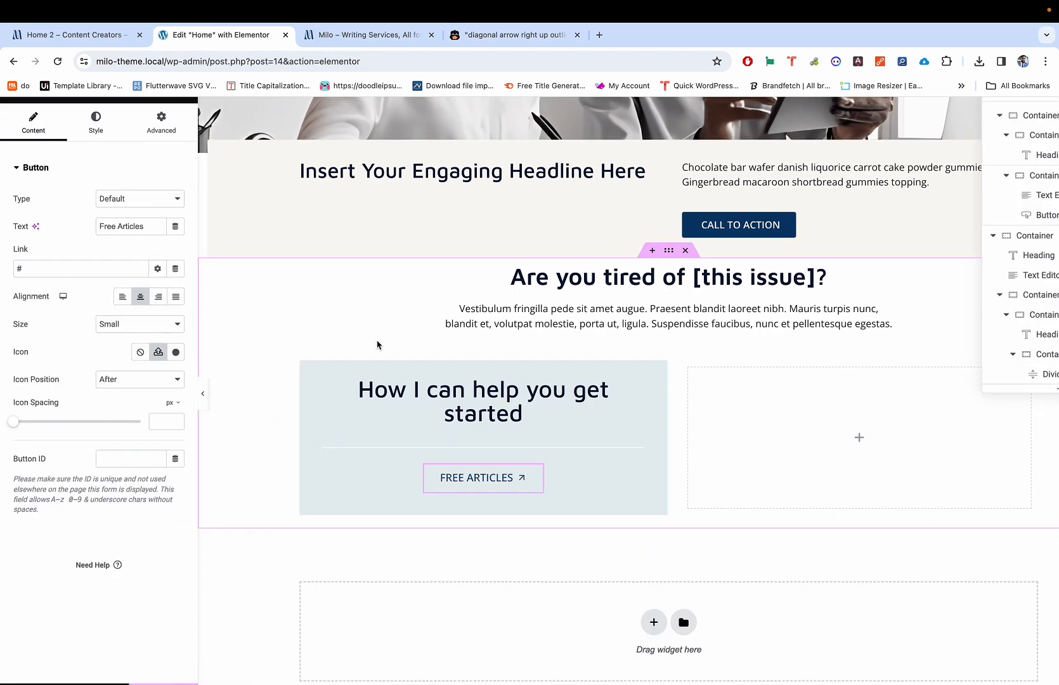
Step: Set the FREE ARTICLES button Size to Extra Small
left_click(134, 324)
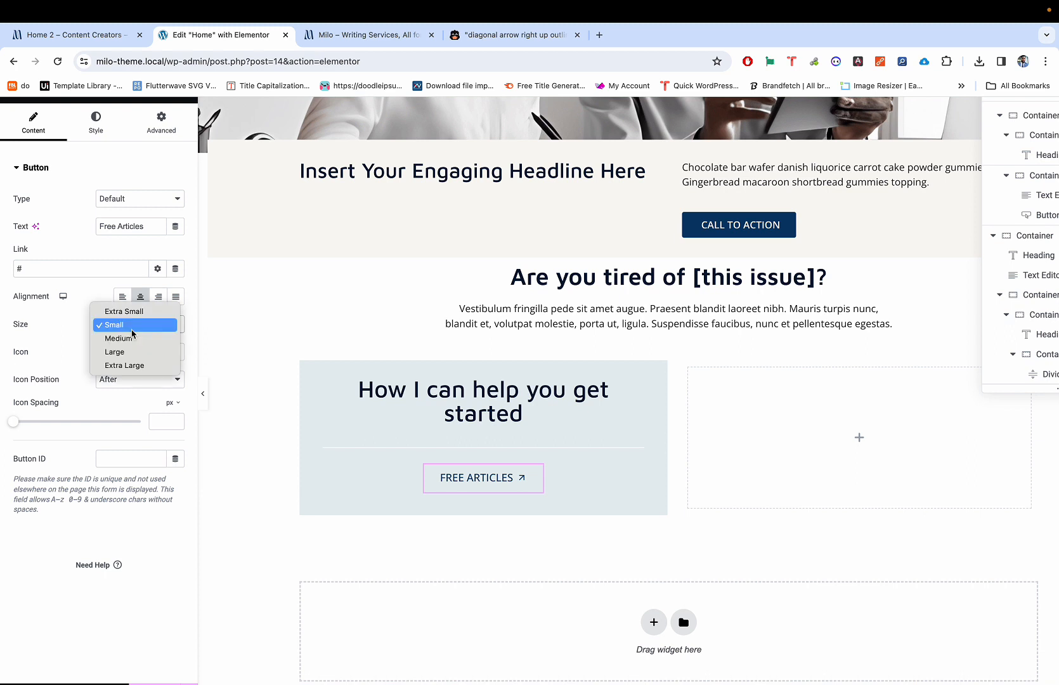
left_click(136, 309)
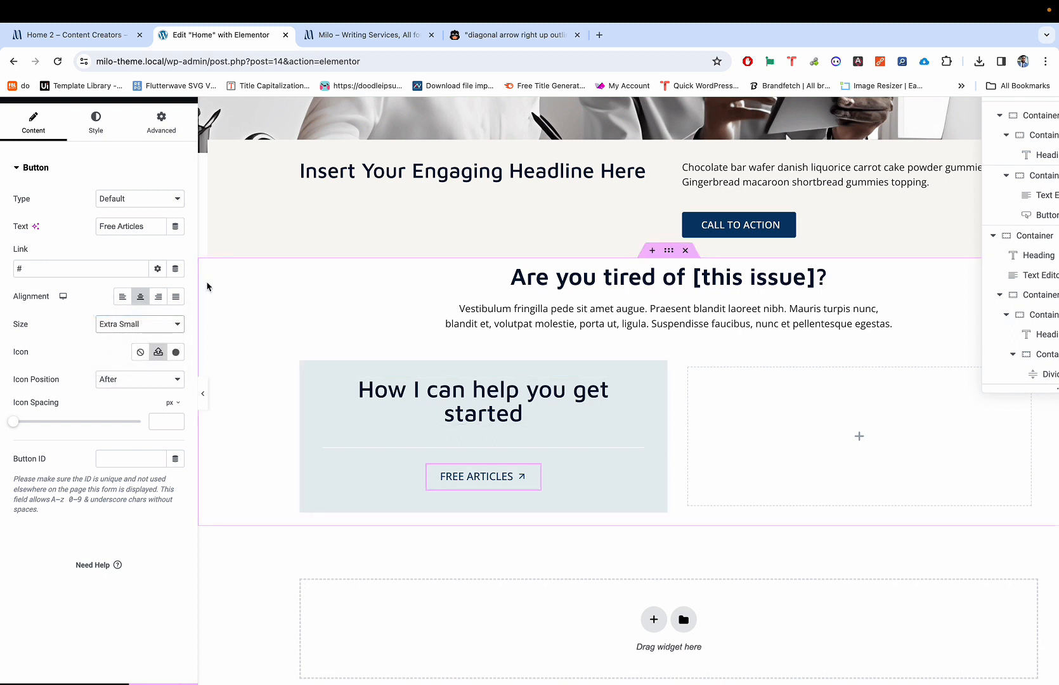
left_click(125, 323)
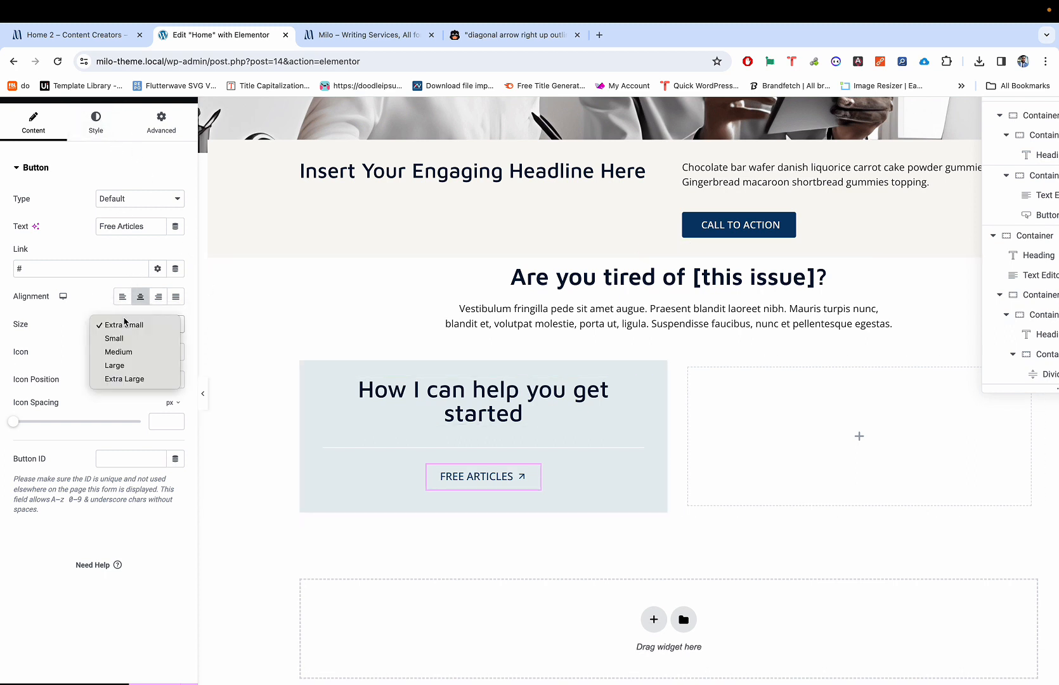
left_click(118, 321)
left_click(117, 320)
left_click(65, 299)
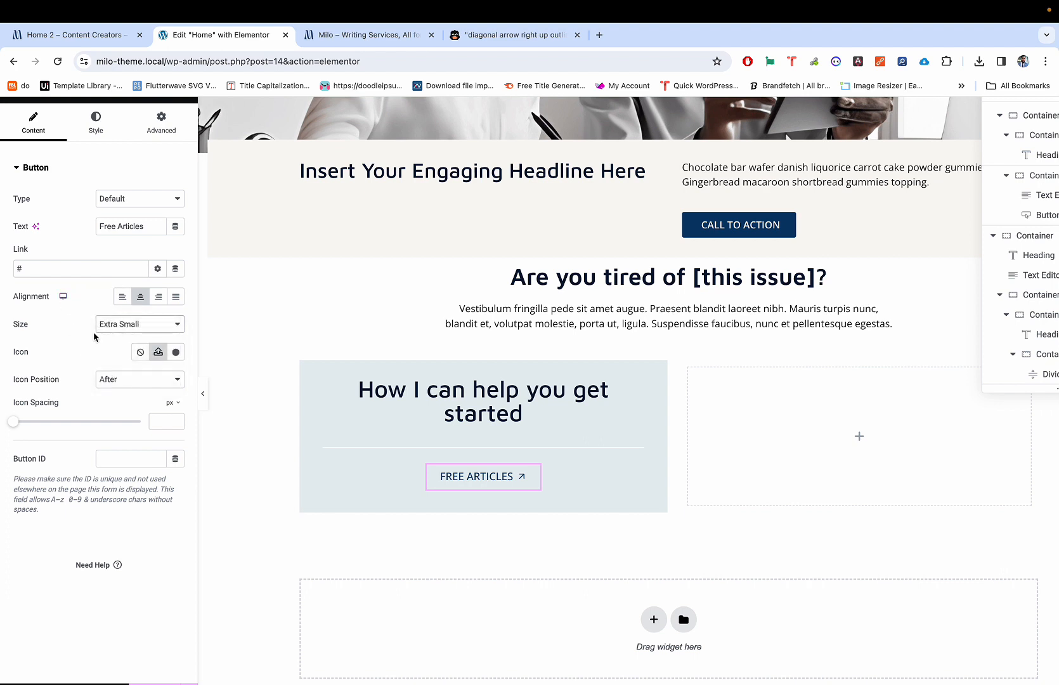
Step: Set the button's padding to 0 on all sides, then select its parent container
left_click(102, 124)
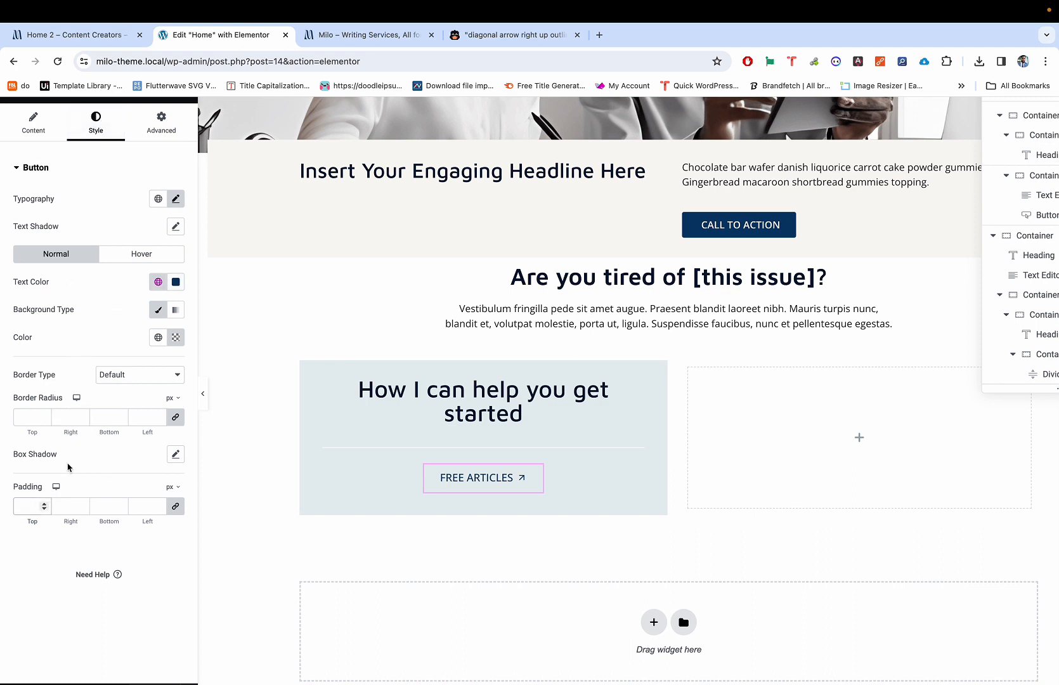
left_click(28, 507)
type("0")
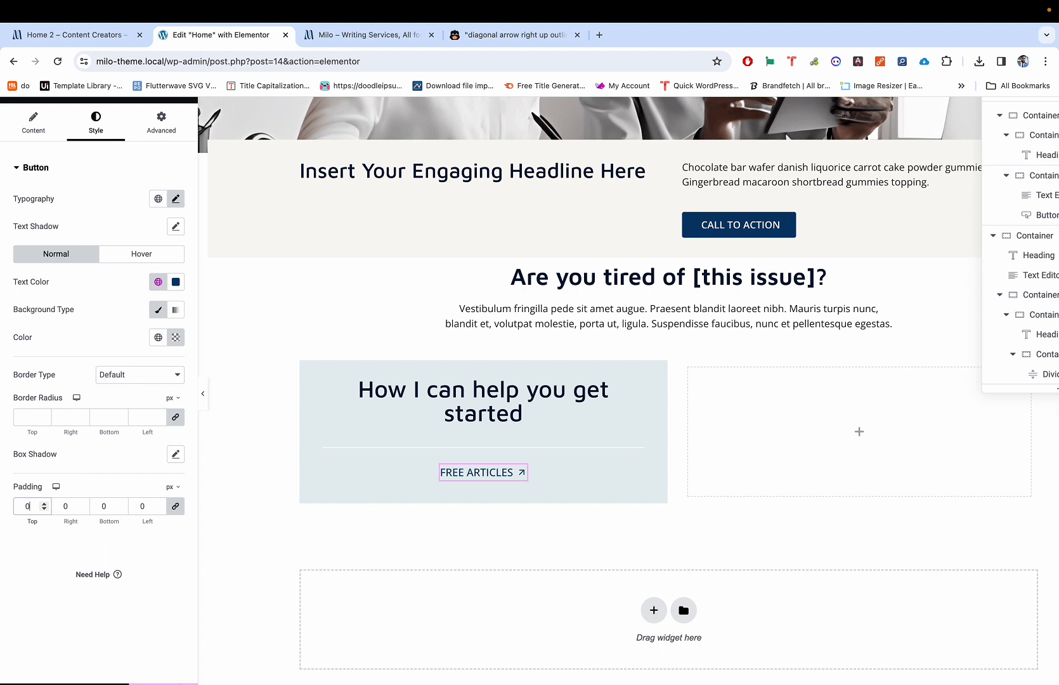
left_click(413, 448)
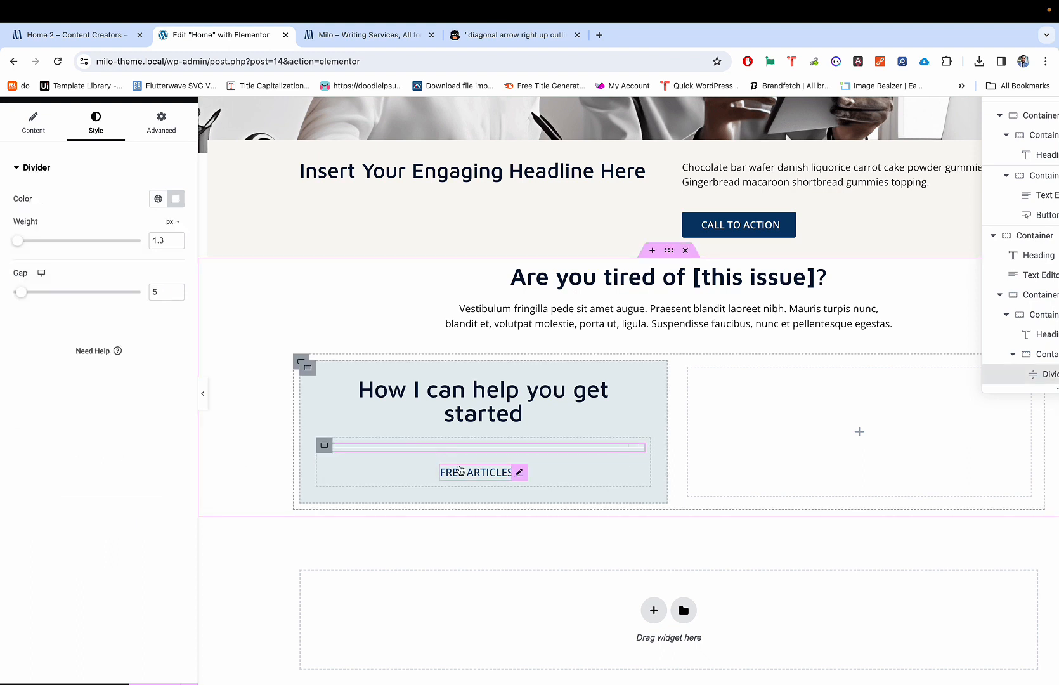
left_click(324, 446)
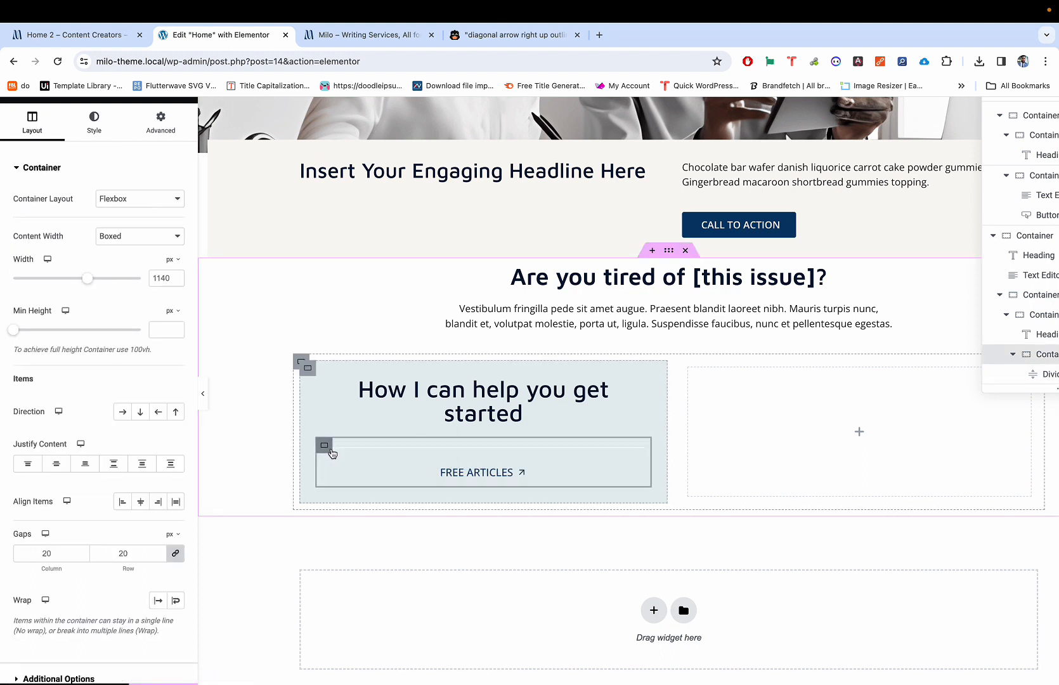
Step: Set the inner container's gap to 5 px and duplicate the divider into the panel
double_click(46, 554)
type("5")
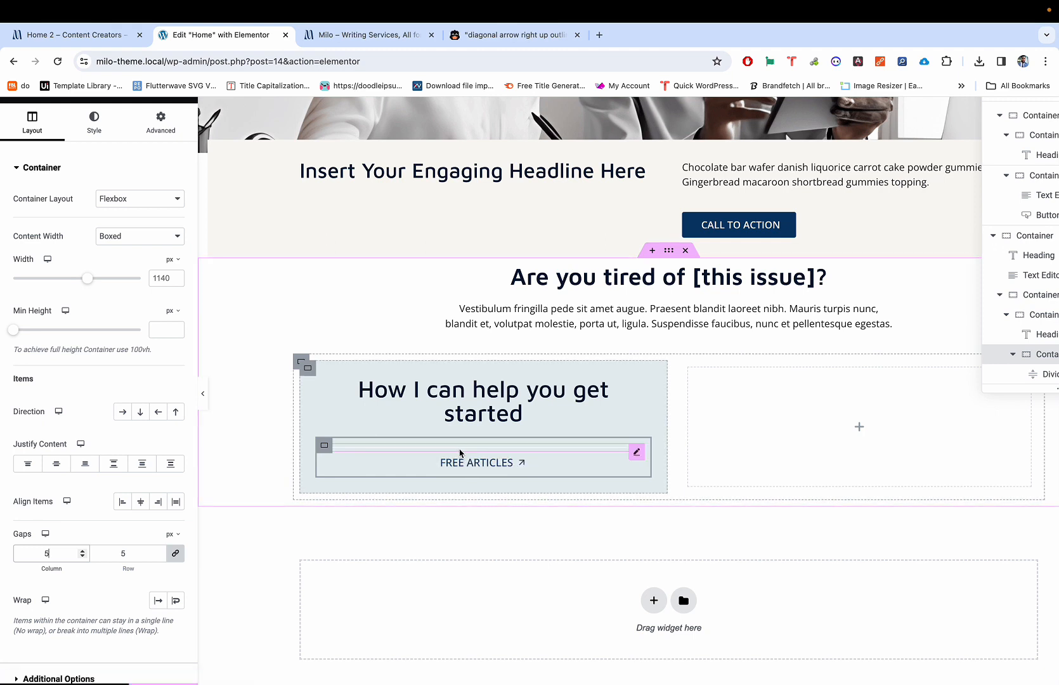
right_click(418, 453)
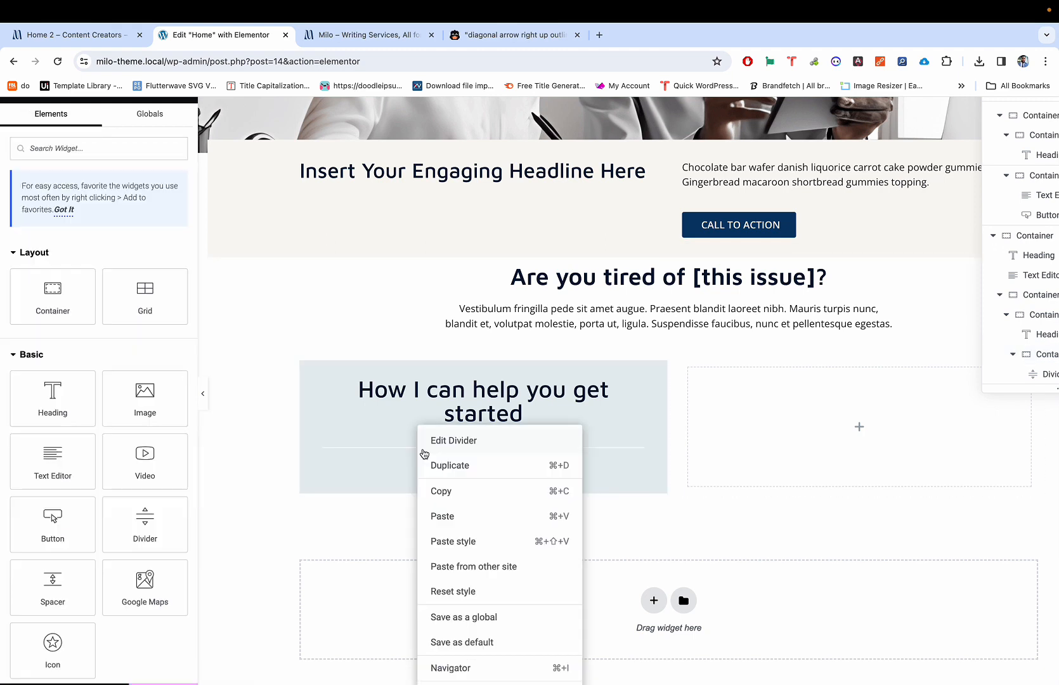
left_click(445, 490)
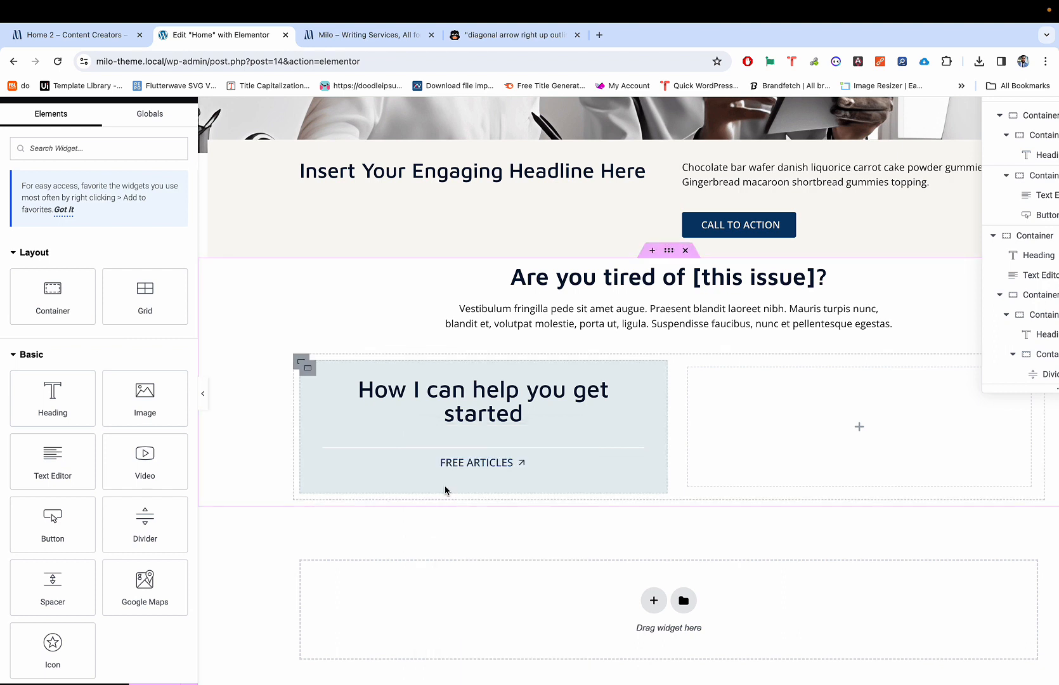
right_click(475, 449)
left_click(506, 466)
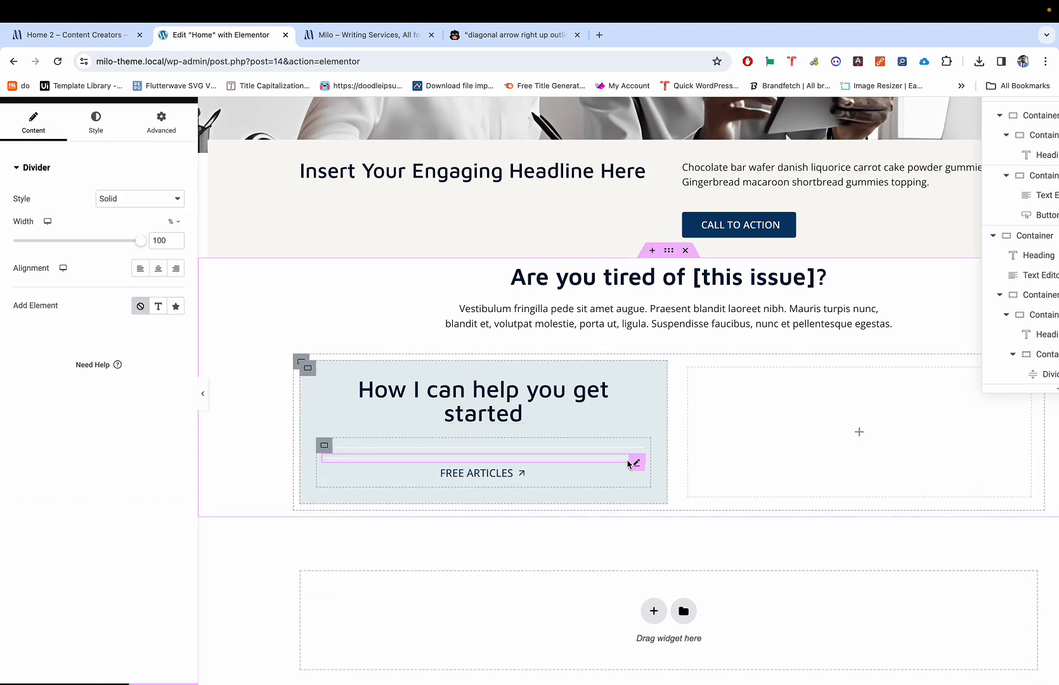
left_click_drag(628, 465, 631, 474)
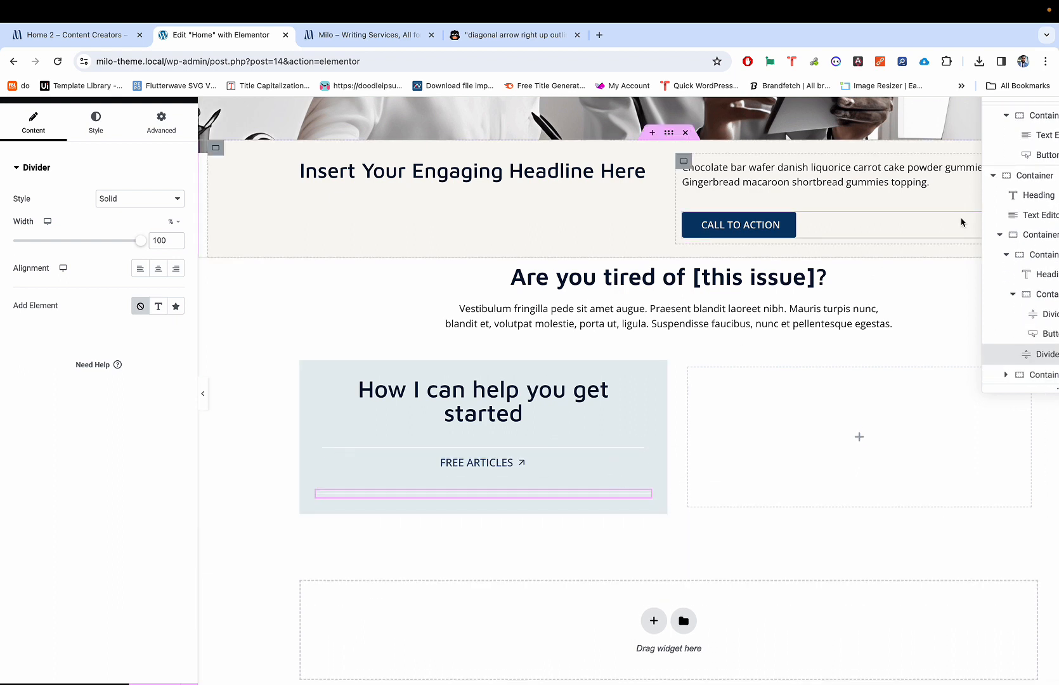
Step: Move the Navigator to mid-screen and drag the duplicated divider above the FREE ARTICLES button
scroll(951, 149, "up", 3)
scroll(946, 156, "right", 1)
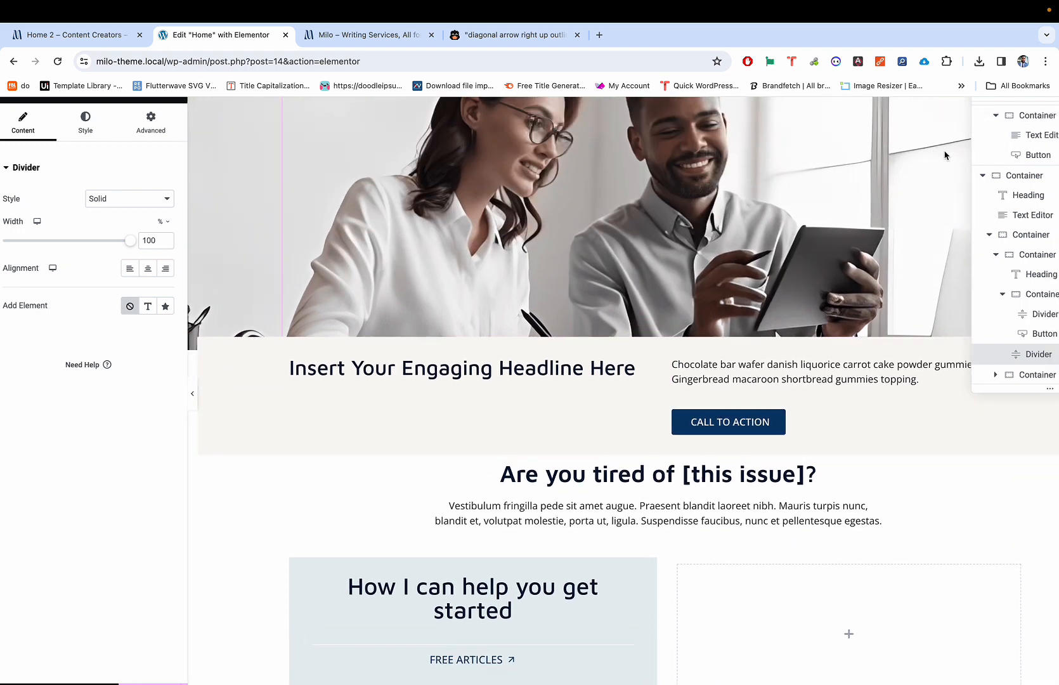
scroll(945, 155, "up", 2)
scroll(855, 167, "up", 2)
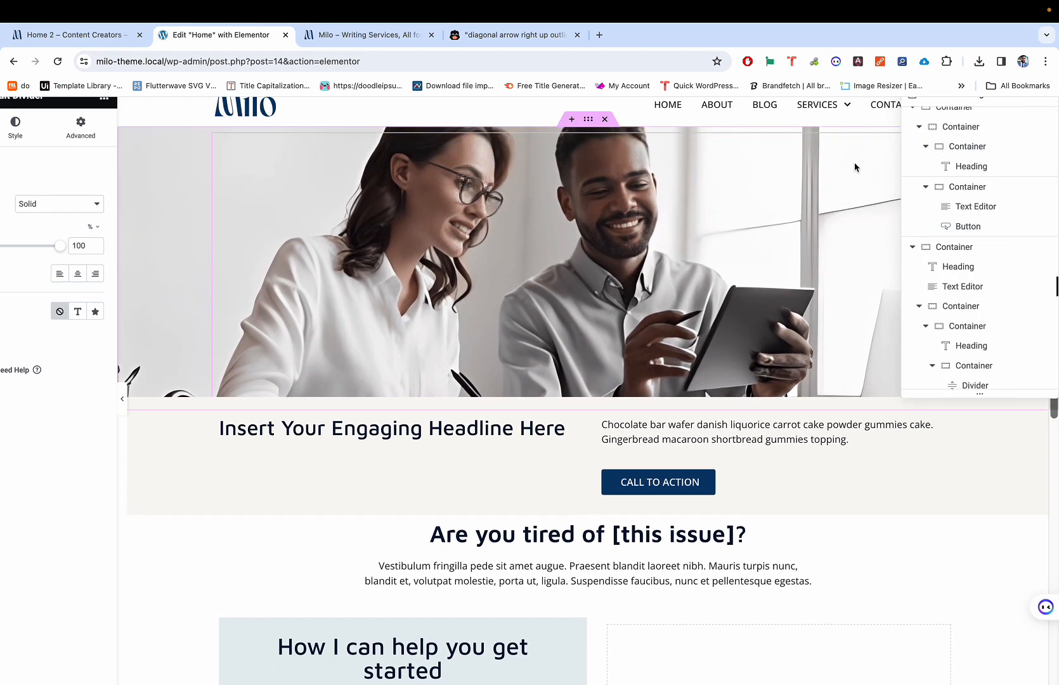
left_click_drag(938, 103, 716, 415)
scroll(717, 415, "down", 7)
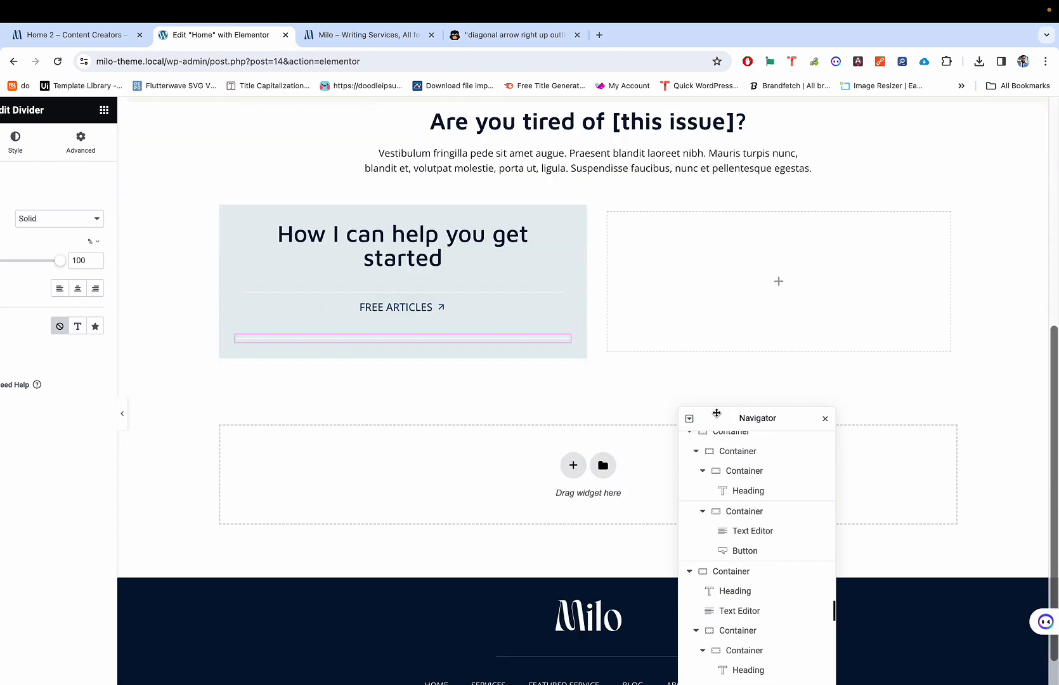
left_click_drag(733, 421, 727, 250)
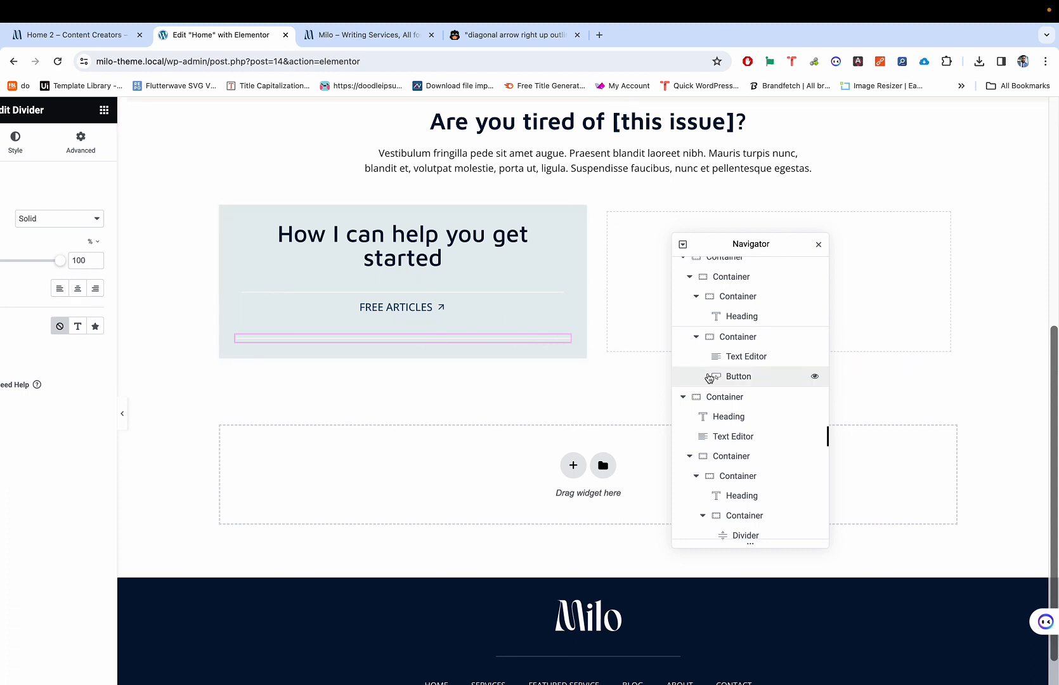
scroll(714, 406, "down", 3)
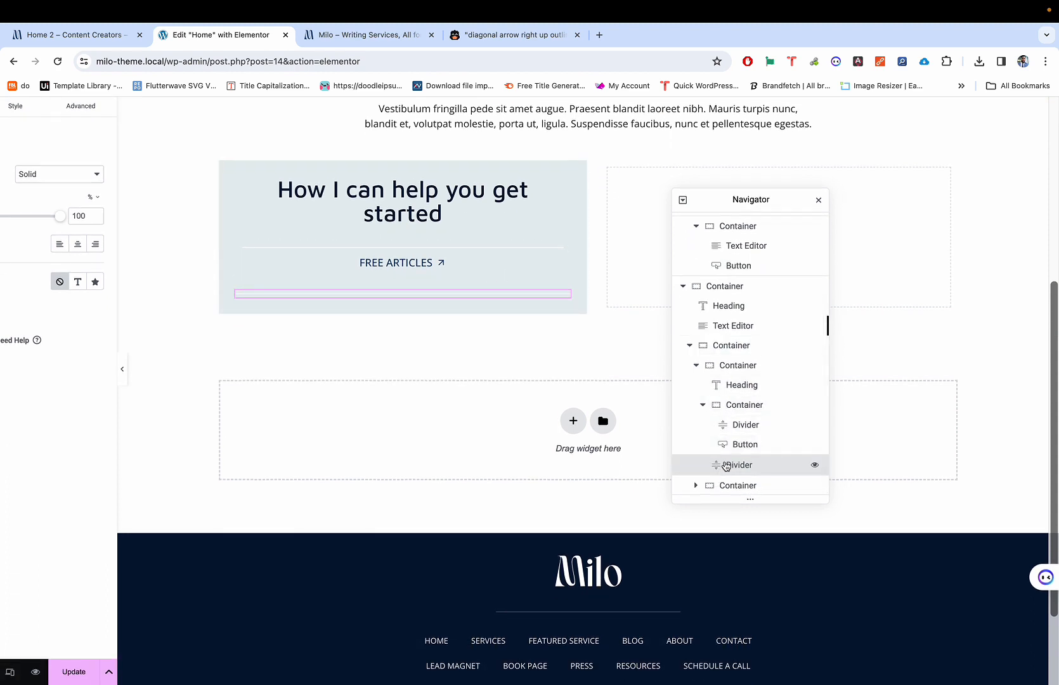
mouse_move(726, 466)
left_mouse_down()
mouse_move(736, 455)
mouse_move(735, 483)
mouse_move(739, 431)
mouse_move(743, 461)
left_mouse_up()
left_click(744, 465)
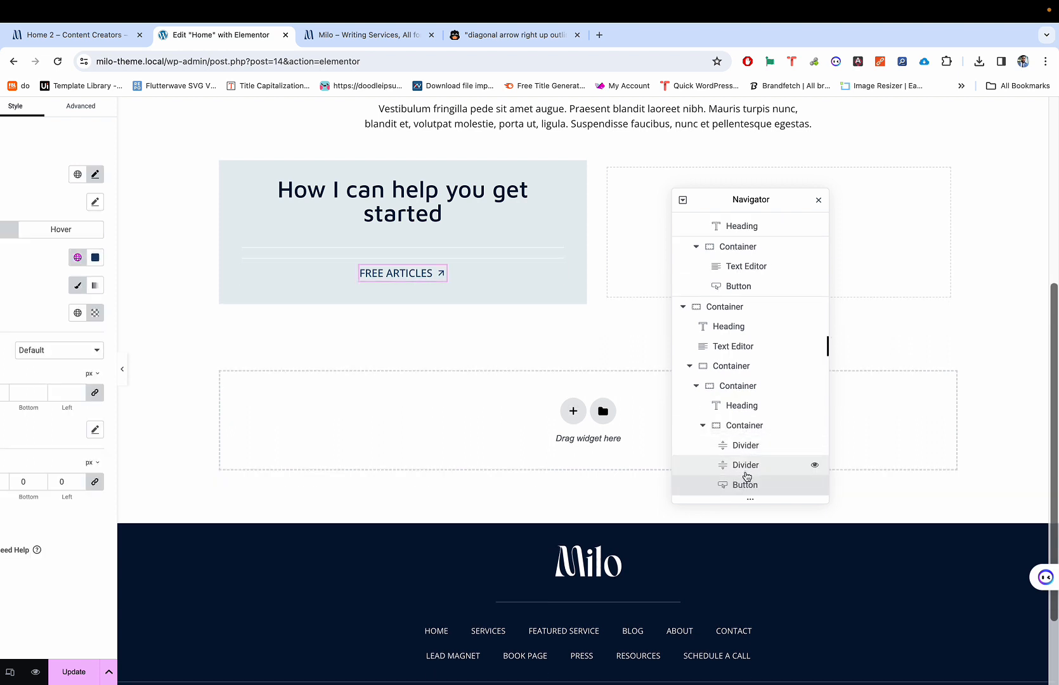
Step: Move the FREE ARTICLES button up between the two dividers and check it in preview
left_click_drag(746, 484, 748, 465)
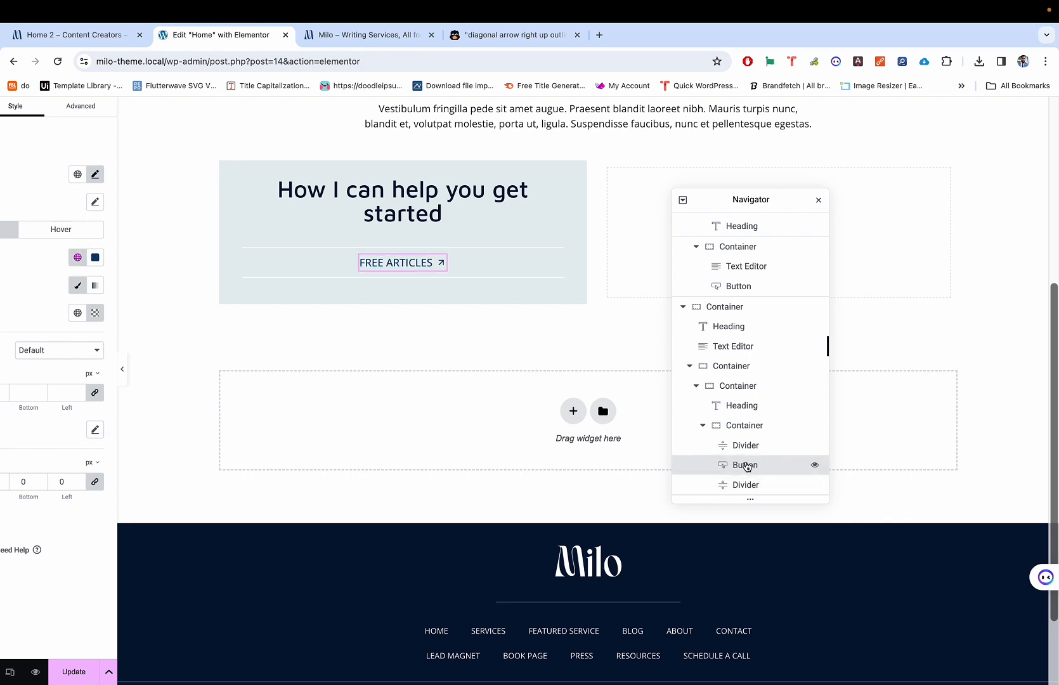
key("super+p")
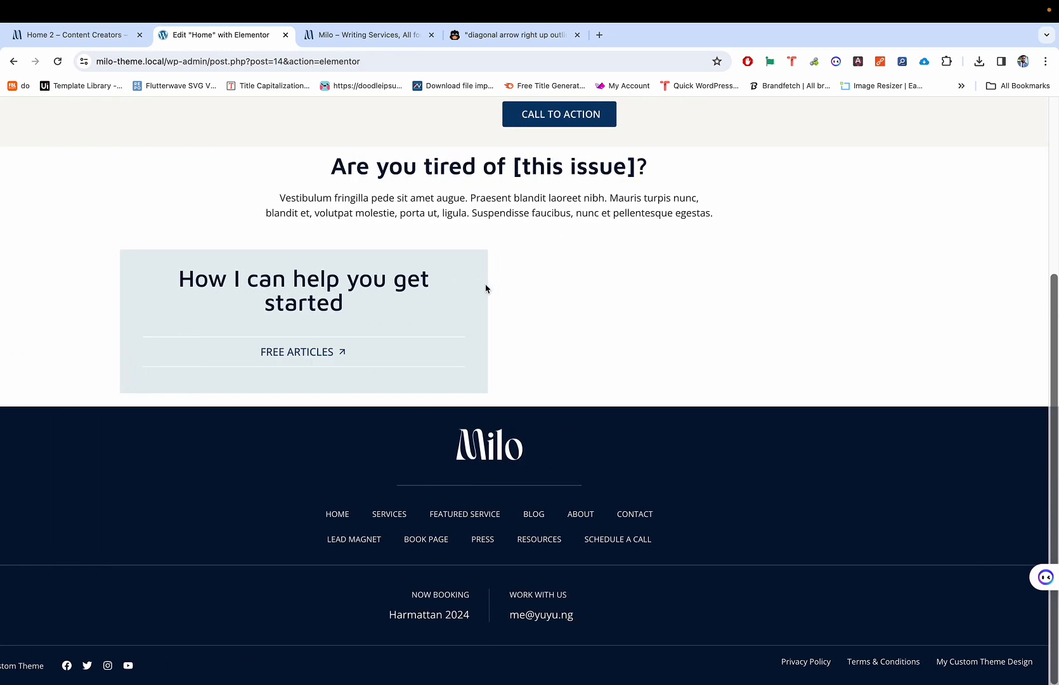
key("super+p")
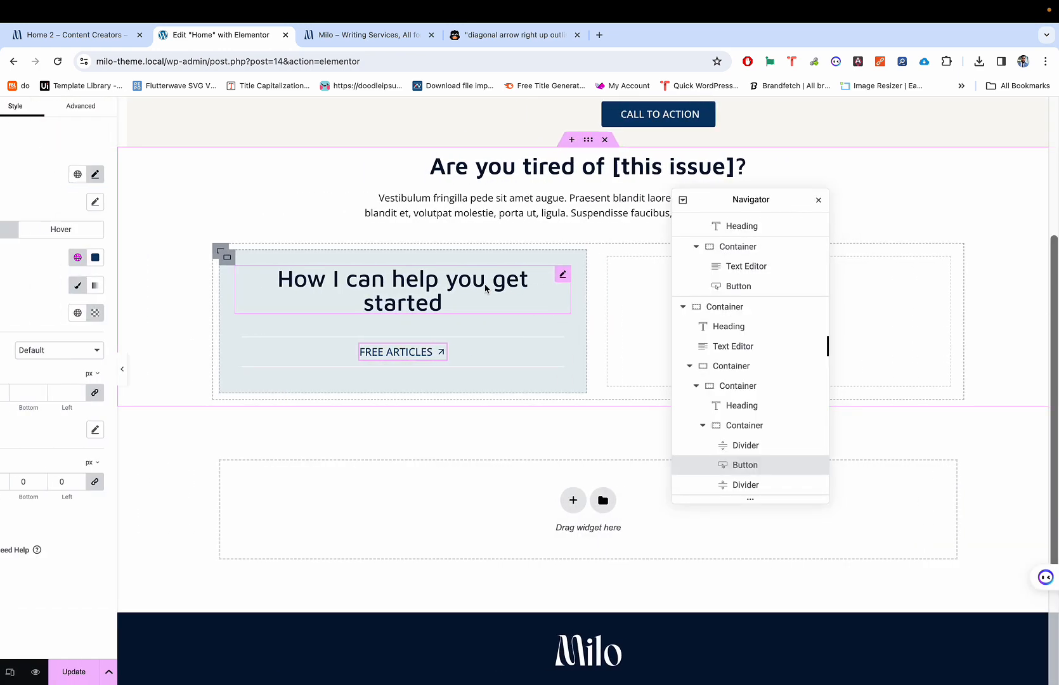
left_click(389, 338)
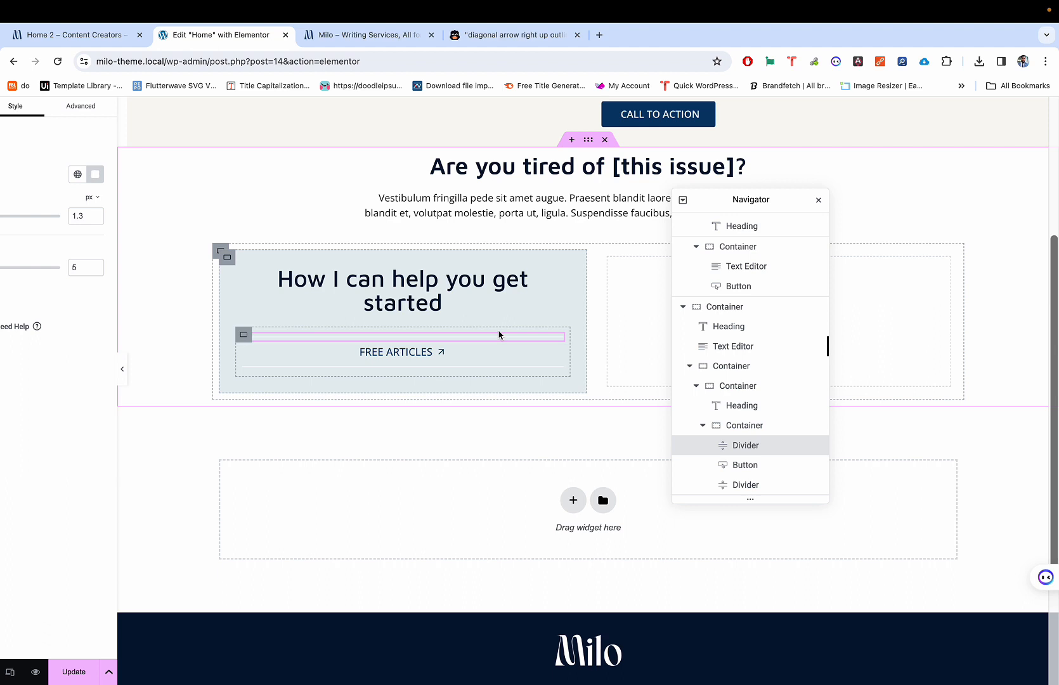
left_click(739, 465)
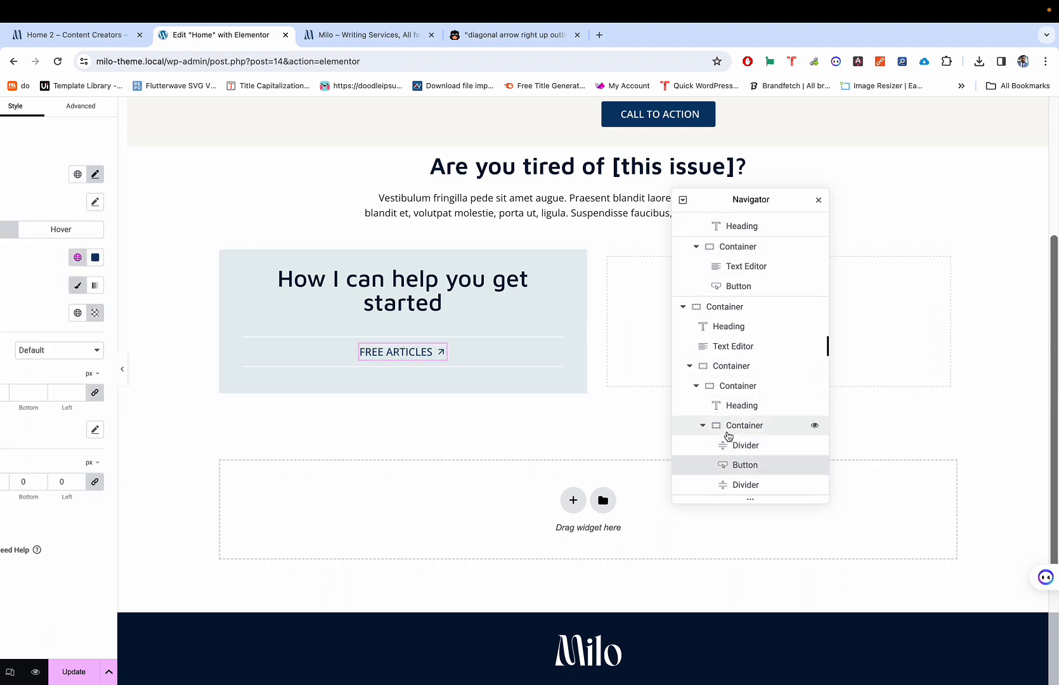
Step: Adjust the button's position relative to the second divider and recheck the layout in preview
scroll(738, 456, "down", 1)
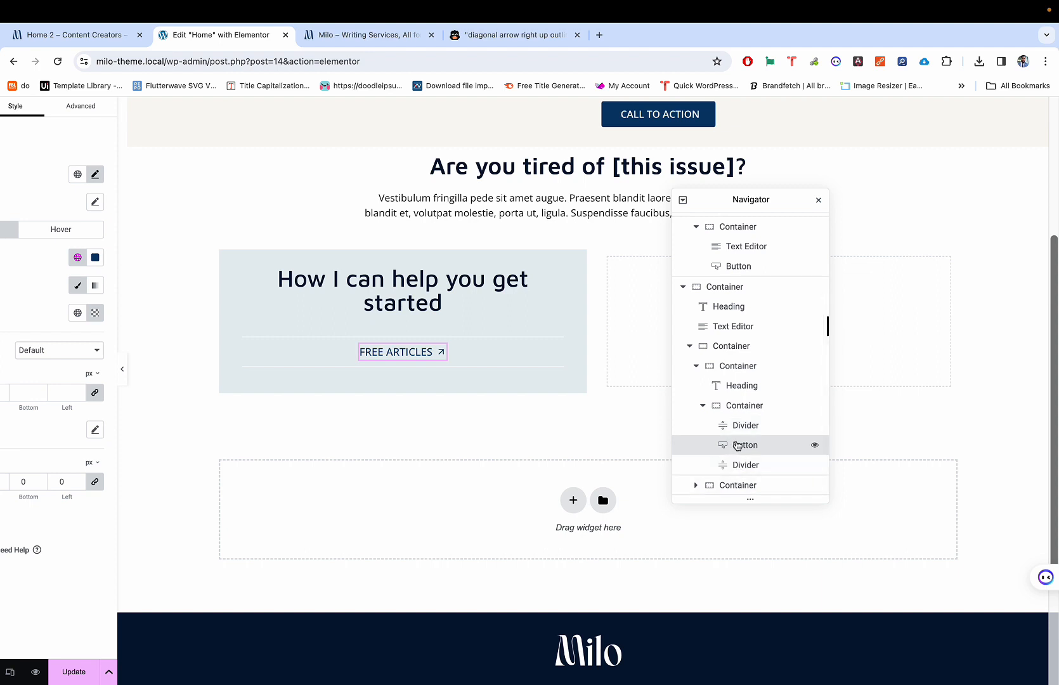
mouse_move(730, 445)
left_mouse_down()
mouse_move(728, 481)
mouse_move(727, 449)
mouse_move(734, 463)
left_mouse_up()
scroll(736, 462, "down", 1)
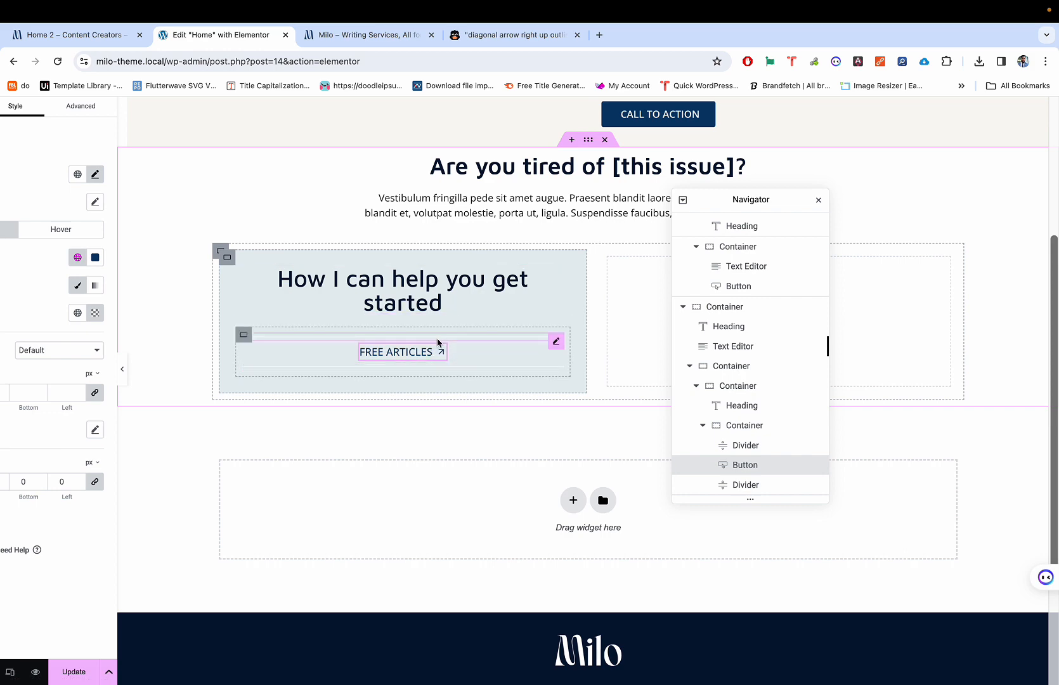
key("ctrl+shift+p")
key("ctrl+shift+p")
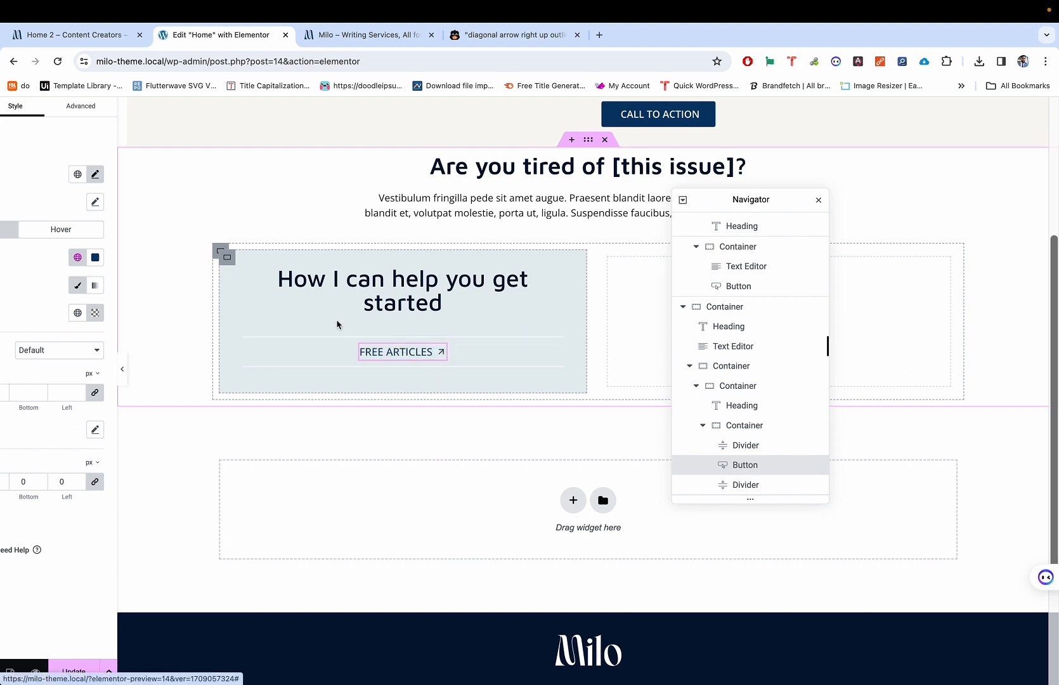
scroll(272, 301, "left", 1)
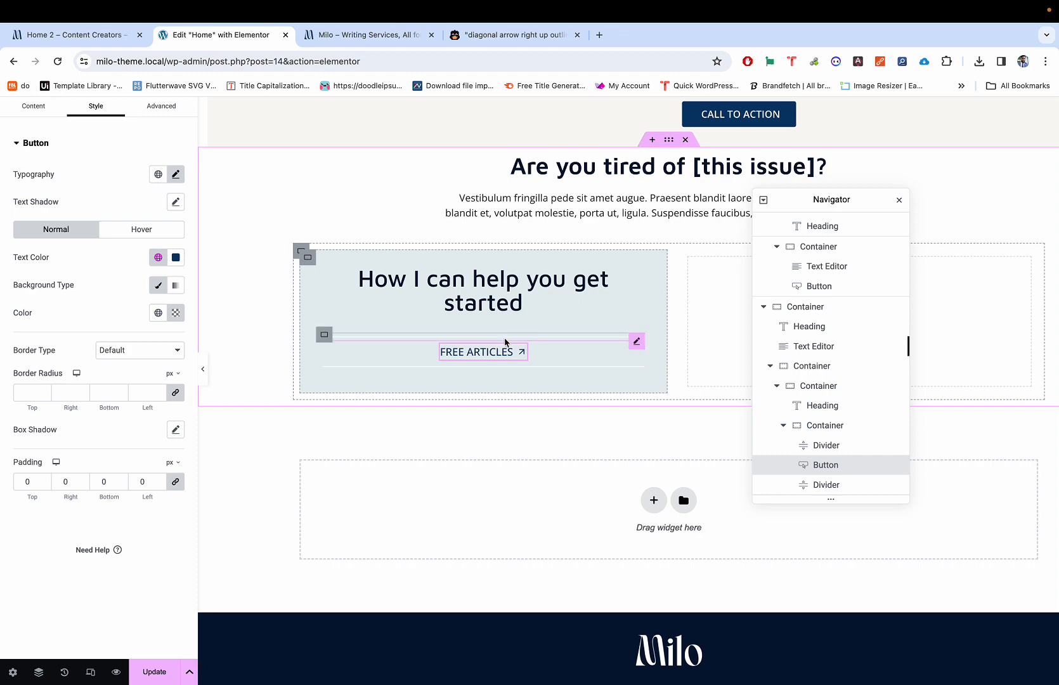
left_click_drag(498, 349, 511, 367)
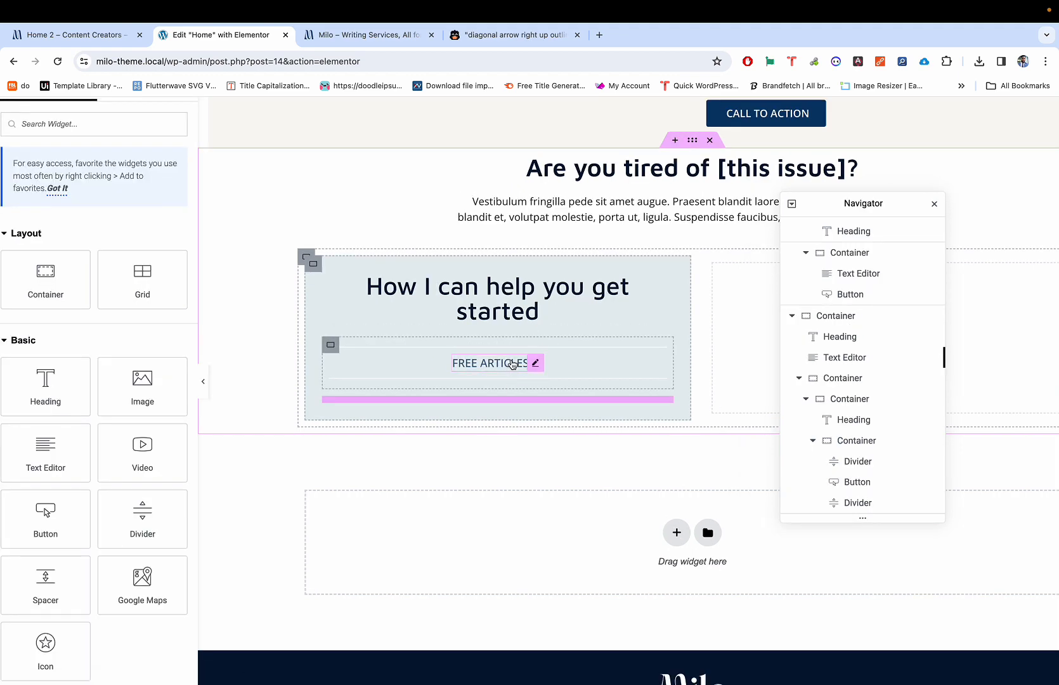
Step: Multi-select the FREE ARTICLES button and its lower divider in the Navigator and duplicate them
left_click(536, 366)
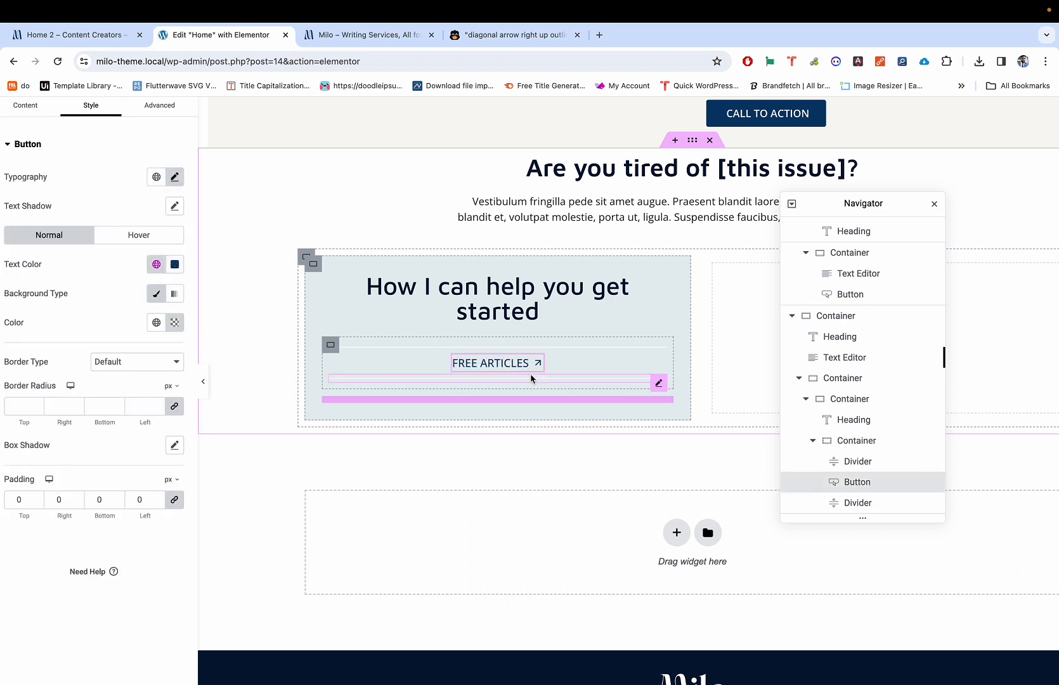
left_click(531, 380)
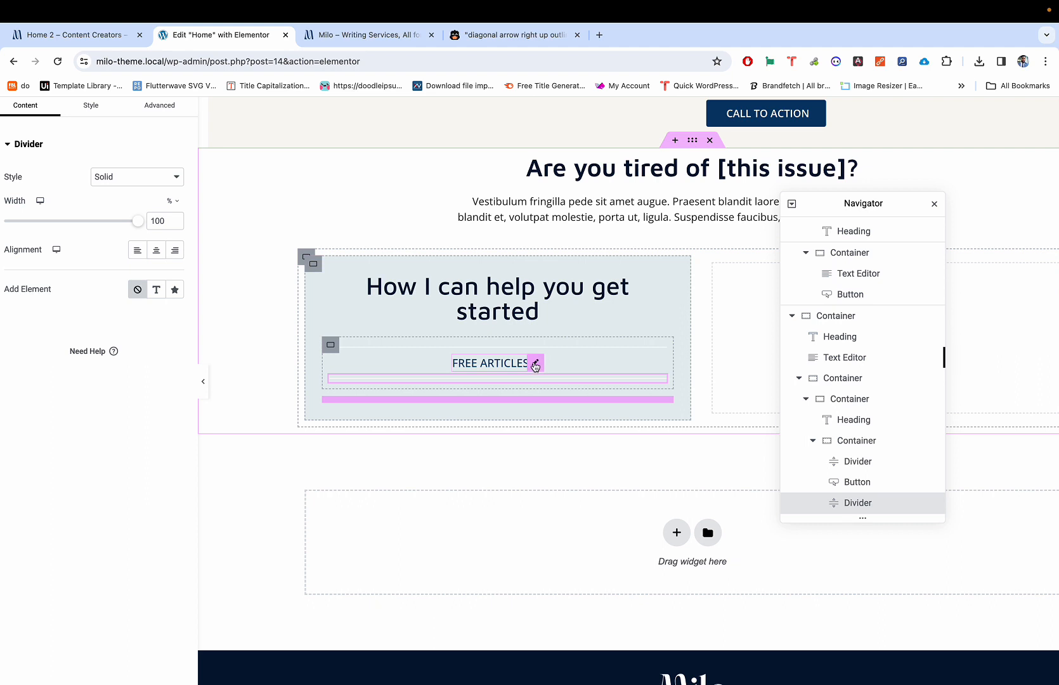
left_click(538, 362)
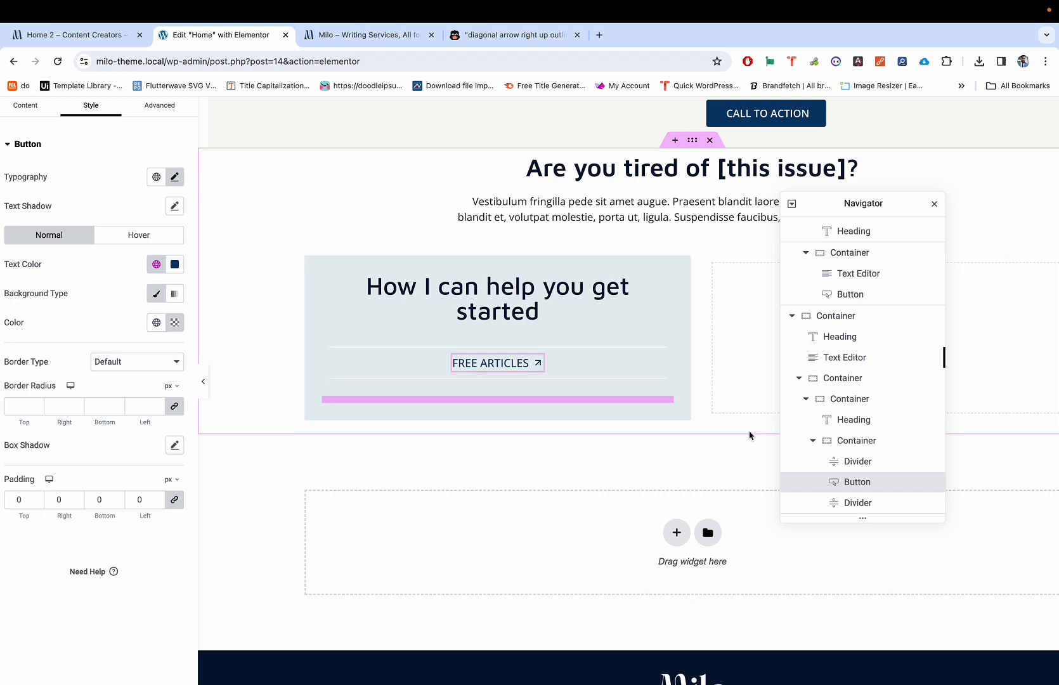
scroll(850, 418, "down", 3)
left_click(845, 455, "super")
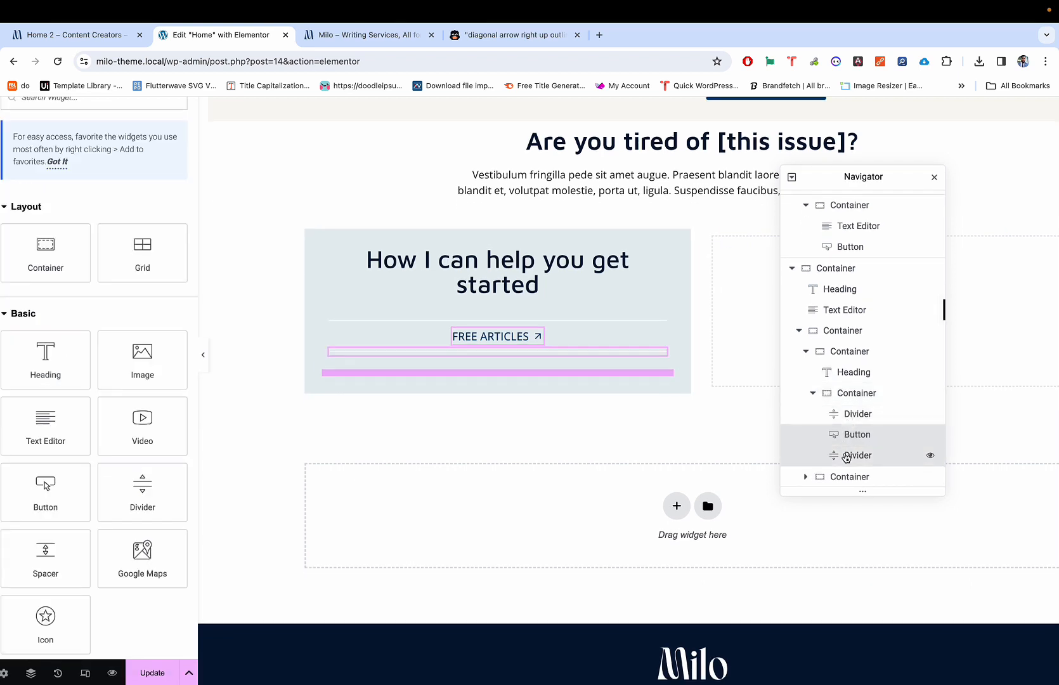
left_click(839, 409)
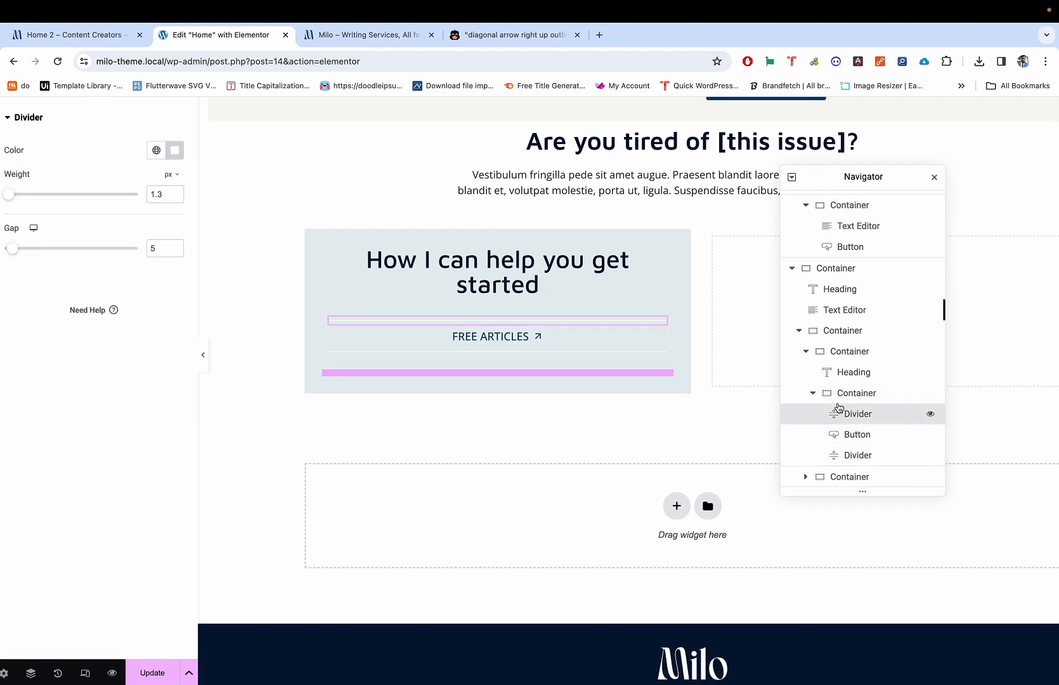
left_click(842, 436)
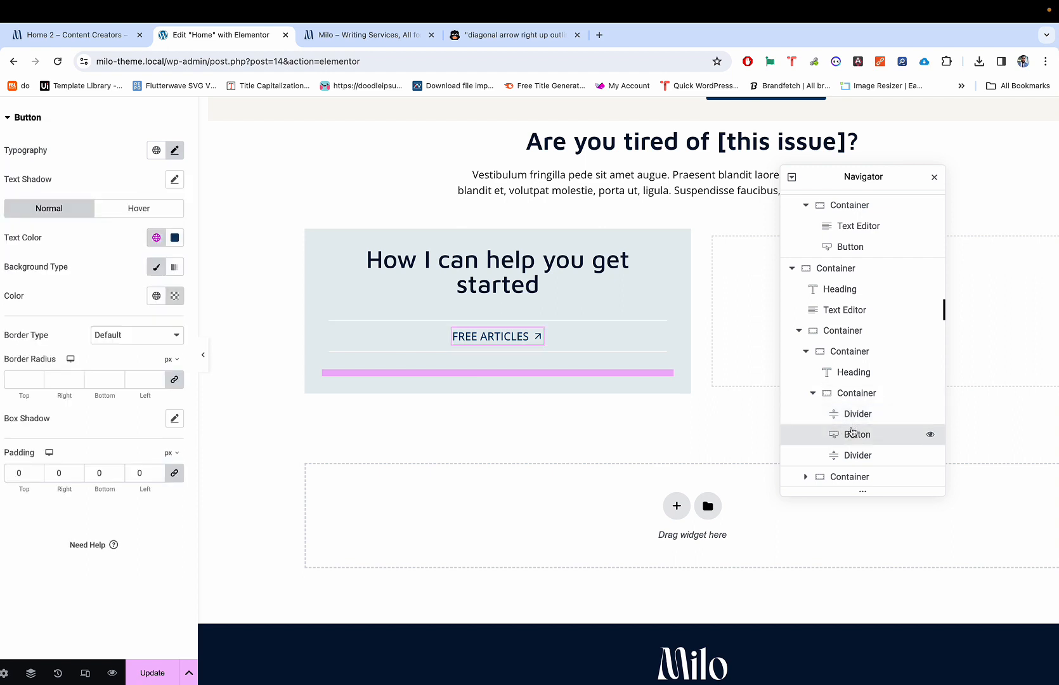
left_click(848, 455, "super")
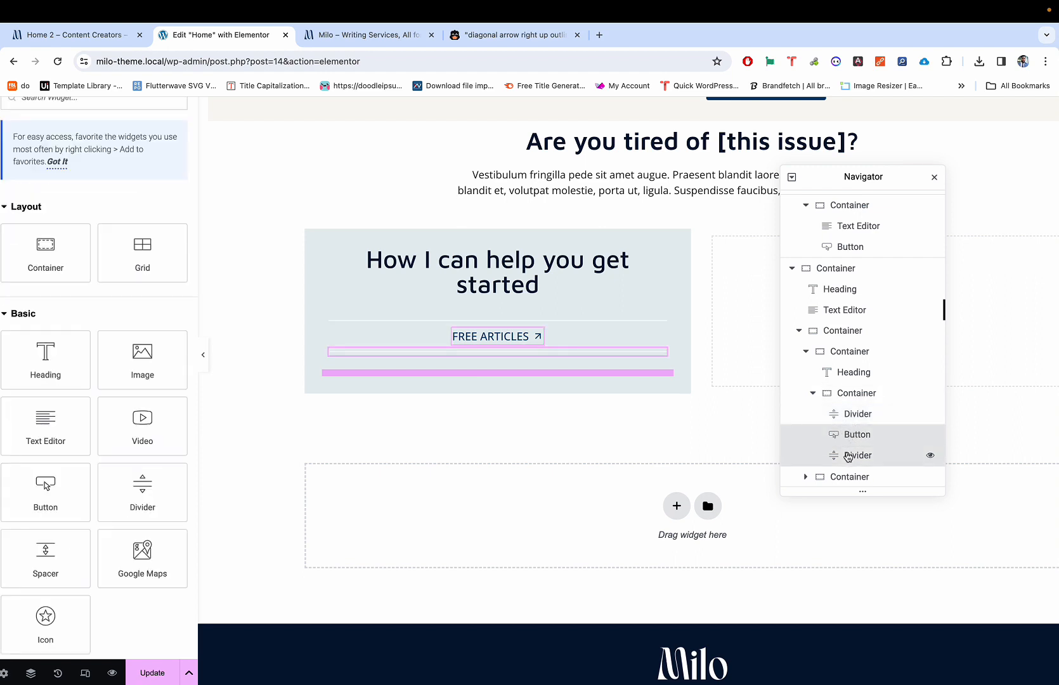
right_click(846, 436)
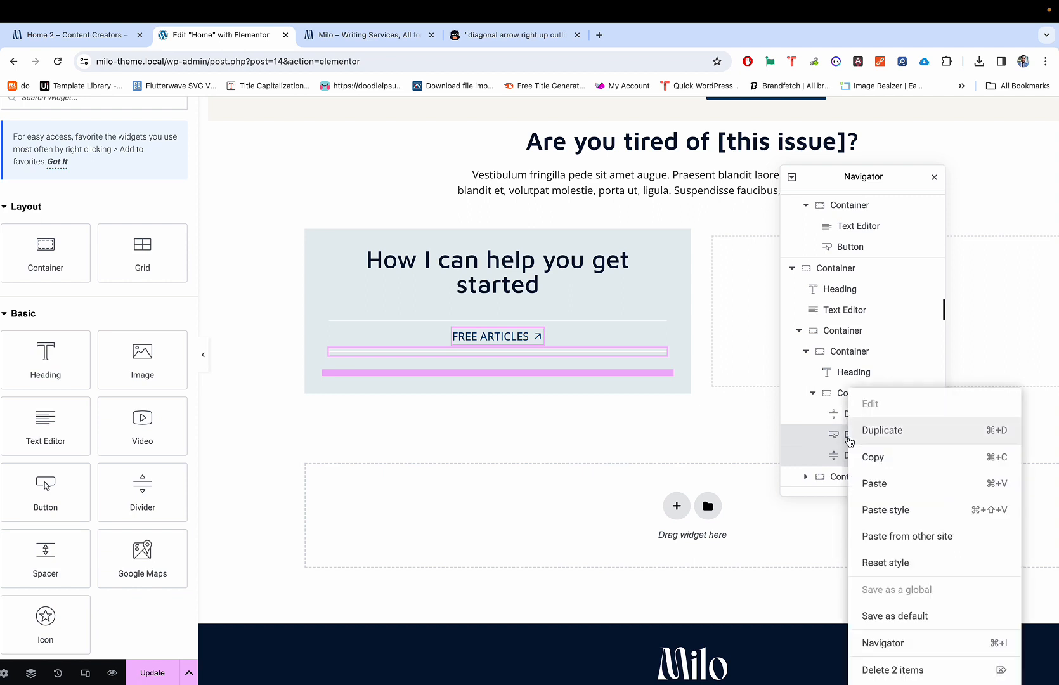
left_click(881, 431)
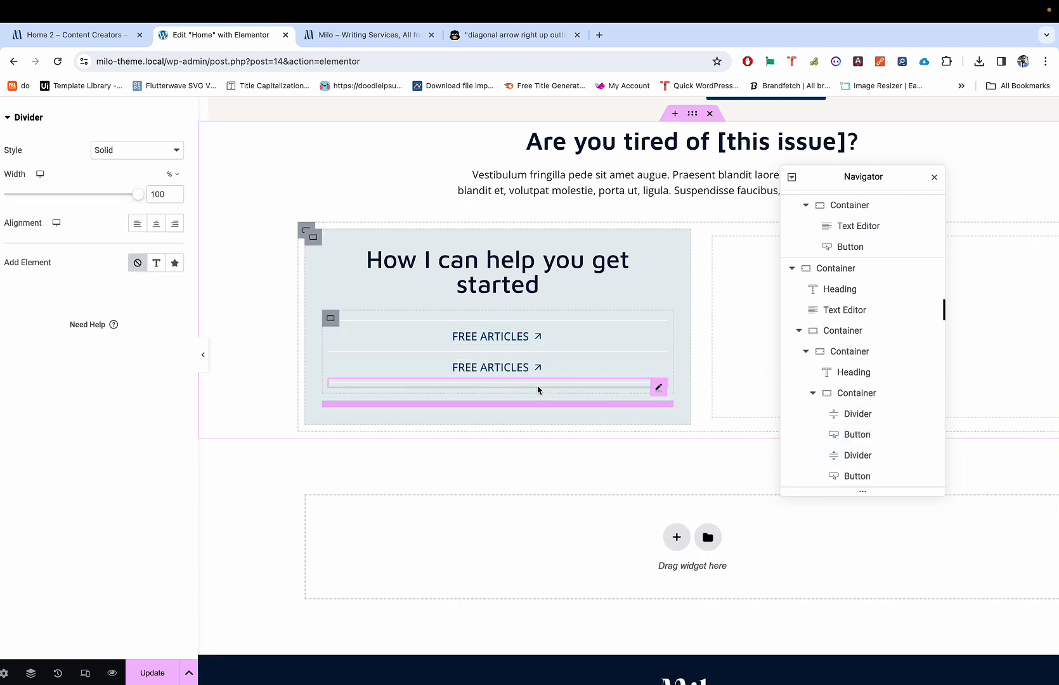
Step: Change the copied button's label from 'Youtube' to 'Youtube Videos' and view the Home 2 tab
left_click(508, 370)
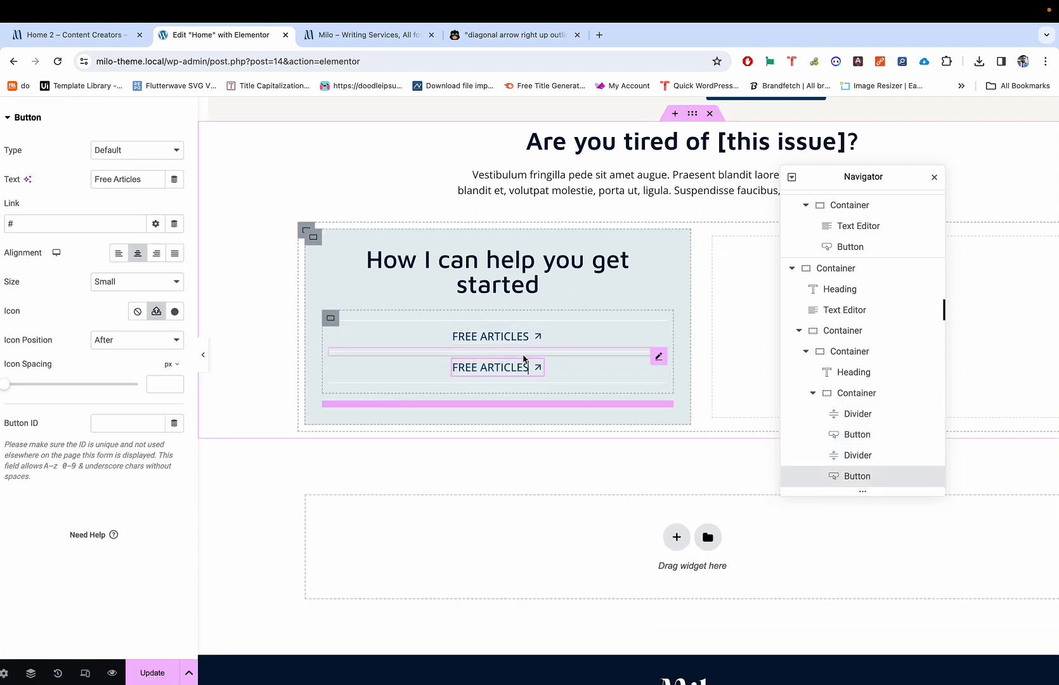
left_click(527, 370)
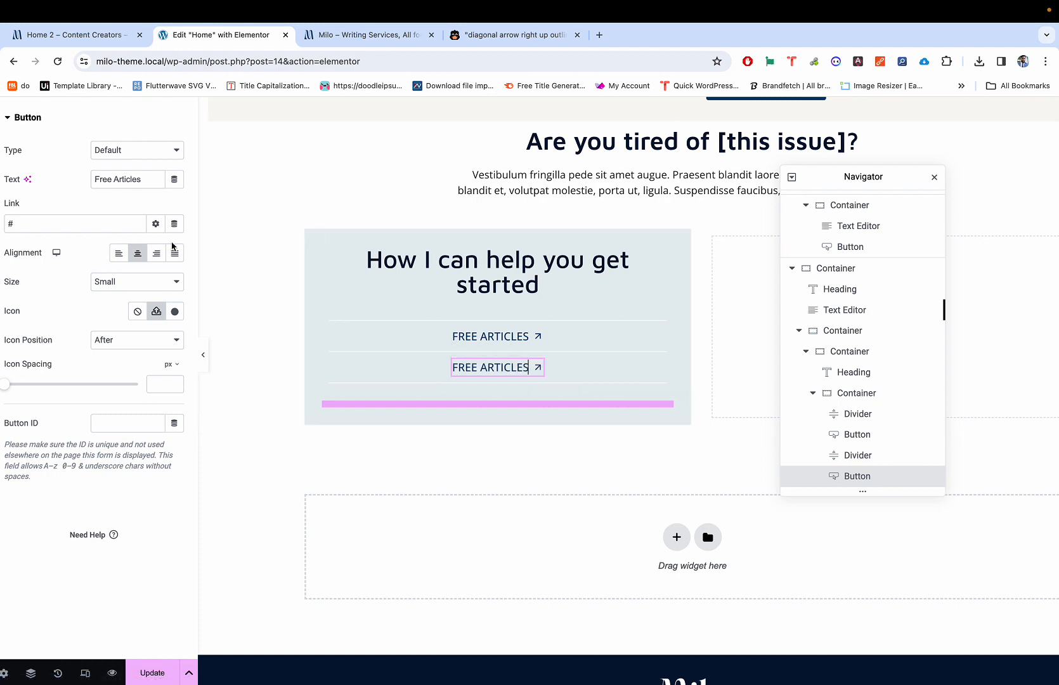
double_click(129, 177)
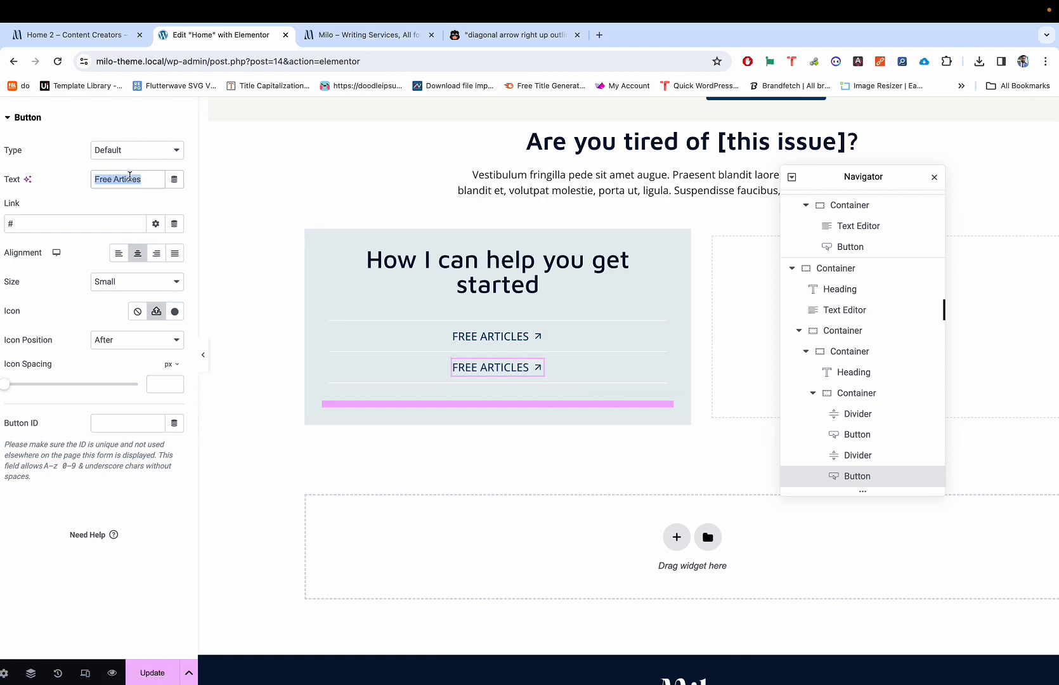
key("ctrl+shift+Tab")
key("ctrl+Tab")
type("Y")
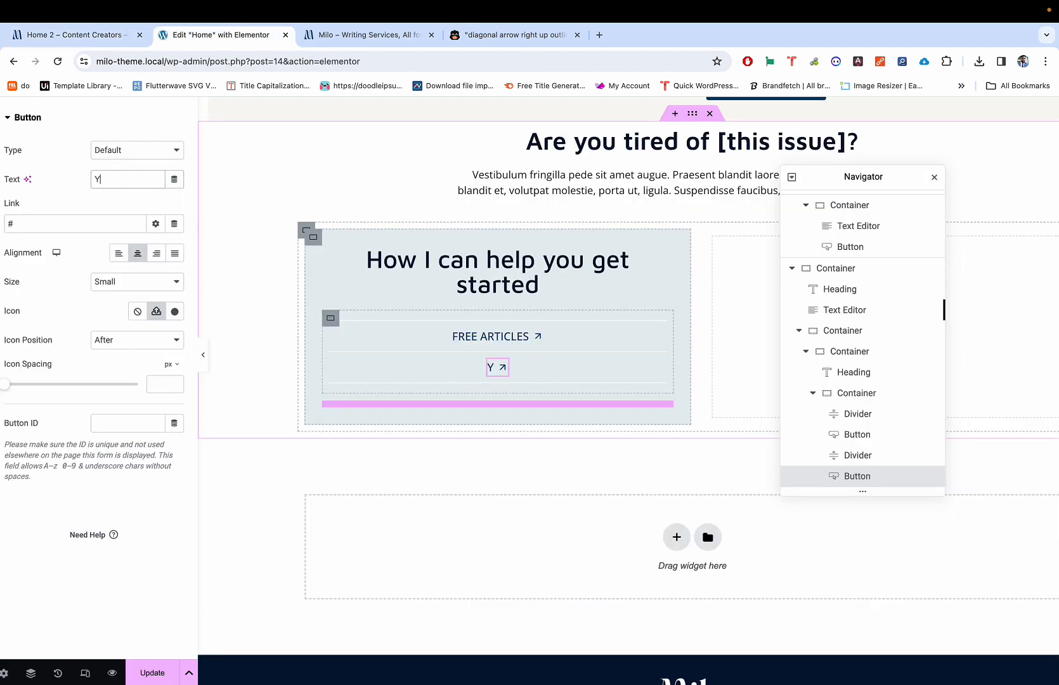
type("OU")
key("BackSpace")
key("BackSpace")
type("outube ")
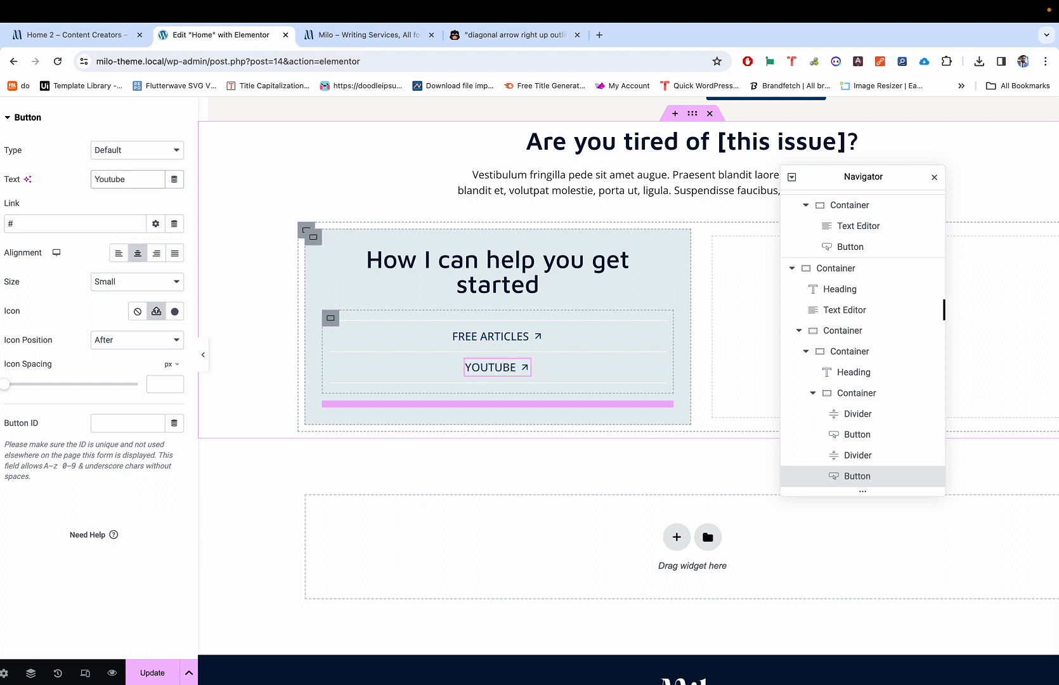
type("Videos")
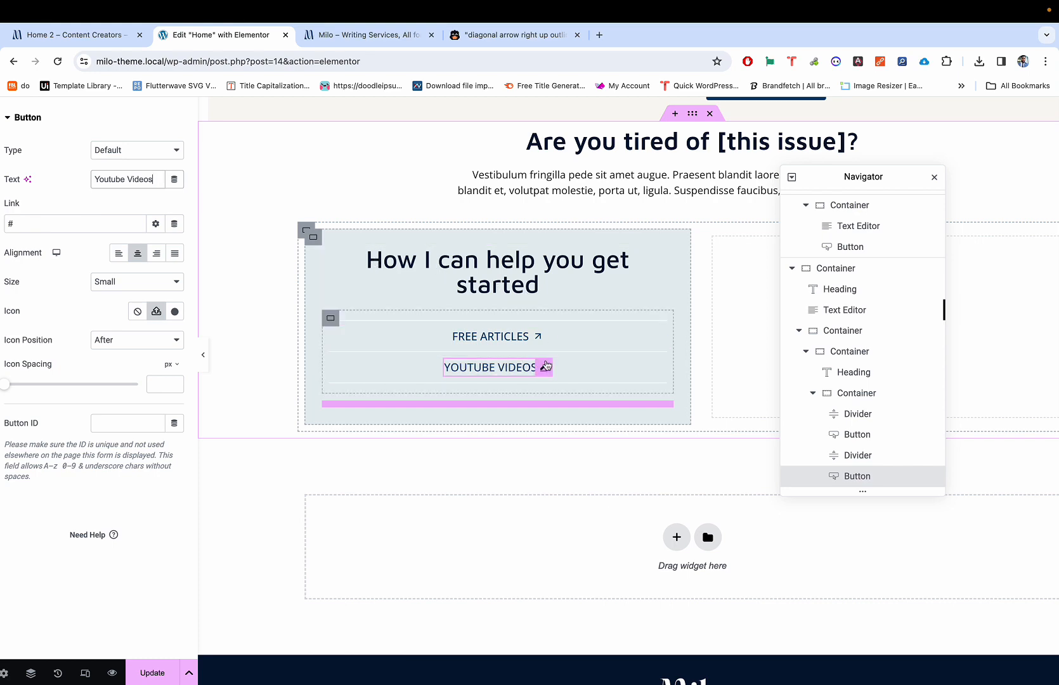
key("ctrl+shift+Tab")
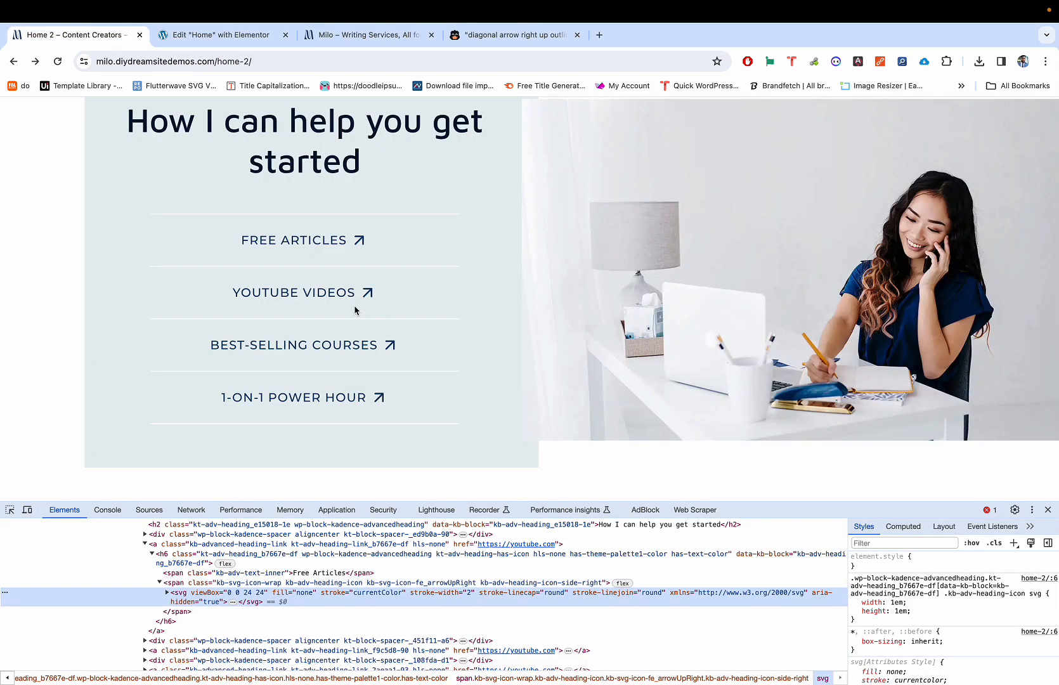
Step: Compare the editor's two arrow links with the reference page's four links, ending back in Elementor
key("ctrl+Tab")
key("ctrl+shift+Tab")
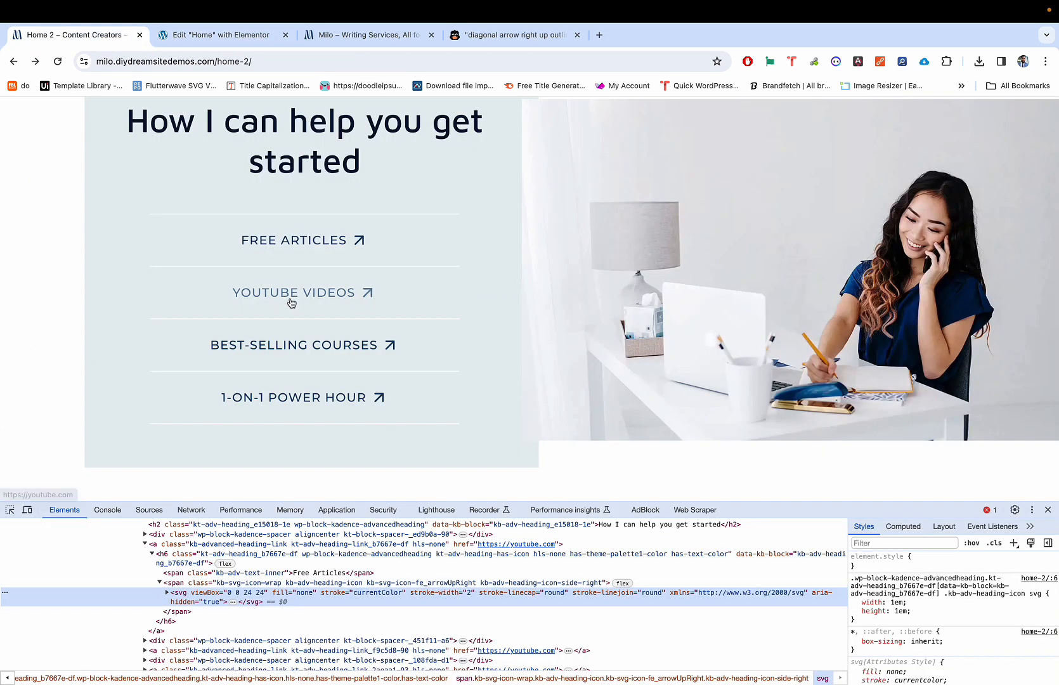
key("ctrl+Tab")
key("ctrl+shift+Tab")
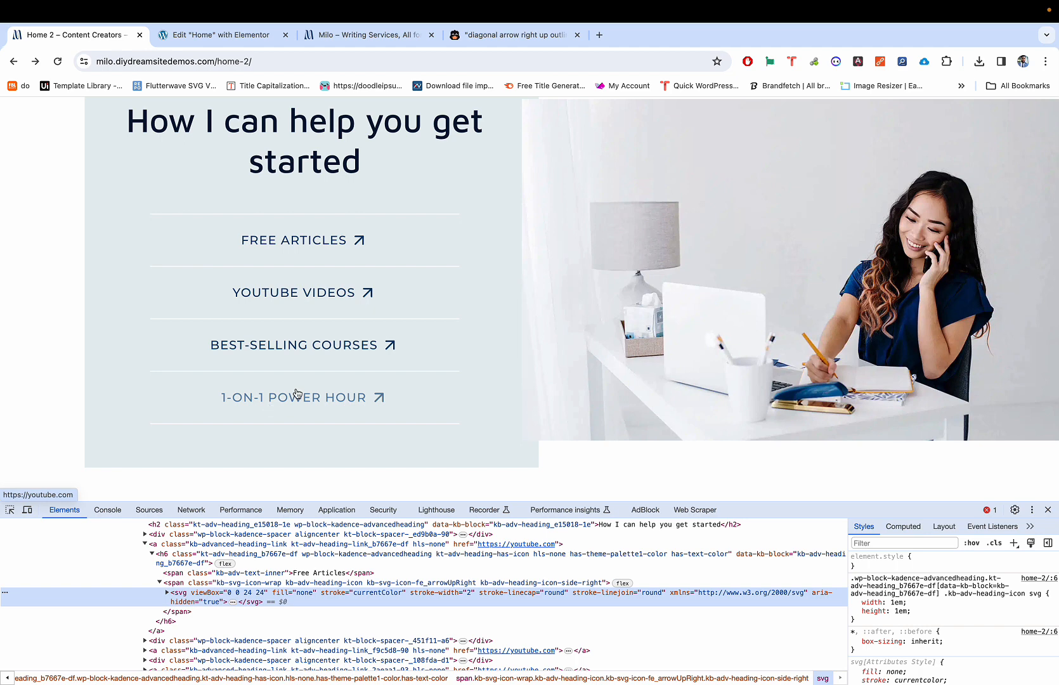
key("ctrl+Tab")
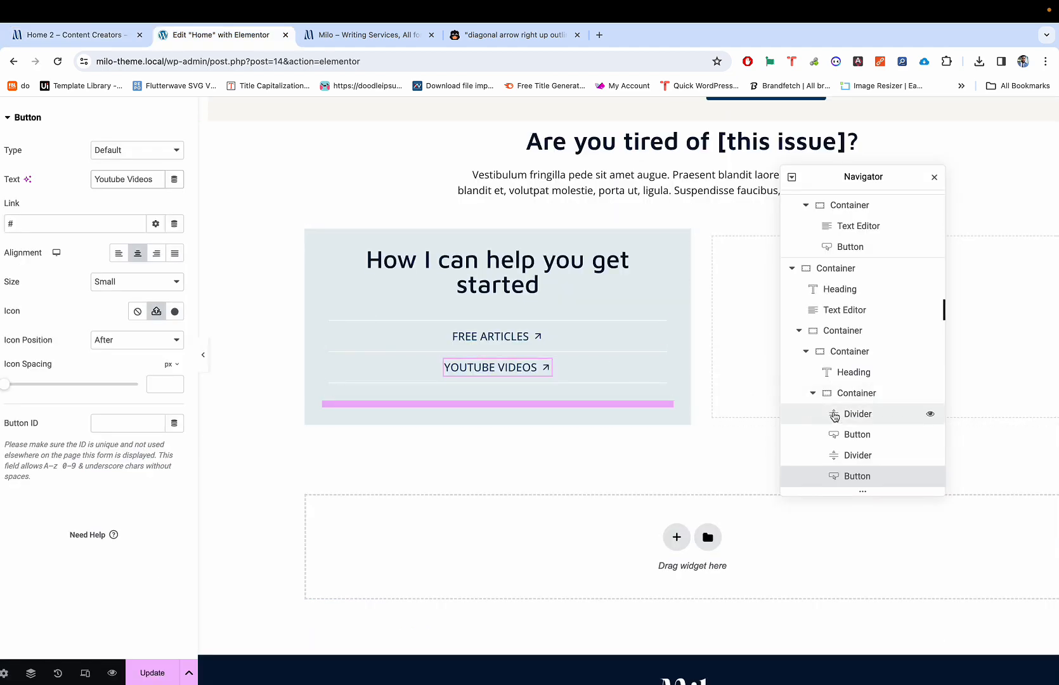
scroll(843, 400, "down", 1)
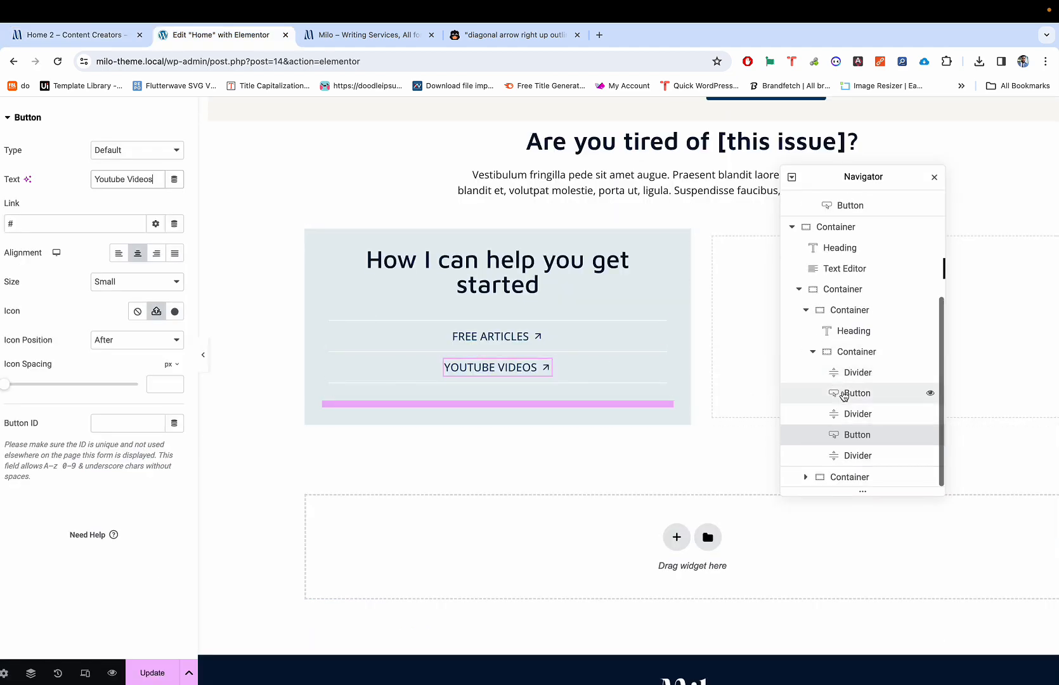
Step: Duplicate the YOUTUBE VIDEOS button together with its divider to make a third link
left_click(858, 454)
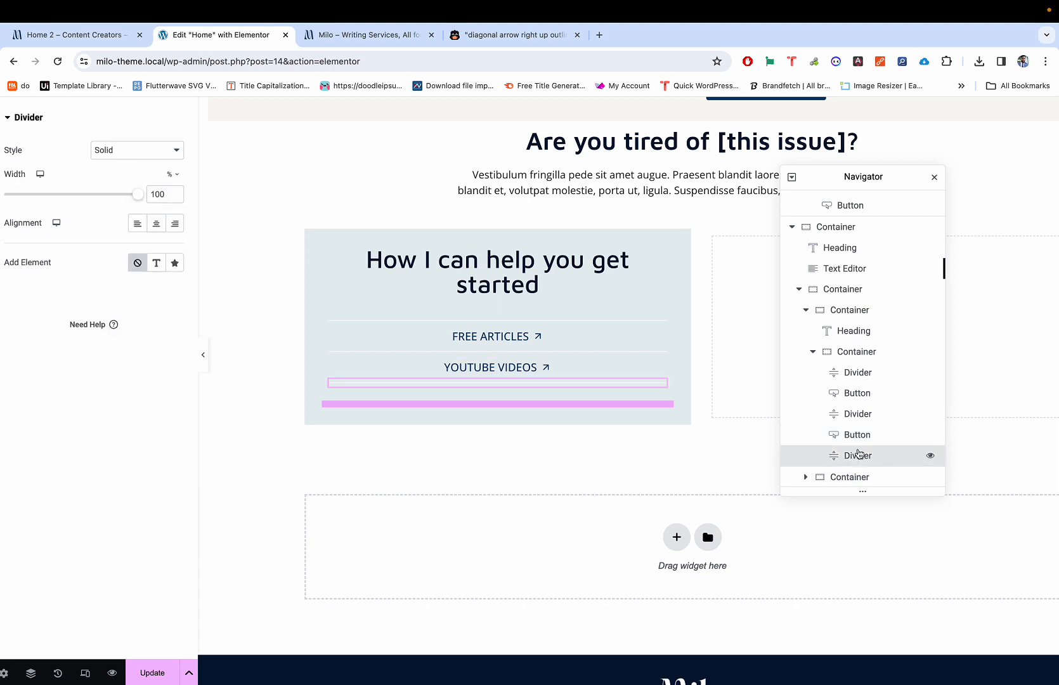
left_click(861, 437)
left_click(868, 453)
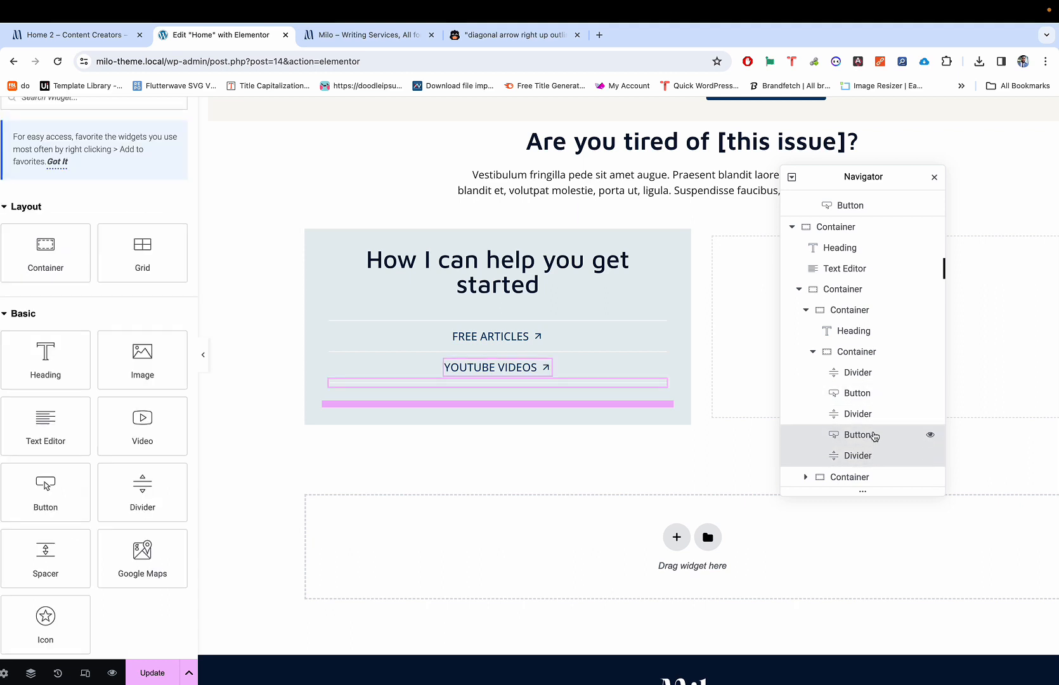
right_click(874, 435)
left_click(895, 430)
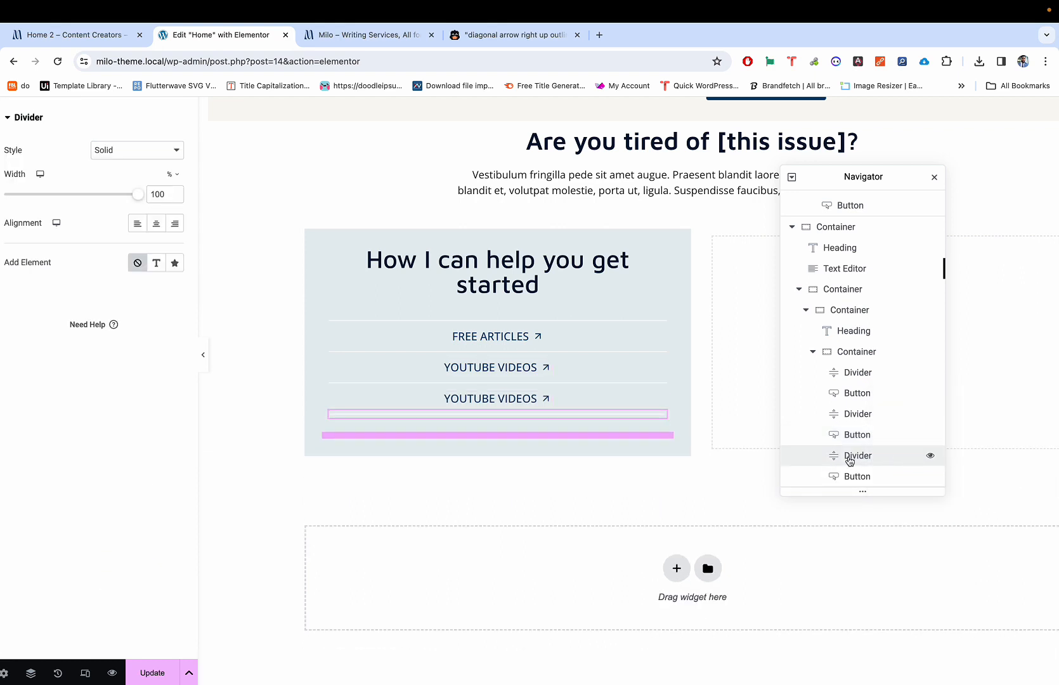
scroll(860, 444, "down", 1)
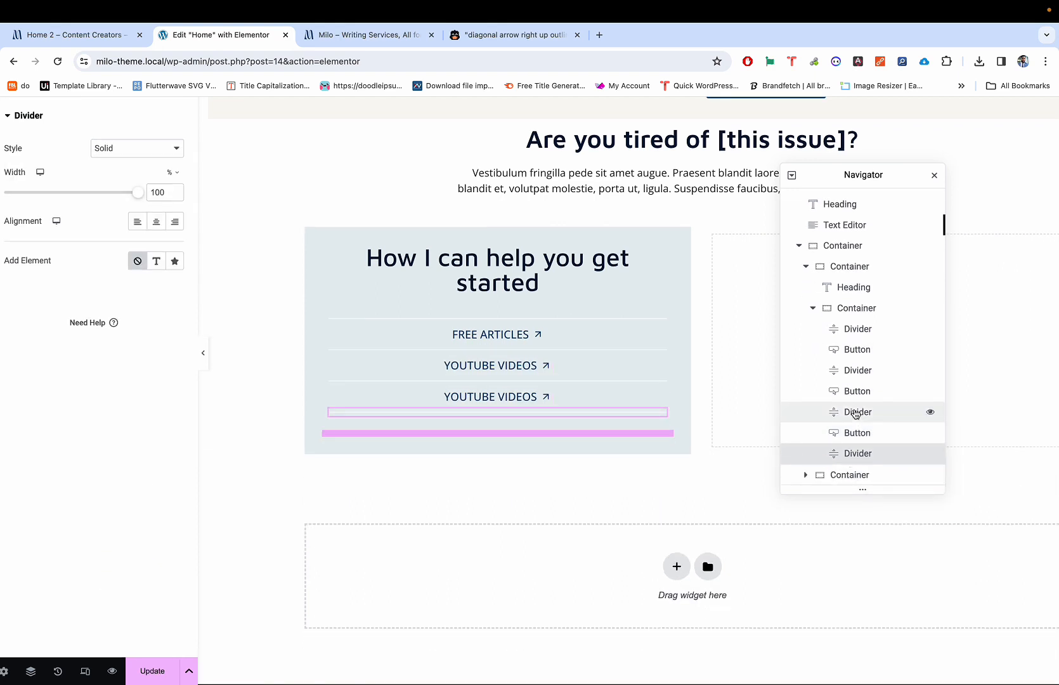
Step: Duplicate the third YOUTUBE VIDEOS button and divider pair to create a fourth link
left_click(860, 434)
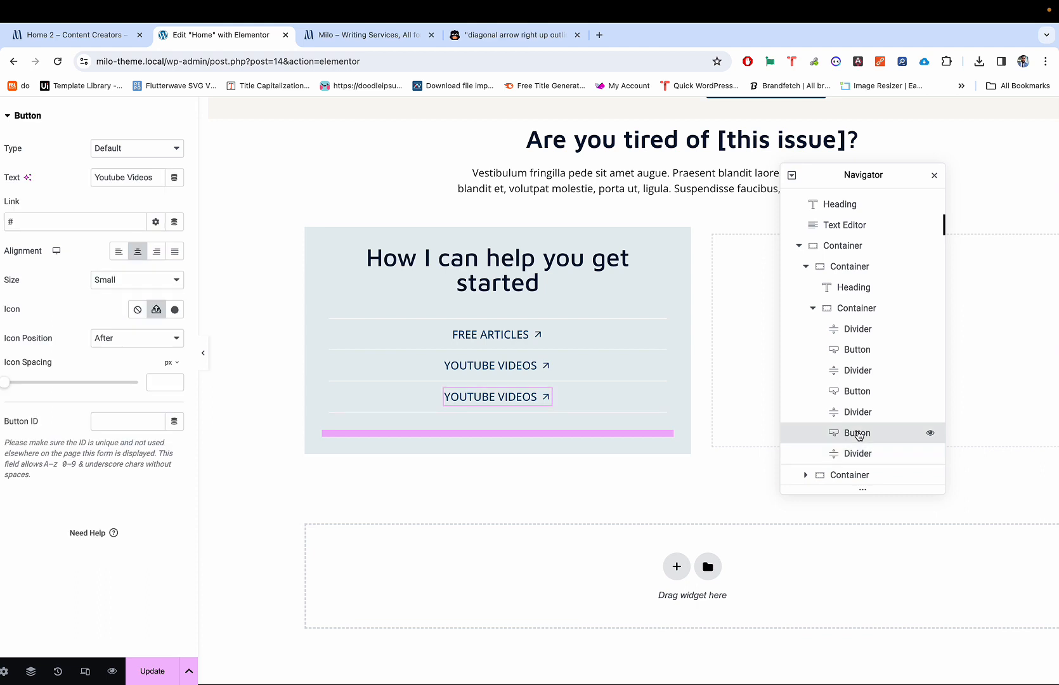
left_click(858, 455)
left_click(857, 435)
left_click(864, 454, "super")
right_click(867, 435)
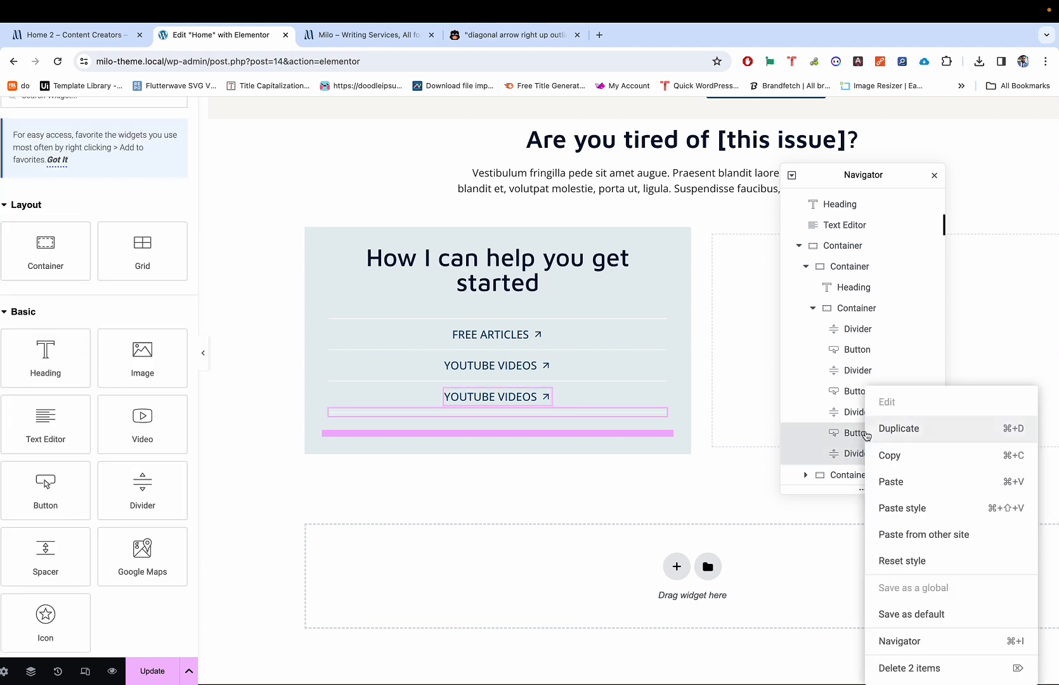
left_click(885, 431)
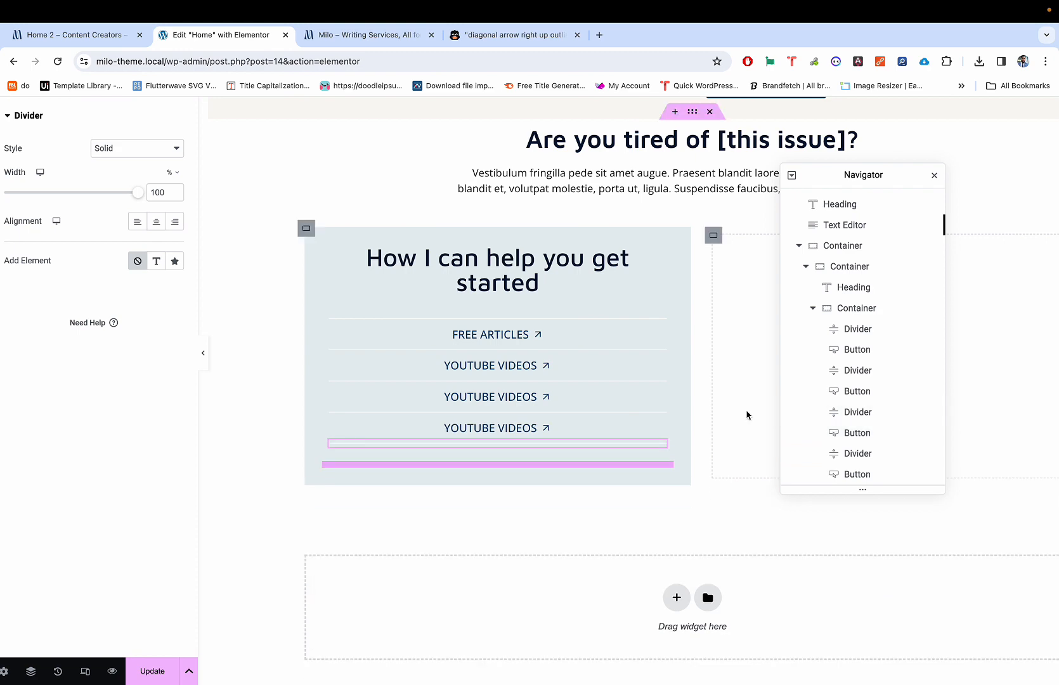
scroll(656, 410, "down", 1)
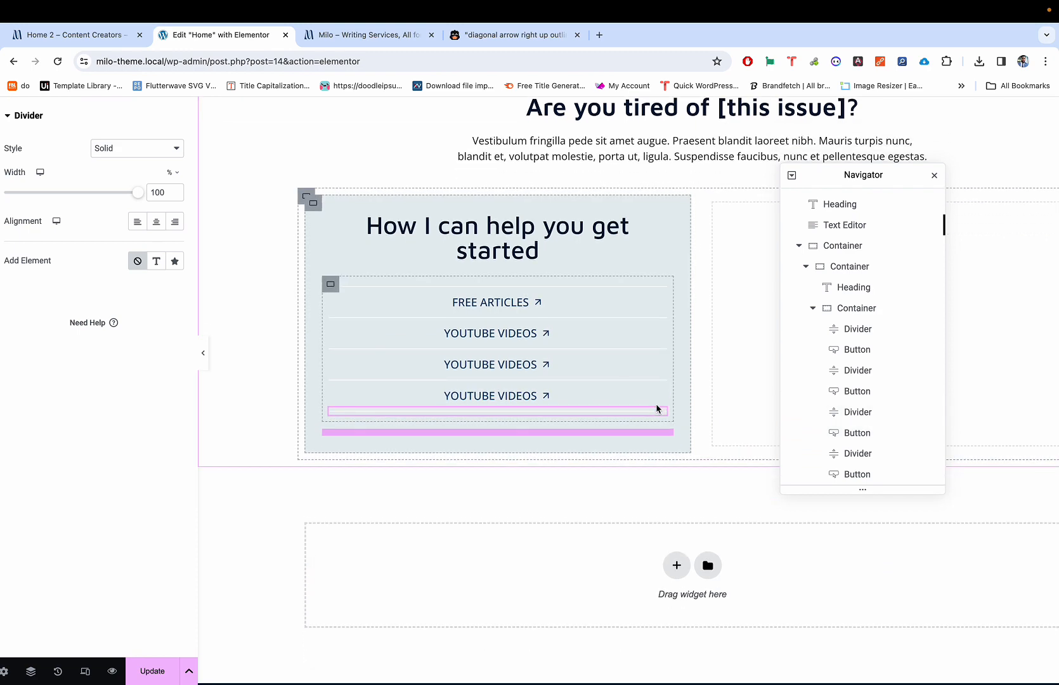
Step: Preview the four-link panel against the reference, then select the container holding the links
key("ctrl+shift+Tab")
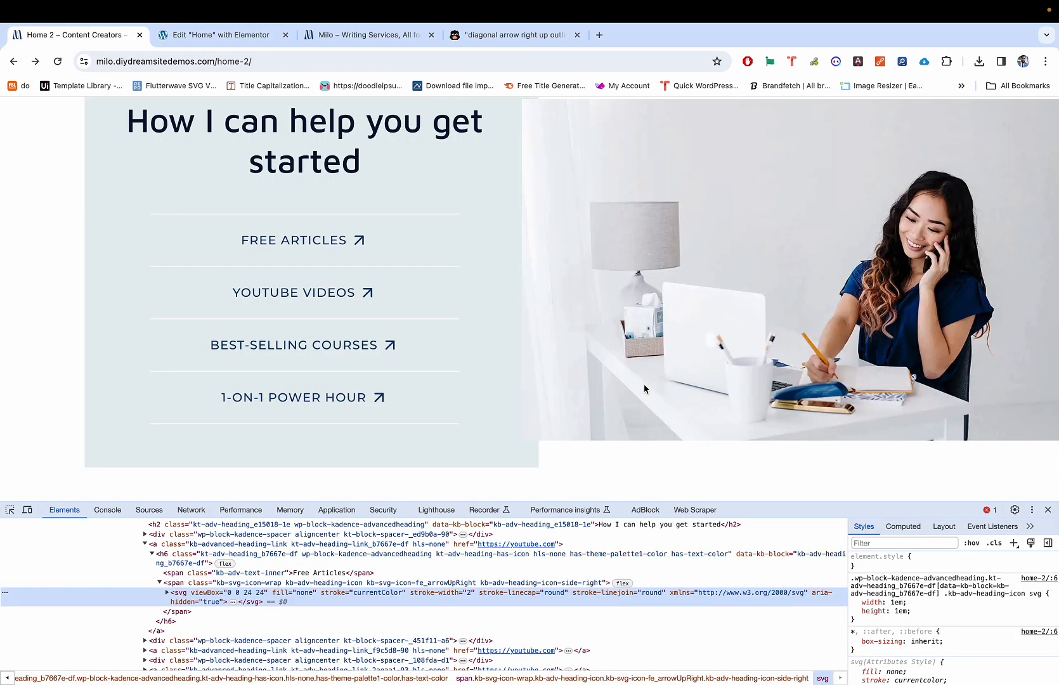
key("ctrl+Tab")
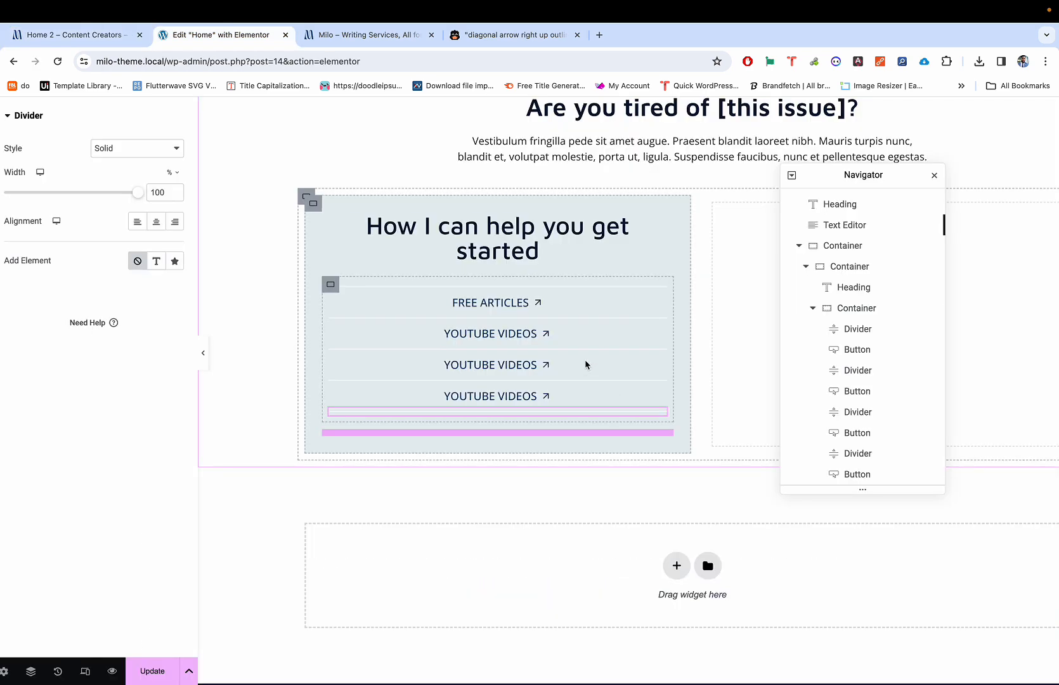
key("ctrl+p")
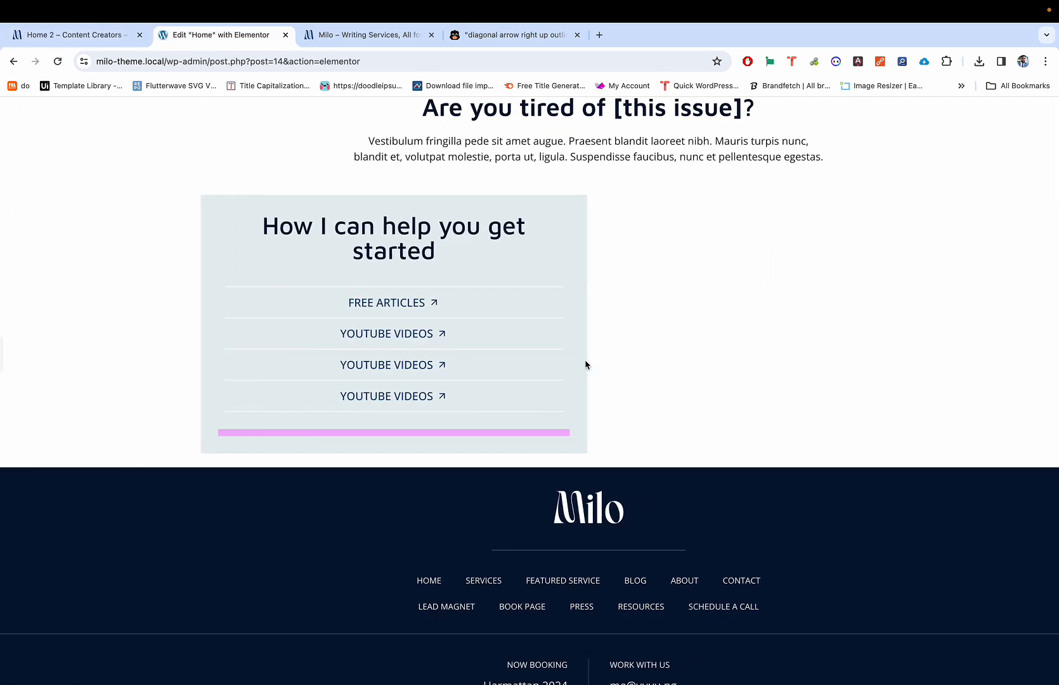
key("ctrl+p")
left_click(552, 431)
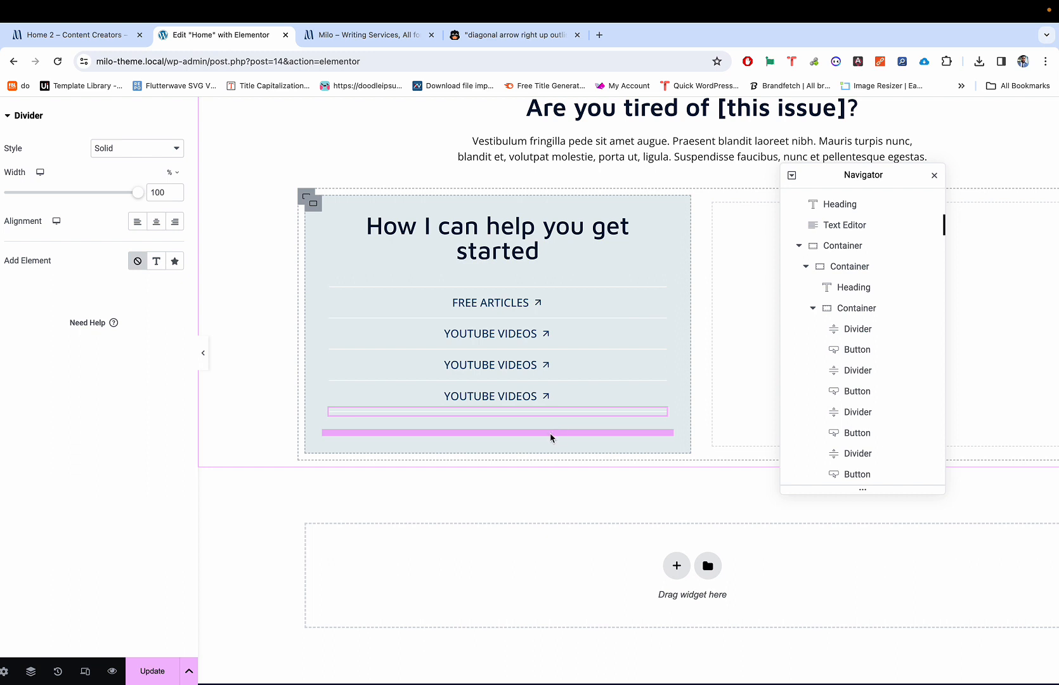
left_click(542, 396)
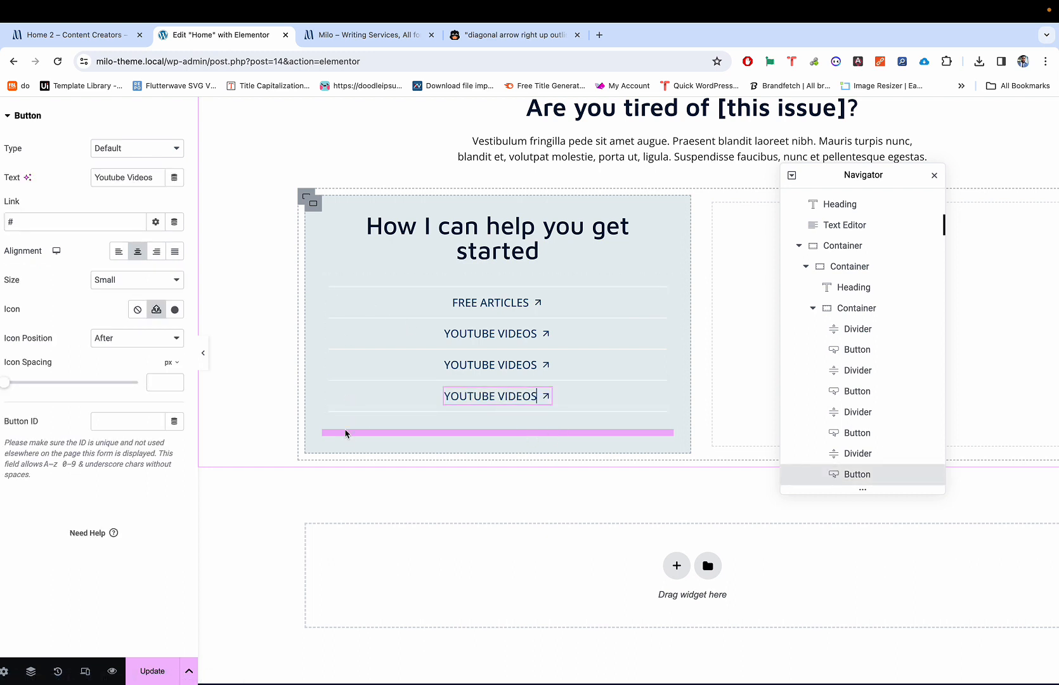
left_click(313, 203)
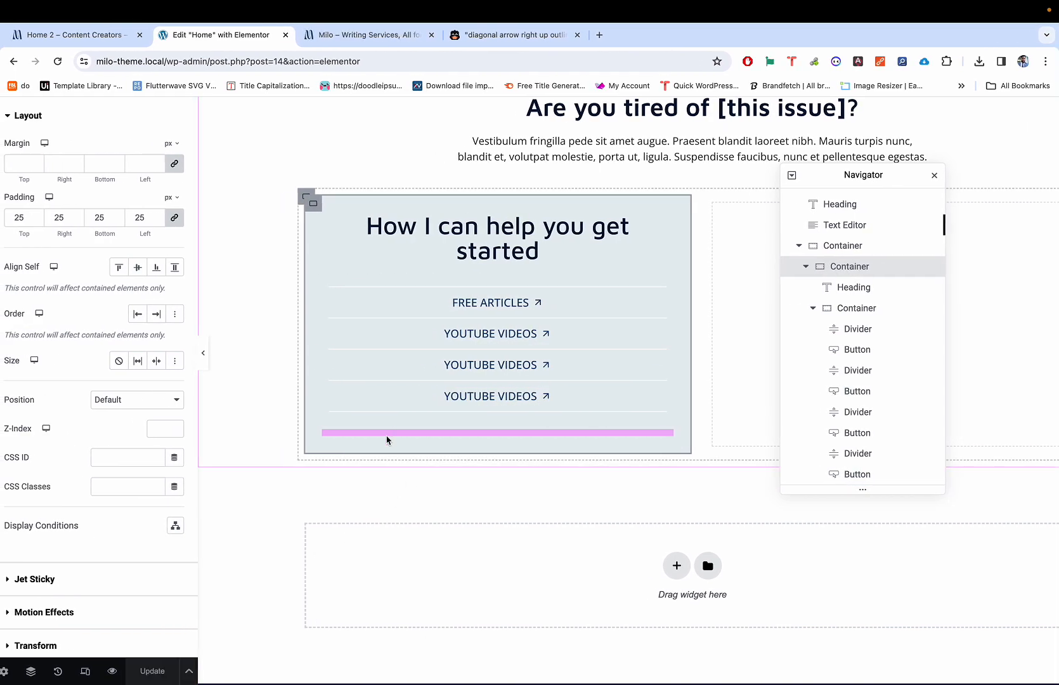
key("super+y")
key("super+w")
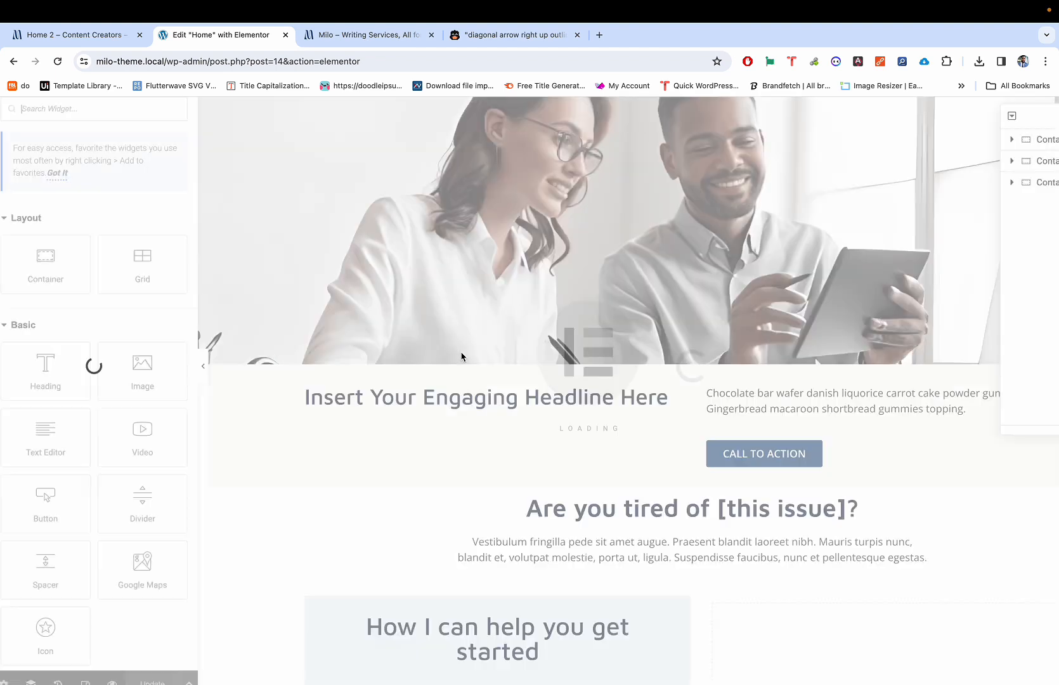
scroll(460, 358, "down", 5)
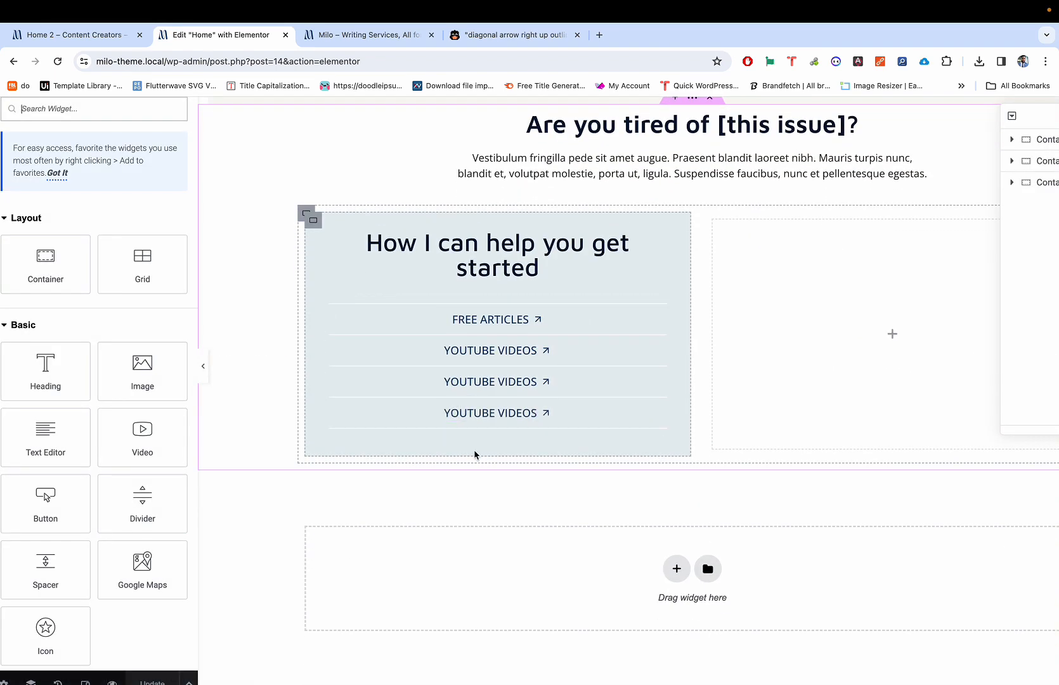
key("ctrl+shift+Tab")
key("ctrl+Tab")
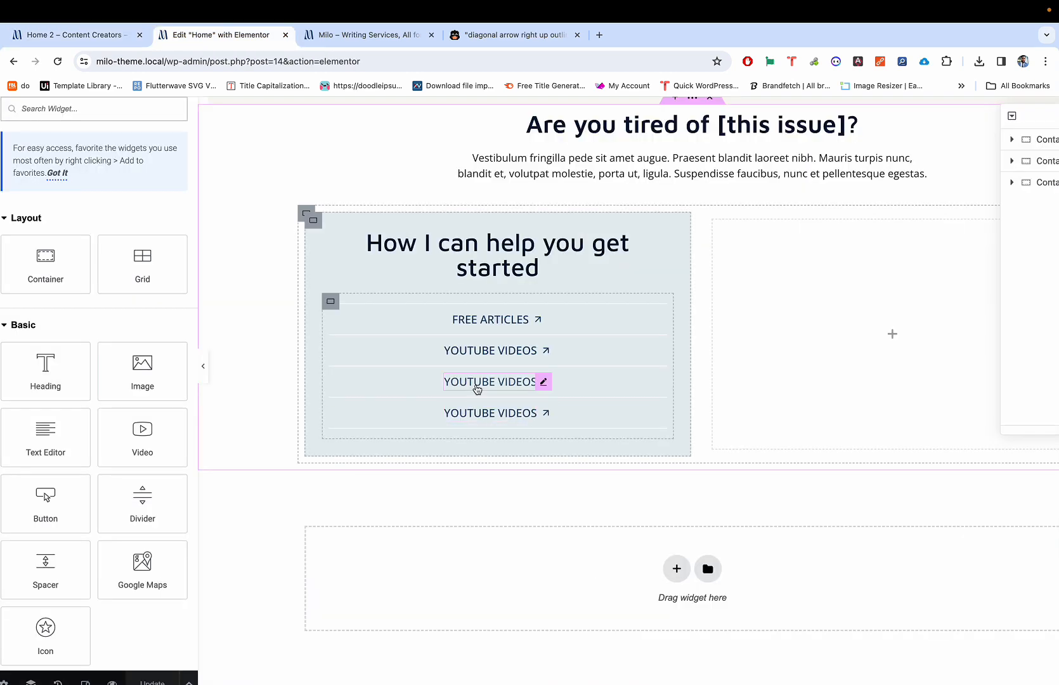
key("ctrl+shift+Tab")
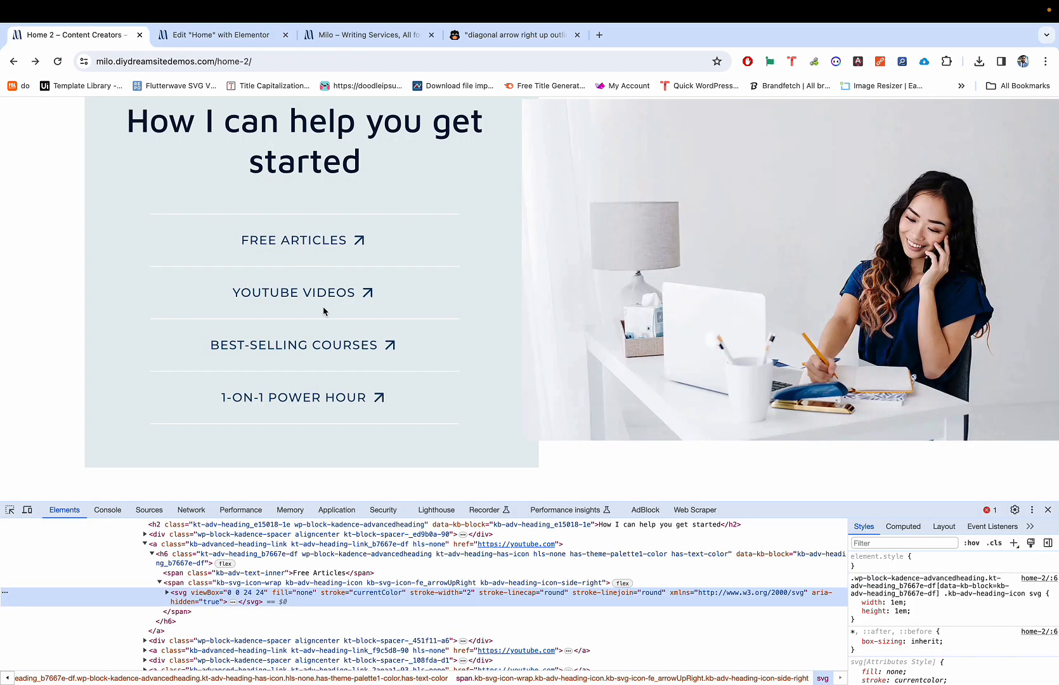
key("ctrl+Tab")
key("ctrl+shift+Tab")
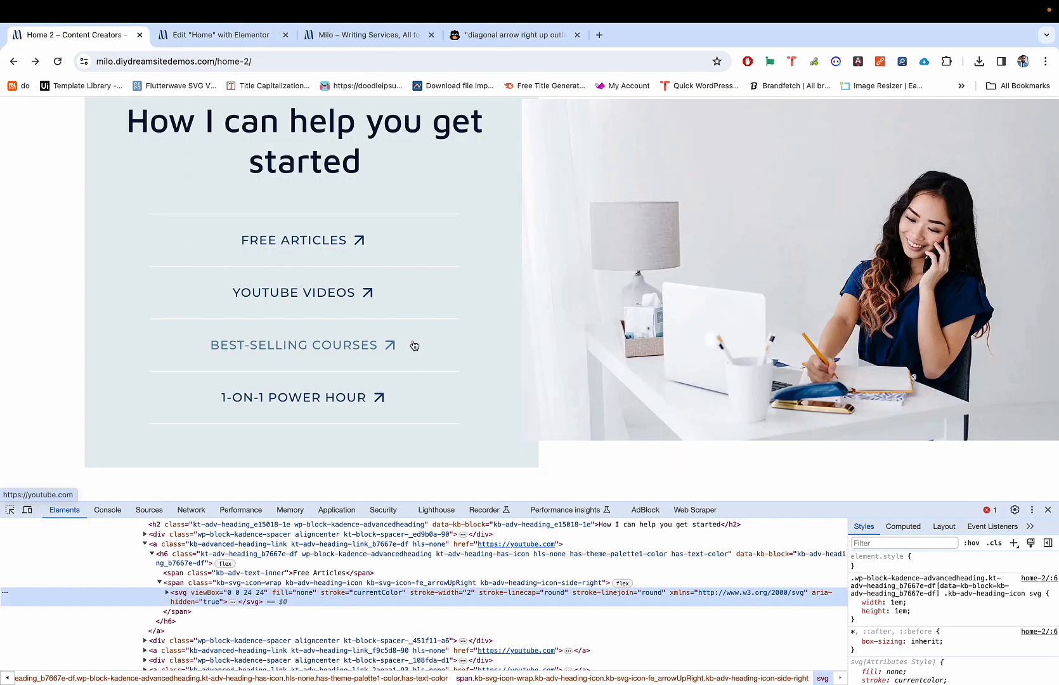
key("ctrl+Tab")
key("ctrl+shift+Tab")
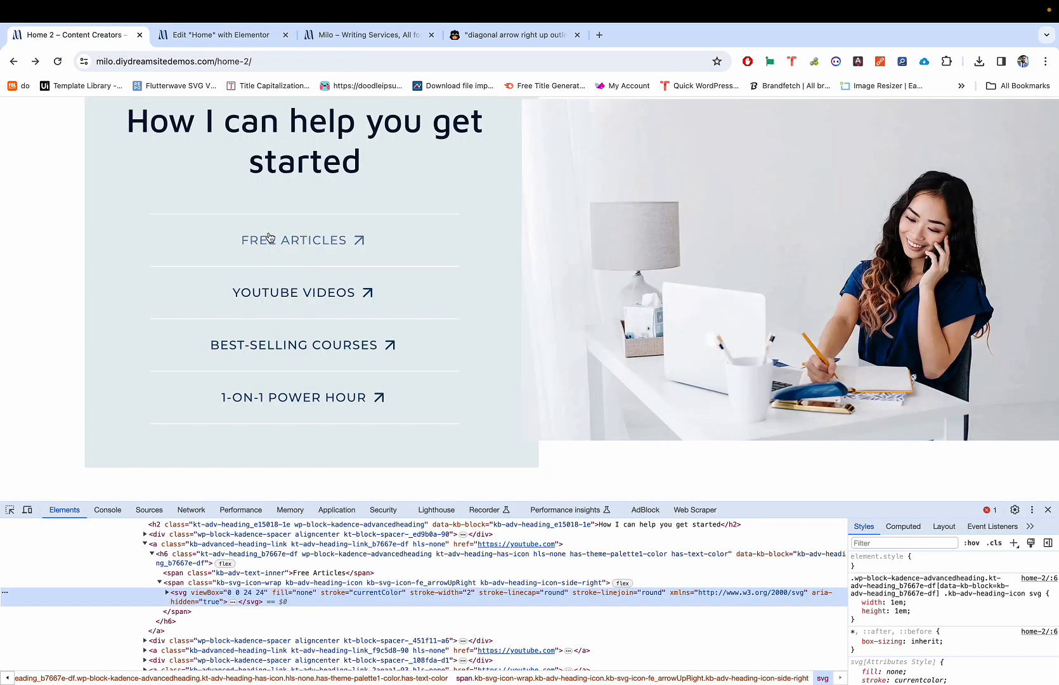
key("ctrl+Tab")
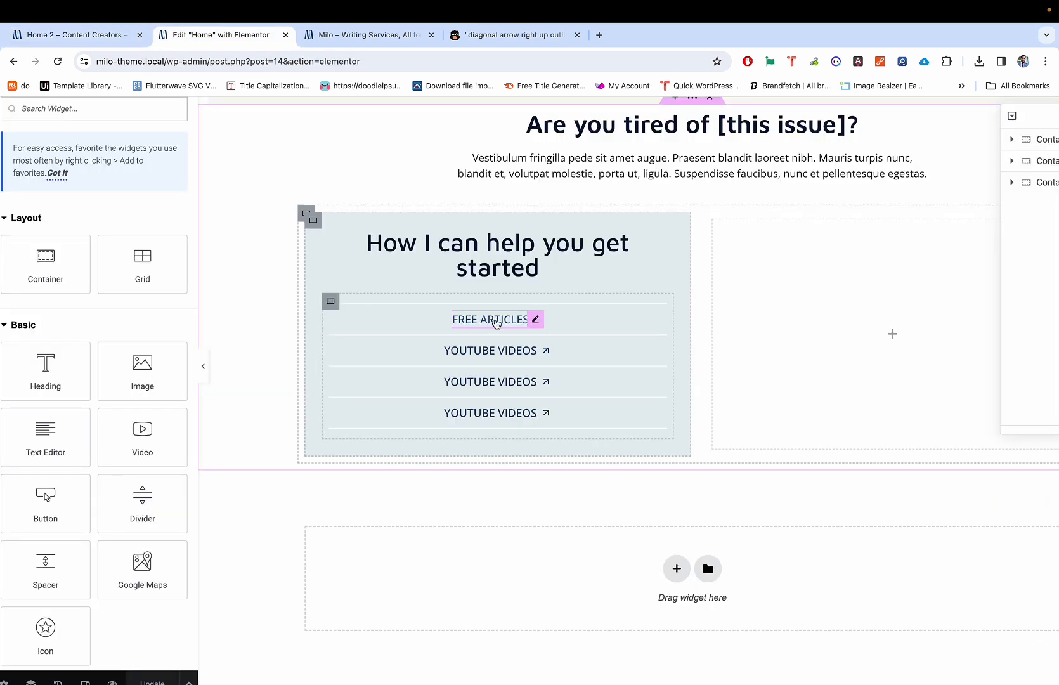
Step: Change the gap between the container's four link buttons from 5 to 15
left_click(333, 306)
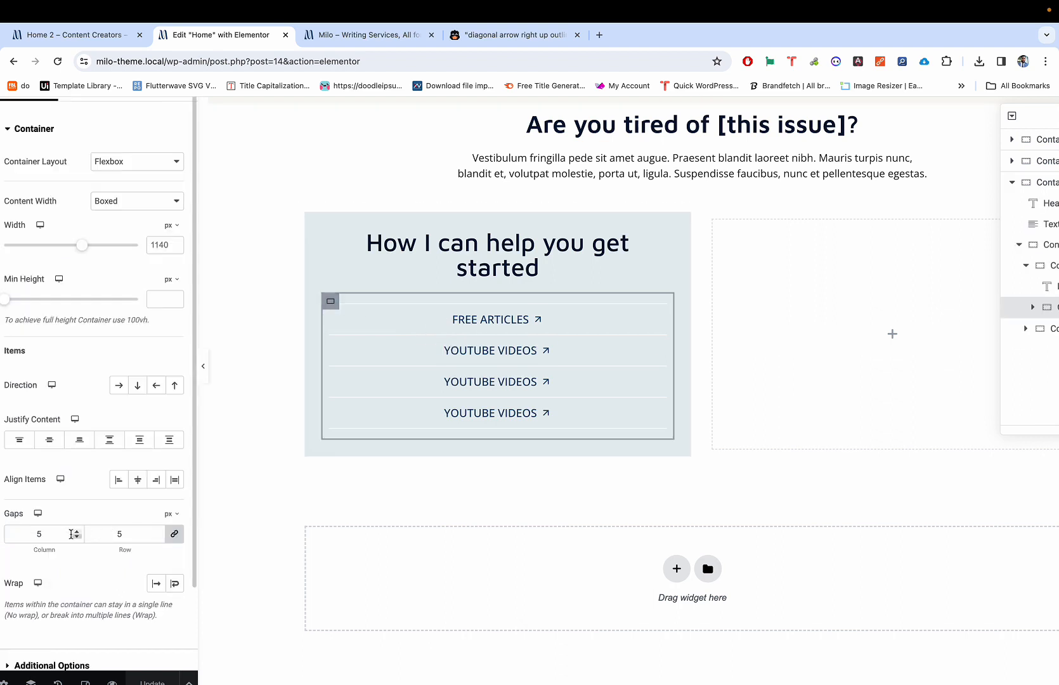
left_click(40, 533)
left_click_drag(48, 532, 23, 530)
type("30")
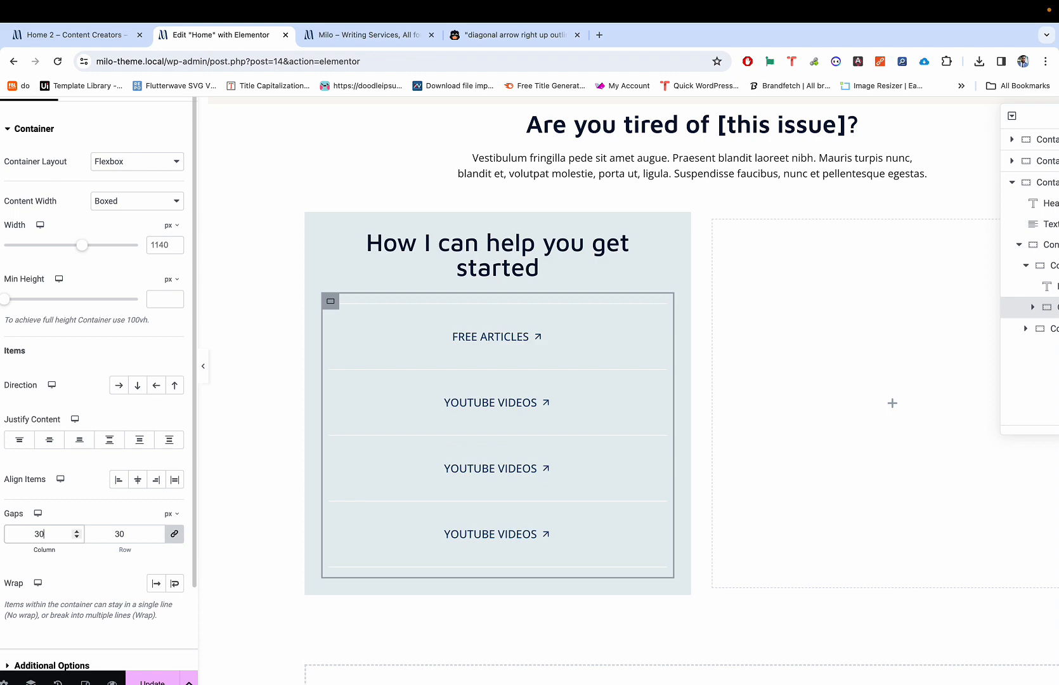
key("BackSpace")
key("BackSpace")
type("15")
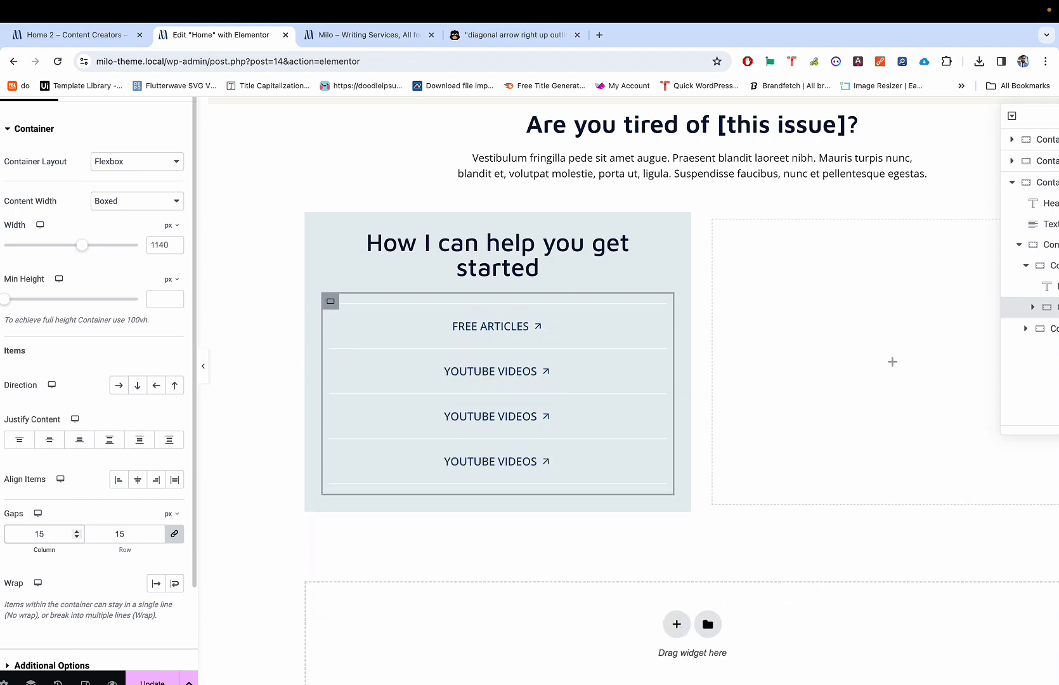
Step: Compare the previewed link list with the live Milo demo page
key("ctrl+shift+Tab")
key("ctrl+Tab")
key("ctrl+shift+p")
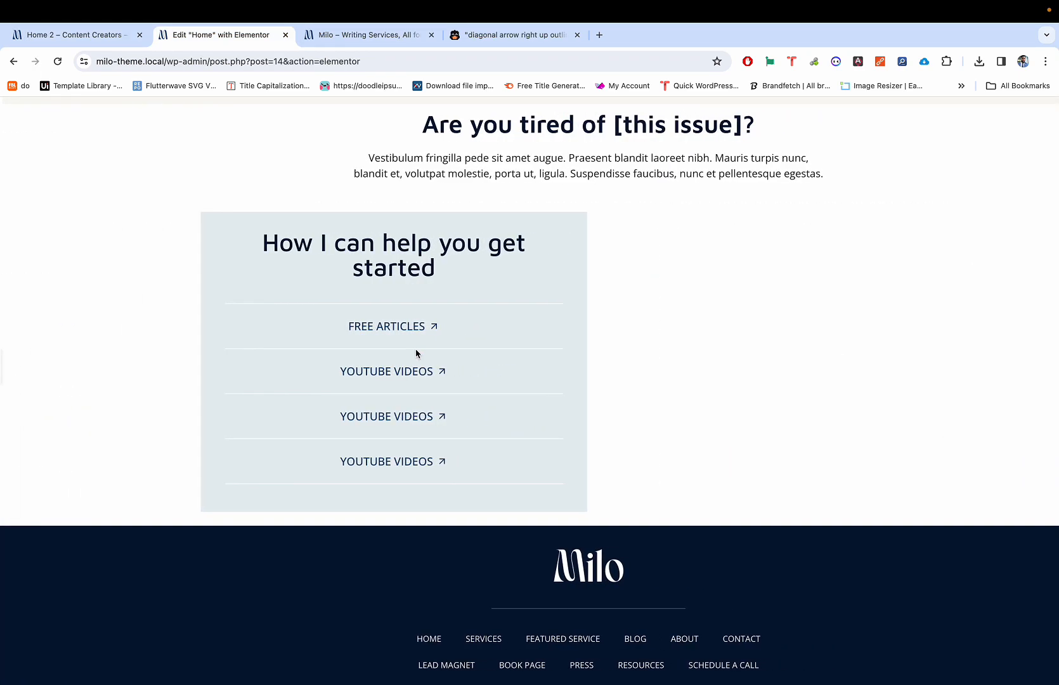
key("ctrl+shift+p")
key("ctrl+shift+Tab")
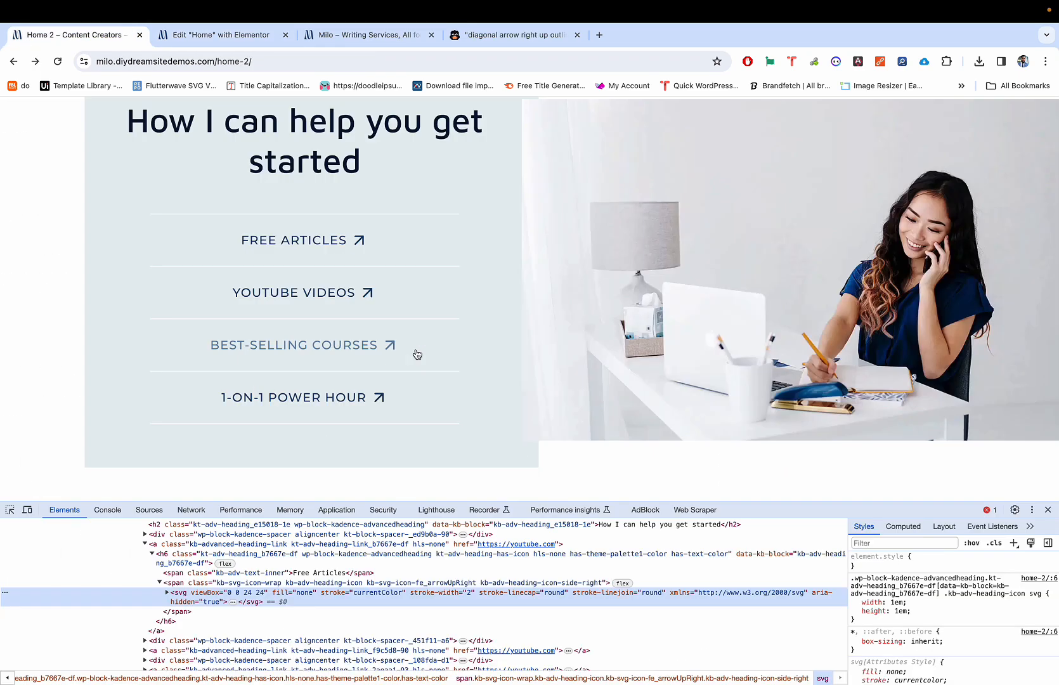
key("ctrl+p")
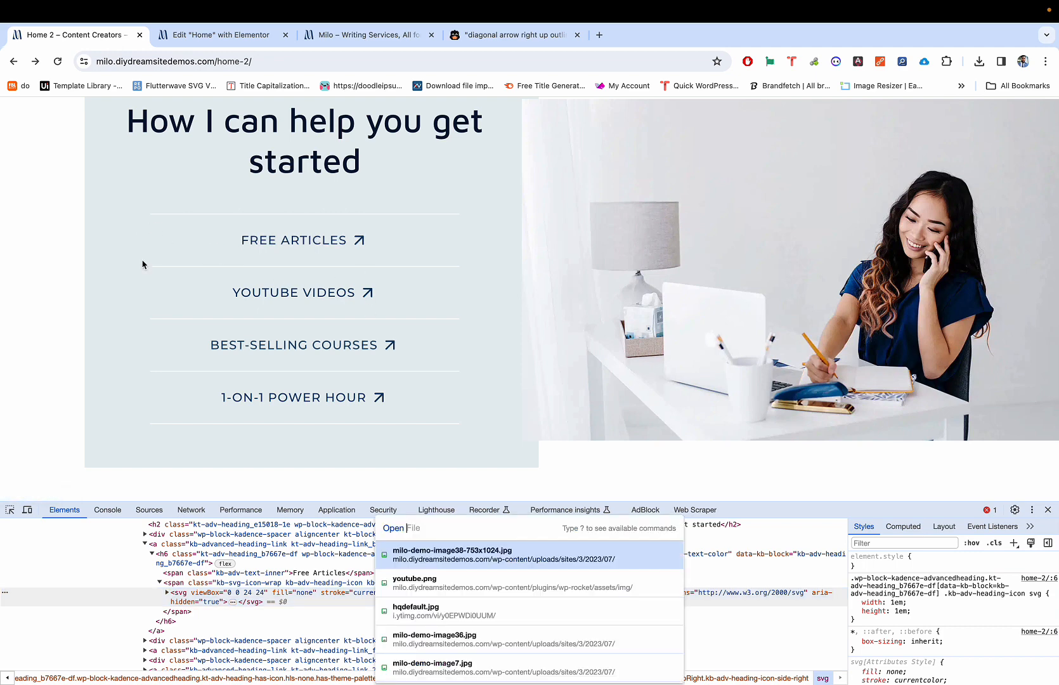
Step: Close the live demo's developer tools and return to a clean preview of the editor page
key("ctrl+Tab")
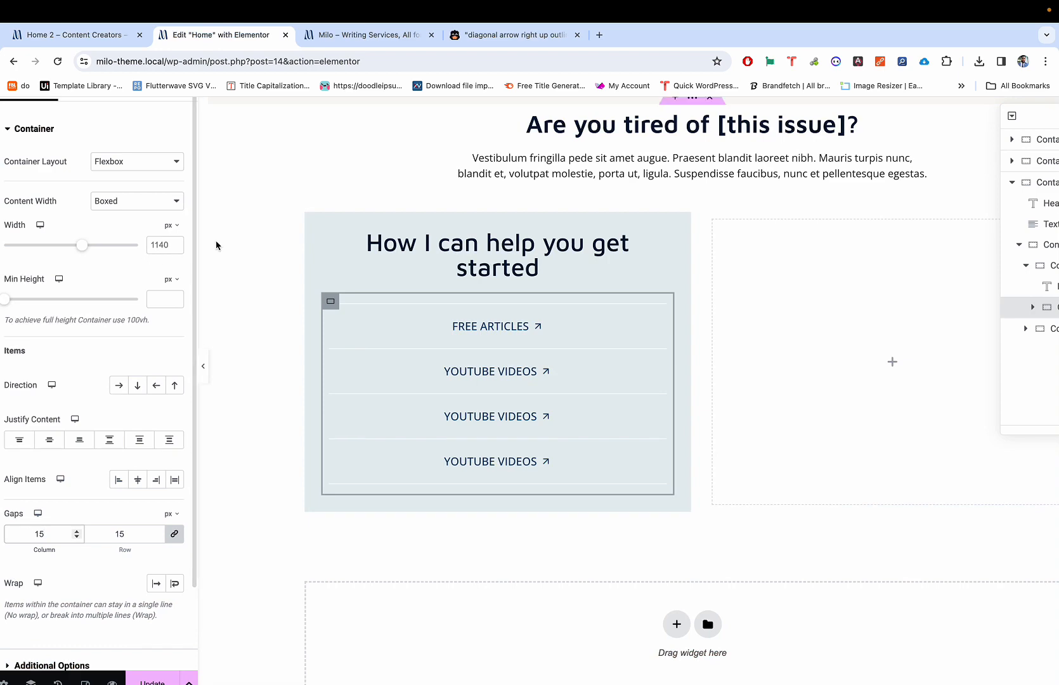
key("ctrl+shift+Tab")
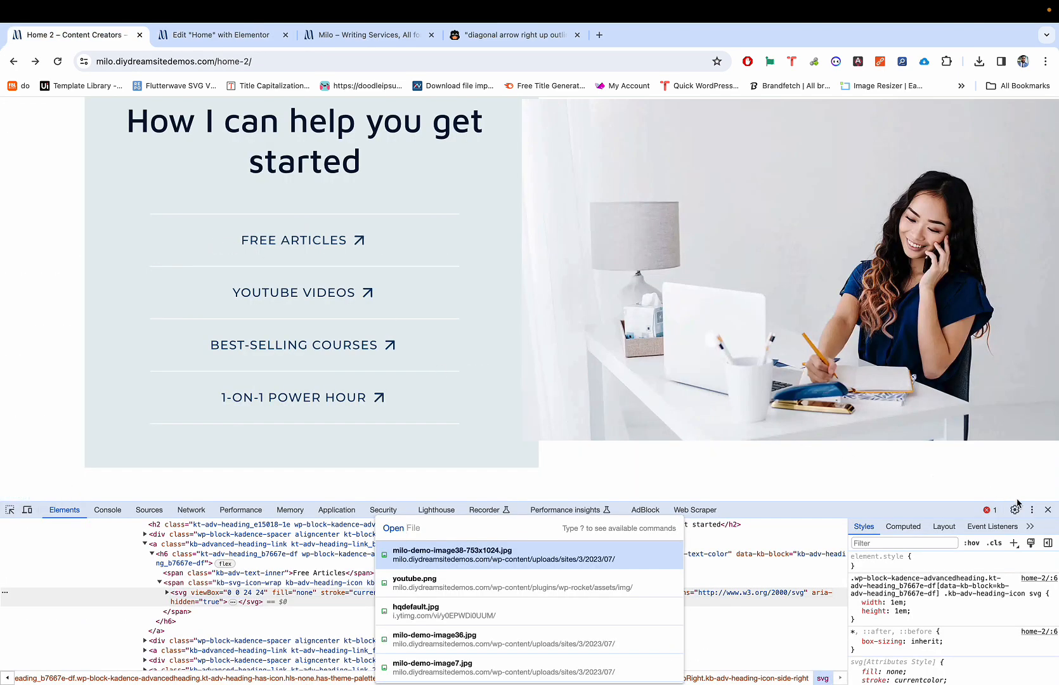
left_click(1047, 511)
scroll(735, 488, "down", 5)
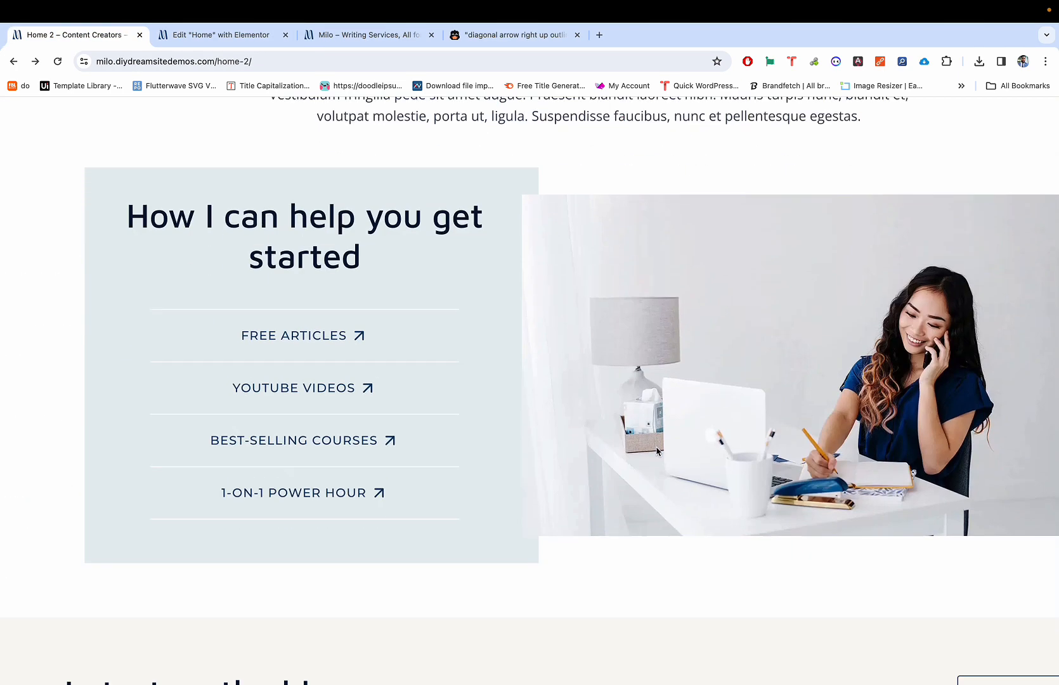
key("ctrl+Tab")
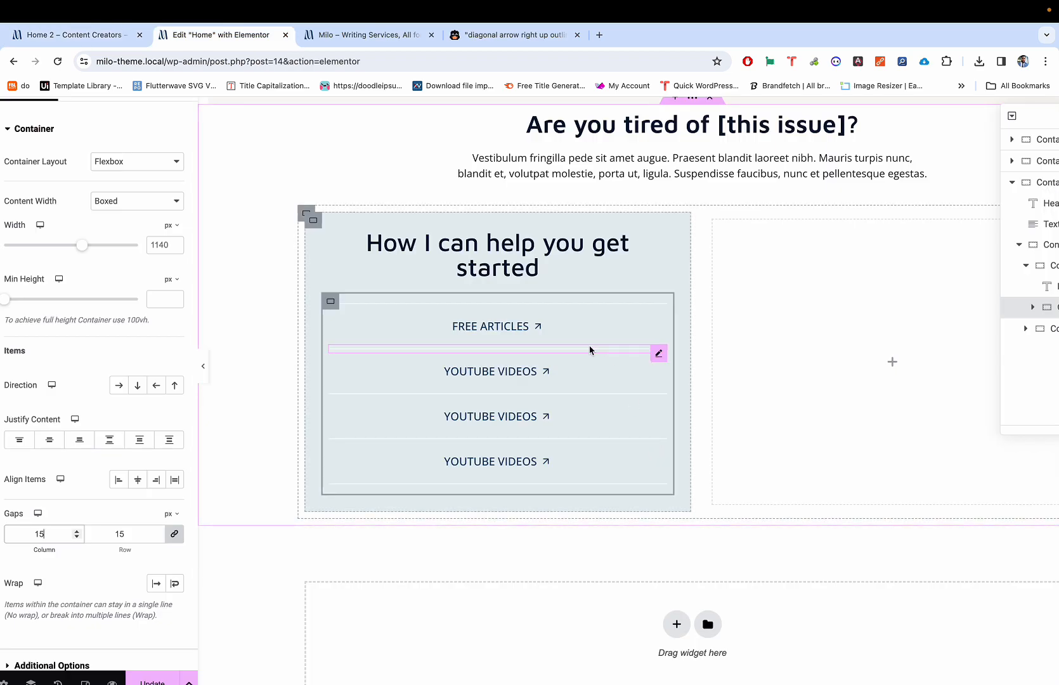
key("super+p")
key("super+p")
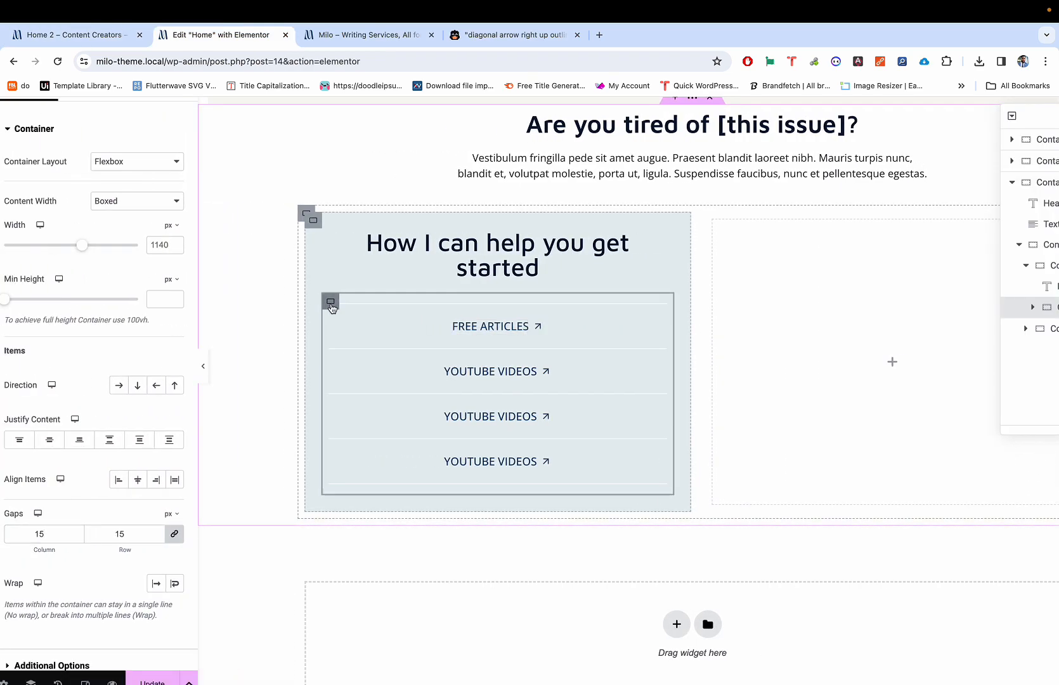
scroll(178, 162, "up", 2)
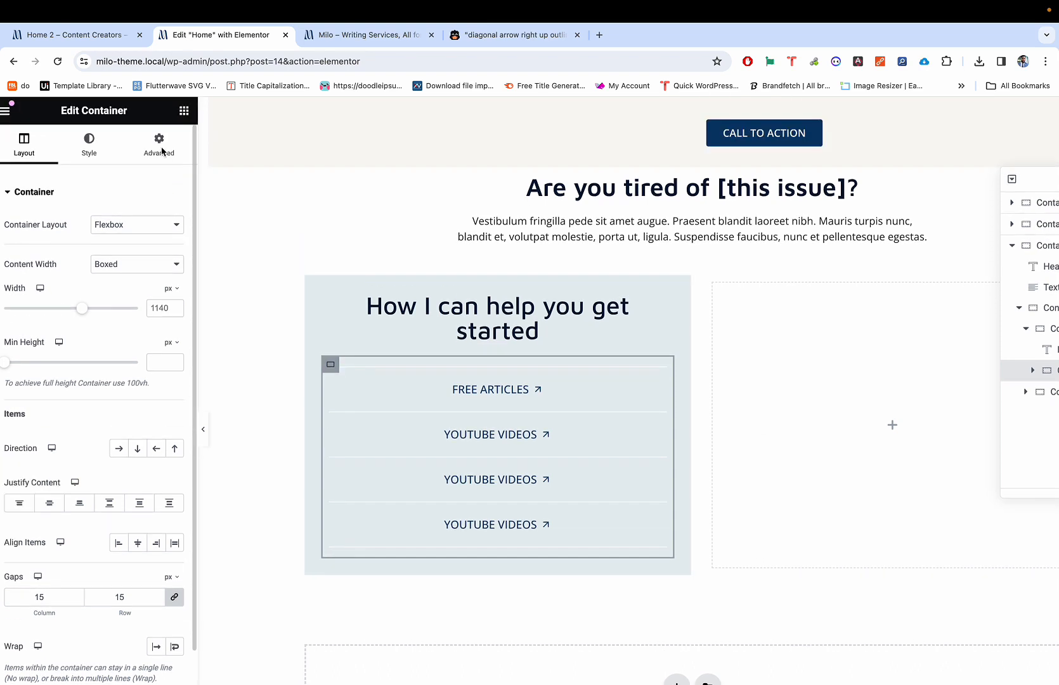
Step: Give the link-list container 50 px padding on the left and right
left_click(162, 151)
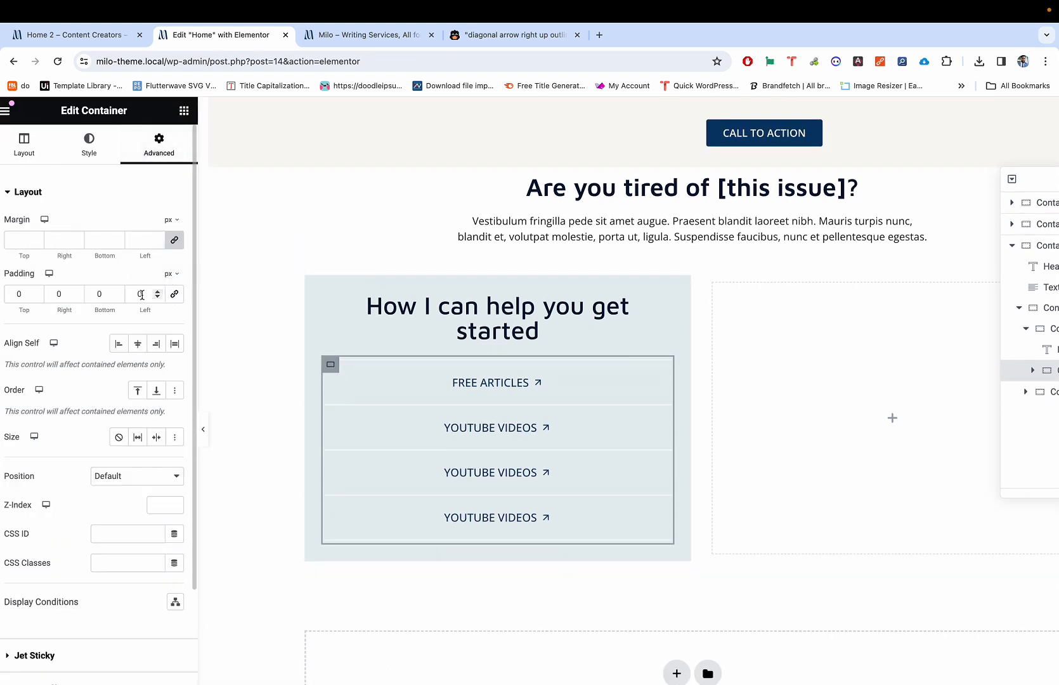
left_click(133, 296)
type("5")
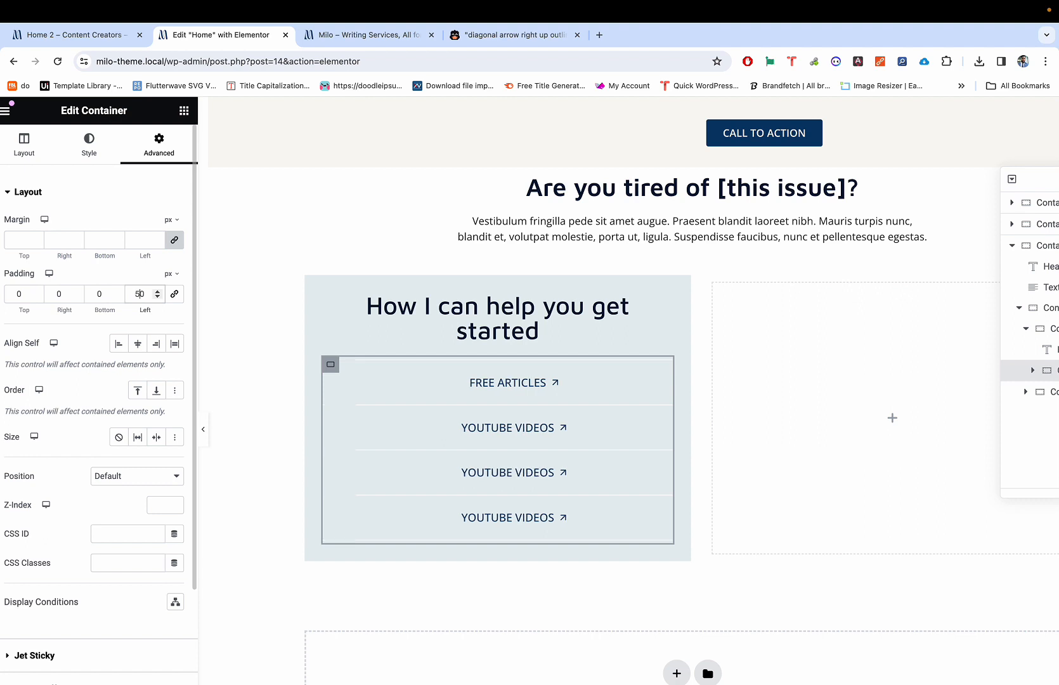
left_click(55, 294)
type("5")
Step: Preview the inset divider lines and compare them with the live demo
key("super+p")
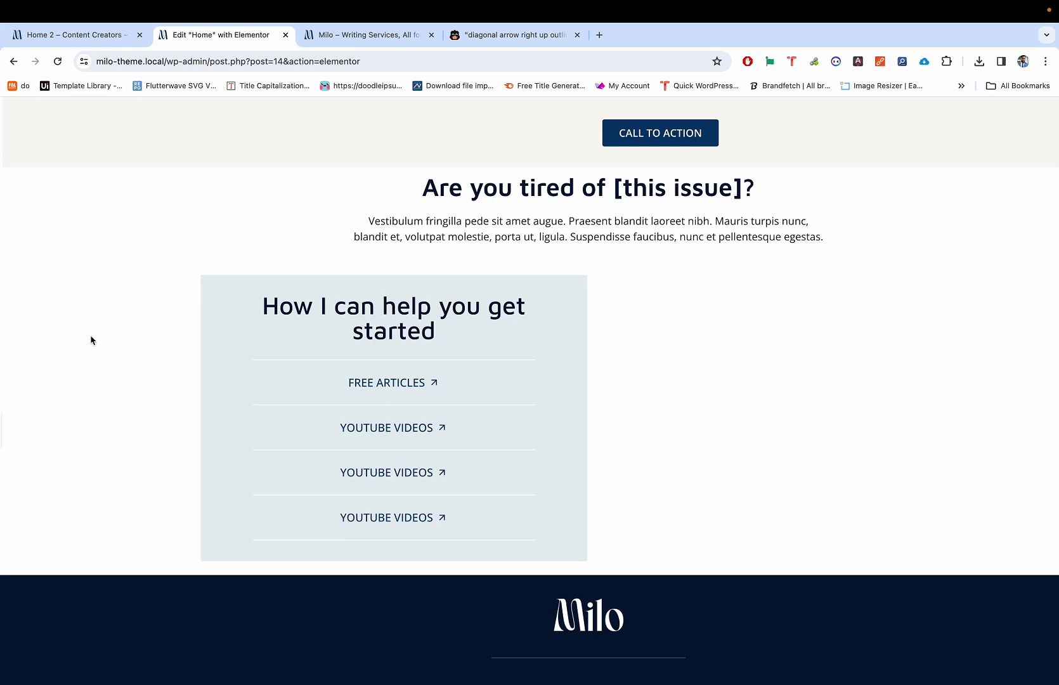
scroll(198, 372, "down", 1)
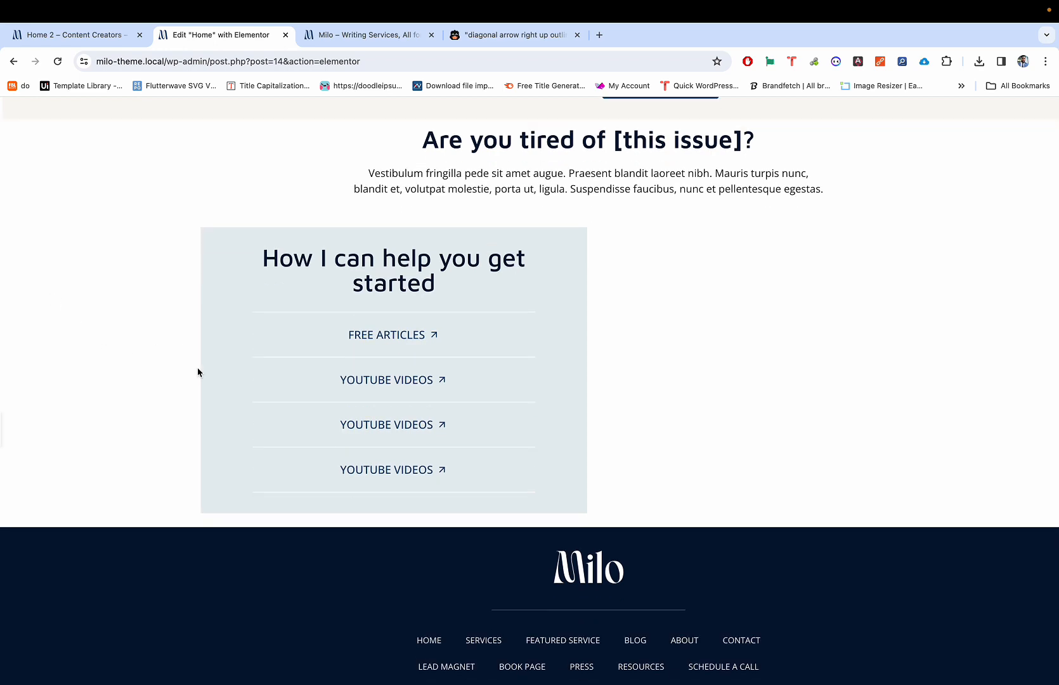
key("ctrl+shift+Tab")
key("ctrl+Tab")
key("super+p")
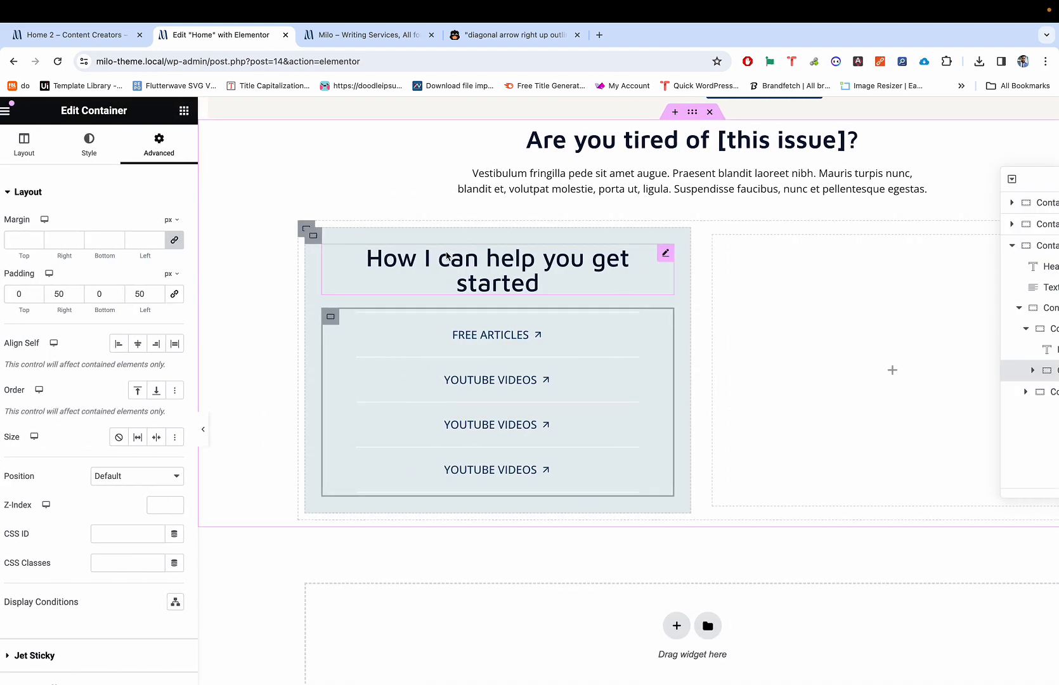
Step: Select the outer help panel container and check the live demo's layout
left_click(307, 229)
key("ctrl+shift+Tab")
scroll(315, 140, "up", 1)
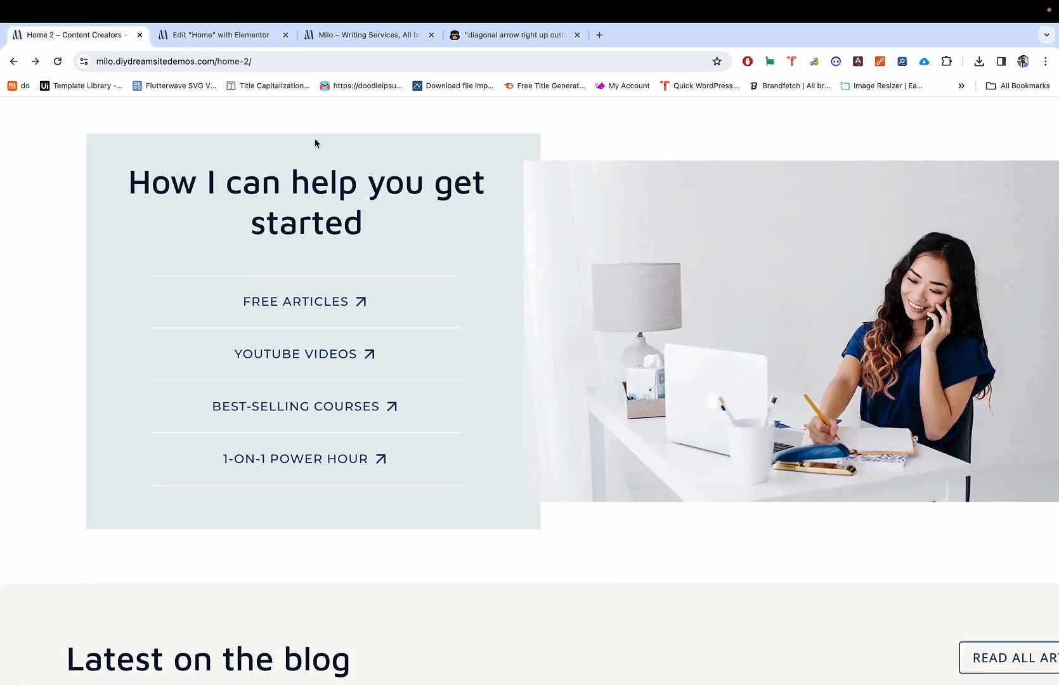
key("ctrl+Tab")
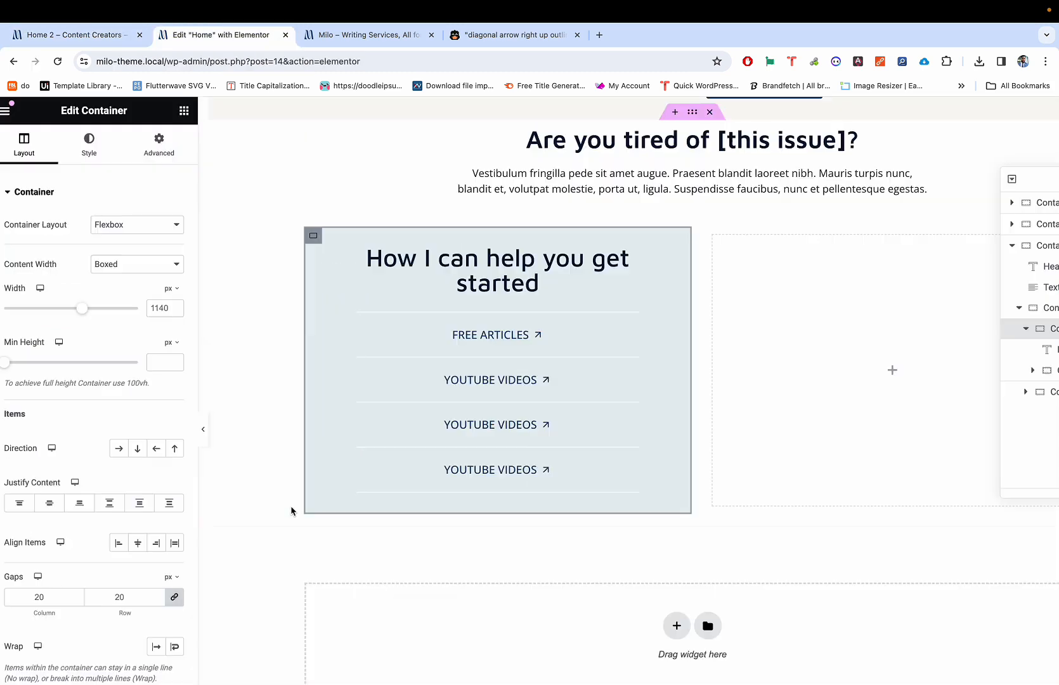
Step: Unlink the help panel's padding: 50 px top and bottom, 25 px left and right
left_click(314, 237)
left_click(158, 143)
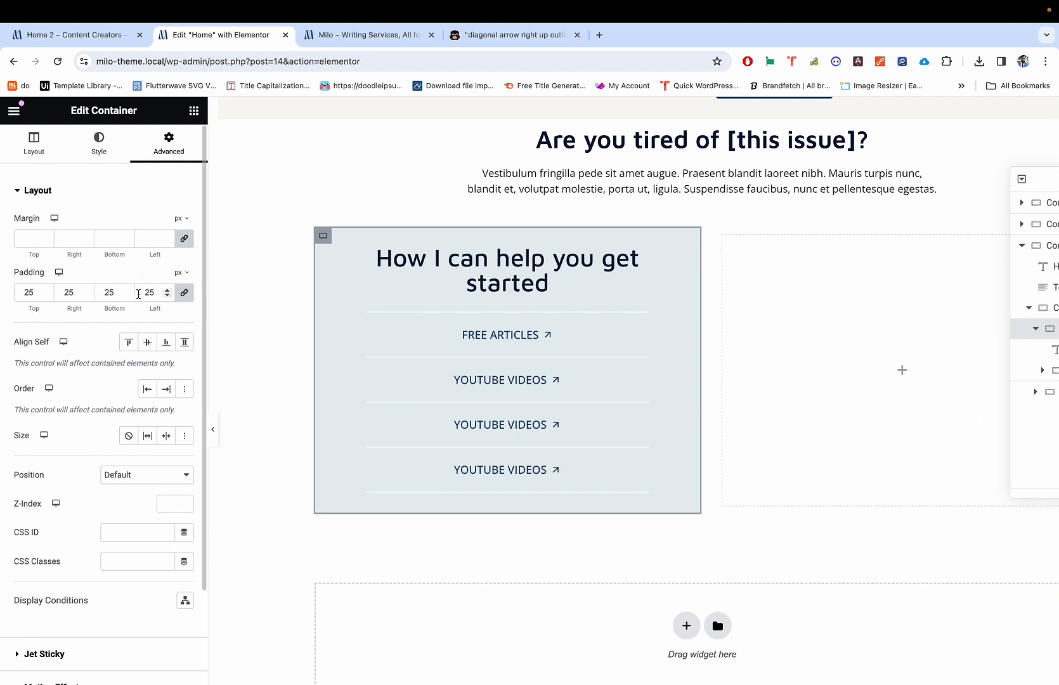
left_click(183, 296)
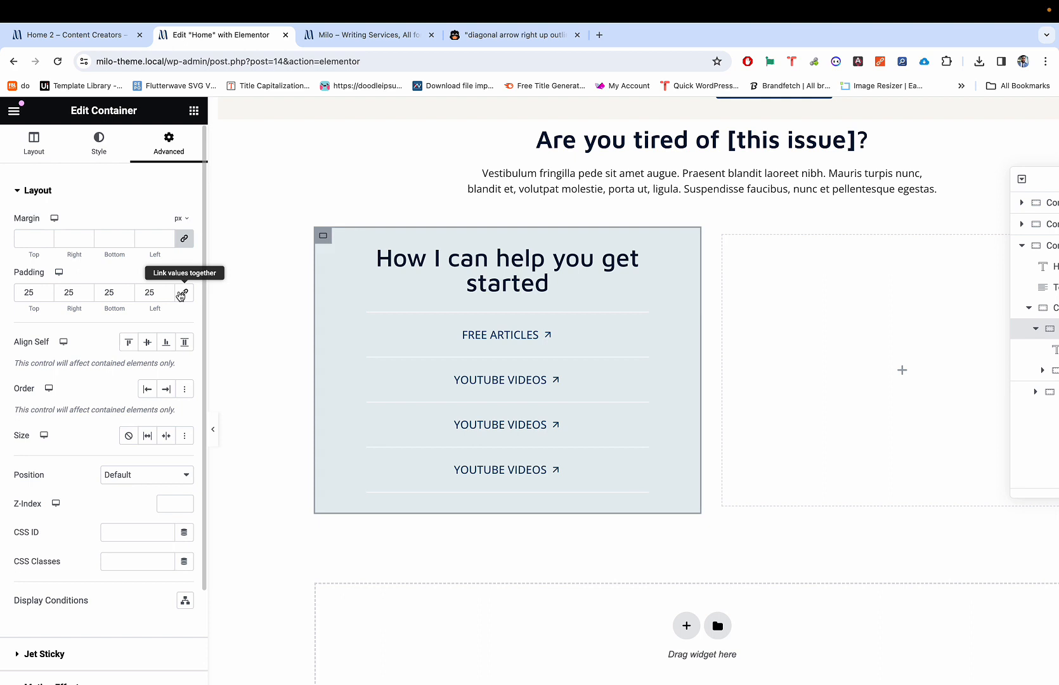
double_click(23, 295)
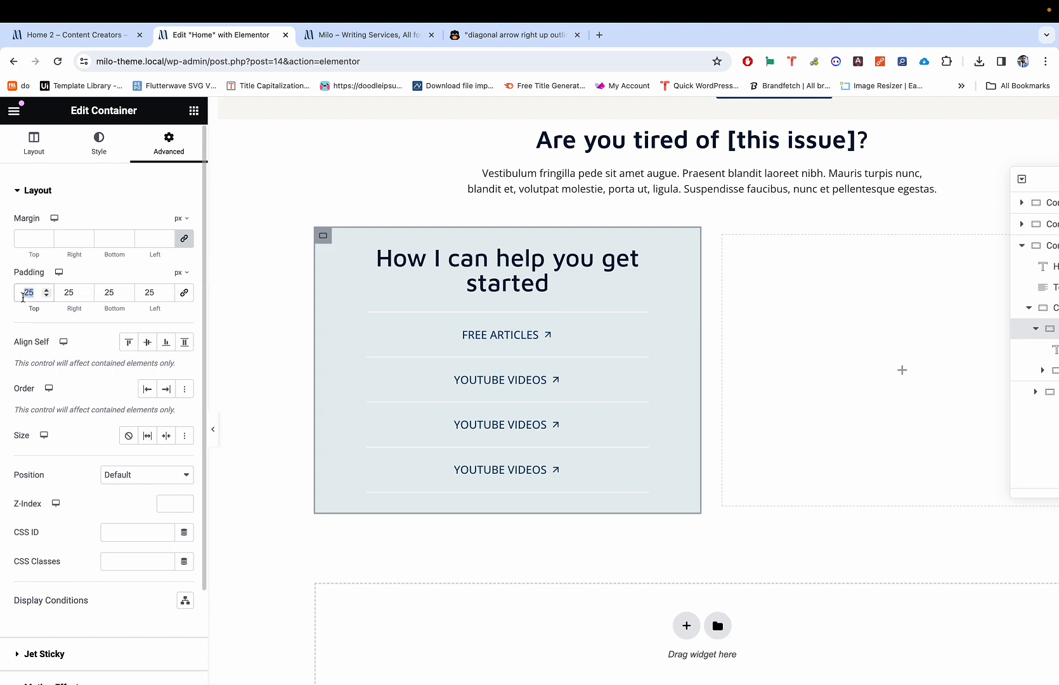
type("50")
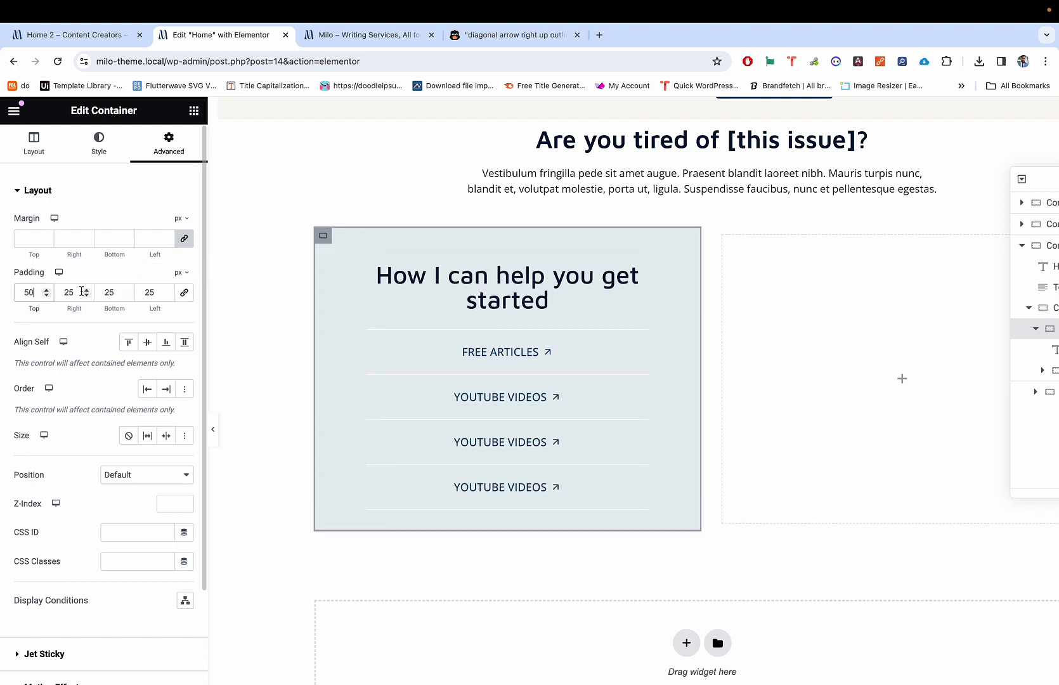
double_click(106, 293)
type("50")
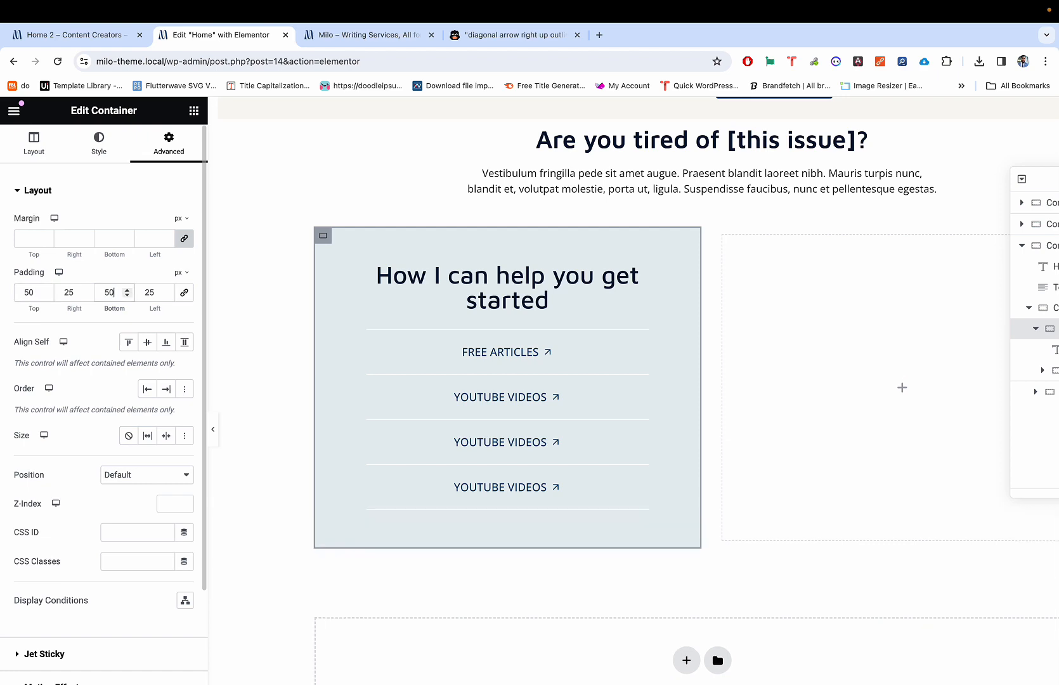
Step: Preview the padded help panel and compare it with the live demo
key("super+p")
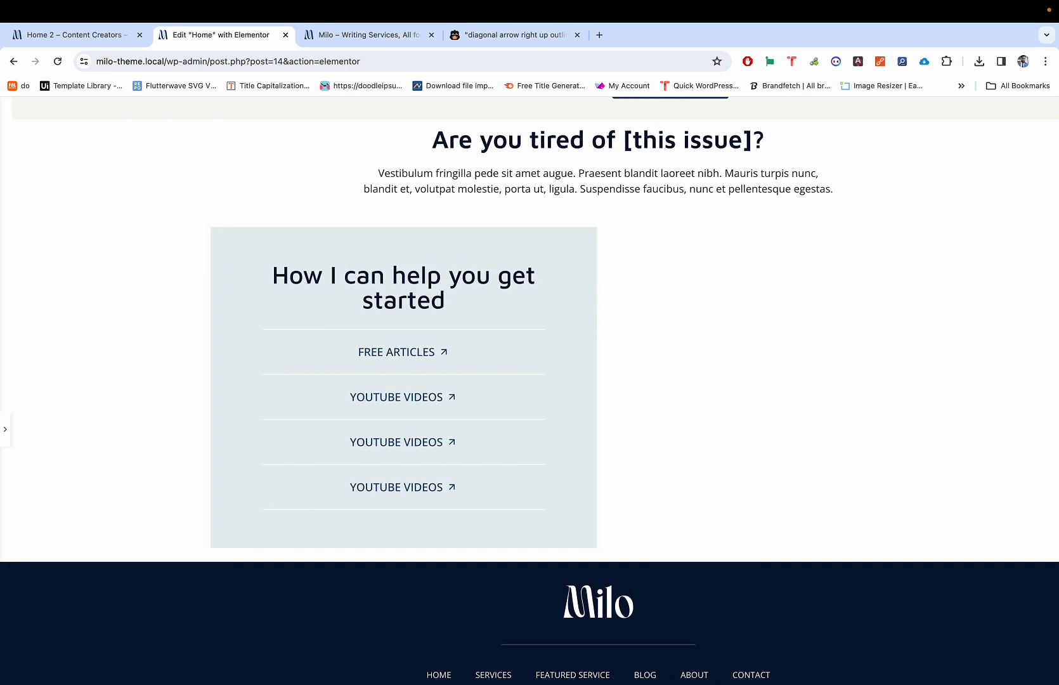
key("ctrl+shift+Tab")
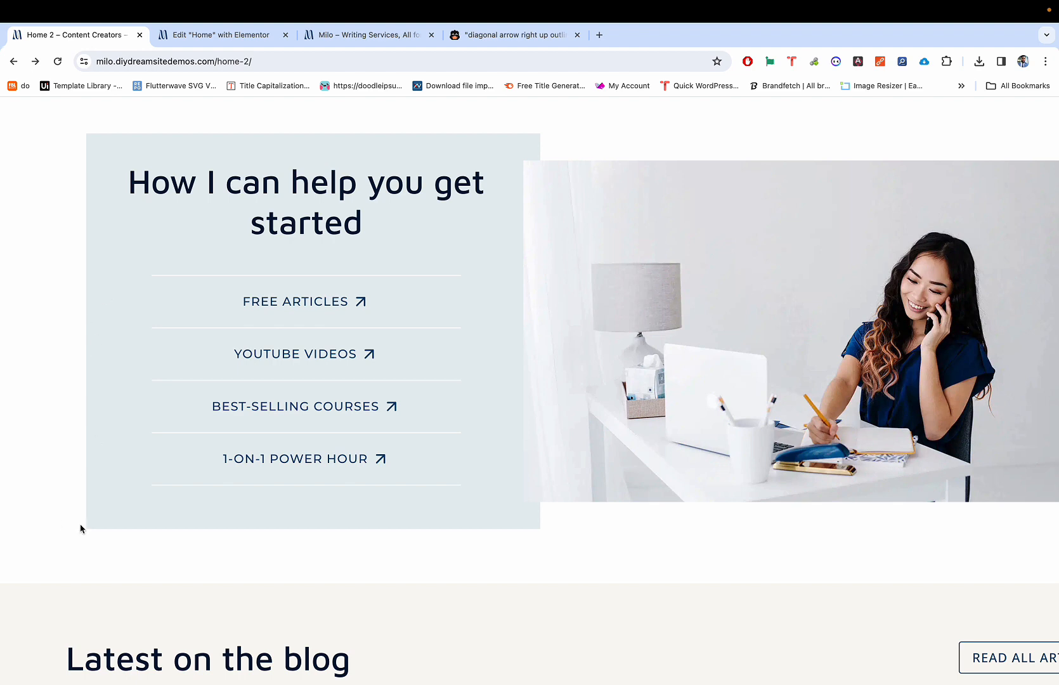
scroll(79, 527, "up", 5, "ctrl")
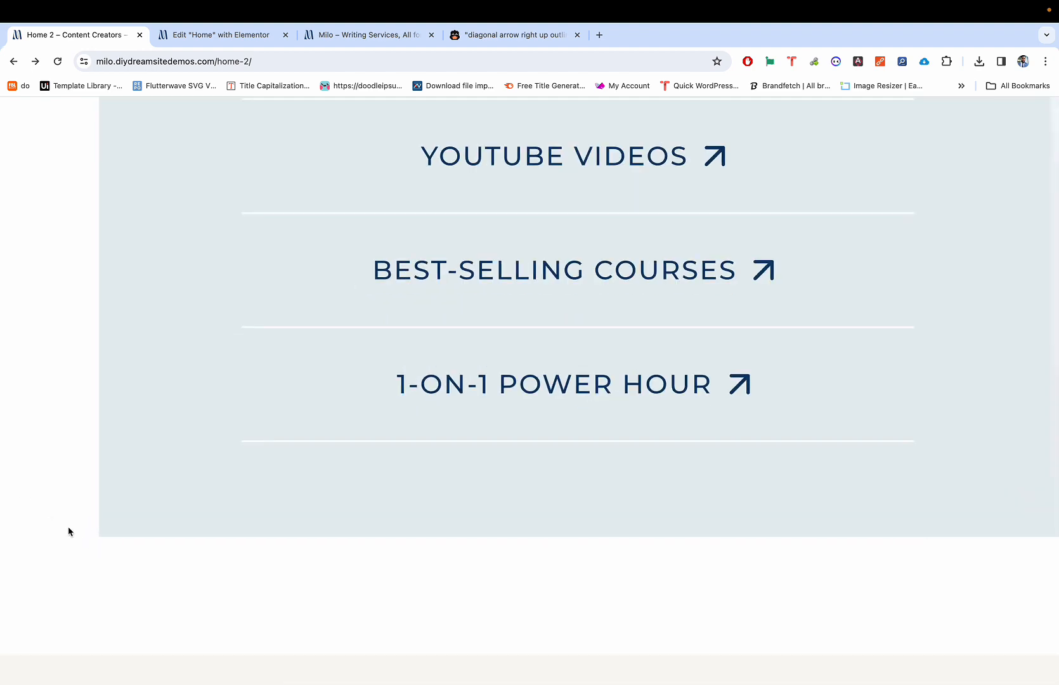
scroll(92, 538, "down", 5, "ctrl")
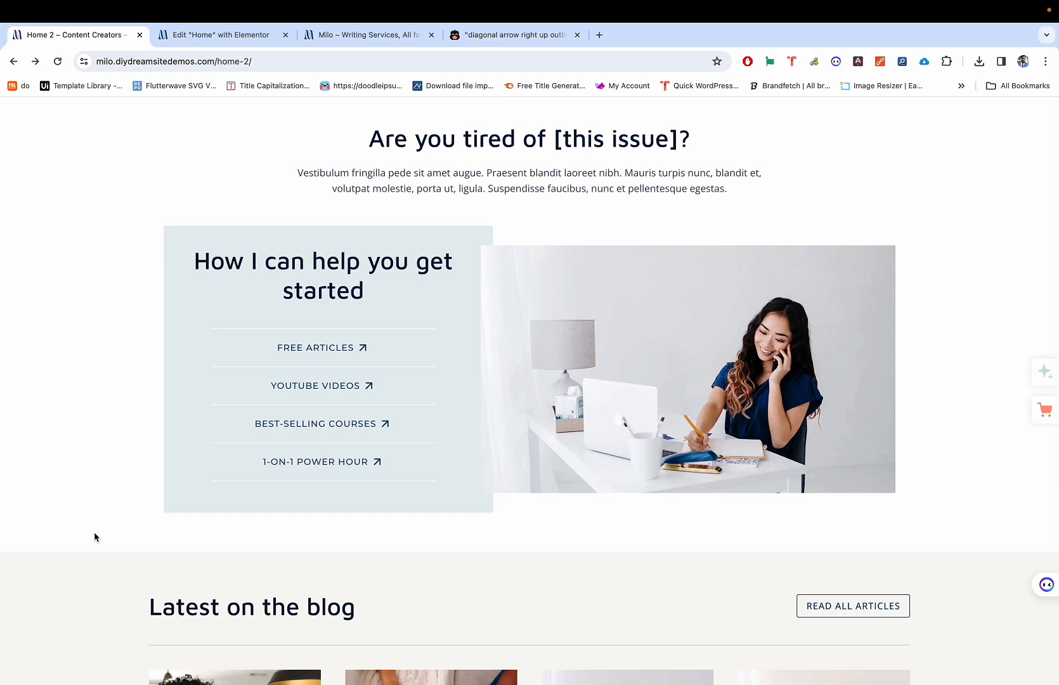
key("ctrl+Tab")
key("ctrl+shift+Tab")
key("ctrl+Tab")
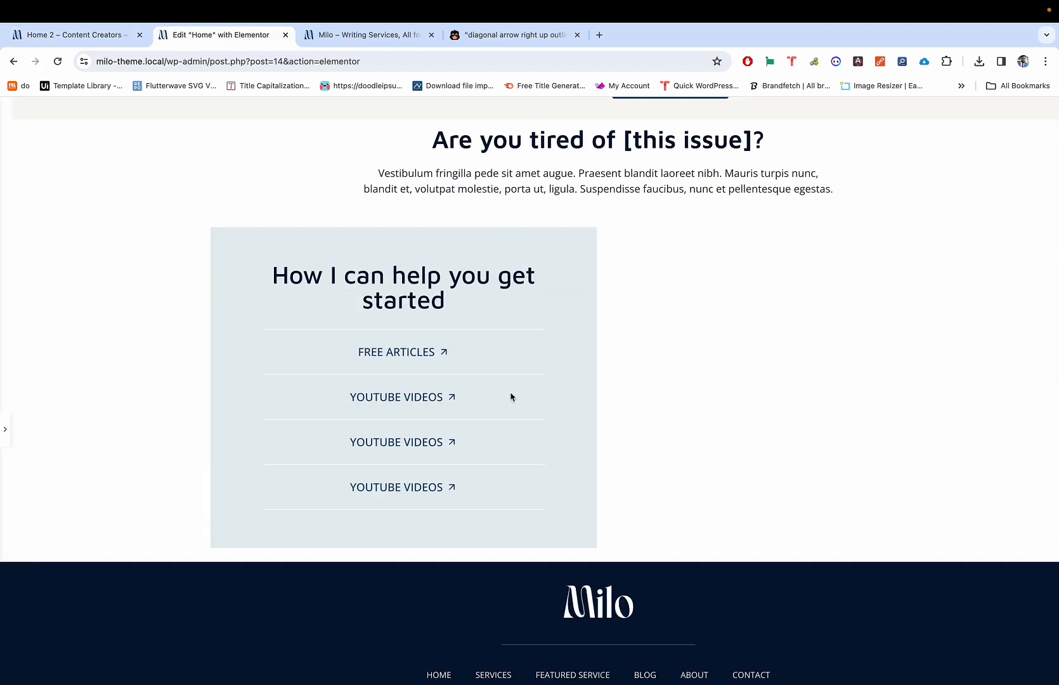
scroll(511, 397, "up", 2)
Step: Reselect the help panel container and confirm its new padding against the demo
left_click(511, 392)
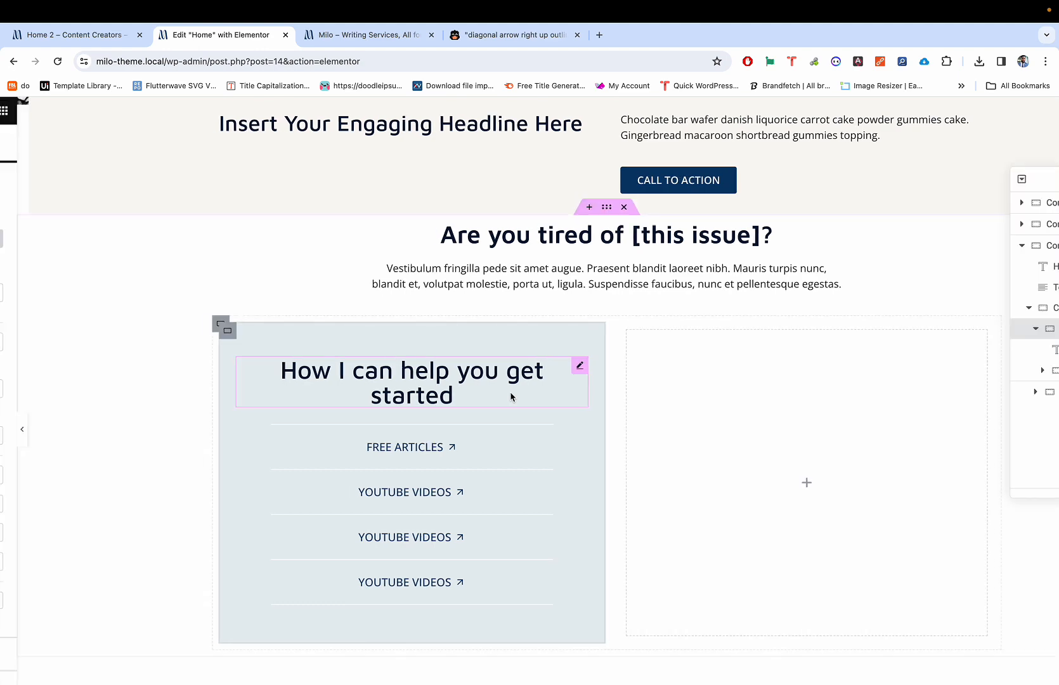
scroll(620, 379, "down", 2)
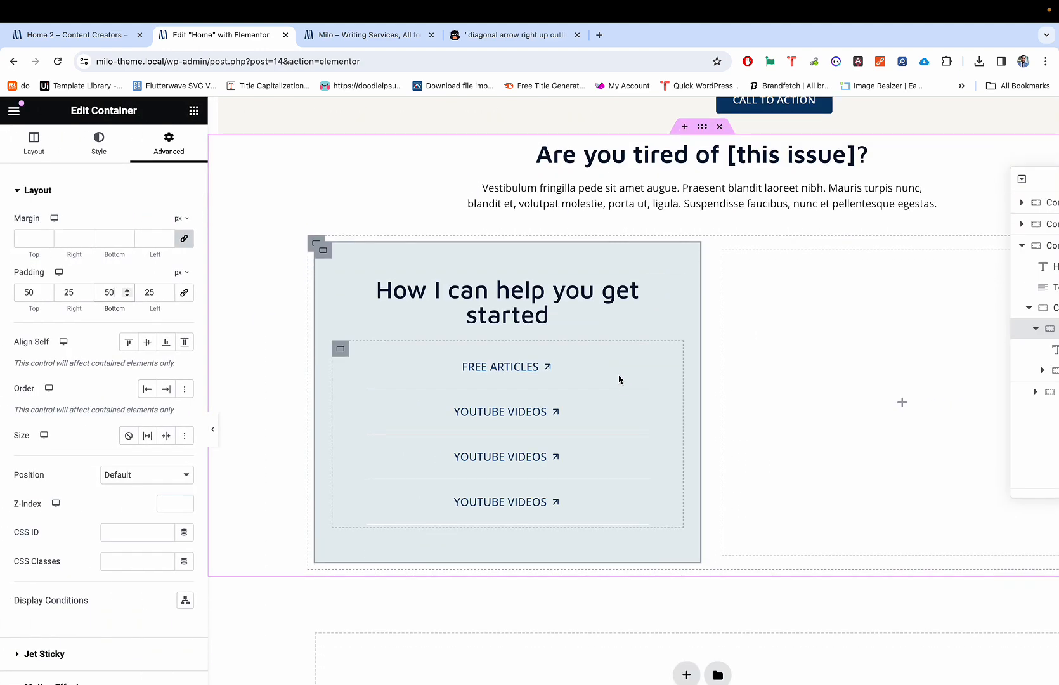
key("ctrl+shift+Tab")
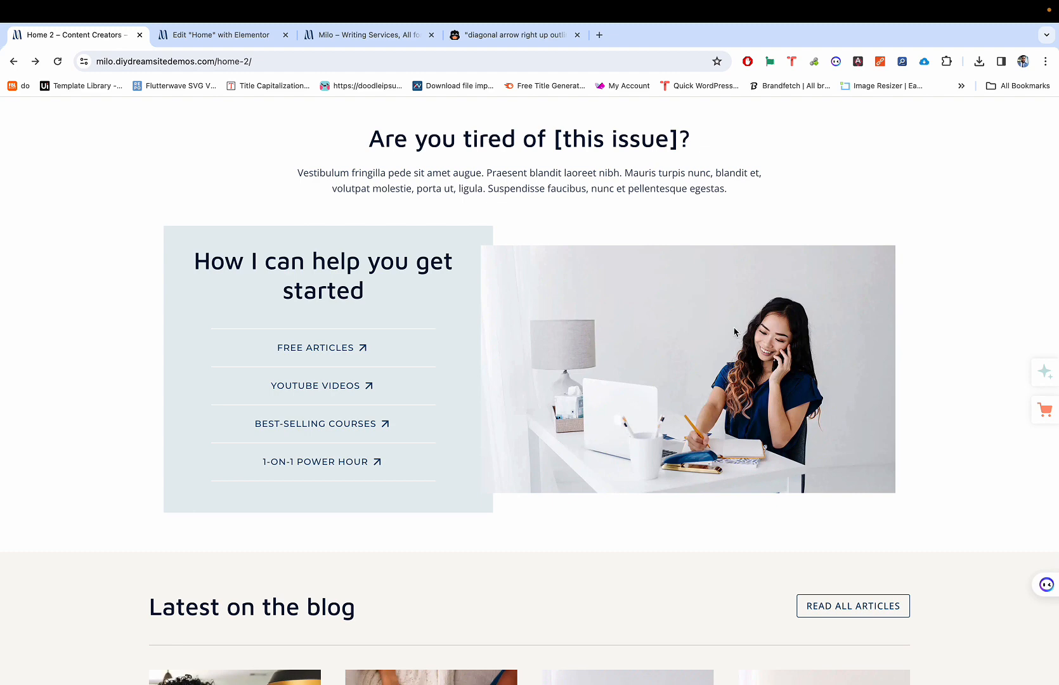
key("ctrl+Tab")
key("ctrl+shift+Tab")
key("ctrl+Tab")
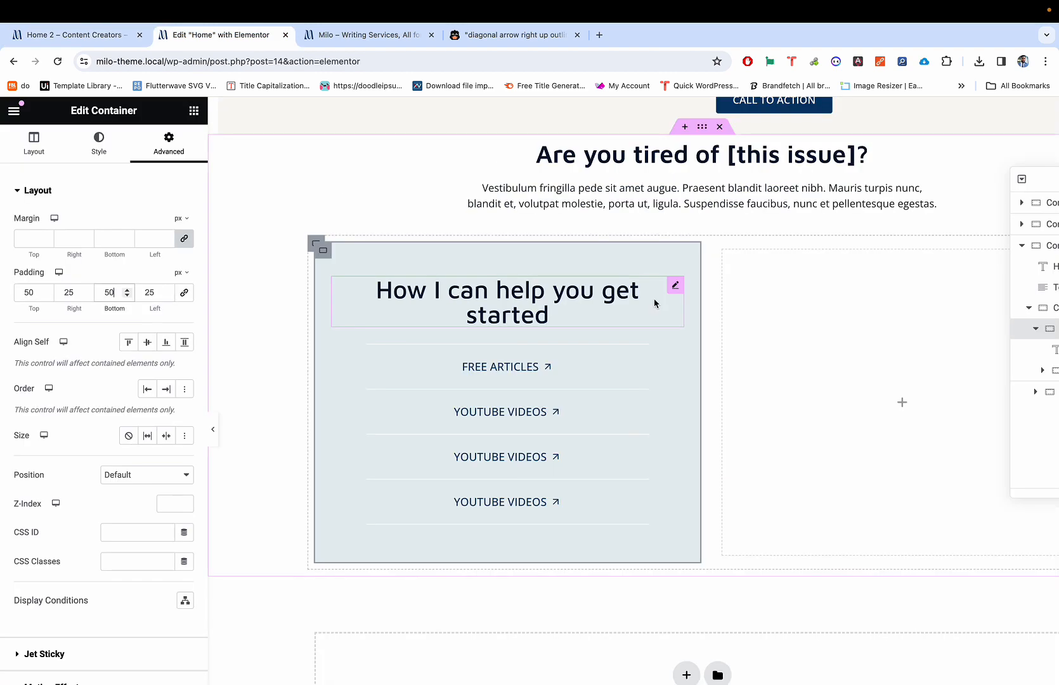
Step: Select the empty right column container and review its Advanced layout settings
left_click(724, 251)
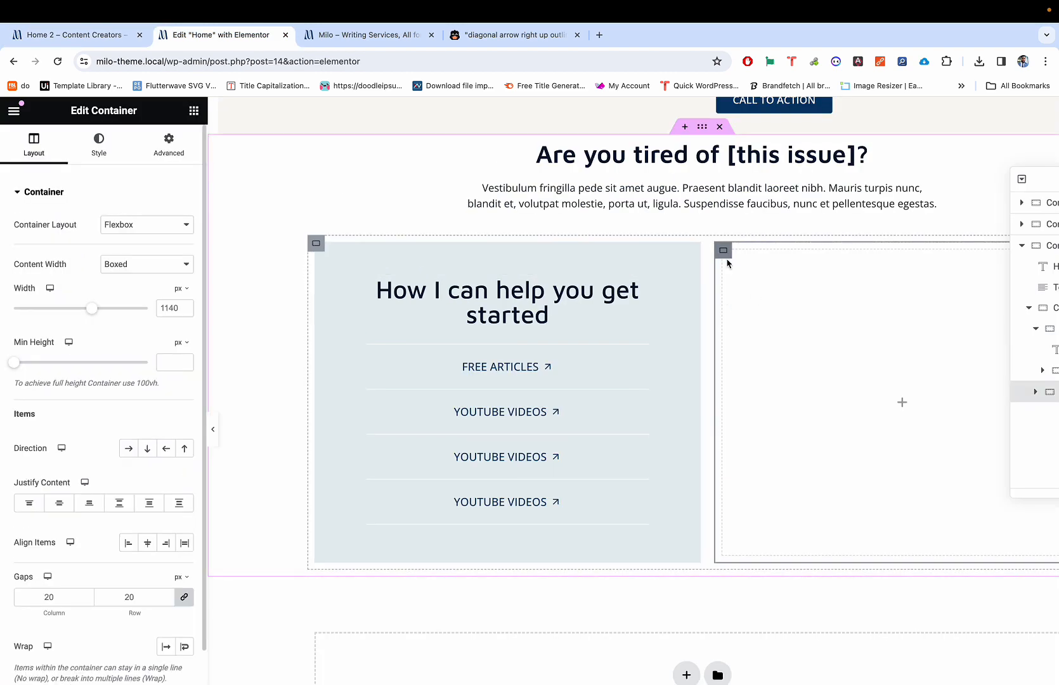
scroll(726, 254, "right", 5)
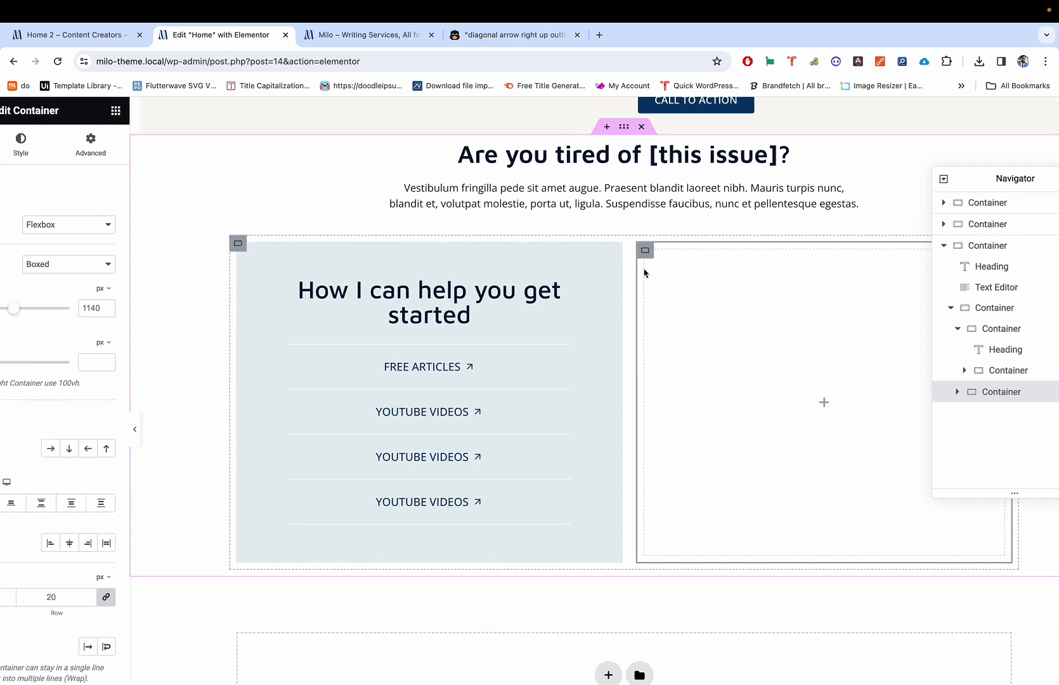
scroll(647, 276, "left", 5)
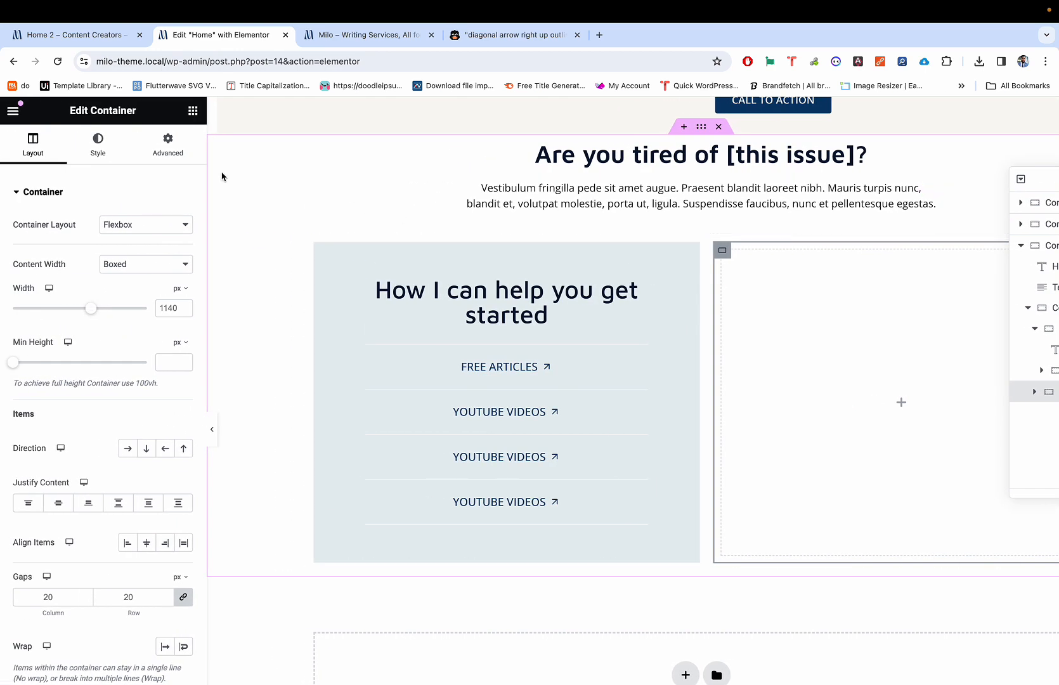
left_click(168, 145)
scroll(140, 324, "down", 1)
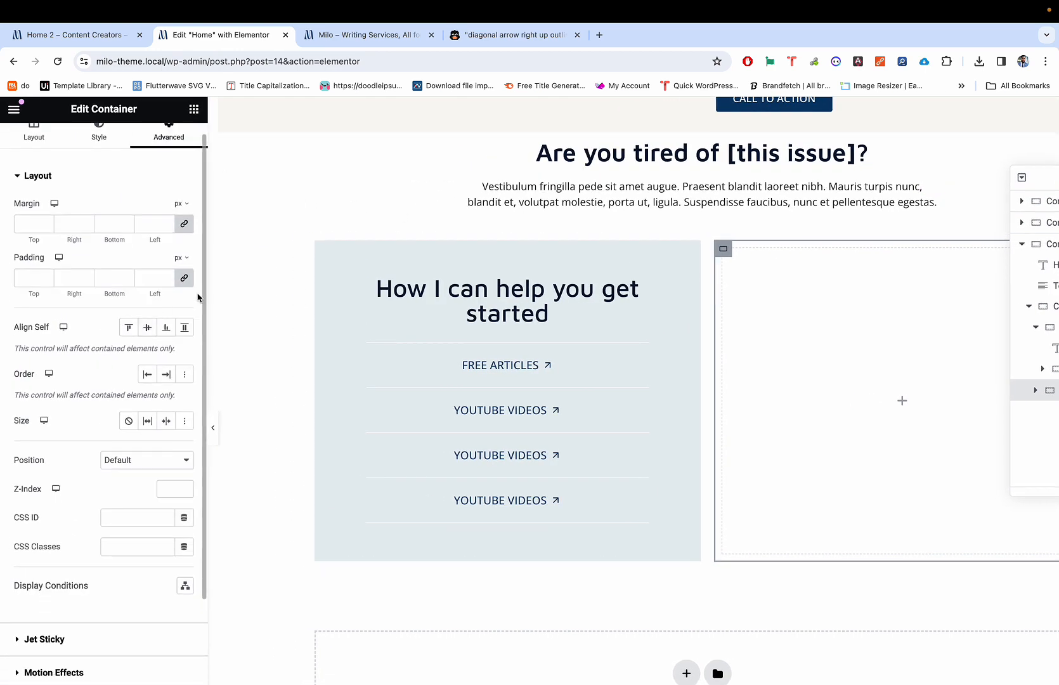
scroll(164, 280, "up", 1)
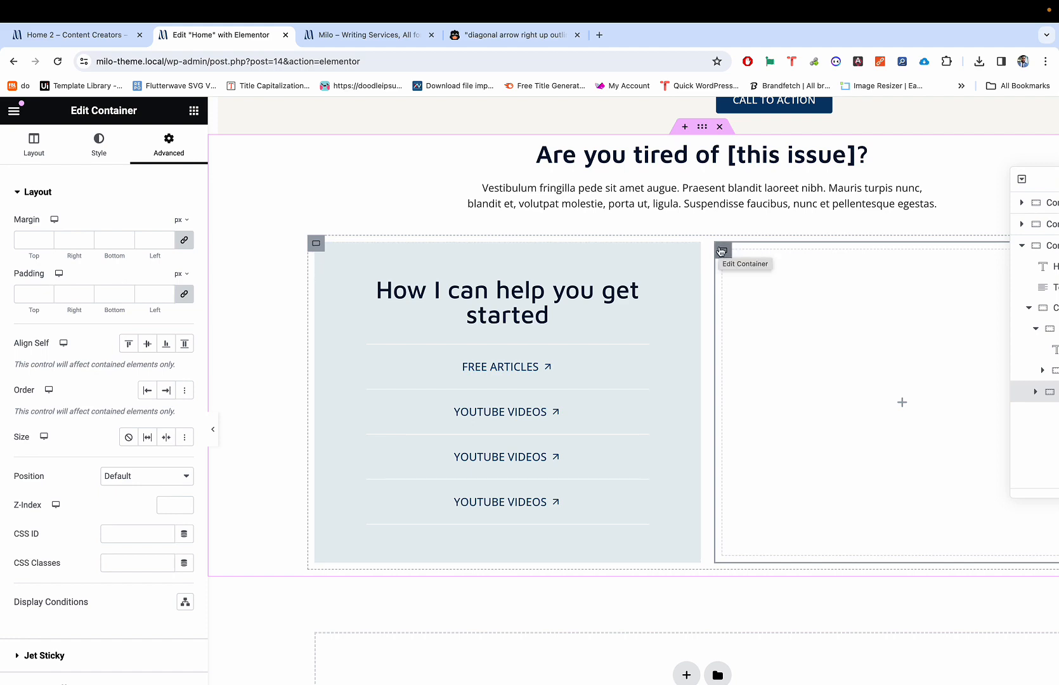
scroll(675, 292, "right", 2)
Step: Compare the help section with the Home 2 demo's panel beside the desk photo
key("ctrl+shift+Tab")
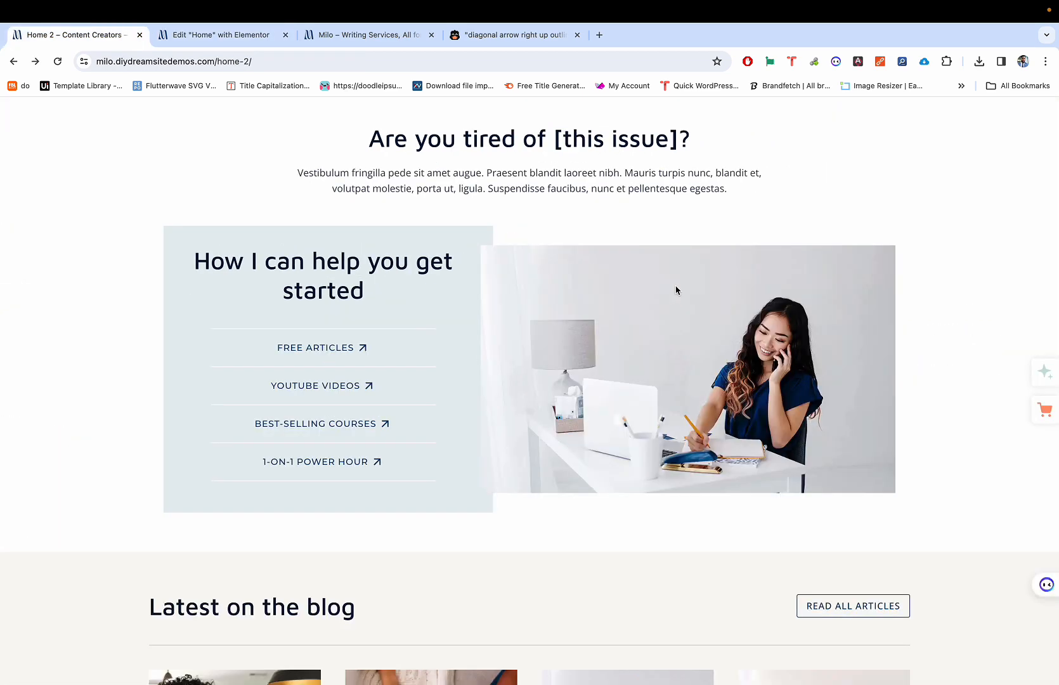
key("ctrl+Tab")
key("ctrl+shift+Tab")
key("ctrl+Tab")
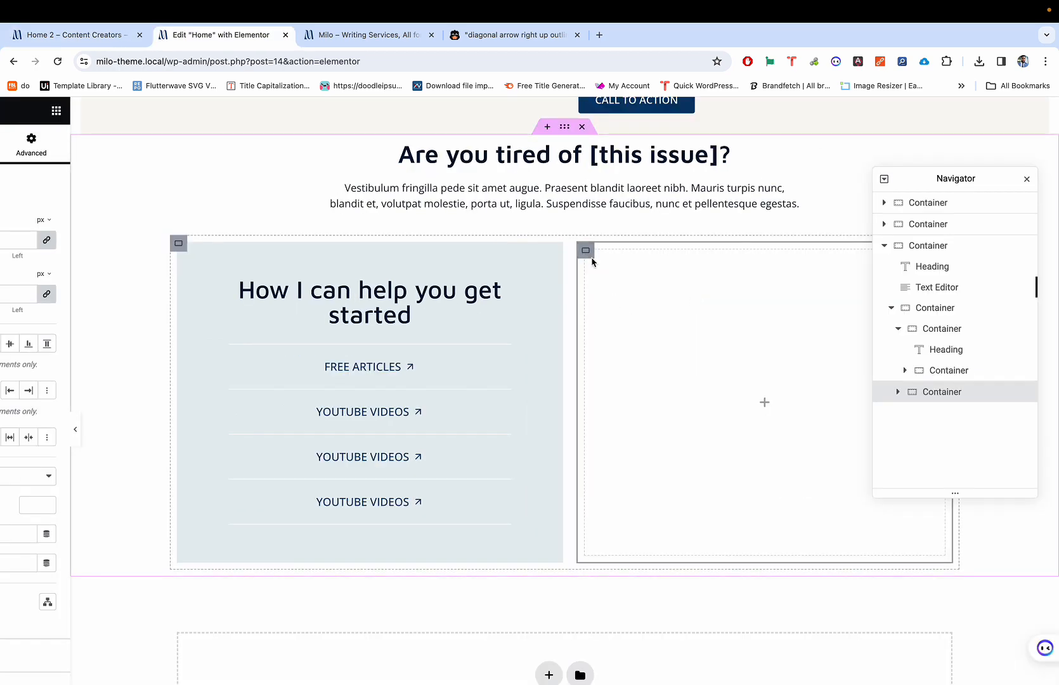
scroll(623, 305, "left", 2)
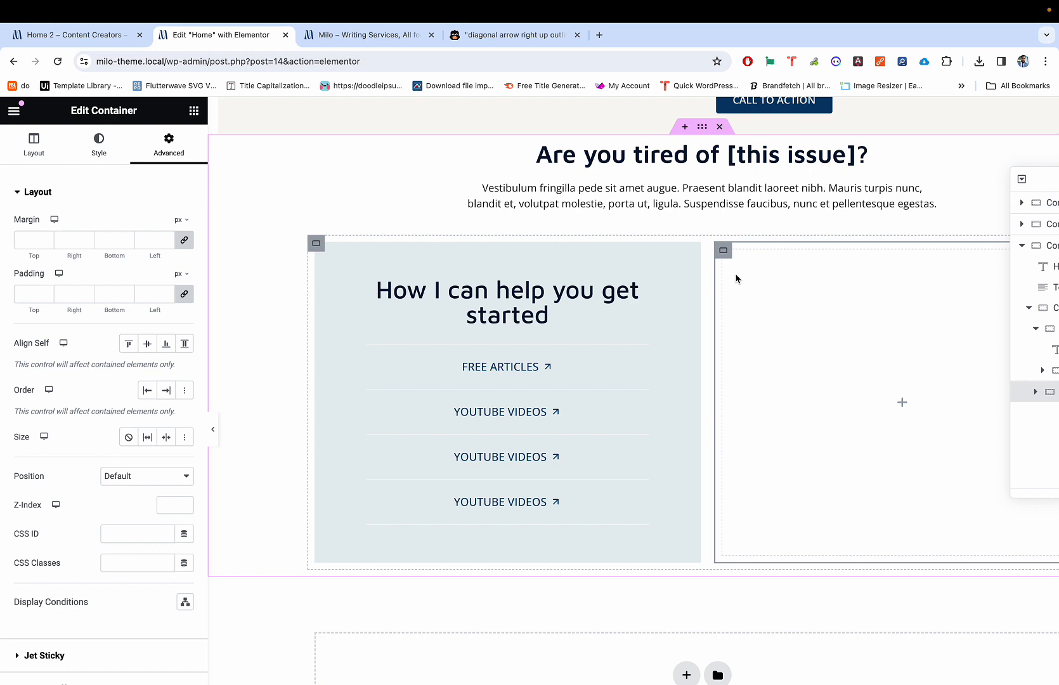
key("ctrl+shift+Tab")
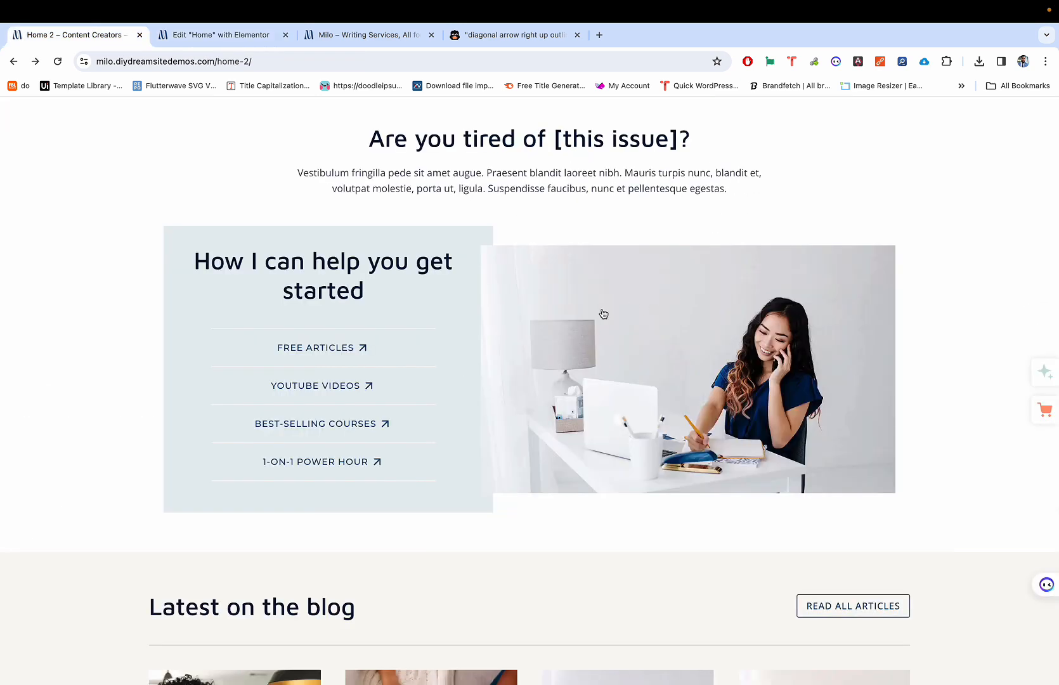
key("ctrl+Tab")
Step: Drop a Spacer widget into the right column and set its height to 431 px
left_click(194, 113)
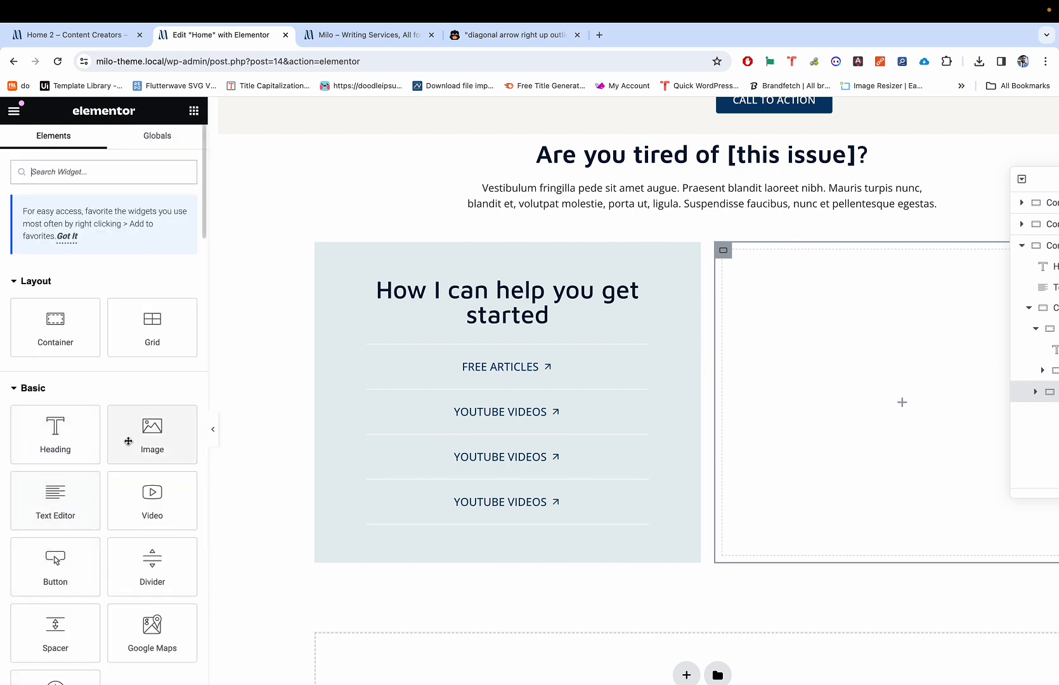
left_click(72, 344)
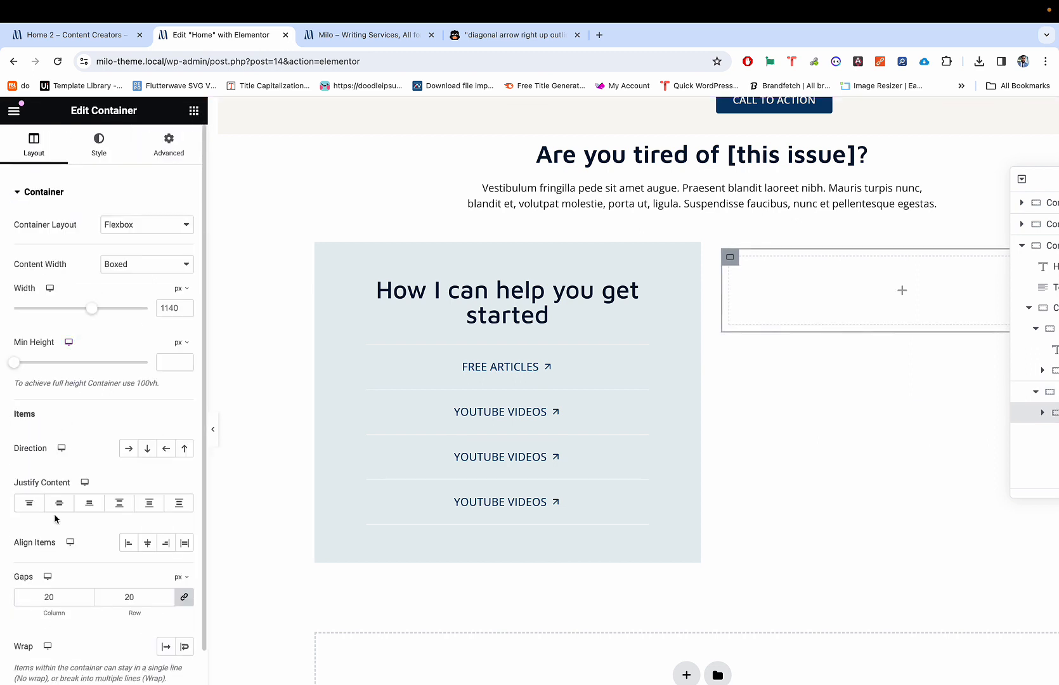
key("Delete")
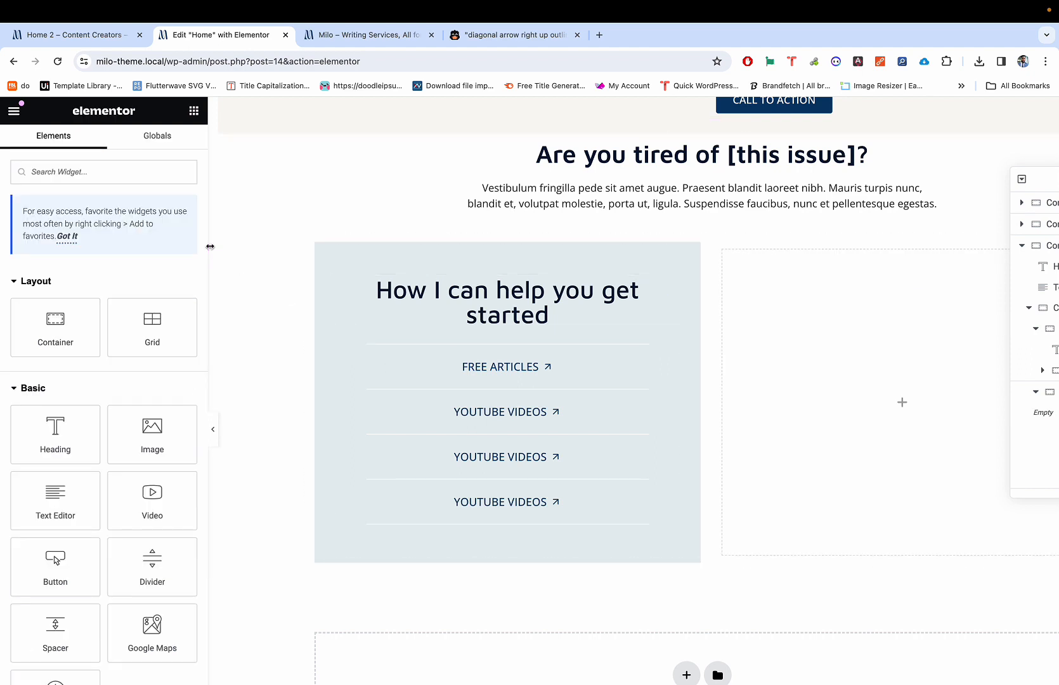
left_click(123, 171)
type("spac")
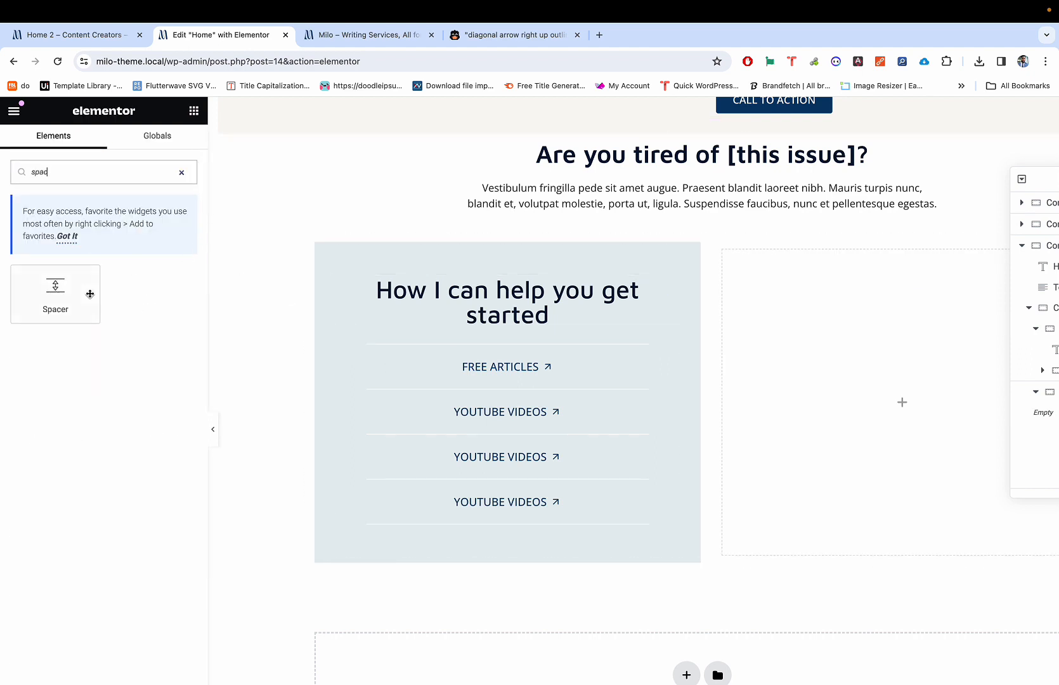
left_click_drag(90, 294, 847, 359)
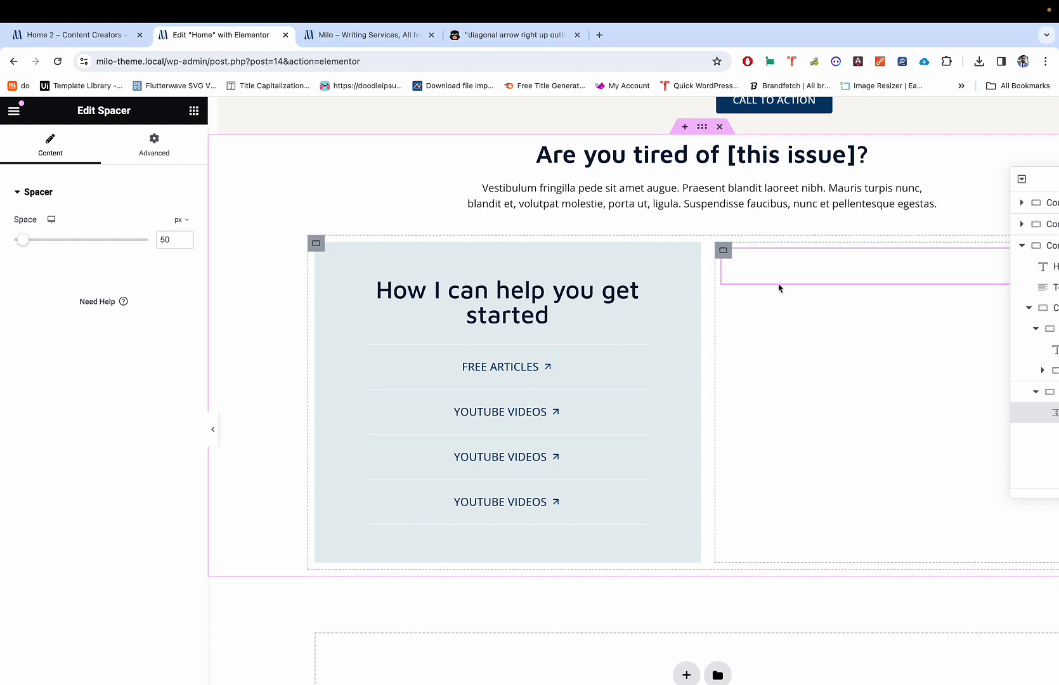
left_click_drag(24, 243, 110, 285)
scroll(402, 308, "right", 4)
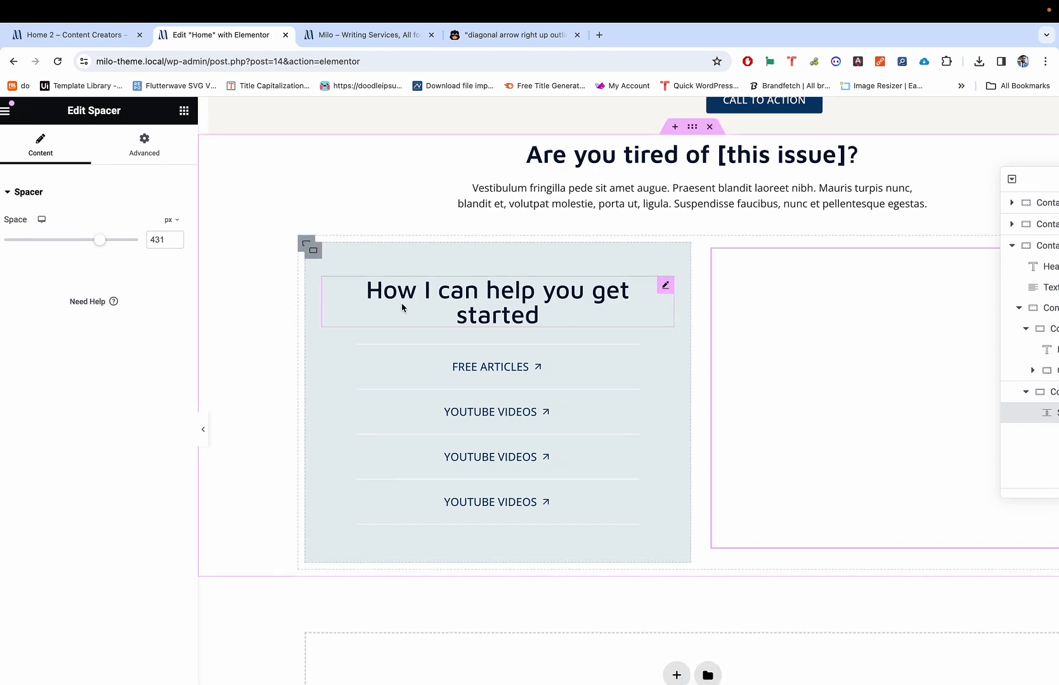
scroll(407, 301, "left", 2)
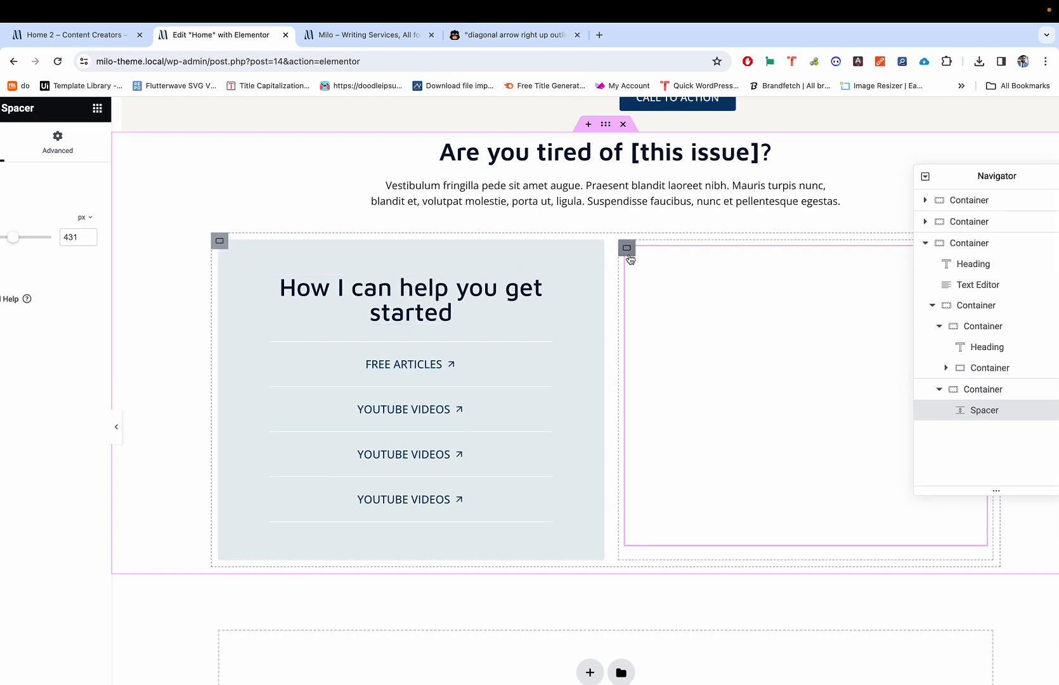
scroll(649, 254, "left", 3)
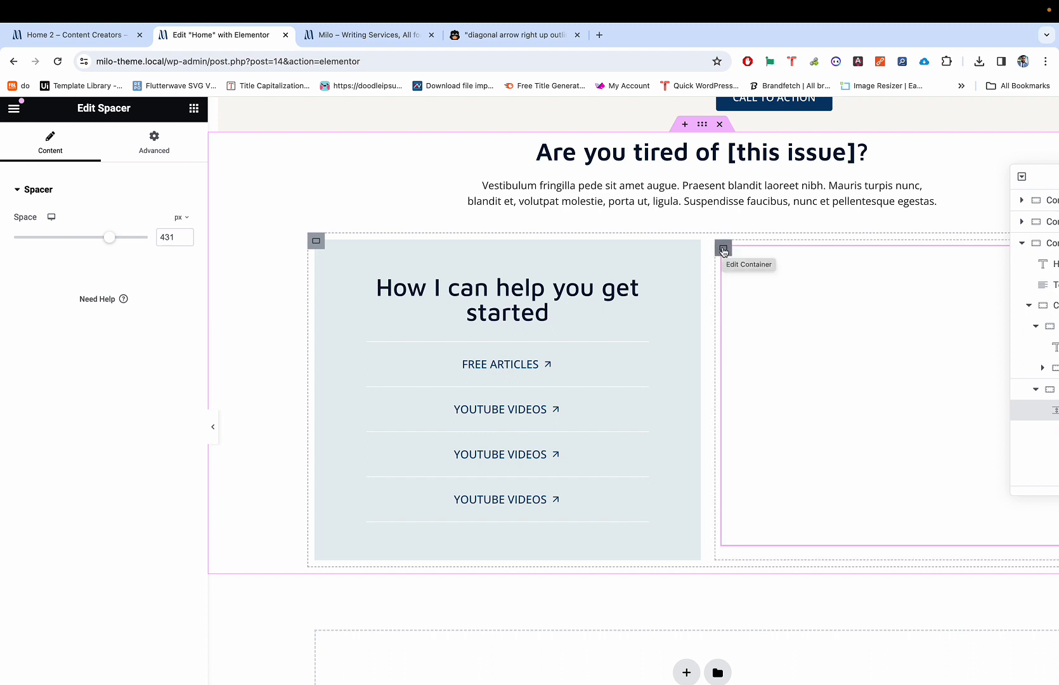
Step: Select the right column container, checking its spacer and the neighbouring help panel
left_click(726, 251)
scroll(750, 263, "right", 3)
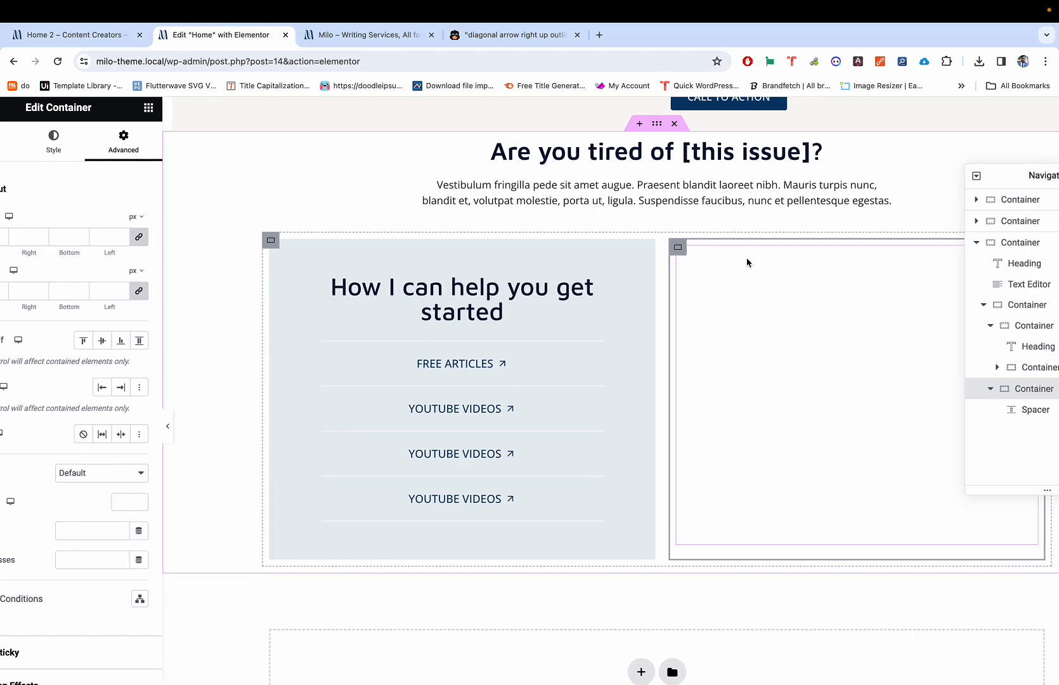
scroll(747, 262, "left", 3)
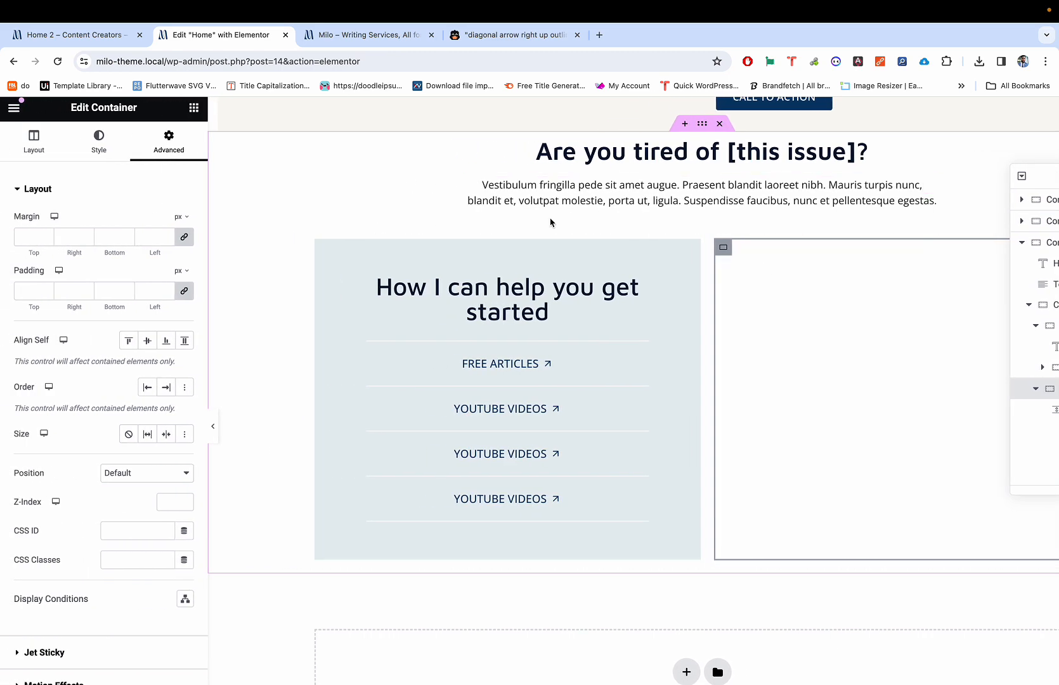
scroll(824, 279, "right", 4)
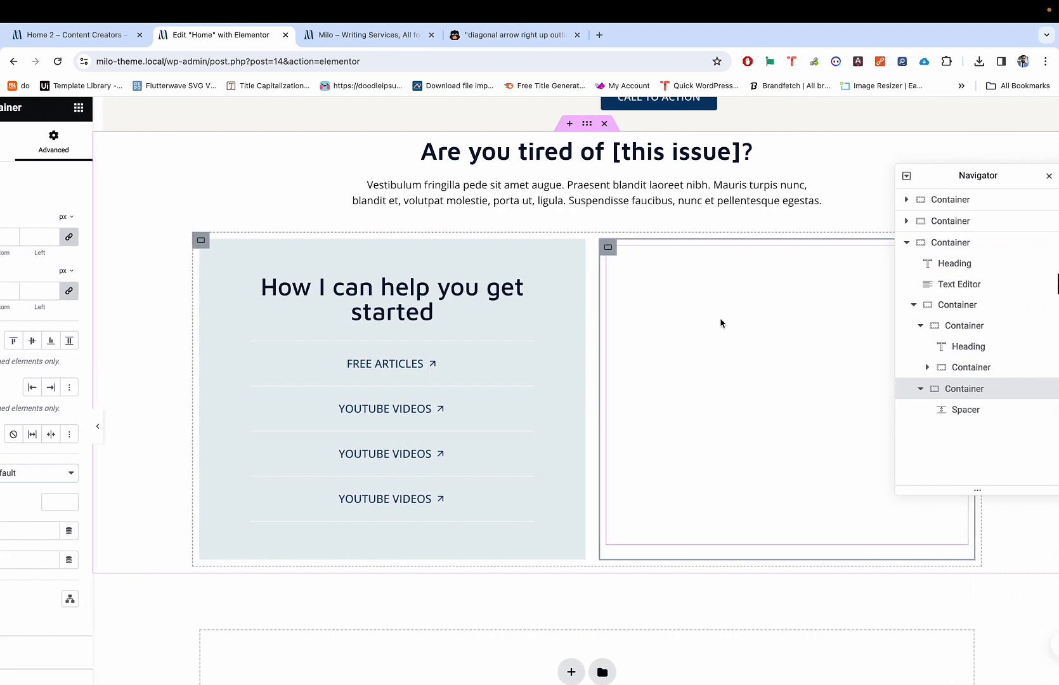
left_click(721, 323)
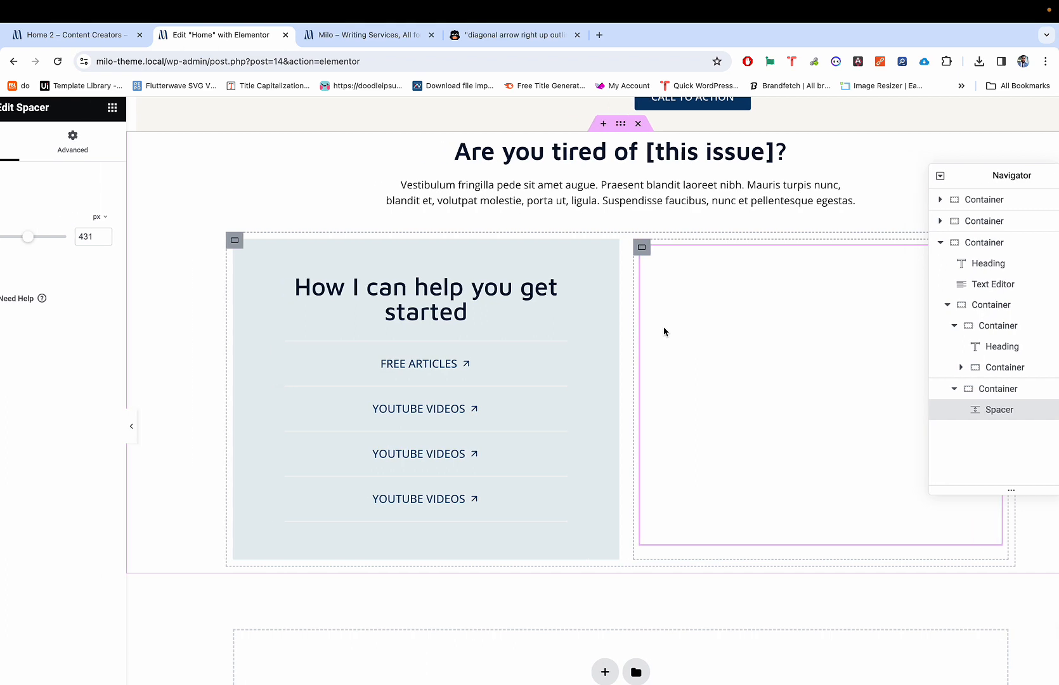
scroll(759, 332, "right", 2)
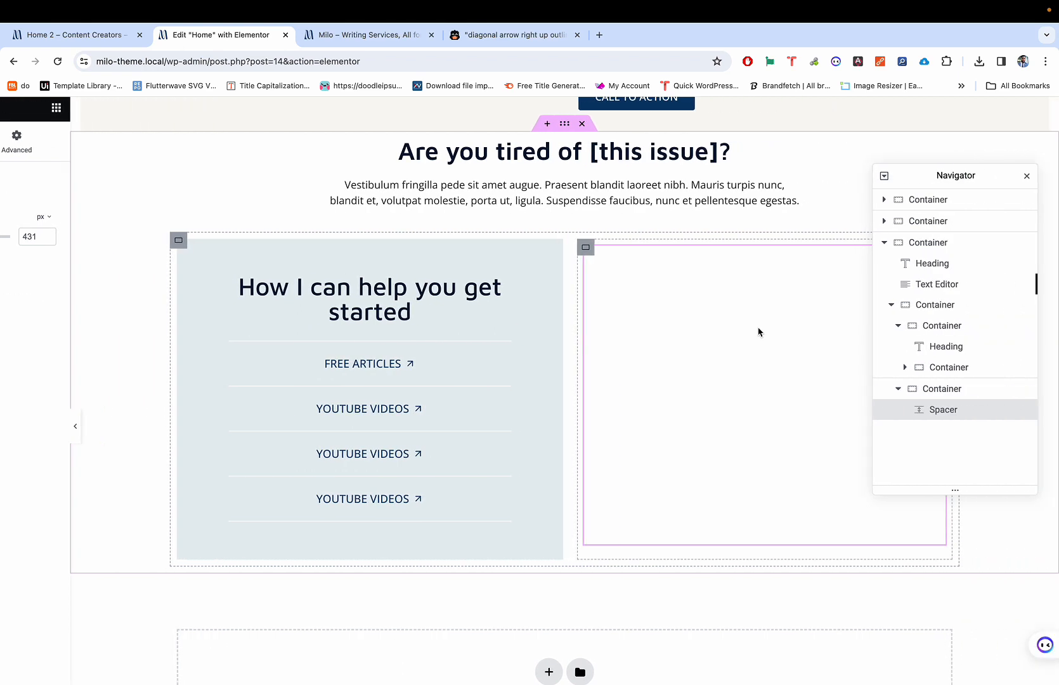
scroll(759, 332, "left", 2)
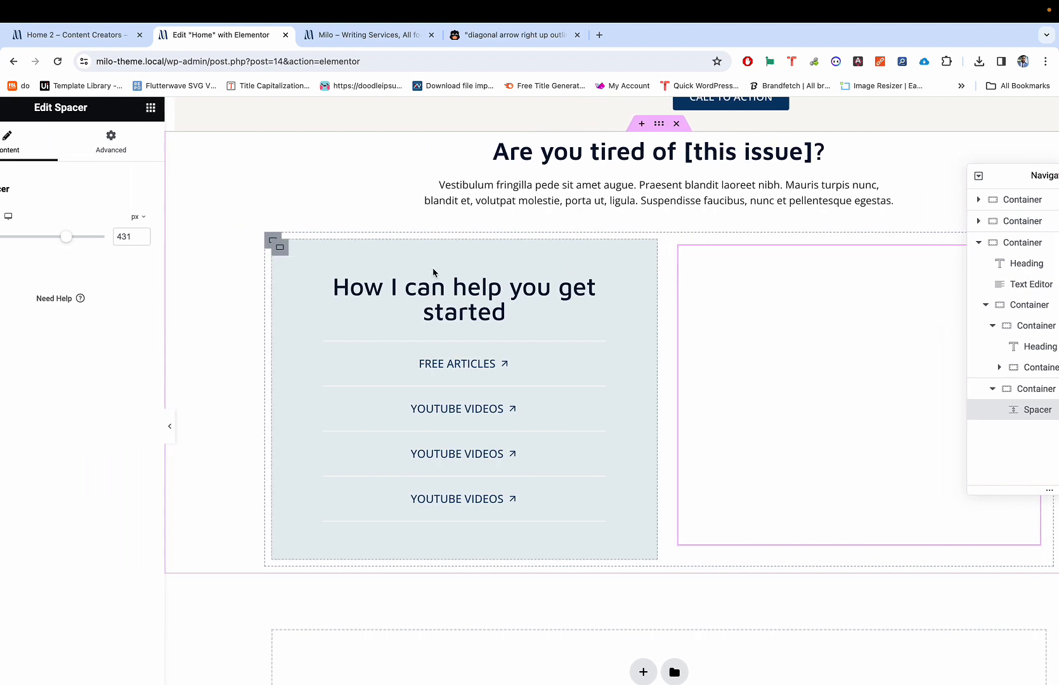
left_click(280, 247)
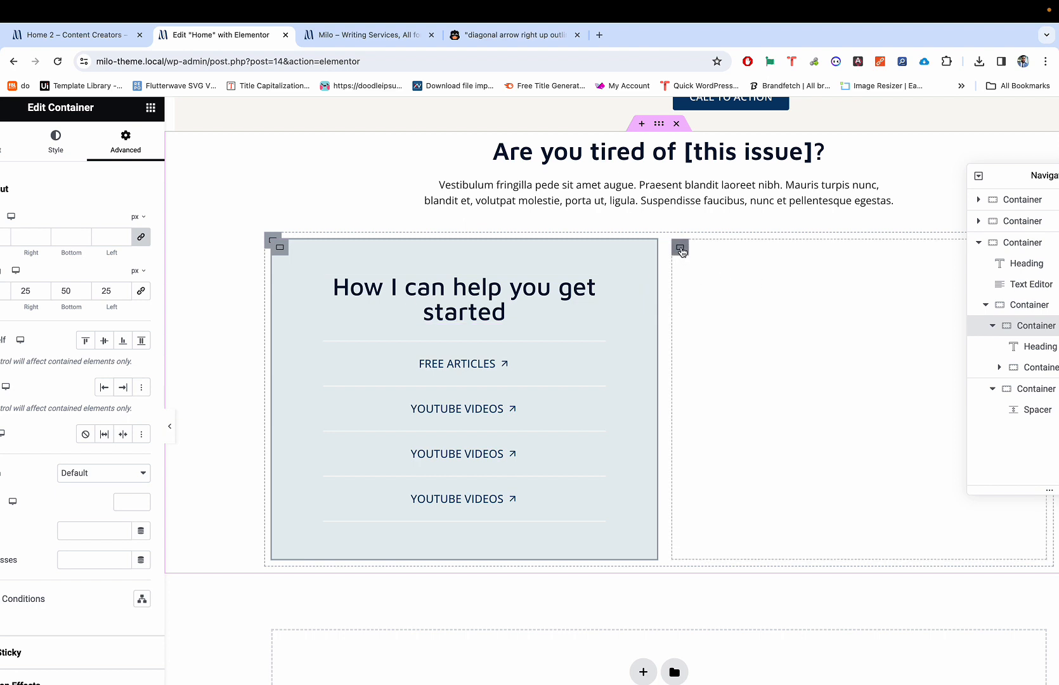
left_click(681, 249)
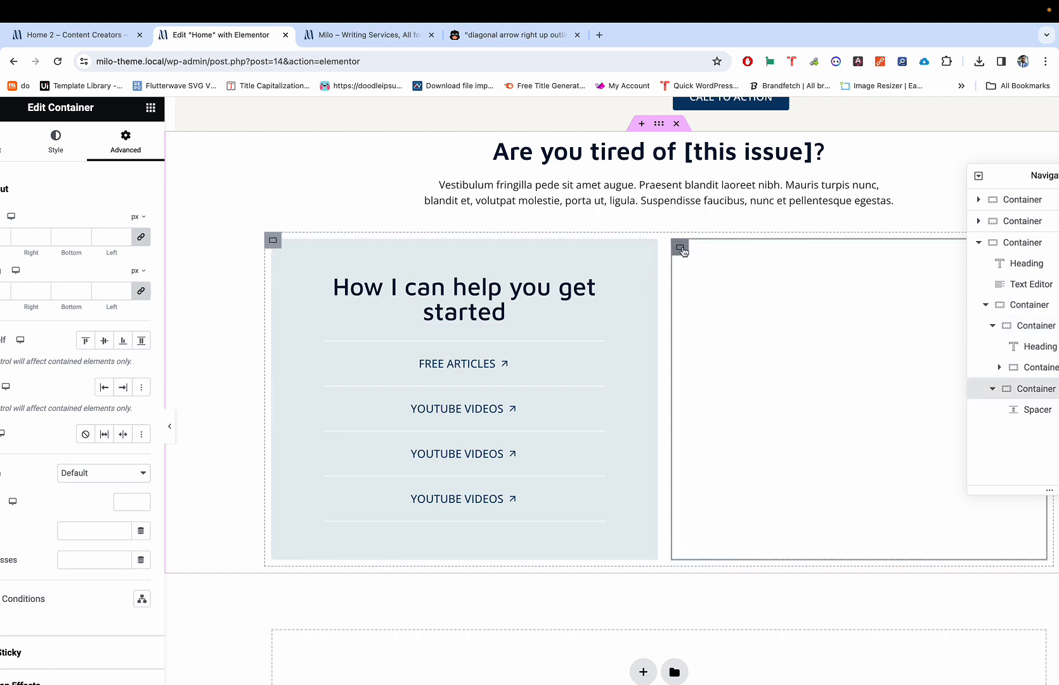
scroll(668, 288, "left", 1)
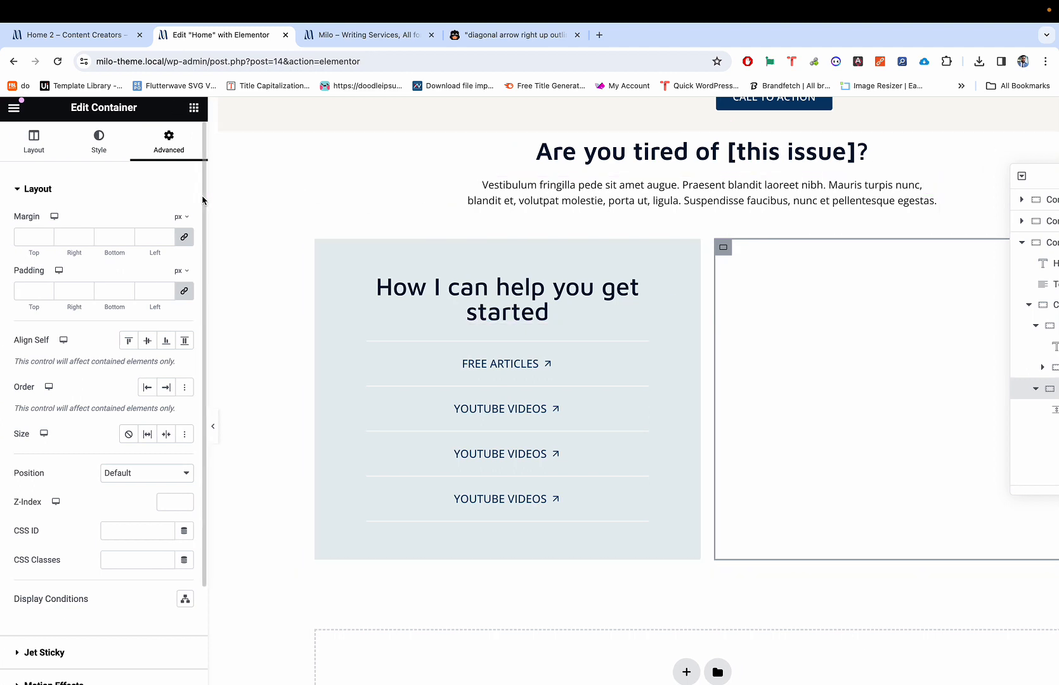
Step: Set the right column's Background Type to Classic and compare with the Milo demo
left_click(99, 145)
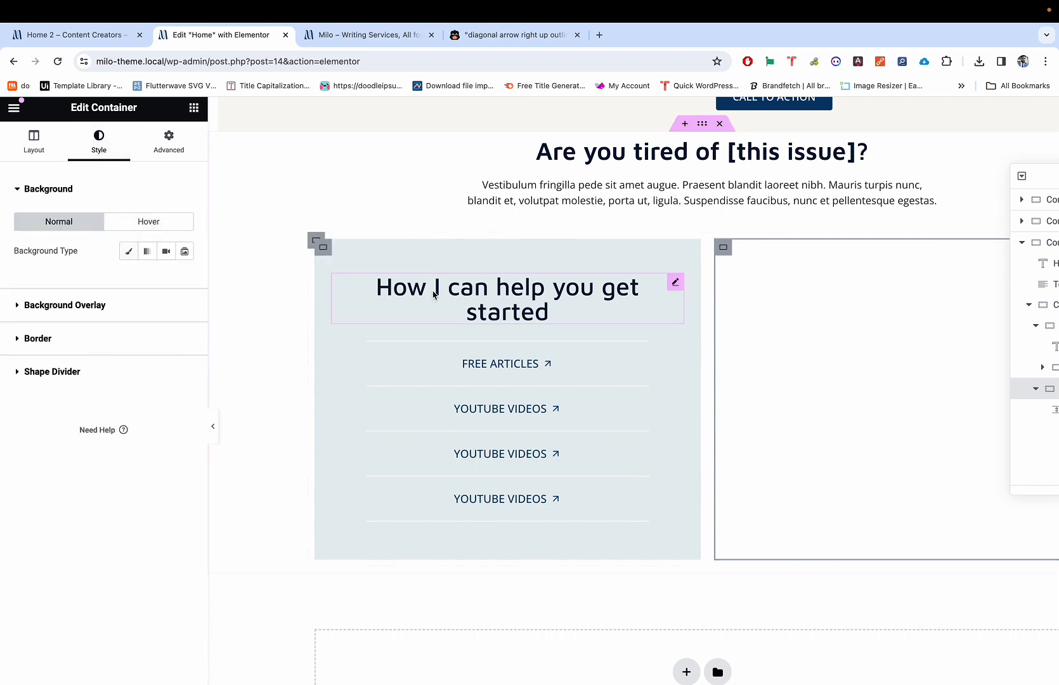
scroll(717, 245, "right", 5)
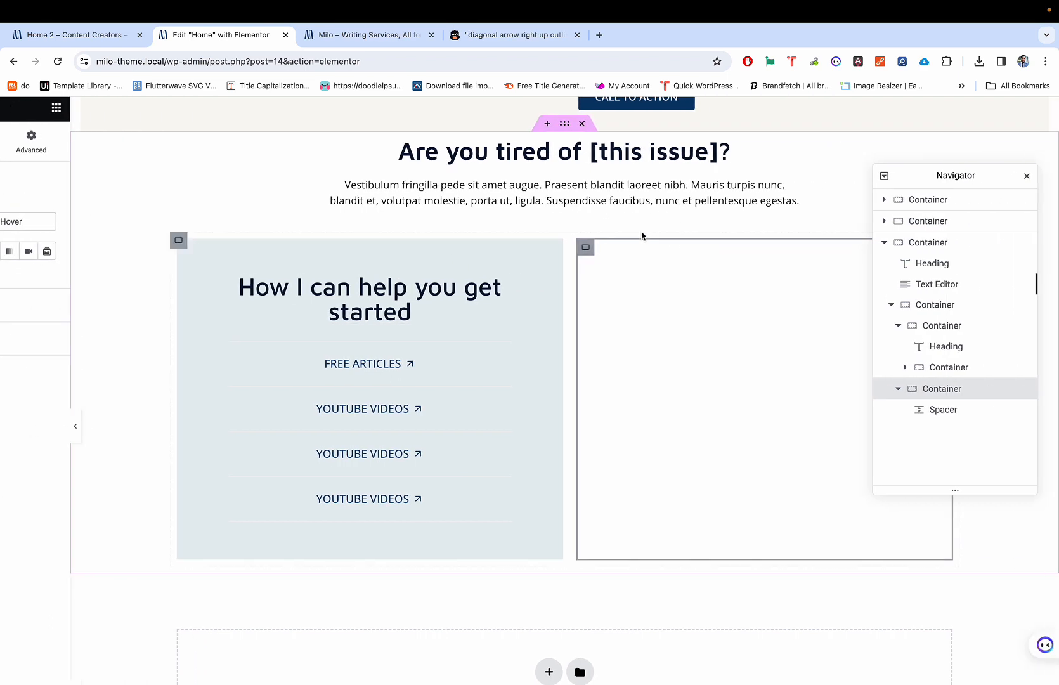
left_click(655, 323)
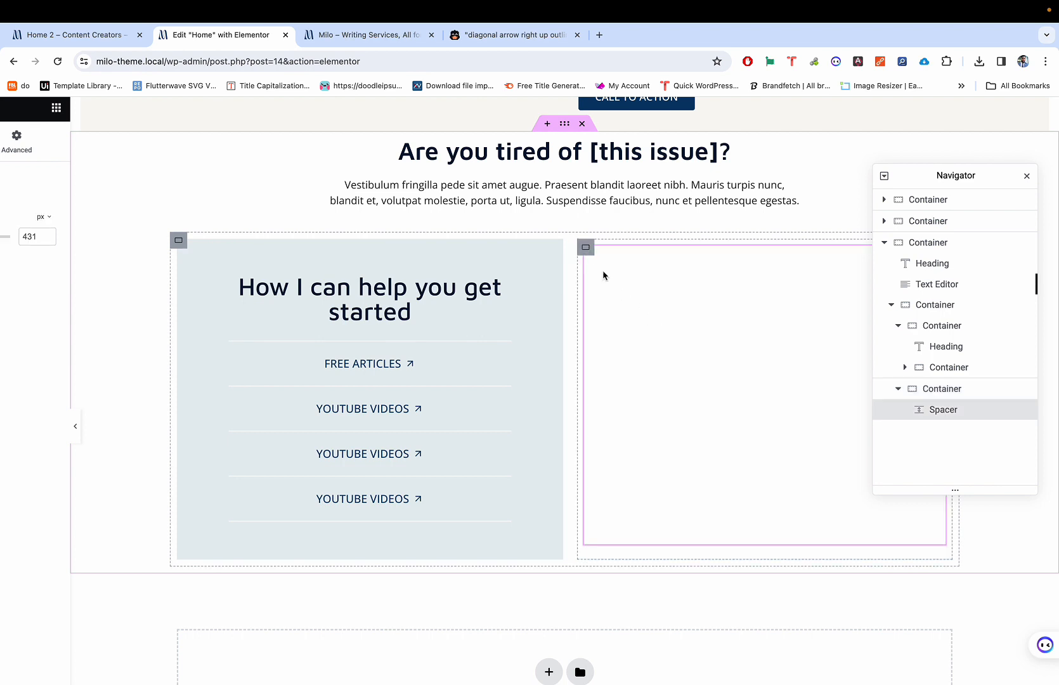
left_click(584, 248)
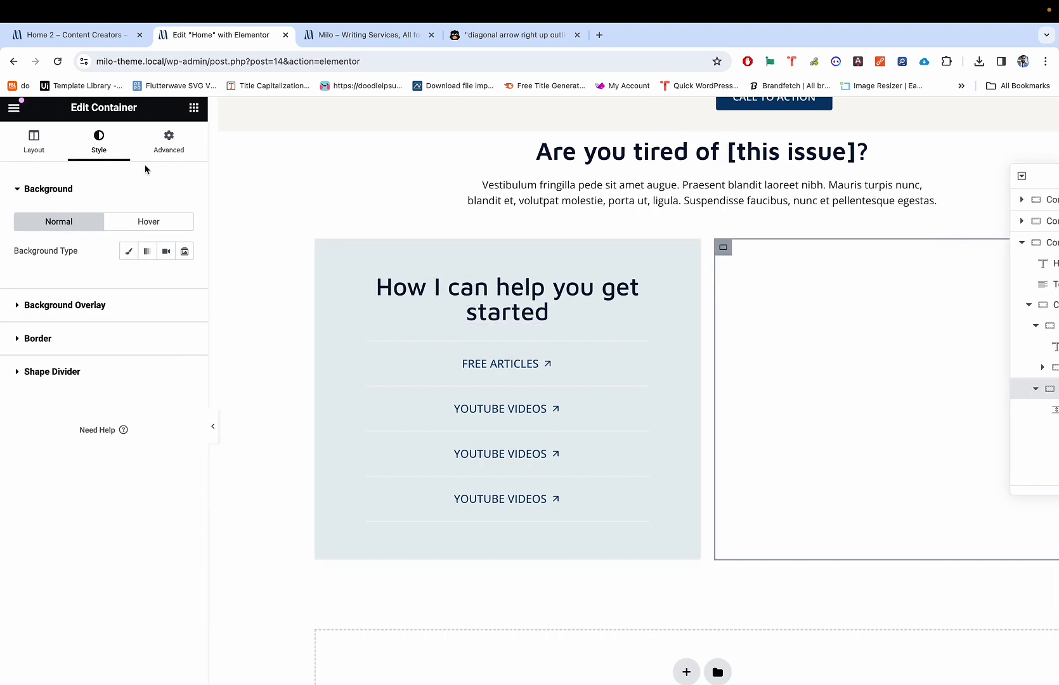
left_click(128, 251)
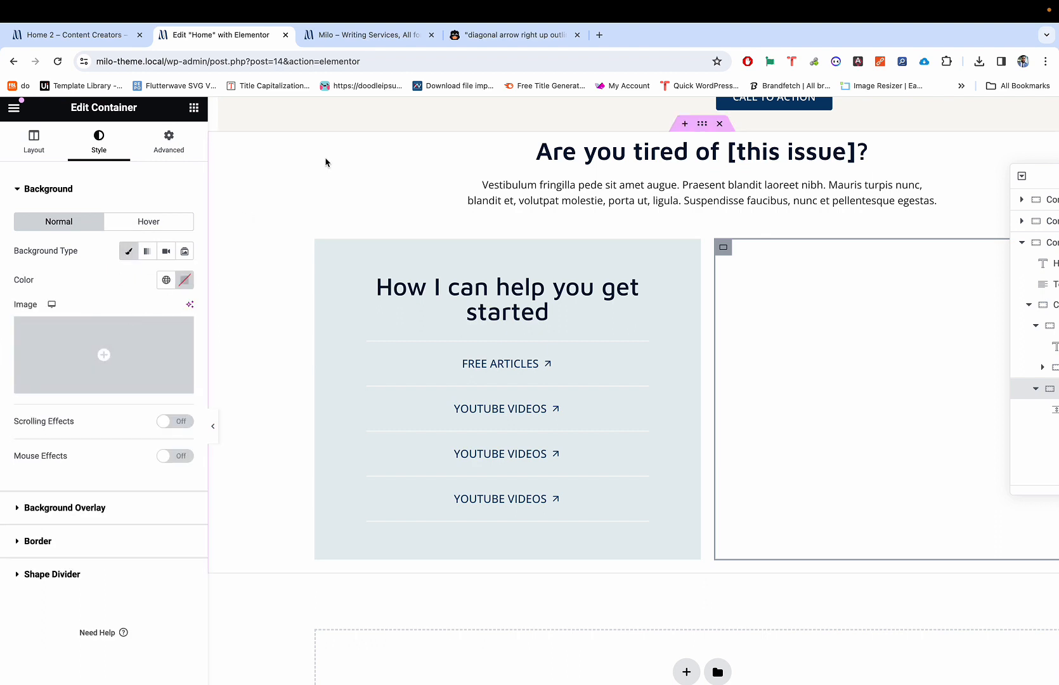
key("ctrl+shift+Tab")
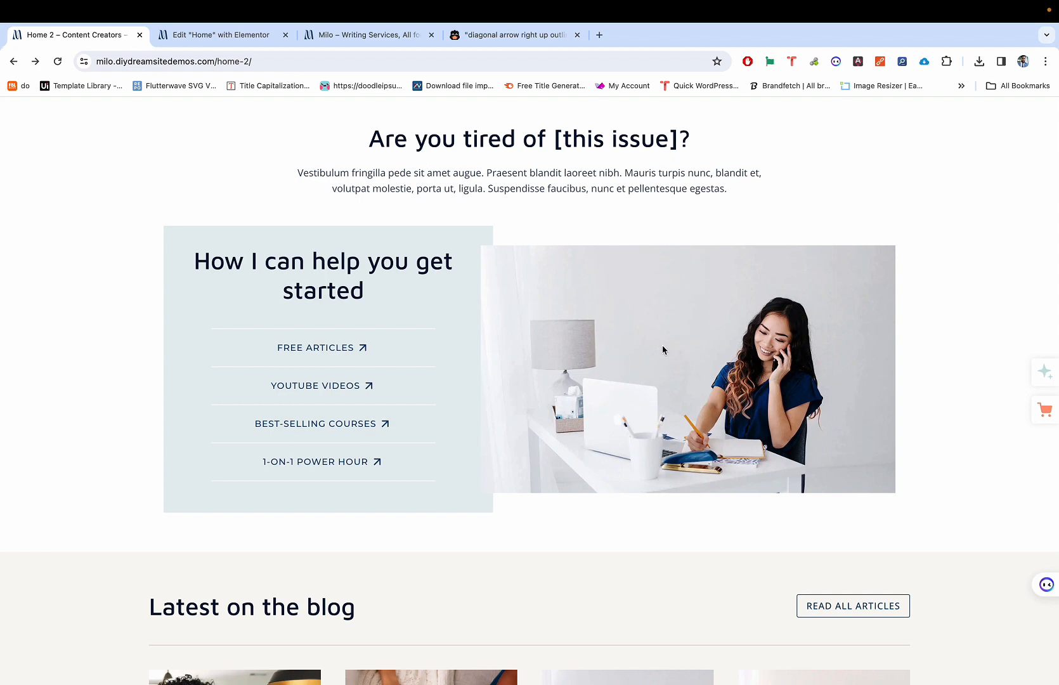
key("ctrl+Tab")
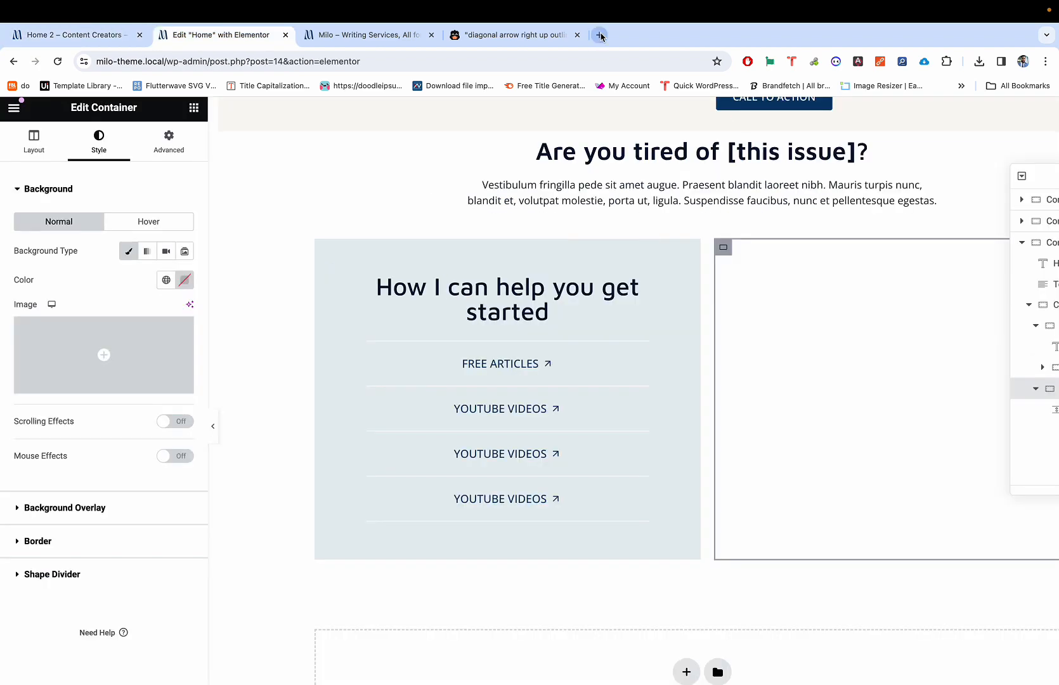
Step: Open shutterstock.com in a new tab and search for 'girl on mobile phone'
left_click(600, 34)
type("shutt")
key("Return")
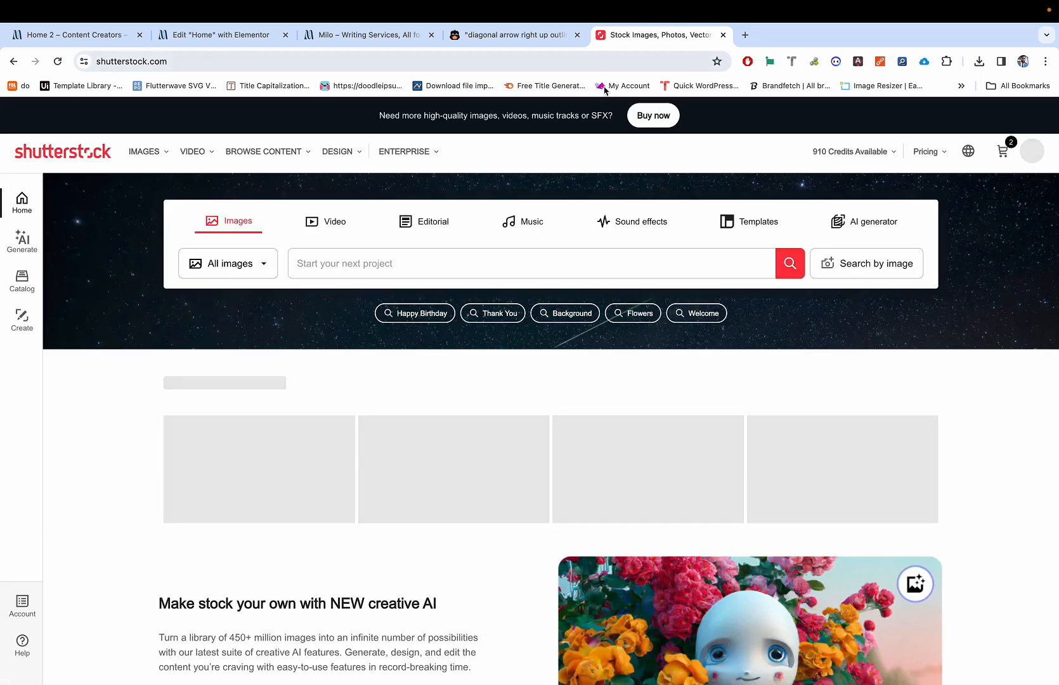
left_click(414, 261)
type("girl")
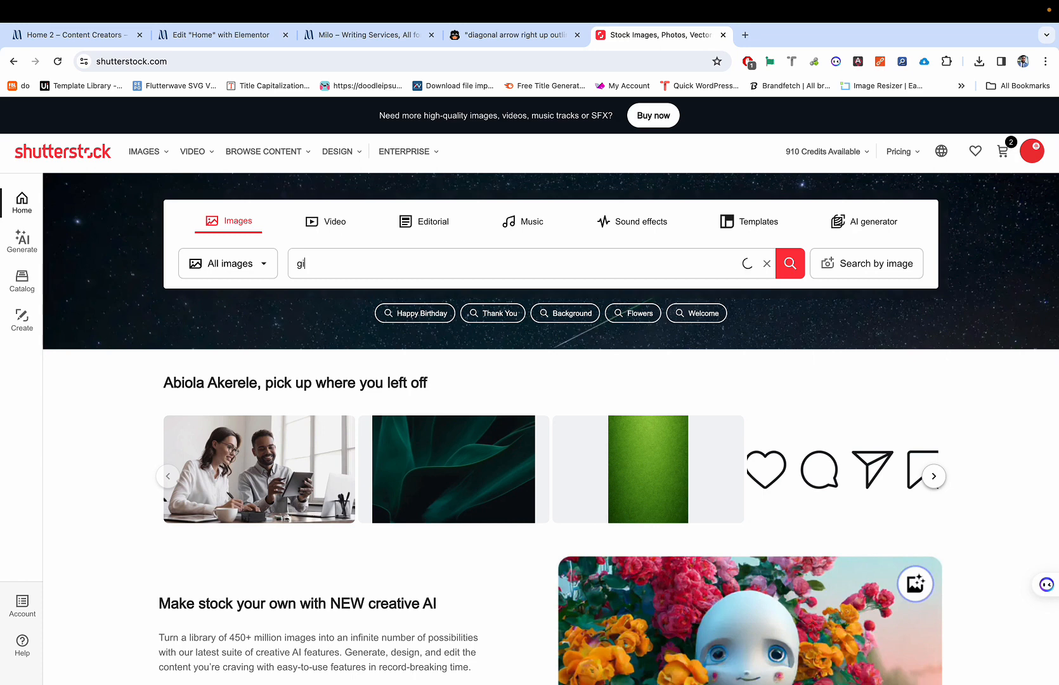
type(" on mobile phone")
key("Return")
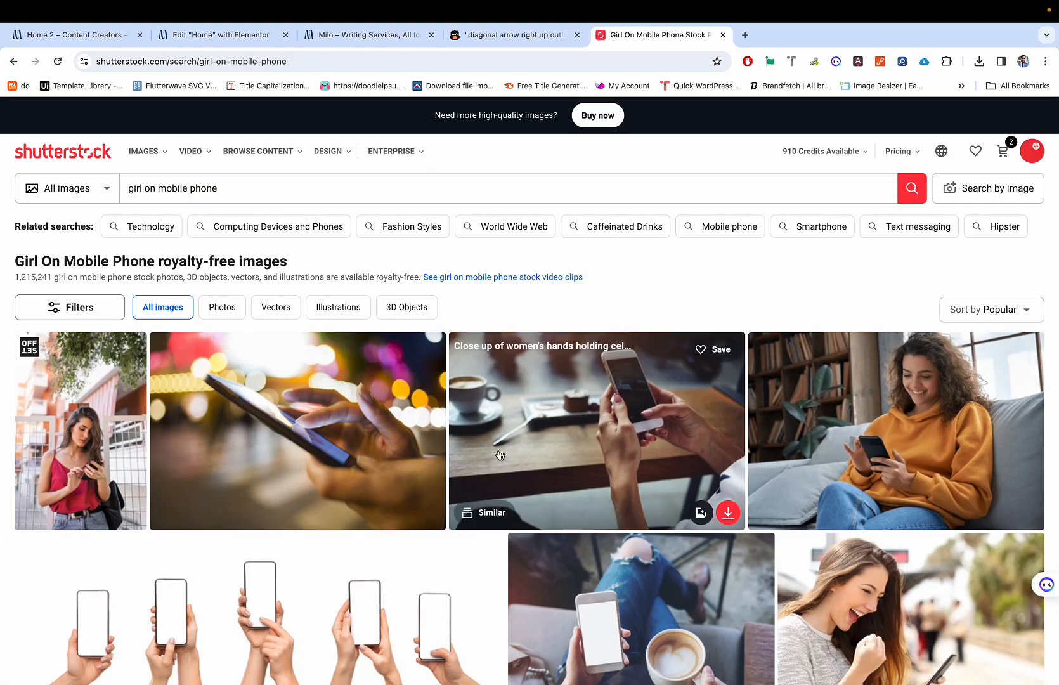
Step: Browse the stock results, comparing them against the reference demo page's photo
scroll(500, 455, "down", 8)
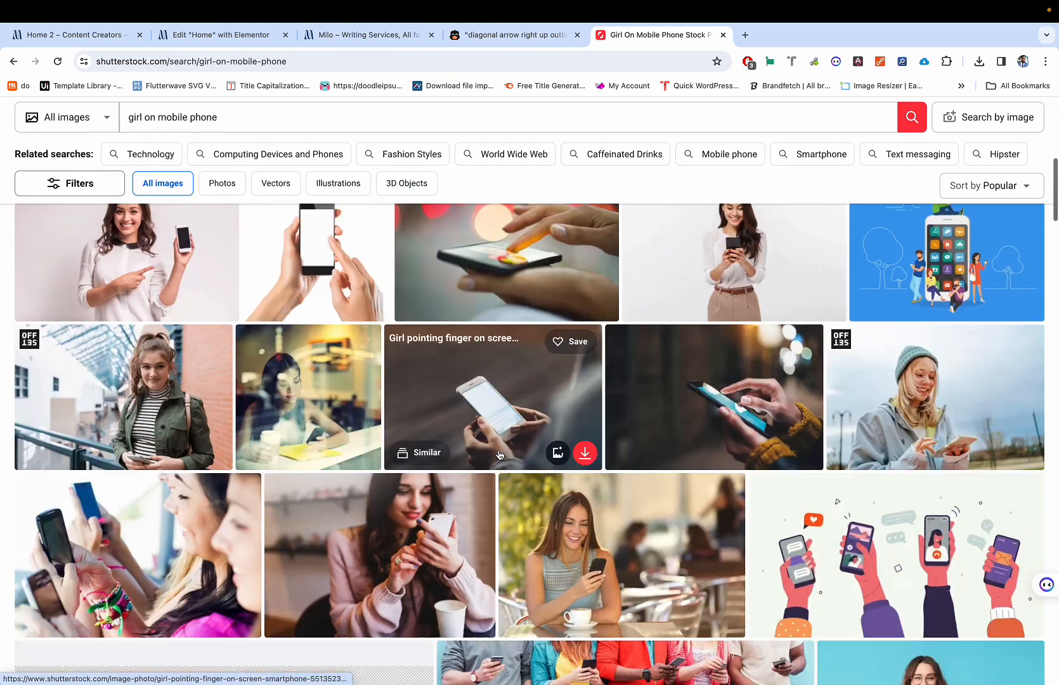
scroll(499, 455, "down", 1)
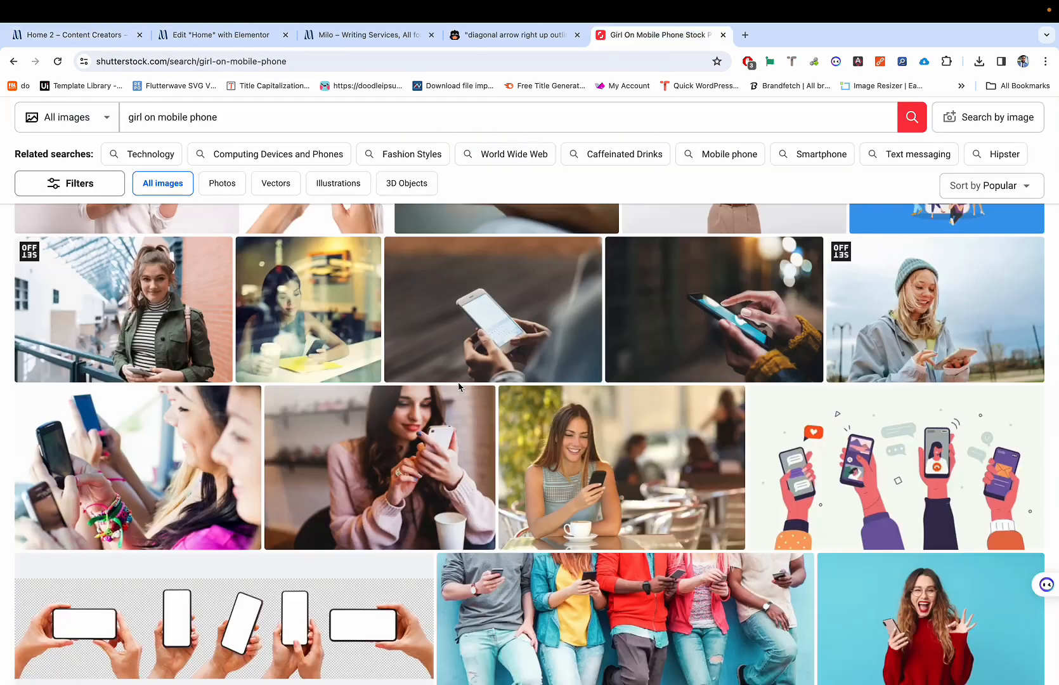
scroll(444, 470, "down", 7)
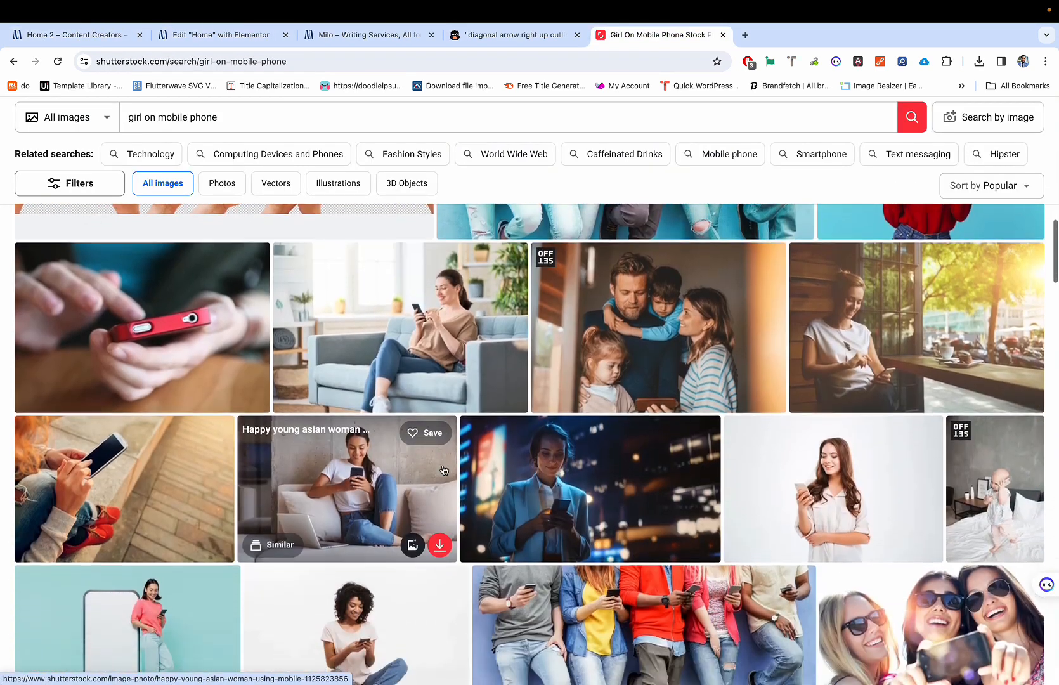
scroll(444, 470, "down", 7)
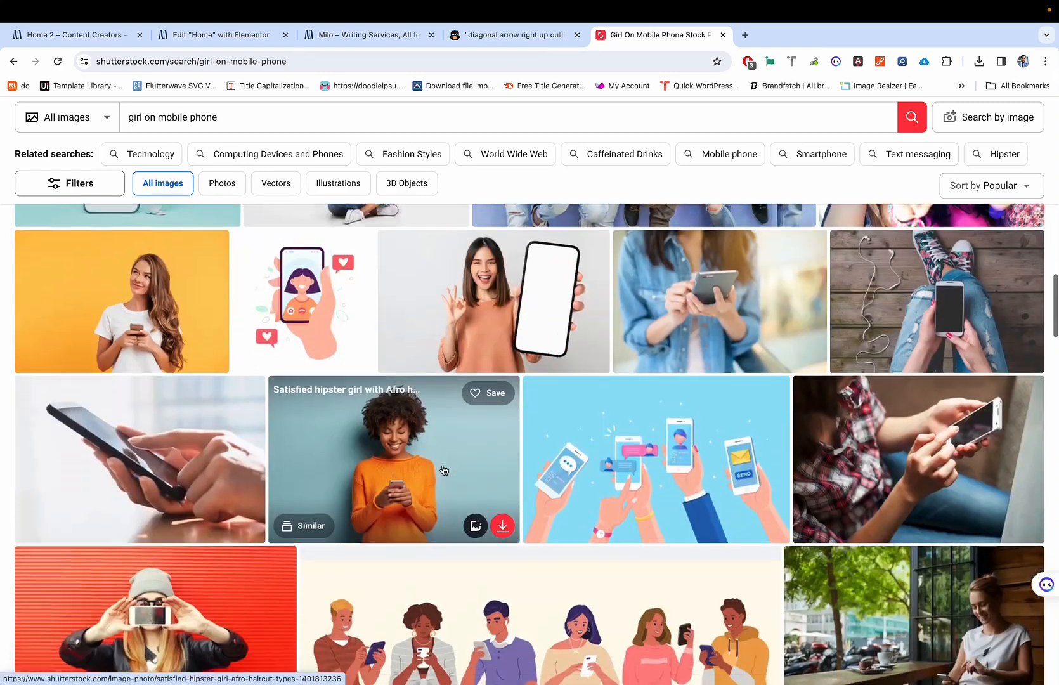
scroll(444, 470, "down", 7)
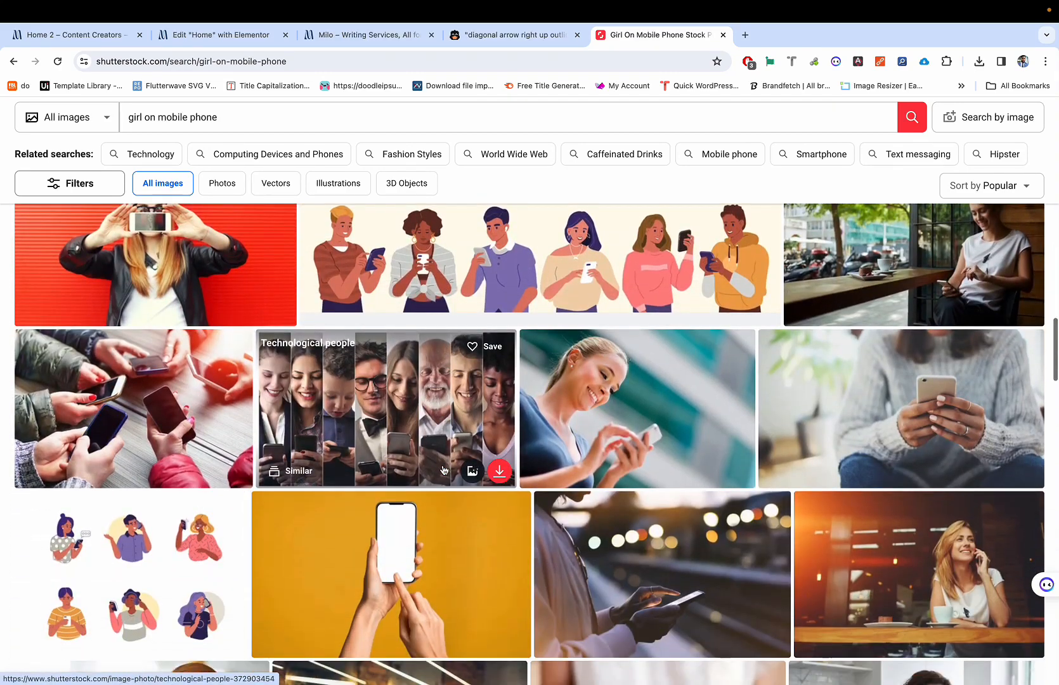
scroll(444, 470, "down", 7)
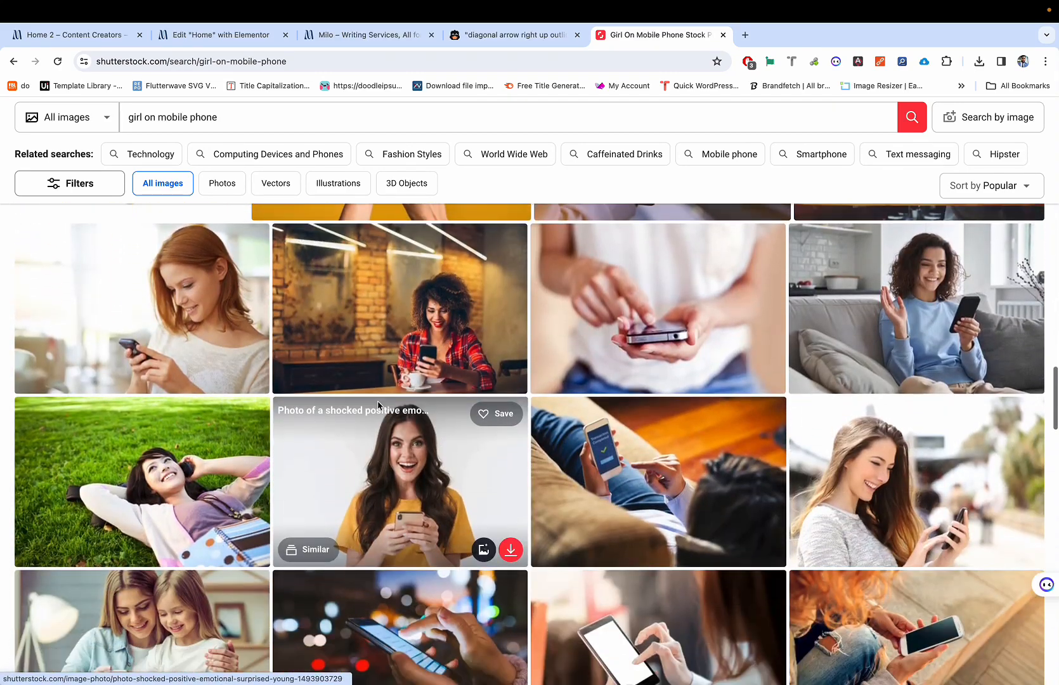
scroll(319, 426, "down", 7)
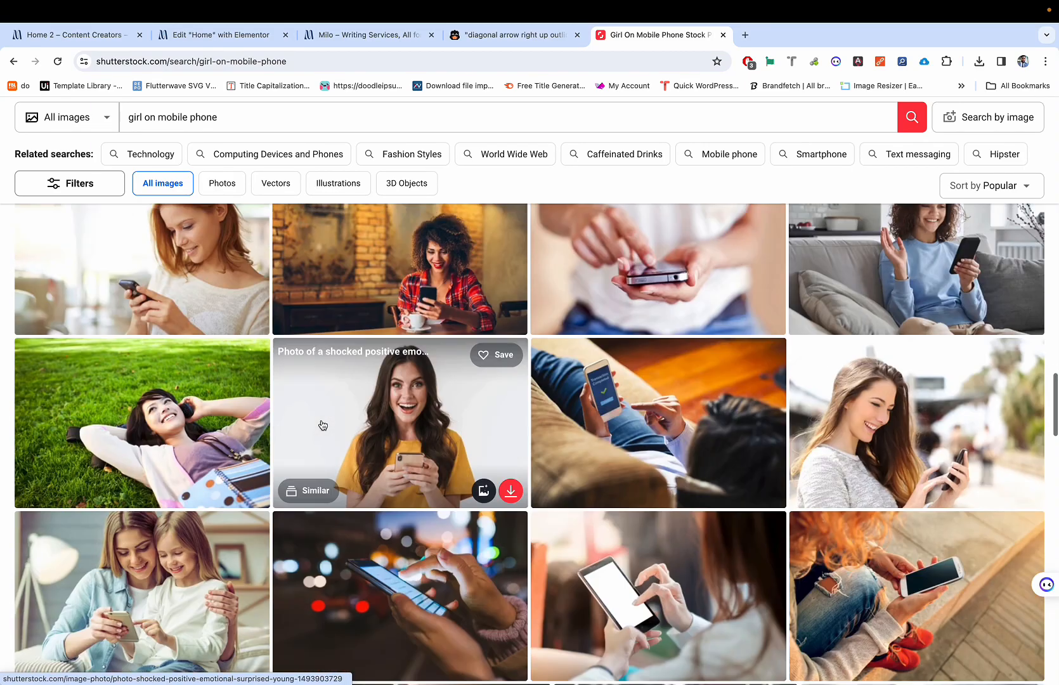
scroll(321, 424, "down", 6)
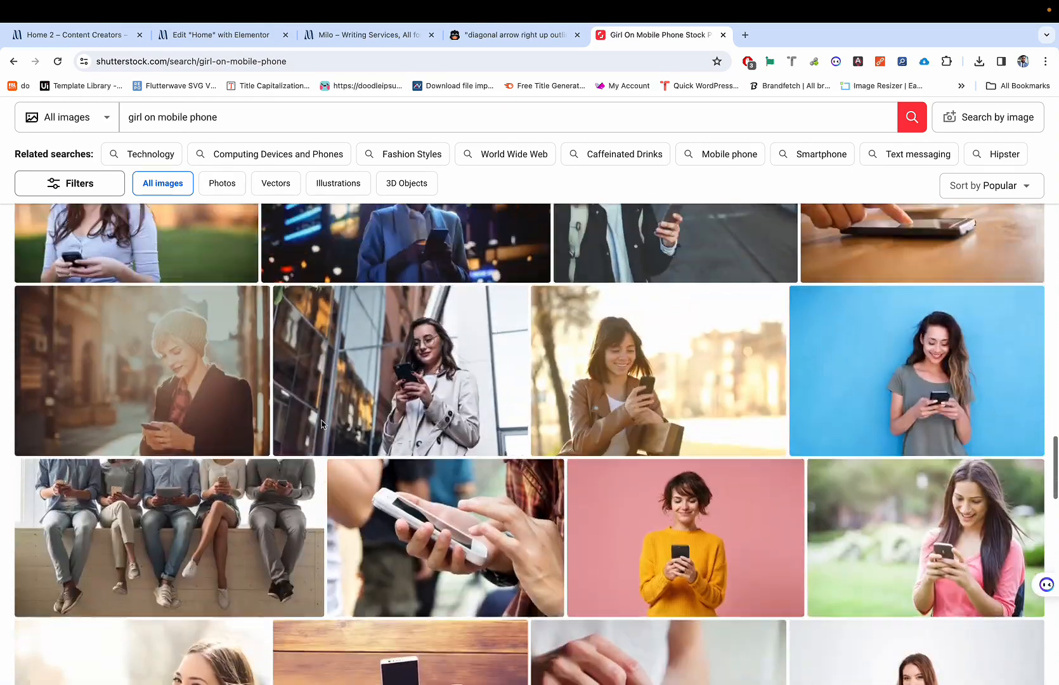
scroll(437, 382, "down", 3)
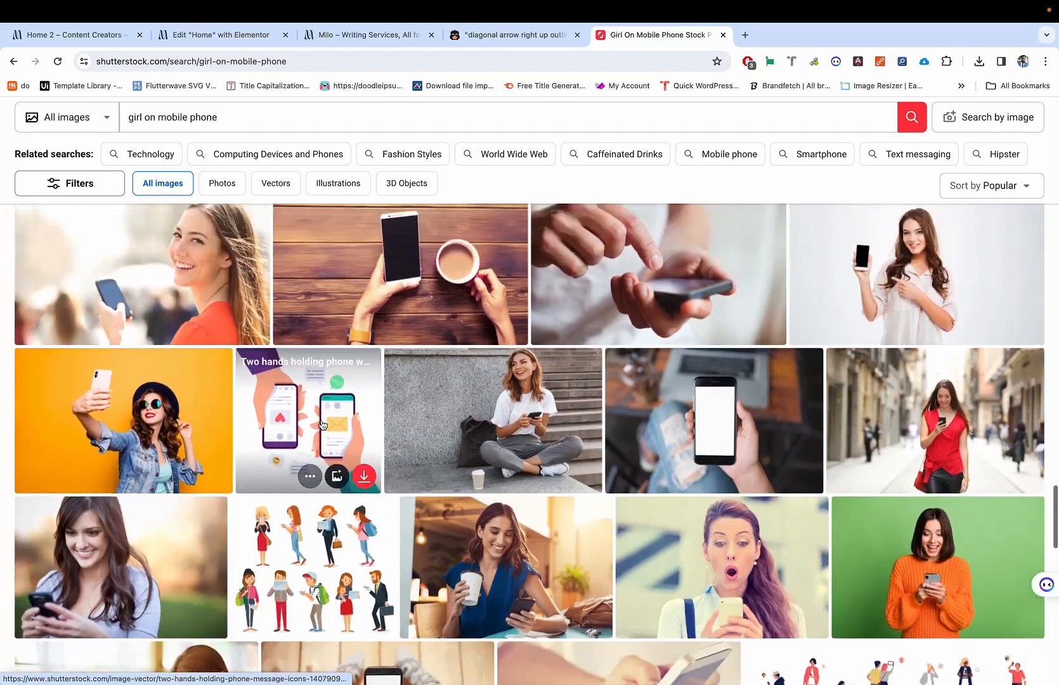
scroll(437, 383, "up", 4)
scroll(437, 382, "down", 2)
scroll(437, 382, "up", 2)
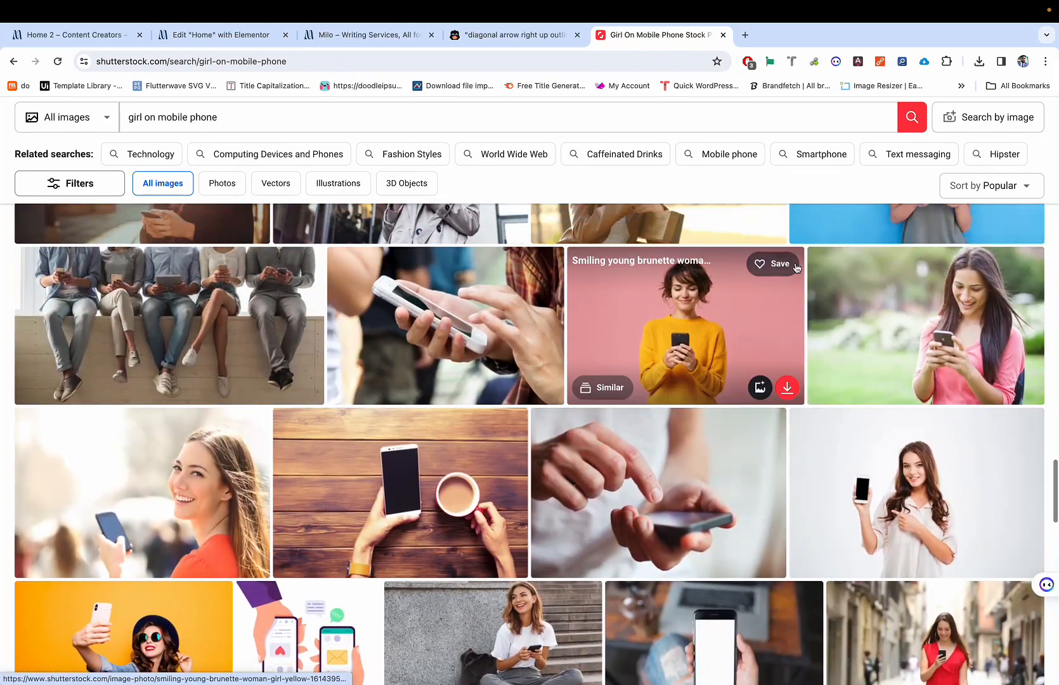
key("ctrl+Tab")
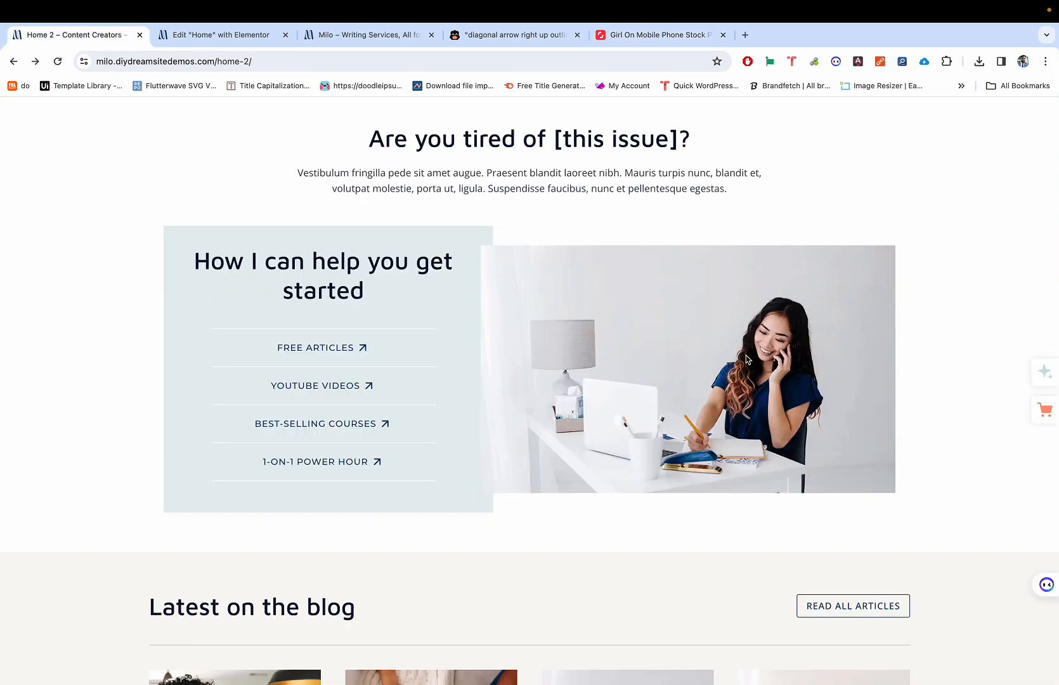
key("ctrl+shift+Tab")
key("ctrl+Tab")
key("ctrl+shift+Tab")
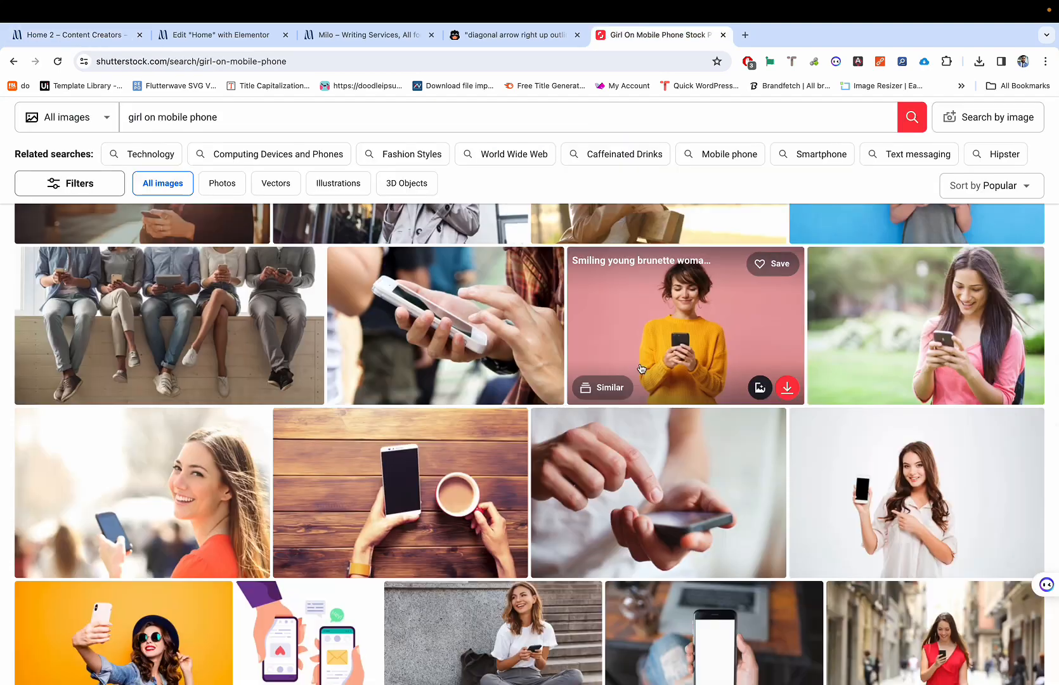
scroll(641, 368, "down", 3)
scroll(632, 317, "down", 3)
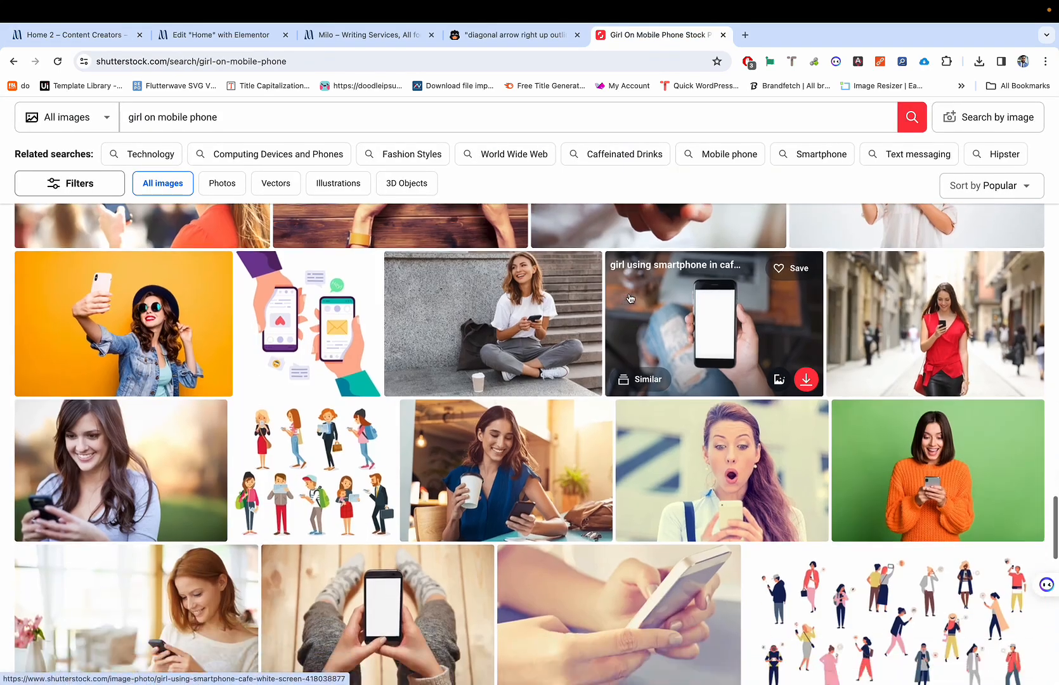
scroll(630, 298, "down", 7)
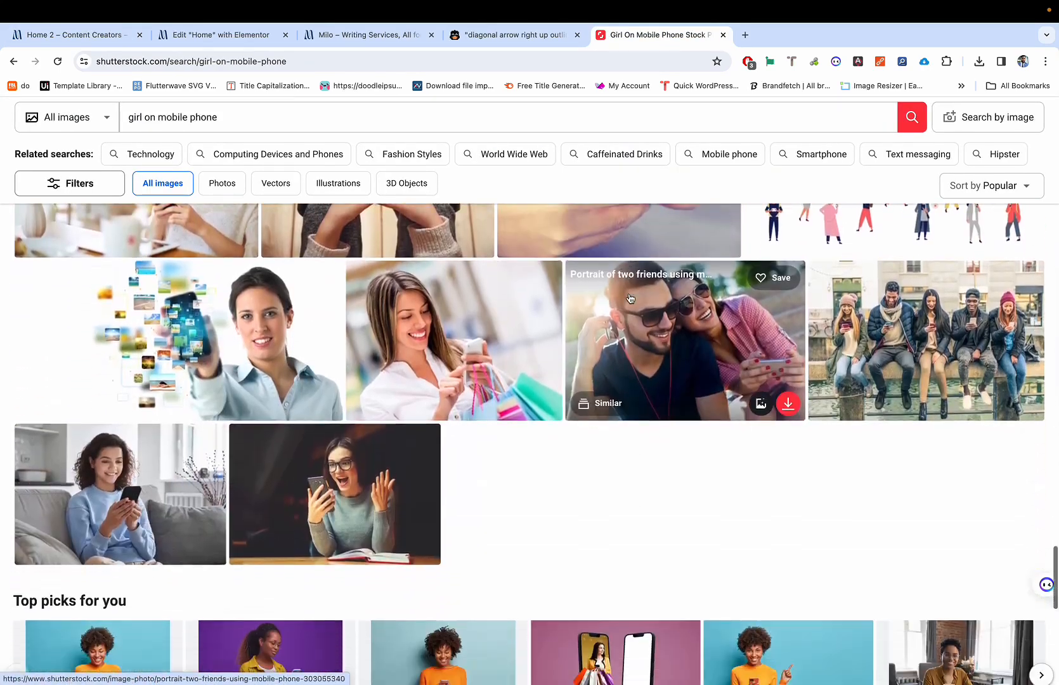
scroll(478, 375, "down", 5)
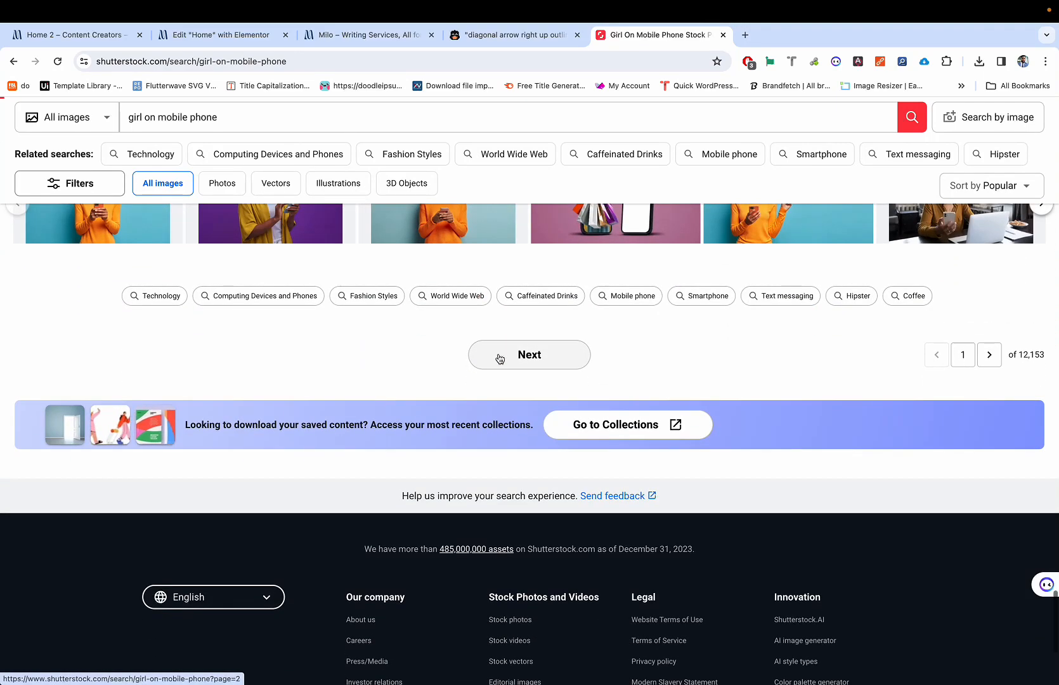
Step: Go to page 2 of the 'girl on mobile phone' results and scan them
left_click(500, 359)
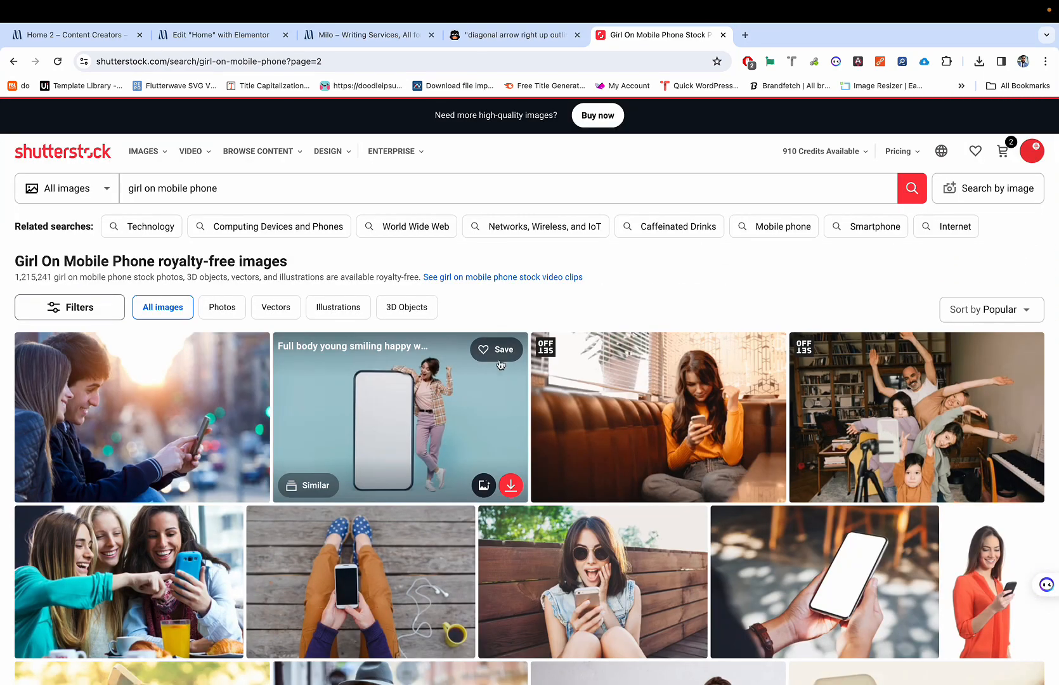
scroll(508, 380, "down", 5)
scroll(519, 444, "down", 5)
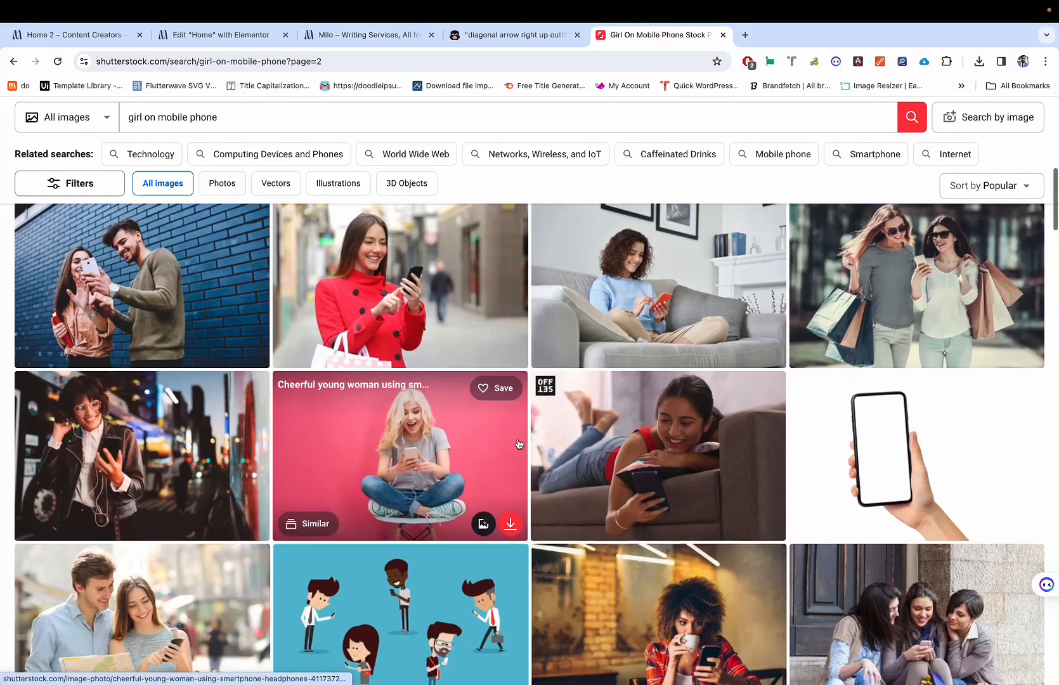
scroll(519, 444, "down", 5)
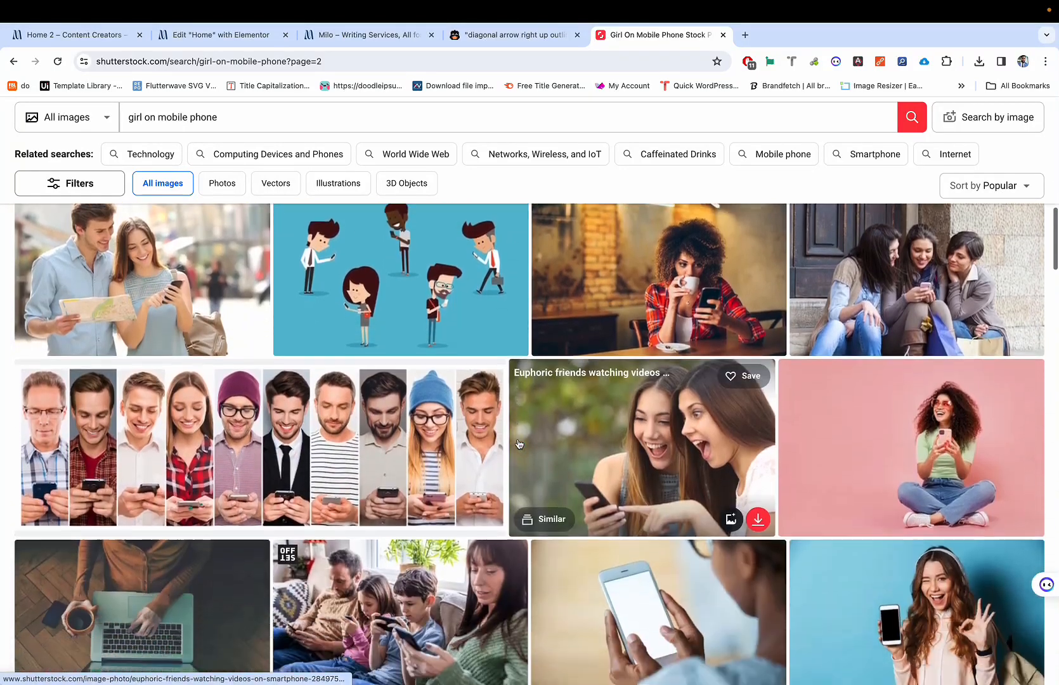
scroll(533, 388, "up", 1)
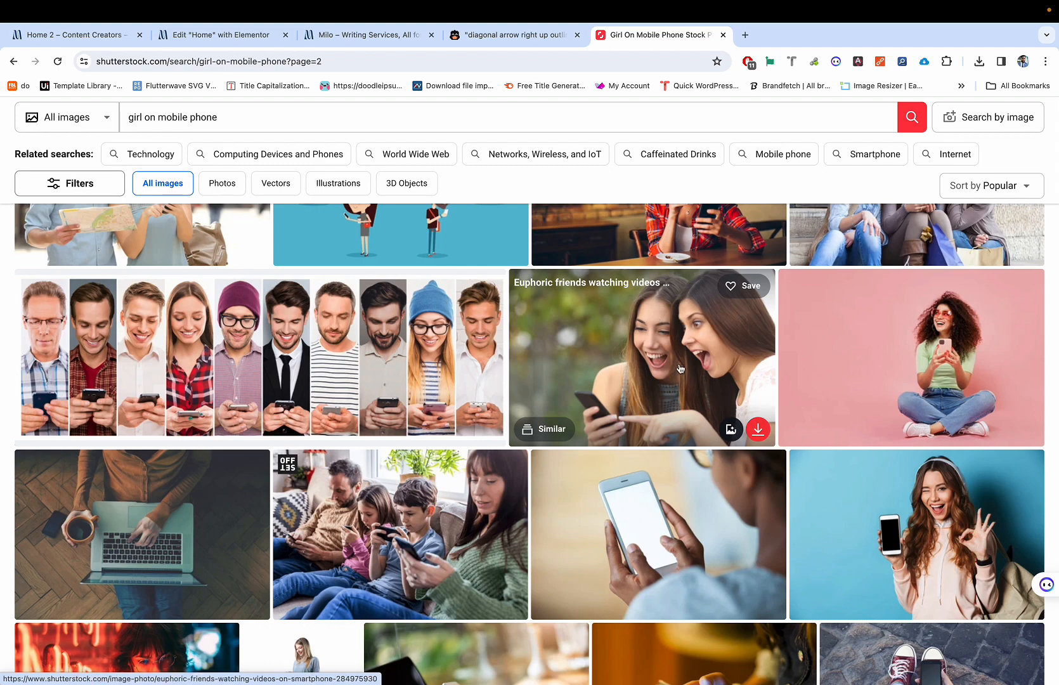
Step: Copy the link to the Euphoric Friends photo and open its detail page
right_click(624, 340)
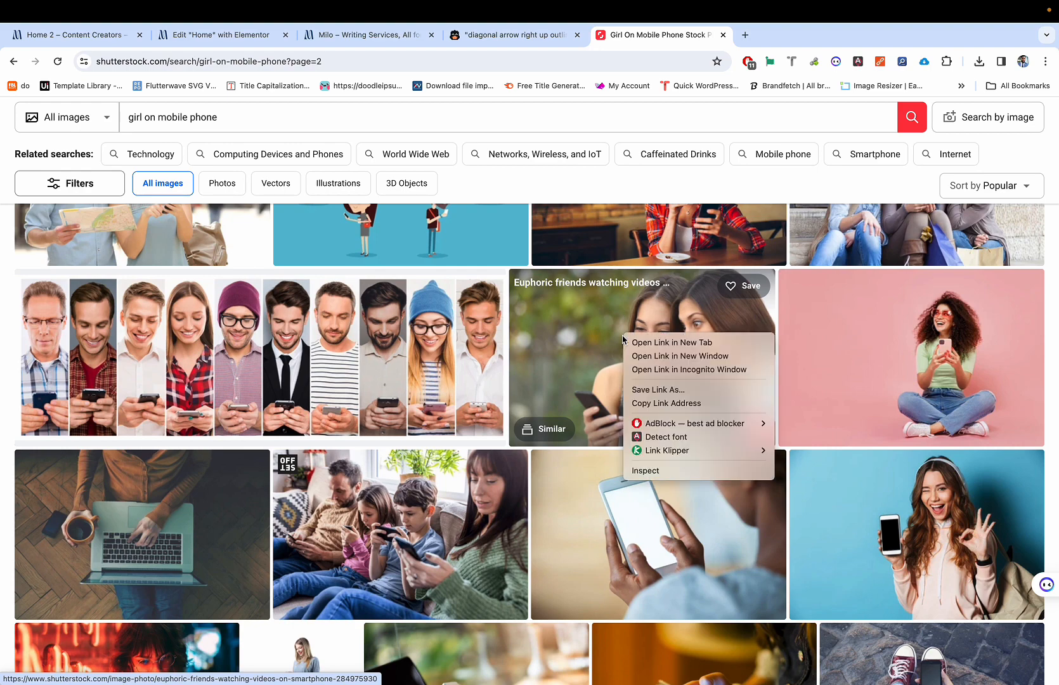
left_click(649, 403)
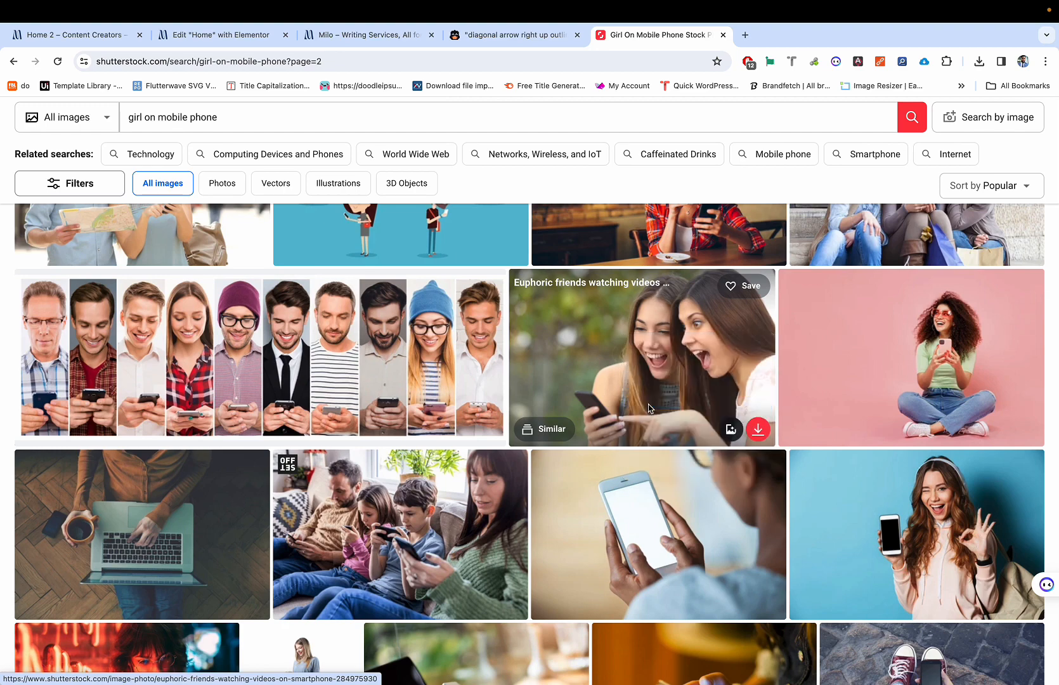
left_click(630, 354)
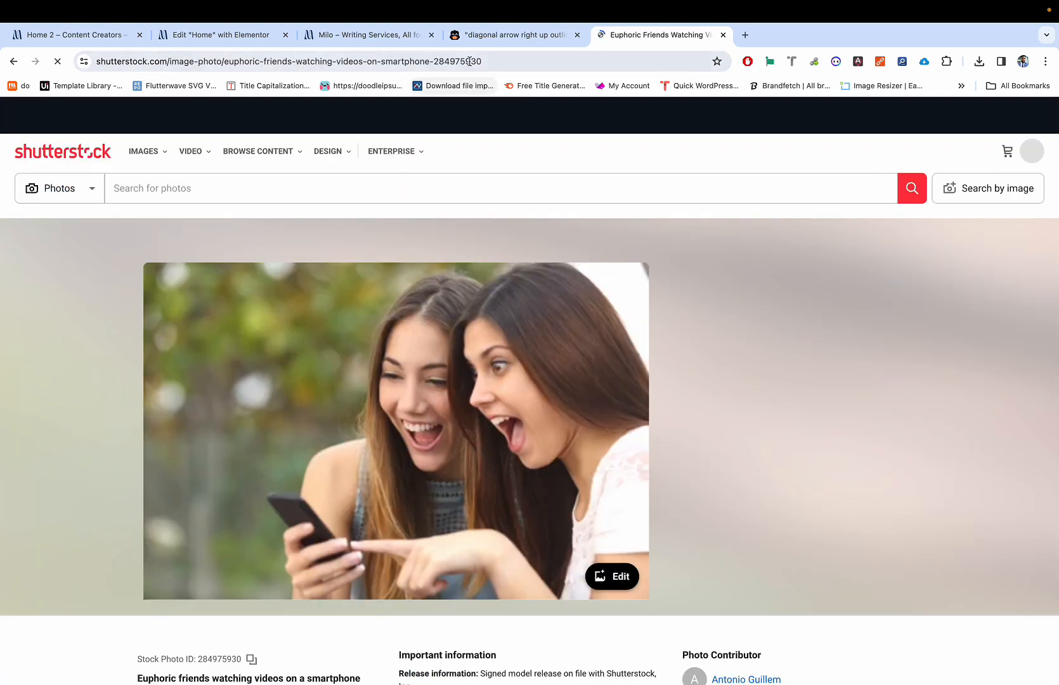
Step: Reload the photo page from its pasted address so the full https URL shows
left_click(479, 59)
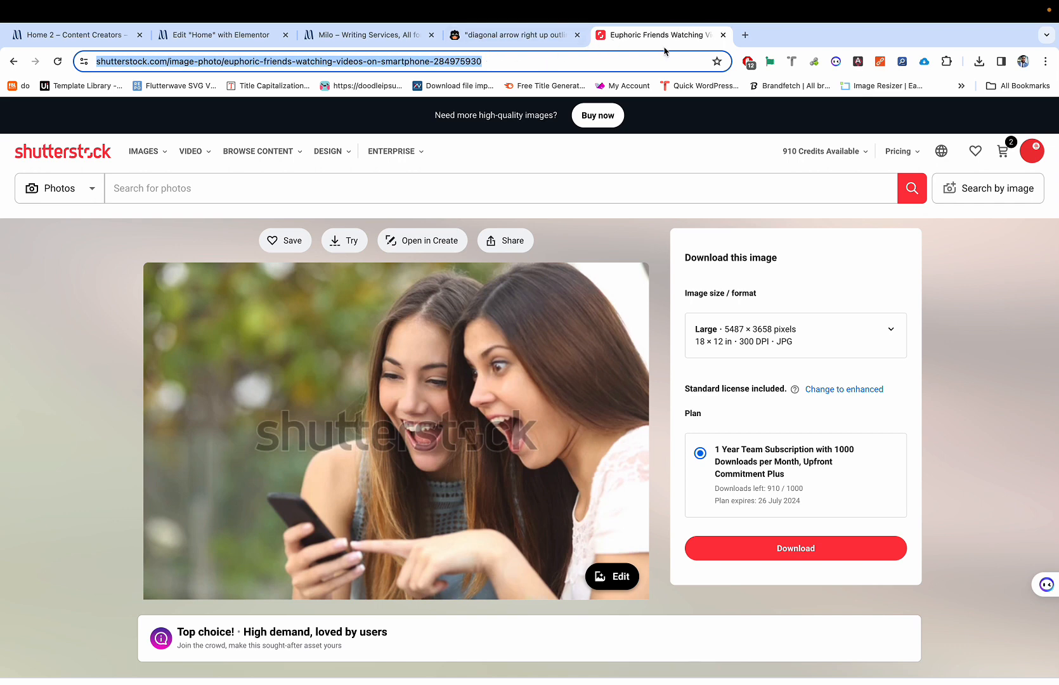
key("ctrl+x")
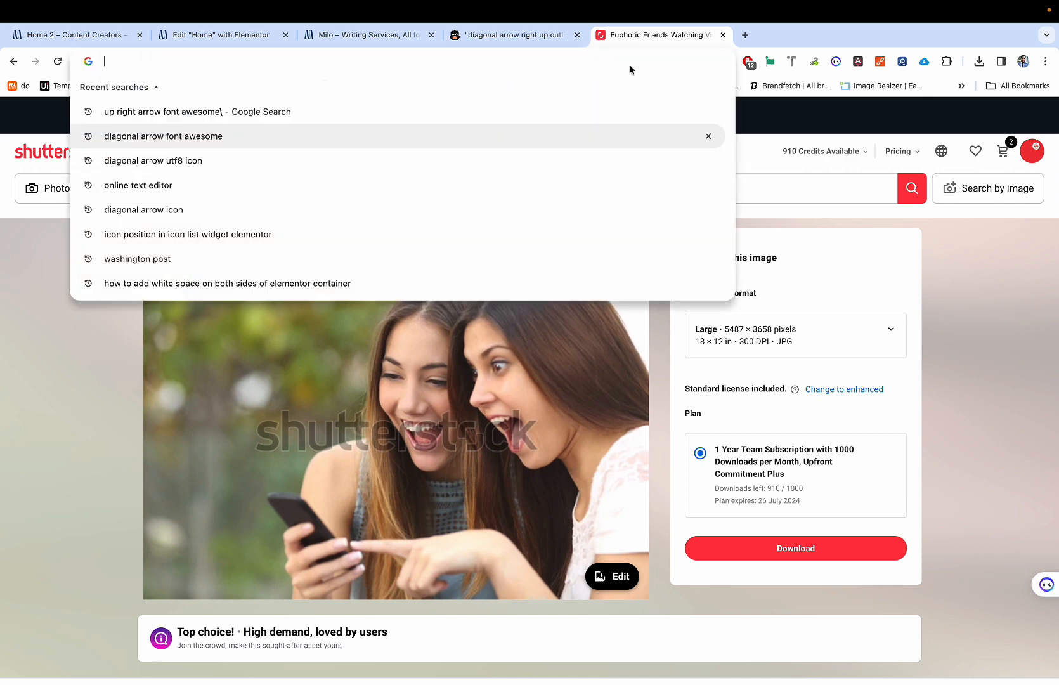
key("ctrl+v")
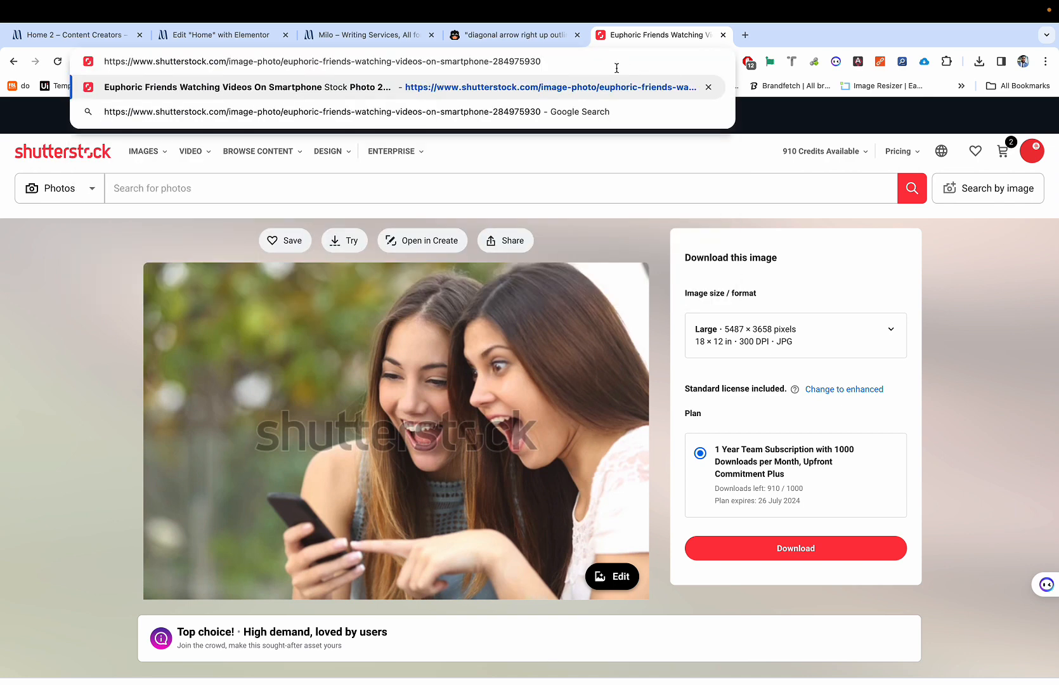
key("Return")
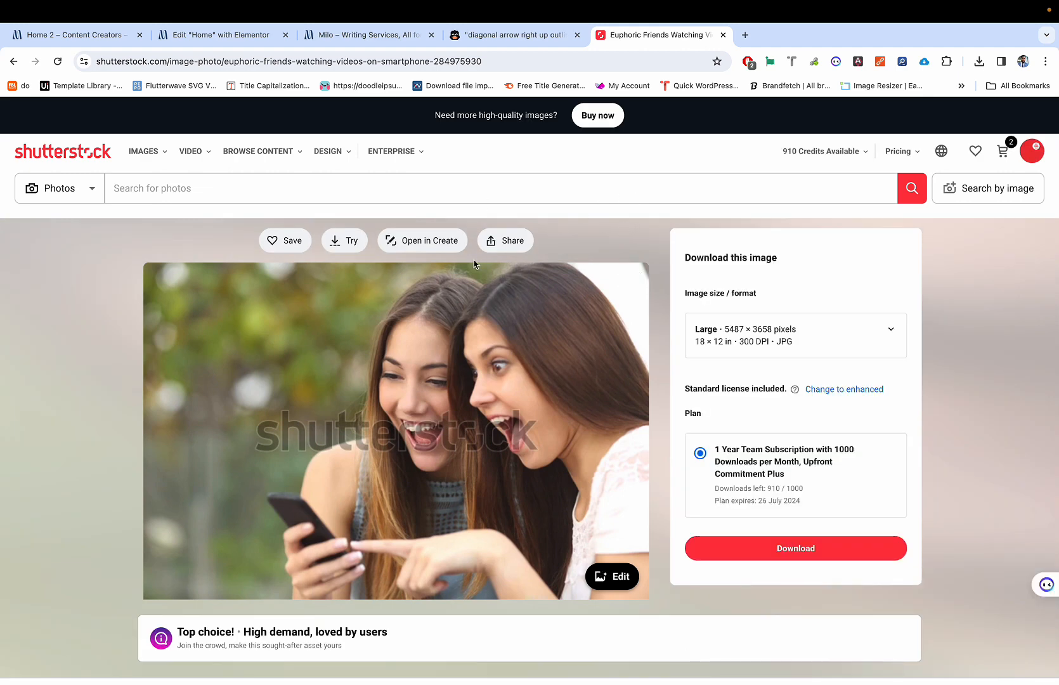
left_click(572, 58)
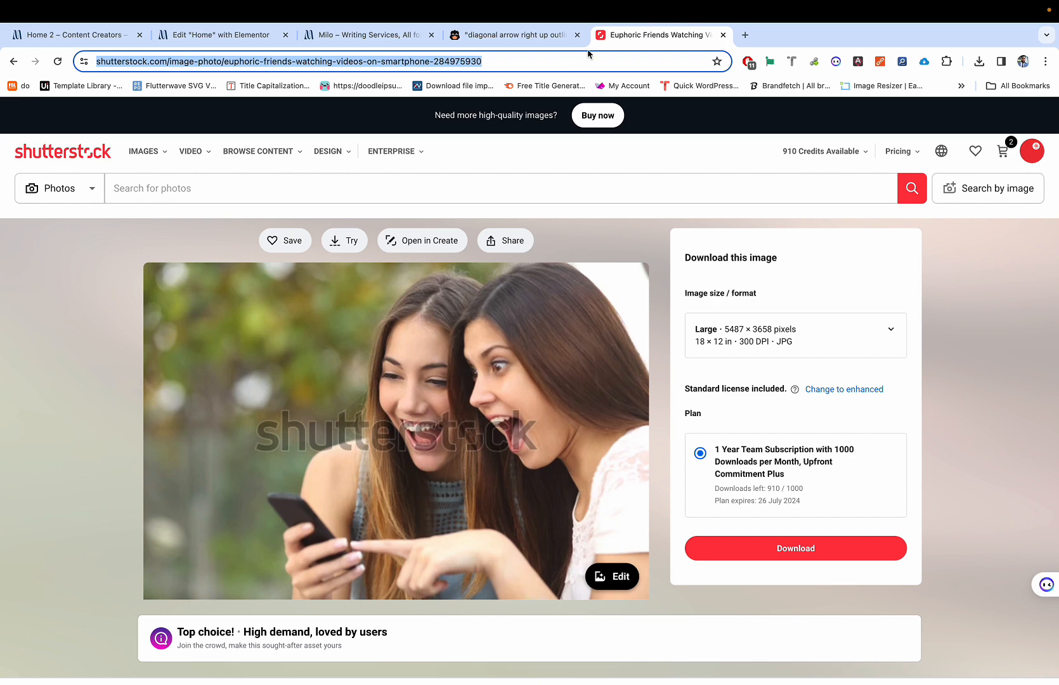
left_click(518, 61)
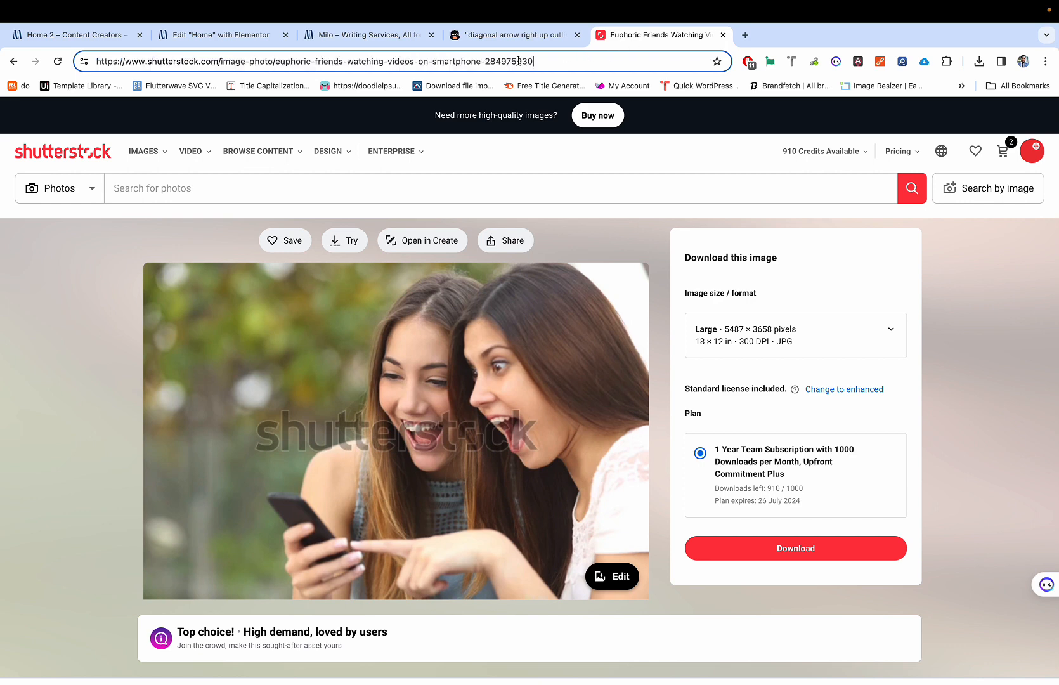
left_click(746, 34)
Step: Google 'shutterstock downloader' and open the Downloader.la result with its SS Photo Downloader tool
type("sh")
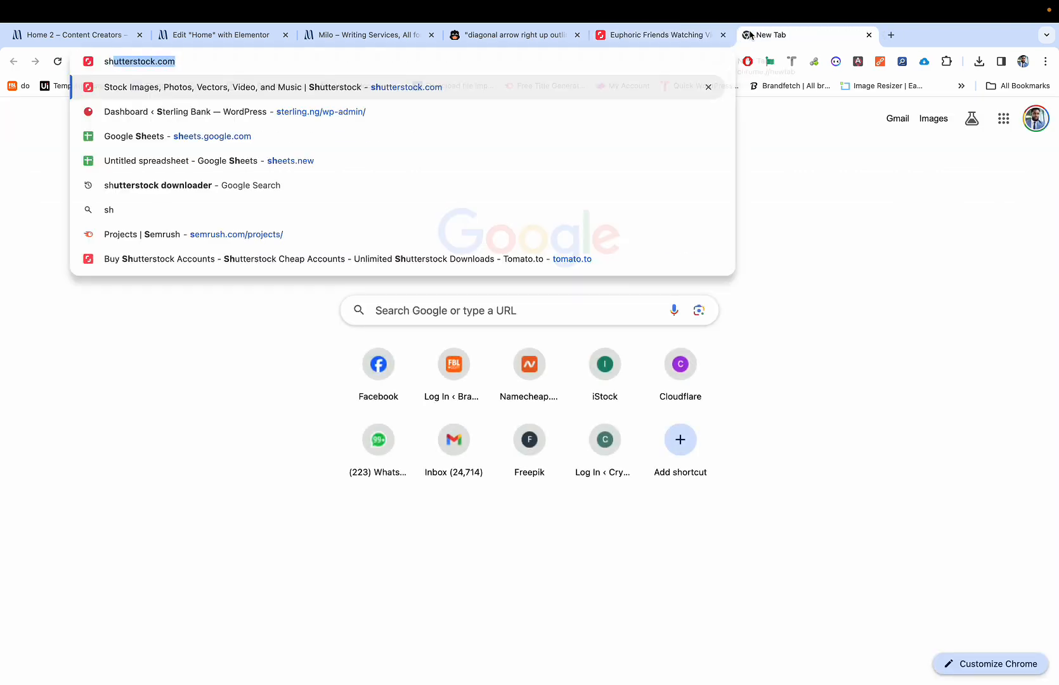
type("utters")
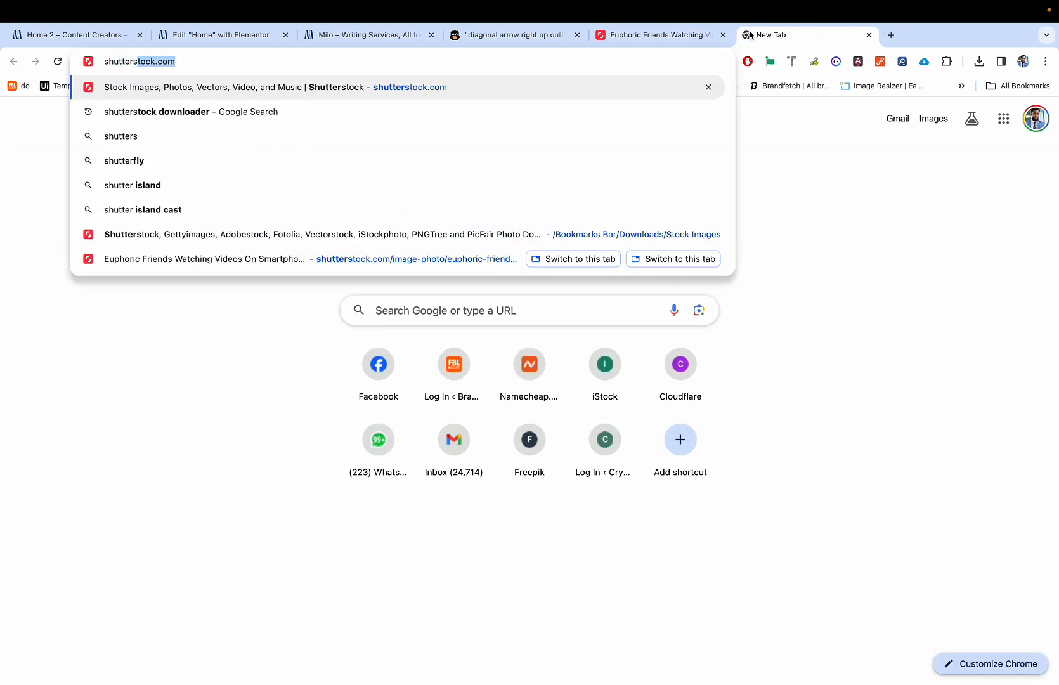
type("tock d")
key("Return")
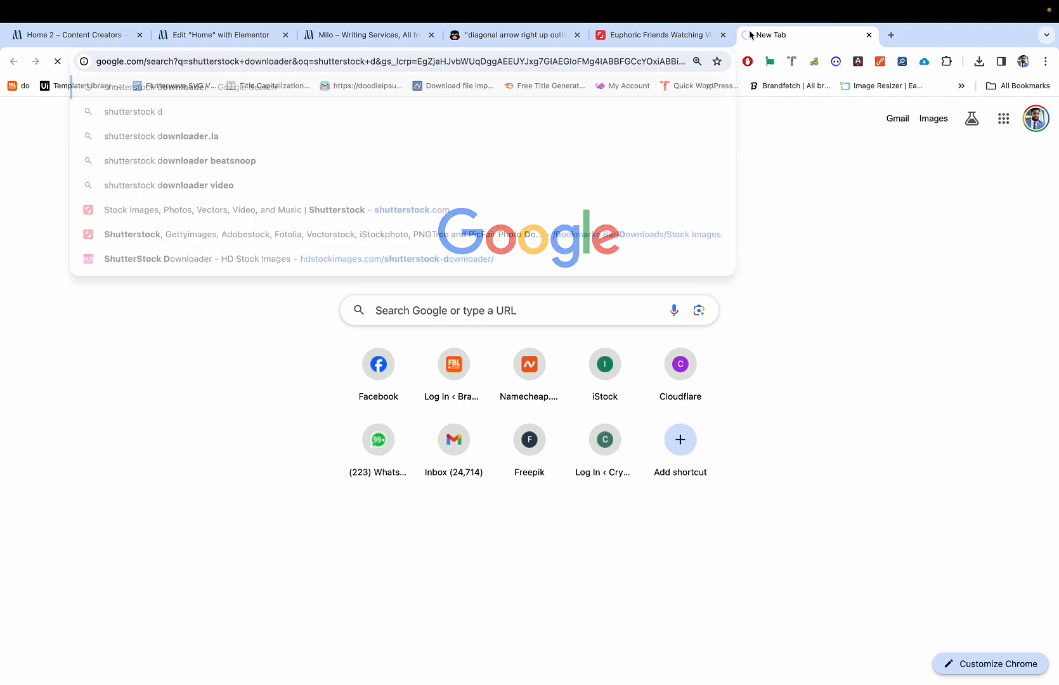
scroll(242, 343, "down", 2)
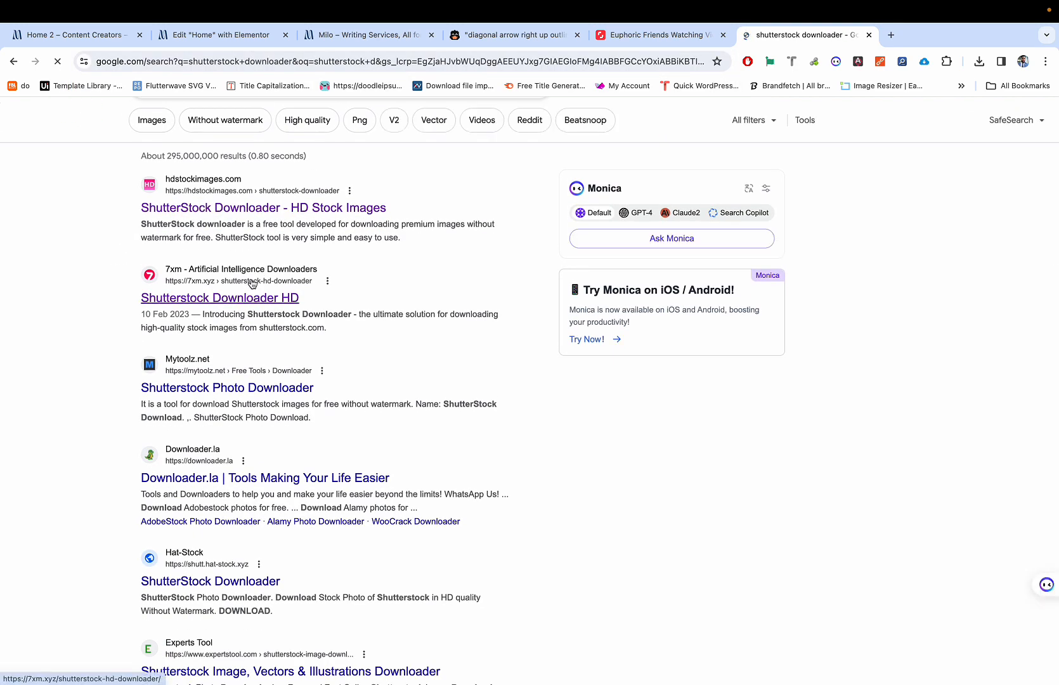
scroll(231, 362, "down", 3)
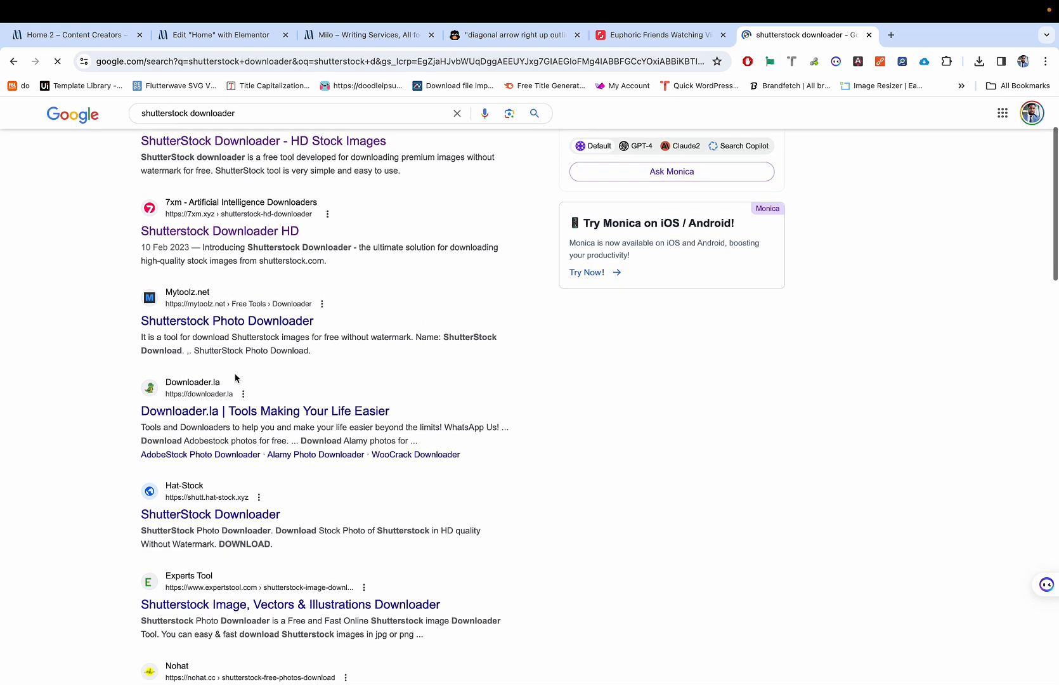
left_click(210, 417)
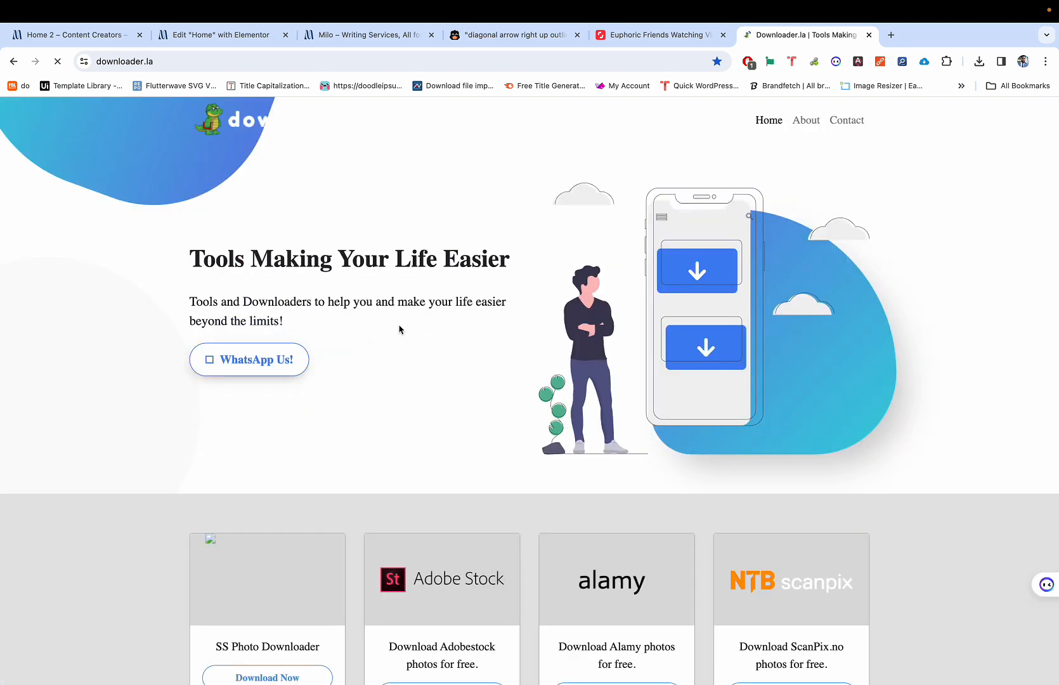
scroll(399, 330, "down", 10)
scroll(399, 330, "down", 8)
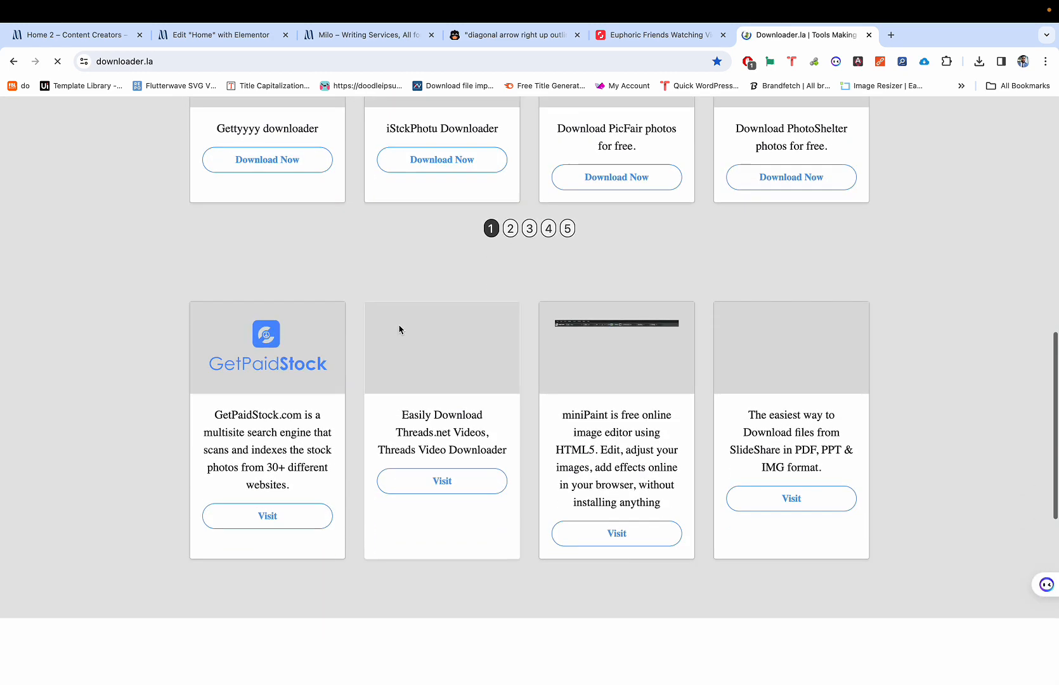
scroll(399, 330, "up", 5)
scroll(399, 329, "up", 9)
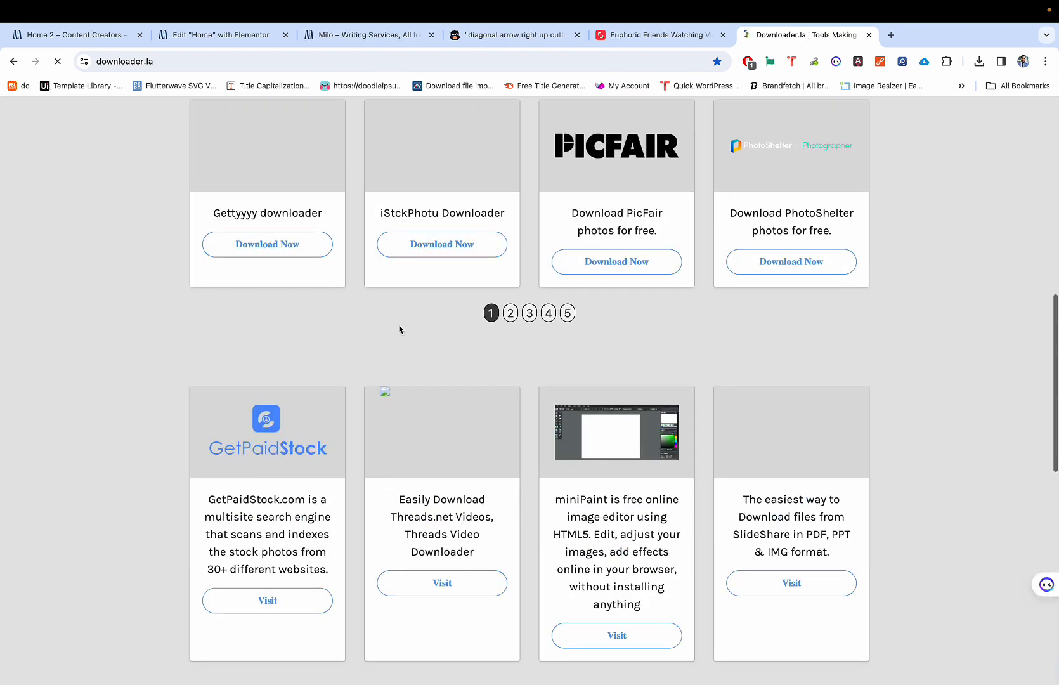
scroll(399, 329, "up", 4)
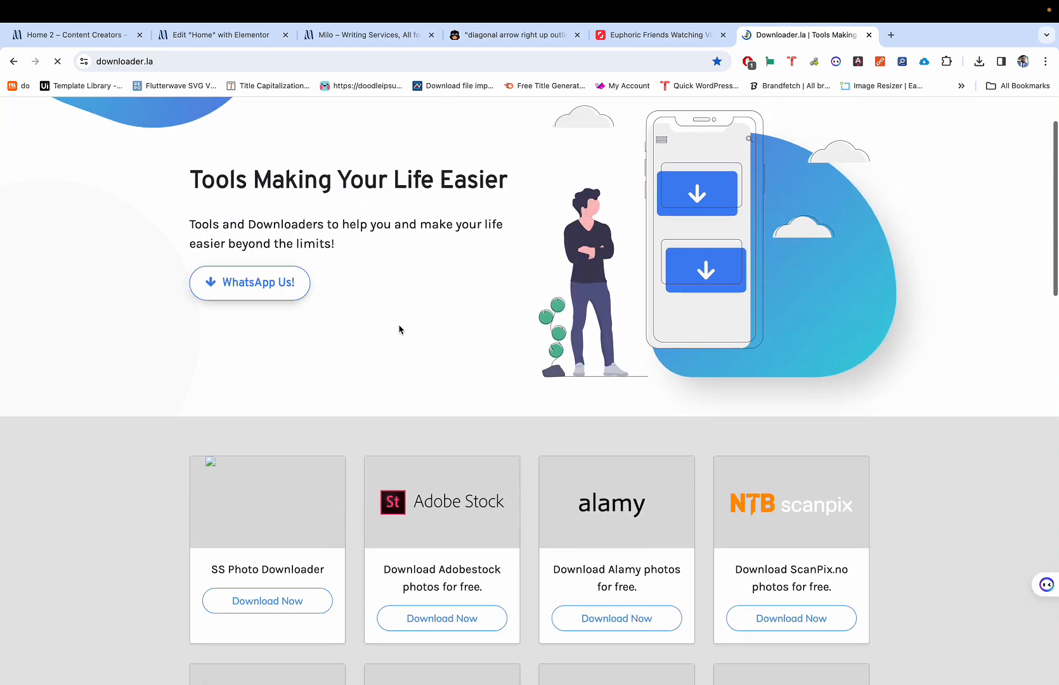
Step: Return to the results, open the 7xm downloader, and always pause AdBlock on 7xm.xyz
left_click(14, 61)
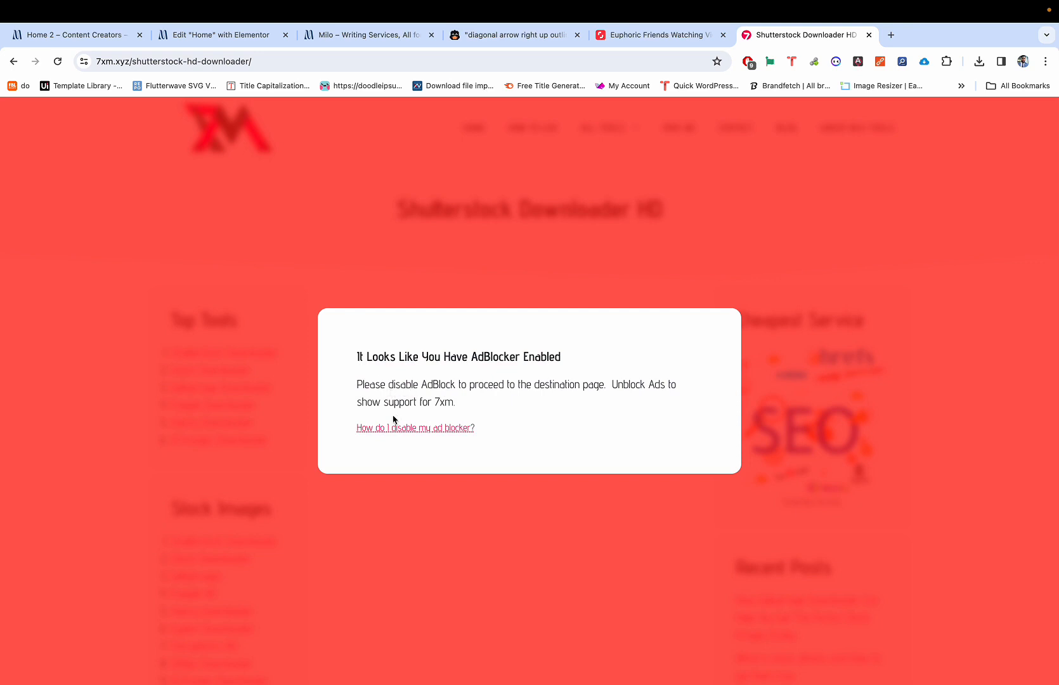
left_click(749, 62)
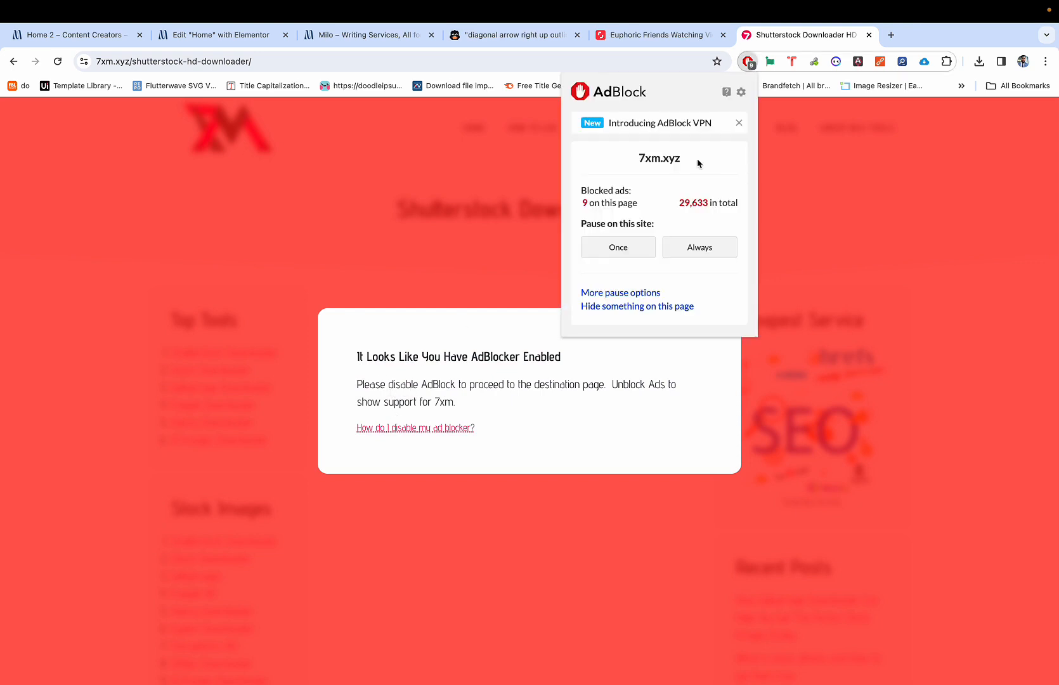
left_click(687, 246)
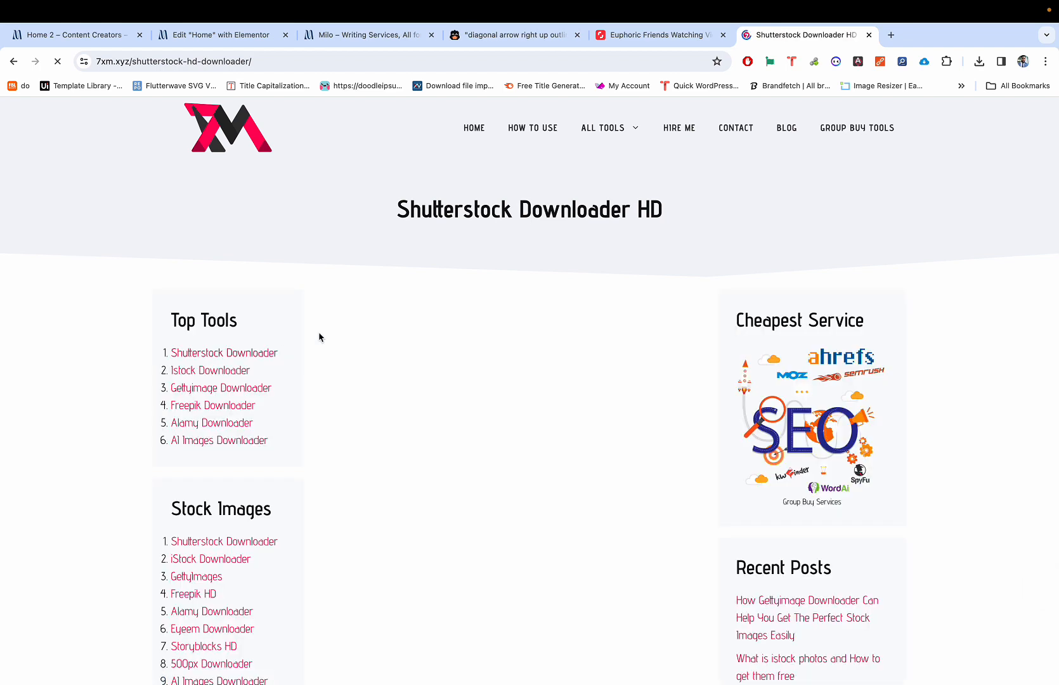
Step: Paste the Euphoric Friends photo URL into the image URL box and click GET IMAGE
scroll(413, 385, "down", 1)
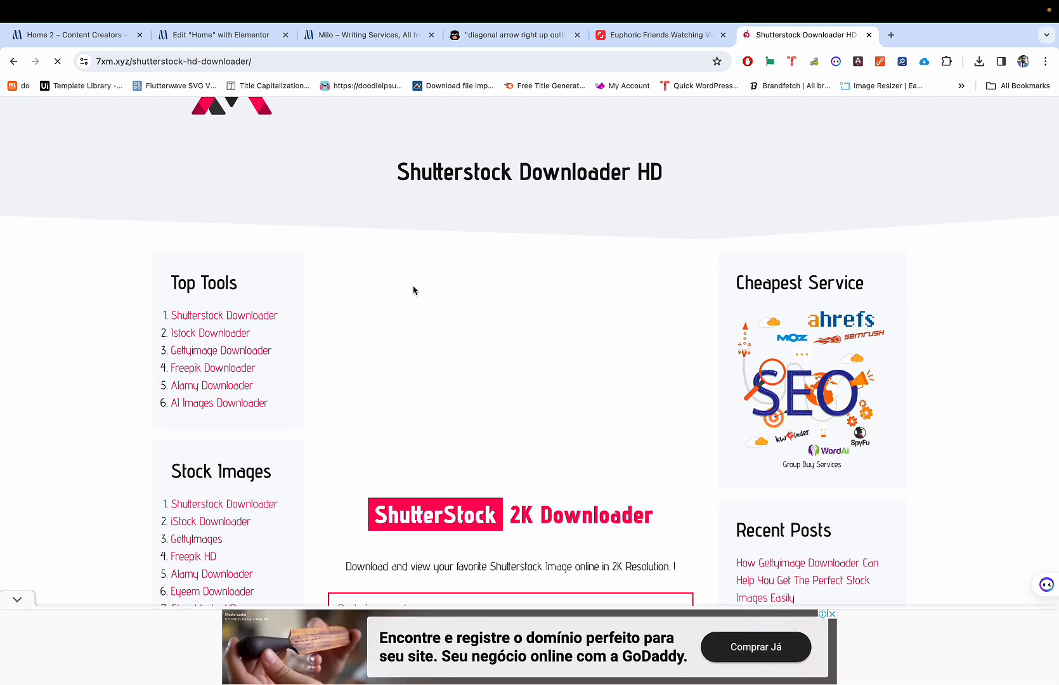
scroll(440, 353, "down", 3)
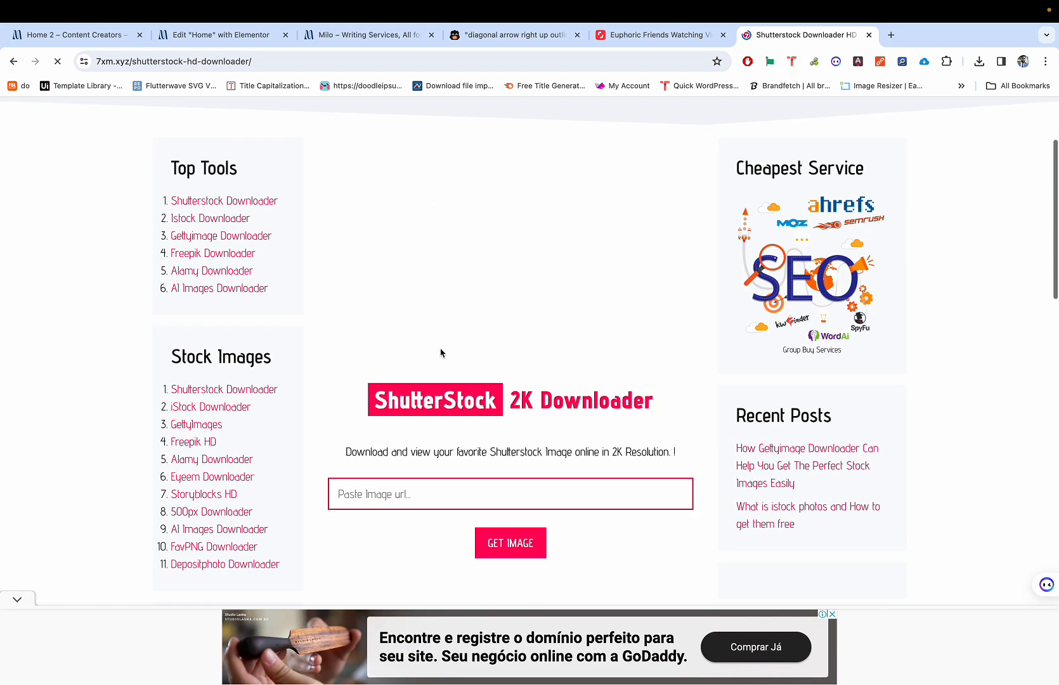
scroll(429, 404, "up", 4)
scroll(437, 377, "down", 5)
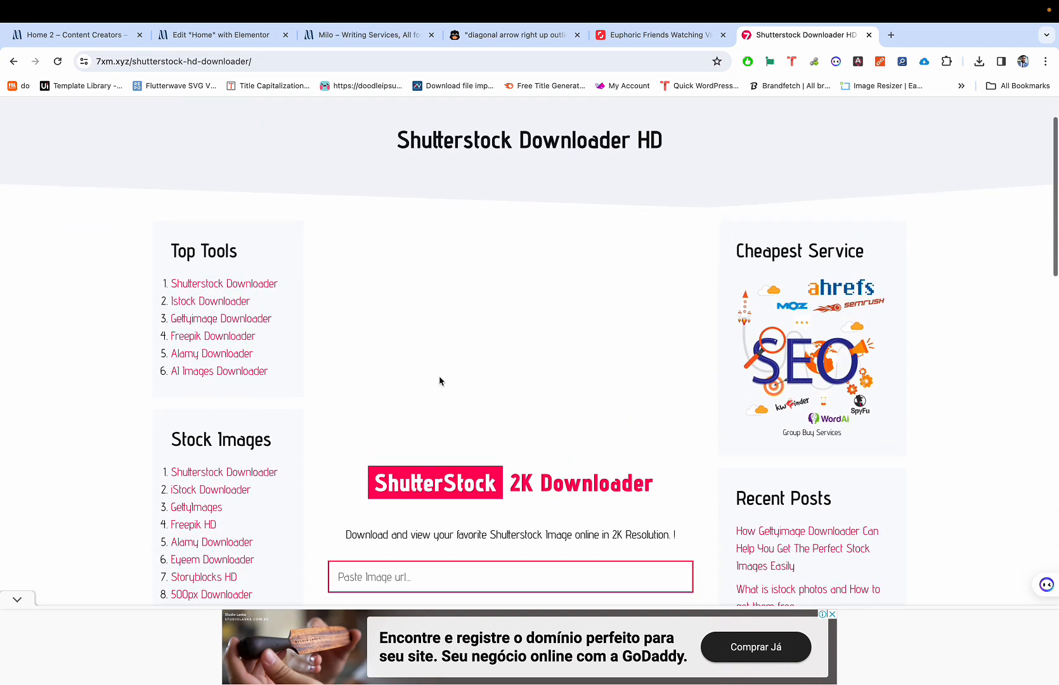
left_click(428, 356)
type("https://www.shutterstock.com/image-photo/euphoric-friends-watching-videos-on-smartphone-284975930")
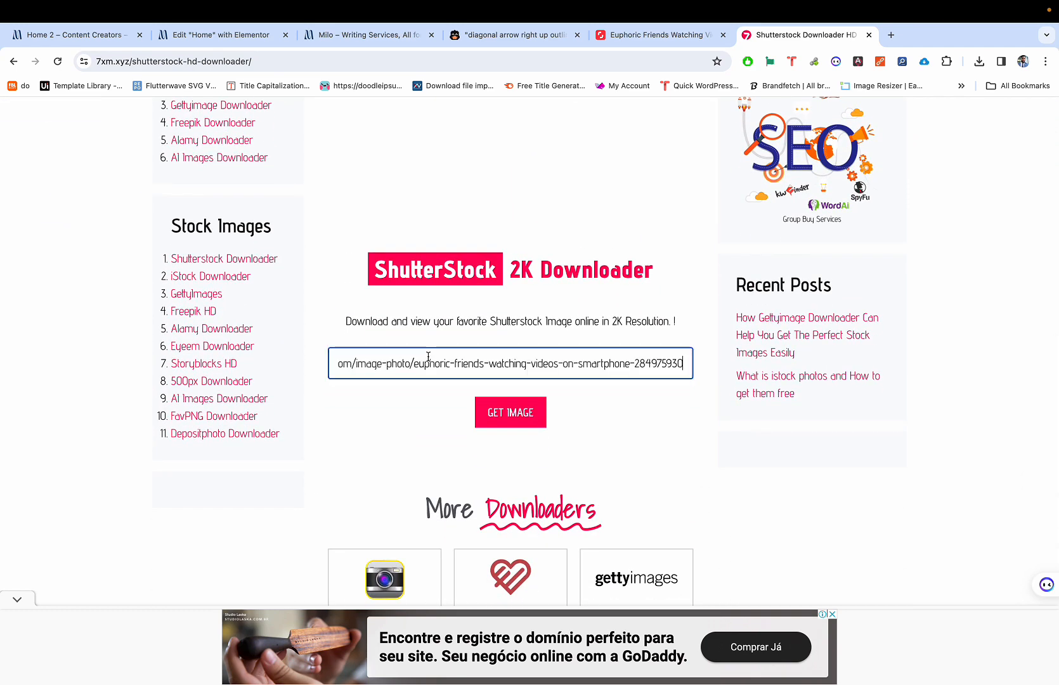
left_click(508, 399)
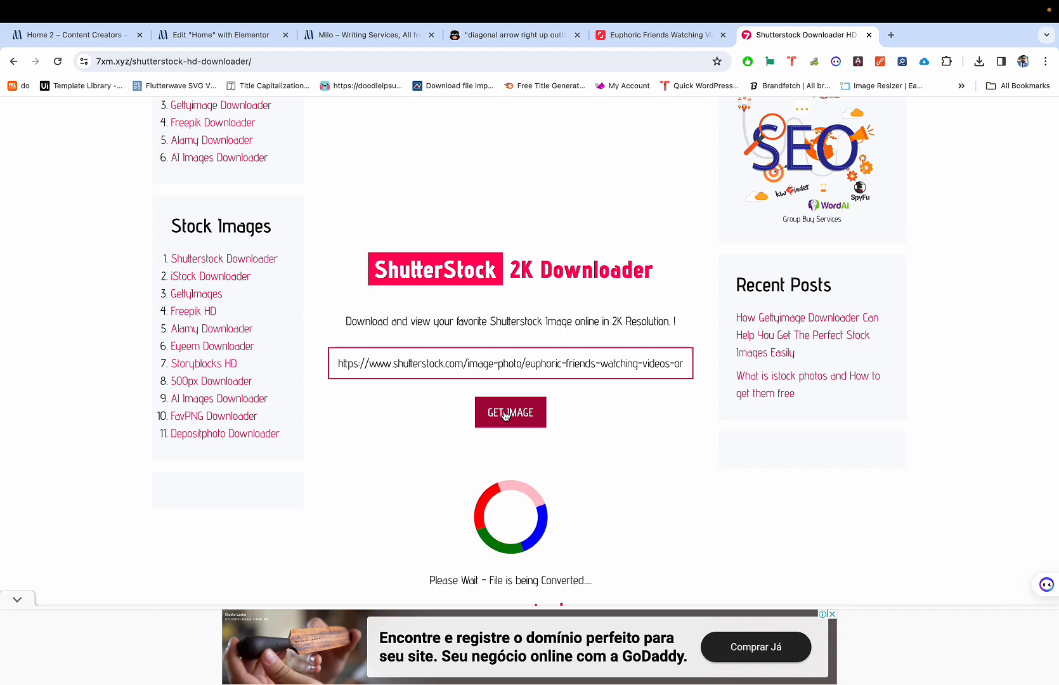
Step: Save the watermark-free image as 7xm.xyz454122.jpg in Downloads
scroll(504, 412, "down", 3)
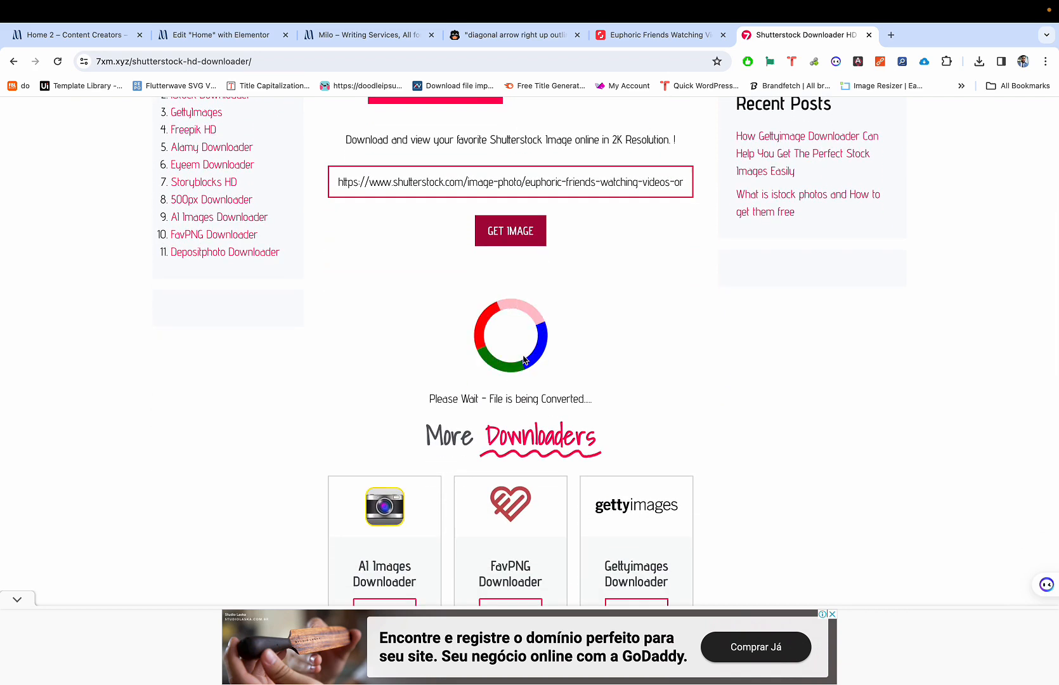
scroll(524, 359, "down", 1)
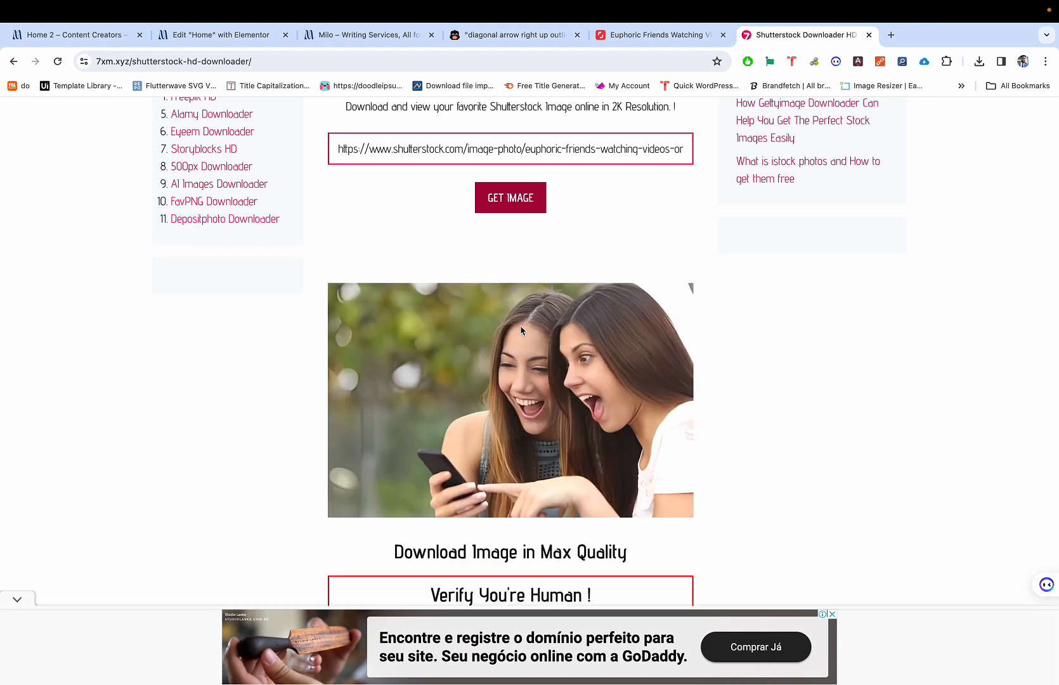
scroll(521, 330, "down", 1)
scroll(523, 295, "down", 1)
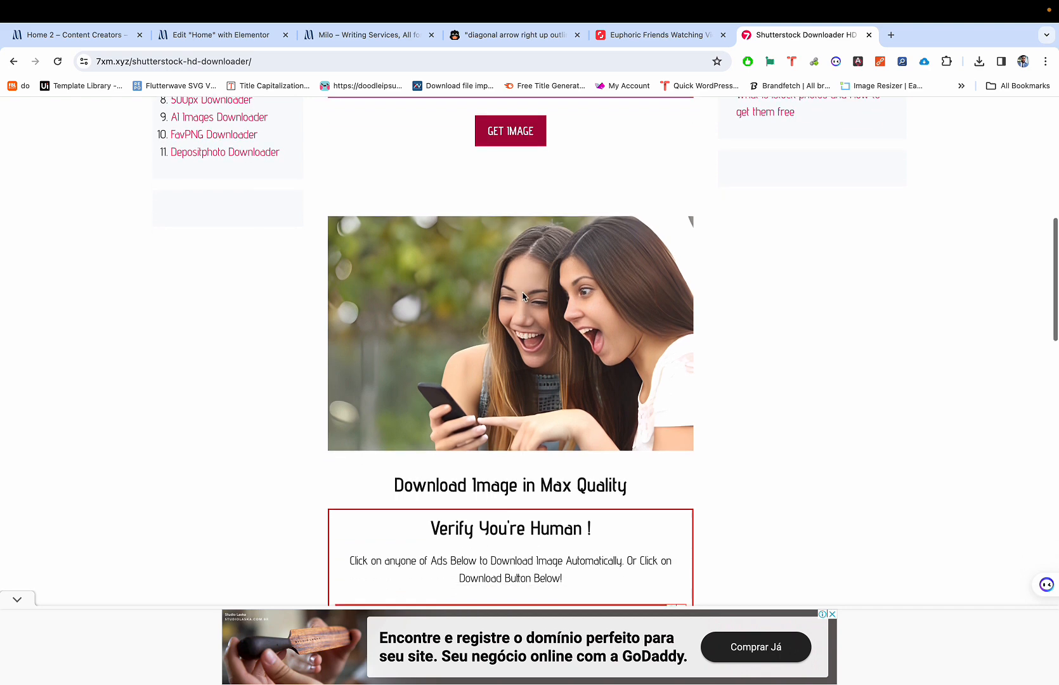
right_click(475, 291)
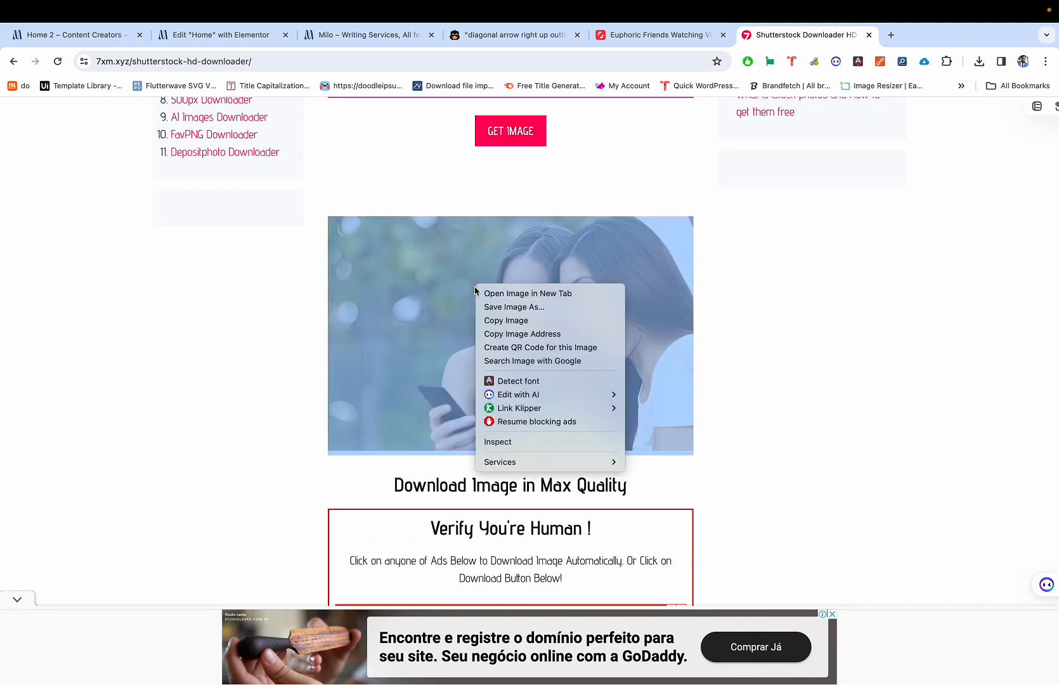
left_click(501, 308)
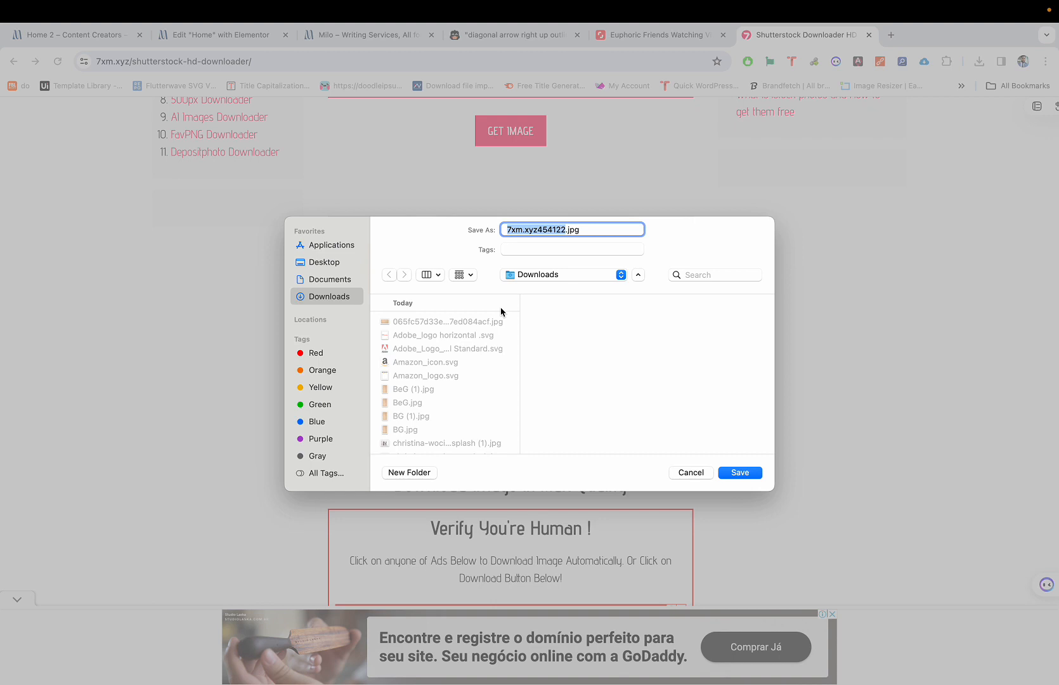
Step: Name the downloaded photo 'two excited girls.jpg' and save it in Downloads
type("two exc")
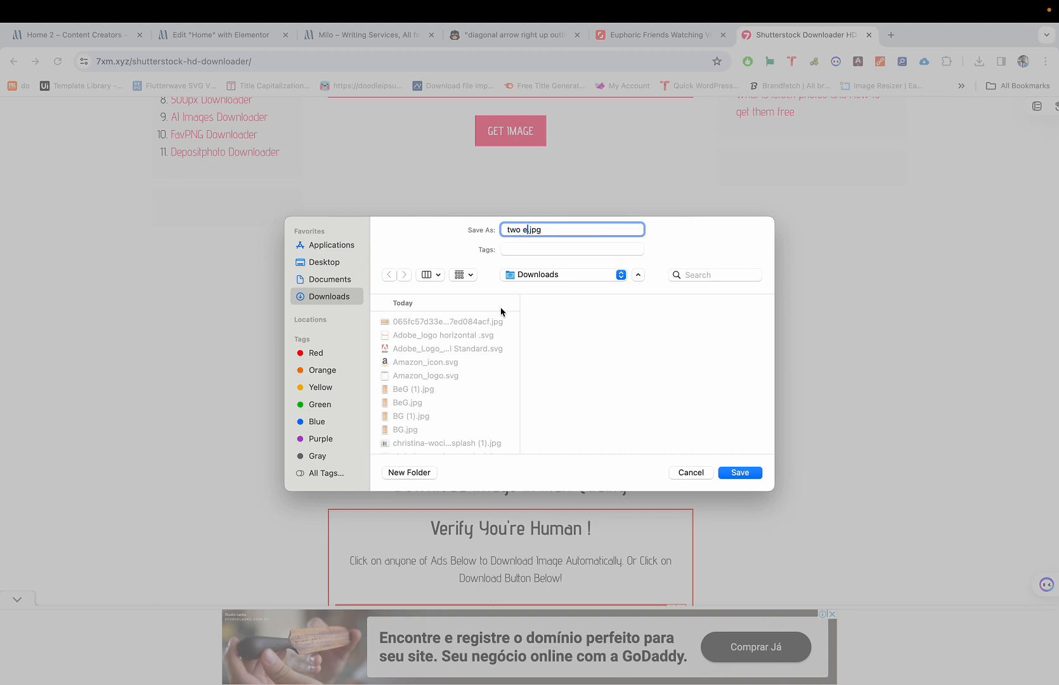
type("ited girls on a mon")
key("BackSpace")
type("bile phone")
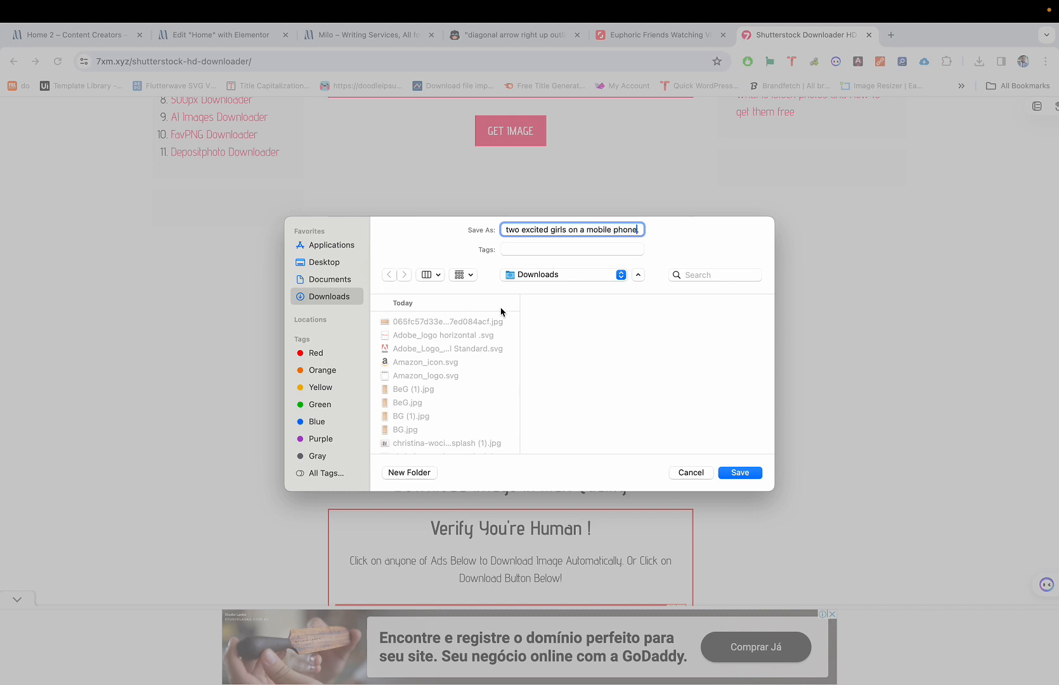
key("BackSpace")
key("BackSpace")
key("BackSpace")
key("BackSpace")
key("BackSpace")
key("BackSpace")
key("BackSpace")
key("BackSpace")
key("BackSpace")
key("BackSpace")
key("BackSpace")
key("BackSpace")
key("BackSpace")
key("BackSpace")
key("BackSpace")
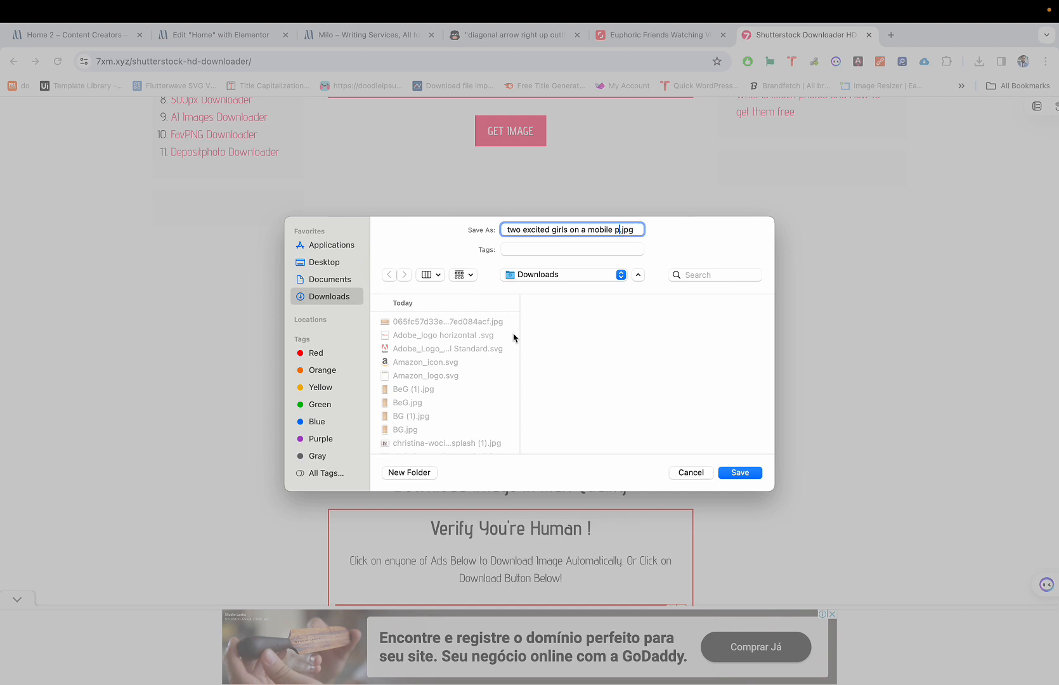
key("BackSpace")
key("BackSpace")
key("BackSpace")
left_click(737, 472)
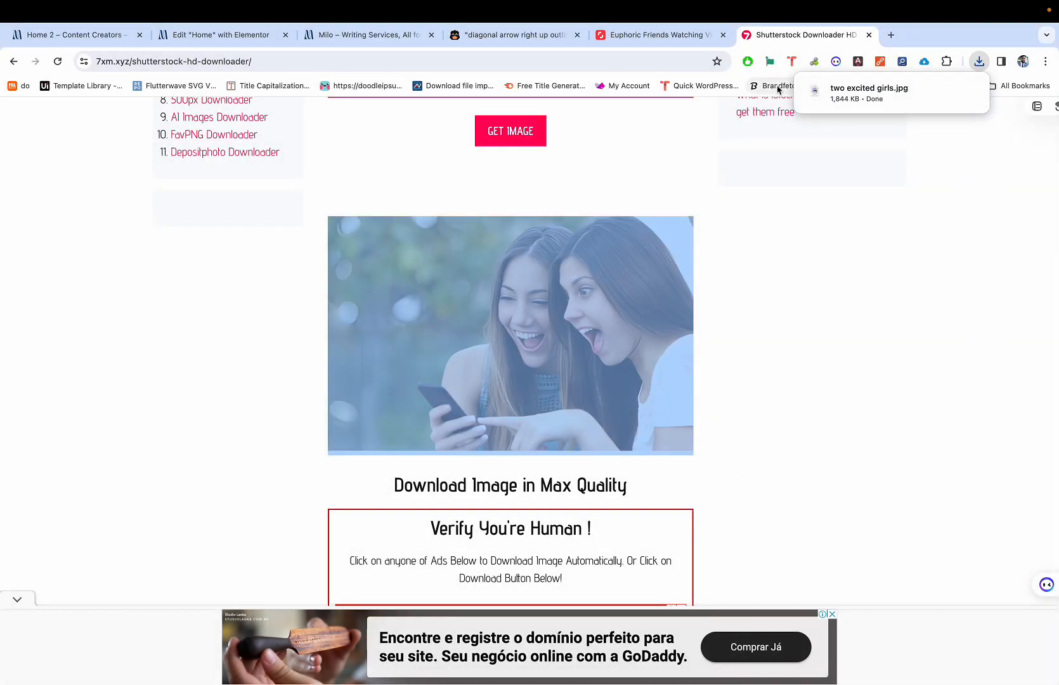
left_click(658, 59)
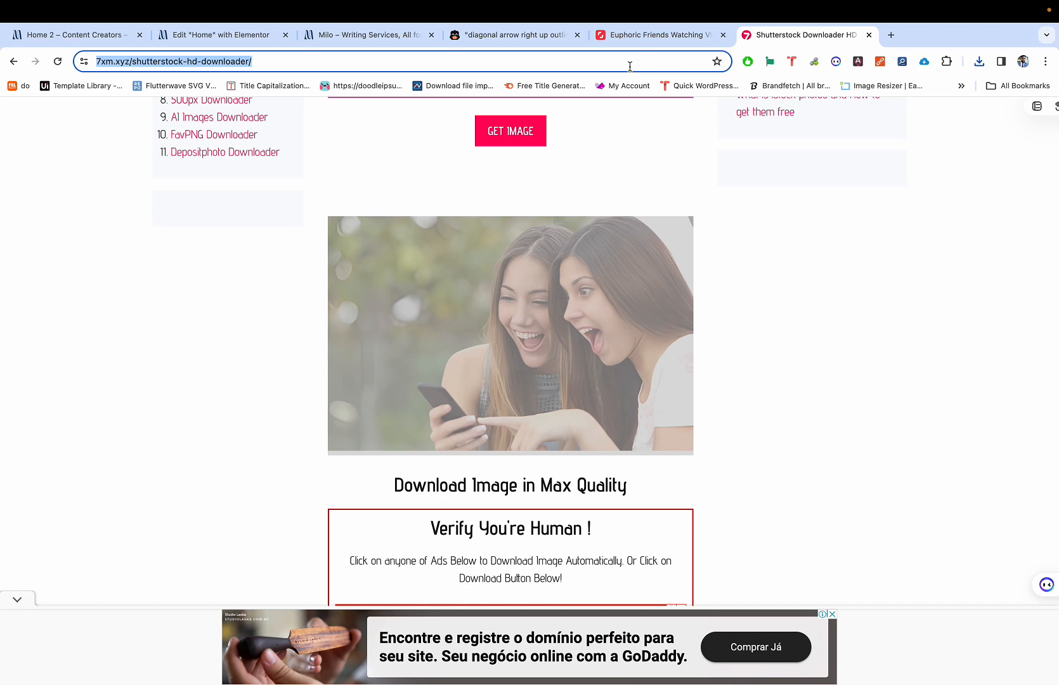
Step: On tinypng.com, compress two excited girls.jpg from 2 MB to 507 KB (73% saving)
type("tiny")
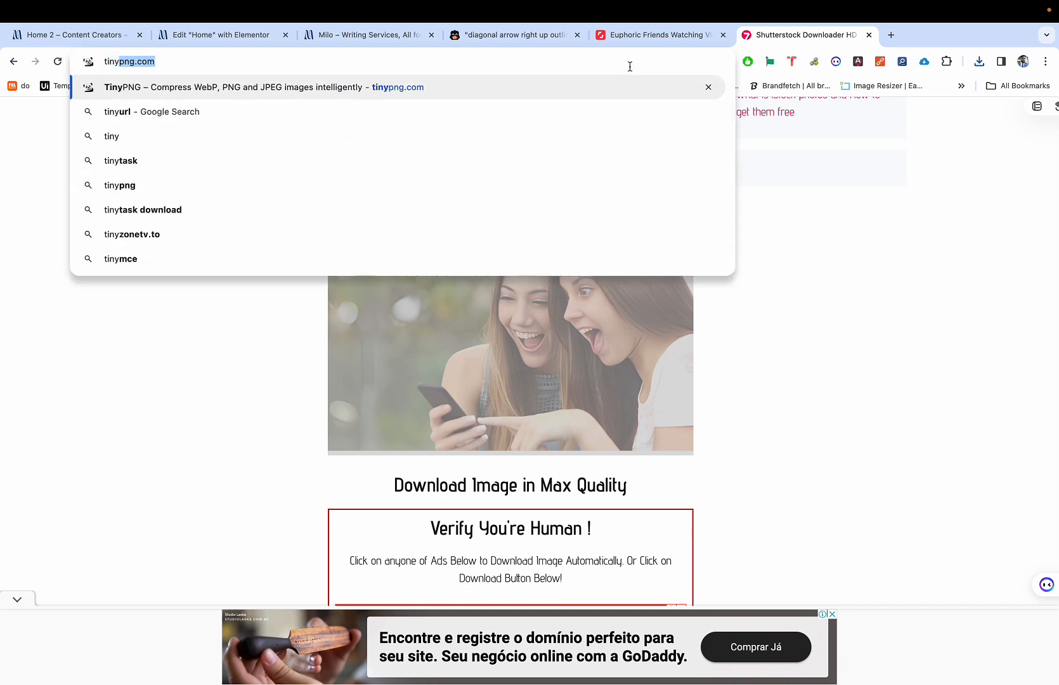
key("Return")
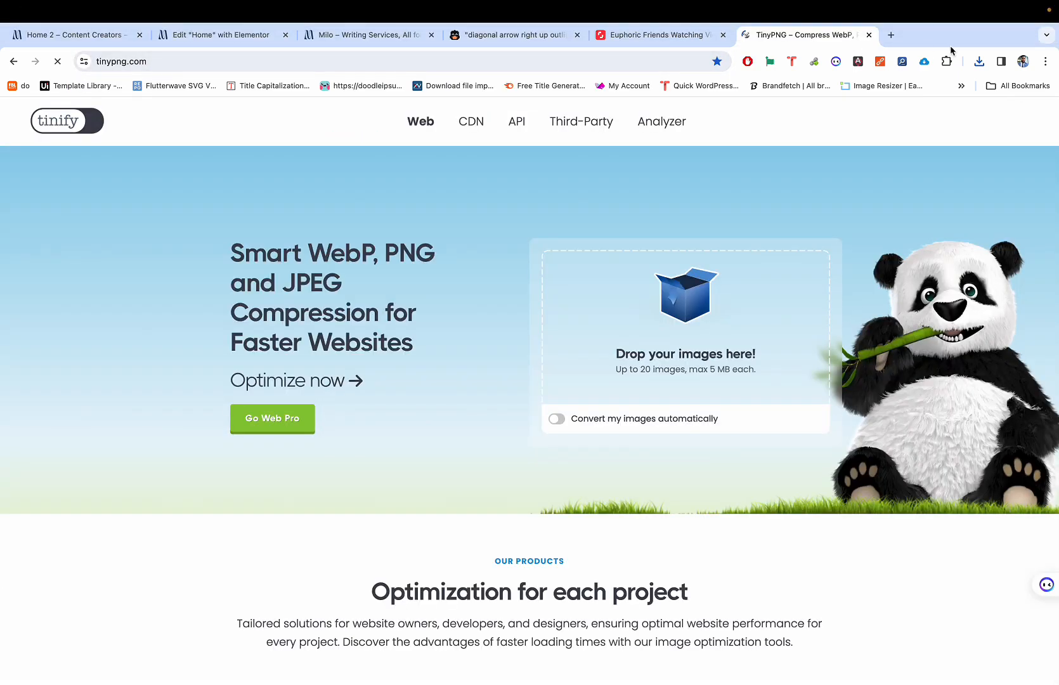
left_click(980, 61)
left_click_drag(850, 117, 730, 241)
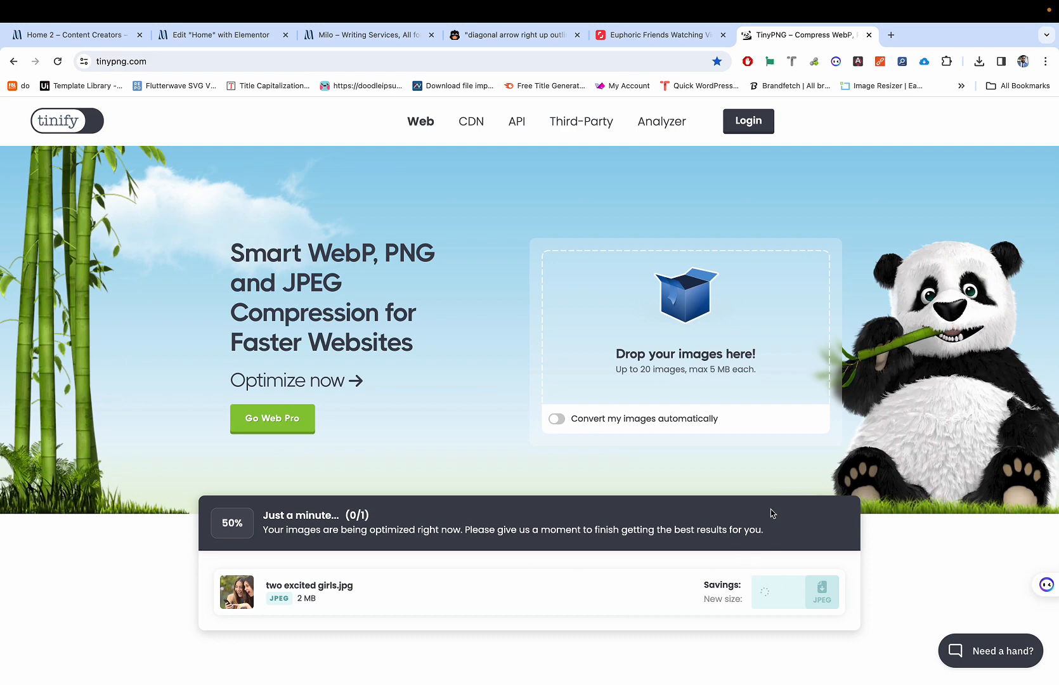
scroll(772, 515, "down", 3)
scroll(768, 477, "down", 1)
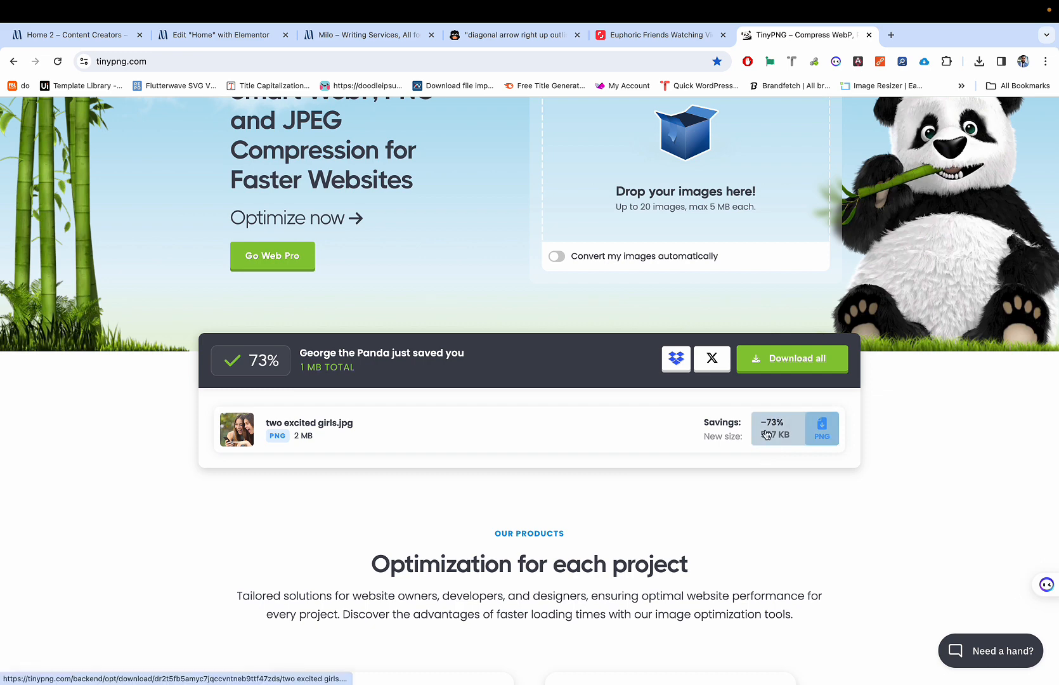
Step: Compare the result with the Shutterstock photo, preview the downloaded image, then return to Shutterstock
key("ctrl+shift+Tab")
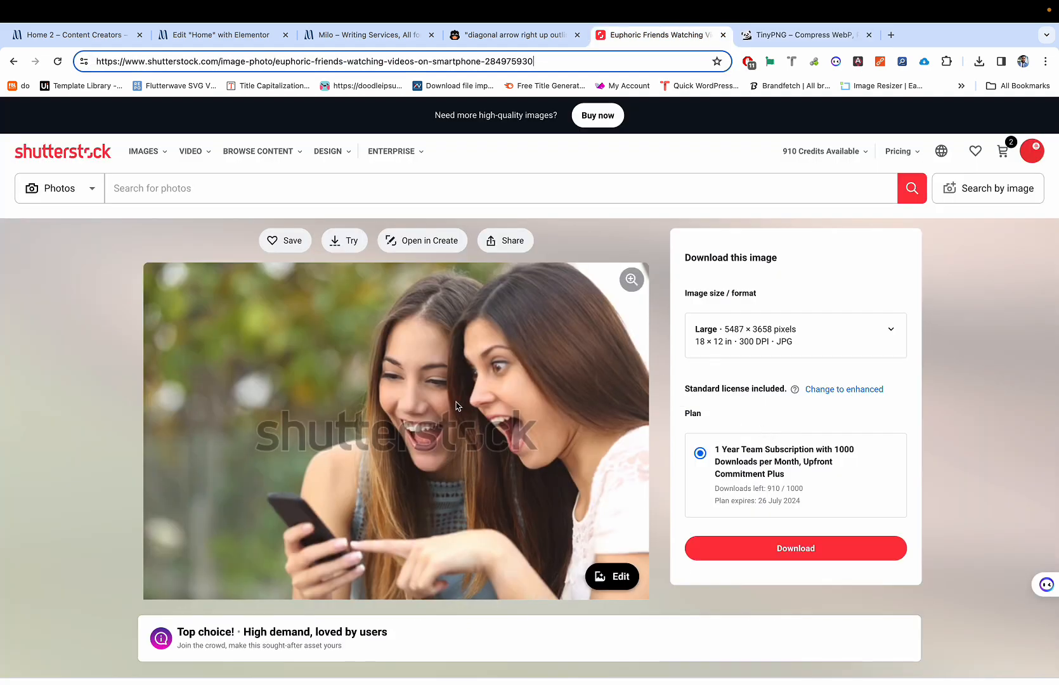
scroll(456, 406, "down", 1)
key("ctrl+Tab")
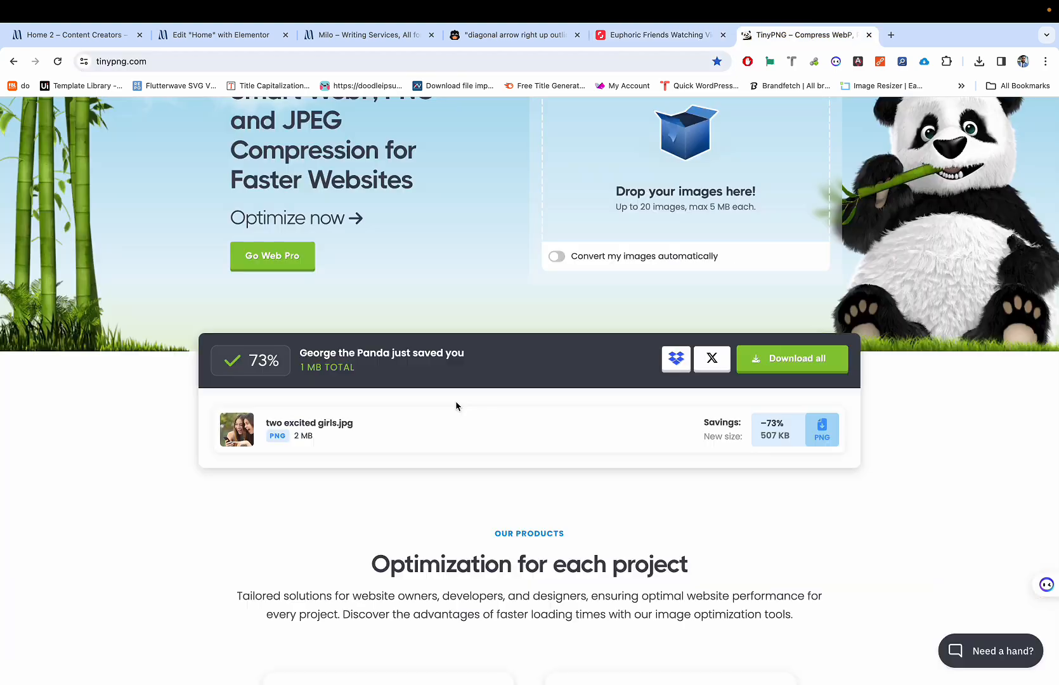
key("ctrl+shift+Tab")
key("ctrl+Tab")
left_click(628, 36)
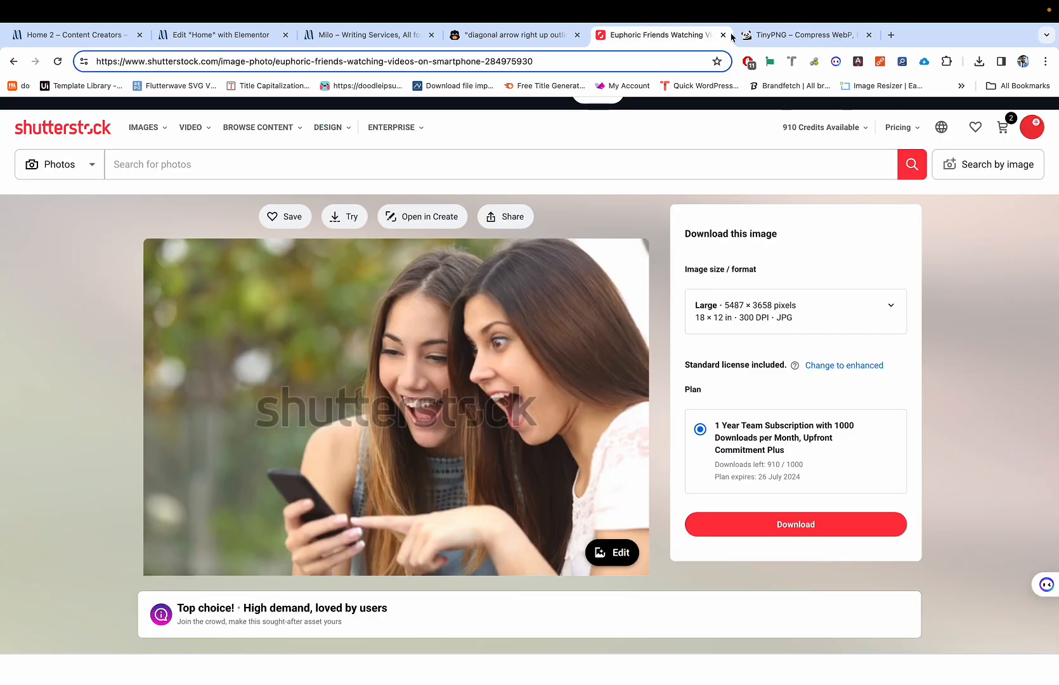
left_click(777, 34)
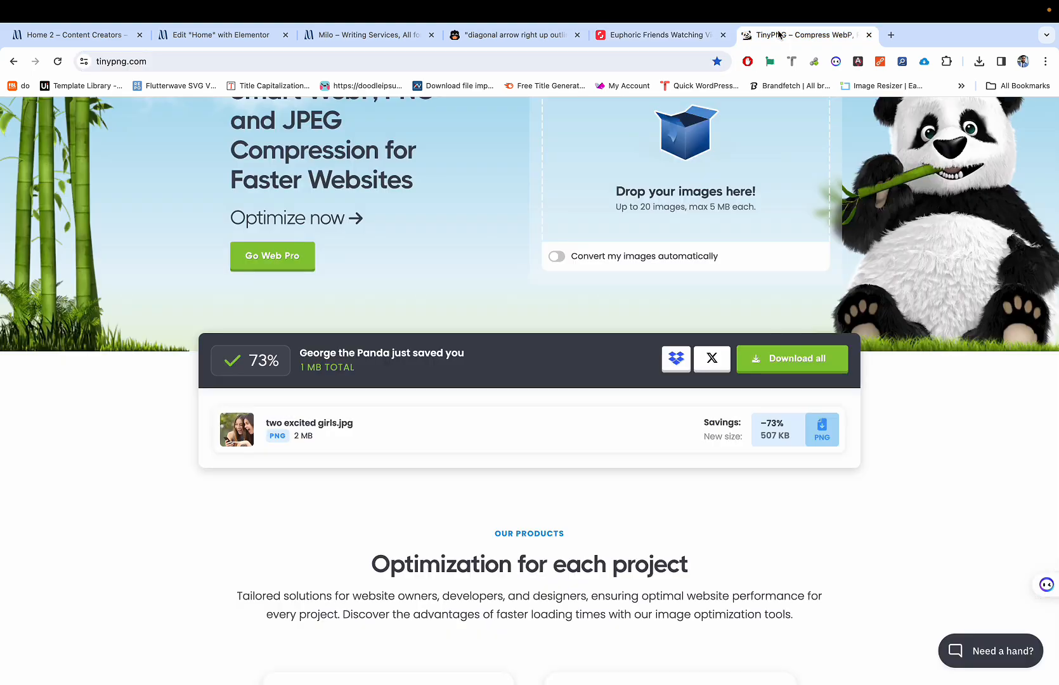
left_click(980, 62)
left_click(859, 126)
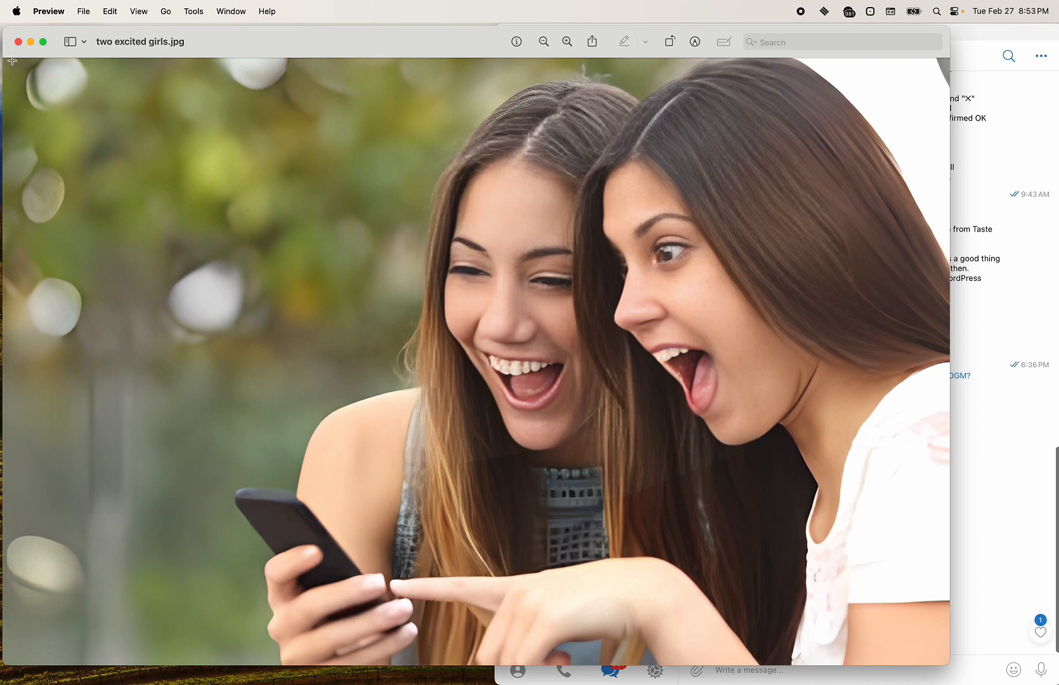
left_click(18, 42)
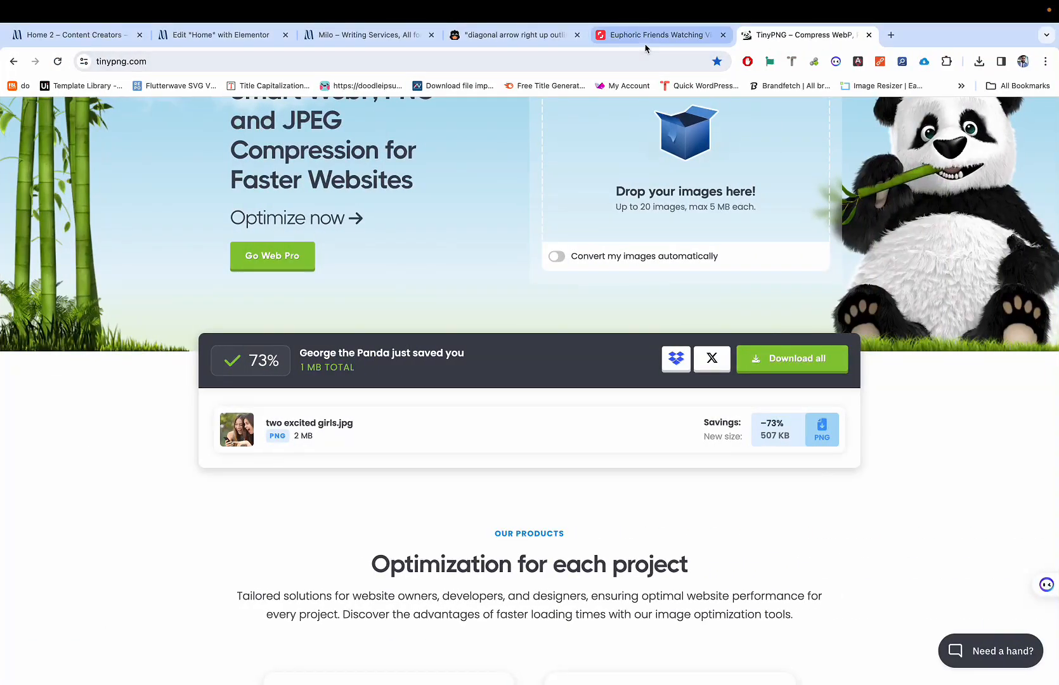
left_click(675, 37)
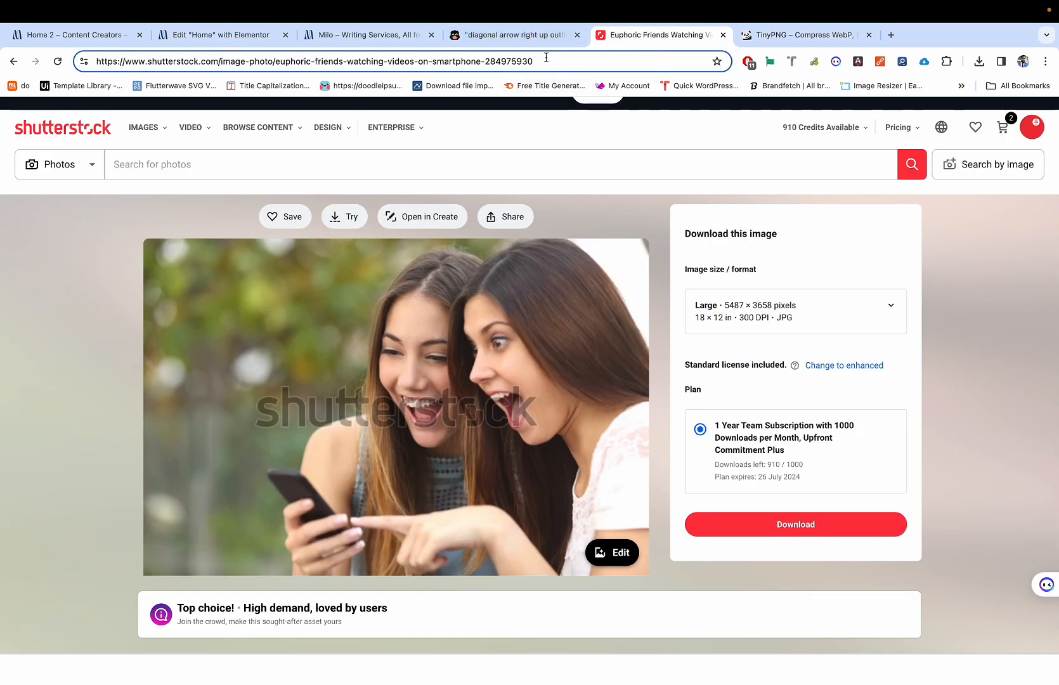
Step: Go to istock.com
key("super+a")
type("i")
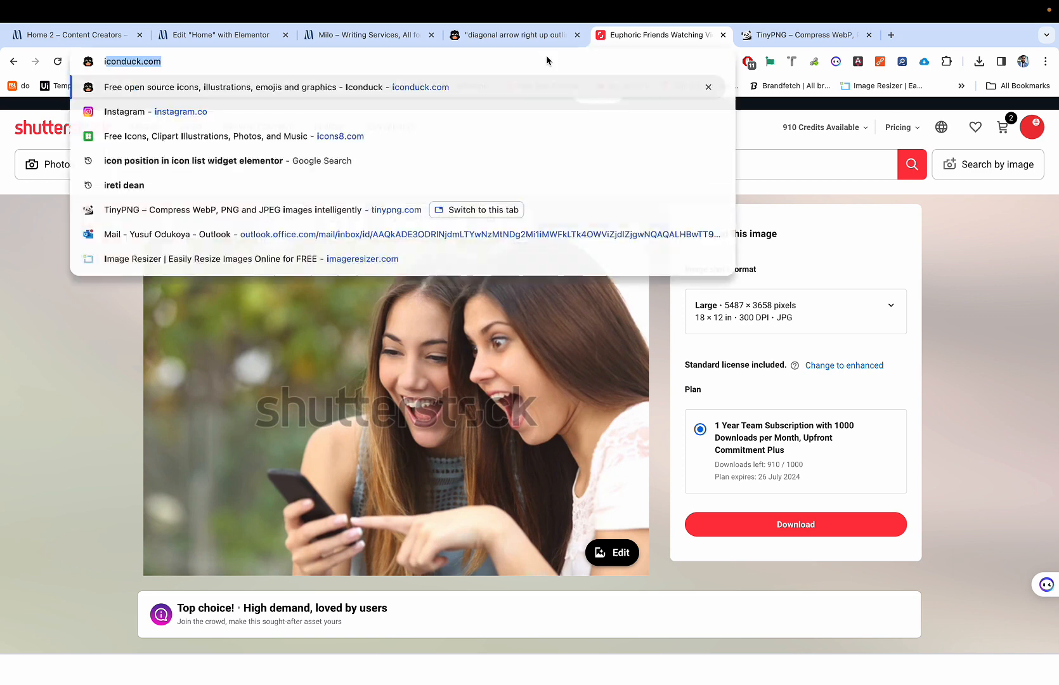
type("stoc")
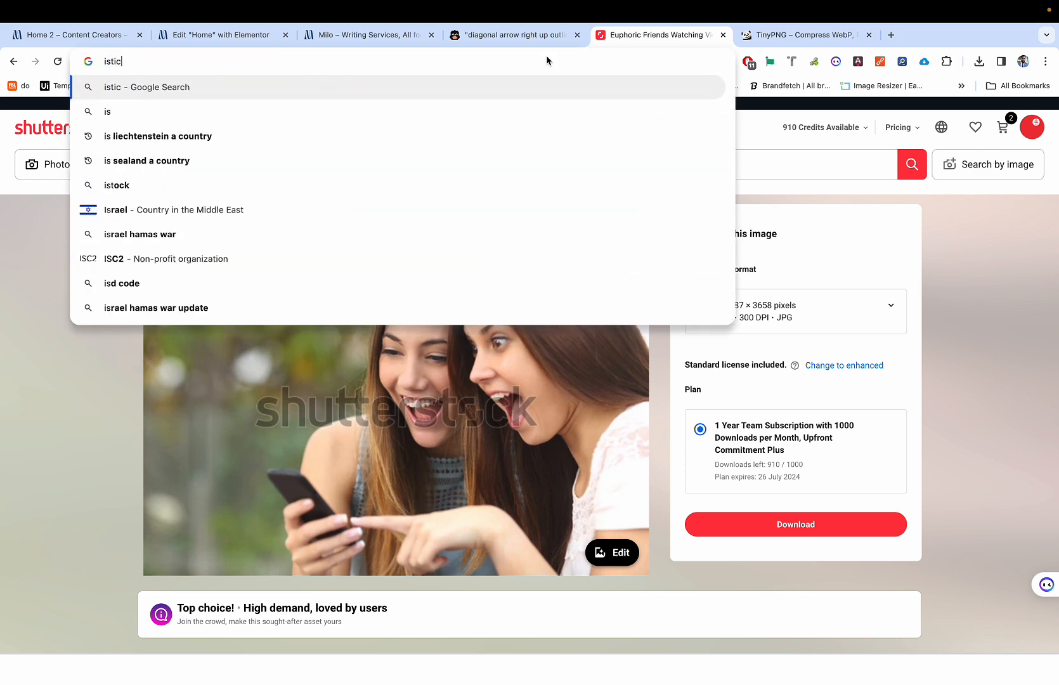
type("k")
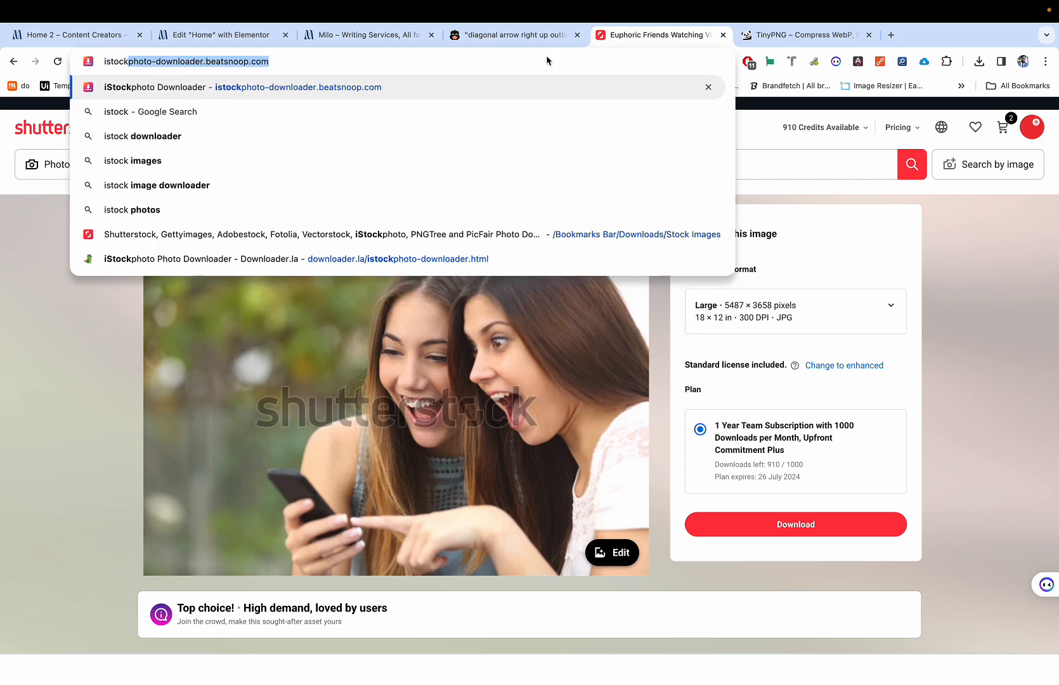
key("BackSpace")
type(".com")
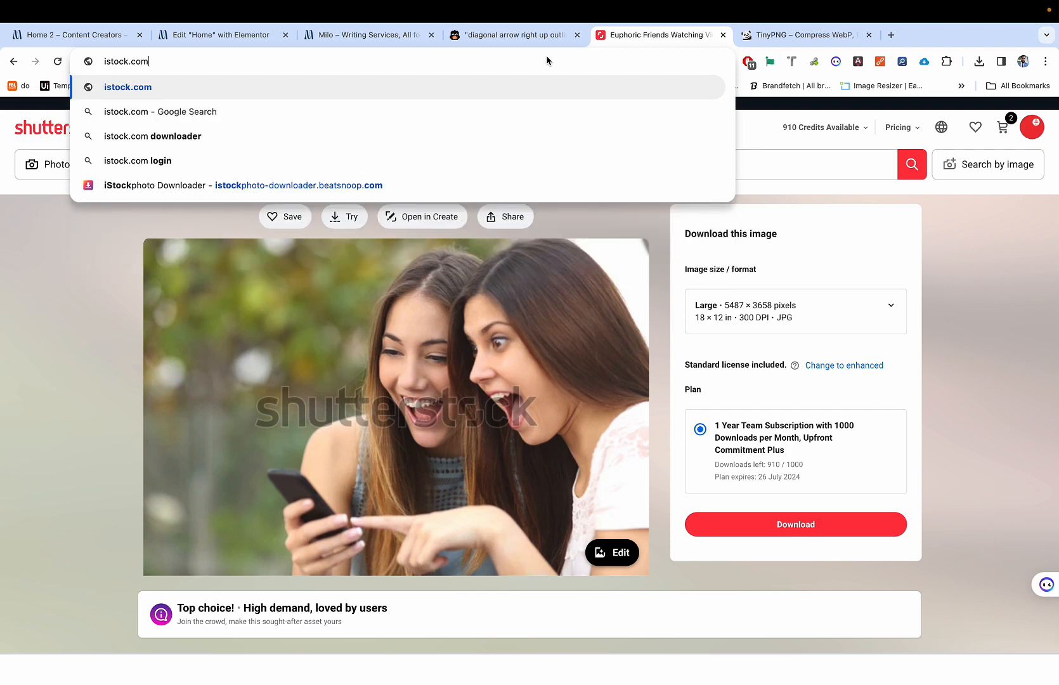
key("Return")
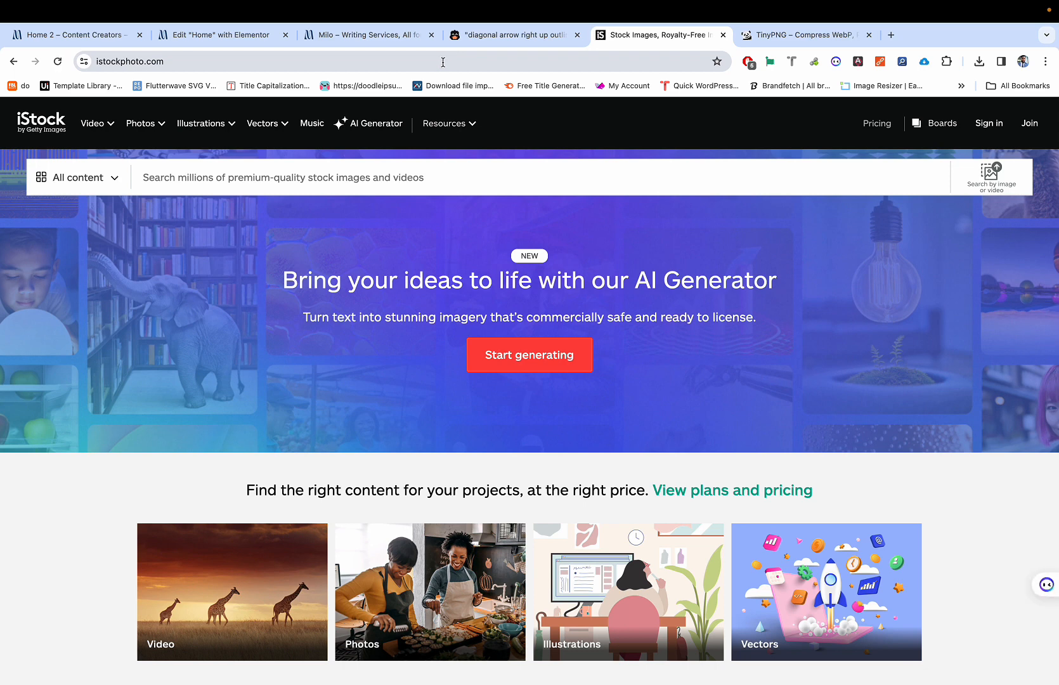
Step: Search iStock for 'girl excited on phone'
left_click(383, 175)
type("hence")
key("BackSpace")
key("BackSpace")
key("BackSpace")
key("BackSpace")
key("BackSpace")
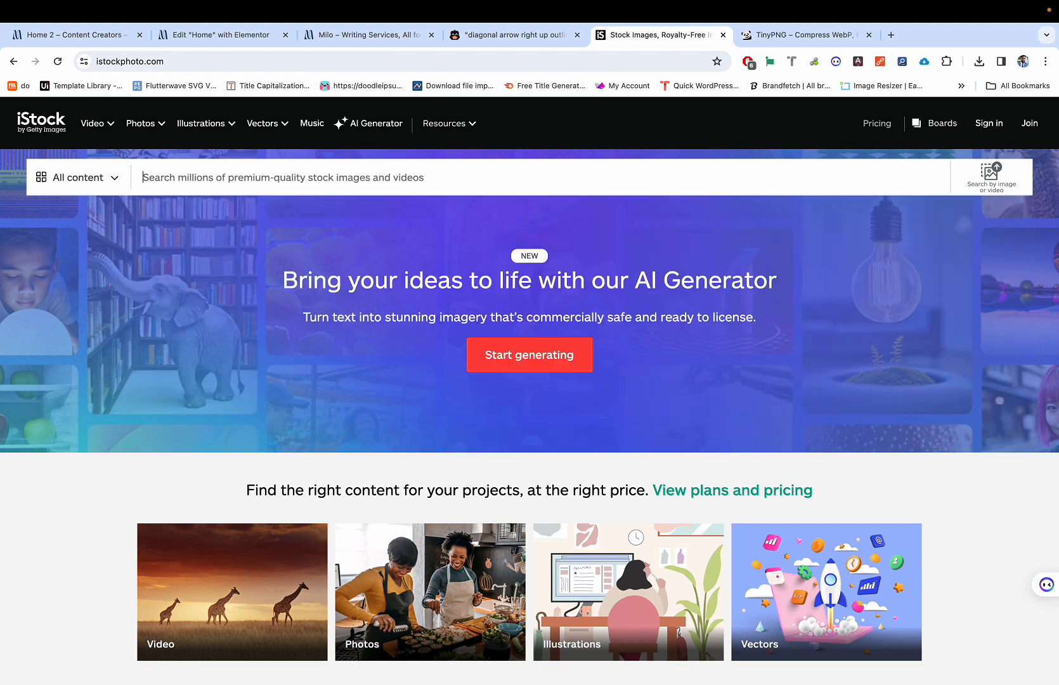
type("pictoure od")
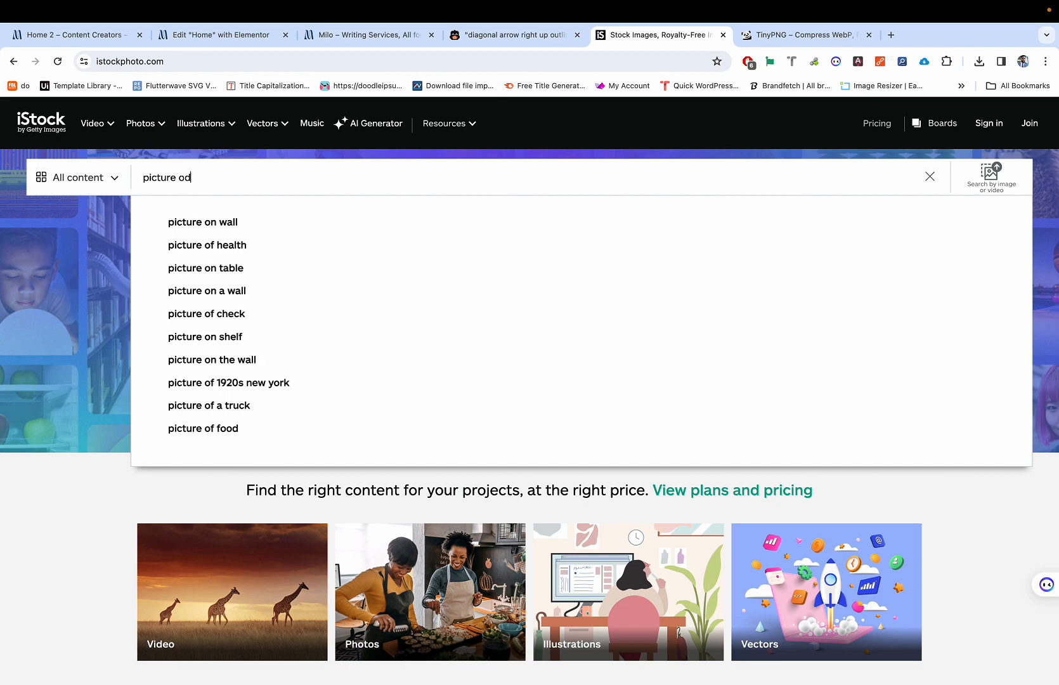
key("BackSpace")
type("f")
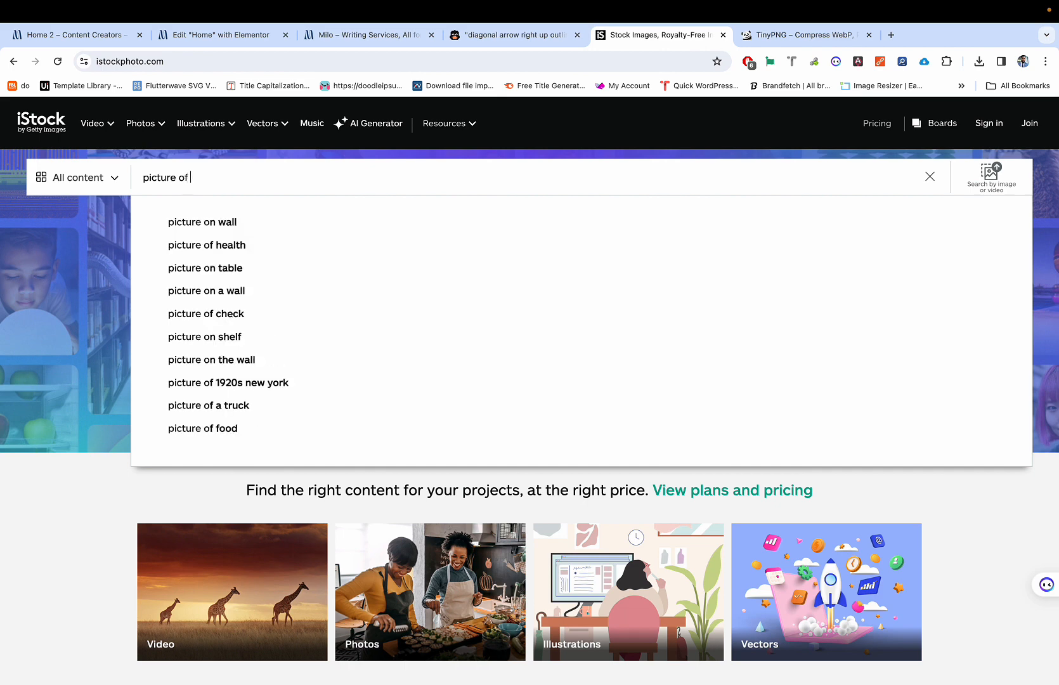
key("super+BackSpace")
type("t")
key("BackSpace")
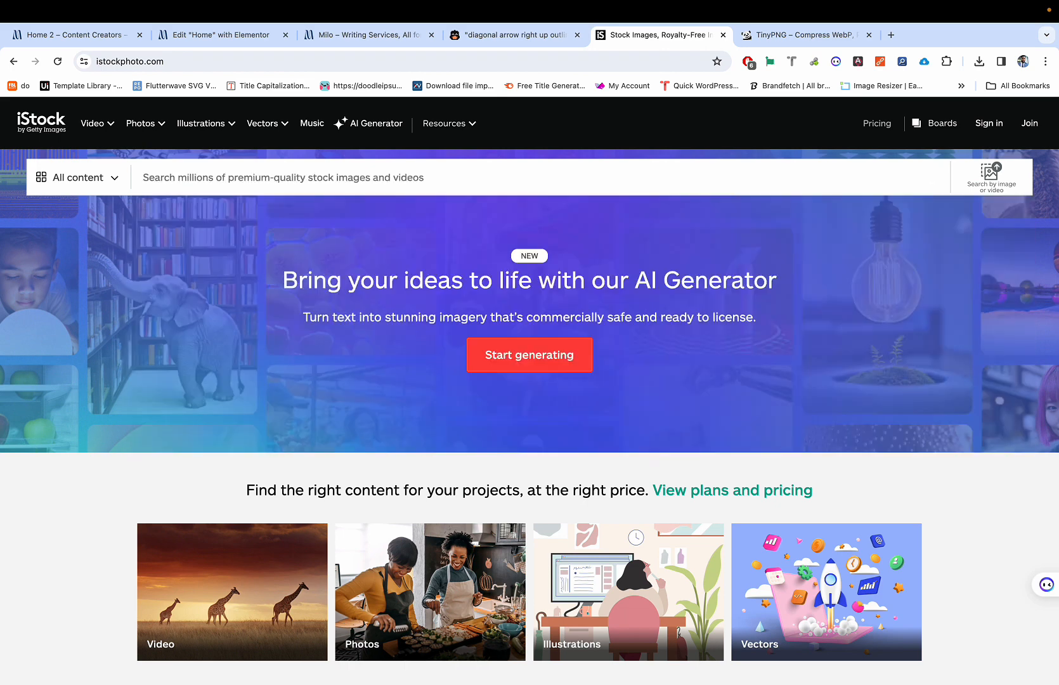
type("girl e")
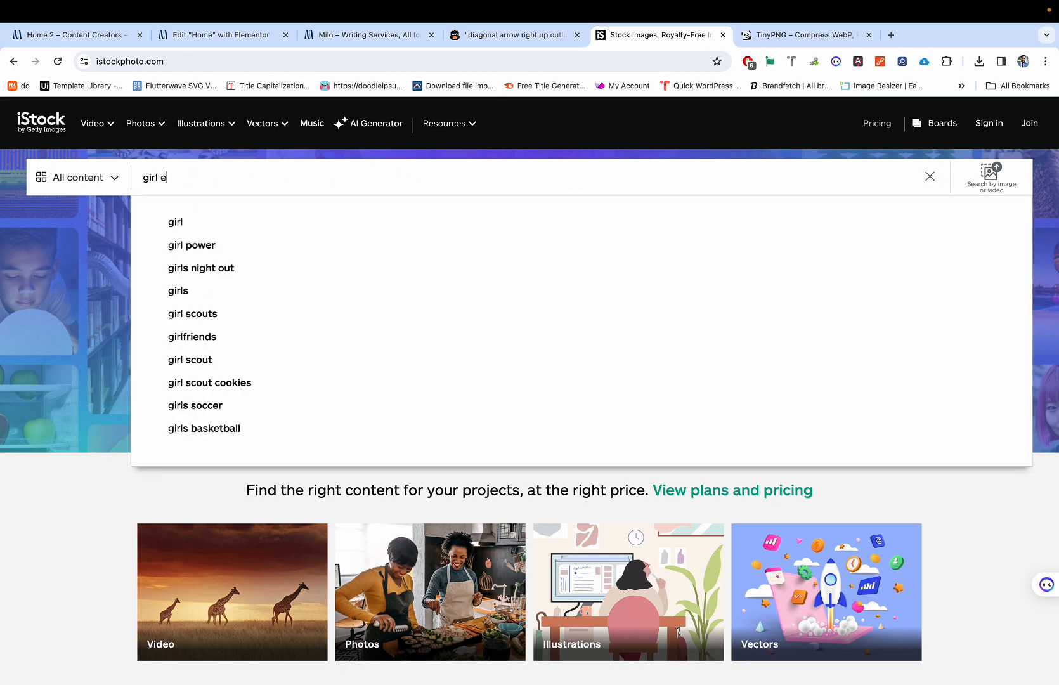
type("xcited on phone")
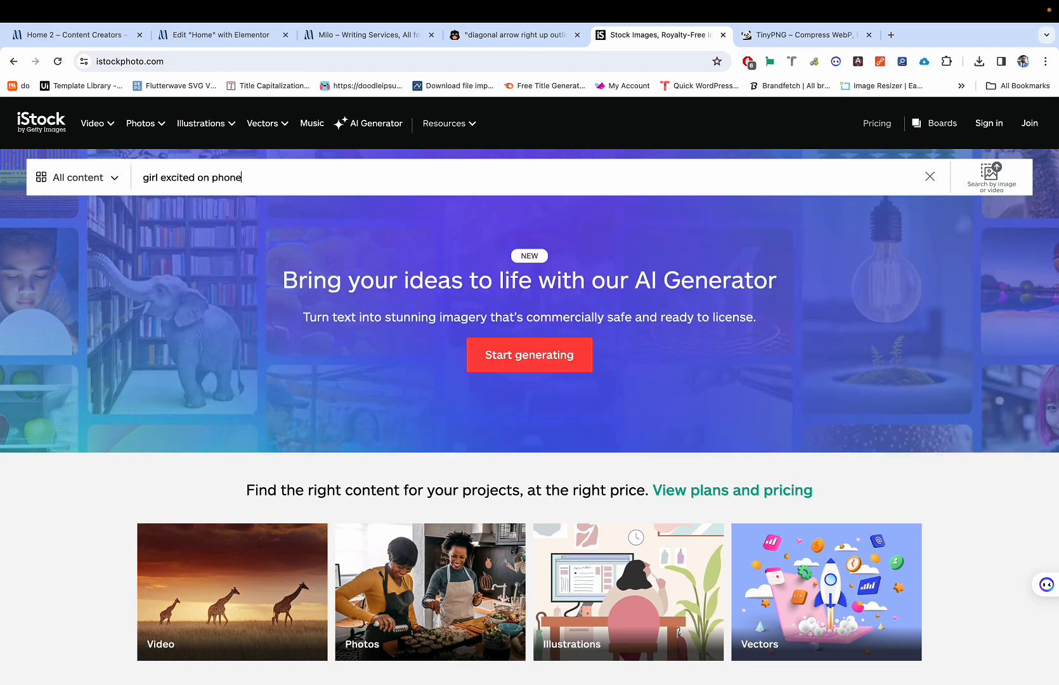
key("Return")
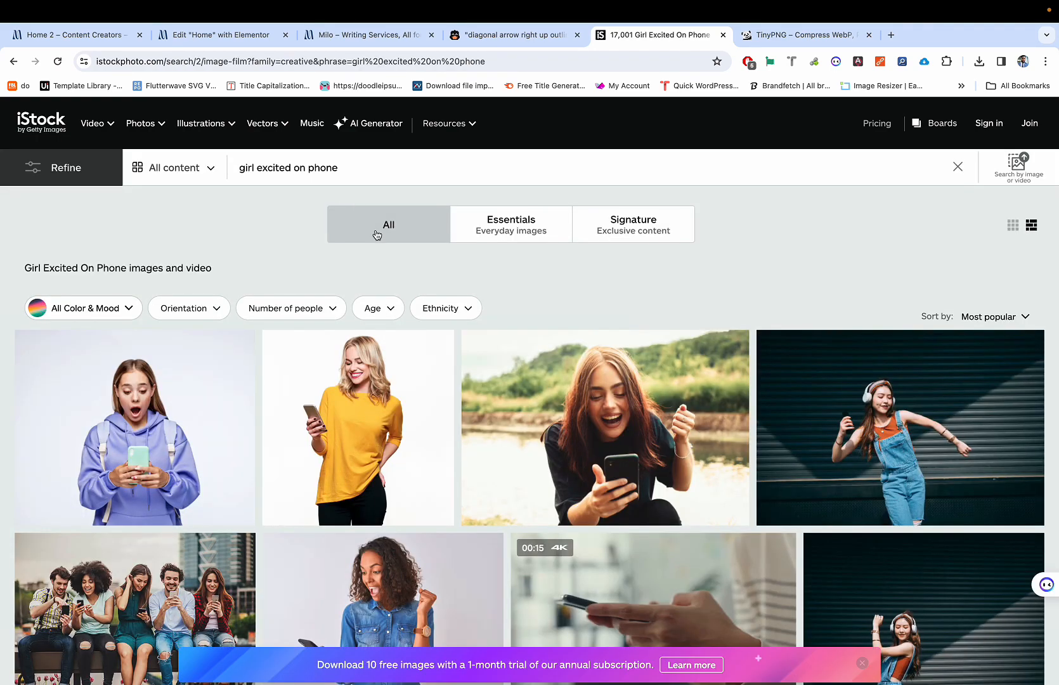
Step: Scroll through the results to the curly-haired woman texting on a couch
scroll(413, 305, "down", 3)
scroll(412, 355, "down", 6)
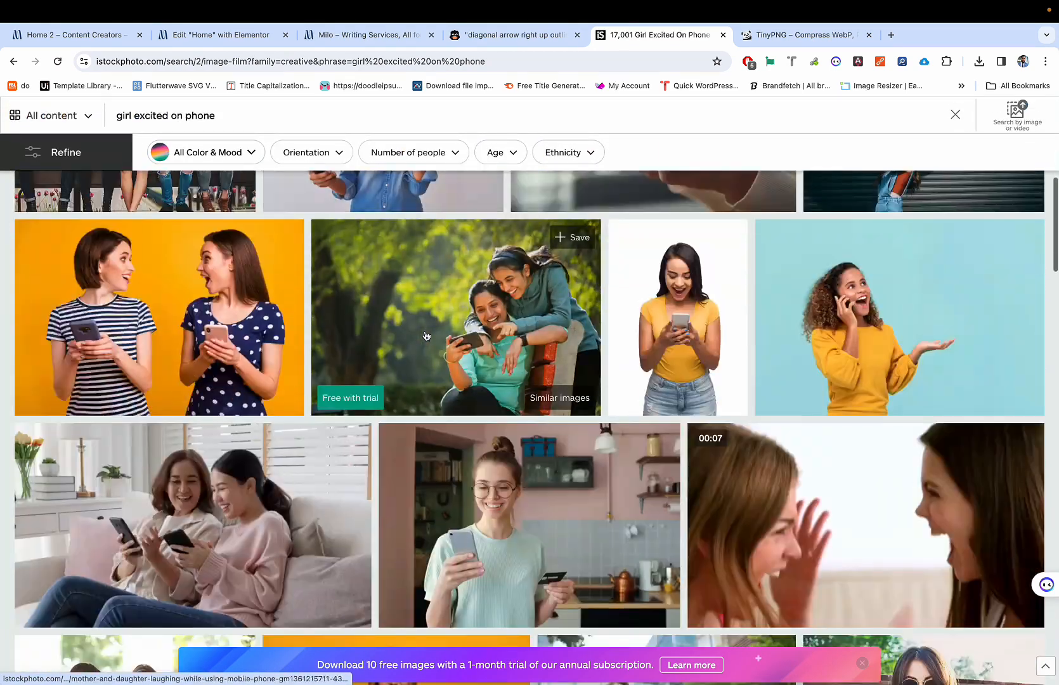
scroll(426, 335, "down", 3)
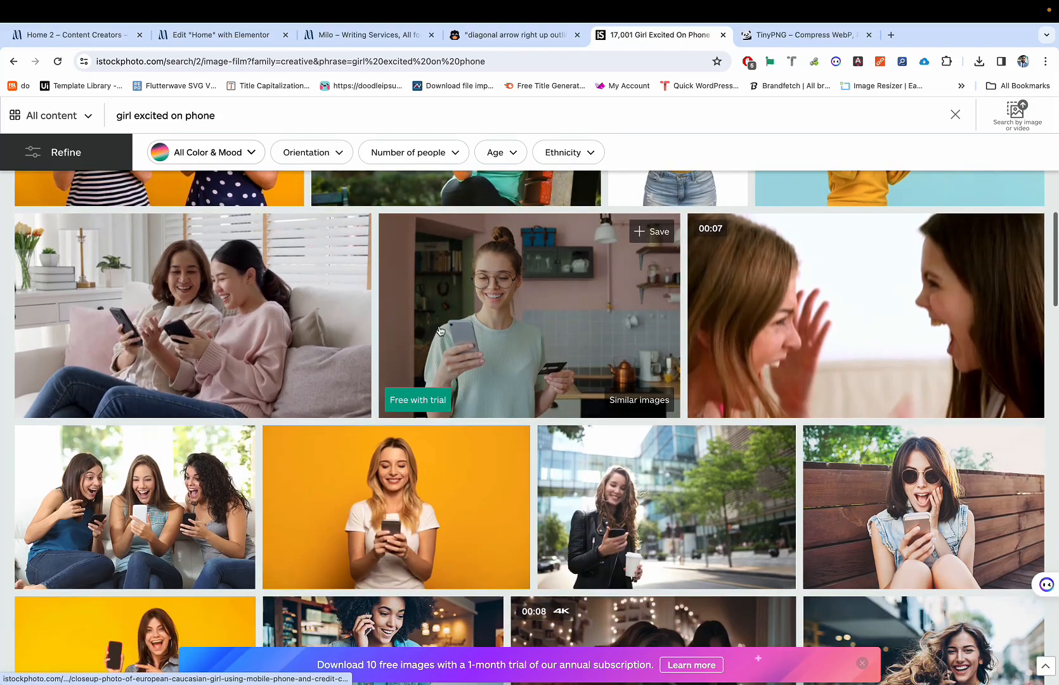
scroll(441, 384, "down", 4)
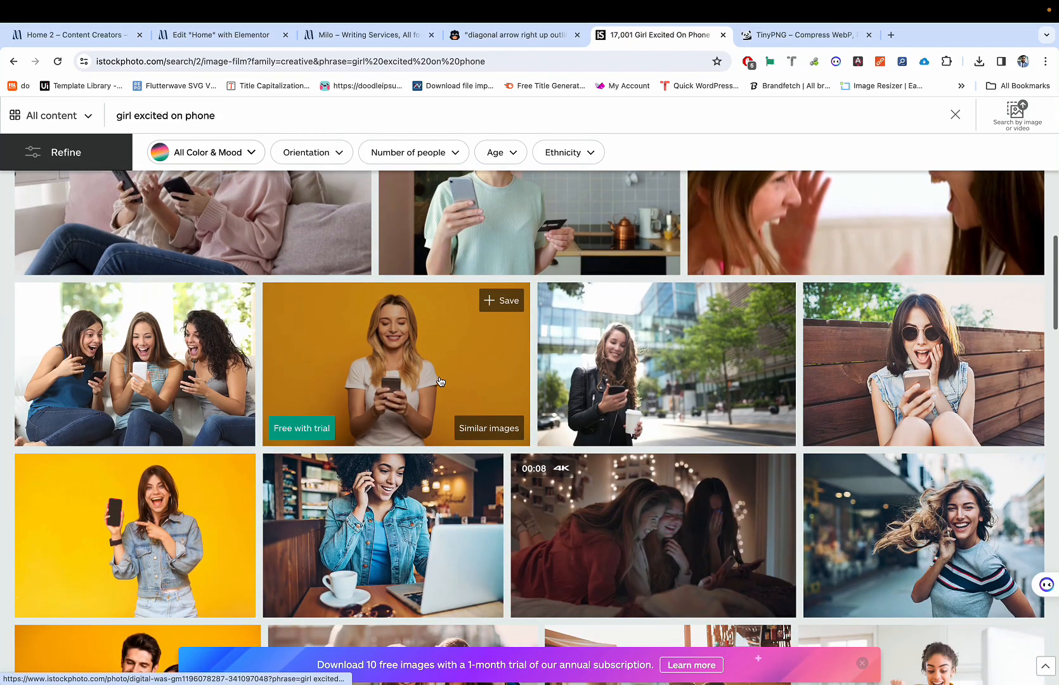
scroll(446, 365, "down", 5)
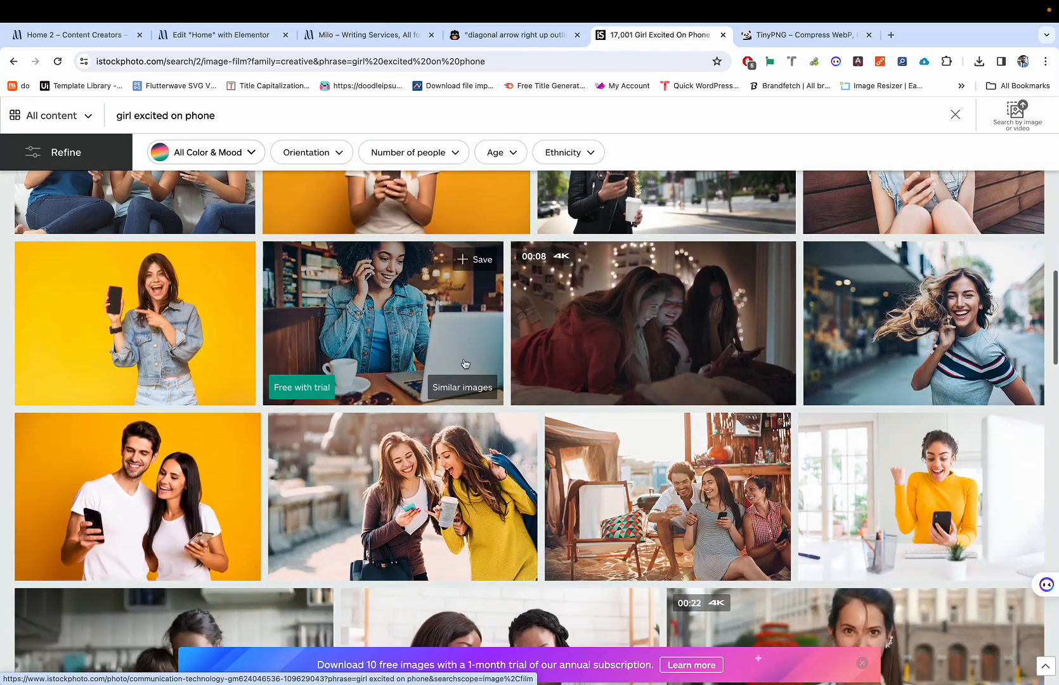
scroll(473, 360, "down", 7)
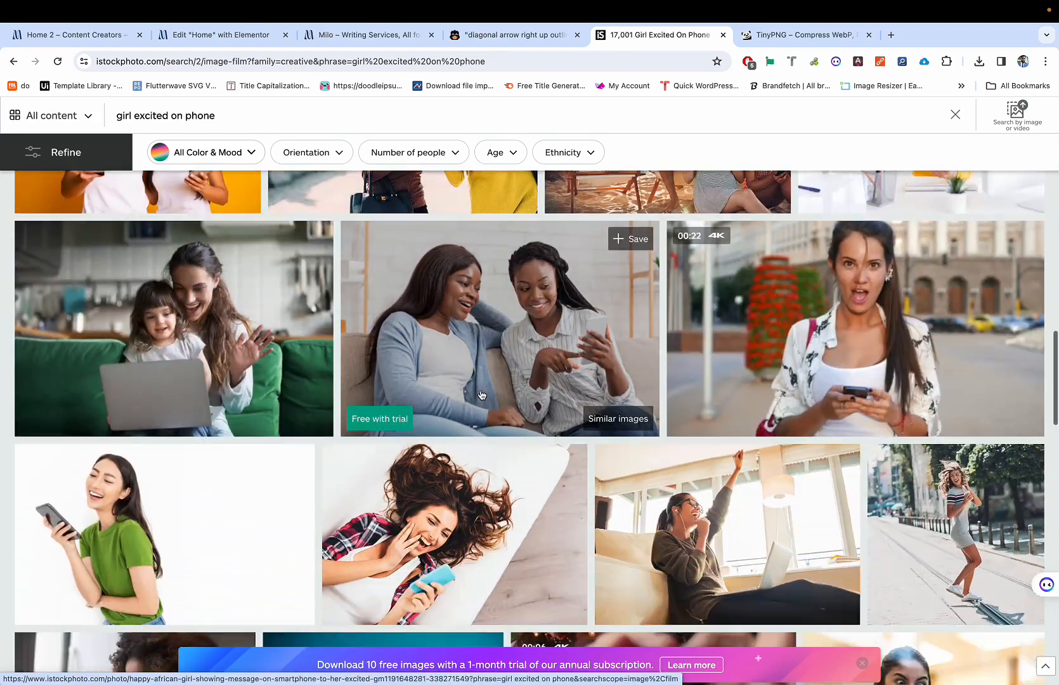
scroll(489, 352, "down", 4)
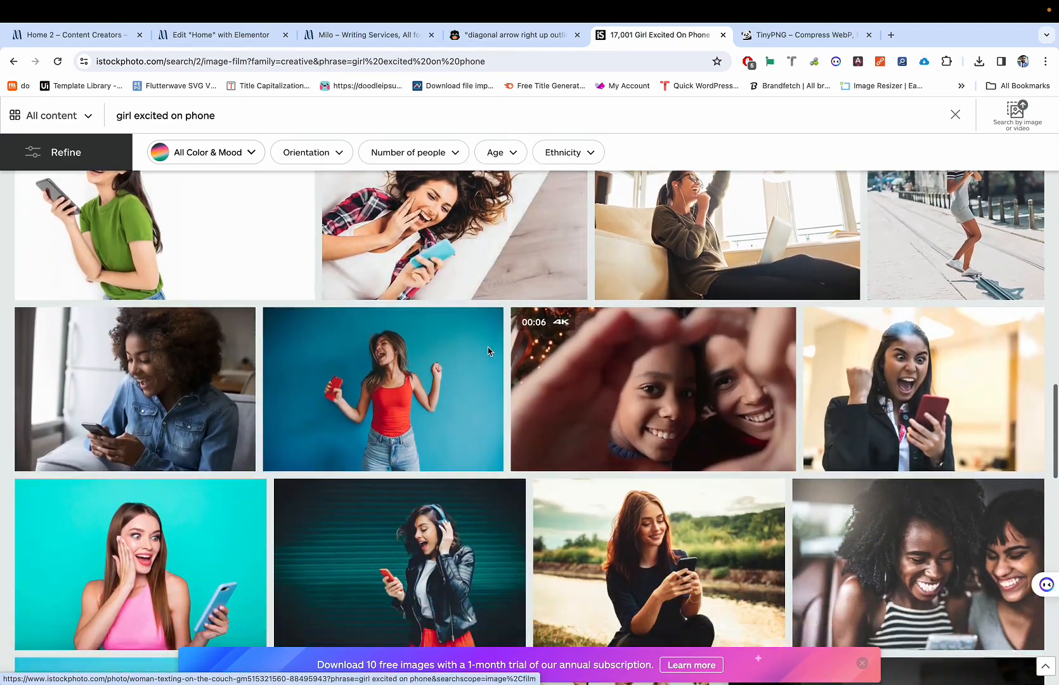
scroll(489, 352, "up", 2)
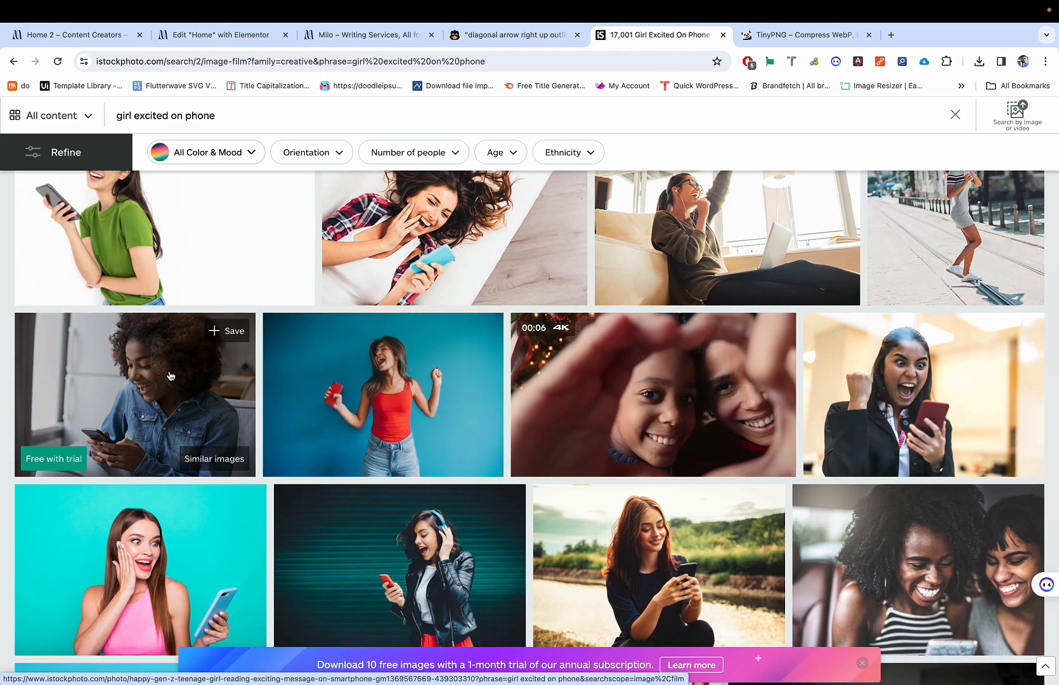
Step: Save the curly-haired woman photo as 'girl with her phone' and check the download
right_click(150, 369)
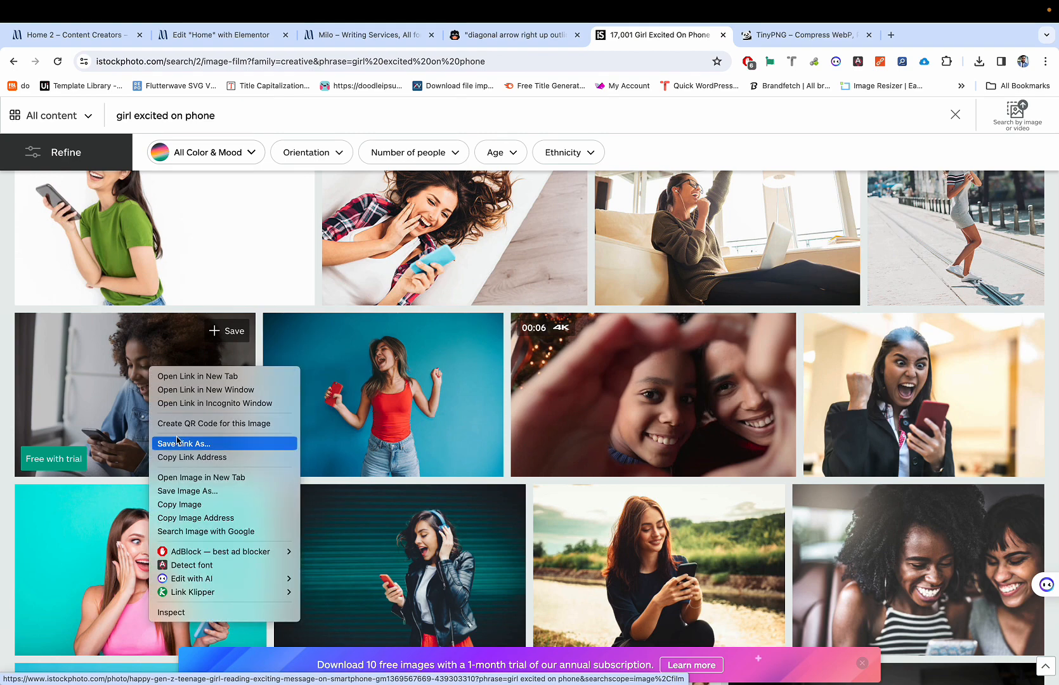
left_click(182, 491)
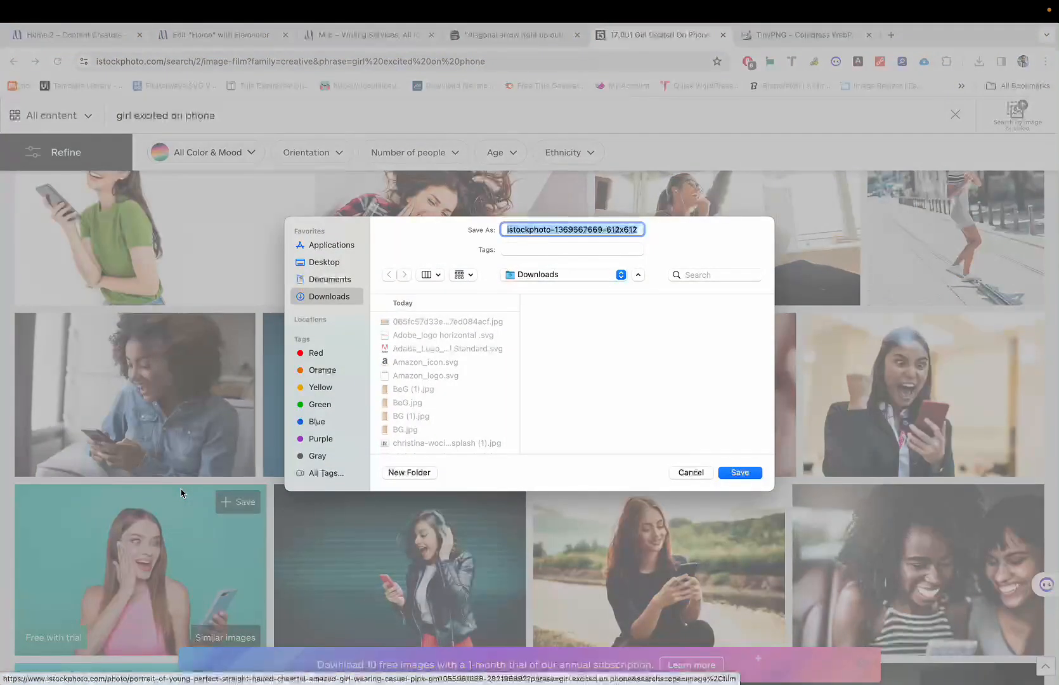
type("g")
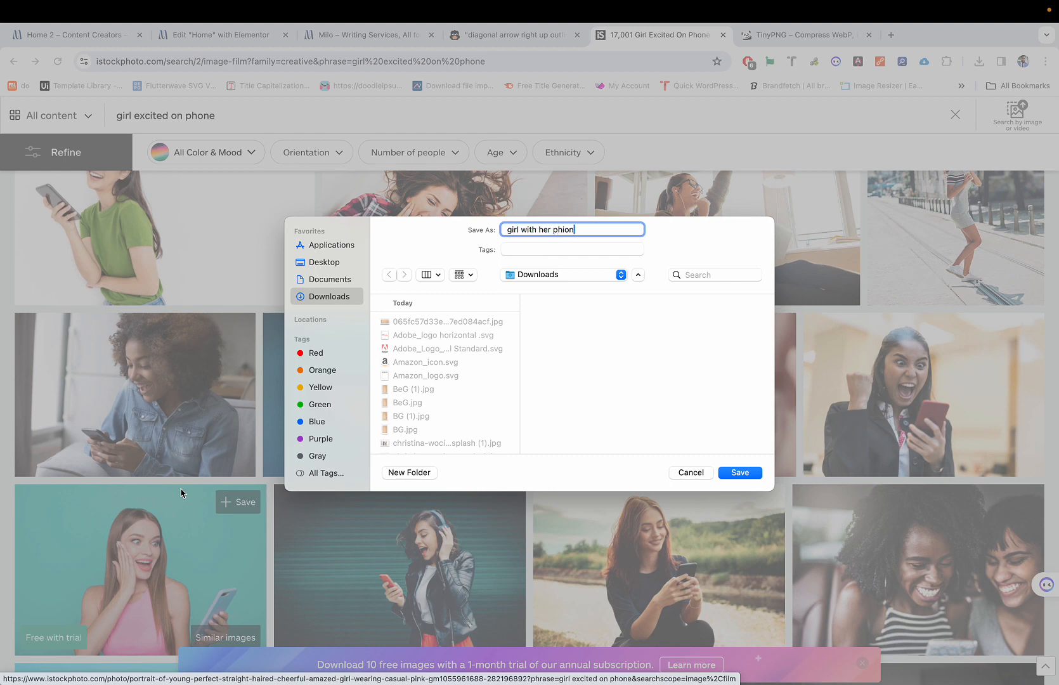
type("irl with her phone")
key("Return")
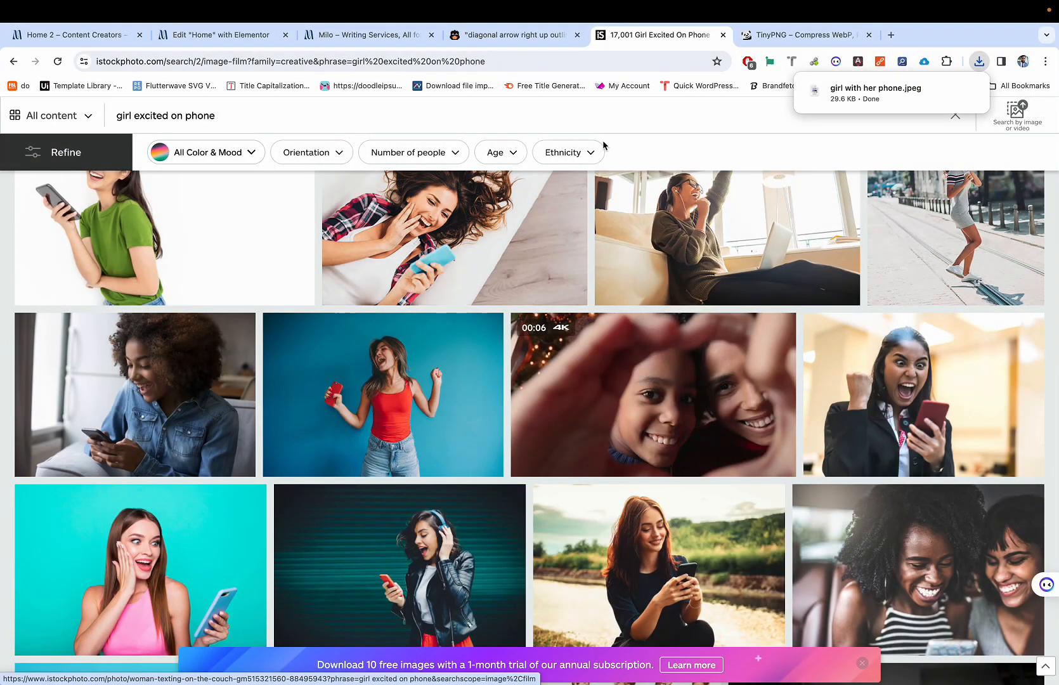
left_click(854, 89)
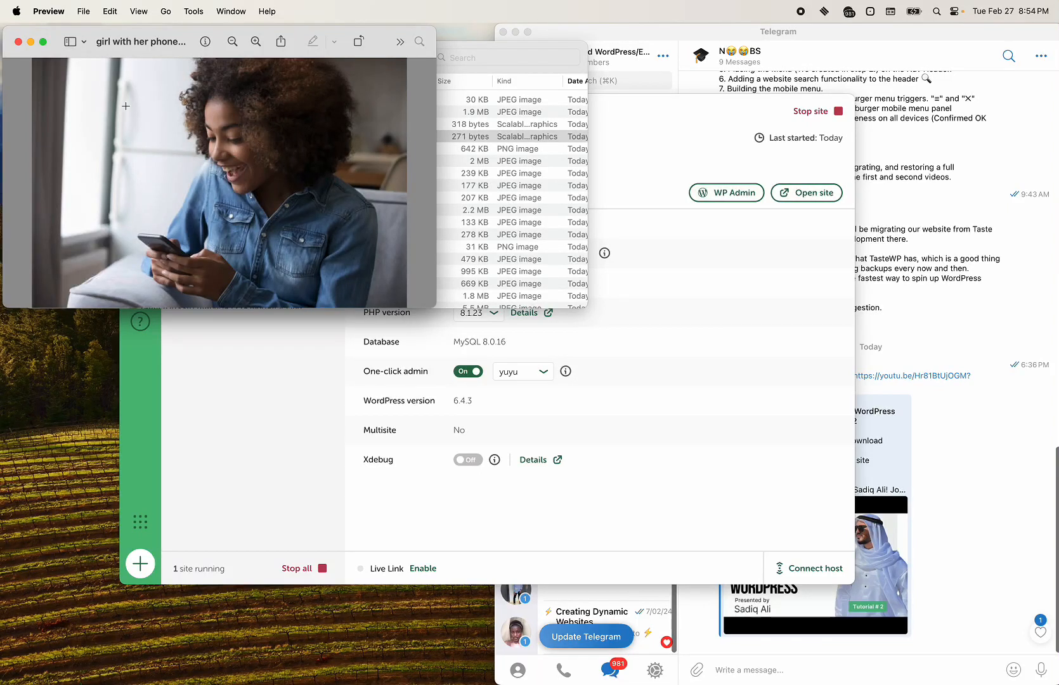
left_click(17, 42)
key("ctrl+Right")
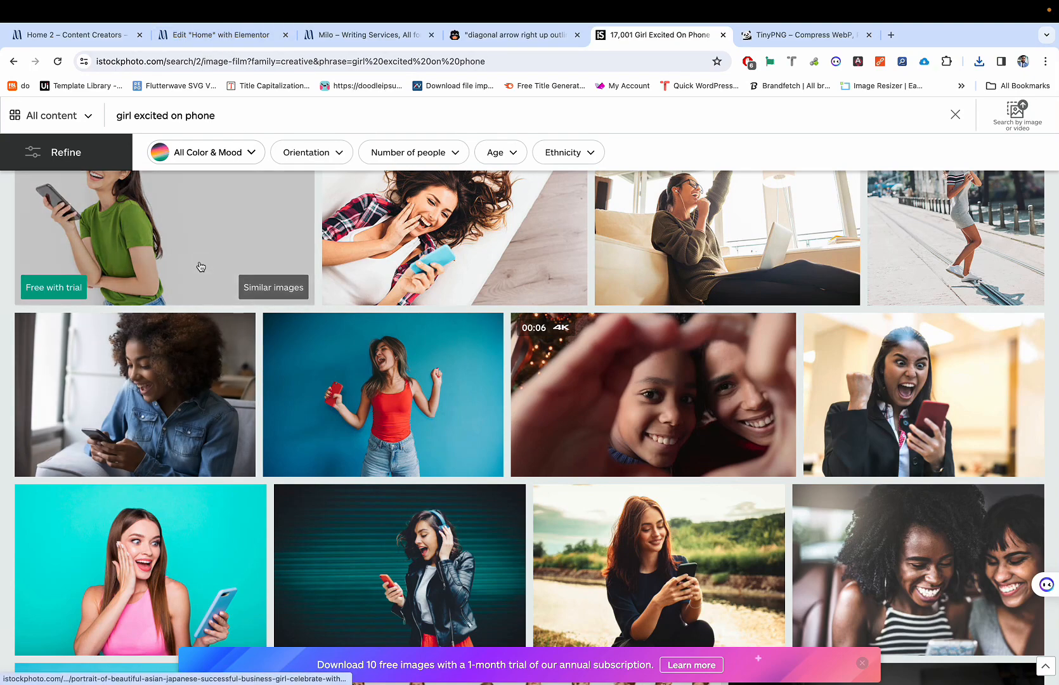
Step: Copy the photo's link and open its detail page to select the full URL
right_click(130, 356)
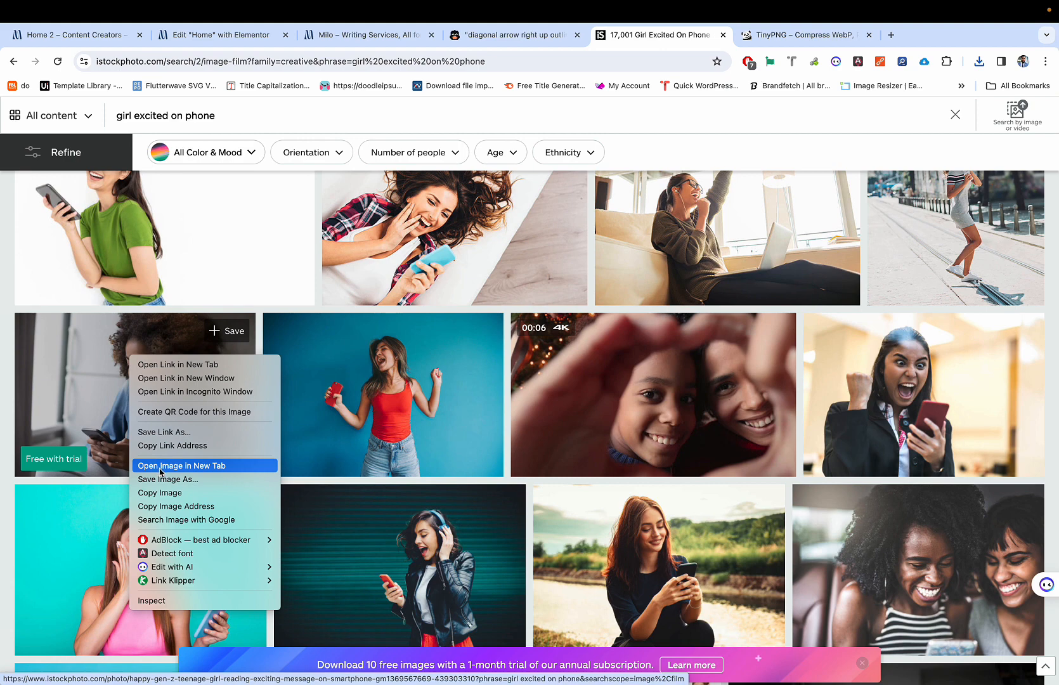
left_click(165, 446)
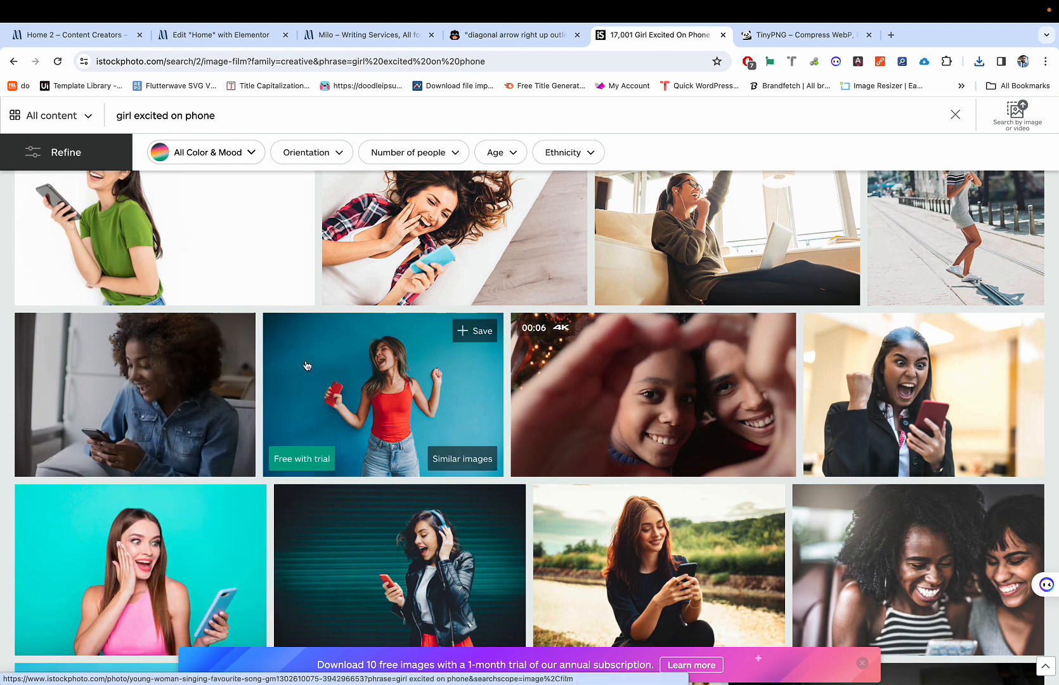
left_click(162, 367)
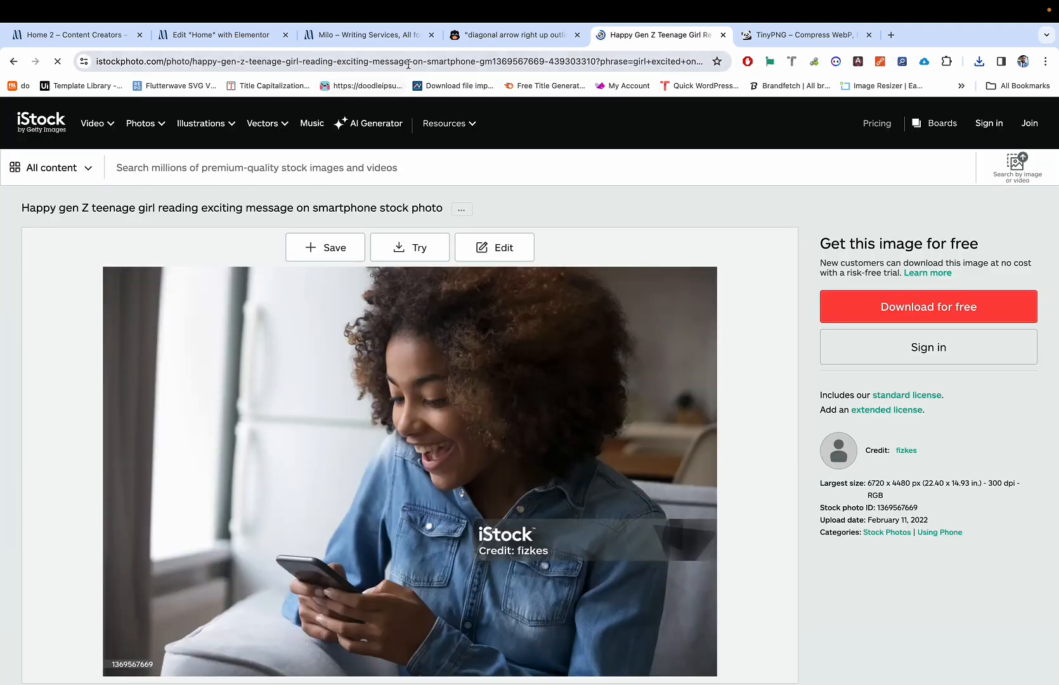
left_click(409, 64)
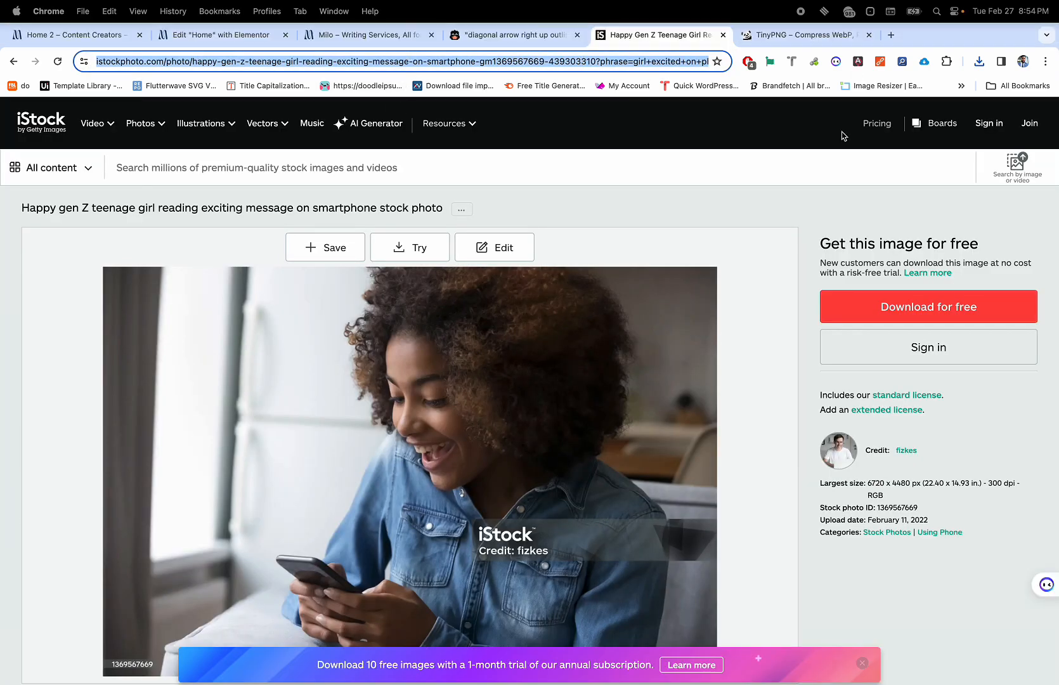
left_click(888, 33)
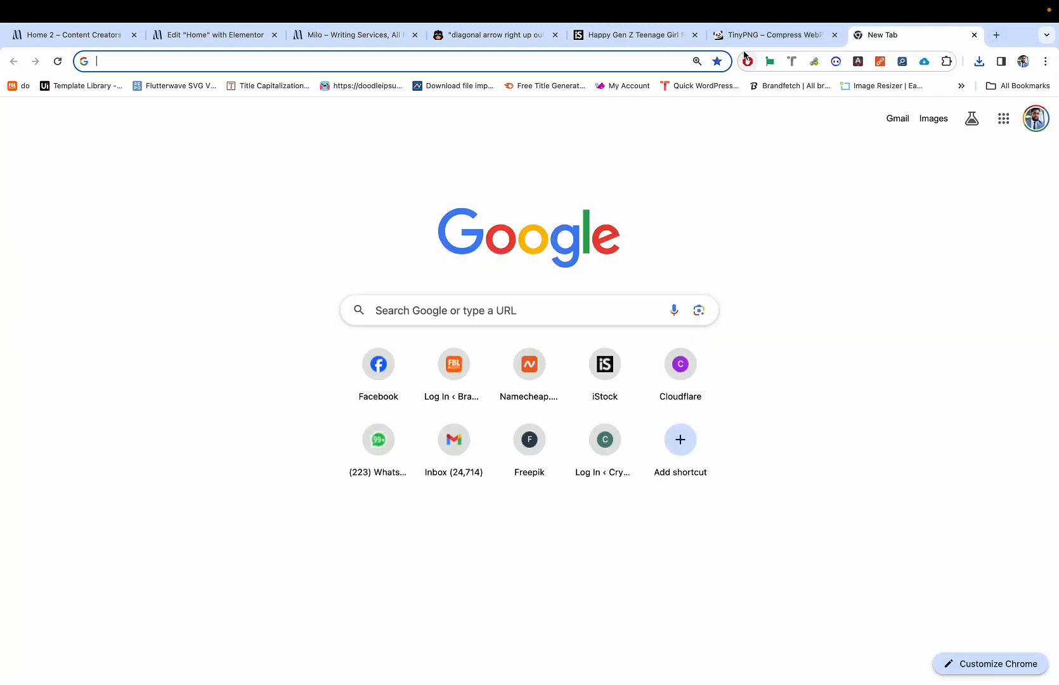
Step: Go to istockphoto-downloader.beatsnoop.com via the 'is' address-bar suggestion
type("is")
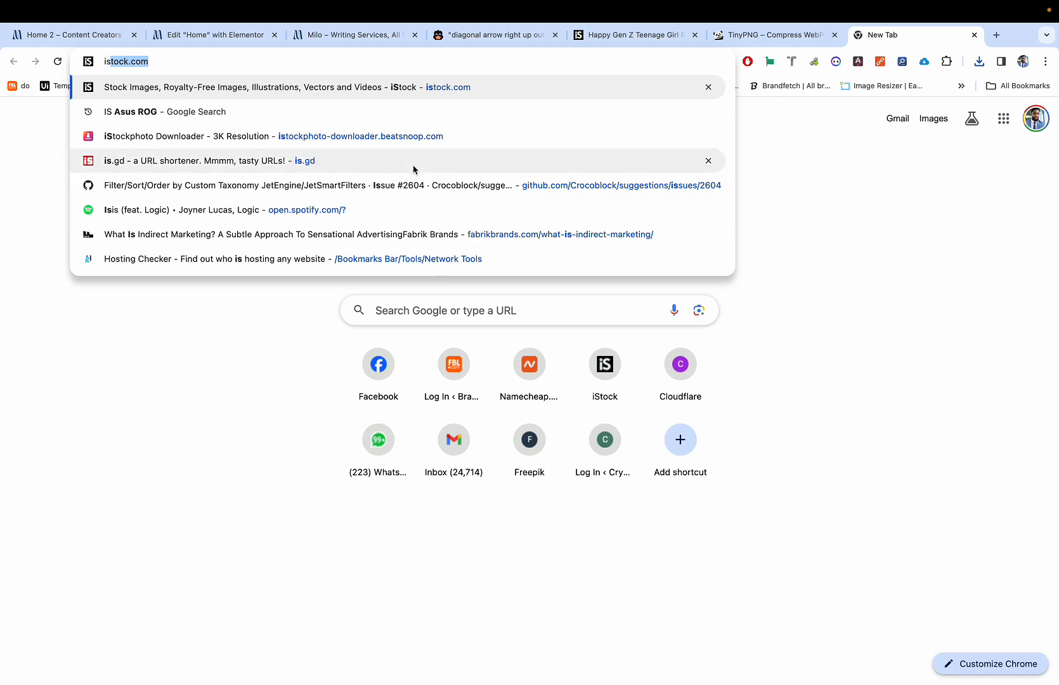
left_click(347, 138)
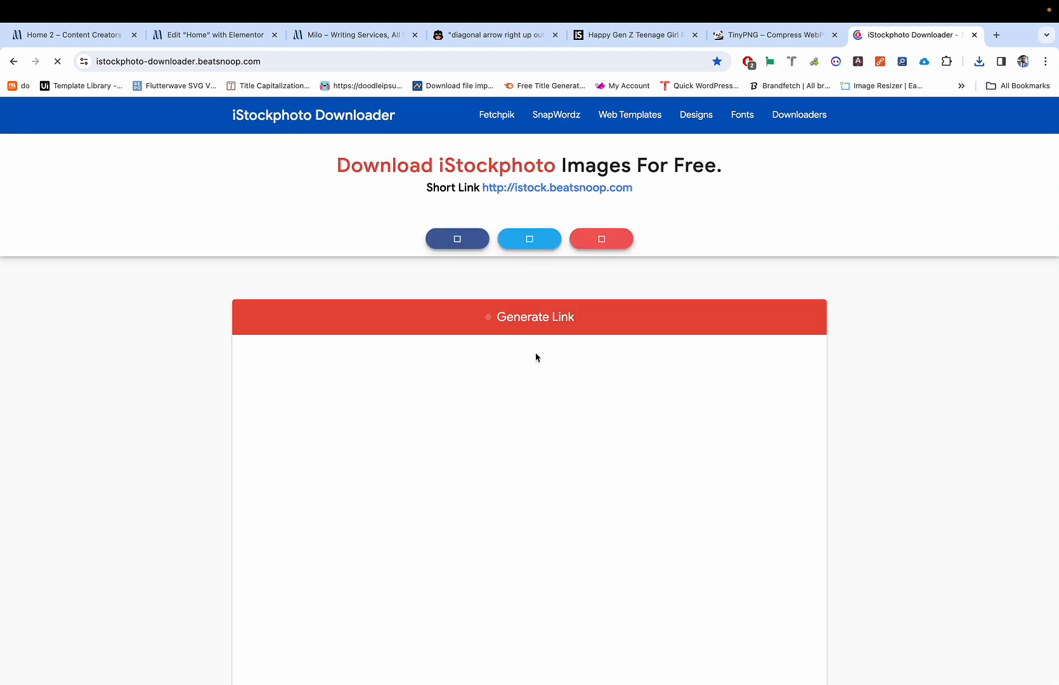
scroll(536, 357, "down", 1)
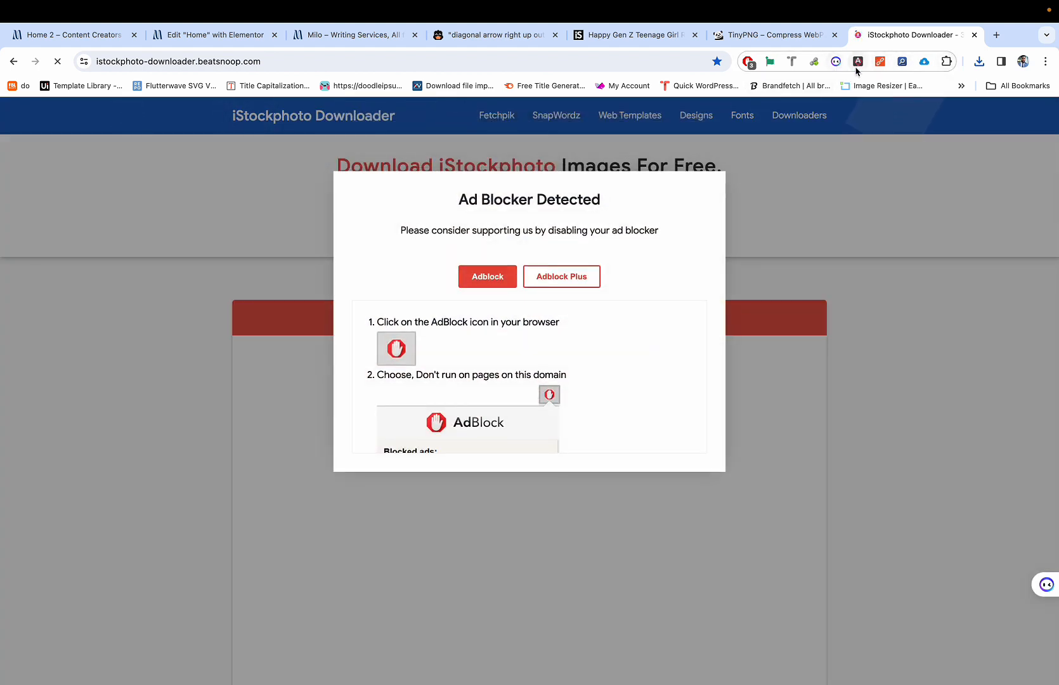
Step: Always pause AdBlock on the downloader, paste the iStock link, pass reCAPTCHA and submit
left_click(749, 62)
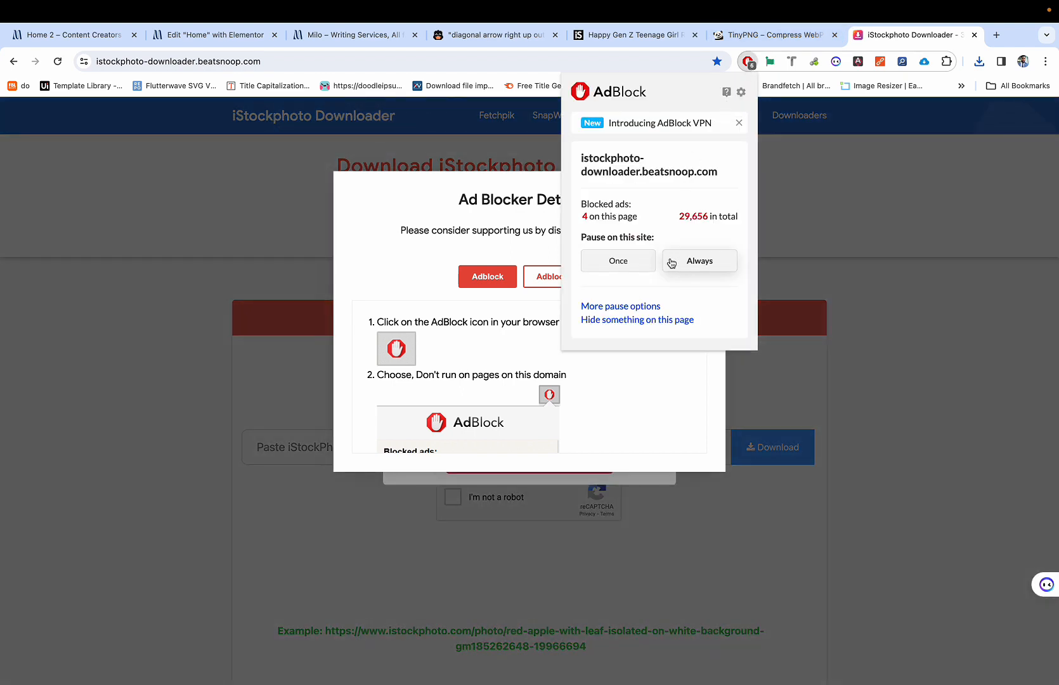
left_click(679, 263)
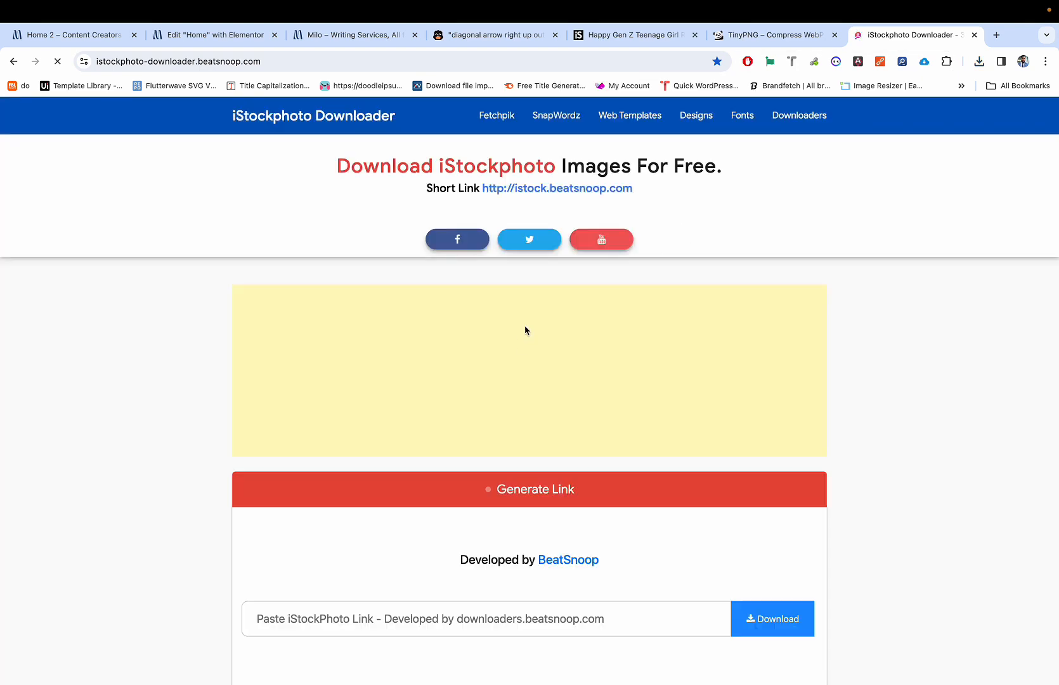
scroll(525, 331, "down", 4)
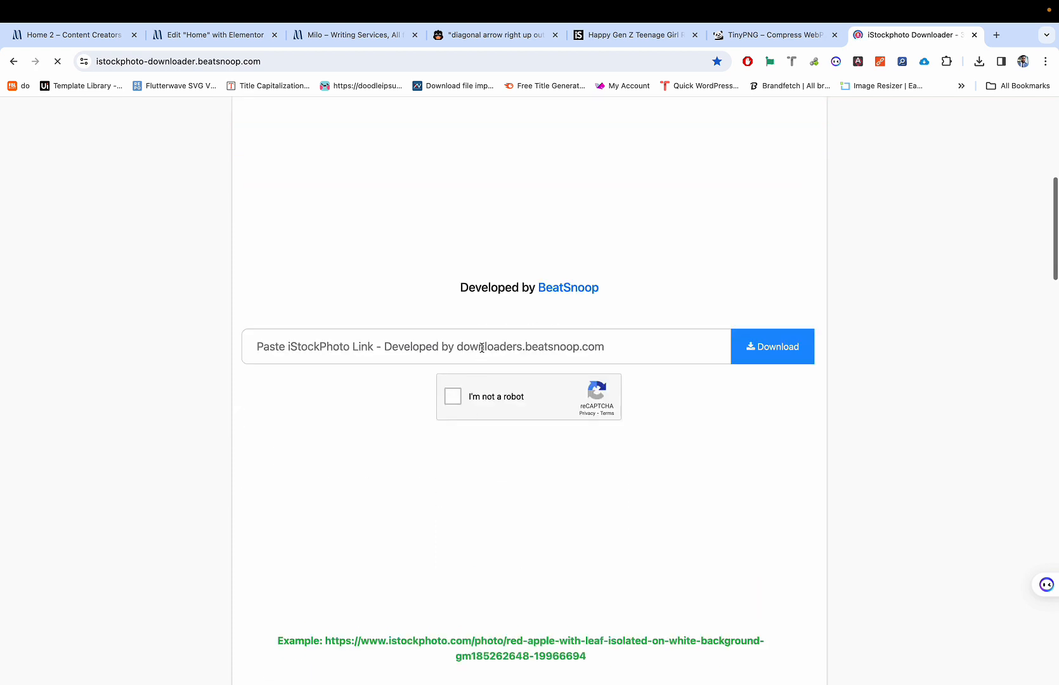
left_click(479, 347)
key("ctrl+v")
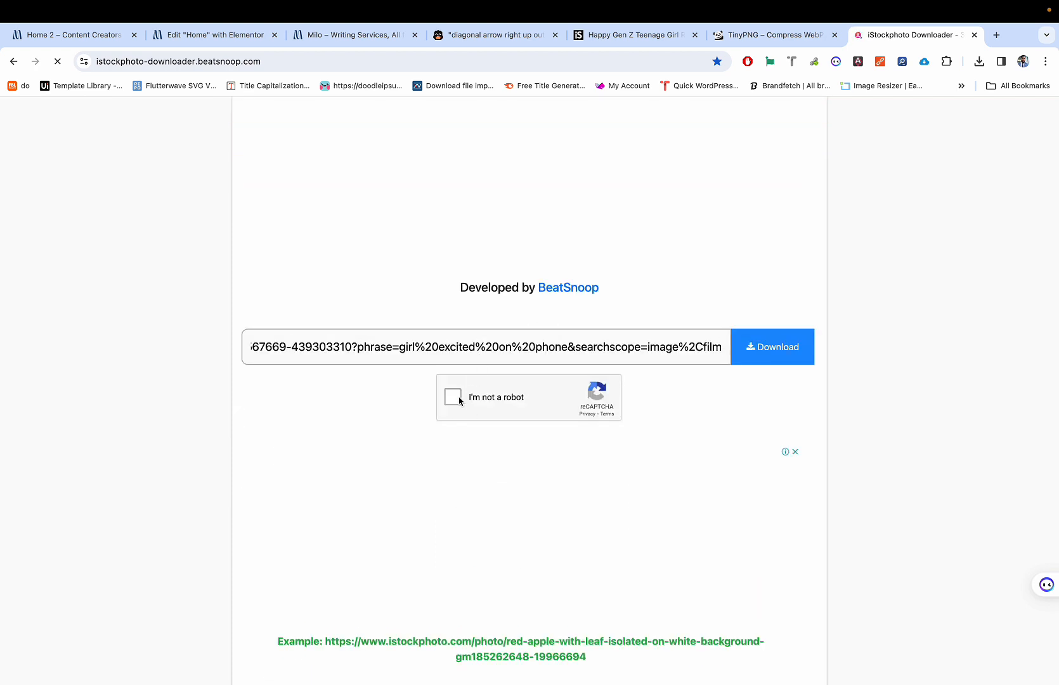
left_click(453, 399)
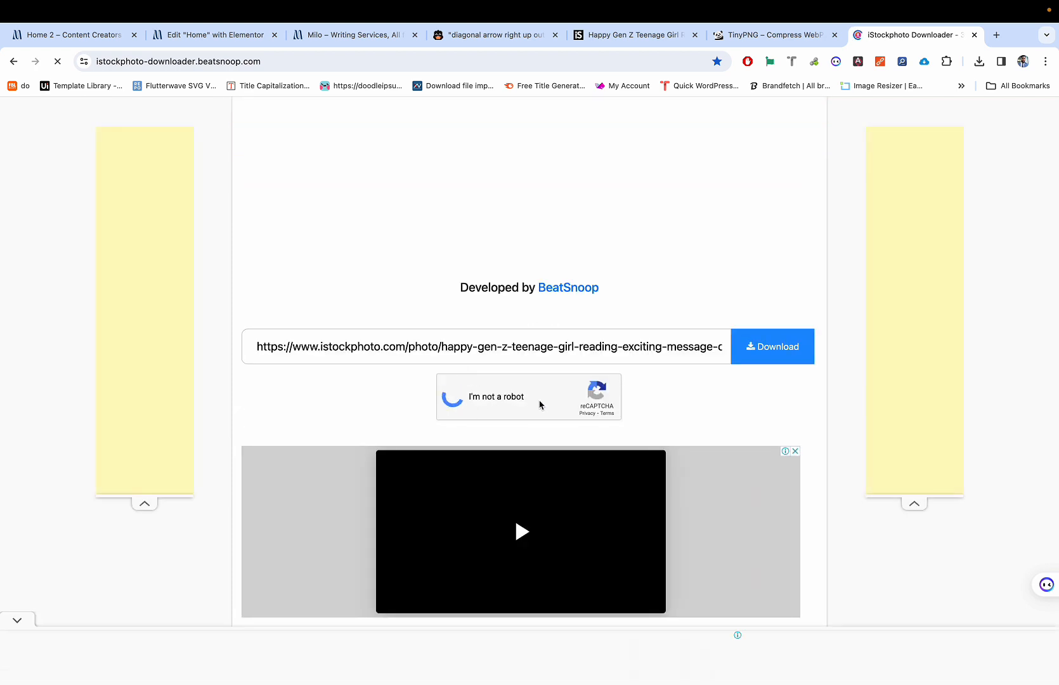
left_click(762, 360)
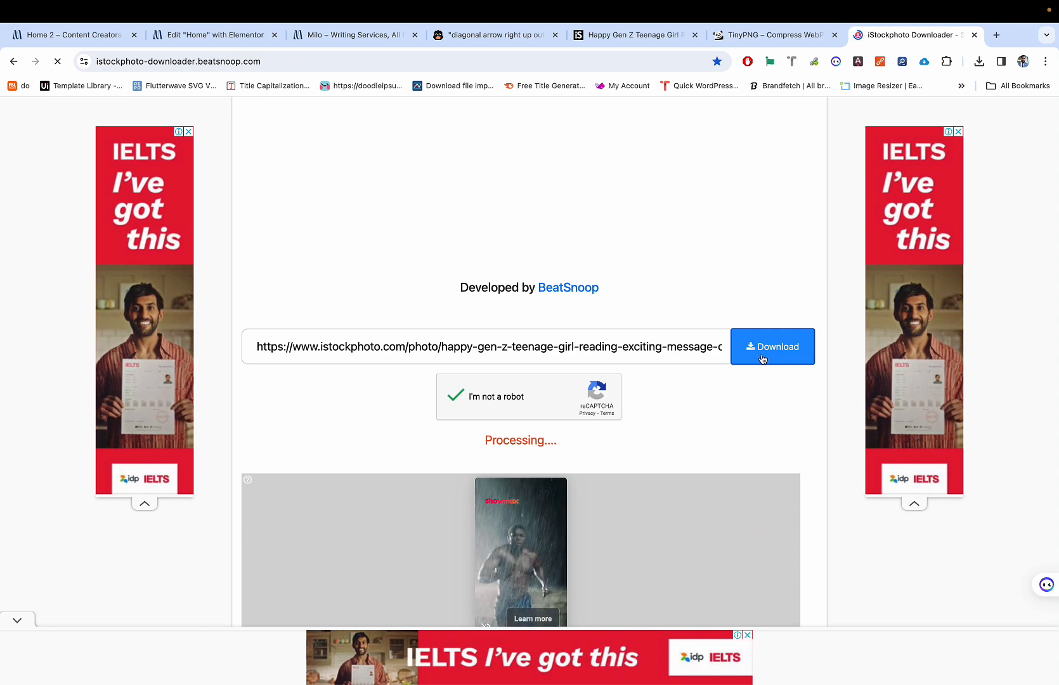
scroll(767, 270, "down", 3)
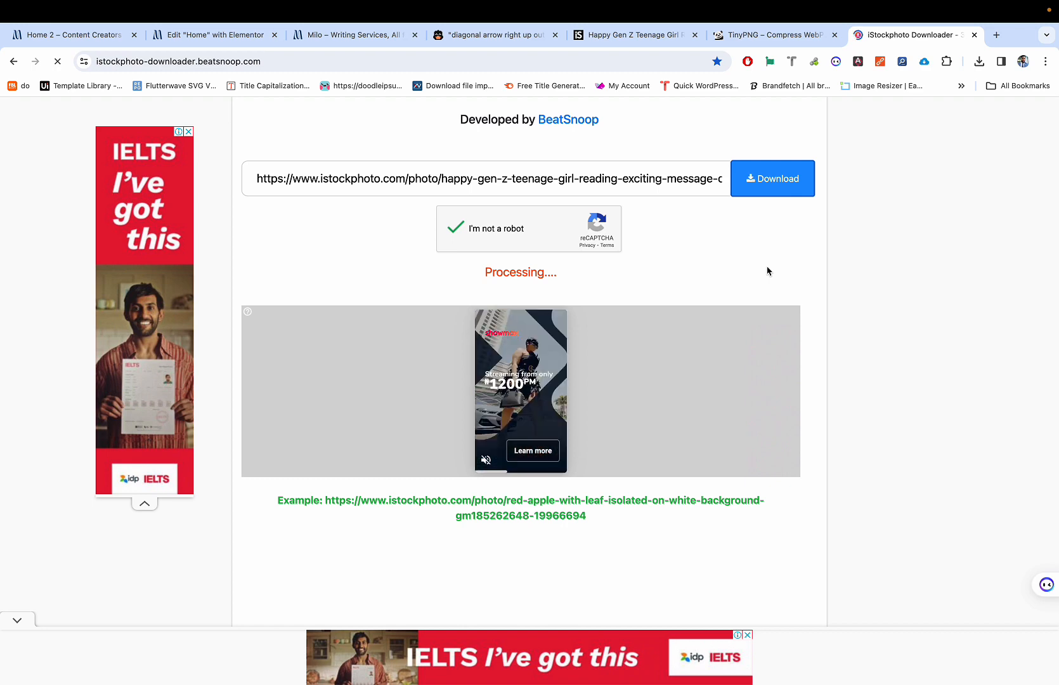
scroll(767, 271, "up", 5)
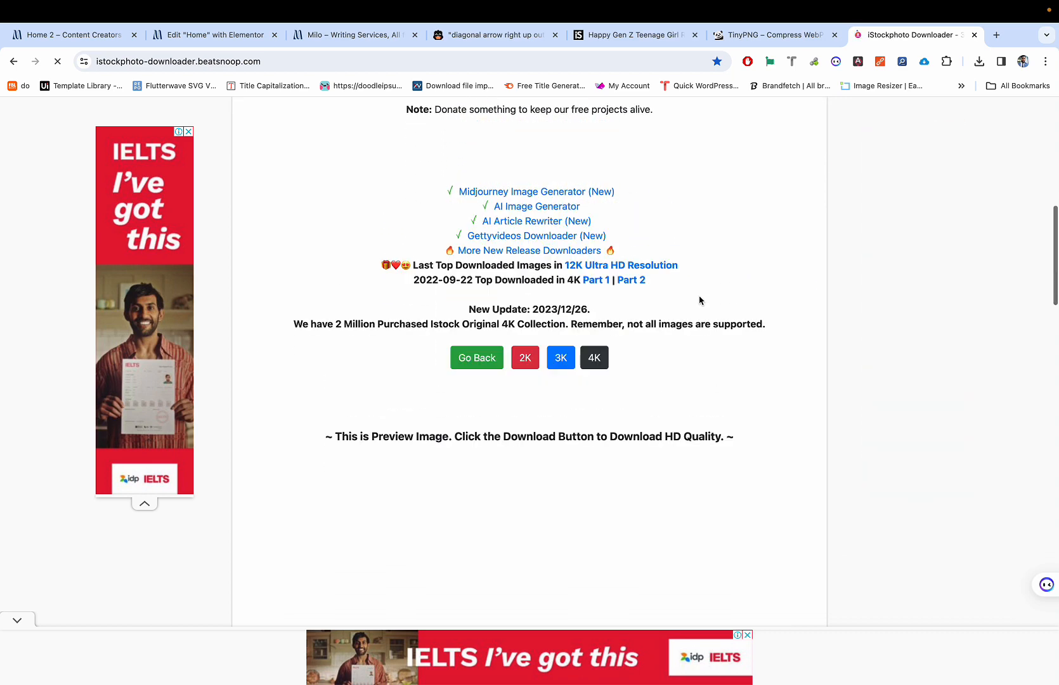
Step: Open the low-quality preview photo in a new tab to inspect it, then close it
scroll(701, 301, "up", 2)
scroll(701, 301, "down", 2)
scroll(701, 300, "up", 4)
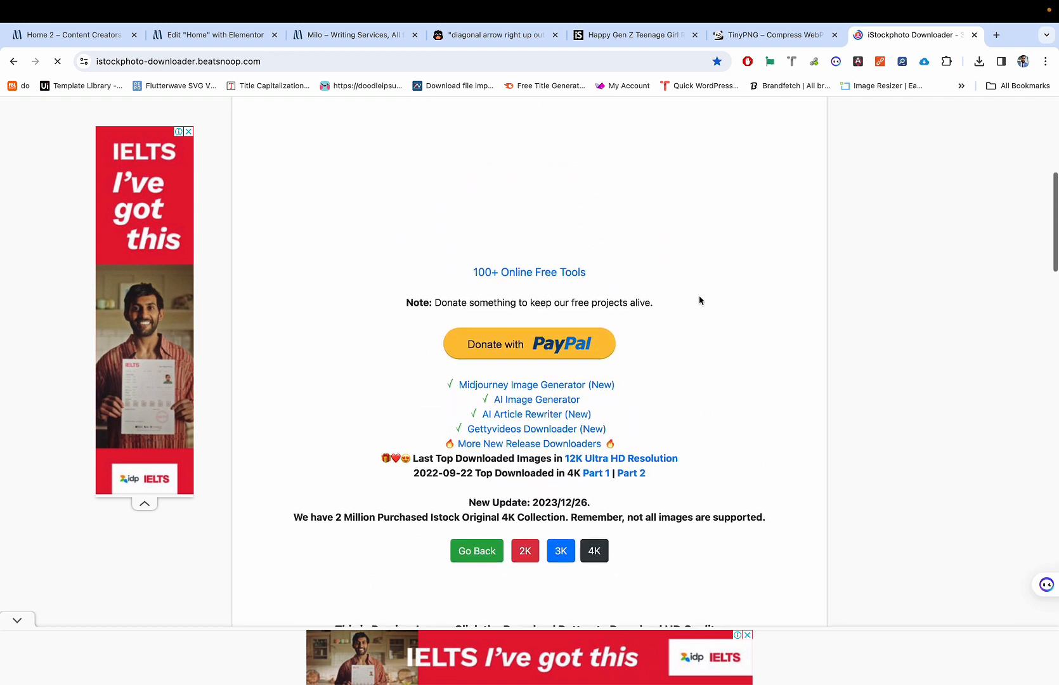
scroll(701, 301, "up", 3)
scroll(701, 300, "down", 7)
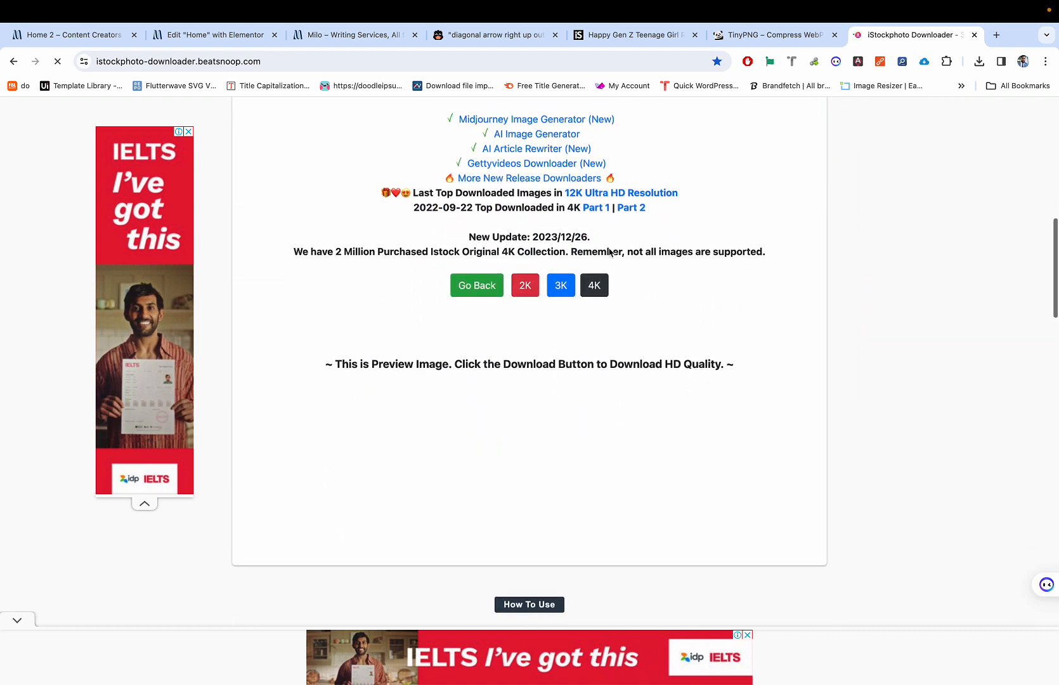
scroll(611, 253, "up", 5)
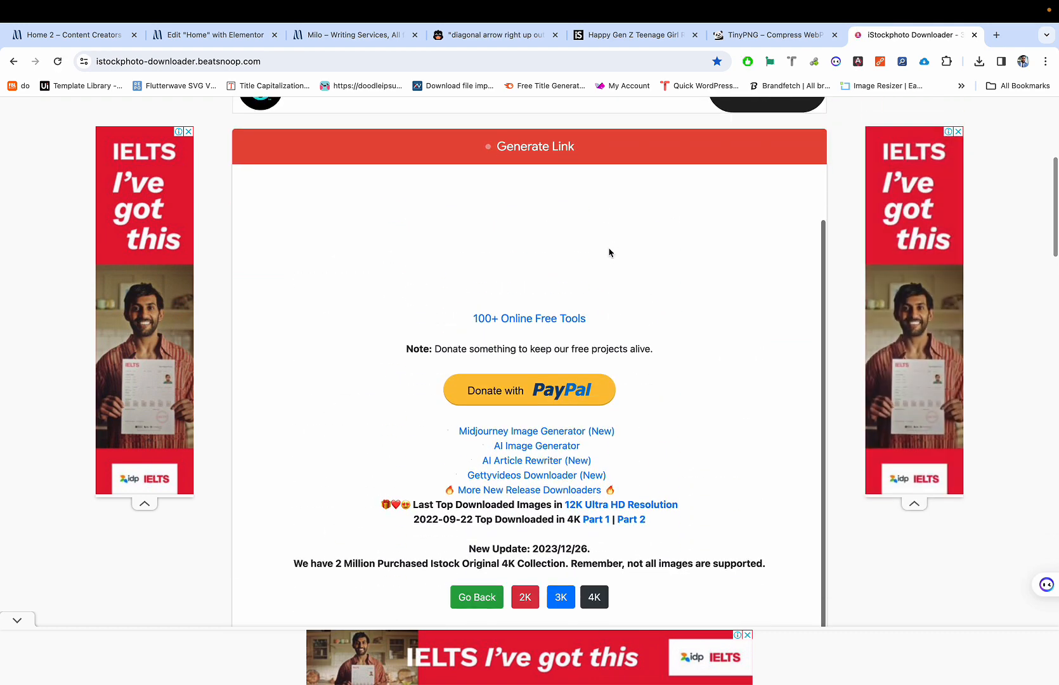
scroll(610, 253, "down", 7)
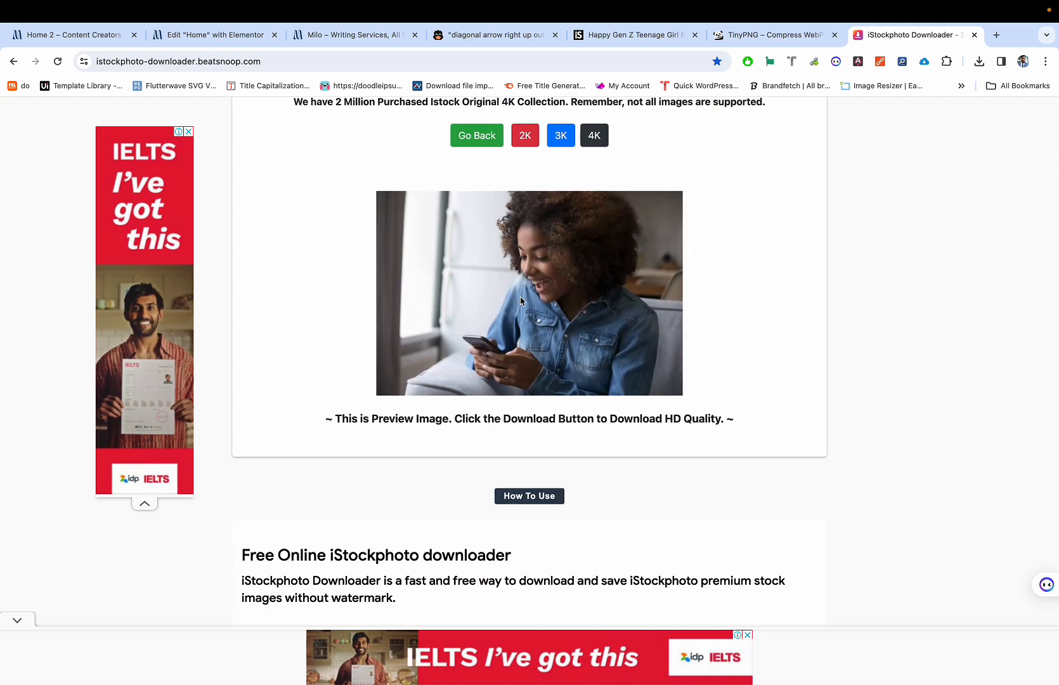
right_click(507, 280)
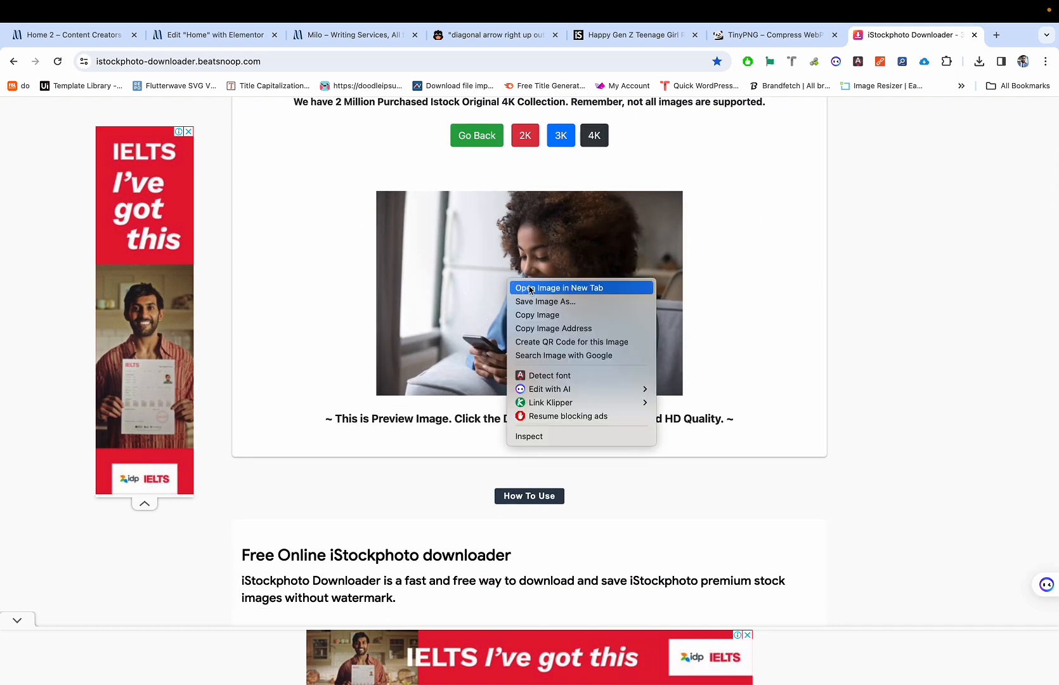
left_click(544, 289)
left_click(902, 40)
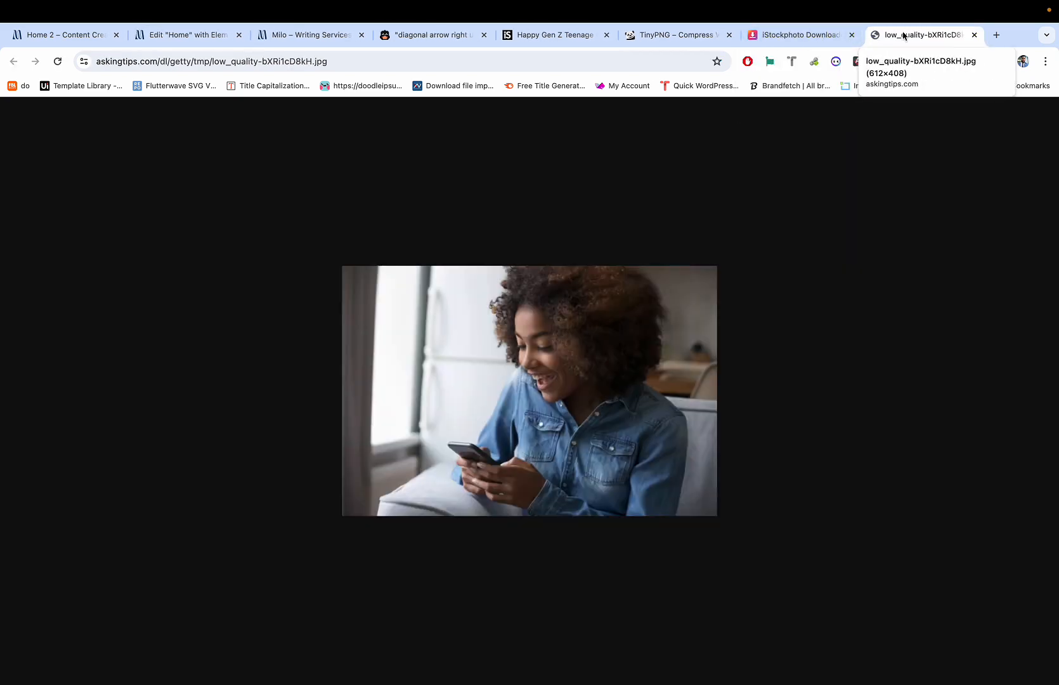
left_click(975, 35)
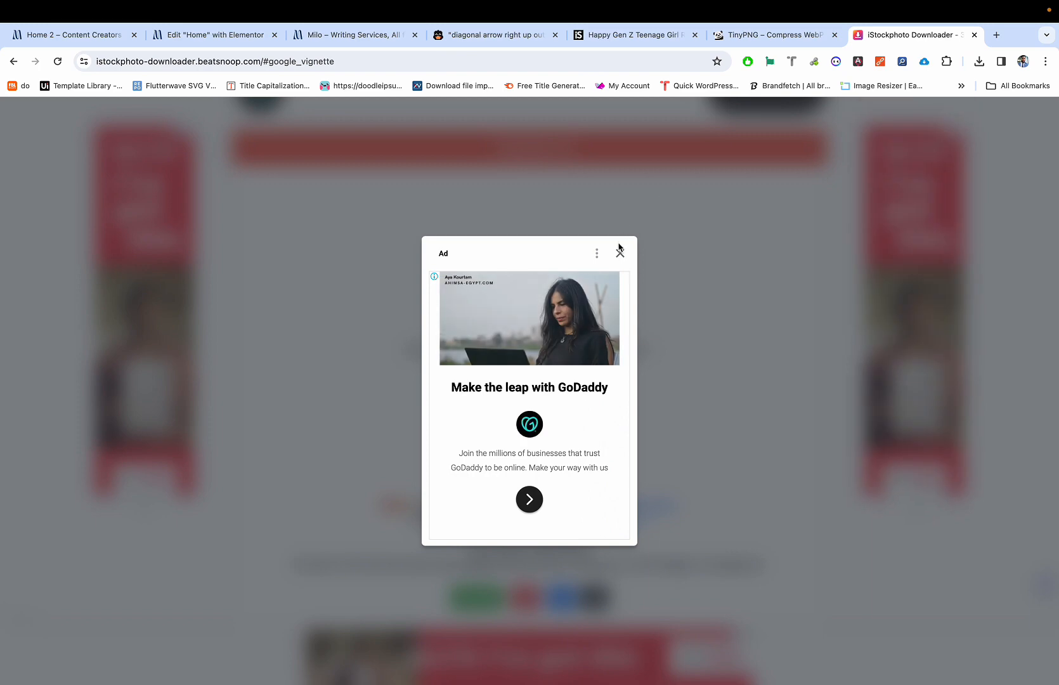
Step: Dismiss the pop-up ad and choose the 2K download
left_click(620, 257)
scroll(621, 264, "down", 6)
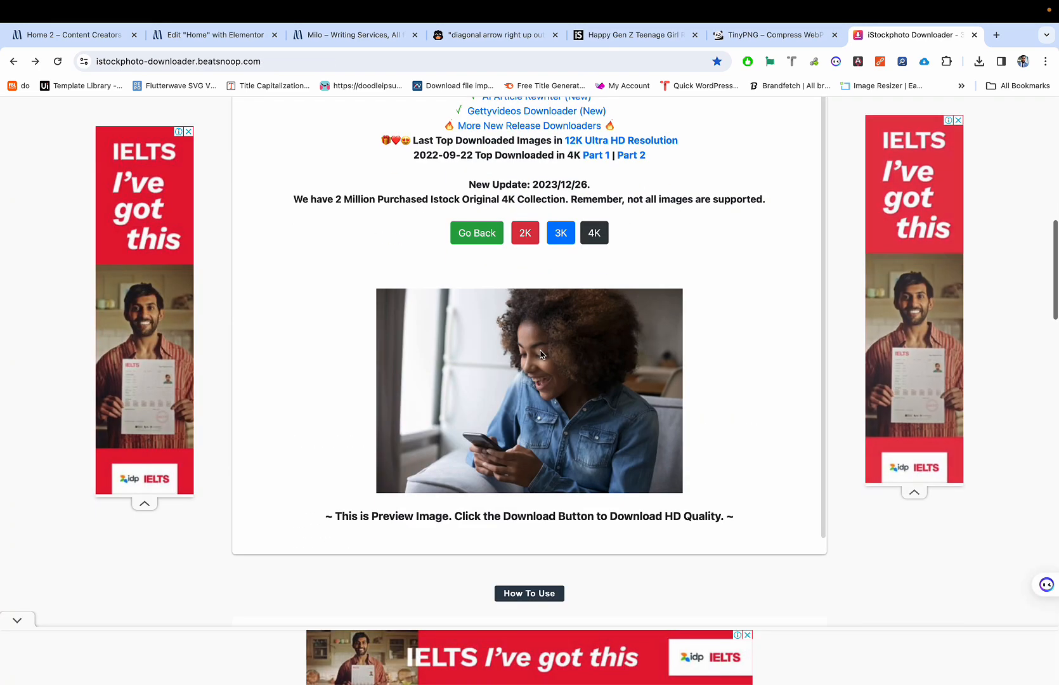
left_click(522, 231)
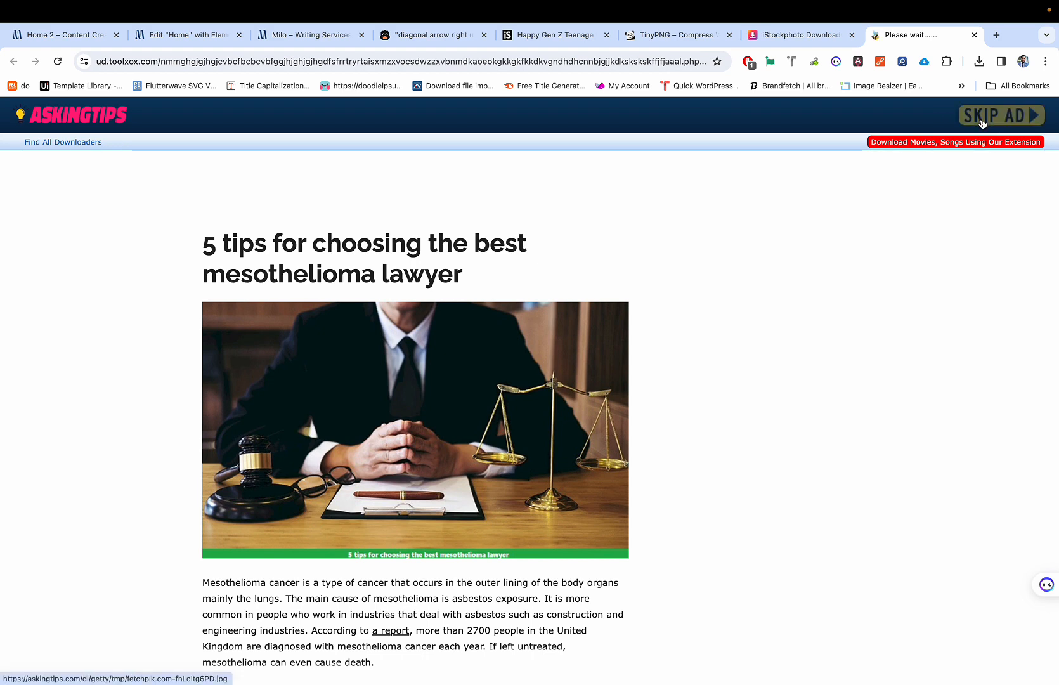
Step: Skip the ad and view the 2K photo at full size
left_click(989, 120)
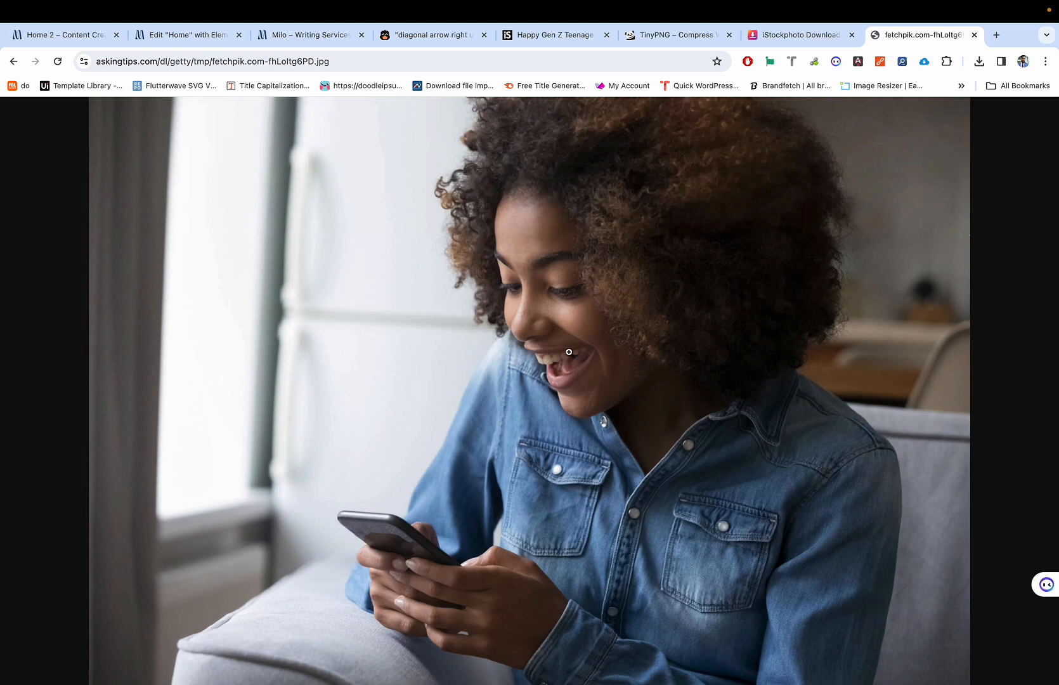
left_click(537, 385)
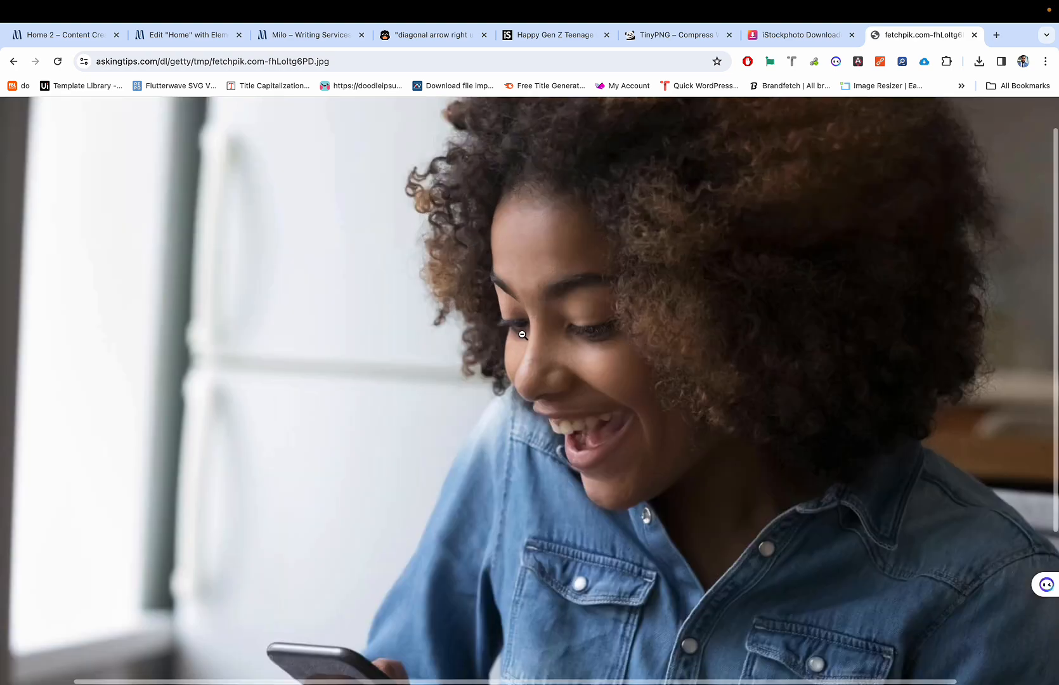
scroll(522, 334, "down", 5)
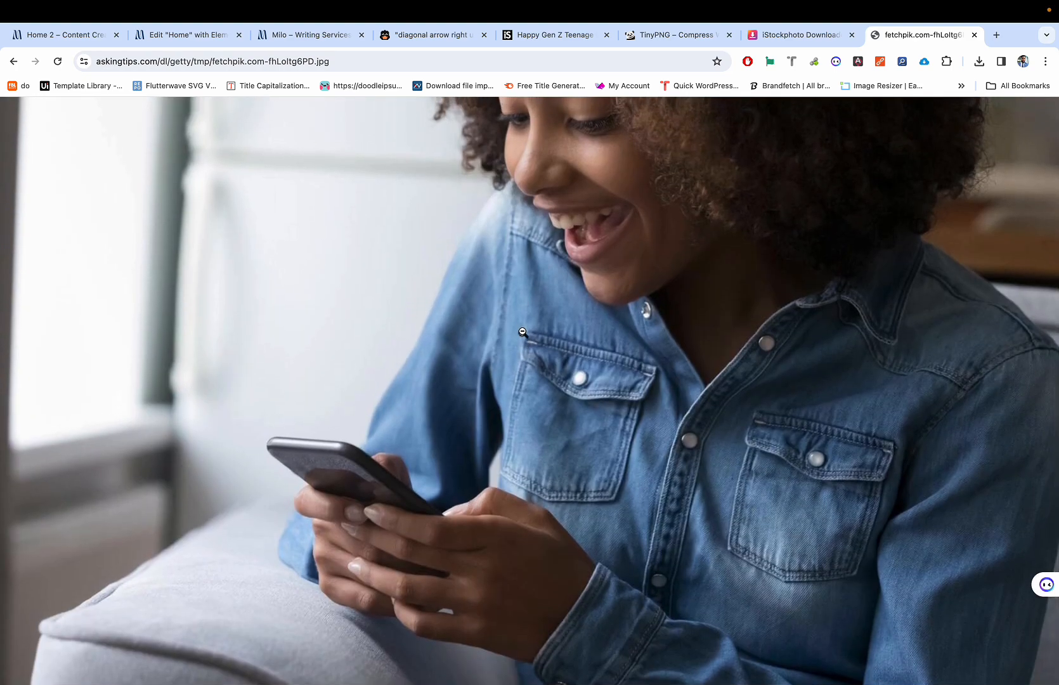
right_click(528, 311)
left_click(501, 289)
left_click(405, 546)
left_click(442, 566)
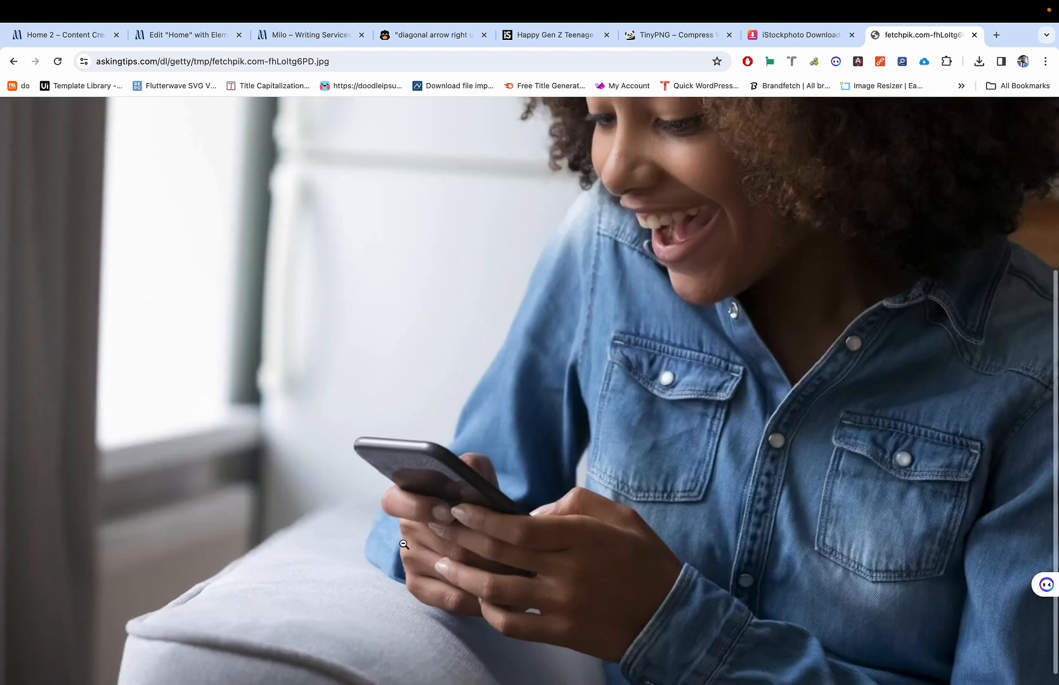
Step: Save the photo to Downloads as 'excited lady.jpg' and close its tab
key("super+s")
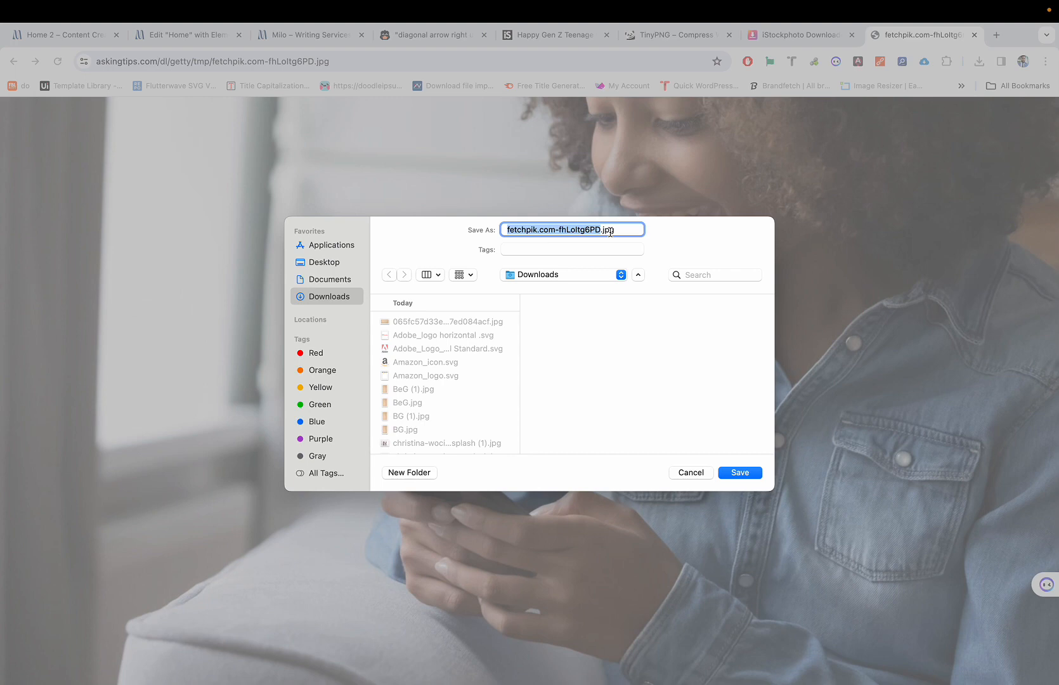
type("ec")
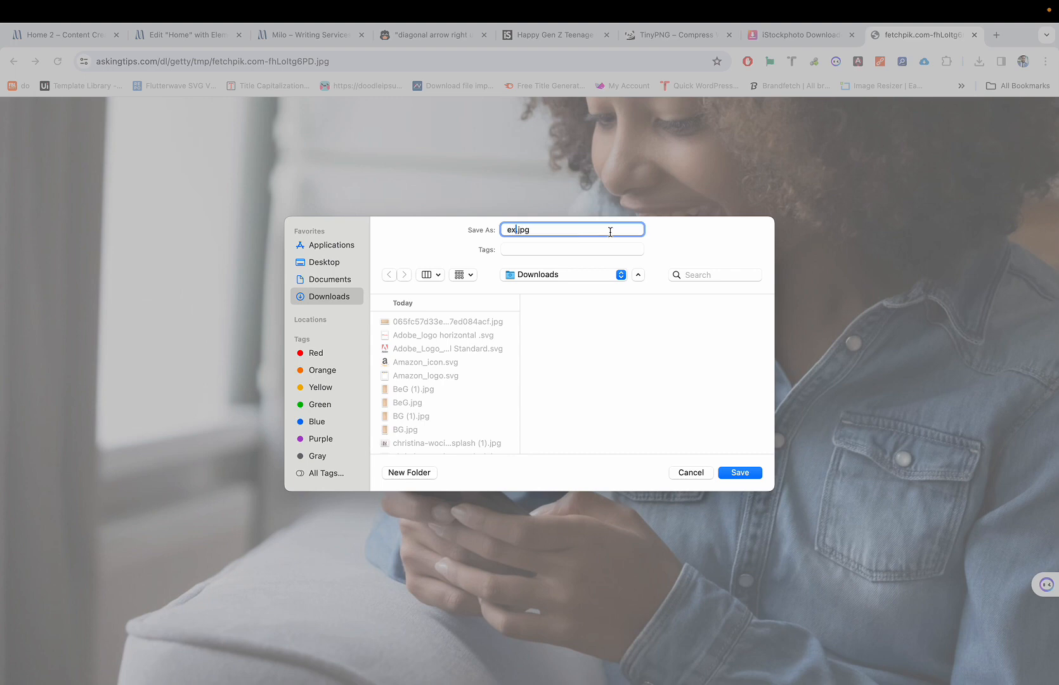
type("cited lady")
left_click(736, 472)
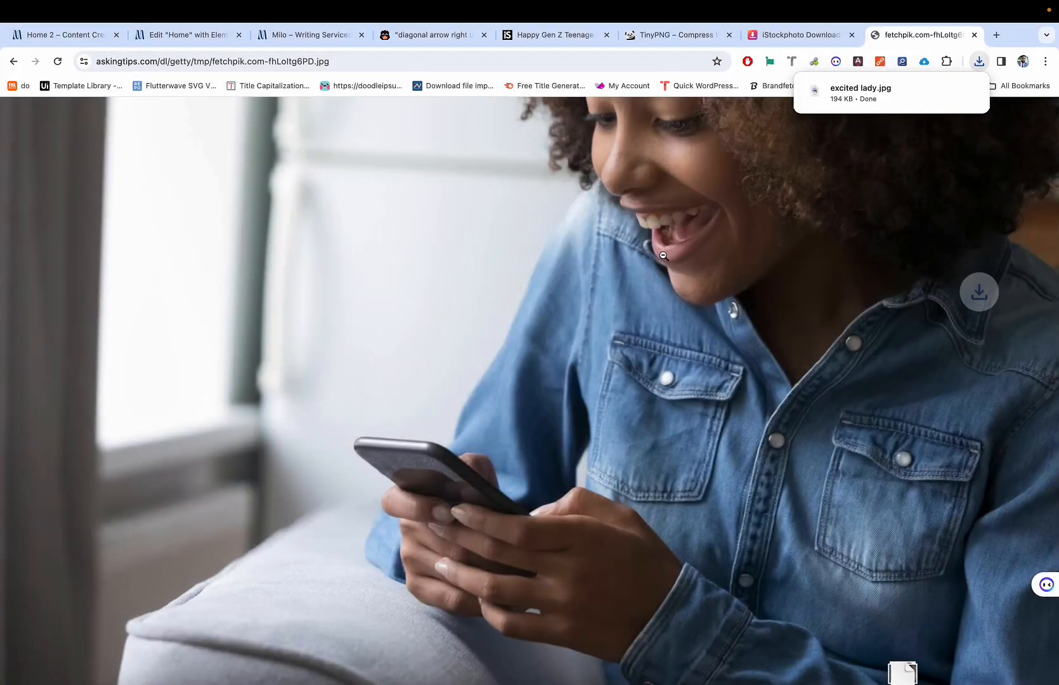
left_click(649, 68)
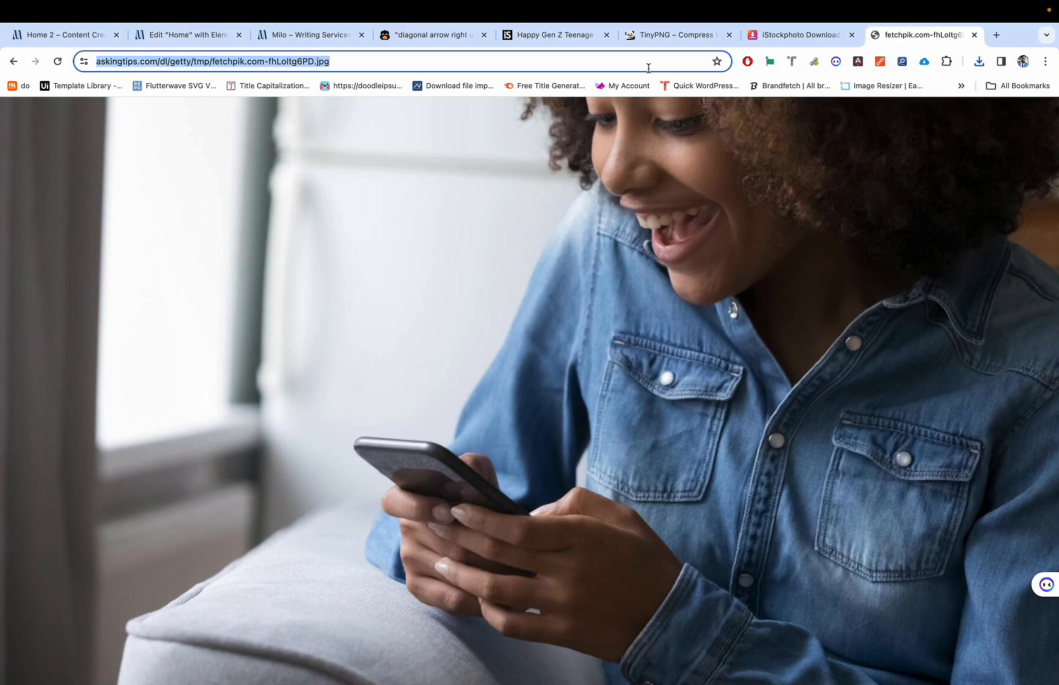
key("ctrl+w")
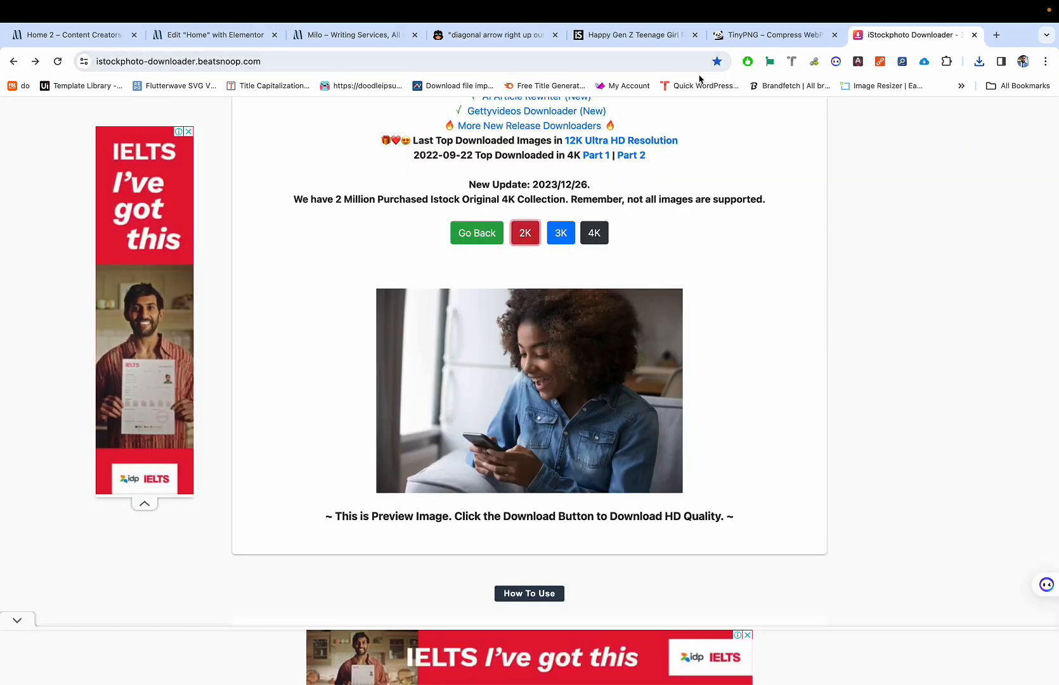
Step: Compare the original iStock photo page with the recent downloads, then return to the Elementor editor
key("ctrl+shift+Tab")
key("ctrl+shift+Tab")
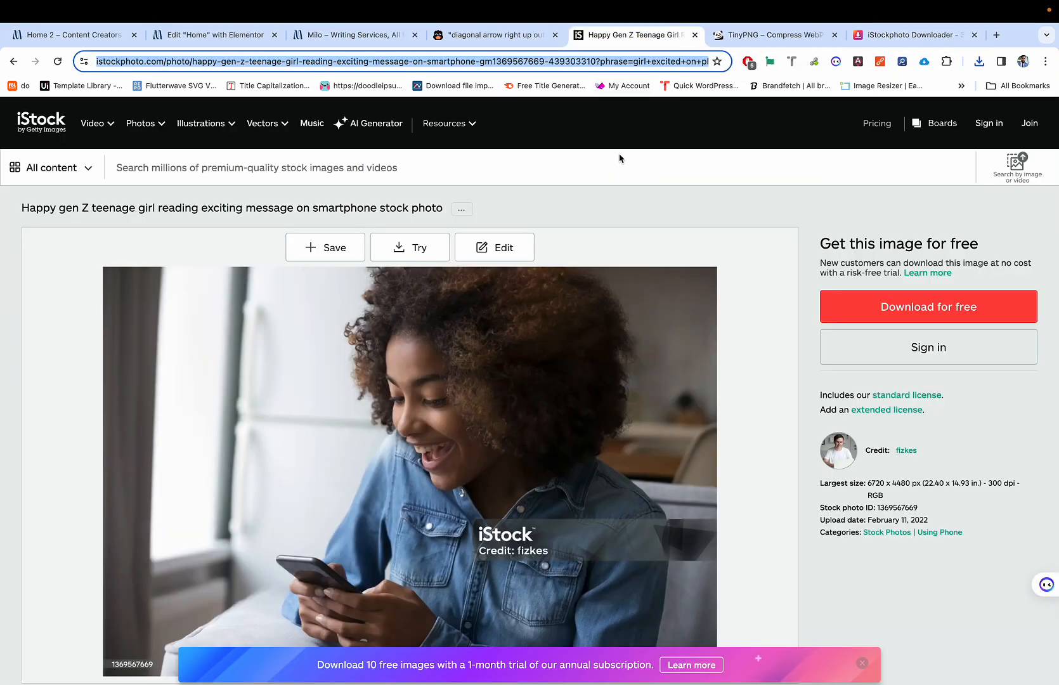
key("ctrl+Tab")
key("ctrl+Tab")
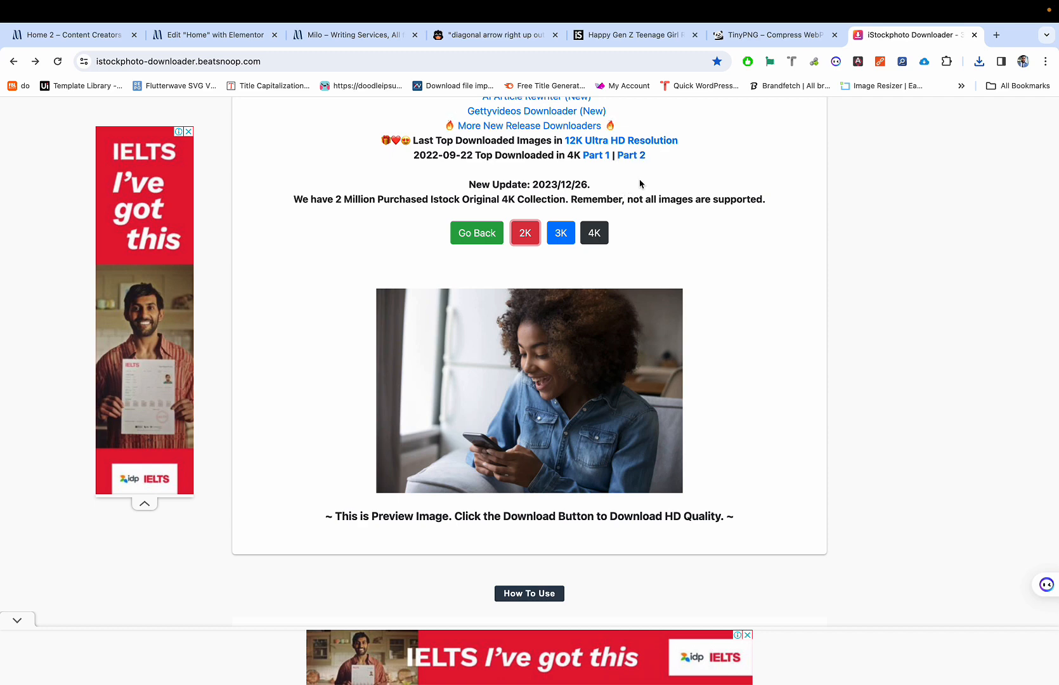
key("ctrl+shift+Tab")
key("ctrl+shift+Tab")
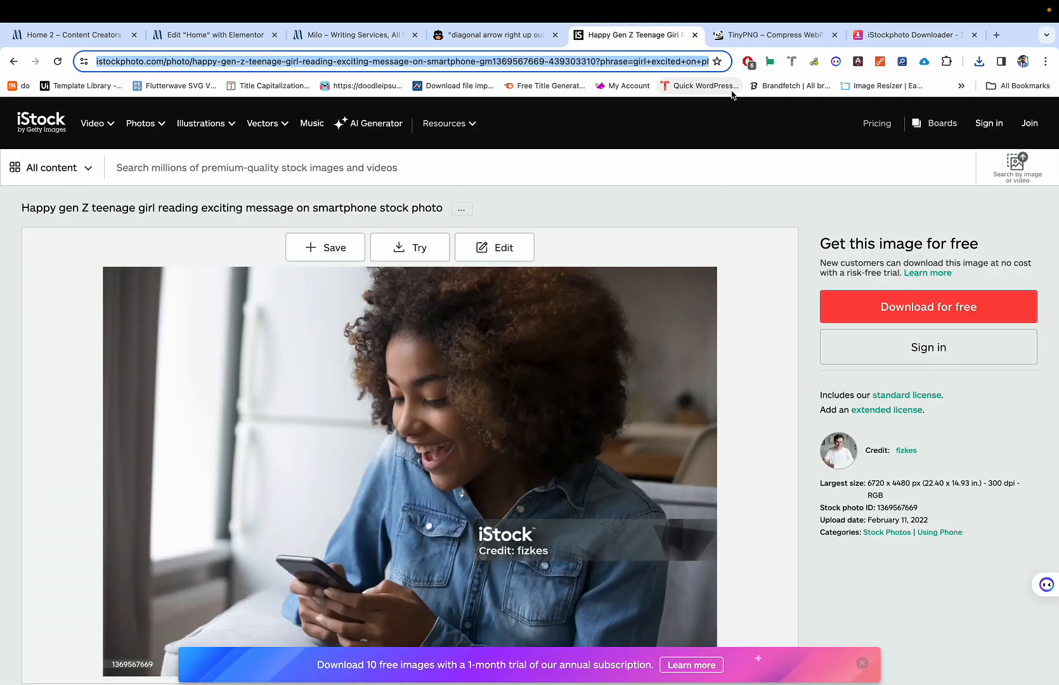
left_click(673, 100)
left_click(979, 62)
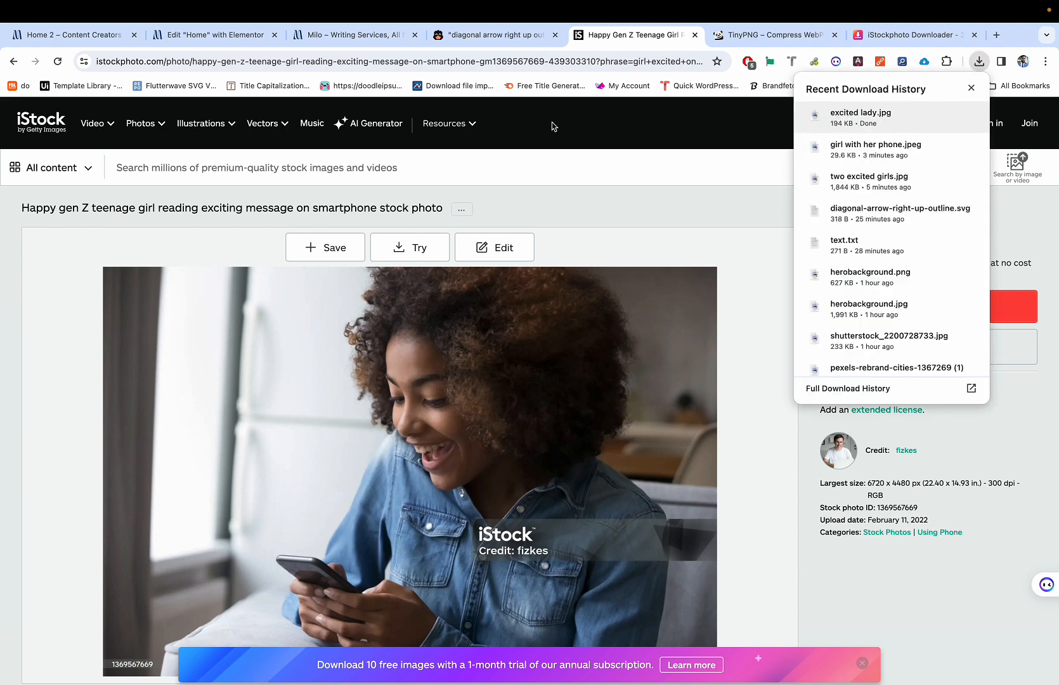
left_click(179, 37)
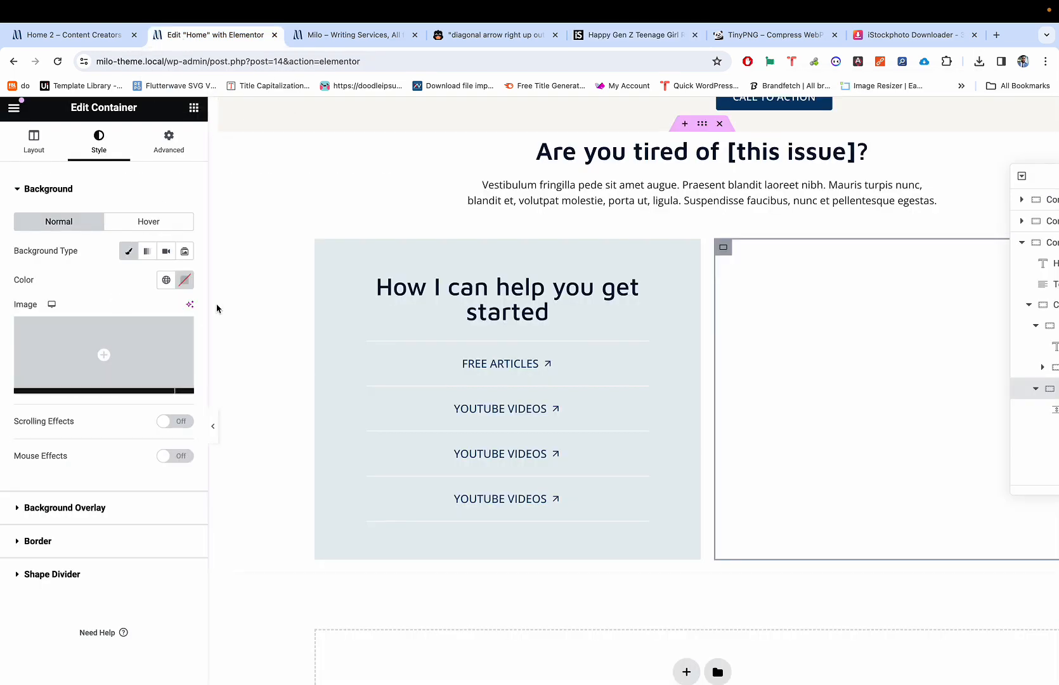
Step: Compress excited lady.jpg on TinyPNG to 166 KB (16% saving) and download the optimized copy
left_click(818, 36)
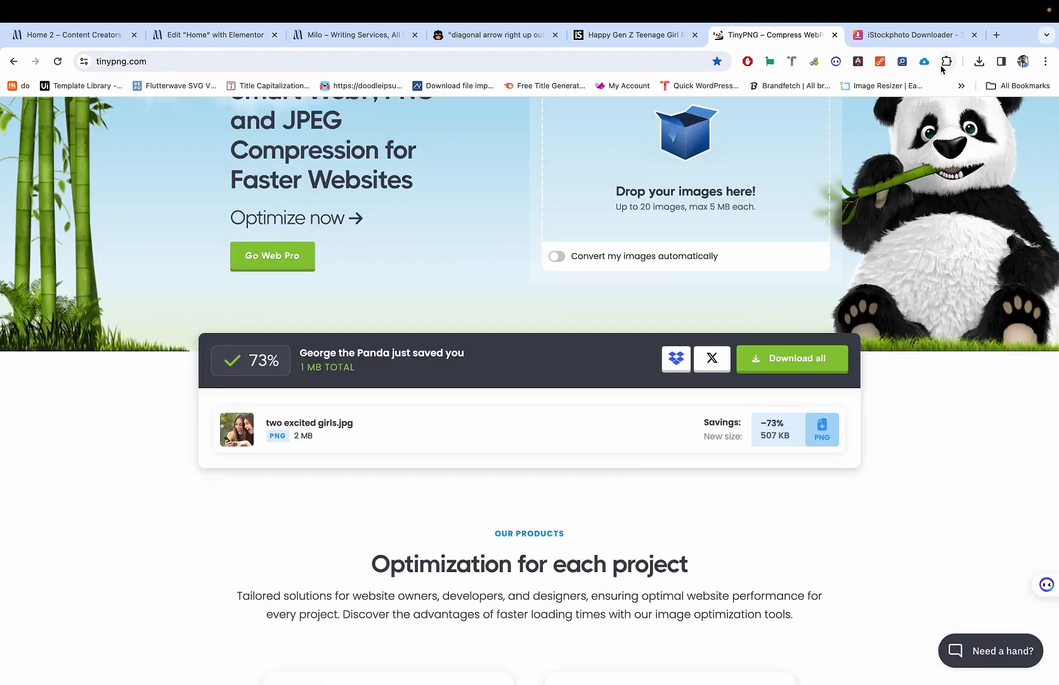
left_click(983, 59)
left_click_drag(863, 112, 637, 186)
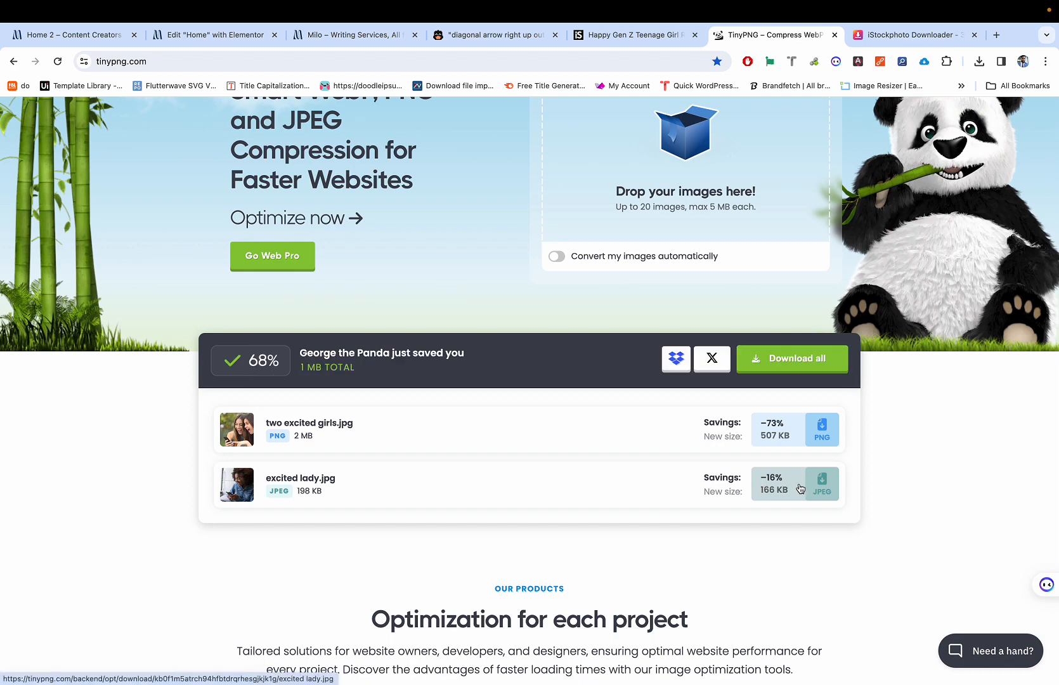
left_click(789, 486)
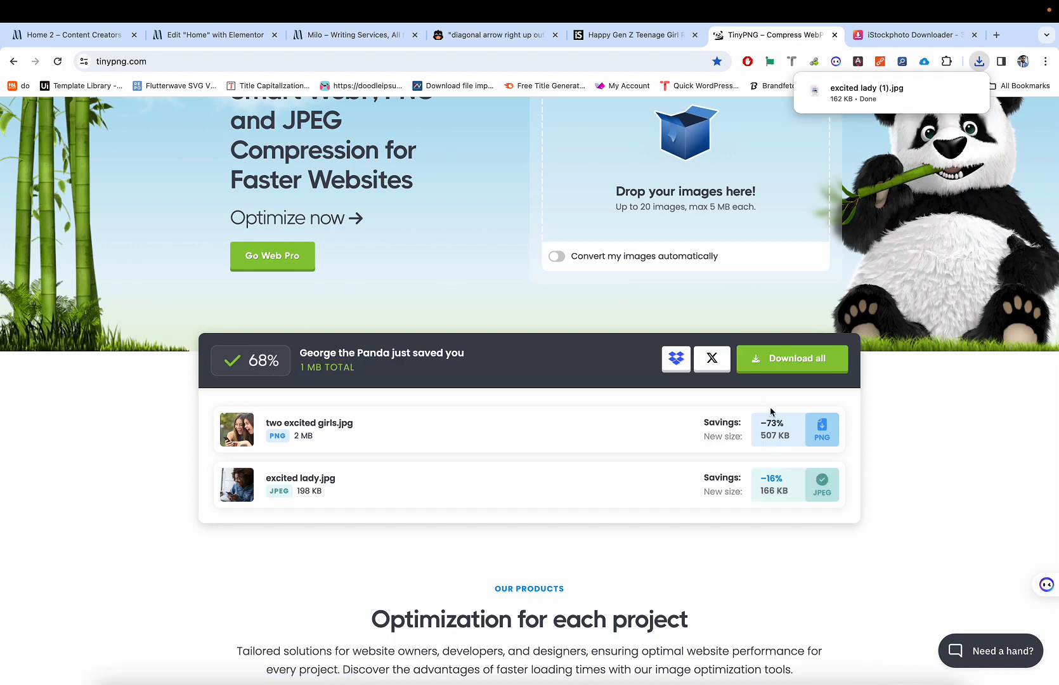
key("super+2")
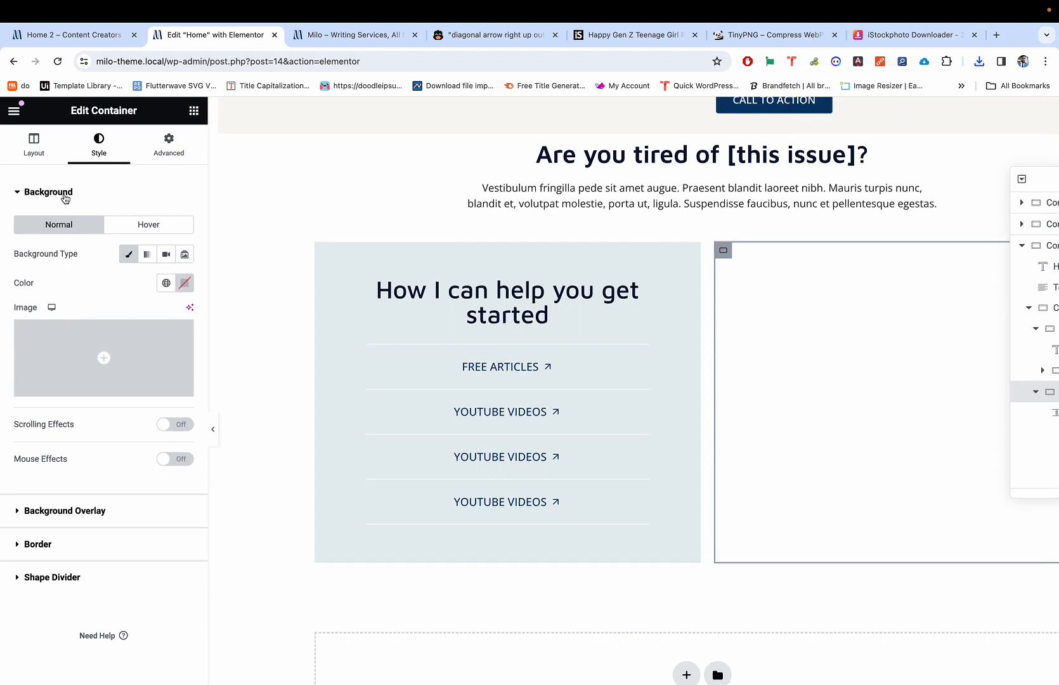
Step: Upload excited lady (1).jpg from downloads and insert it as the right container's background image
mouse_move(76, 361)
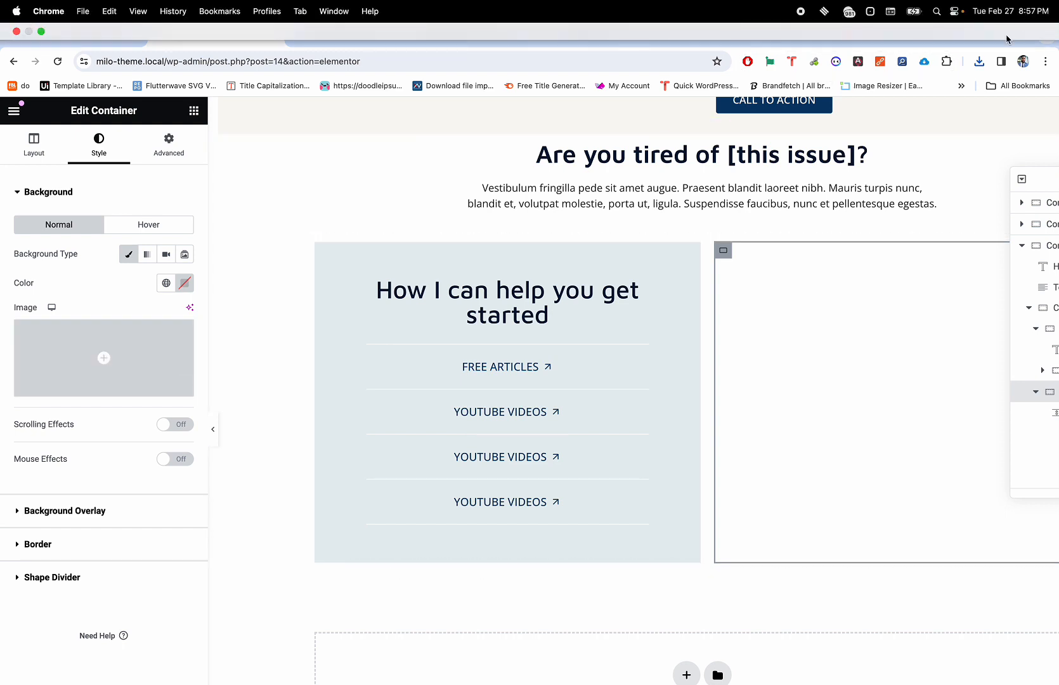
left_click(979, 61)
left_click_drag(863, 113, 132, 362)
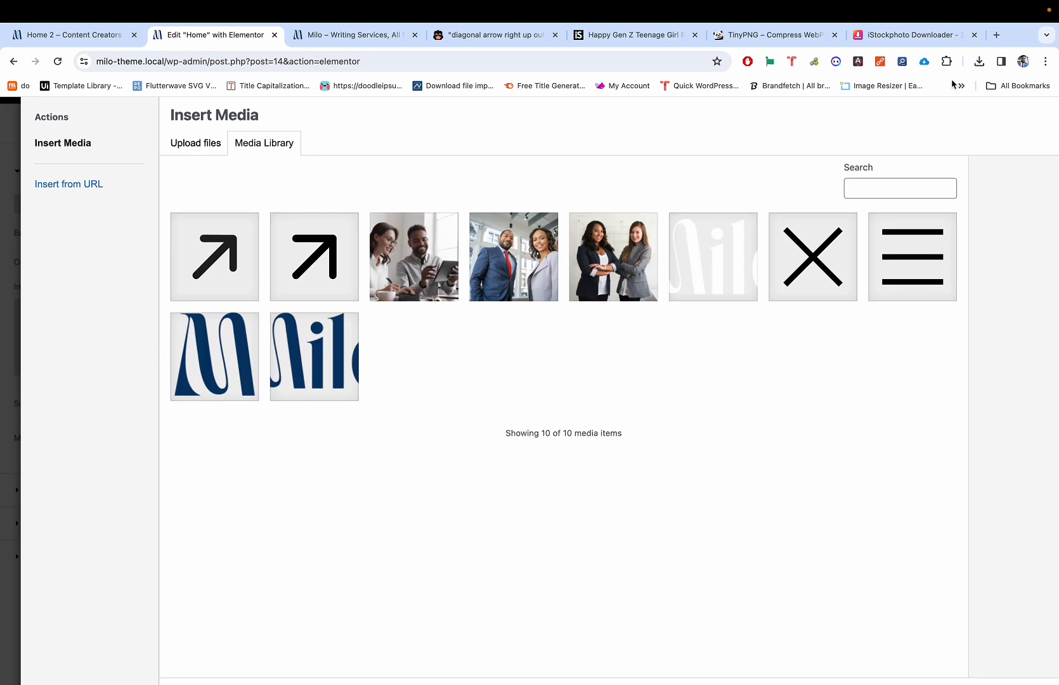
left_click(979, 60)
left_click_drag(820, 117, 470, 260)
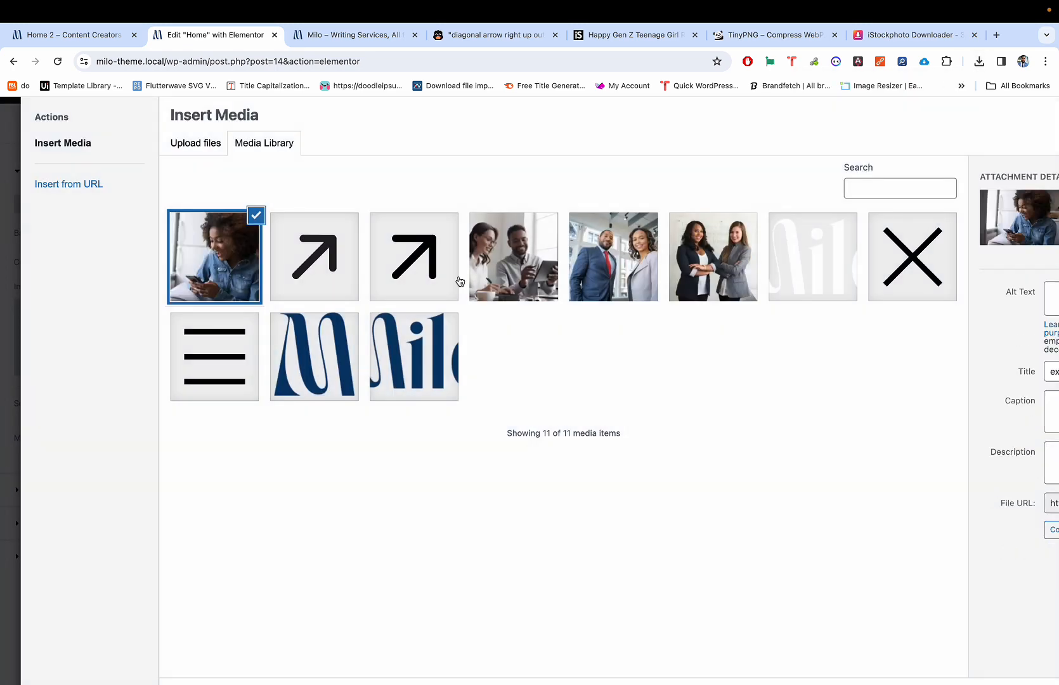
key("ctrl+Right")
key("ctrl+Left")
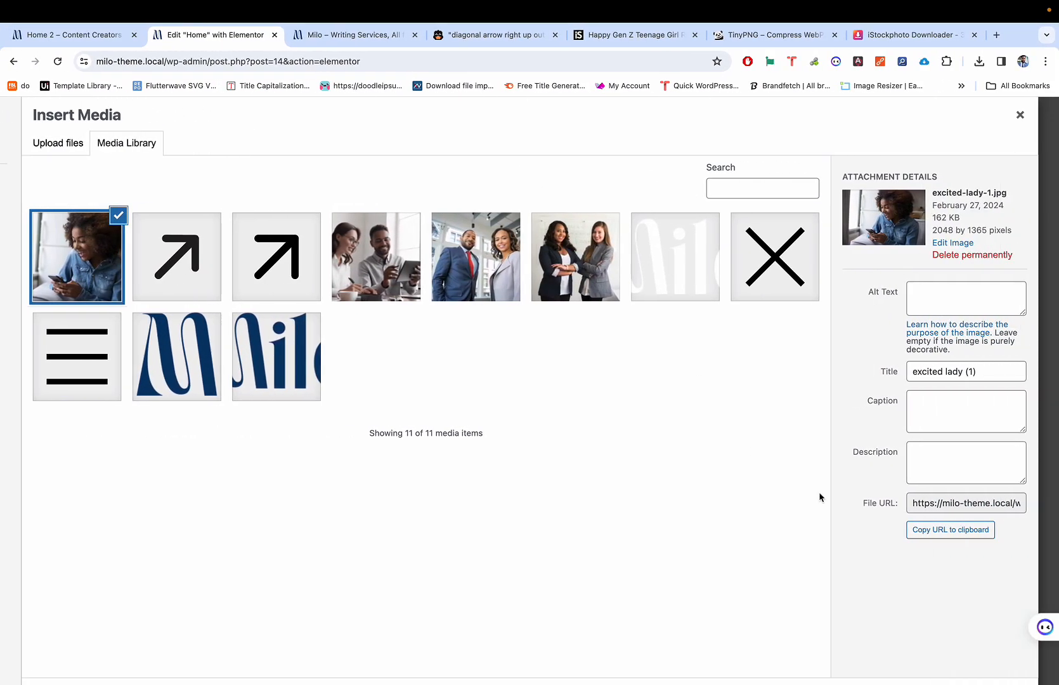
left_click(1009, 644)
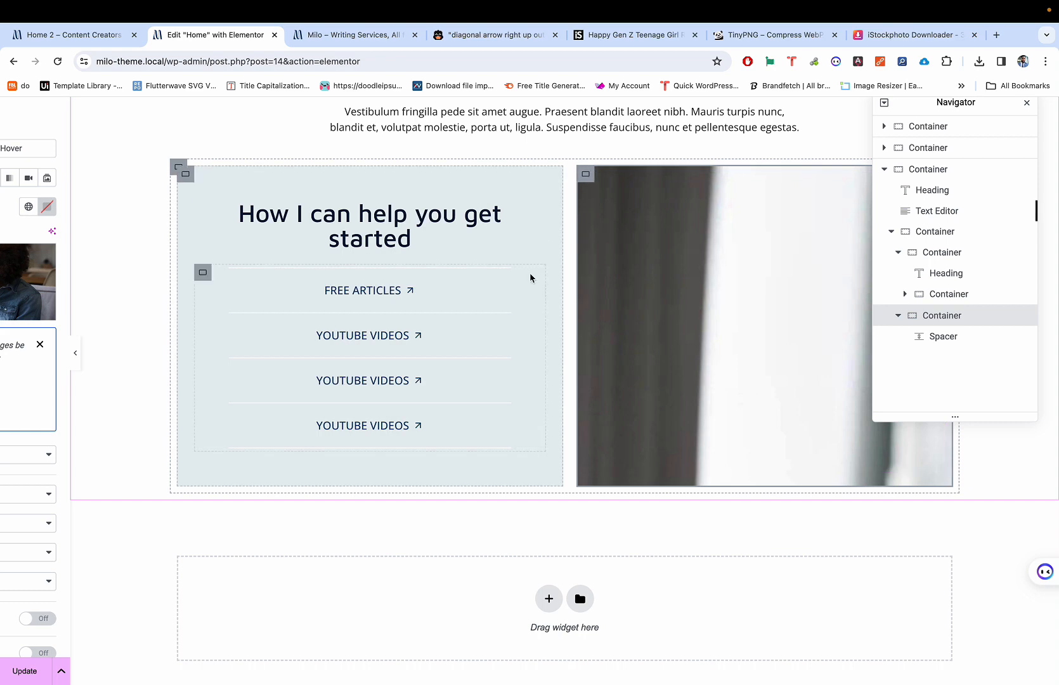
Step: Set the background Position to Center Center, Repeat to No-repeat and Display Size to Cover
scroll(595, 200, "left", 2)
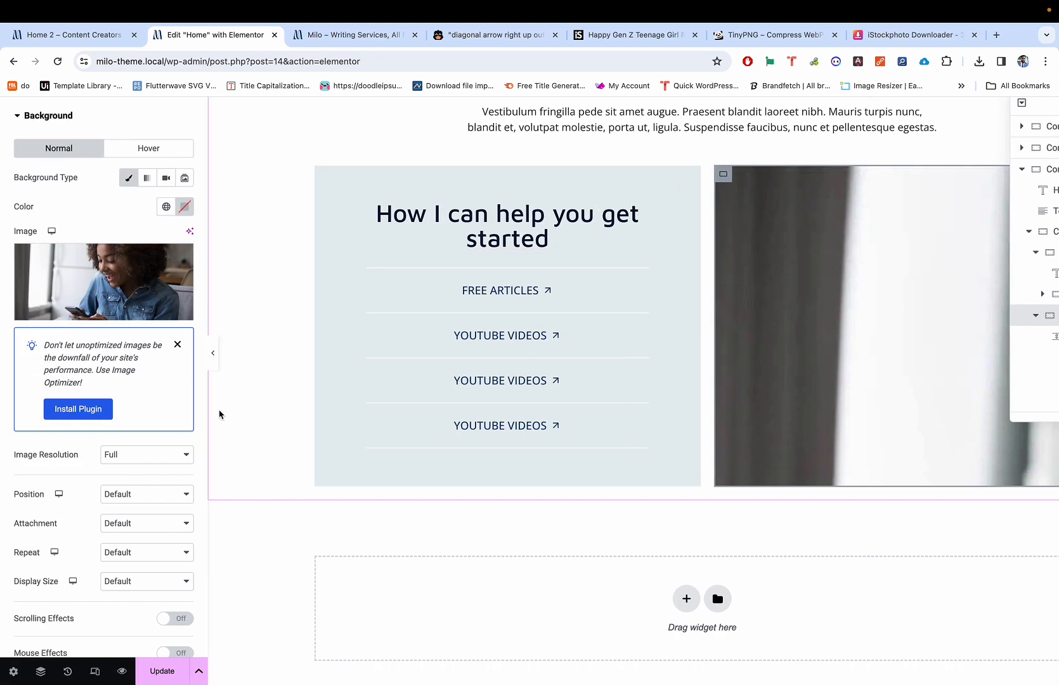
scroll(138, 466, "down", 2)
scroll(138, 466, "up", 4)
scroll(138, 465, "left", 2)
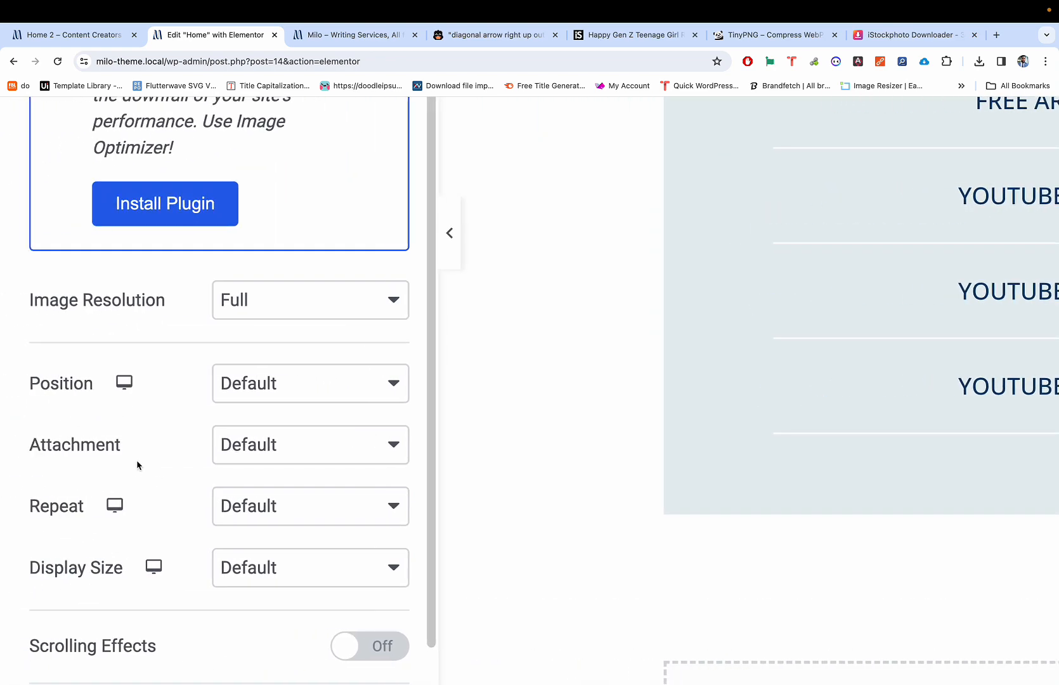
scroll(138, 465, "down", 3)
scroll(137, 465, "up", 2)
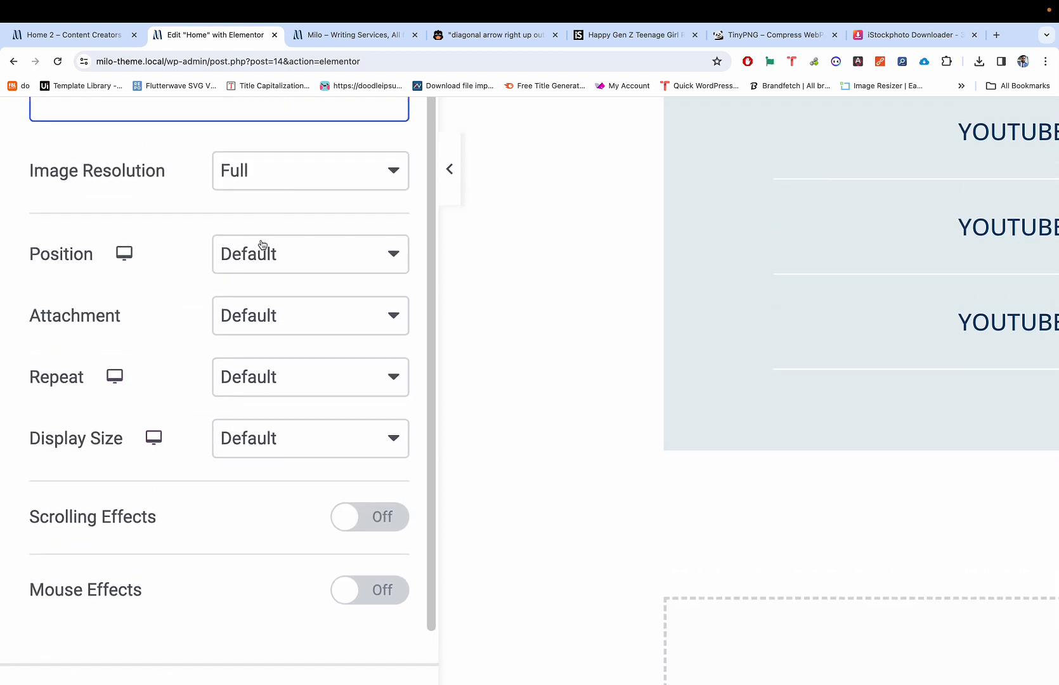
left_click(251, 257)
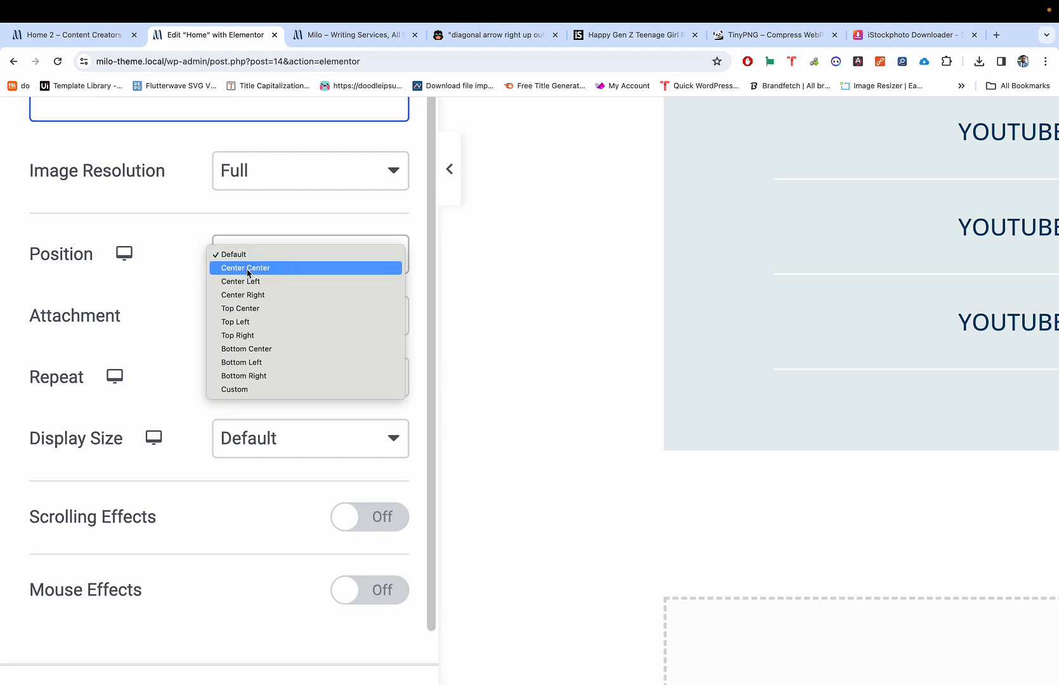
left_click(248, 269)
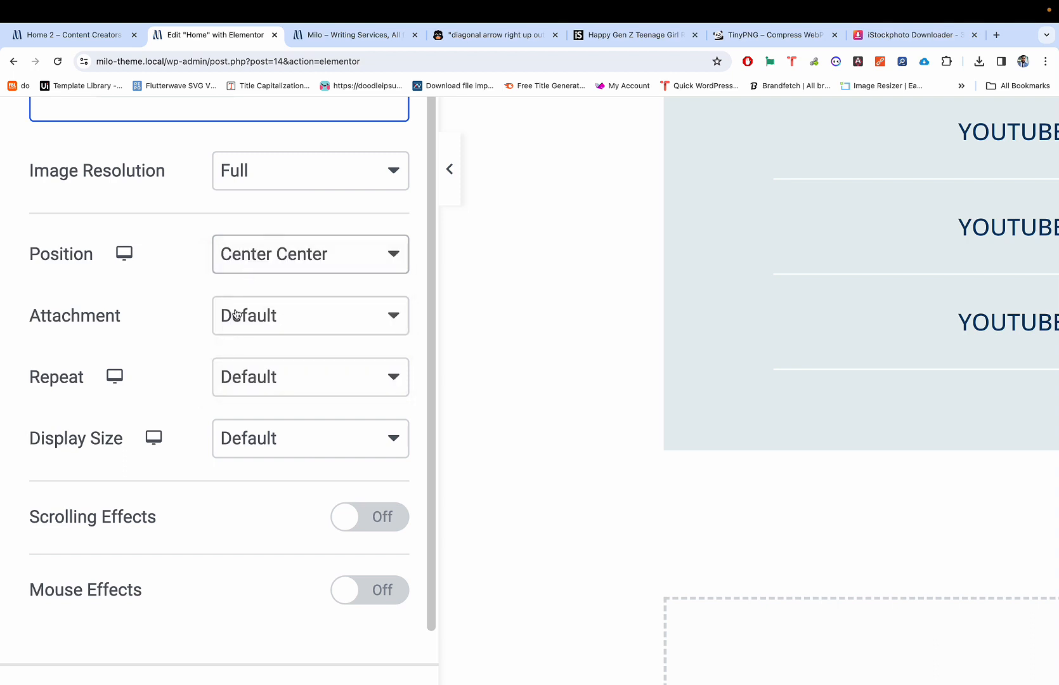
left_click(245, 375)
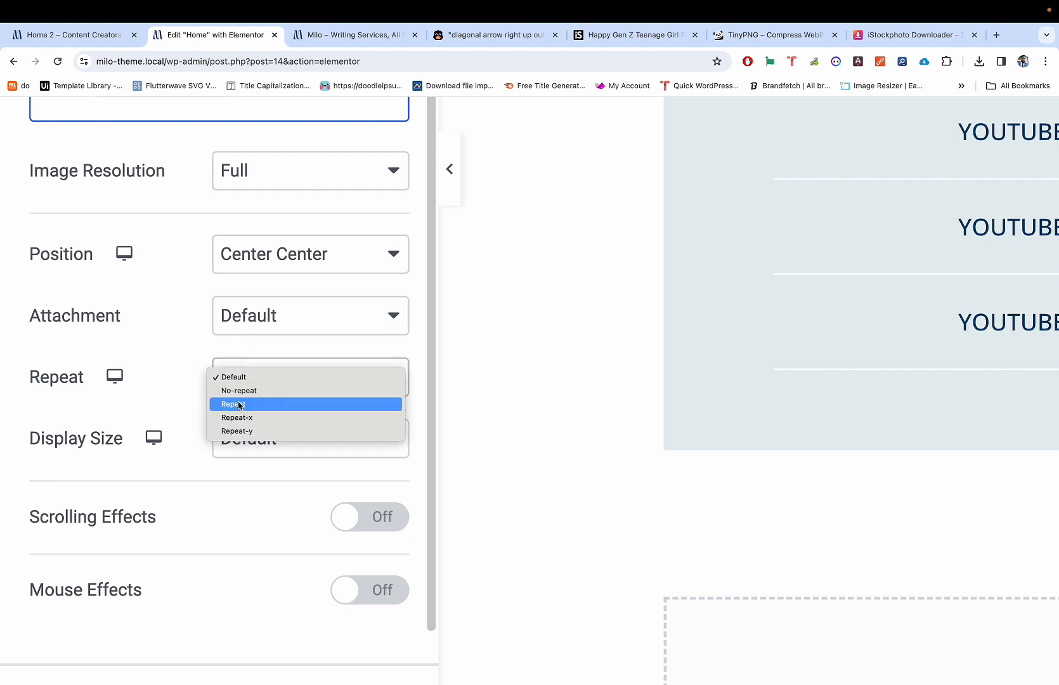
left_click(240, 390)
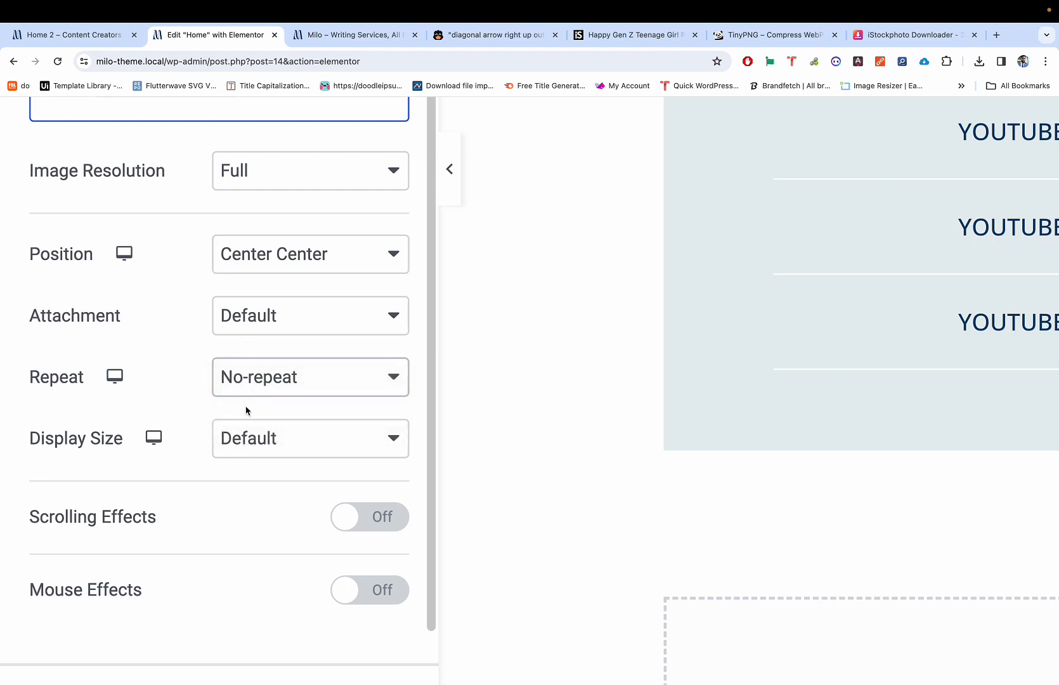
left_click(256, 374)
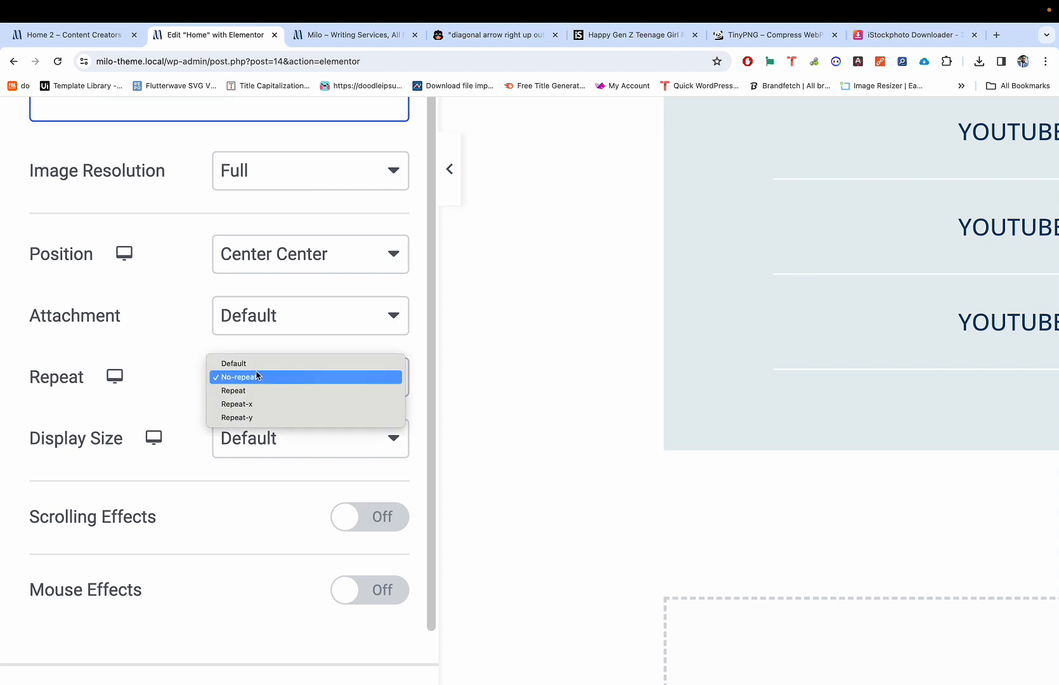
left_click(194, 382)
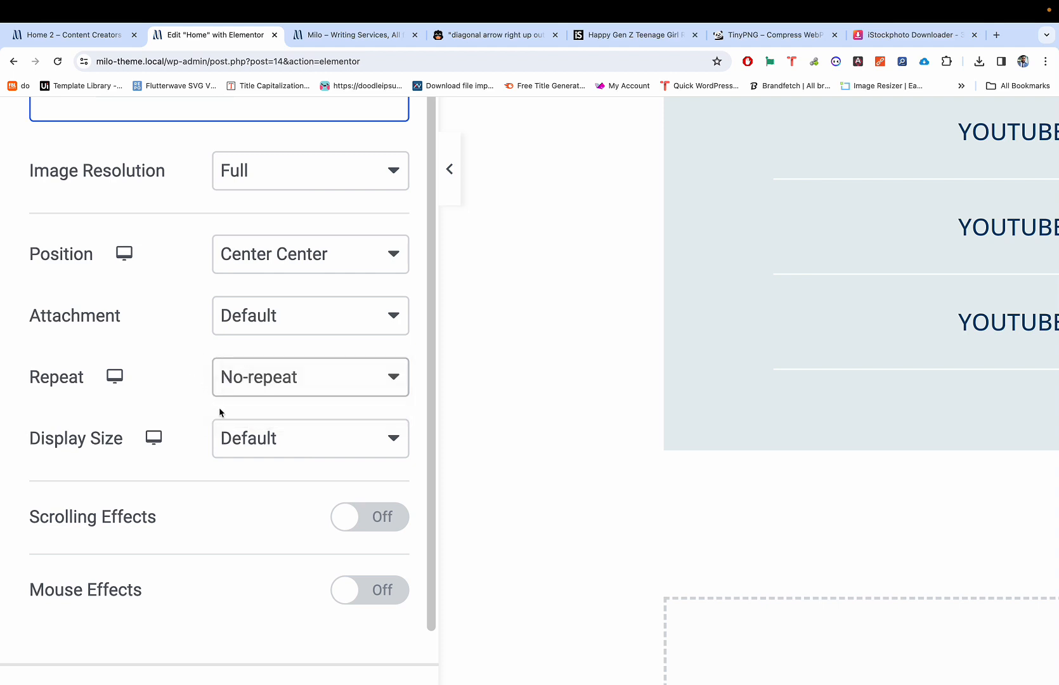
left_click(231, 449)
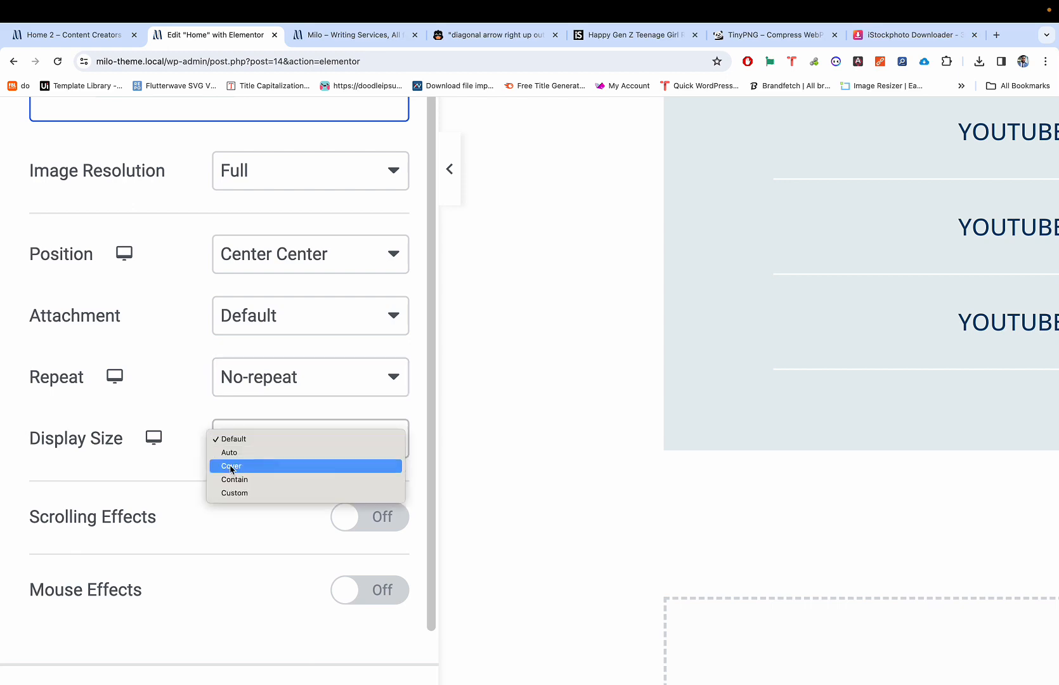
left_click(230, 465)
Step: After trying the default size and position, restore Center Center and Cover and confirm No-repeat
scroll(438, 425, "down", 5)
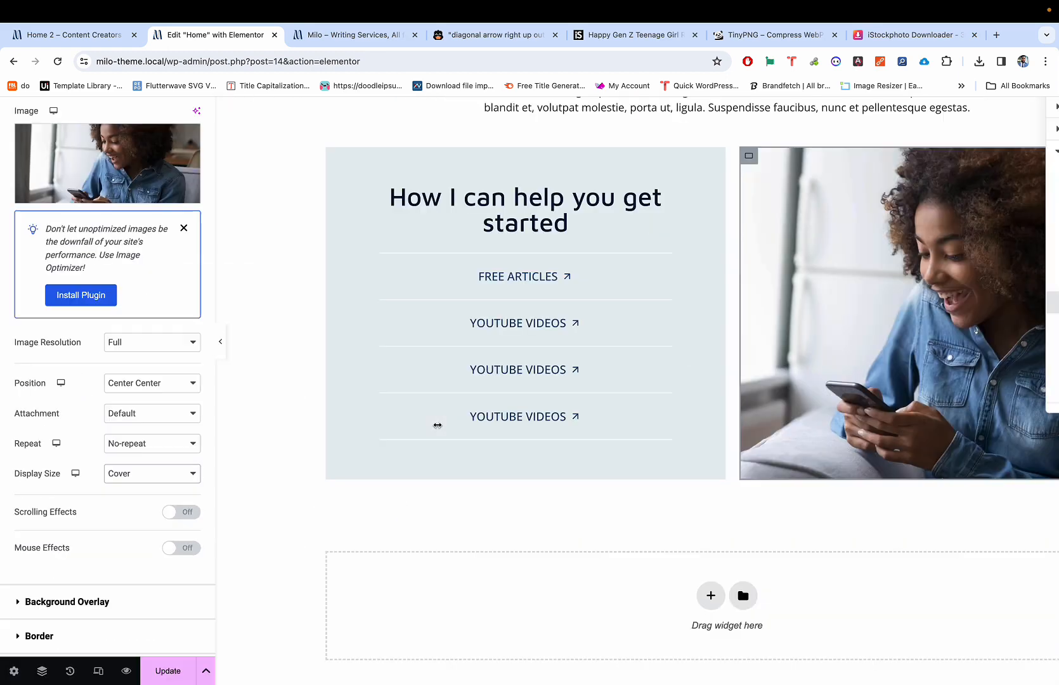
scroll(438, 425, "down", 2)
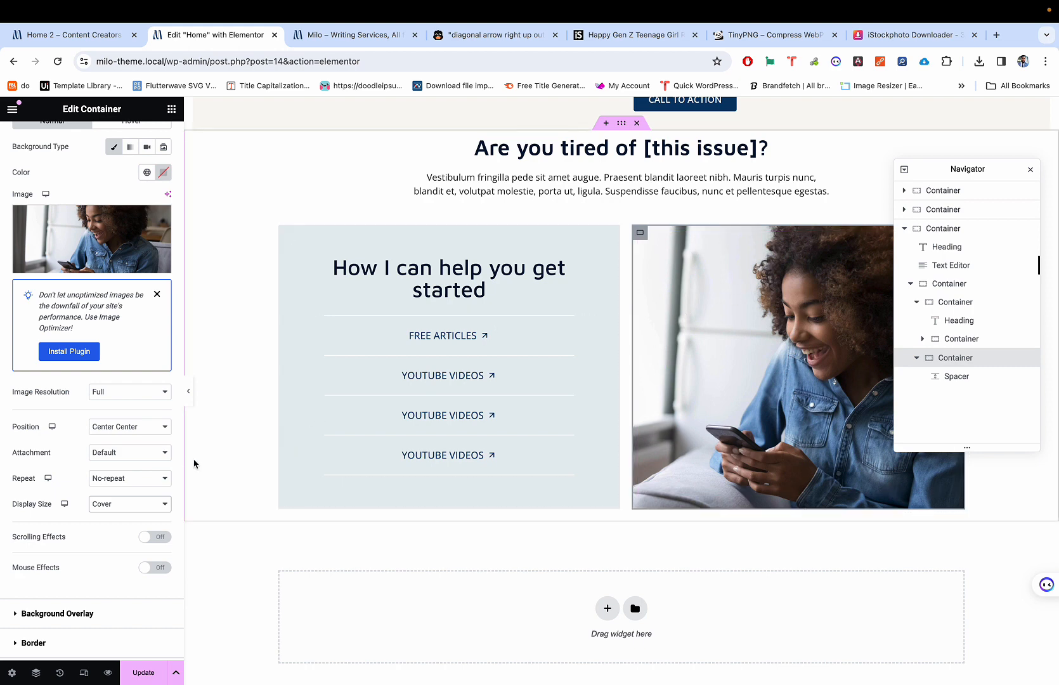
left_click(110, 505)
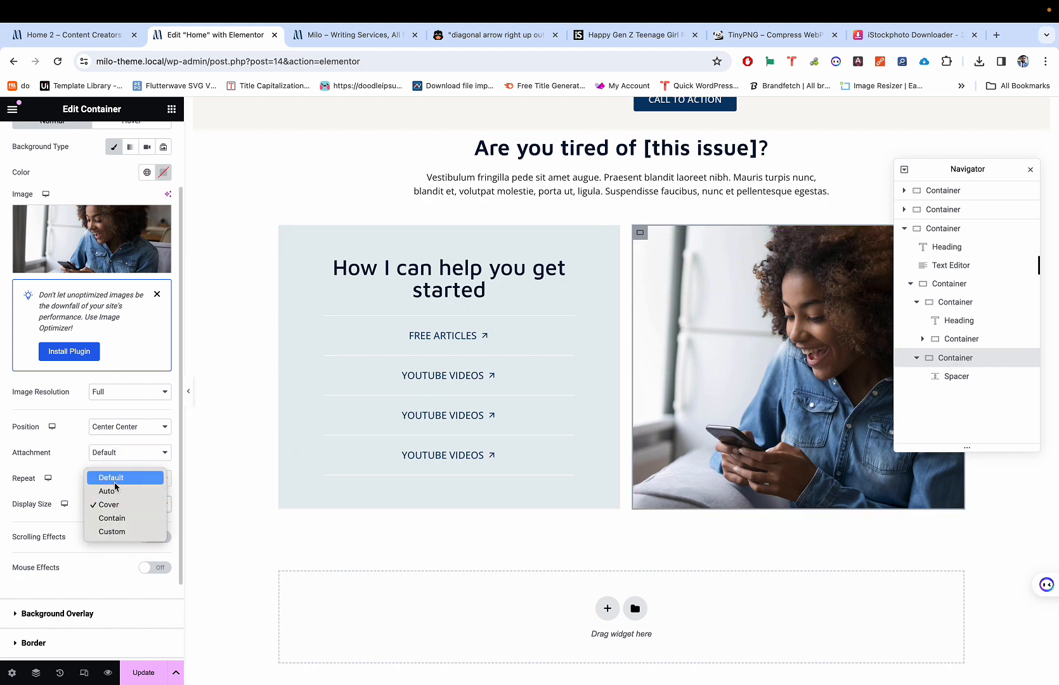
left_click(115, 477)
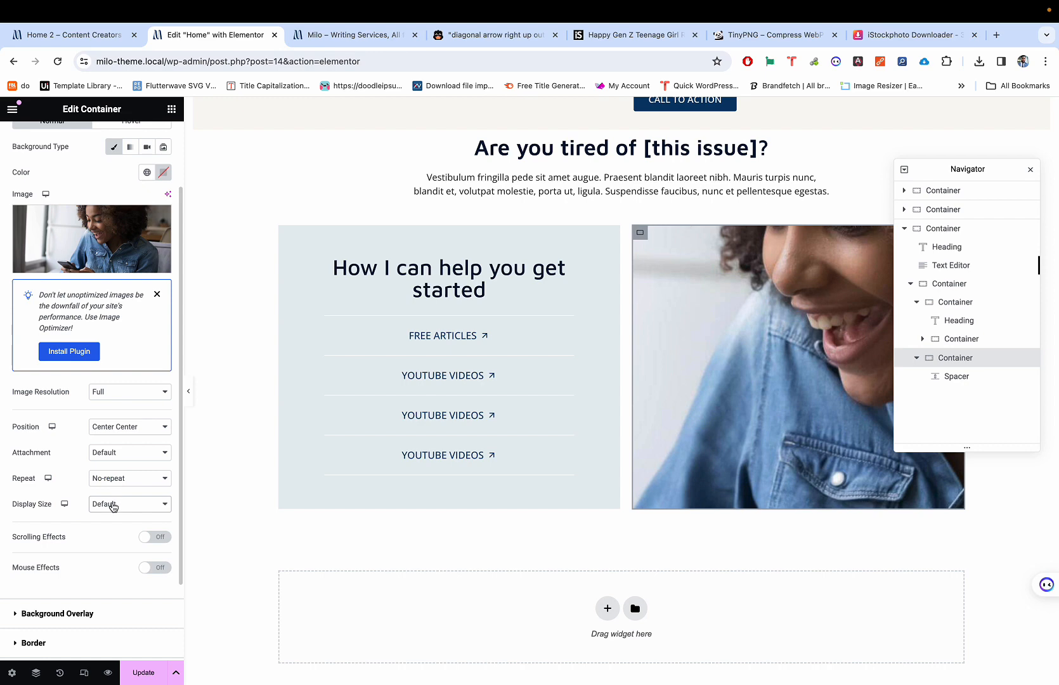
left_click(122, 433)
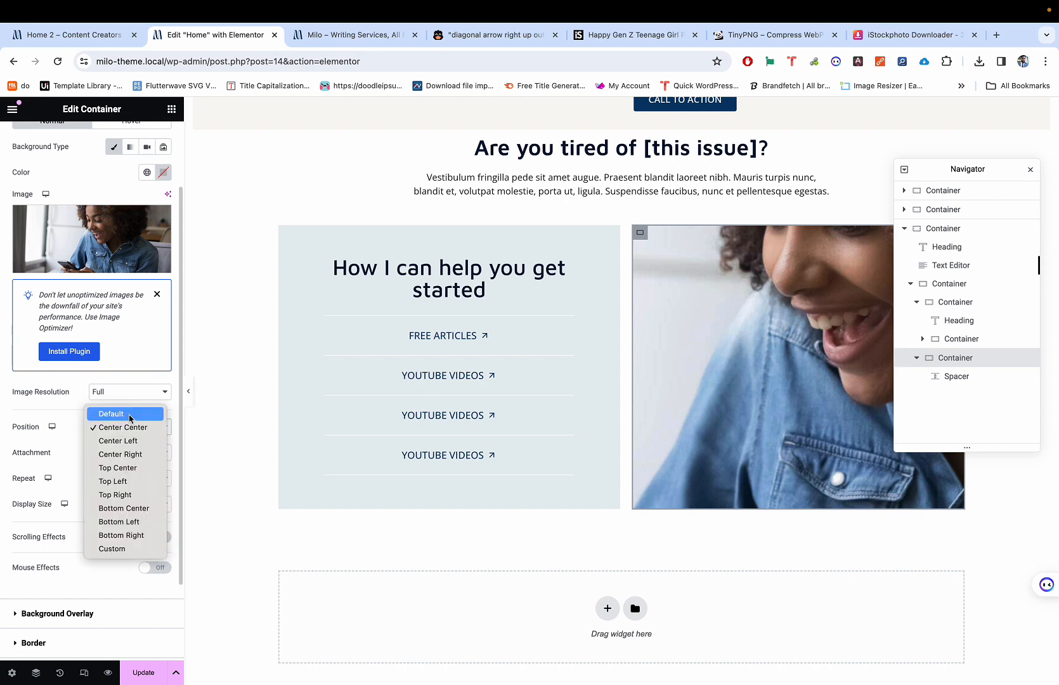
left_click(121, 413)
left_click(126, 422)
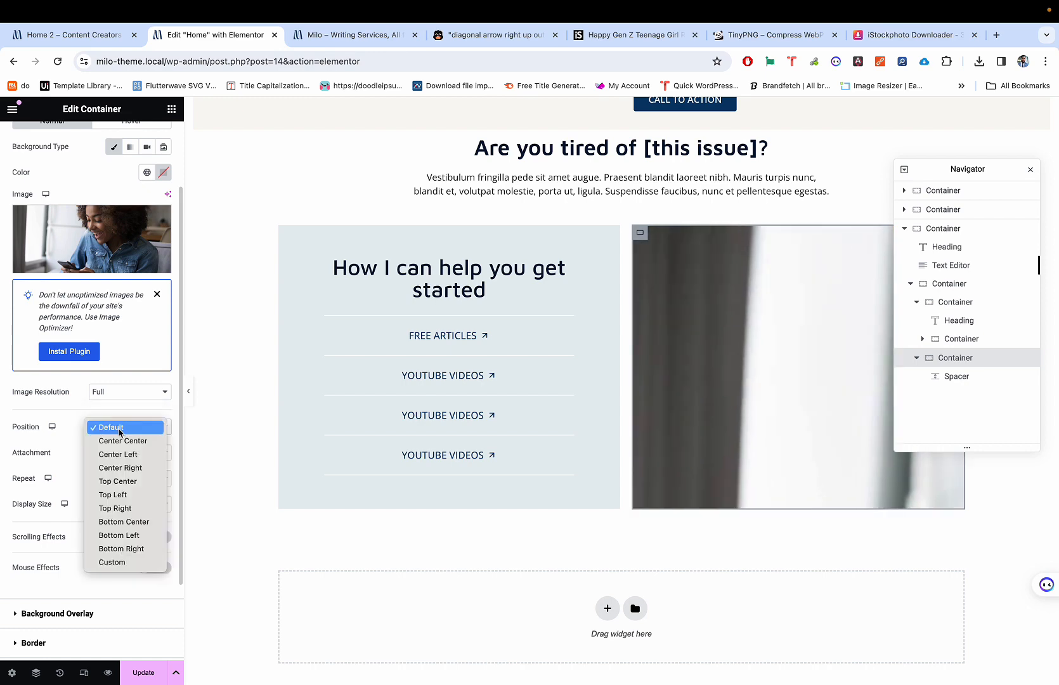
left_click(114, 440)
left_click(107, 511)
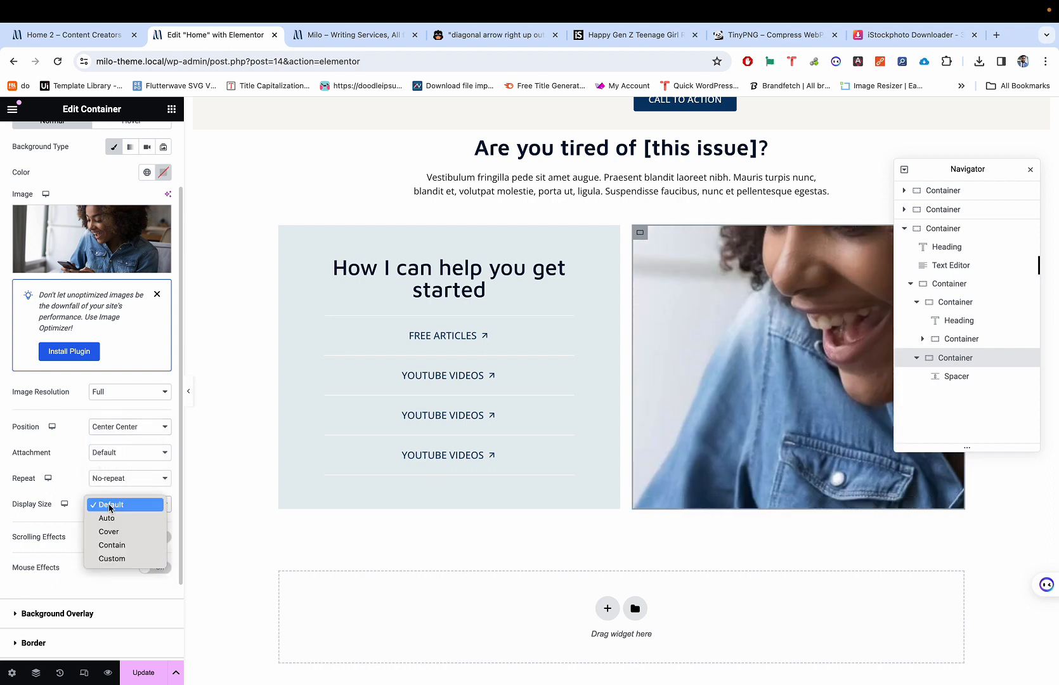
left_click(109, 534)
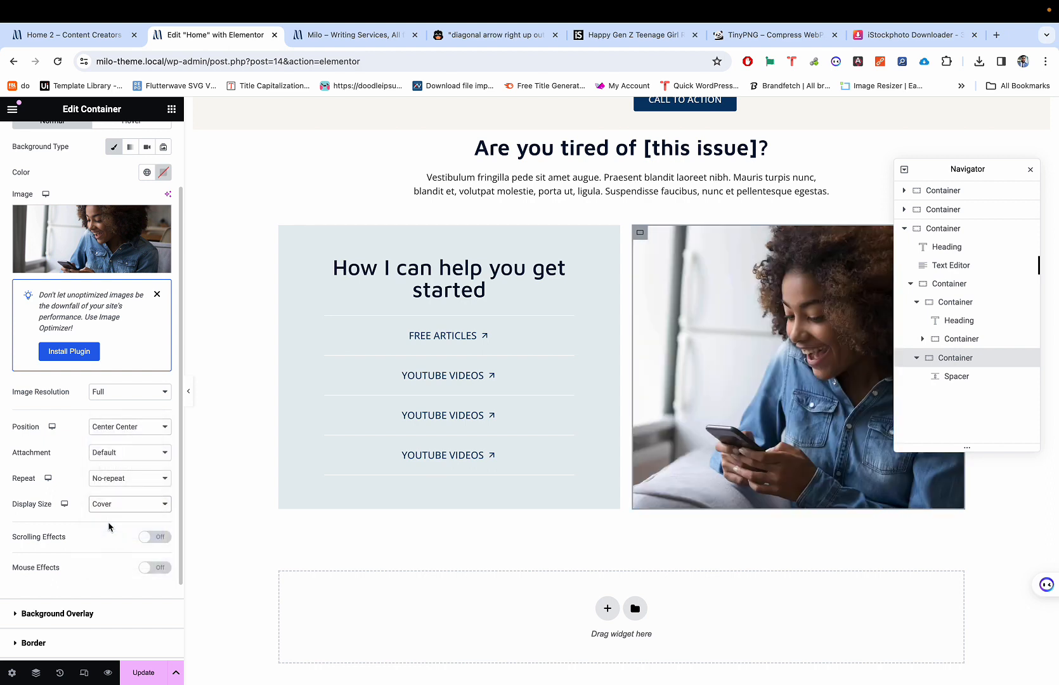
left_click(114, 482)
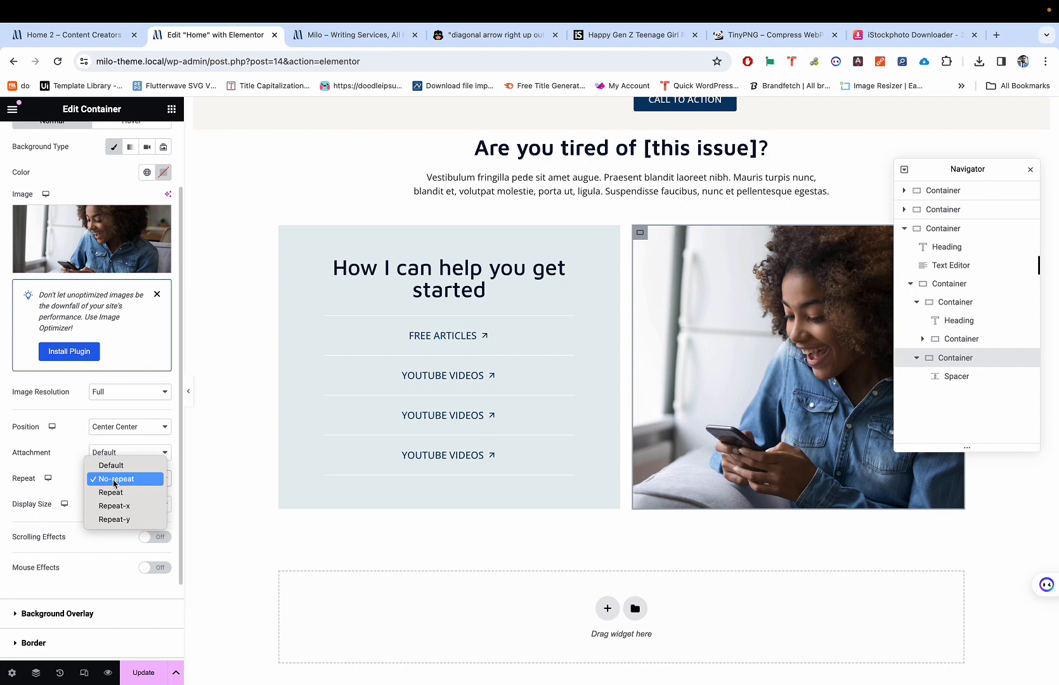
left_click(115, 480)
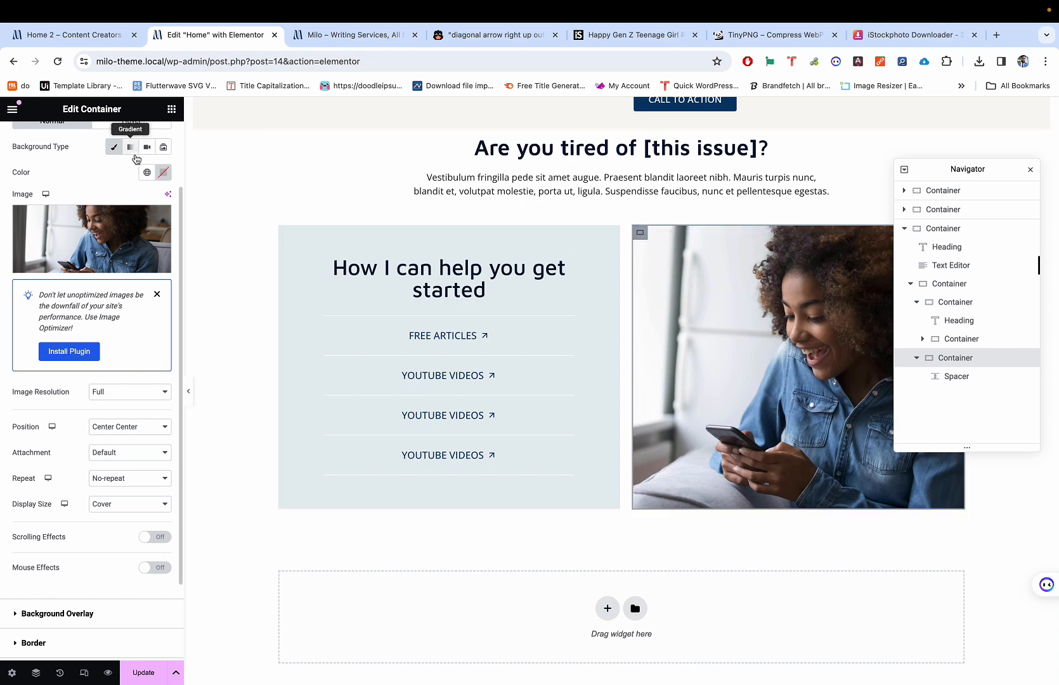
scroll(135, 158, "up", 2)
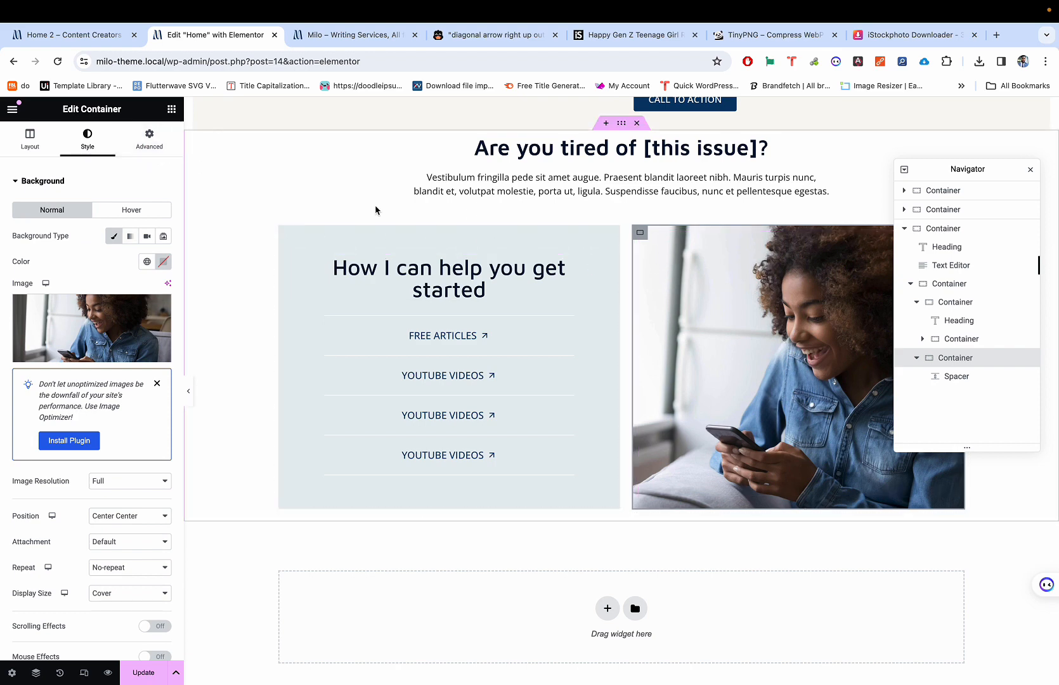
Step: Give the photo container a linked 30 px margin on all four sides
left_click(149, 139)
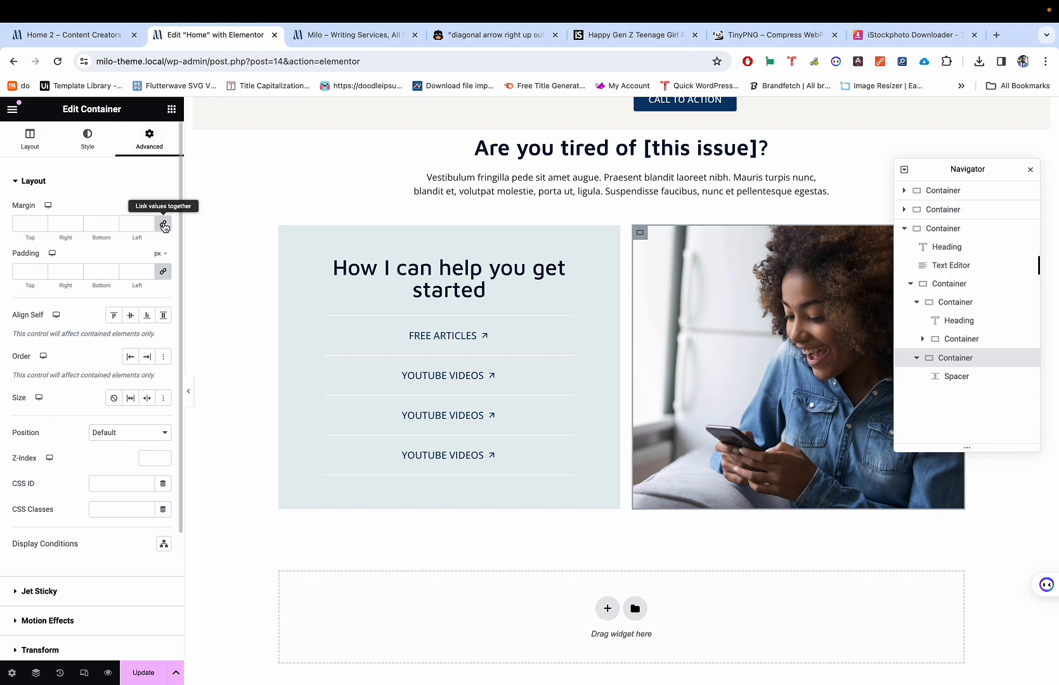
left_click(20, 220)
type("30")
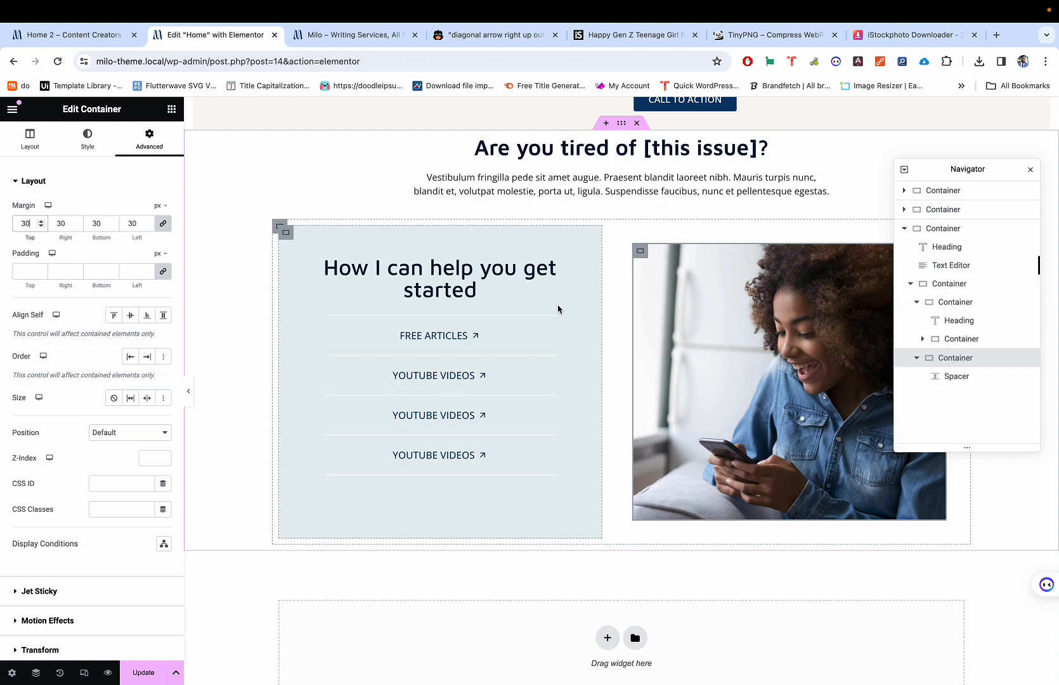
key("super+6")
key("super+2")
key("super+6")
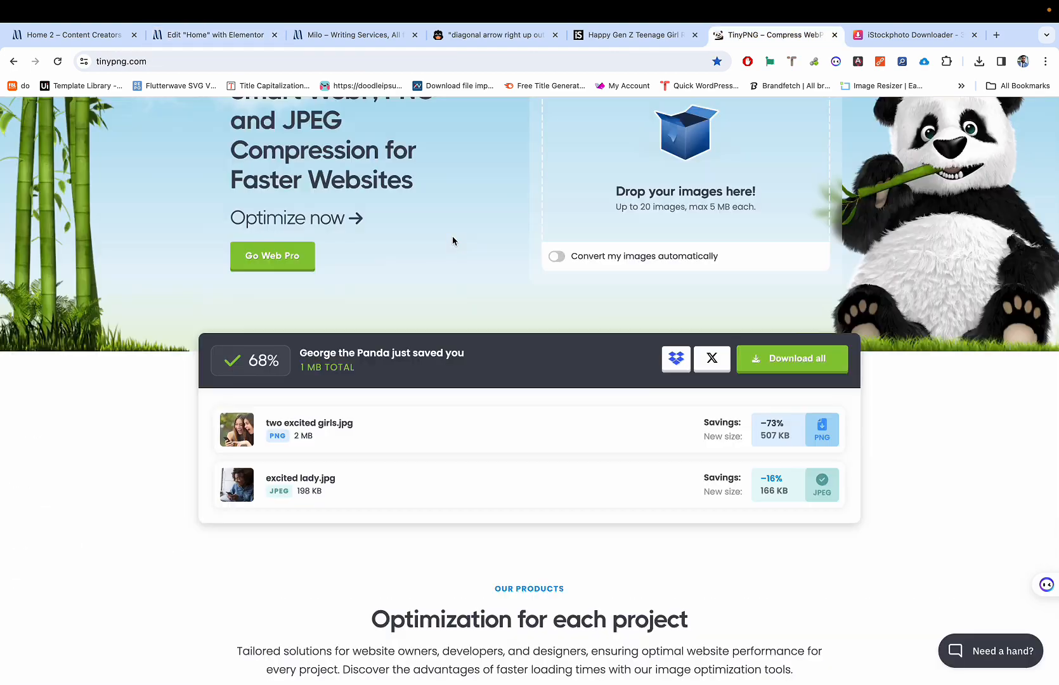
key("super+7")
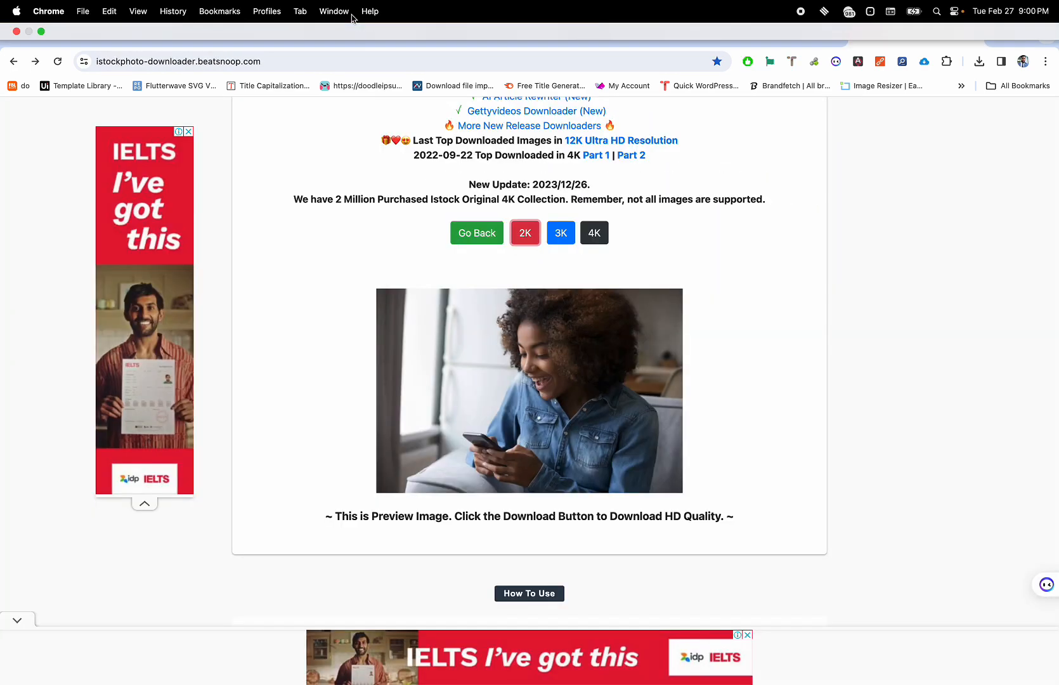
left_click(334, 11)
left_click(307, 48)
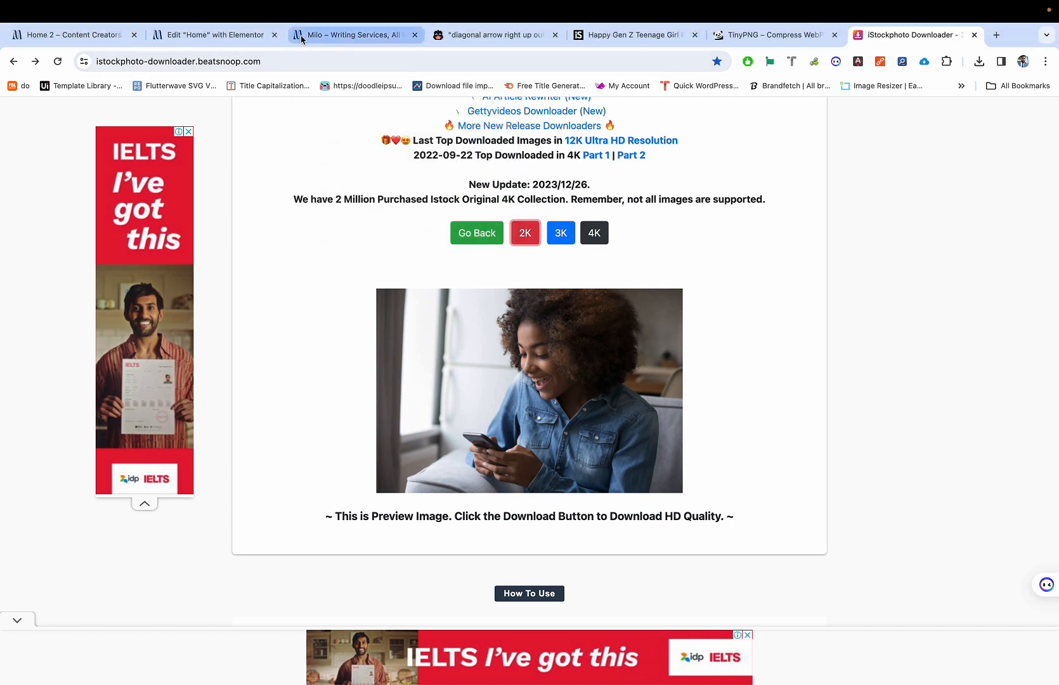
left_click(101, 40)
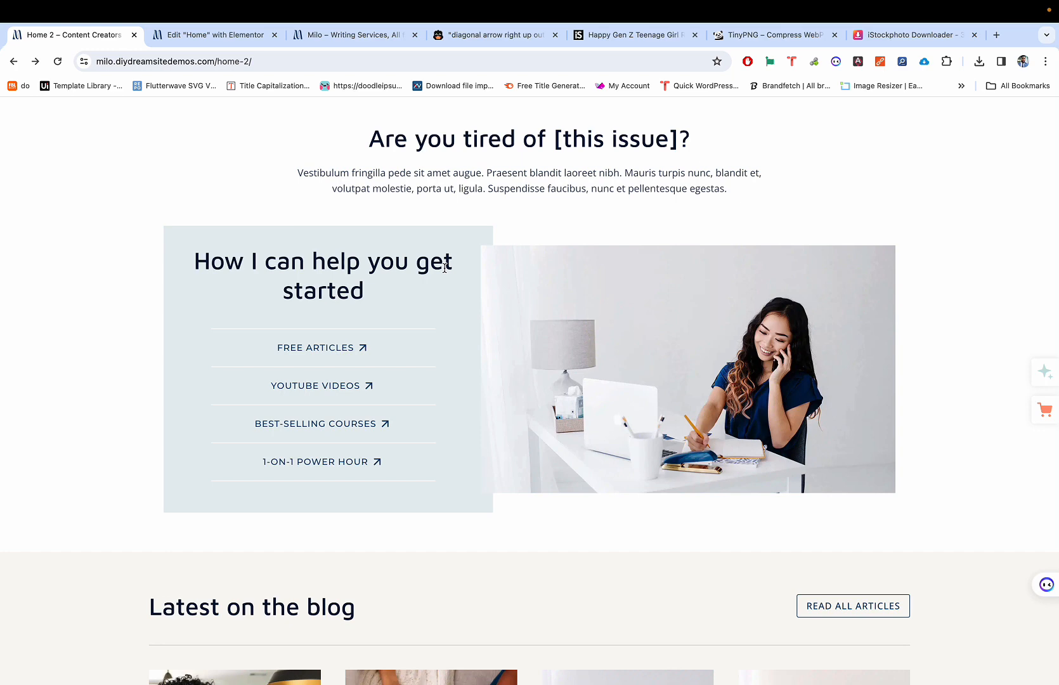
key("ctrl+shift+Tab")
key("ctrl+Tab")
left_click(216, 38)
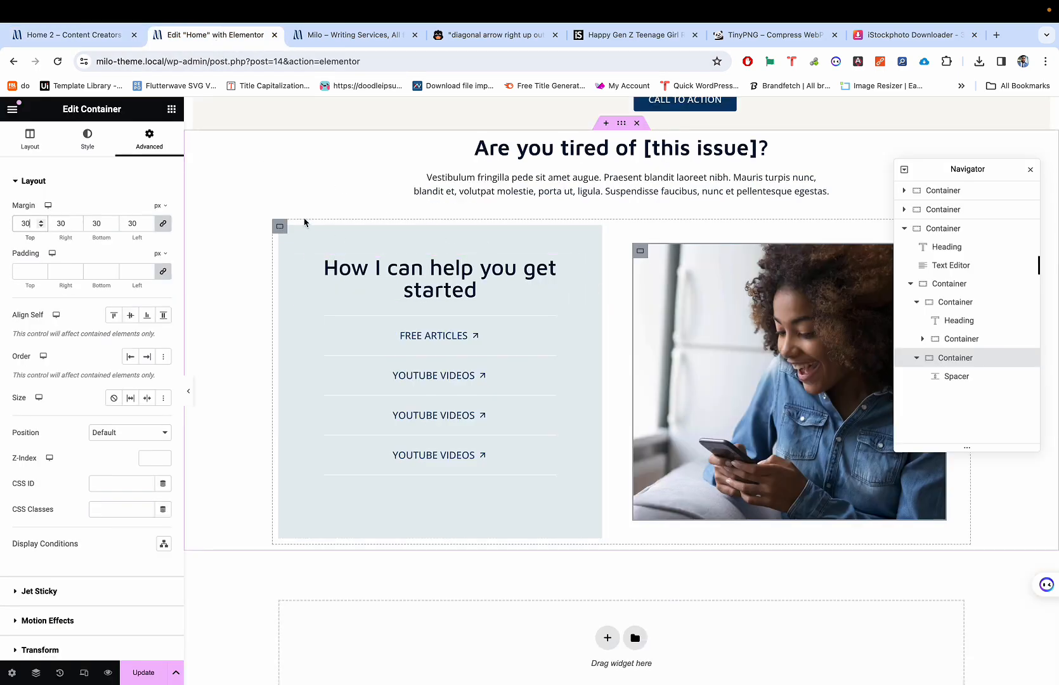
Step: Select the help panel container, set Content Width to Full Width and narrow it to about 90%
left_click(284, 235)
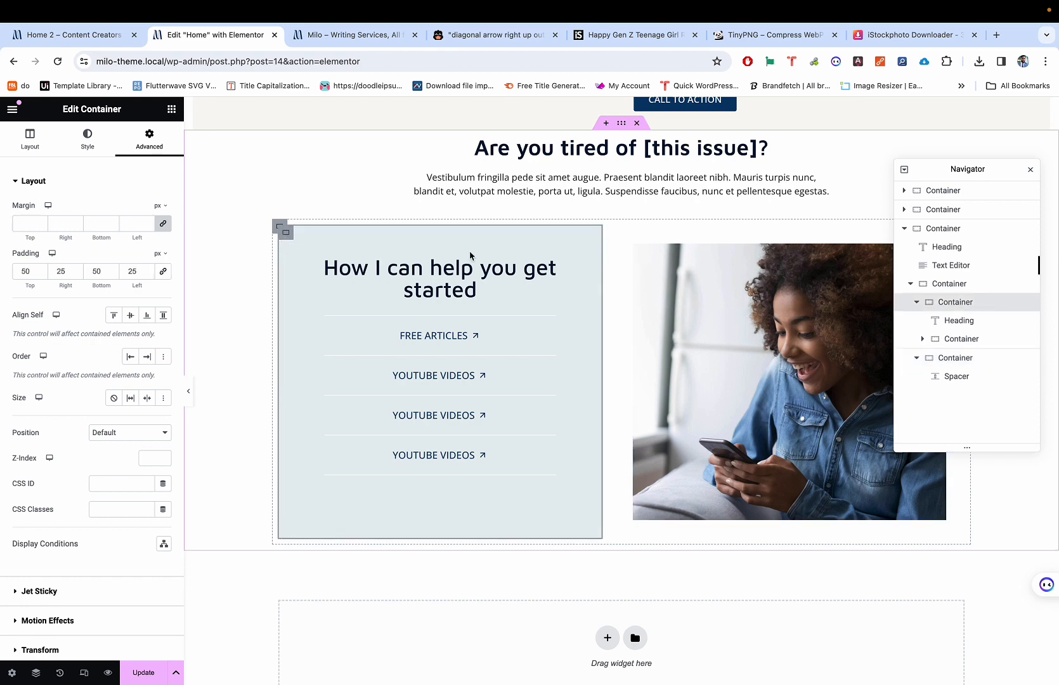
left_click(921, 308)
left_click(916, 321)
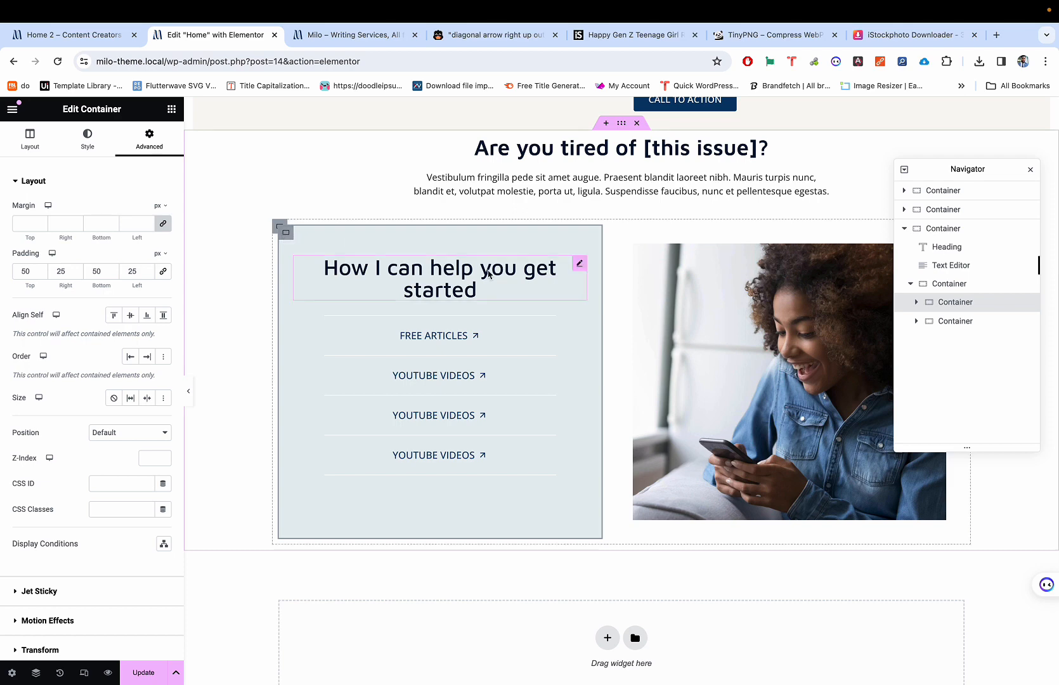
left_click(31, 138)
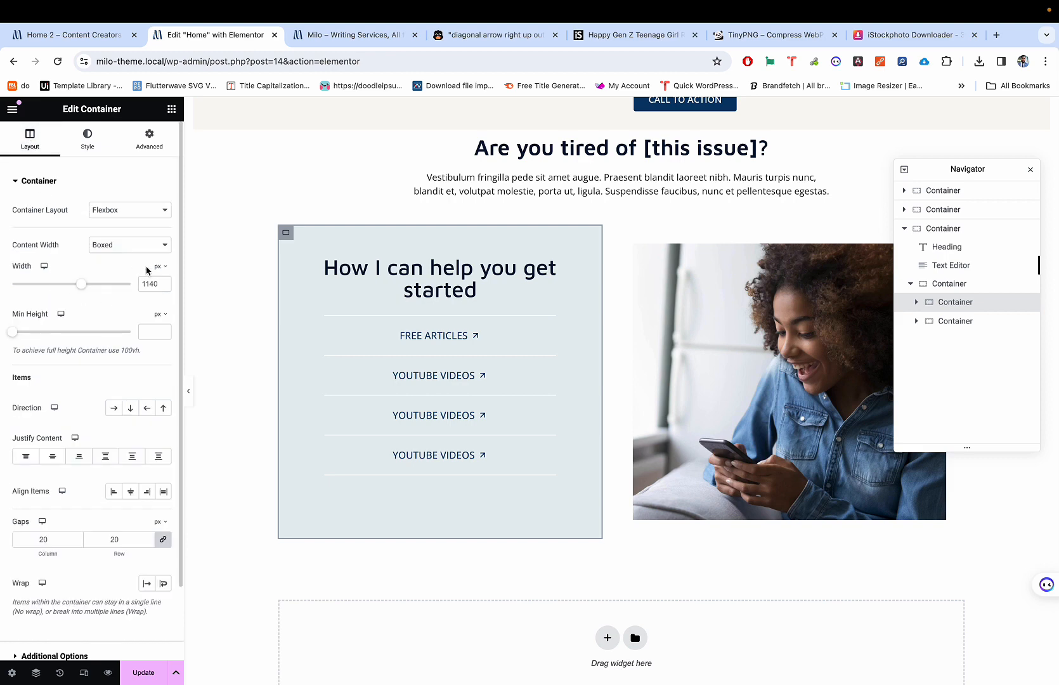
left_click(146, 245)
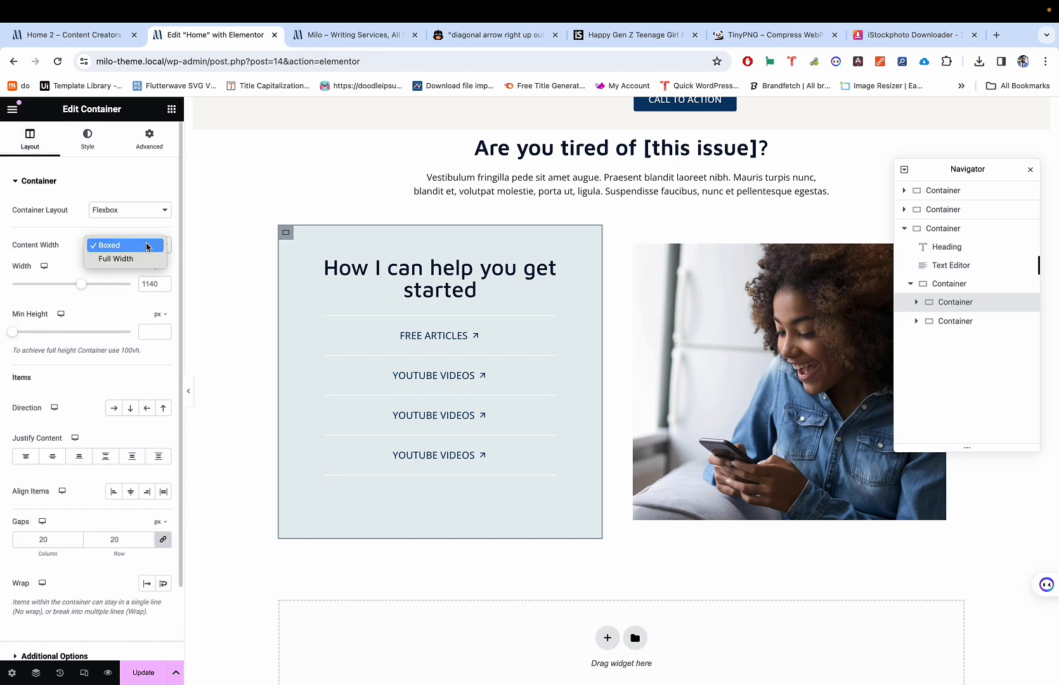
left_click(144, 257)
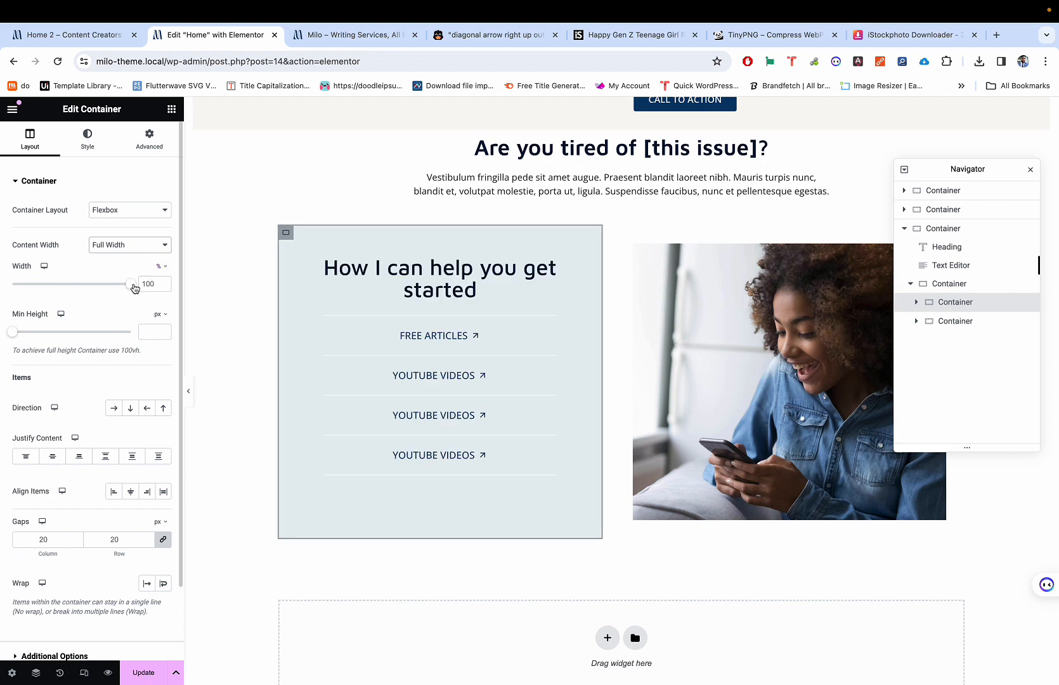
mouse_move(133, 289)
left_mouse_down()
mouse_move(102, 288)
mouse_move(147, 283)
left_mouse_up()
Step: Try a boxed percentage width, undo it, then return to Full Width at about 80%
left_click(145, 248)
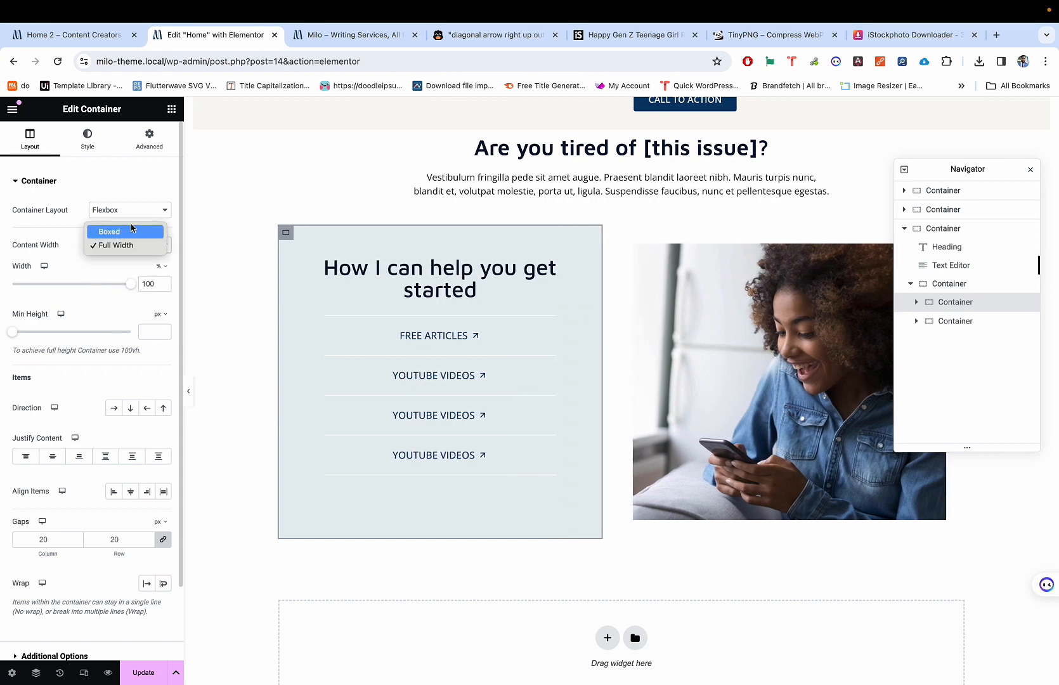
left_click(109, 232)
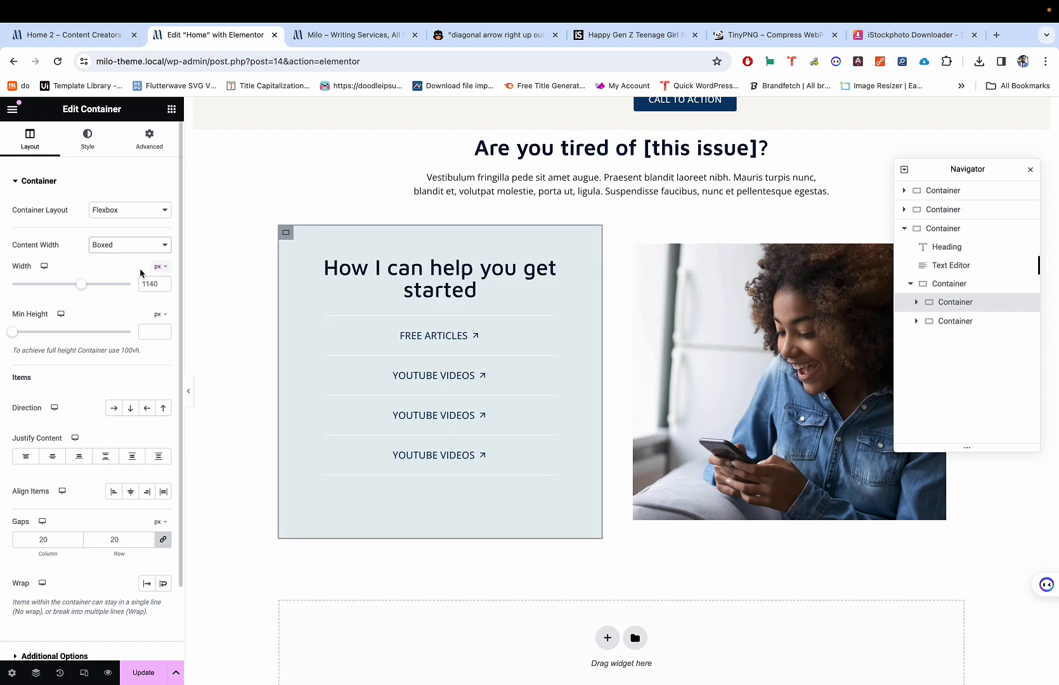
left_click(159, 267)
left_click(157, 279)
left_click_drag(129, 289, 48, 284)
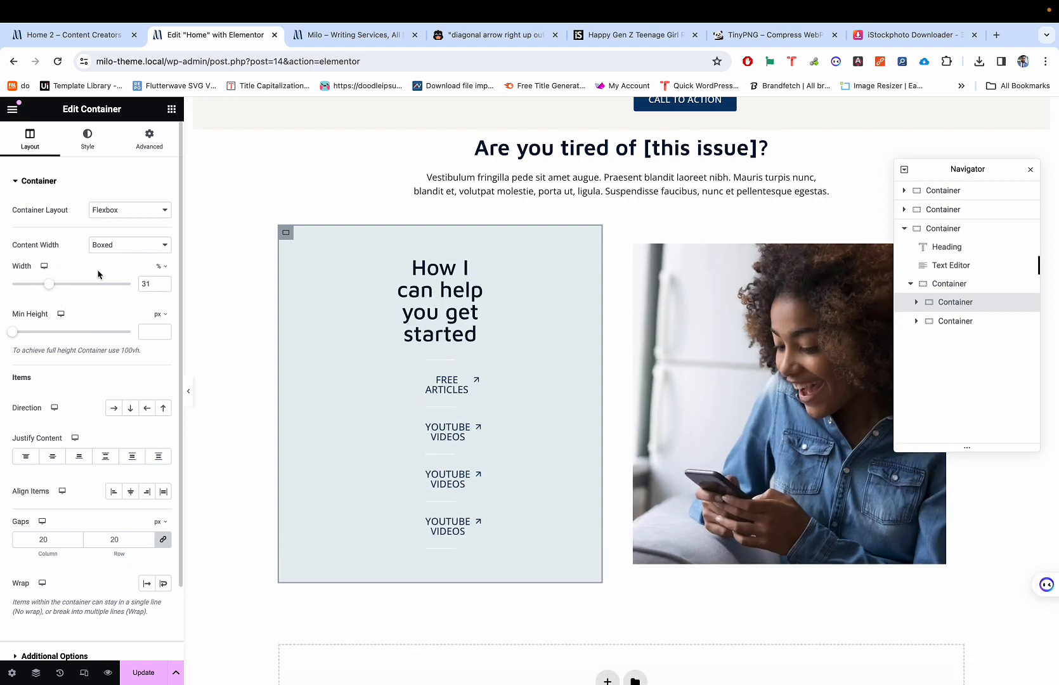
key("super+z")
left_click(112, 247)
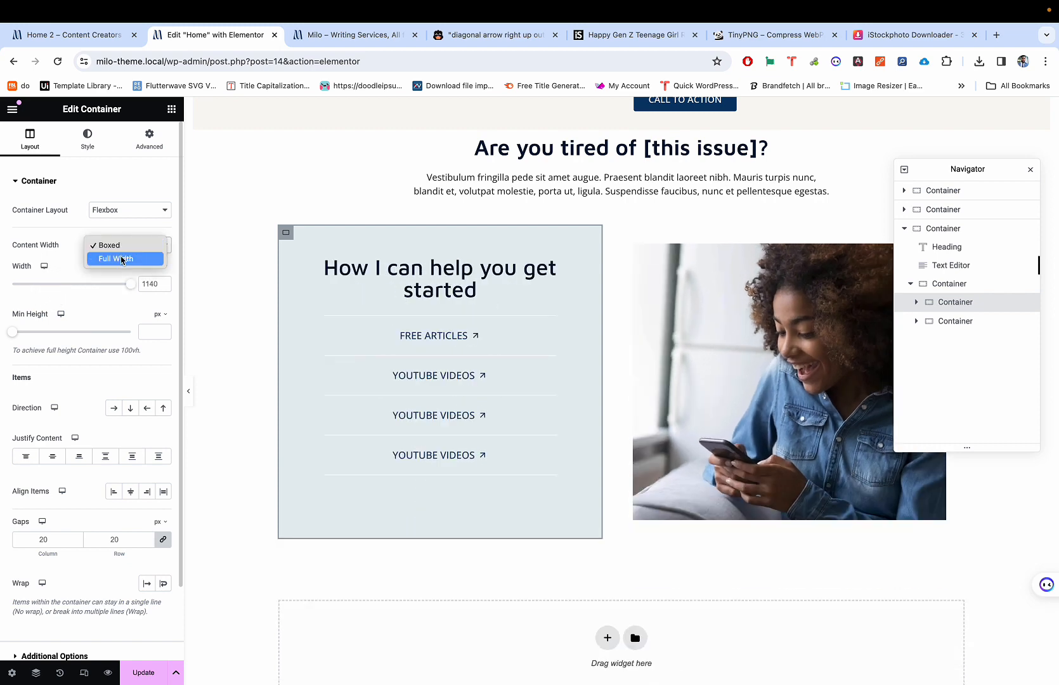
left_click(111, 260)
left_click_drag(131, 284, 108, 286)
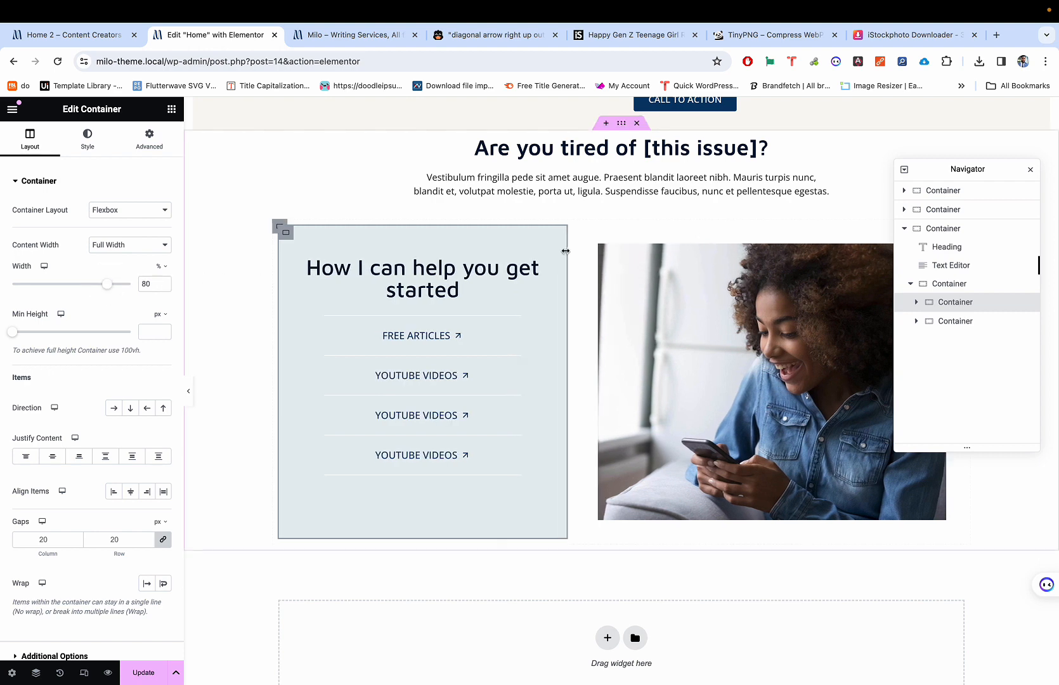
Step: Make the photo container Full Width, preview the page, and widen the help panel to about 42.7%
left_click(615, 262)
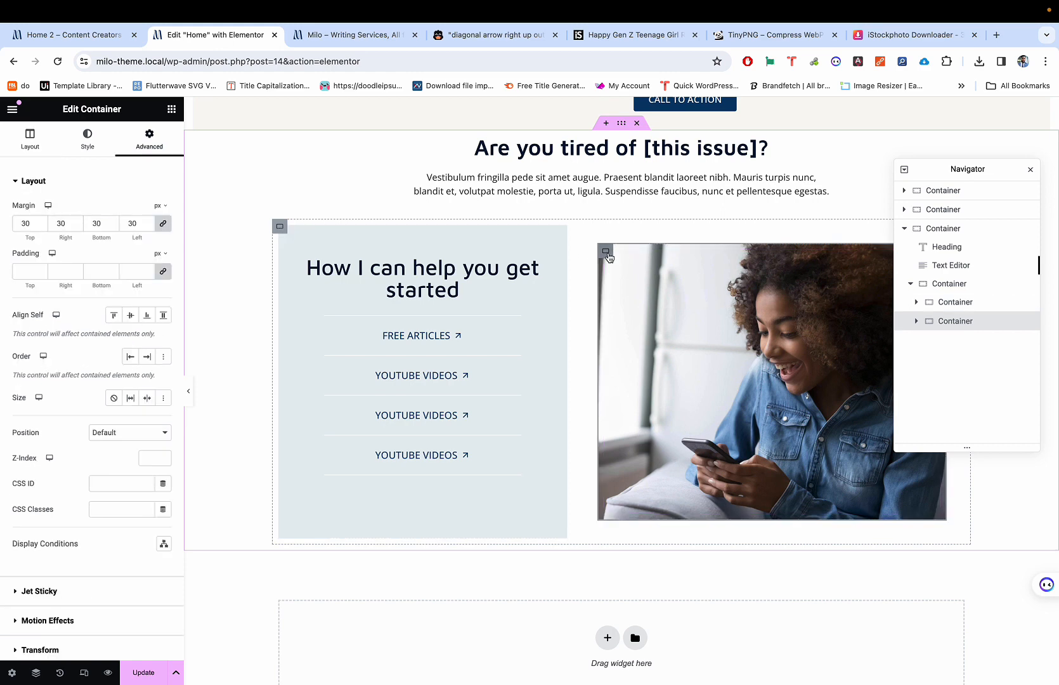
left_click(30, 137)
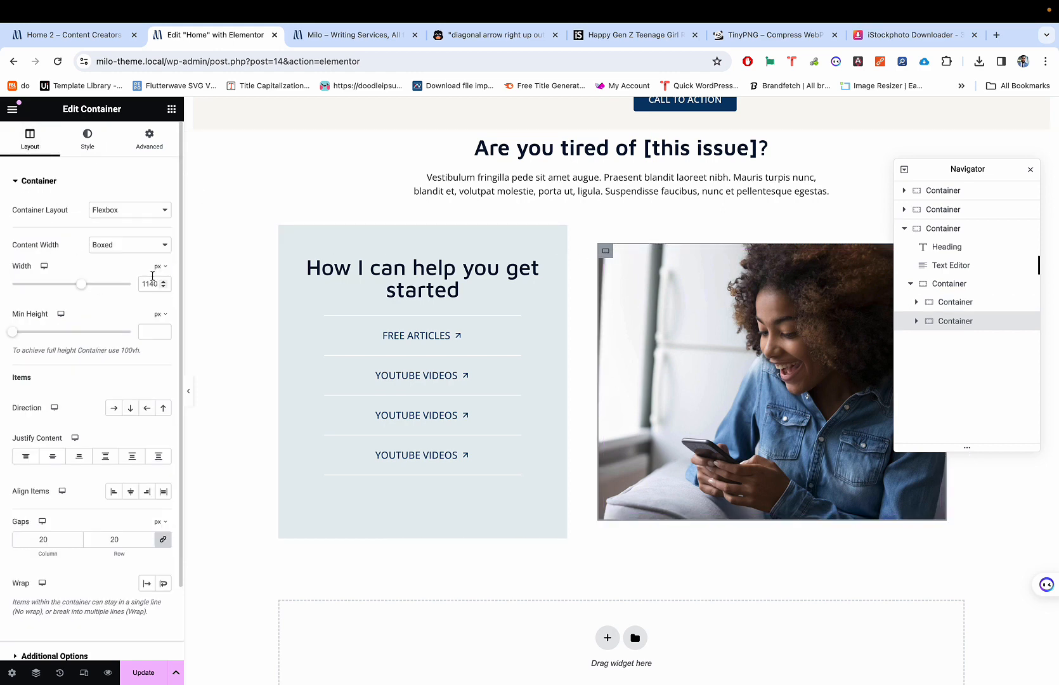
left_click(156, 252)
left_click(145, 260)
left_click(189, 393)
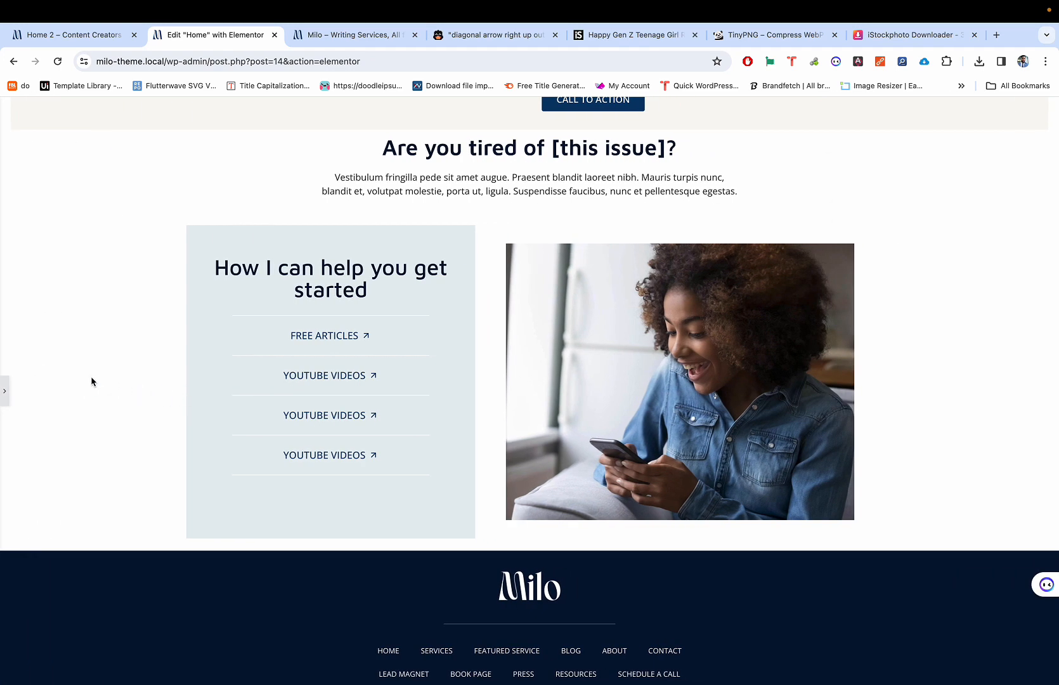
left_click(5, 388)
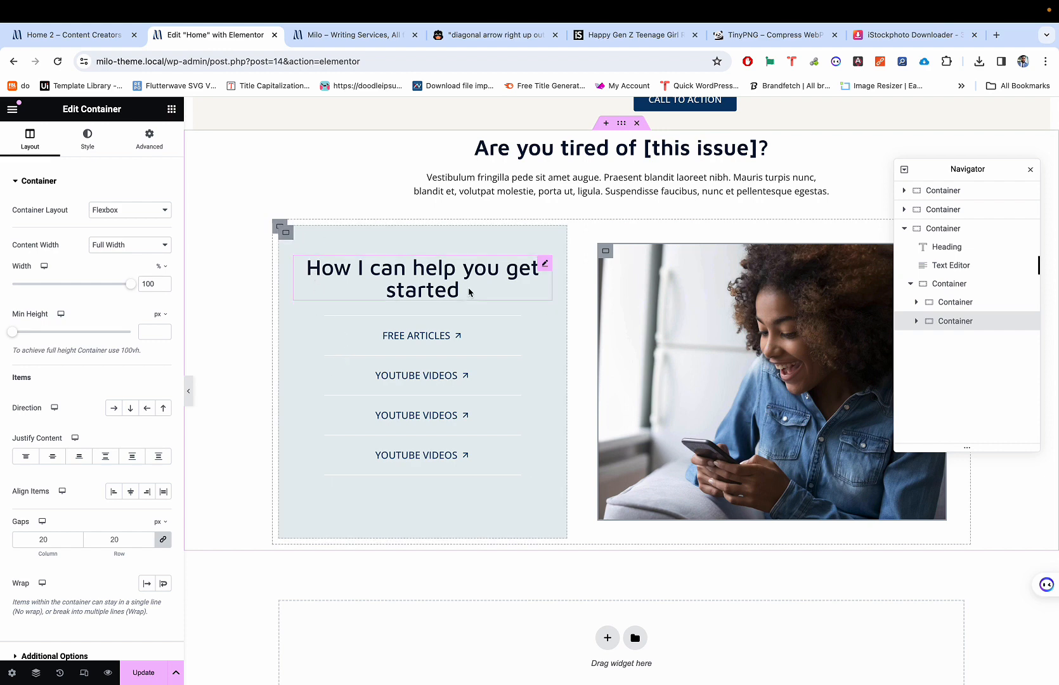
left_click_drag(565, 295, 595, 287)
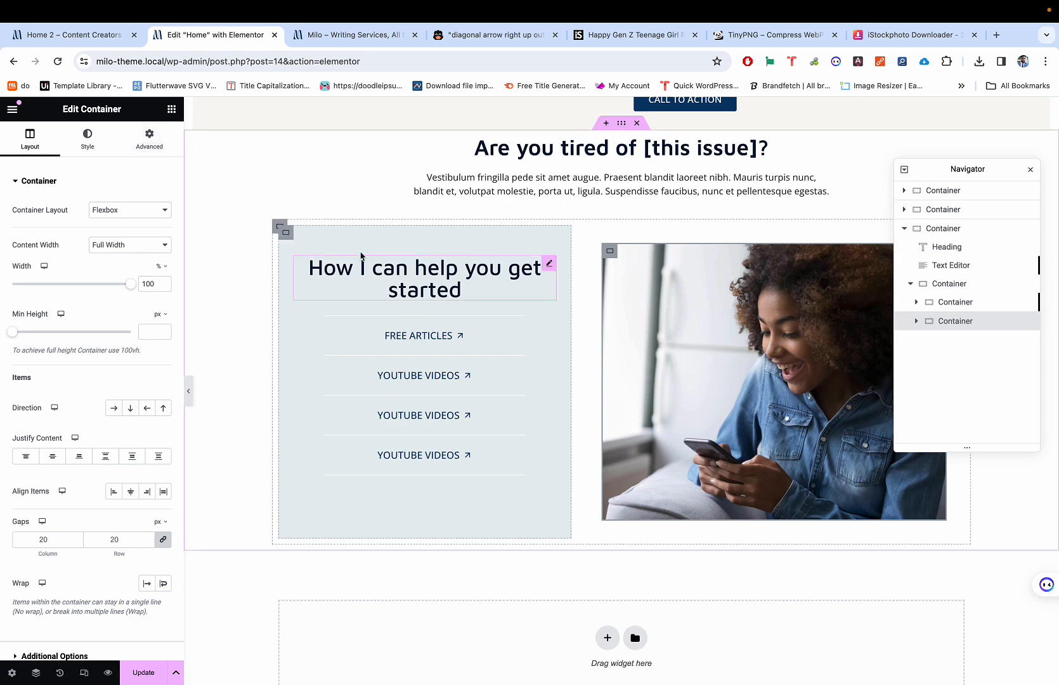
Step: Type a width of 40% for the help panel container
left_click(285, 232)
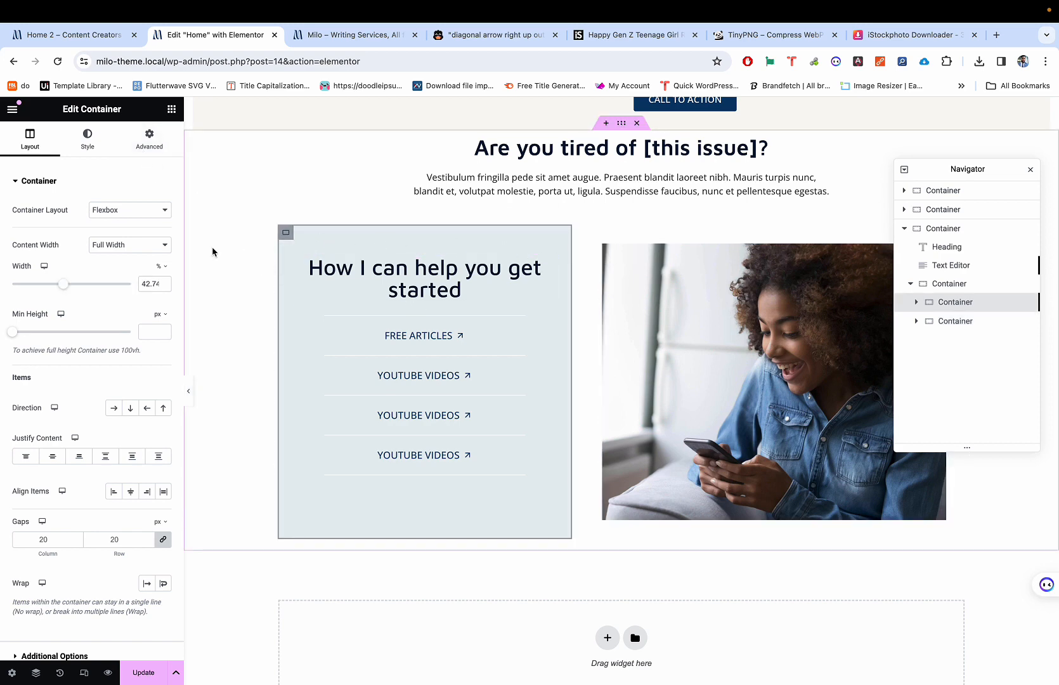
type("100")
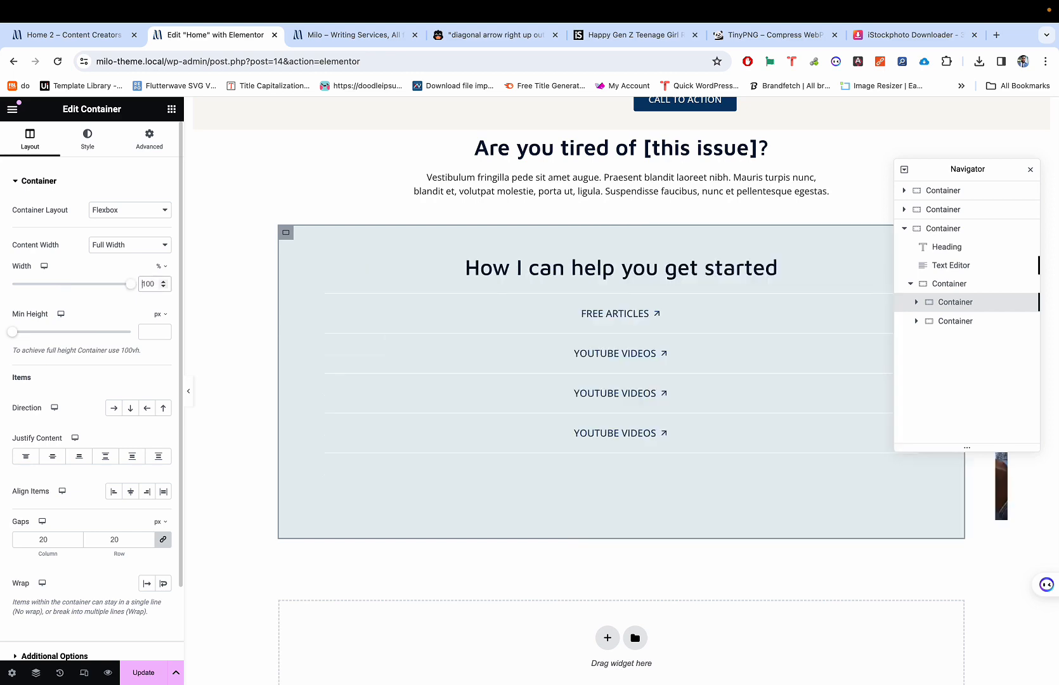
left_click(144, 284)
type("30")
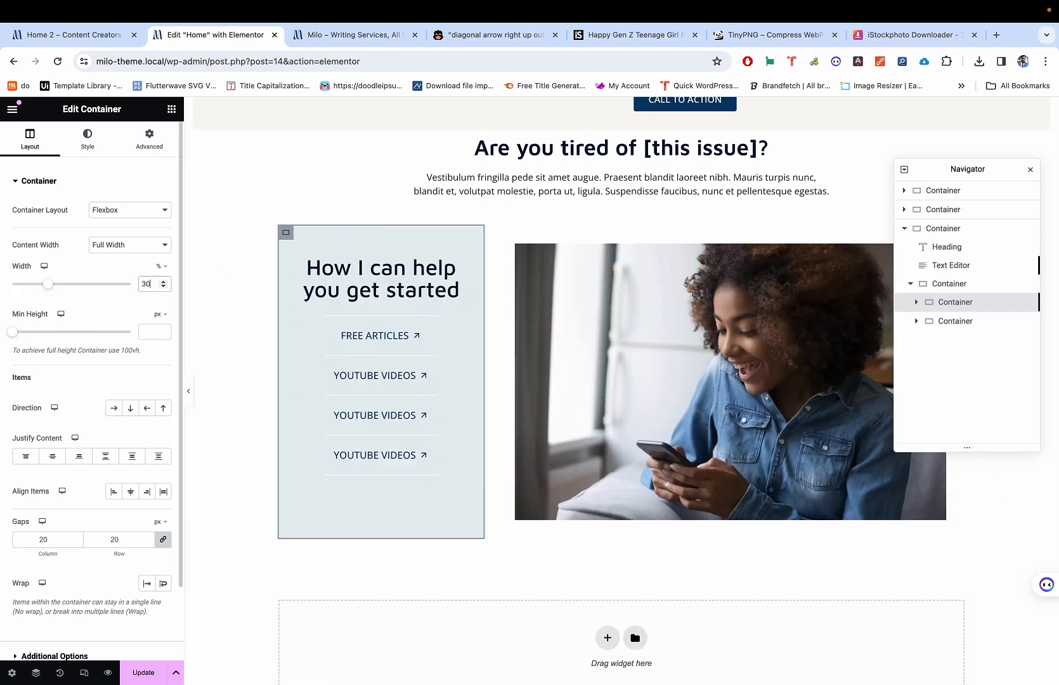
key("BackSpace")
key("BackSpace")
type("40")
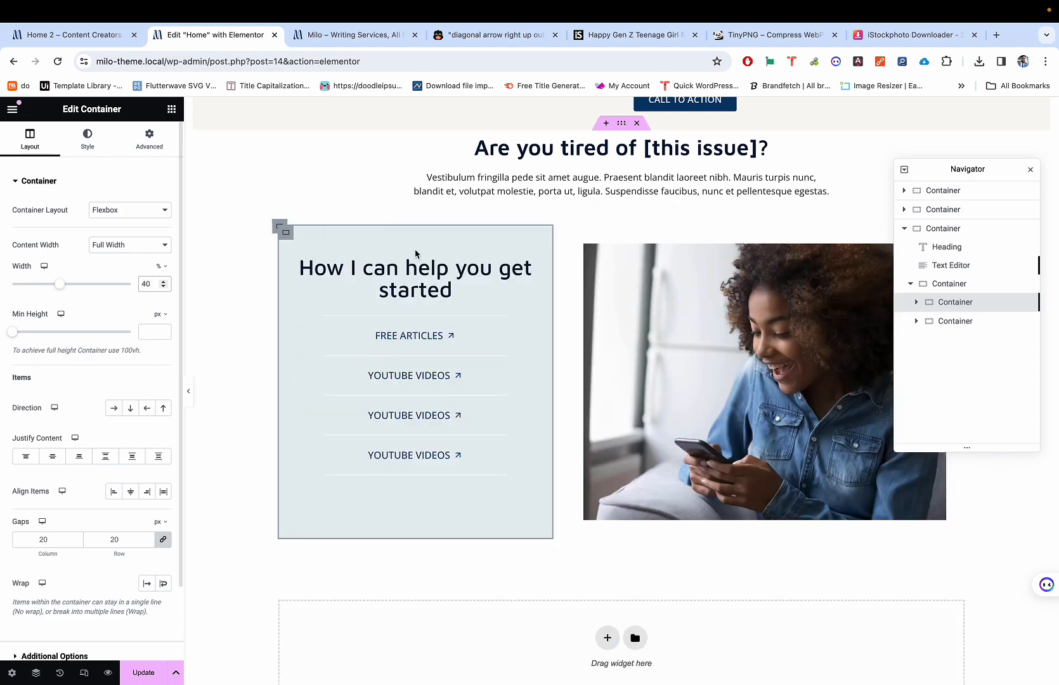
Step: Set the photo container's width to 60% and review its spacing settings
left_click(591, 251)
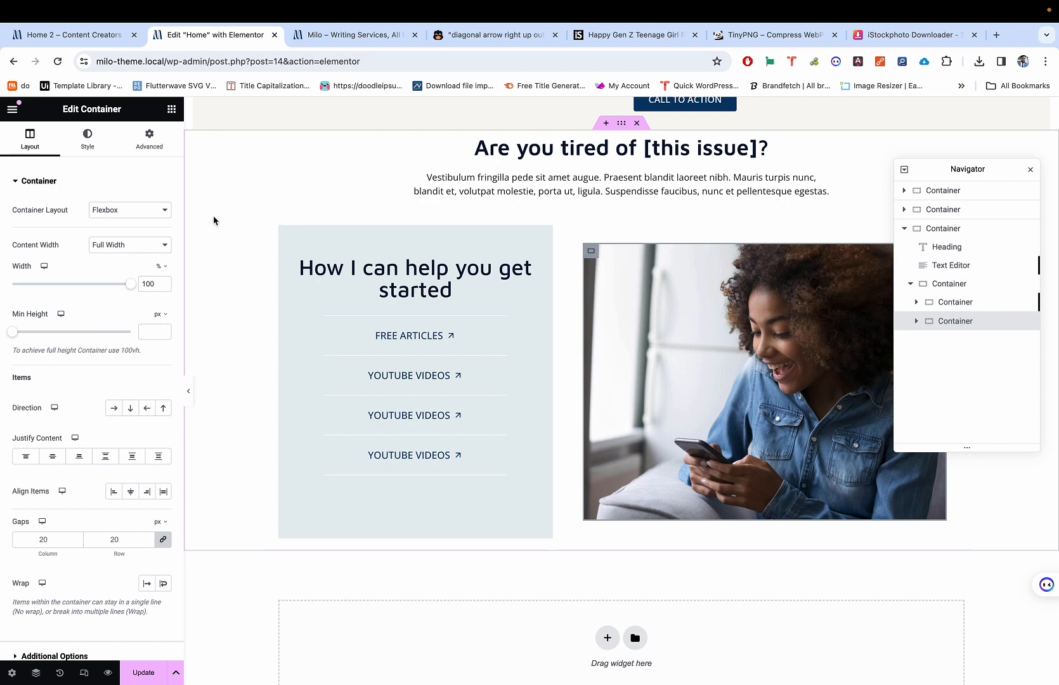
double_click(140, 283)
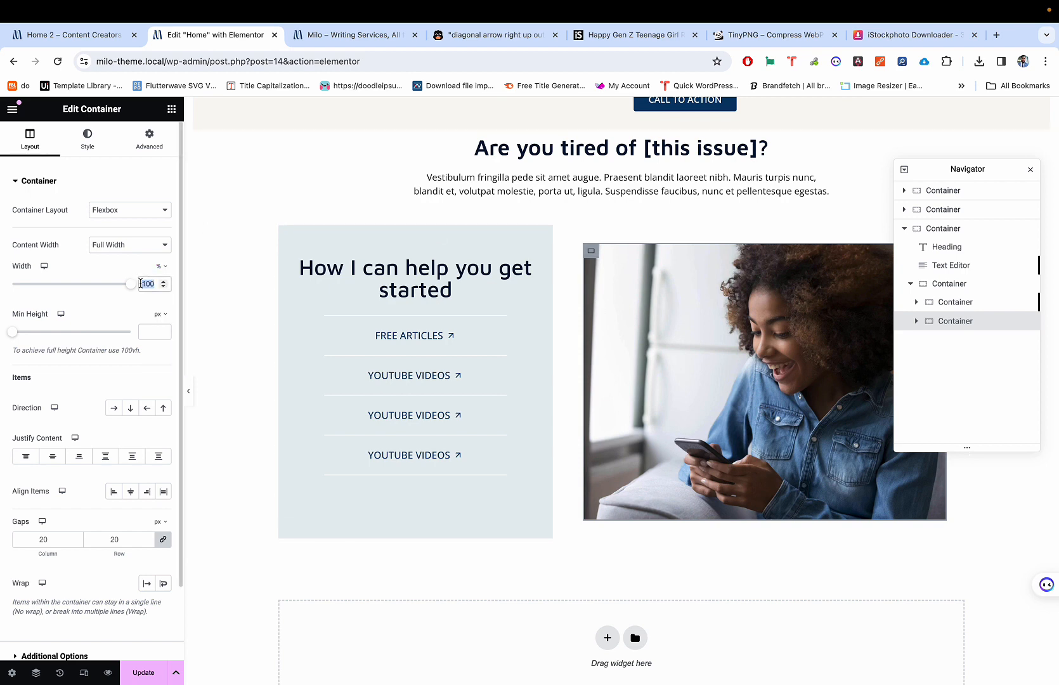
type("60")
double_click(141, 284)
type("100")
double_click(141, 284)
type("60")
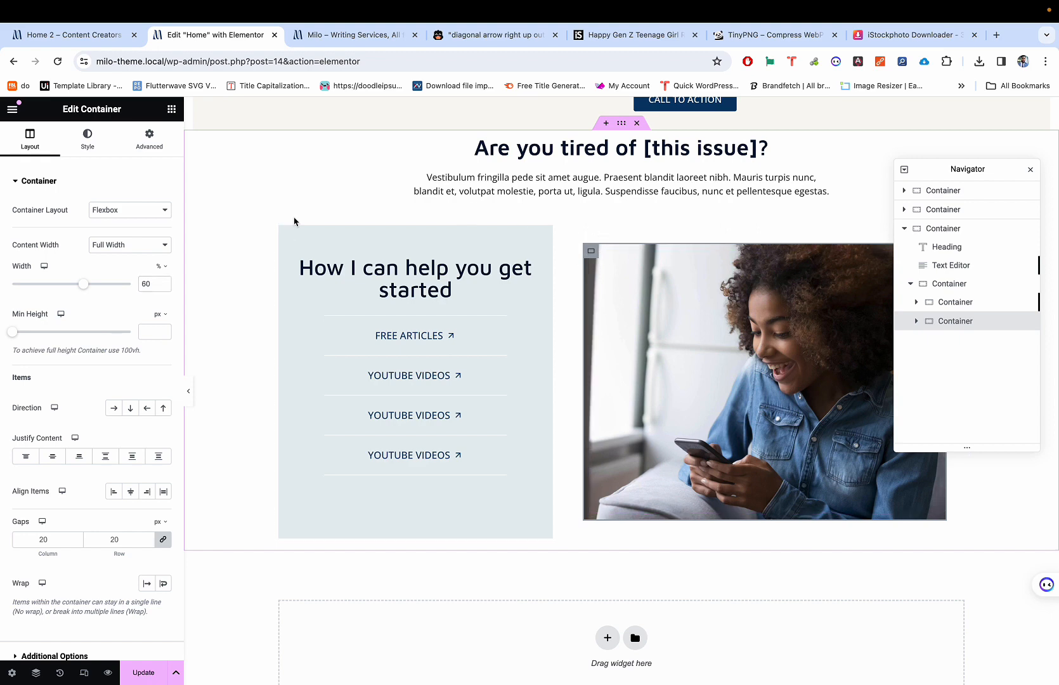
left_click(151, 142)
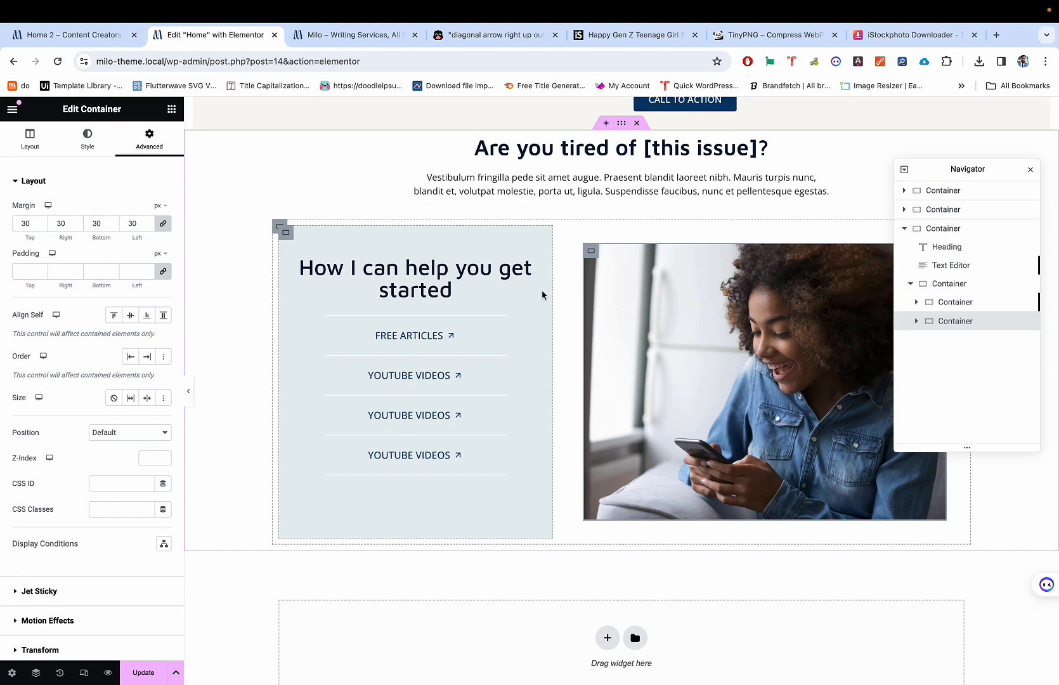
left_click(294, 239)
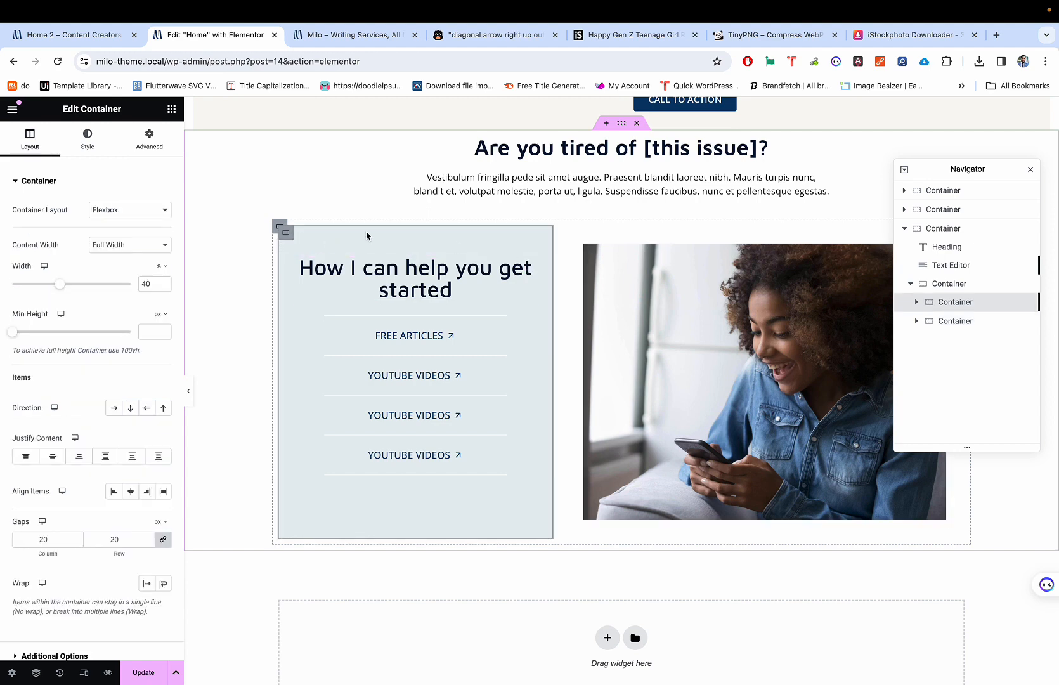
Step: Select the parent row container holding panel and photo and set its gap to 0
left_click(948, 284)
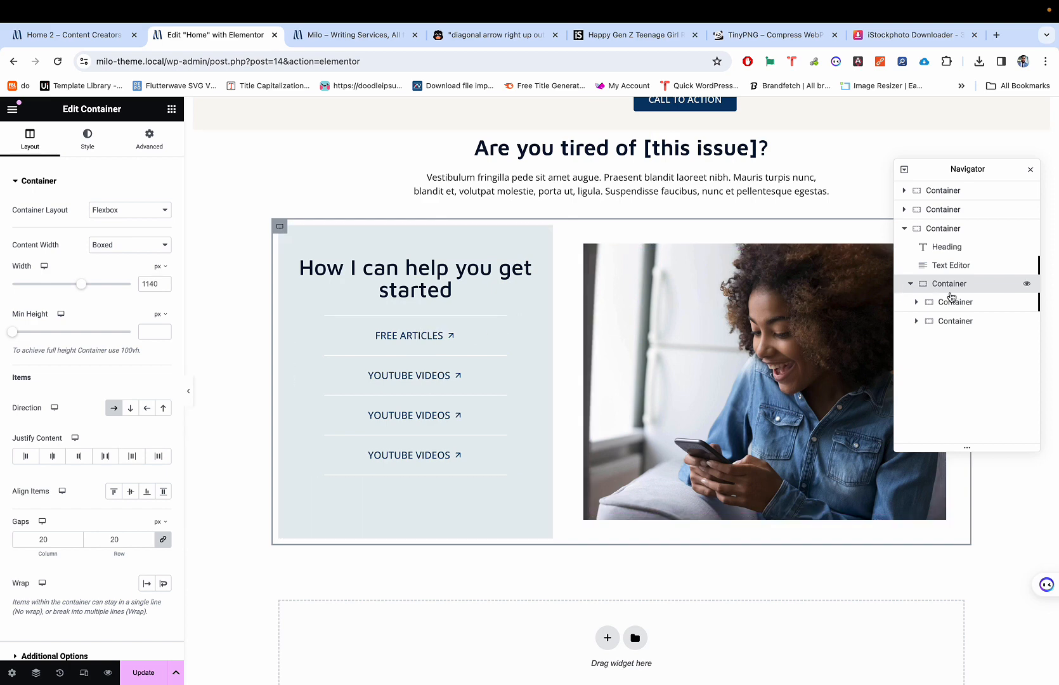
double_click(43, 539)
type("0")
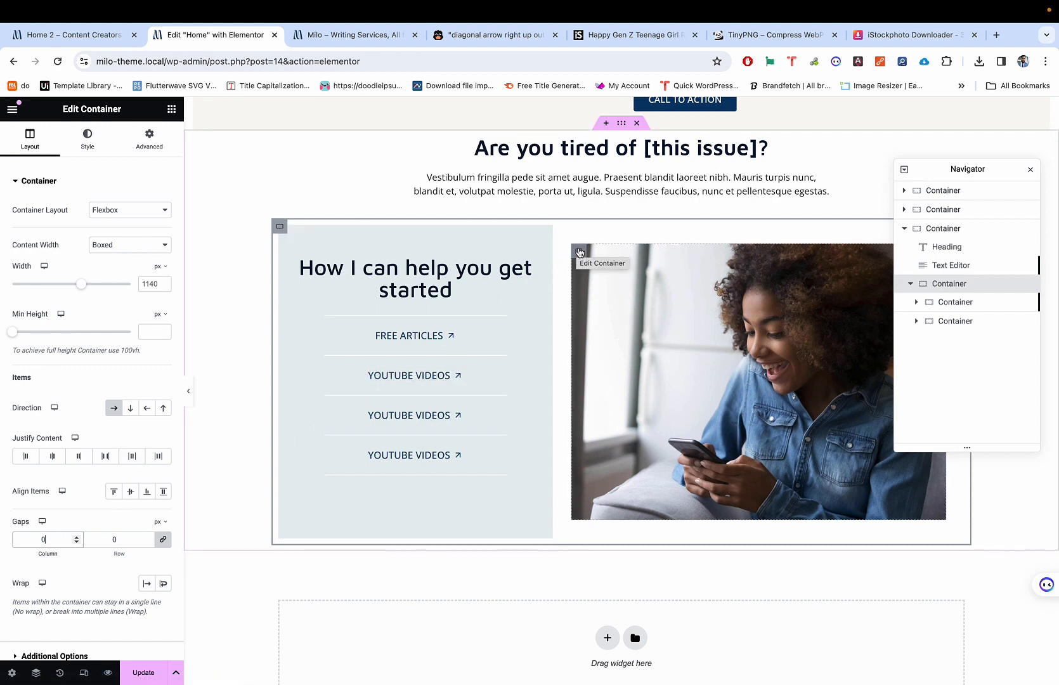
left_click(578, 252)
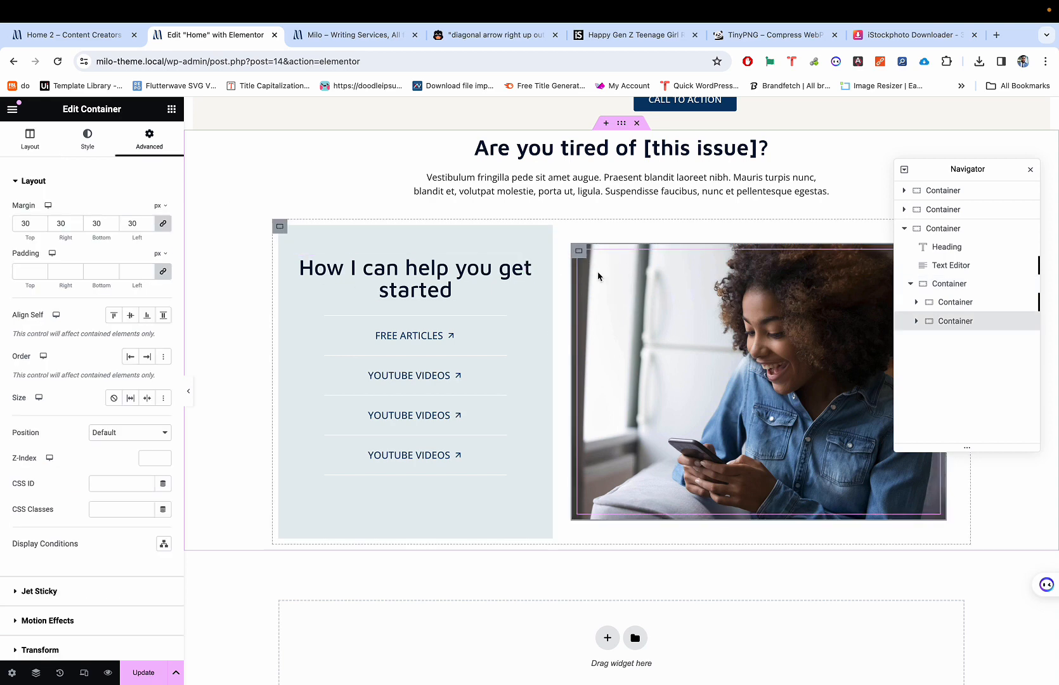
left_click(286, 231)
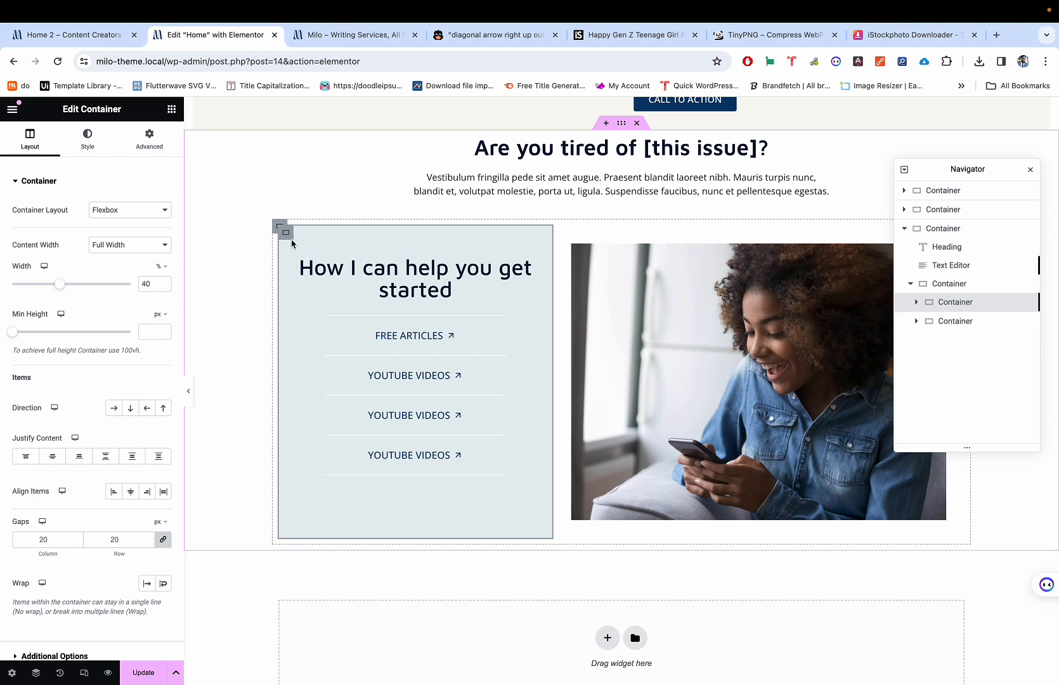
Step: Change the help panel's side padding values, settling on 50 px
left_click(149, 137)
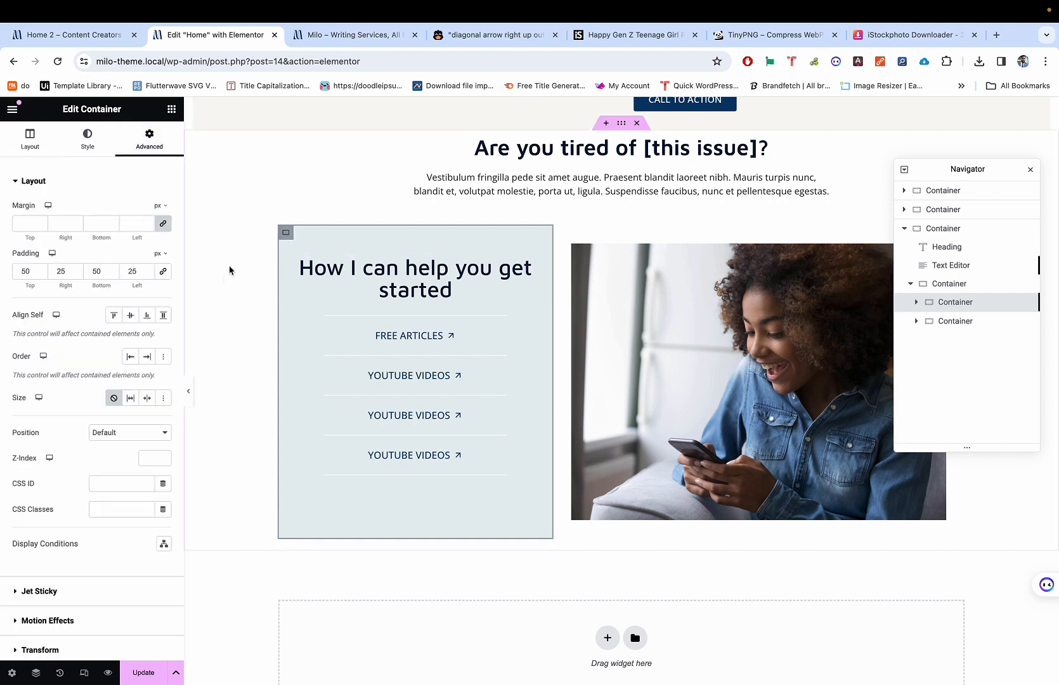
double_click(55, 274)
type("30")
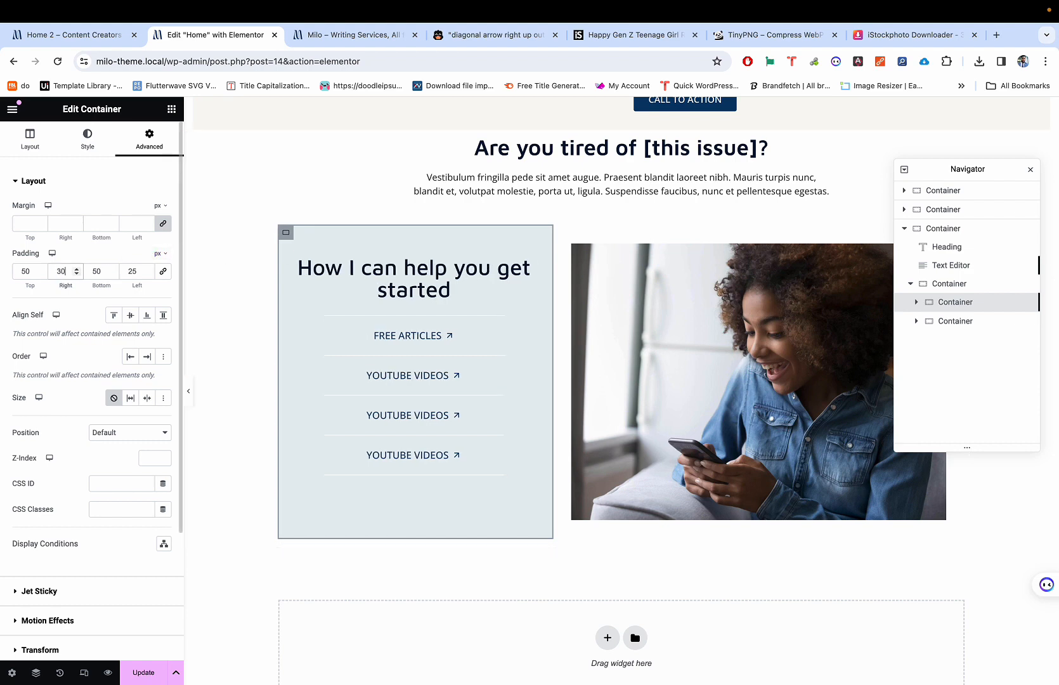
double_click(132, 271)
type("30")
key("BackSpace")
key("BackSpace")
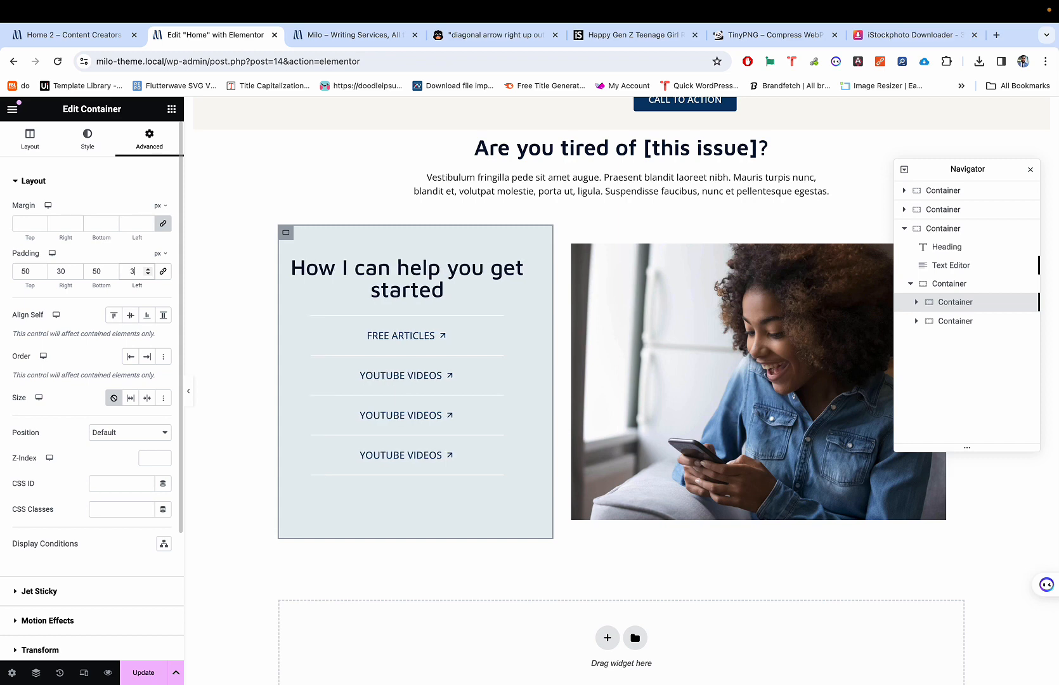
type("50")
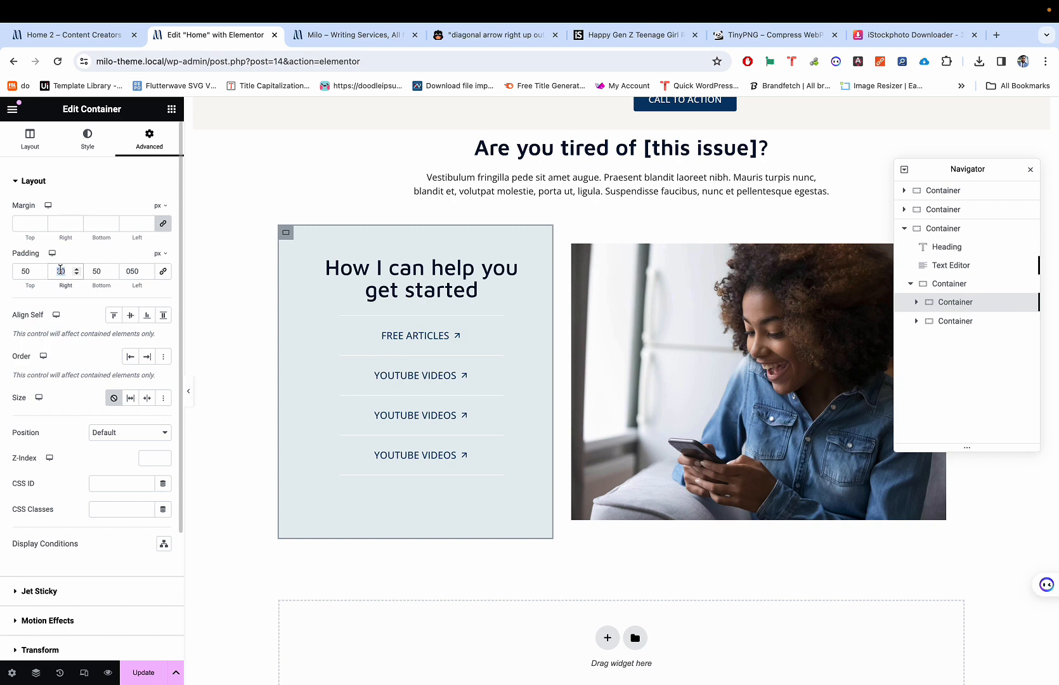
type("50")
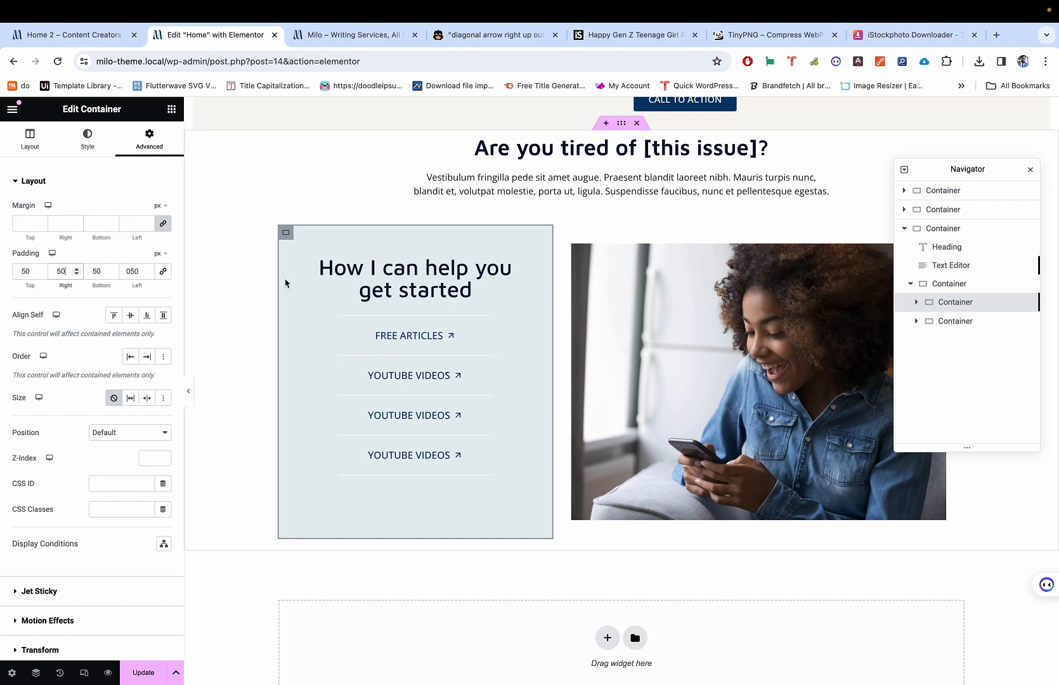
Step: Compare the panel with the Milo Home 2 demo, then show the text column's Layout settings
key("ctrl+shift+Tab")
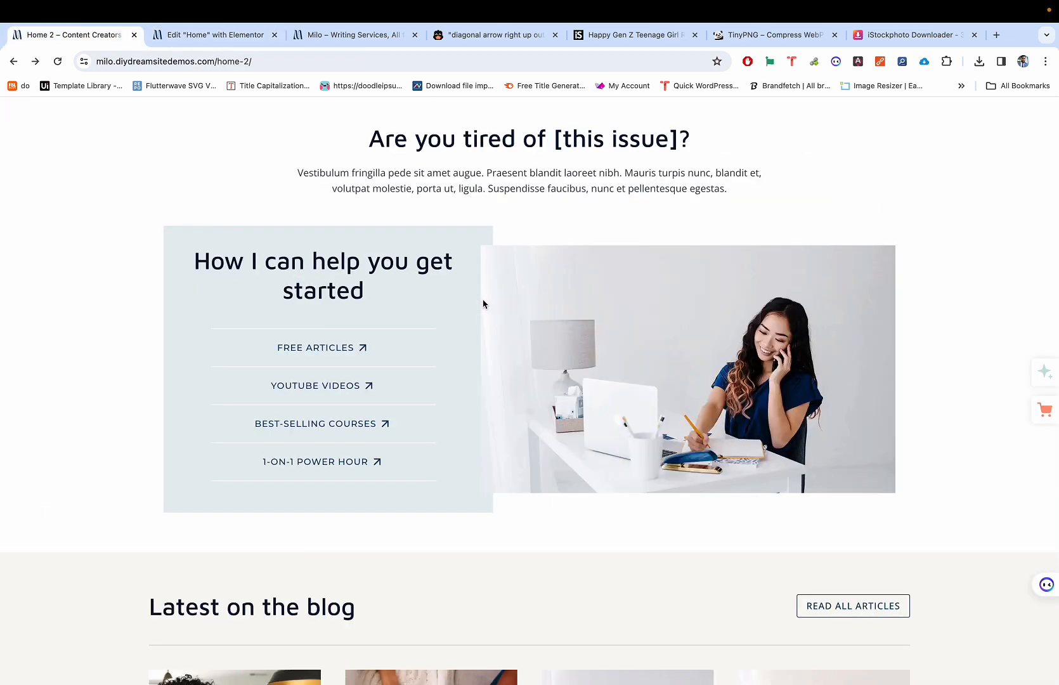
key("ctrl+Tab")
key("ctrl+shift+Tab")
key("ctrl+Tab")
key("ctrl+shift+Tab")
key("ctrl+Tab")
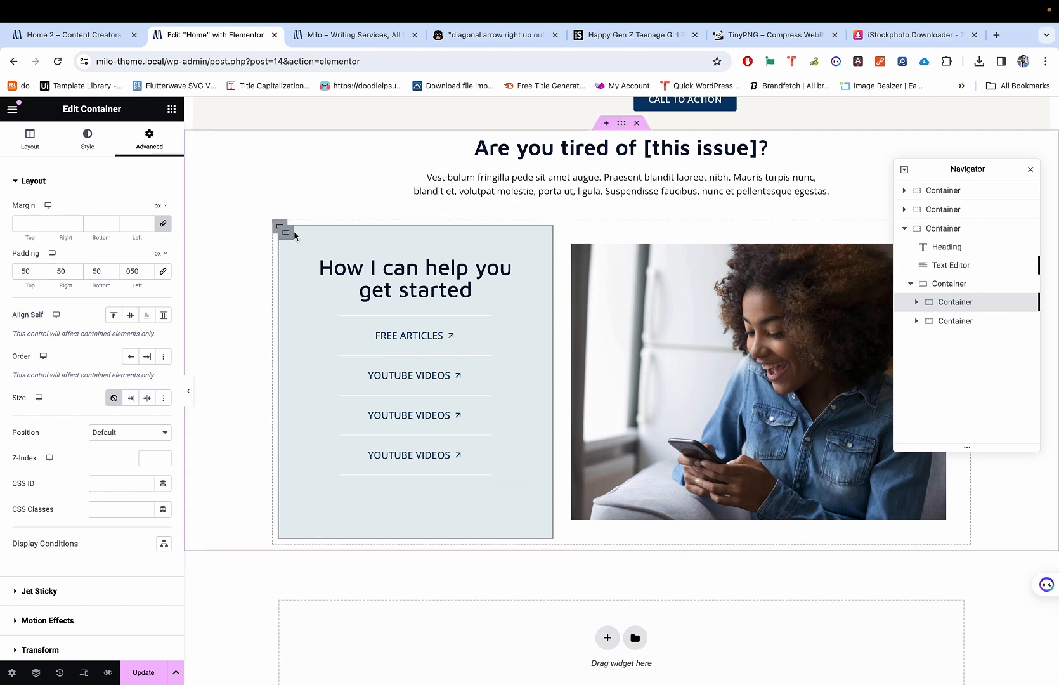
left_click(30, 138)
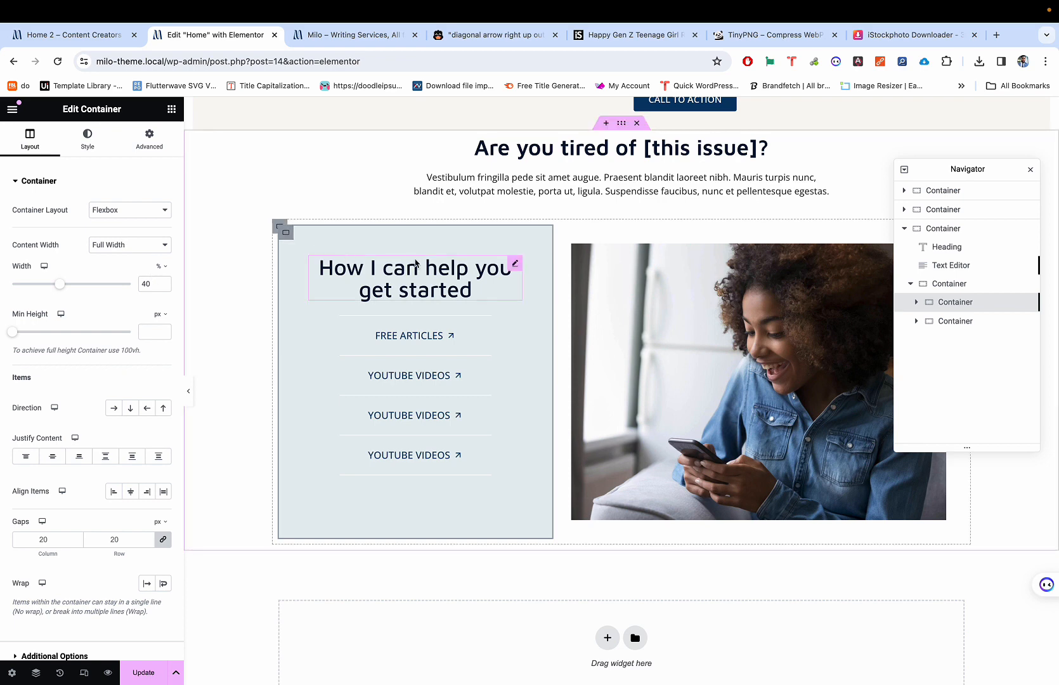
Step: Select the four-link container, zero its left and right padding and compare with the demo
left_click(314, 320)
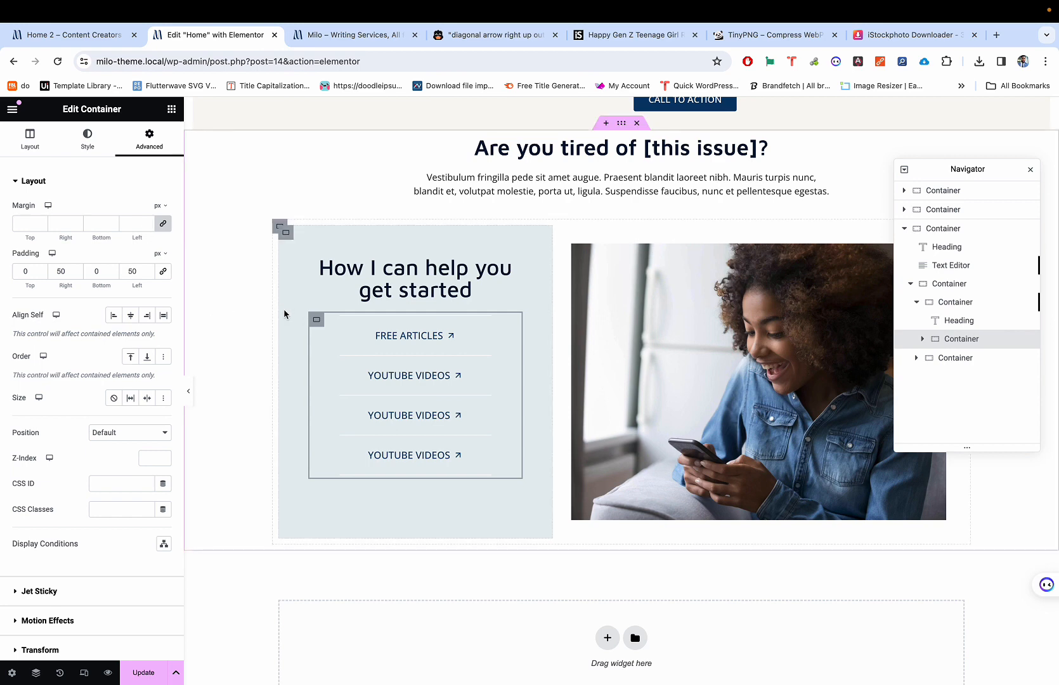
double_click(60, 271)
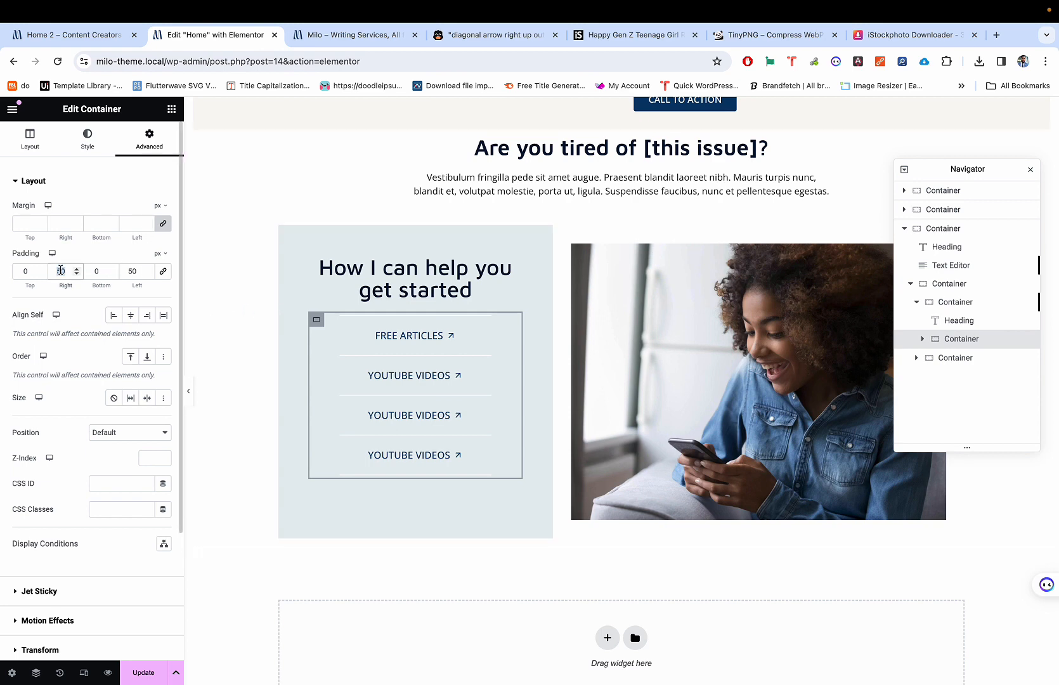
type("0")
double_click(126, 271)
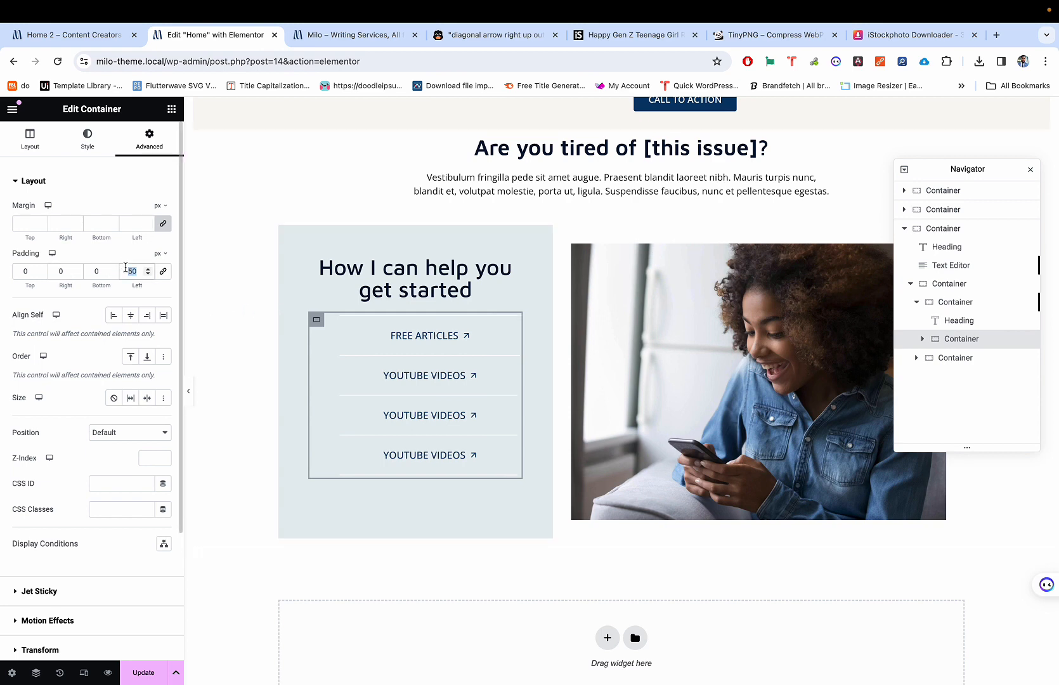
type("0")
key("ctrl+p")
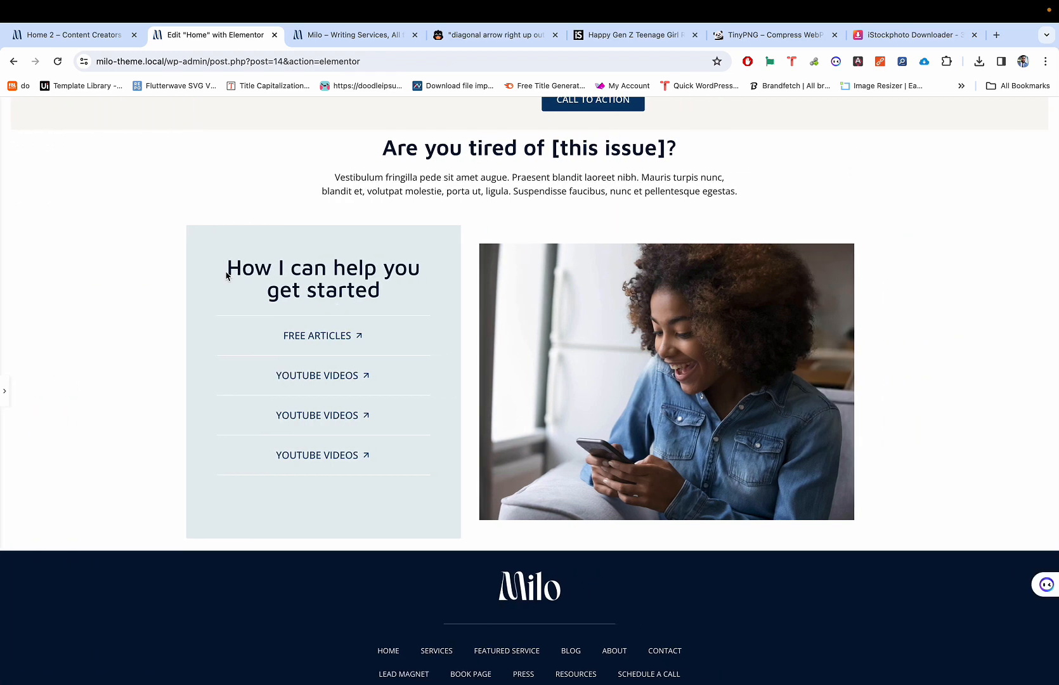
key("ctrl+shift+Tab")
key("ctrl+Tab")
key("ctrl+p")
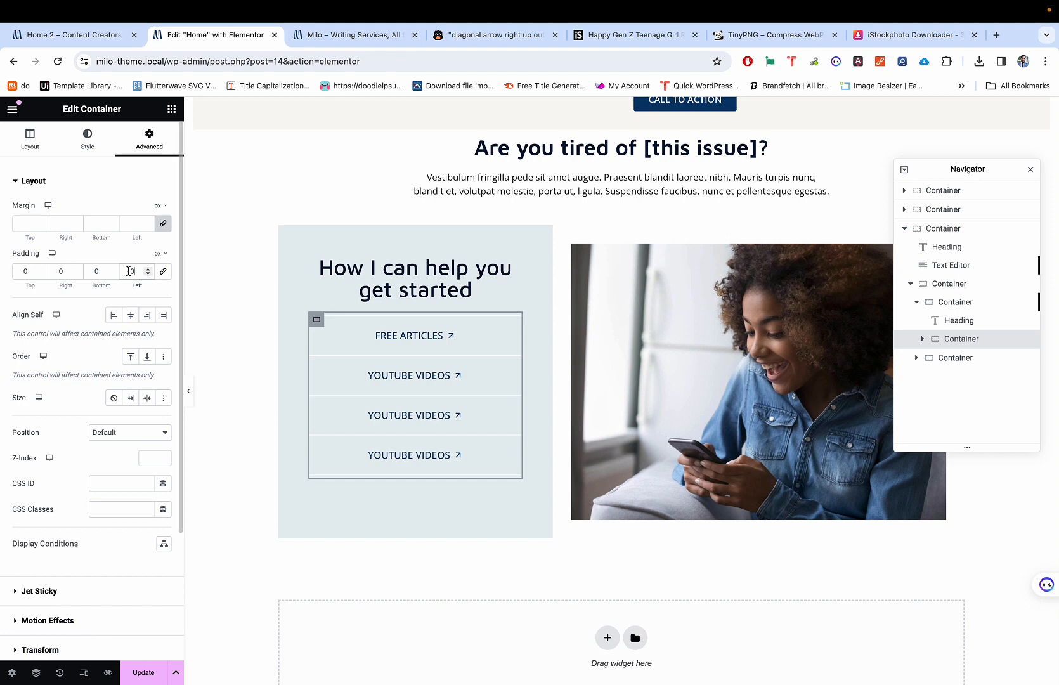
Step: Set the link list's left and right padding to 30 px and preview the result
type("3")
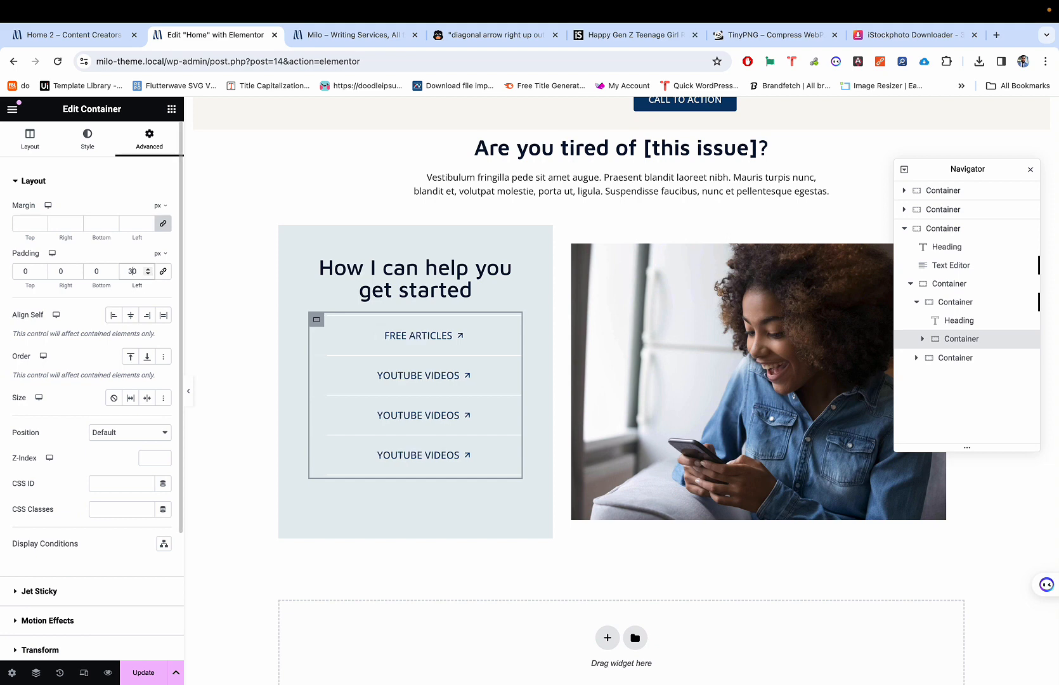
left_click(52, 272)
type("3")
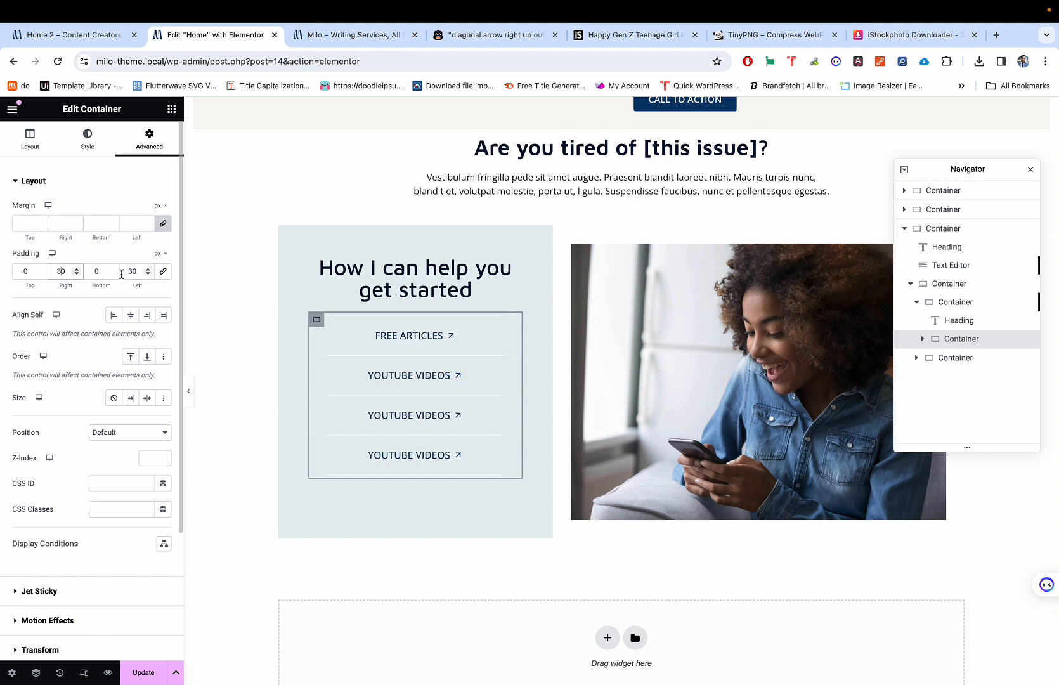
key("super+p")
key("super+p")
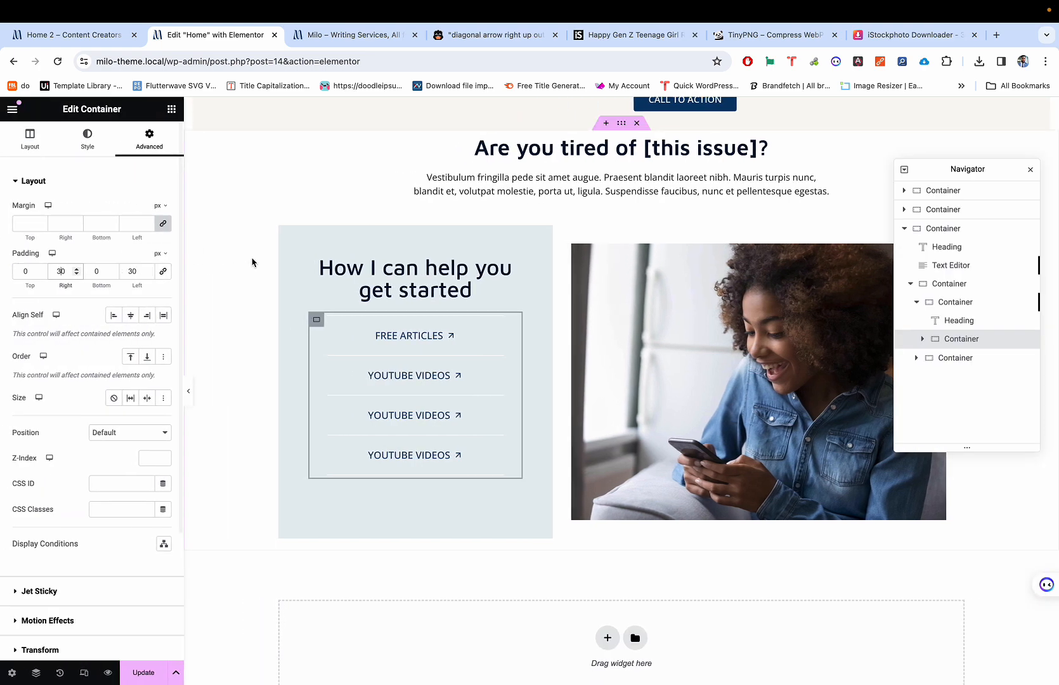
left_click(579, 252)
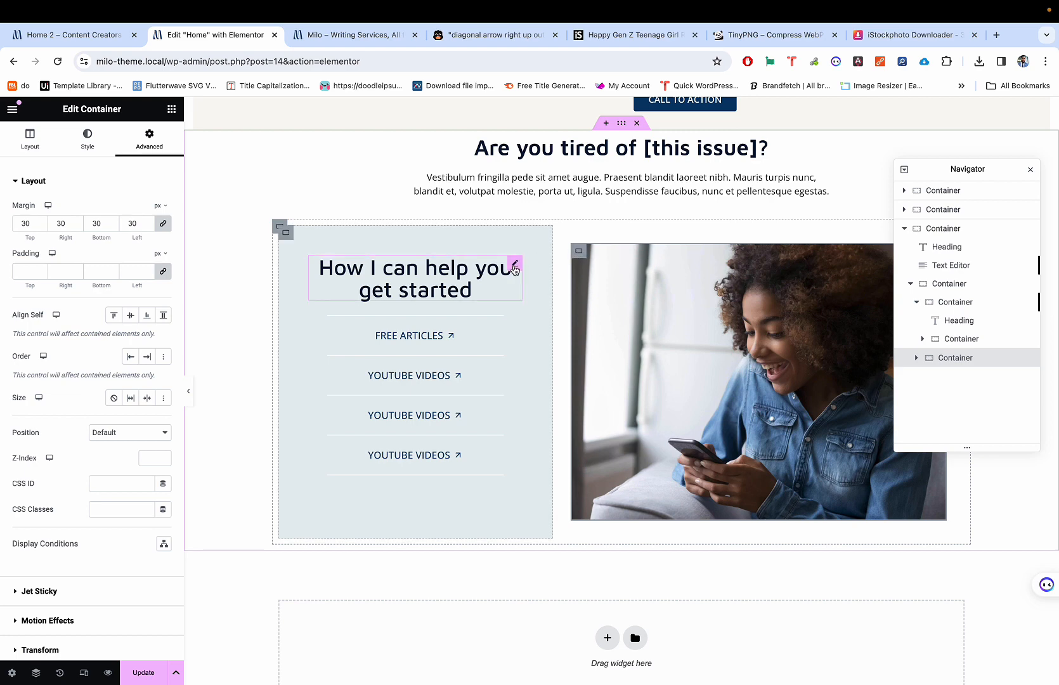
Step: Unlink the photo container's margins and set its left margin to -30 px, checking against the demo
left_click(287, 234)
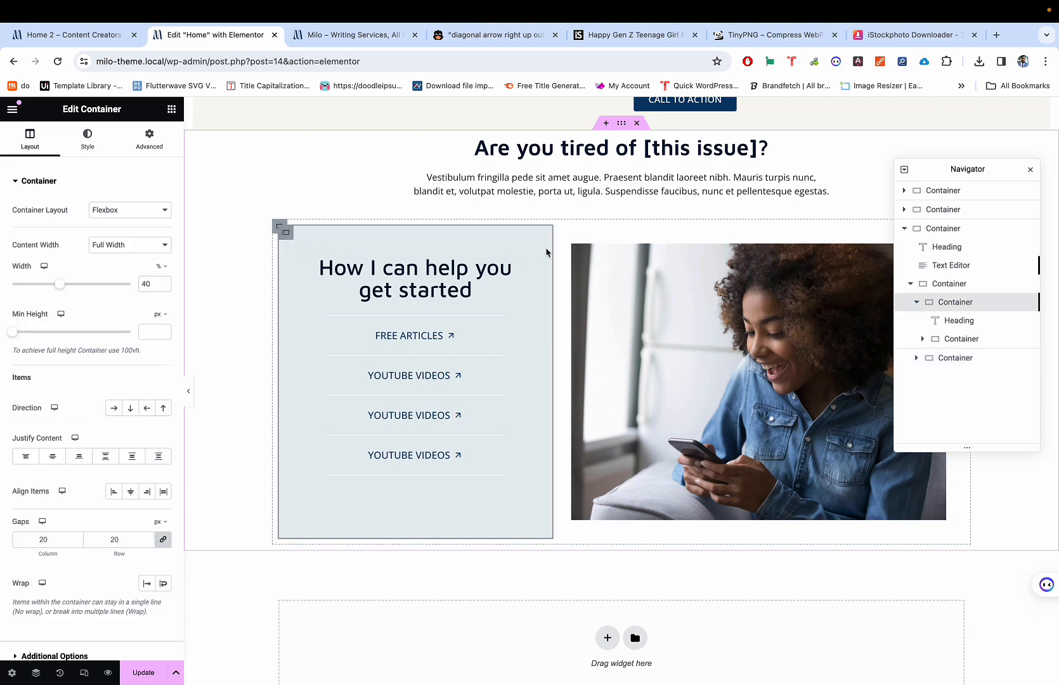
left_click(578, 252)
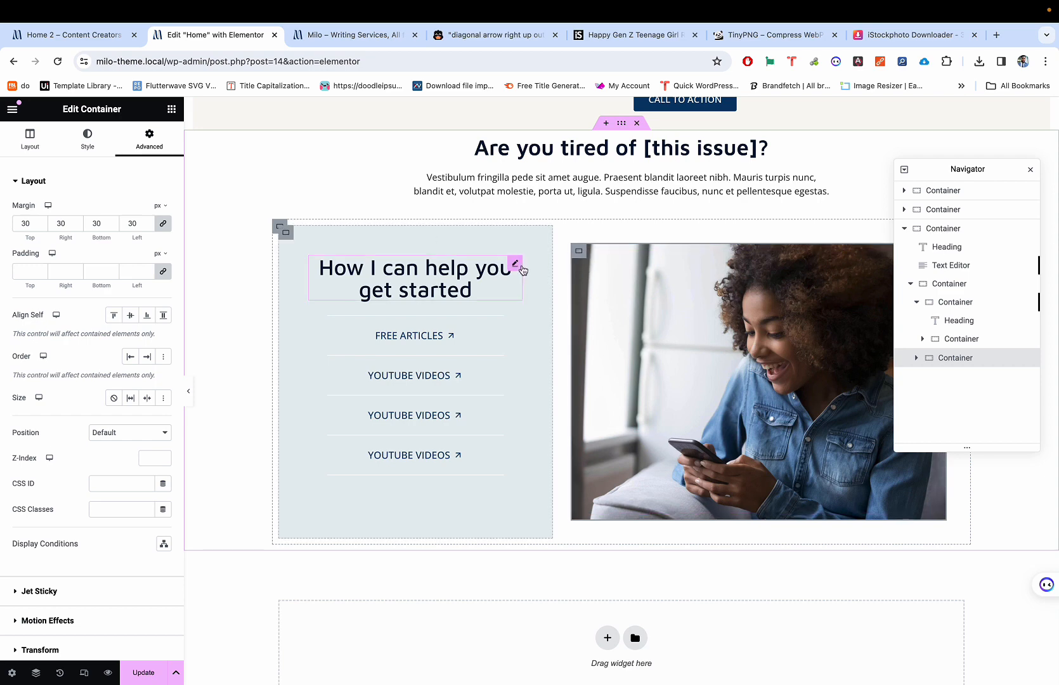
left_click(163, 225)
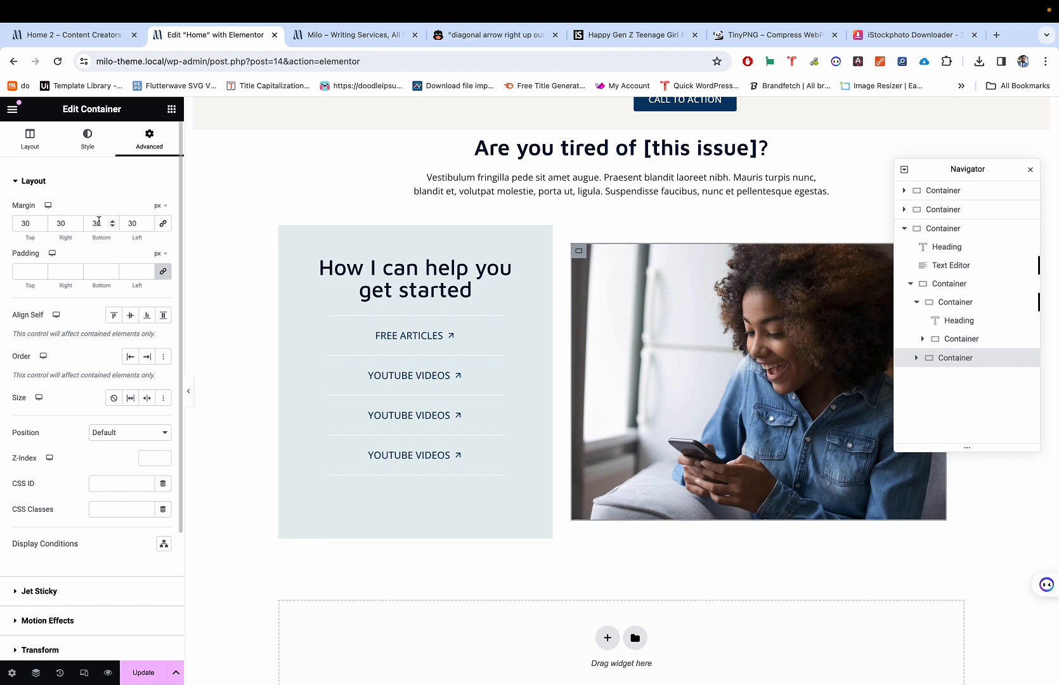
double_click(130, 218)
type("0")
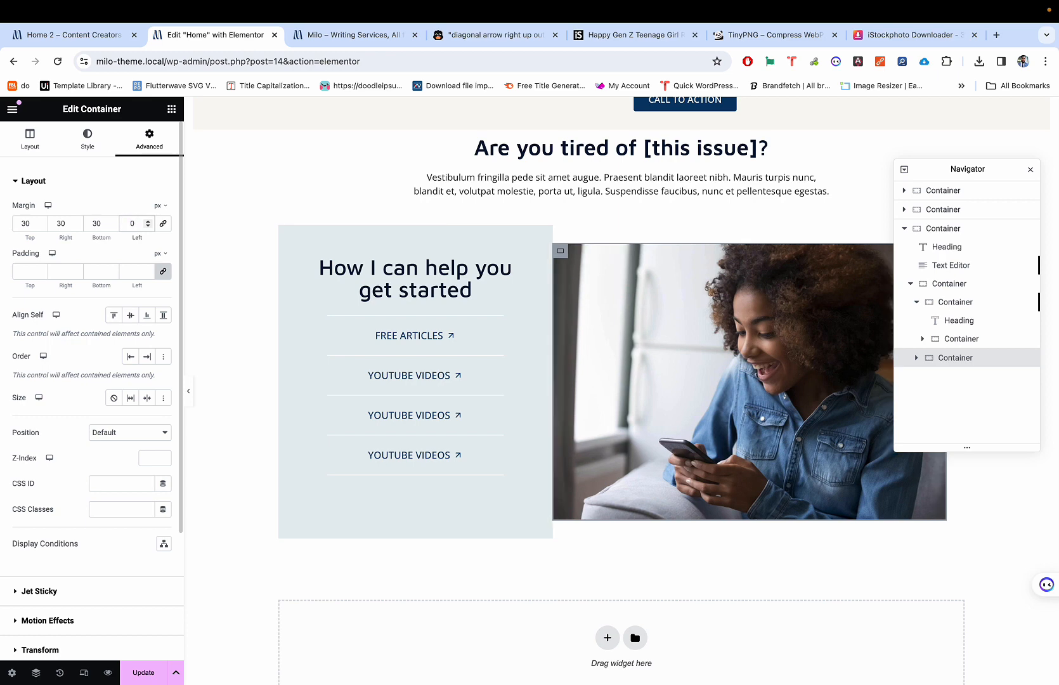
left_click(148, 226)
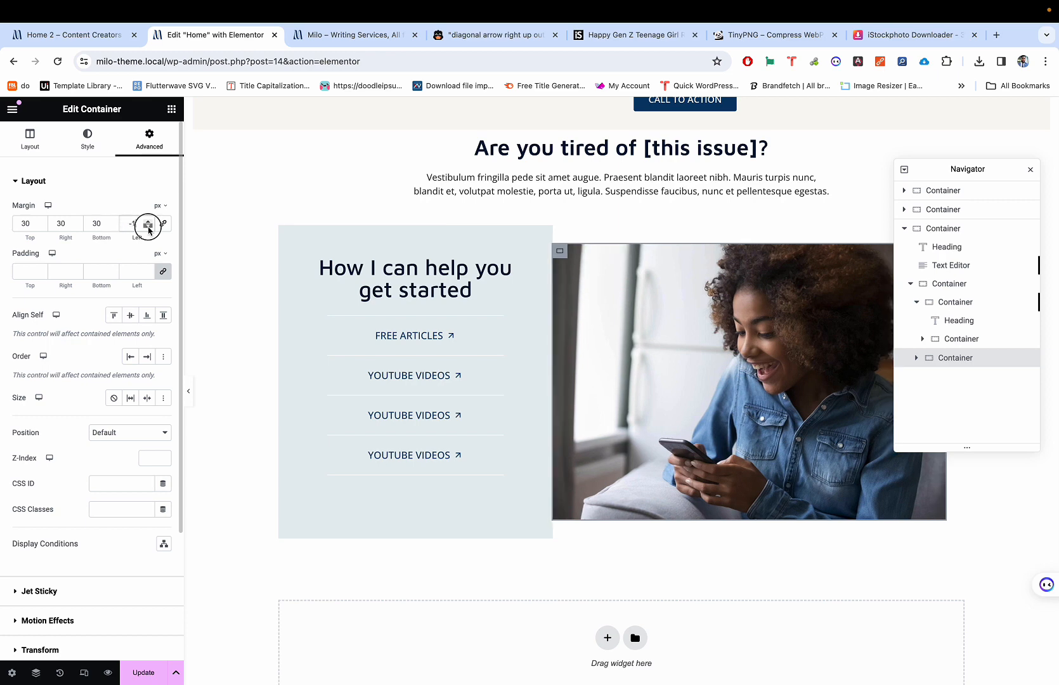
left_click(148, 227)
left_click_drag(148, 228, 149, 230)
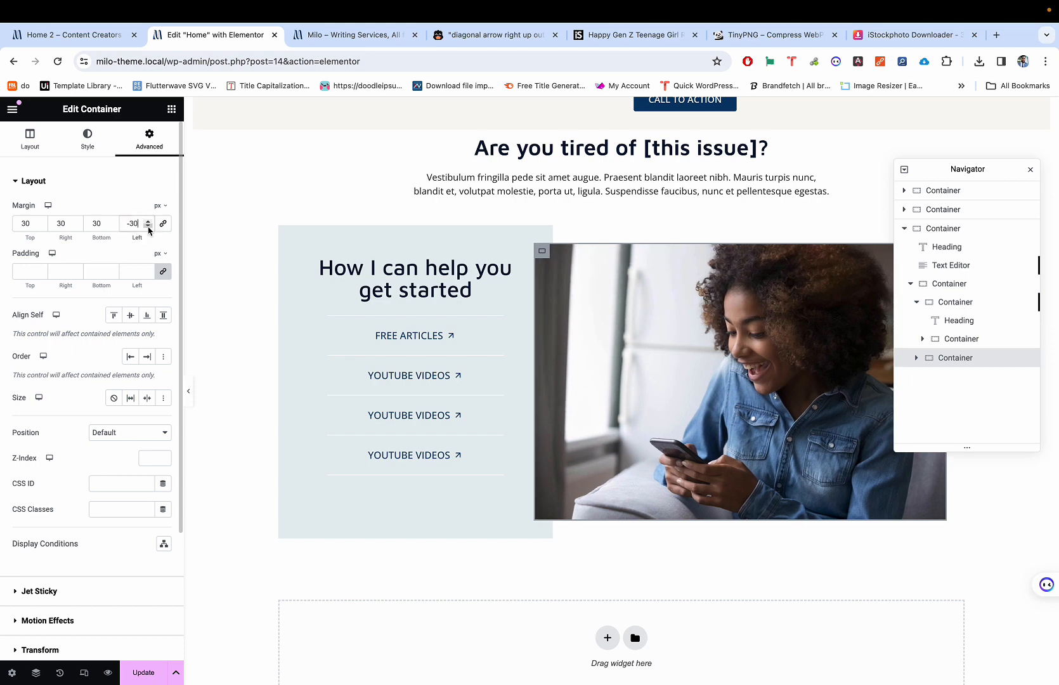
key("super+p")
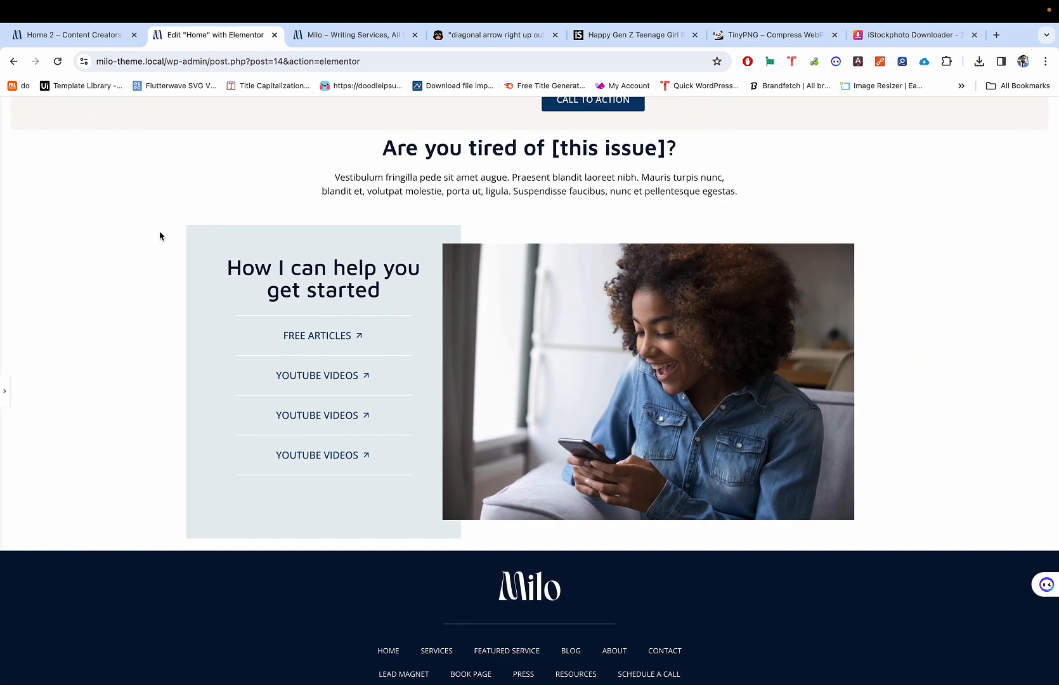
key("ctrl+shift+Tab")
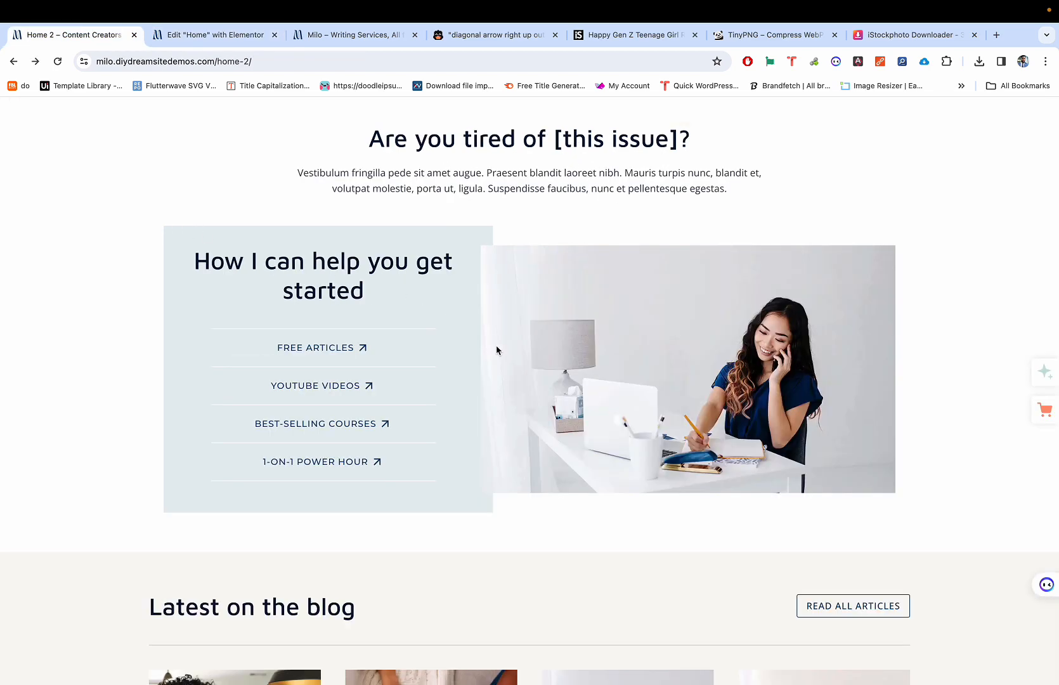
key("ctrl+Tab")
key("ctrl+shift+Tab")
key("ctrl+Tab")
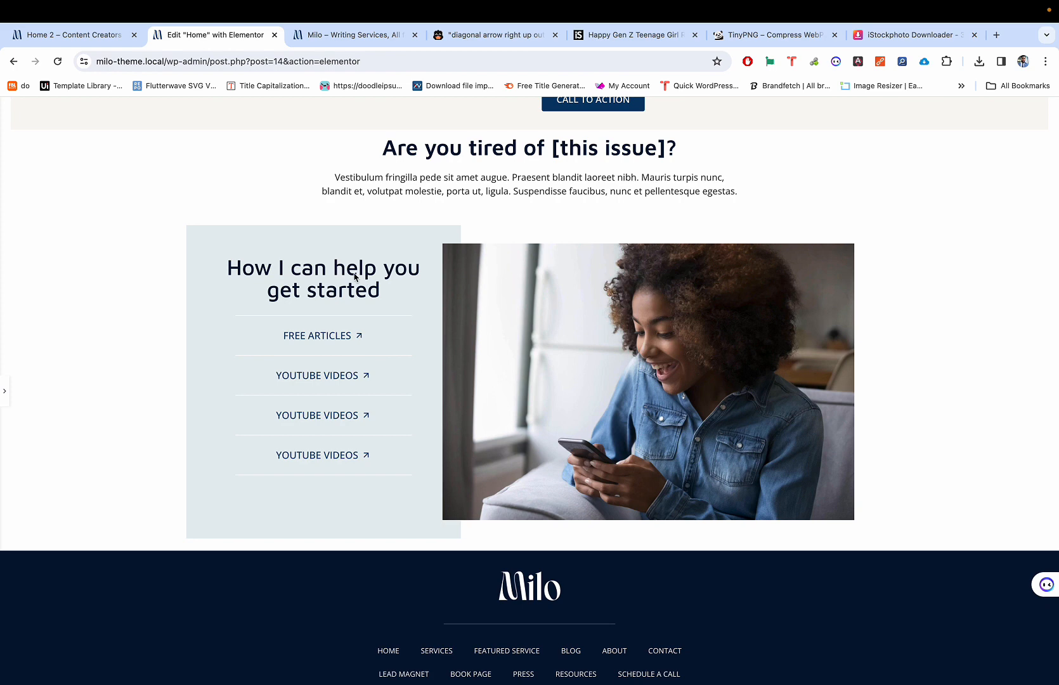
key("ctrl+p")
Step: Set the text column container's width to 45% and preview it
left_click(286, 234)
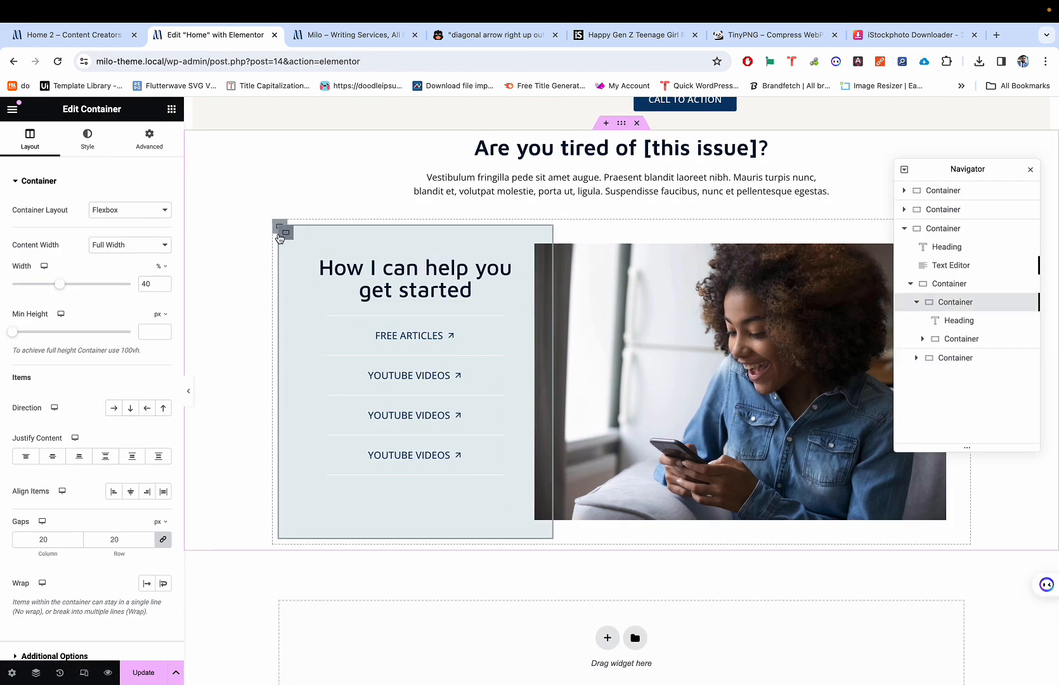
left_click(163, 283)
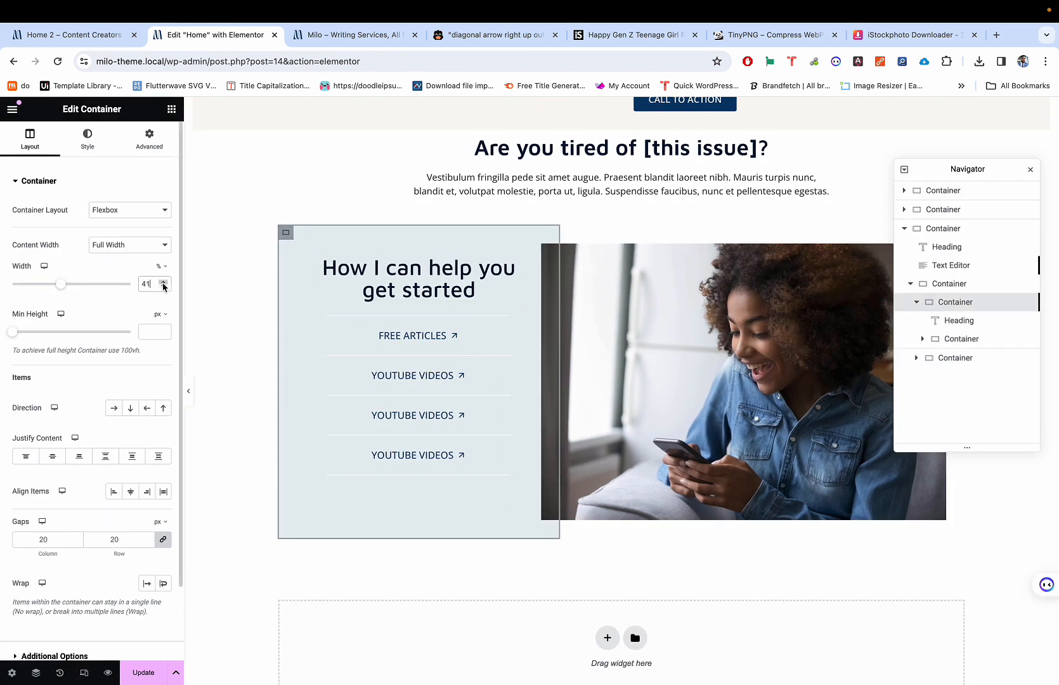
left_click(163, 282)
left_click(162, 282)
left_click(162, 283)
left_click(163, 282)
left_click(163, 282)
left_click(163, 287)
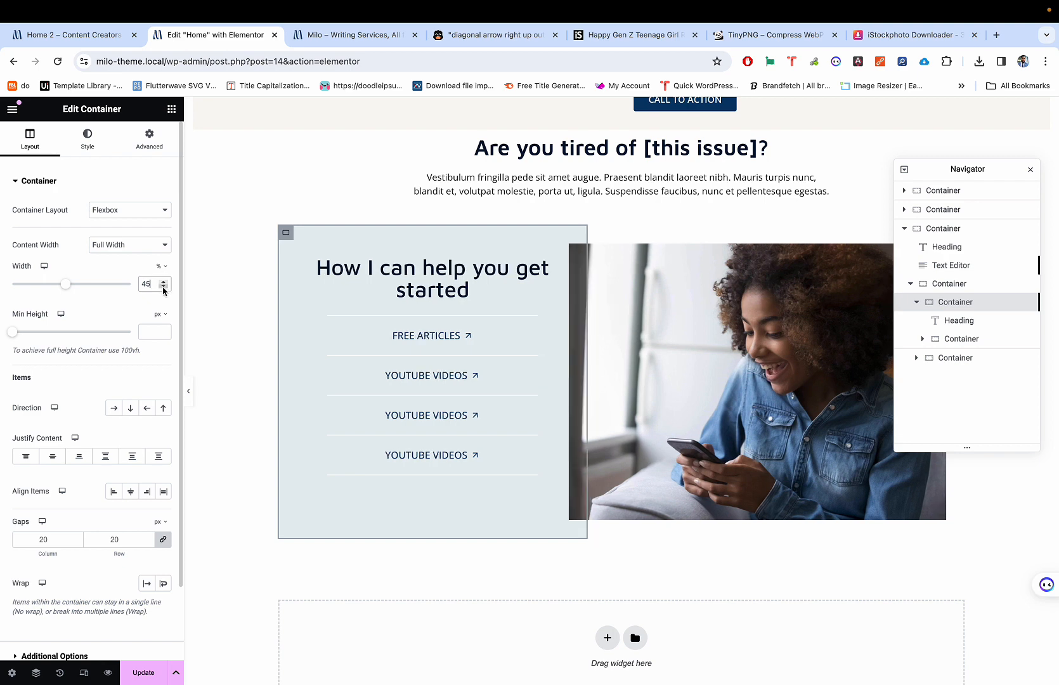
key("ctrl+p")
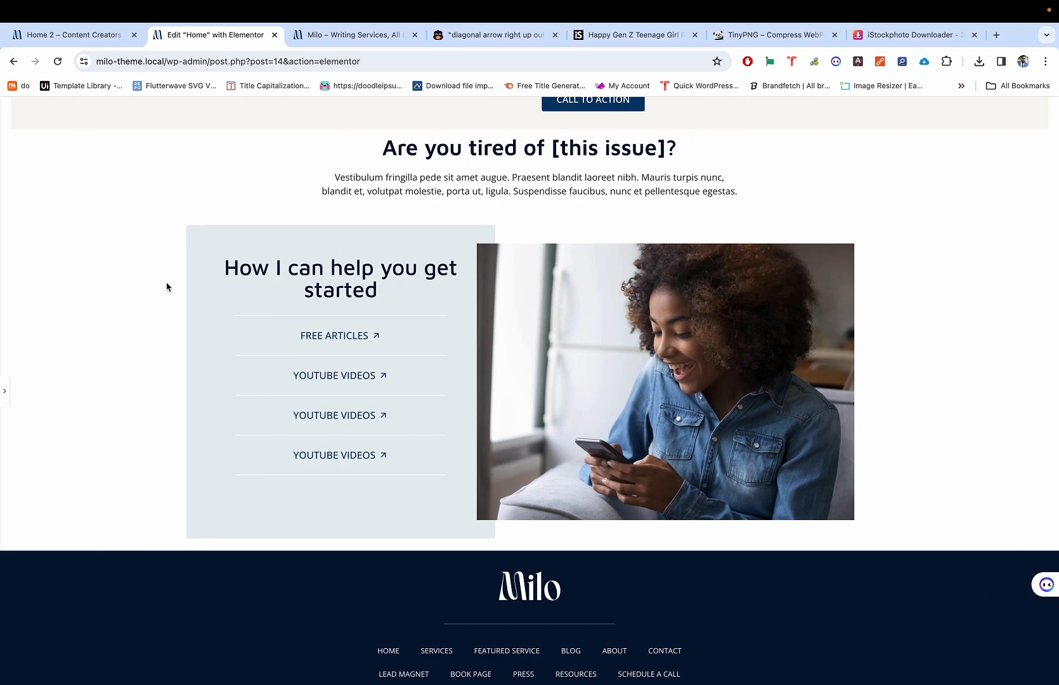
key("ctrl+p")
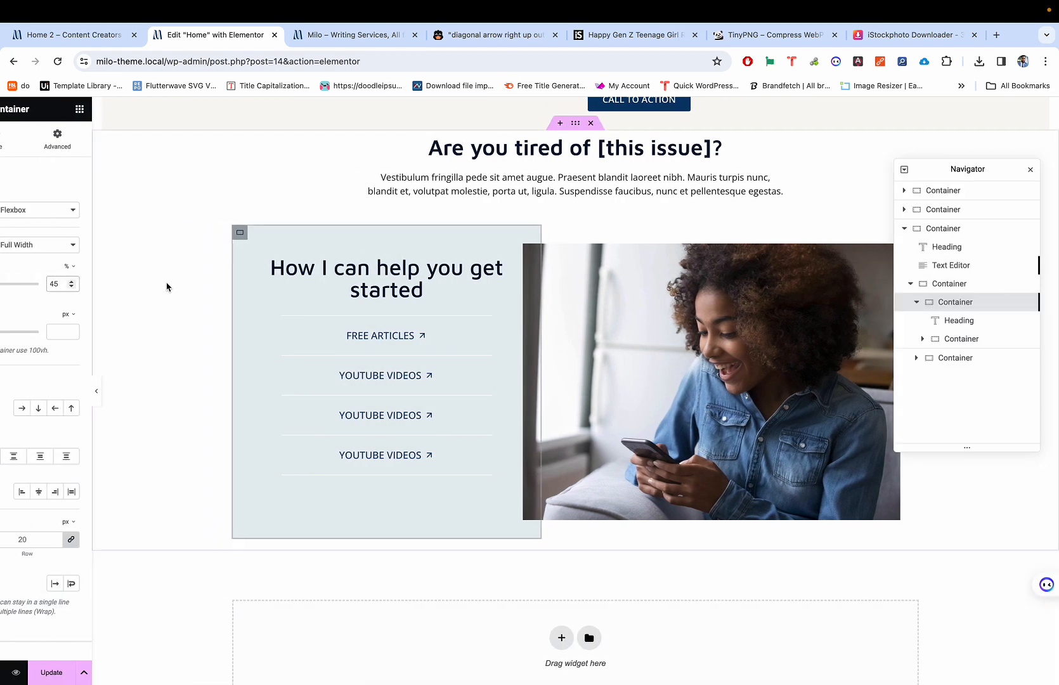
Step: Relabel the third help link 'Best-Selling Courses', checking the demo page's wording
left_click(440, 415)
key("ctrl+shift+Tab")
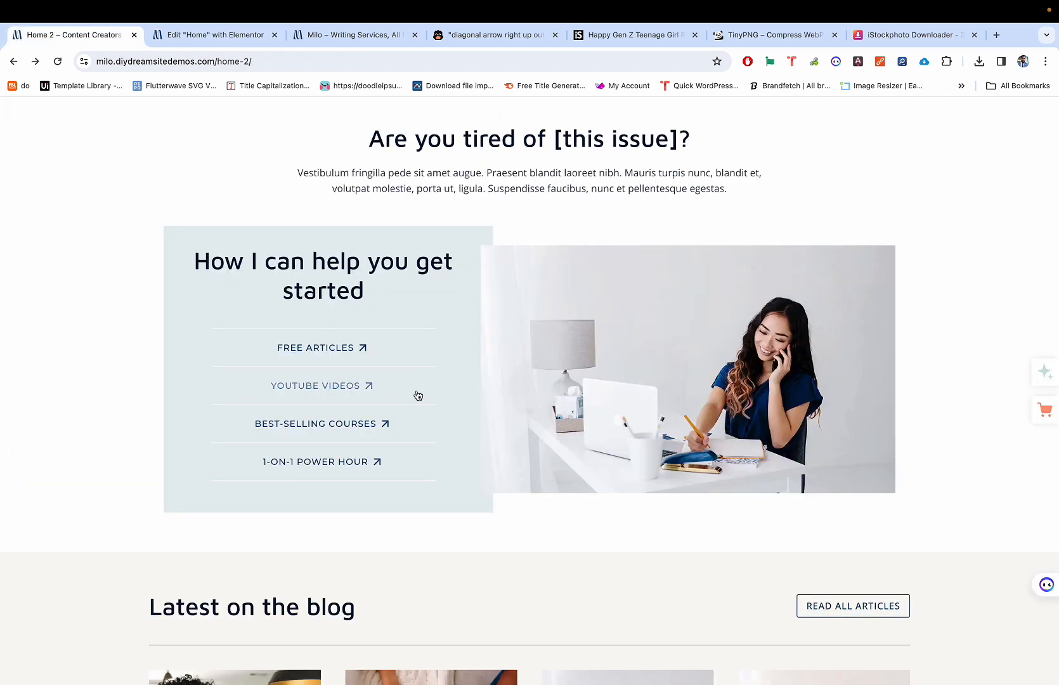
key("ctrl+Tab")
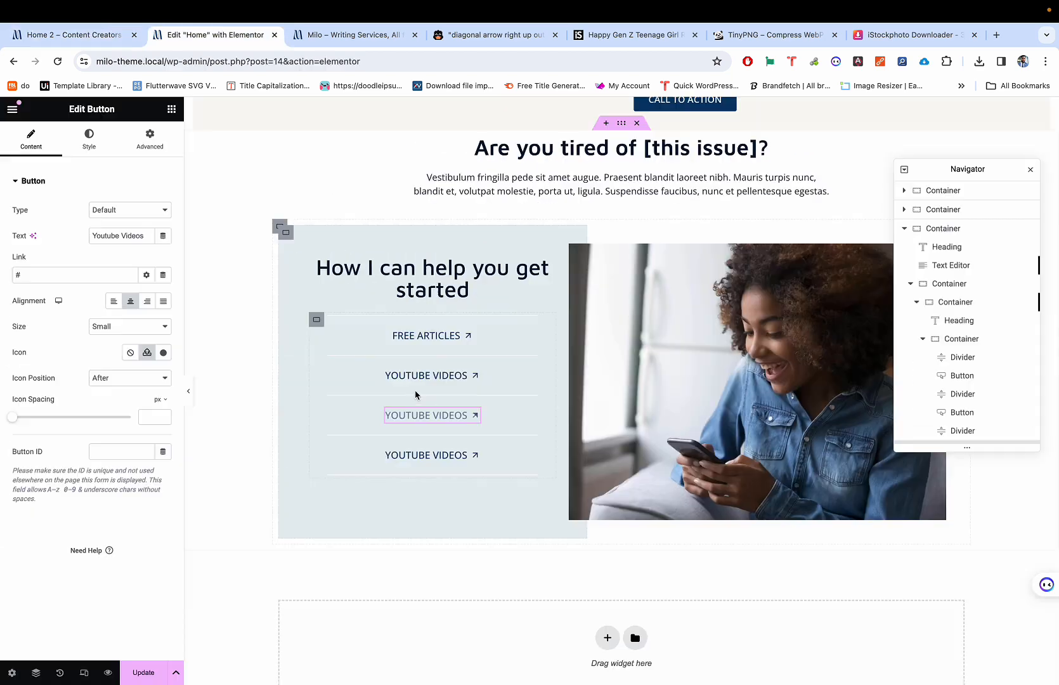
triple_click(120, 233)
type("Be")
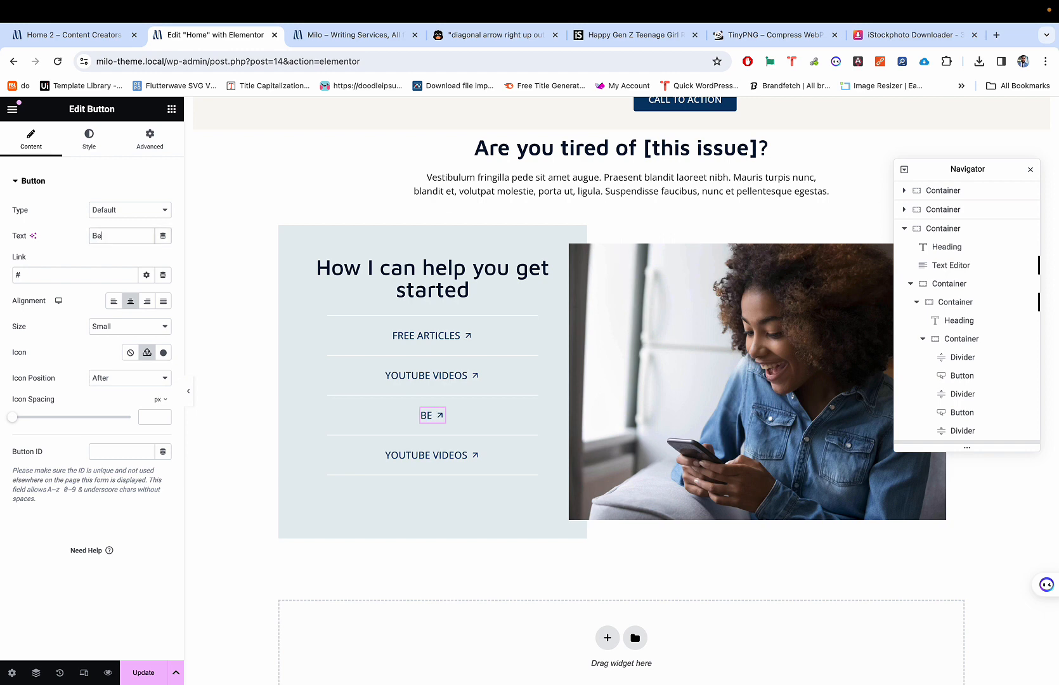
type("st-Selling")
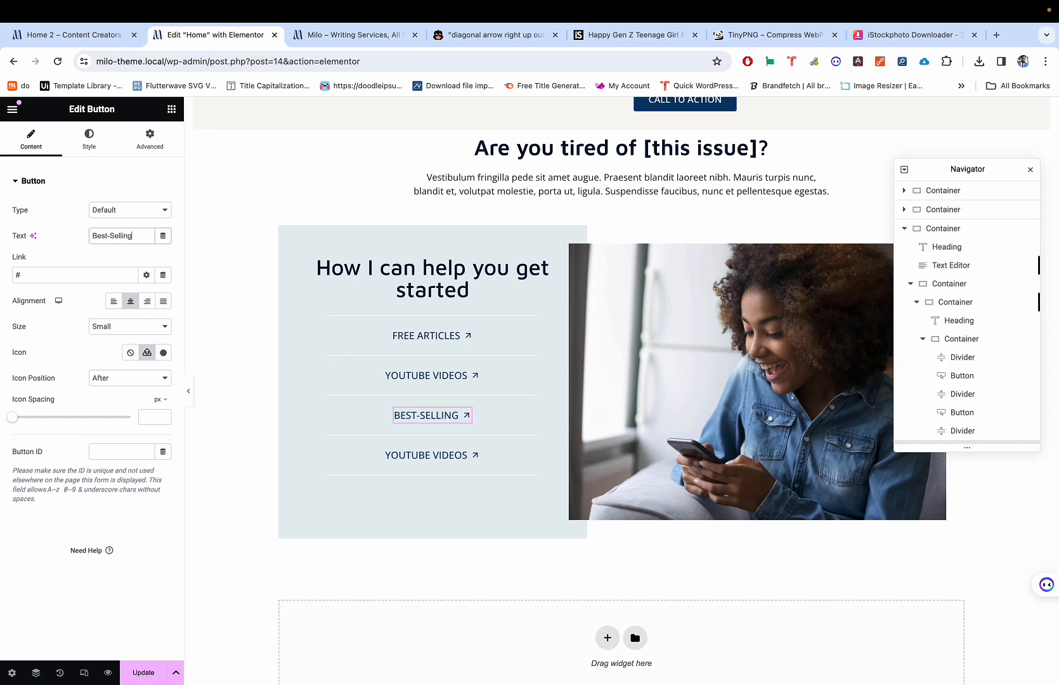
left_click(416, 460)
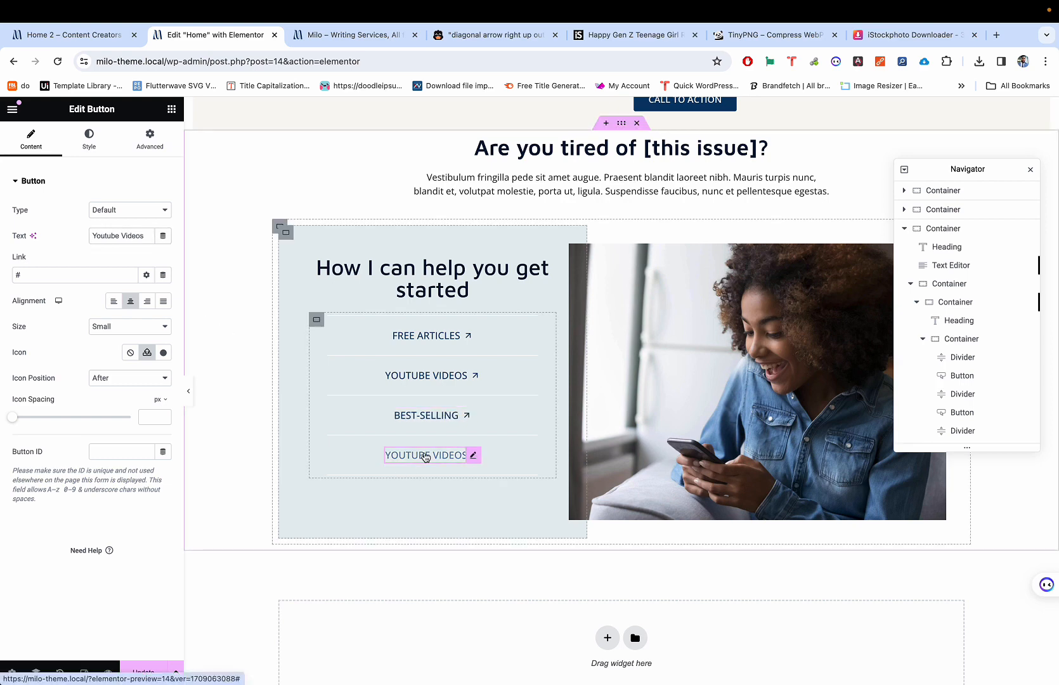
key("ctrl+shift+Tab")
key("ctrl+Tab")
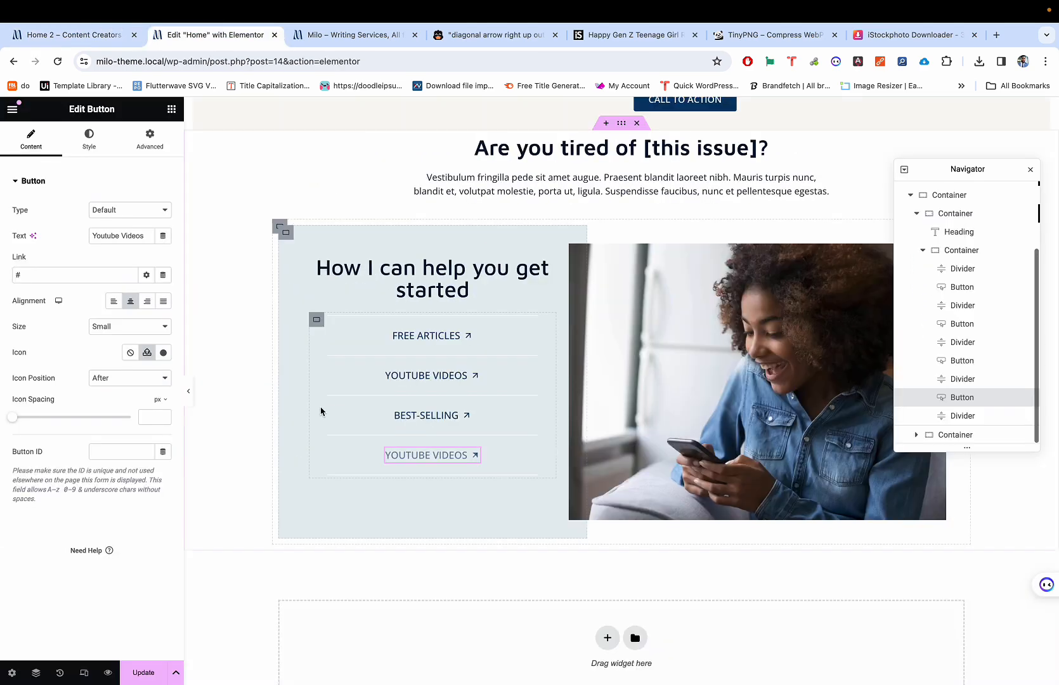
left_click(419, 414)
left_click(138, 239)
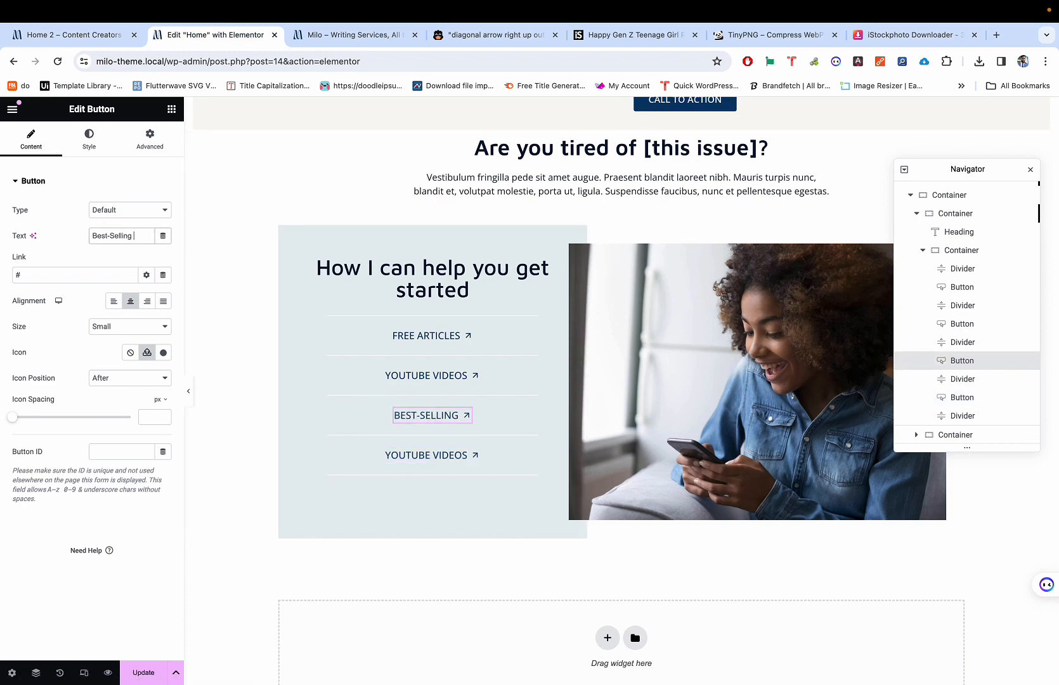
type("Courses")
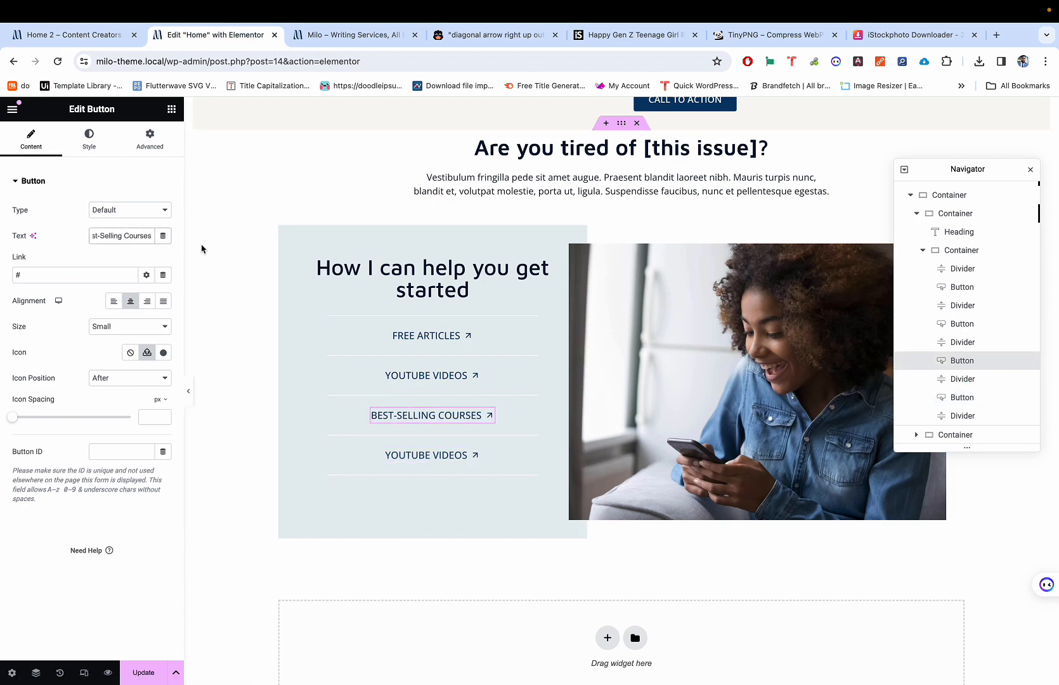
Step: Replace the fourth link's label 'YouTube Videos' with '1-on-1 power hour'
left_click(409, 455)
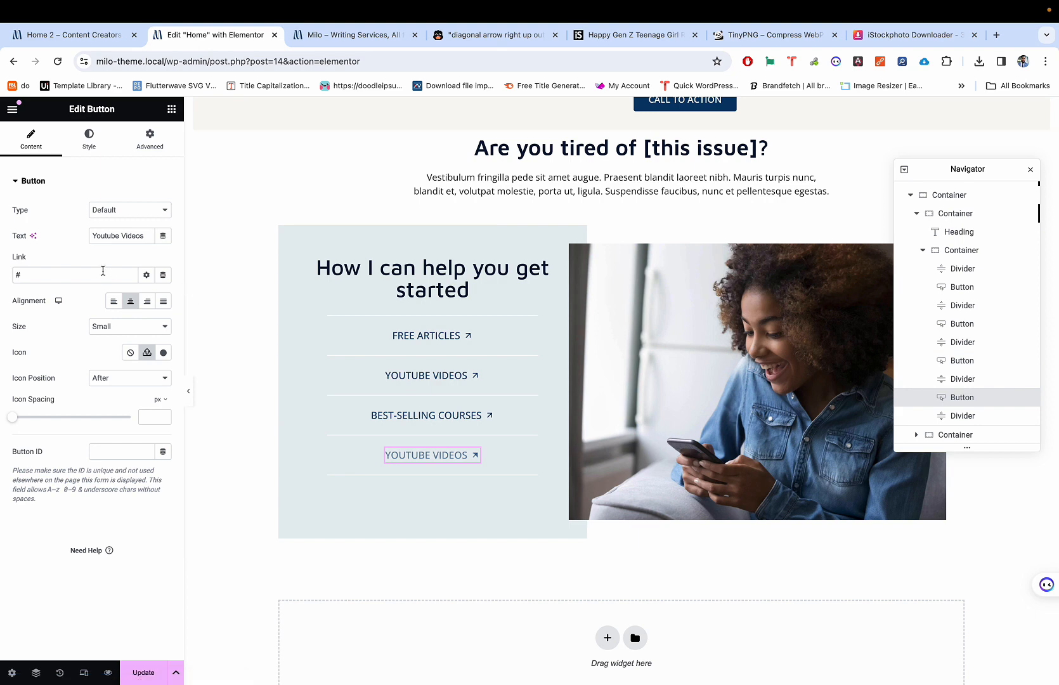
triple_click(130, 235)
key("ctrl+shift+Tab")
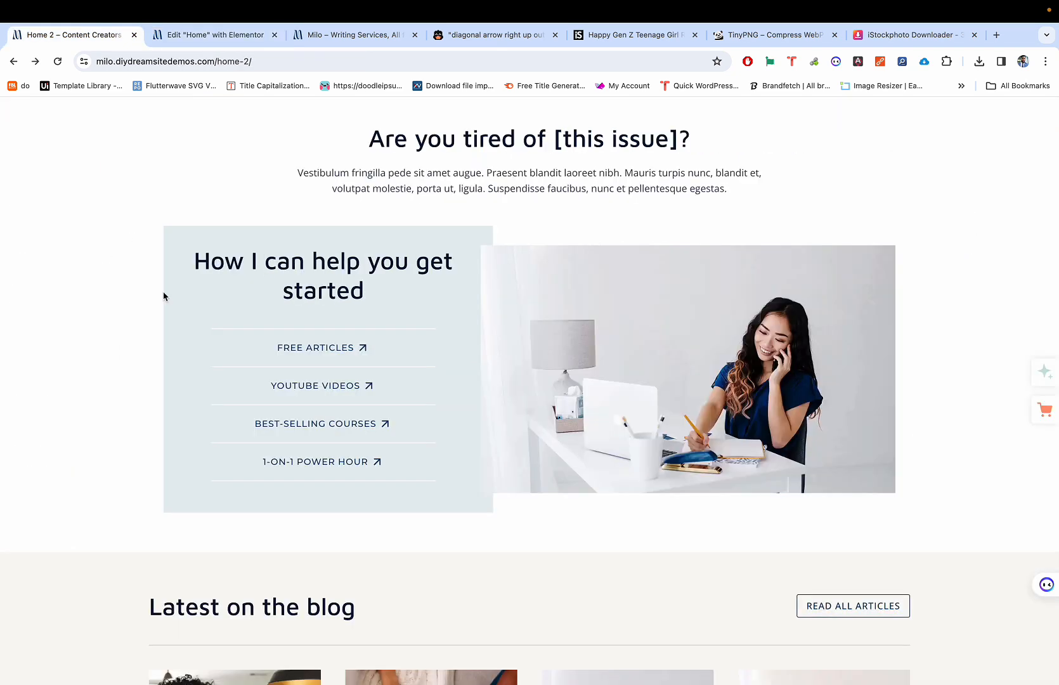
key("ctrl+Tab")
type("1=")
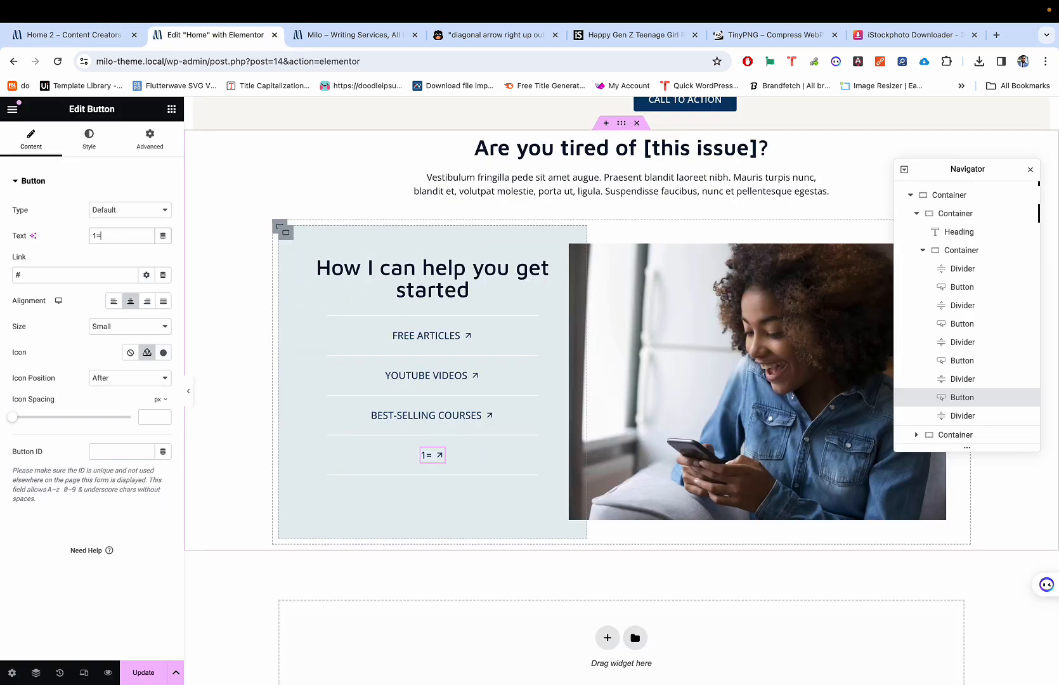
key("BackSpace")
type("-1")
key("BackSpace")
type("on-1 power hourw")
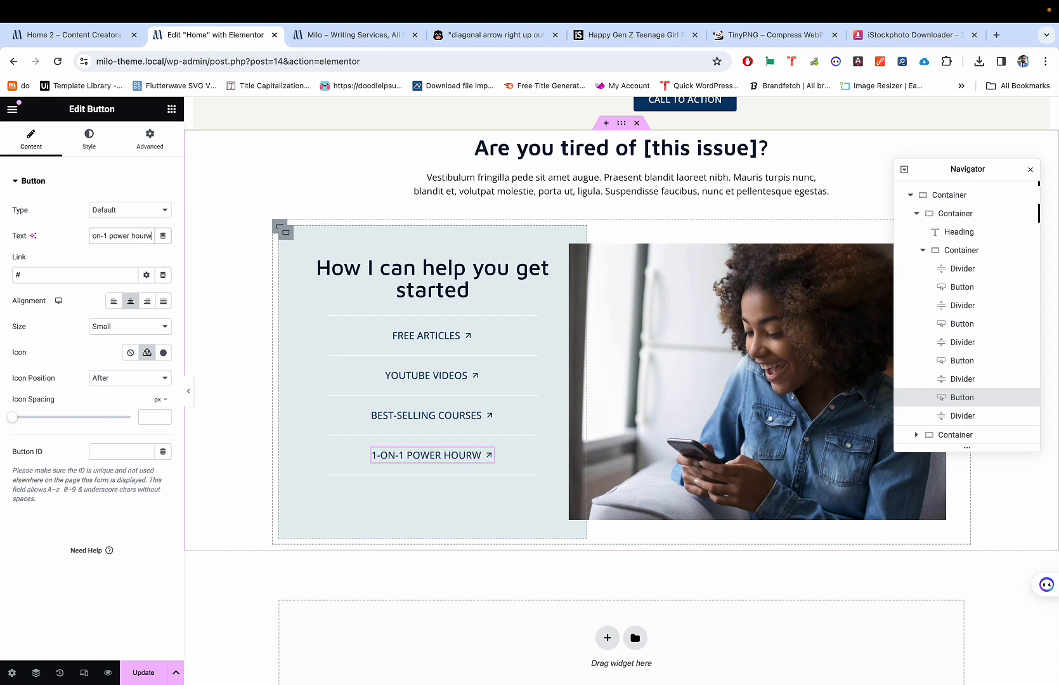
key("BackSpace")
Step: Compare the relabelled links with the live demo page in preview mode
key("ctrl+shift+Tab")
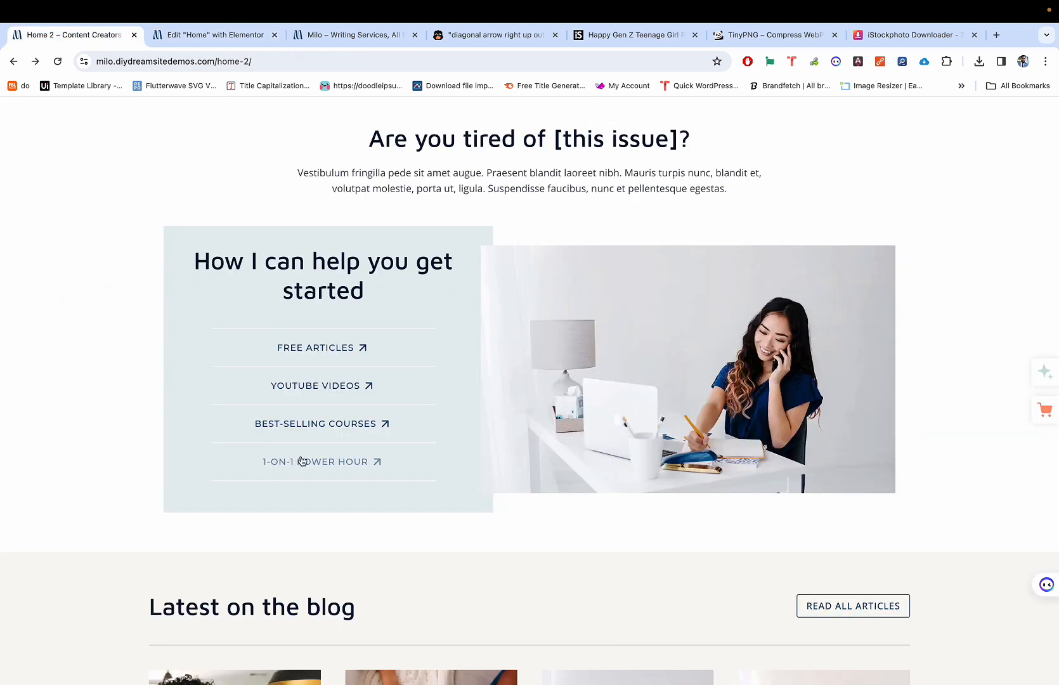
key("ctrl+Tab")
key("ctrl+p")
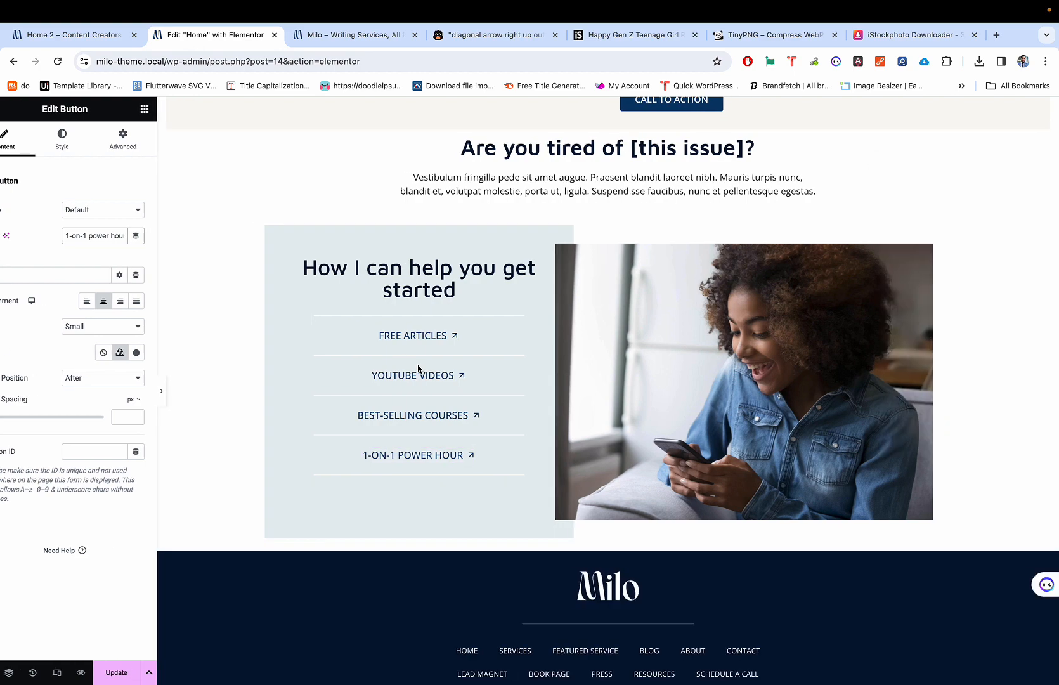
key("ctrl+p")
key("ctrl+shift+Tab")
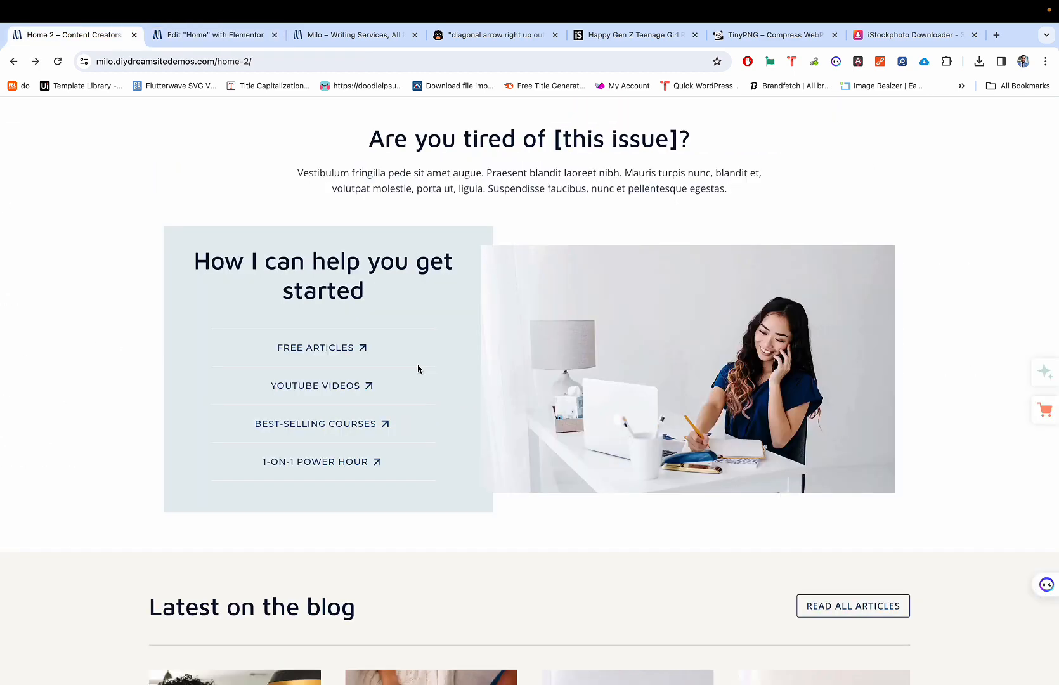
key("ctrl+Tab")
key("ctrl+p")
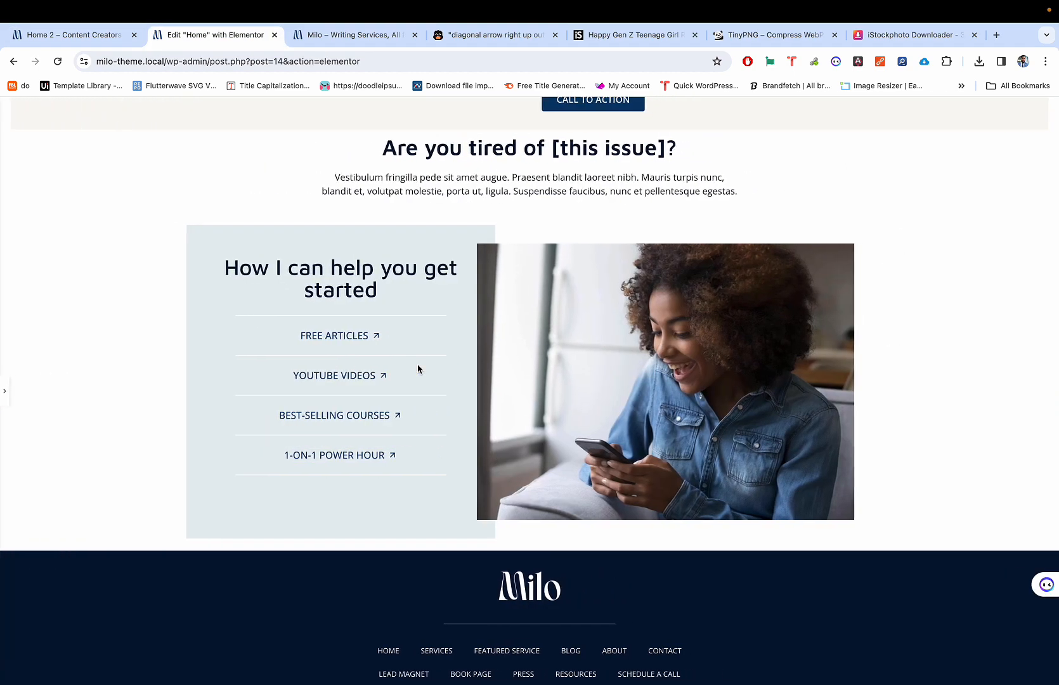
key("ctrl+p")
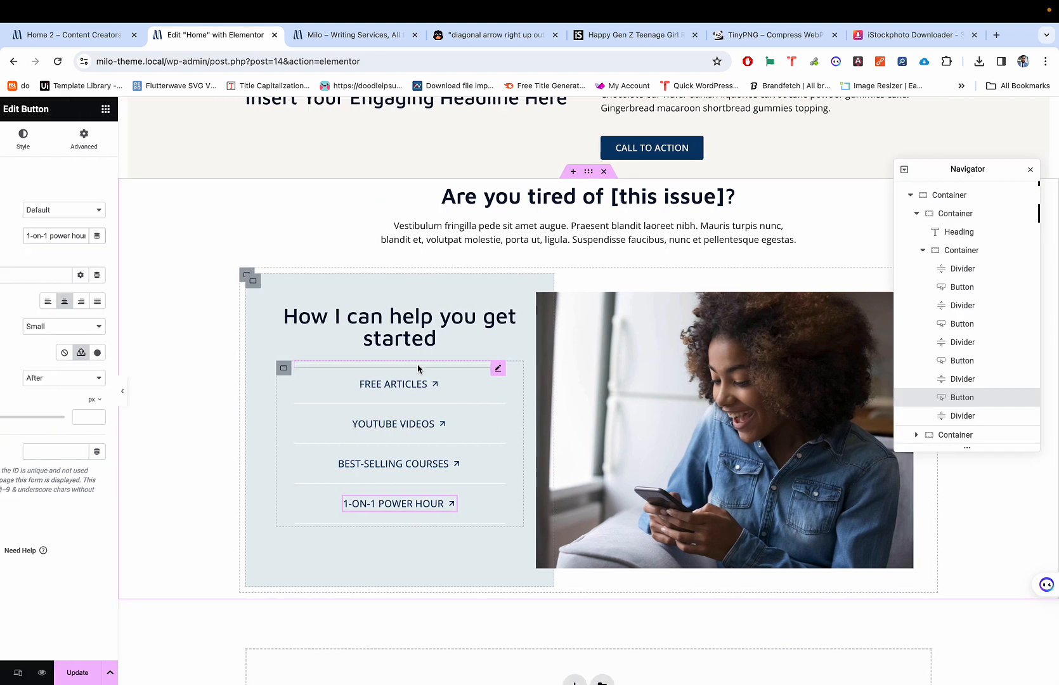
Step: Unlink the help section's padding in Advanced and enter 55 for the top padding, then preview
left_click(622, 172)
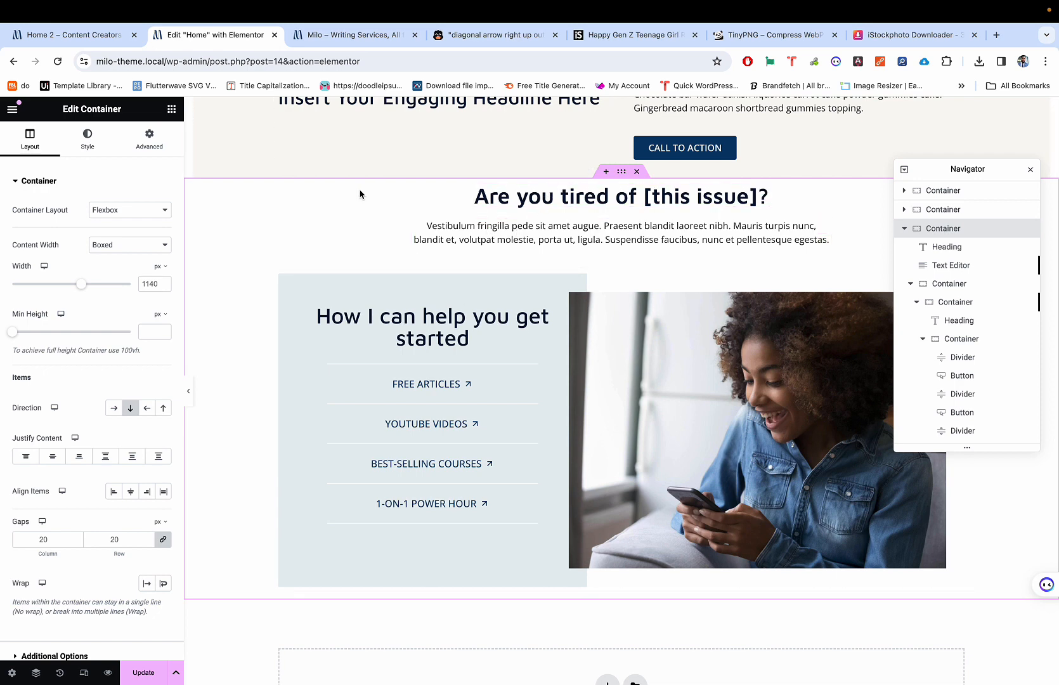
left_click(149, 139)
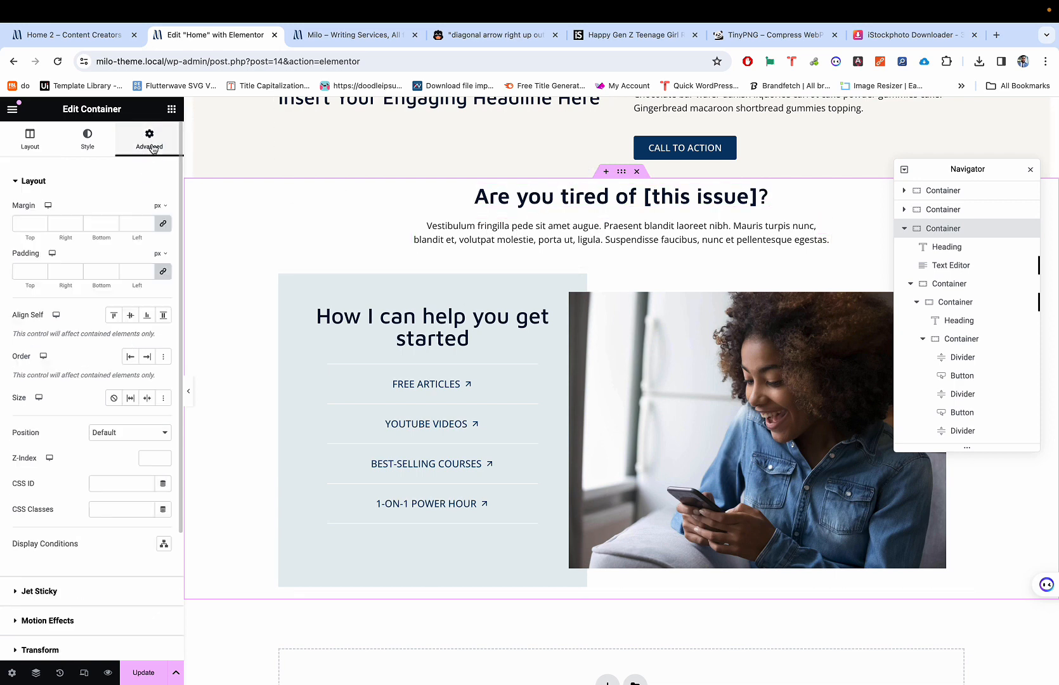
left_click(165, 271)
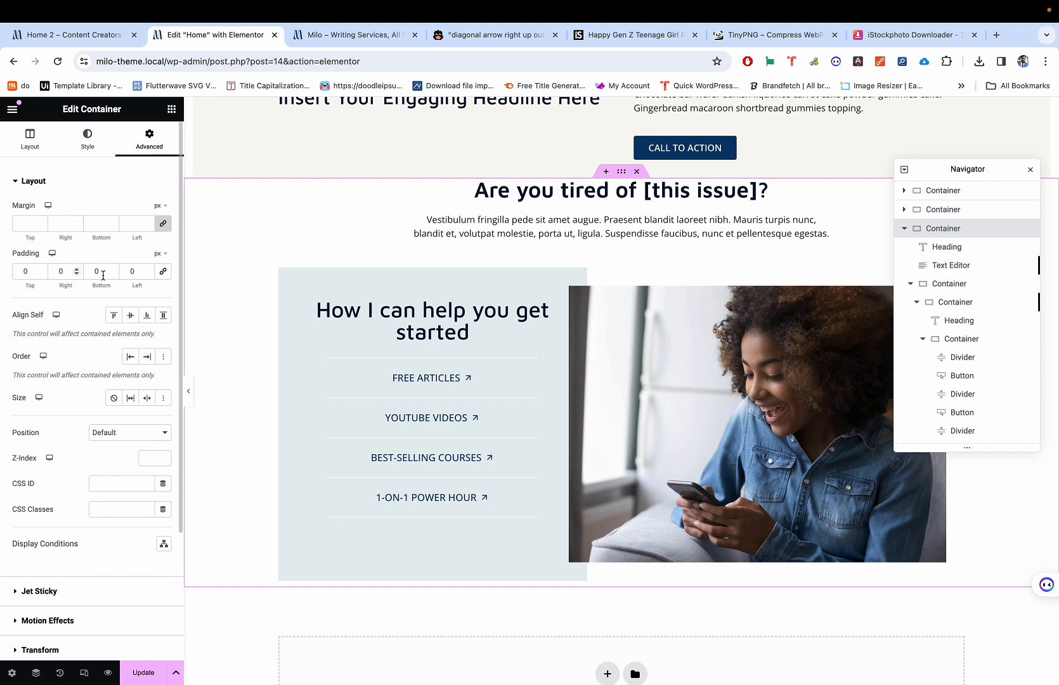
key("Escape")
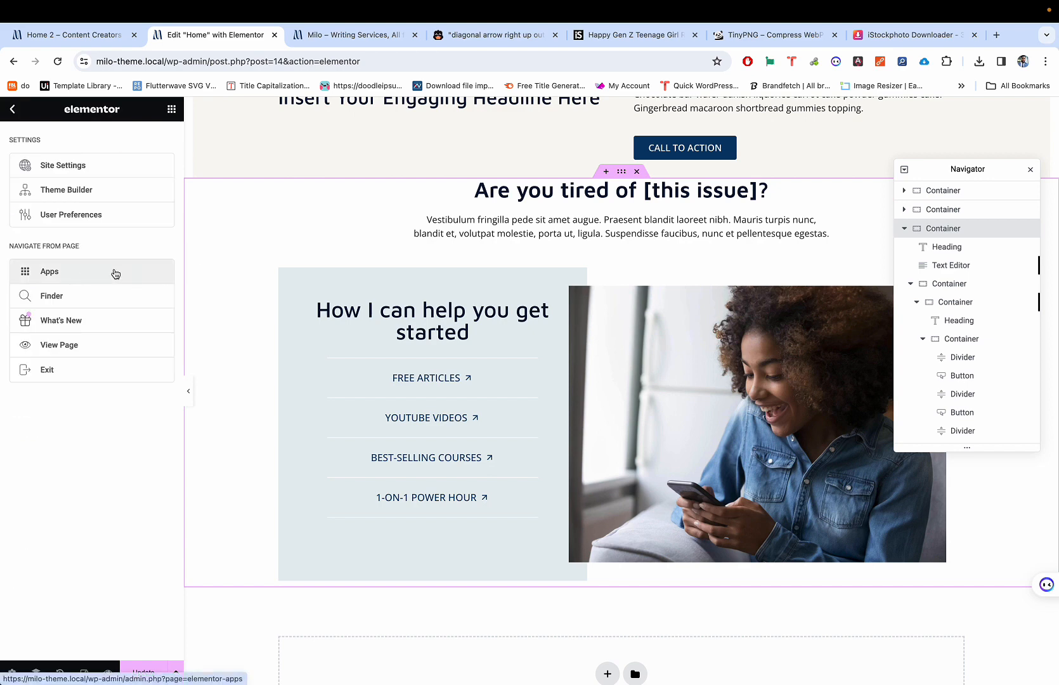
left_click(621, 173)
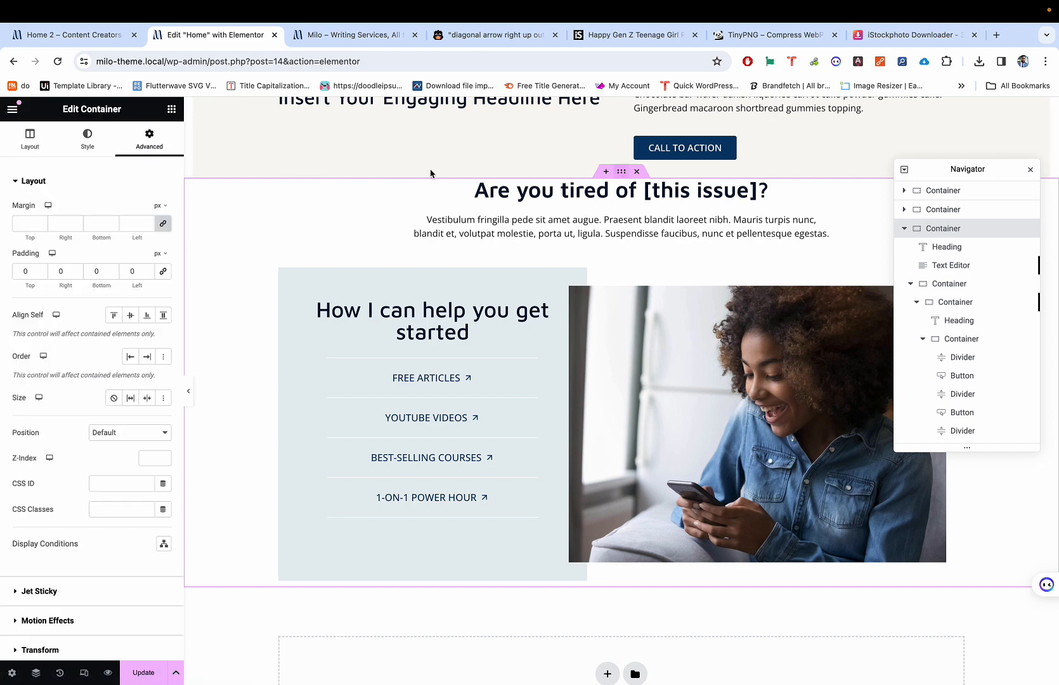
left_click(16, 270)
type("5")
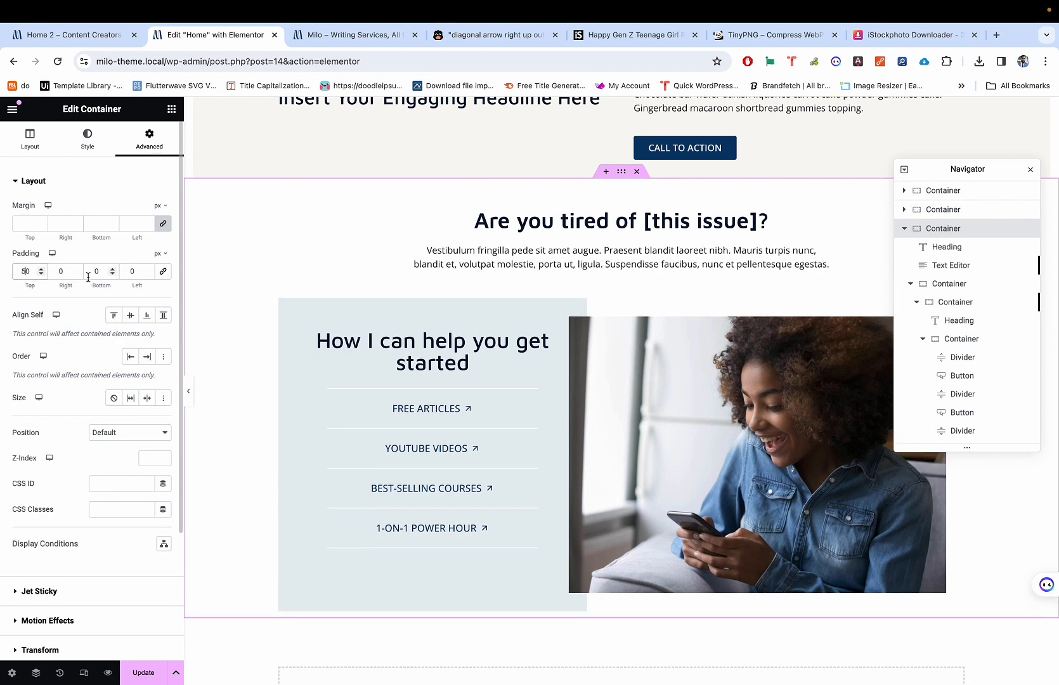
type("5")
scroll(349, 328, "down", 5)
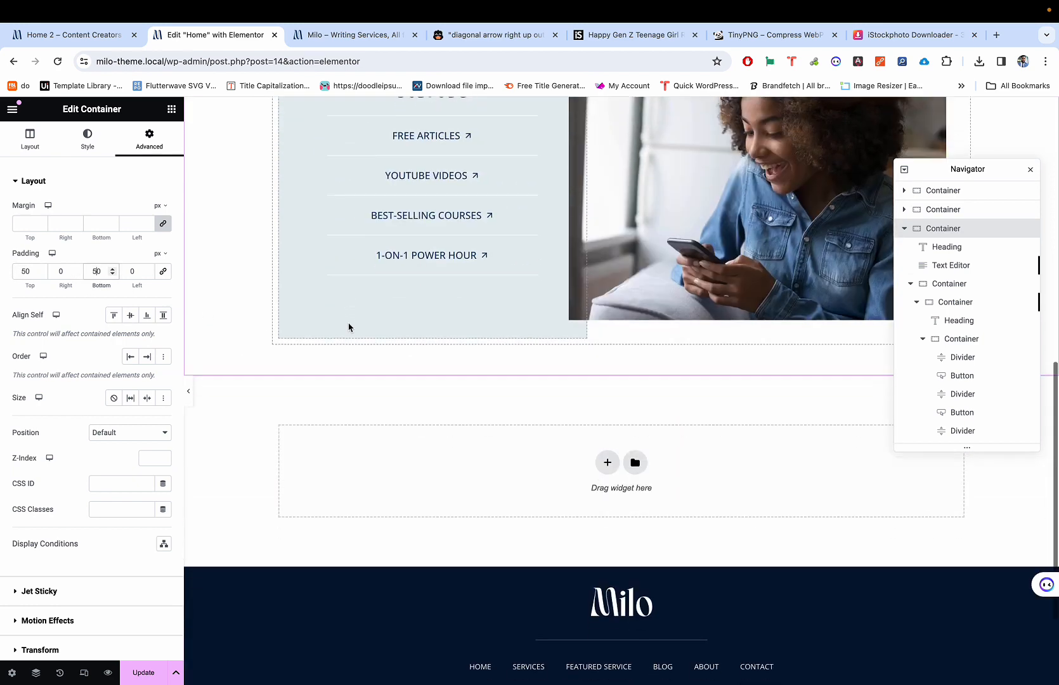
key("super+p")
Step: Compare the previewed help section against the live Milo demo page
scroll(349, 327, "up", 9)
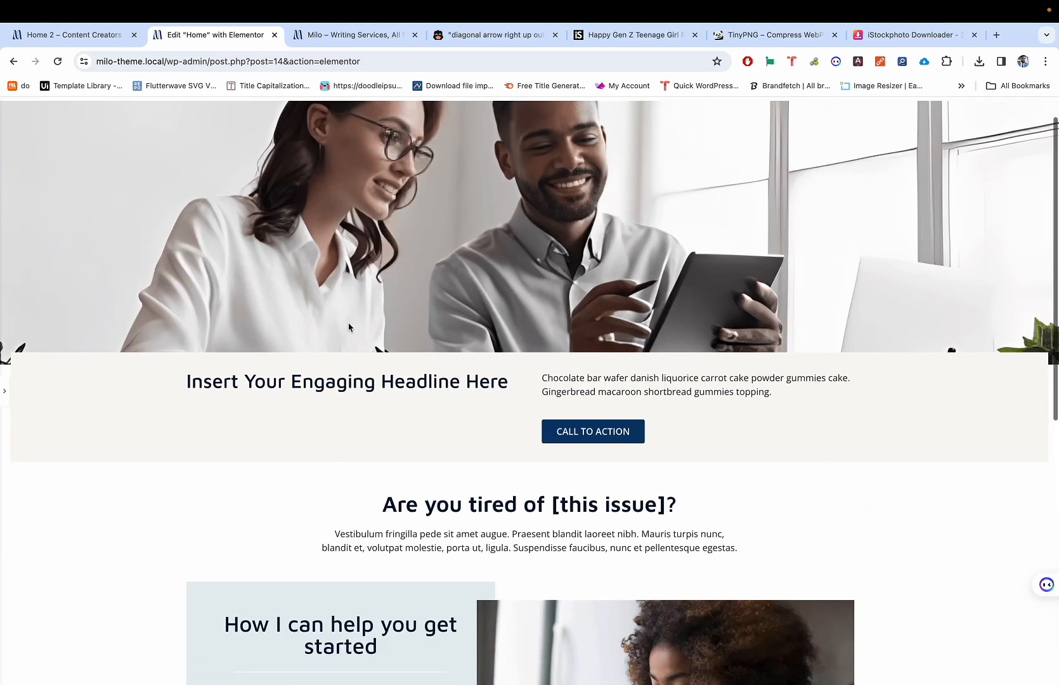
scroll(349, 327, "down", 3)
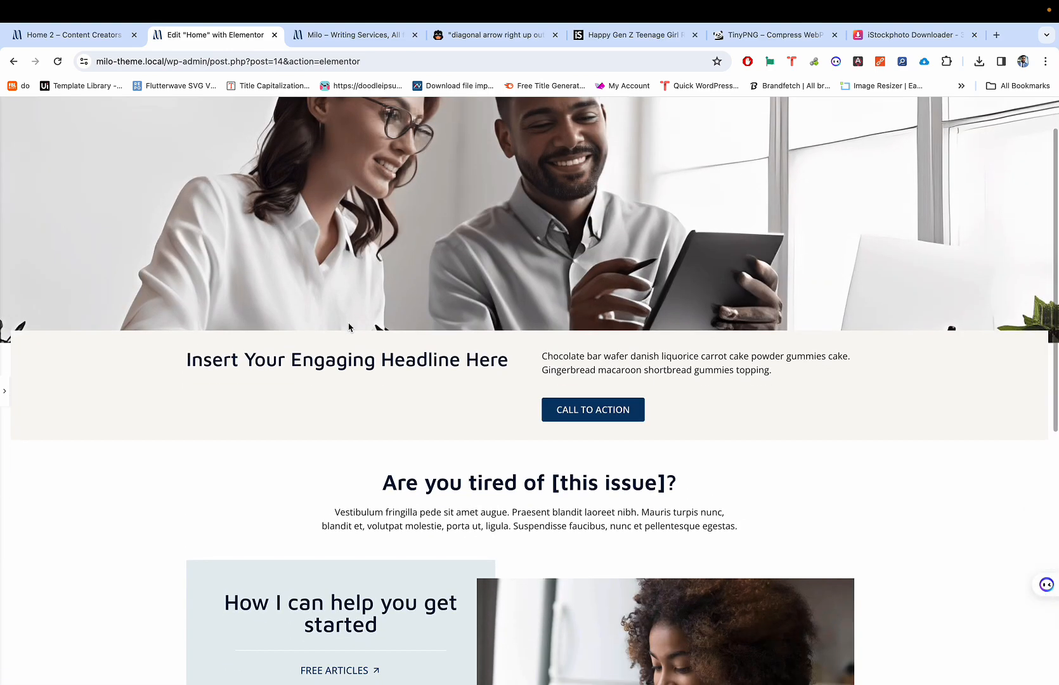
key("ctrl+shift+Tab")
scroll(371, 290, "up", 8)
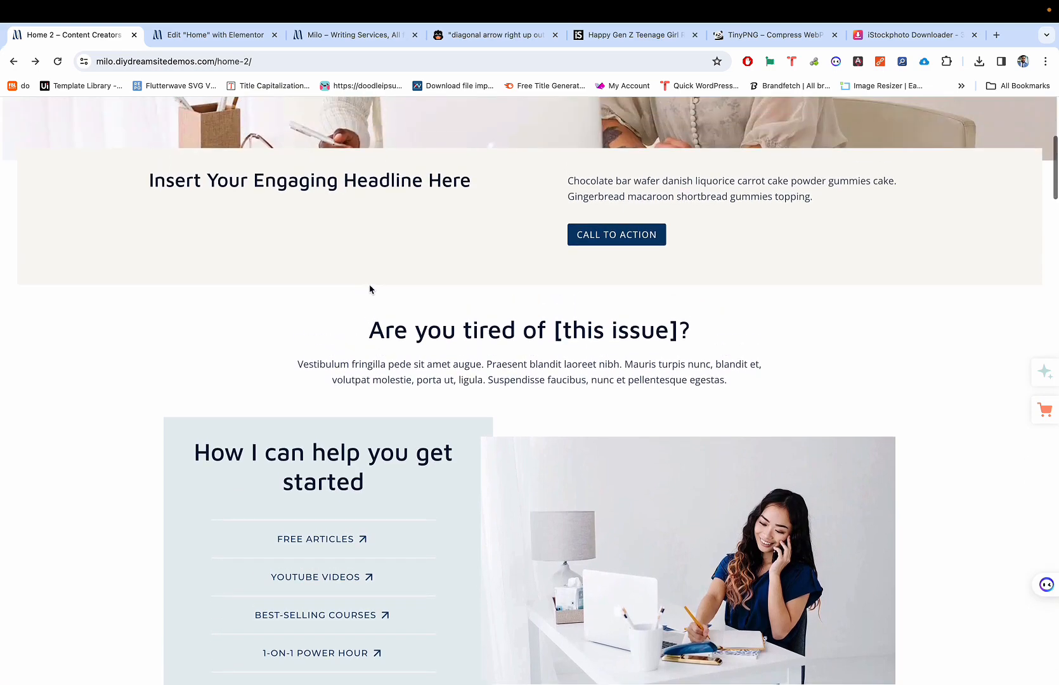
key("ctrl+Tab")
scroll(370, 286, "down", 6)
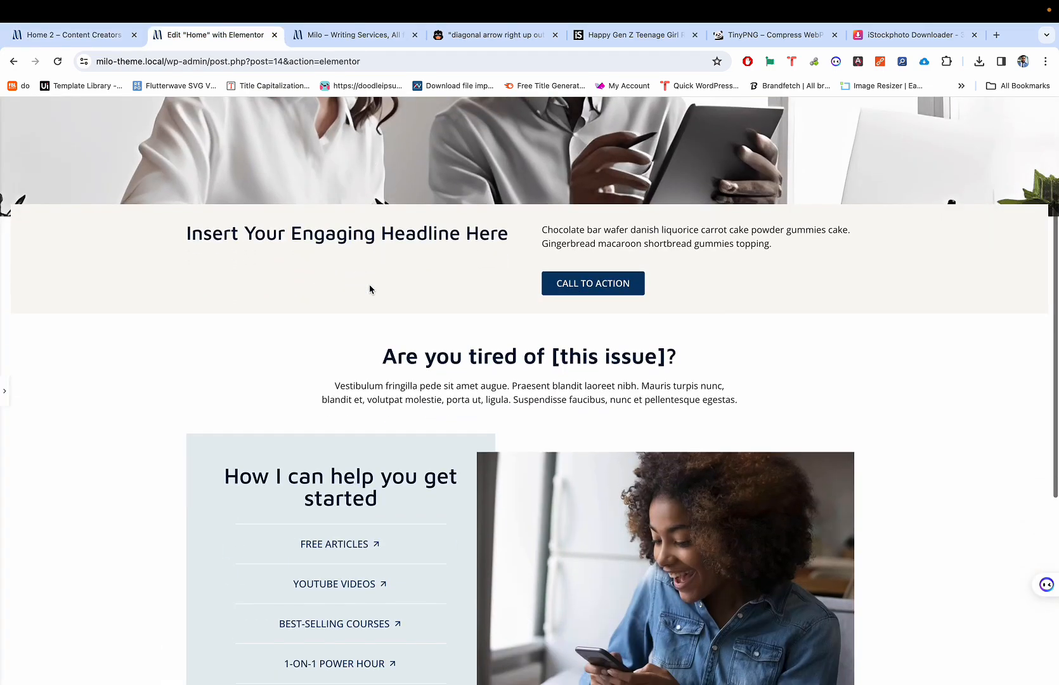
key("ctrl+shift+Tab")
scroll(371, 289, "down", 5)
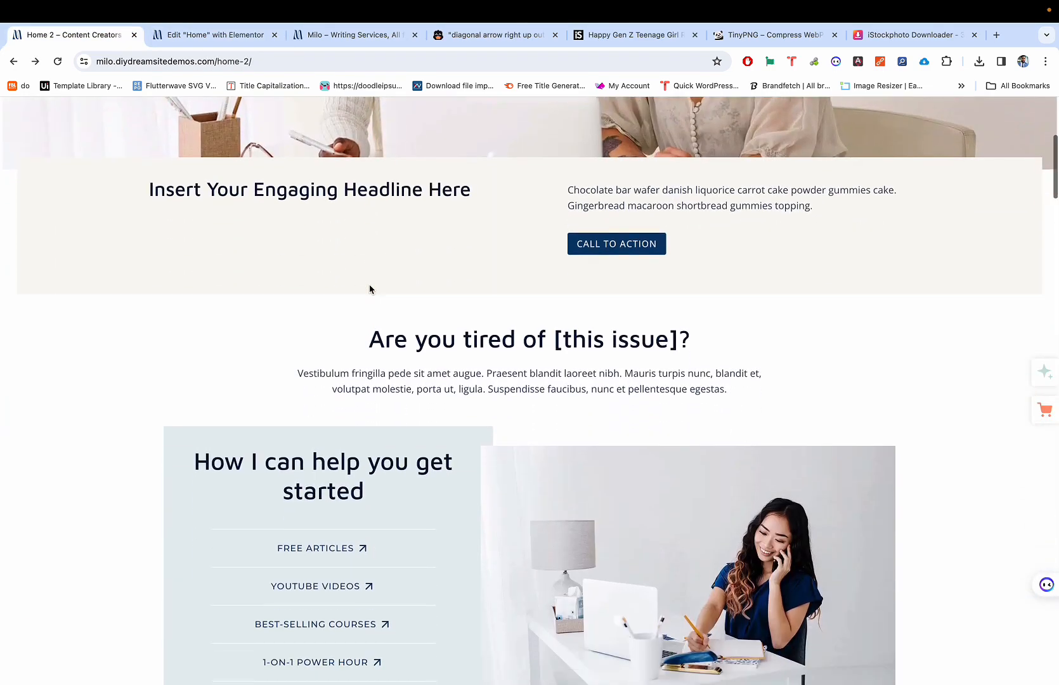
key("ctrl+Tab")
scroll(390, 333, "up", 4)
scroll(390, 334, "up", 1)
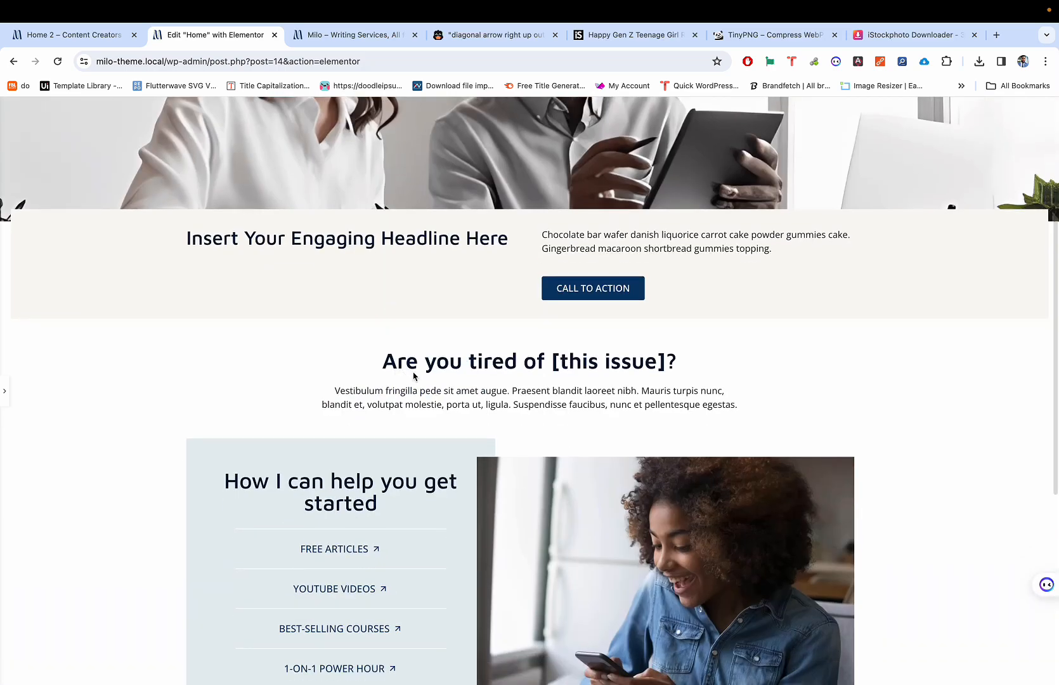
key("ctrl+shift+Tab")
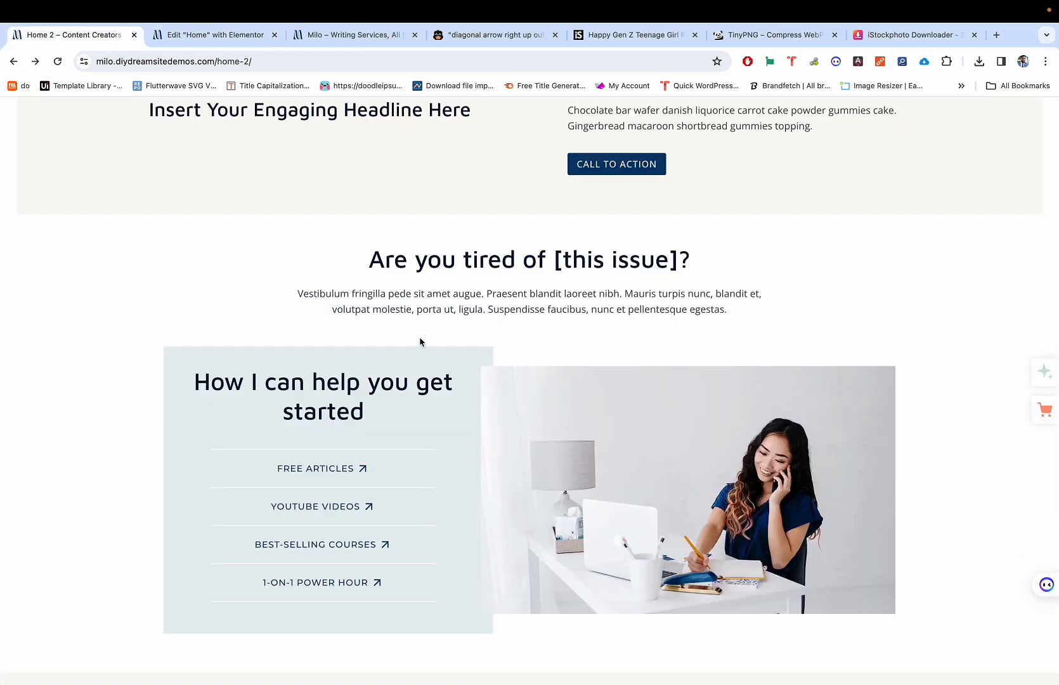
scroll(420, 342, "down", 1)
key("ctrl+Tab")
scroll(420, 342, "down", 5)
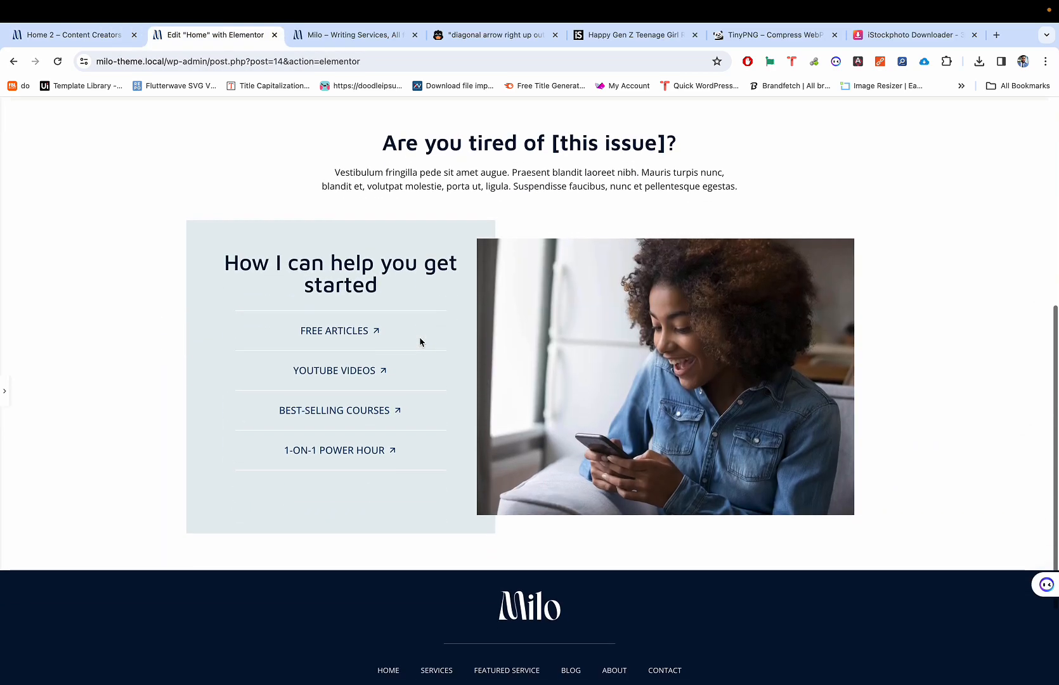
scroll(420, 342, "up", 10)
scroll(420, 342, "down", 8)
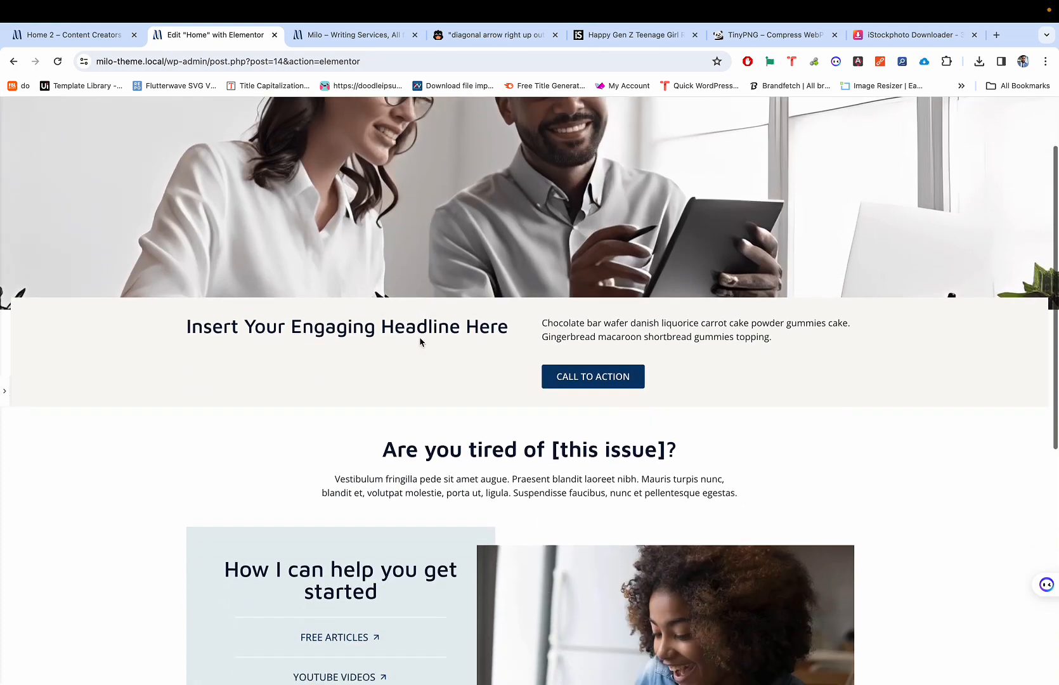
key("ctrl+shift+p")
scroll(496, 294, "down", 1)
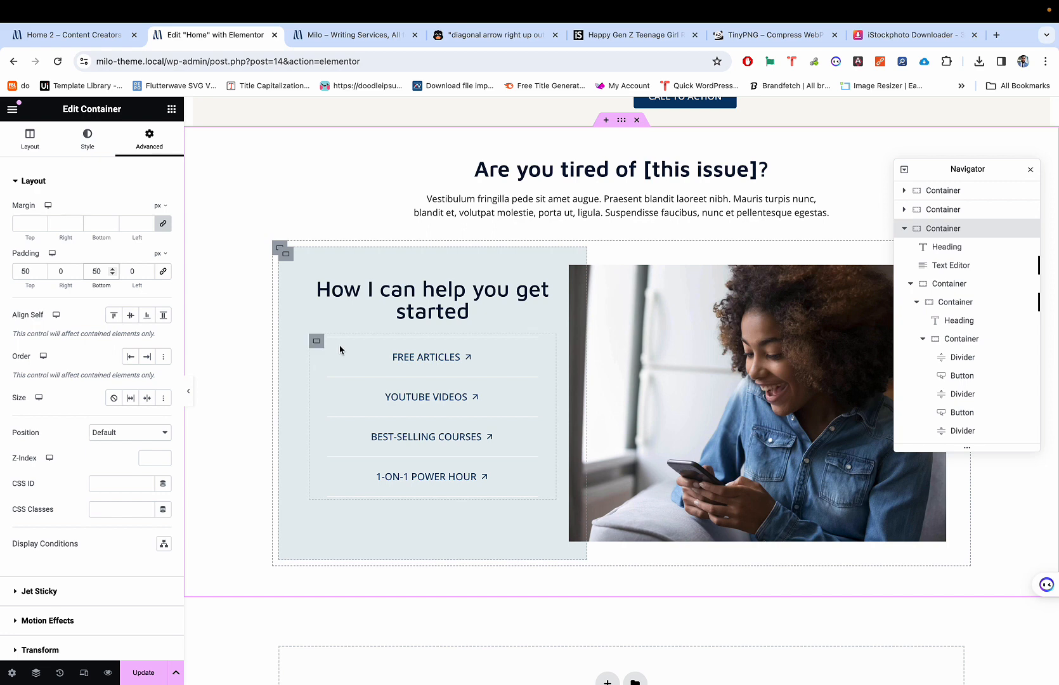
Step: Preview the page once more and save the changes with Update
key("ctrl+p")
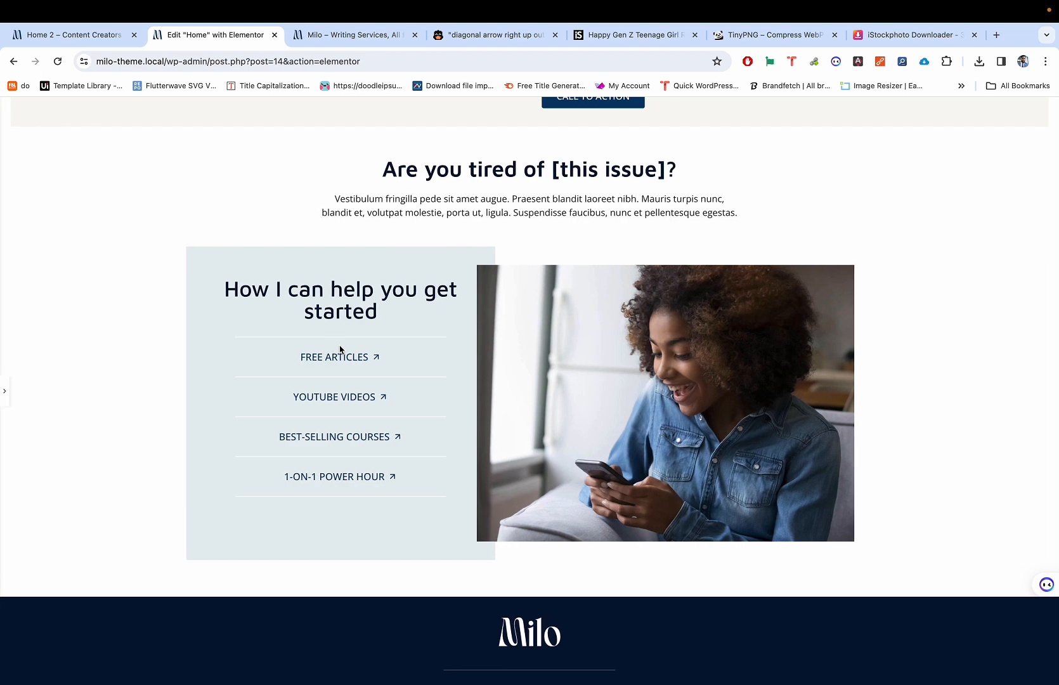
key("ctrl+p")
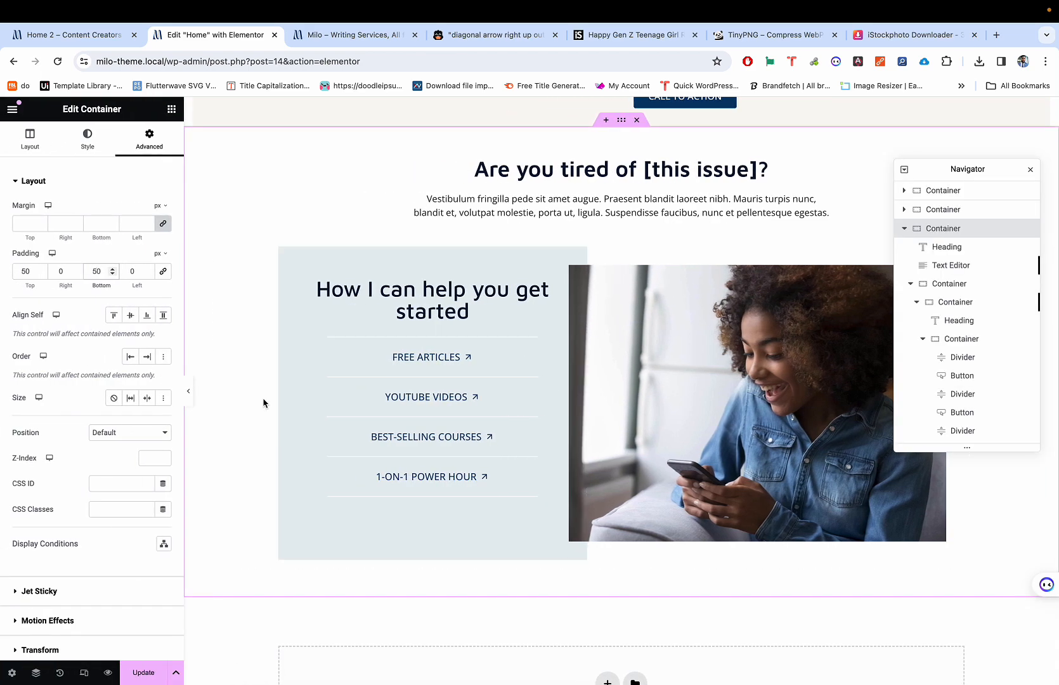
left_click(142, 667)
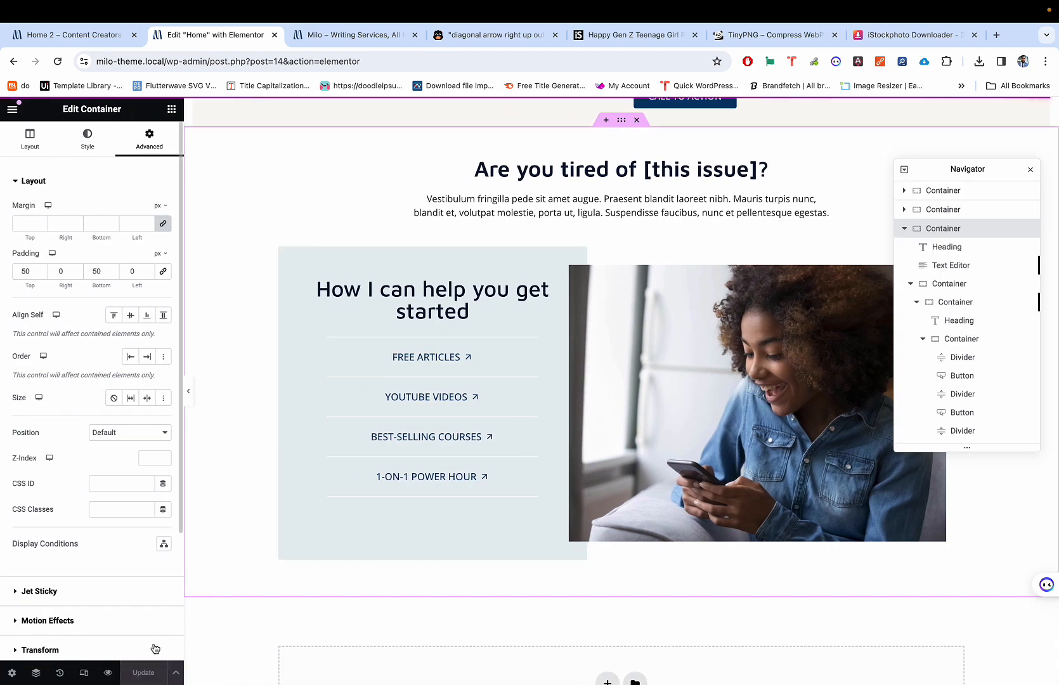
scroll(256, 437, "down", 4)
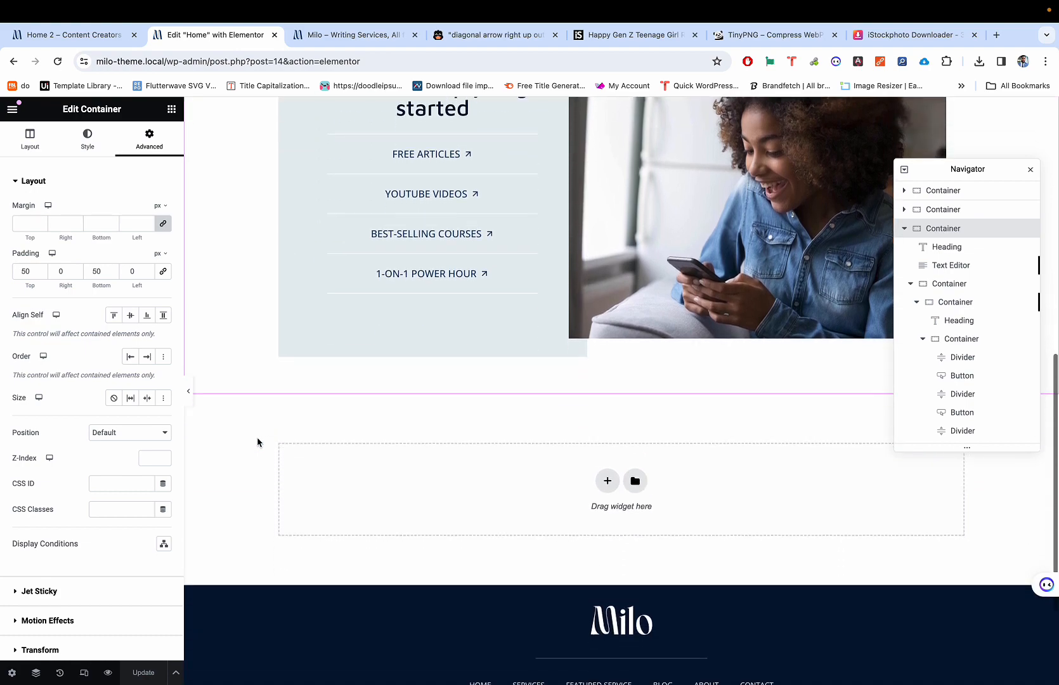
Step: Review the saved page in preview, then switch the editor to tablet width
key("ctrl+p")
scroll(259, 446, "up", 8)
scroll(260, 449, "down", 3)
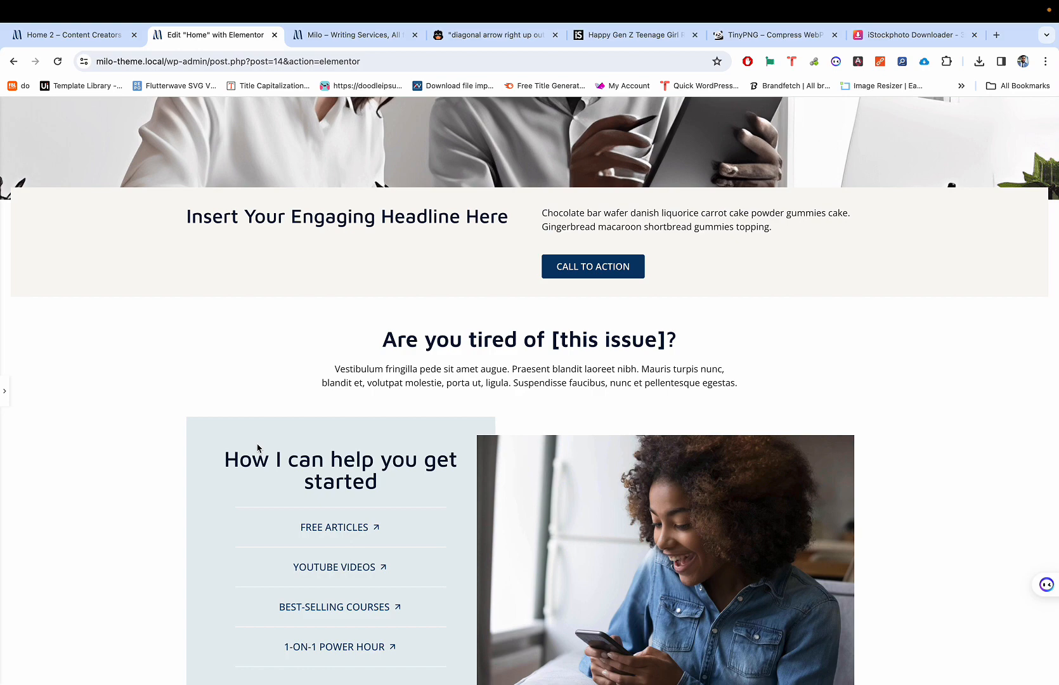
scroll(335, 320, "down", 4)
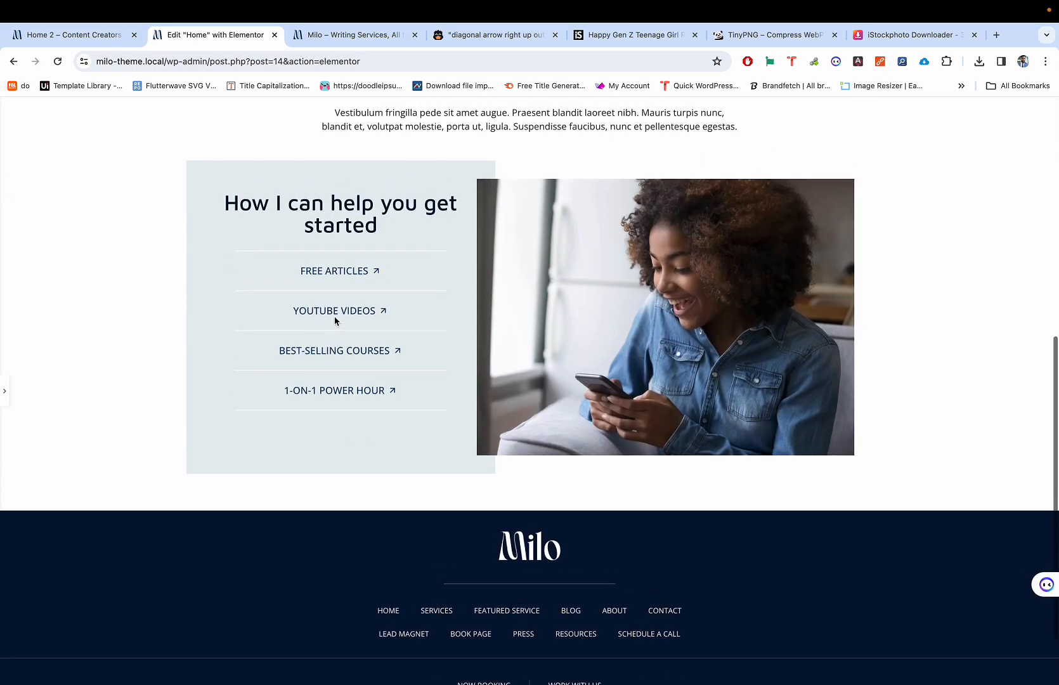
key("ctrl+p")
scroll(395, 203, "up", 3)
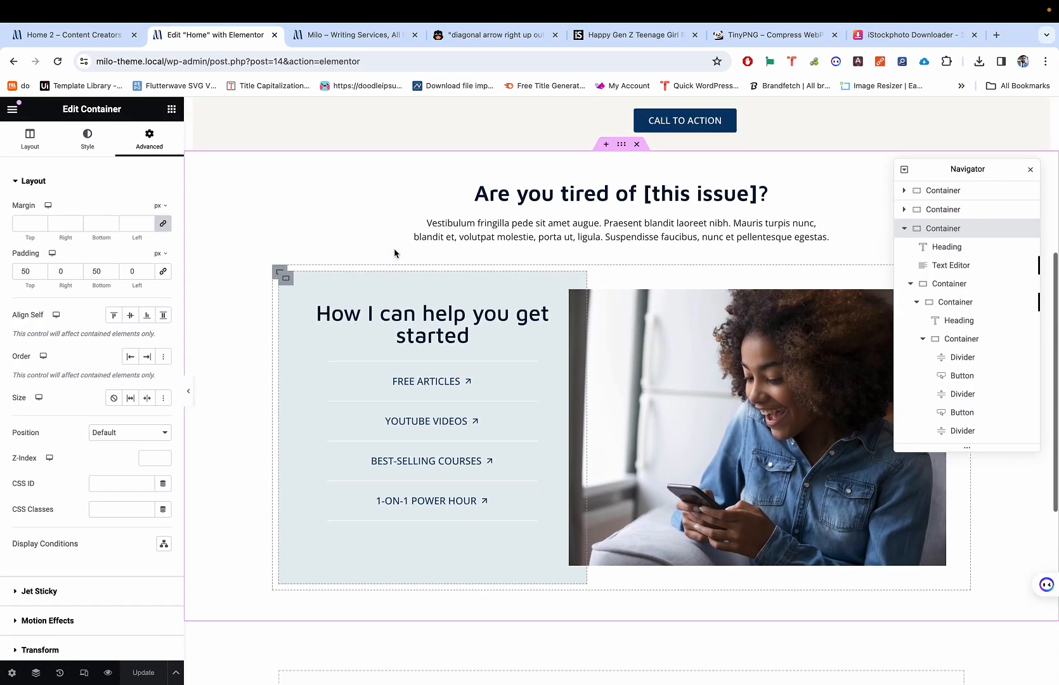
scroll(394, 248, "down", 1)
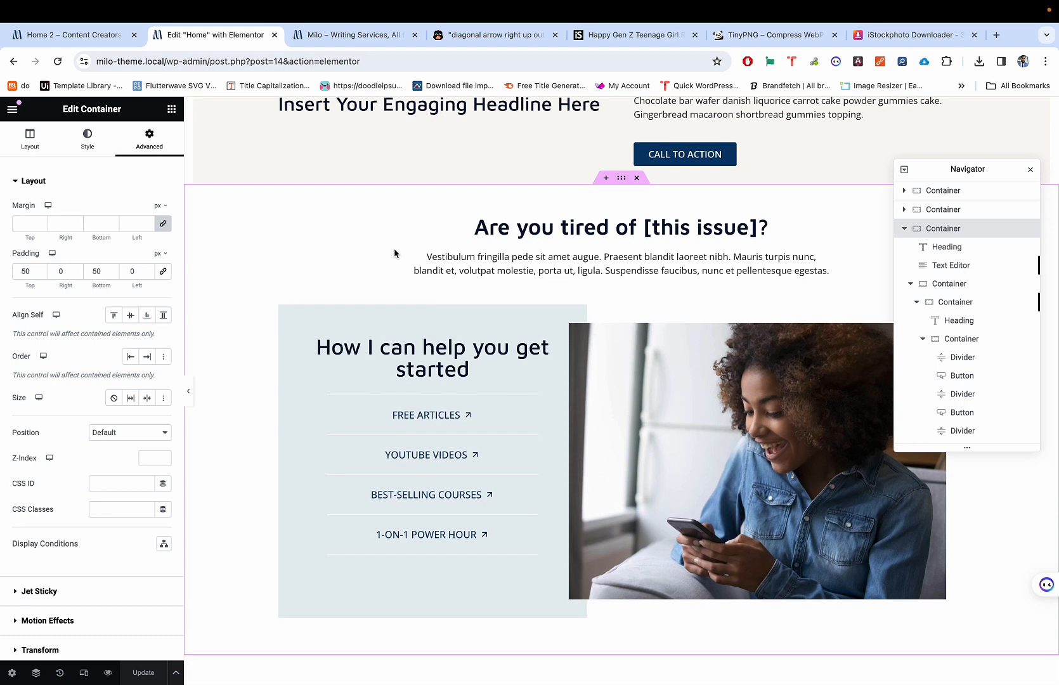
key("ctrl+shift+m")
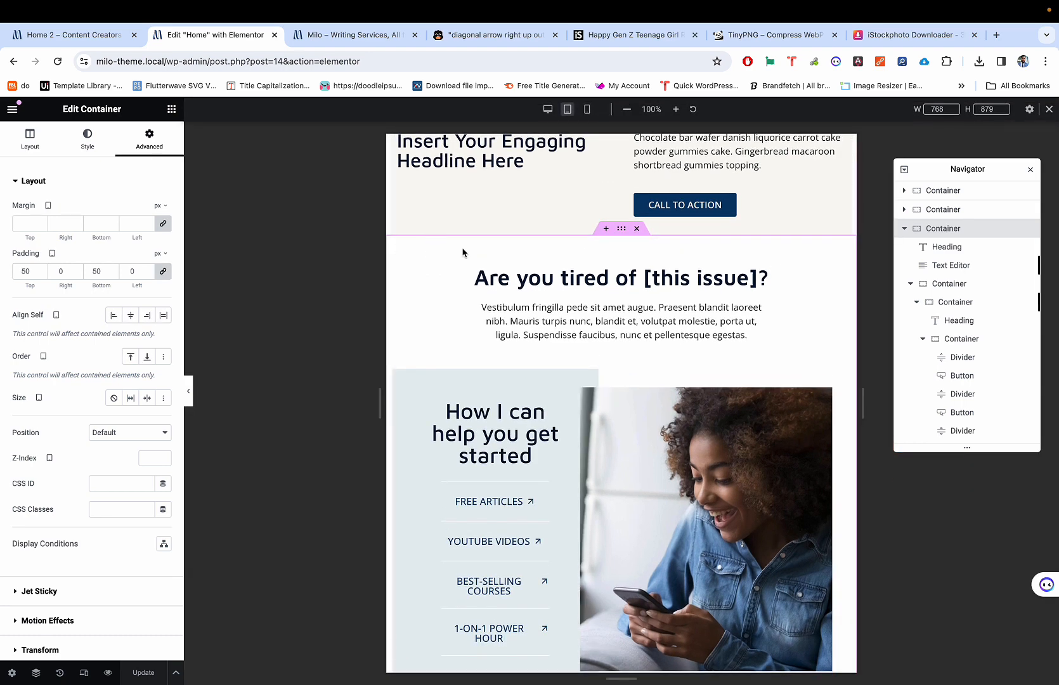
Step: Set the text panel container's tablet width to 50%
scroll(464, 253, "down", 5)
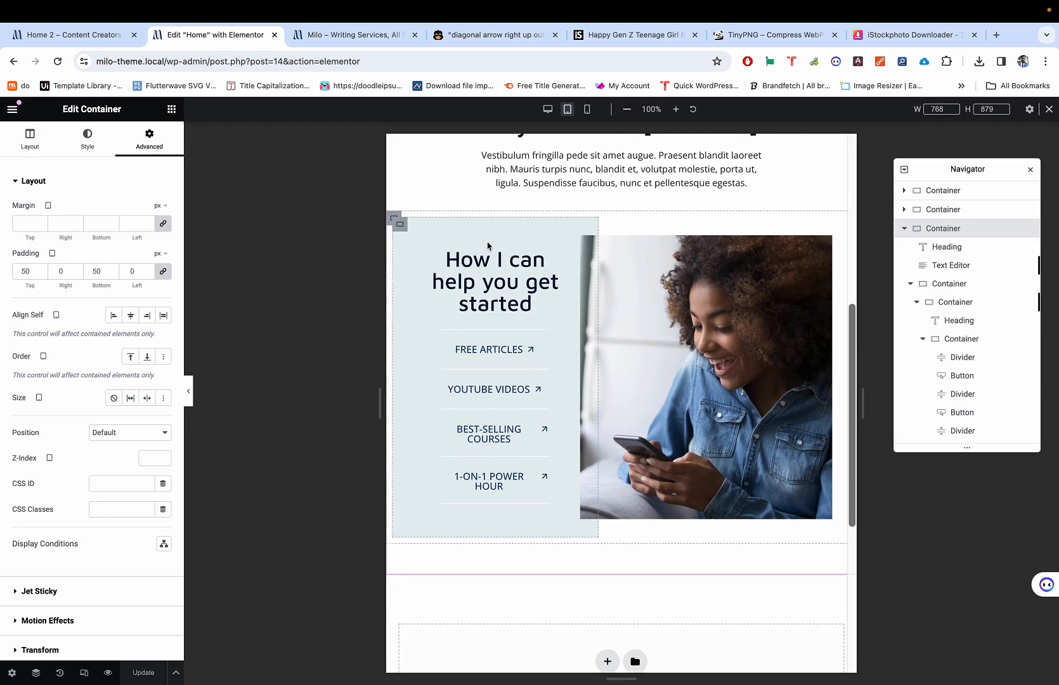
left_click(400, 226)
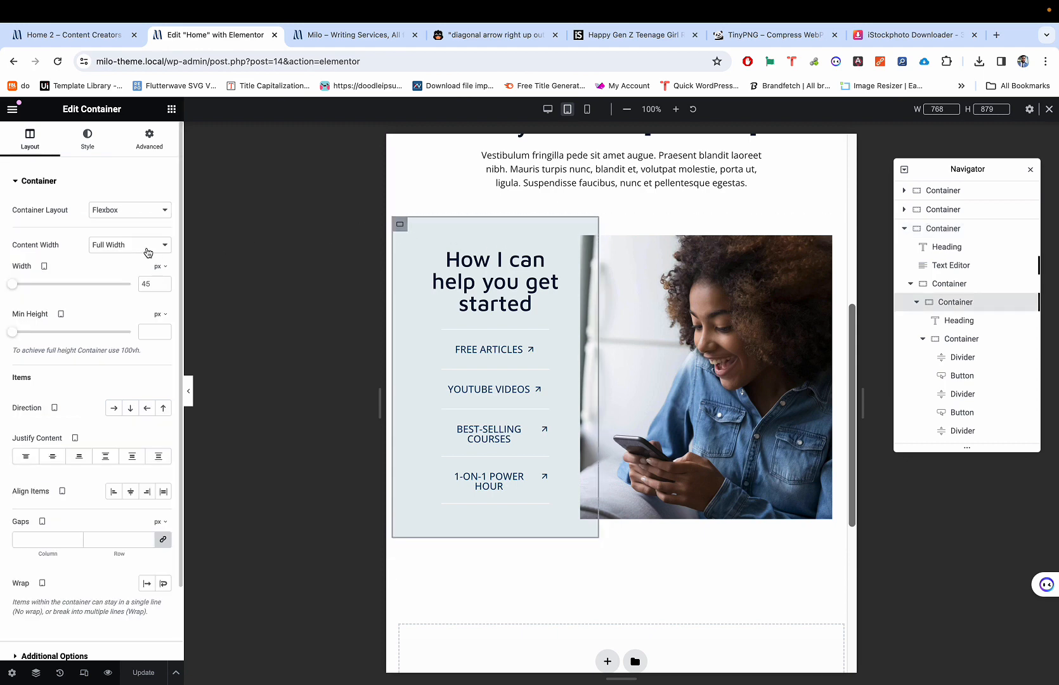
left_click(163, 266)
left_click(163, 286)
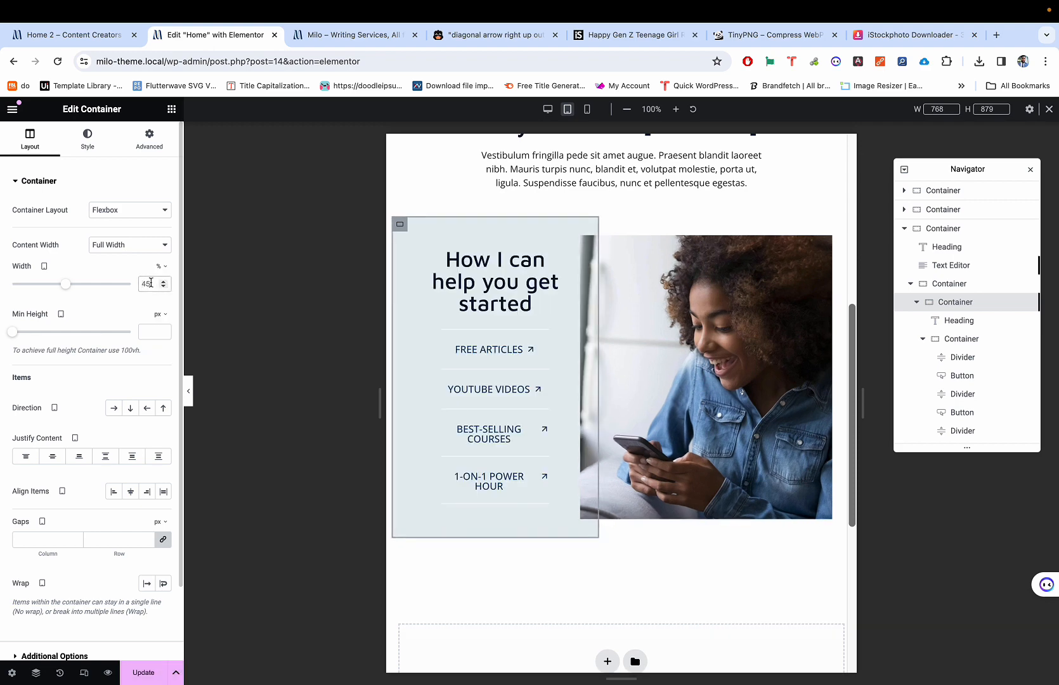
double_click(150, 282)
type("50")
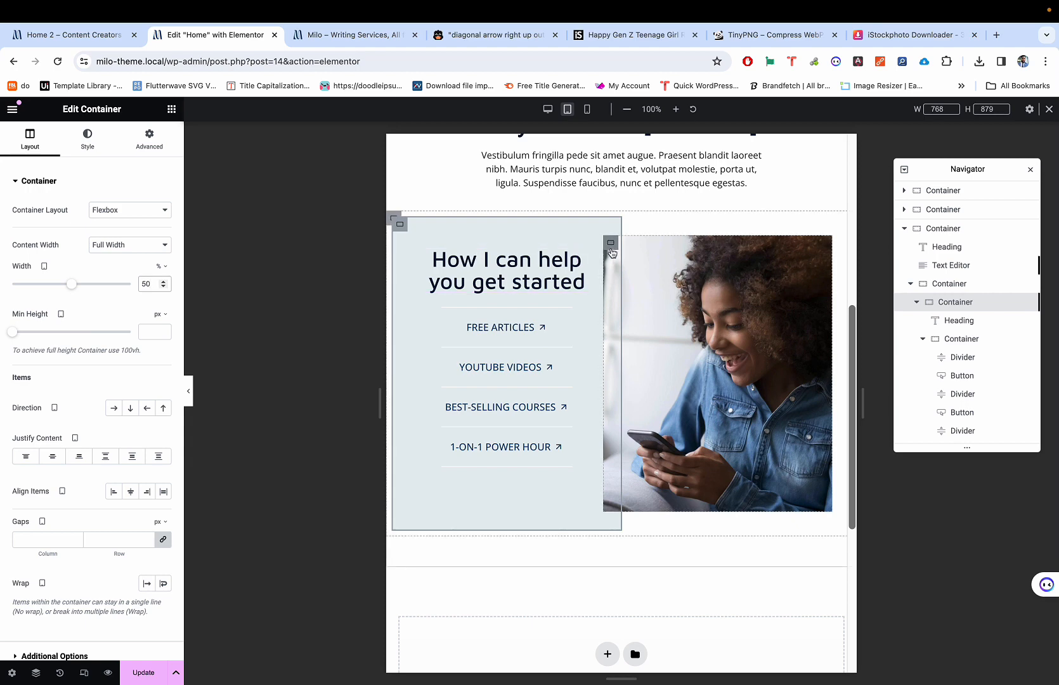
Step: Set the photo container's tablet width to 50% too
left_click(611, 243)
left_click(30, 137)
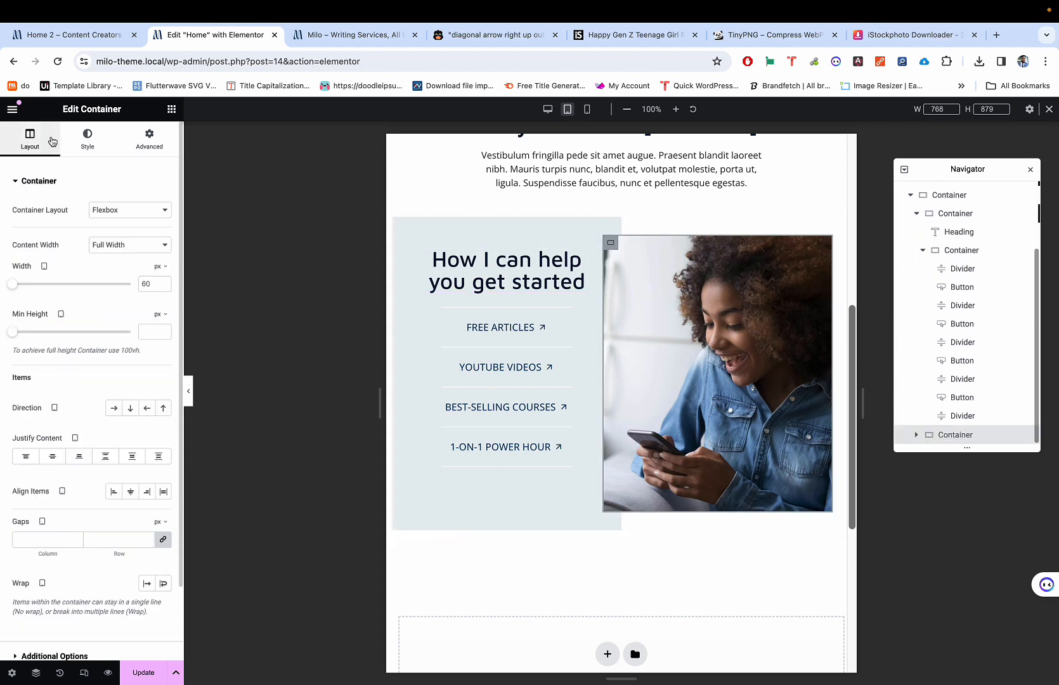
left_click(161, 266)
left_click(154, 284)
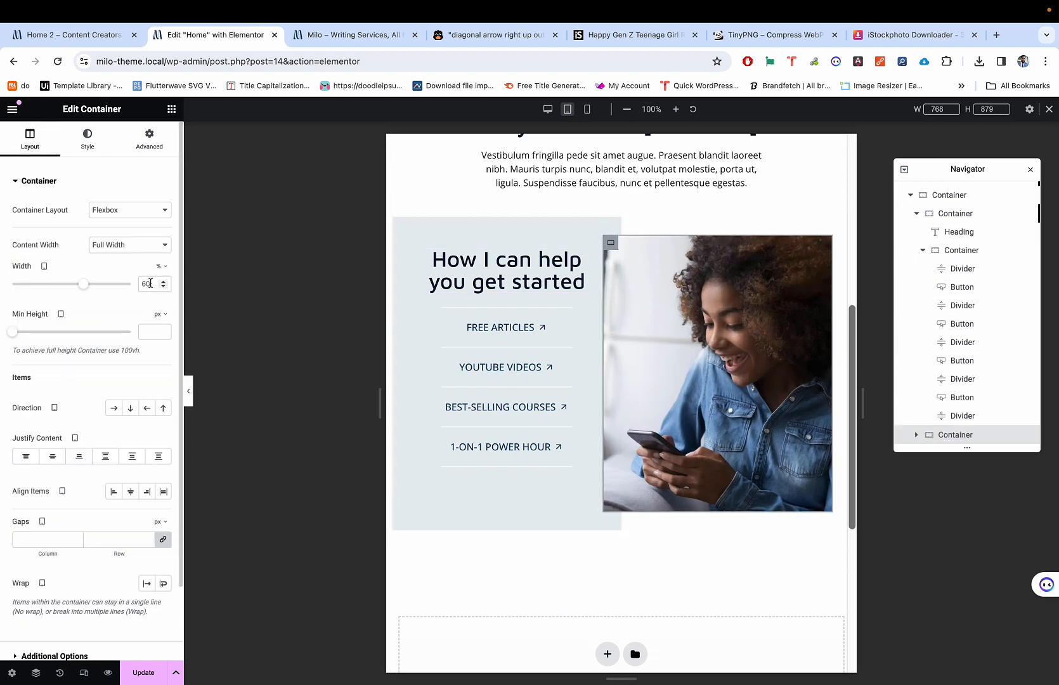
key("BackSpace")
key("BackSpace")
type("50")
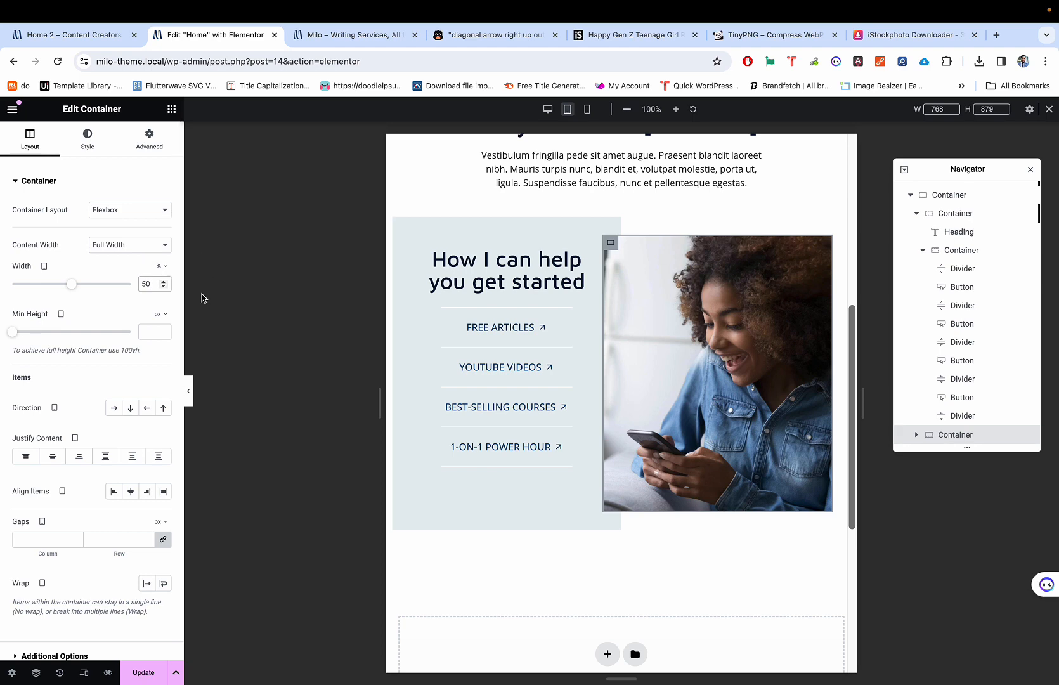
left_click(400, 229)
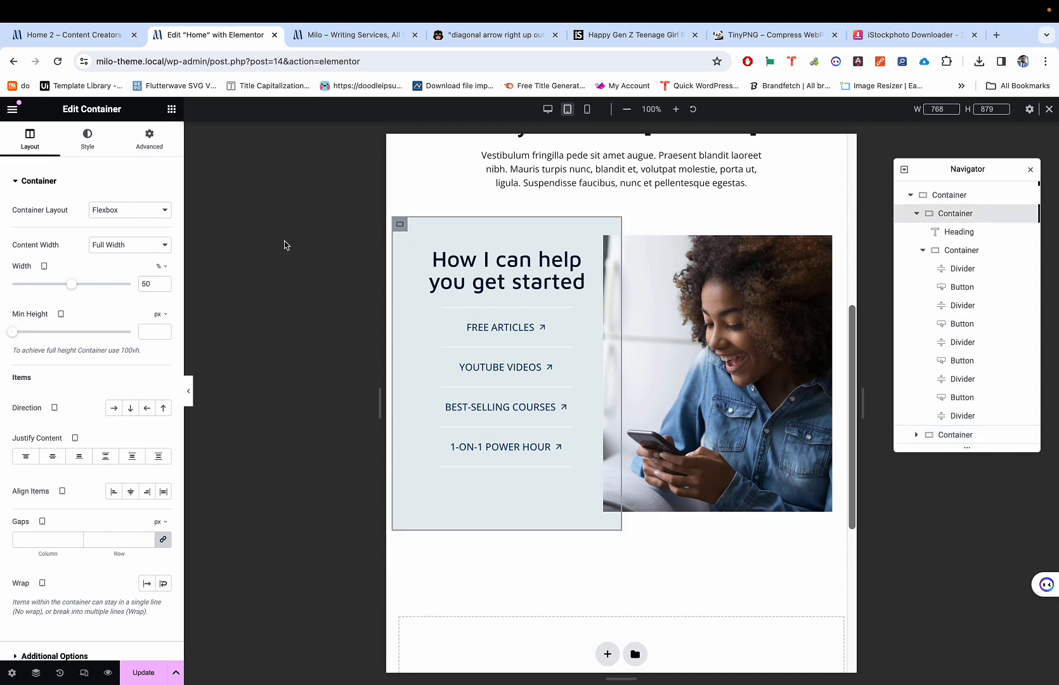
left_click(611, 244)
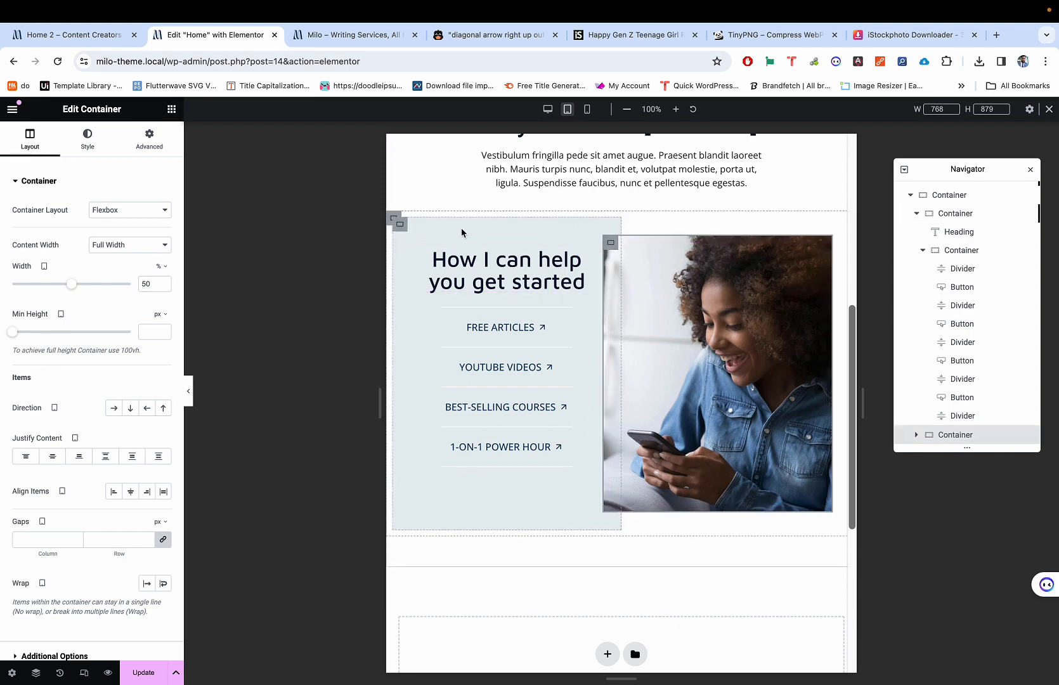
Step: Inspect the outer section container's spacing and layout settings
left_click(394, 224)
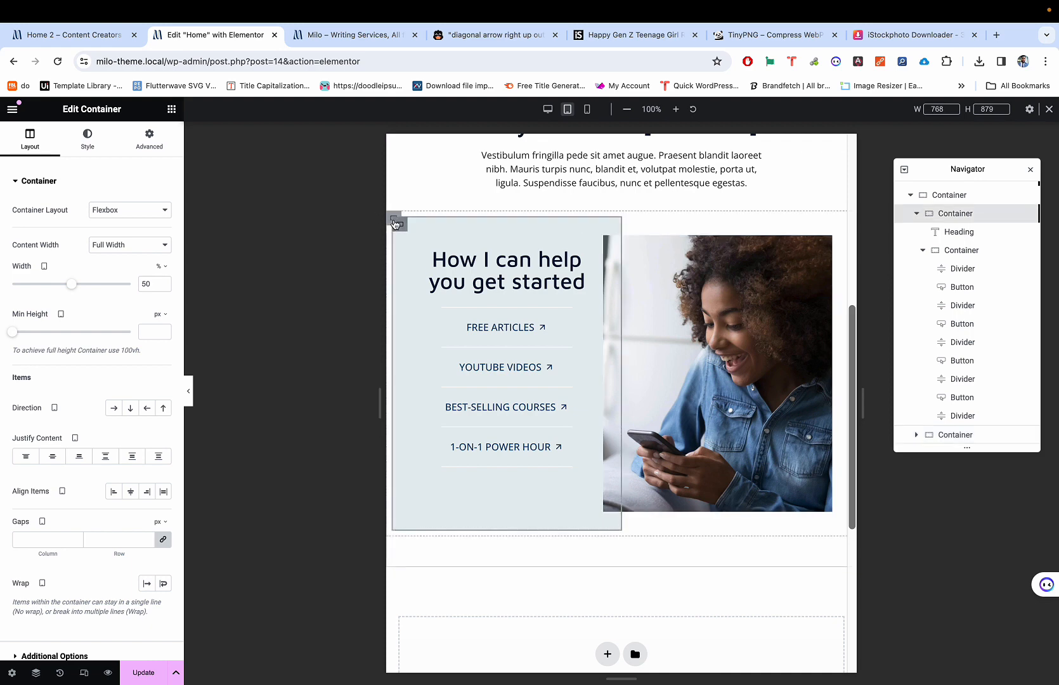
left_click(391, 219)
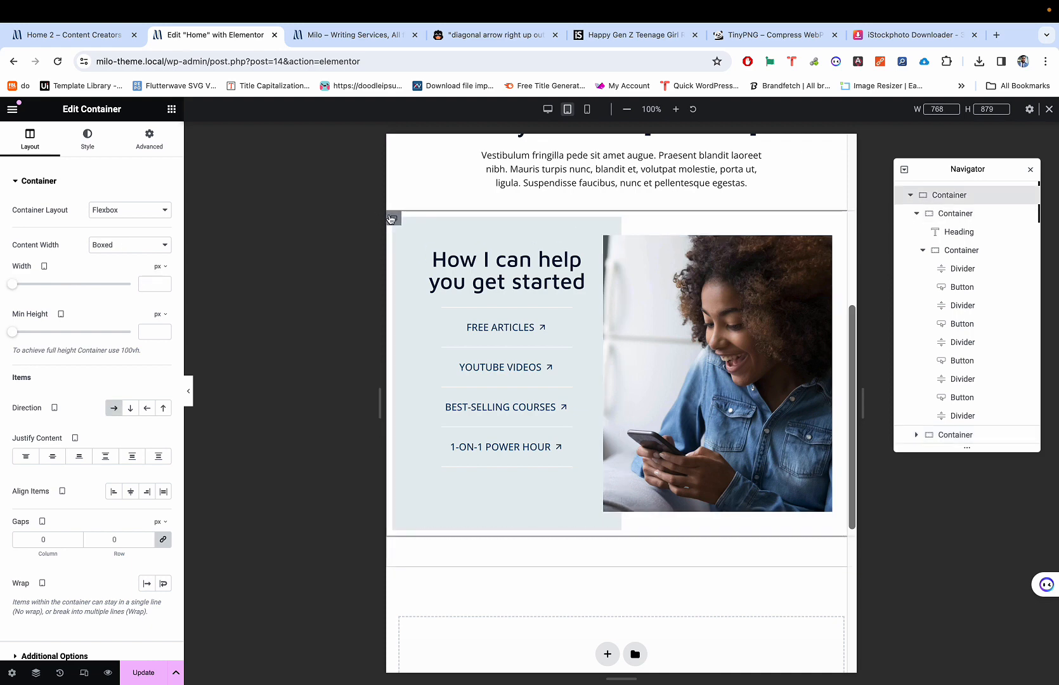
left_click(151, 143)
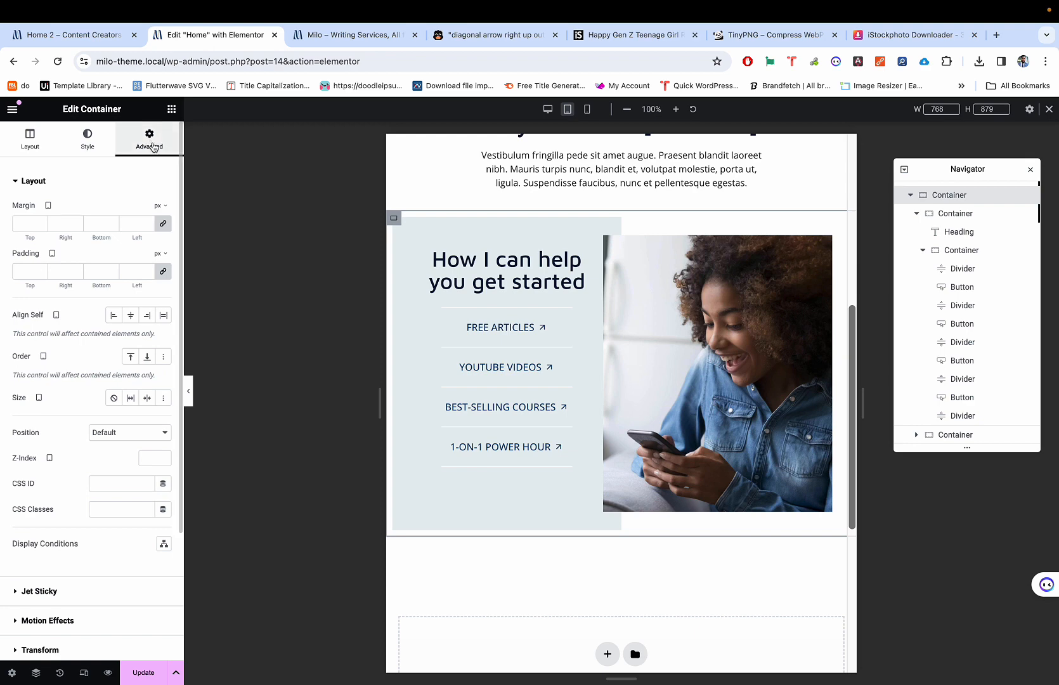
left_click(30, 138)
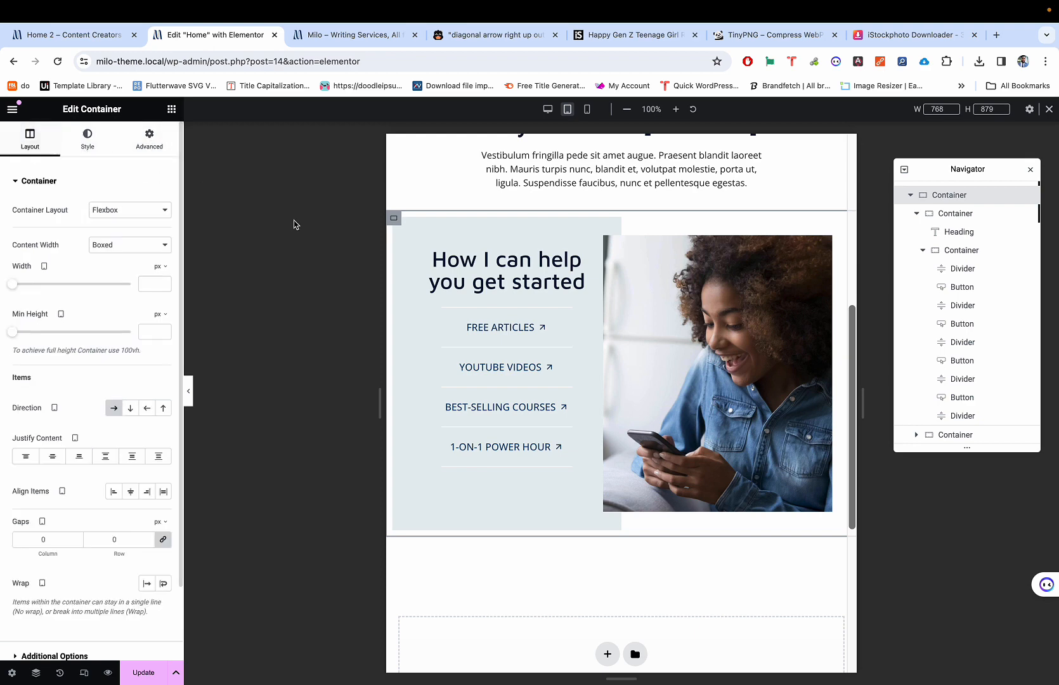
Step: Reset the photo container's tablet margins and set top and bottom to 30 px
left_click(612, 245)
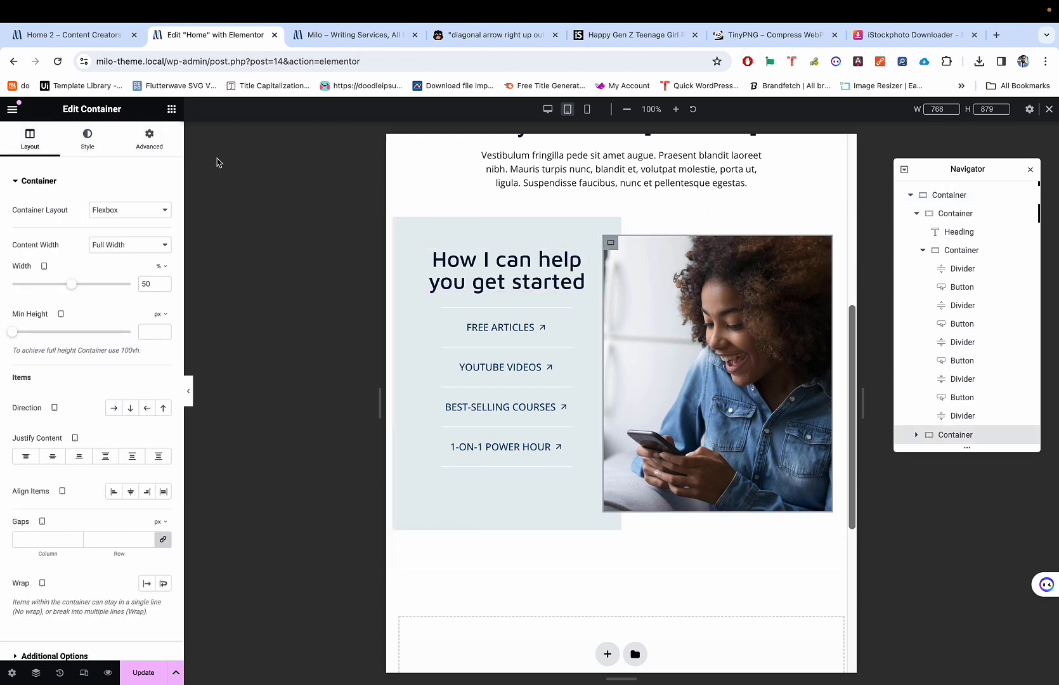
left_click(163, 144)
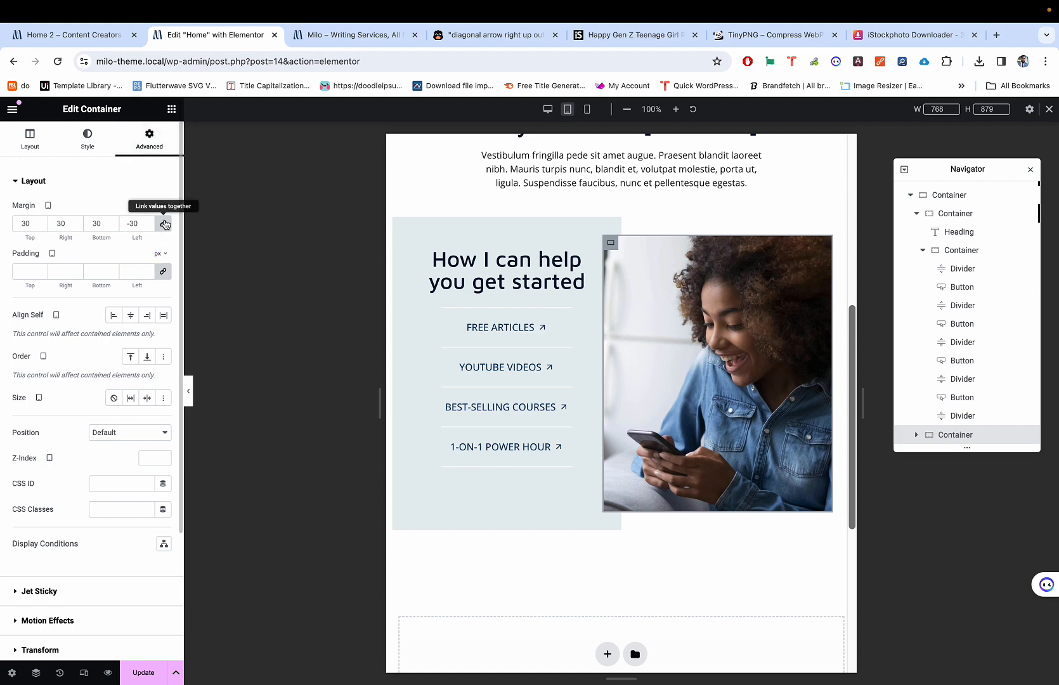
left_click(164, 224)
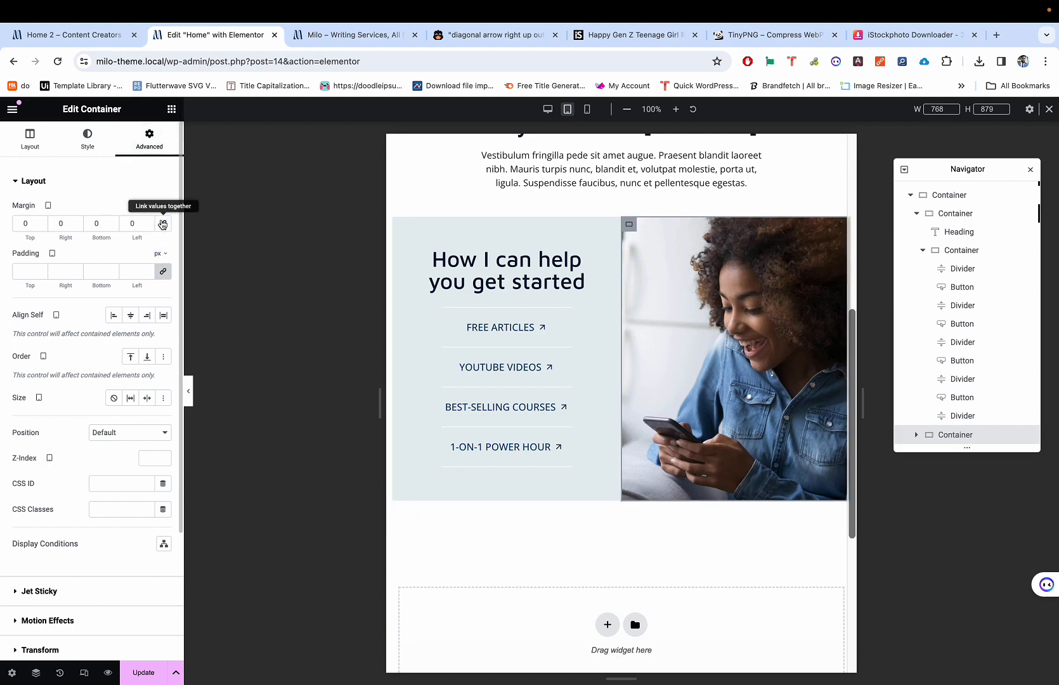
left_click(20, 223)
type("3")
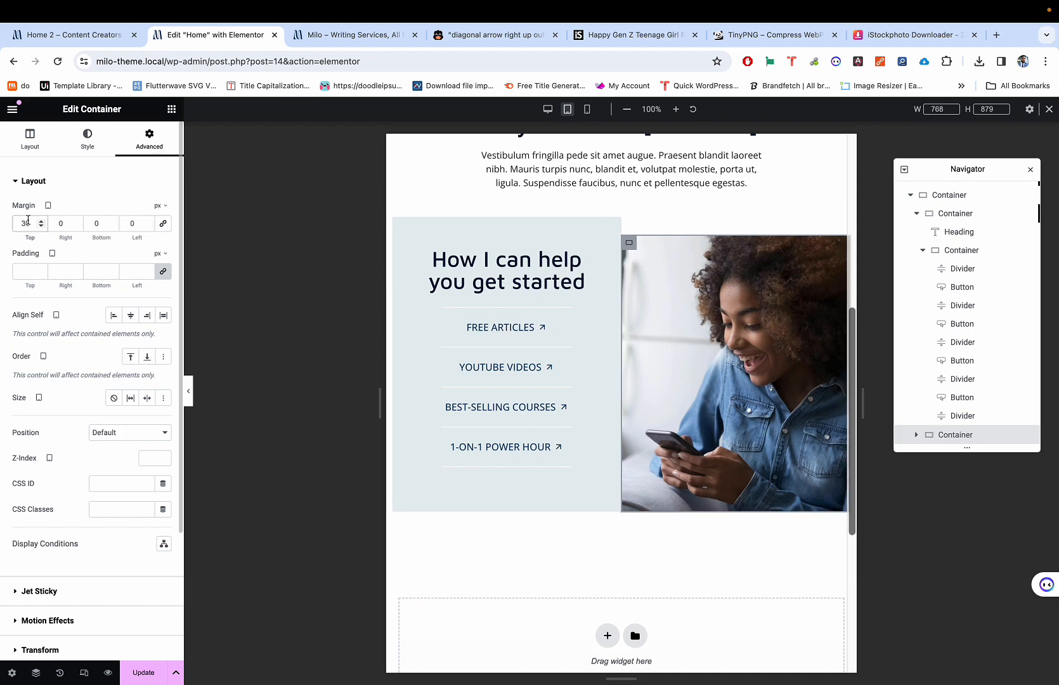
left_click(94, 224)
type("3")
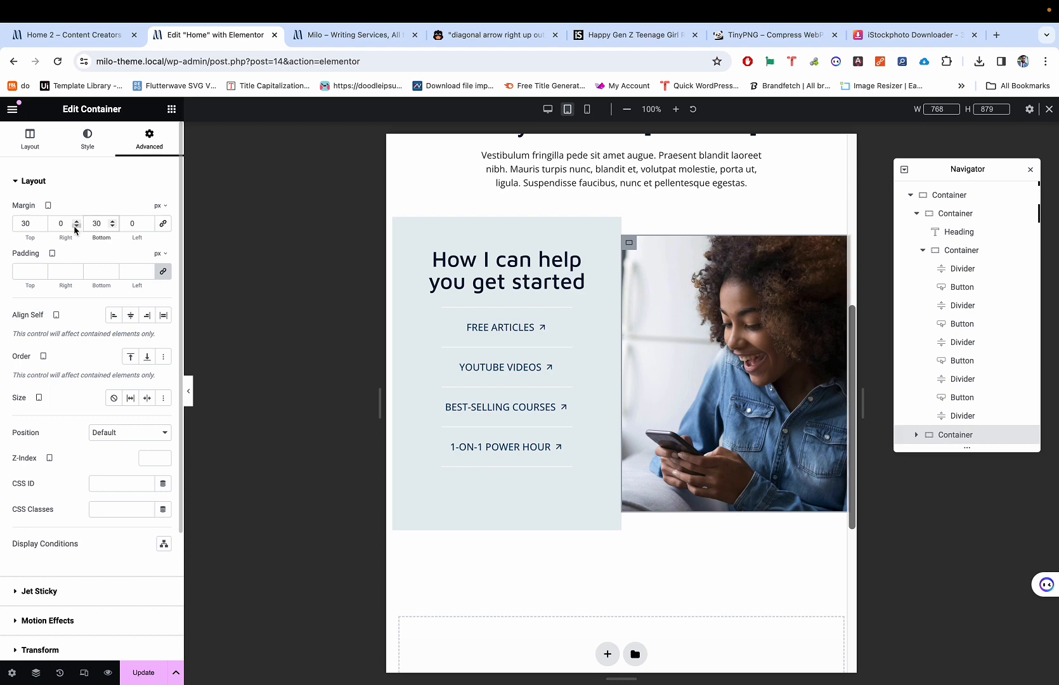
Step: Give the photo a 10 px right margin and a -30 px left margin
left_click(60, 225)
type("10")
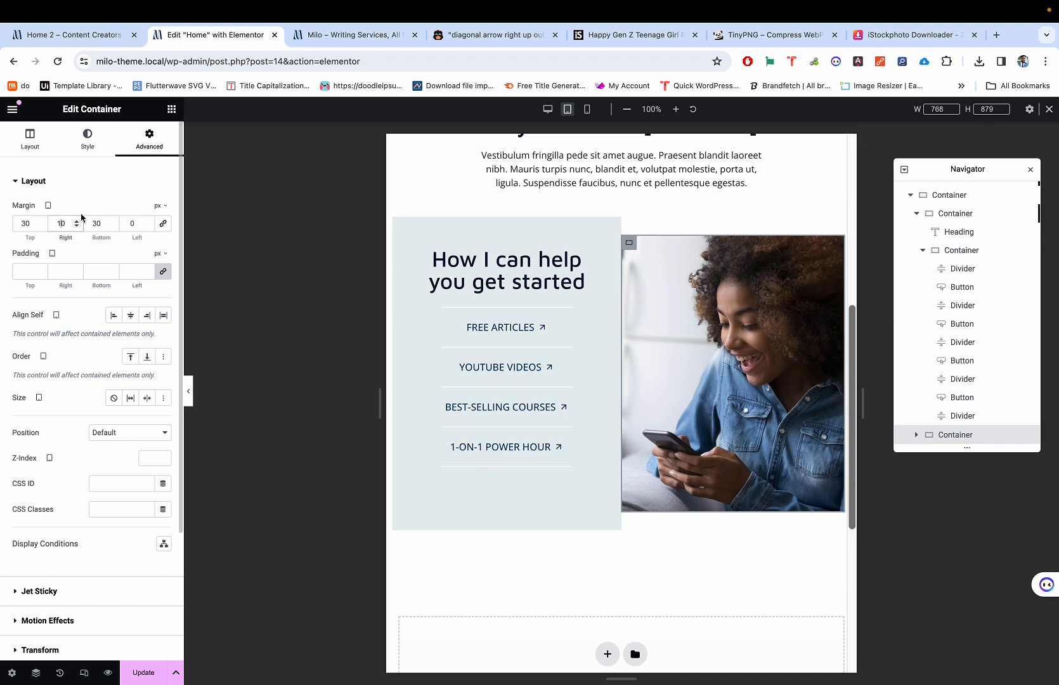
left_click(147, 227)
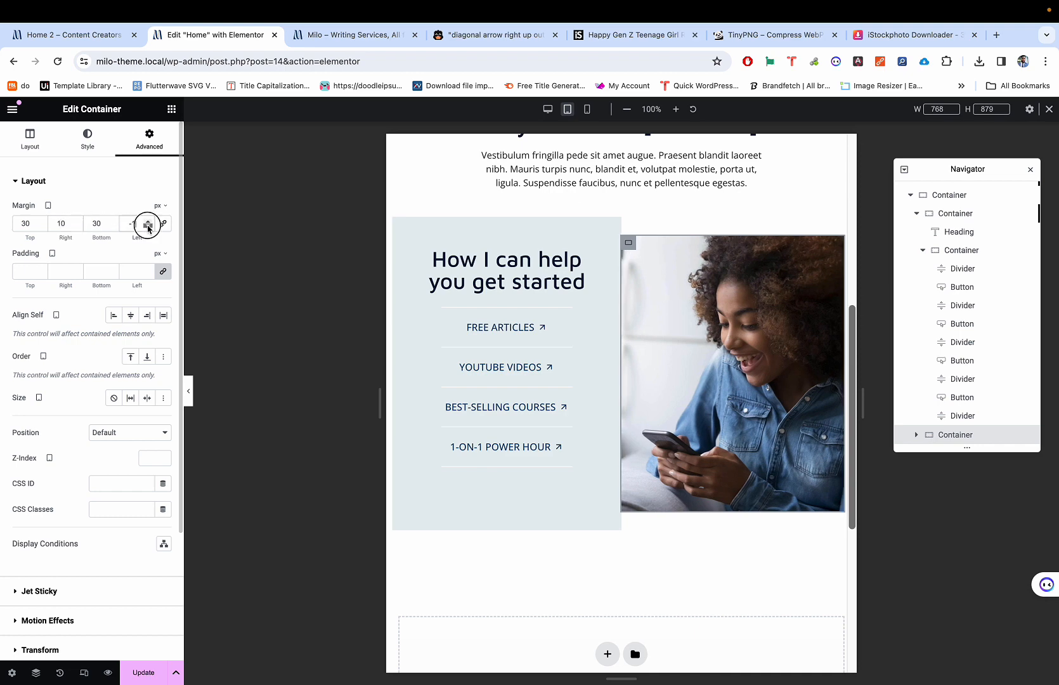
key("BackSpace")
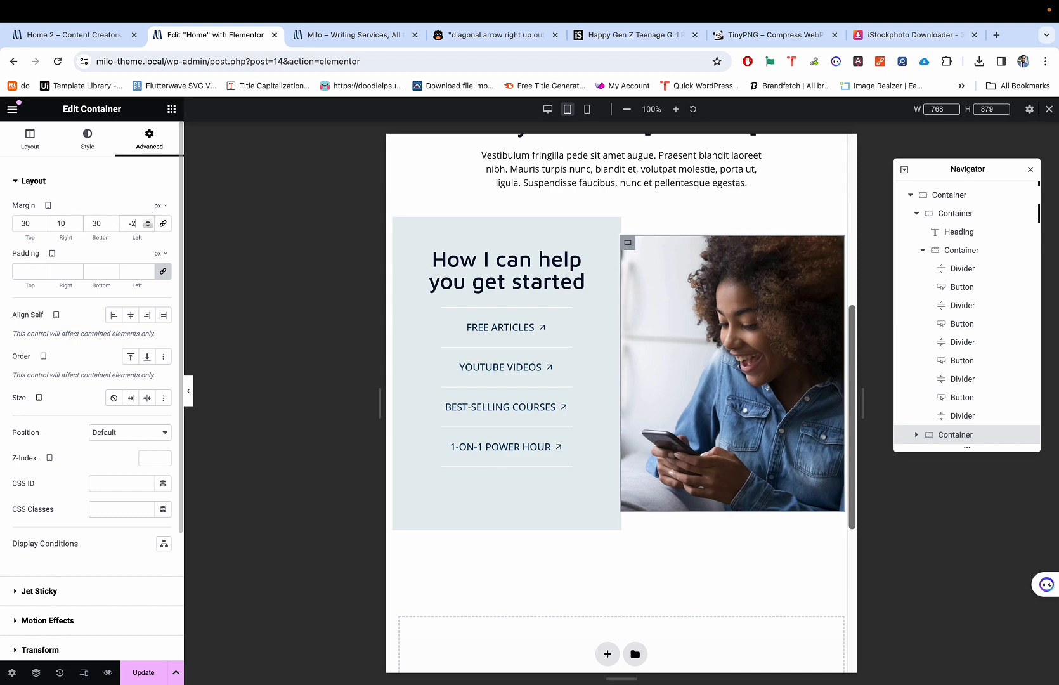
type("30")
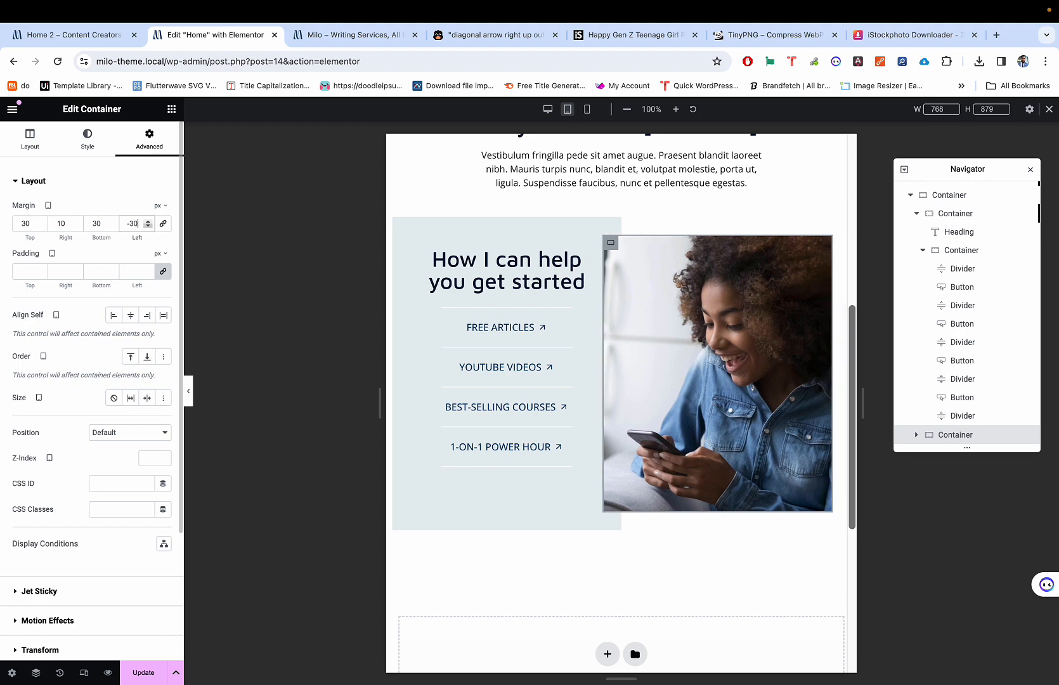
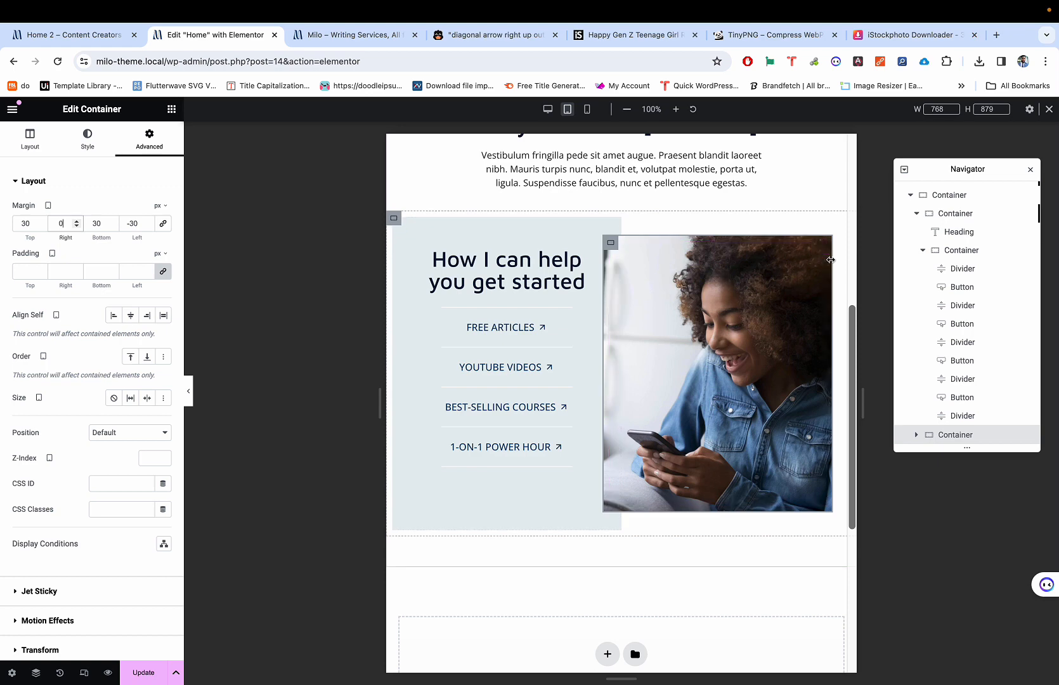
Step: Narrow the tablet-view photo container to about 50.9% width so it stops short of the page edge
left_click_drag(830, 259, 857, 258)
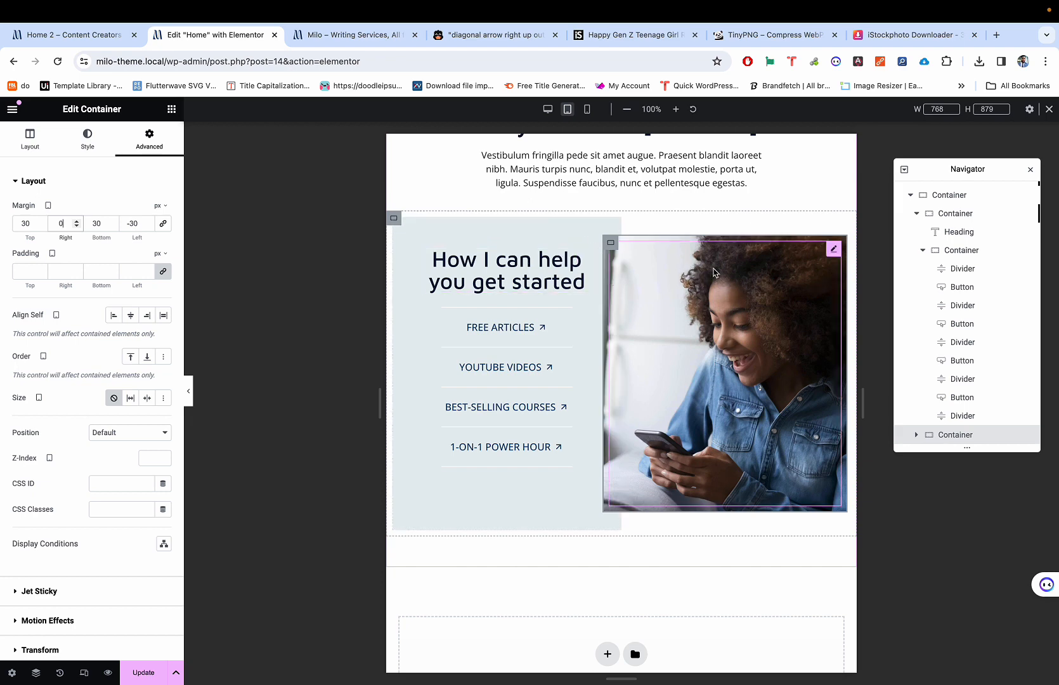
mouse_move(843, 279)
left_mouse_down()
mouse_move(812, 283)
mouse_move(856, 280)
left_mouse_up()
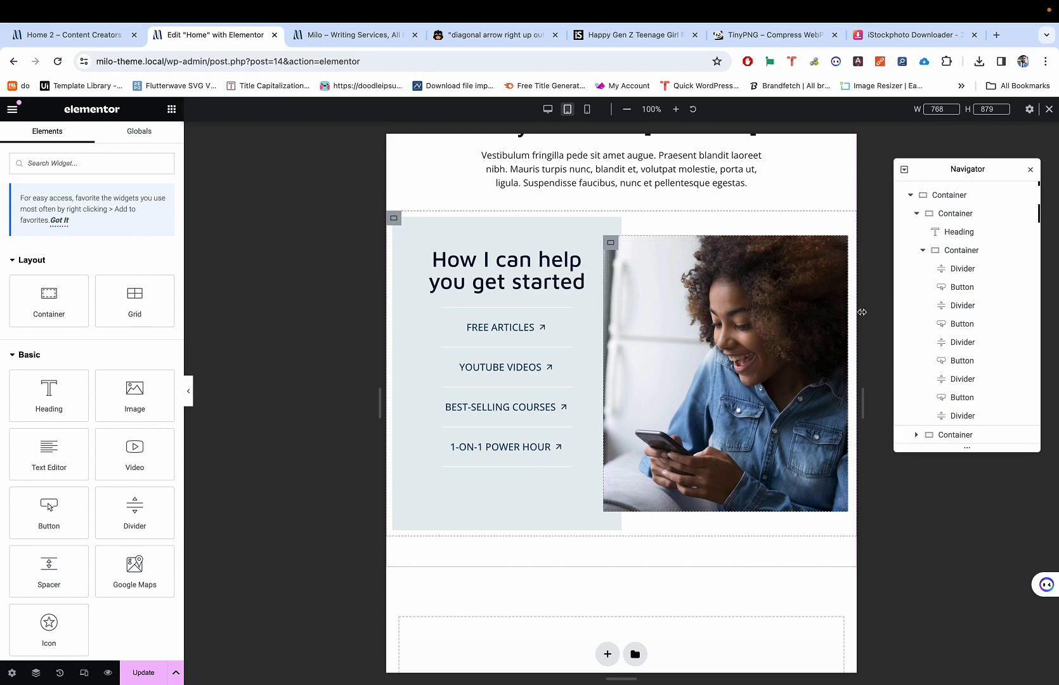
left_click_drag(876, 393, 1003, 386)
left_click_drag(658, 448, 769, 457)
scroll(770, 459, "up", 2)
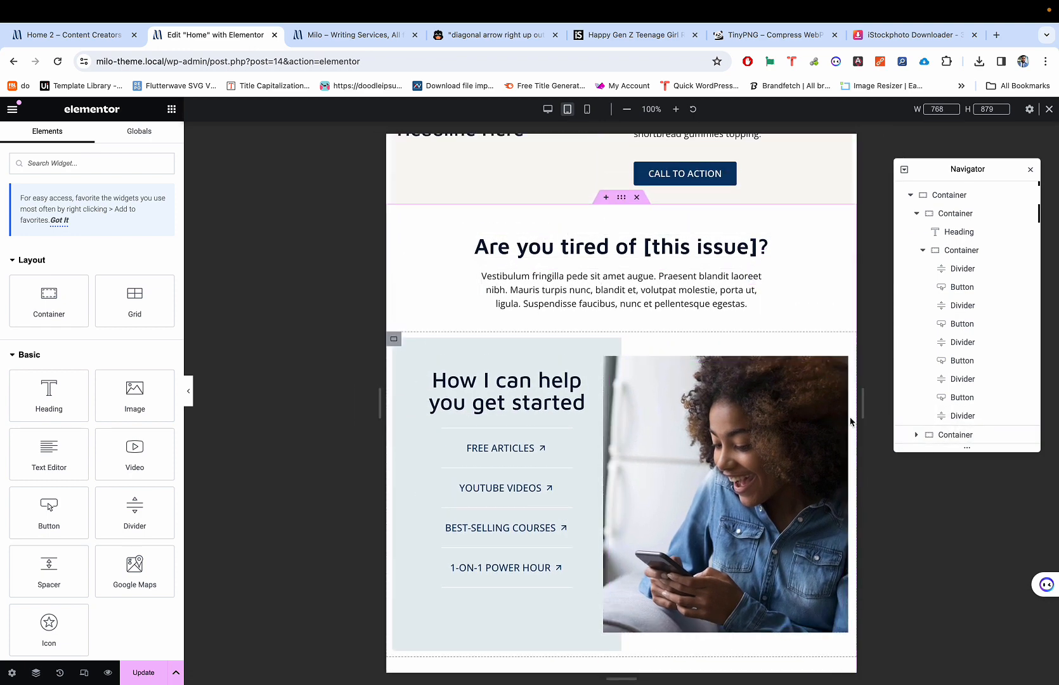
left_click_drag(845, 422, 775, 423)
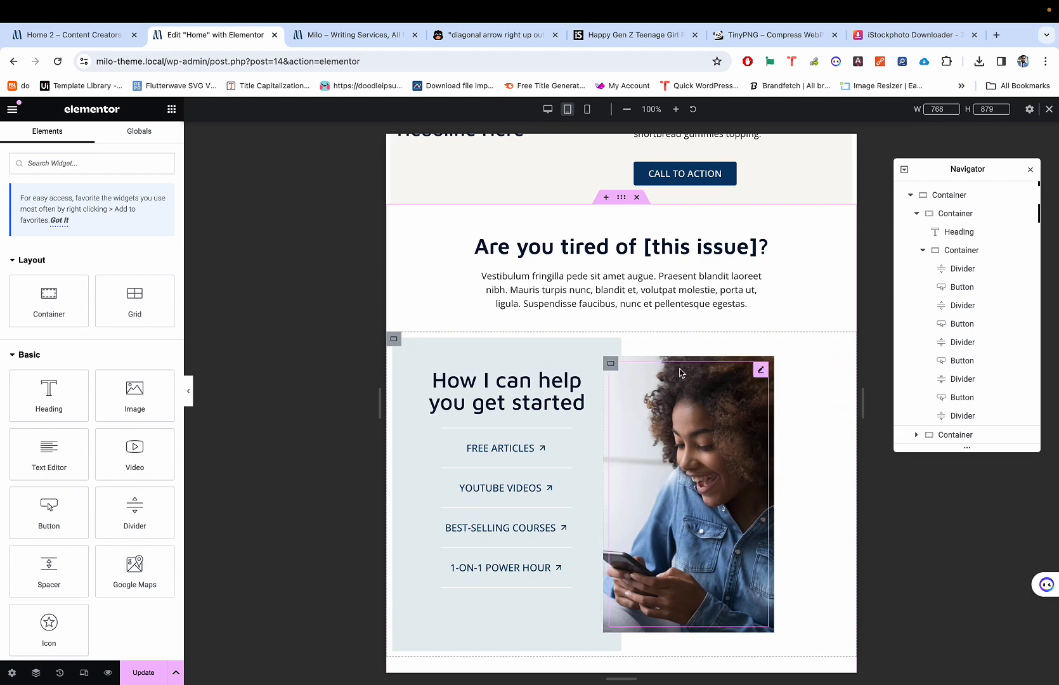
left_click(611, 364)
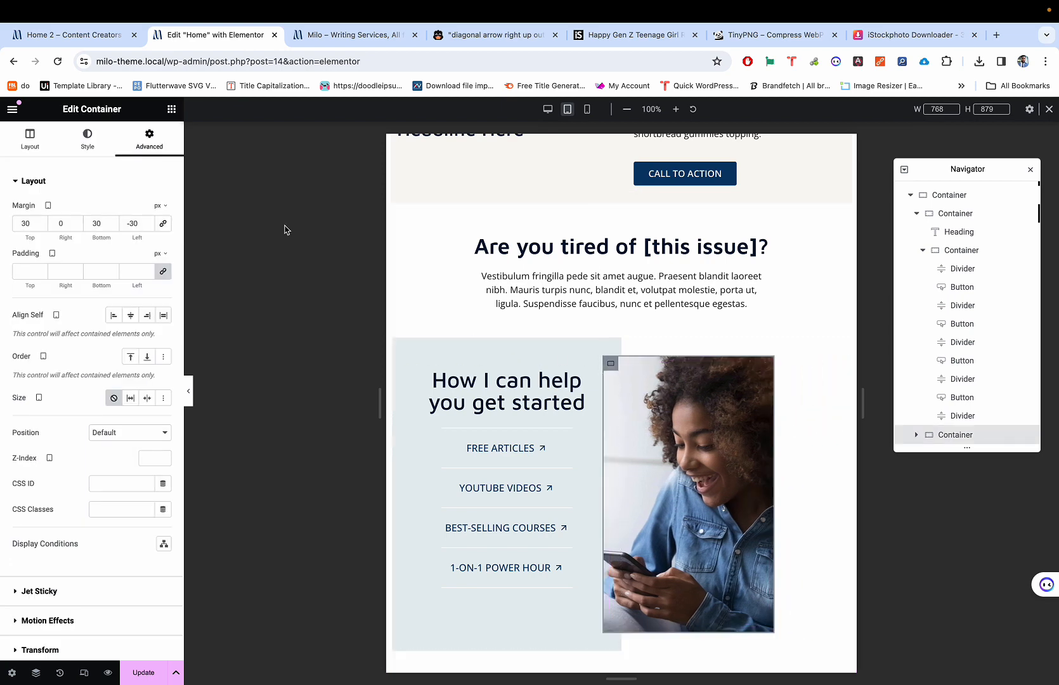
Step: Keep the photo container at Full Width content and widen it to about 52.3%
left_click(30, 139)
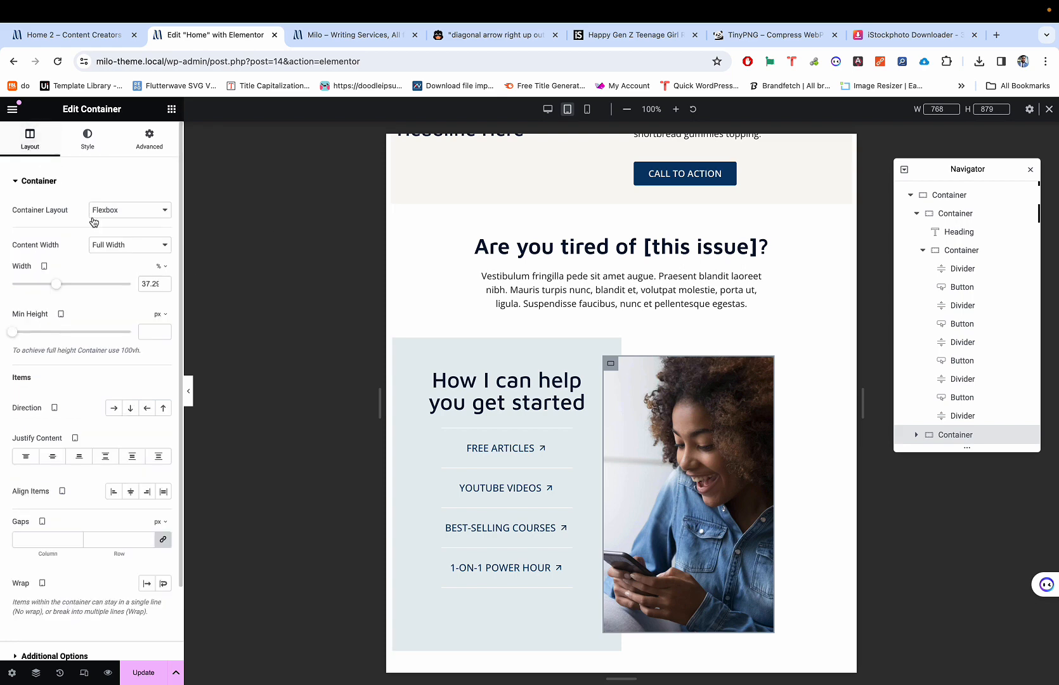
left_click(114, 247)
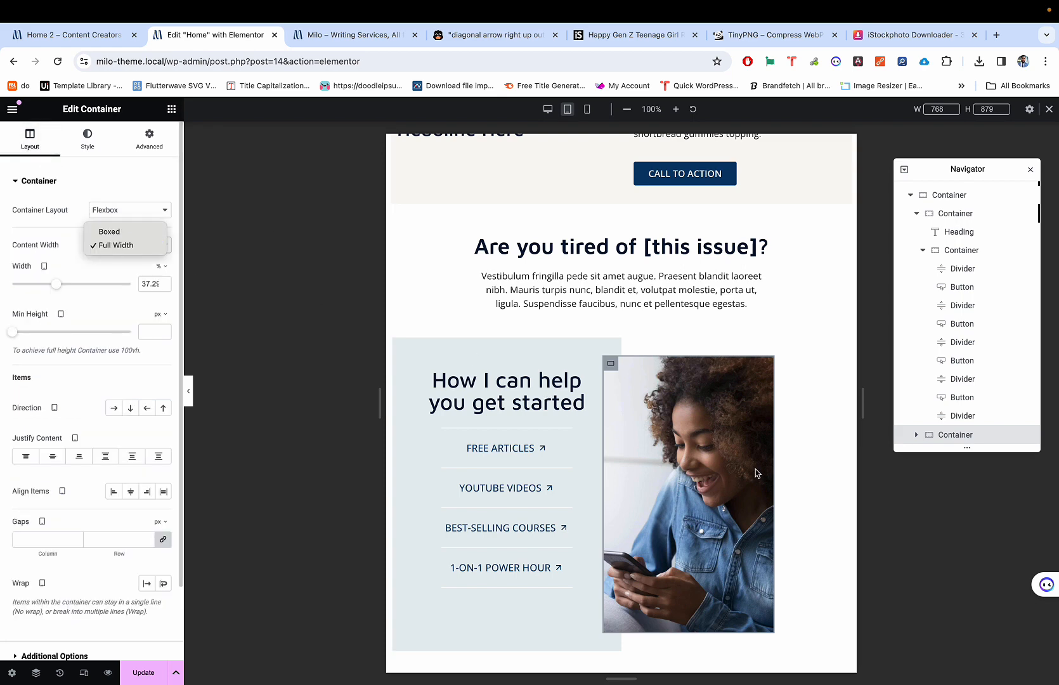
left_click(778, 464)
left_click_drag(777, 457, 863, 460)
scroll(804, 426, "up", 1)
scroll(803, 425, "down", 2)
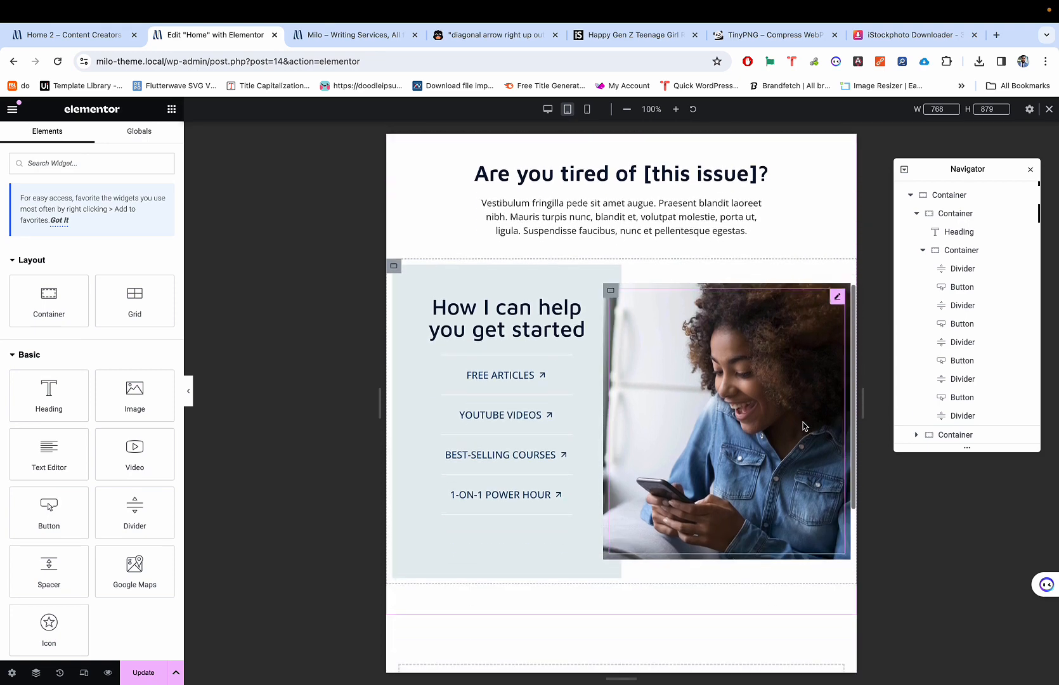
scroll(804, 425, "down", 1)
Step: Preview the layout at 1024 px and other widths, then switch to mobile view
key("super+p")
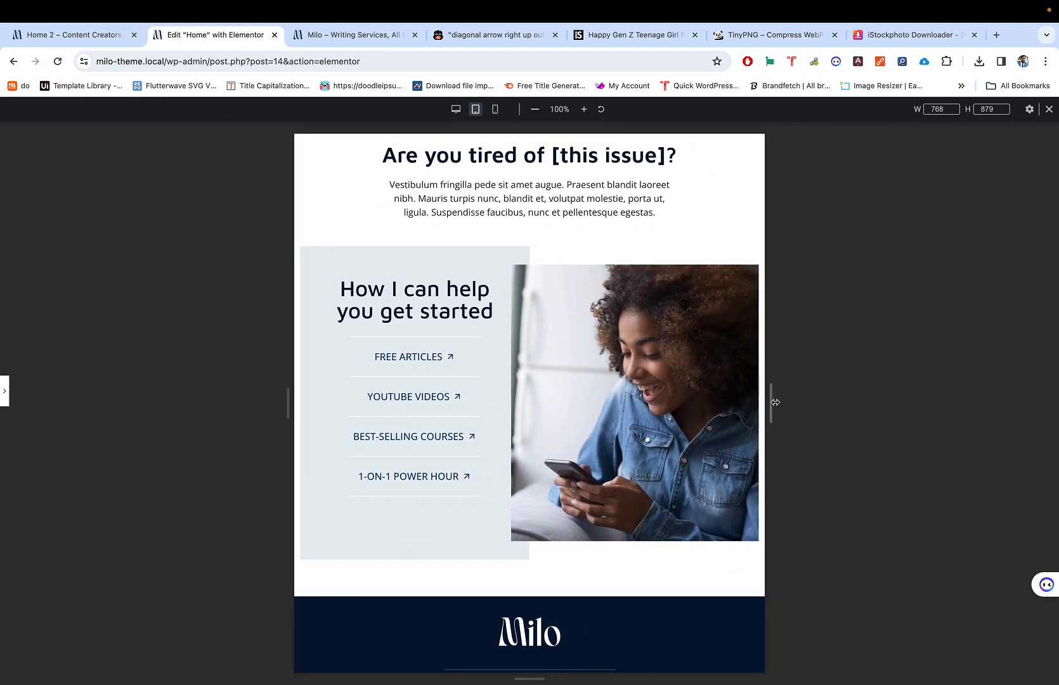
left_click_drag(771, 400, 702, 348)
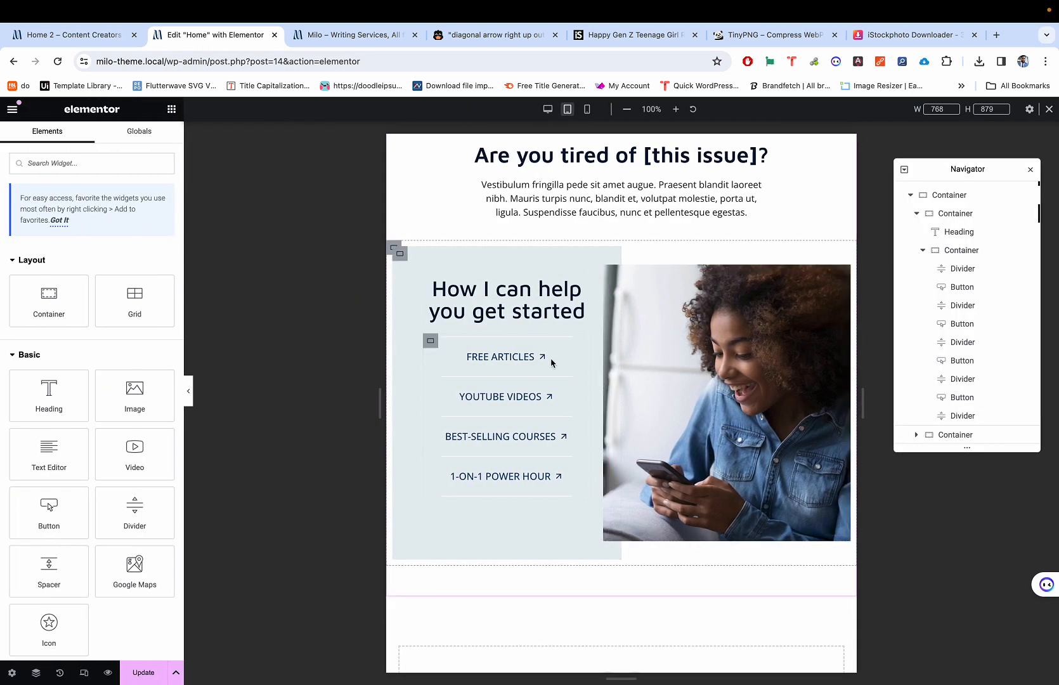
left_click_drag(379, 394, 373, 385)
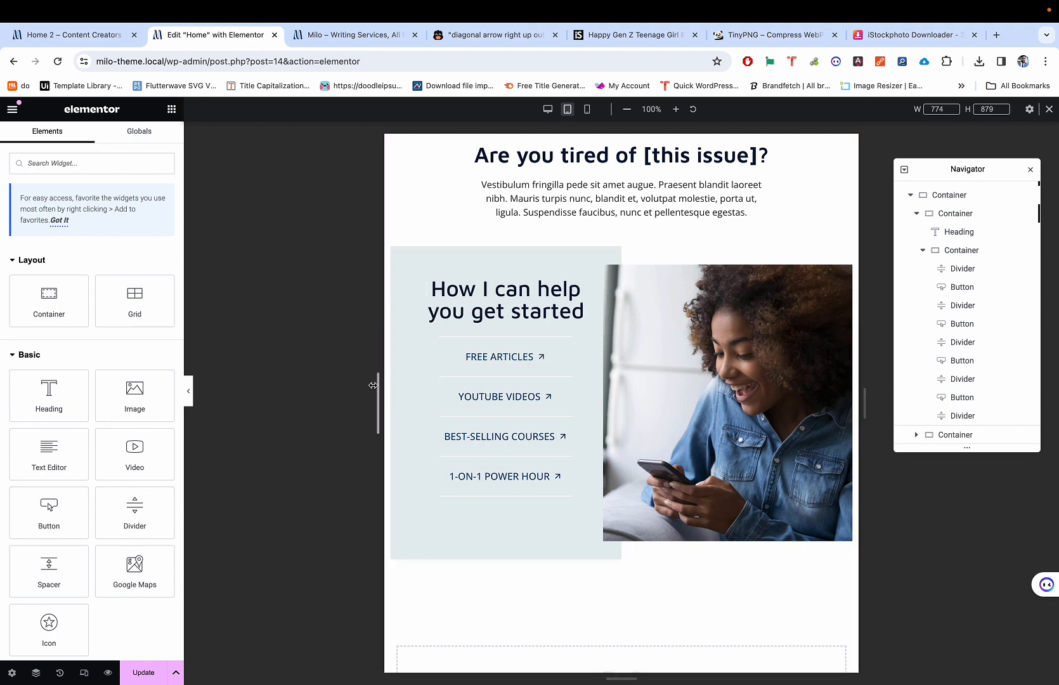
key("super+shift+m")
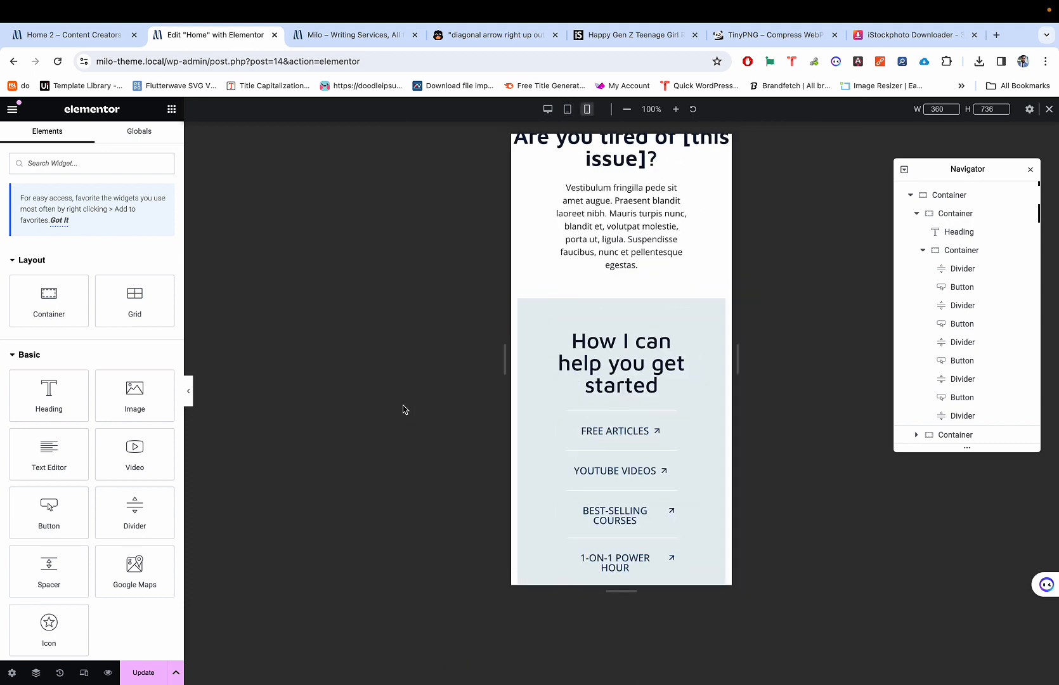
Step: Select the photo's container in a mobile preview widened to 434 px
scroll(532, 390, "down", 10)
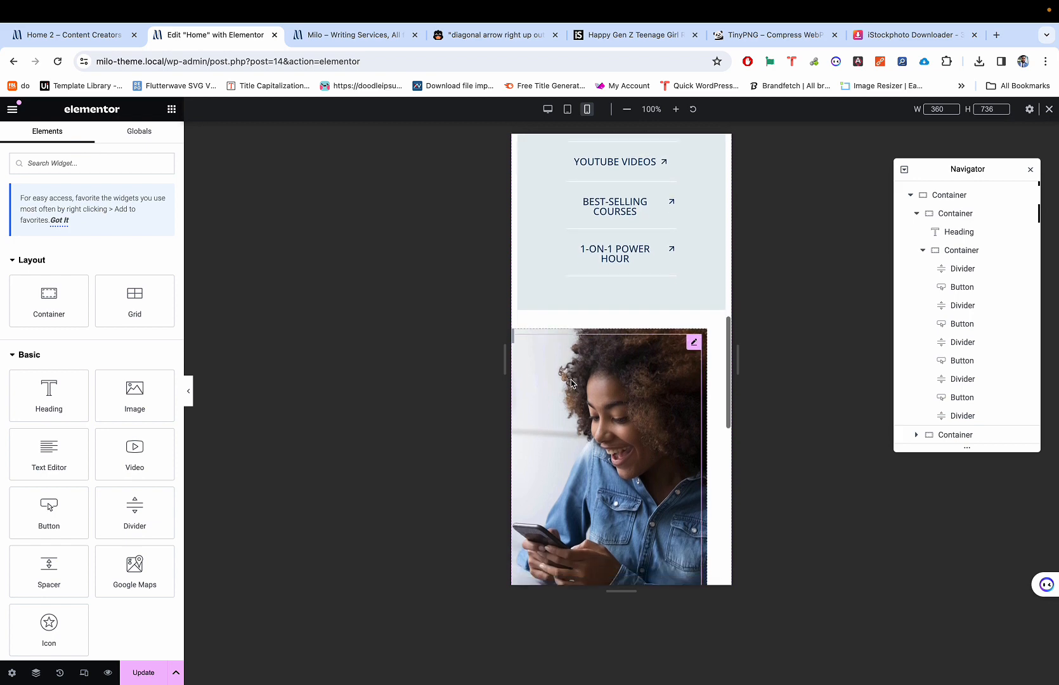
left_click(638, 332)
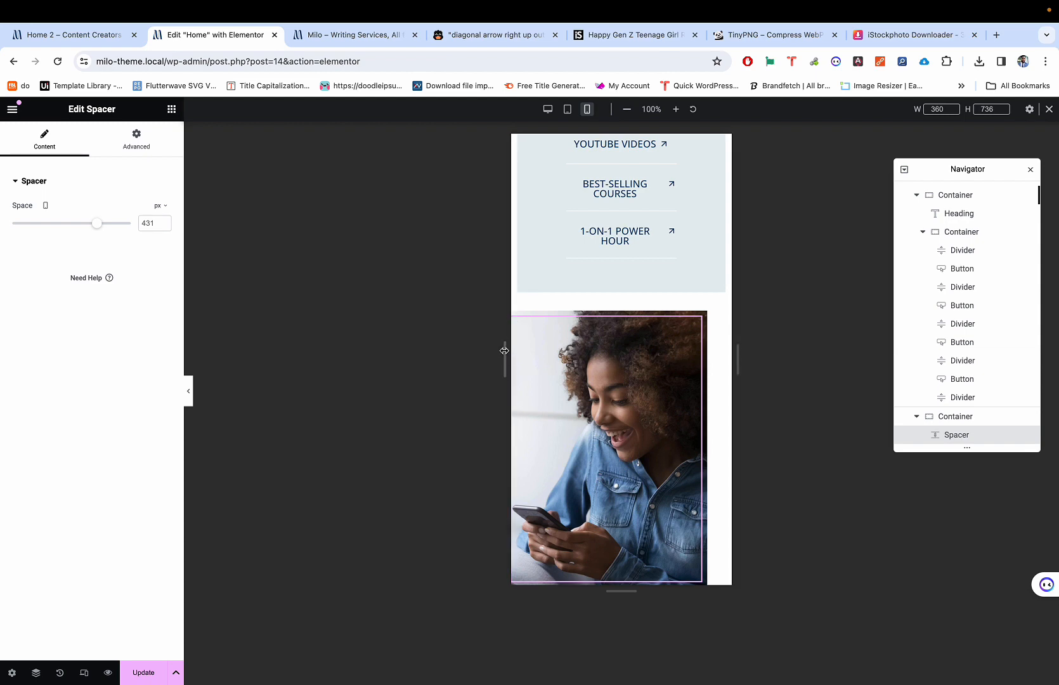
left_click_drag(505, 352, 477, 349)
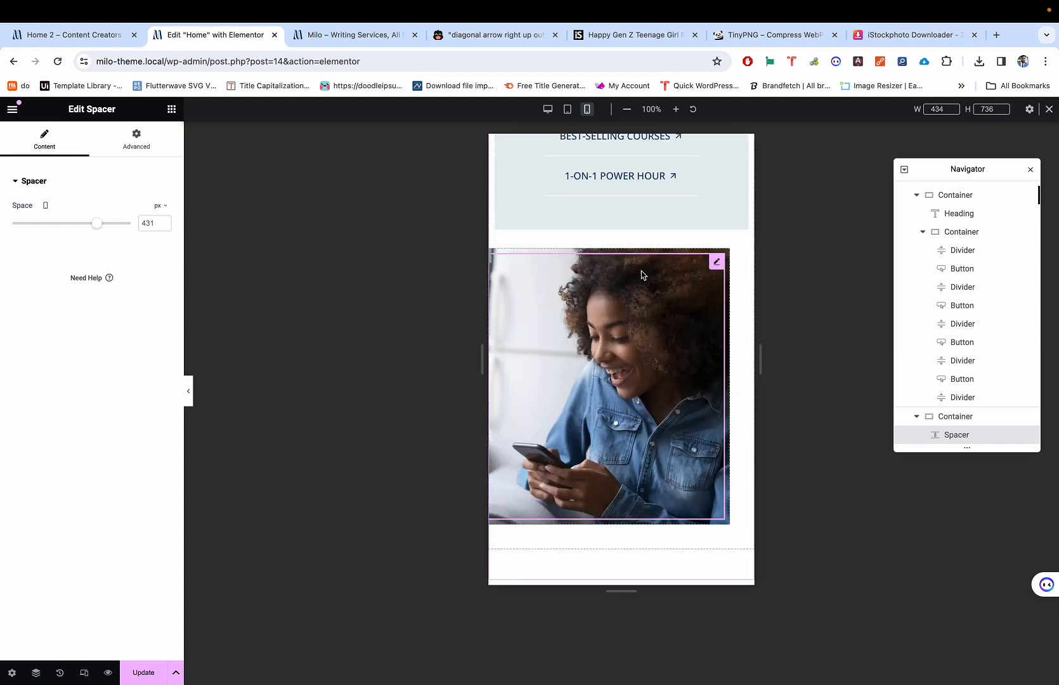
left_click(962, 417)
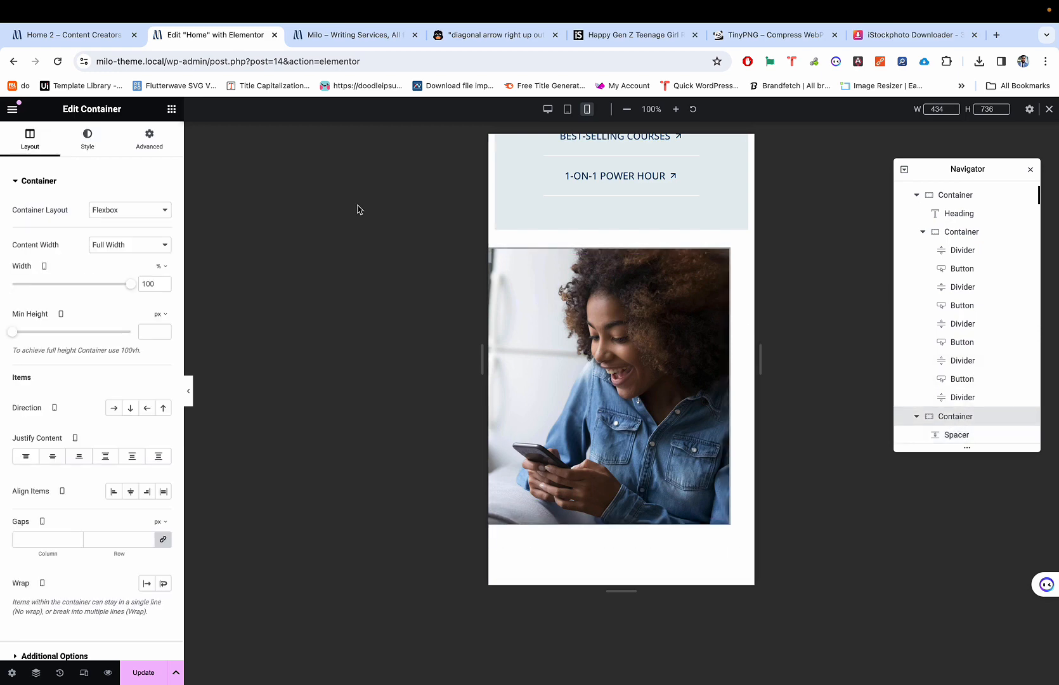
Step: Set the container's mobile margin to -20 px top, 0 bottom and 30 px left and right
left_click(151, 133)
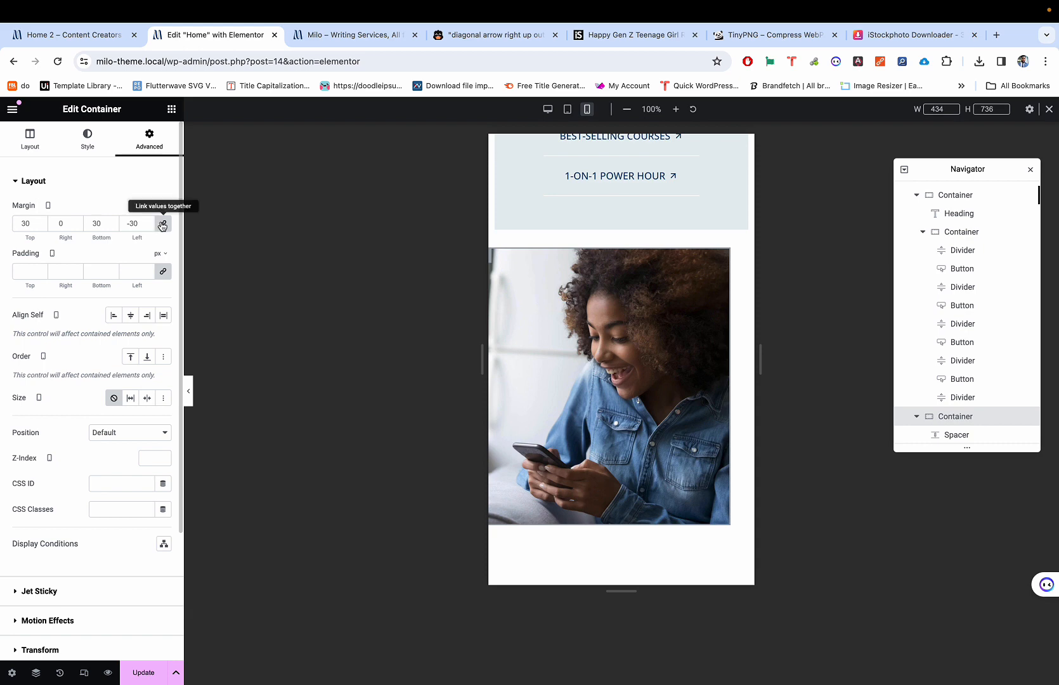
left_click(163, 223)
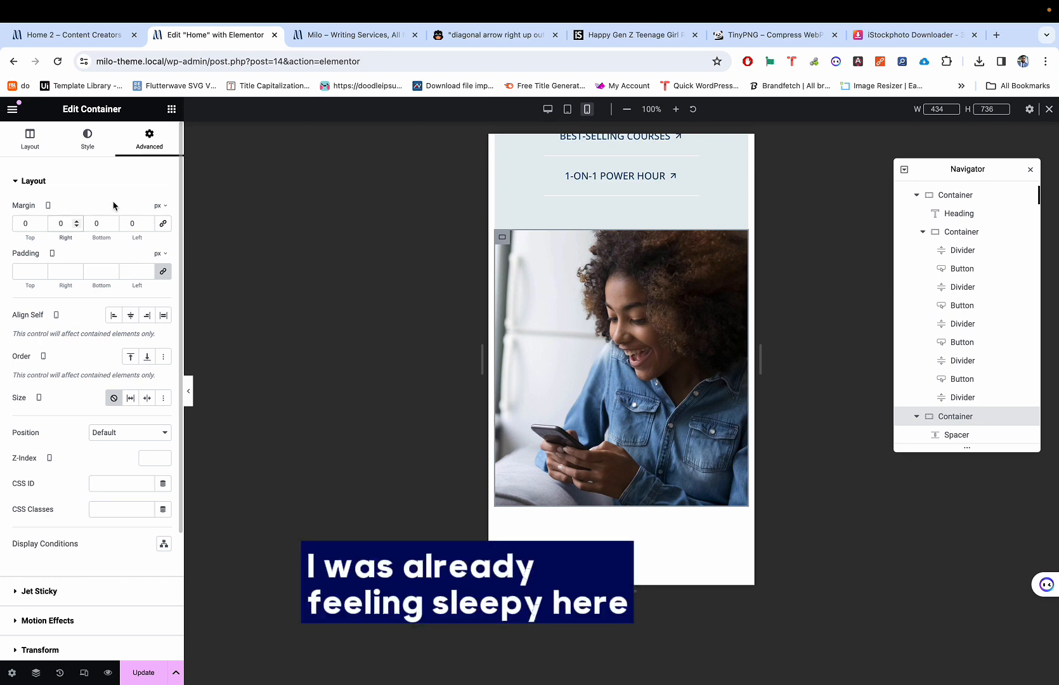
type("30")
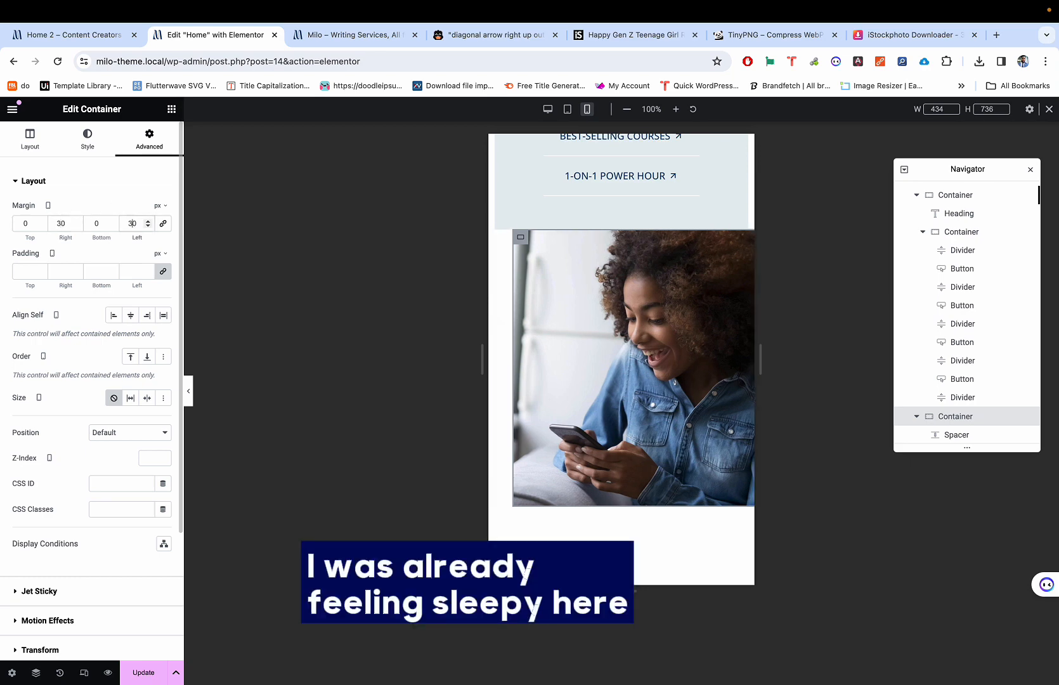
left_click(41, 226)
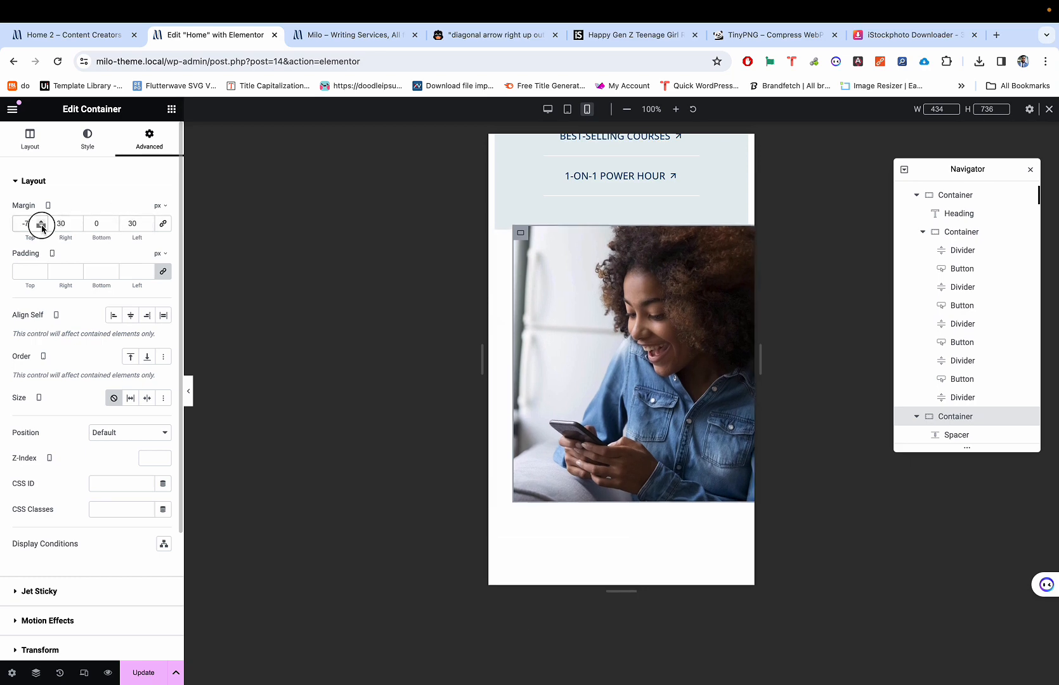
left_click(41, 227)
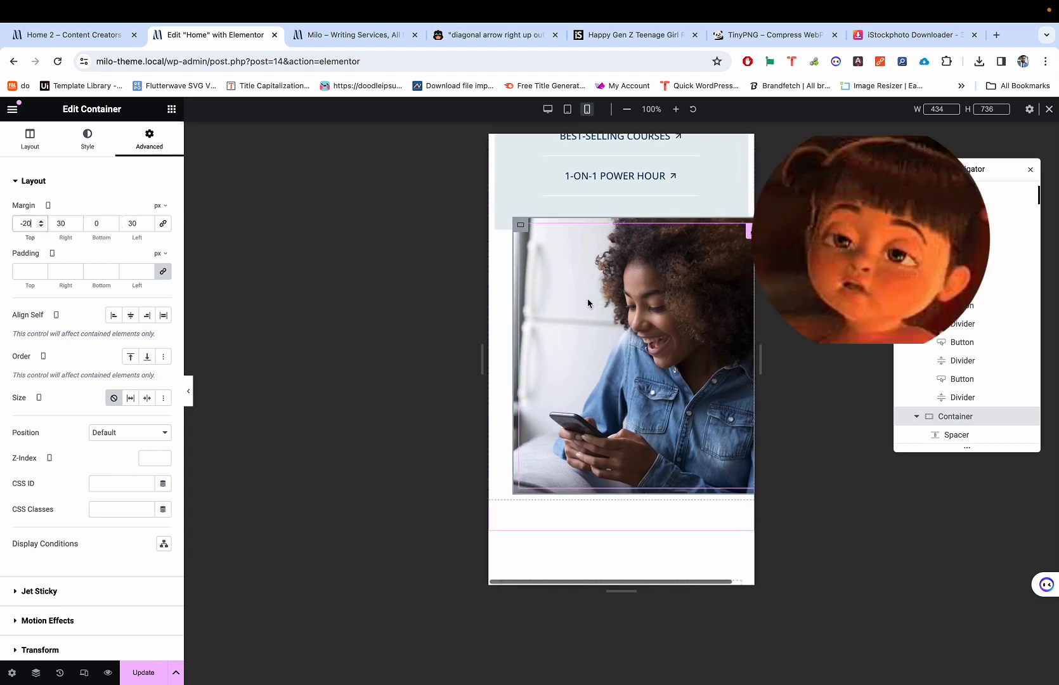
scroll(587, 299, "right", 1)
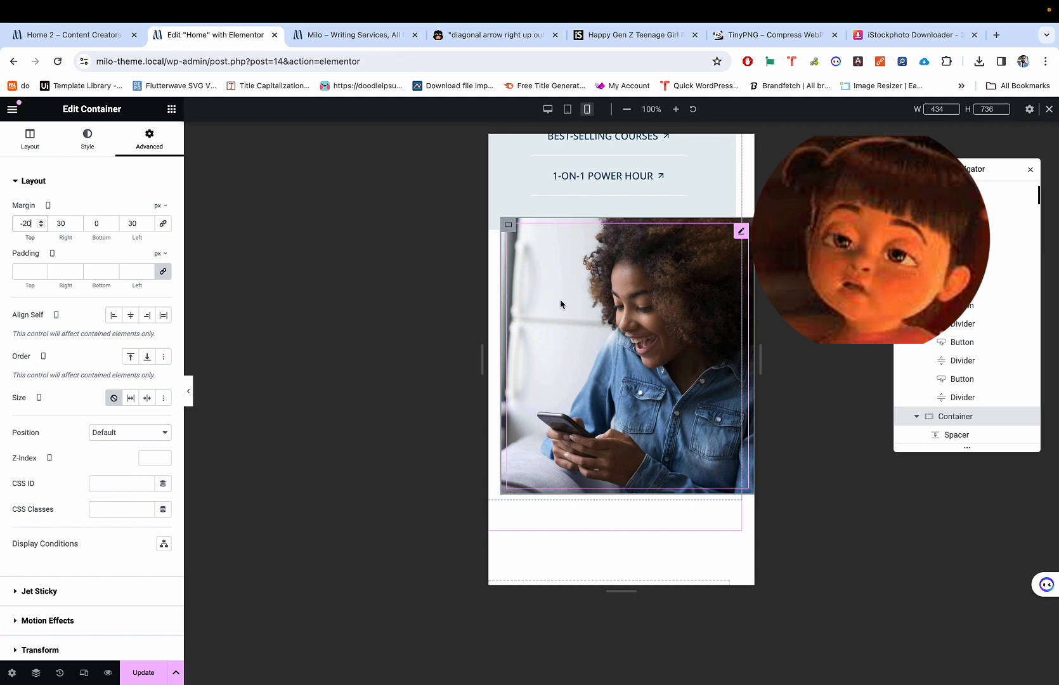
scroll(609, 269, "up", 1)
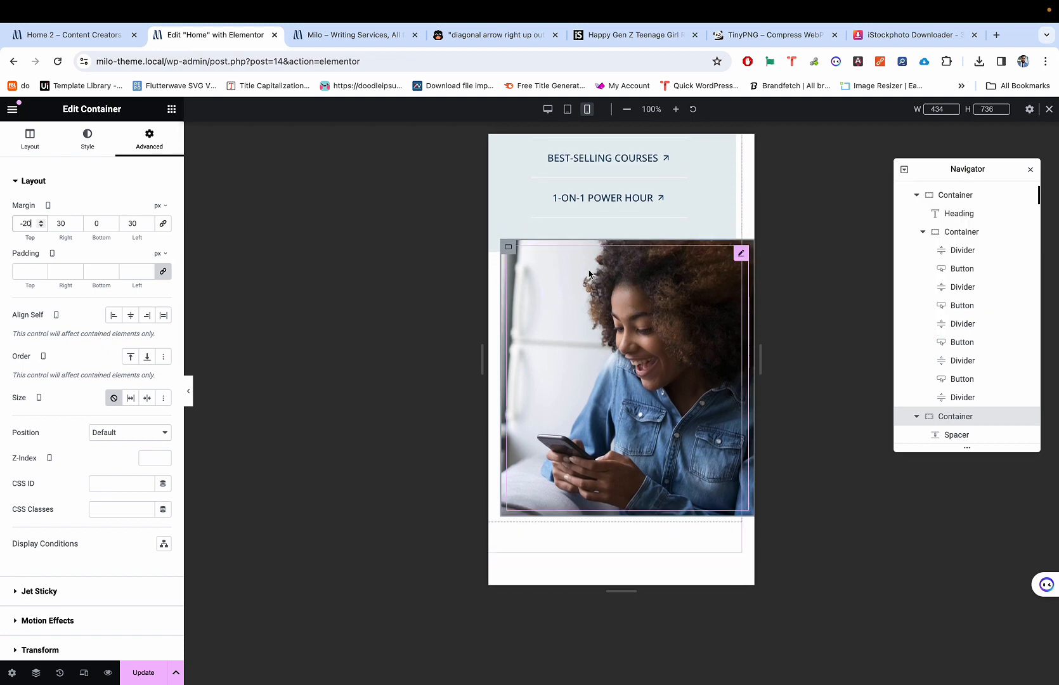
scroll(644, 258, "left", 1)
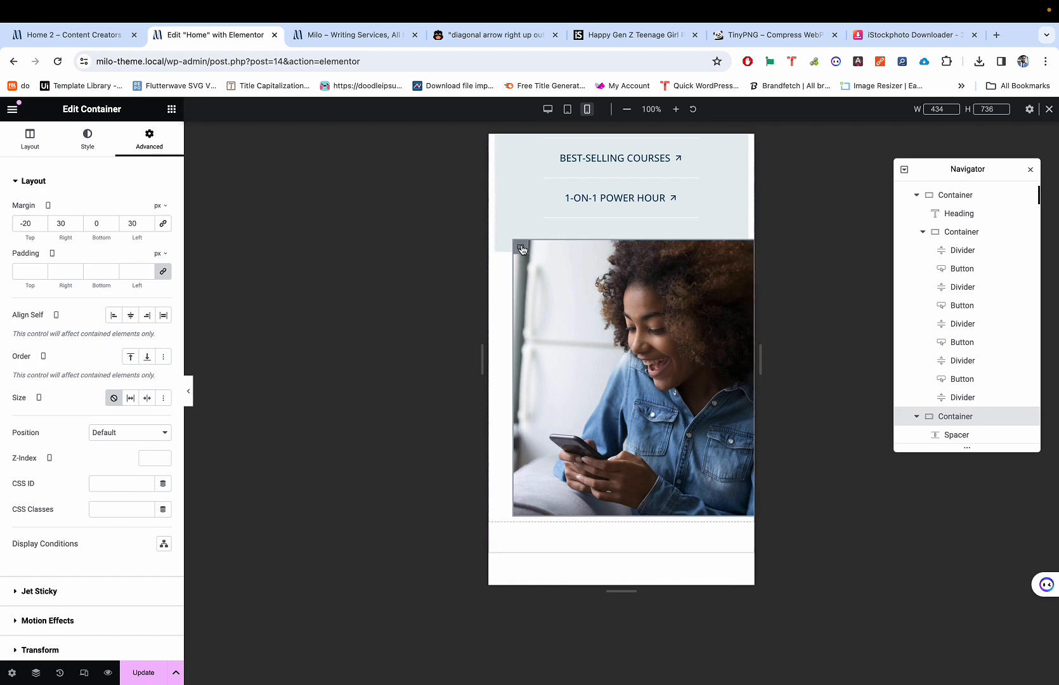
Step: Set the photo container's mobile width to 90% after trying 50%, 100% and 80%
left_click(30, 136)
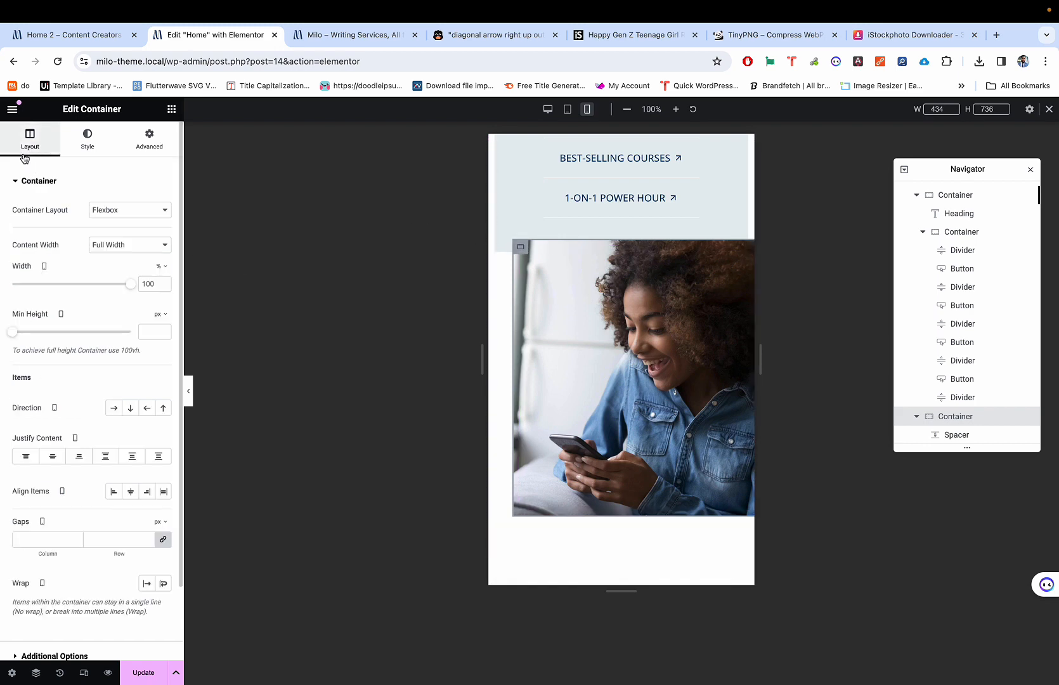
double_click(150, 284)
type("50")
key("BackSpace")
key("BackSpace")
type("100")
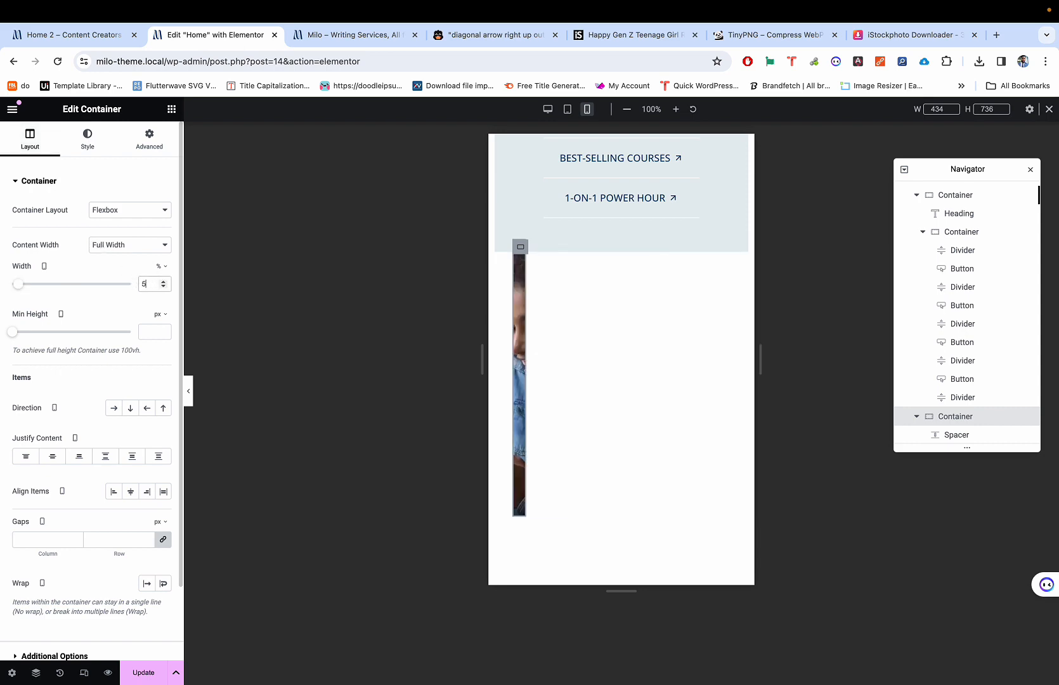
key("BackSpace")
key("BackSpace")
key("BackSpace")
type("80")
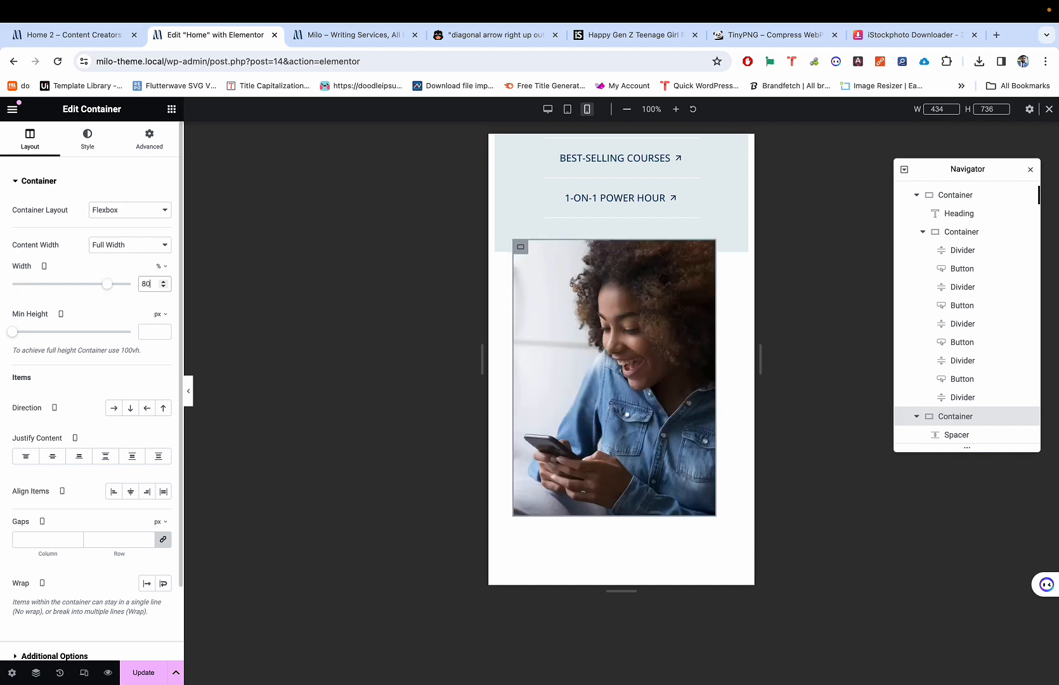
key("BackSpace")
key("BackSpace")
type("100")
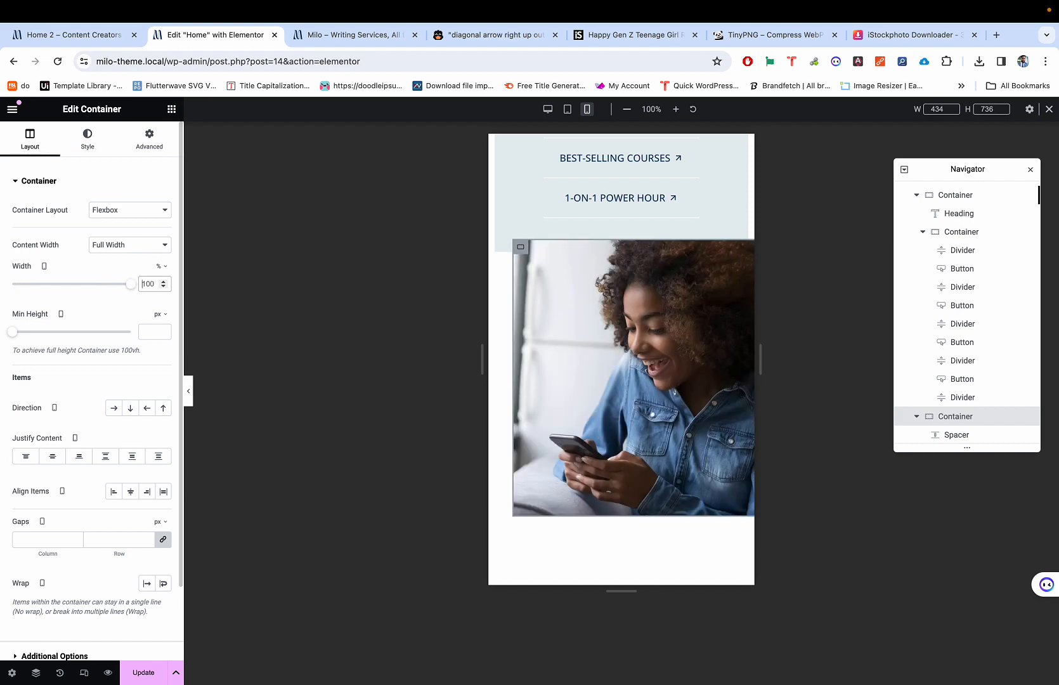
key("BackSpace")
key("BackSpace")
key("BackSpace")
type("90")
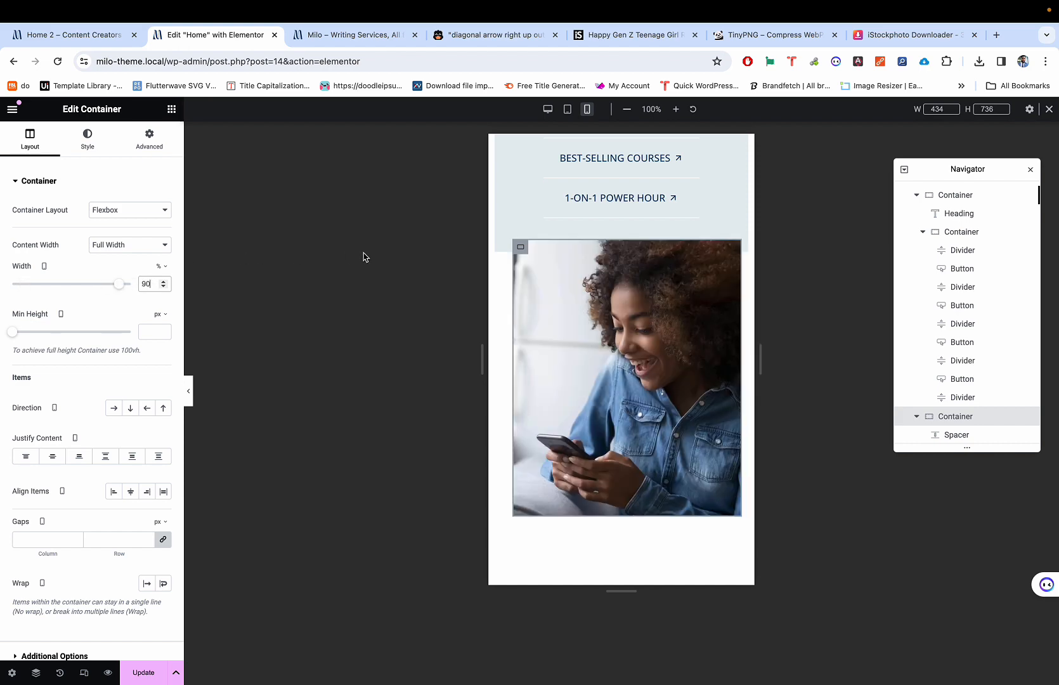
left_click(159, 147)
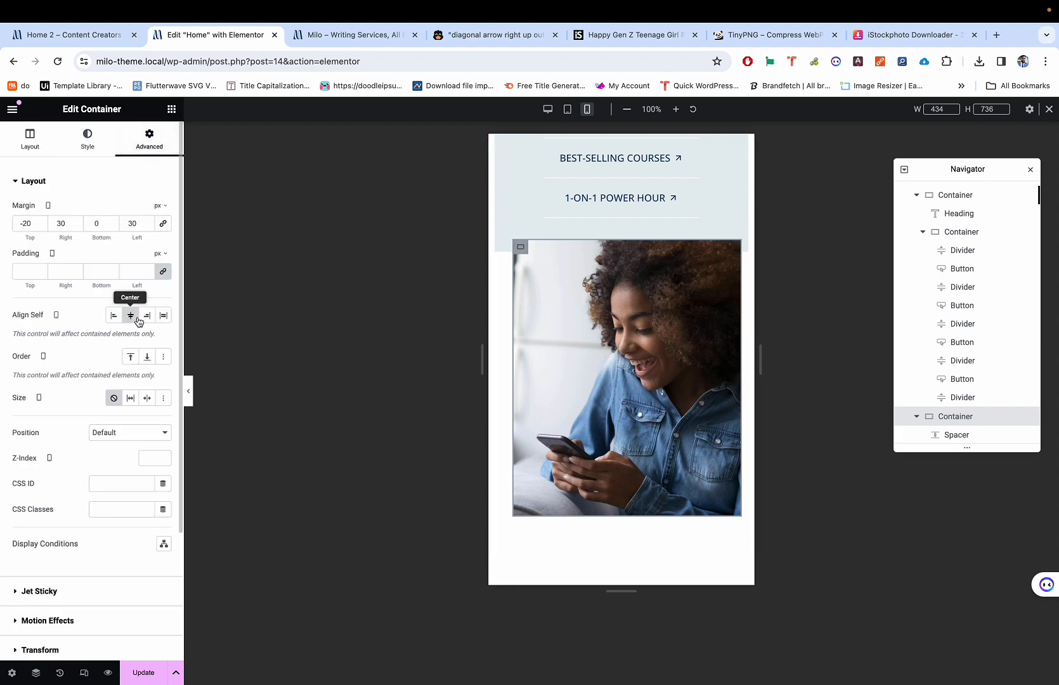
left_click(18, 154)
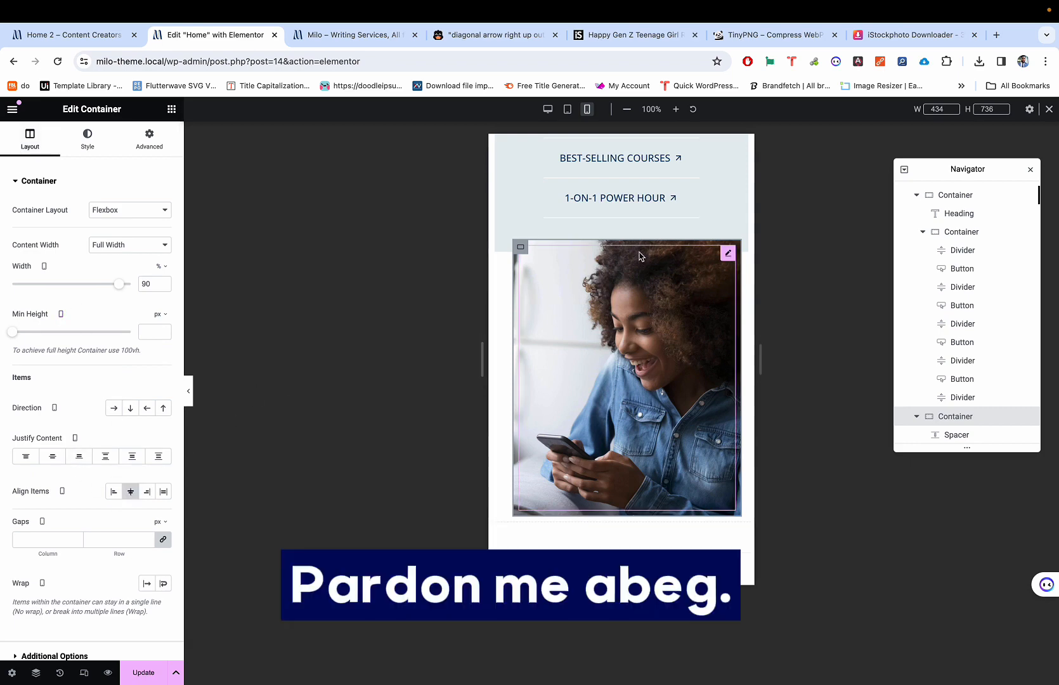
Step: Compare the section in desktop and mobile views, ending in desktop view
key("super+shift+m")
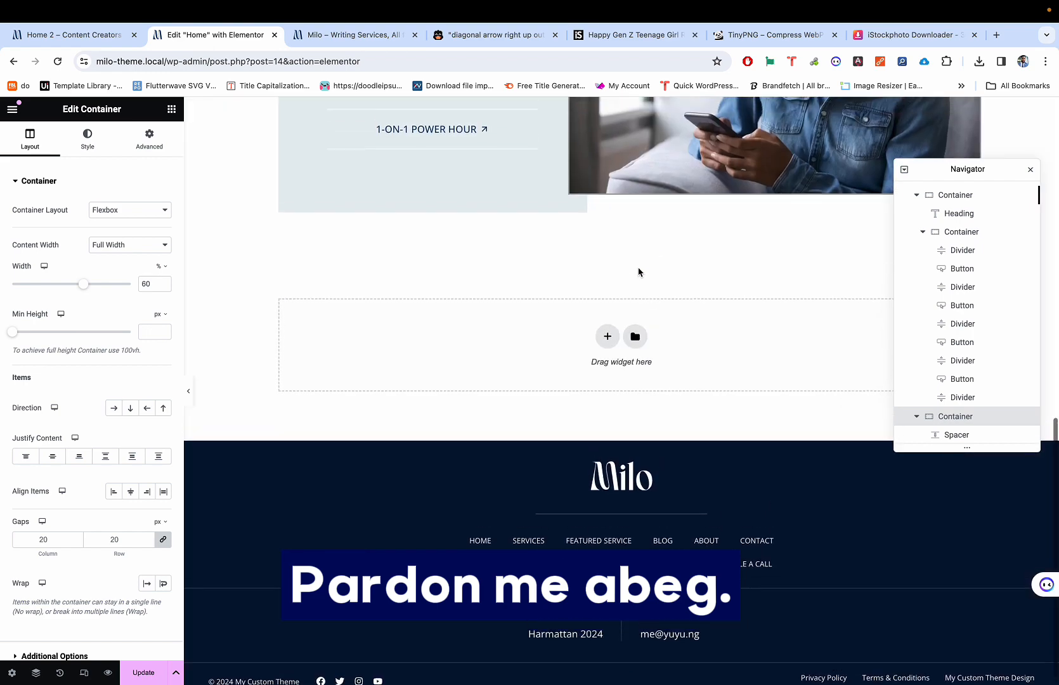
scroll(639, 272, "up", 8)
scroll(639, 272, "down", 3)
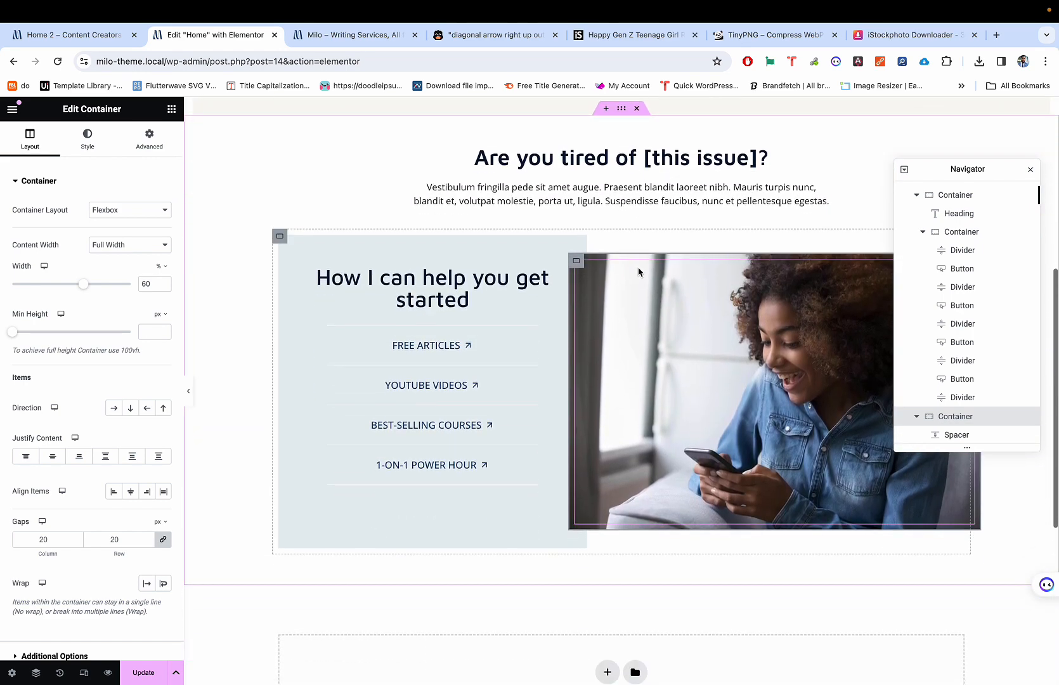
scroll(639, 271, "up", 5)
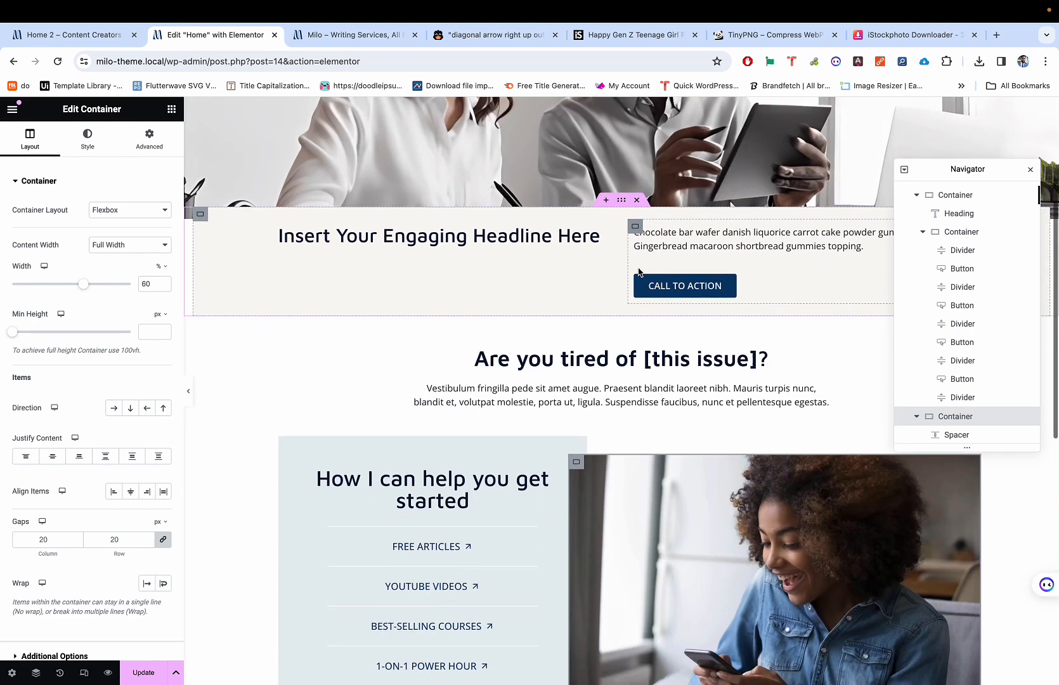
scroll(638, 267, "down", 4)
key("super+shift+m")
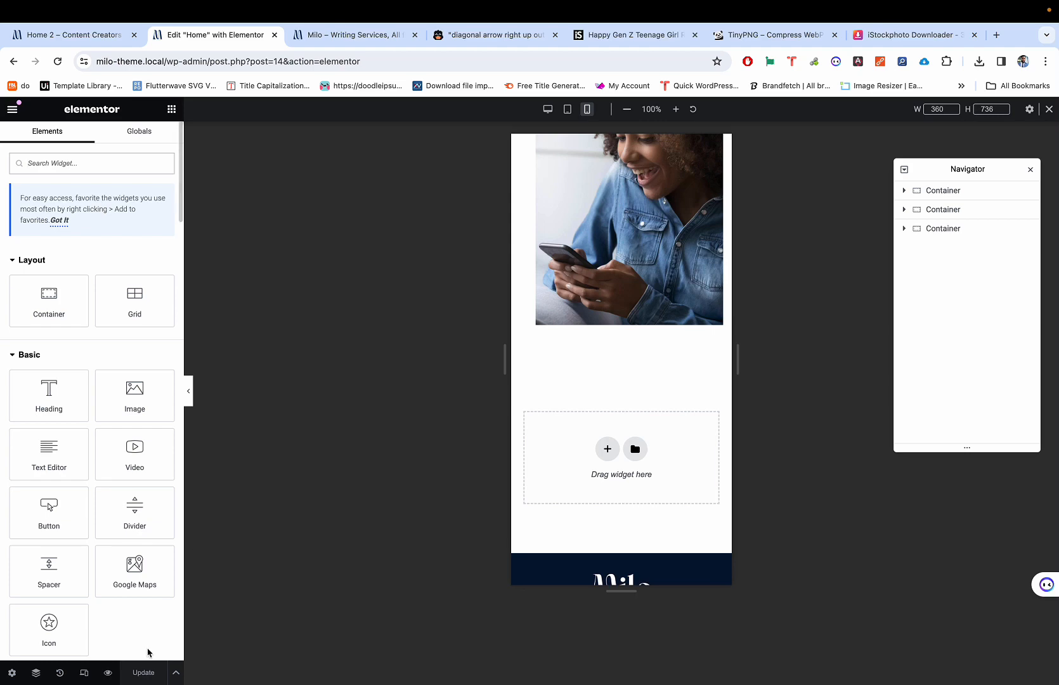
key("super+shift+m")
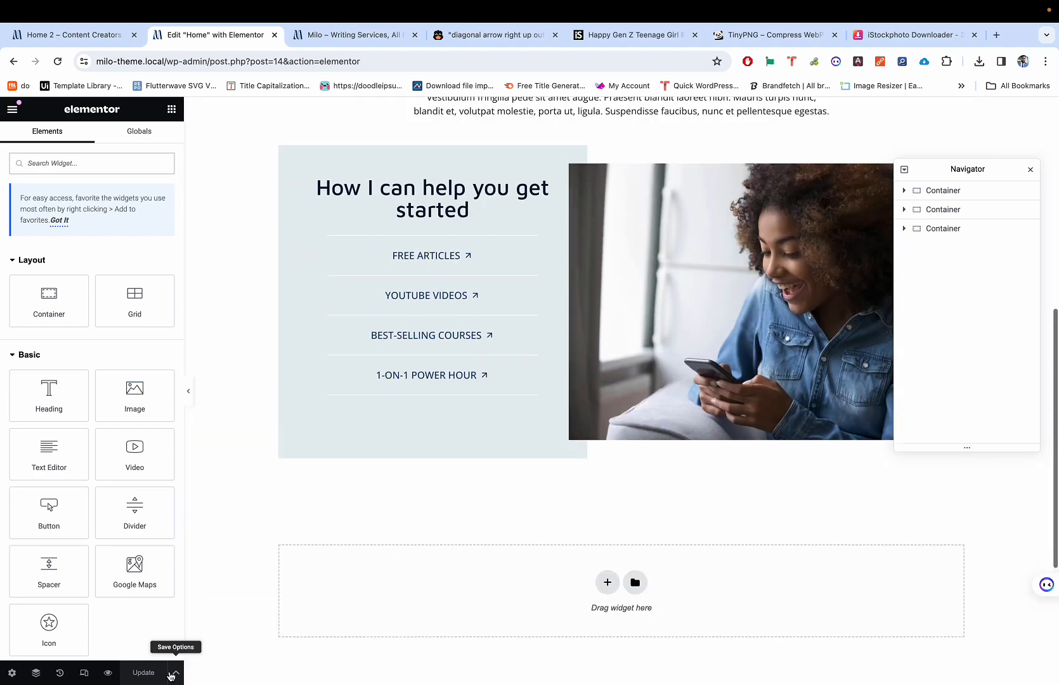
Step: Open the page's live preview and scroll through the hero, photo-and-links help section and footer
left_click(112, 678)
scroll(293, 388, "down", 6)
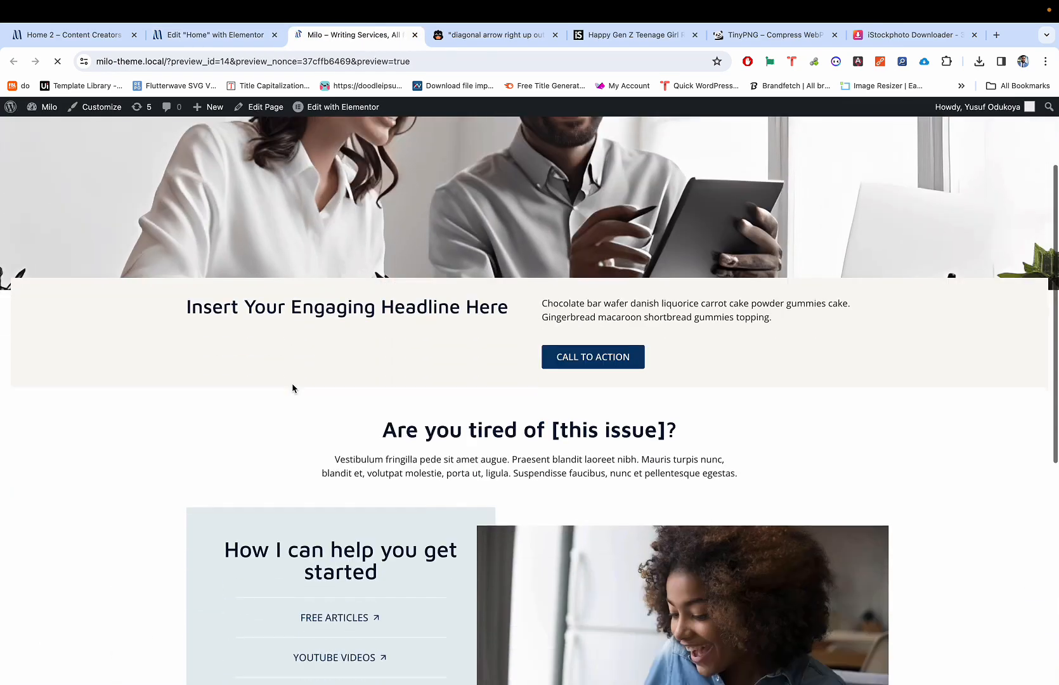
scroll(293, 387, "down", 3)
scroll(293, 388, "up", 10)
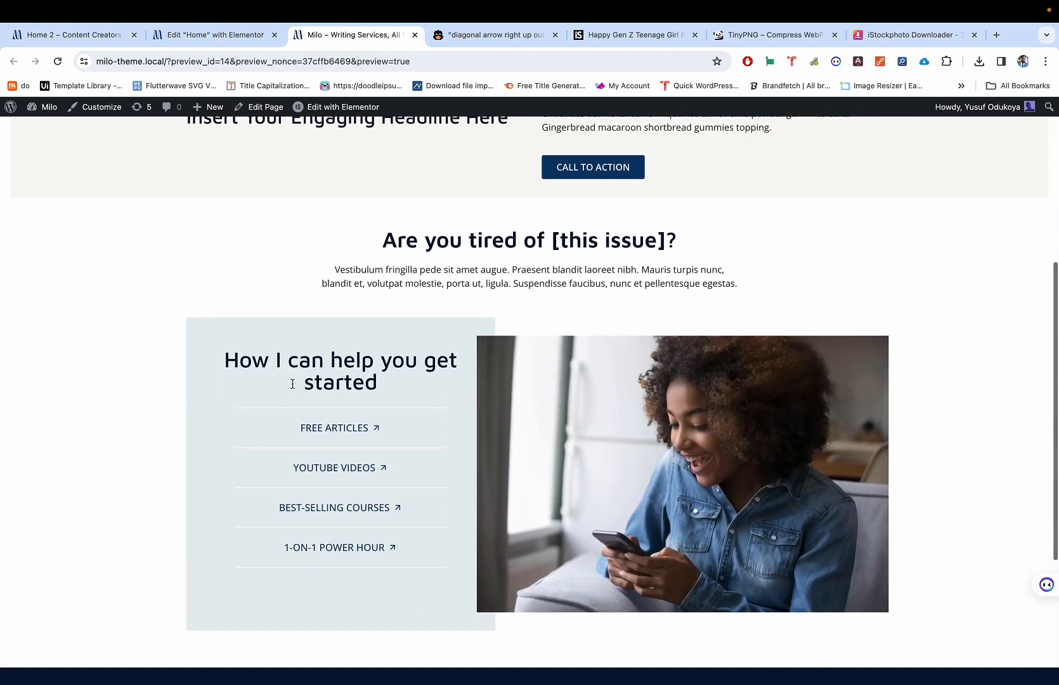
scroll(293, 386, "down", 3)
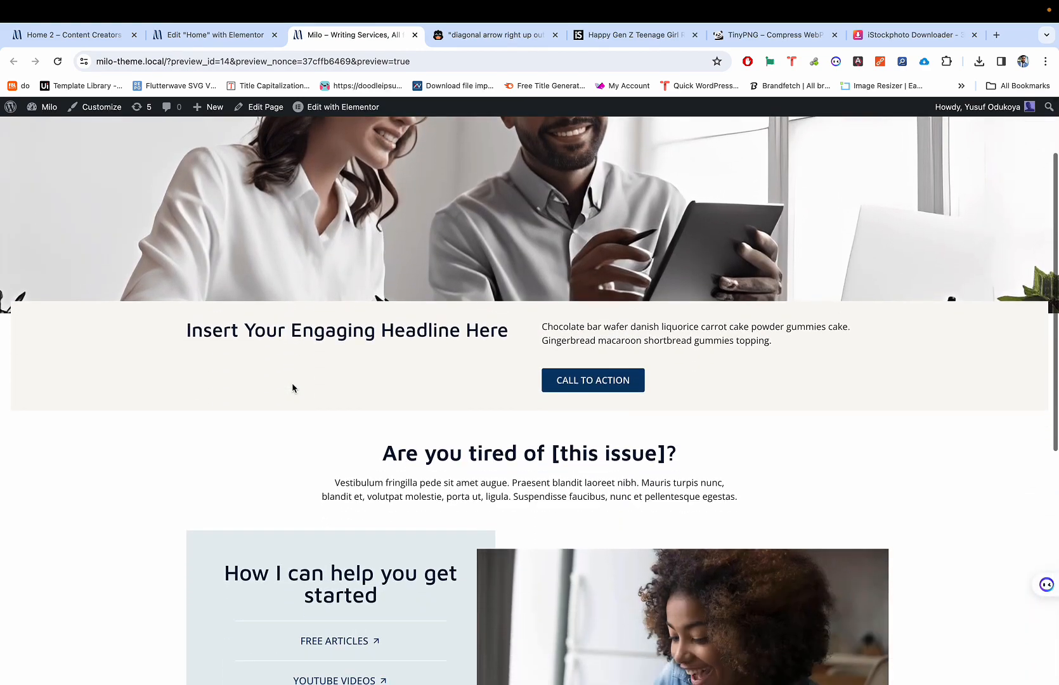
scroll(294, 386, "down", 8)
scroll(295, 385, "up", 11)
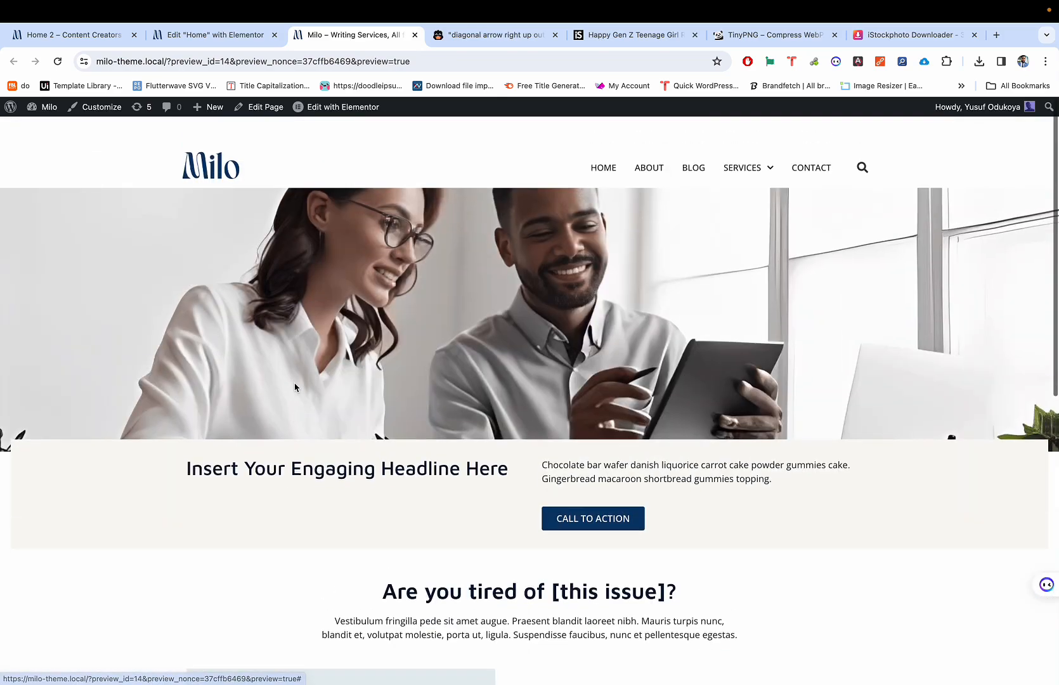
scroll(295, 387, "down", 2)
scroll(295, 387, "down", 5)
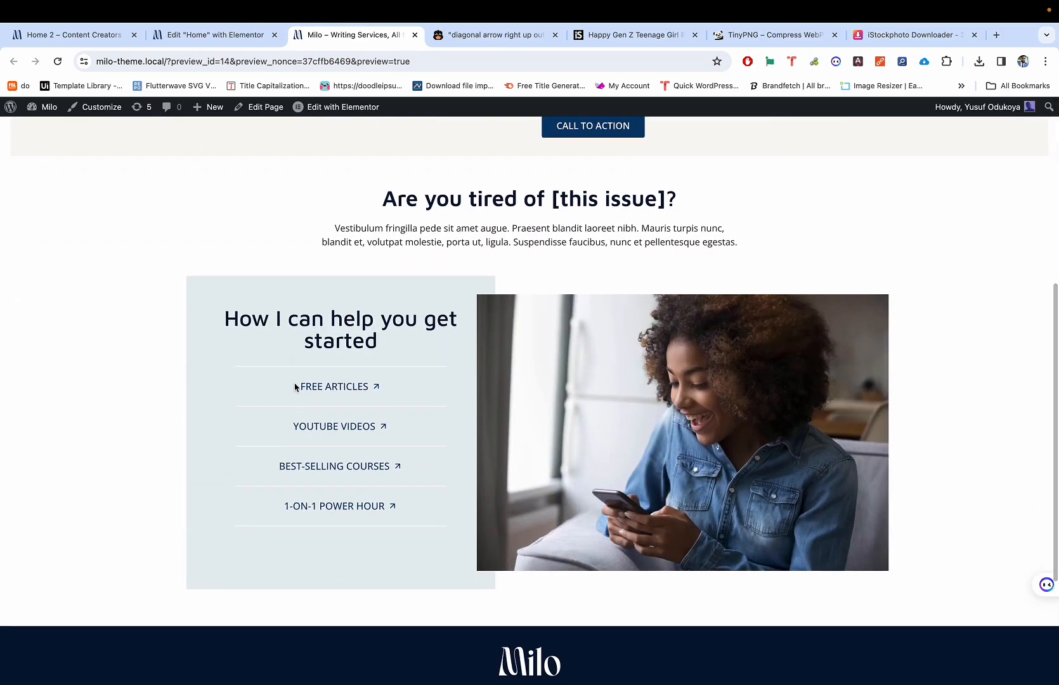
scroll(338, 330, "up", 6)
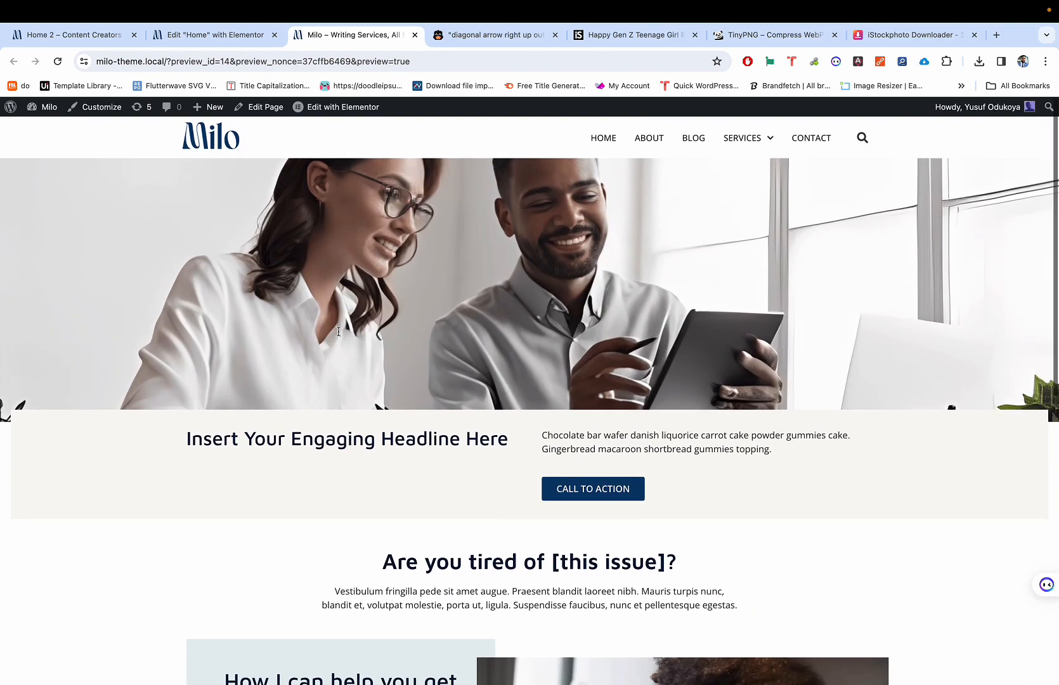
scroll(338, 330, "down", 8)
scroll(339, 335, "down", 2)
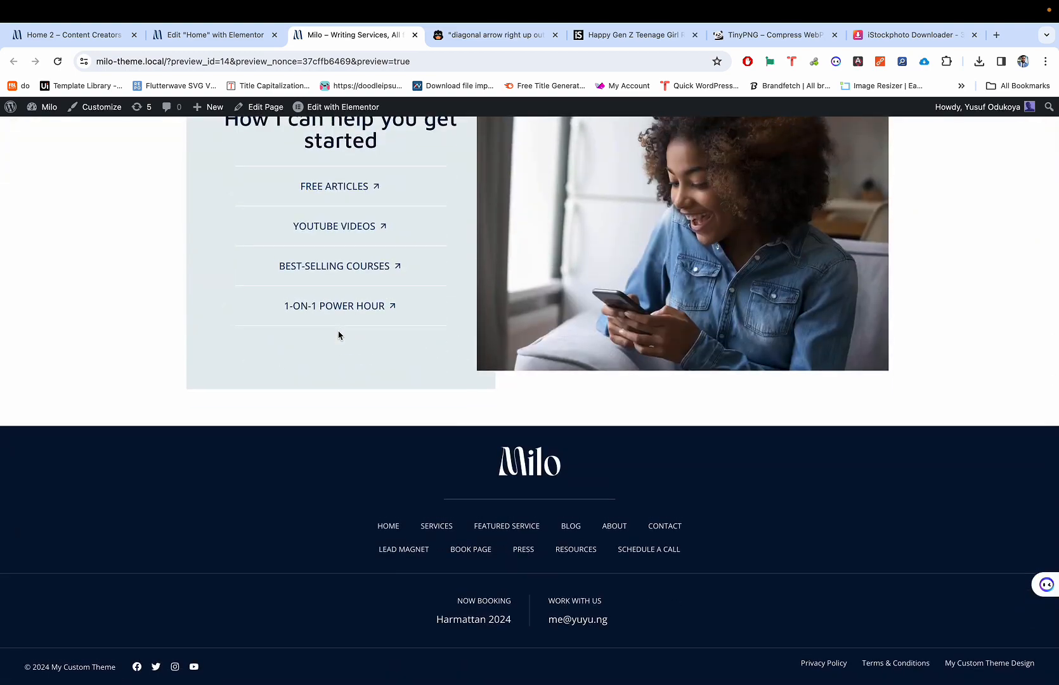
scroll(339, 335, "up", 15)
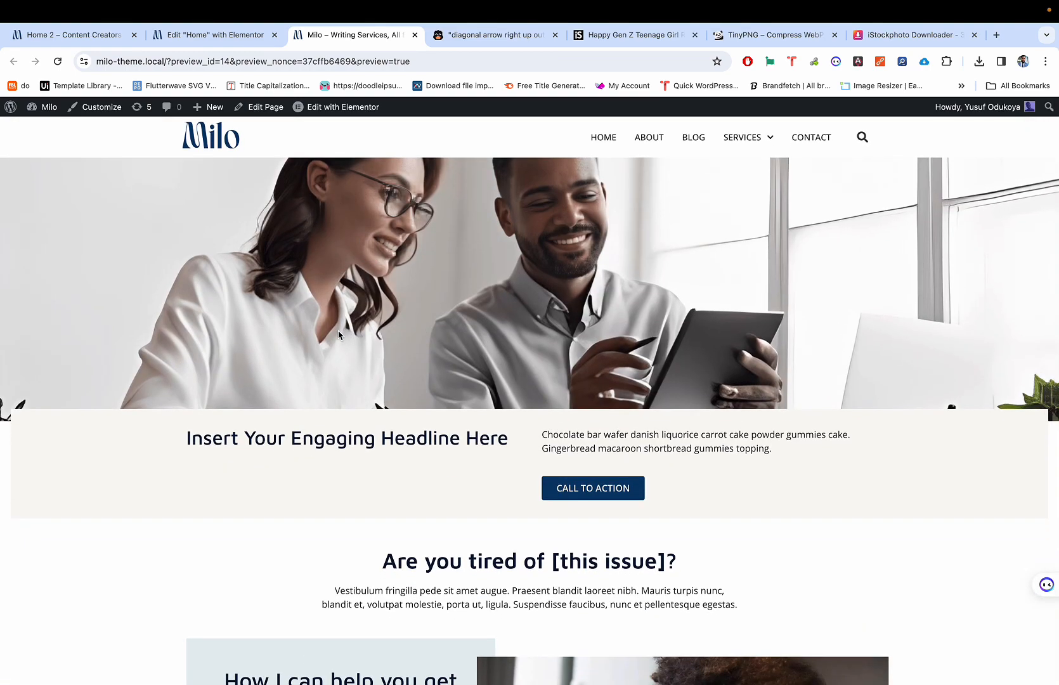
mouse_move(577, 8)
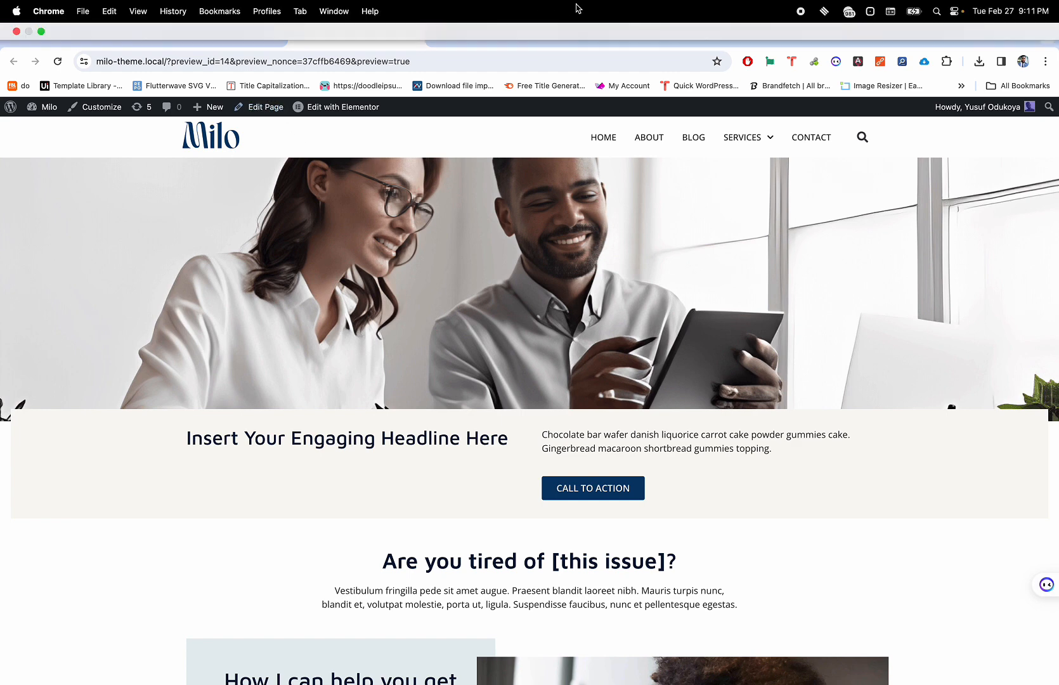